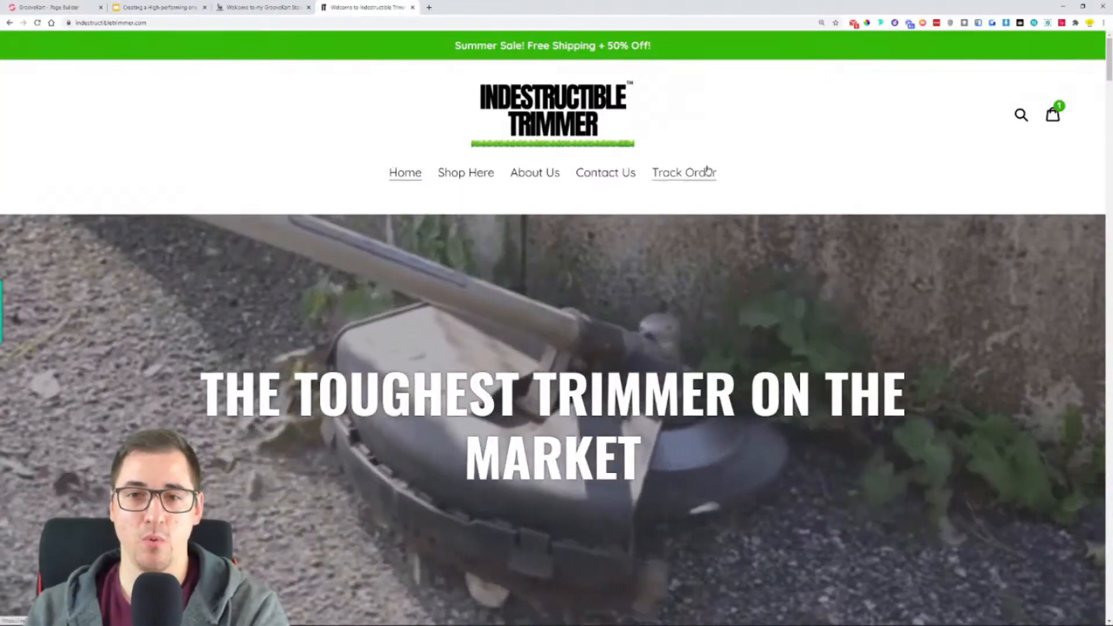
- Examine the trimmer store's homepage from the hero banner through the customer testimonials and the benefit sections with their call-to-action buttons
scroll(964, 441, down, 2)
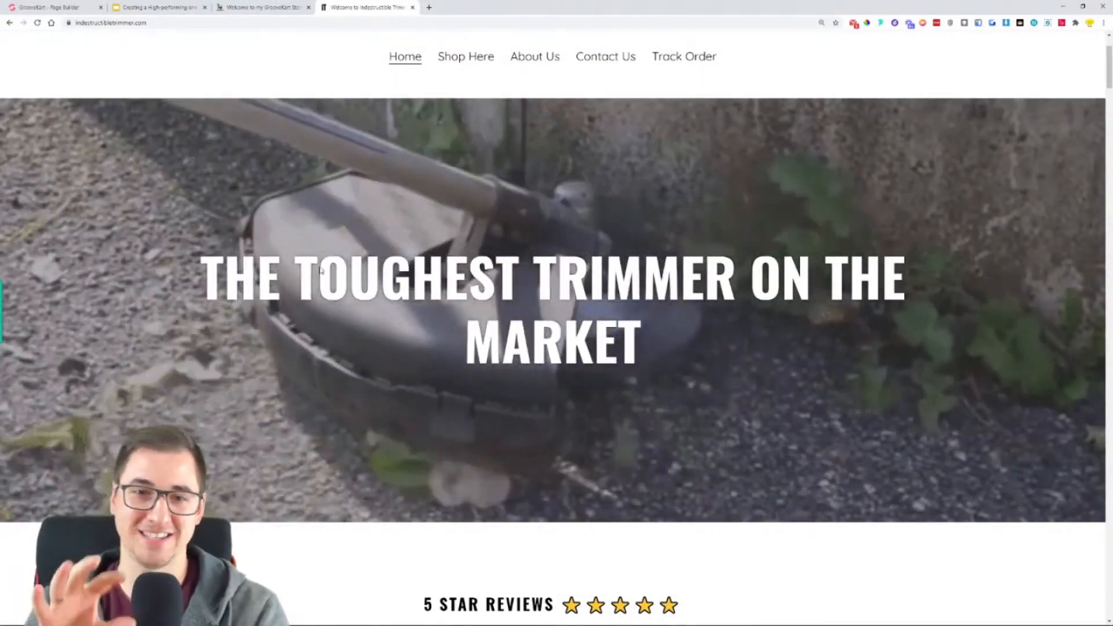
scroll(397, 264, down, 2)
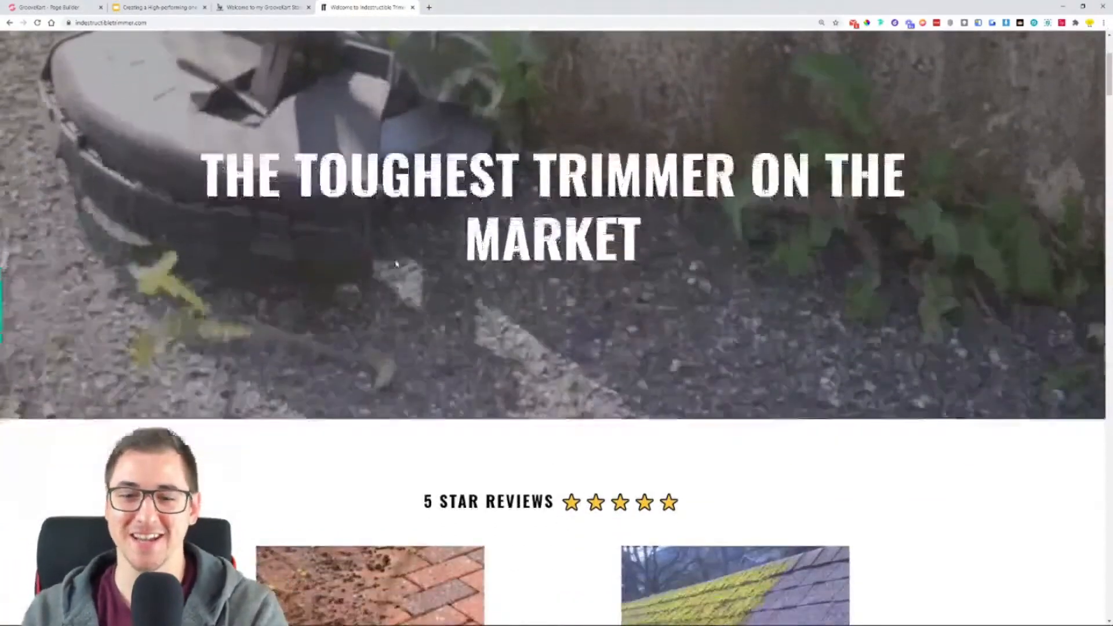
scroll(397, 264, down, 3)
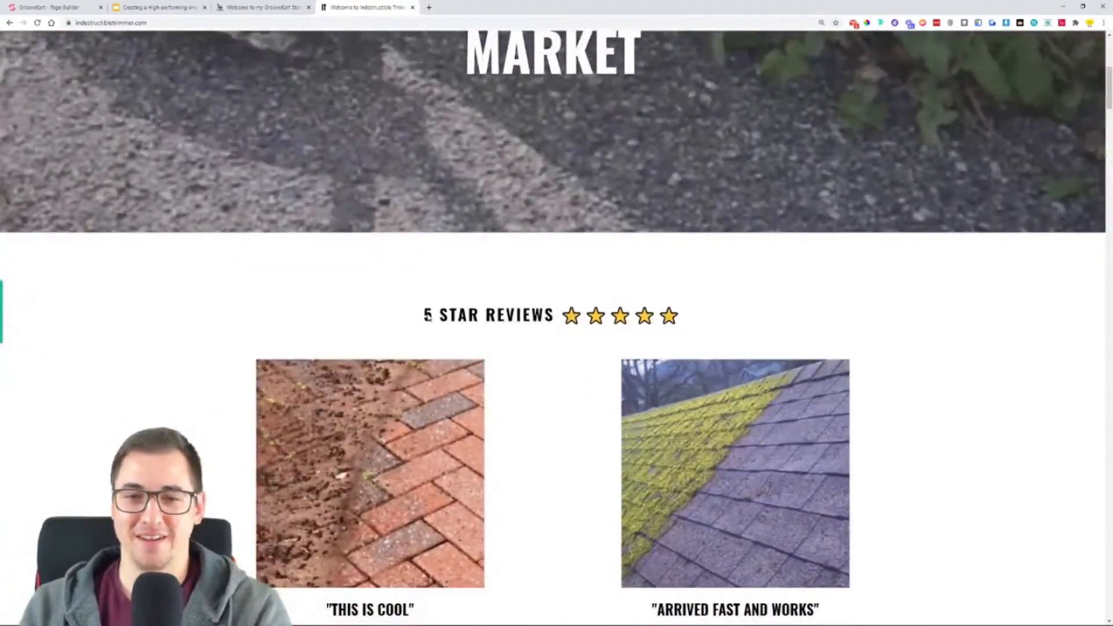
scroll(852, 229, down, 5)
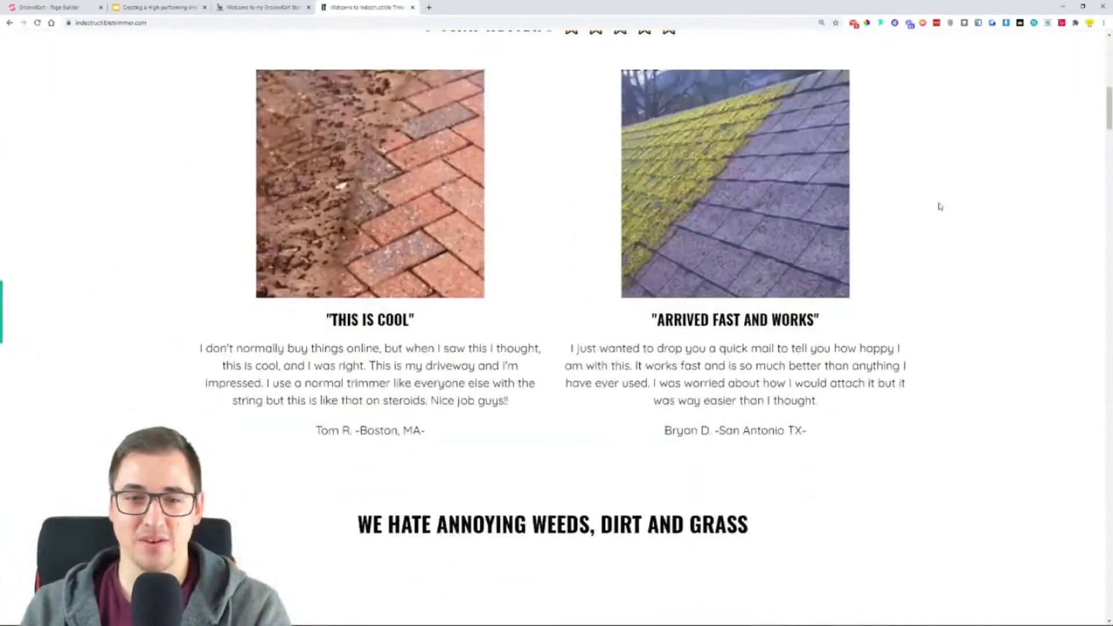
scroll(984, 219, down, 2)
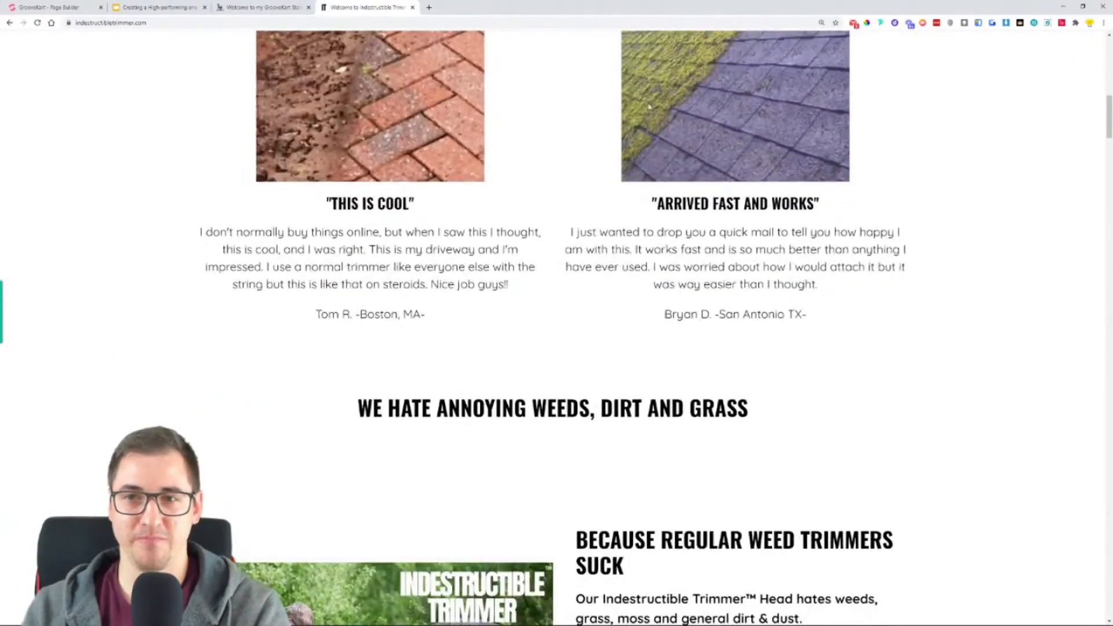
scroll(202, 244, down, 4)
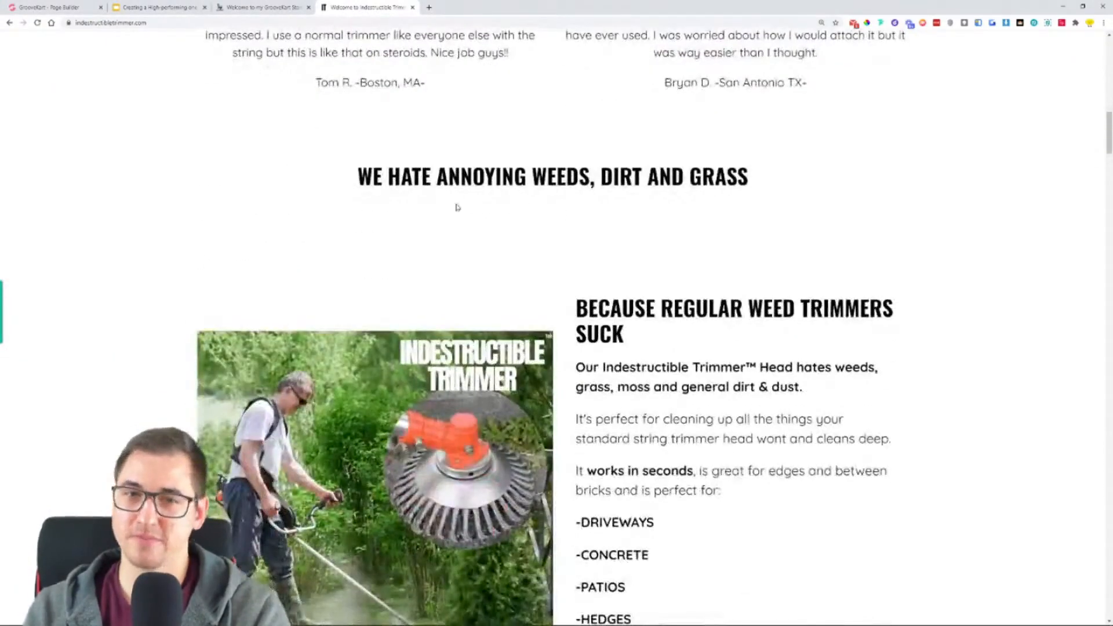
scroll(679, 203, down, 2)
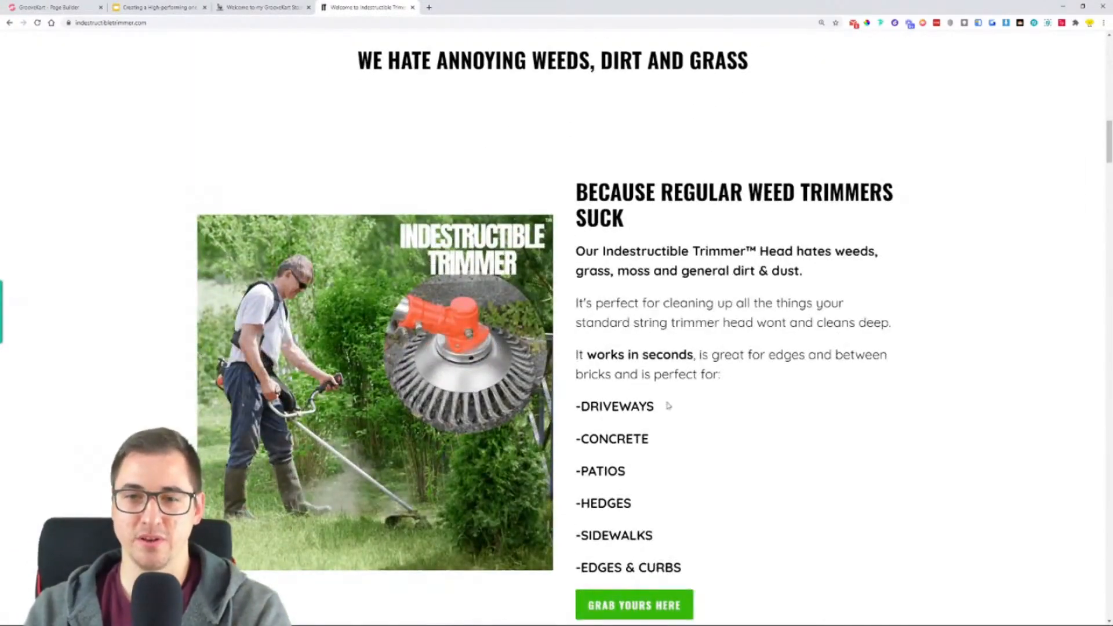
scroll(771, 330, down, 2)
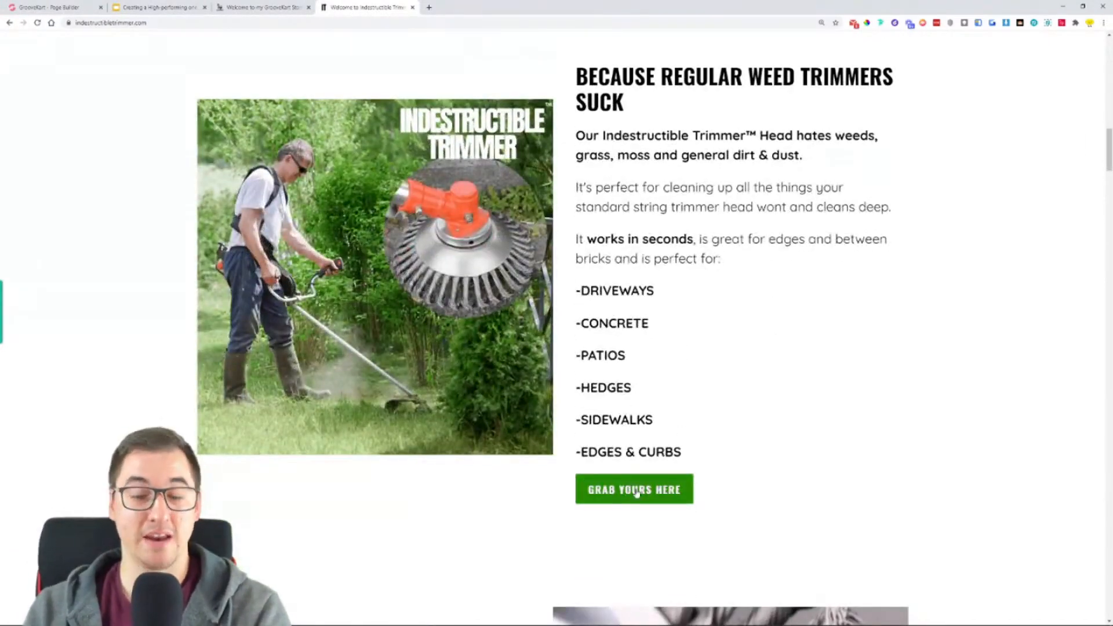
scroll(802, 392, down, 7)
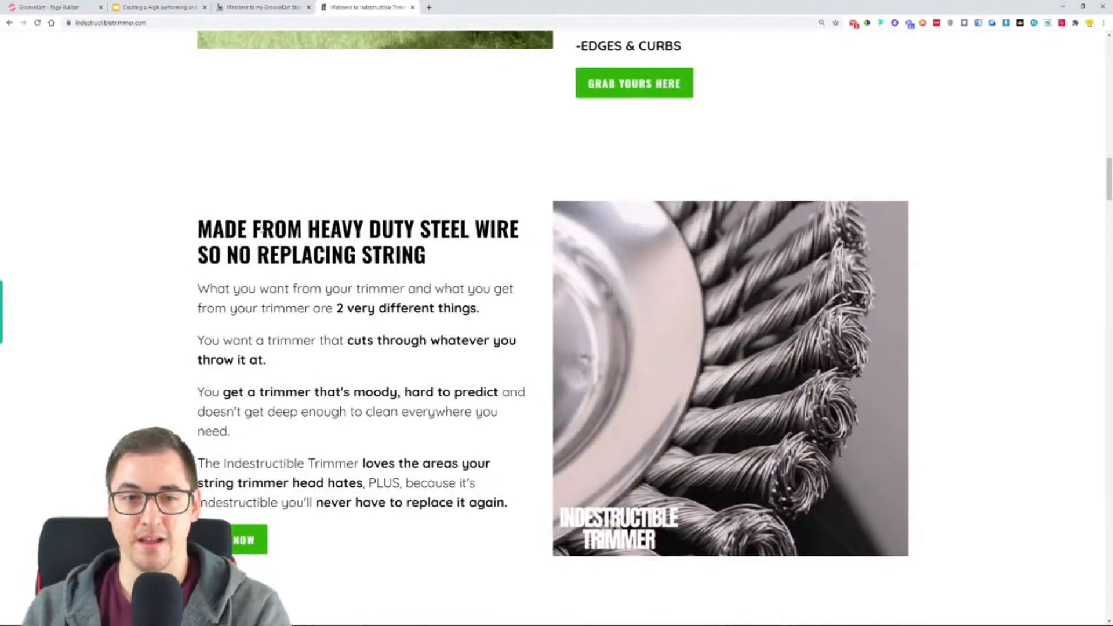
scroll(212, 439, down, 2)
scroll(182, 430, down, 6)
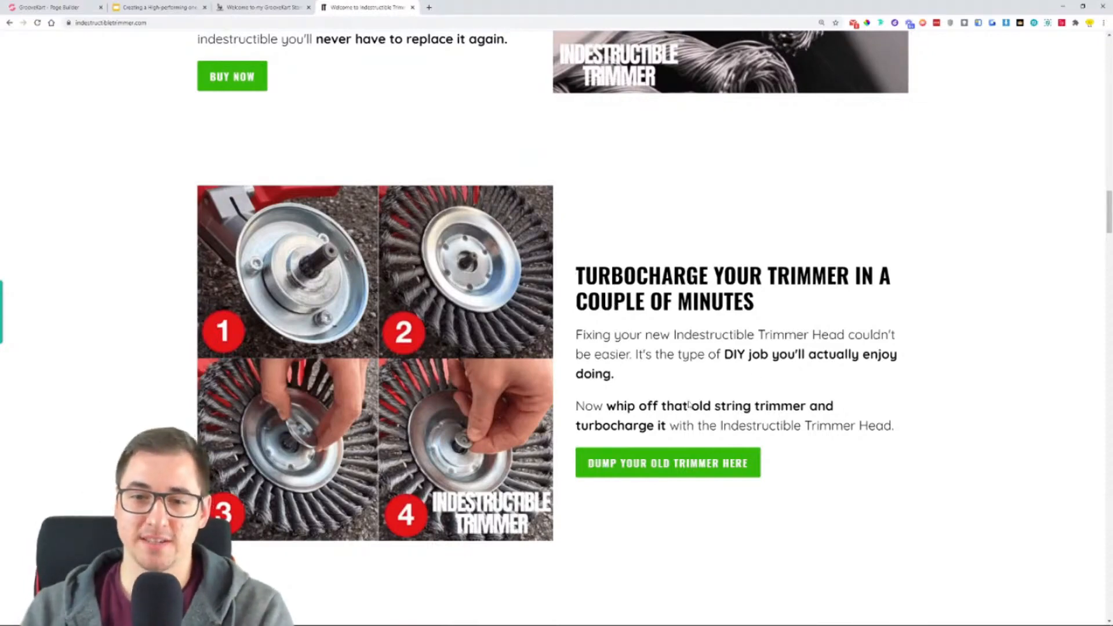
- Review the homepage's featured product offer, including its photos, pricing, purchase options, trust badges, benefit bullets and demonstration clip
scroll(689, 405, down, 7)
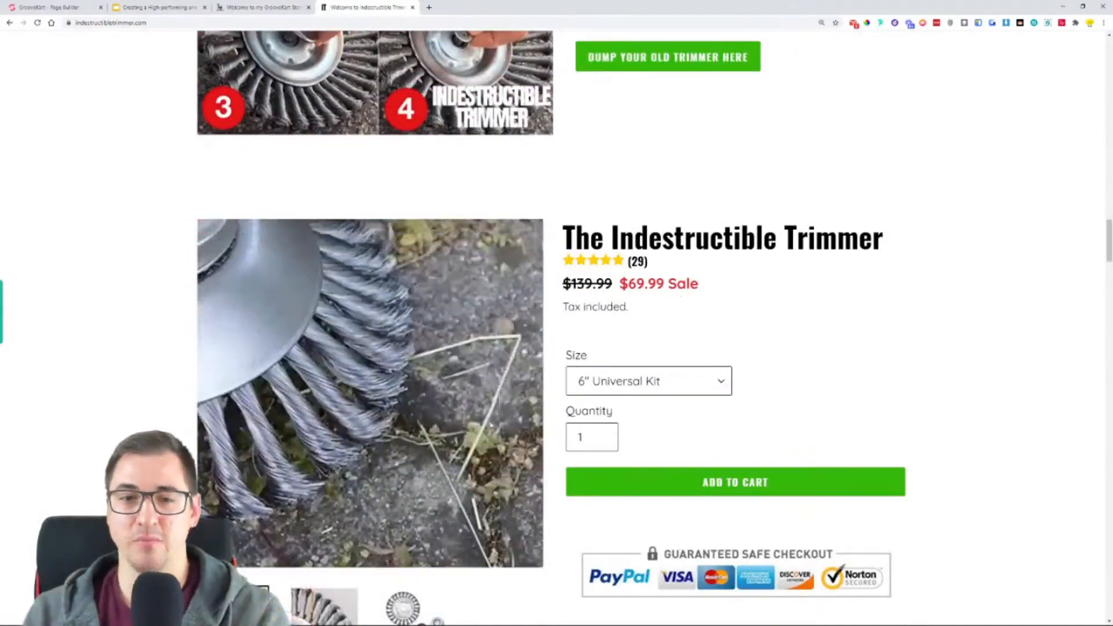
scroll(385, 404, down, 4)
scroll(384, 405, up, 2)
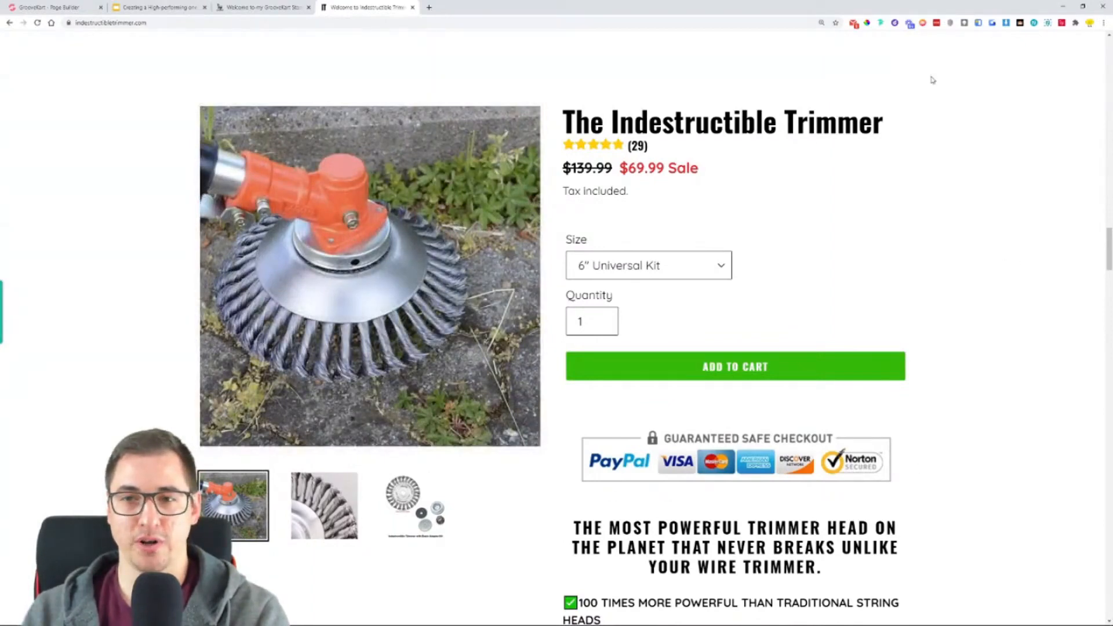
scroll(944, 204, down, 4)
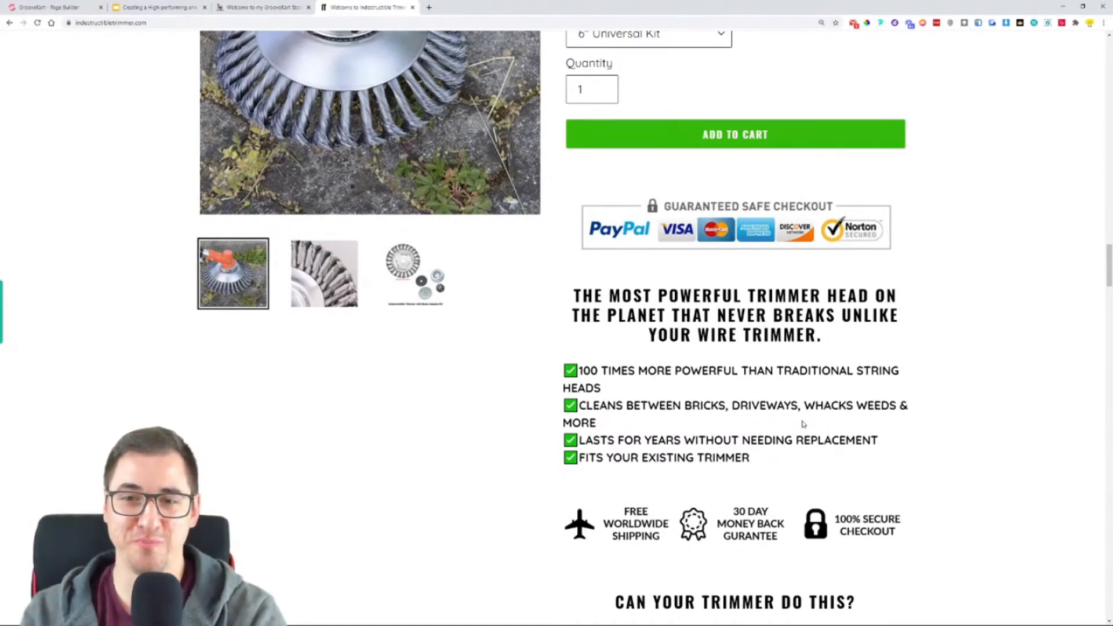
scroll(858, 322, down, 5)
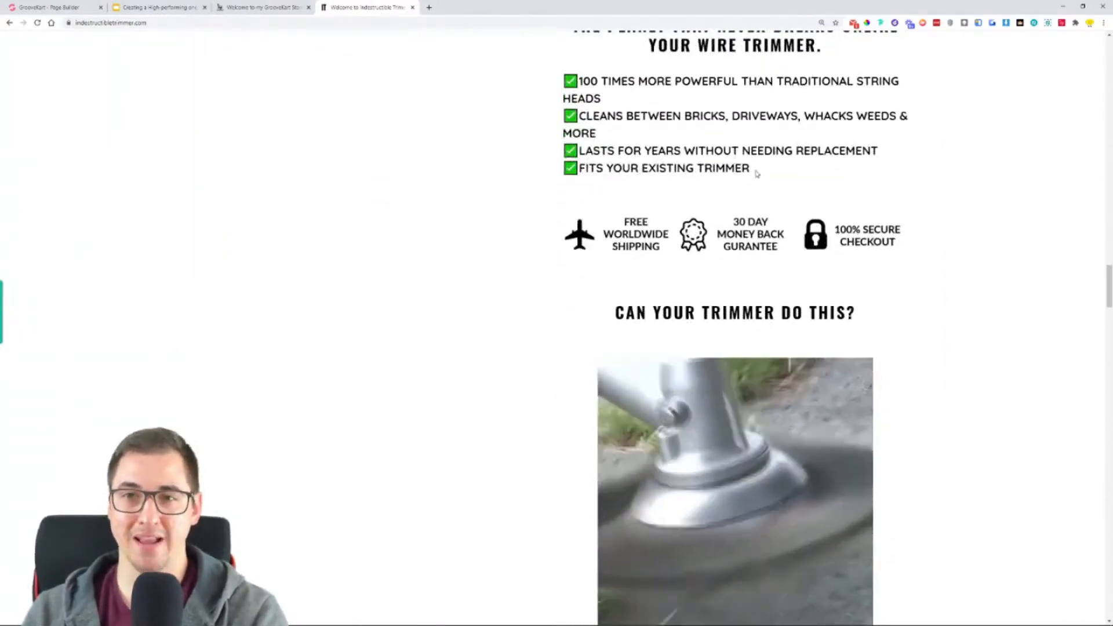
scroll(755, 136, down, 7)
scroll(754, 136, down, 8)
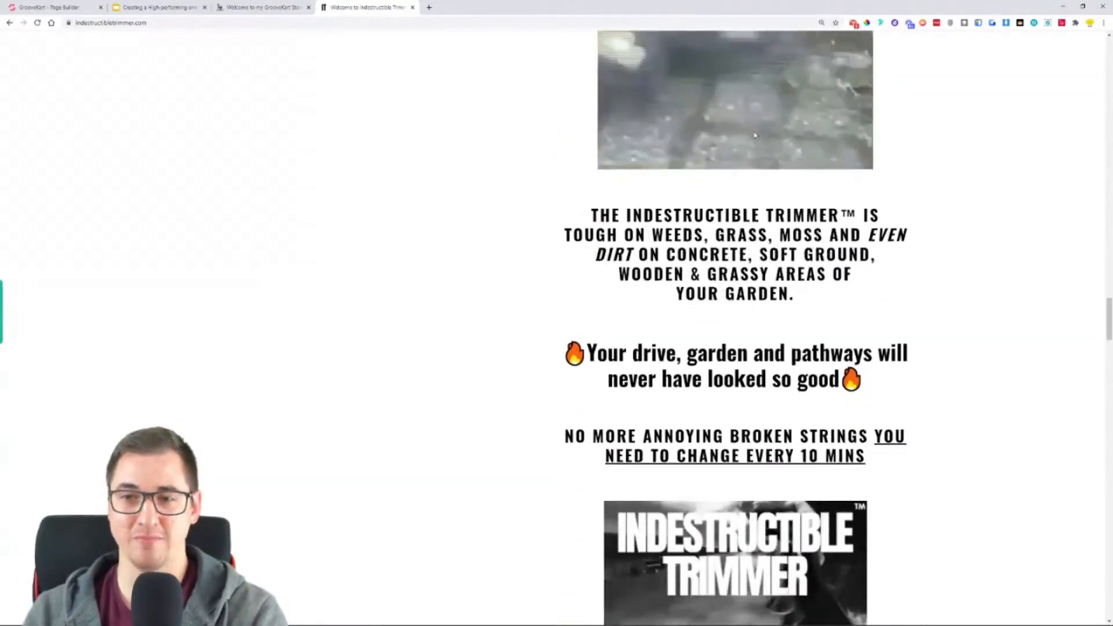
- Read the rest of the homepage's product description, including assembly, specifications, guarantee and shipping, then the customer reviews and footer
scroll(755, 136, down, 1)
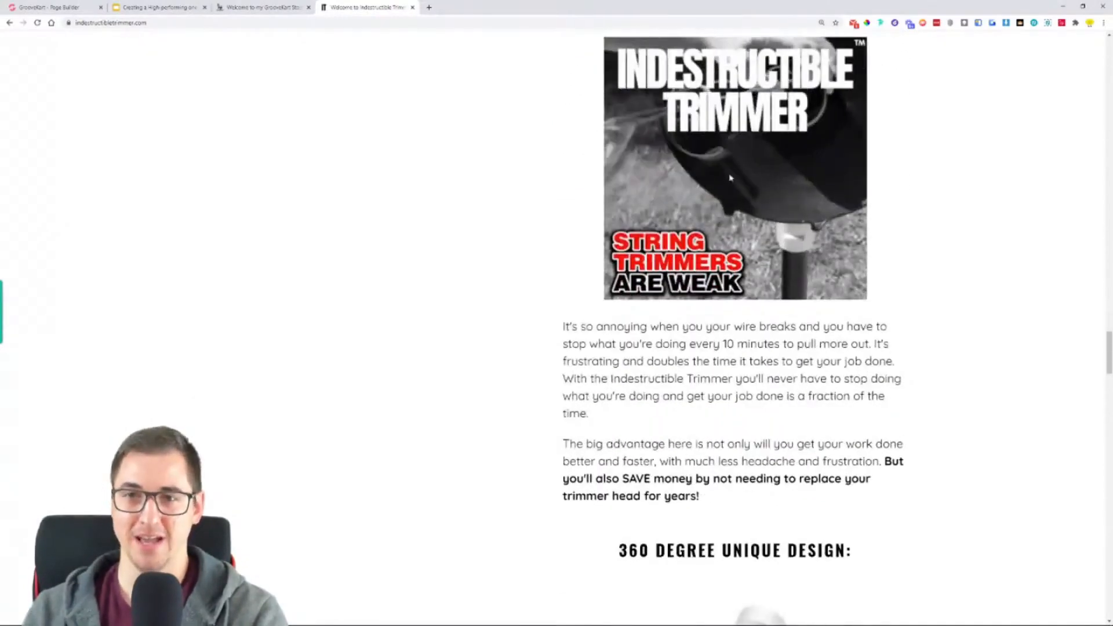
scroll(840, 242, down, 3)
scroll(841, 242, down, 3)
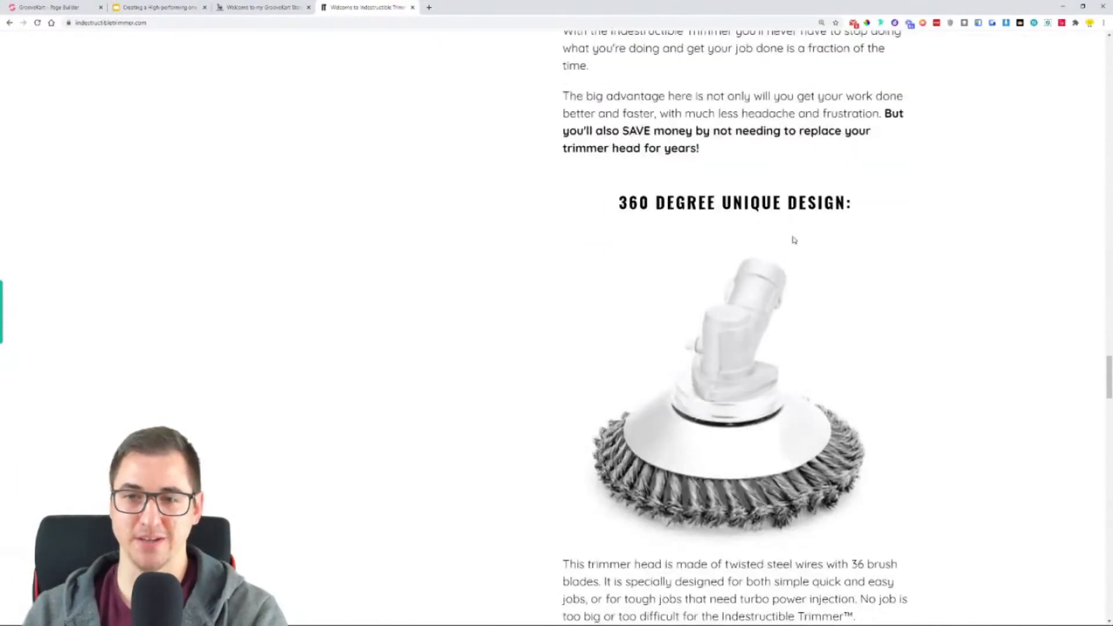
scroll(714, 379, down, 4)
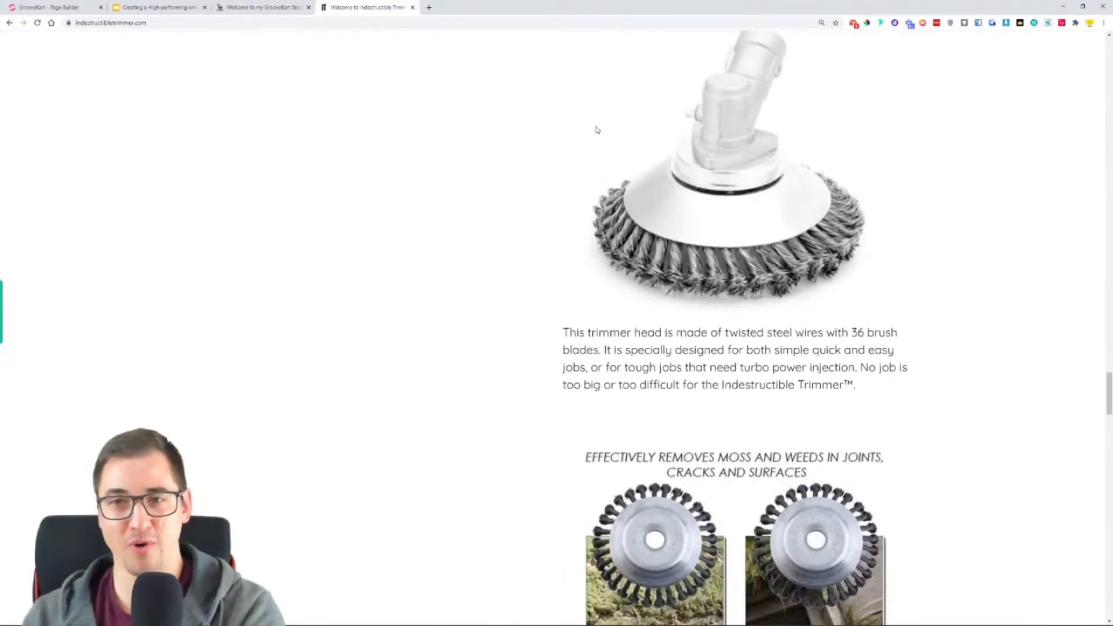
scroll(544, 270, down, 5)
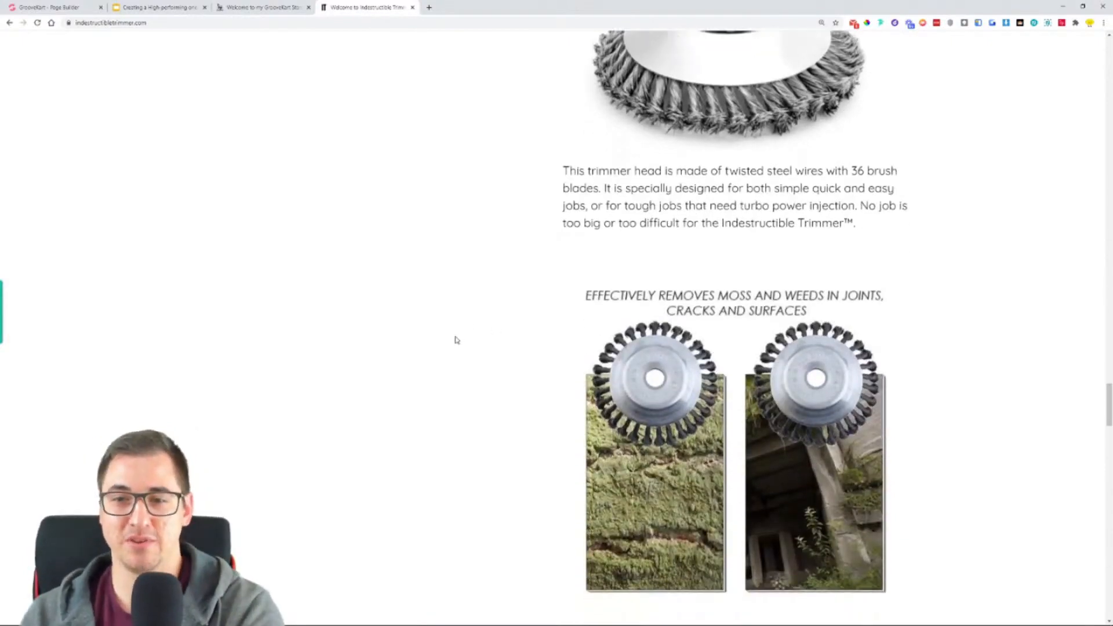
scroll(450, 357, down, 6)
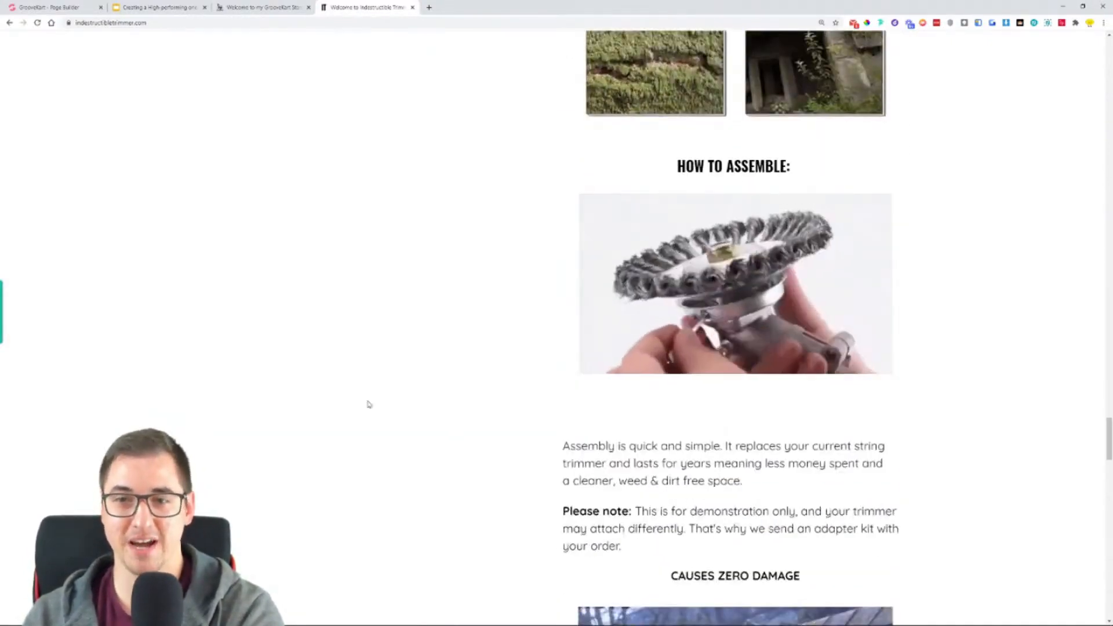
scroll(377, 391, down, 4)
scroll(622, 252, down, 9)
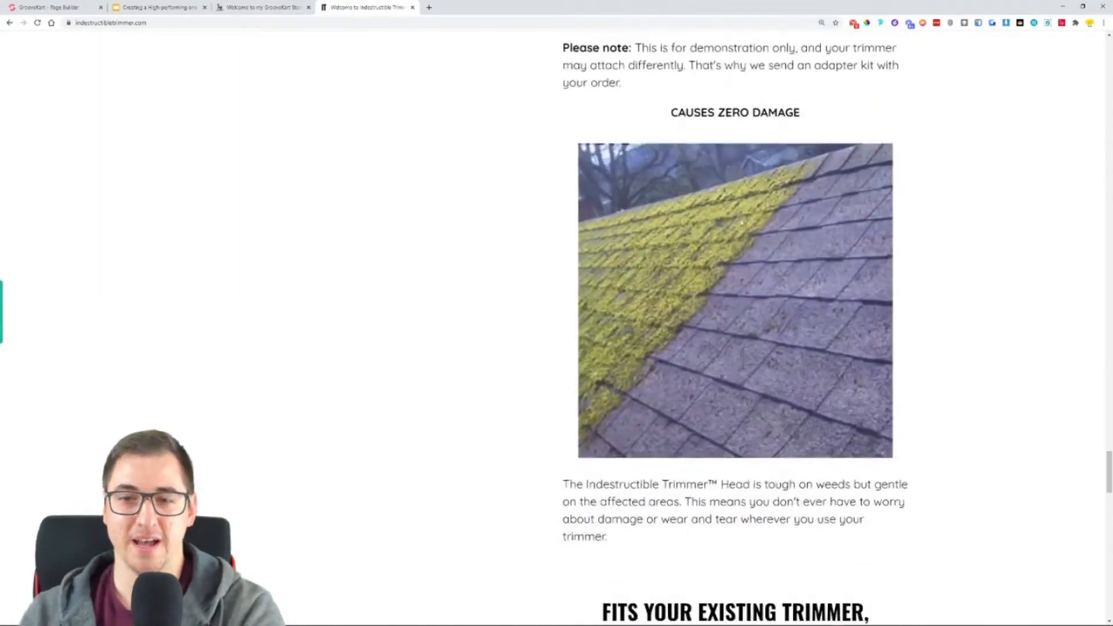
scroll(759, 380, down, 8)
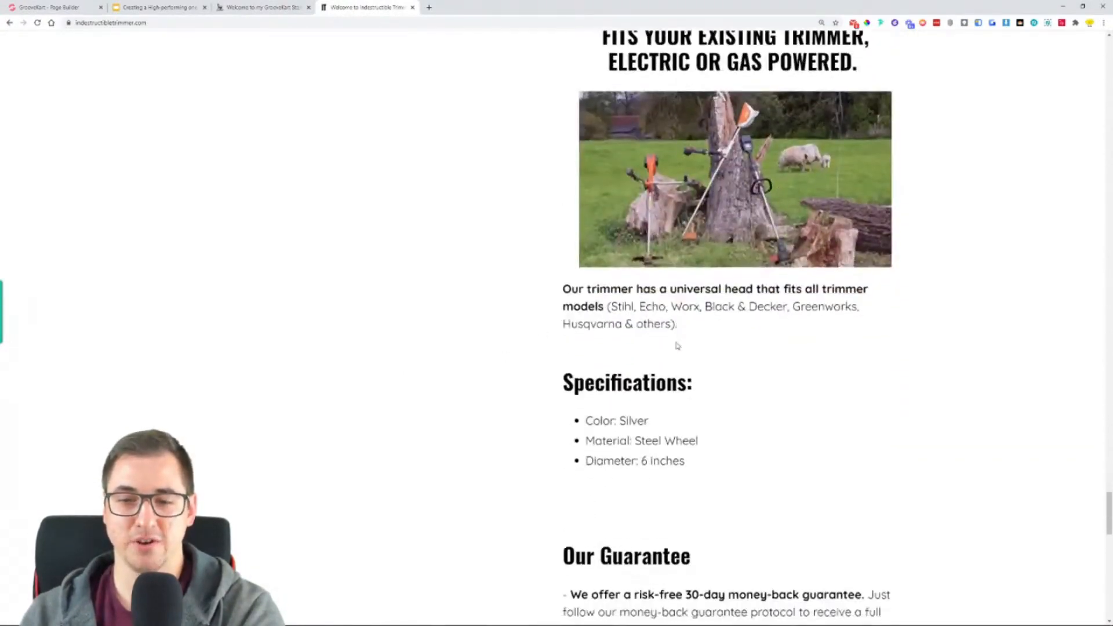
scroll(590, 375, down, 8)
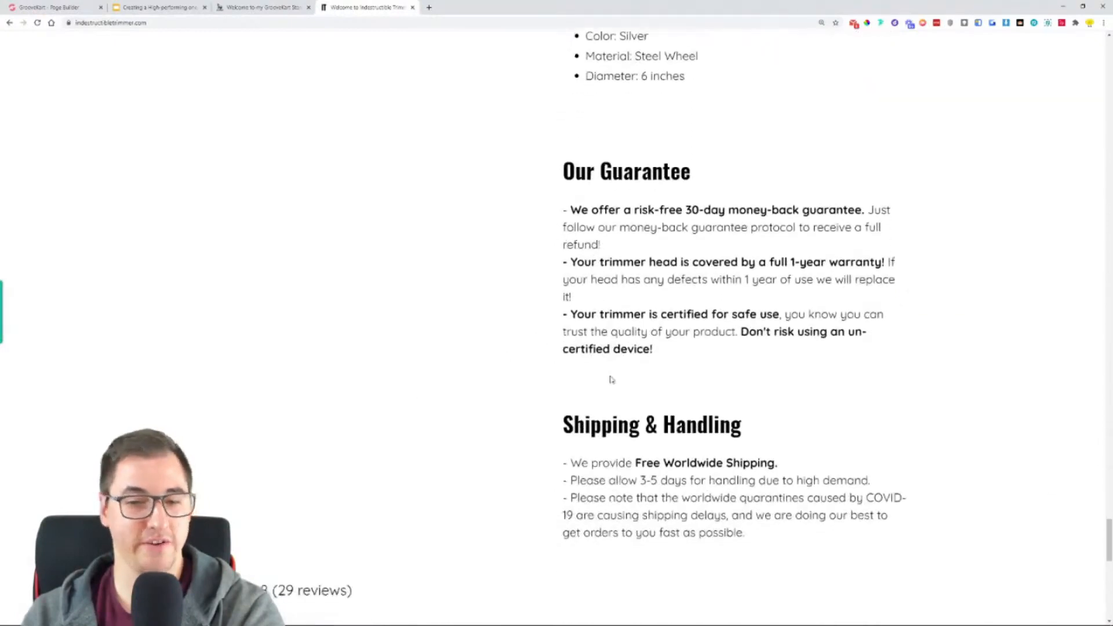
scroll(622, 354, down, 7)
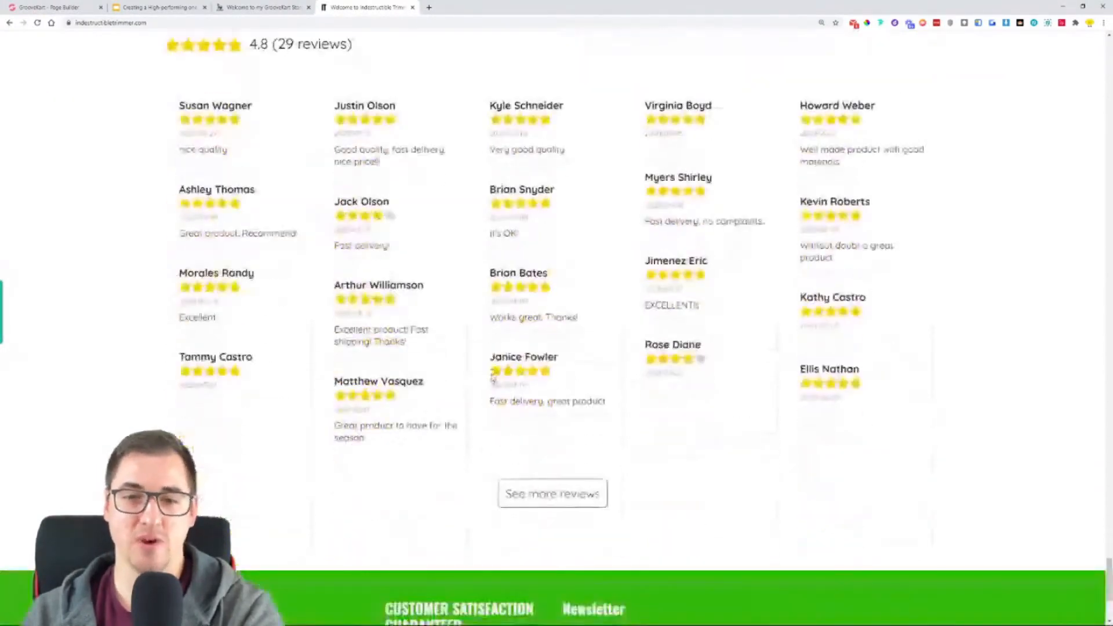
scroll(493, 375, down, 3)
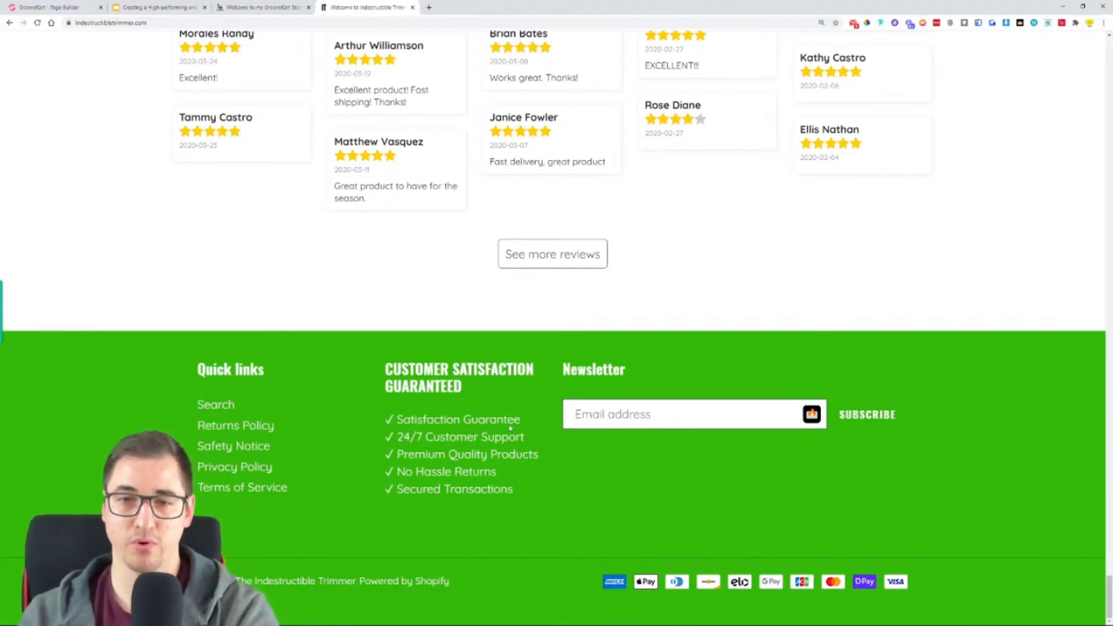
- Open the trimmer's product page through the homepage's "Dump Your Old Trimmer Here" link
scroll(529, 401, up, 20)
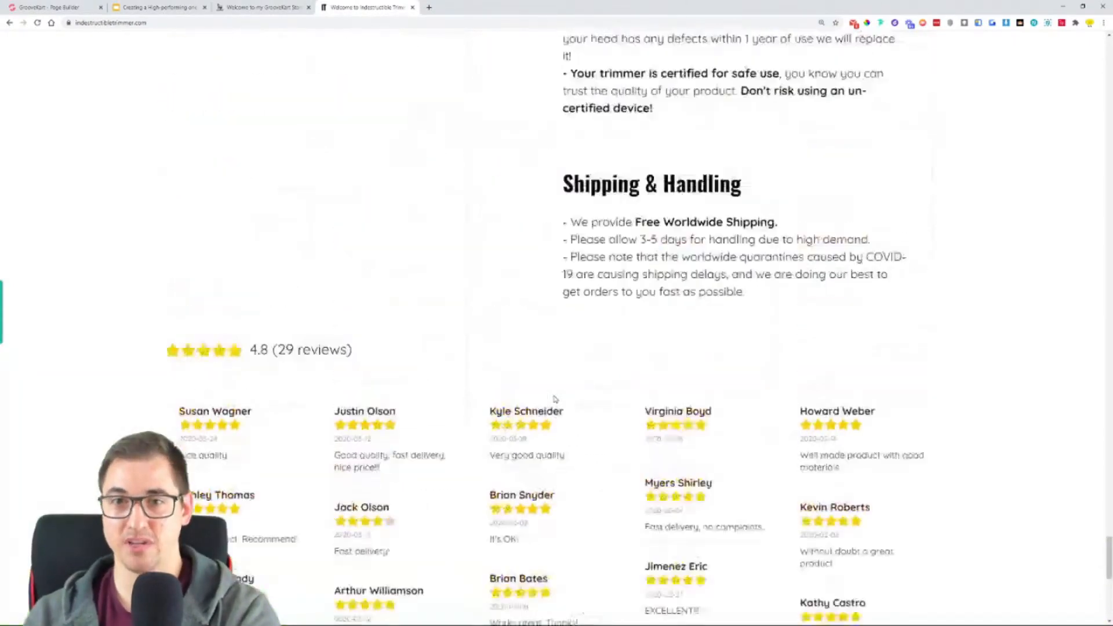
scroll(555, 399, up, 20)
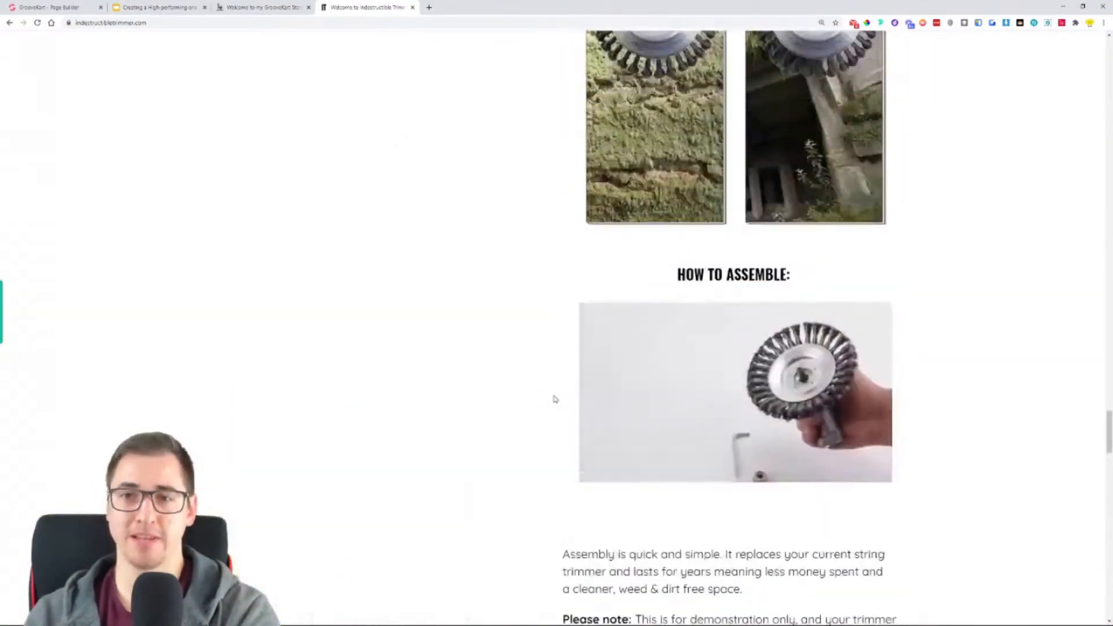
scroll(555, 399, up, 20)
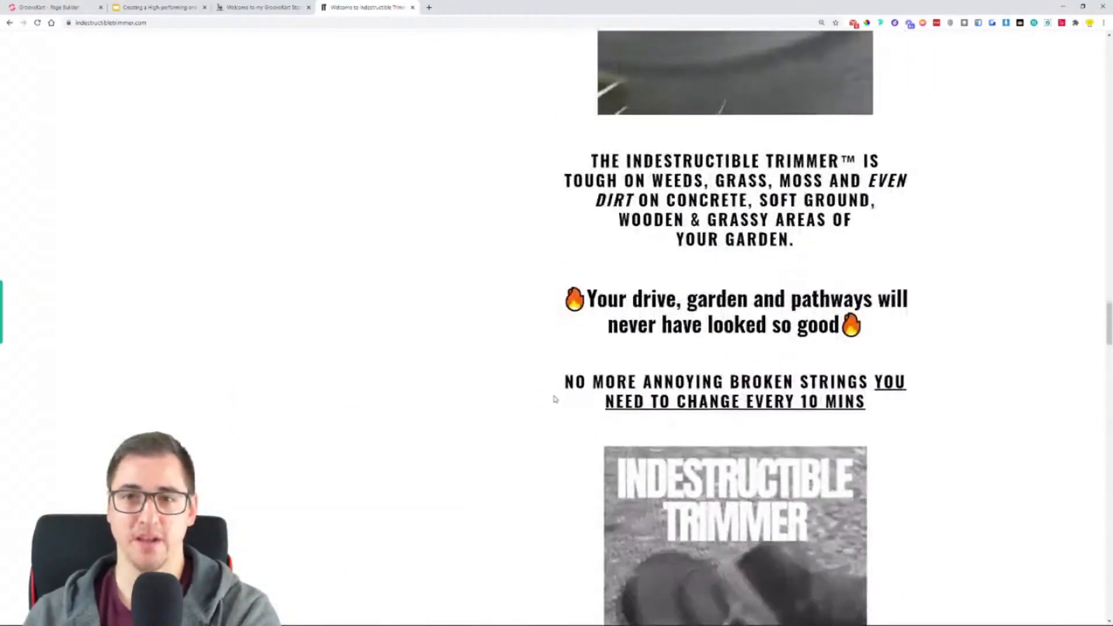
scroll(554, 398, up, 10)
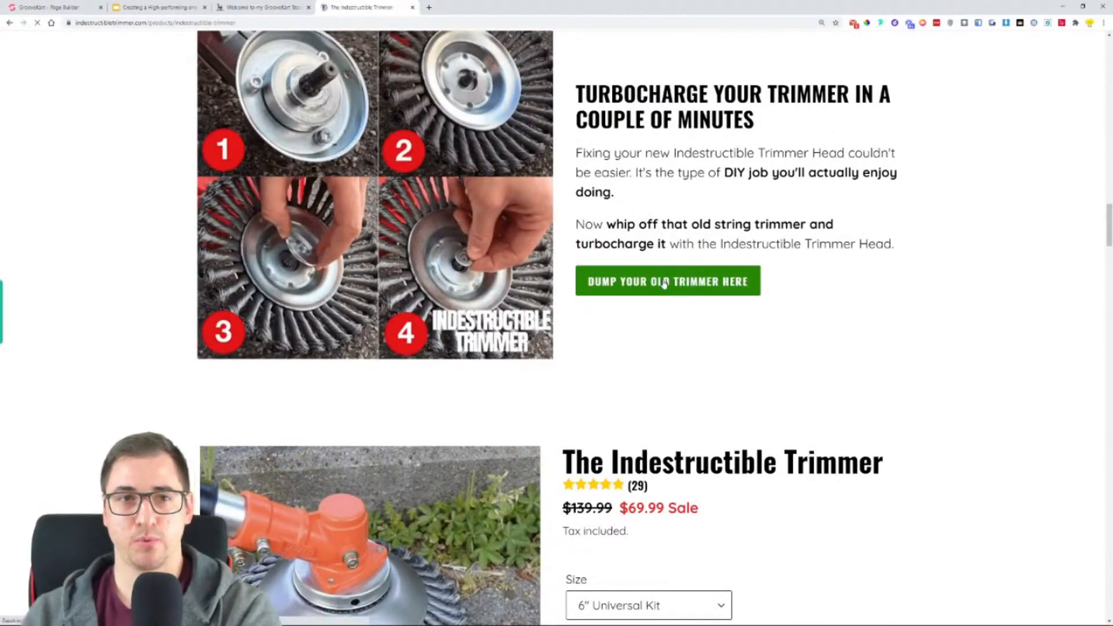
click(664, 283)
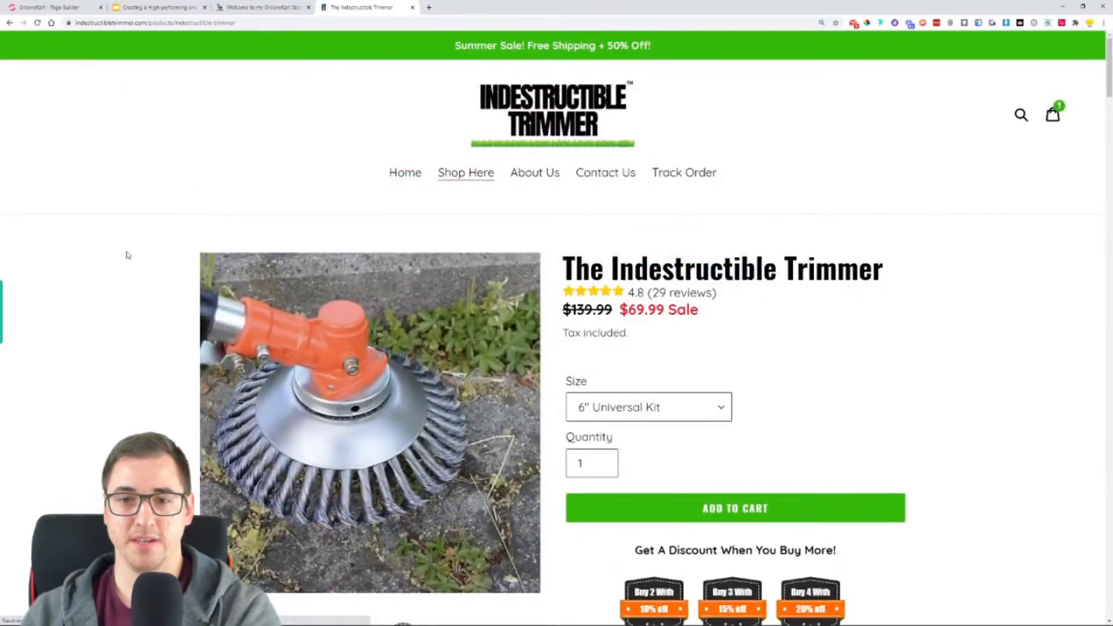
- Examine the trimmer's product page, including the quantity discount badges, safe checkout seals, description and persistent add-to-cart bar
scroll(144, 234, down, 2)
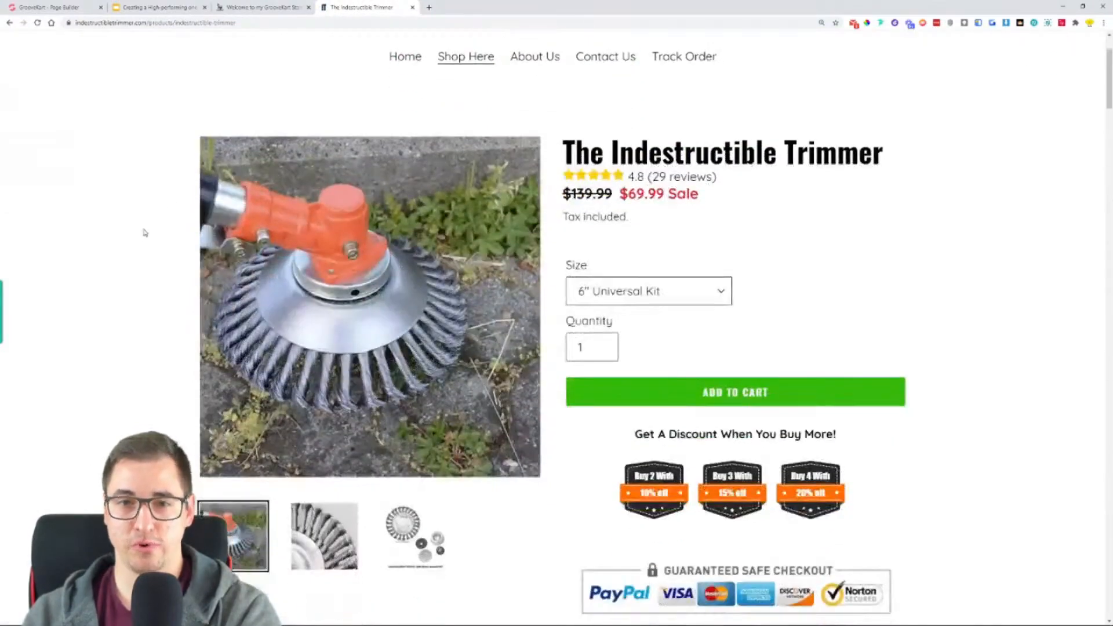
scroll(137, 184, down, 1)
scroll(135, 184, down, 1)
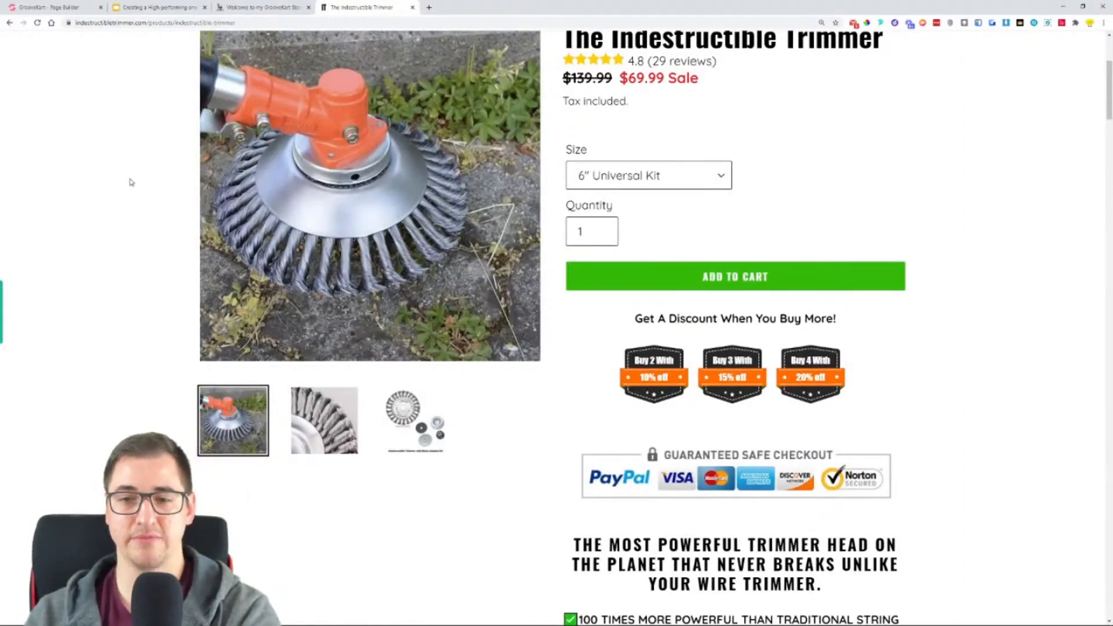
scroll(131, 182, down, 20)
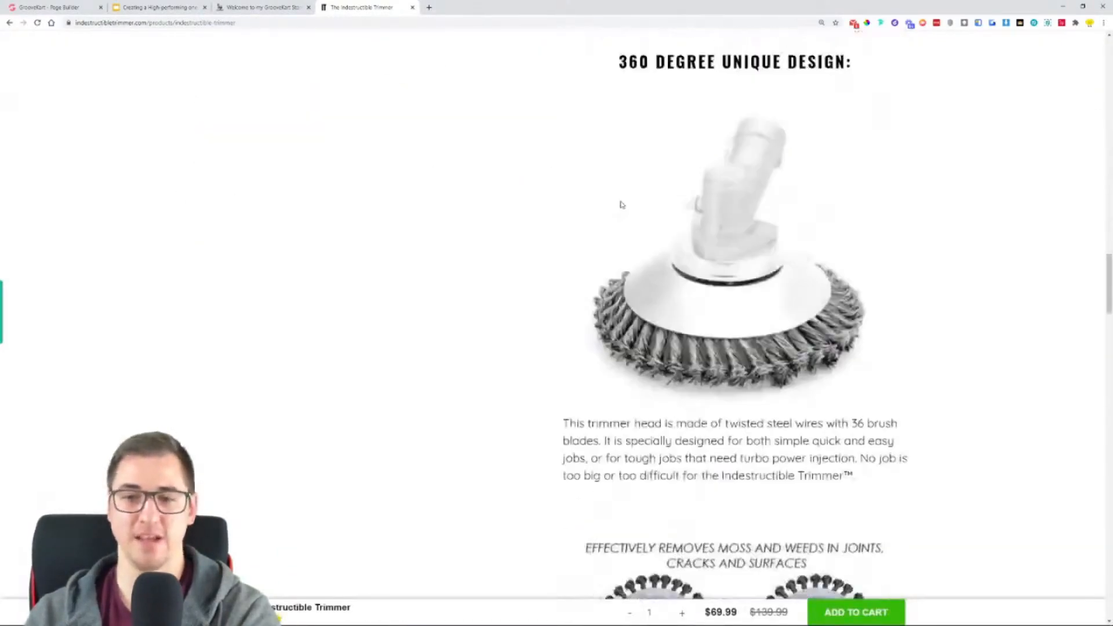
scroll(621, 204, down, 20)
scroll(643, 226, up, 8)
scroll(643, 227, up, 20)
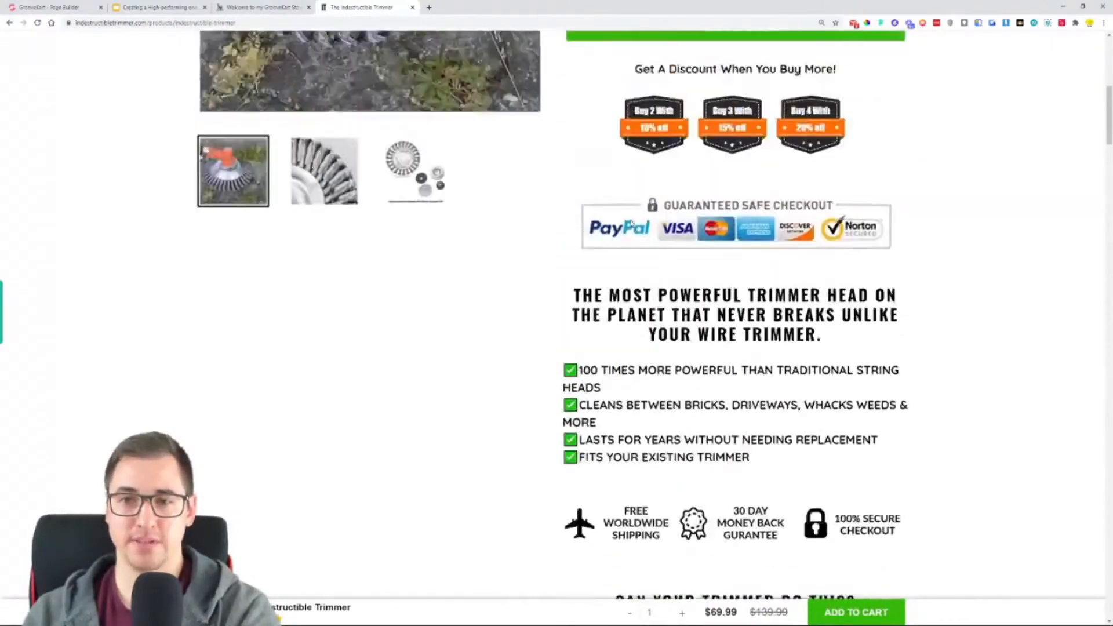
scroll(651, 339, up, 3)
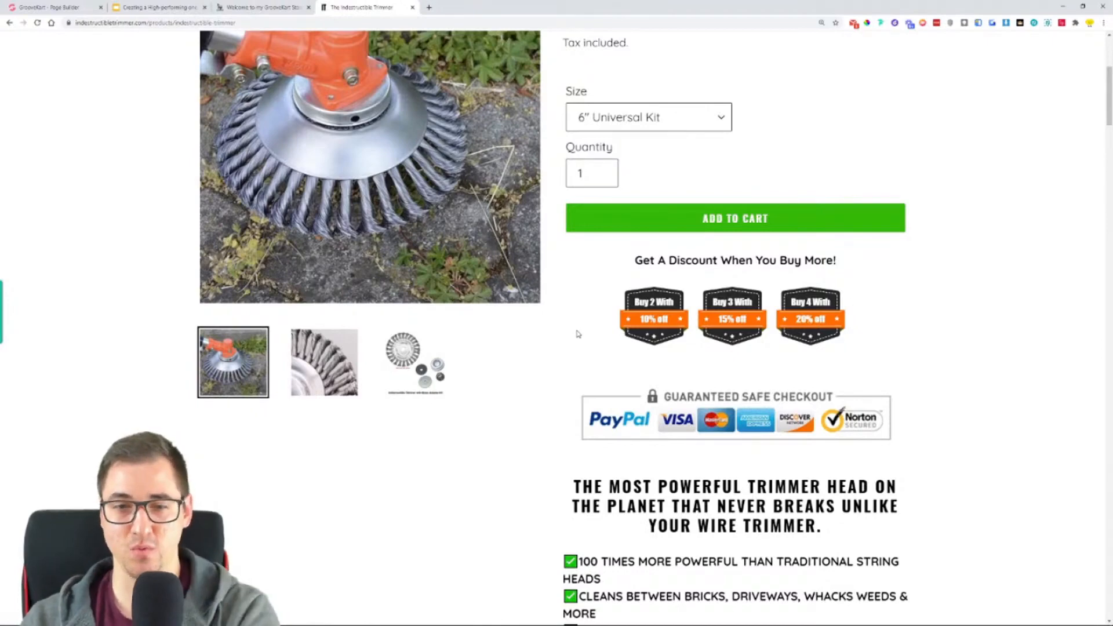
- Examine the rest of the trimmer's product page, including the benefit bullets, demonstration clip, assembly section and customer reviews
drag(1107, 90, 1103, 131)
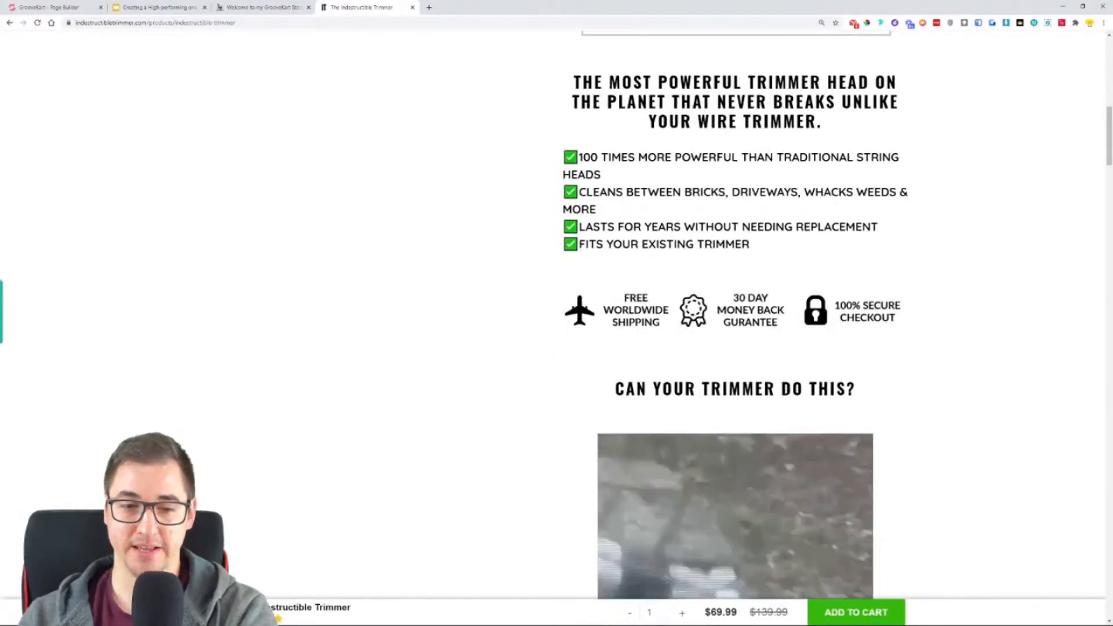
scroll(340, 367, down, 10)
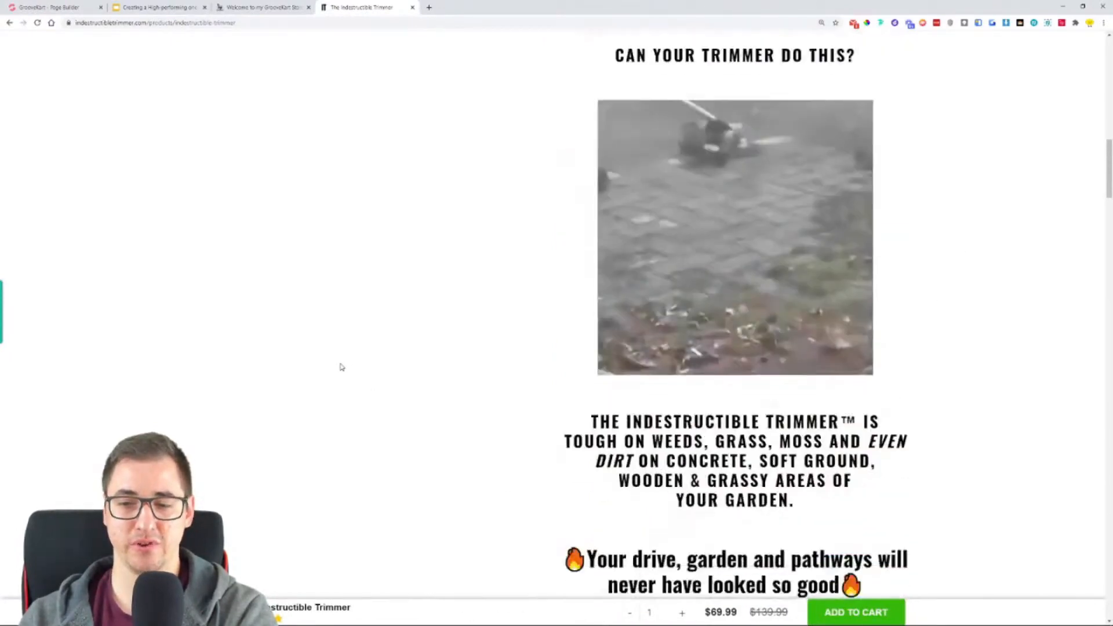
scroll(242, 393, down, 2)
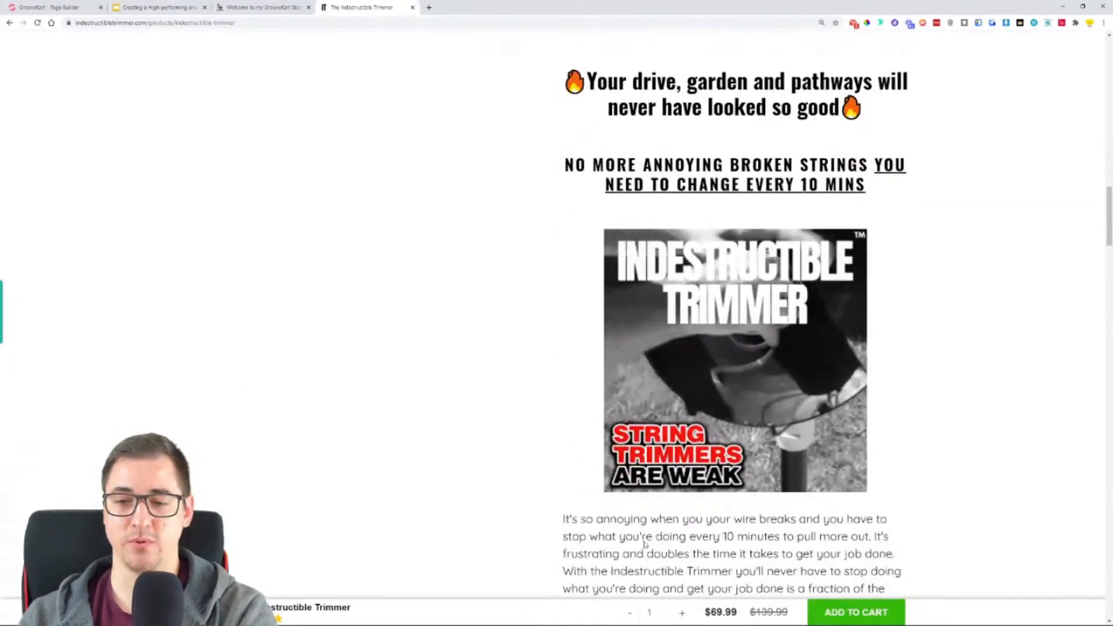
scroll(417, 361, down, 10)
scroll(430, 349, down, 20)
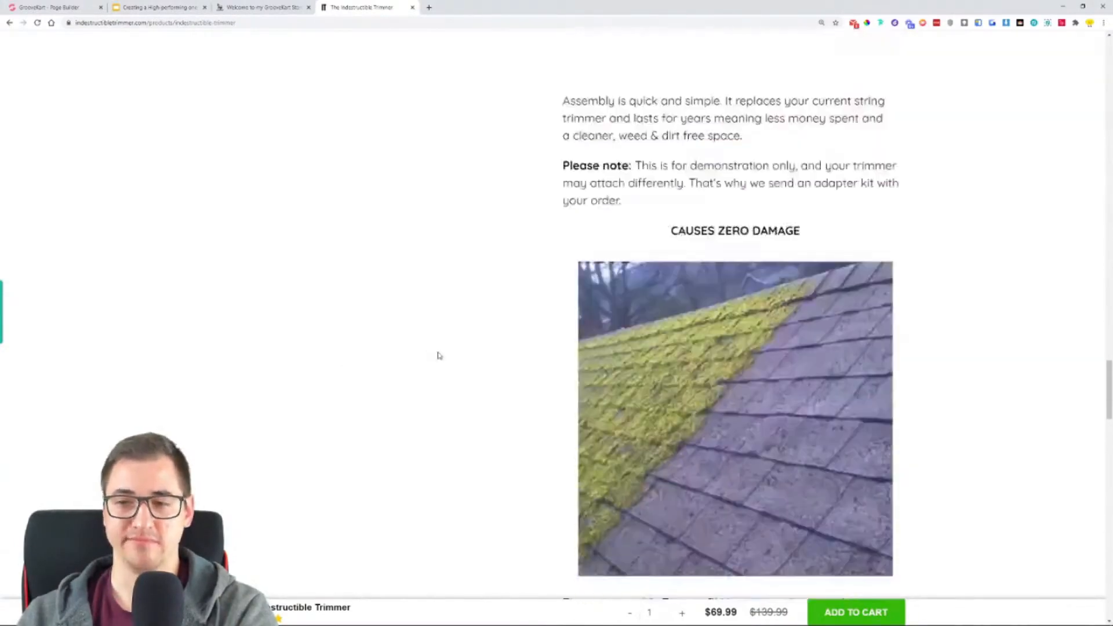
scroll(440, 354, down, 20)
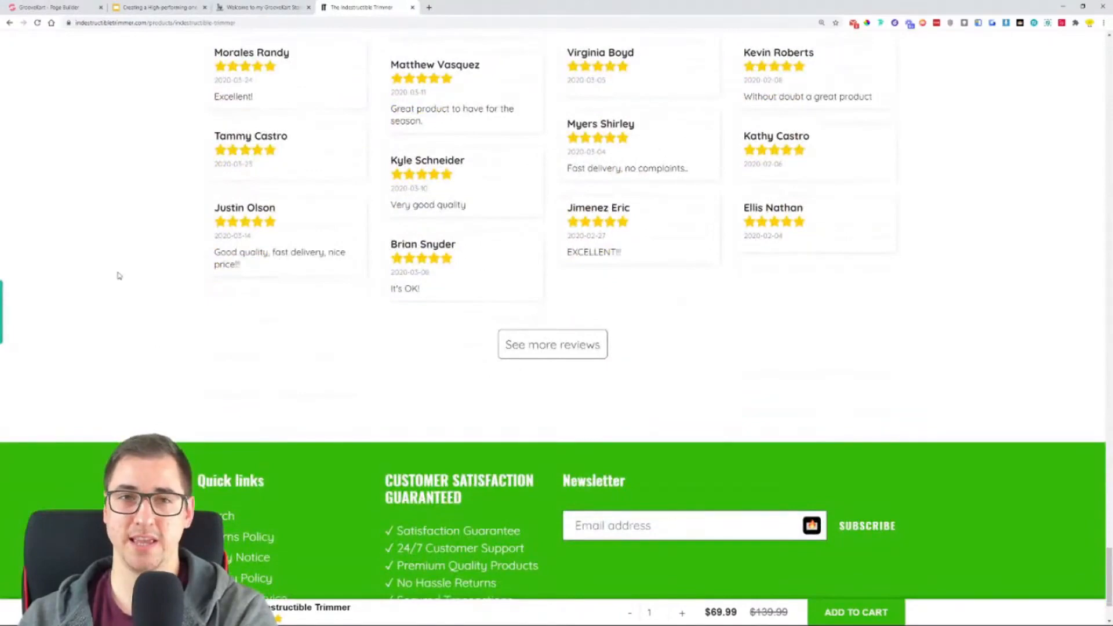
scroll(121, 264, up, 20)
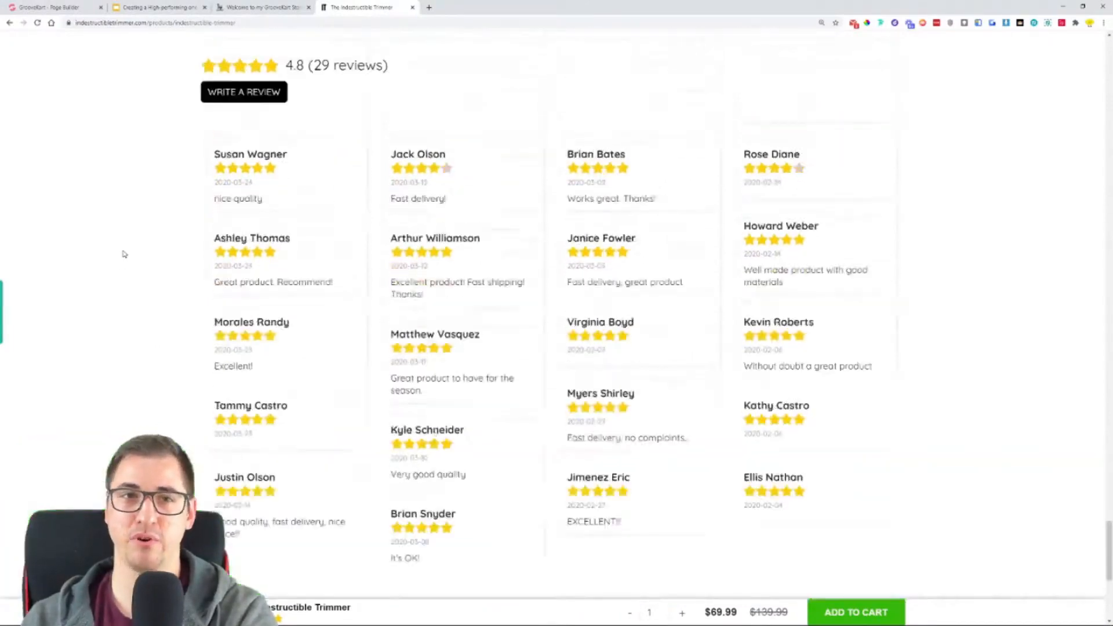
scroll(122, 252, up, 15)
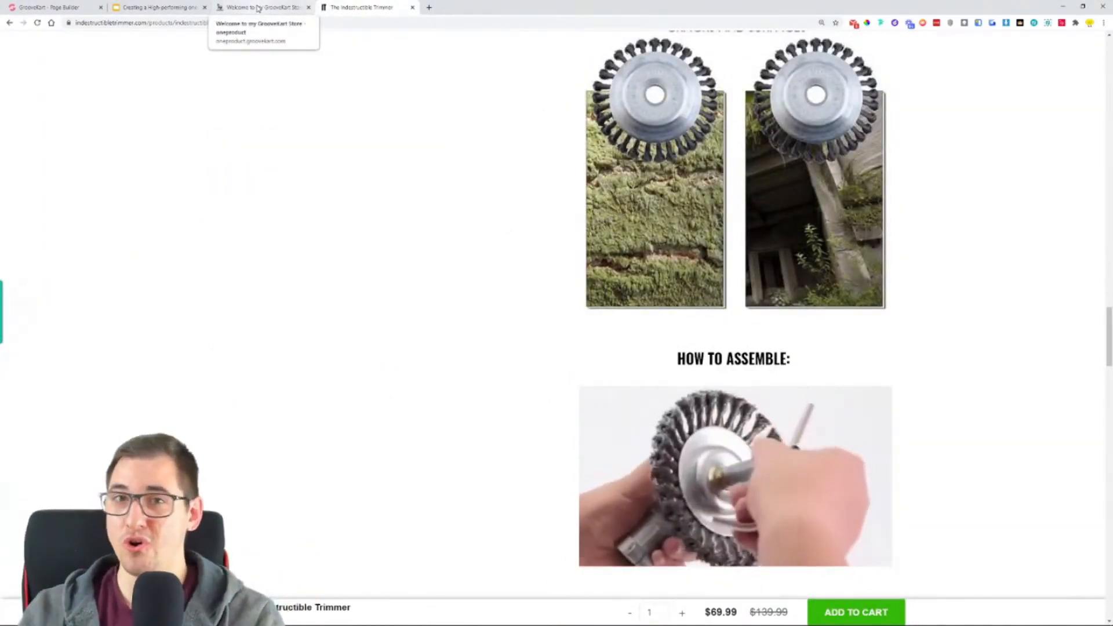
- Switch to the GrooveKart version of the store's homepage and highlight its oneproduct.groovekart.com address
click(258, 9)
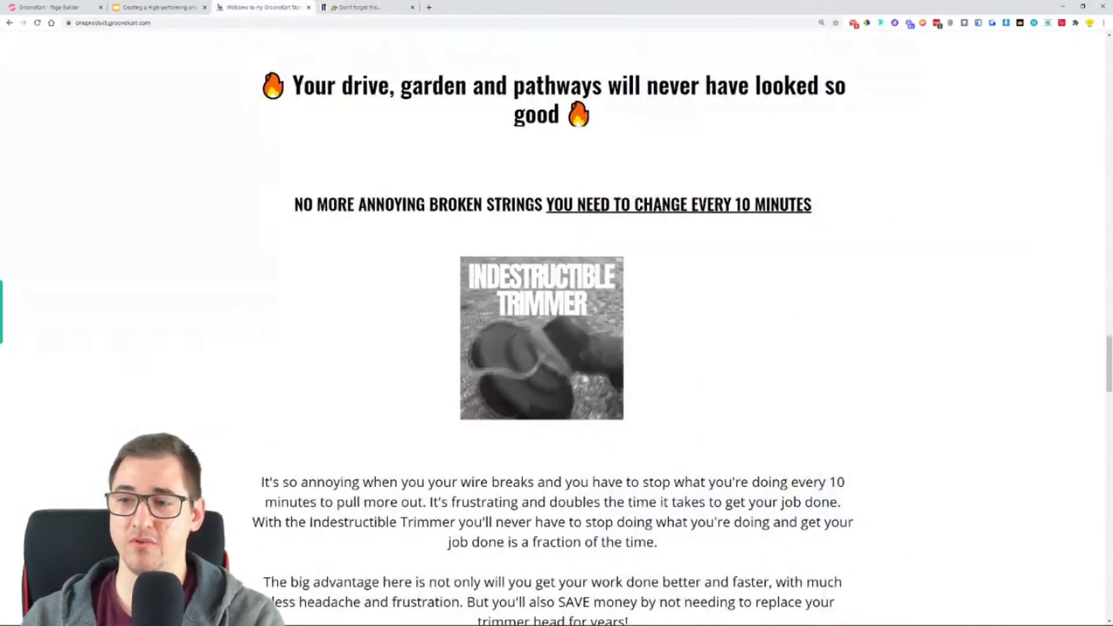
drag(1109, 363, 1073, 13)
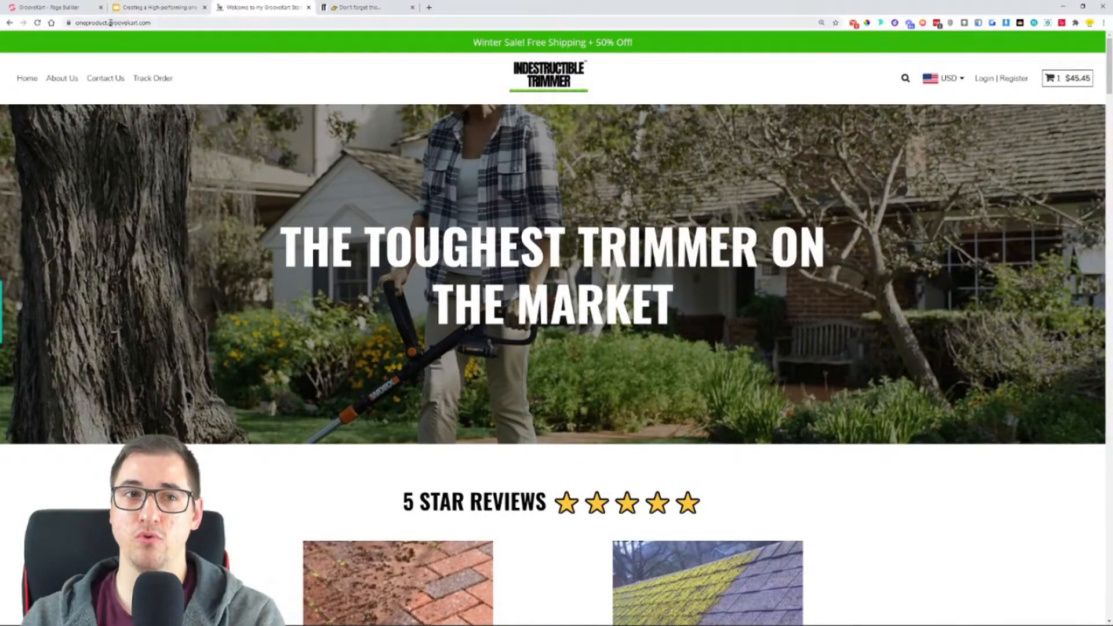
drag(77, 22, 108, 22)
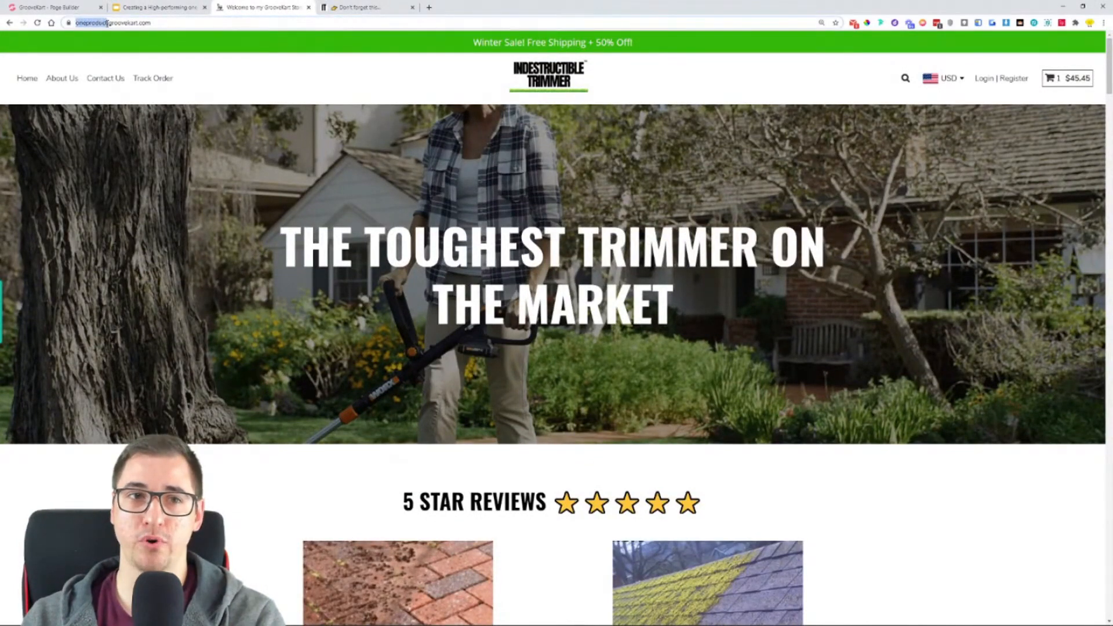
drag(171, 23, 85, 26)
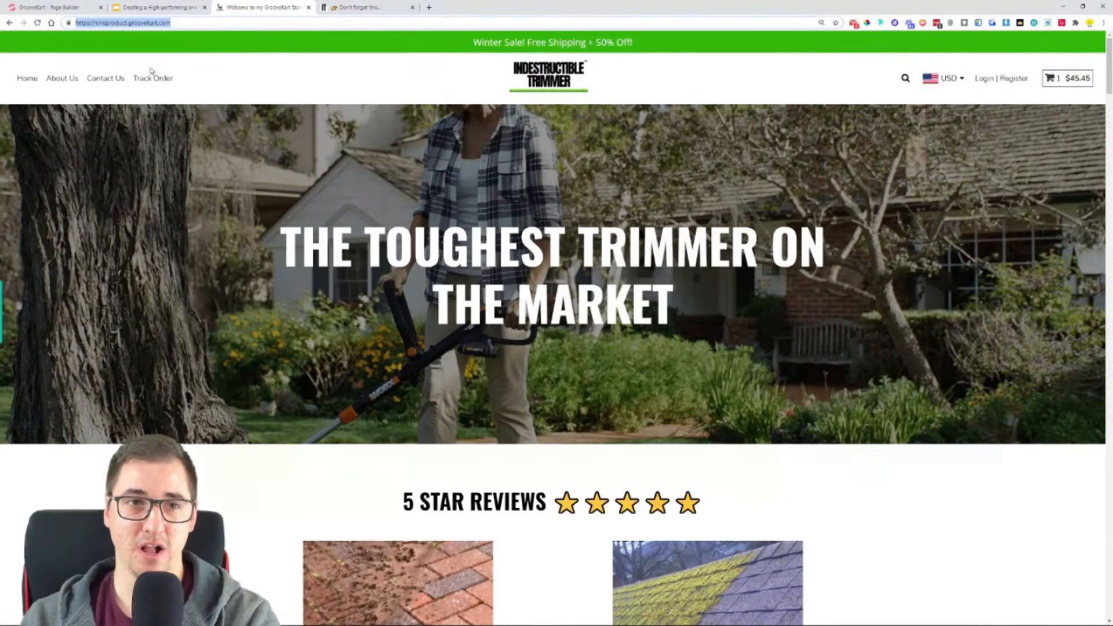
- Return to the original Indestructible Trimmer store and open its homepage from the product page
click(374, 8)
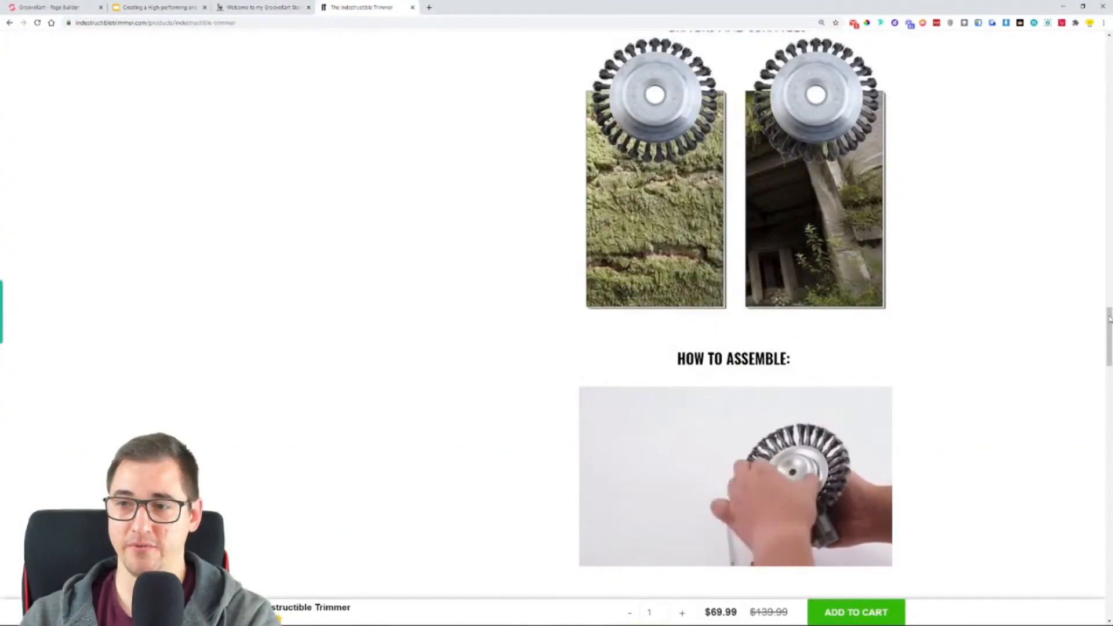
scroll(1037, 230, up, 15)
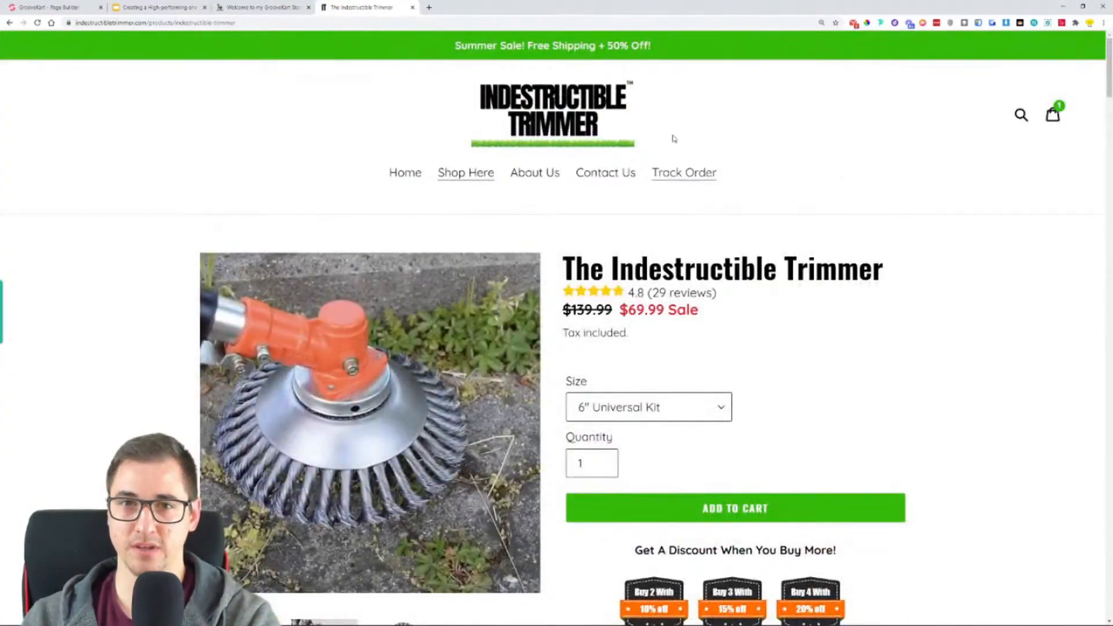
click(522, 98)
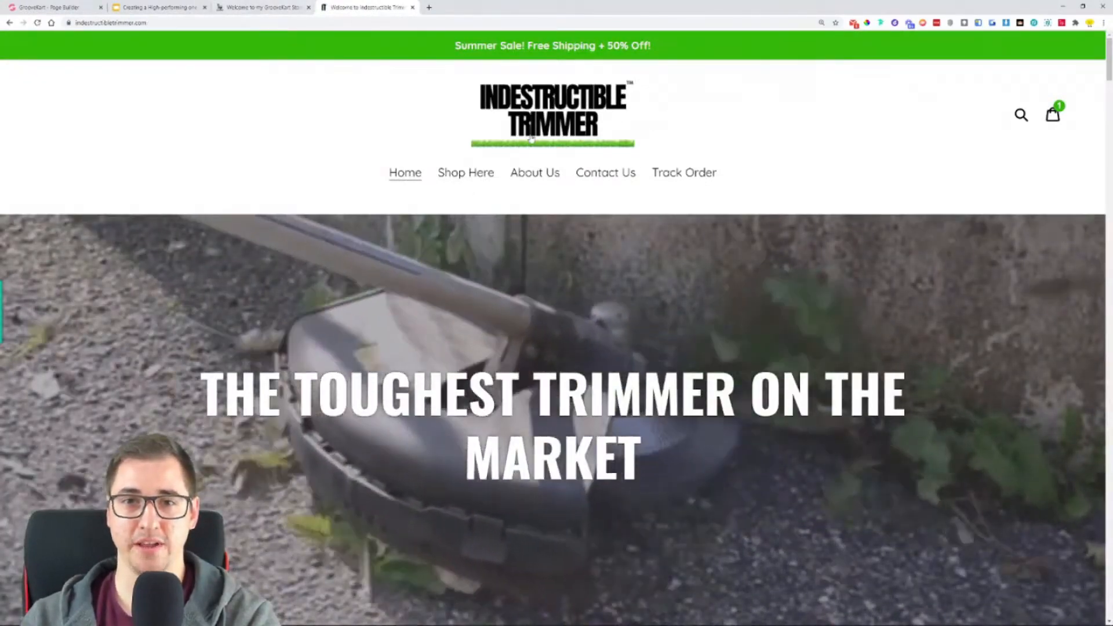
- Review the GrooveKart homepage's hero banner and highlight its "5 Star Reviews" heading
click(247, 7)
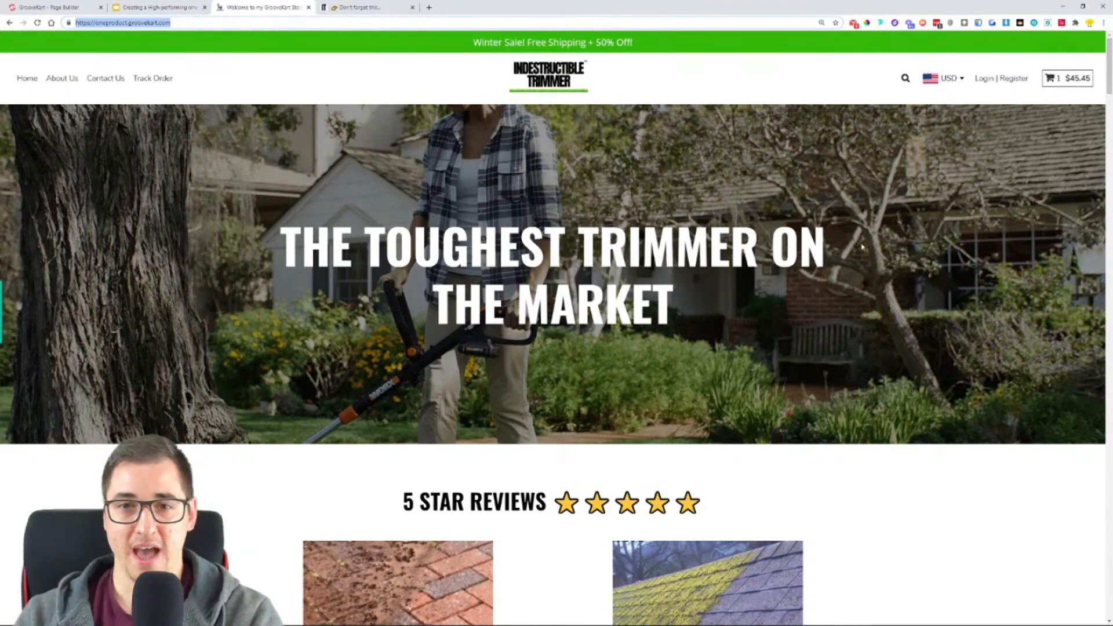
drag(300, 239, 685, 293)
click(575, 189)
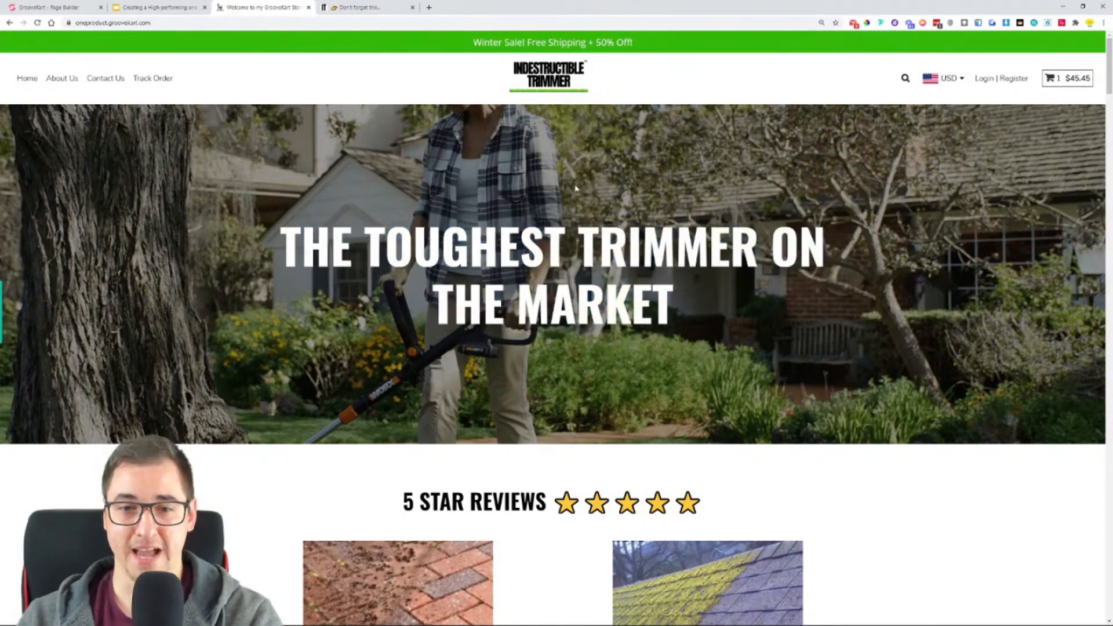
scroll(573, 171, down, 4)
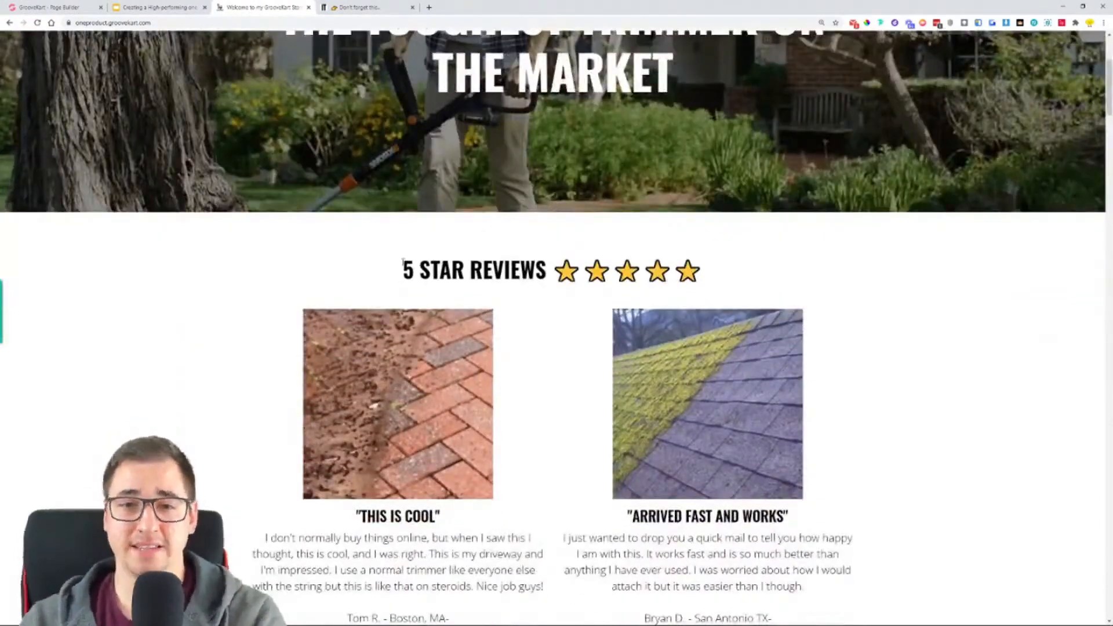
drag(394, 273, 778, 278)
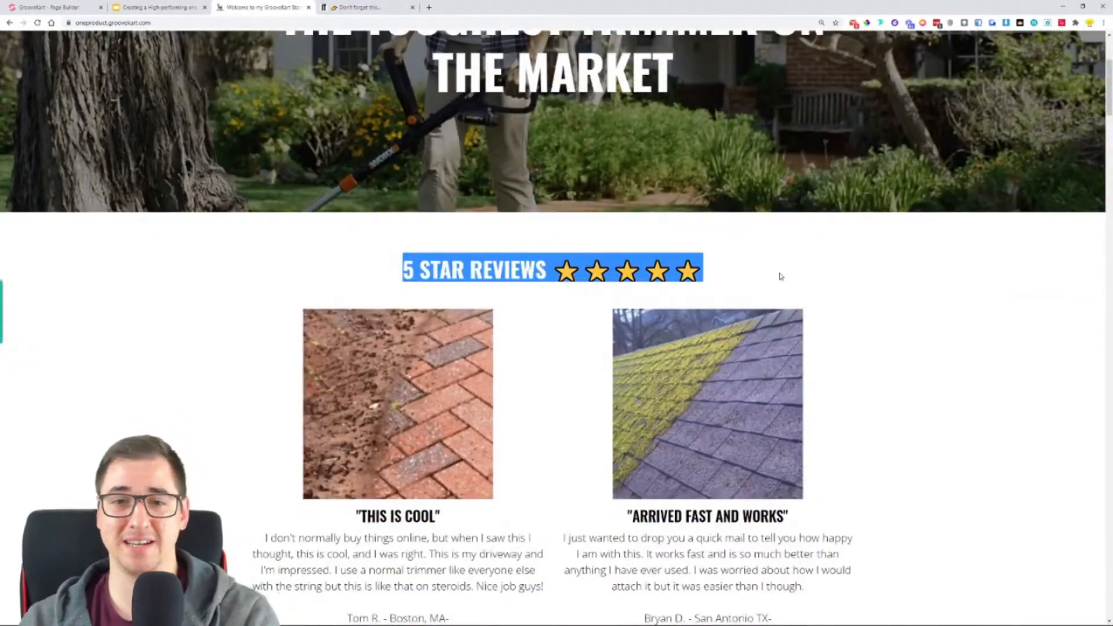
- Review the GrooveKart homepage's testimonials and the "We Hate Annoying Weeds, Dirt and Grass" section, highlighting that heading
scroll(300, 280, down, 2)
scroll(300, 280, down, 3)
scroll(651, 109, down, 3)
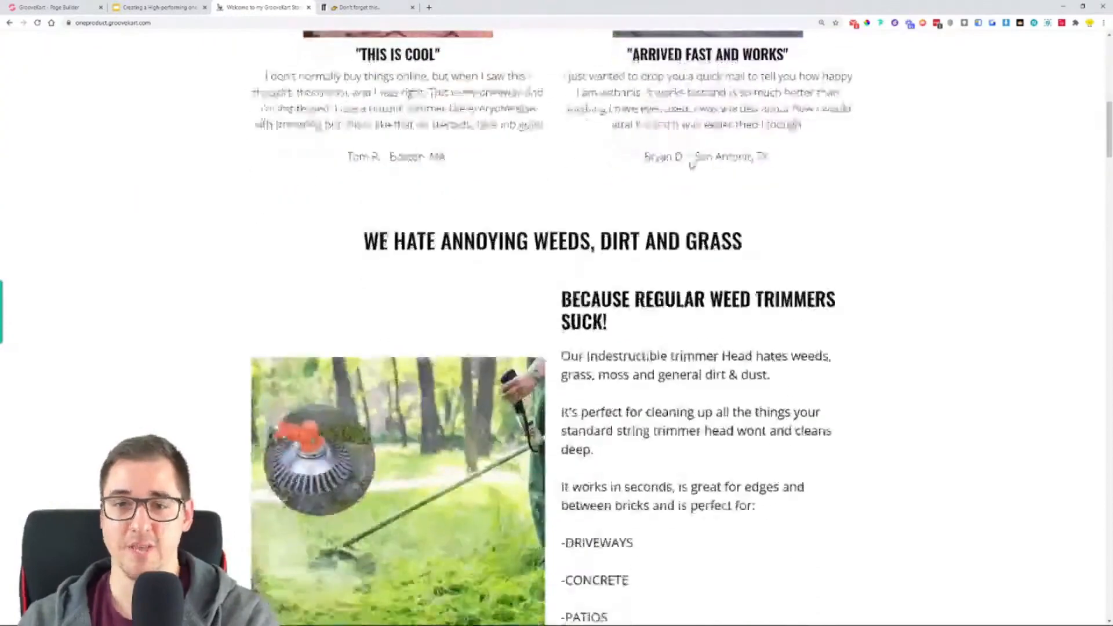
drag(364, 239, 742, 261)
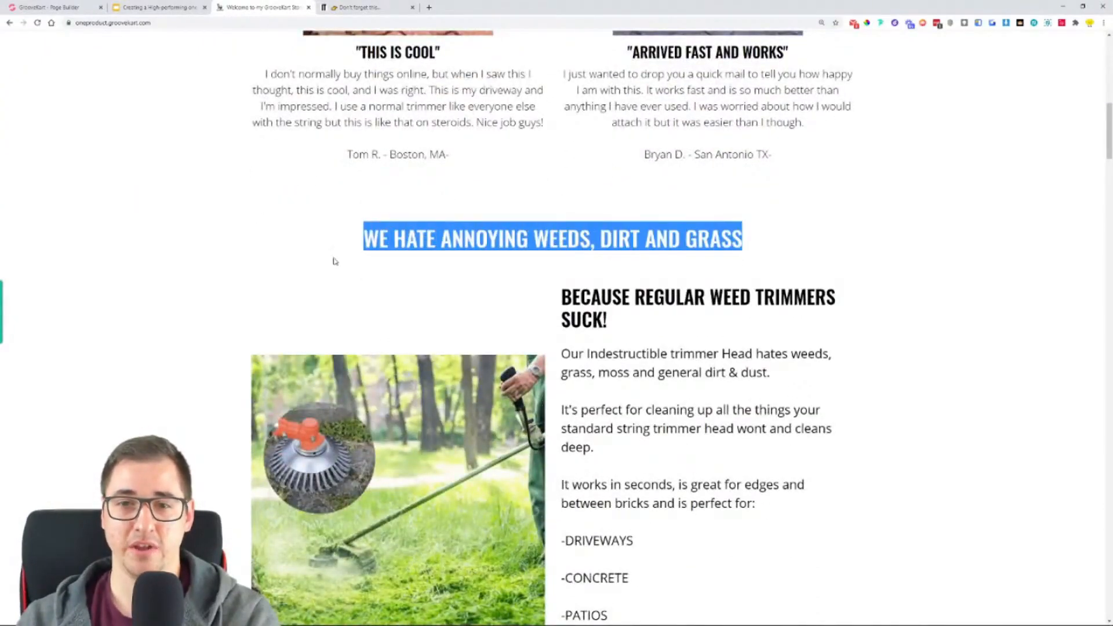
scroll(361, 256, down, 3)
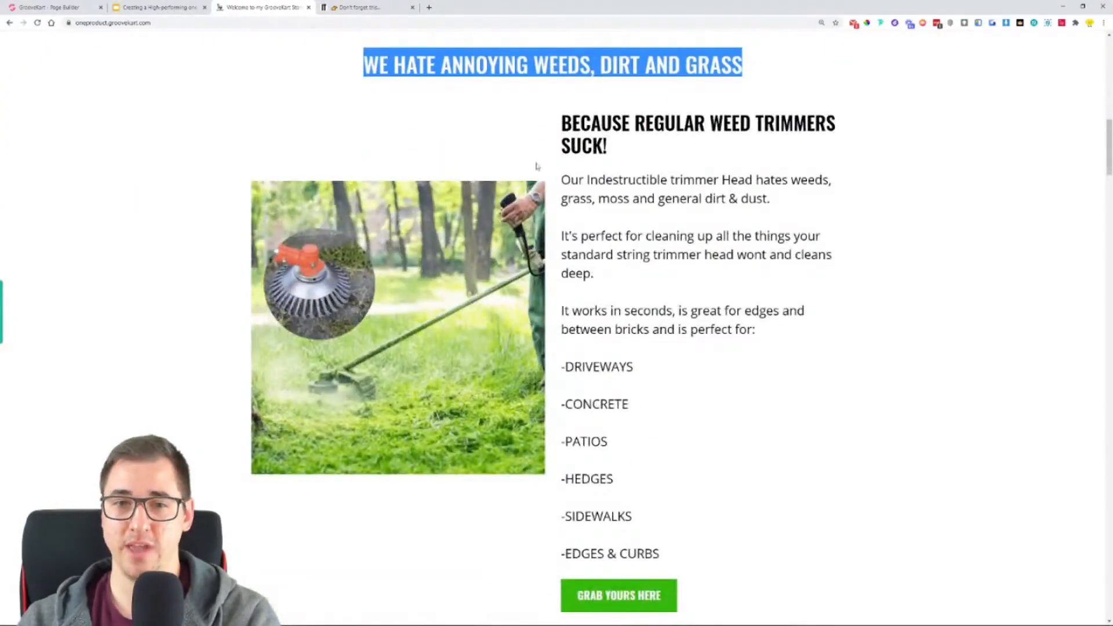
scroll(276, 316, down, 1)
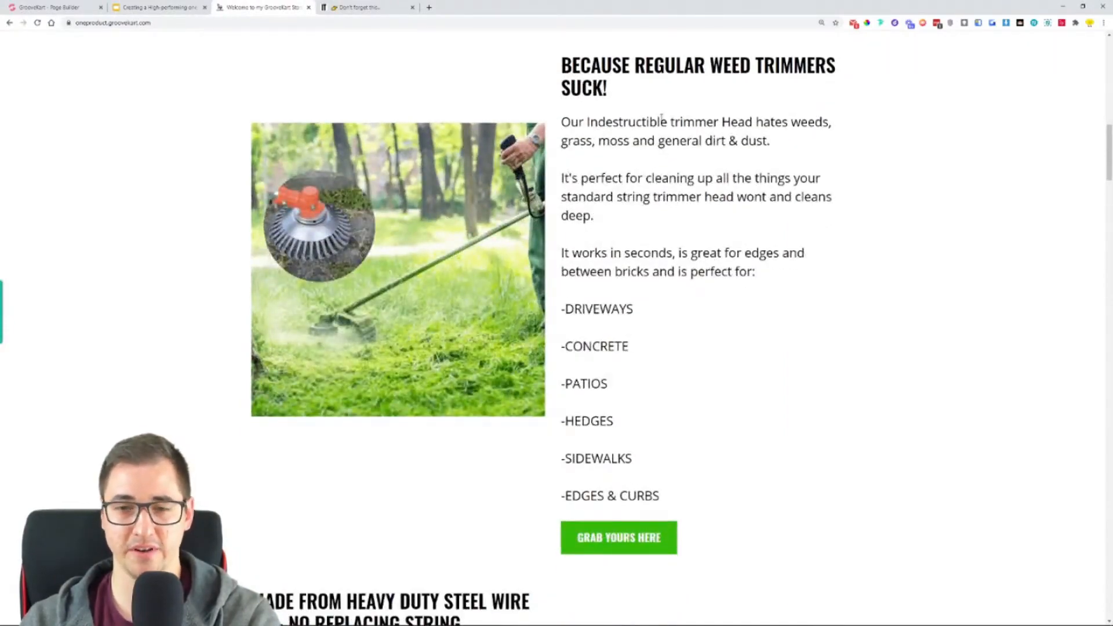
- Compare the "Because Regular Weed Trimmers Suck" section with the original store's homepage, then return to the GrooveKart version
click(362, 7)
scroll(624, 284, down, 10)
scroll(624, 284, down, 9)
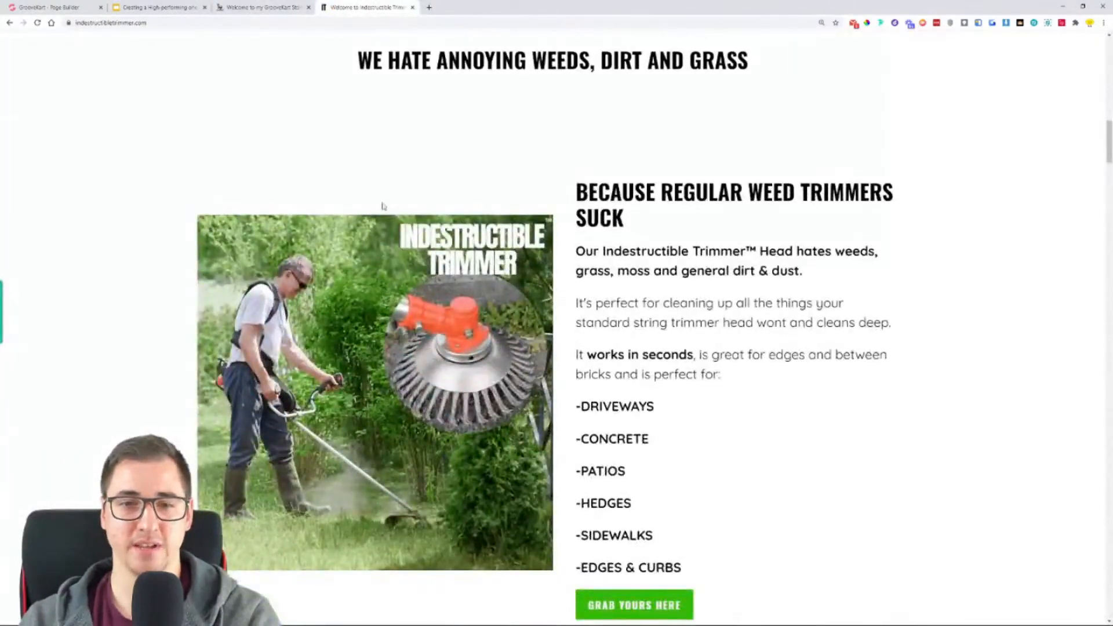
click(264, 7)
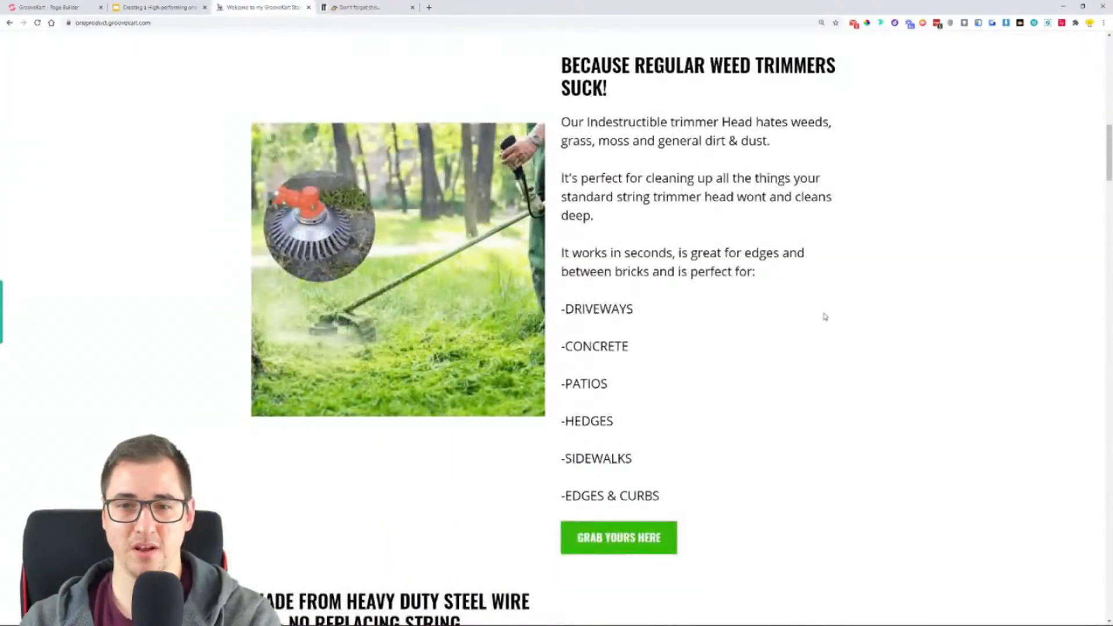
- Review the GrooveKart homepage's layout from the hero banner through the alternating image and text sections with their purchase buttons
scroll(841, 294, down, 3)
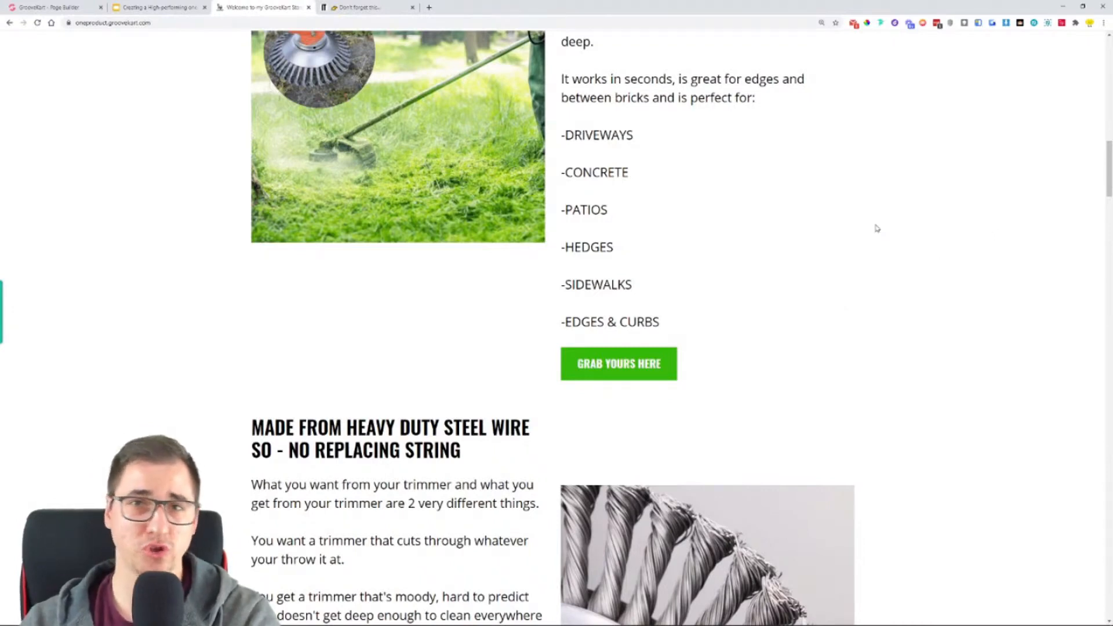
scroll(666, 231, down, 1)
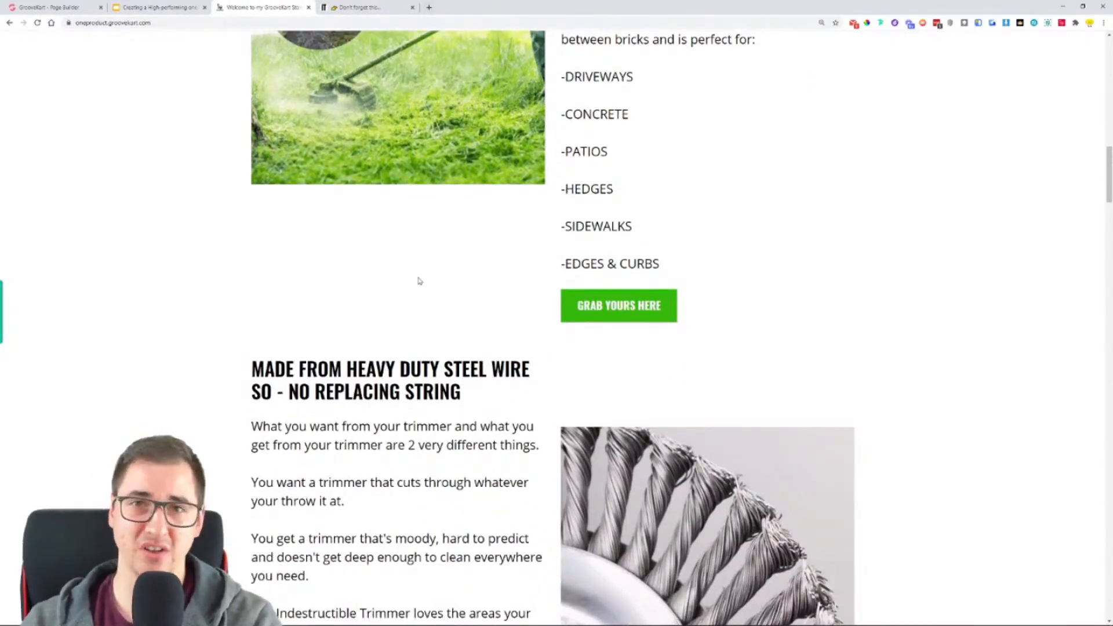
scroll(420, 282, up, 15)
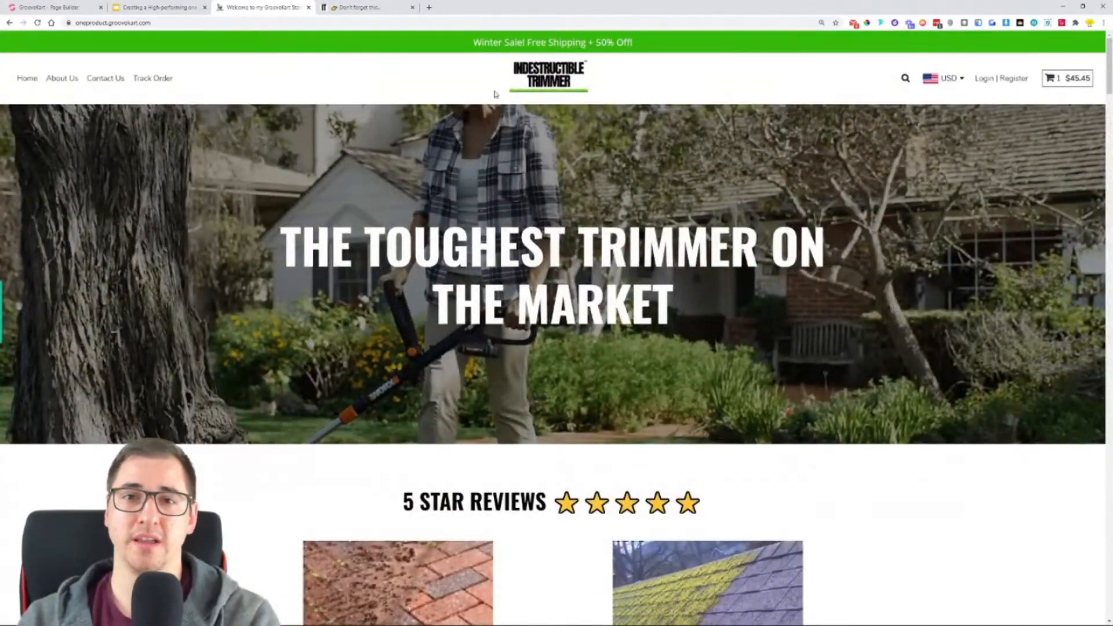
scroll(476, 183, down, 3)
scroll(476, 184, down, 8)
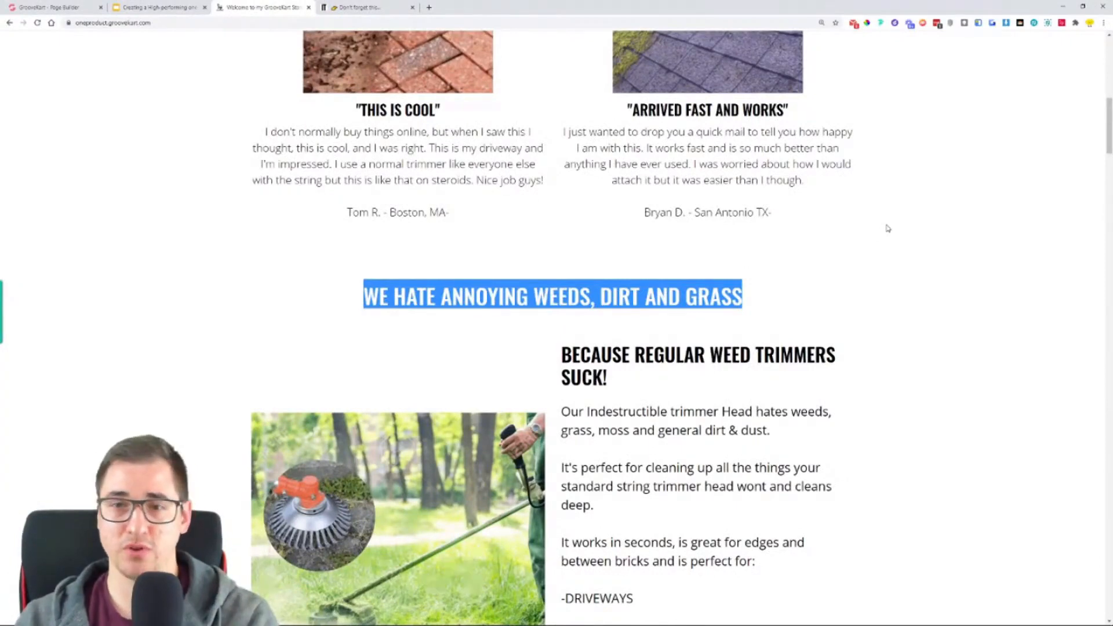
scroll(903, 243, down, 4)
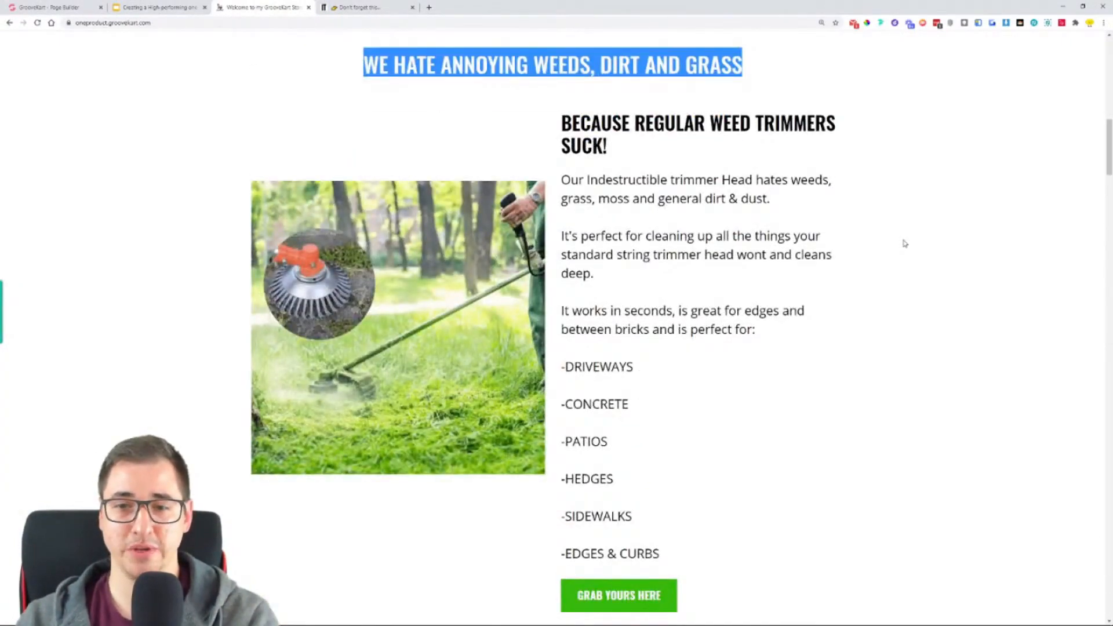
scroll(903, 243, down, 4)
scroll(904, 244, down, 3)
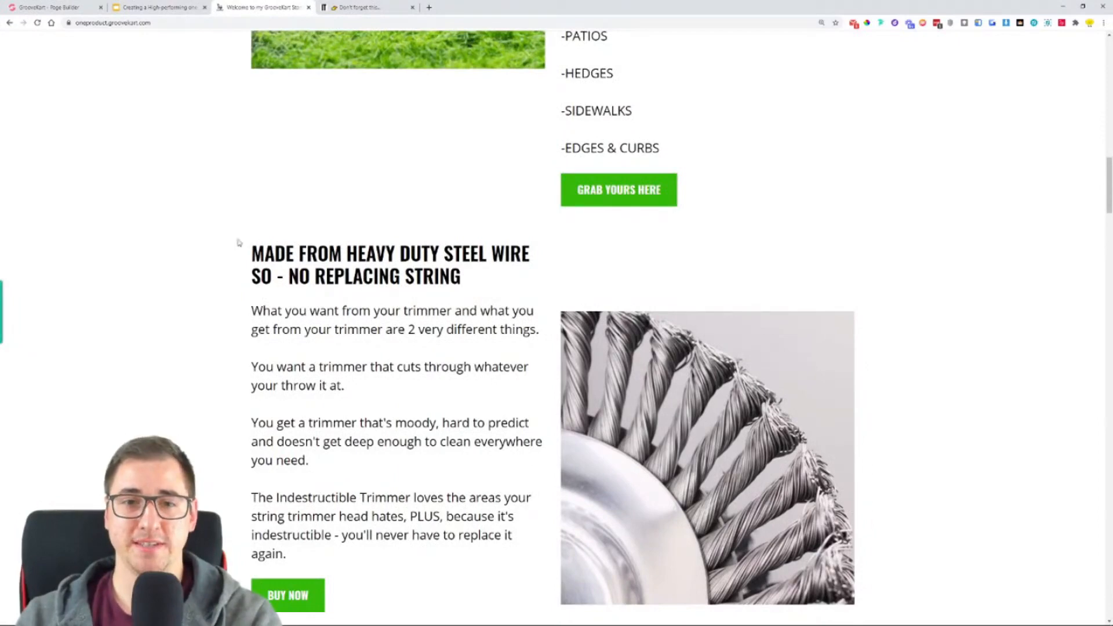
scroll(252, 239, up, 9)
click(82, 251)
- Examine the GrooveKart homepage's steel wire and "Turbocharge Your Trimmer" sections, the safe checkout seals and the benefit bullets
scroll(280, 314, down, 6)
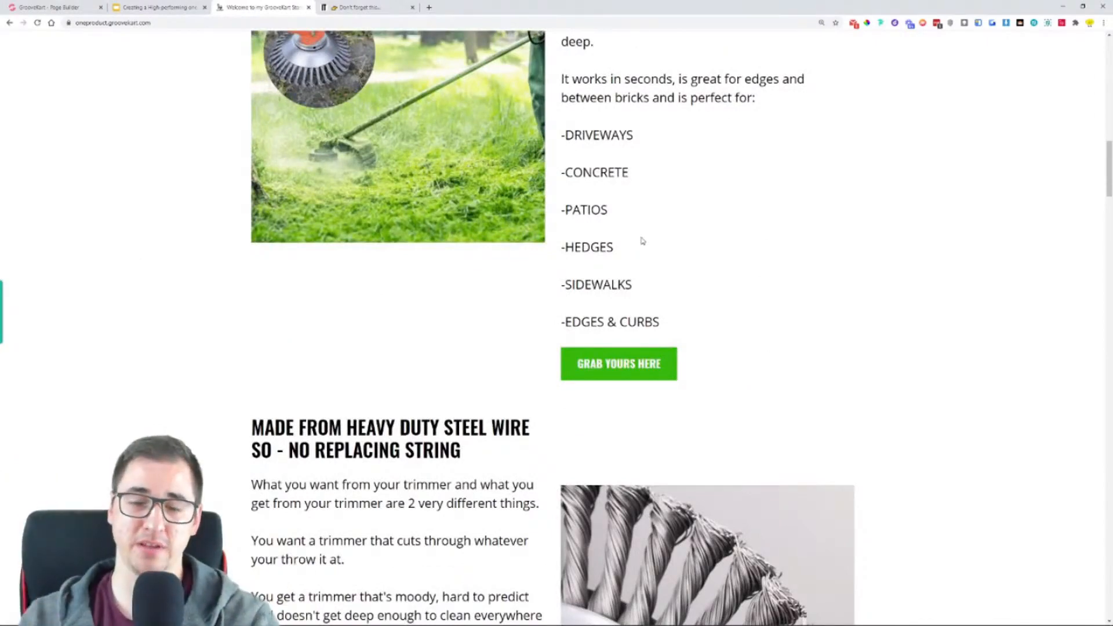
scroll(605, 359, down, 5)
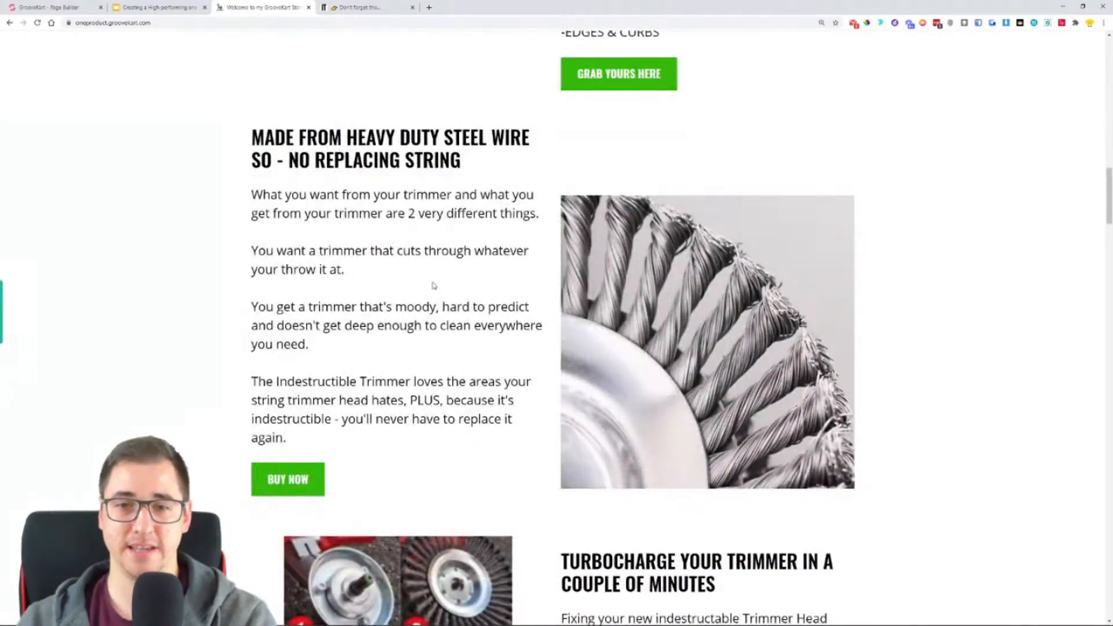
scroll(309, 306, down, 7)
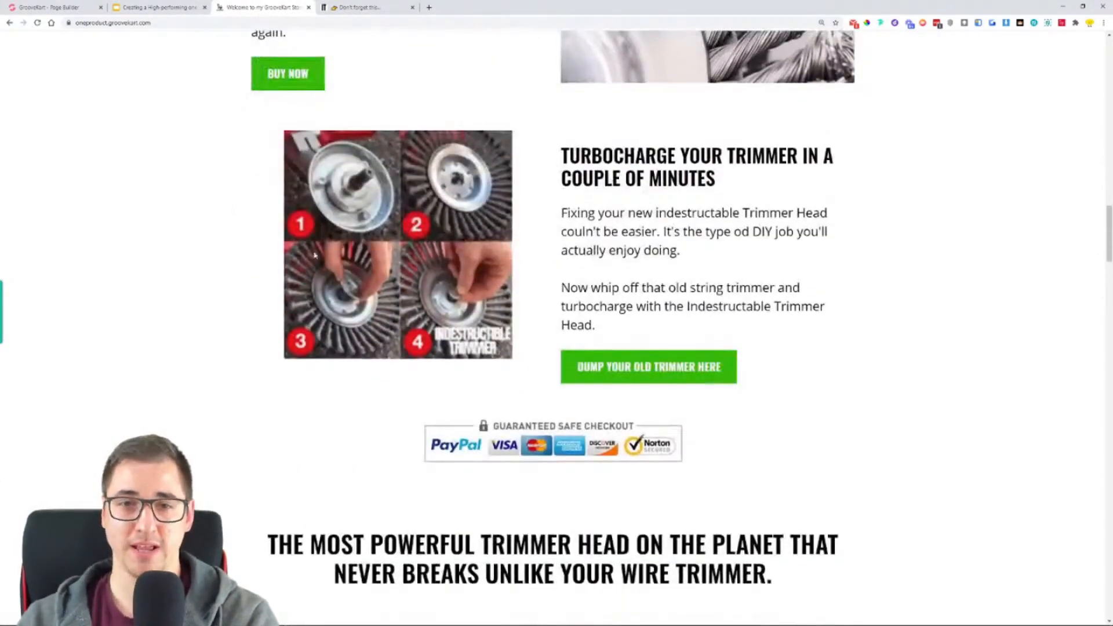
scroll(571, 246, down, 3)
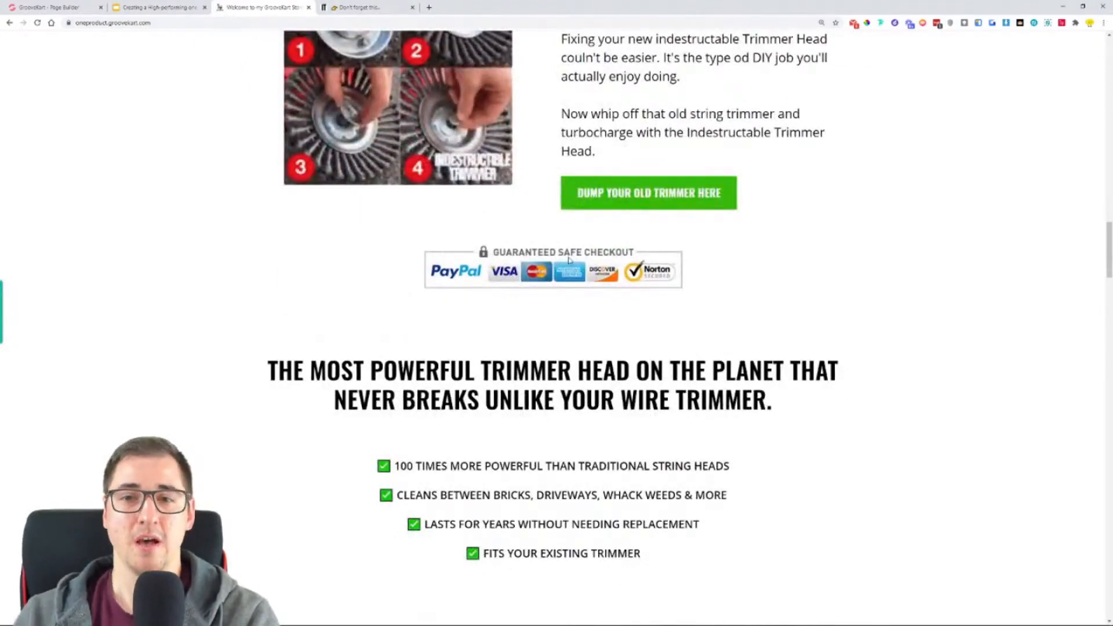
- Locate the featured product offer on the original Indestructible Trimmer homepage to compare it with the GrooveKart version
click(364, 7)
scroll(522, 232, down, 8)
scroll(533, 228, down, 10)
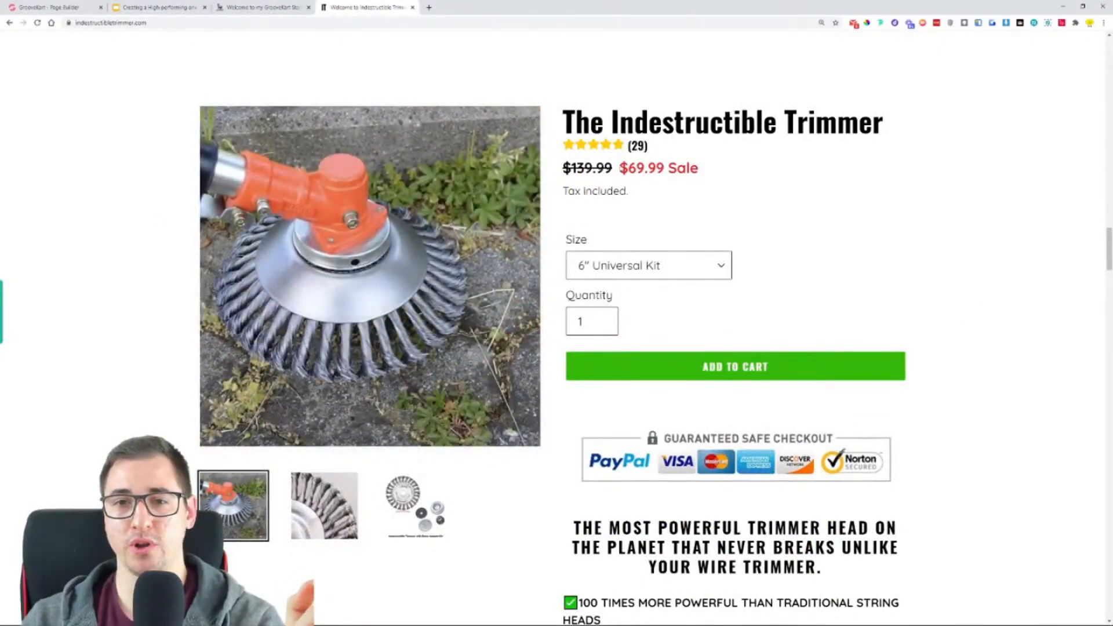
- Compare the original homepage's product offer, benefit bullets and "Can Your Trimmer Do This?" section with the GrooveKart homepage's checkout and benefits area
click(267, 7)
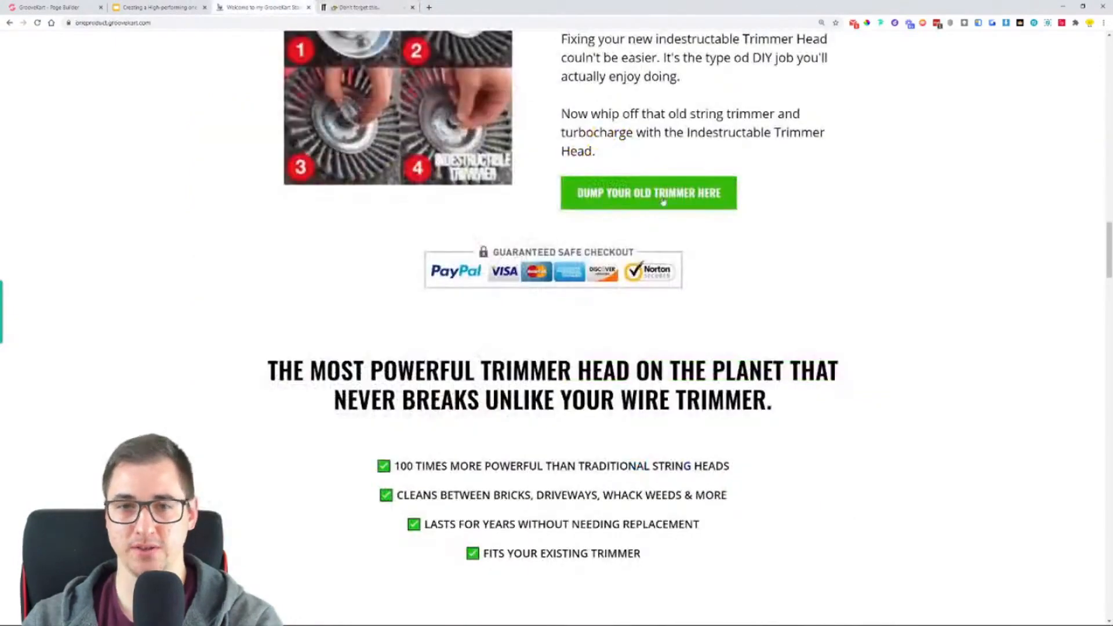
scroll(305, 304, up, 1)
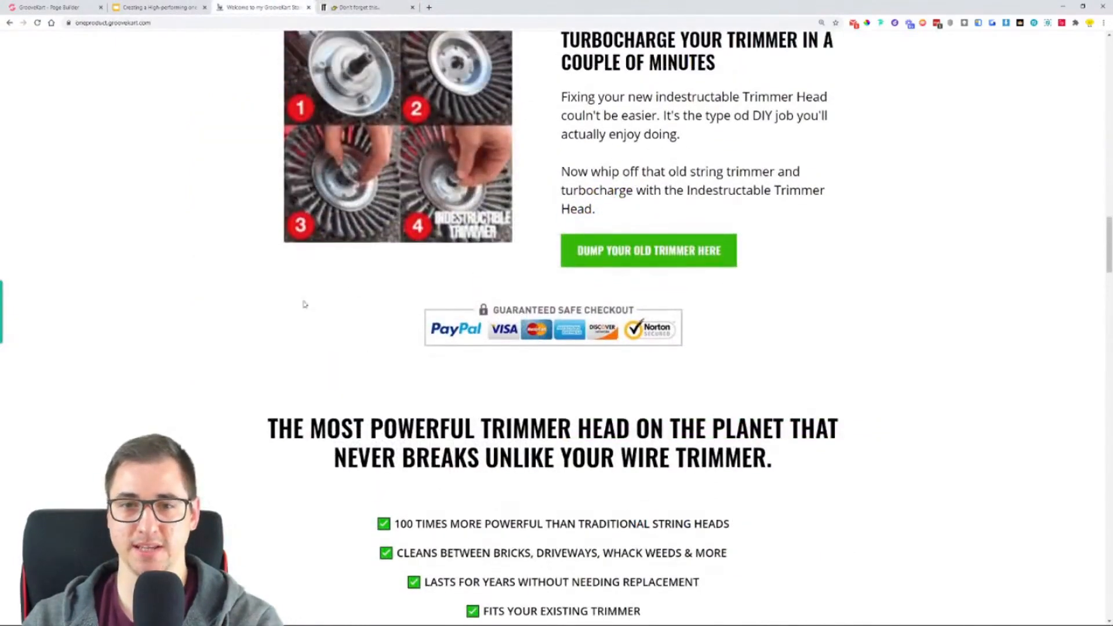
click(360, 6)
scroll(875, 241, down, 3)
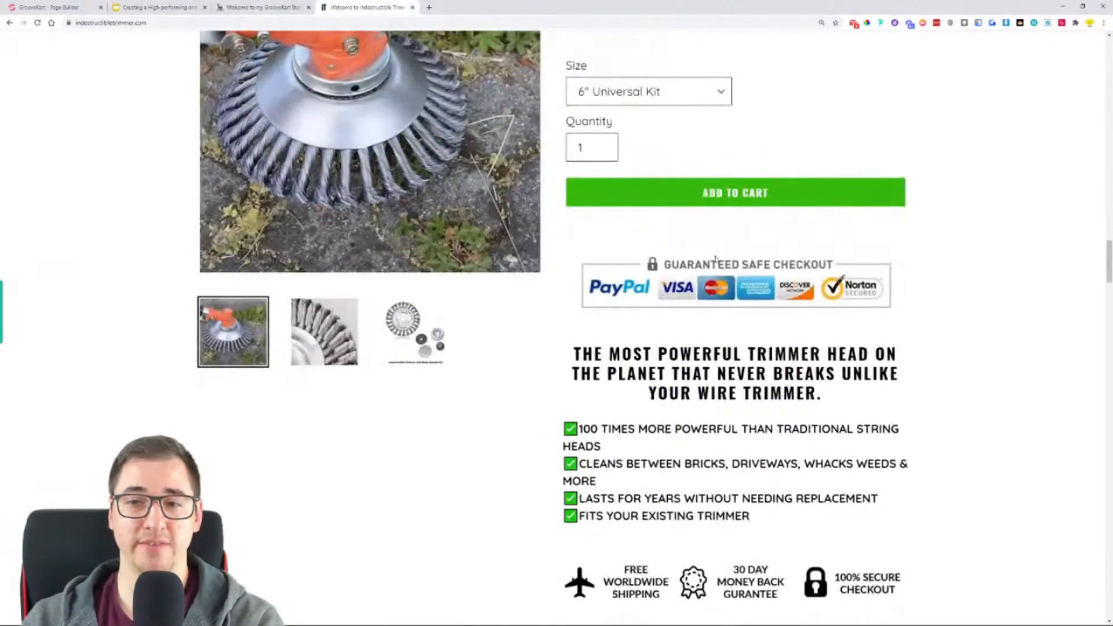
scroll(662, 144, down, 4)
scroll(662, 143, down, 6)
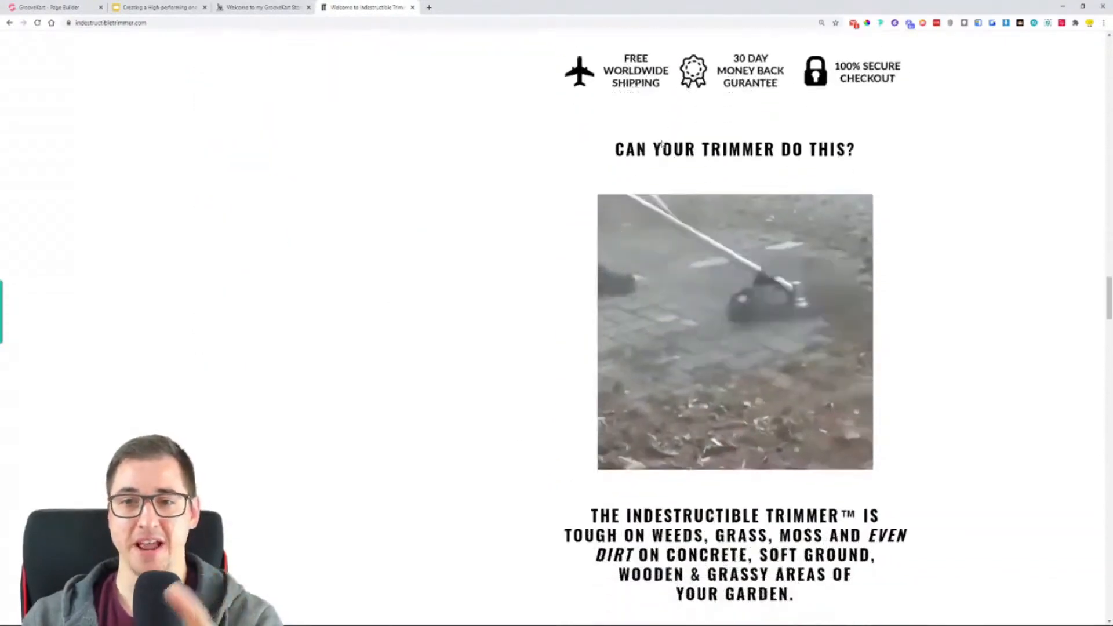
scroll(676, 154, down, 3)
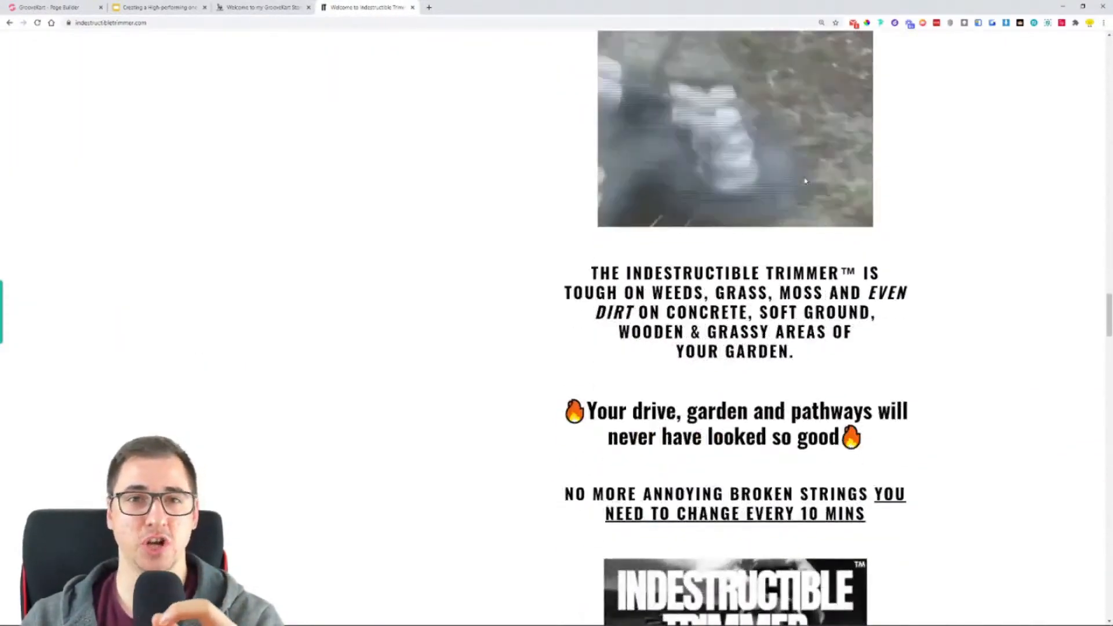
scroll(676, 153, down, 2)
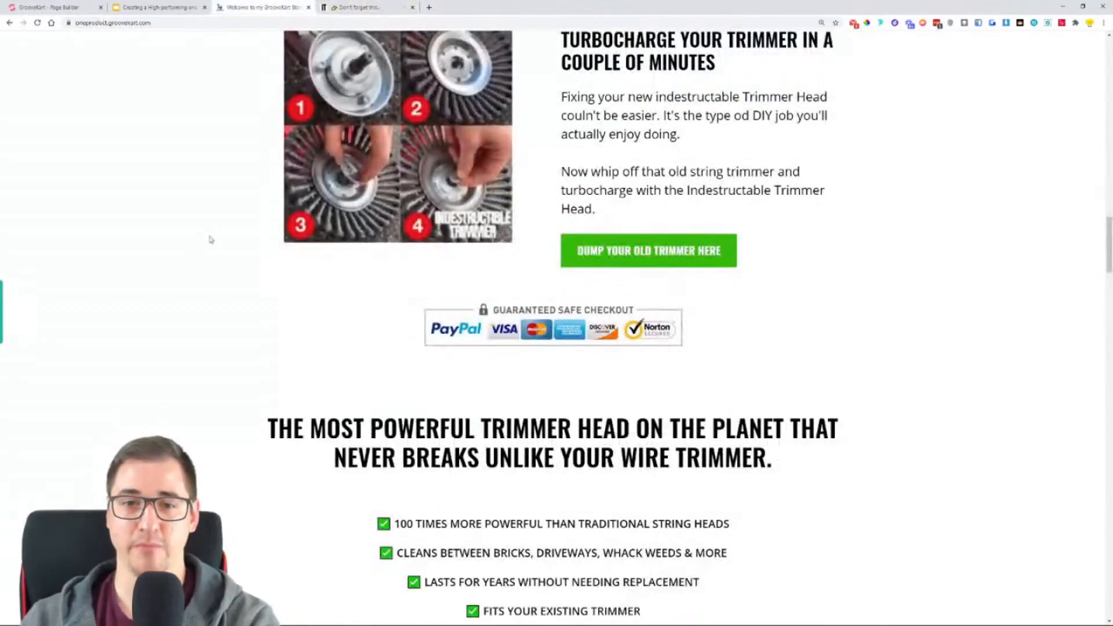
- Review the GrooveKart homepage from the shipping and guarantee badges through "Can Your Trimmer Do This?" to the broken strings section
scroll(221, 237, down, 10)
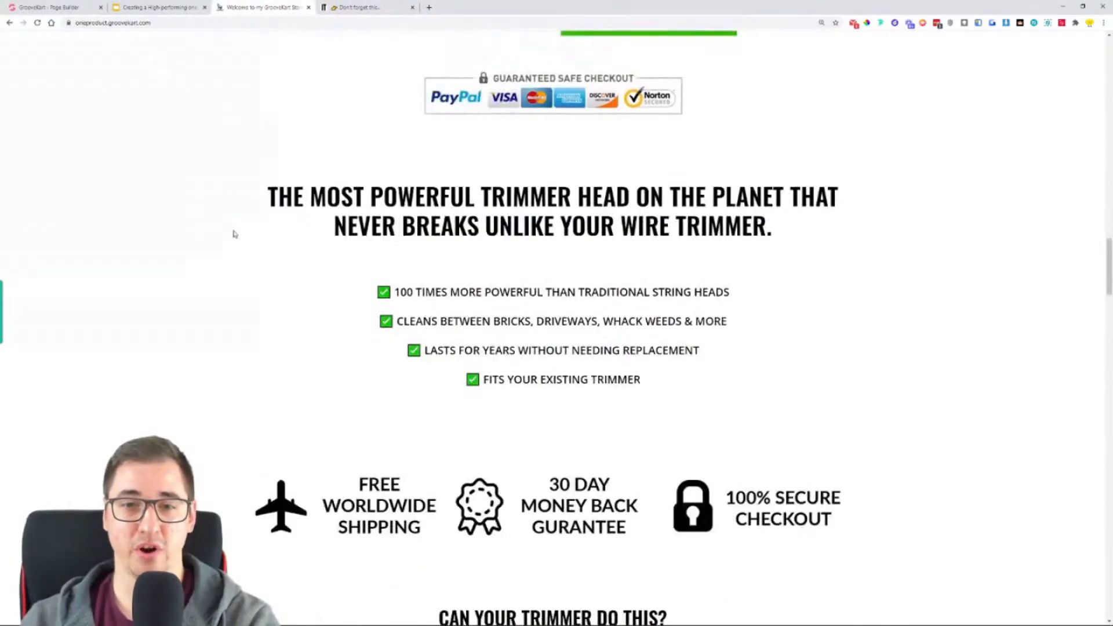
scroll(348, 168, down, 2)
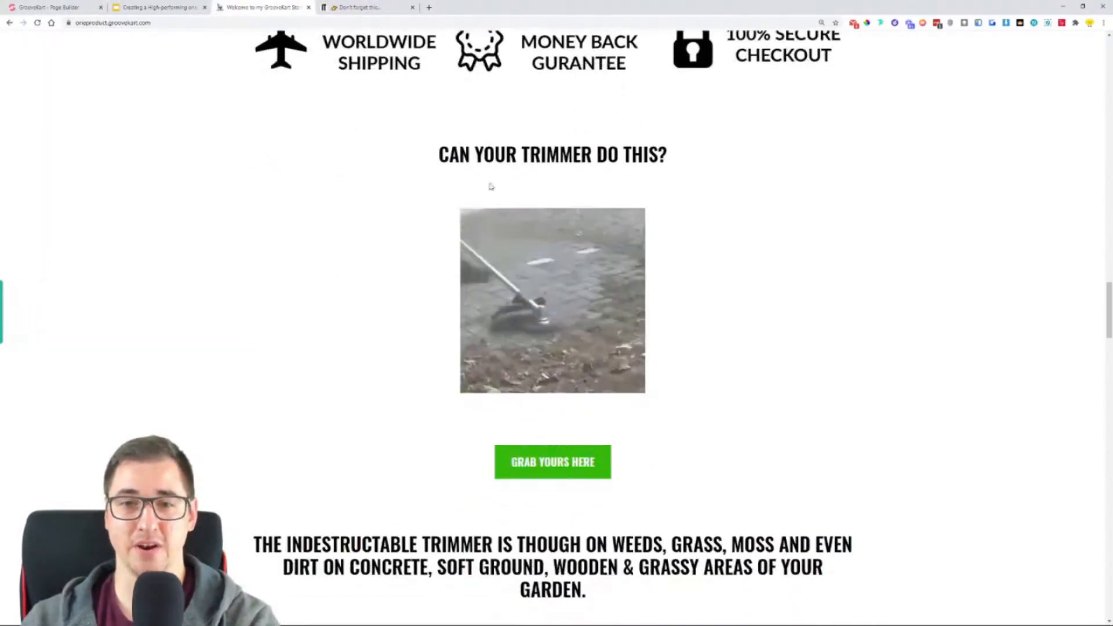
scroll(686, 231, down, 2)
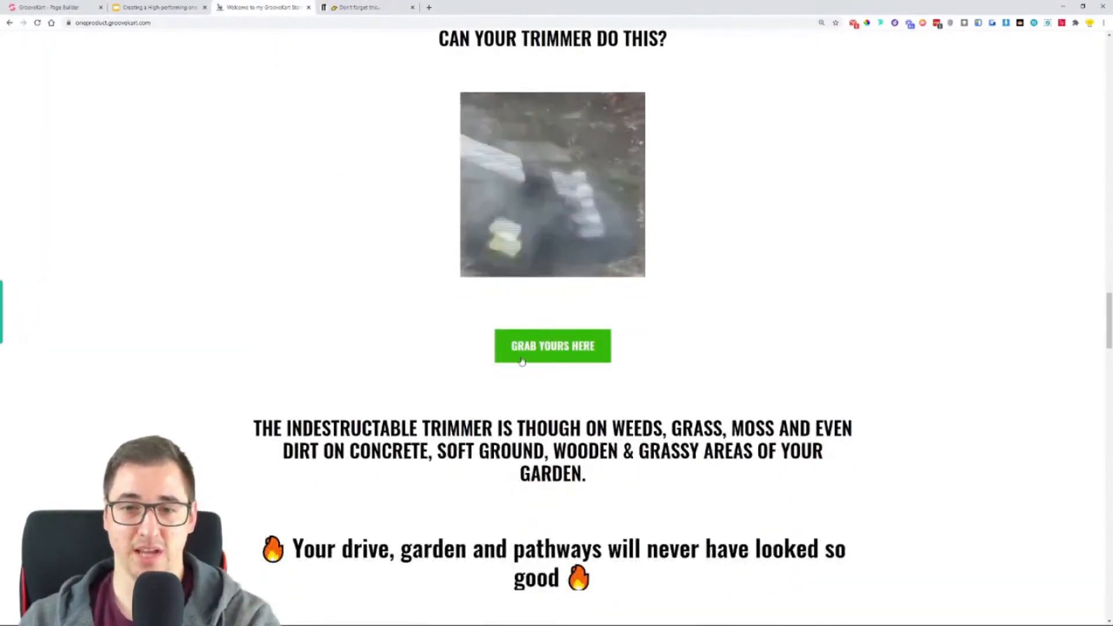
scroll(368, 298, down, 5)
scroll(192, 254, down, 9)
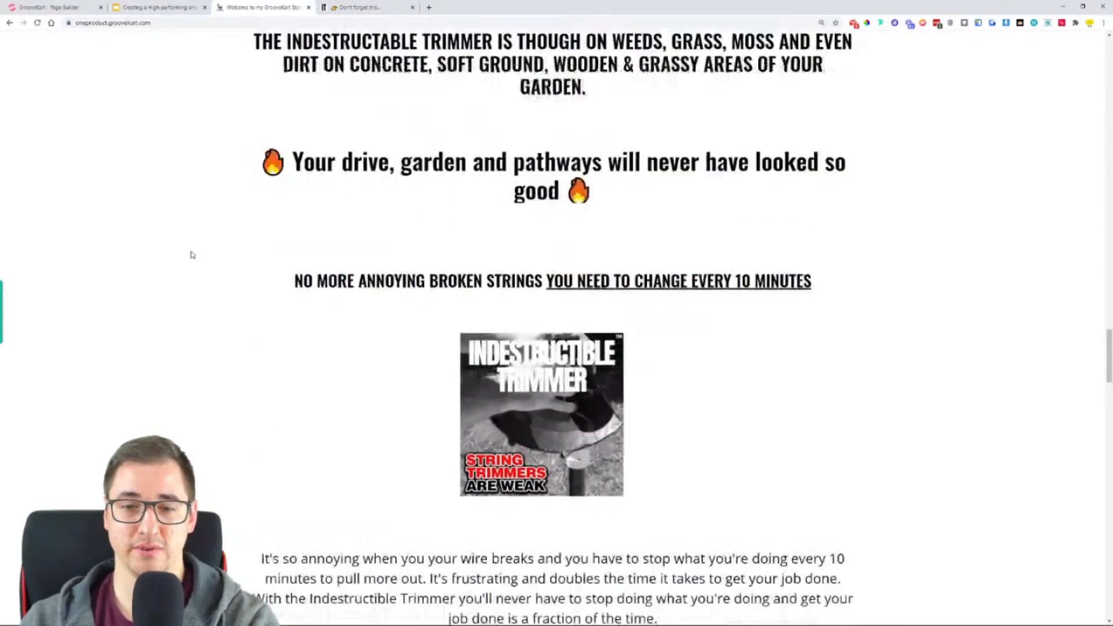
- Review the GrooveKart homepage's 360 degree design, assembly, trimmer compatibility, guarantee and shipping sections
scroll(640, 186, down, 6)
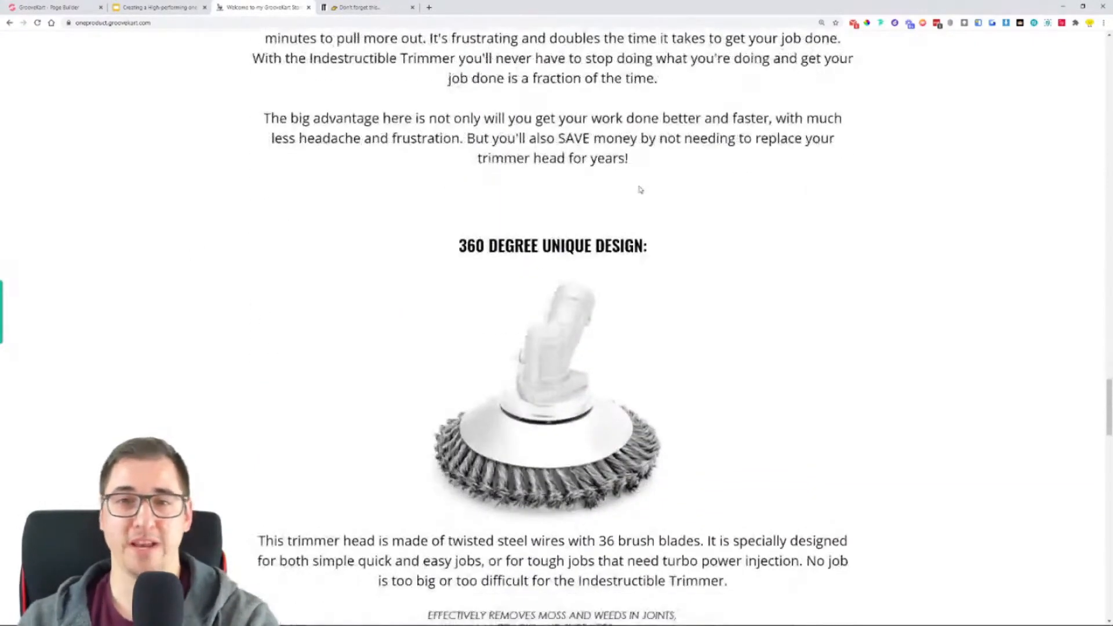
scroll(708, 198, down, 2)
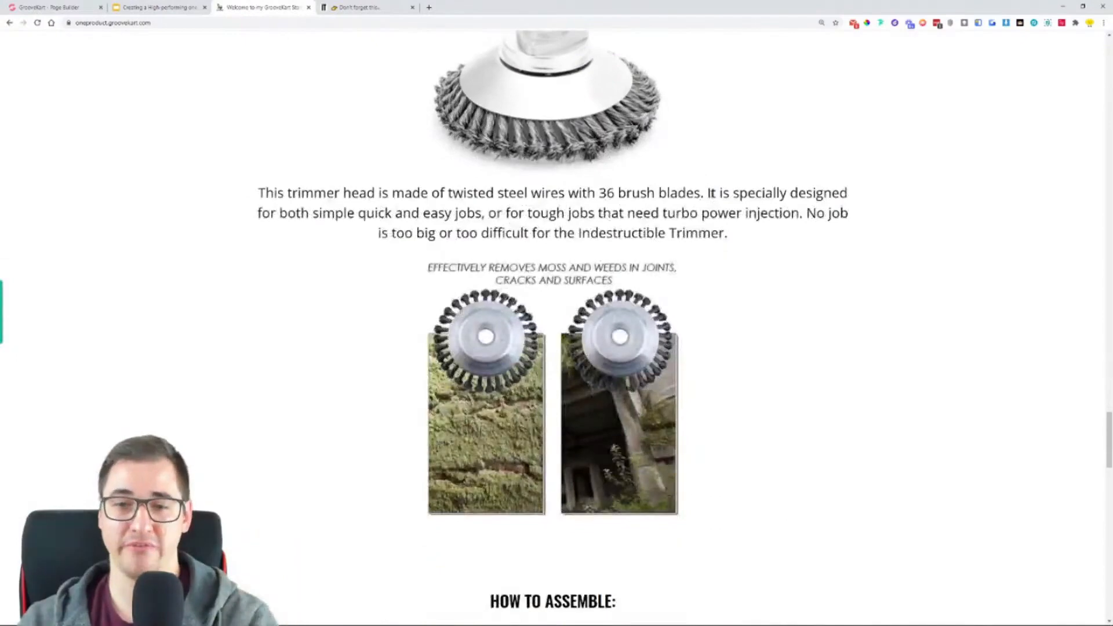
scroll(710, 186, down, 9)
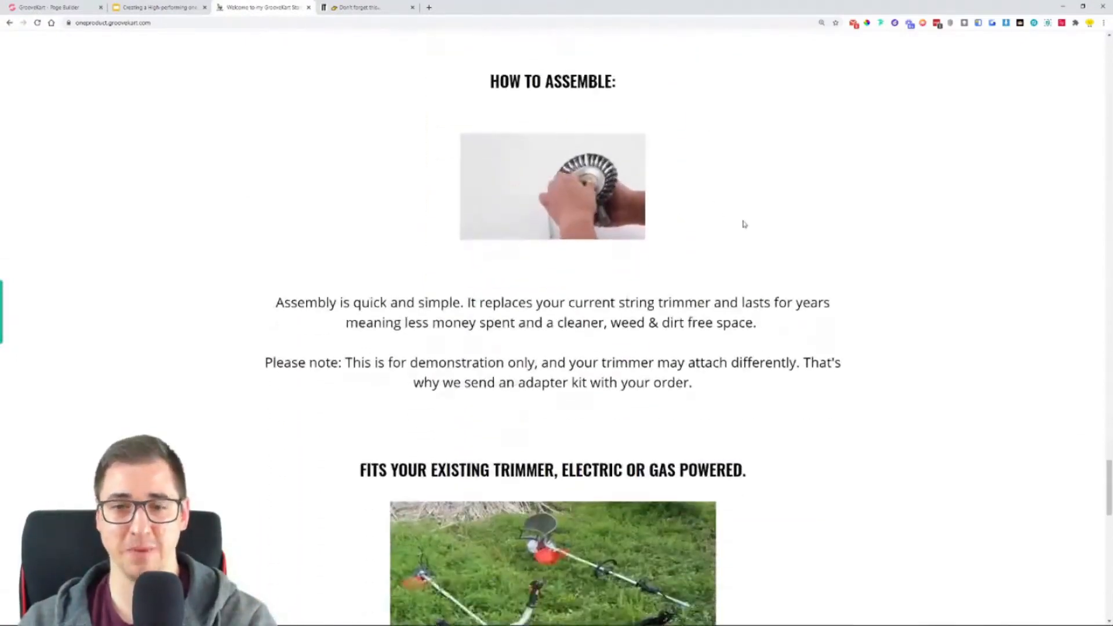
scroll(752, 212, down, 9)
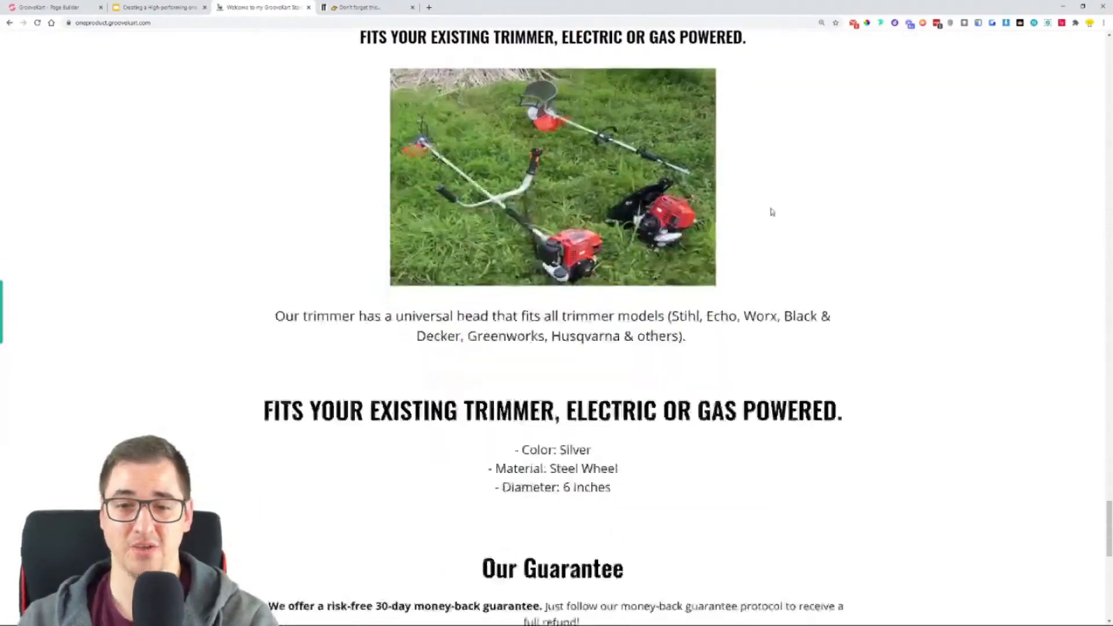
scroll(864, 207, down, 3)
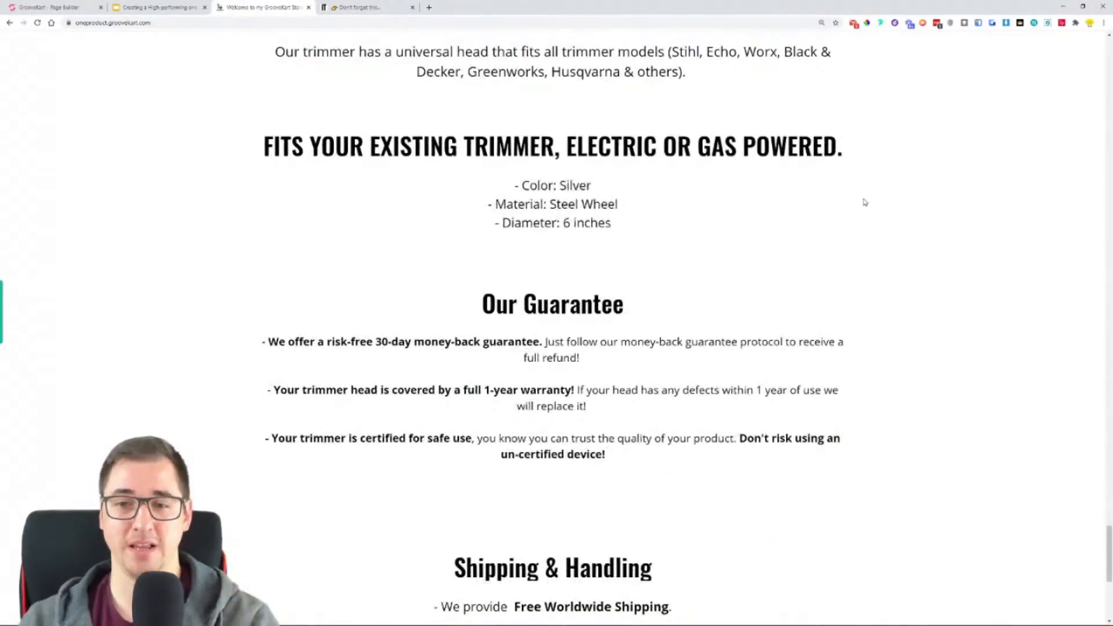
scroll(864, 207, down, 3)
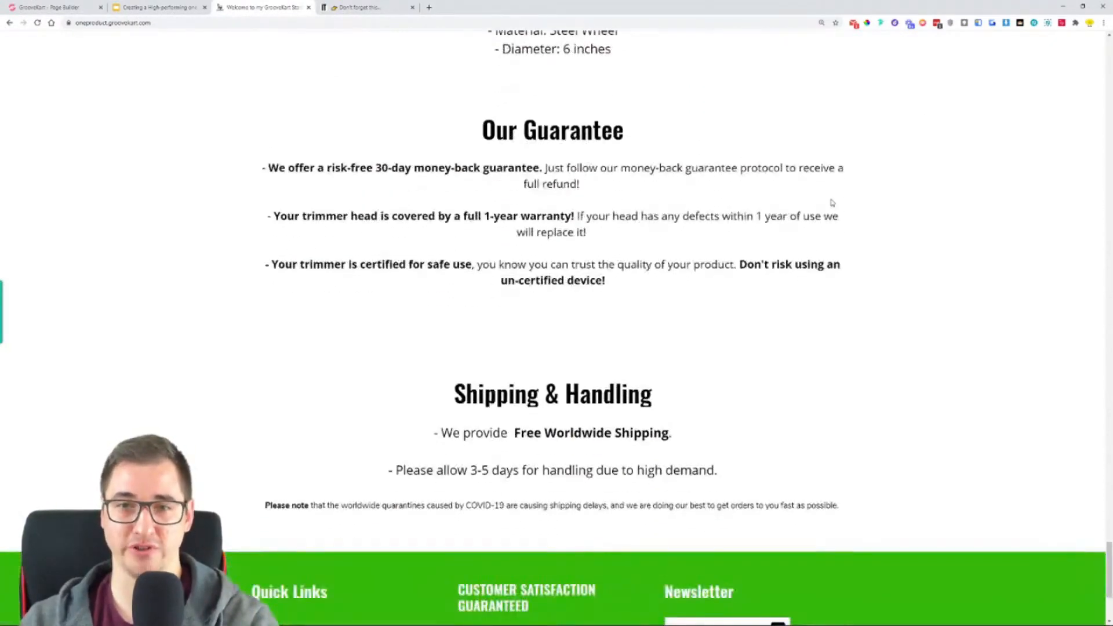
- Examine the rest of the original store's homepage from the product description down to the customer reviews
key(ctrl+Tab)
scroll(519, 389, down, 16)
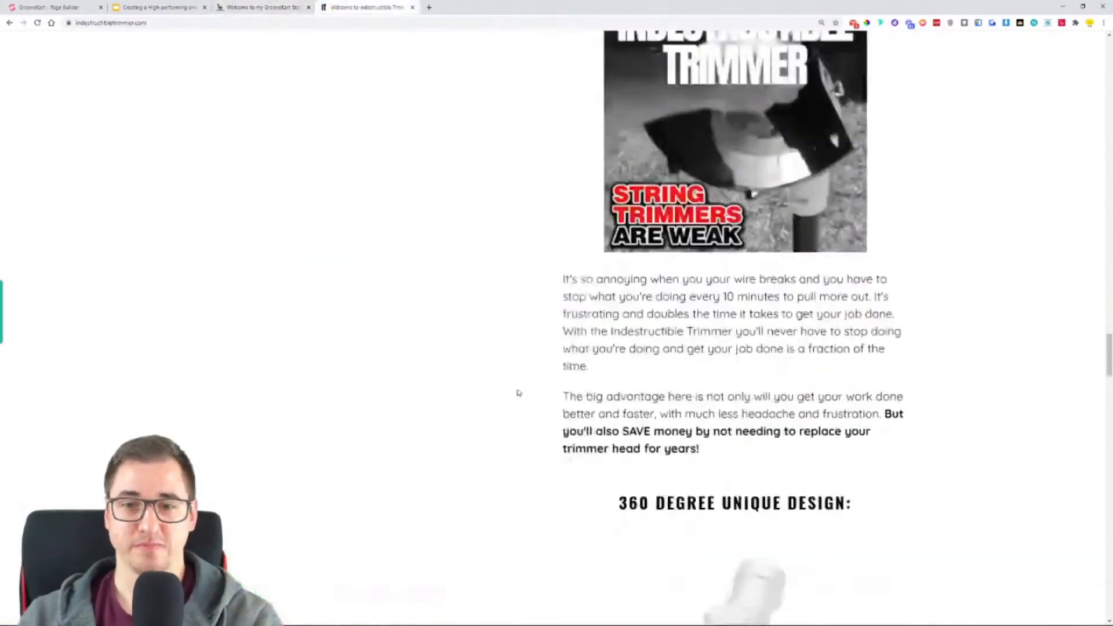
scroll(521, 381, down, 20)
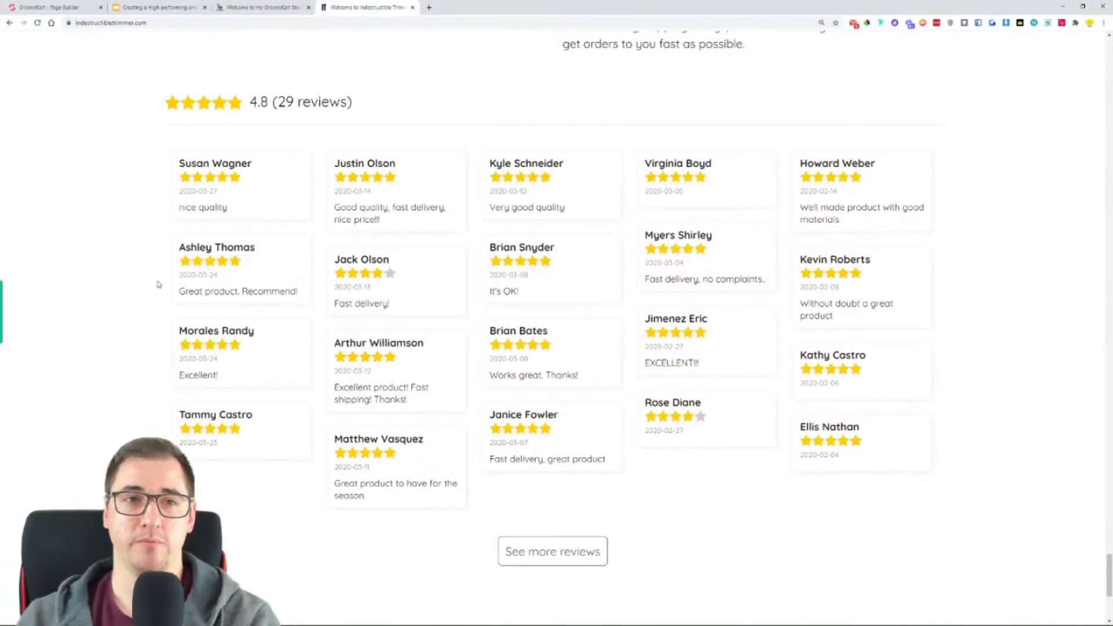
- Compare the footers of the GrooveKart and original homepages, including the quick links, newsletter form and GrooveKart copyright line
click(284, 7)
scroll(320, 347, down, 4)
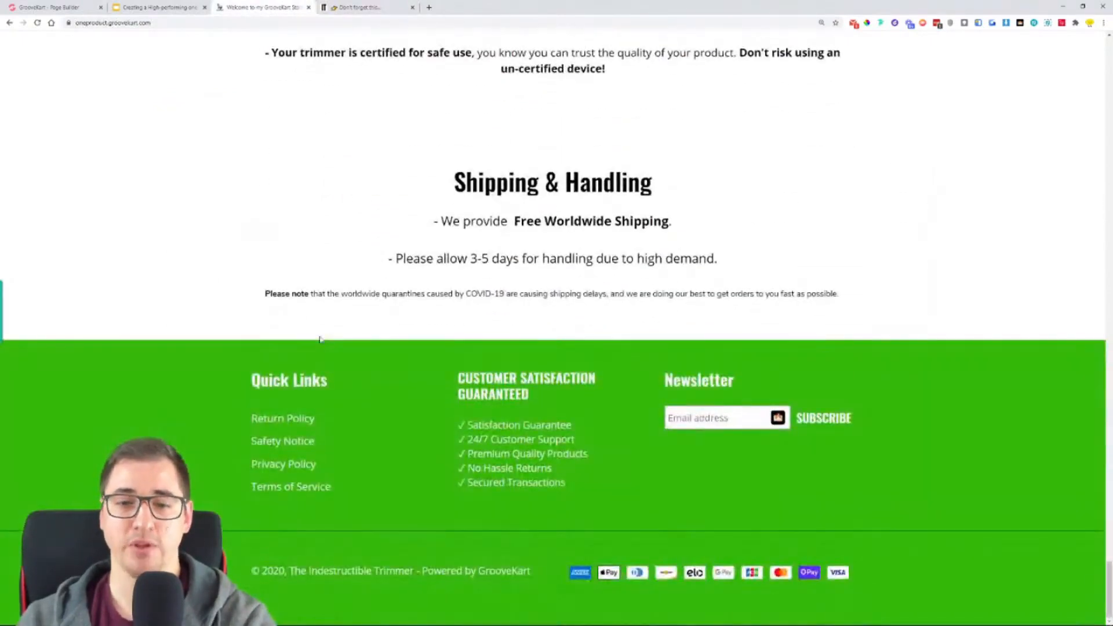
click(366, 8)
scroll(357, 348, down, 5)
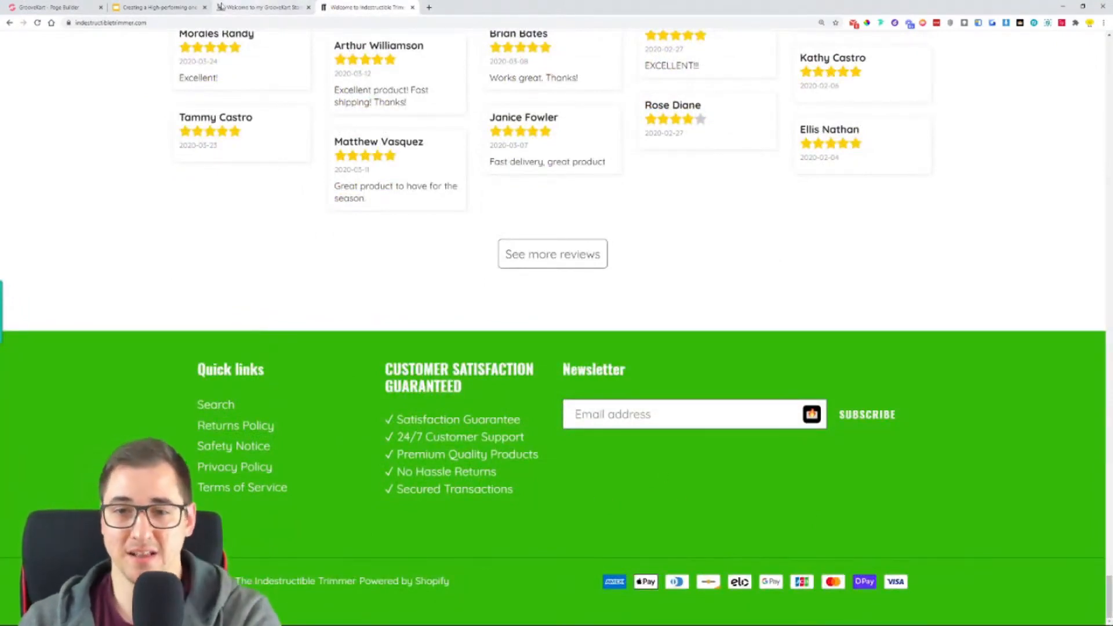
click(235, 7)
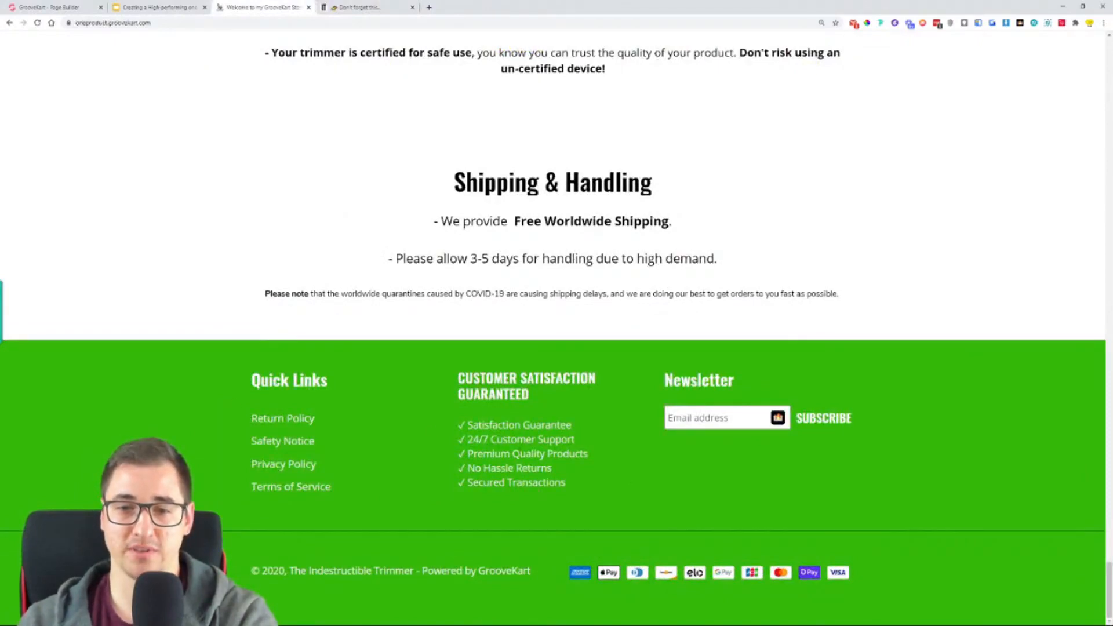
drag(531, 575, 302, 578)
click(308, 578)
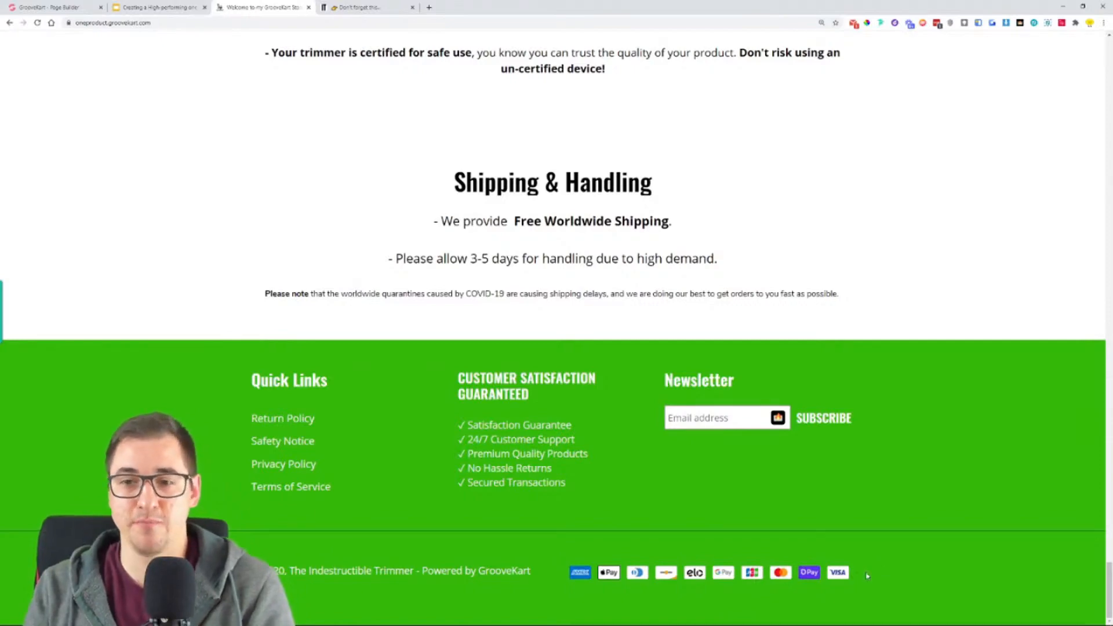
- Open the GrooveKart store's product page from the purchase link in the "Can Your Trimmer Do This?" section
scroll(960, 524, up, 15)
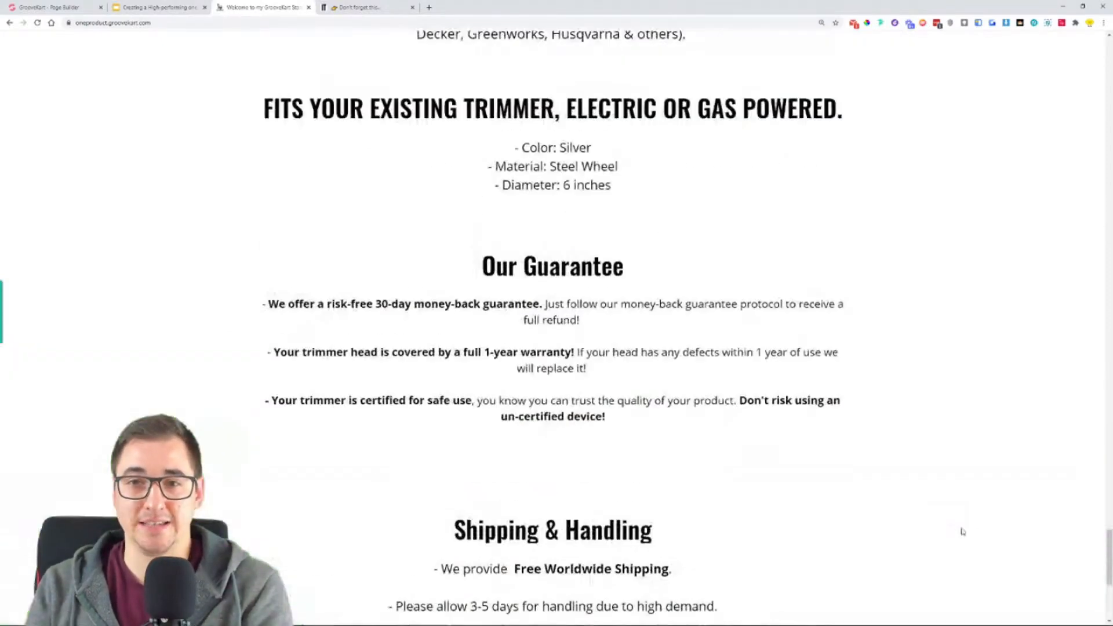
scroll(960, 518, up, 20)
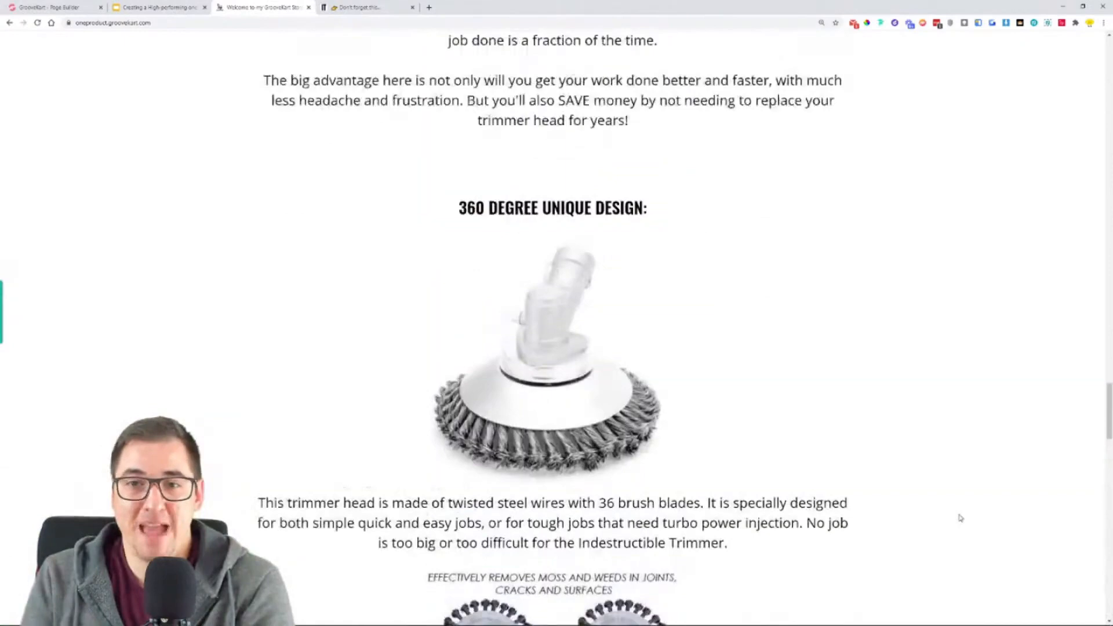
scroll(960, 524, up, 2)
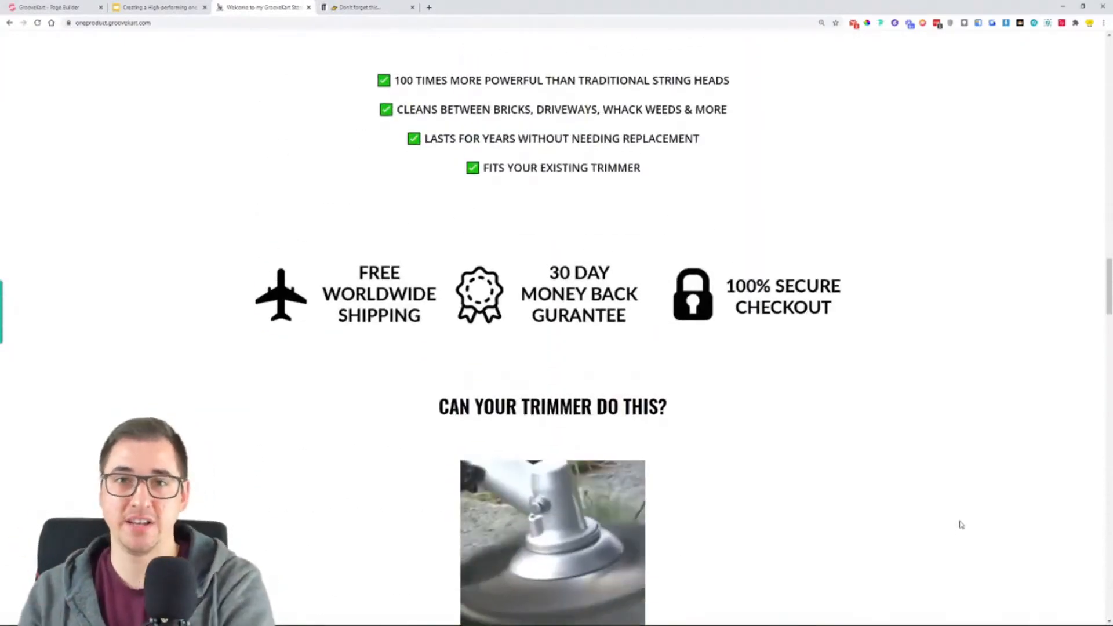
scroll(960, 524, down, 5)
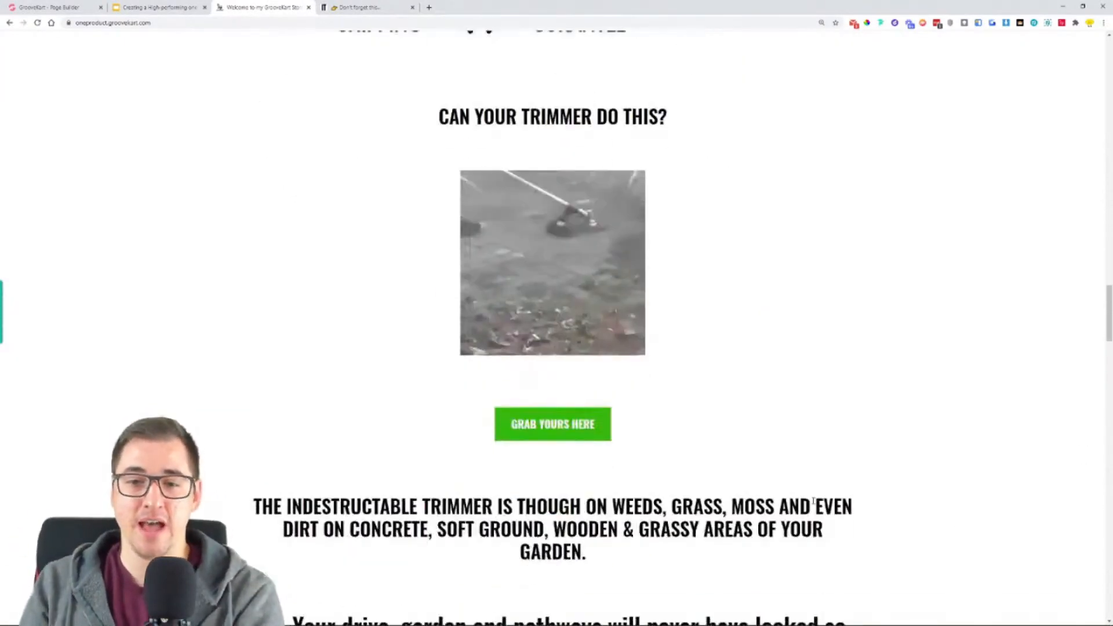
click(539, 423)
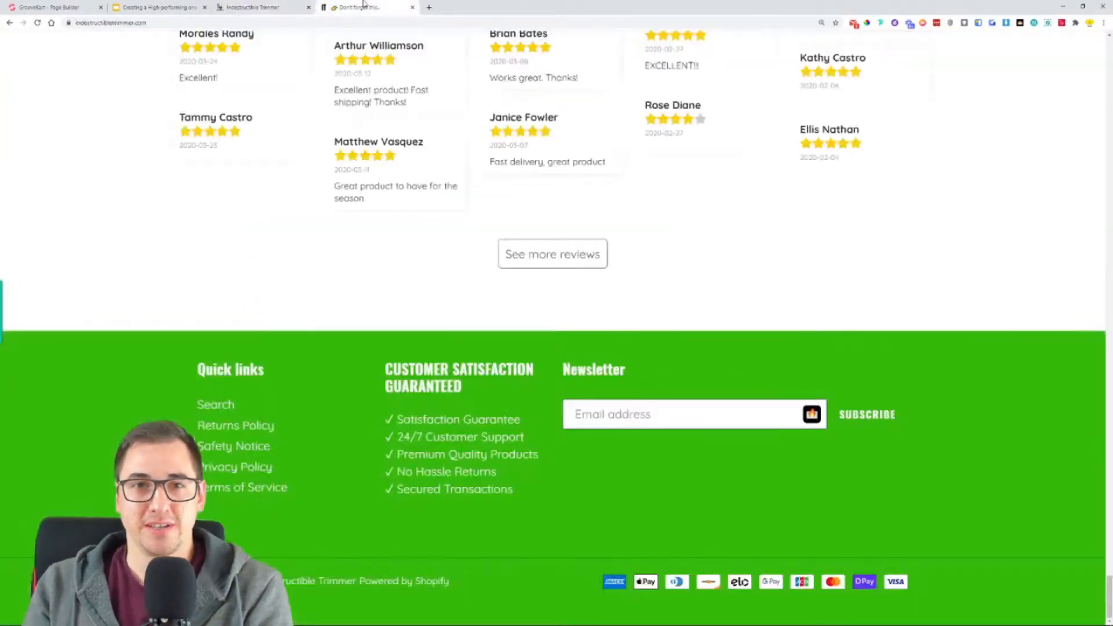
- Open the original store's product page from the purchase link in the "Turbocharge Your Trimmer" section
scroll(599, 282, up, 10)
scroll(599, 283, up, 20)
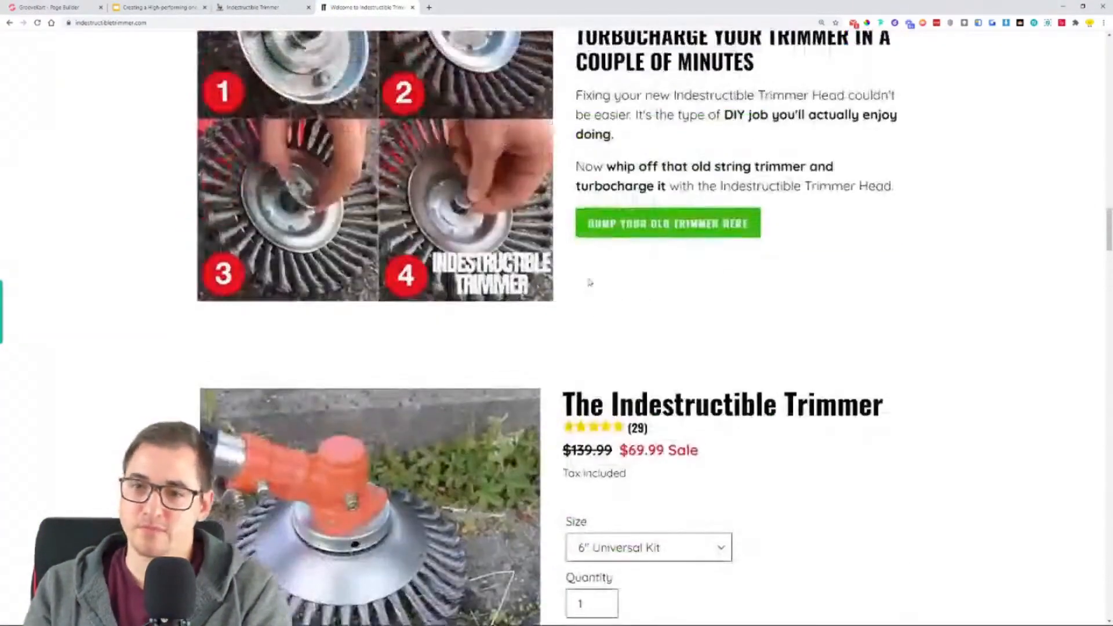
click(637, 224)
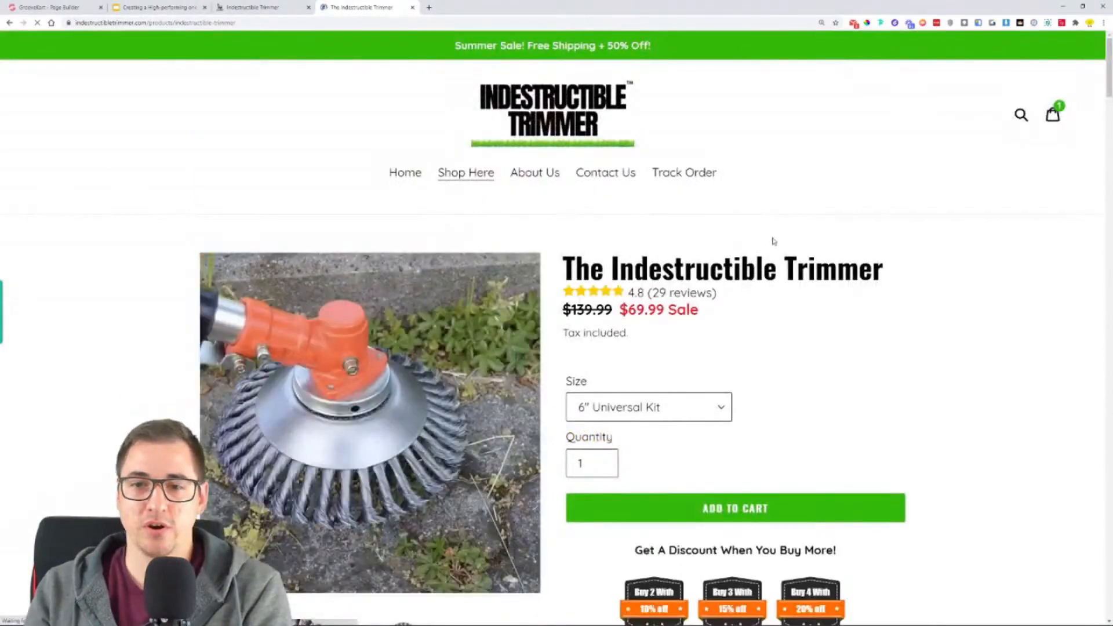
- Examine the original product page's offer layout and check which size options it provides
scroll(957, 249, down, 1)
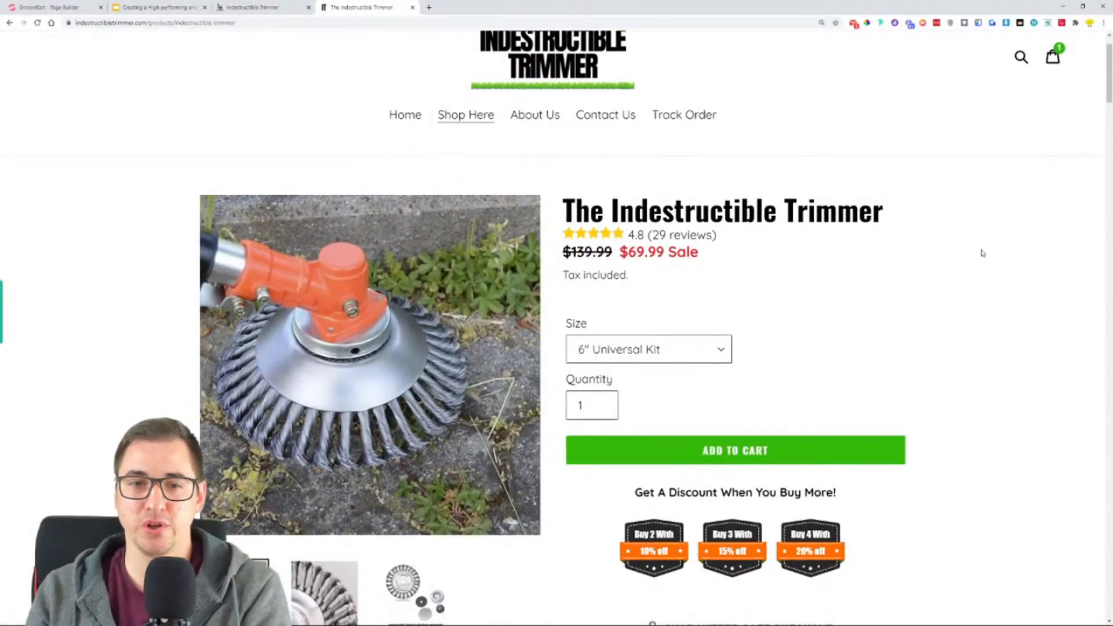
scroll(982, 252, down, 1)
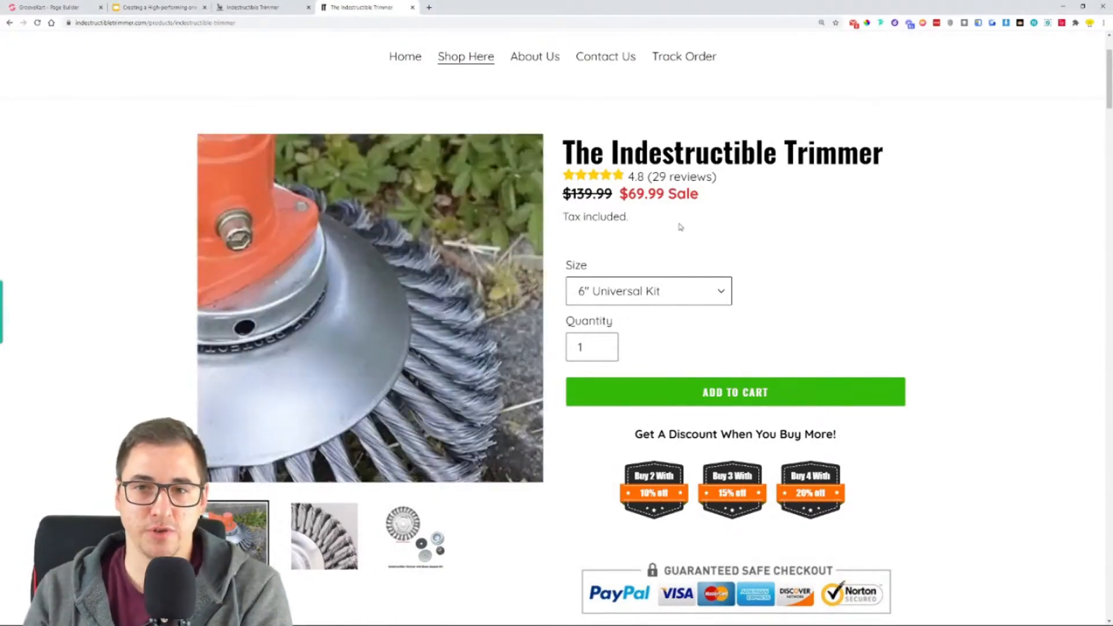
click(687, 291)
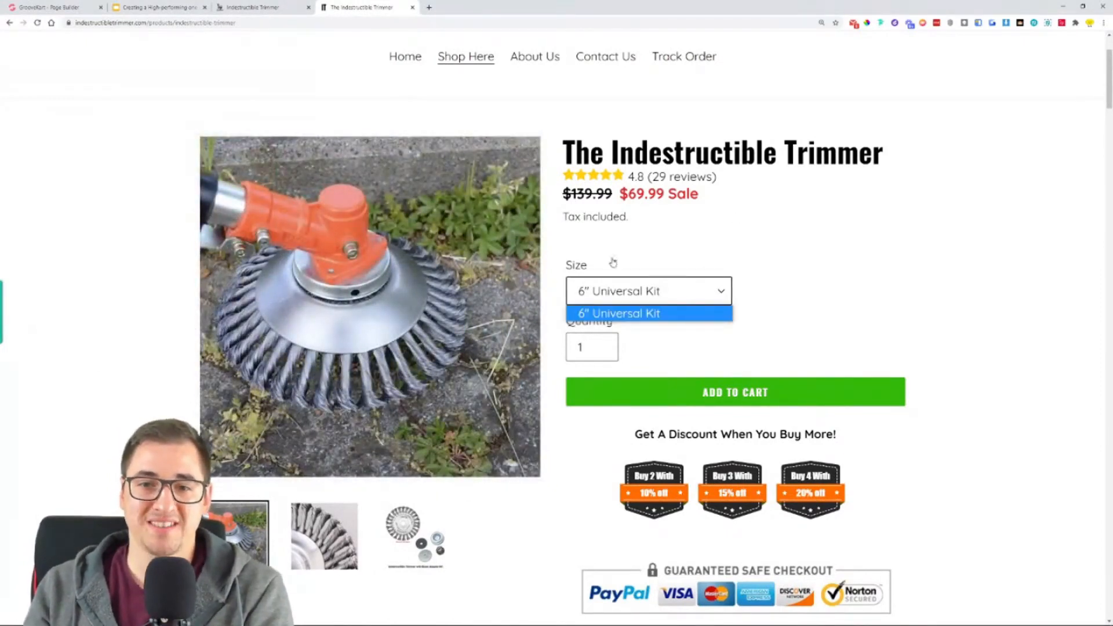
click(675, 287)
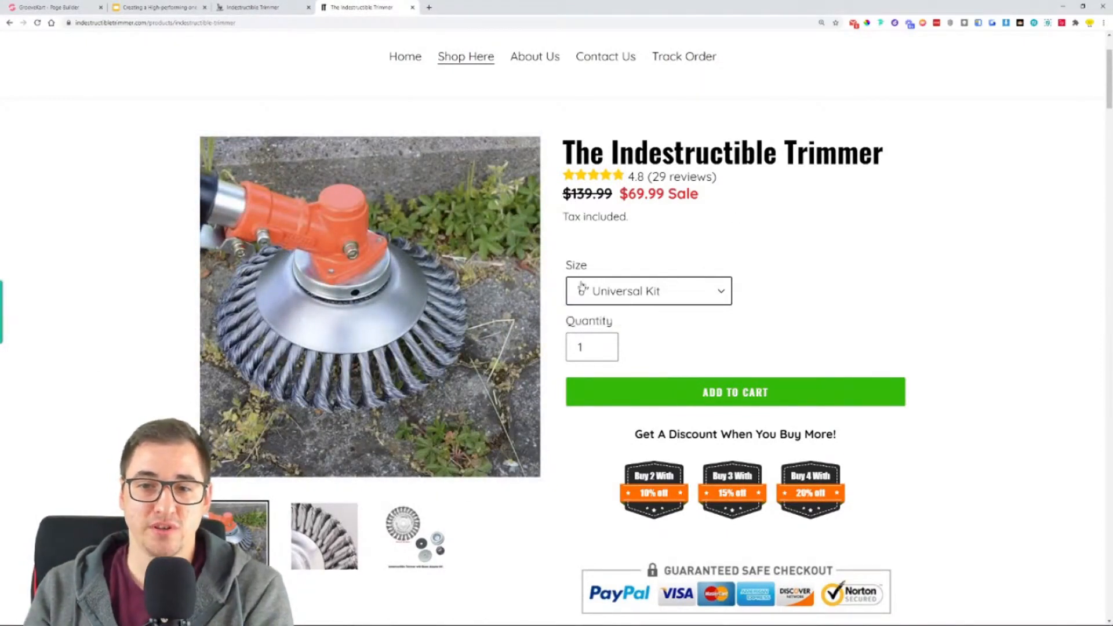
click(644, 296)
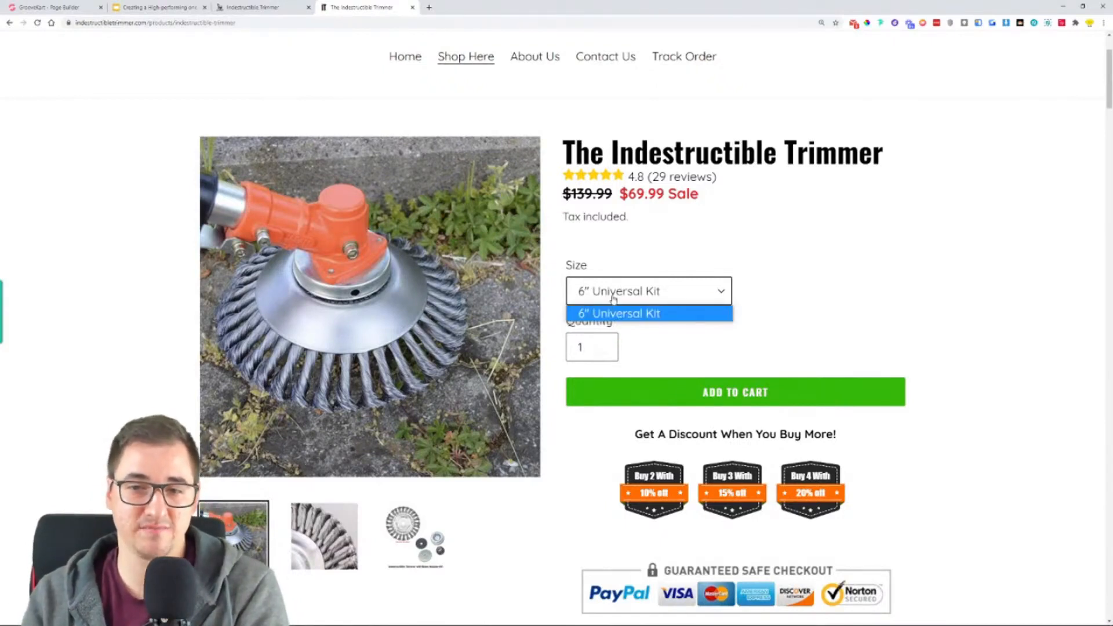
click(817, 294)
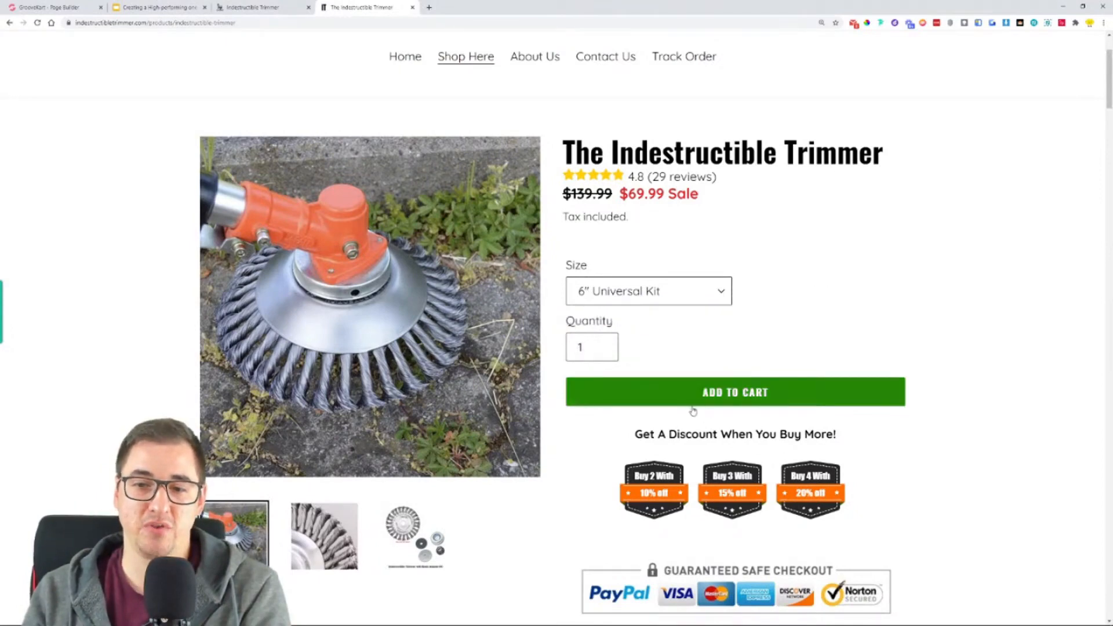
- Compare the GrooveKart product page's title, live viewer counter, regular and sale prices, and tax note with the original product page
scroll(729, 402, down, 2)
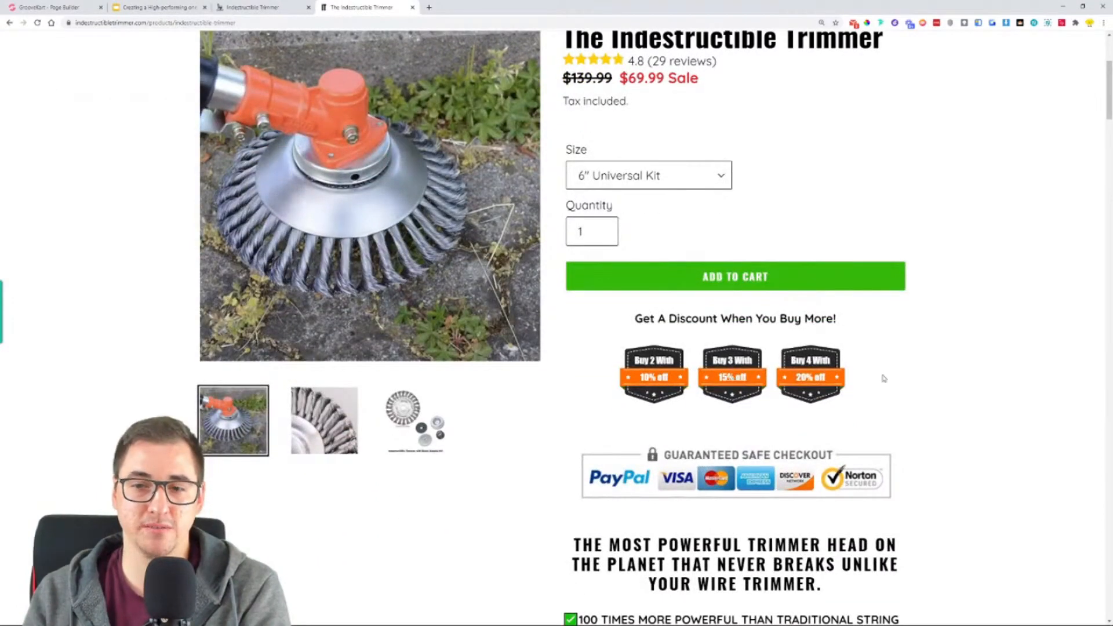
click(264, 5)
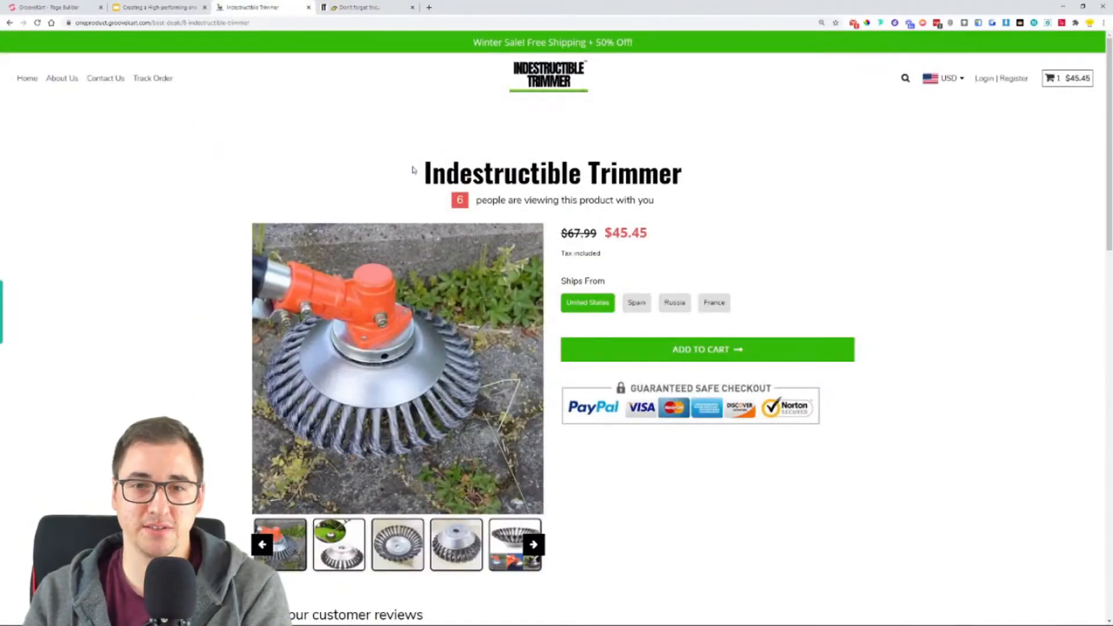
drag(413, 170, 824, 183)
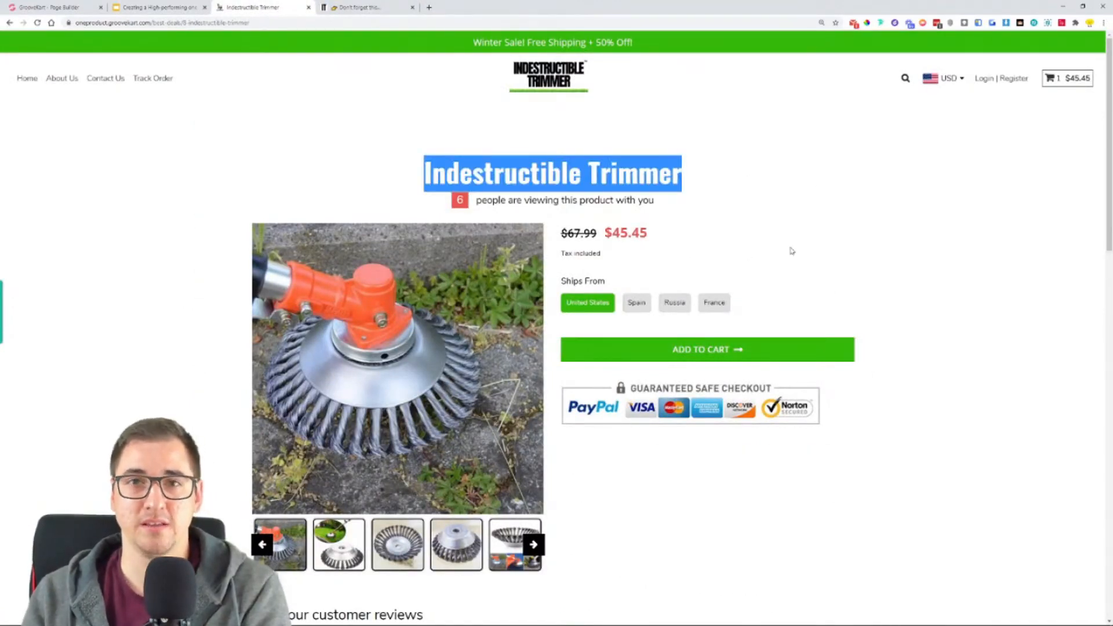
drag(440, 211, 683, 204)
click(738, 226)
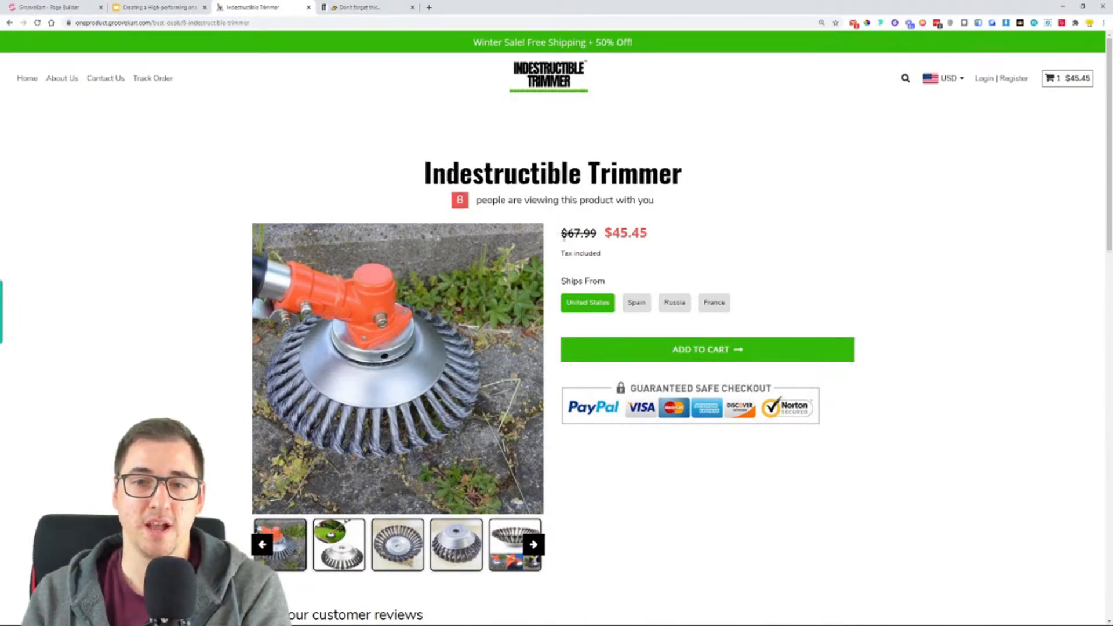
drag(561, 233, 599, 237)
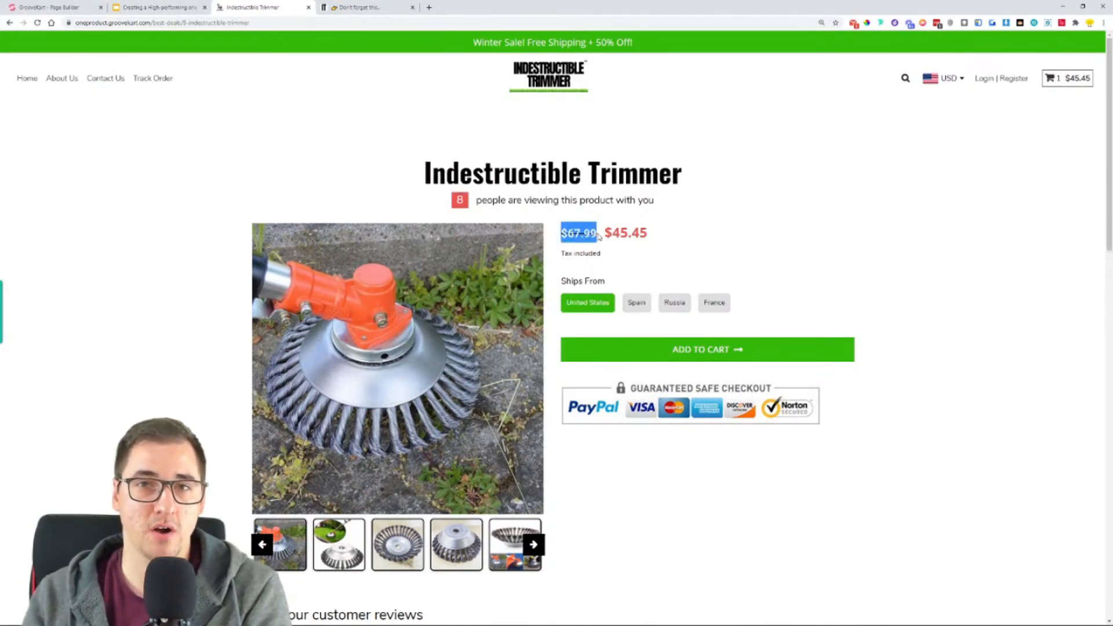
drag(603, 234, 664, 240)
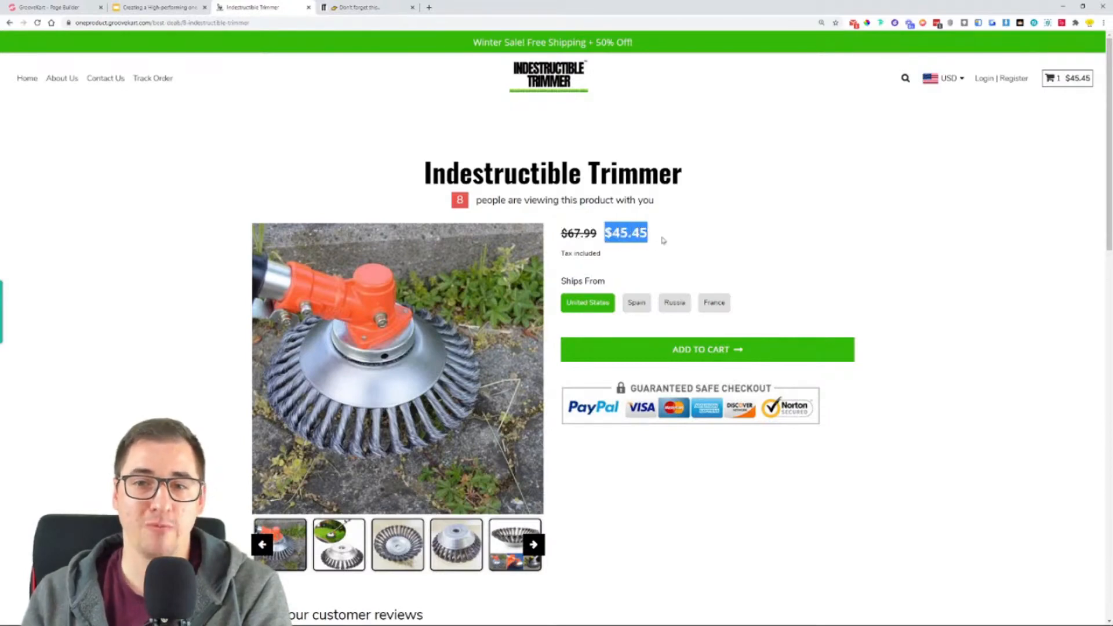
drag(558, 255, 607, 257)
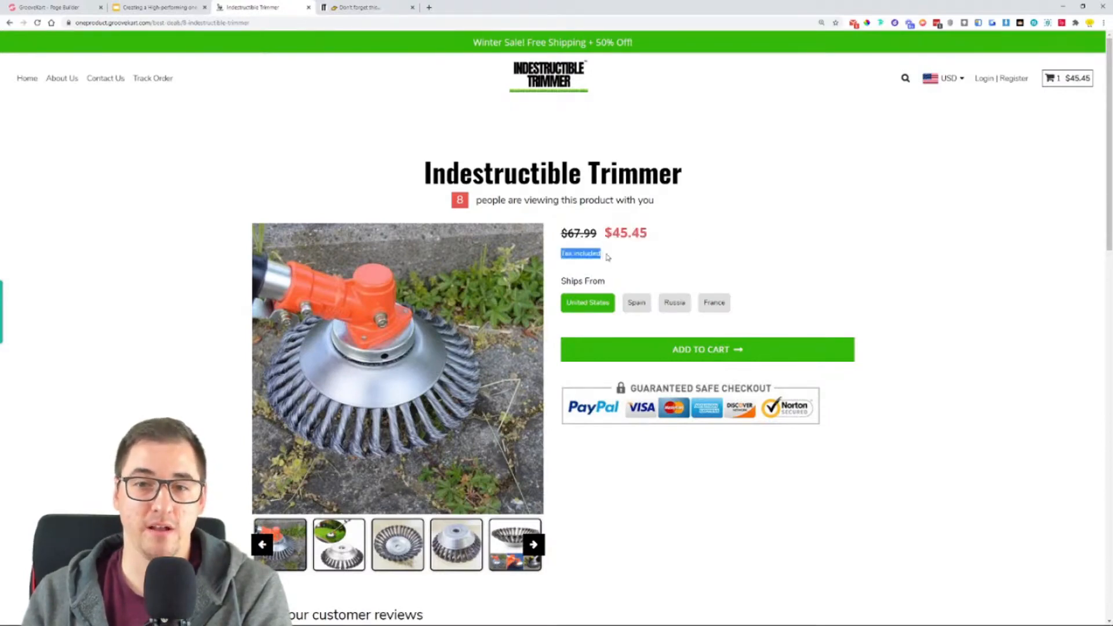
click(371, 8)
scroll(763, 241, up, 3)
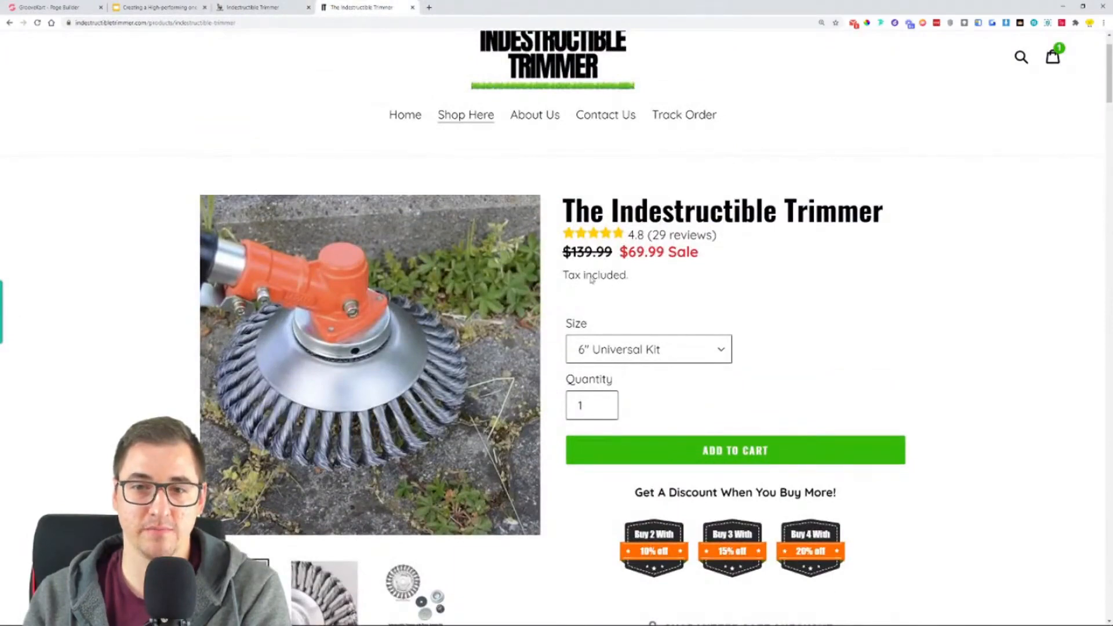
- Try the Spain, Russia and France ship-from options on the GrooveKart product page, and finish with United States selected
key(ctrl+shift+Tab)
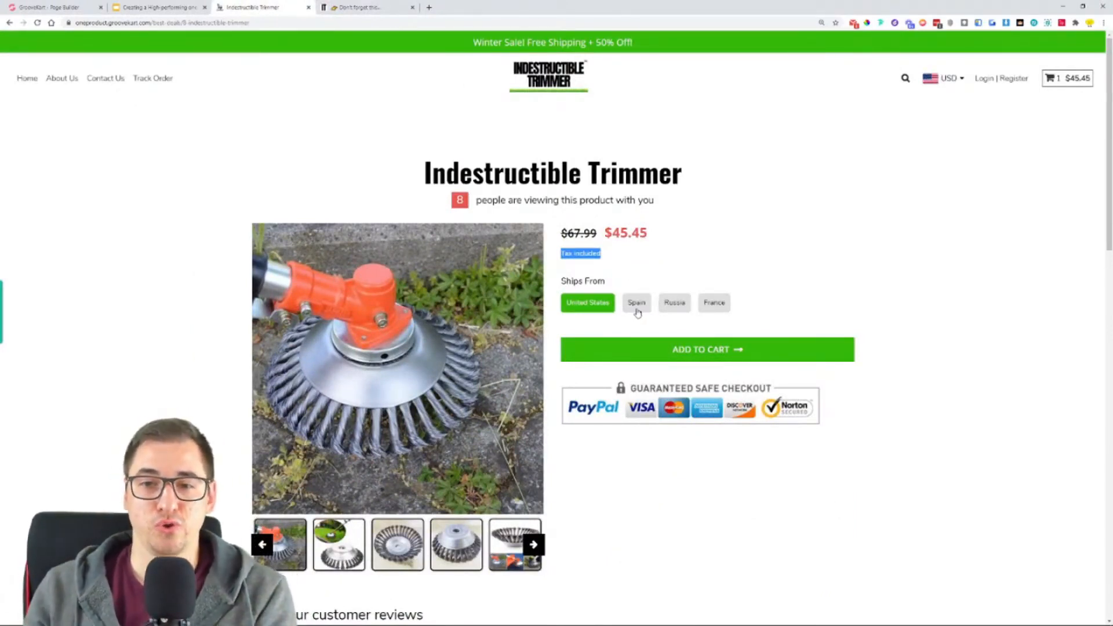
click(639, 305)
click(676, 306)
click(704, 306)
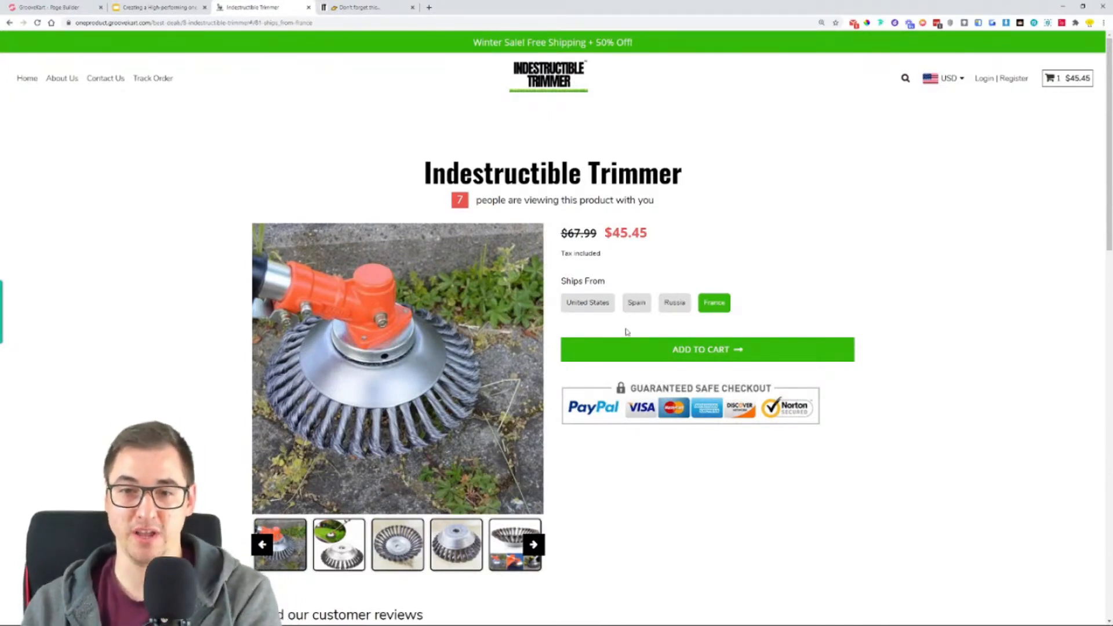
click(576, 309)
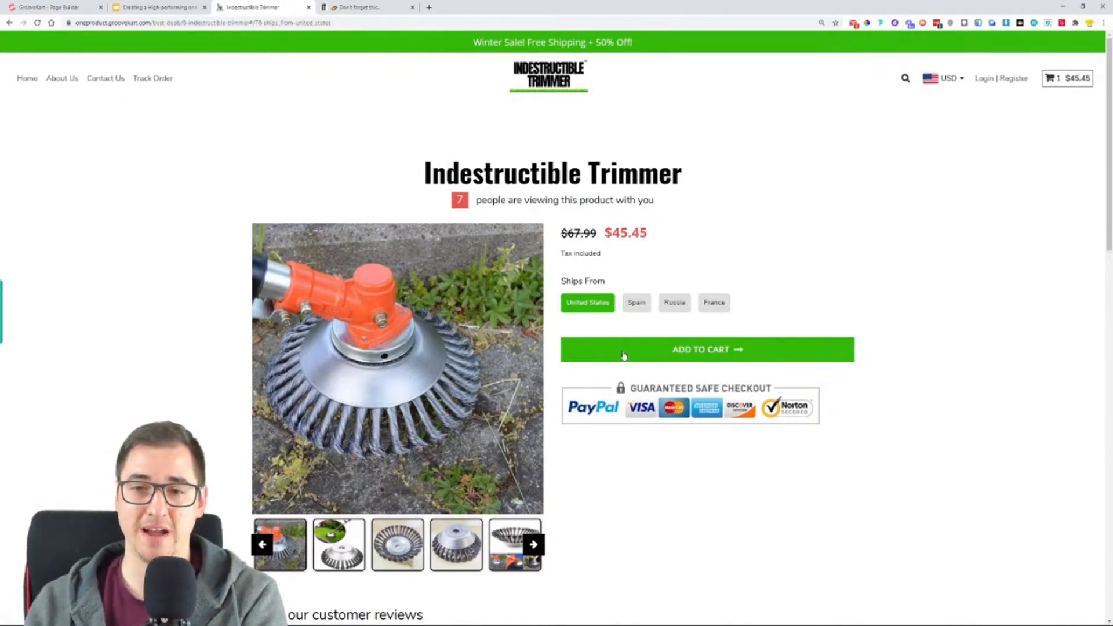
- Compare the content below the add-to-cart area on both product pages, including the safe-checkout badges and the original's benefits list
scroll(676, 328, down, 2)
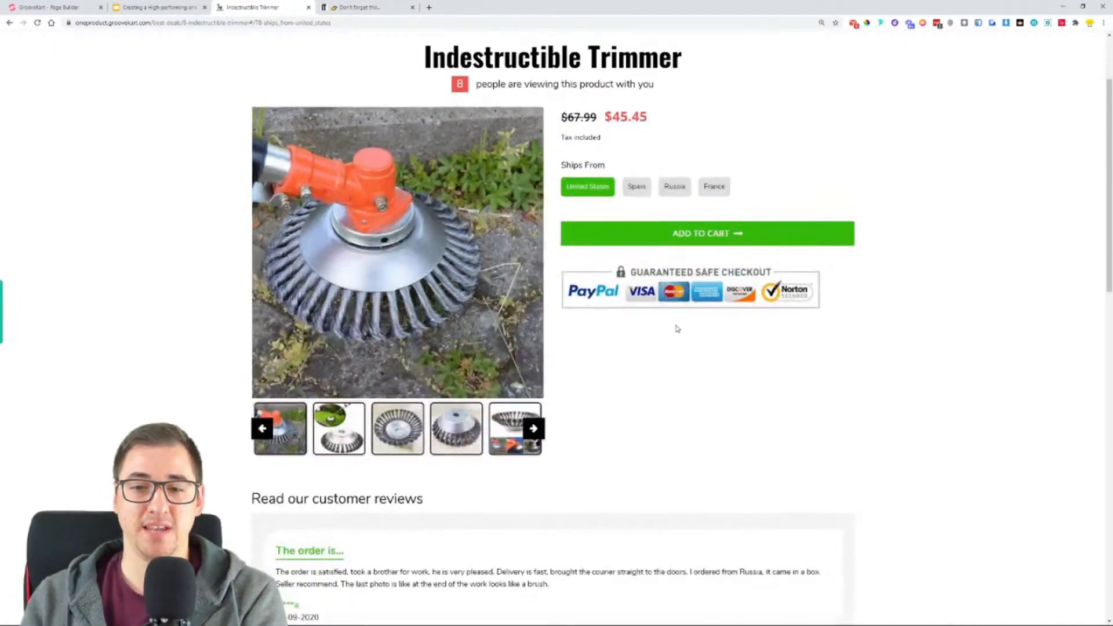
key(ctrl+Tab)
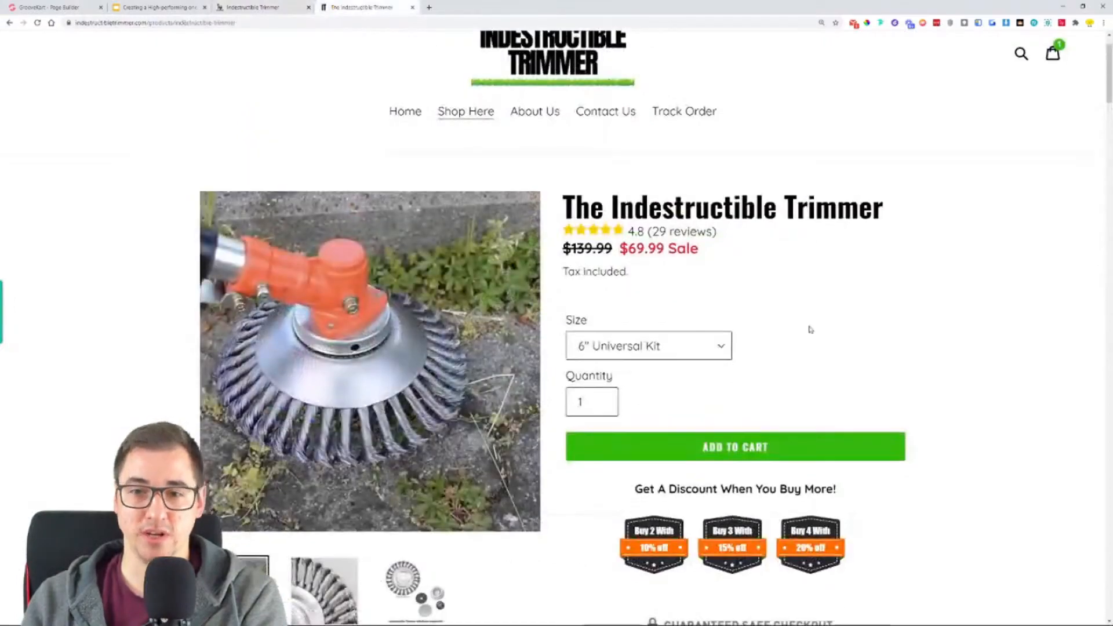
scroll(810, 329, down, 15)
scroll(818, 342, up, 8)
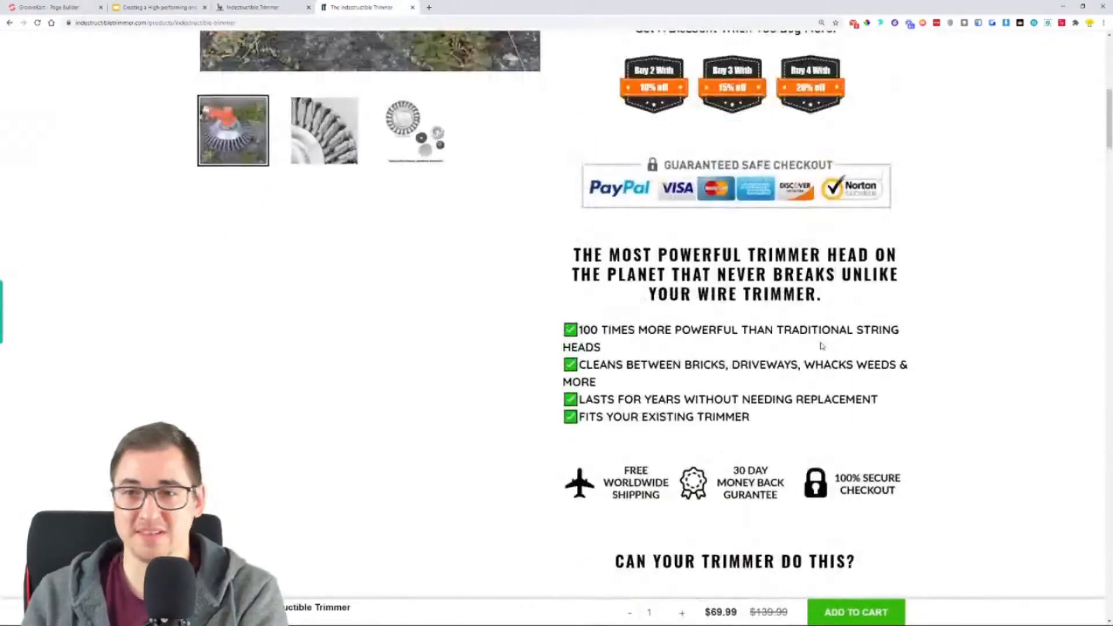
scroll(820, 346, up, 6)
- Examine the customer reviews section on the GrooveKart product page down to the footer
click(255, 7)
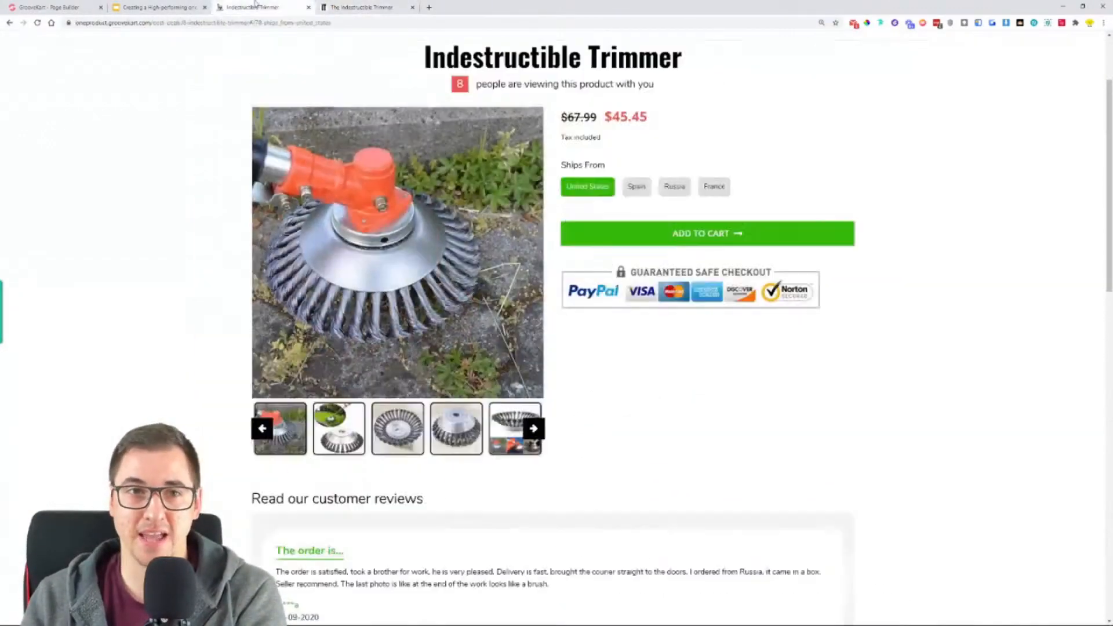
scroll(882, 340, down, 5)
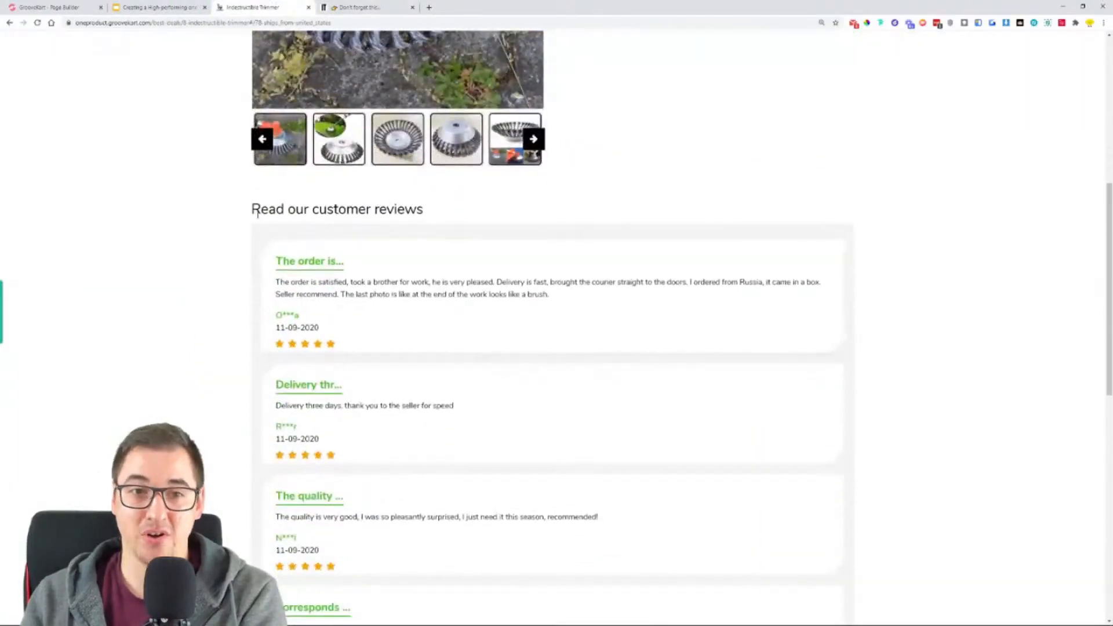
scroll(259, 226, down, 9)
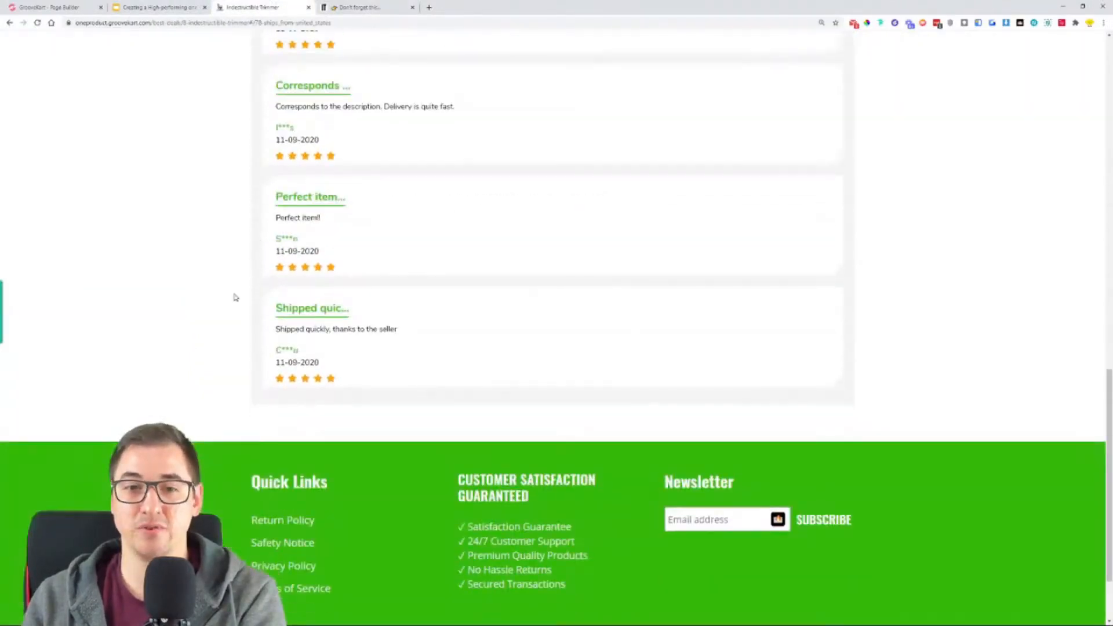
scroll(180, 338, up, 9)
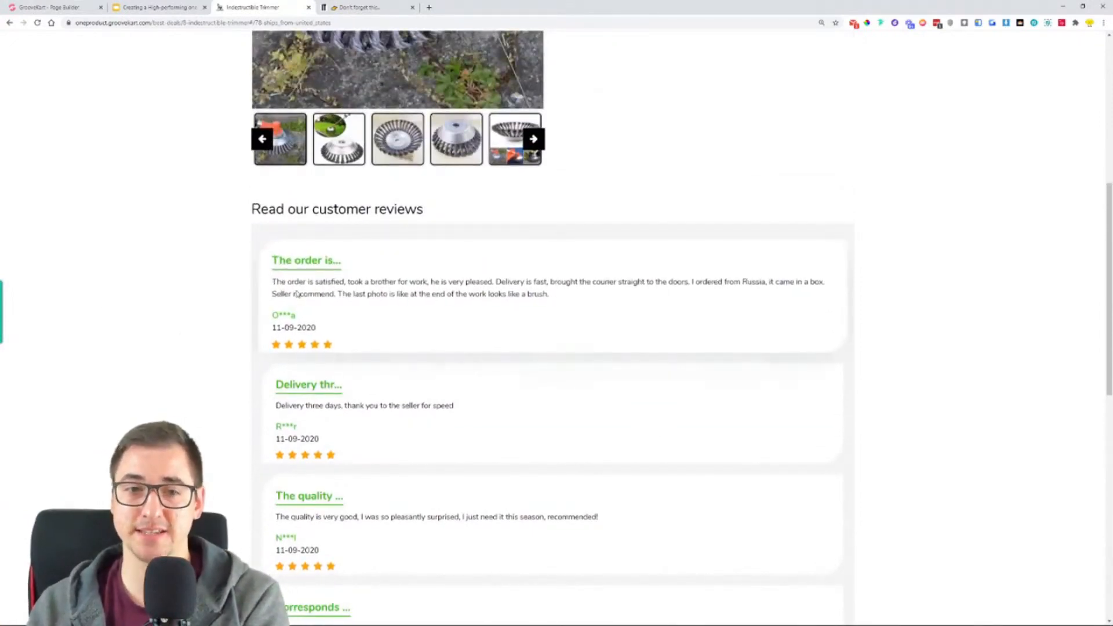
scroll(204, 284, up, 1)
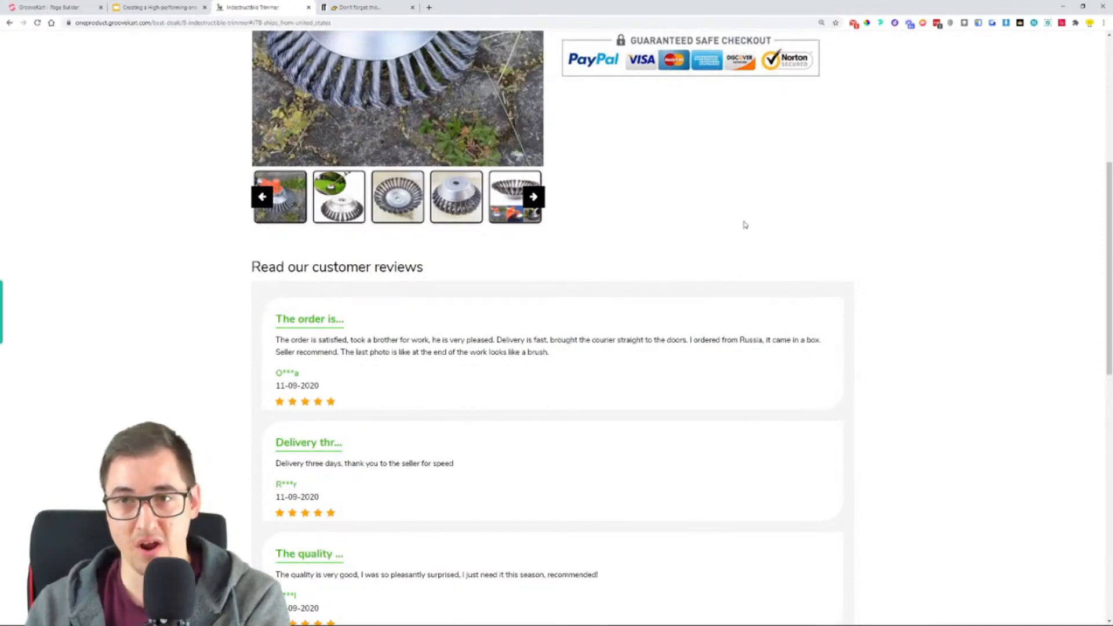
- Compare the header, product gallery and offer layout of the original product page with the GrooveKart version
click(360, 7)
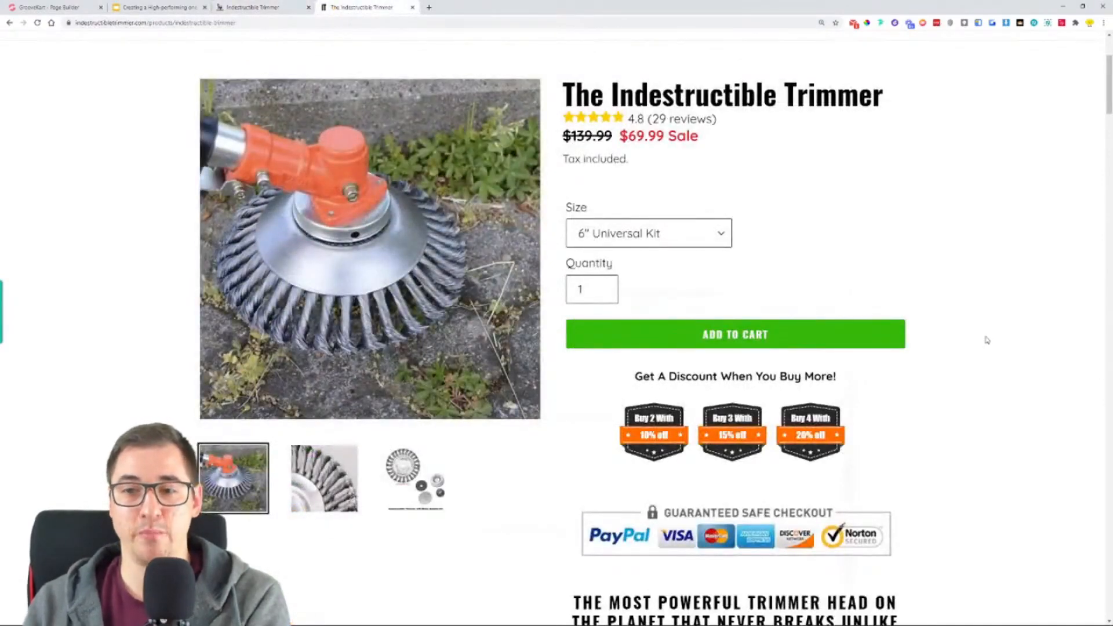
click(255, 7)
scroll(149, 325, up, 5)
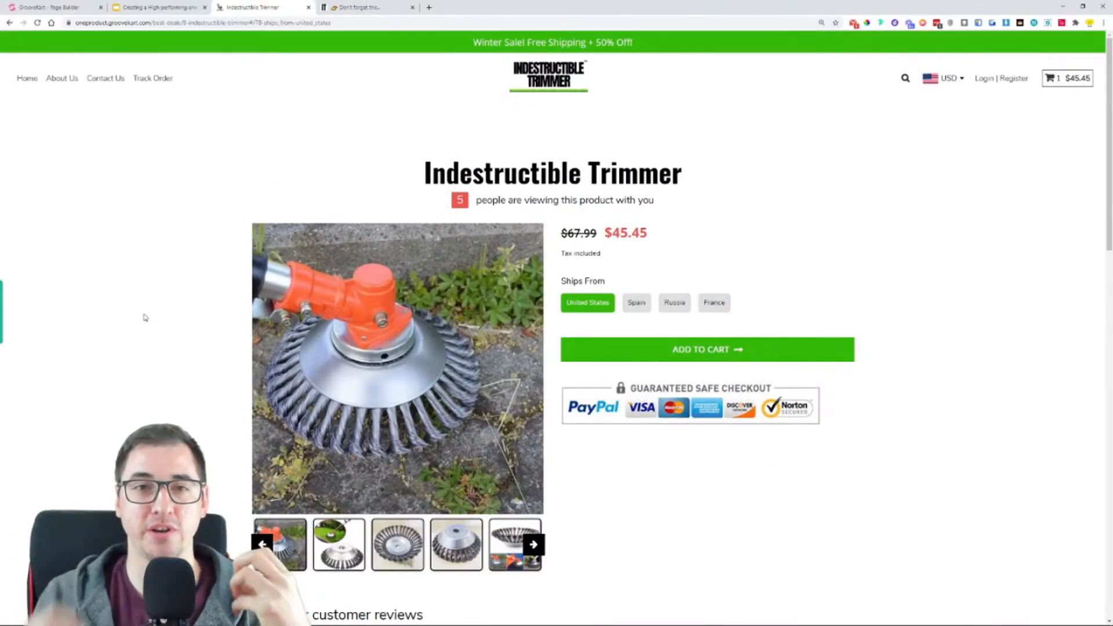
click(371, 7)
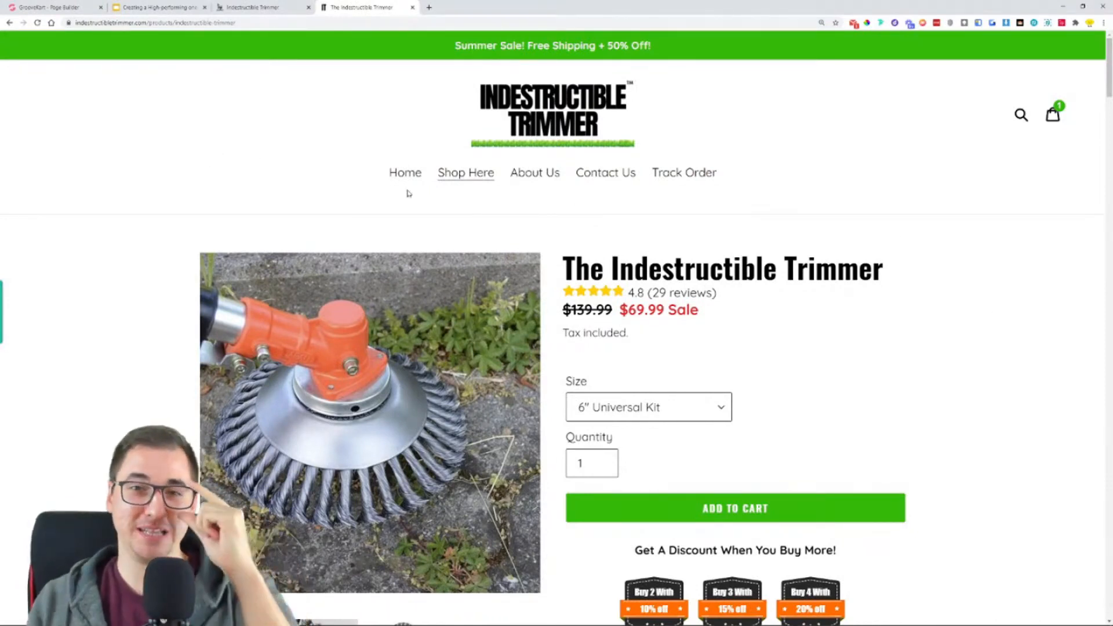
scroll(94, 299, down, 4)
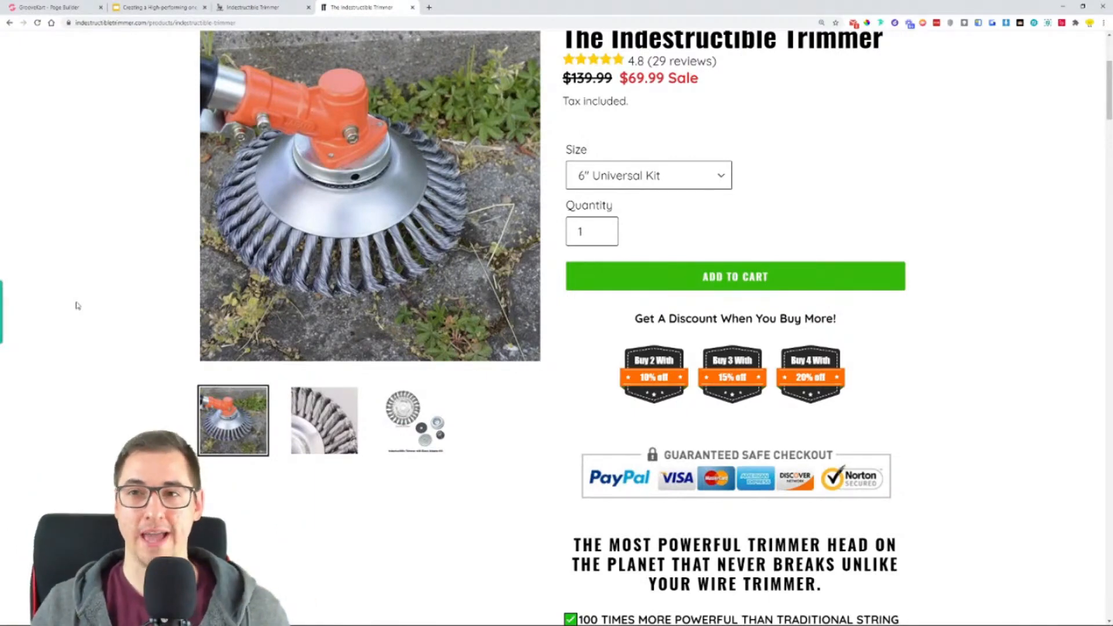
scroll(75, 347, up, 4)
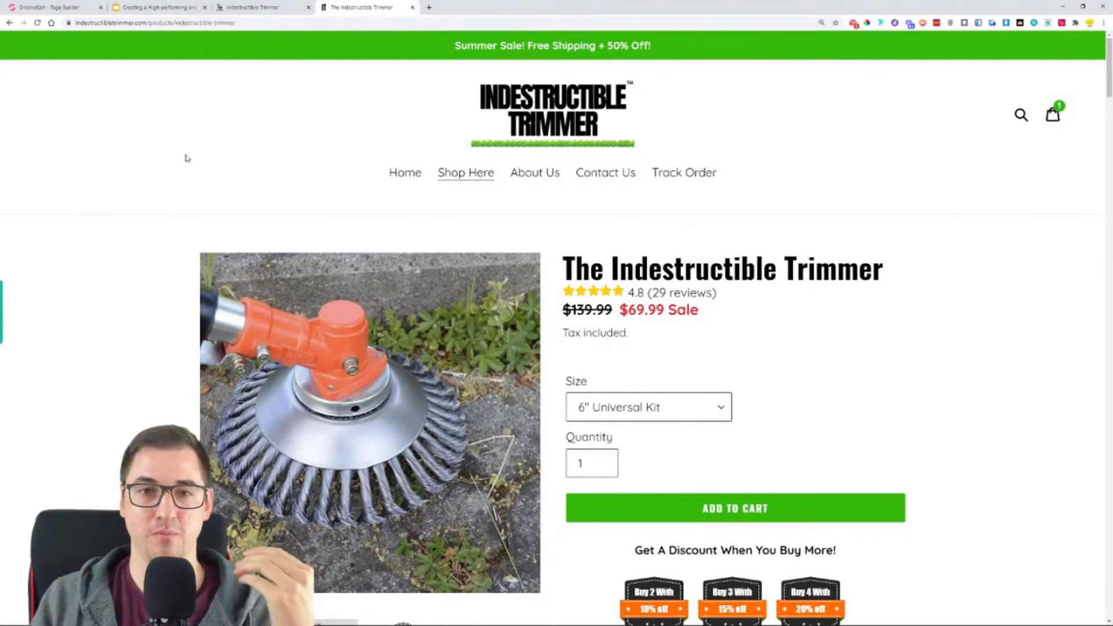
- Review the GrooveKart product page once more, from the offer area down to the customer reviews
click(281, 7)
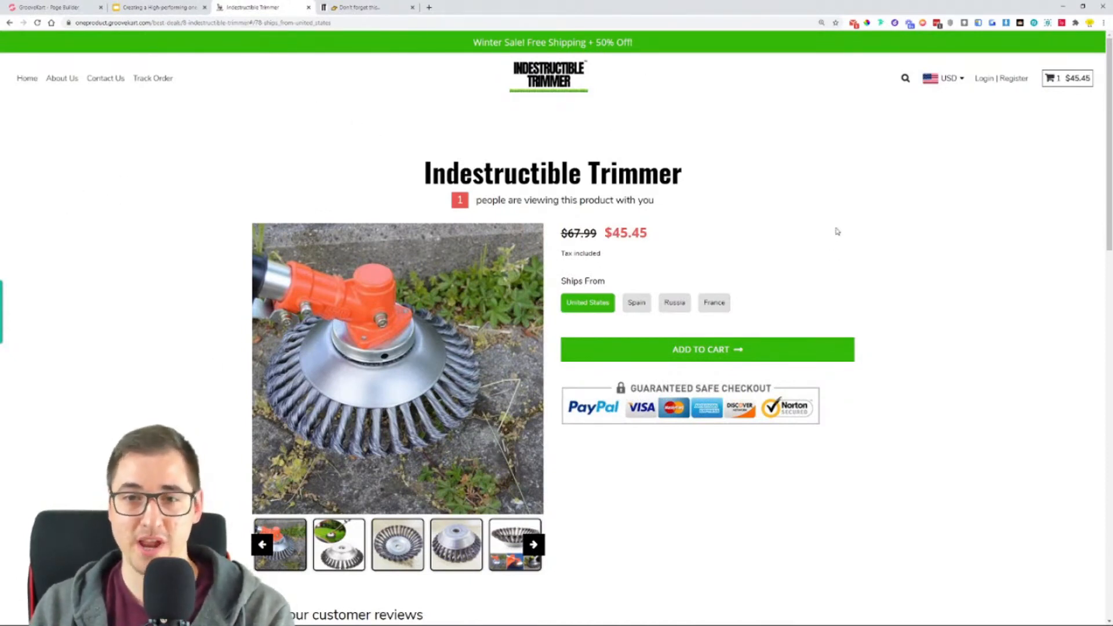
scroll(925, 243, down, 3)
scroll(931, 244, down, 4)
scroll(931, 246, down, 1)
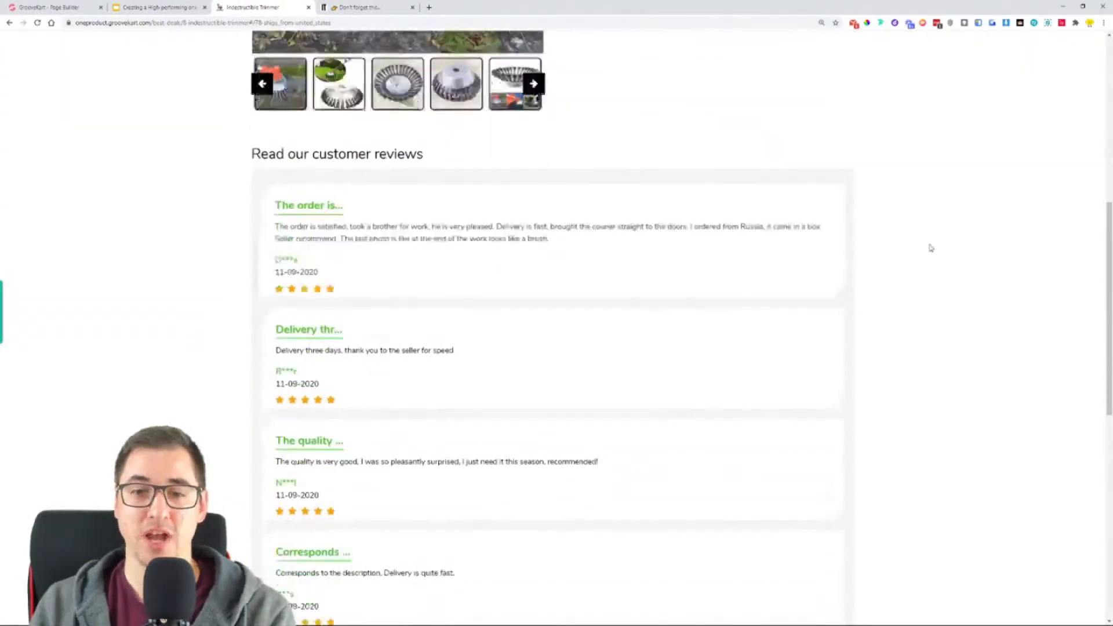
scroll(931, 246, up, 3)
key(F5)
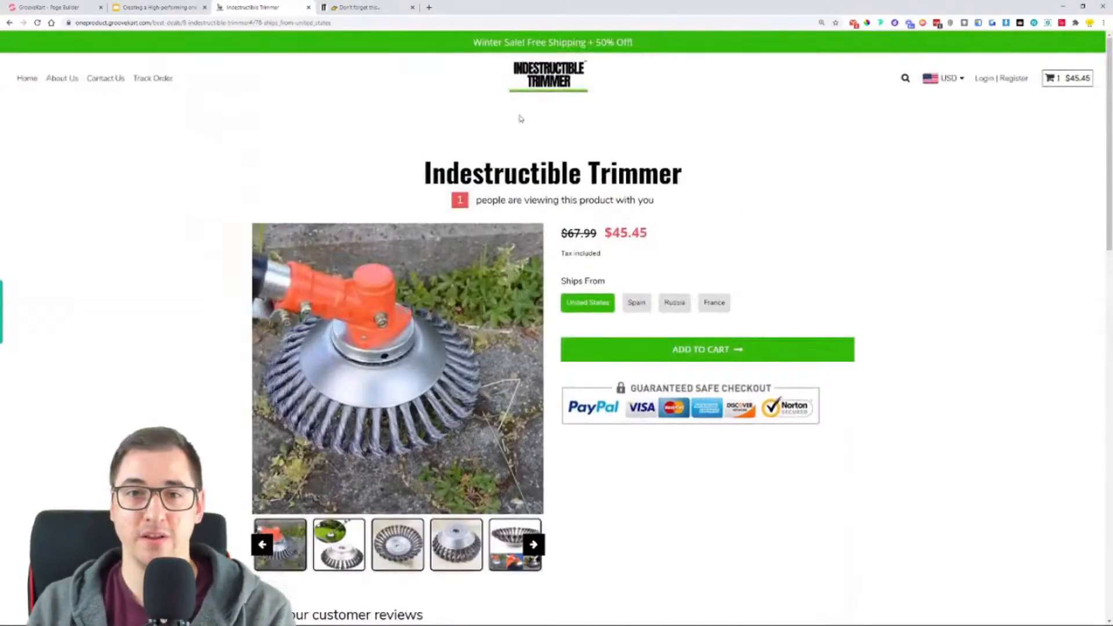
- Review the GrooveKart homepage down to the benefits list, and open the product page from the "Turbocharge Your Trimmer" section's purchase link
click(541, 87)
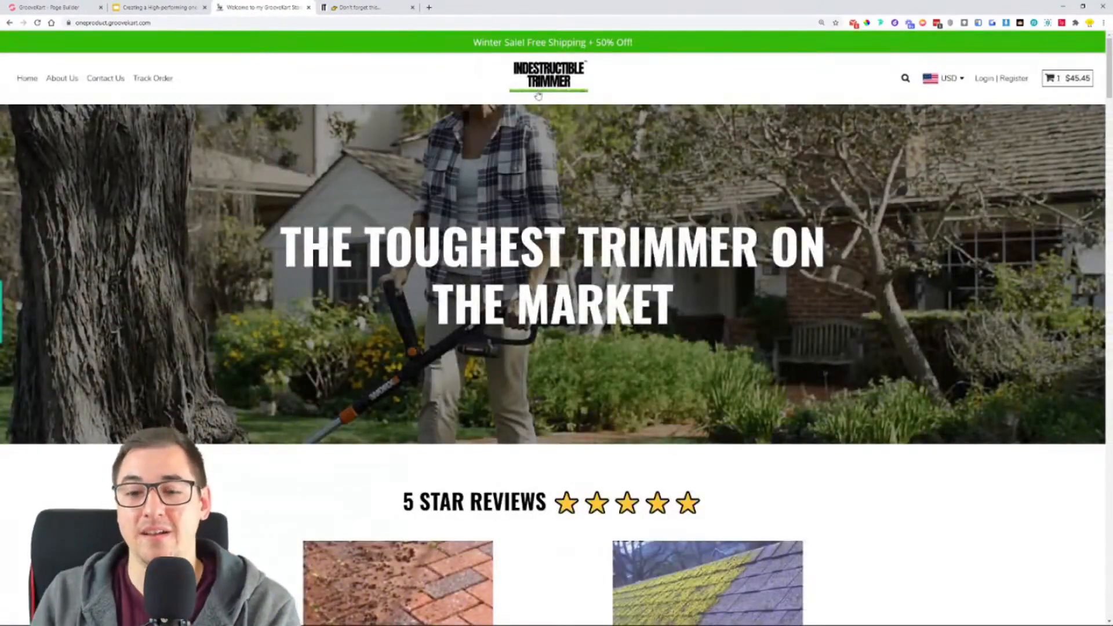
scroll(826, 299, down, 5)
scroll(826, 299, down, 8)
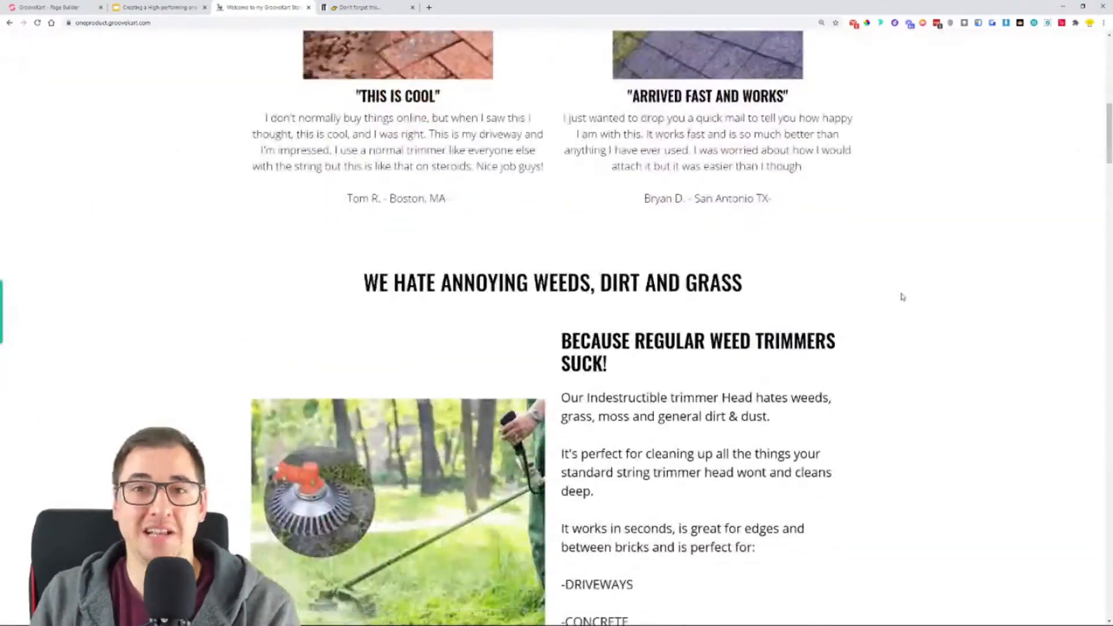
scroll(908, 290, down, 5)
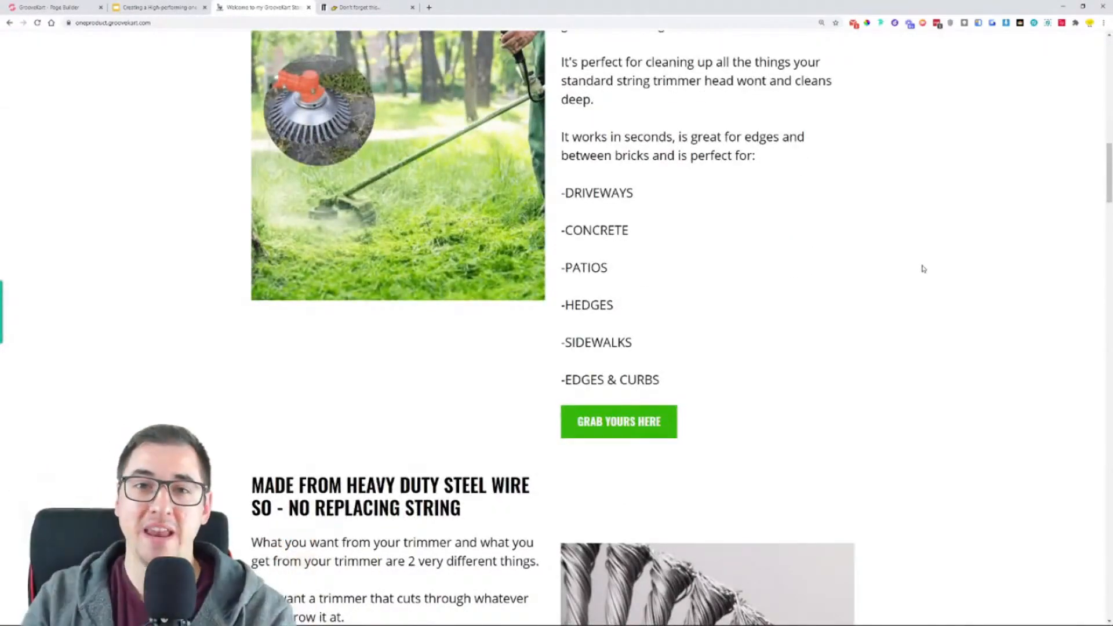
scroll(924, 268, down, 13)
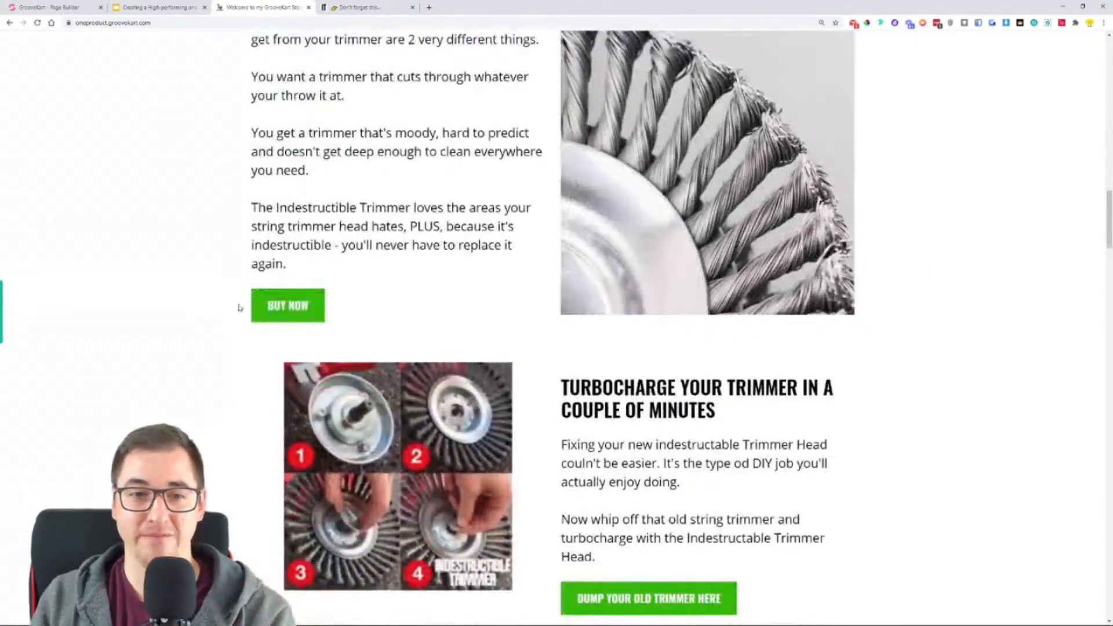
scroll(345, 373, down, 5)
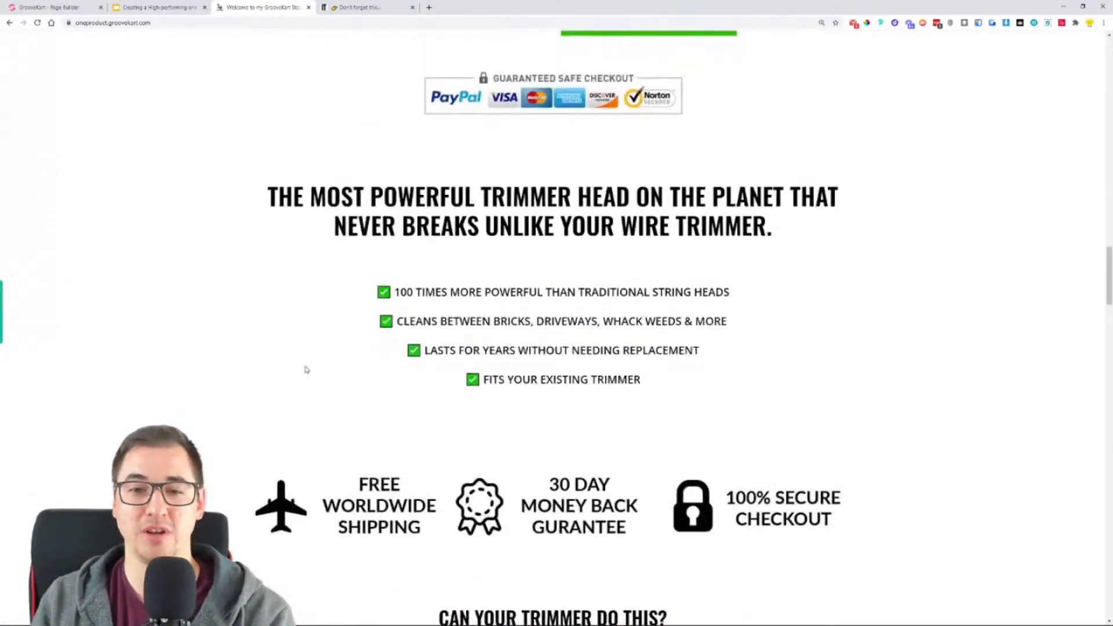
scroll(474, 300, up, 4)
click(643, 262)
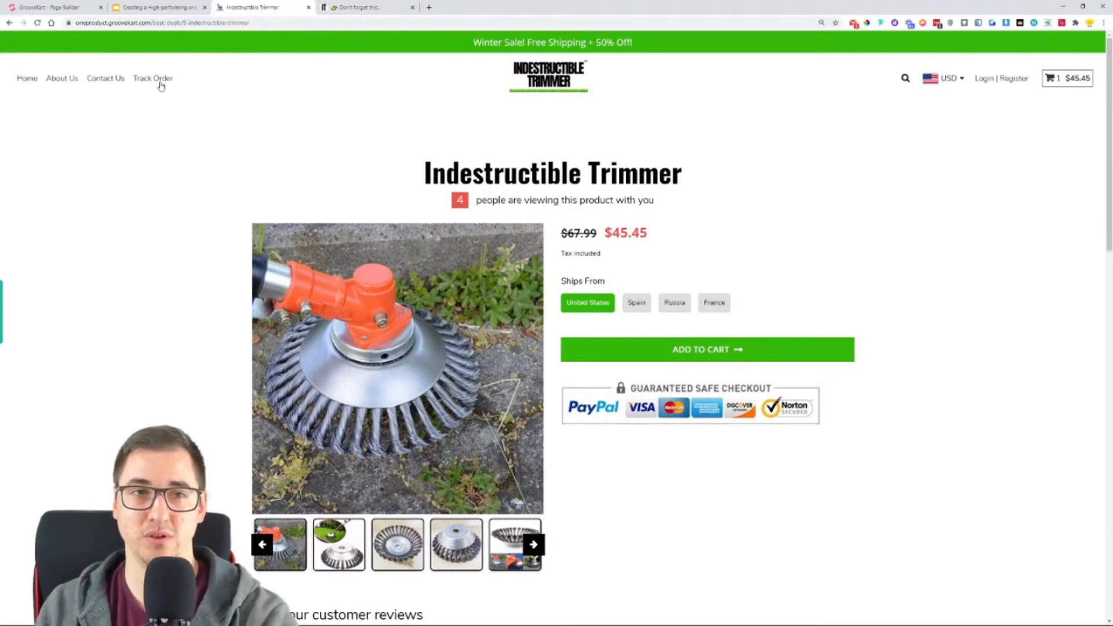
- Switch to the Google Slides presentation and show the "Steps for creating the store" slide
click(152, 7)
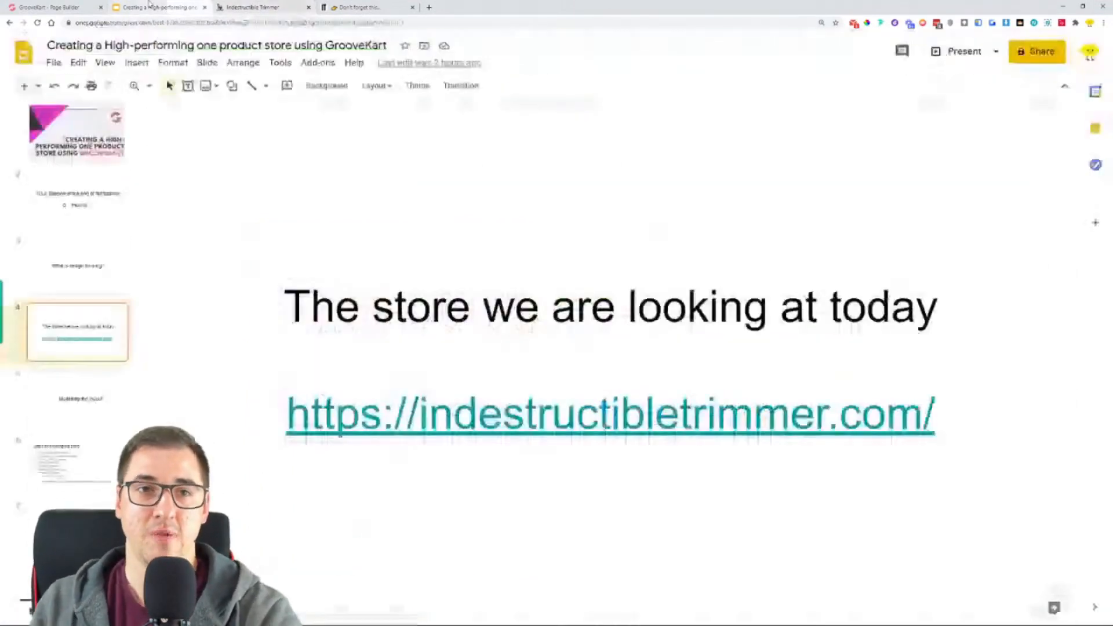
click(96, 394)
click(107, 455)
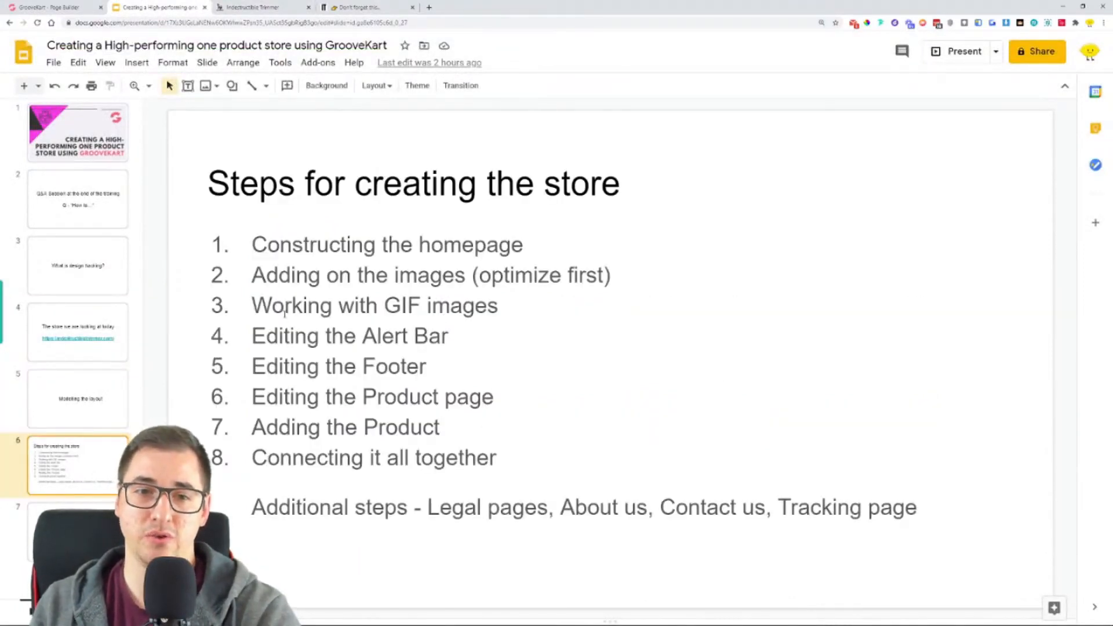
- Highlight the slide's image, GIF and Alert Bar items, and compare the alert bars on the original and GrooveKart product pages
drag(265, 278, 611, 277)
drag(253, 306, 496, 306)
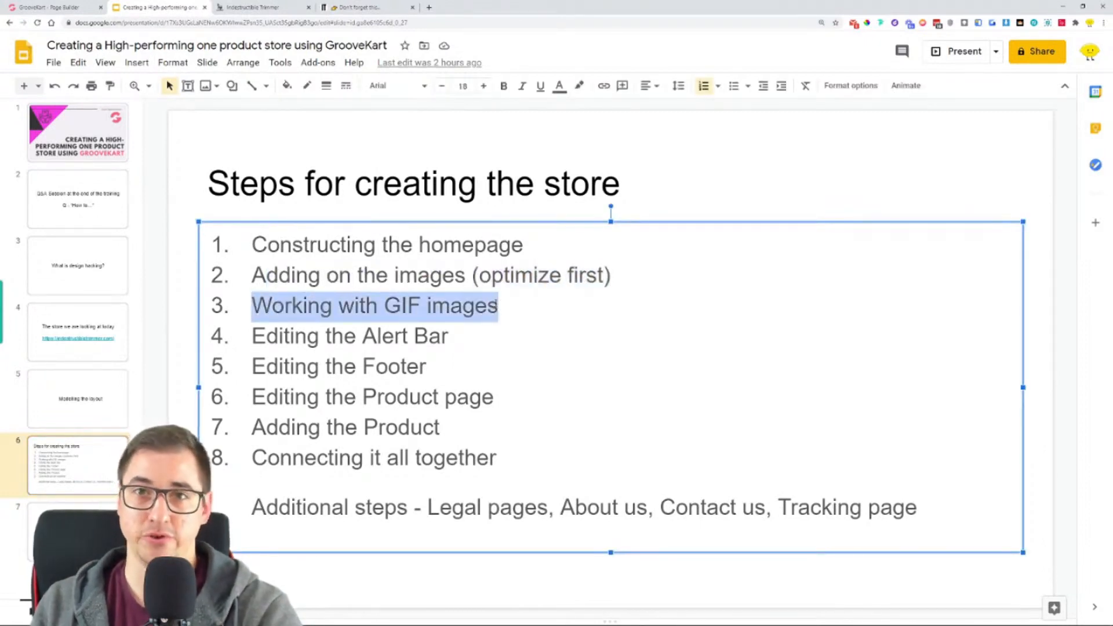
drag(253, 337, 444, 336)
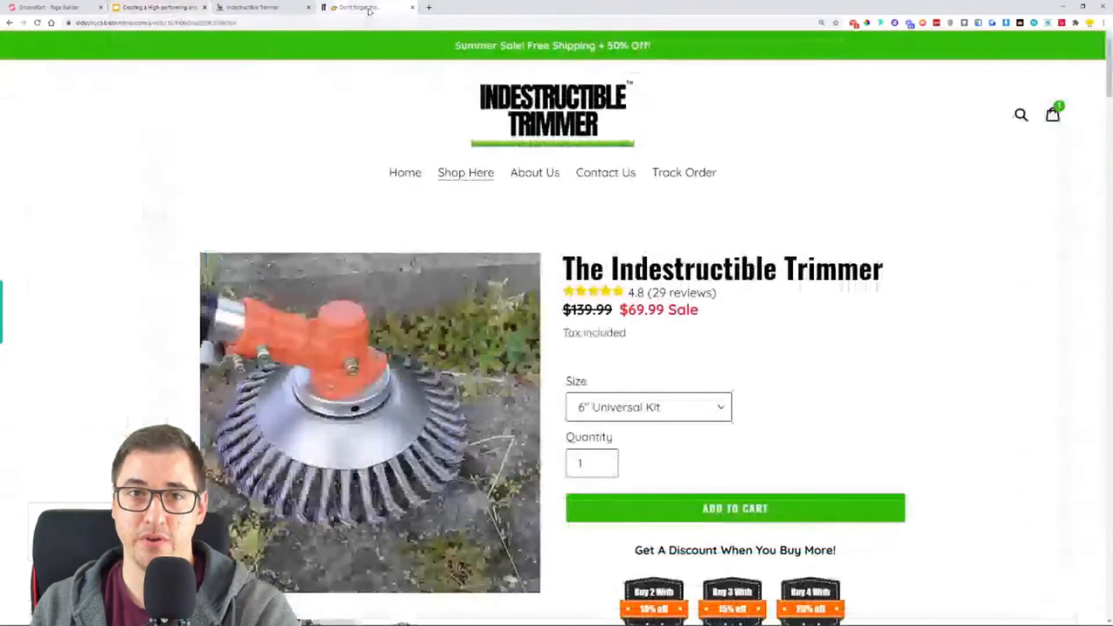
click(367, 7)
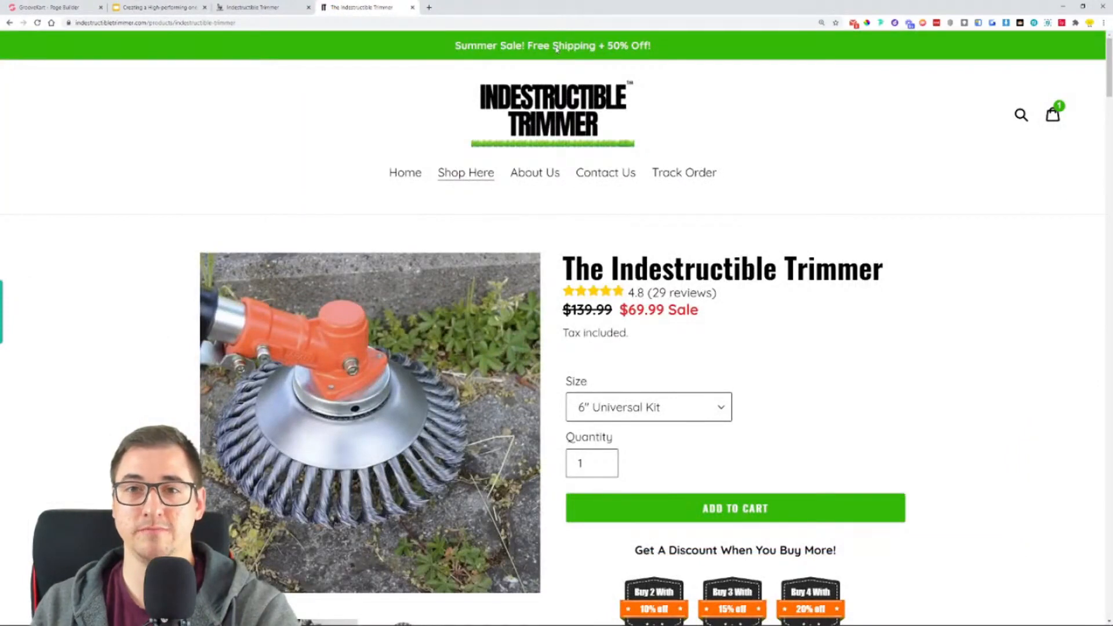
click(272, 7)
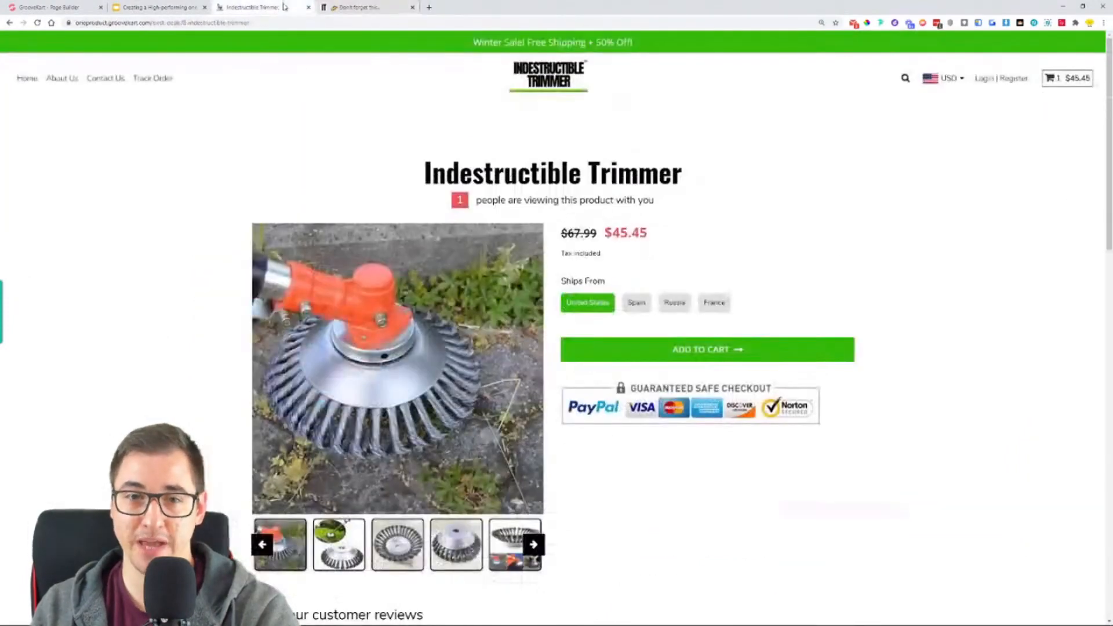
- Return to the "Steps for creating the store" slide and highlight the footer, "Adding the Product" and "Connecting it all together" items
click(123, 4)
drag(253, 366, 438, 367)
click(439, 367)
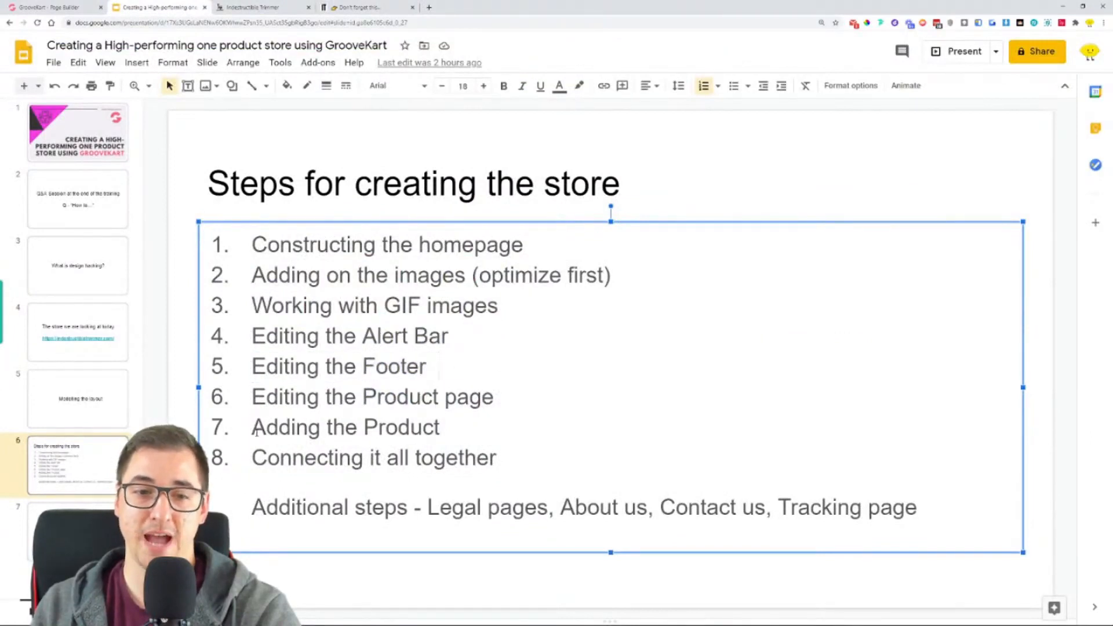
drag(256, 432, 440, 429)
drag(252, 458, 509, 458)
- Highlight the slide's additional steps, from the legal pages through About us and Contact us to the tracking page
drag(253, 508, 453, 511)
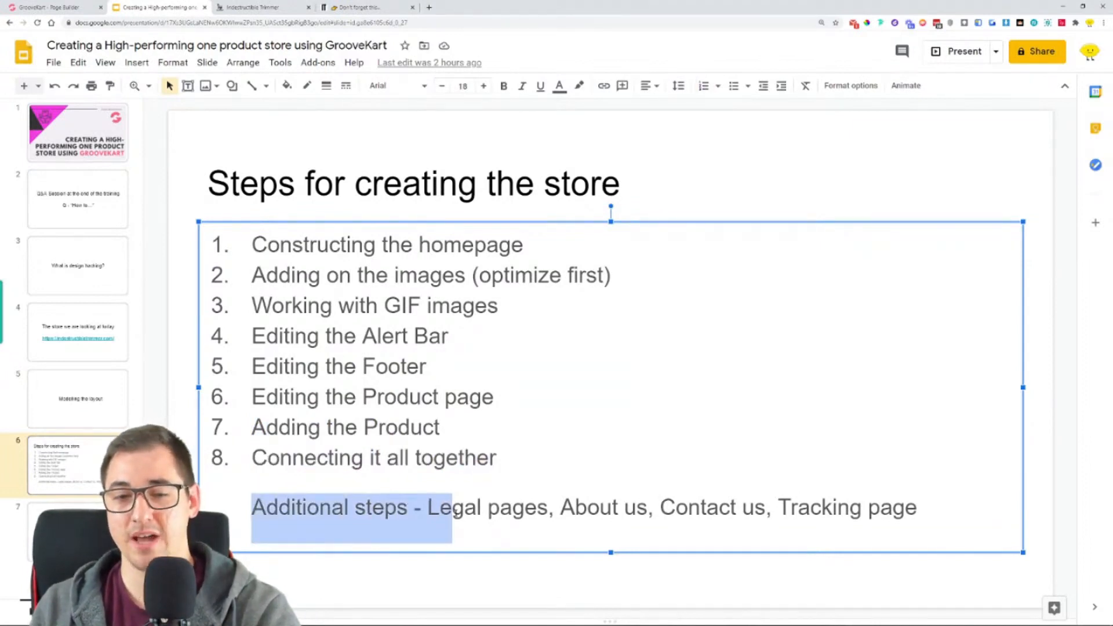
click(549, 511)
drag(550, 512, 428, 511)
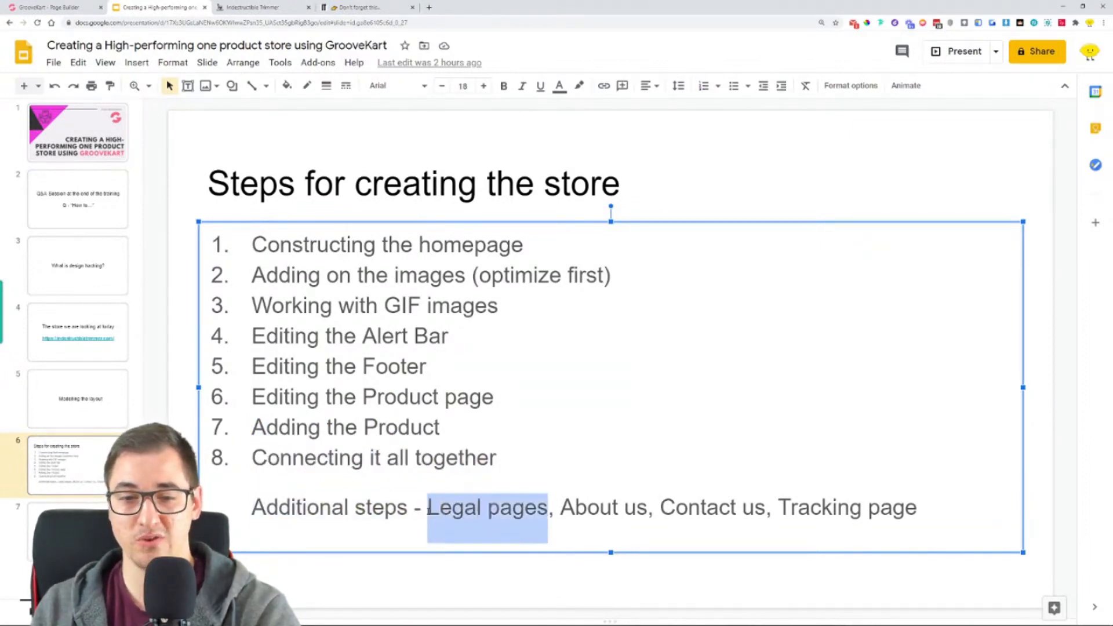
drag(560, 510, 921, 517)
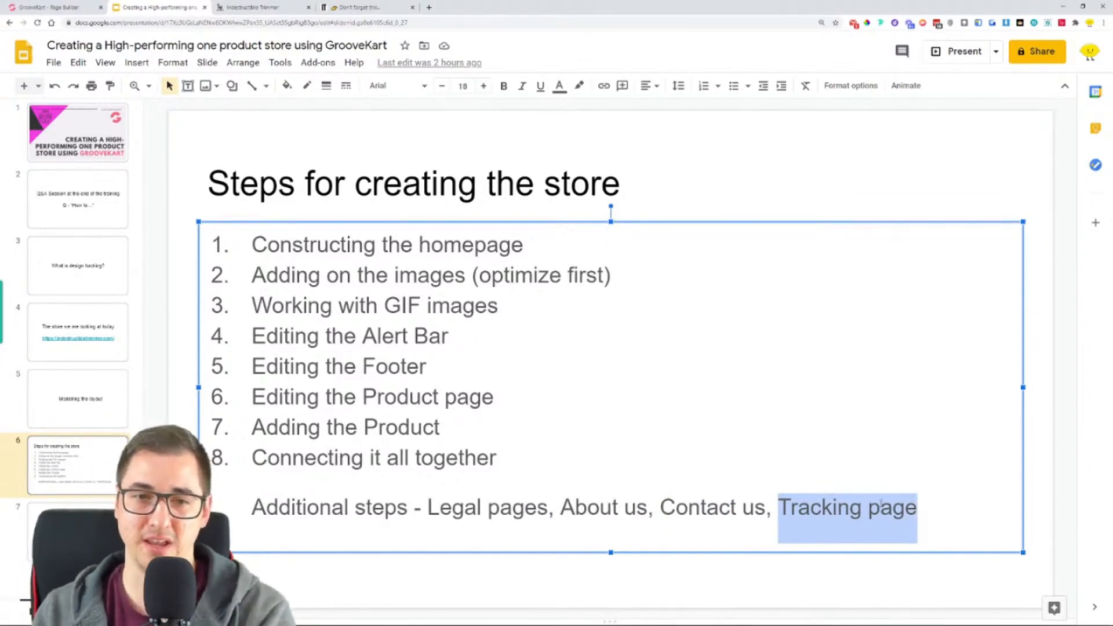
- Switch to Microsoft Whiteboard and delete the whole old store layout sketch, including its thick outline strokes
click(266, 7)
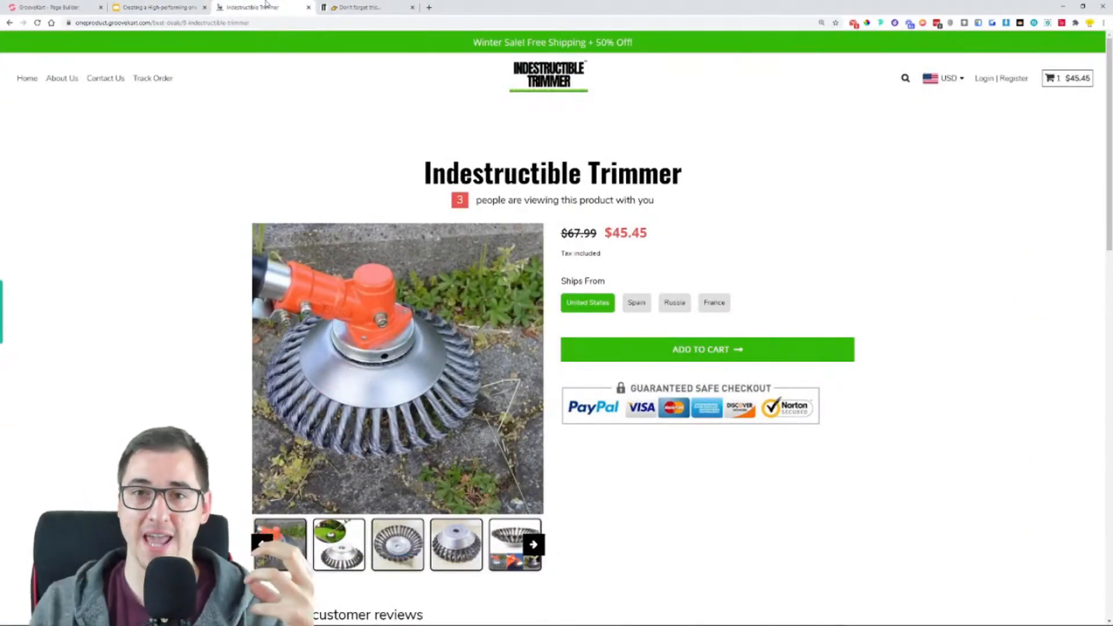
click(359, 7)
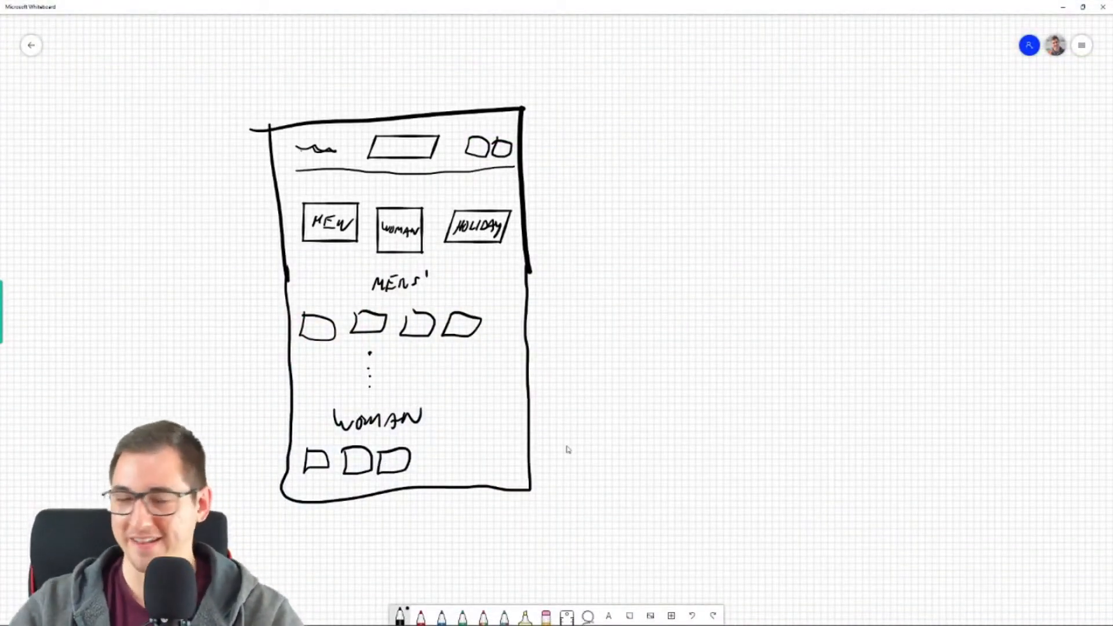
click(588, 616)
drag(522, 79, 600, 137)
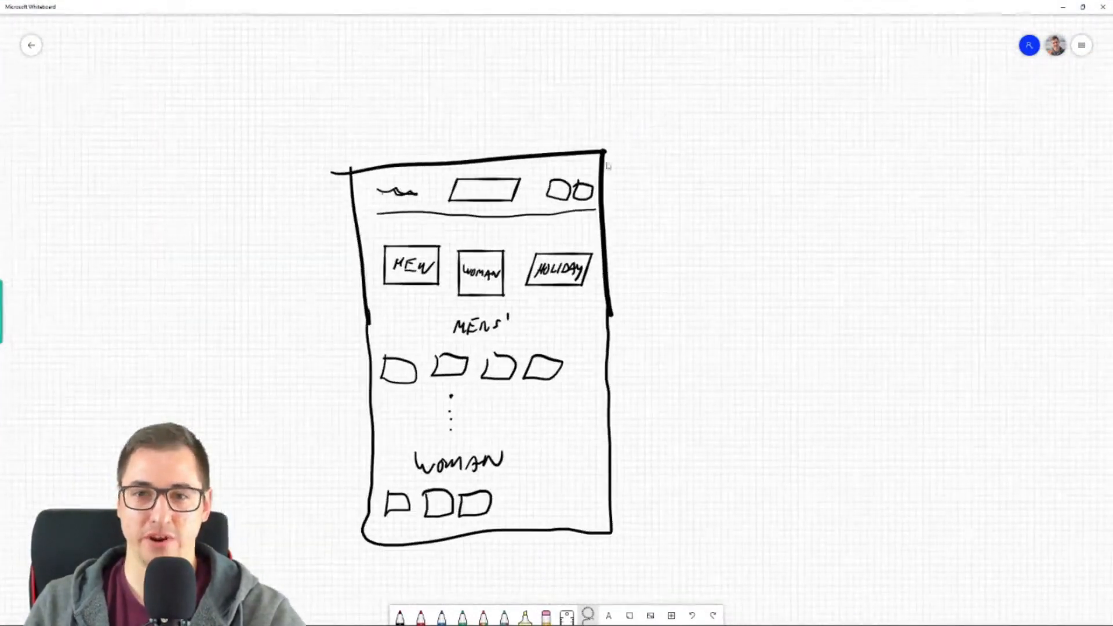
mouse_move(647, 182)
mouse_down()
mouse_move(483, 85)
mouse_move(267, 471)
mouse_move(490, 579)
mouse_move(674, 378)
mouse_move(649, 167)
mouse_up()
key(Delete)
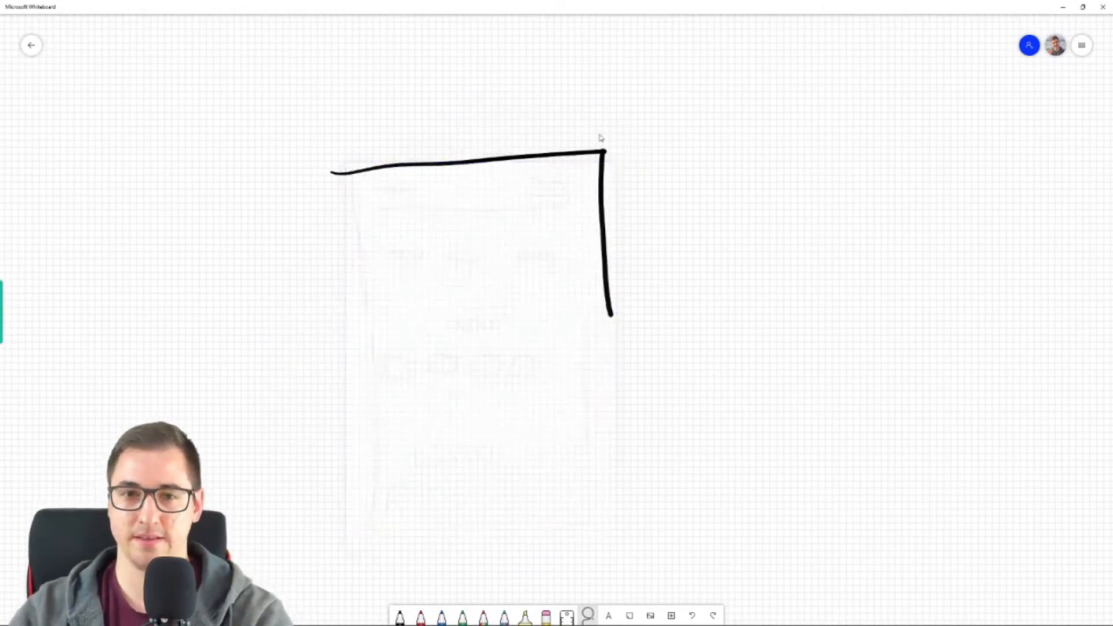
mouse_move(539, 156)
mouse_down()
mouse_move(531, 158)
mouse_move(565, 166)
mouse_move(304, 159)
mouse_up()
drag(525, 249, 585, 324)
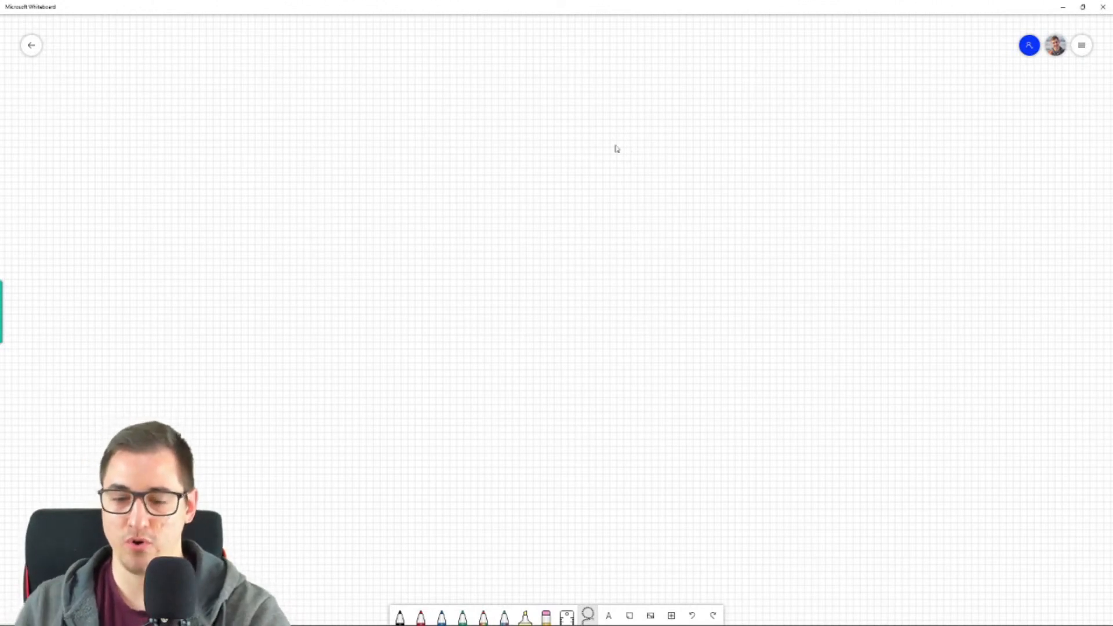
- Draw the top and sides of a page frame in black pen, with a narrow bar labelled "ALERT" along the top
click(400, 616)
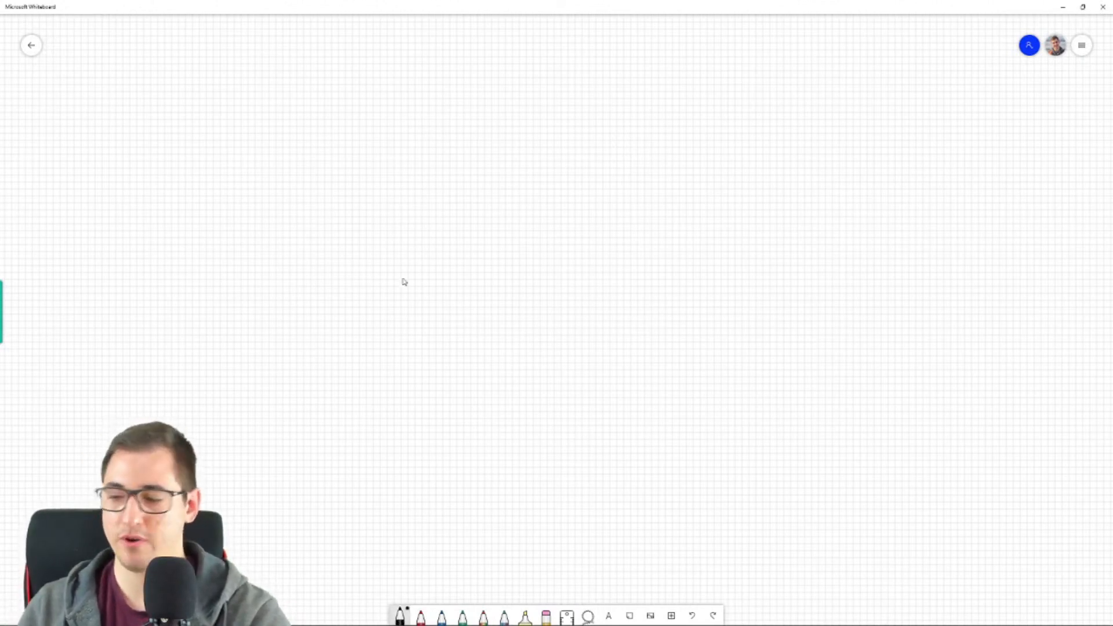
mouse_move(251, 87)
mouse_down()
mouse_move(620, 90)
mouse_move(618, 260)
mouse_up()
drag(253, 88, 255, 210)
drag(262, 107, 610, 116)
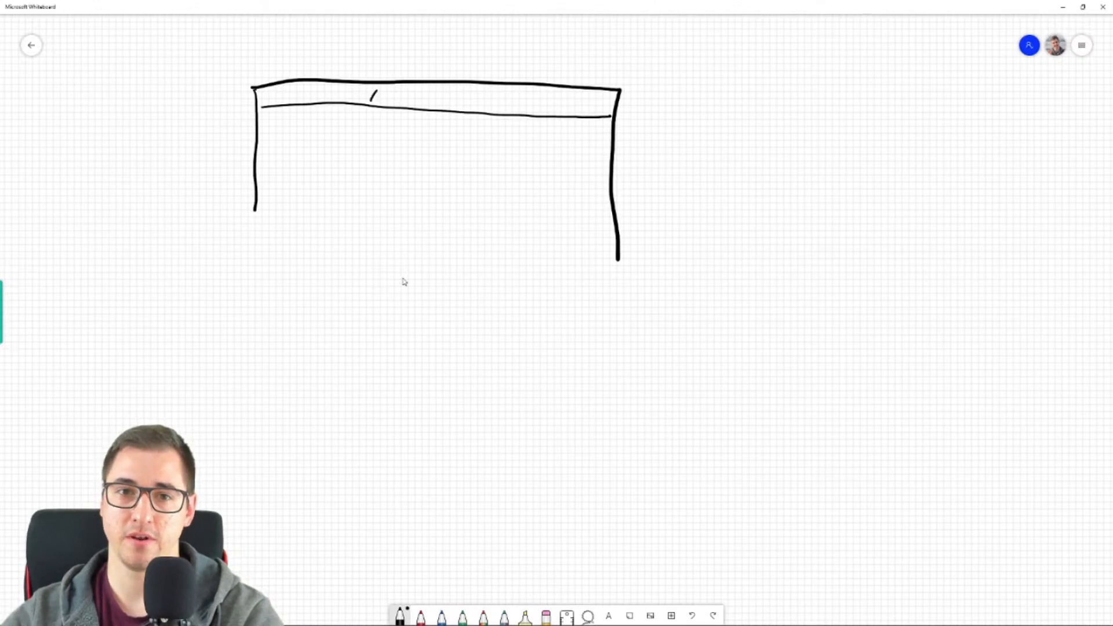
mouse_move(408, 104)
mouse_down()
mouse_move(442, 104)
mouse_move(424, 90)
mouse_move(415, 107)
mouse_up()
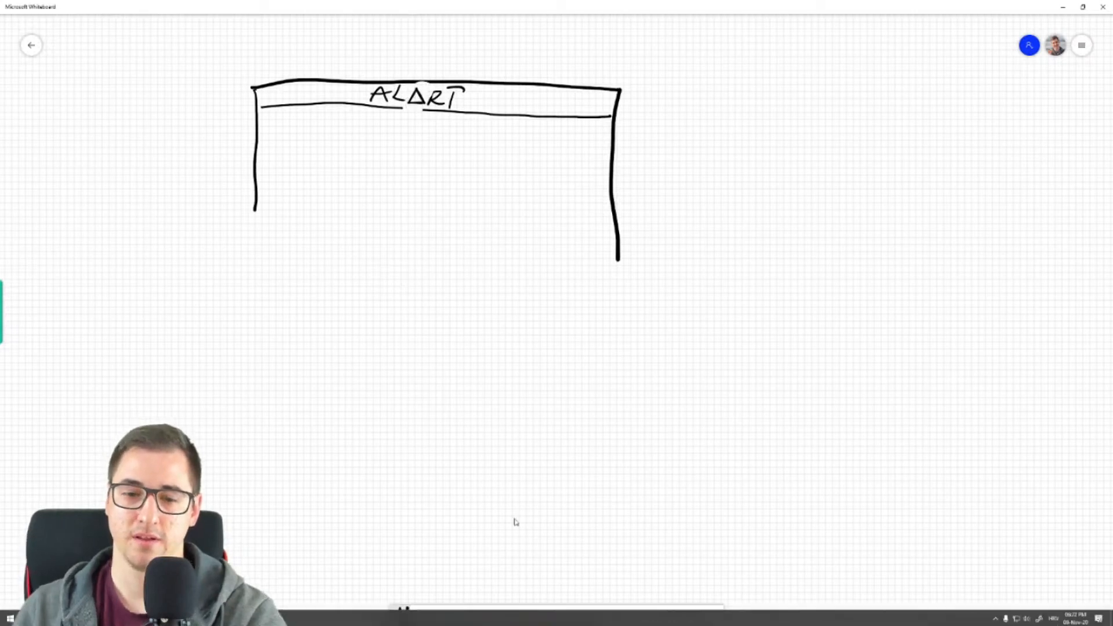
click(415, 106)
key(Delete)
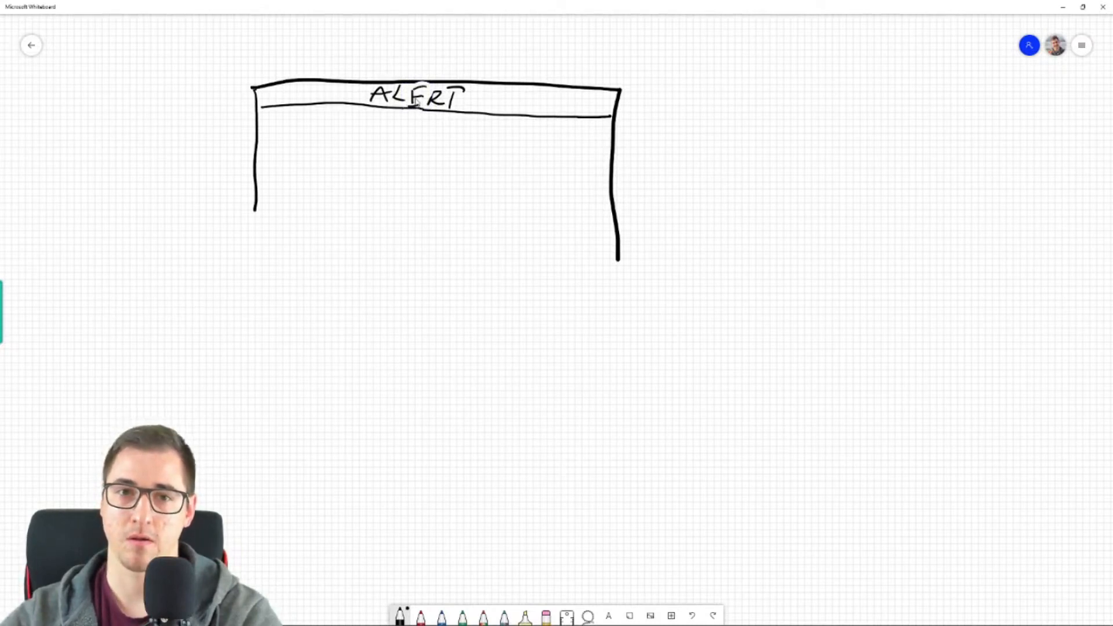
- Write "HEADER" below the alert bar with short dashes on both sides, and close the section with a horizontal line
drag(364, 118, 357, 133)
drag(358, 124, 379, 132)
drag(372, 113, 380, 134)
drag(392, 126, 380, 136)
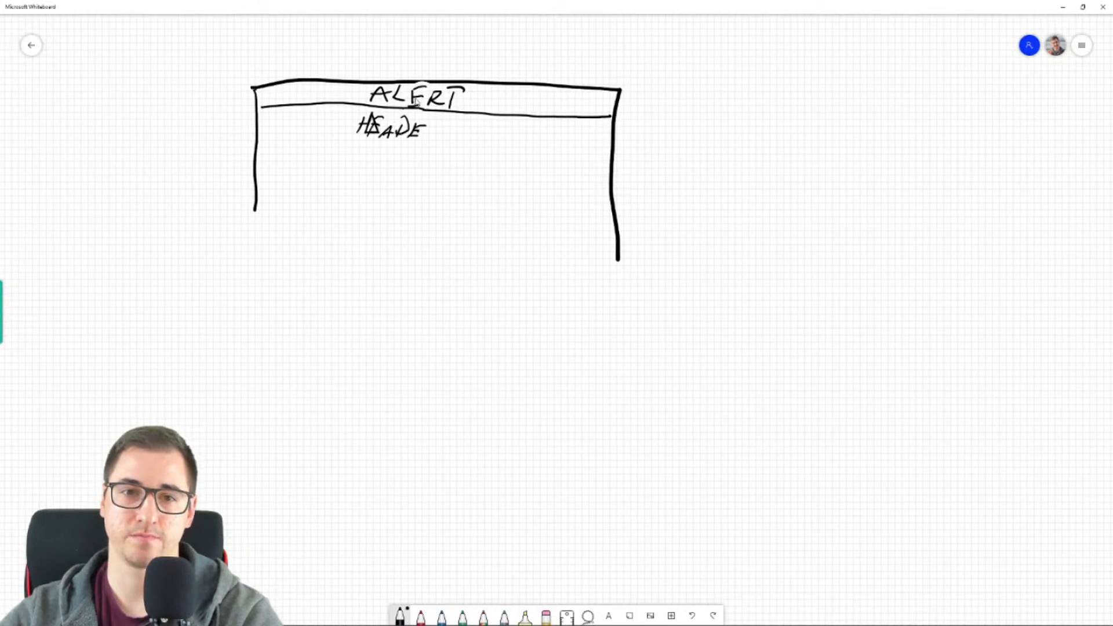
drag(424, 135, 431, 143)
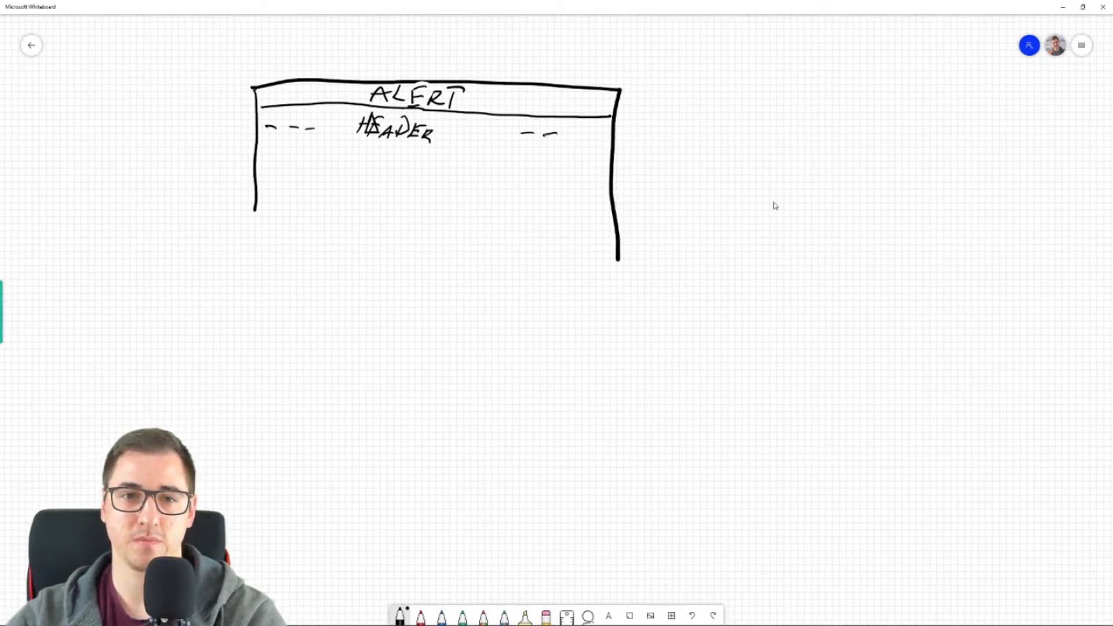
drag(257, 154, 456, 165)
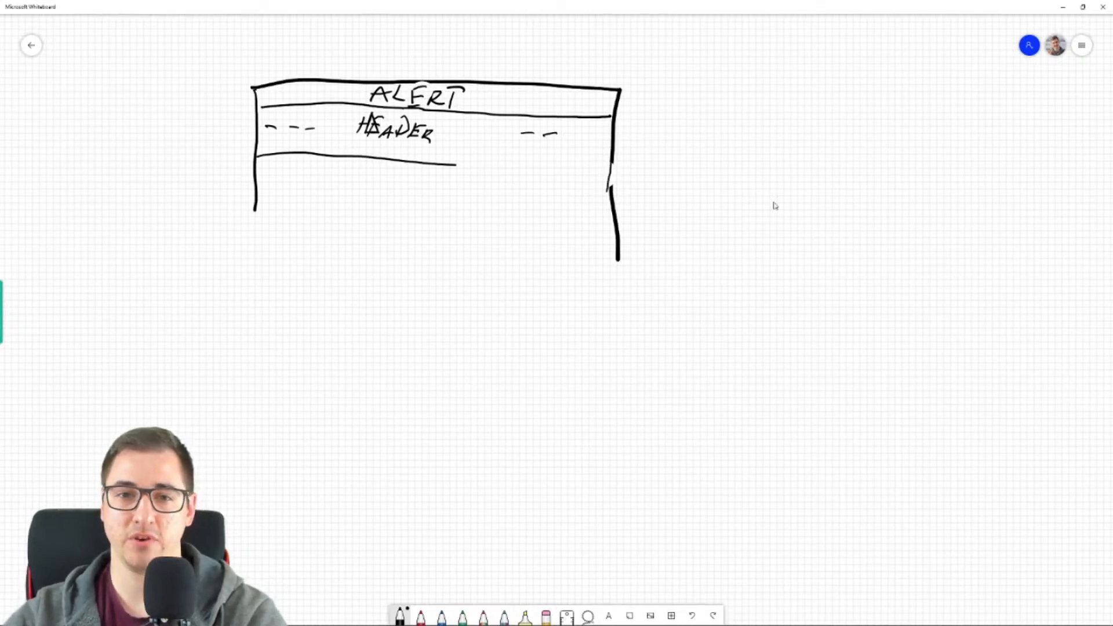
drag(457, 165, 616, 171)
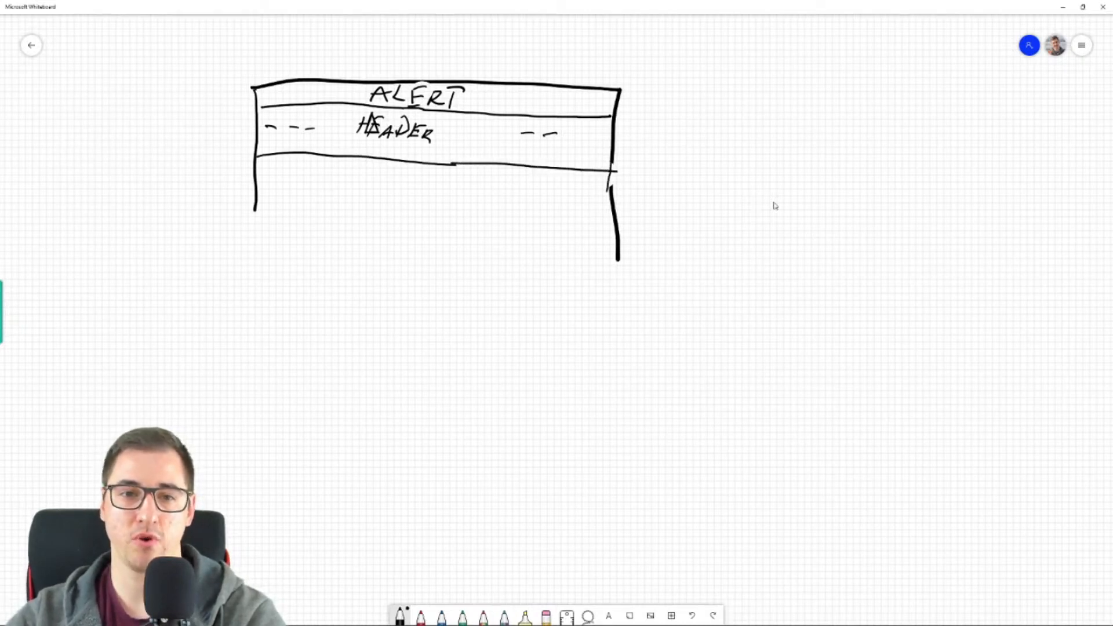
- Write "GIF + HEADLINE" in large letters below the header section and extend the frame's left side downward
mouse_move(384, 192)
mouse_down()
mouse_move(361, 220)
mouse_move(392, 231)
mouse_up()
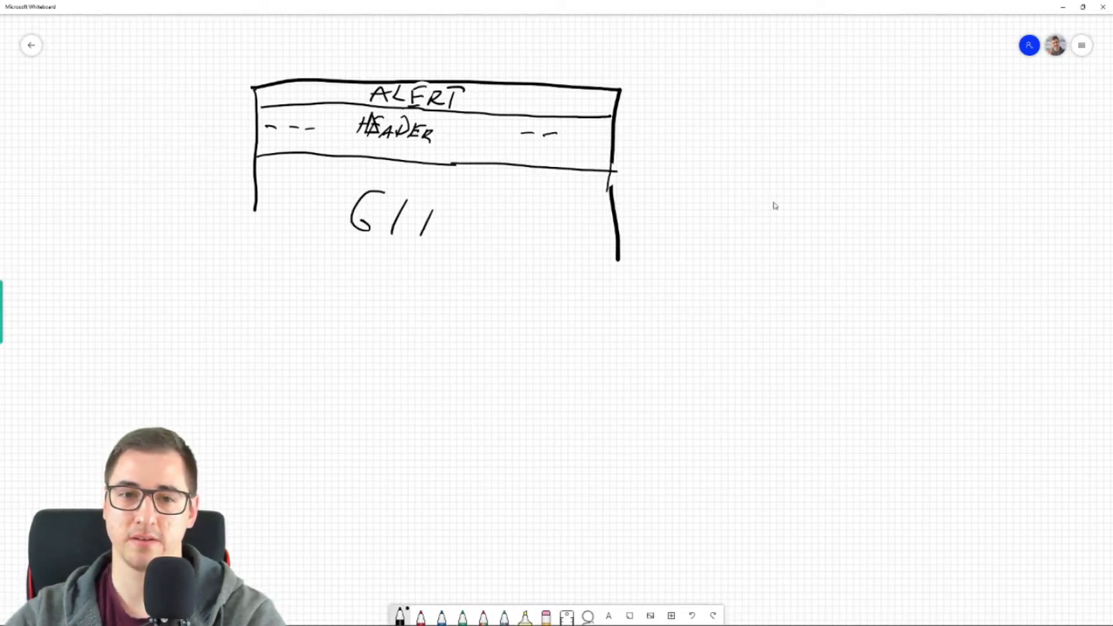
drag(255, 209, 248, 308)
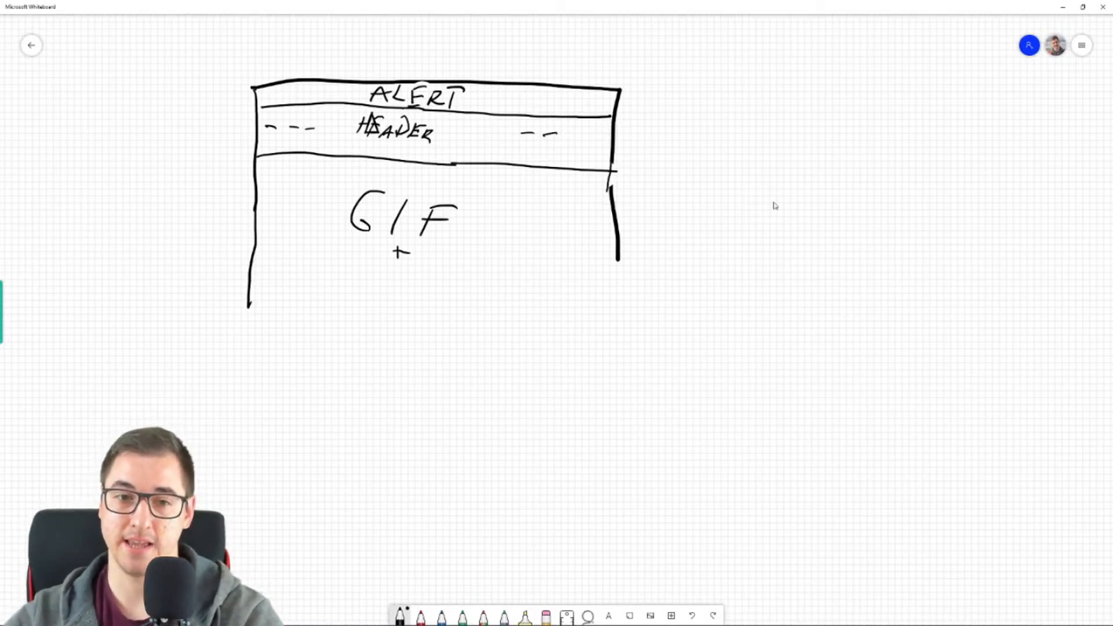
drag(350, 252, 342, 283)
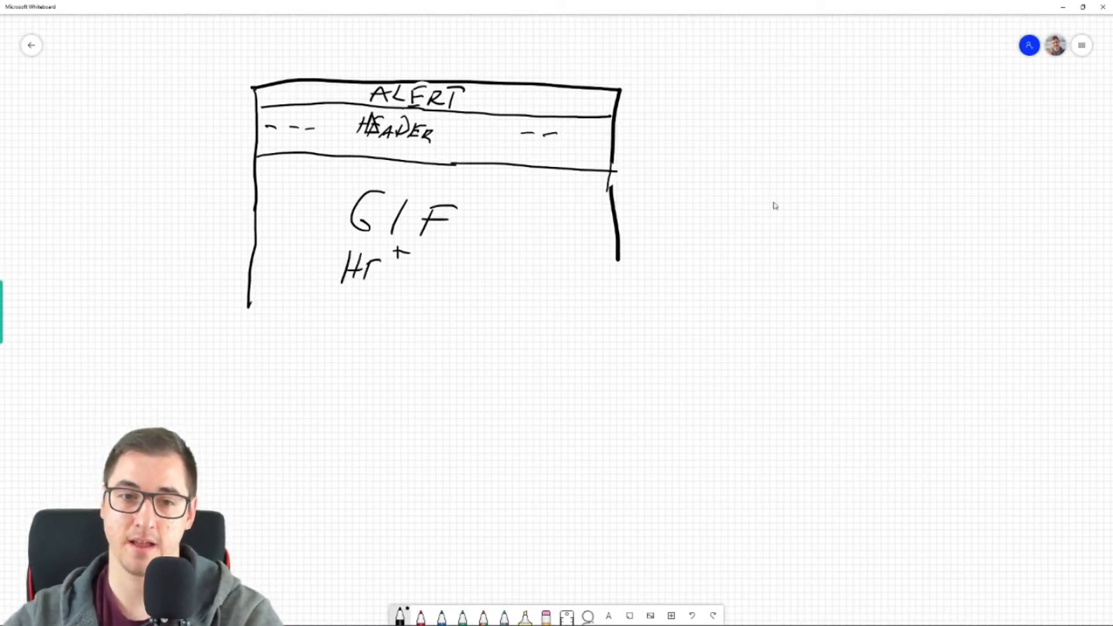
mouse_move(402, 265)
mouse_down()
mouse_move(403, 284)
mouse_move(479, 275)
mouse_up()
drag(487, 275, 486, 293)
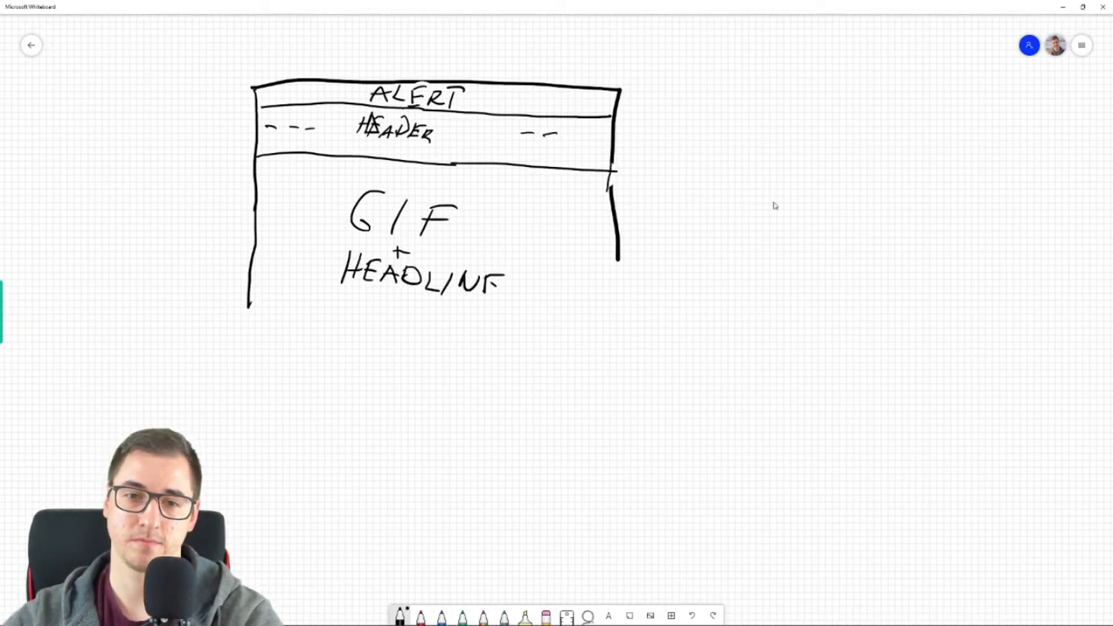
- Extend both sides of the page frame downward and draw a dividing line below the "GIF + HEADLINE" section
drag(618, 262, 605, 449)
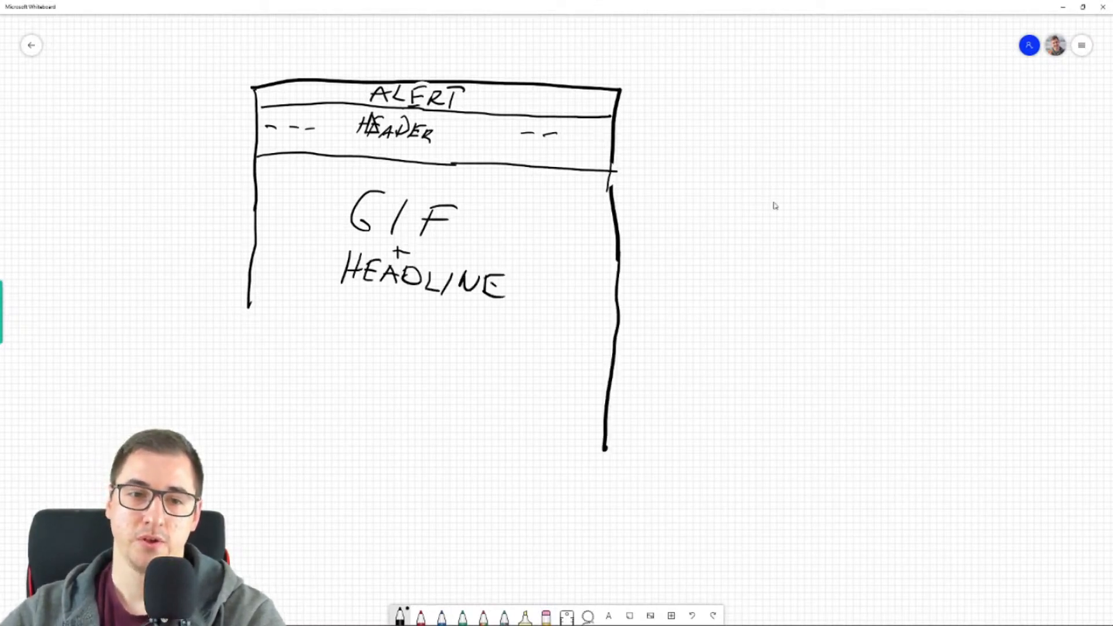
drag(249, 297, 244, 456)
drag(250, 301, 621, 322)
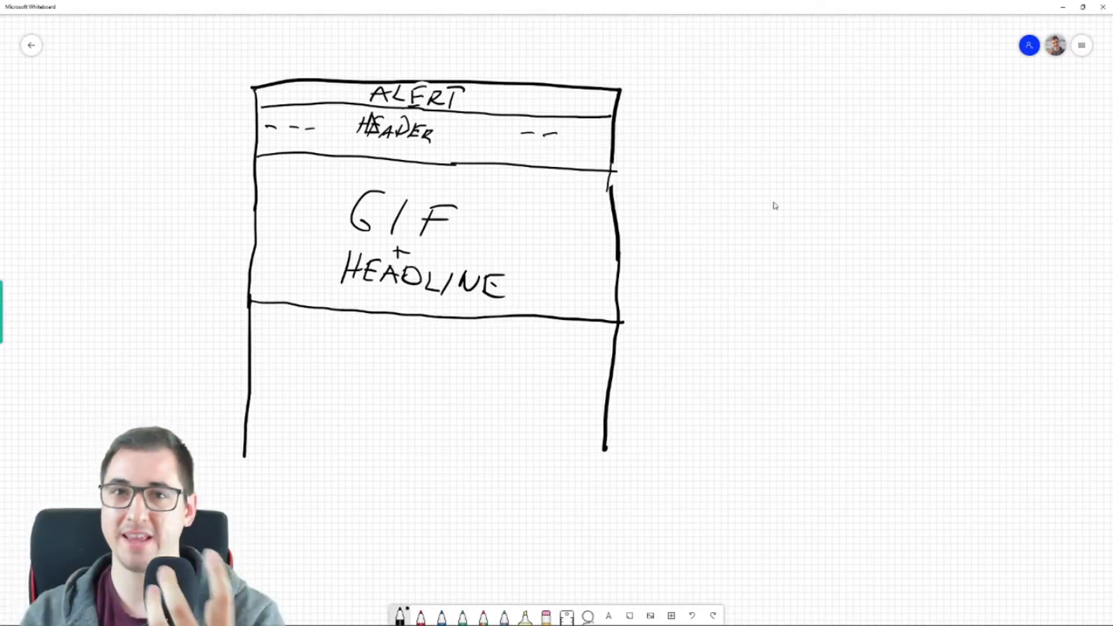
- Switch to the browser and review the original store's homepage from the header and hero section down past the five-star reviews
click(1063, 7)
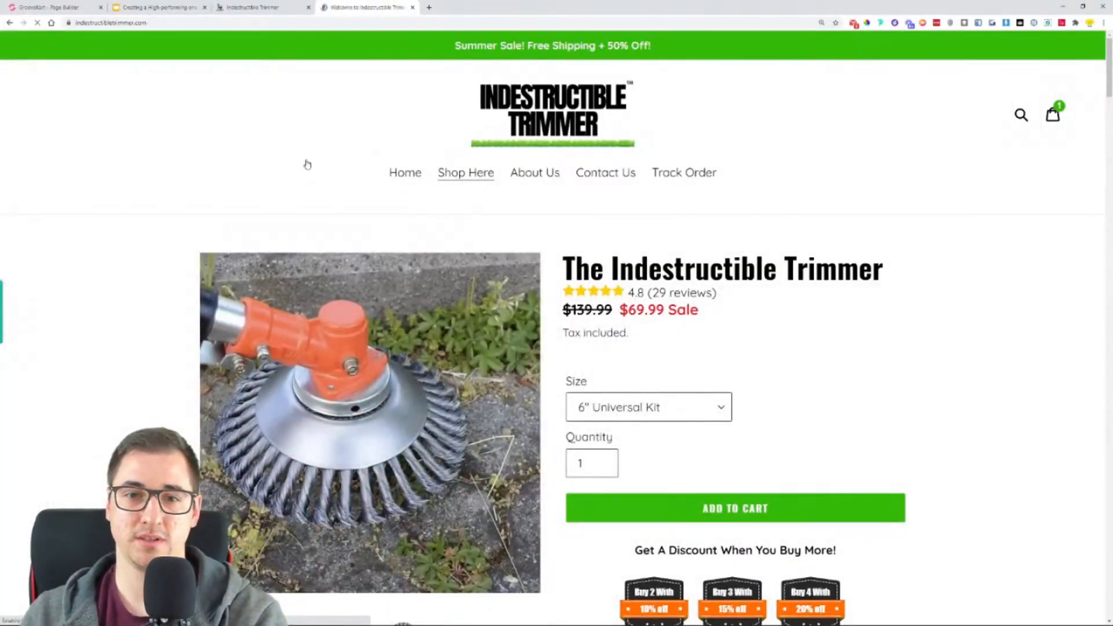
scroll(183, 207, down, 4)
scroll(666, 198, up, 4)
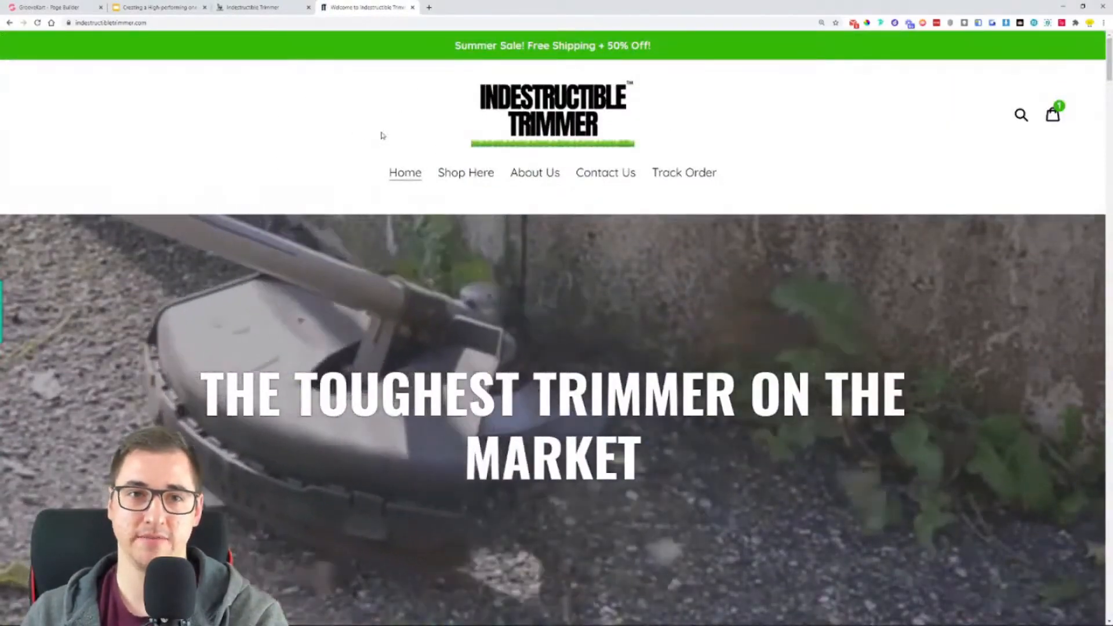
click(255, 7)
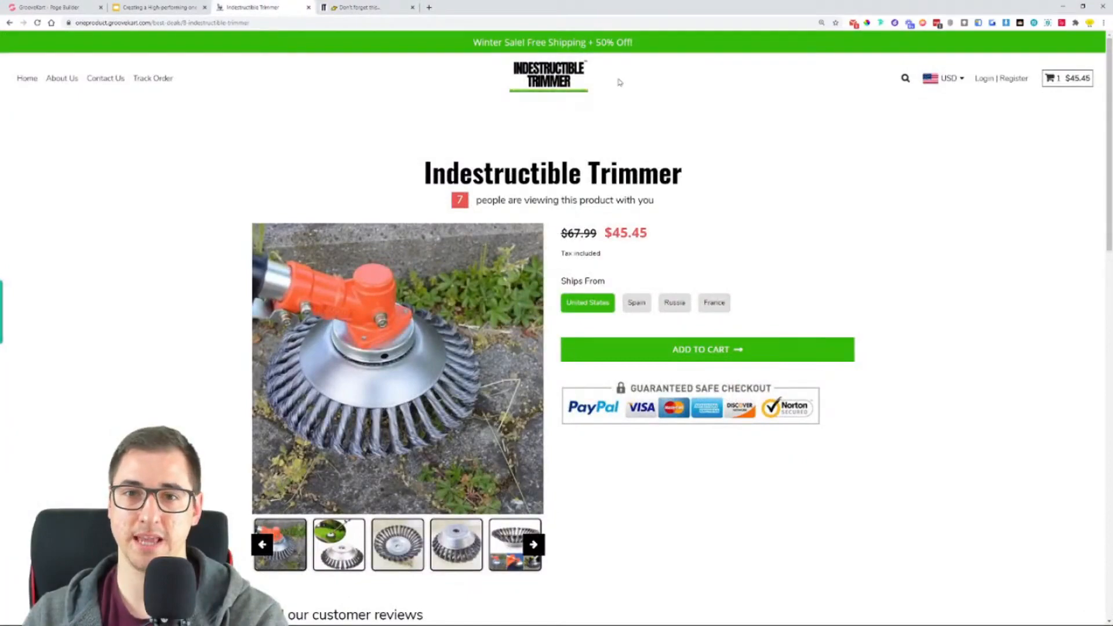
click(371, 8)
scroll(392, 259, down, 8)
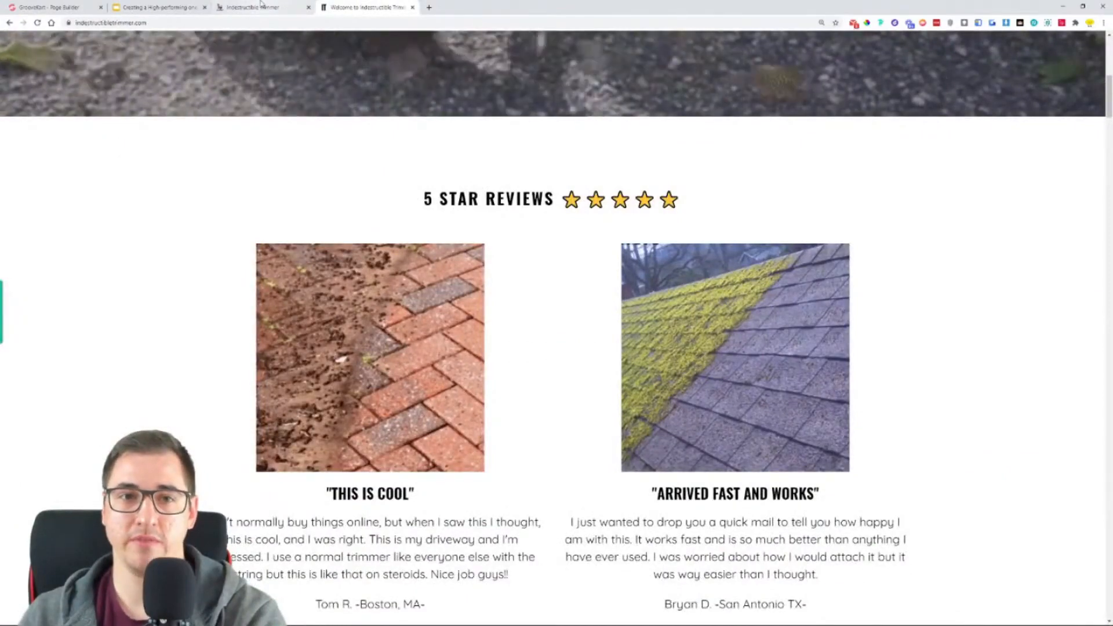
scroll(332, 226, down, 2)
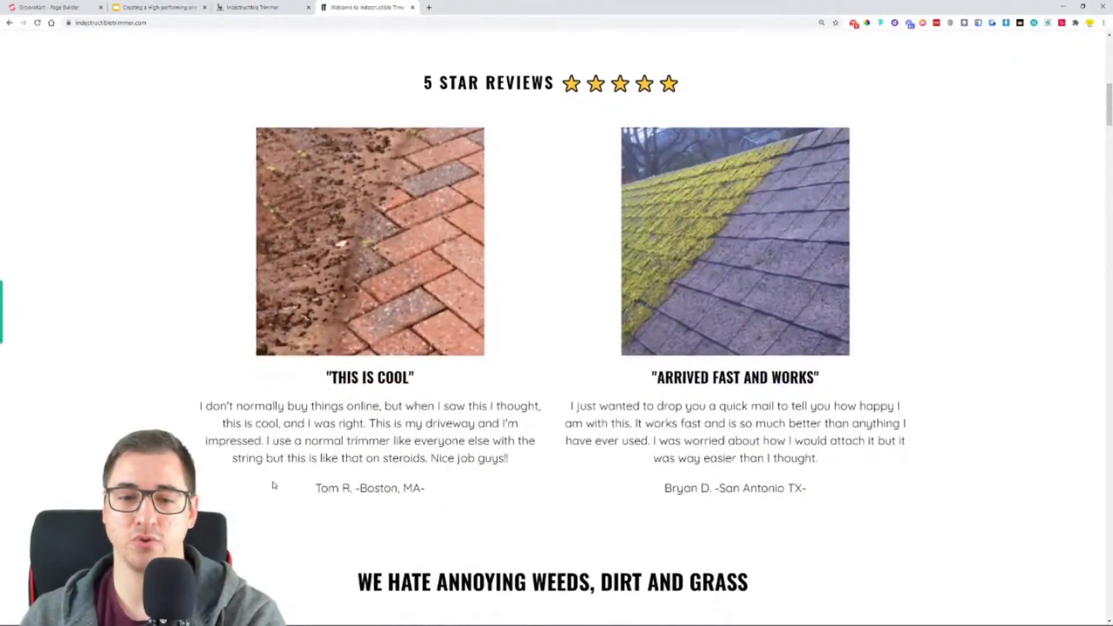
scroll(274, 485, down, 4)
- In Microsoft Whiteboard, add a "REVIEWS" heading with stars and two image boxes, each with three text lines below
click(200, 617)
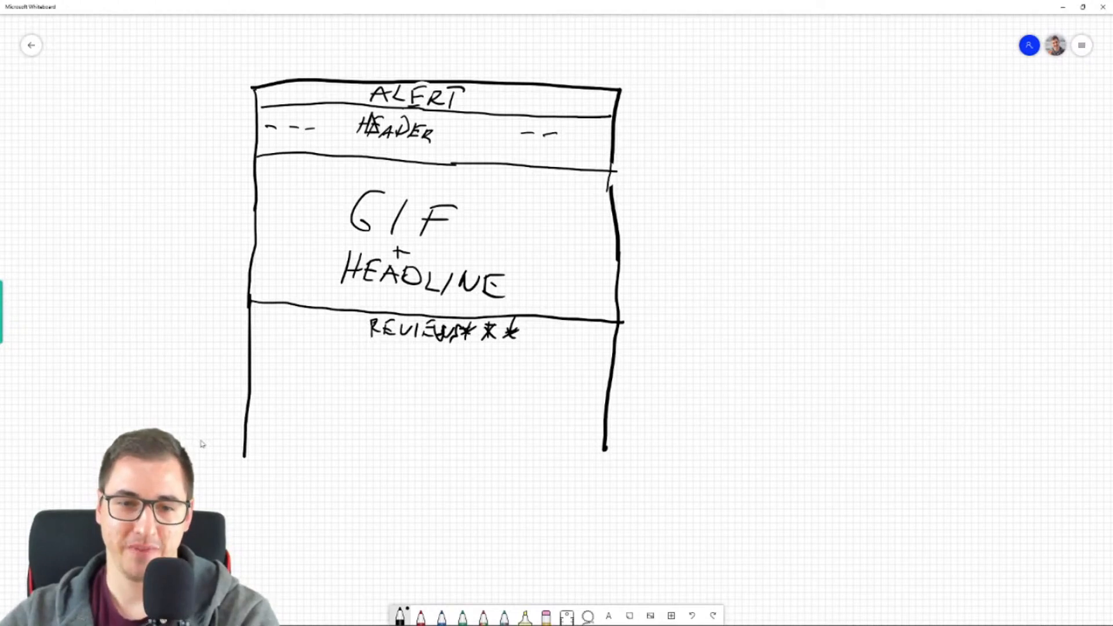
mouse_move(306, 355)
mouse_down()
mouse_move(349, 406)
mouse_move(371, 359)
mouse_move(307, 359)
mouse_up()
mouse_move(480, 355)
mouse_down()
mouse_move(534, 403)
mouse_move(485, 352)
mouse_up()
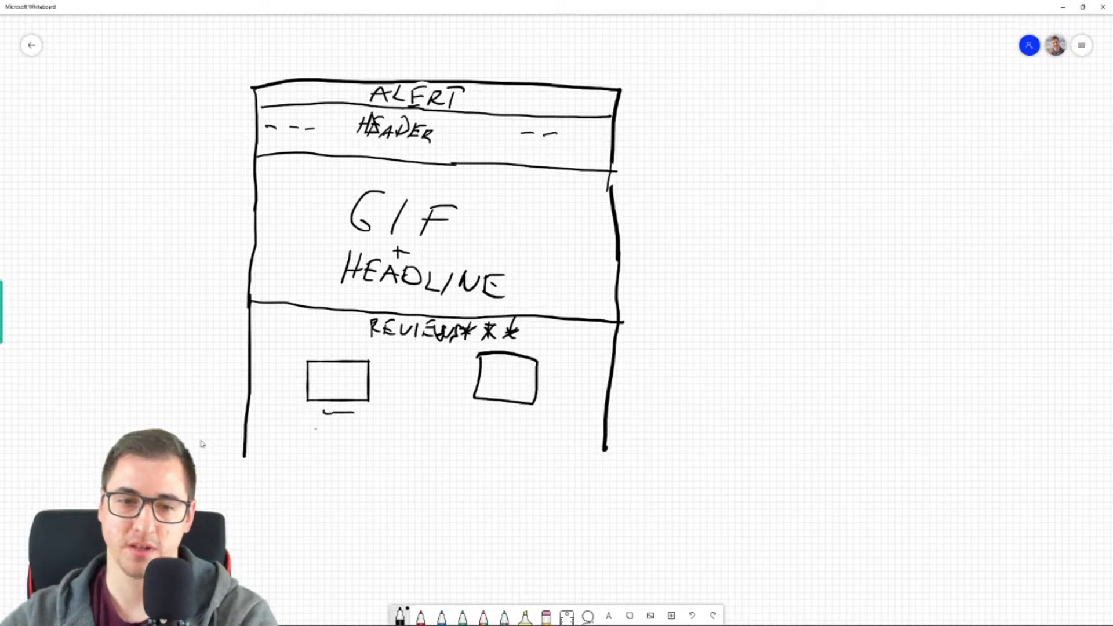
drag(314, 445, 357, 442)
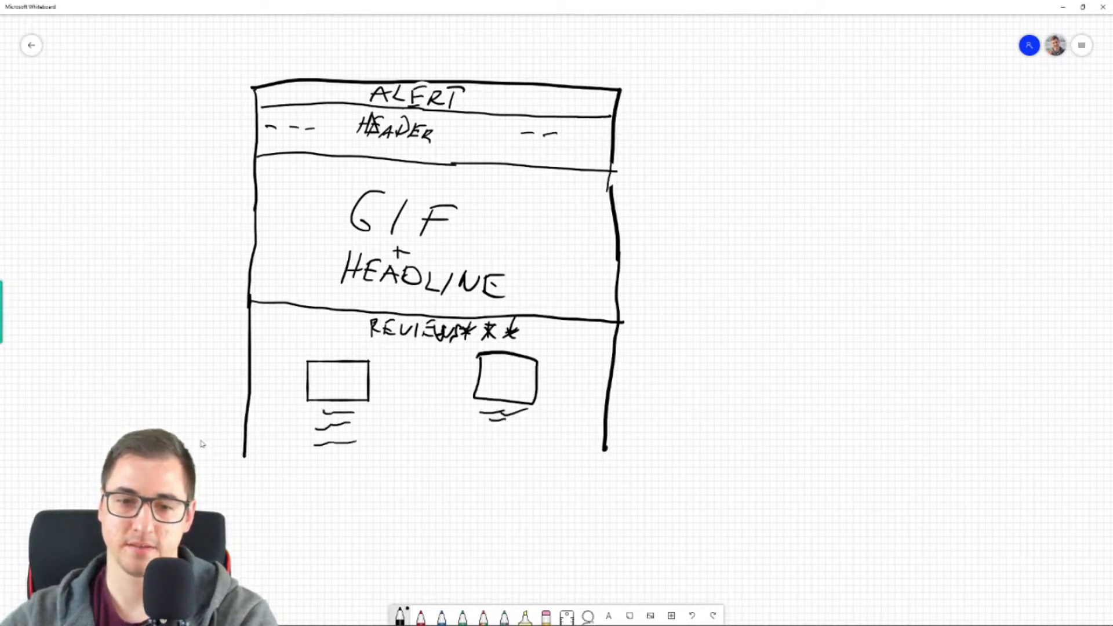
drag(508, 432, 525, 430)
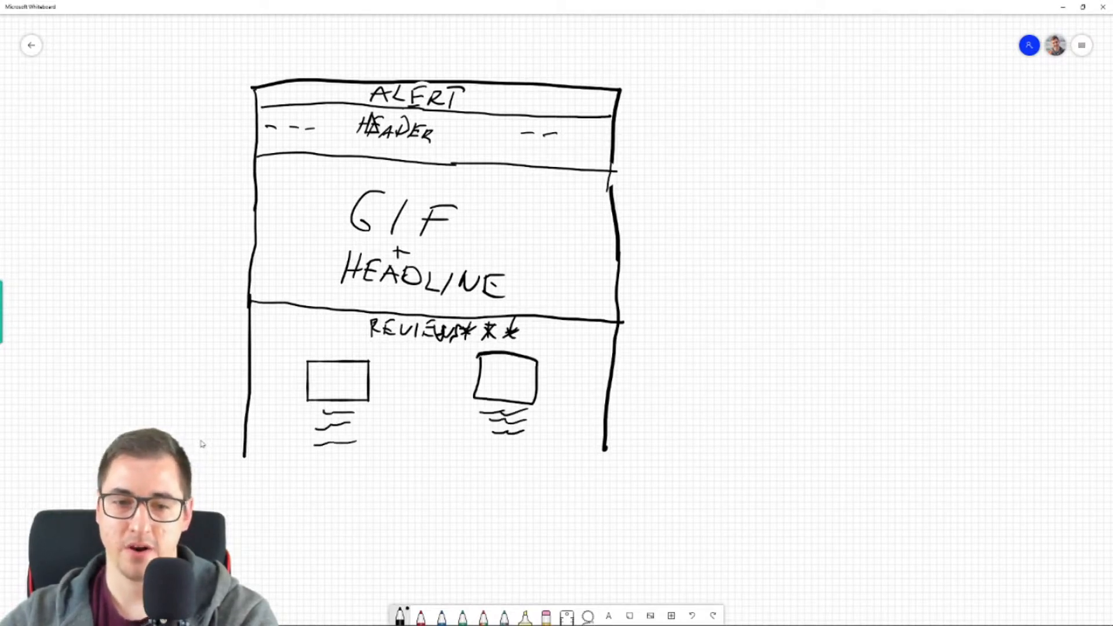
- Draw a long wavy text line below the two review columns and extend both sides of the page frame downward
drag(346, 470, 519, 463)
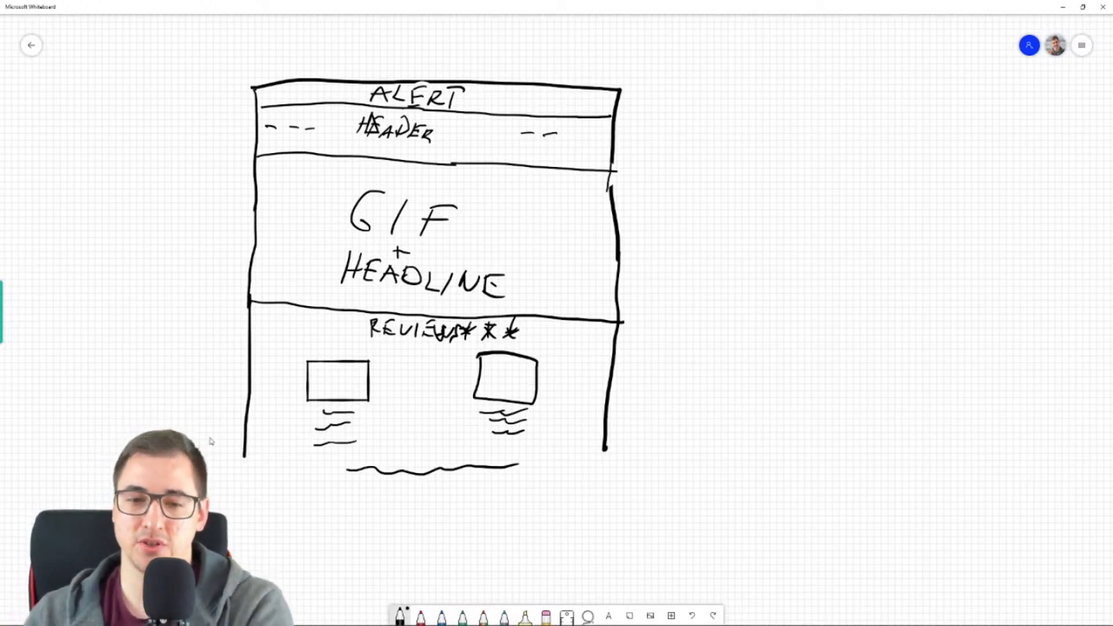
scroll(673, 241, down, 1)
scroll(674, 243, up, 1)
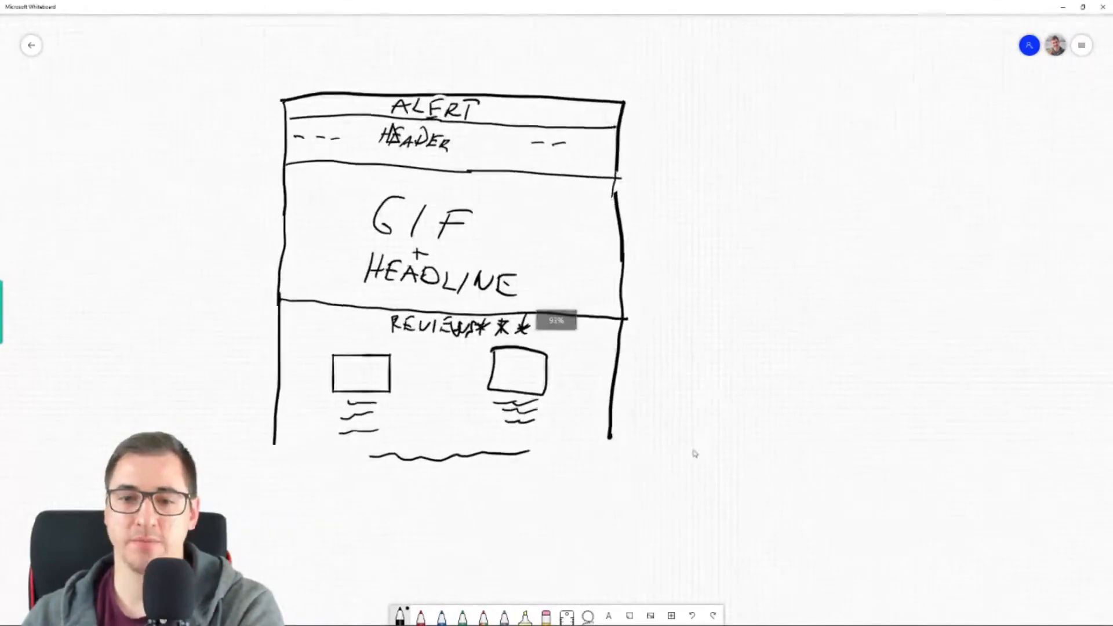
mouse_move(696, 452)
mouse_down()
mouse_move(673, 271)
mouse_move(687, 165)
mouse_move(877, 503)
mouse_up()
mouse_move(821, 271)
mouse_down()
mouse_move(482, 264)
mouse_move(594, 285)
mouse_move(544, 189)
mouse_up()
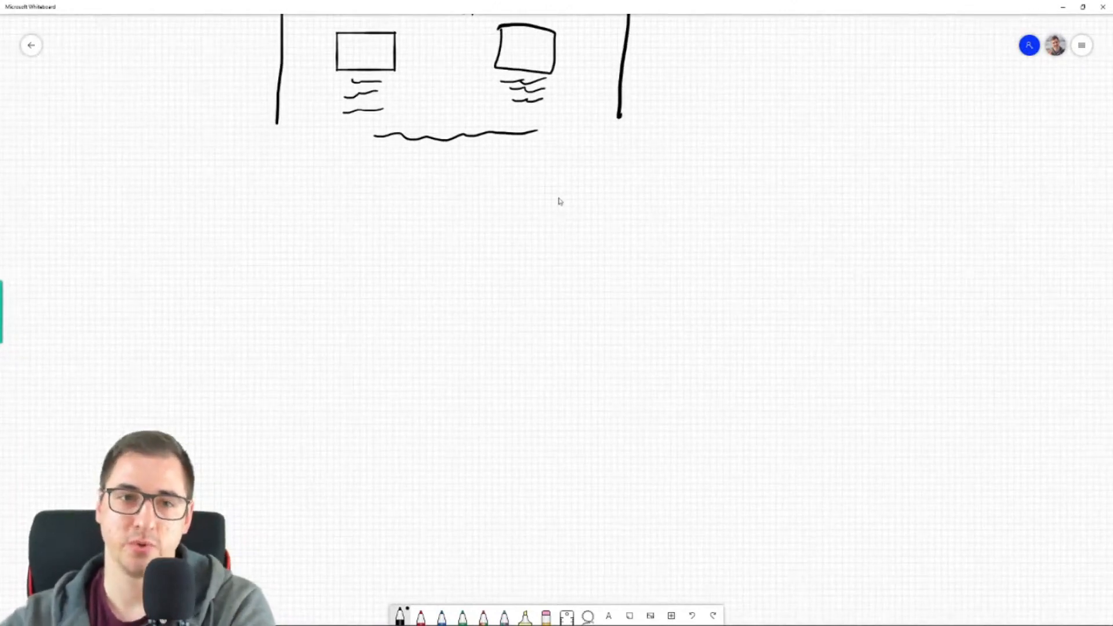
drag(277, 122, 270, 464)
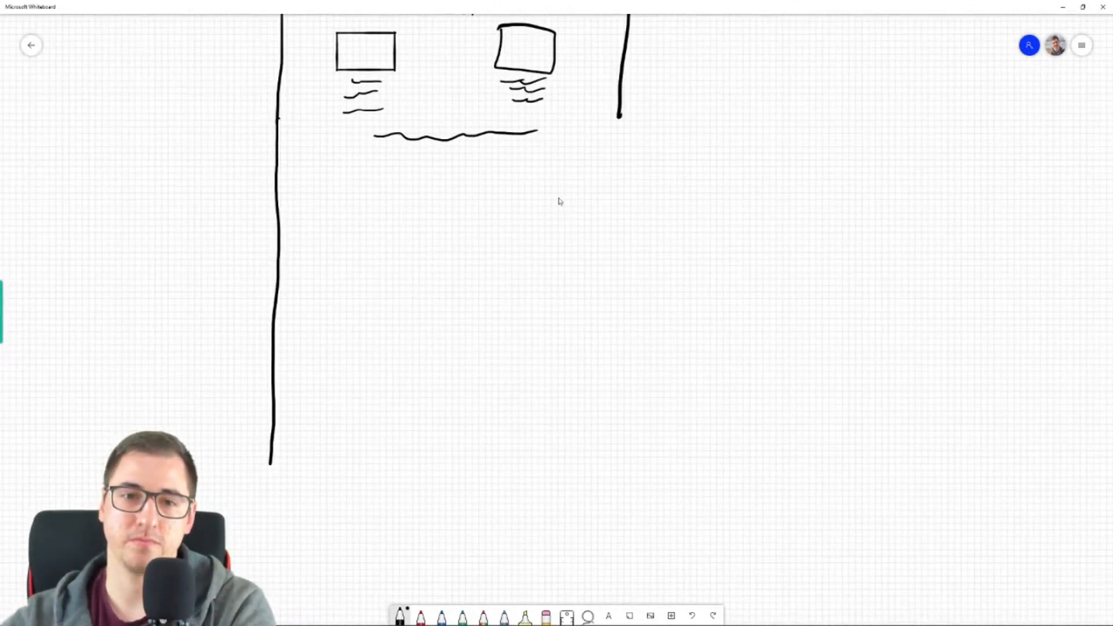
mouse_move(619, 117)
mouse_down()
mouse_move(598, 308)
mouse_move(611, 469)
mouse_up()
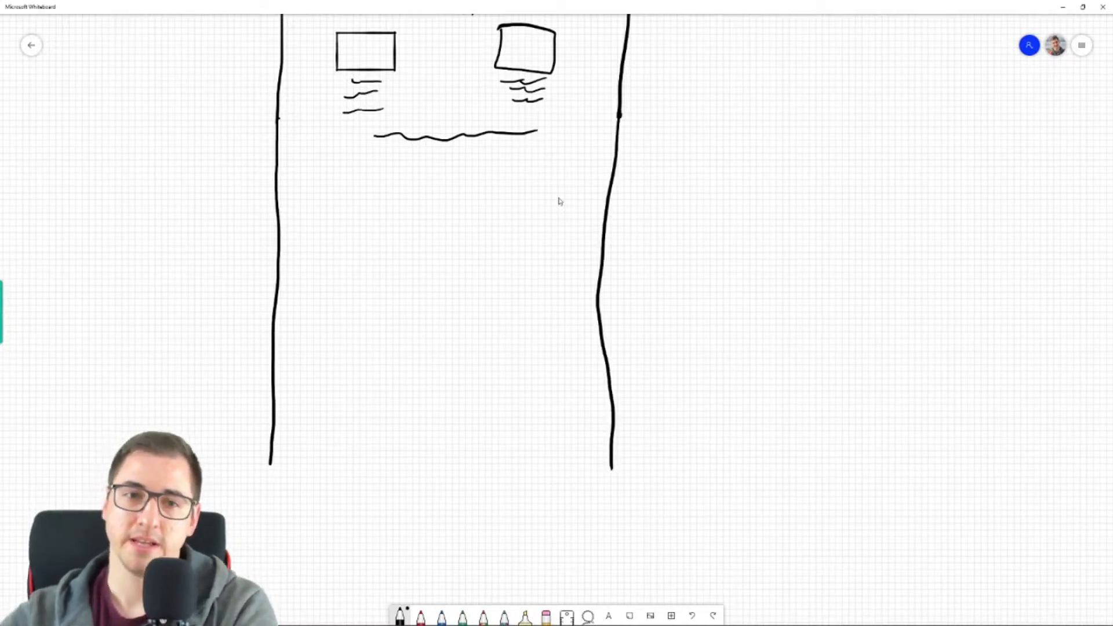
- Sketch a section below the reviews with a square image box on the left and a heading, four text lines and a small button on the right
mouse_move(306, 170)
mouse_down()
mouse_move(296, 247)
mouse_move(404, 258)
mouse_move(403, 176)
mouse_move(306, 169)
mouse_up()
drag(479, 180, 545, 185)
drag(452, 219, 532, 233)
drag(466, 249, 529, 249)
mouse_move(473, 277)
mouse_down()
mouse_move(529, 274)
mouse_move(474, 262)
mouse_up()
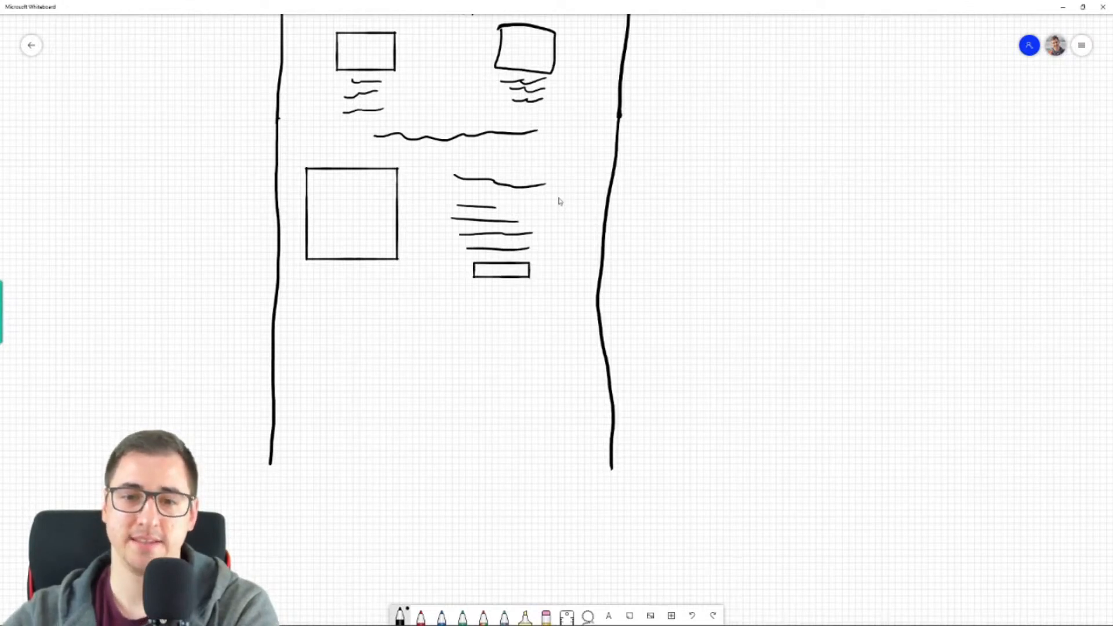
- Sketch a second, mirrored section with a square image box on the right and a heading, four text lines and a button on the left
mouse_move(483, 302)
mouse_down()
mouse_move(482, 395)
mouse_move(548, 411)
mouse_move(586, 337)
mouse_move(549, 299)
mouse_move(497, 302)
mouse_up()
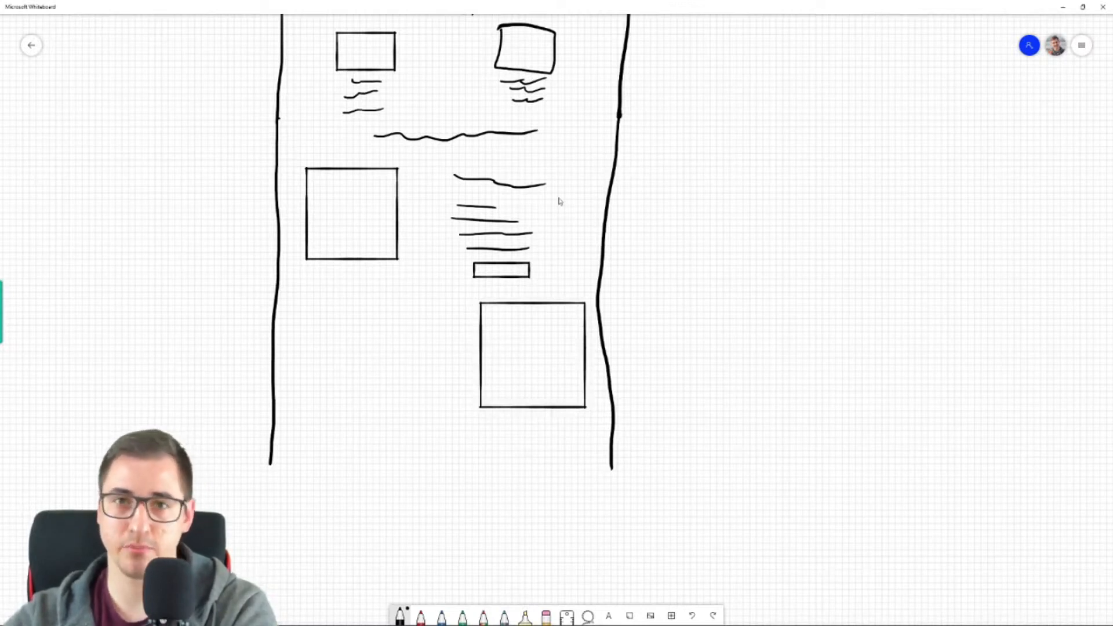
drag(339, 313, 434, 317)
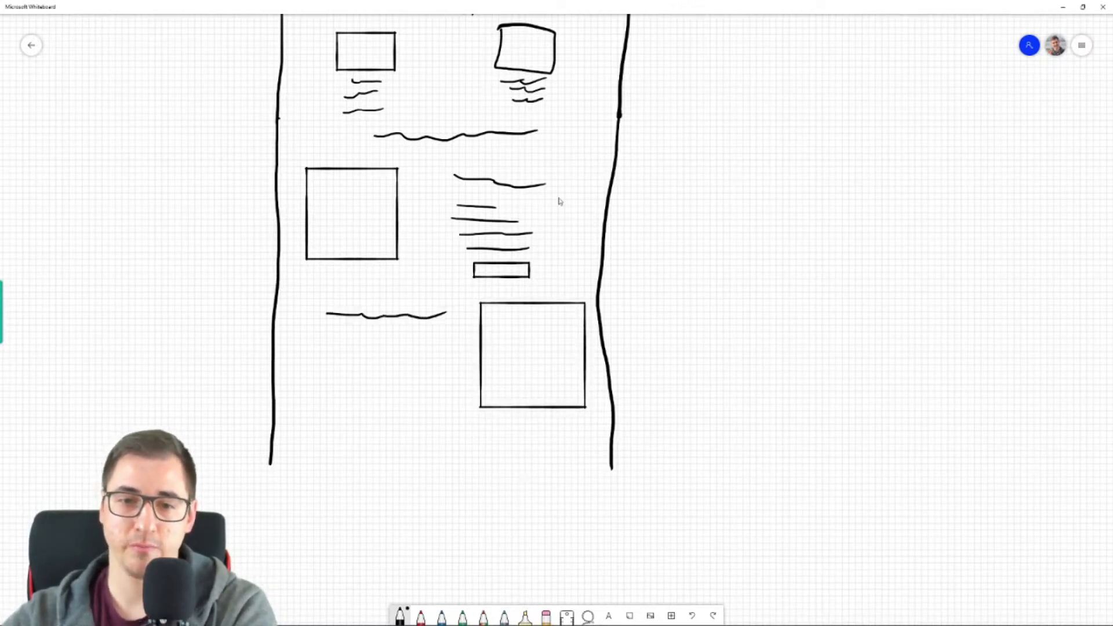
drag(330, 342, 424, 341)
mouse_move(353, 360)
mouse_down()
mouse_move(428, 358)
mouse_move(413, 378)
mouse_up()
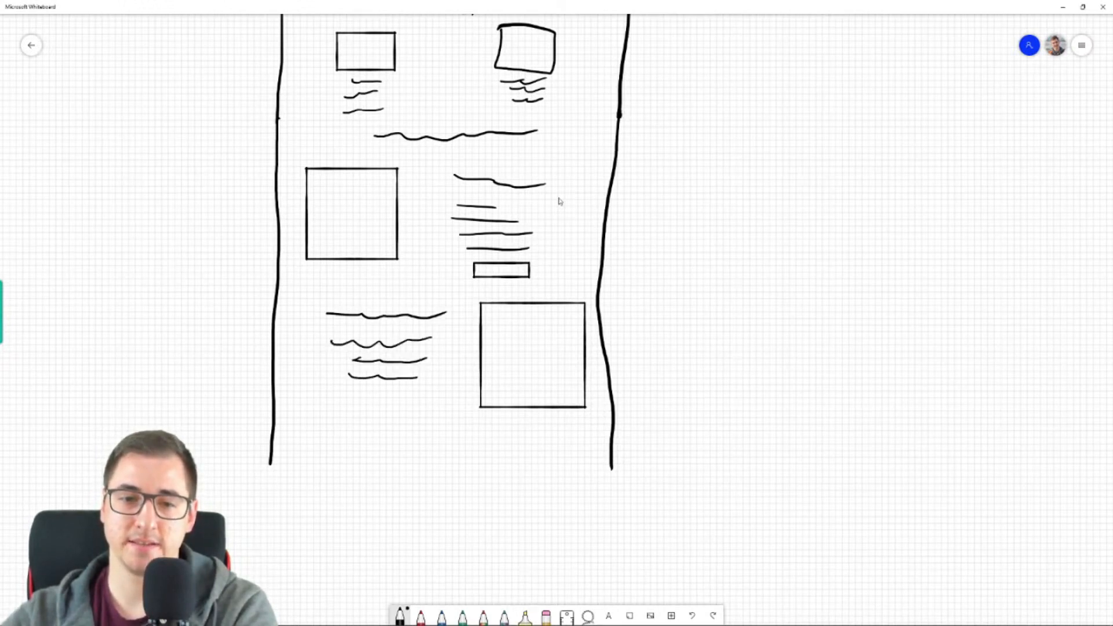
mouse_move(369, 418)
mouse_down()
mouse_move(415, 405)
mouse_move(350, 405)
mouse_up()
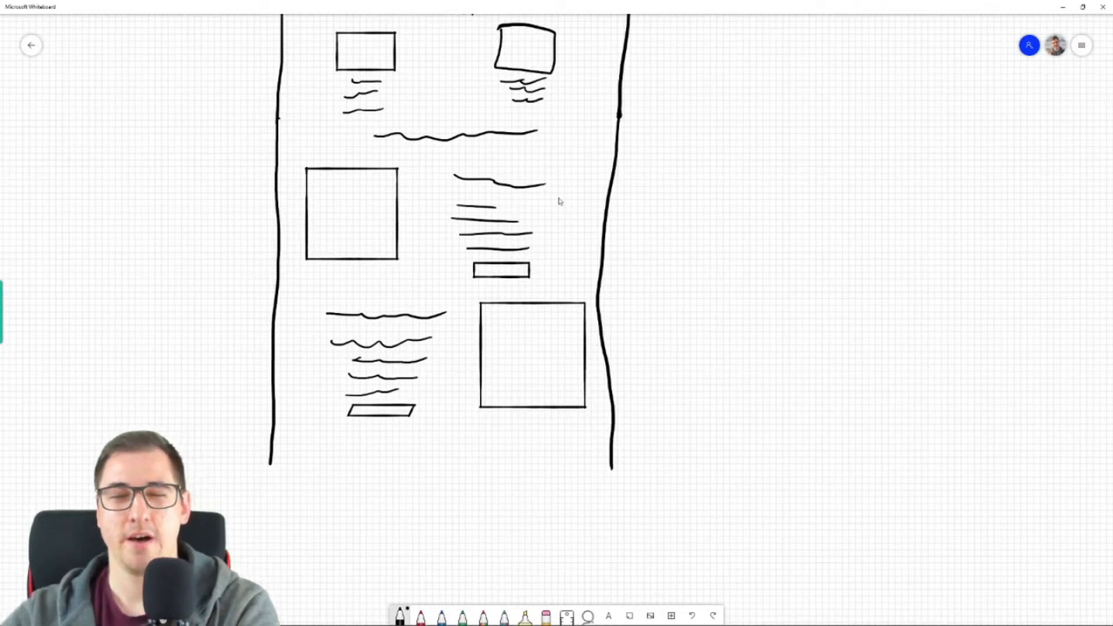
- Sketch a third section with a wide image box on the left and a heading, three text lines and a button on the right
mouse_move(476, 472)
mouse_down()
mouse_move(547, 528)
mouse_move(589, 470)
mouse_move(532, 444)
mouse_move(480, 445)
mouse_up()
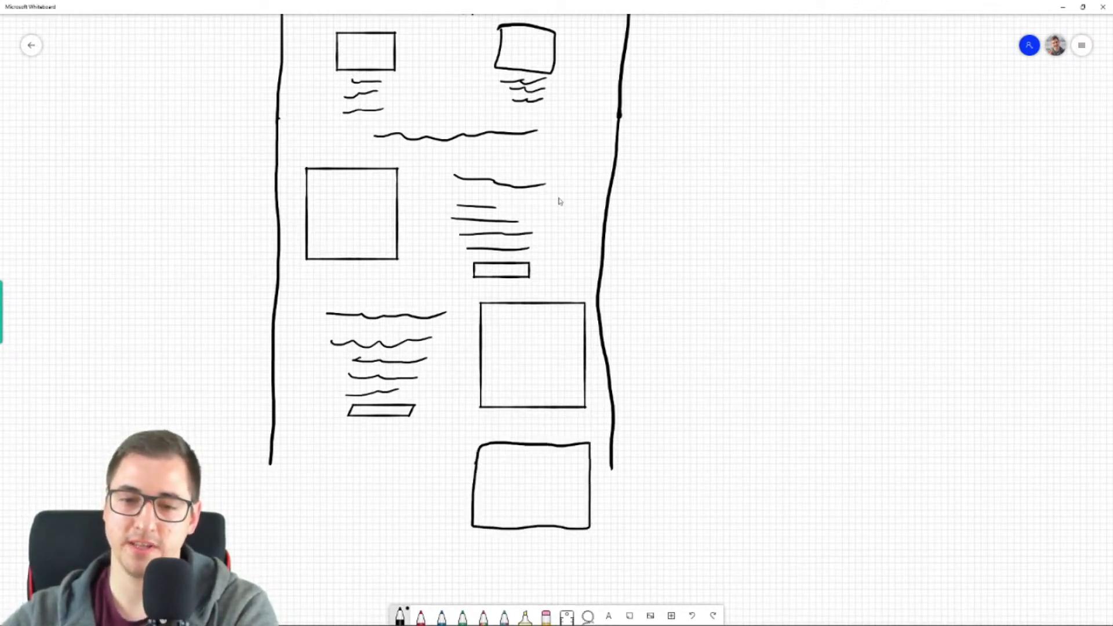
drag(333, 454, 390, 462)
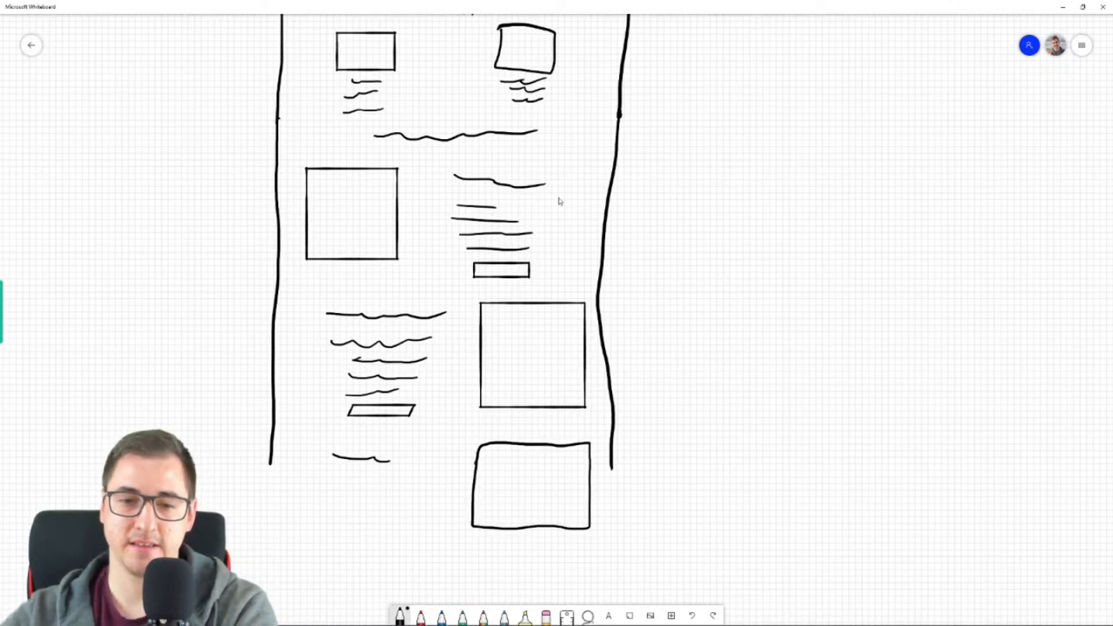
mouse_move(583, 454)
mouse_down()
mouse_move(475, 455)
mouse_move(457, 533)
mouse_move(474, 506)
mouse_move(522, 529)
mouse_move(583, 526)
mouse_move(595, 460)
mouse_move(439, 468)
mouse_move(333, 457)
mouse_move(311, 532)
mouse_move(437, 517)
mouse_move(340, 451)
mouse_move(316, 451)
mouse_up()
drag(476, 451, 574, 454)
drag(495, 480, 536, 474)
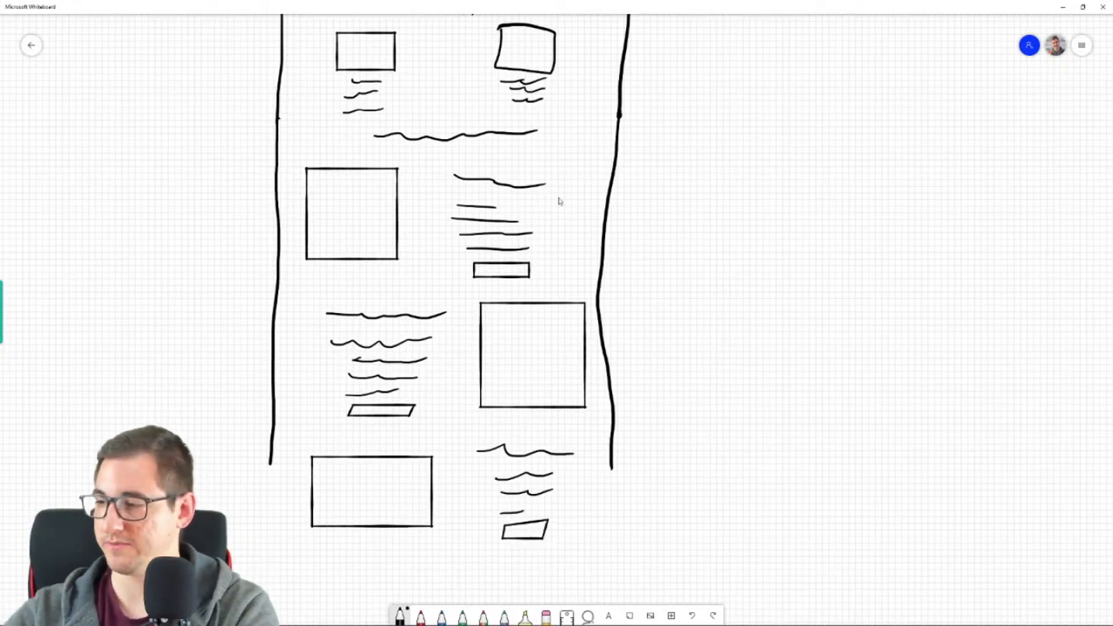
- Extend both sides of the page frame downward past the third image-and-text section
drag(725, 514, 713, 186)
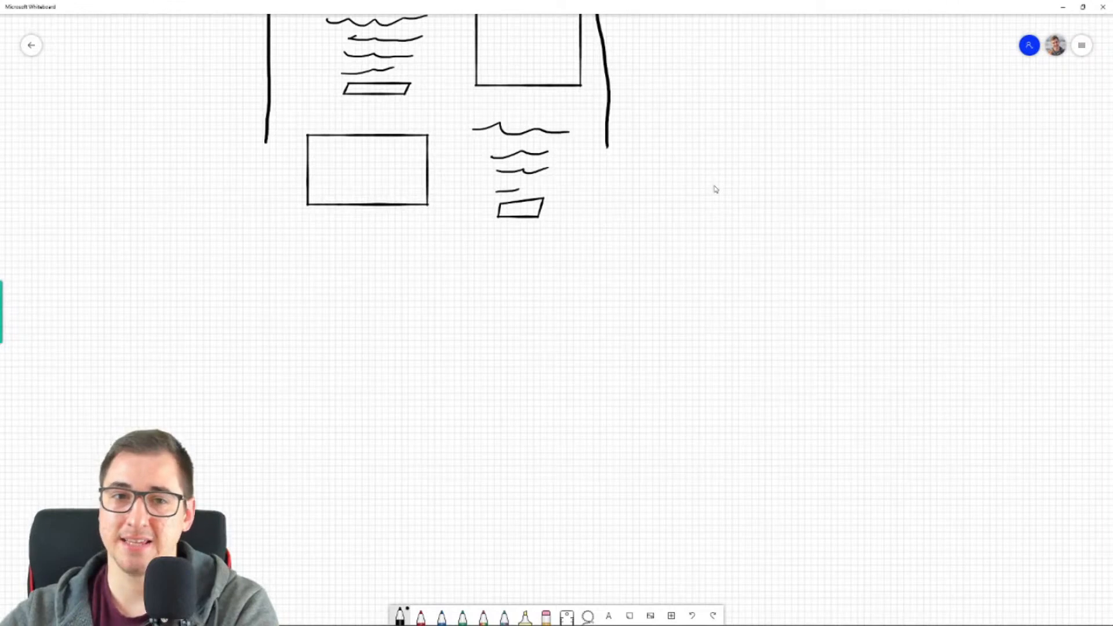
drag(265, 238, 266, 332)
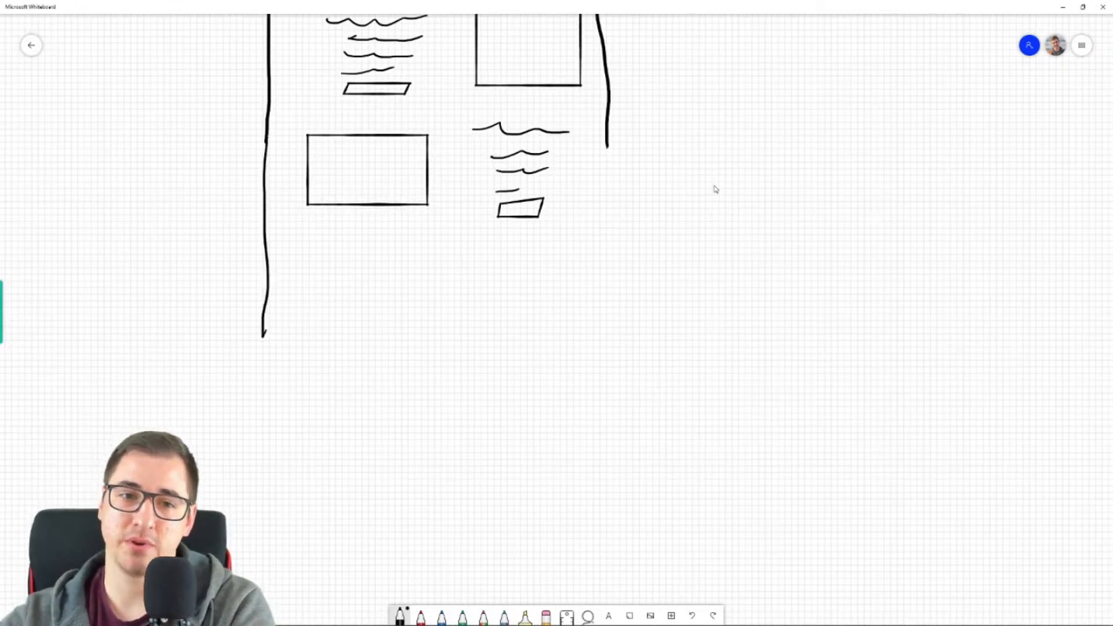
drag(608, 147, 588, 425)
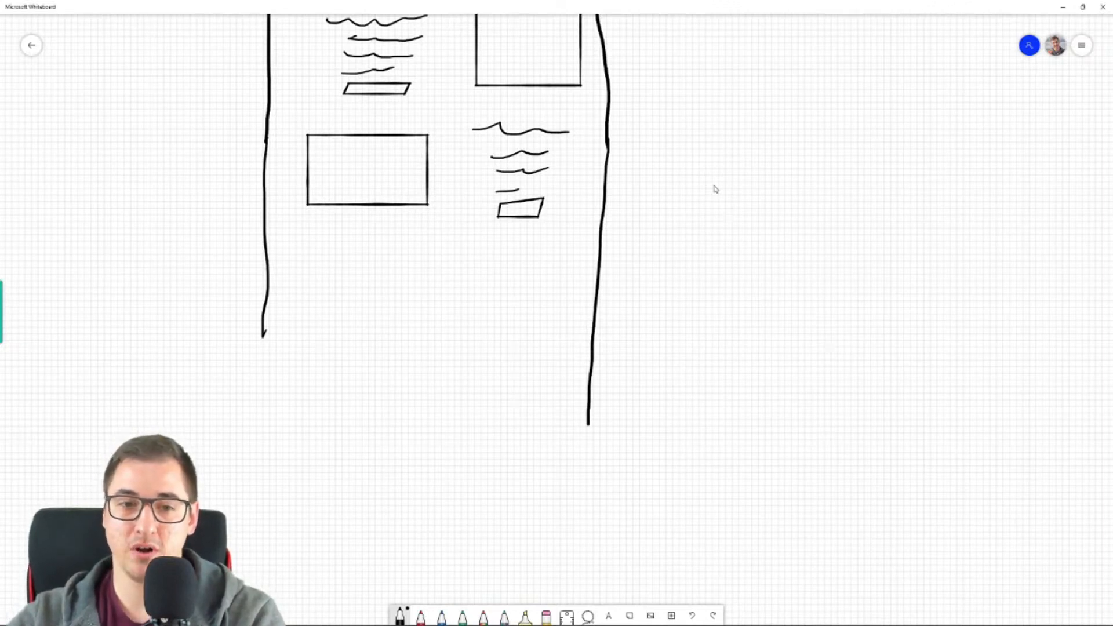
drag(263, 334, 257, 449)
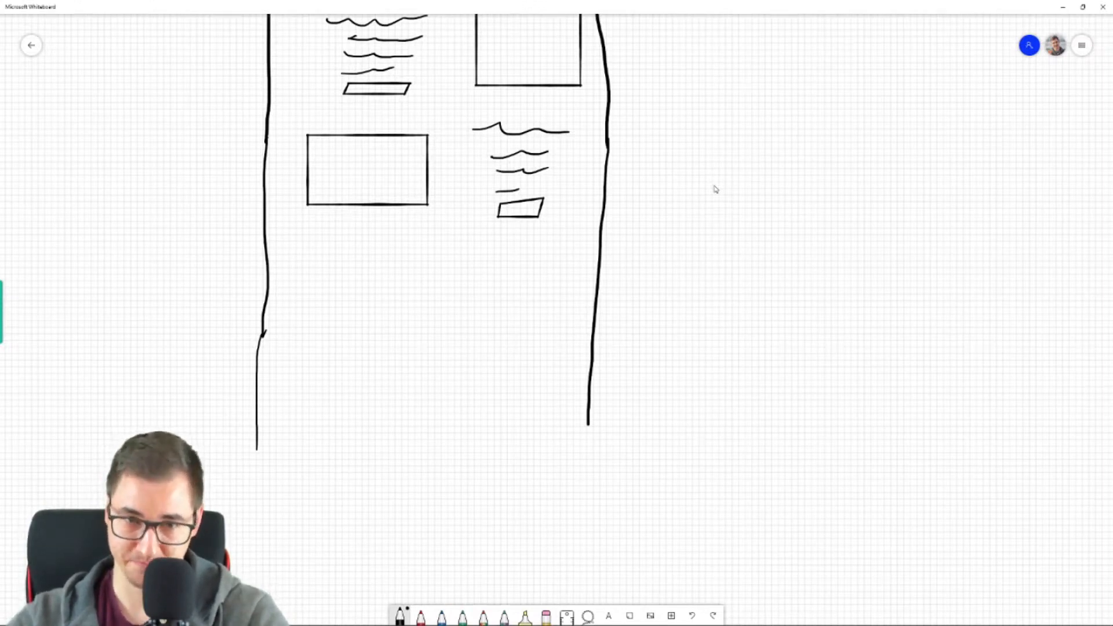
- Sketch a product section with a large image box above four thumbnails, beside a title line, a plus and dash, three small boxes and three circles
mouse_move(318, 264)
mouse_down()
mouse_move(314, 361)
mouse_move(417, 367)
mouse_move(420, 261)
mouse_move(320, 265)
mouse_up()
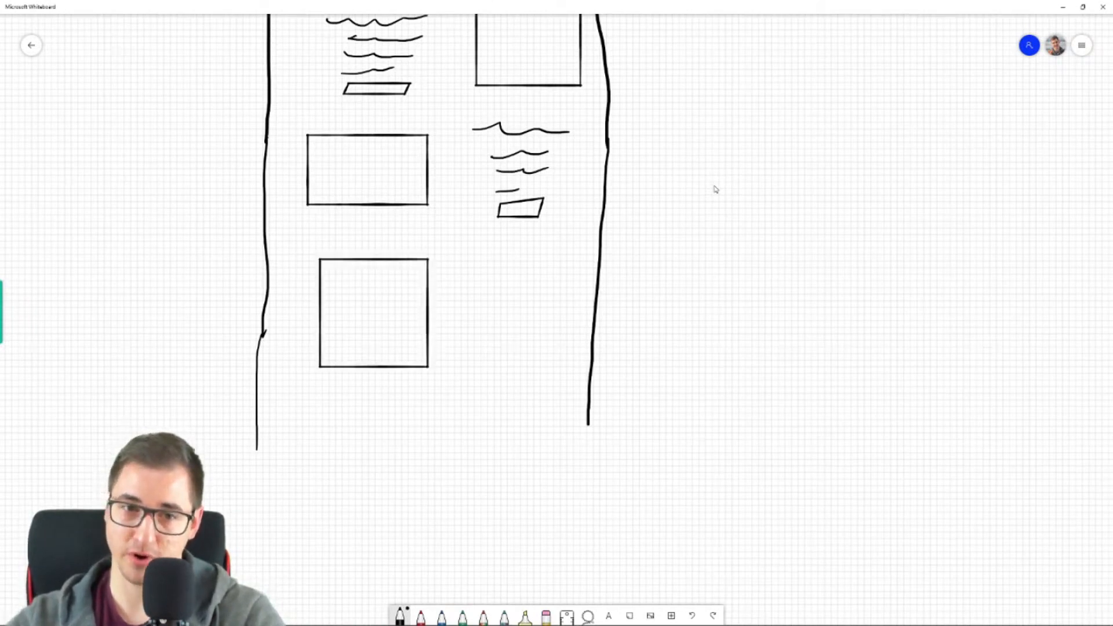
mouse_move(321, 374)
mouse_down()
mouse_move(340, 395)
mouse_move(320, 372)
mouse_move(395, 396)
mouse_move(392, 378)
mouse_move(378, 376)
mouse_move(423, 396)
mouse_move(411, 378)
mouse_up()
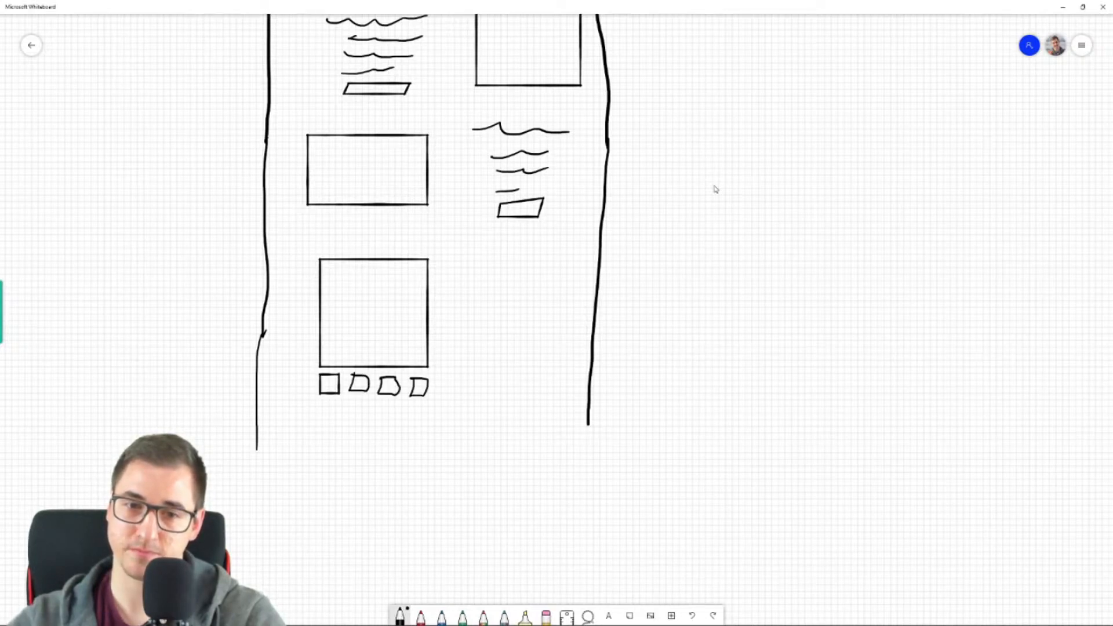
drag(473, 269, 544, 282)
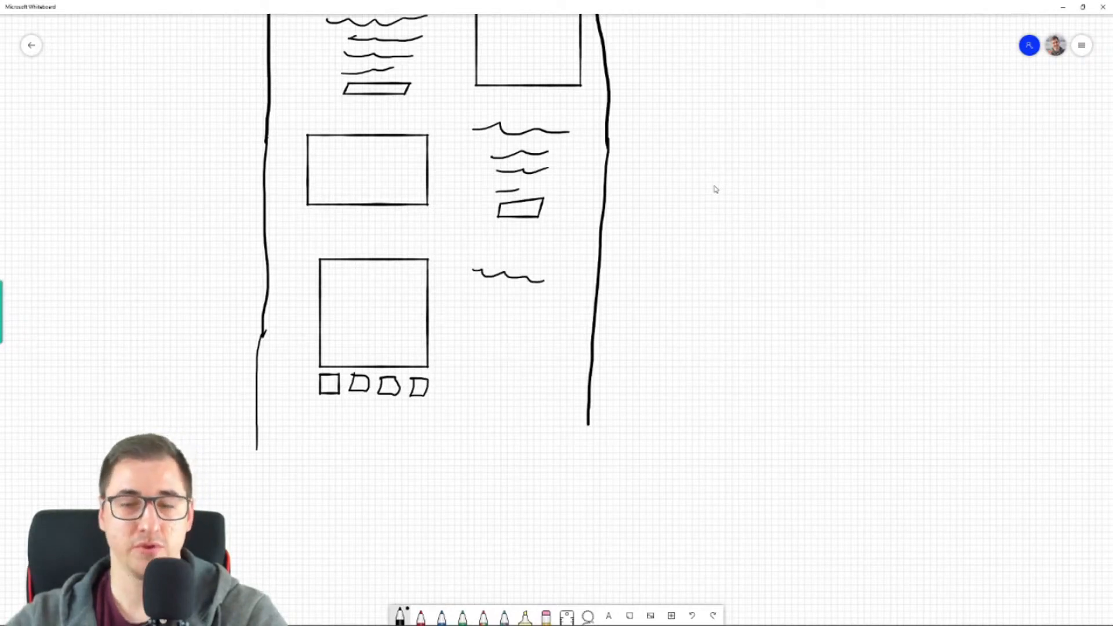
mouse_move(470, 293)
mouse_down()
mouse_move(520, 298)
mouse_move(476, 300)
mouse_up()
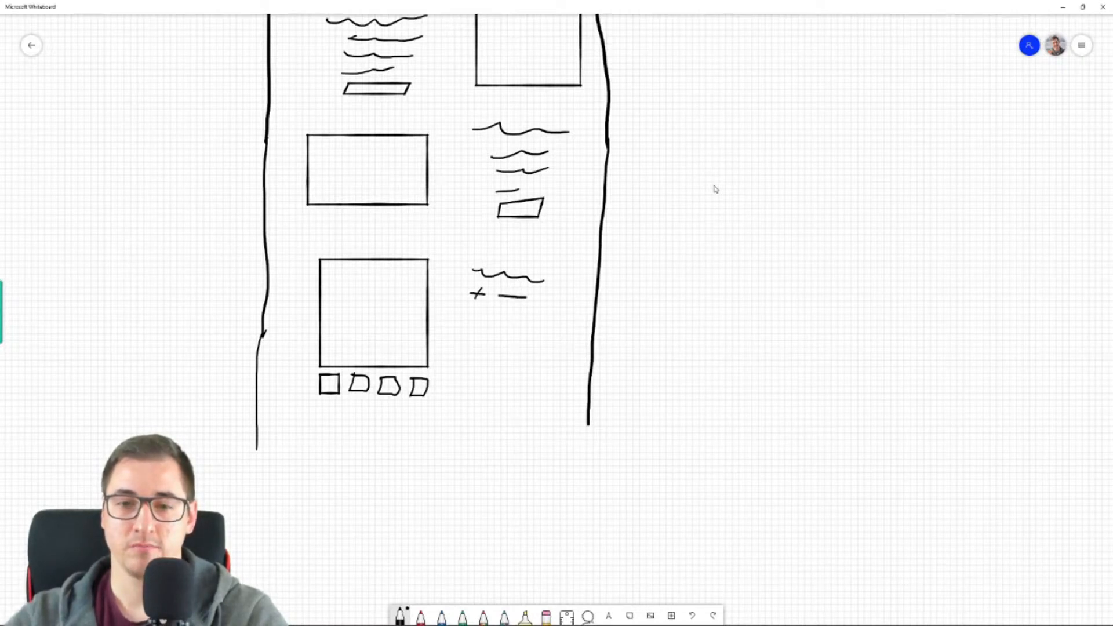
mouse_move(473, 323)
mouse_down()
mouse_move(491, 336)
mouse_move(473, 323)
mouse_move(542, 337)
mouse_move(529, 322)
mouse_move(477, 353)
mouse_move(556, 359)
mouse_up()
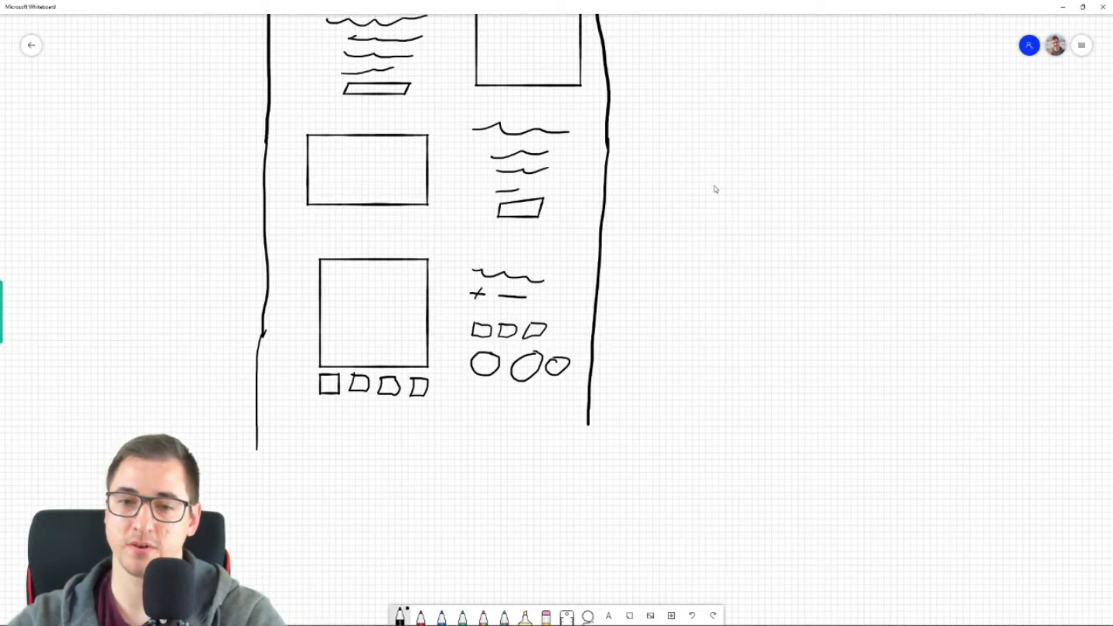
mouse_move(473, 389)
mouse_down()
mouse_move(497, 413)
mouse_move(577, 405)
mouse_move(473, 390)
mouse_up()
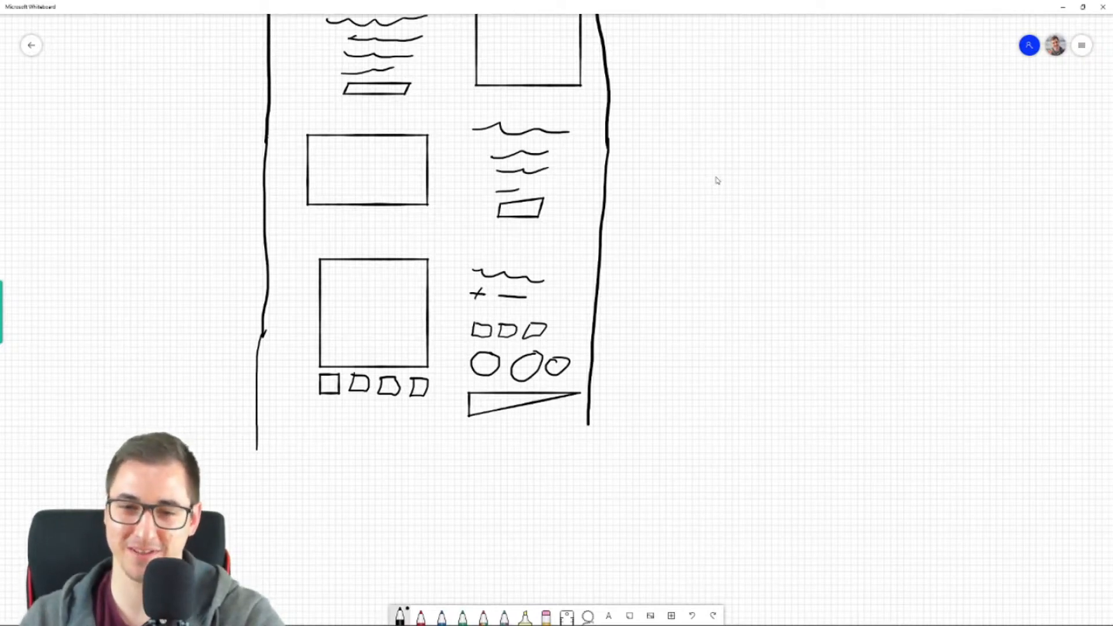
click(502, 410)
key(Delete)
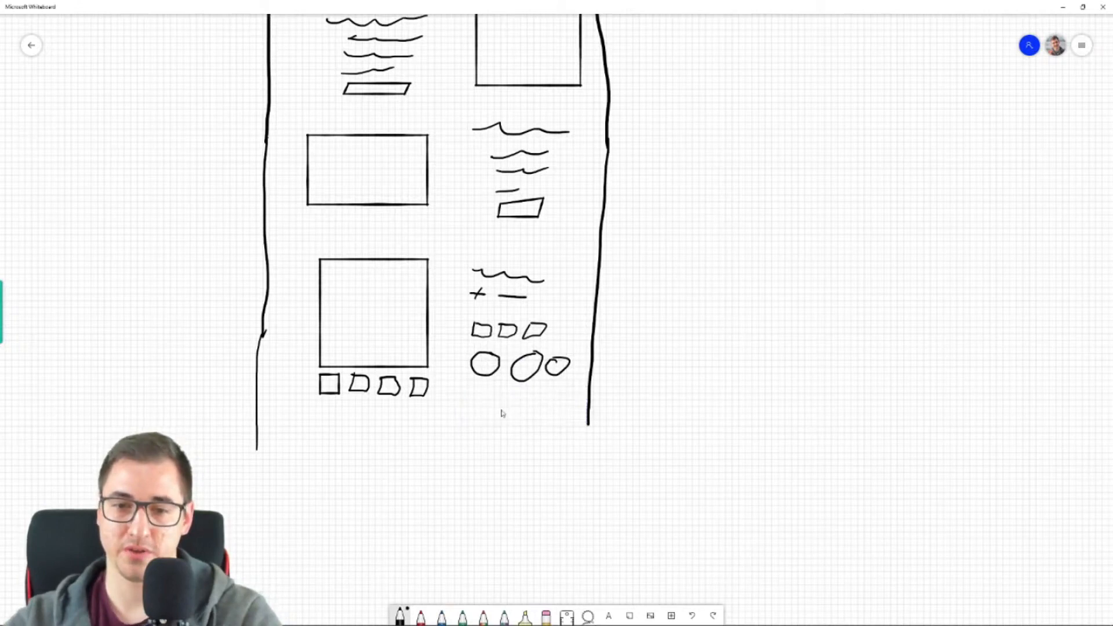
- Draw a large button box under the three circles and three wide wavy description lines below the product section
mouse_move(475, 392)
mouse_down()
mouse_move(476, 420)
mouse_move(554, 424)
mouse_move(569, 384)
mouse_move(474, 393)
mouse_up()
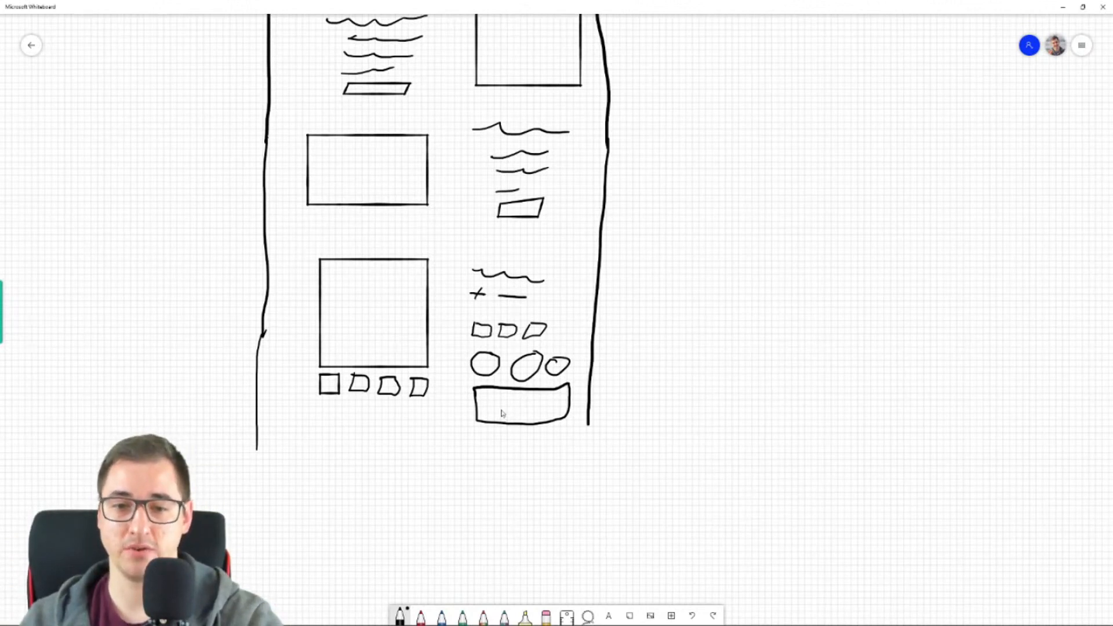
drag(343, 447, 520, 442)
drag(384, 479, 525, 486)
drag(358, 519, 470, 535)
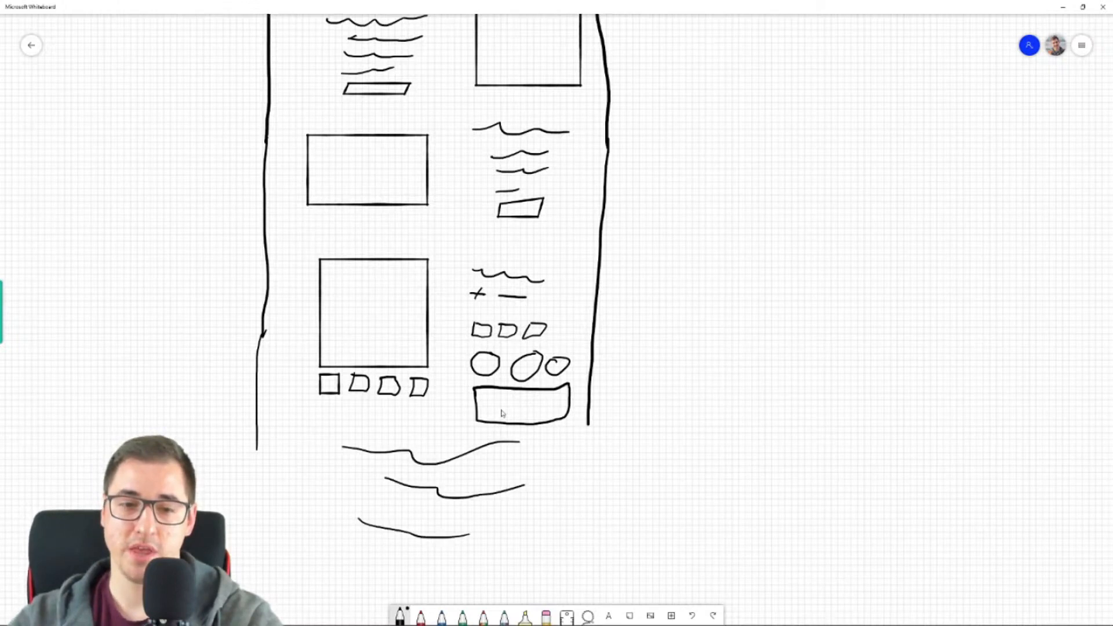
- Close the page frame below the description lines and draw a dividing line across it to form the footer
mouse_move(259, 441)
mouse_down()
mouse_move(256, 557)
mouse_move(409, 600)
mouse_move(570, 591)
mouse_move(595, 477)
mouse_move(587, 436)
mouse_move(587, 476)
mouse_up()
drag(410, 537, 464, 528)
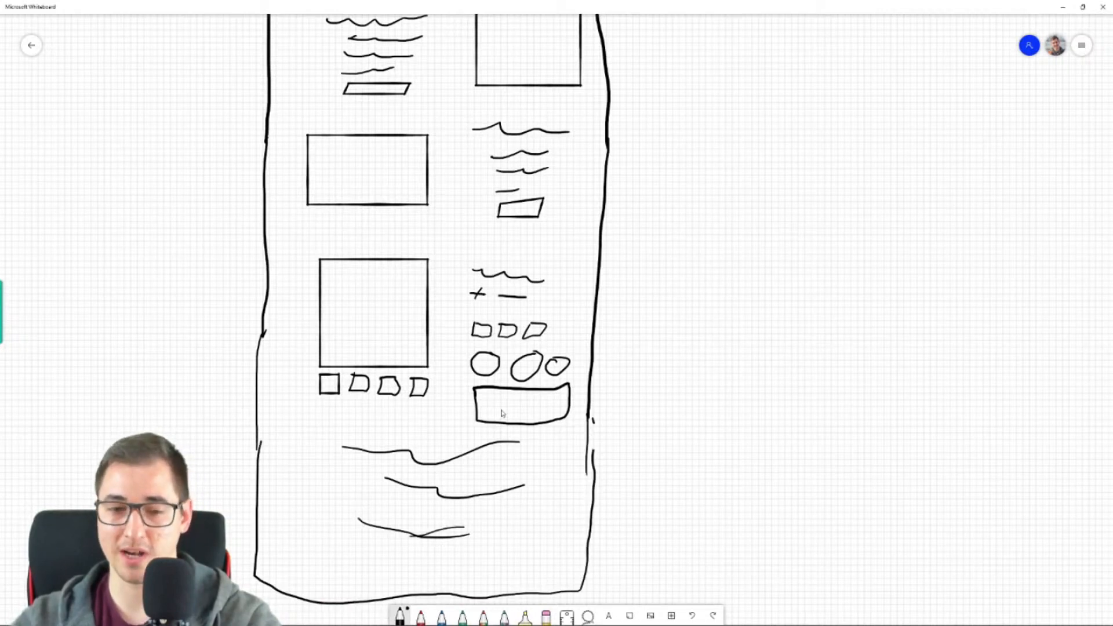
mouse_move(265, 543)
mouse_down()
mouse_move(409, 553)
mouse_move(596, 541)
mouse_up()
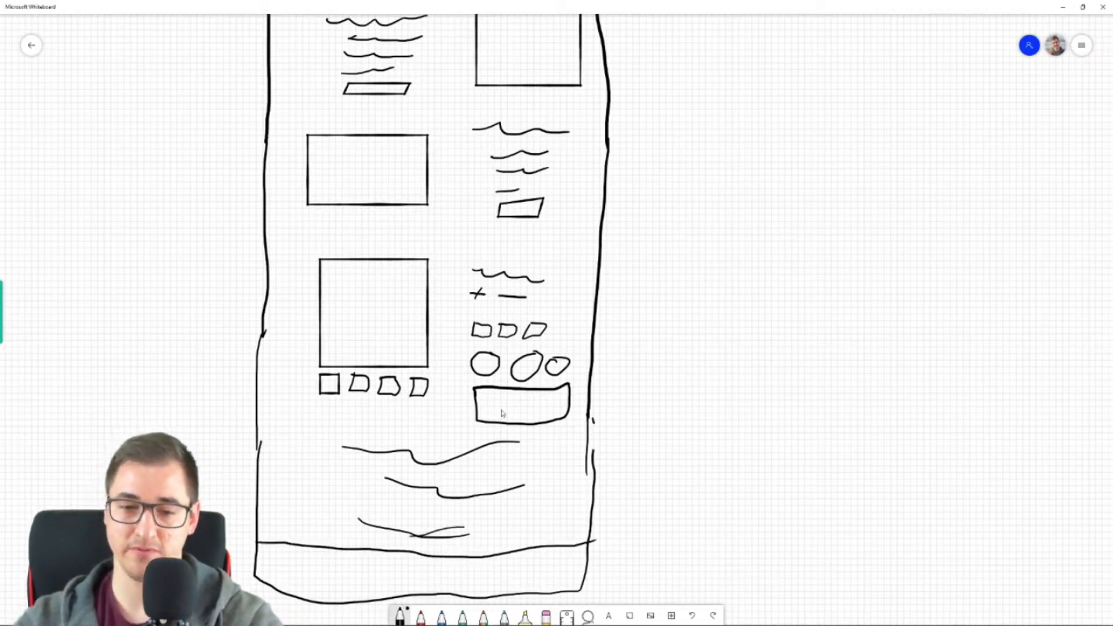
- Fill the footer with two columns of short link lines, a box on the right, a bottom text line, a star mark and a closing line
drag(279, 548, 302, 547)
drag(285, 557, 366, 559)
drag(353, 574, 371, 571)
mouse_move(466, 560)
mouse_down()
mouse_move(520, 574)
mouse_move(557, 559)
mouse_move(464, 561)
mouse_up()
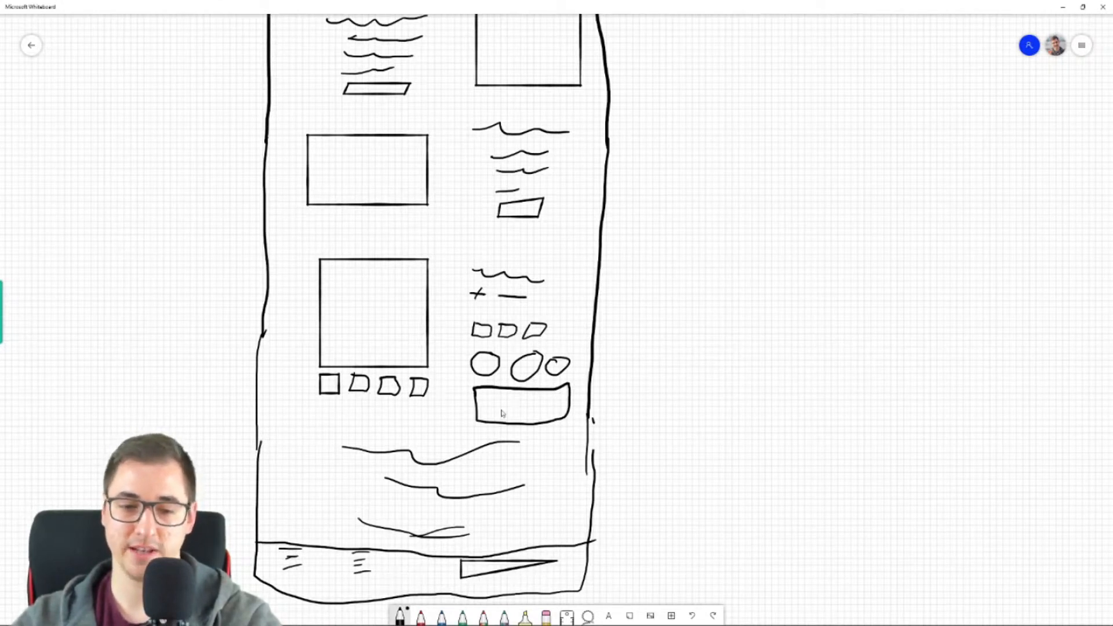
drag(301, 586, 378, 590)
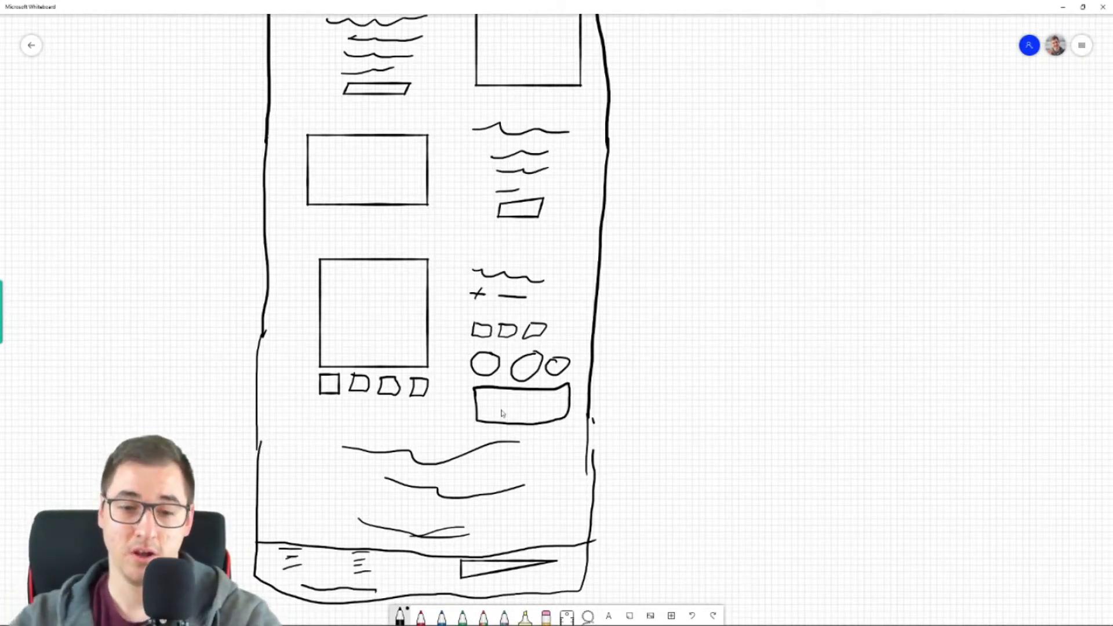
drag(388, 588, 397, 583)
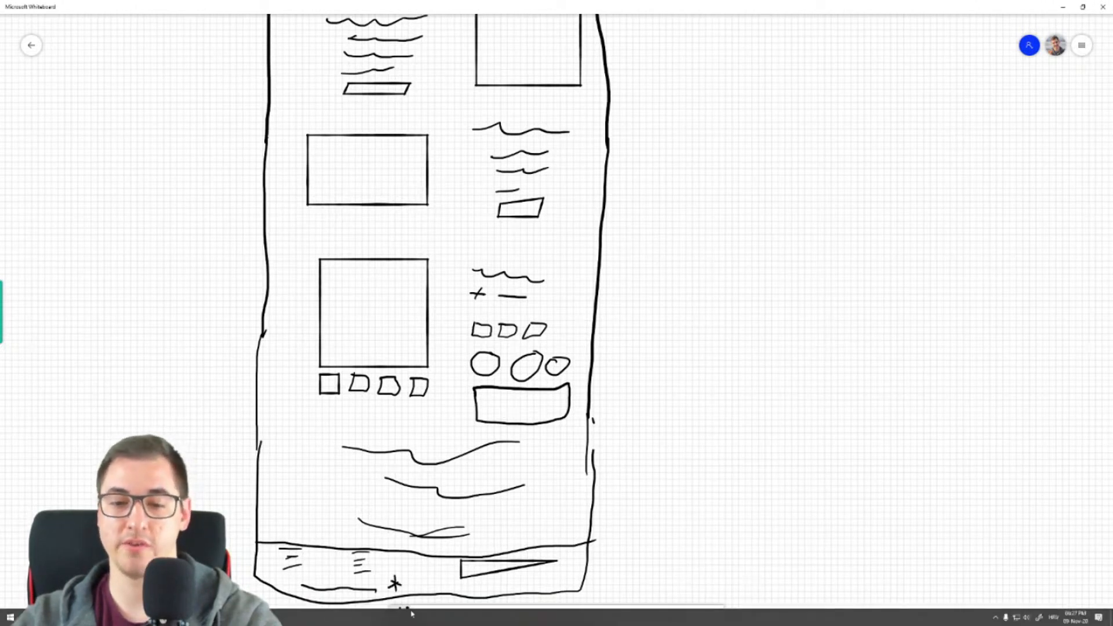
drag(472, 593, 565, 589)
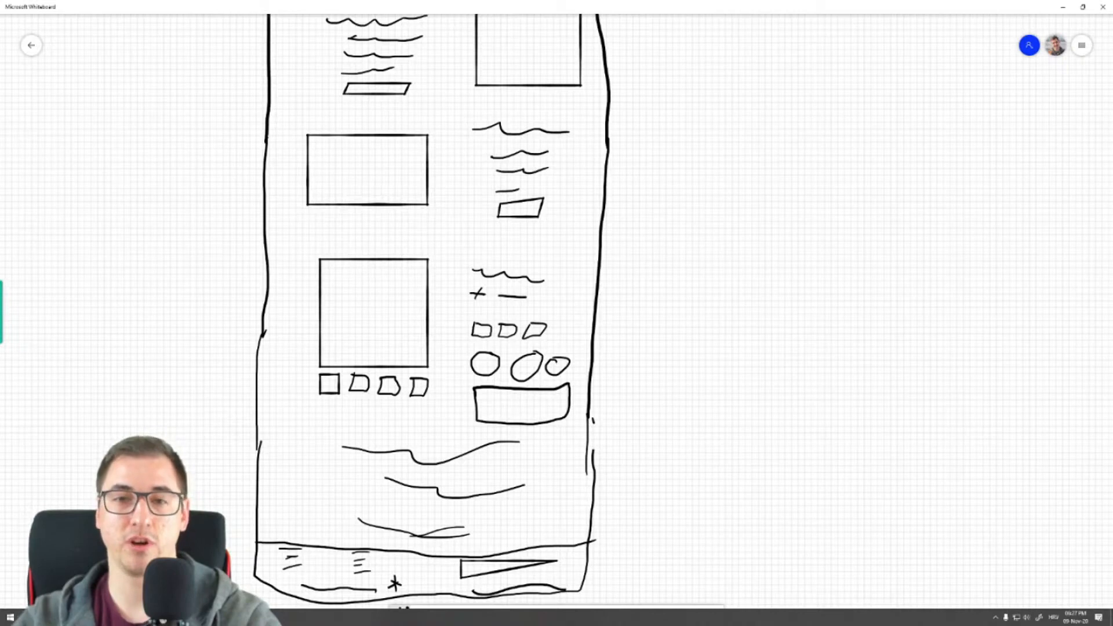
scroll(733, 304, up, 8)
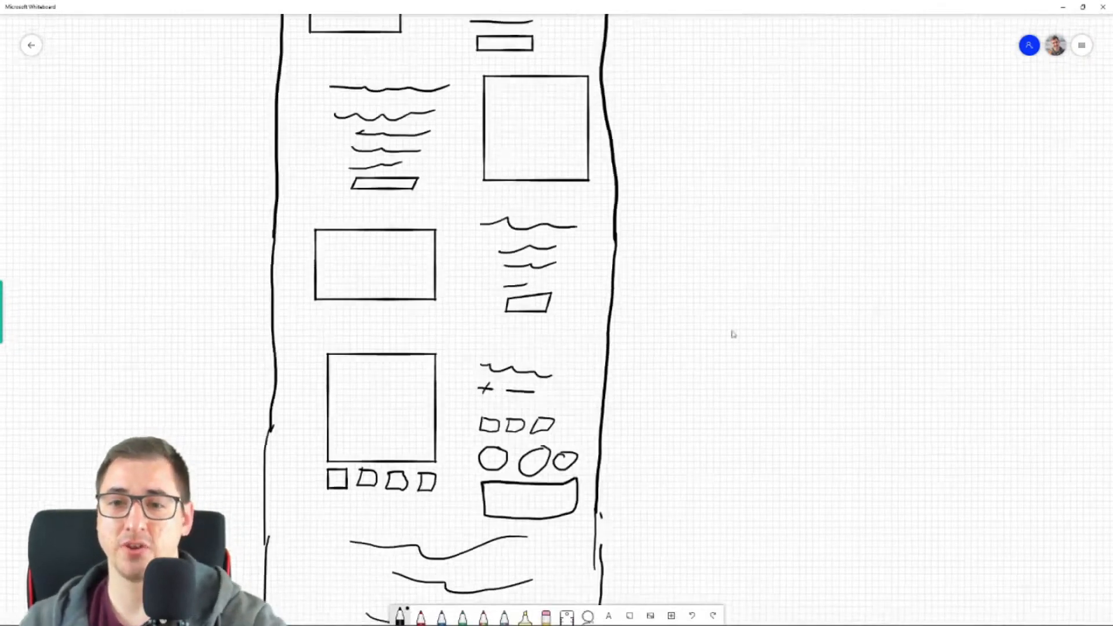
scroll(699, 305, up, 5)
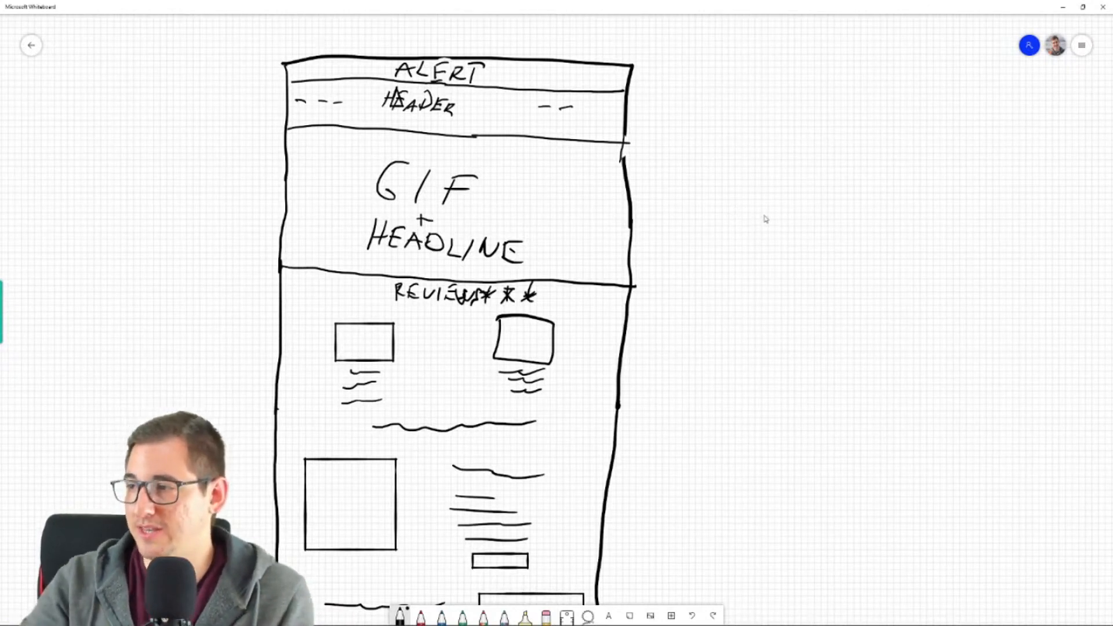
drag(801, 320, 758, 333)
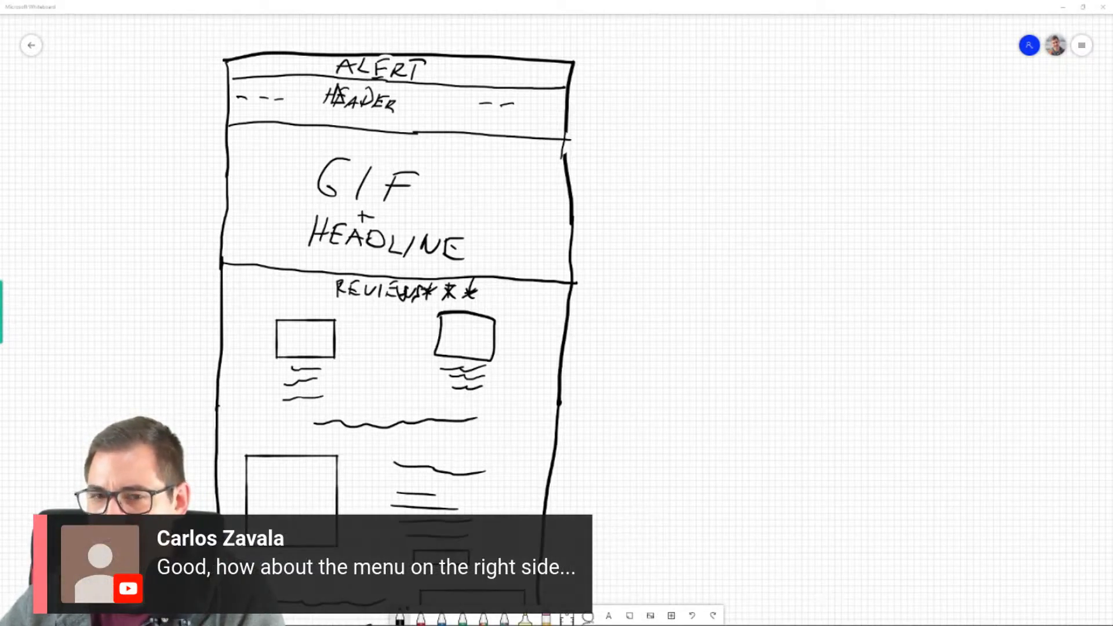
- Switch to the browser and examine the original Indestructible Trimmer homepage's sections and the slide listing the steps for creating the store
click(1062, 7)
scroll(702, 260, up, 13)
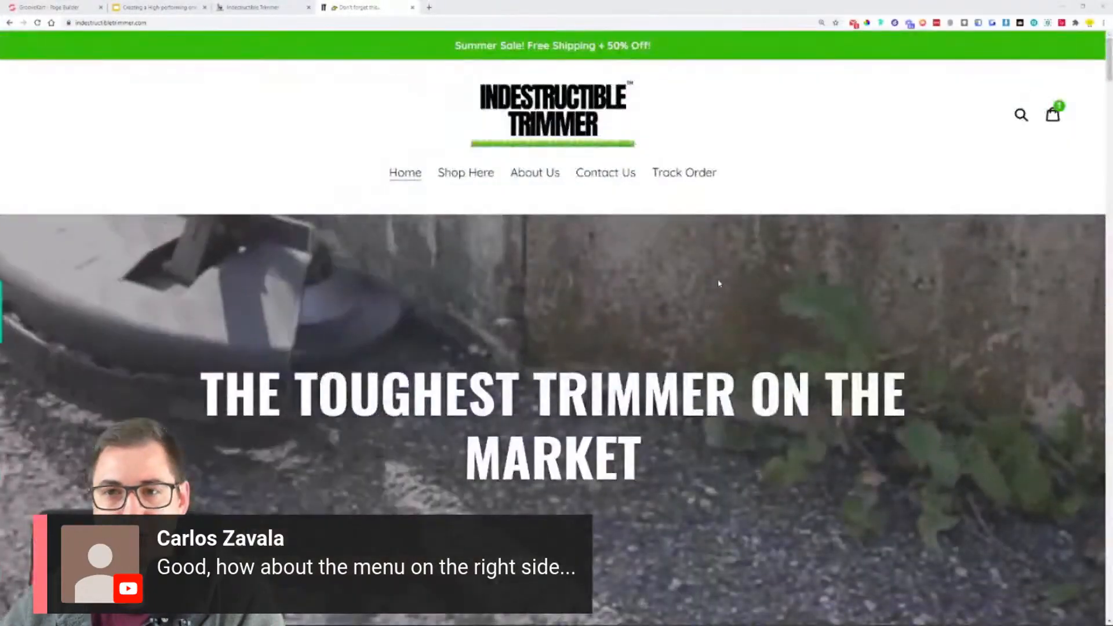
scroll(719, 281, down, 10)
scroll(414, 245, down, 20)
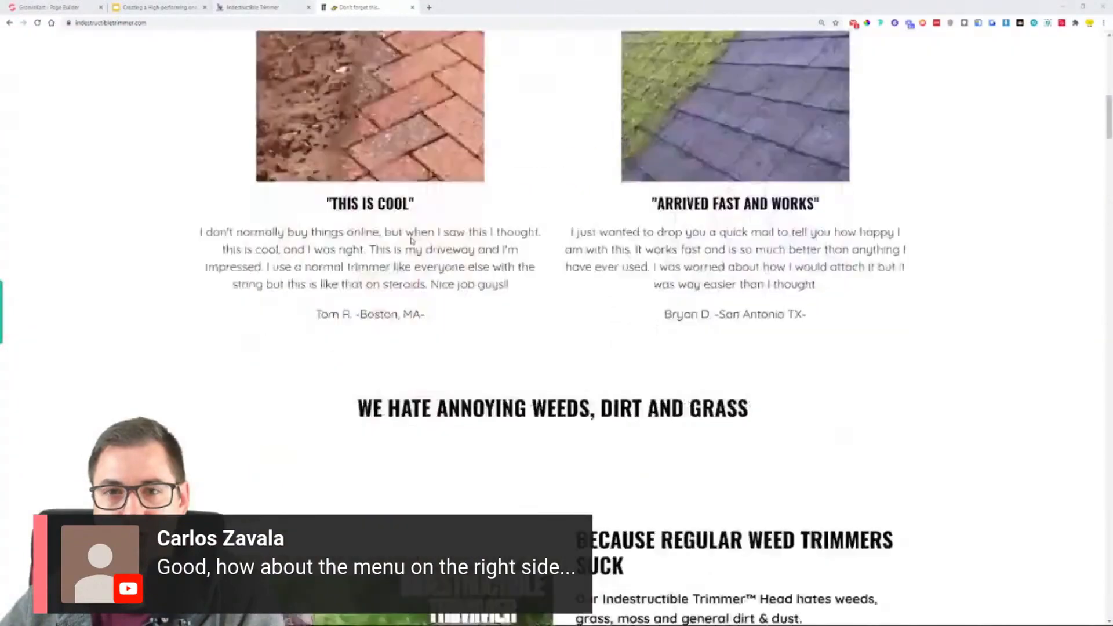
scroll(415, 245, up, 15)
scroll(414, 244, down, 3)
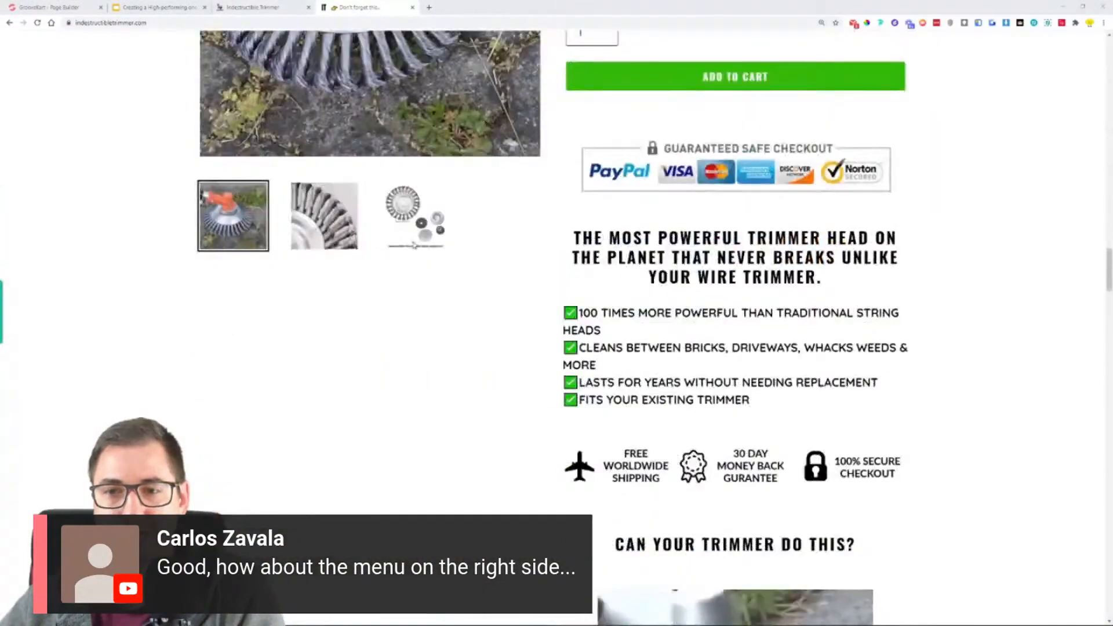
scroll(415, 245, up, 6)
scroll(414, 244, down, 15)
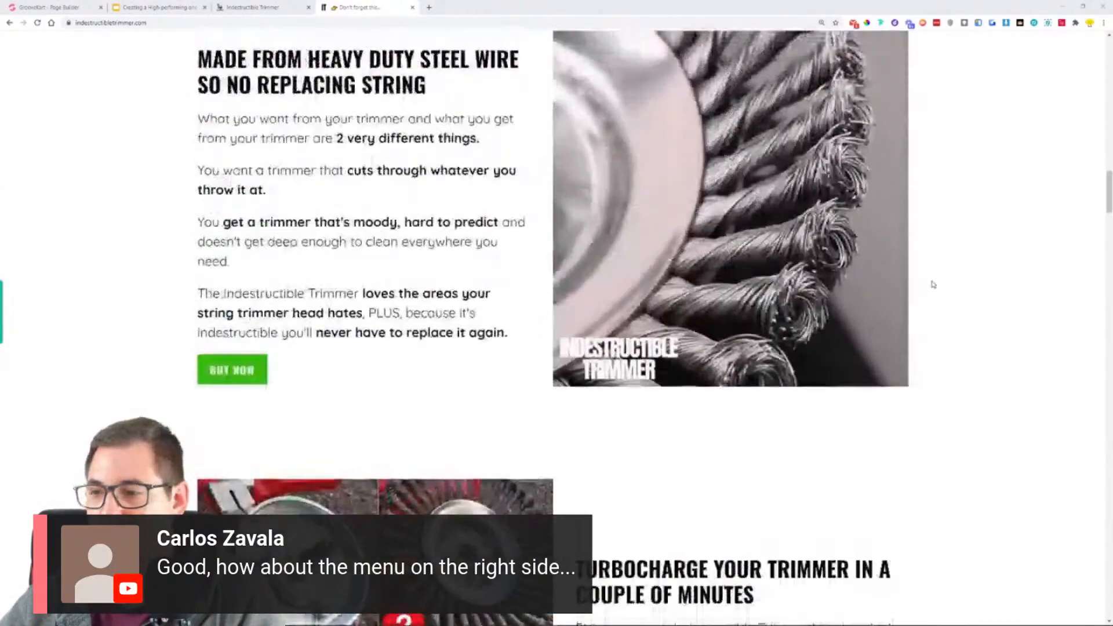
scroll(415, 245, up, 5)
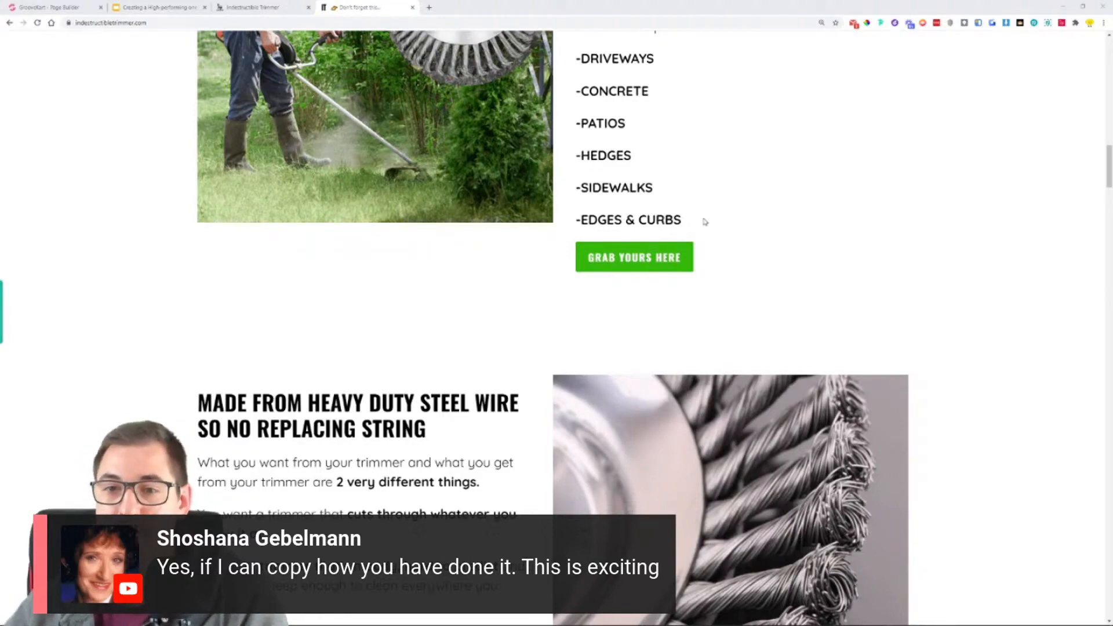
scroll(704, 218, up, 13)
scroll(926, 319, up, 10)
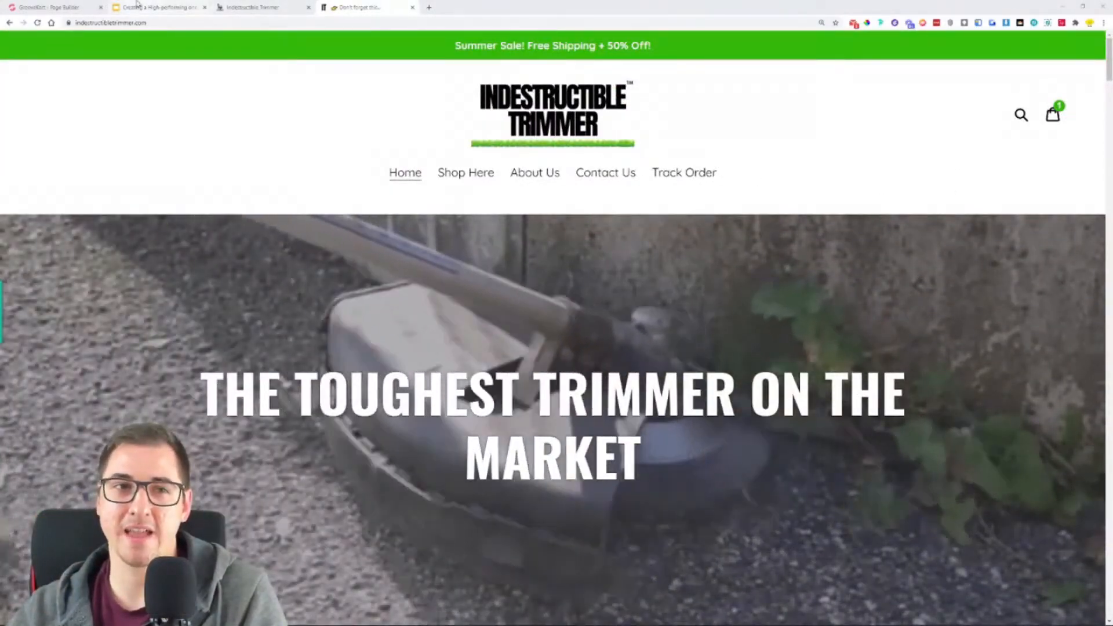
click(162, 5)
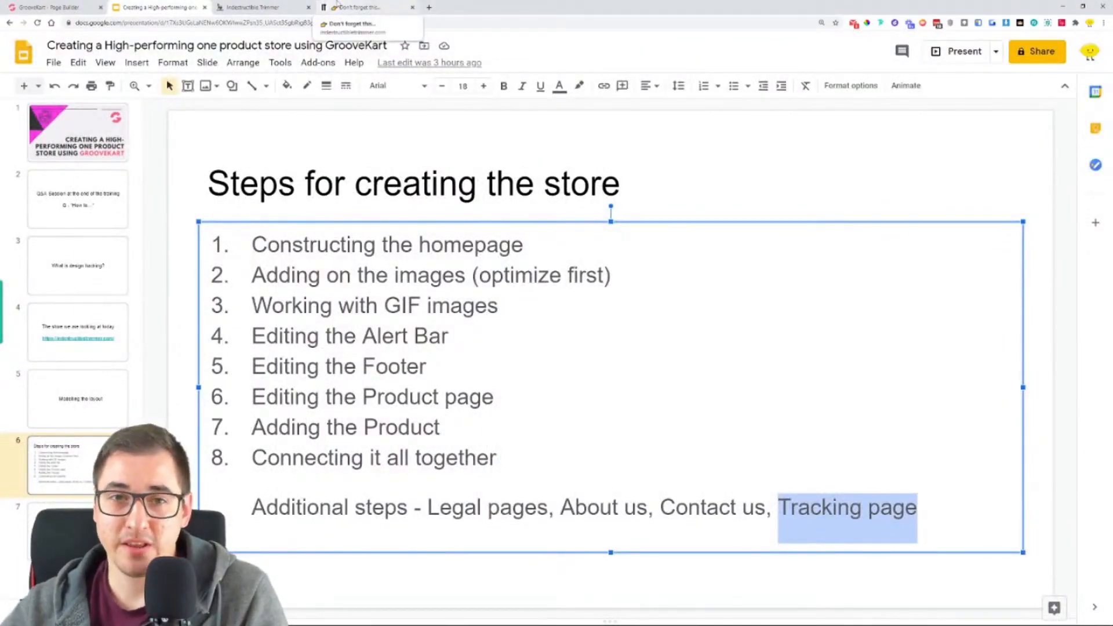
click(337, 6)
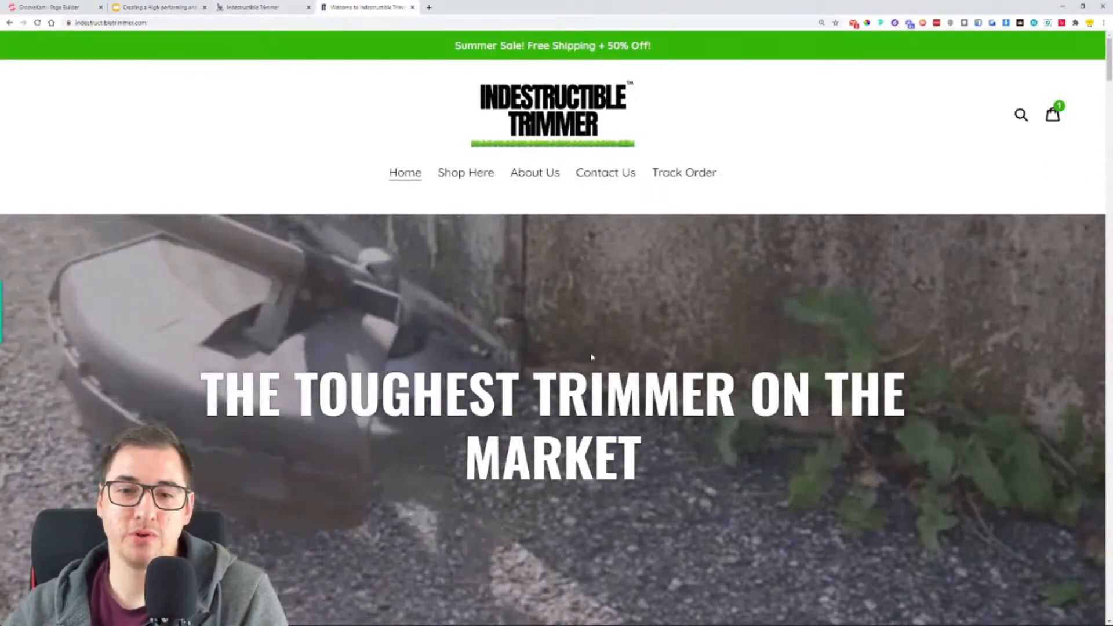
- In the GrooveKart page builder, start a new custom page titled "One Product Tutorial"
click(3, 5)
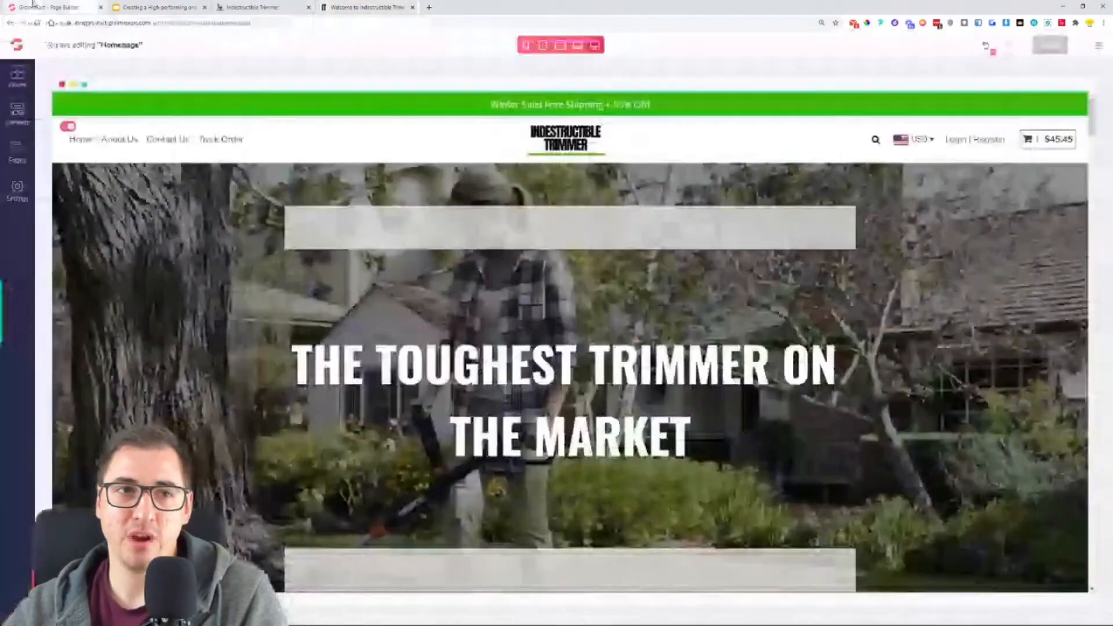
click(17, 152)
click(156, 109)
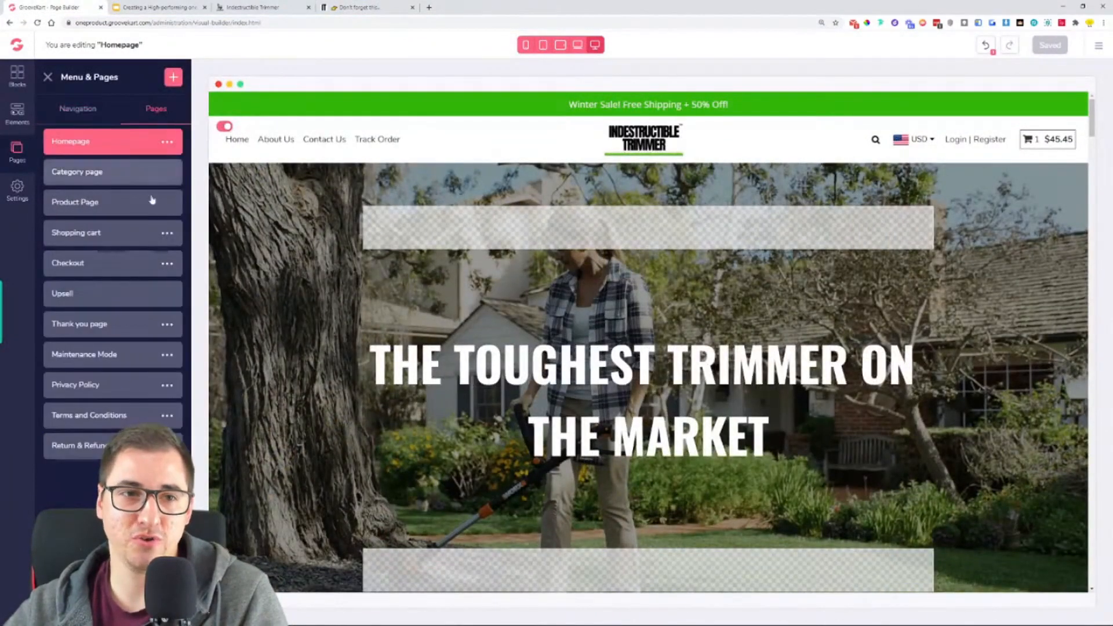
click(173, 78)
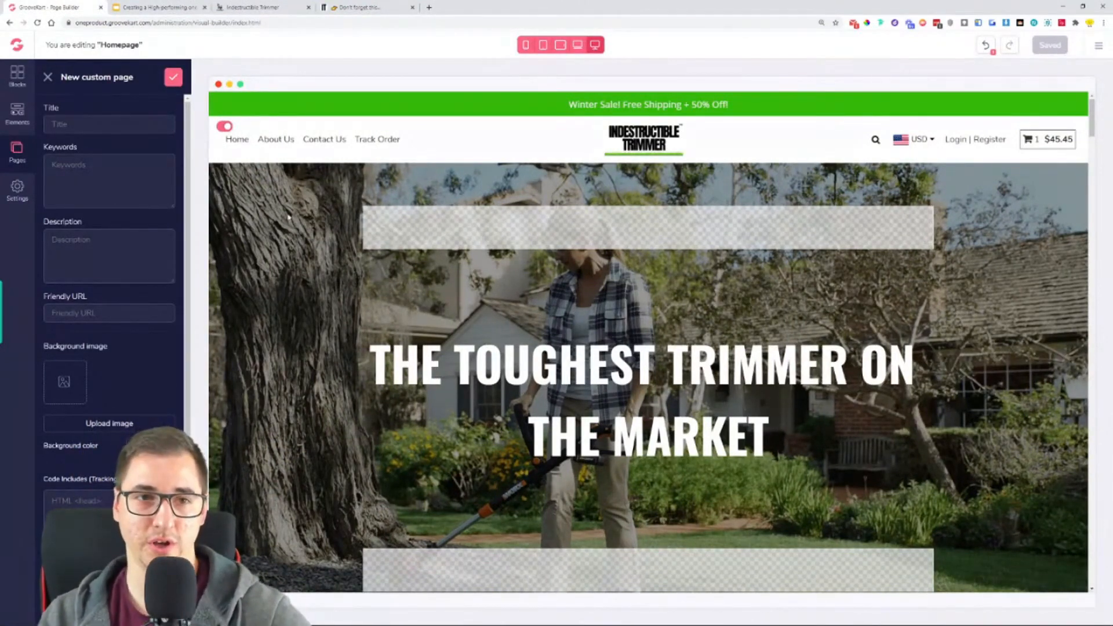
text(t)
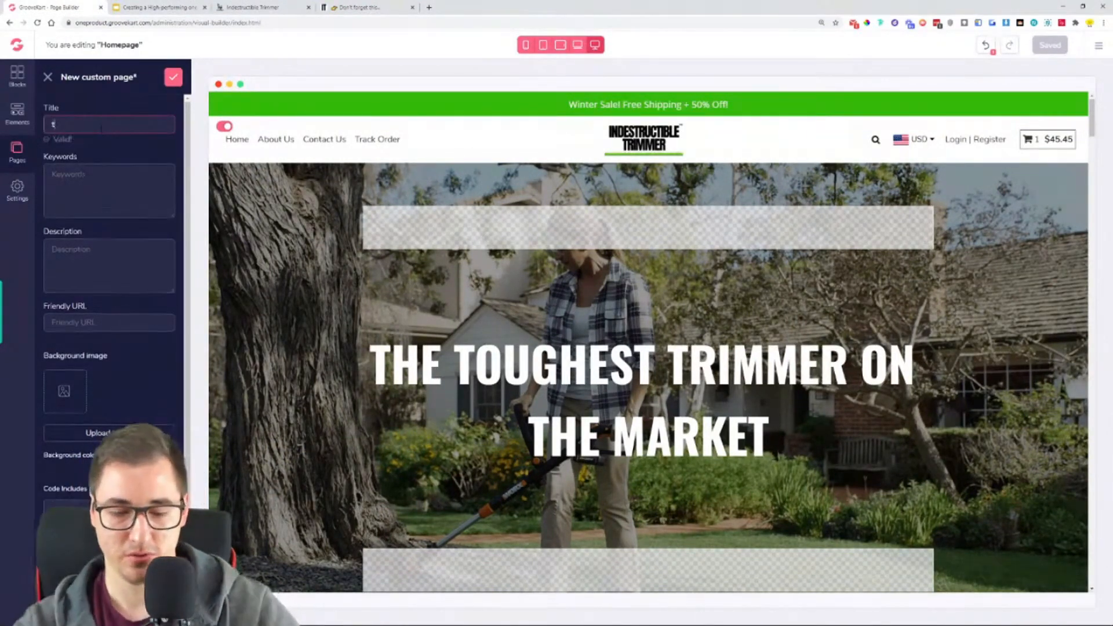
text(u)
key(BackSpace)
key(BackSpace)
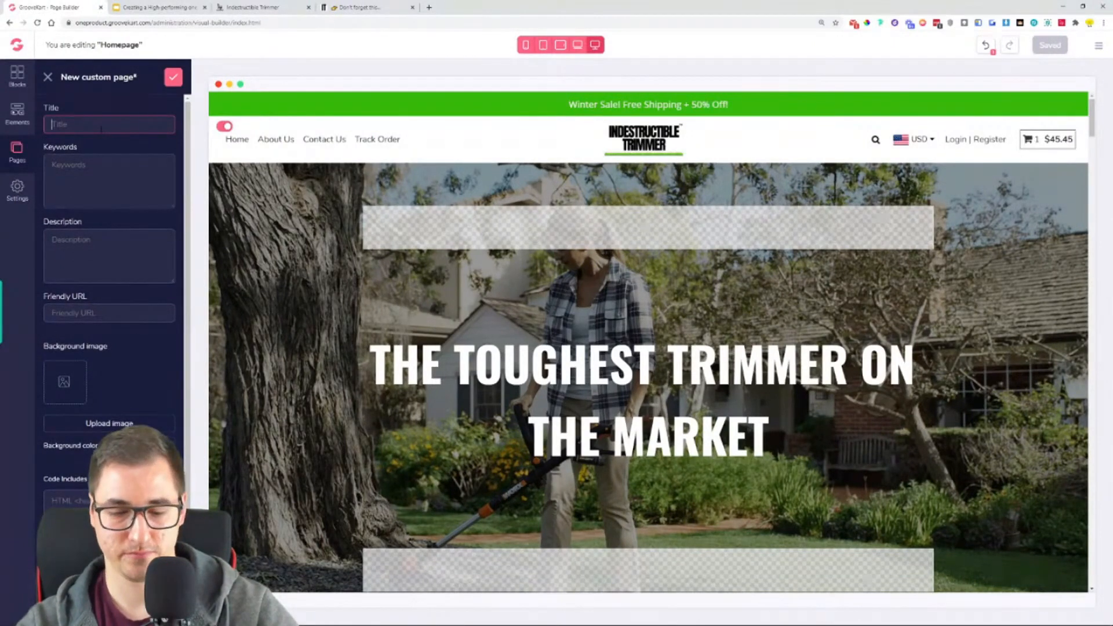
text(One Product Tutorial)
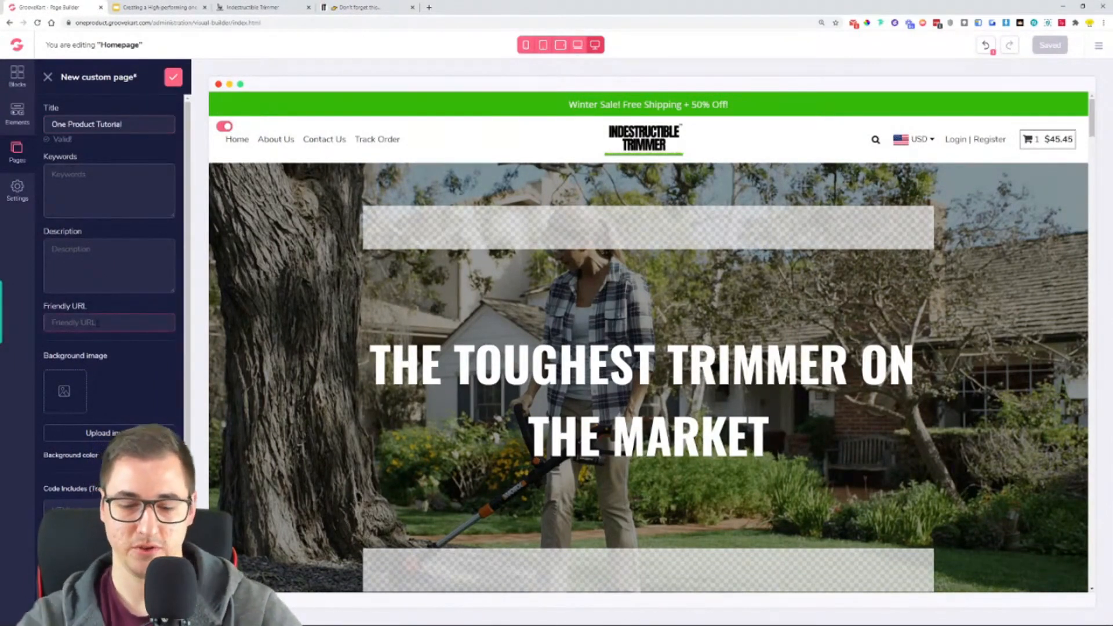
- Set the new page's friendly URL to "one-product", save it and open the page for editing
text(one-product)
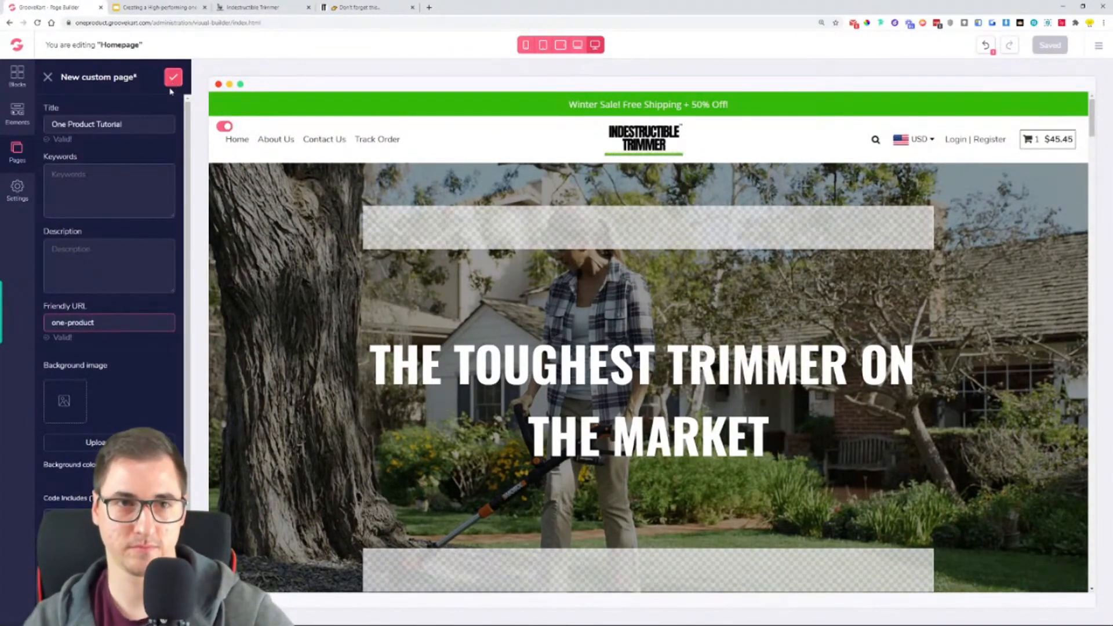
click(173, 77)
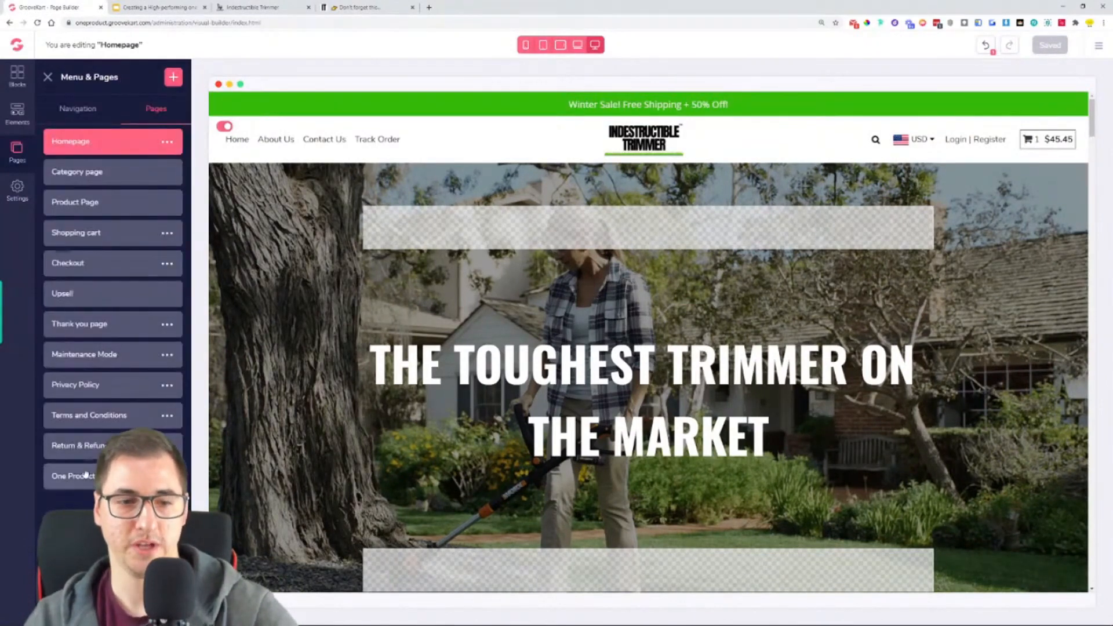
click(63, 476)
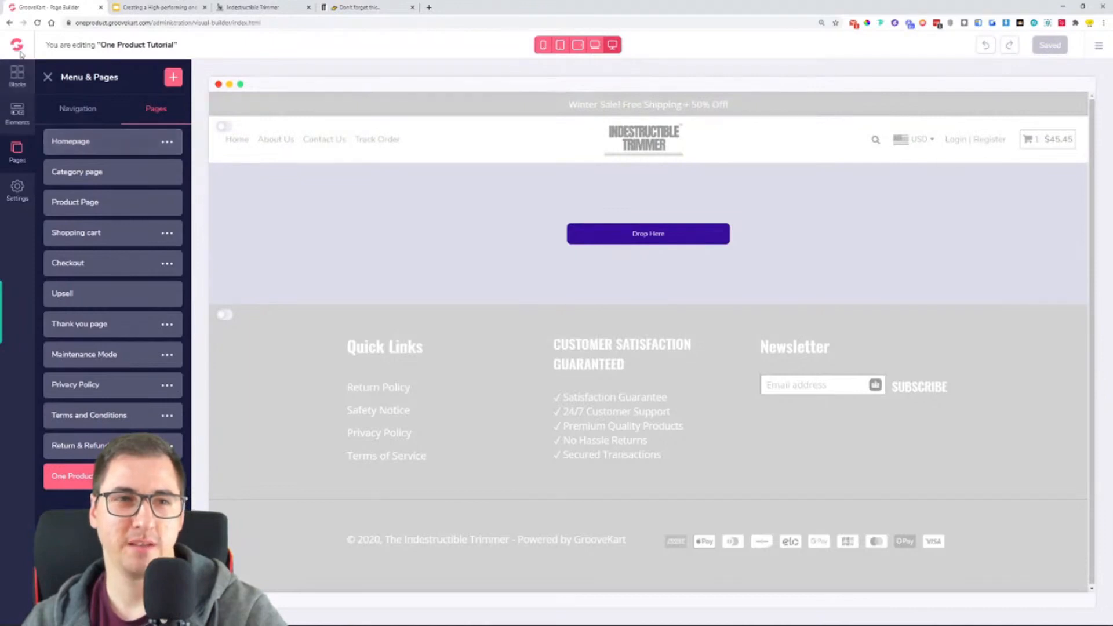
- Open GrooveFunnels in a new browser tab, launch the page builder for the lemon.groovekart.com store and look over its homepage
click(429, 8)
click(459, 227)
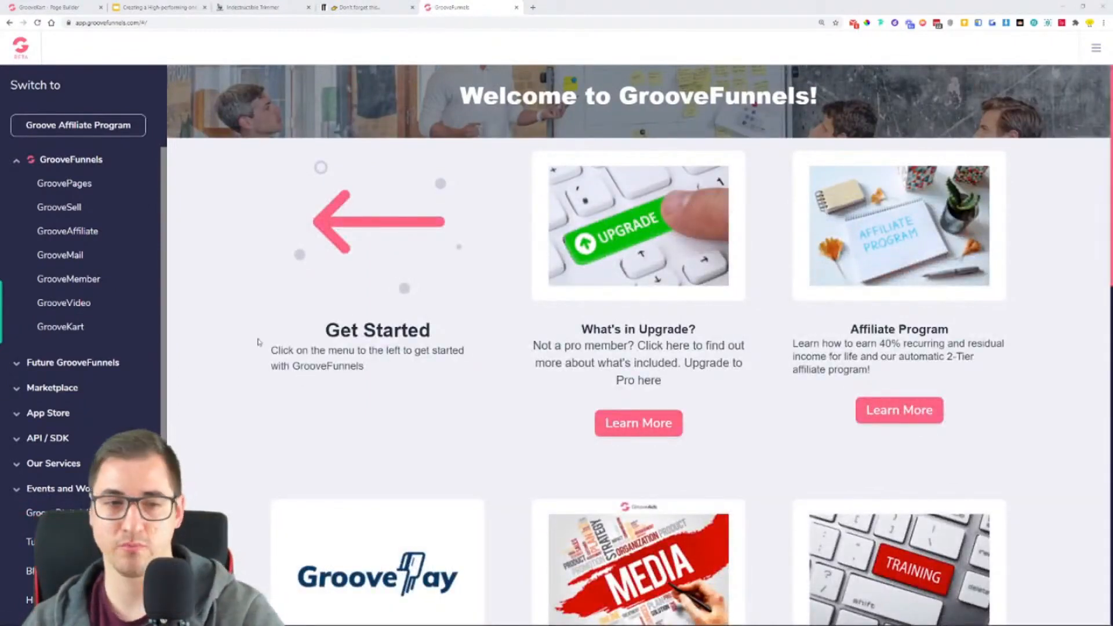
click(62, 332)
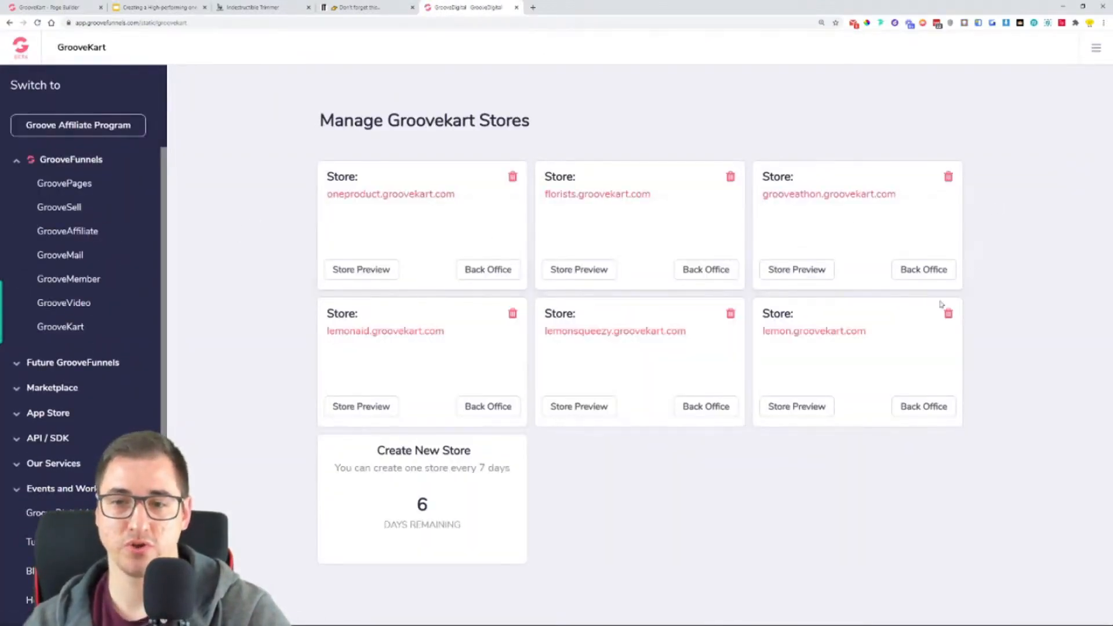
click(914, 408)
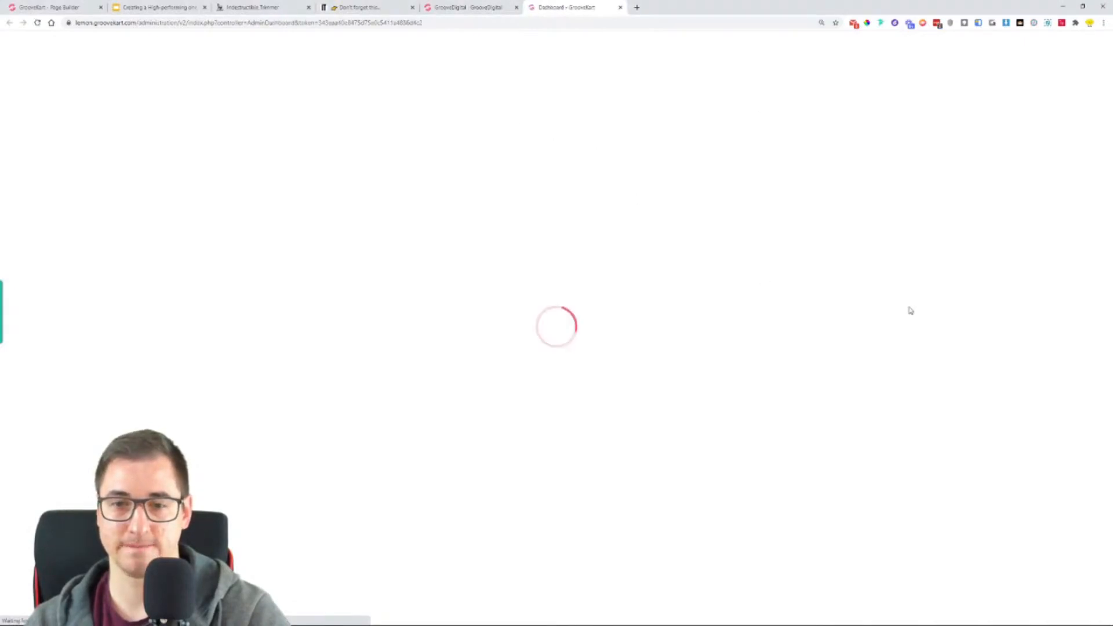
click(21, 316)
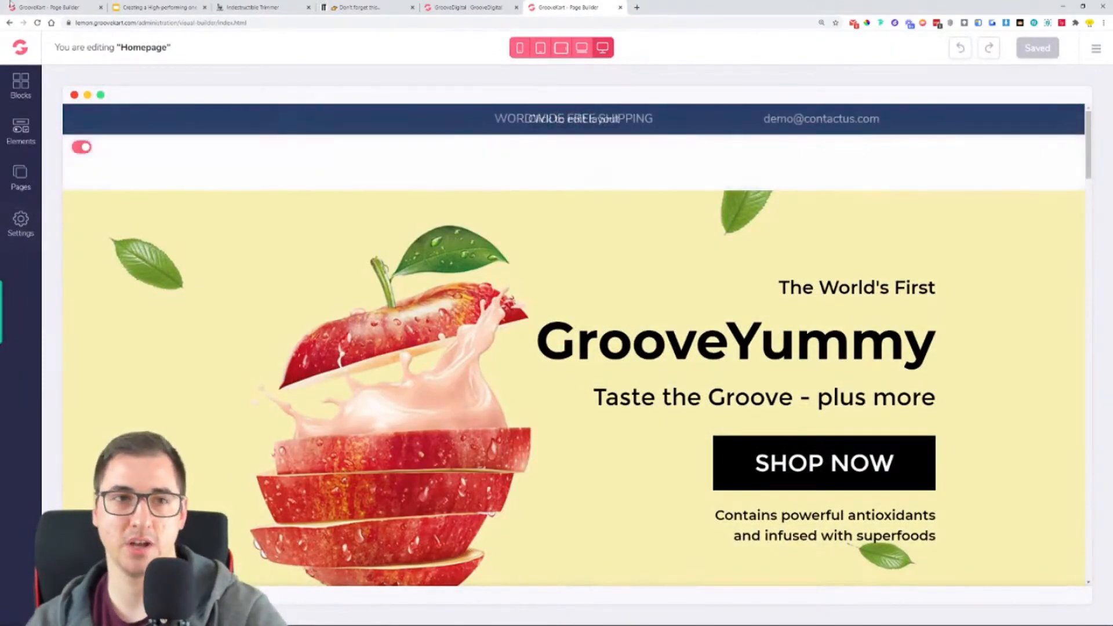
scroll(606, 337, down, 20)
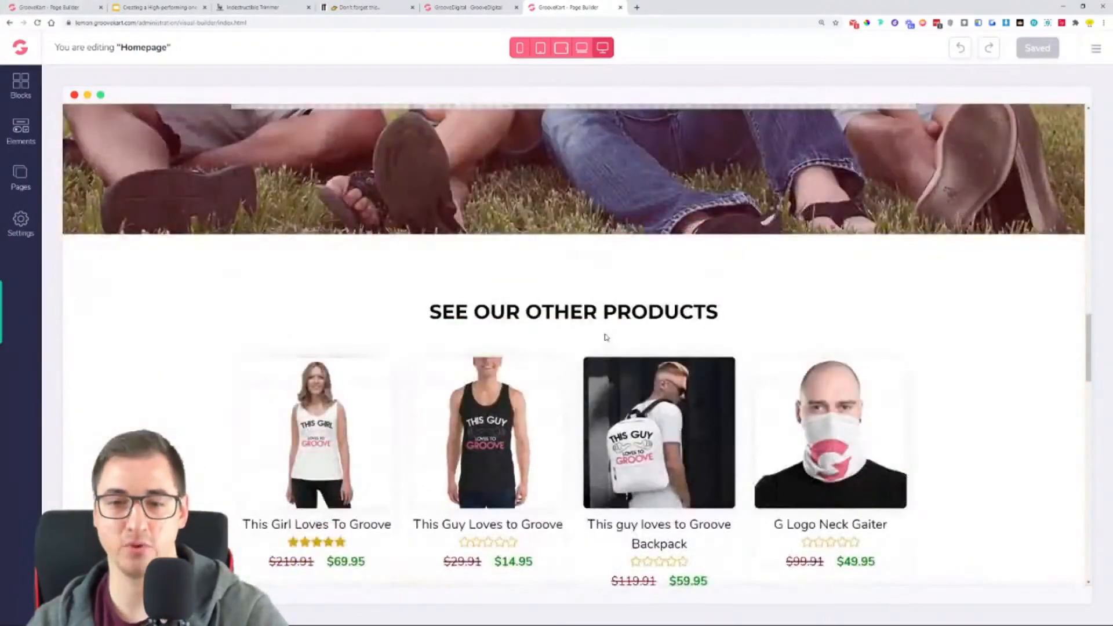
scroll(605, 337, down, 15)
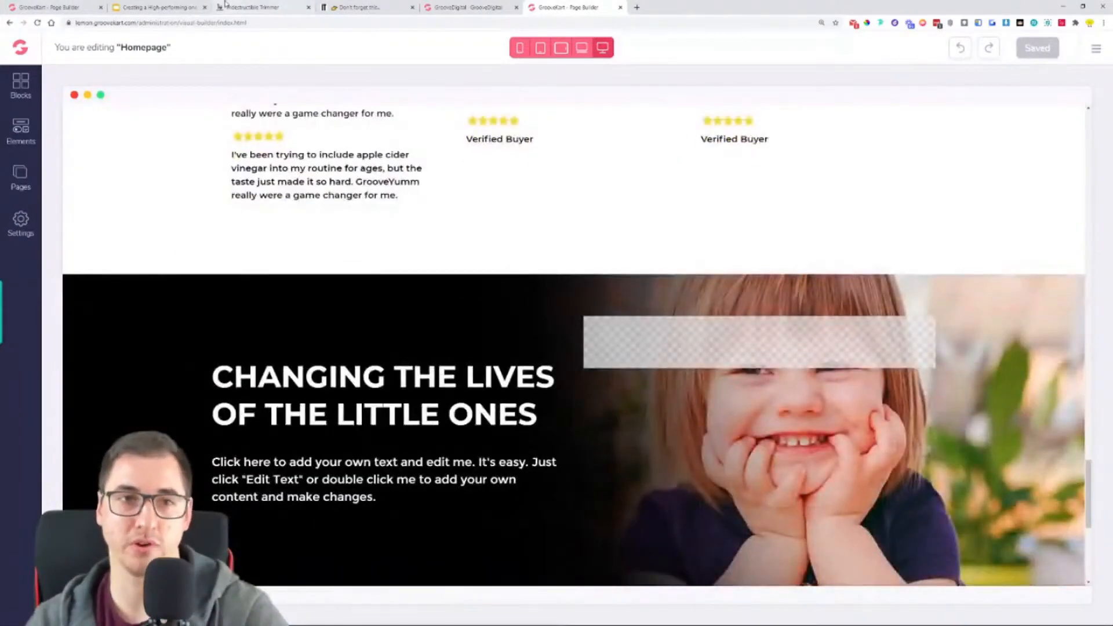
- Close the One Product Tutorial page builder tab and highlight "Constructing the homepage" on the steps slide
click(70, 7)
click(101, 7)
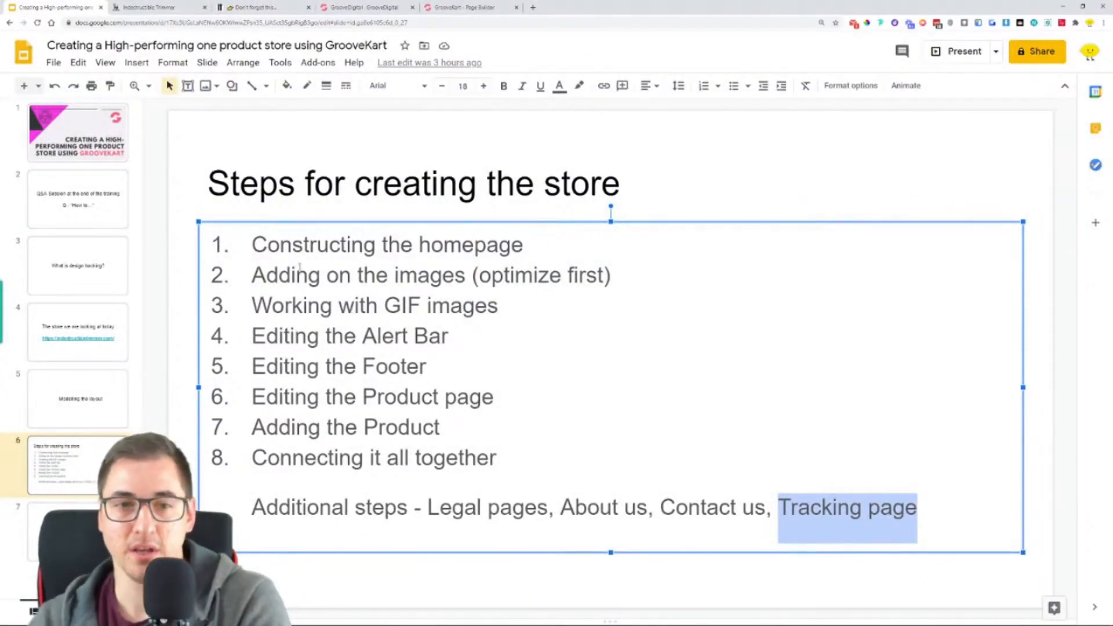
drag(253, 254, 530, 259)
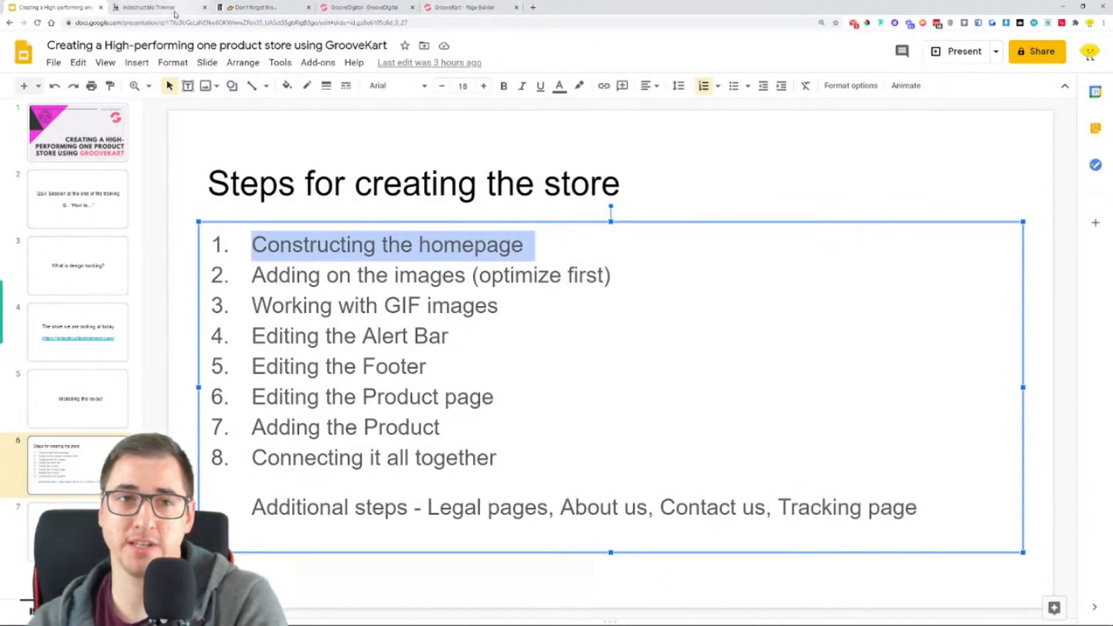
- Open the homepage of the oneproduct.groovekart.com store and examine its hero banner and headline
click(150, 8)
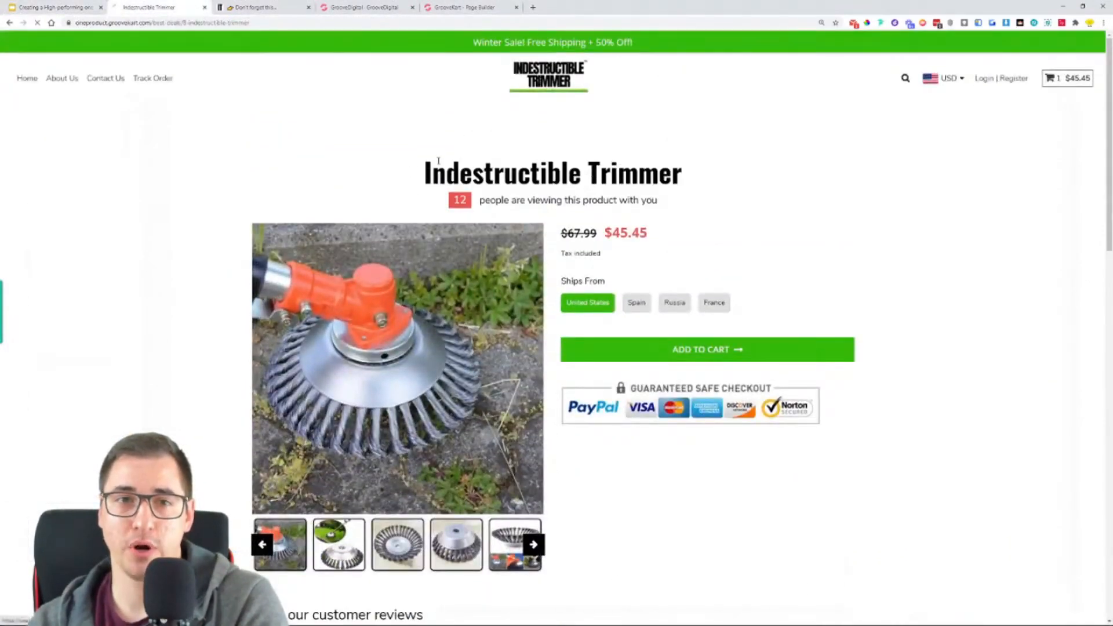
scroll(586, 197, down, 2)
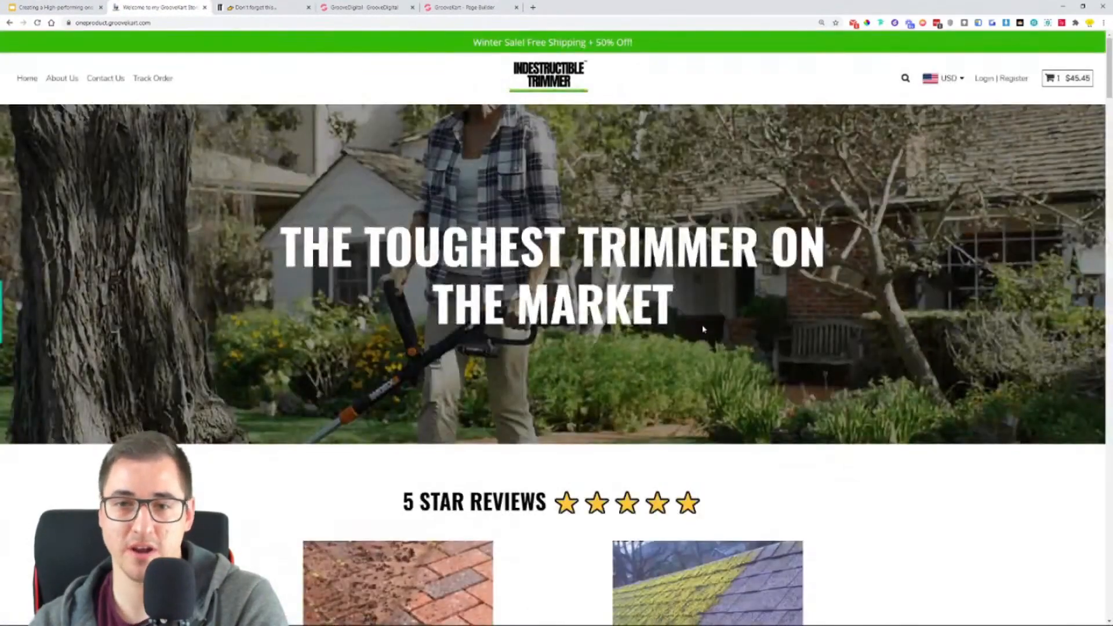
drag(675, 321, 313, 261)
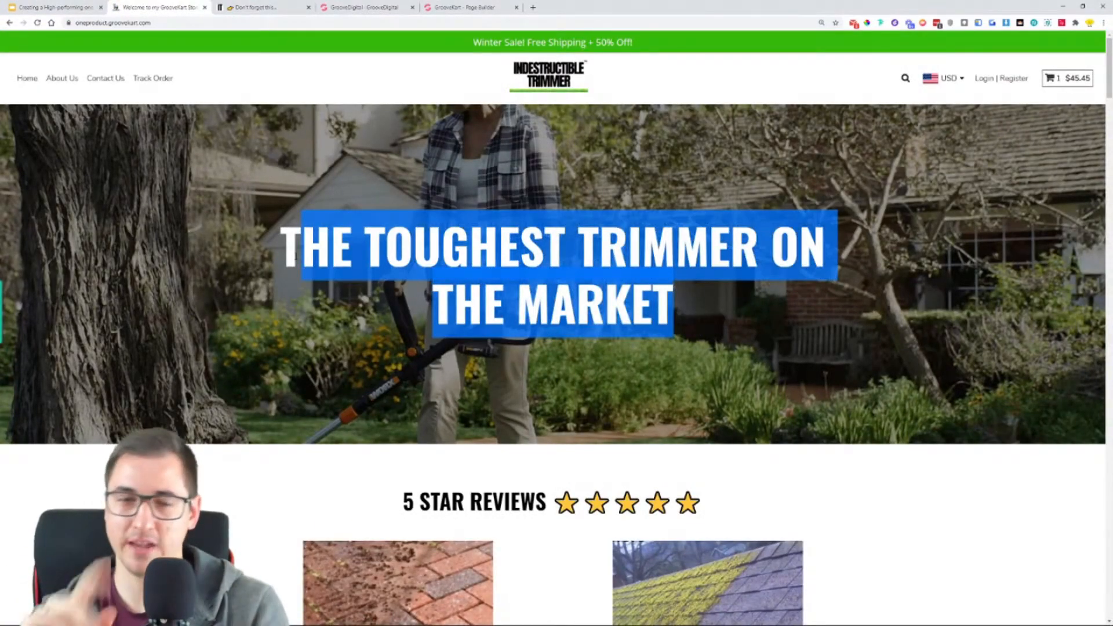
click(205, 268)
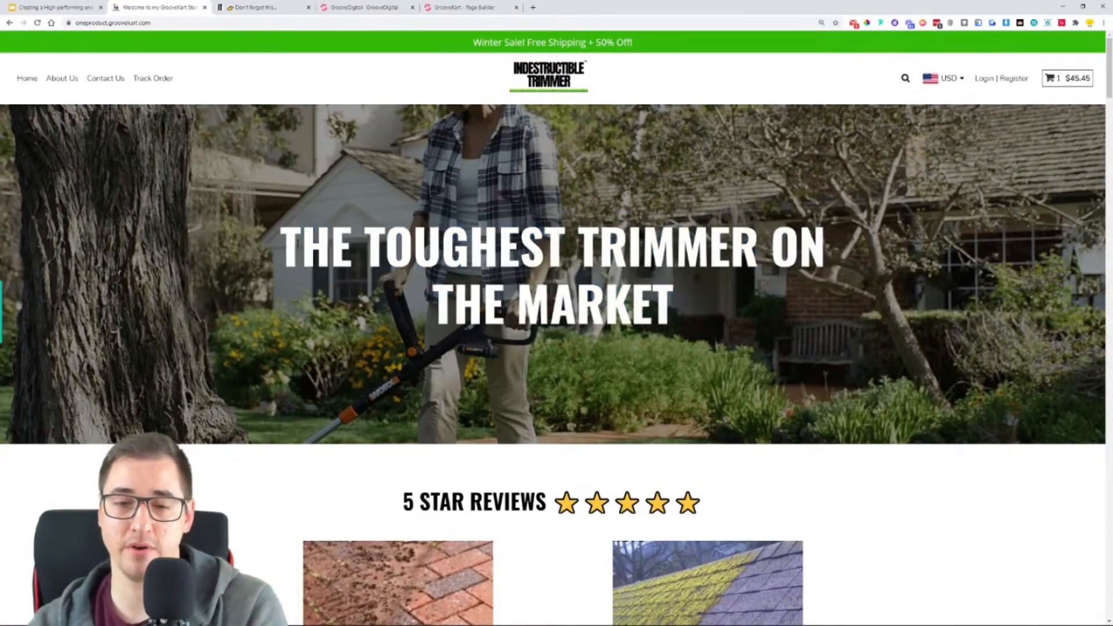
scroll(296, 241, down, 5)
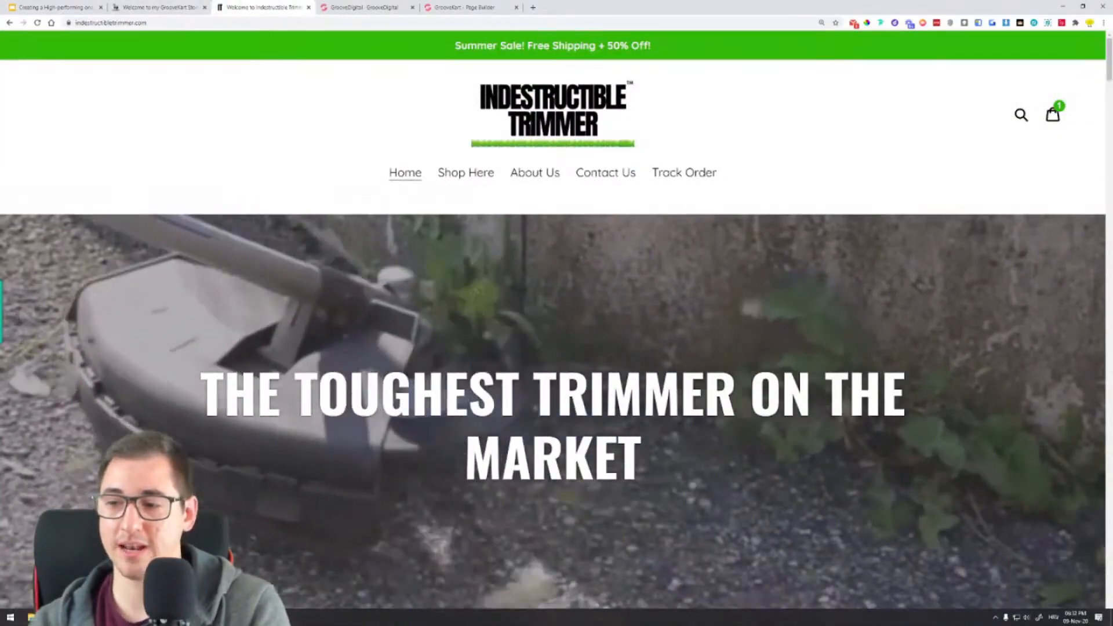
- Quit the background app with the green icon from the system tray
click(995, 616)
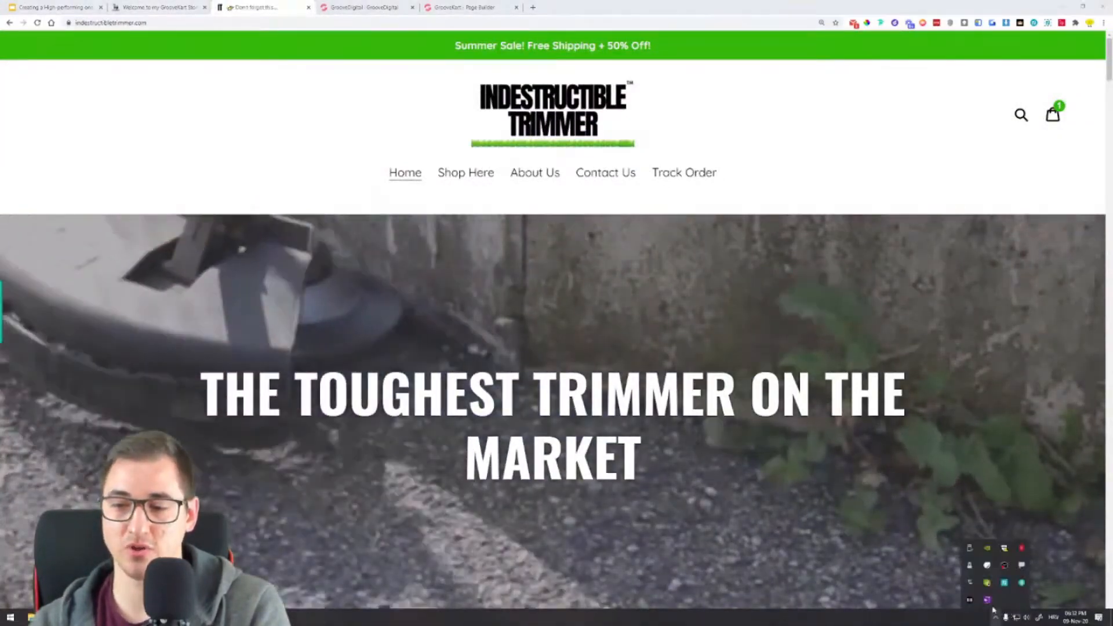
right_click(987, 584)
click(1010, 581)
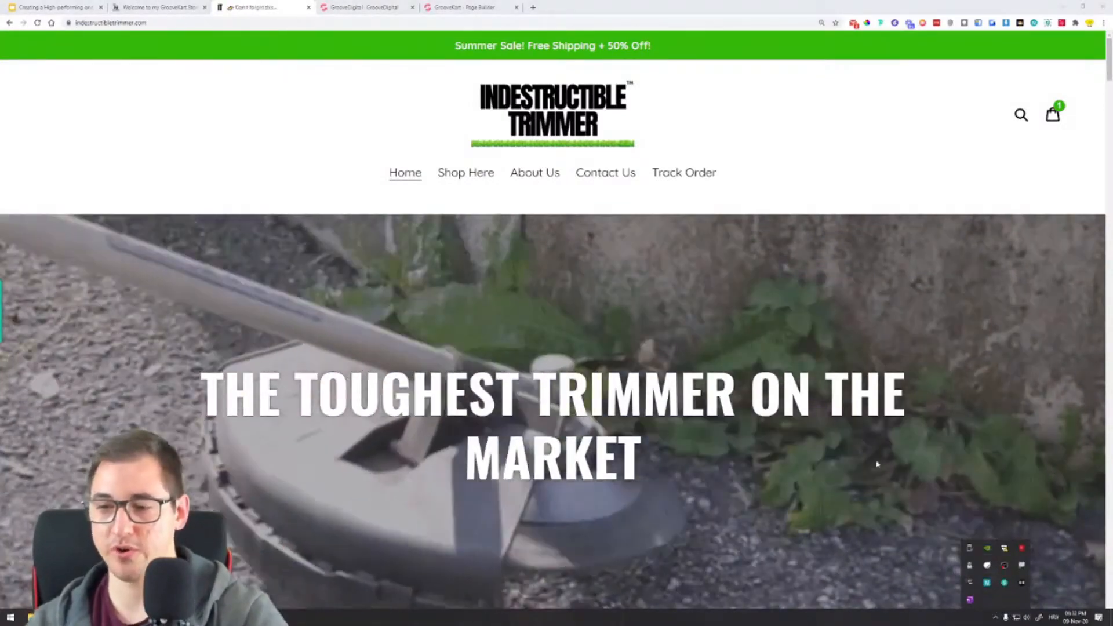
click(996, 617)
click(626, 383)
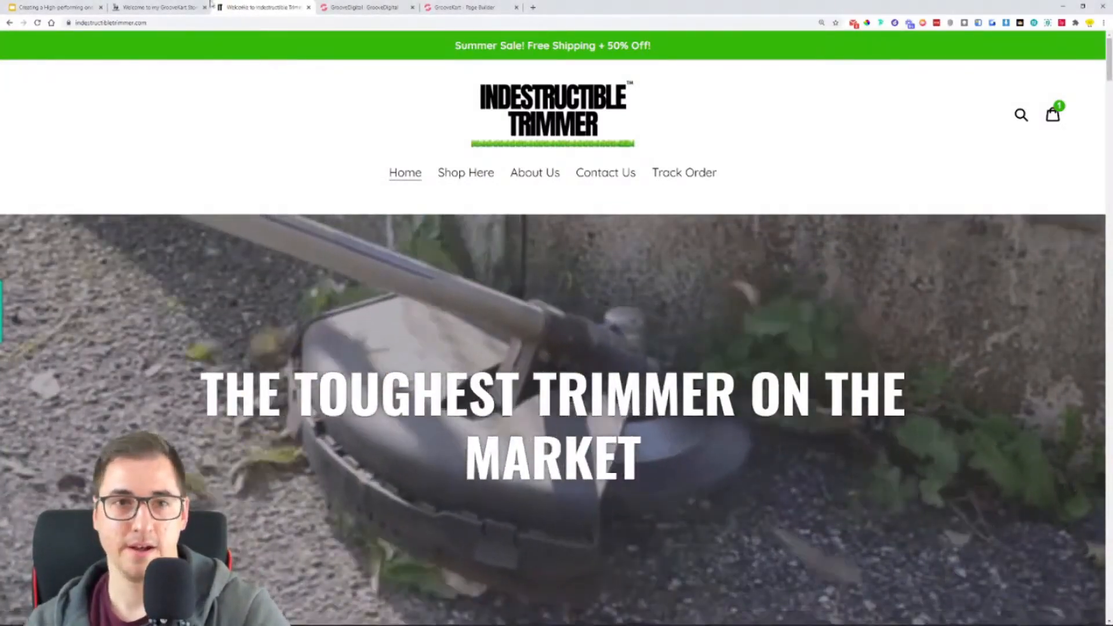
- Look over the oneproduct.groovekart.com homepage, from the hero banner down to the reviews and weed trimmer section
click(174, 7)
scroll(373, 214, up, 5)
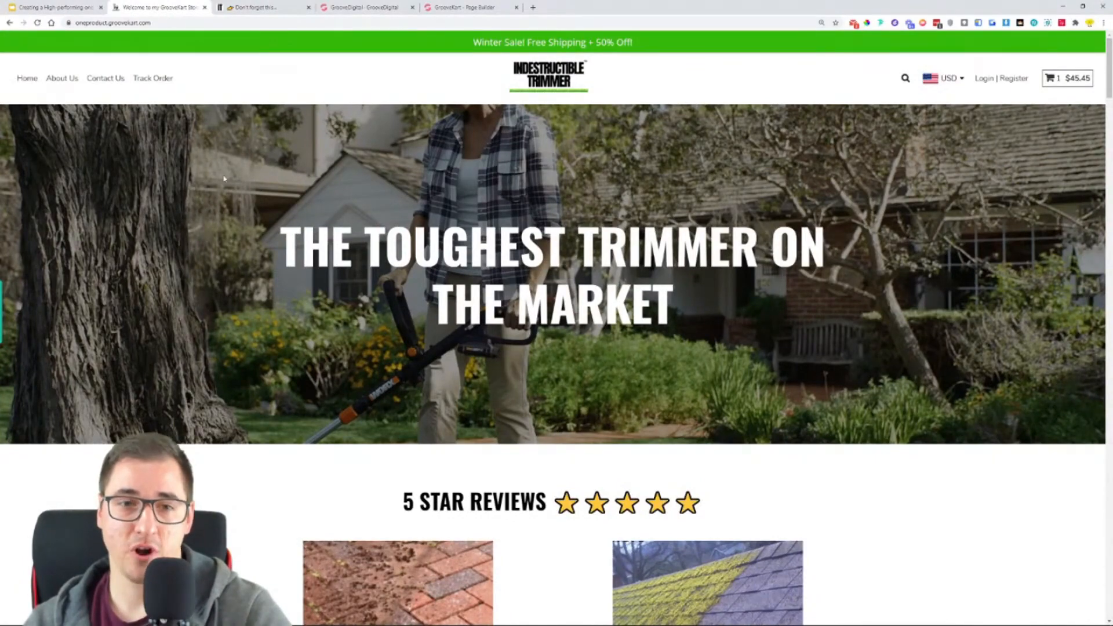
scroll(245, 231, down, 8)
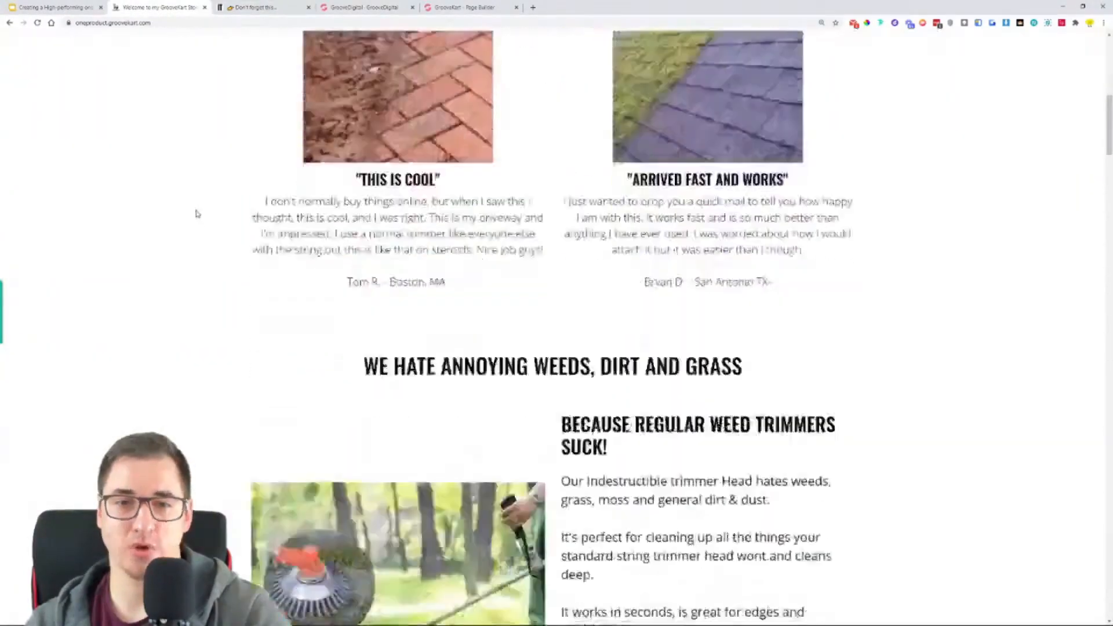
scroll(196, 214, up, 8)
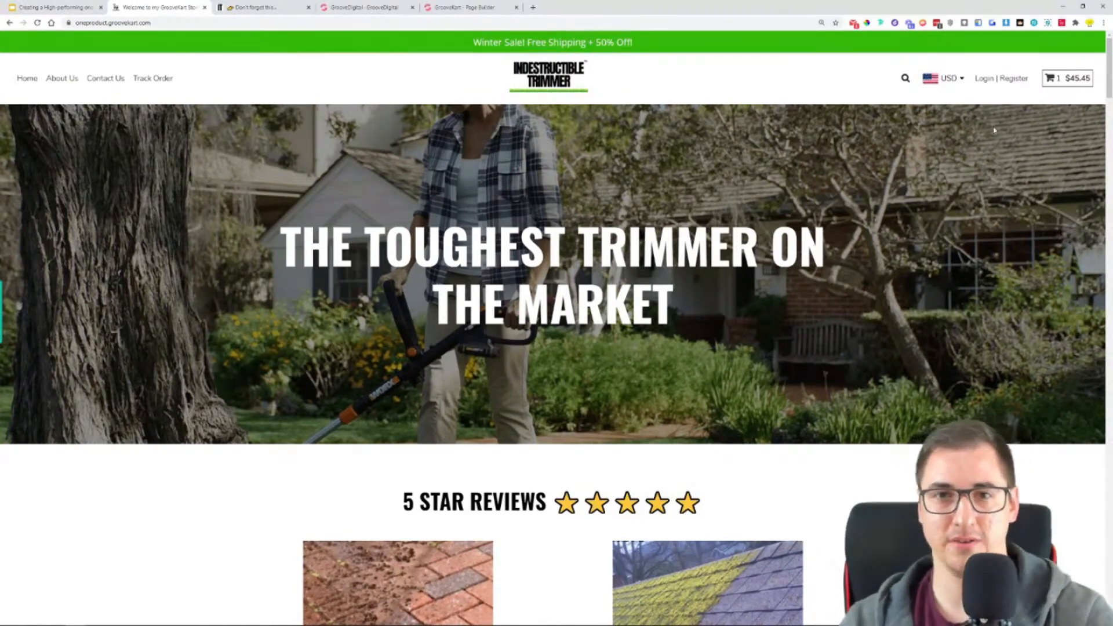
- Go through the GrooveFunnels home page to the GrooveKart stores list and open the lemon.groovekart.com store's back office
click(463, 7)
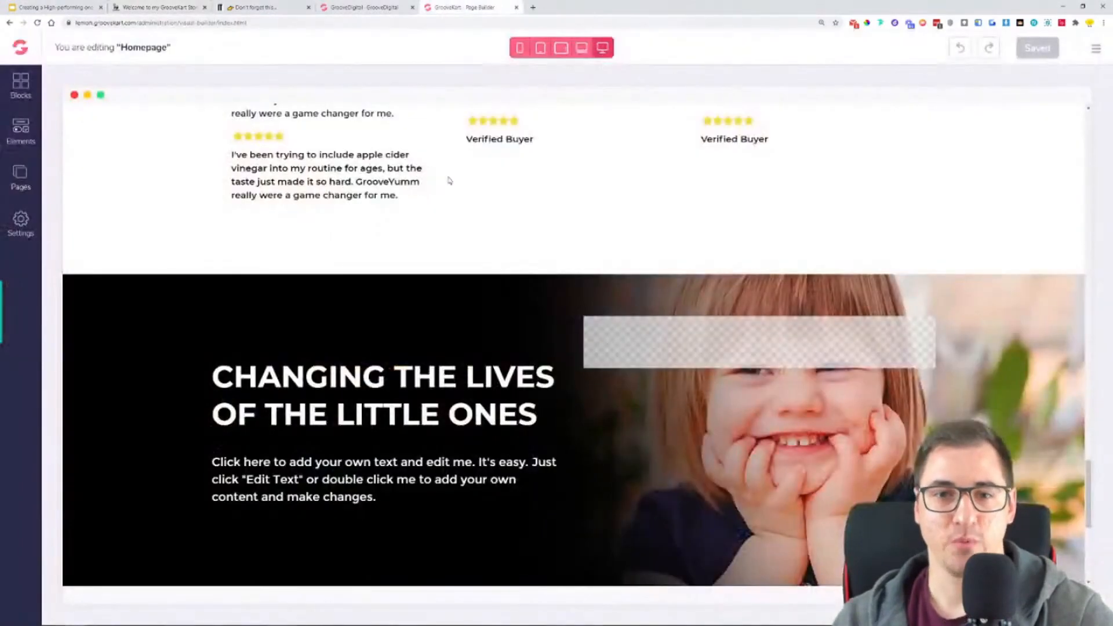
click(391, 6)
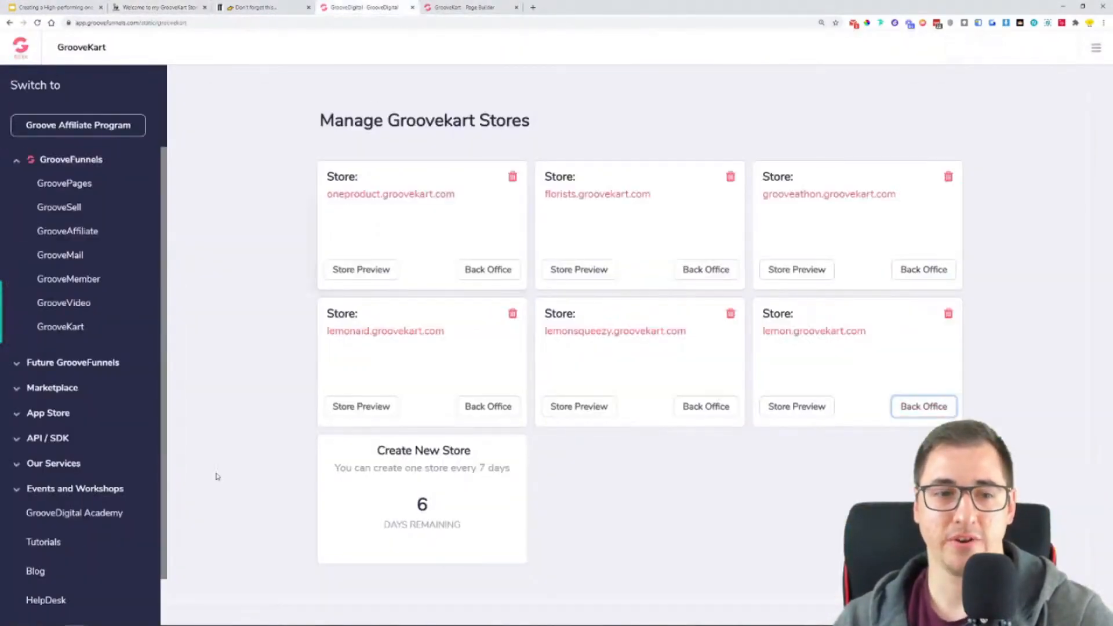
click(14, 50)
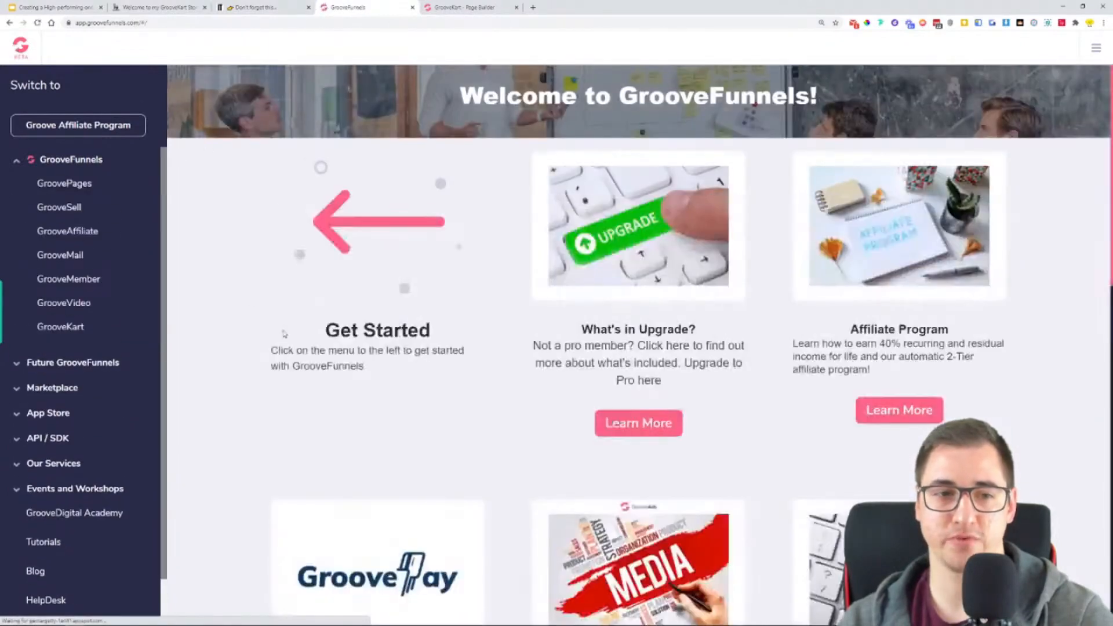
click(62, 327)
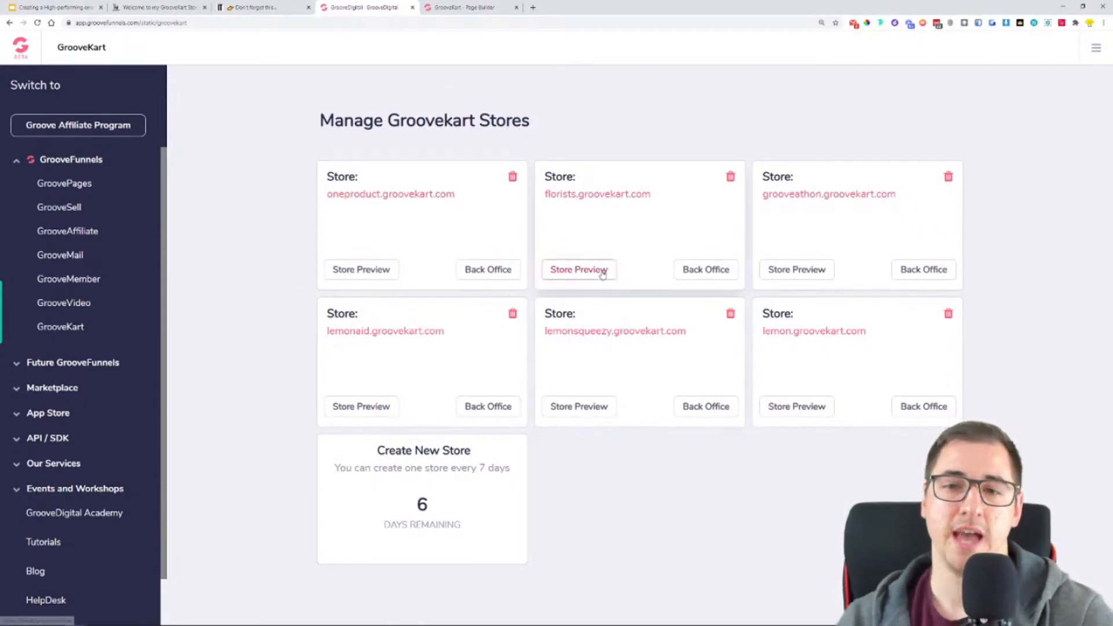
click(912, 408)
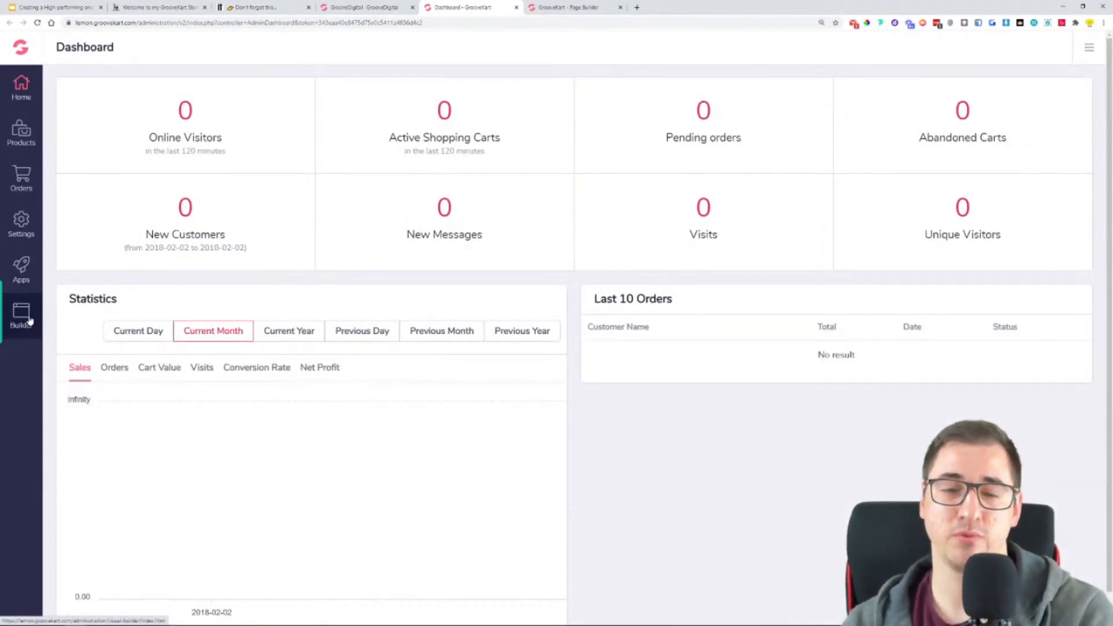
- Close the lemon store's dashboard tab and return to the beginning of the homepage in the page builder
click(549, 8)
scroll(532, 265, up, 15)
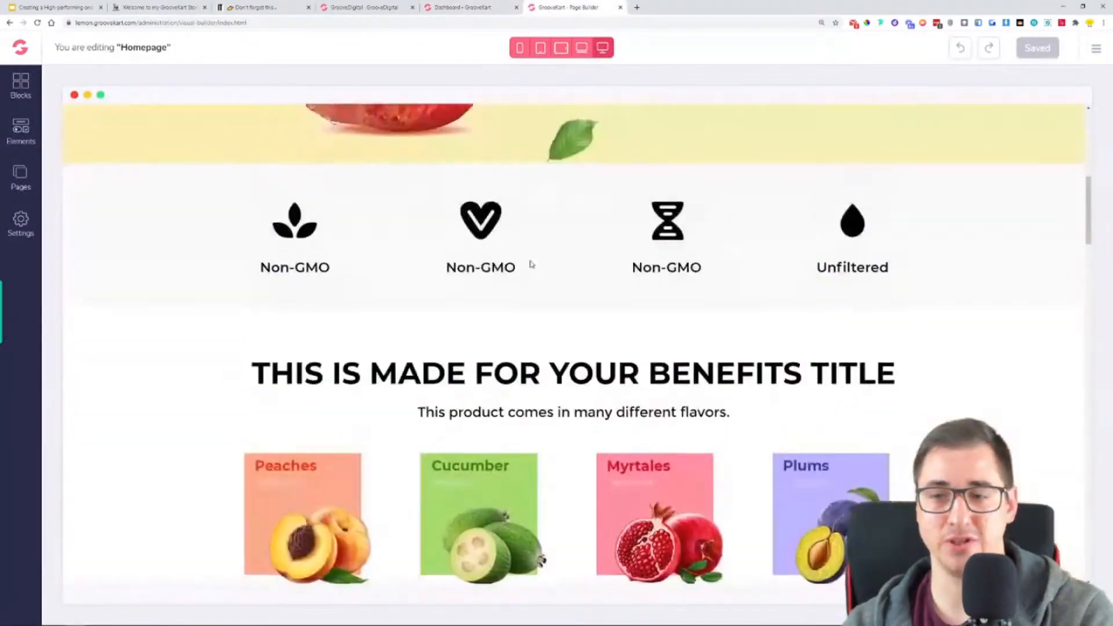
scroll(533, 264, up, 10)
click(496, 8)
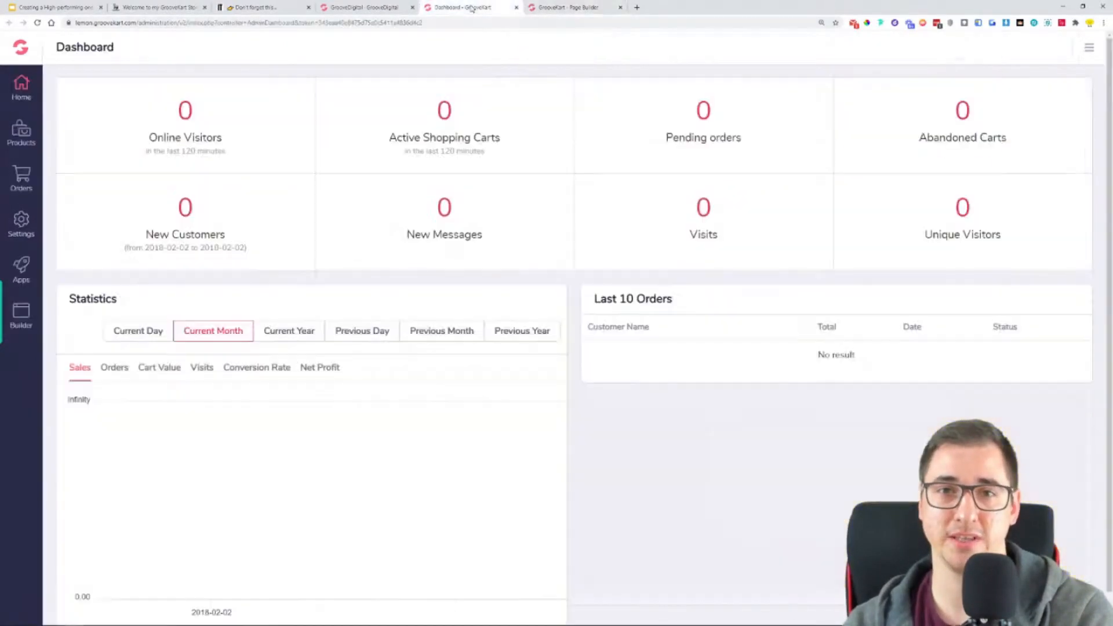
click(517, 7)
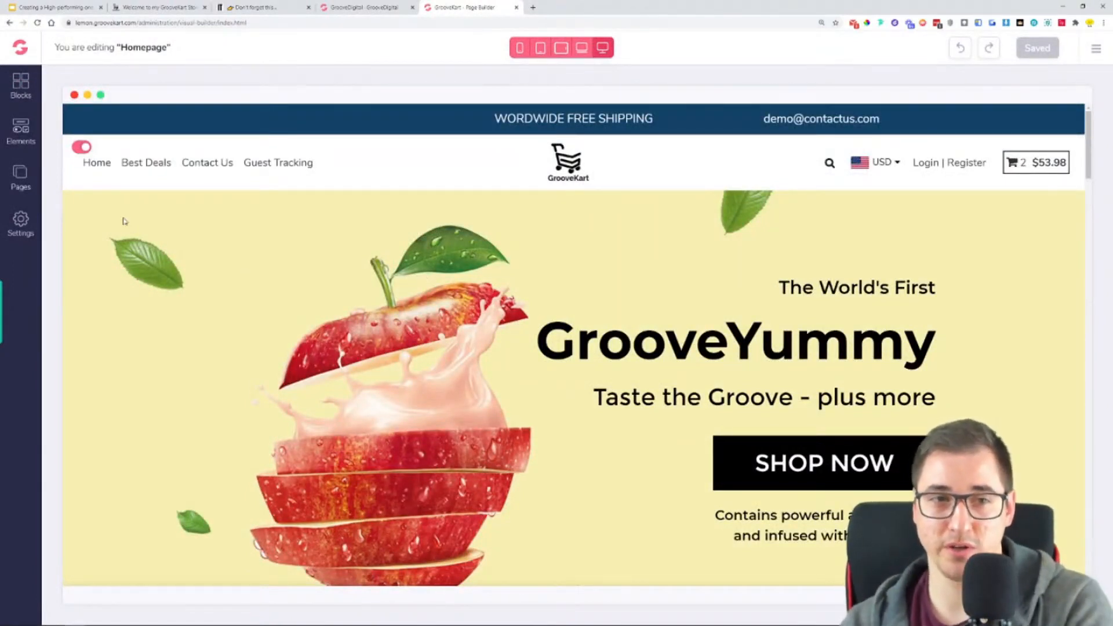
- Delete the GrooveYummy hero, the benefits title and flavors, and the "simply healthy" photo rows from the homepage
click(187, 254)
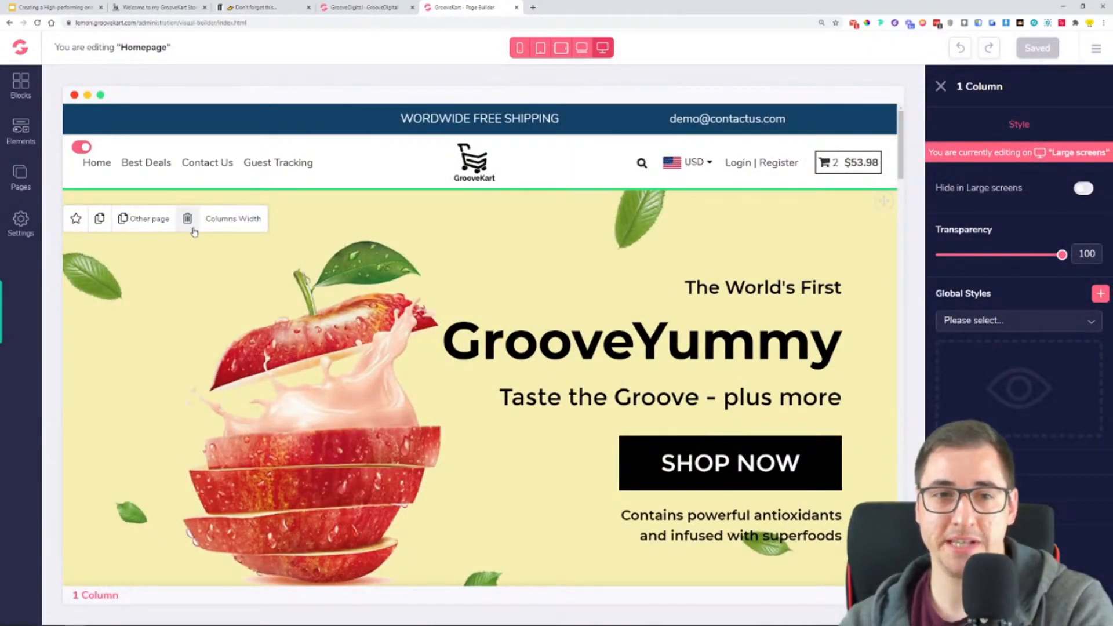
click(187, 219)
click(186, 253)
click(185, 207)
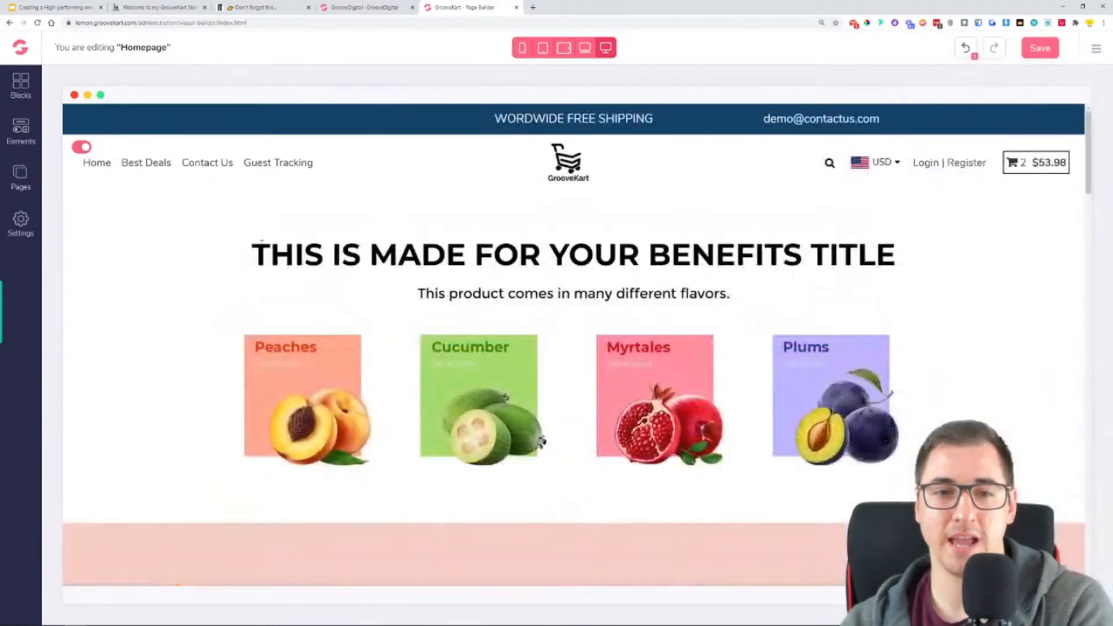
click(134, 219)
click(187, 219)
click(138, 227)
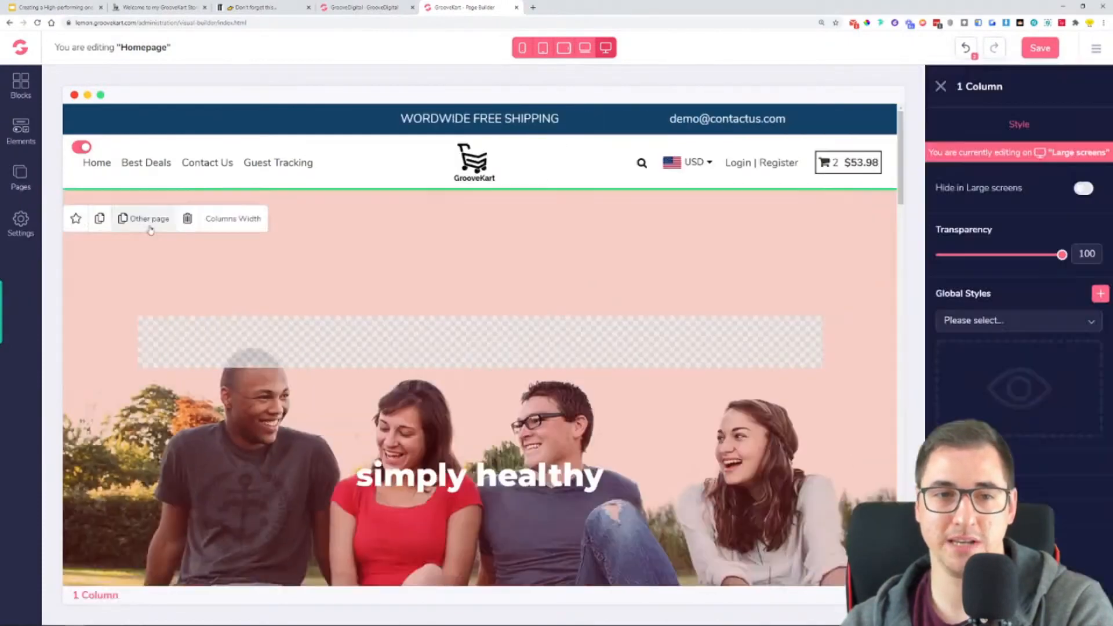
click(188, 219)
- Delete the remaining homepage rows, including other products, customer testimonials, the "little ones" banner and the newsletter sign-up
click(128, 238)
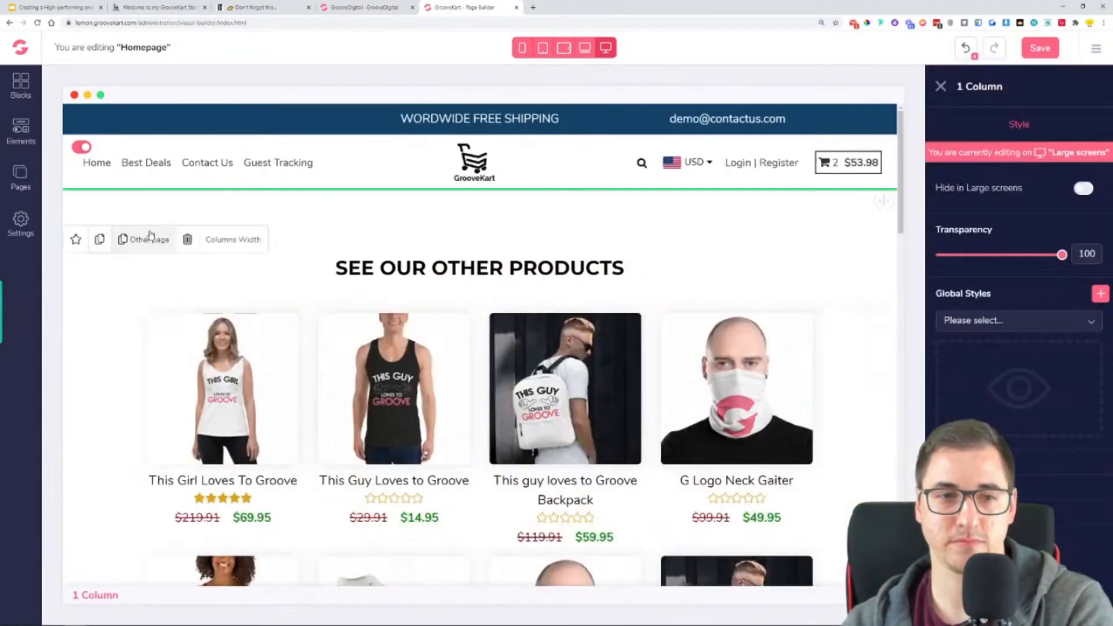
click(188, 240)
click(109, 228)
click(187, 207)
click(151, 228)
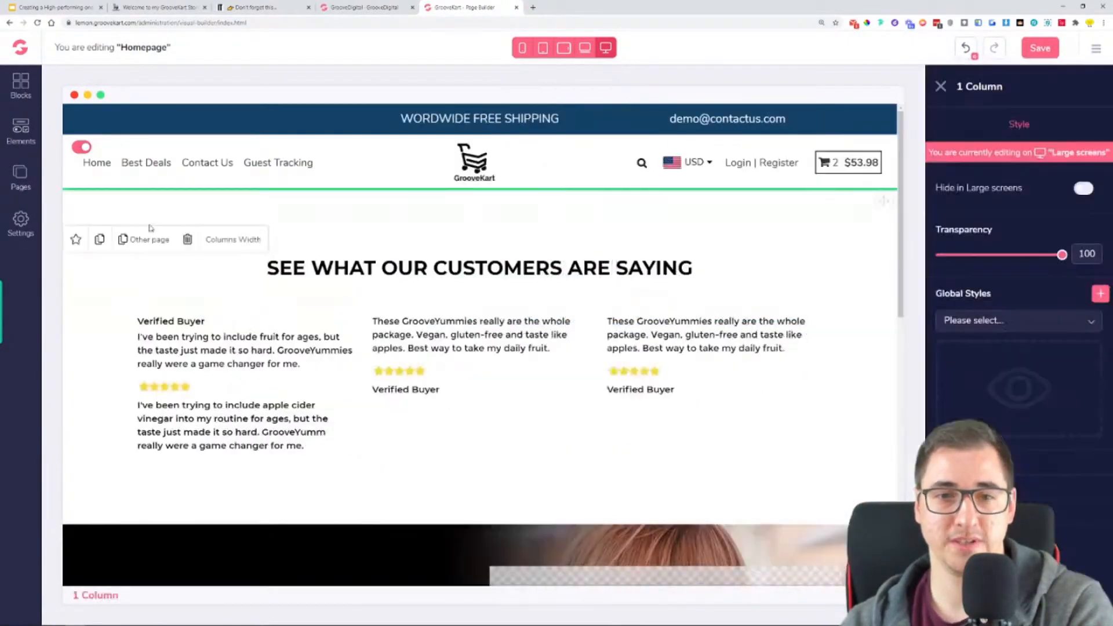
click(187, 239)
click(129, 253)
click(187, 219)
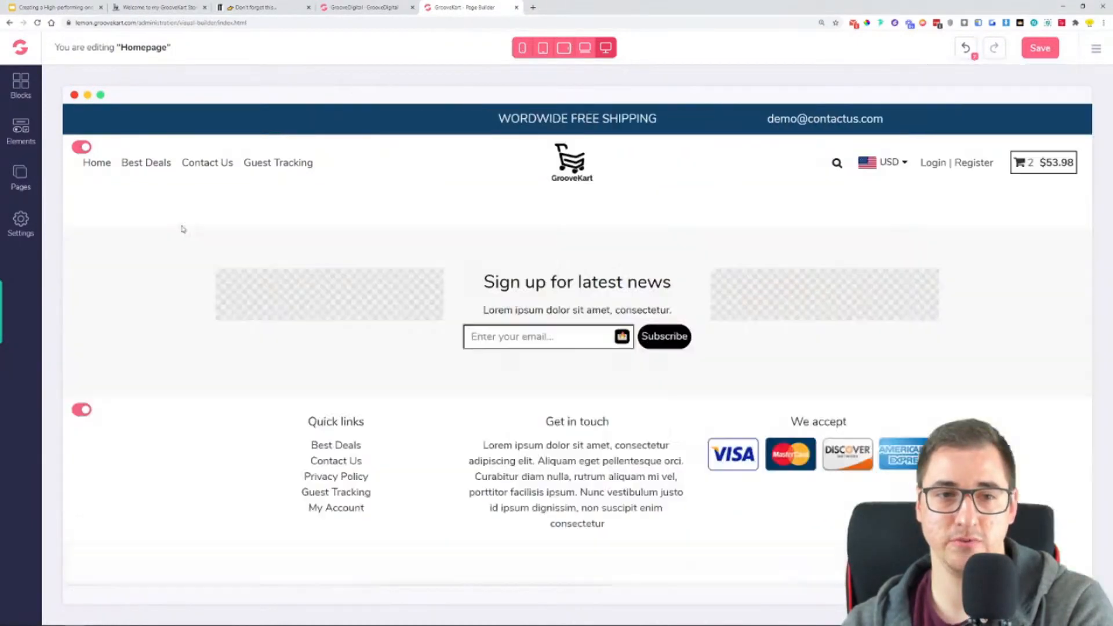
click(126, 253)
click(187, 254)
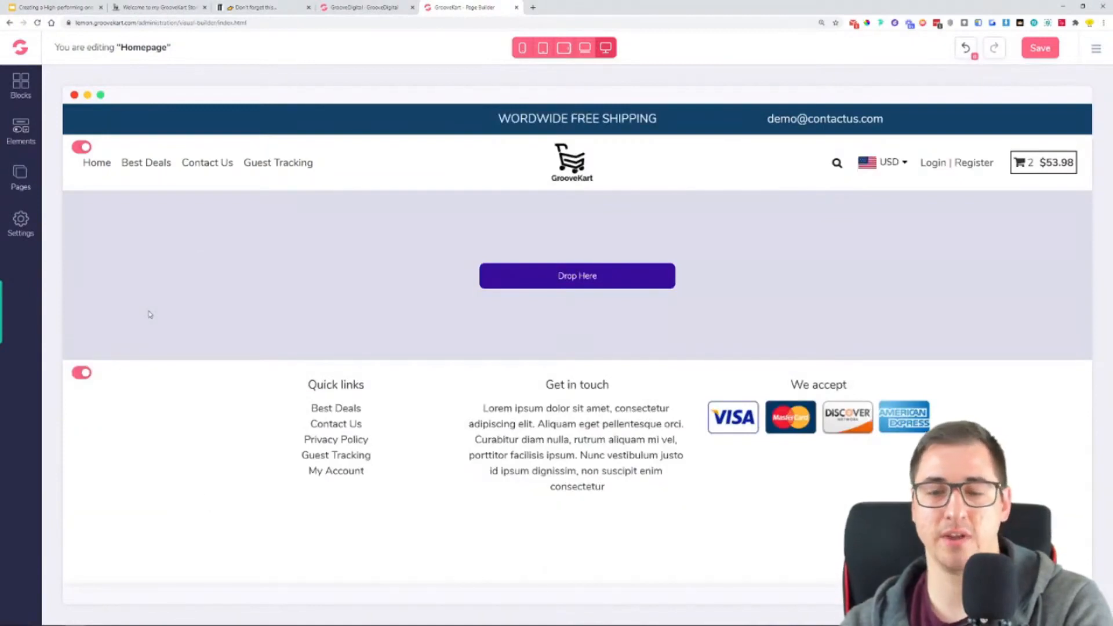
- Move the oneproduct.groovekart.com browser tab beside the page builder tab and highlight its hero headline for reference
drag(194, 7, 400, 6)
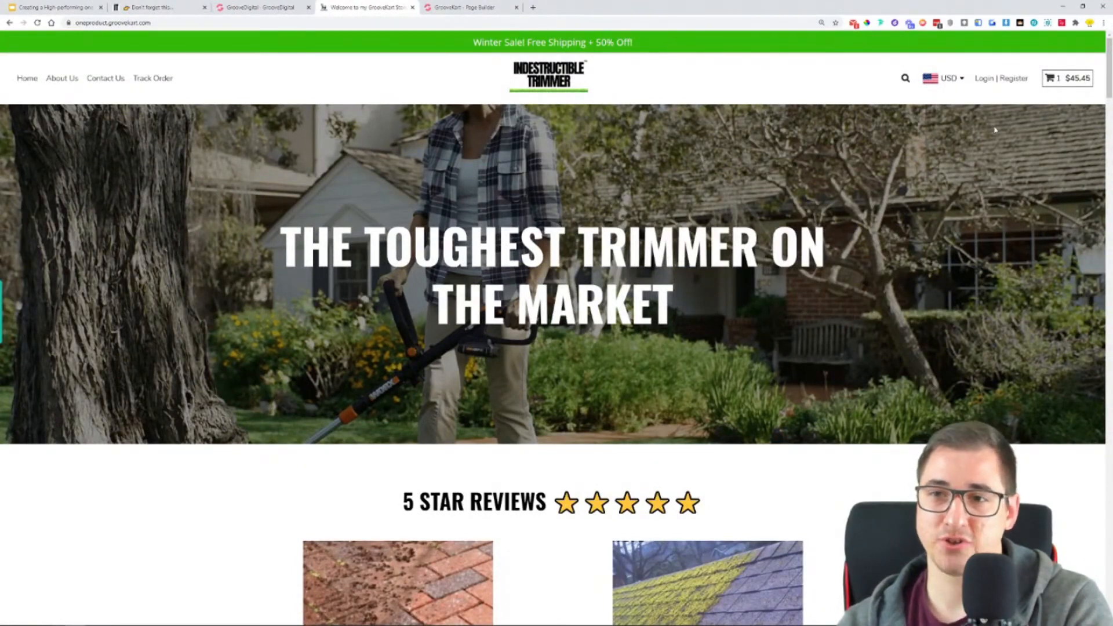
drag(277, 254, 740, 293)
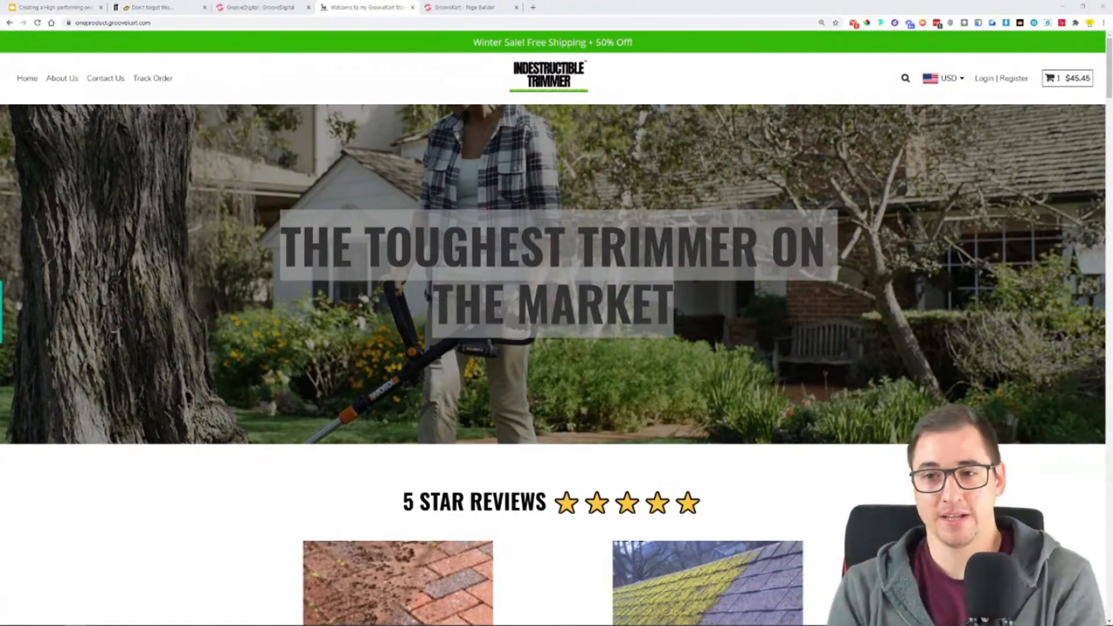
click(869, 409)
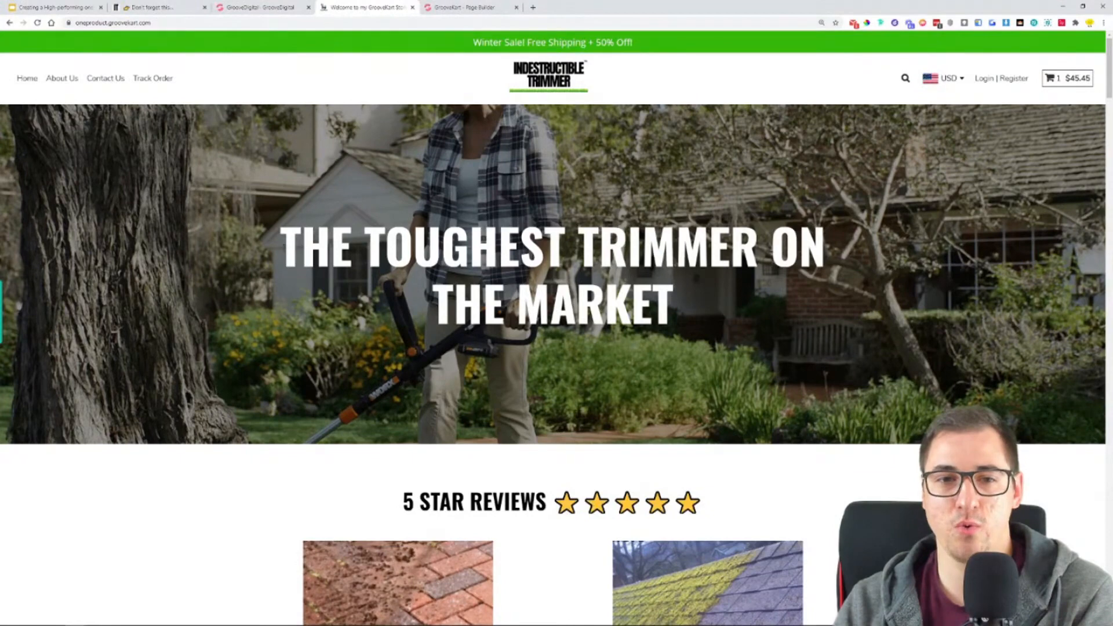
drag(281, 211, 727, 286)
- Add a 1 Column row to the empty homepage and place an H2 heading inside it
click(461, 7)
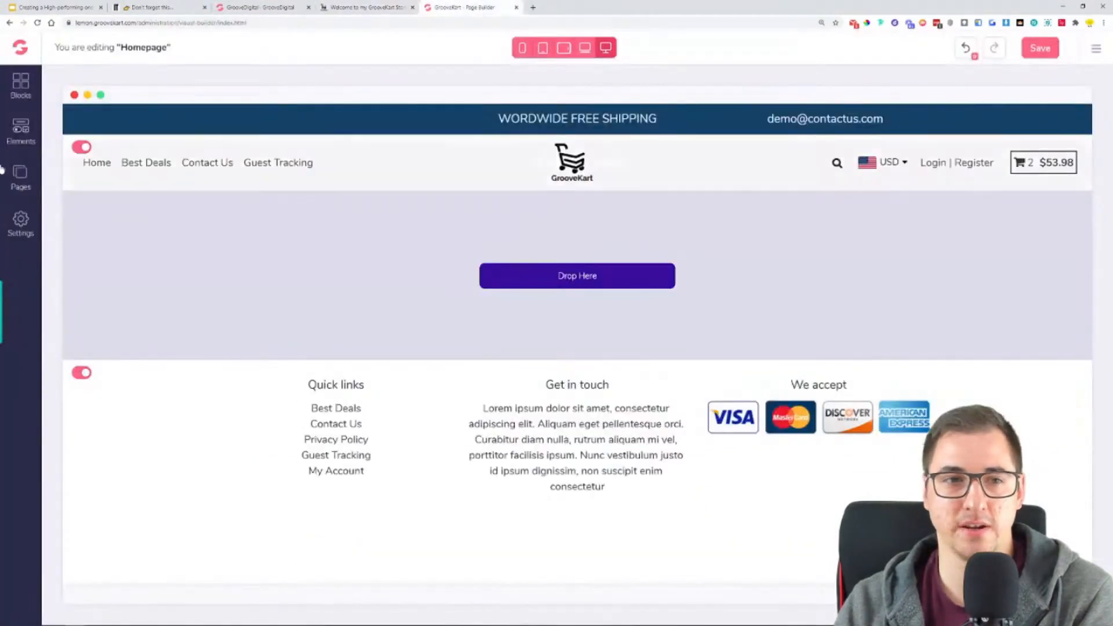
click(21, 128)
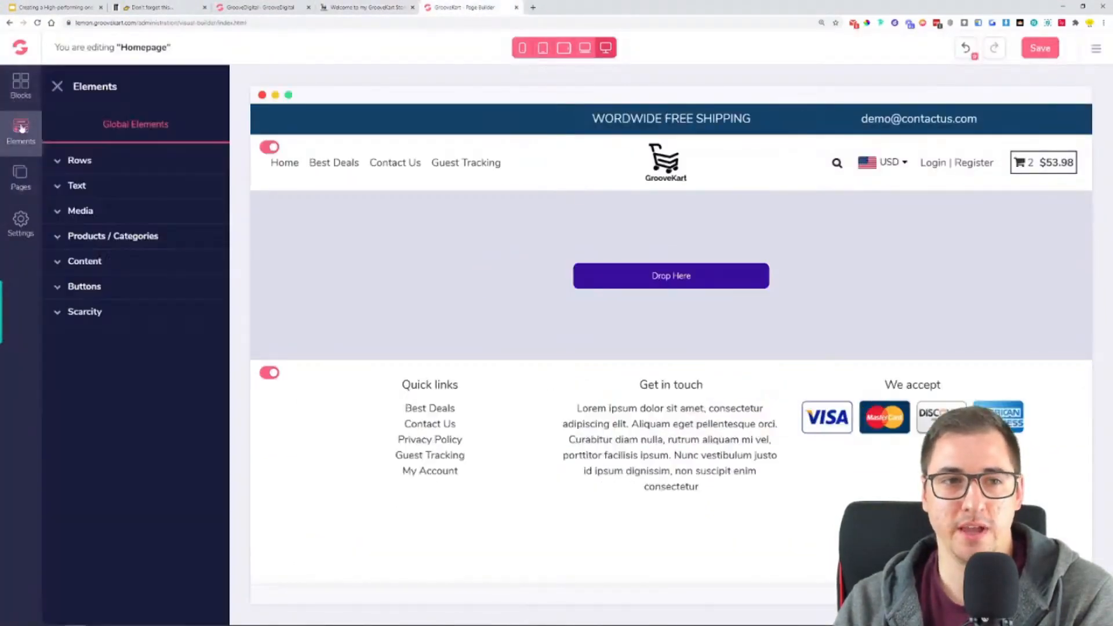
click(80, 162)
drag(75, 204, 408, 220)
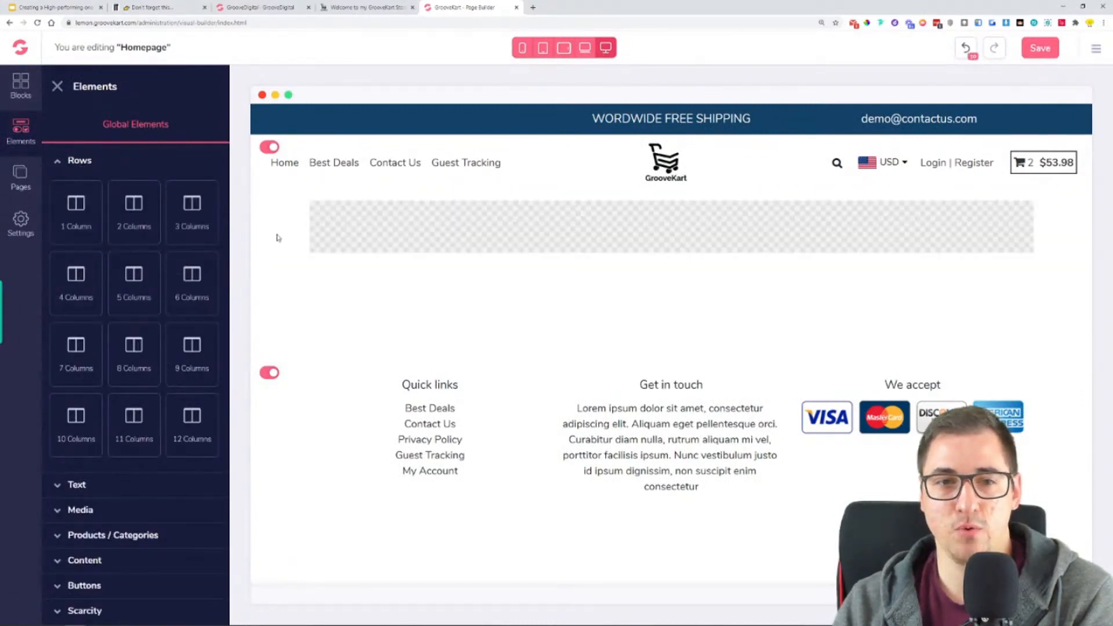
click(78, 485)
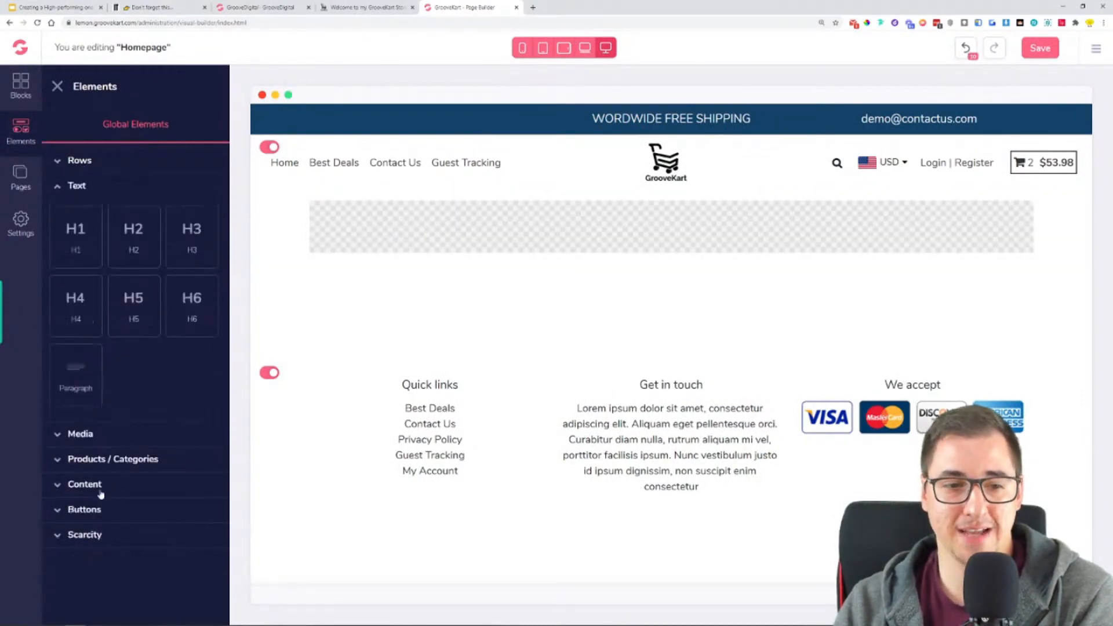
drag(124, 247, 647, 211)
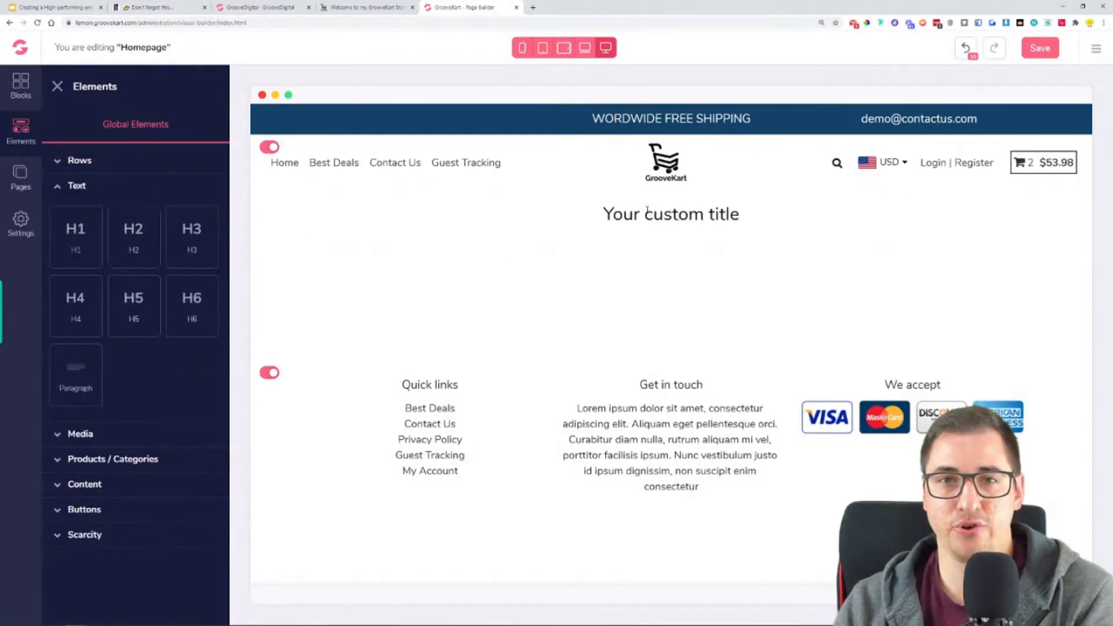
- Copy the hero headline "THE TOUGHEST TRIMMER ON THE MARKET" from the oneproduct.groovekart.com homepage
click(364, 7)
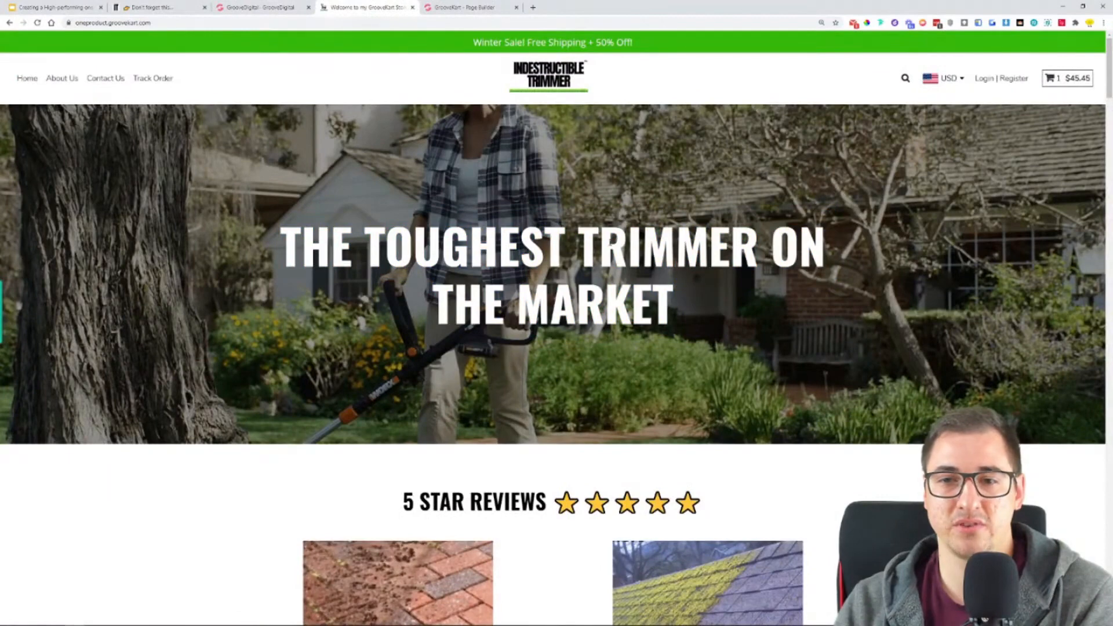
drag(677, 313, 284, 216)
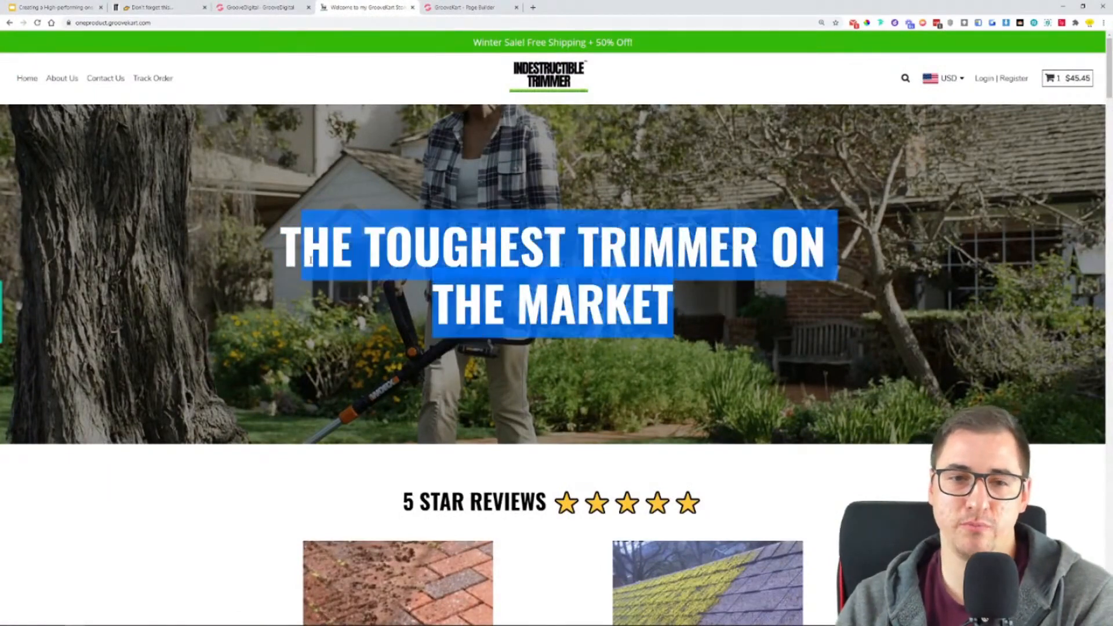
click(458, 7)
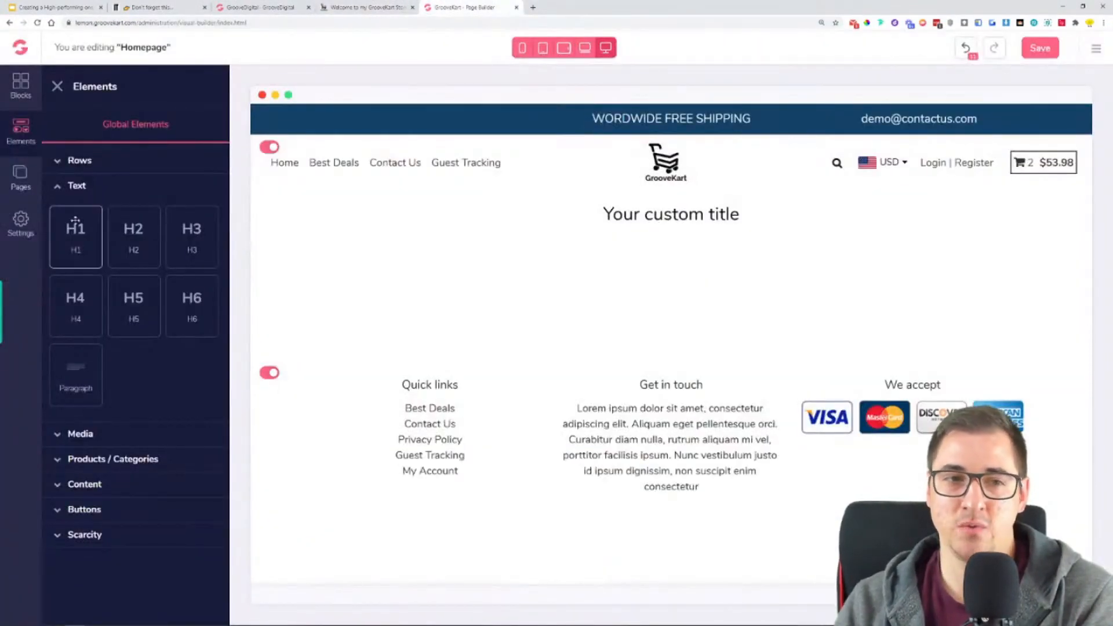
click(732, 222)
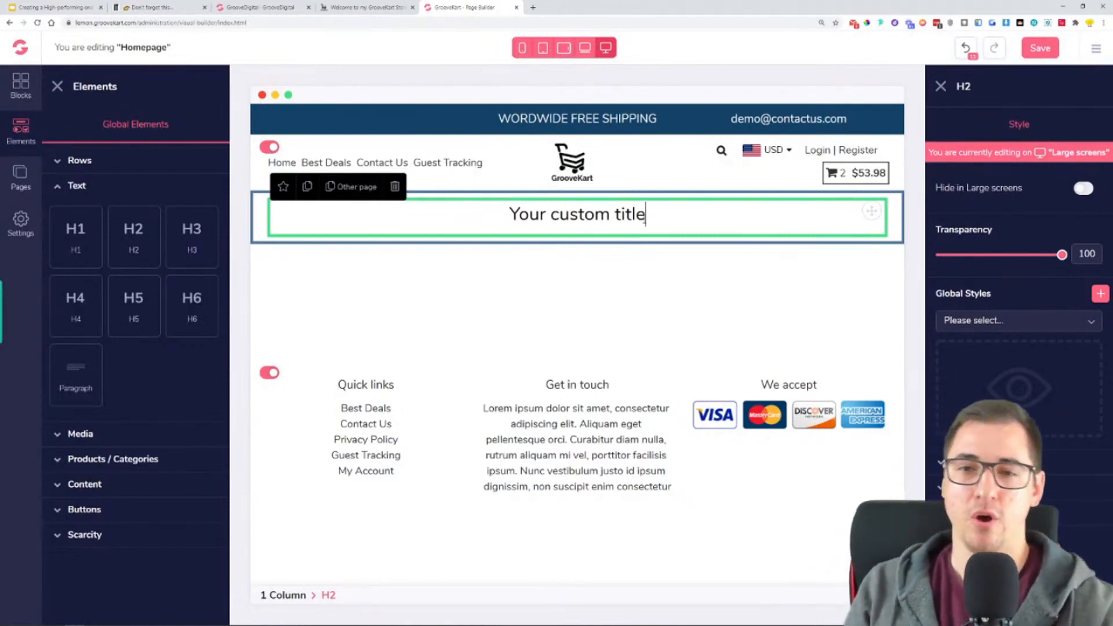
triple_click(552, 218)
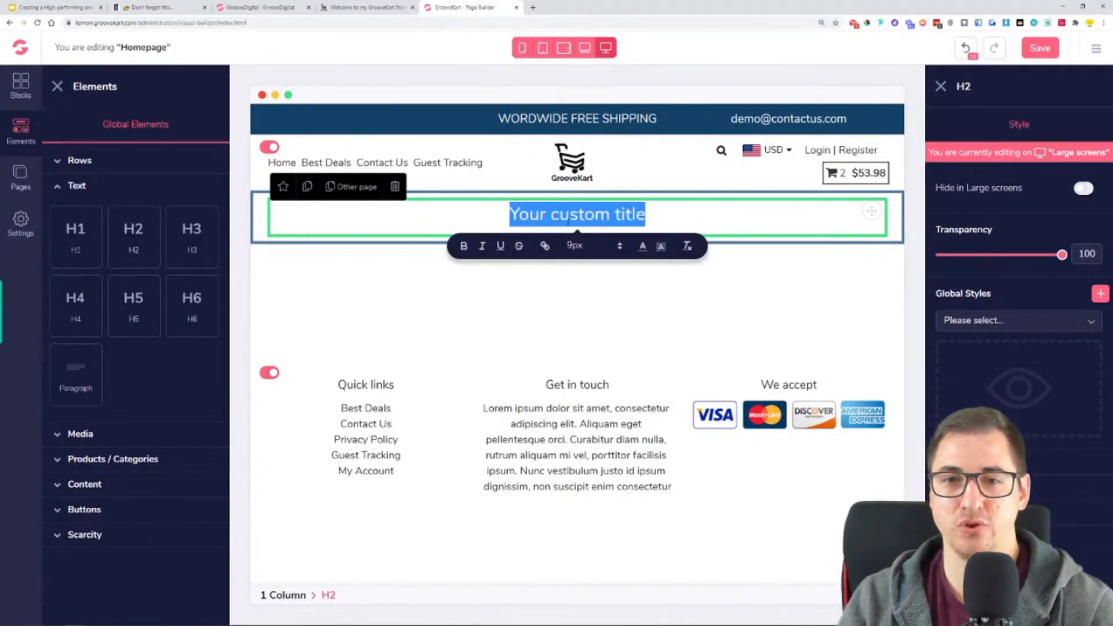
click(348, 8)
right_click(603, 265)
click(626, 277)
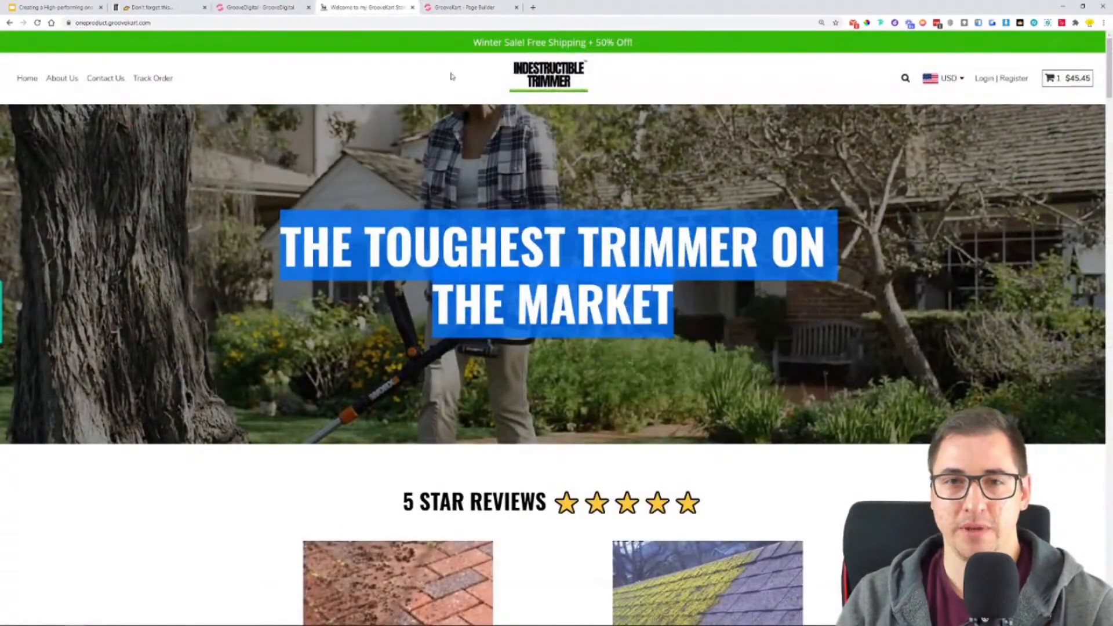
- Replace the H2 placeholder title with the copied headline "THE TOUGHEST TRIMMER ON THE MARKET", without a trailing blank line
click(455, 7)
triple_click(538, 214)
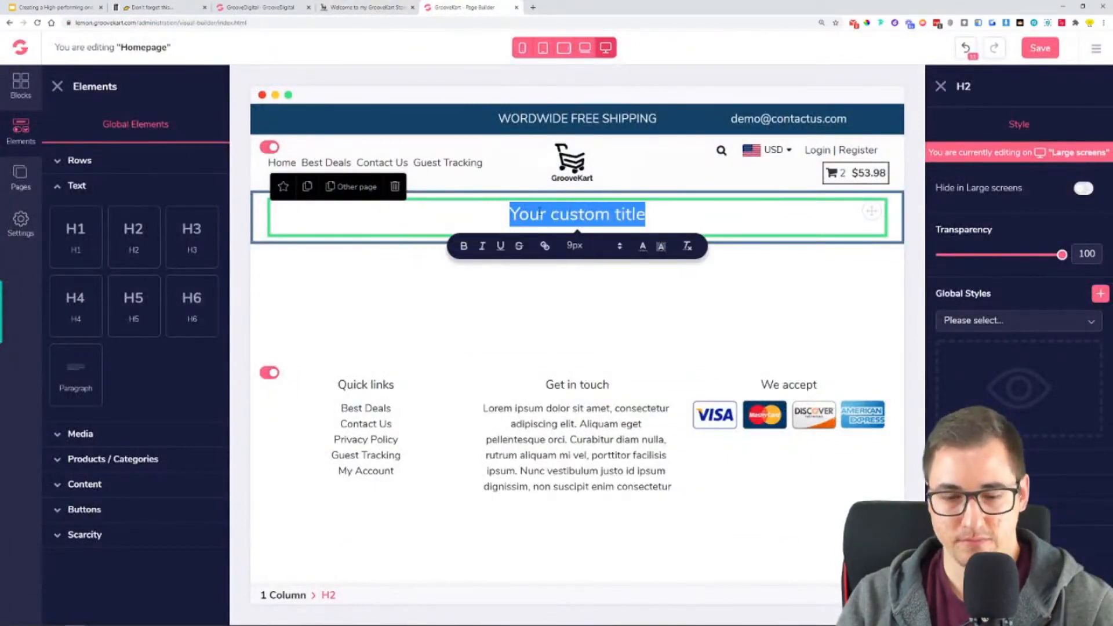
key(ctrl+v)
key(BackSpace)
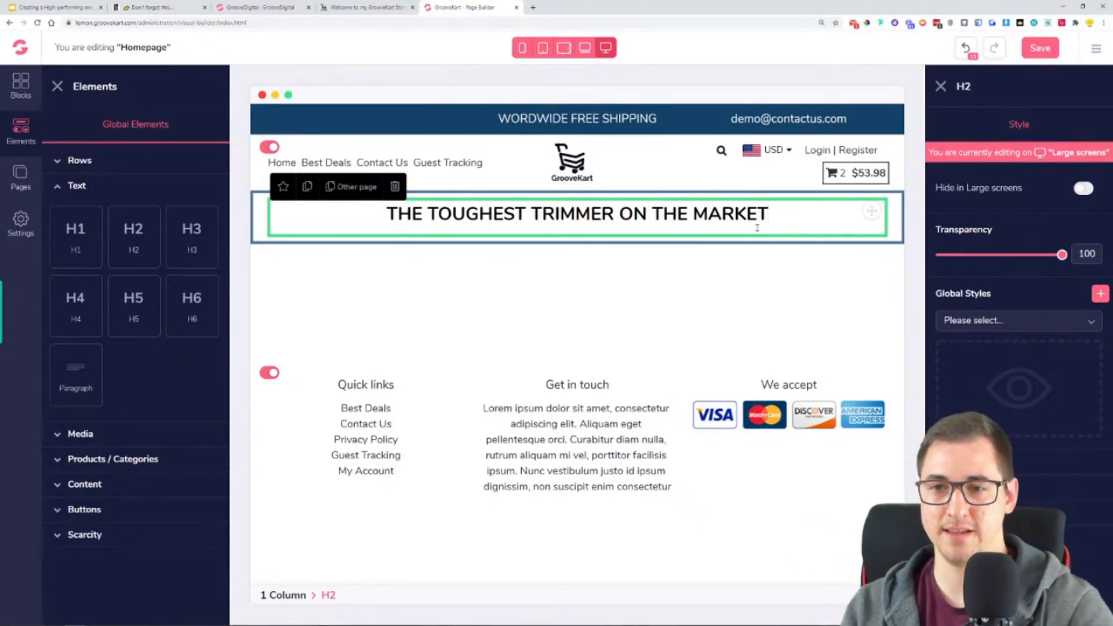
key(Return)
key(BackSpace)
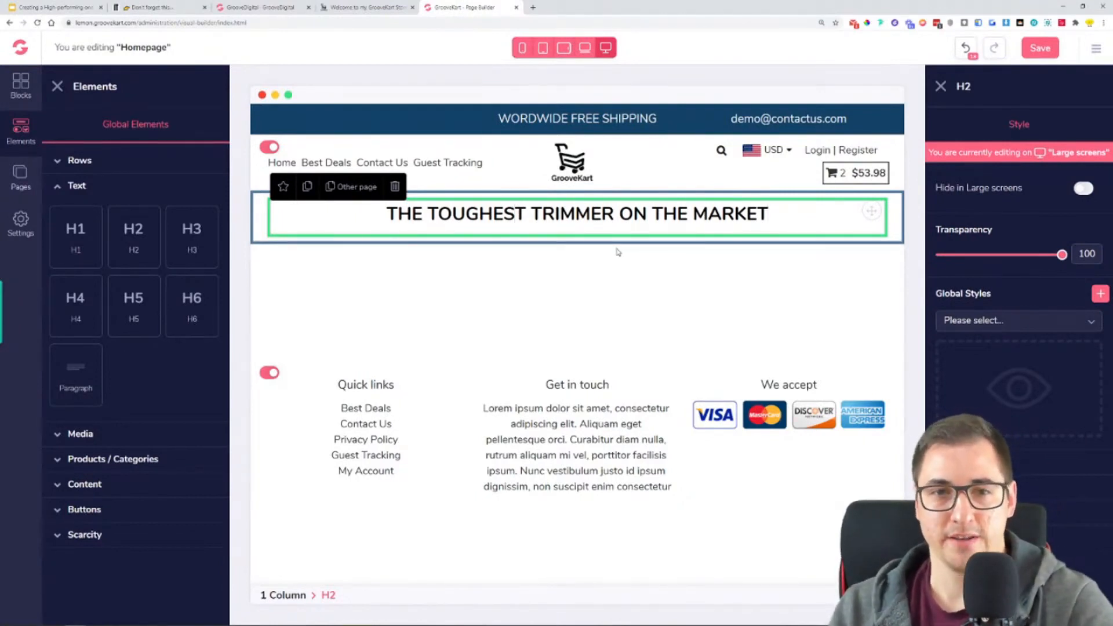
- Close the elements list and set the H2 hero headline's font to Oswald in its text style
click(57, 87)
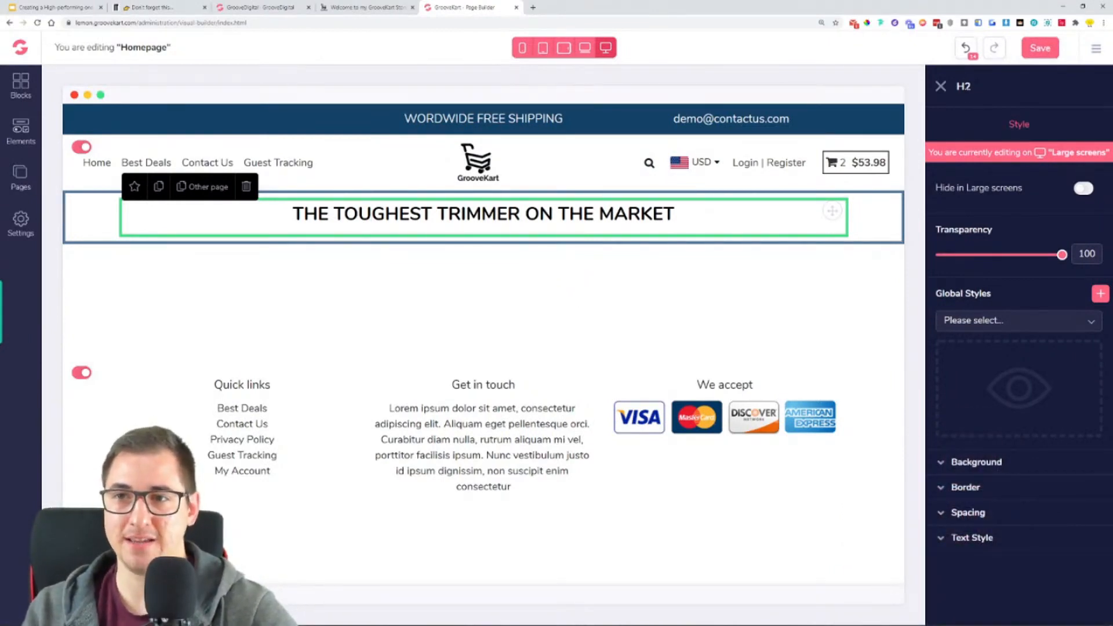
click(984, 539)
scroll(1003, 531, down, 2)
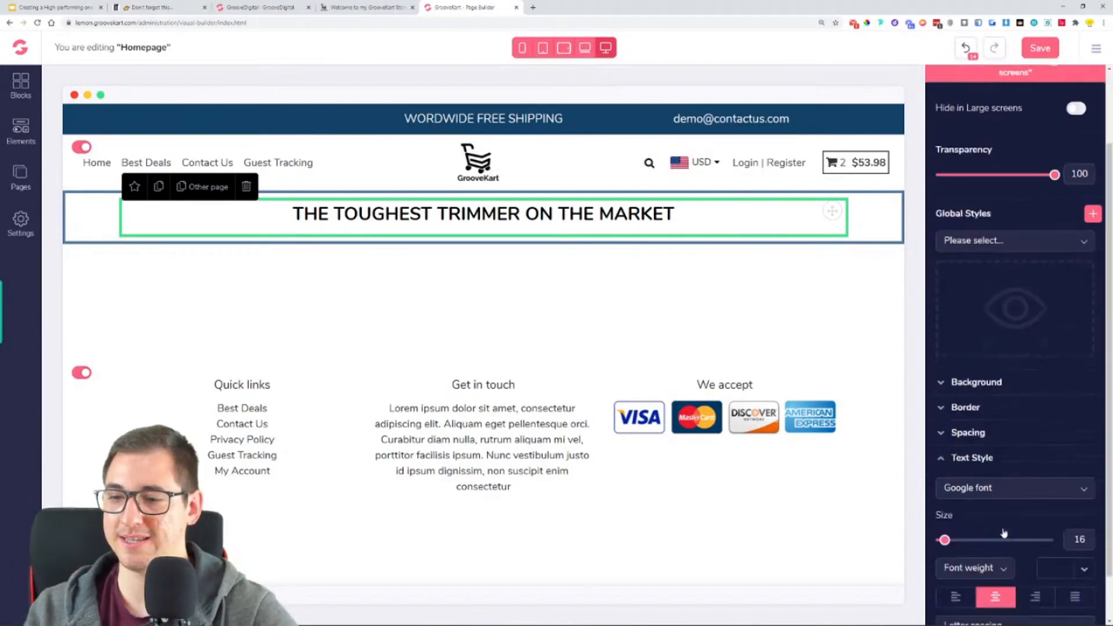
scroll(1005, 531, up, 2)
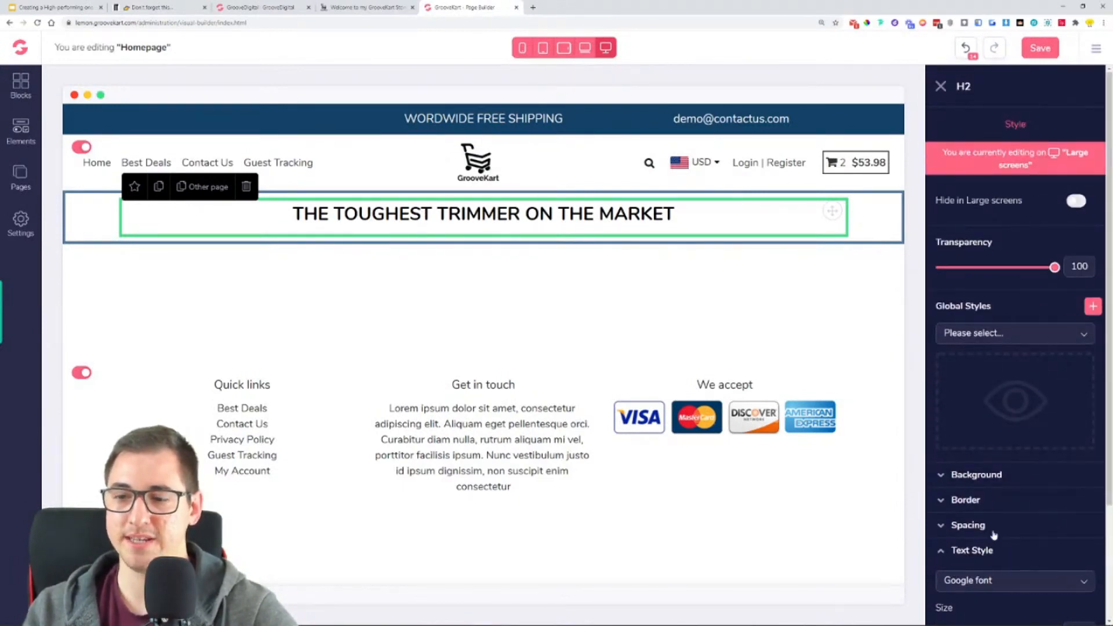
click(993, 537)
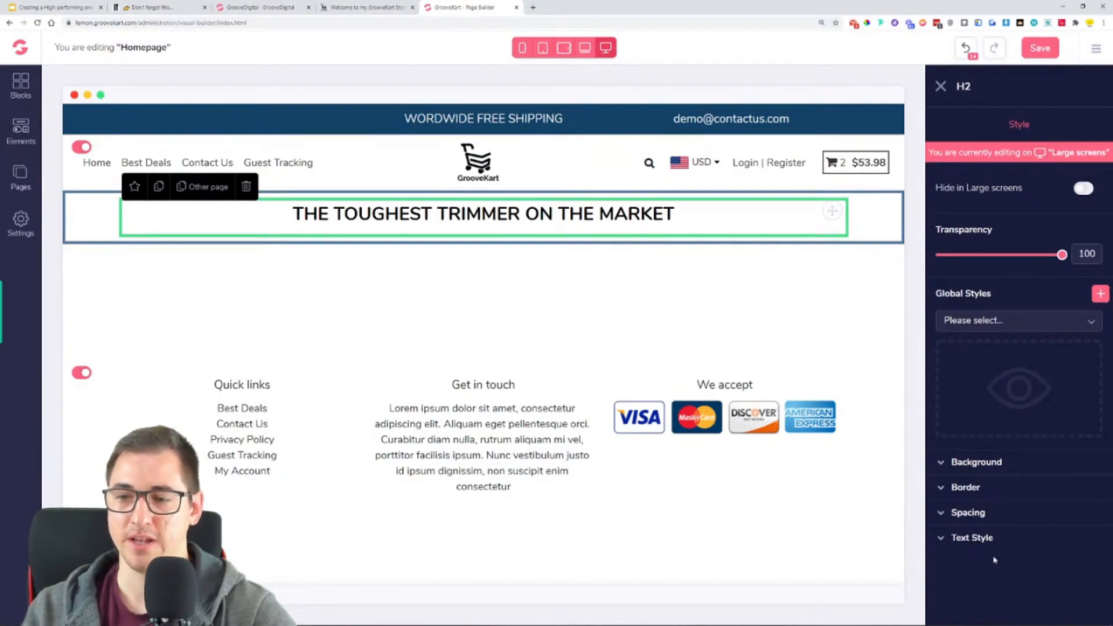
click(983, 540)
scroll(1005, 516, down, 2)
click(994, 437)
scroll(986, 487, down, 5)
click(974, 475)
- Set the hero headline's text size to 85 and its text color to white (#FFFFFF)
drag(943, 489, 974, 488)
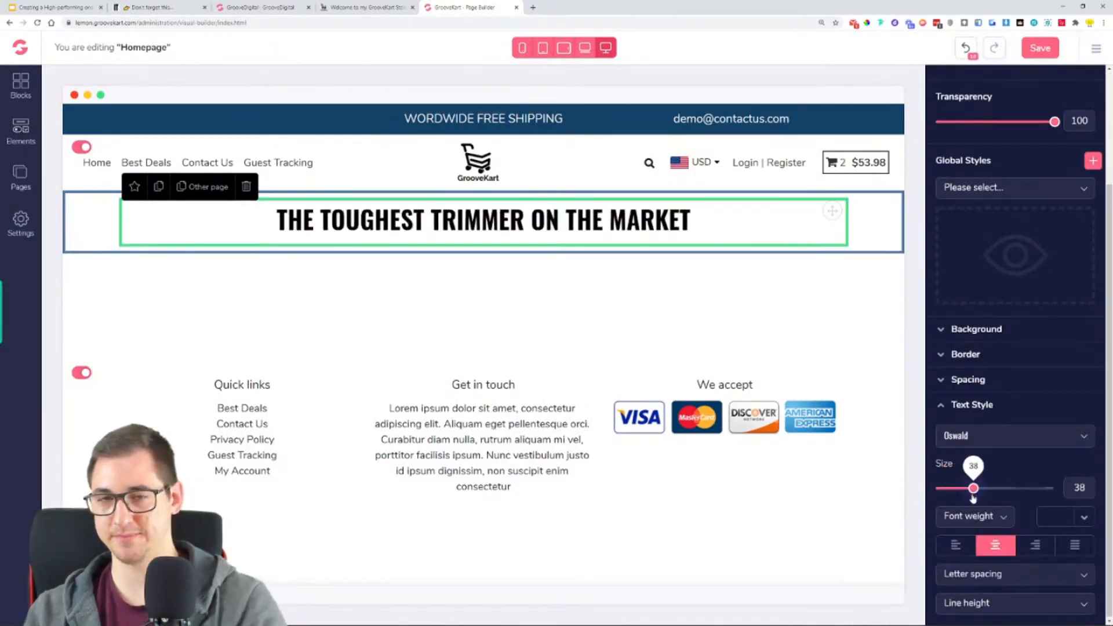
drag(974, 489, 1037, 493)
drag(1029, 494, 1036, 502)
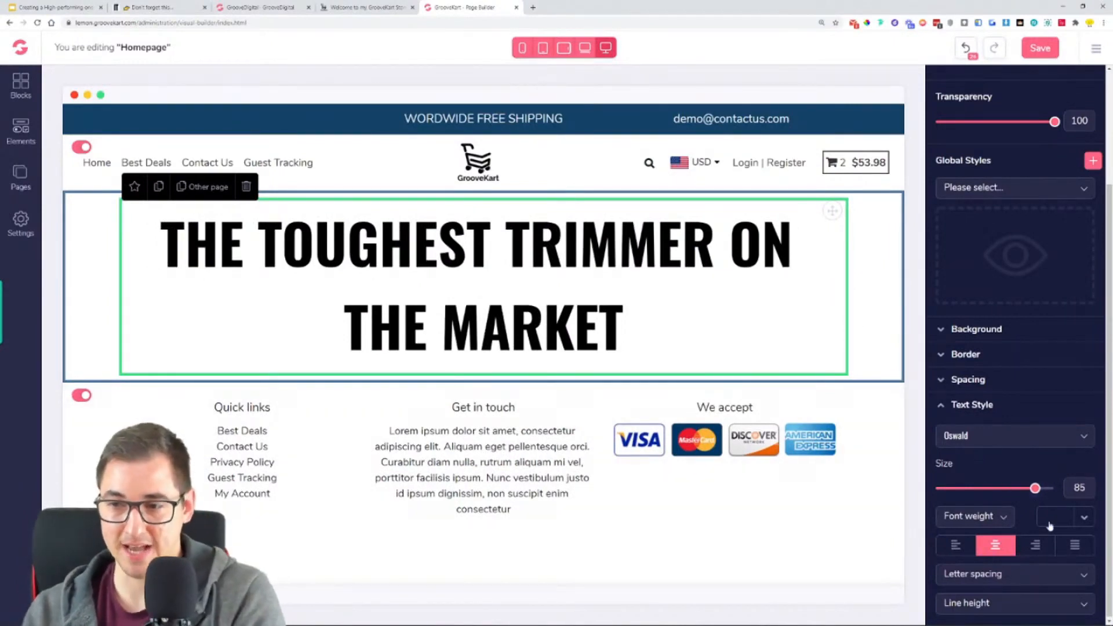
click(1085, 517)
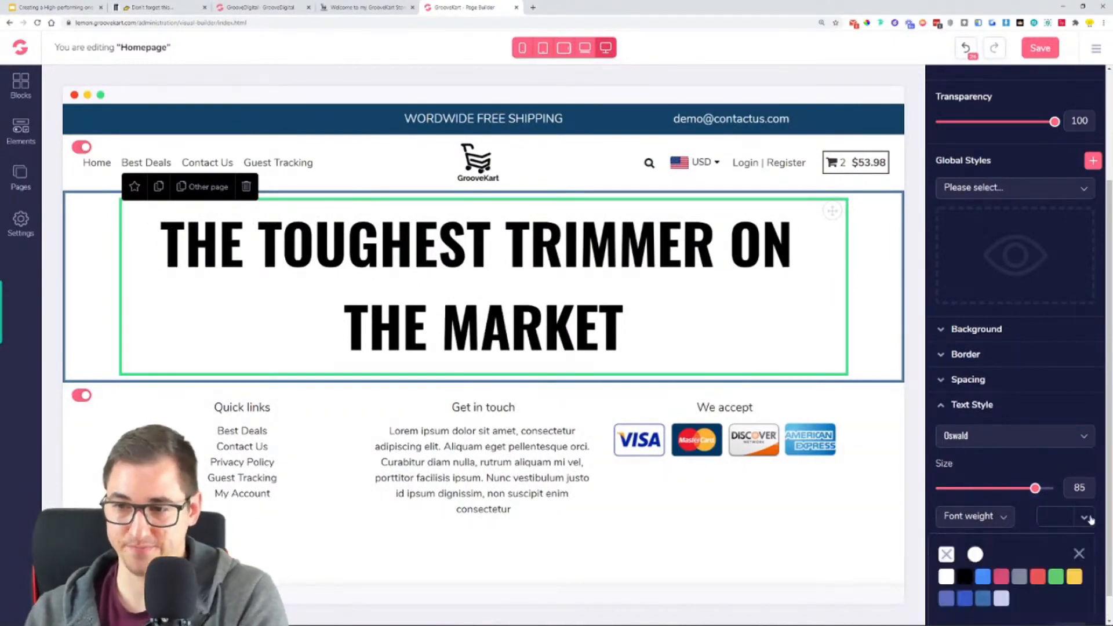
click(947, 578)
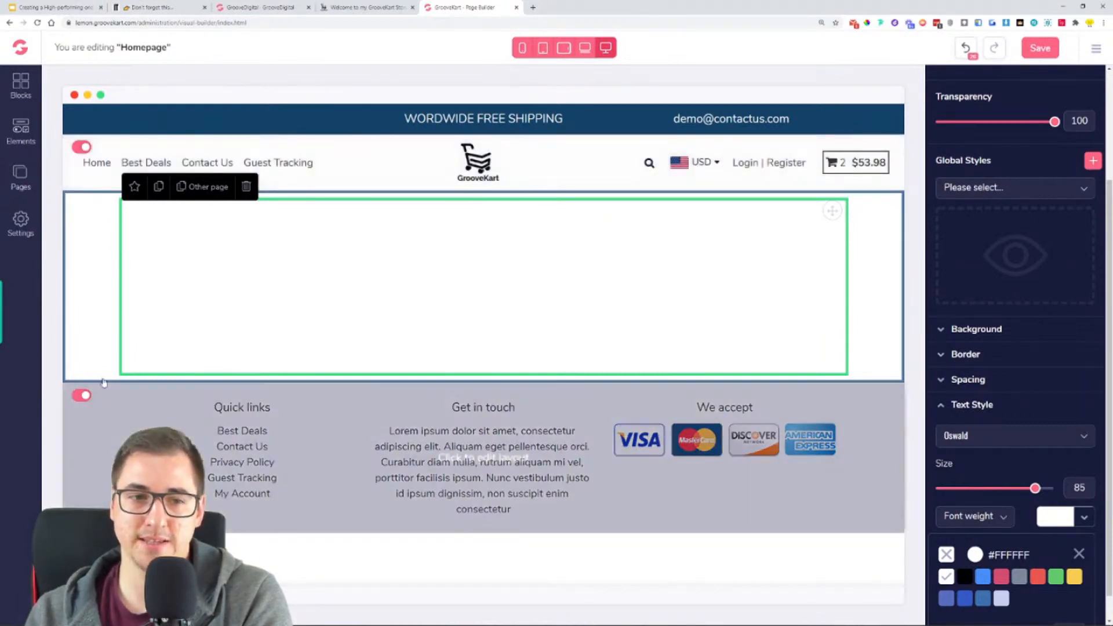
- Start a background image upload for the 1 Column row around the headline and open the folder Downloads > GrooveKart Store setup > OneProductStore
click(81, 288)
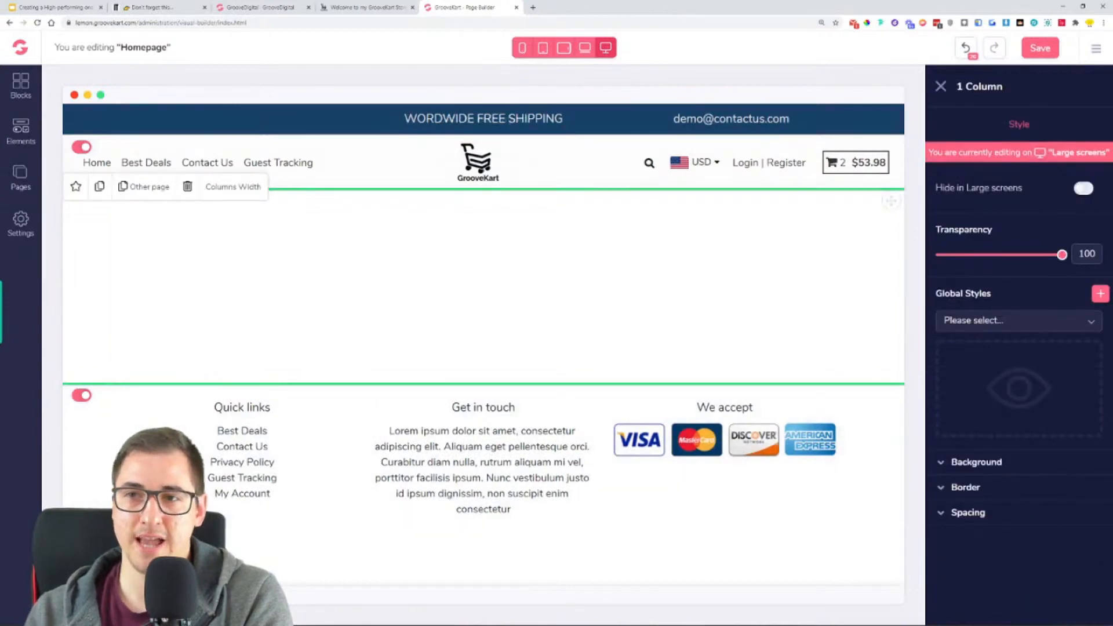
drag(1003, 87, 965, 87)
click(1018, 86)
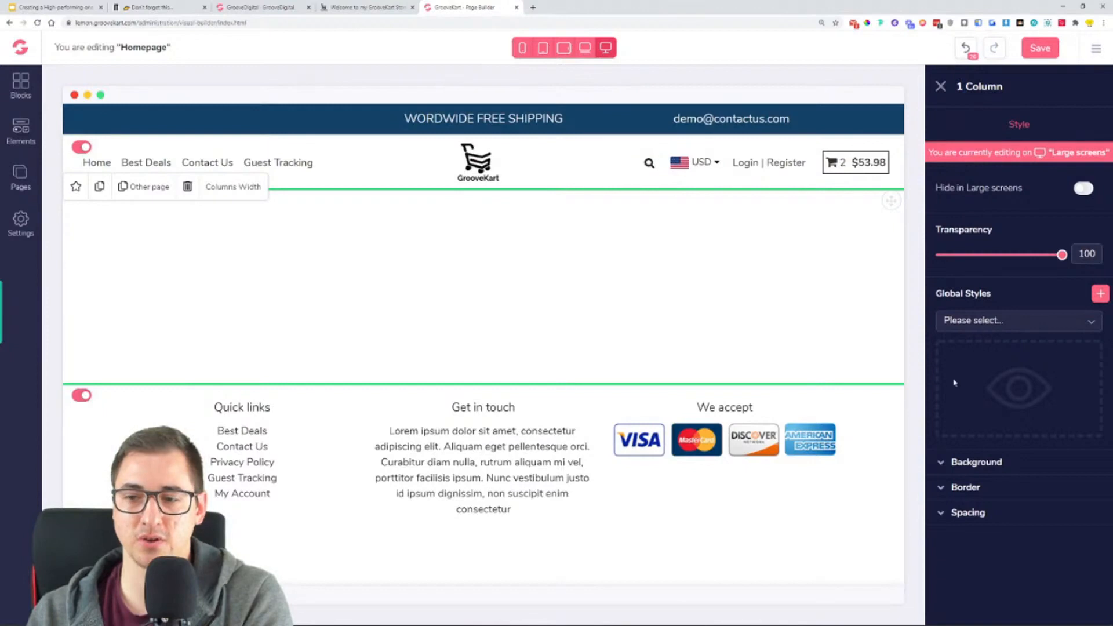
click(992, 464)
scroll(1026, 470, down, 1)
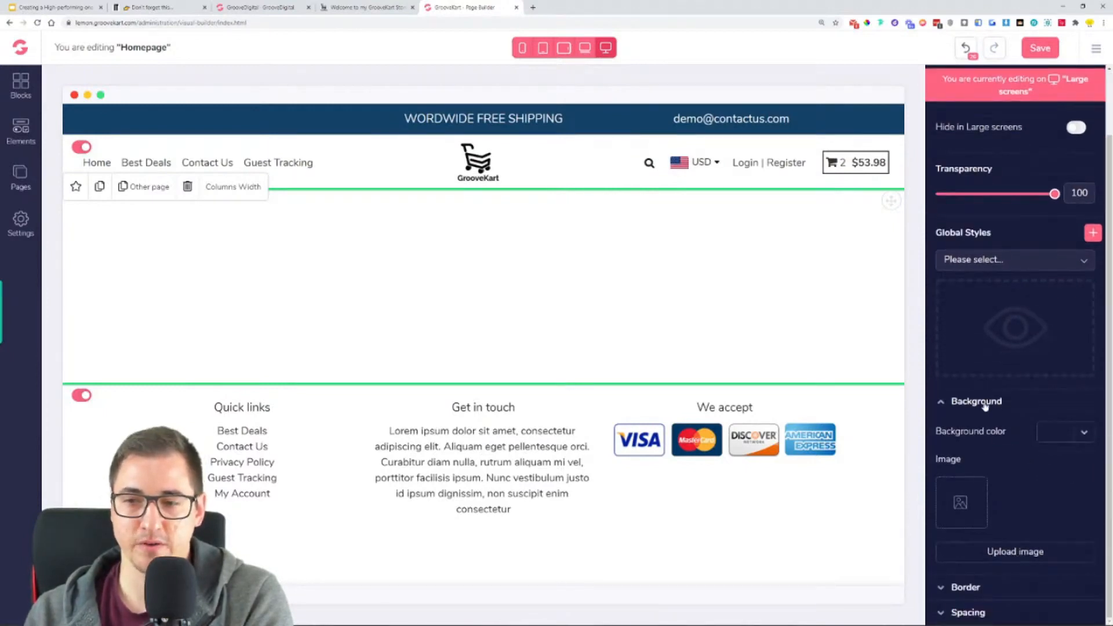
click(1041, 555)
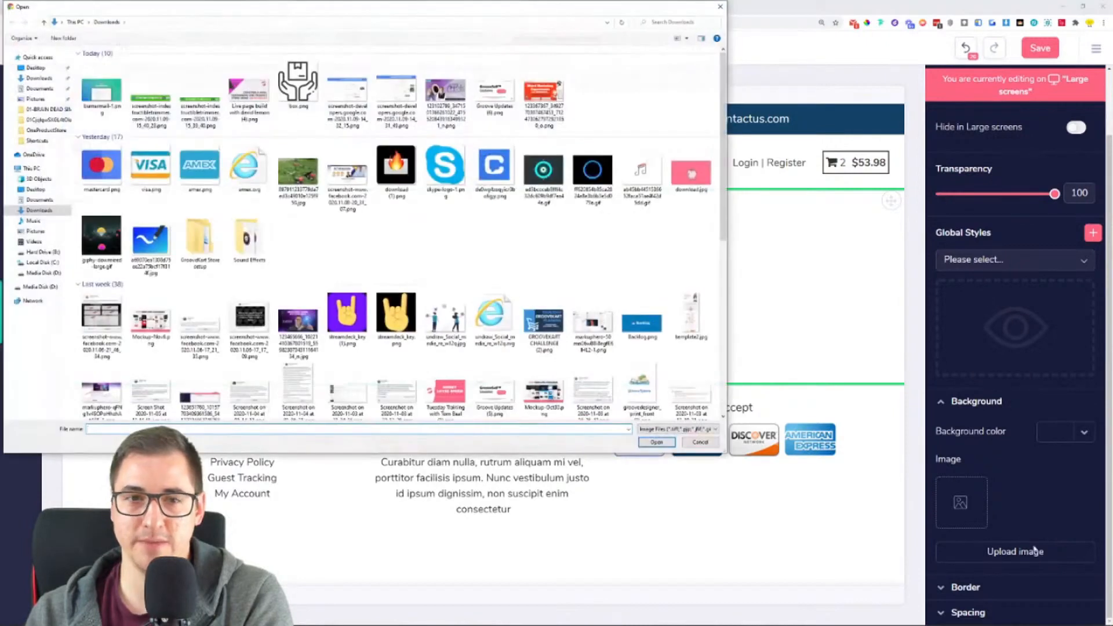
double_click(212, 235)
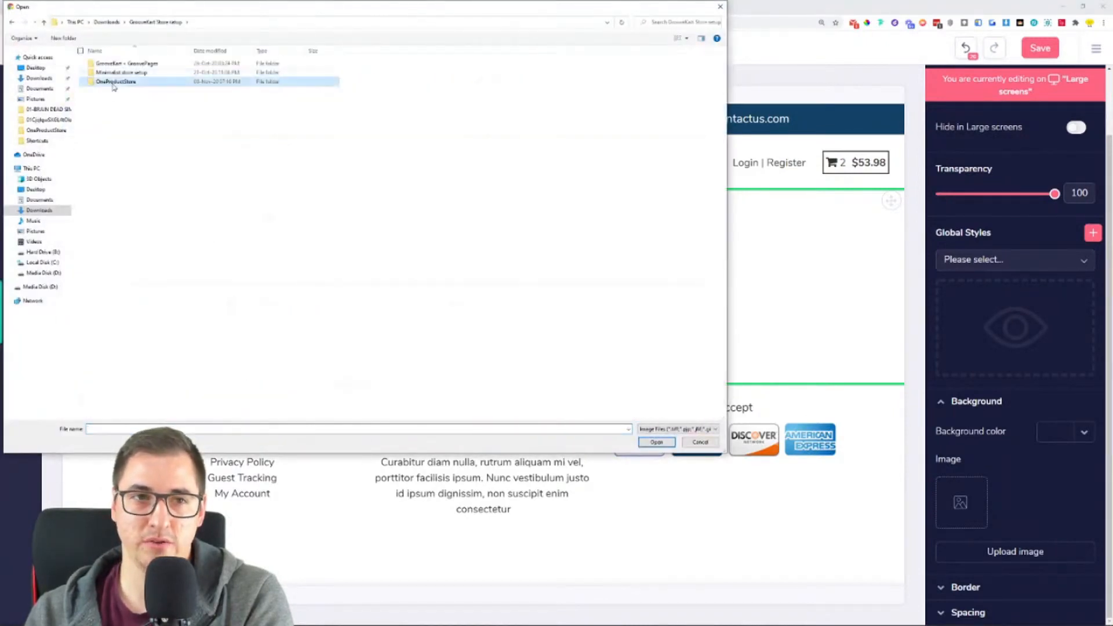
double_click(115, 82)
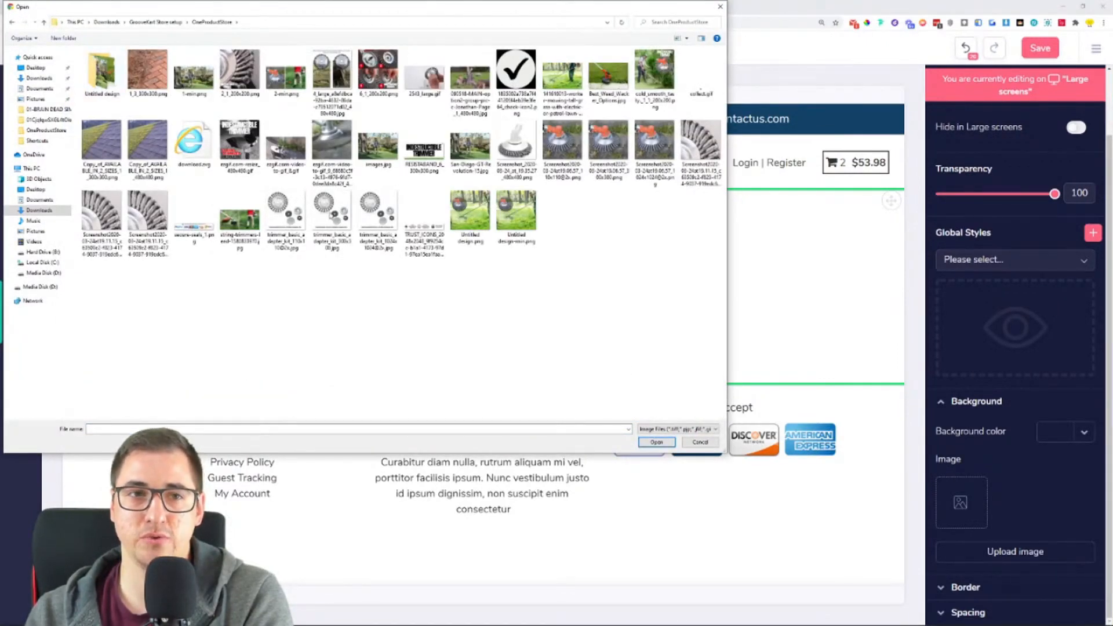
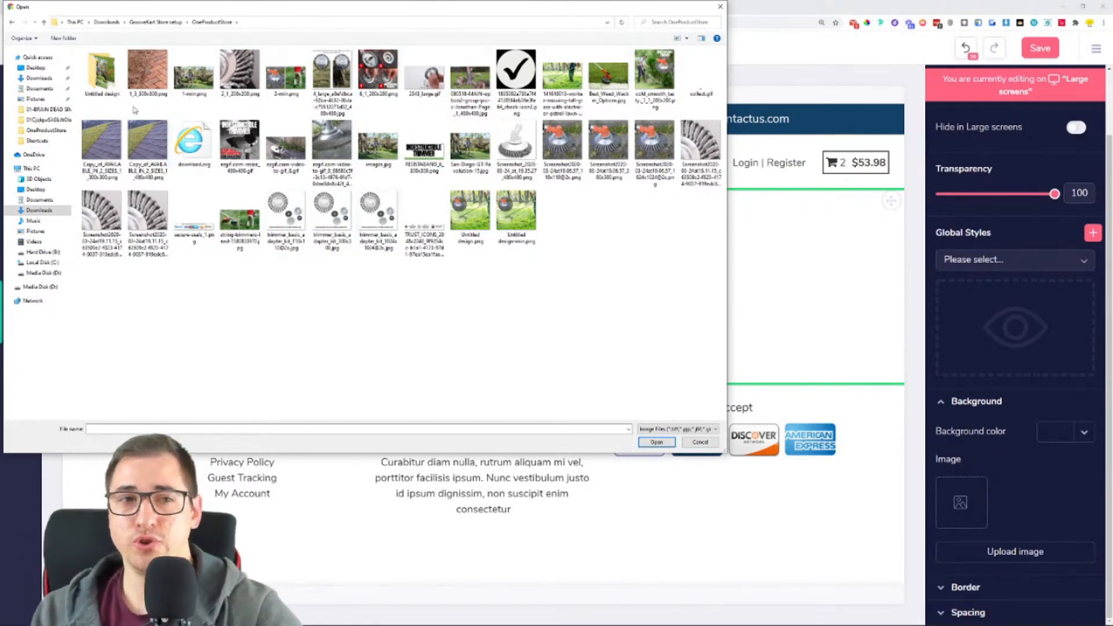
- Cancel the background image upload and open the Optimizilla image compressor (imagecompressor.com) in a new browser tab
click(103, 71)
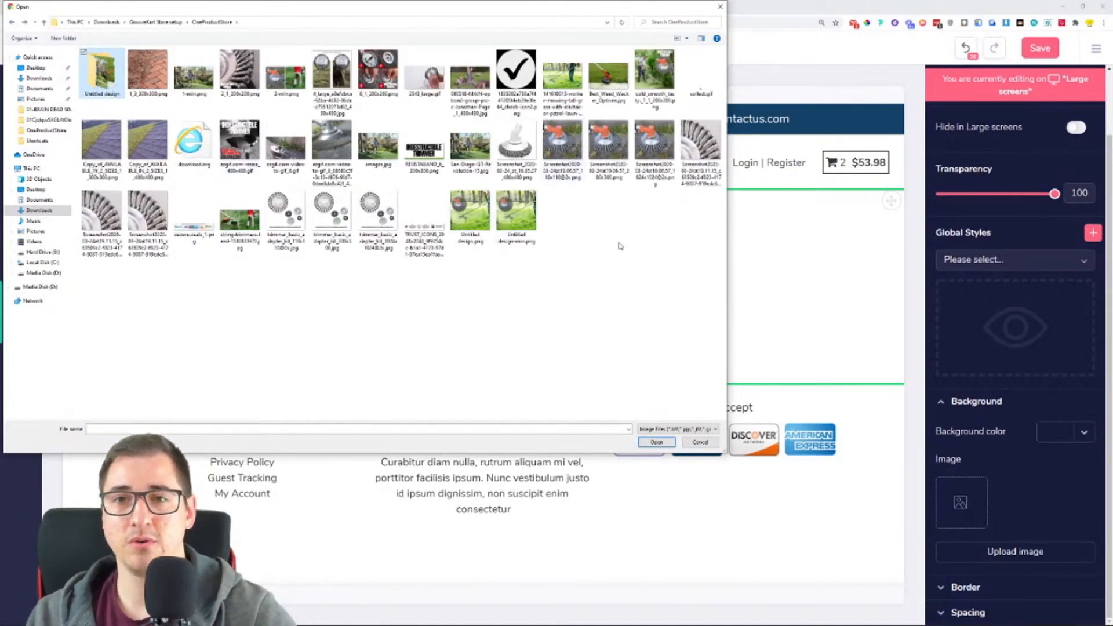
click(720, 8)
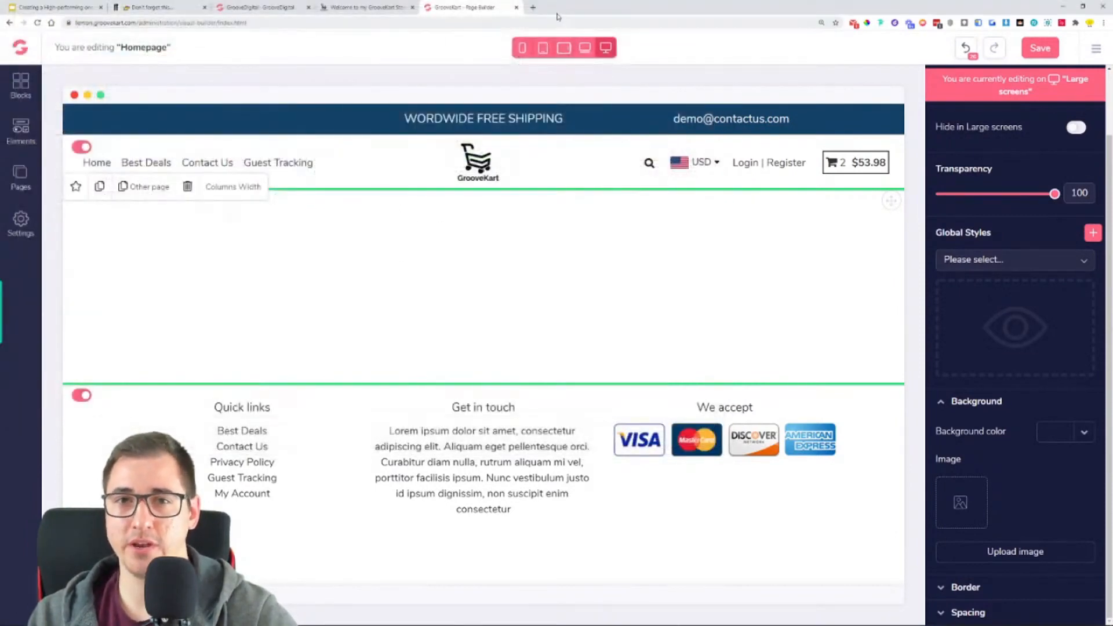
click(533, 7)
text(image)
key(Return)
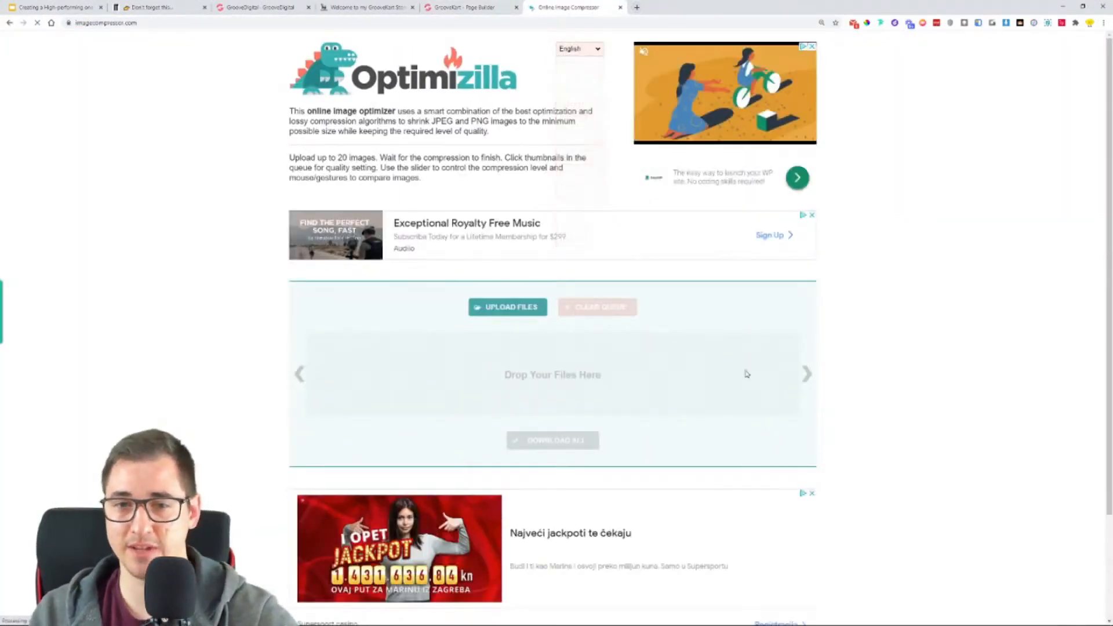
- Try compressing images.jpg from Downloads > GrooveKart Store setup > OneProductStore, and remove it from the queue
click(521, 316)
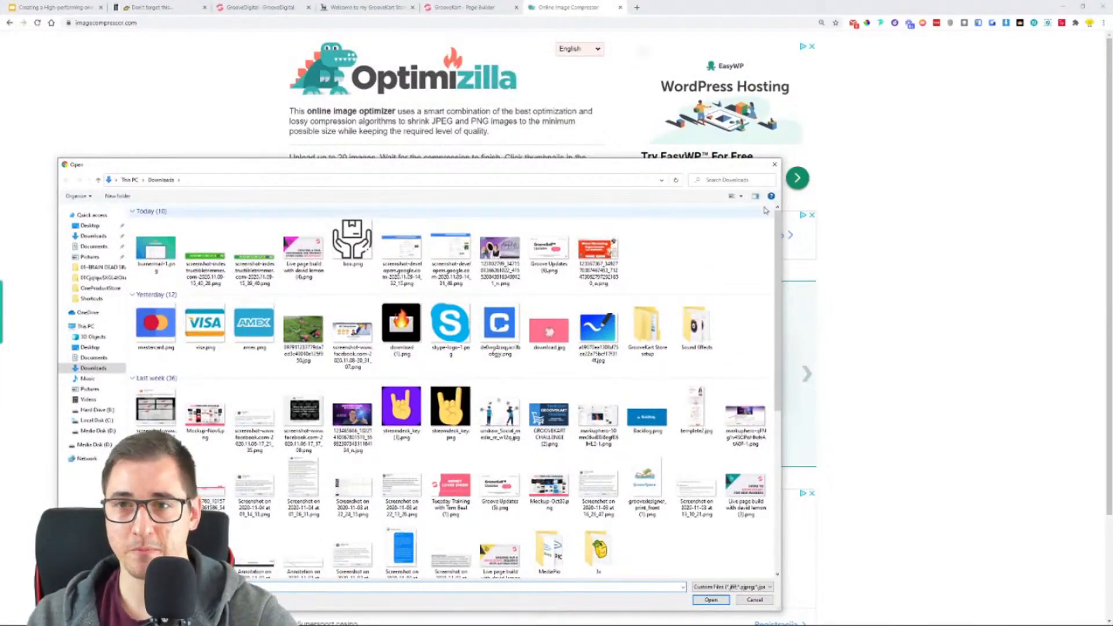
double_click(647, 330)
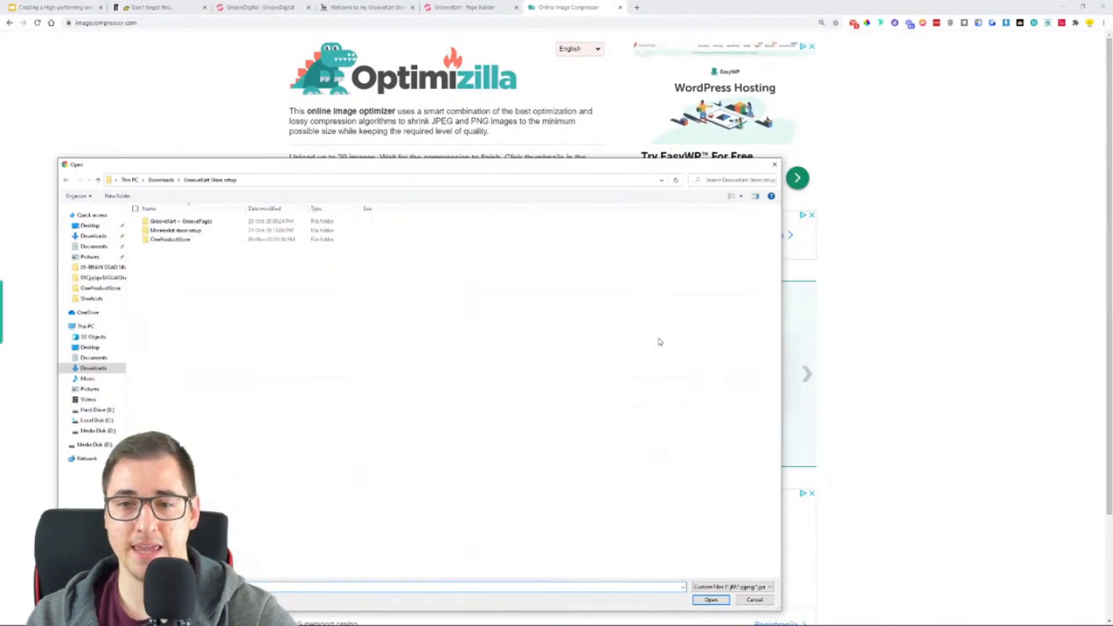
double_click(190, 241)
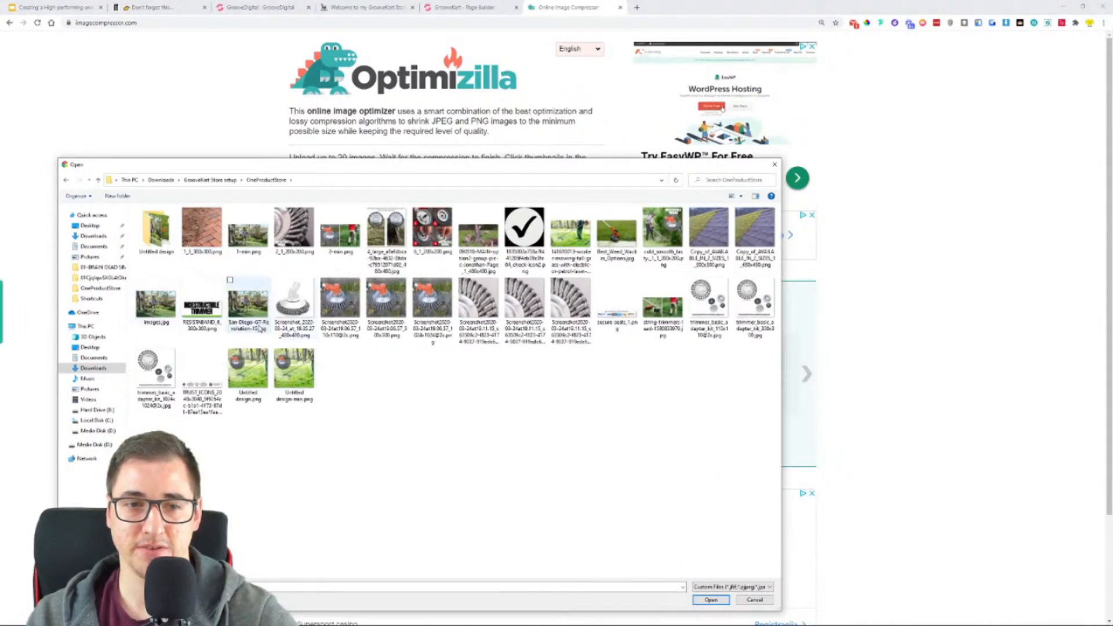
double_click(156, 303)
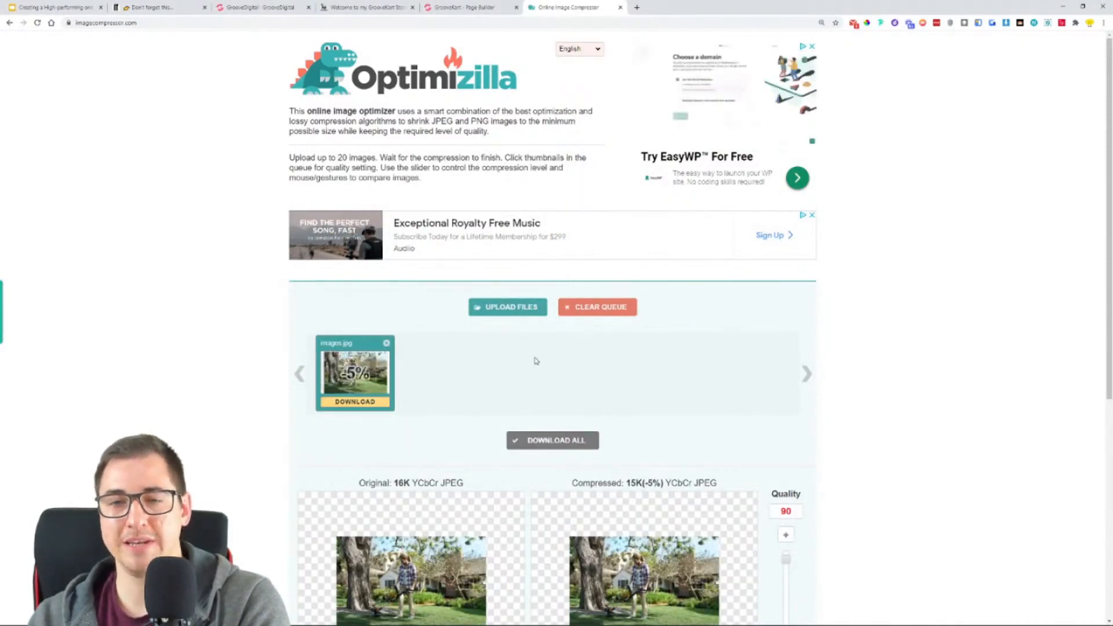
click(387, 343)
- Upload San-Diego-GT-Renovation-15.jpg from the OneProductStore folder for compression and compare its compressed size with the original
click(512, 308)
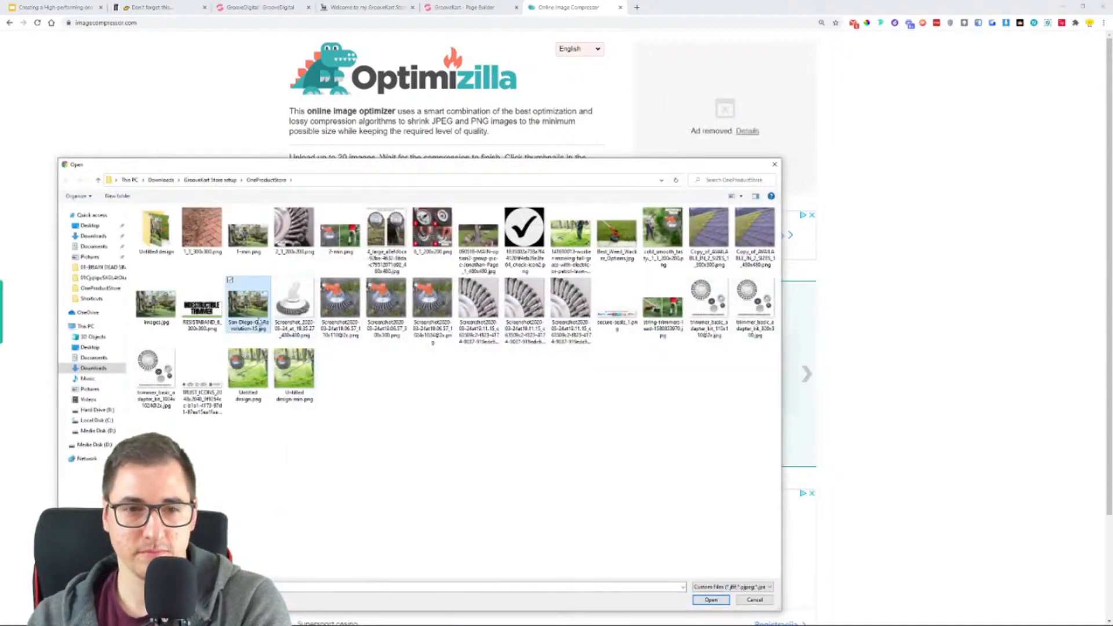
double_click(249, 309)
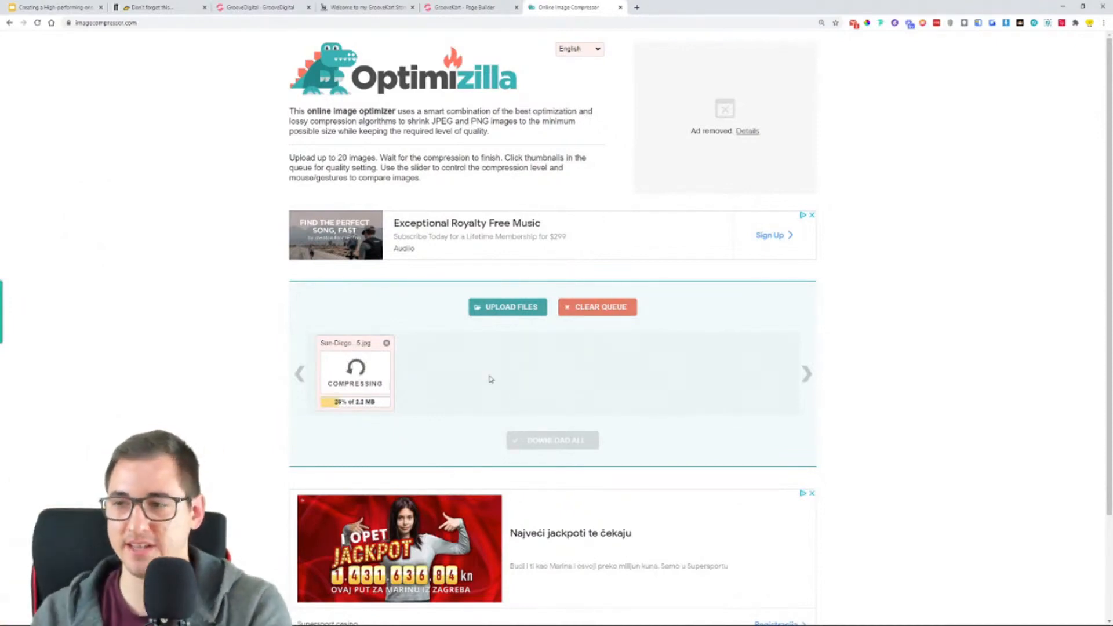
key(ctrl+plus)
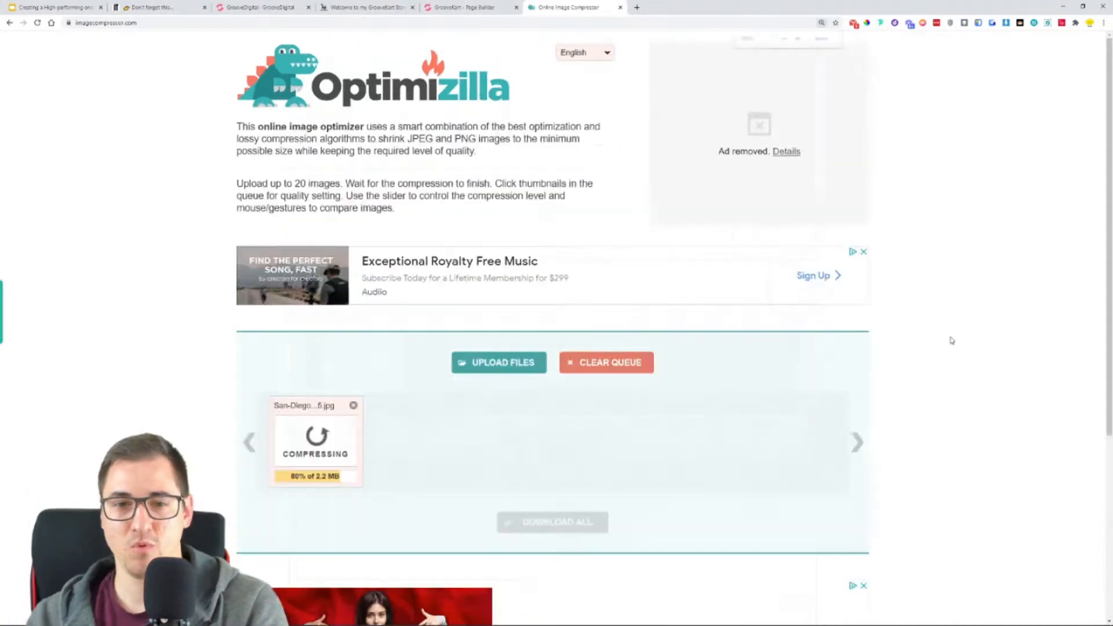
scroll(951, 340, down, 2)
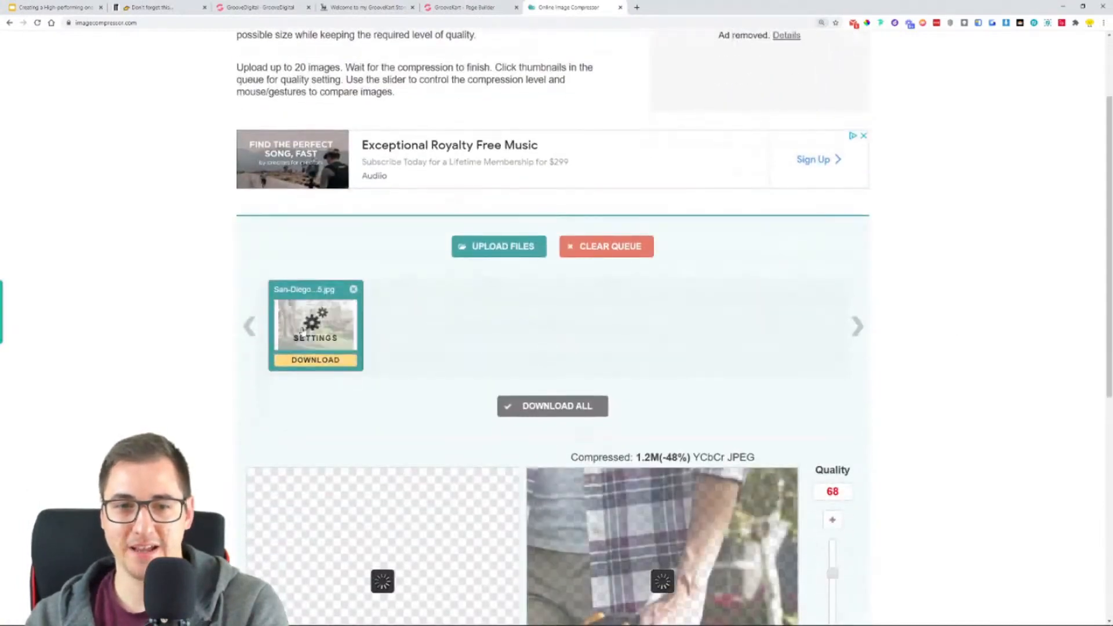
scroll(362, 378, down, 2)
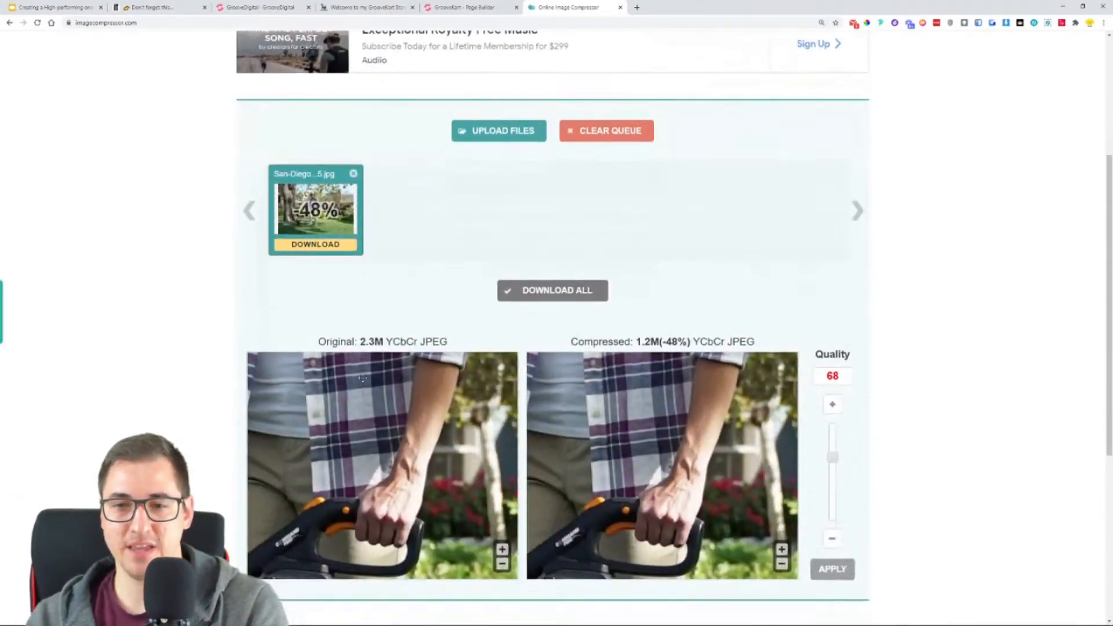
double_click(638, 342)
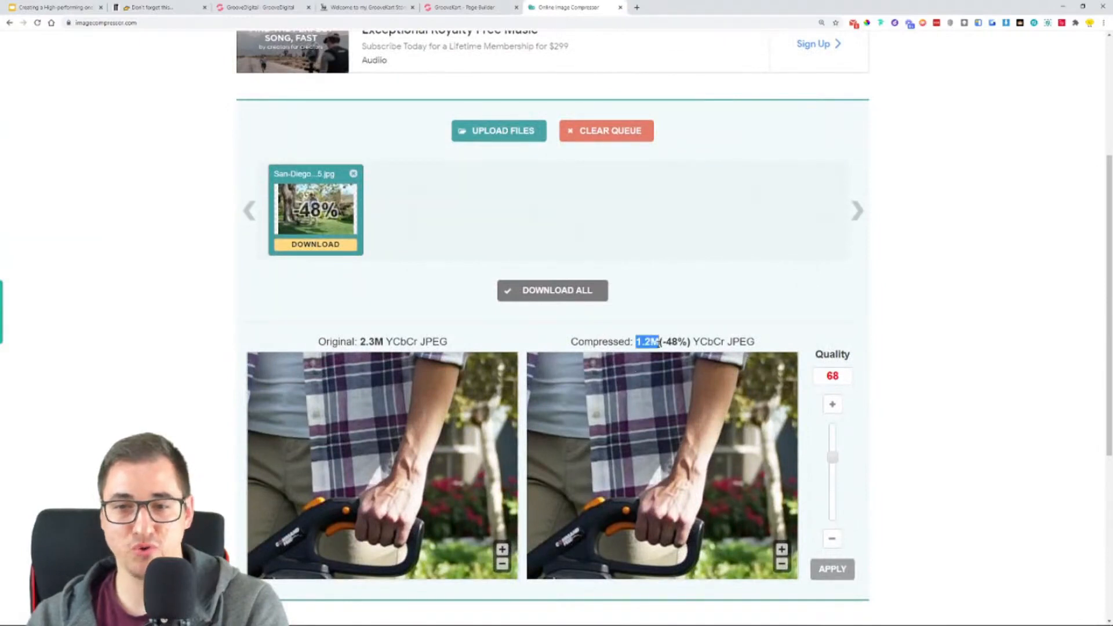
- Recompress the San Diego image at quality 48, check the size reduction, and save the compressed file to the Downloads folder
drag(835, 462, 833, 480)
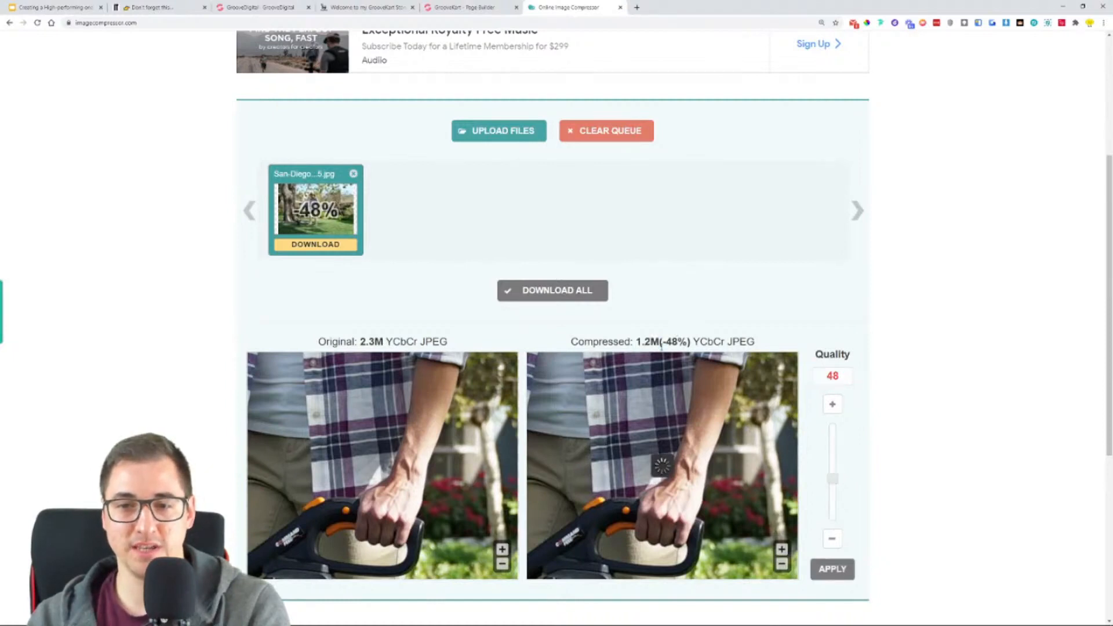
drag(627, 342, 652, 345)
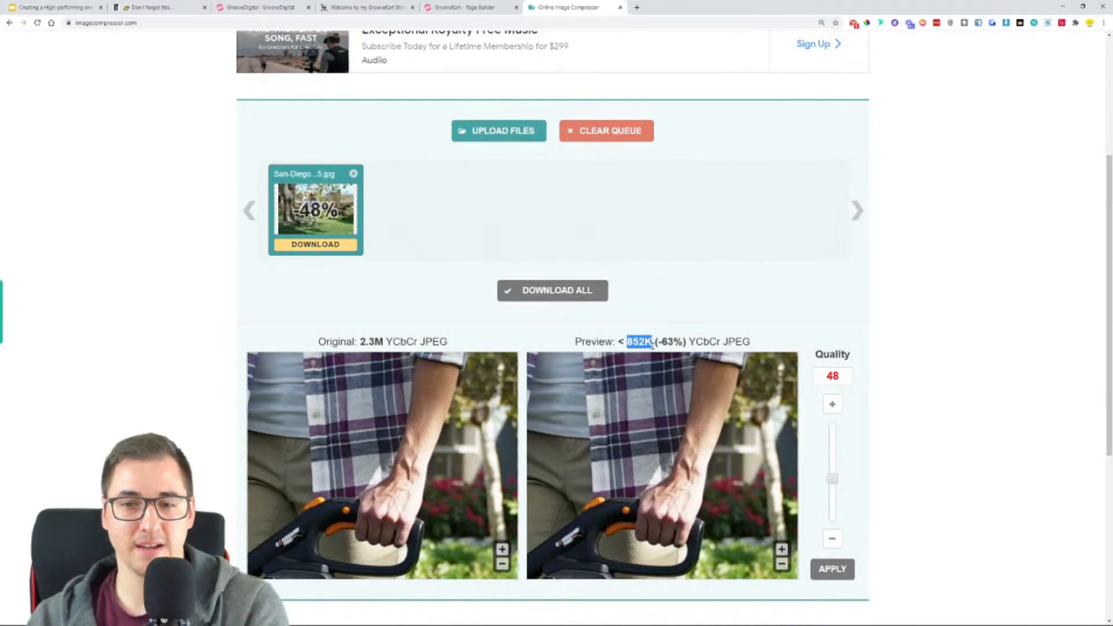
drag(662, 342, 683, 344)
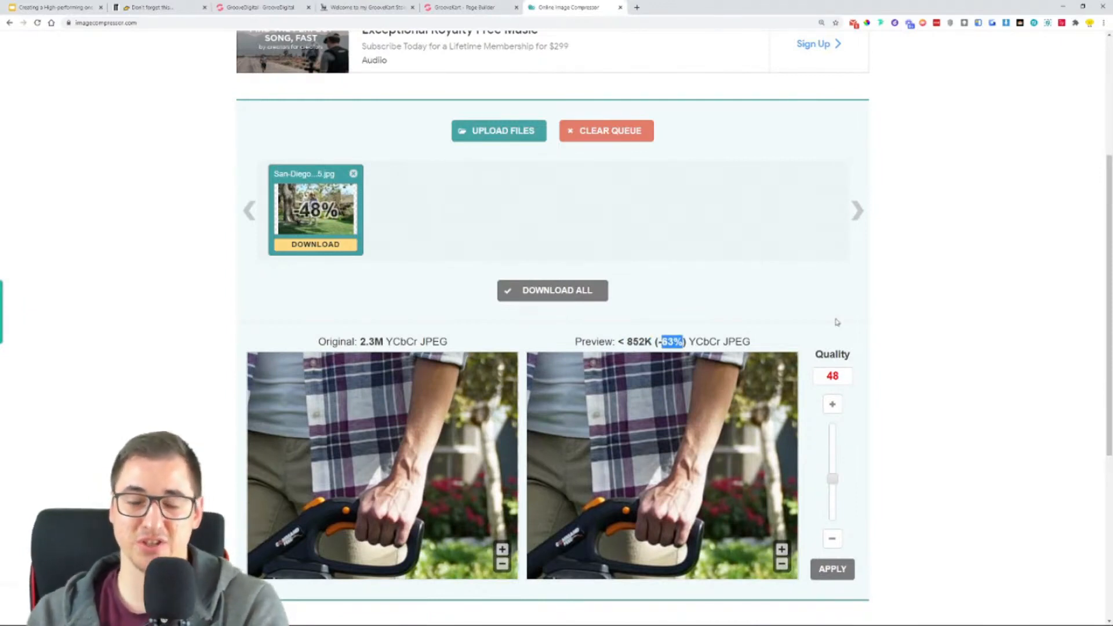
click(850, 569)
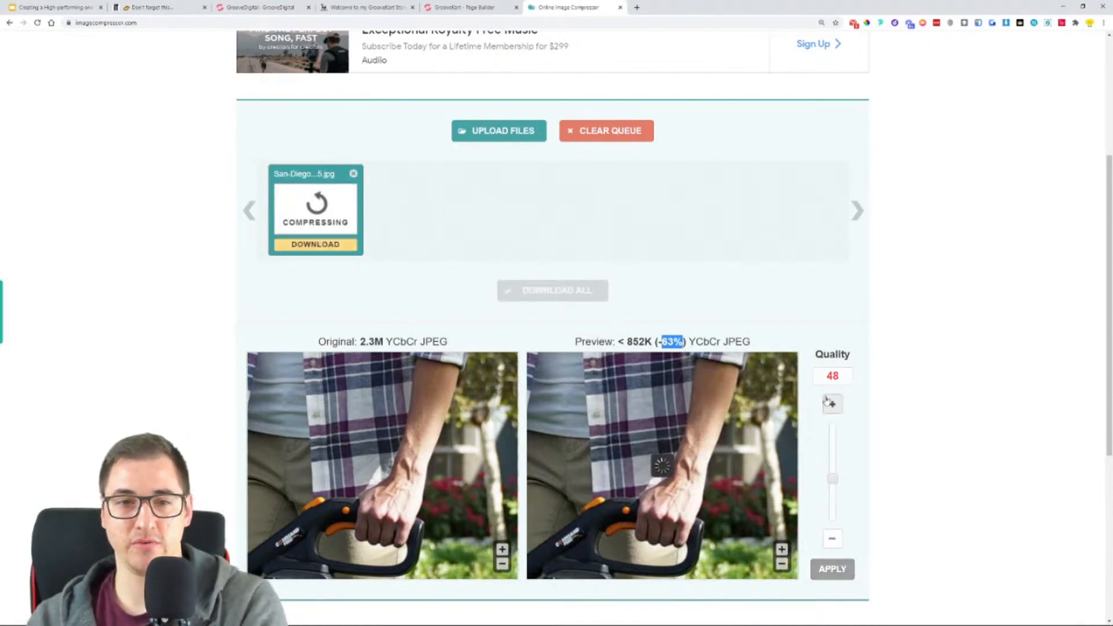
click(320, 245)
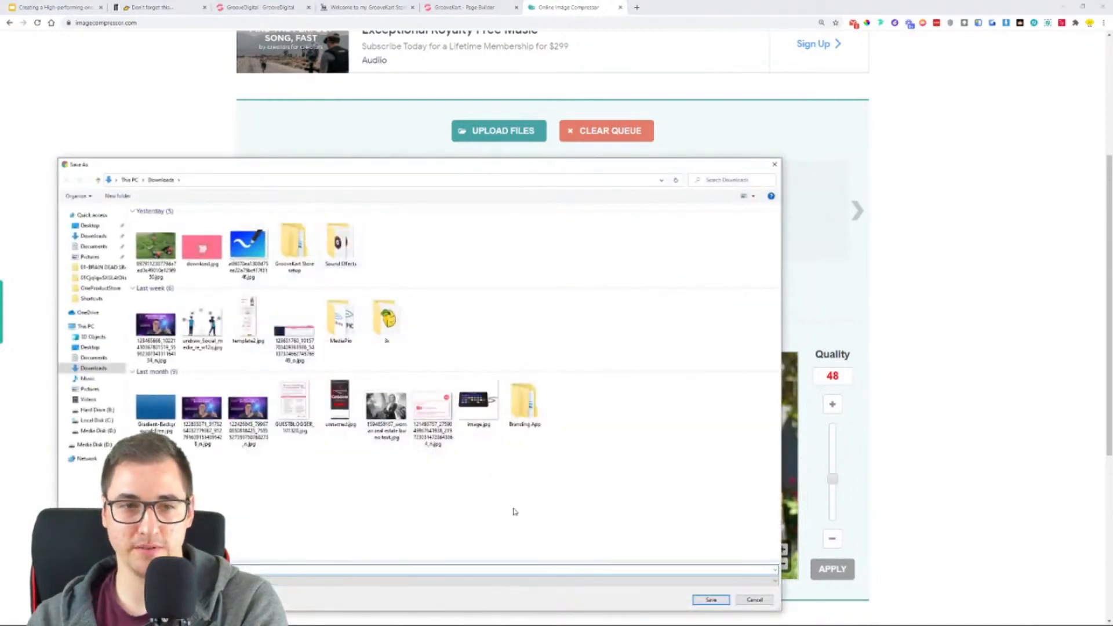
click(710, 600)
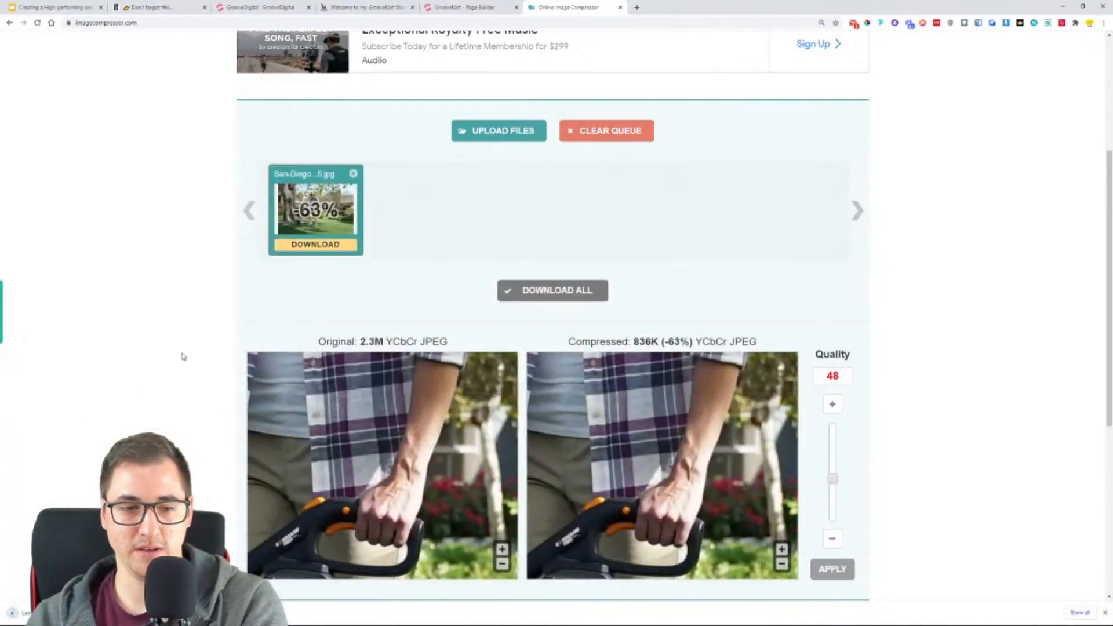
- Return to the GrooveKart page builder and upload the compressed San Diego image from Downloads as the 1 Column row's background
click(439, 5)
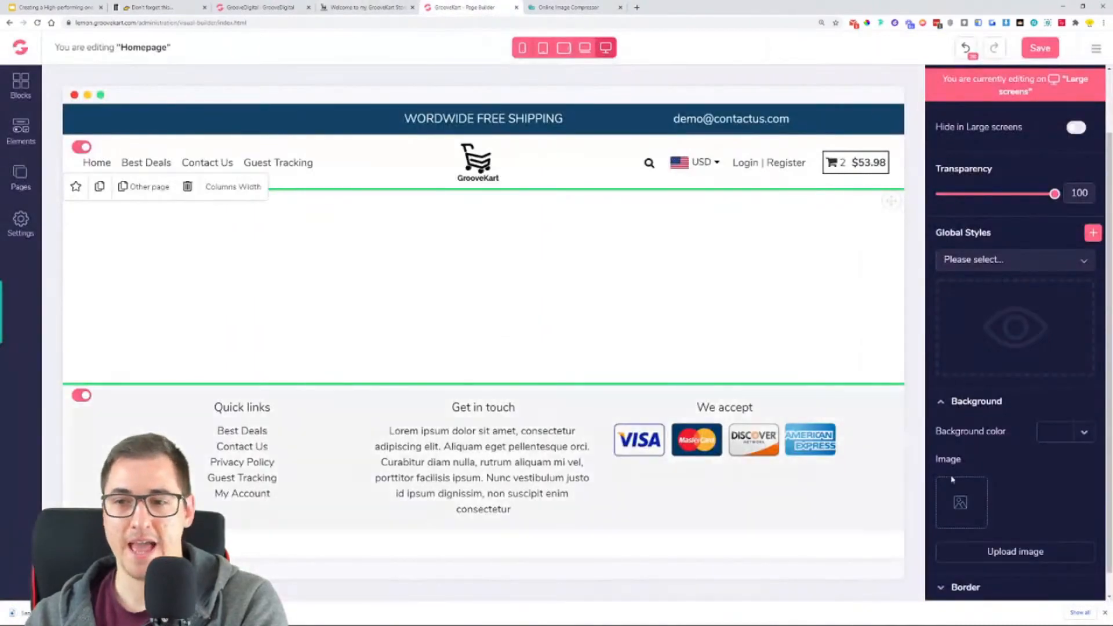
click(1053, 552)
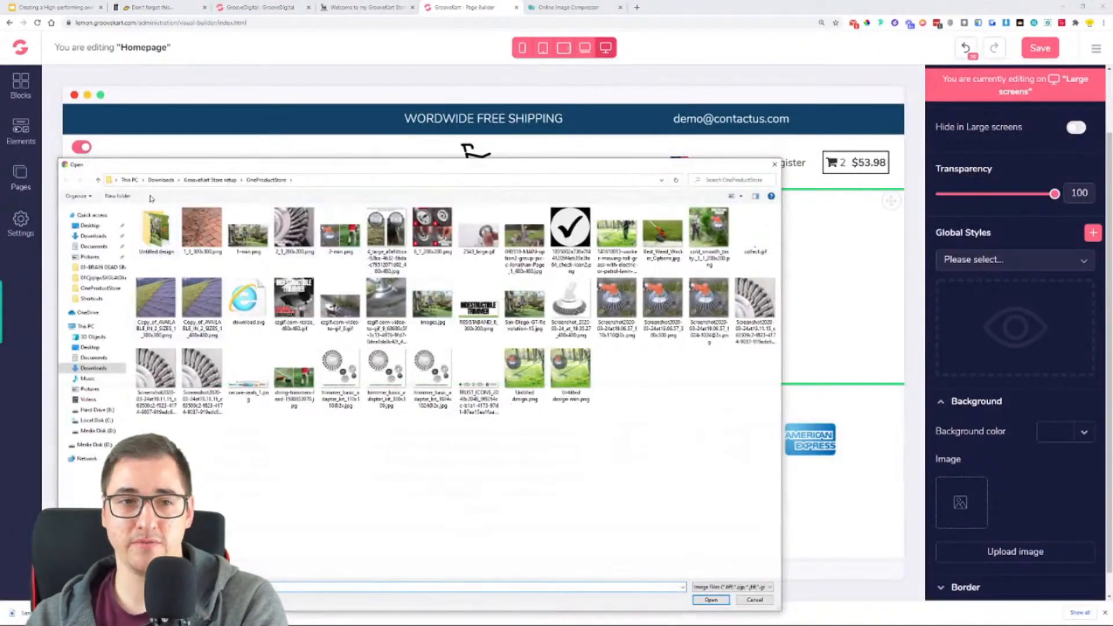
click(161, 181)
double_click(164, 243)
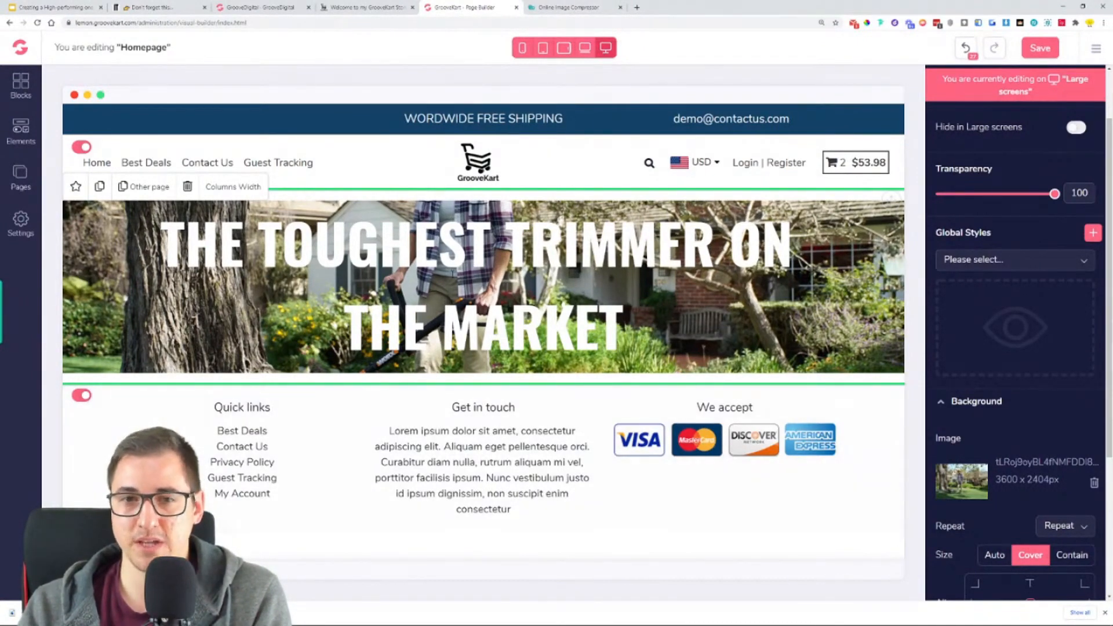
- Give the row's background image a black (#000000) overlay with an opacity of 59
scroll(1026, 385, down, 4)
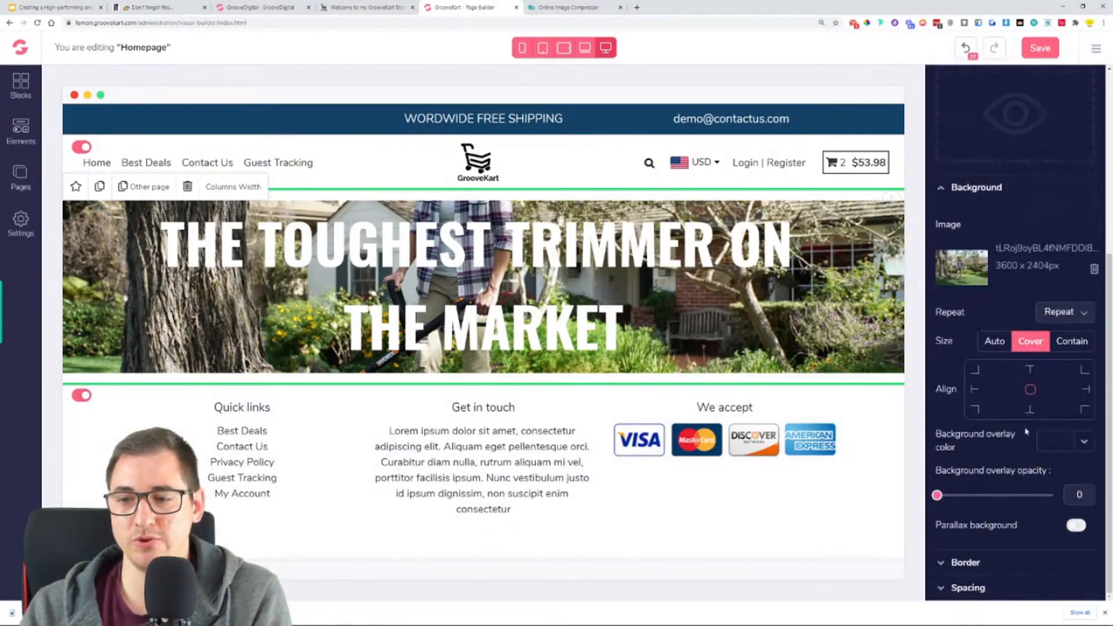
click(1080, 446)
click(970, 502)
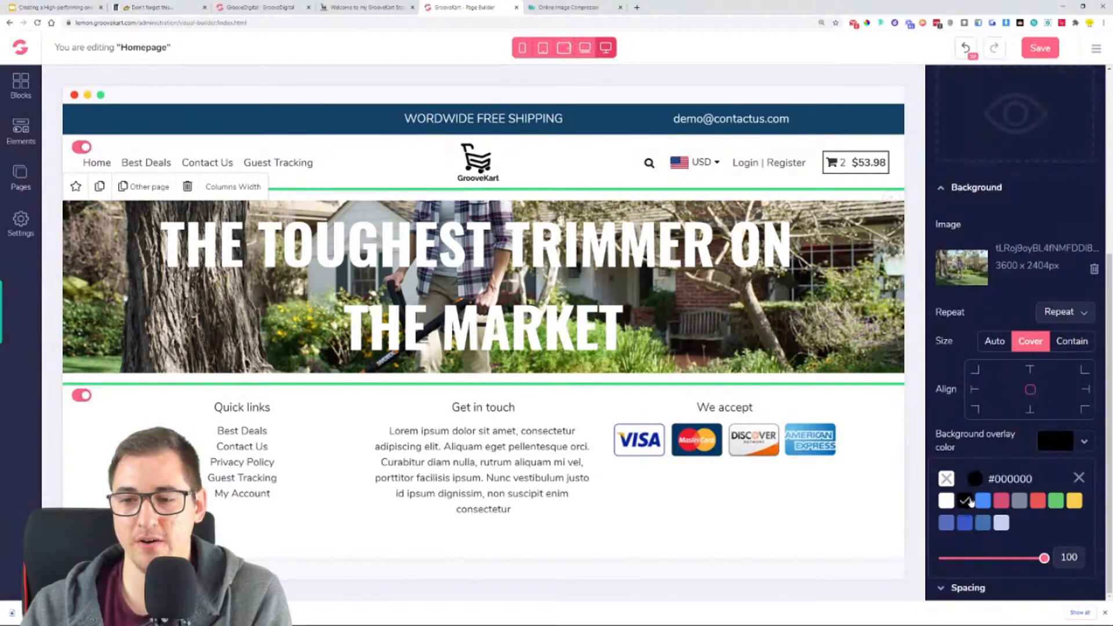
click(1079, 478)
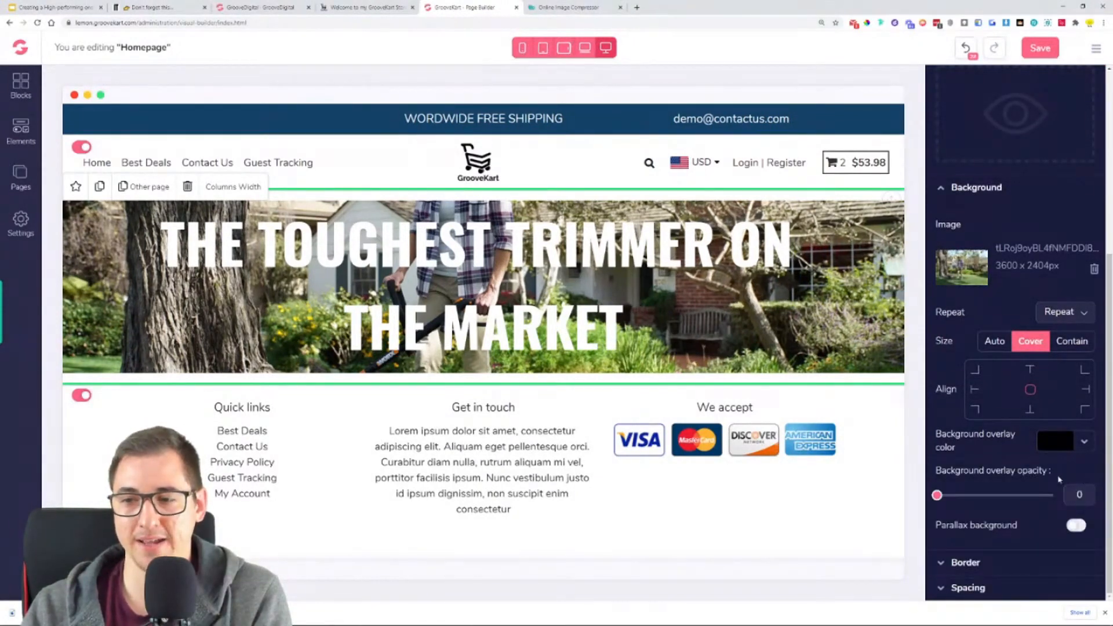
drag(937, 495, 1007, 497)
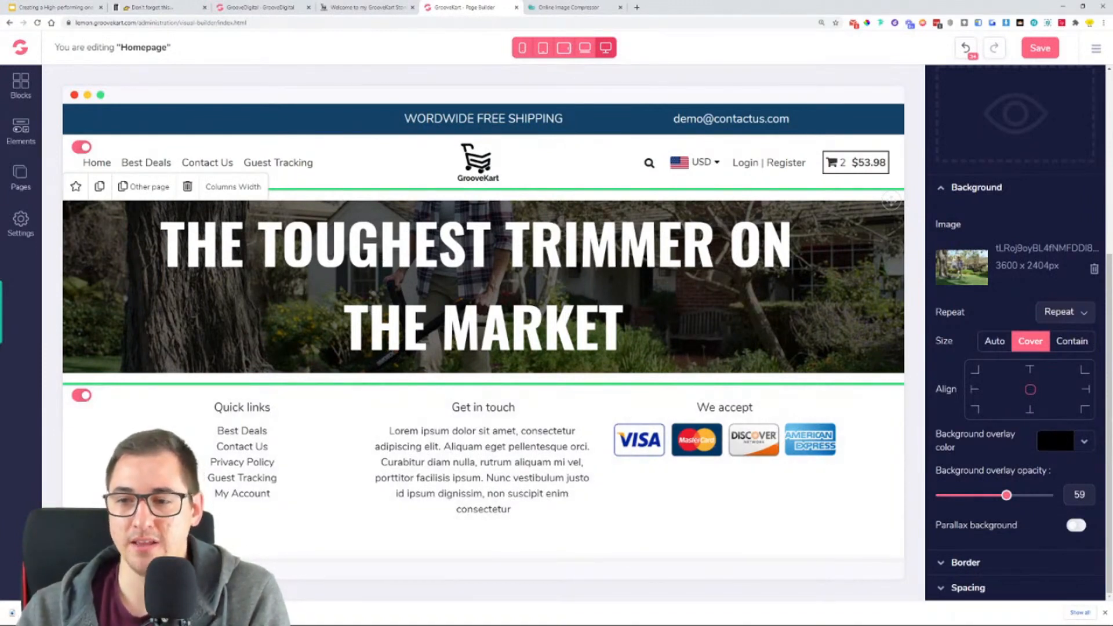
- Set the hero row's top and bottom padding to 64
scroll(1031, 323, up, 5)
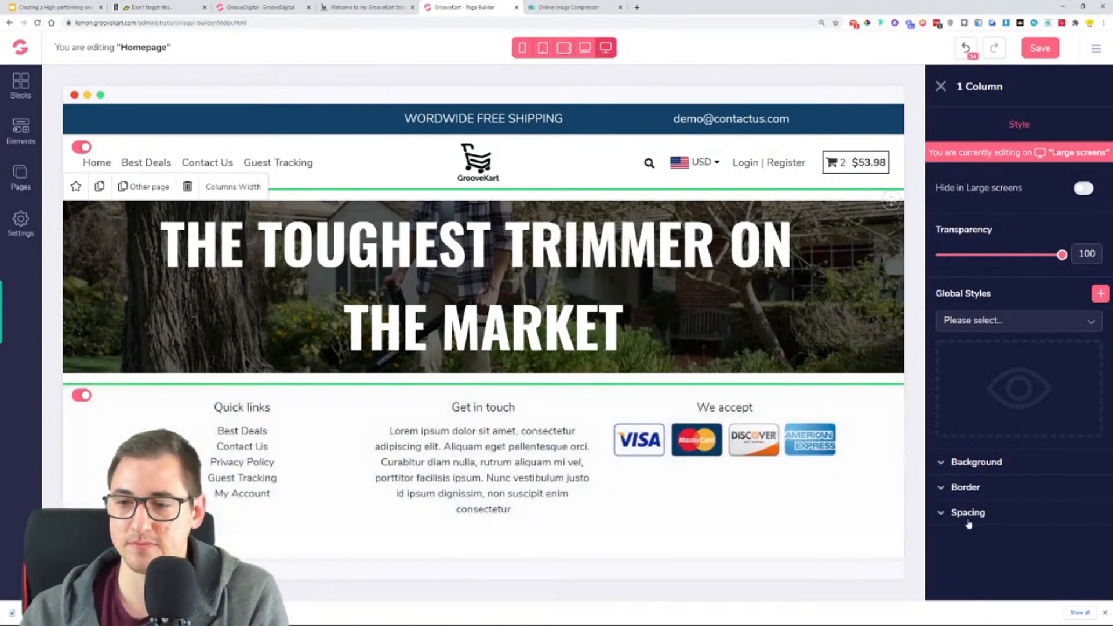
click(974, 526)
scroll(1019, 453, down, 2)
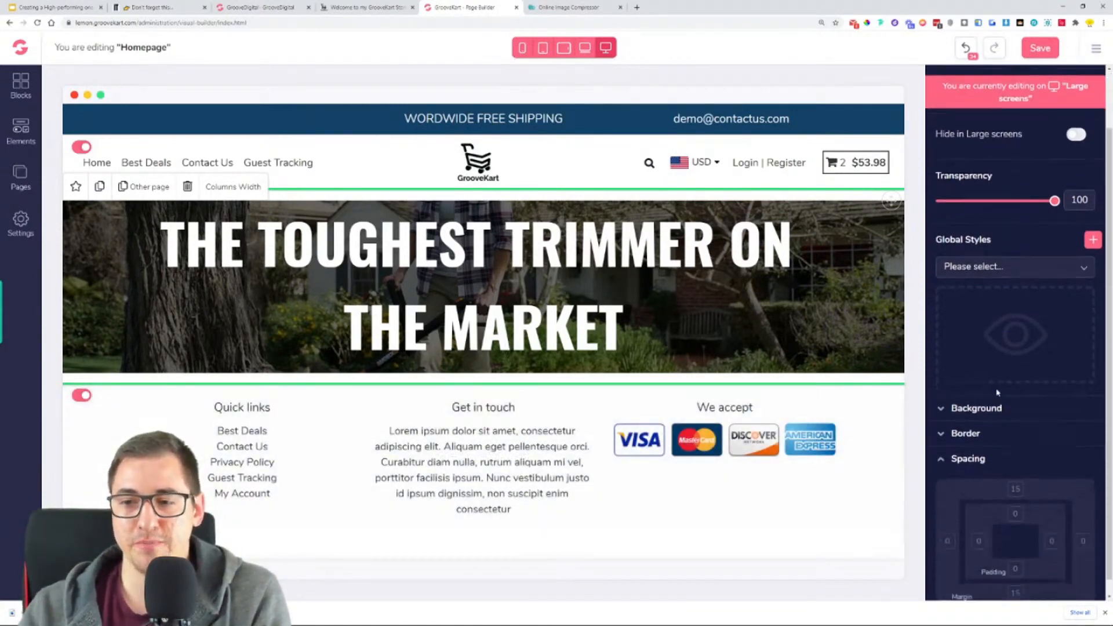
click(1016, 498)
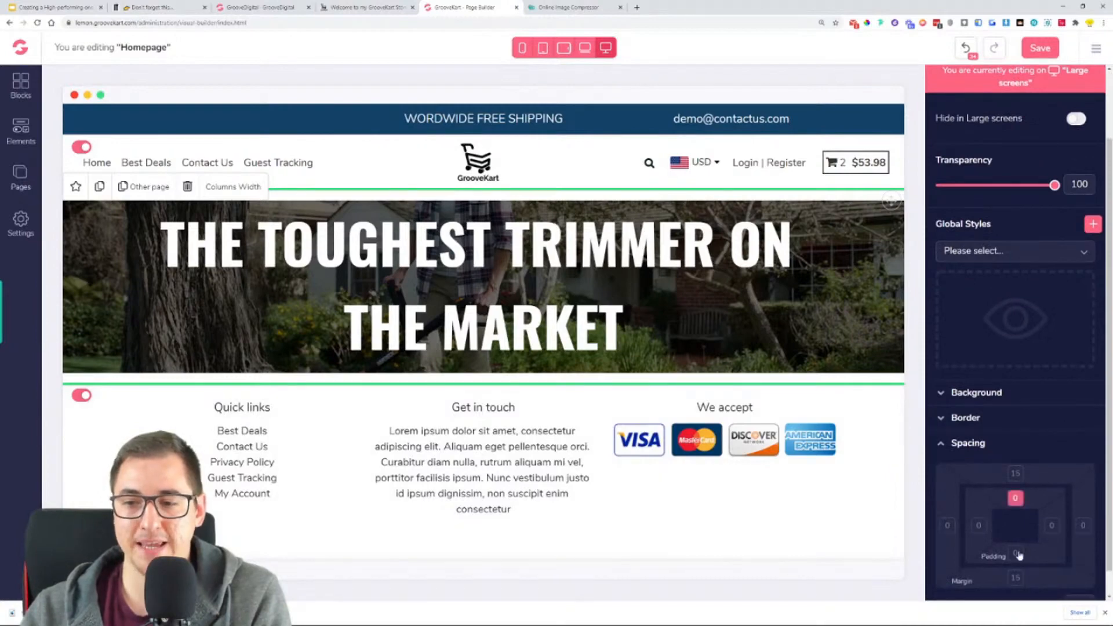
click(1015, 553)
drag(936, 579, 1056, 582)
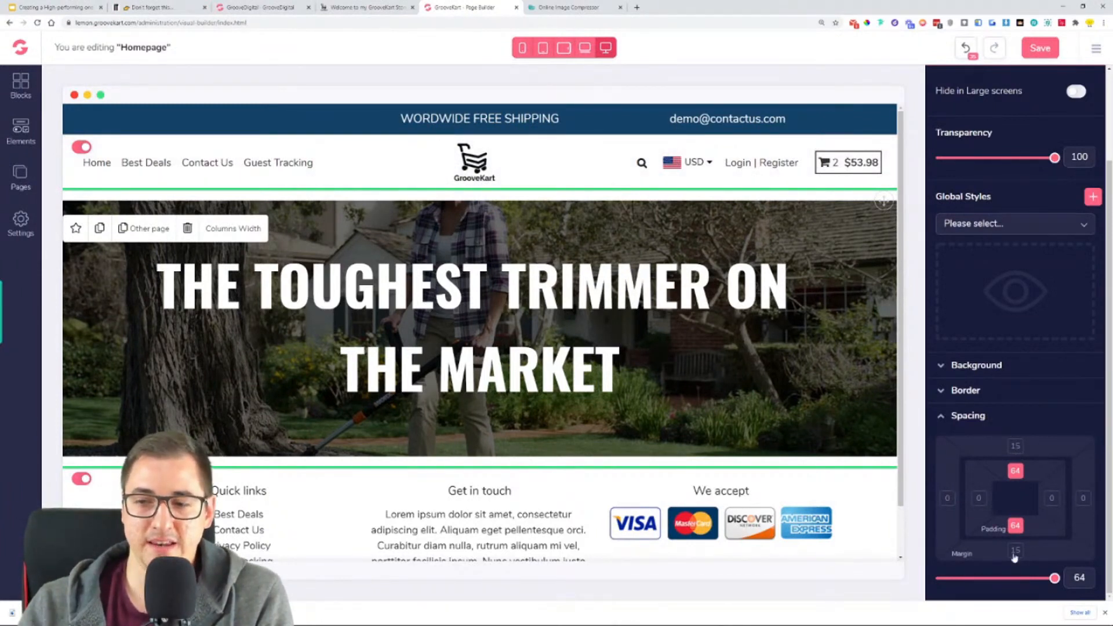
- Set the hero row's top and bottom margins to 0
click(1016, 448)
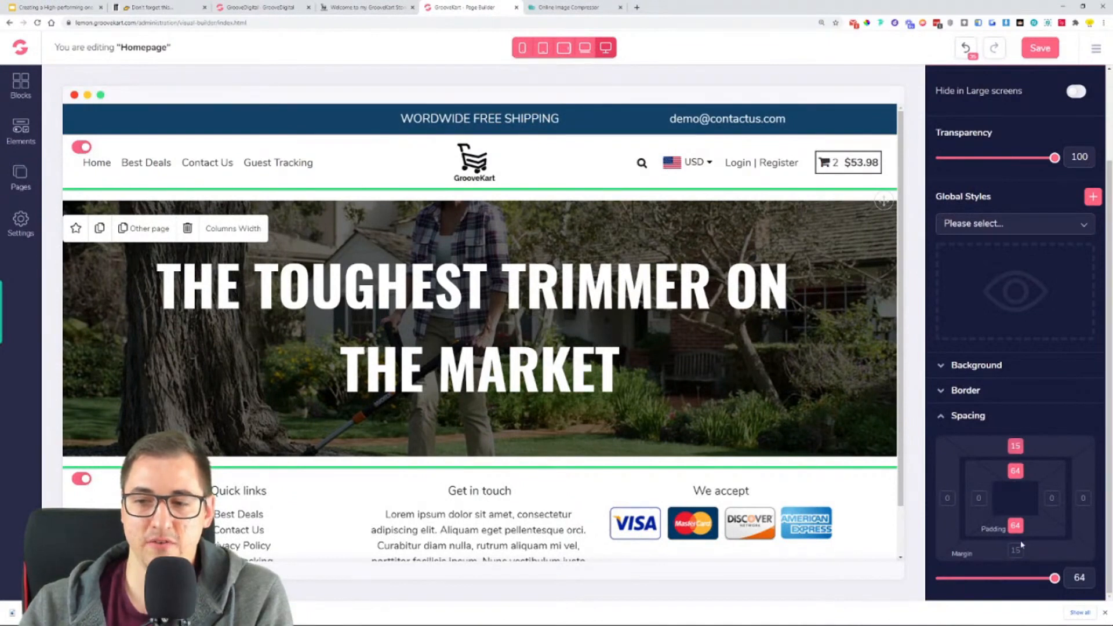
click(1016, 549)
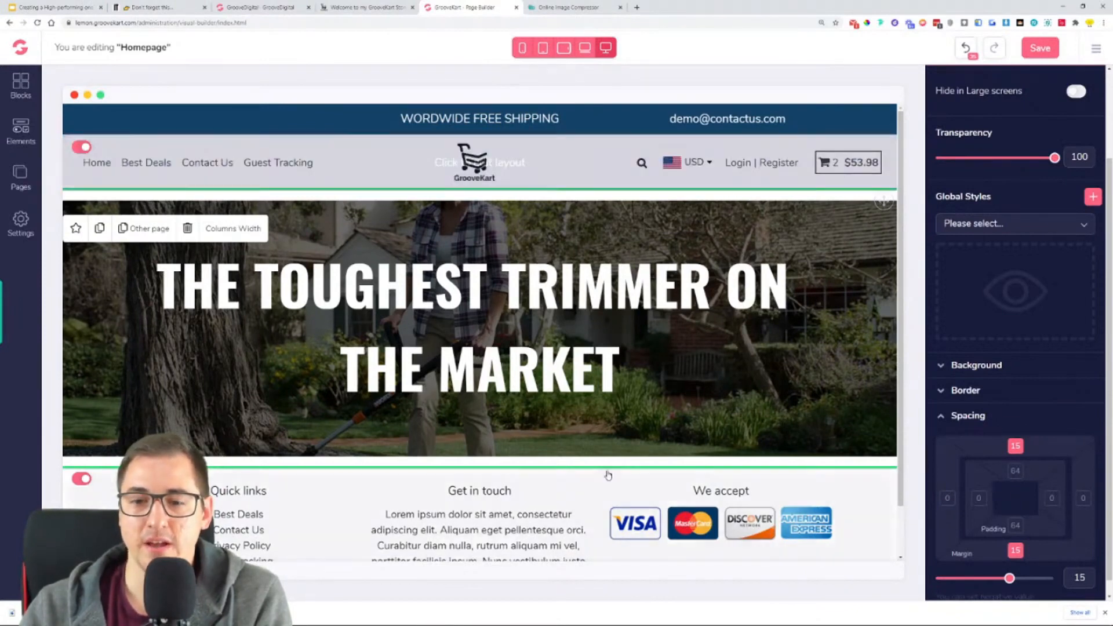
mouse_move(1007, 582)
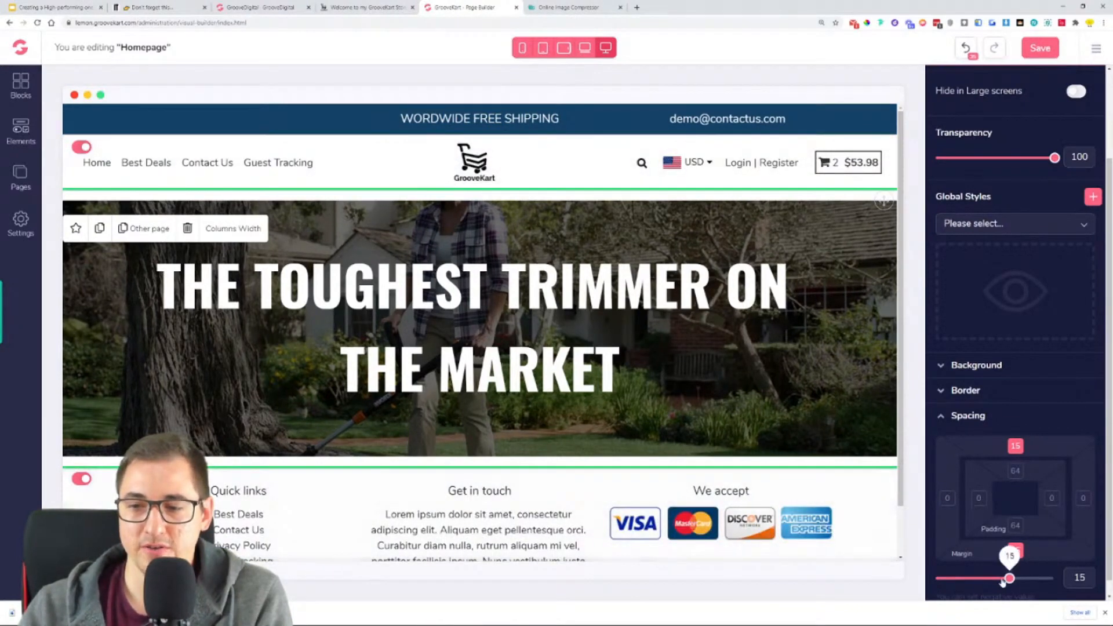
mouse_move(1008, 583)
mouse_down()
mouse_move(938, 582)
mouse_move(995, 587)
mouse_up()
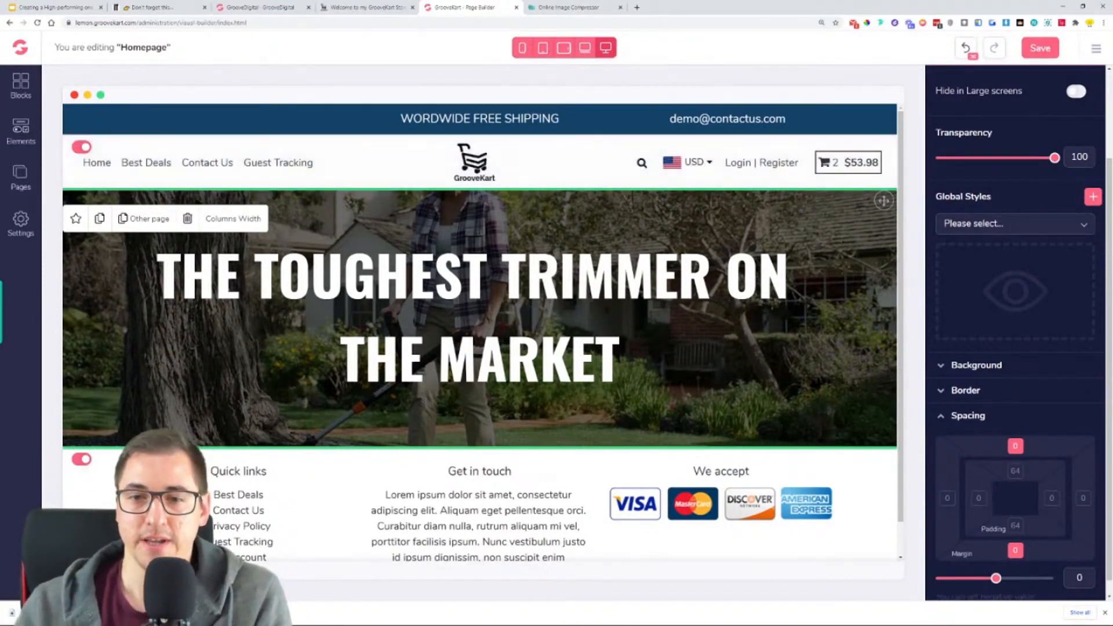
- Set the hero heading's top and bottom margins to 64, matching the reference store's hero, and save the homepage
click(570, 274)
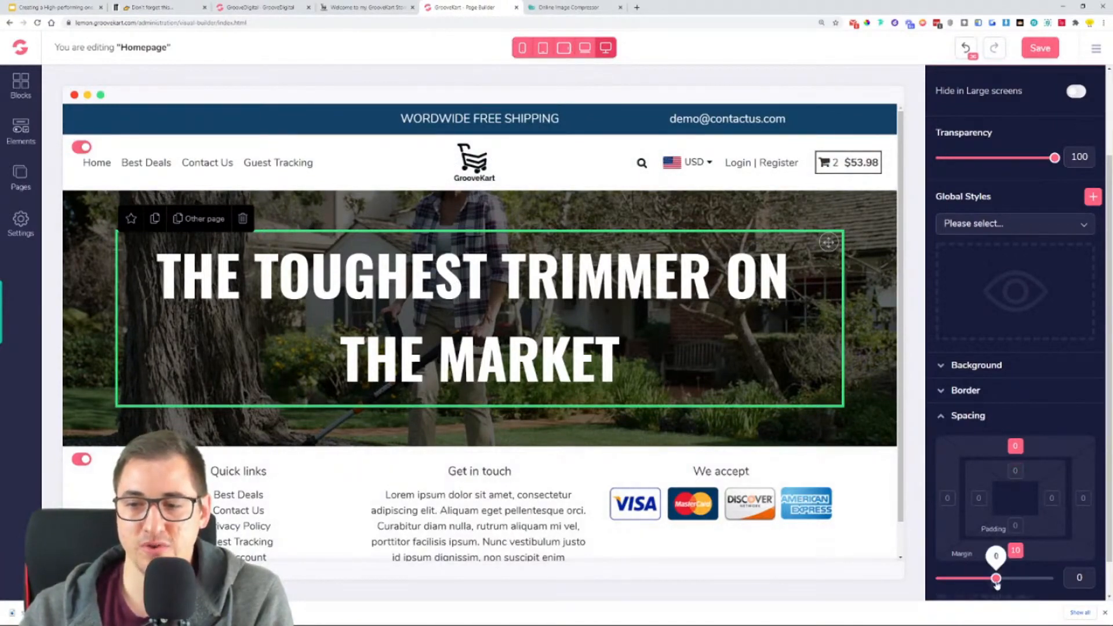
drag(996, 578, 1055, 578)
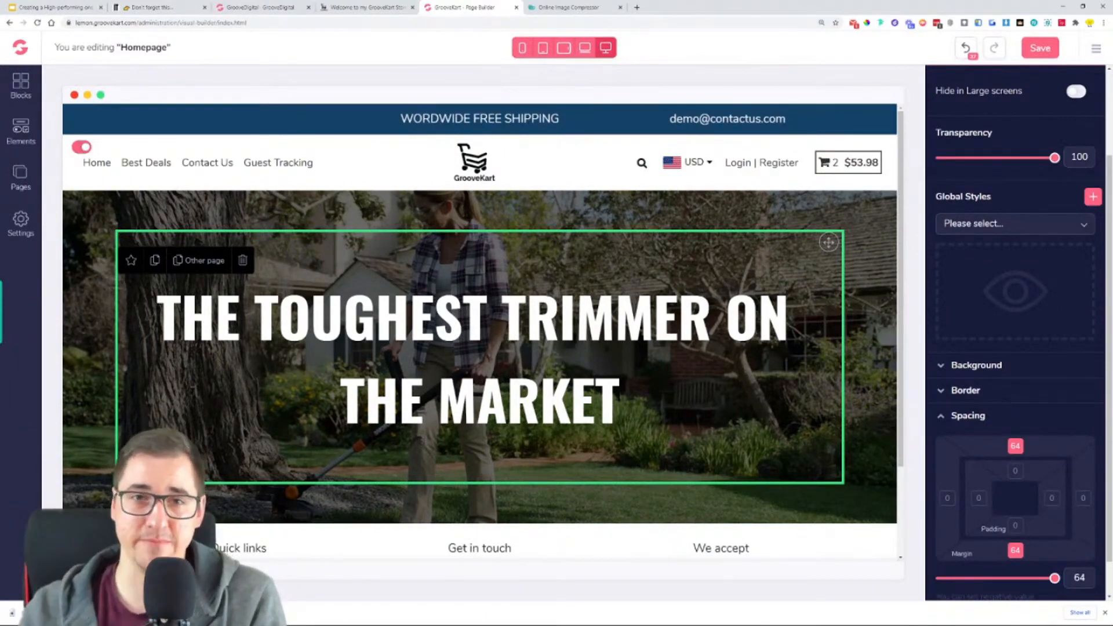
click(365, 7)
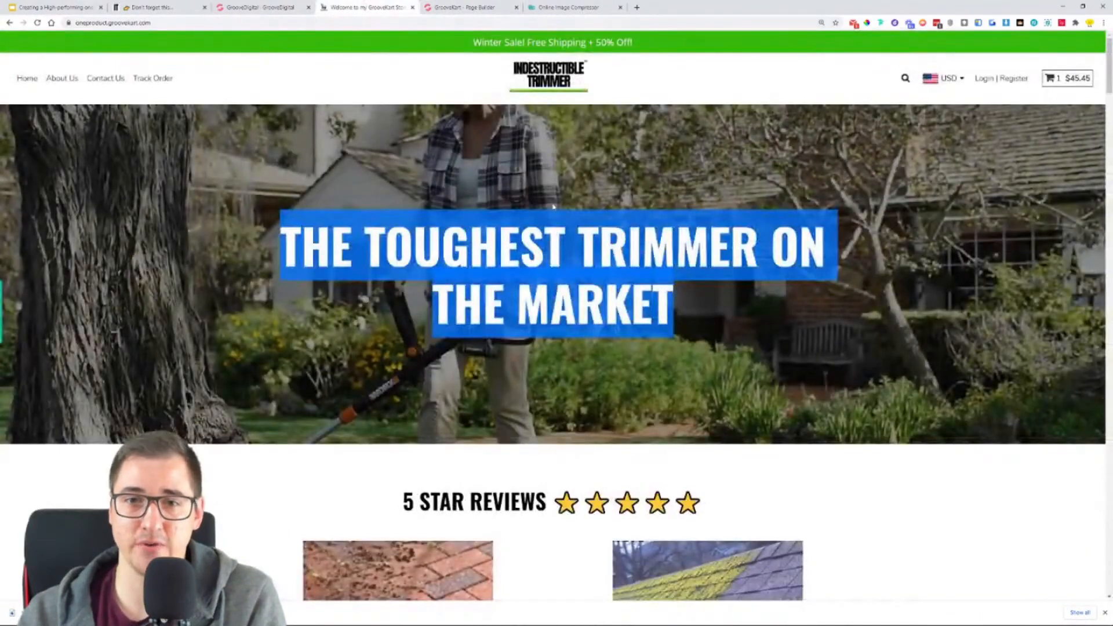
click(525, 174)
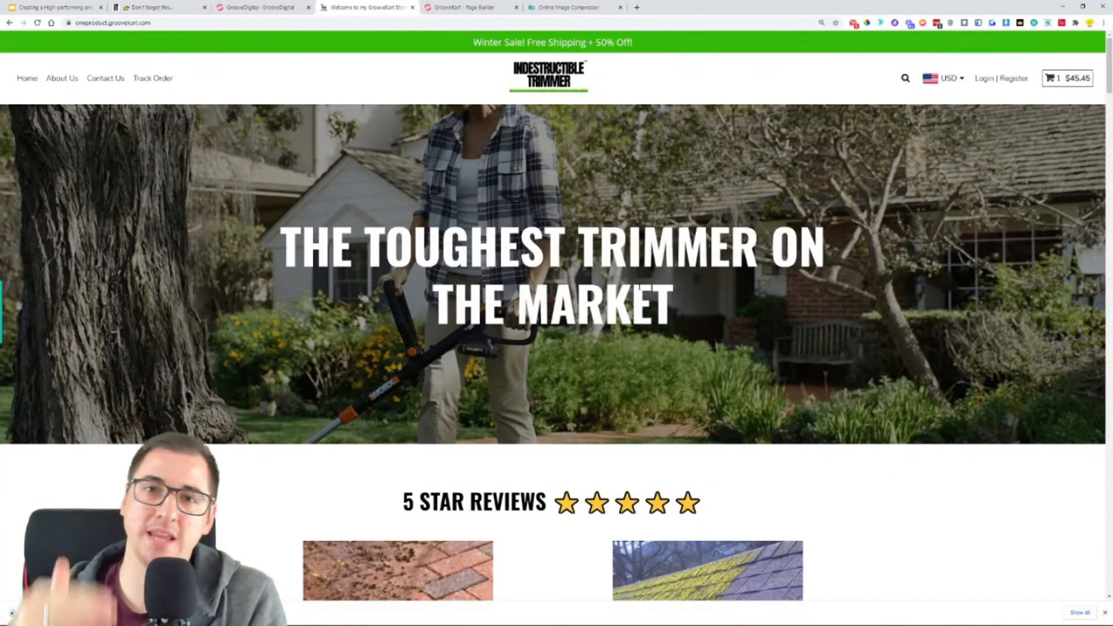
key(ctrl+Tab)
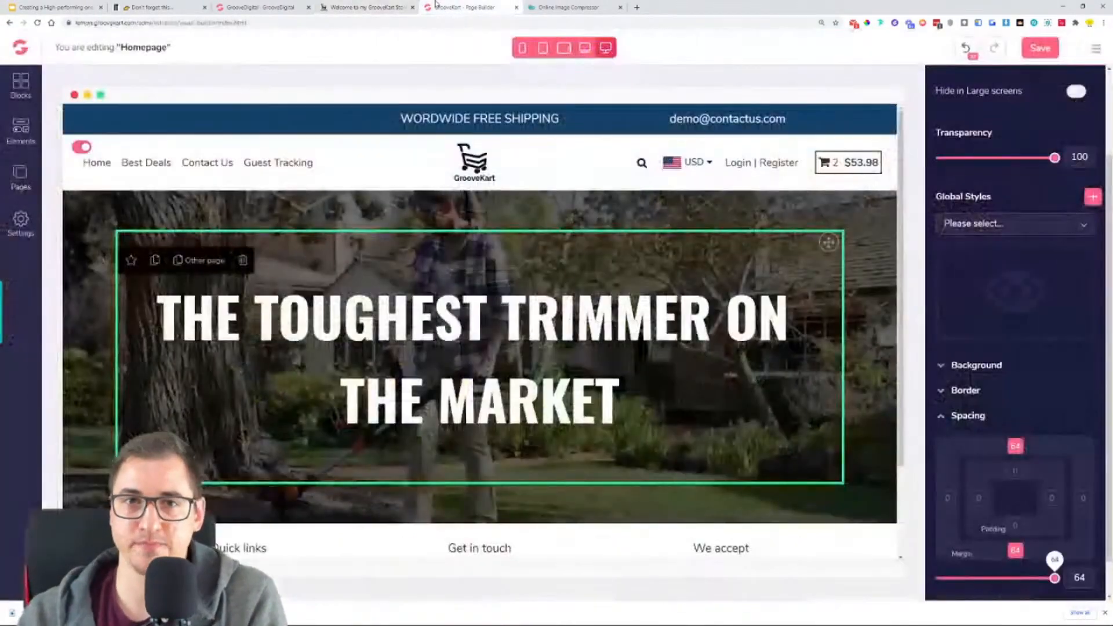
click(1055, 50)
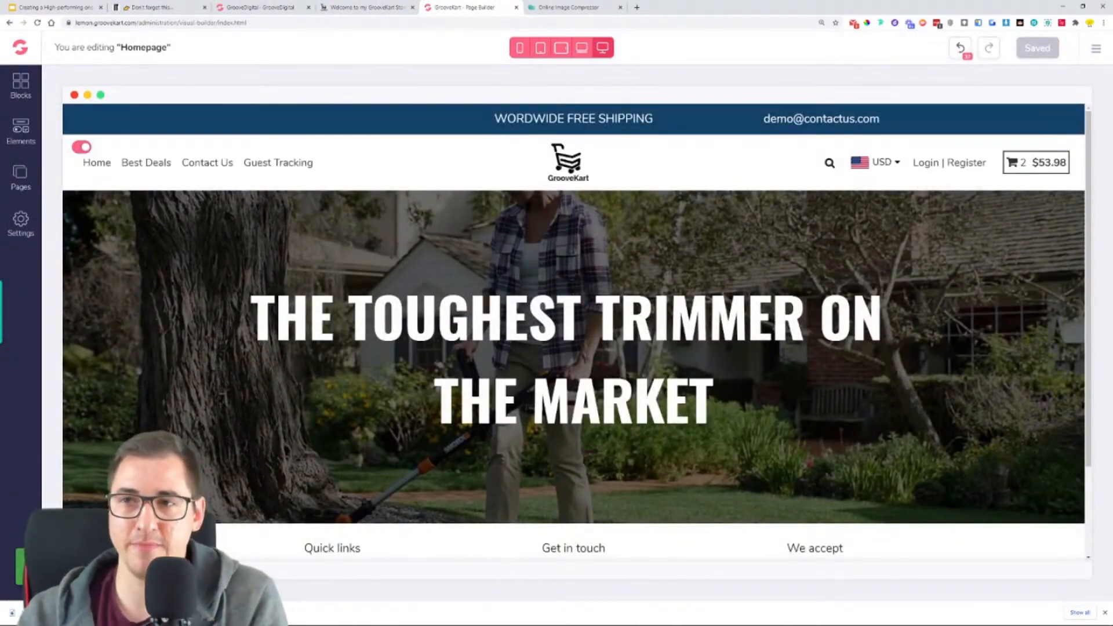
- Compare the homepage's hero section with the reference store and examine the store's "5 STAR REVIEWS" section below it
scroll(574, 325, down, 2)
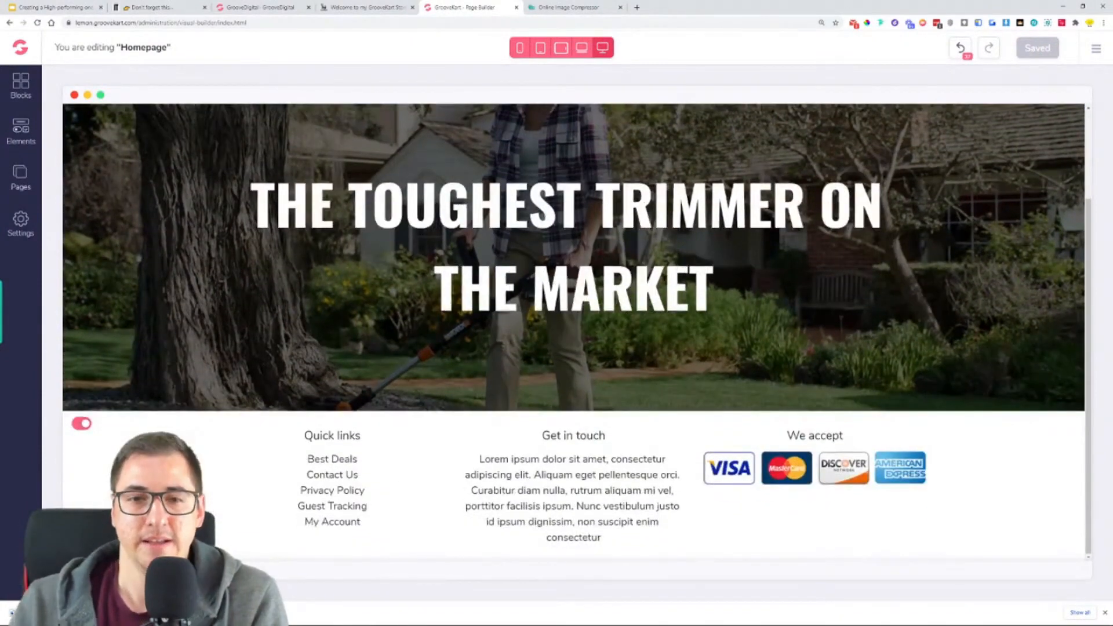
scroll(574, 324, up, 1)
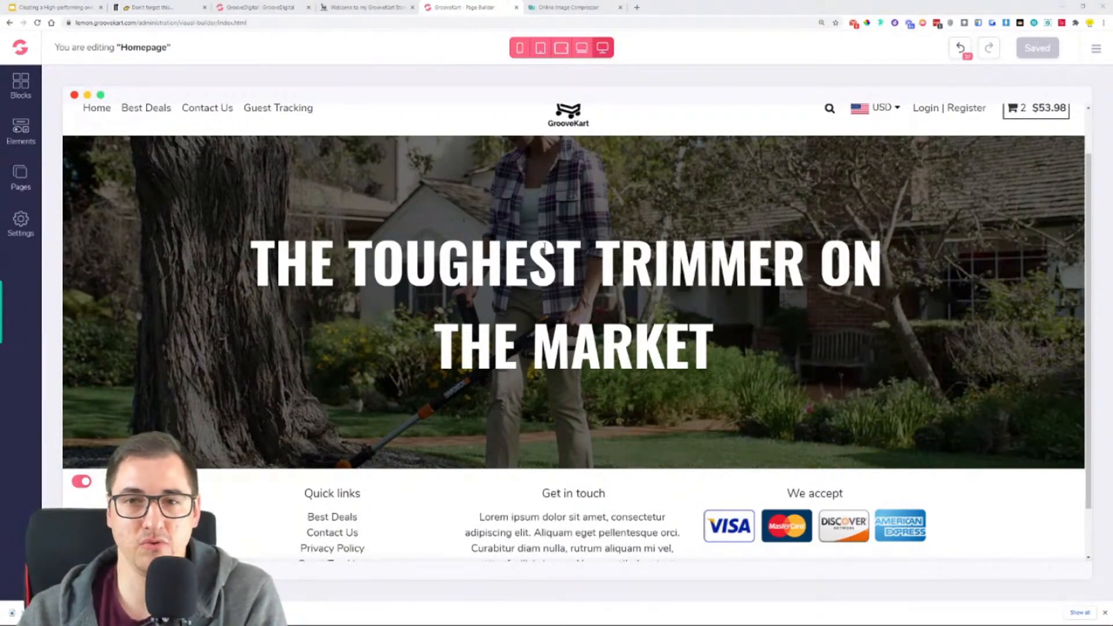
scroll(578, 329, up, 1)
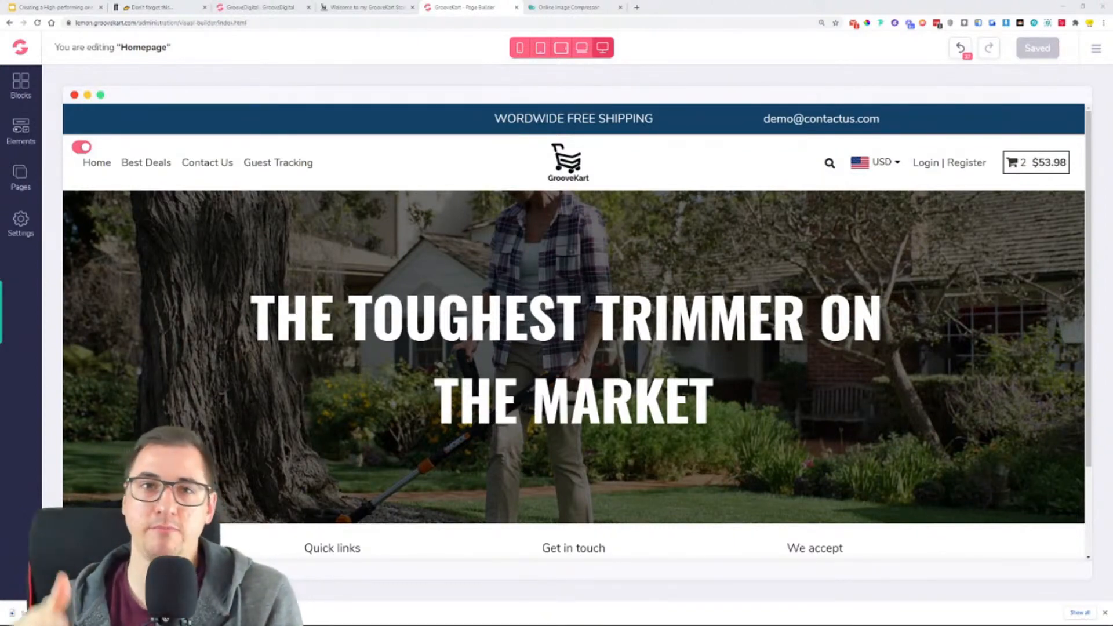
scroll(574, 331, down, 2)
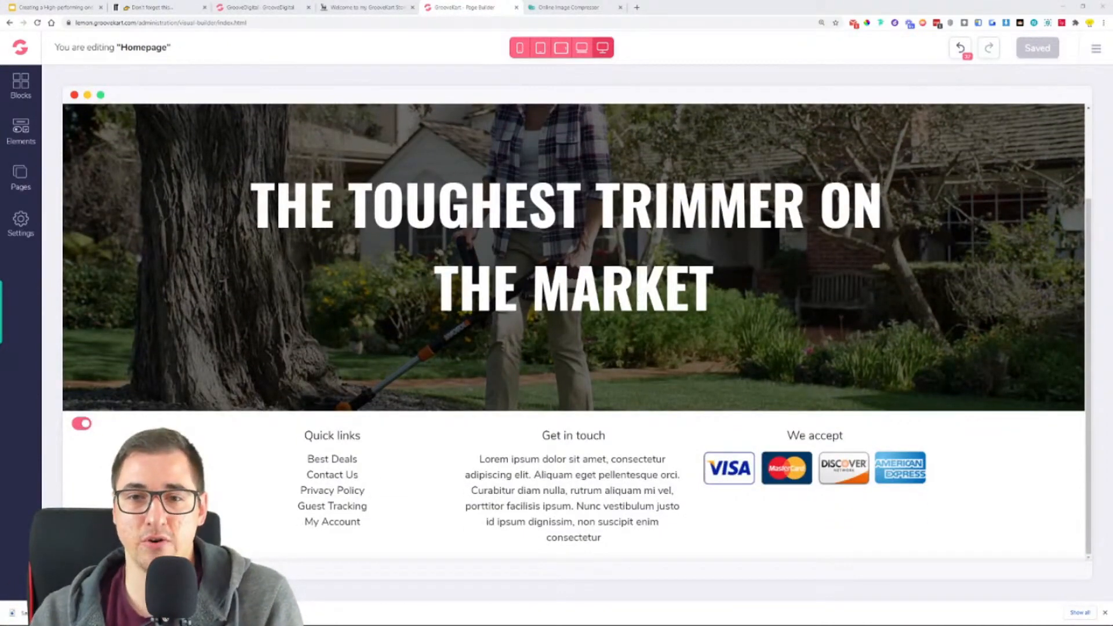
click(368, 8)
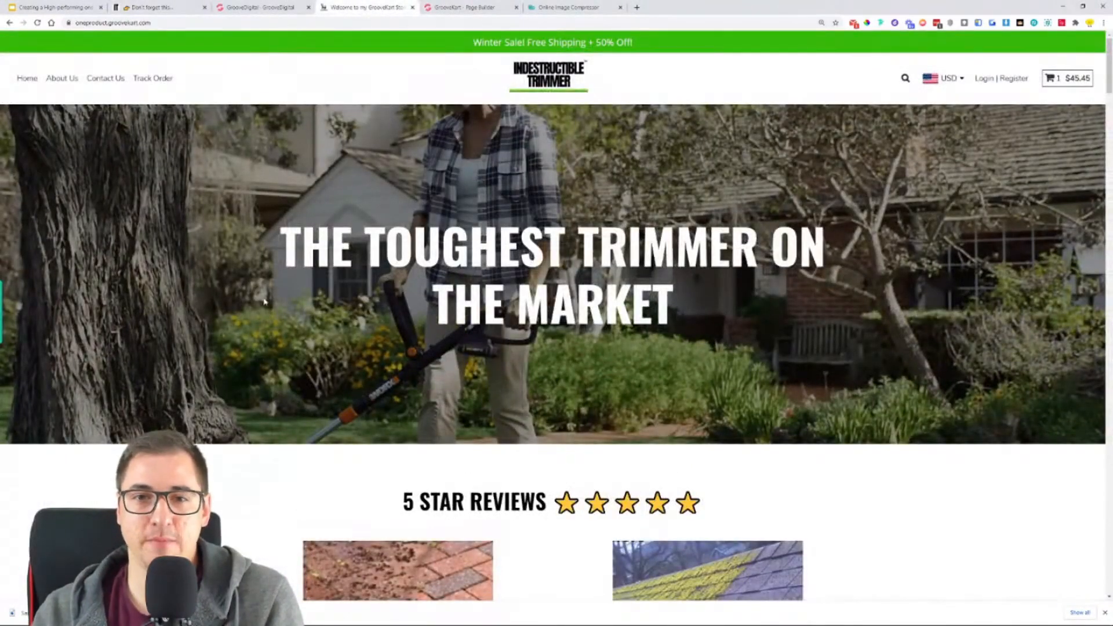
click(458, 7)
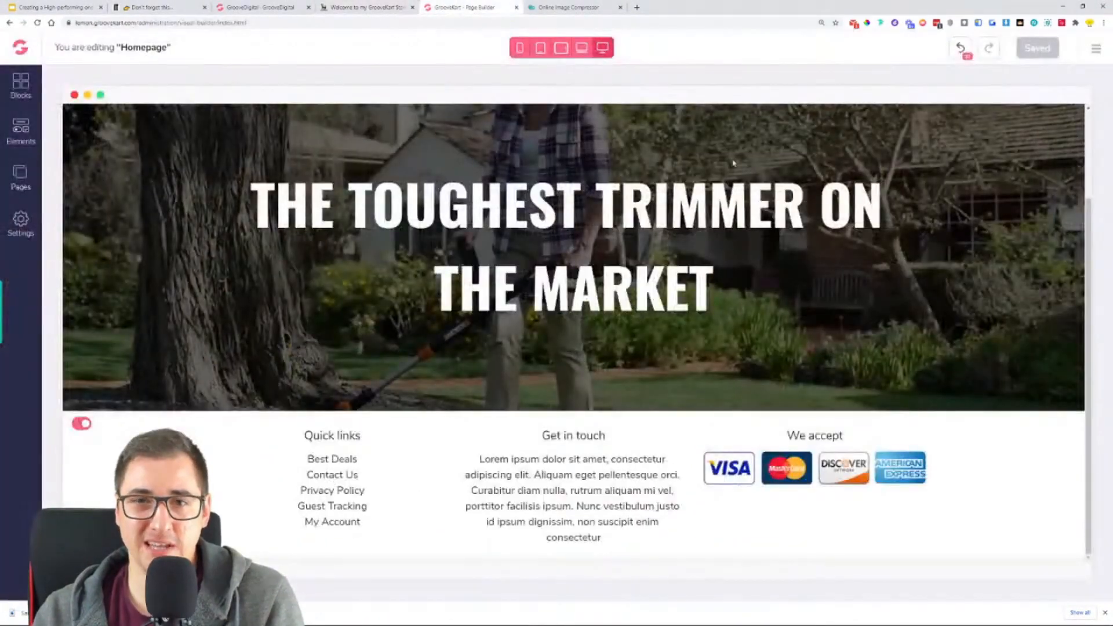
scroll(574, 331, down, 1)
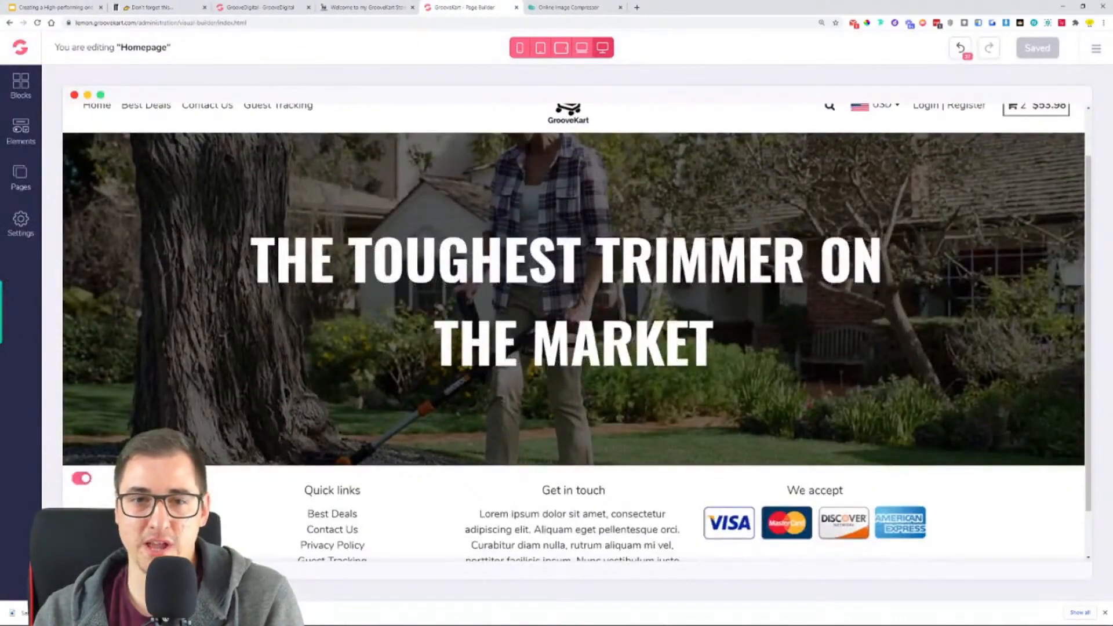
click(368, 8)
scroll(365, 371, down, 3)
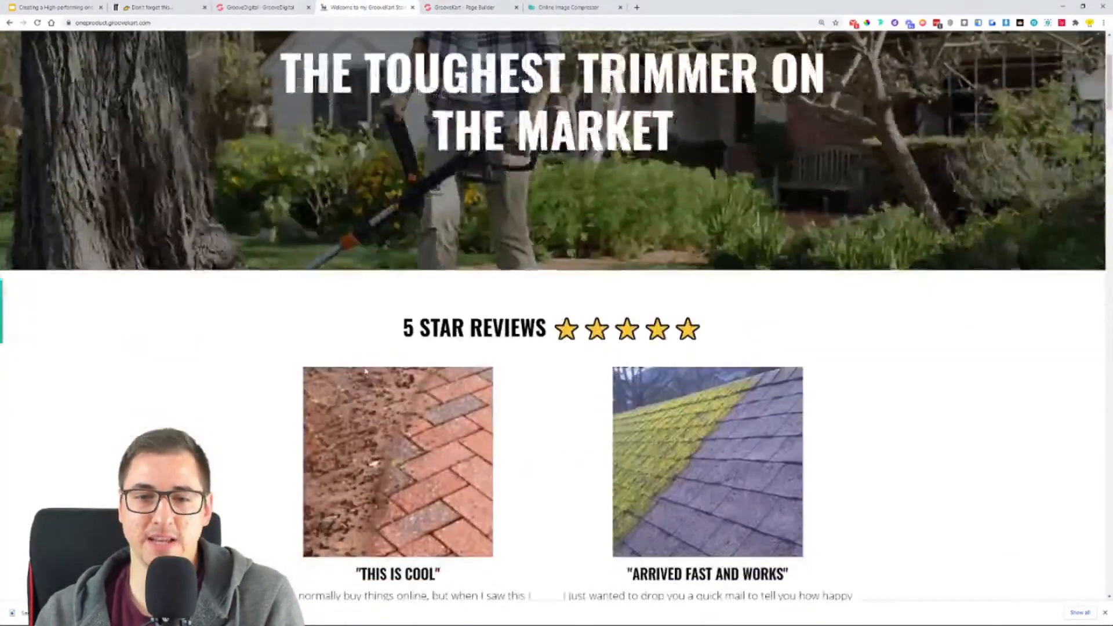
drag(400, 348, 724, 330)
click(783, 328)
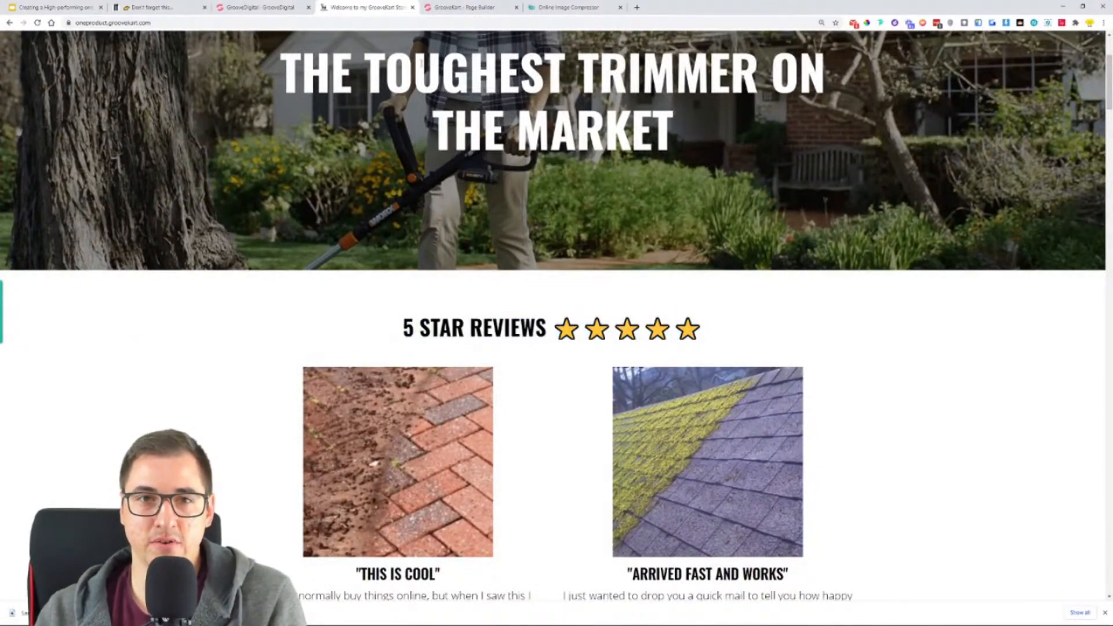
- Return to the page builder and add a 1 Column row between the hero row and the footer
click(463, 8)
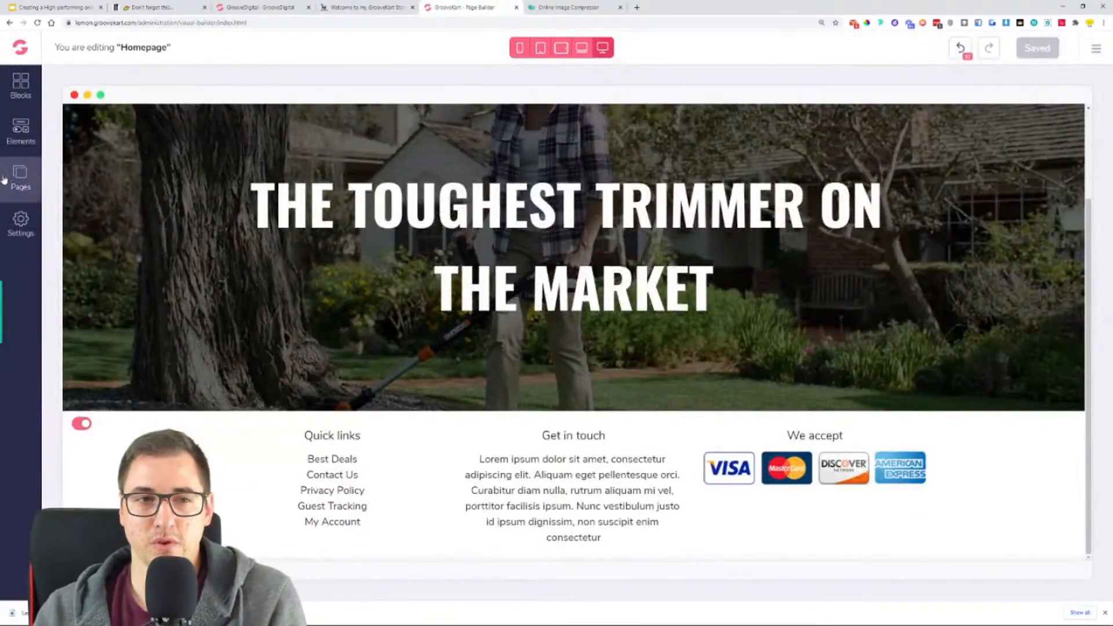
click(21, 128)
click(78, 162)
drag(81, 181, 665, 396)
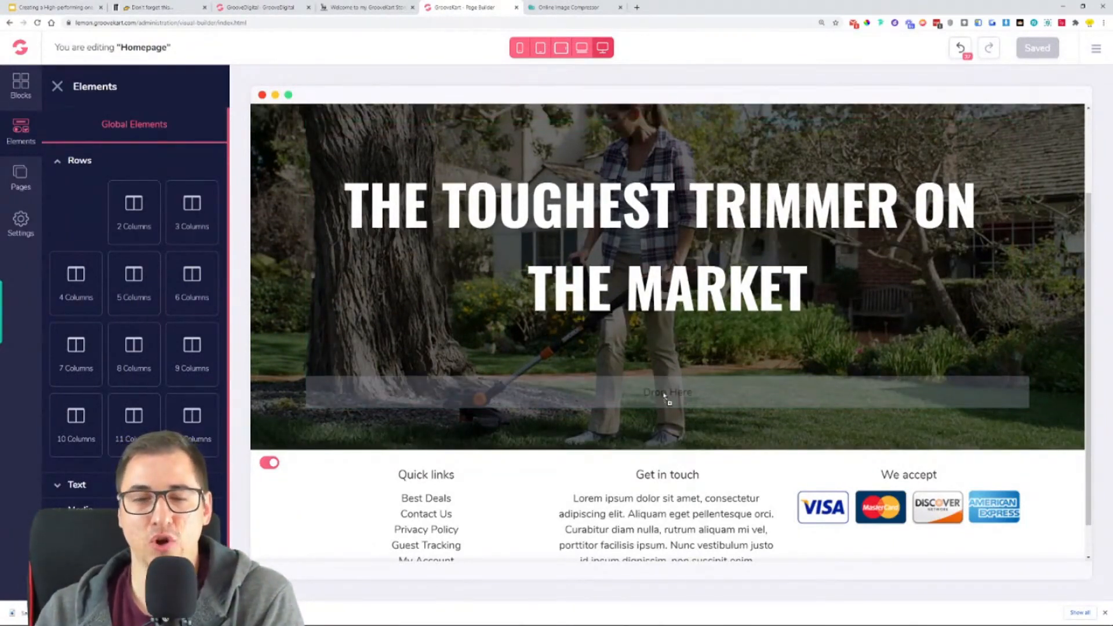
drag(665, 397, 612, 432)
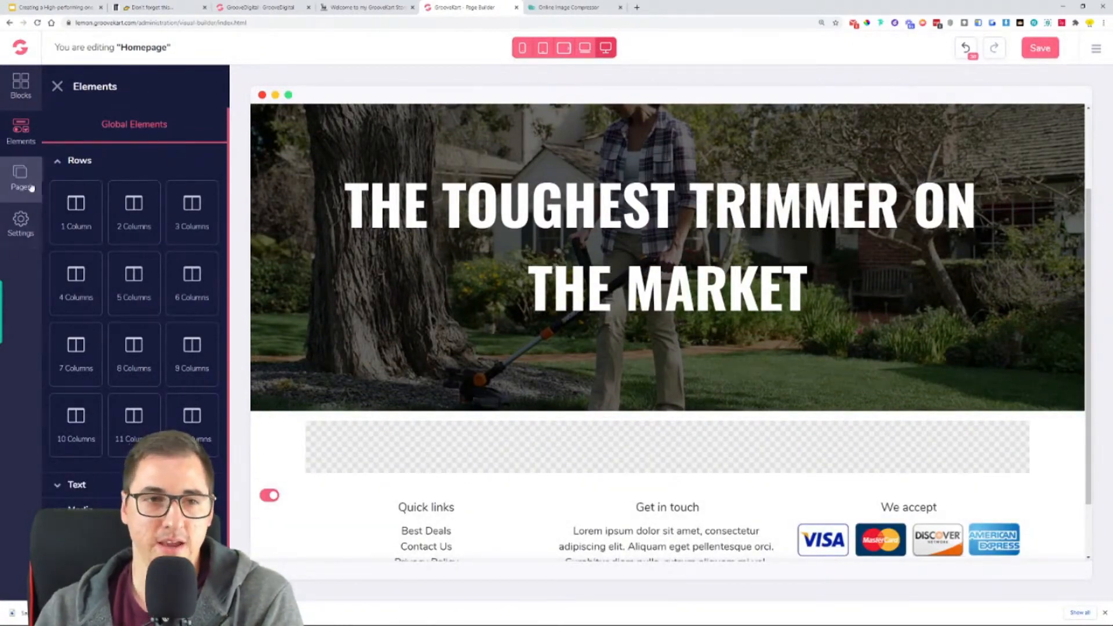
- Add an H3 heading to the empty 1 Column row below the hero
click(55, 161)
click(64, 184)
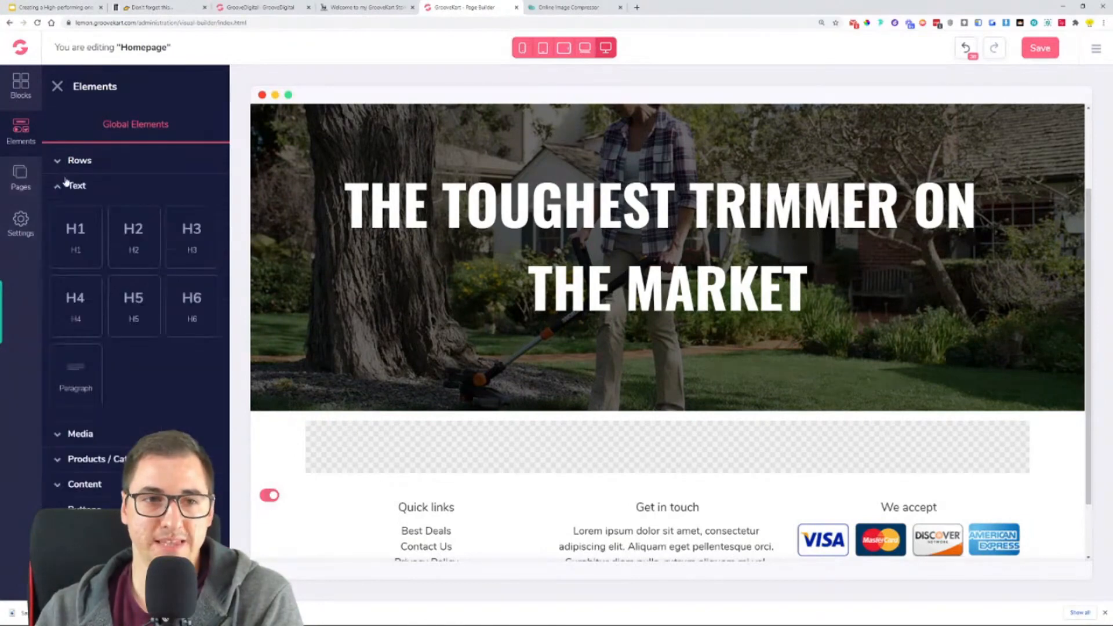
drag(144, 246, 671, 450)
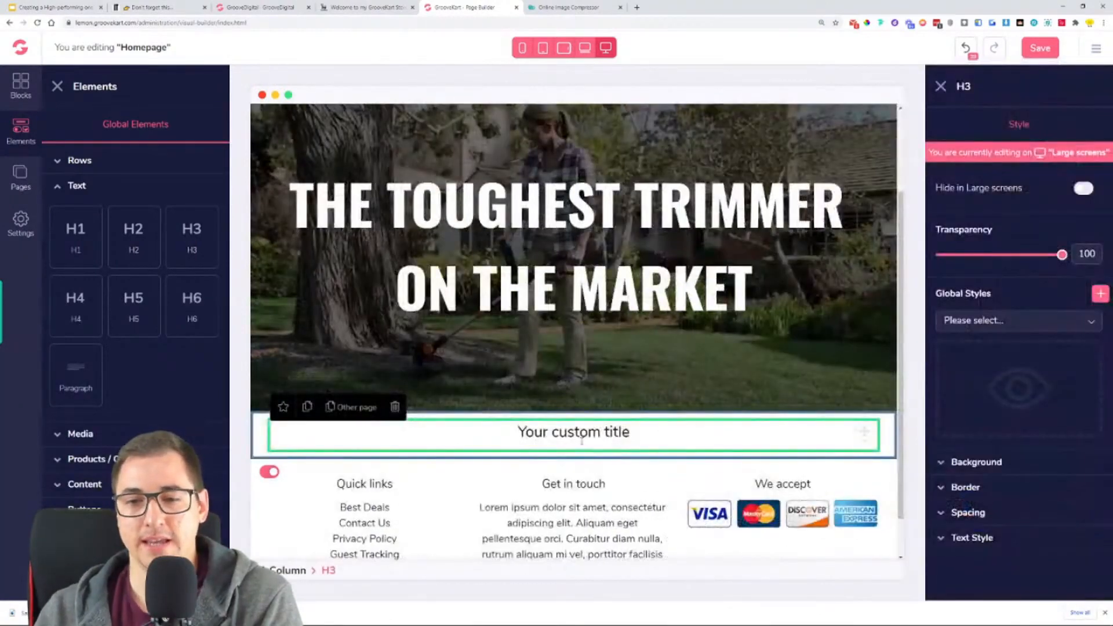
- Copy the "5 STAR REVIEWS" text from the reference store and replace the H3 heading's placeholder with it
click(397, 8)
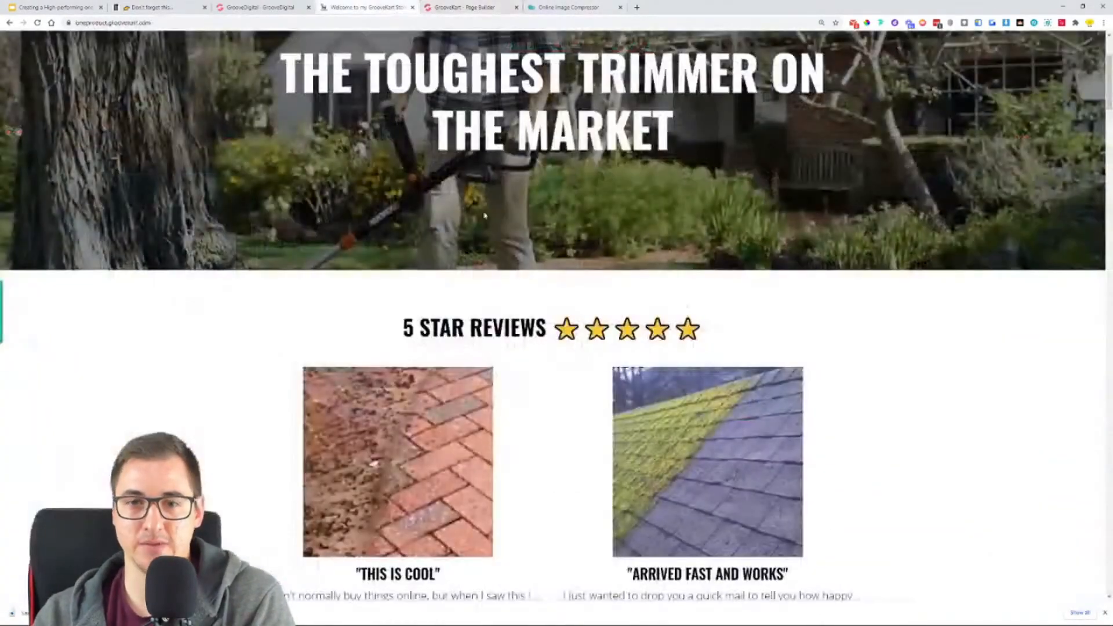
drag(404, 335, 546, 332)
key(ctrl+c)
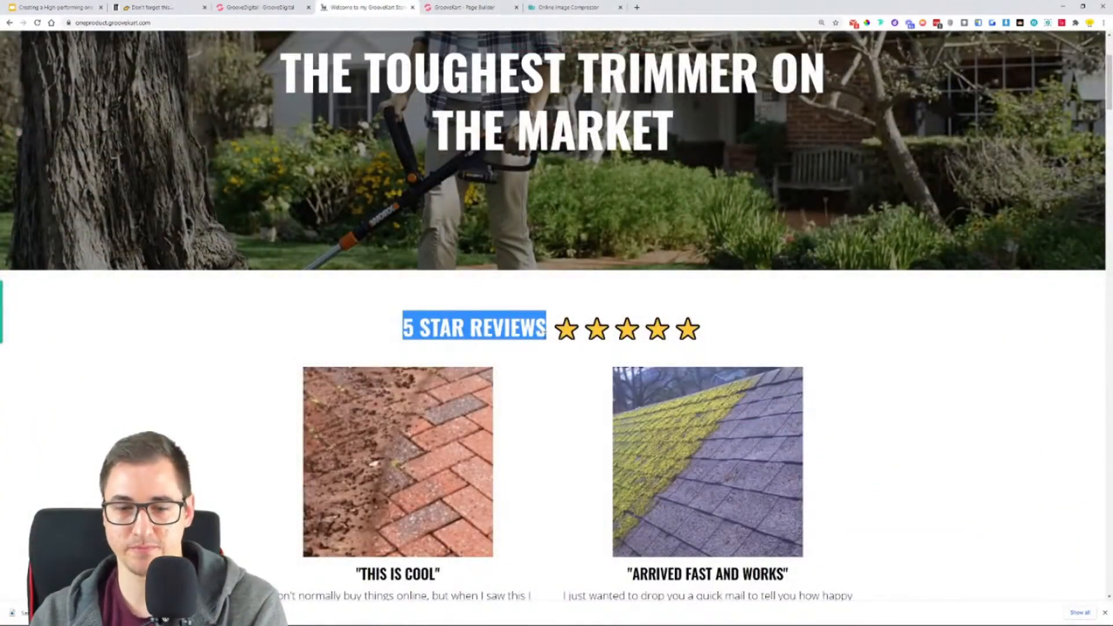
click(453, 7)
triple_click(559, 432)
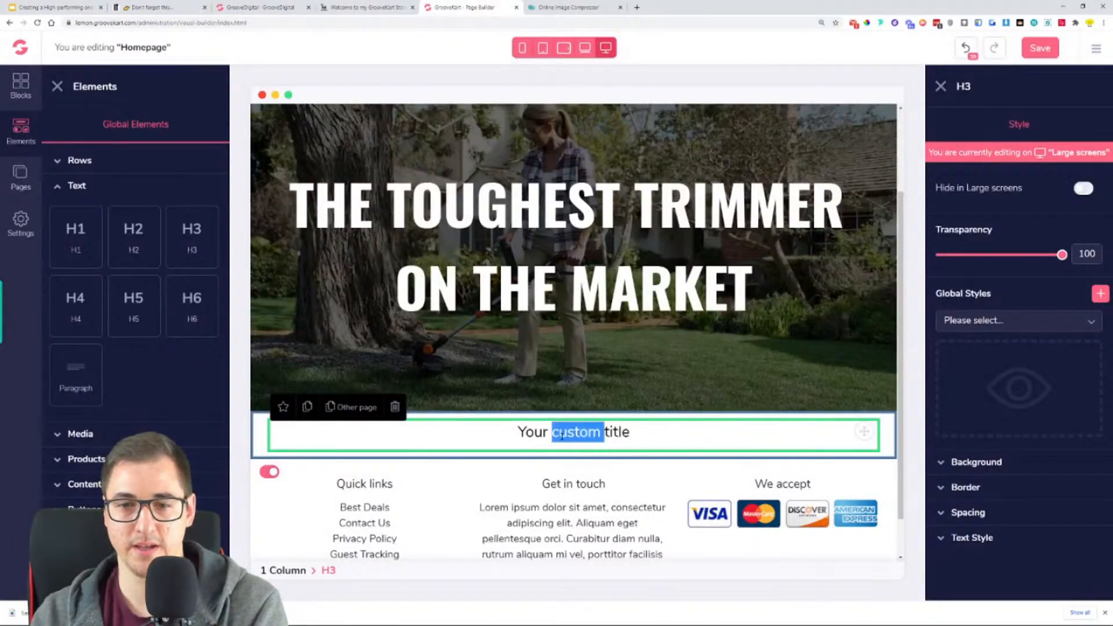
key(ctrl+v)
key(BackSpace)
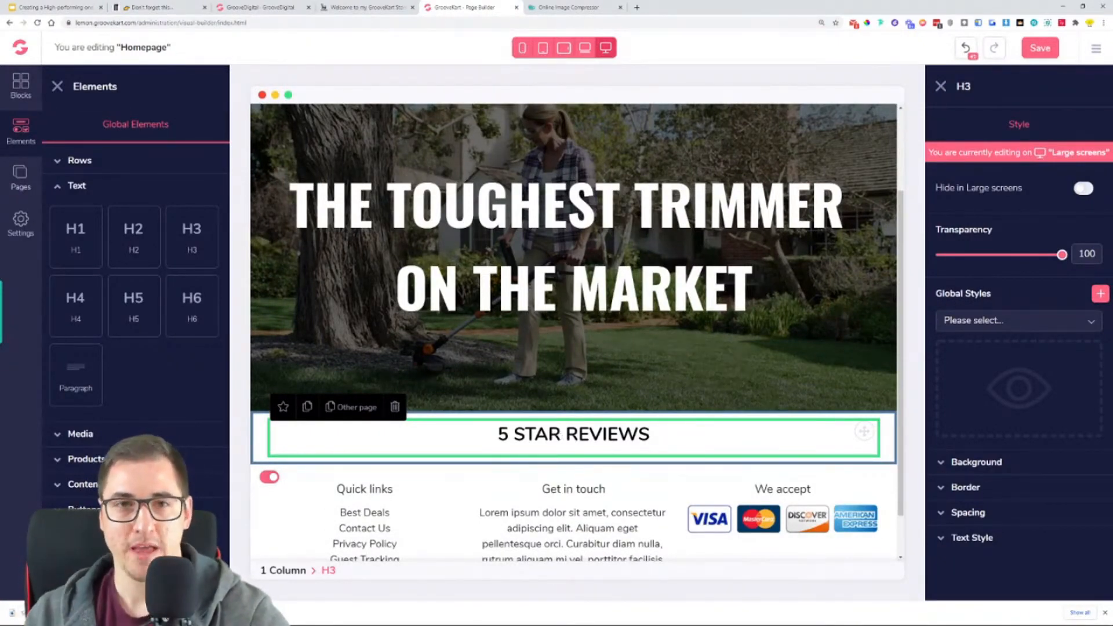
- Search the web for "text symbols" in a new browser tab and open coolsymbol.com
click(342, 7)
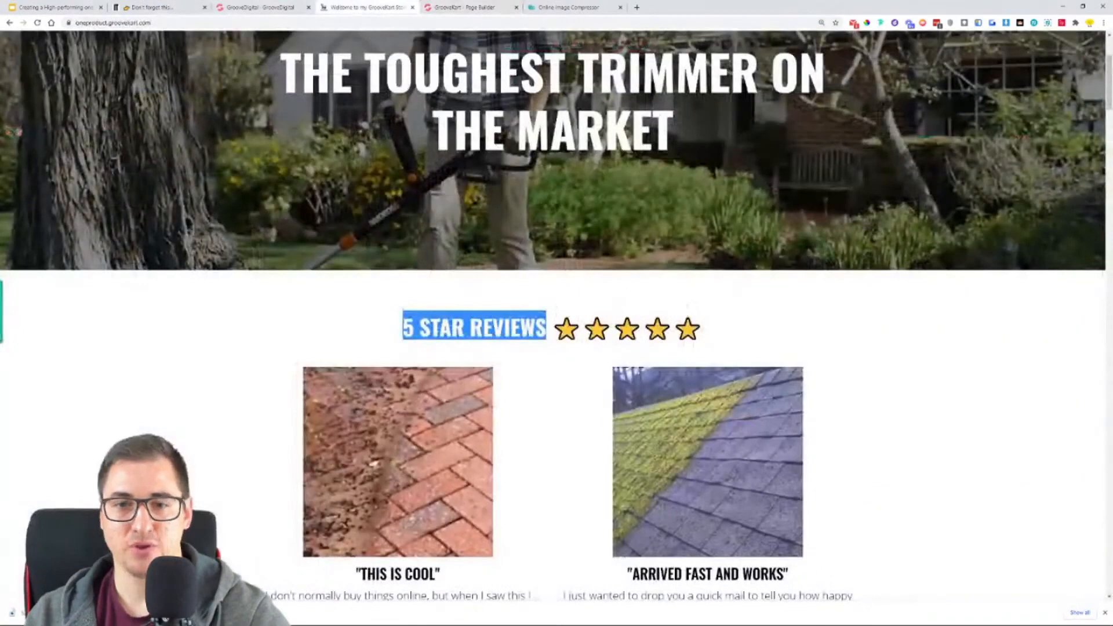
click(636, 7)
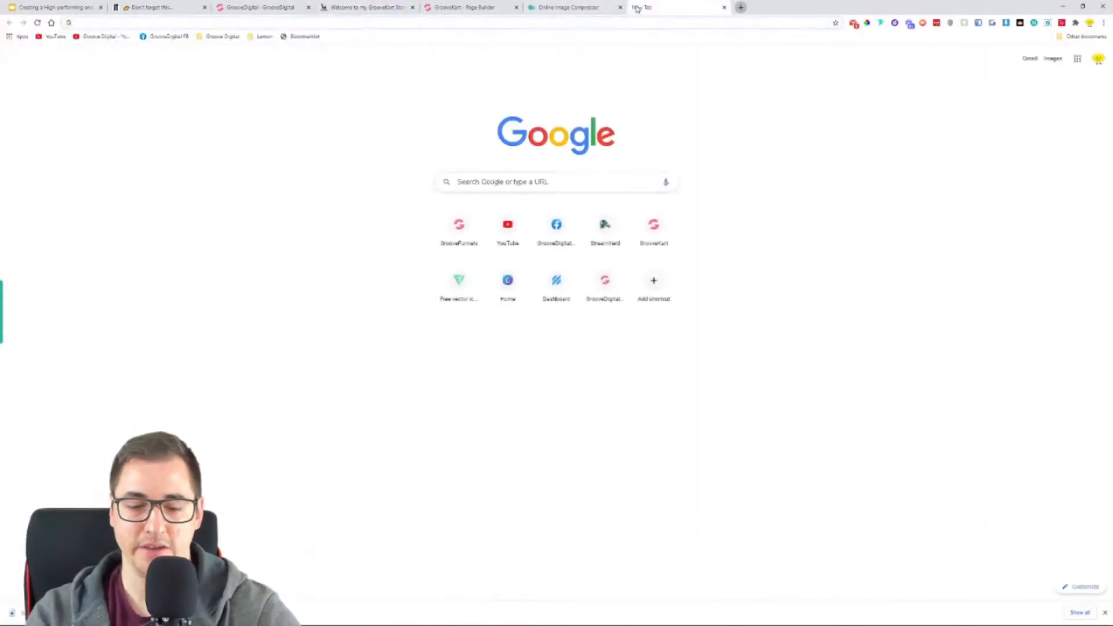
text(text sym)
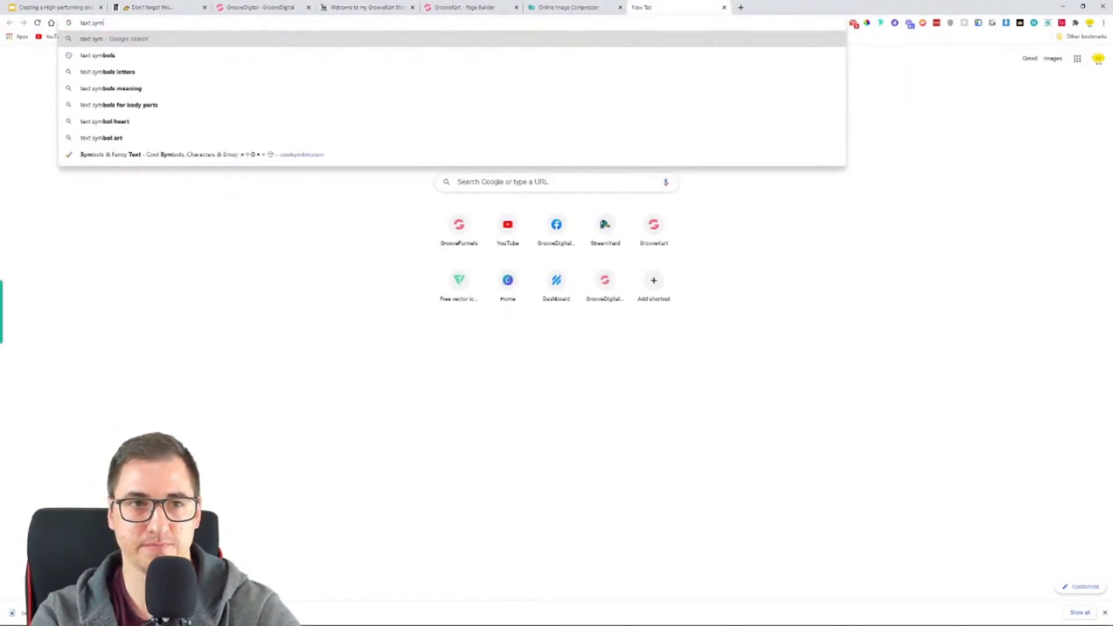
key(Return)
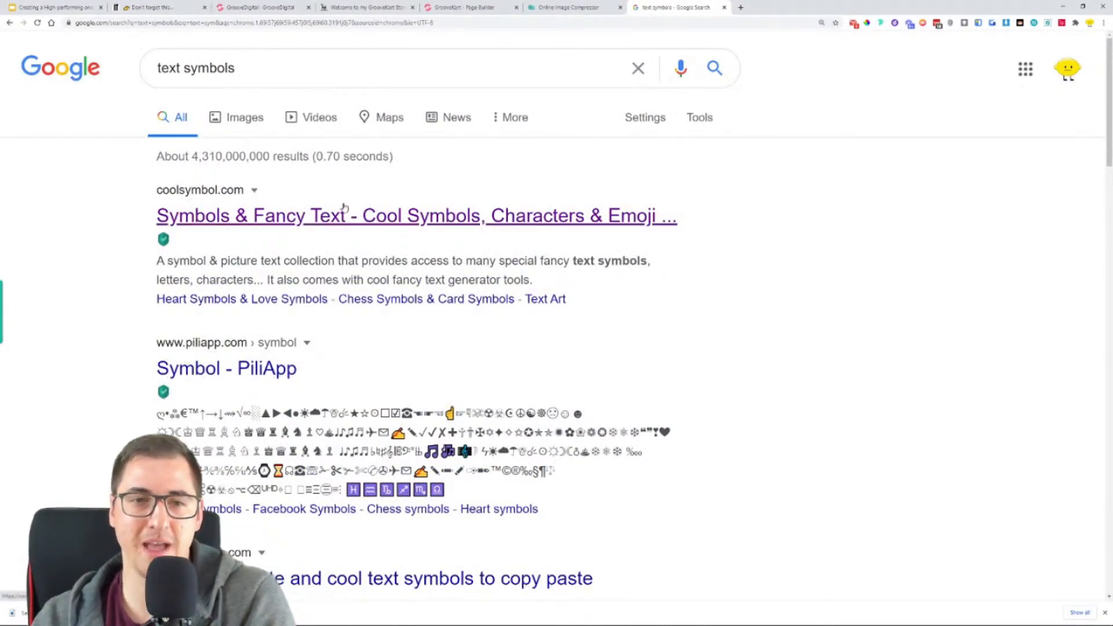
drag(235, 68, 154, 68)
click(366, 223)
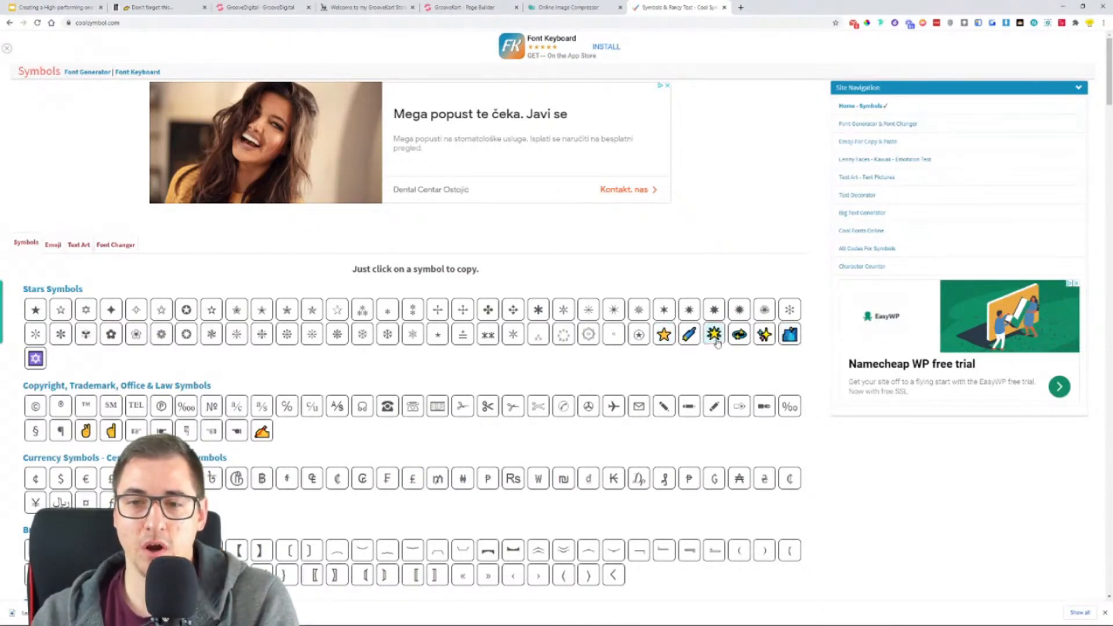
- Copy the yellow star symbol and insert five of them after "5 STAR REVIEWS" in the page builder's H3 heading
click(664, 334)
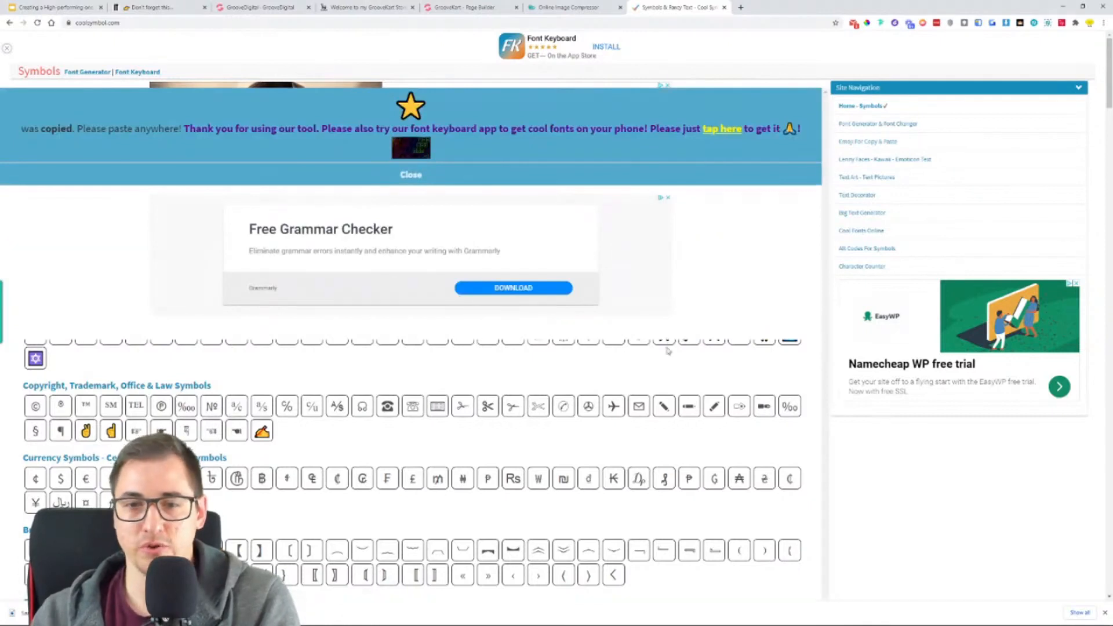
click(411, 175)
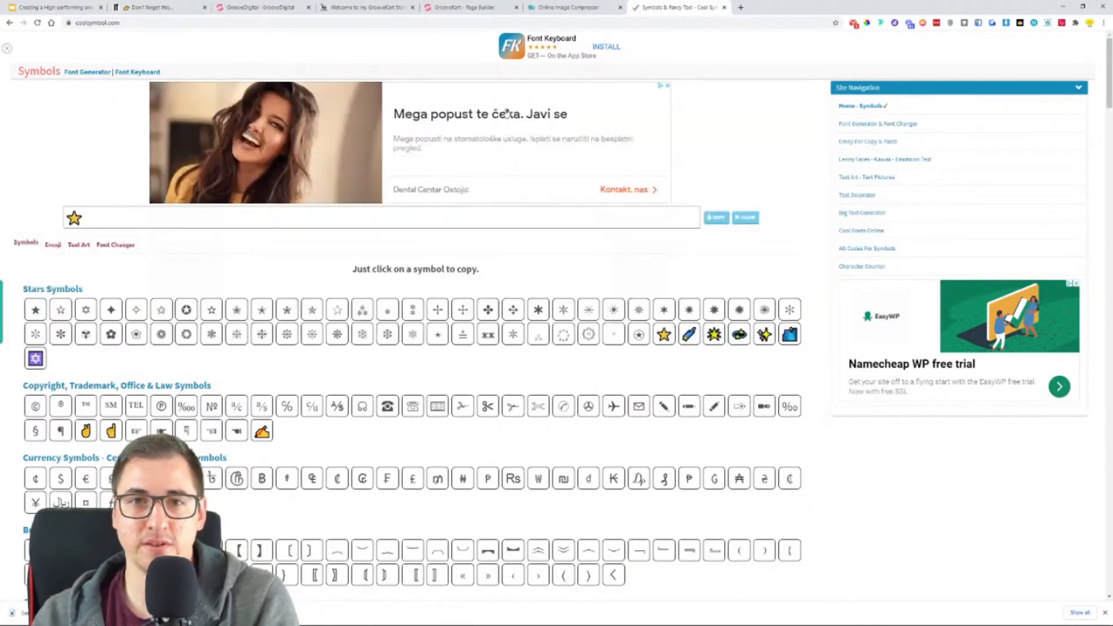
click(441, 8)
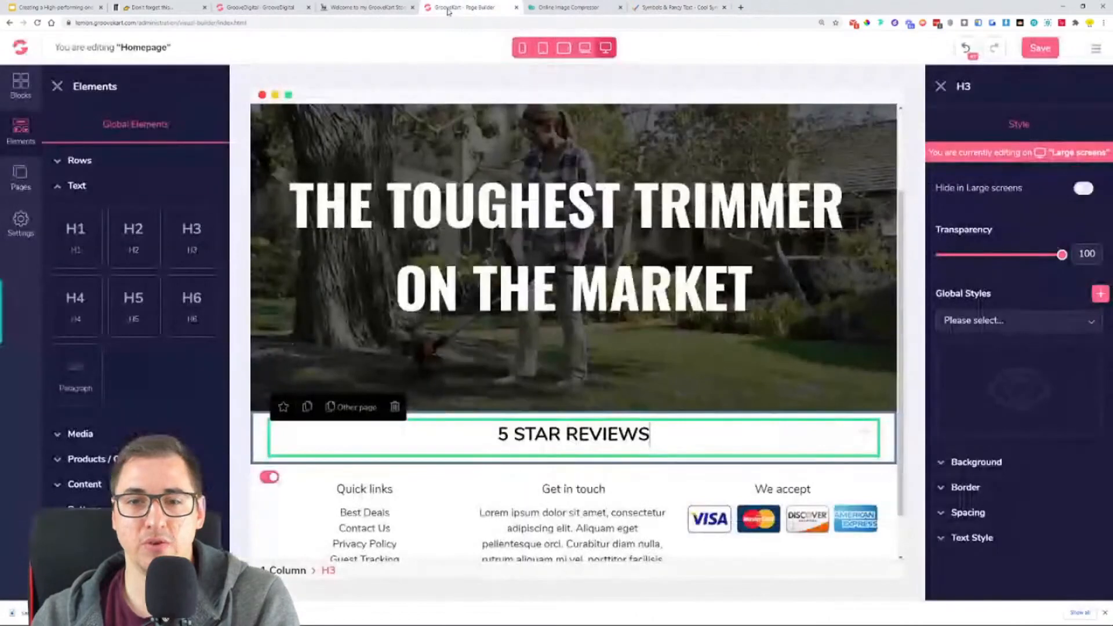
click(672, 434)
key(ctrl+v)
key(ctrl+v)
key(ctrl+v)
key(ctrl+v)
key(ctrl+v)
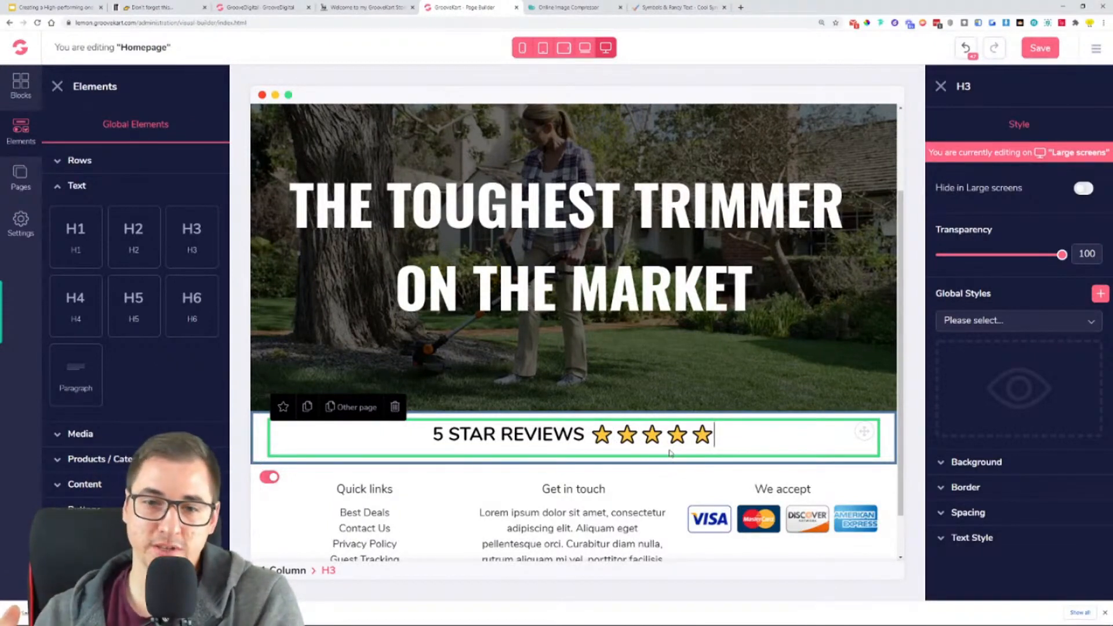
- Style the "5 STAR REVIEWS" H3 heading with the Oswald font, size 33 and Semi bold weight
drag(553, 434, 444, 439)
click(436, 439)
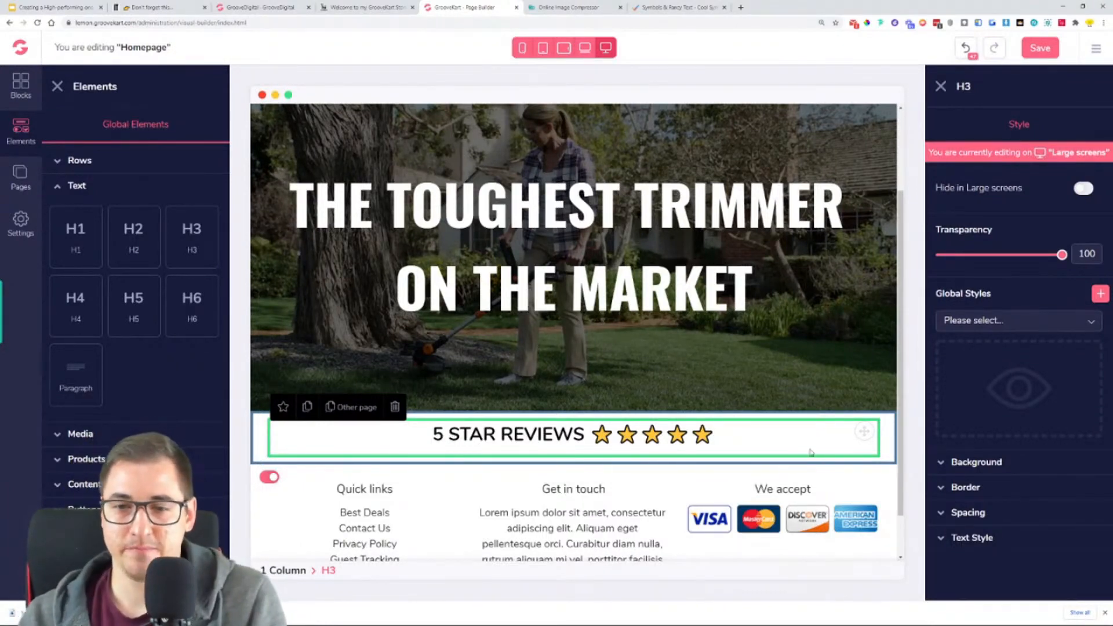
click(982, 537)
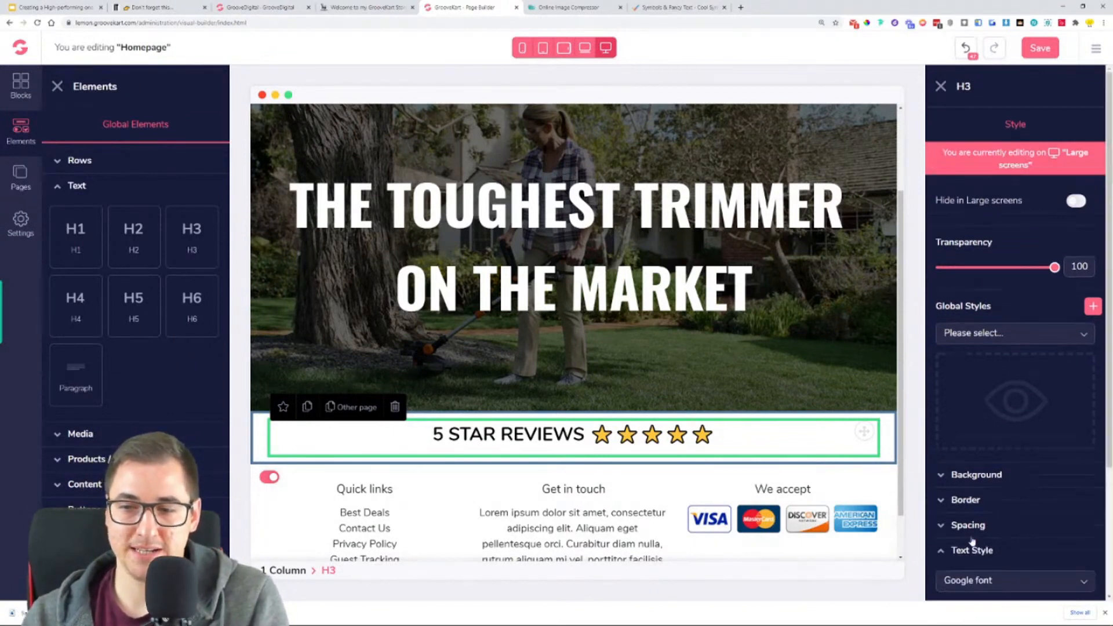
scroll(967, 507, down, 3)
click(1017, 416)
scroll(1009, 464, down, 5)
click(979, 456)
mouse_move(977, 463)
mouse_down()
mouse_move(945, 464)
mouse_move(967, 464)
mouse_move(967, 474)
mouse_up()
click(974, 491)
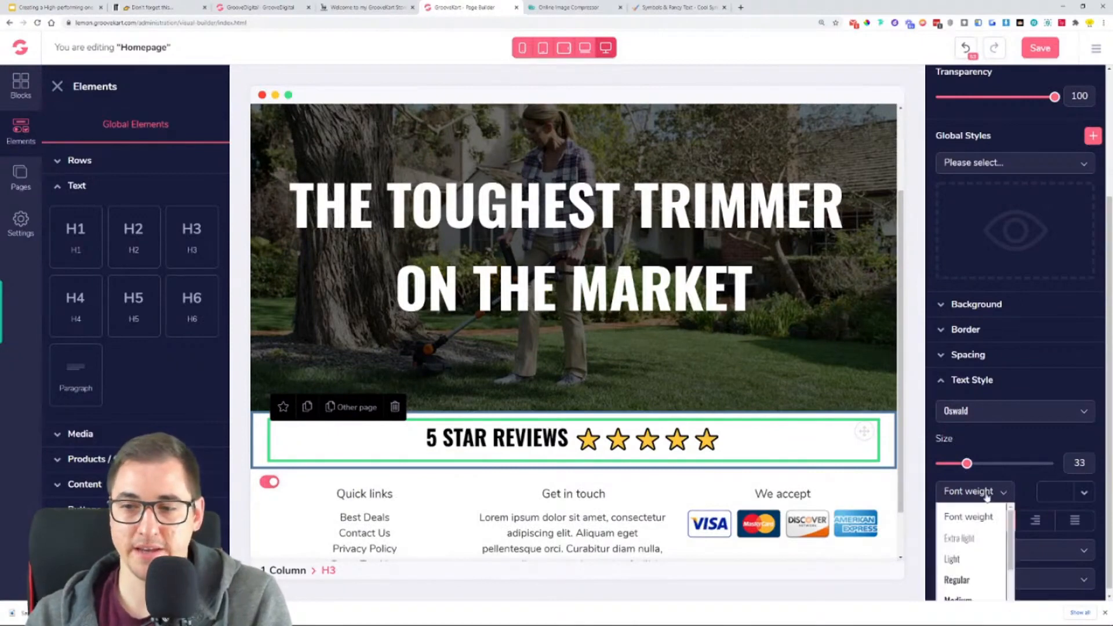
click(966, 577)
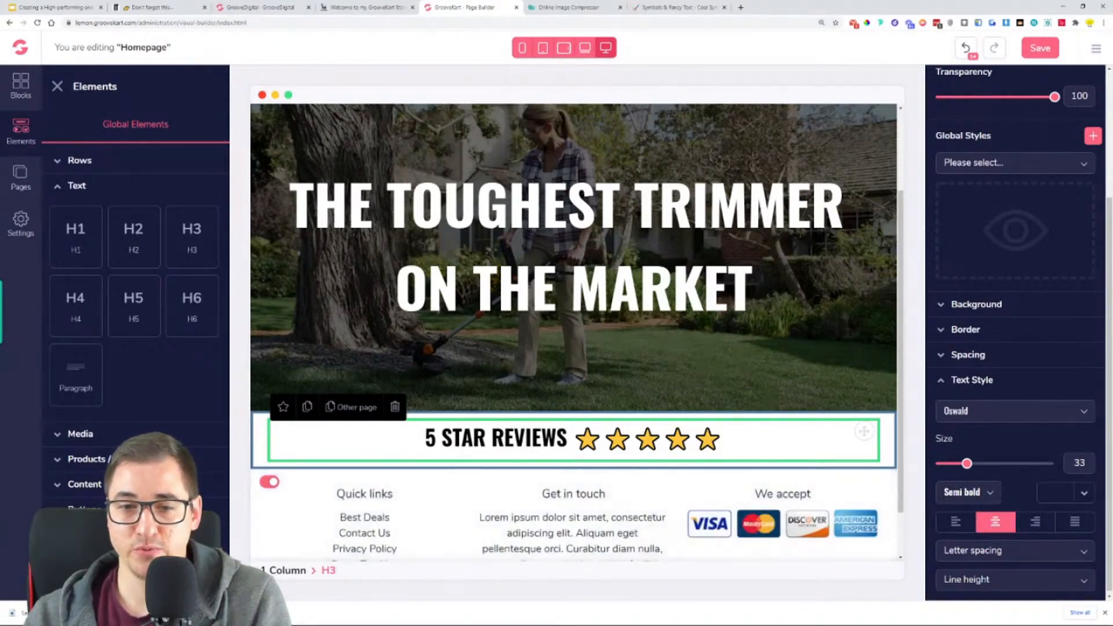
- Set the top margin of the "5 STAR REVIEWS" heading to 60
click(1005, 357)
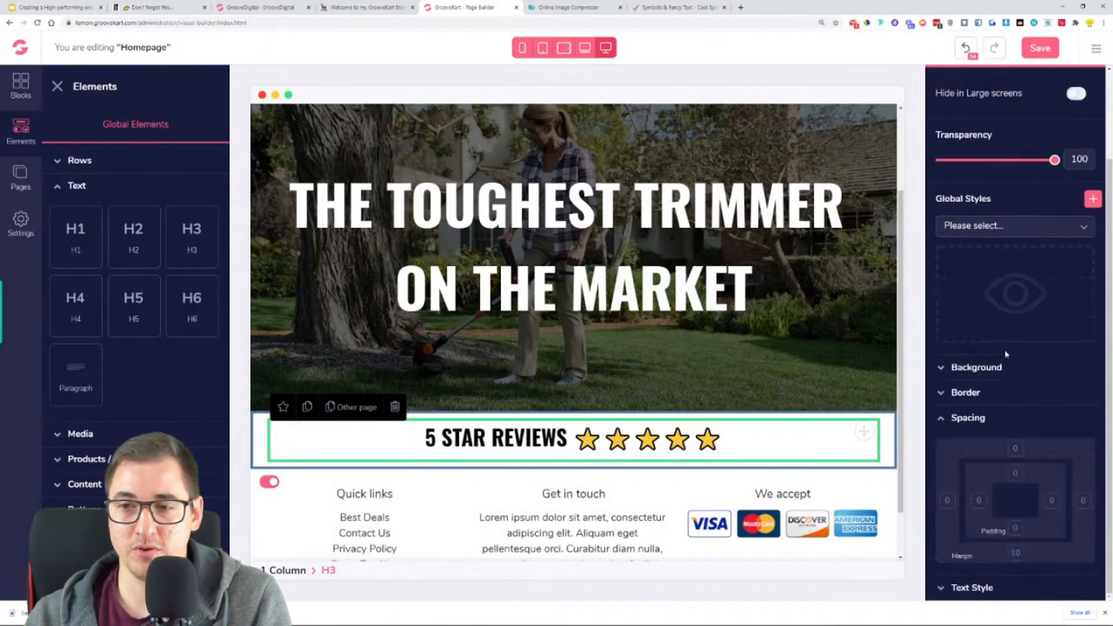
click(1015, 450)
scroll(1016, 455, down, 1)
drag(995, 537, 1051, 537)
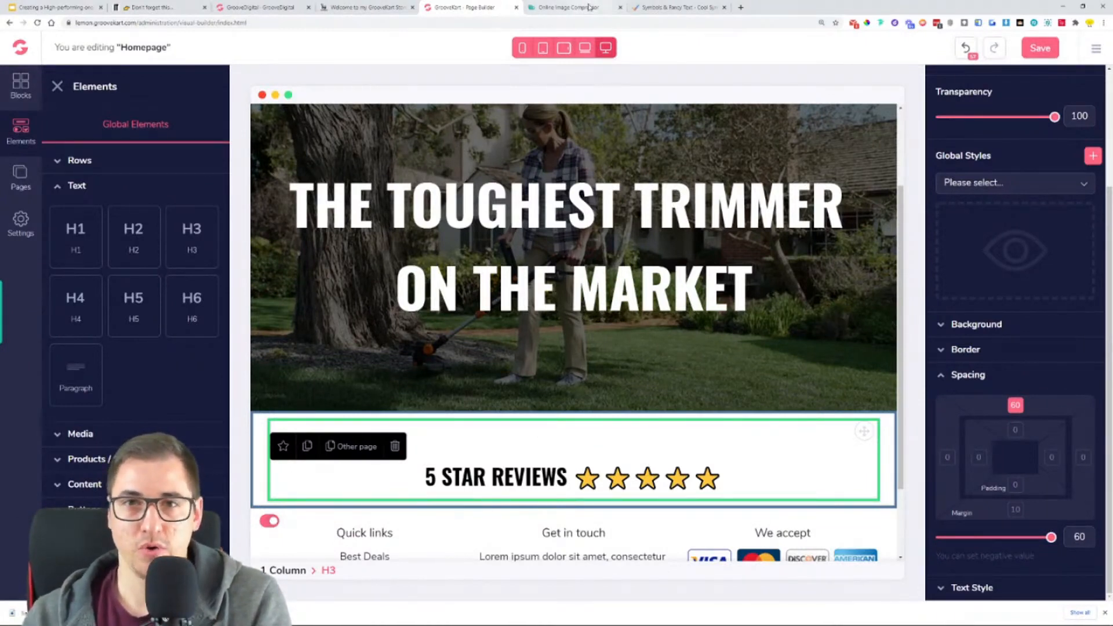
- Check the heading against the reviews section of the reference store and save the homepage
click(371, 7)
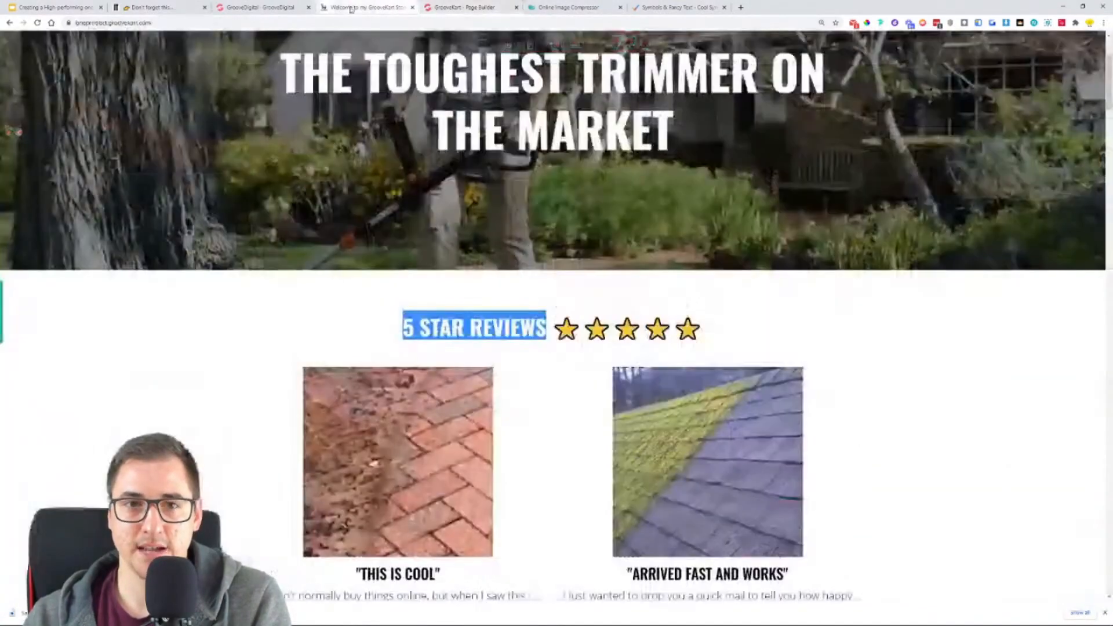
scroll(406, 247, down, 4)
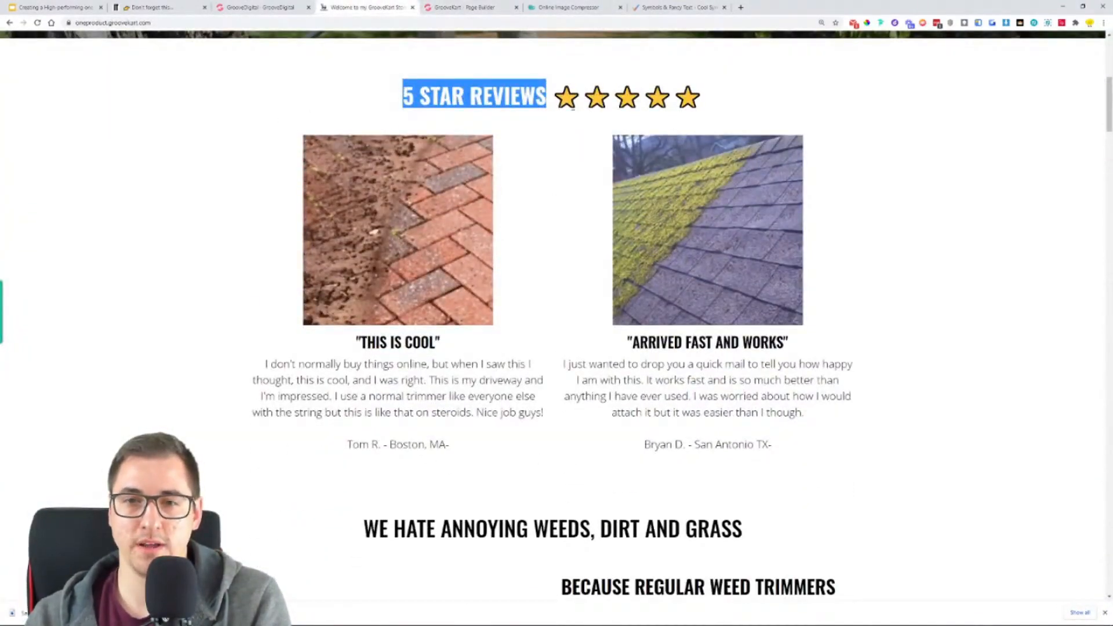
click(542, 152)
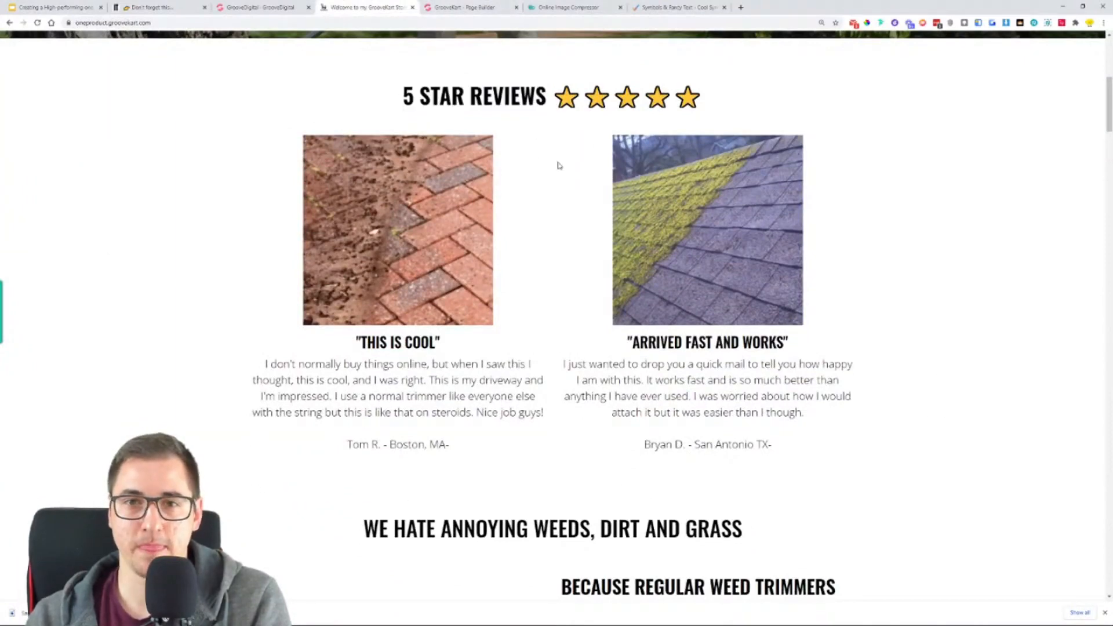
click(471, 4)
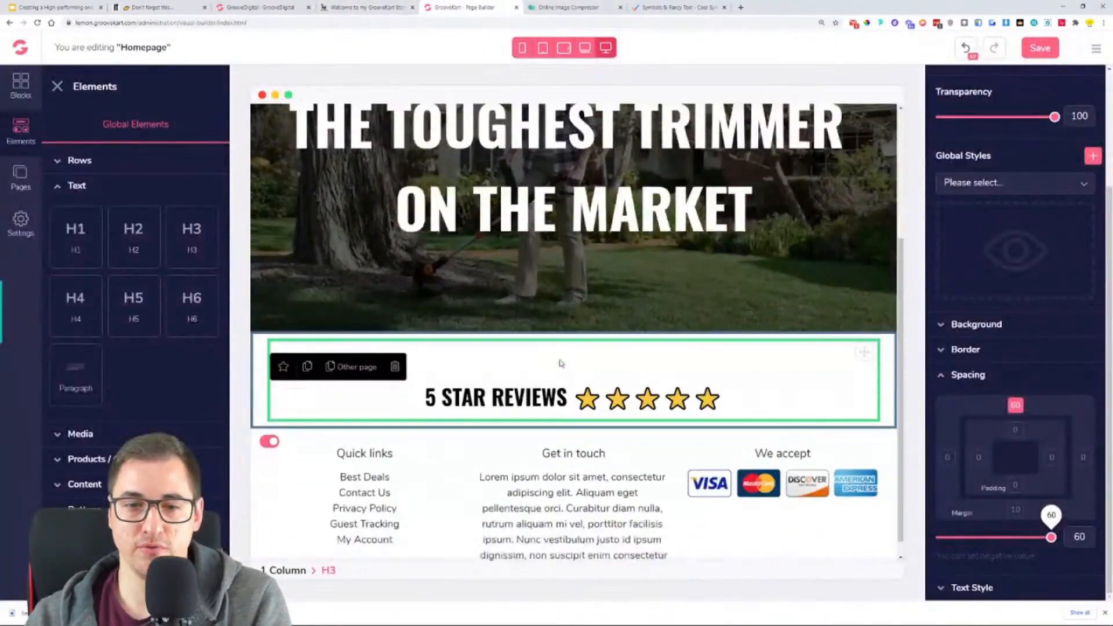
click(1039, 54)
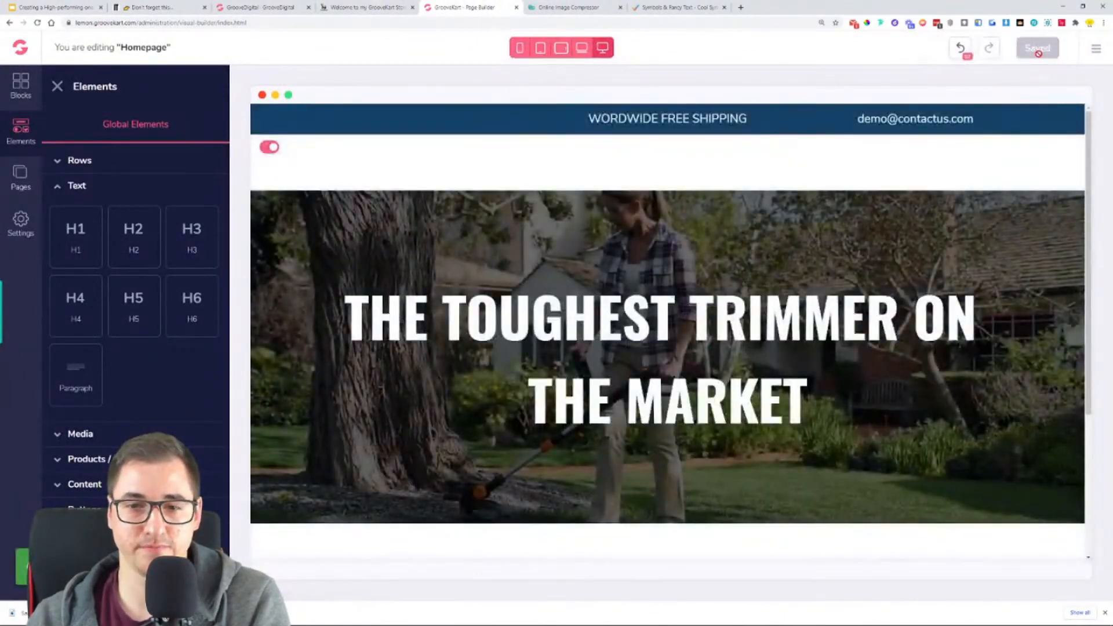
- Add a 2 Columns row below the "5 STAR REVIEWS" heading inside its 1 Column row and select it
scroll(819, 330, down, 3)
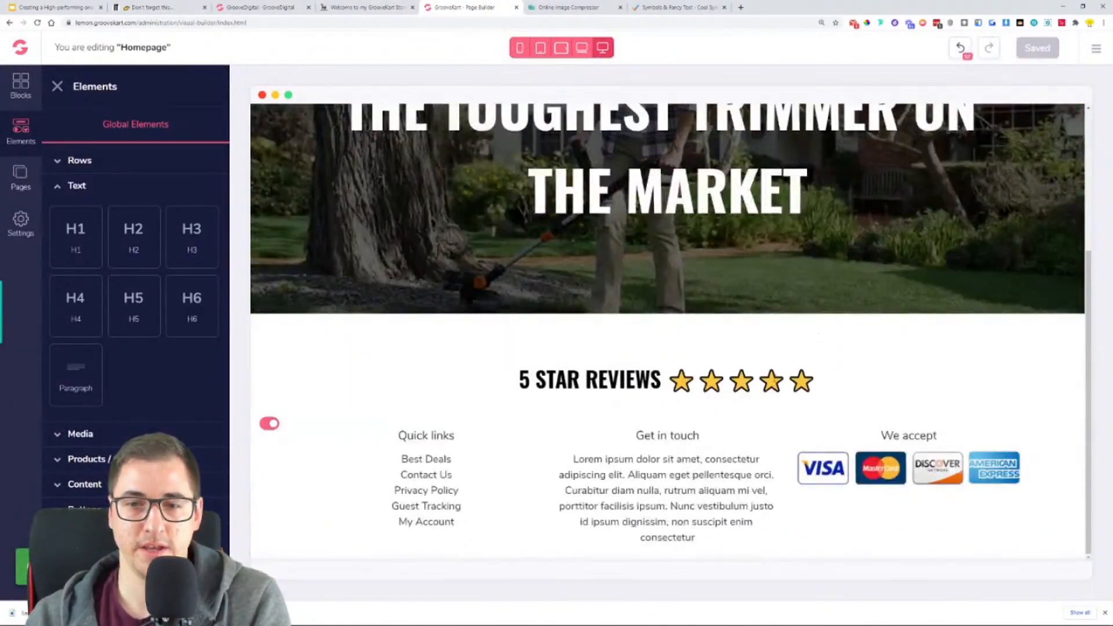
click(78, 169)
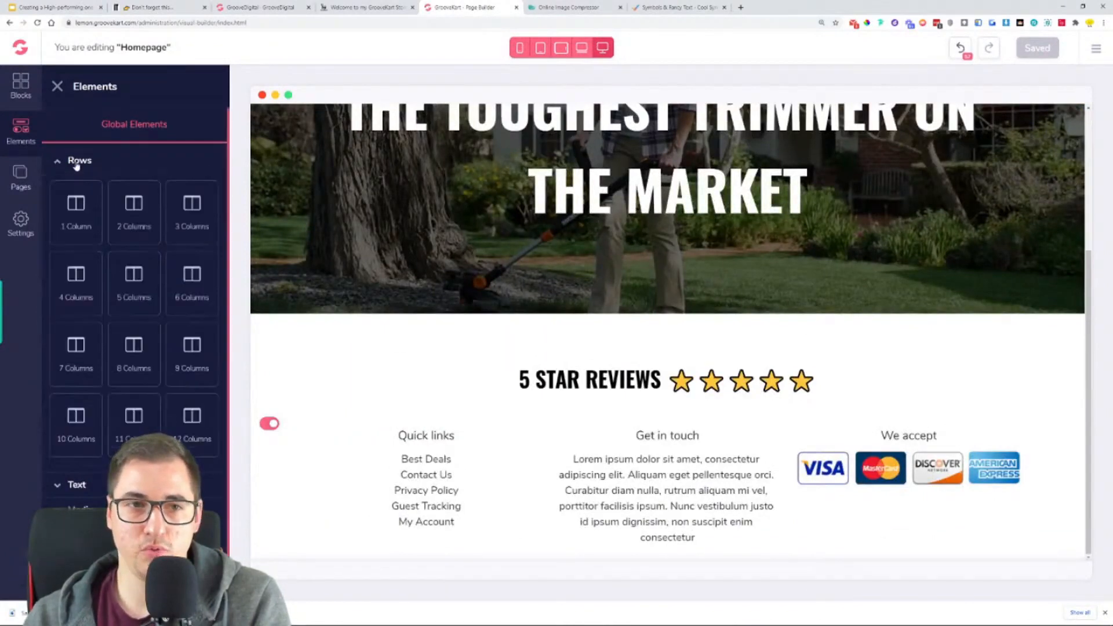
drag(134, 211, 308, 426)
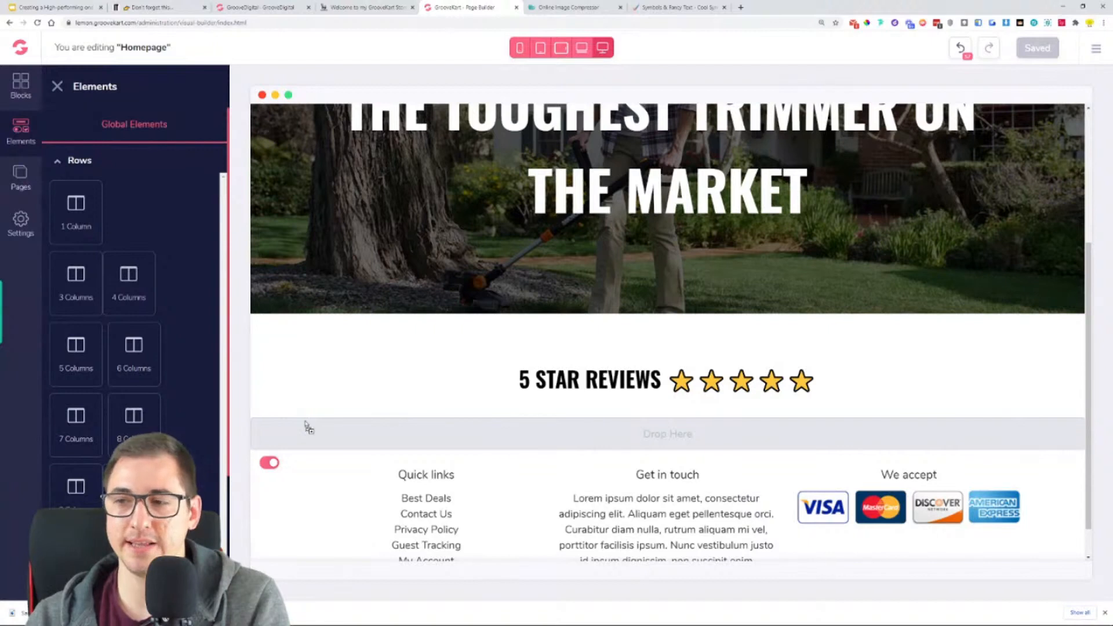
drag(307, 427, 639, 417)
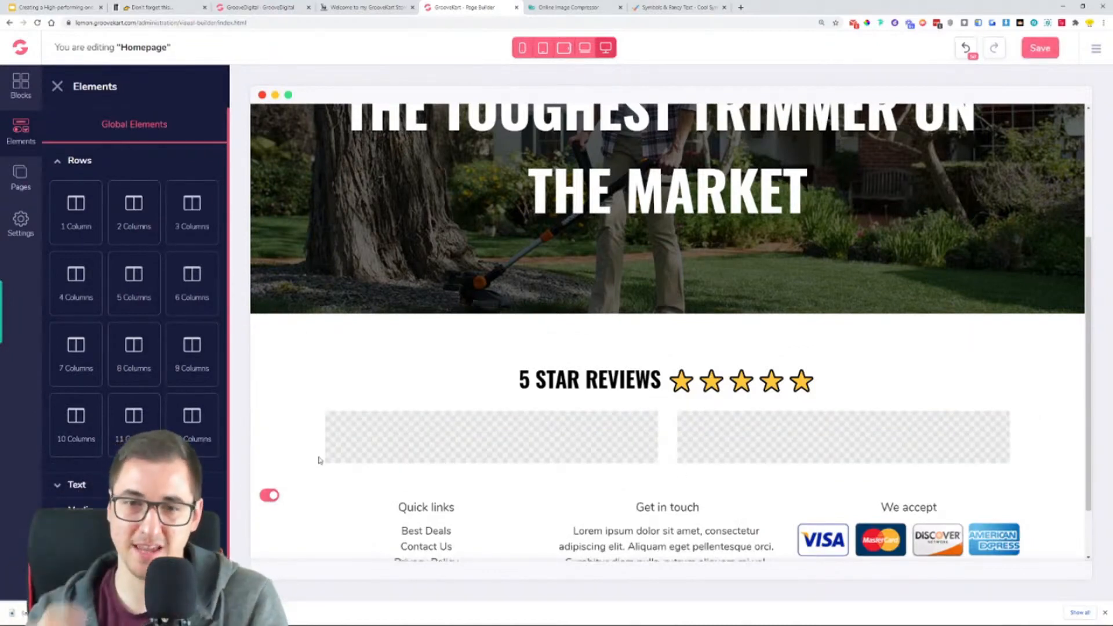
click(290, 353)
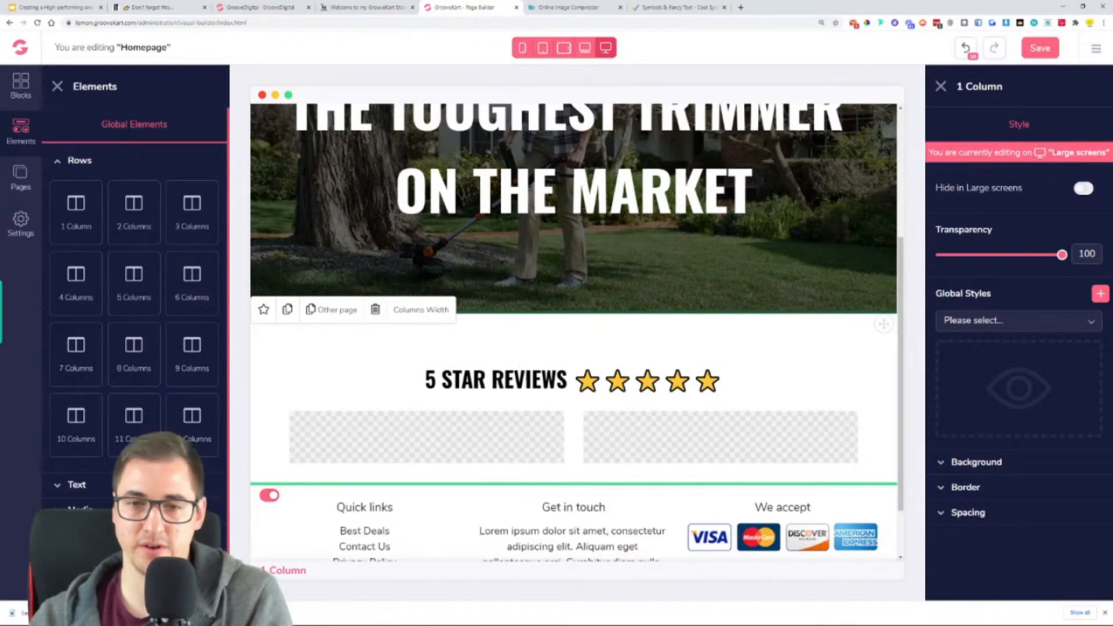
click(520, 371)
click(490, 449)
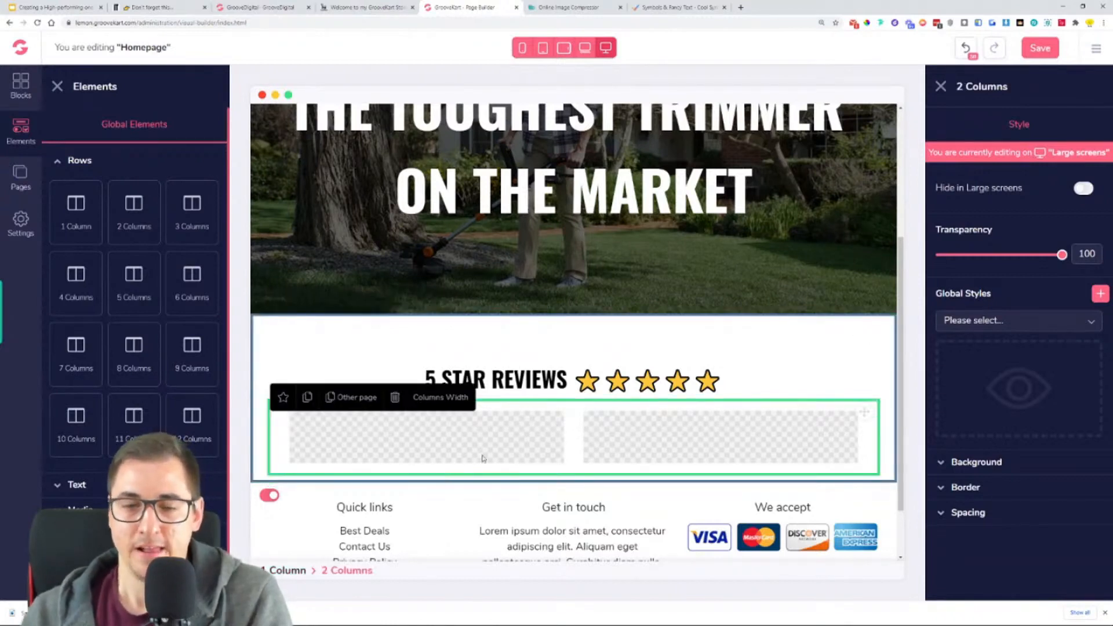
- Check the review layout in the reference store and add an Image element to the first column of the 2 Columns row
click(368, 8)
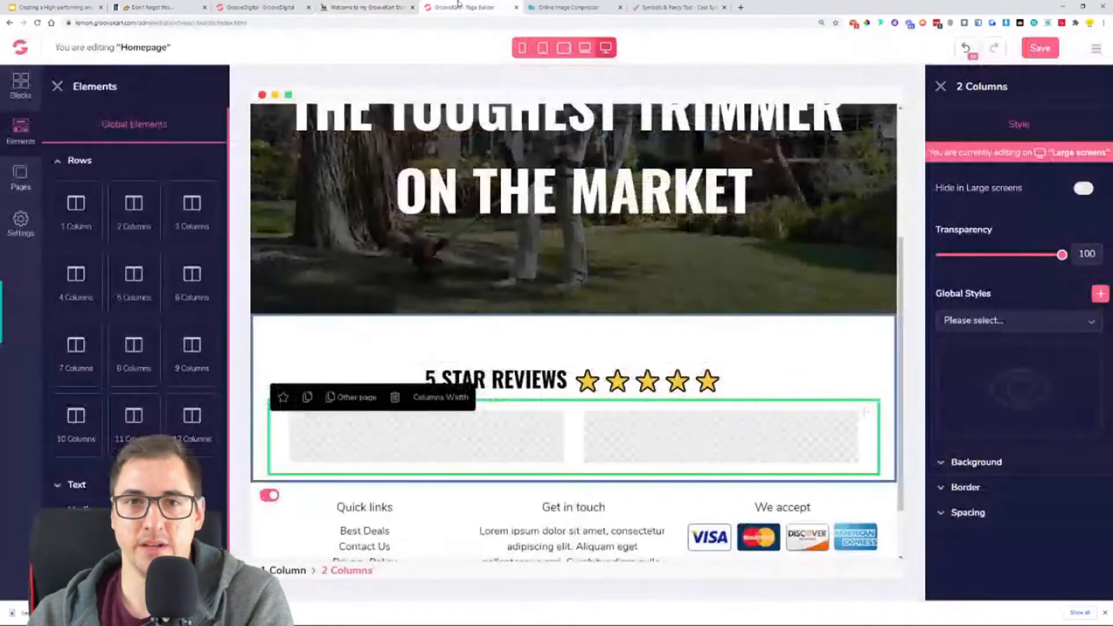
click(458, 7)
scroll(104, 485, down, 1)
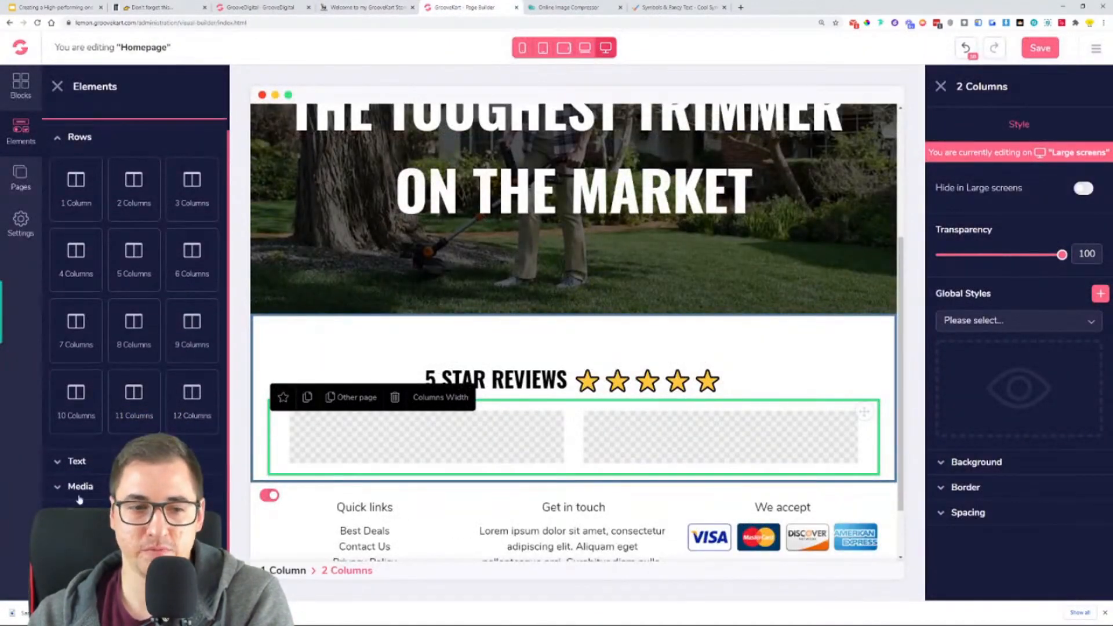
click(79, 490)
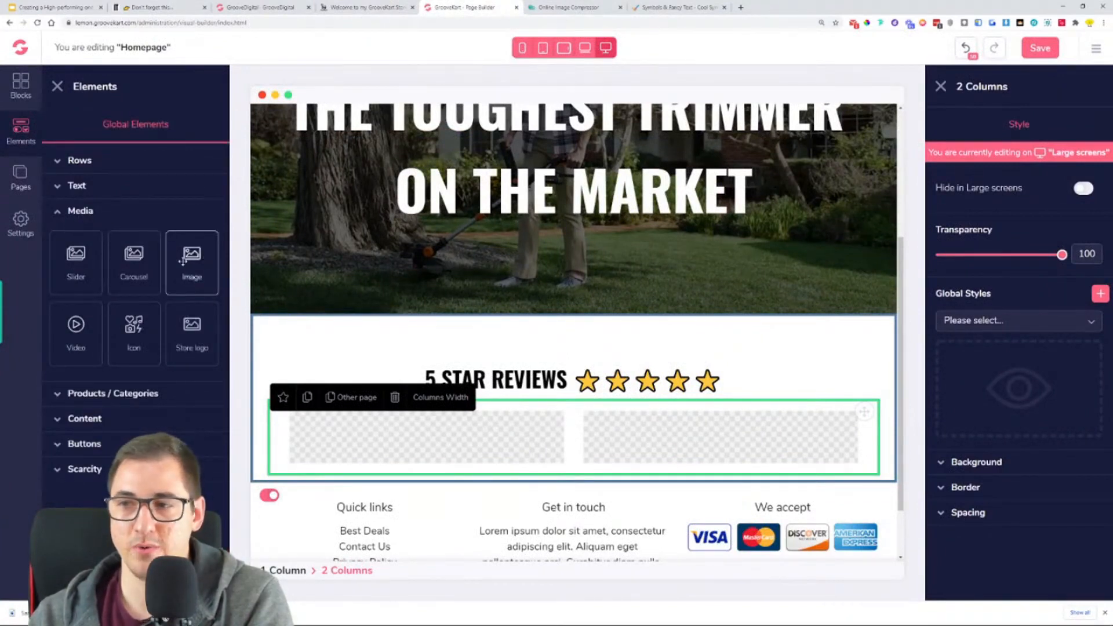
drag(192, 276, 458, 437)
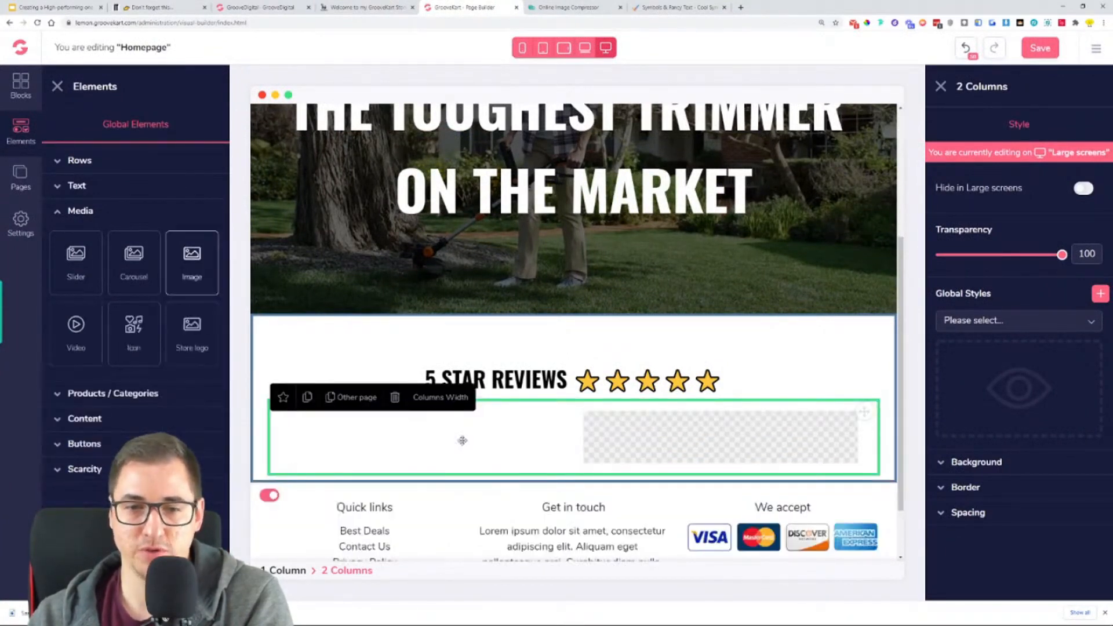
scroll(425, 417, down, 3)
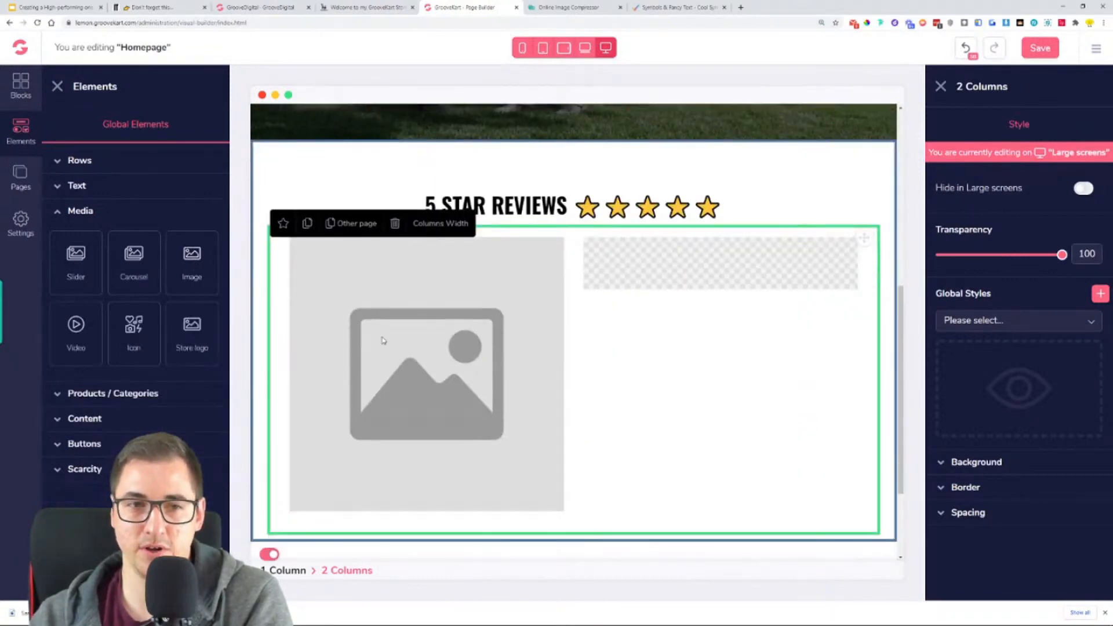
- Add an H3 heading and a Paragraph below the image placeholder in the first column
click(76, 185)
drag(185, 235, 457, 519)
scroll(457, 510, down, 3)
drag(76, 374, 429, 387)
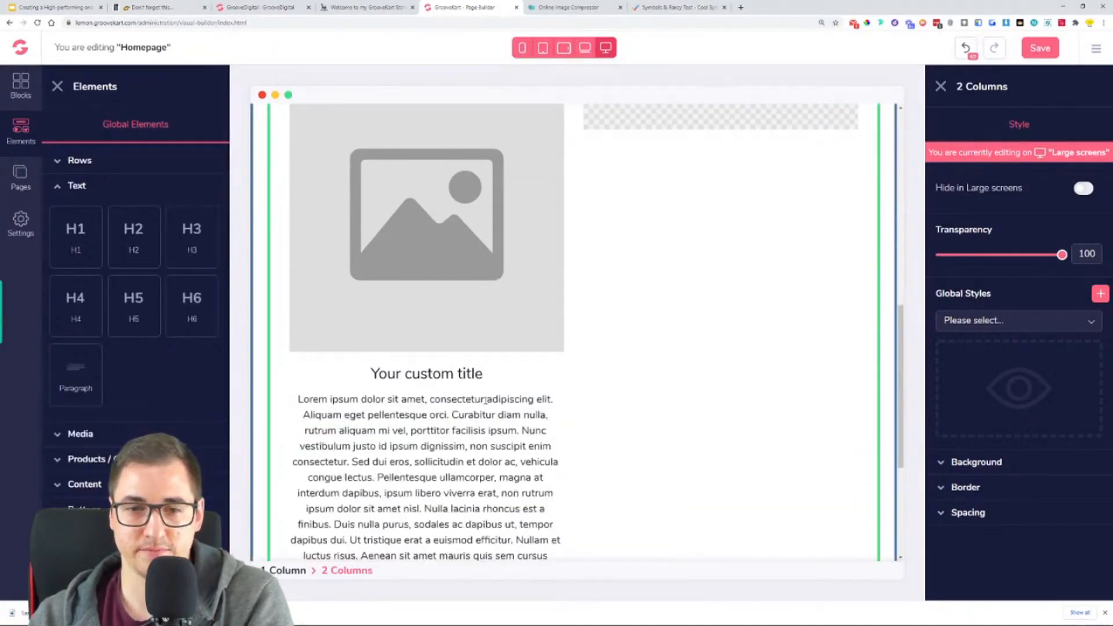
scroll(524, 398, up, 3)
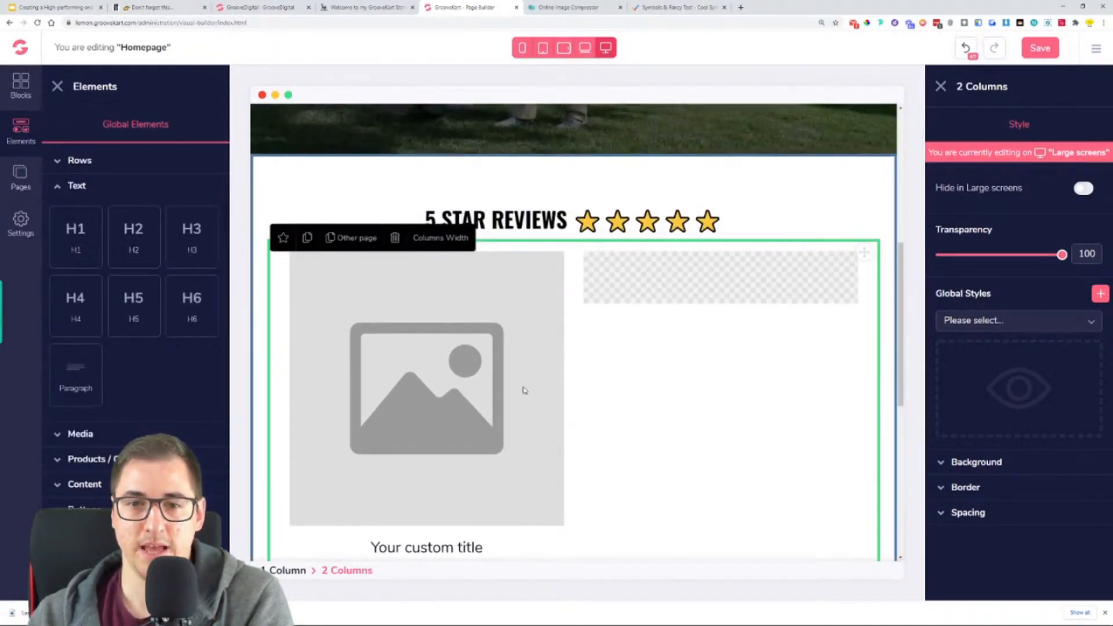
- Switch to Online Image Compressor, compress 1_3_300x300.png from the OneProductStore folder and save the result to Downloads
click(508, 362)
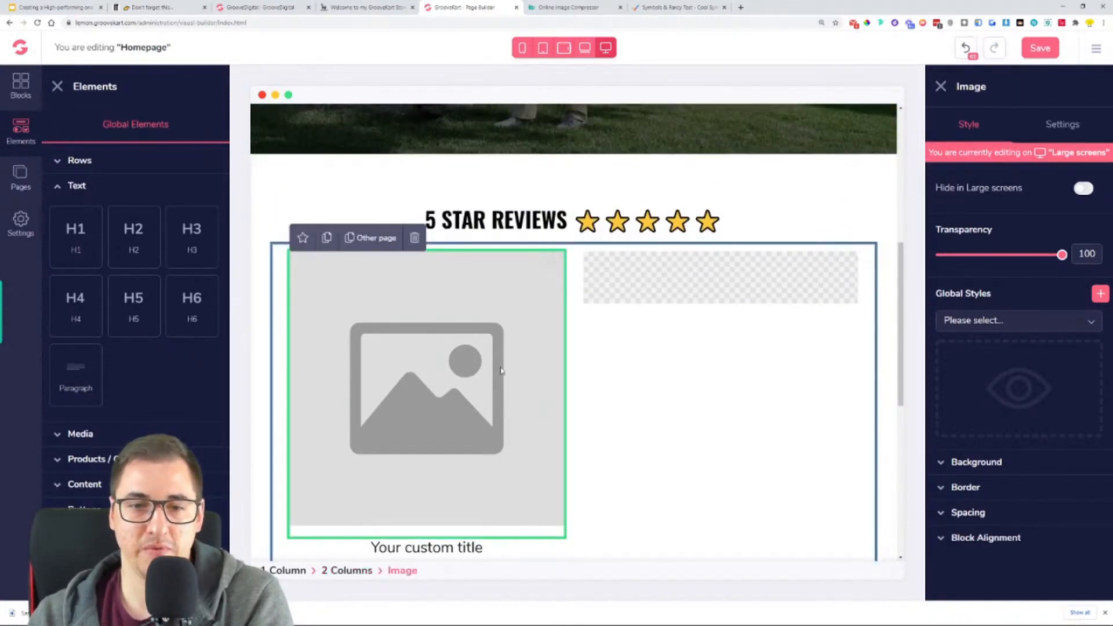
scroll(368, 410, down, 4)
scroll(347, 298, up, 3)
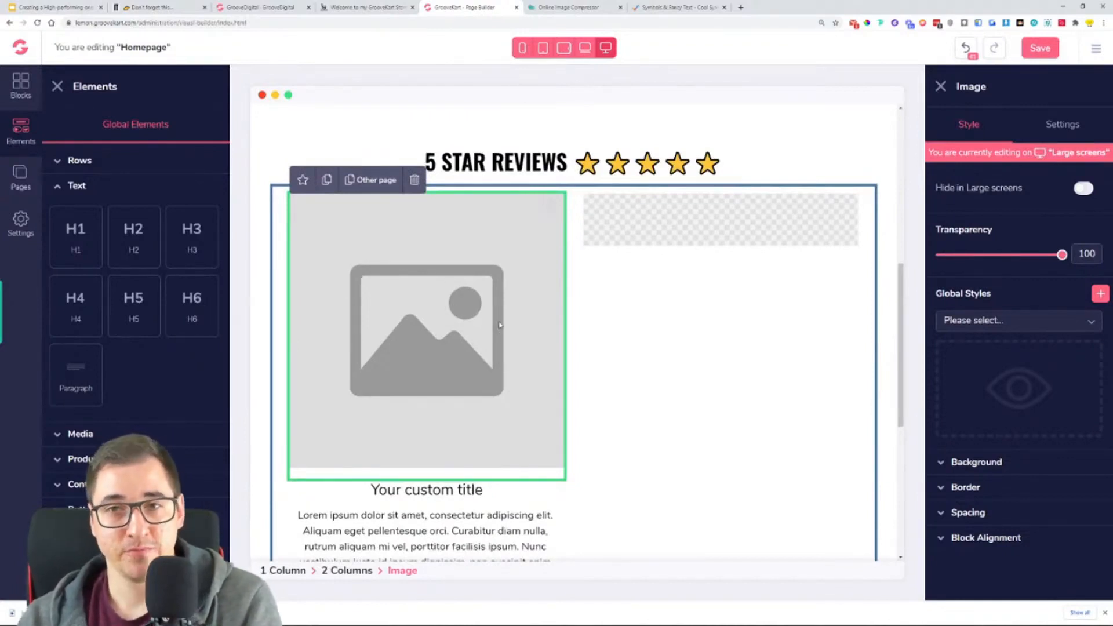
key(ctrl+Tab)
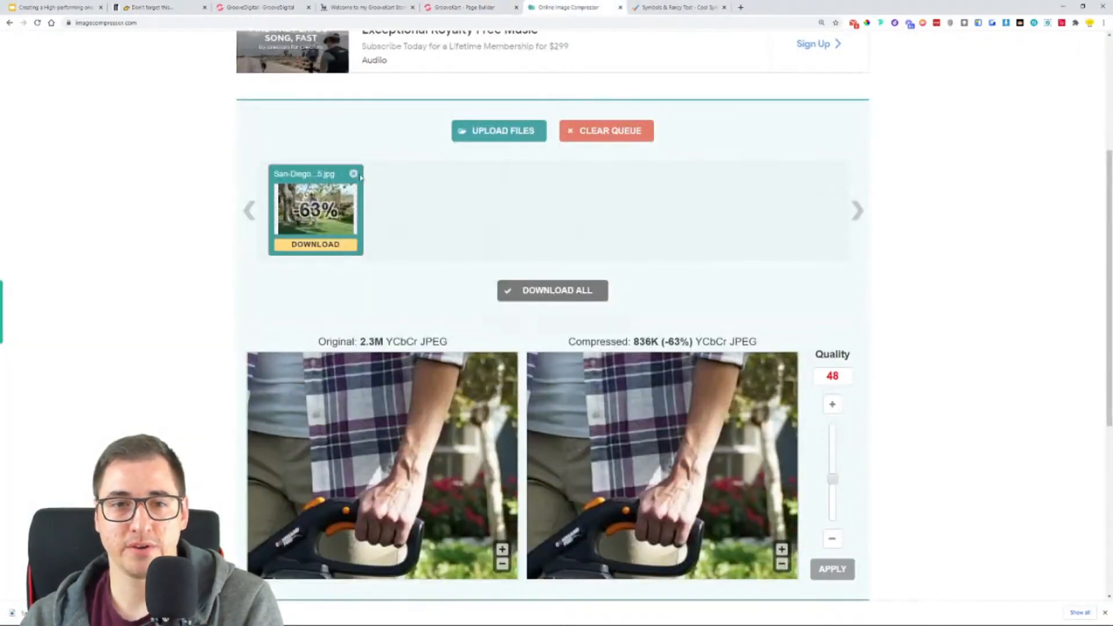
click(493, 131)
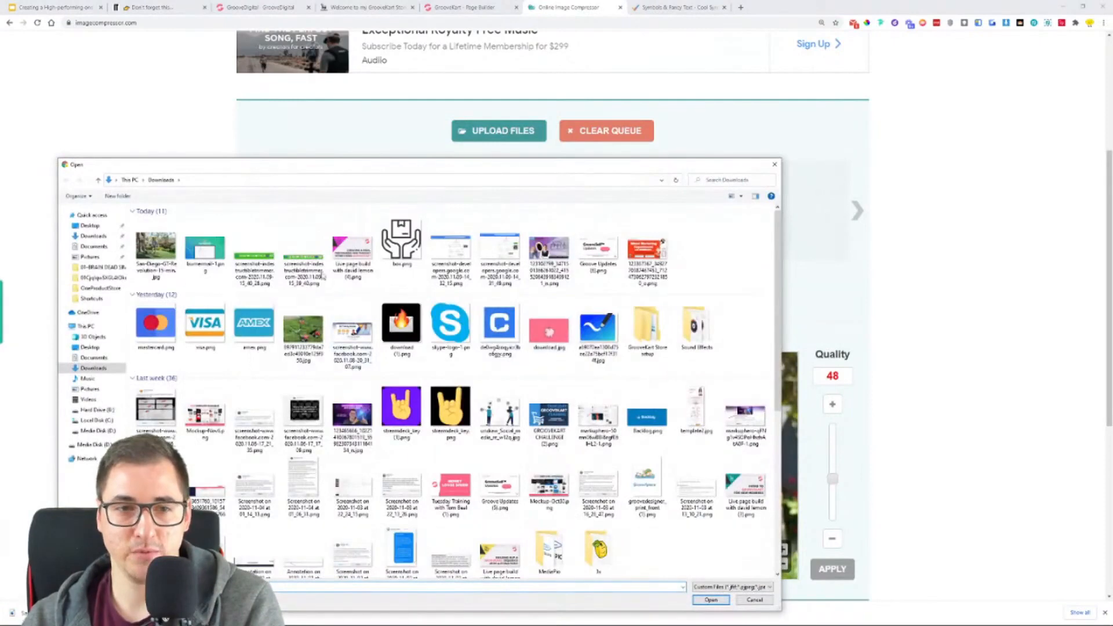
double_click(647, 325)
click(176, 240)
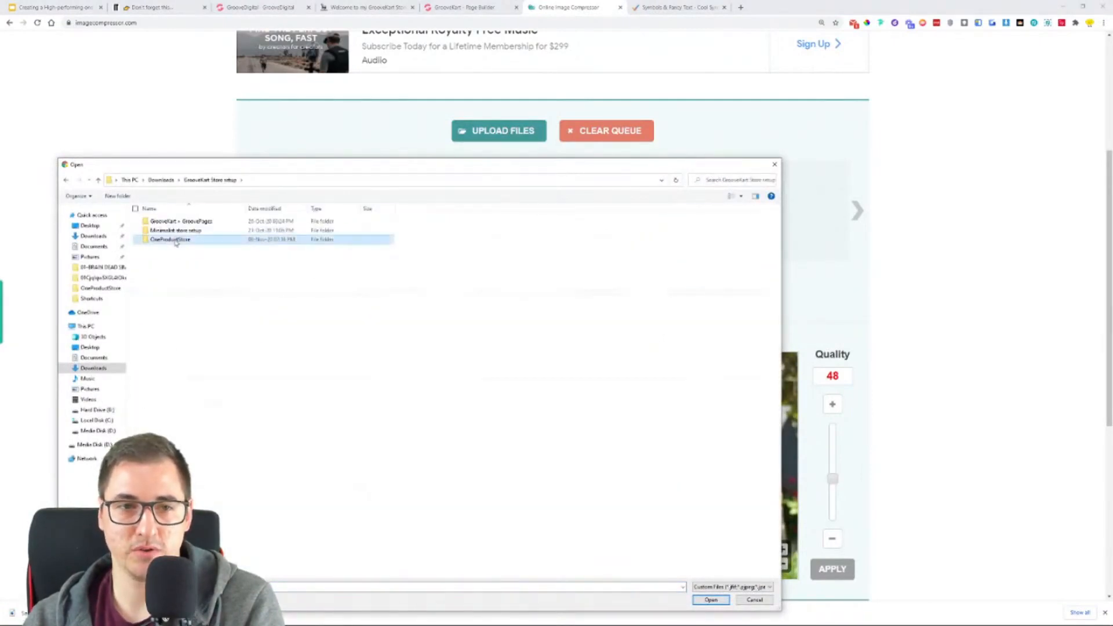
double_click(175, 240)
double_click(200, 237)
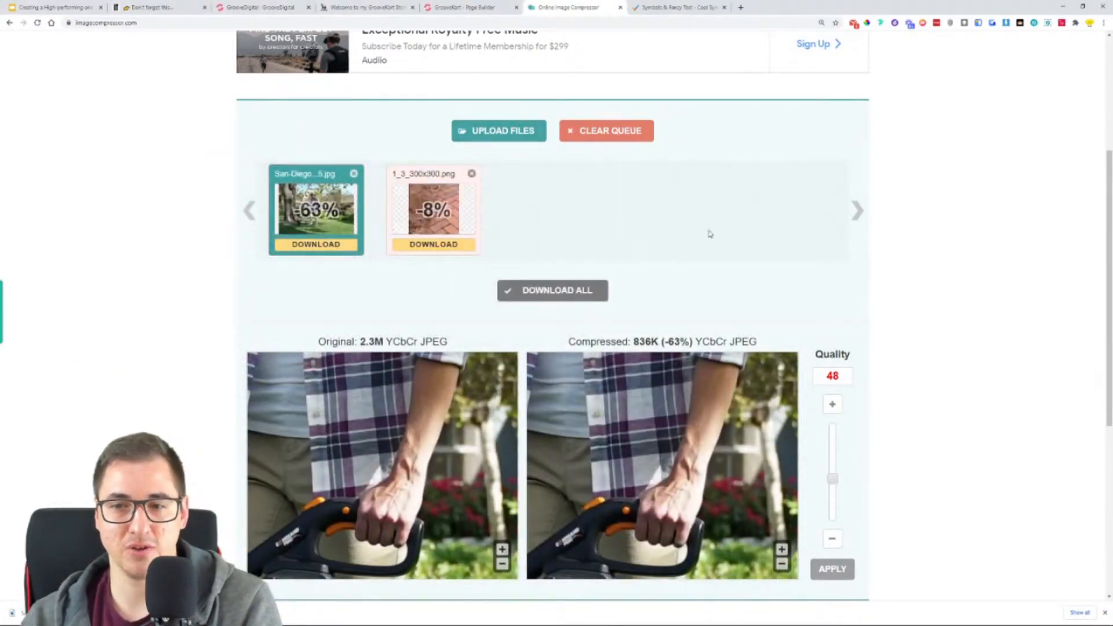
click(434, 244)
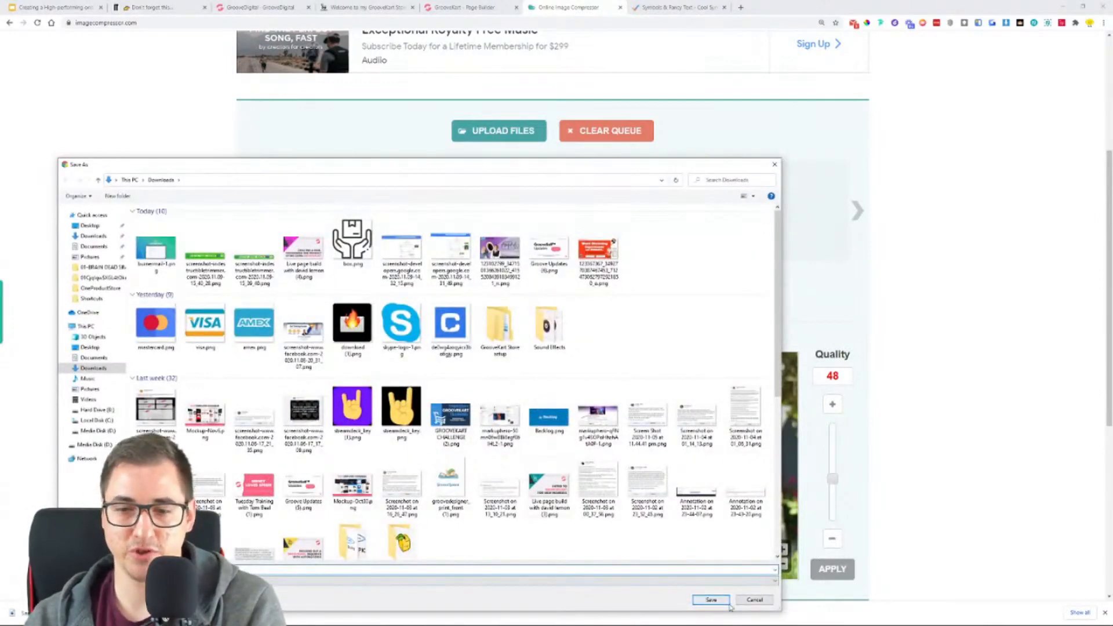
click(711, 600)
- Return to the page builder and upload the compressed brick photo from Downloads into the first column's Image element
click(506, 6)
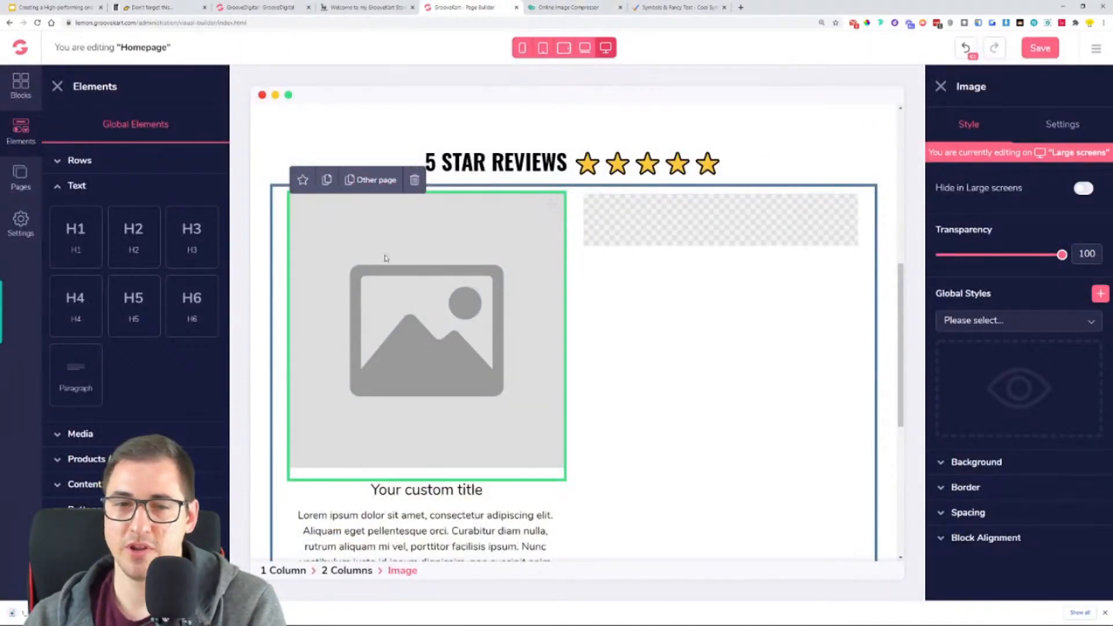
click(1064, 127)
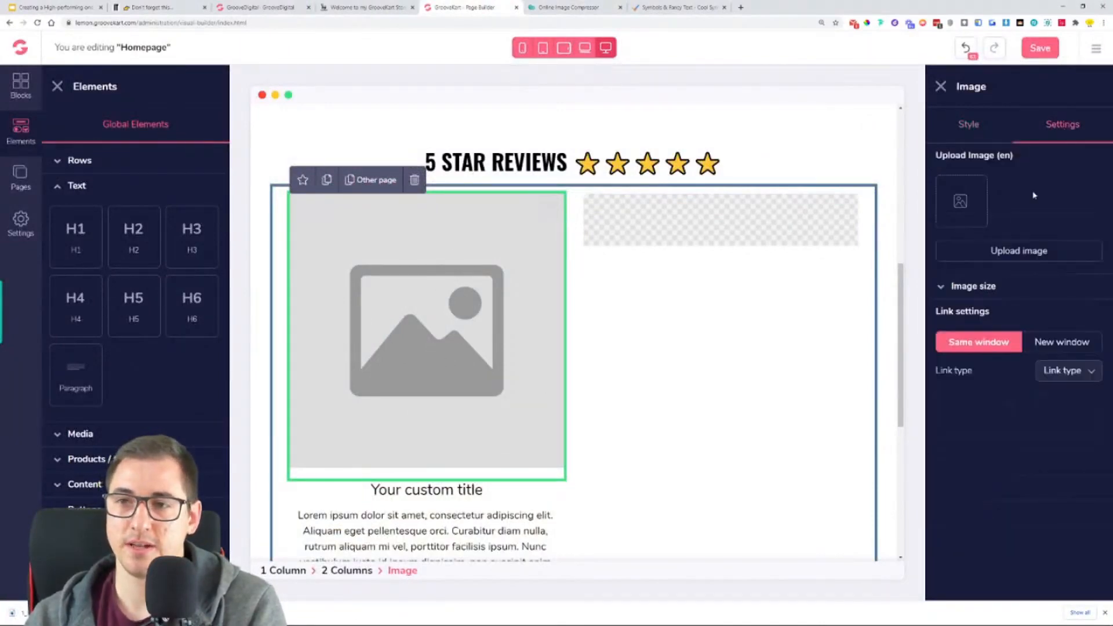
click(1020, 251)
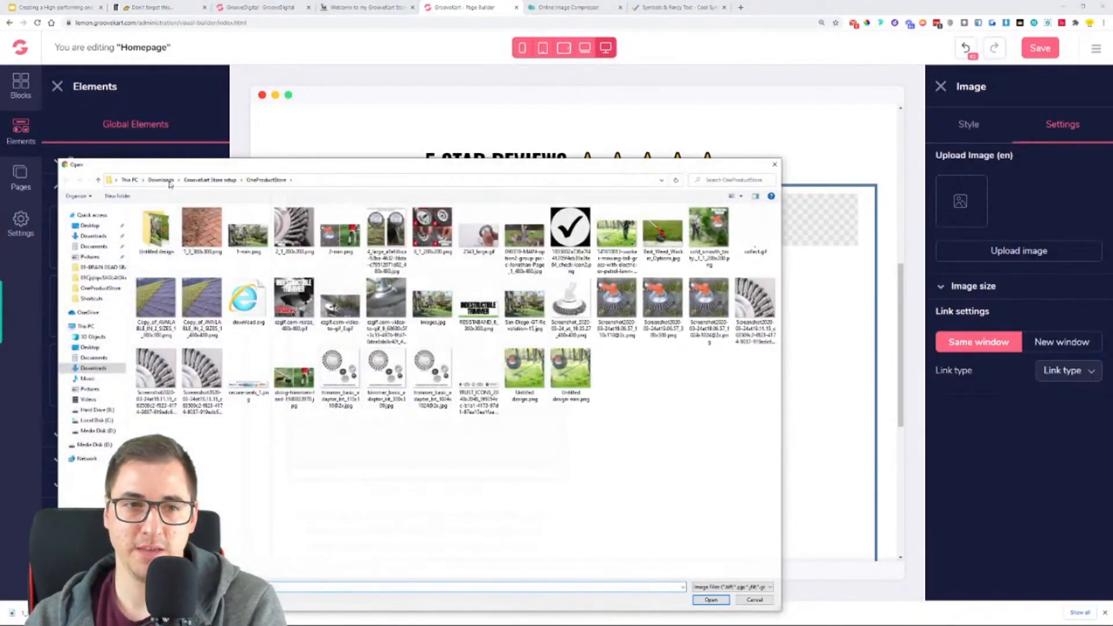
click(162, 180)
double_click(166, 245)
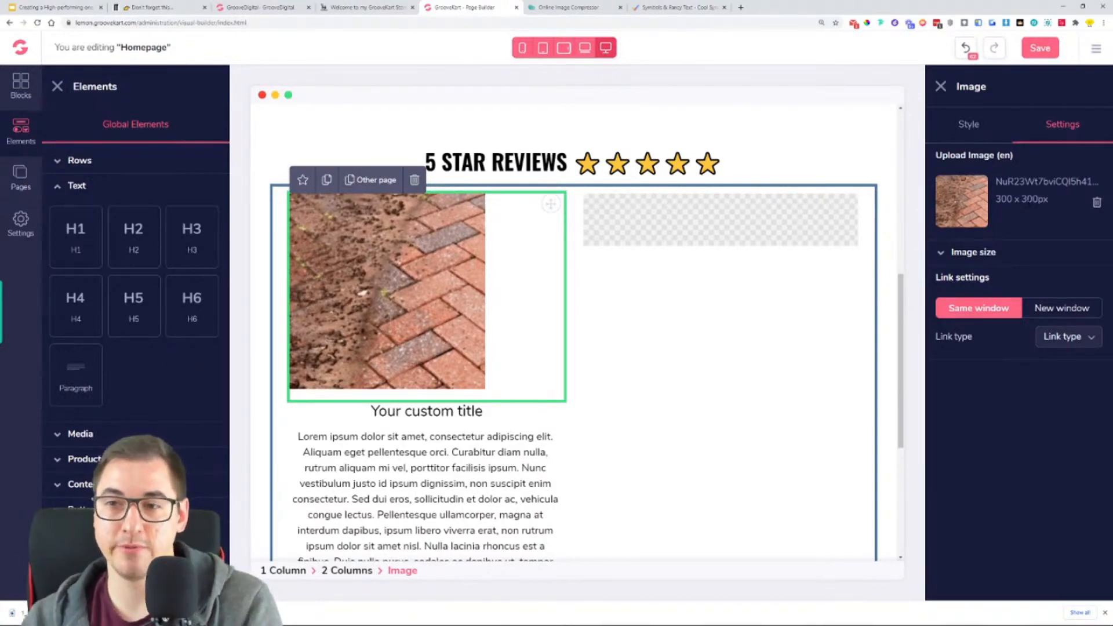
- Try a custom size for the brick image in Stretch mode, with width 350 and height 350
click(972, 254)
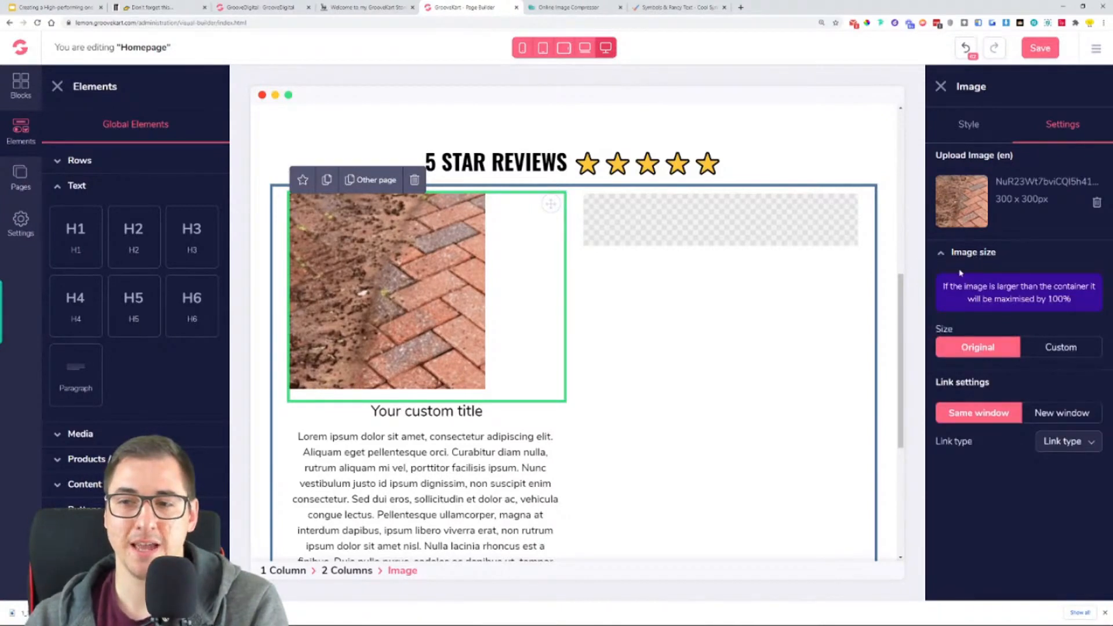
click(1066, 351)
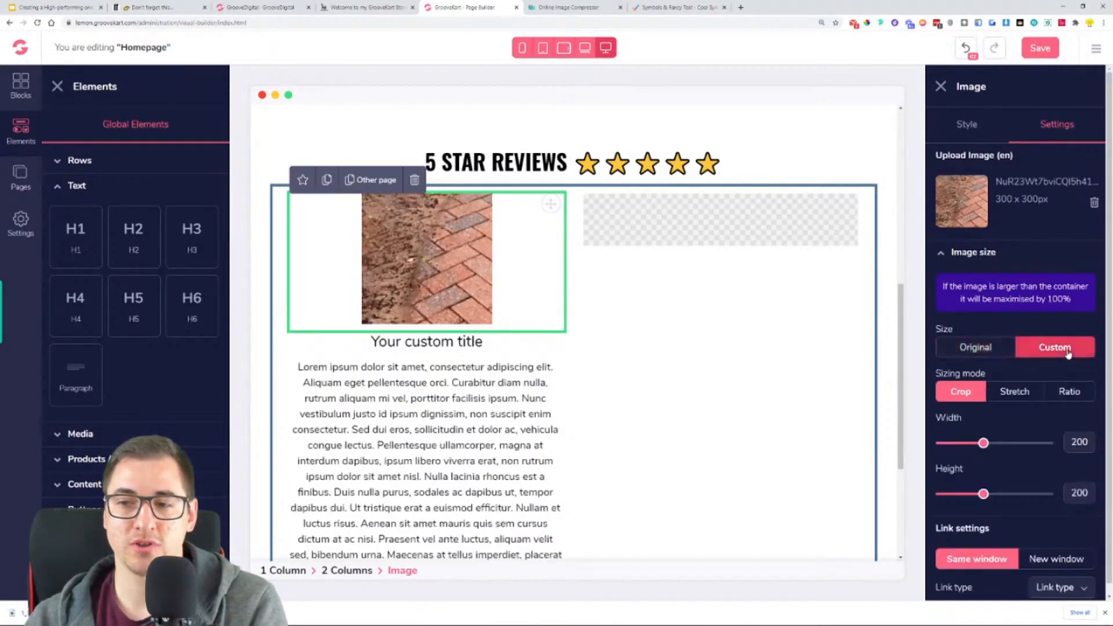
scroll(1068, 355, down, 1)
click(1016, 384)
drag(983, 432, 1020, 440)
double_click(1080, 432)
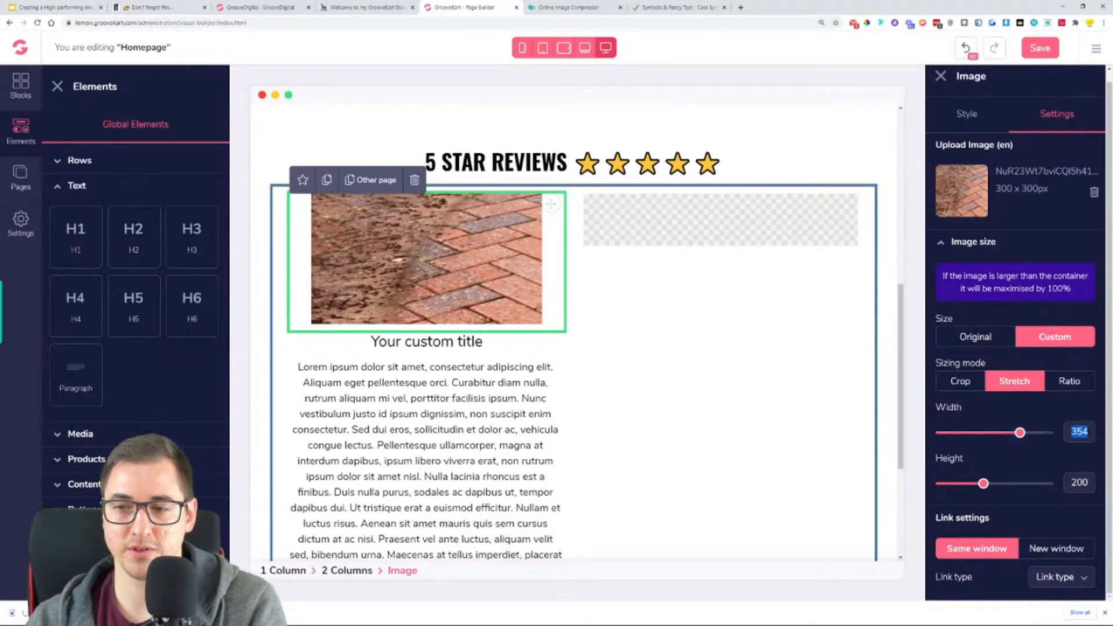
text(350)
double_click(1083, 483)
text(350)
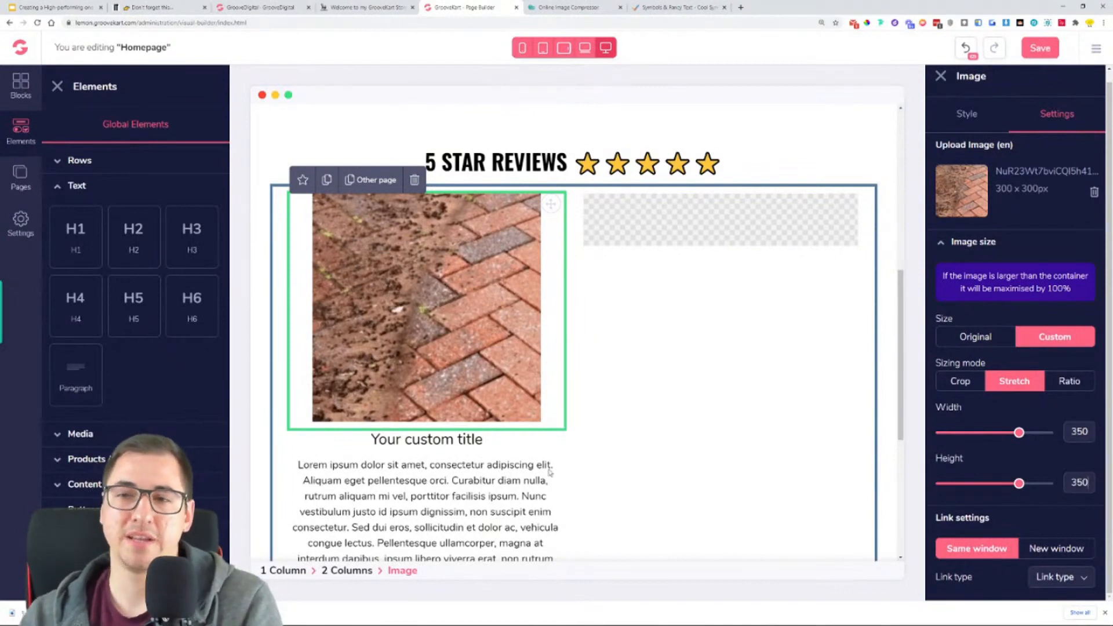
- Try the Crop and Ratio sizing modes on the brick image and return it to its original size
drag(1050, 193, 1007, 189)
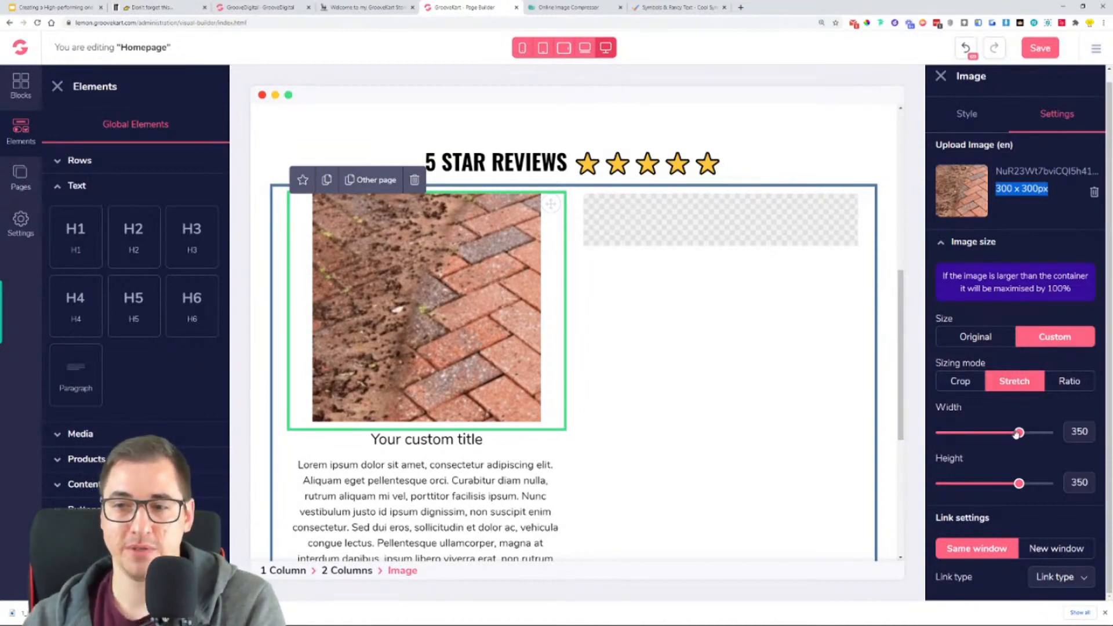
click(967, 385)
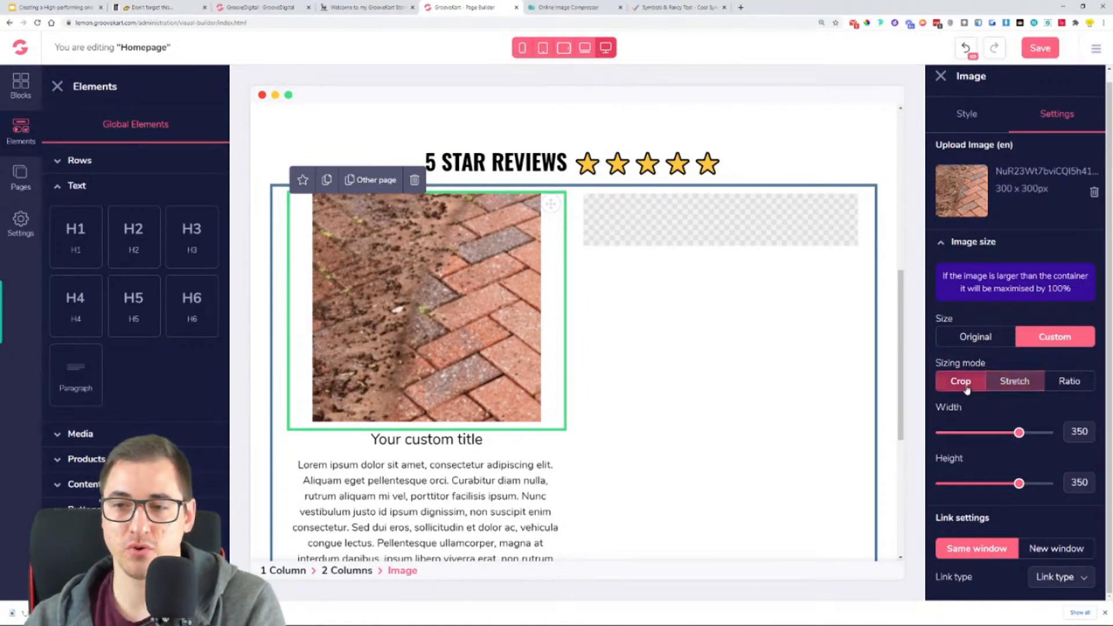
click(1077, 386)
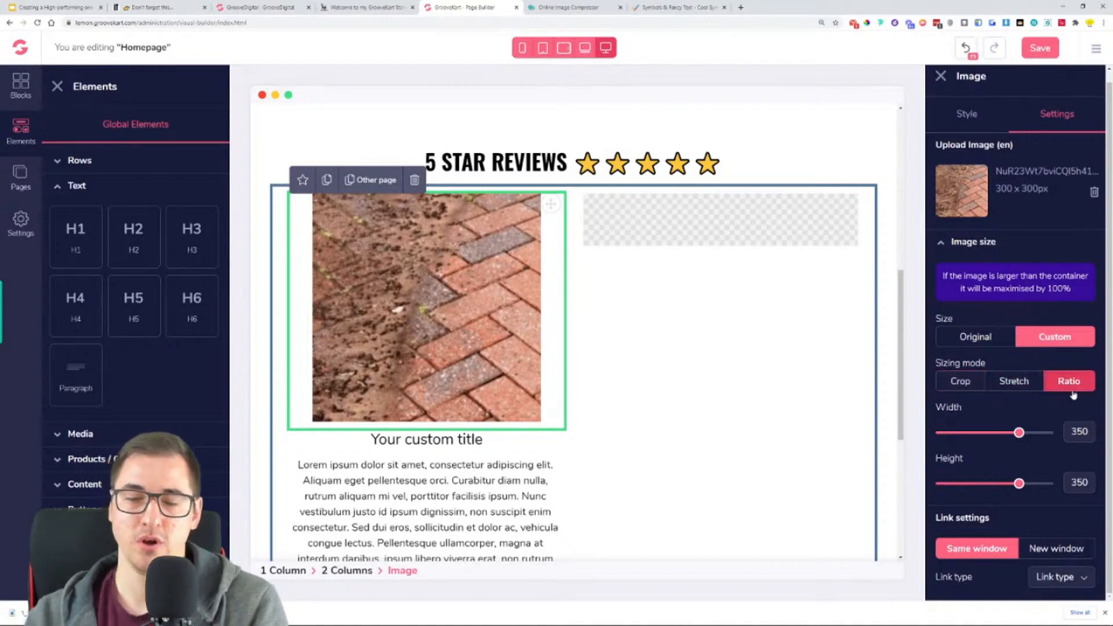
click(973, 340)
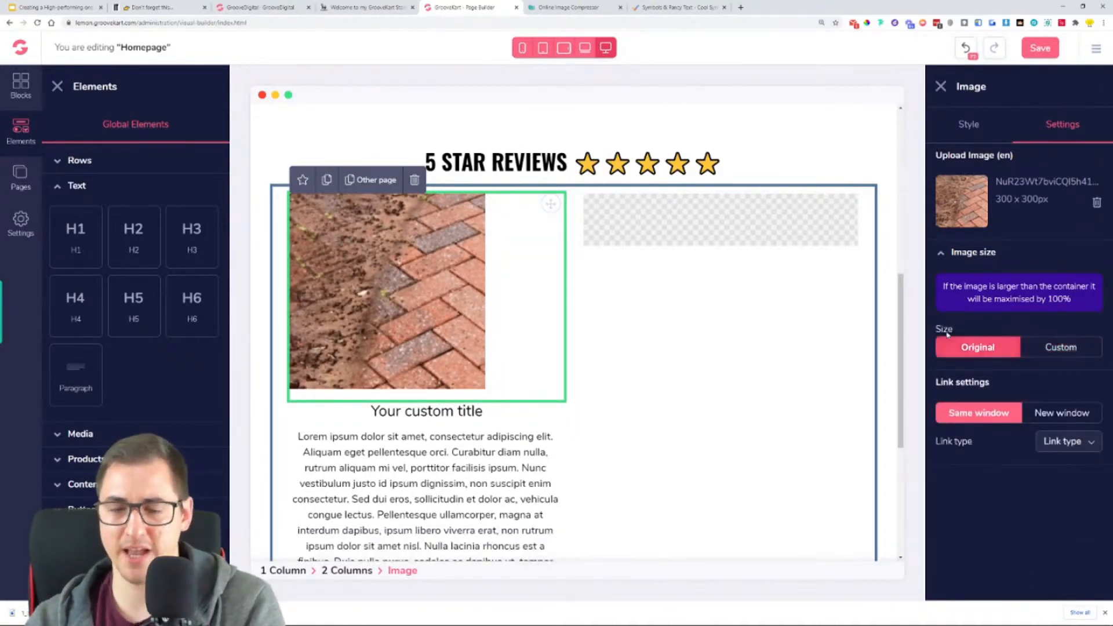
click(976, 258)
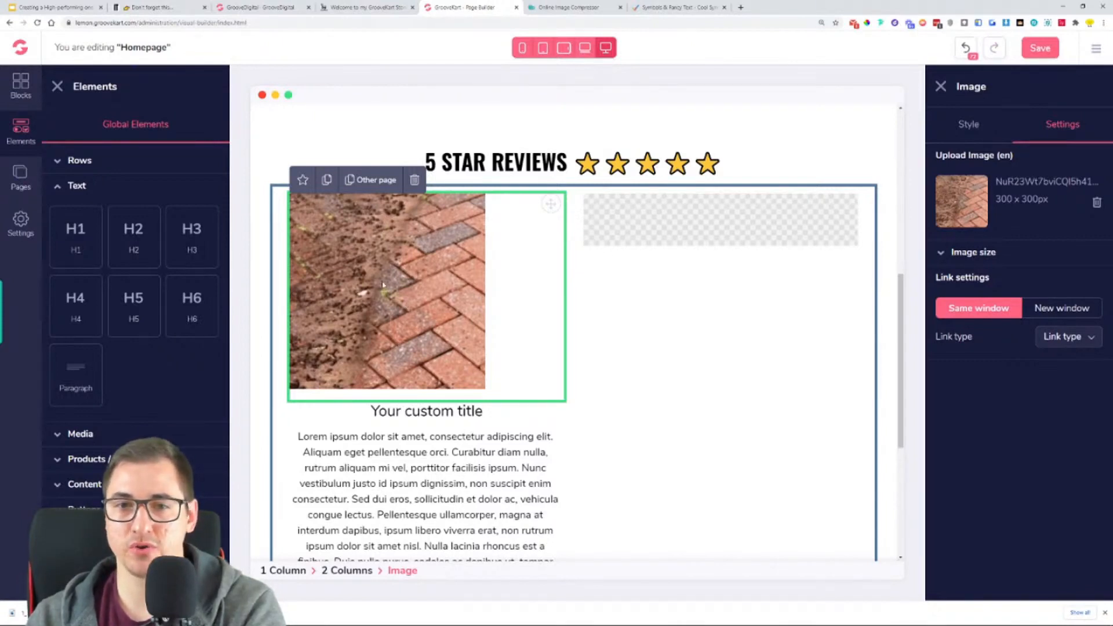
- Set the brick image's block alignment to Center
click(976, 120)
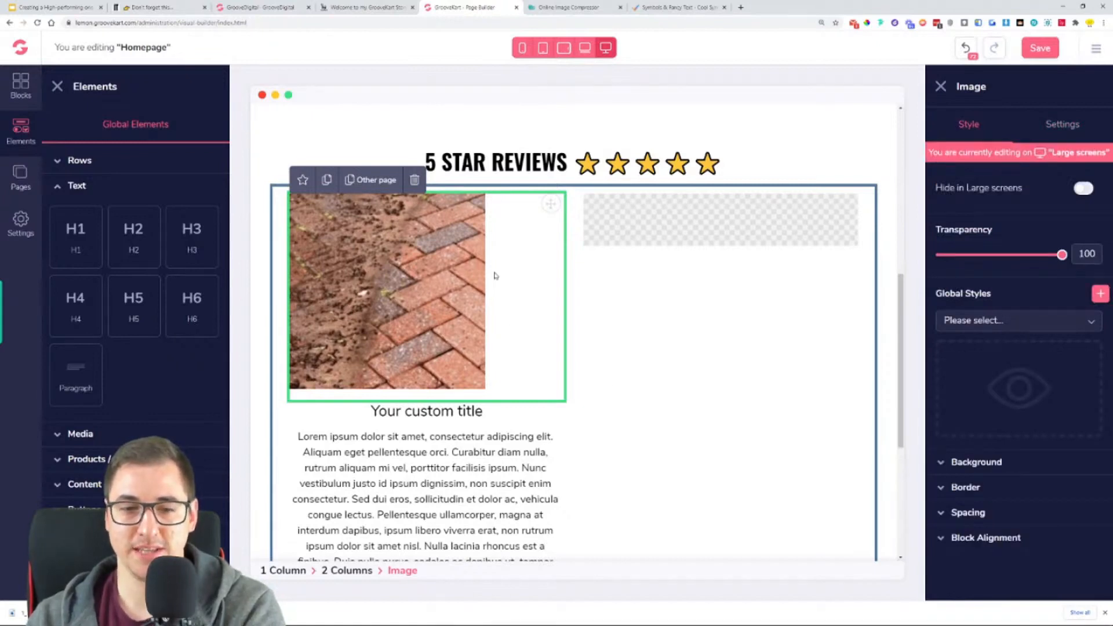
click(993, 539)
click(1025, 575)
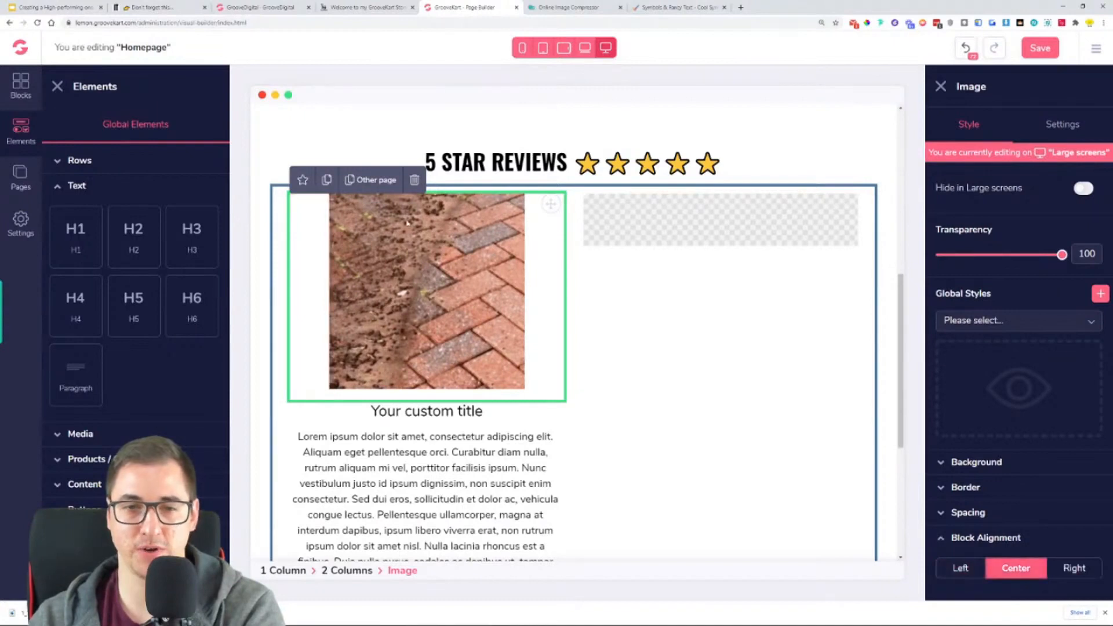
- Copy the first review's title from the reference store and replace the H3 placeholder below the brick image with "THIS IS COOL" in quotation marks
click(428, 408)
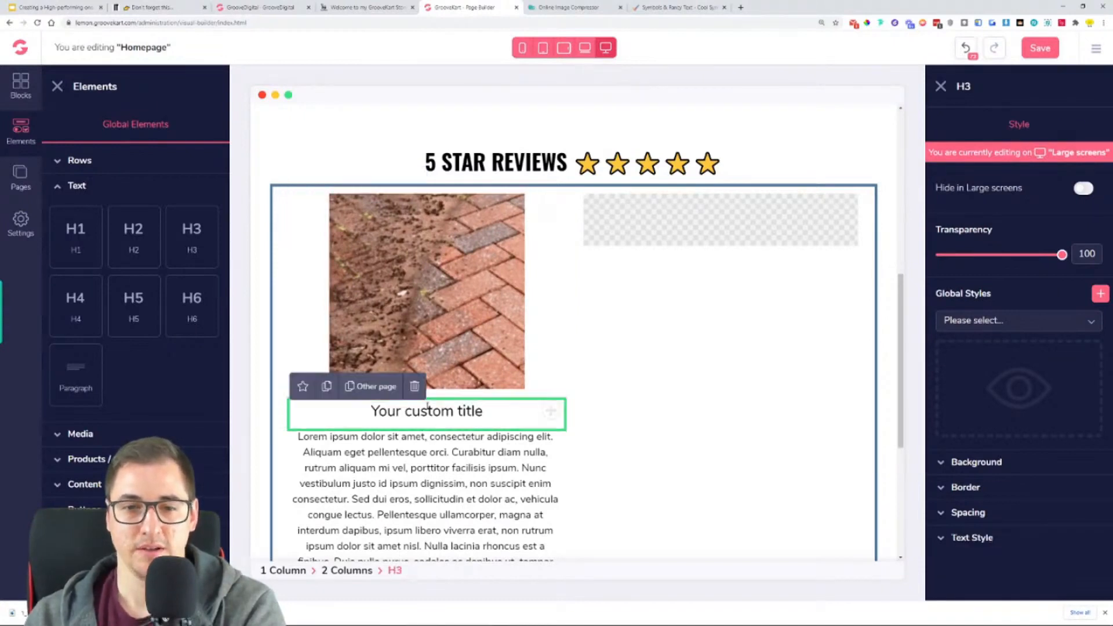
click(374, 8)
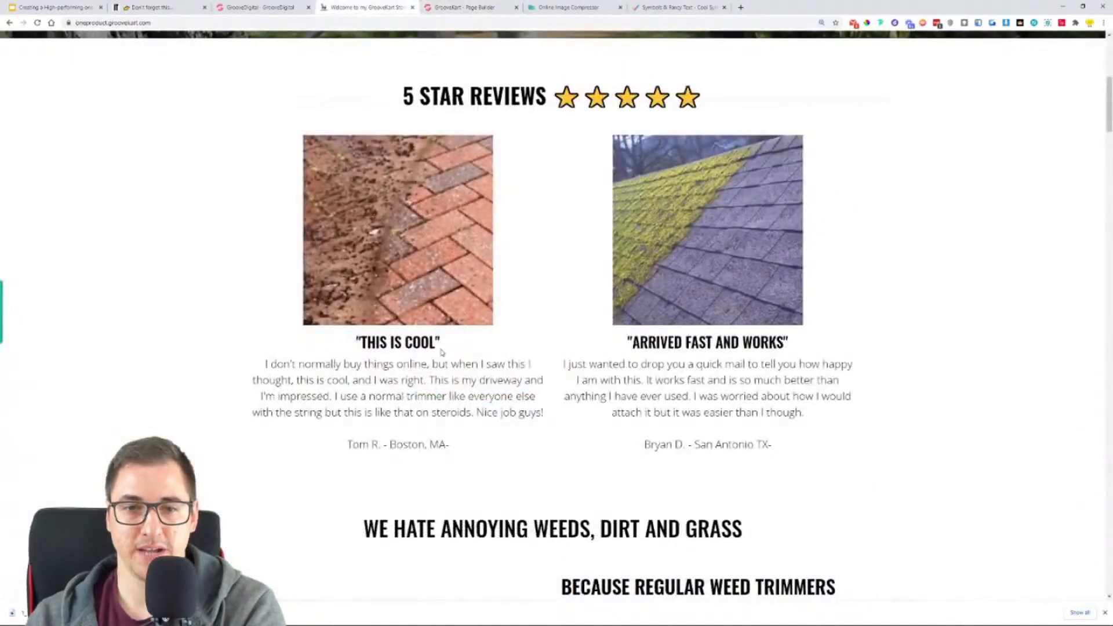
drag(442, 352, 353, 347)
right_click(363, 343)
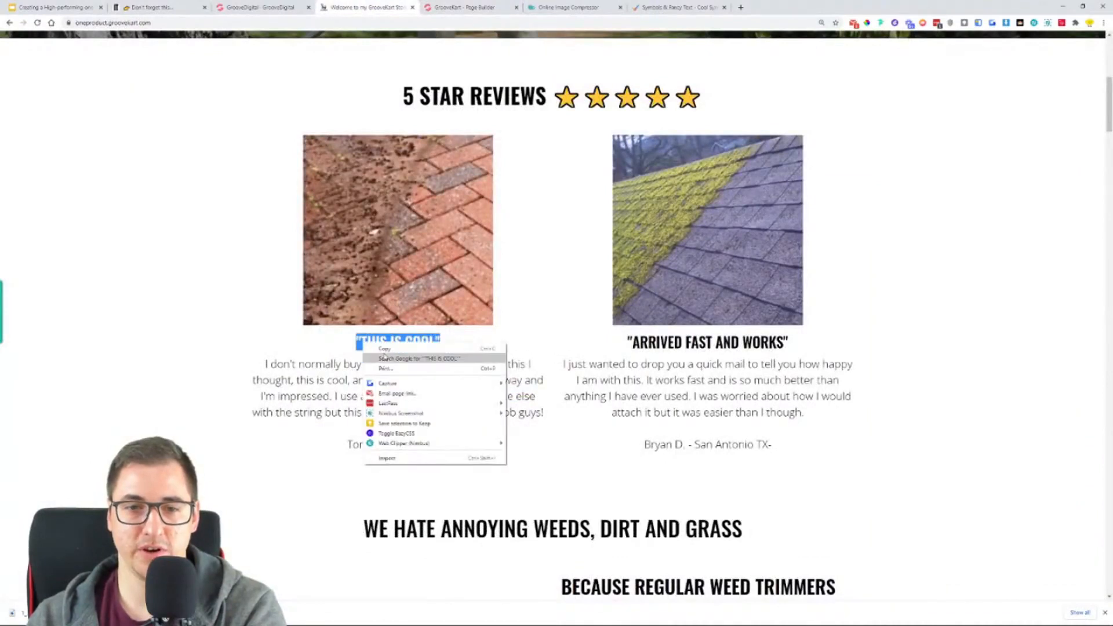
click(393, 348)
click(464, 7)
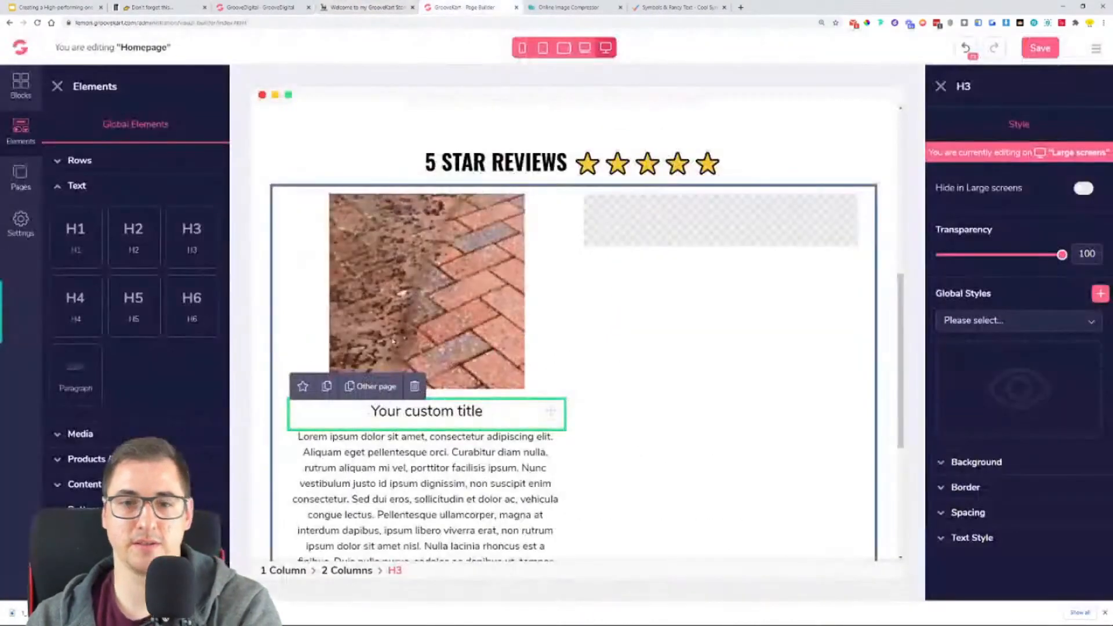
drag(412, 412, 422, 418)
triple_click(422, 417)
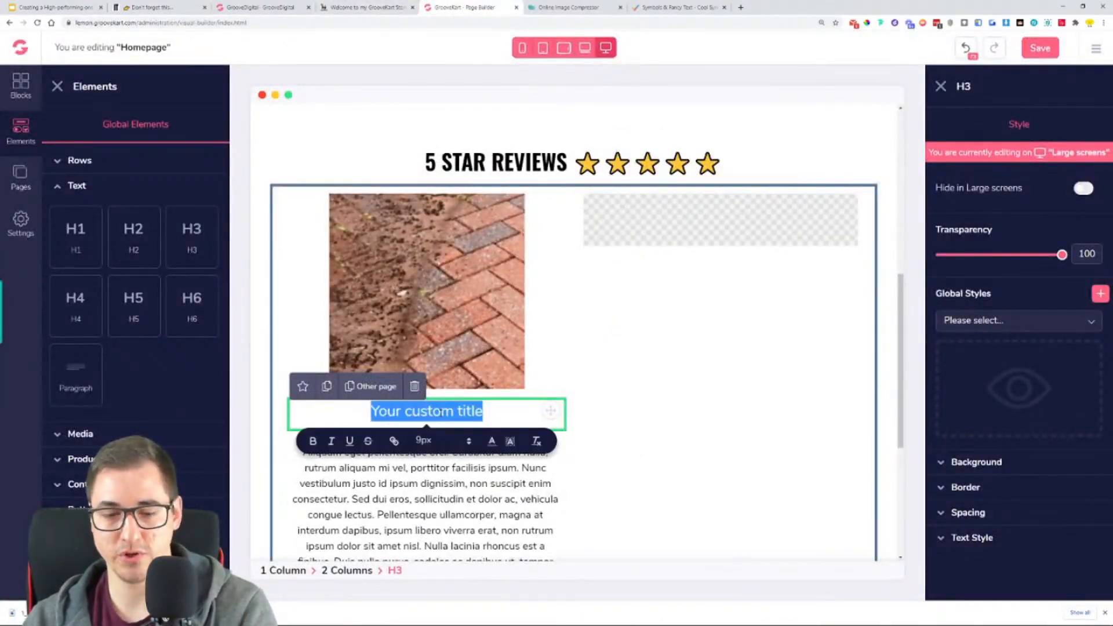
key(ctrl+v)
key(BackSpace)
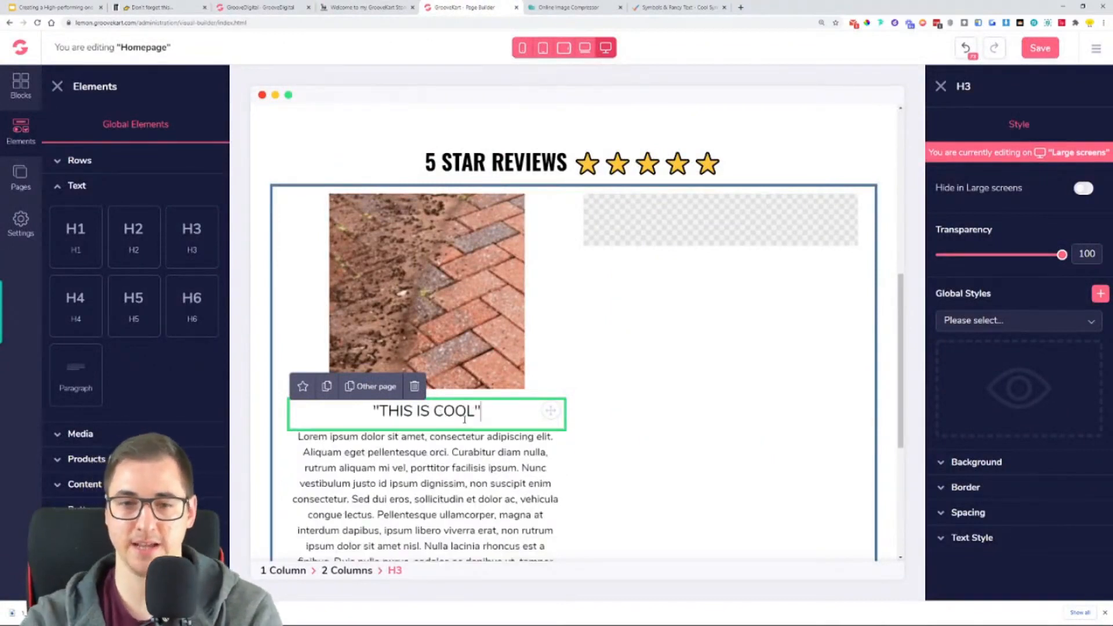
- Style the "THIS IS COOL" heading with the Oswald font, size 29 and Semi bold weight
click(1028, 545)
scroll(1017, 488, down, 3)
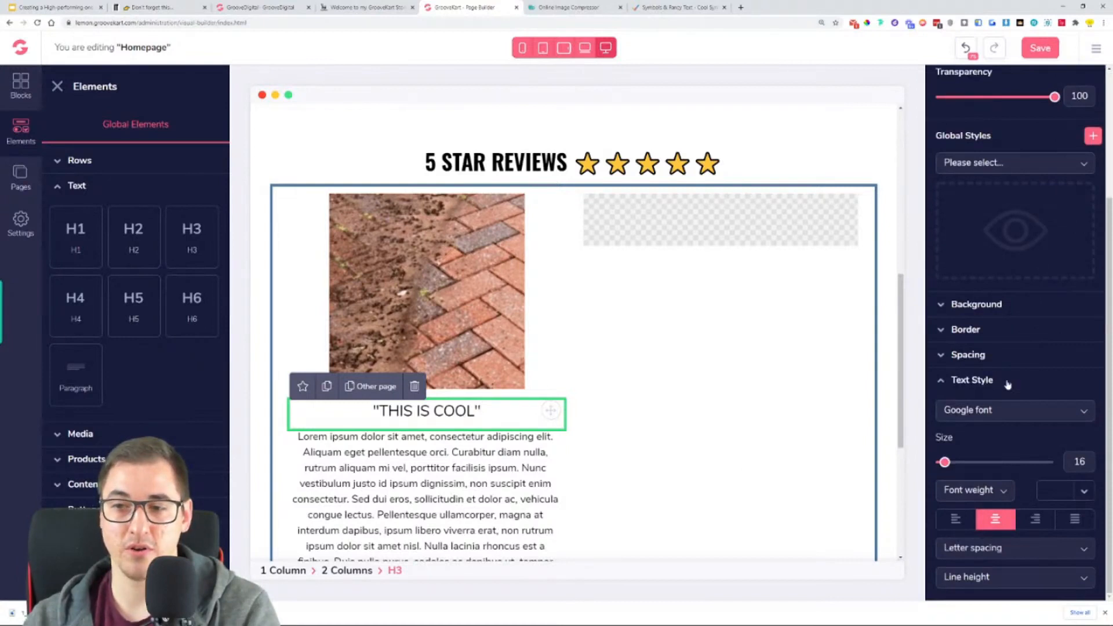
click(995, 409)
scroll(977, 499, down, 3)
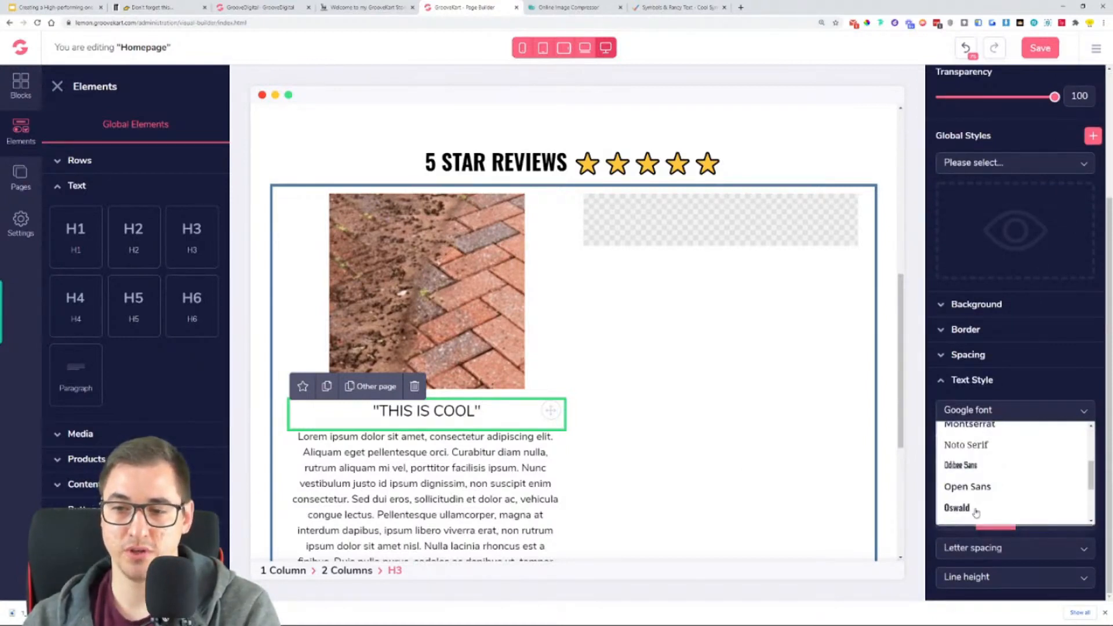
click(957, 508)
drag(944, 463, 962, 464)
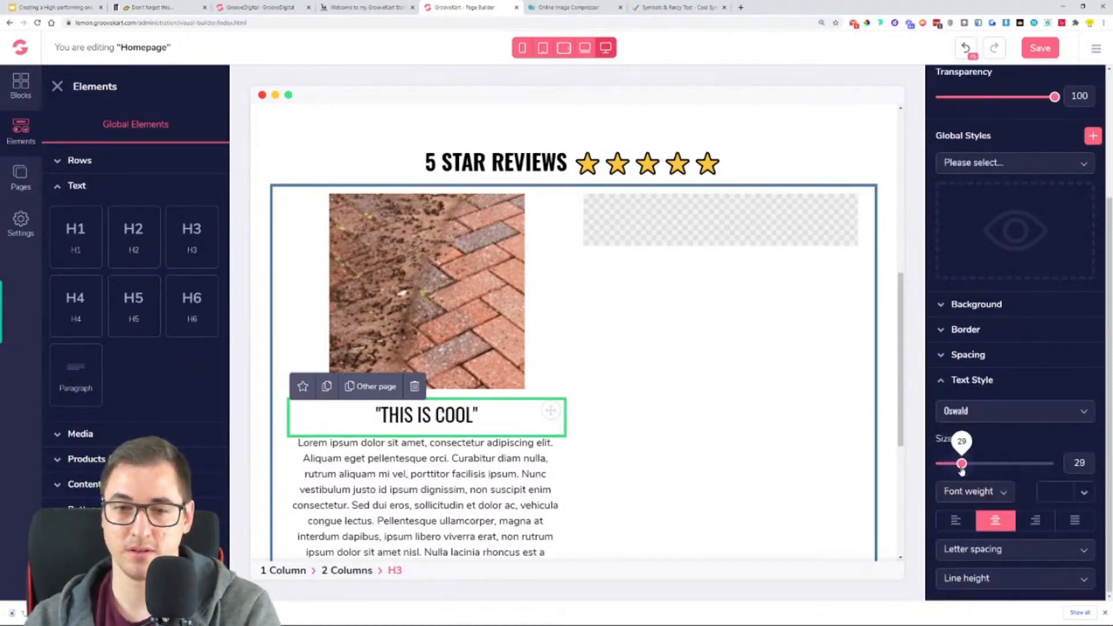
click(969, 491)
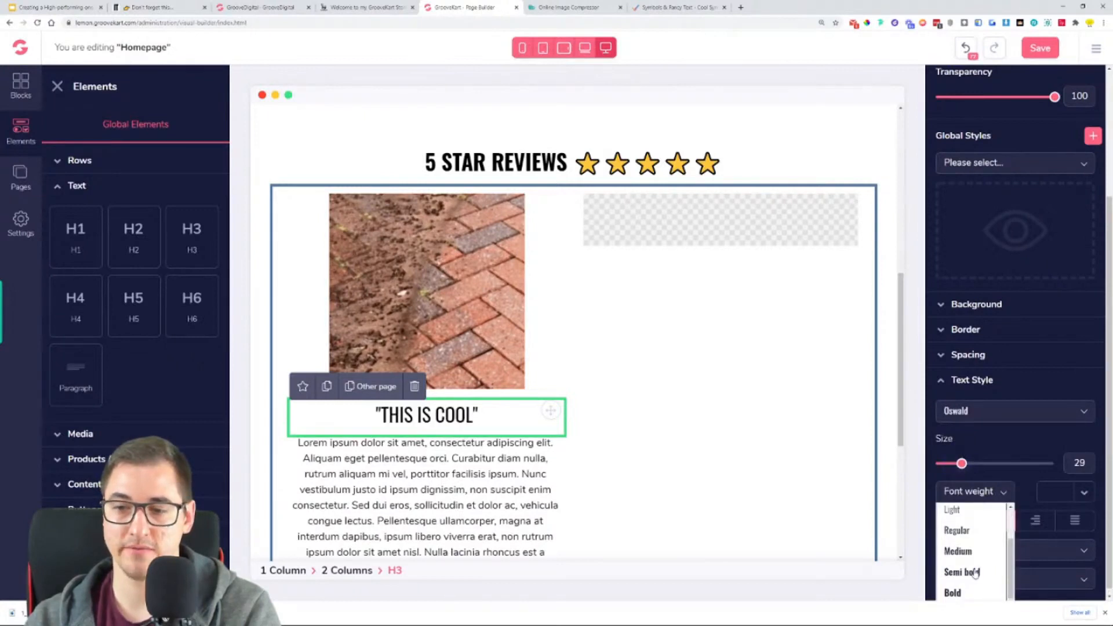
click(974, 573)
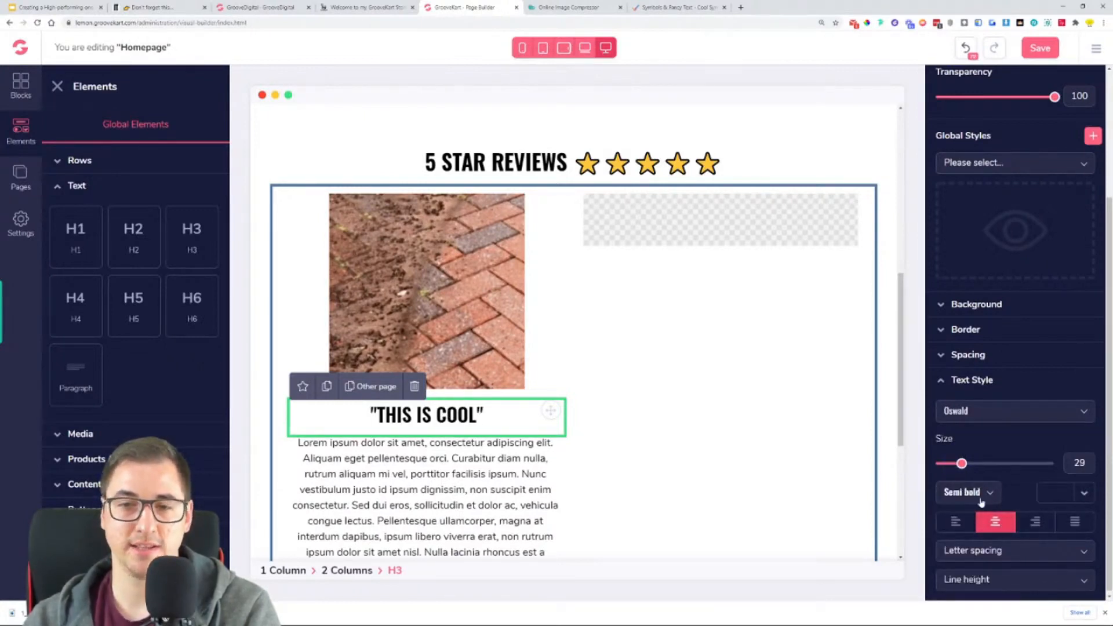
- Copy the first review's text and signature from the reference store and replace the placeholder paragraph with it, removing the trailing blank line
click(407, 7)
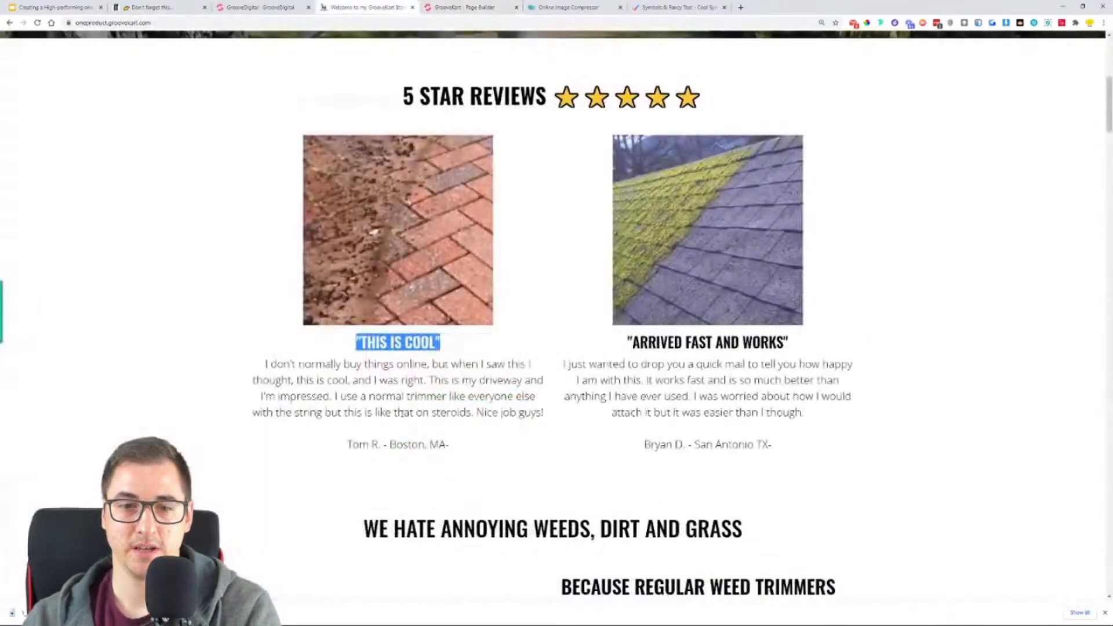
drag(266, 363, 490, 450)
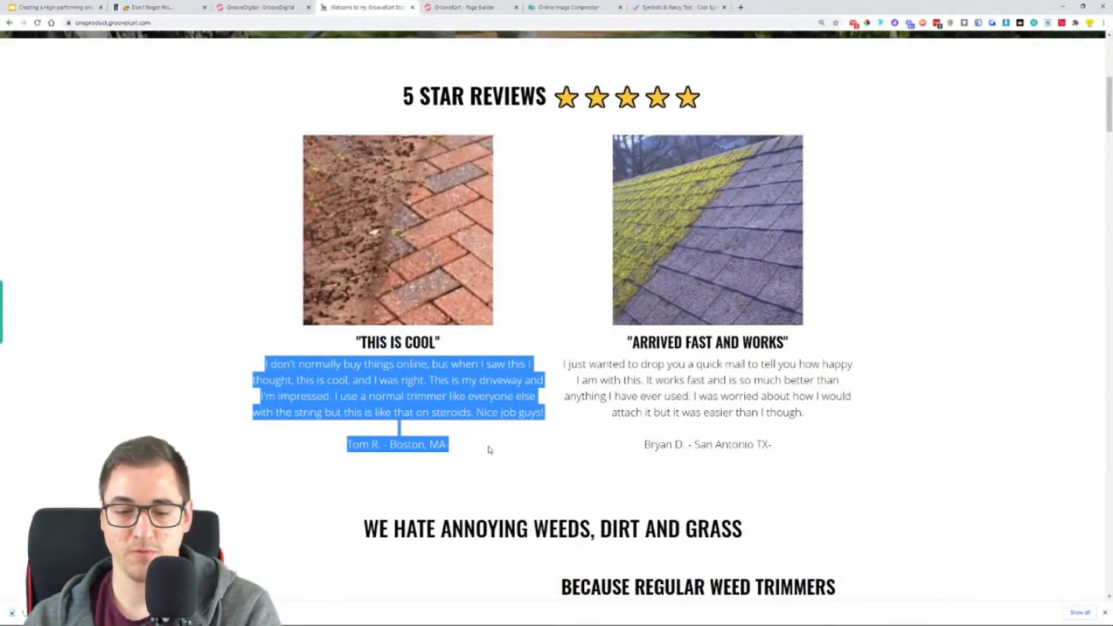
click(464, 7)
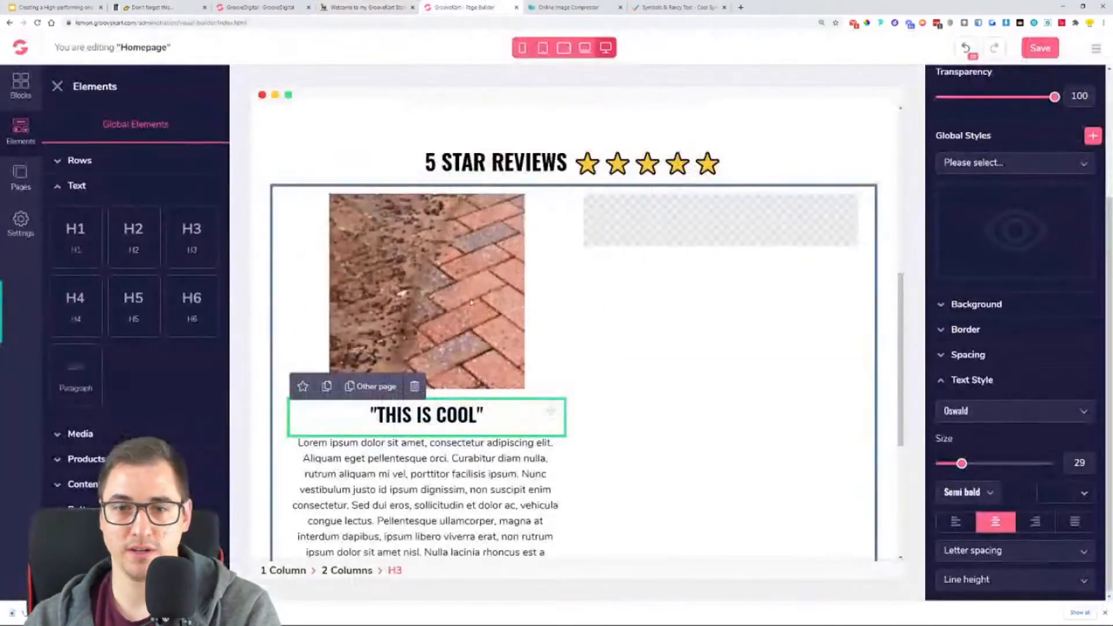
triple_click(470, 462)
key(ctrl+v)
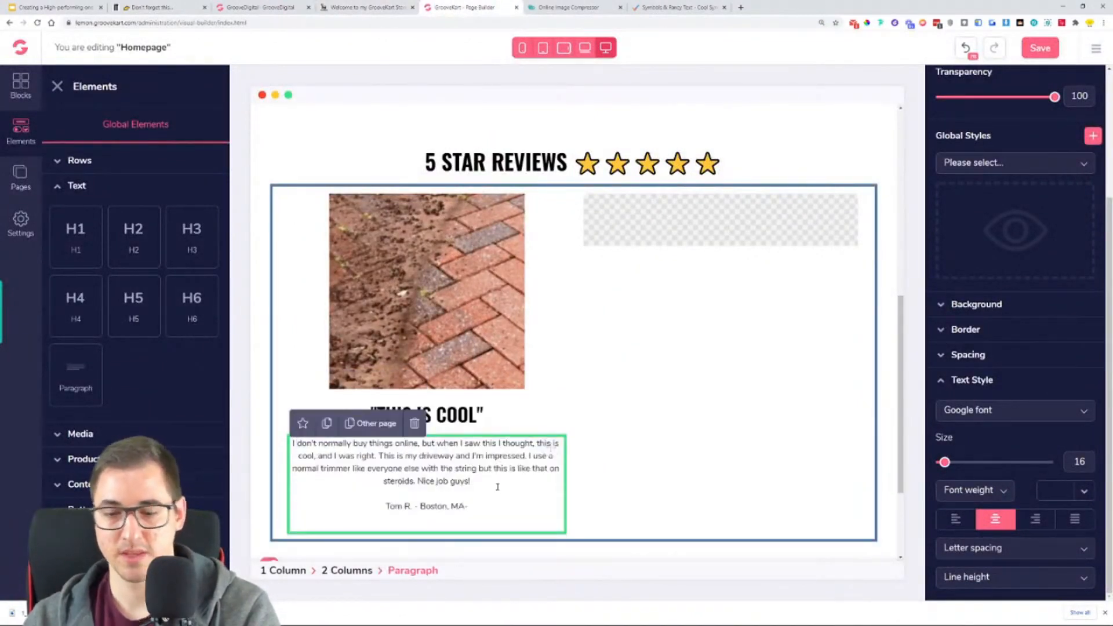
key(BackSpace)
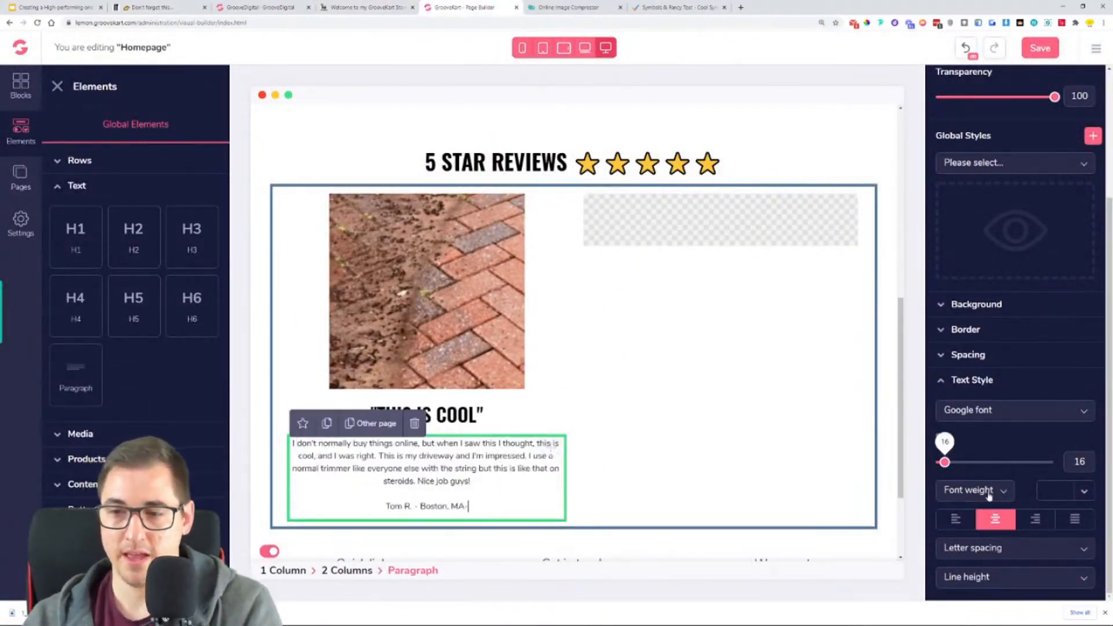
- Style the review paragraph with the Open Sans font, size 17 and Light weight
click(1009, 410)
scroll(1004, 471, down, 3)
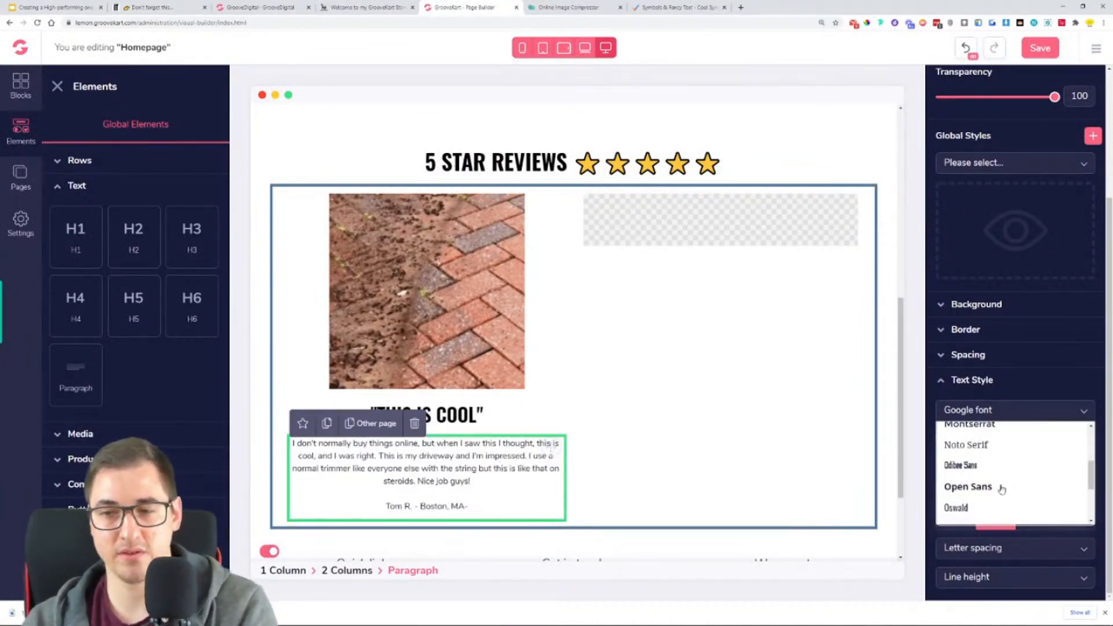
click(1001, 489)
click(944, 463)
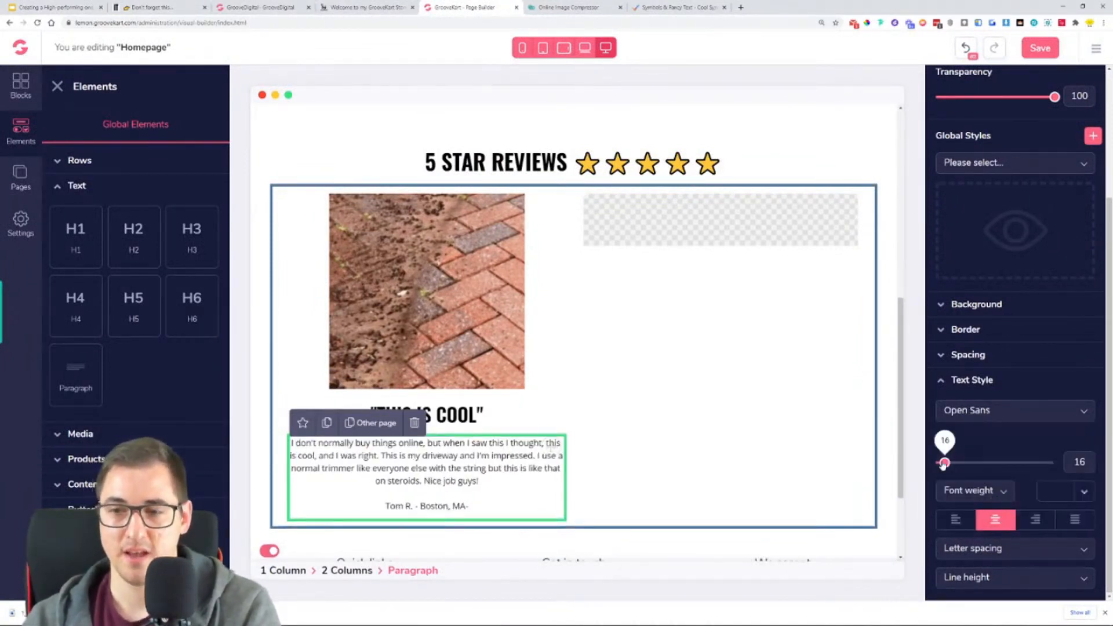
drag(945, 463, 949, 463)
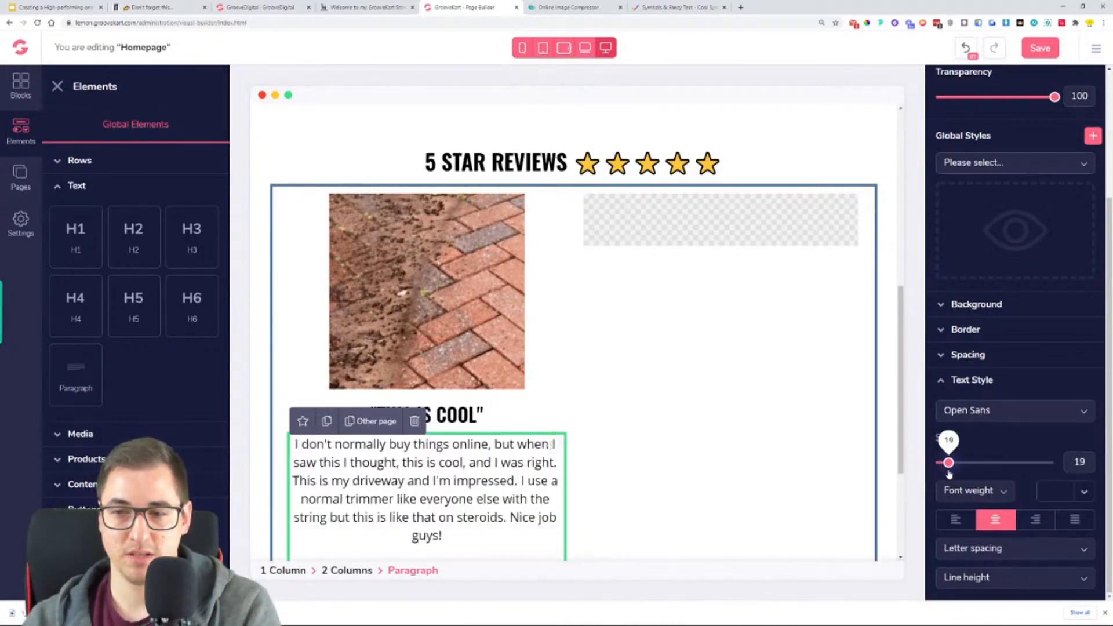
click(974, 492)
click(979, 545)
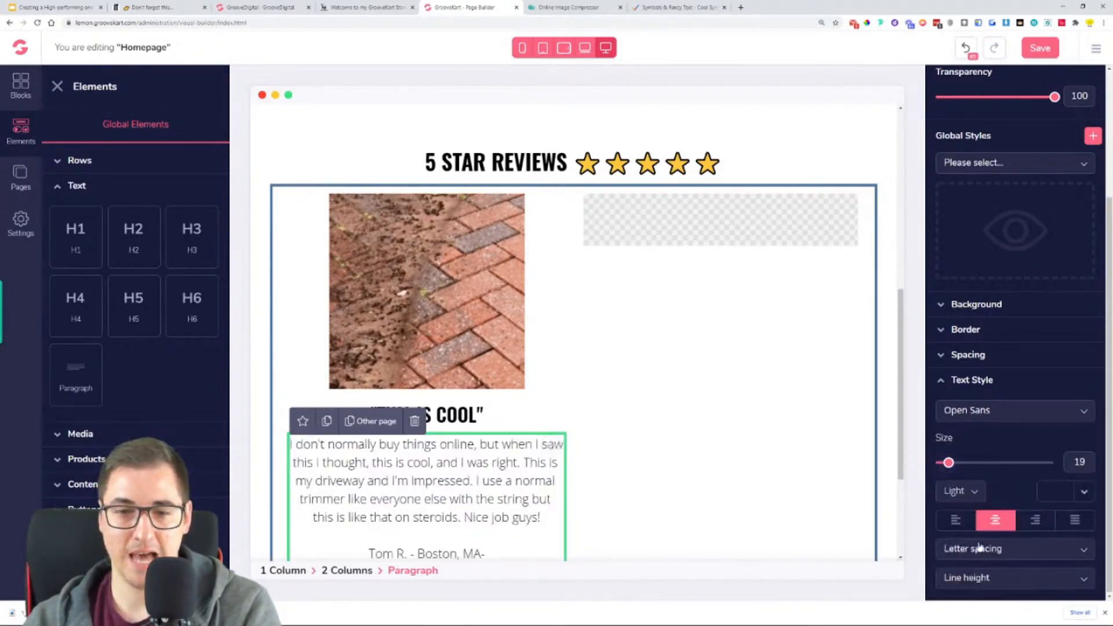
scroll(796, 445, down, 1)
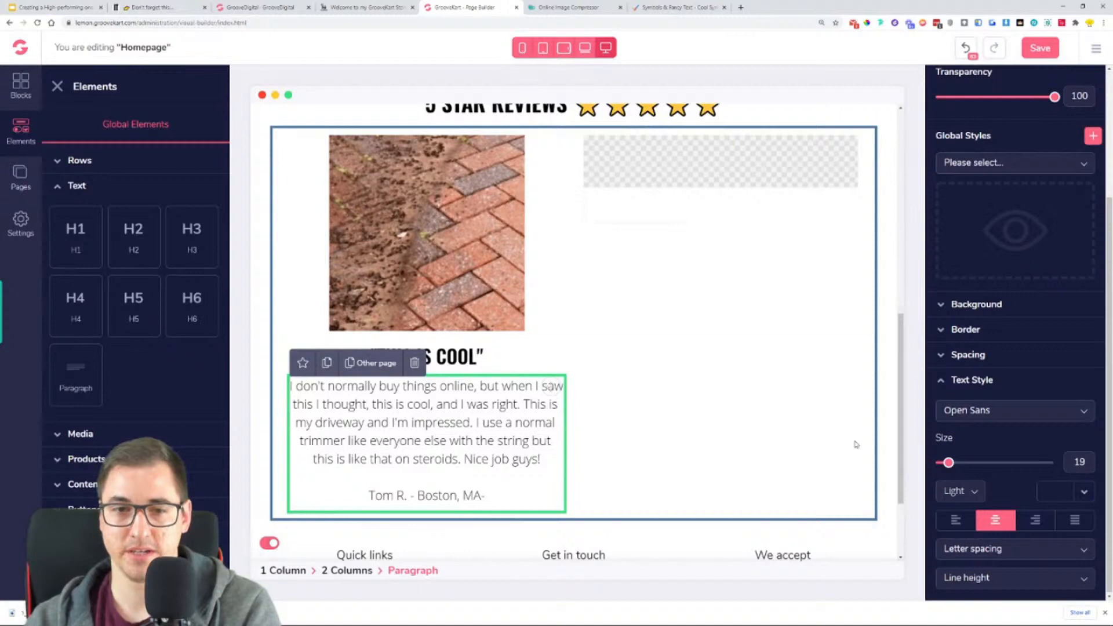
drag(948, 463, 947, 467)
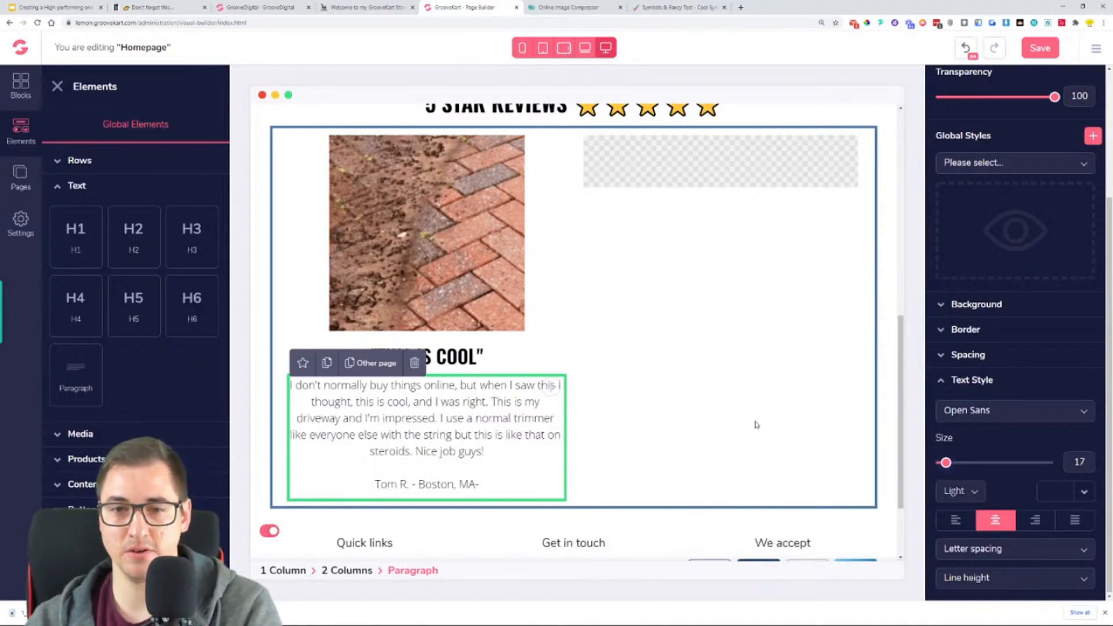
- Duplicate the brick image and move the copy into the empty second column of the reviews row
click(756, 425)
scroll(467, 349, up, 1)
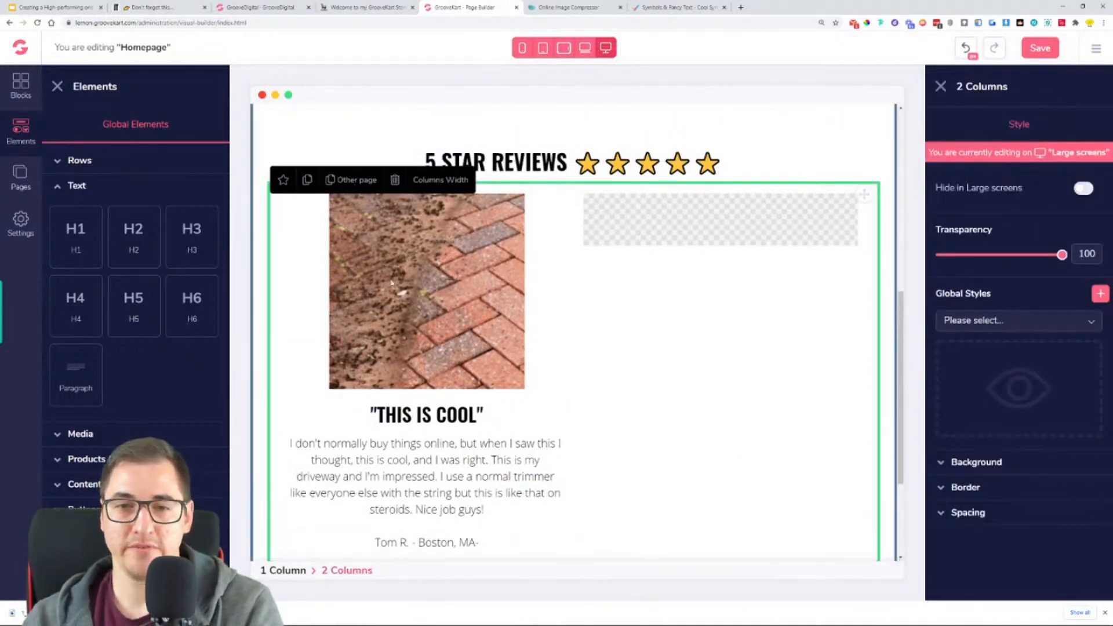
click(428, 300)
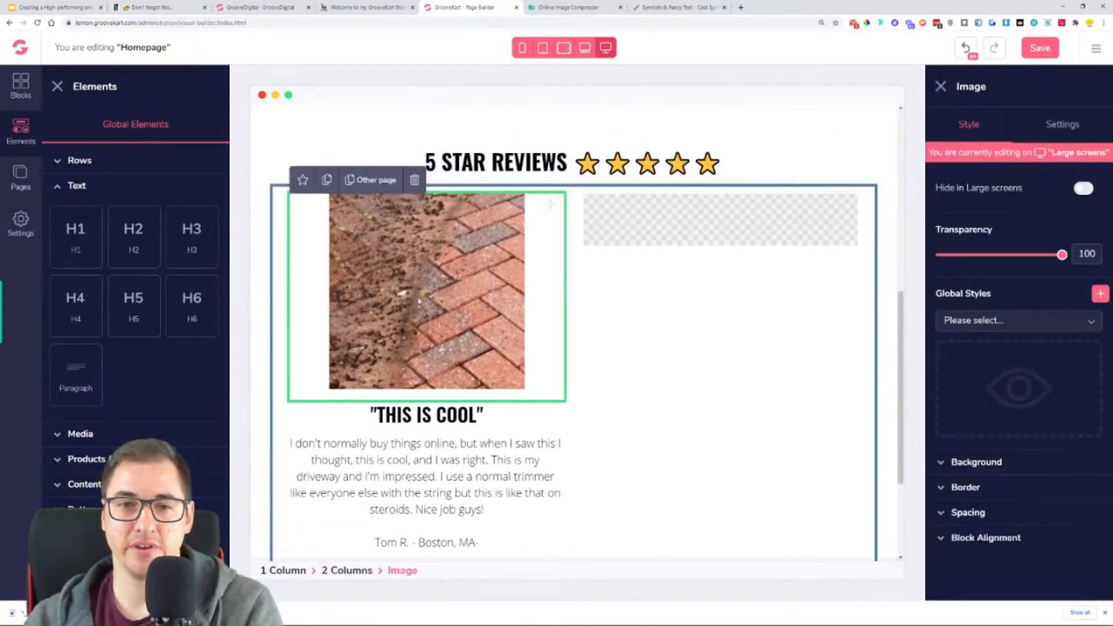
click(326, 181)
scroll(554, 378, up, 4)
drag(550, 436, 691, 236)
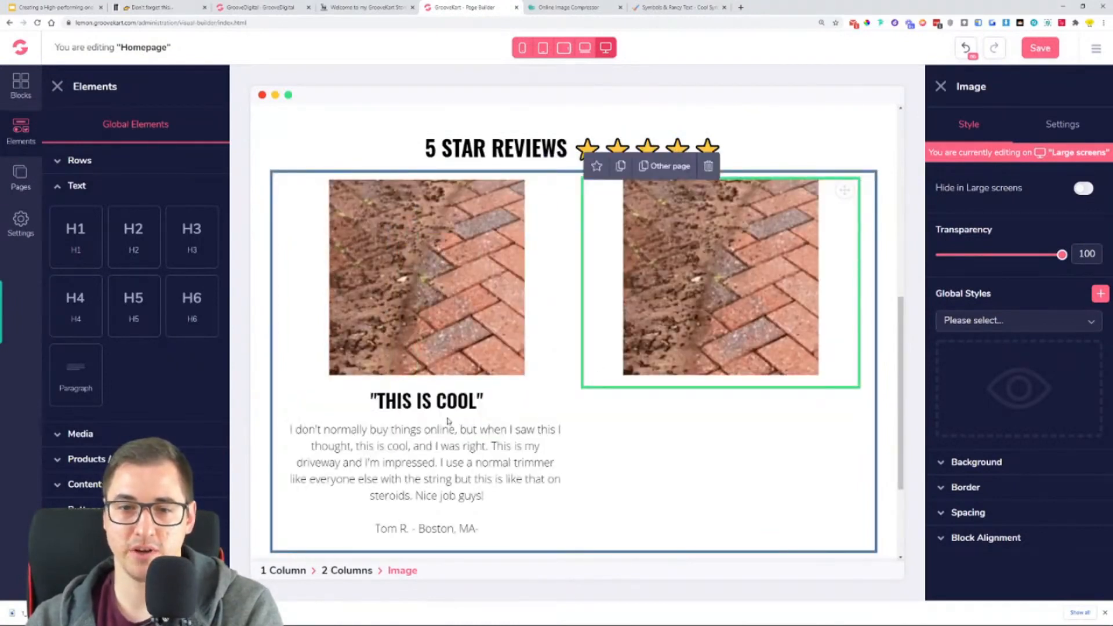
- Duplicate the review heading and paragraph and place the copies below the image in the second column
click(342, 387)
drag(552, 398, 775, 346)
click(472, 411)
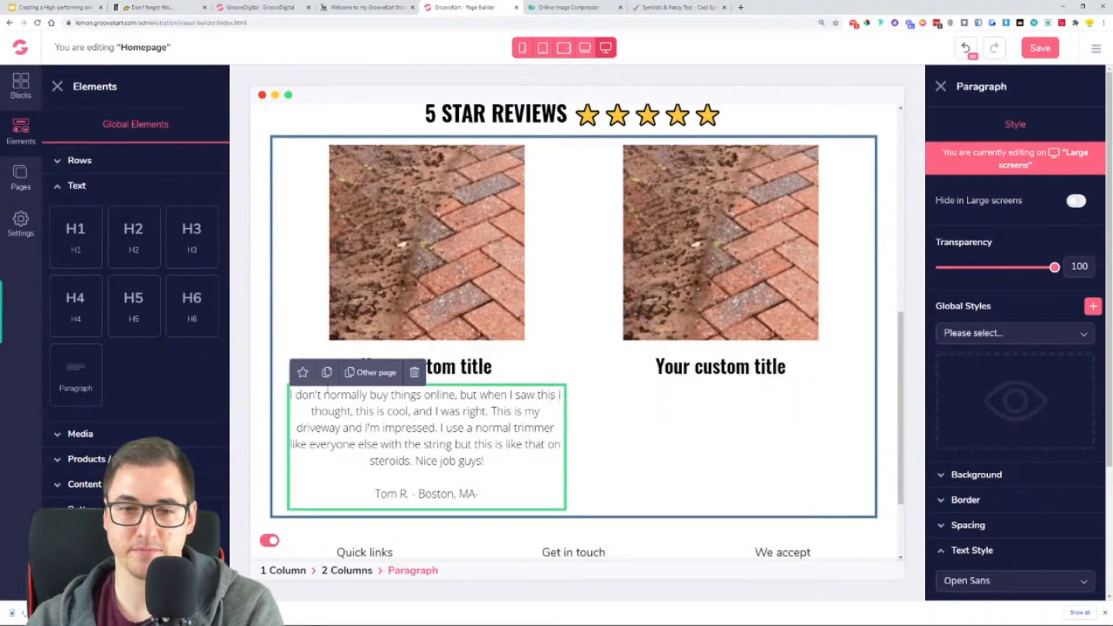
click(326, 380)
drag(544, 397, 785, 138)
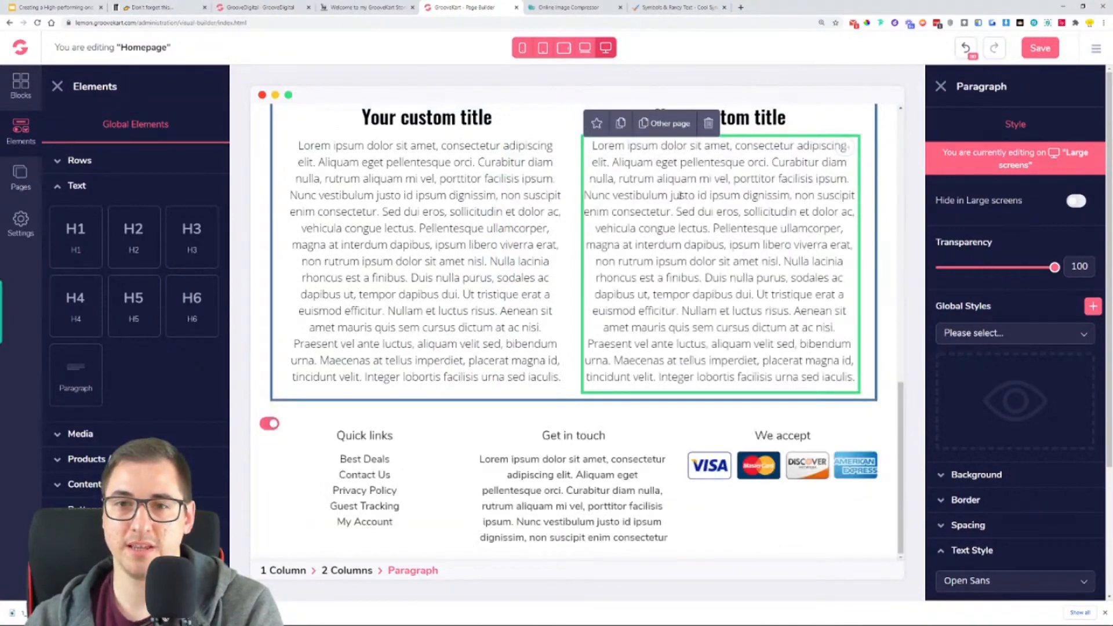
- Replace the placeholder text in the first column's paragraph with the copied first review text and signature
scroll(430, 265, up, 2)
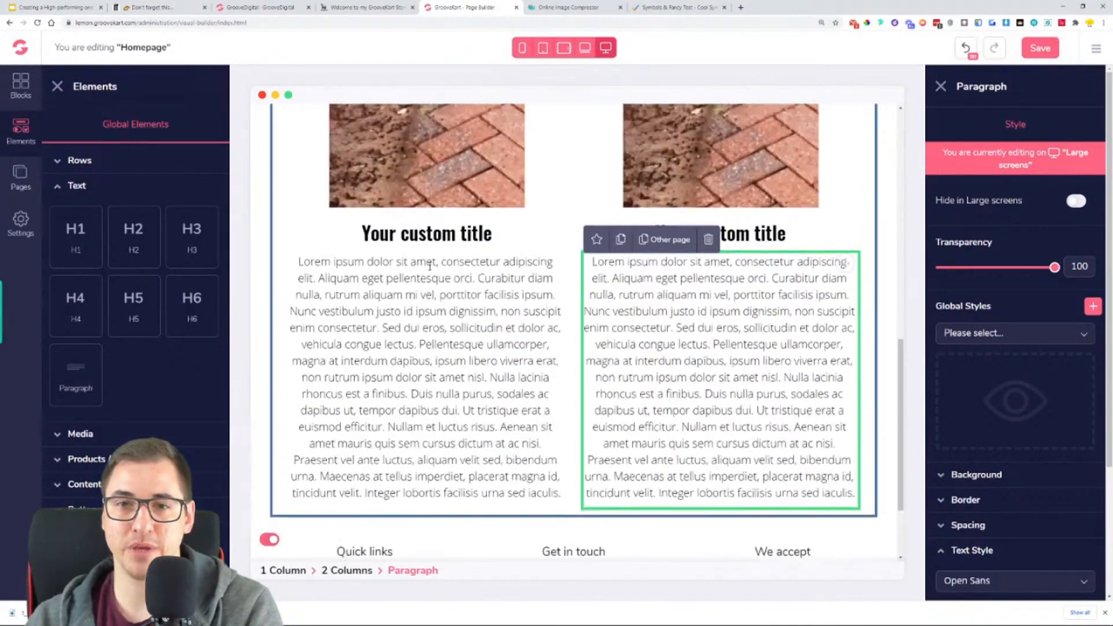
click(399, 234)
double_click(428, 311)
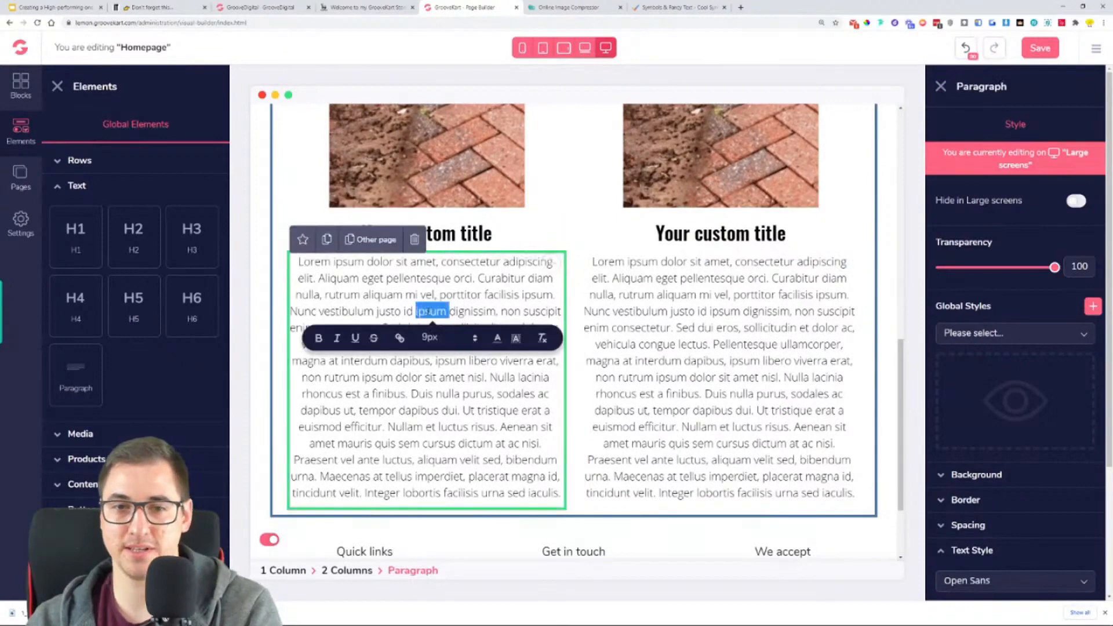
key(ctrl+a)
key(ctrl+v)
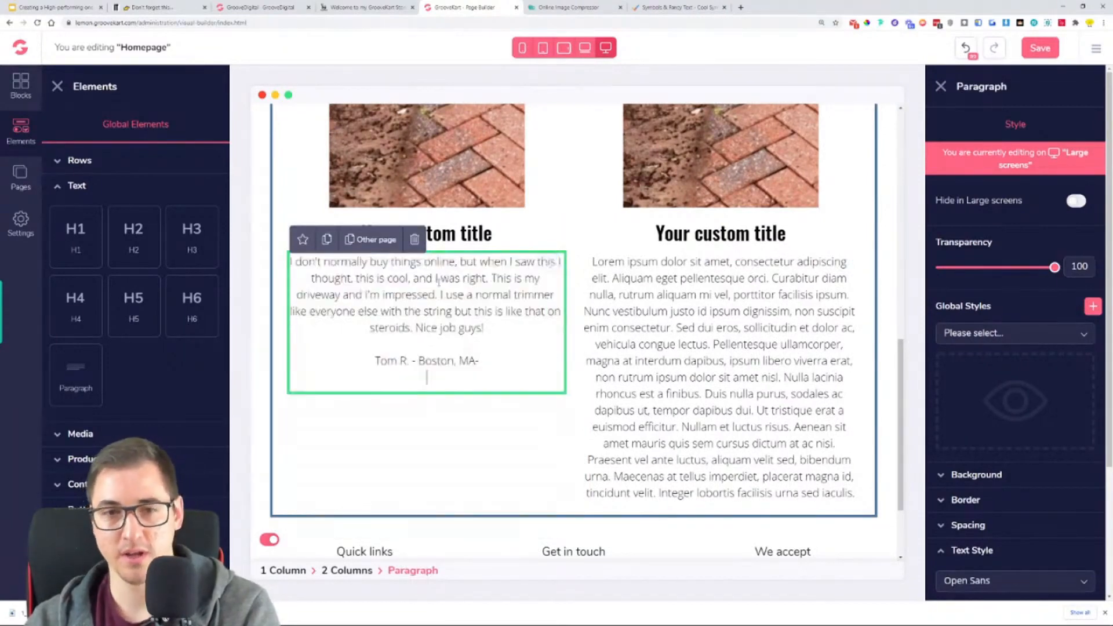
- Copy the second review's text and signature from the reference store into the second column's paragraph, removing the trailing blank line
click(704, 361)
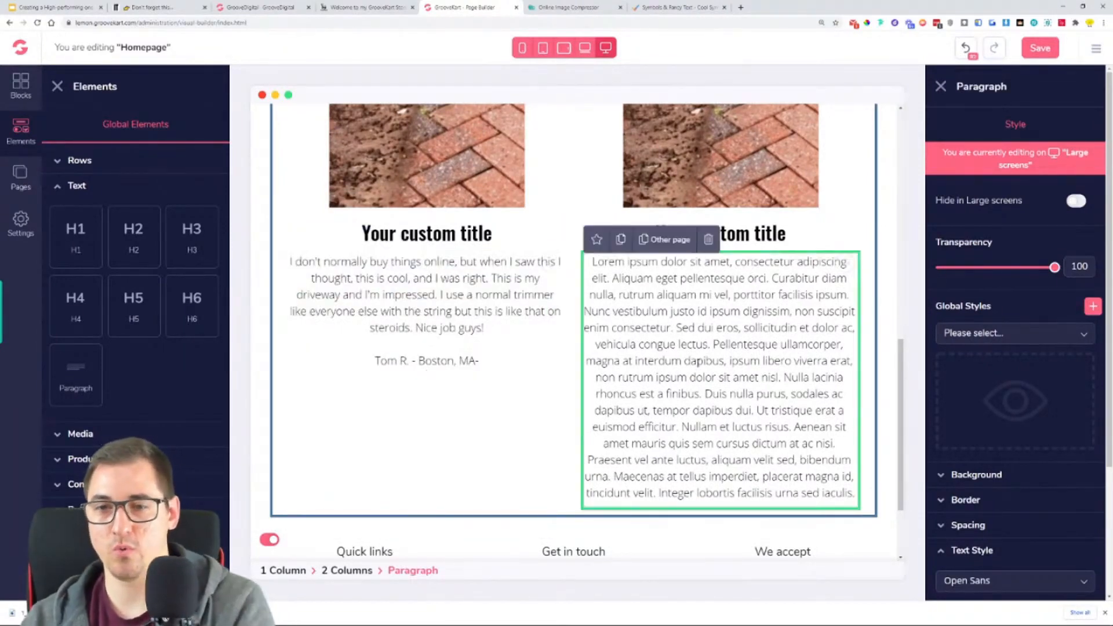
double_click(704, 361)
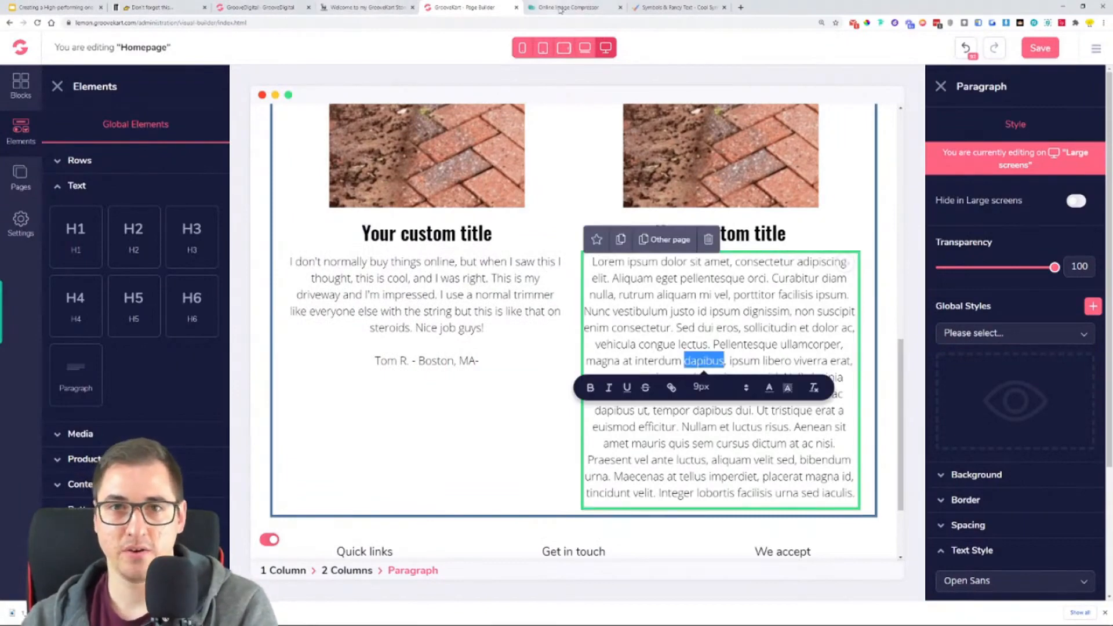
click(361, 7)
double_click(711, 381)
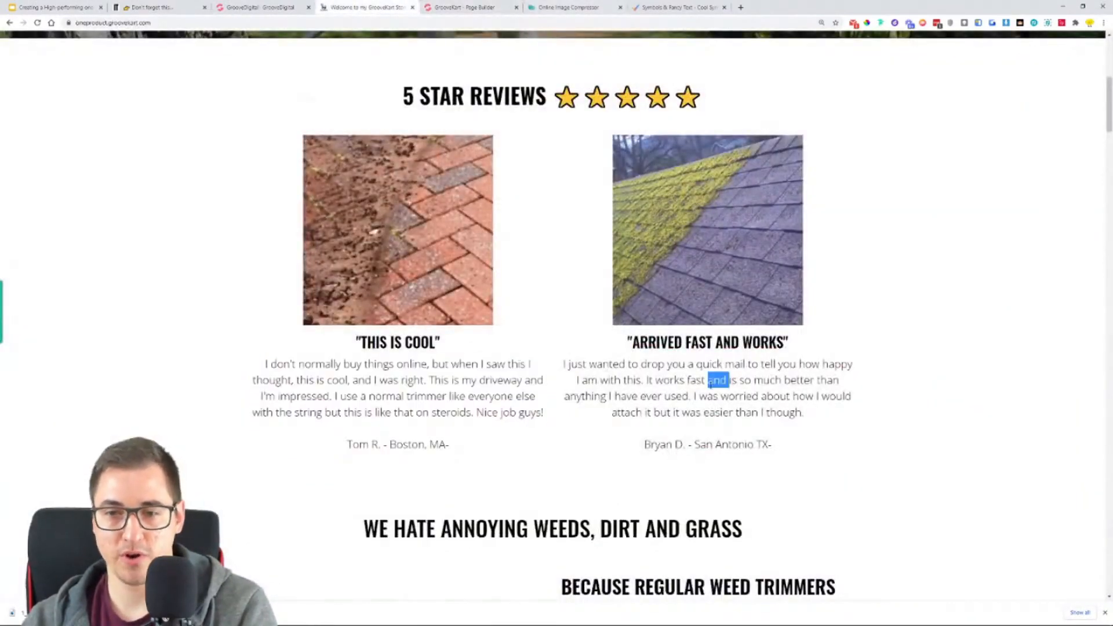
drag(561, 367, 828, 458)
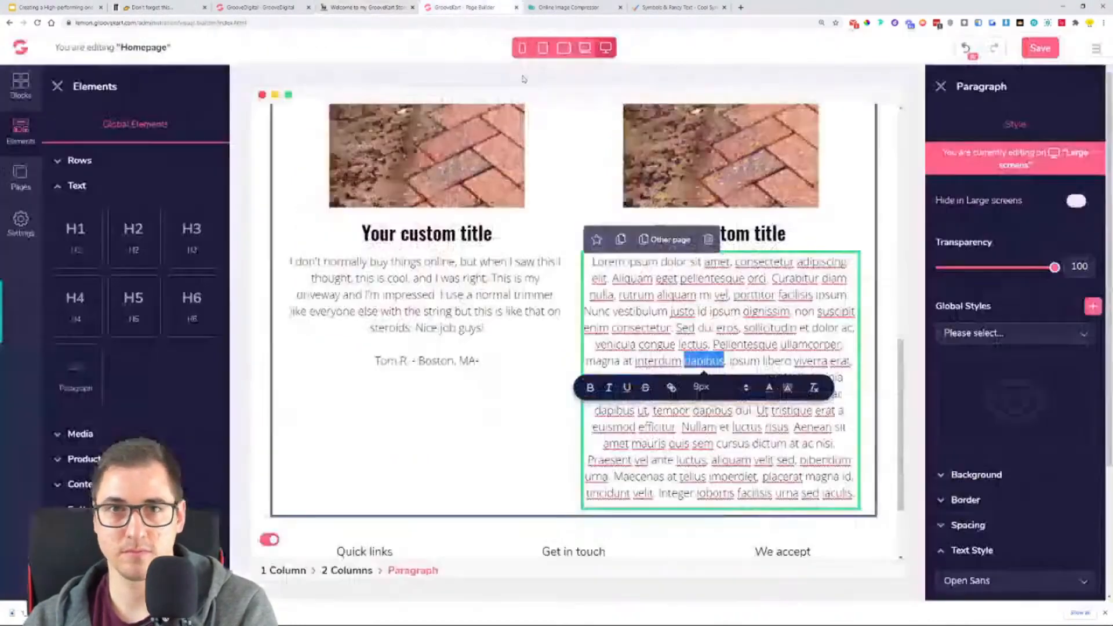
click(464, 7)
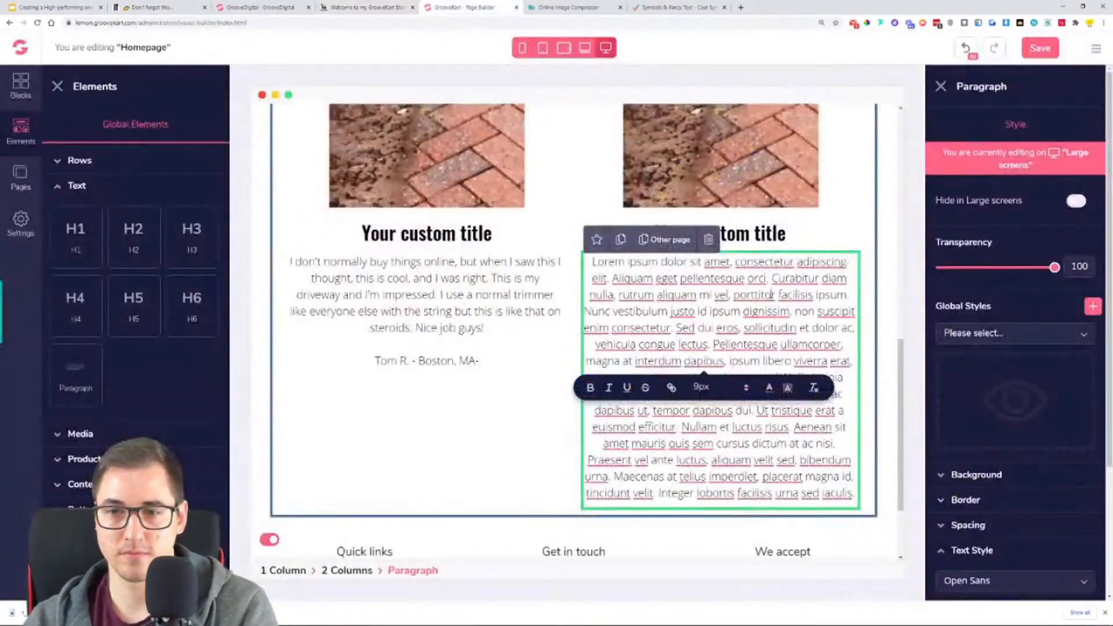
key(ctrl+a)
key(ctrl+v)
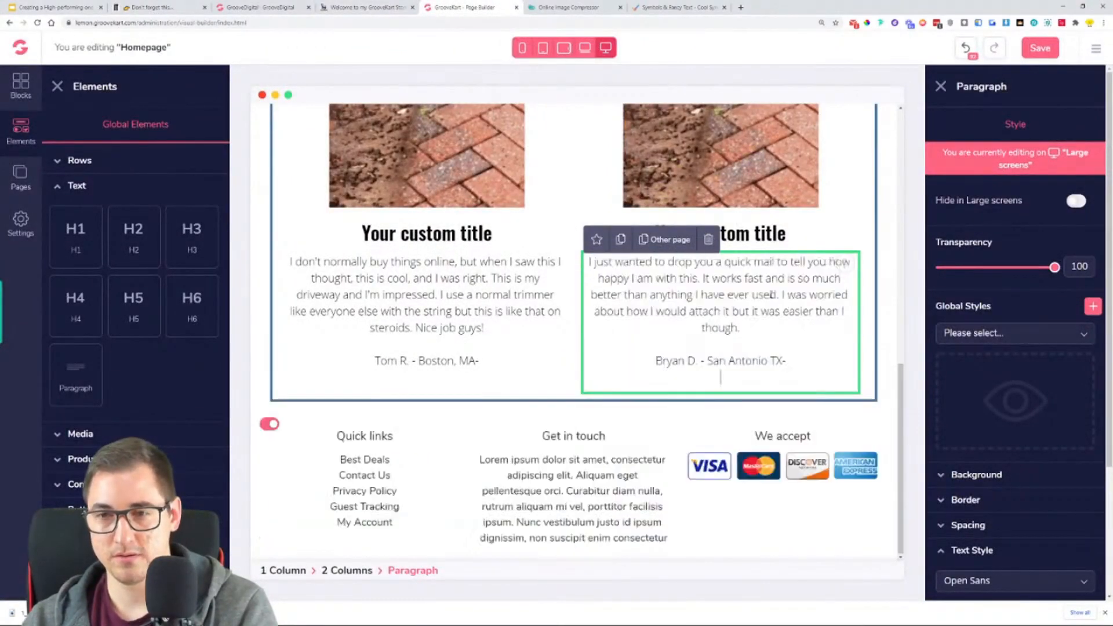
key(BackSpace)
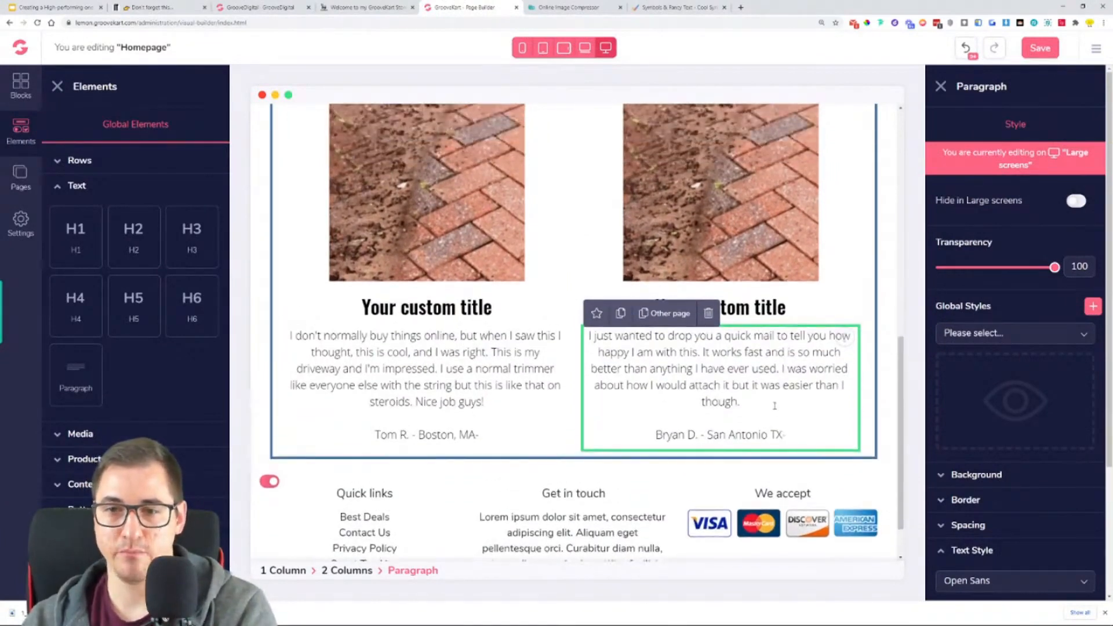
- Copy the first review's title from the reference store and replace the first column's placeholder heading with "THIS IS COOL" in quotation marks
scroll(775, 406, up, 1)
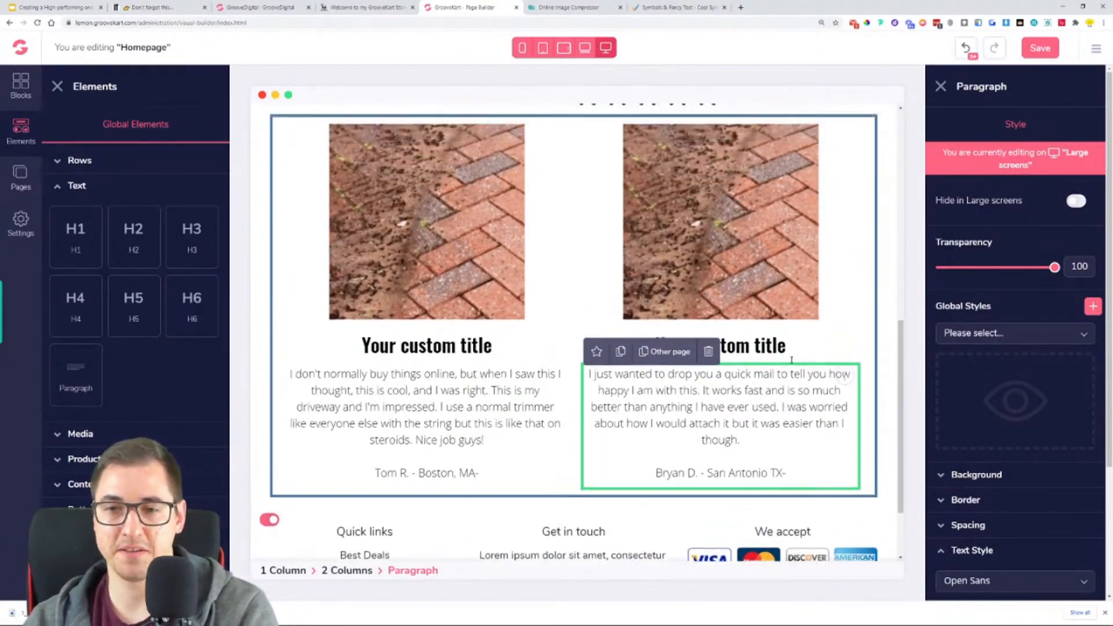
click(365, 7)
drag(448, 350, 354, 343)
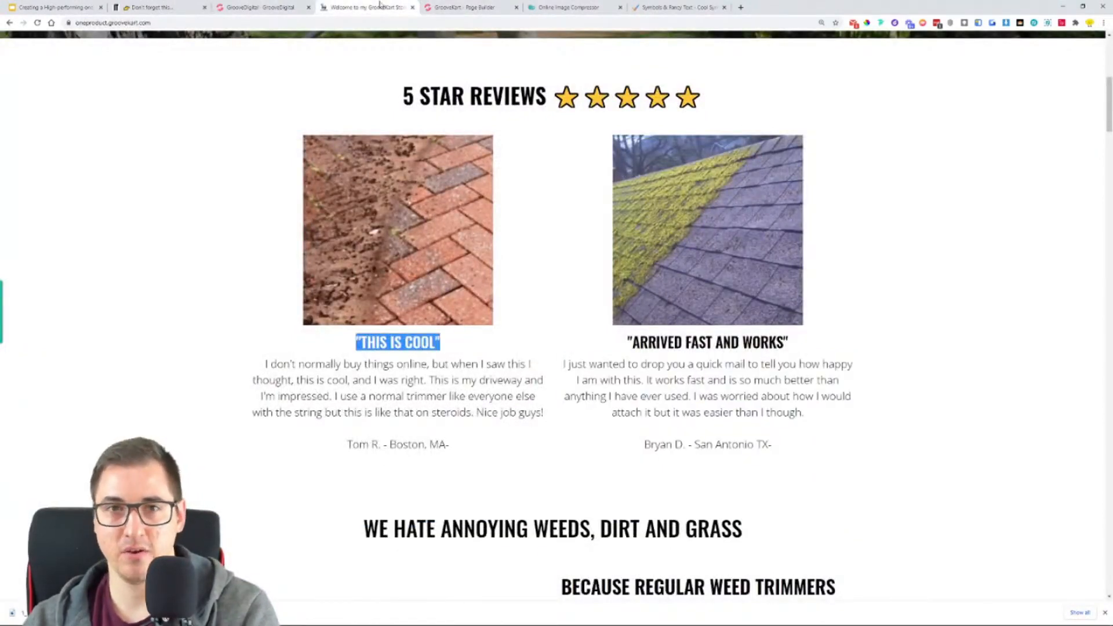
click(455, 7)
triple_click(428, 365)
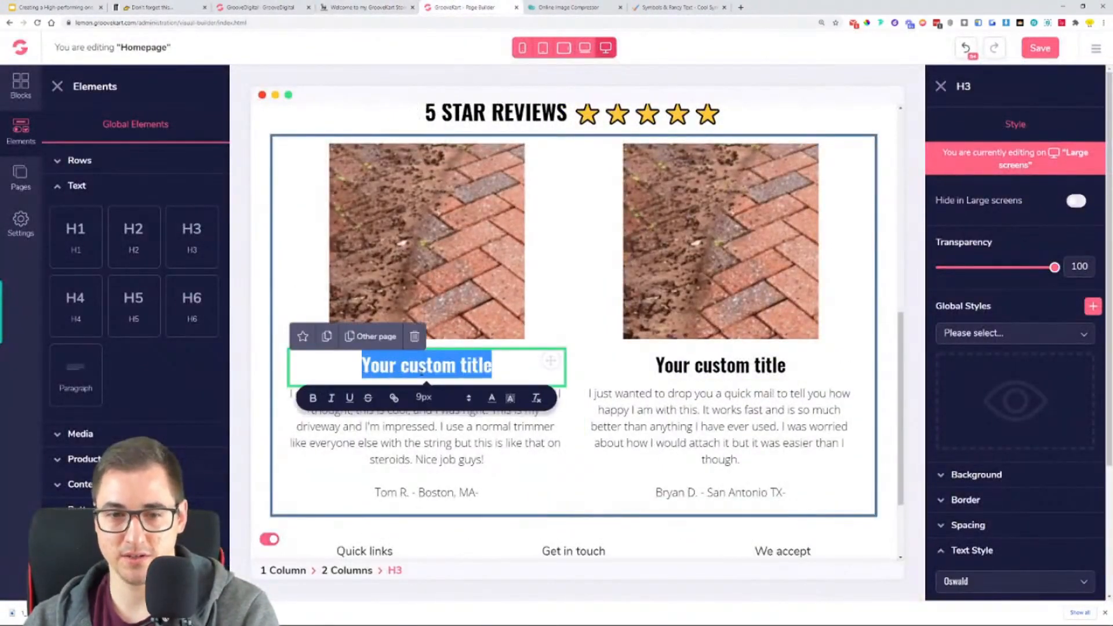
key(ctrl+v)
key(BackSpace)
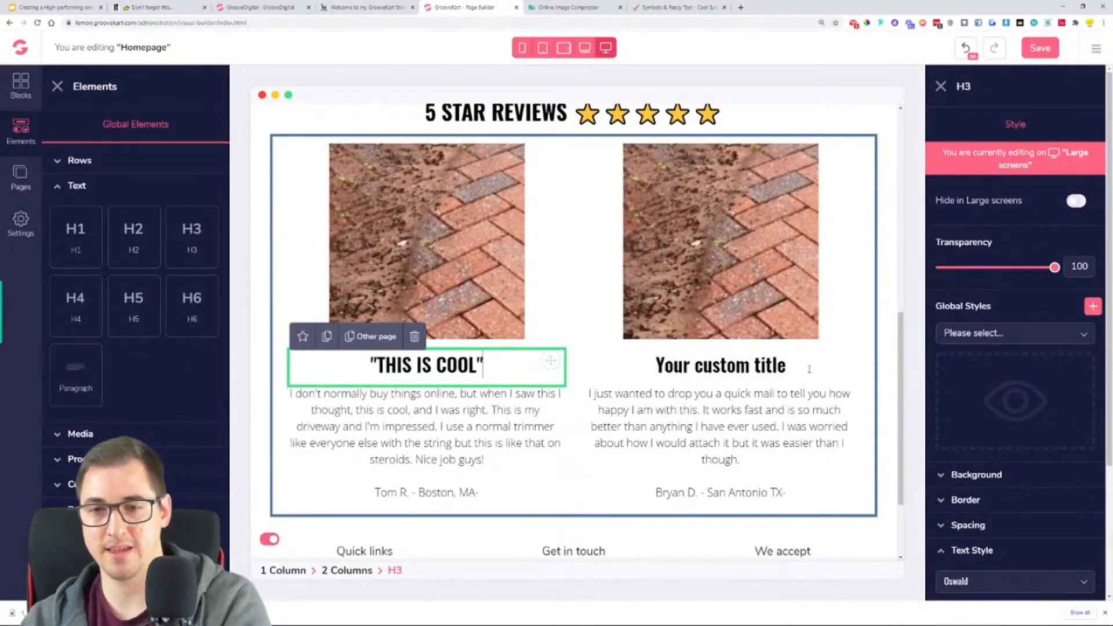
- Copy the second review's title and replace the second column's heading with "ARRIVED FAST AND WORKS" in quotation marks, removing the extra blank lines
click(388, 6)
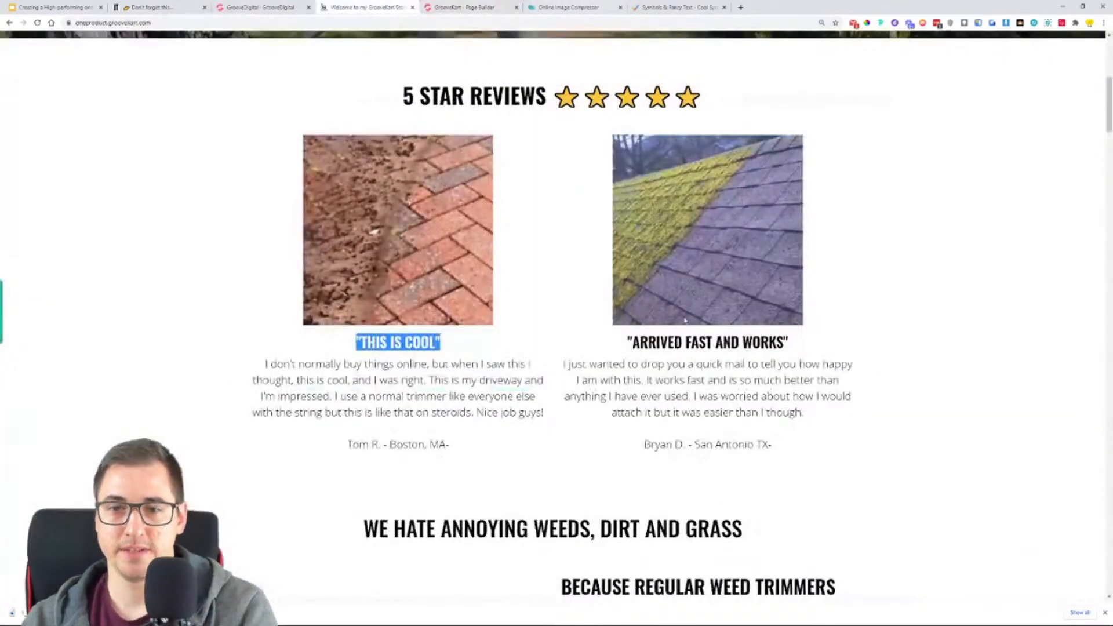
triple_click(703, 343)
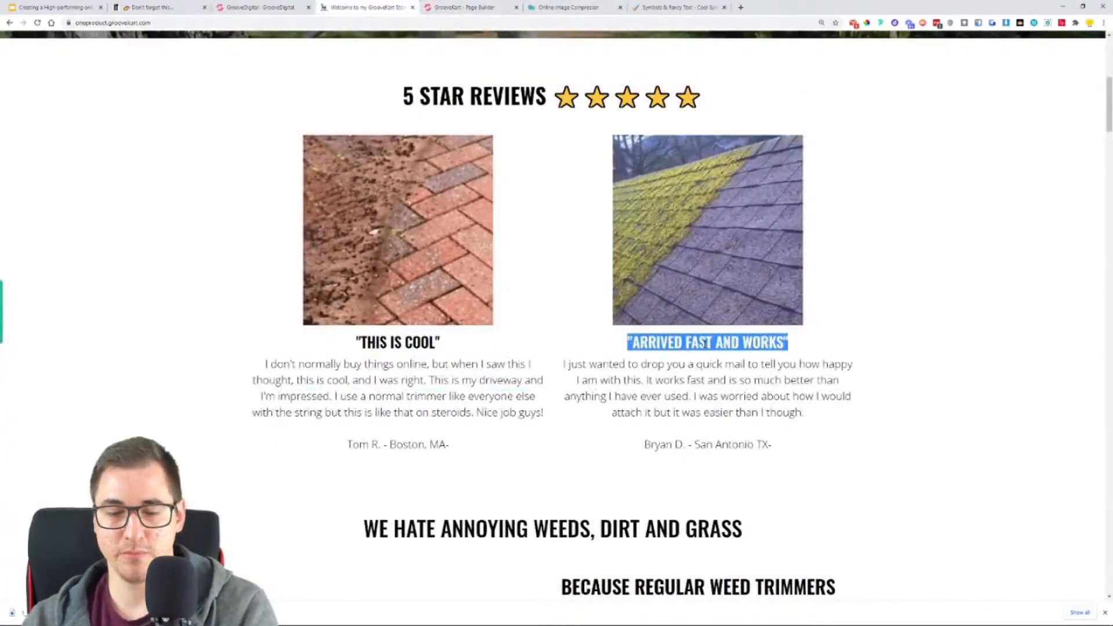
click(464, 7)
triple_click(708, 366)
key(ctrl+v)
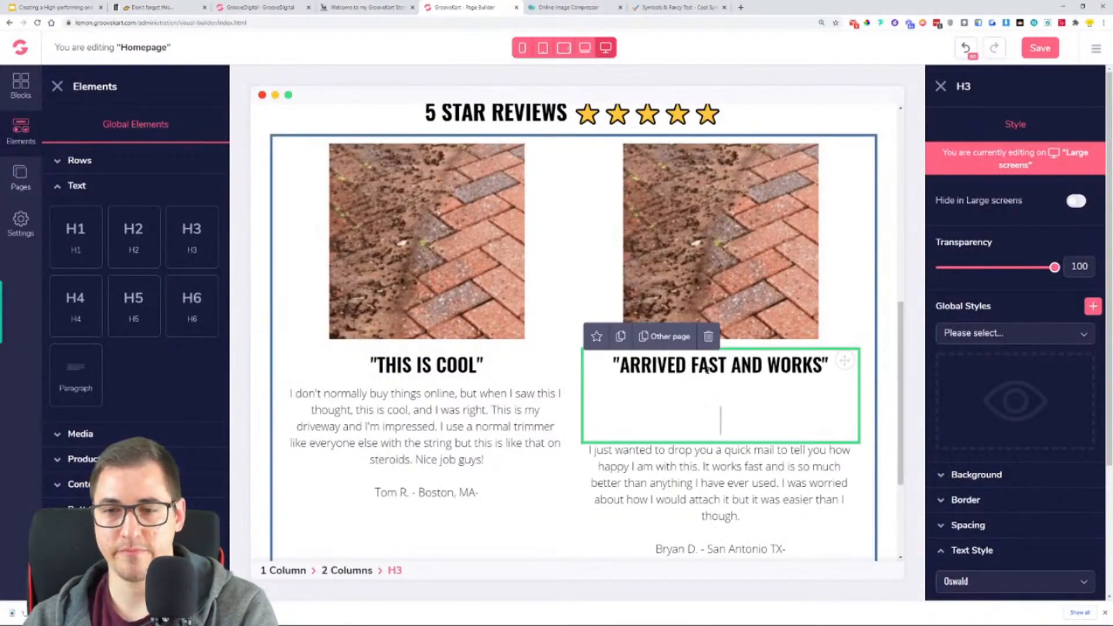
key(BackSpace)
key(BackSpace)
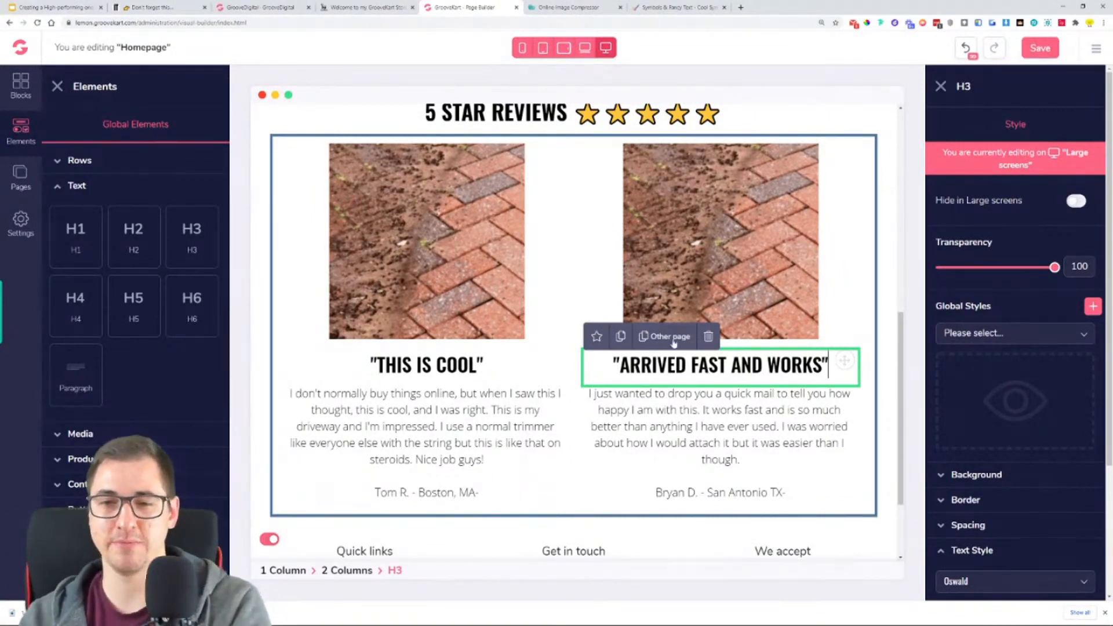
- Replace the second column's brick image with the mossy roof picture from the GrooveKart Store setup > OneProductStore folder
click(679, 215)
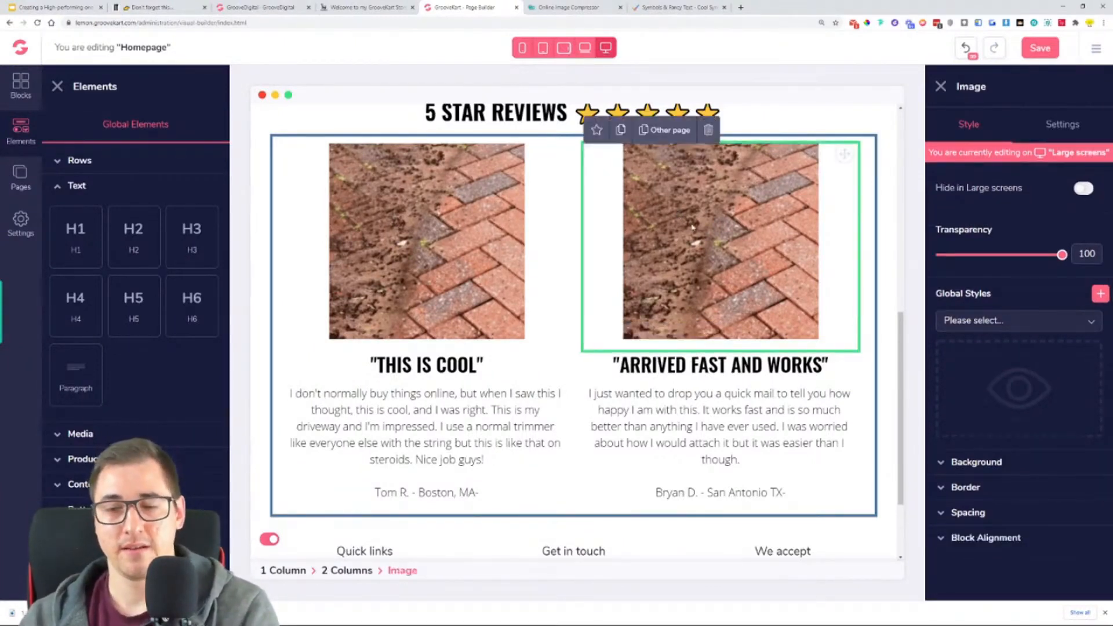
click(1076, 131)
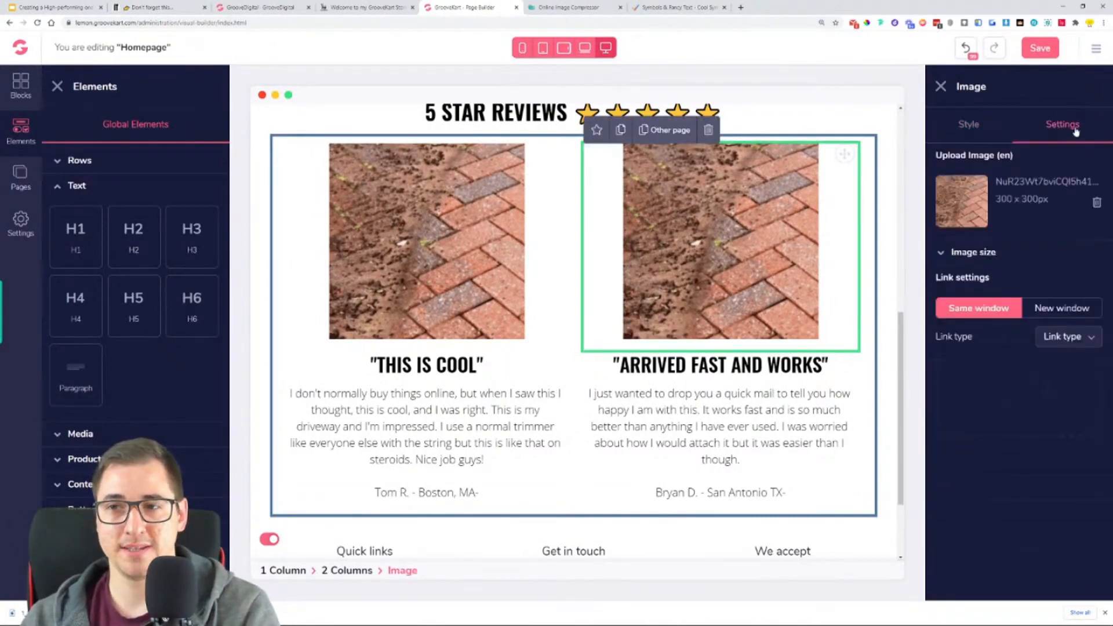
click(1097, 204)
click(1018, 251)
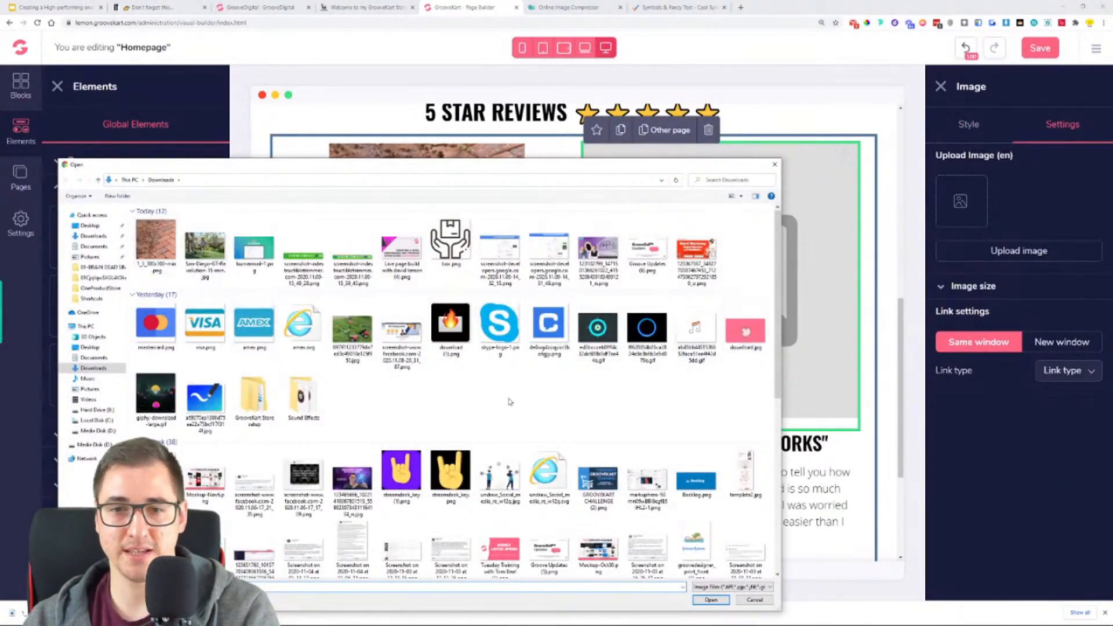
double_click(254, 400)
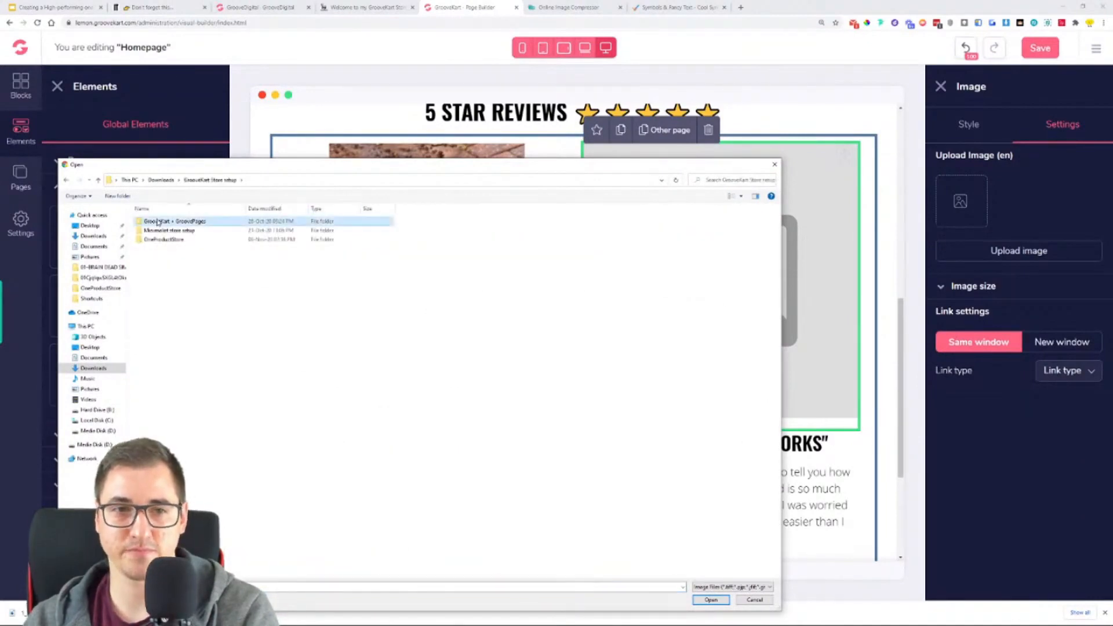
double_click(164, 239)
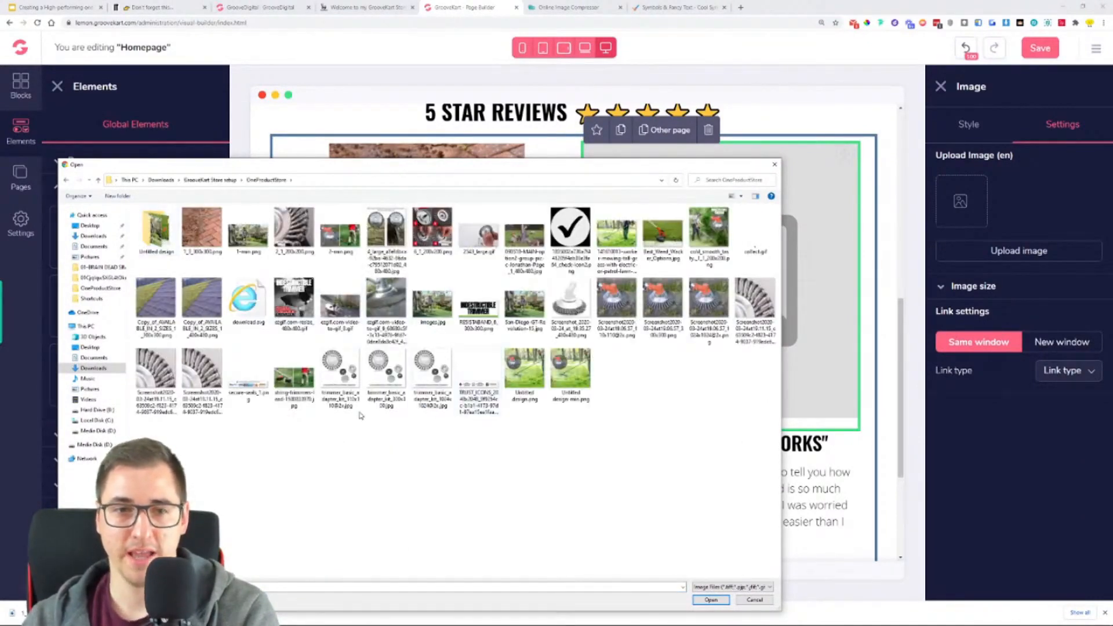
double_click(162, 307)
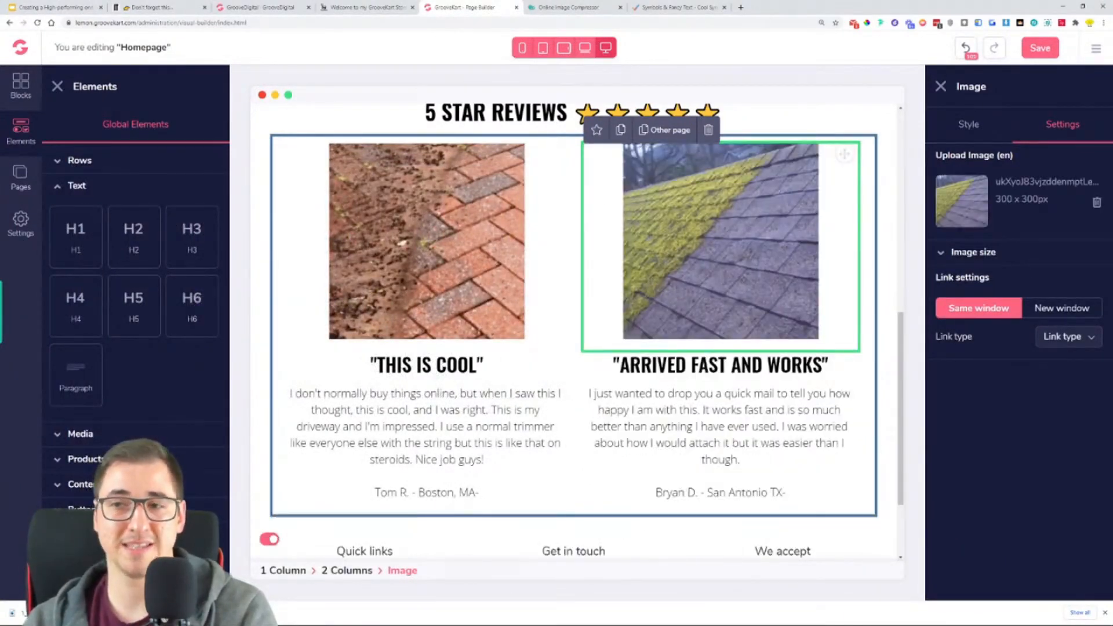
drag(1048, 199, 1002, 199)
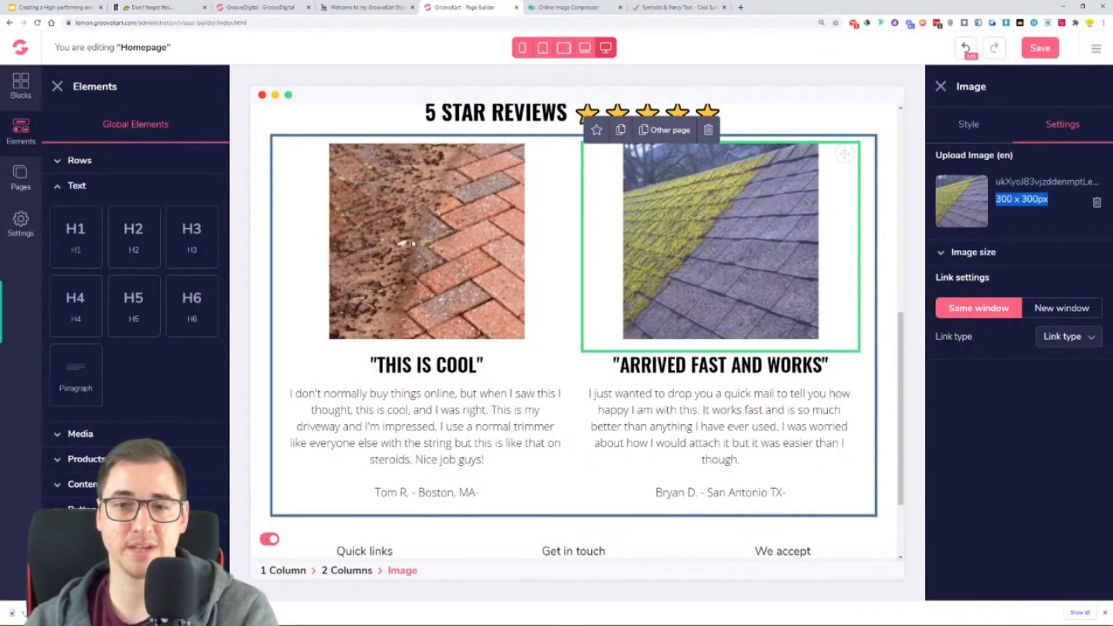
click(1042, 222)
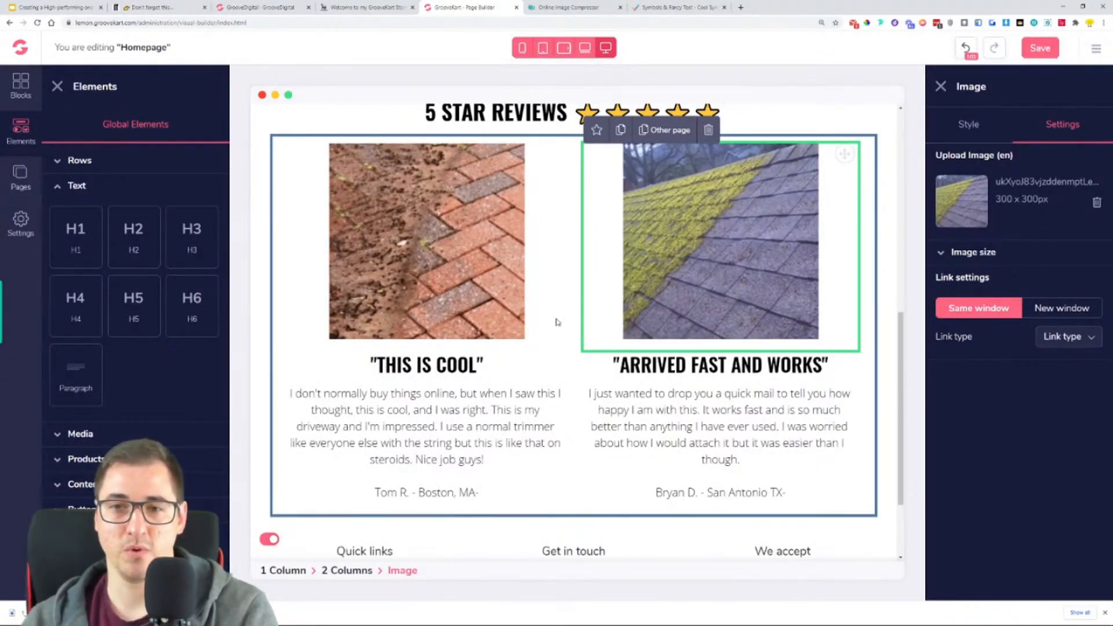
- Save the homepage, check the finished reviews section and reload the page builder
scroll(557, 280, down, 2)
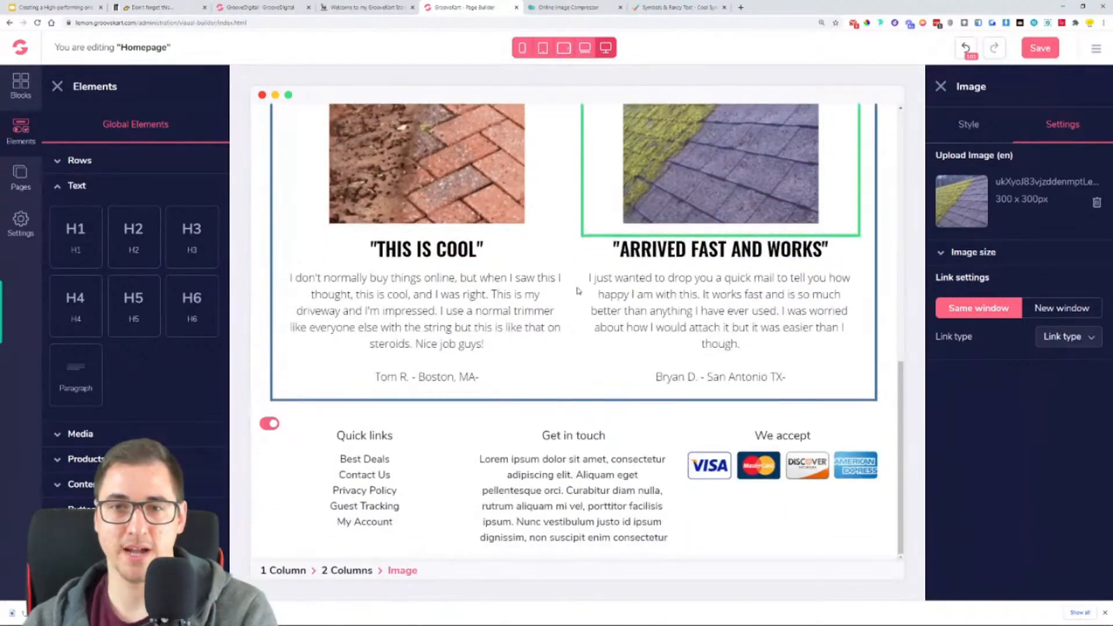
click(1035, 58)
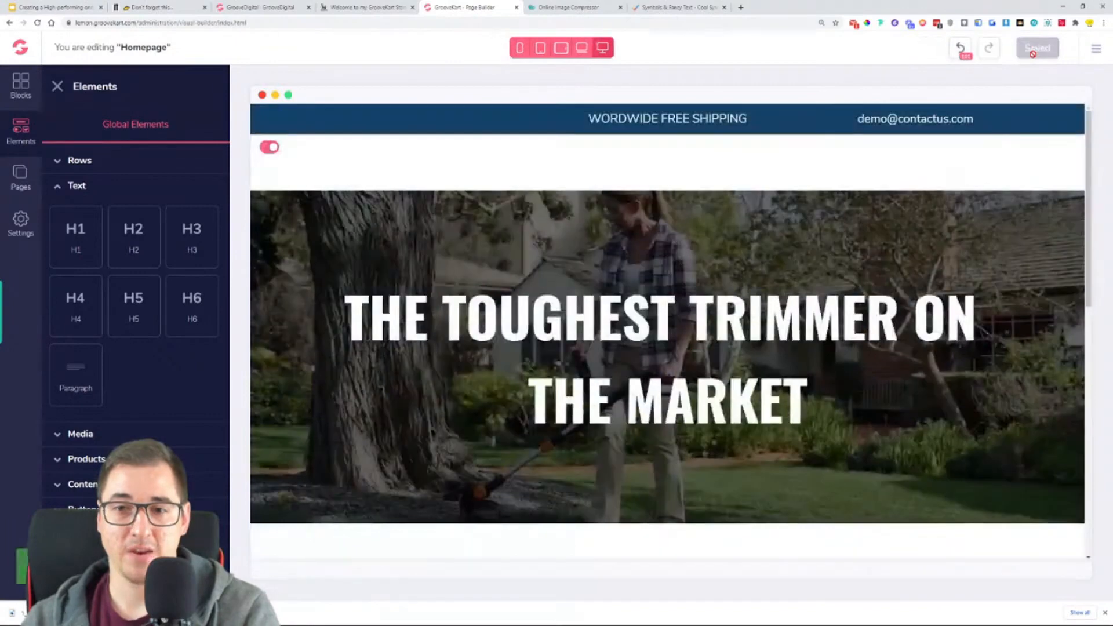
scroll(901, 223, down, 5)
scroll(906, 218, down, 1)
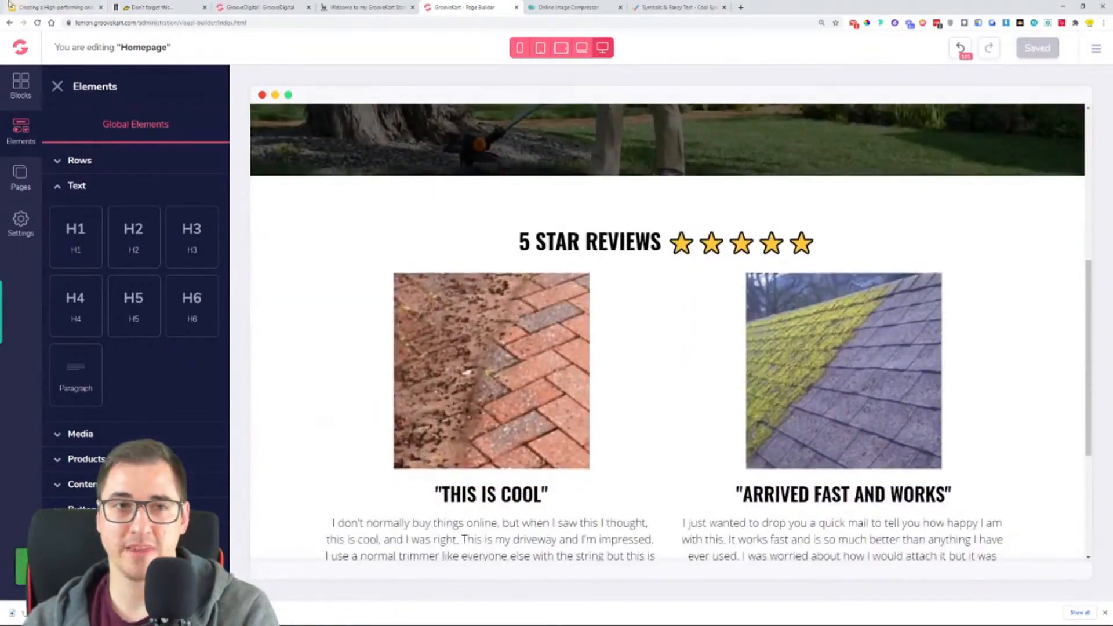
click(36, 24)
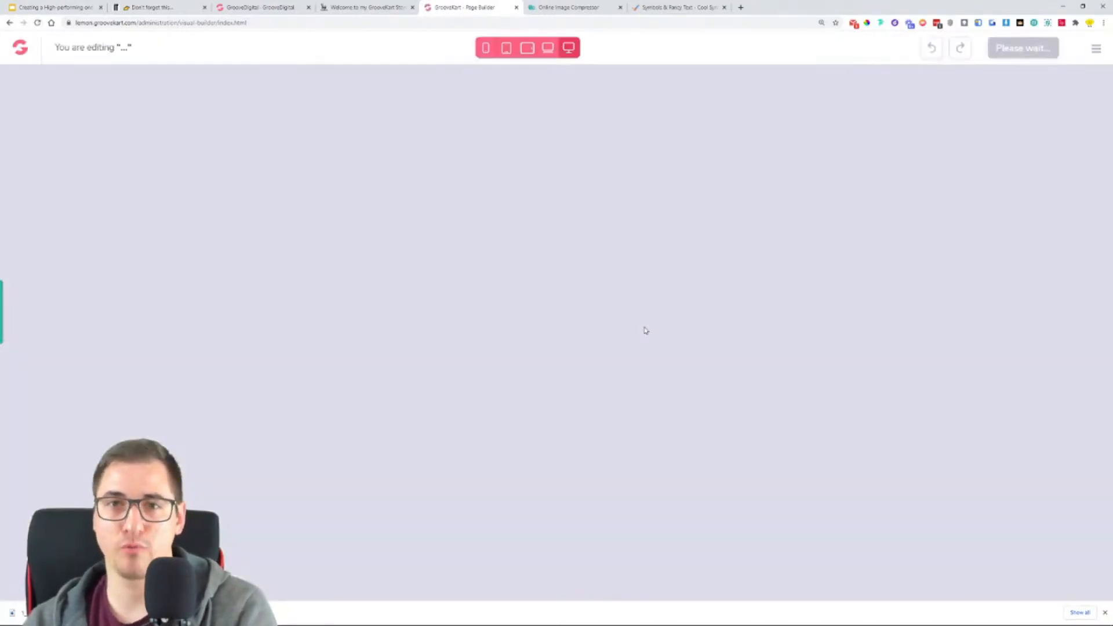
- Inspect the reloaded homepage's hero title, reviews section heading and both review columns for saved content
scroll(645, 327, down, 3)
scroll(645, 326, up, 2)
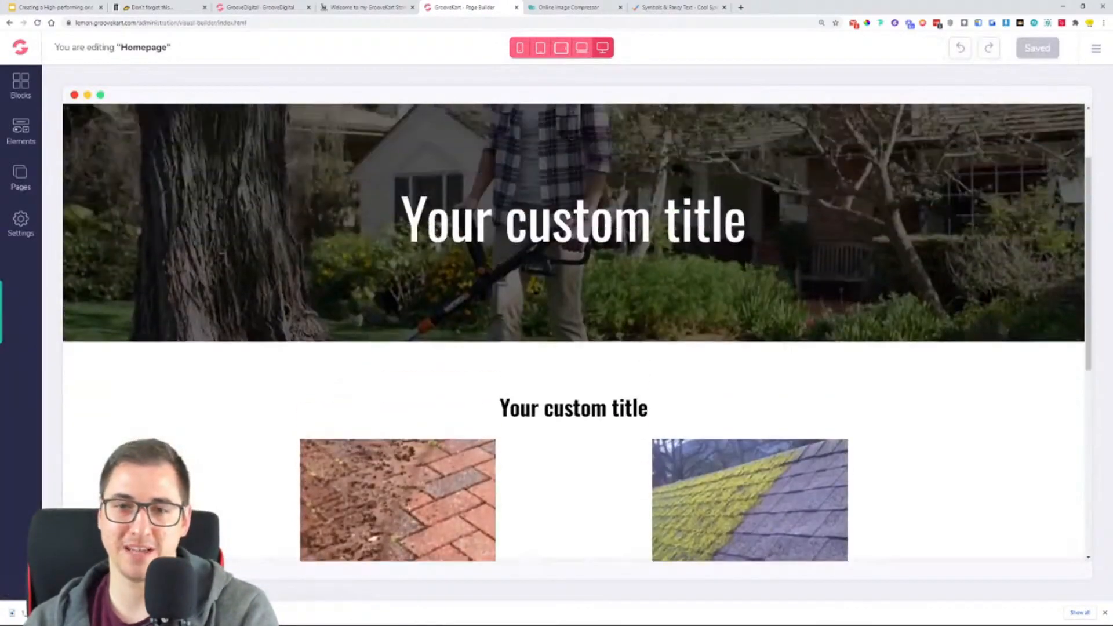
click(645, 301)
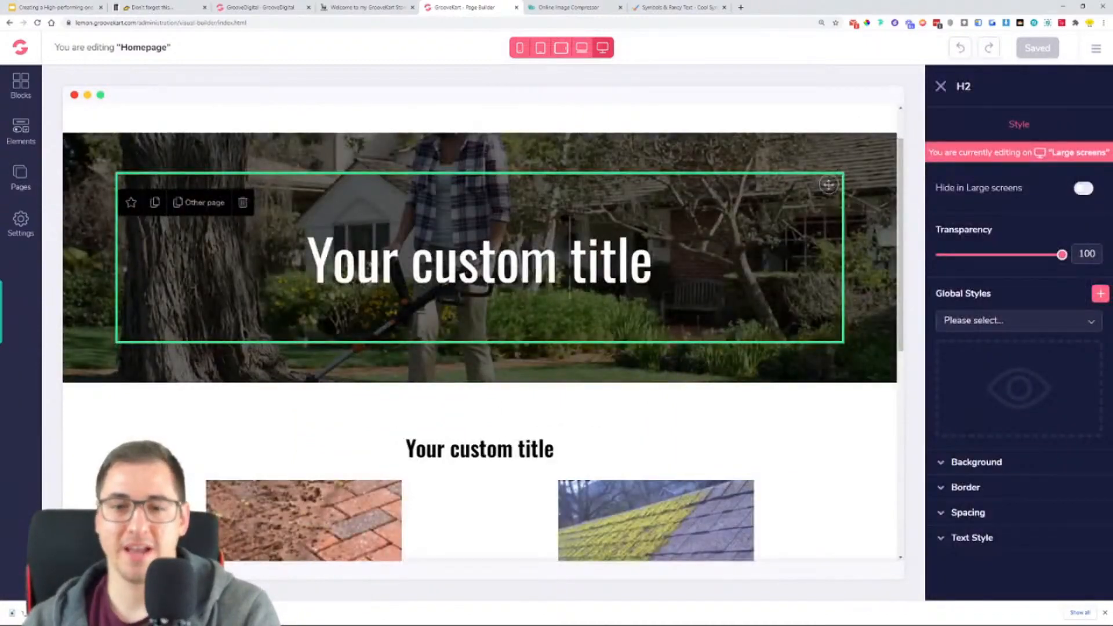
scroll(570, 279, down, 5)
scroll(524, 329, up, 3)
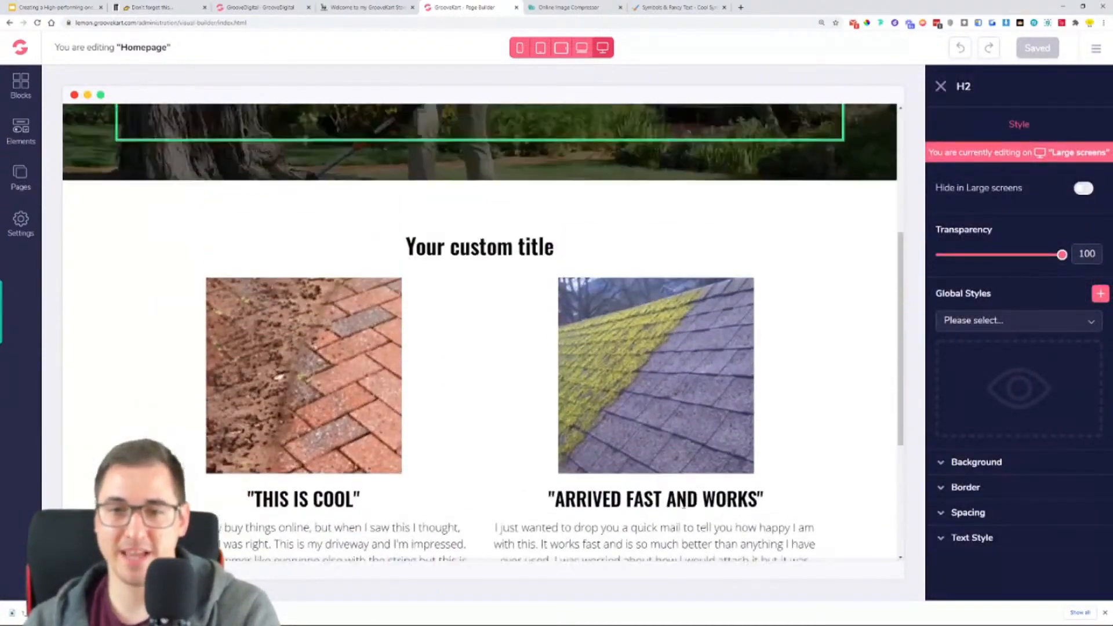
click(493, 297)
scroll(493, 296, up, 4)
click(490, 322)
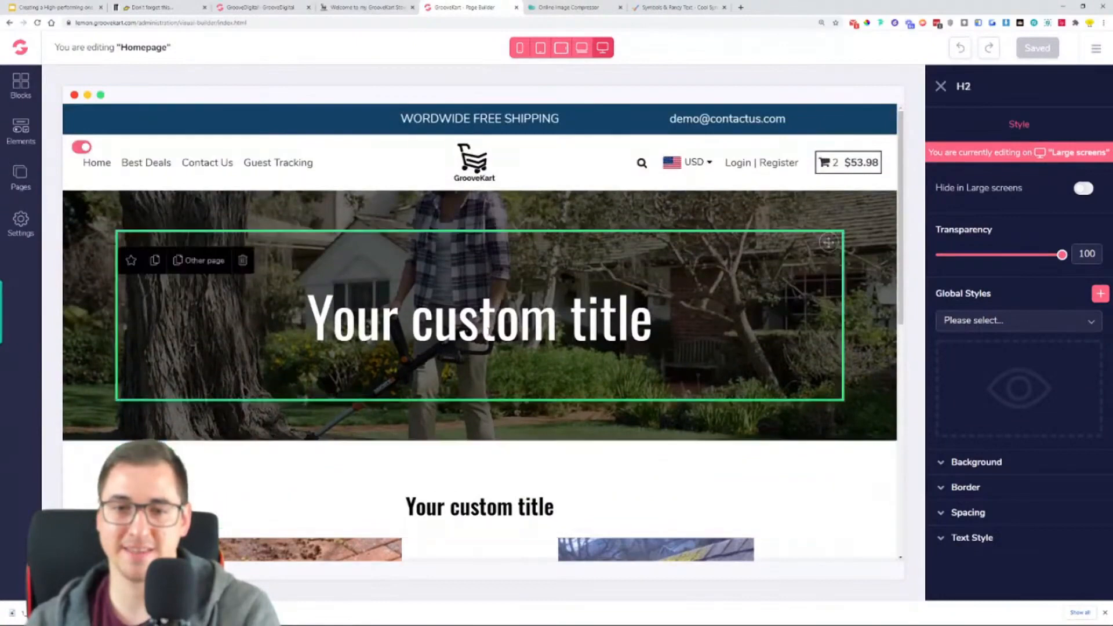
scroll(515, 330, down, 2)
click(544, 381)
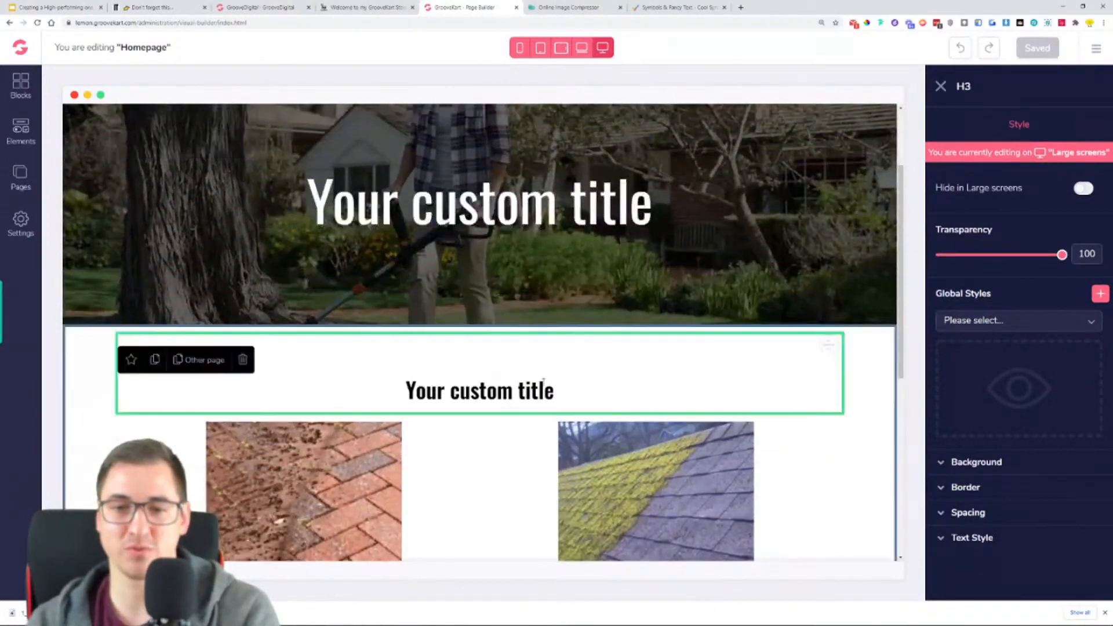
click(493, 215)
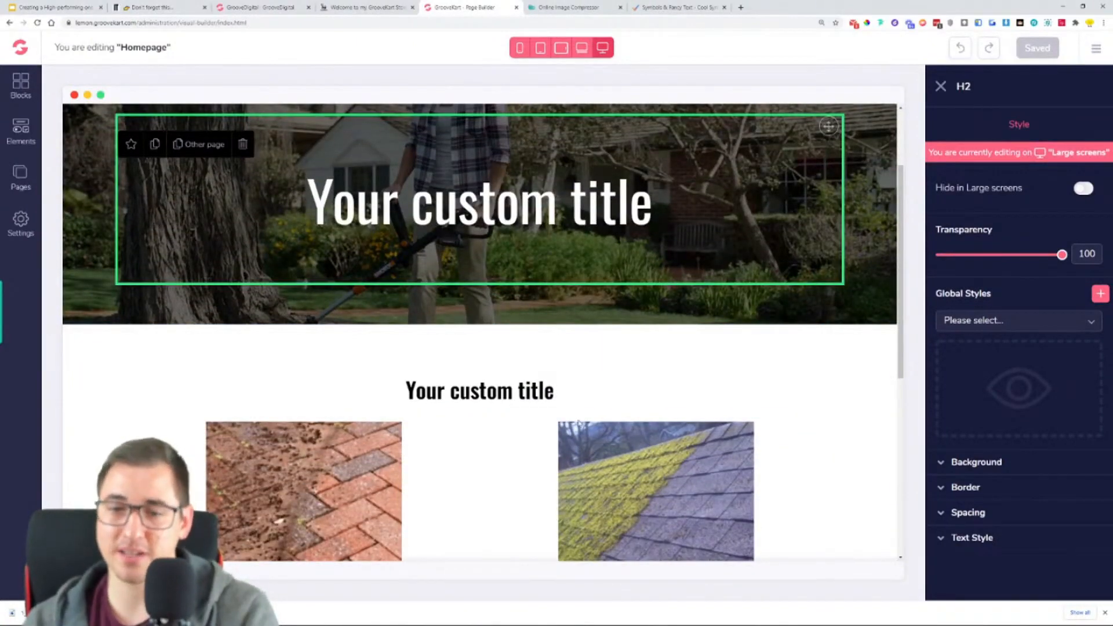
scroll(457, 386, down, 1)
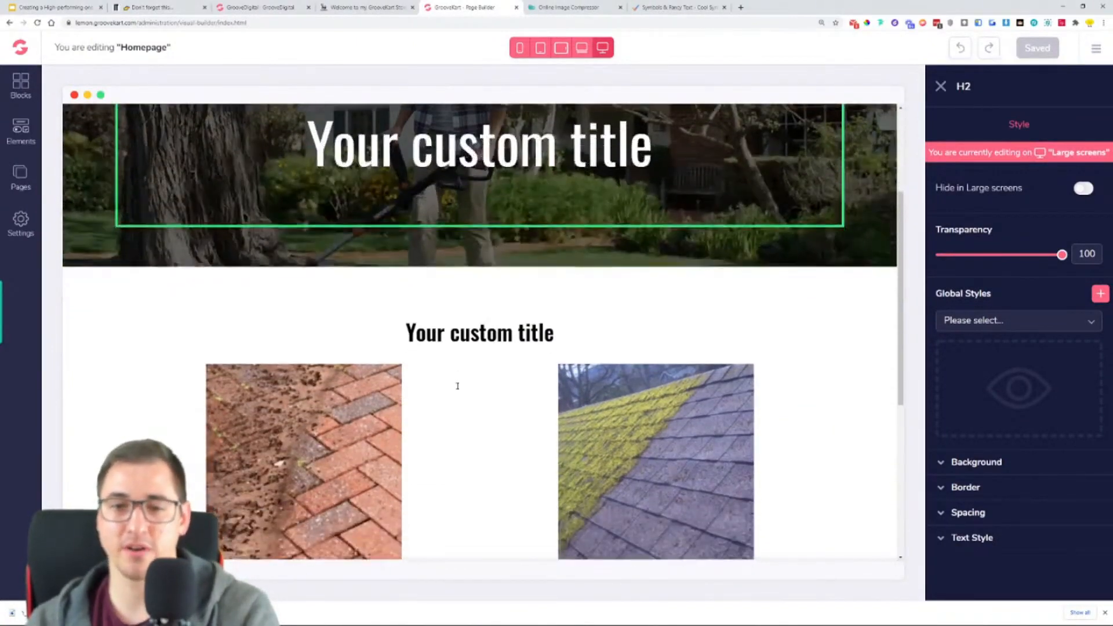
- Copy the hero title from the reference store, replace the hero placeholder with "THE TOUGHEST TRIMMER ON THE MARKET" and save the homepage
click(355, 8)
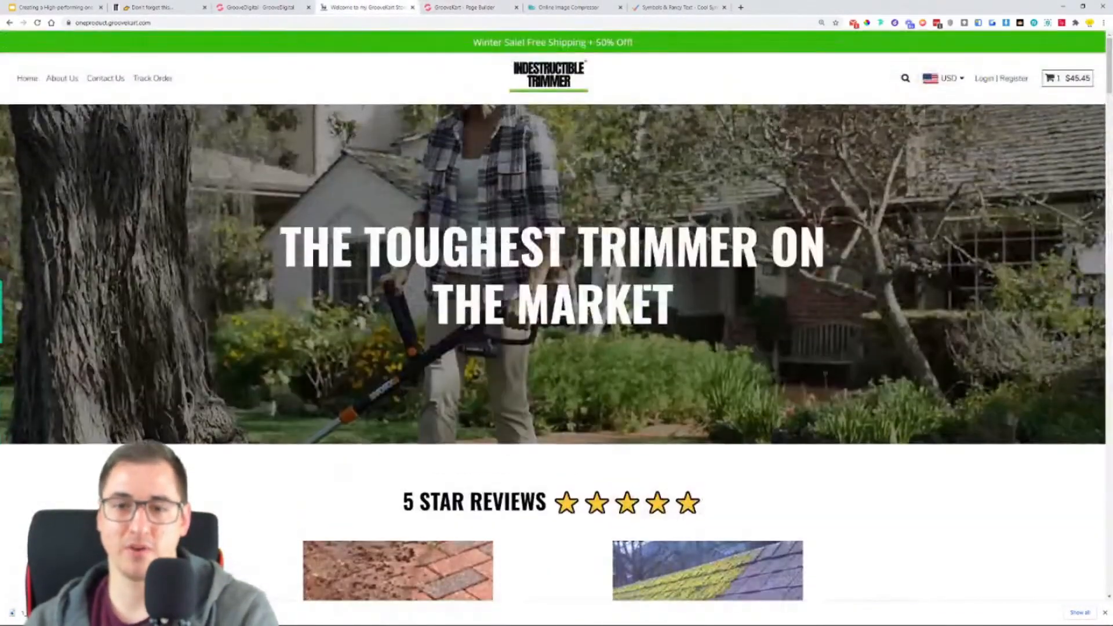
triple_click(647, 289)
key(ctrl+c)
click(464, 7)
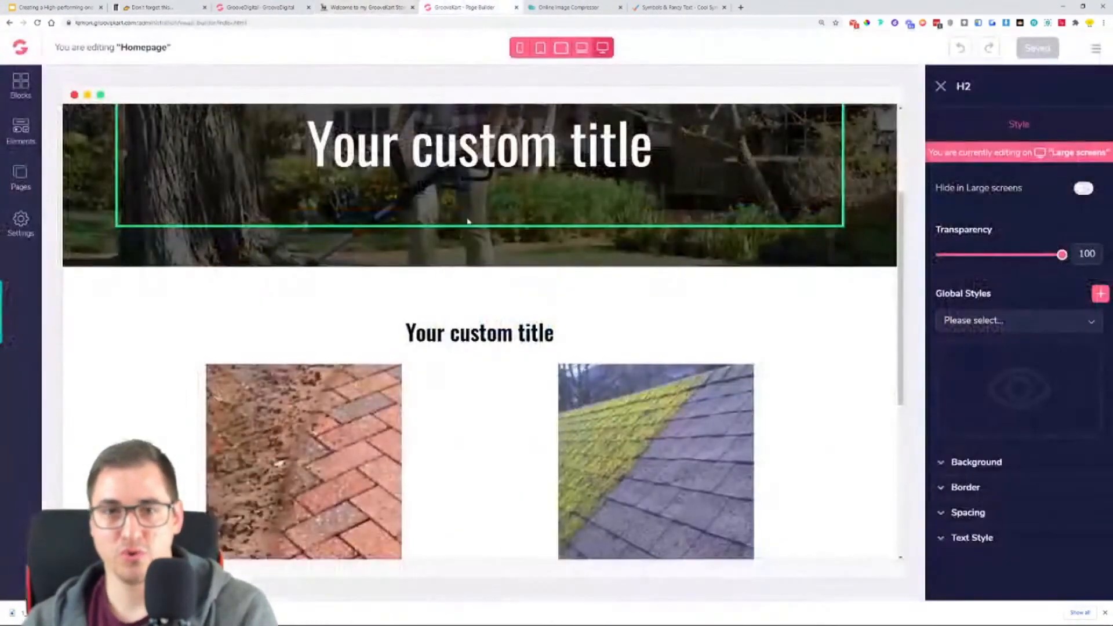
triple_click(490, 145)
key(ctrl+v)
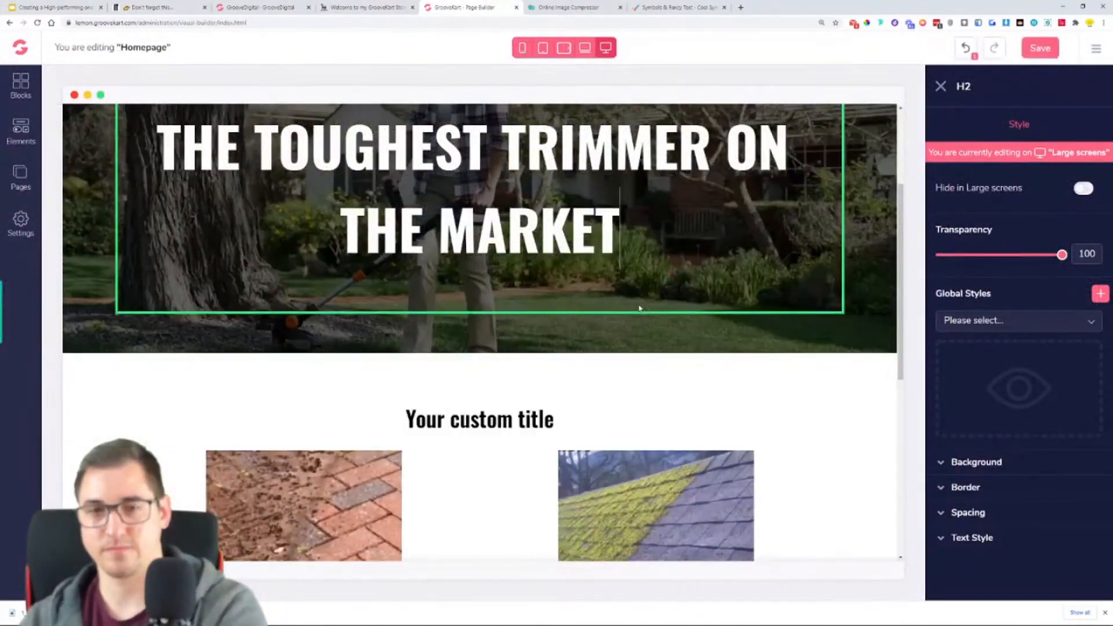
click(1040, 48)
- Copy the reviews heading from the reference store, replace the section placeholder with "5 STAR REVIEWS" and five stars, and save
click(383, 7)
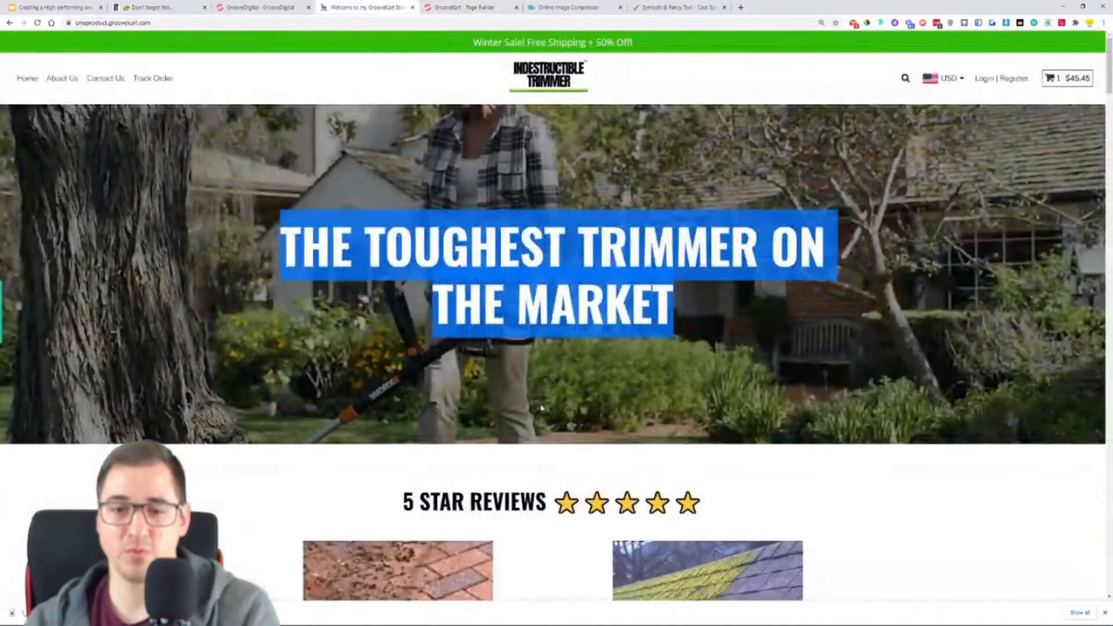
scroll(400, 390, down, 2)
drag(401, 390, 703, 387)
key(ctrl+c)
click(464, 7)
scroll(576, 439, down, 3)
triple_click(574, 410)
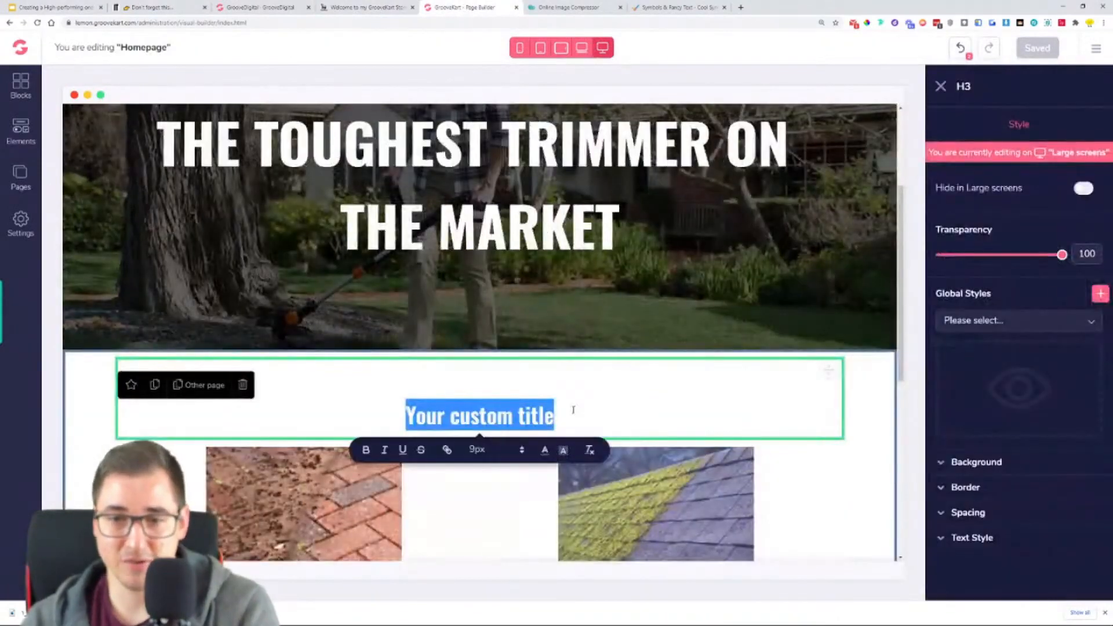
key(ctrl+v)
key(BackSpace)
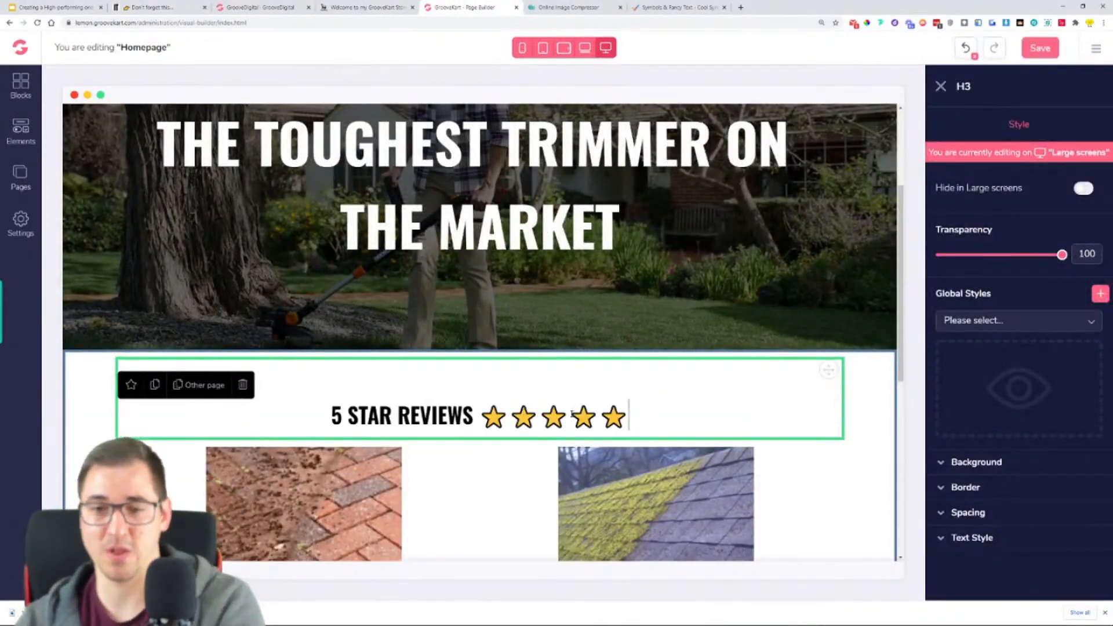
click(1041, 50)
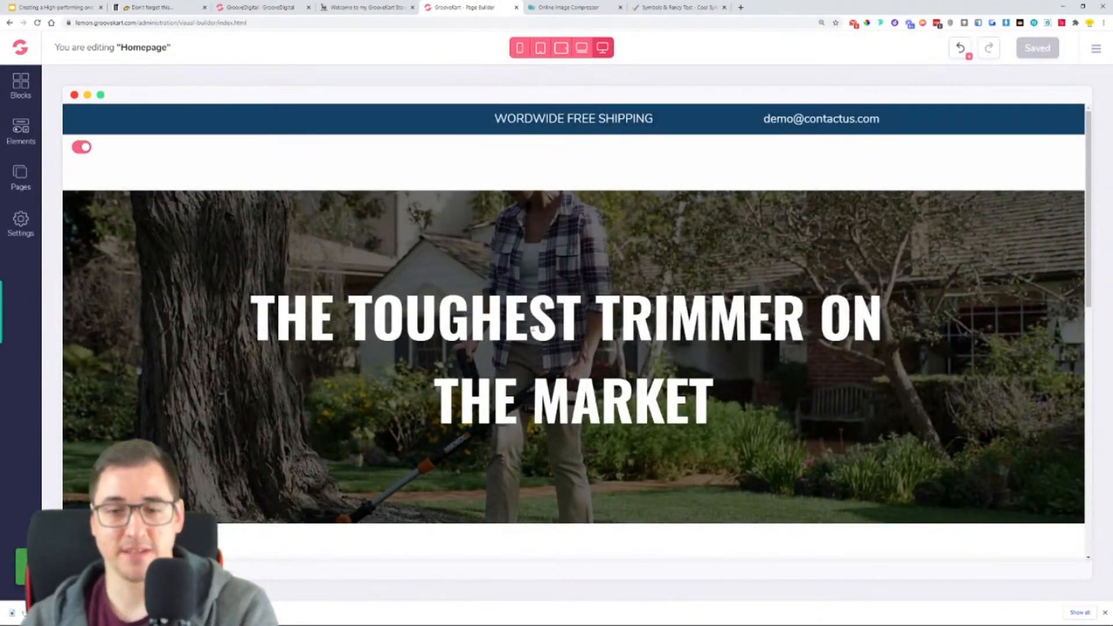
- Reload the page builder and check the hero title and reviews section on the homepage
scroll(531, 329, down, 3)
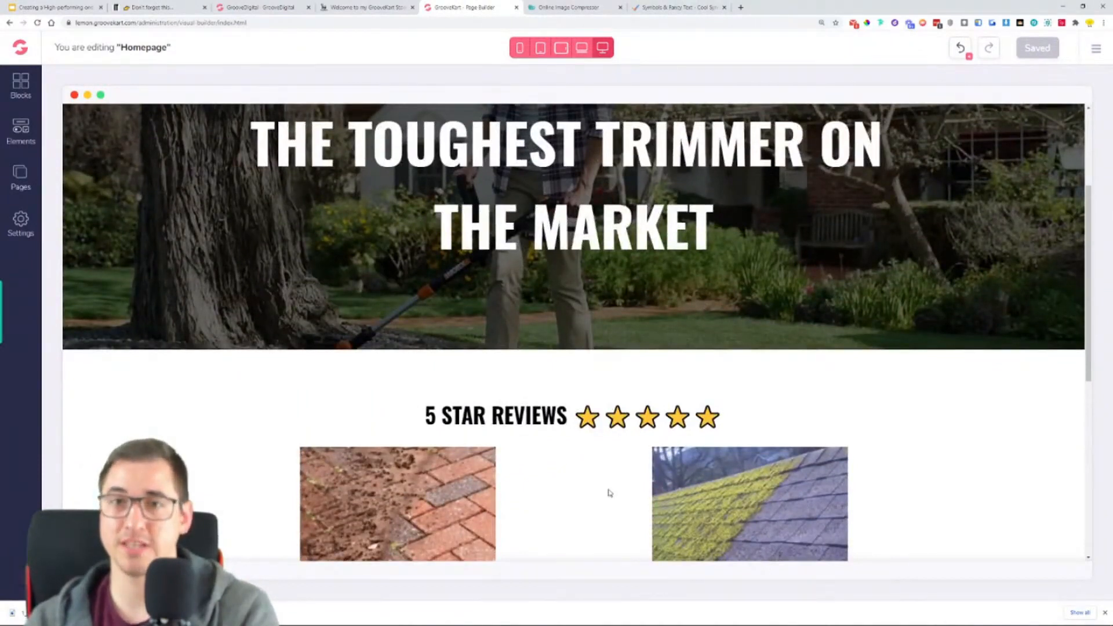
click(36, 23)
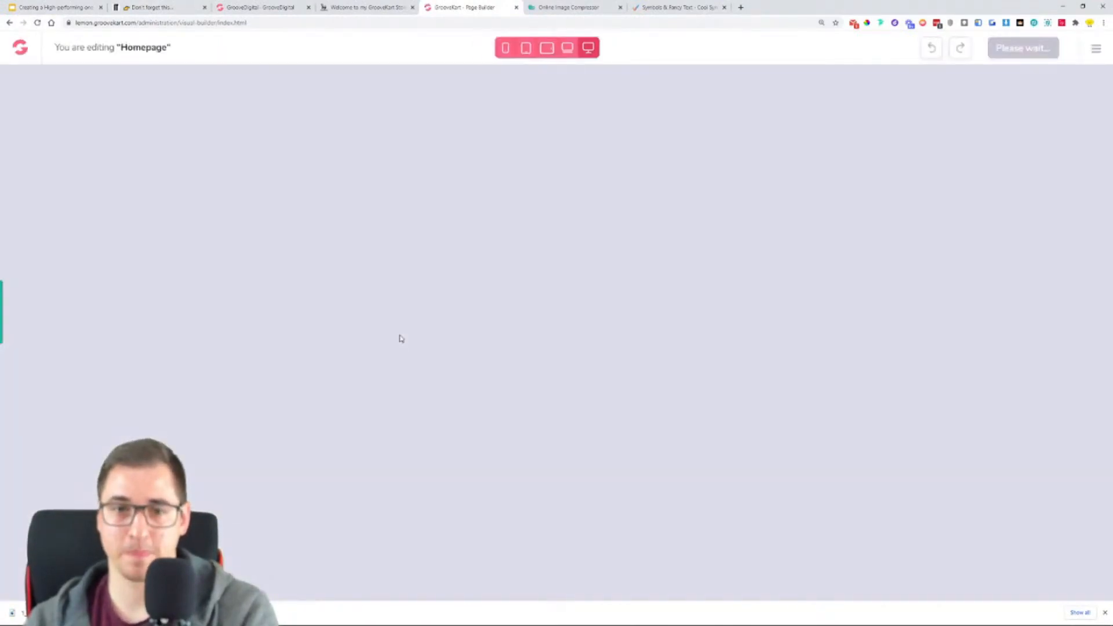
scroll(608, 208, down, 7)
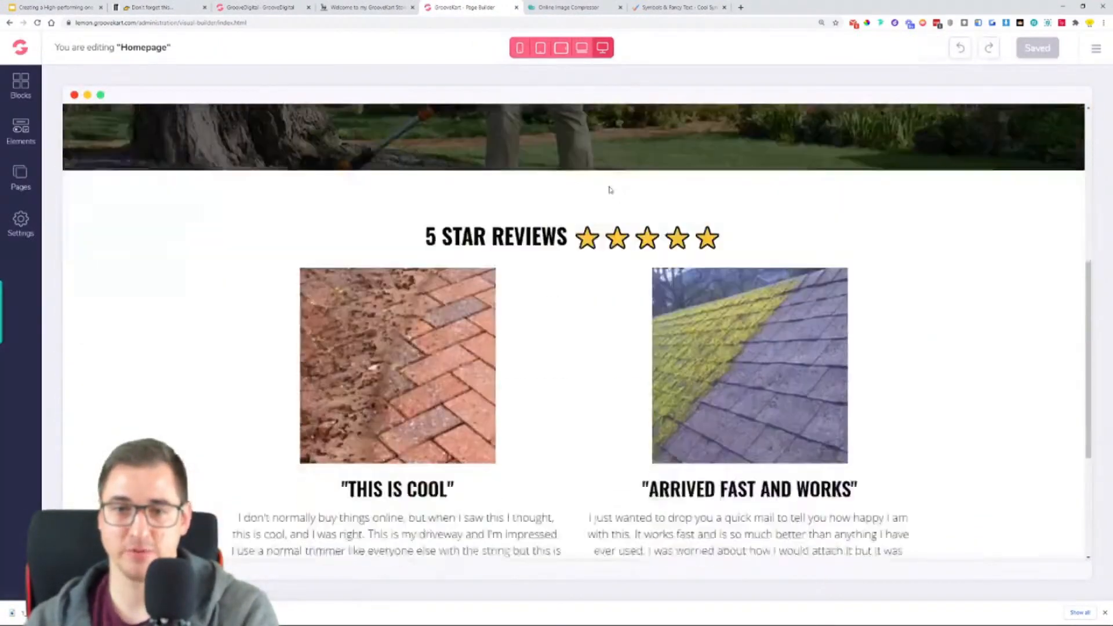
scroll(608, 208, down, 3)
scroll(940, 348, up, 5)
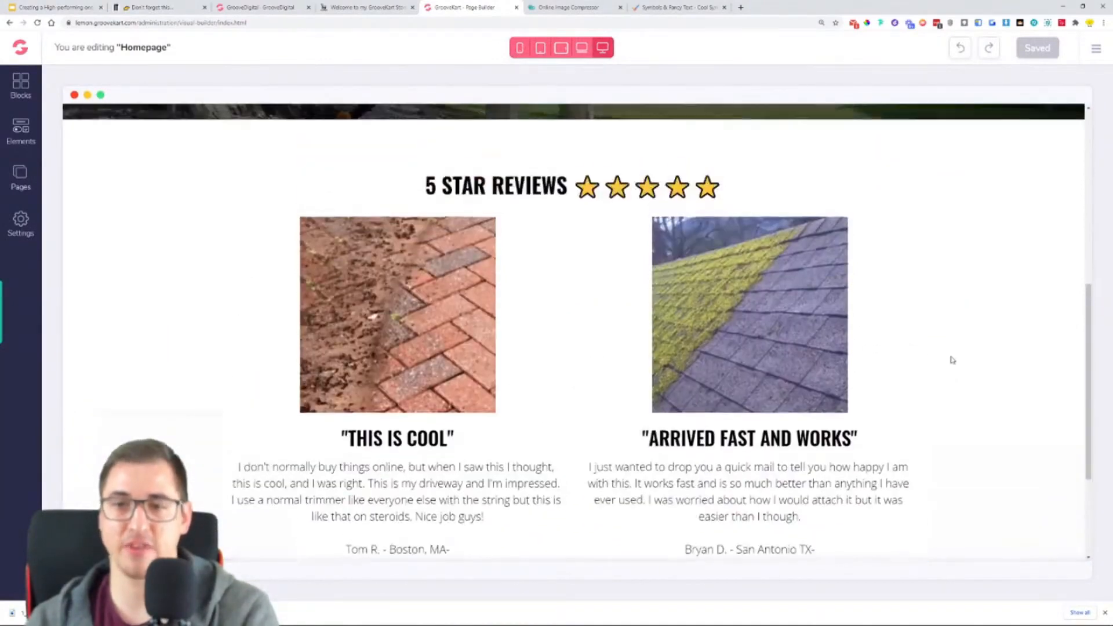
scroll(952, 366, up, 5)
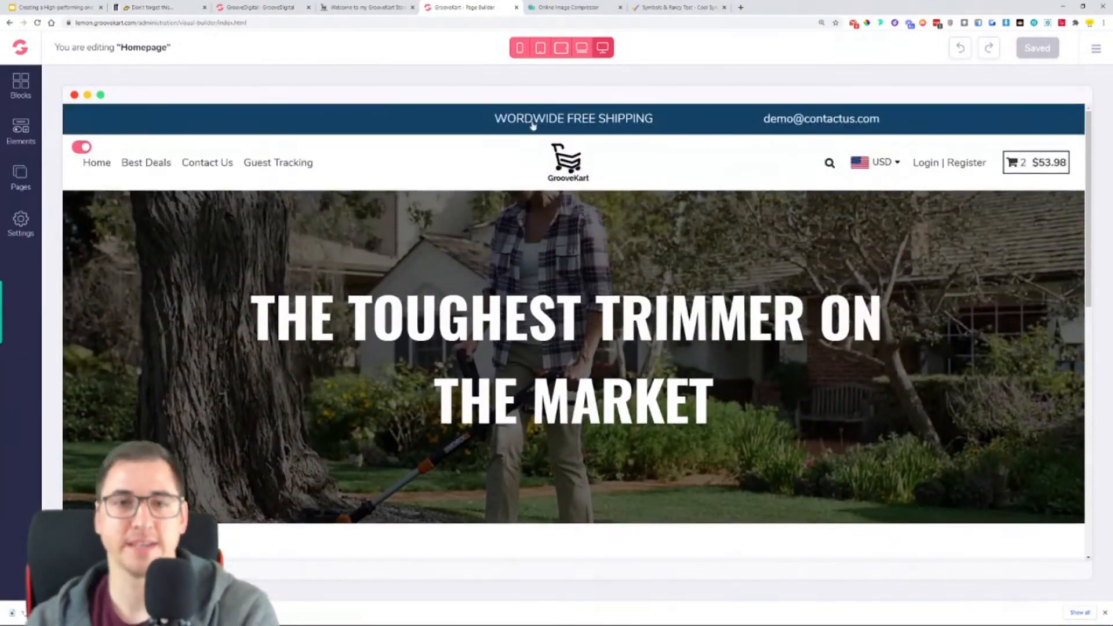
- Review the reference store's "WE HATE ANNOYING WEEDS, DIRT AND GRASS" section and open the element library in the page builder
click(362, 7)
scroll(404, 64, down, 8)
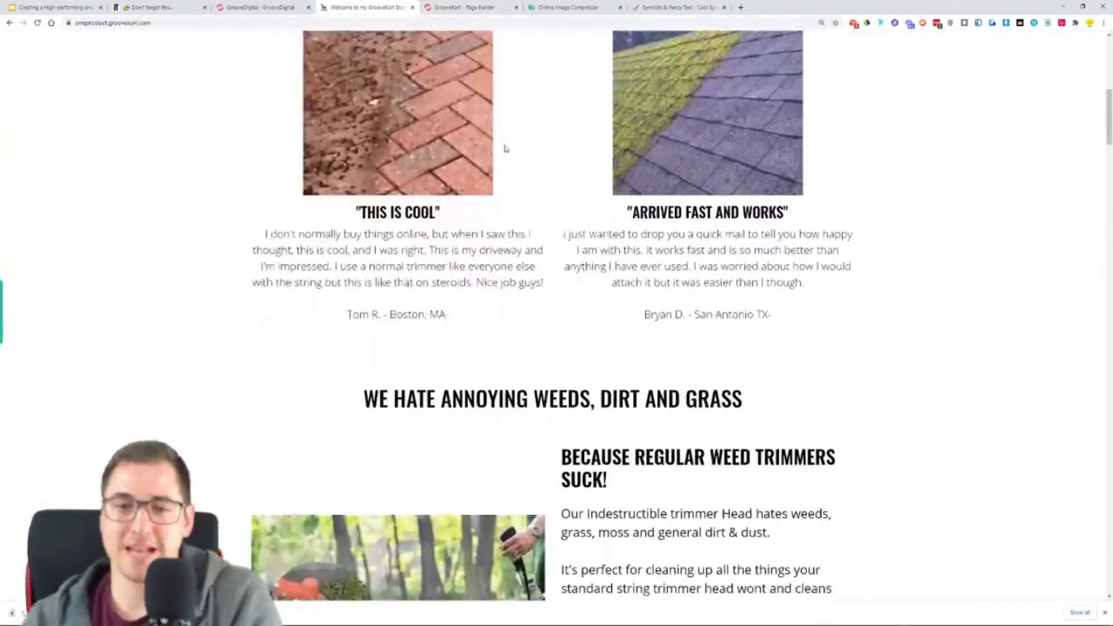
drag(361, 296, 745, 296)
scroll(505, 368, down, 3)
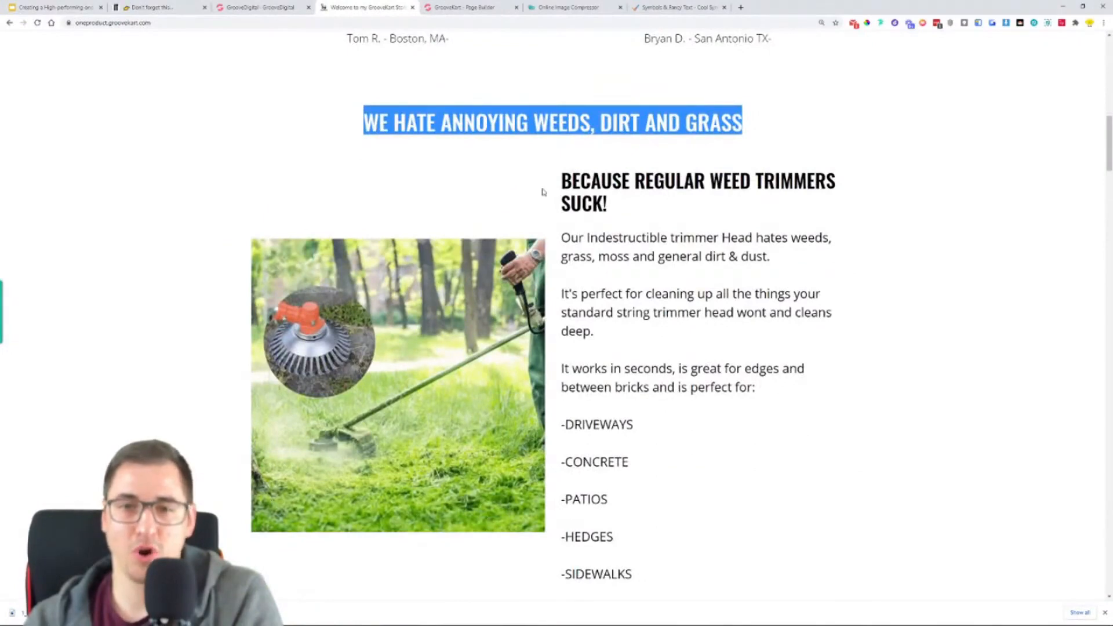
scroll(728, 542, down, 2)
scroll(820, 455, up, 2)
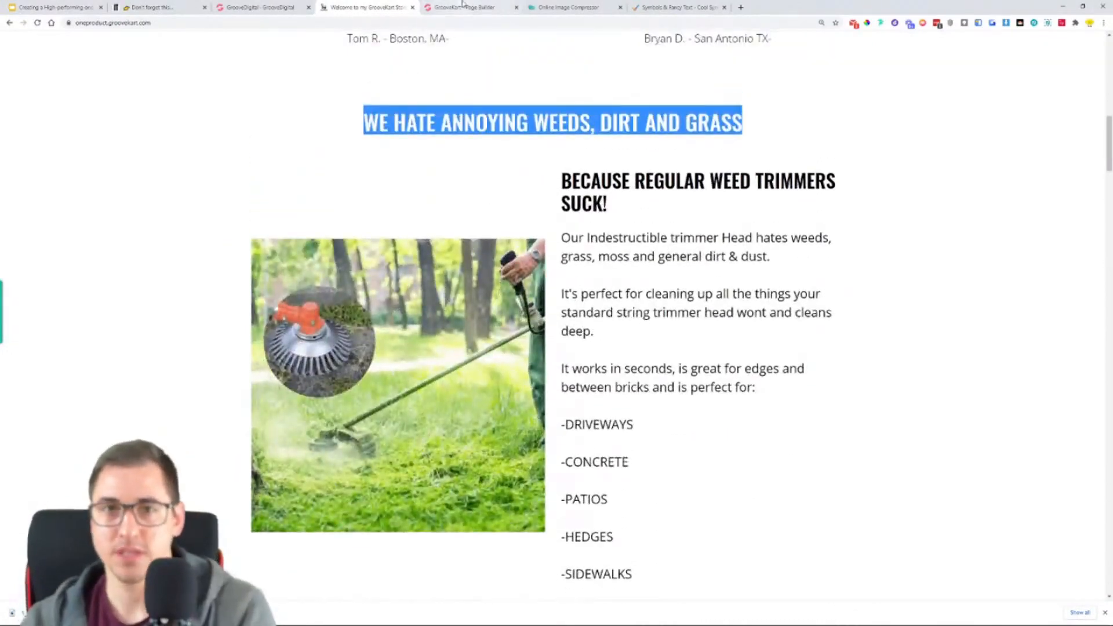
key(ctrl+Tab)
scroll(504, 355, down, 10)
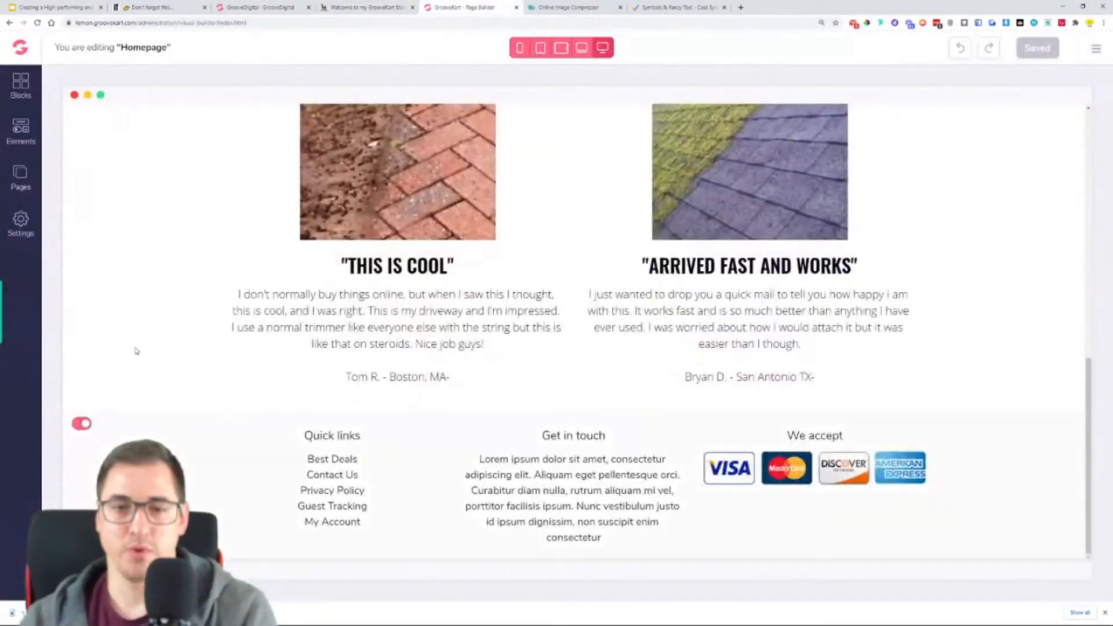
click(19, 141)
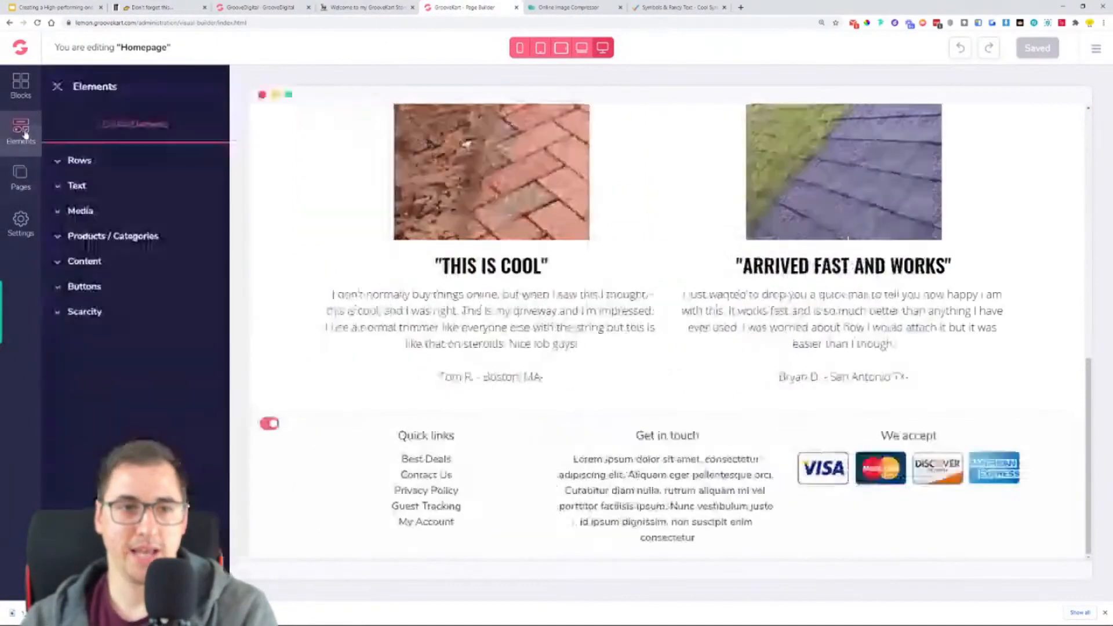
click(74, 184)
drag(178, 251, 671, 432)
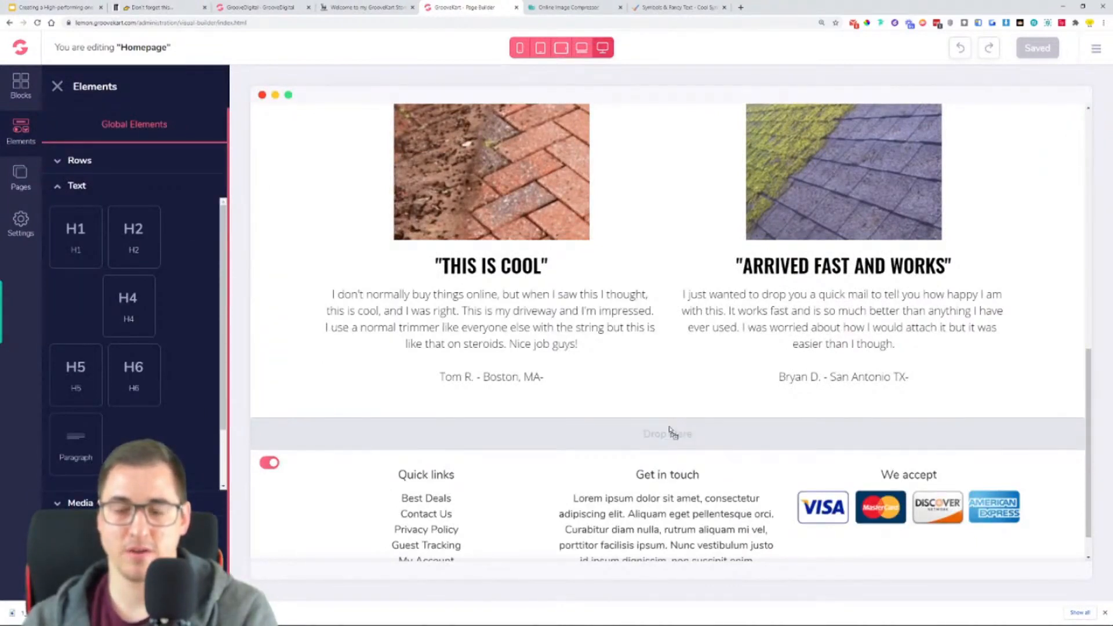
drag(671, 430, 671, 430)
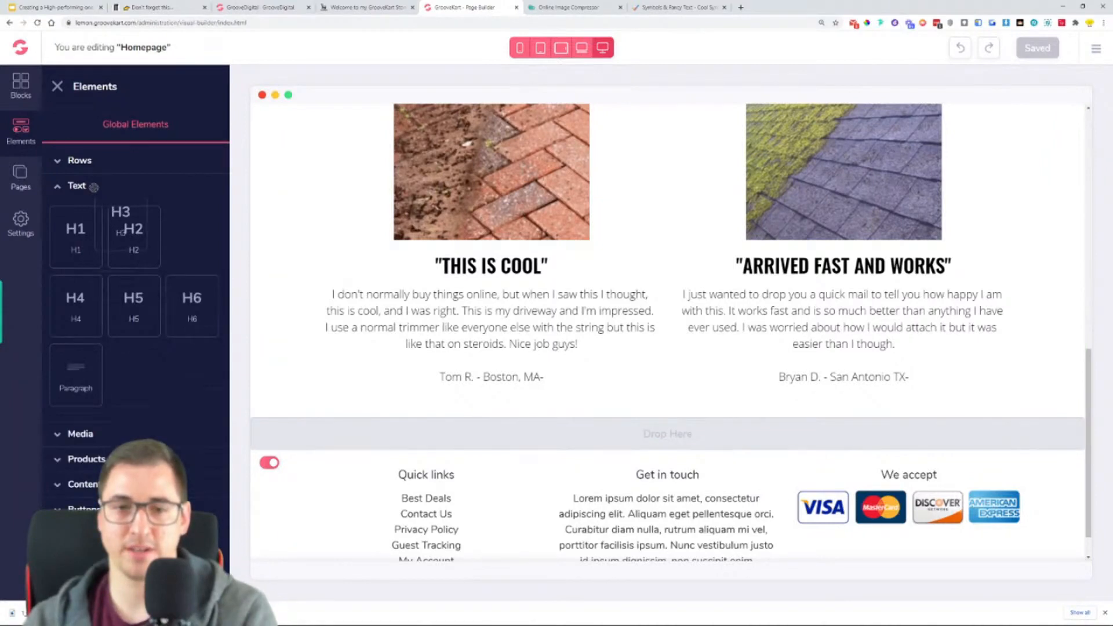
- Add a one-column row between the reviews section and the footer and place an H3 heading in it
click(80, 160)
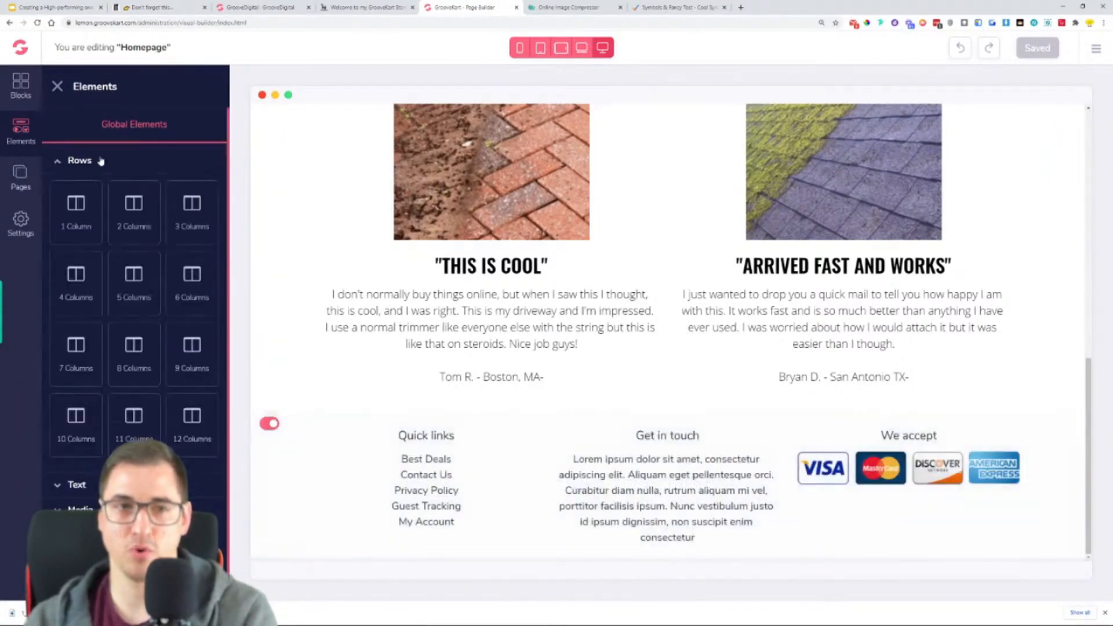
drag(75, 208, 674, 415)
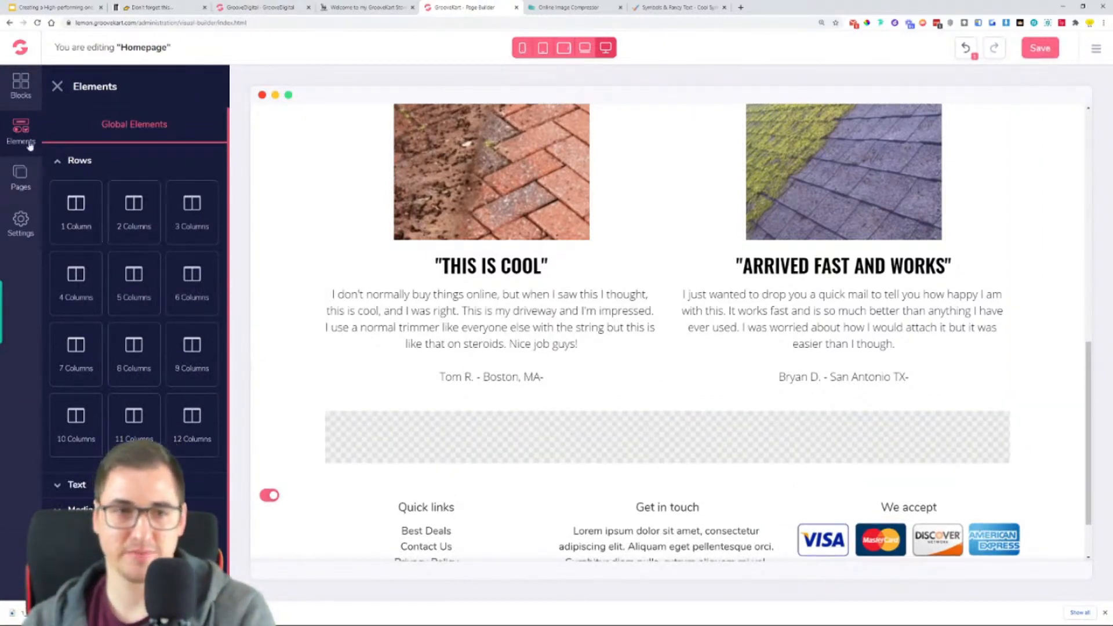
click(90, 164)
click(96, 186)
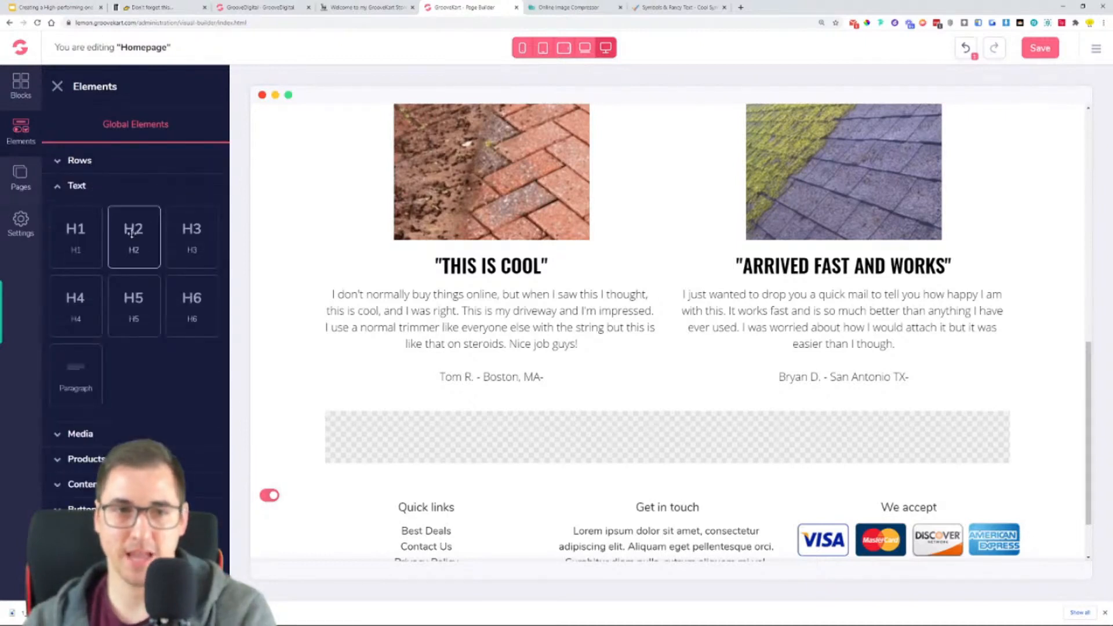
drag(191, 237, 666, 439)
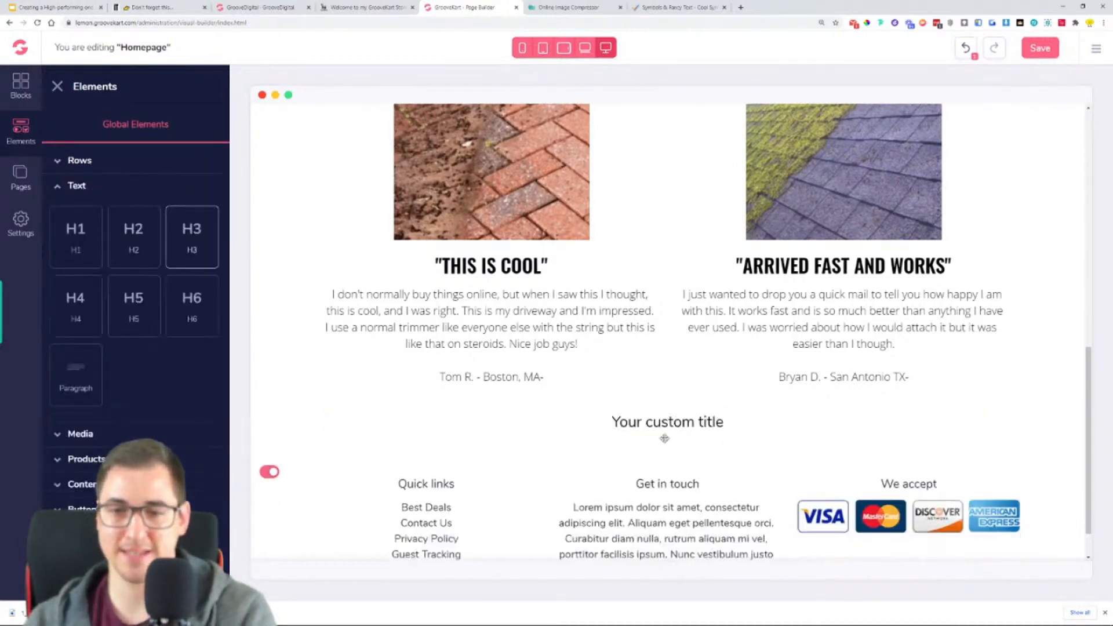
- Copy the next section's heading from the reference store and replace the new H3 placeholder with "WE HATE ANNOYING WEEDS, DIRT AND GRASS"
click(658, 432)
triple_click(599, 439)
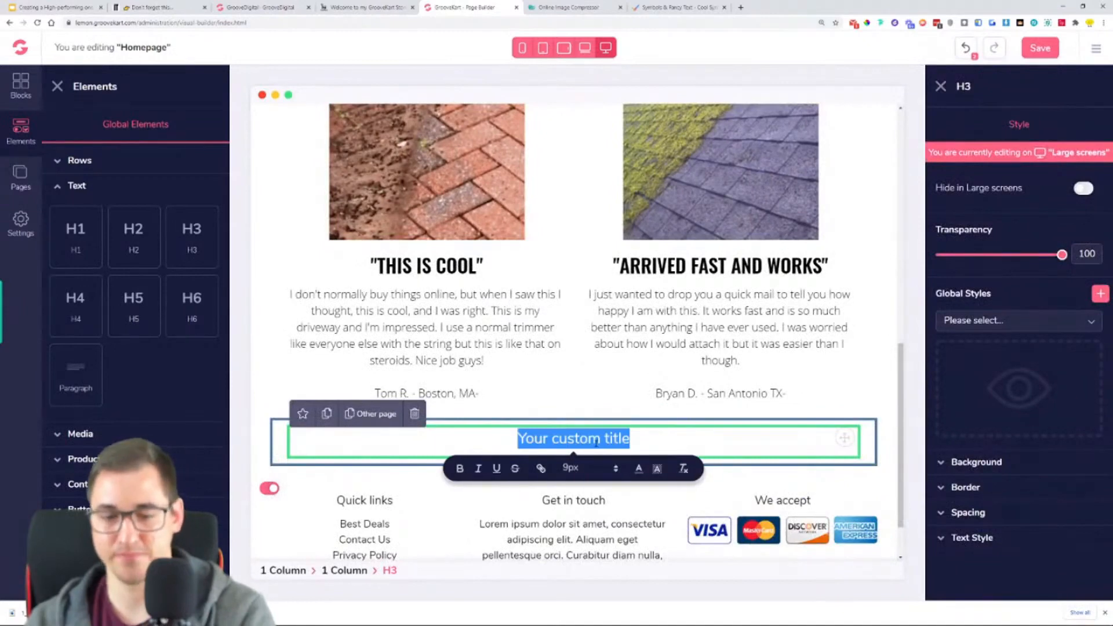
click(392, 5)
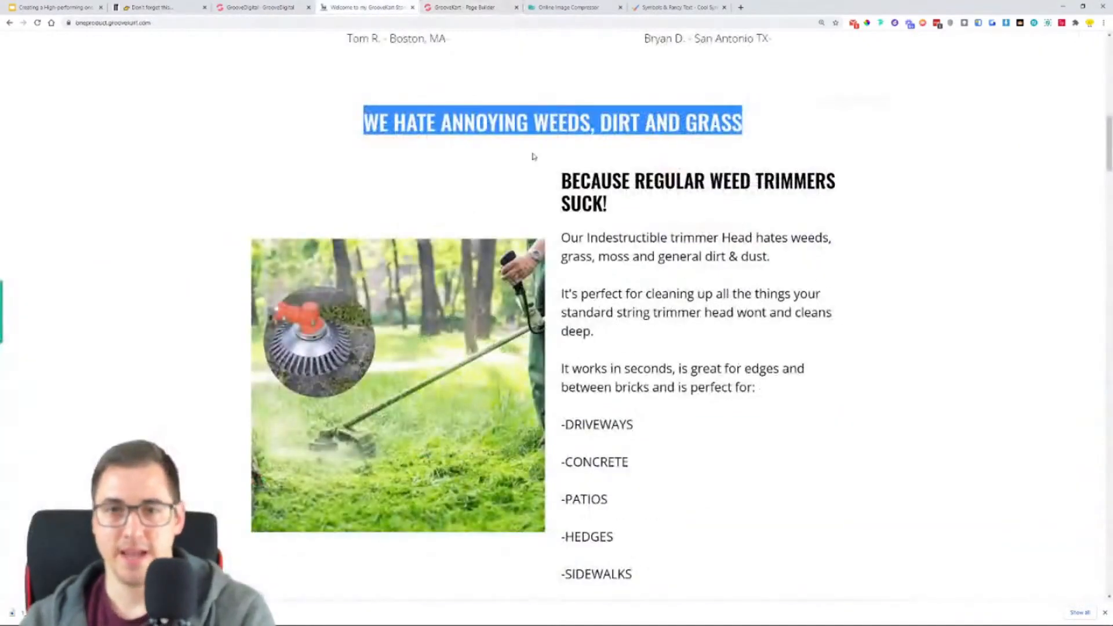
triple_click(544, 126)
key(ctrl+c)
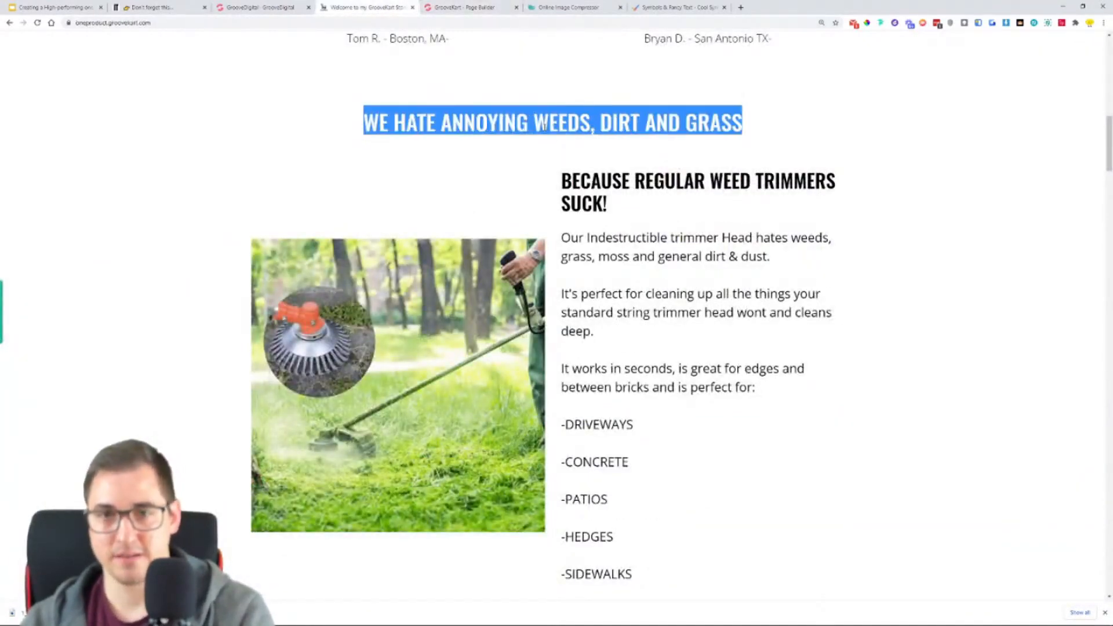
scroll(544, 127, up, 2)
click(451, 6)
click(589, 439)
triple_click(589, 439)
key(ctrl+v)
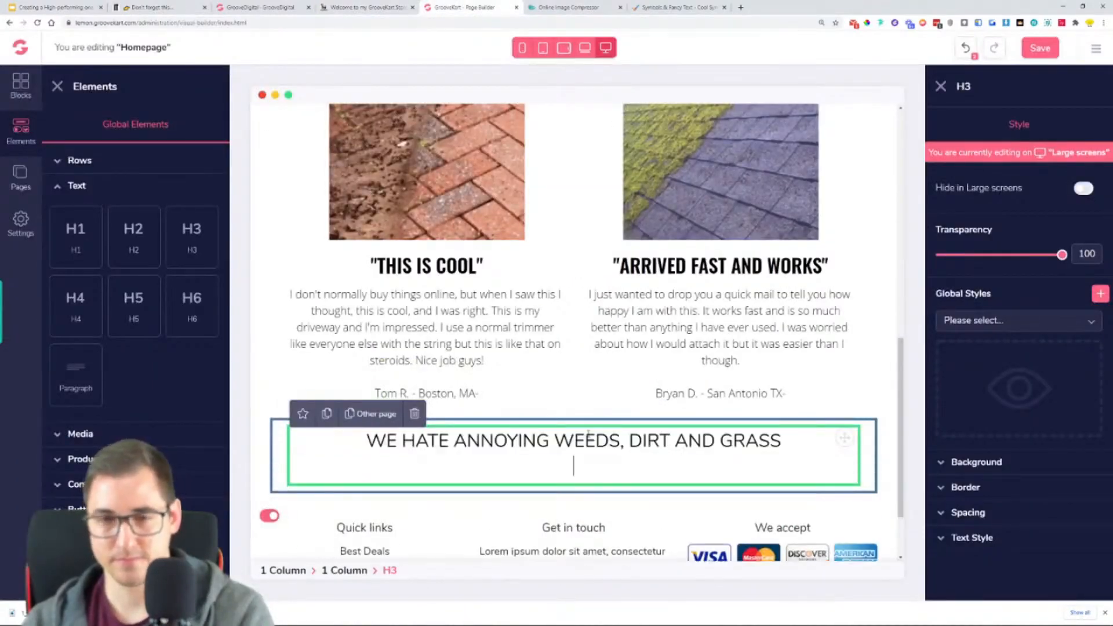
key(BackSpace)
- Set the "WE HATE ANNOYING WEEDS, DIRT AND GRASS" heading to the Oswald font at size 36
click(974, 538)
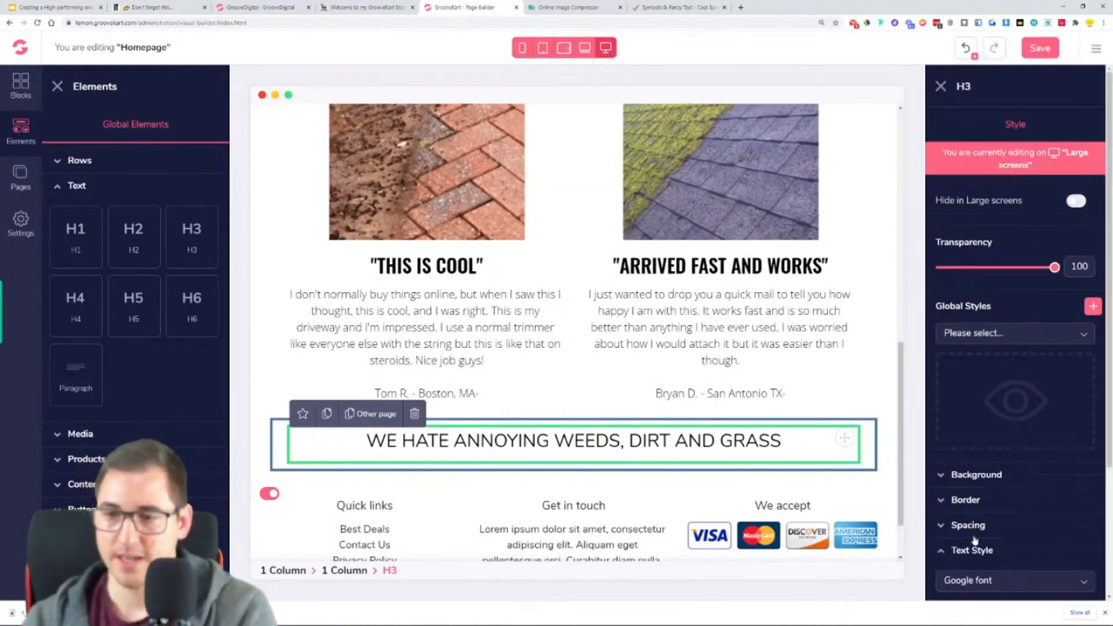
scroll(974, 538, down, 2)
click(1009, 464)
scroll(979, 539, down, 3)
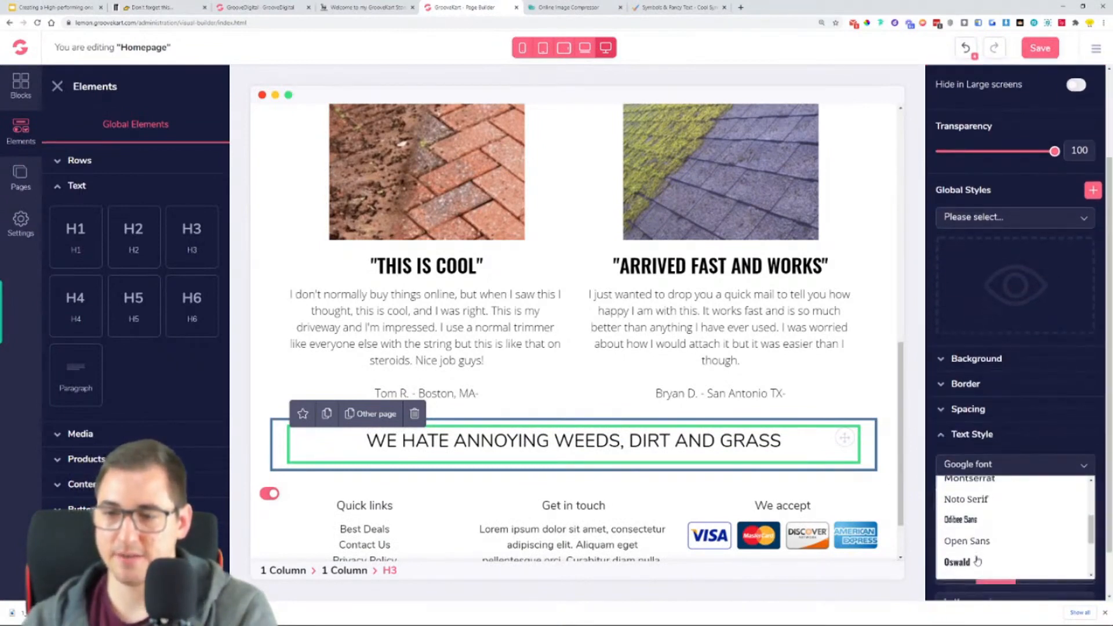
click(978, 561)
drag(949, 519, 971, 525)
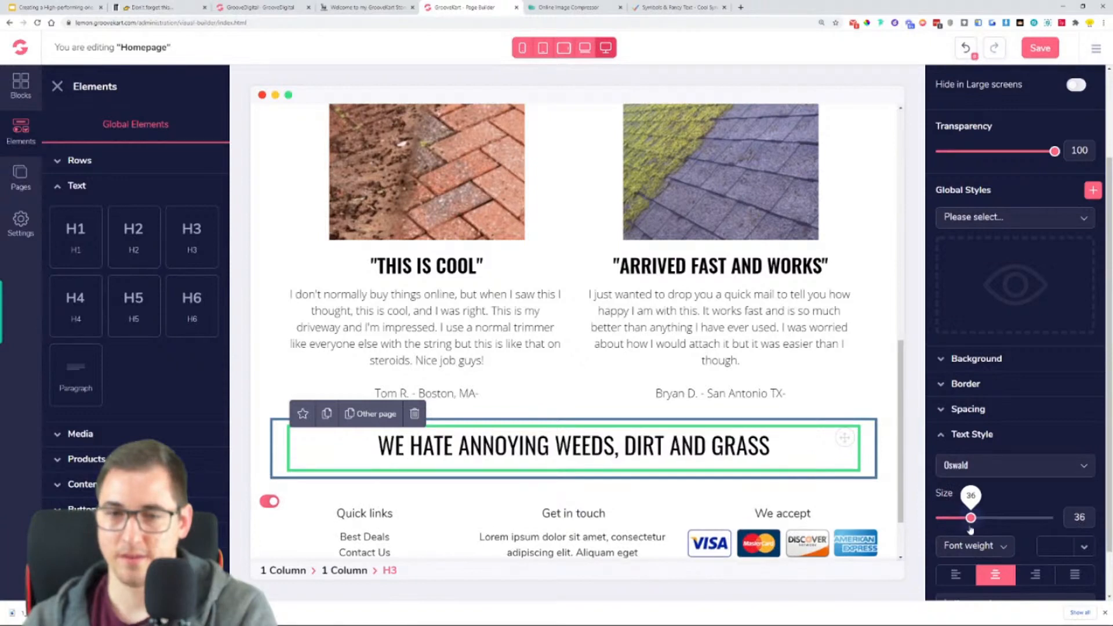
- Set the font weight of the "WE HATE ANNOYING WEEDS, DIRT AND GRASS" heading to Semi bold
click(973, 546)
scroll(980, 580, down, 1)
click(979, 588)
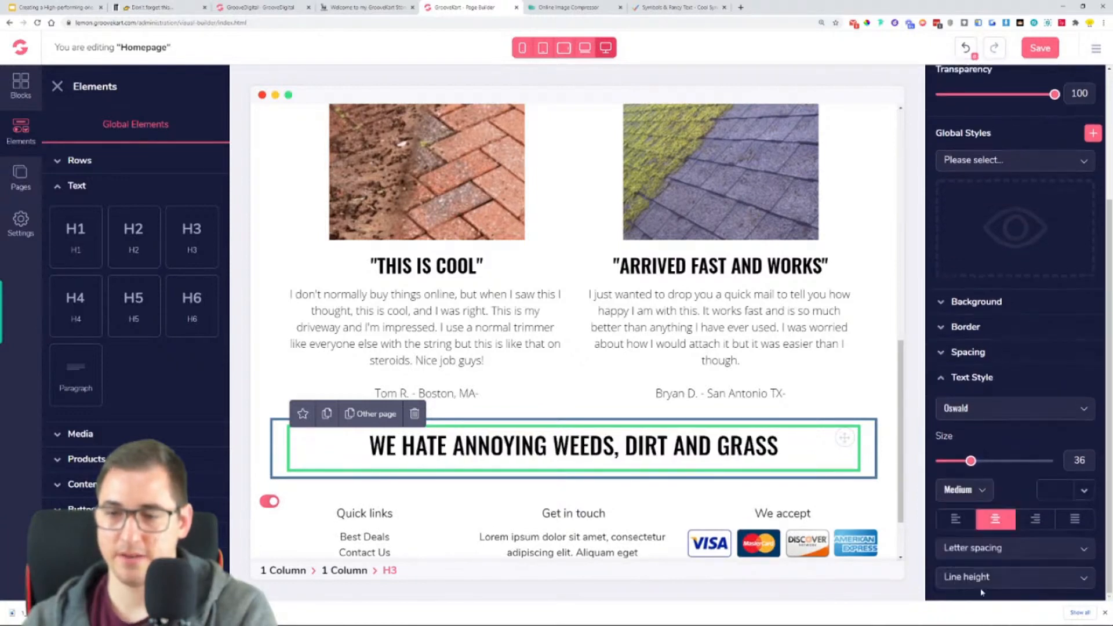
click(983, 491)
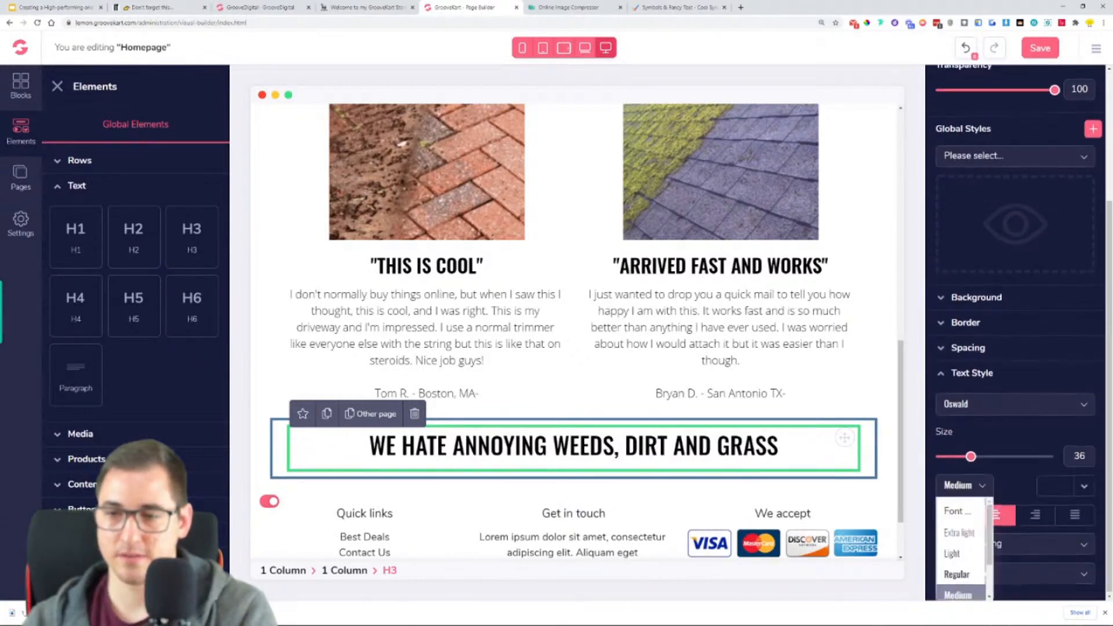
scroll(980, 551, down, 2)
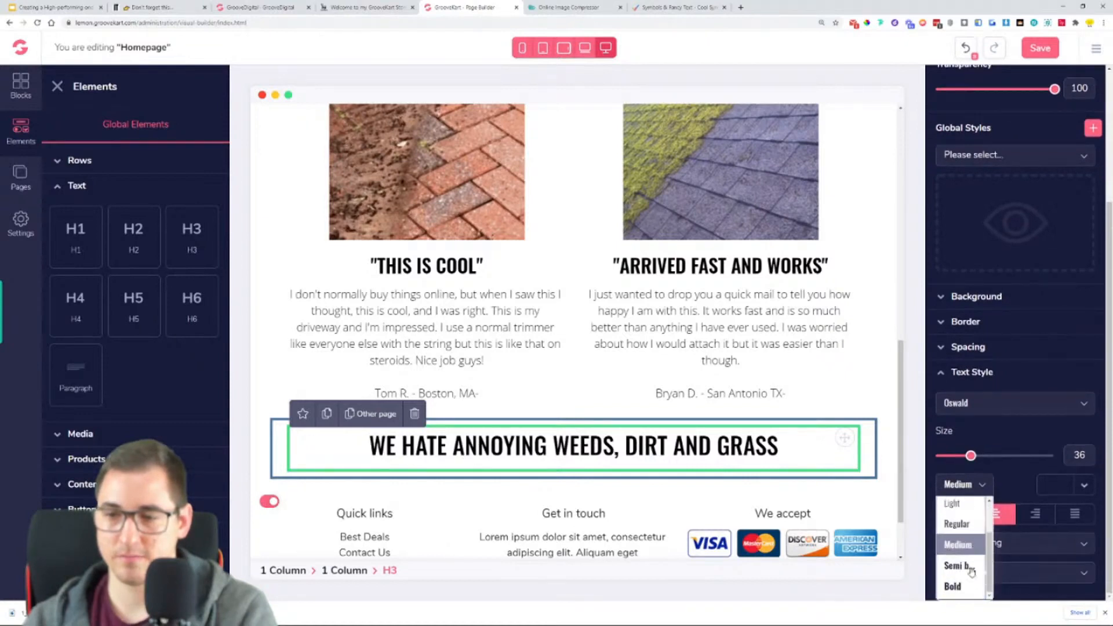
click(962, 565)
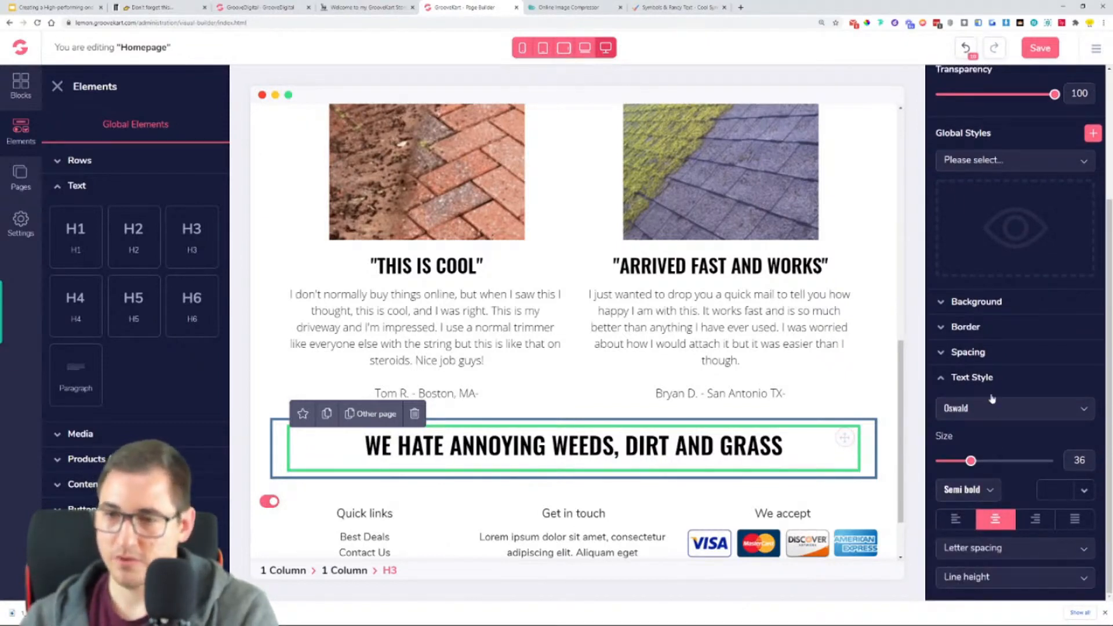
- Give the "WE HATE ANNOYING WEEDS, DIRT AND GRASS" heading a top margin of 60
click(988, 378)
click(995, 511)
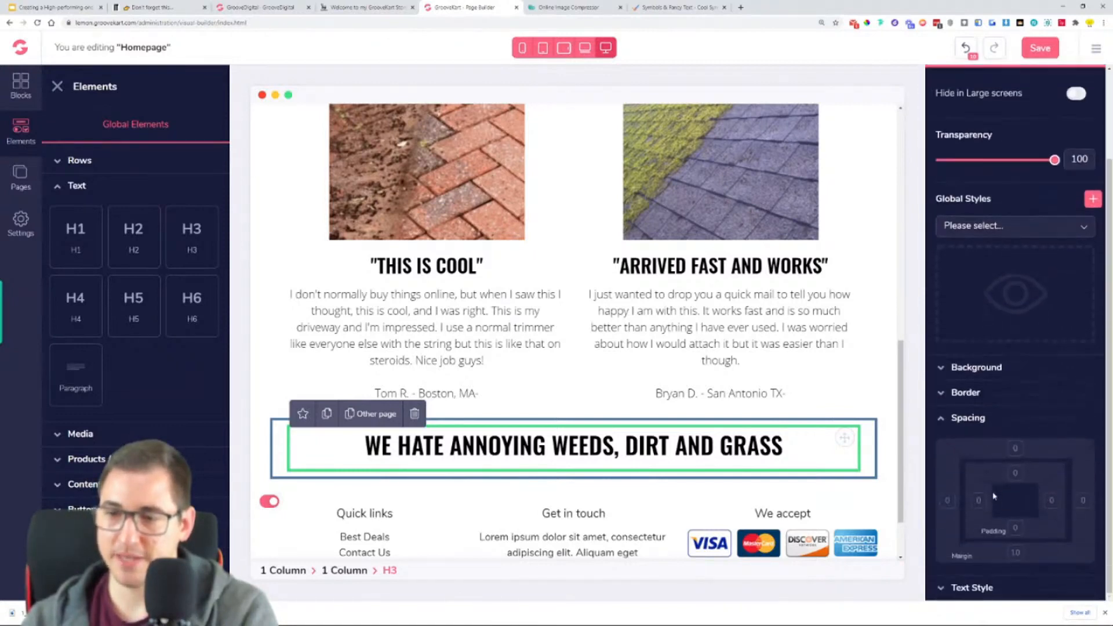
click(1012, 453)
drag(997, 540, 1049, 542)
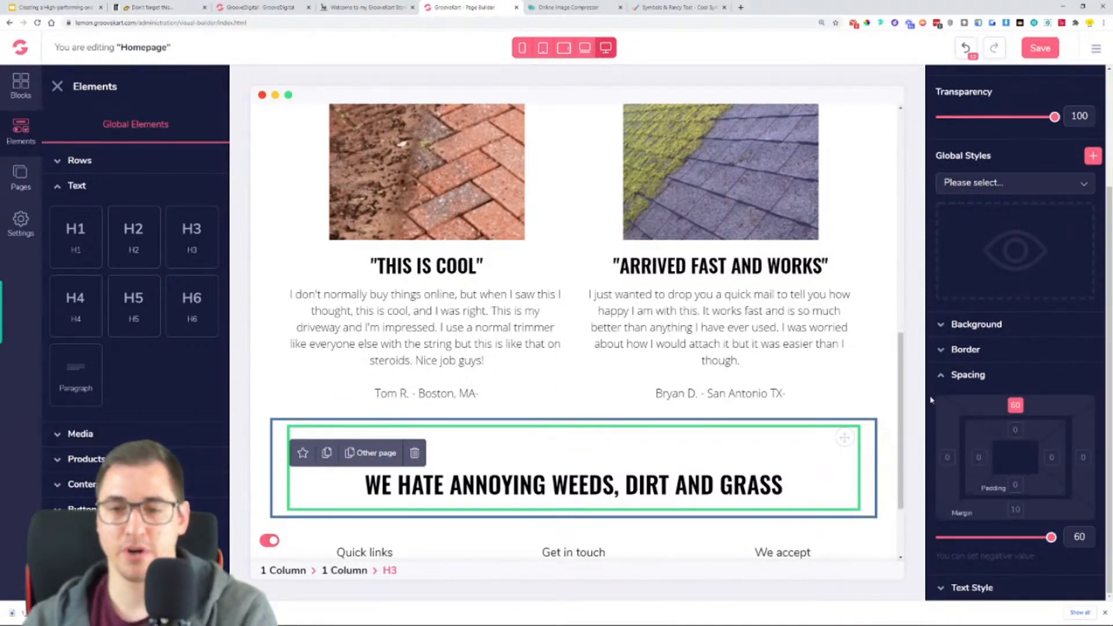
click(983, 380)
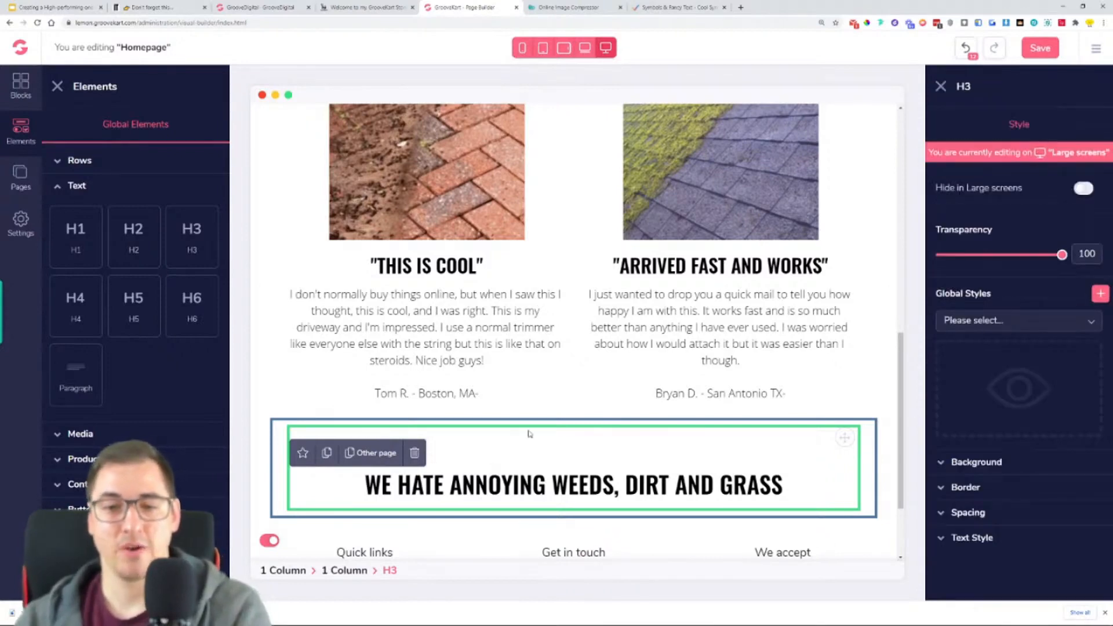
- Add a two-column row directly beneath the "WE HATE ANNOYING WEEDS, DIRT AND GRASS" heading
scroll(527, 440, down, 2)
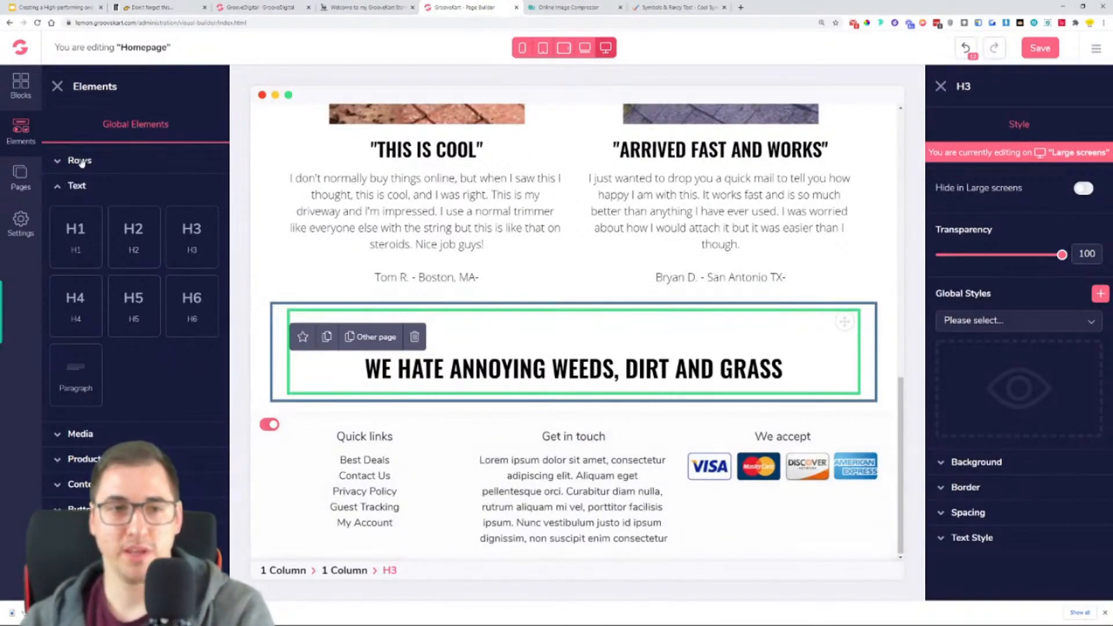
click(79, 160)
drag(138, 208, 582, 426)
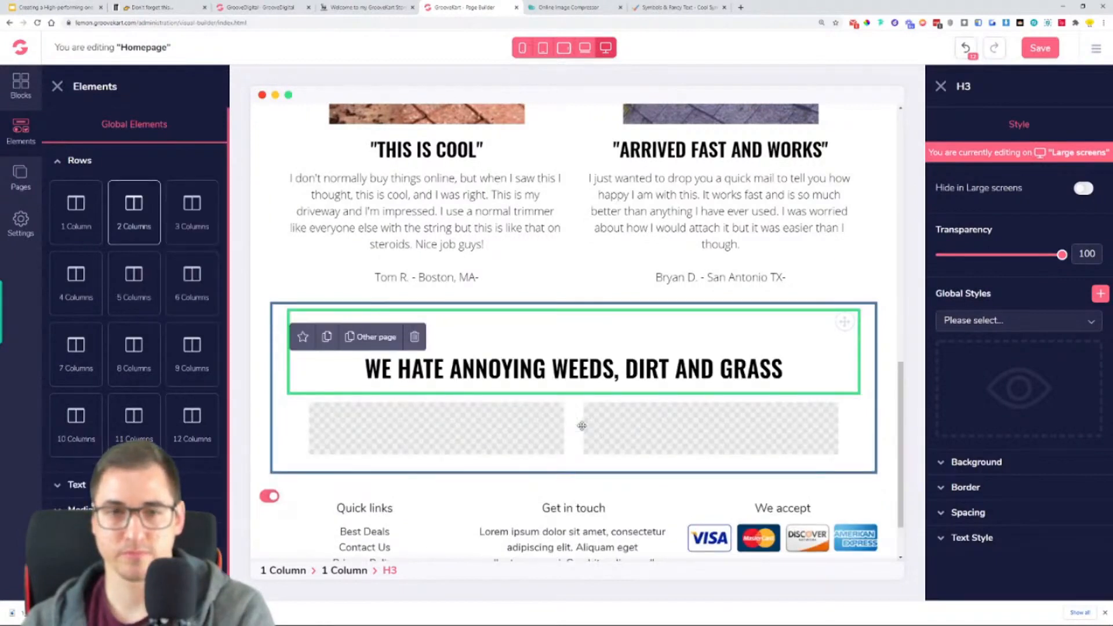
- Inspect how the new two-column row is nested within the surrounding one-column rows
click(447, 440)
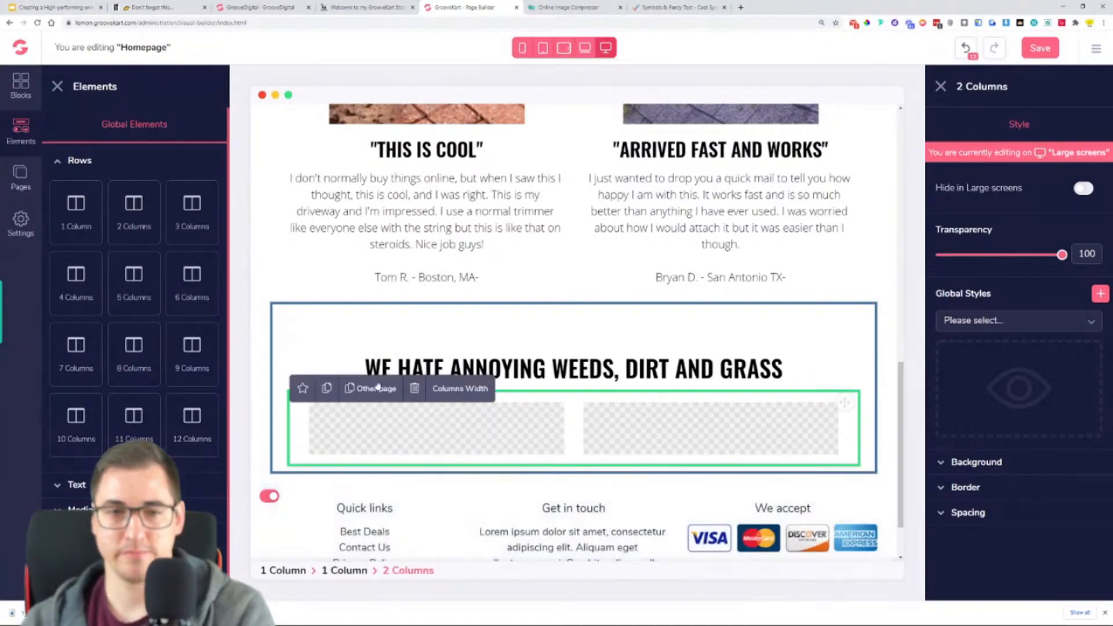
click(294, 339)
click(284, 317)
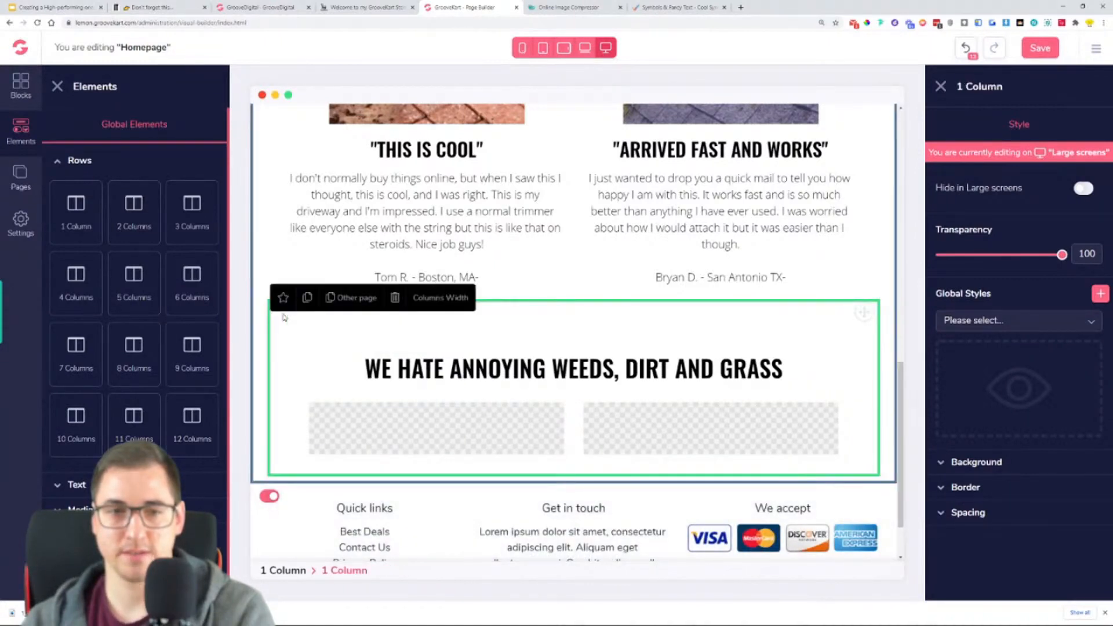
click(263, 276)
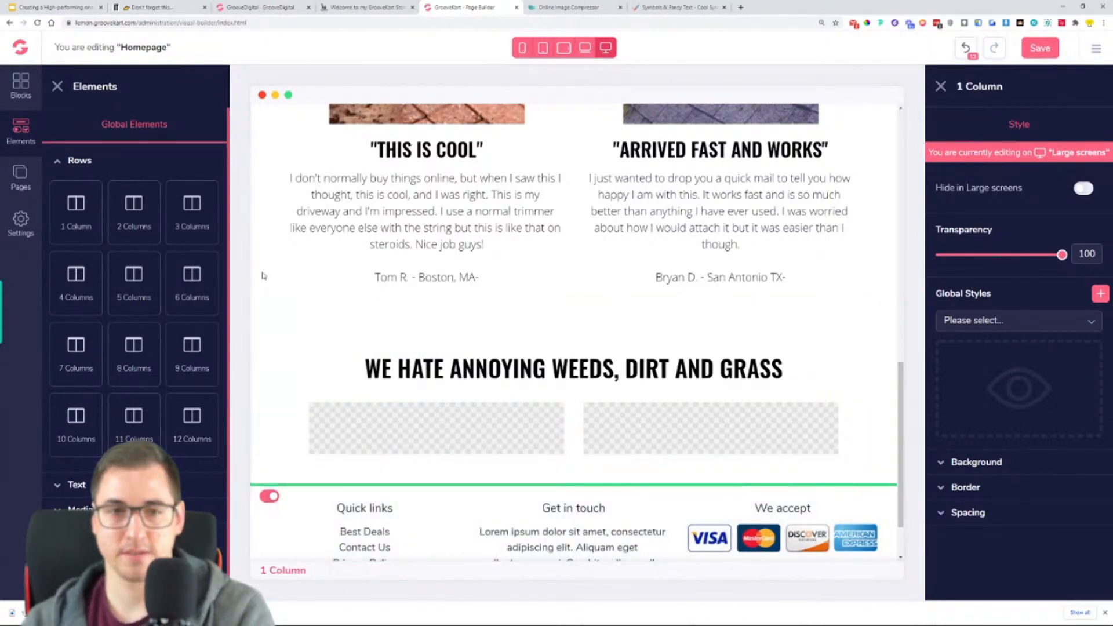
click(533, 387)
click(493, 409)
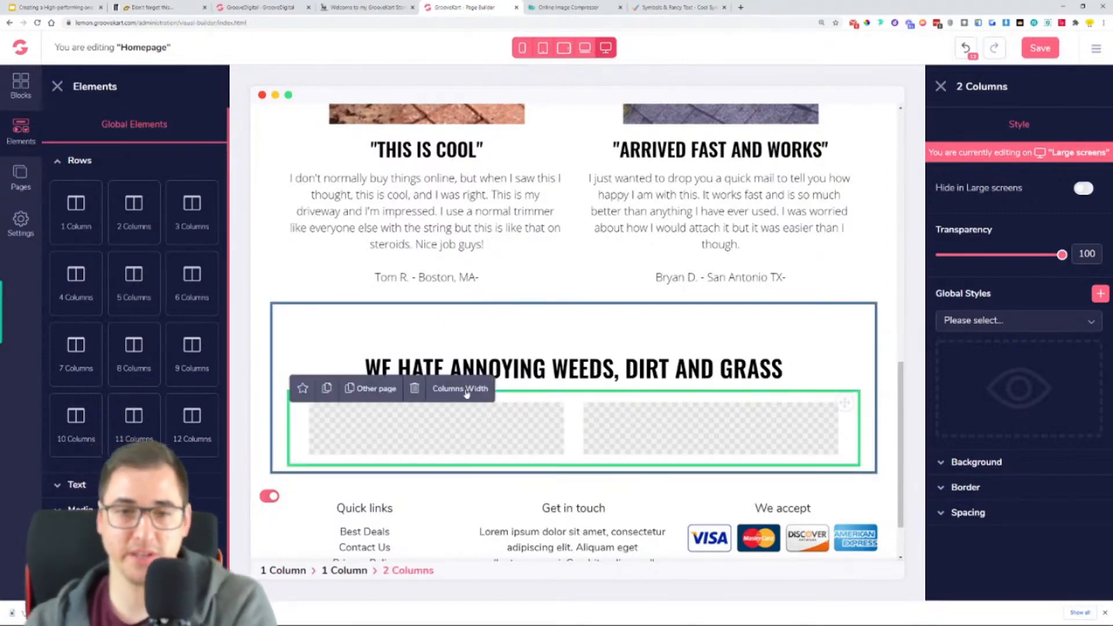
click(941, 87)
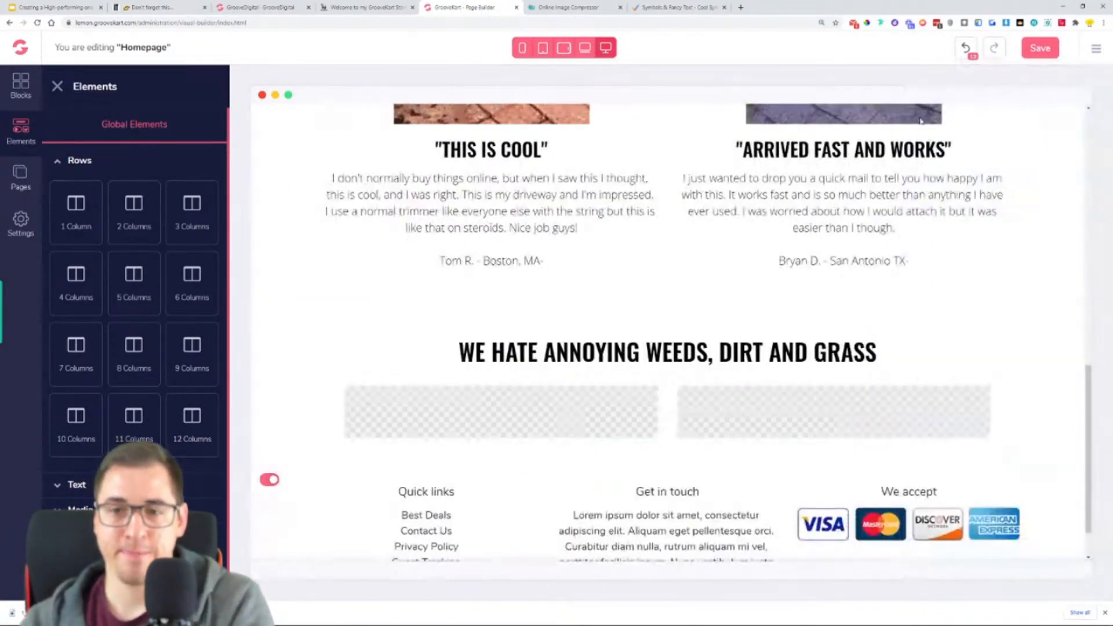
- Compare the row's width with the reviews section and move the two-column row out of the heading's row into the outer one-column row
click(57, 87)
scroll(659, 331, up, 3)
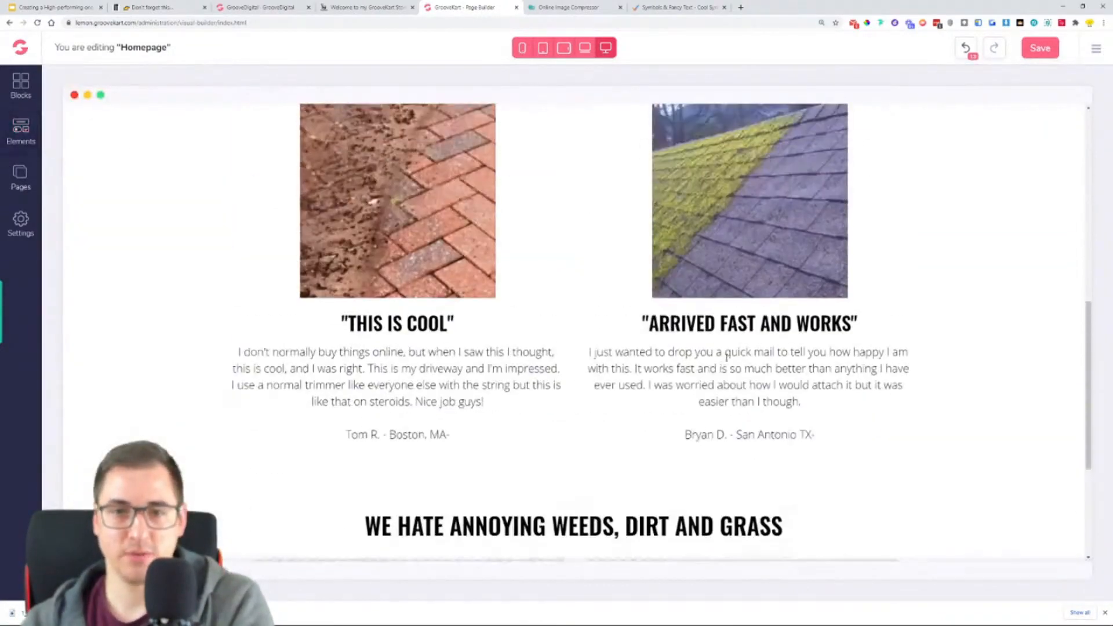
scroll(725, 359, down, 4)
scroll(728, 367, up, 3)
scroll(579, 353, down, 3)
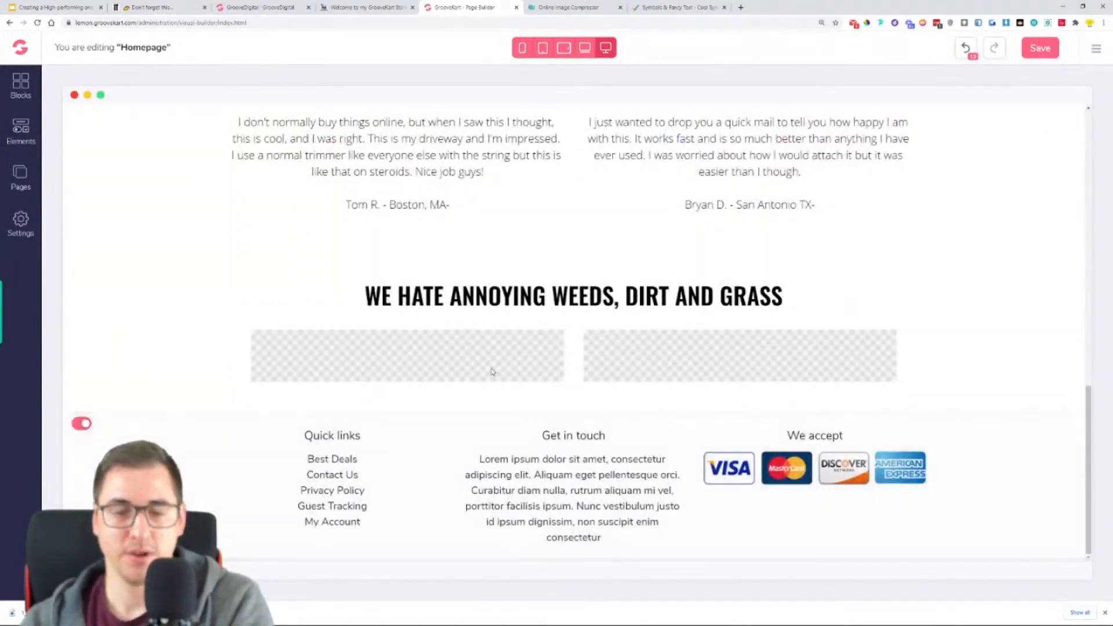
click(715, 352)
drag(808, 329, 837, 369)
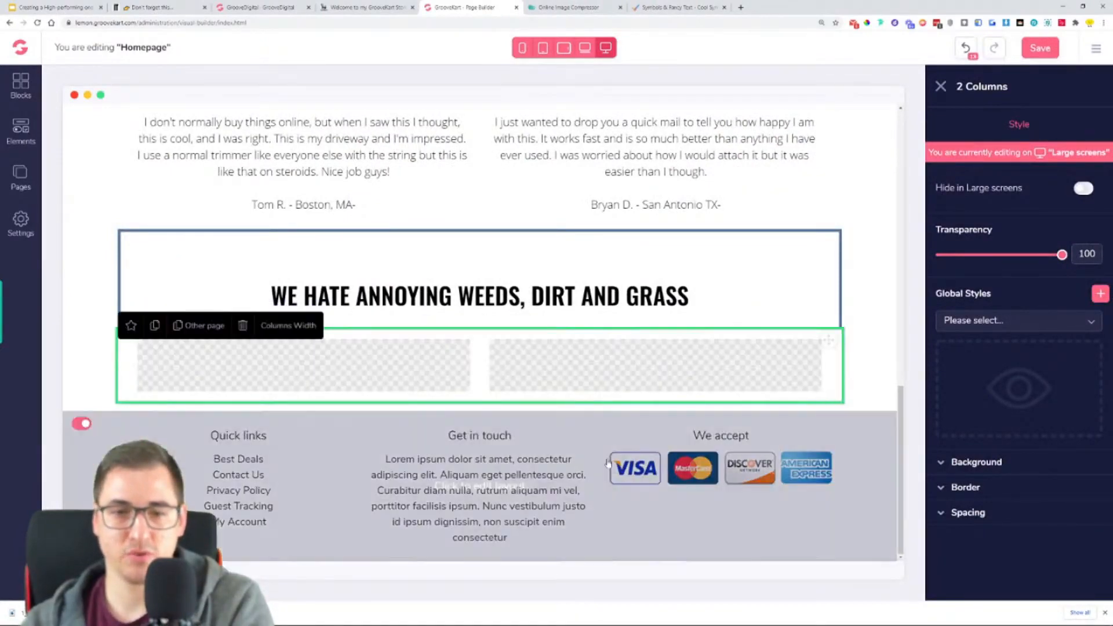
- Try dropping the two-column row at other nesting levels, such as inside the heading's row and just above the footer
click(889, 366)
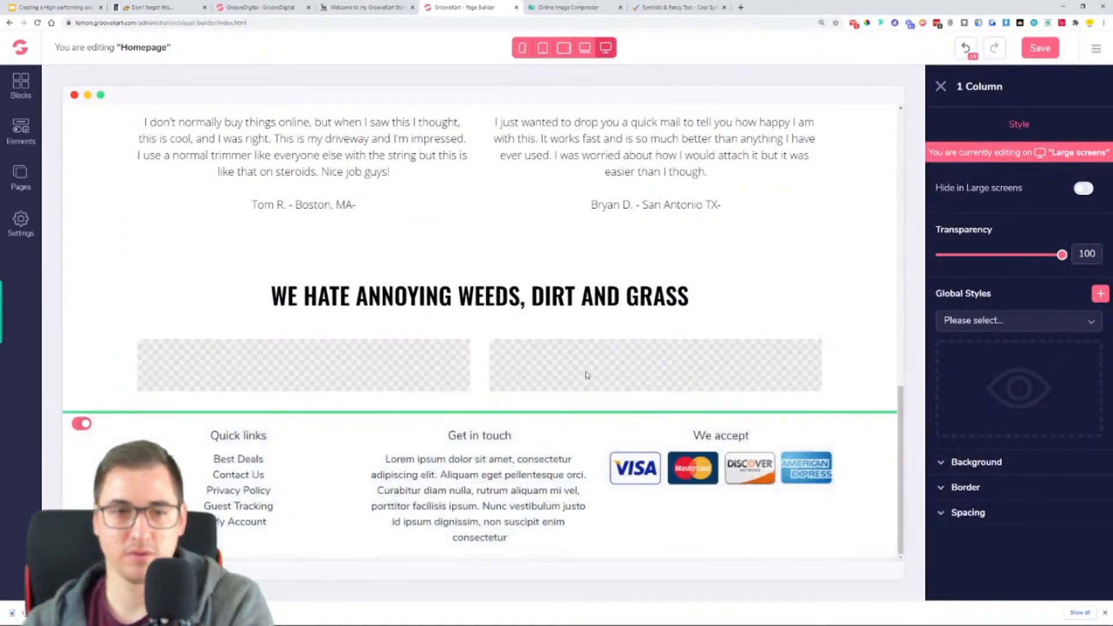
click(488, 357)
drag(829, 339, 822, 400)
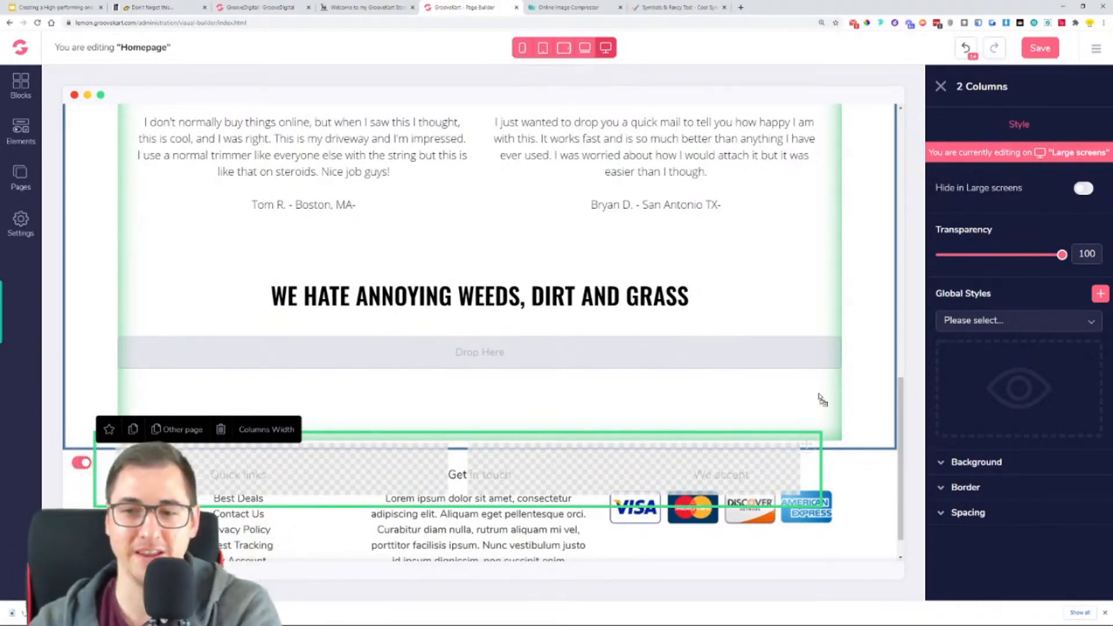
drag(822, 400, 678, 326)
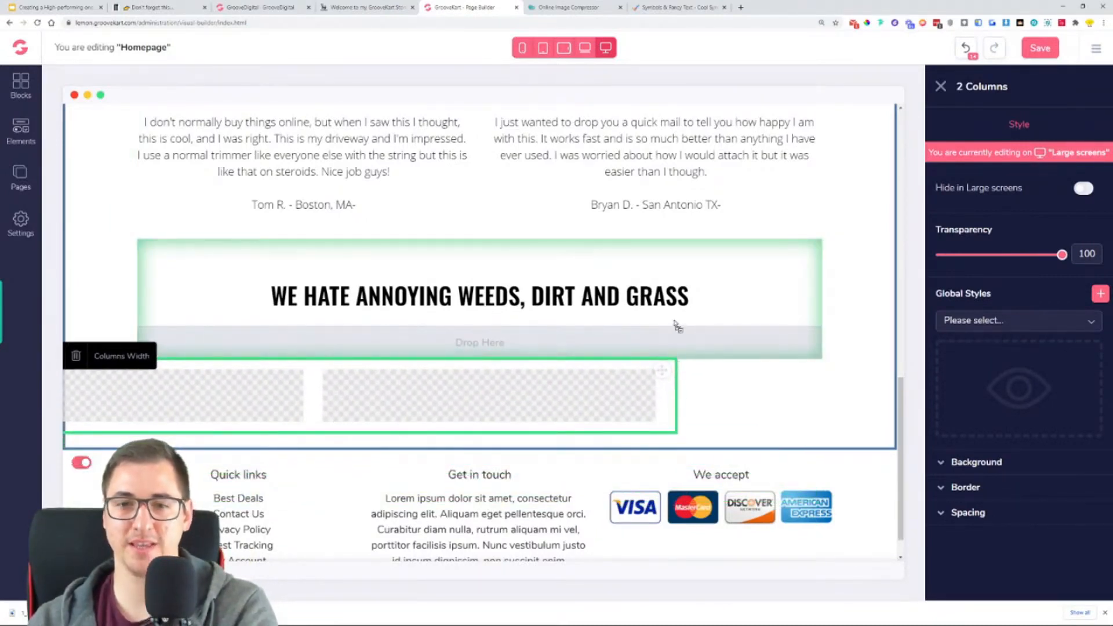
drag(677, 325, 763, 447)
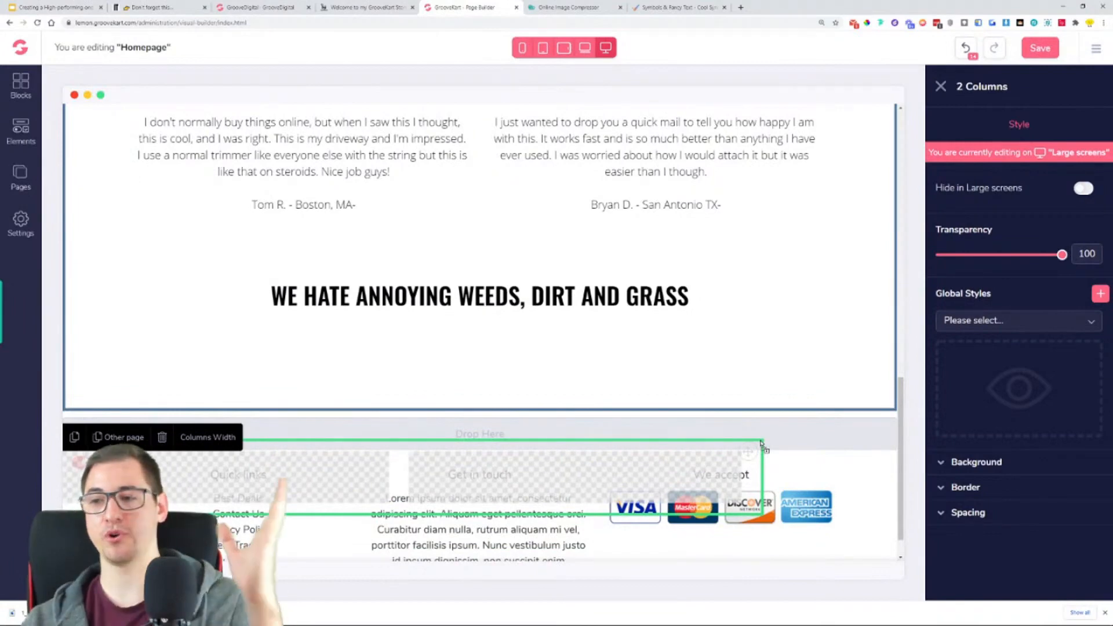
mouse_move(761, 445)
mouse_down()
mouse_move(704, 390)
mouse_move(703, 435)
mouse_move(745, 431)
mouse_up()
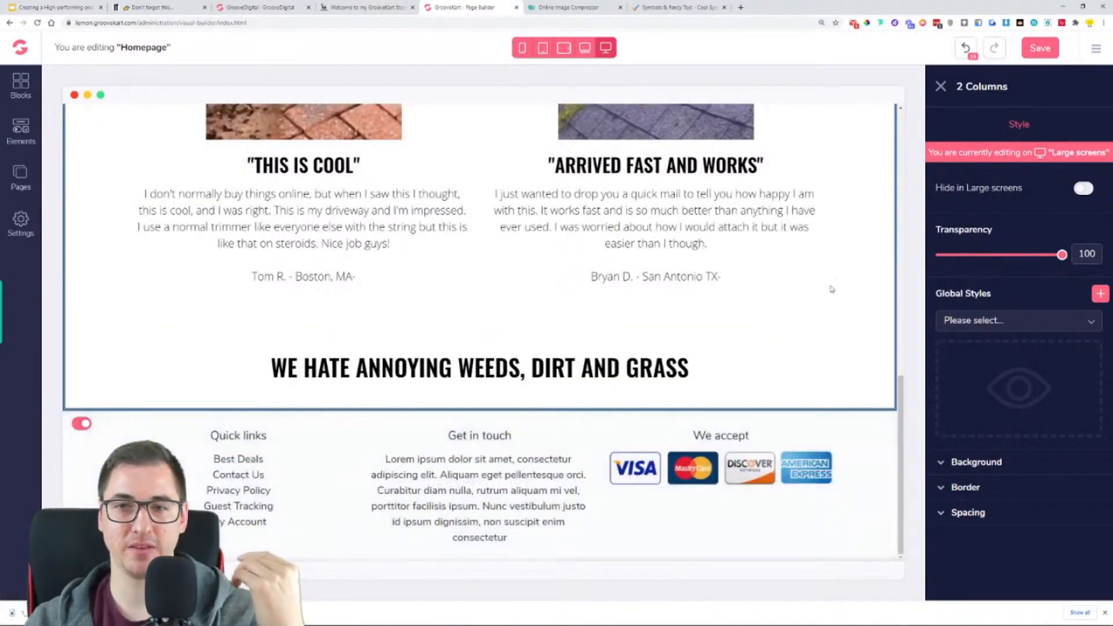
- Undo the last row move and place the two-column row back directly beneath the "WE HATE ANNOYING WEEDS, DIRT AND GRASS" heading
click(966, 49)
mouse_move(830, 339)
mouse_down()
mouse_move(843, 406)
mouse_move(837, 348)
mouse_up()
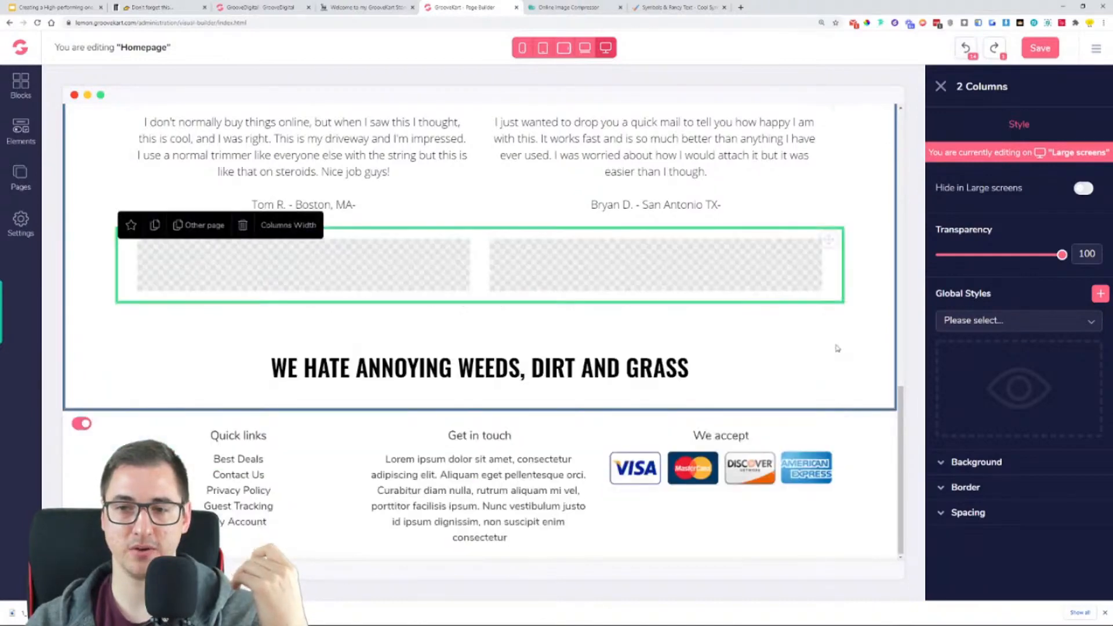
drag(829, 240, 812, 403)
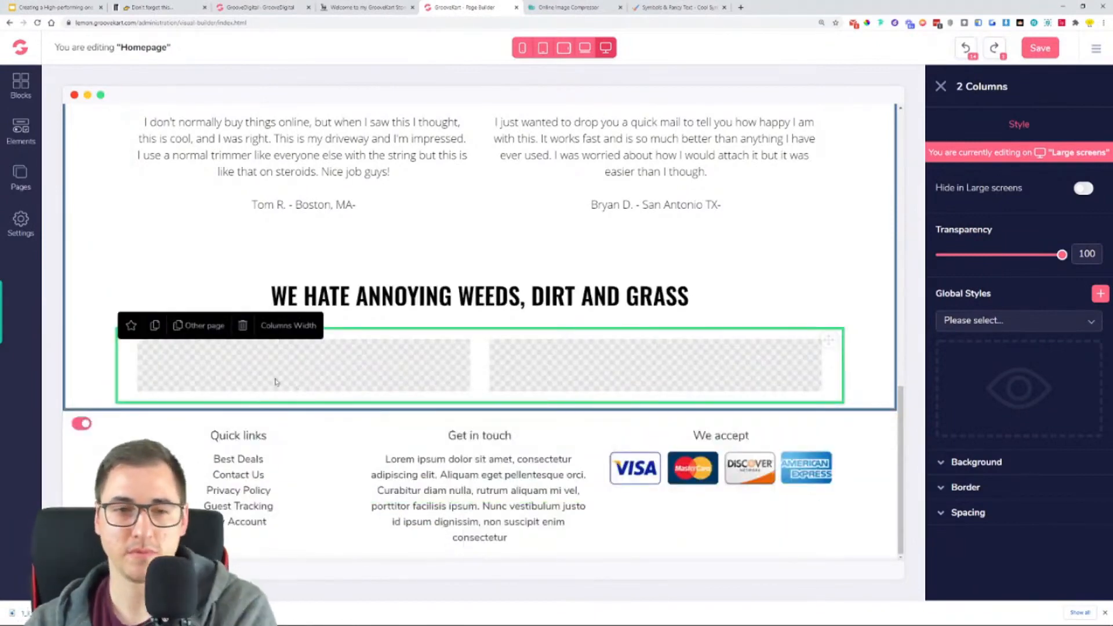
- Review the image and the "BECAUSE REGULAR WEED TRIMMERS SUCK!" text layout below the weeds heading on the reference store
scroll(359, 371, up, 5)
scroll(438, 362, down, 2)
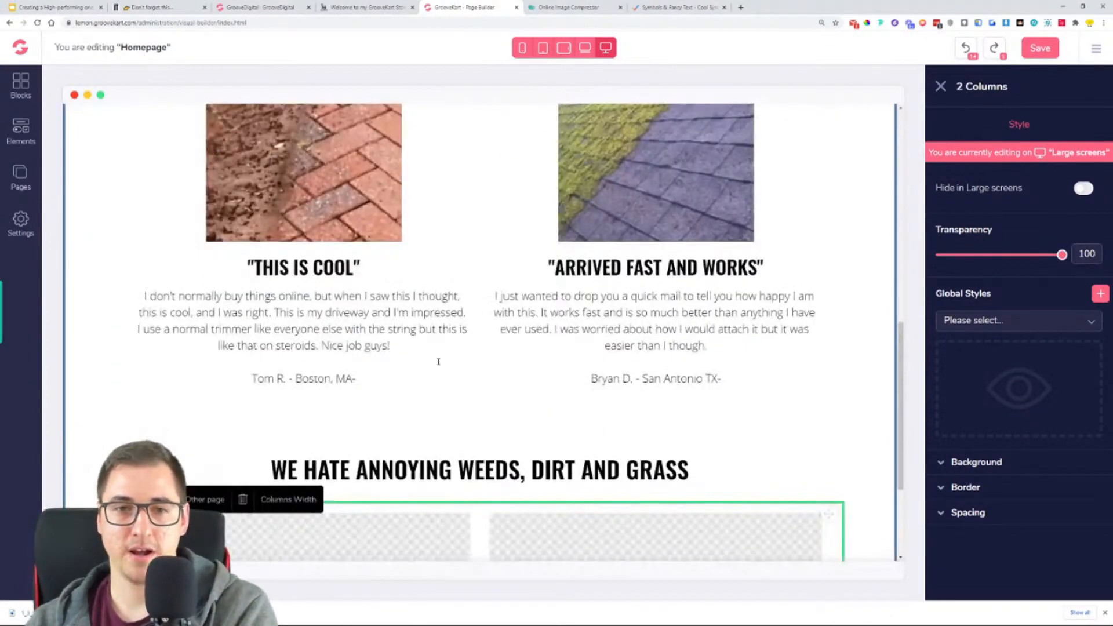
click(388, 5)
scroll(613, 234, down, 3)
scroll(614, 233, up, 1)
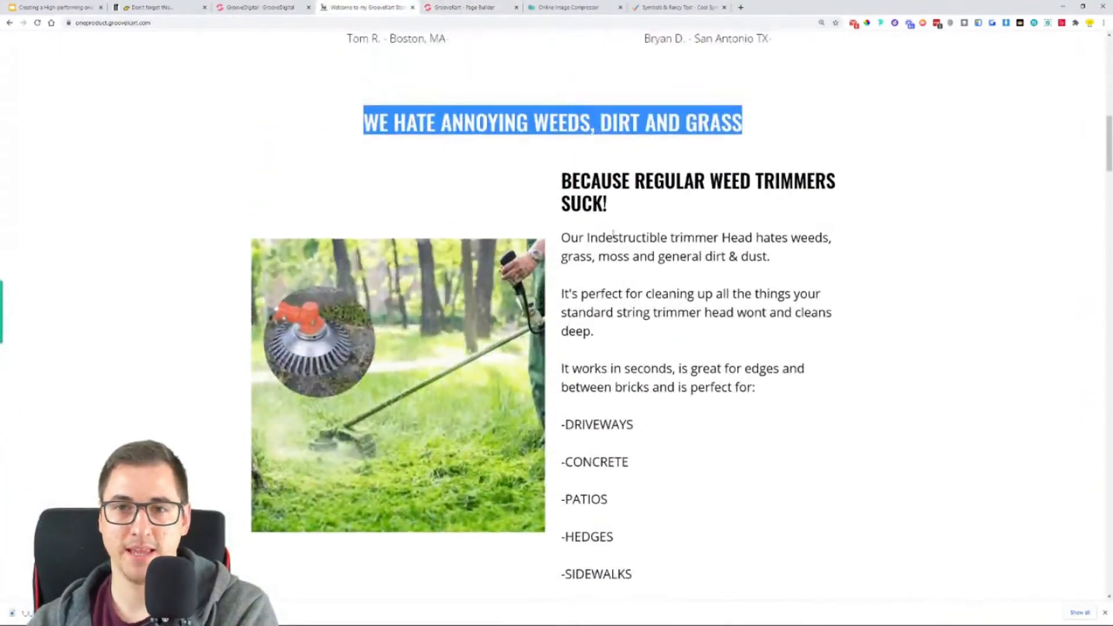
click(573, 185)
drag(573, 185, 666, 237)
click(665, 238)
scroll(651, 415, down, 5)
scroll(631, 367, up, 5)
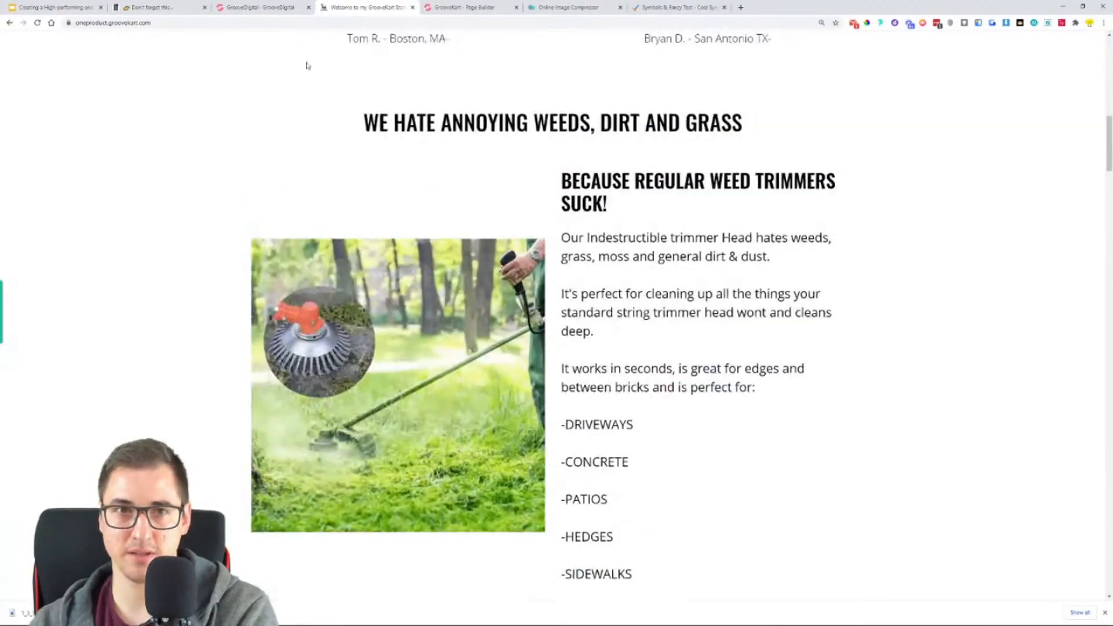
- Return to the page builder and duplicate the brick paving image above the "THIS IS COOL" review
click(258, 7)
click(464, 7)
scroll(433, 273, down, 2)
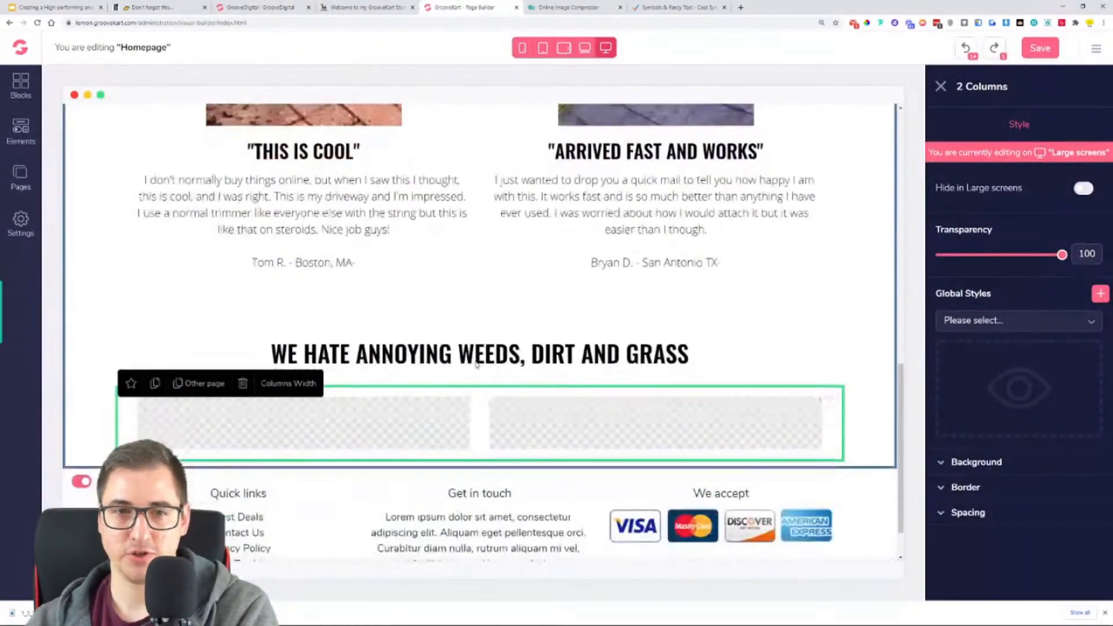
scroll(317, 199, up, 1)
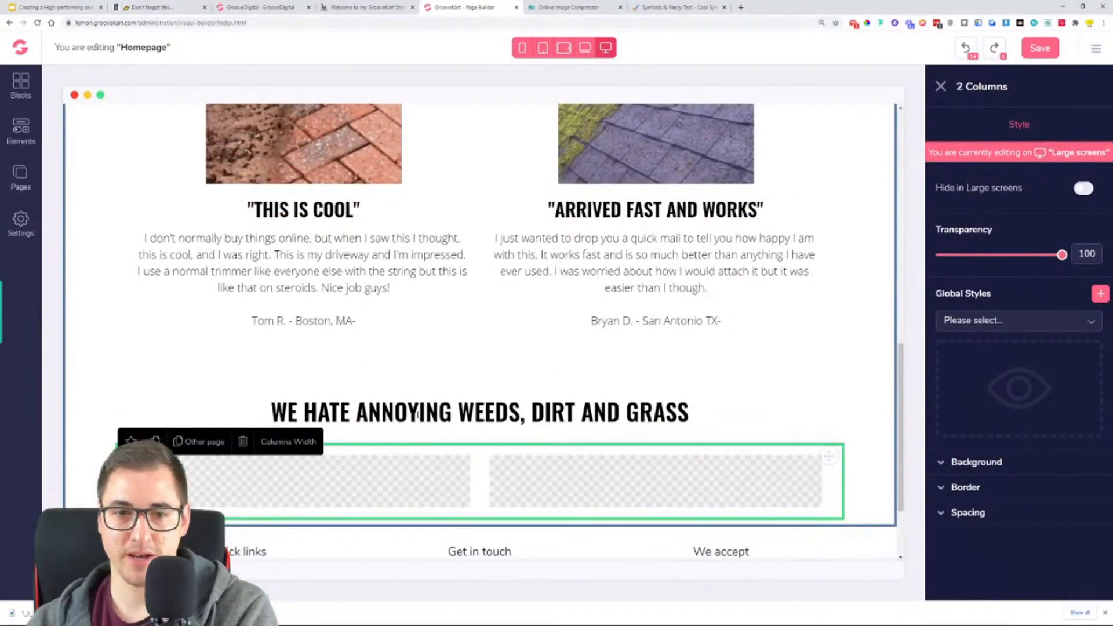
scroll(334, 244, up, 1)
click(335, 245)
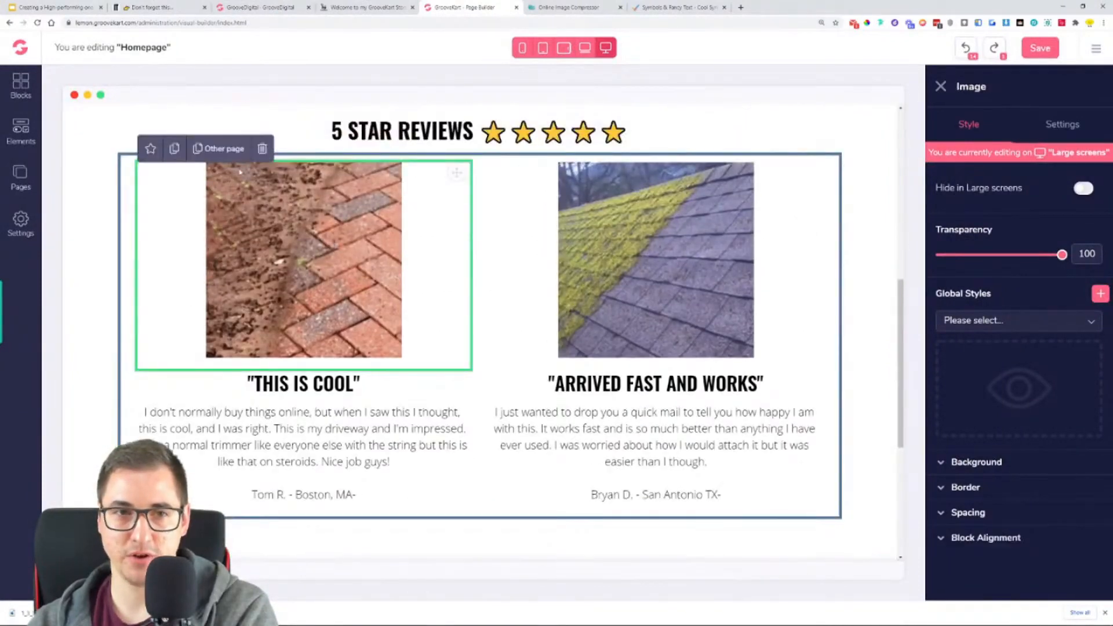
click(175, 149)
- Move the duplicated paving image into the left column of the row beneath the "WE HATE ANNOYING WEEDS, DIRT AND GRASS" heading
drag(448, 187, 440, 550)
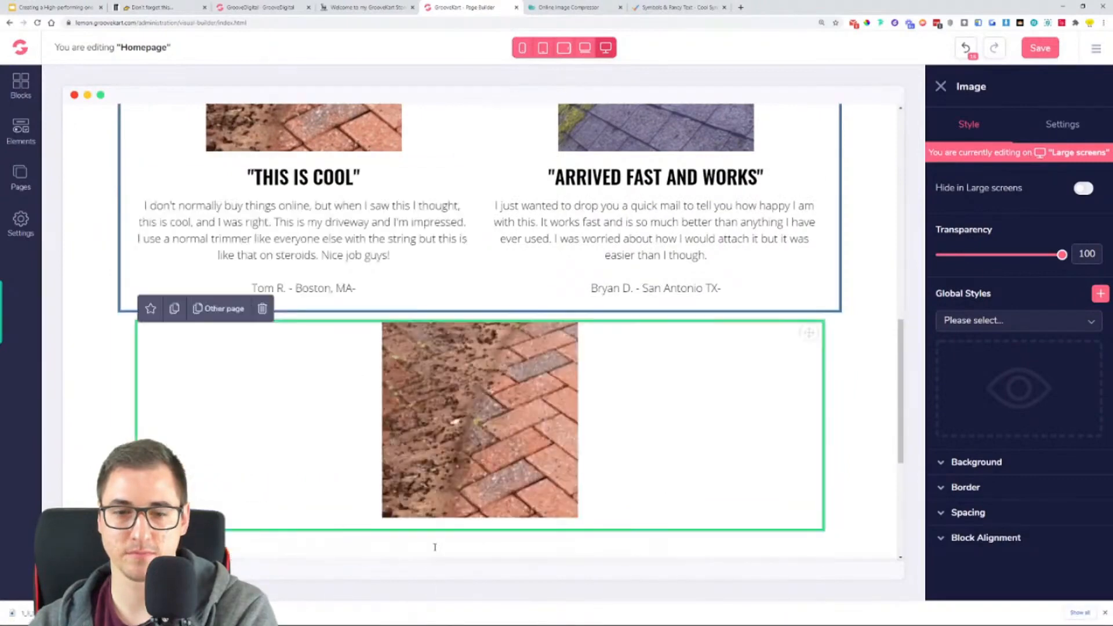
scroll(481, 348, down, 5)
scroll(636, 214, up, 2)
drag(813, 171, 371, 498)
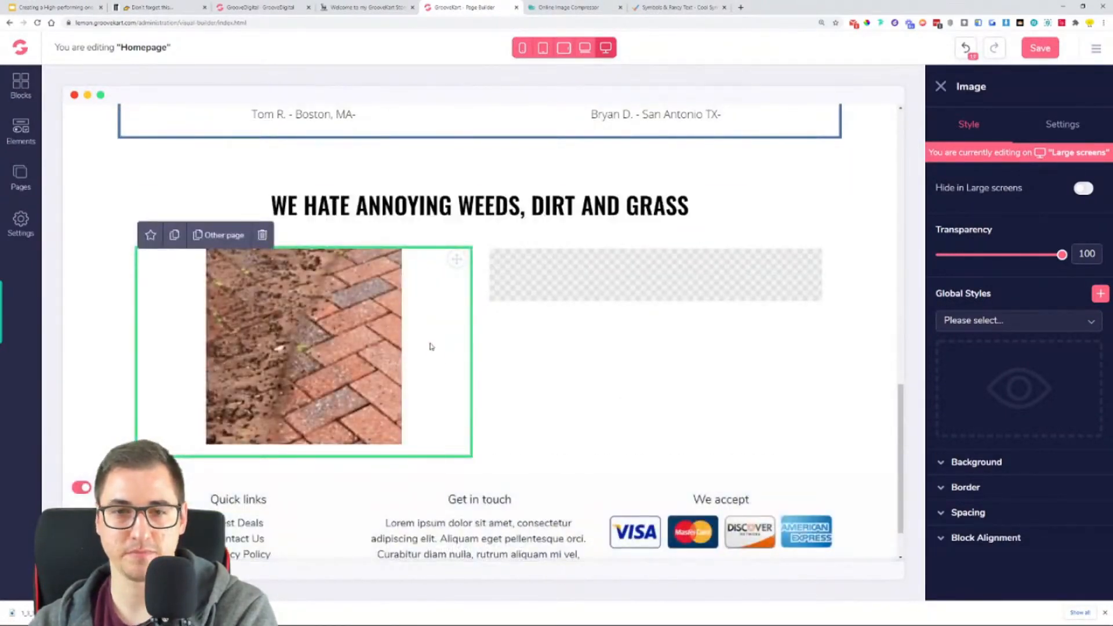
- Duplicate the "THIS IS COOL" review heading and move the copy into the empty right column beside the paving image in the weeds section
scroll(430, 346, up, 5)
click(258, 298)
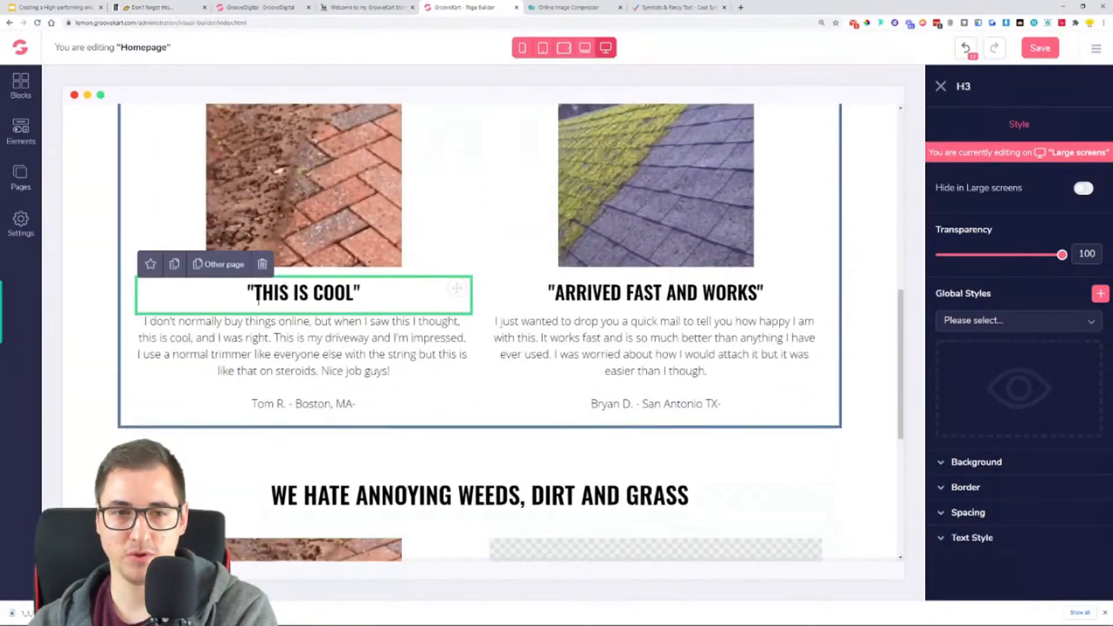
click(174, 270)
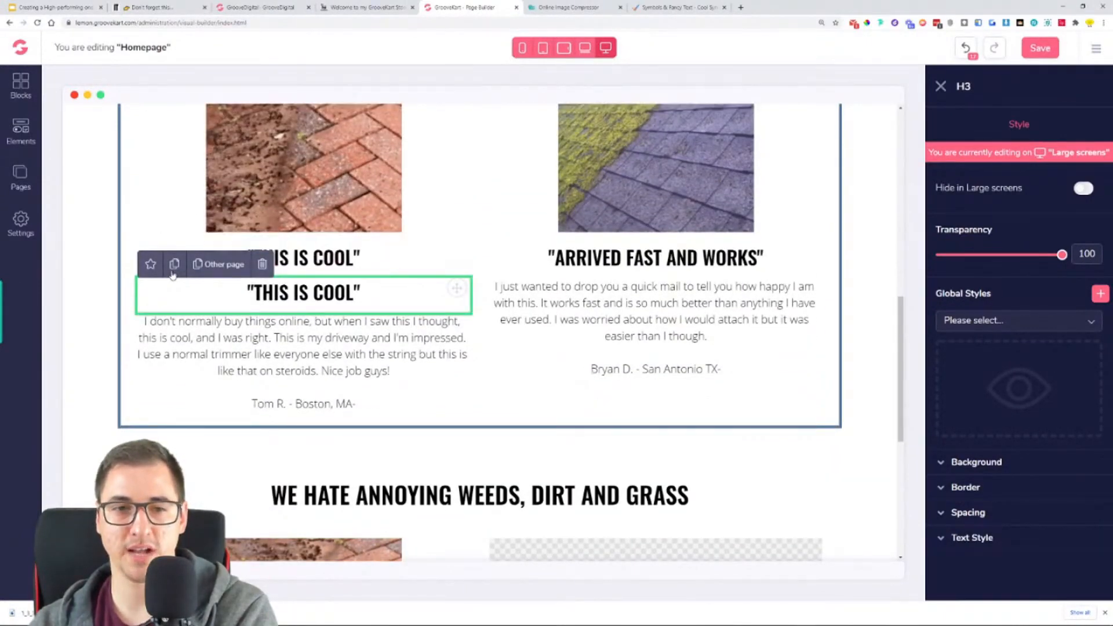
drag(456, 288, 704, 547)
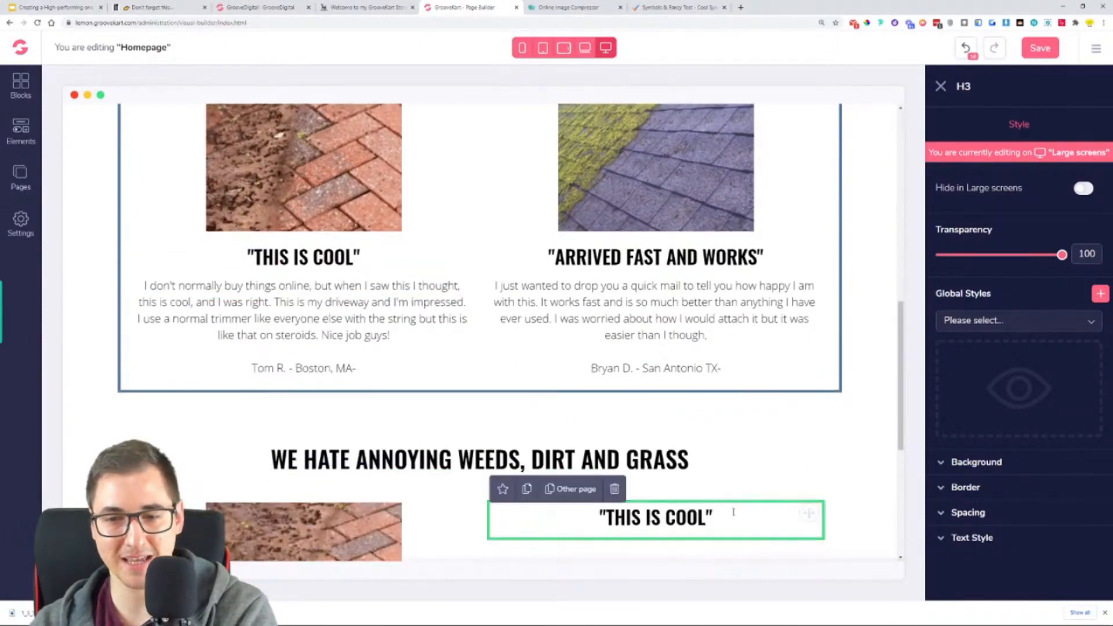
scroll(695, 284, down, 5)
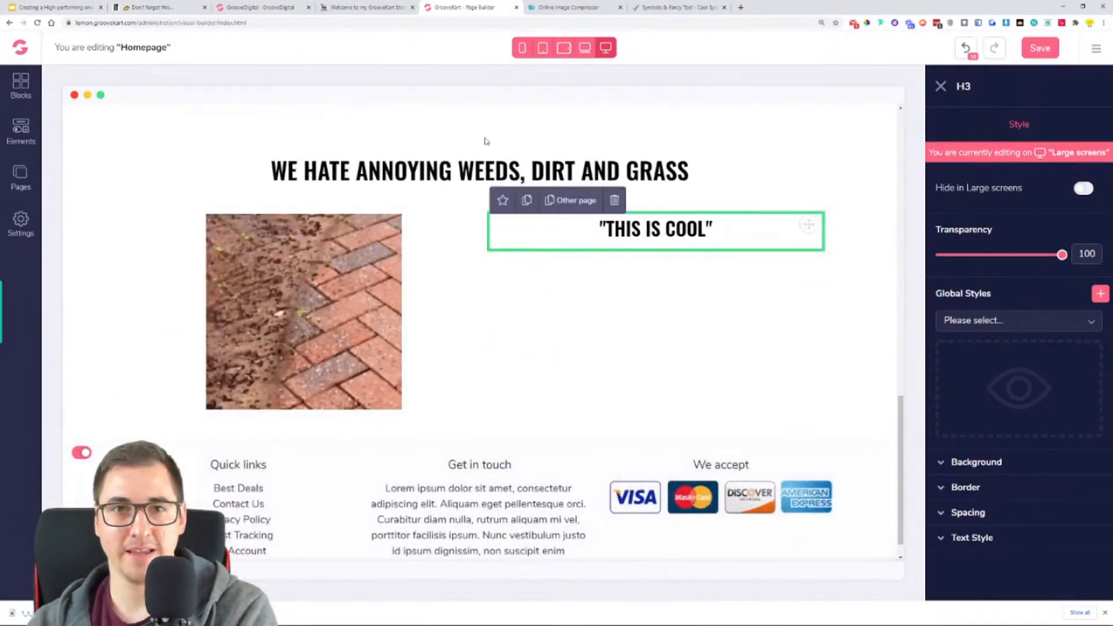
- Duplicate the review paragraph under "THIS IS COOL" and move the copy below the matching heading in the weeds section's right column
click(369, 7)
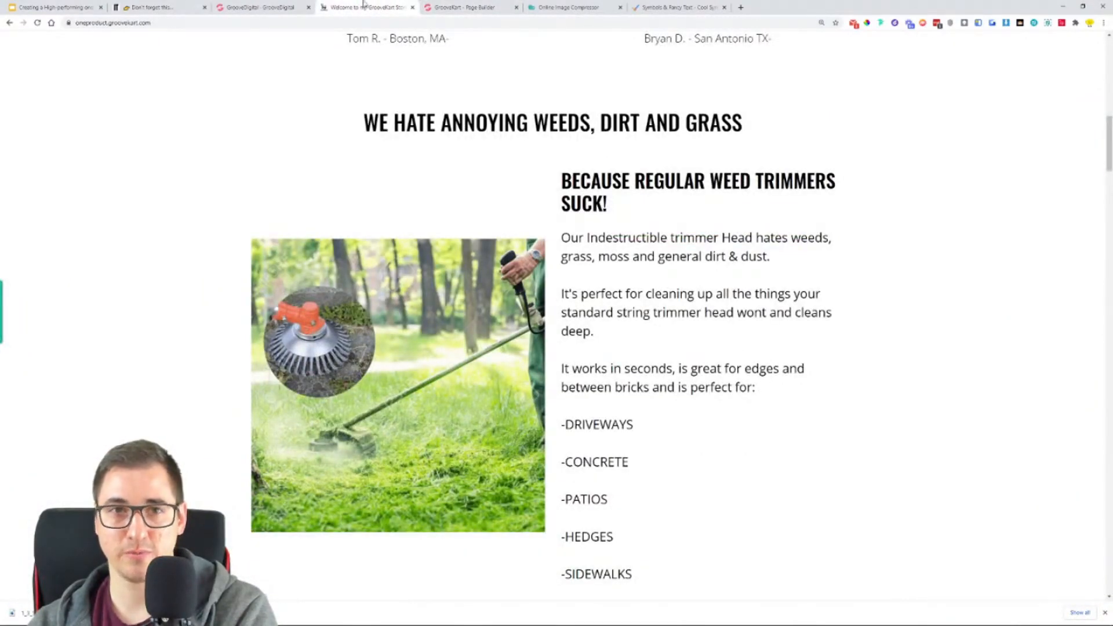
click(461, 7)
scroll(291, 390, up, 6)
click(291, 391)
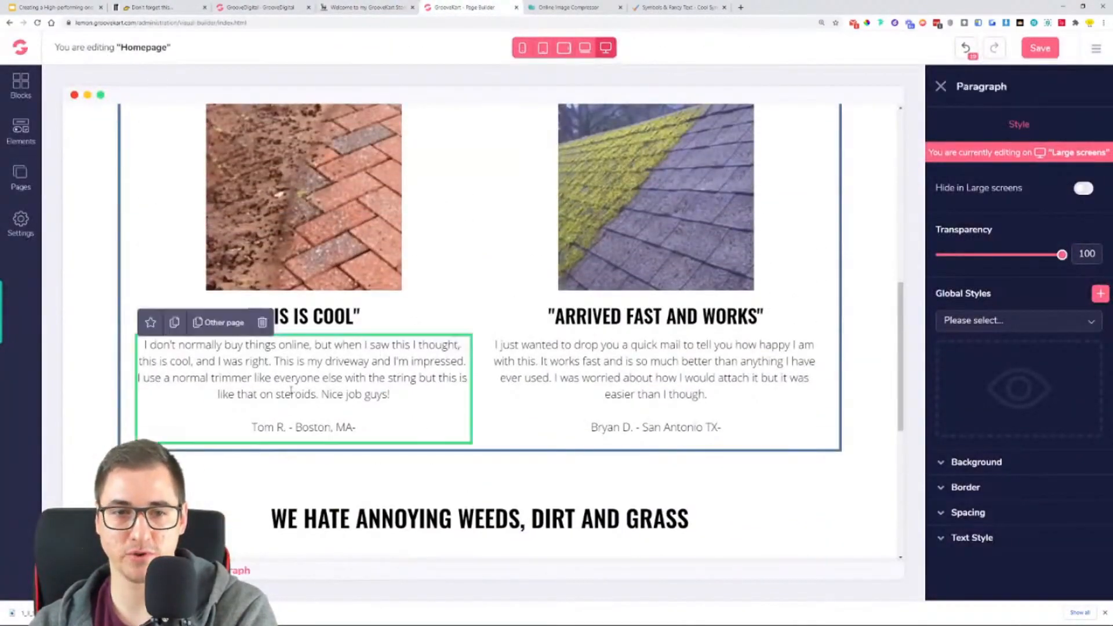
click(173, 324)
drag(456, 362, 654, 260)
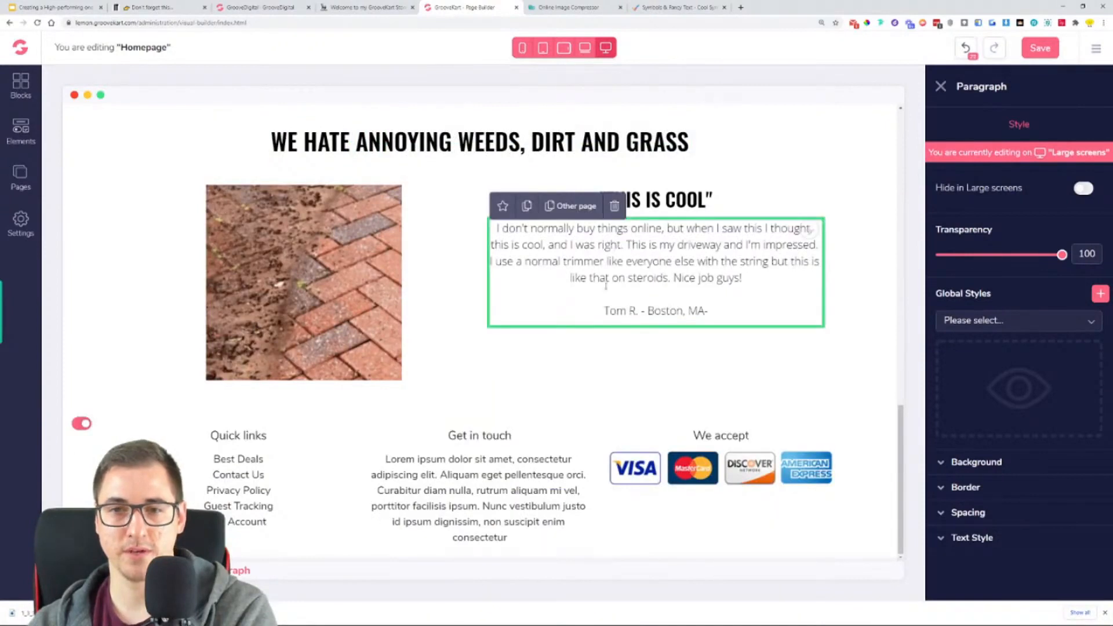
- Replace the copied review paragraph with the reference store's text from "Our Indestructible trimmer Head hates weeds" through "-EDGES & CURBS"
click(365, 7)
drag(525, 235, 681, 523)
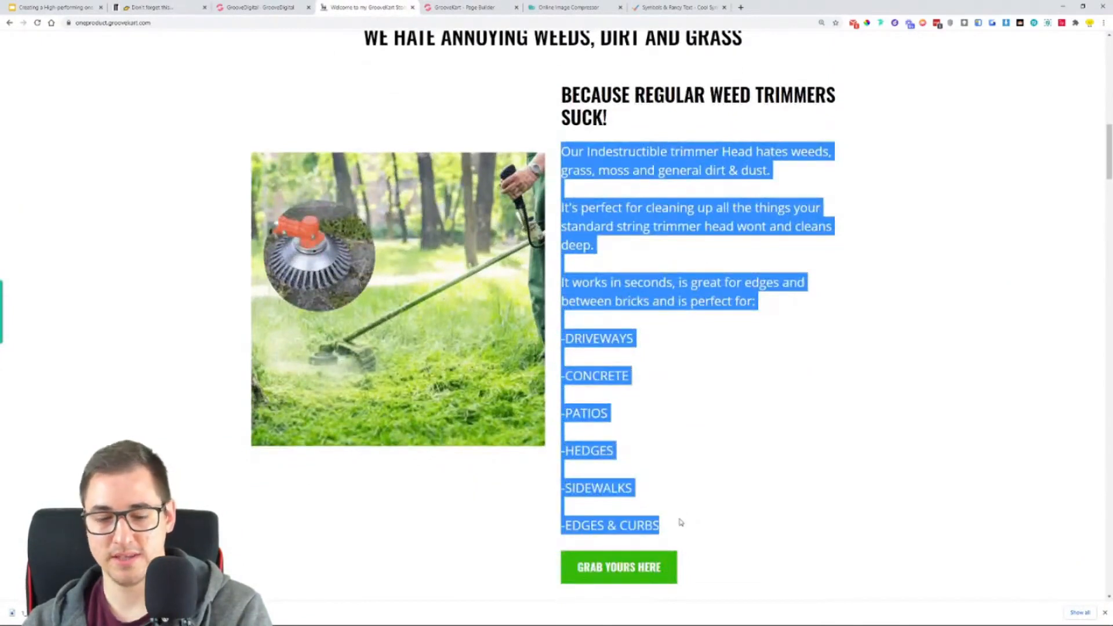
click(452, 6)
click(621, 264)
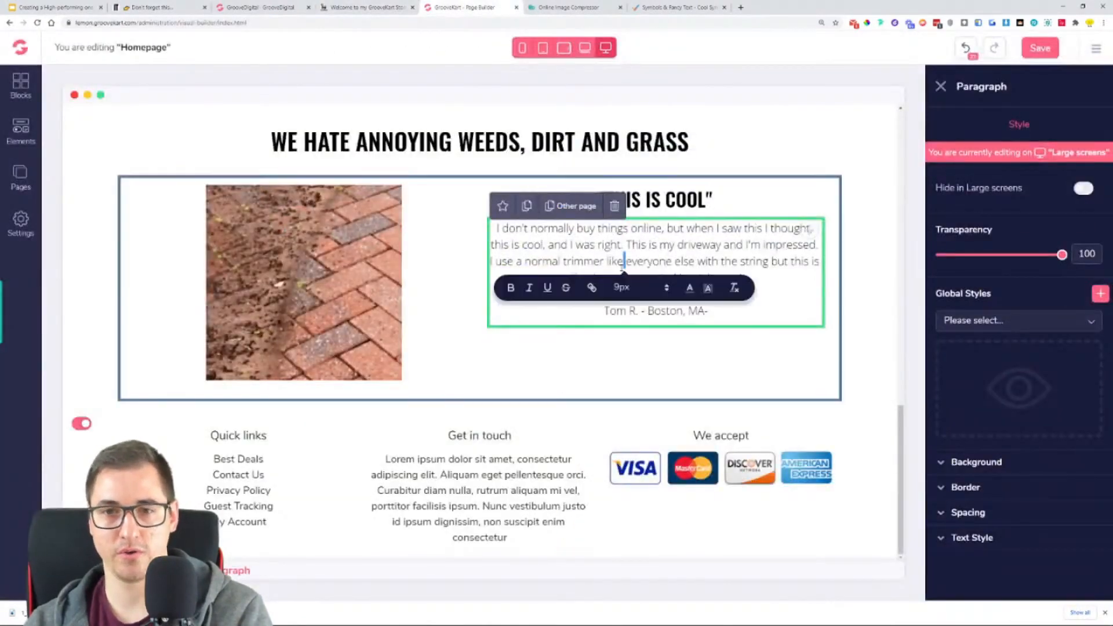
key(ctrl+a)
key(ctrl+v)
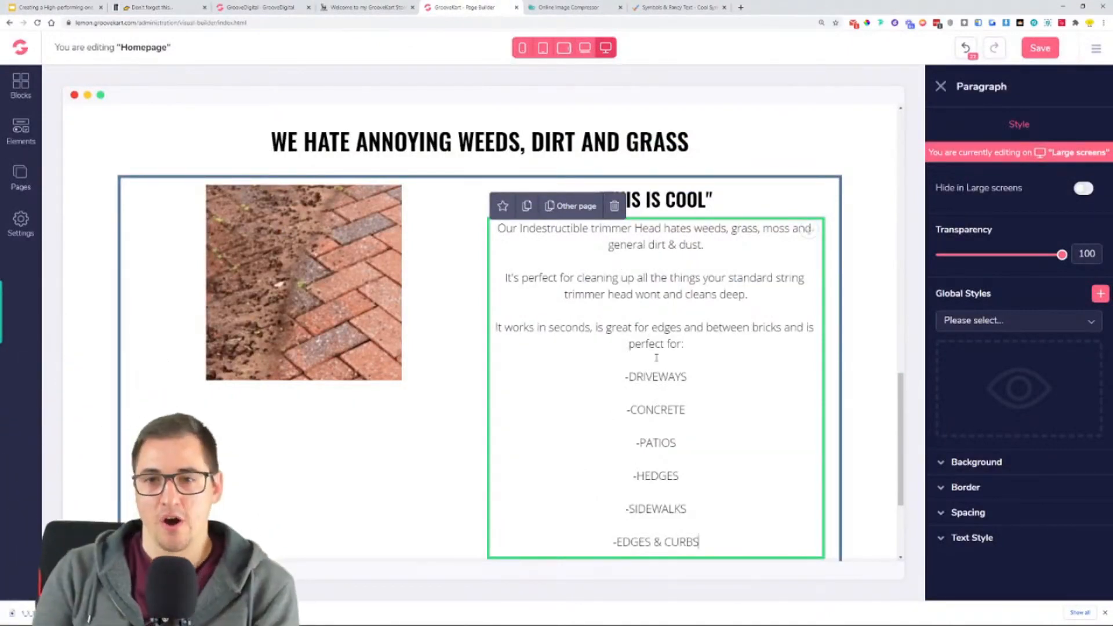
- Left-align the weeds section's paragraph and set its font weight to Regular and its size to 19
click(971, 538)
scroll(968, 544, down, 3)
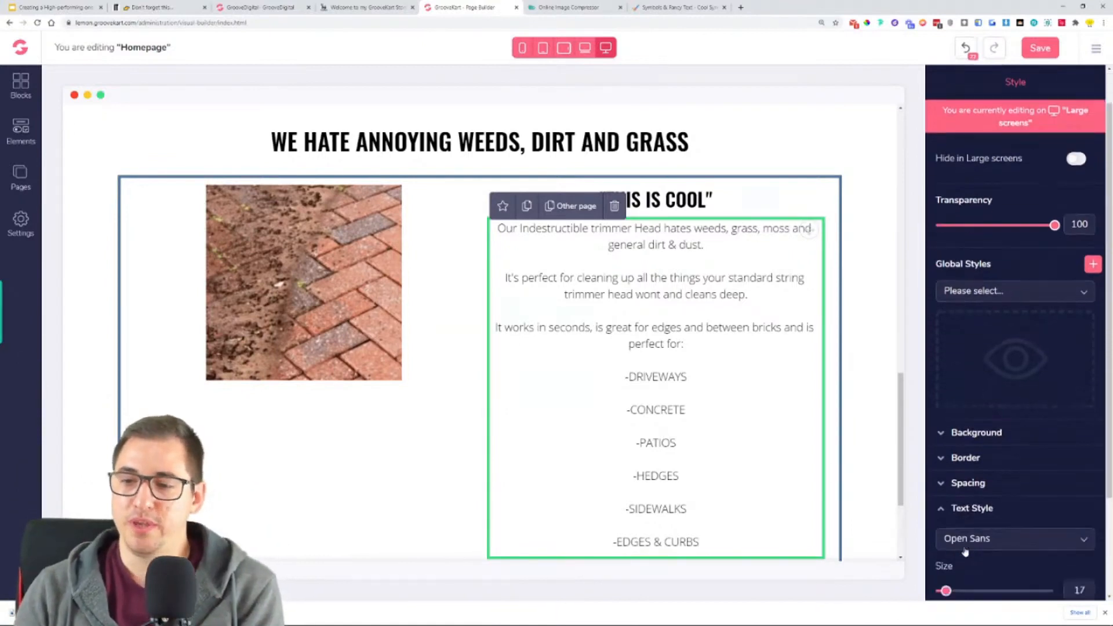
click(957, 520)
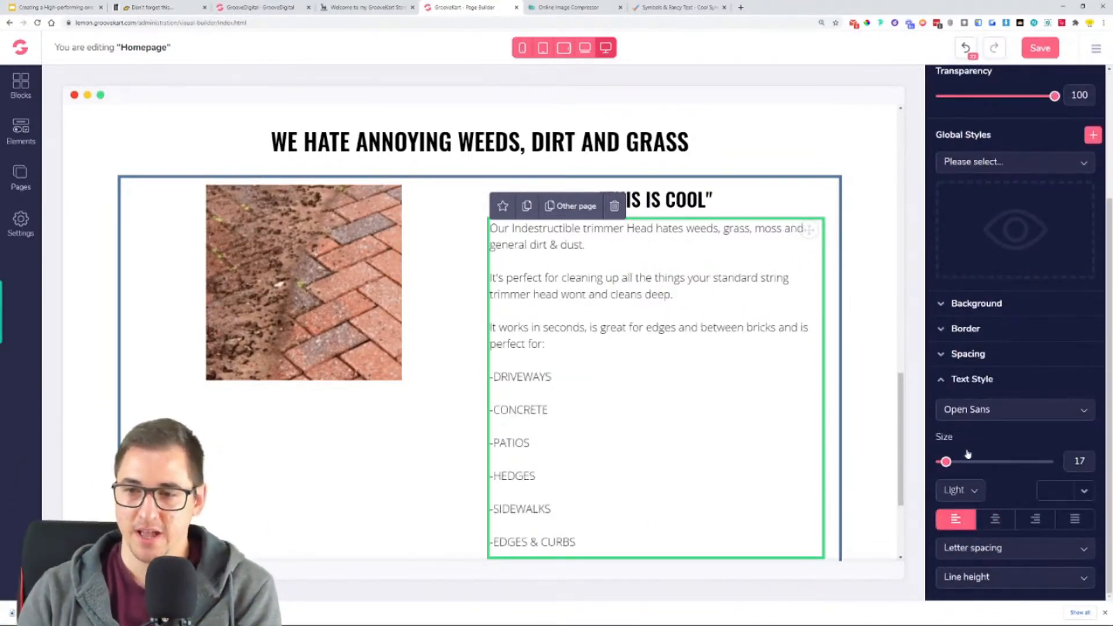
click(961, 490)
click(956, 560)
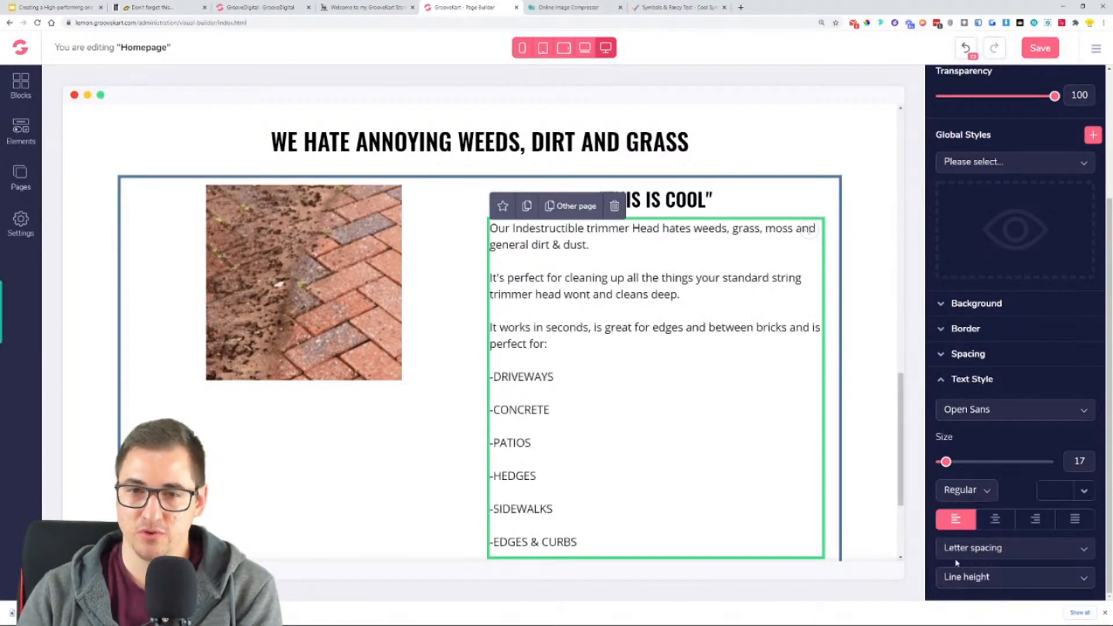
drag(945, 463, 949, 462)
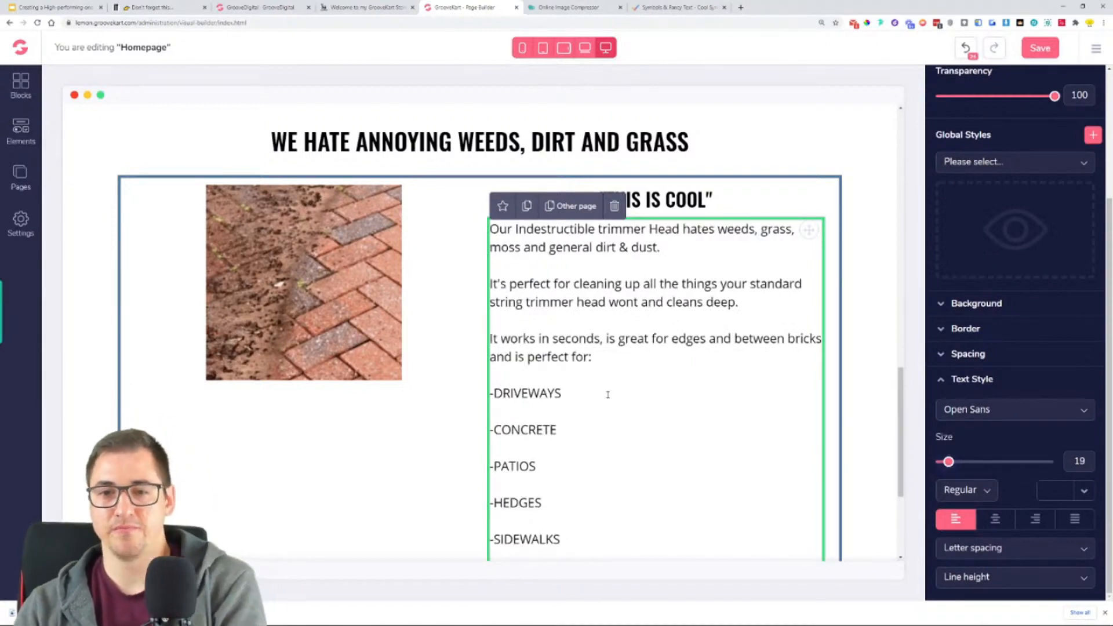
- Switch to the reference store and examine the text column under "BECAUSE REGULAR WEED TRIMMERS SUCK!"
click(343, 7)
click(747, 336)
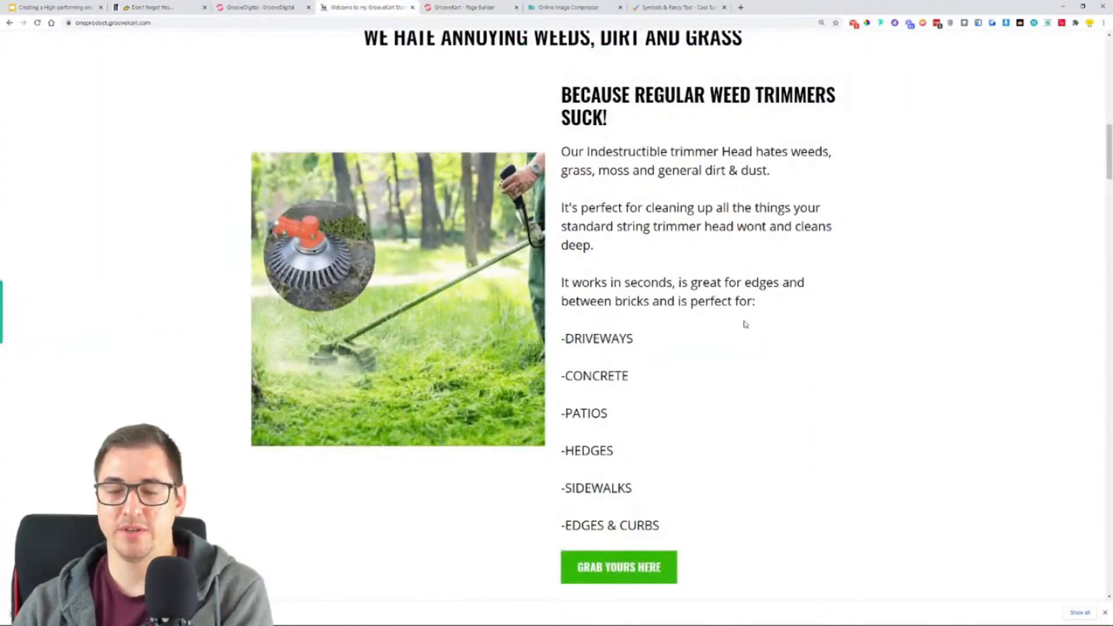
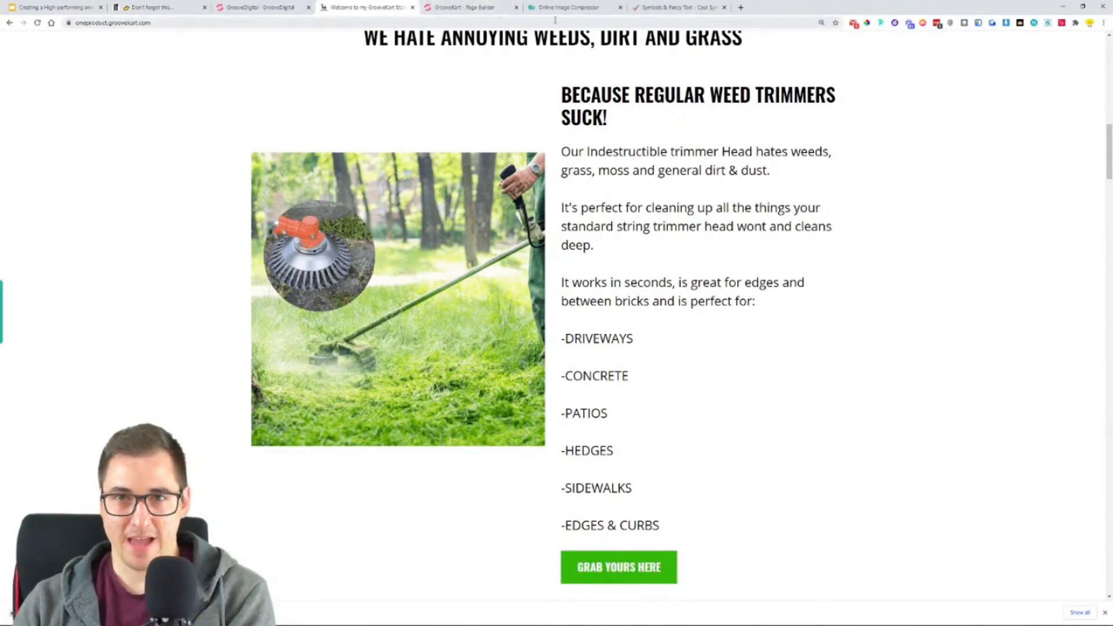
- Switch to the online image compressor and upload "Untitled design.png" for compression
click(568, 7)
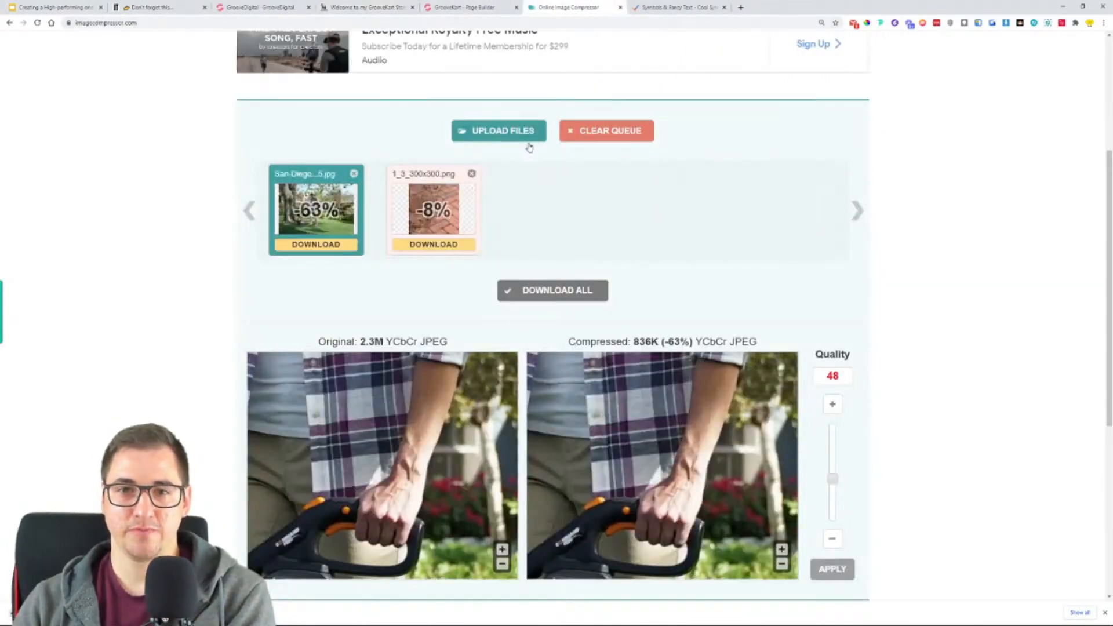
click(515, 136)
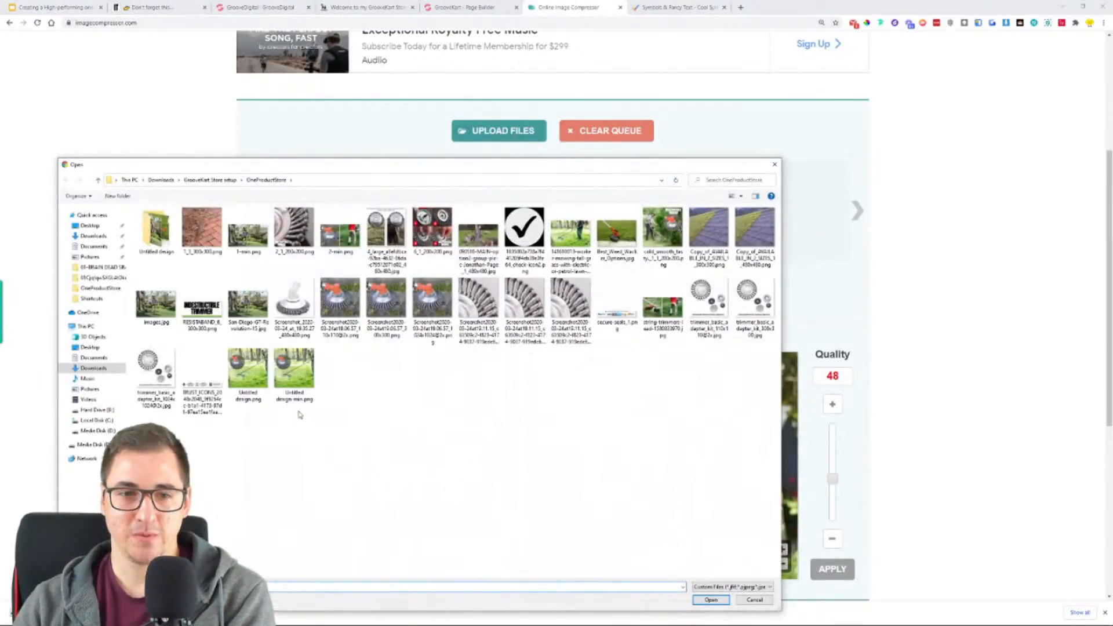
double_click(244, 378)
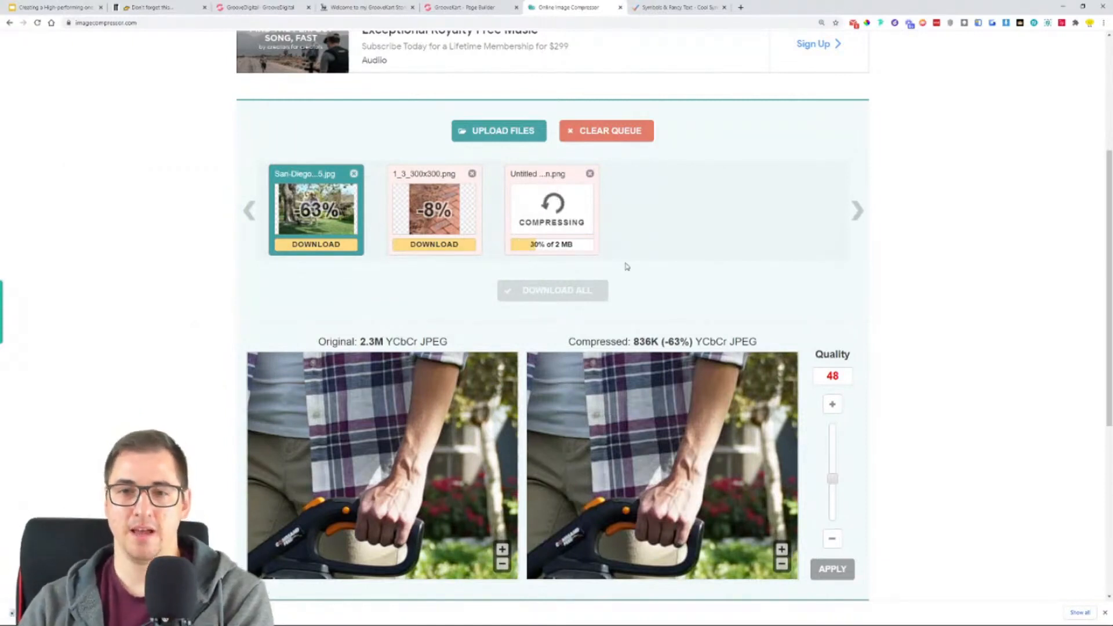
- Return to the page builder and replace the weeds section's brick image with "Untitled design-min.png"
click(484, 9)
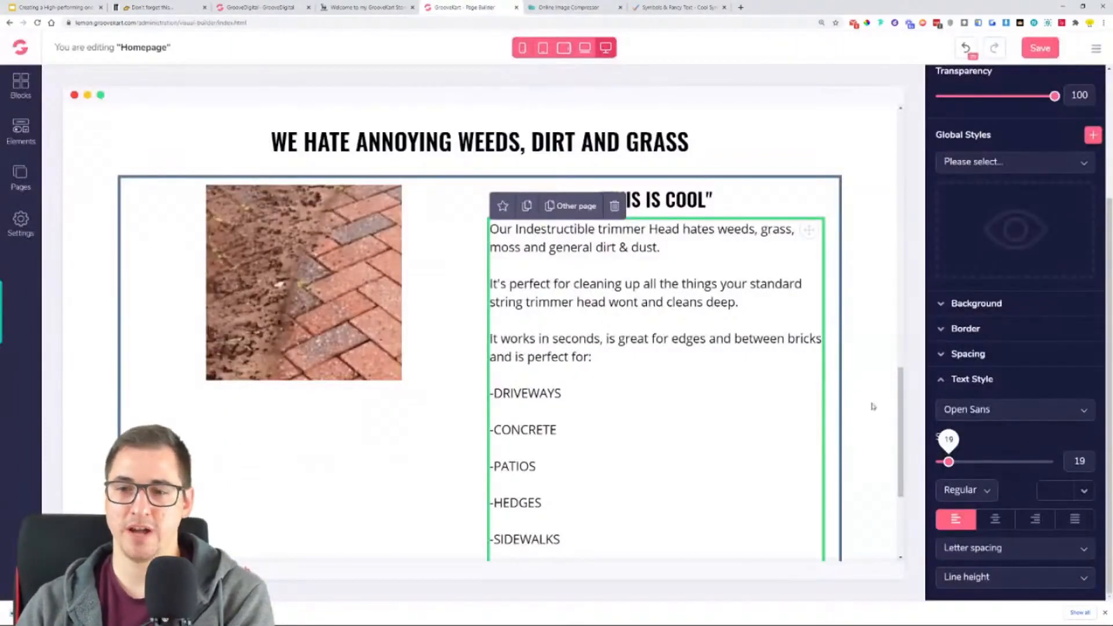
click(411, 280)
click(1066, 124)
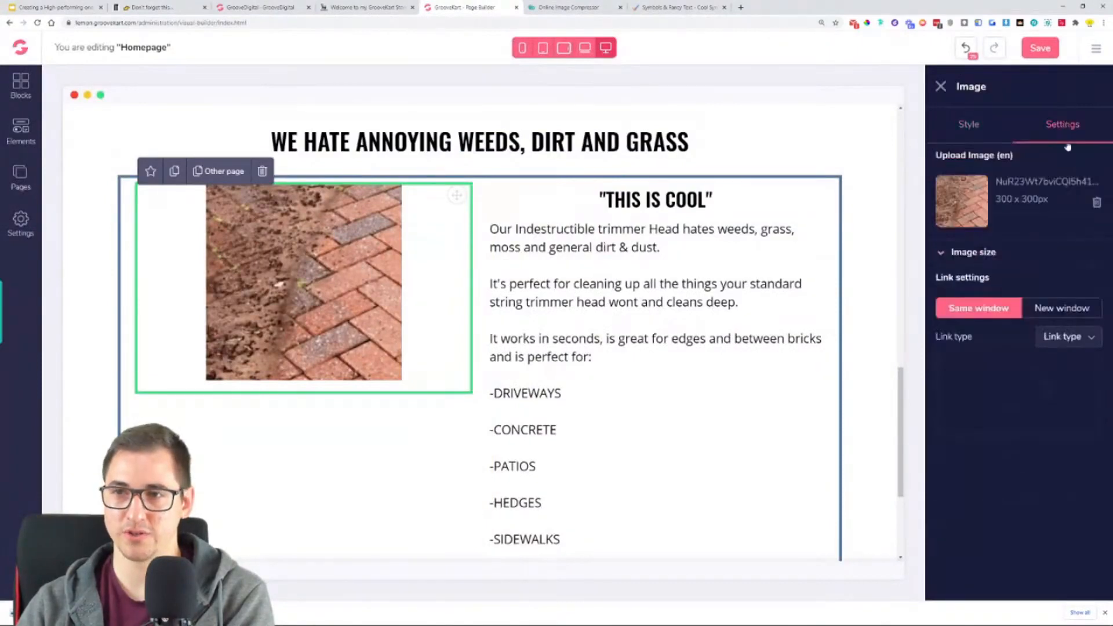
click(1100, 208)
click(1020, 258)
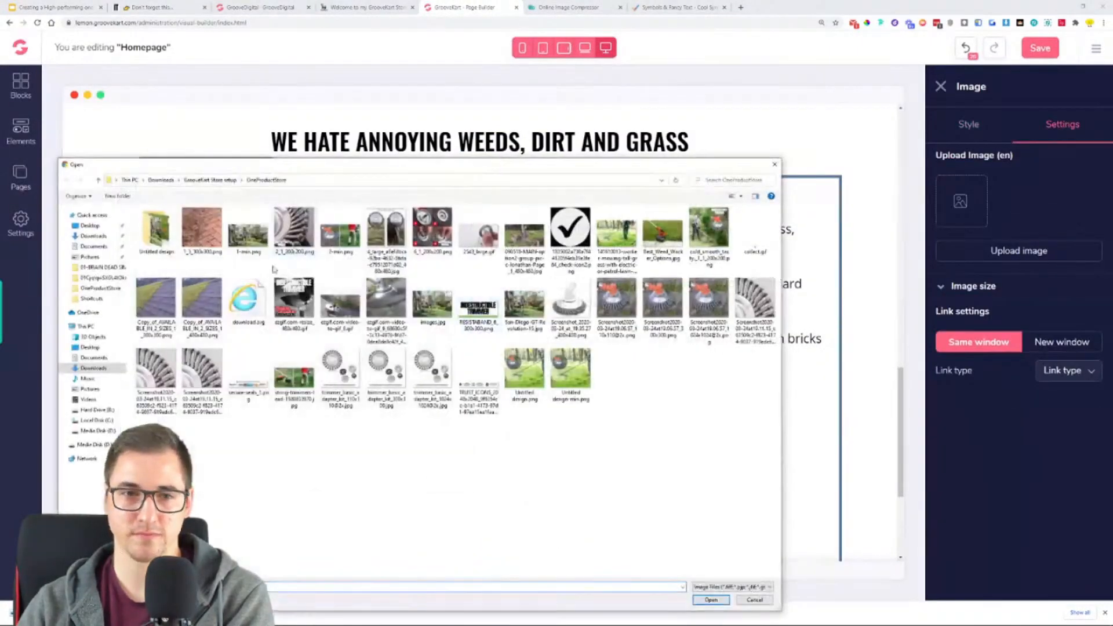
click(570, 400)
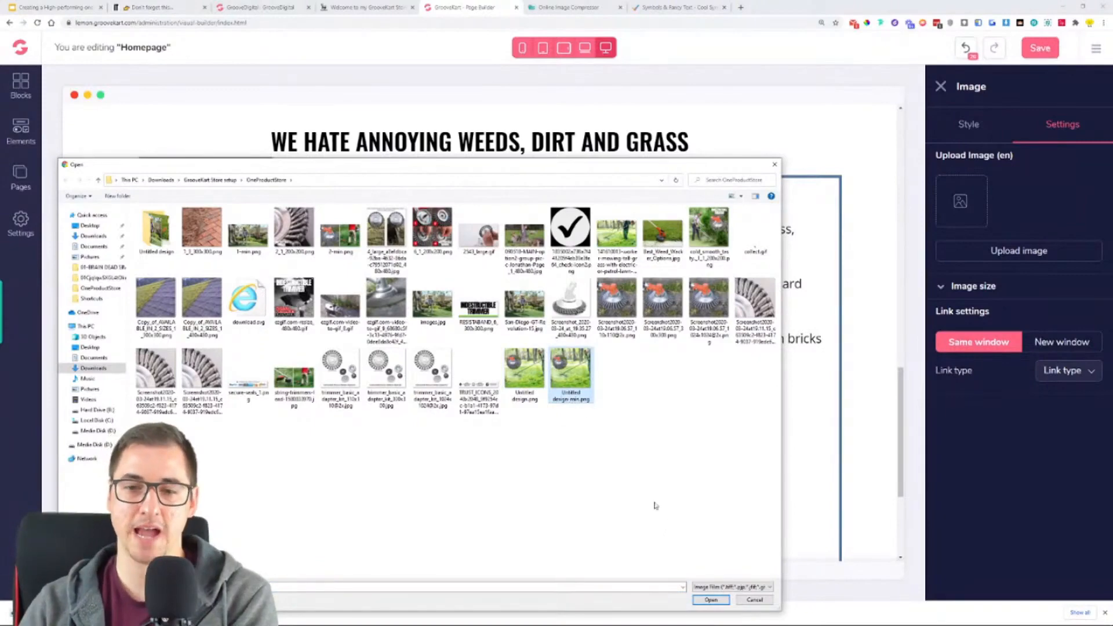
click(711, 599)
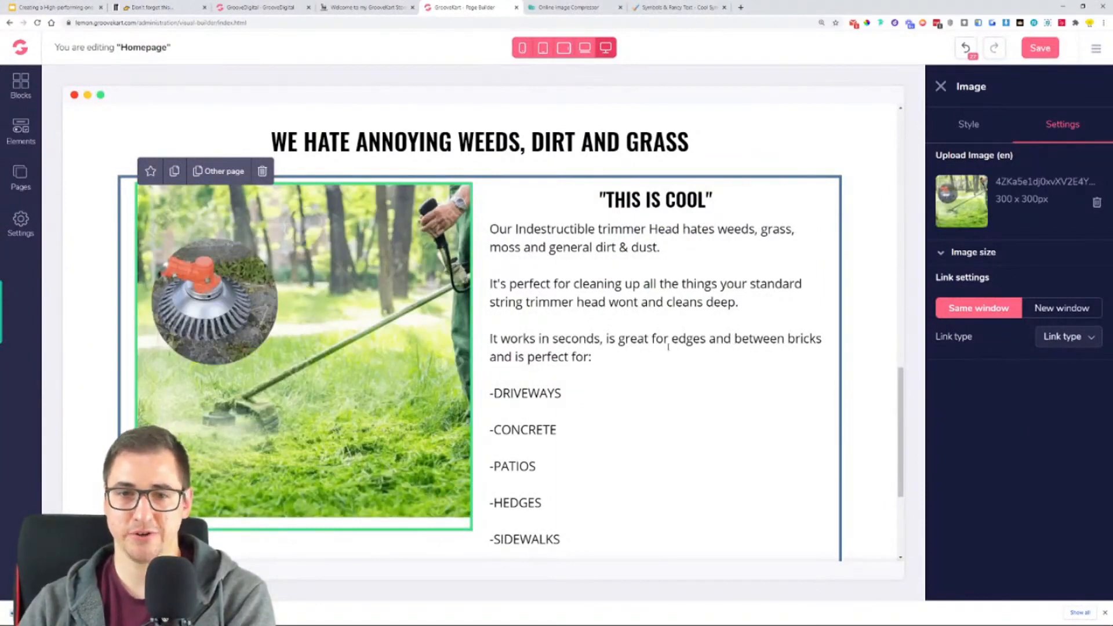
- Set the top margin of the weeds section's trimmer image to 64
scroll(353, 351, down, 2)
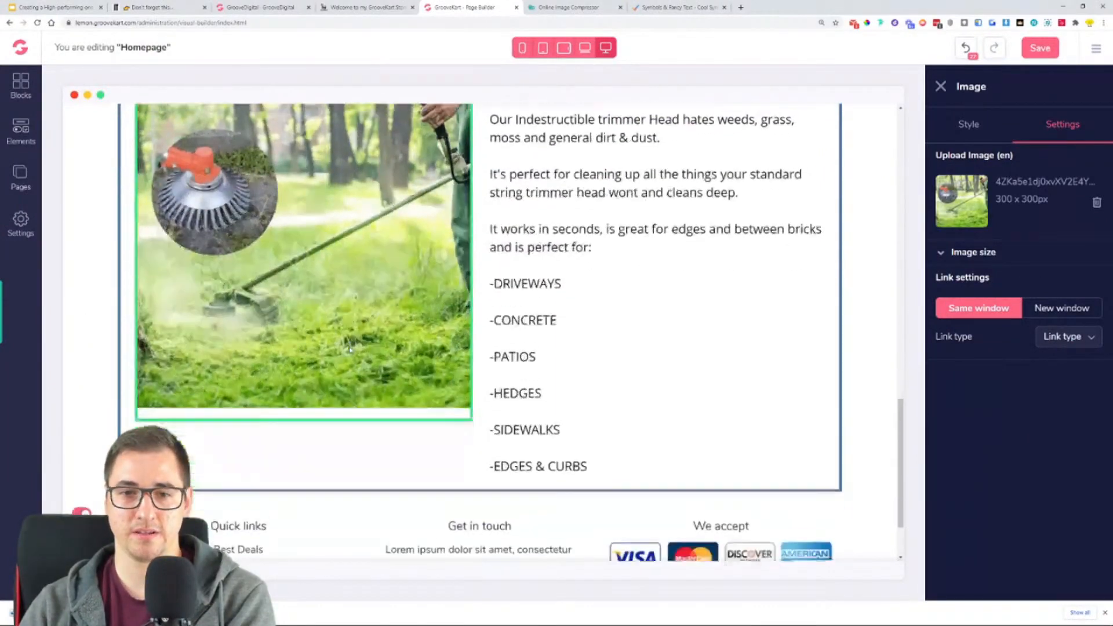
scroll(345, 324, up, 1)
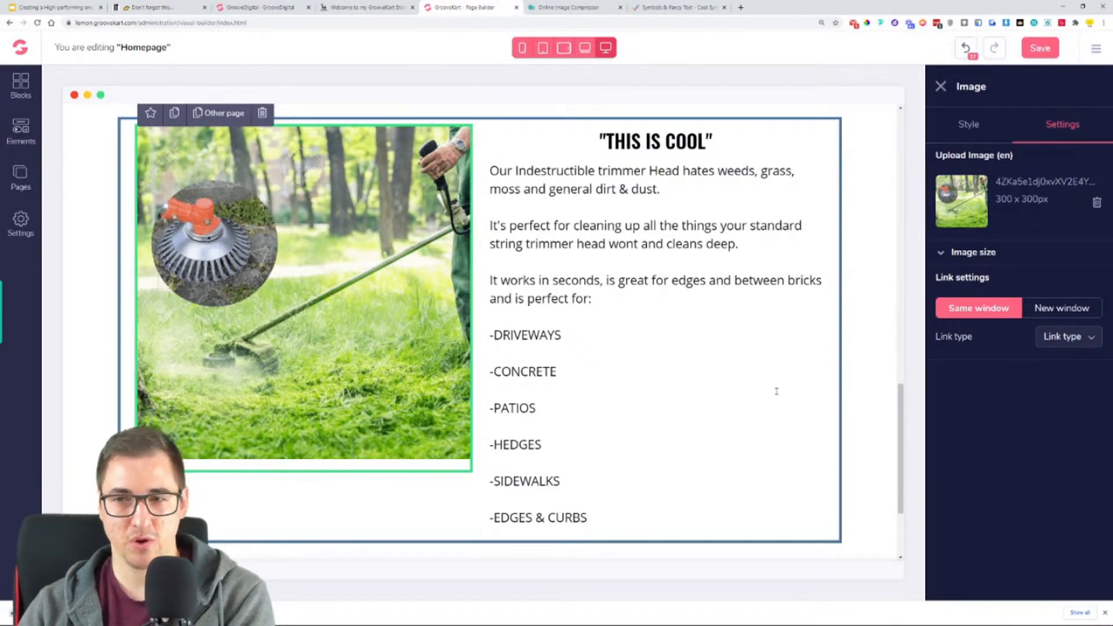
click(985, 129)
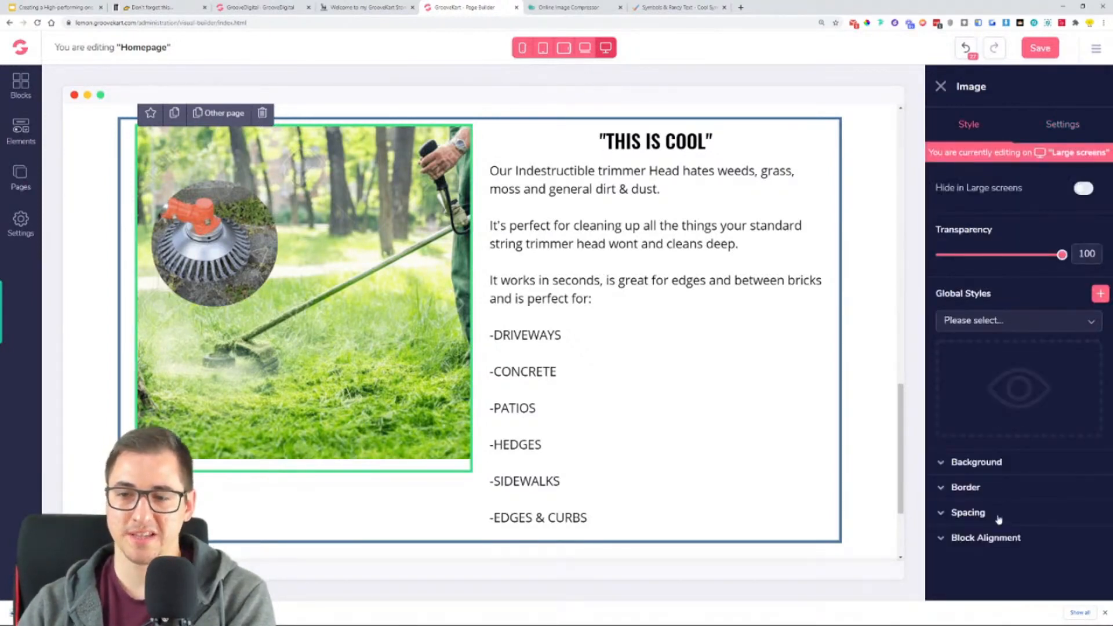
click(969, 512)
scroll(1014, 483, down, 2)
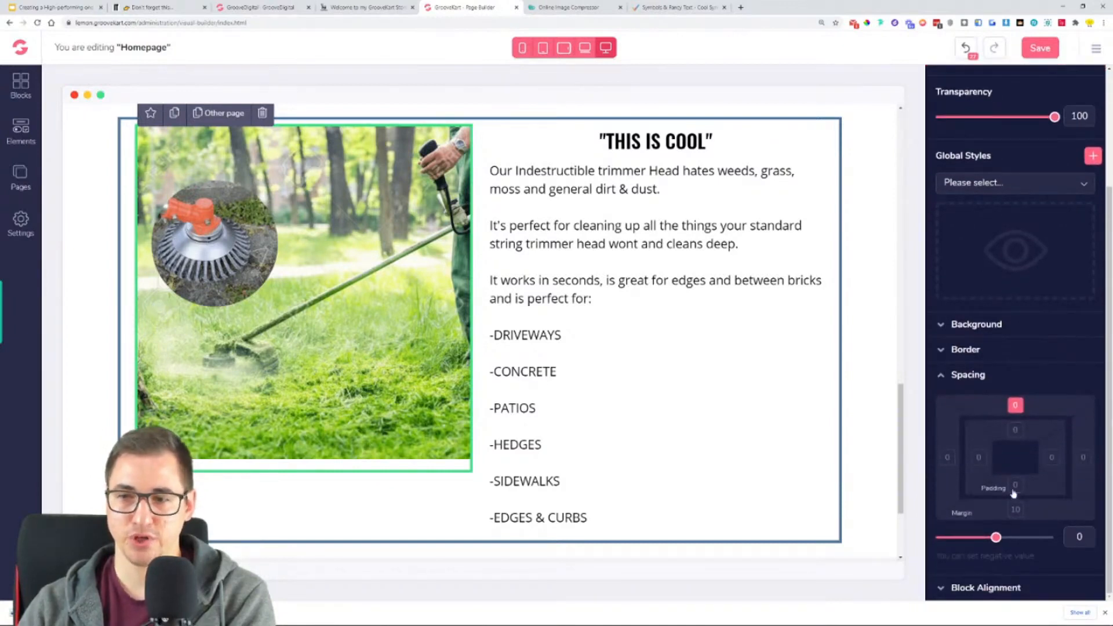
drag(996, 538, 1056, 549)
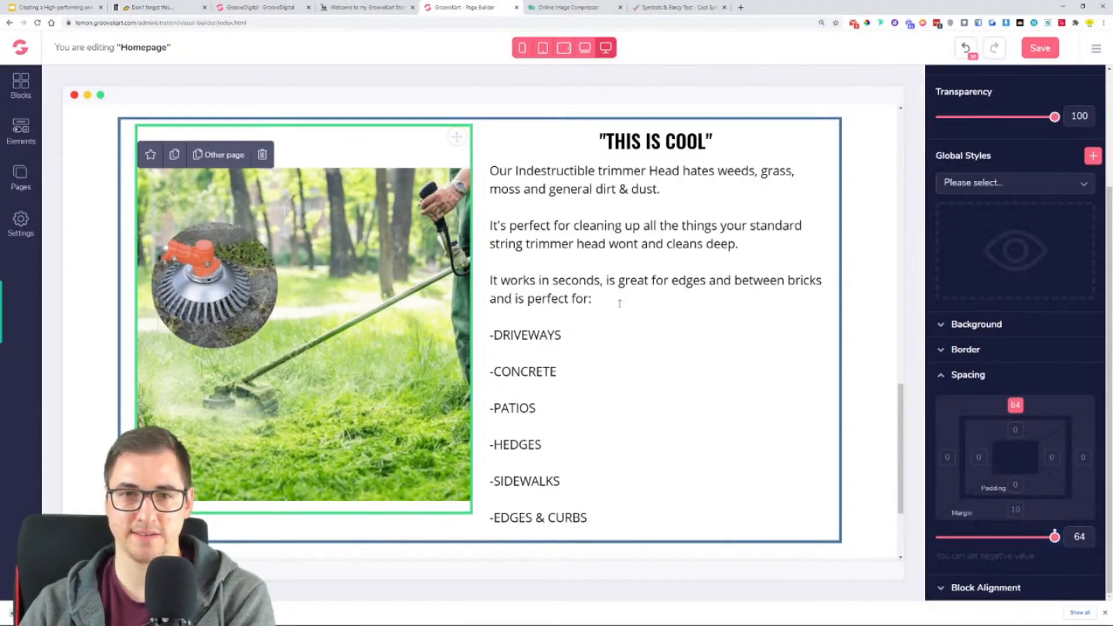
- Replace the "THIS IS COOL" heading beside the trimmer image with the reference store's "BECAUSE REGULAR WEED TRIMMERS SUCK!" and left-align it
click(368, 8)
double_click(616, 93)
triple_click(616, 93)
key(ctrl+c)
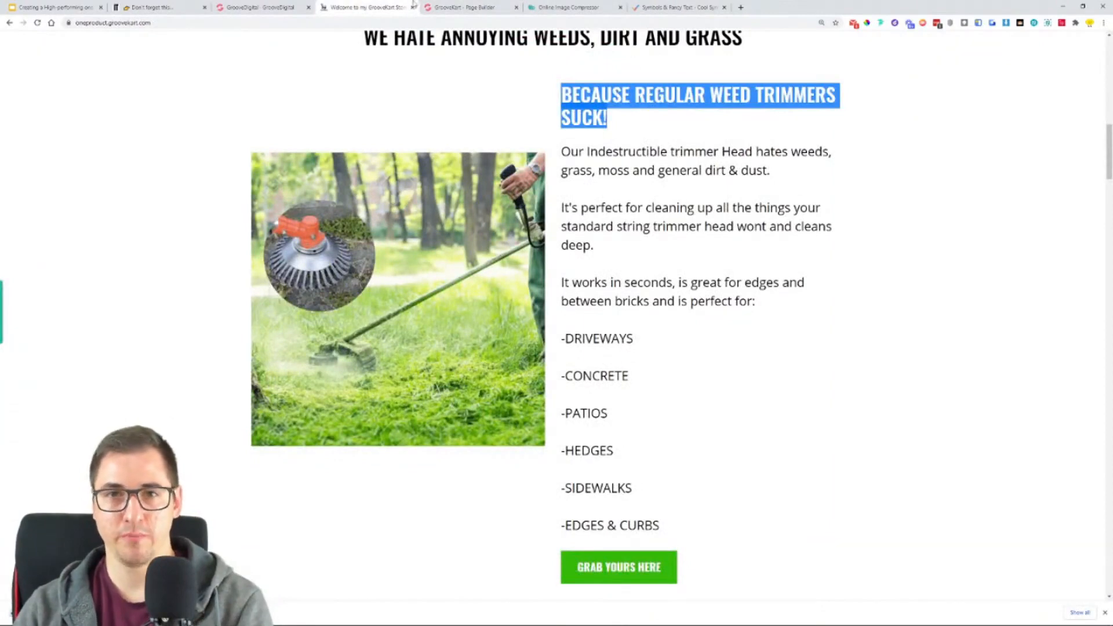
click(447, 7)
triple_click(696, 142)
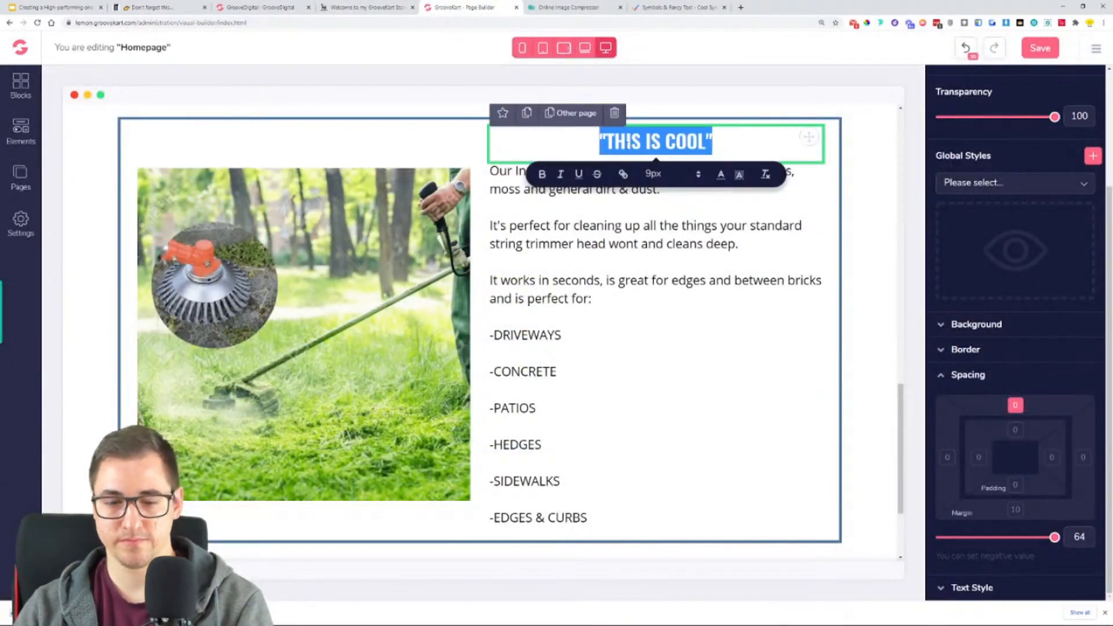
key(ctrl+v)
key(BackSpace)
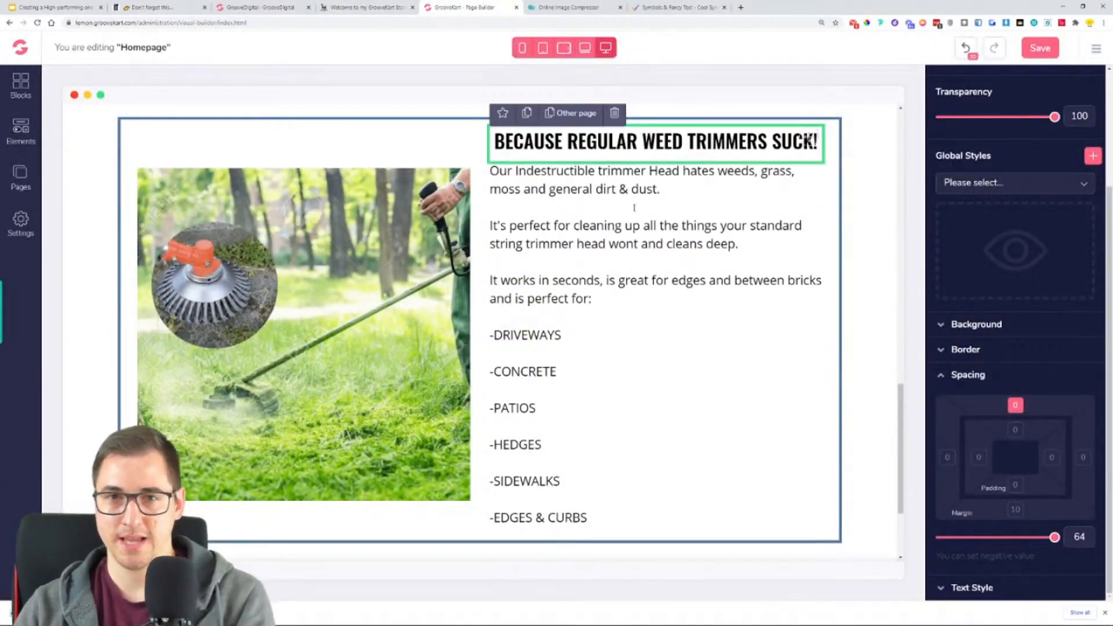
click(969, 587)
click(957, 524)
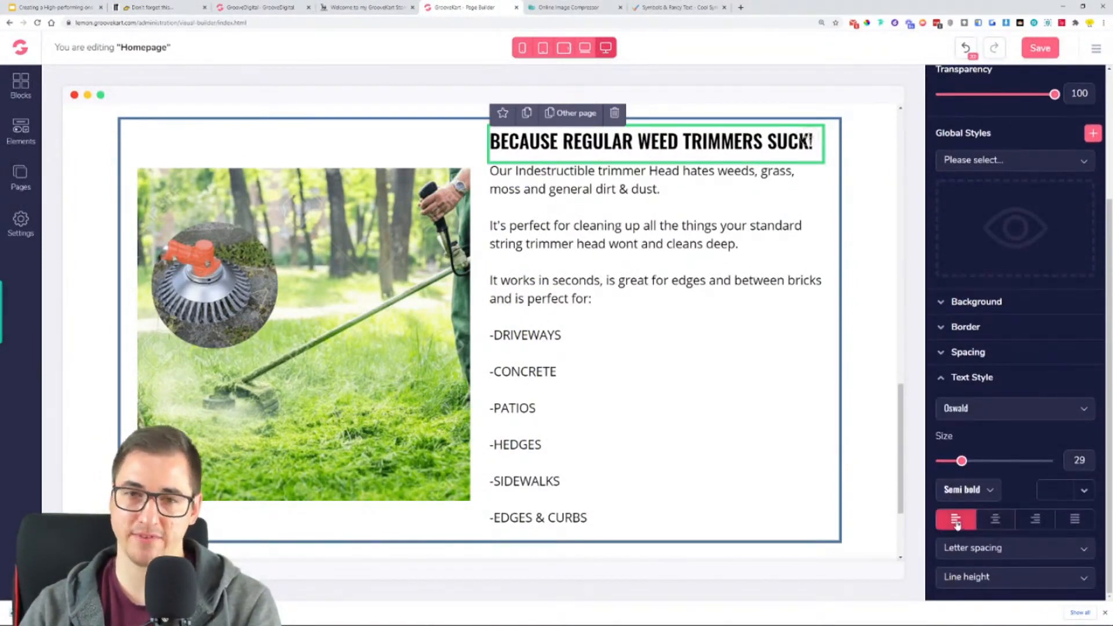
- Add the blue square-cornered "Click Here" button element below the "-EDGES & CURBS" line in the weeds section's text column
click(683, 488)
click(19, 132)
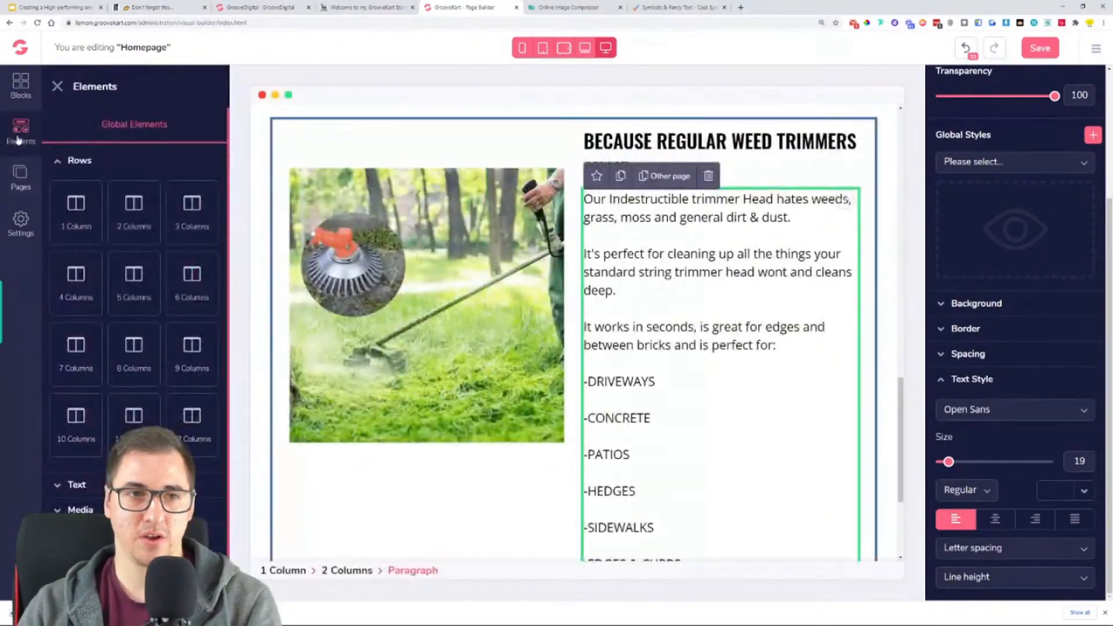
click(58, 163)
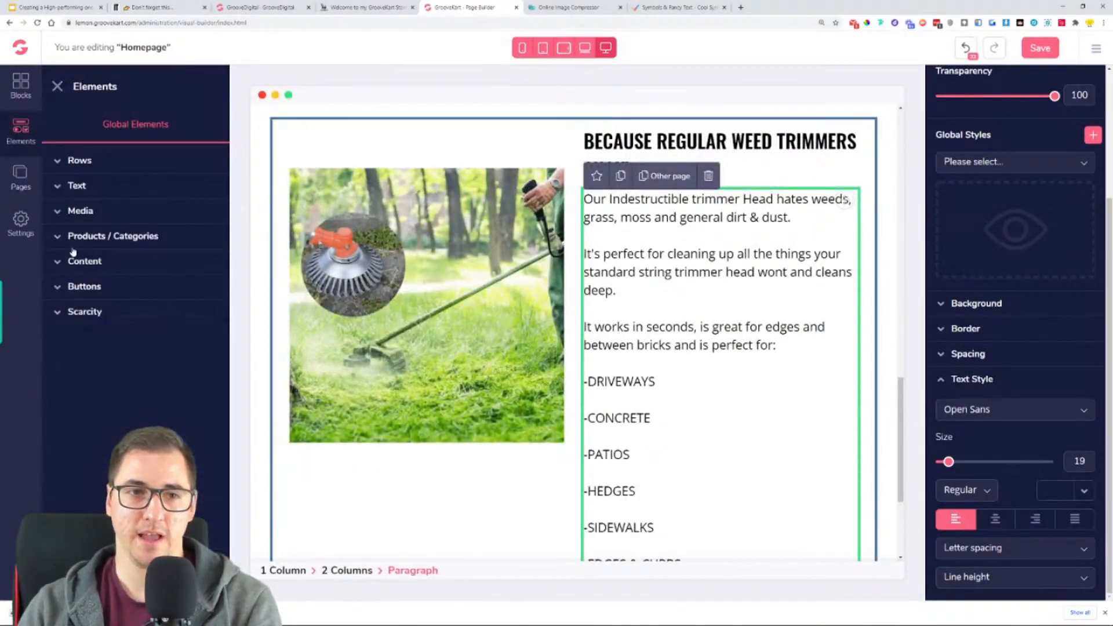
click(70, 286)
scroll(169, 226, down, 3)
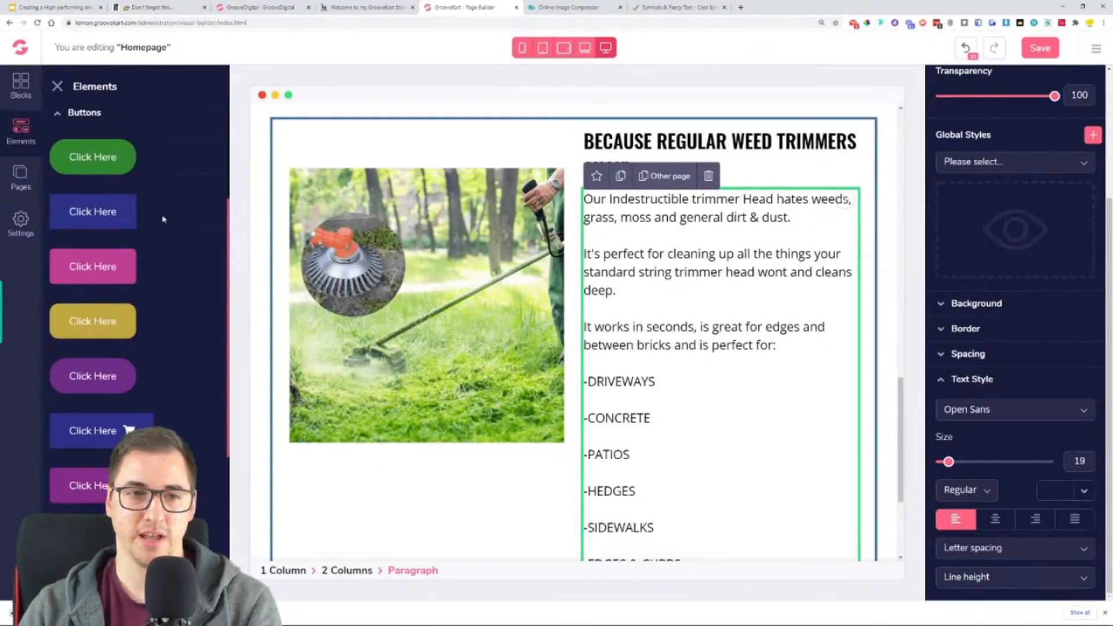
drag(85, 212, 684, 378)
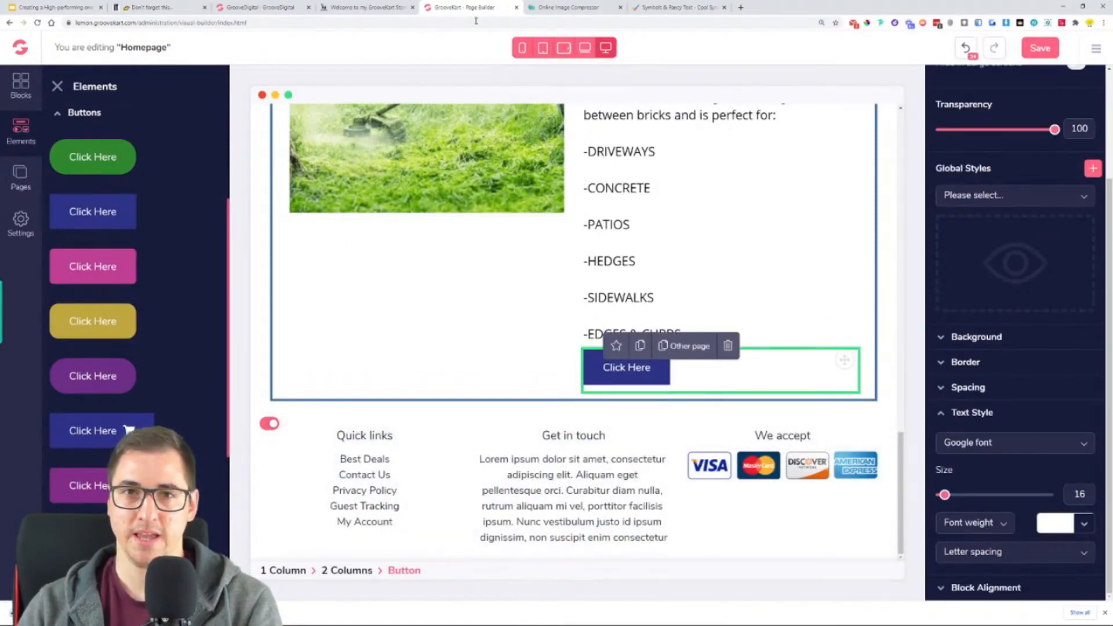
- Check the reference store's button text and change the new button's label to "GRAB YOURS HERE"
click(367, 7)
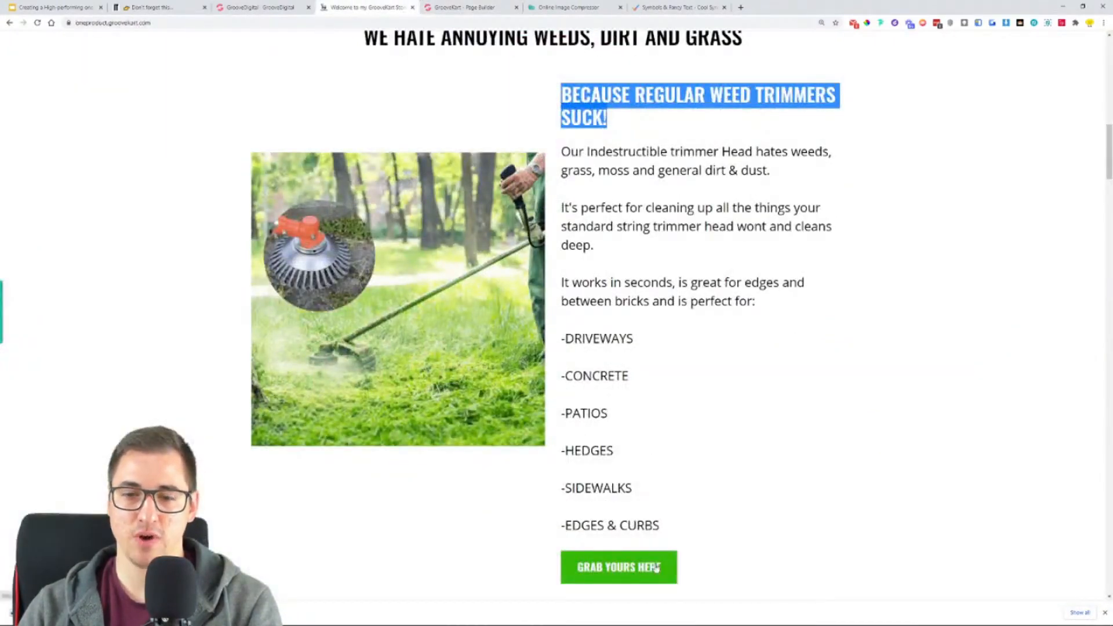
key(ctrl+Tab)
scroll(522, 402, up, 2)
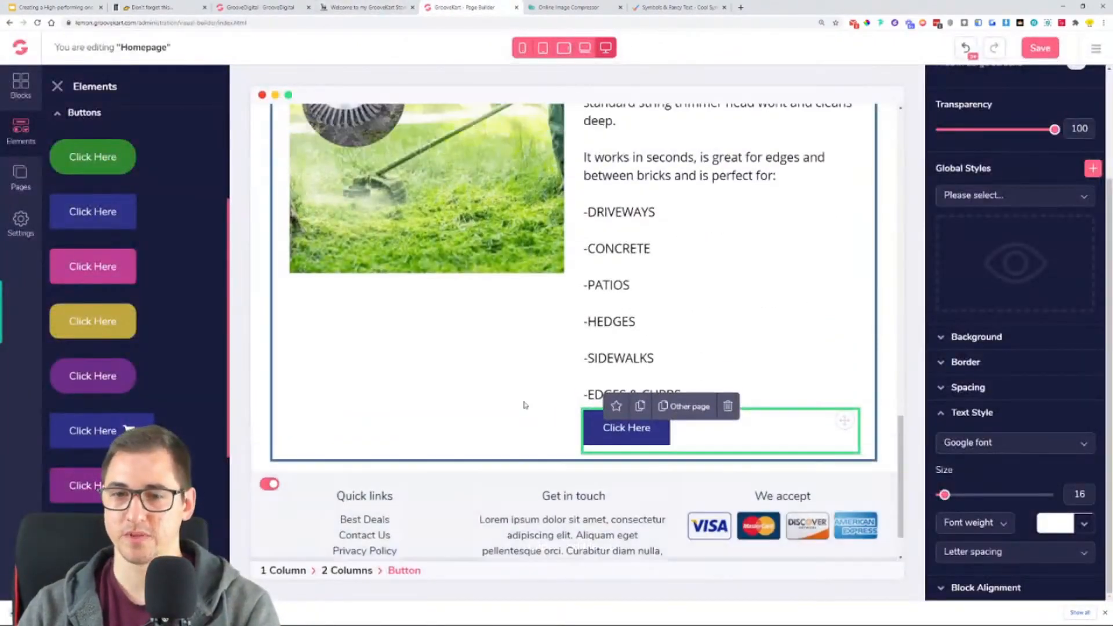
scroll(1009, 287, up, 3)
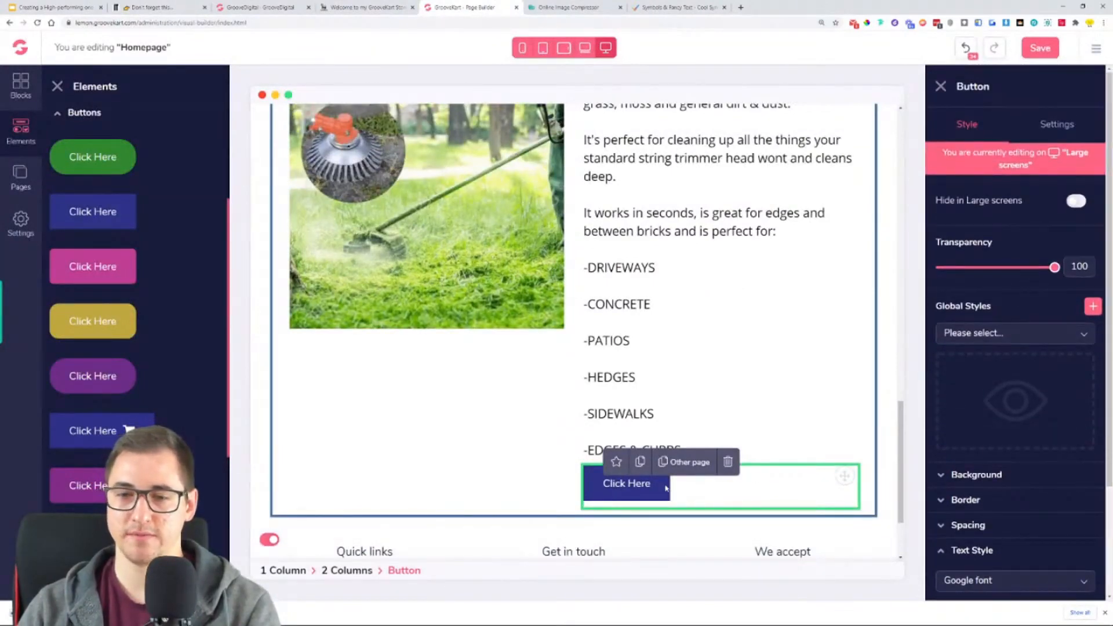
click(60, 88)
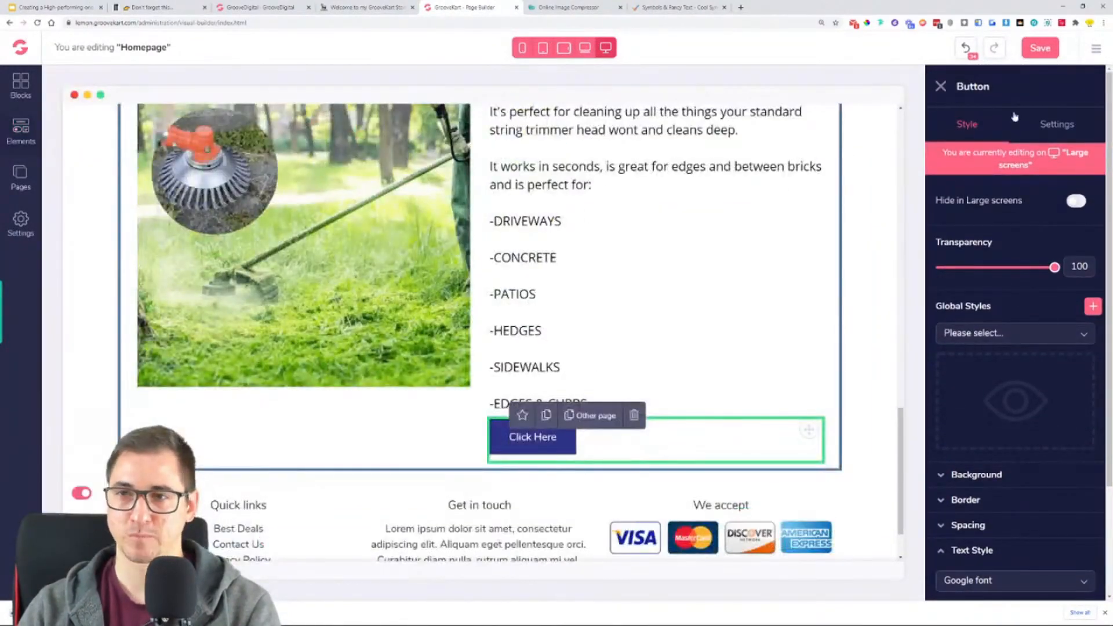
click(1061, 127)
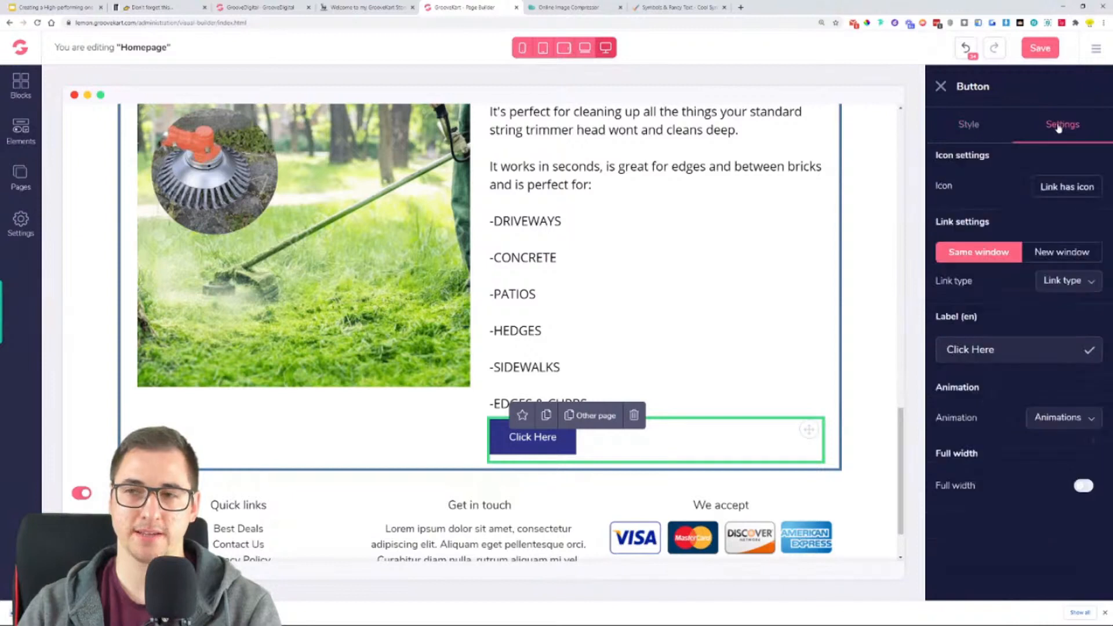
drag(998, 350, 924, 355)
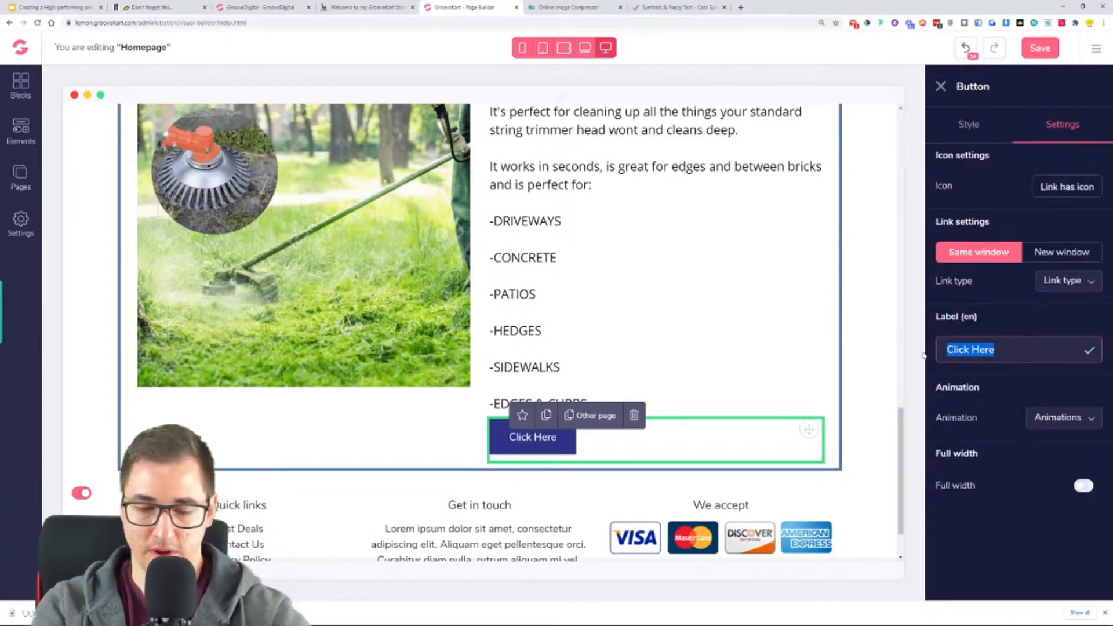
text(GRAB )
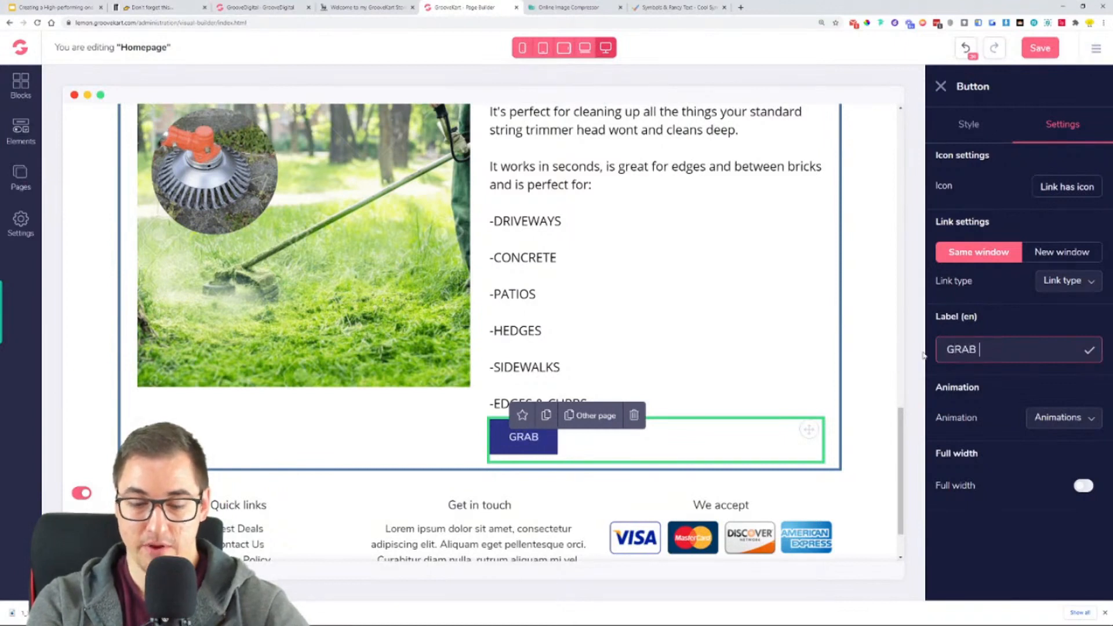
text(YOURS HERE)
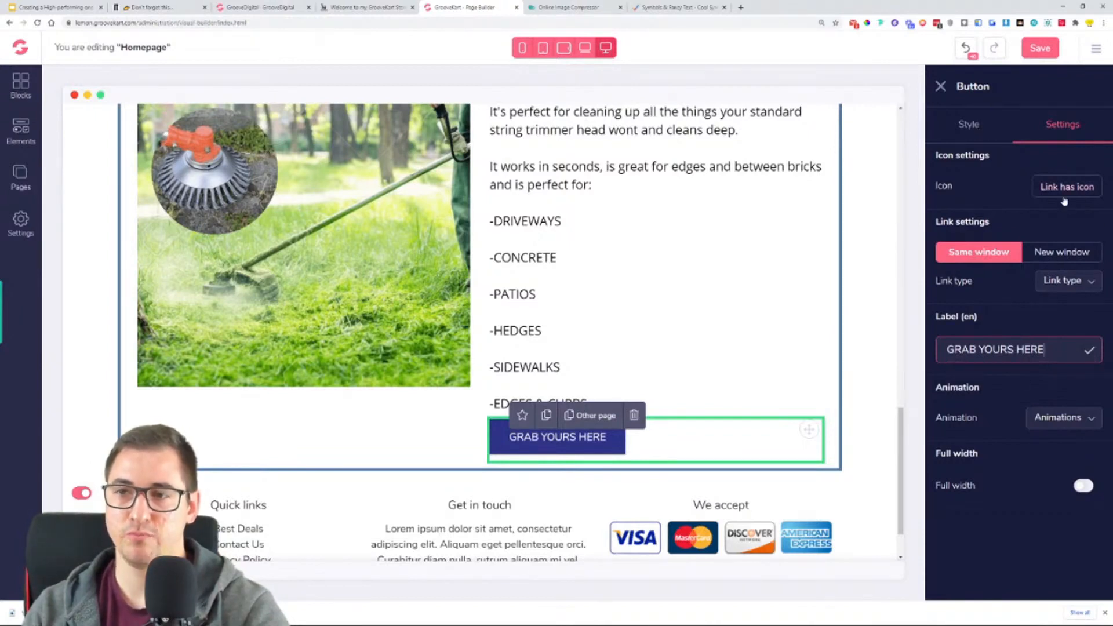
- Open the new button's background settings and copy the green colour code of the reference store's "GRAB YOURS HERE" button with the ColorPick Eyedropper
click(967, 126)
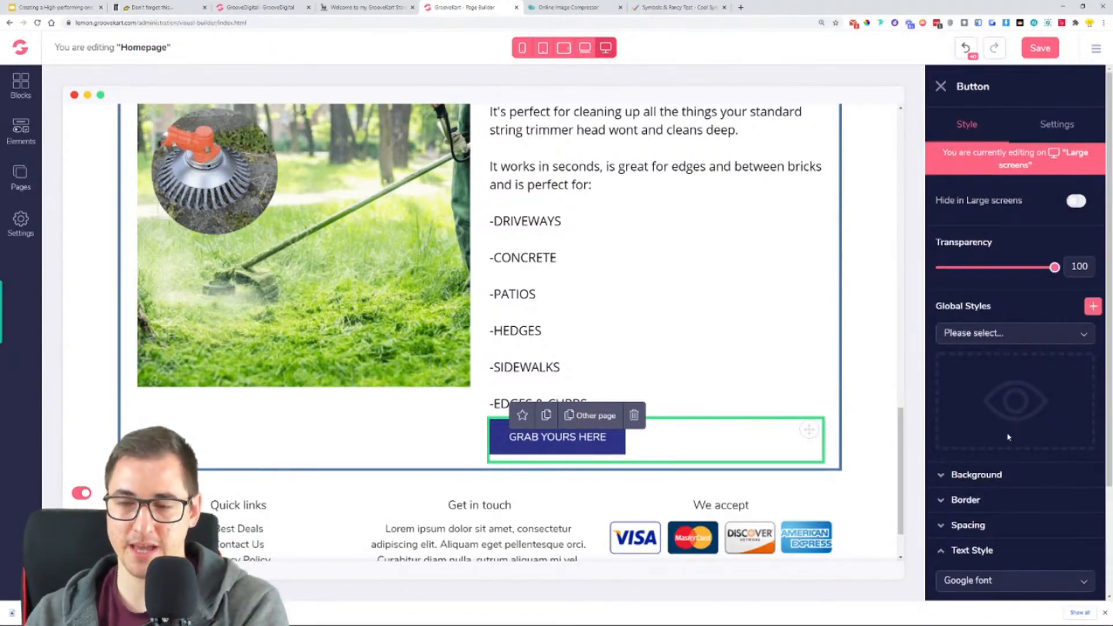
scroll(748, 418, up, 2)
scroll(748, 418, down, 3)
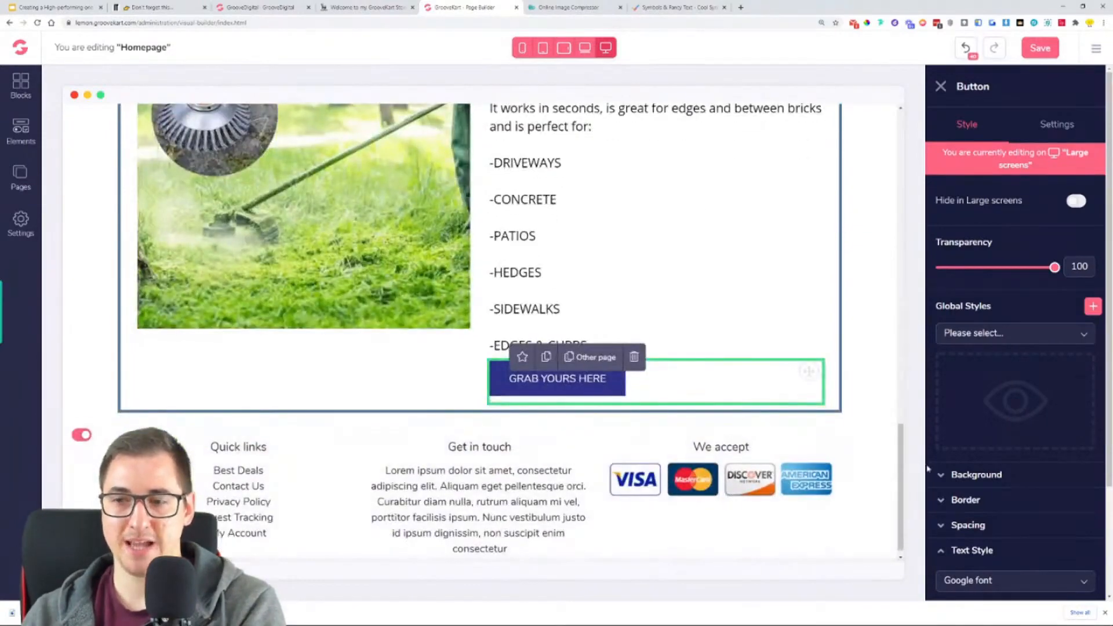
click(979, 478)
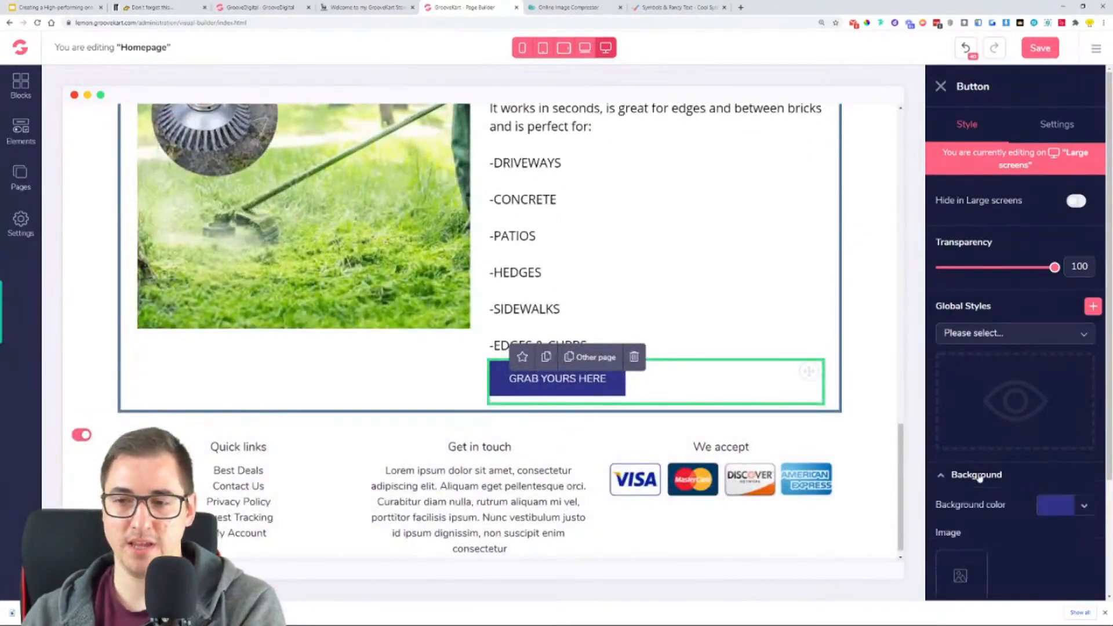
click(360, 6)
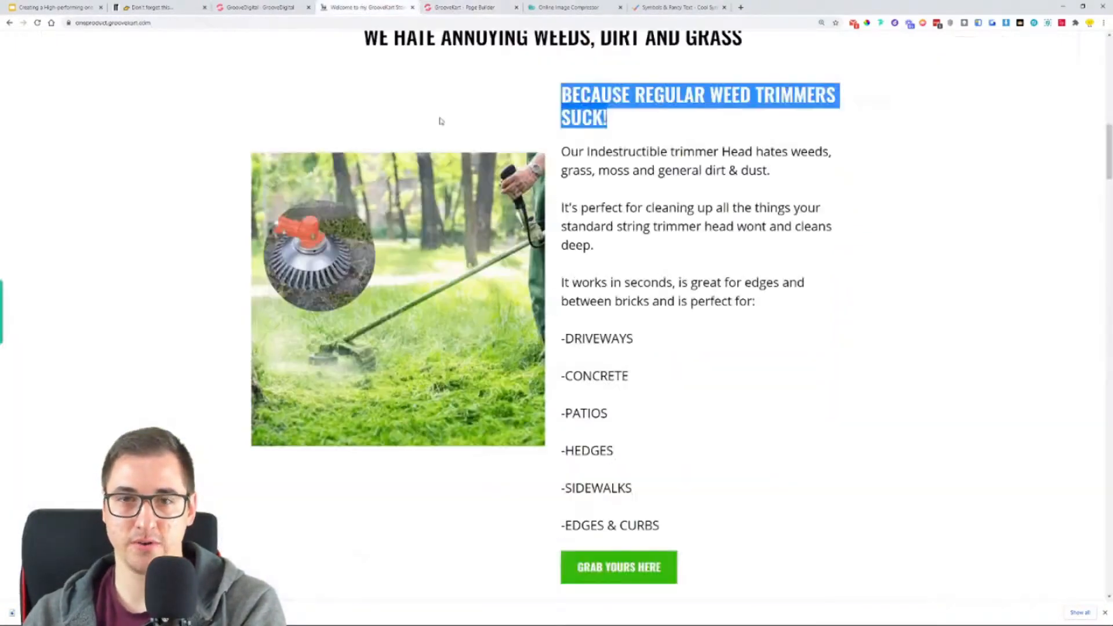
click(868, 23)
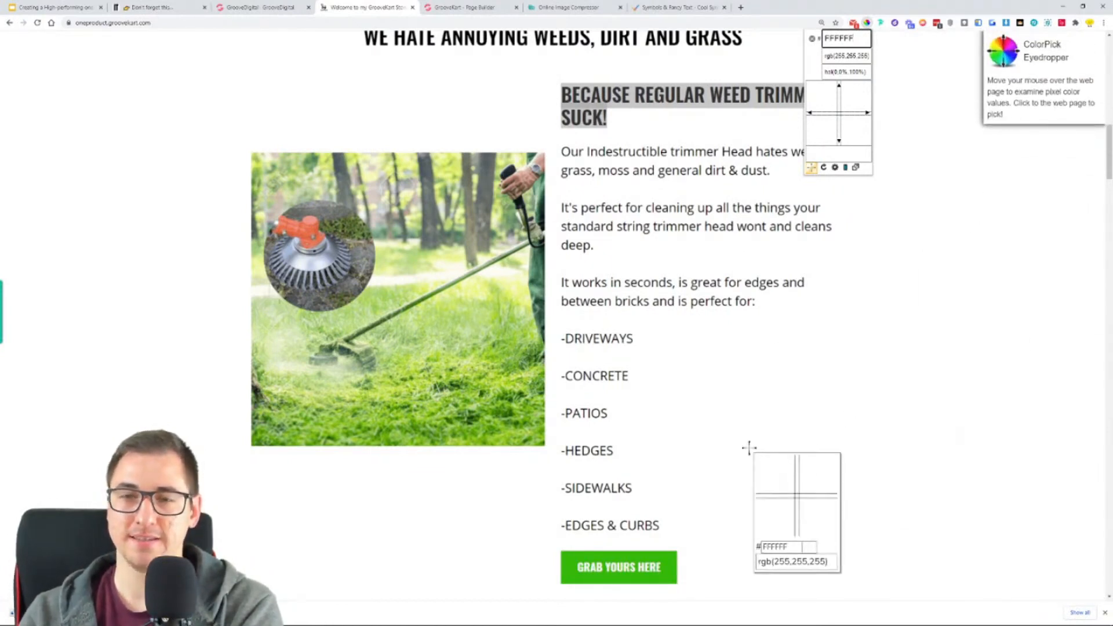
click(668, 562)
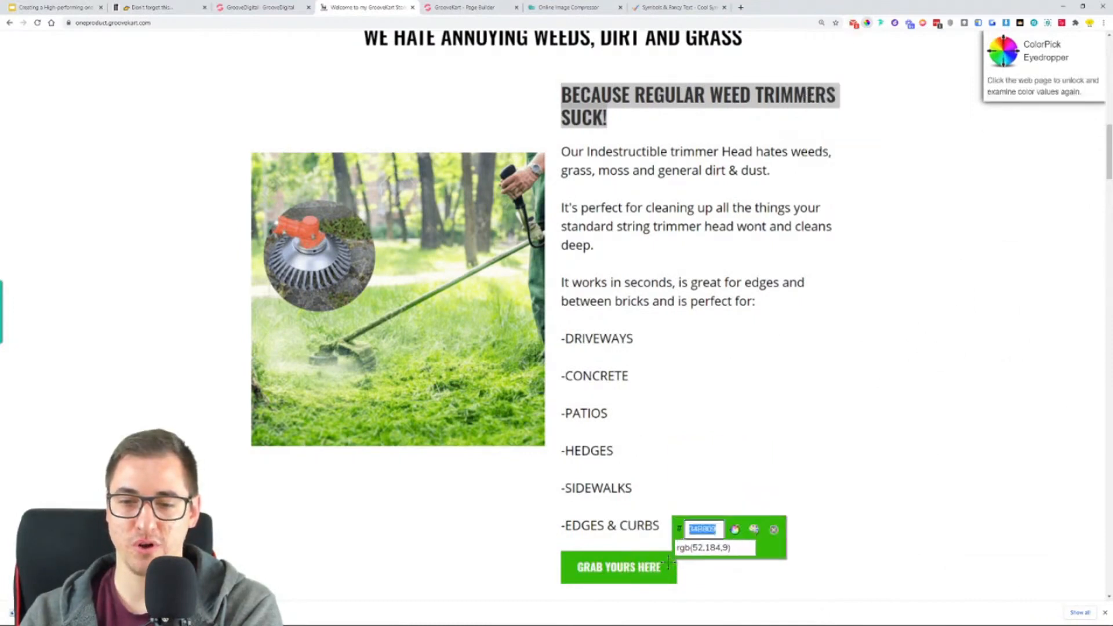
right_click(709, 528)
click(763, 410)
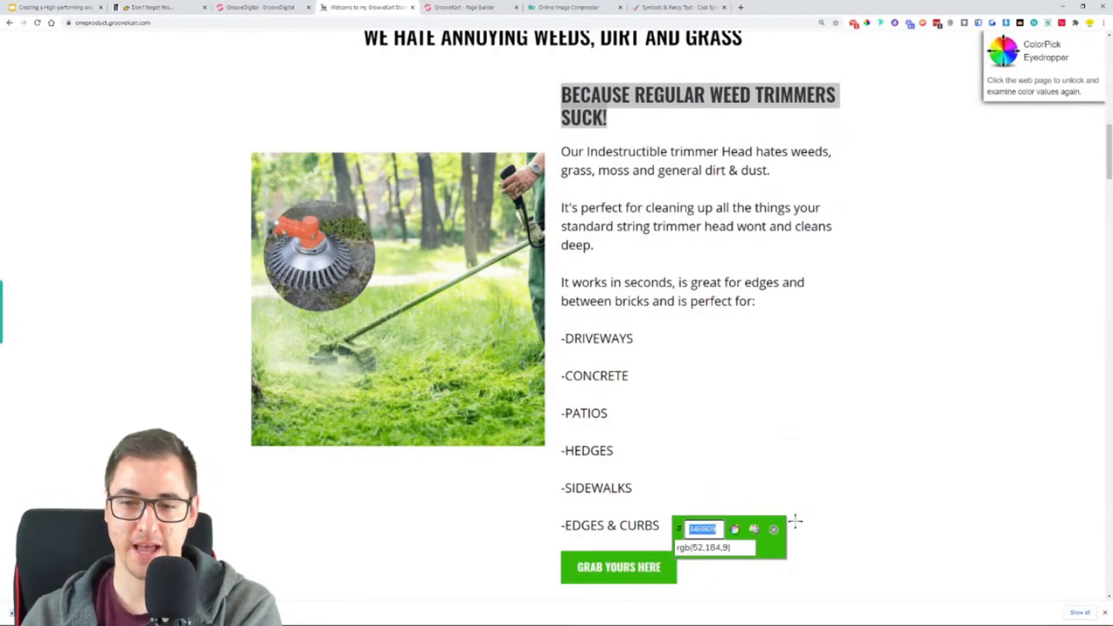
click(774, 530)
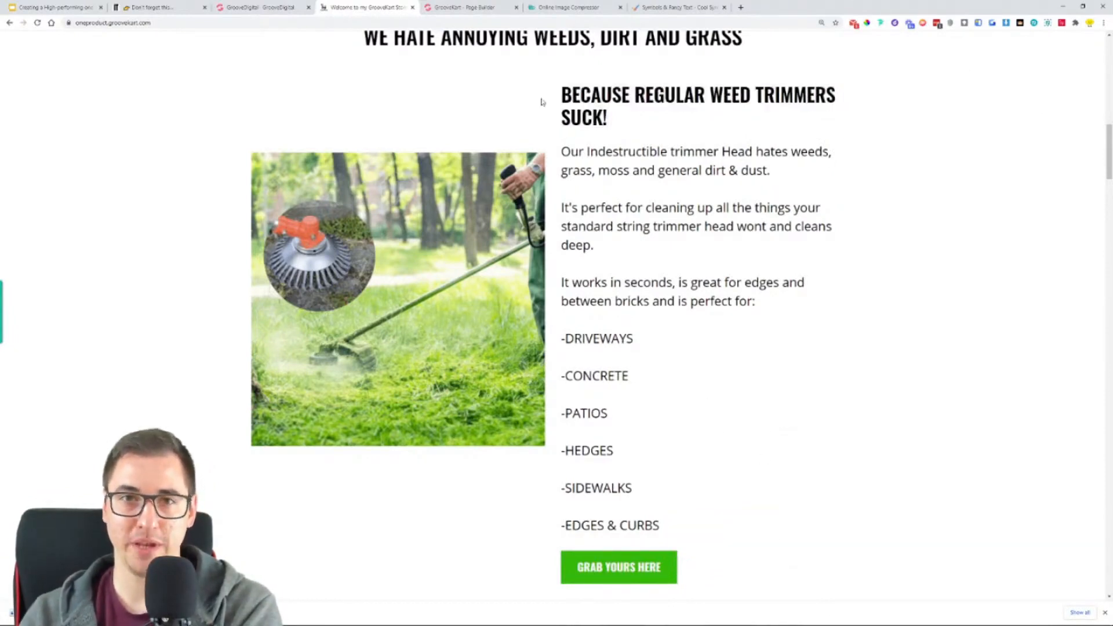
- Set the background color of the weeds section's "GRAB YOURS HERE" button to #34B809 in the page builder
click(449, 4)
click(1058, 508)
scroll(1057, 509, down, 3)
click(977, 400)
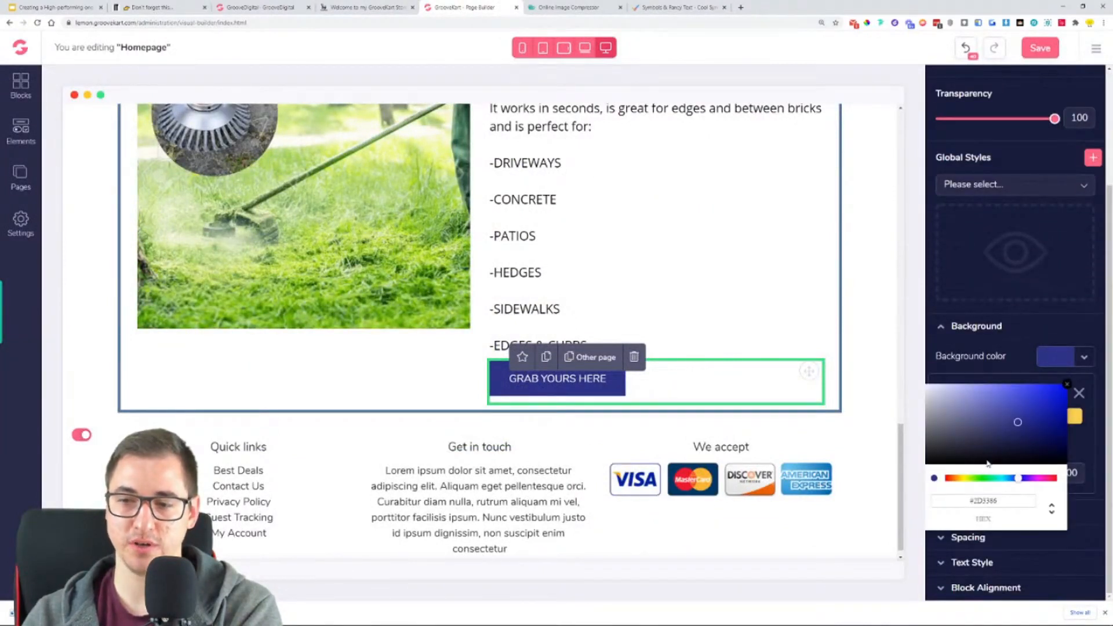
triple_click(1008, 501)
key(ctrl+v)
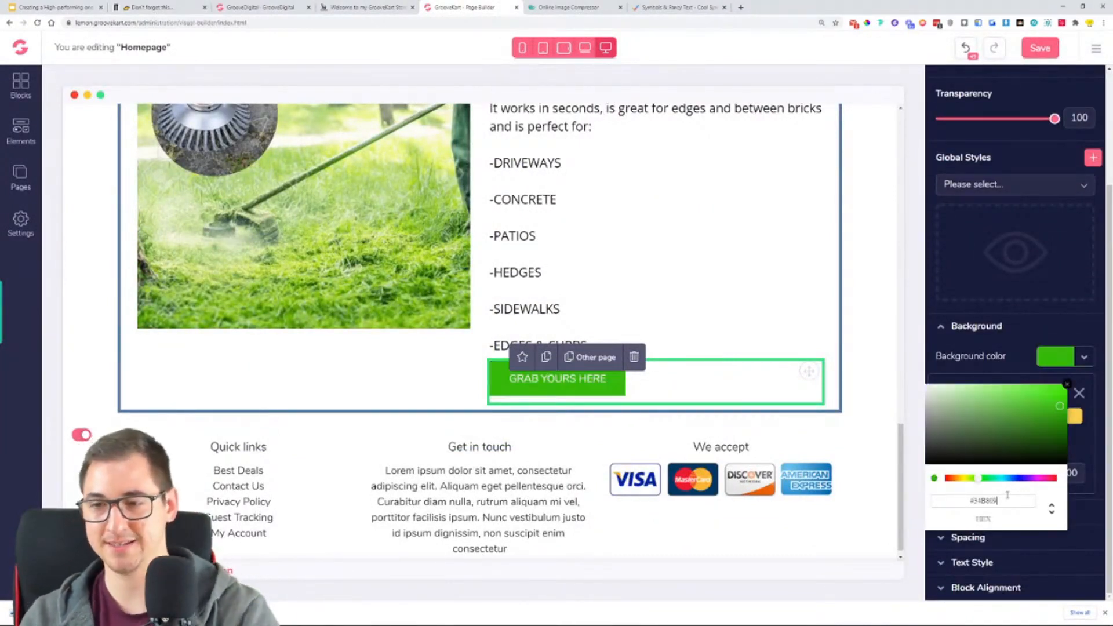
click(1067, 385)
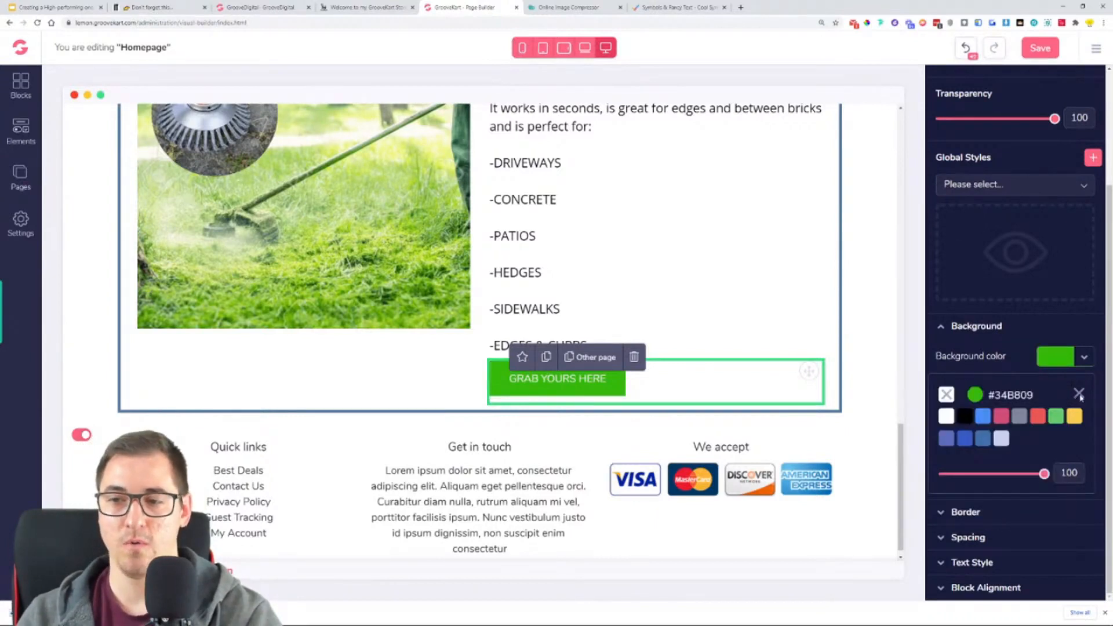
click(1079, 396)
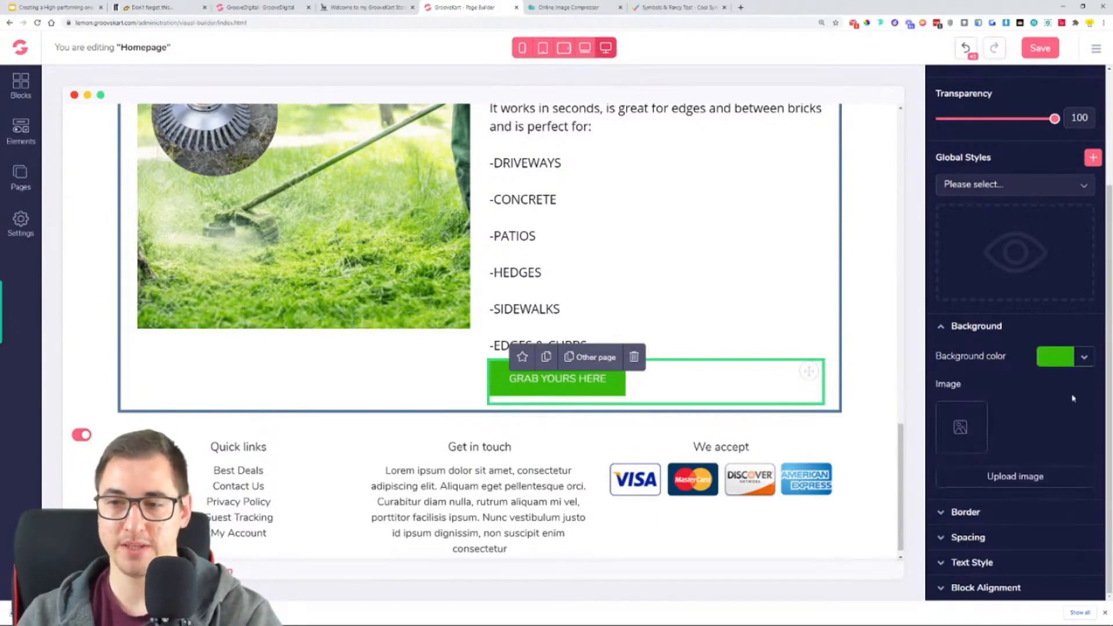
- Style the "GRAB YOURS HERE" button's text with the Oswald font, size 20 and Bold weight
click(973, 563)
click(992, 521)
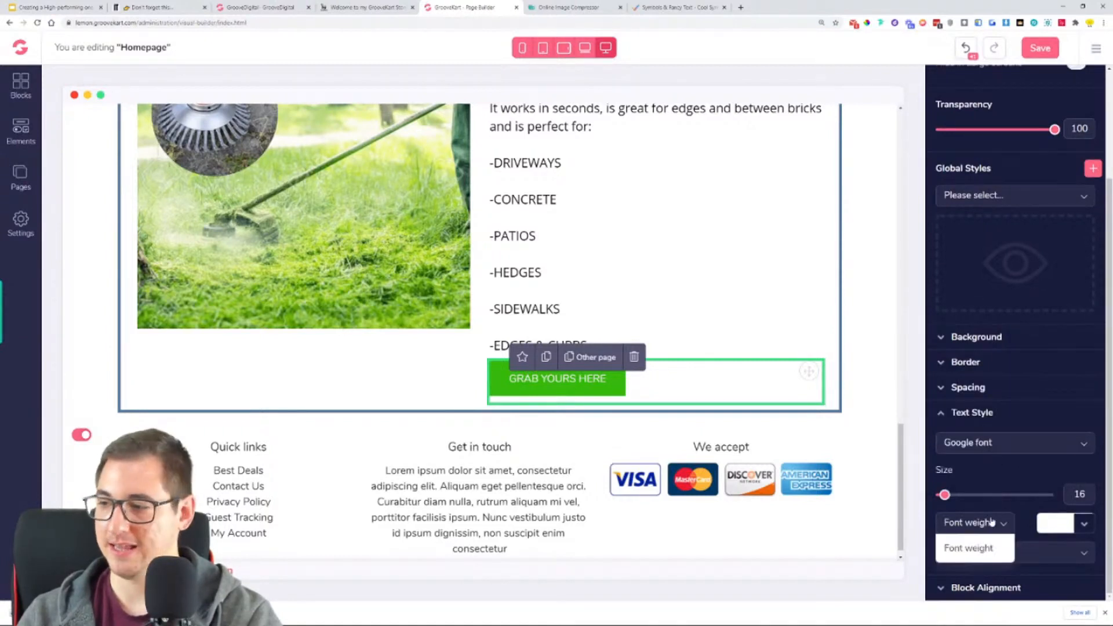
click(1004, 523)
click(997, 443)
scroll(1006, 478, down, 5)
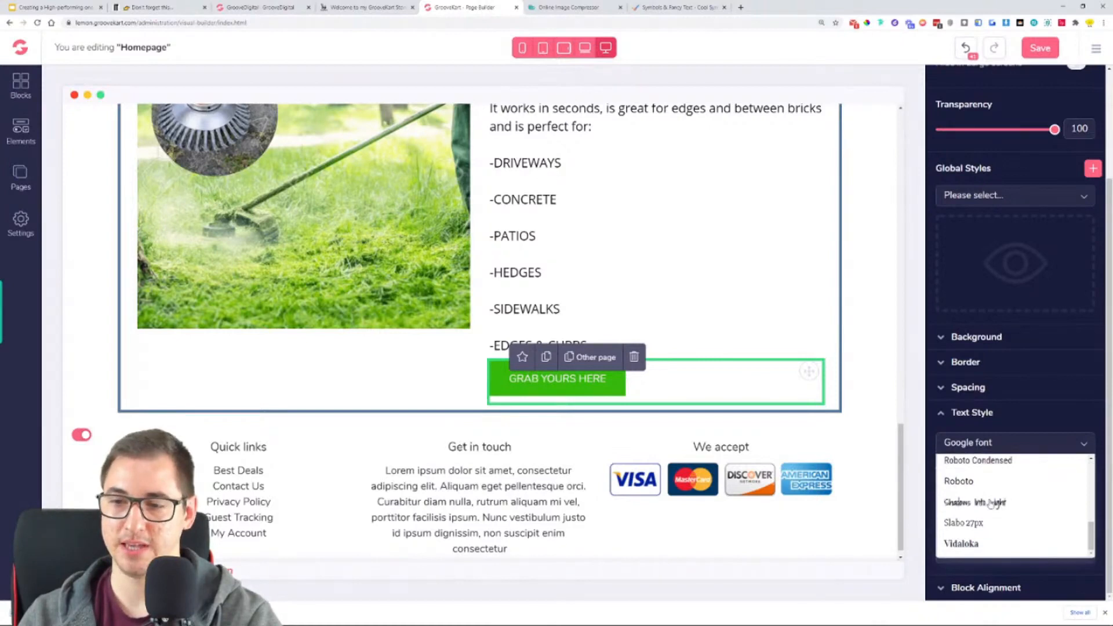
scroll(996, 510, up, 2)
click(992, 499)
drag(947, 498, 949, 496)
click(976, 524)
click(960, 586)
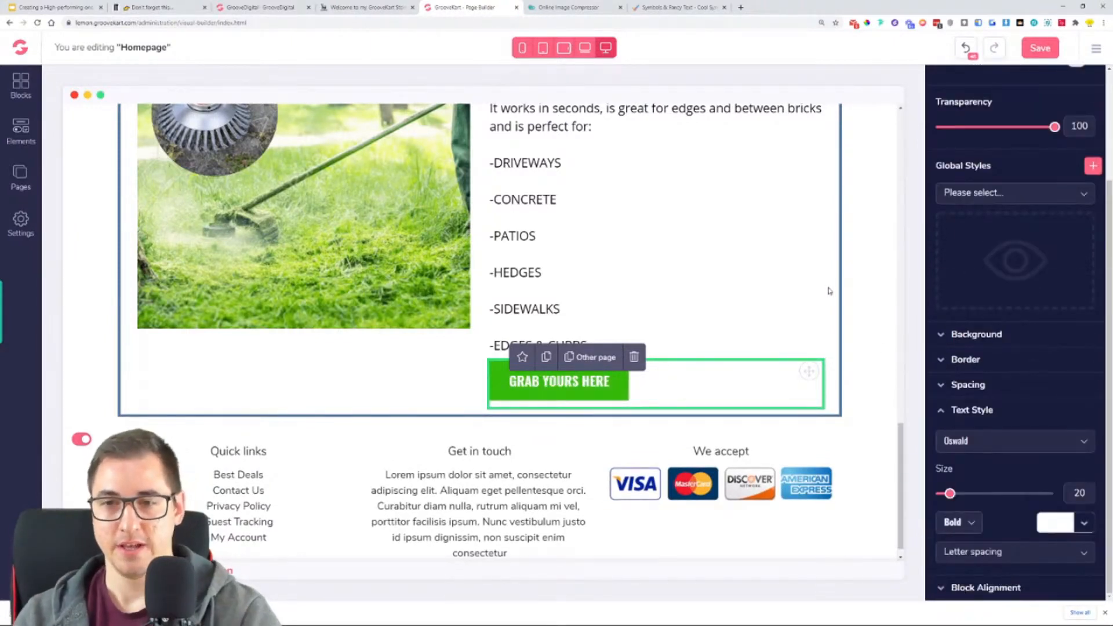
- Set the top and bottom margins of the weeds section's paragraph to 20
click(850, 296)
scroll(678, 390, up, 4)
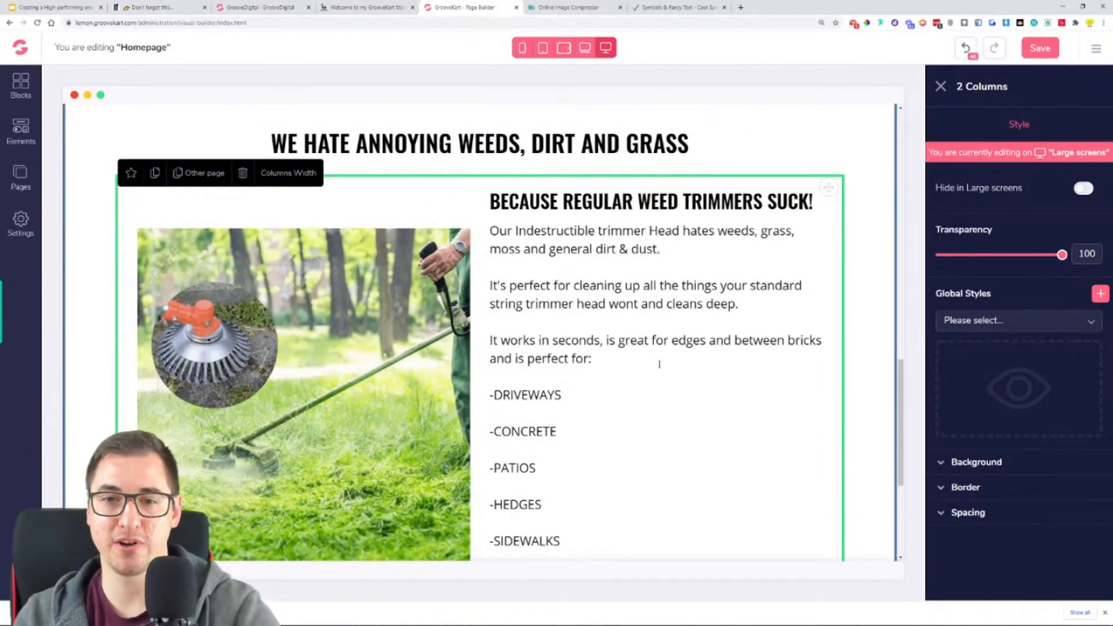
click(705, 311)
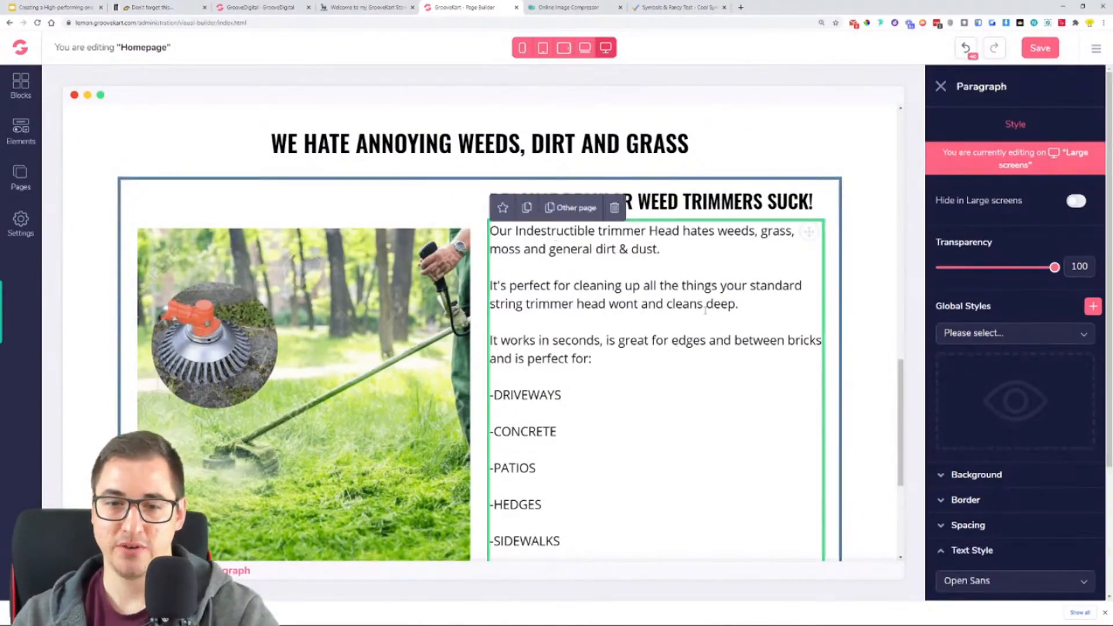
scroll(696, 315, down, 3)
scroll(577, 241, up, 2)
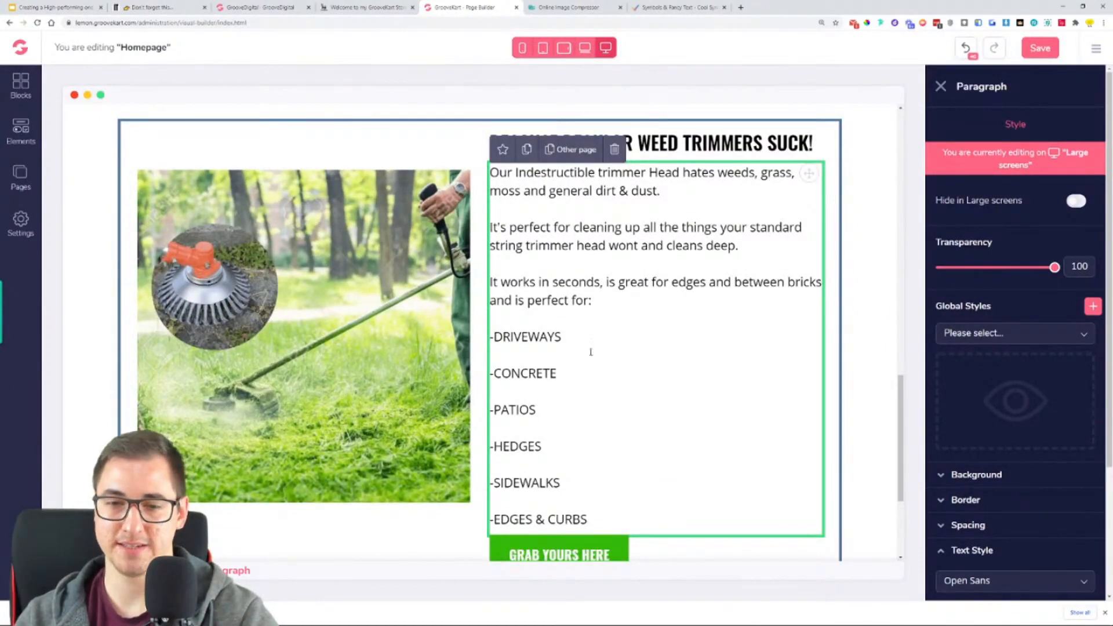
click(988, 523)
scroll(1003, 510, down, 2)
click(1015, 500)
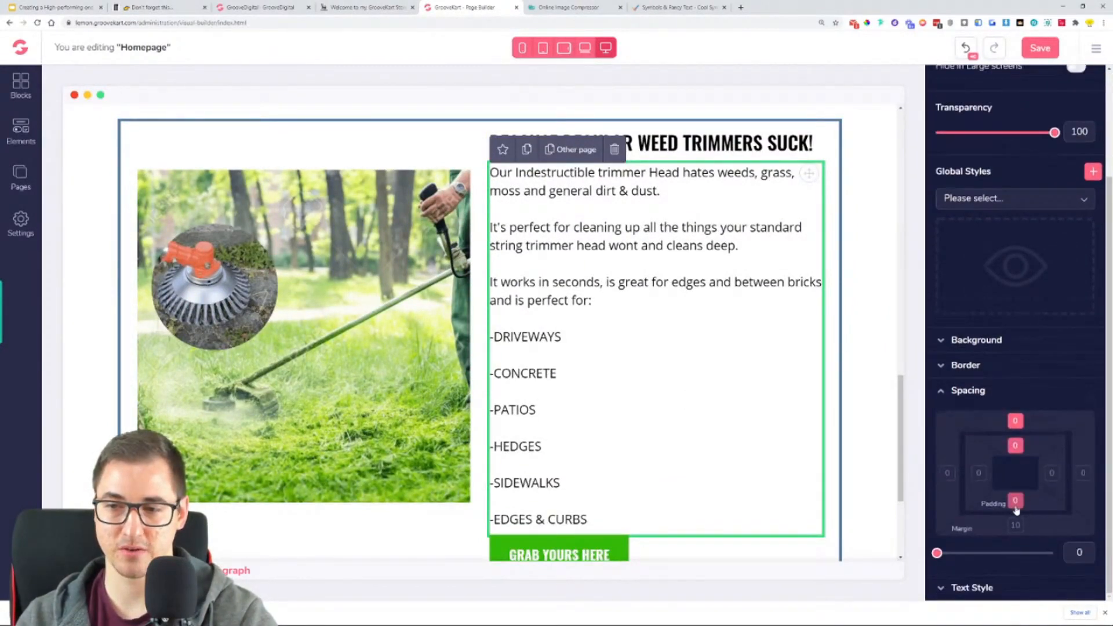
click(1016, 421)
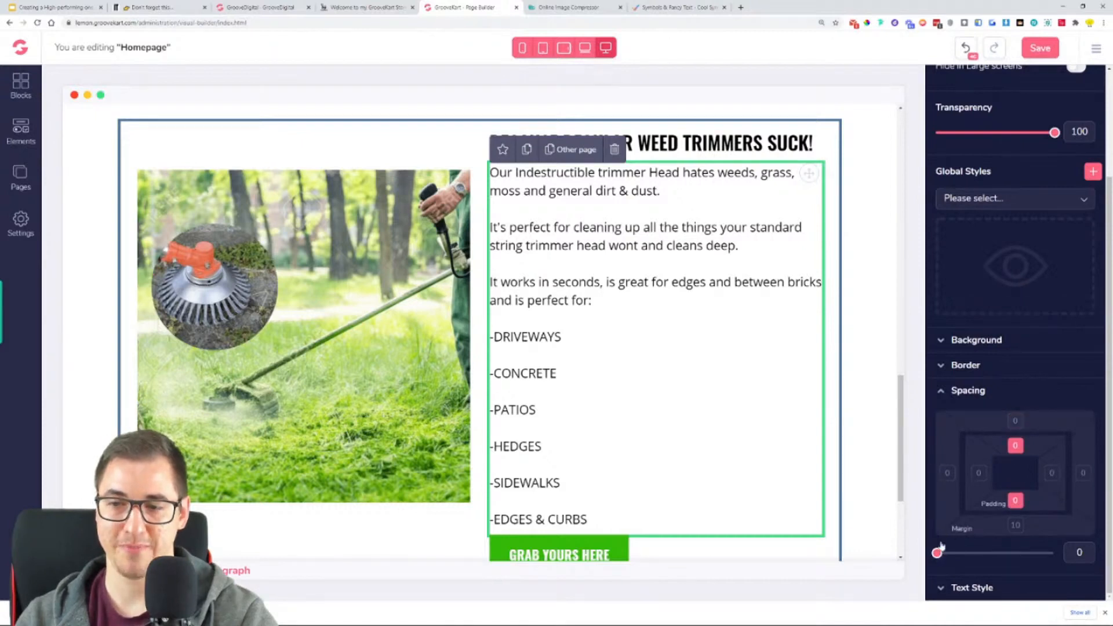
drag(937, 552, 950, 554)
click(1016, 421)
click(1015, 445)
click(1018, 507)
click(1018, 525)
drag(996, 553, 1013, 559)
double_click(1079, 553)
text(20)
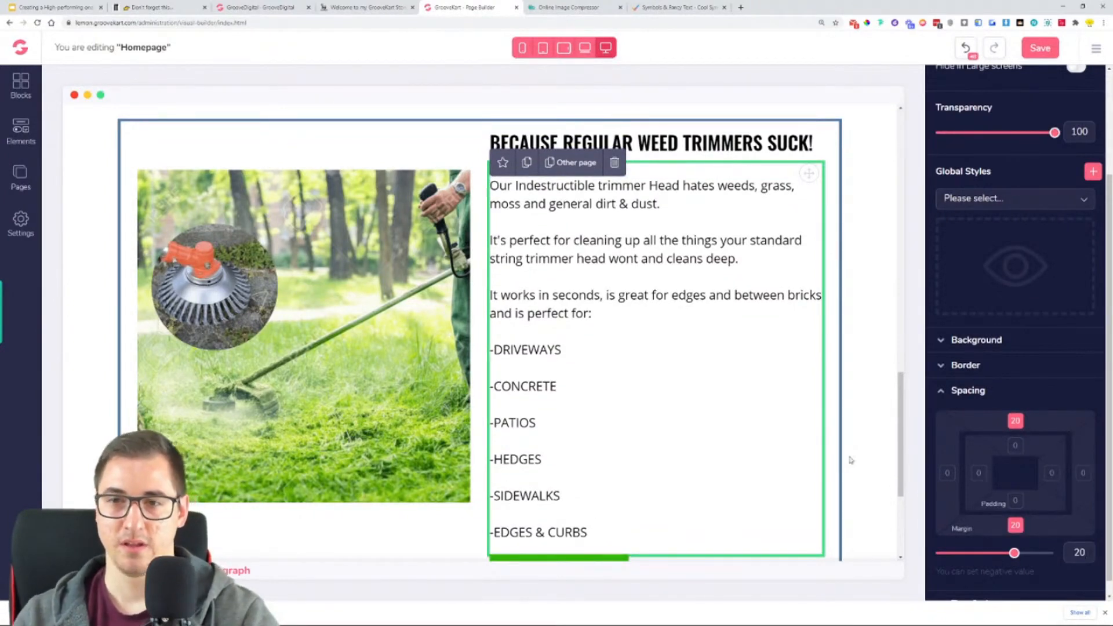
- Duplicate the two-column block holding the trimmer image, heading, paragraph and button in the weeds section
scroll(790, 385, up, 2)
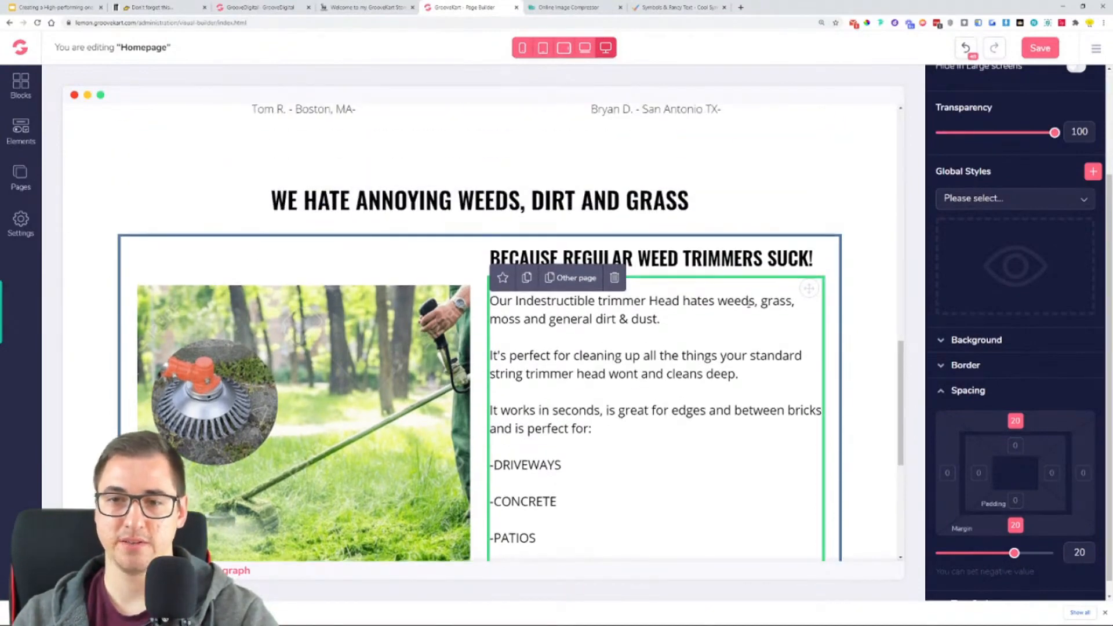
scroll(643, 347, down, 5)
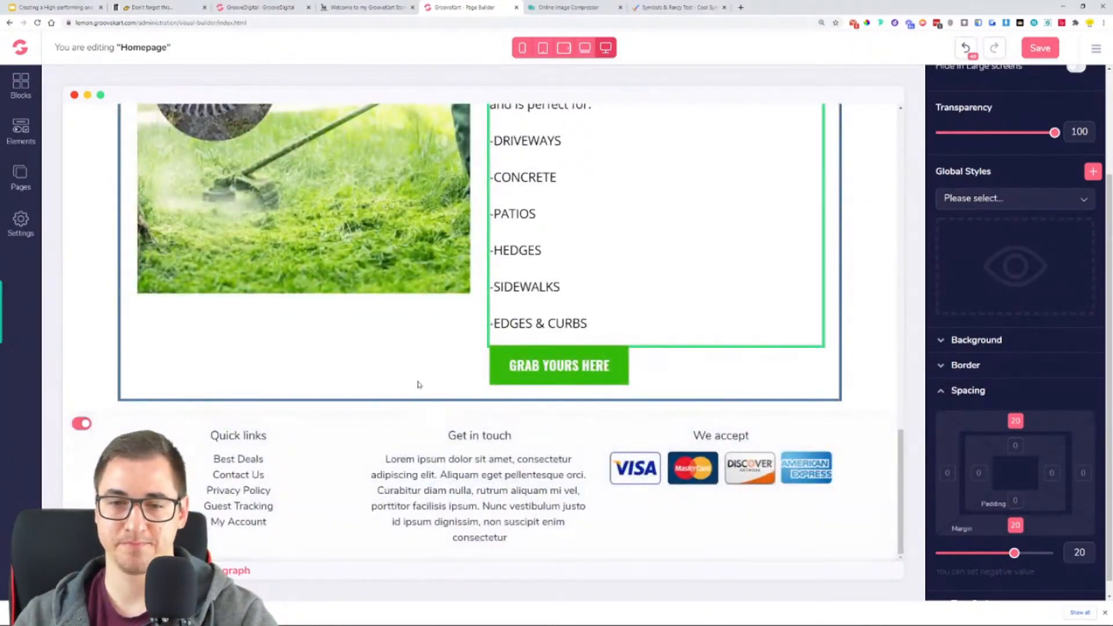
scroll(330, 365, up, 1)
click(356, 427)
scroll(356, 428, up, 3)
scroll(599, 393, down, 4)
scroll(584, 363, up, 4)
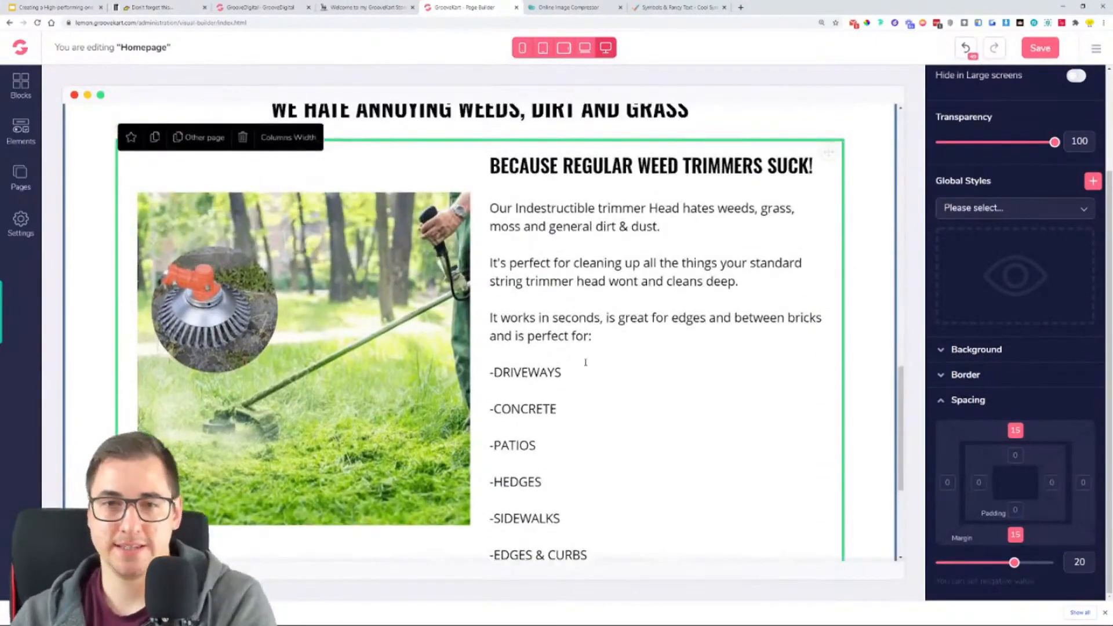
click(155, 145)
scroll(530, 284, down, 4)
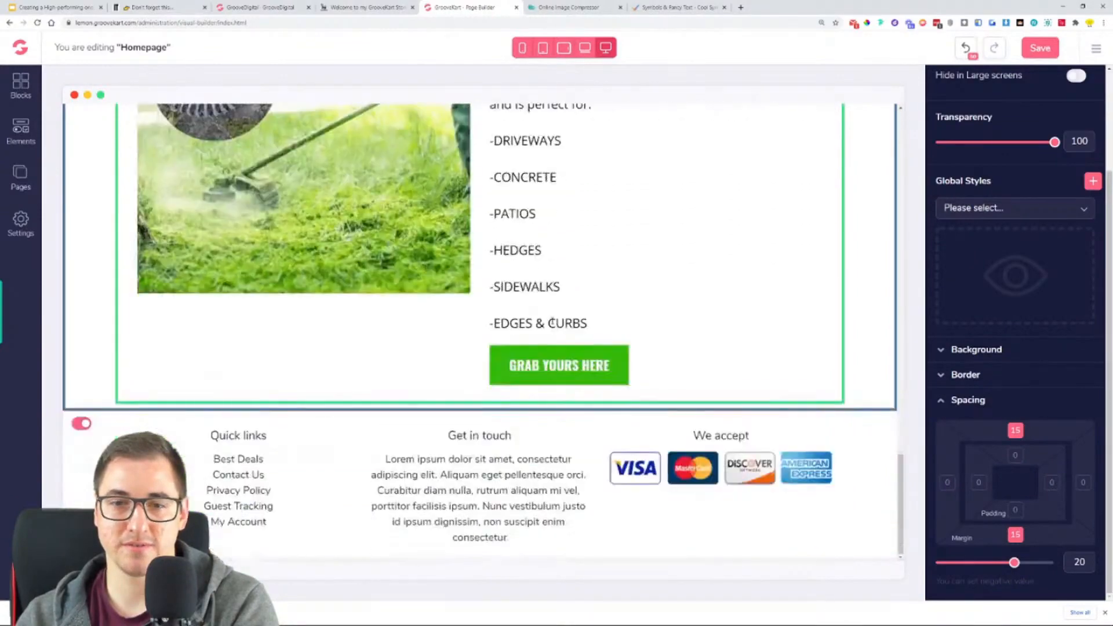
- Save the homepage and check the original and duplicated trimmer blocks on the page
scroll(553, 324, up, 8)
scroll(553, 324, up, 4)
scroll(502, 279, down, 3)
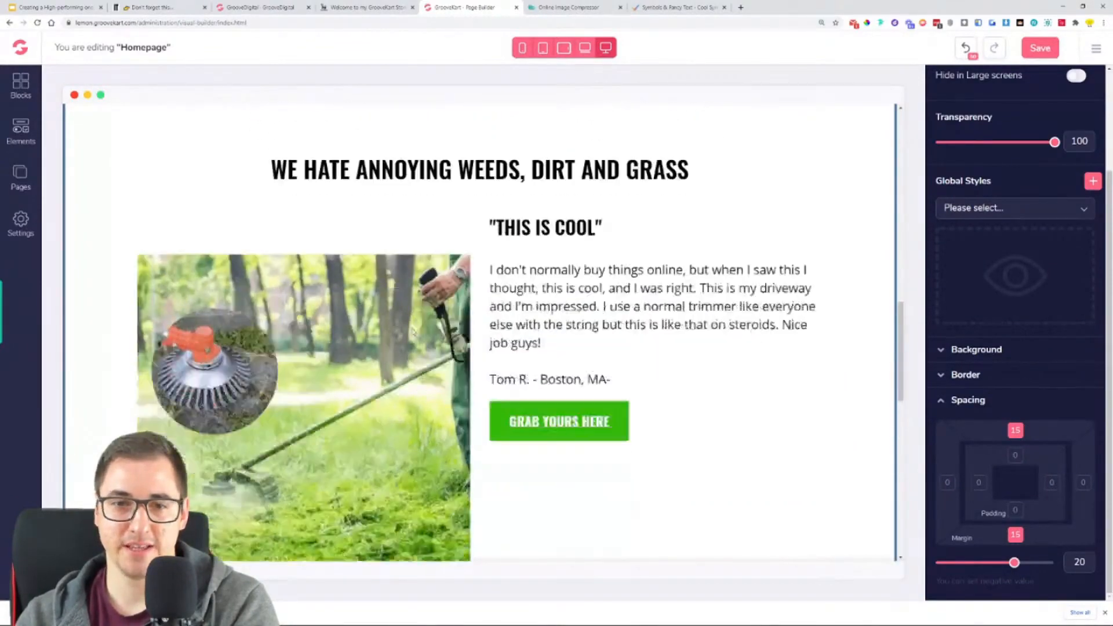
scroll(498, 232, down, 9)
scroll(519, 384, up, 6)
scroll(520, 384, up, 5)
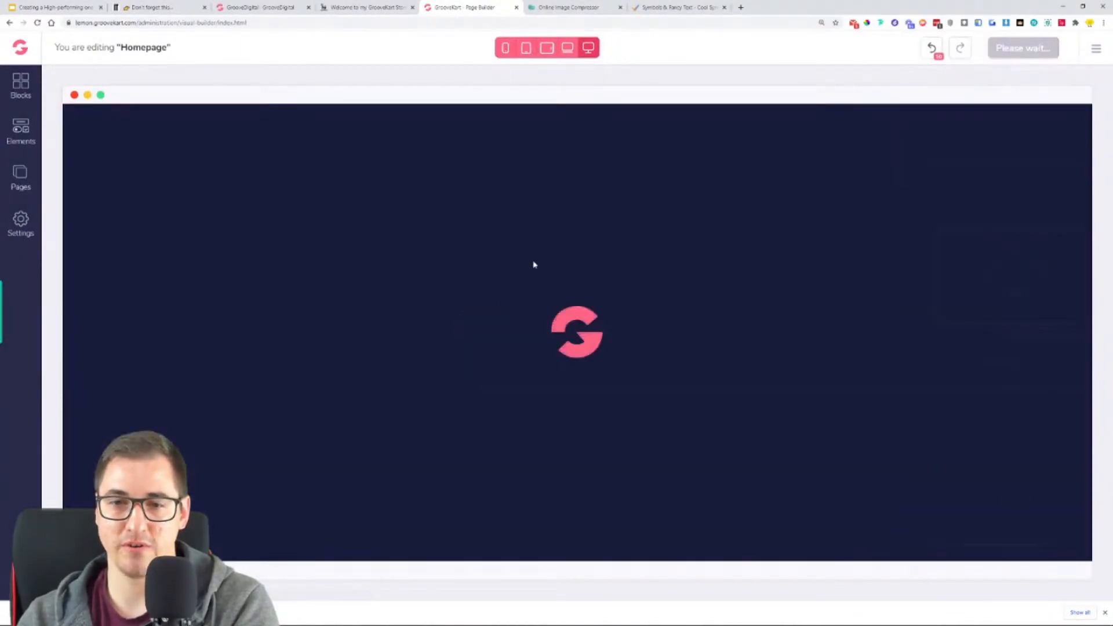
scroll(620, 322, down, 20)
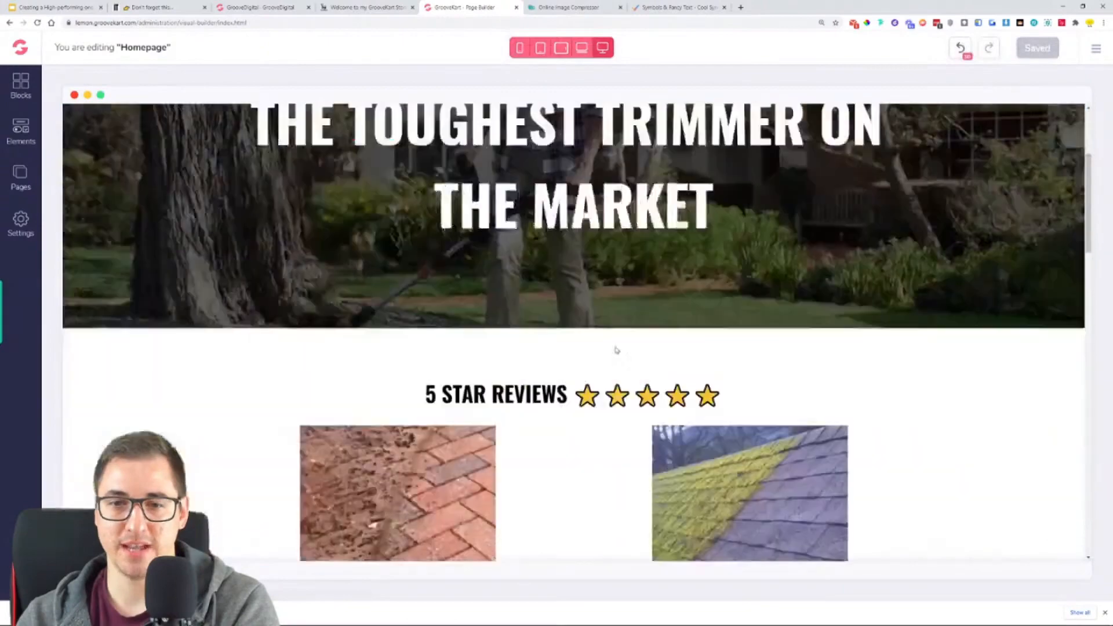
scroll(620, 322, down, 4)
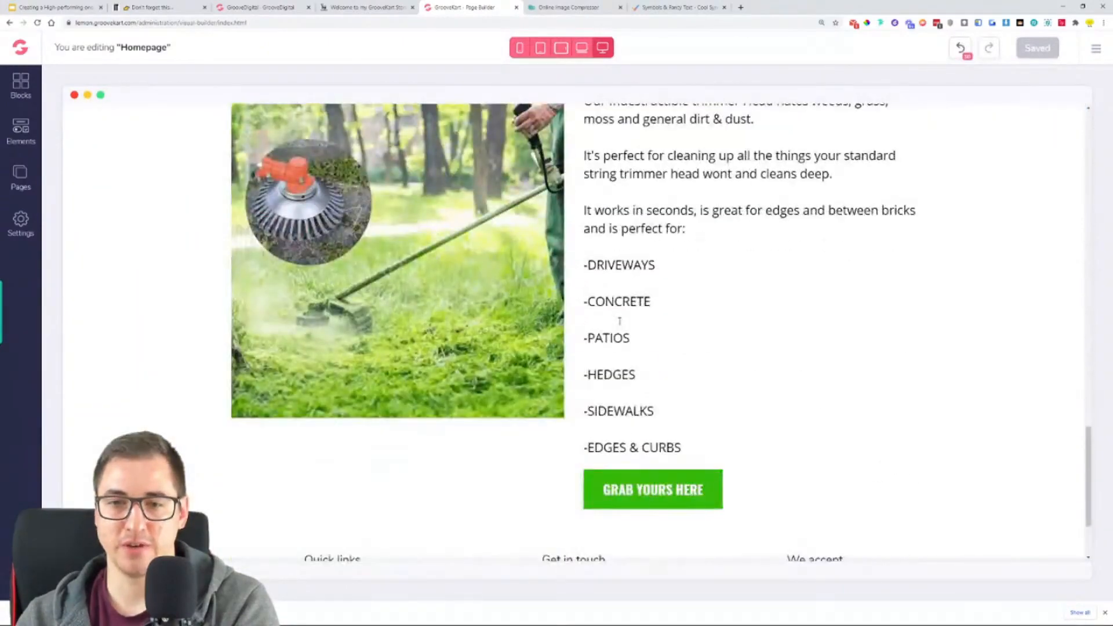
scroll(681, 259, up, 7)
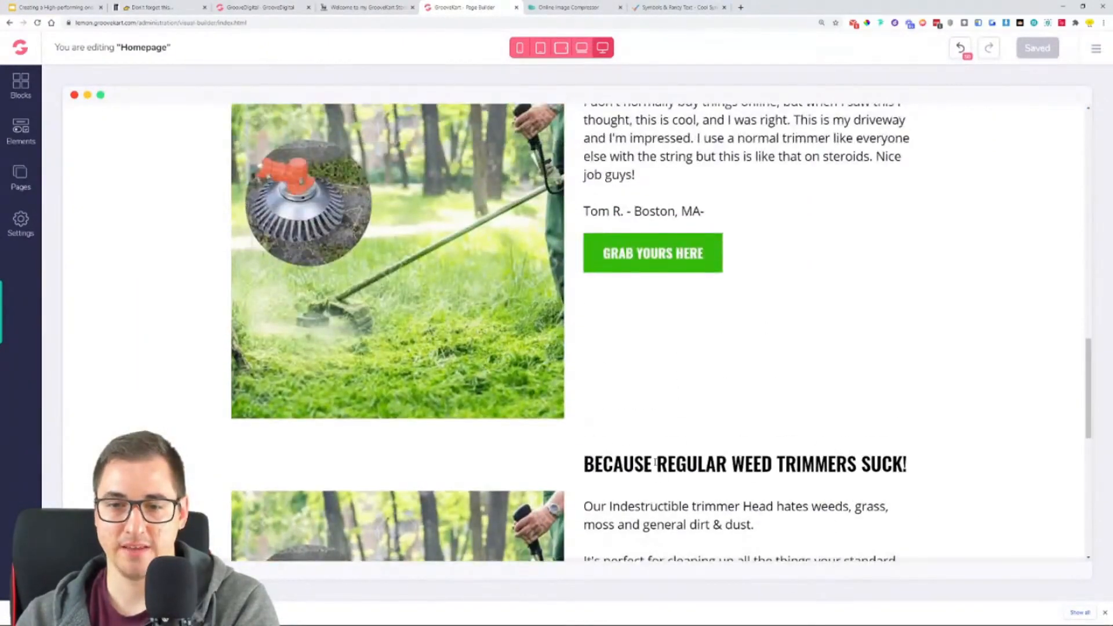
- Delete the extra "THIS IS COOL" heading above "BECAUSE REGULAR WEED TRIMMERS SUCK!" in the lower two-column block
click(655, 462)
click(526, 501)
scroll(616, 489, down, 4)
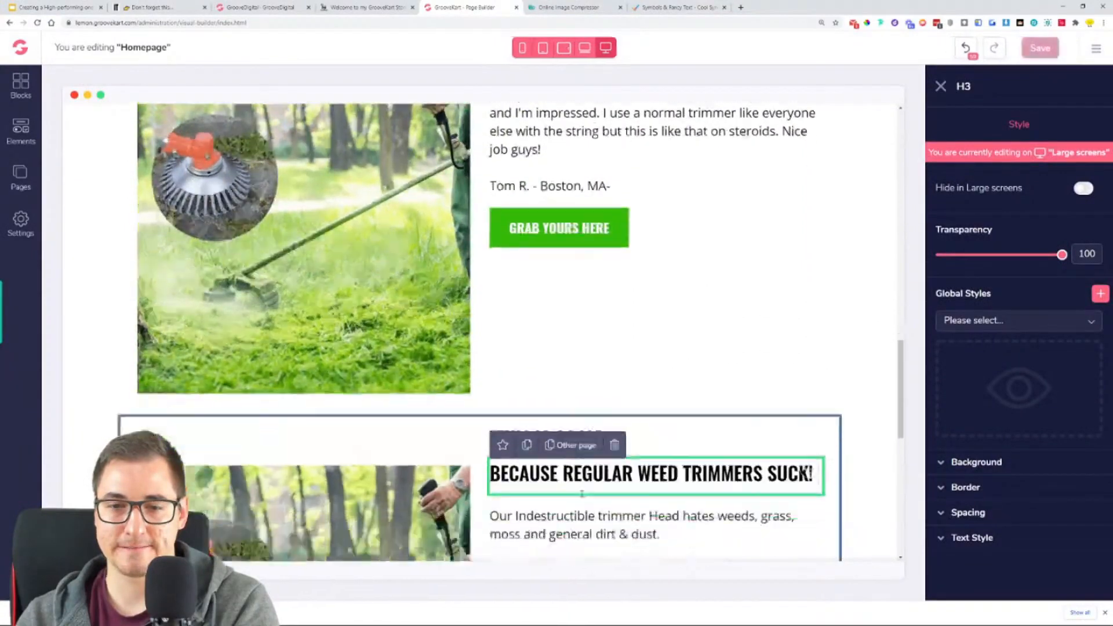
click(684, 411)
click(571, 314)
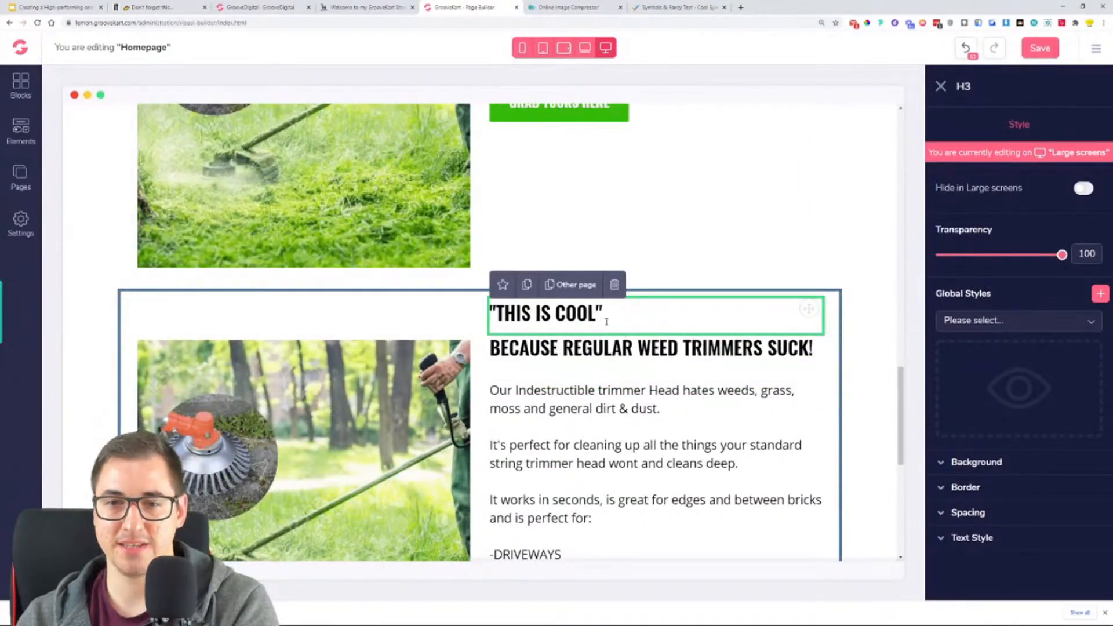
click(615, 284)
click(682, 310)
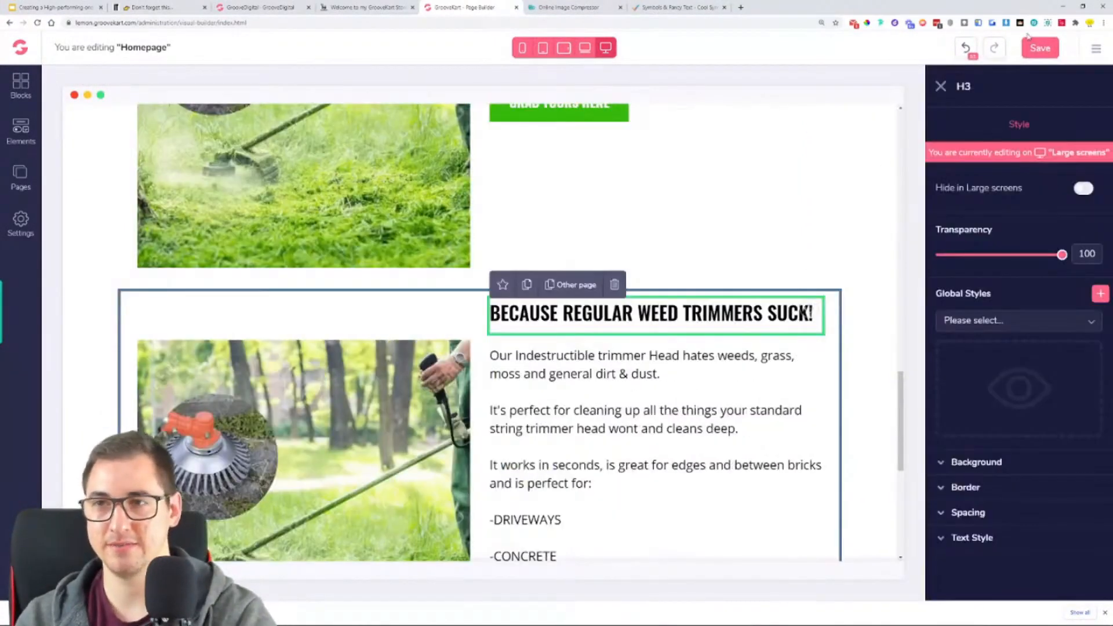
- Save the homepage and reload the page builder
click(1028, 52)
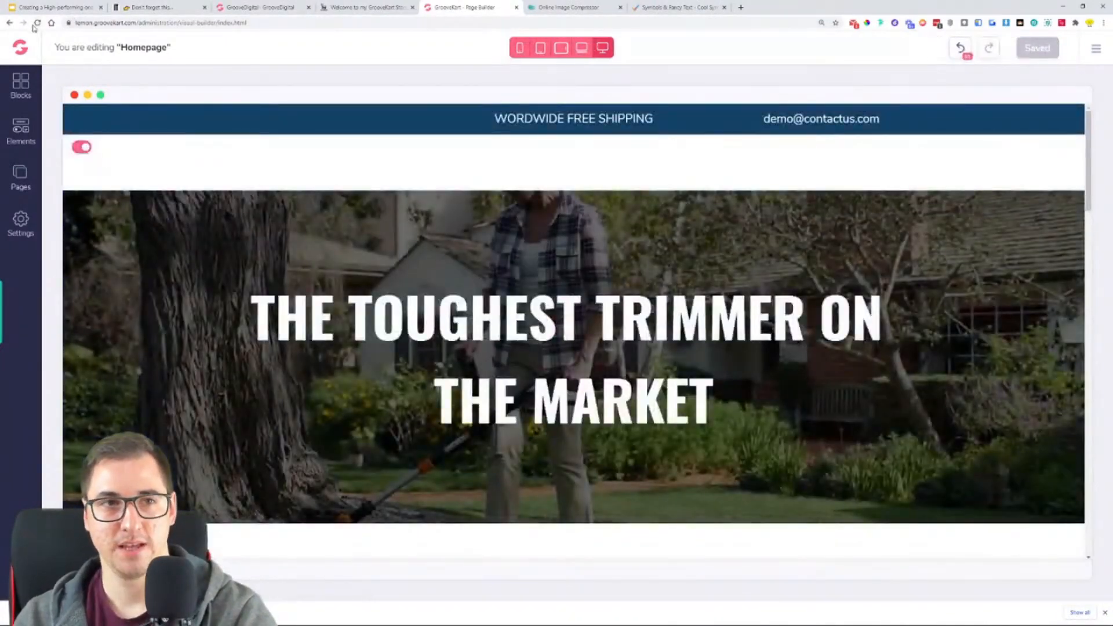
click(36, 24)
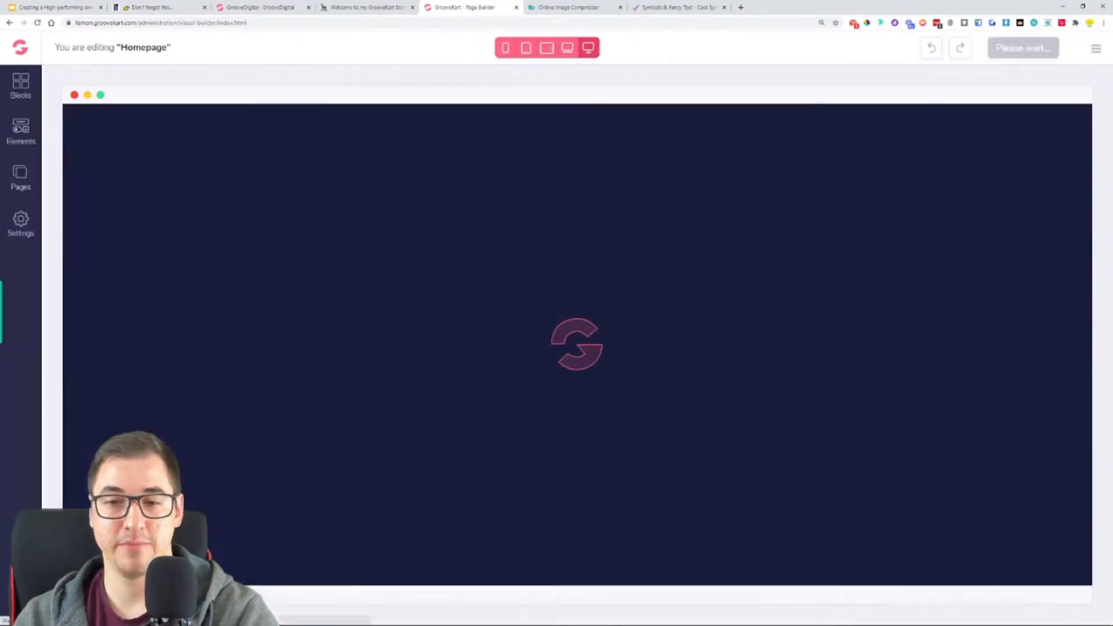
- Replace the upper two-column block's "THIS IS COOL" heading with "BECAUSE REGULAR WEED TRIMMERS SUCK!" from the live example store
scroll(745, 297, down, 15)
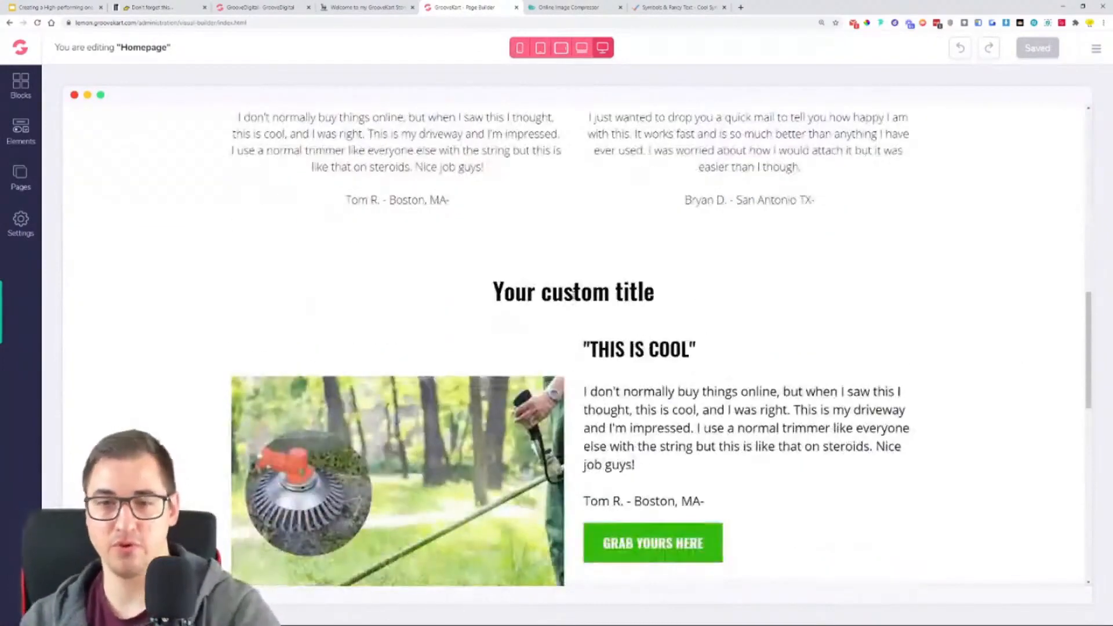
scroll(747, 300, up, 10)
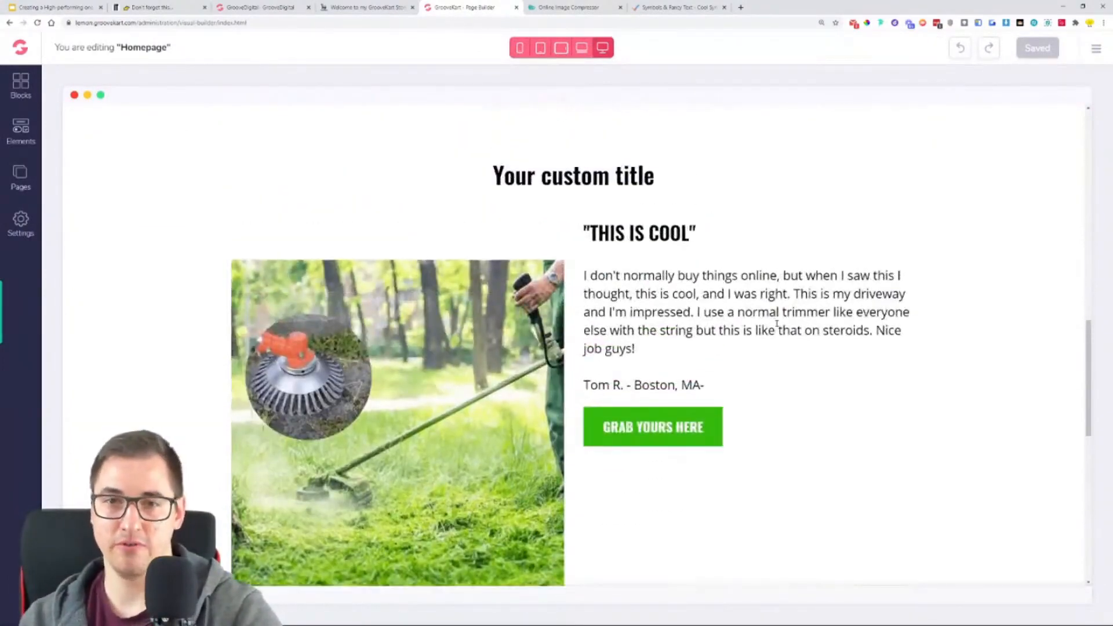
click(365, 7)
scroll(644, 209, up, 1)
triple_click(636, 153)
key(ctrl+c)
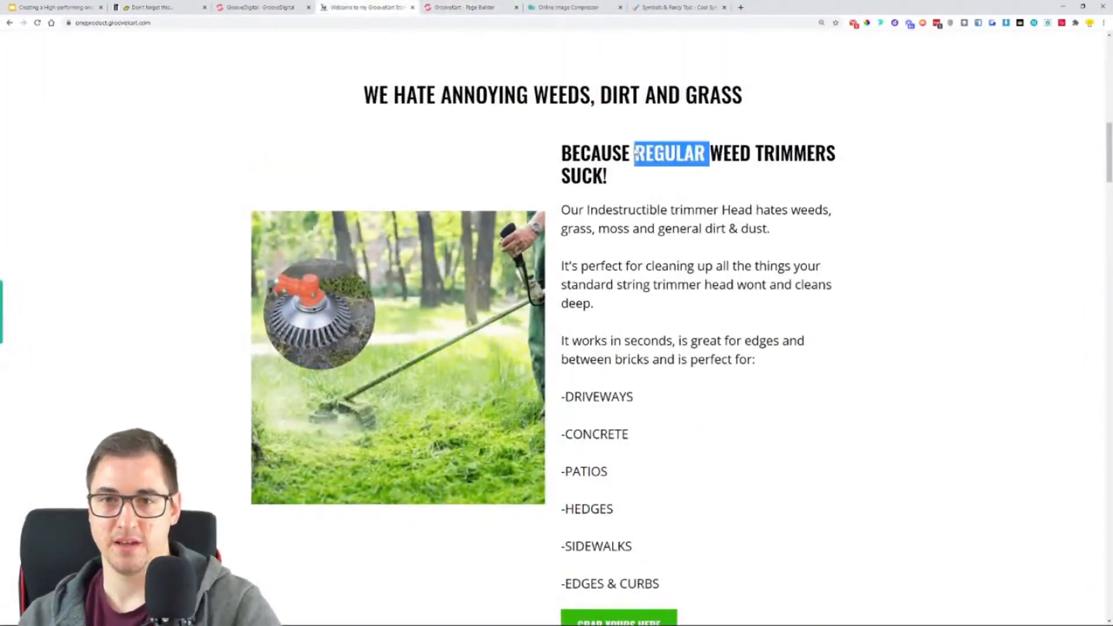
click(487, 6)
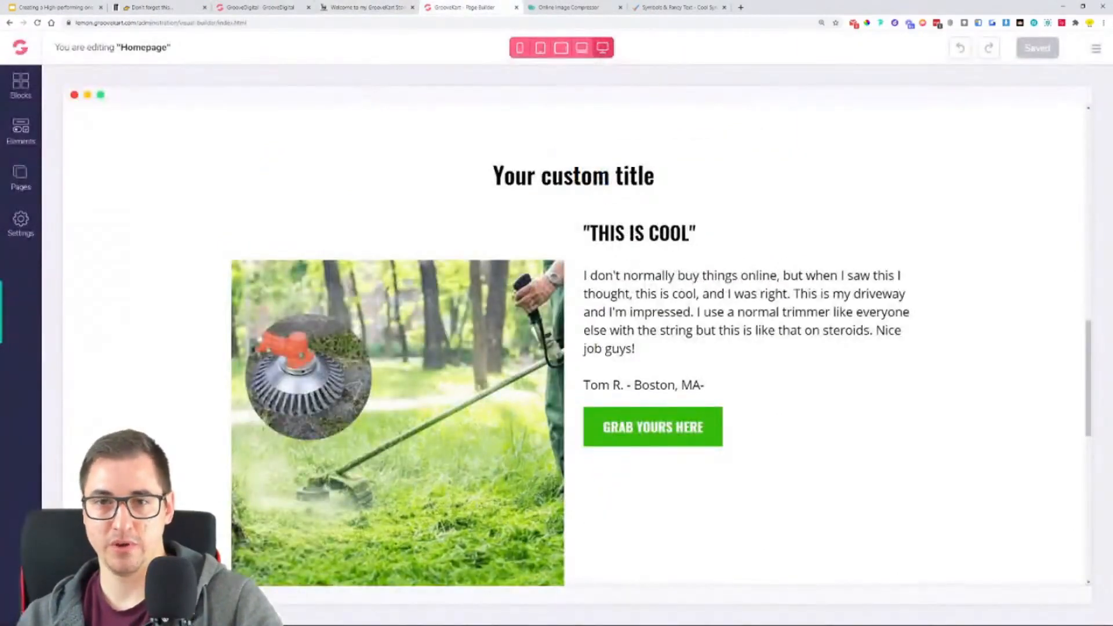
triple_click(638, 232)
key(ctrl+b)
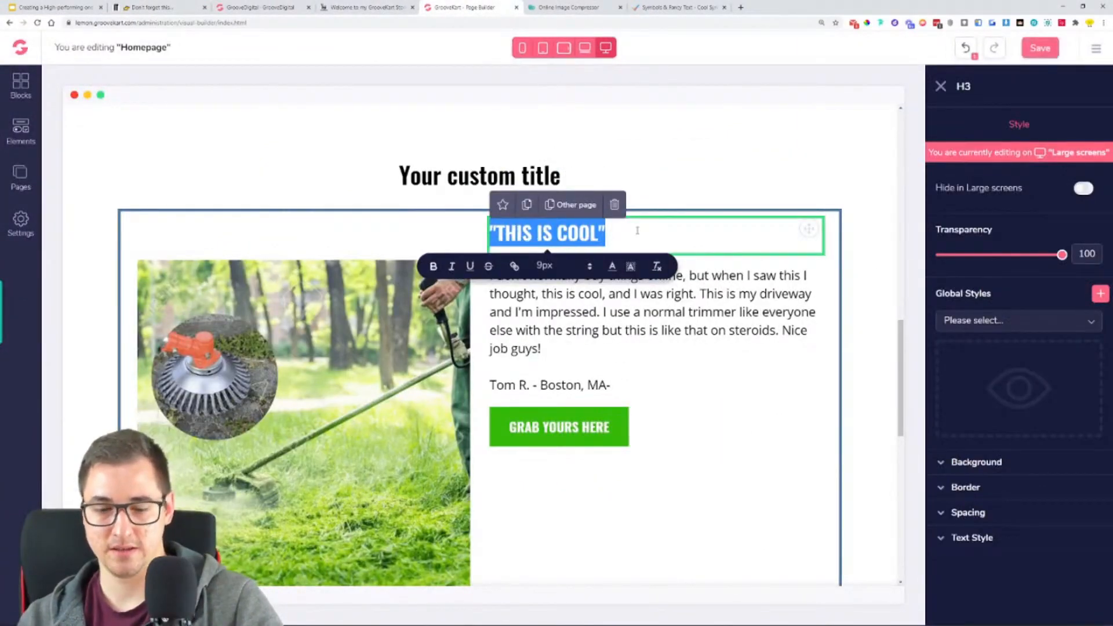
key(ctrl+v)
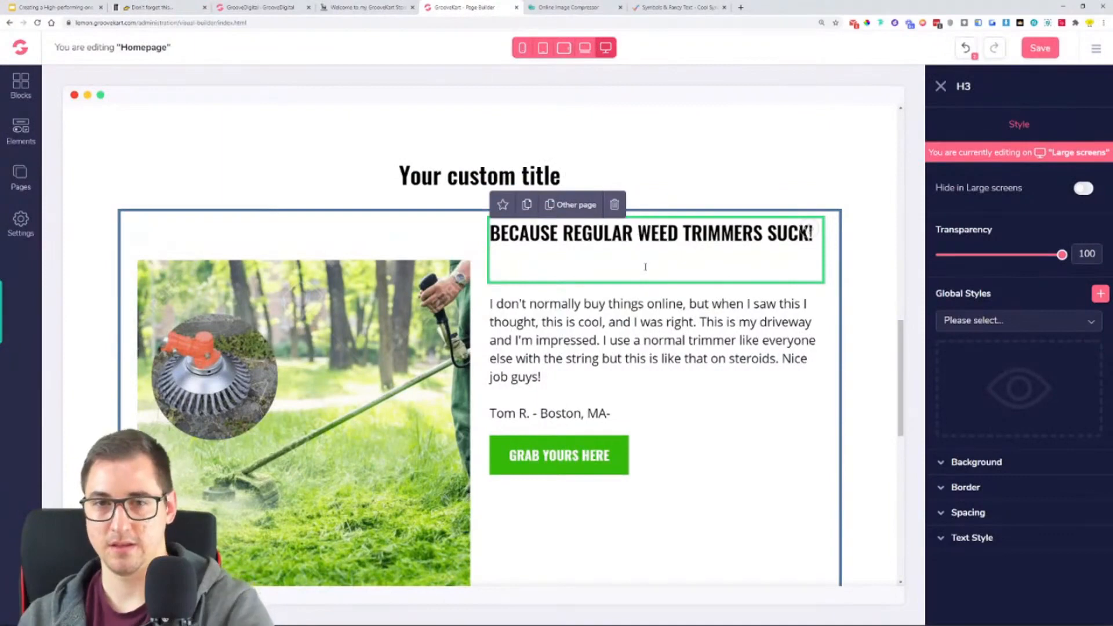
key(BackSpace)
- Replace the upper block's paragraph with the example store's trimmer description through "-EDGES & CURBS", without trailing blank lines, and save the homepage
click(362, 7)
click(567, 226)
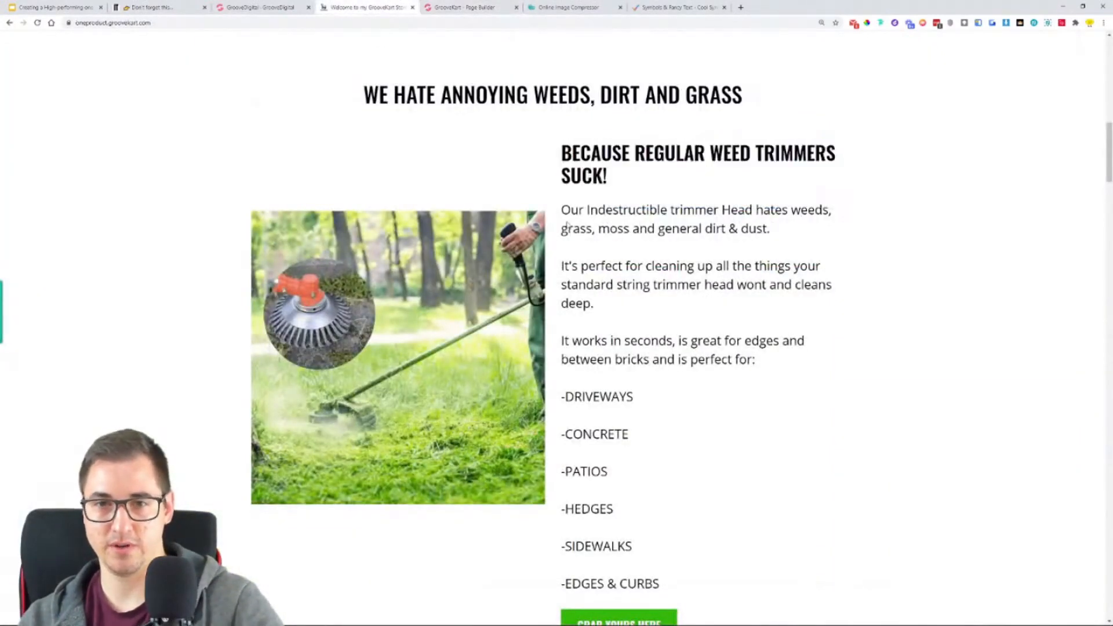
drag(561, 212, 647, 584)
key(ctrl+c)
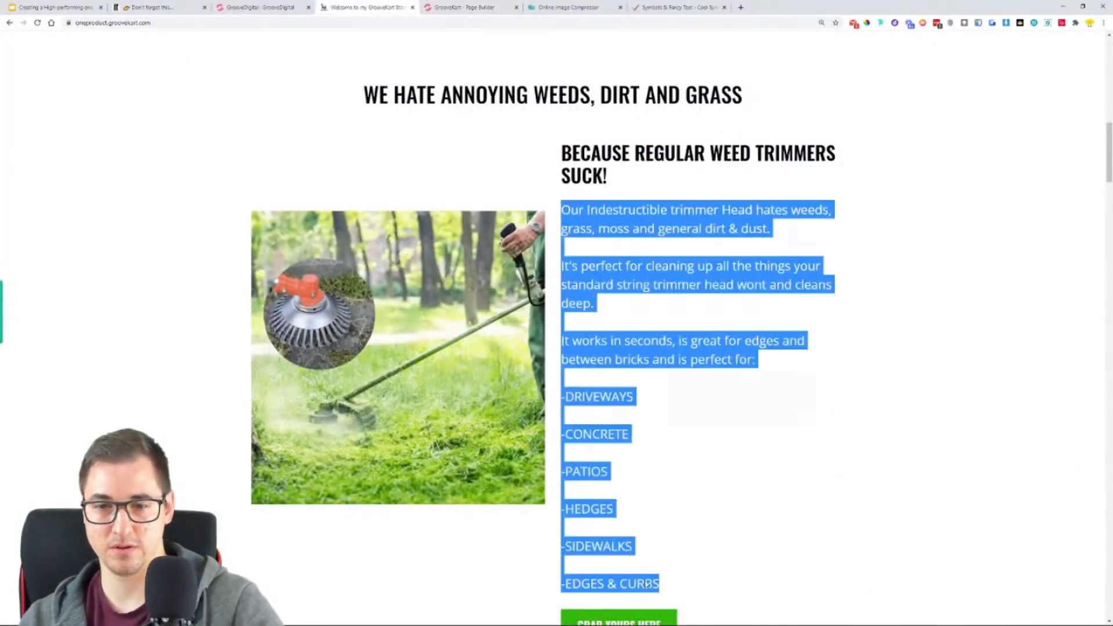
click(464, 7)
triple_click(595, 302)
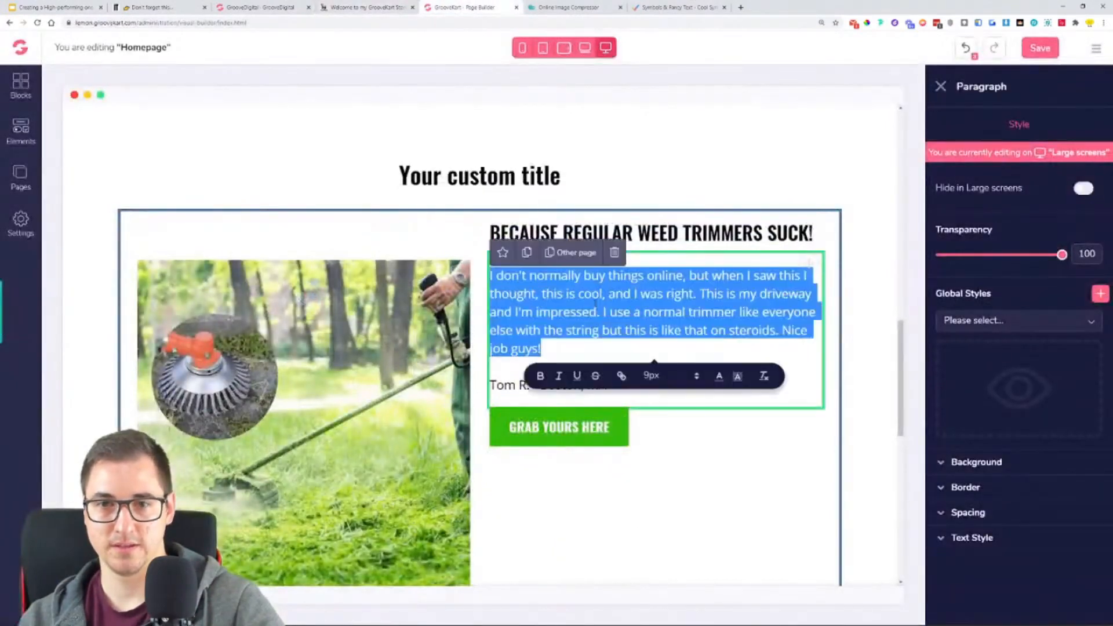
key(ctrl+a)
key(ctrl+v)
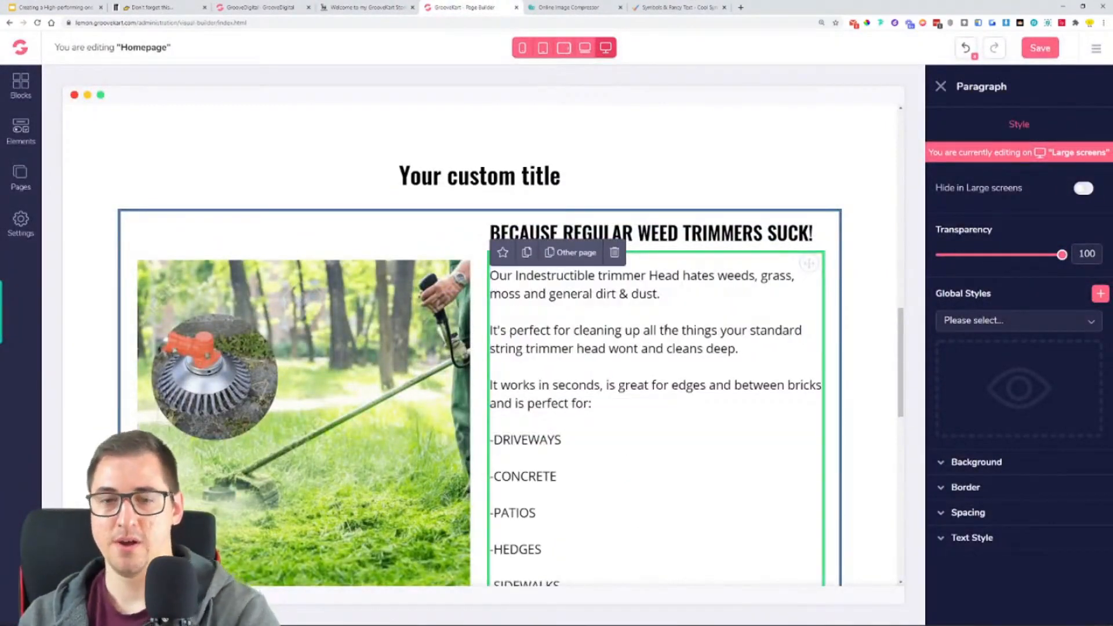
scroll(608, 365, down, 3)
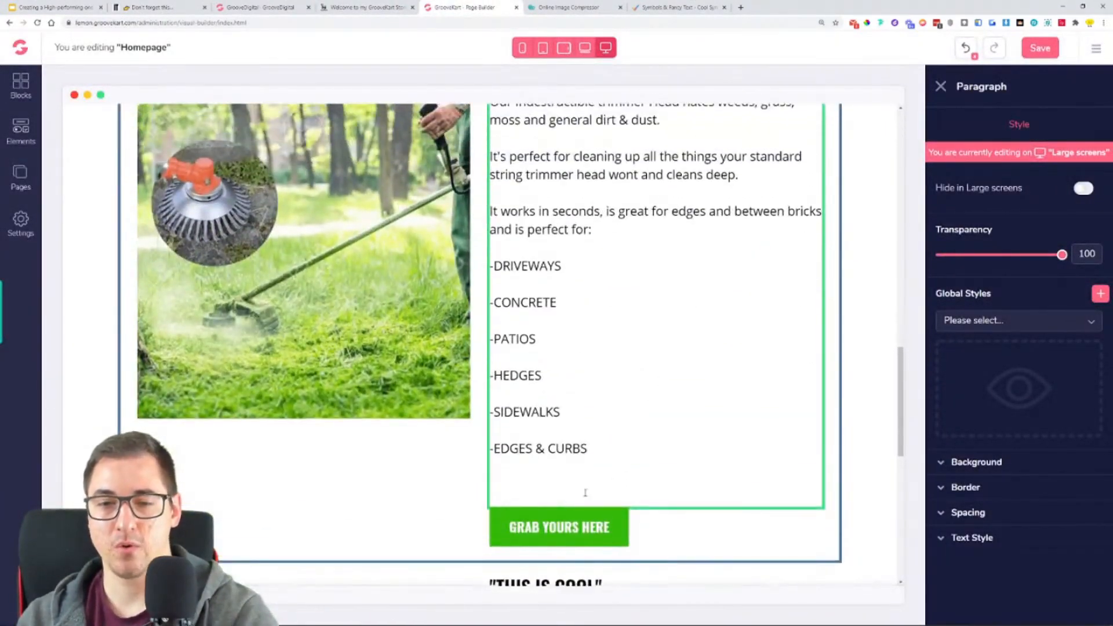
key(BackSpace)
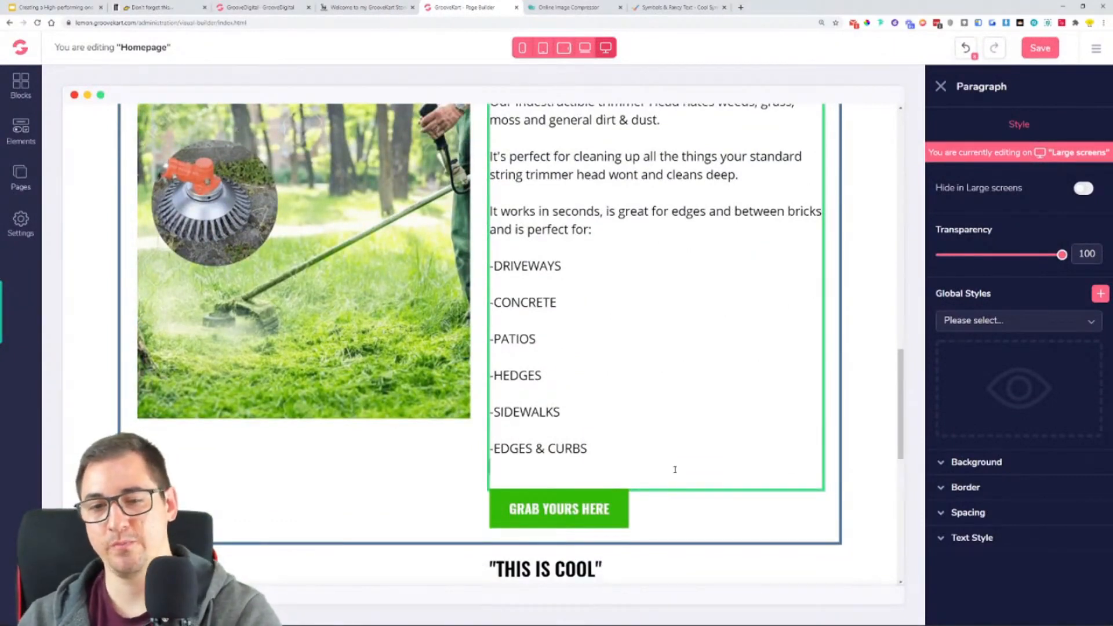
key(BackSpace)
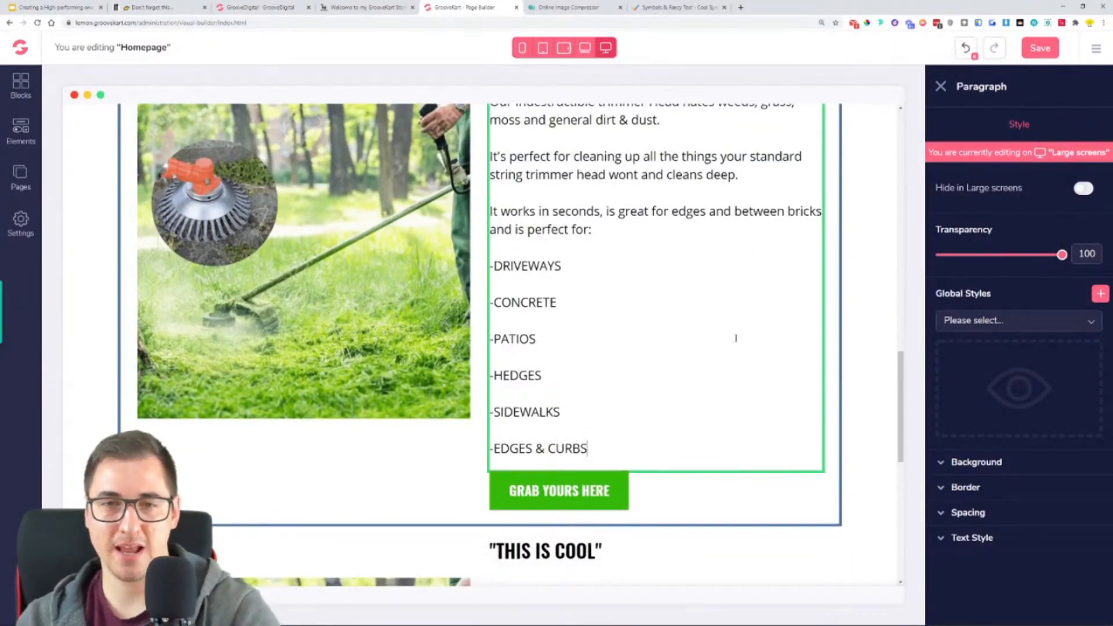
click(1046, 48)
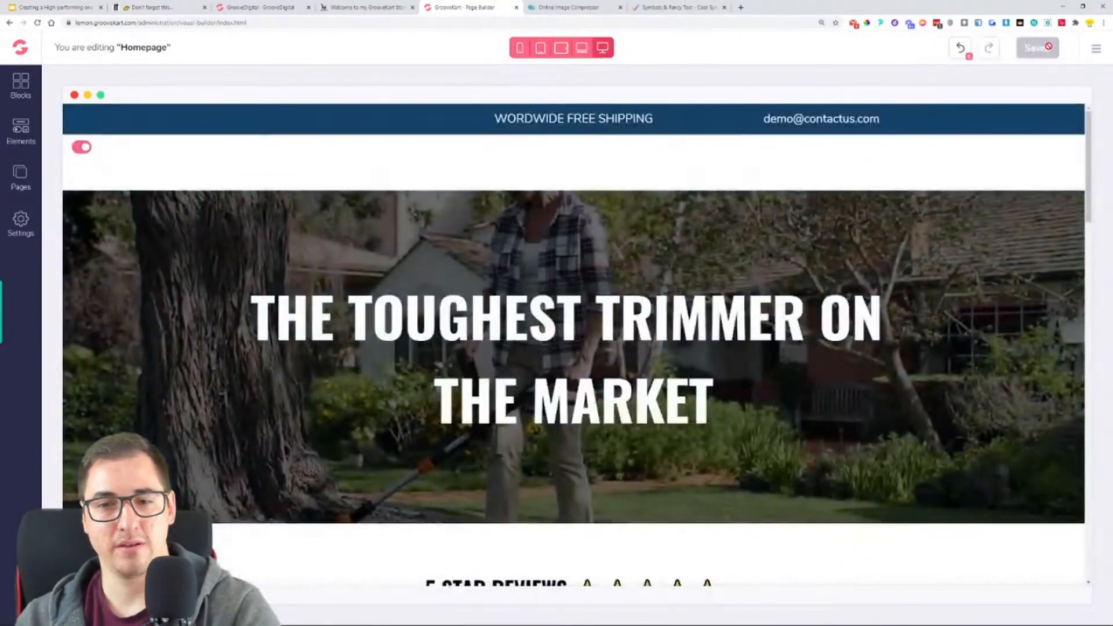
- Replace "Your custom title" above the trimmer block with "WE HATE ANNOYING WEEDS, DIRT AND GRASS" from the example store
scroll(917, 282, down, 10)
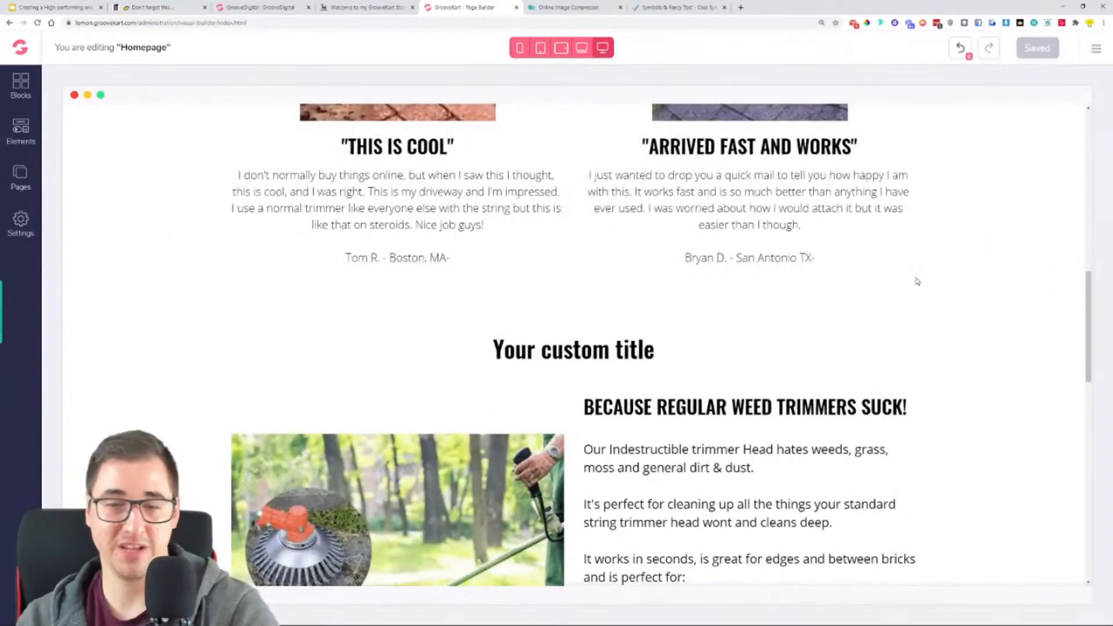
scroll(1024, 320, down, 3)
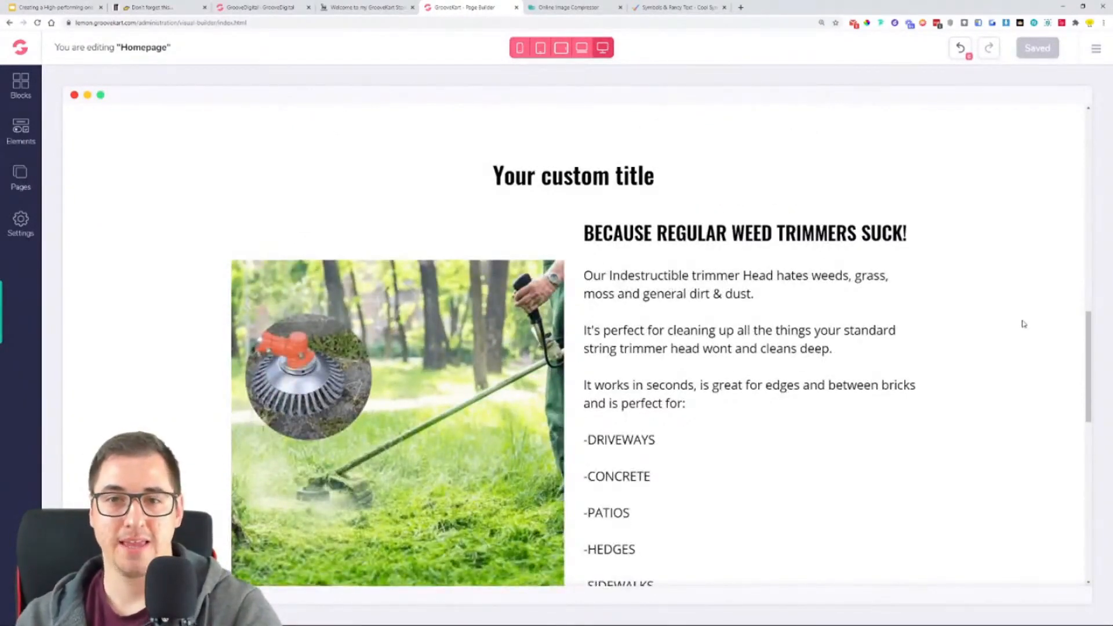
click(342, 6)
triple_click(537, 99)
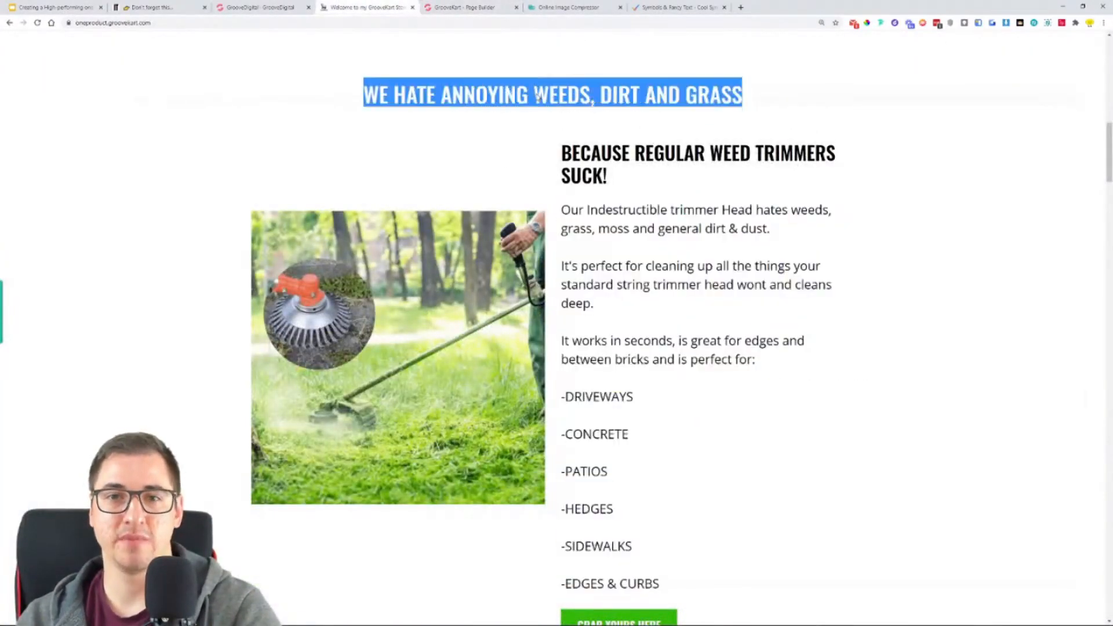
right_click(538, 95)
click(553, 101)
click(458, 5)
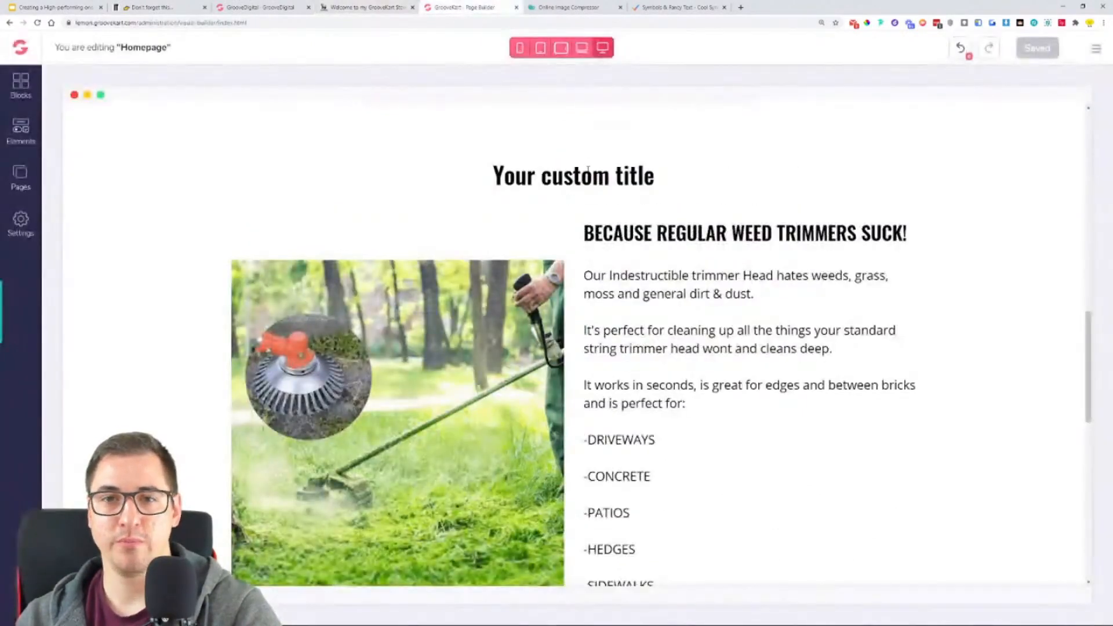
triple_click(586, 172)
click(585, 173)
key(ctrl+v)
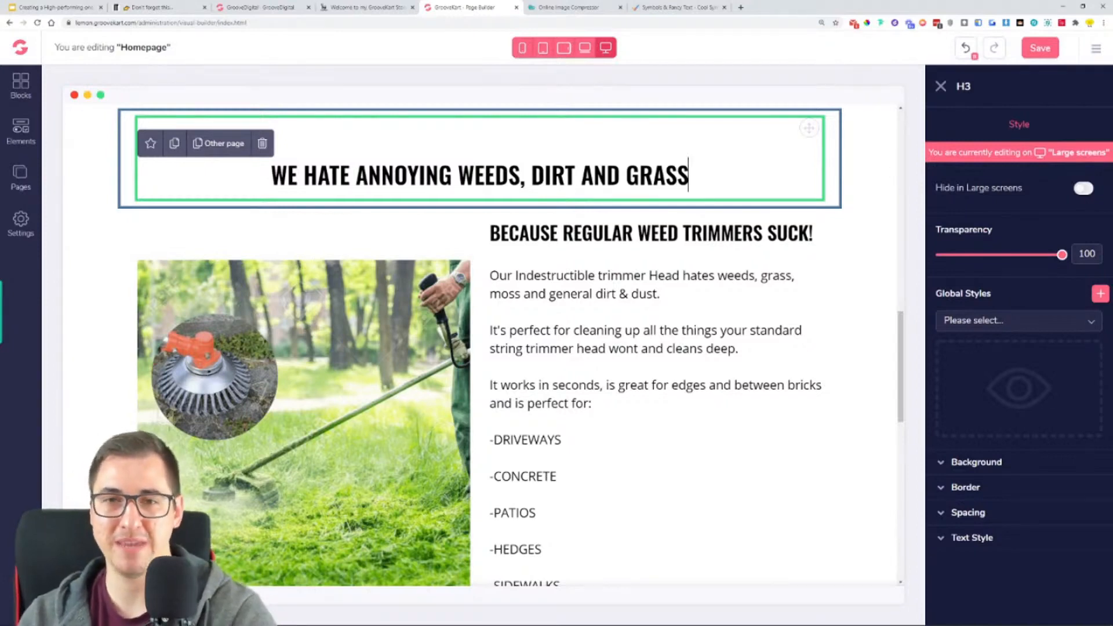
- Save the homepage, reload the page builder, and check the two trimmer blocks in the weeds section
click(1042, 50)
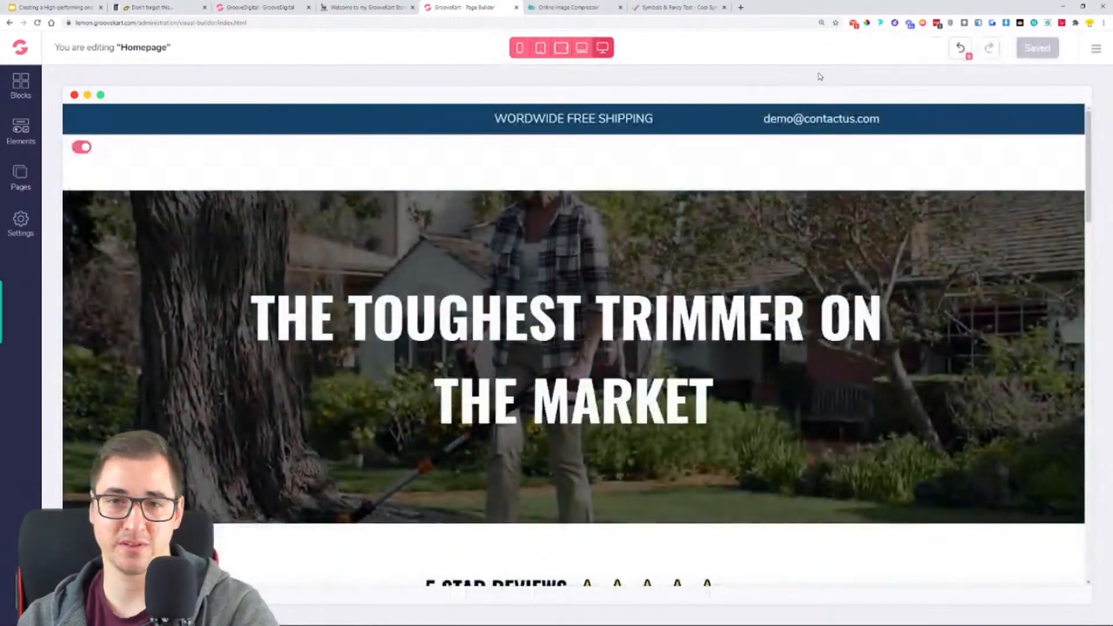
scroll(799, 226, down, 4)
scroll(798, 235, down, 12)
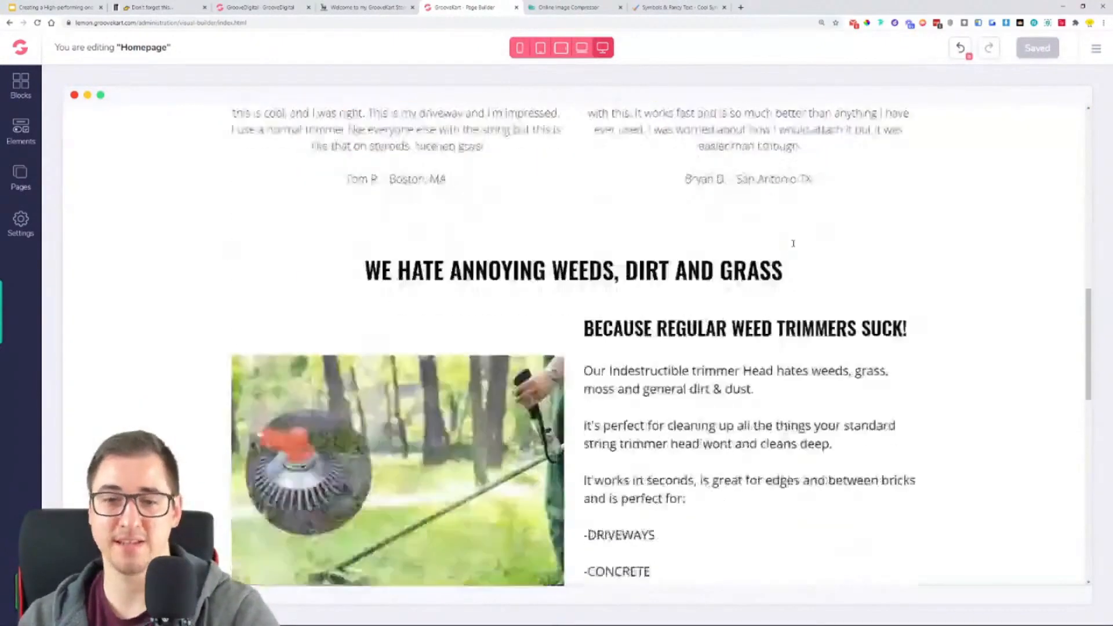
click(37, 23)
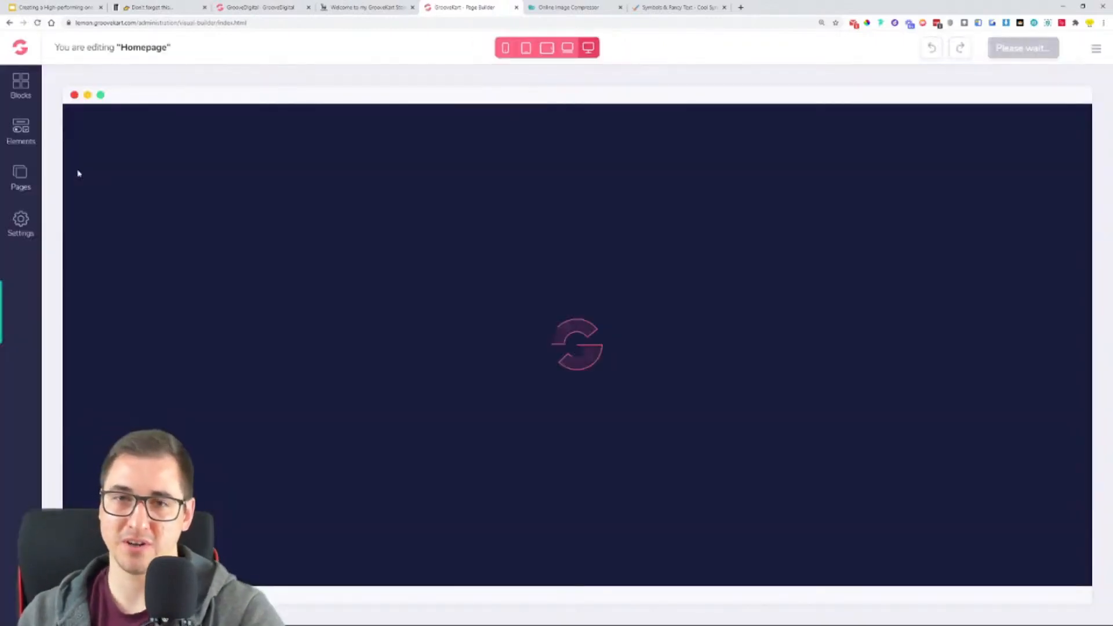
scroll(372, 302, down, 9)
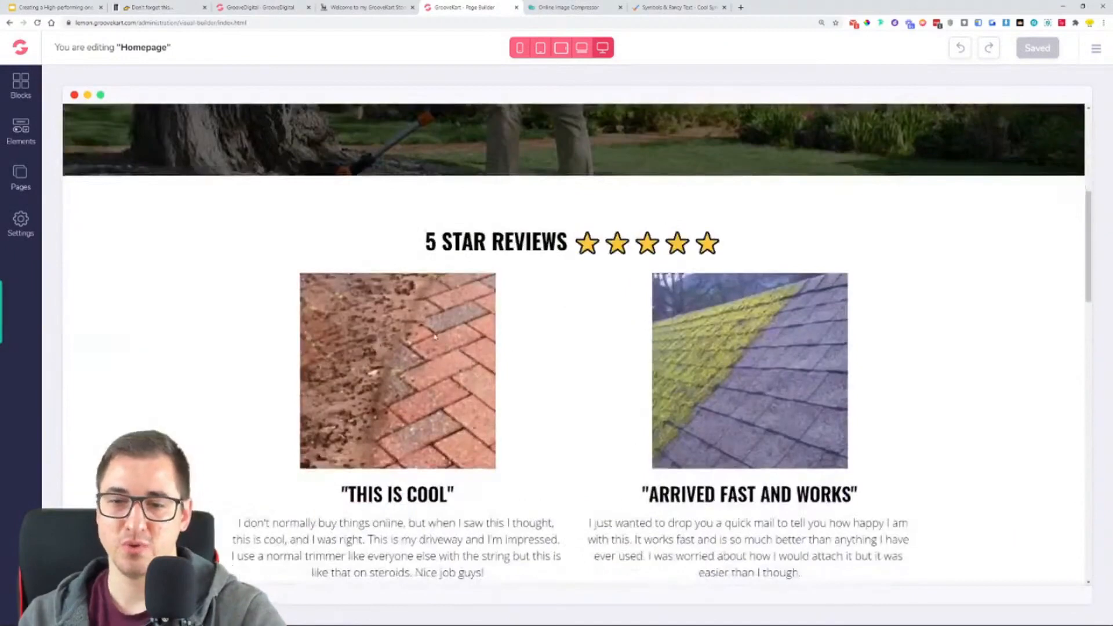
scroll(373, 301, down, 10)
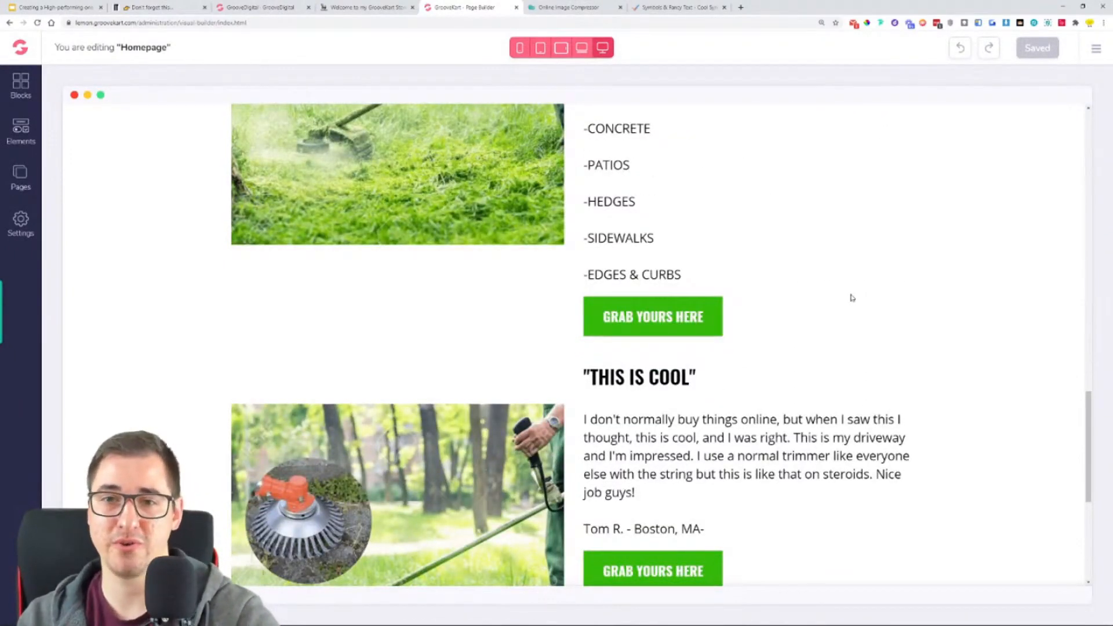
scroll(882, 305, down, 2)
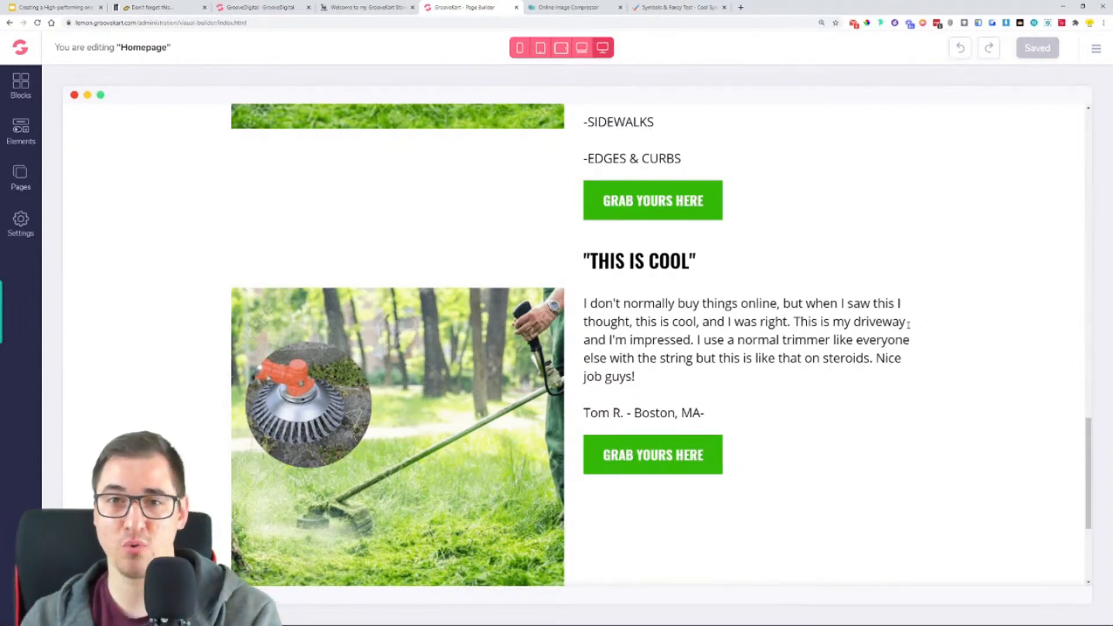
- Delete the lower two-column block that still holds the "THIS IS COOL" heading and review text
scroll(735, 303, up, 6)
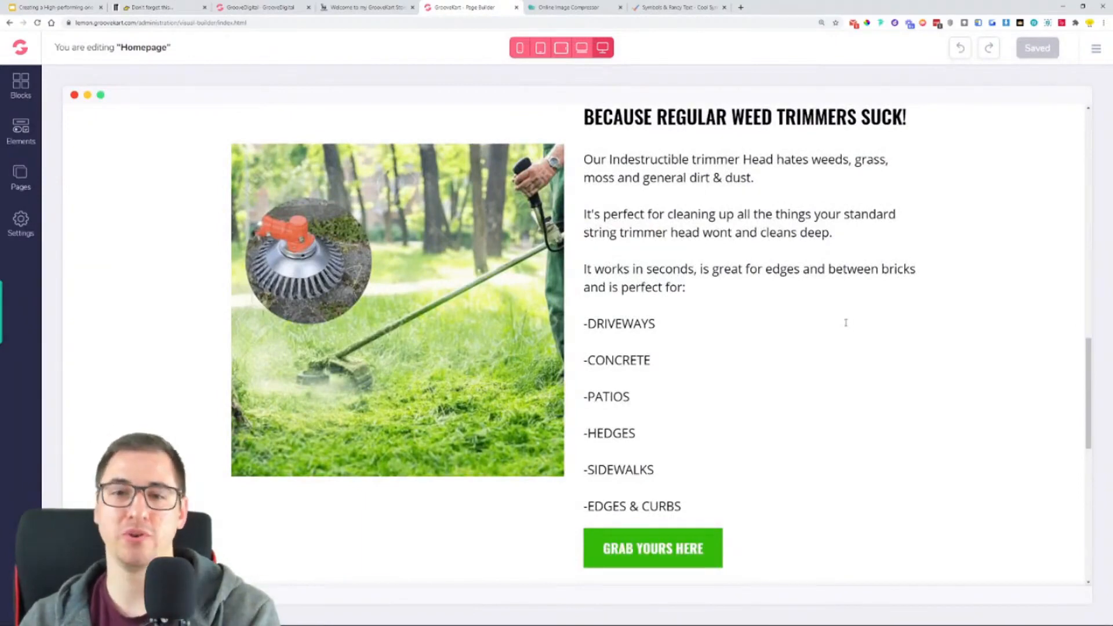
scroll(845, 323, down, 6)
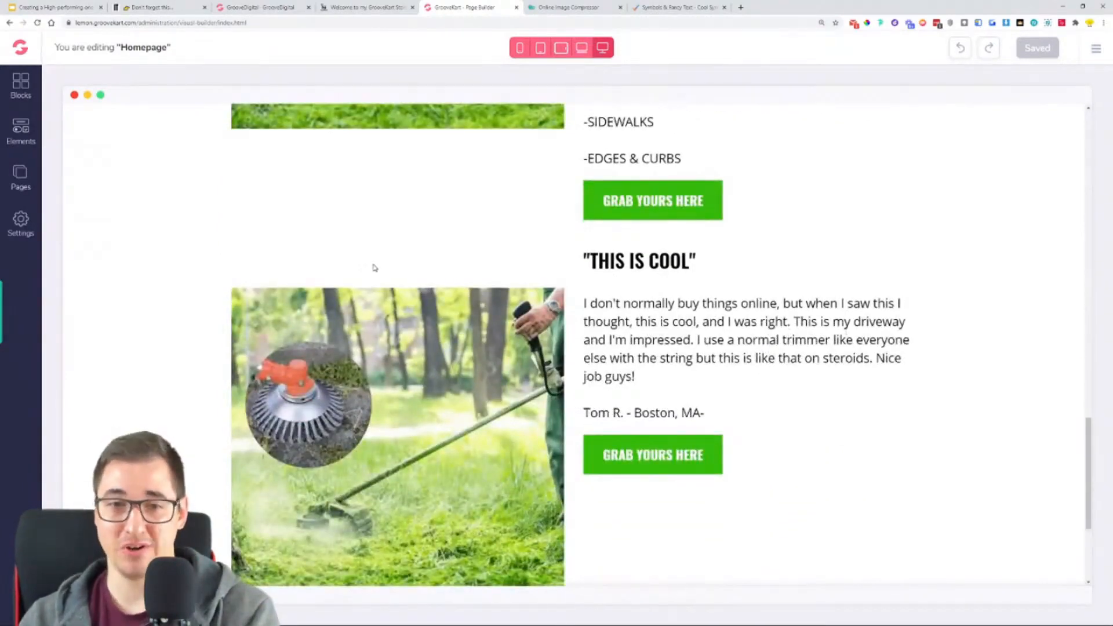
click(374, 267)
click(643, 273)
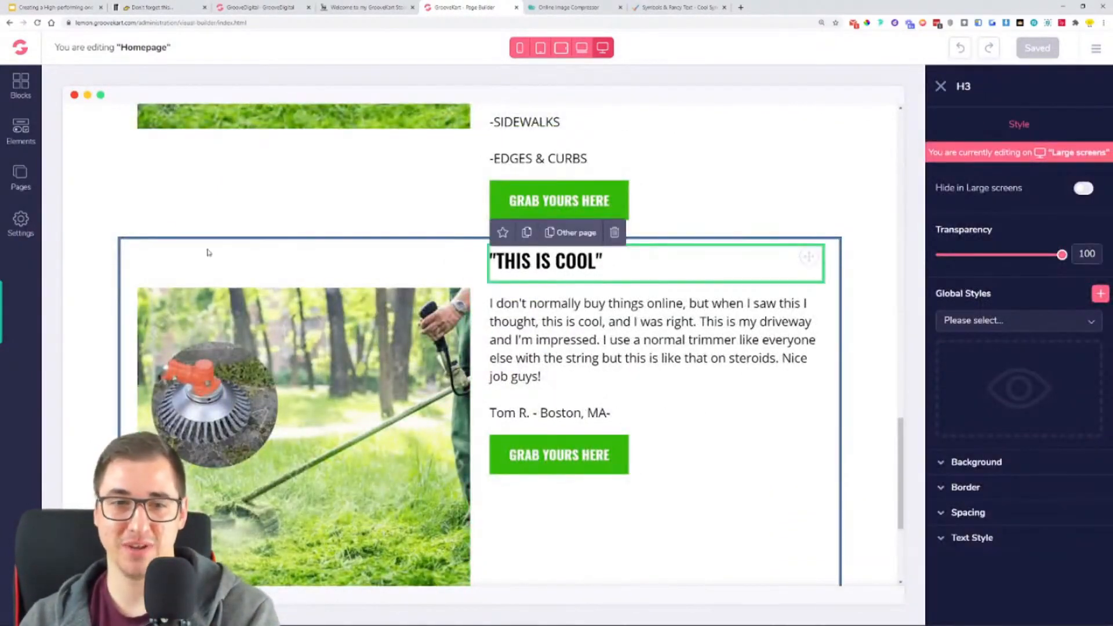
click(131, 244)
click(242, 232)
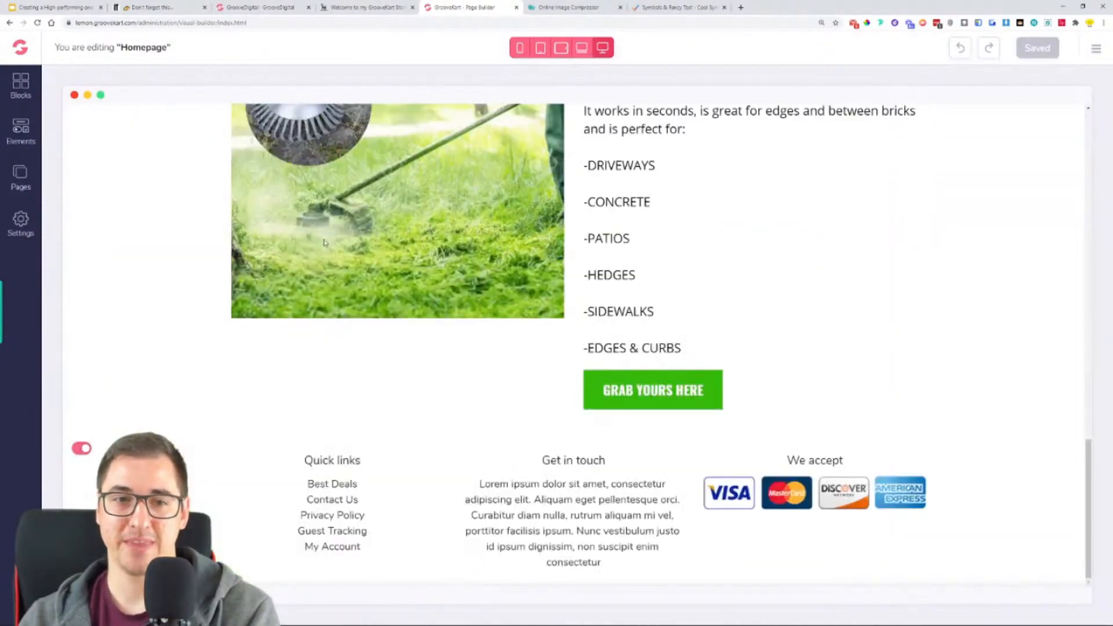
- Duplicate the two-column block headed "BECAUSE REGULAR WEED TRIMMERS SUCK!" in the weeds section
scroll(768, 355, up, 4)
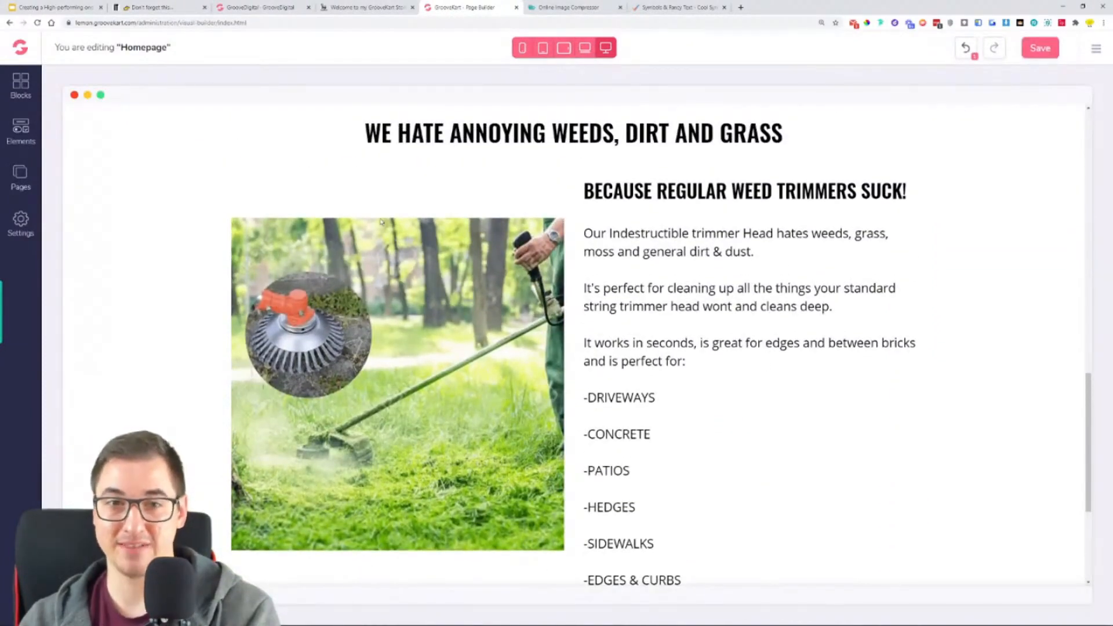
click(381, 222)
click(127, 192)
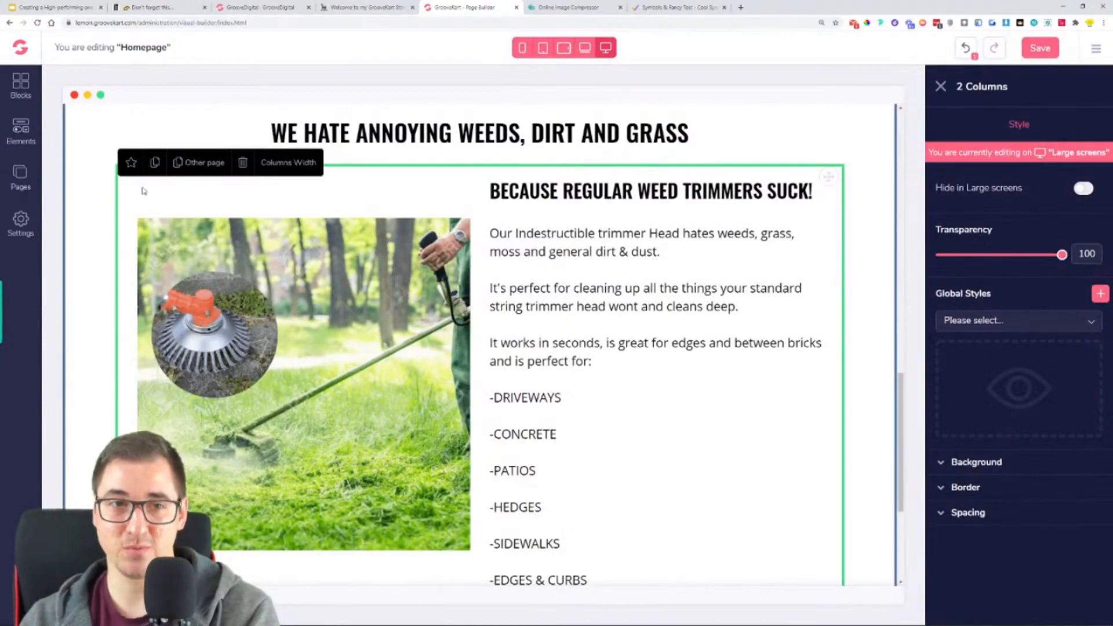
- Examine the original and duplicated trimmer blocks for matching text, button and placement between the section title and the footer
scroll(473, 293, down, 1)
scroll(473, 292, down, 3)
scroll(652, 424, up, 10)
scroll(749, 329, down, 8)
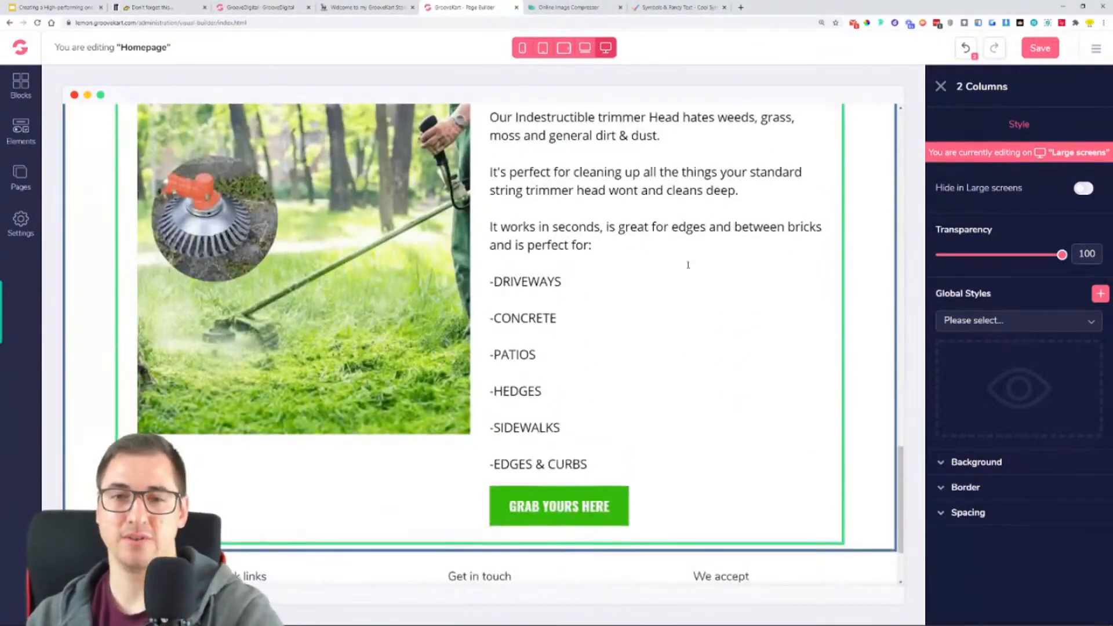
scroll(600, 342, down, 1)
scroll(181, 230, up, 4)
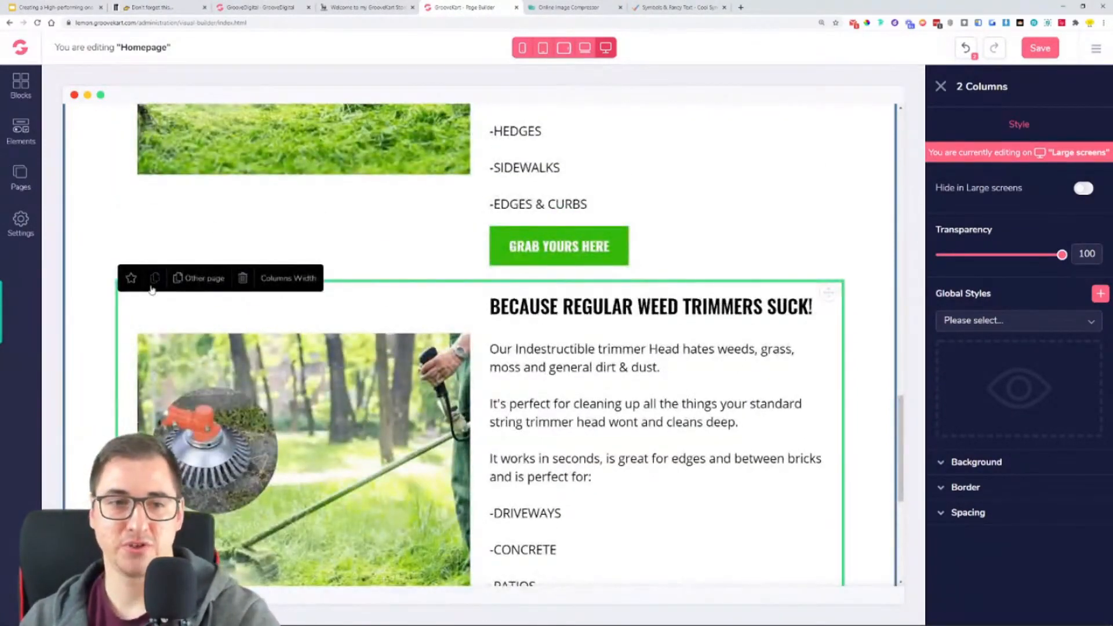
scroll(549, 325, down, 5)
scroll(572, 325, up, 6)
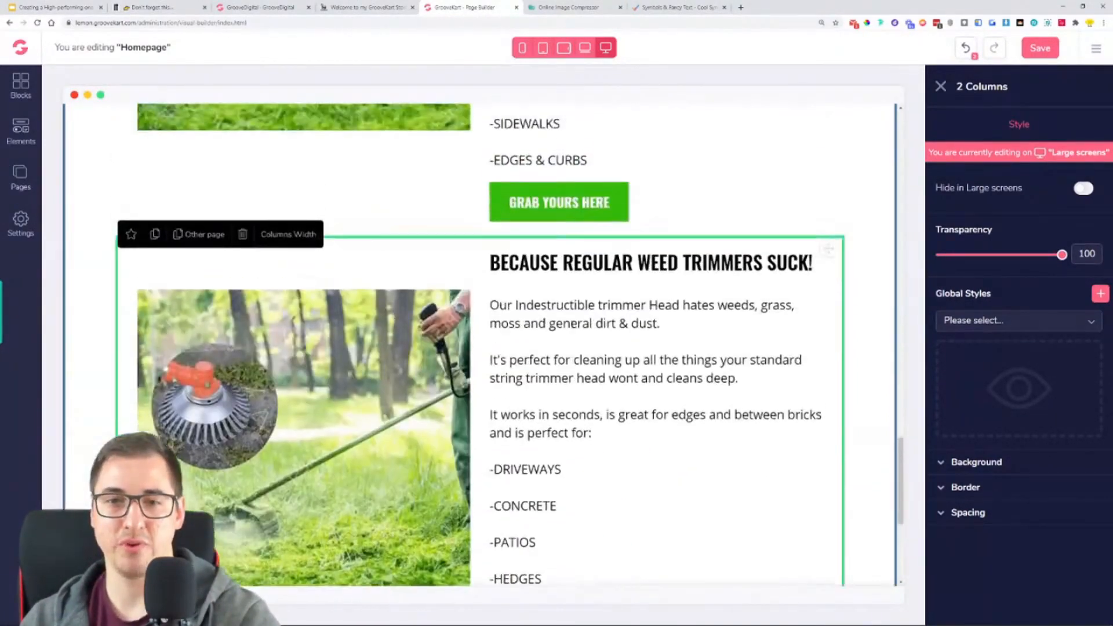
scroll(685, 526, down, 2)
scroll(686, 525, up, 3)
scroll(685, 526, down, 5)
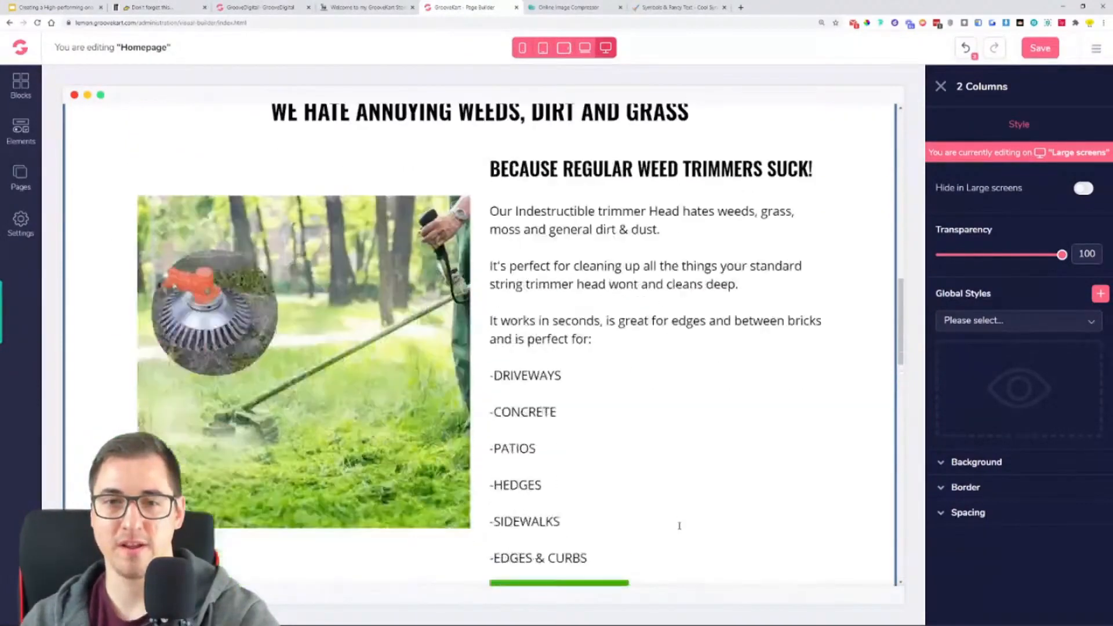
- Move the trimmer image of the middle two-column block into its right-hand column
scroll(681, 516, up, 2)
click(432, 308)
drag(449, 280, 798, 290)
- Move the middle block's "BECAUSE REGULAR WEED TRIMMERS SUCK!" heading into its empty left-hand column
scroll(797, 348, down, 3)
click(809, 431)
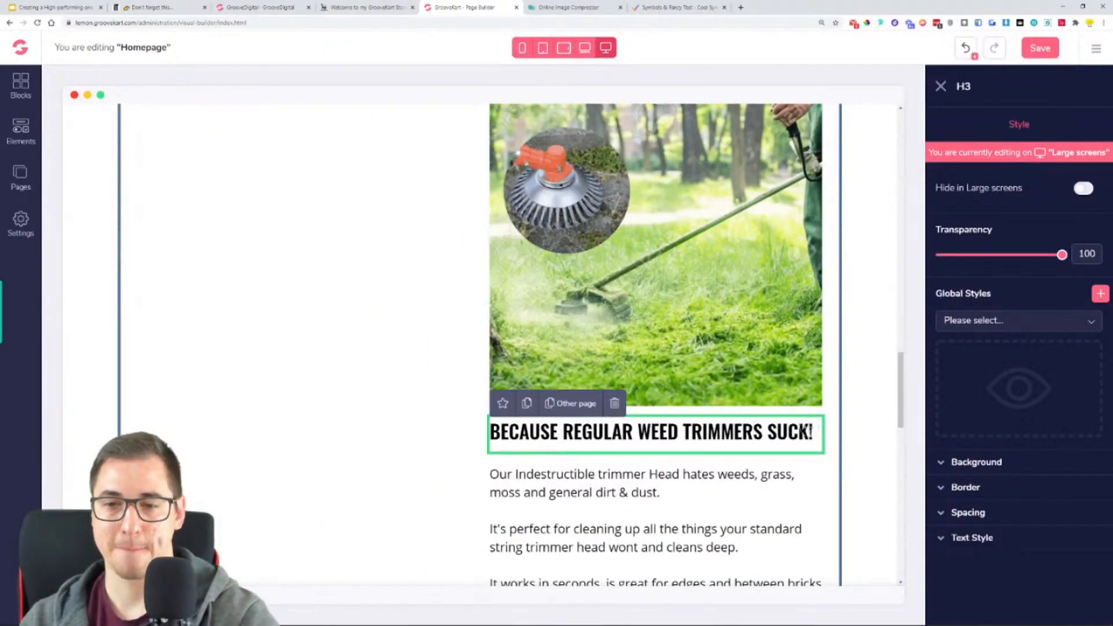
drag(790, 439, 398, 109)
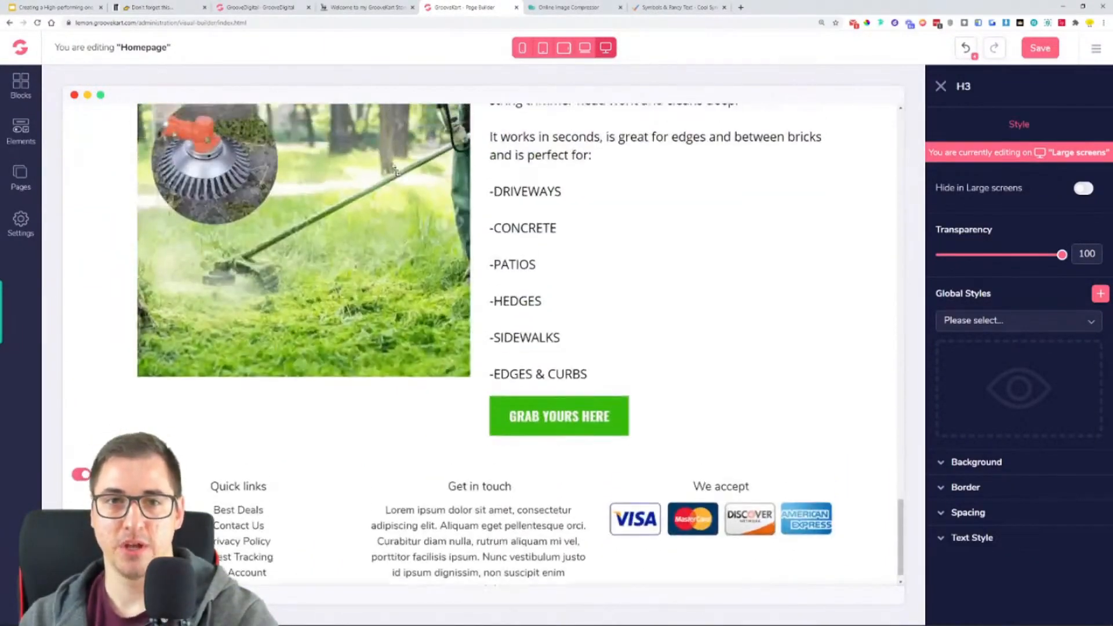
drag(400, 209, 417, 379)
scroll(420, 383, up, 12)
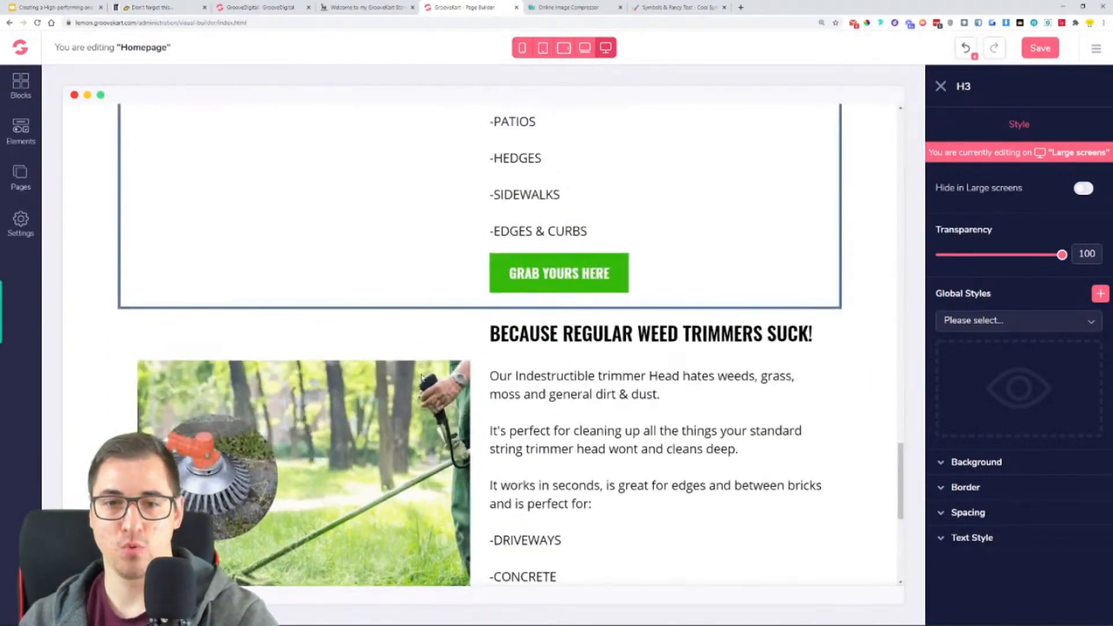
scroll(419, 382, down, 4)
scroll(420, 382, down, 5)
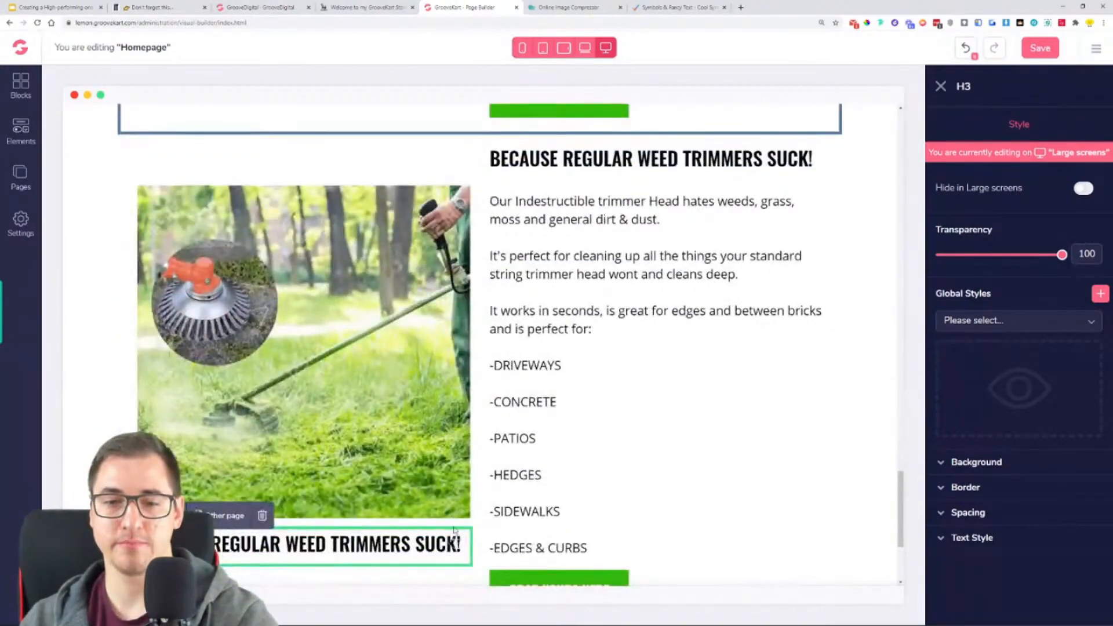
drag(457, 539, 545, 143)
scroll(526, 356, up, 5)
scroll(526, 359, up, 3)
scroll(713, 442, down, 1)
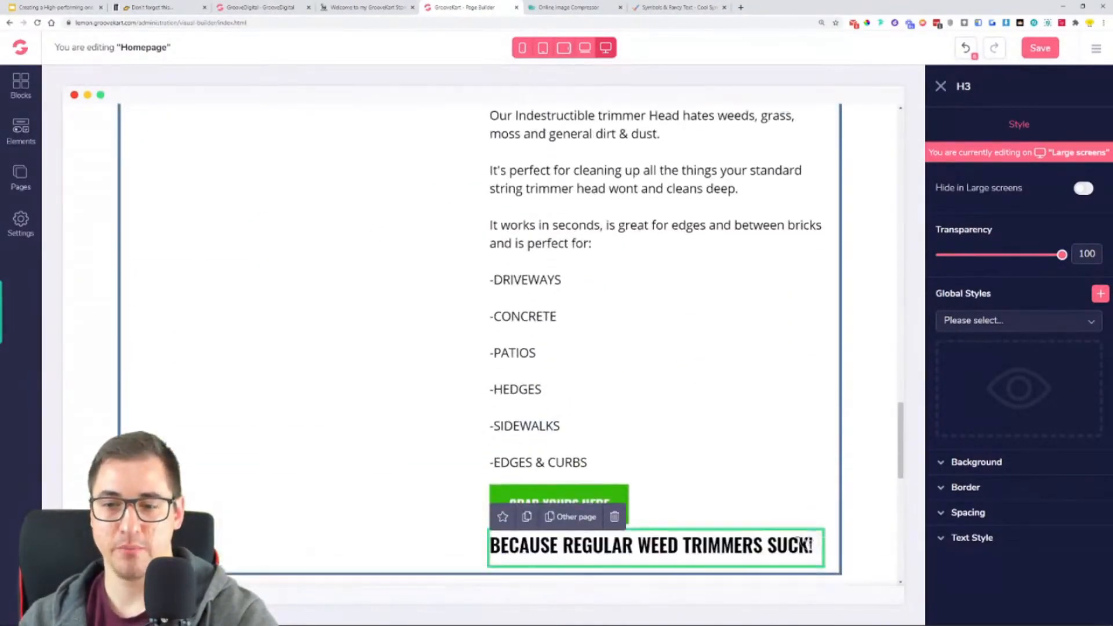
drag(808, 545, 580, 119)
scroll(733, 455, up, 4)
drag(759, 450, 442, 146)
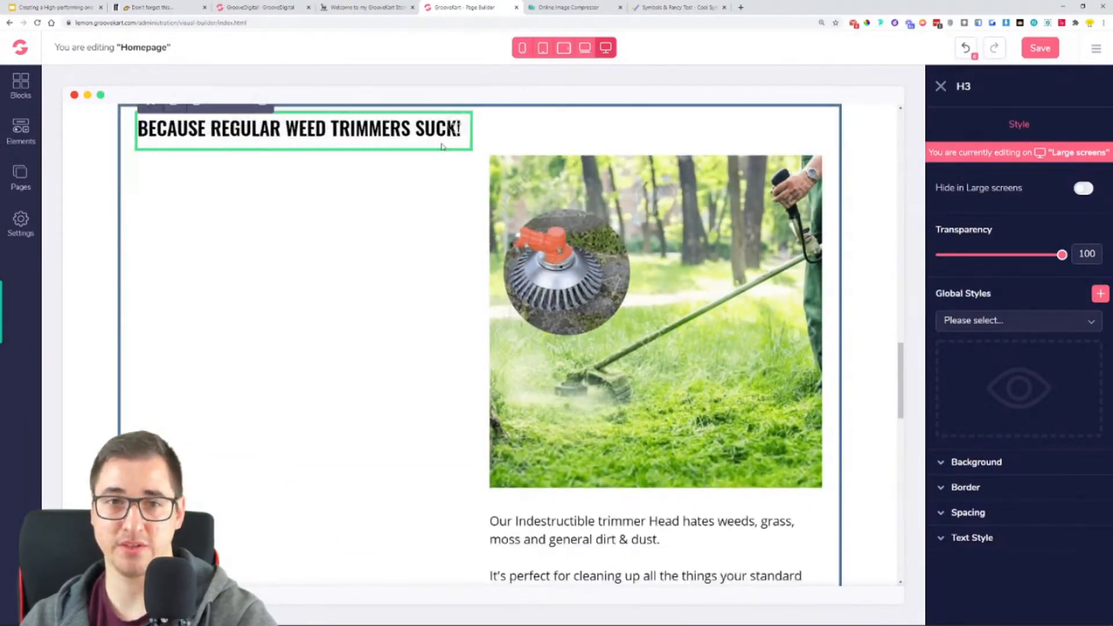
- Move the middle block's description paragraph and "GRAB YOURS HERE" button beneath the heading in the left-hand column
click(808, 516)
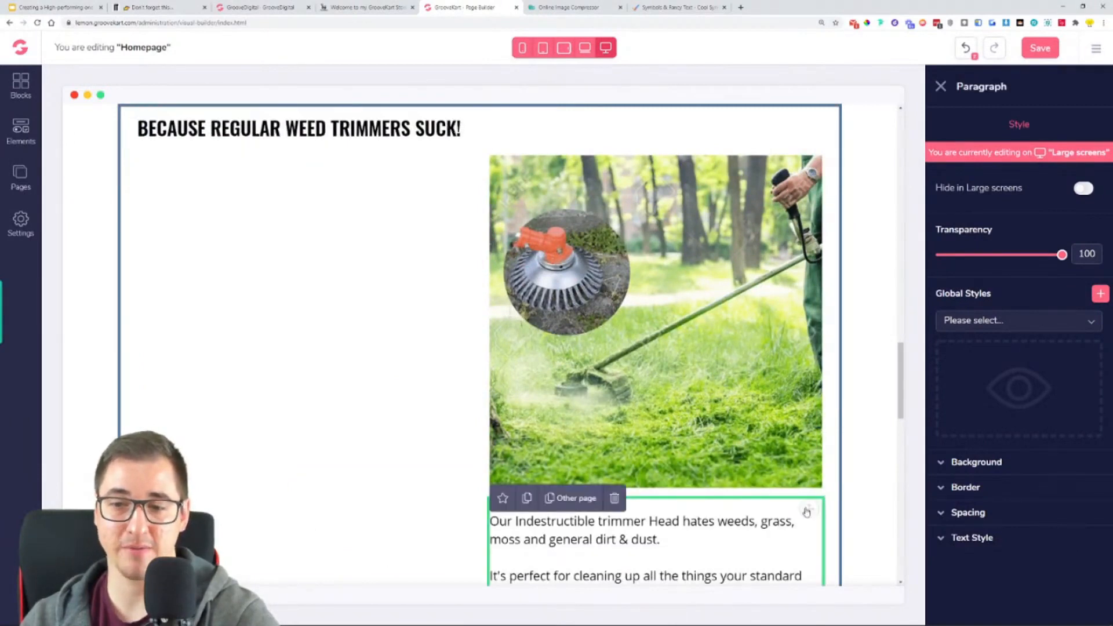
drag(785, 514, 345, 149)
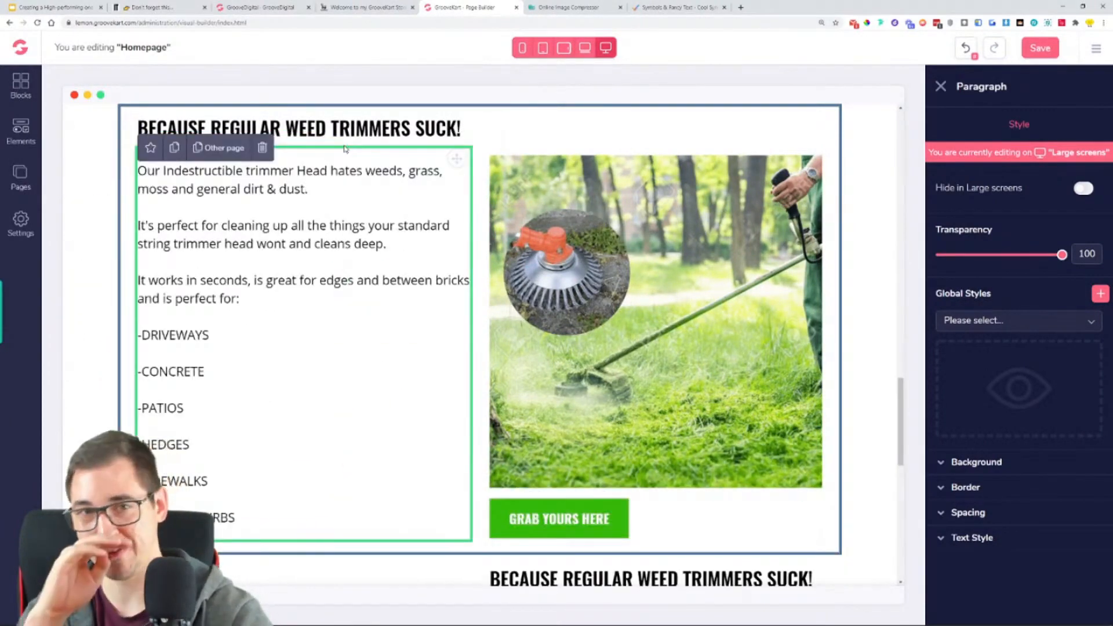
click(568, 510)
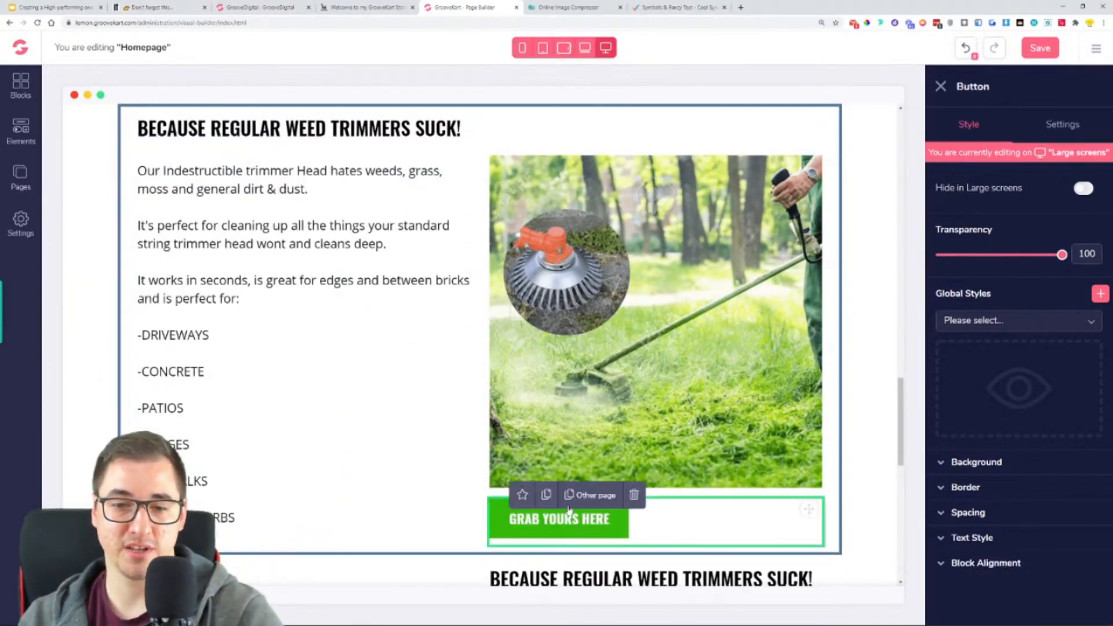
drag(809, 509, 340, 495)
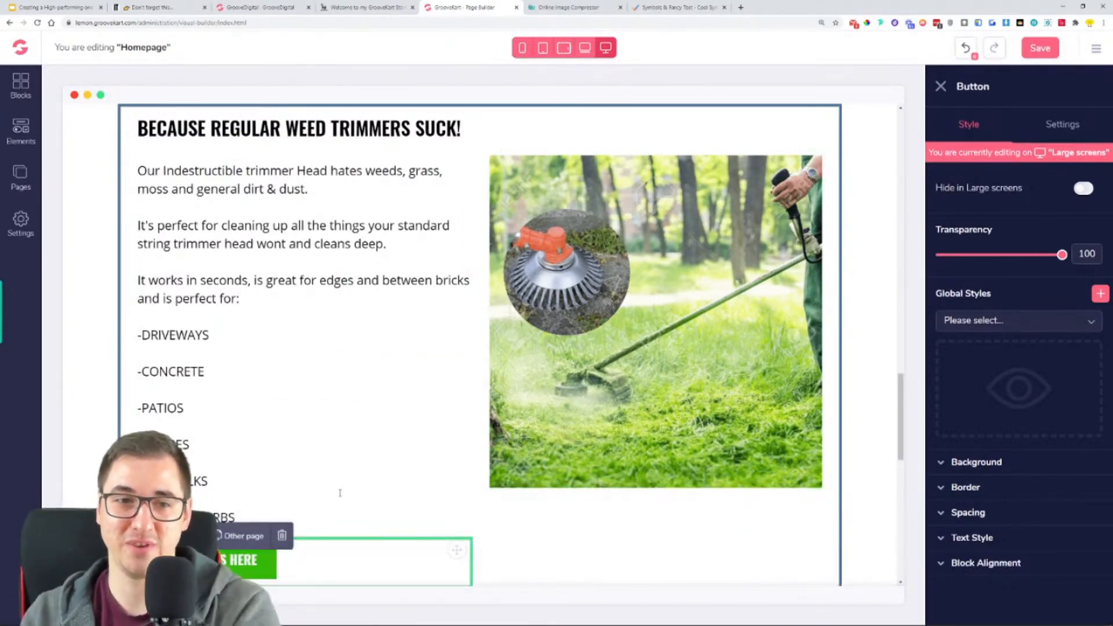
- Replace the middle block's heading with the example store's "MADE FROM HEAVY DUTY STEEL WIRE SO - NO REPLACING STRING"
click(351, 9)
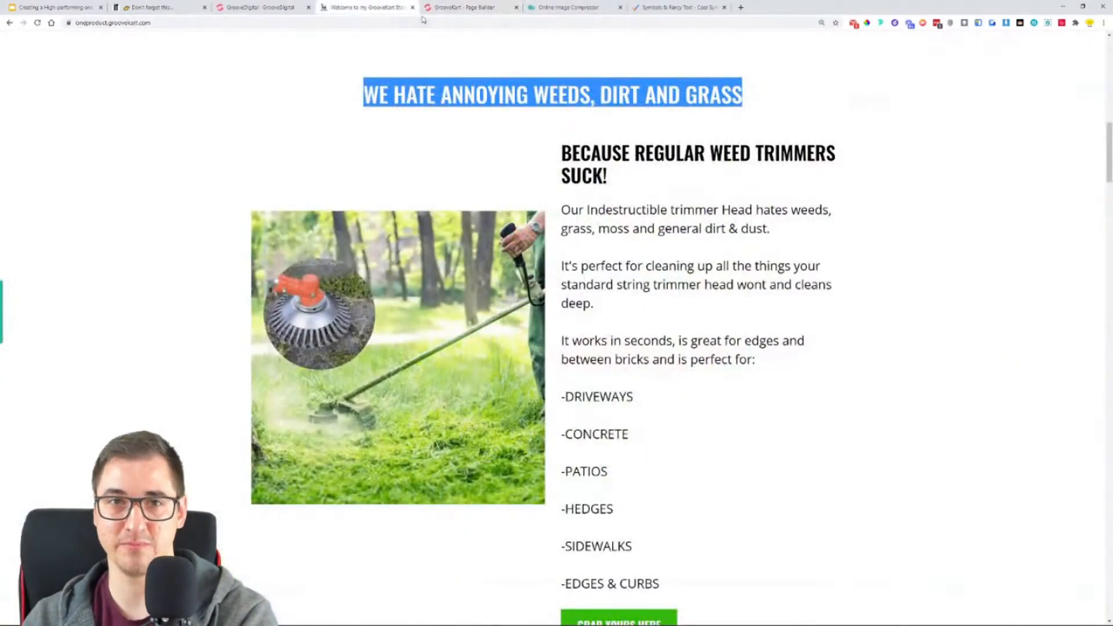
click(461, 7)
click(369, 6)
scroll(475, 232, down, 9)
drag(474, 193, 253, 170)
key(ctrl+c)
click(461, 7)
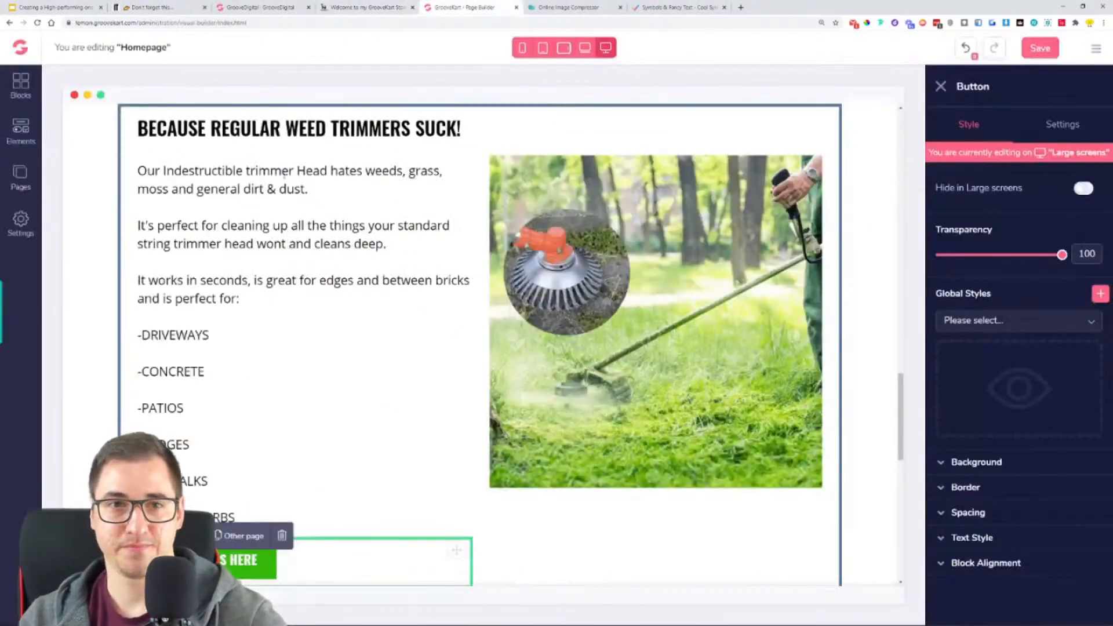
triple_click(284, 129)
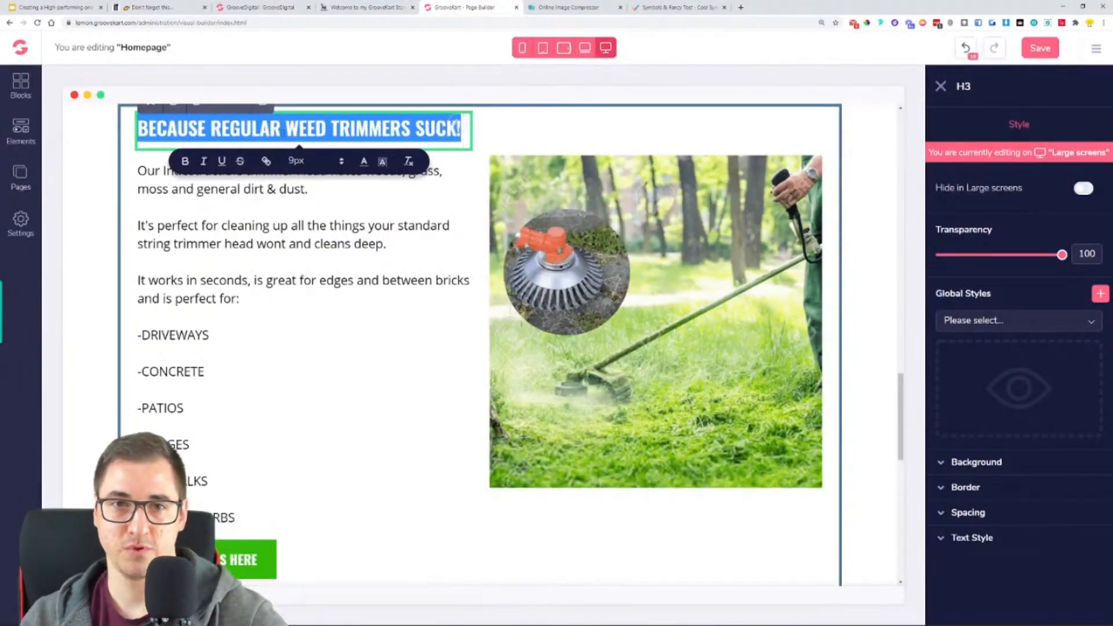
key(ctrl+v)
key(BackSpace)
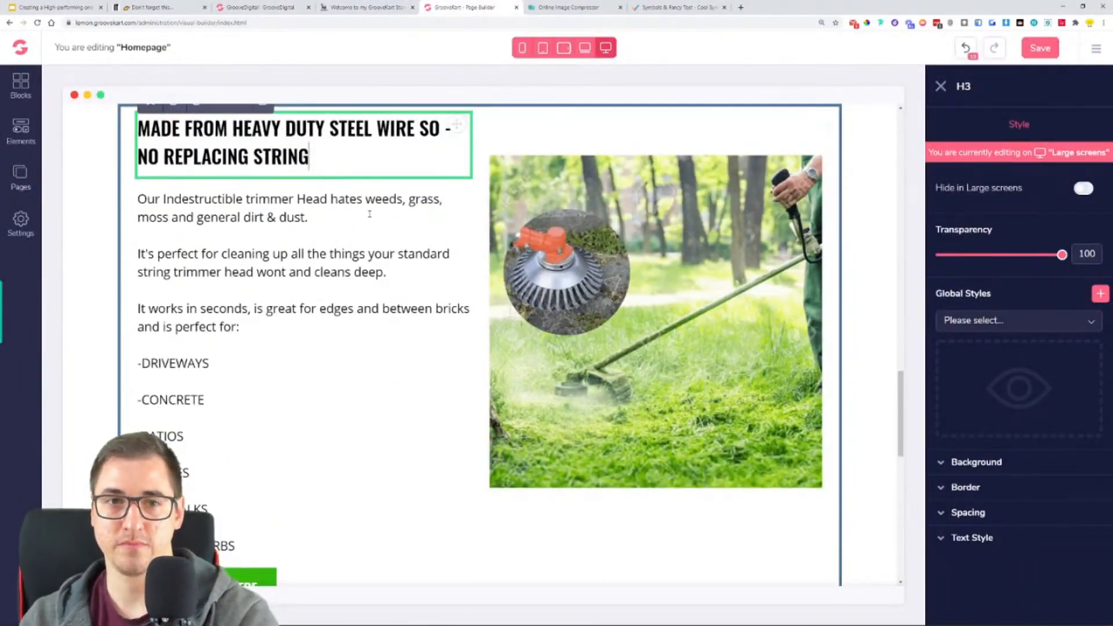
- Replace the middle block's paragraph with the example store's text from "What you want from your trimmer" through "never have to replace it again."
click(362, 7)
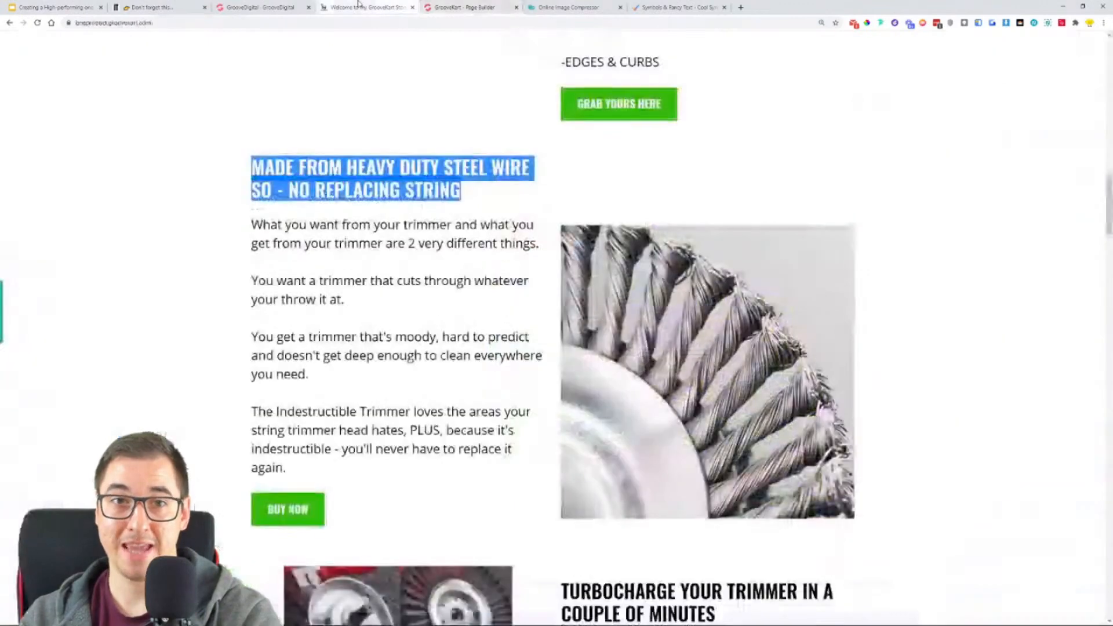
triple_click(255, 226)
click(315, 463)
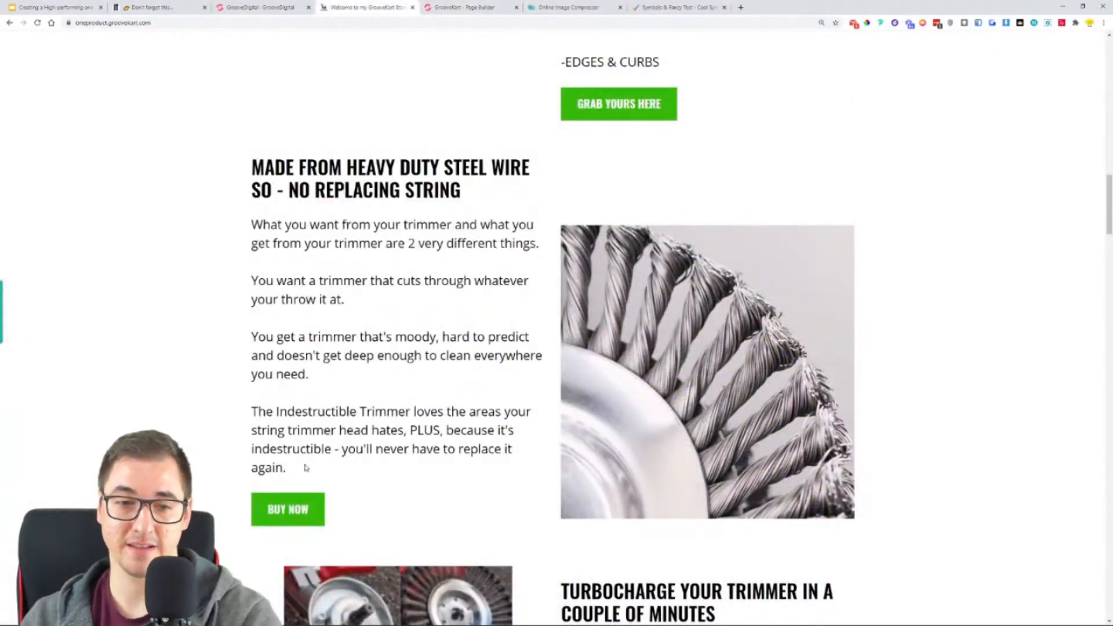
drag(291, 473, 254, 226)
right_click(255, 230)
click(276, 235)
click(464, 7)
double_click(287, 215)
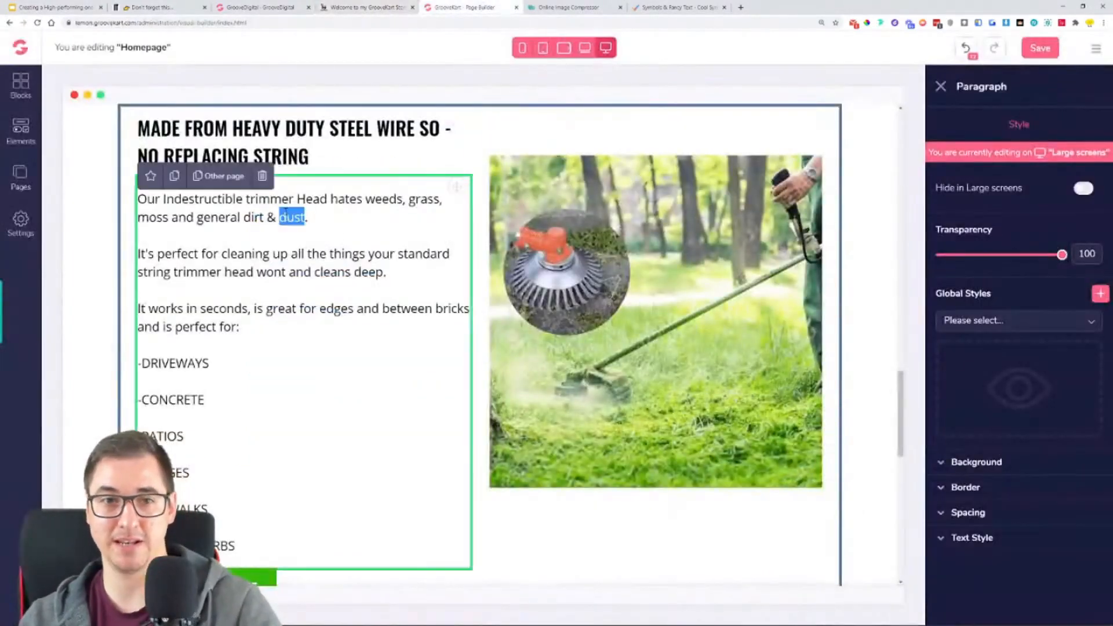
key(ctrl+a)
key(ctrl+v)
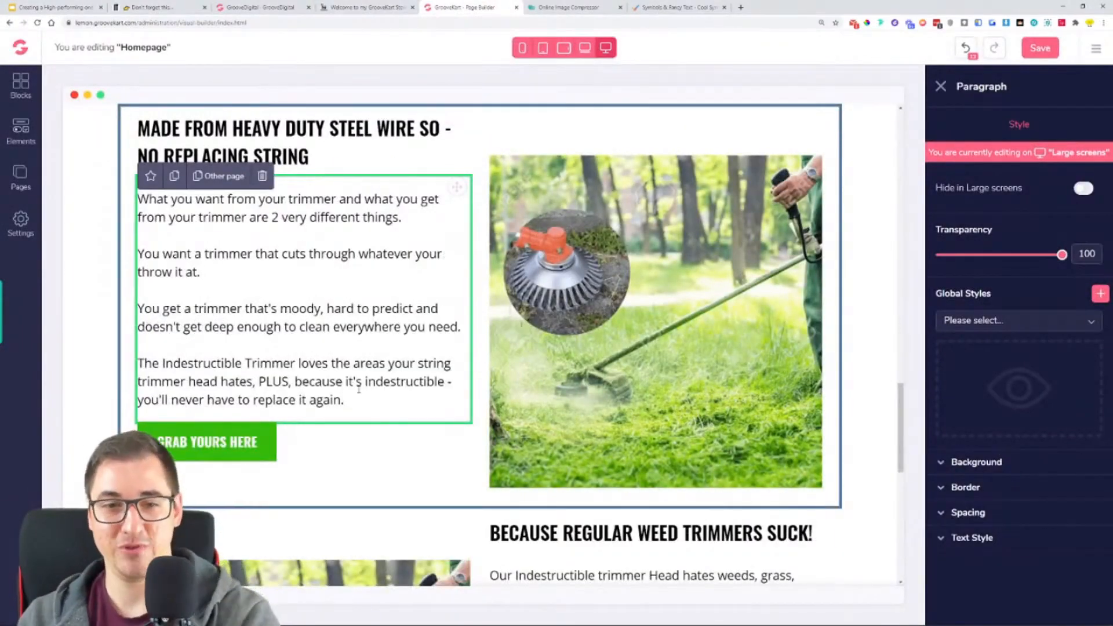
- Change the middle block's button label to "BUY NOW" to match the example store, and save the homepage
key(ctrl+shift+Tab)
click(499, 296)
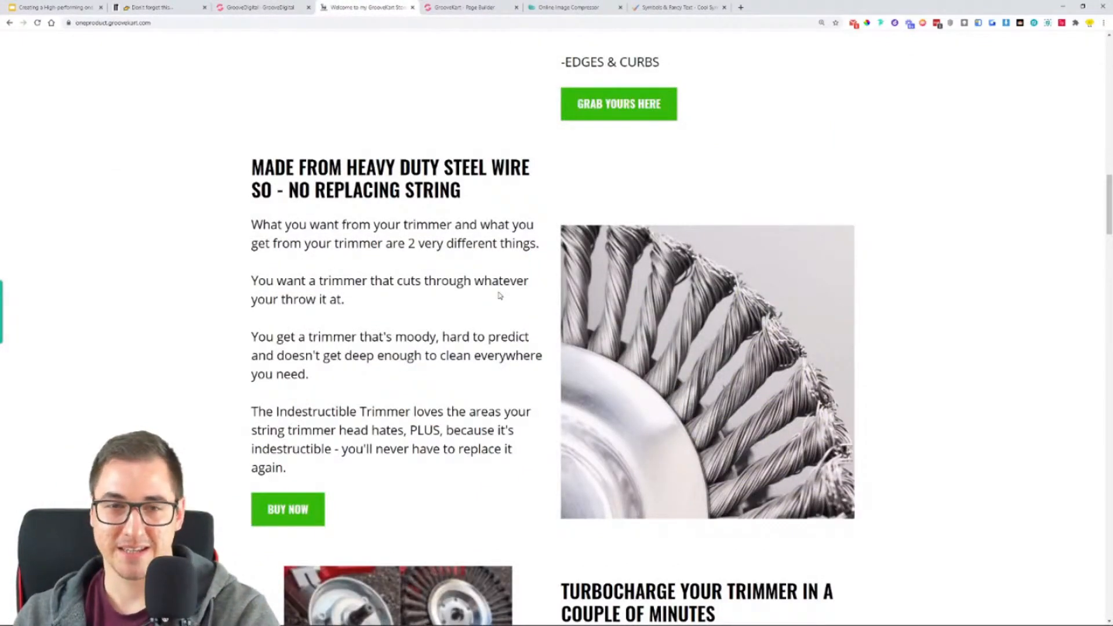
click(439, 7)
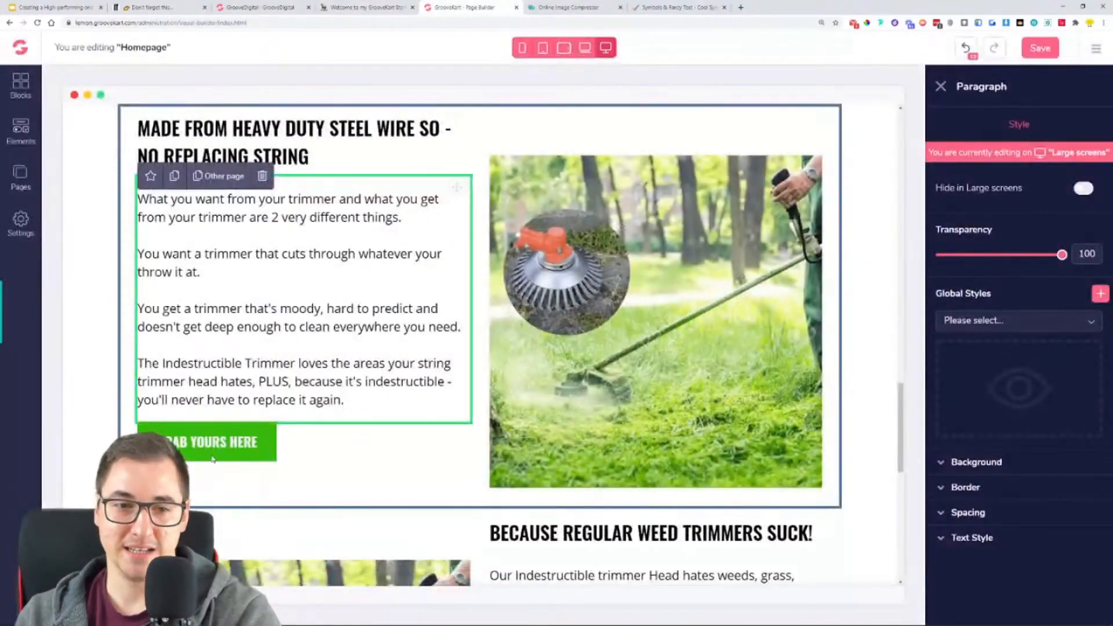
click(213, 459)
click(1056, 135)
drag(1046, 350, 860, 376)
text(BUY NOW)
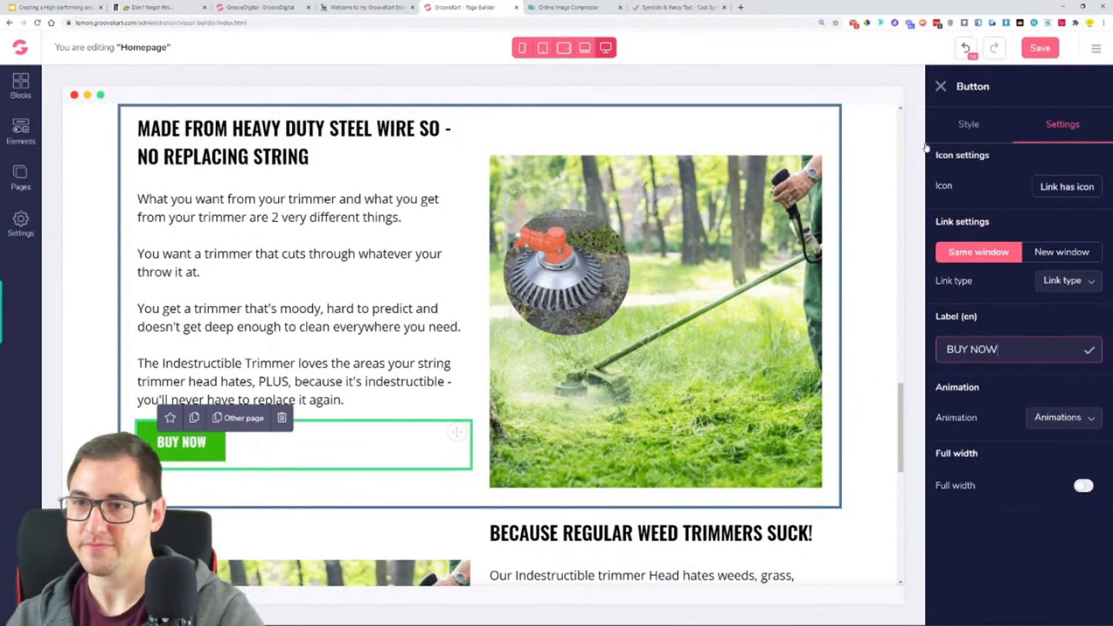
click(1039, 48)
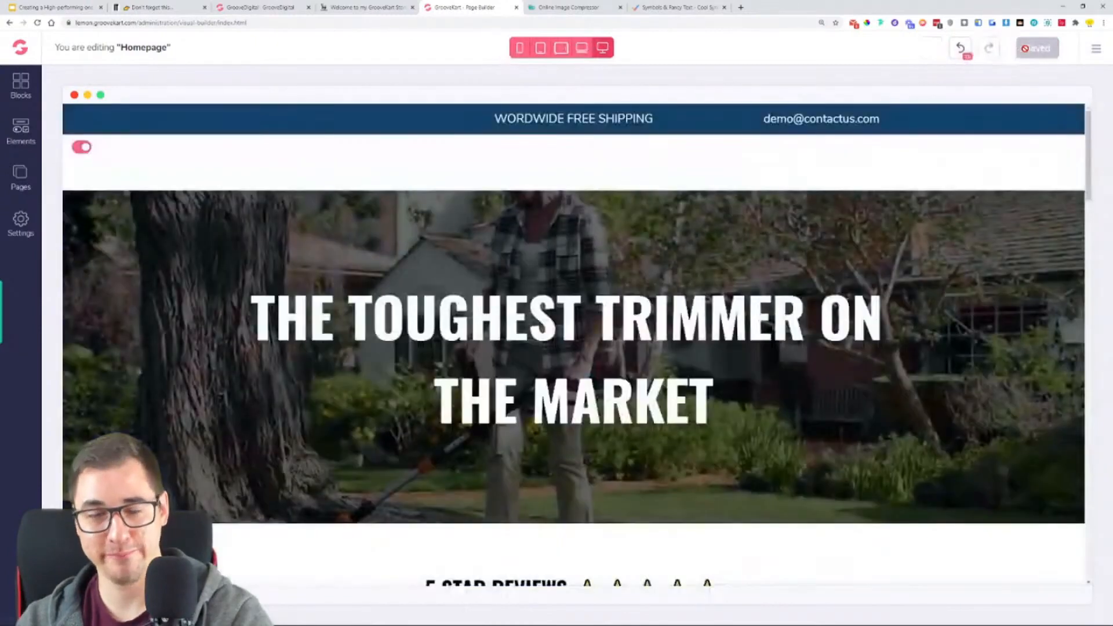
- Remove the current trimmer picture from the image element beside the "MADE FROM HEAVY DUTY STEEL WIRE" text
scroll(647, 335, down, 15)
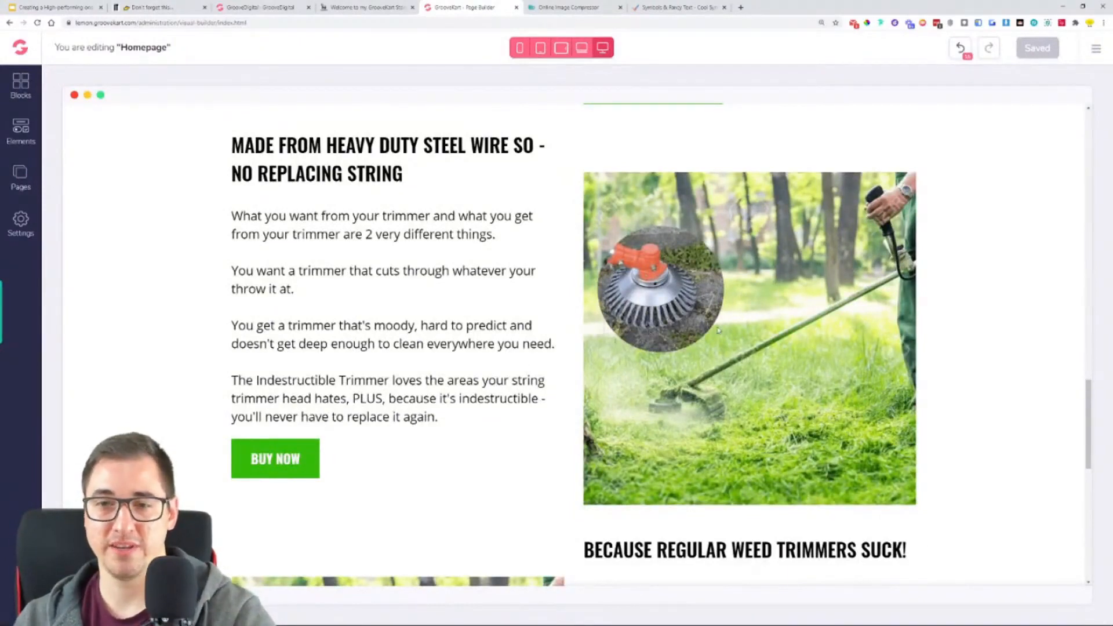
click(757, 306)
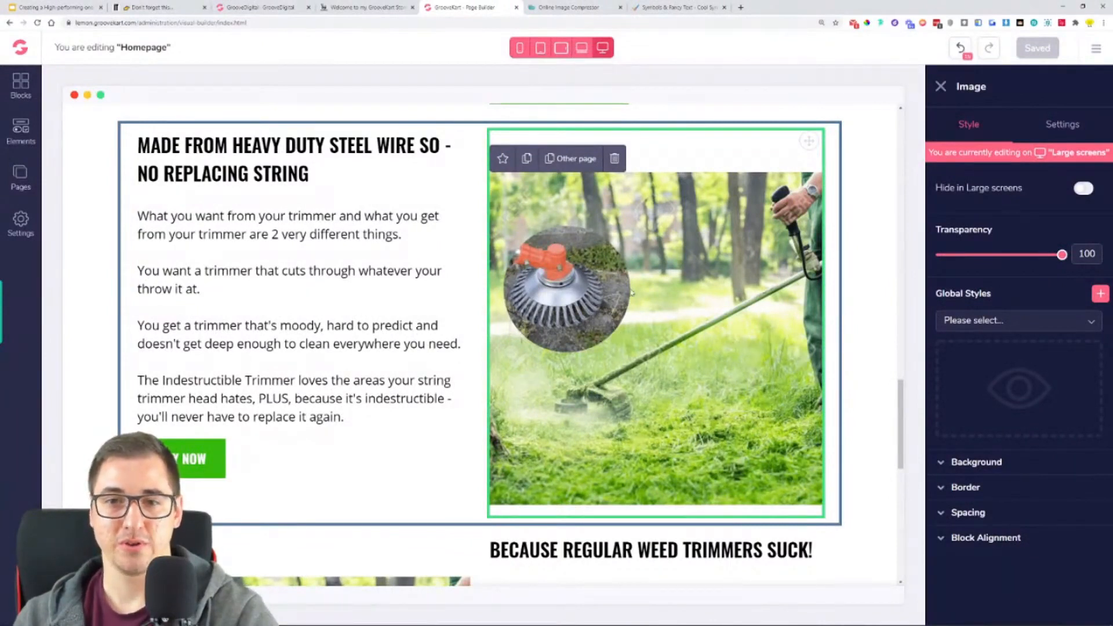
click(1073, 127)
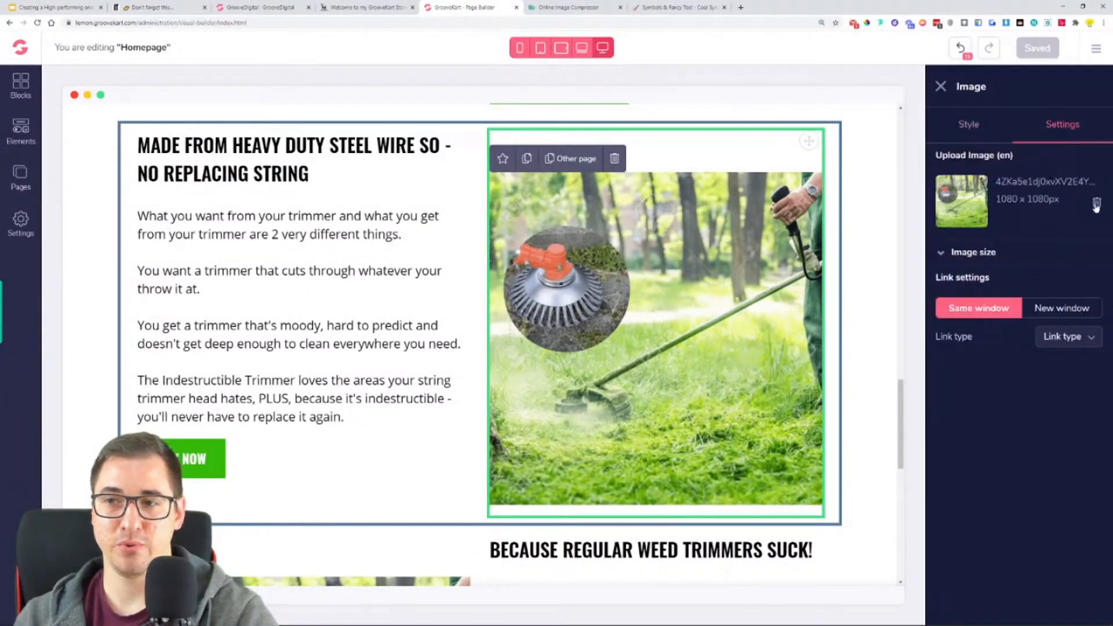
click(1097, 205)
click(1013, 251)
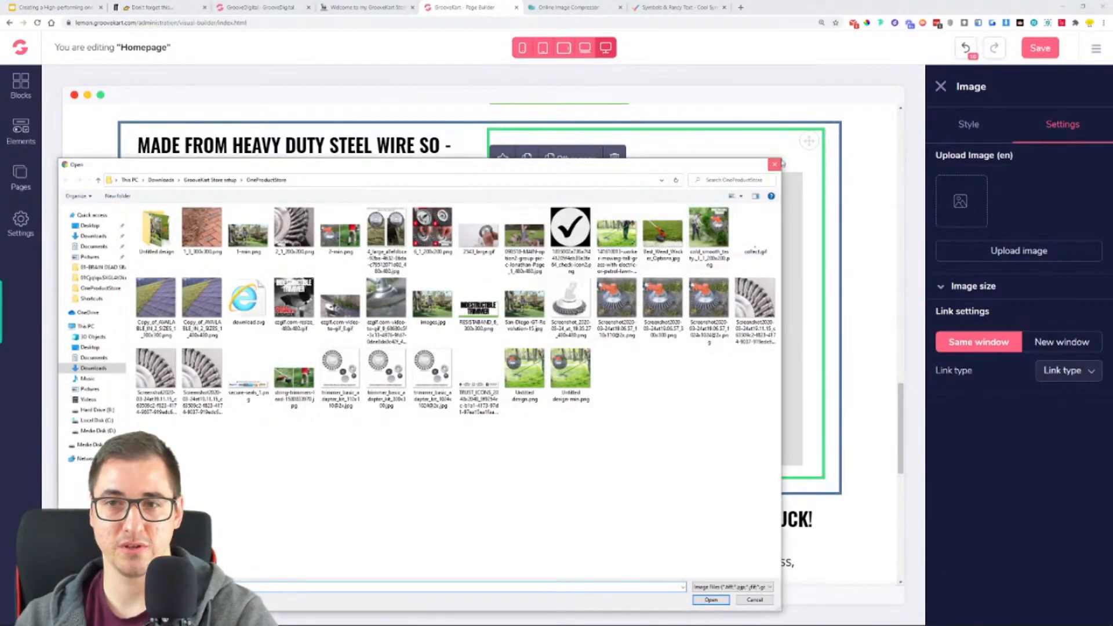
key(Escape)
click(391, 10)
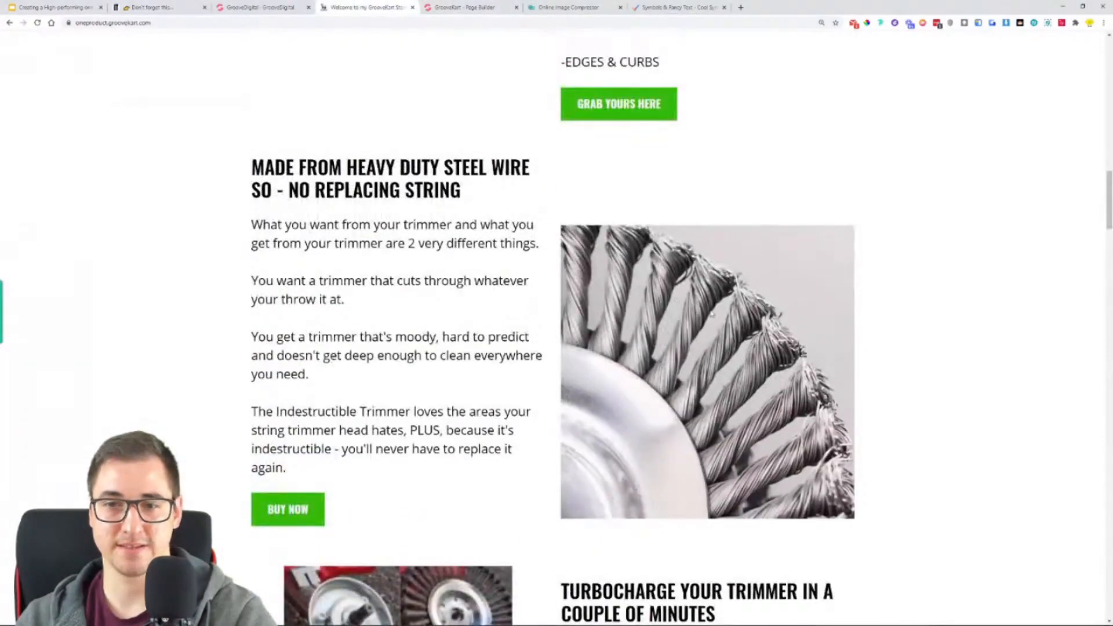
click(464, 7)
click(1035, 255)
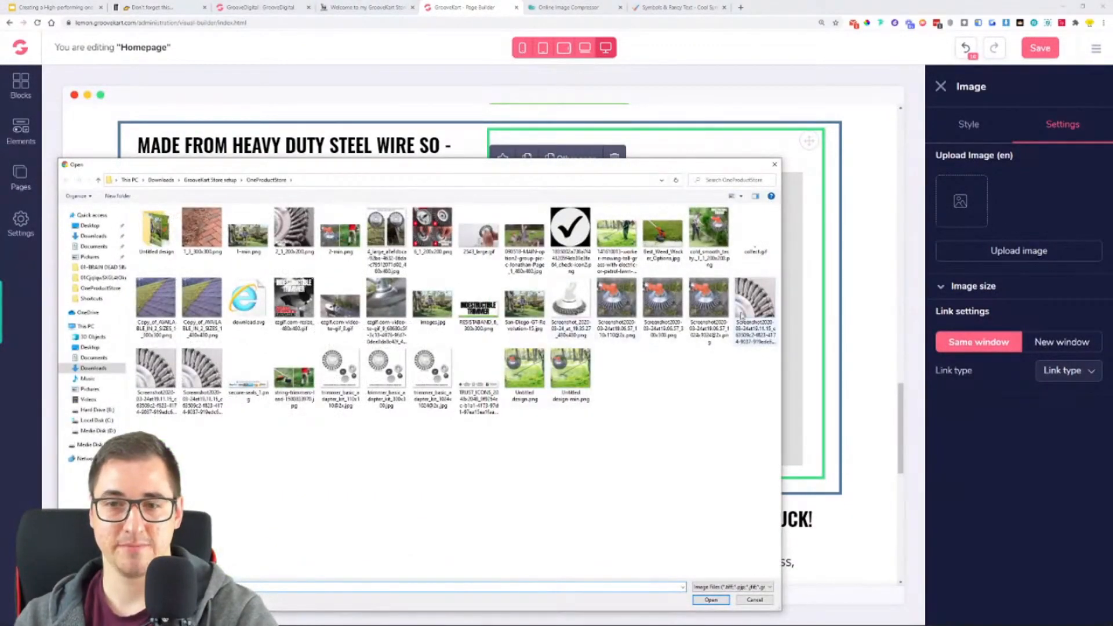
click(740, 316)
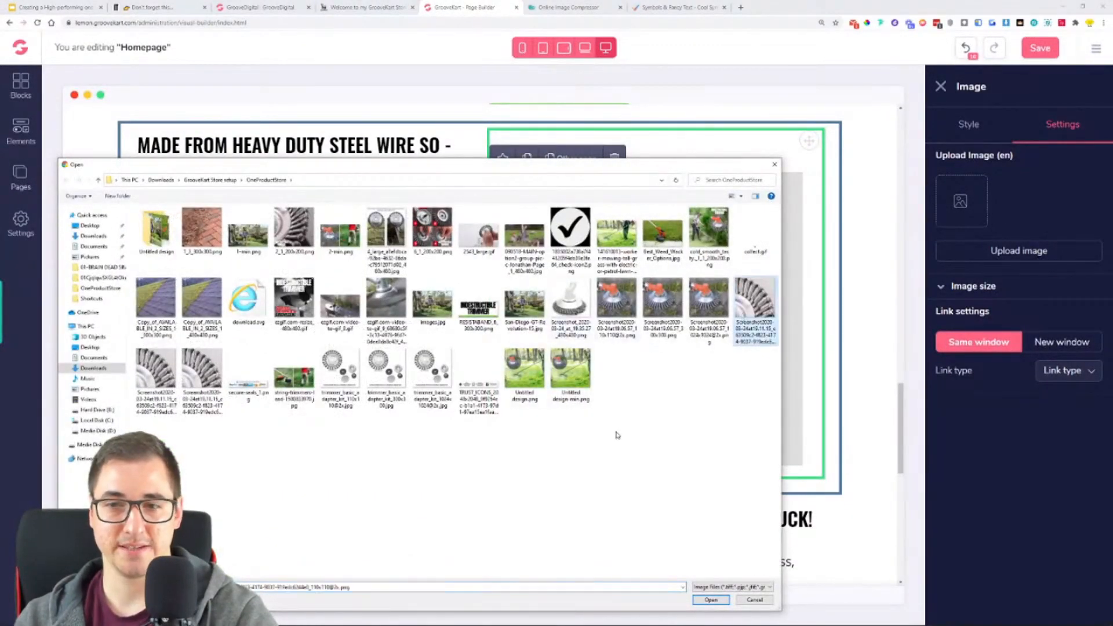
click(777, 165)
- Switch to the Online Image Compressor, upload 2_1_200x200.png, and remove it from the queue
click(571, 7)
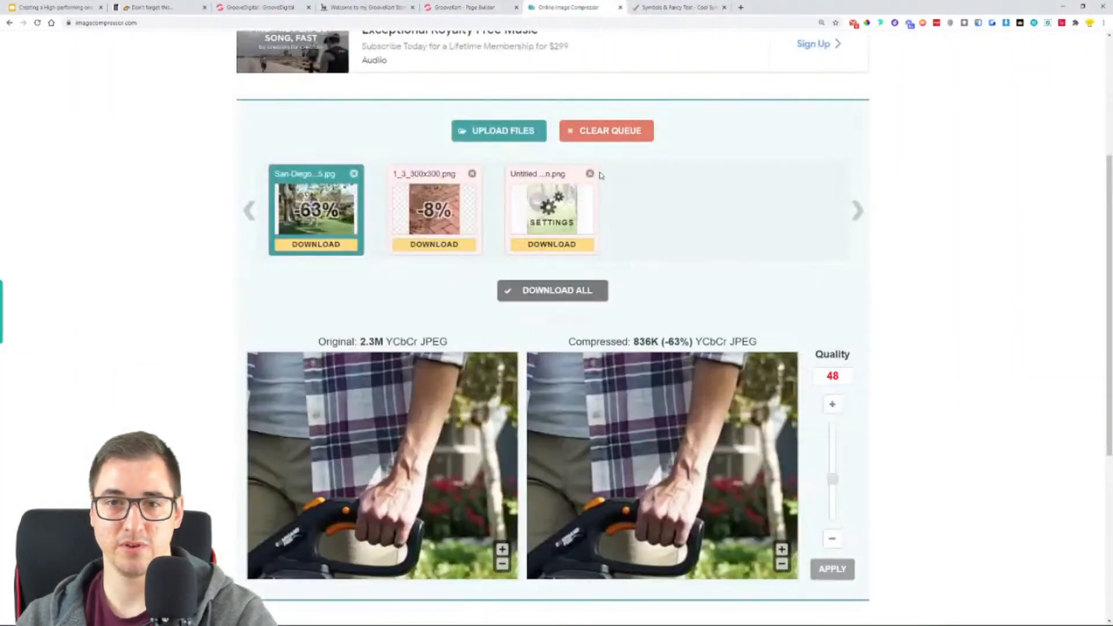
click(509, 129)
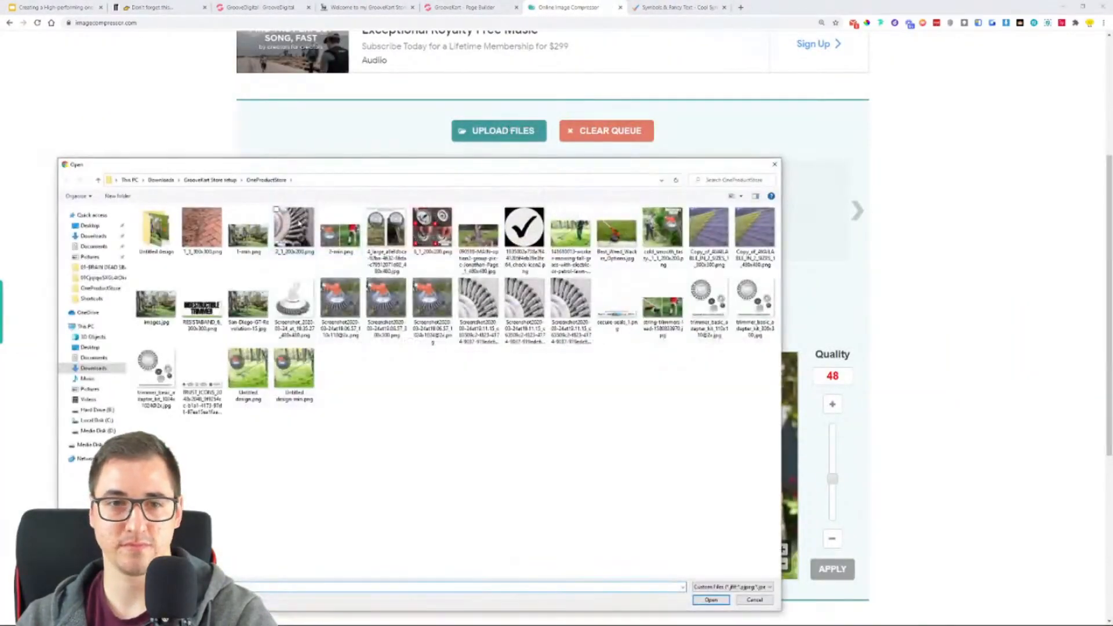
double_click(293, 229)
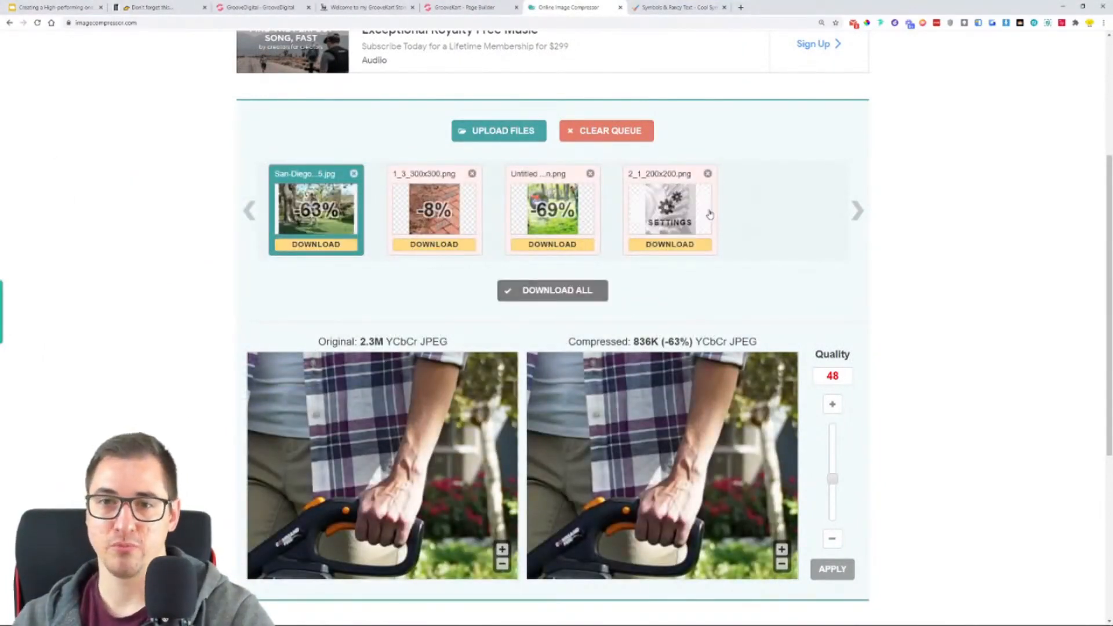
click(708, 174)
- Upload the steel-wire close-up screenshot PNG from the OneProductStore folder to the compressor and save the compressed copy in Downloads
click(521, 138)
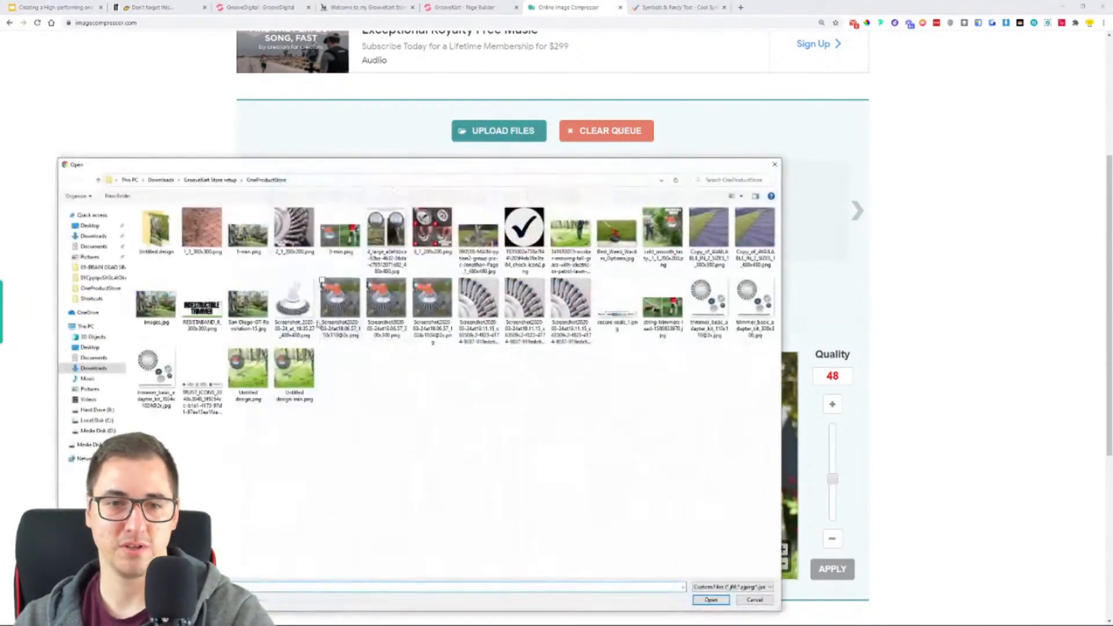
click(561, 301)
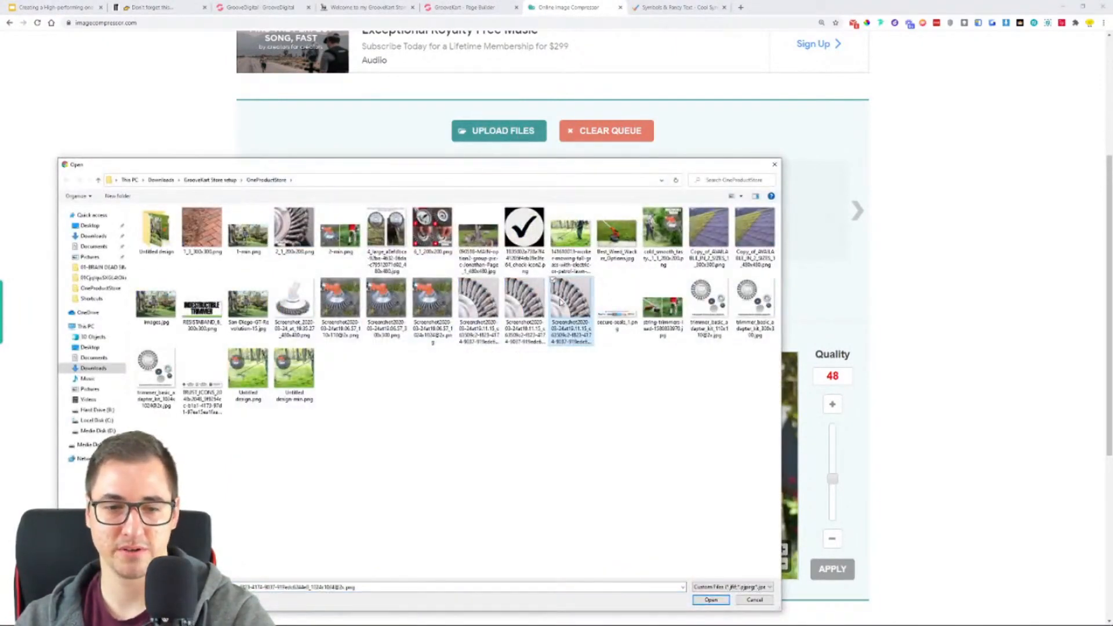
click(711, 599)
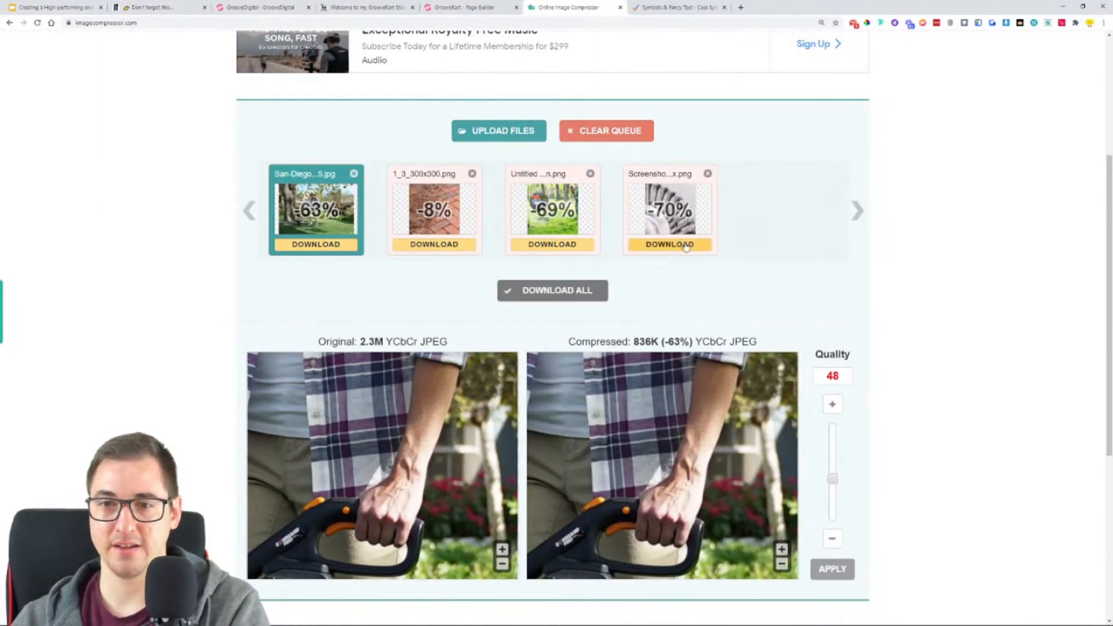
click(692, 248)
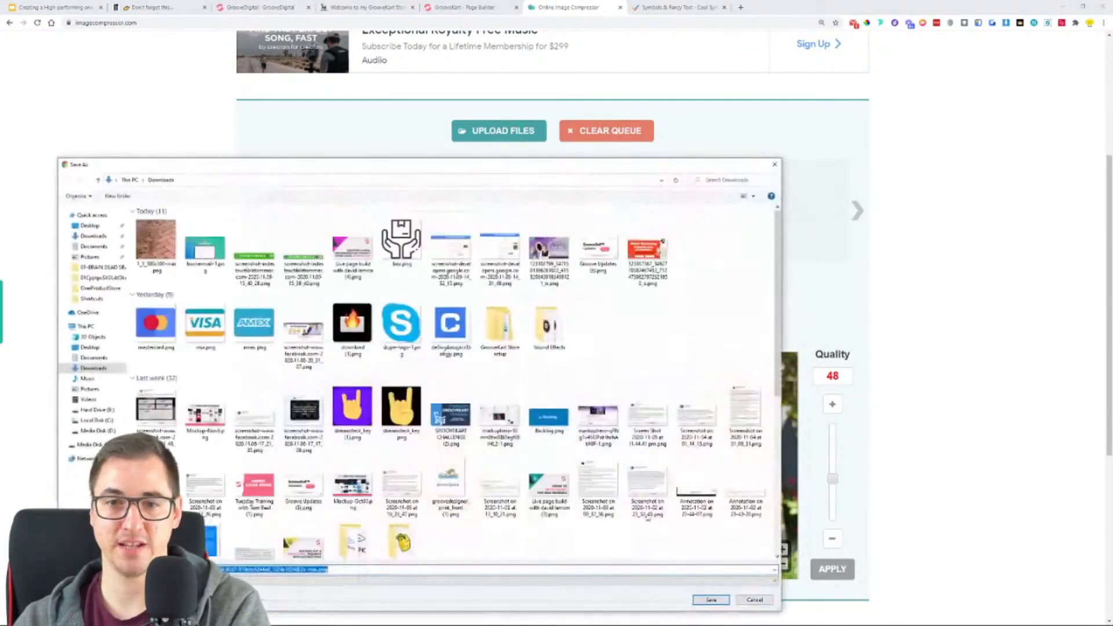
click(711, 599)
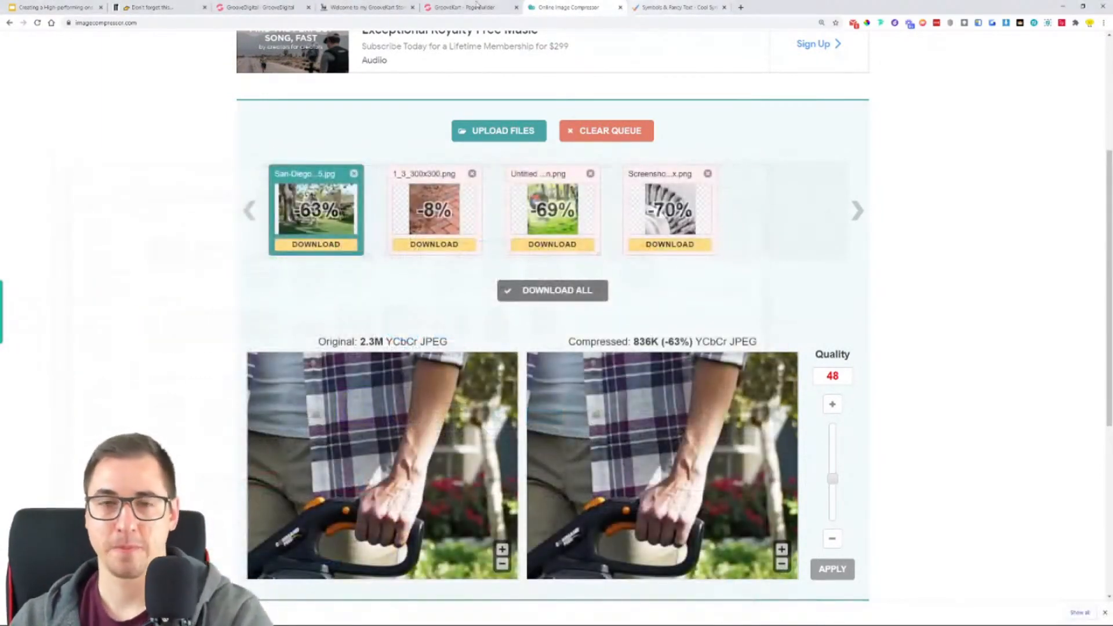
- Switch to the GrooveKart page builder and upload the compressed steel-wire picture from Downloads into the empty image element
click(494, 5)
click(1021, 252)
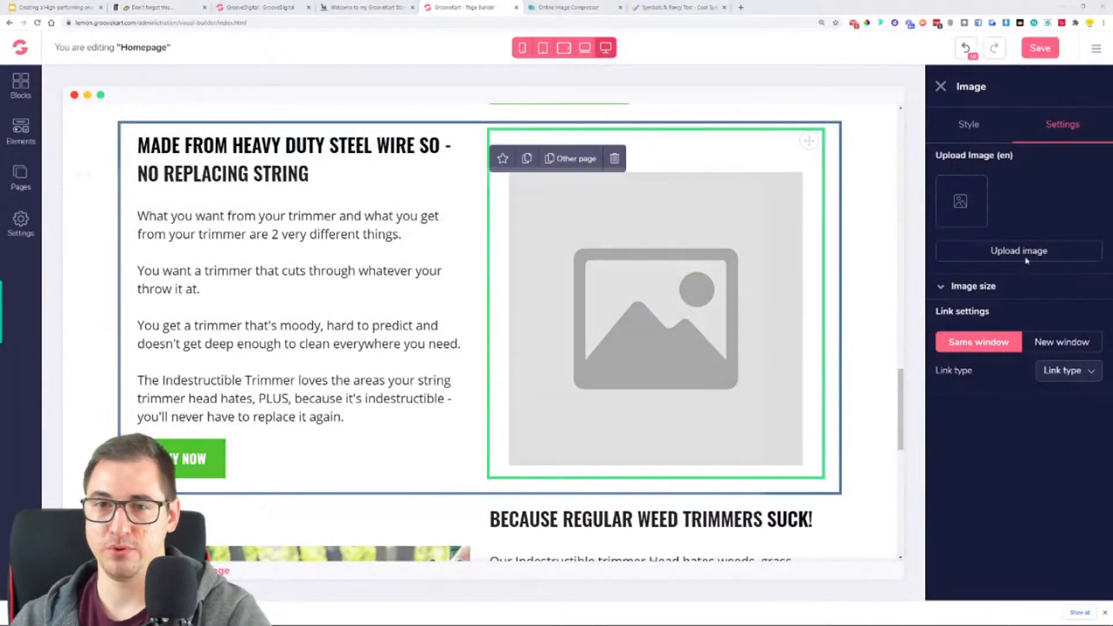
click(161, 180)
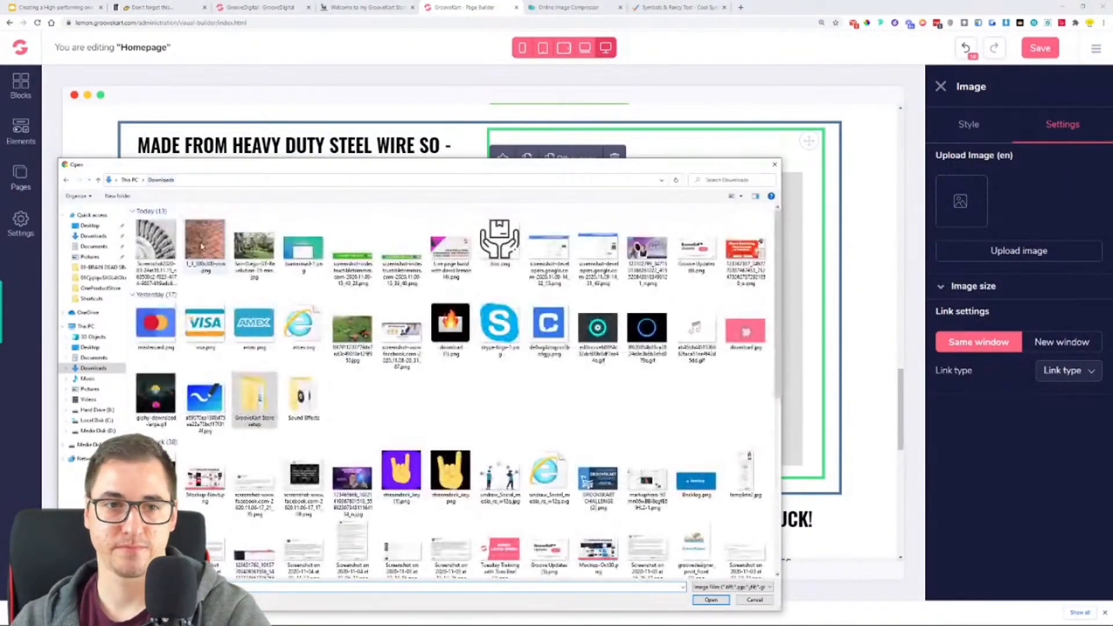
double_click(154, 249)
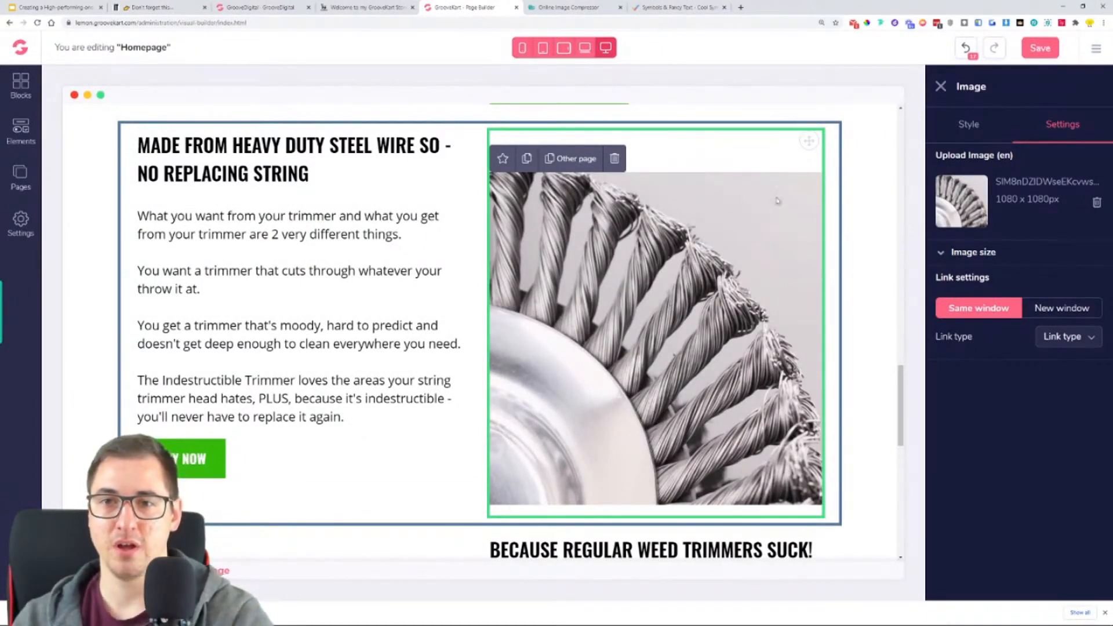
- Set the steel-wire image's top margin to 0 and dismiss the browser's download bar
click(962, 125)
click(999, 512)
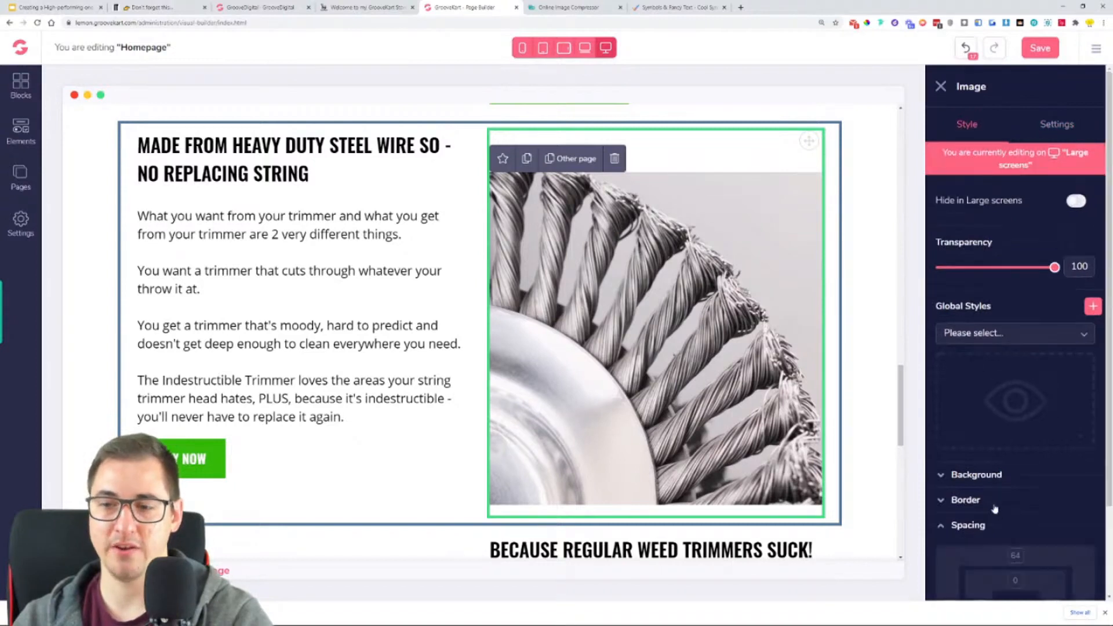
scroll(1014, 499, down, 2)
drag(1054, 580, 996, 599)
click(1104, 612)
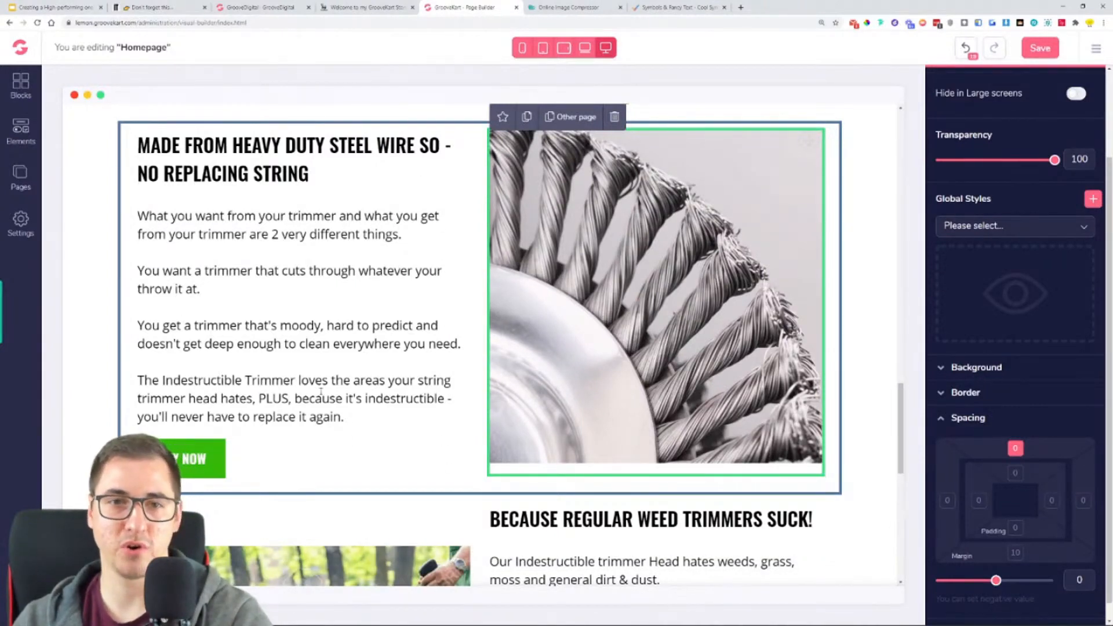
- Set the top and bottom margins of the two-column steel-wire block to 50 and check the gaps to its neighbouring blocks
click(850, 348)
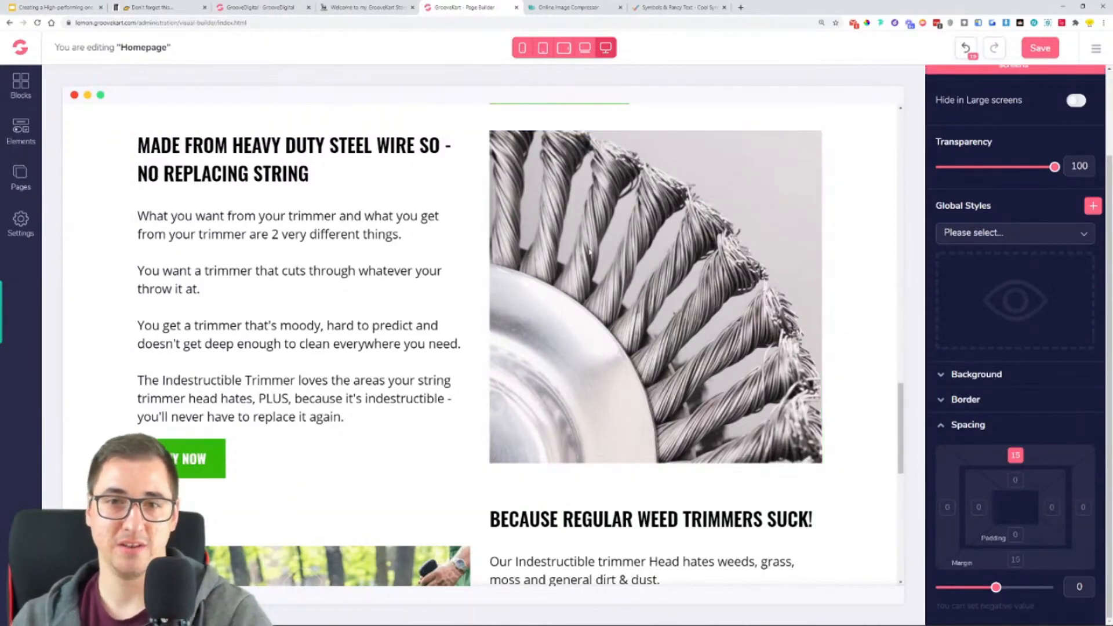
scroll(589, 251, up, 2)
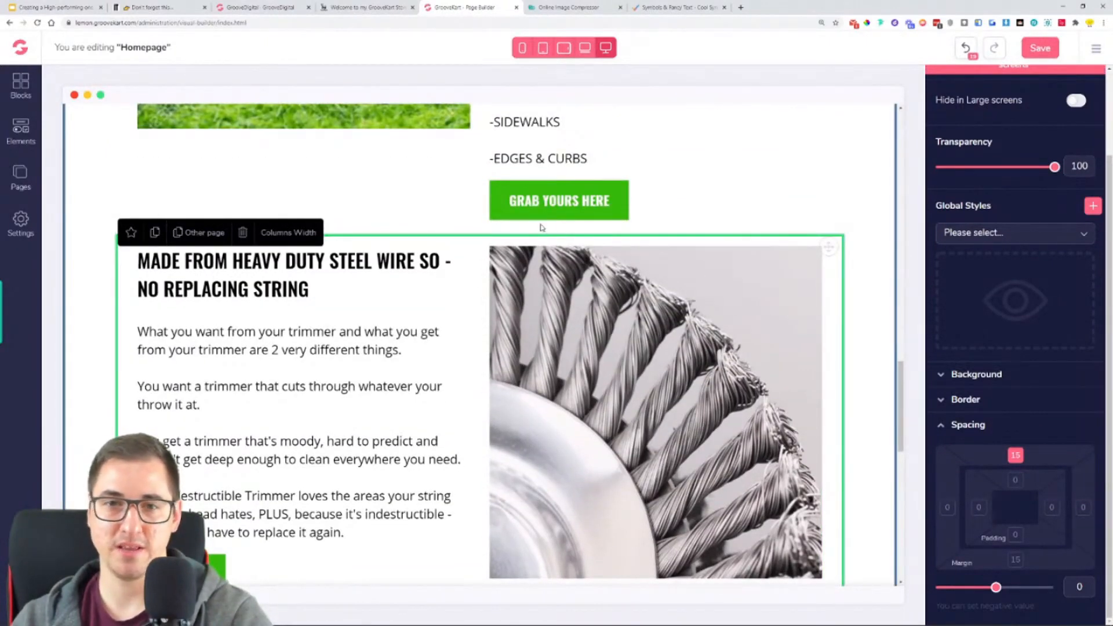
scroll(479, 384, down, 7)
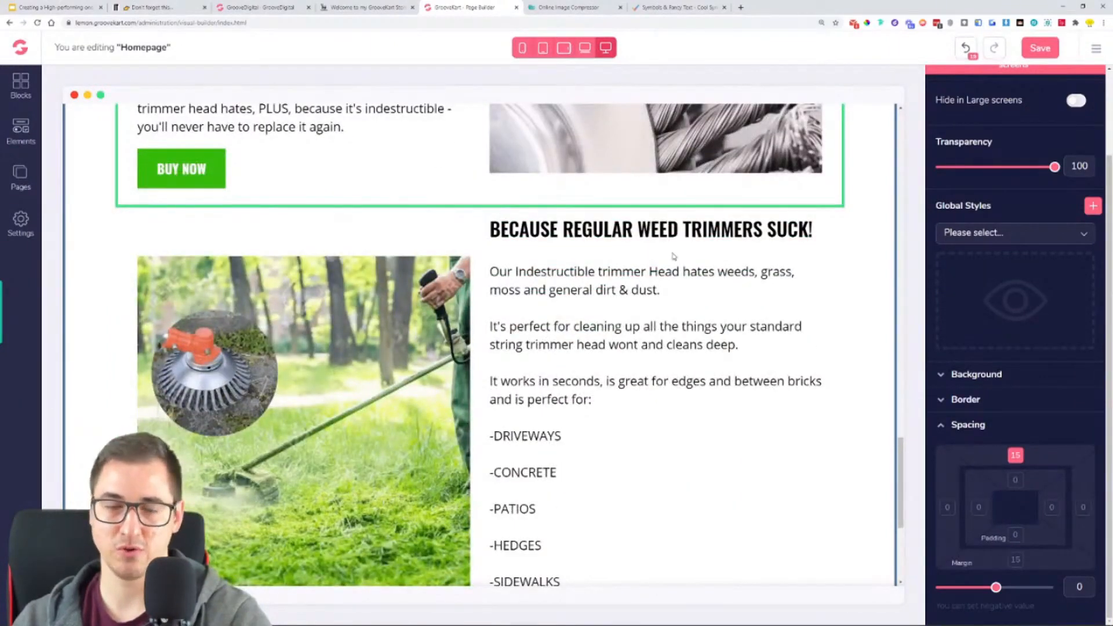
scroll(128, 234, up, 6)
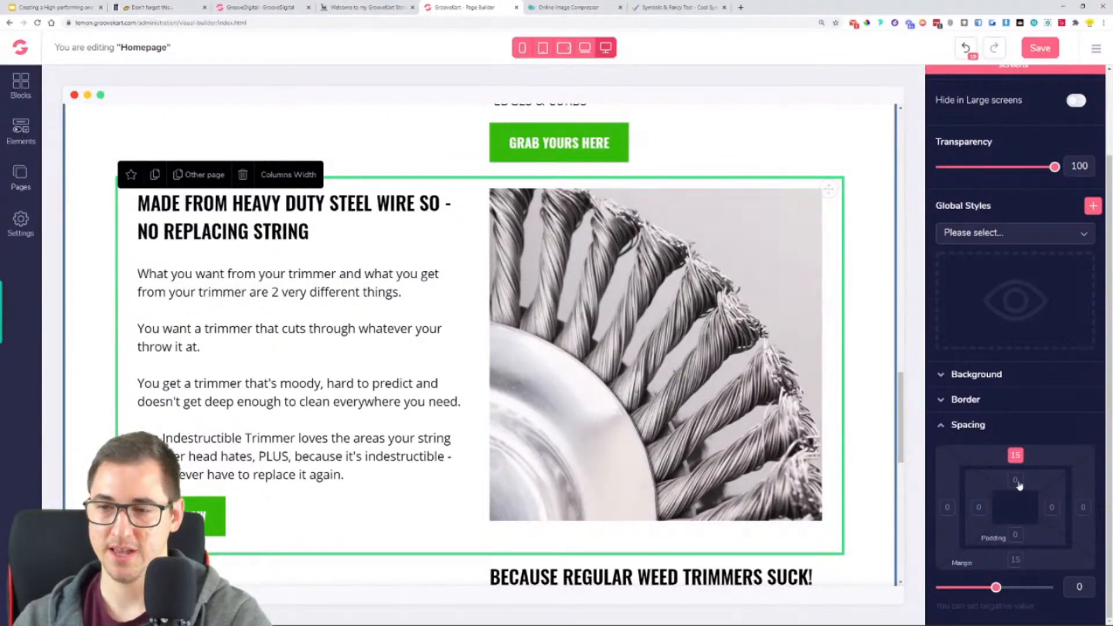
drag(996, 587, 1042, 602)
scroll(860, 382, down, 2)
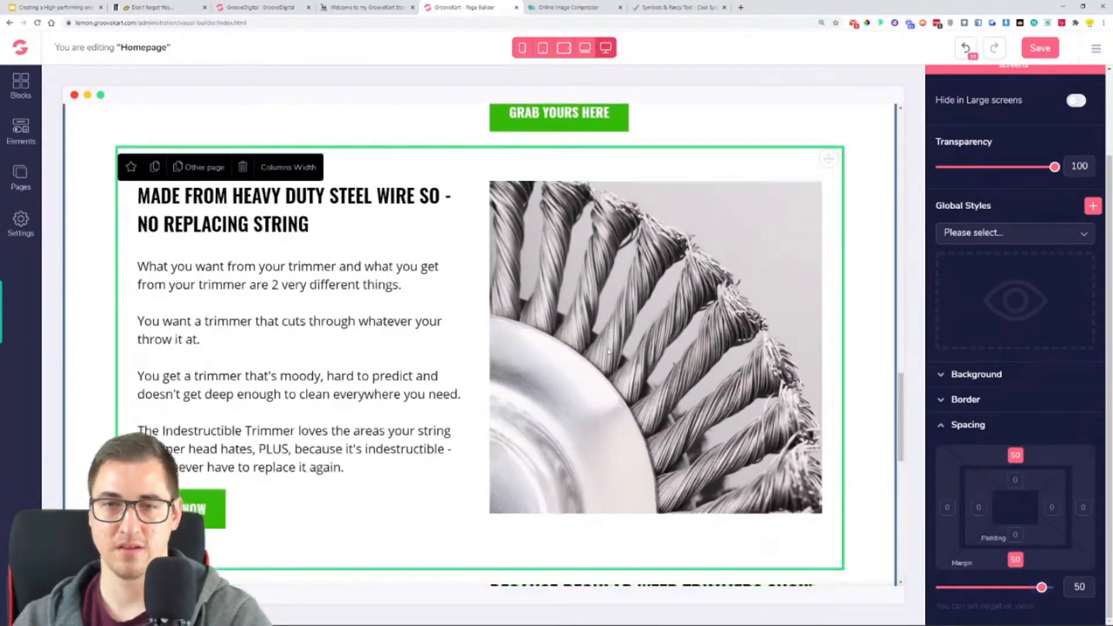
scroll(860, 382, down, 2)
scroll(860, 386, up, 6)
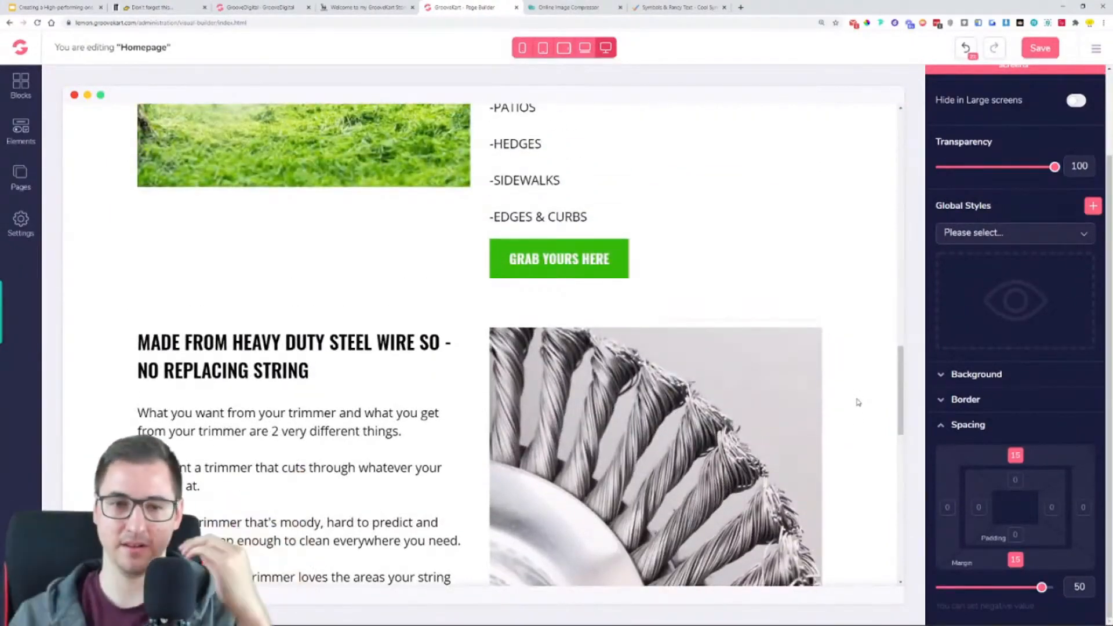
scroll(753, 374, down, 3)
scroll(752, 368, down, 3)
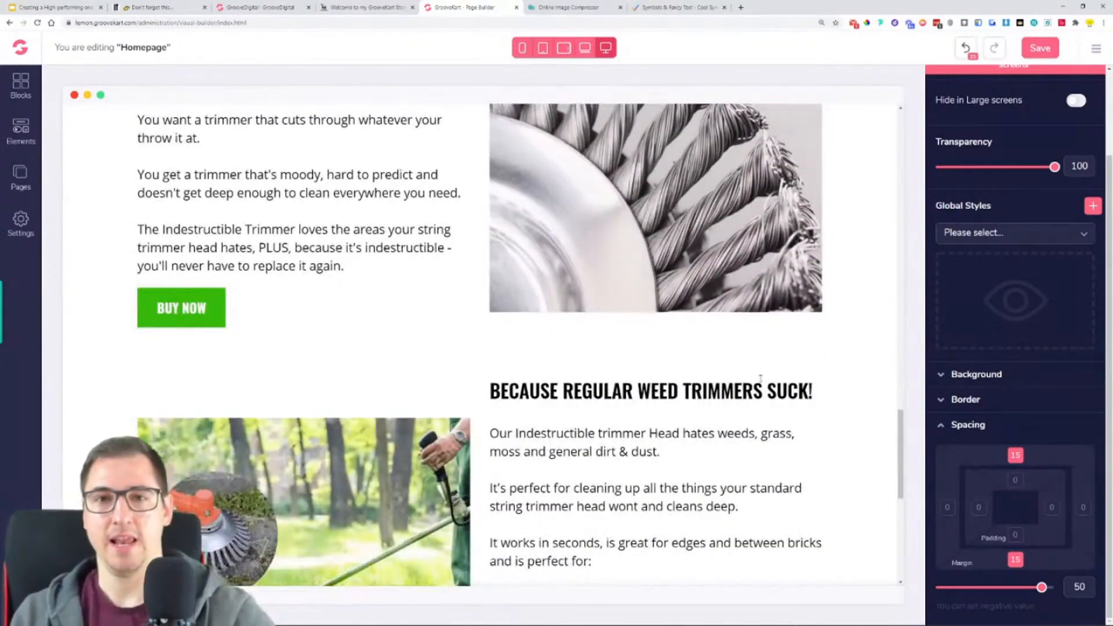
- Save the homepage, reload the page builder, and review the saved blocks
click(1044, 51)
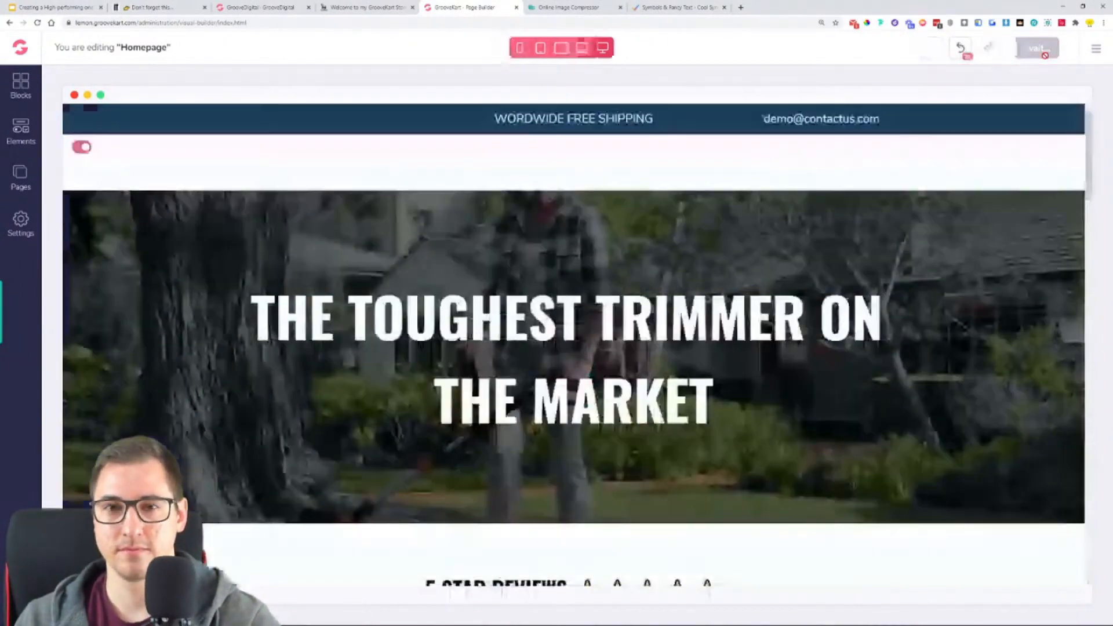
scroll(835, 310, down, 10)
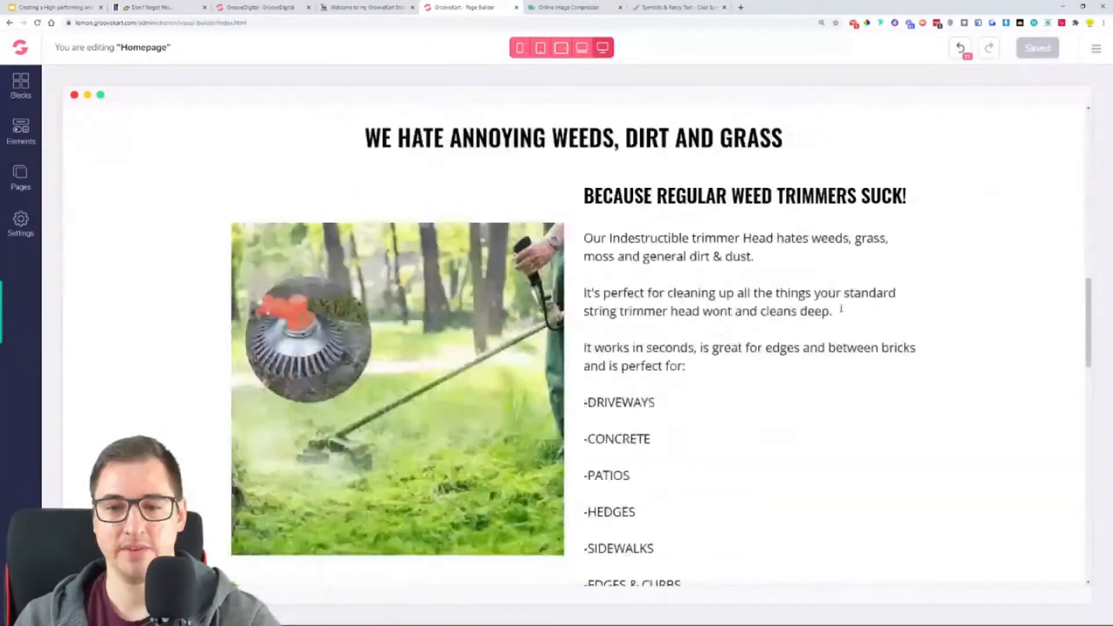
scroll(842, 312, down, 8)
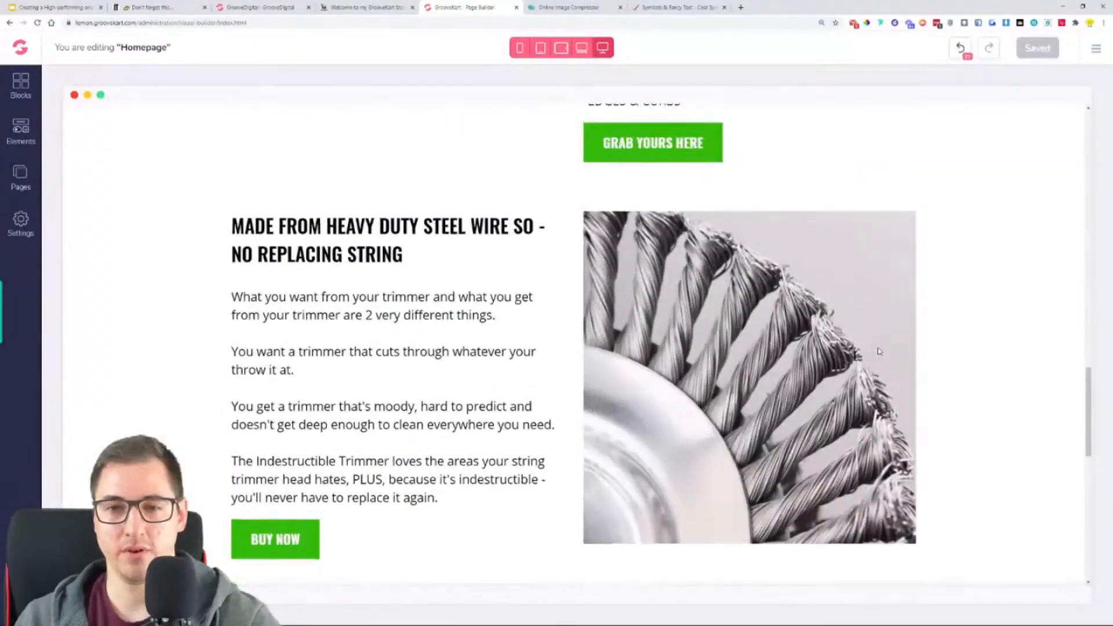
scroll(879, 351, down, 1)
click(38, 23)
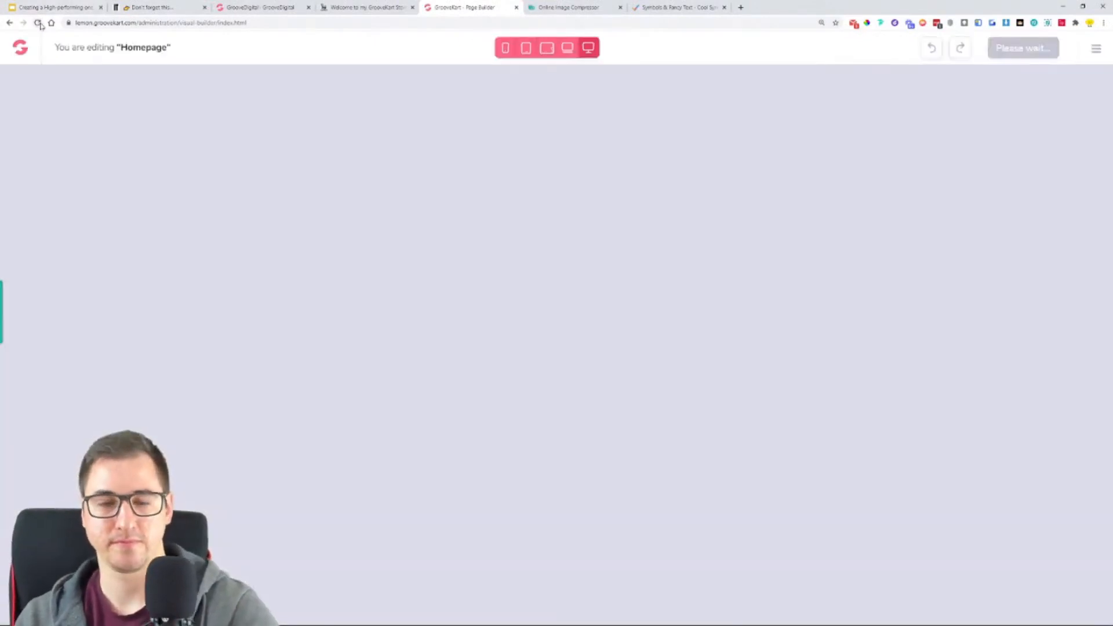
scroll(257, 176, down, 20)
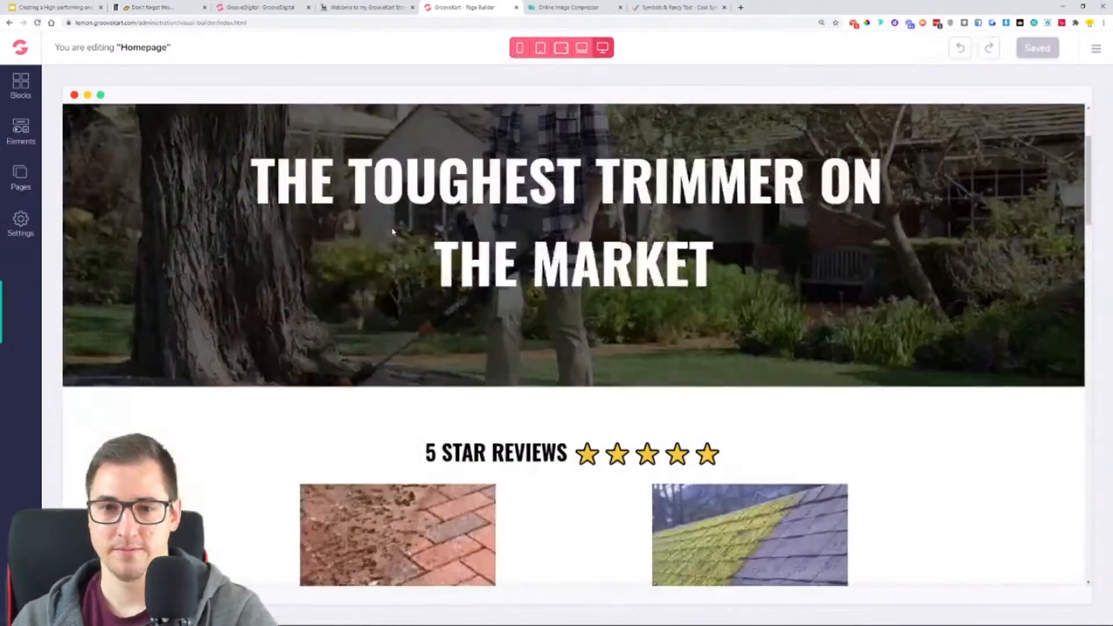
scroll(393, 229, down, 5)
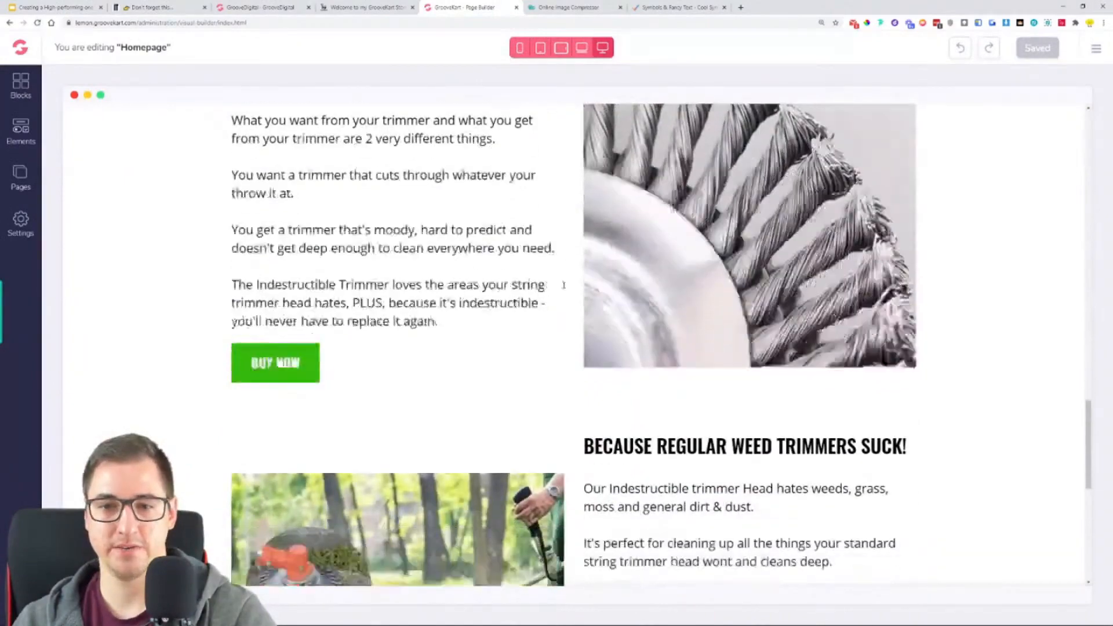
- Replace the heading of the block below the steel-wire block with the example store's "TURBOCHARGE YOUR TRIMMER IN A COUPLE OF MINUTES"
click(366, 6)
scroll(659, 189, down, 7)
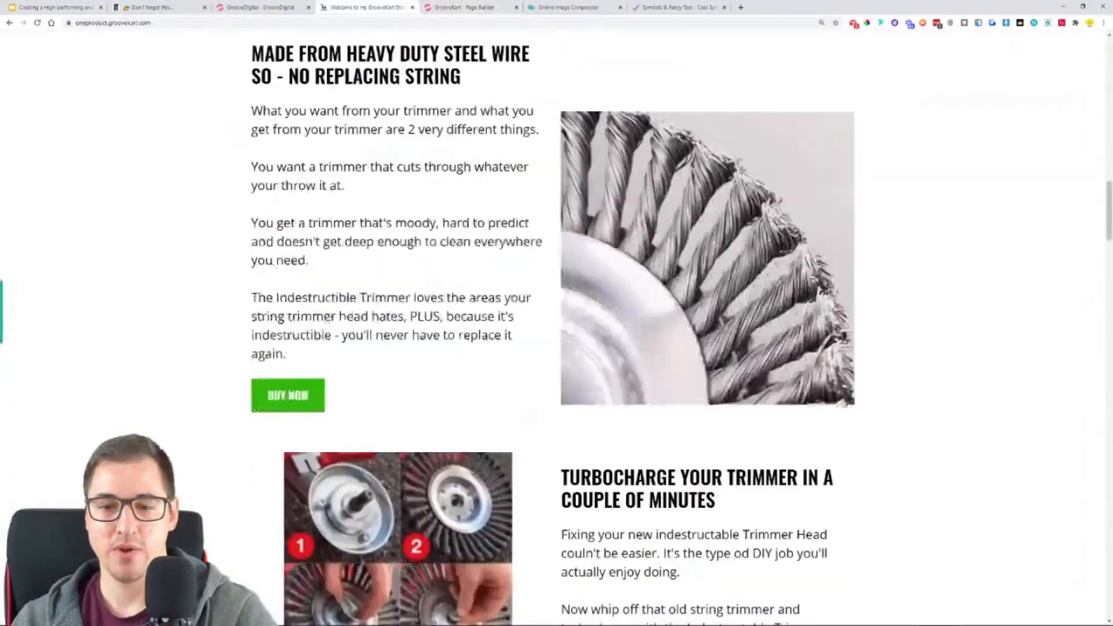
triple_click(659, 188)
right_click(660, 188)
click(673, 193)
click(455, 7)
triple_click(672, 223)
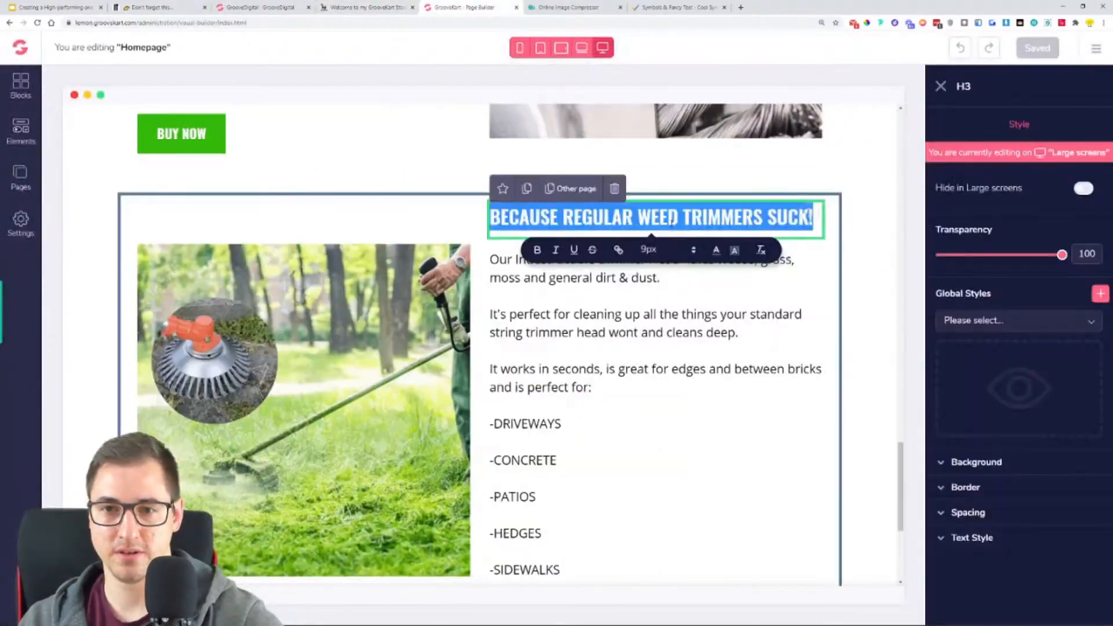
key(ctrl+v)
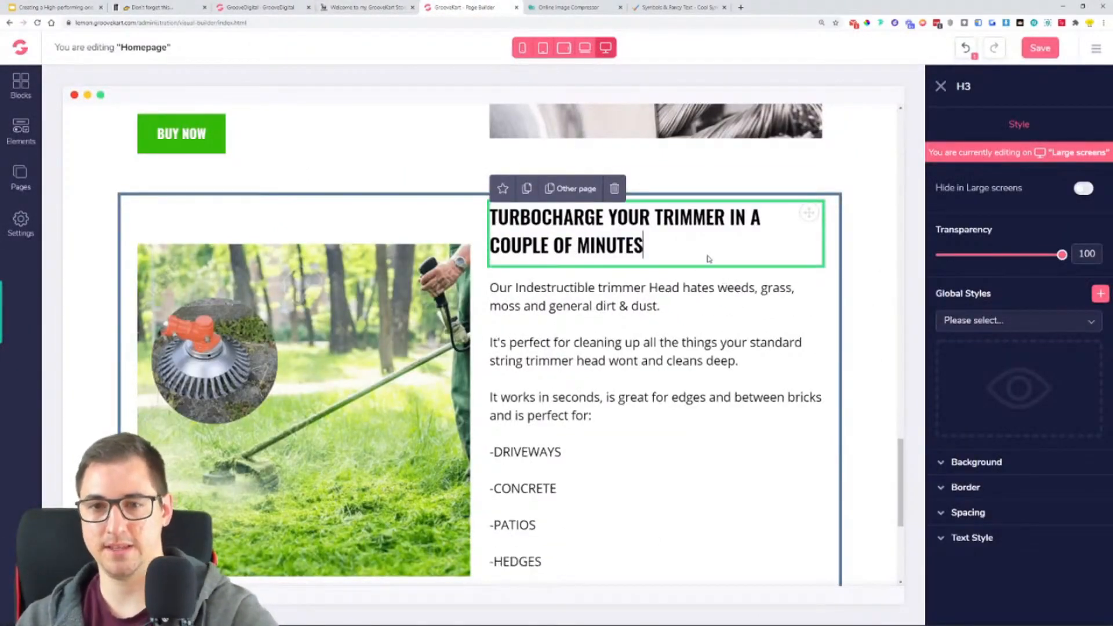
- Replace the paragraph under the Turbocharge heading with the example store's text from "Fixing your new" through "Trimmer Head."
click(345, 7)
mouse_move(564, 248)
mouse_down()
mouse_move(651, 357)
mouse_move(647, 345)
mouse_move(595, 357)
mouse_move(562, 294)
mouse_move(562, 246)
mouse_up()
click(618, 298)
triple_click(622, 279)
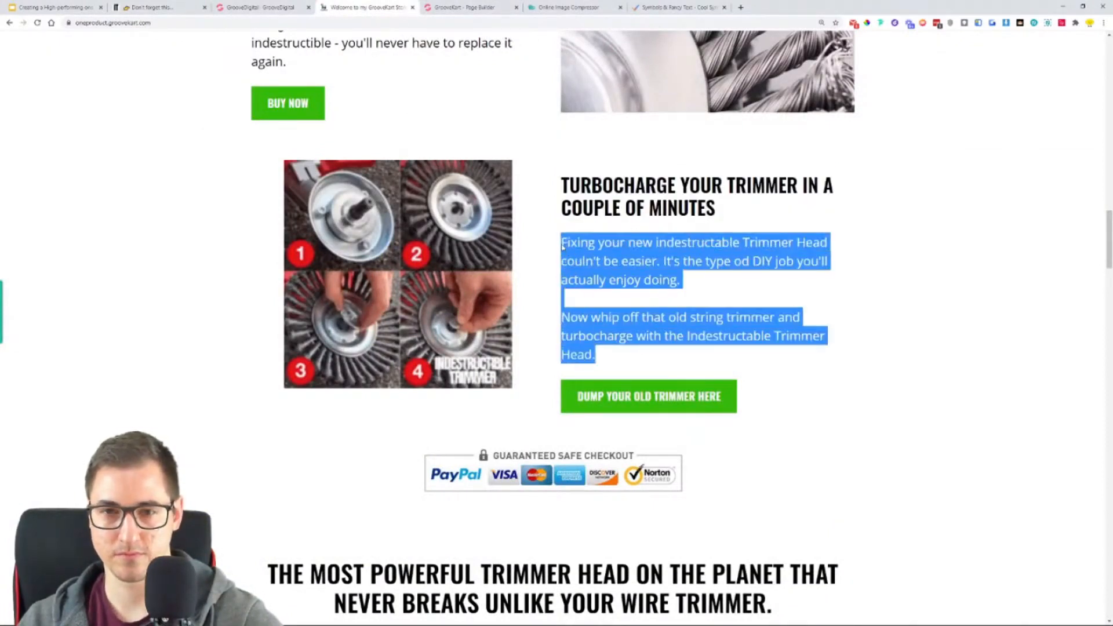
click(464, 7)
triple_click(635, 363)
key(ctrl+a)
key(ctrl+v)
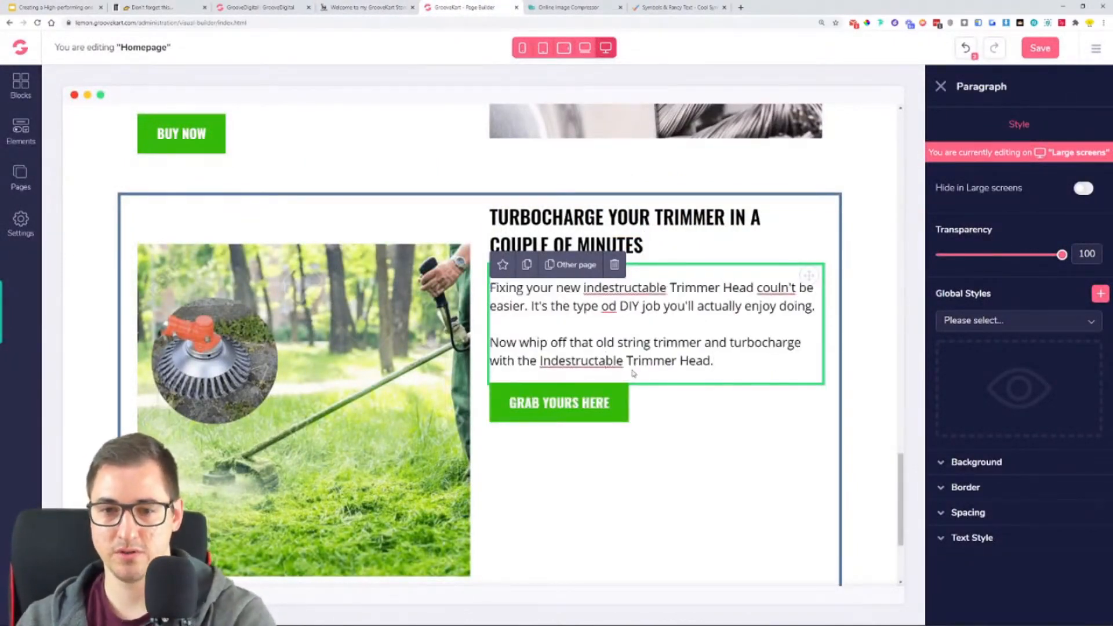
- Correct the misspelled words in the Turbocharge paragraph to "Indestructible", "indestructible" and "couldn't"
click(604, 360)
key(BackSpace)
text(i)
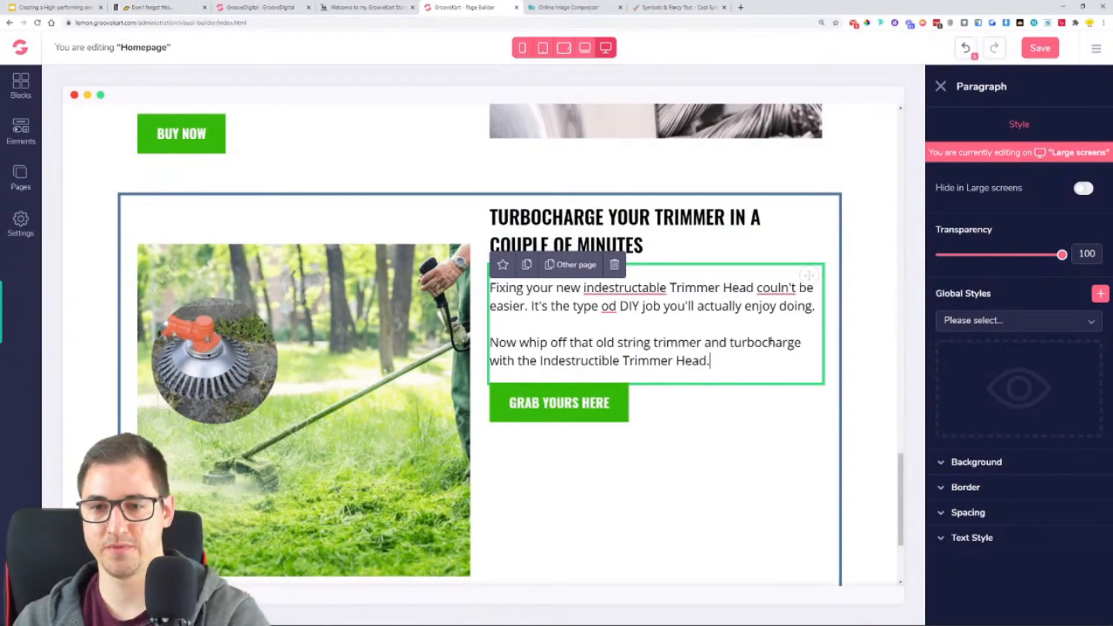
click(650, 287)
key(BackSpace)
text(i)
right_click(774, 289)
click(797, 294)
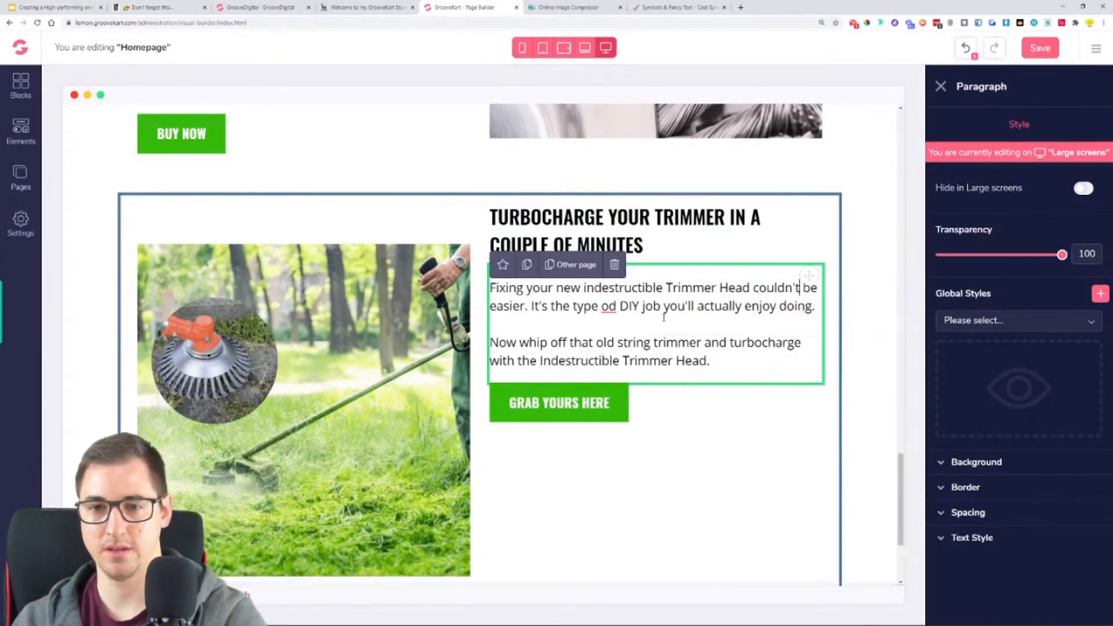
- Correct the typo before "DIY job" in the Turbocharge paragraph so the phrase reads "type of DIY job"
right_click(613, 306)
click(570, 308)
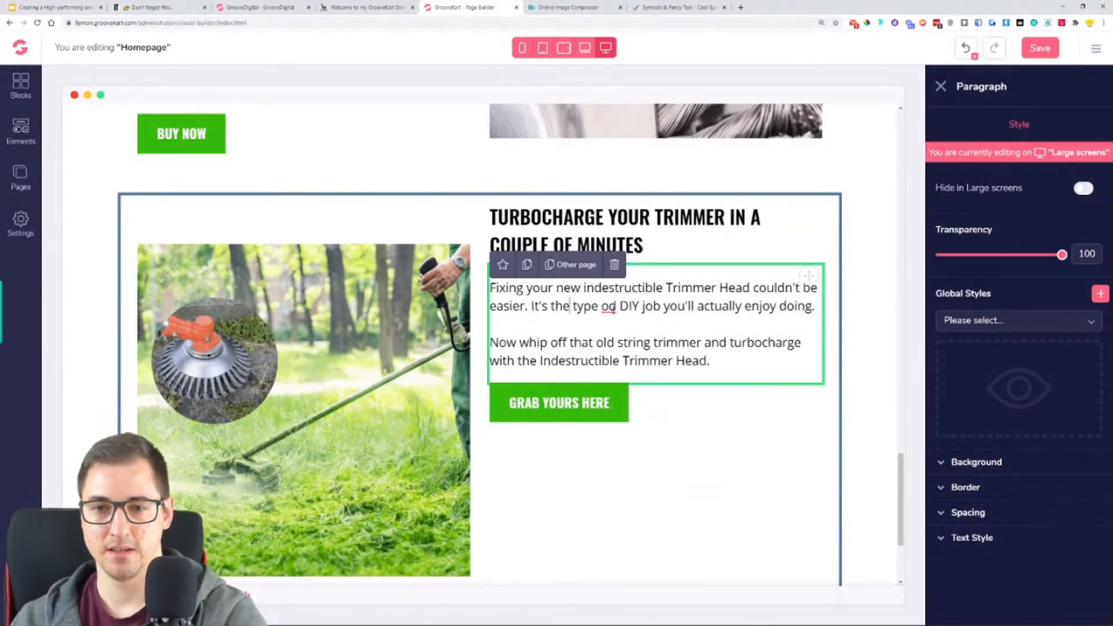
click(618, 308)
key(BackSpace)
key(BackSpace)
text(f)
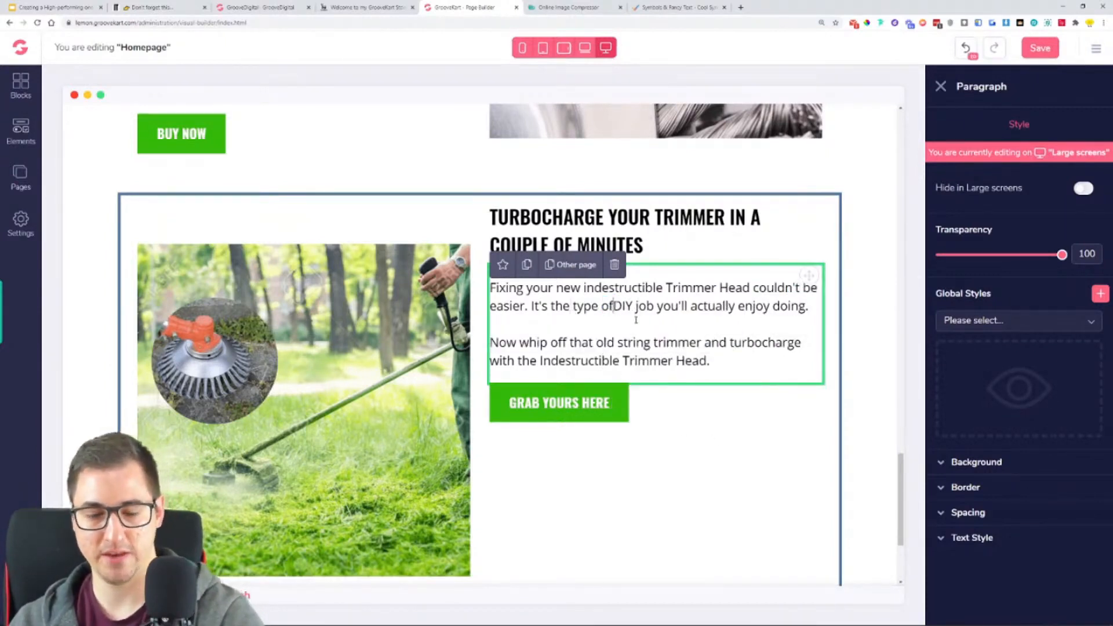
click(735, 434)
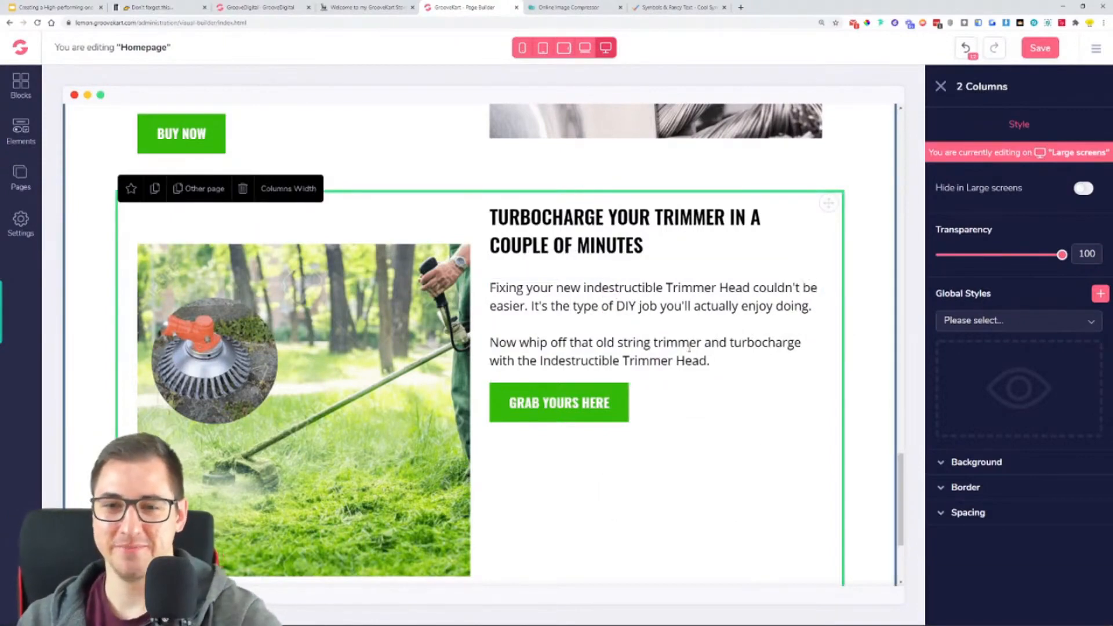
- Change the label of the Turbocharge block's button to the example store's "DUMP YOUR OLD TRIMMER HERE"
click(405, 8)
click(864, 366)
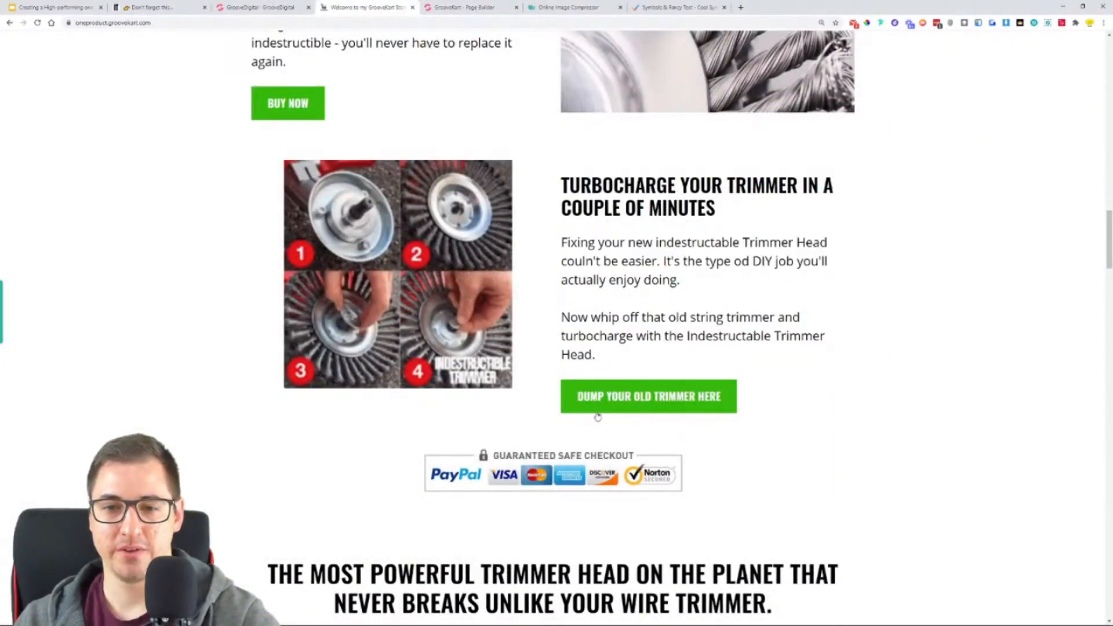
click(487, 7)
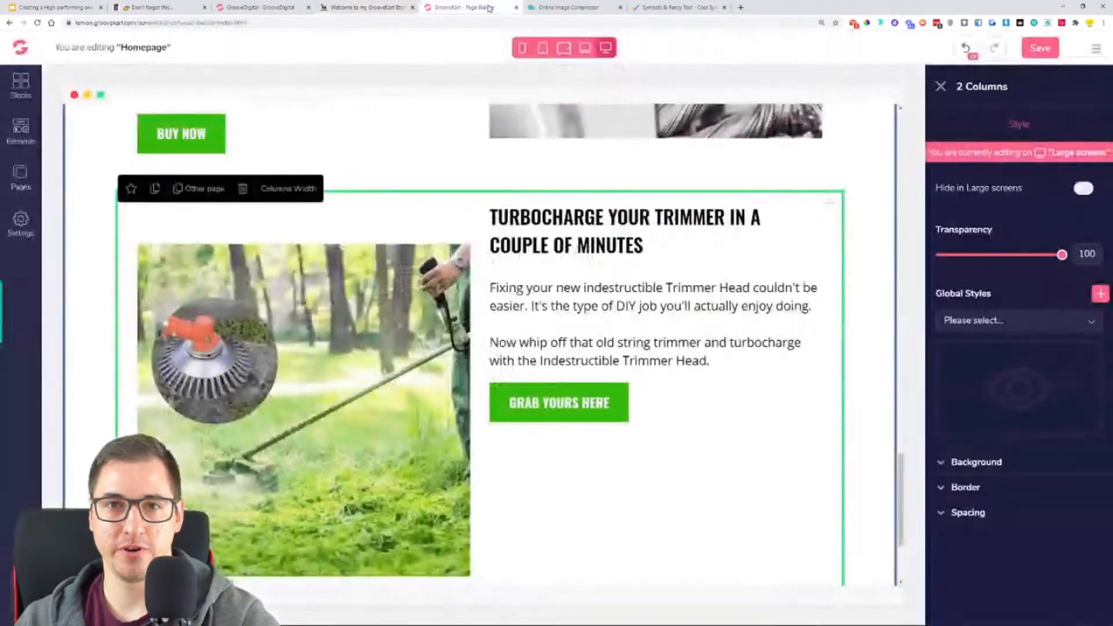
click(557, 422)
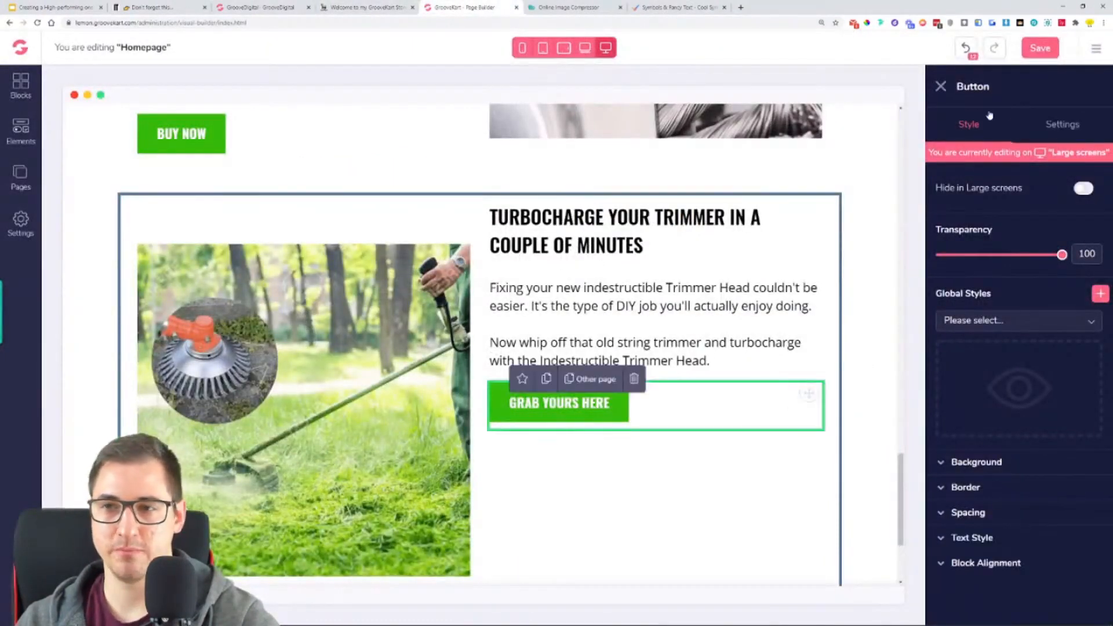
click(1066, 125)
drag(1045, 350, 946, 350)
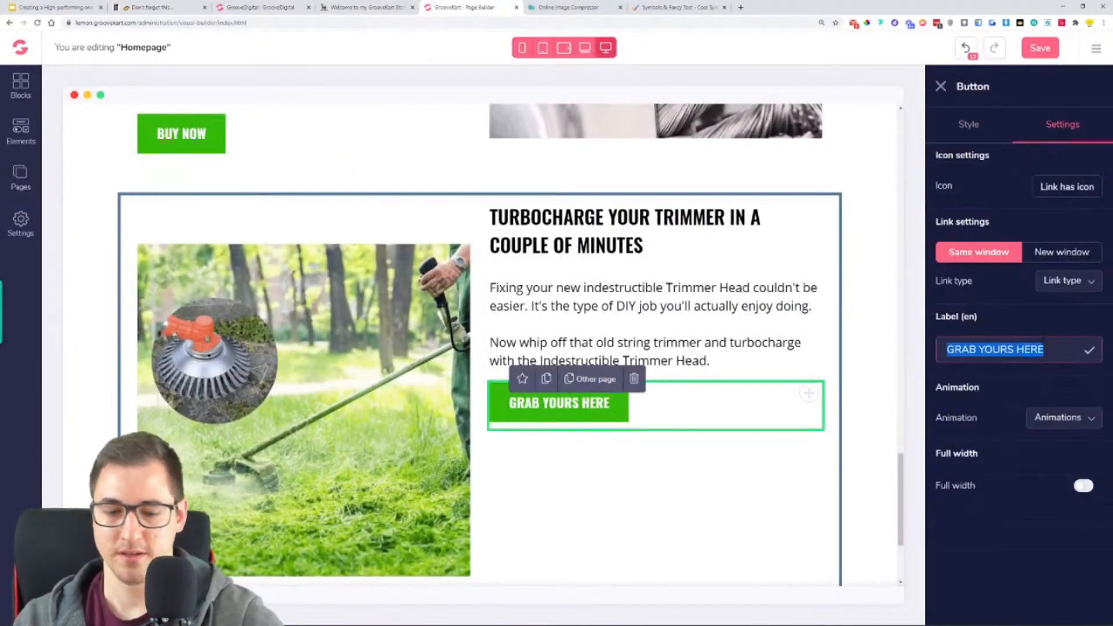
text(DUMP )
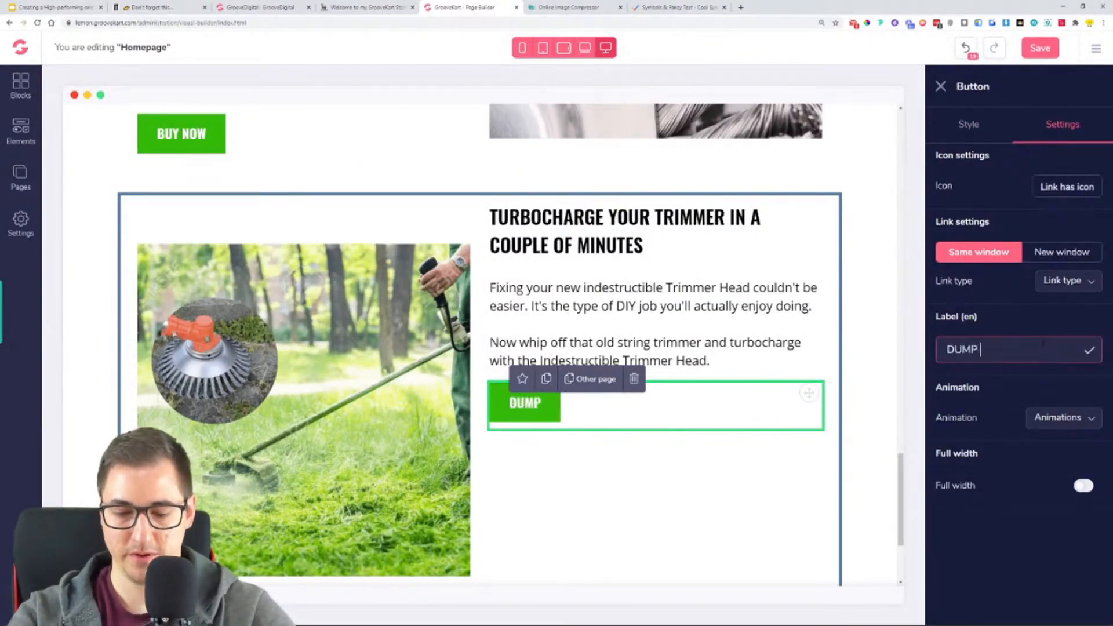
text(YOUR OLD TR)
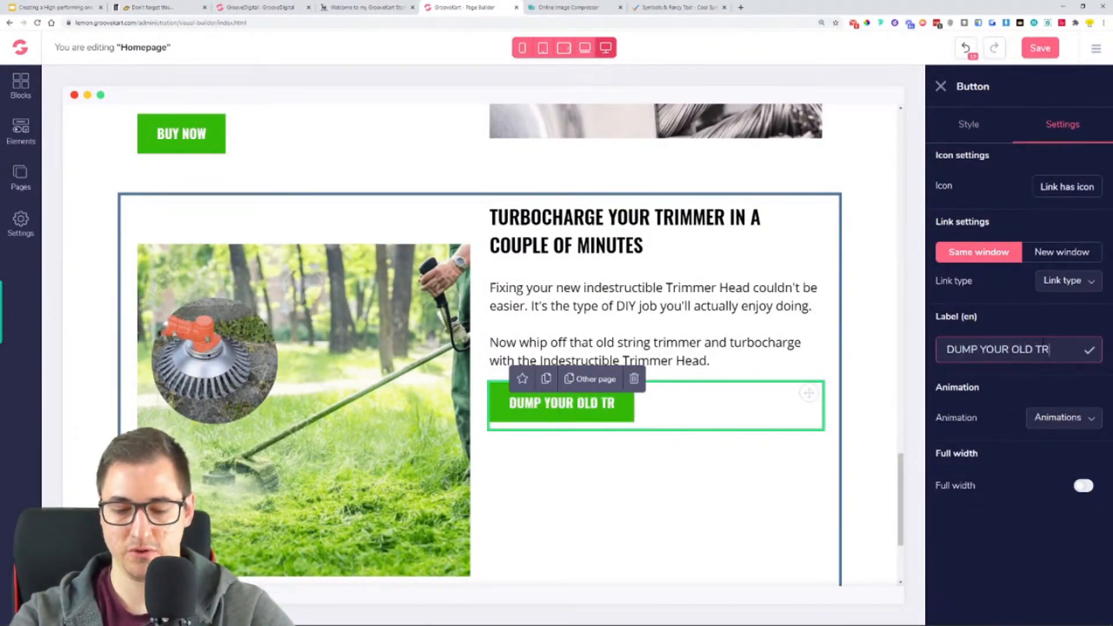
text(IMMER HERE)
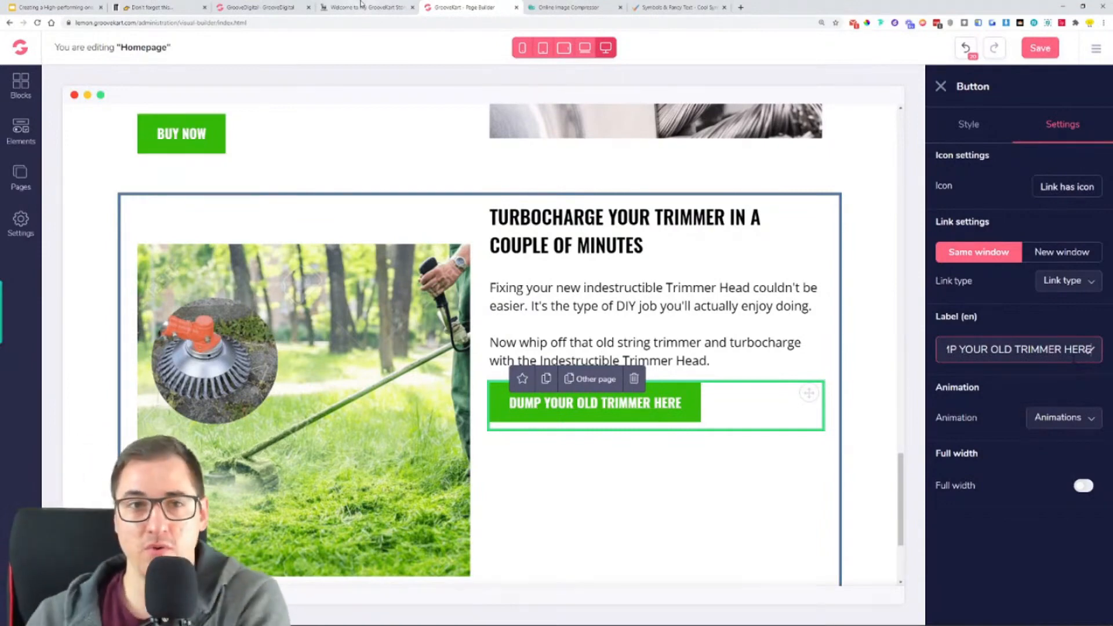
- Show the Q&A slide in the Google Slides presentation, highlight its "Q - “How to…”" line, and return to the page builder
click(54, 5)
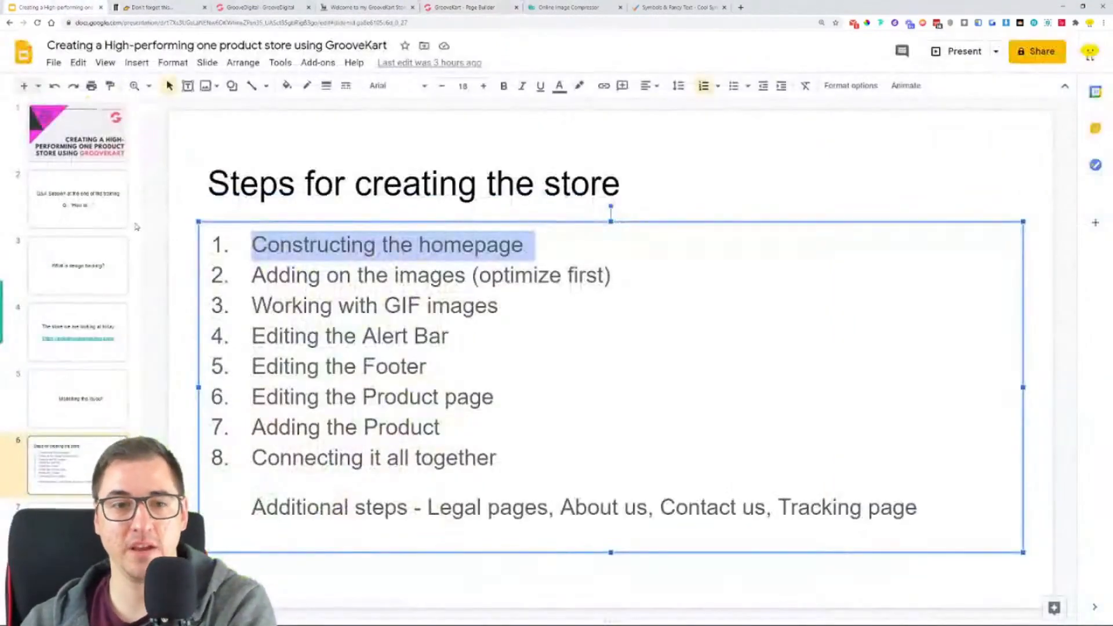
click(82, 223)
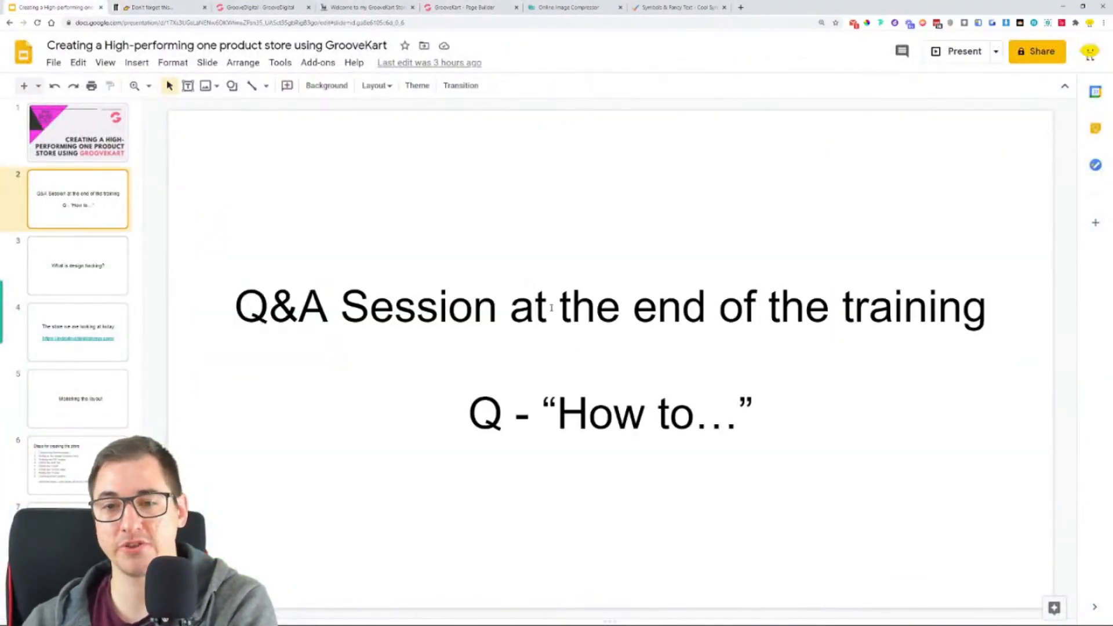
drag(474, 437, 821, 442)
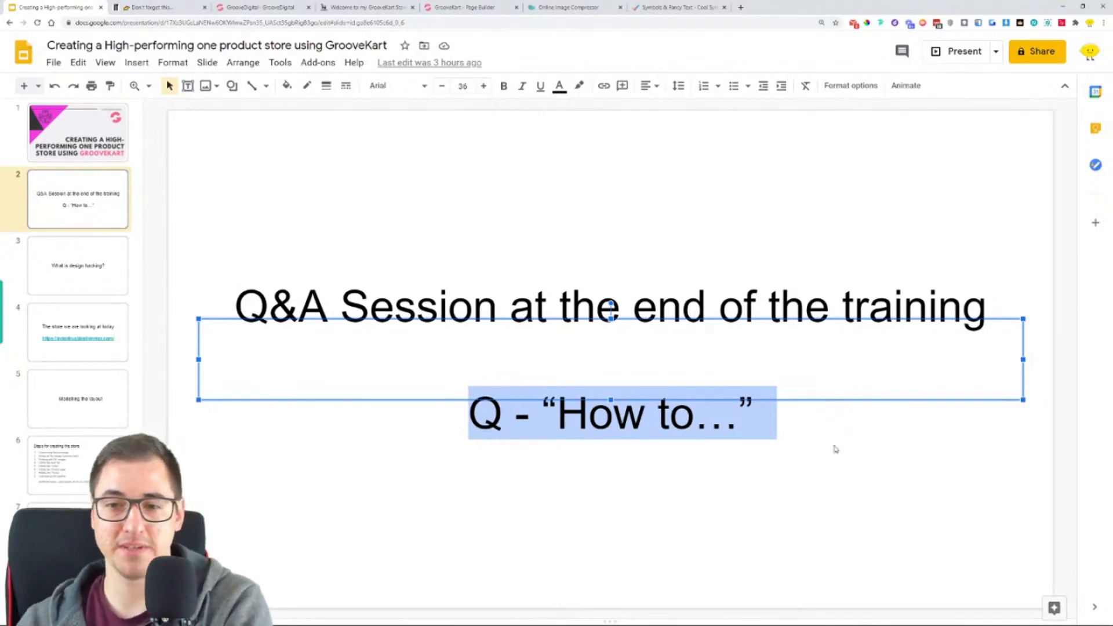
click(835, 449)
click(636, 291)
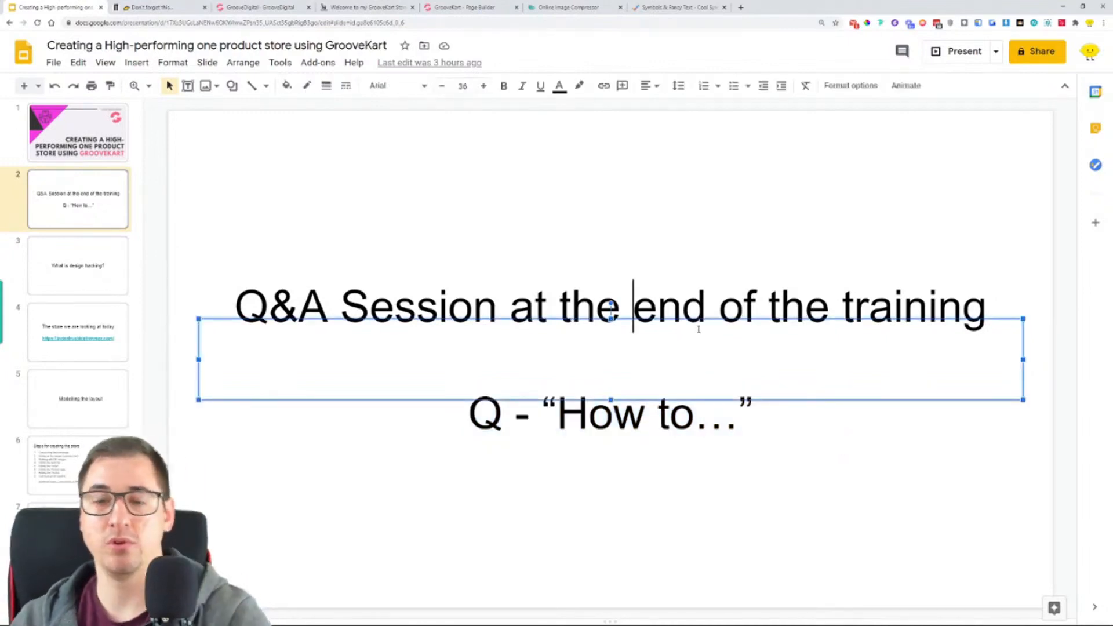
click(439, 12)
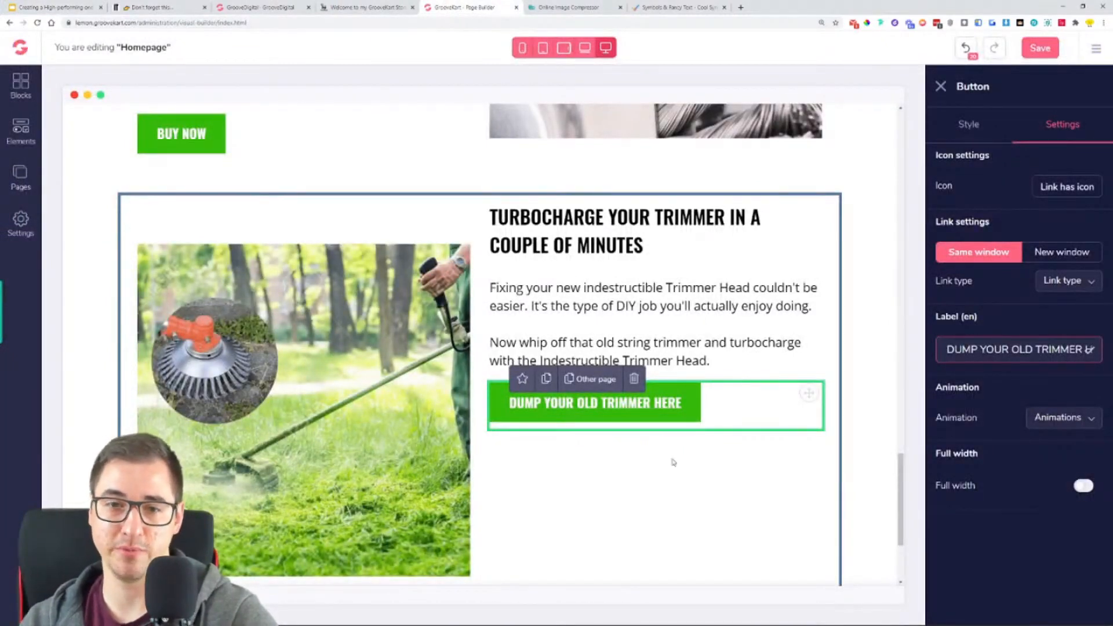
- Set the top margin of the Turbocharge block's image to 0
click(359, 320)
click(968, 125)
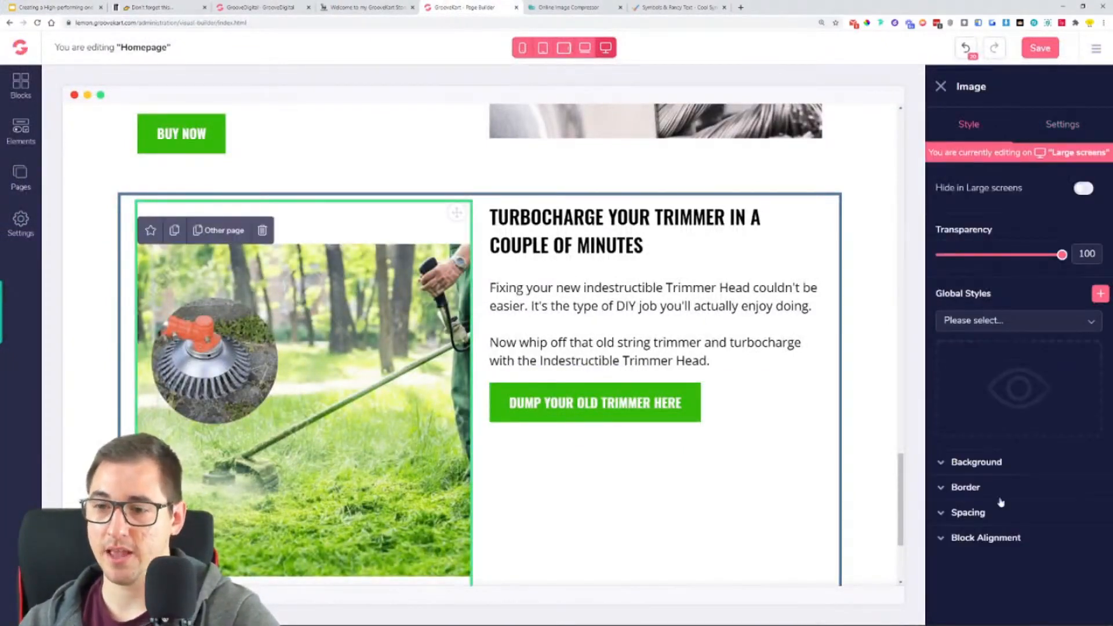
click(985, 523)
click(1015, 554)
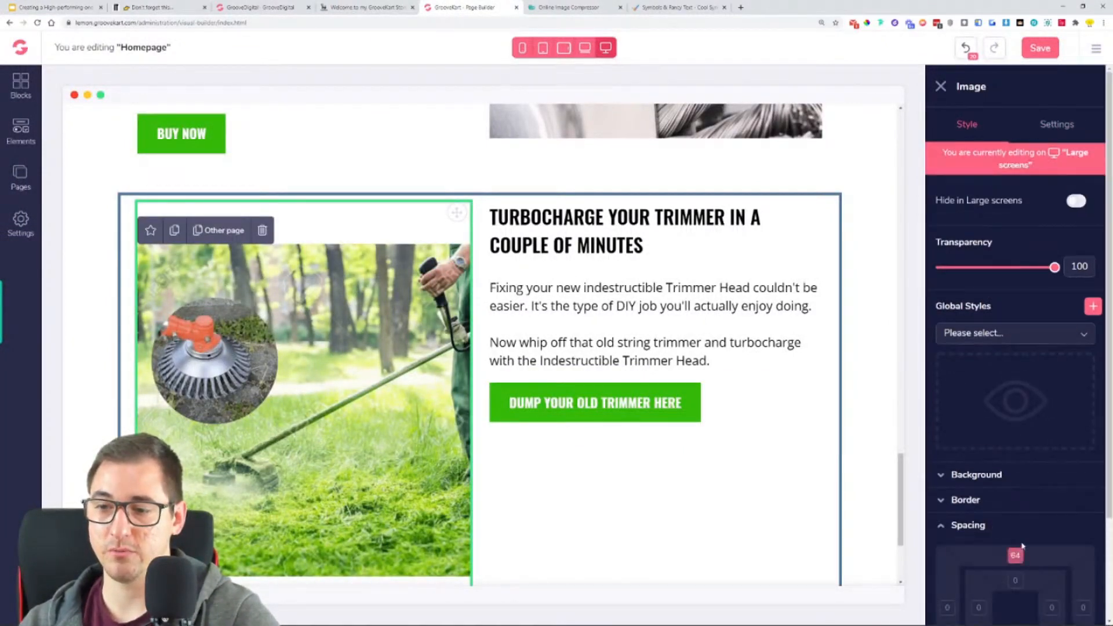
scroll(1015, 555, down, 2)
drag(1055, 562, 996, 577)
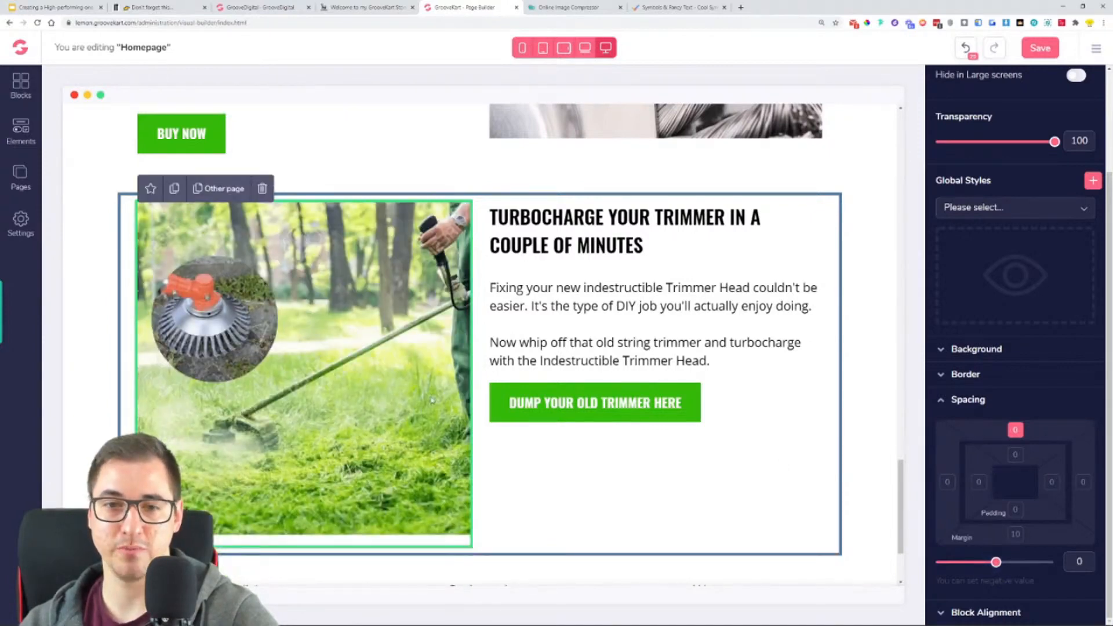
- Set the top margin of the Turbocharge heading to 64 and compare the block with the one above it
click(565, 219)
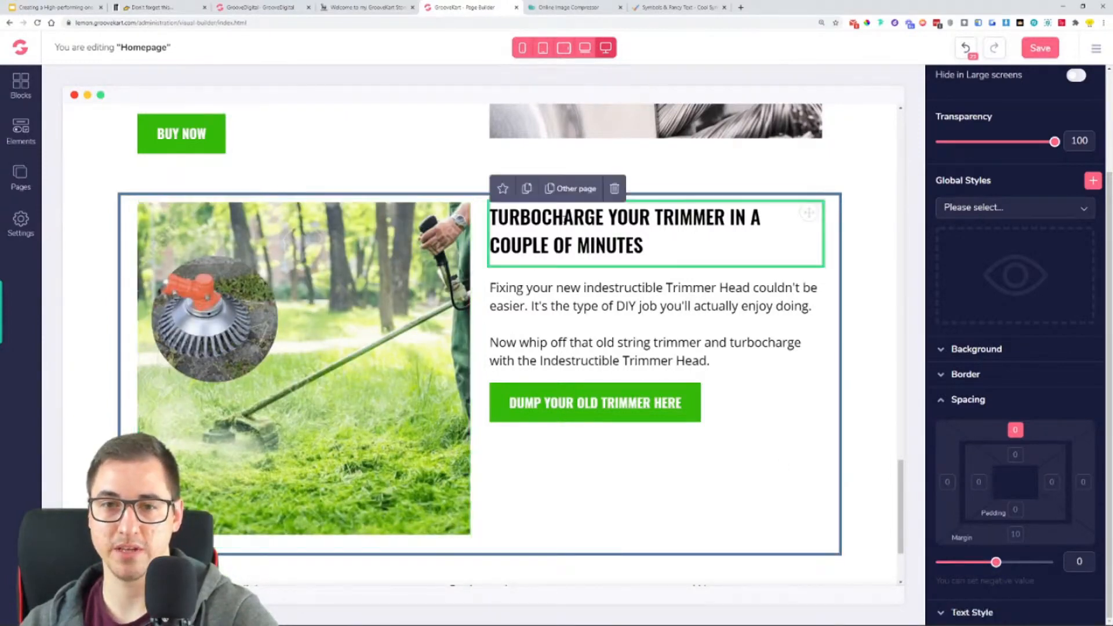
drag(997, 562, 1055, 562)
click(567, 309)
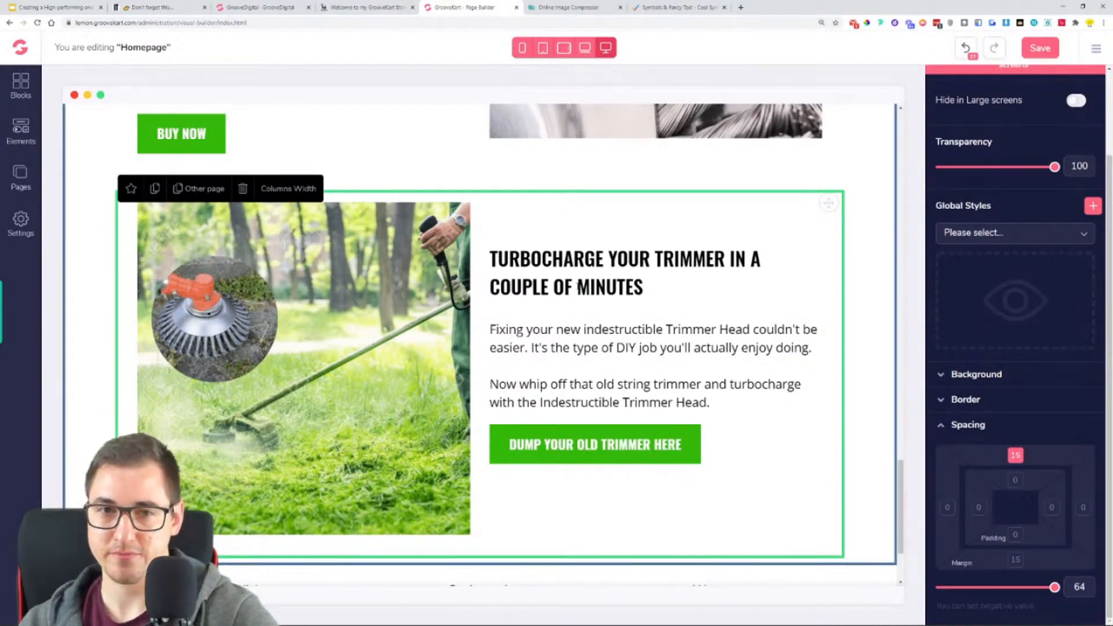
scroll(552, 320, up, 2)
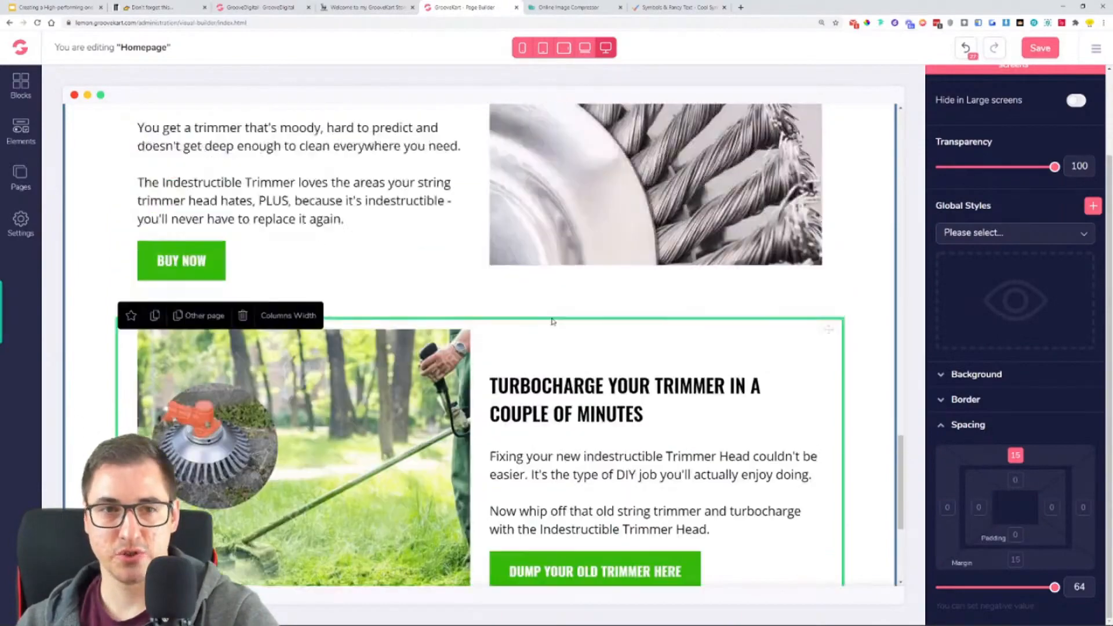
scroll(552, 321, up, 5)
scroll(580, 319, down, 9)
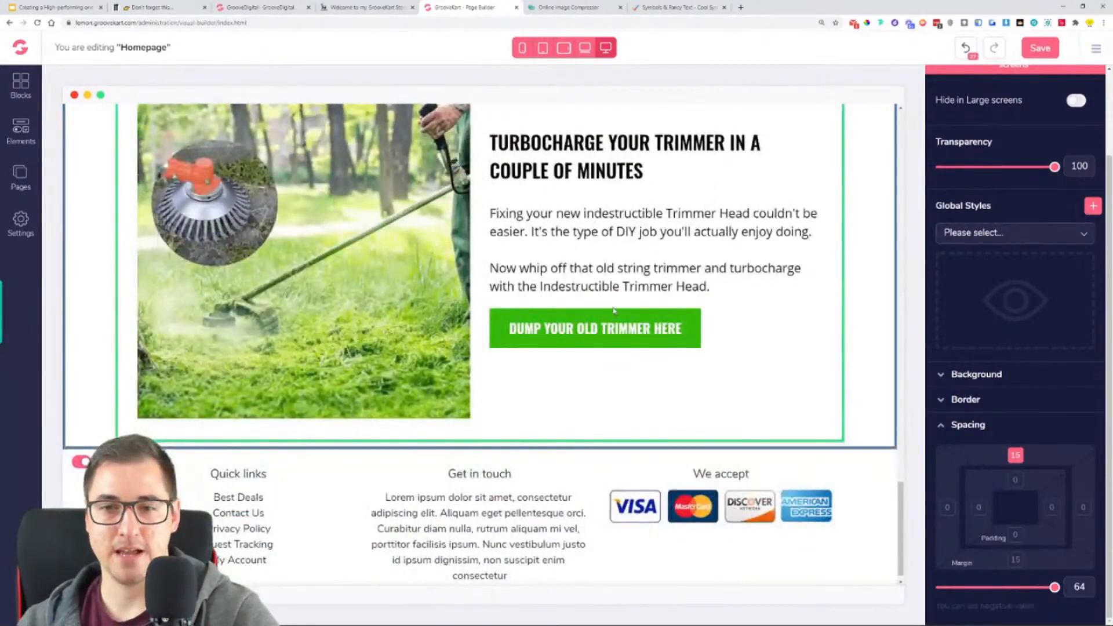
- Set the top margin of the "DUMP YOUR OLD TRIMMER HERE" button to 30 and review the neighbouring blocks
click(623, 328)
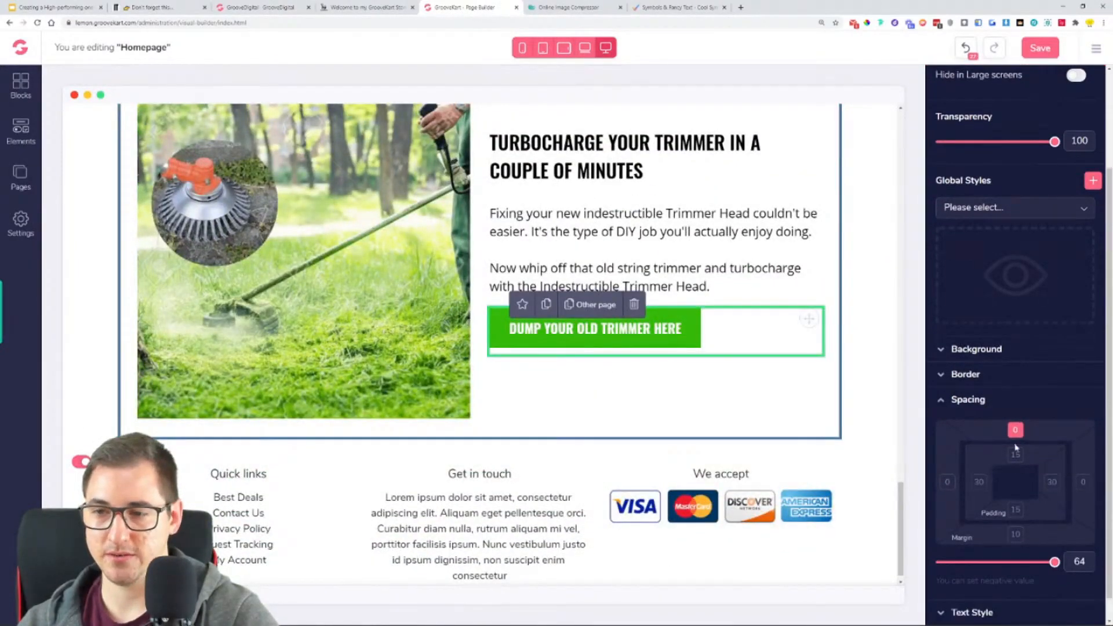
drag(1054, 562, 1023, 565)
click(838, 415)
scroll(745, 394, up, 5)
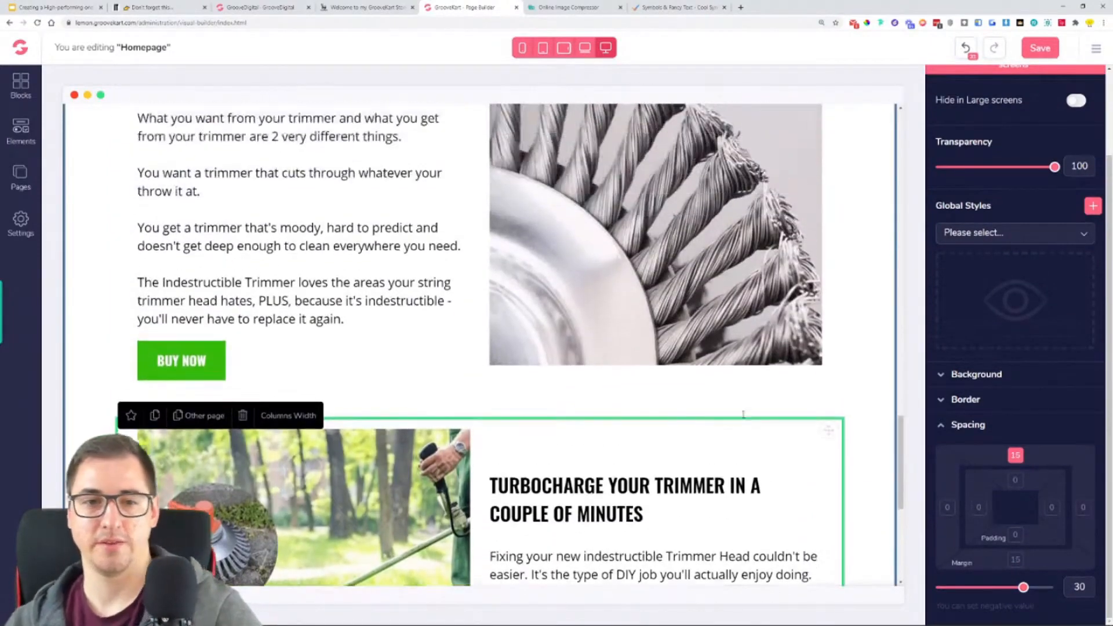
scroll(743, 414, up, 7)
scroll(743, 414, down, 7)
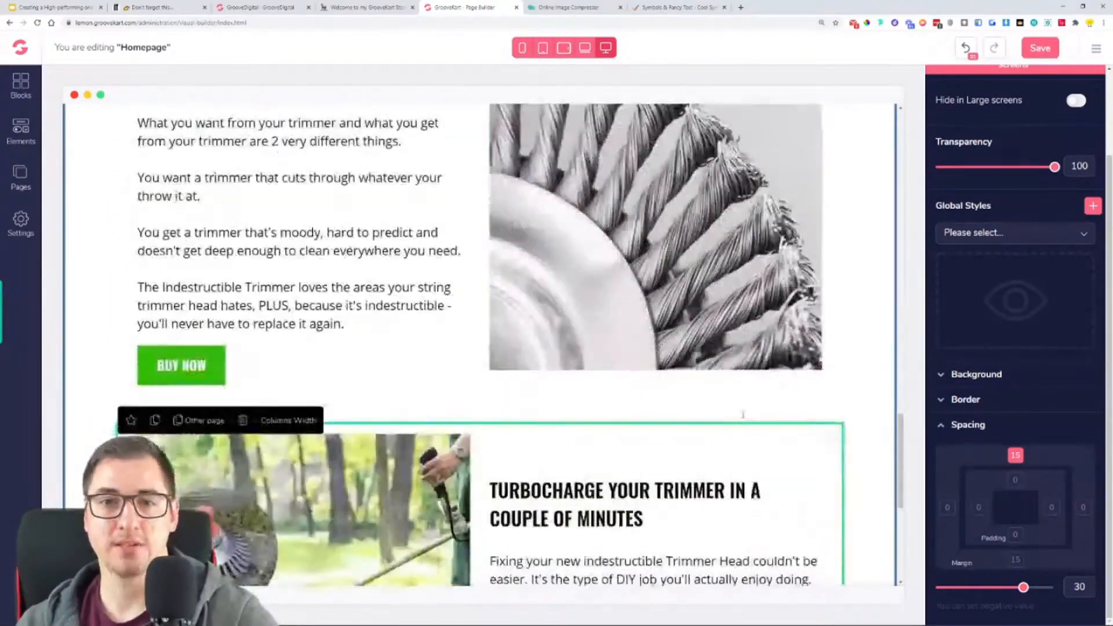
- Save the homepage and check it down to the footer
click(1042, 41)
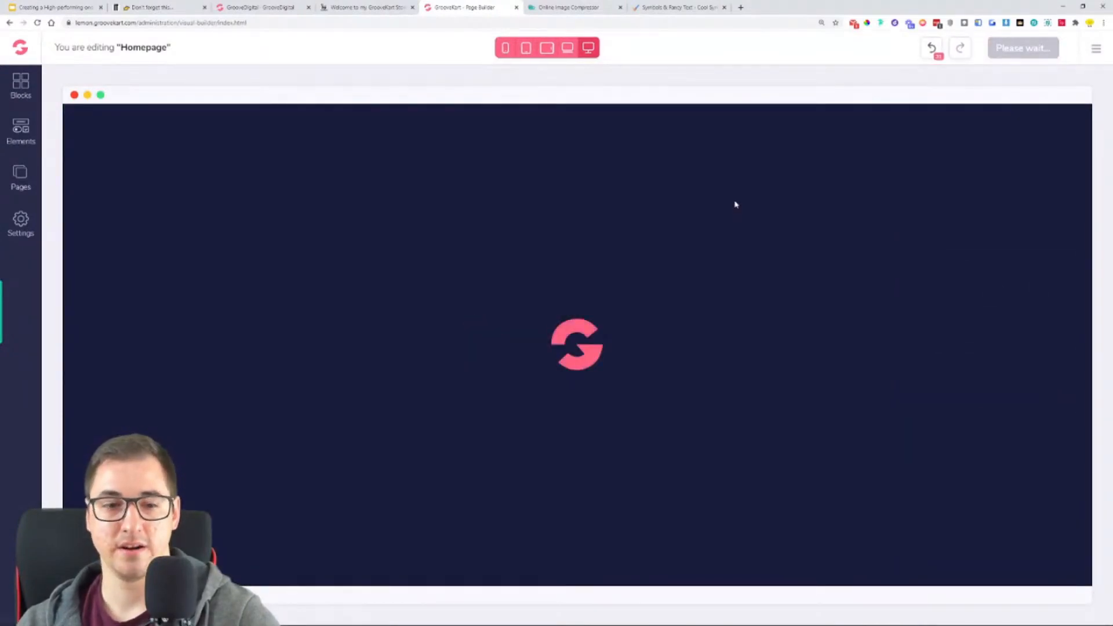
scroll(744, 245, down, 20)
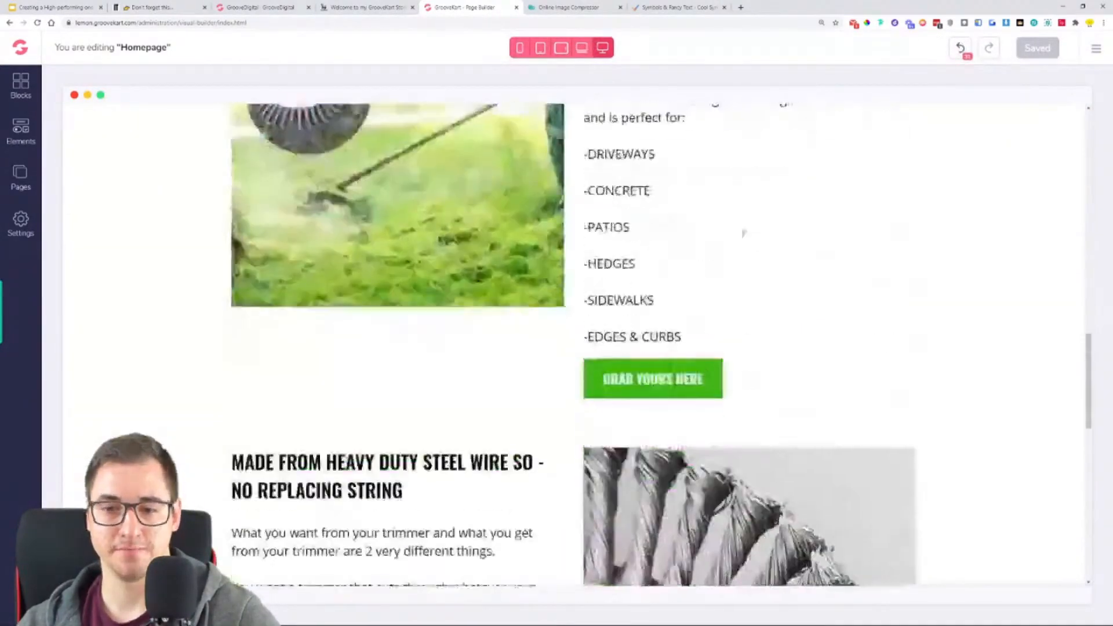
scroll(745, 238, down, 3)
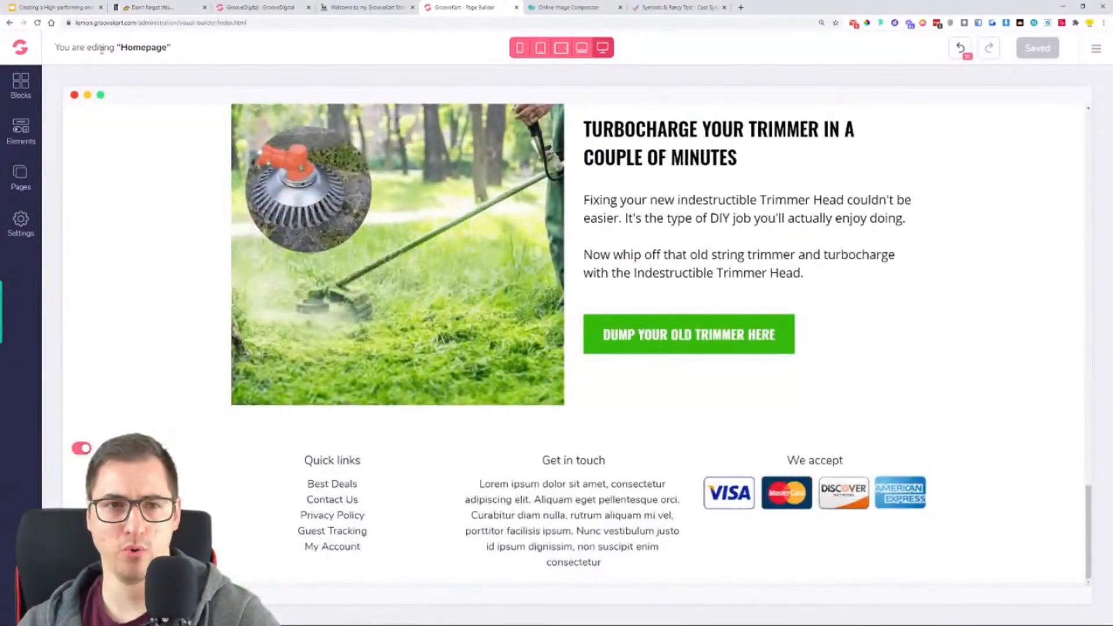
- Reload the page builder and review the saved homepage from the steel-wire block down to the footer
click(38, 23)
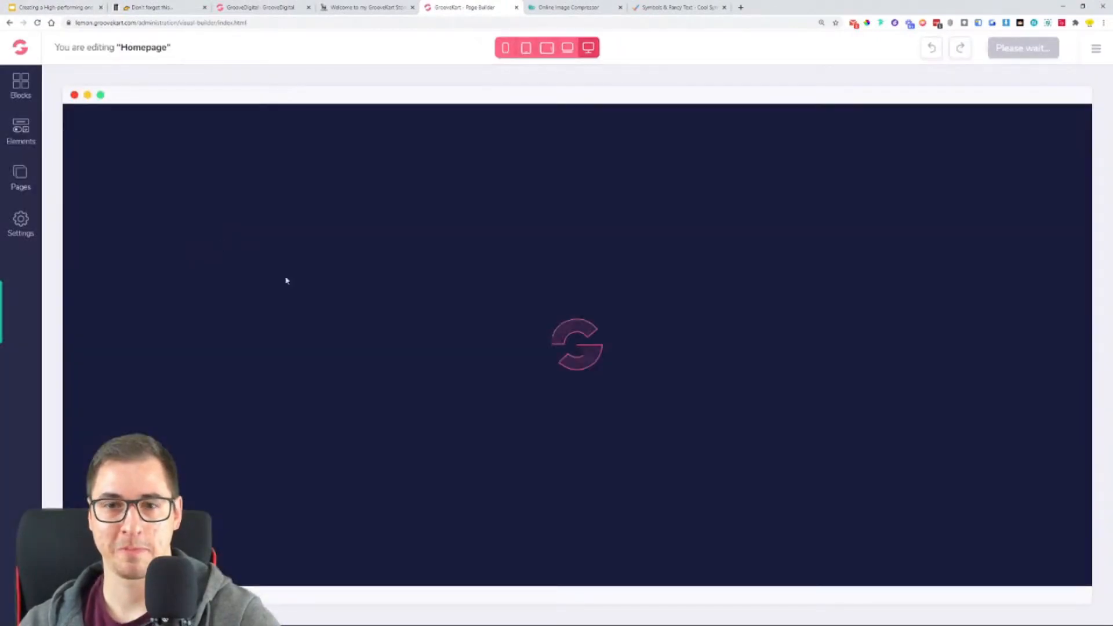
scroll(584, 373, down, 20)
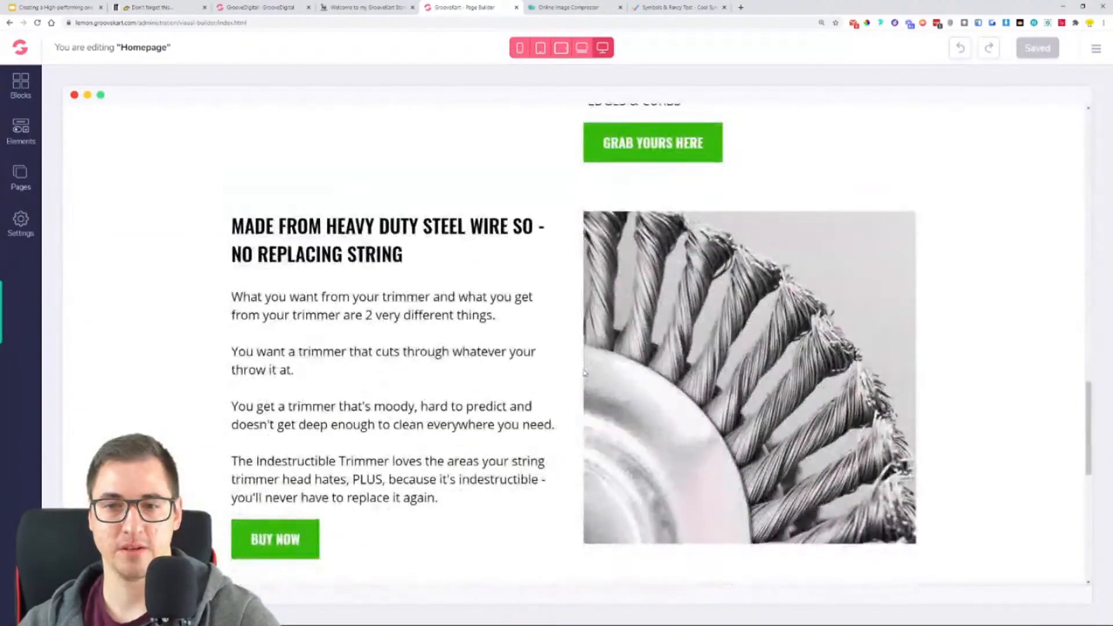
scroll(584, 373, down, 4)
scroll(828, 373, down, 1)
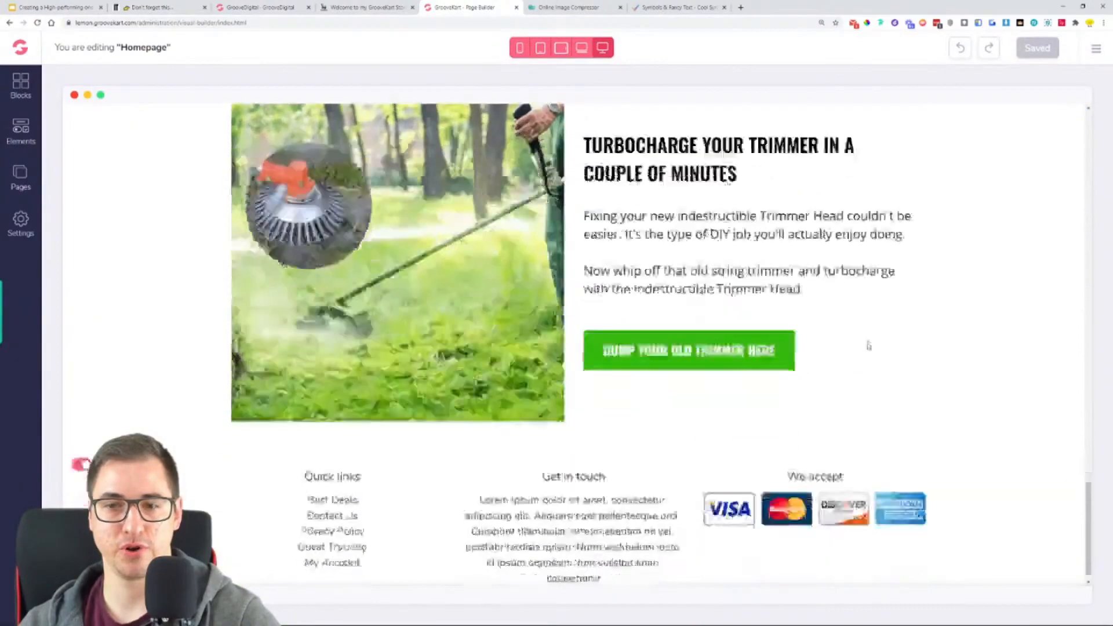
scroll(828, 373, up, 6)
scroll(828, 373, down, 5)
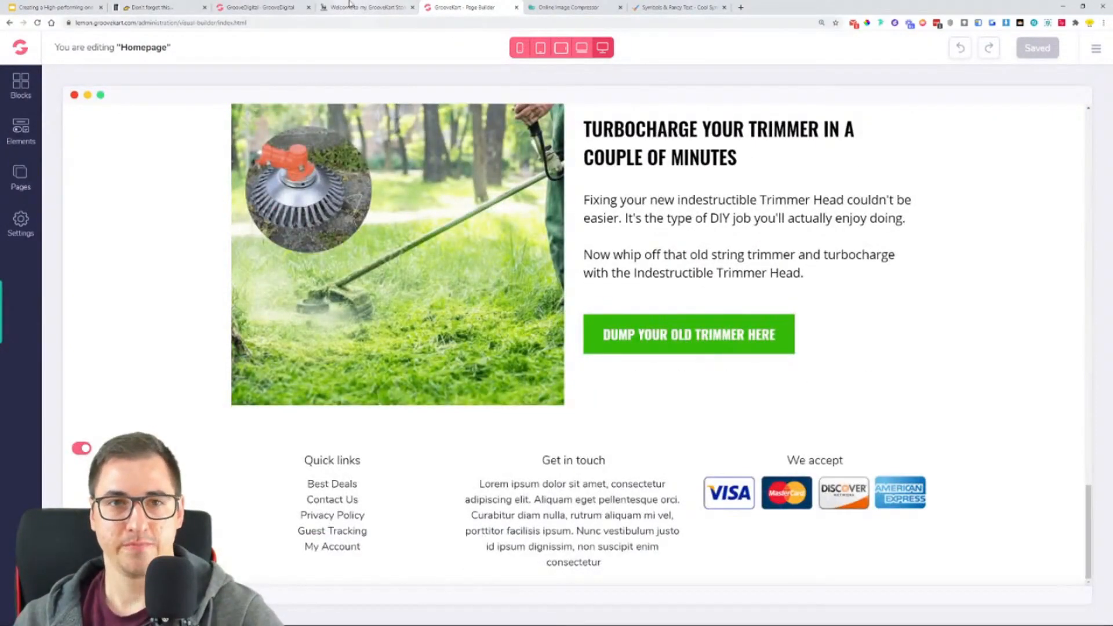
- Examine the example store's Guaranteed Safe Checkout badge below its Turbocharge block and look over the images queued in the Online Image Compressor
click(365, 7)
scroll(521, 301, down, 2)
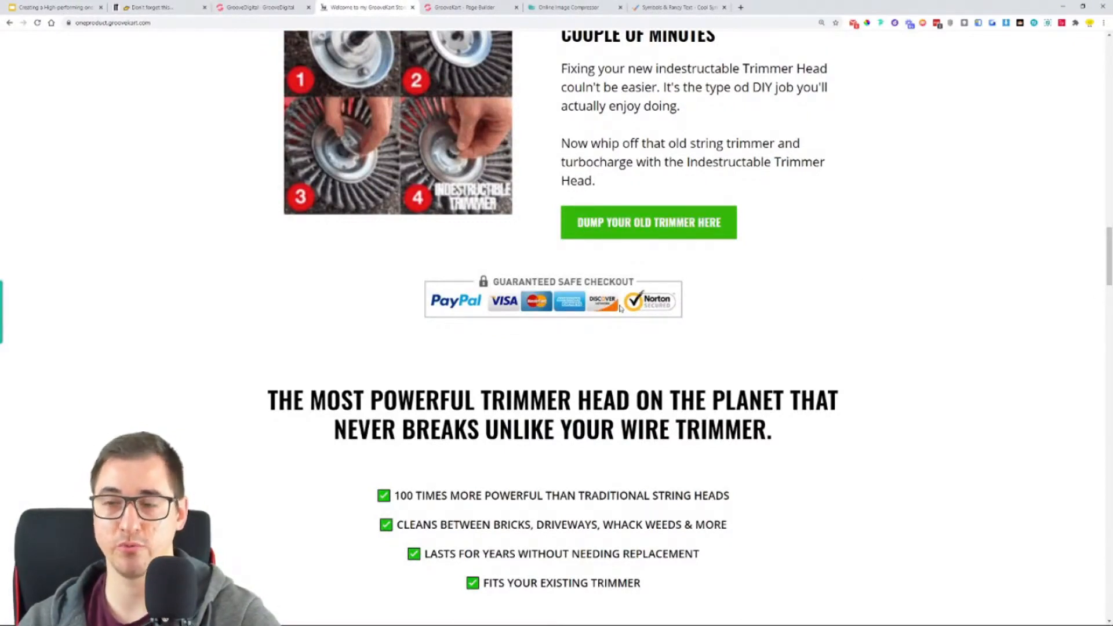
click(597, 6)
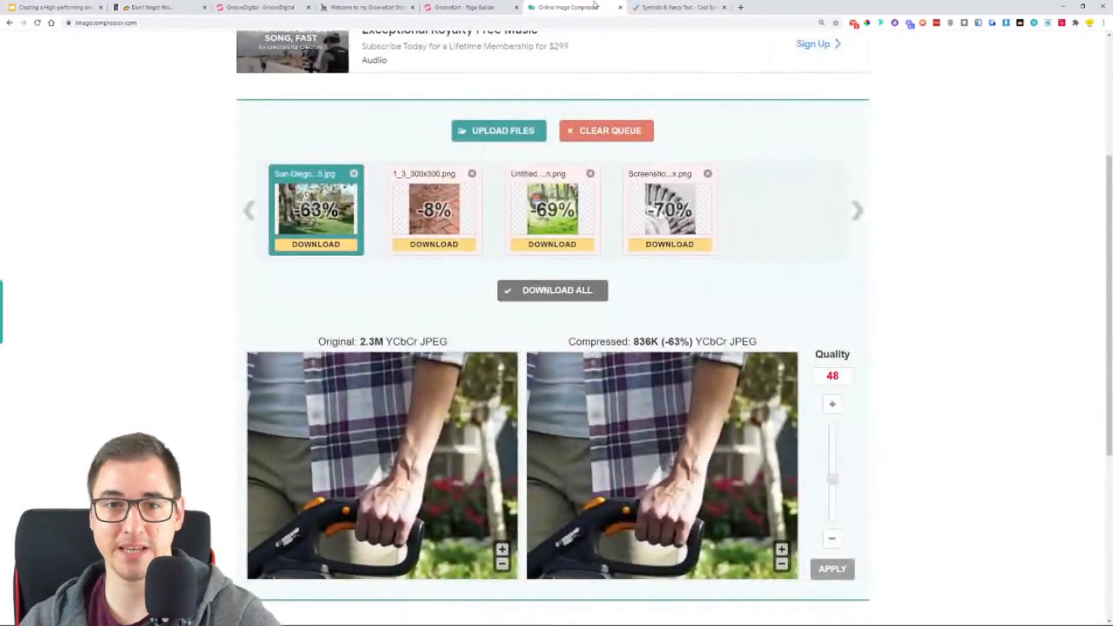
mouse_move(654, 219)
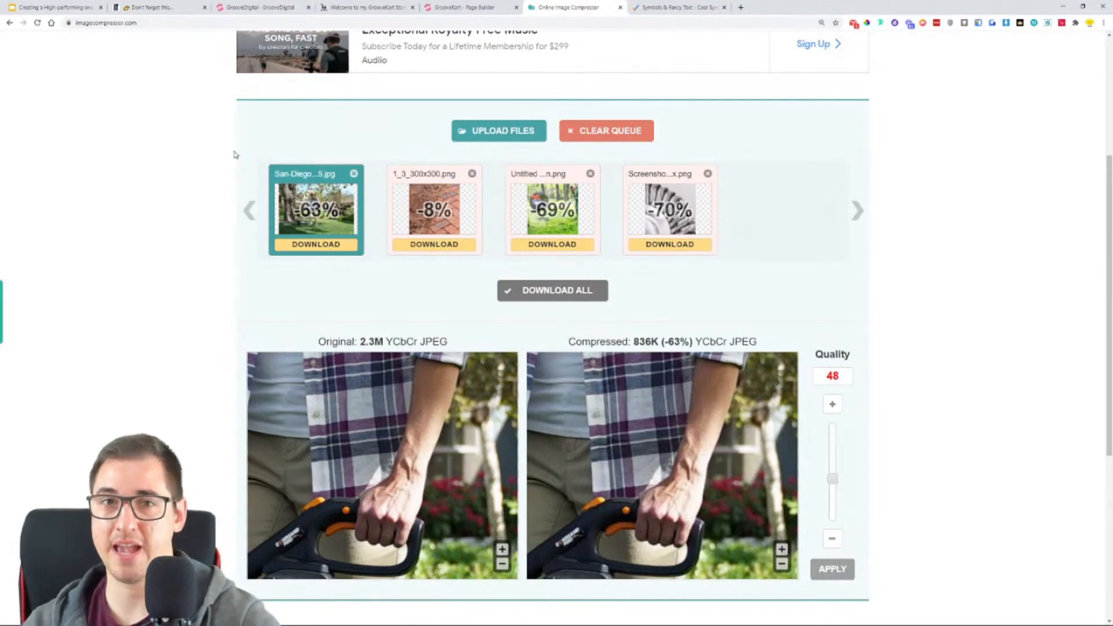
click(390, 5)
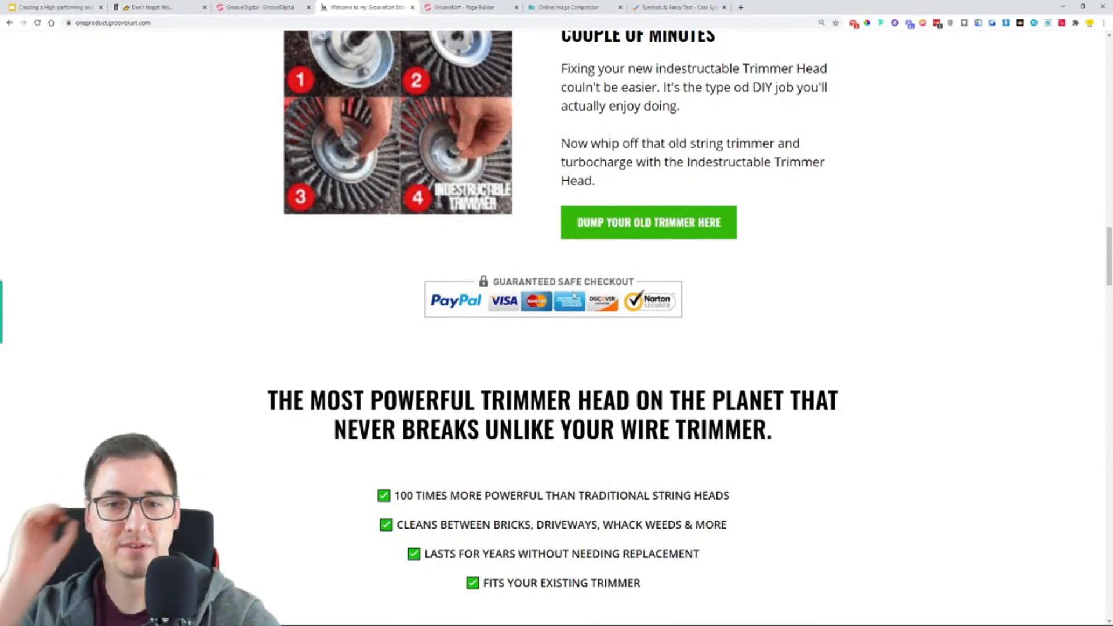
- Search Google Images for "safe checkout png" in a new browser tab
click(742, 8)
text(gr)
key(BackSpace)
key(BackSpace)
key(BackSpace)
text(sa)
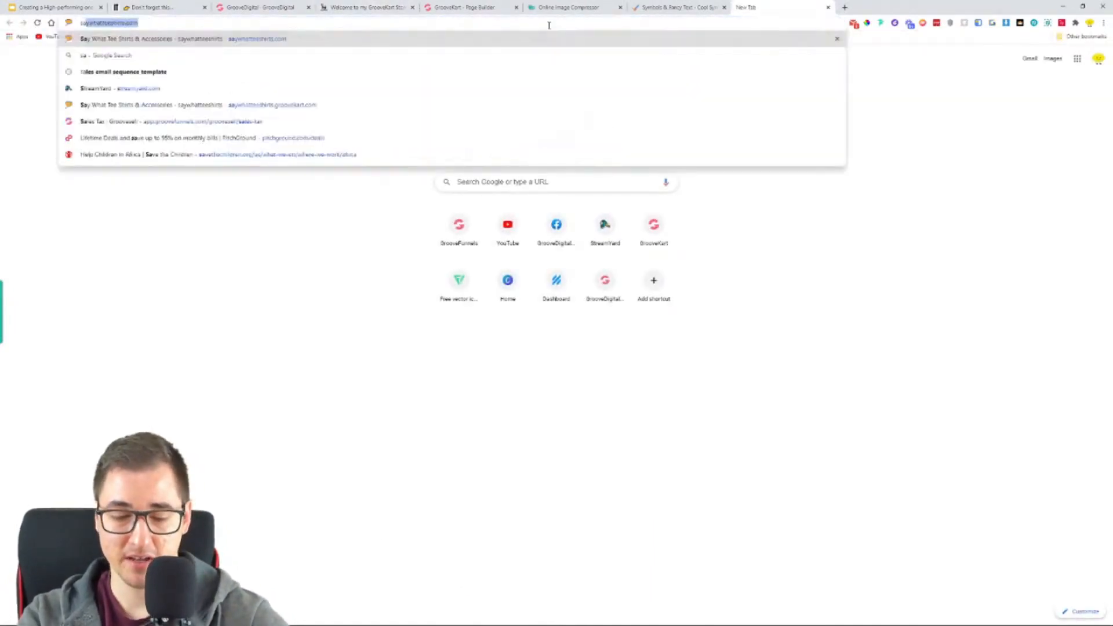
text(fe checkout)
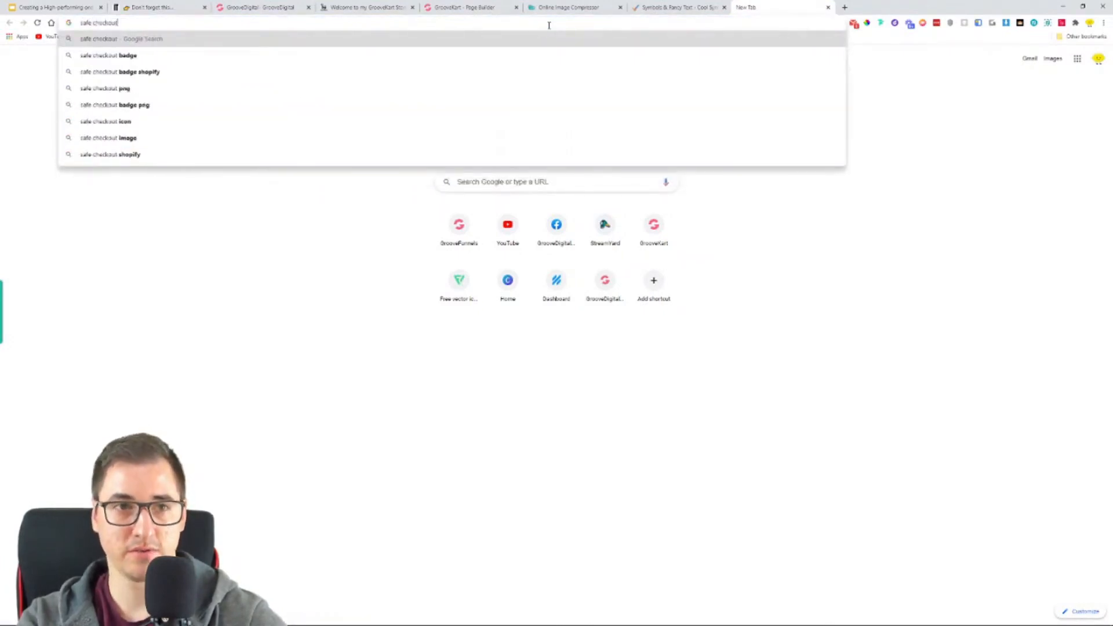
text( png)
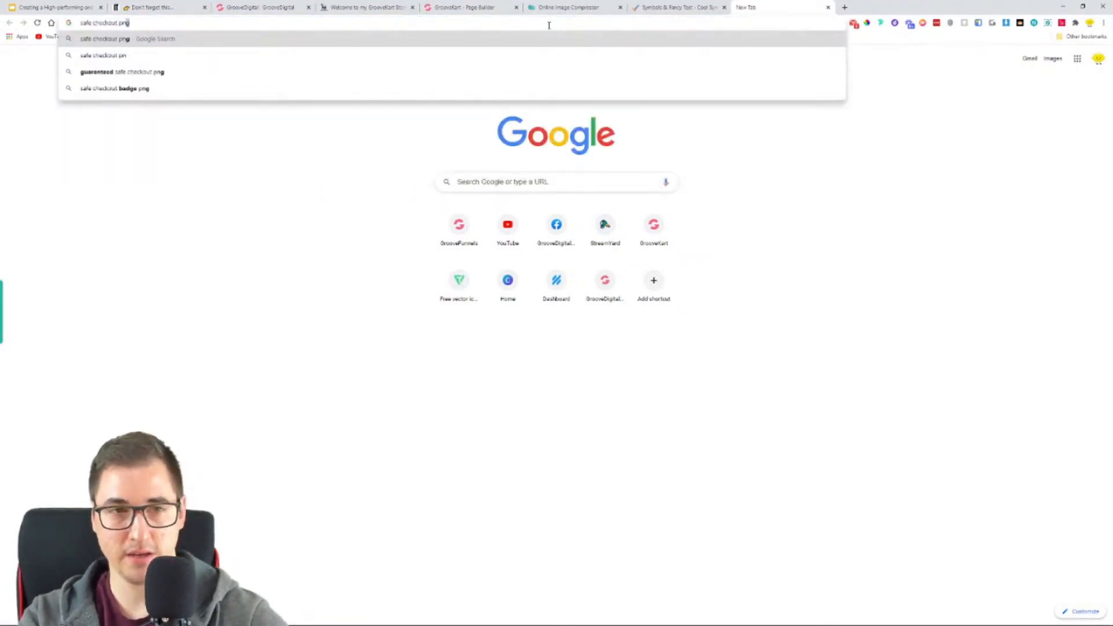
key(Return)
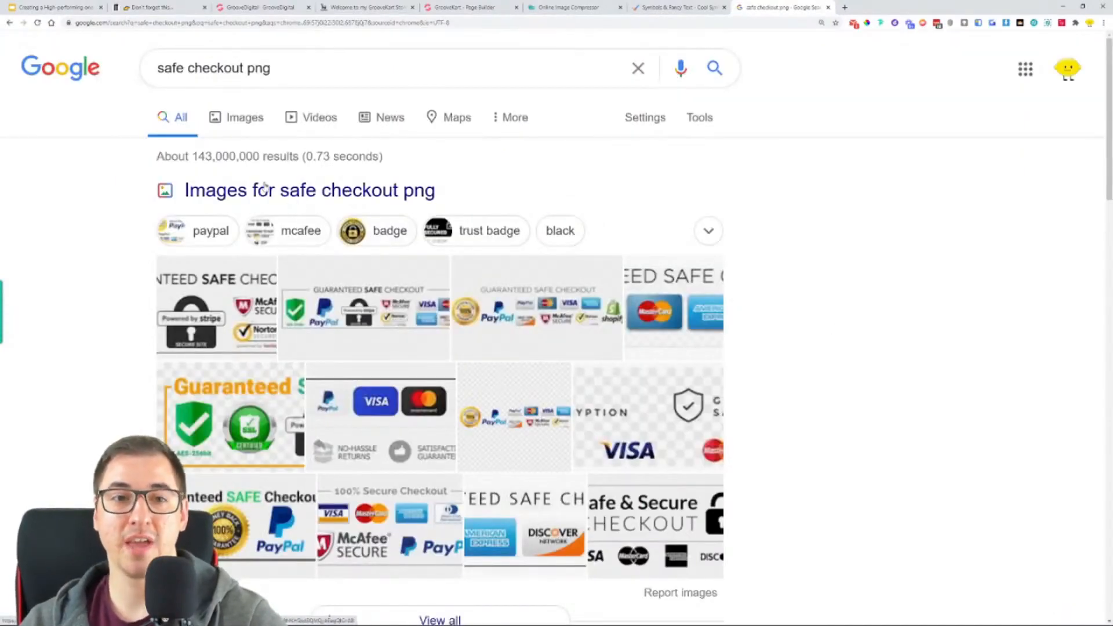
click(245, 121)
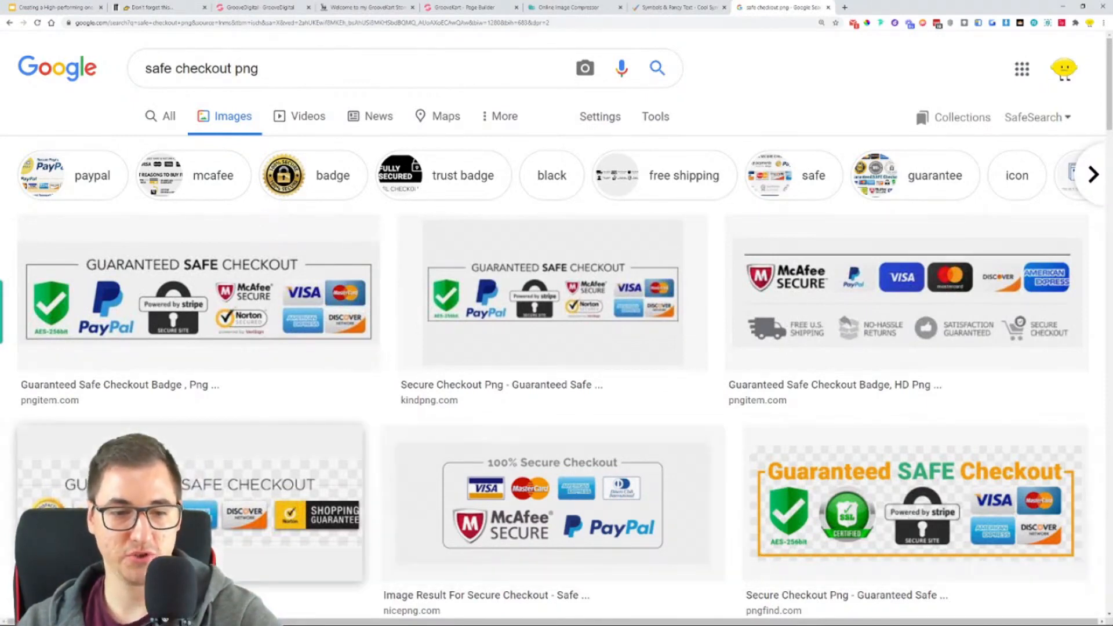
- Preview several safe checkout badges in the image results, including the vhv.rs, PNGitem, PngFind and PNGkit versions
click(302, 464)
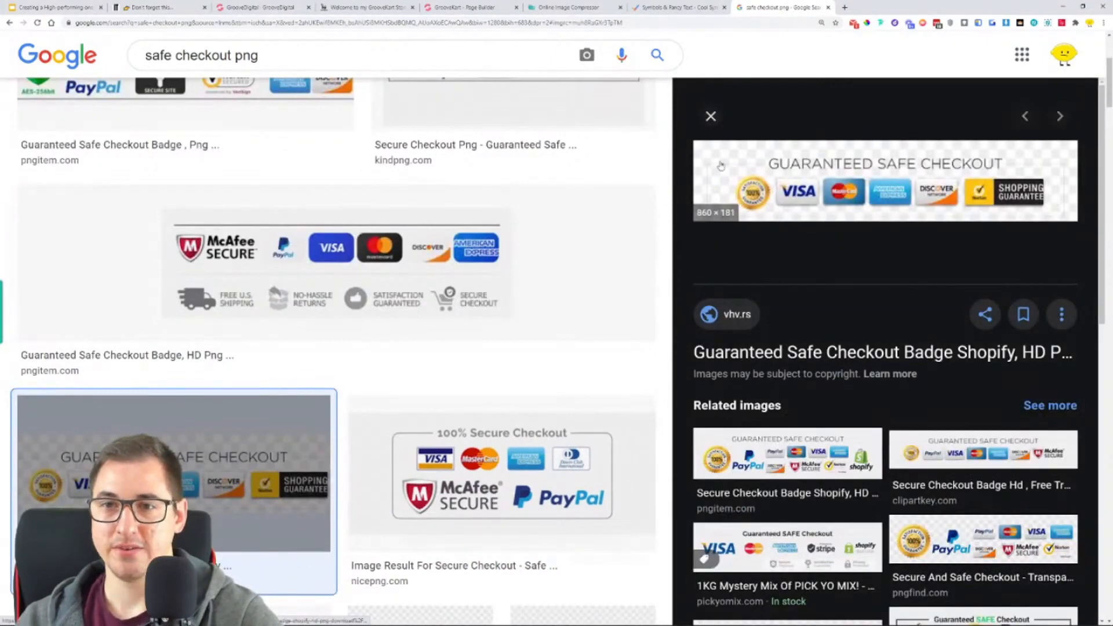
click(711, 116)
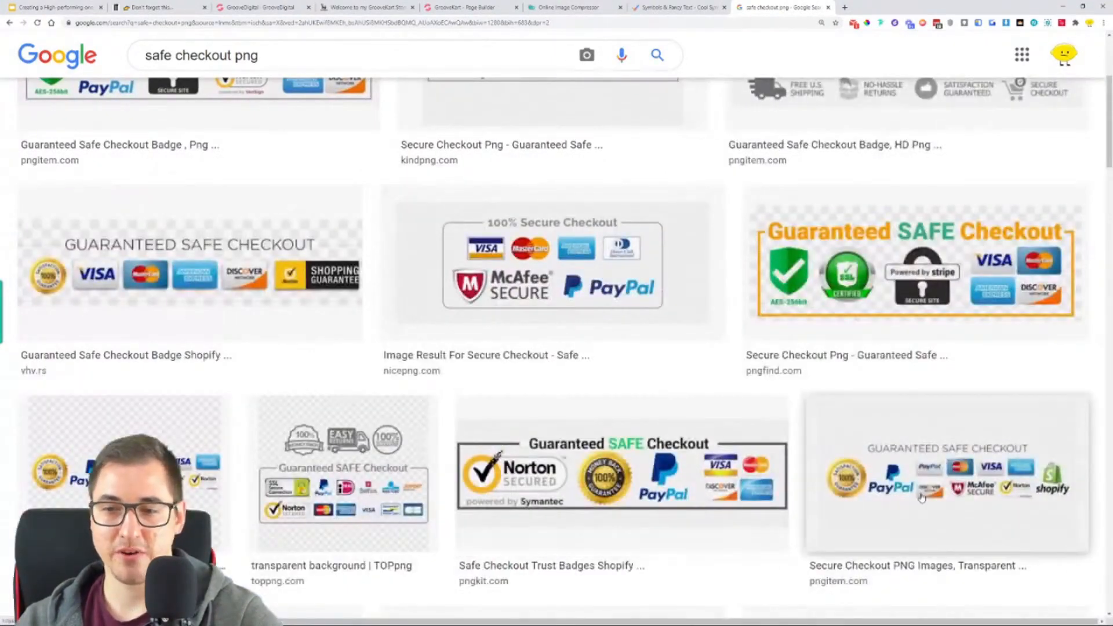
click(916, 473)
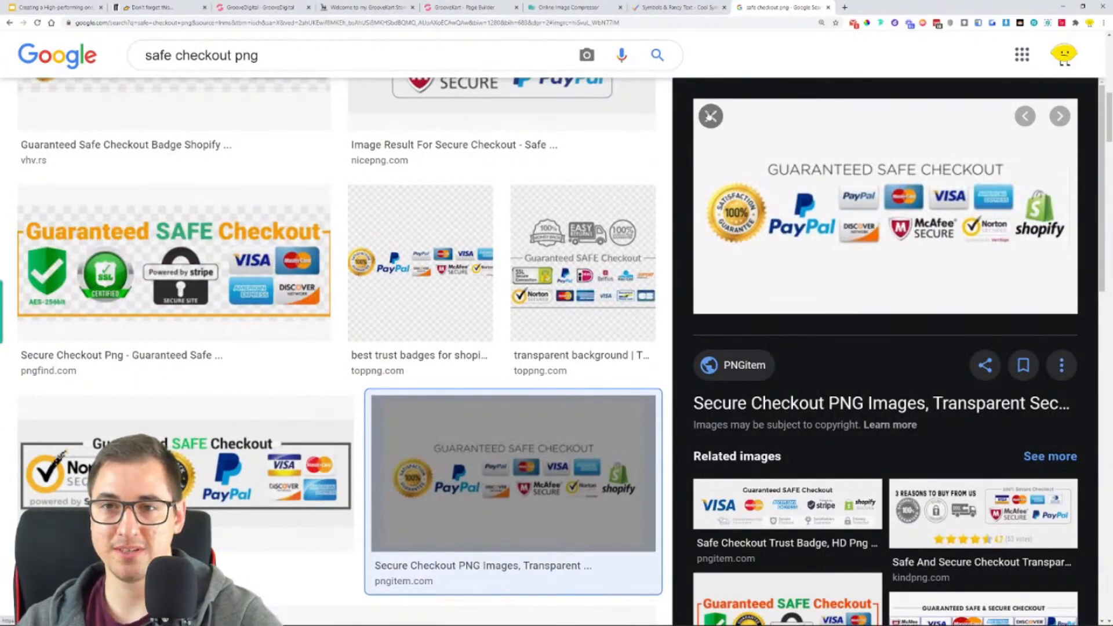
click(710, 116)
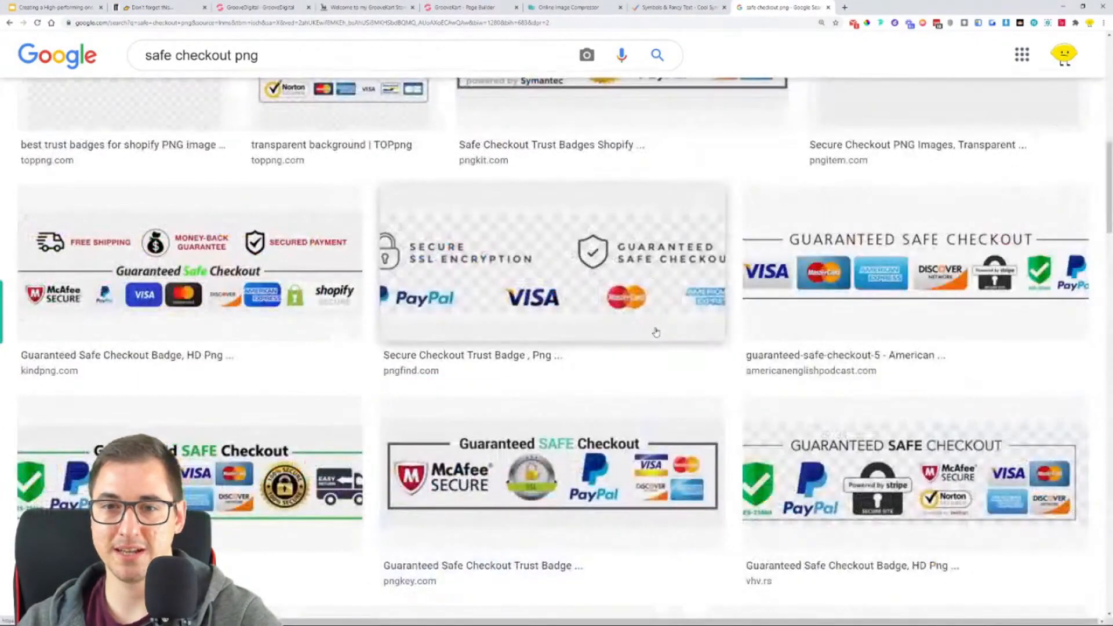
click(660, 232)
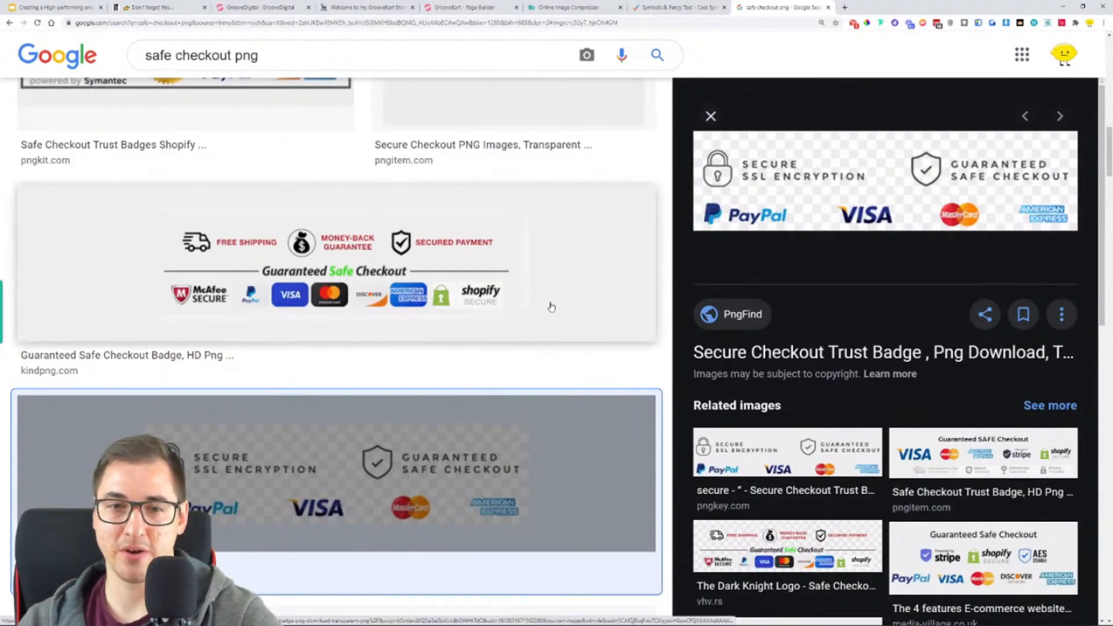
scroll(521, 316, up, 4)
click(259, 291)
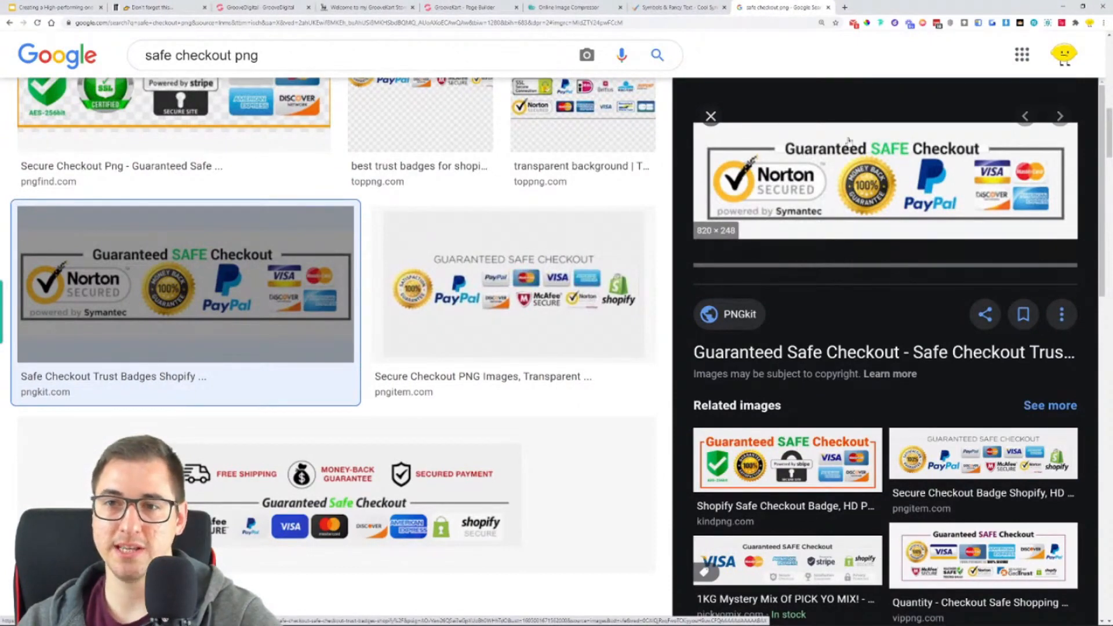
scroll(398, 294, up, 3)
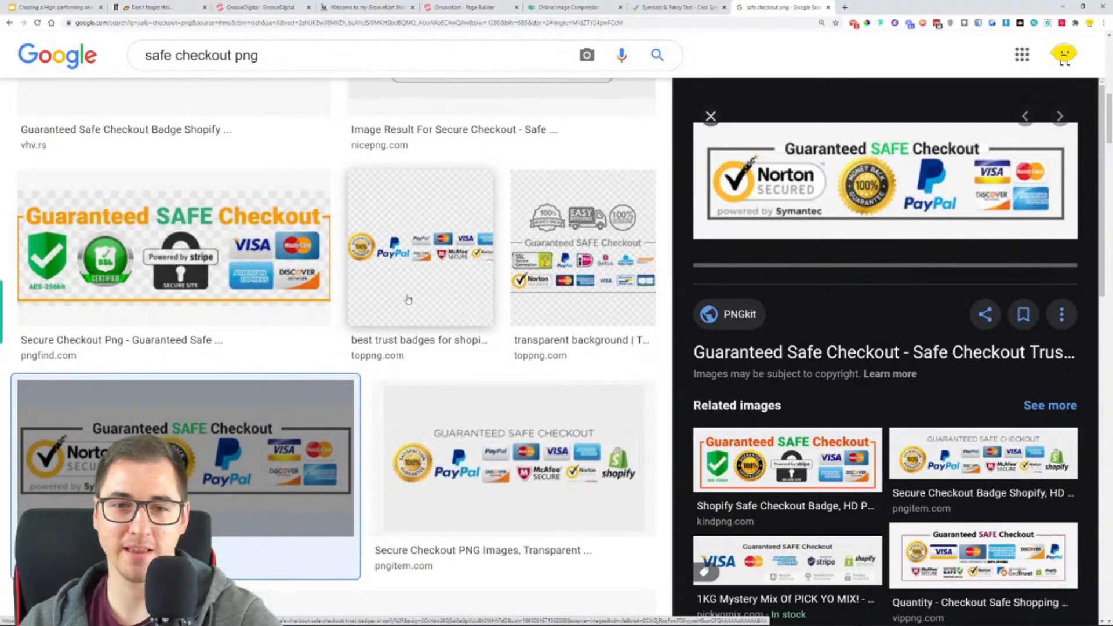
scroll(439, 302, up, 4)
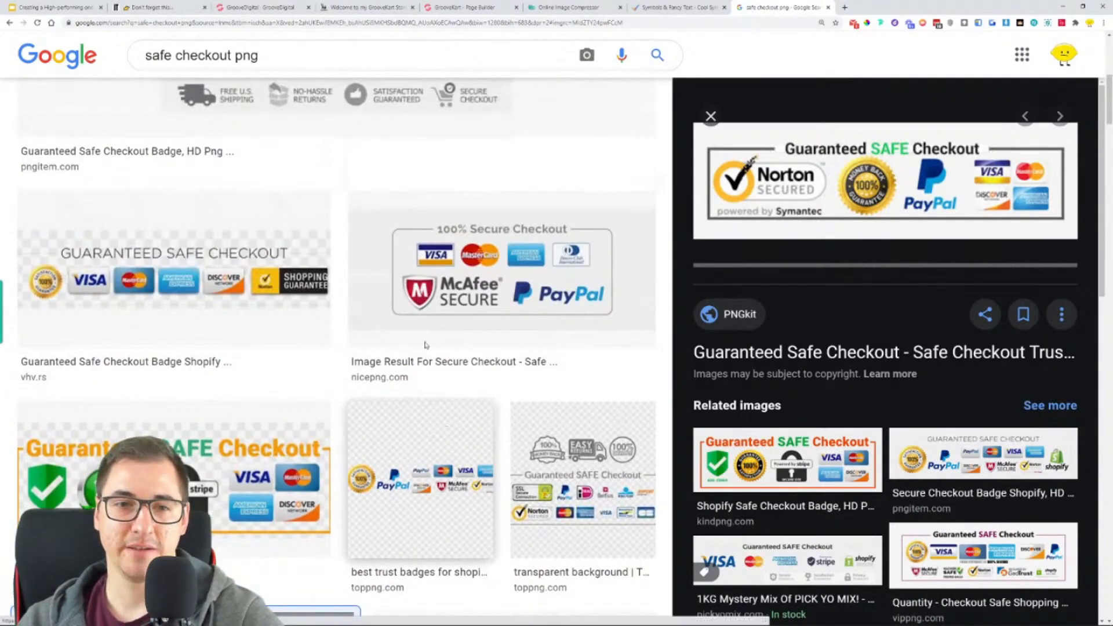
- Inspect the NicePNG "100% Secure Checkout" badge's background at full size in a separate tab, and close that tab
click(428, 296)
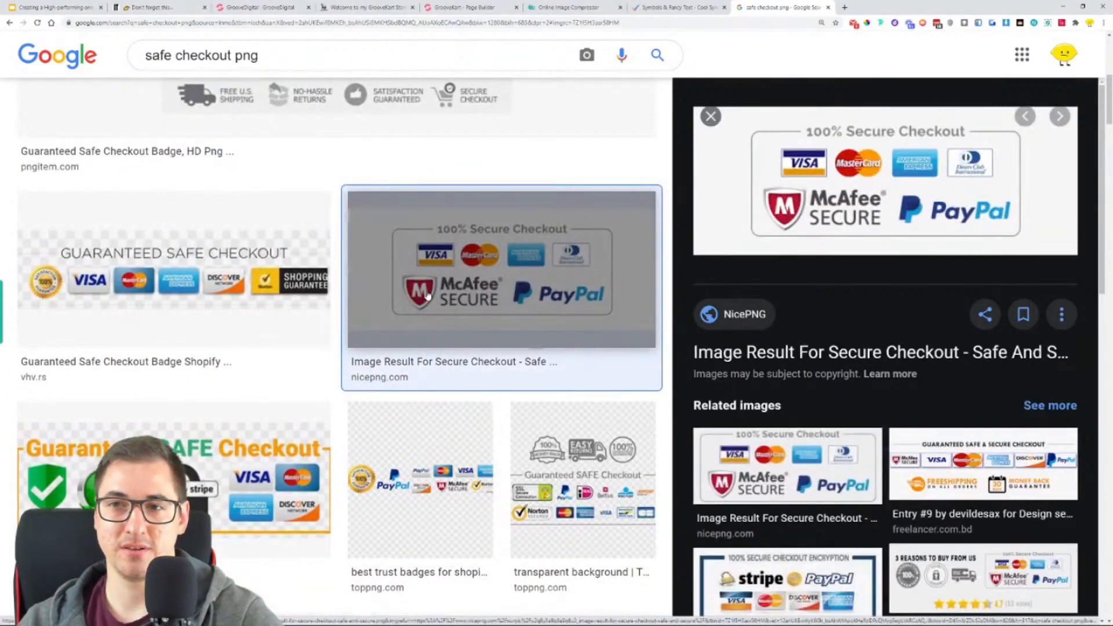
right_click(755, 176)
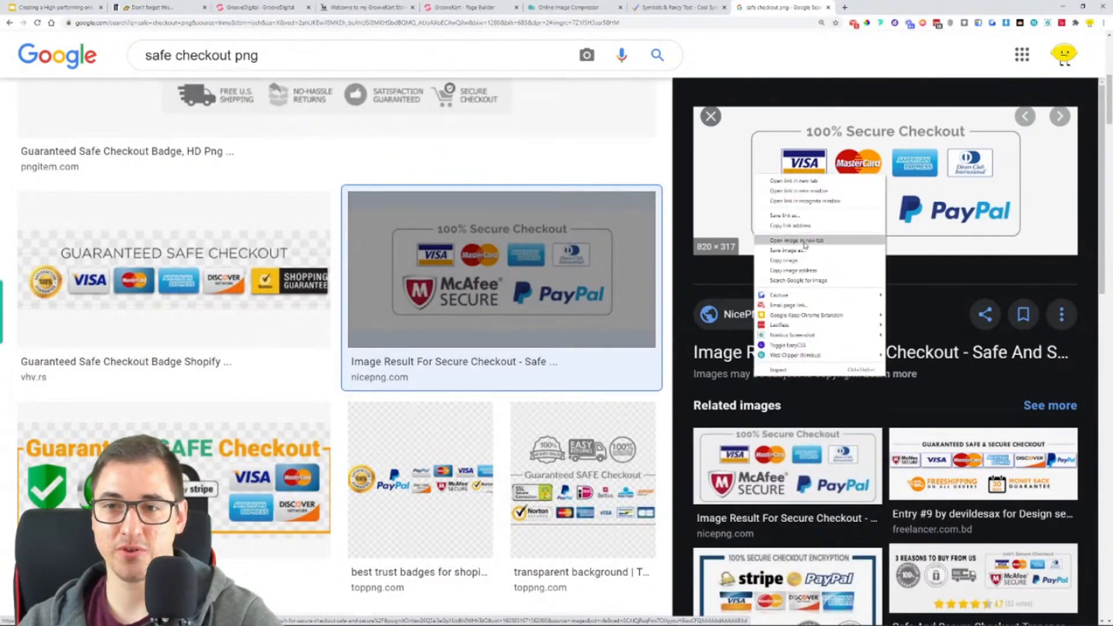
click(805, 240)
click(886, 7)
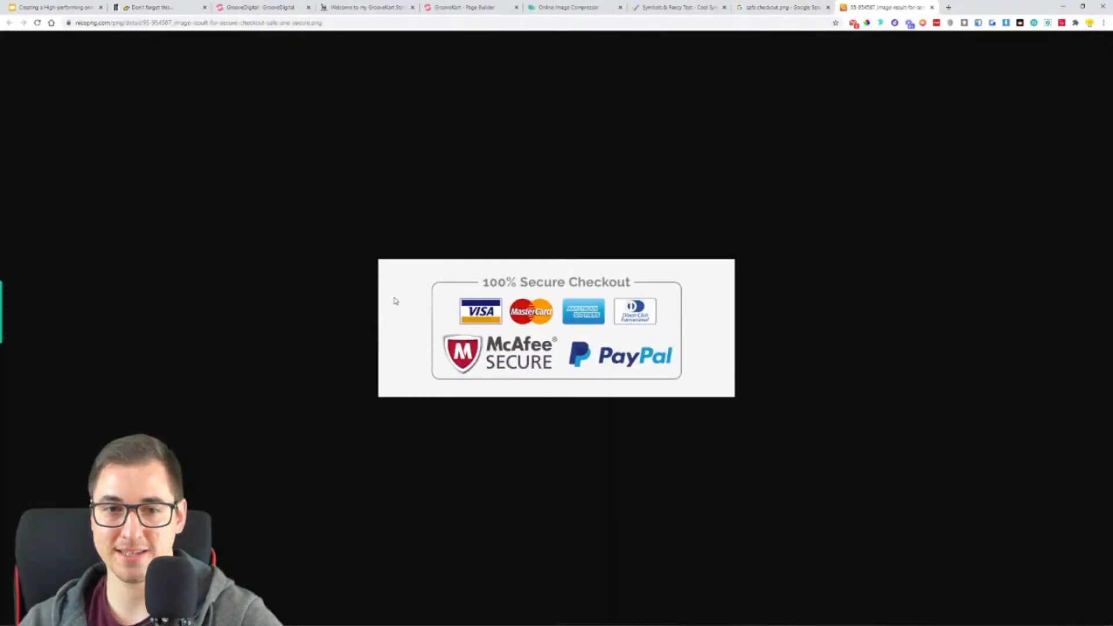
click(932, 7)
- Inspect the orange-framed PngFind "Guaranteed SAFE Checkout" badge at full size for real transparency, and close its tab
scroll(530, 341, down, 2)
scroll(531, 341, down, 1)
click(174, 305)
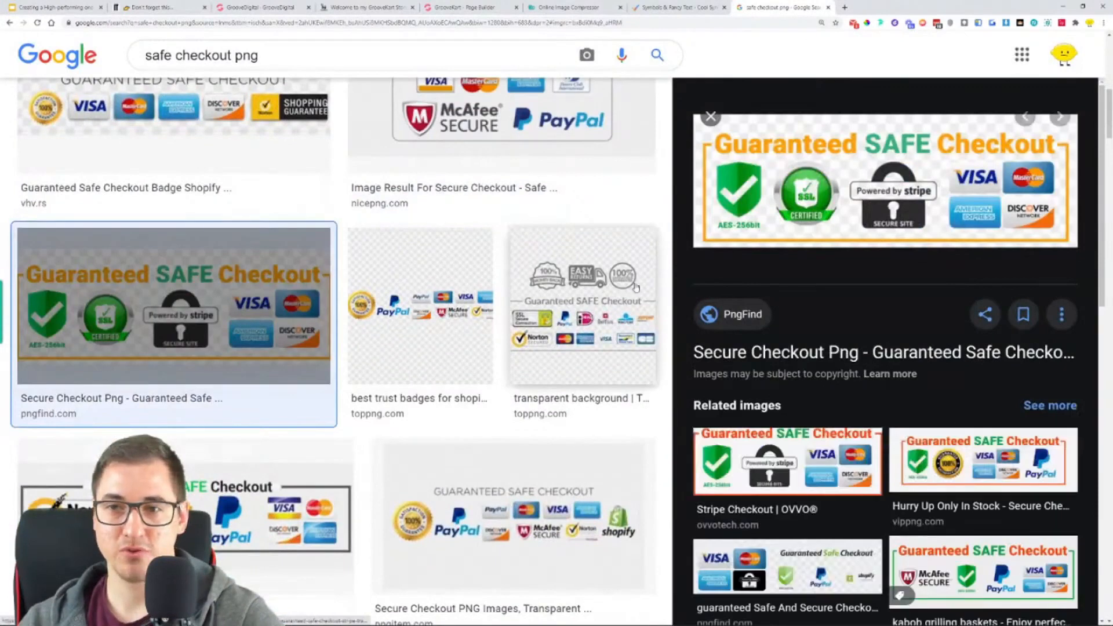
right_click(806, 165)
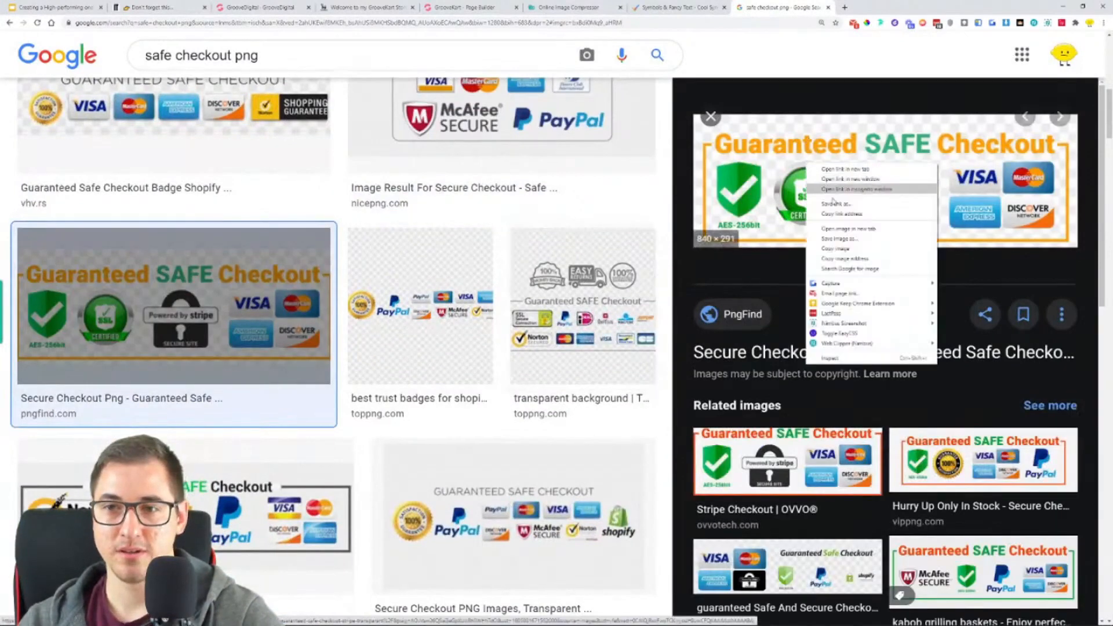
click(848, 229)
key(ctrl+Tab)
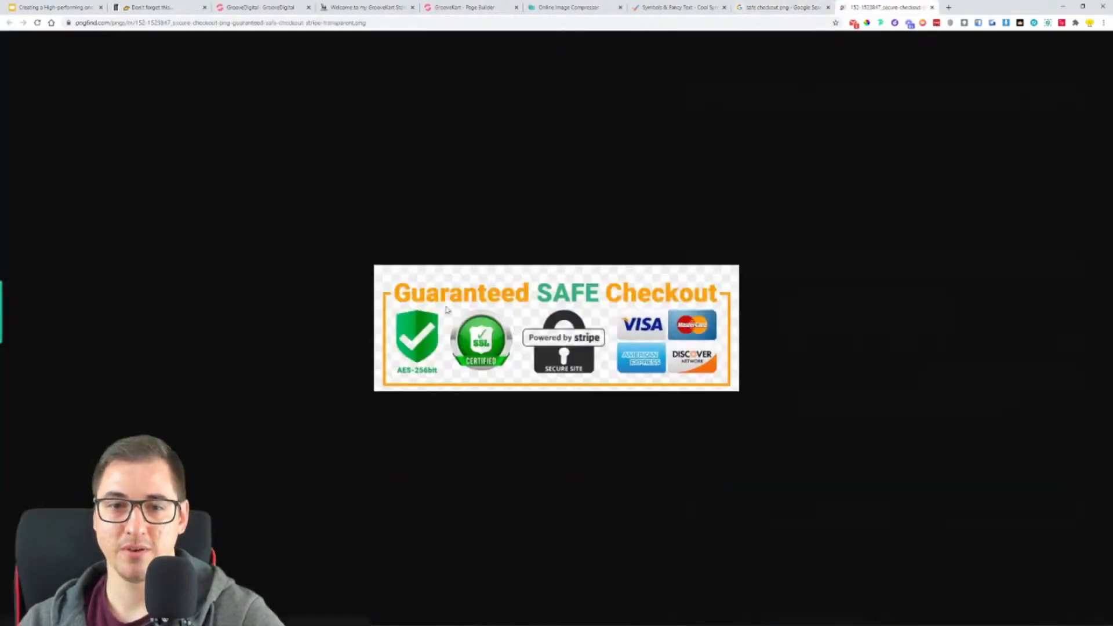
drag(443, 290, 491, 182)
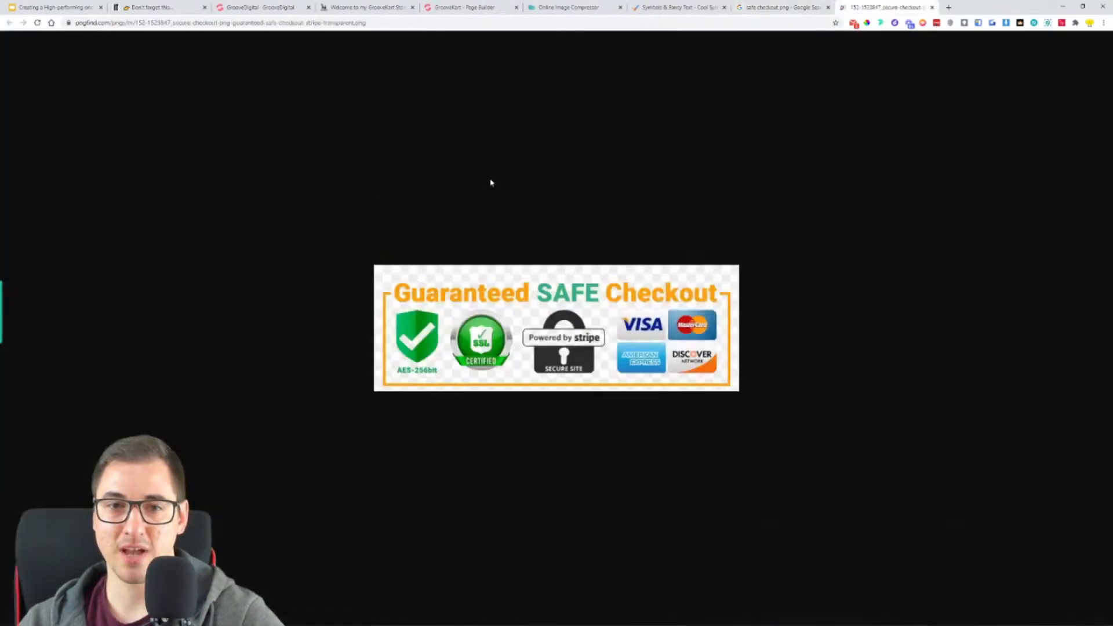
click(932, 8)
- Compare the PNGkit, PNGitem and PngFind checkout badges again in the image preview
scroll(485, 355, down, 5)
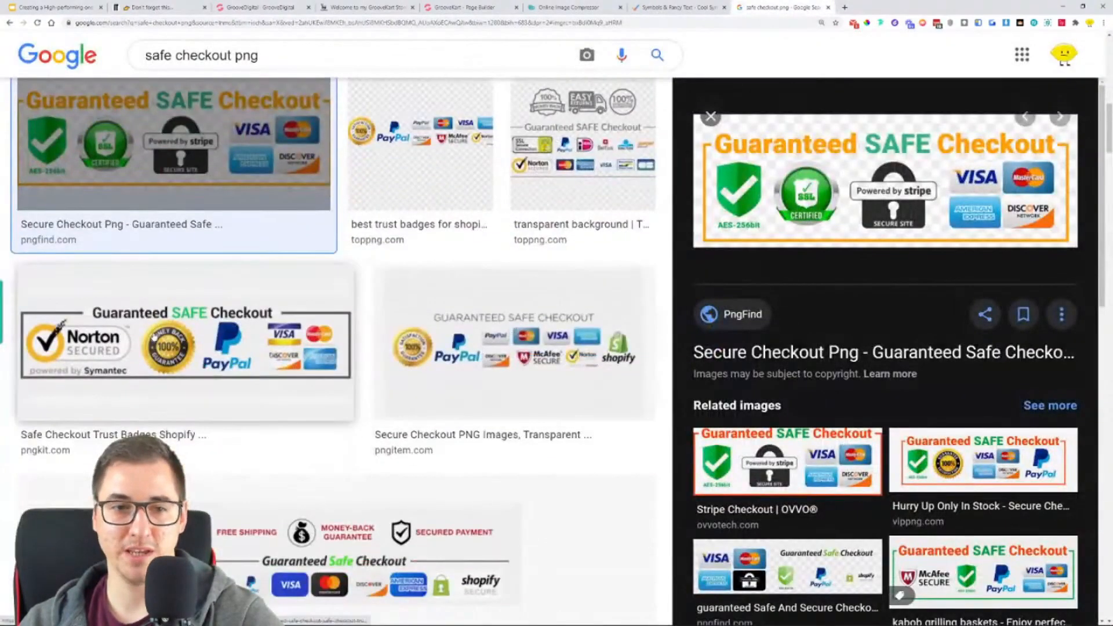
click(154, 337)
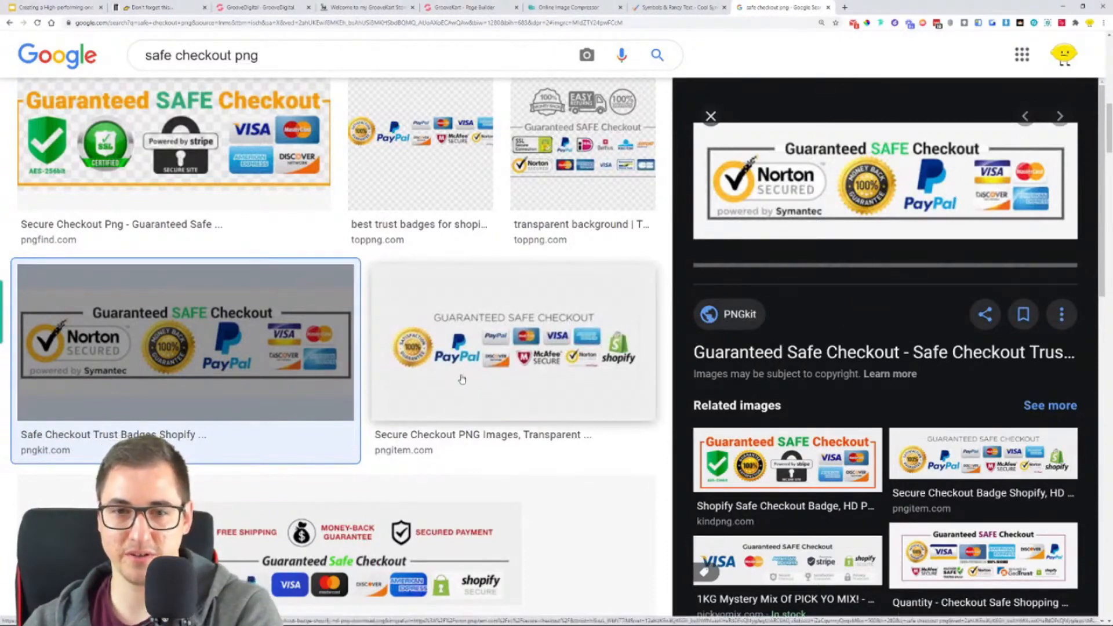
click(463, 368)
scroll(280, 404, down, 2)
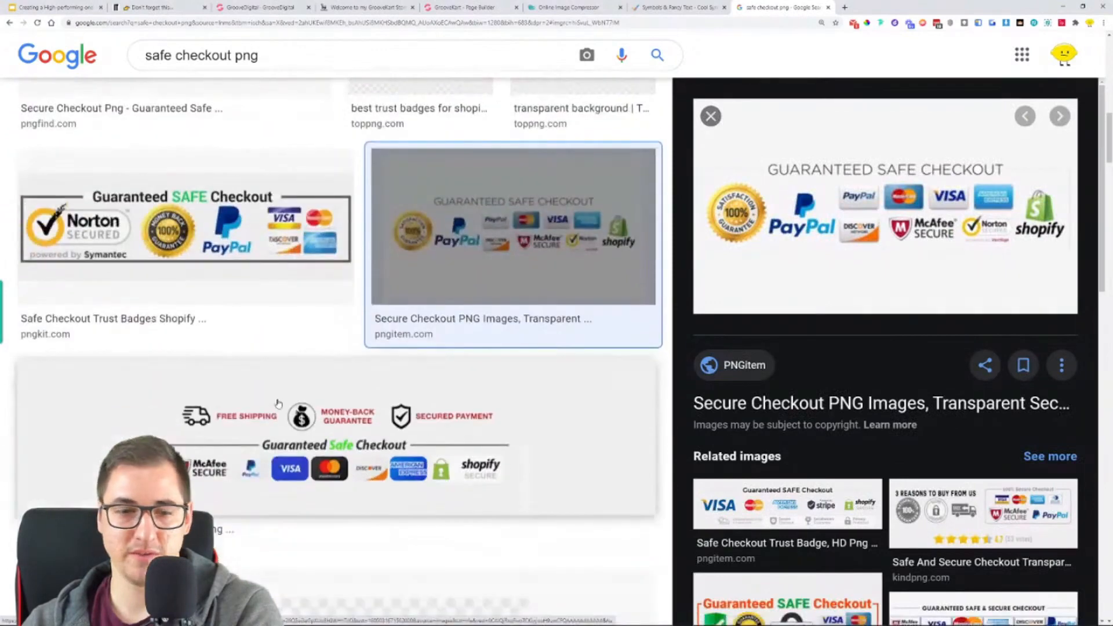
scroll(276, 441, down, 3)
click(361, 432)
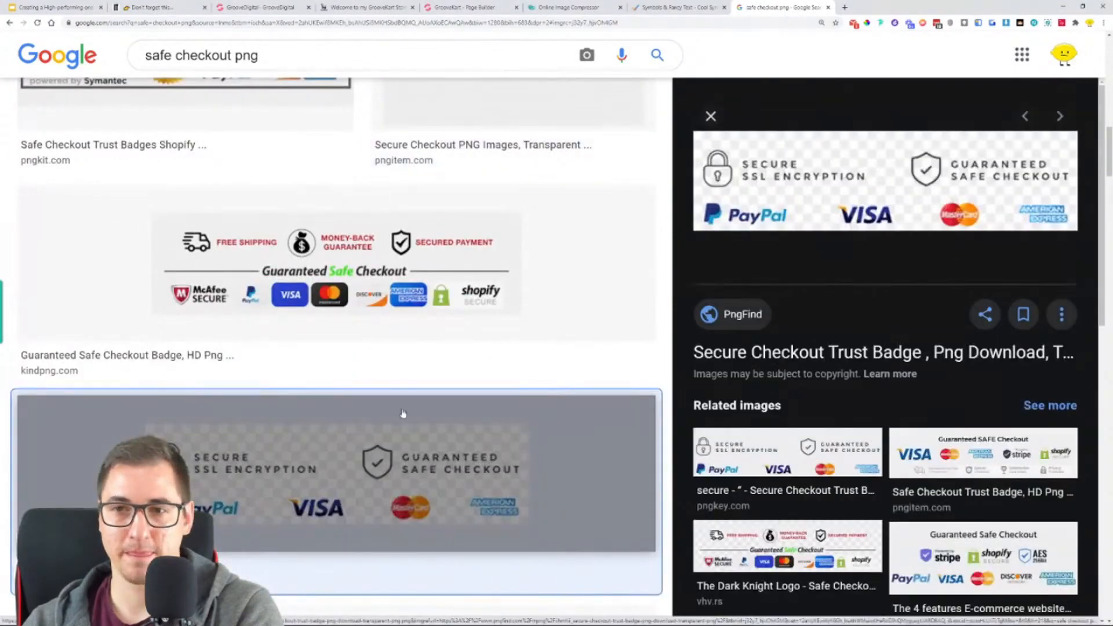
scroll(445, 347, down, 5)
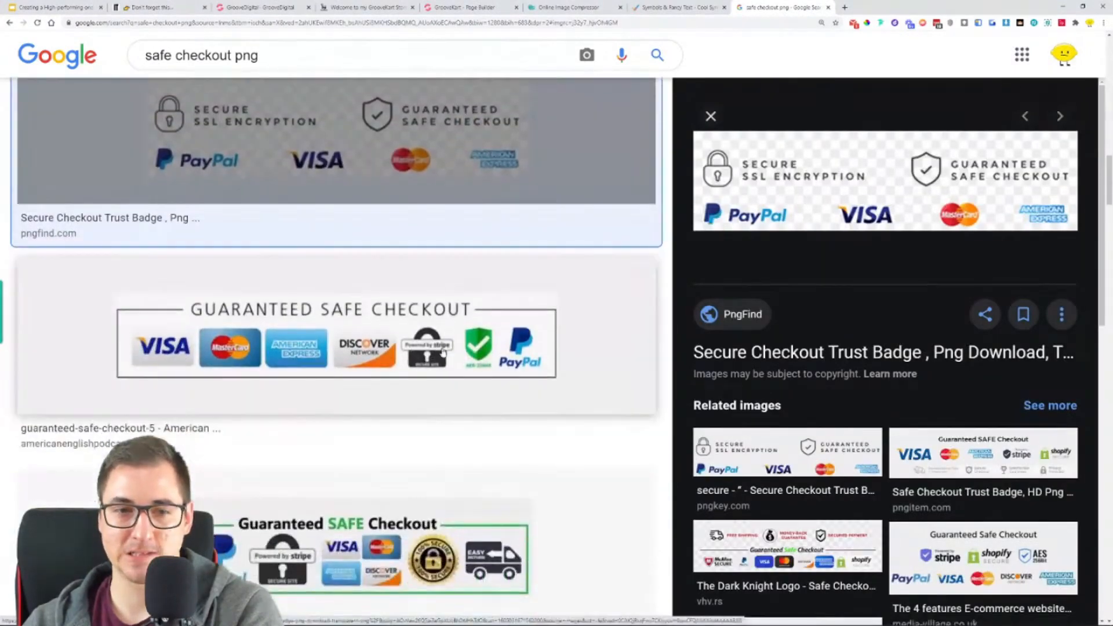
- Open the American English Podcast guaranteed-safe-checkout-5 badge at full size, save the PNG to the computer and close its tab
click(444, 352)
scroll(444, 352, up, 2)
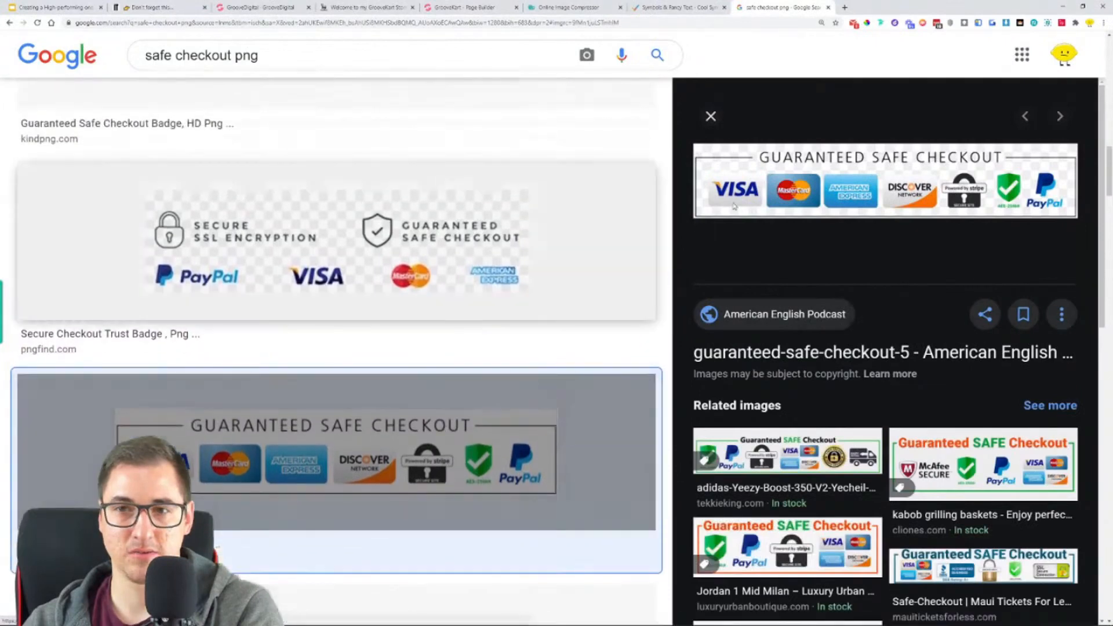
right_click(826, 161)
click(867, 224)
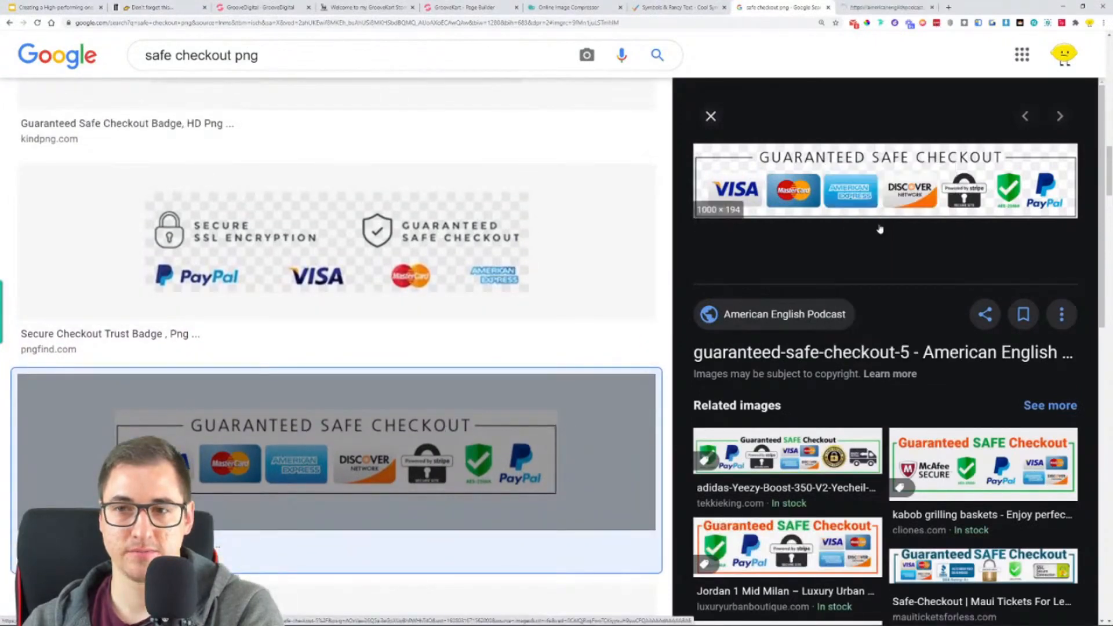
click(905, 8)
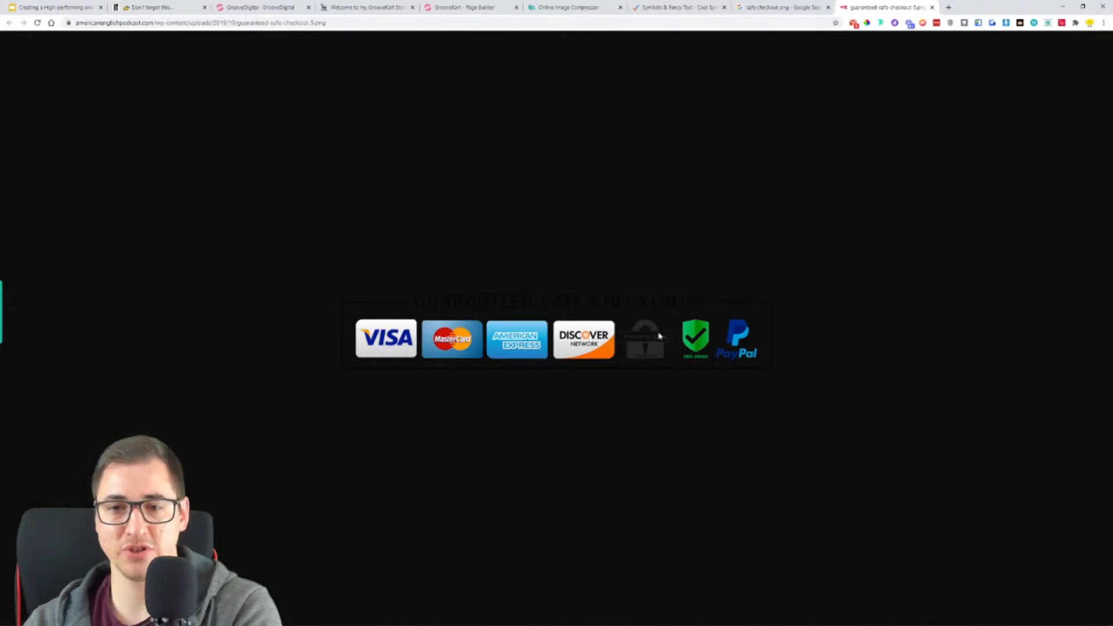
right_click(523, 344)
click(575, 358)
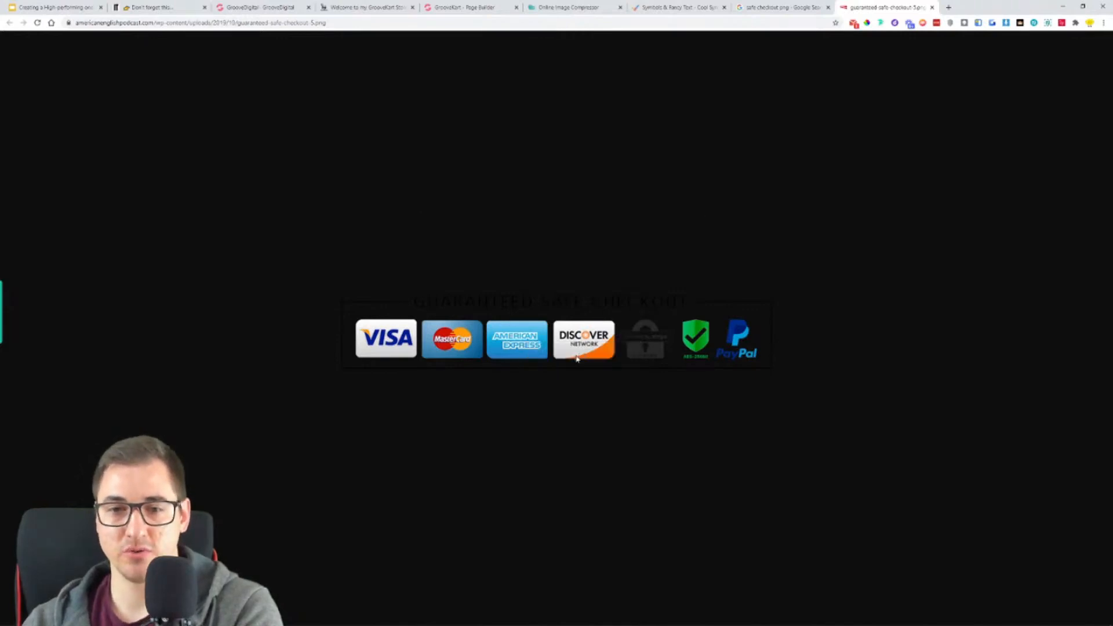
click(728, 606)
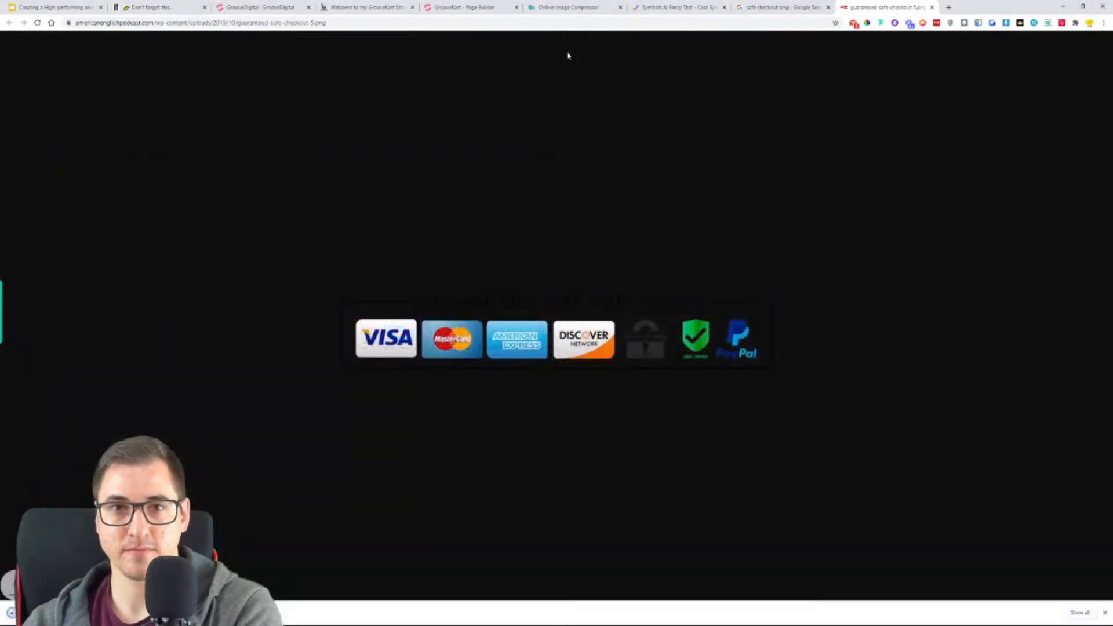
click(933, 8)
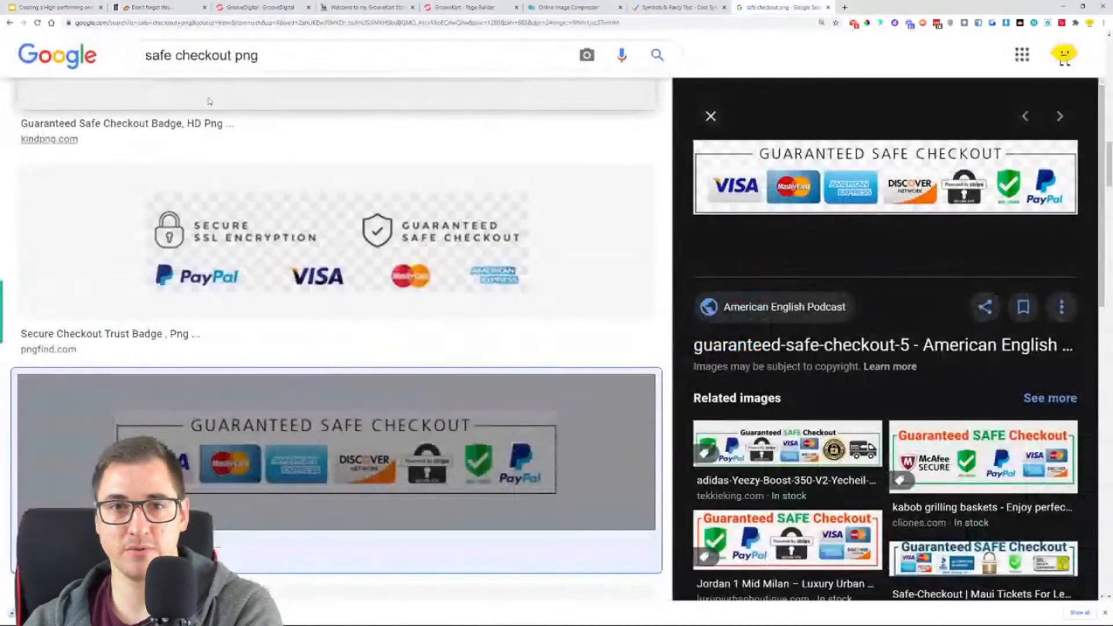
- Switch back to the GrooveKart page builder and add an Image element between the Turbocharge block and the footer
click(507, 8)
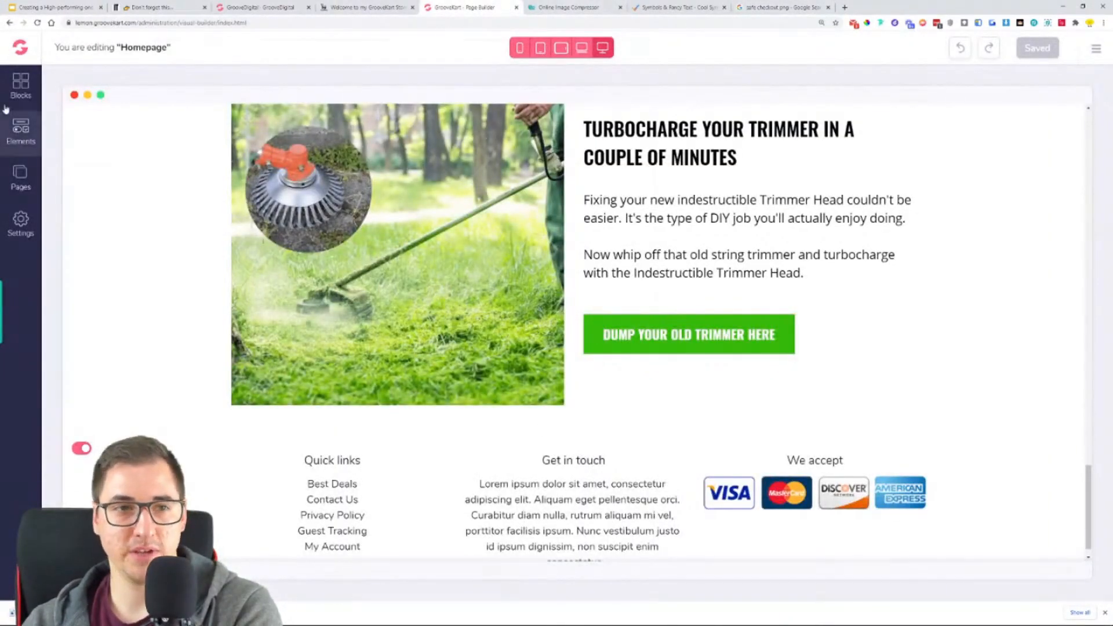
click(21, 134)
click(92, 213)
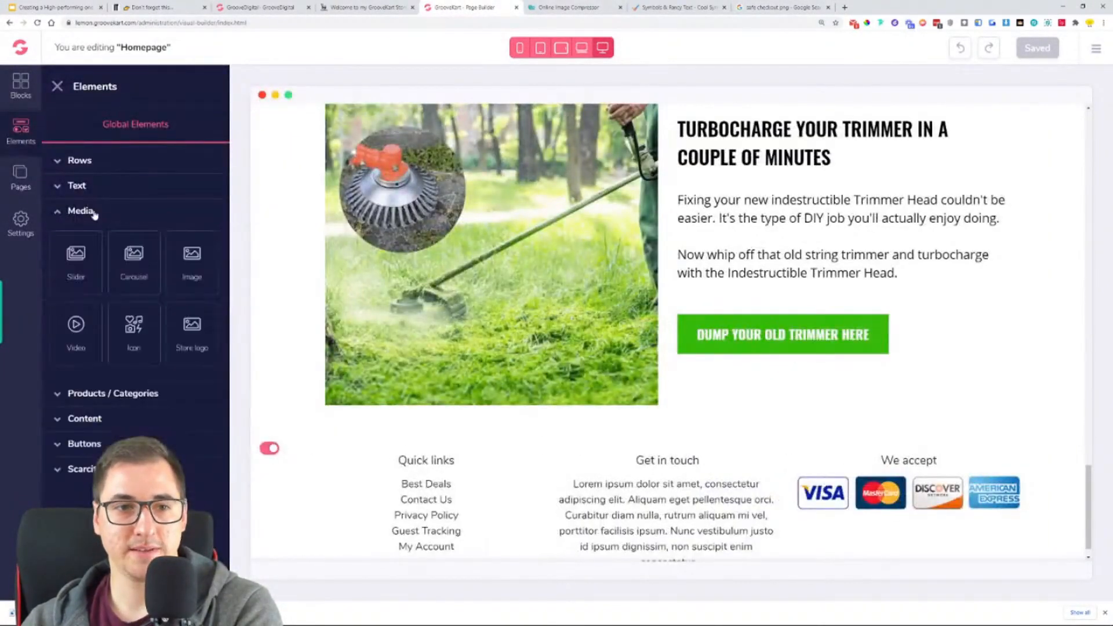
drag(192, 255, 657, 438)
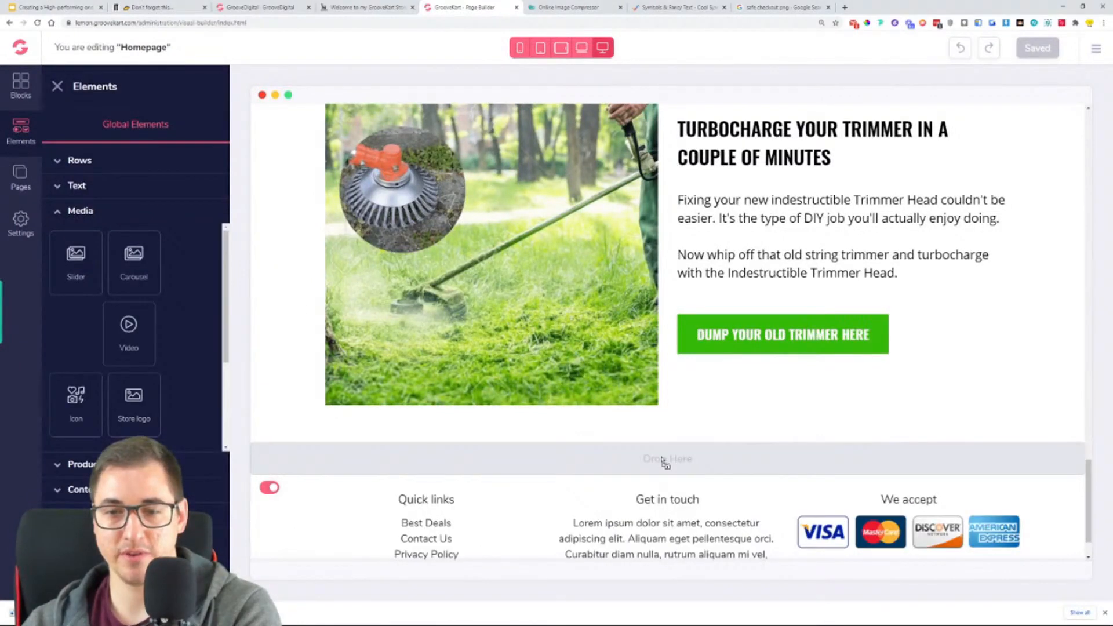
drag(663, 460, 638, 462)
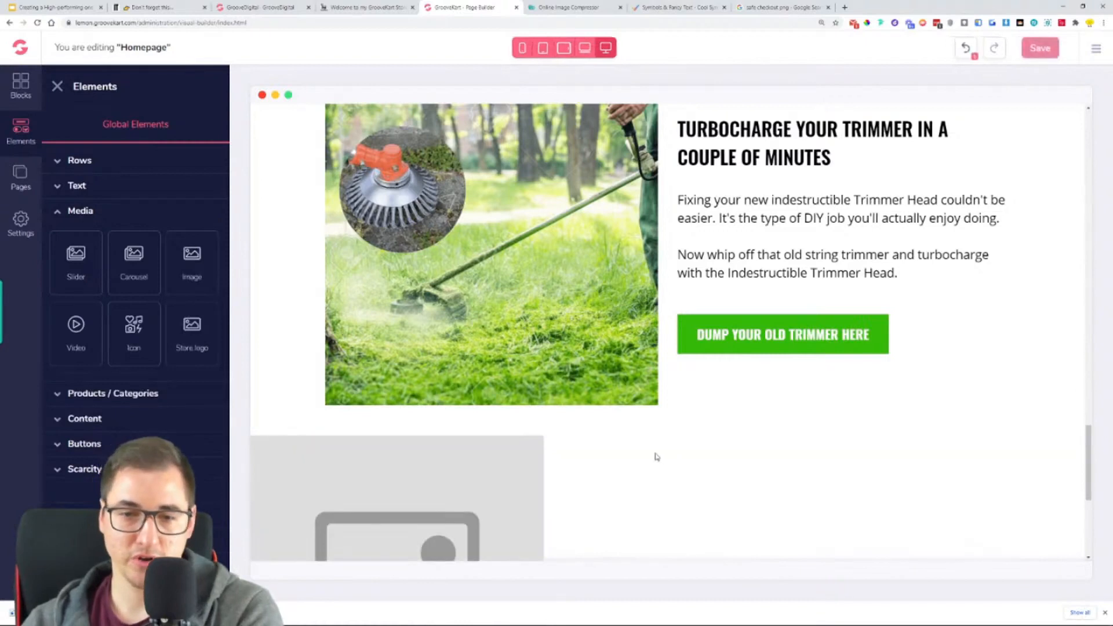
- Center the new image element below the Turbocharge block and upload the guaranteed-safe-checkout-5 PNG into it
scroll(638, 440, down, 3)
click(465, 400)
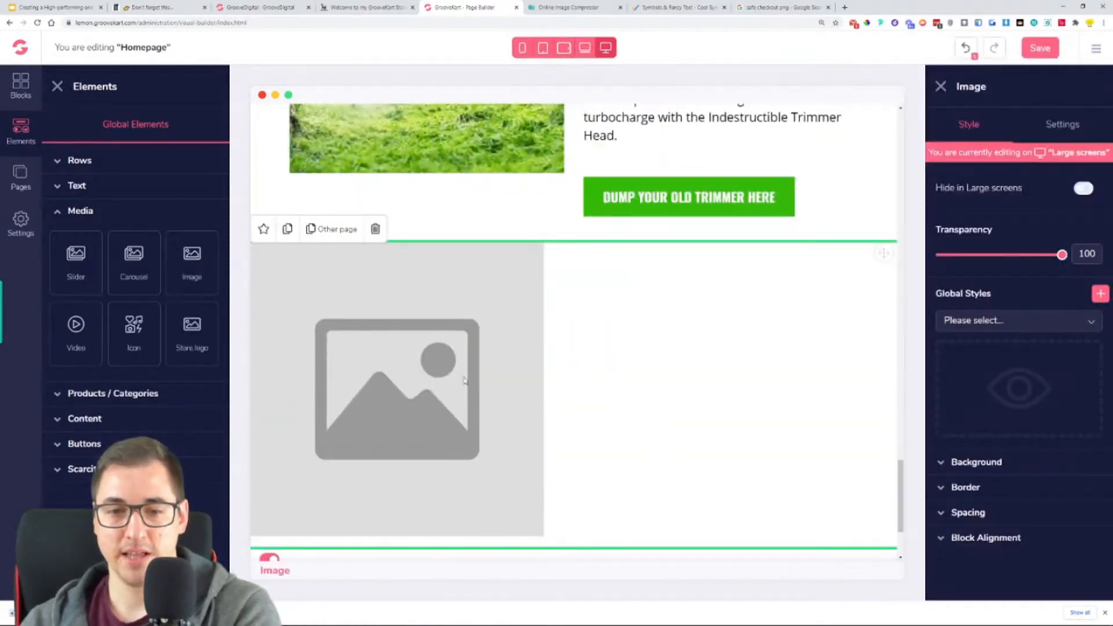
click(1034, 551)
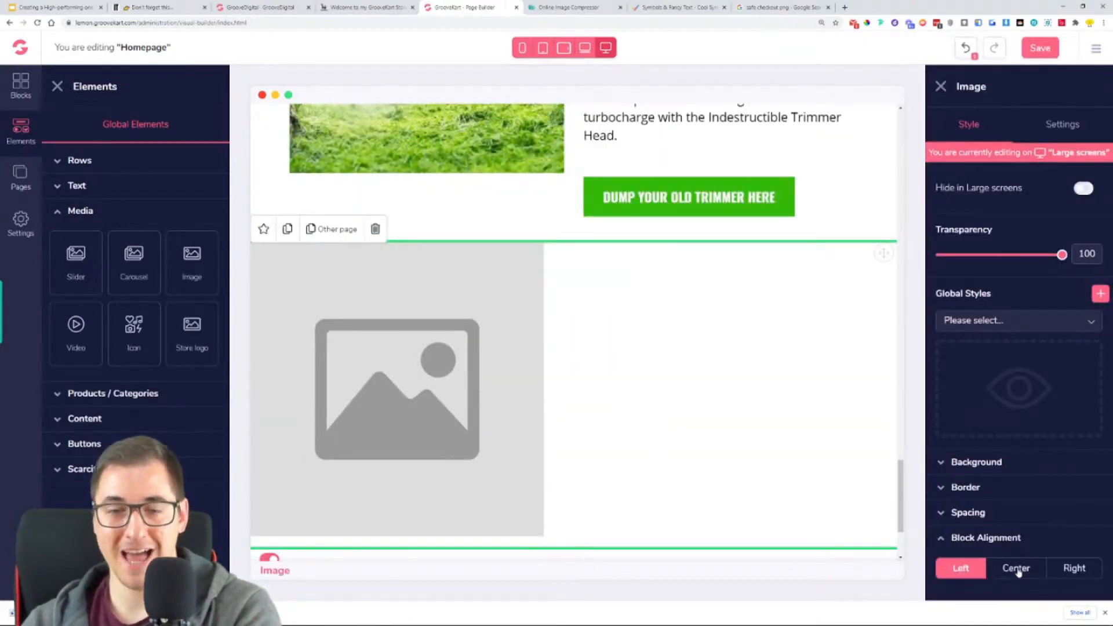
click(1018, 569)
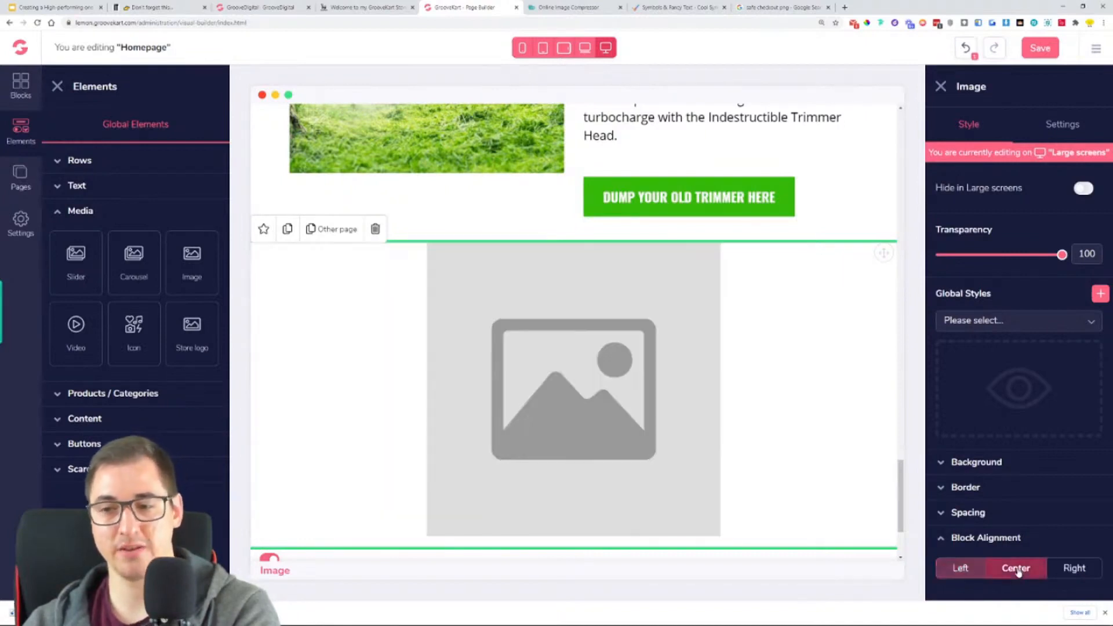
click(1059, 125)
click(1010, 252)
double_click(154, 254)
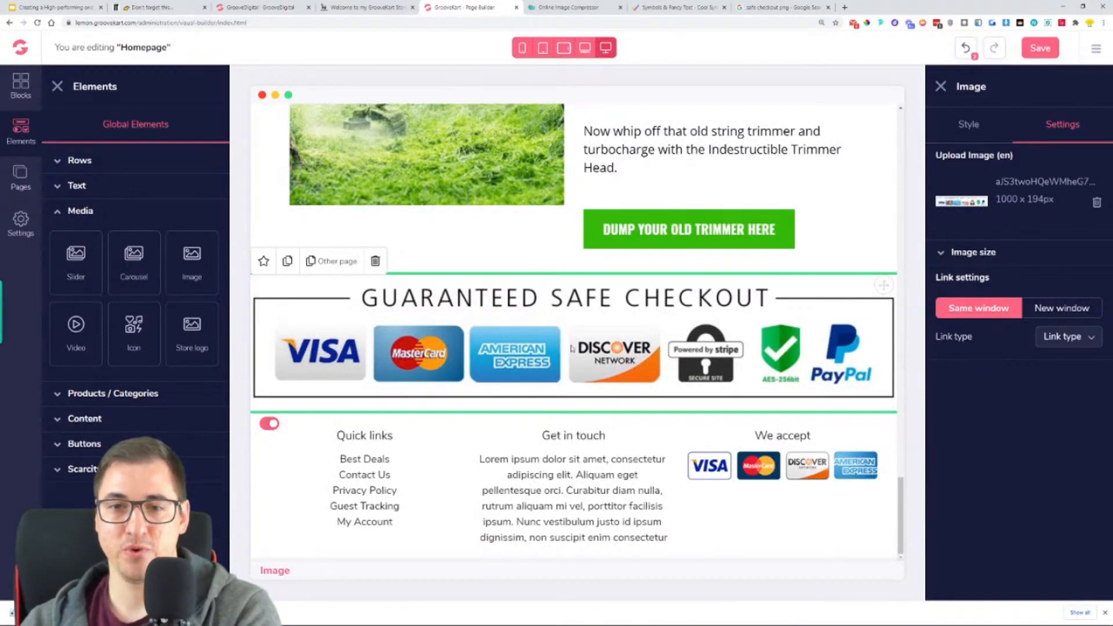
click(58, 88)
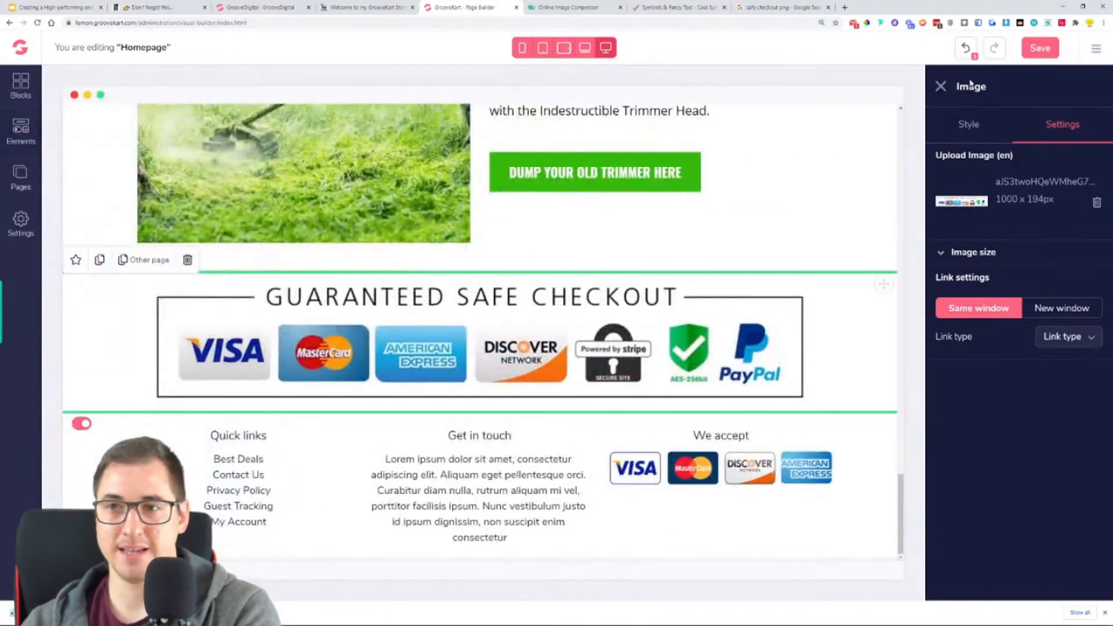
click(942, 87)
- Give the checkout badge a custom size of 500 wide by 94 high in Crop mode, and save the homepage
scroll(857, 335, up, 3)
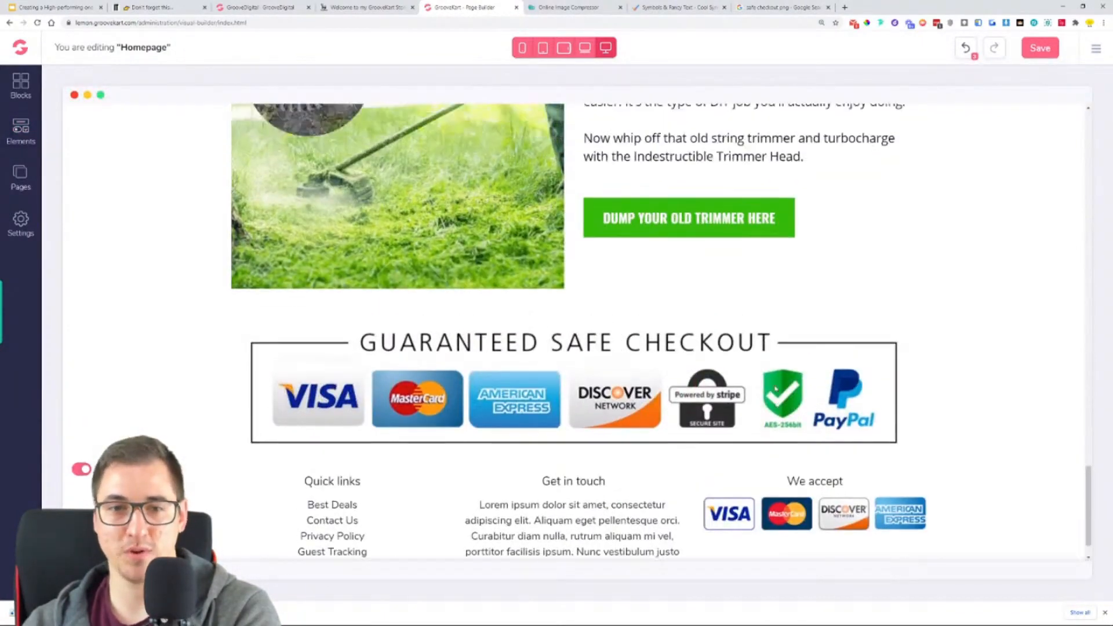
scroll(769, 396, down, 2)
click(609, 405)
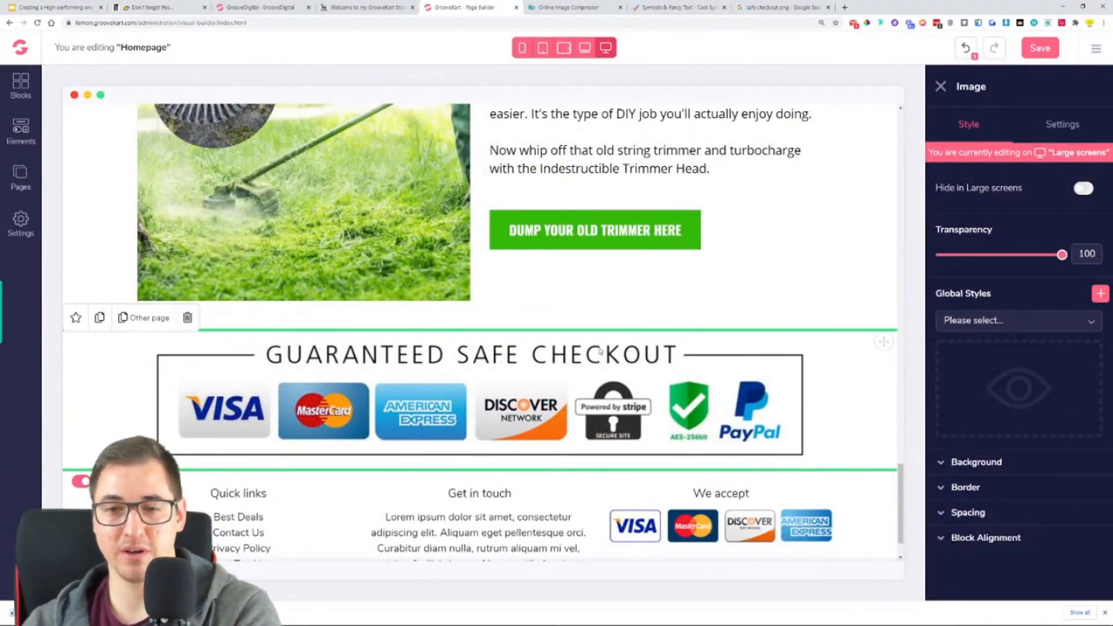
scroll(601, 351, up, 2)
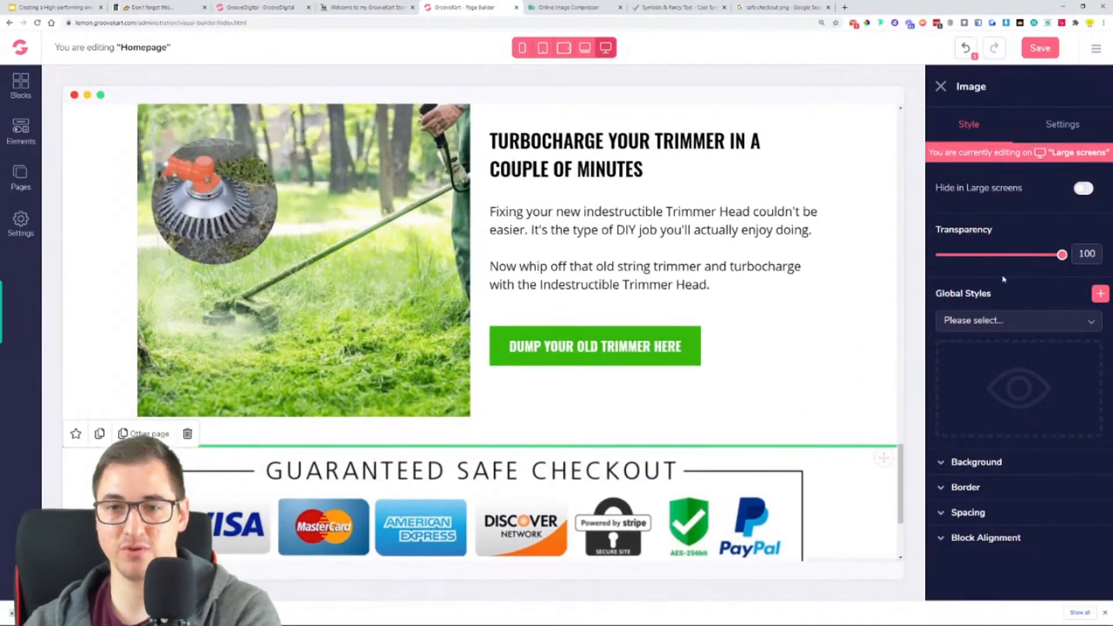
scroll(567, 374, down, 2)
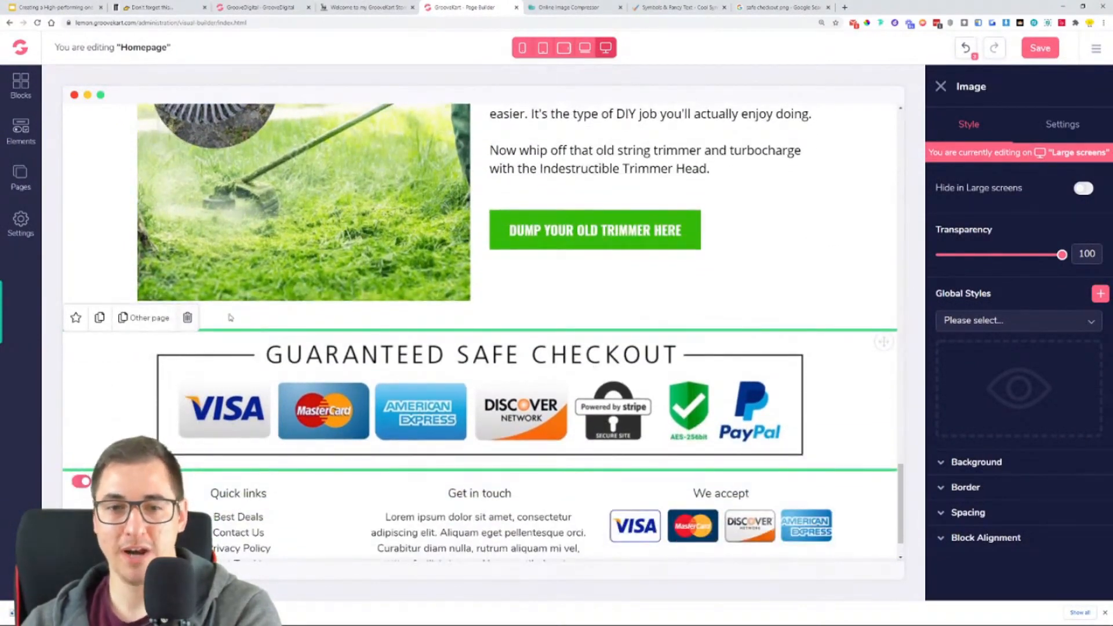
click(1056, 128)
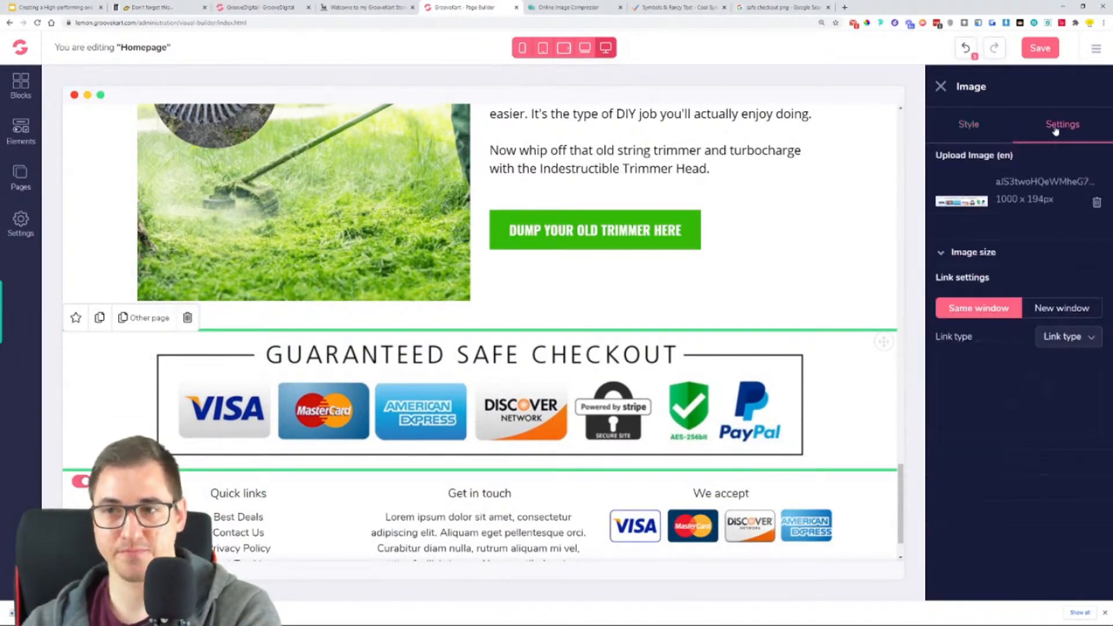
click(1001, 260)
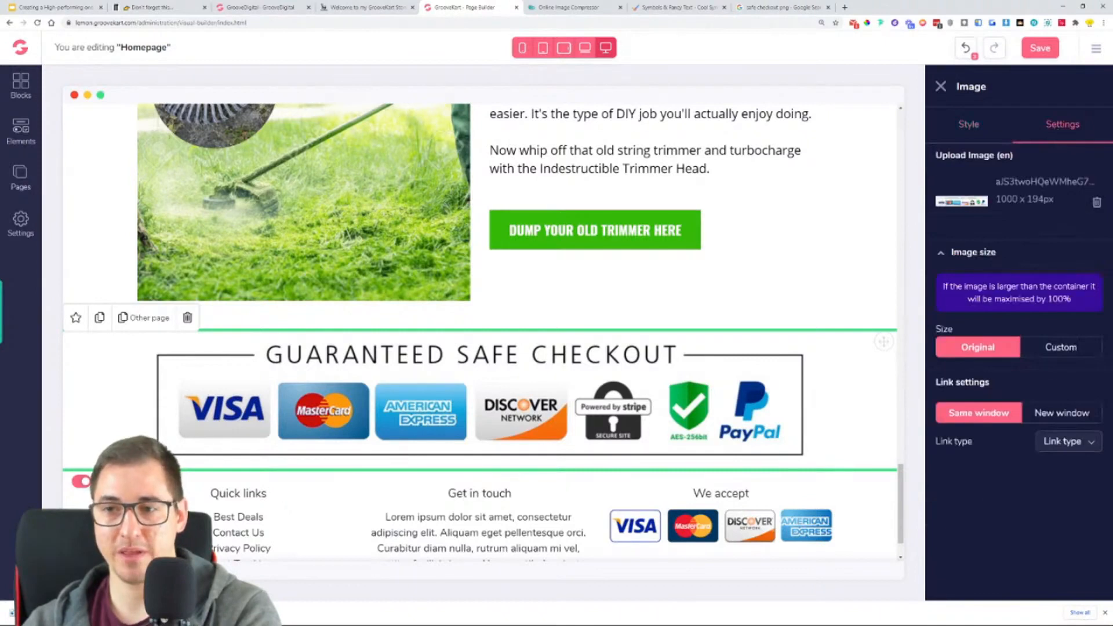
click(1055, 348)
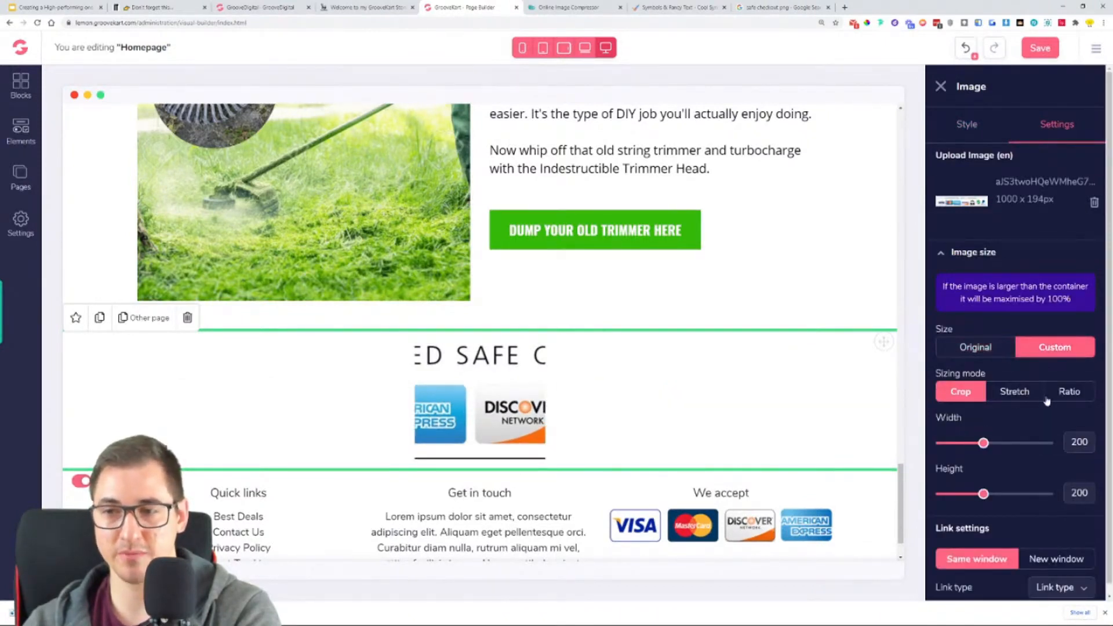
scroll(1016, 428, down, 1)
drag(983, 433, 1055, 433)
drag(983, 484, 960, 486)
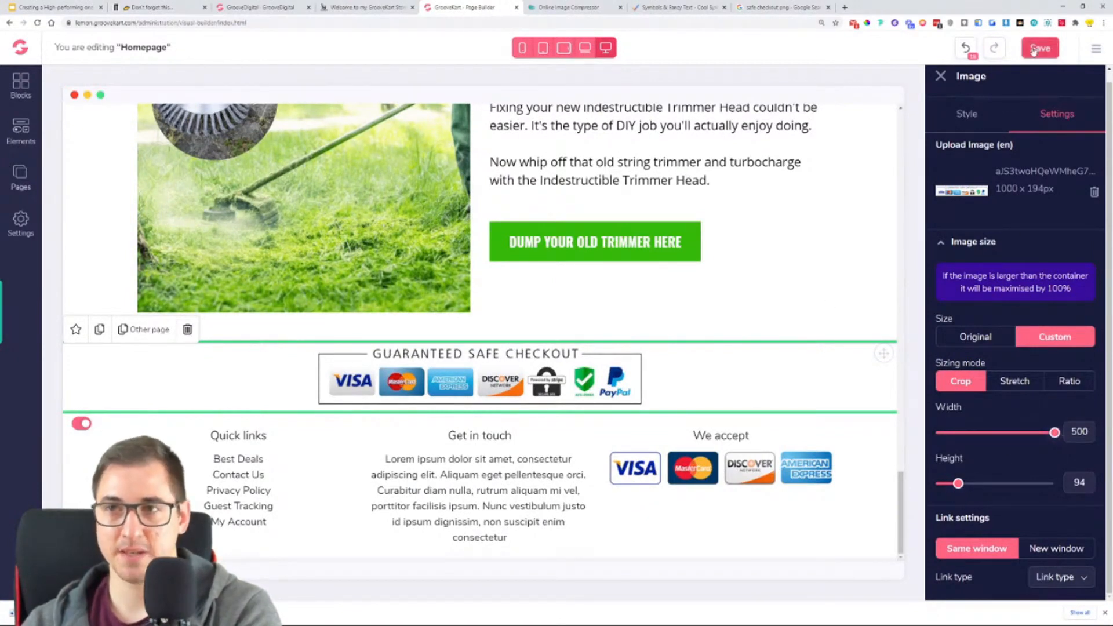
click(1015, 50)
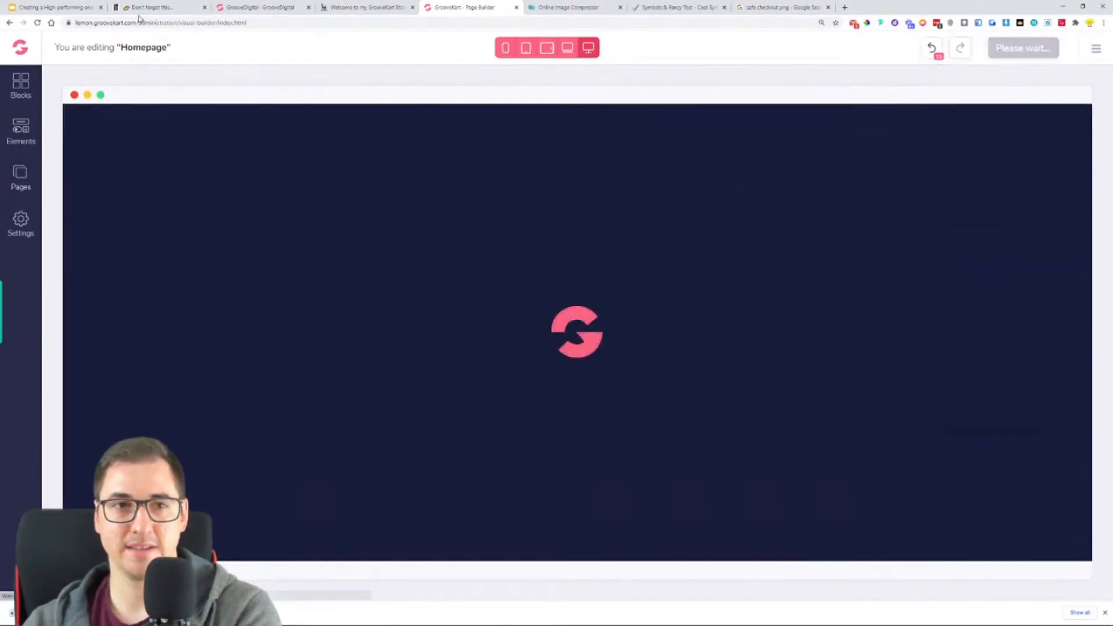
- Open the live store at lemon.groovekart.com in a new browser tab and review the homepage down to the footer
drag(139, 23, 79, 23)
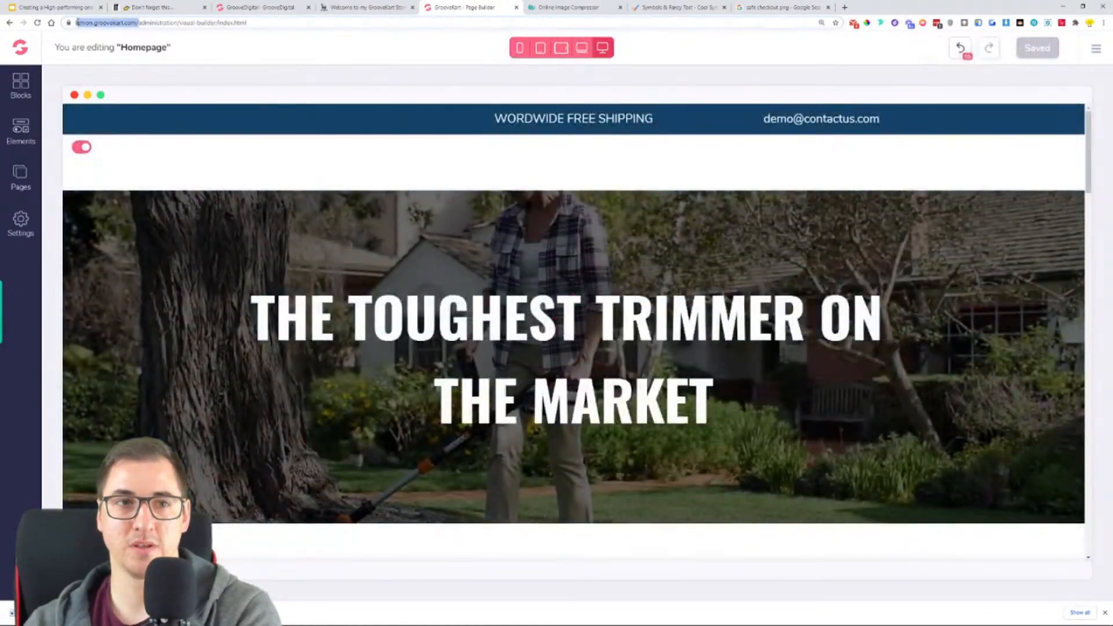
right_click(75, 22)
click(105, 58)
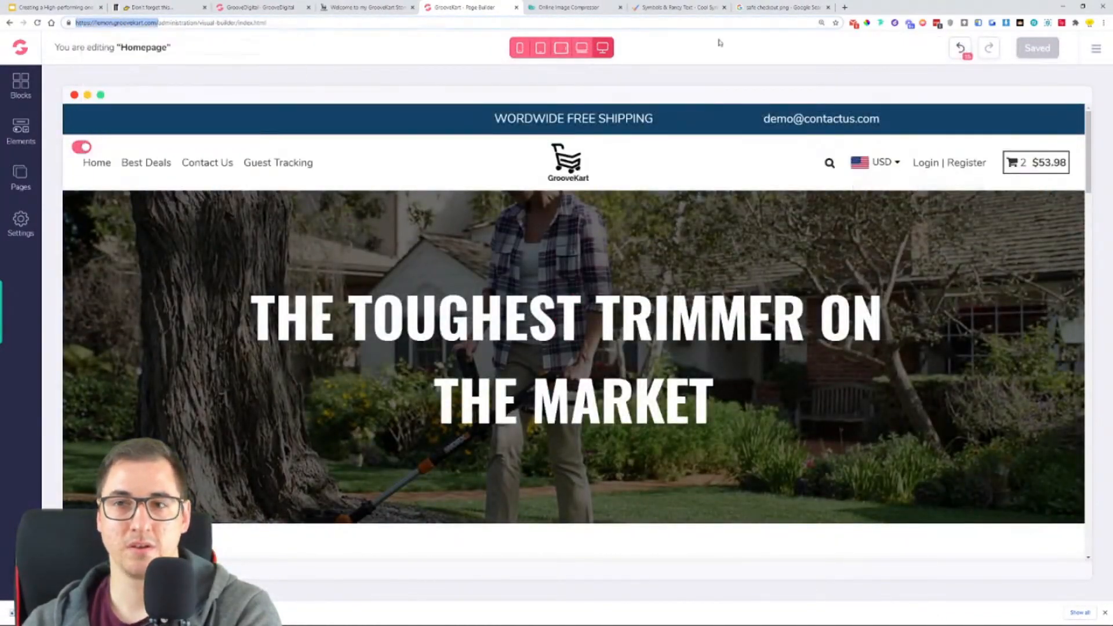
click(844, 7)
right_click(794, 22)
click(835, 89)
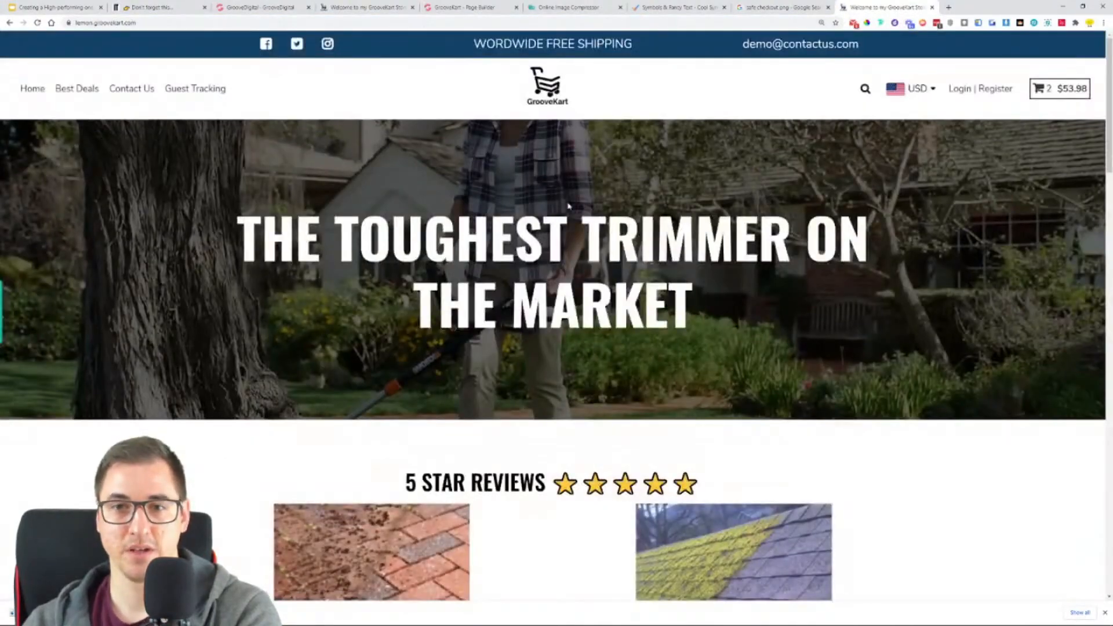
scroll(905, 197, down, 15)
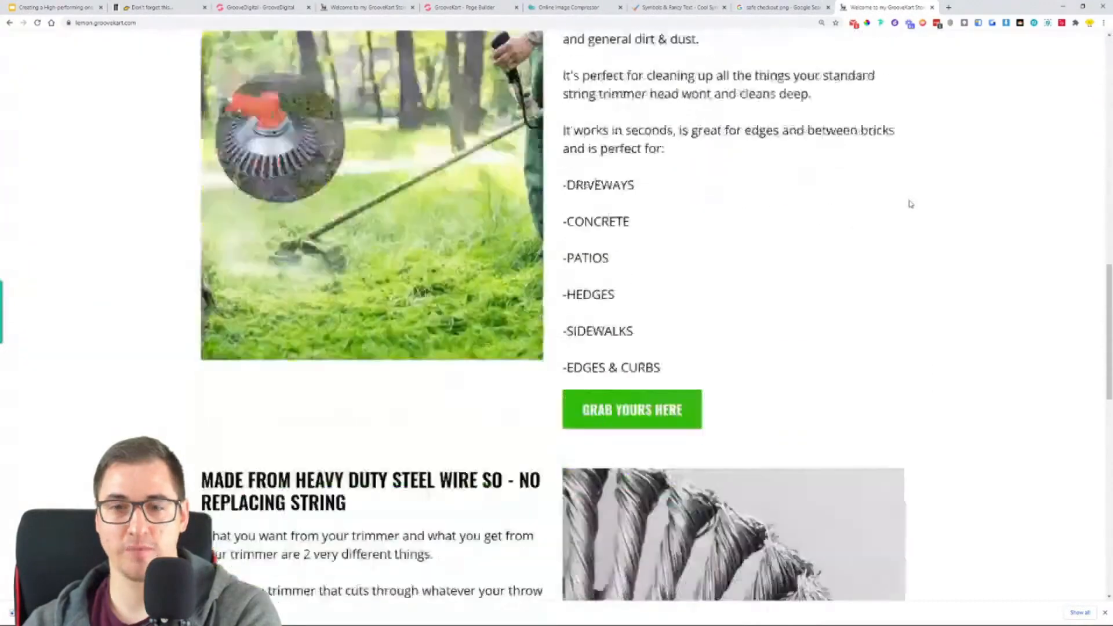
scroll(910, 204, down, 15)
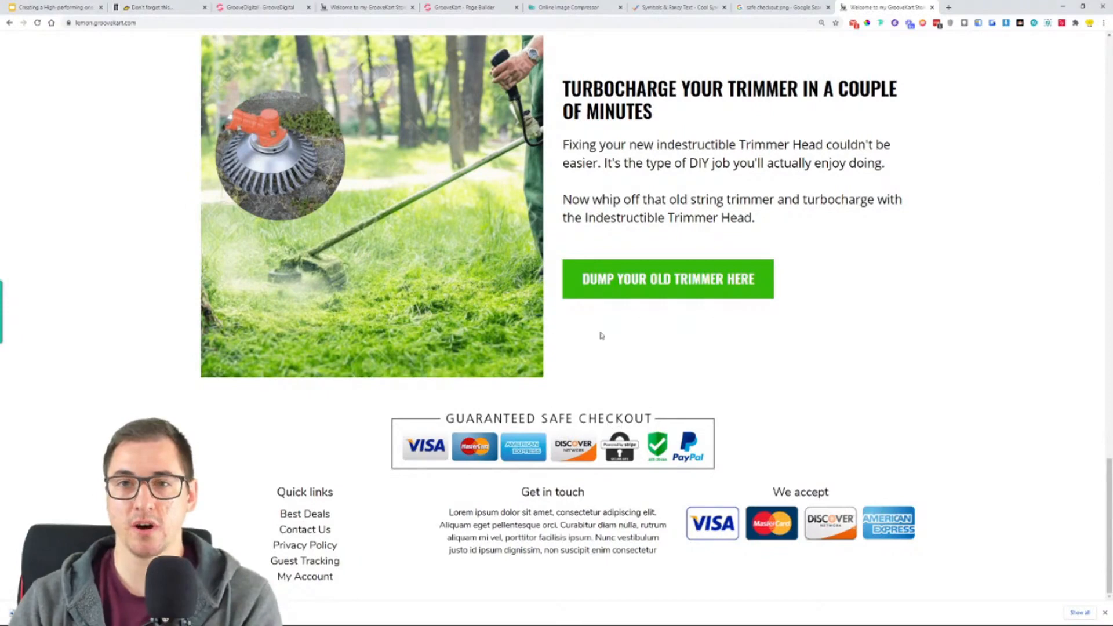
- Switch to the Online Image Compressor, compress the guaranteed-safe-checkout-5 PNG and save the compressed file to Downloads
click(568, 7)
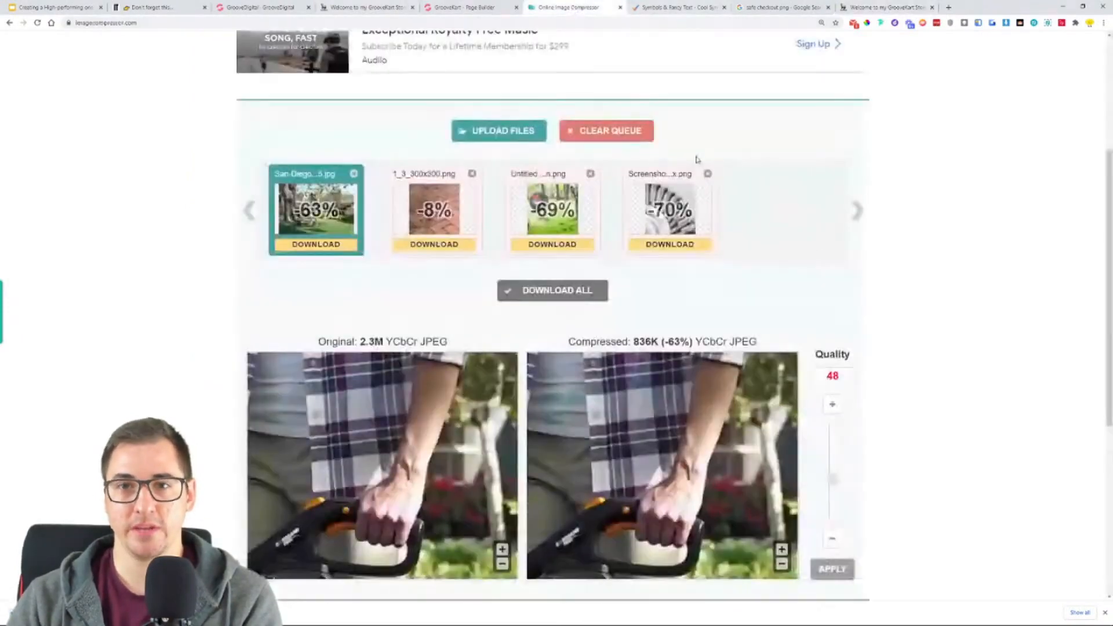
click(499, 131)
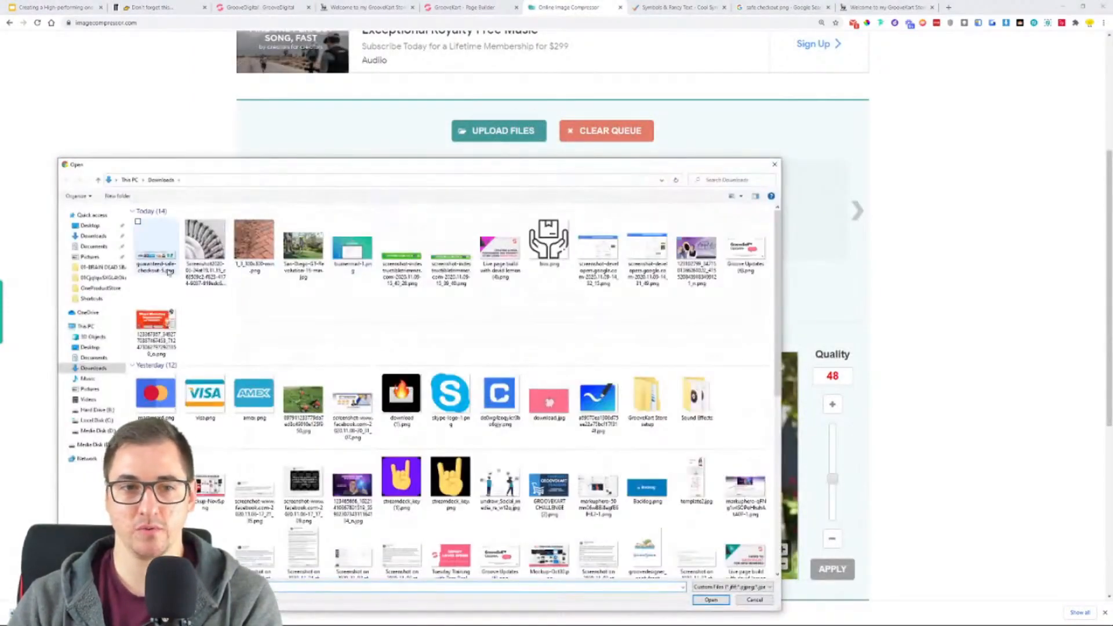
double_click(547, 241)
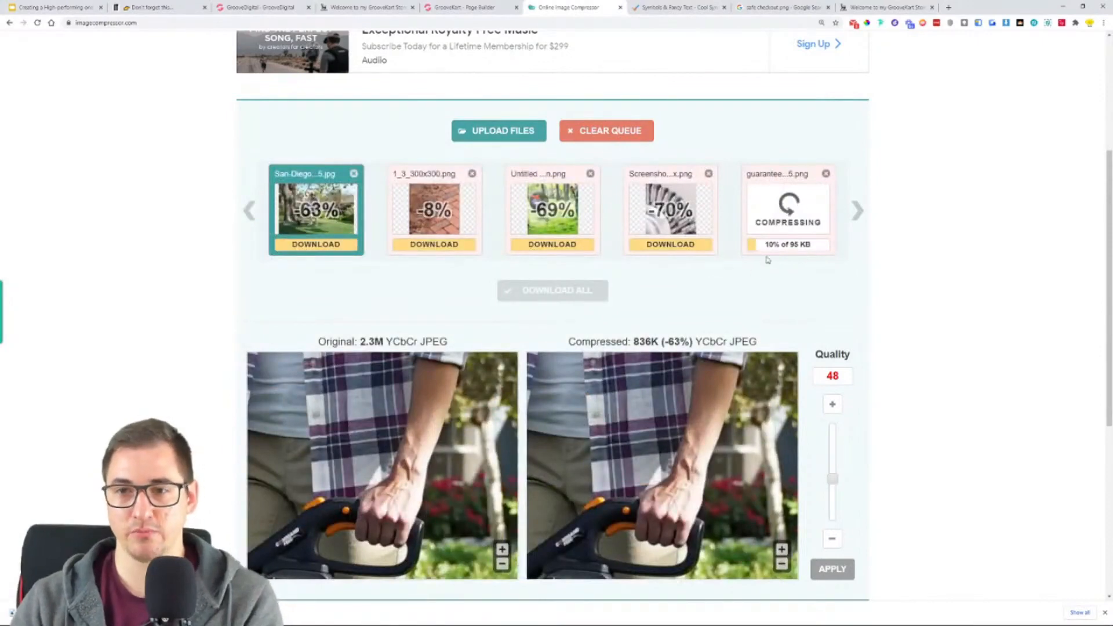
click(808, 246)
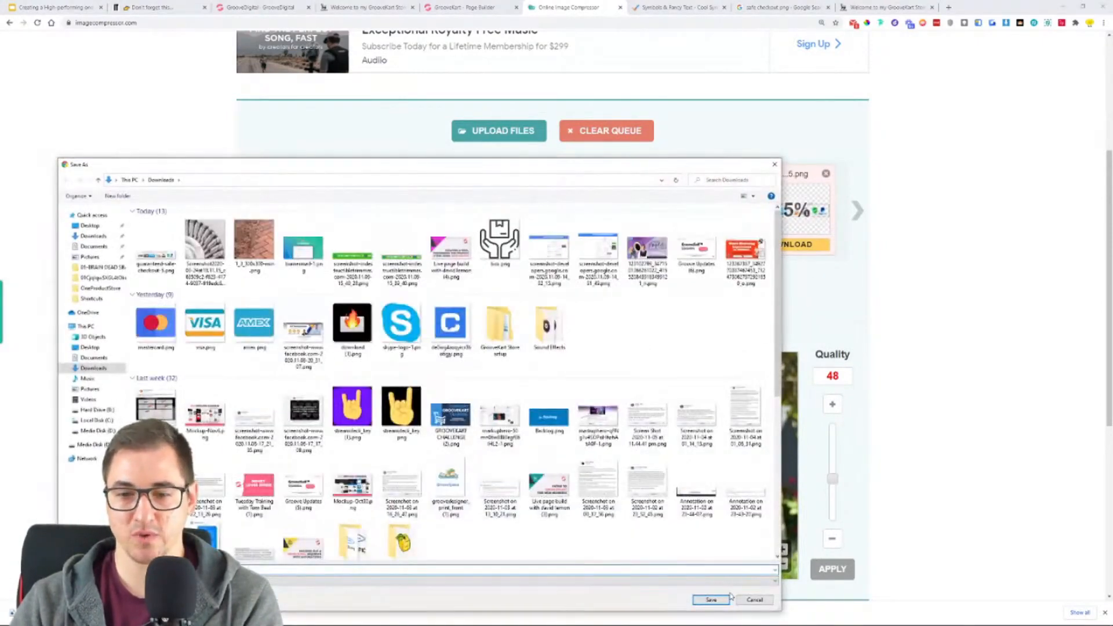
click(722, 599)
- Switch back to the GrooveKart page builder and replace the checkout badge image with the compressed PNG
click(467, 7)
scroll(636, 421, down, 10)
scroll(636, 421, down, 20)
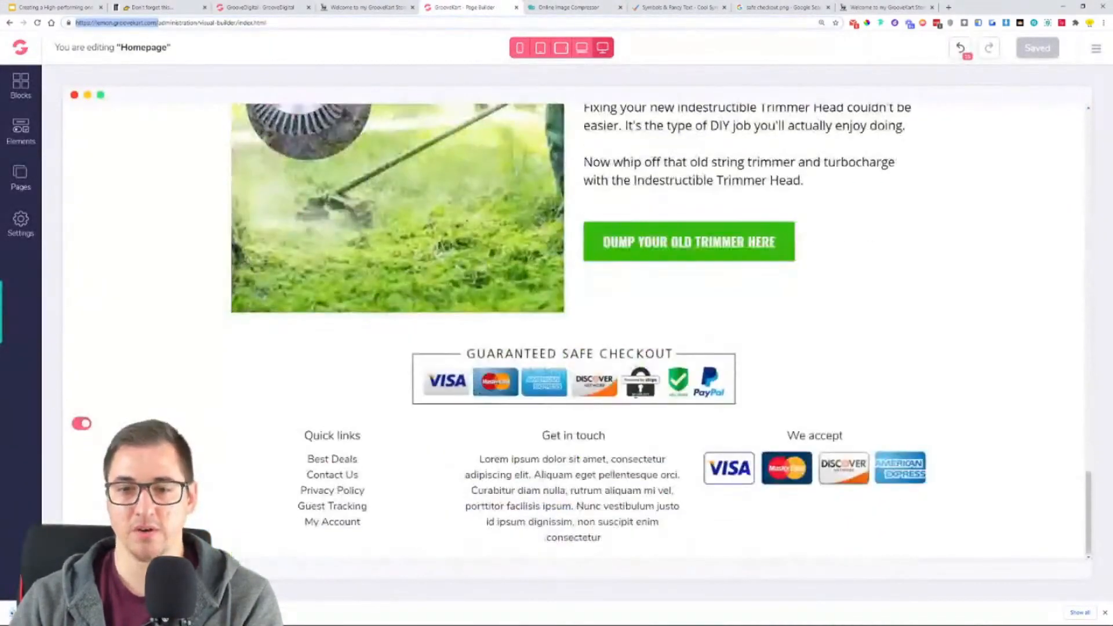
click(632, 385)
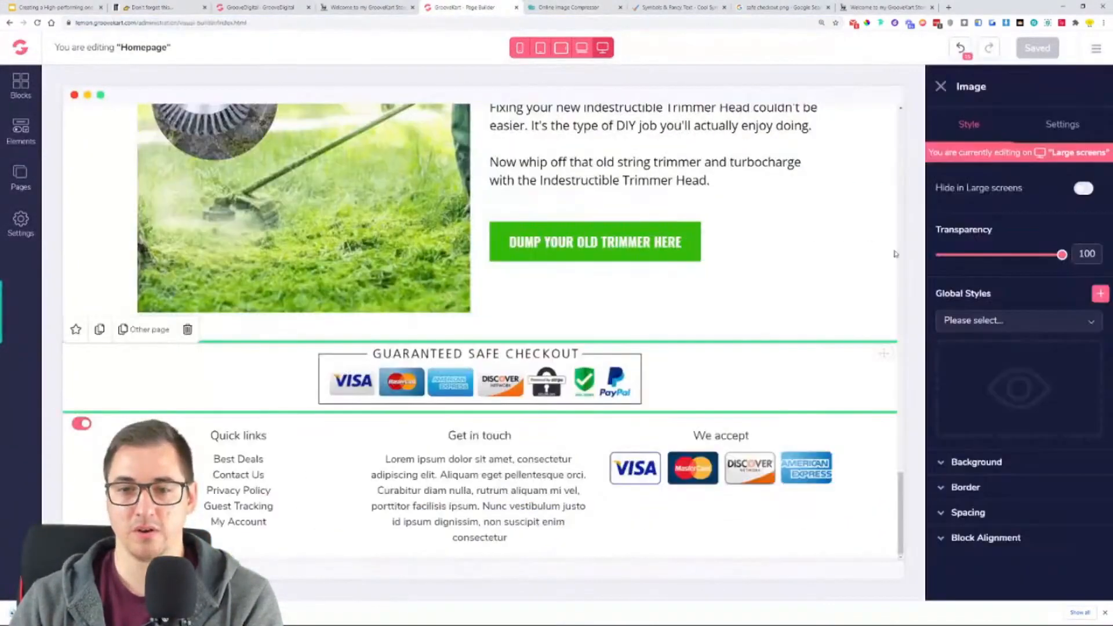
click(1065, 124)
click(1097, 204)
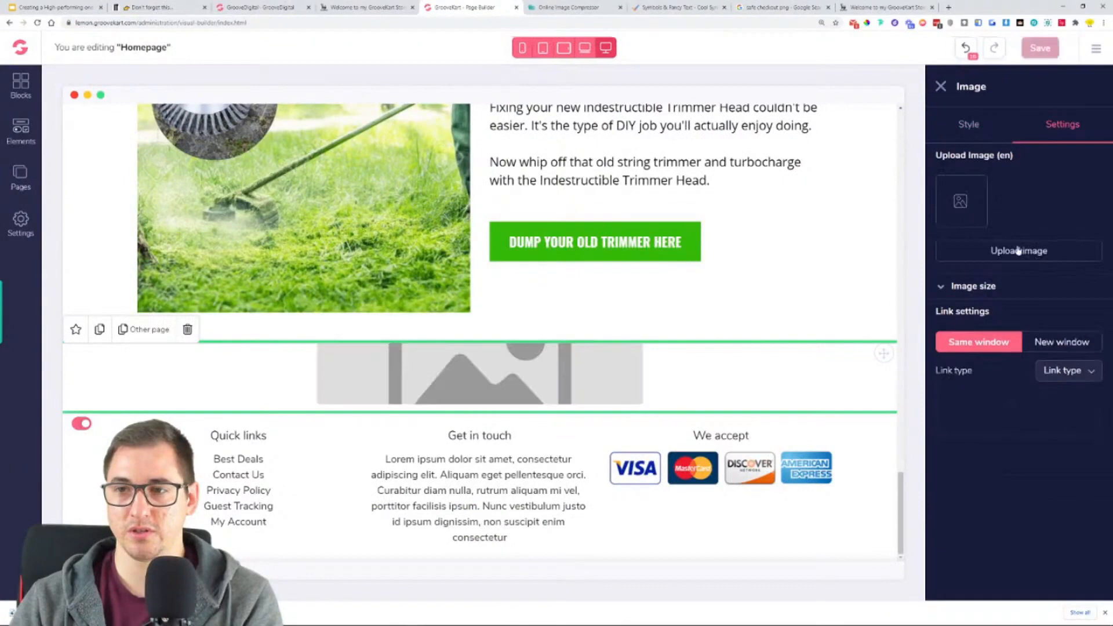
click(1019, 250)
double_click(156, 255)
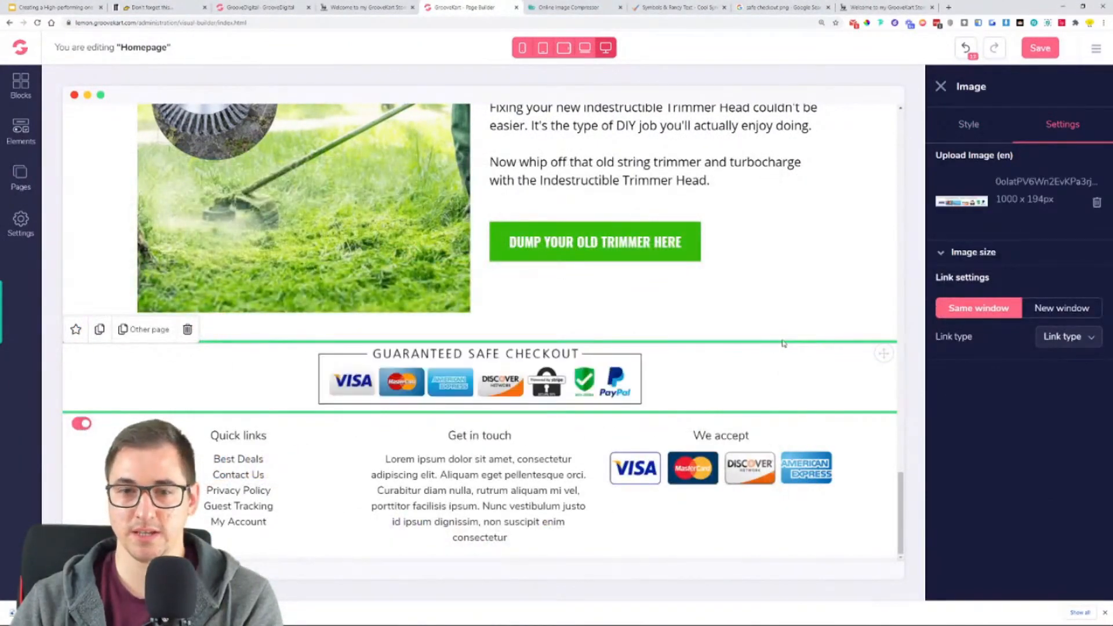
- Check the replaced badge's image size settings and save the homepage
click(1004, 260)
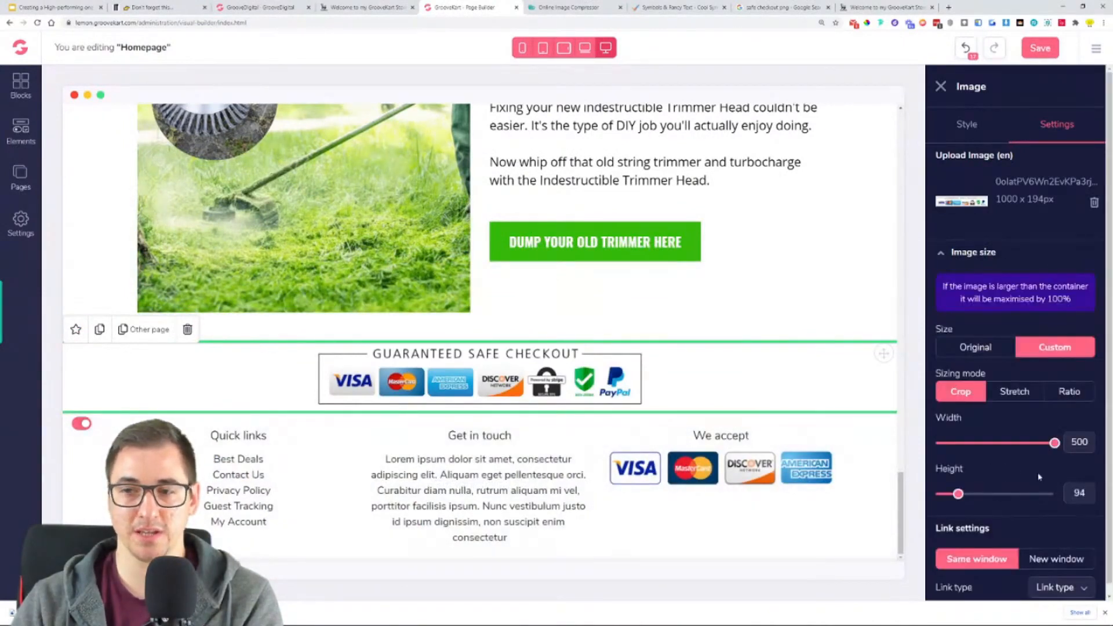
click(946, 132)
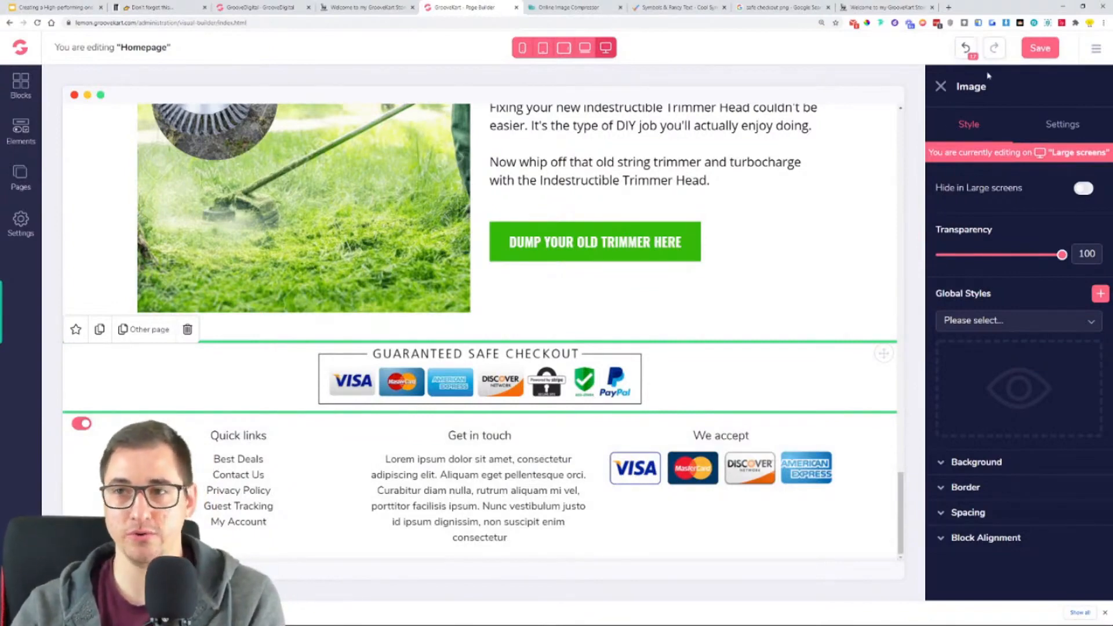
click(1050, 46)
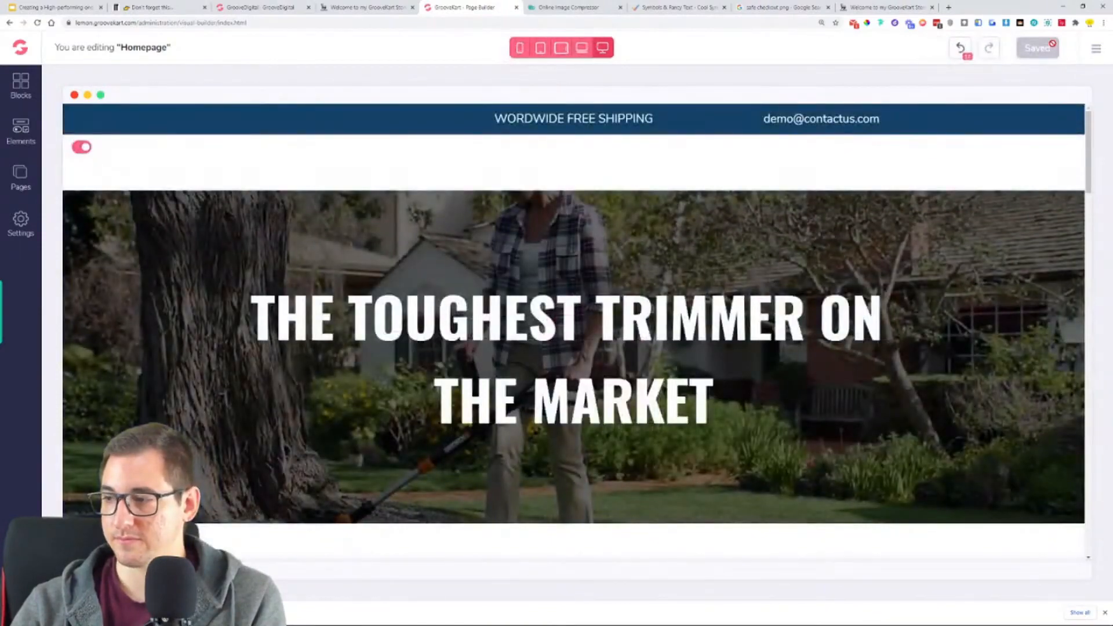
- Compare the homepage's checkout badge area with the same section and the one after it in the reference store
scroll(428, 311, down, 20)
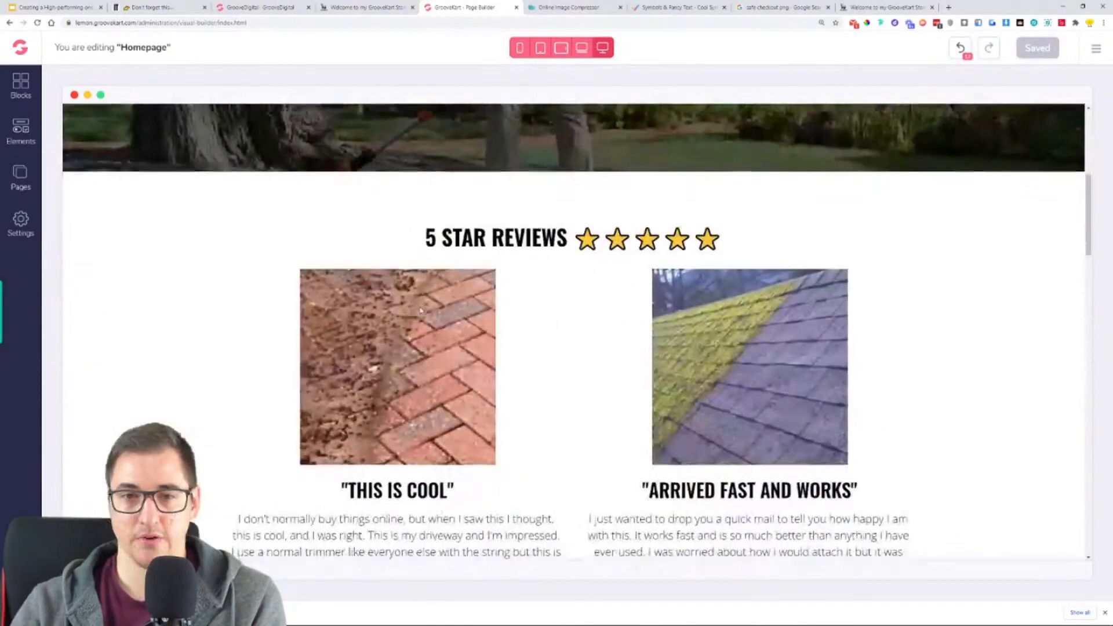
scroll(428, 311, down, 9)
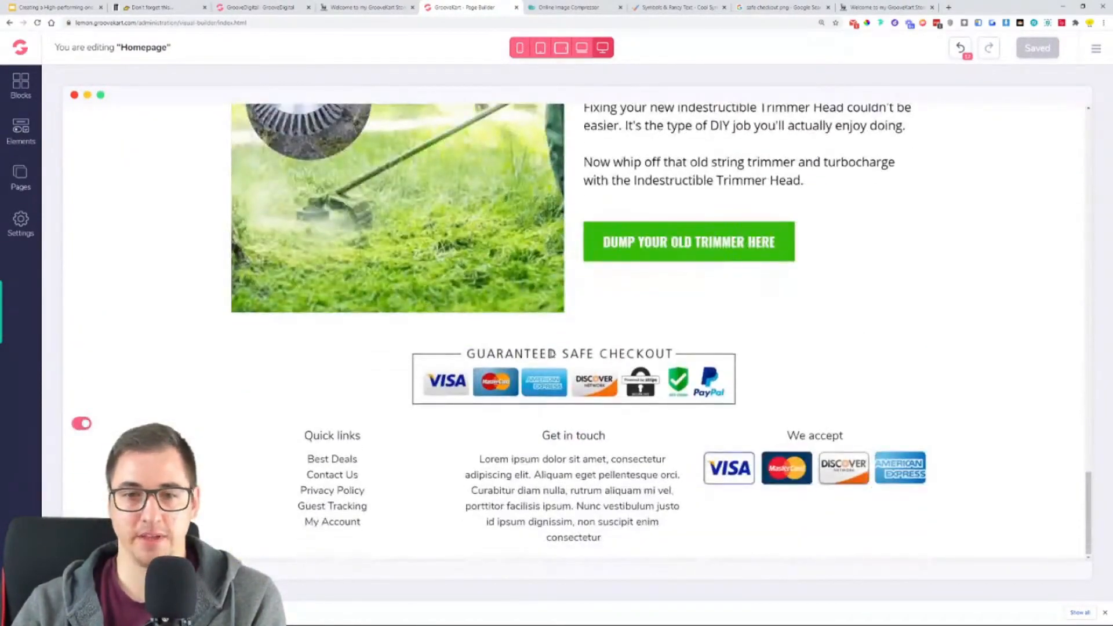
click(362, 7)
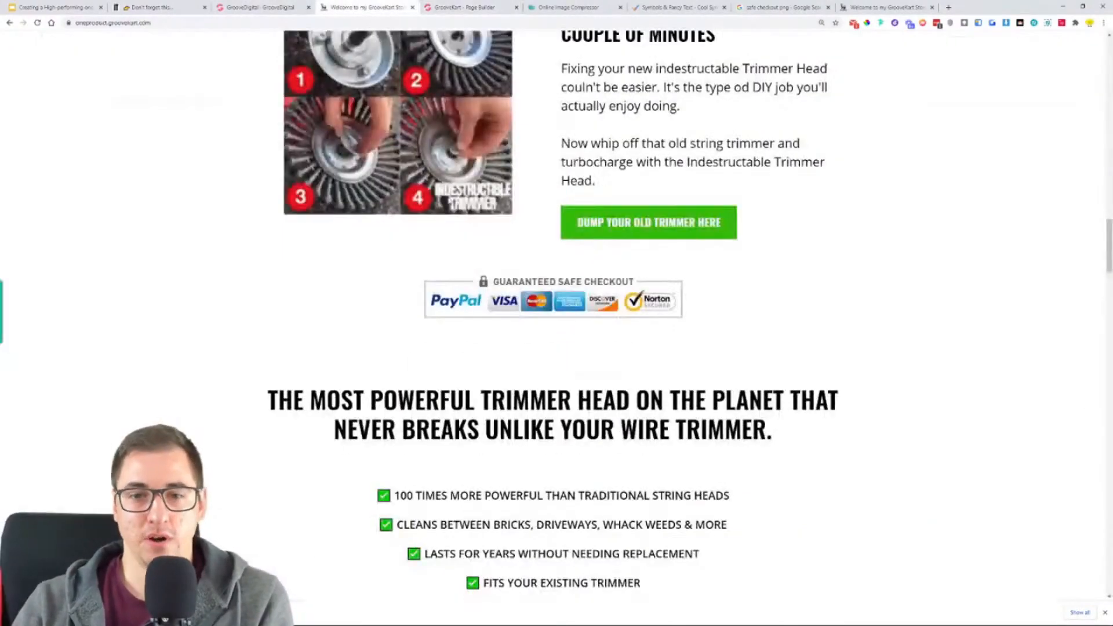
scroll(583, 253, down, 2)
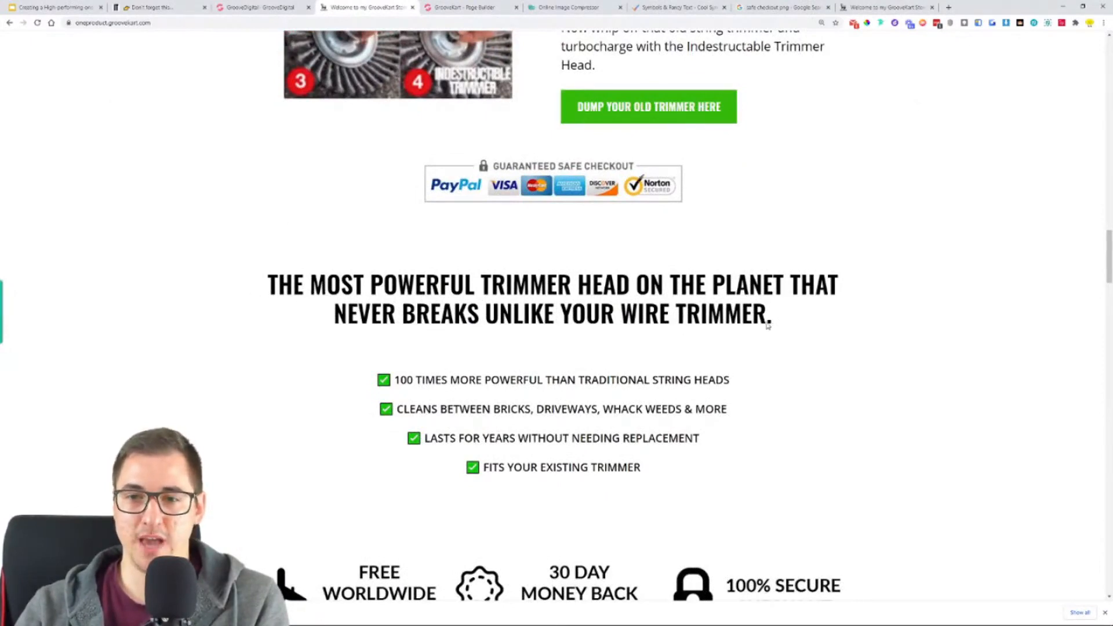
scroll(762, 305, up, 6)
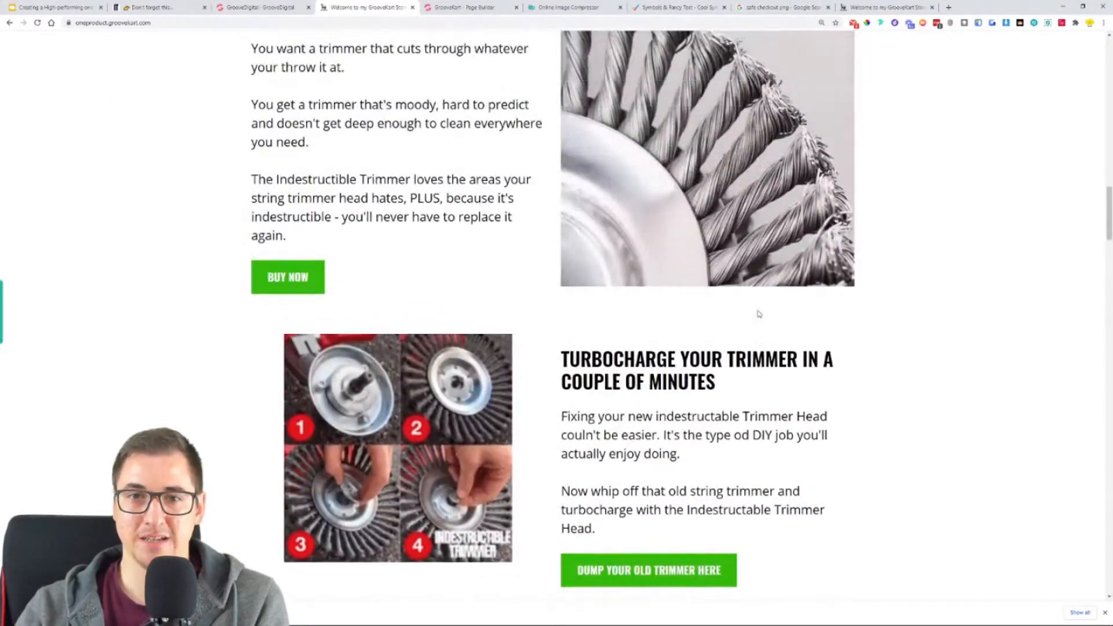
- Switch back to the page builder and set the checkout badge image's top and bottom margins to 45
click(470, 6)
click(604, 376)
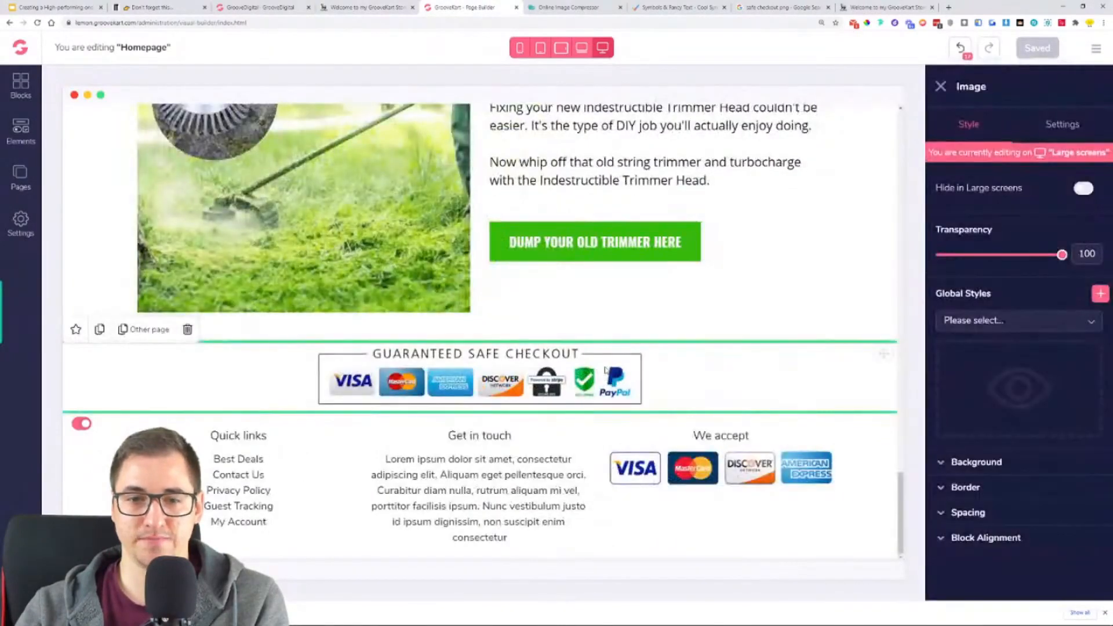
click(967, 512)
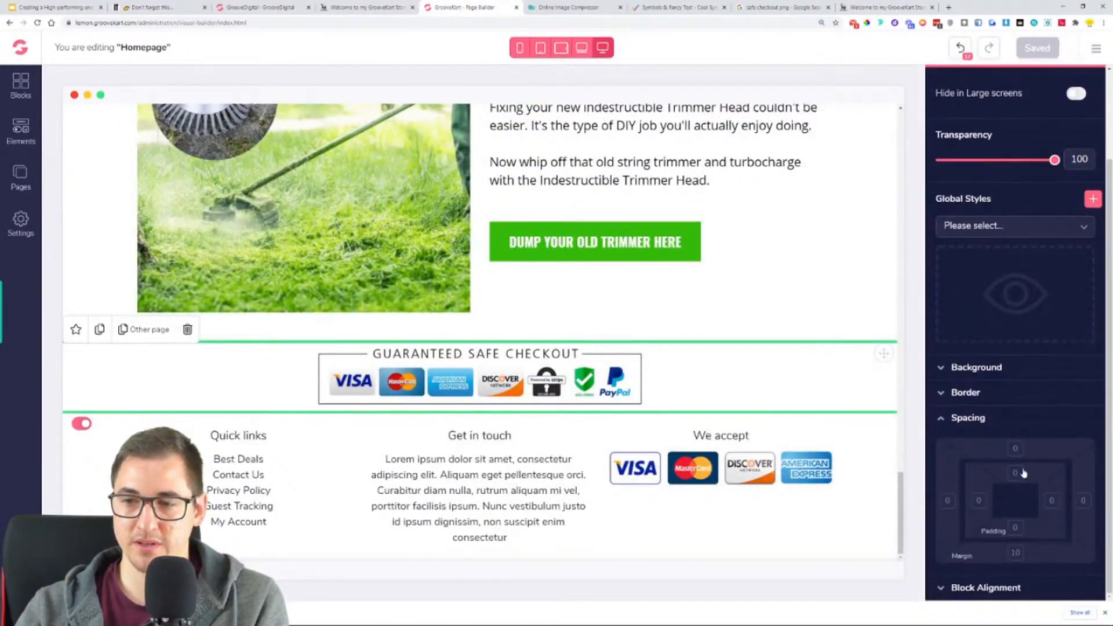
click(1017, 450)
drag(996, 580, 1038, 582)
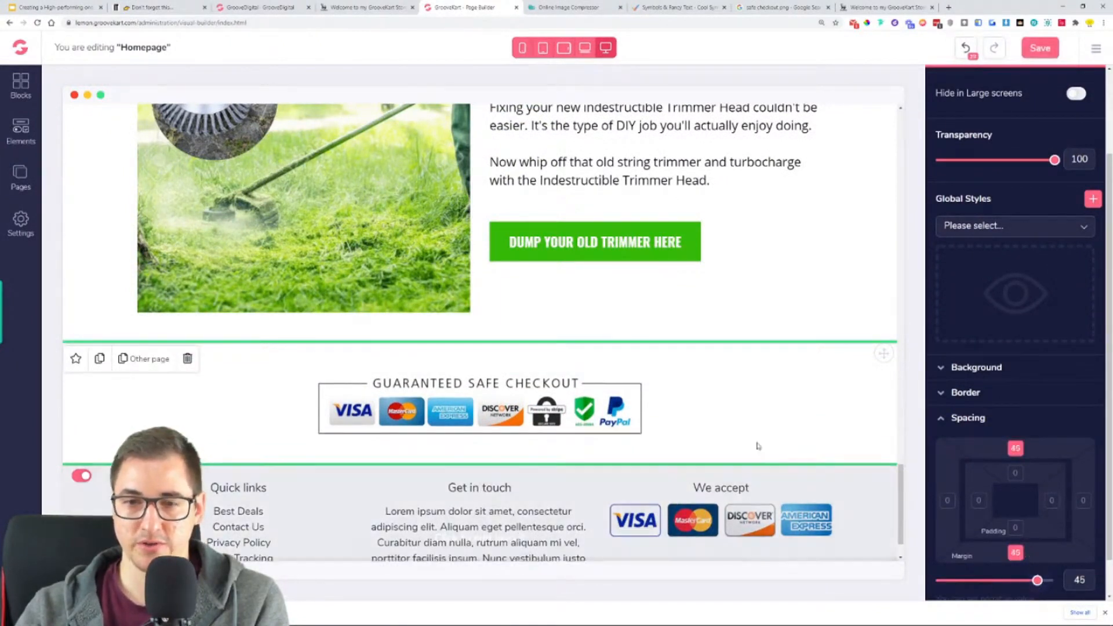
click(856, 336)
click(578, 449)
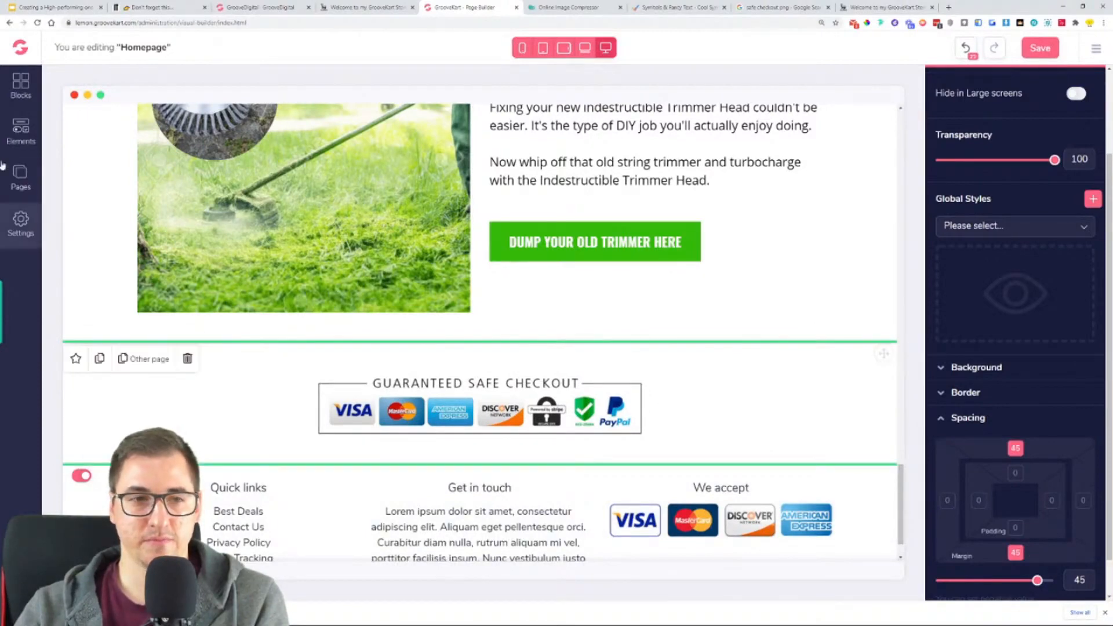
- Duplicate the "We hate annoying weeds, dirt and grass" heading
scroll(665, 363, up, 4)
scroll(596, 323, up, 10)
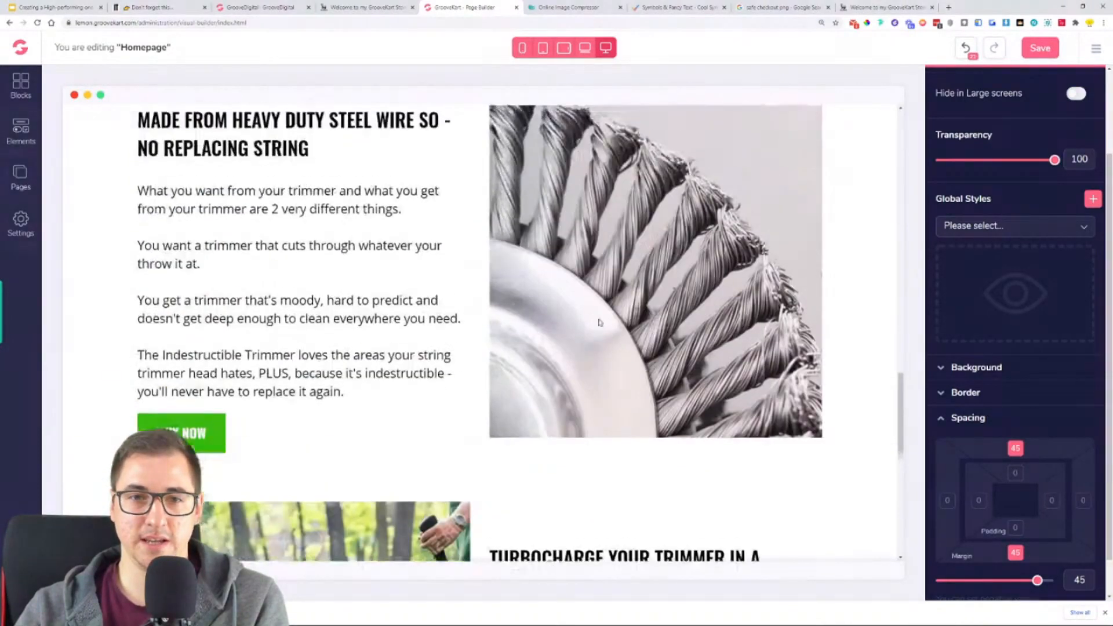
click(535, 270)
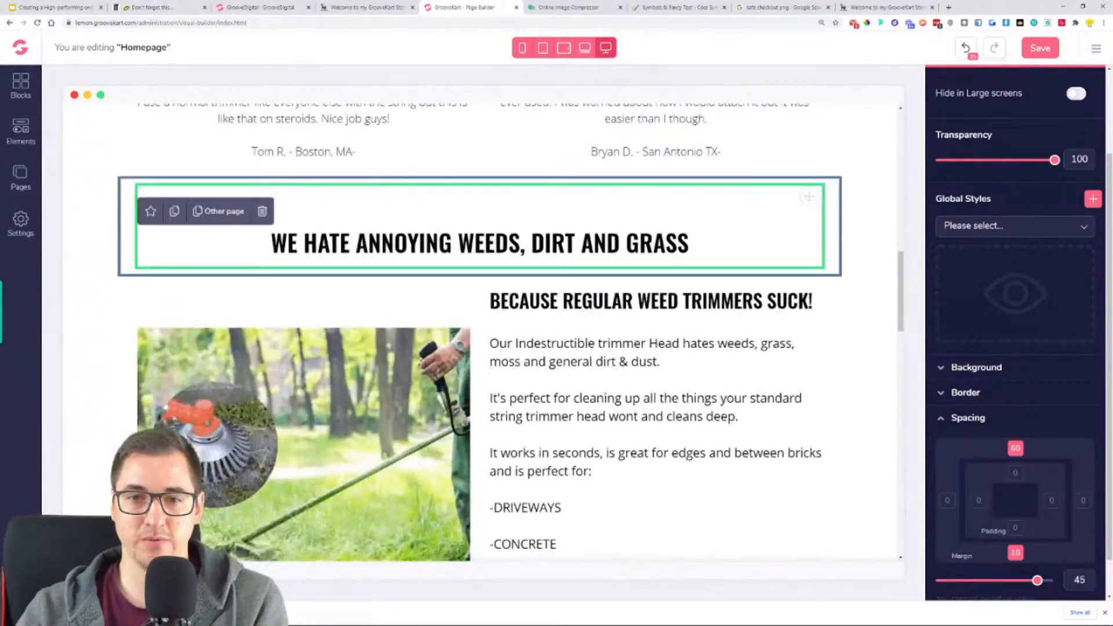
click(175, 212)
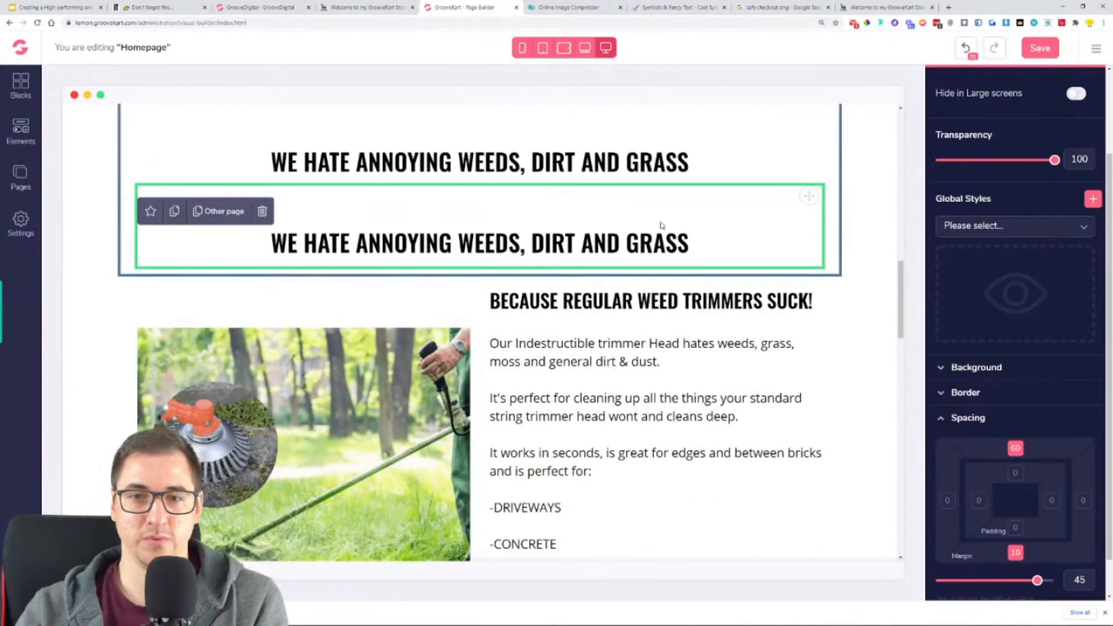
- Move the duplicated heading down the page to its own row between the guaranteed safe checkout badge and the footer
drag(807, 203, 771, 304)
scroll(771, 304, up, 2)
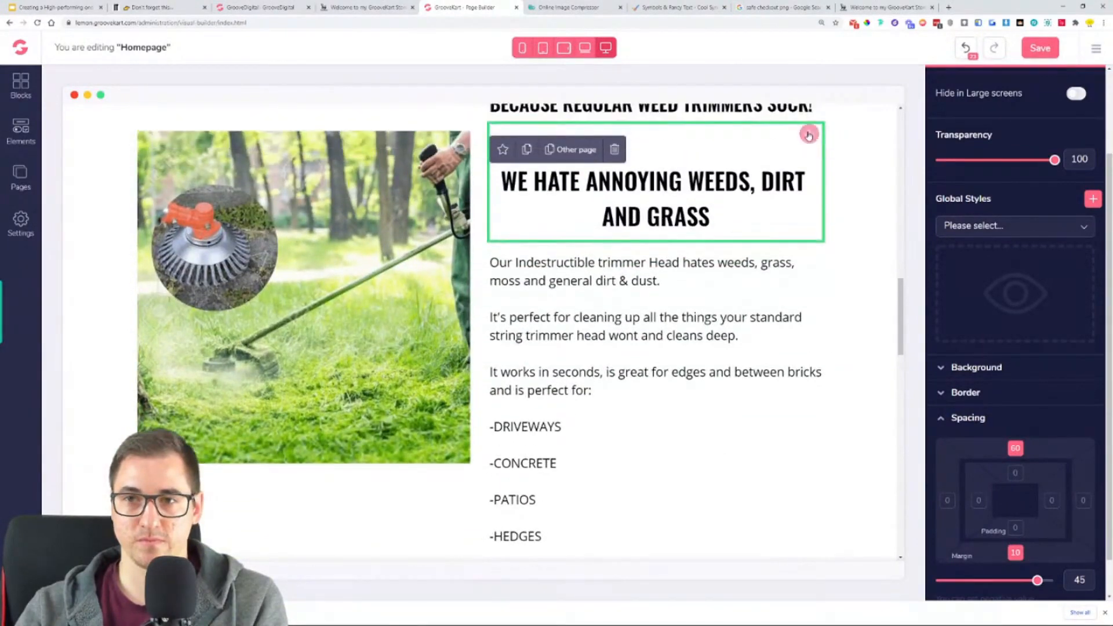
drag(809, 134, 625, 461)
scroll(625, 461, down, 2)
scroll(636, 460, up, 4)
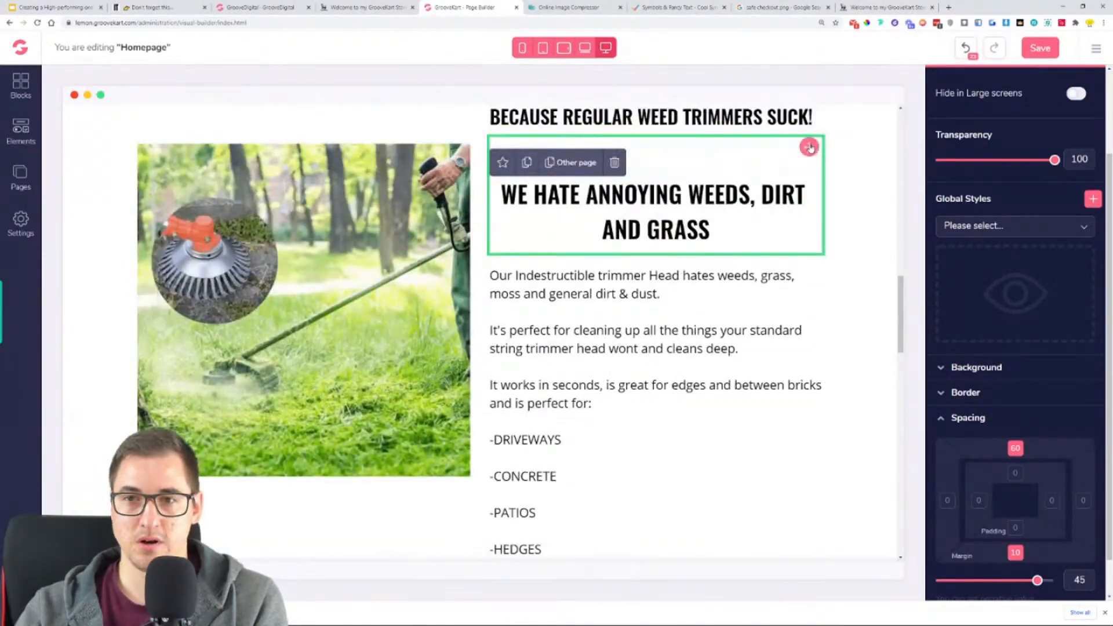
drag(810, 148, 342, 511)
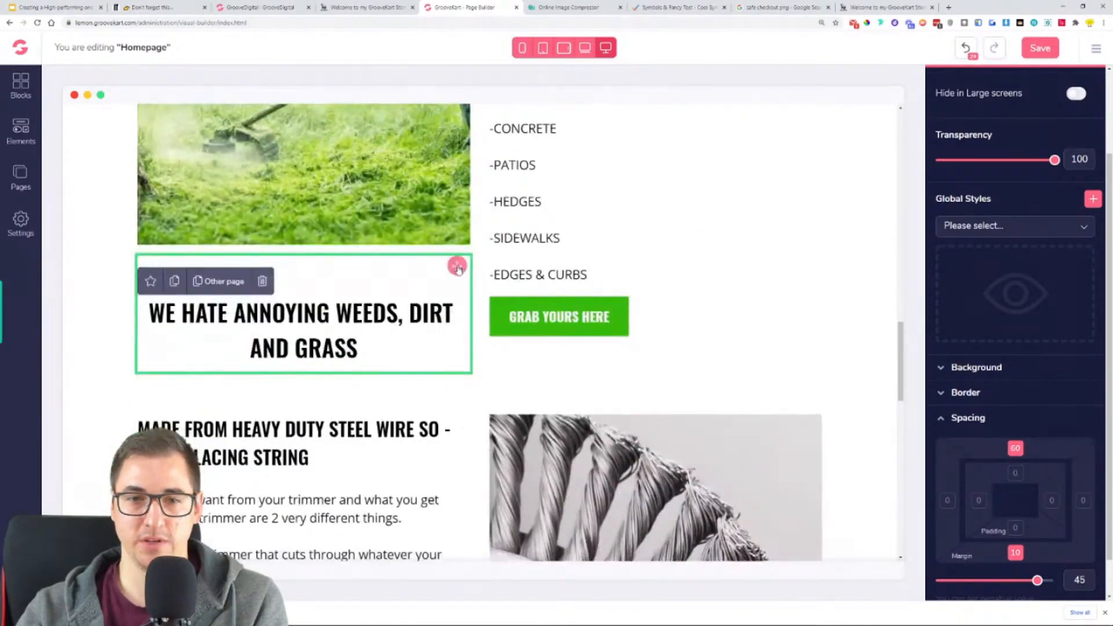
scroll(458, 267, down, 4)
scroll(458, 211, up, 3)
drag(457, 211, 343, 451)
scroll(371, 417, down, 5)
drag(451, 118, 651, 490)
scroll(684, 405, down, 5)
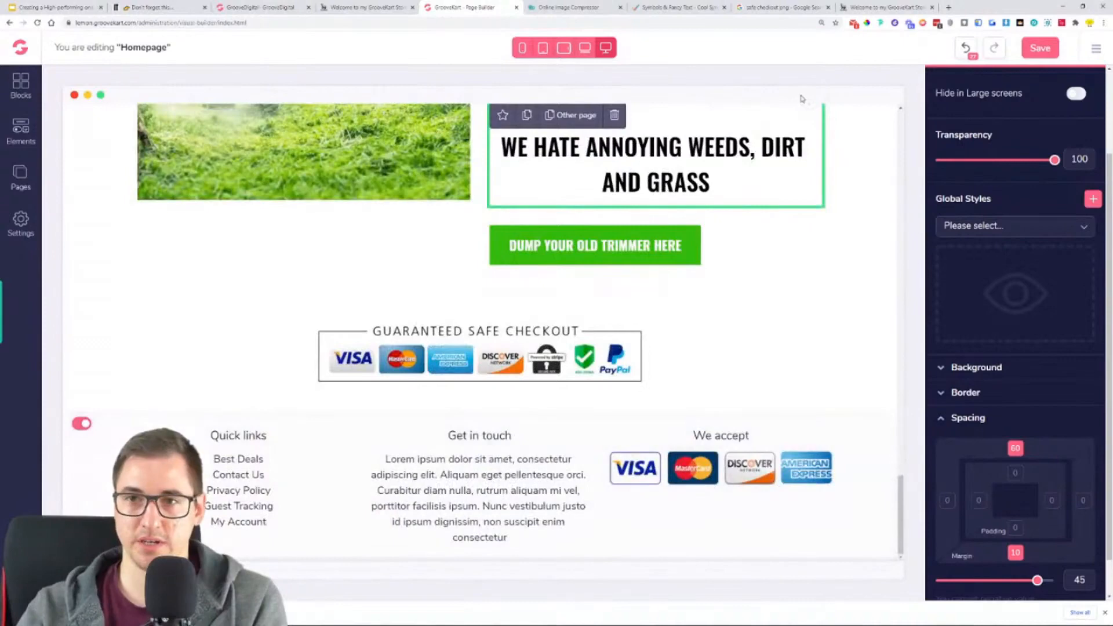
drag(802, 98, 563, 416)
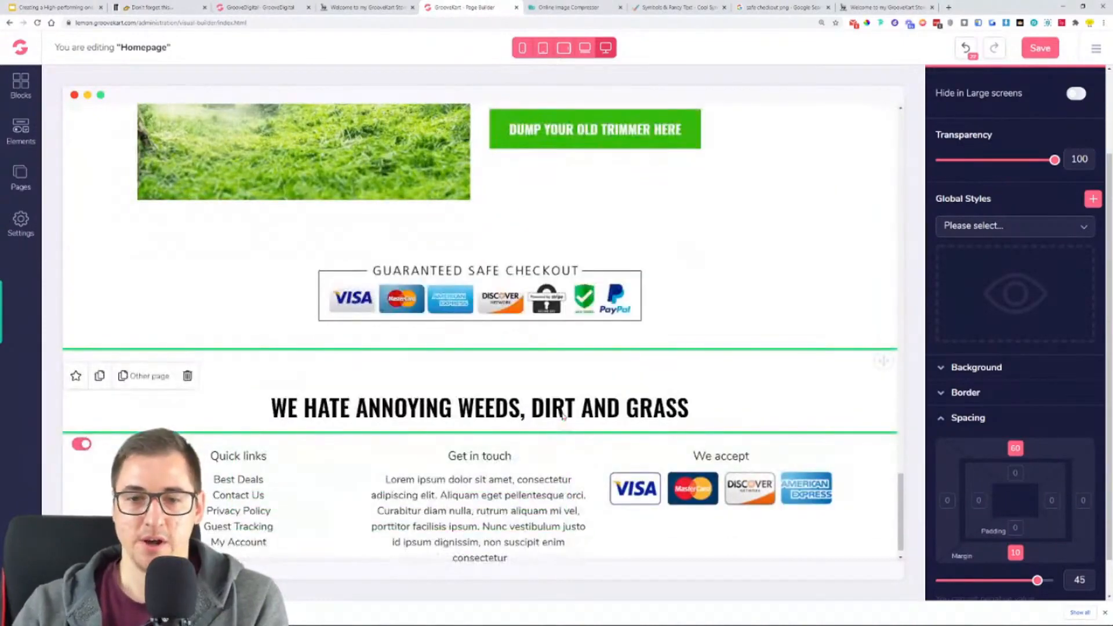
drag(897, 354, 589, 406)
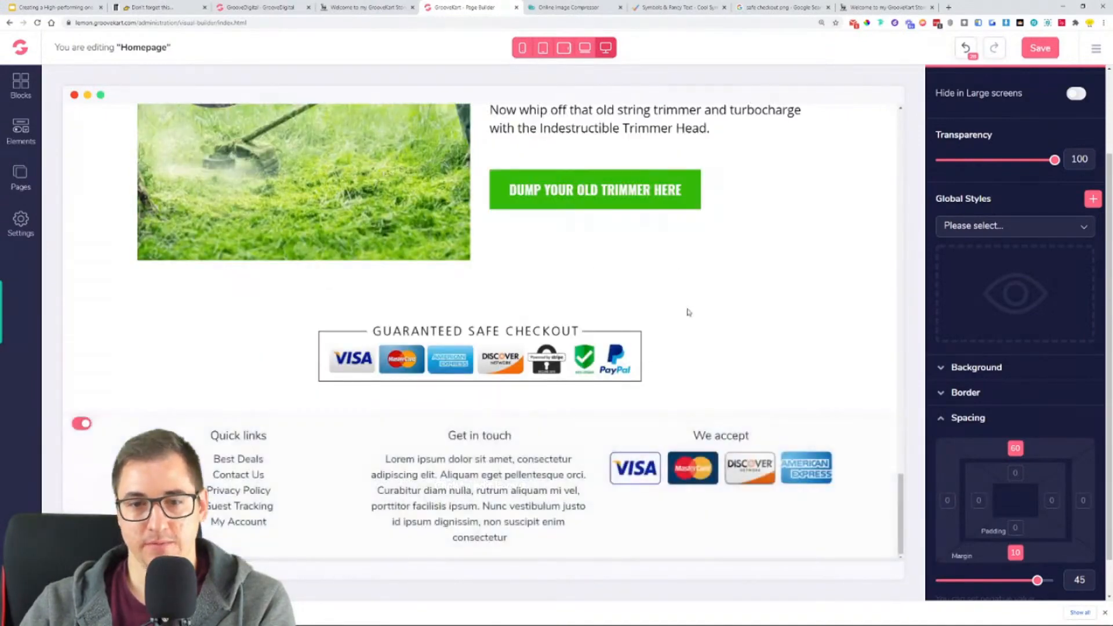
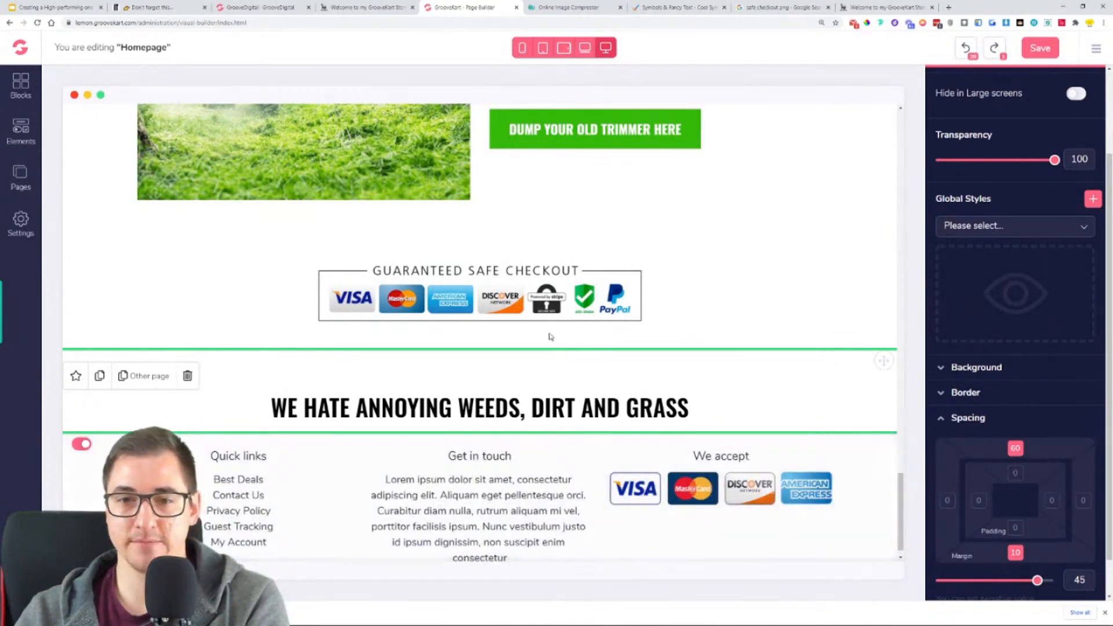
- Examine the green-checkmark benefit list below the safe-checkout badge on the oneproduct.groovekart.com reference store page
click(351, 7)
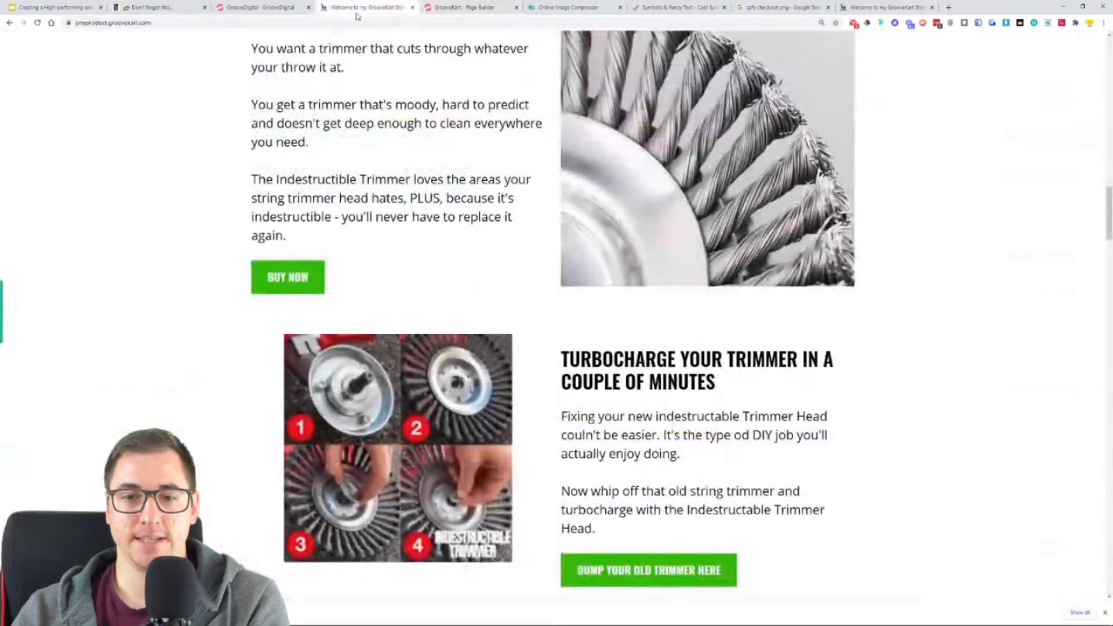
scroll(551, 284, down, 10)
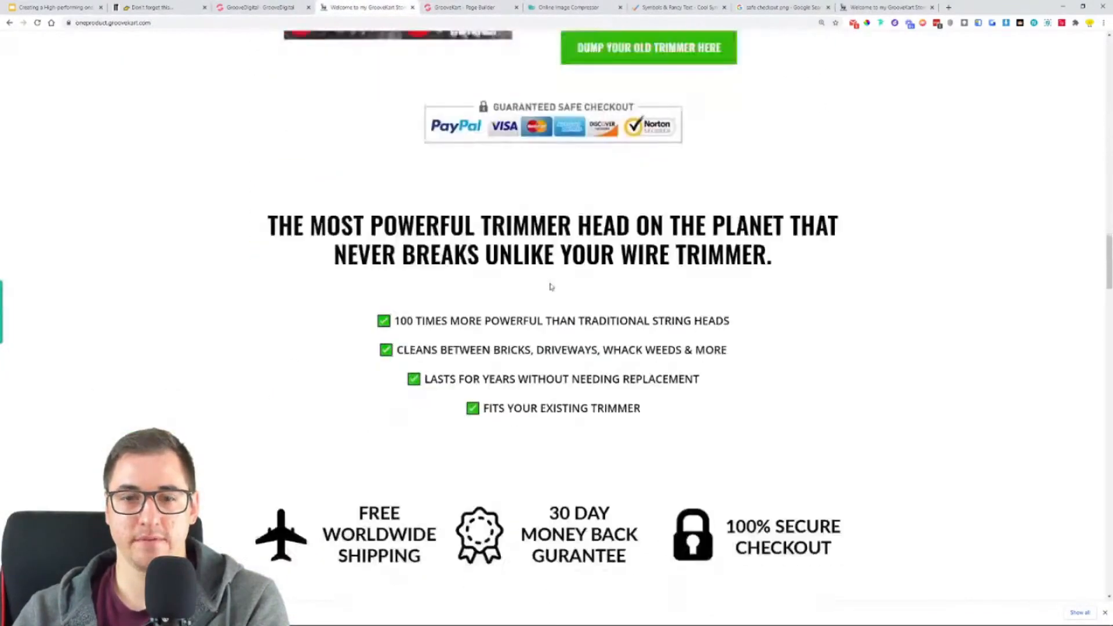
drag(377, 276, 693, 375)
click(693, 376)
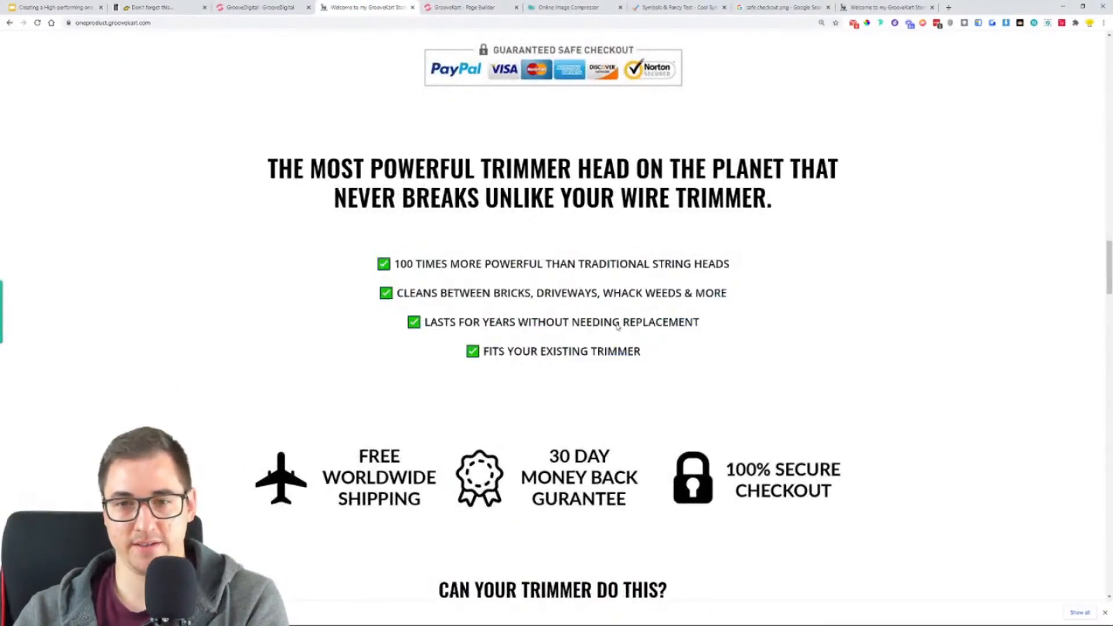
drag(521, 269, 729, 267)
click(470, 7)
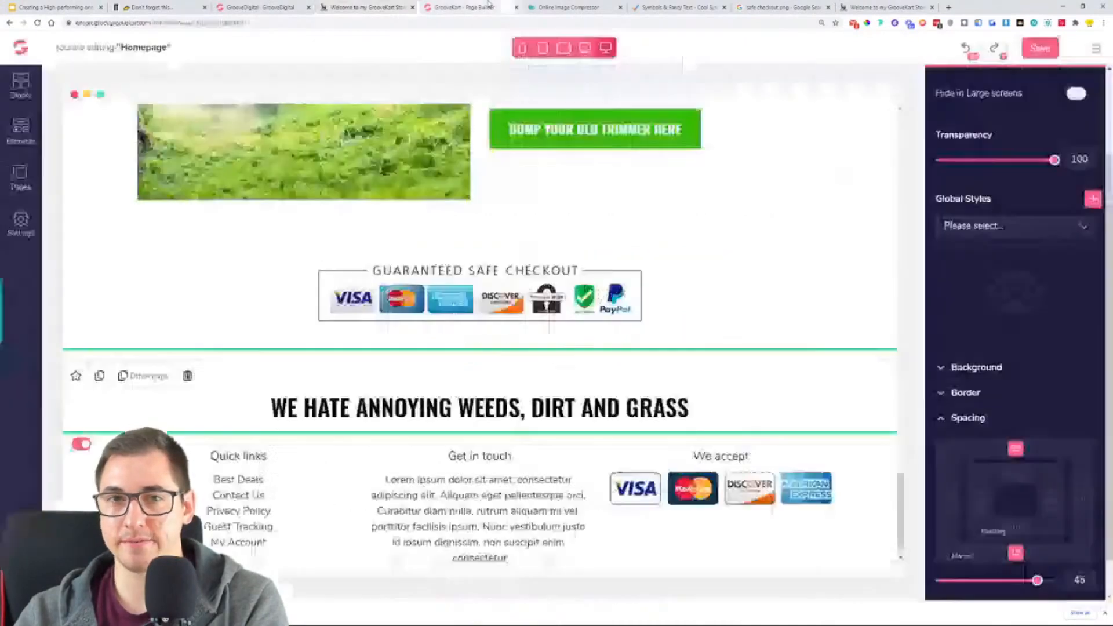
click(23, 130)
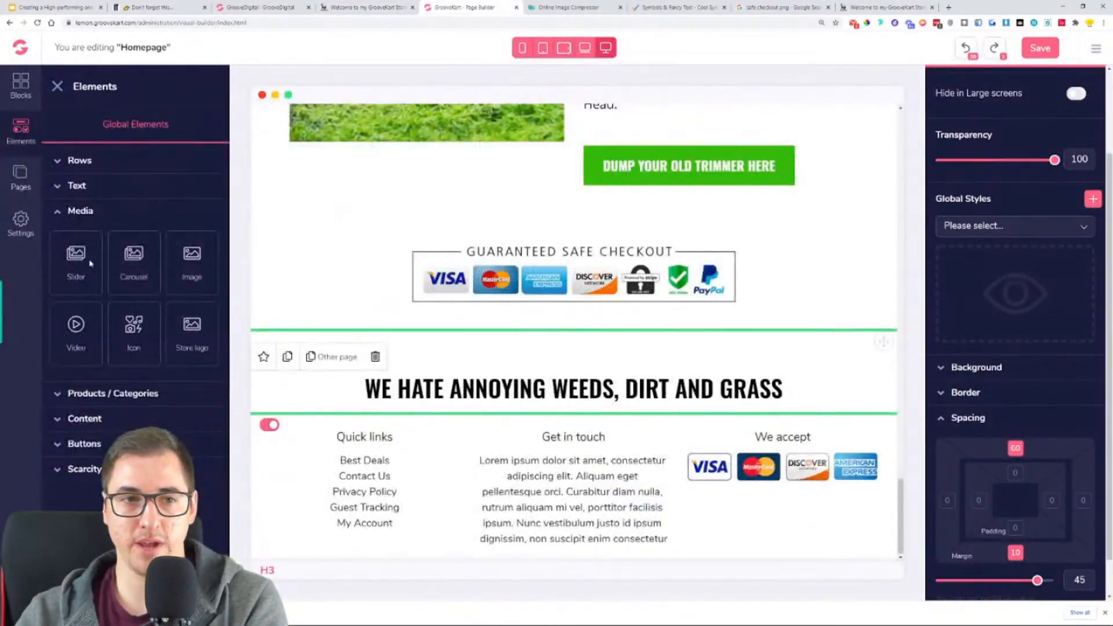
click(114, 420)
drag(134, 307, 284, 368)
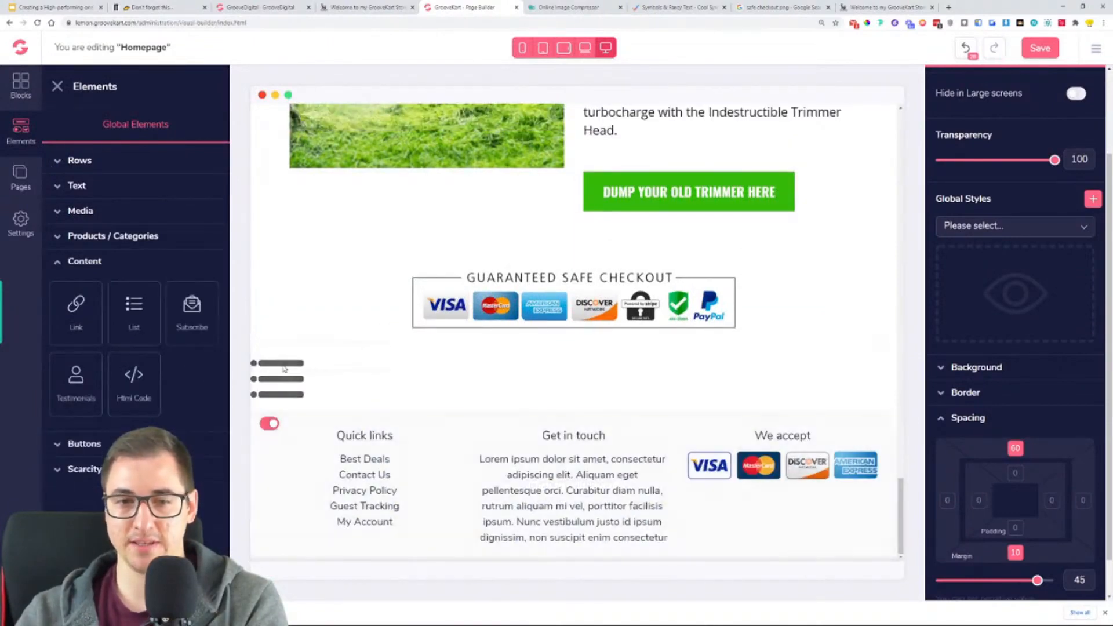
click(1063, 124)
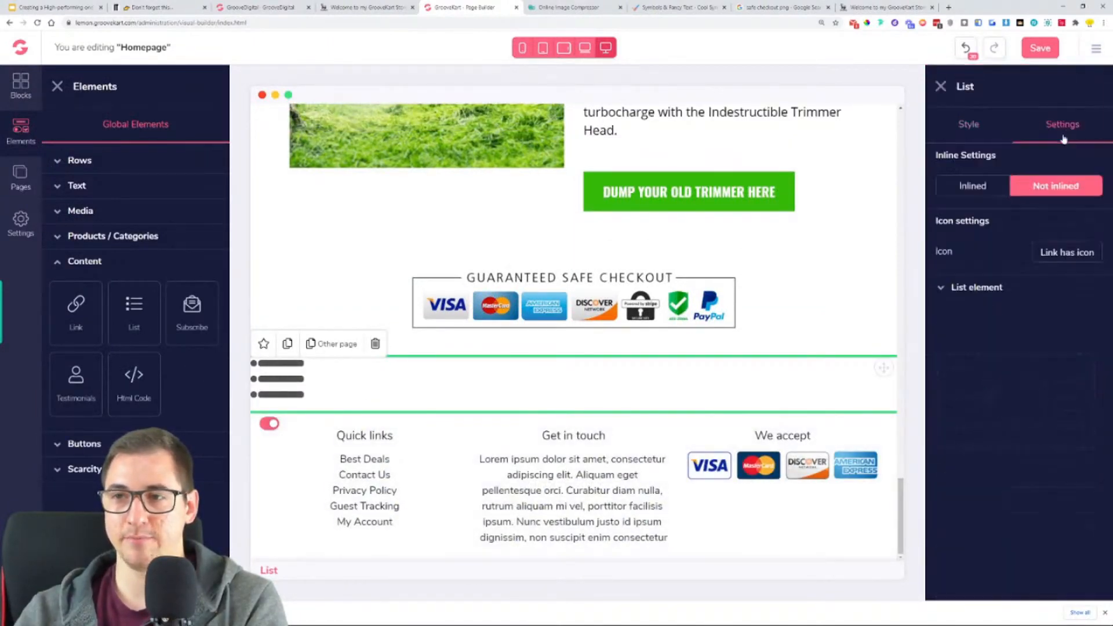
click(984, 294)
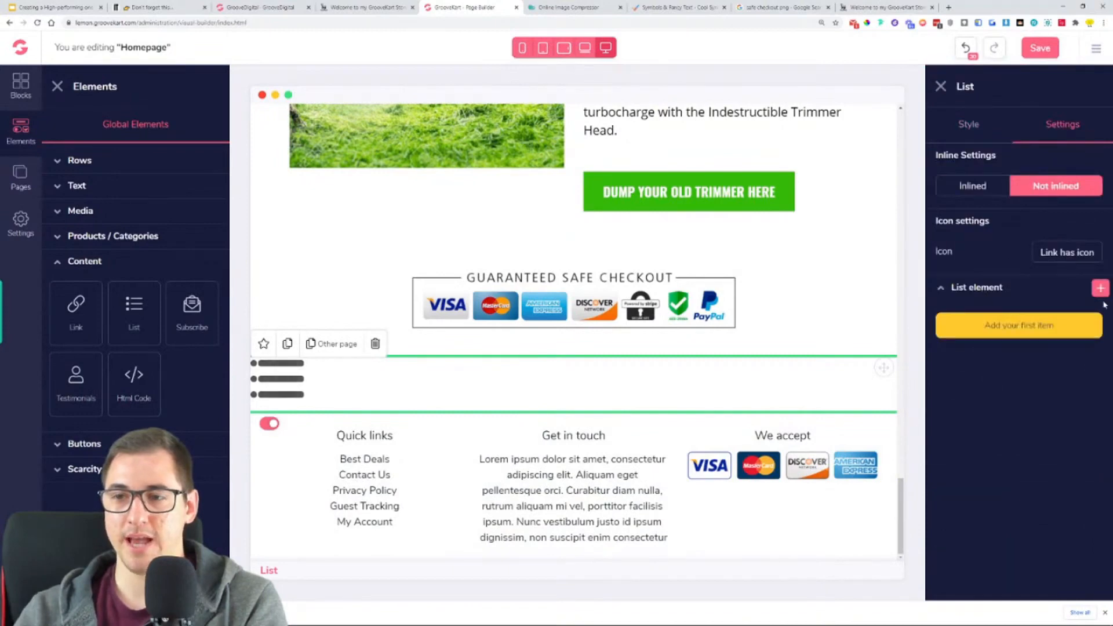
click(375, 344)
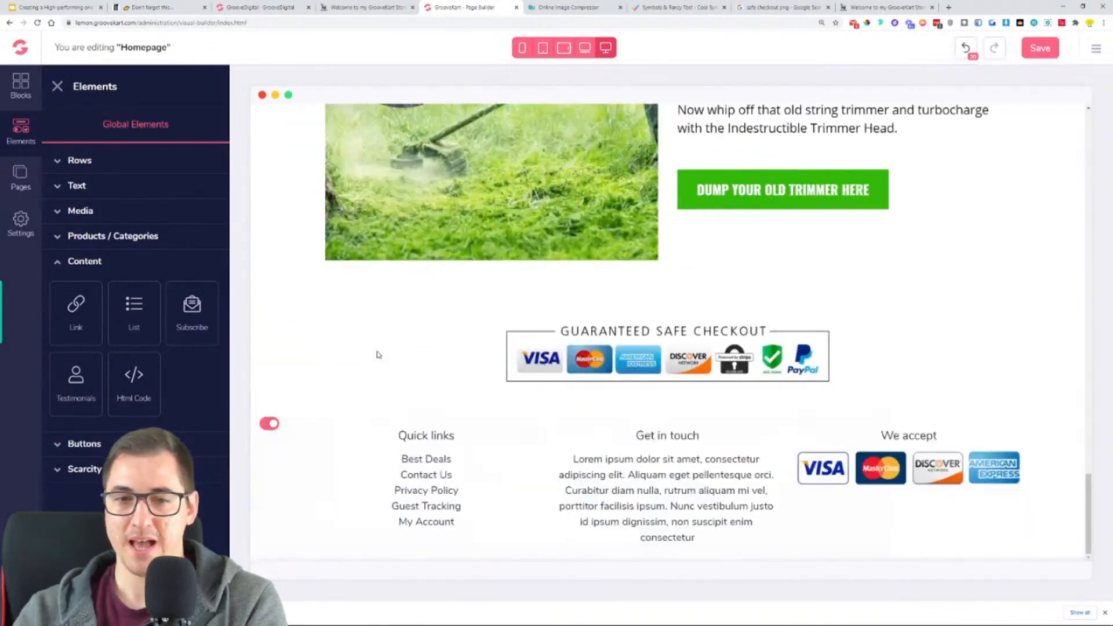
click(76, 185)
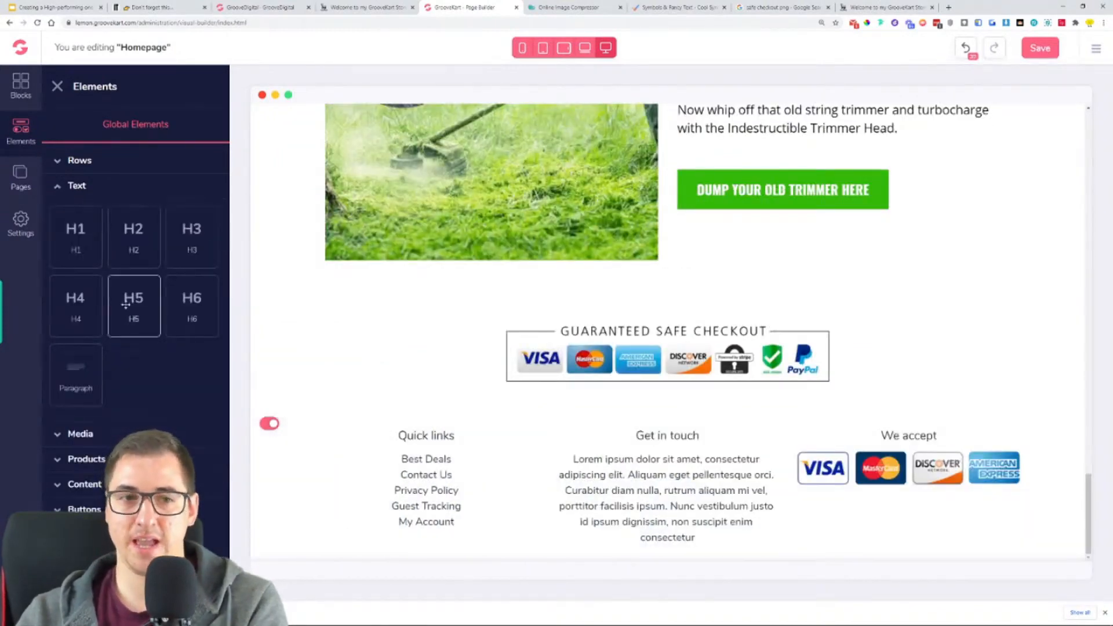
drag(87, 371, 676, 398)
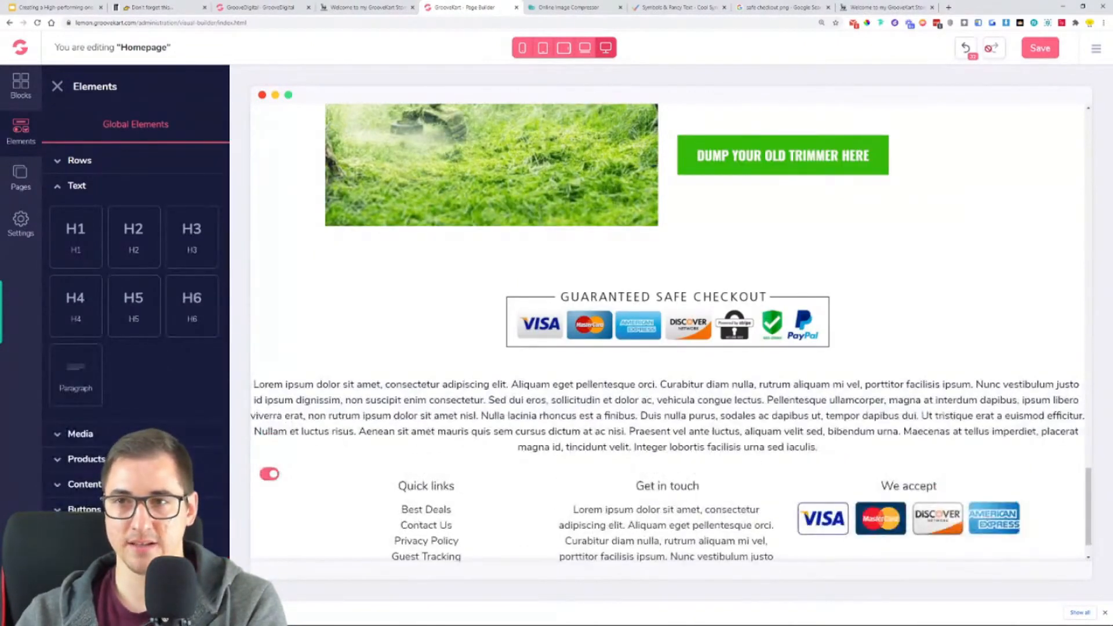
click(969, 52)
click(969, 51)
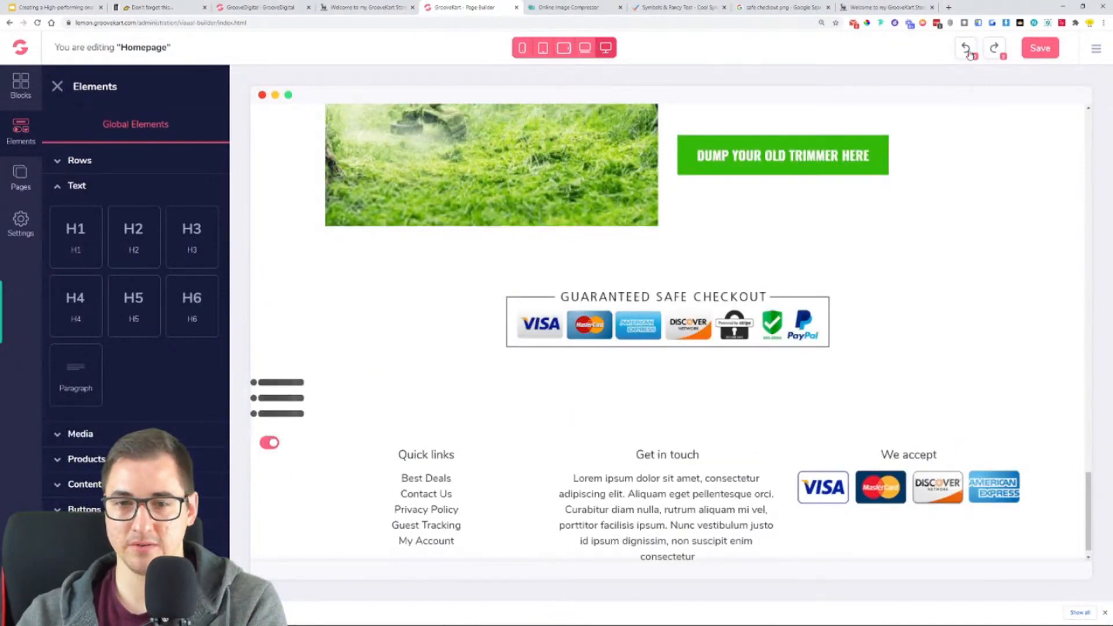
- Save the homepage and reload the page builder
click(1052, 50)
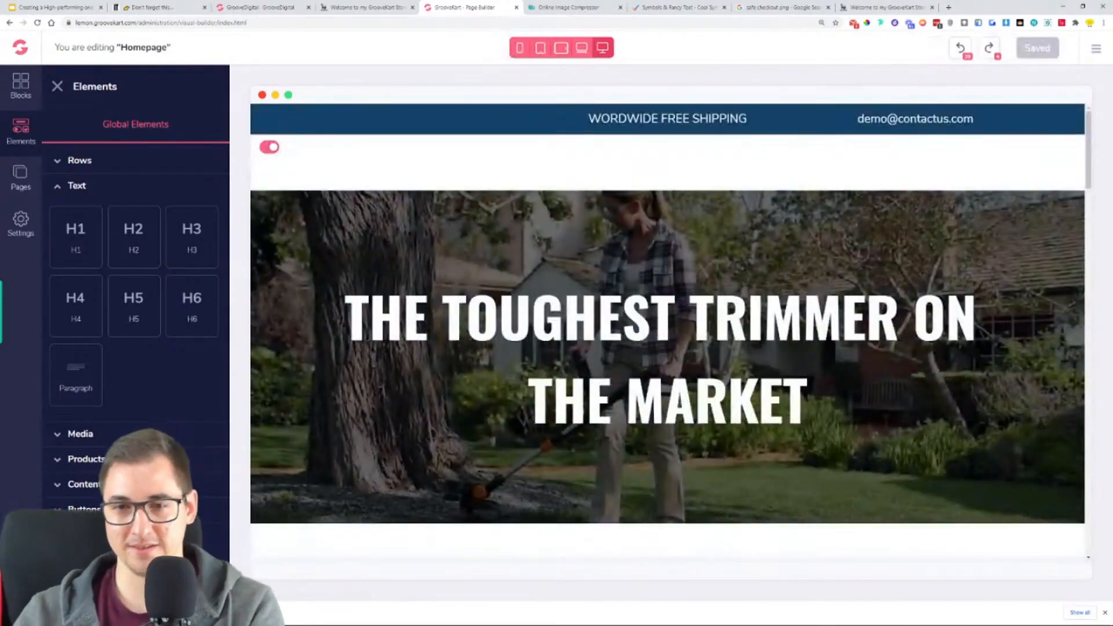
click(37, 23)
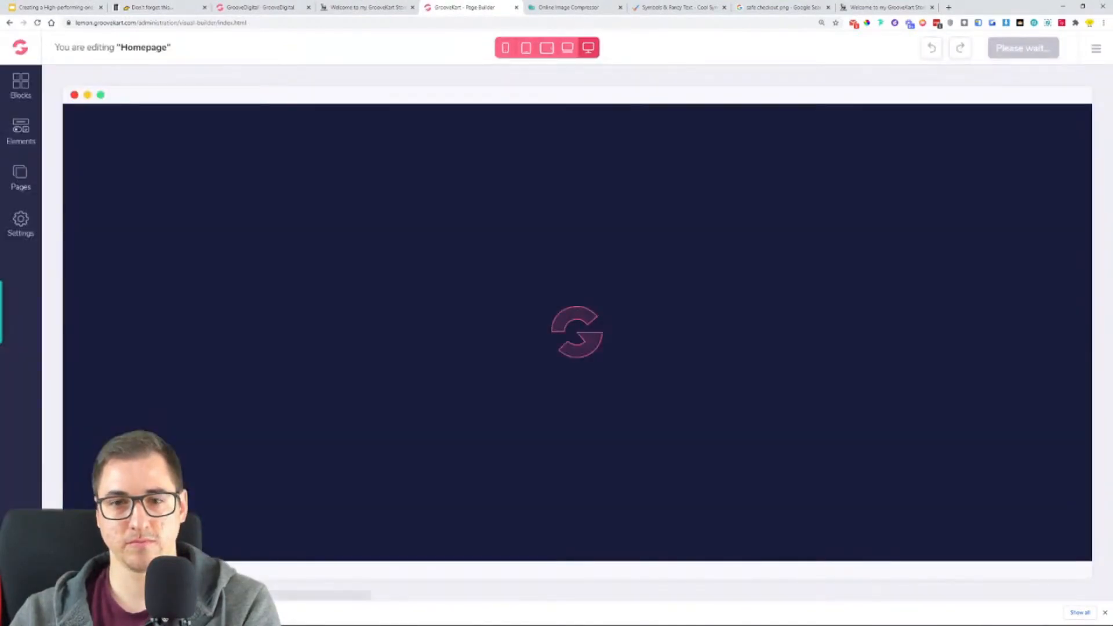
- Add a paragraph element directly below the "We hate annoying weeds, dirt and grass" heading and select it
scroll(636, 348, down, 15)
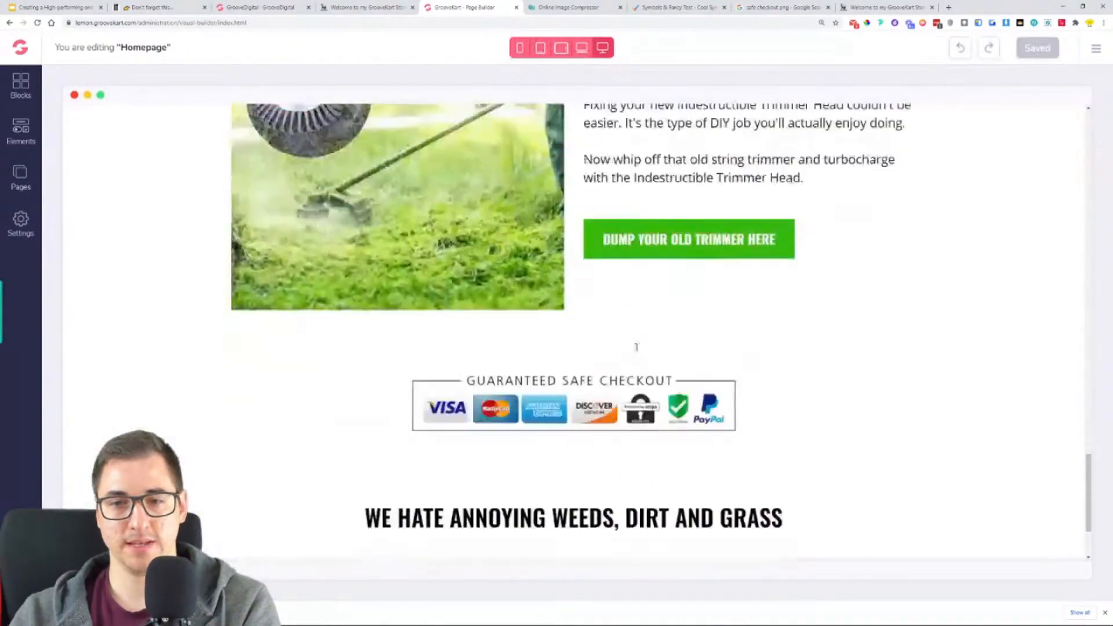
click(21, 130)
click(80, 188)
drag(82, 388, 667, 405)
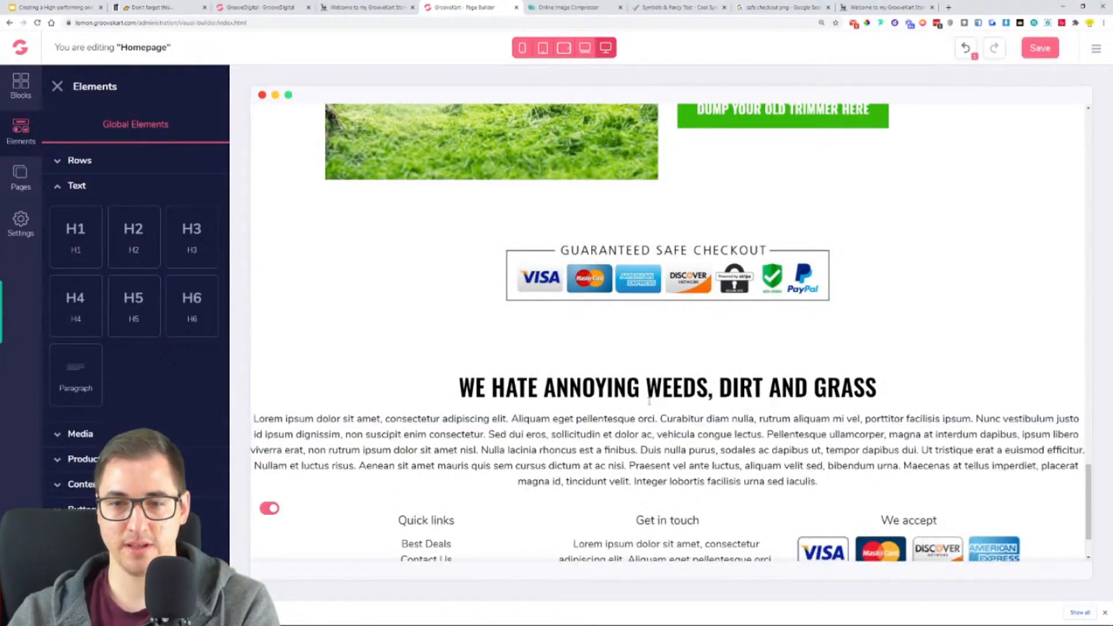
click(632, 444)
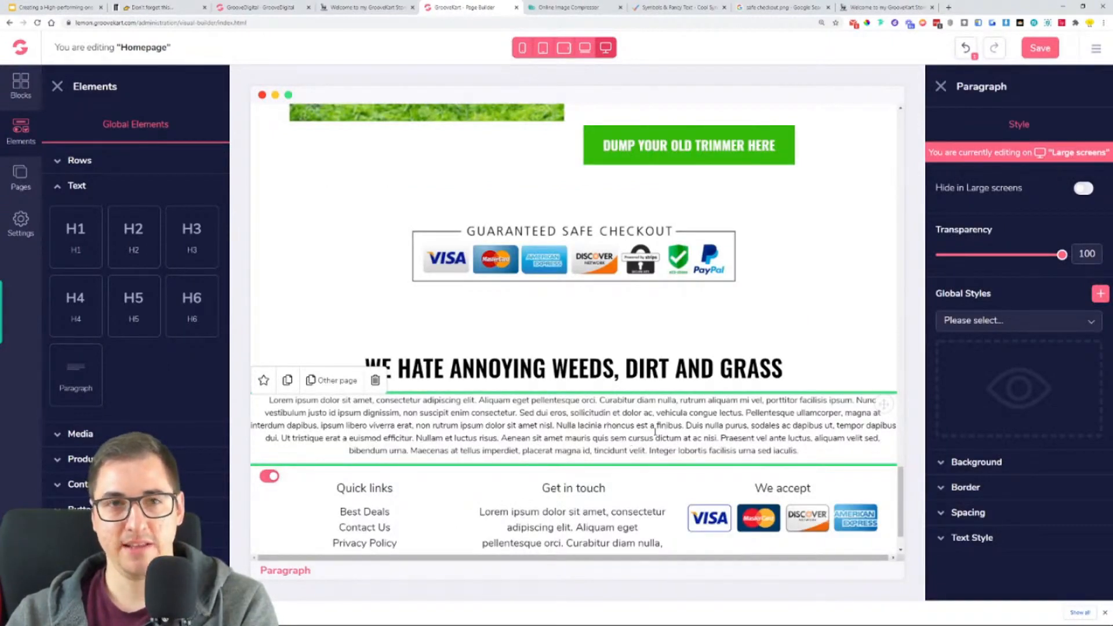
- Insert a 1-column row below the safe-checkout badge and move the weeds heading and the placeholder paragraph into it
click(103, 157)
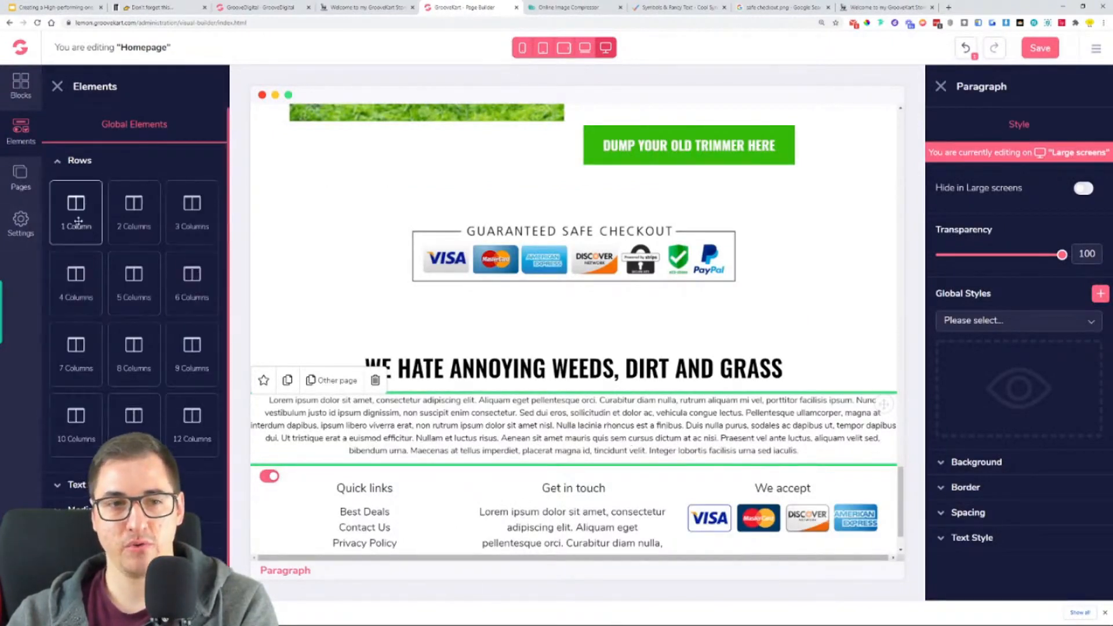
drag(75, 215, 604, 376)
click(748, 440)
drag(882, 393, 833, 359)
click(849, 458)
drag(890, 432, 763, 397)
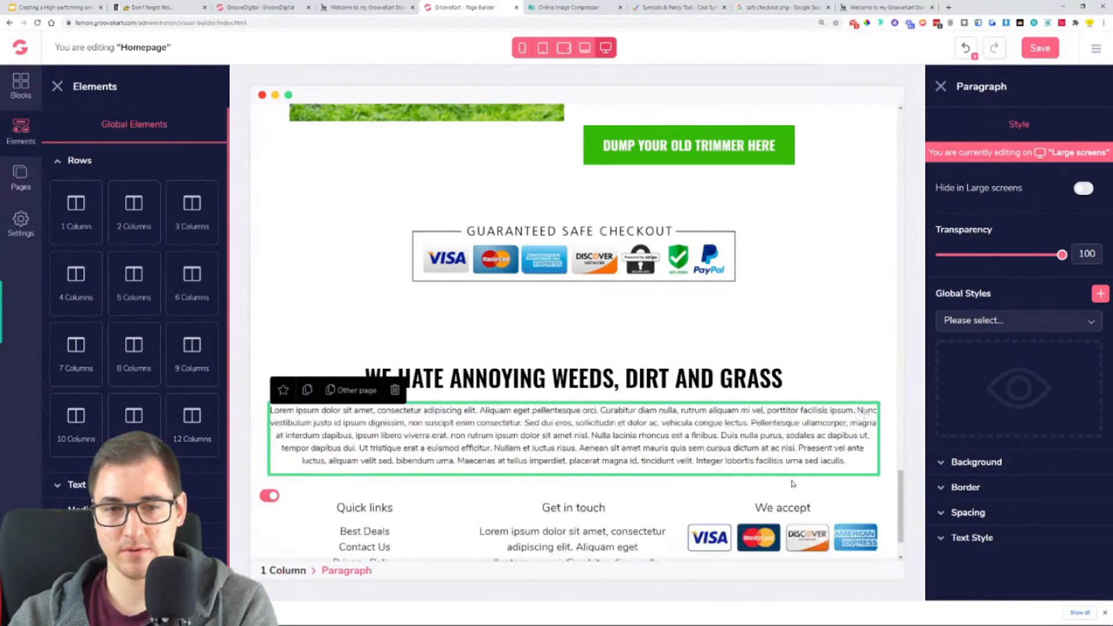
click(833, 355)
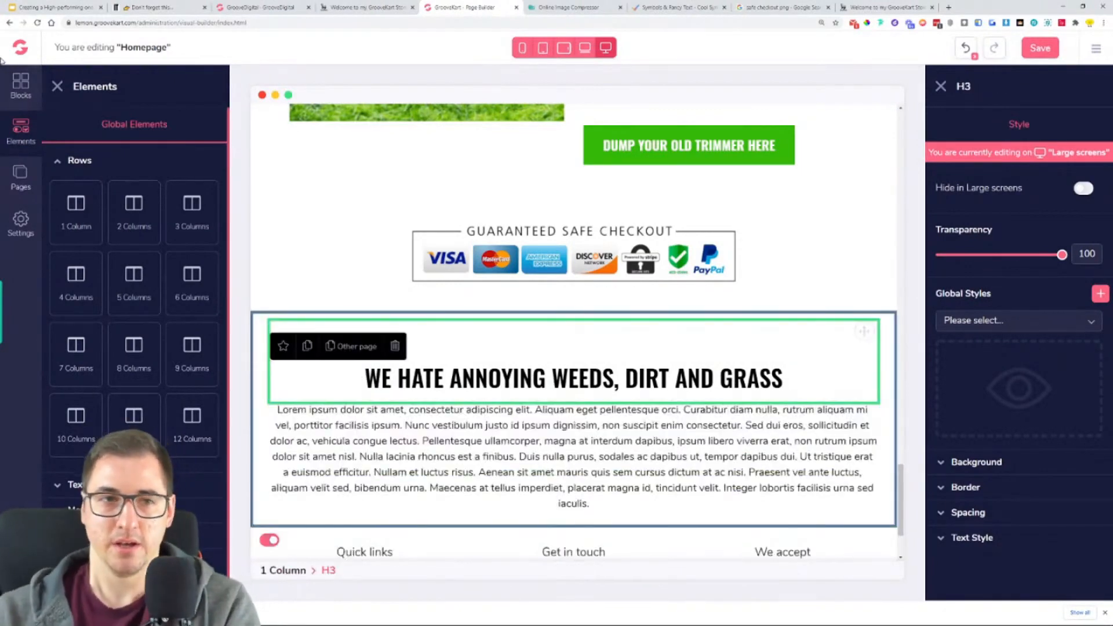
click(57, 86)
click(451, 467)
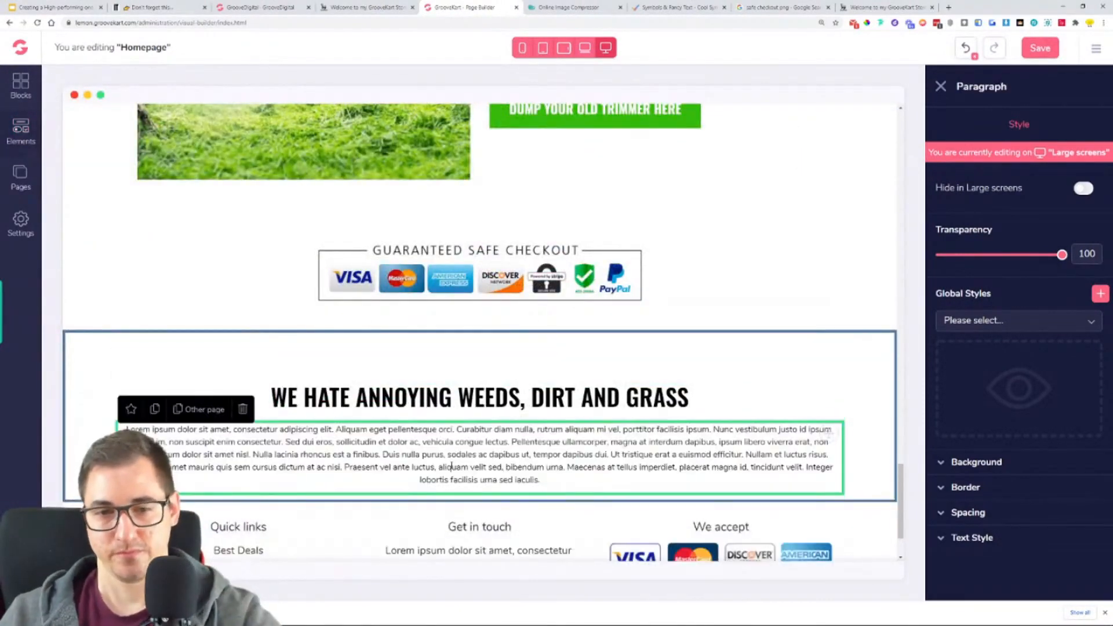
- On coolsymbol.com, copy the green boxed check mark from the Check mark & Tick Symbols, and return to the page builder
click(365, 7)
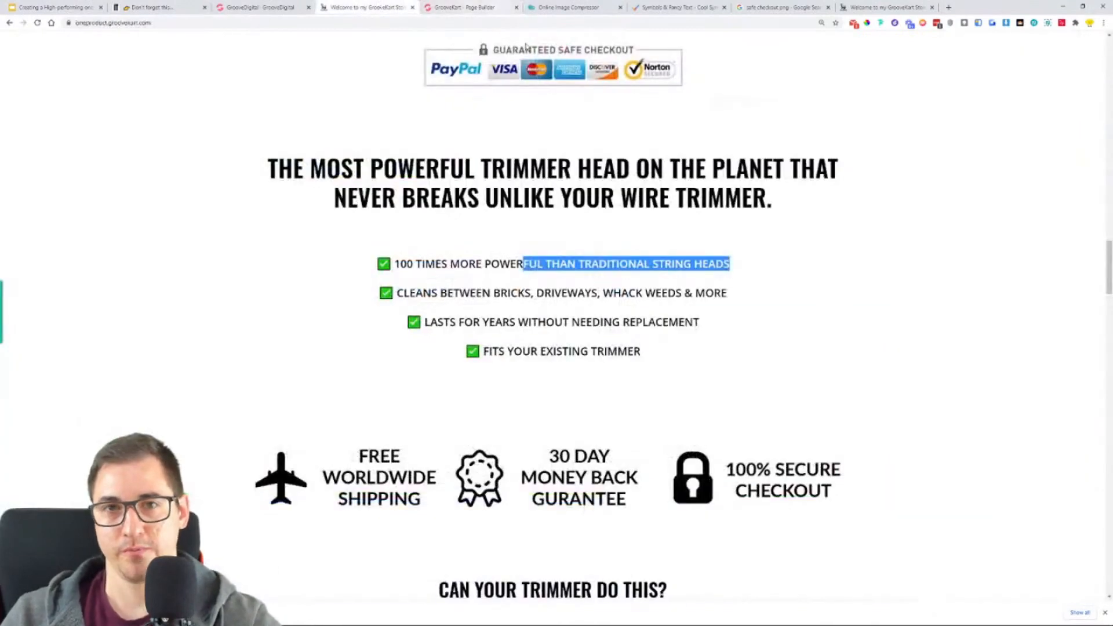
click(390, 268)
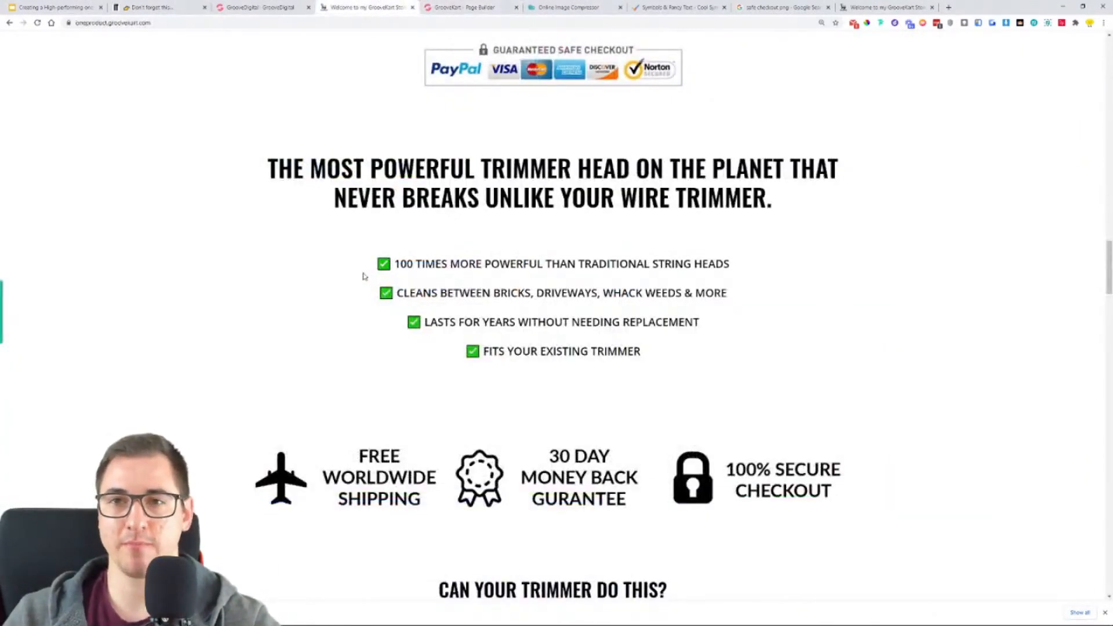
click(671, 6)
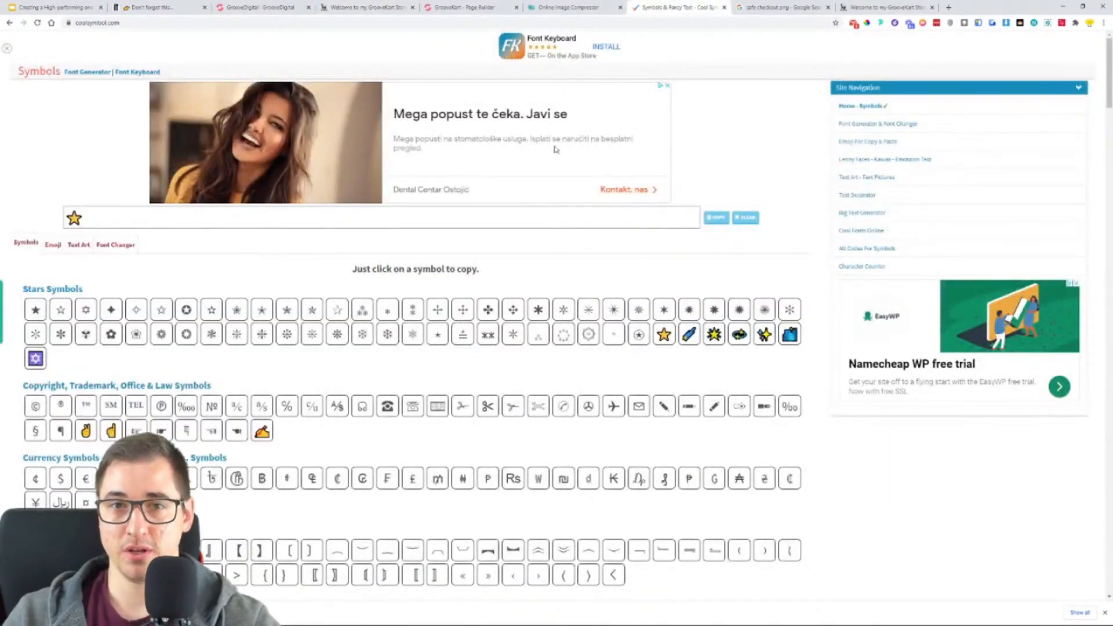
scroll(429, 268, down, 1)
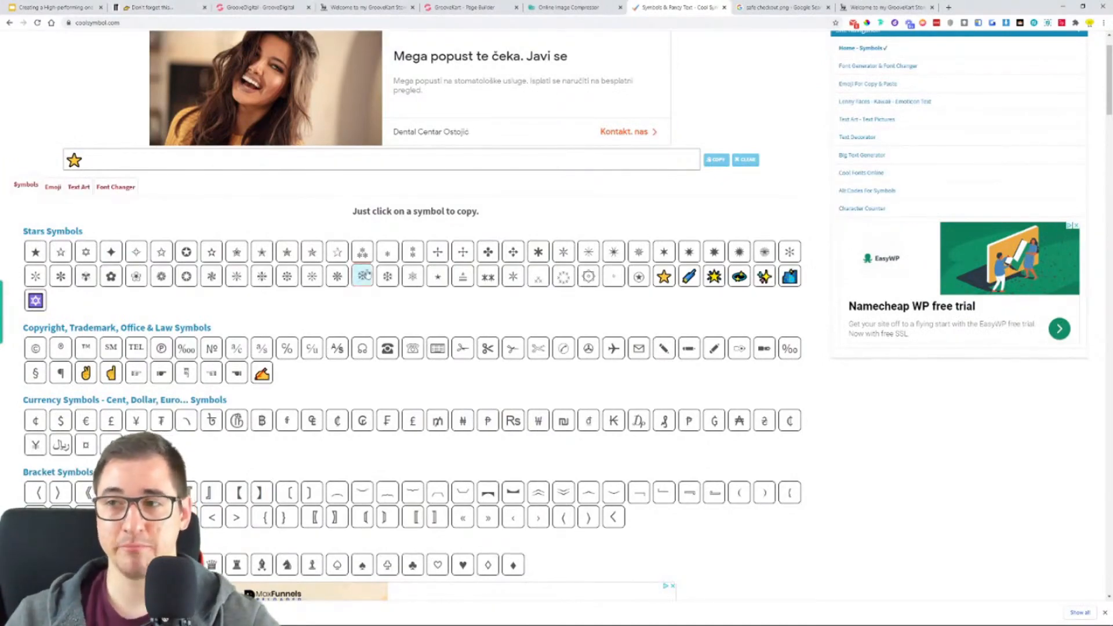
scroll(525, 151, down, 6)
scroll(525, 152, down, 10)
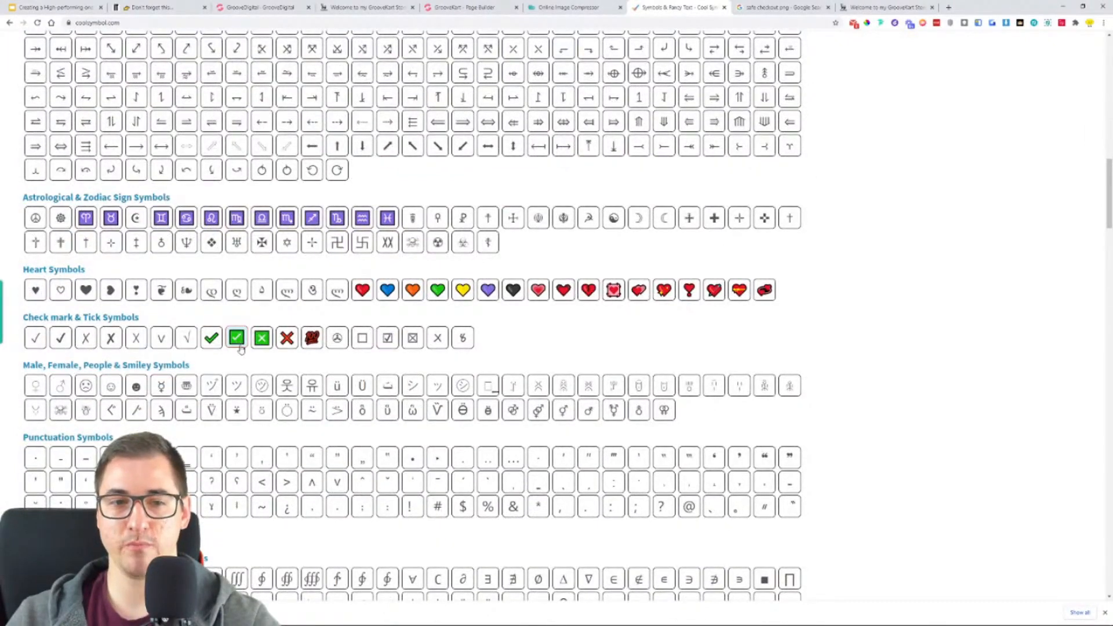
click(237, 347)
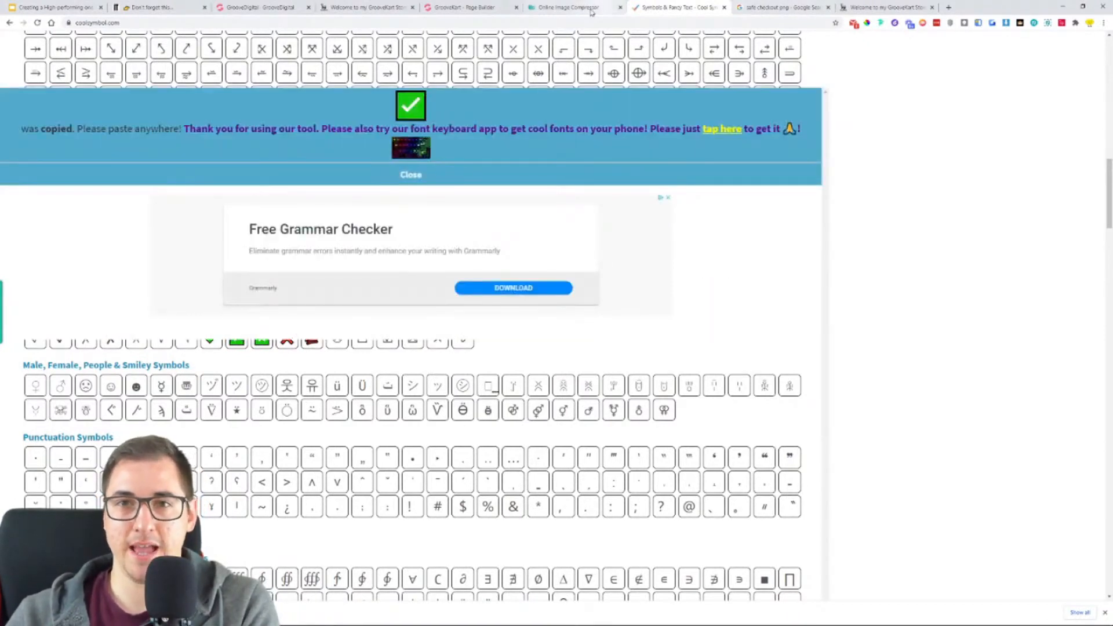
click(447, 5)
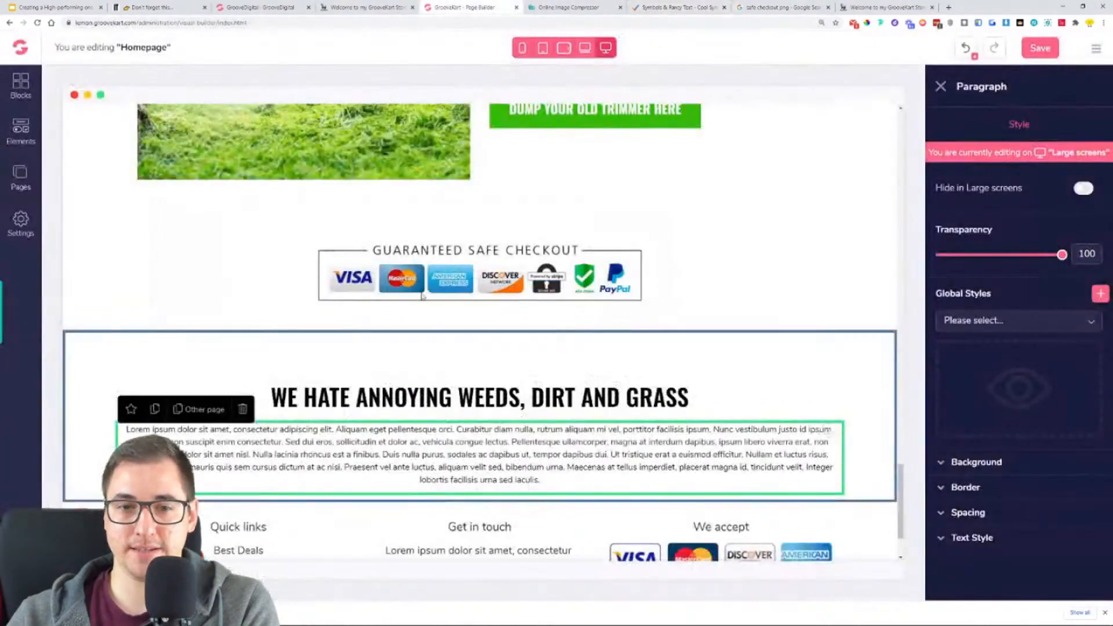
- Replace the placeholder paragraph with the four checkmarked benefit lines copied from the reference store page, removing the trailing blank line
click(360, 6)
drag(385, 271, 681, 374)
key(ctrl+c)
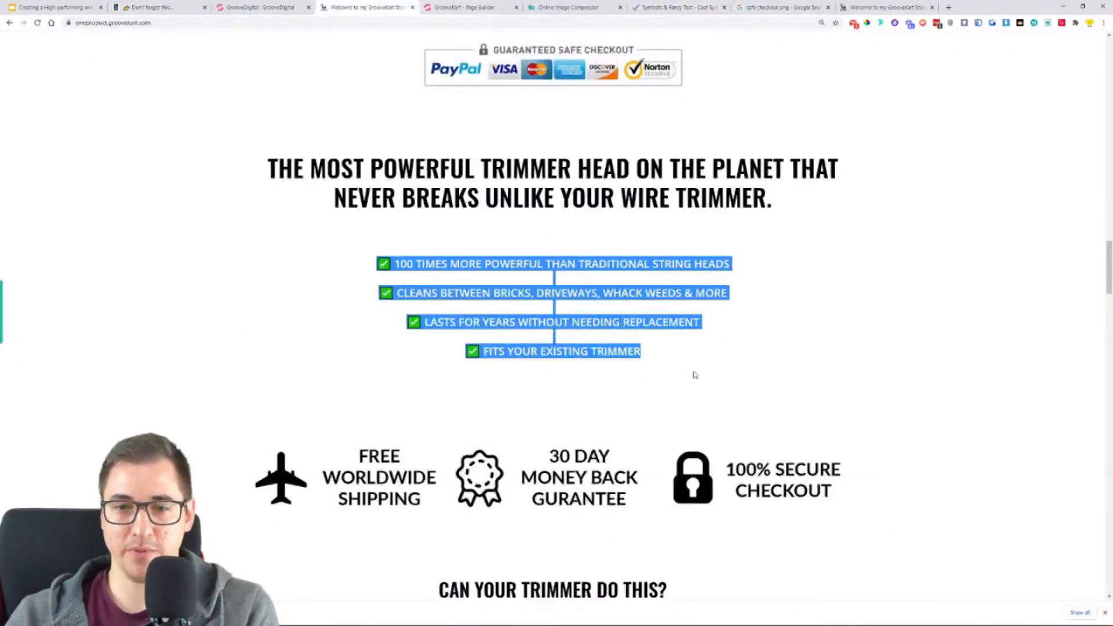
click(479, 7)
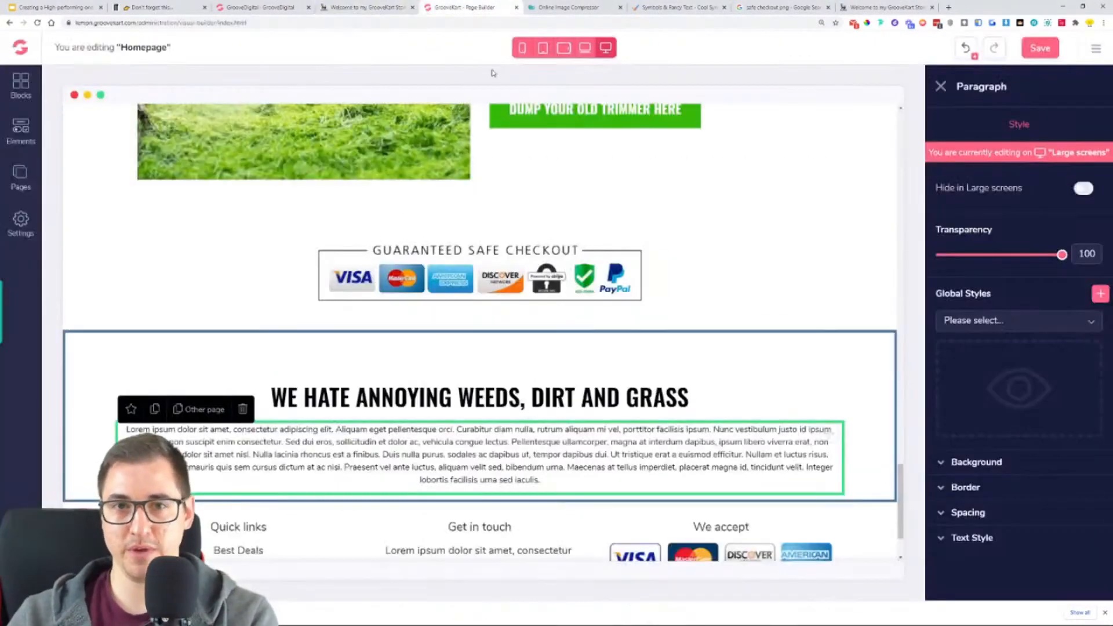
triple_click(481, 455)
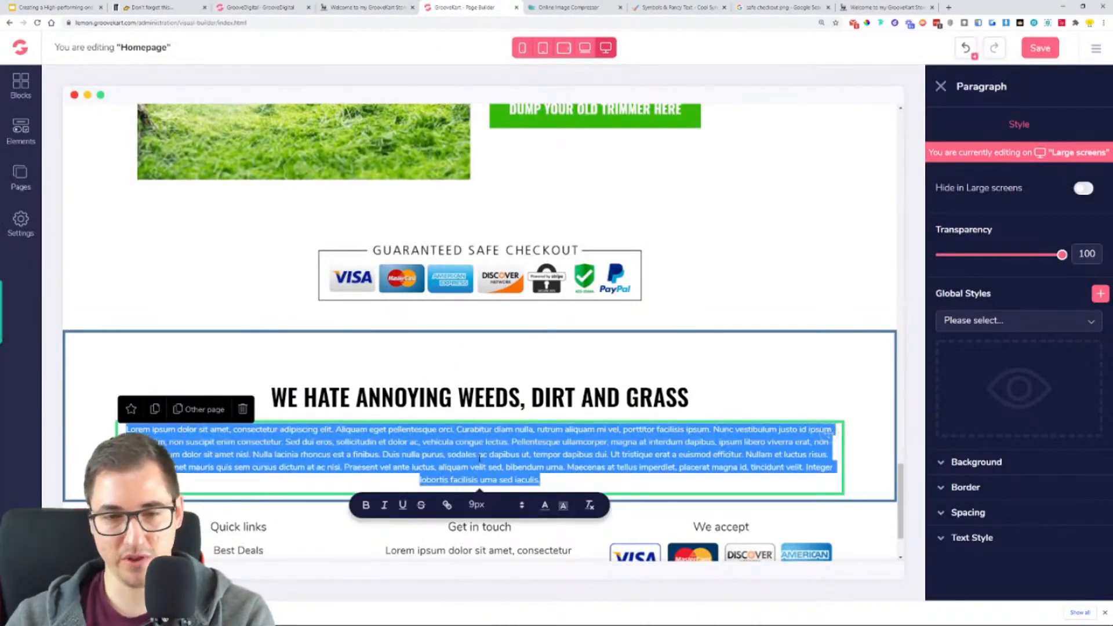
key(ctrl+v)
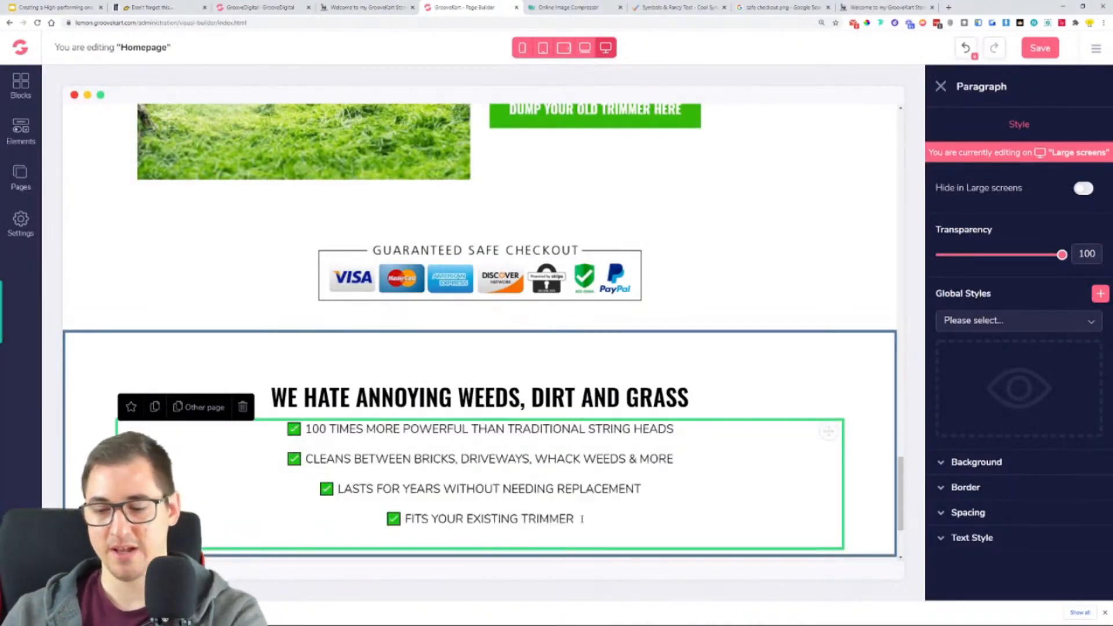
key(BackSpace)
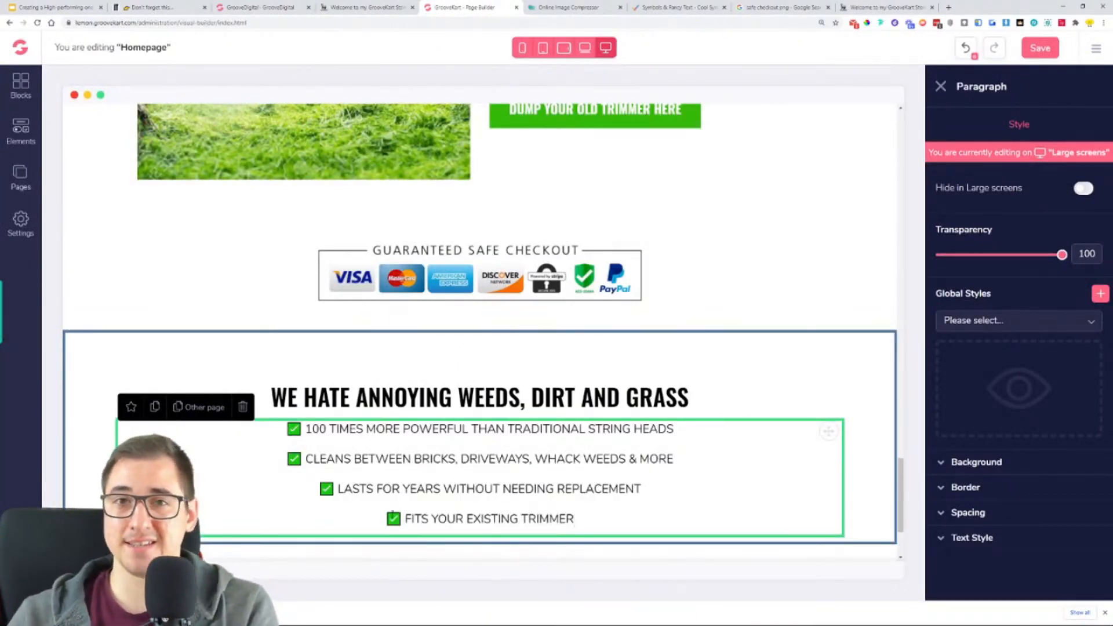
click(678, 7)
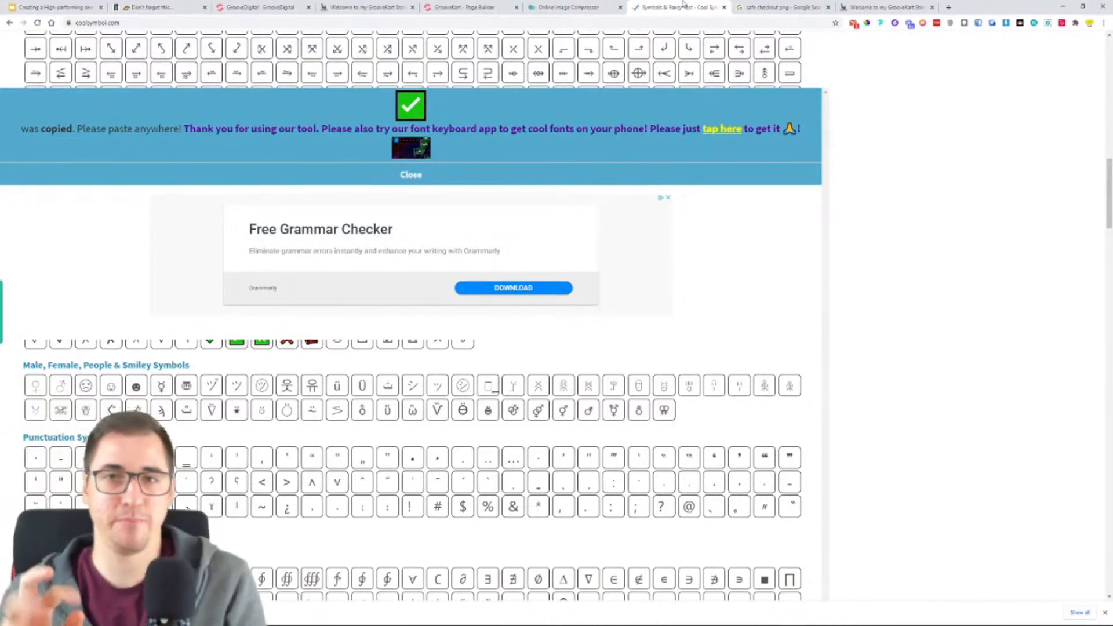
click(458, 7)
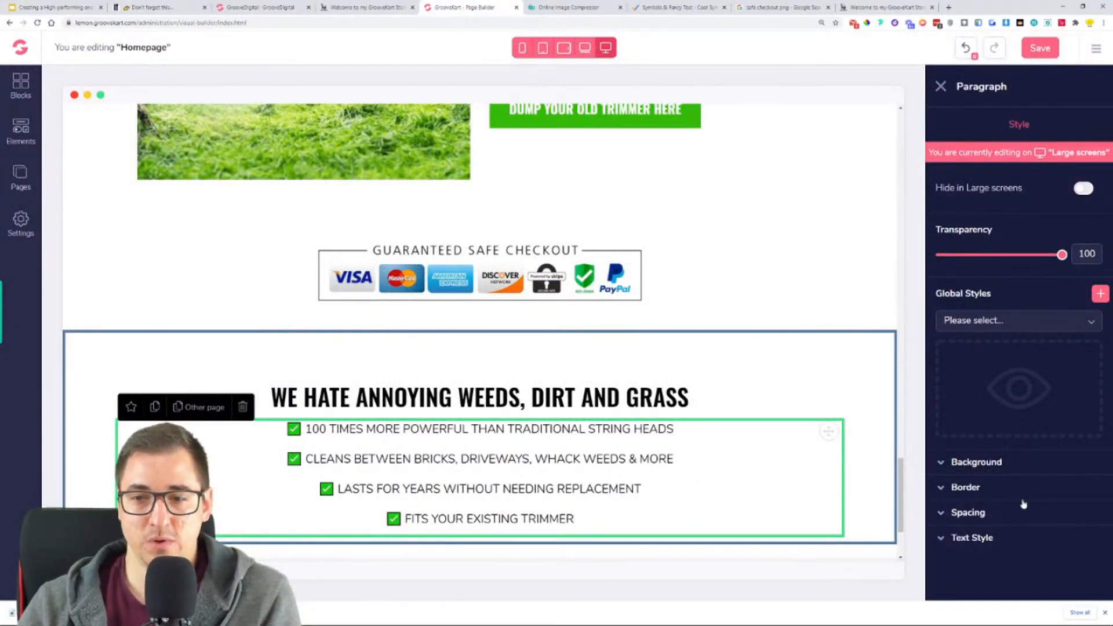
- Set the checkmark benefit paragraph's font to Open Sans with Regular weight
click(1013, 539)
scroll(1014, 522, down, 3)
click(1016, 410)
scroll(1003, 476, down, 2)
click(996, 486)
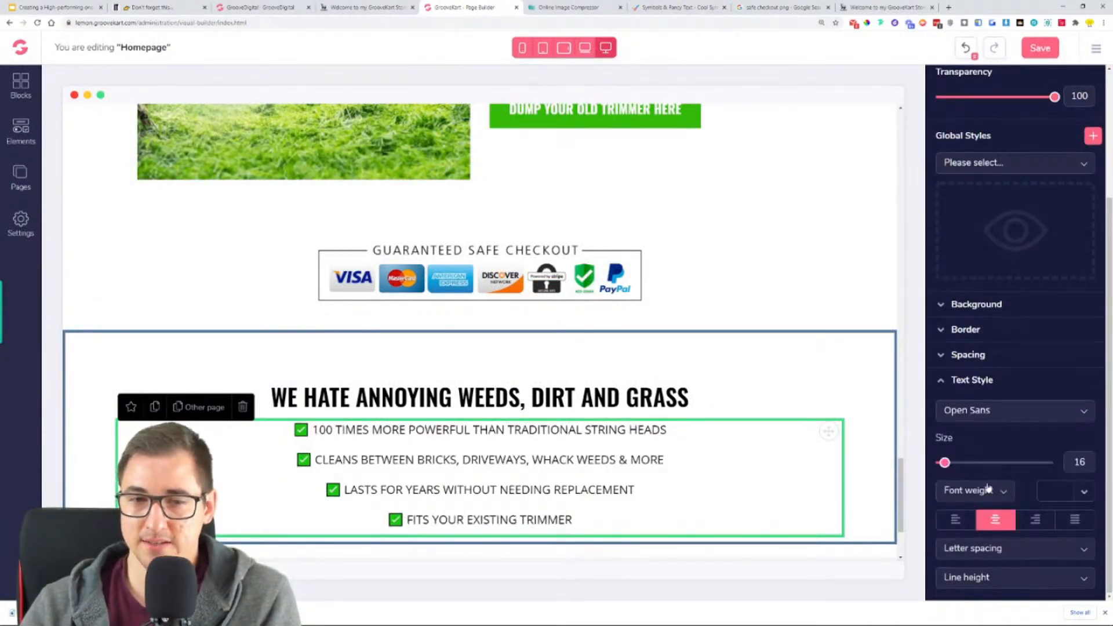
click(970, 492)
click(963, 558)
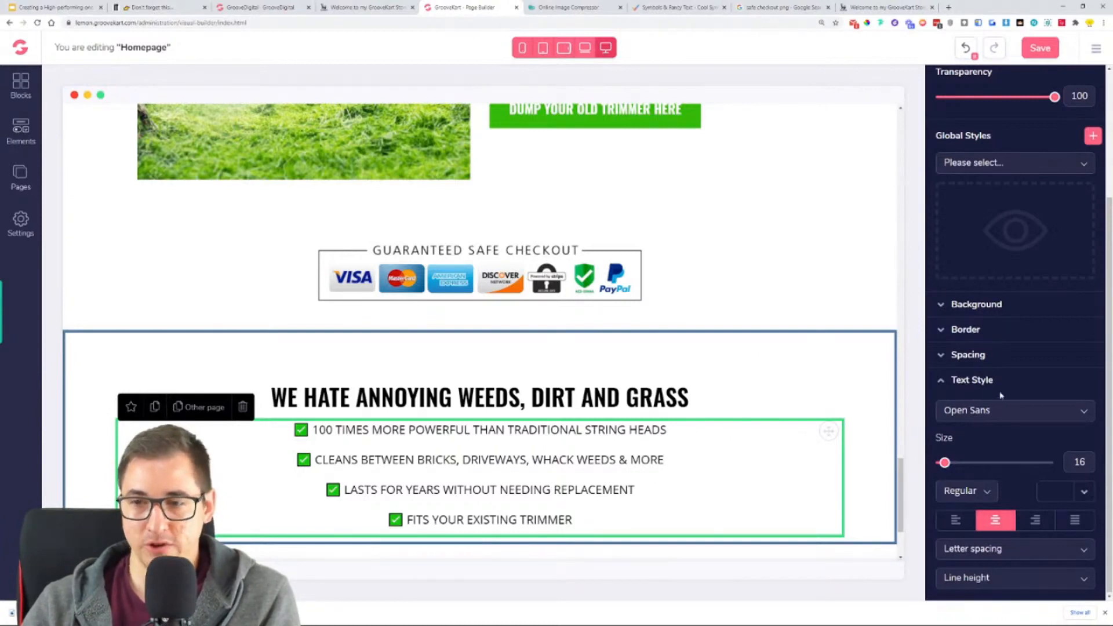
- Set the benefit paragraph's top and bottom margins to 40
click(984, 362)
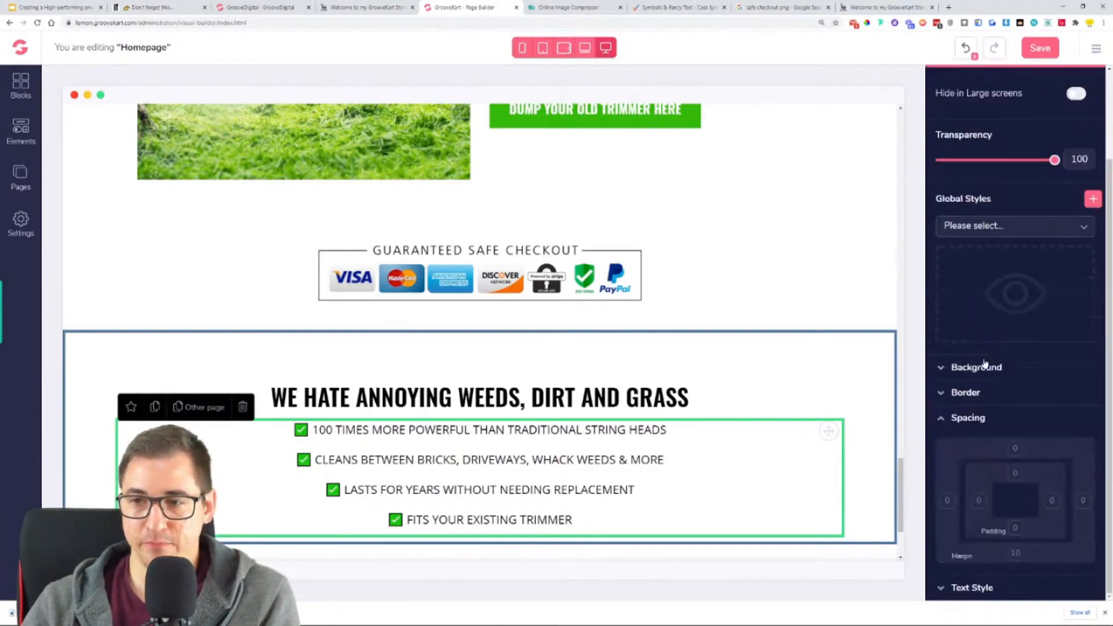
click(1018, 452)
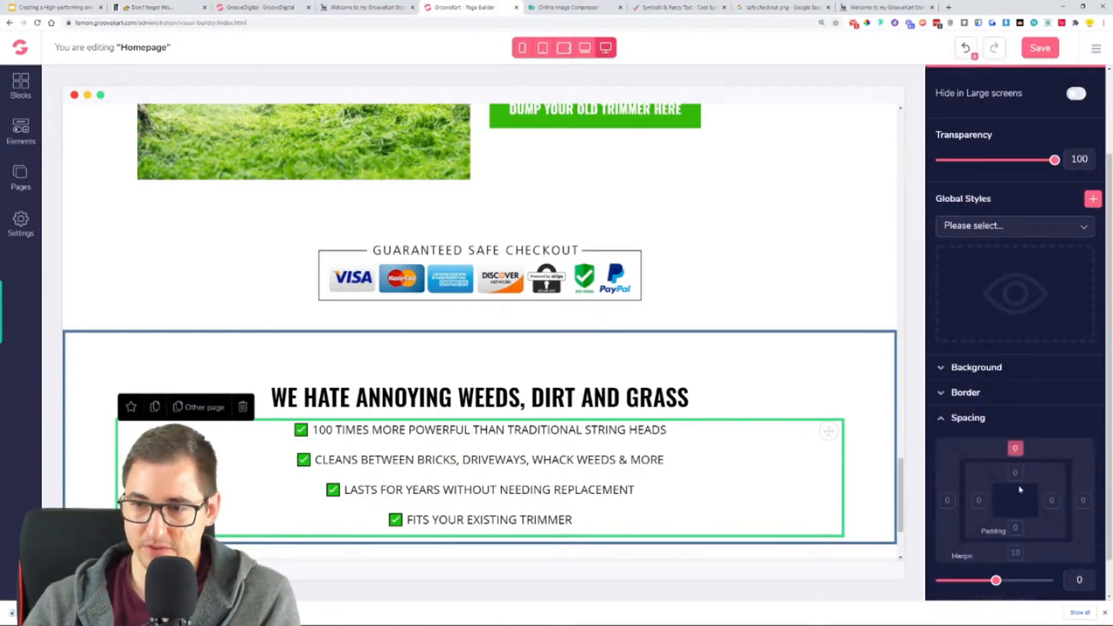
click(1018, 556)
drag(1001, 585, 1033, 585)
scroll(817, 385, down, 3)
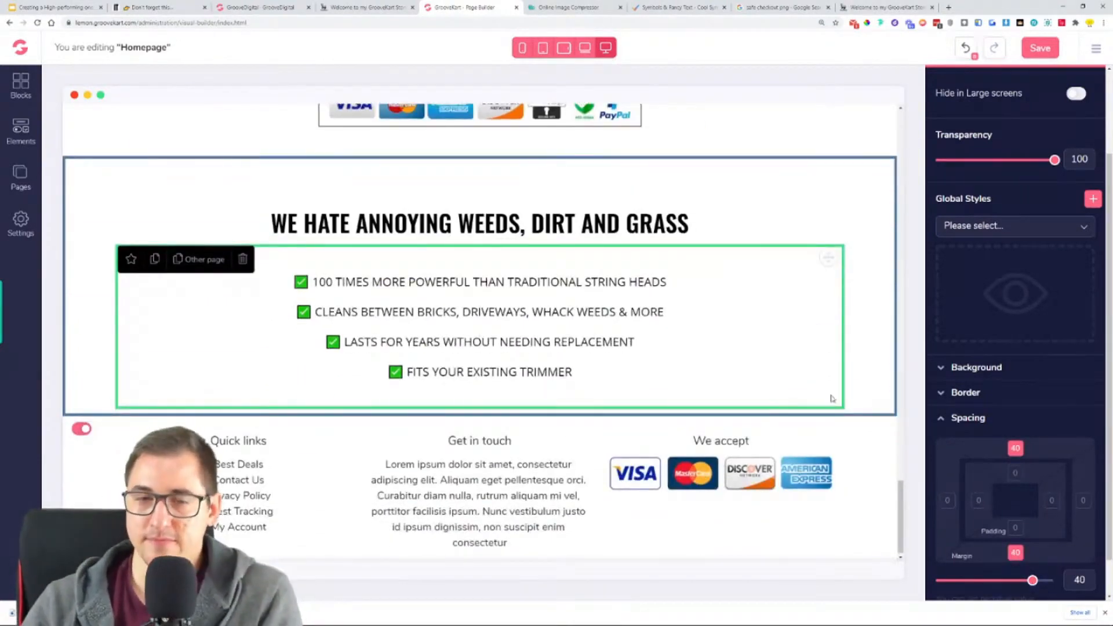
- Examine the shipping, money-back and secure-checkout badge row below the benefit list on the reference store page
click(365, 7)
scroll(777, 367, down, 4)
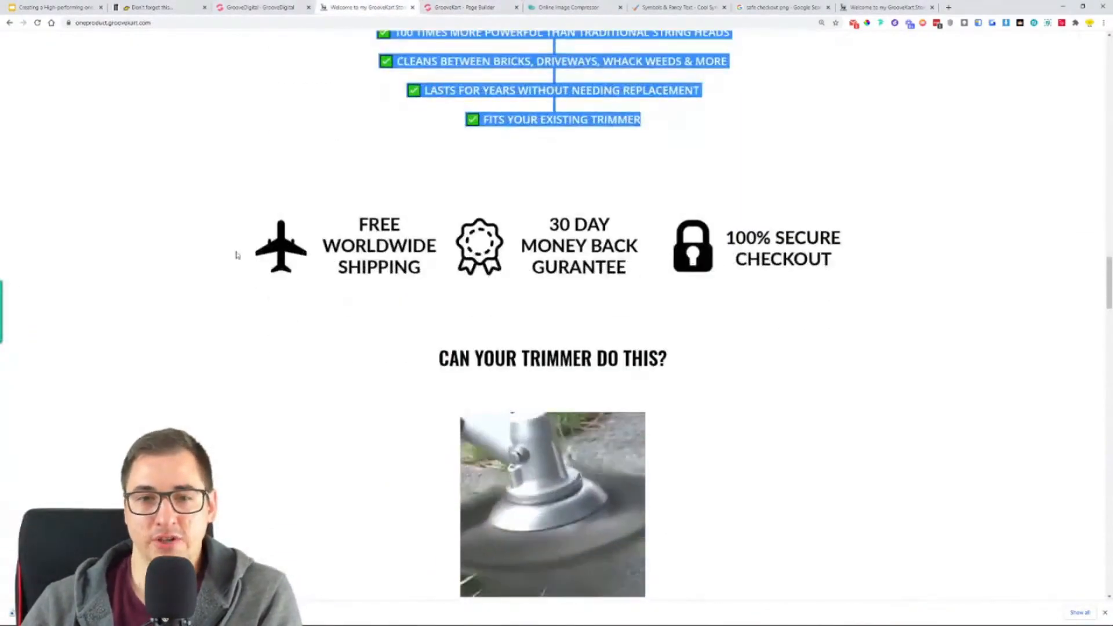
drag(465, 242, 406, 261)
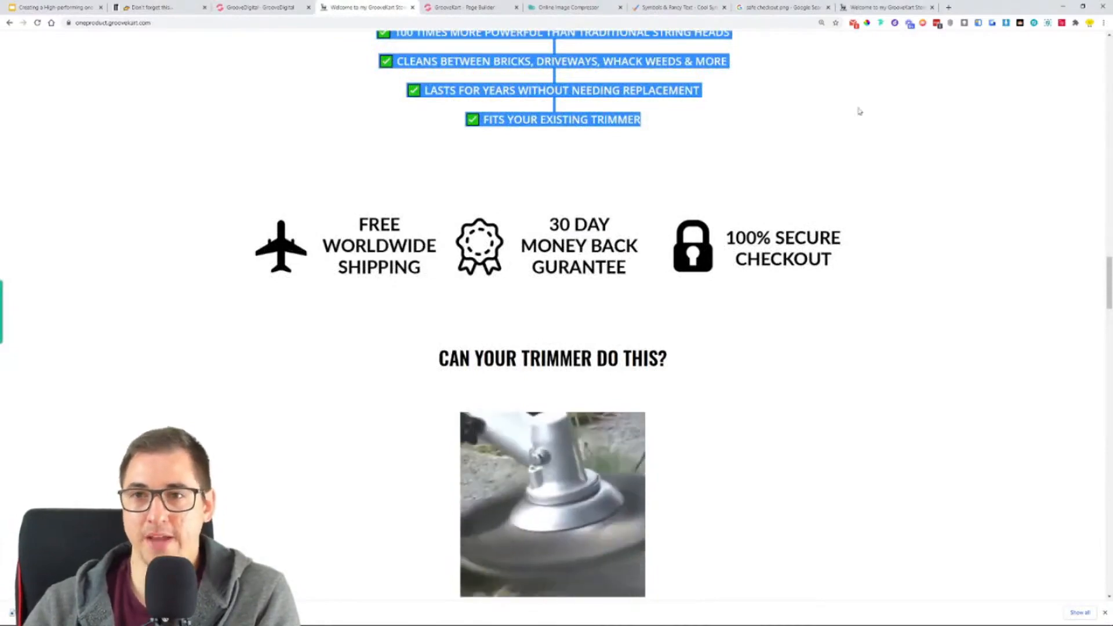
- Search Google Images for "trust badges png" in place of the safe checkout query
click(780, 7)
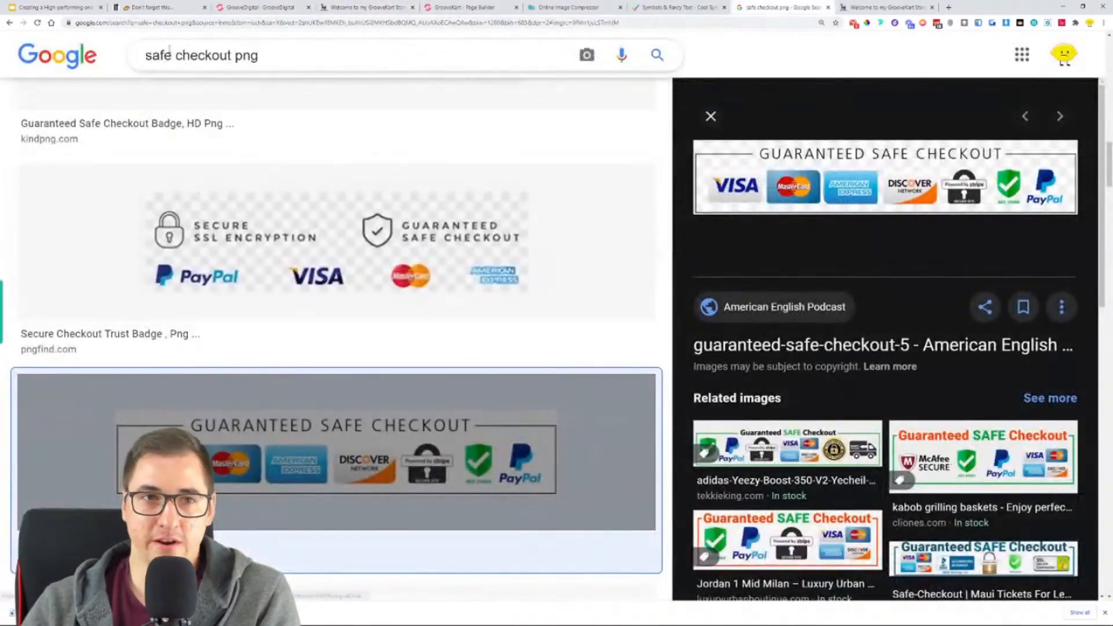
scroll(290, 232, up, 10)
scroll(337, 268, up, 1)
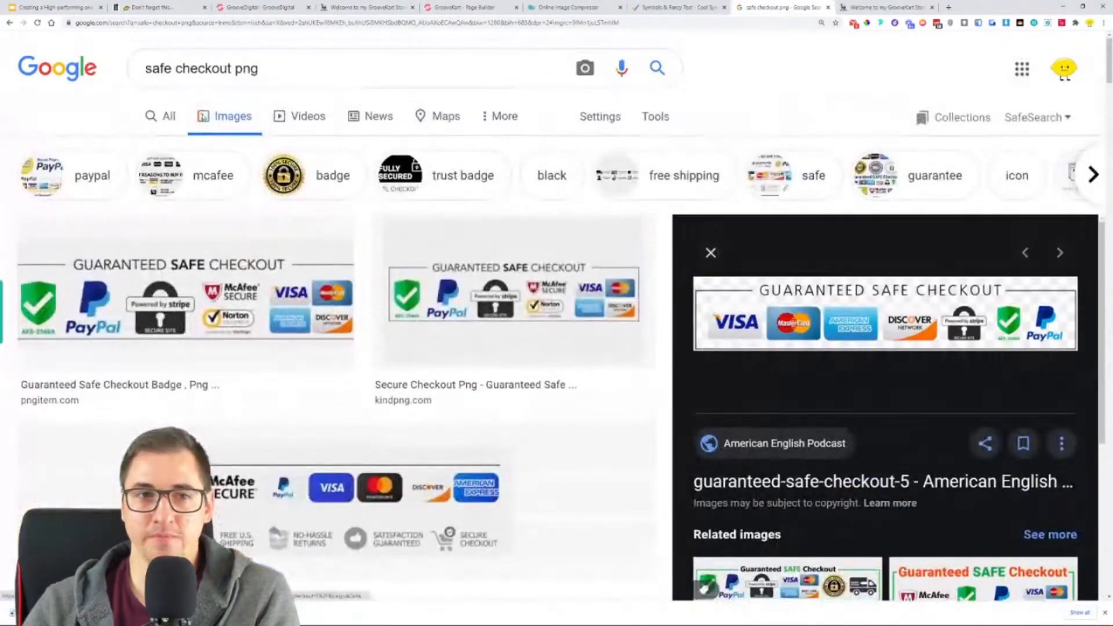
drag(146, 68, 232, 68)
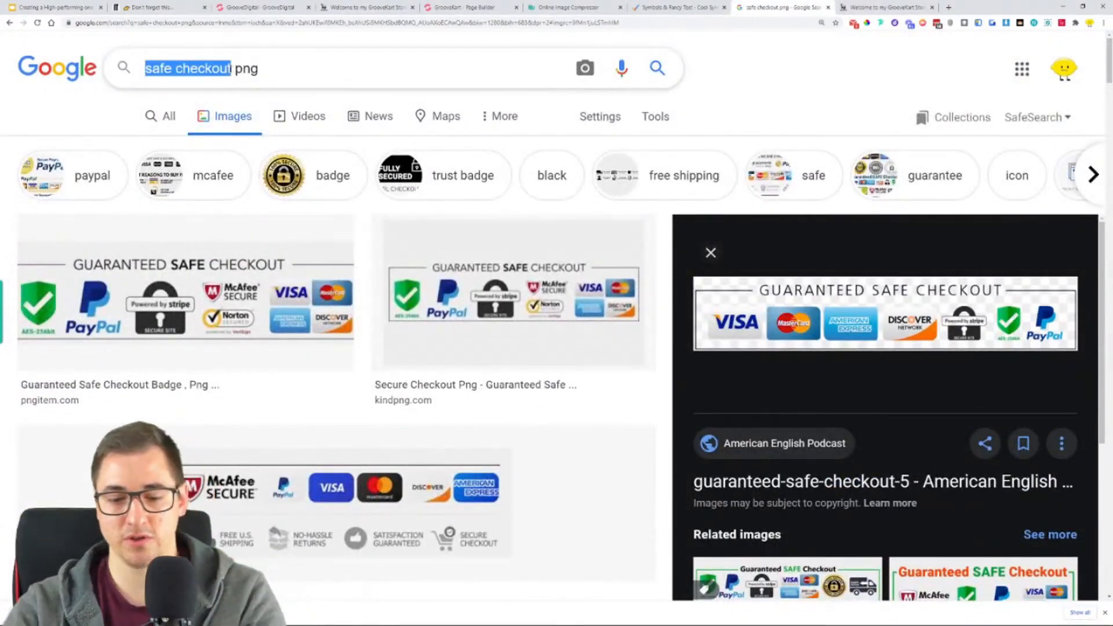
text(tru)
text(dt bad)
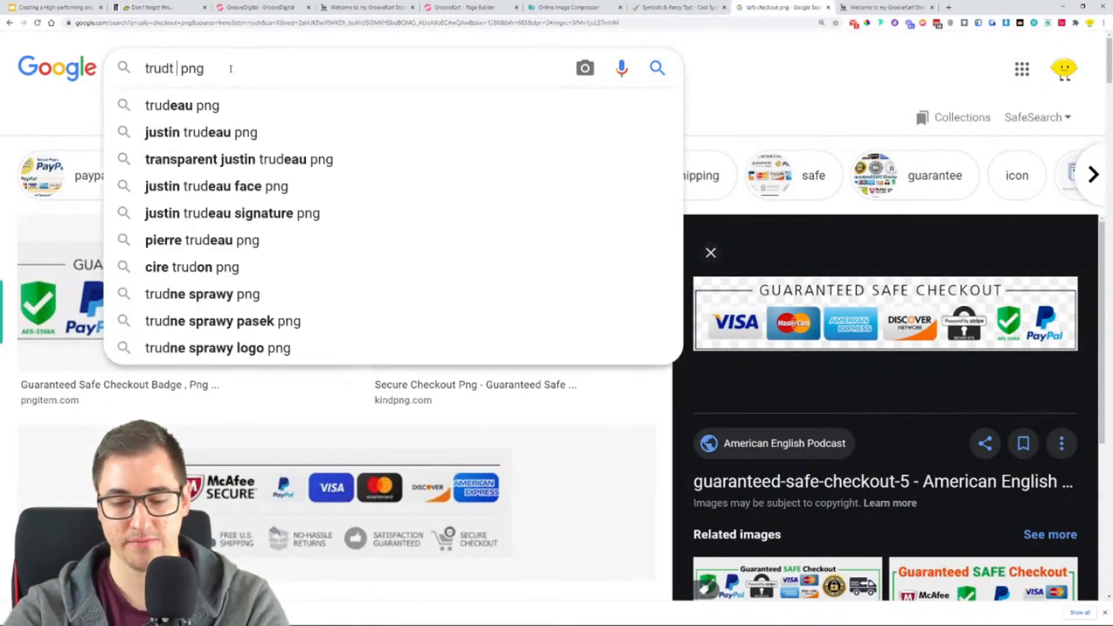
text(ges)
key(Return)
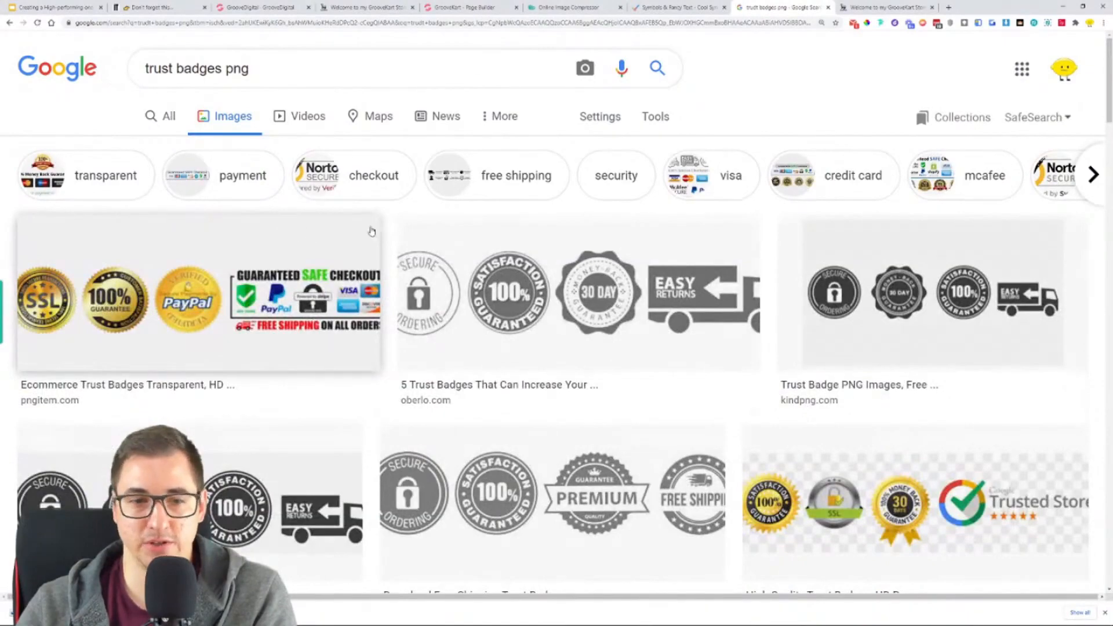
- Preview the gold badge strip with the Trusted Store logo at full size in its own tab, and close that tab
scroll(373, 231, down, 7)
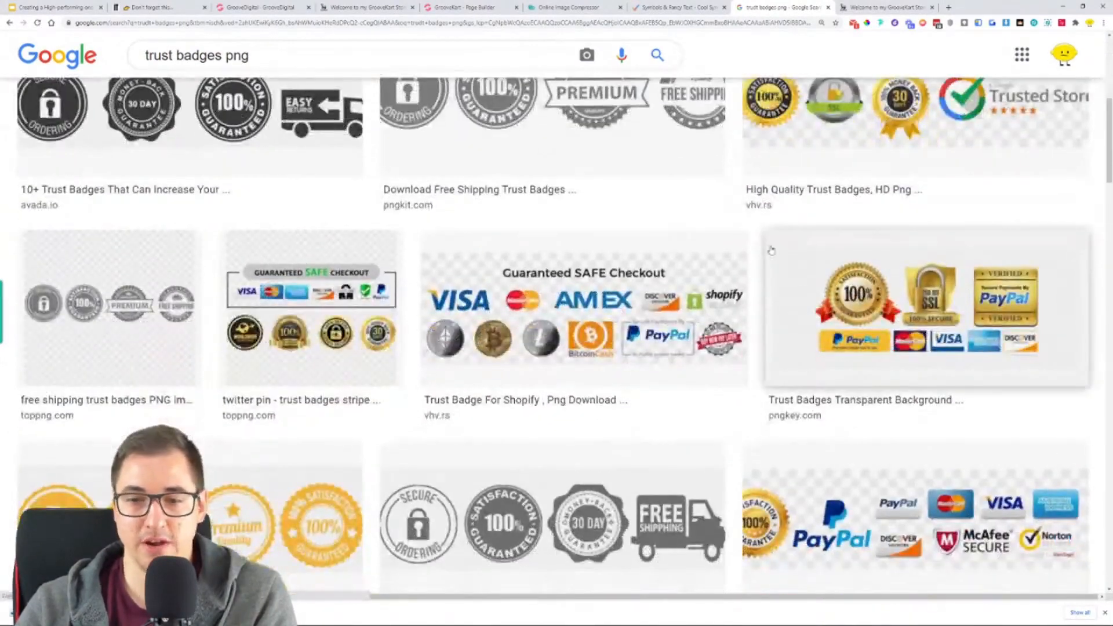
scroll(797, 243, up, 4)
scroll(464, 342, down, 2)
click(928, 243)
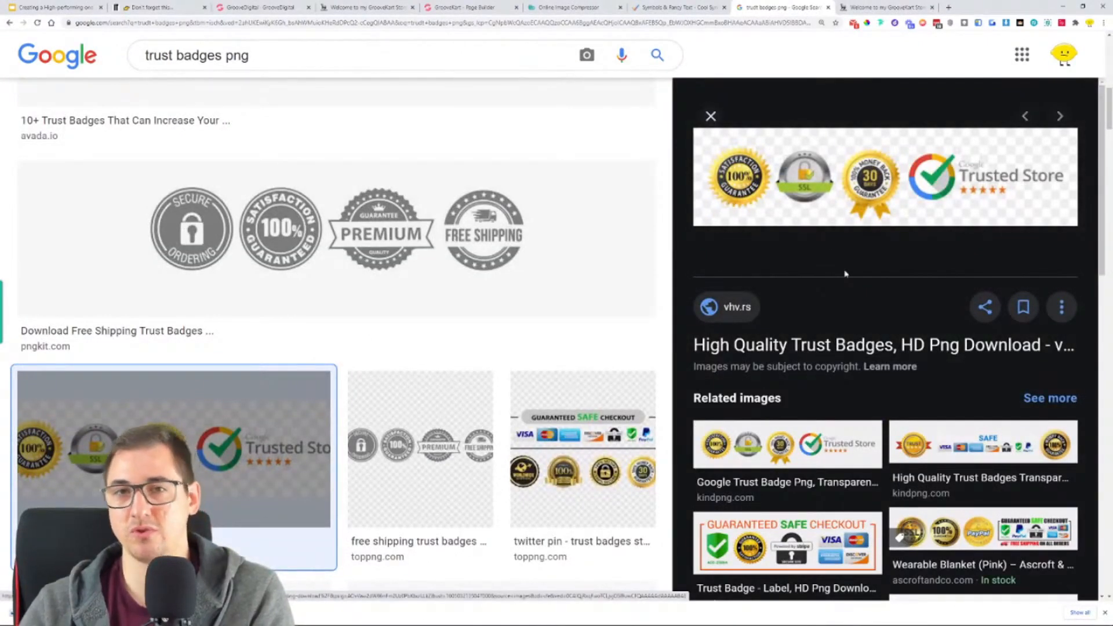
right_click(828, 169)
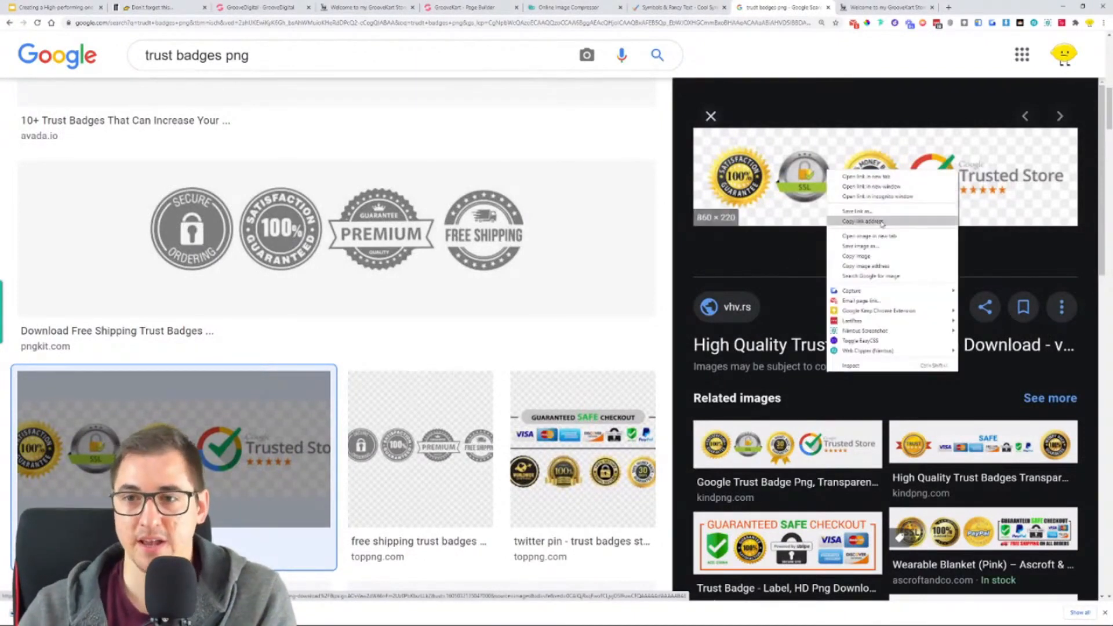
click(890, 237)
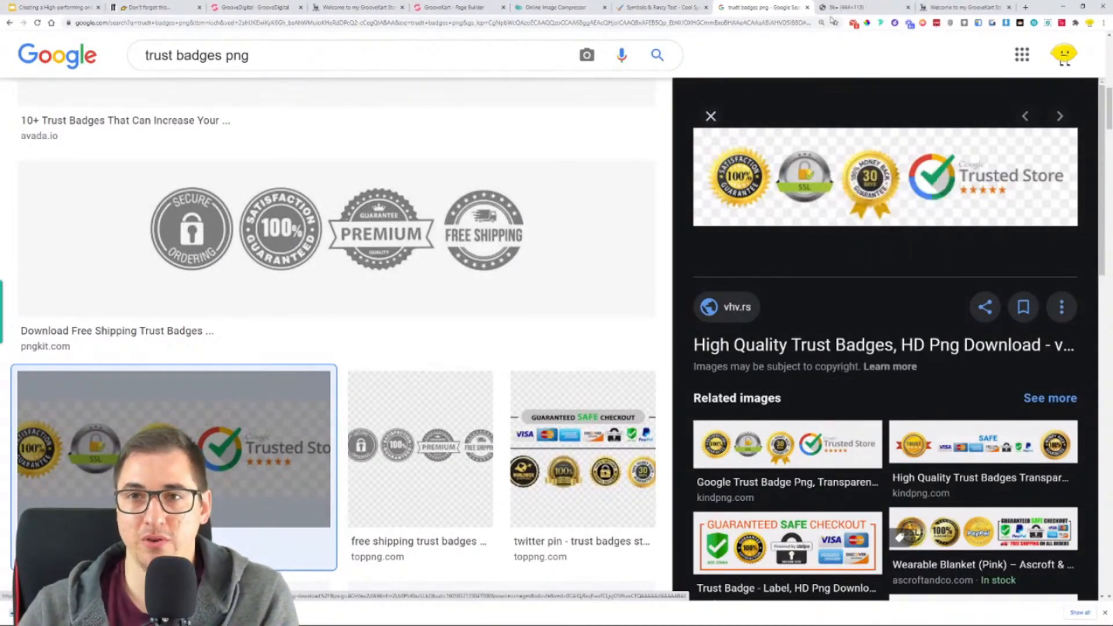
click(837, 6)
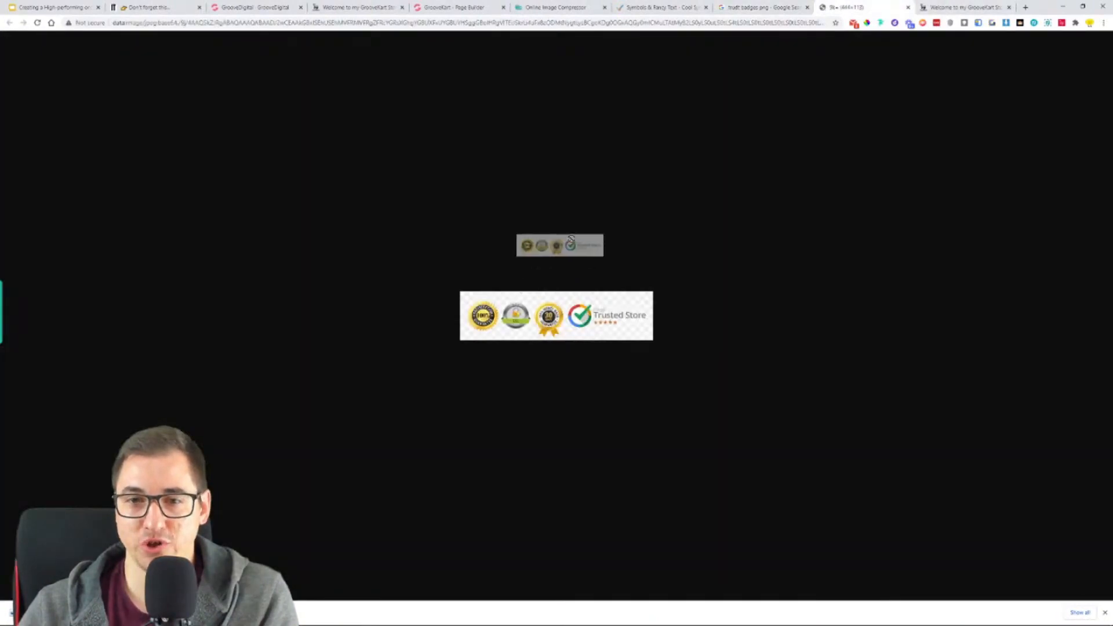
click(908, 8)
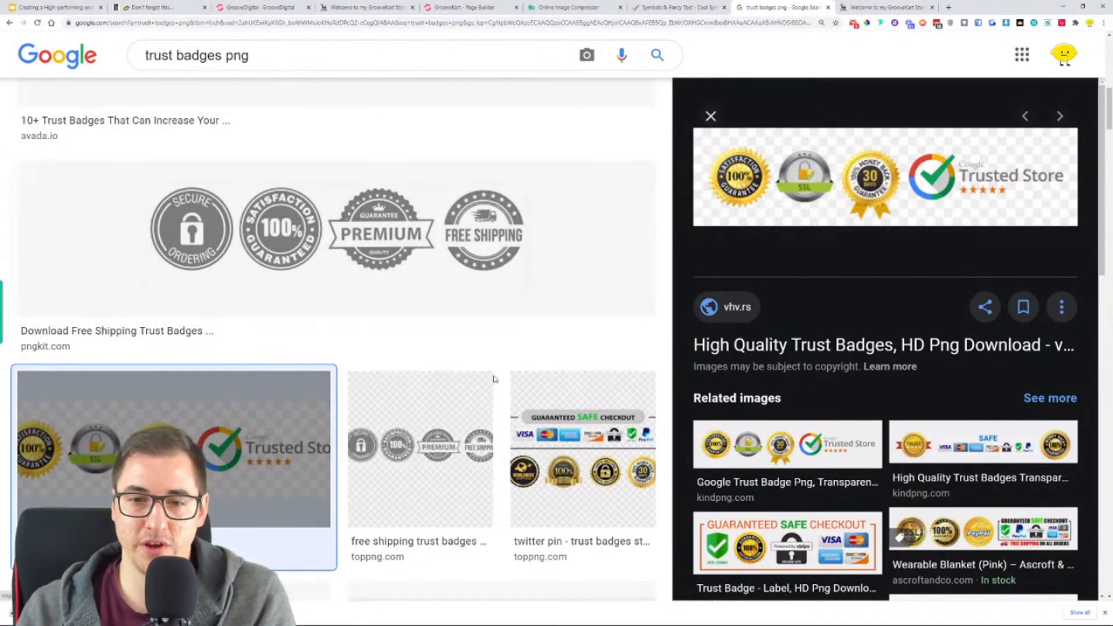
- Inspect the TopPNG grey free shipping trust badges at full size in a separate tab, and return to the results
key(Right)
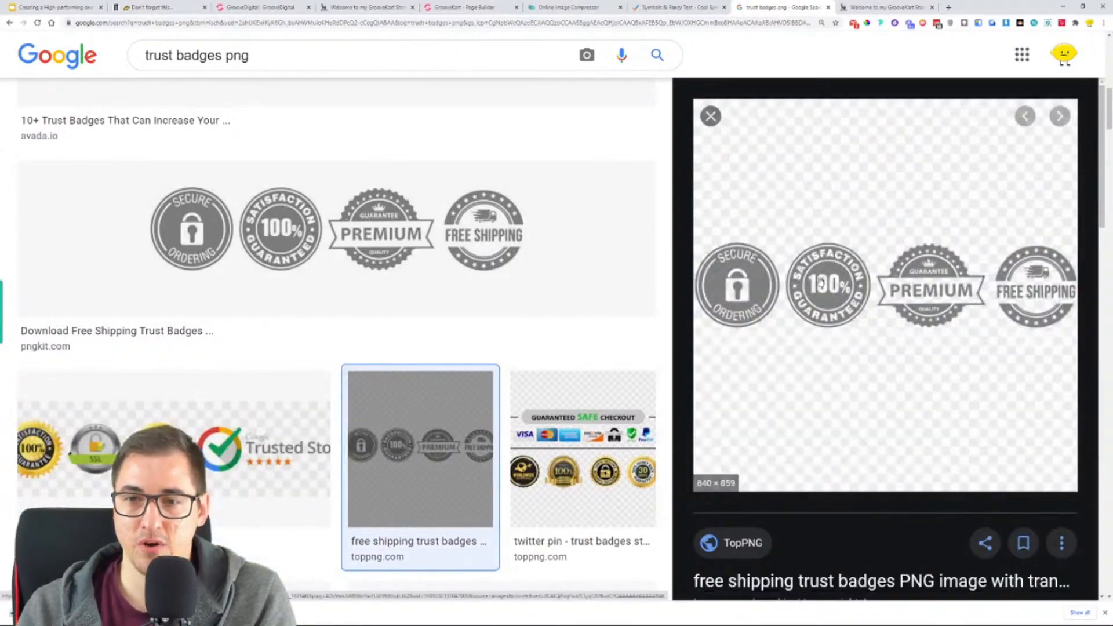
right_click(857, 220)
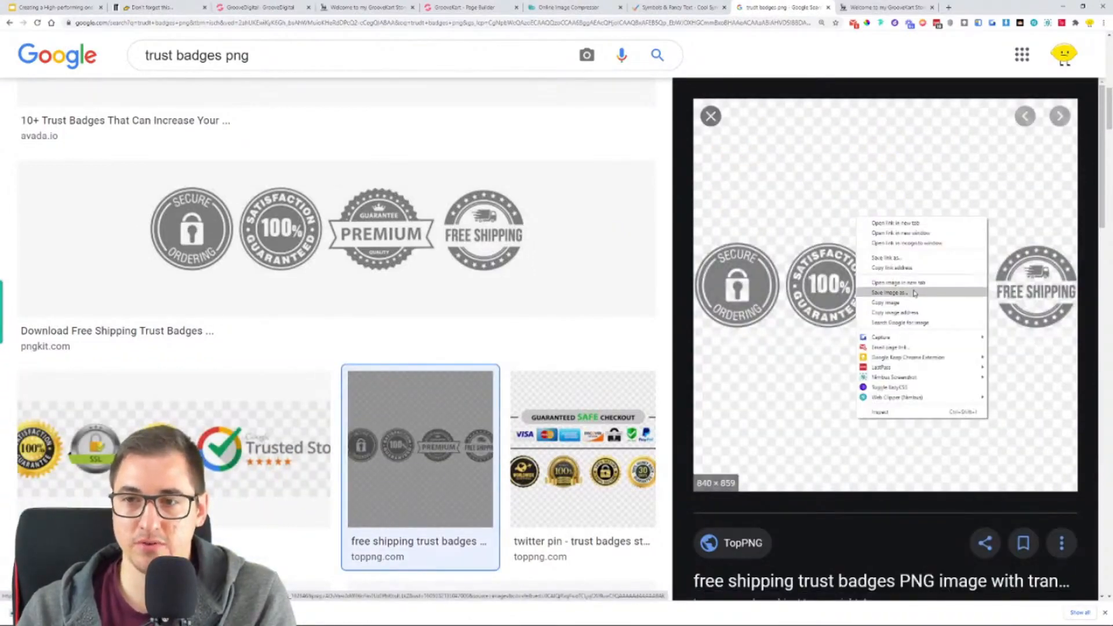
click(859, 289)
click(856, 7)
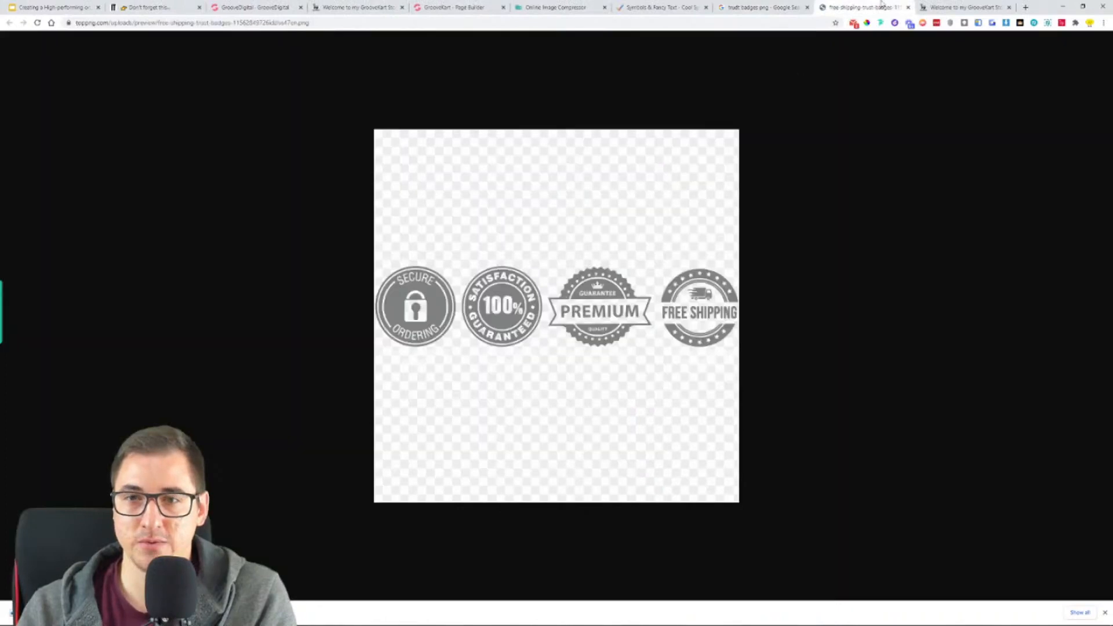
click(907, 8)
- Open the PNGitem "Trust Badges Grey" image at full size to check its background, and close it
scroll(471, 296, down, 6)
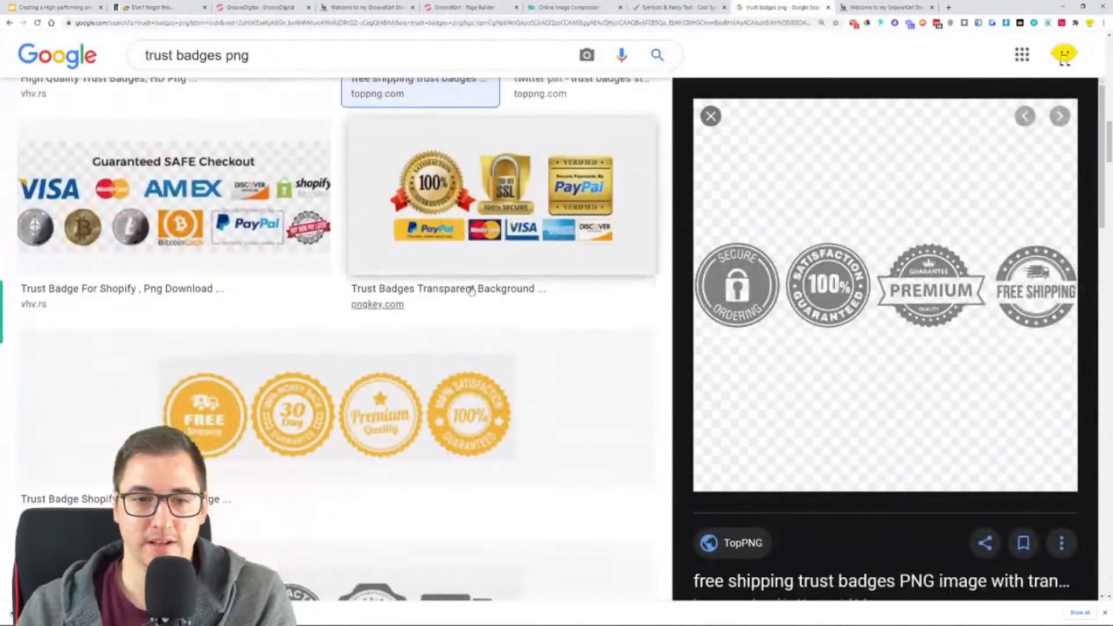
scroll(471, 290, down, 5)
click(471, 284)
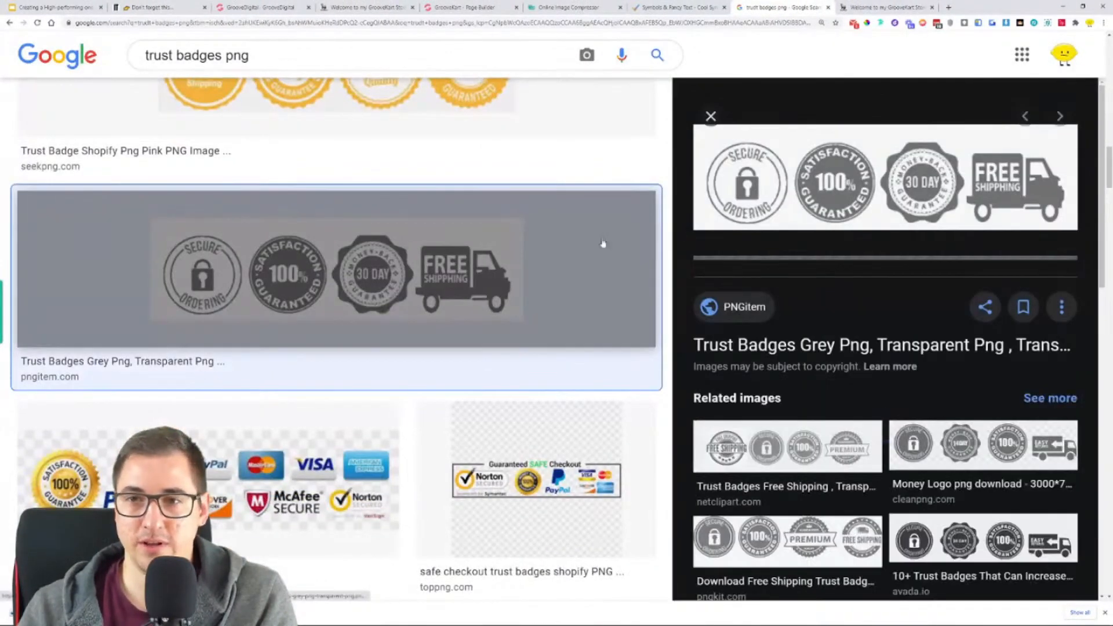
right_click(779, 202)
click(820, 265)
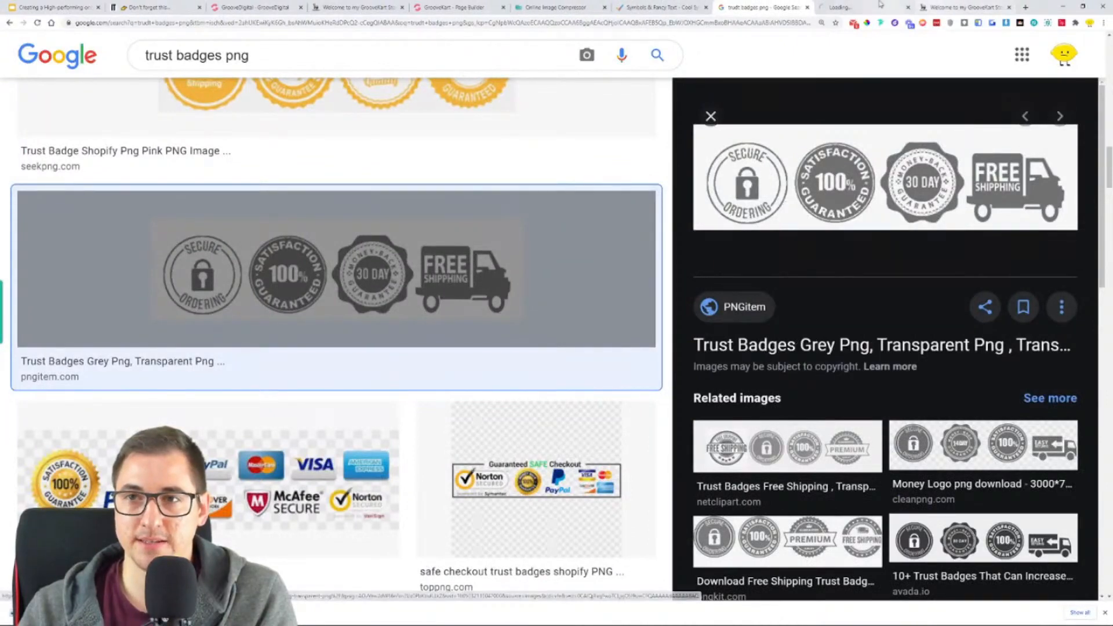
click(850, 6)
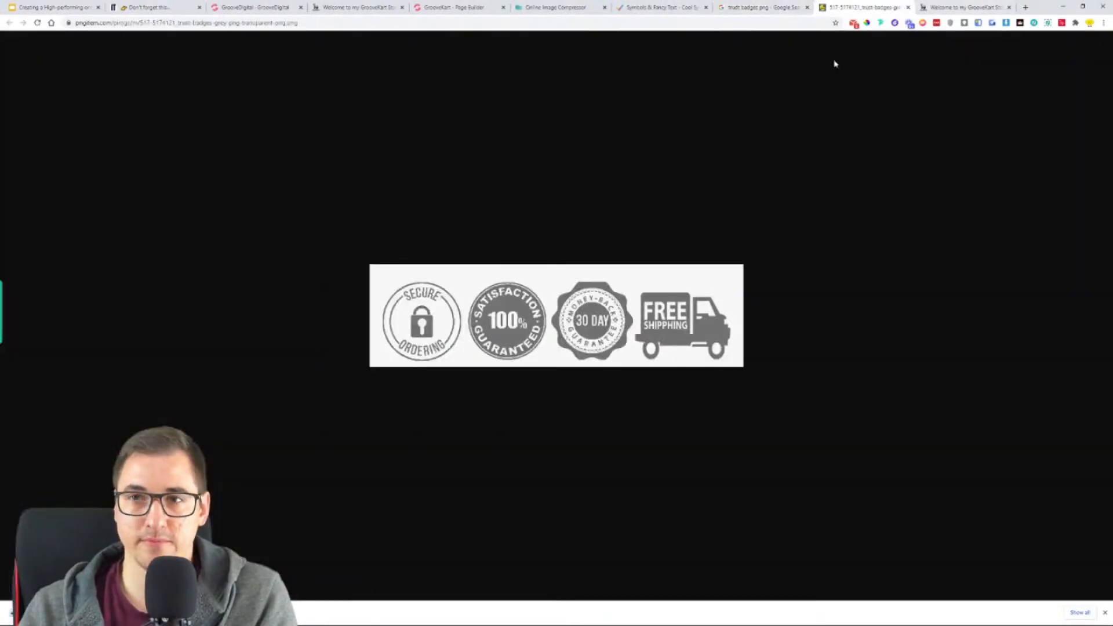
click(907, 9)
- Compare previews of more trust badge results, including the NicePNG free shipping row, the PayPal badges and the orange safe checkout badge
scroll(383, 232, down, 5)
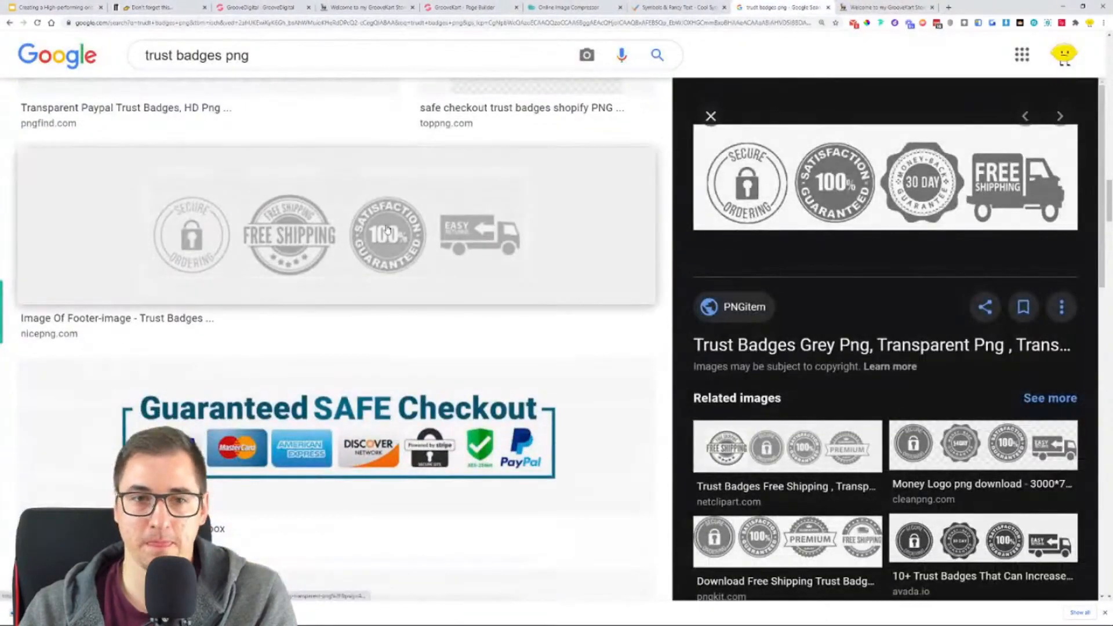
click(387, 230)
scroll(390, 240, up, 4)
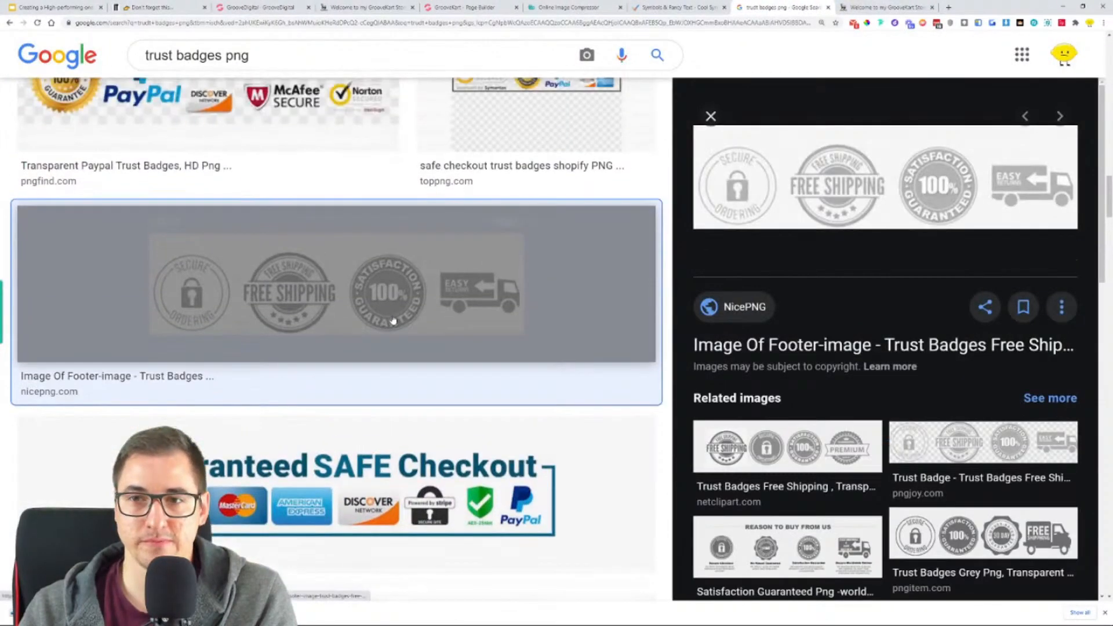
click(282, 214)
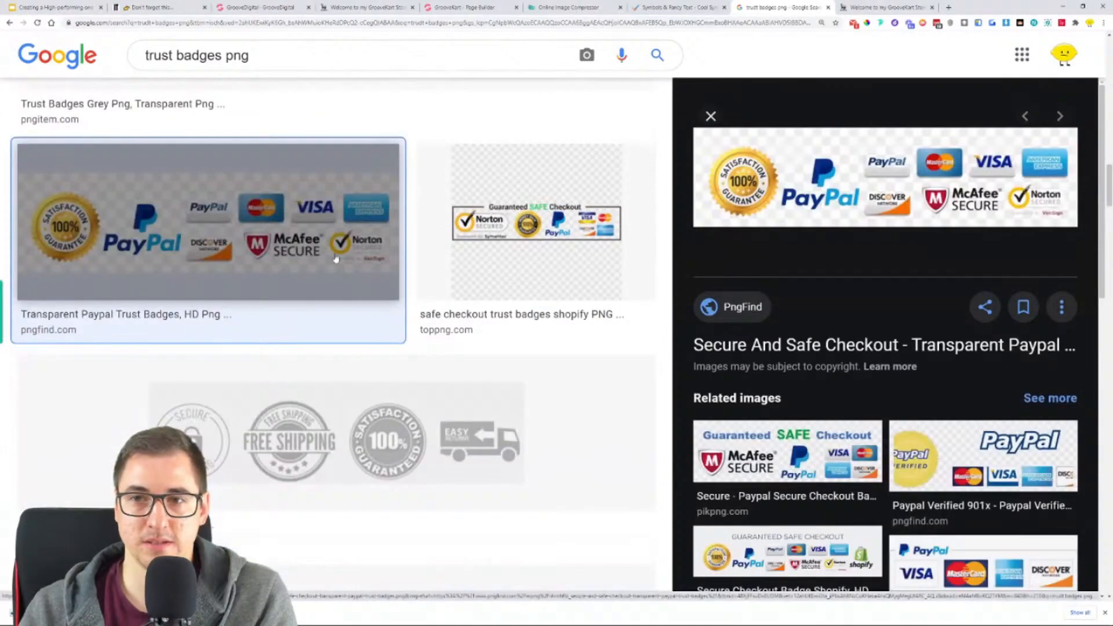
scroll(336, 260, down, 8)
click(336, 356)
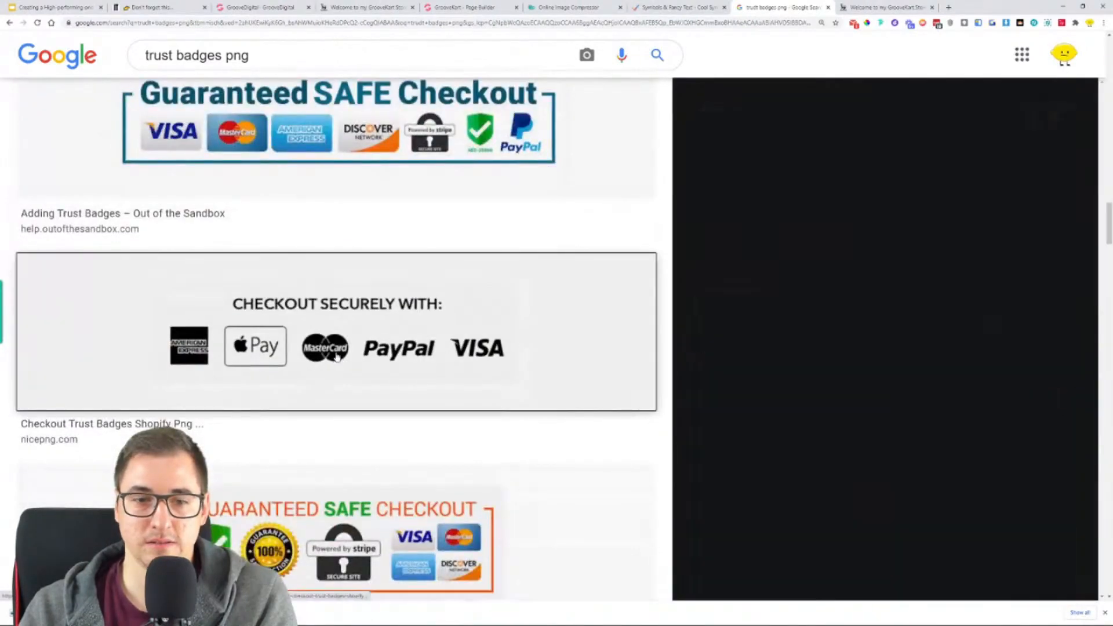
scroll(348, 319, down, 6)
click(375, 244)
scroll(375, 251, down, 3)
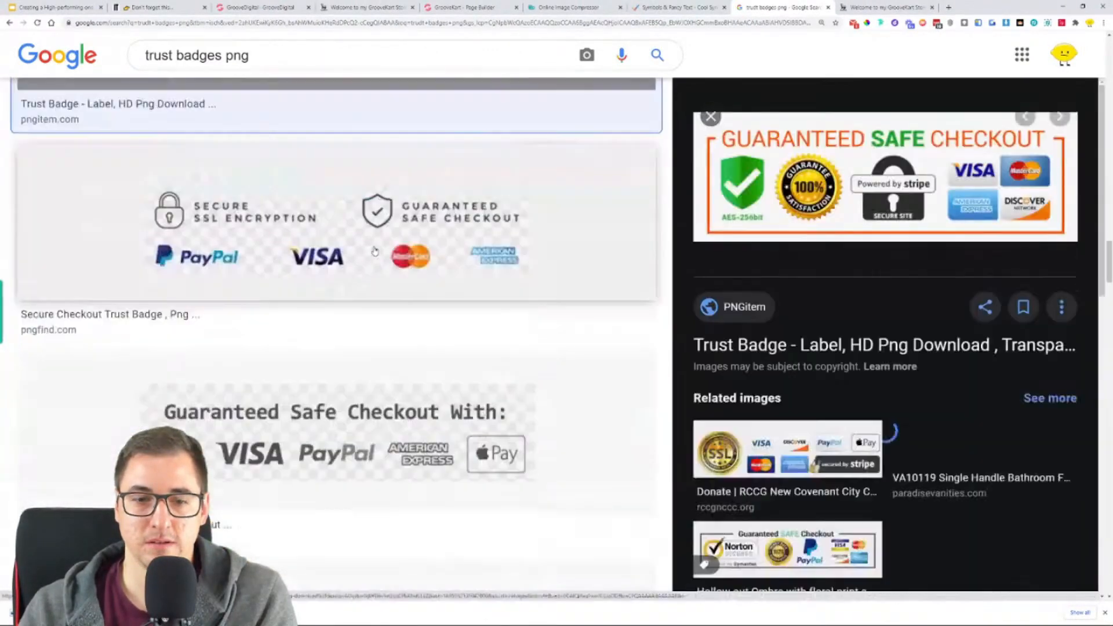
scroll(375, 251, down, 12)
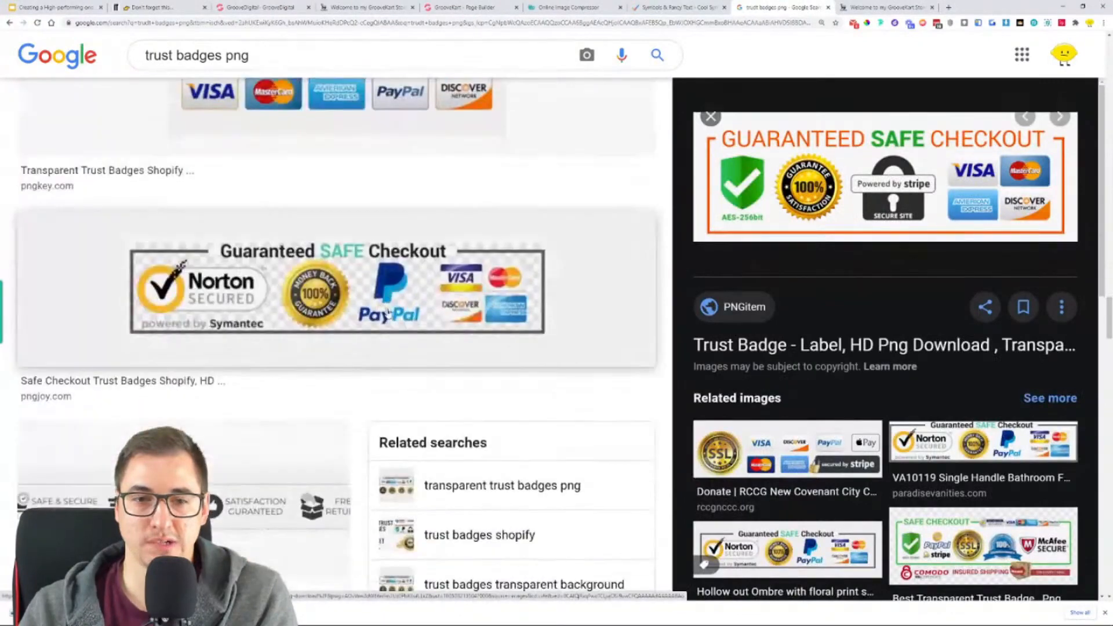
- Check the kindpng black and white trust badge strip at full size, close it and continue through the results
scroll(387, 314, down, 3)
click(250, 341)
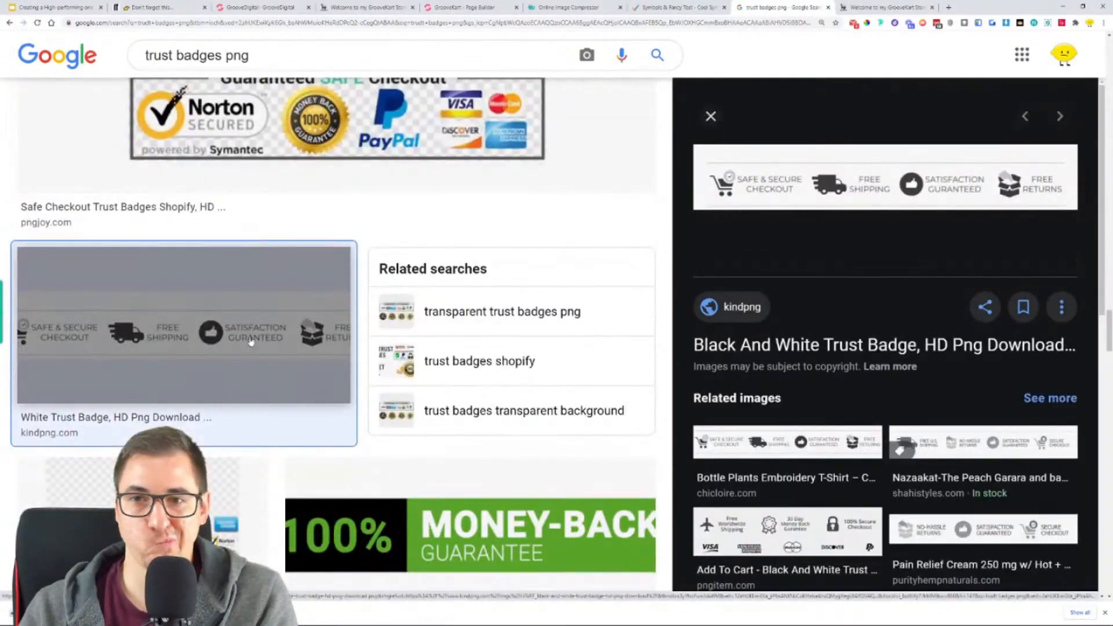
right_click(937, 196)
click(988, 263)
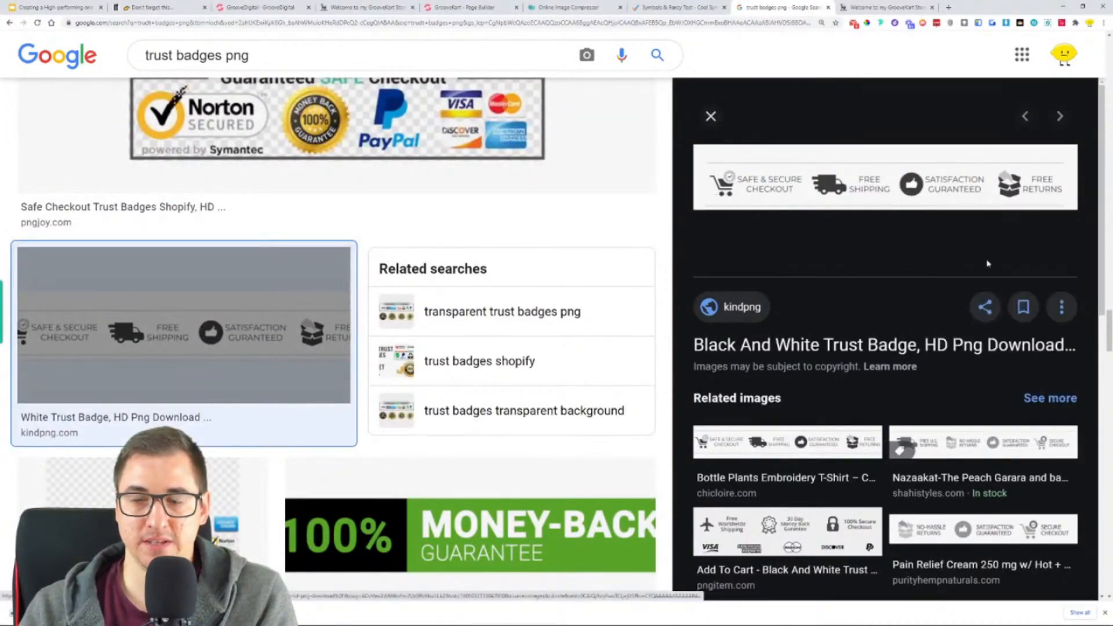
click(893, 7)
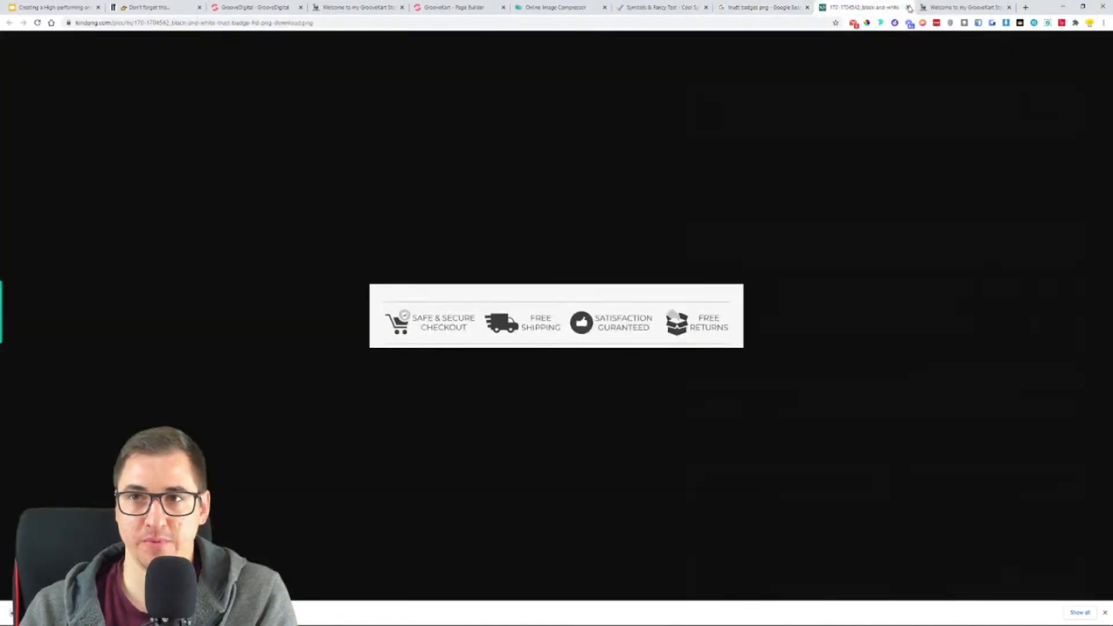
click(910, 7)
scroll(348, 278, down, 6)
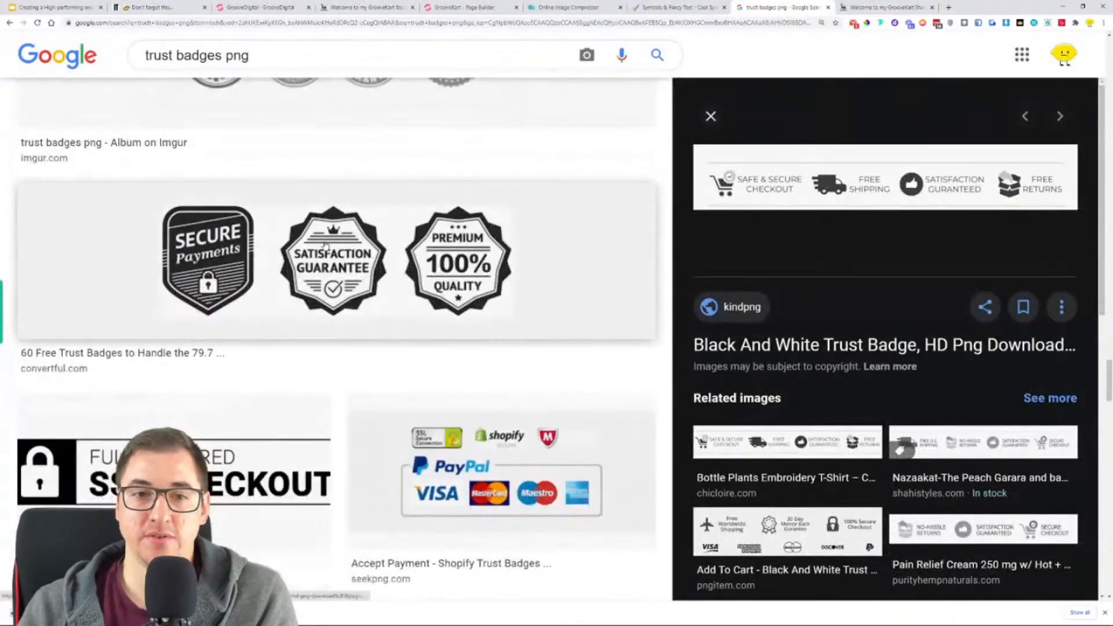
- Open Convertful's Secure Payments, Satisfaction Guarantee and Premium Quality badge image at full size and save it to Downloads
click(325, 246)
right_click(814, 167)
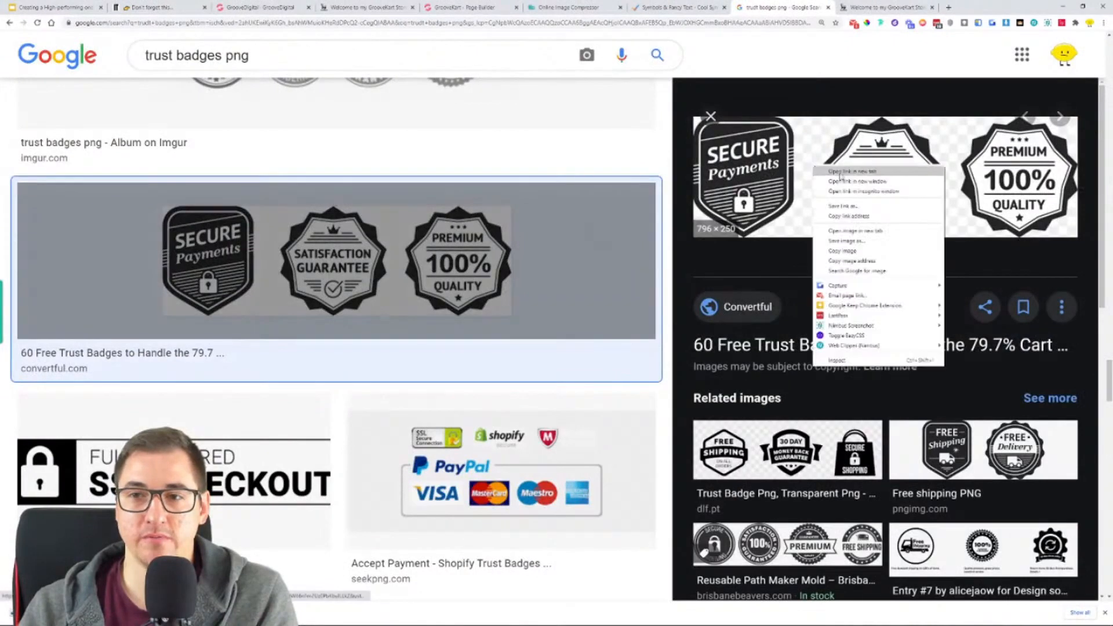
click(855, 231)
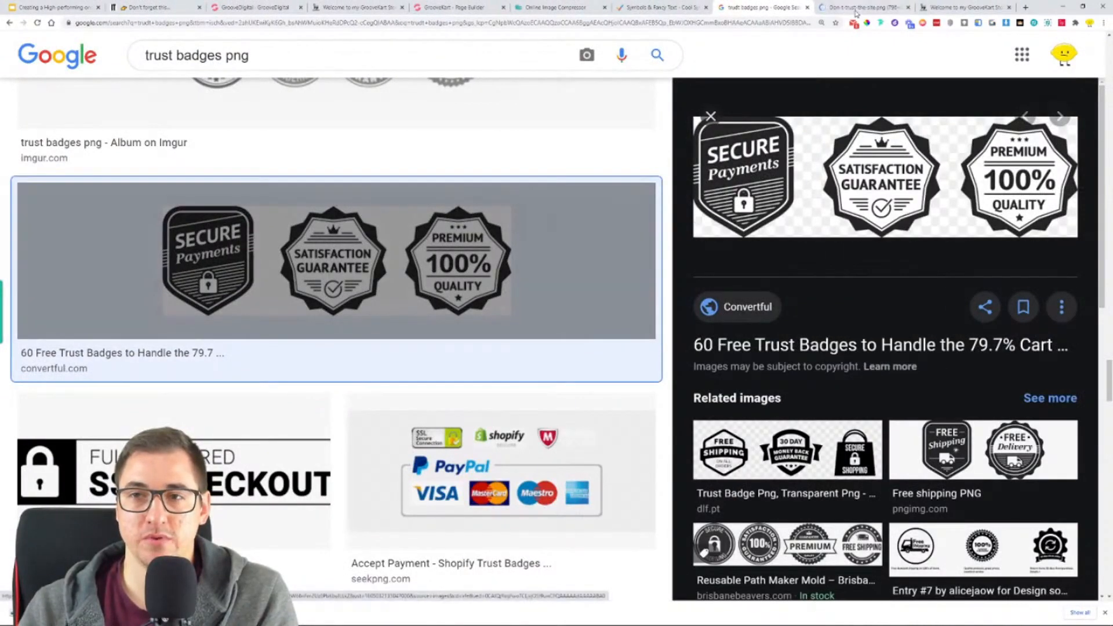
click(857, 8)
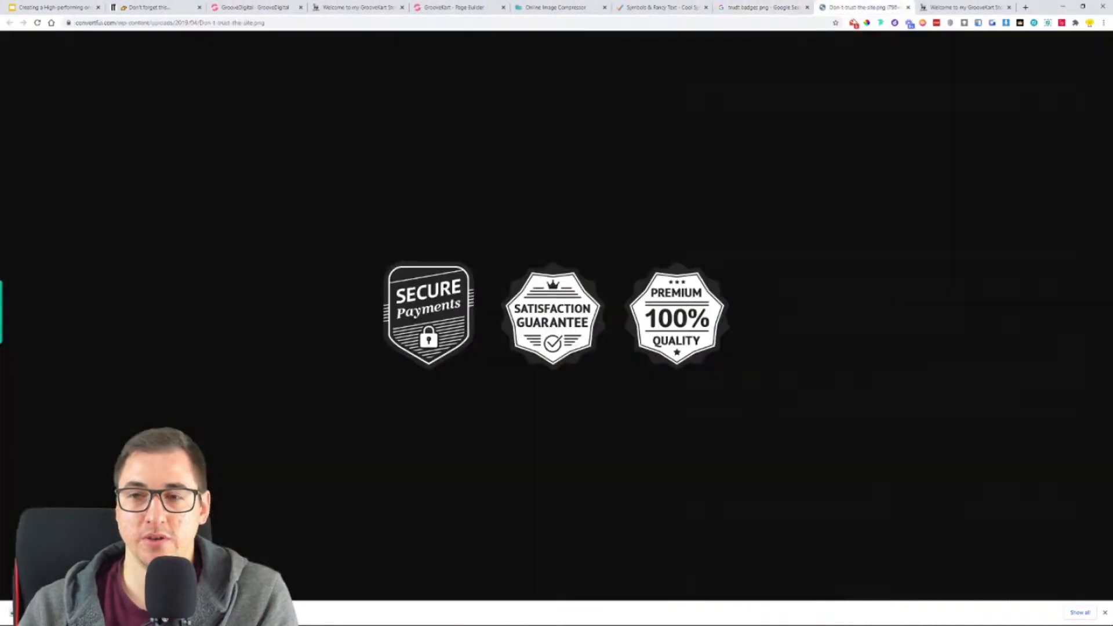
right_click(479, 327)
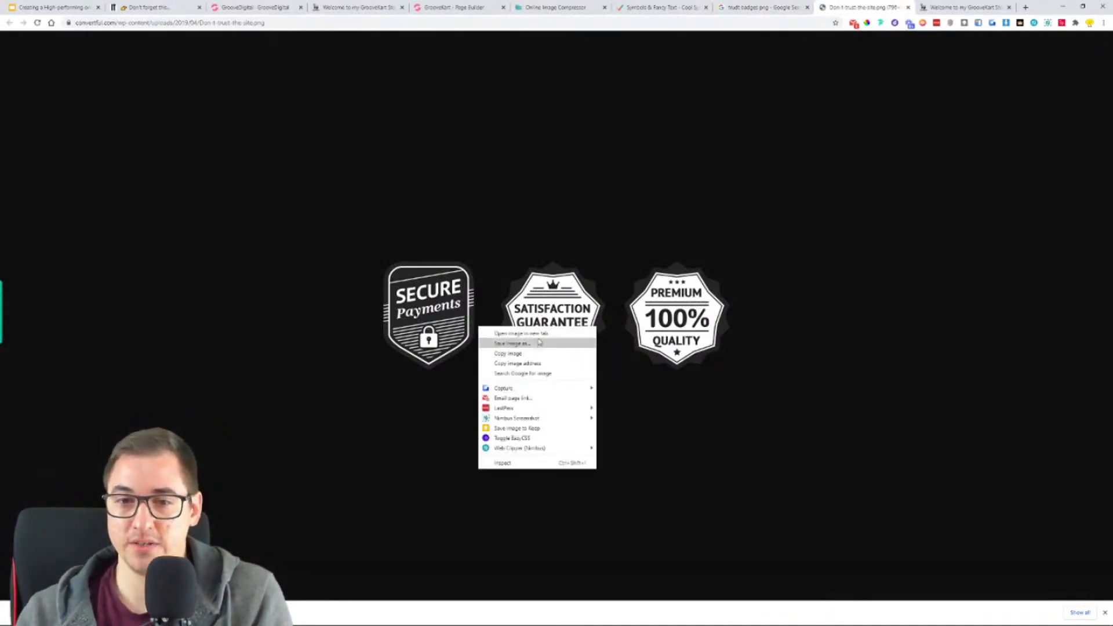
click(539, 344)
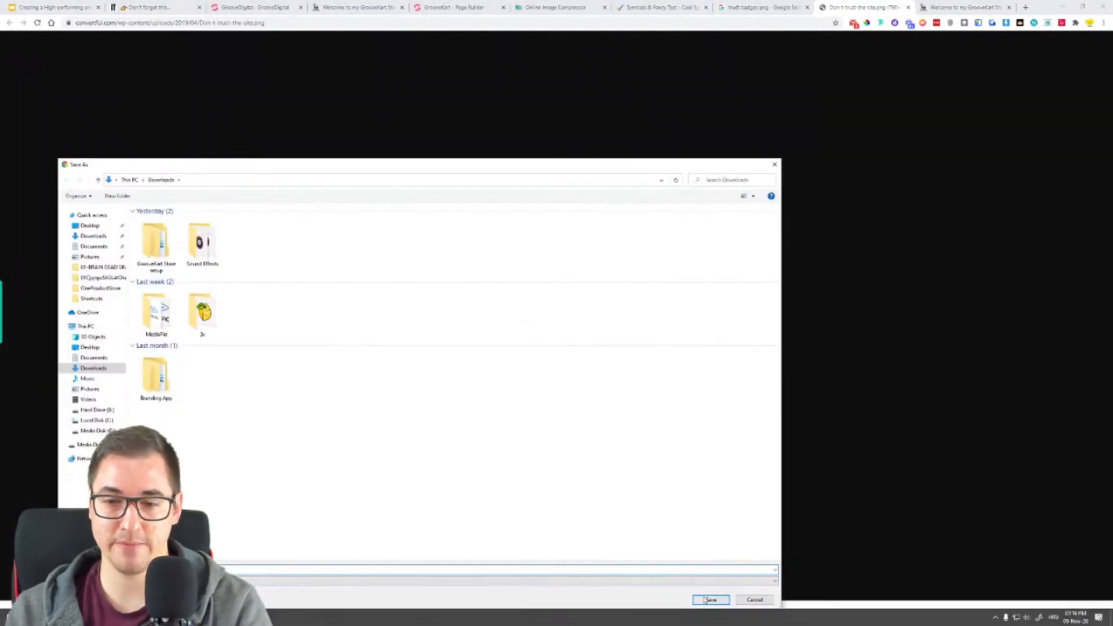
click(710, 599)
- Search the web for "webp to png" in a separate tab and open the Ezgif WebP to PNG converter
click(1024, 8)
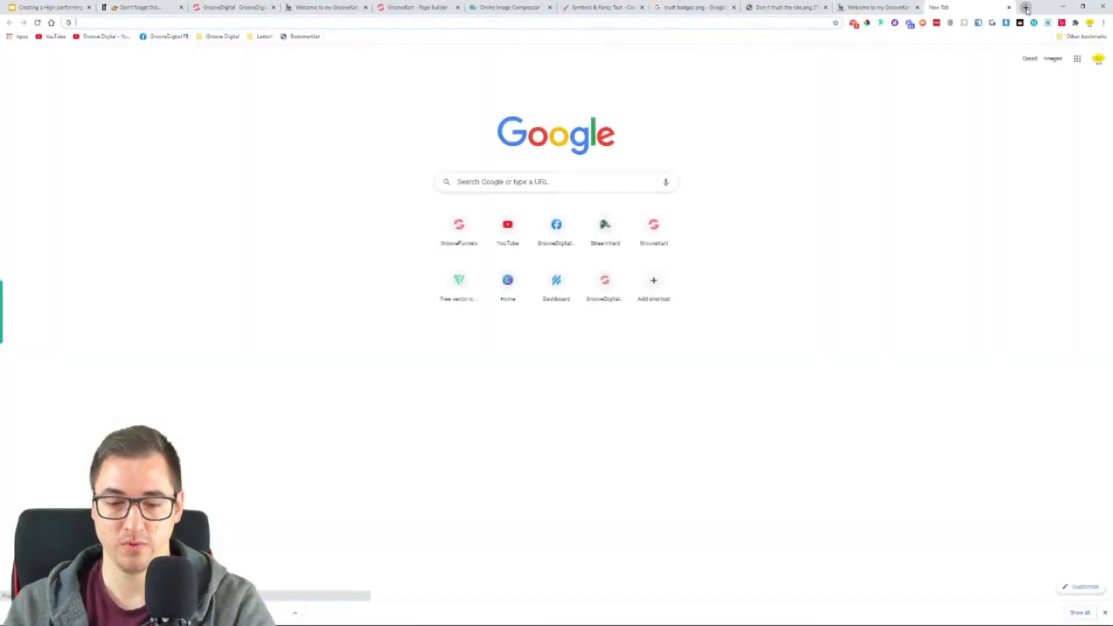
text(webp)
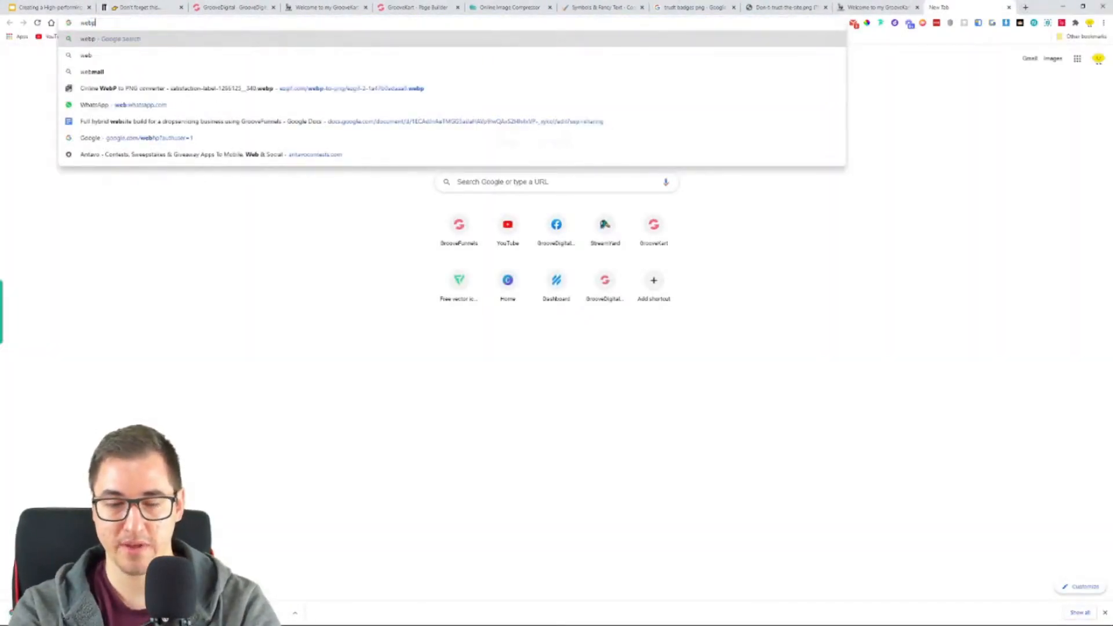
text( to png)
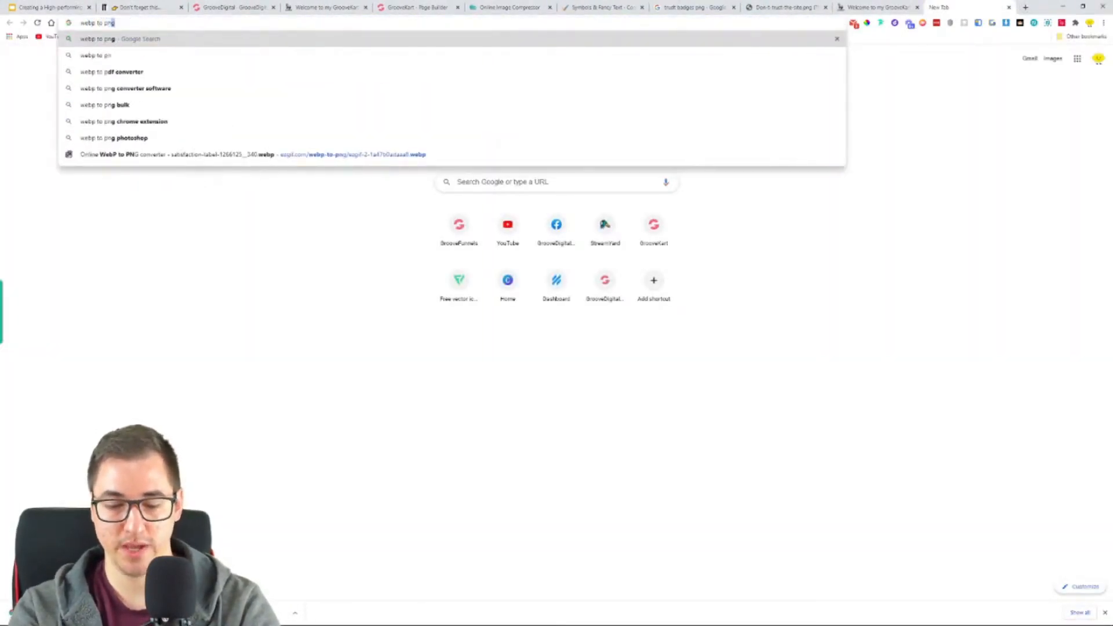
key(Return)
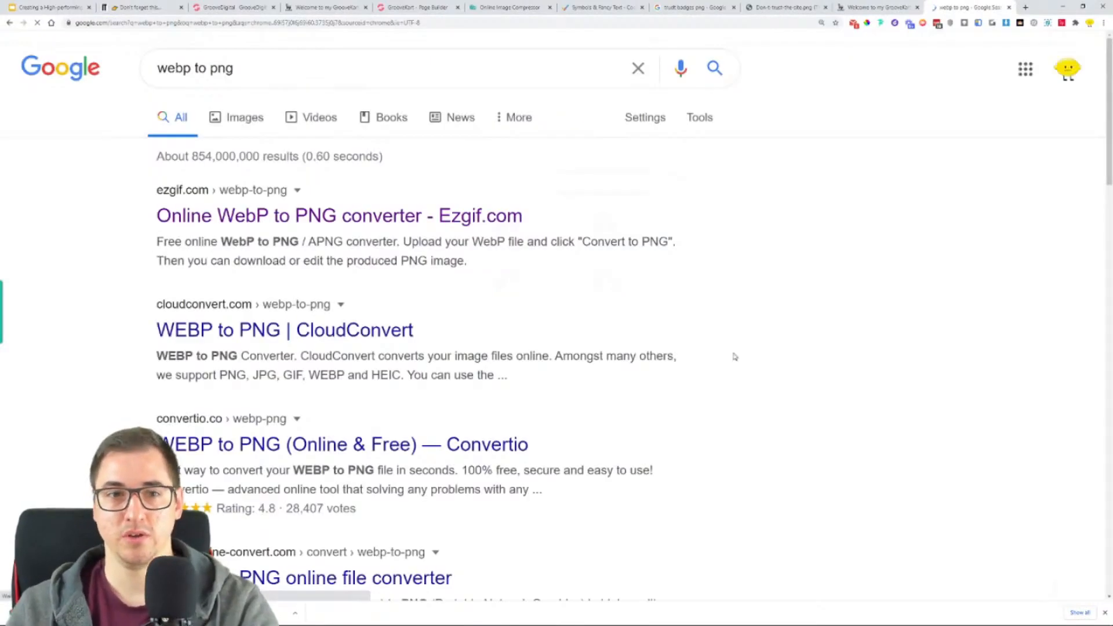
click(350, 224)
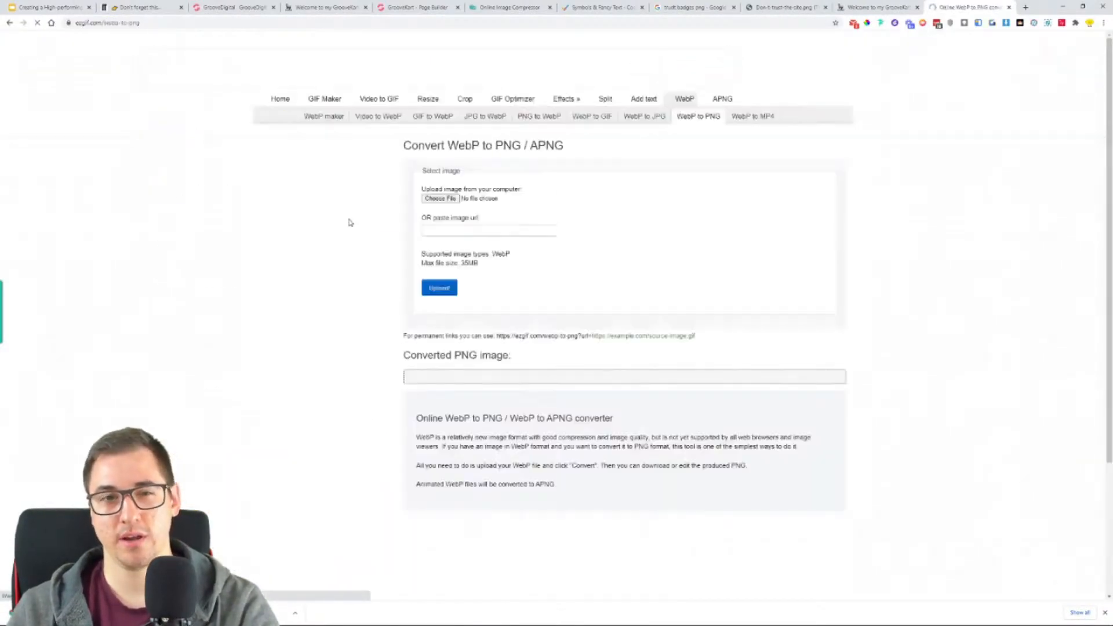
- Upload the saved WebP trust badges file to the Ezgif converter and convert it to PNG
click(447, 200)
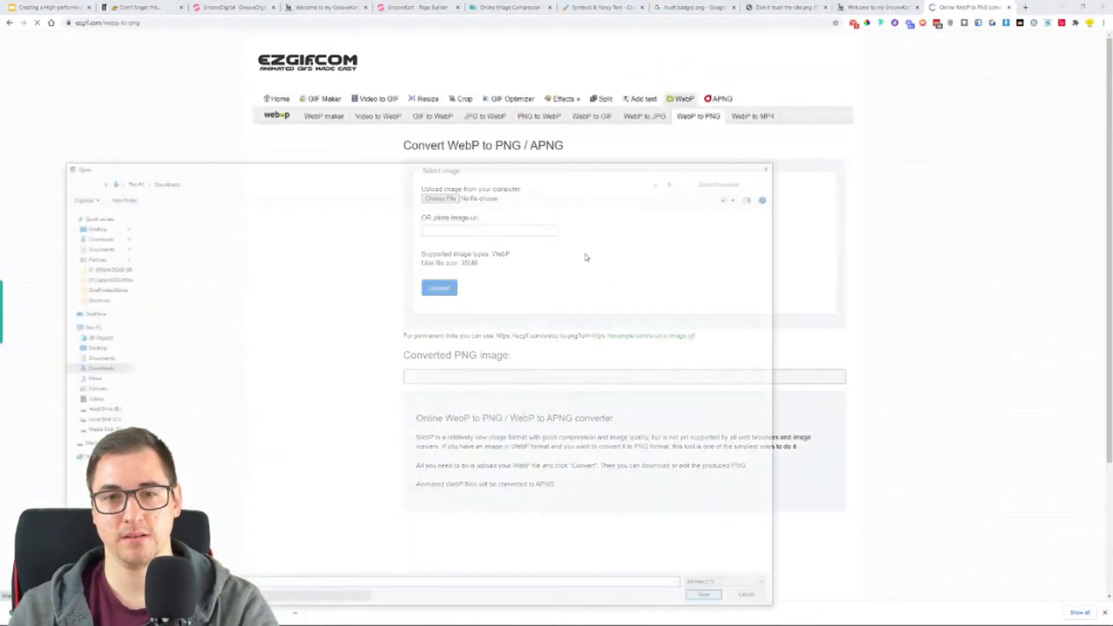
double_click(187, 250)
click(442, 293)
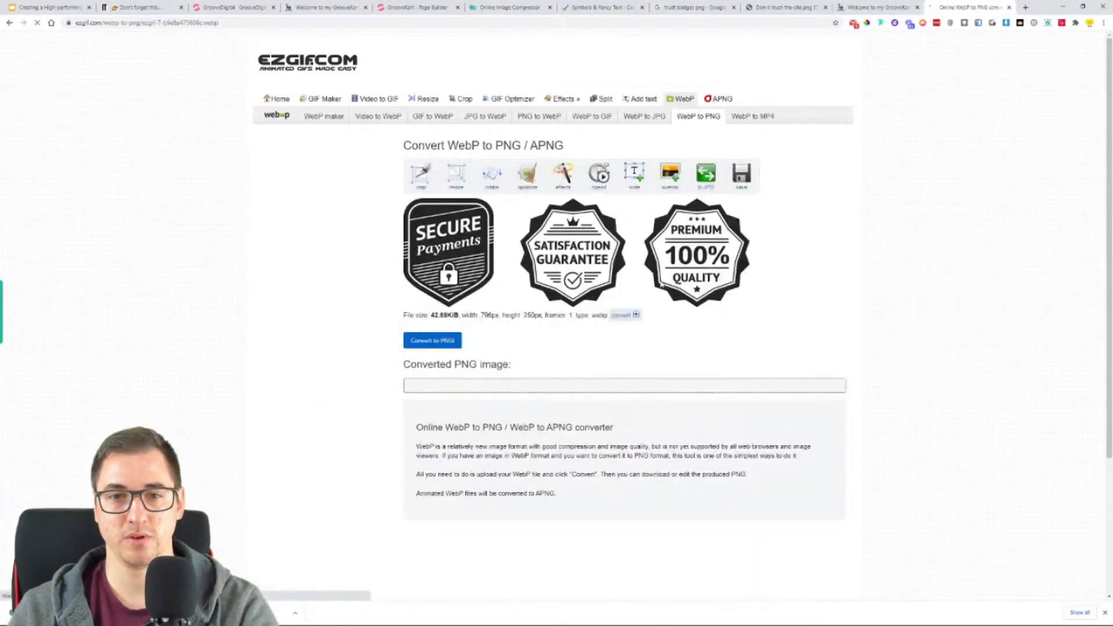
click(435, 342)
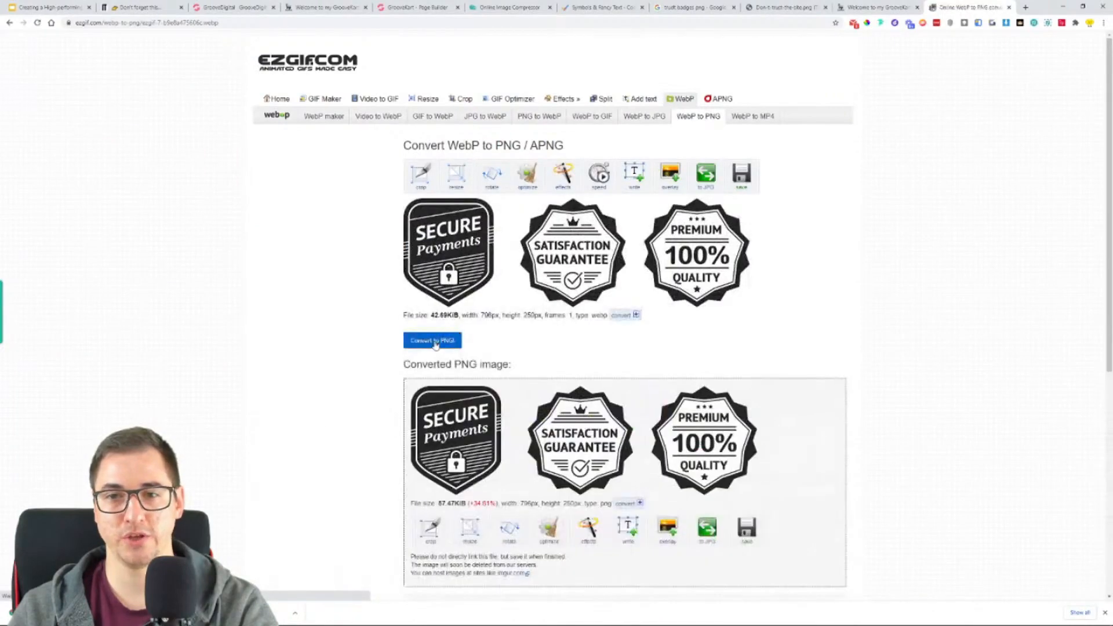
- Save the converted PNG of the trust badges to the Downloads folder
scroll(522, 354, down, 3)
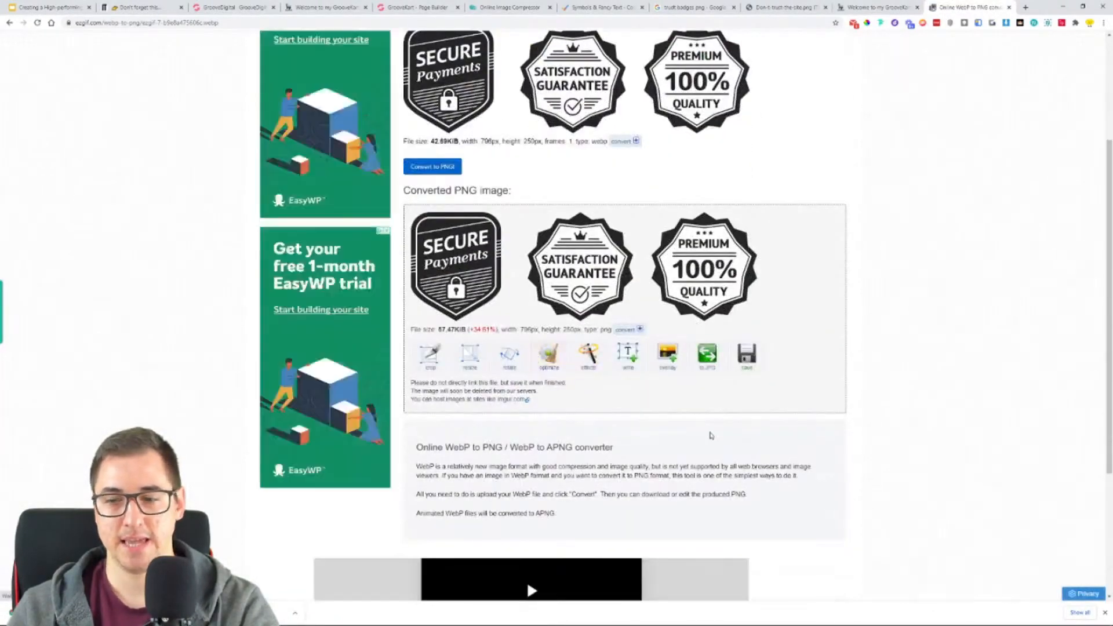
scroll(709, 410, down, 3)
scroll(709, 409, up, 3)
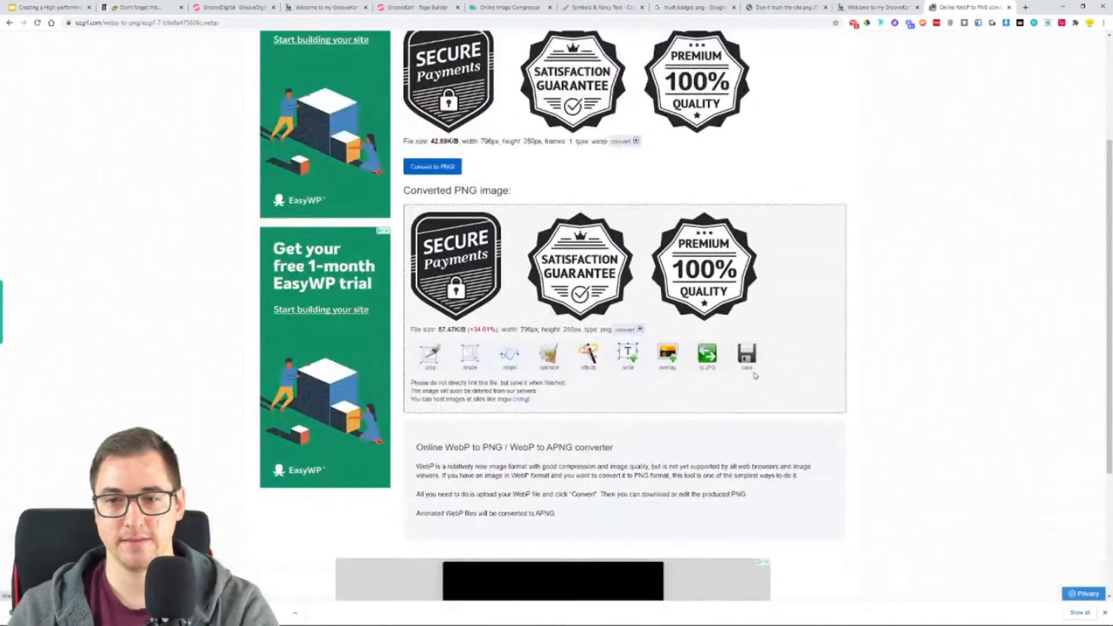
click(751, 371)
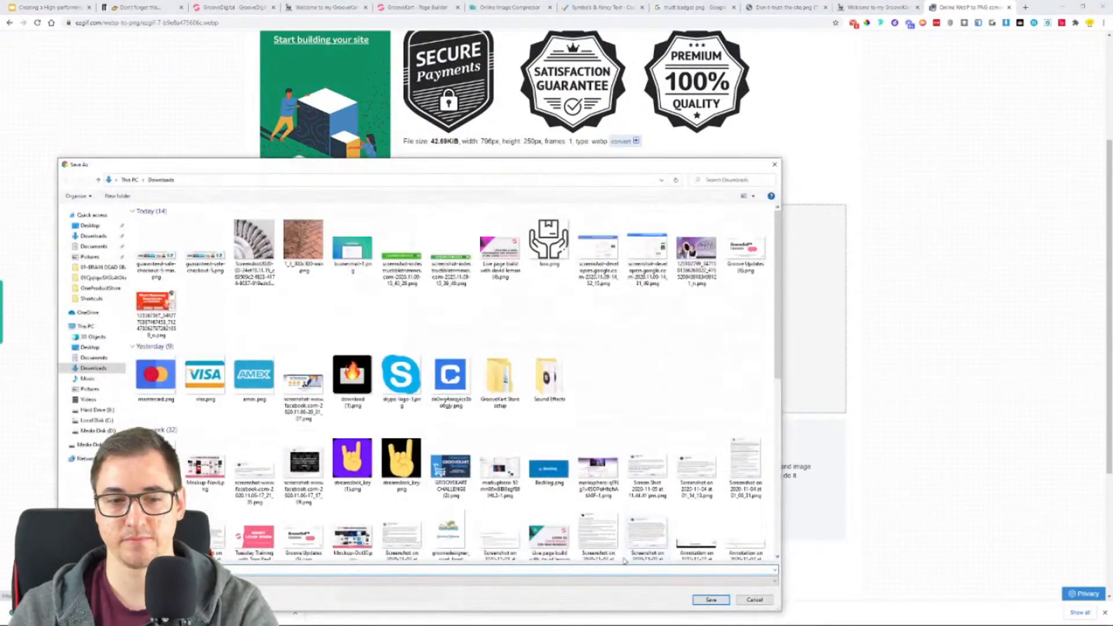
click(706, 595)
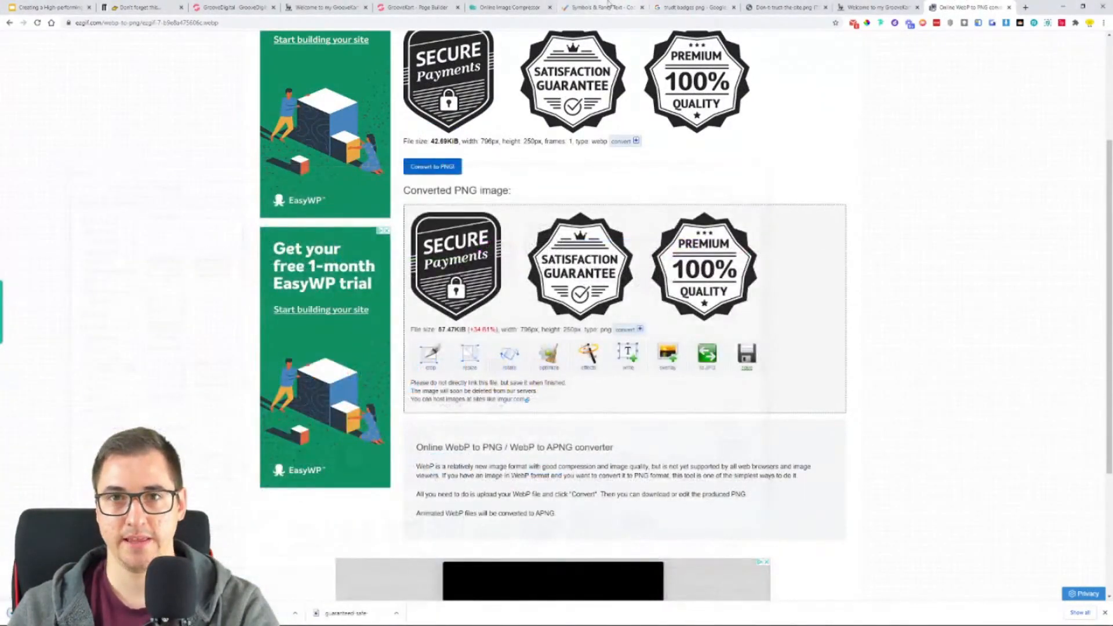
- Switch to the Online Image Compressor, upload the converted badges PNG and download its compressed version to Downloads
click(606, 7)
click(499, 8)
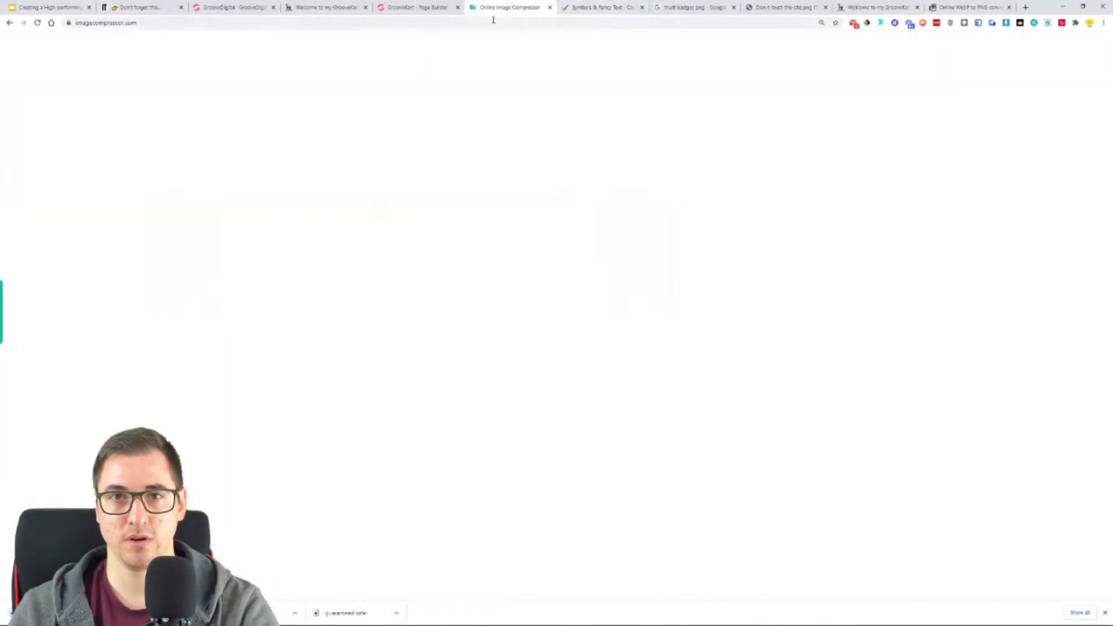
click(528, 131)
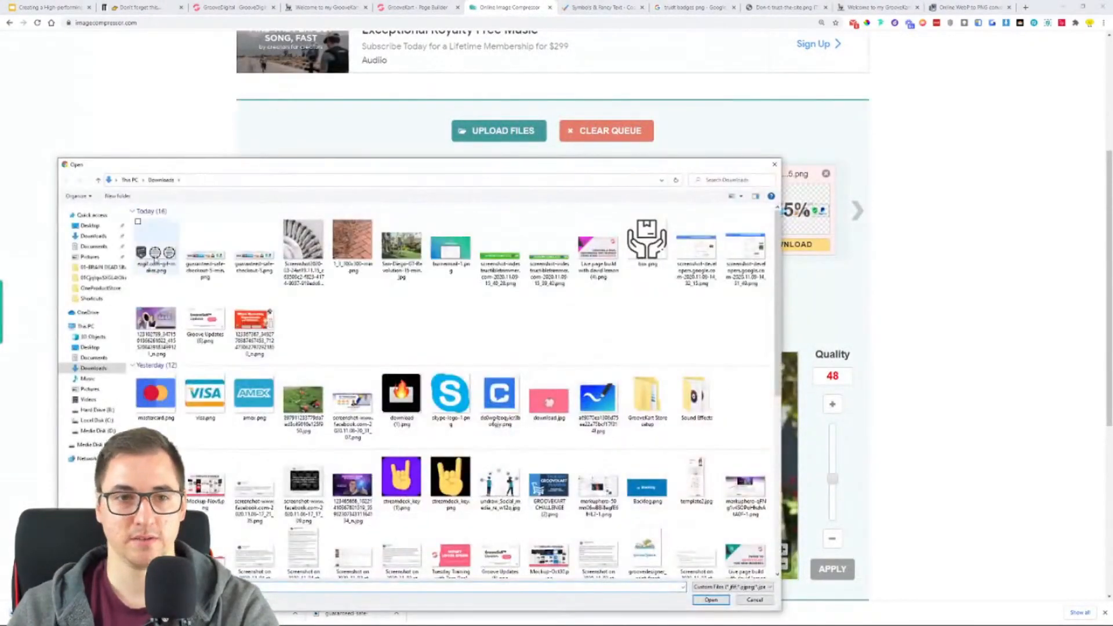
double_click(156, 246)
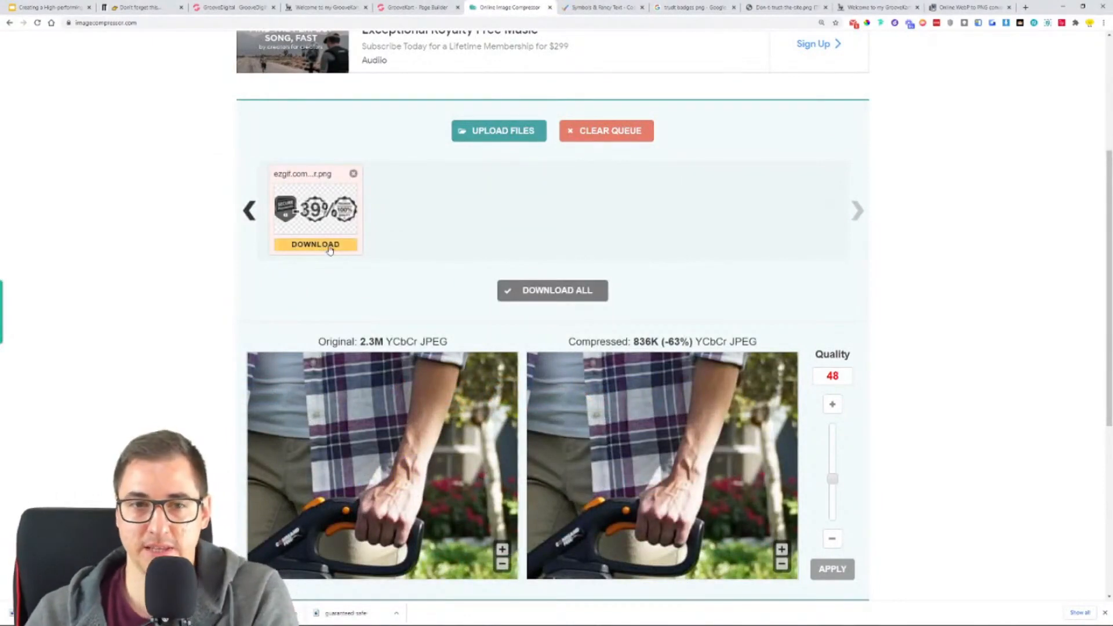
click(330, 245)
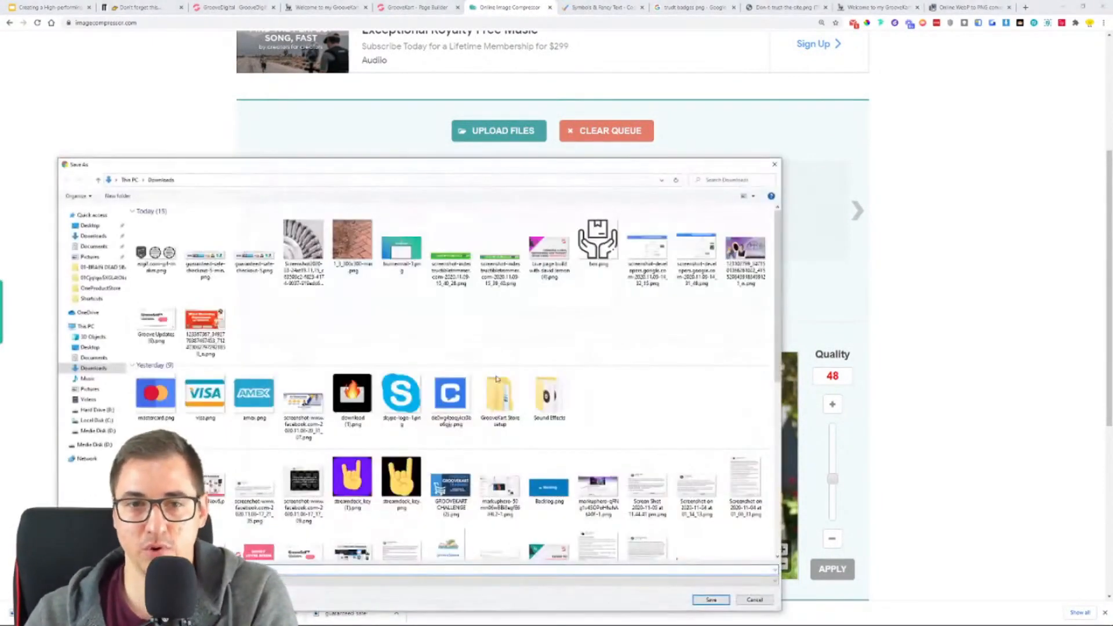
click(718, 601)
- Return to the GrooveKart page builder and add an Image element directly below the benefit list
click(405, 8)
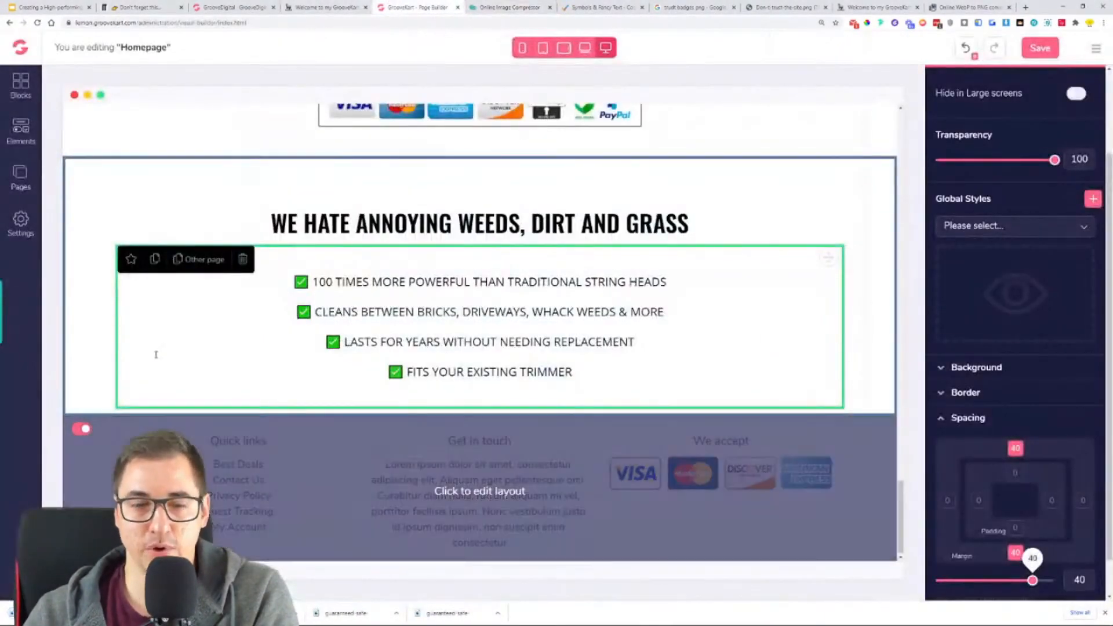
click(21, 130)
scroll(137, 336, down, 1)
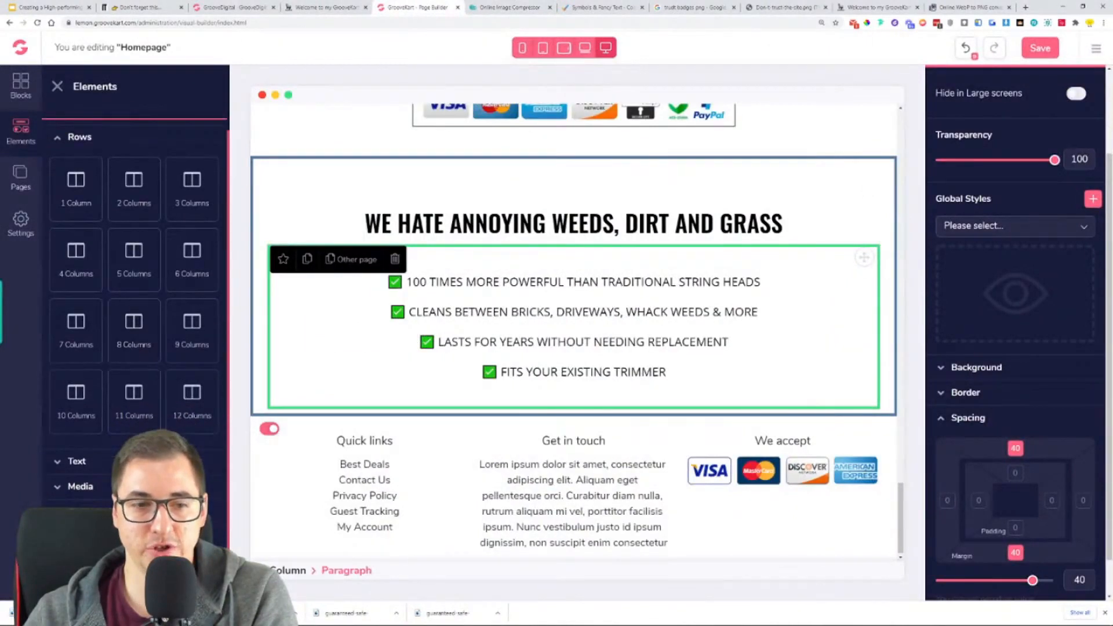
click(80, 486)
drag(192, 264, 609, 416)
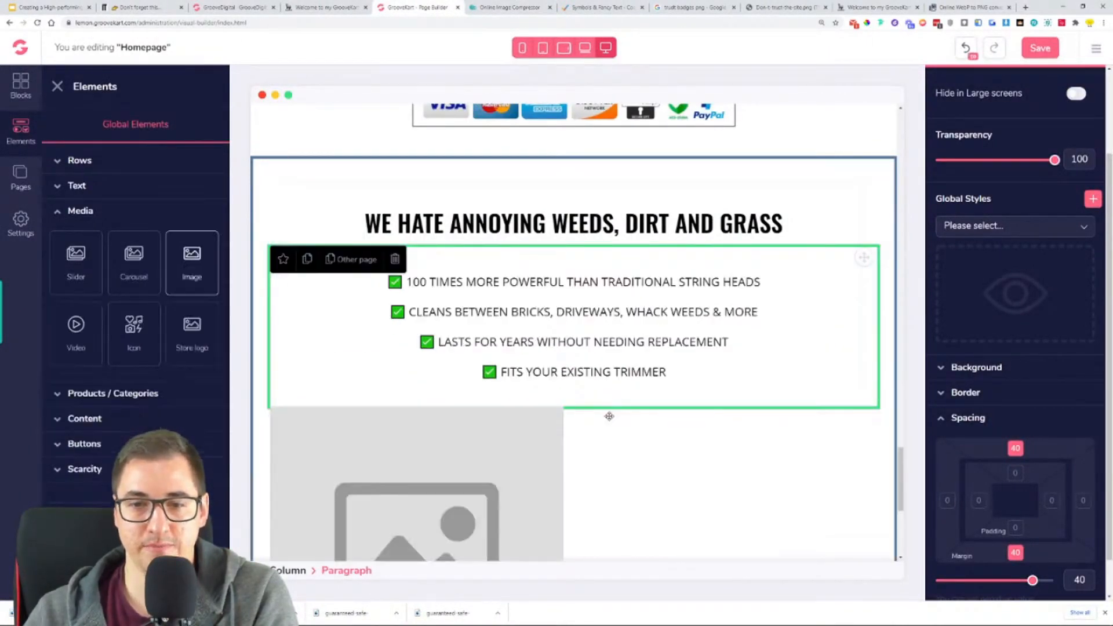
scroll(552, 468, down, 3)
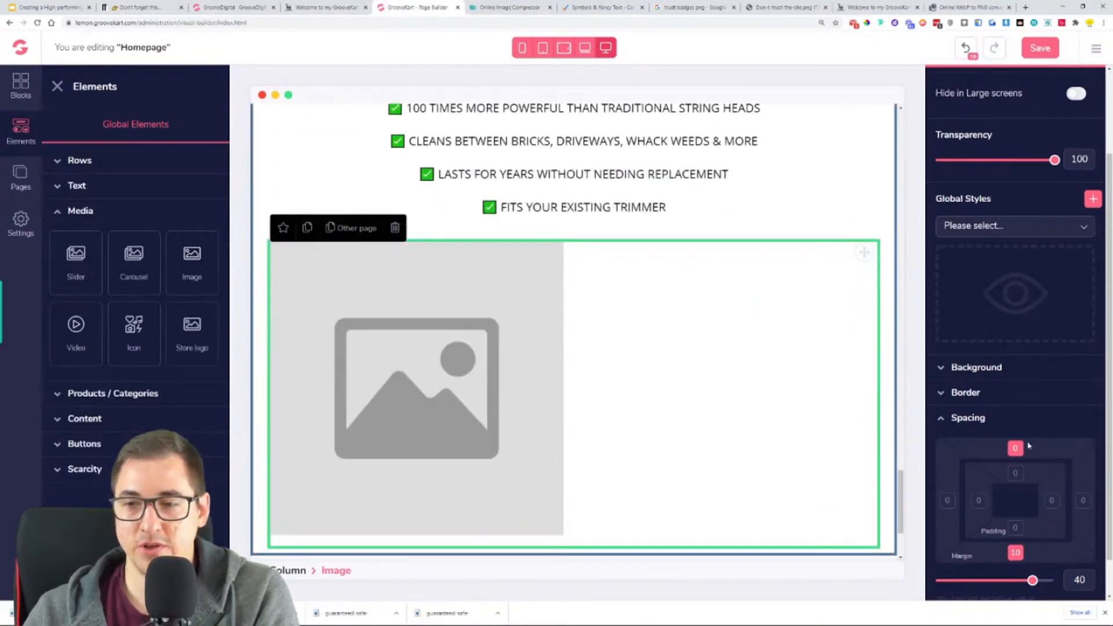
- Set the block alignment of the image placeholder below the benefit list to Center
scroll(1029, 445, down, 2)
click(985, 375)
click(984, 542)
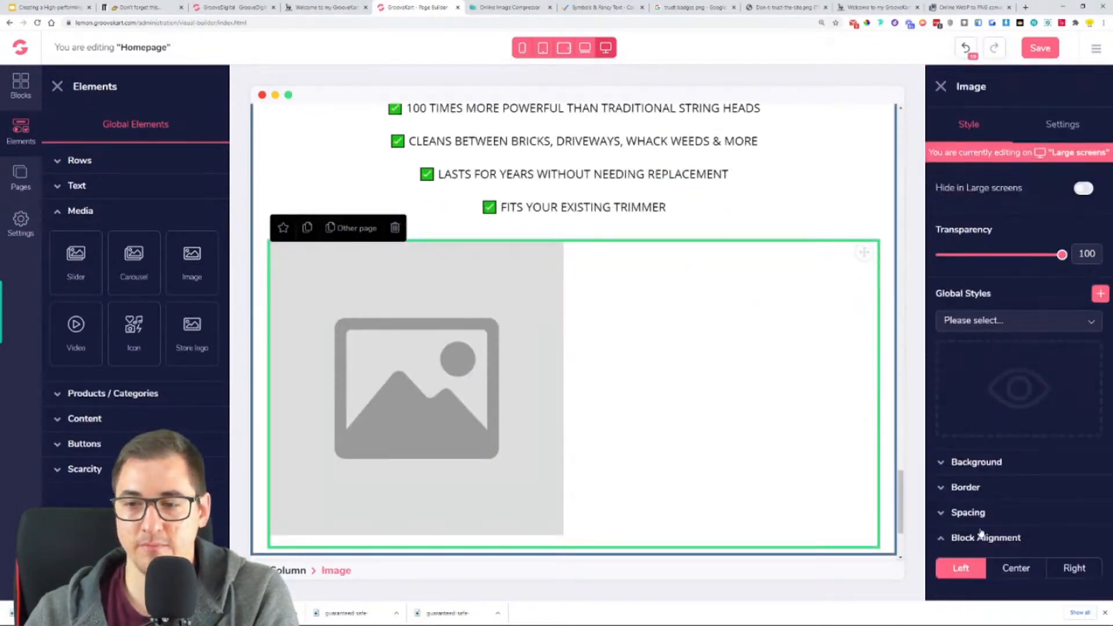
click(1014, 568)
- Upload the compressed trust badges PNG from Downloads into the centred image element
click(1062, 124)
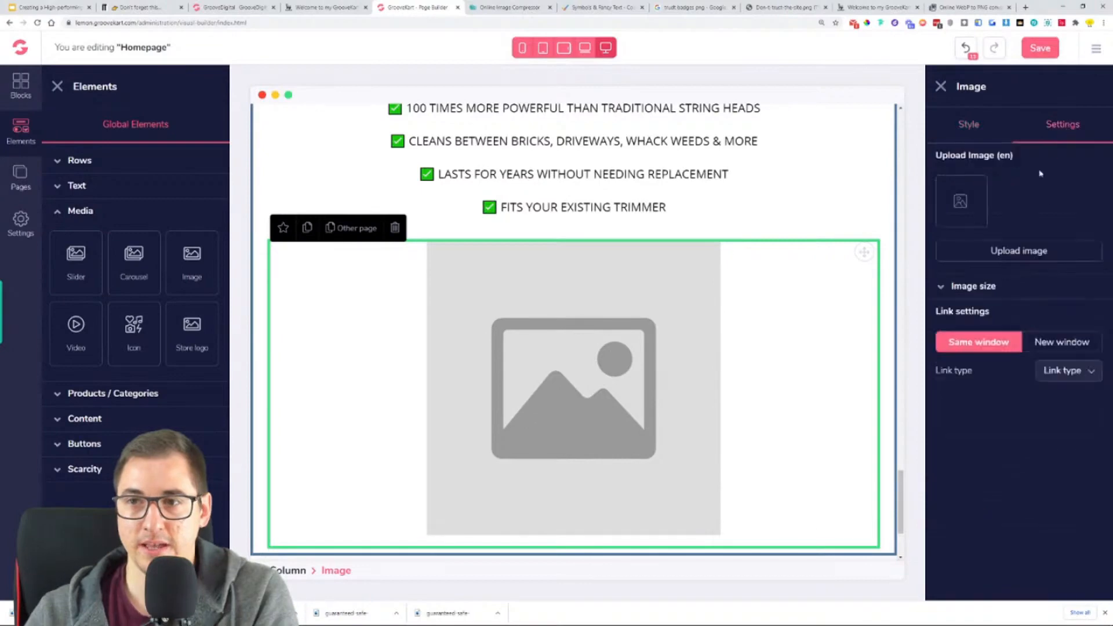
click(1041, 253)
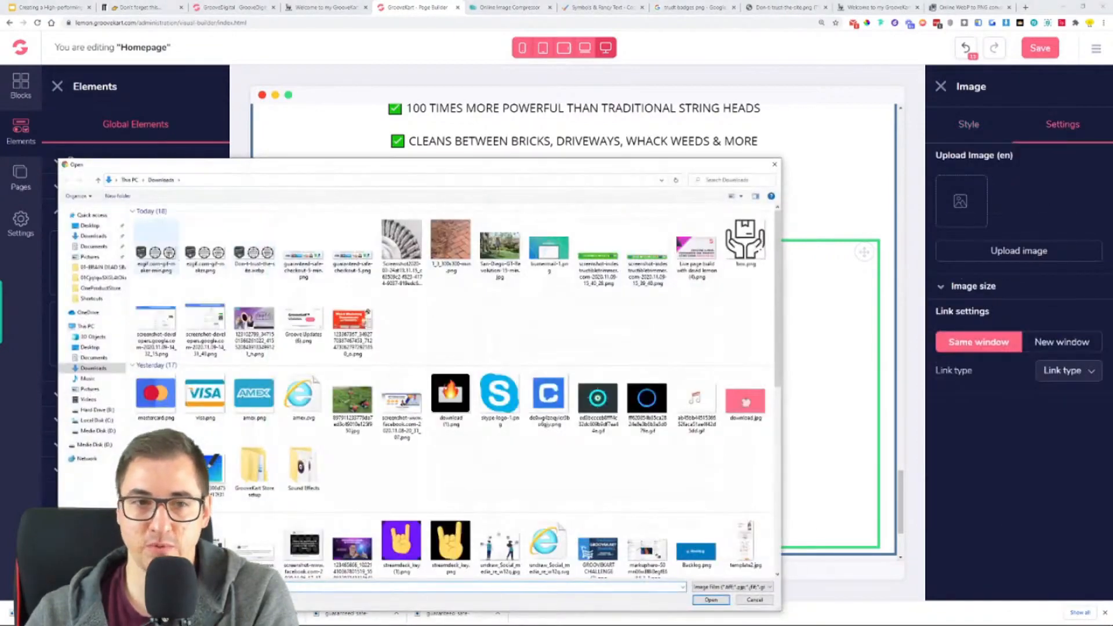
double_click(165, 253)
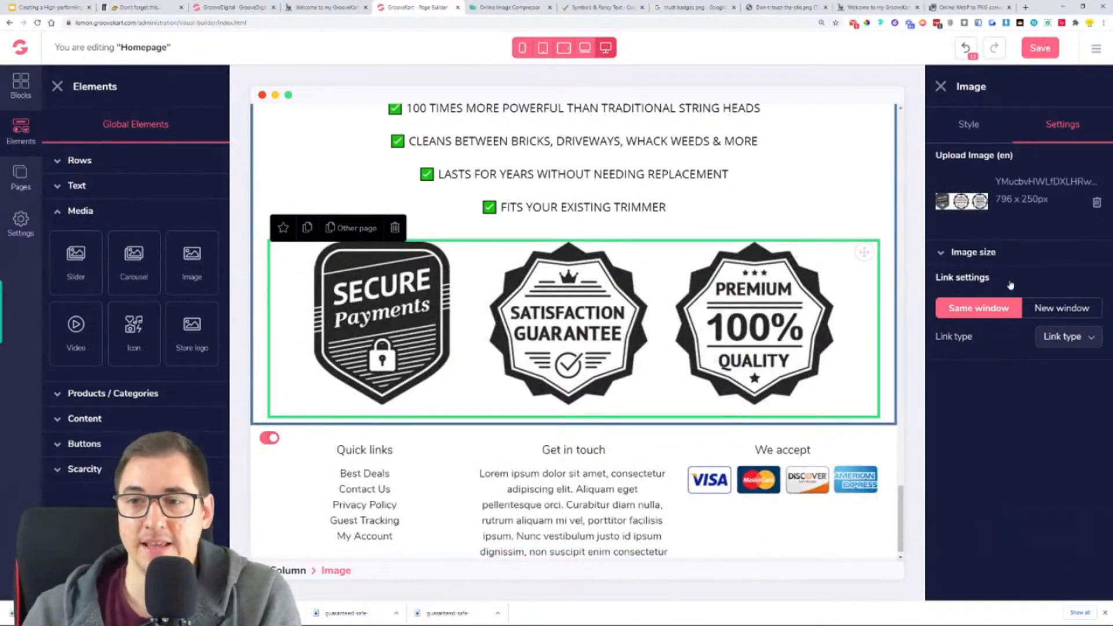
- Switch the trust badges image to a custom size with a width of 288 and a height of 91
click(993, 254)
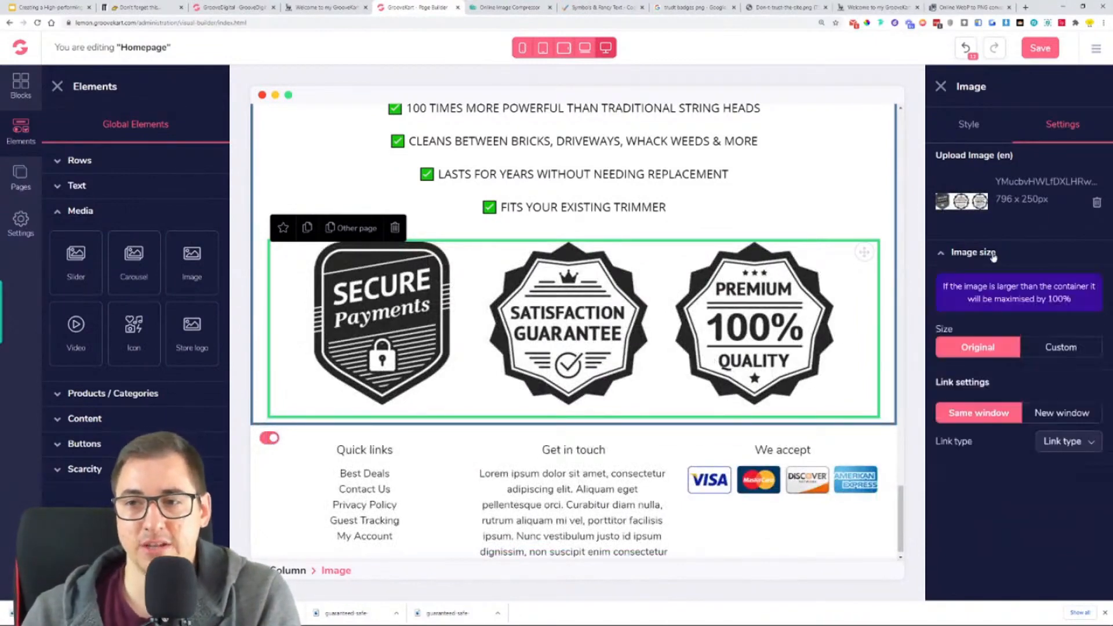
click(1037, 349)
drag(983, 494, 958, 499)
drag(984, 443, 1005, 447)
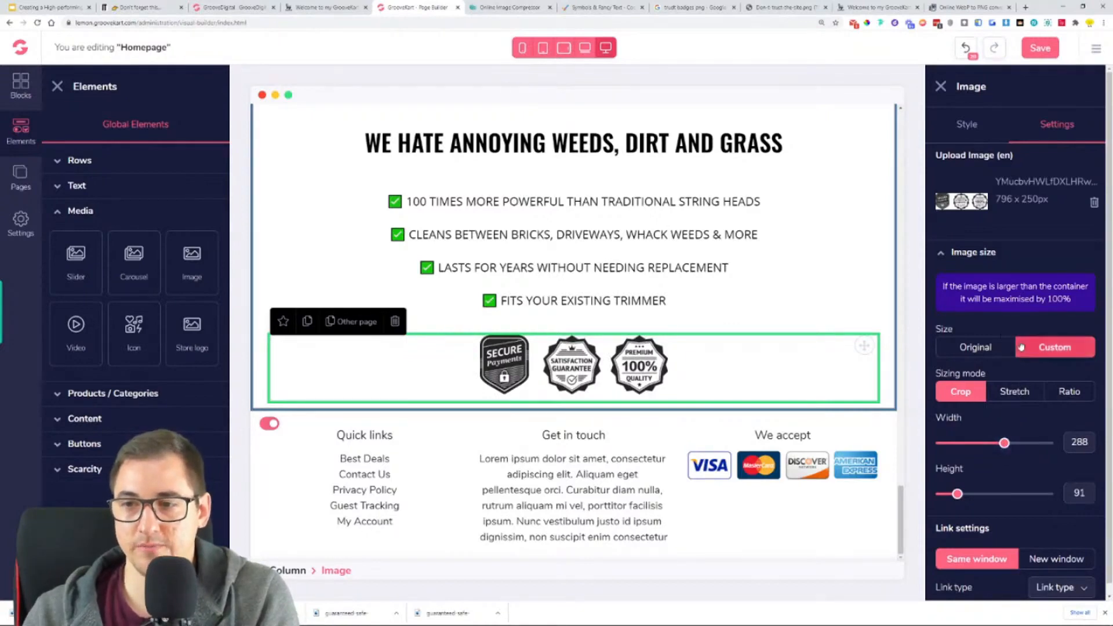
- Enlarge the trust badges image to a height of 135 and a width of 425
click(973, 128)
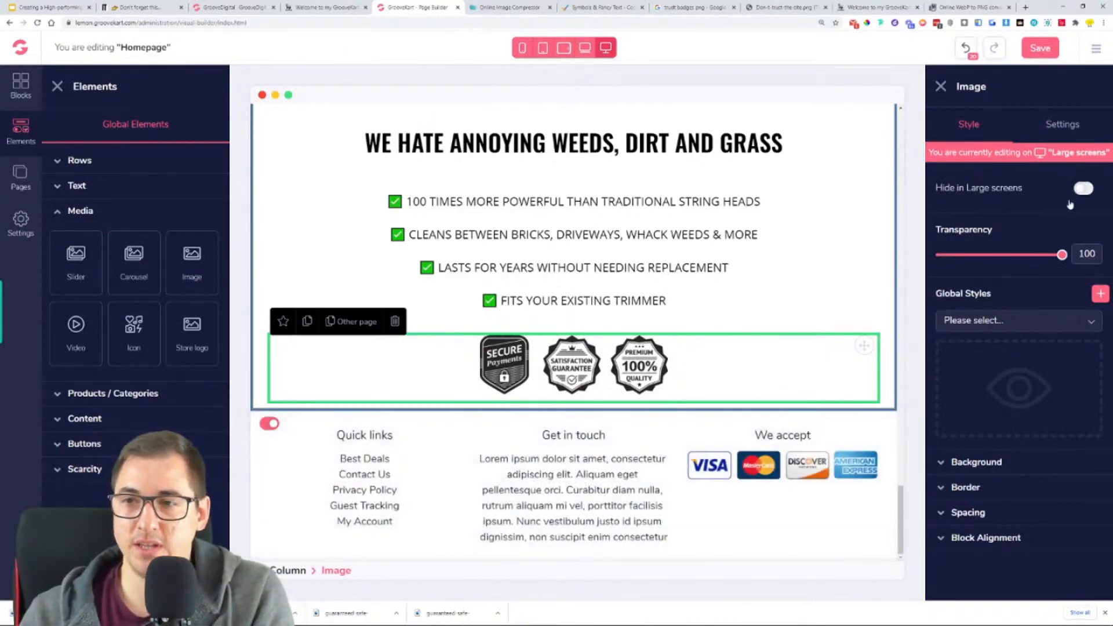
click(1051, 127)
drag(958, 494, 968, 494)
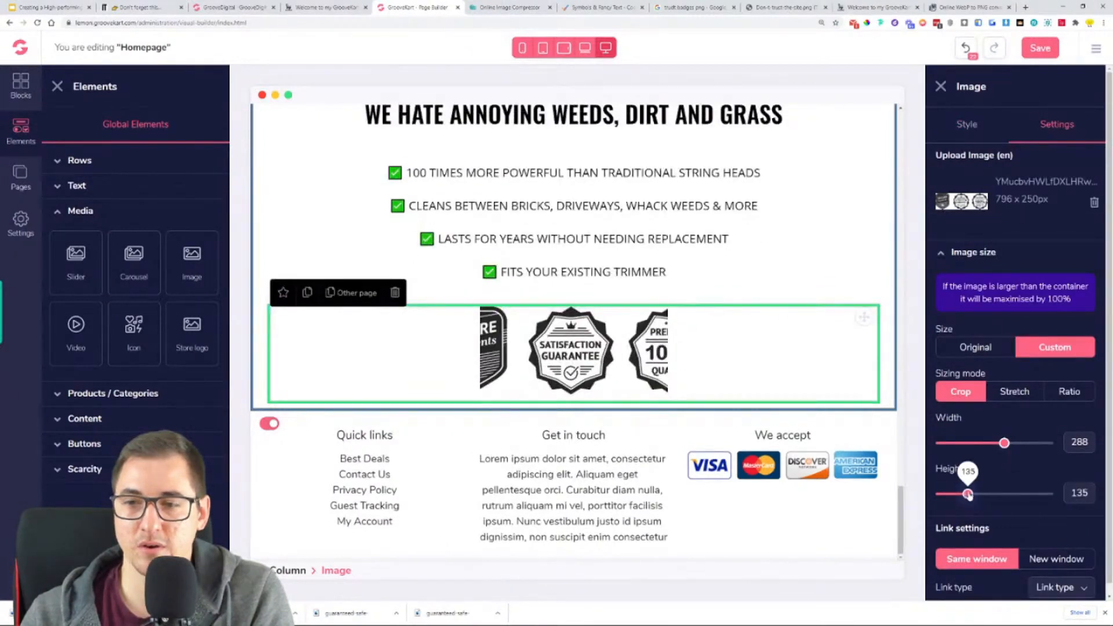
drag(1004, 444, 1040, 449)
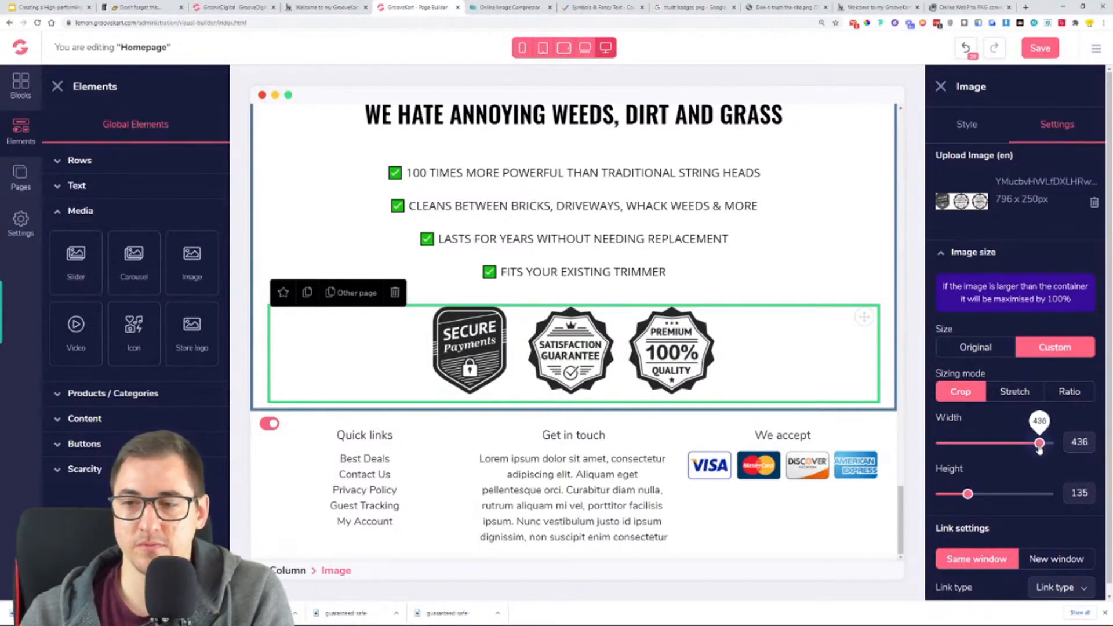
drag(1038, 449, 1037, 444)
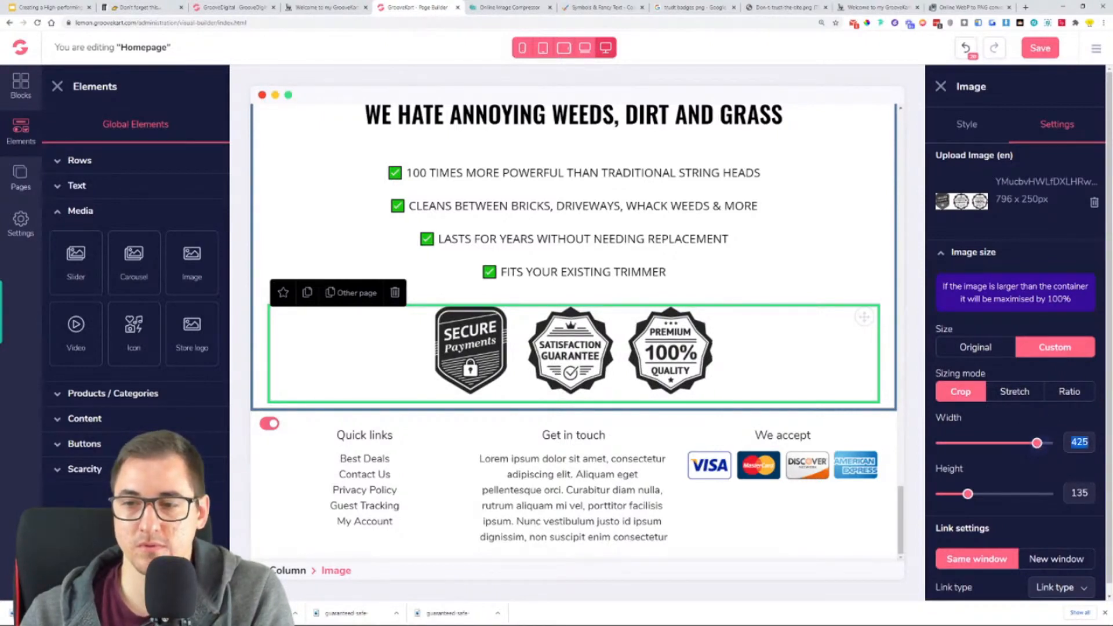
- Set the trust badges image's width to 430 and save the homepage
text(430)
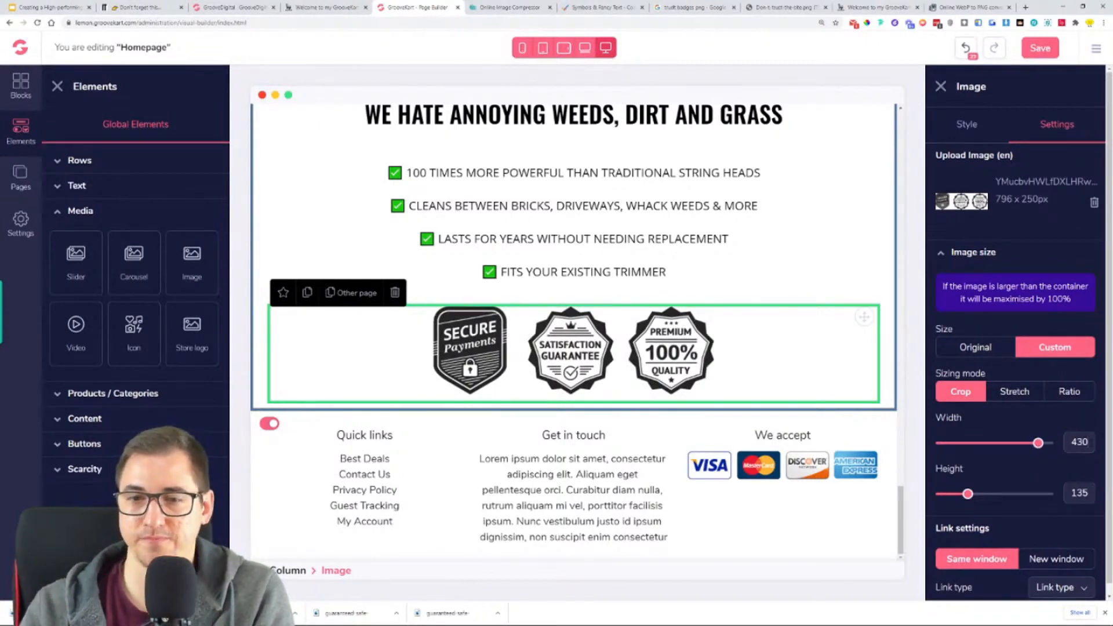
click(1032, 57)
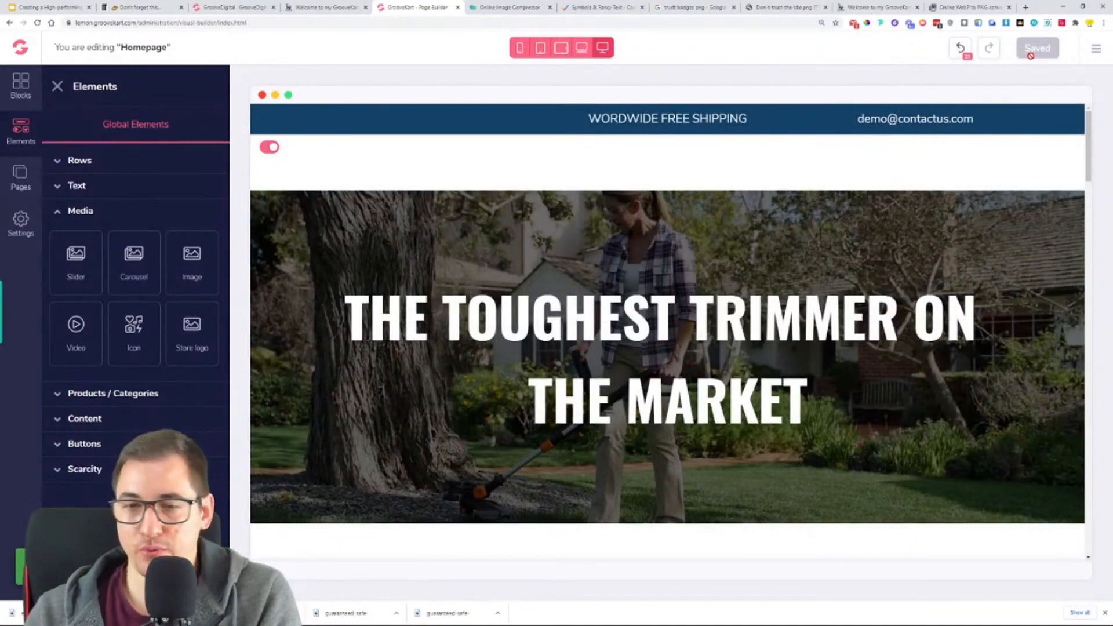
- Review the saved homepage from the hero banner through the reviews and product sections down to the trust badges and footer
scroll(536, 270, down, 10)
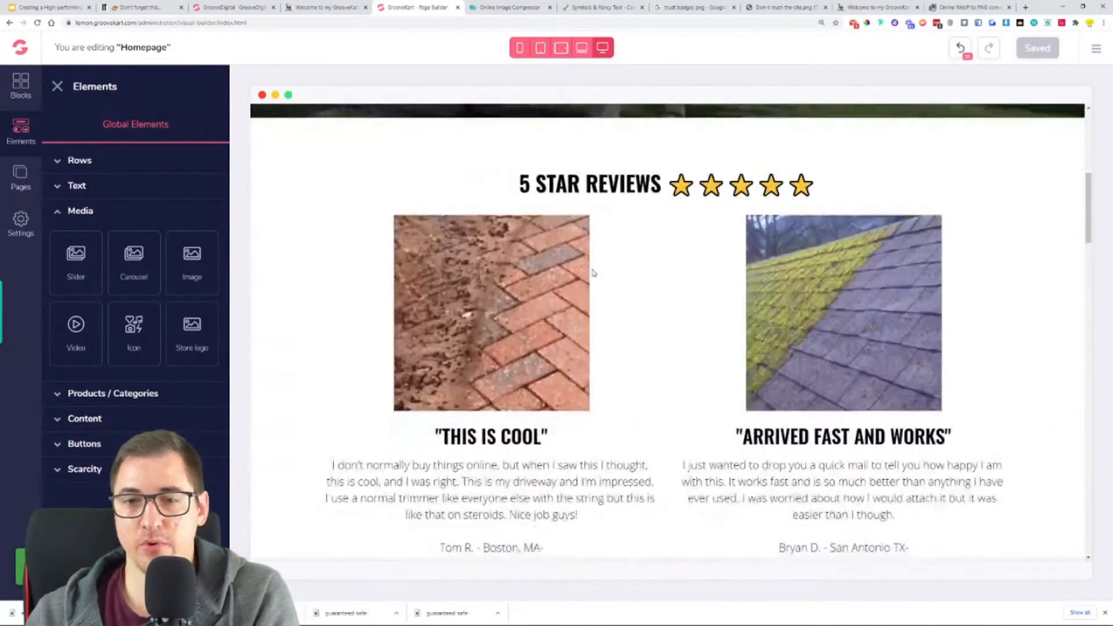
scroll(636, 248, down, 4)
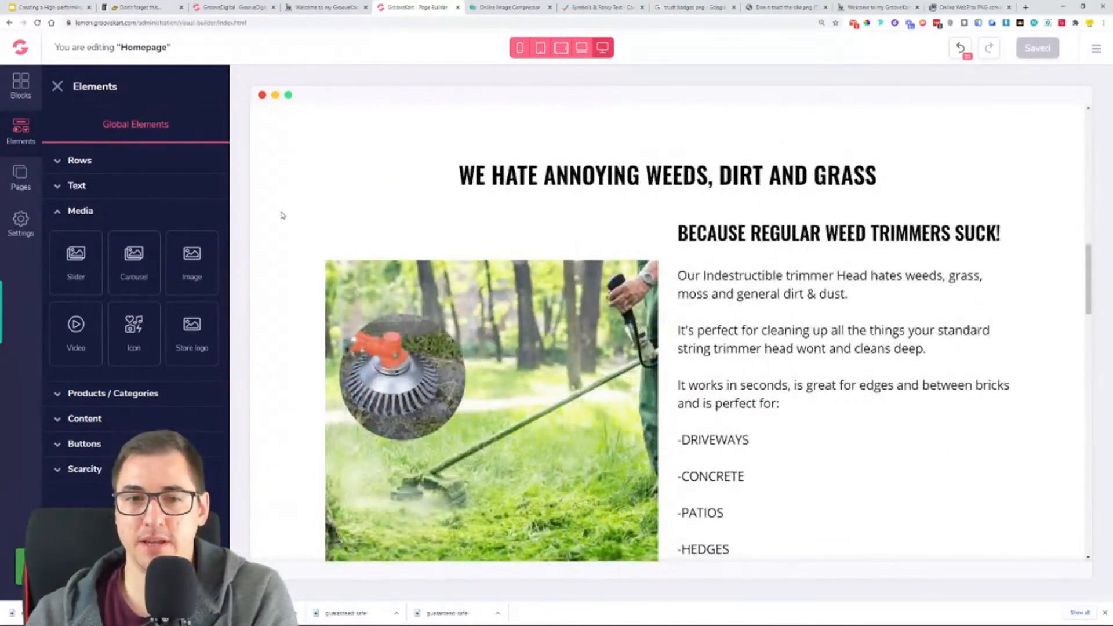
scroll(308, 198, down, 9)
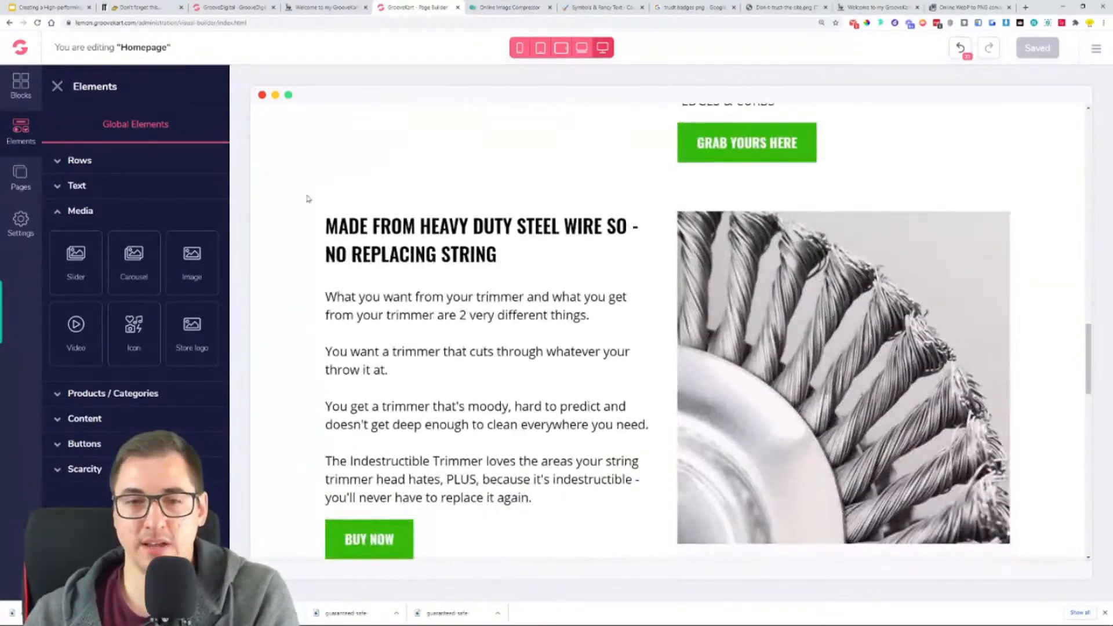
scroll(307, 200, down, 1)
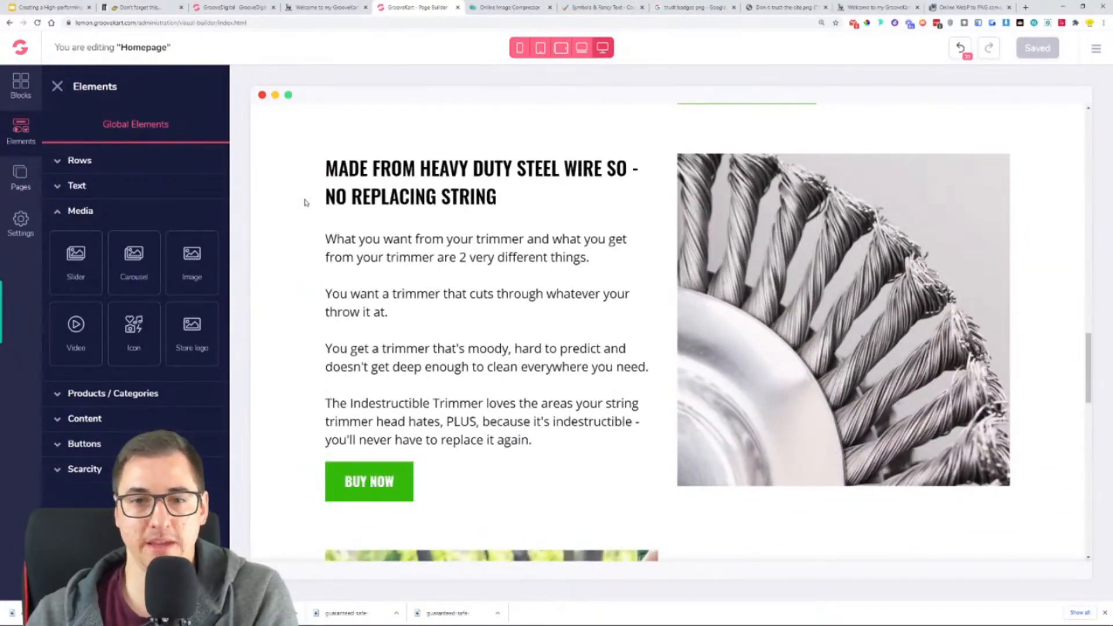
scroll(306, 202, down, 4)
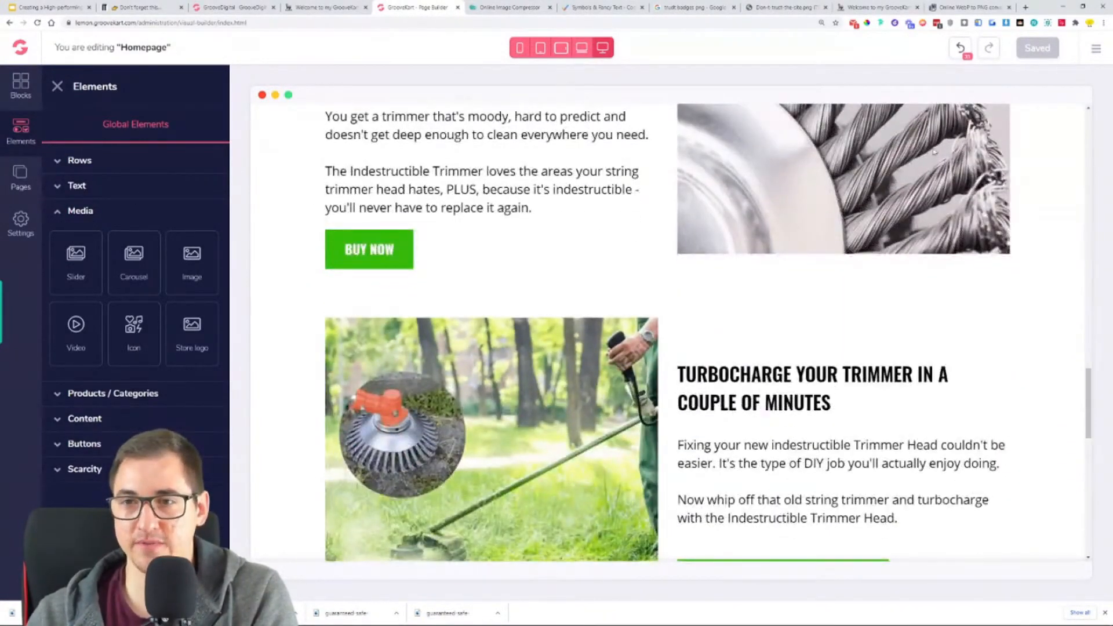
scroll(574, 418, down, 12)
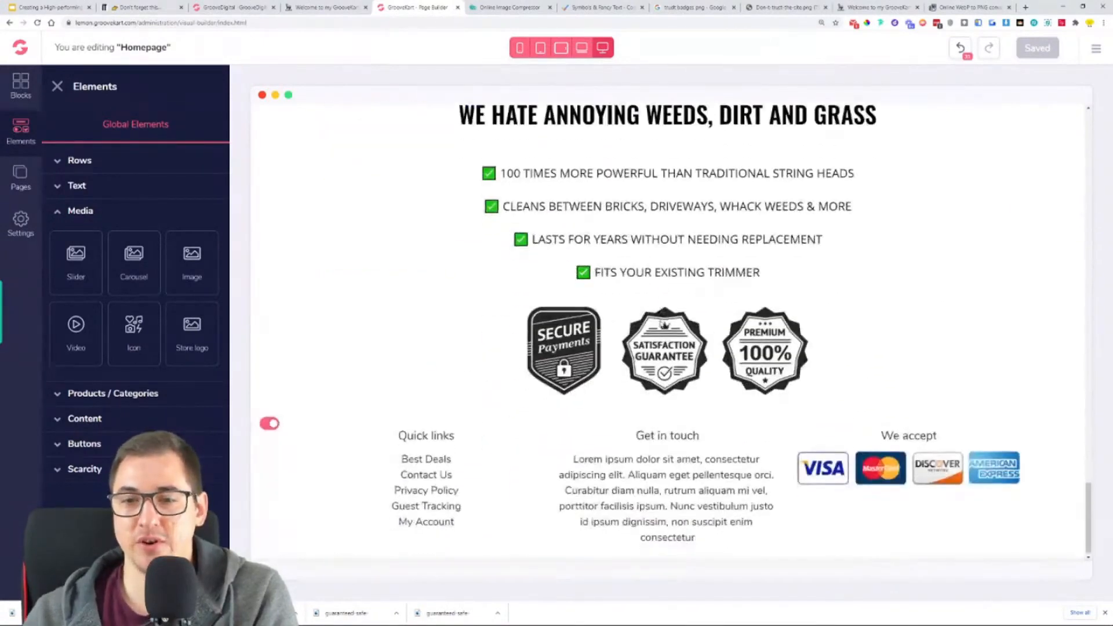
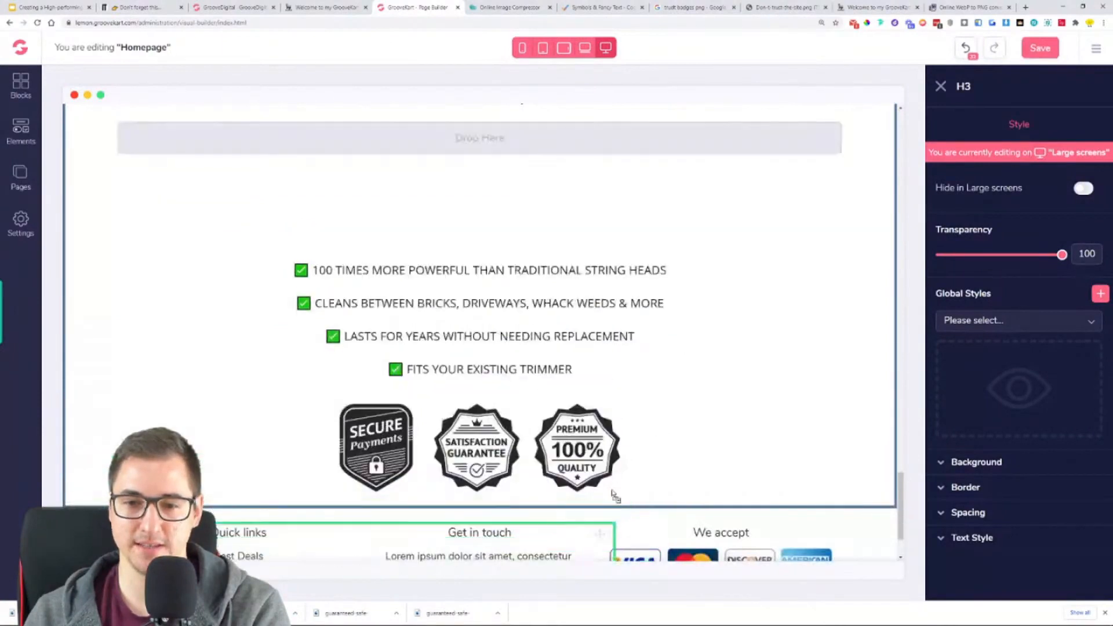
- Set the heading below the trust badges to size 30 and replace its text with "CAN YOUR TRIMMER DO THIS?"
click(993, 543)
scroll(996, 546, down, 3)
drag(971, 464, 963, 467)
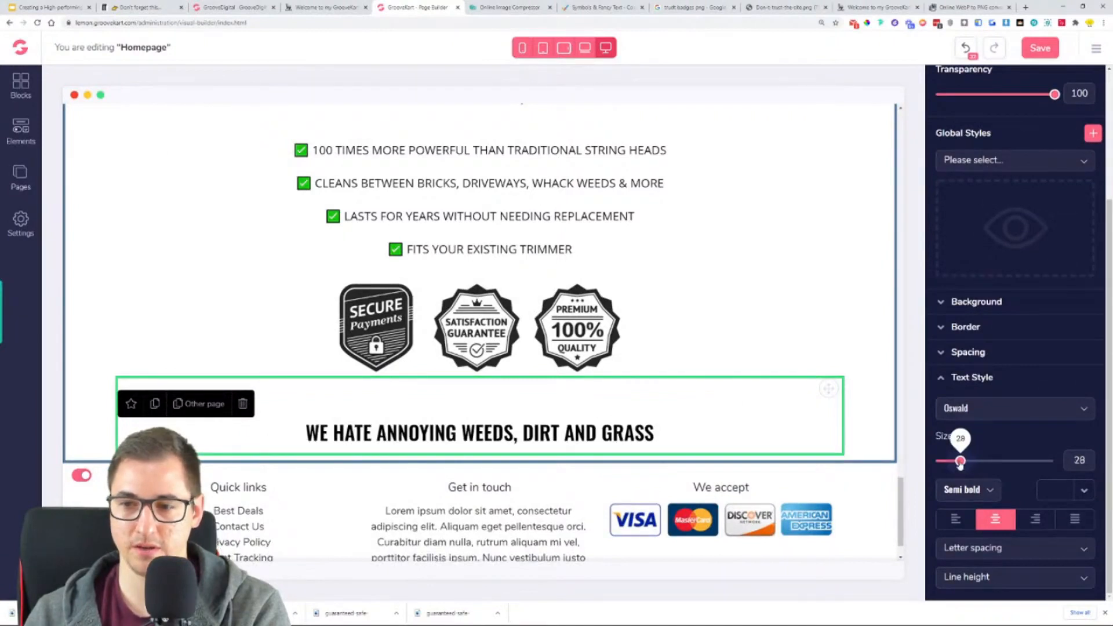
triple_click(515, 433)
text(CAN YOUR TRIMMER DO THIS?)
key(BackSpace)
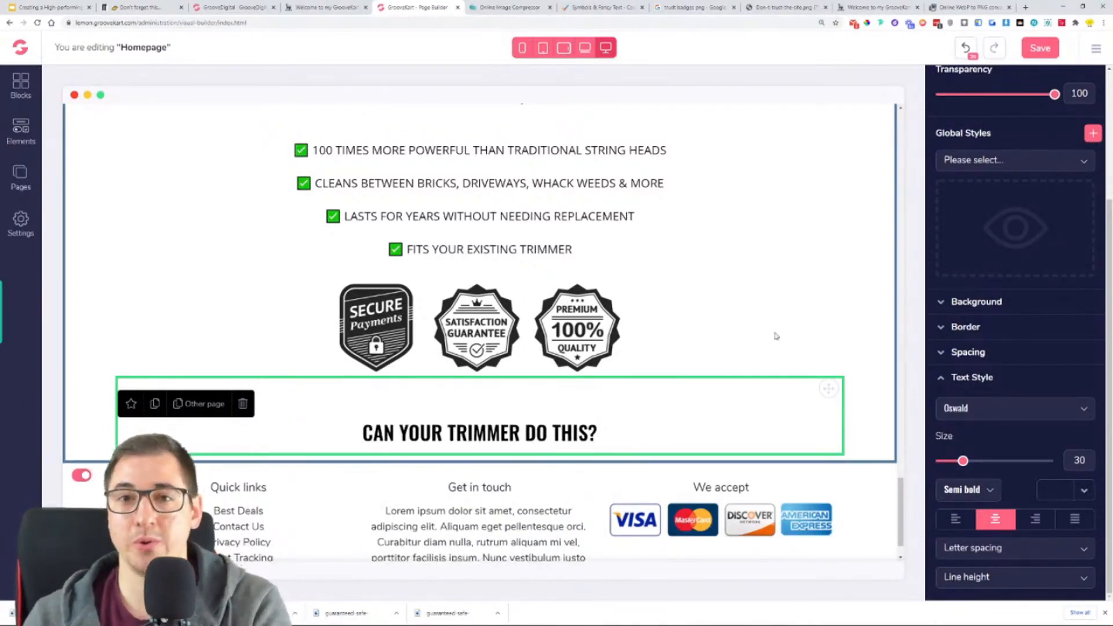
- Check the animated trimmer image below "CAN YOUR TRIMMER DO THIS?" on the reference store and the page it links to
click(324, 12)
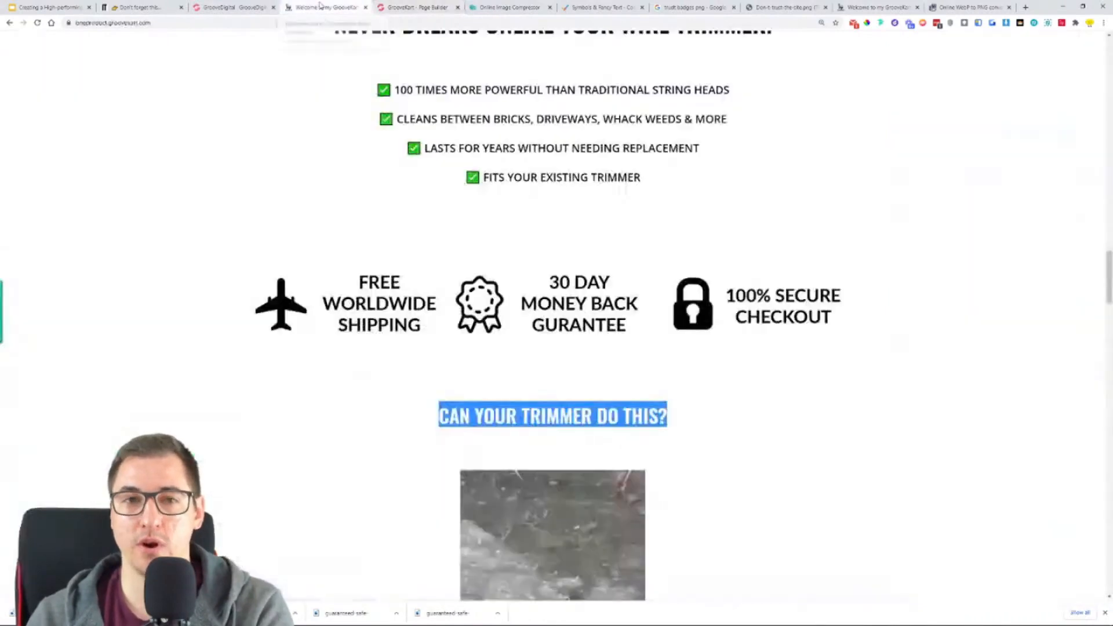
scroll(637, 386, down, 3)
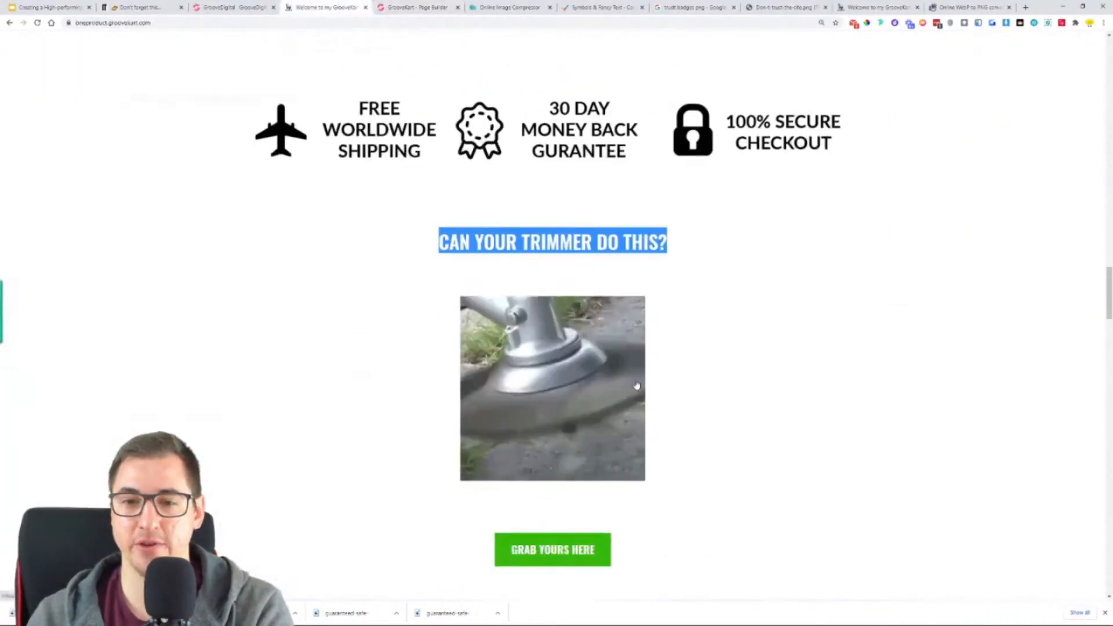
click(521, 397)
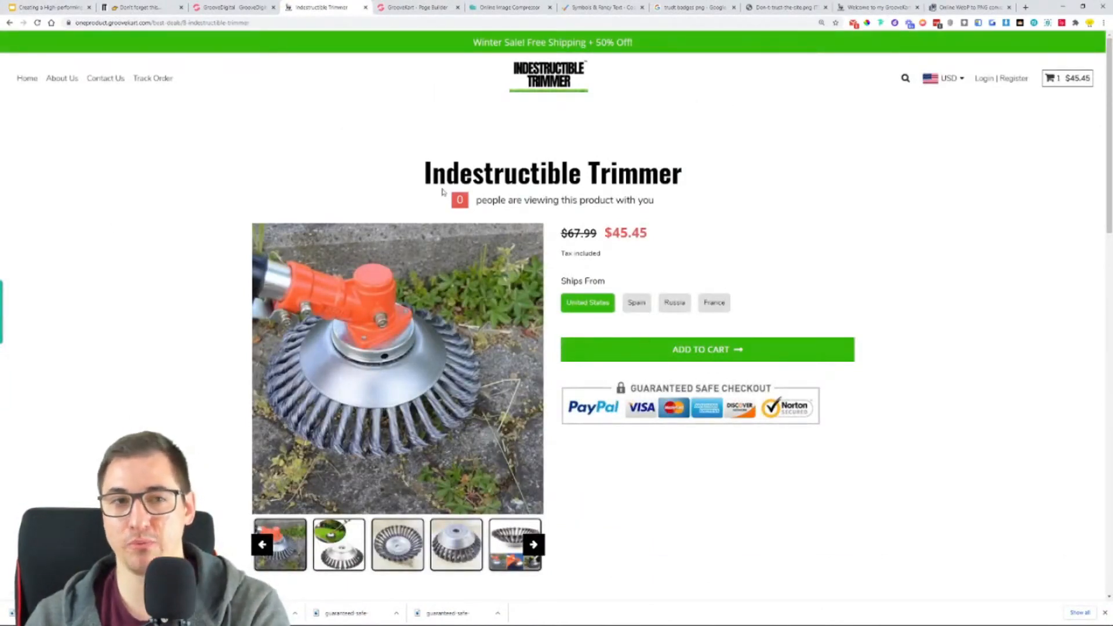
click(7, 23)
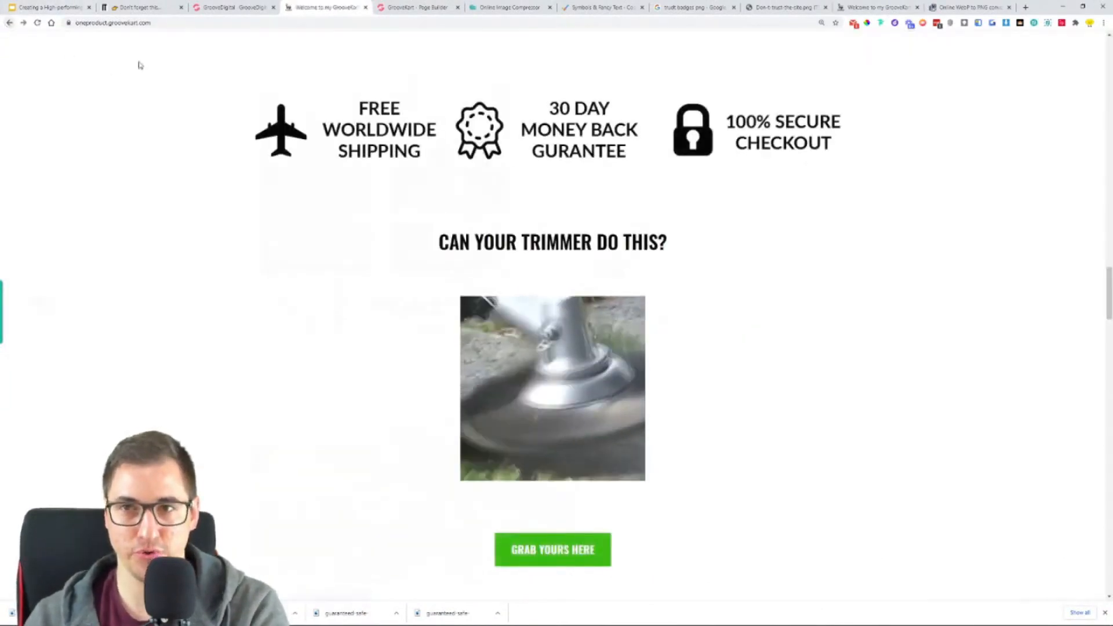
- Search Google's web results for gifyu and open the Gifyu GIF upload site in a new tab
click(696, 6)
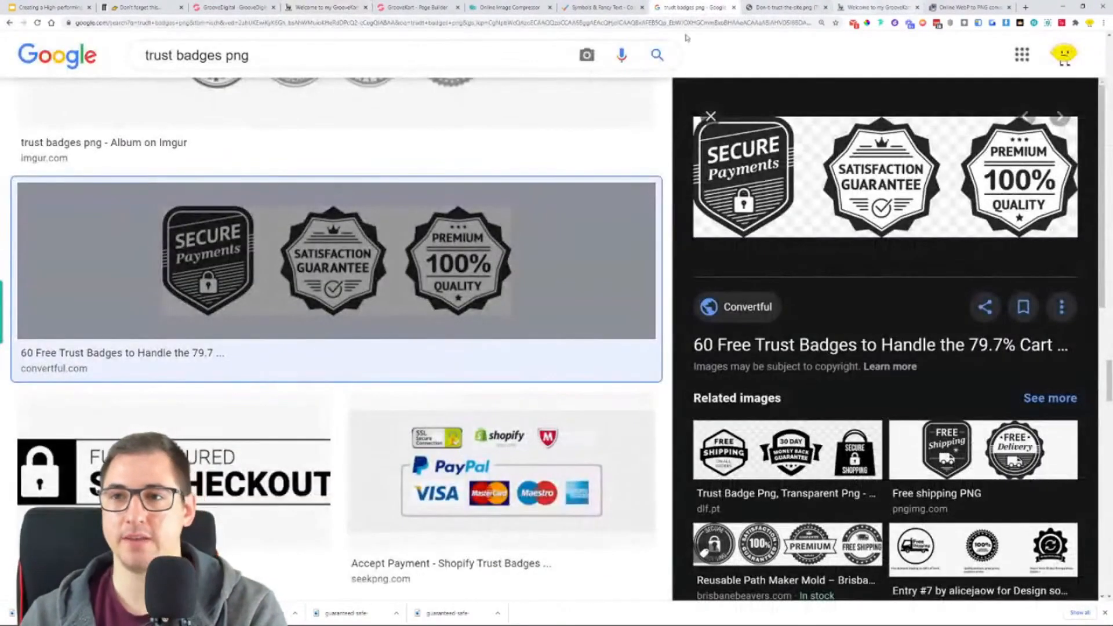
click(309, 50)
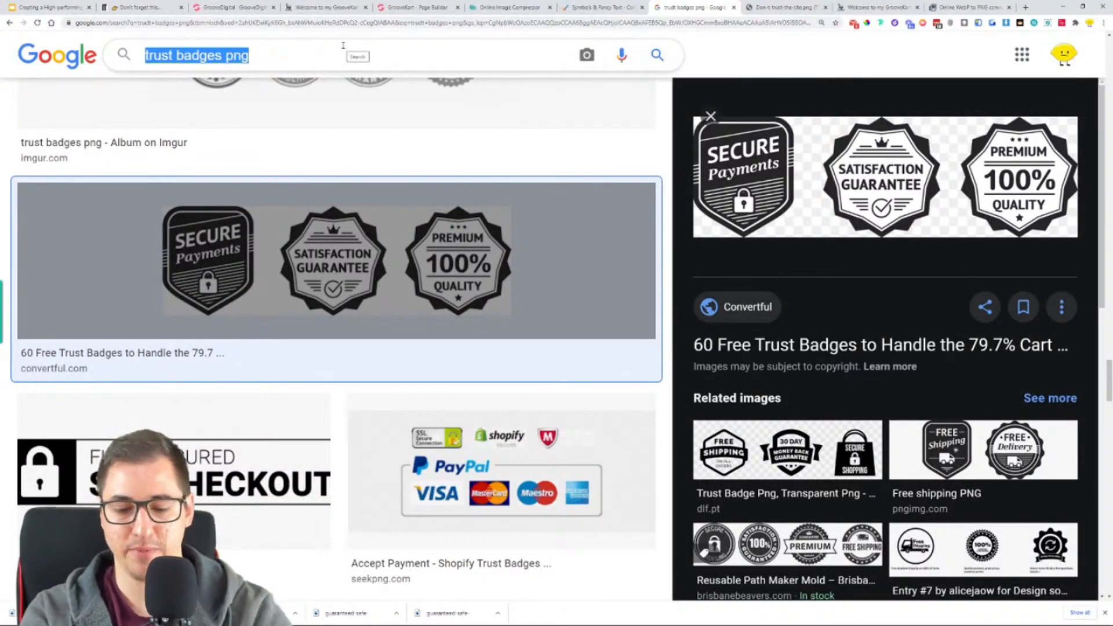
text(gifyu)
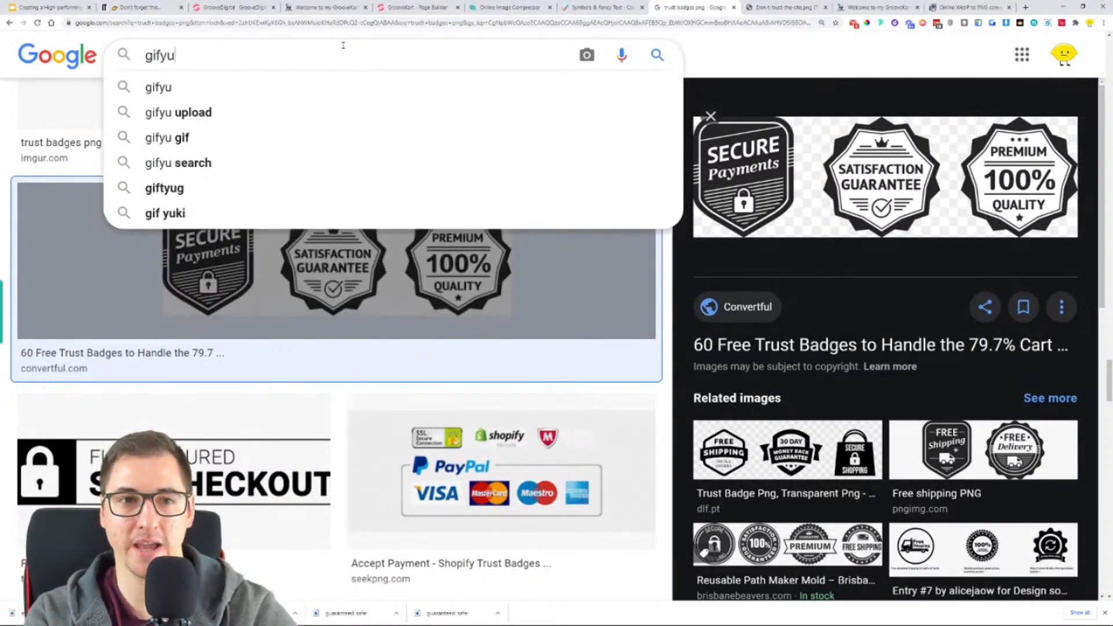
key(Return)
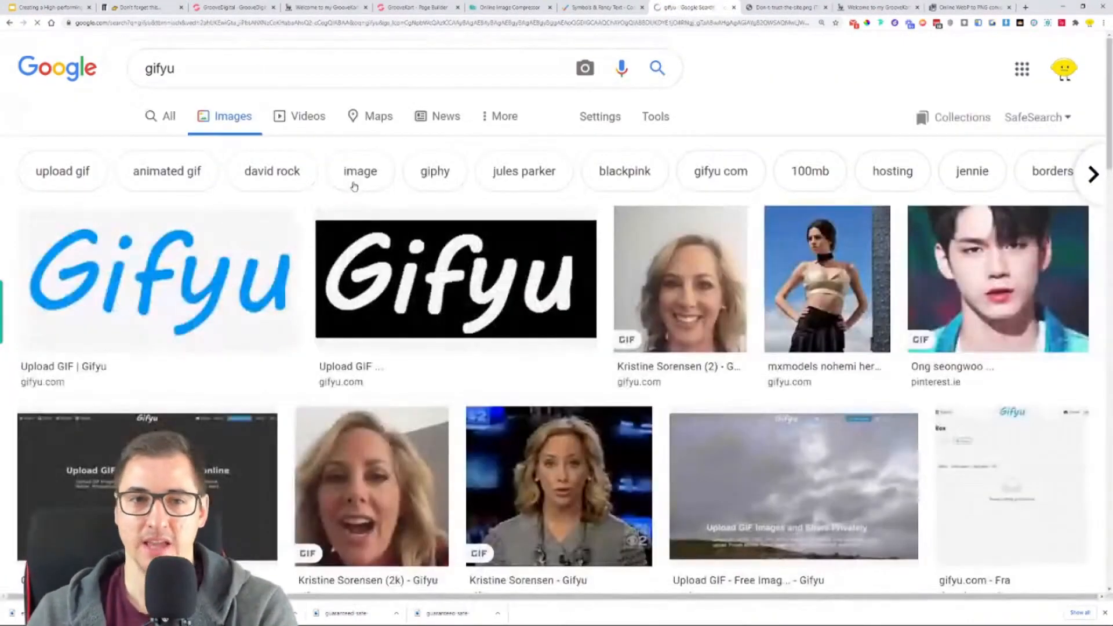
click(163, 116)
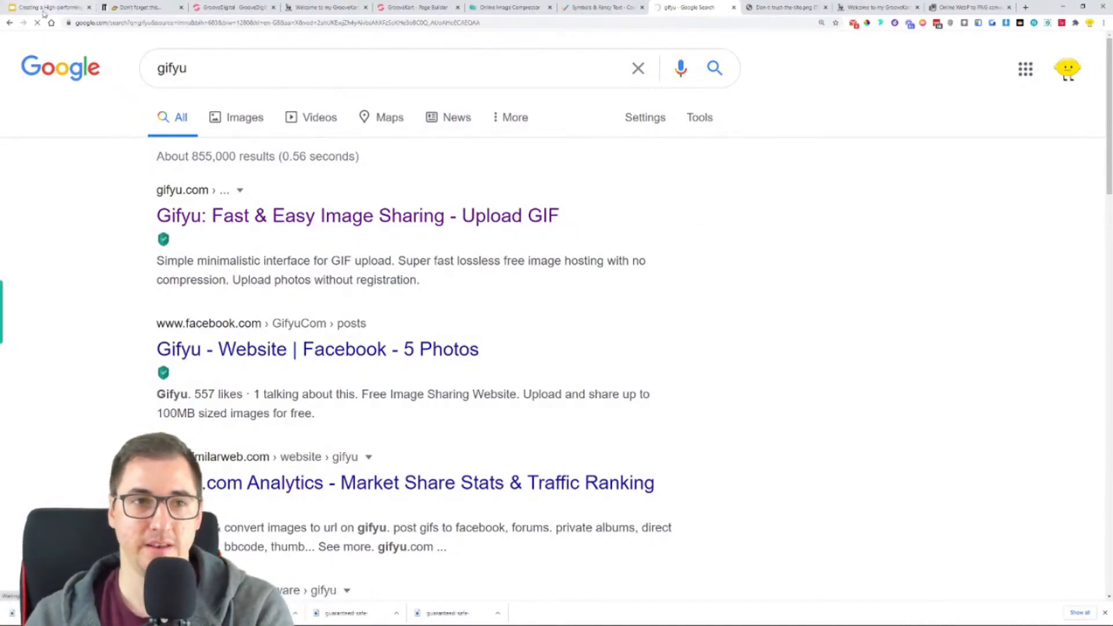
right_click(282, 209)
click(307, 214)
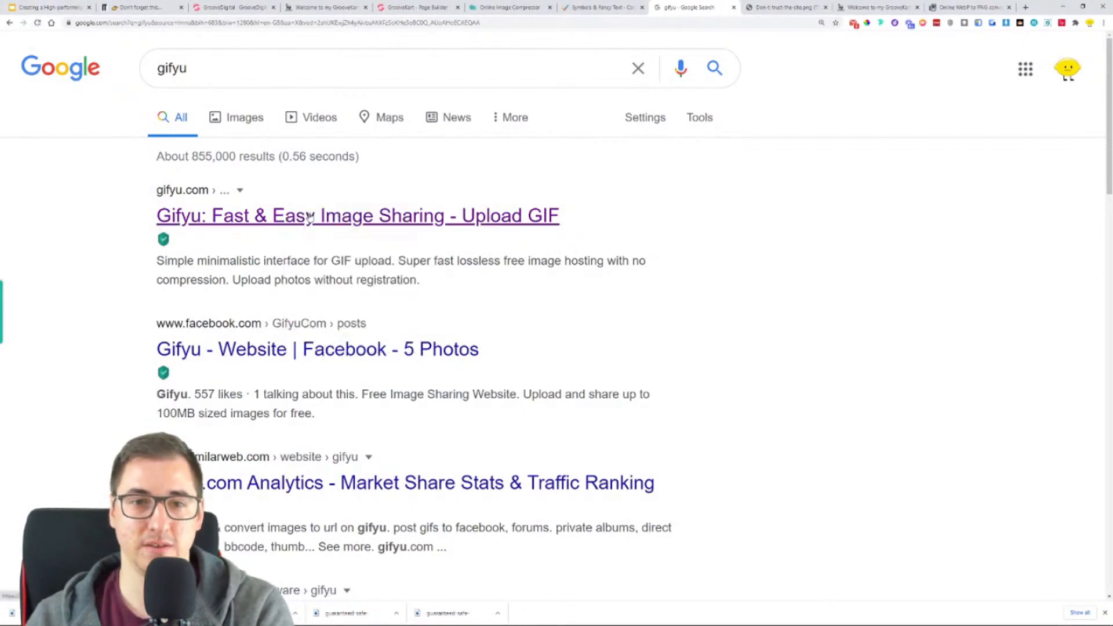
click(714, 7)
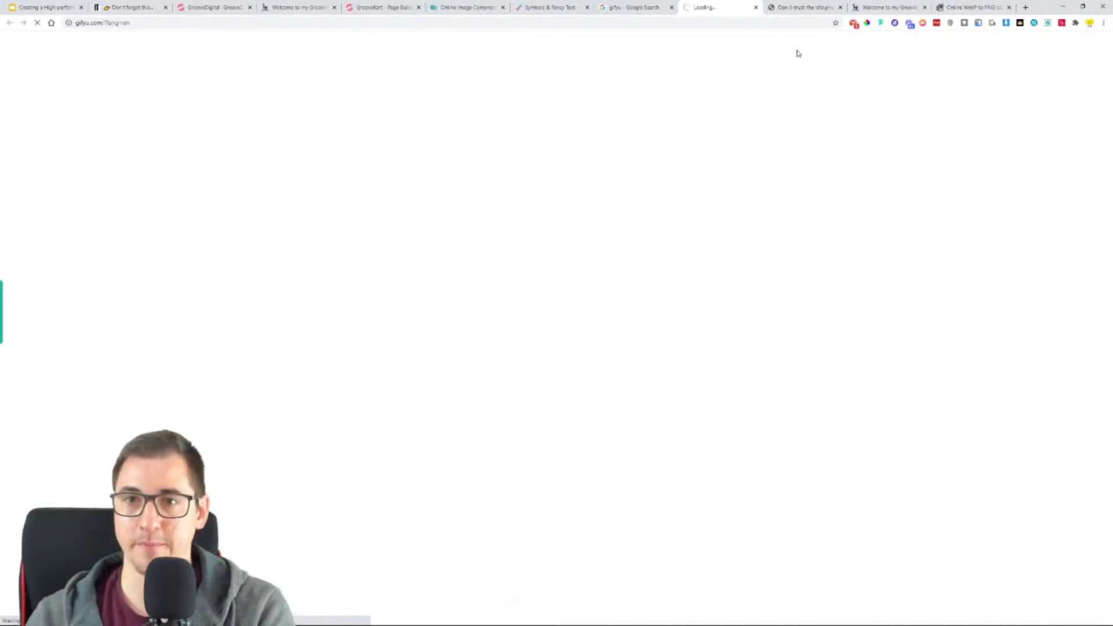
click(632, 8)
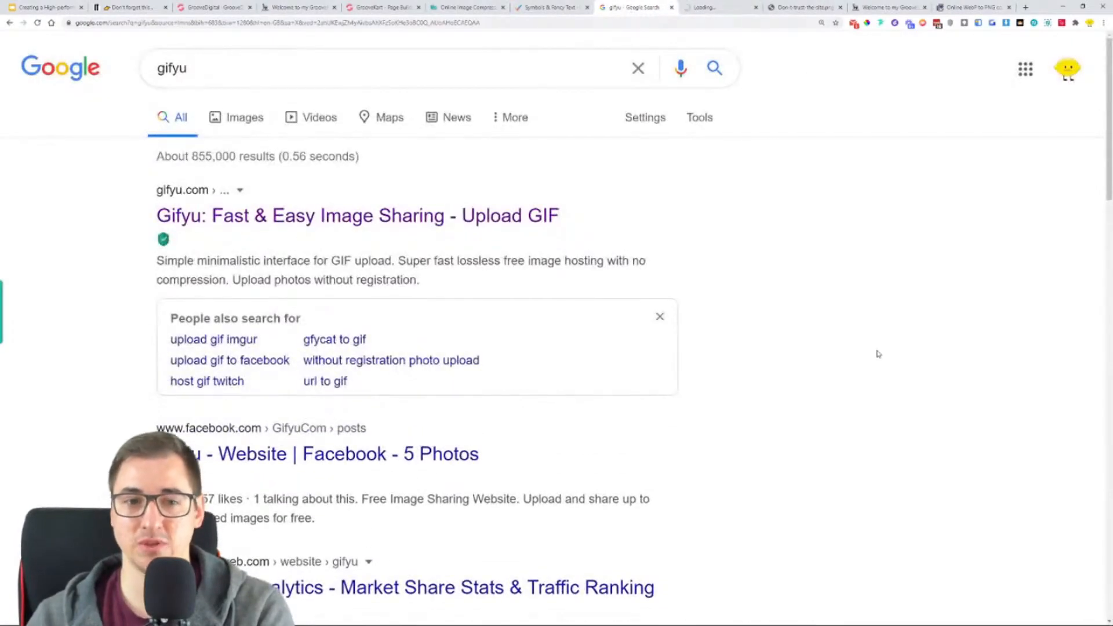
scroll(829, 268, down, 1)
scroll(820, 257, up, 1)
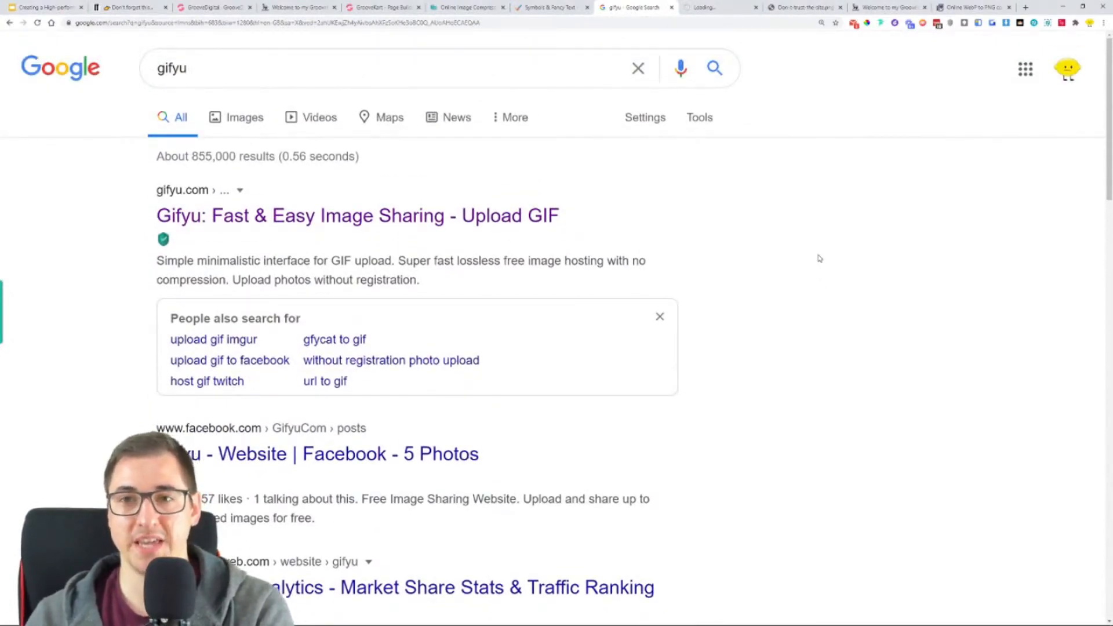
scroll(820, 259, down, 8)
scroll(830, 255, up, 3)
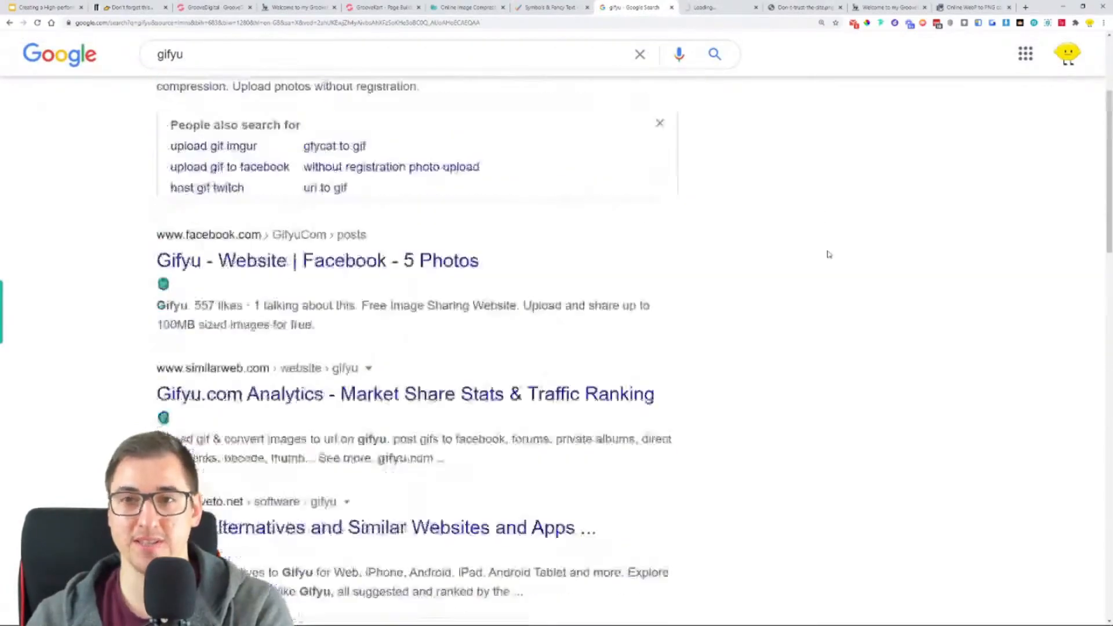
scroll(829, 255, up, 5)
- Close the Gifyu tab and search Google for gif hosting
click(423, 73)
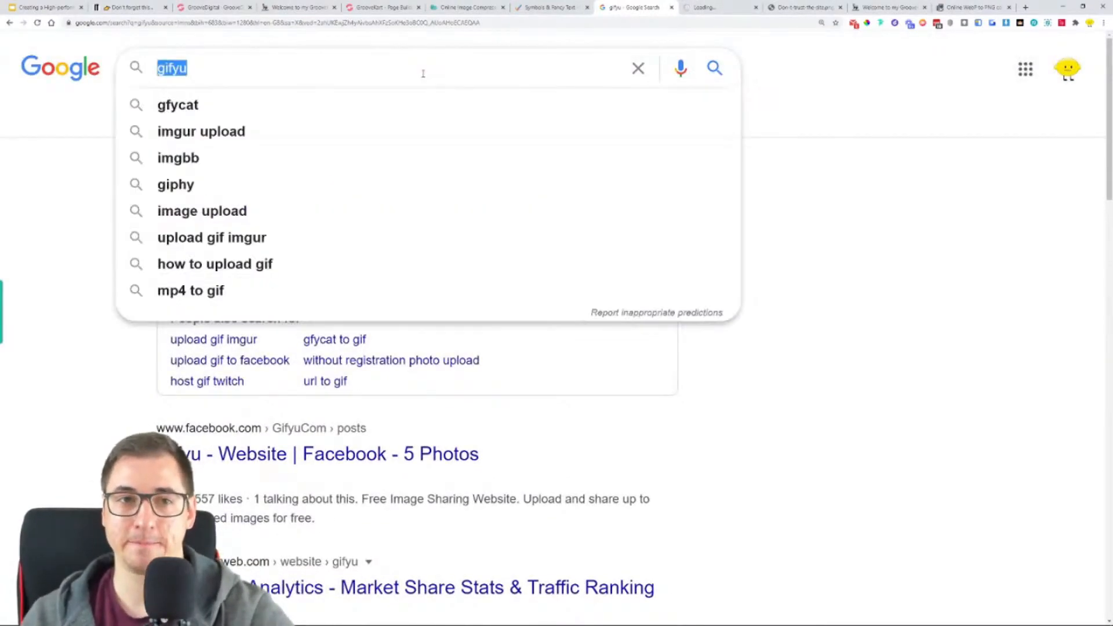
click(731, 4)
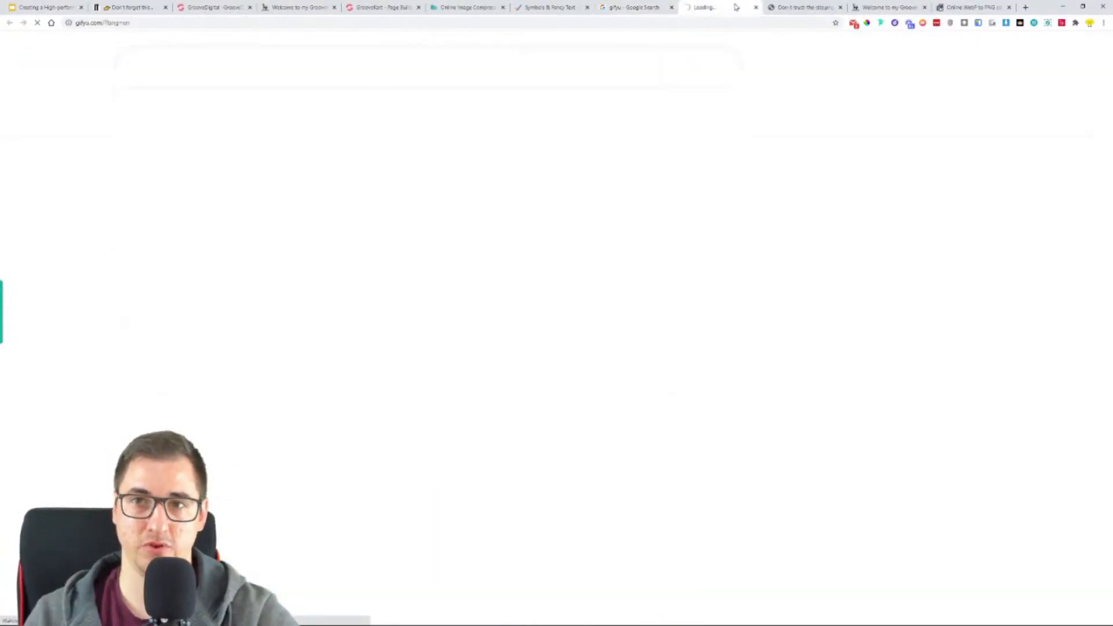
click(755, 7)
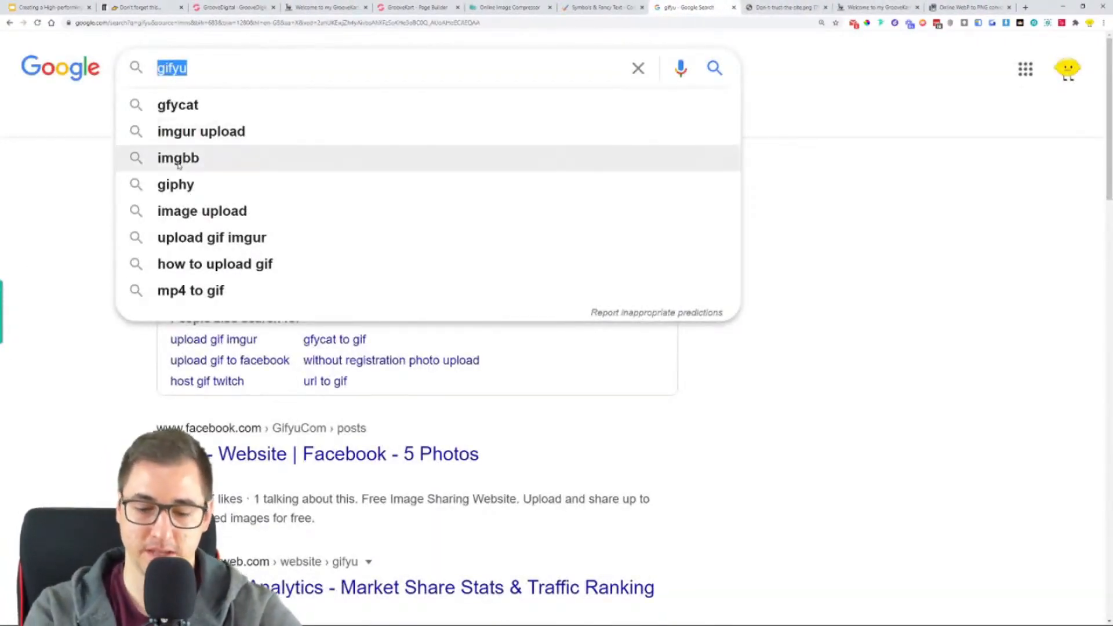
text(gif hi)
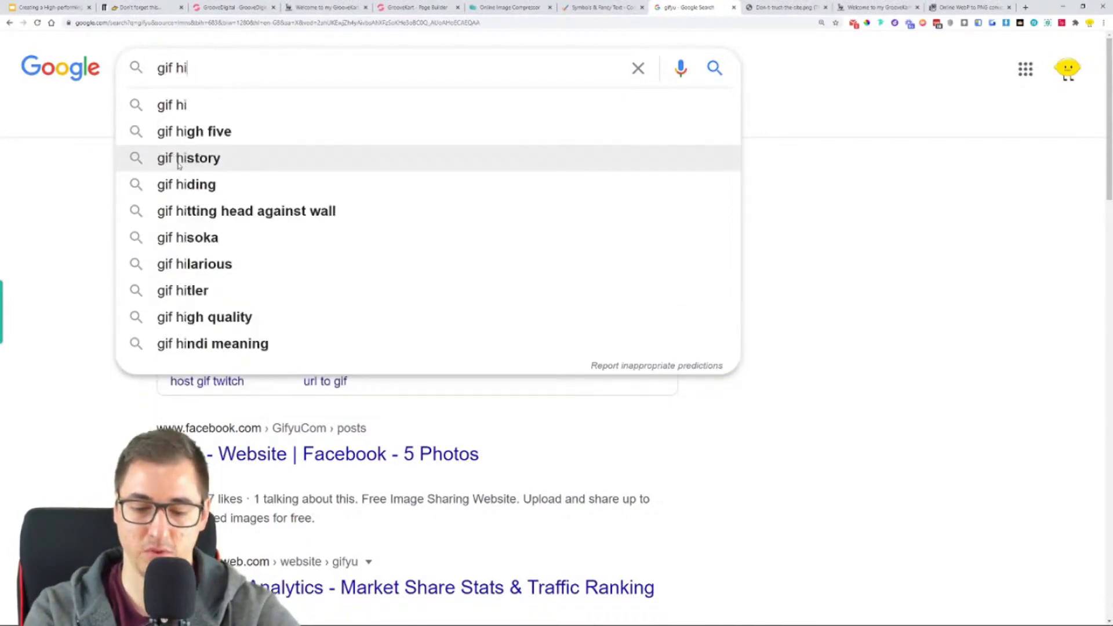
key(BackSpace)
text(os)
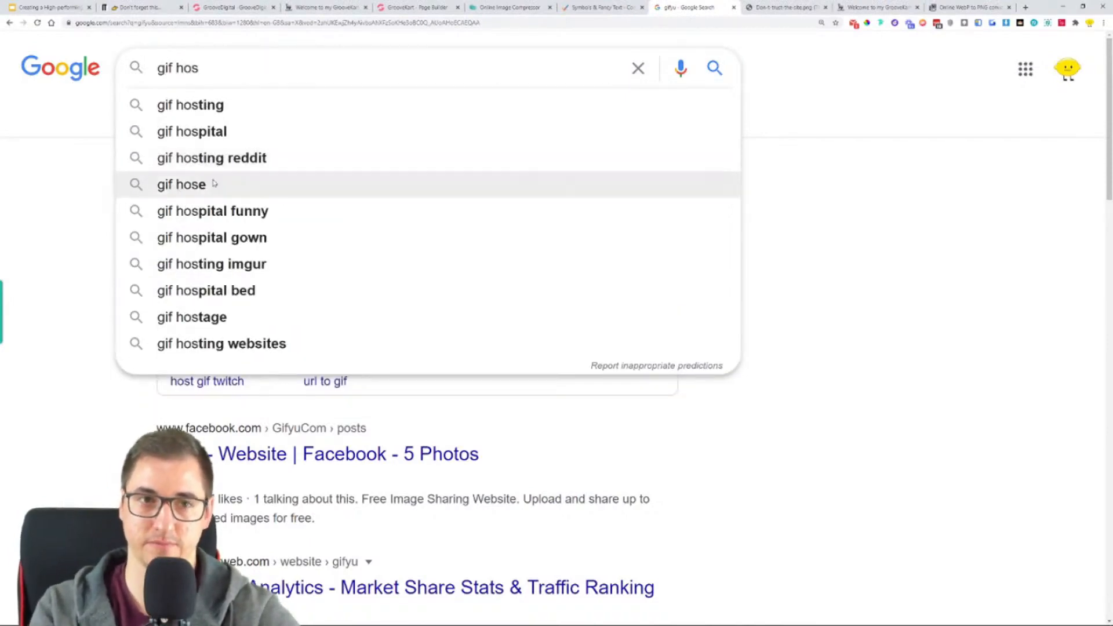
click(190, 105)
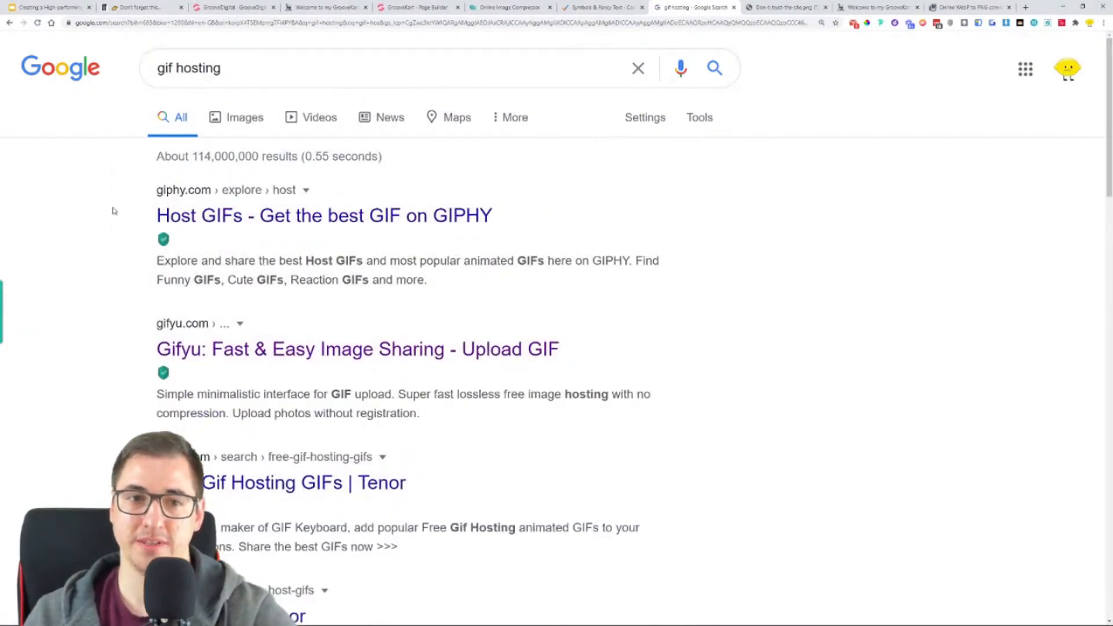
- Open the Gifyu result from the gif hosting search in a new tab
scroll(104, 231, down, 1)
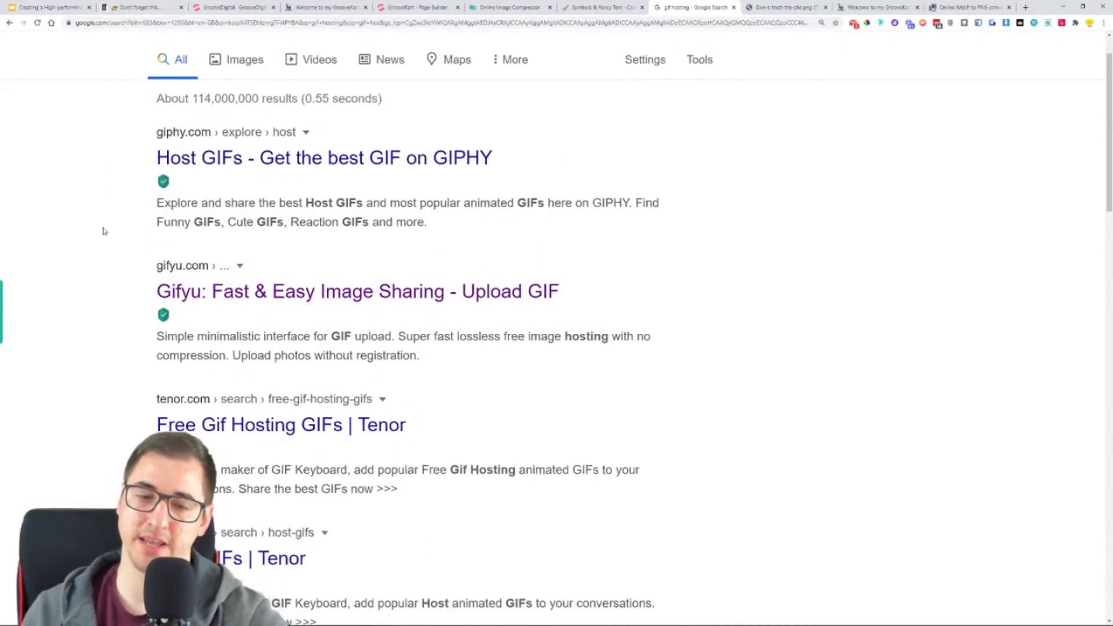
scroll(104, 231, down, 3)
scroll(102, 235, up, 2)
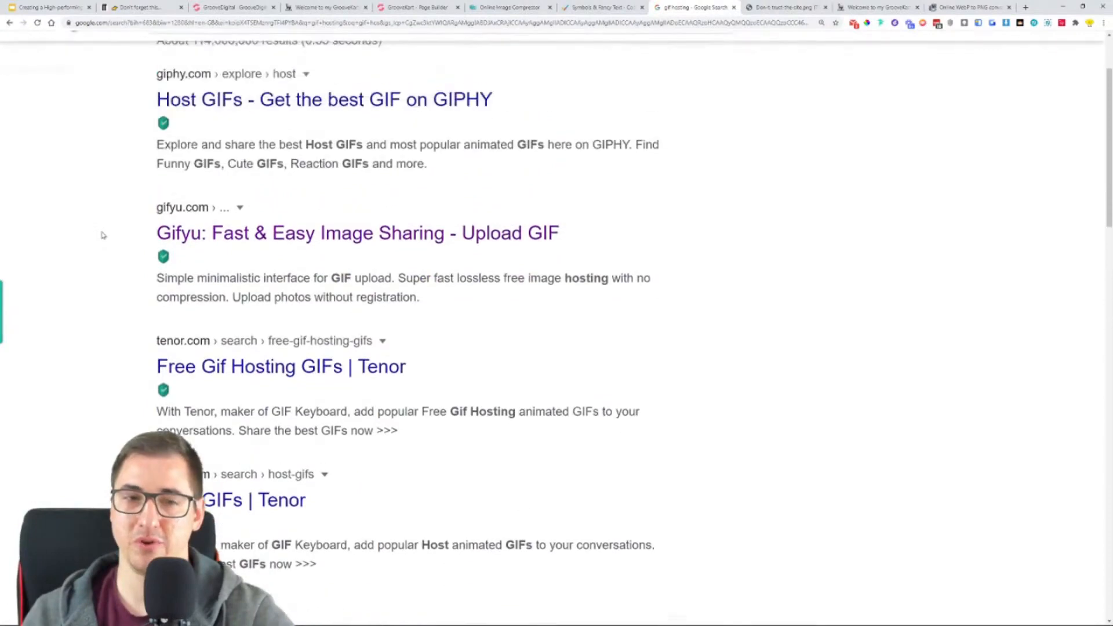
middle_click(294, 244)
click(699, 7)
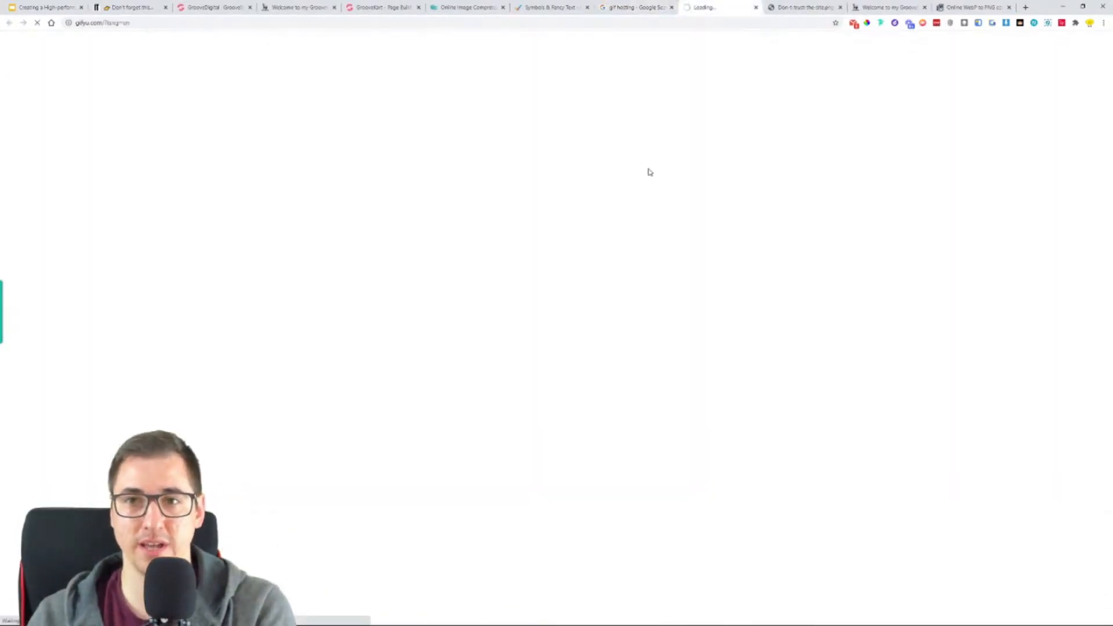
- Open the SENDEYO GIF hosting result from the search results and go to its file upload page
click(632, 5)
scroll(116, 266, down, 6)
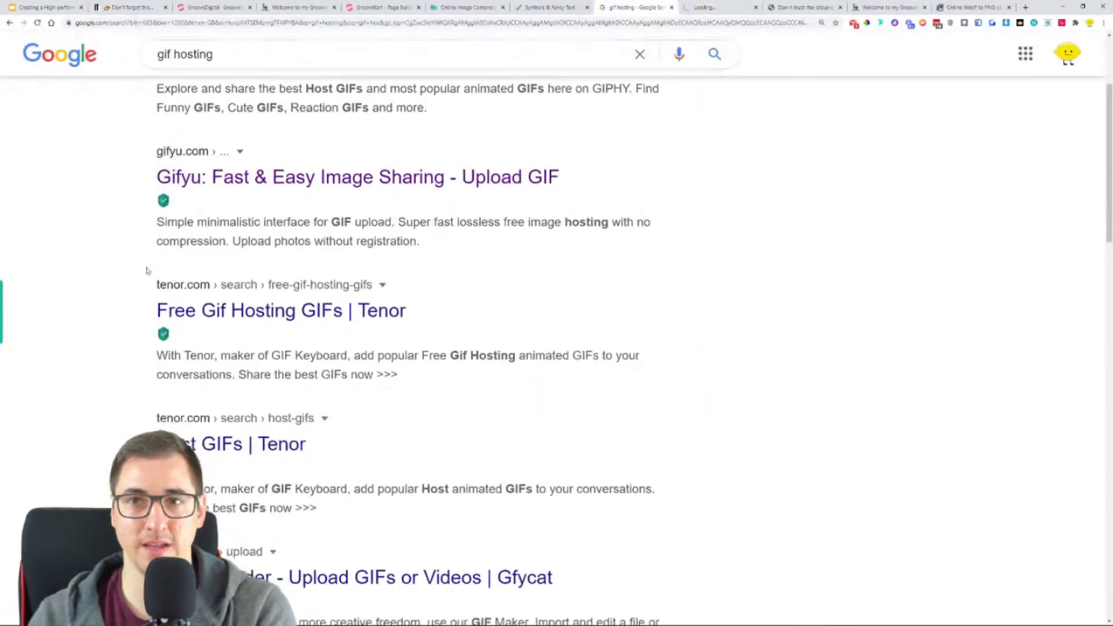
scroll(103, 298, down, 5)
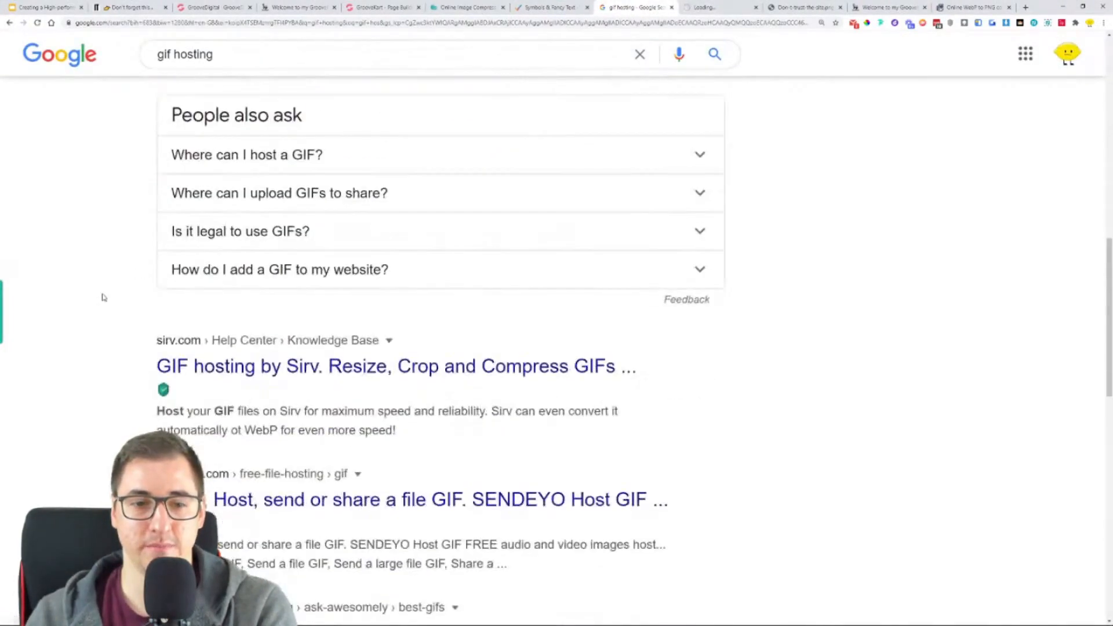
scroll(104, 297, down, 2)
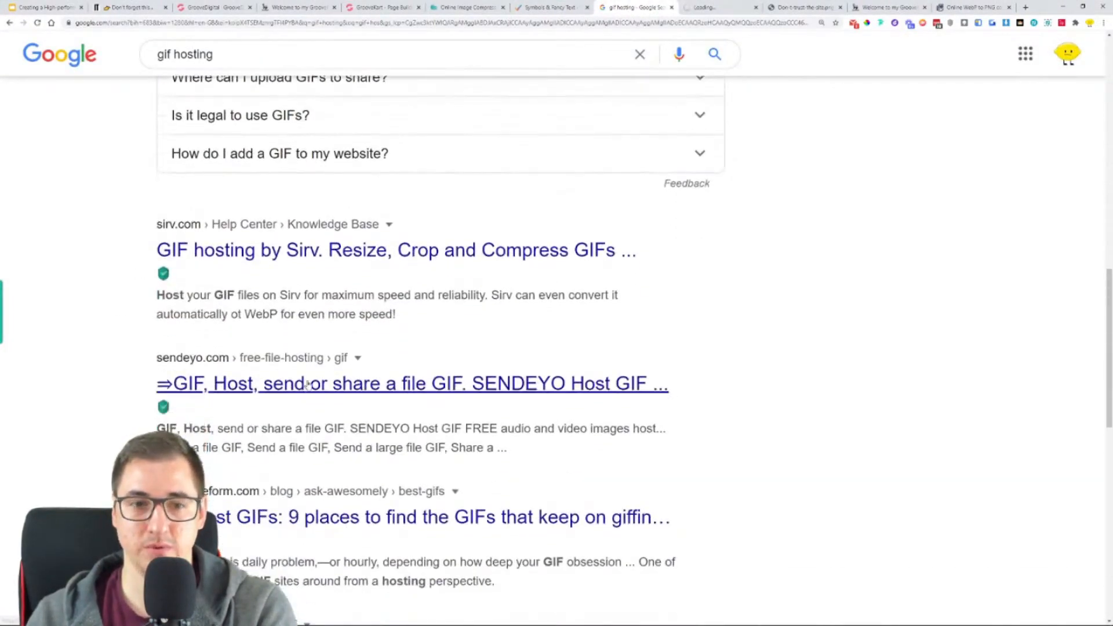
click(308, 384)
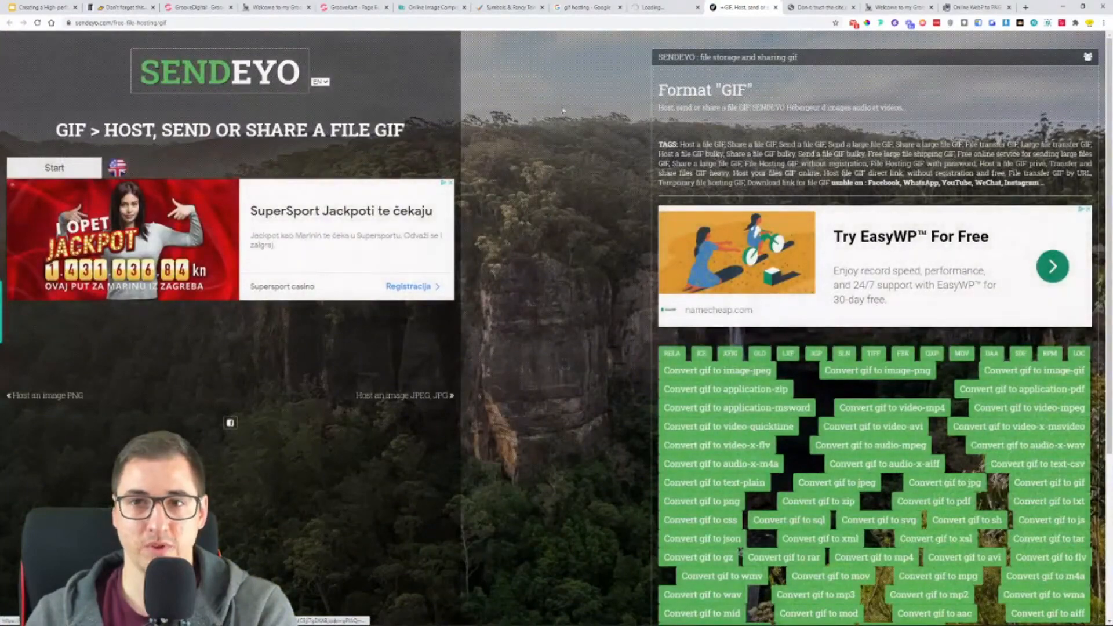
scroll(580, 234, down, 4)
scroll(579, 233, up, 4)
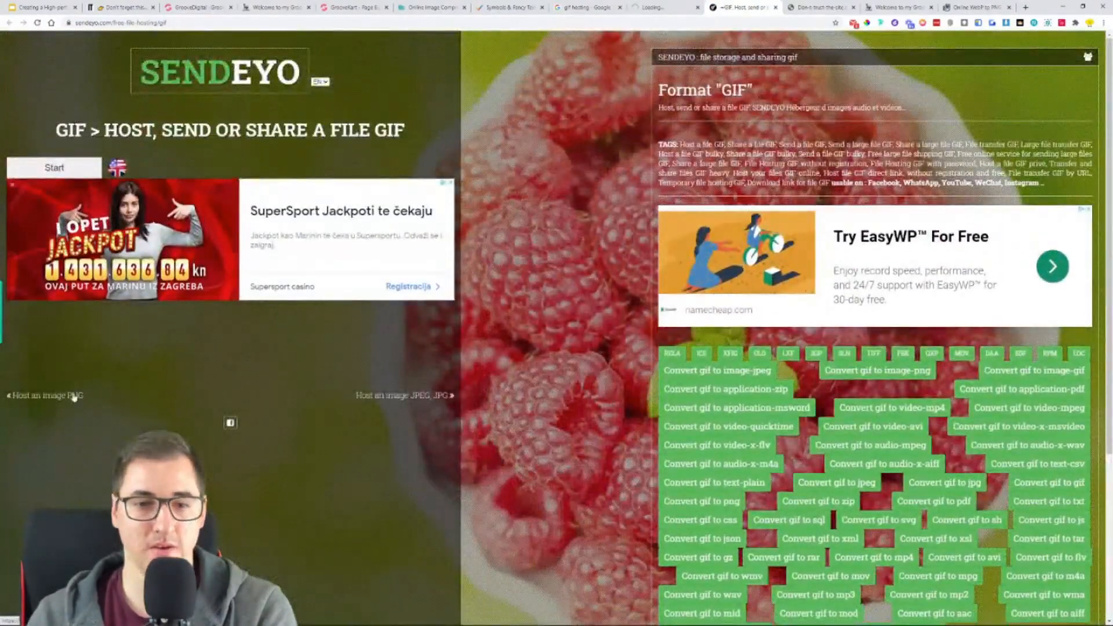
click(54, 168)
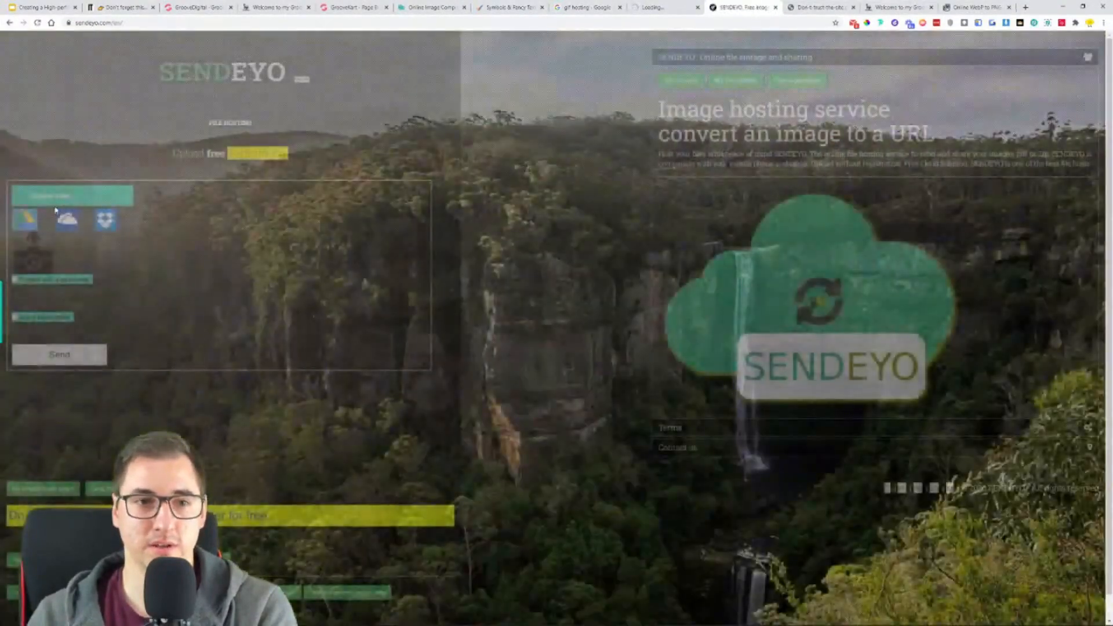
- Choose the 480x480 ezgif.com-video-to-gif_9 GIF from the OneProductStore folder inside GrooveKart Store setup as the upload file
click(57, 198)
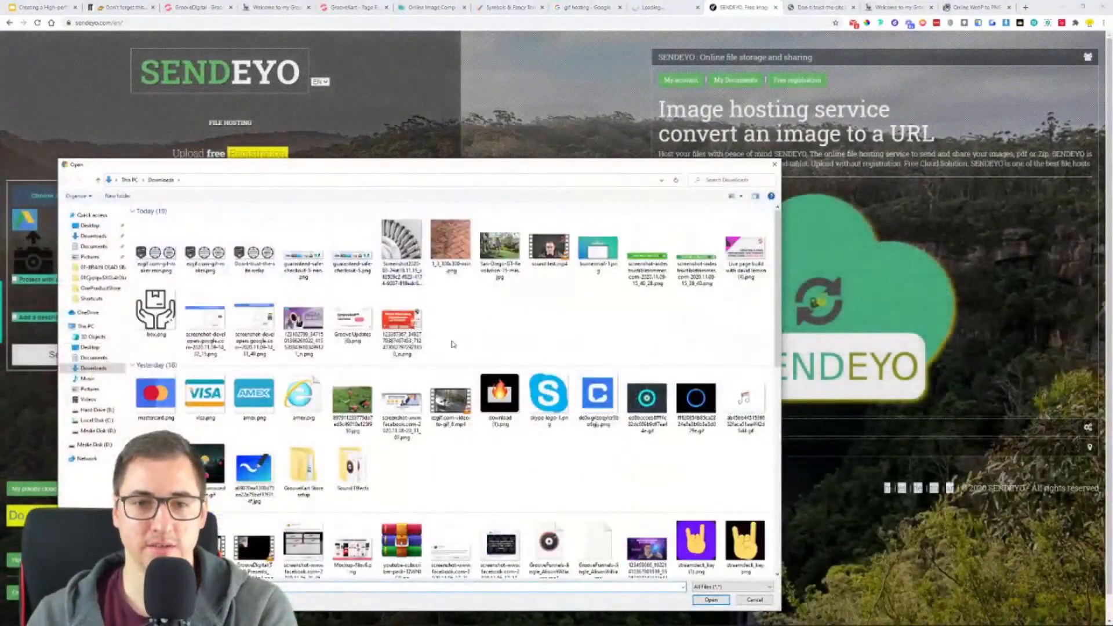
double_click(302, 464)
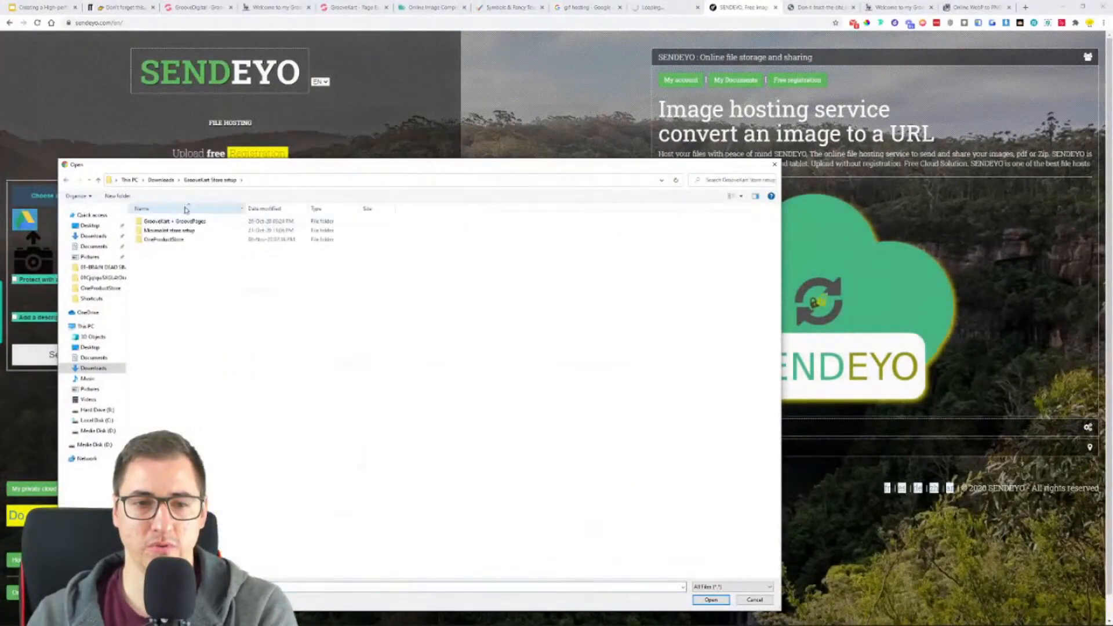
double_click(180, 239)
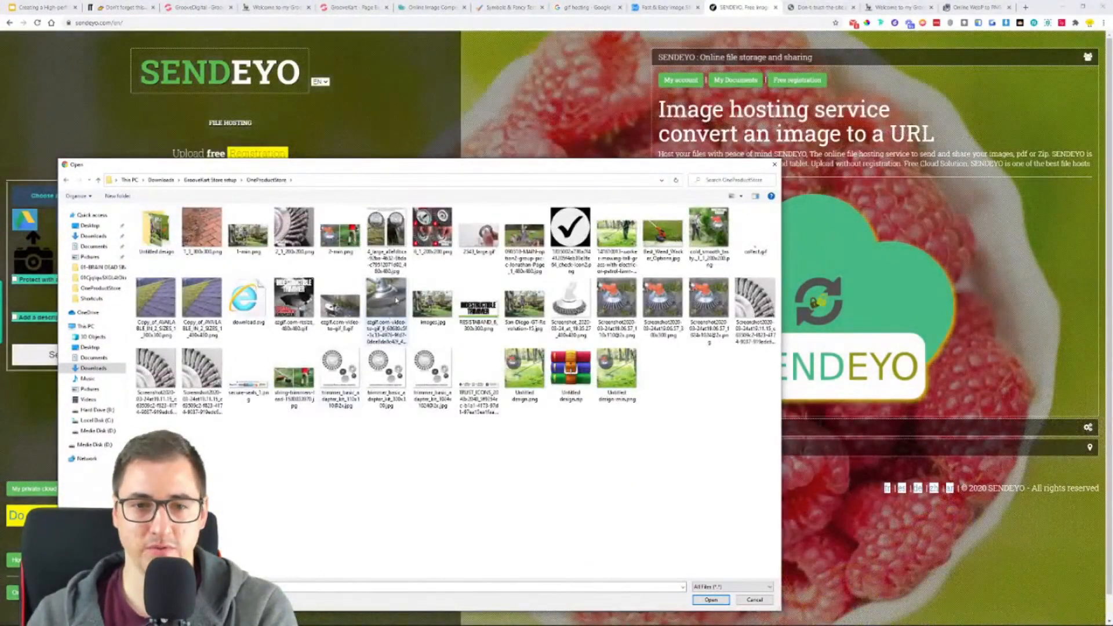
double_click(396, 300)
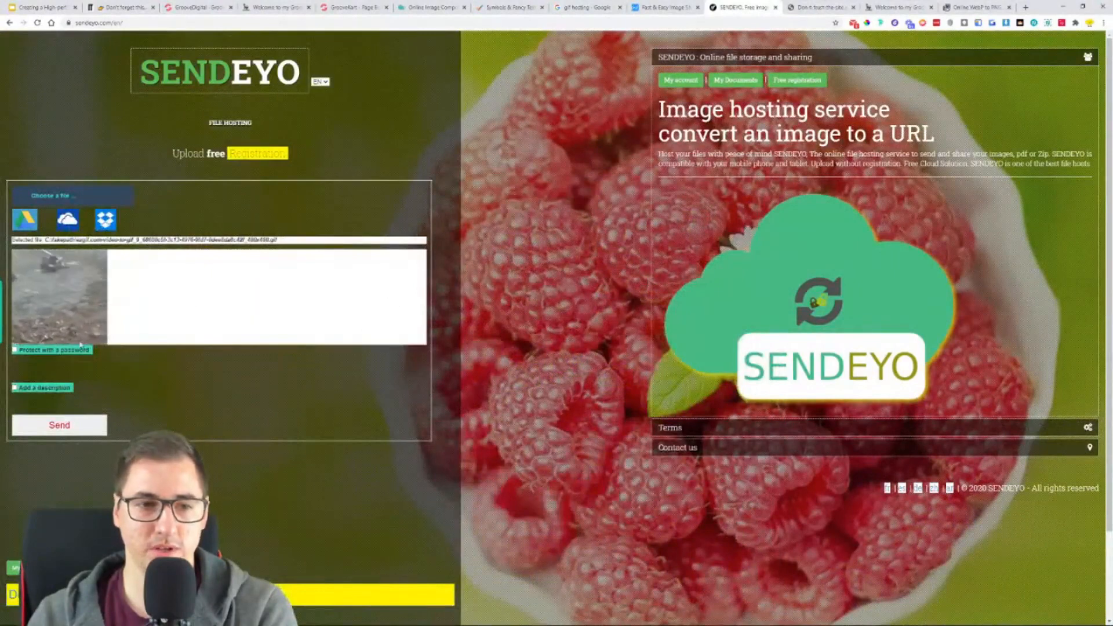
- Send the chosen GIF to SENDEYO and upload the same 480x480 GIF from the computer to Gifyu
click(68, 432)
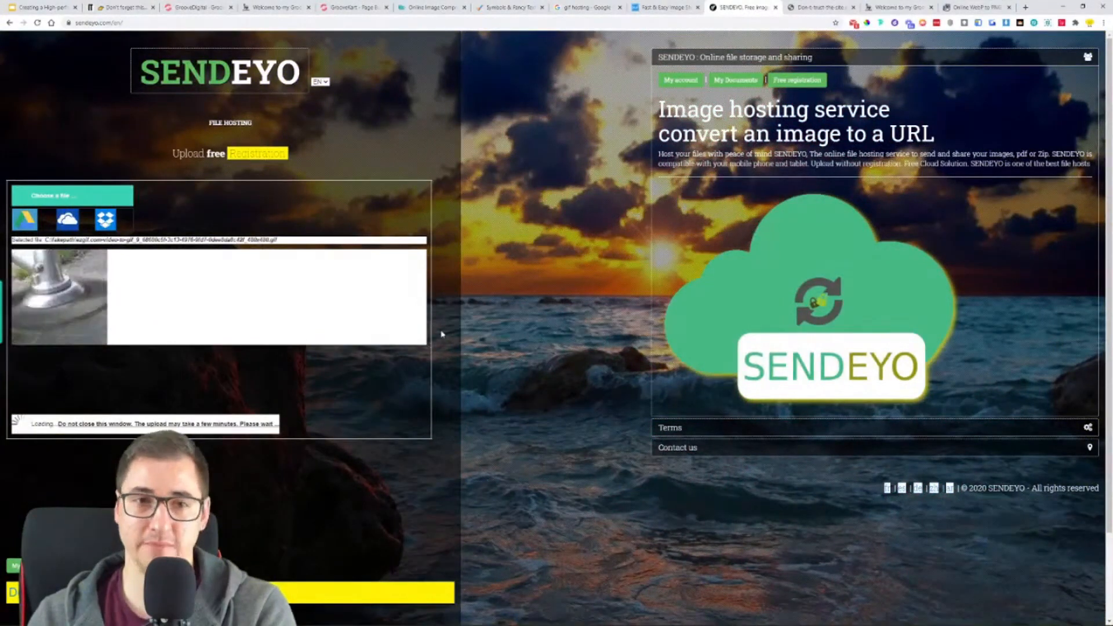
click(636, 8)
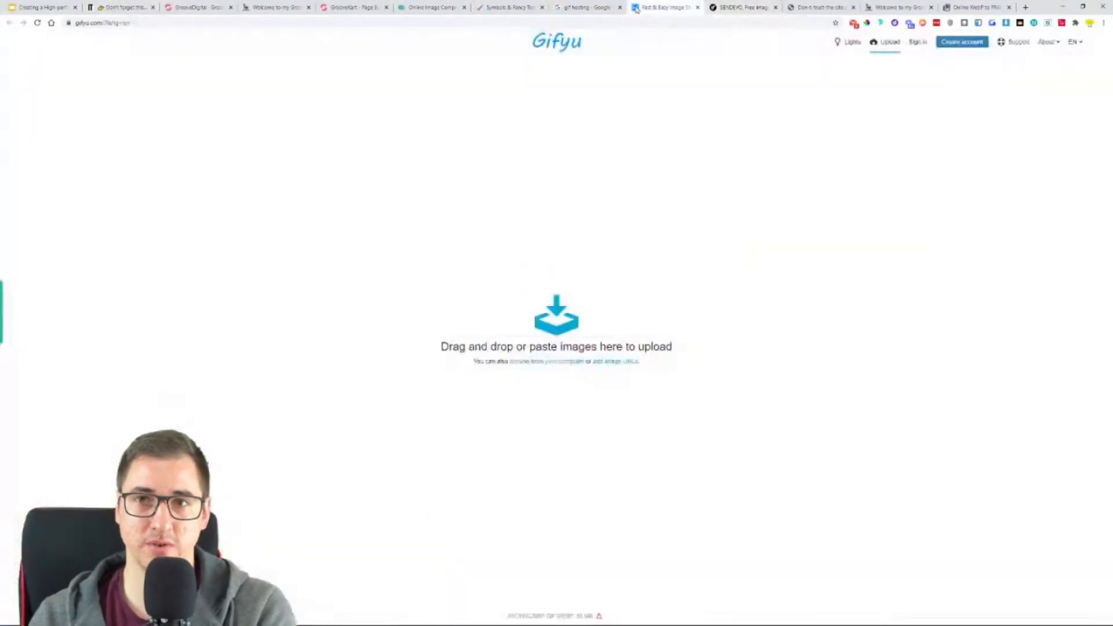
click(541, 320)
click(376, 308)
double_click(376, 307)
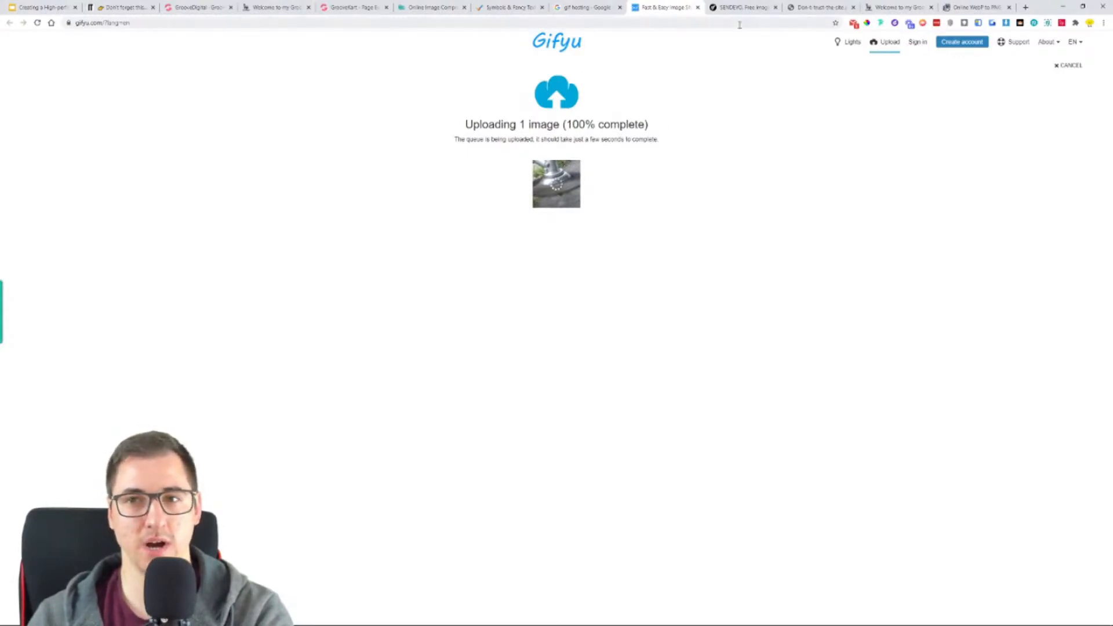
- Check the file address on the SENDEYO upload page and close its tab
click(742, 5)
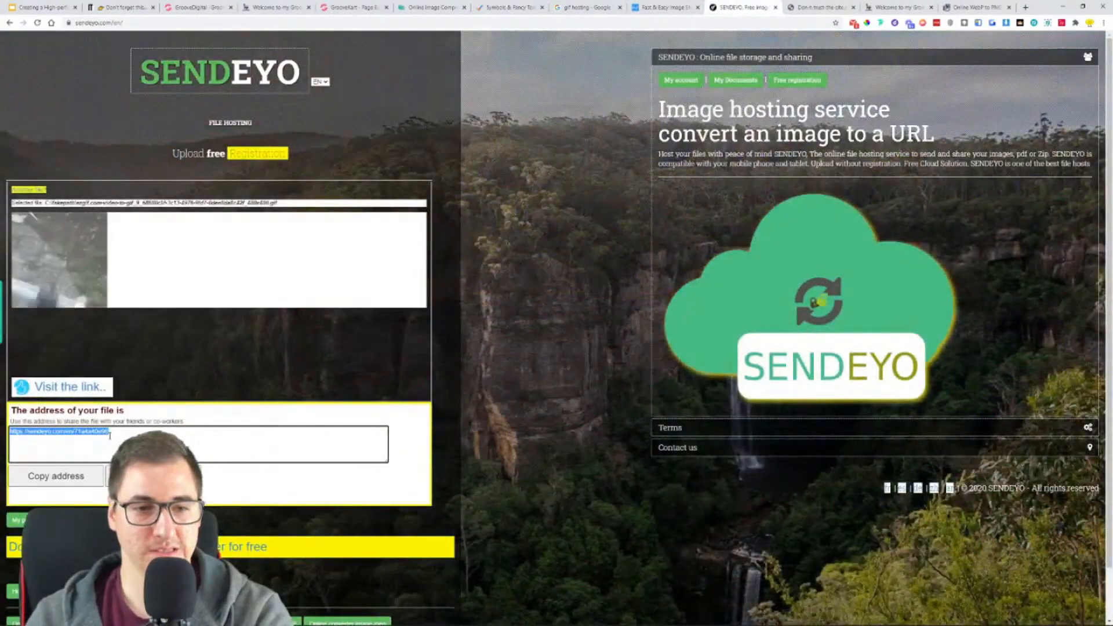
scroll(250, 471, down, 1)
scroll(98, 430, up, 1)
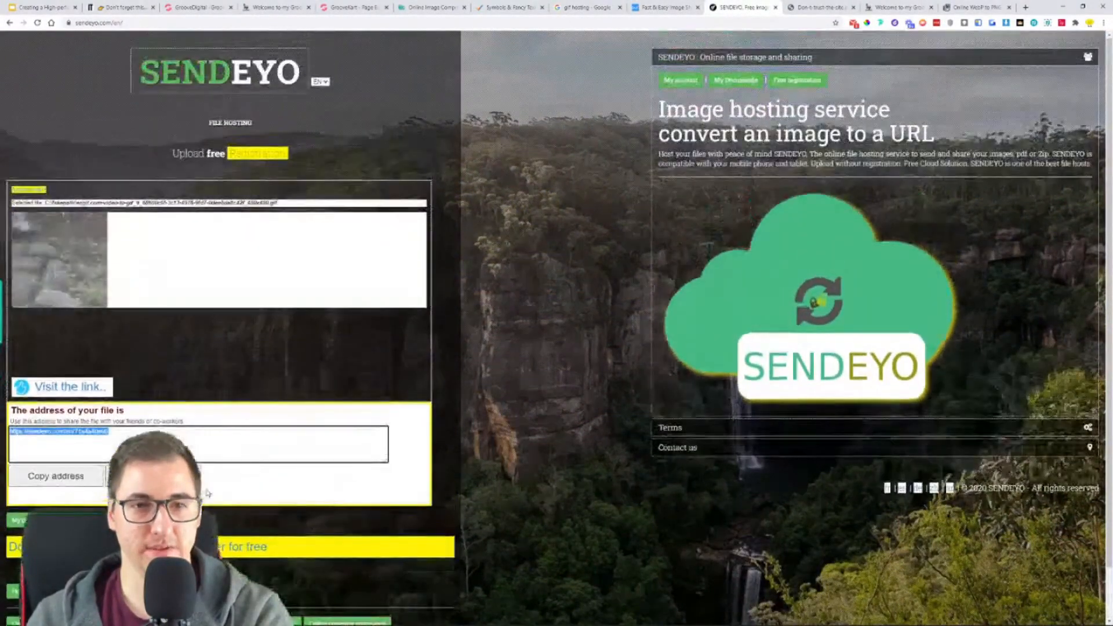
click(776, 7)
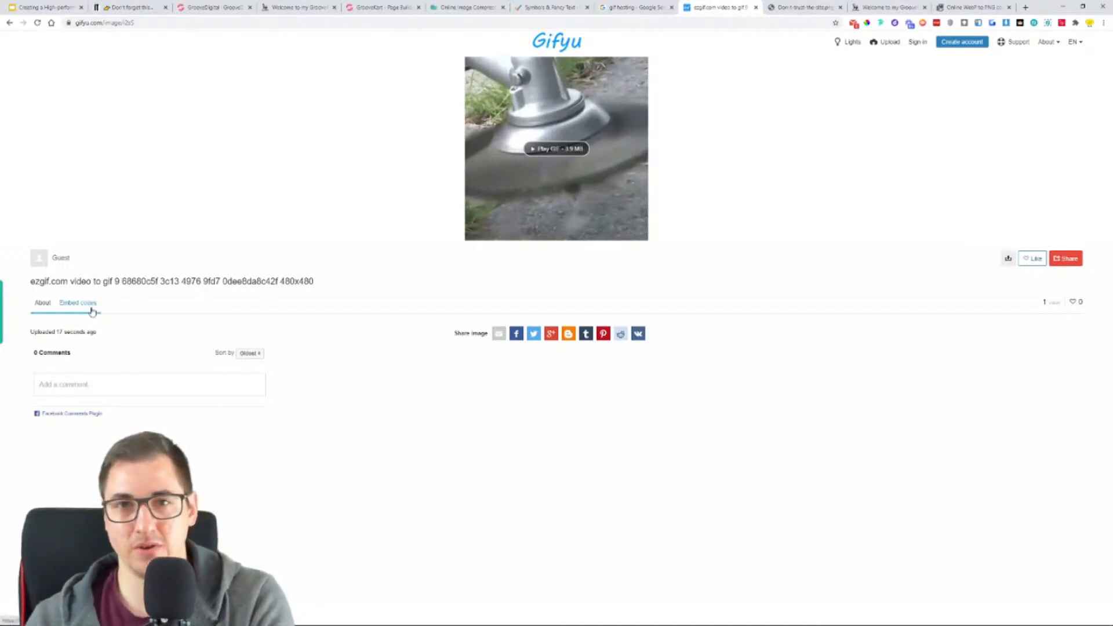
- Open the embed codes of the uploaded GIF on Gifyu and copy the full-size HTML code from the common links
click(110, 8)
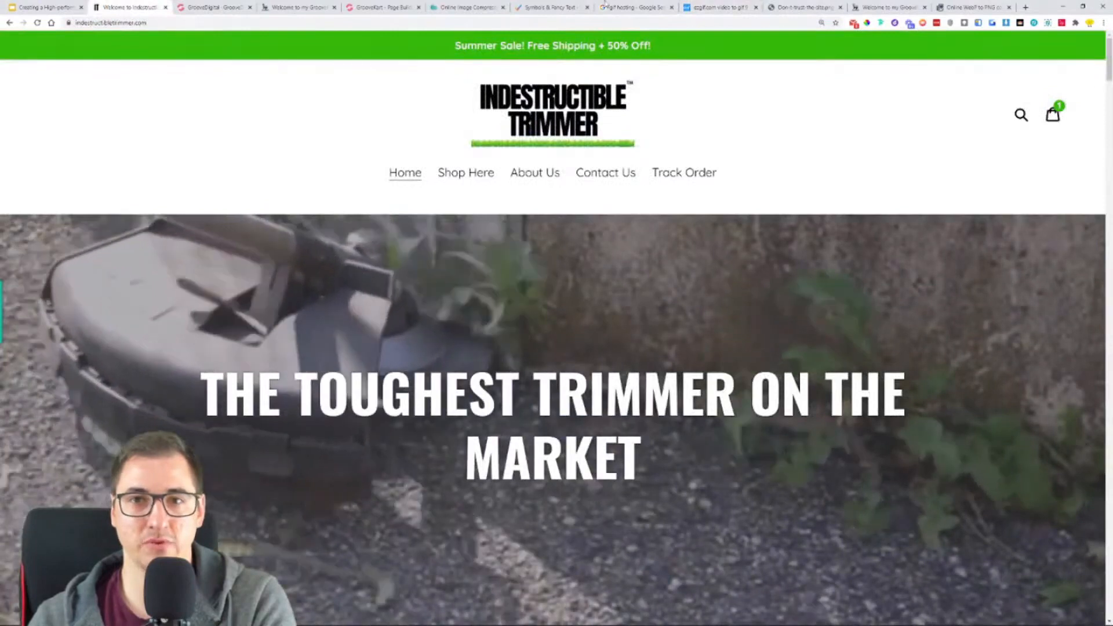
click(696, 8)
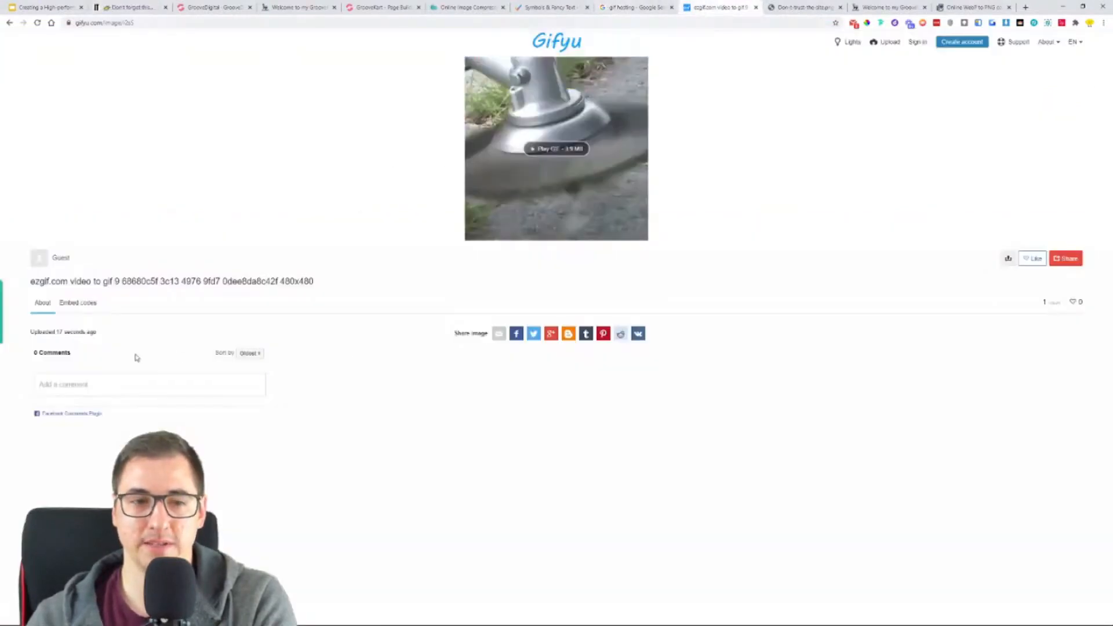
click(83, 306)
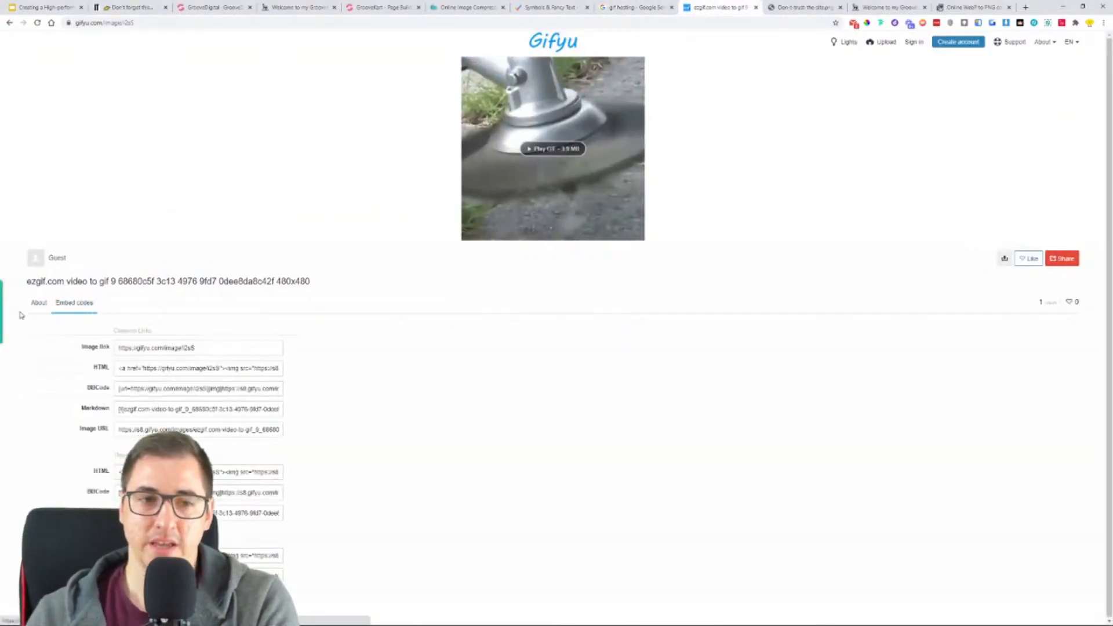
click(39, 304)
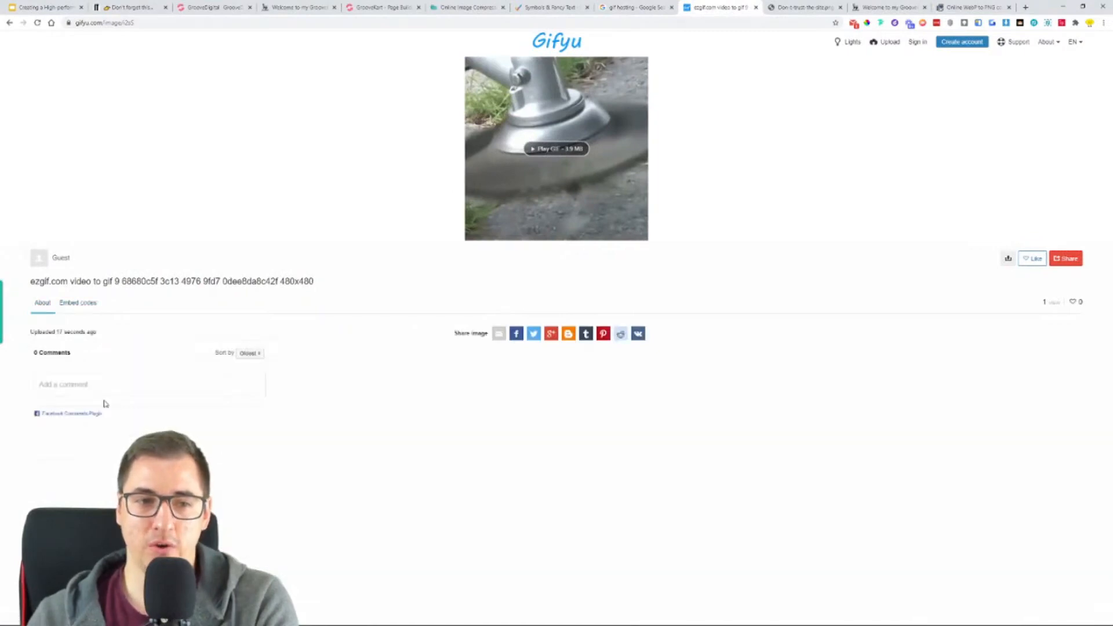
click(88, 311)
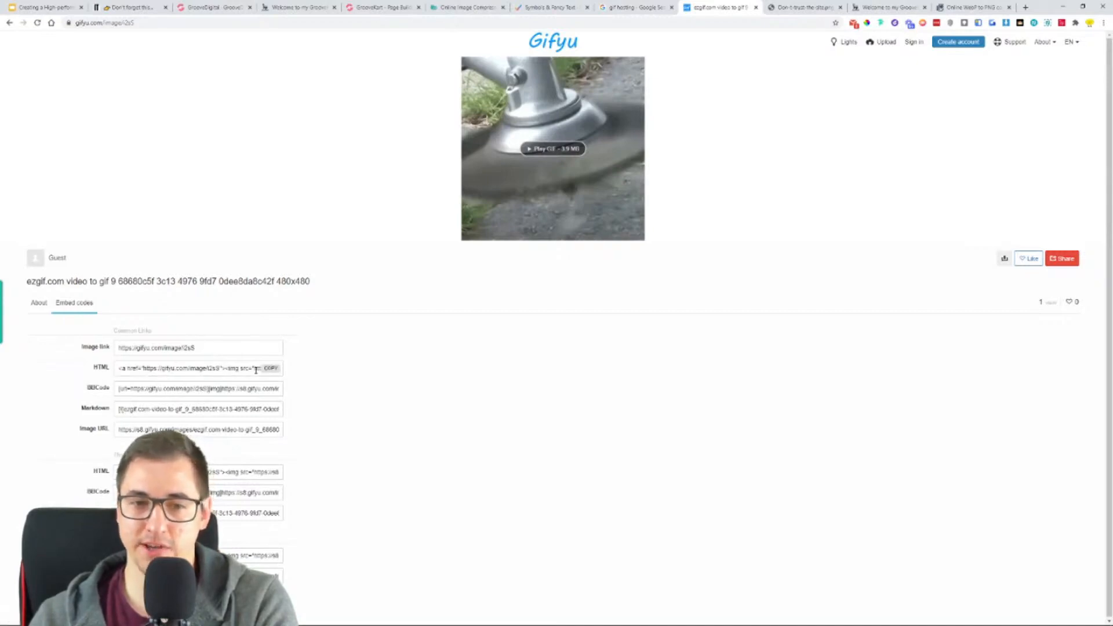
click(273, 369)
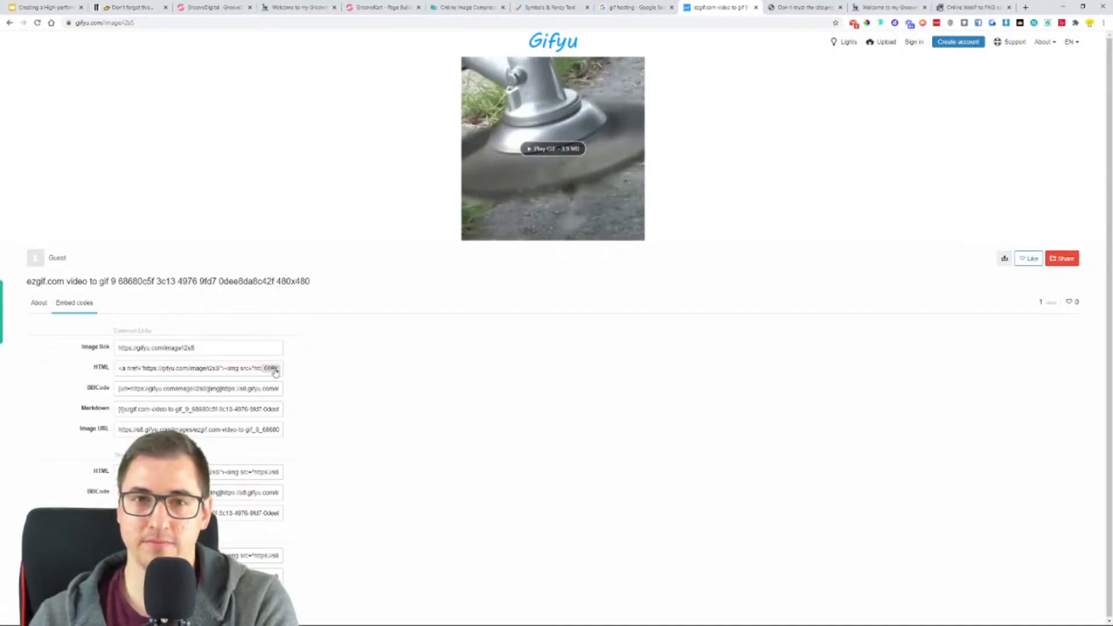
scroll(446, 397, up, 5)
scroll(445, 398, down, 6)
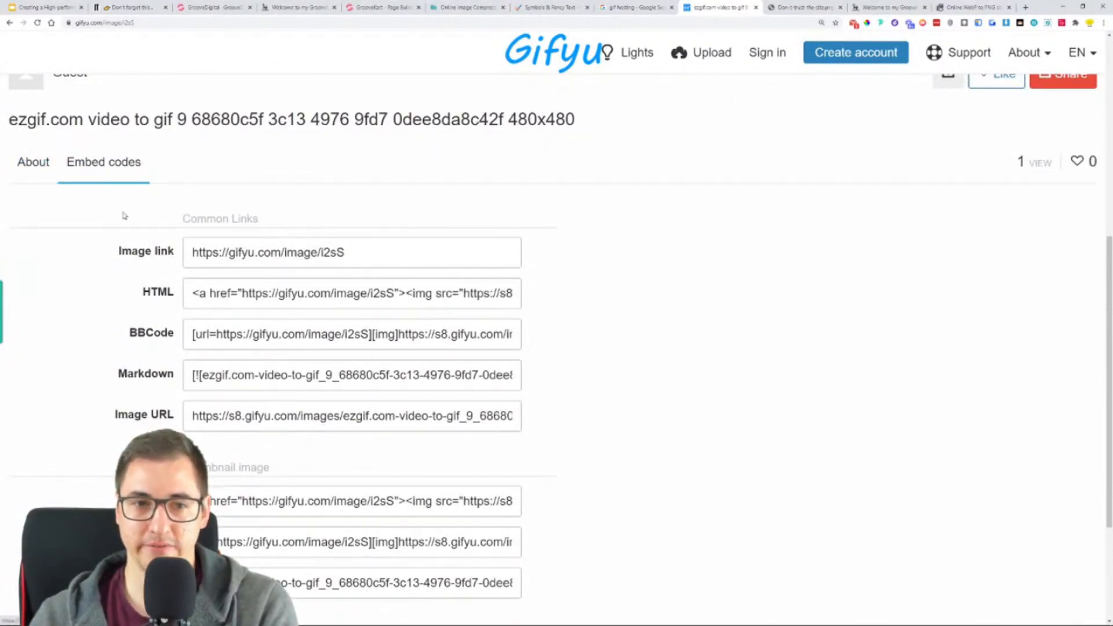
mouse_move(161, 296)
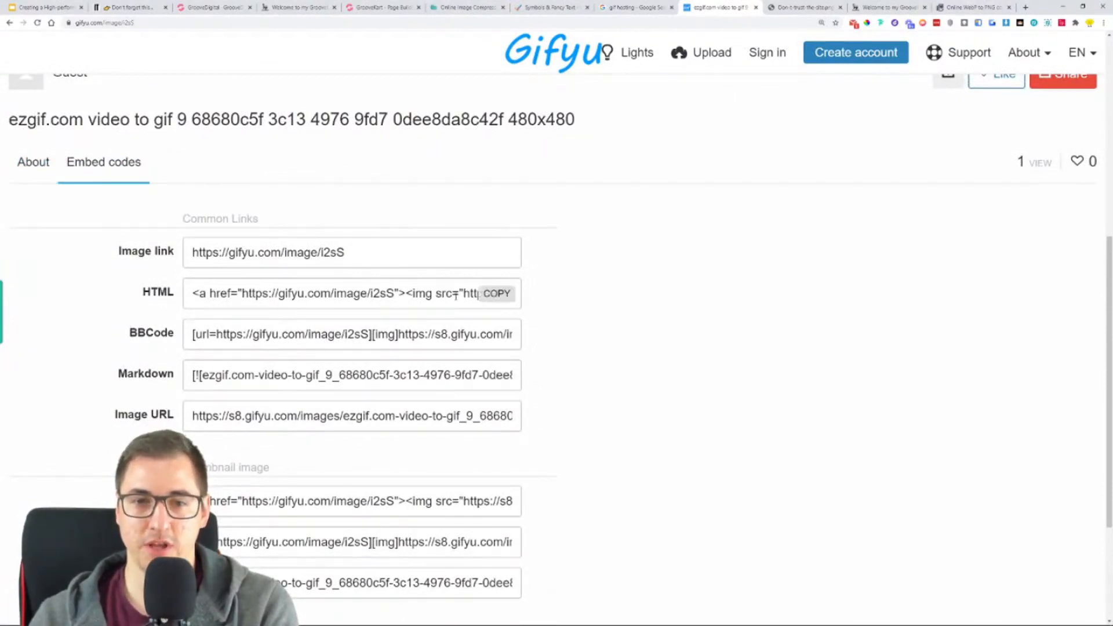
click(499, 295)
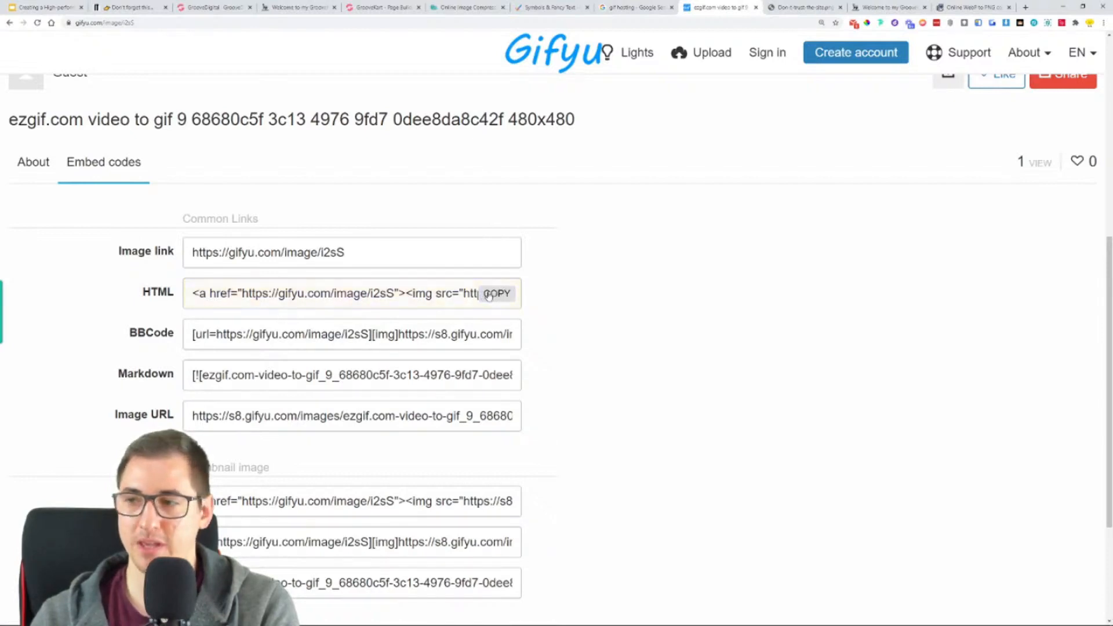
ctrl+scroll(627, 312, up, 3)
ctrl+scroll(626, 312, down, 5)
scroll(632, 284, up, 4)
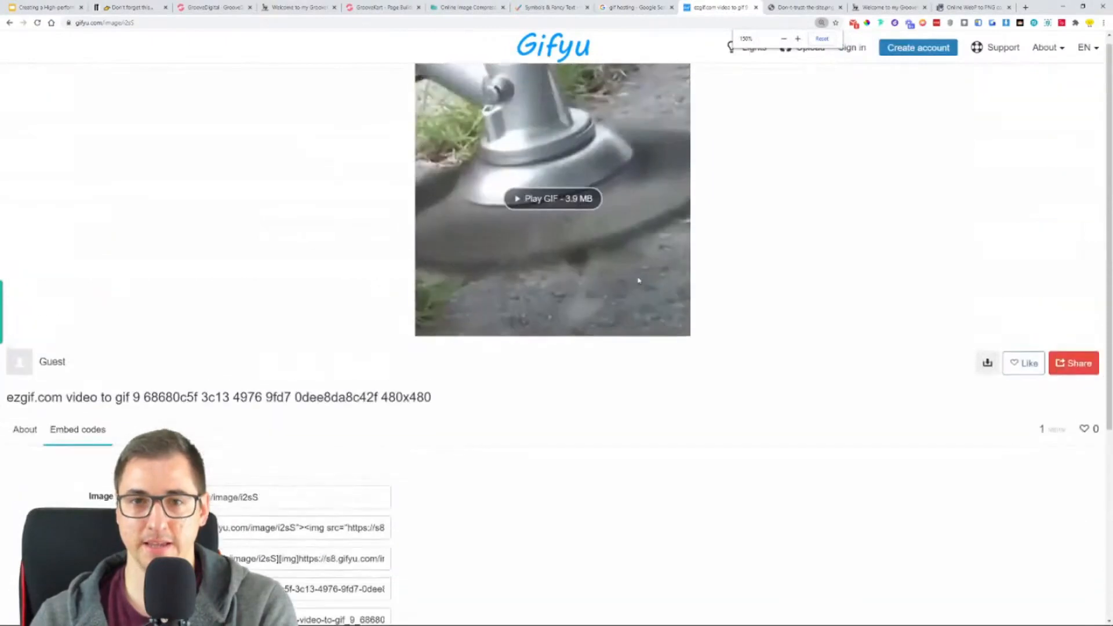
- Switch back to the GrooveKart page builder and add a 3-column row beneath the "CAN YOUR TRIMMER DO THIS?" heading
click(392, 11)
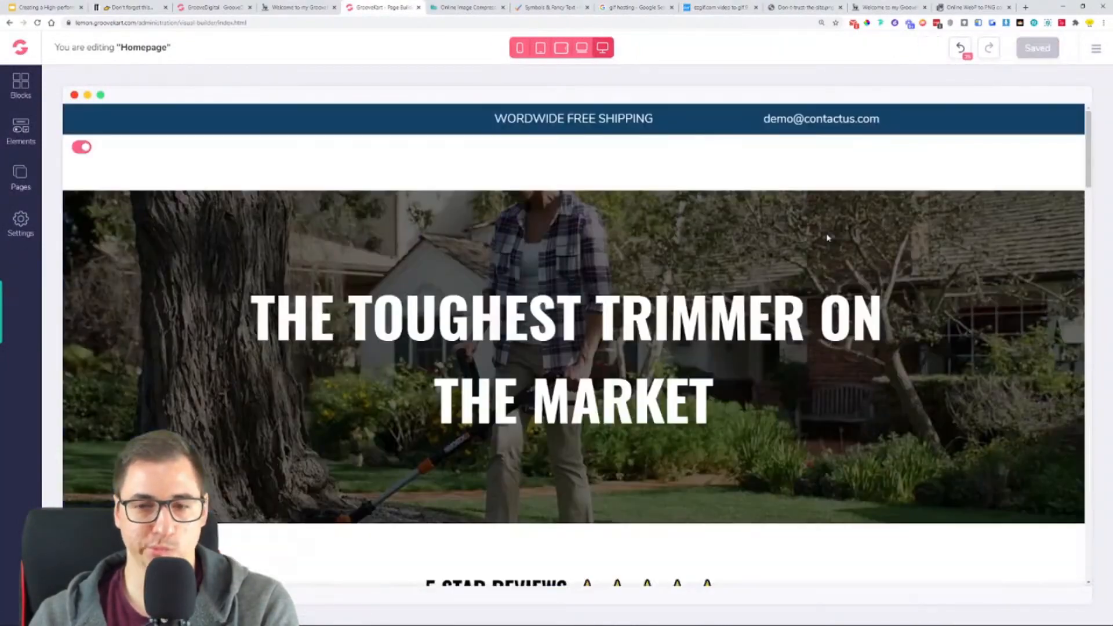
scroll(835, 292, down, 8)
scroll(836, 291, down, 15)
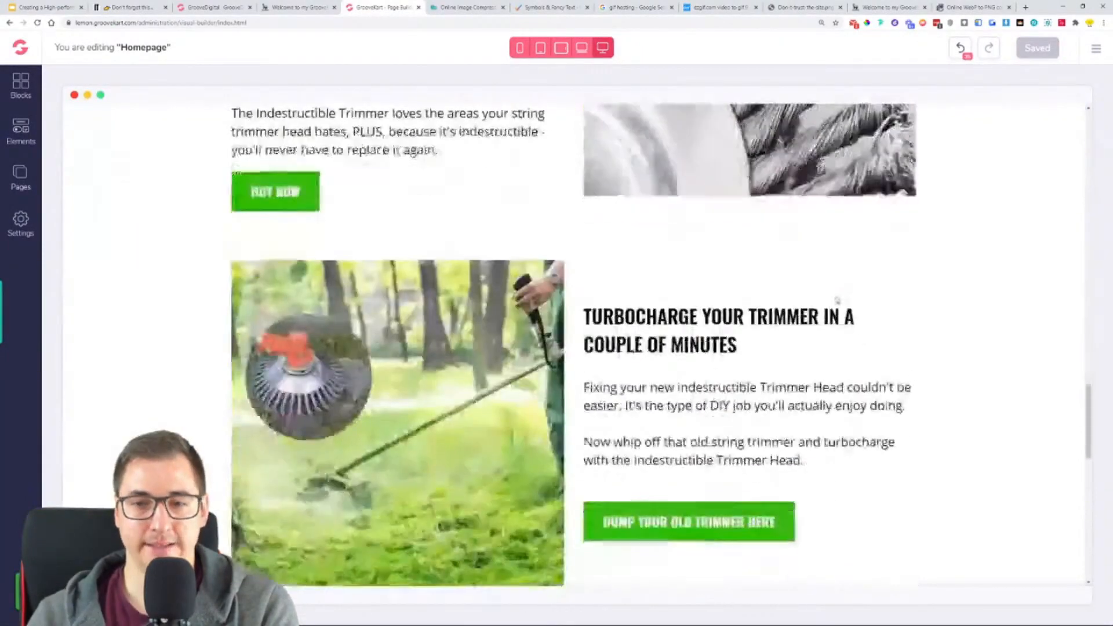
click(21, 131)
click(79, 162)
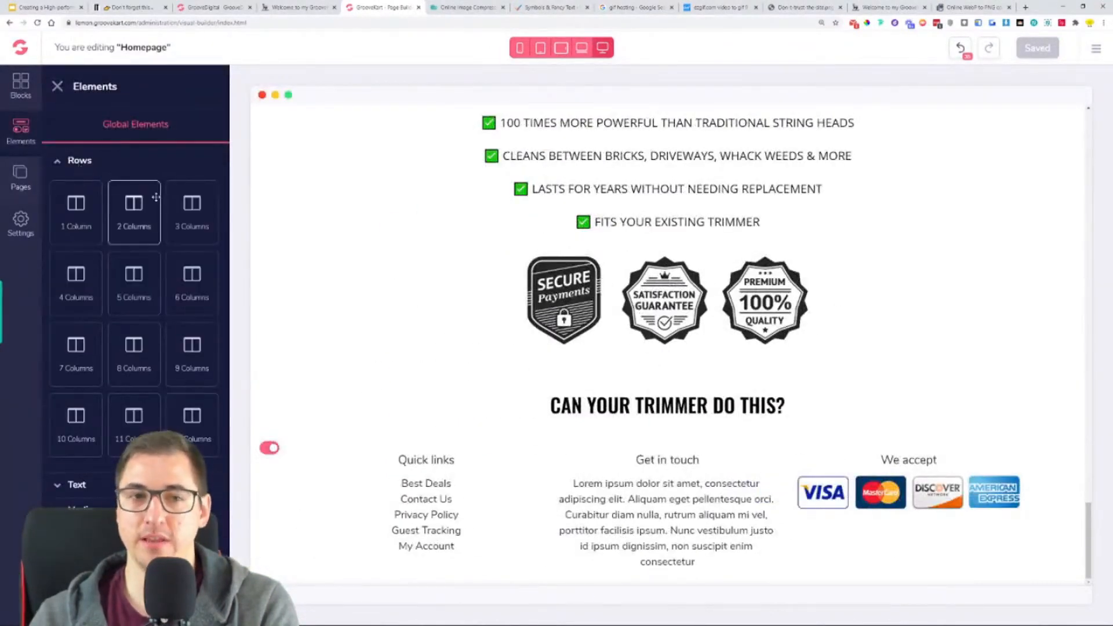
drag(192, 209, 634, 454)
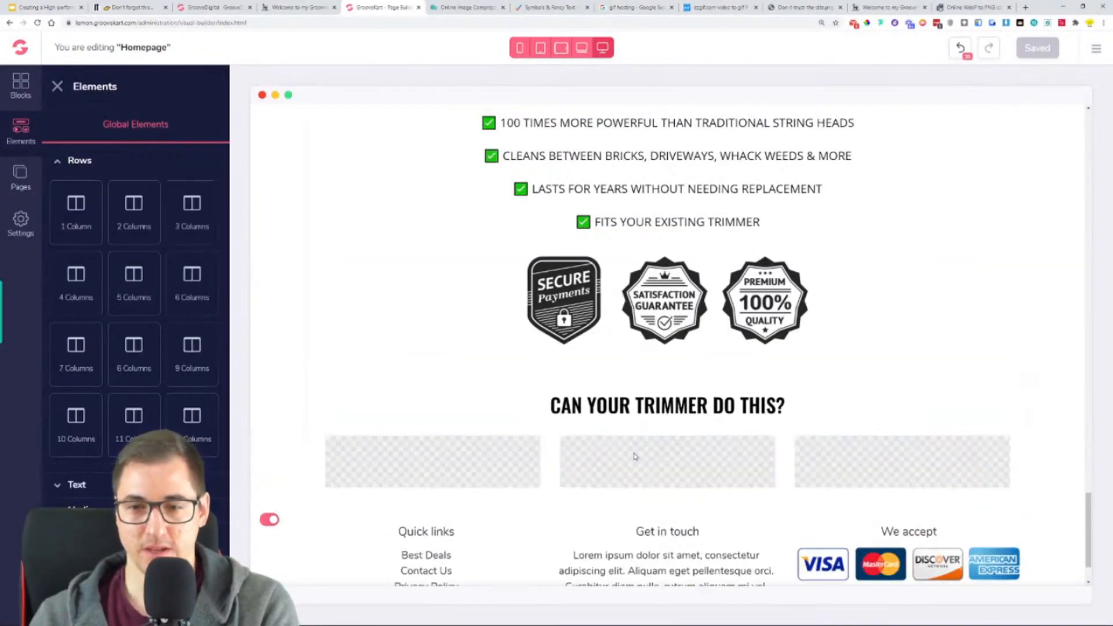
click(681, 488)
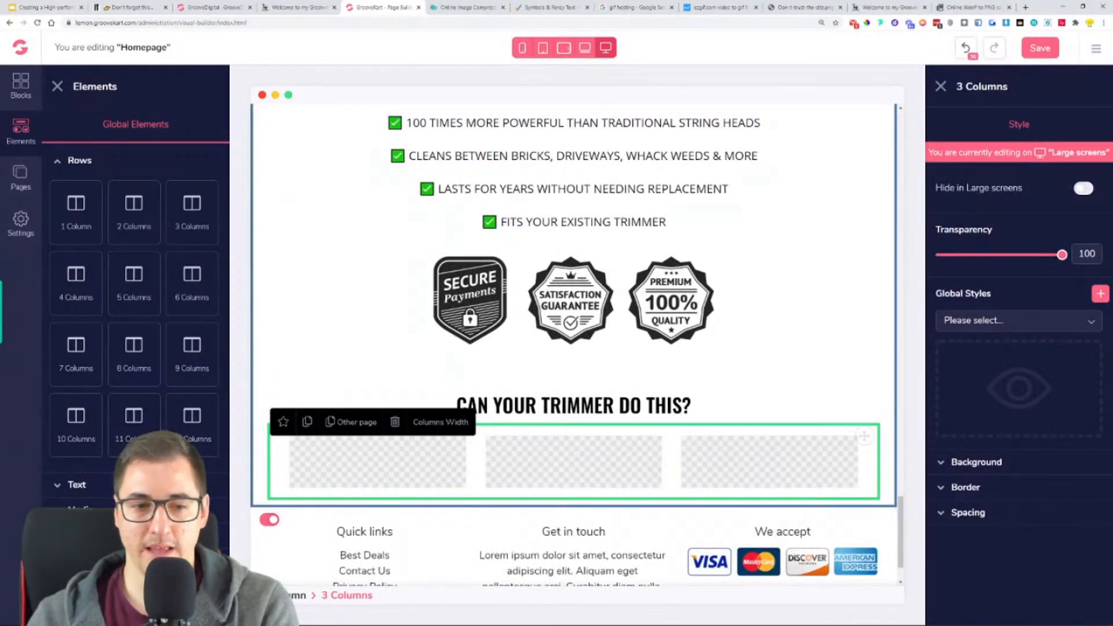
- Add one Html Code element in the new row's middle column and another between the trust badges and the "CAN YOUR TRIMMER DO THIS?" heading
click(80, 160)
drag(129, 380, 566, 475)
drag(131, 381, 586, 372)
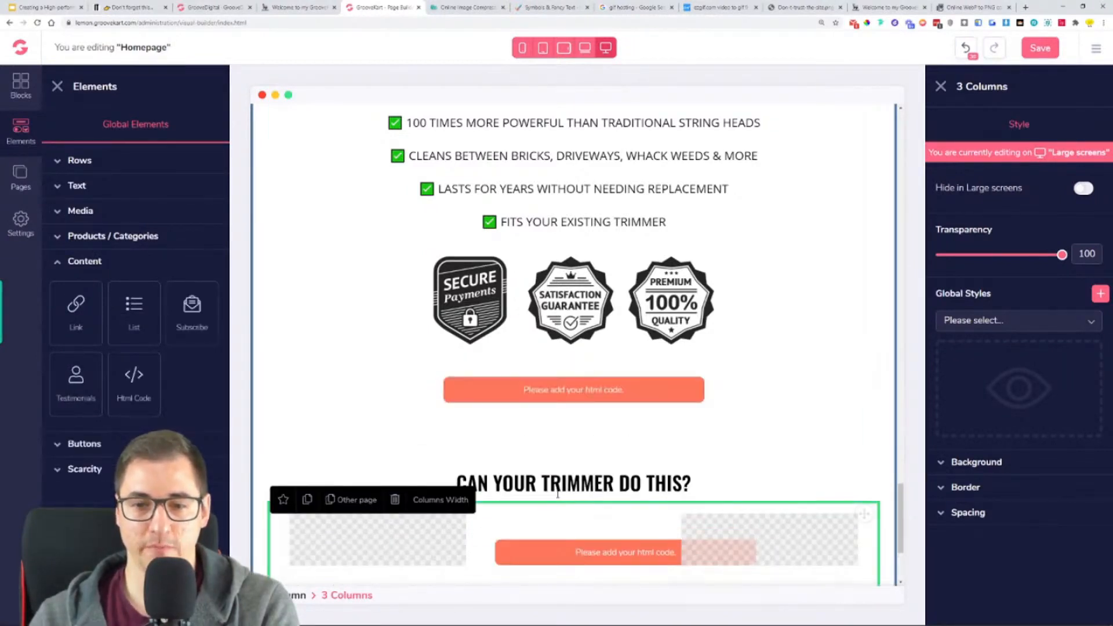
- Paste the copied Gifyu embed code into both Html Code elements and save the homepage
click(602, 405)
click(1055, 127)
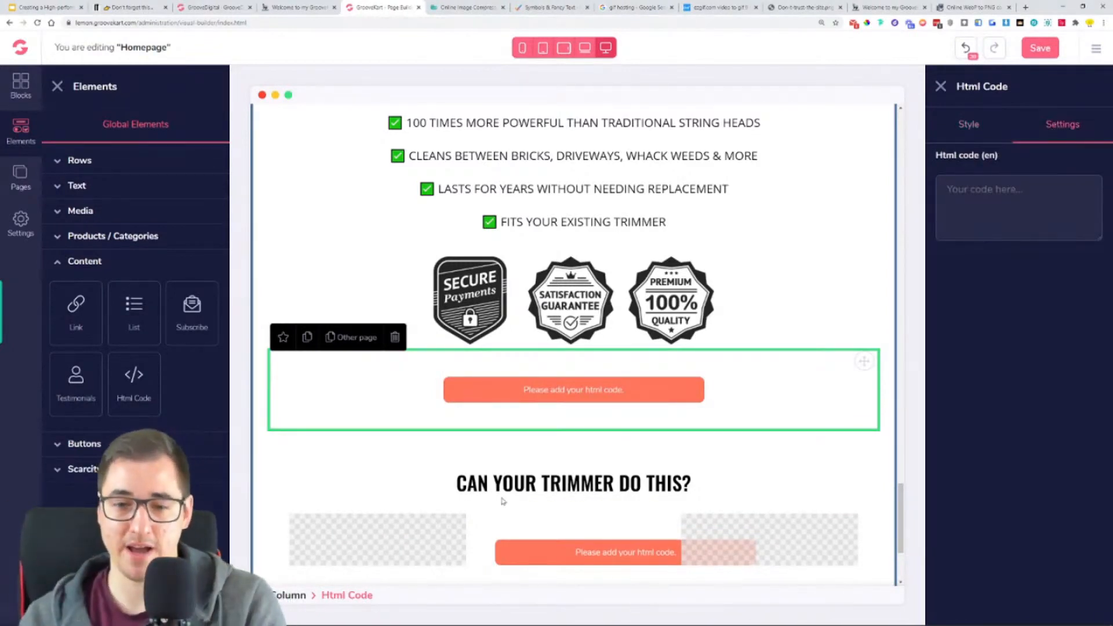
key(ctrl+v)
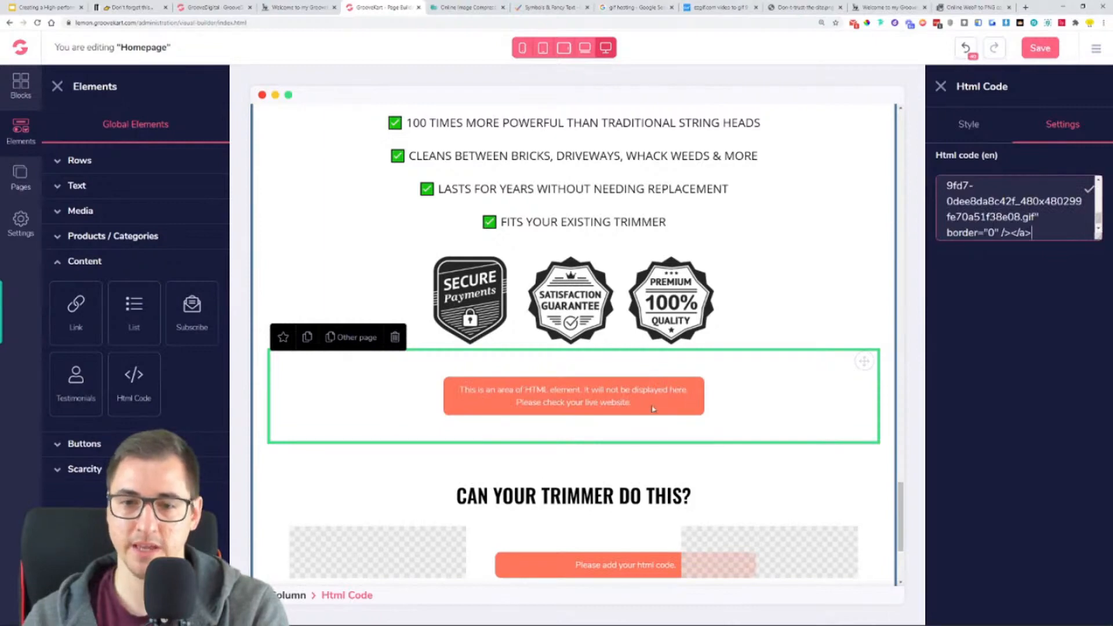
scroll(673, 461, down, 3)
click(615, 377)
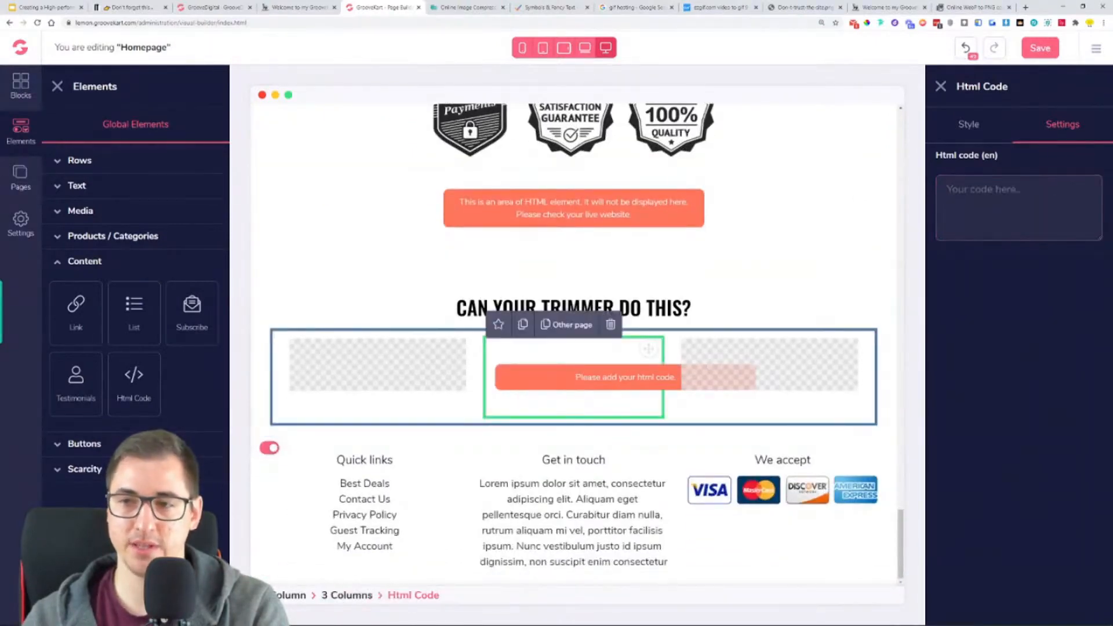
key(ctrl+v)
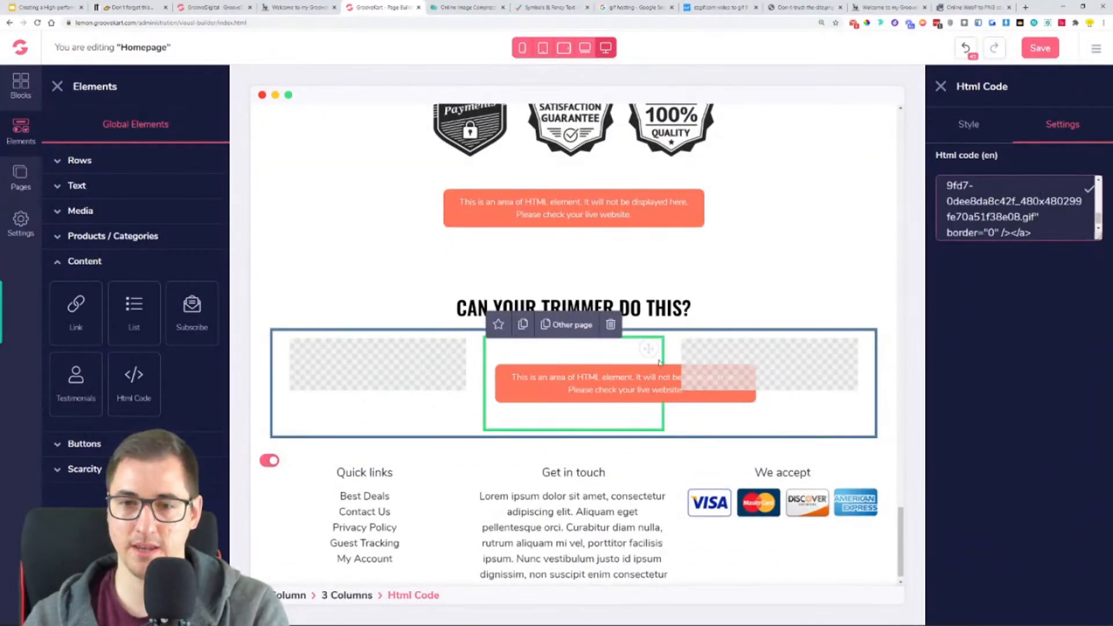
click(1038, 55)
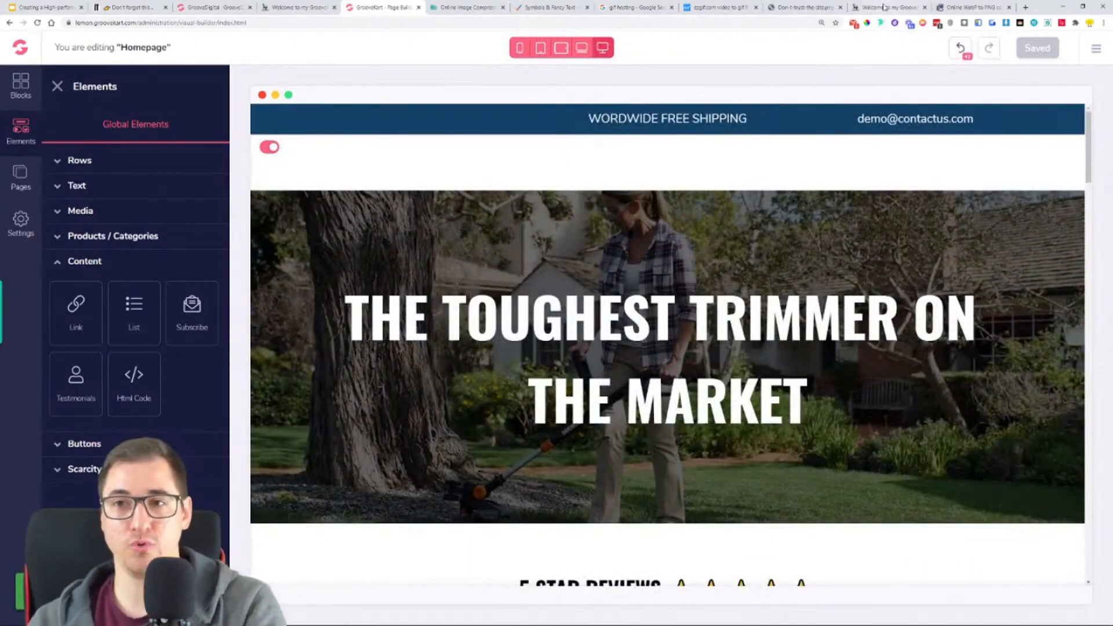
- Reload the live store homepage and compare the GIF above the "CAN YOUR TRIMMER DO THIS?" heading with the one below it
click(884, 7)
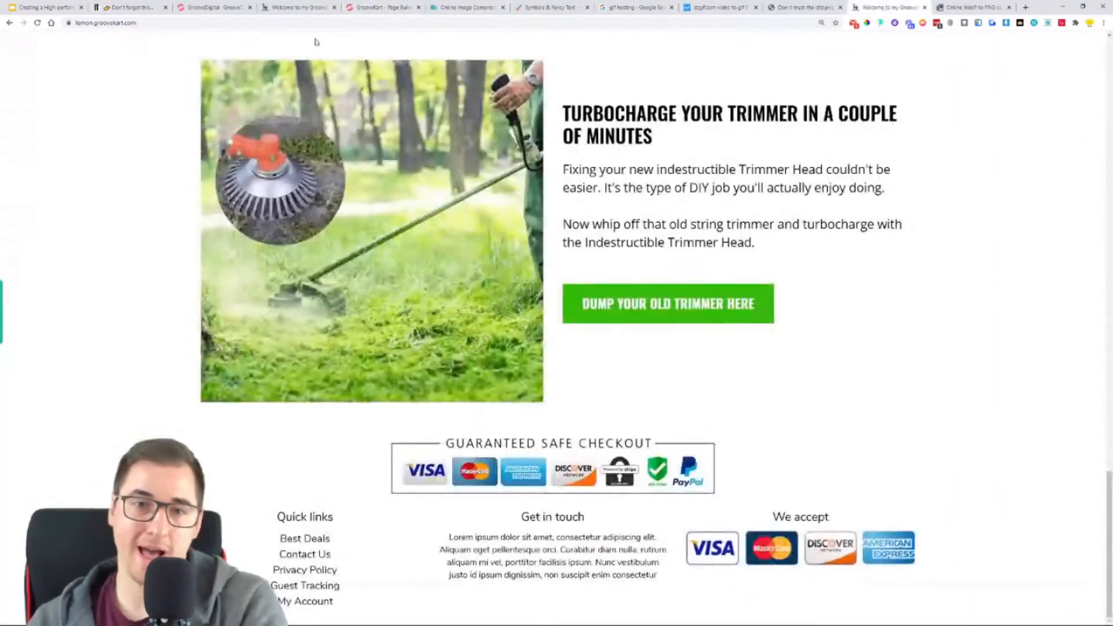
click(38, 23)
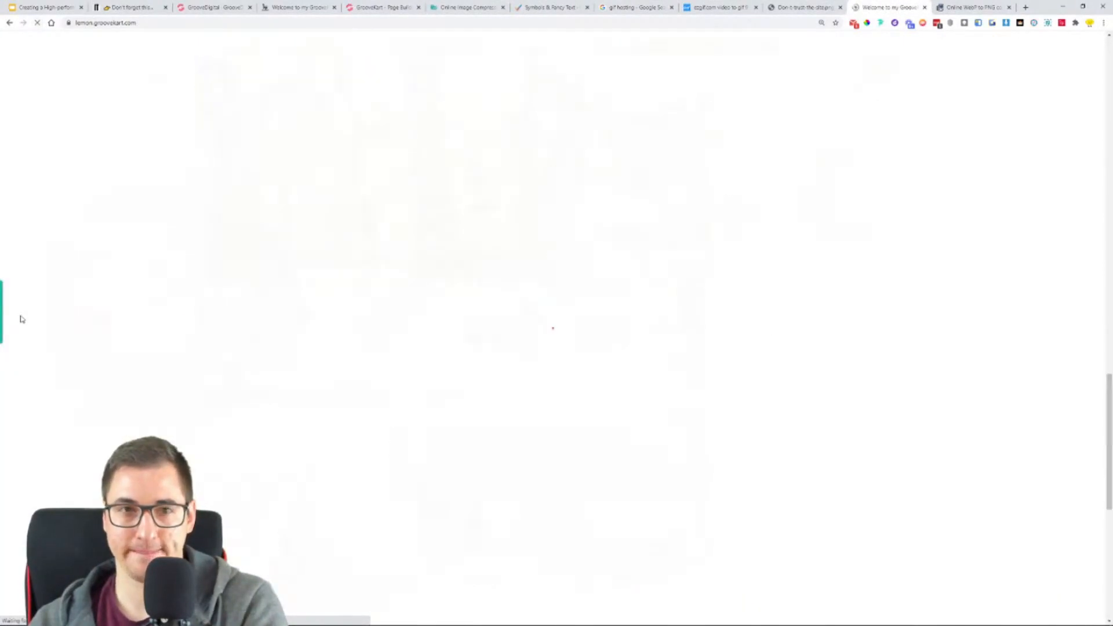
scroll(70, 286, down, 9)
scroll(103, 260, down, 2)
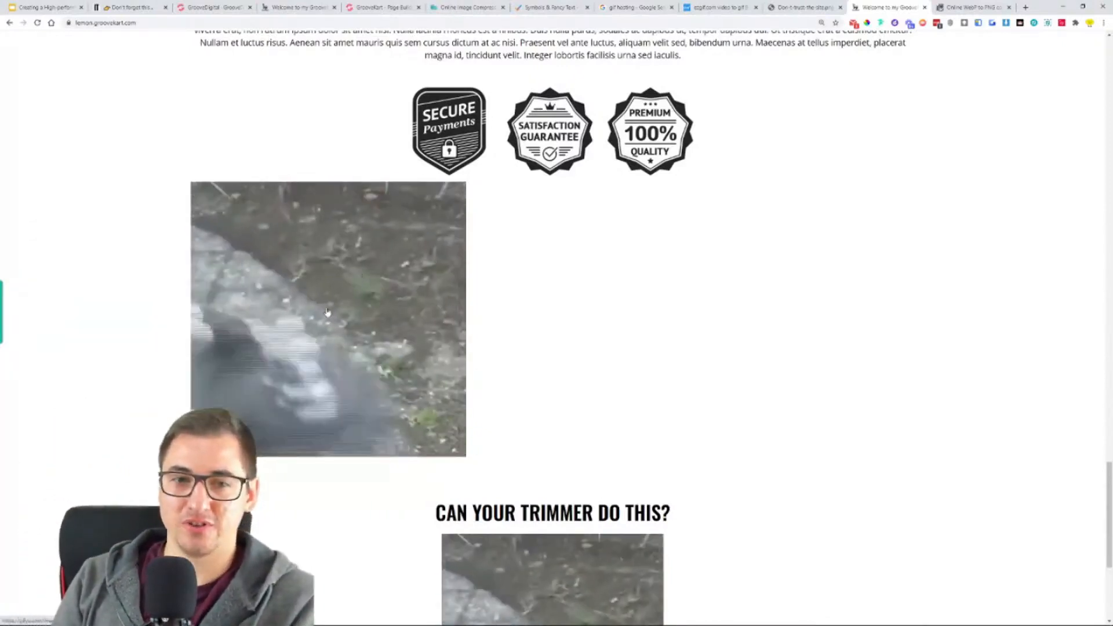
scroll(629, 377, down, 5)
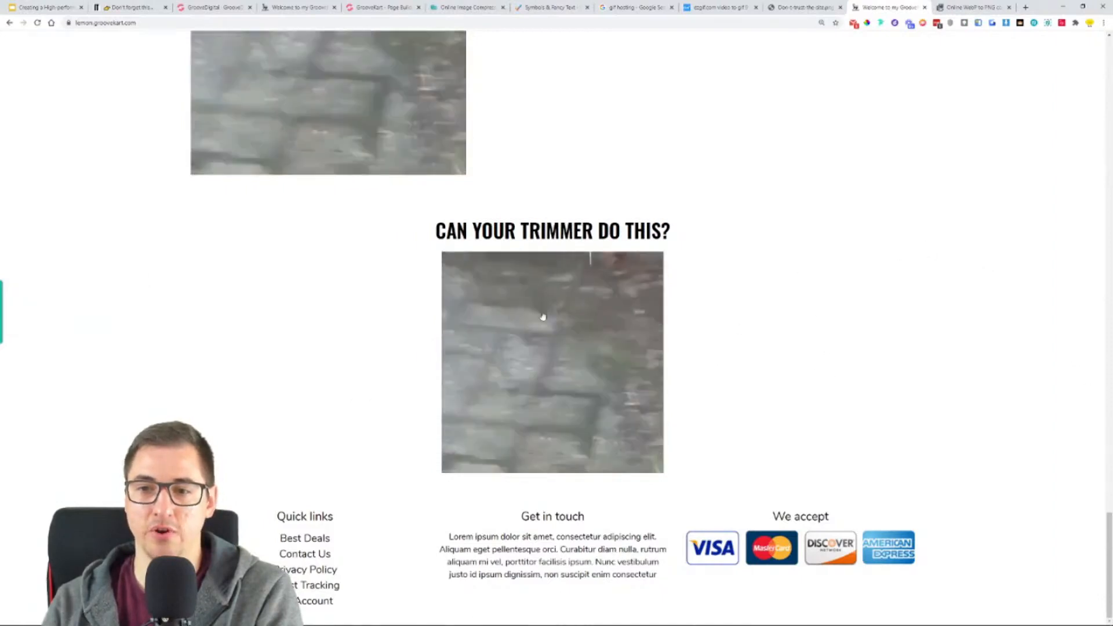
scroll(668, 363, up, 6)
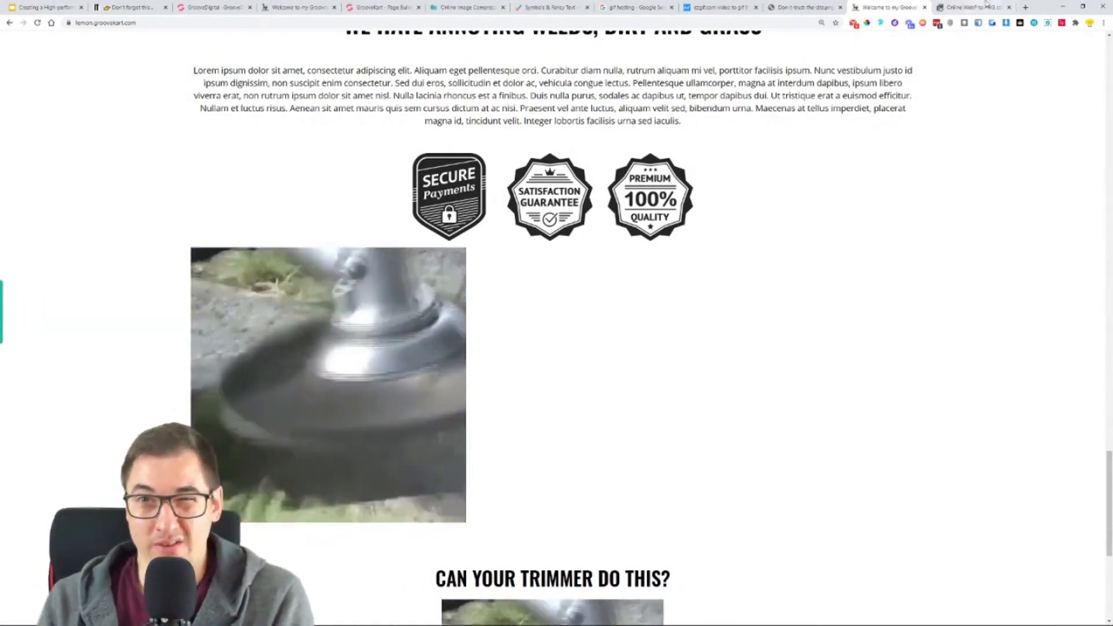
- Return to the GrooveKart page builder and delete the Html Code element between the trust badges and the "CAN YOUR TRIMMER DO THIS?" heading
click(379, 7)
scroll(729, 300, down, 20)
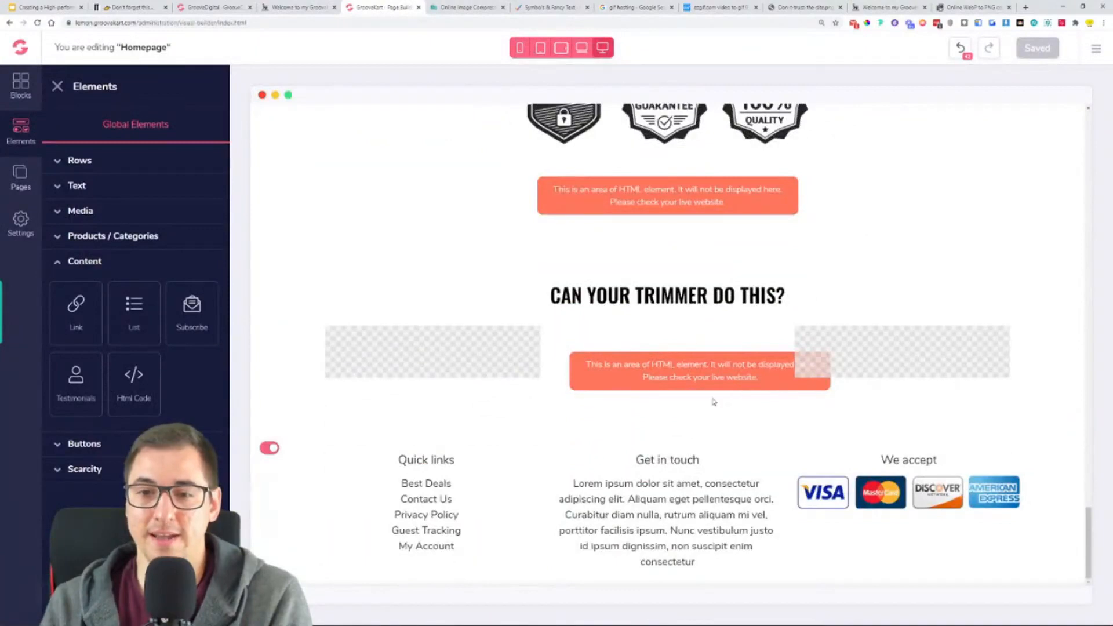
click(771, 196)
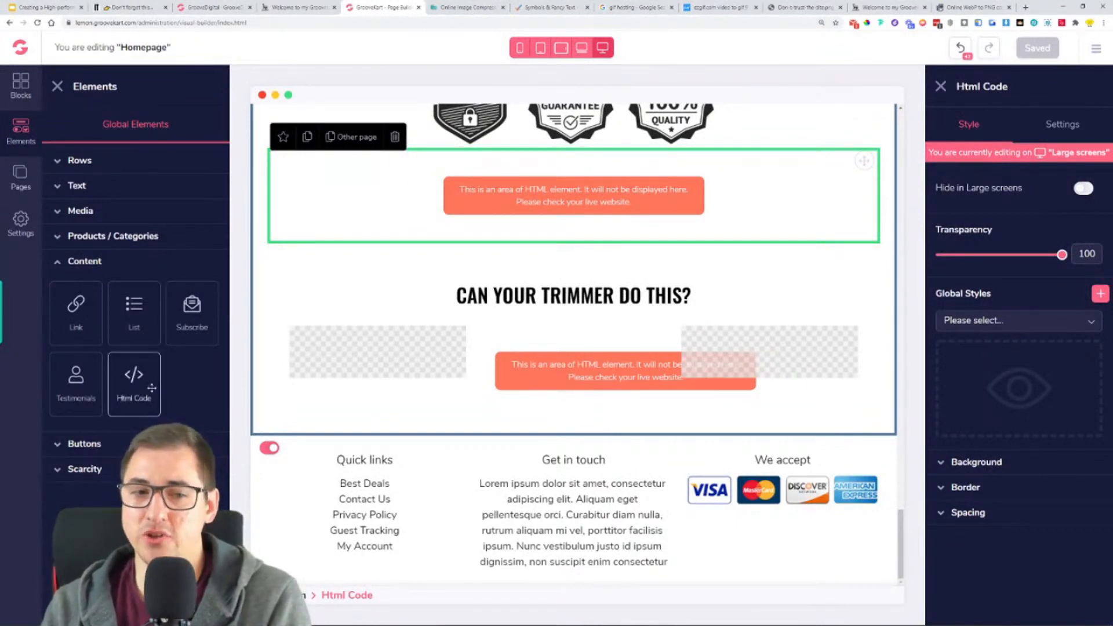
click(986, 516)
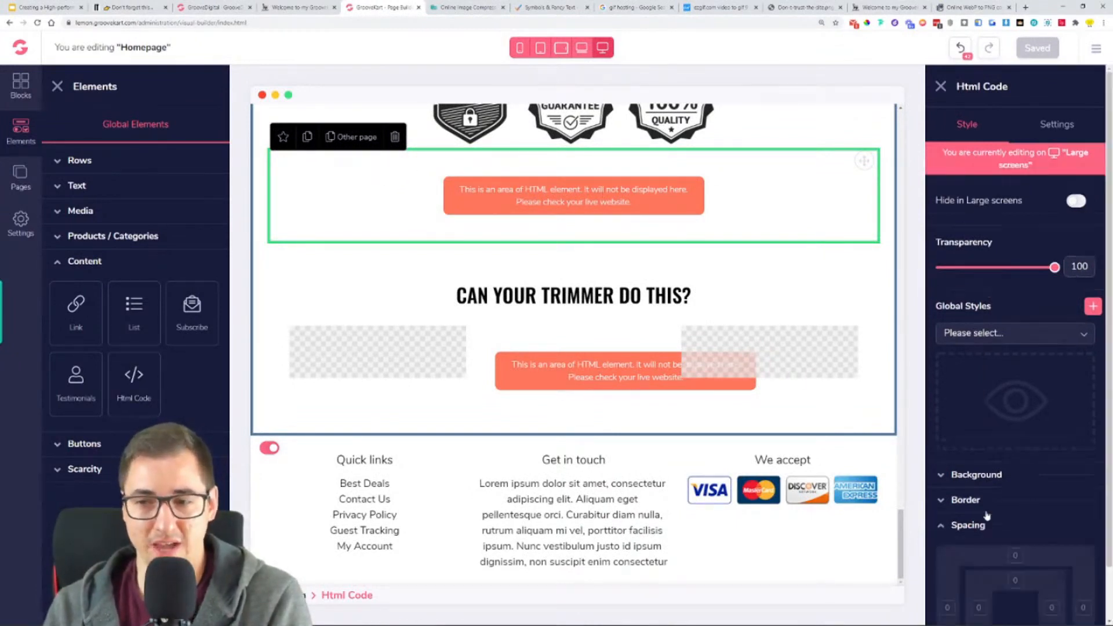
click(985, 522)
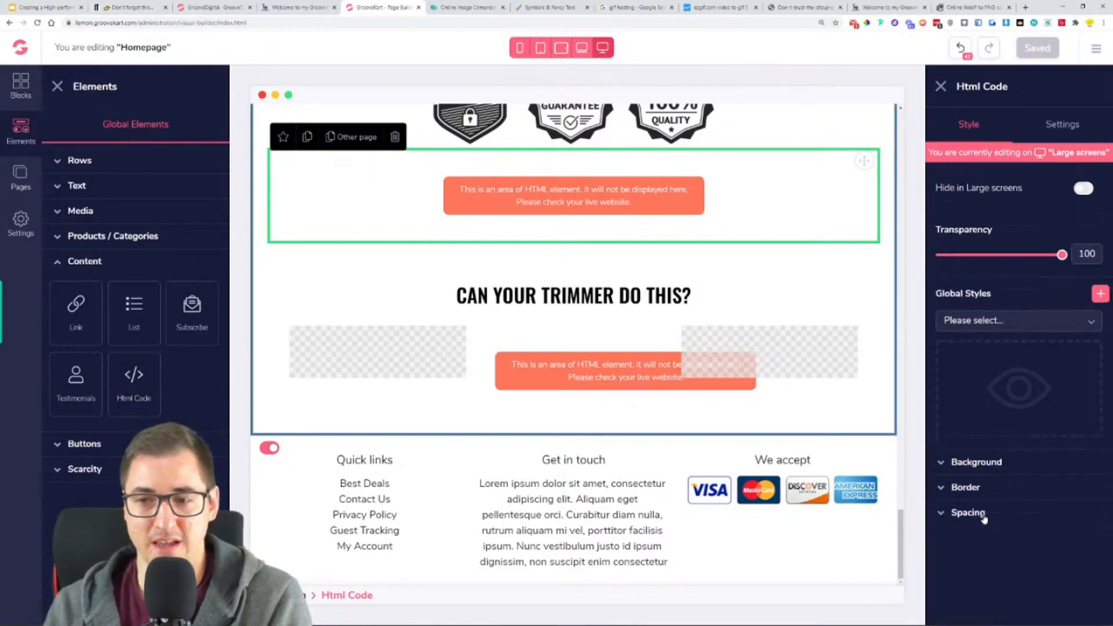
click(1072, 130)
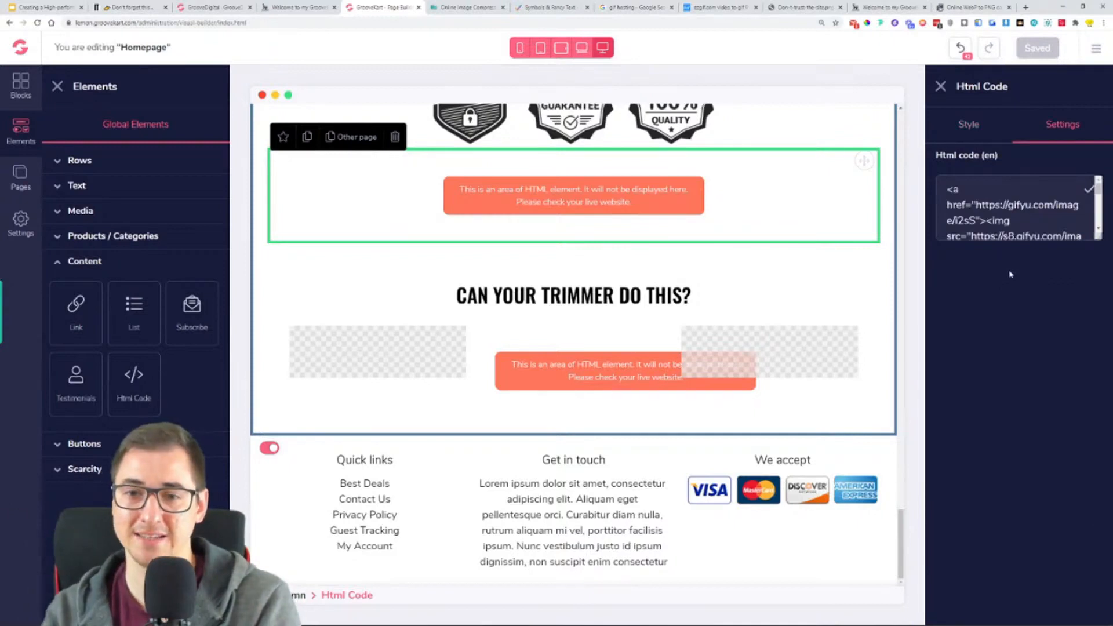
click(395, 138)
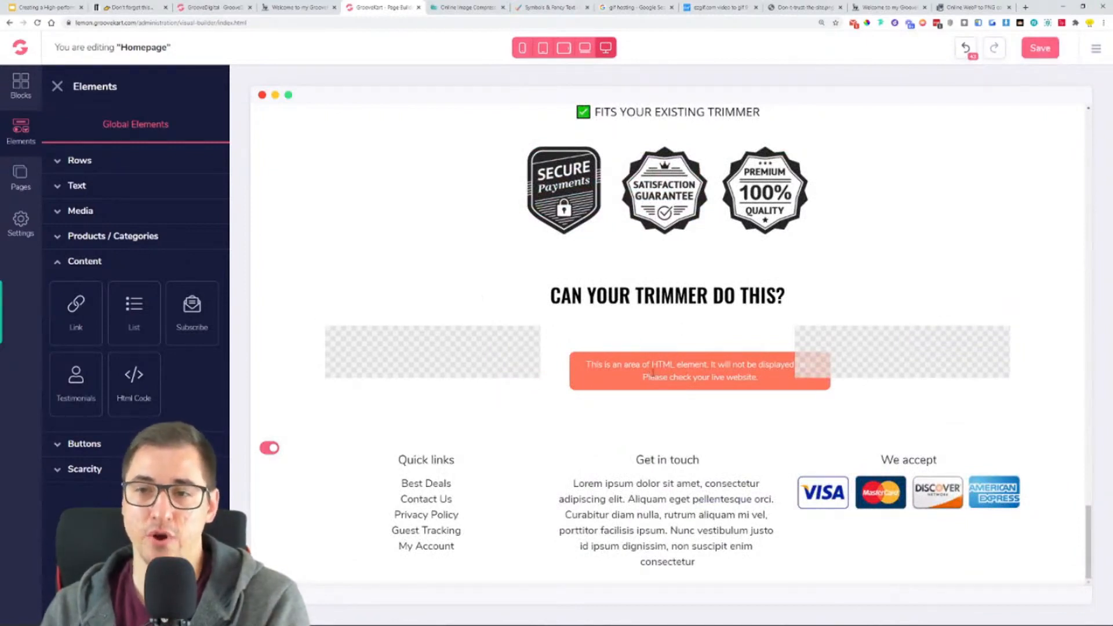
- Review the embed codes on the Gifyu page and save the homepage in the GrooveKart page builder
click(723, 6)
scroll(387, 428, down, 1)
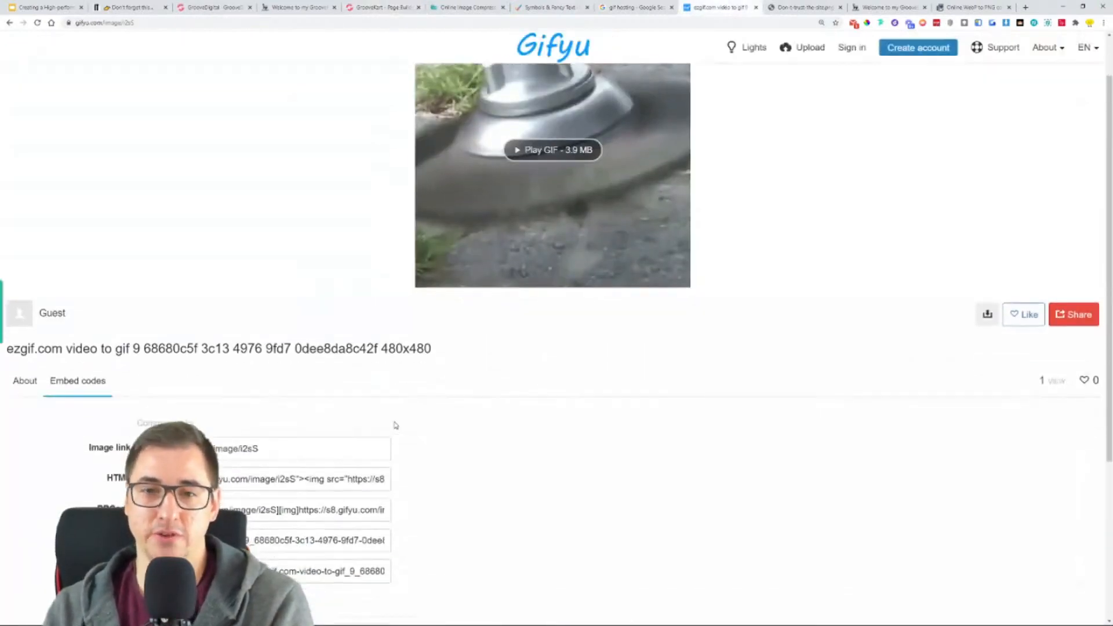
scroll(425, 398, down, 3)
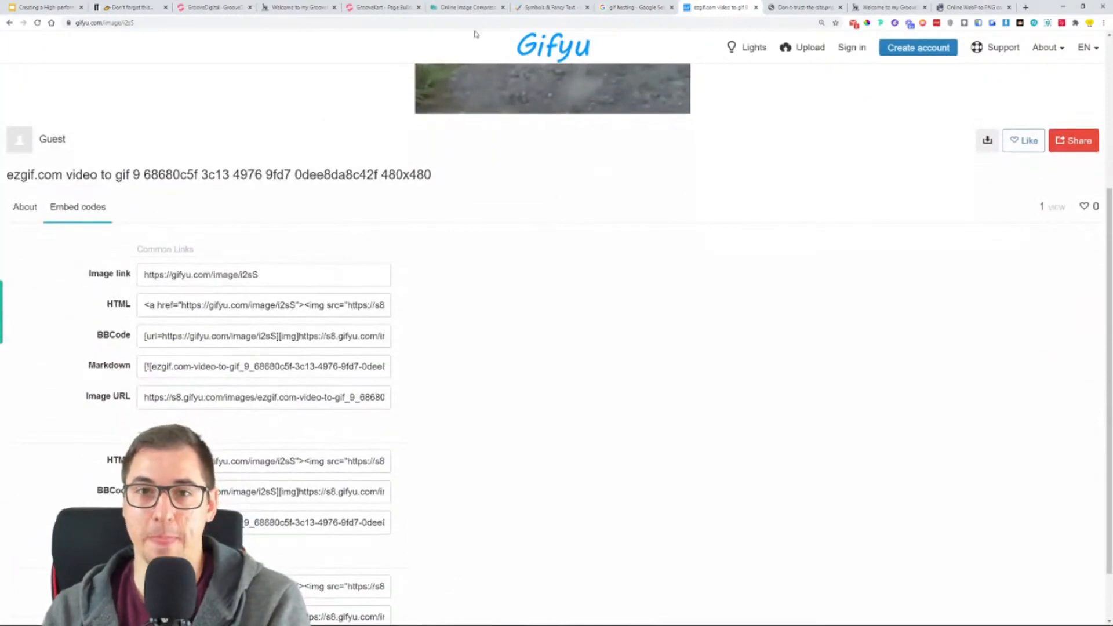
click(415, 6)
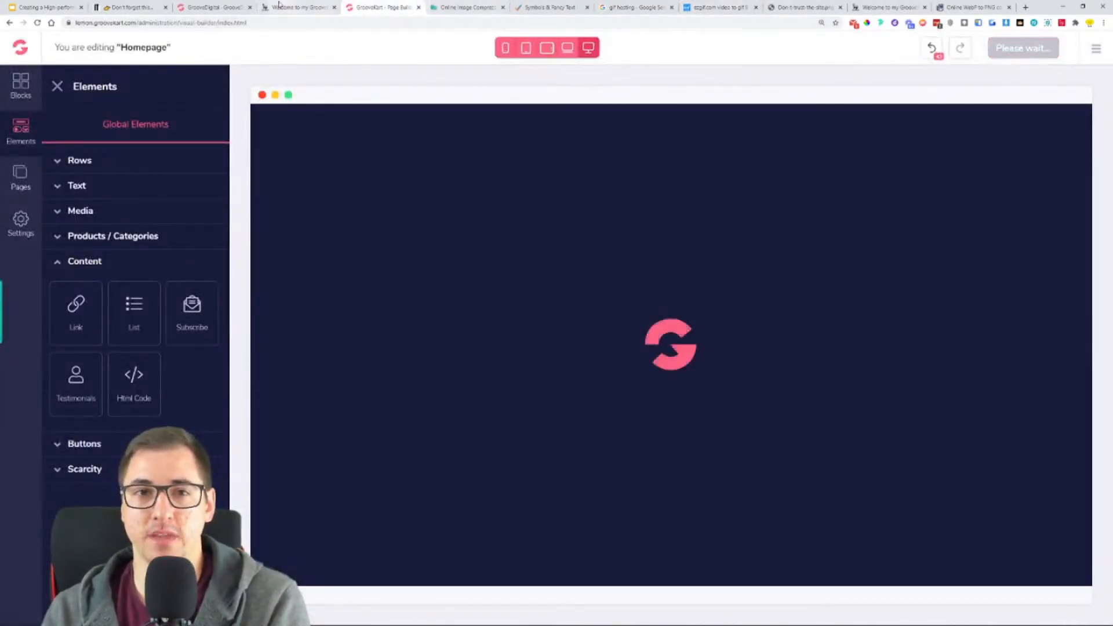
- Examine the reference store's content below the "CAN YOUR TRIMMER DO THIS?" GIF, from the "GRAB YOURS HERE" button through the 360 degree design section
click(299, 7)
scroll(405, 323, down, 6)
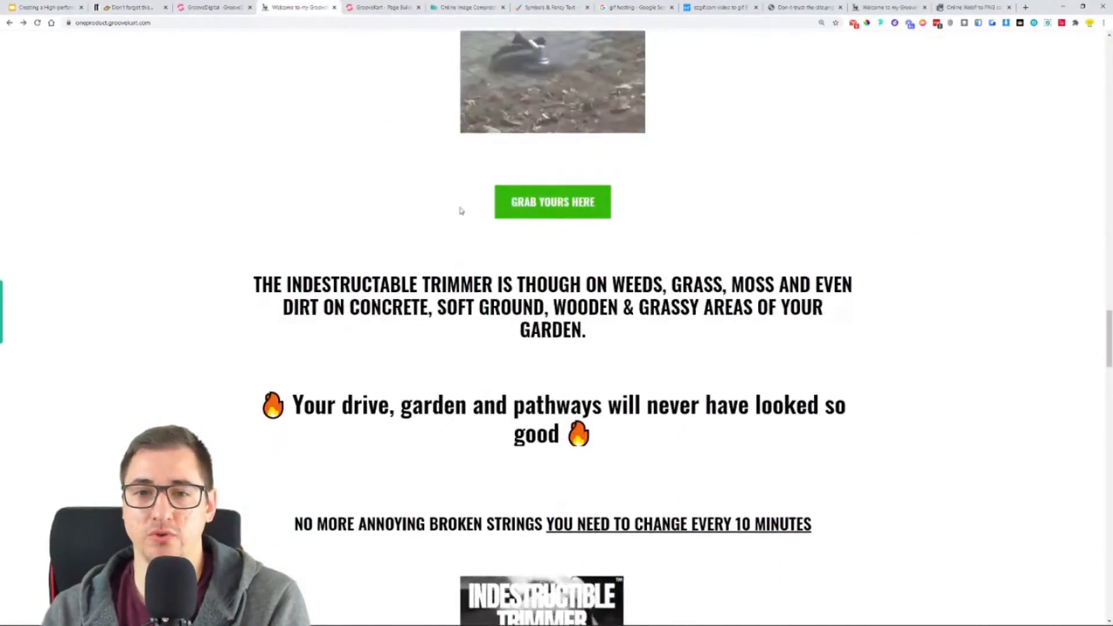
scroll(458, 209, down, 7)
scroll(457, 208, down, 20)
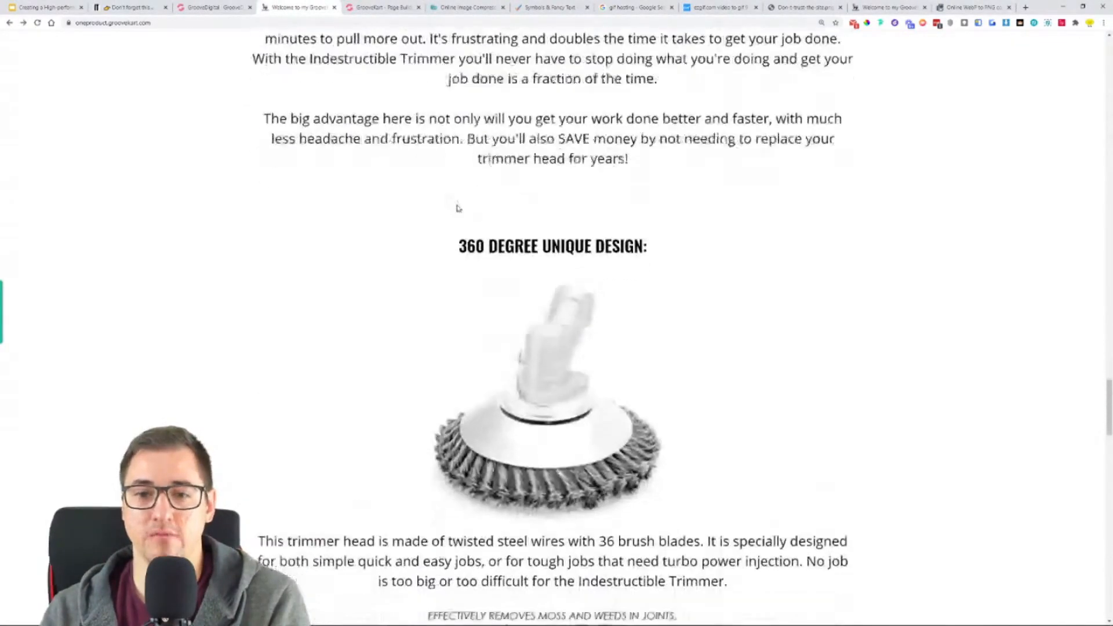
scroll(457, 208, down, 6)
scroll(455, 211, up, 20)
scroll(454, 213, up, 19)
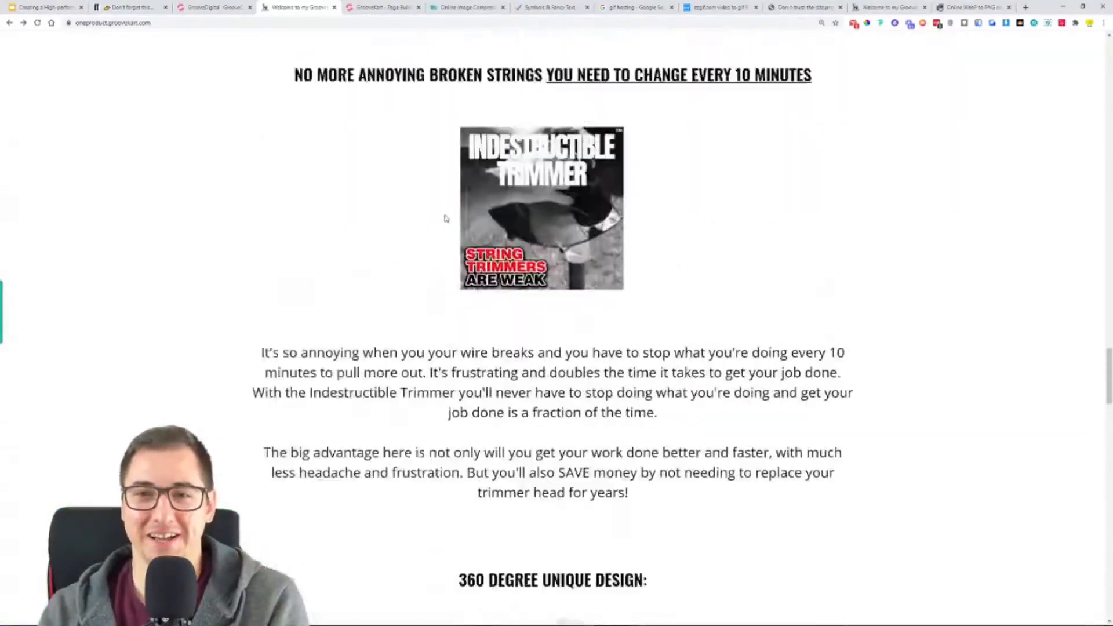
scroll(473, 283, down, 2)
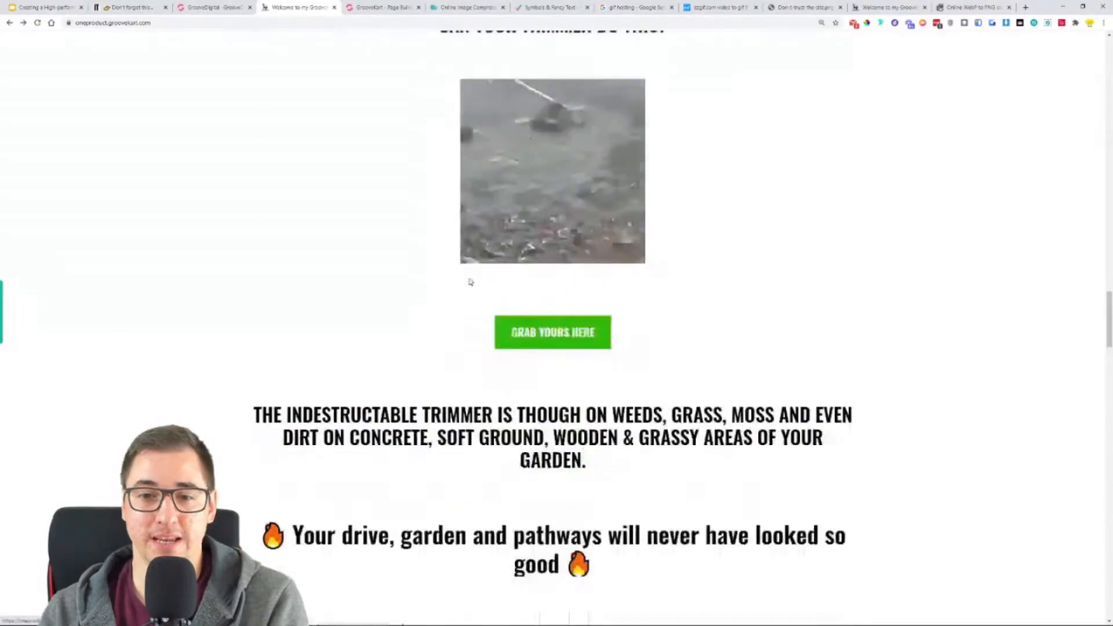
- Switch back to the page builder and duplicate the "DUMP YOUR OLD TRIMMER HERE" button
key(ctrl+Tab)
scroll(534, 265, down, 20)
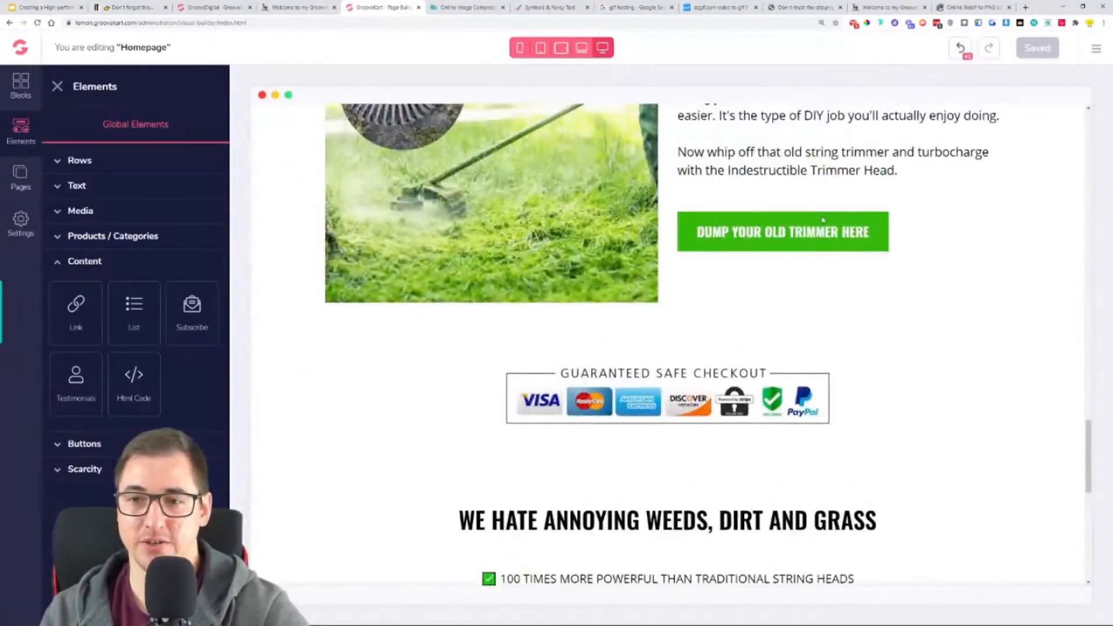
click(724, 234)
click(647, 248)
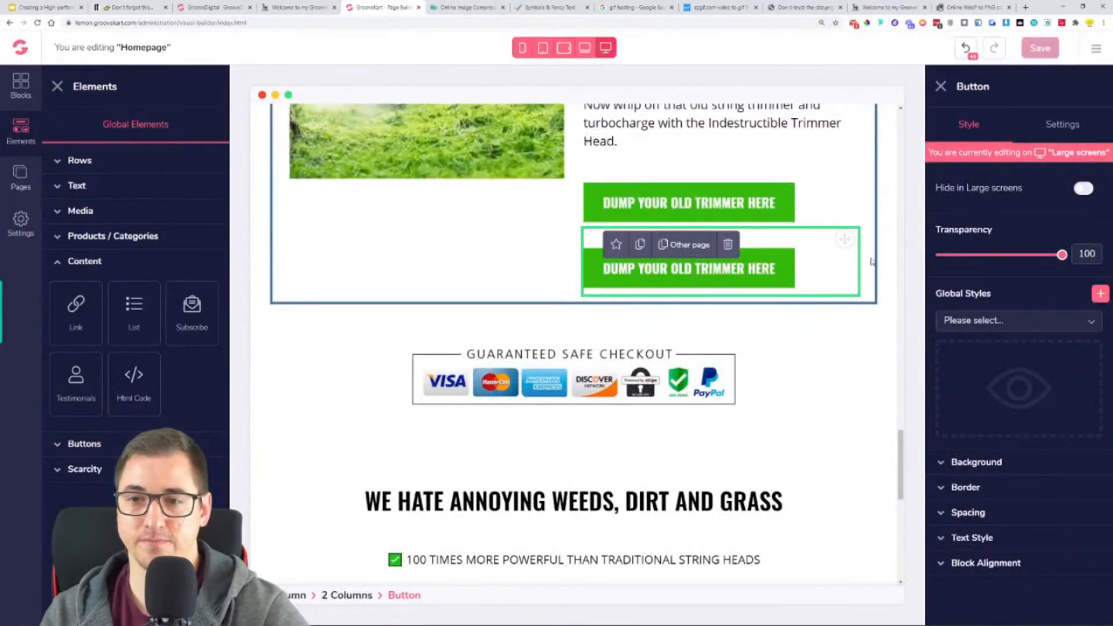
- Move the copied button out of the two-column section to just beneath the trust badges
drag(839, 264, 668, 585)
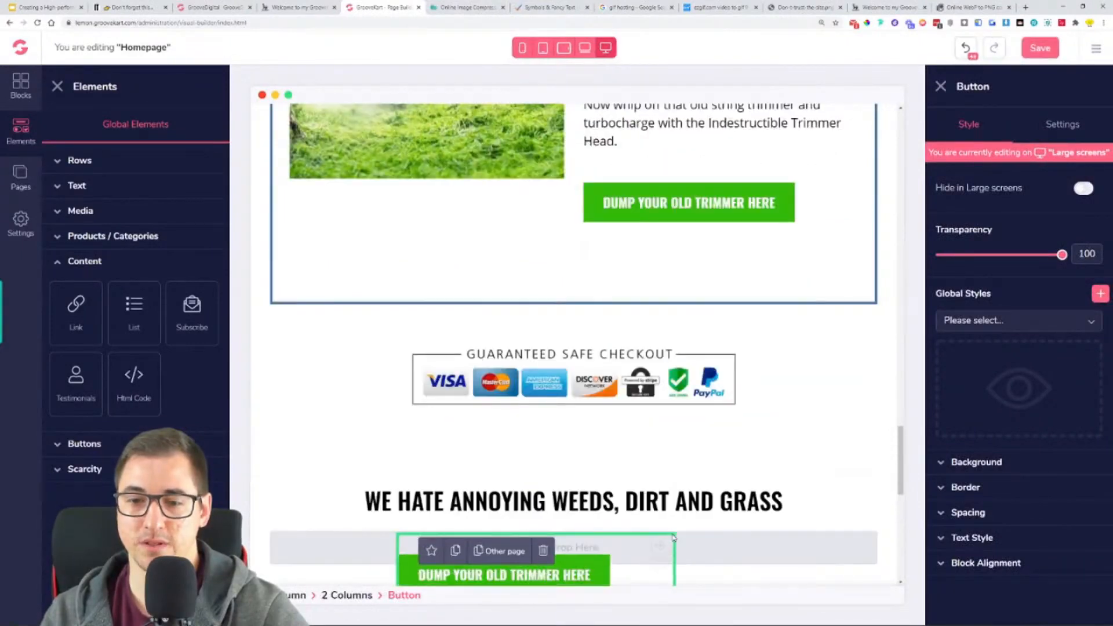
scroll(752, 313, down, 5)
drag(863, 181, 637, 559)
scroll(479, 193, up, 3)
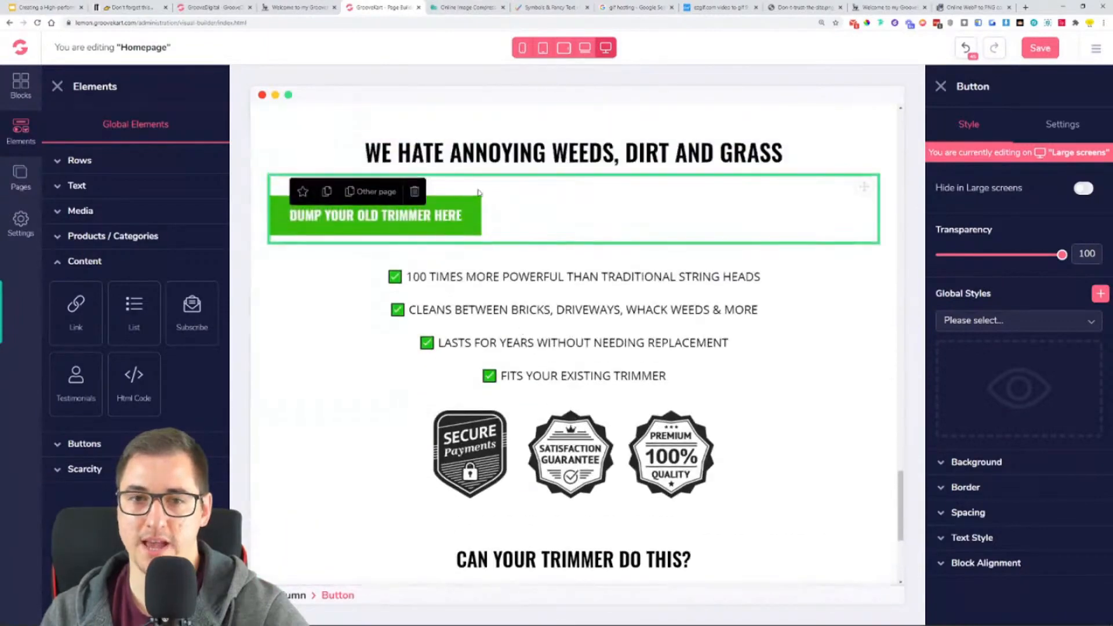
drag(873, 192, 638, 510)
scroll(638, 510, down, 4)
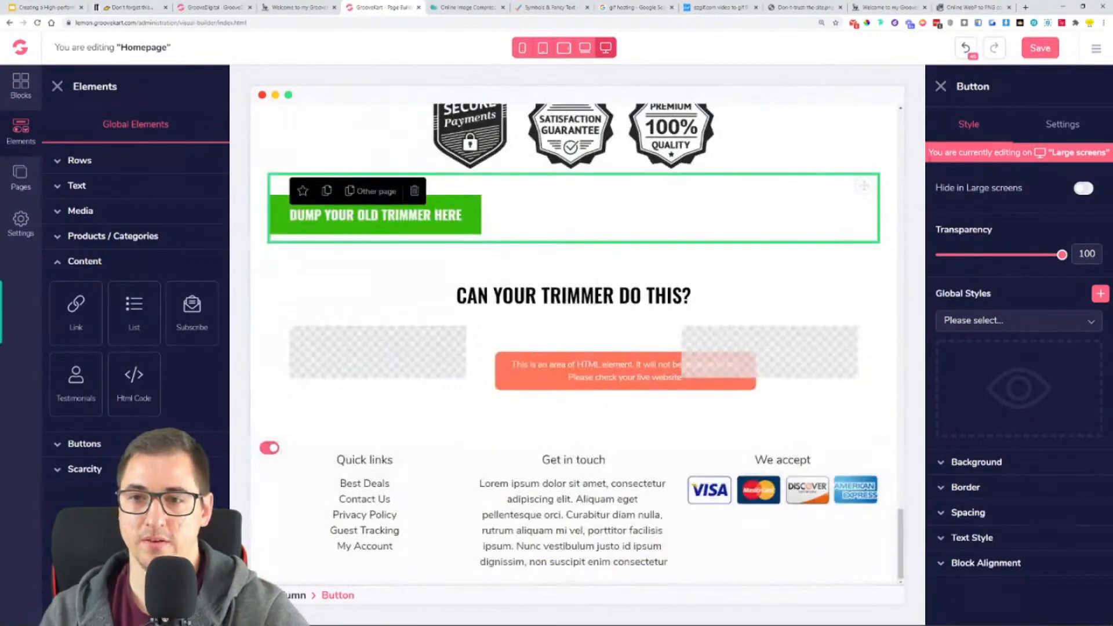
- Try placing the copied button below the Html Code element in the 3-column row's middle column, and undo the placement
drag(864, 191, 618, 439)
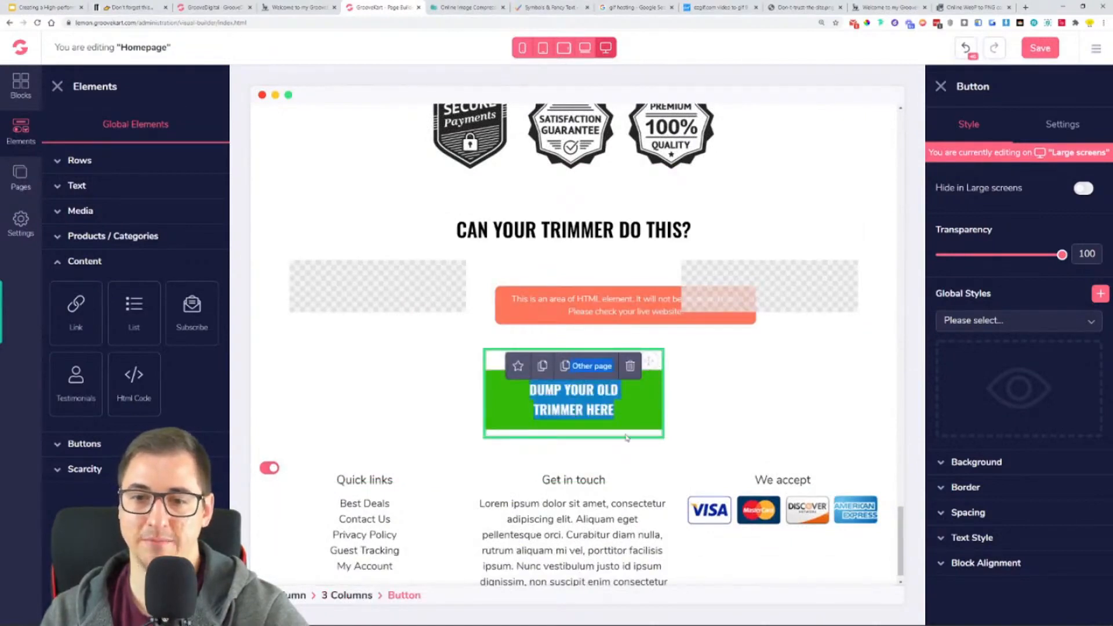
drag(632, 433, 653, 378)
click(645, 378)
click(708, 366)
click(638, 406)
click(965, 48)
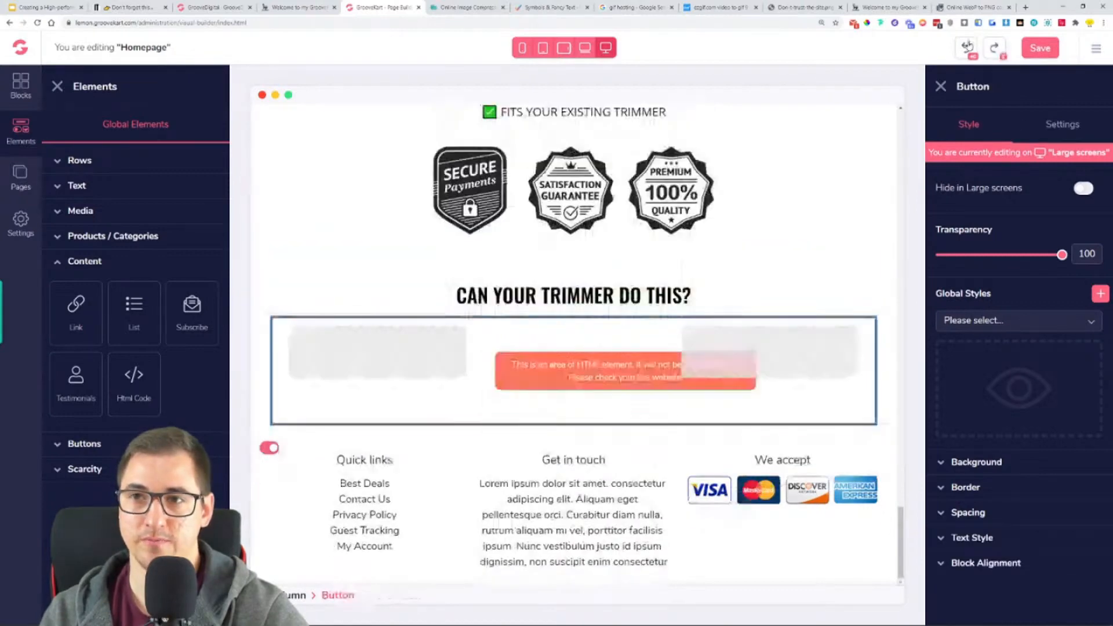
- Move the copied button below the whole 3-column row, directly above the footer
scroll(442, 197, up, 1)
drag(863, 159, 710, 510)
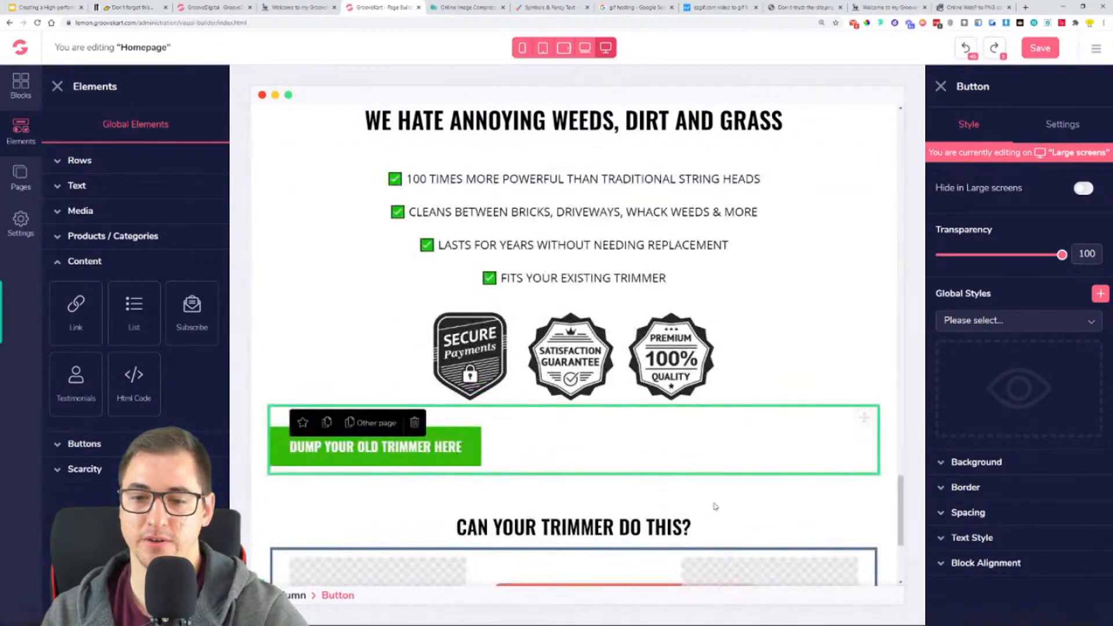
scroll(710, 510, down, 4)
drag(864, 185, 761, 450)
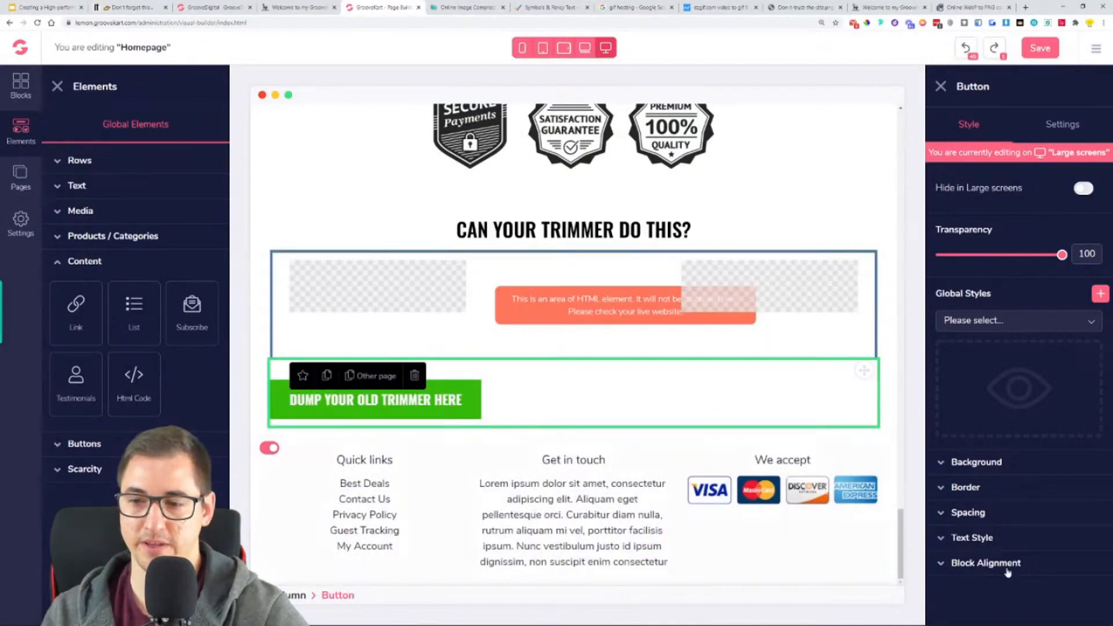
- Set the copied button's block alignment to Center
click(986, 563)
click(1016, 593)
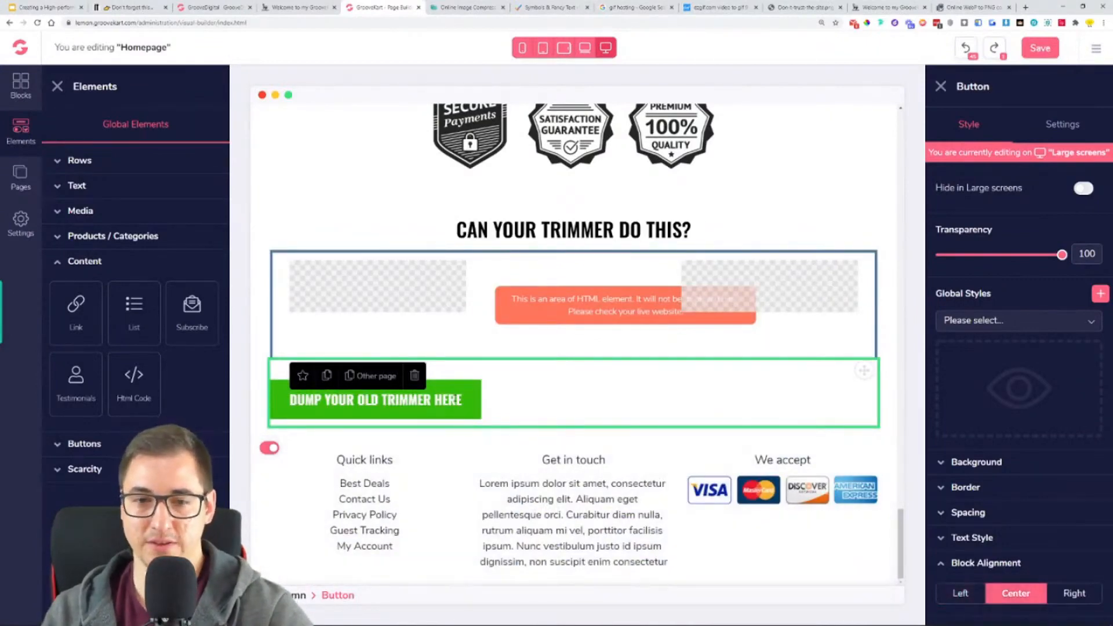
click(1015, 587)
scroll(754, 406, up, 8)
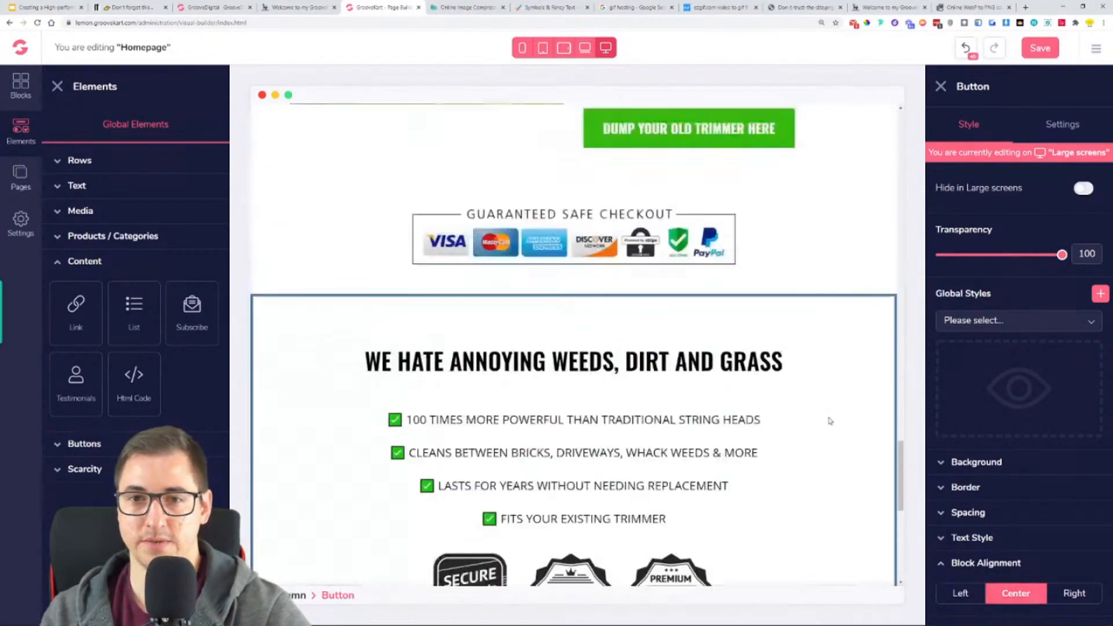
scroll(830, 421, down, 6)
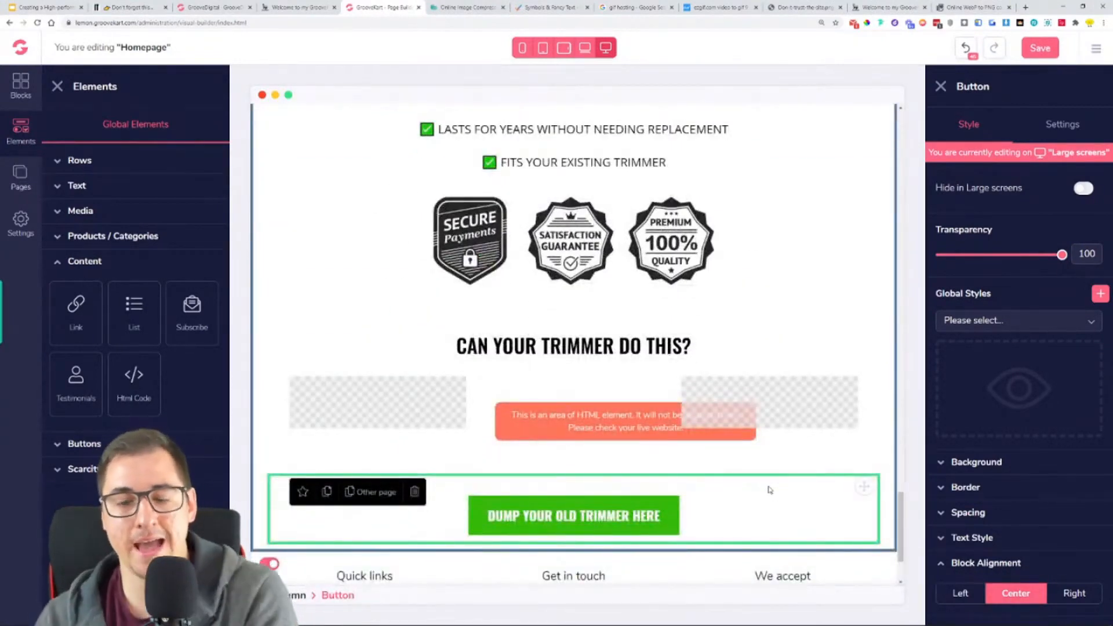
- Check the matching button on the reference store and relabel the copied button "GRAB YOURS HERE"
click(296, 7)
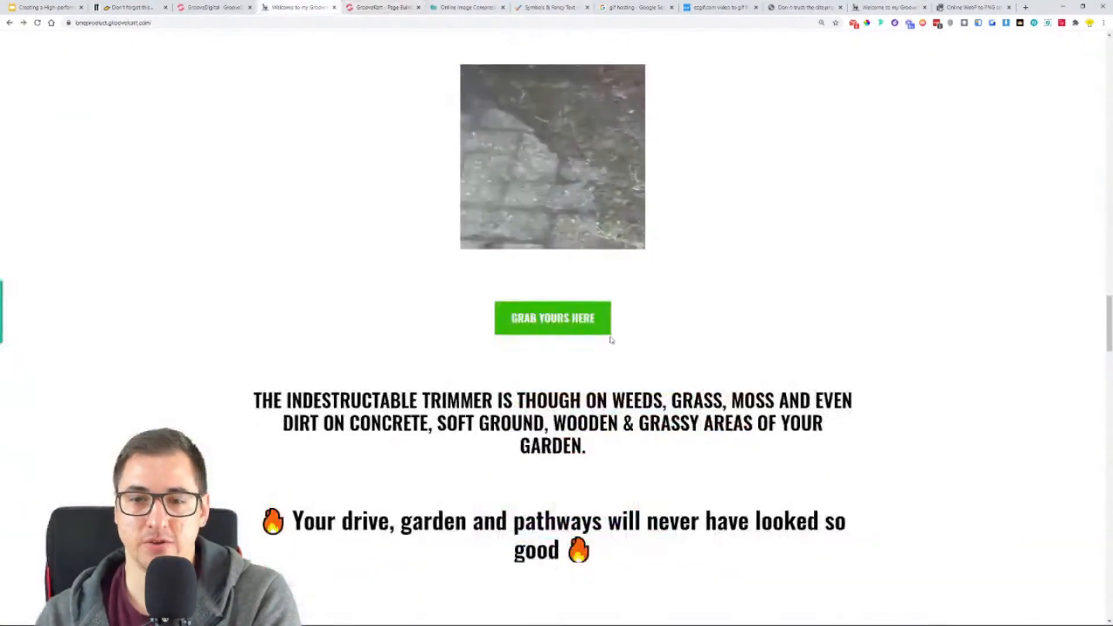
key(ctrl+Tab)
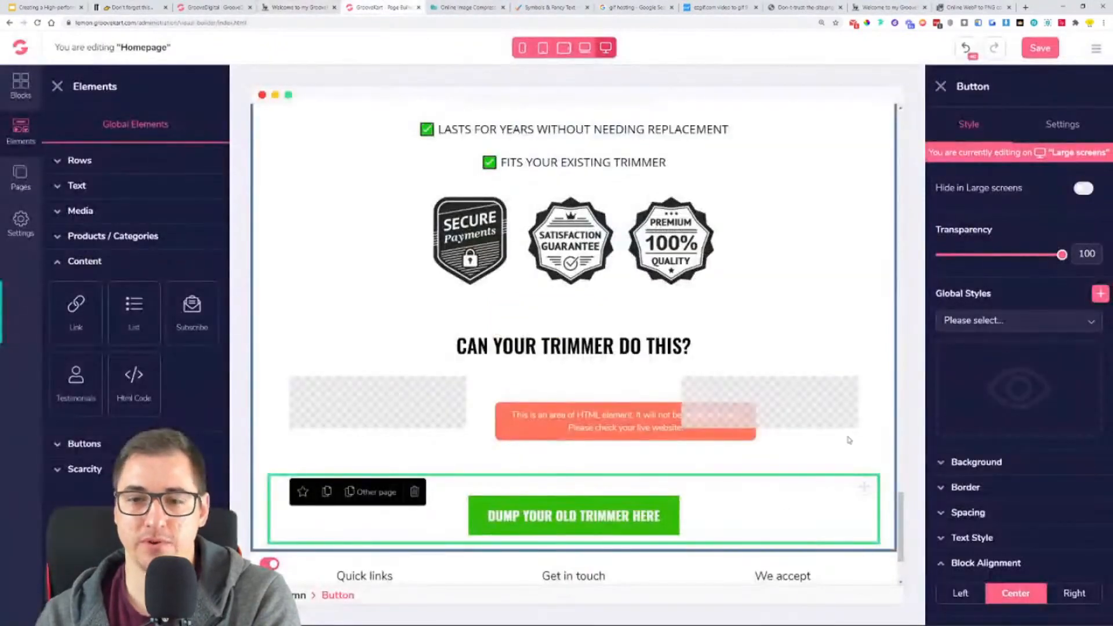
click(1059, 134)
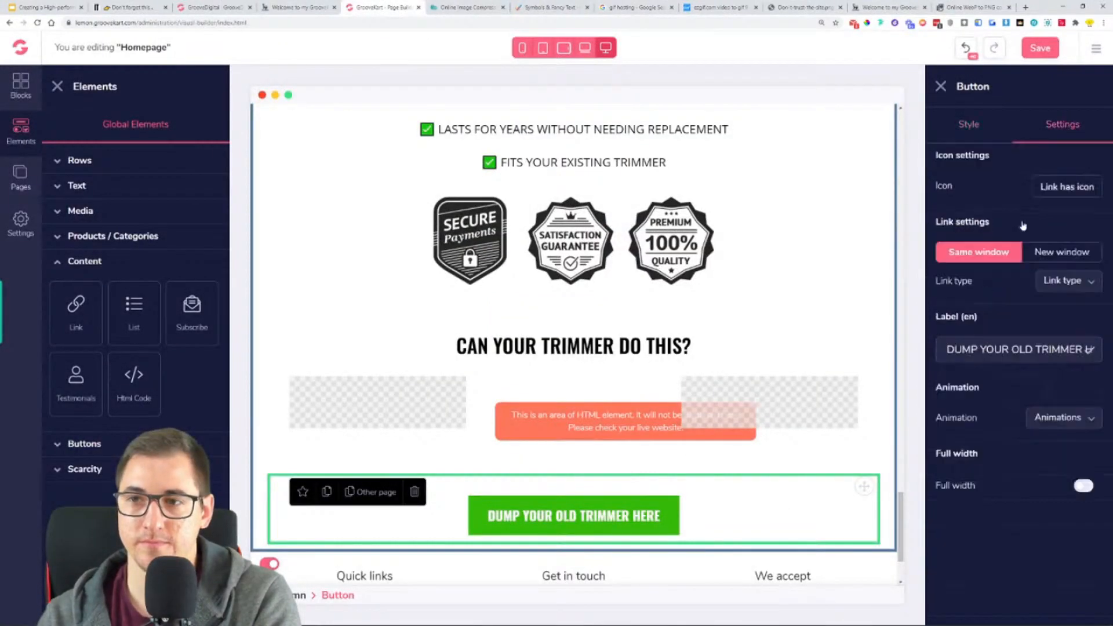
triple_click(1090, 349)
text(GRAB YOURS)
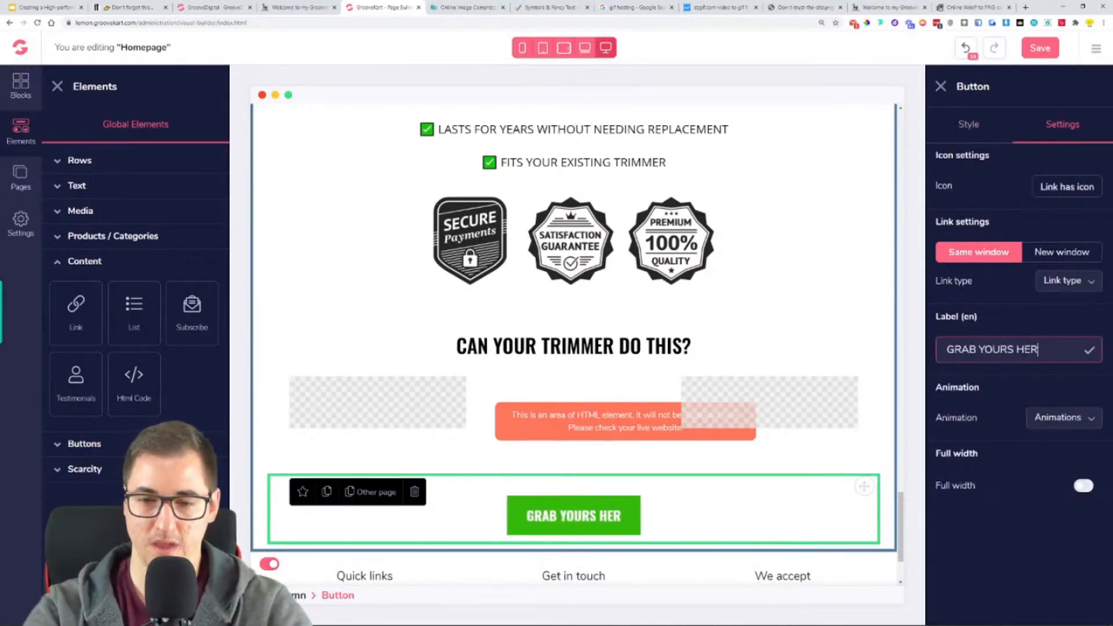
click(941, 87)
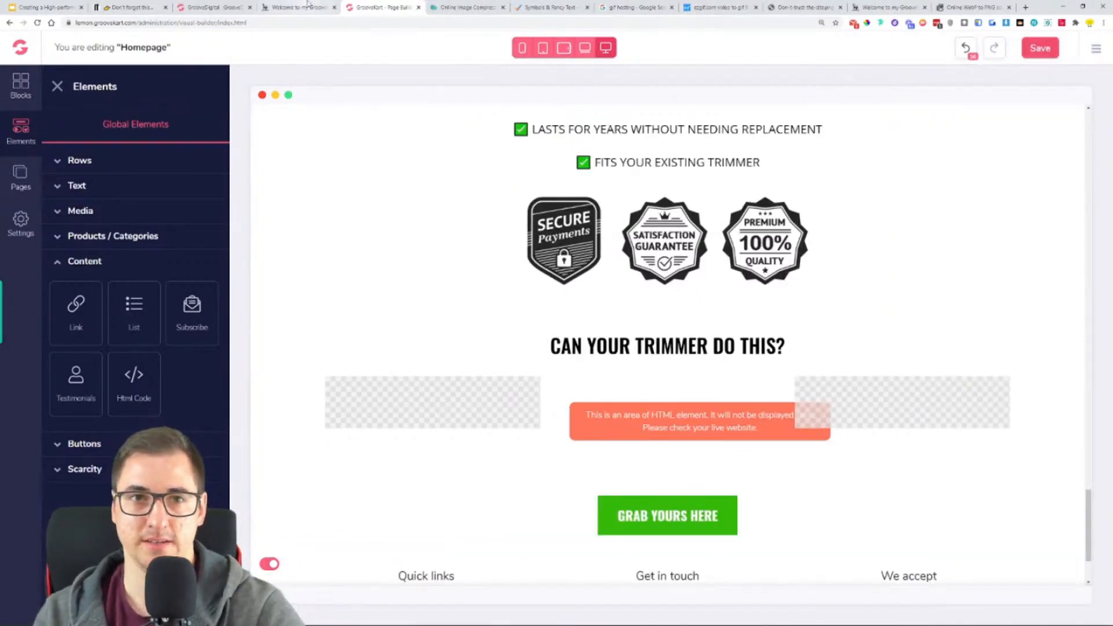
- Review the reference store's sections after the "GRAB YOURS HERE" button: headline texts, string trimmer GIF, benefit paragraphs and 360 degree design image
click(307, 6)
scroll(378, 403, down, 3)
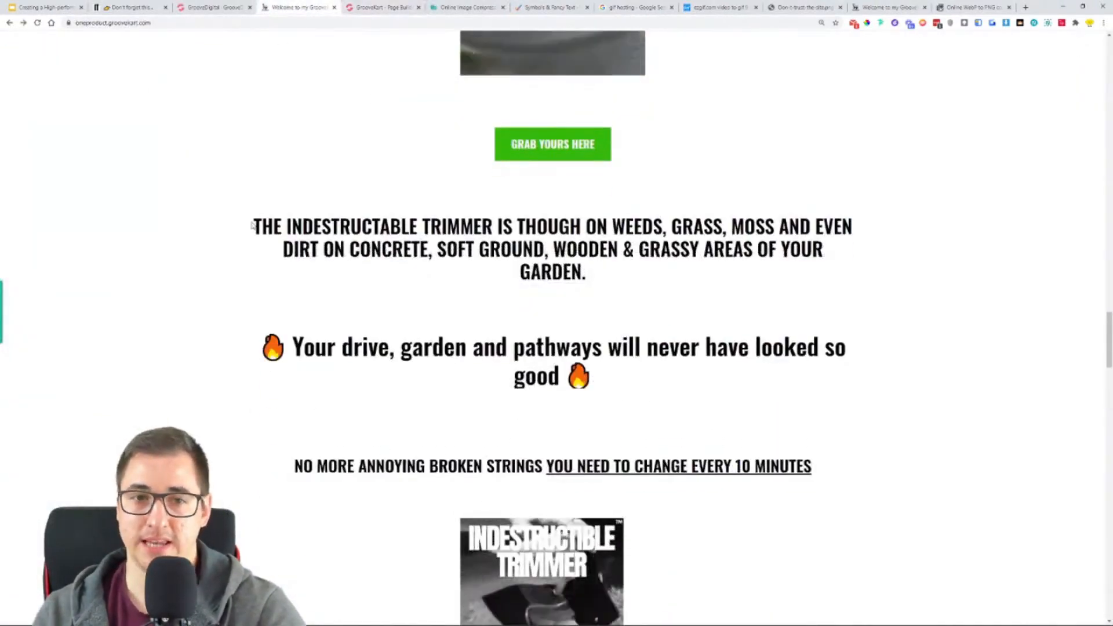
drag(252, 226, 735, 269)
drag(288, 347, 756, 385)
click(757, 385)
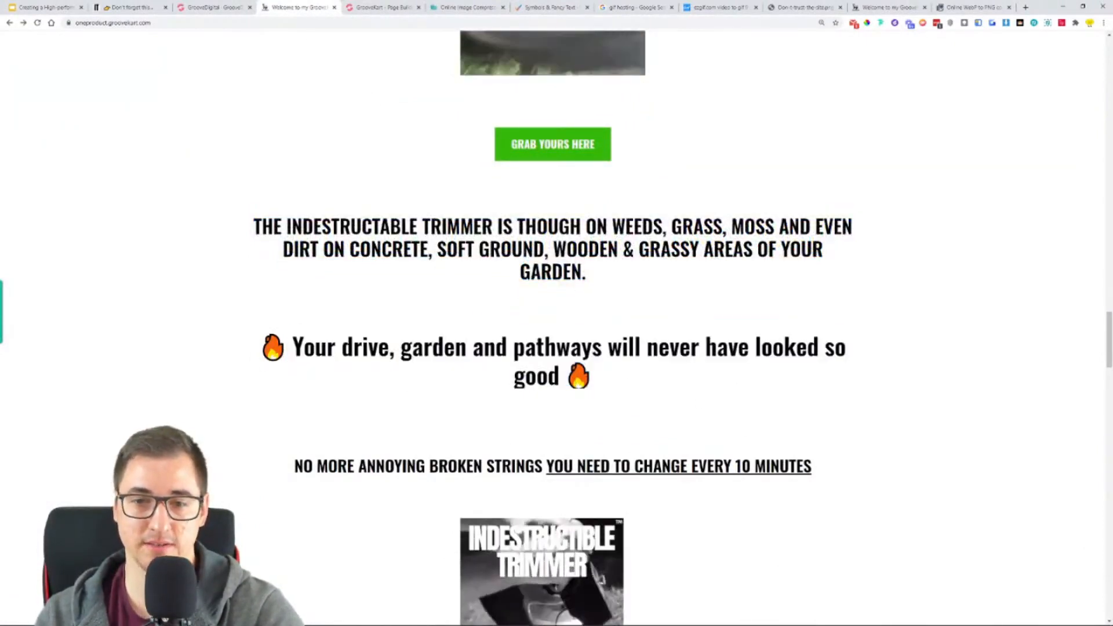
scroll(427, 365, down, 3)
drag(429, 291, 888, 286)
scroll(555, 342, down, 3)
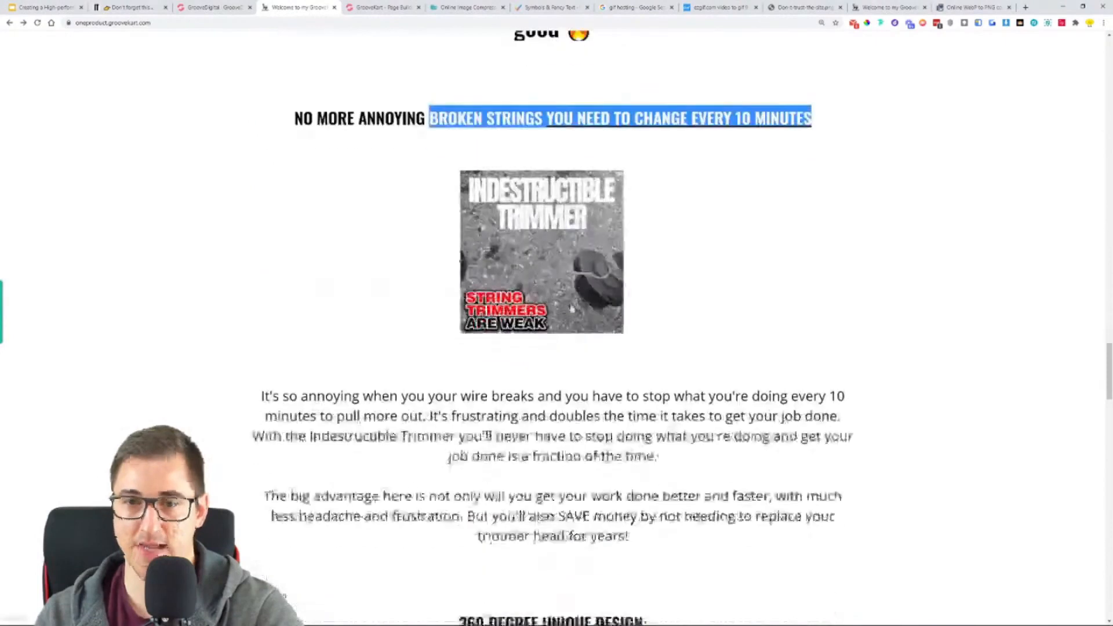
scroll(555, 342, down, 2)
drag(426, 270, 750, 442)
scroll(750, 442, down, 5)
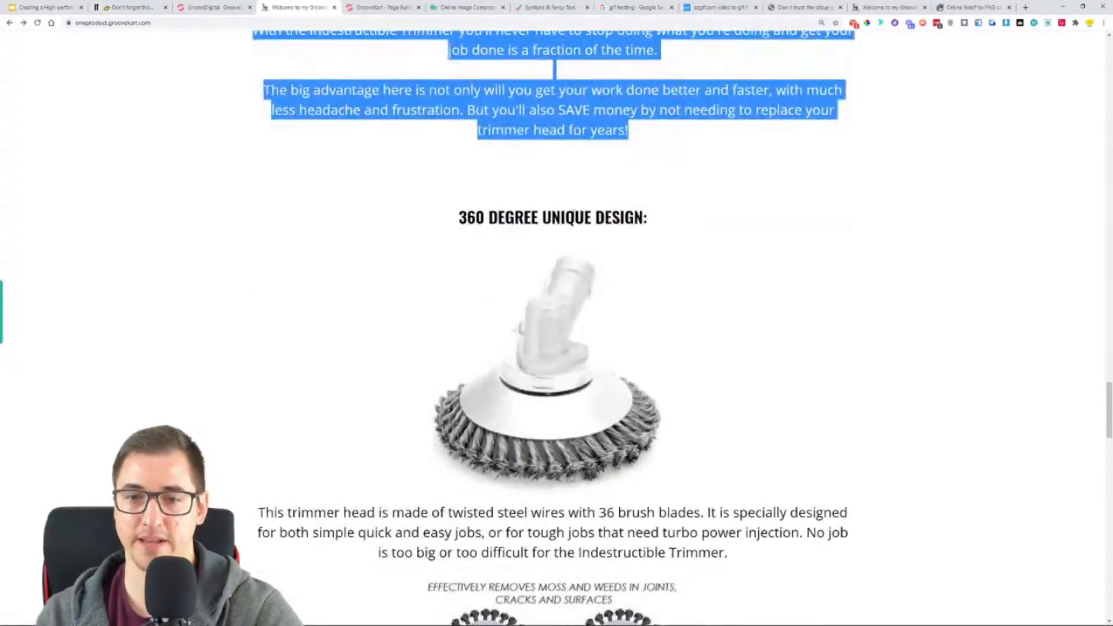
drag(566, 217, 597, 239)
click(713, 351)
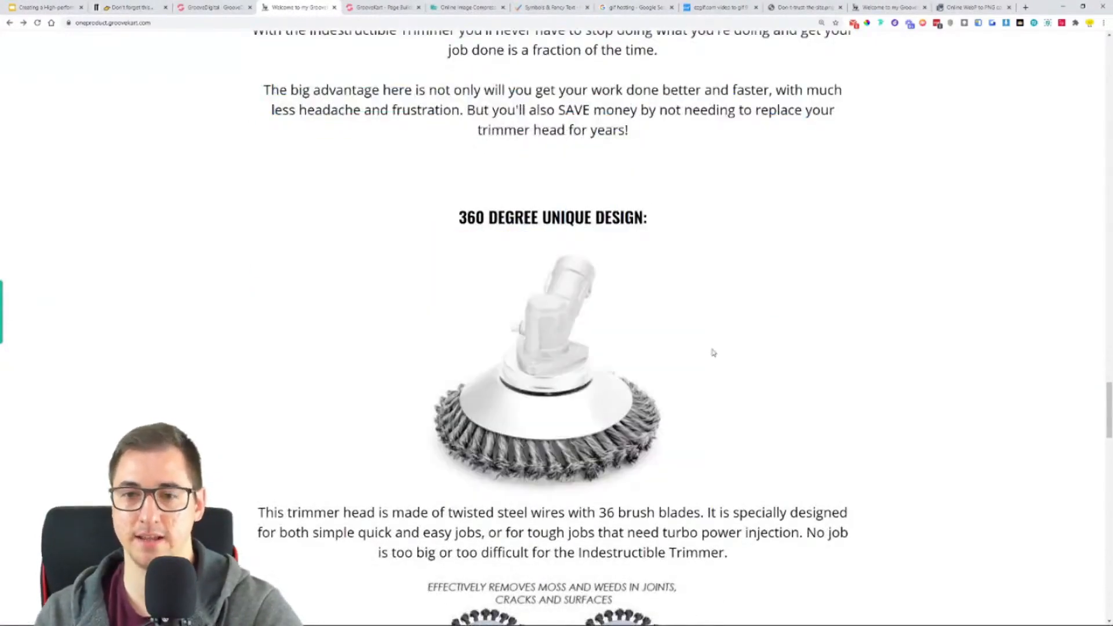
- Duplicate the "CAN YOUR TRIMMER DO THIS?" heading and move the copy directly below the "GRAB YOURS HERE" button above the footer
scroll(589, 393, down, 2)
scroll(569, 154, up, 8)
scroll(592, 219, up, 7)
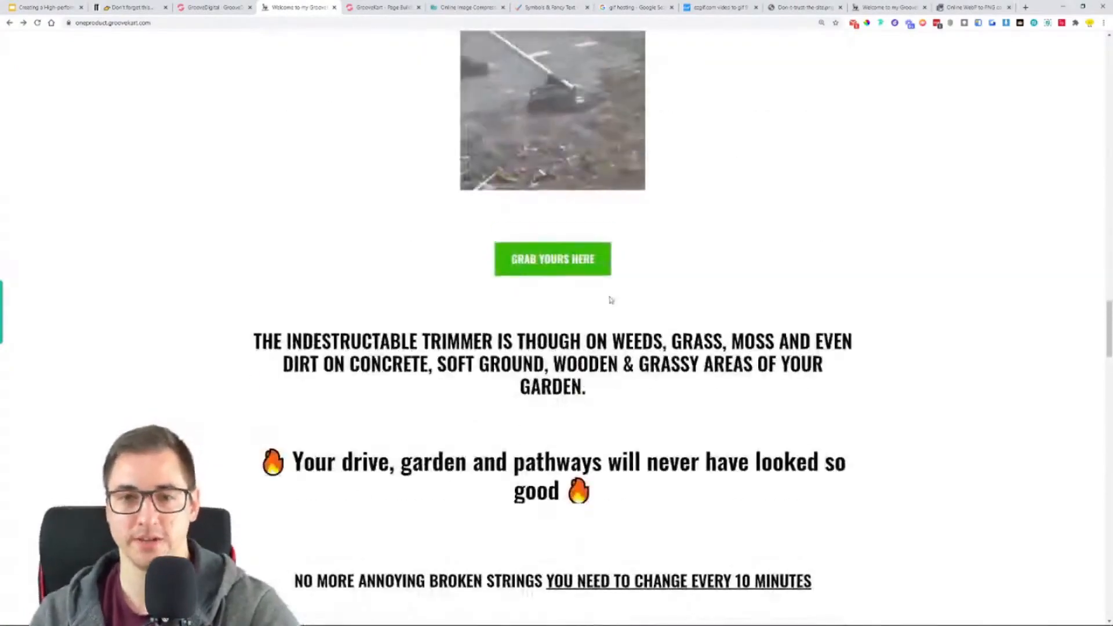
click(413, 5)
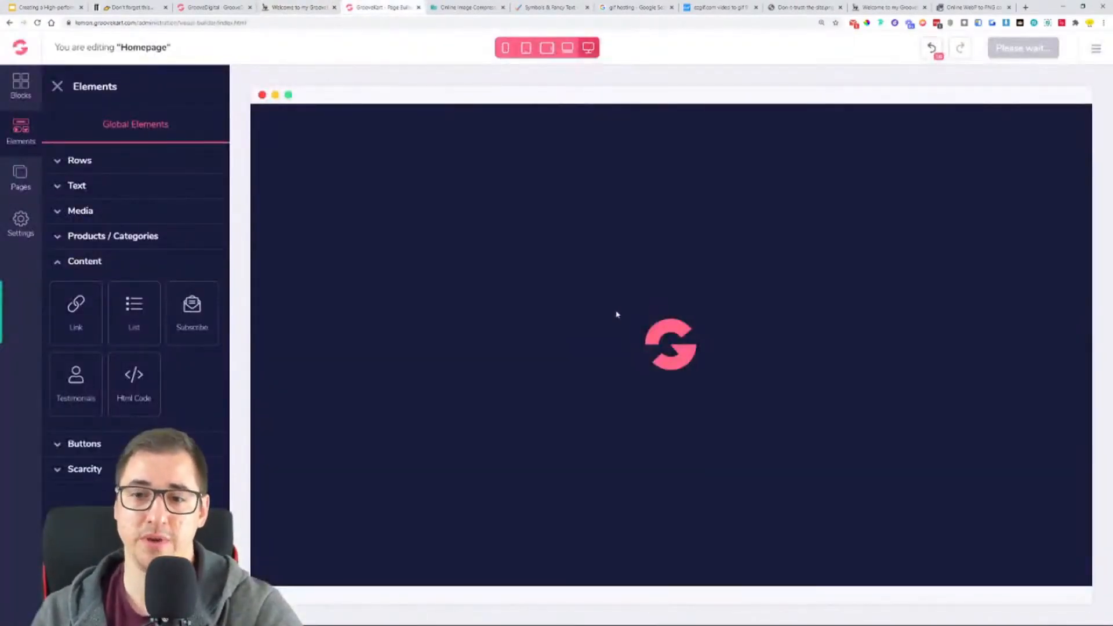
scroll(673, 375, down, 20)
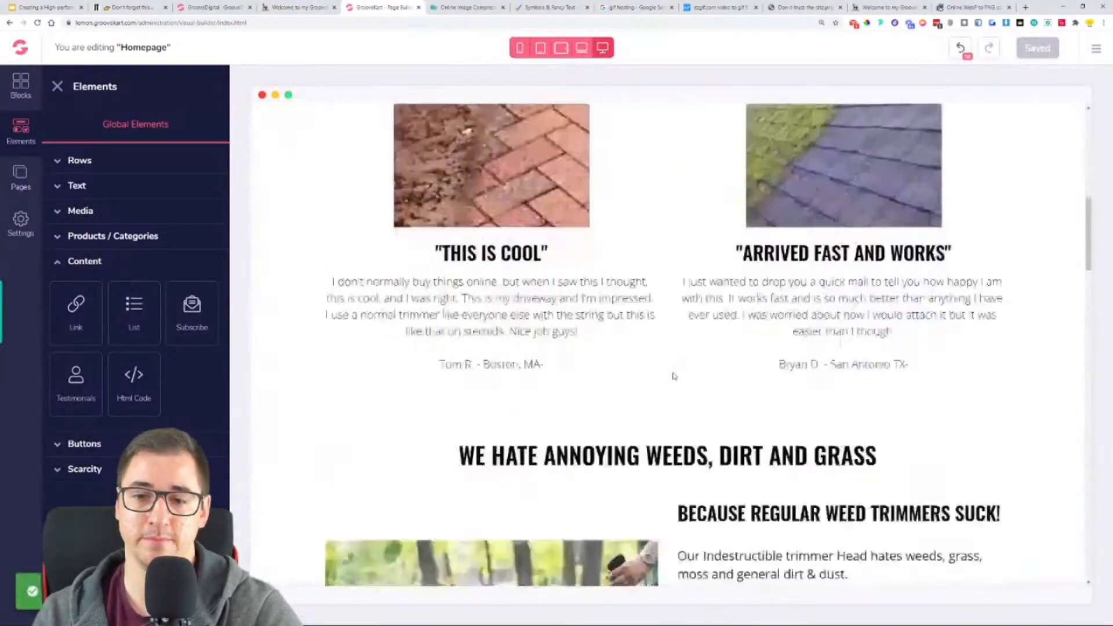
scroll(676, 375, down, 12)
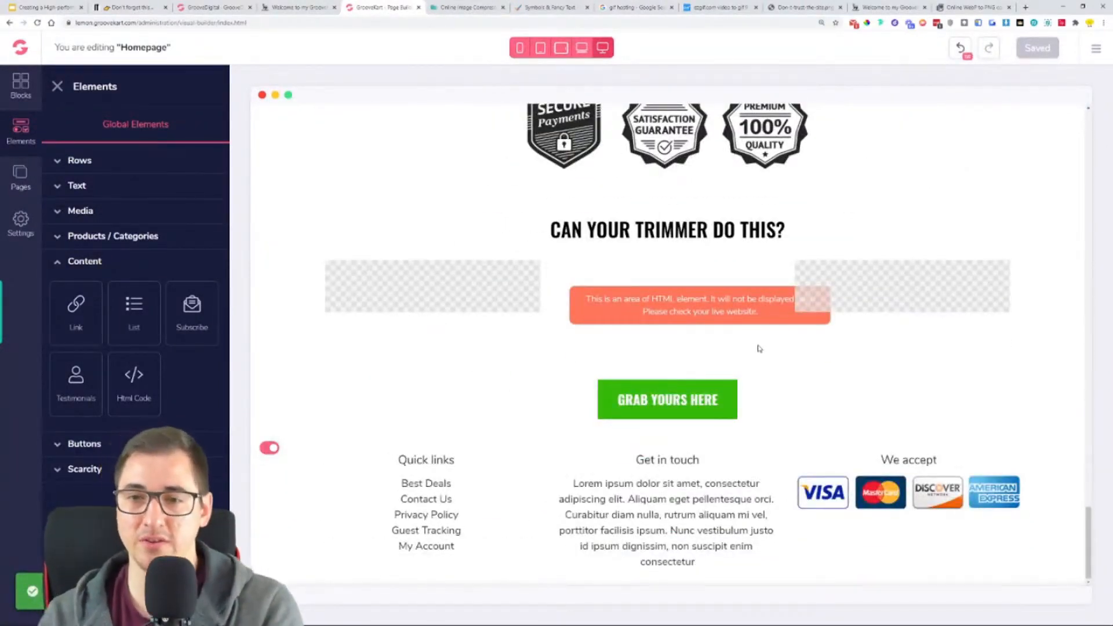
click(682, 229)
click(326, 208)
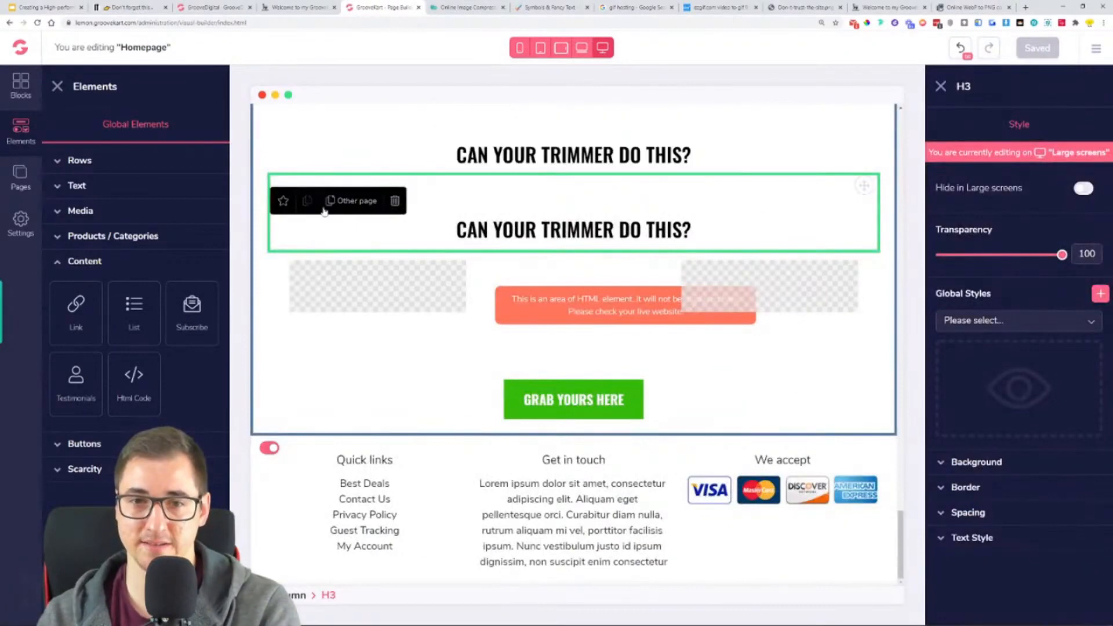
drag(841, 236, 638, 415)
- Replace the copied heading's text with the reference store's "THE INDESTRUCTABLE TRIMMER IS THOUGH ON WEEDS, GRASS, MOSS…" headline, without a trailing blank line
click(284, 5)
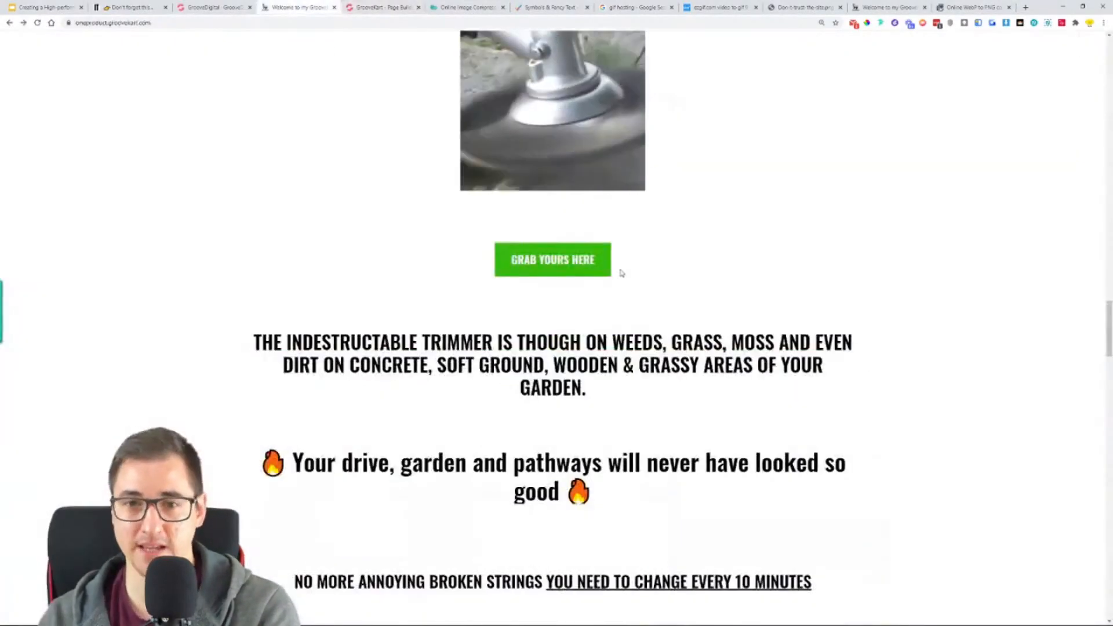
scroll(750, 360, up, 5)
scroll(750, 367, down, 7)
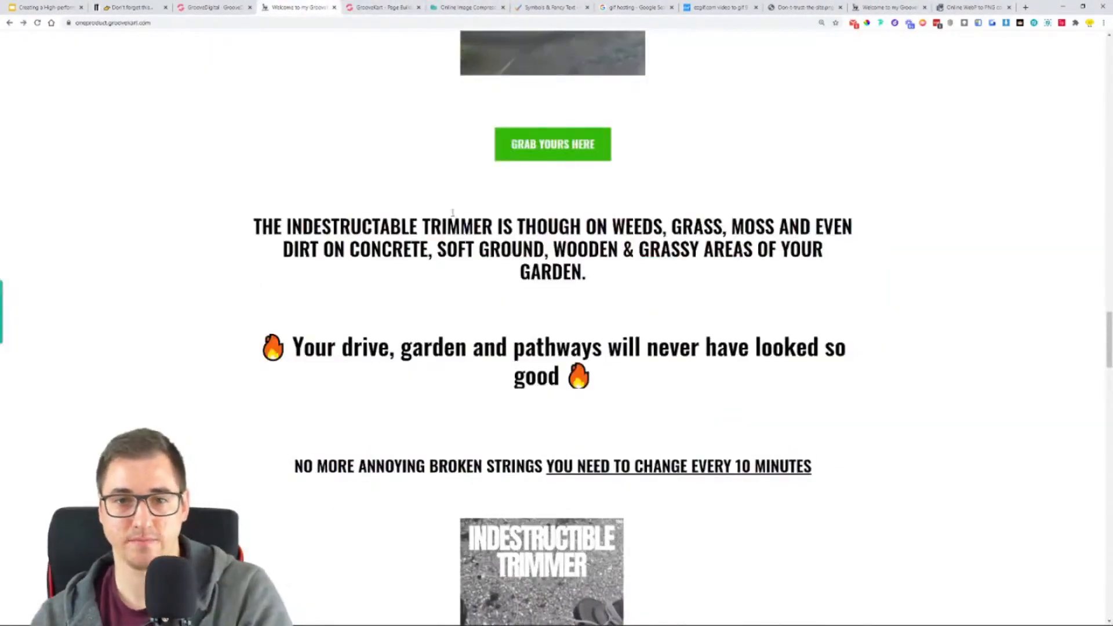
triple_click(453, 225)
key(ctrl+c)
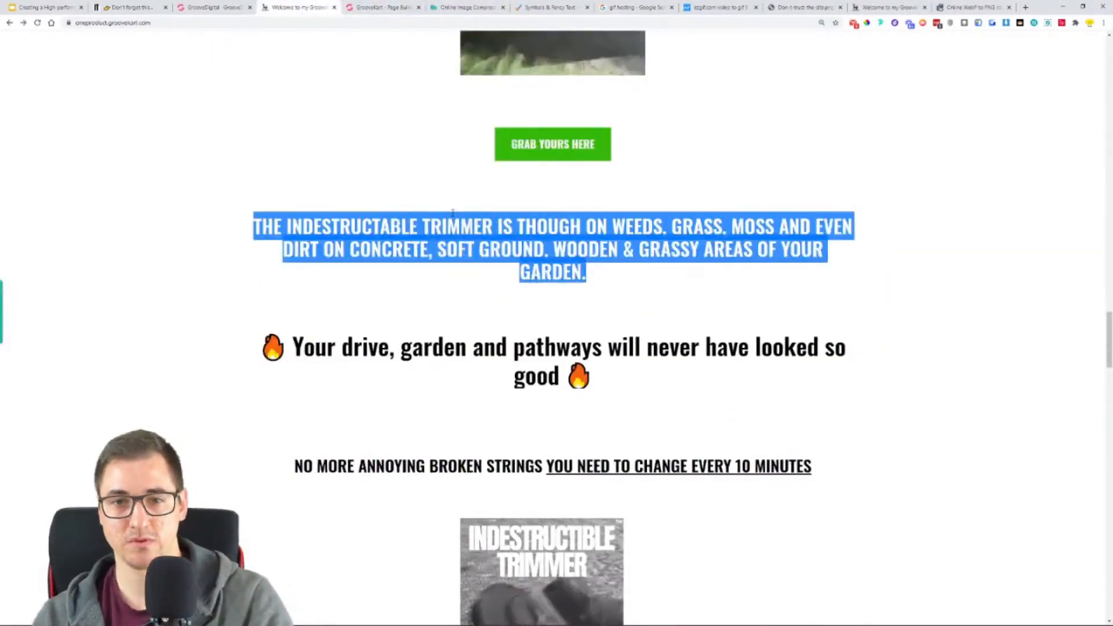
click(401, 6)
triple_click(613, 406)
key(ctrl+v)
key(BackSpace)
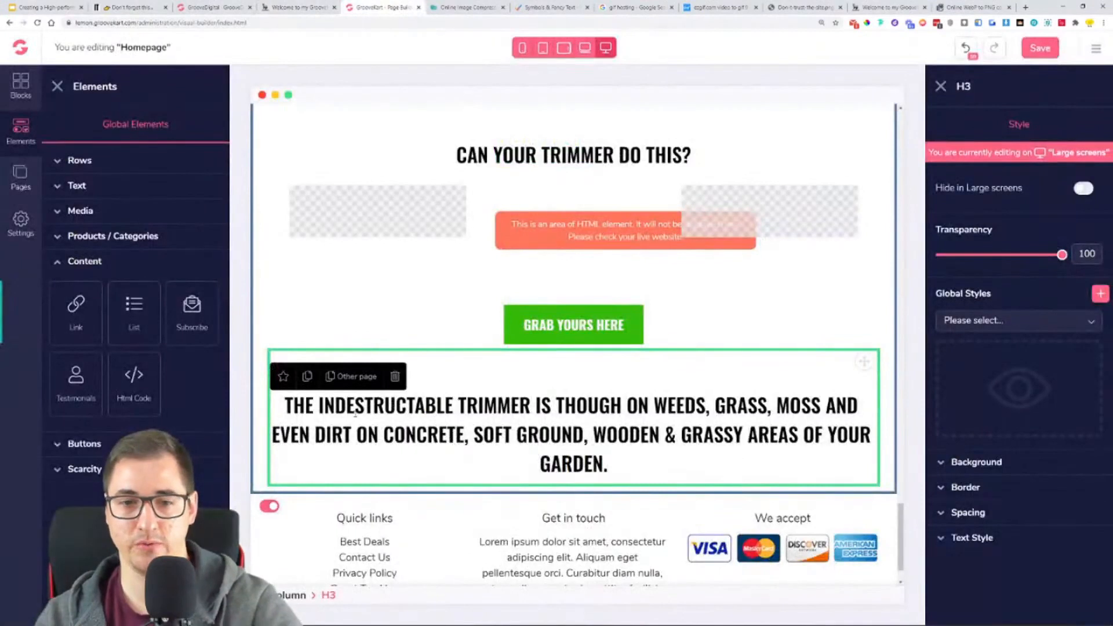
- Duplicate the "THE INDESTRUCTABLE TRIMMER…" headline directly beneath itself and save the homepage
click(307, 378)
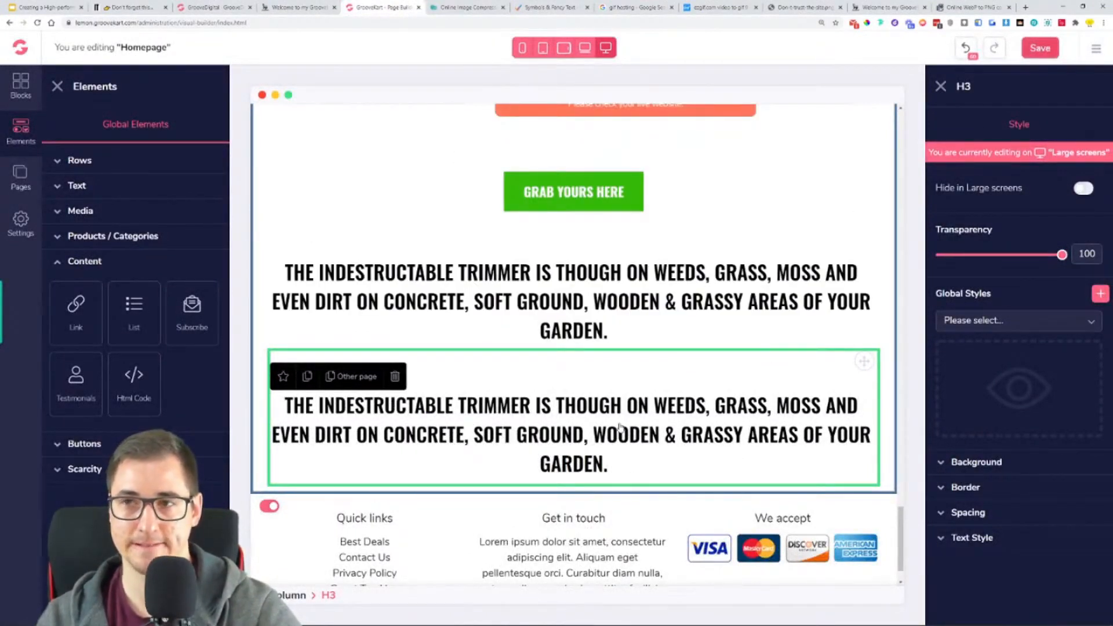
key(ctrl+s)
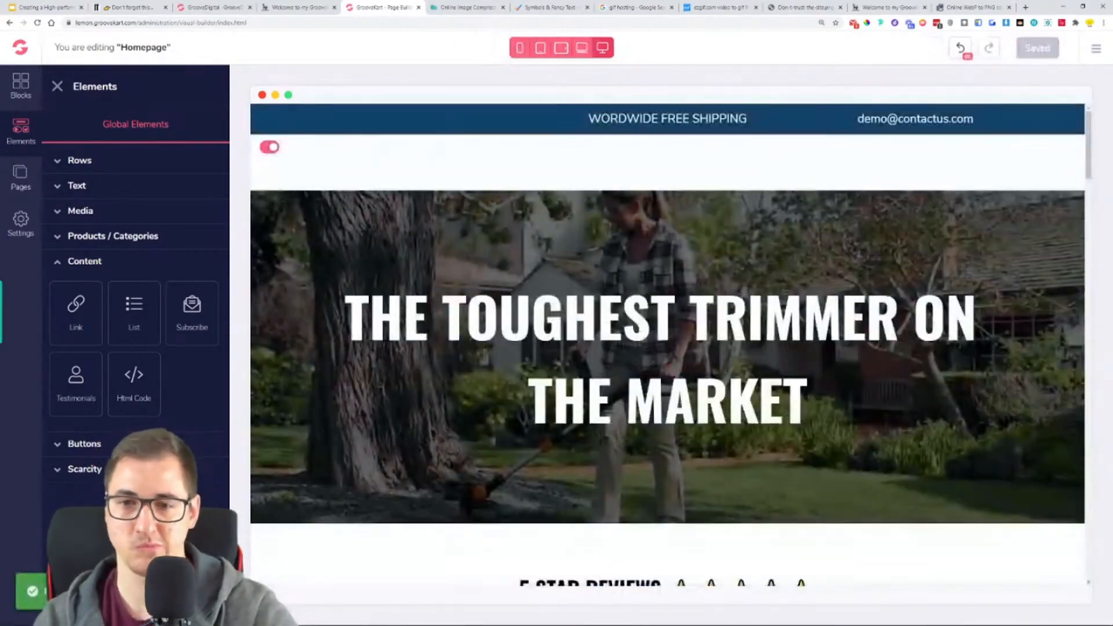
scroll(696, 394, down, 20)
scroll(737, 376, down, 10)
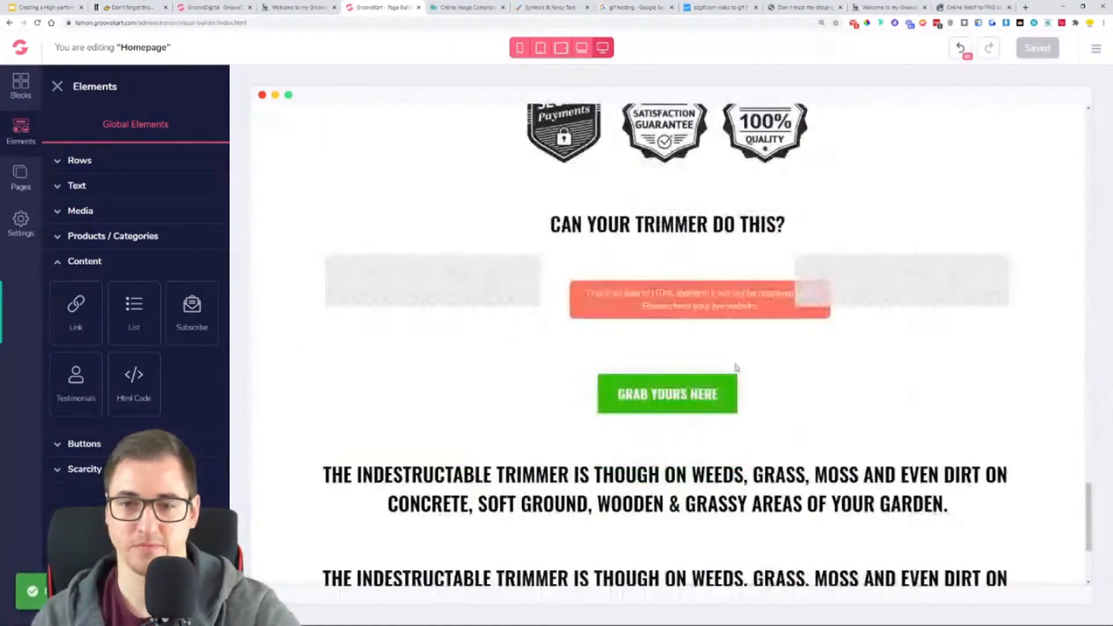
- Replace the duplicate headline's text with the reference store's "🔥 Your drive, garden and pathways will never have looked so good 🔥"
click(643, 375)
click(478, 6)
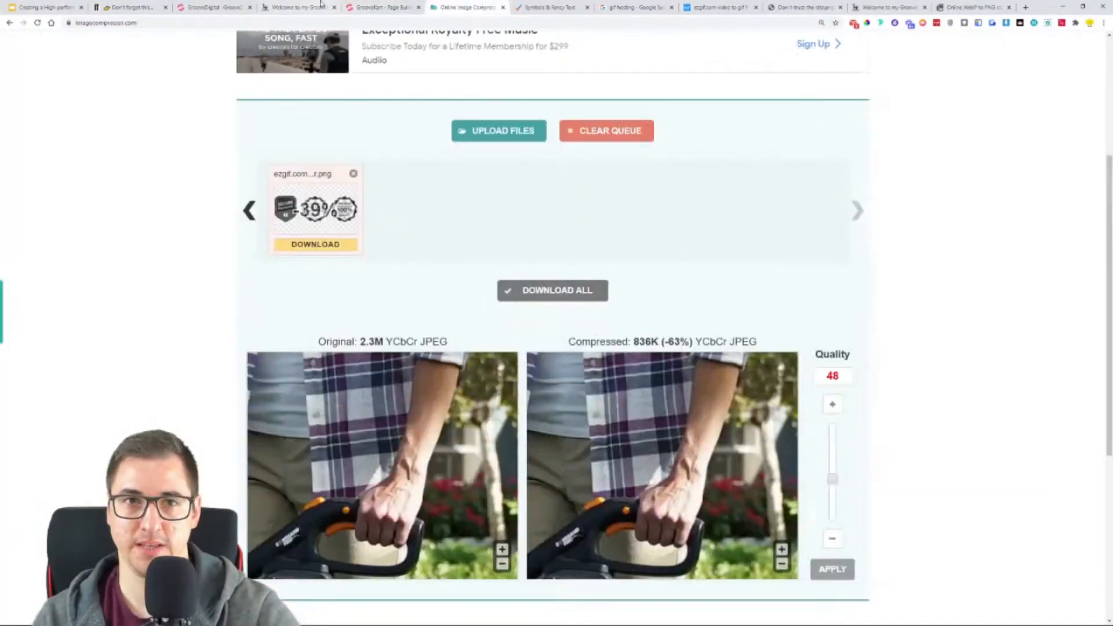
click(298, 7)
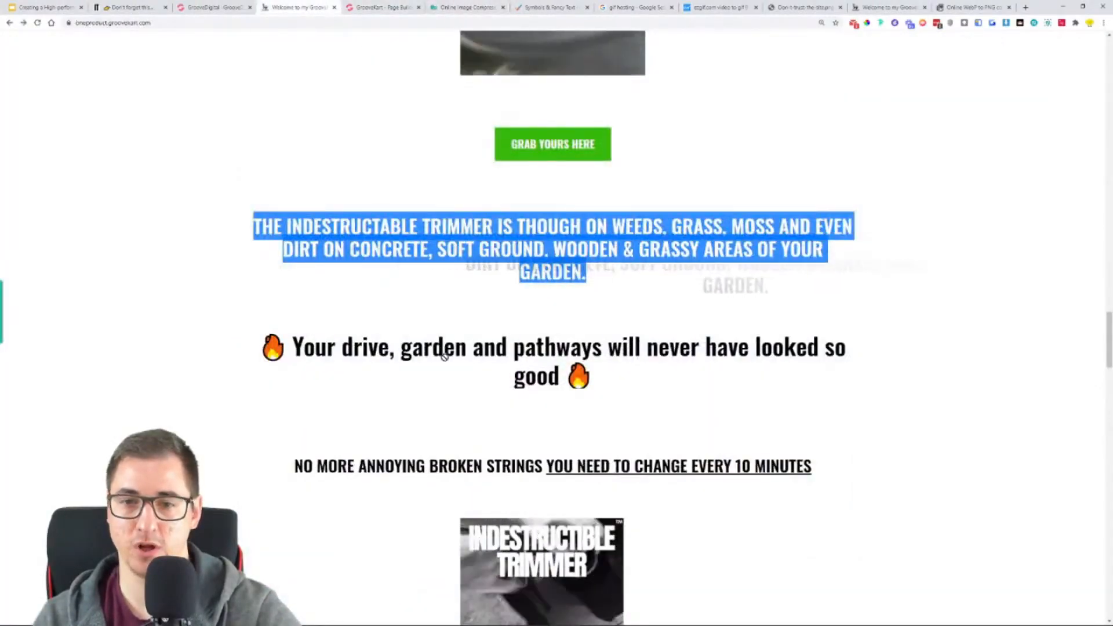
triple_click(384, 348)
key(ctrl+c)
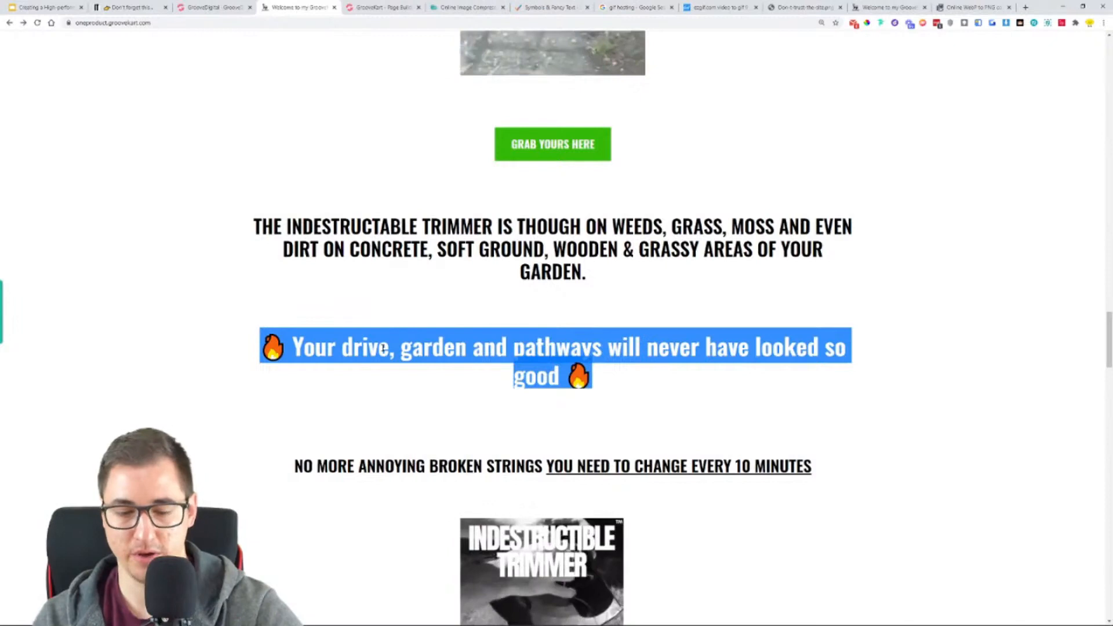
key(ctrl+Tab)
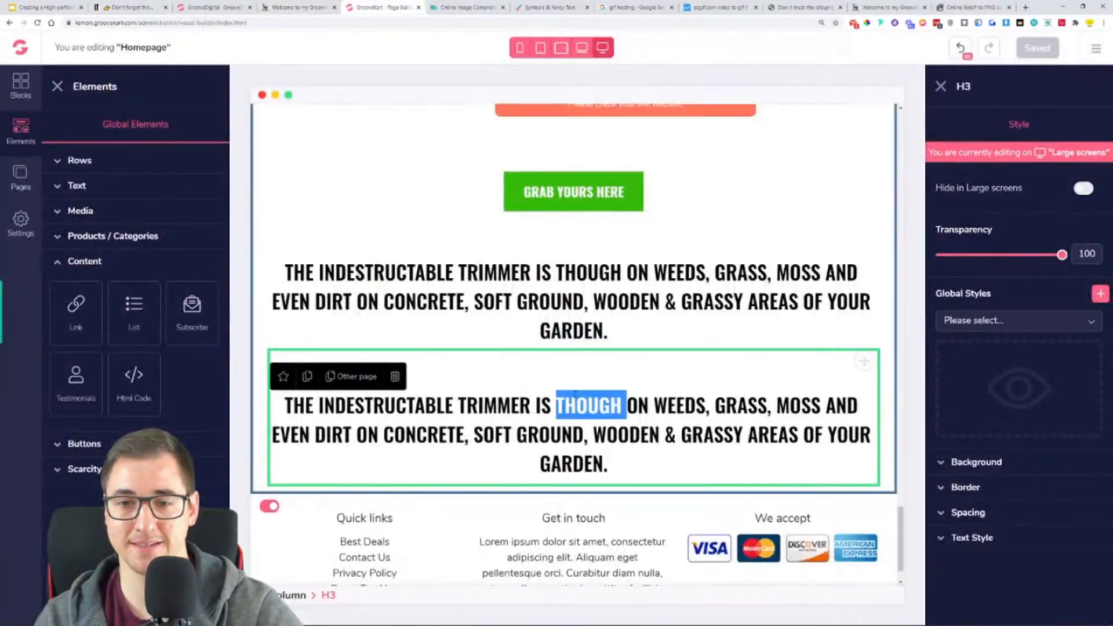
triple_click(575, 393)
key(ctrl+v)
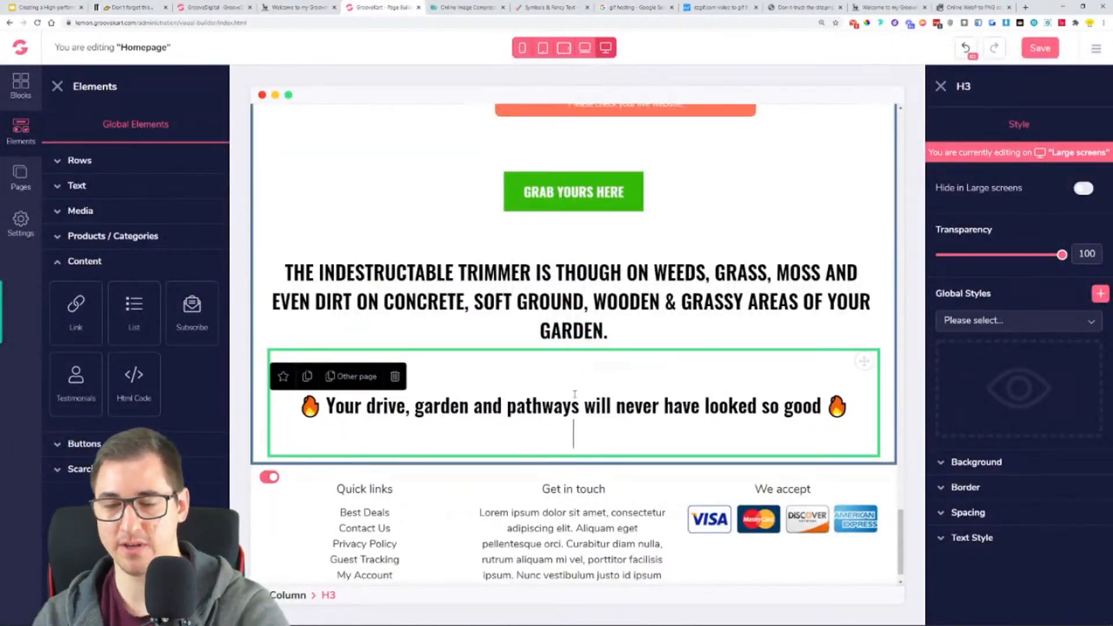
key(BackSpace)
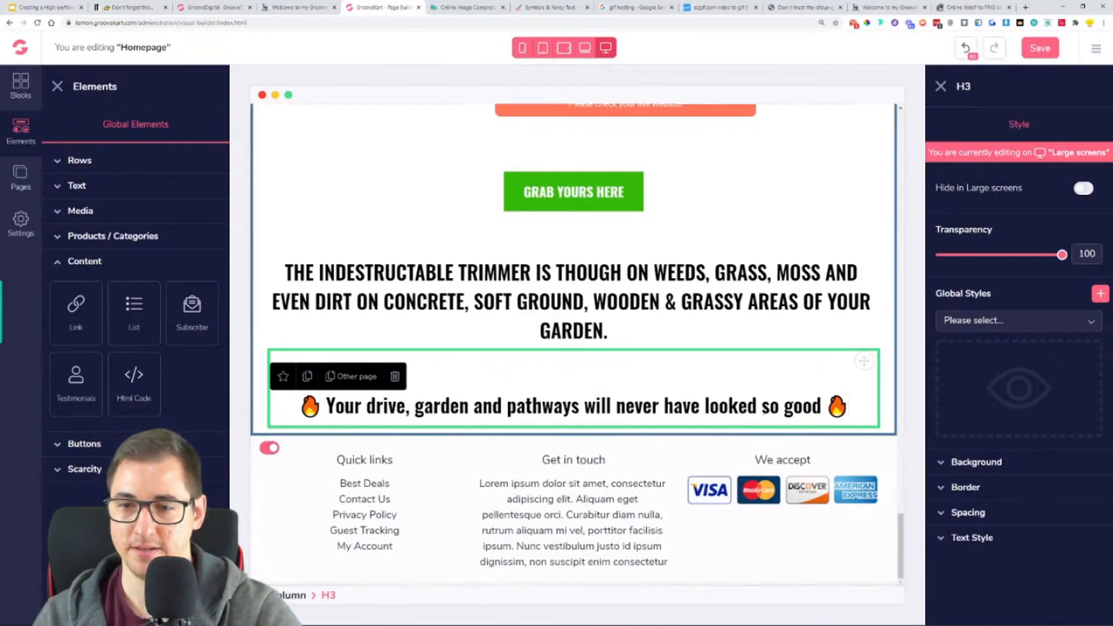
- Set the "Your drive, garden and pathways…" headline's text size to 40, compare with the reference store, and save the homepage
click(980, 538)
scroll(986, 522, down, 2)
drag(964, 490, 976, 493)
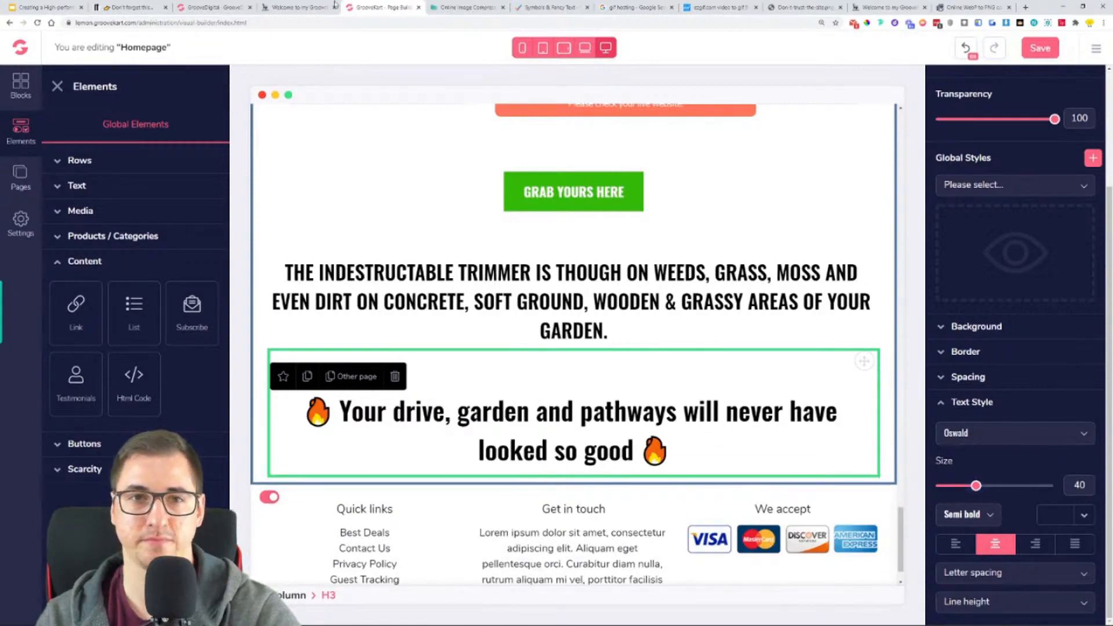
click(284, 6)
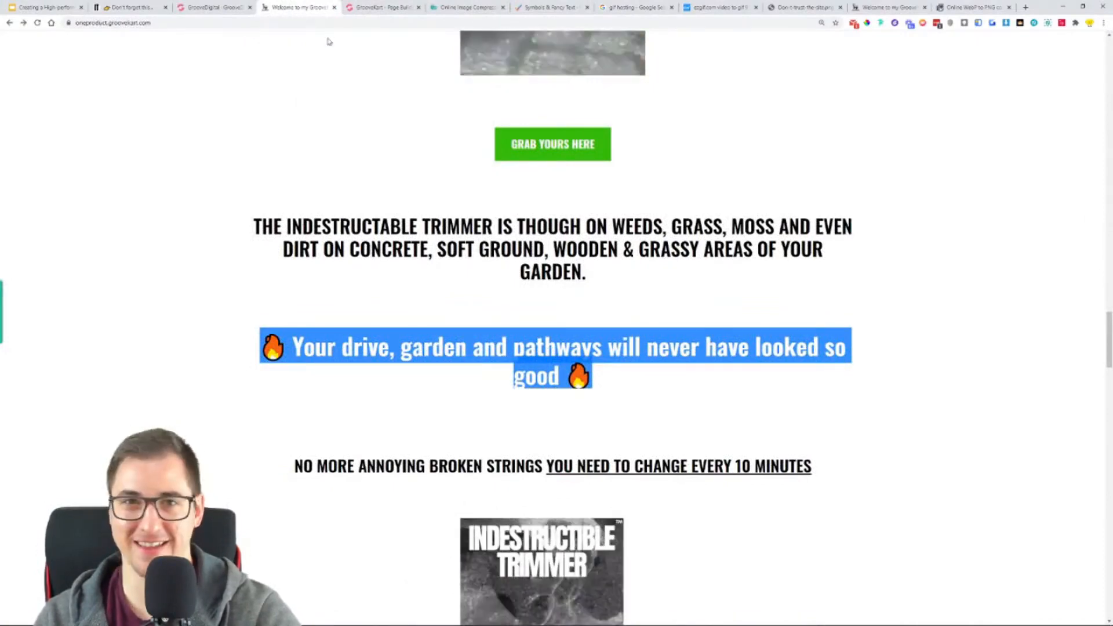
scroll(363, 368, down, 4)
click(363, 6)
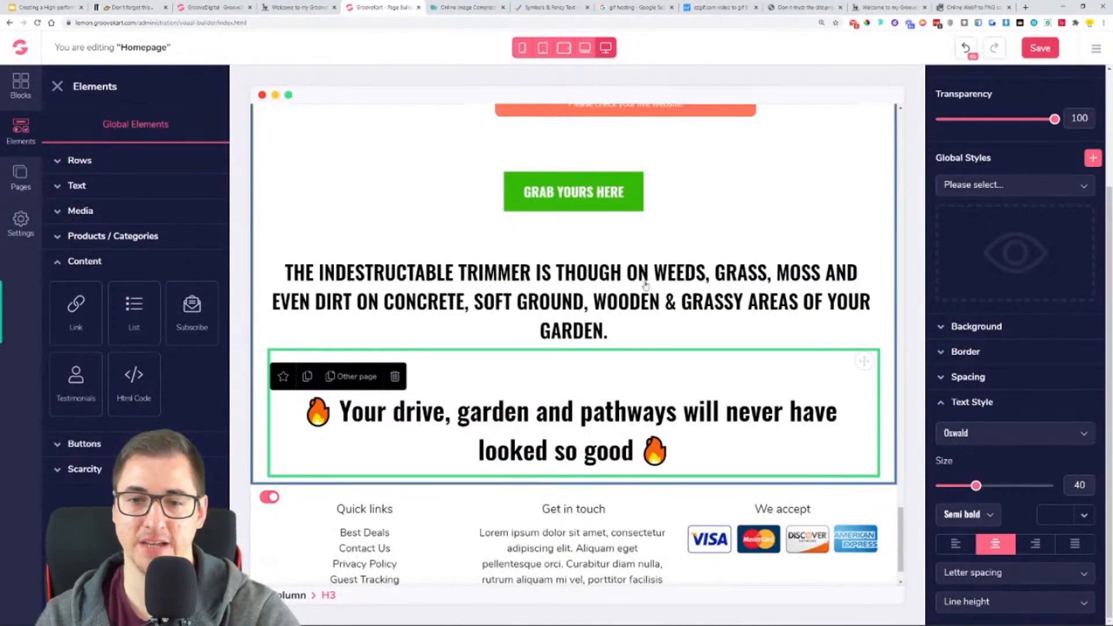
key(ctrl+s)
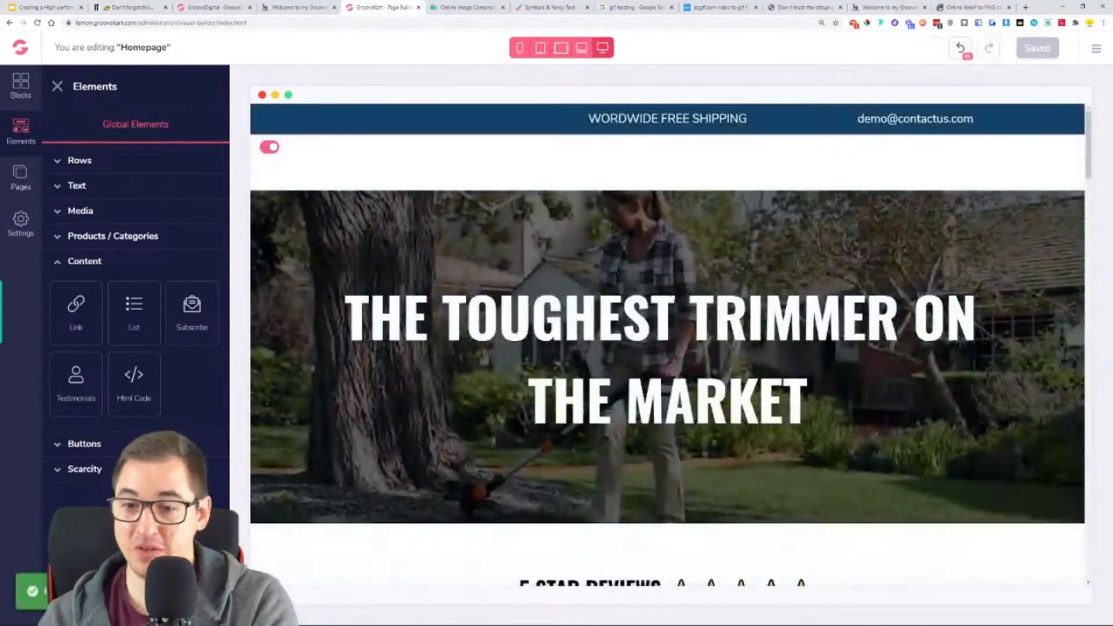
- Set the top and bottom margins of the "Your drive, garden and pathways…" headline to 50
scroll(673, 318, down, 20)
scroll(681, 324, down, 15)
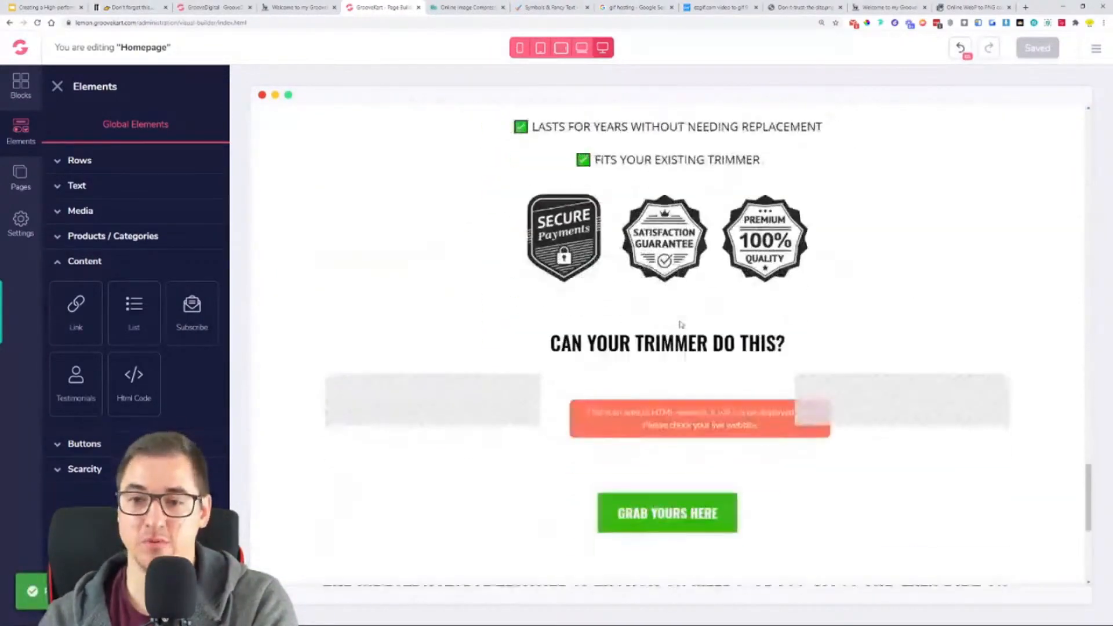
click(692, 356)
click(967, 512)
scroll(1025, 470, down, 2)
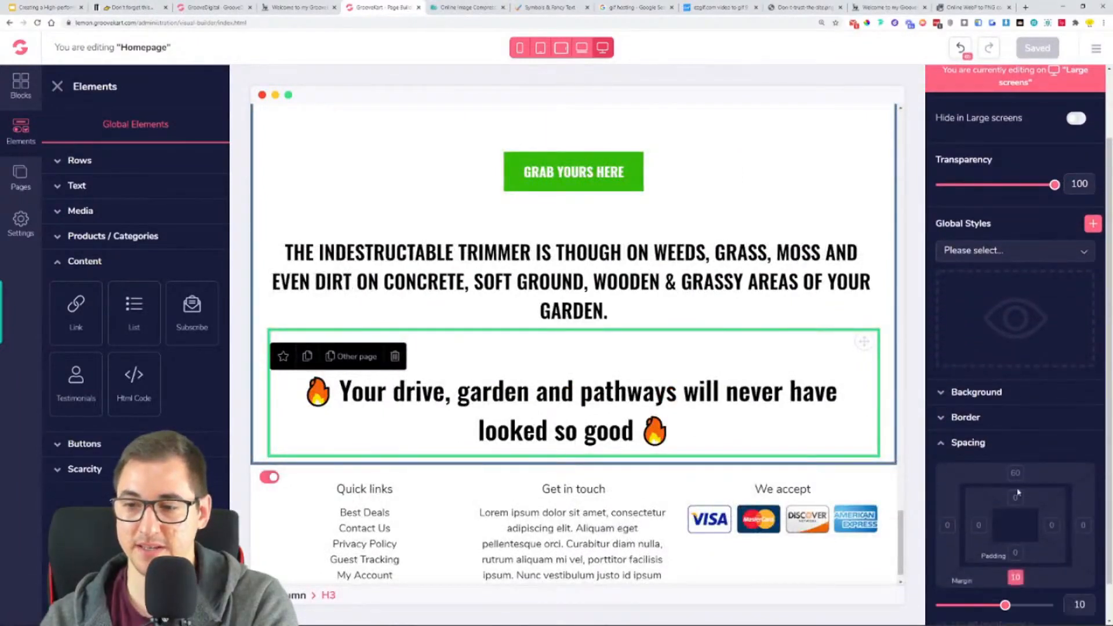
drag(998, 606, 1044, 613)
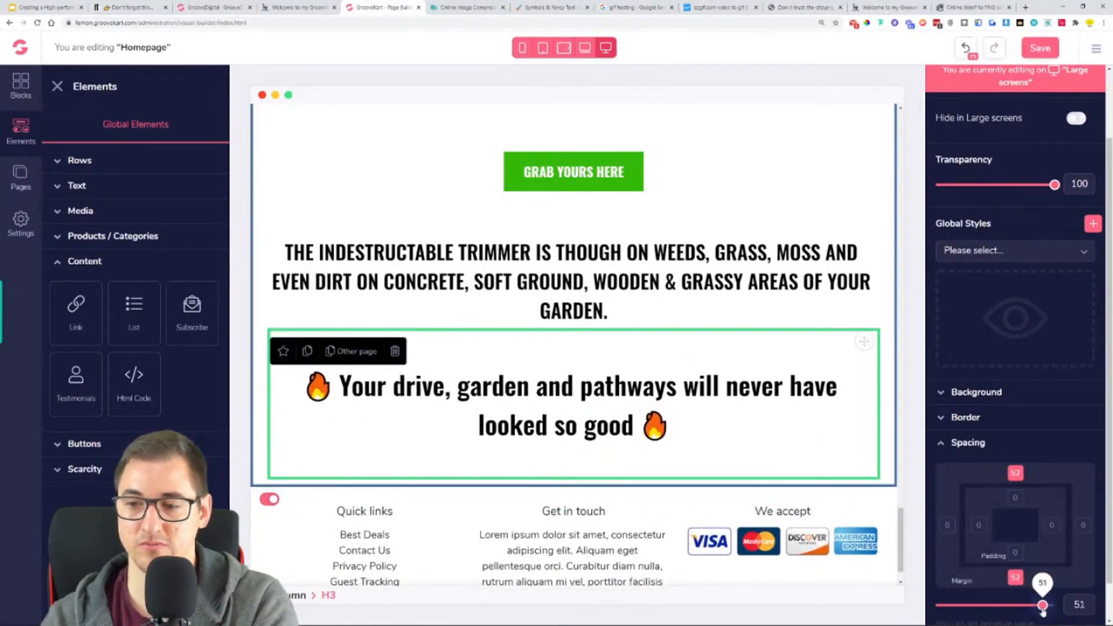
drag(1042, 609, 1042, 608)
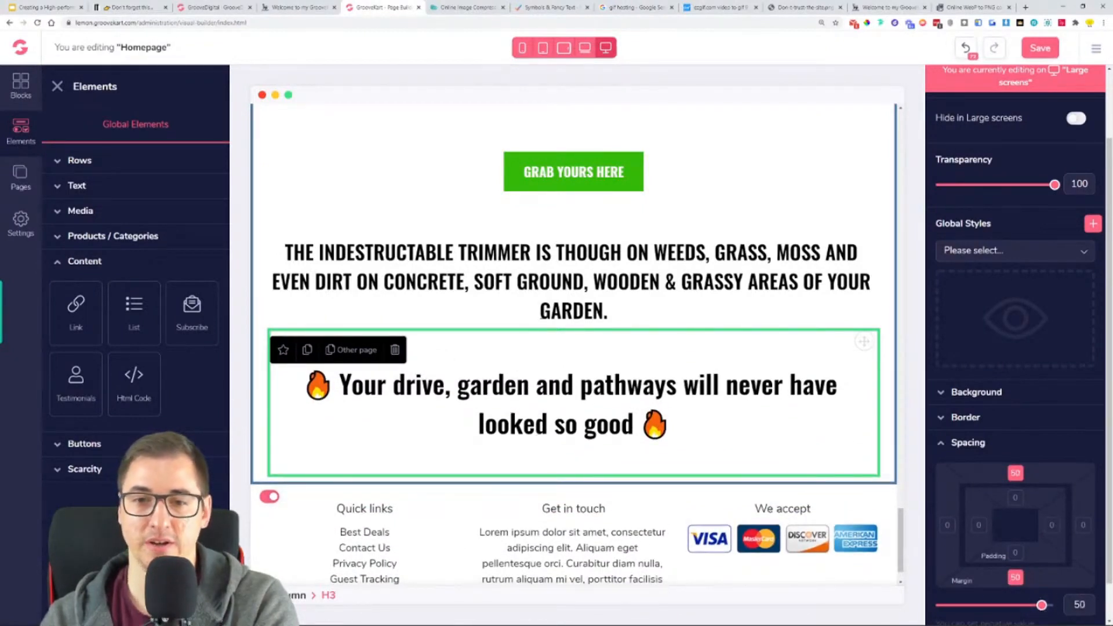
- Duplicate the "THE INDESTRUCTABLE TRIMMER…" headline and move the copy below the "Your drive, garden and pathways…" headline
click(511, 309)
click(307, 227)
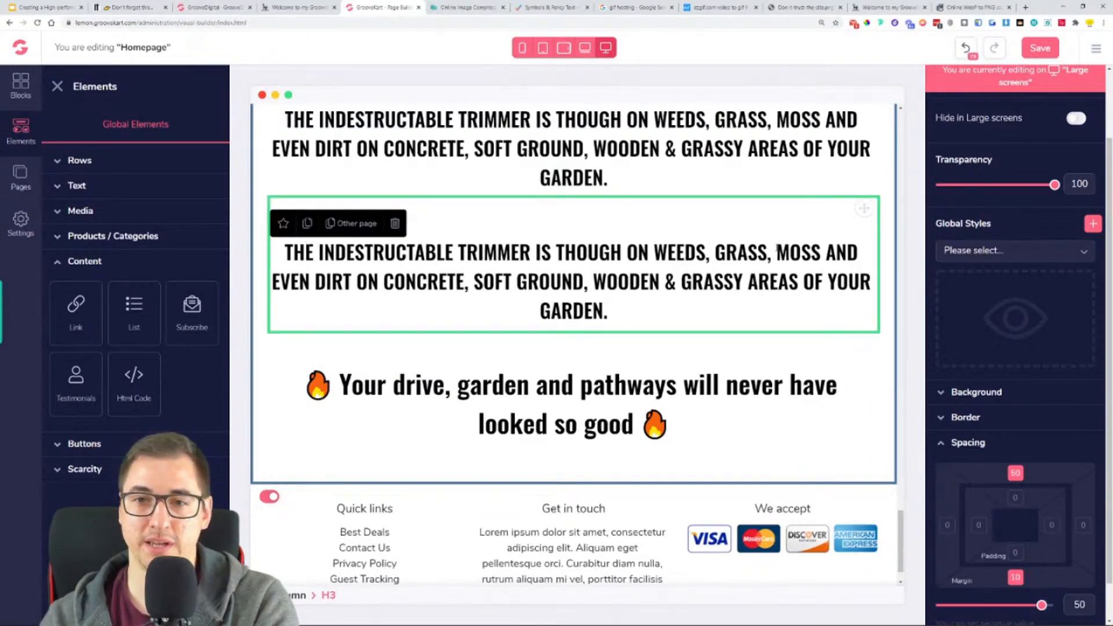
drag(864, 208, 774, 480)
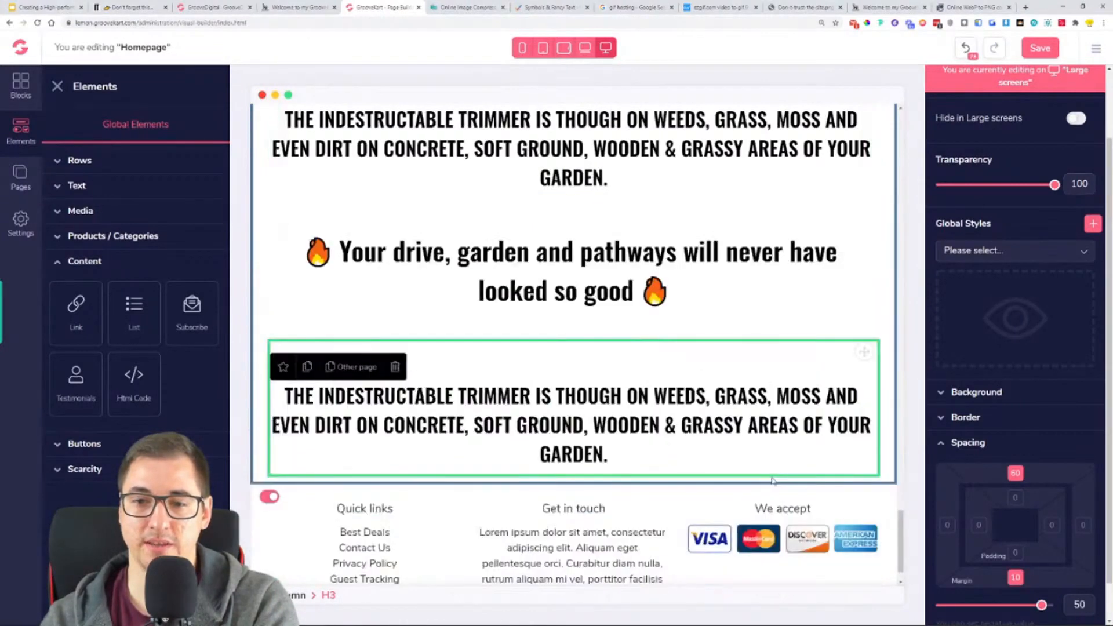
- Replace the moved copy's text with the reference store's "NO MORE ANNOYING BROKEN STRINGS YOU NEED TO CHANGE EVERY 10 MINUTES" and remove the trailing blank lines
click(298, 7)
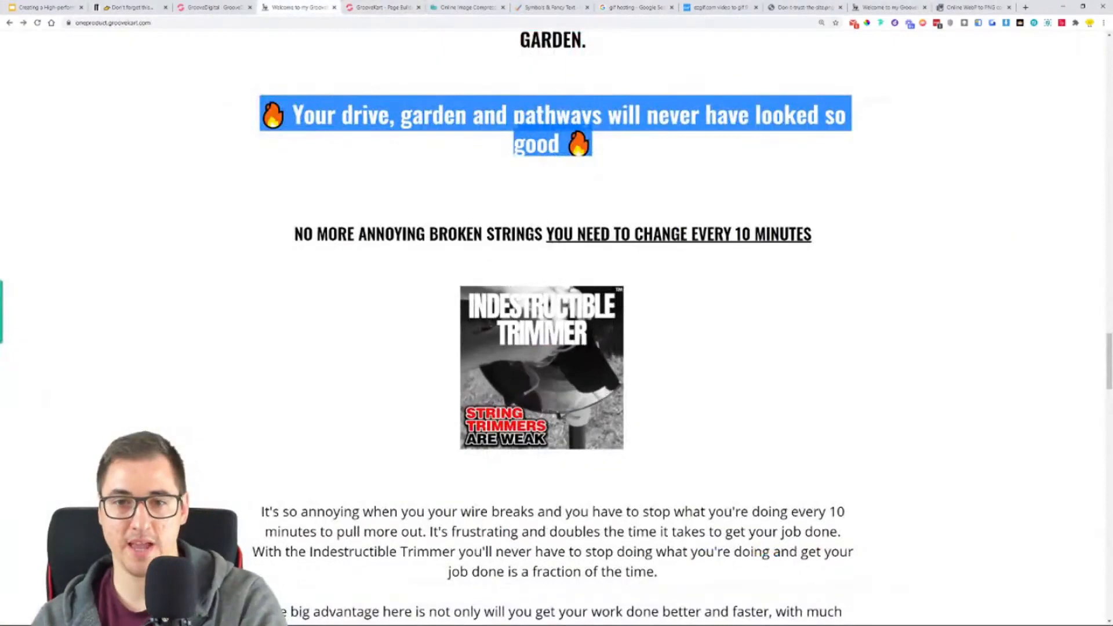
triple_click(515, 234)
key(ctrl+c)
click(385, 8)
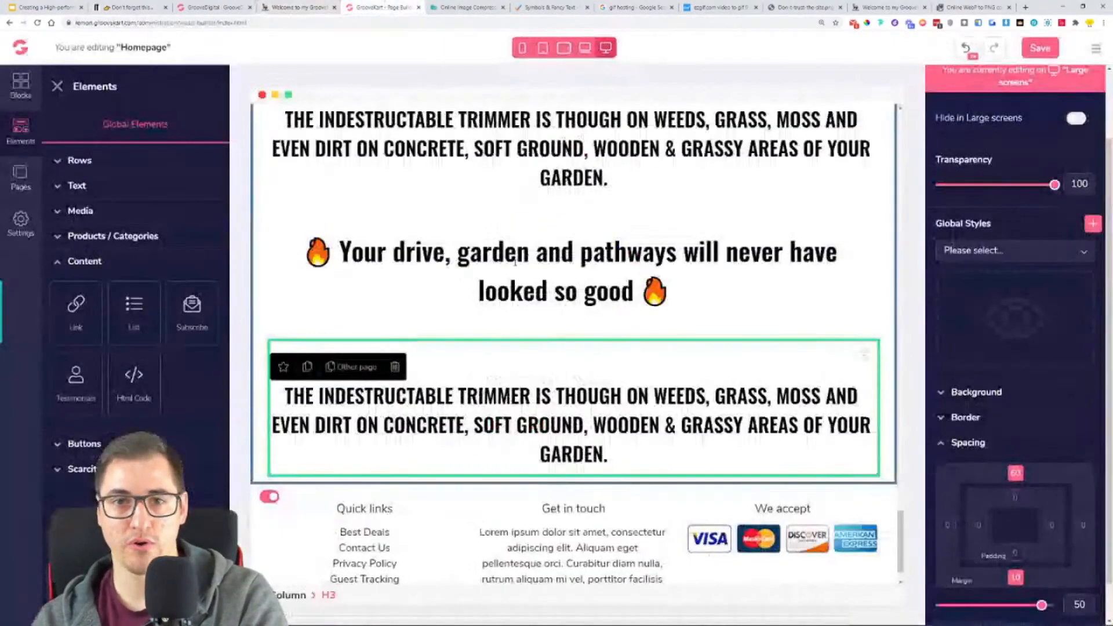
triple_click(562, 426)
key(ctrl+v)
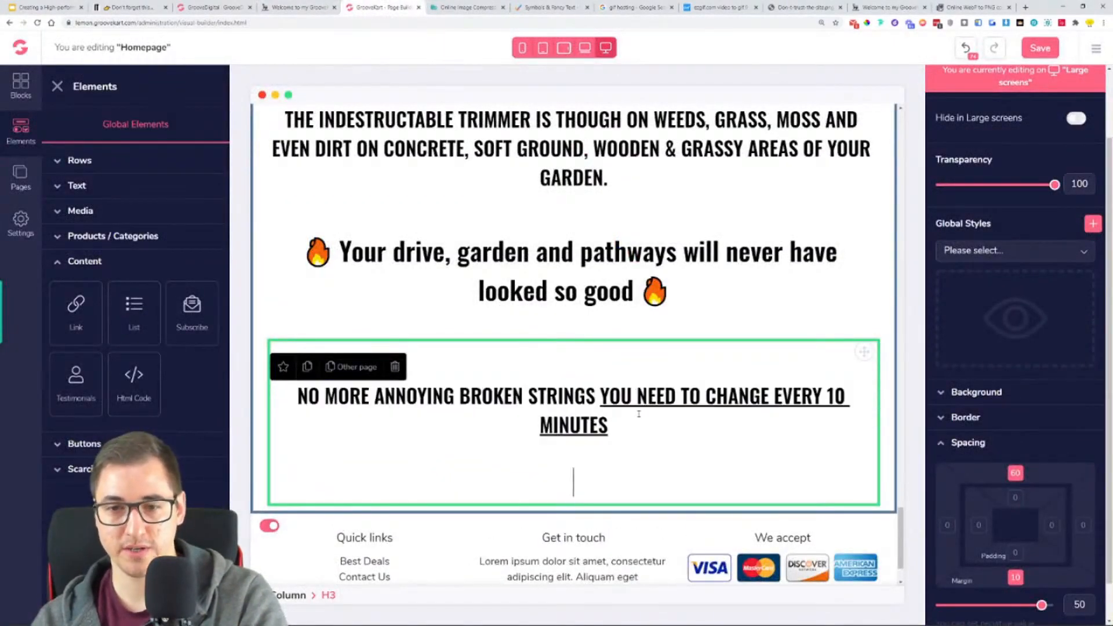
key(BackSpace)
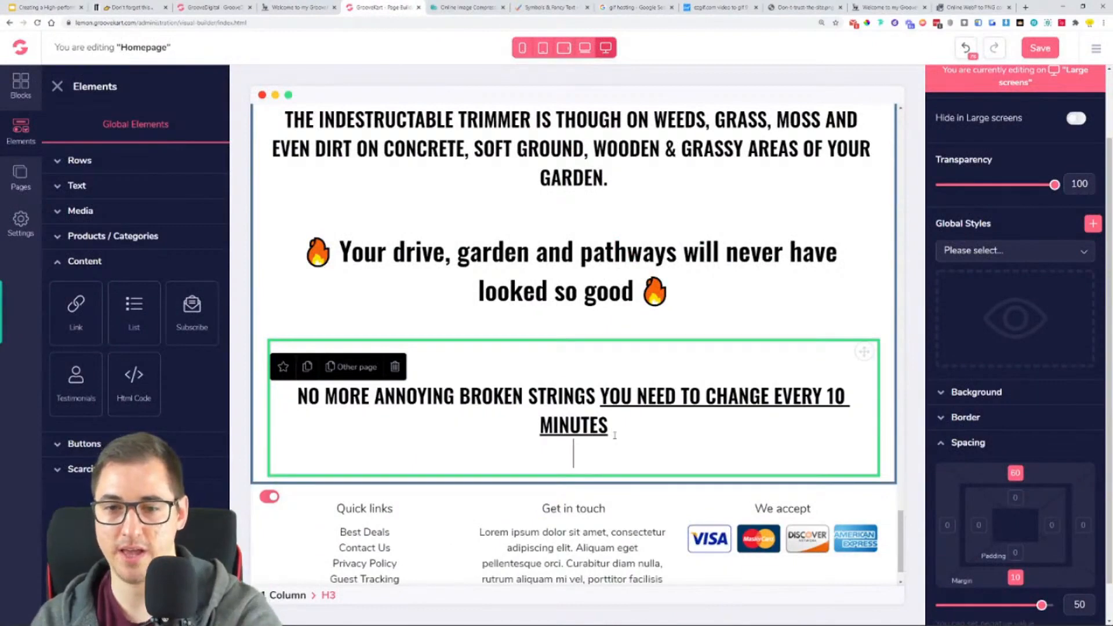
key(BackSpace)
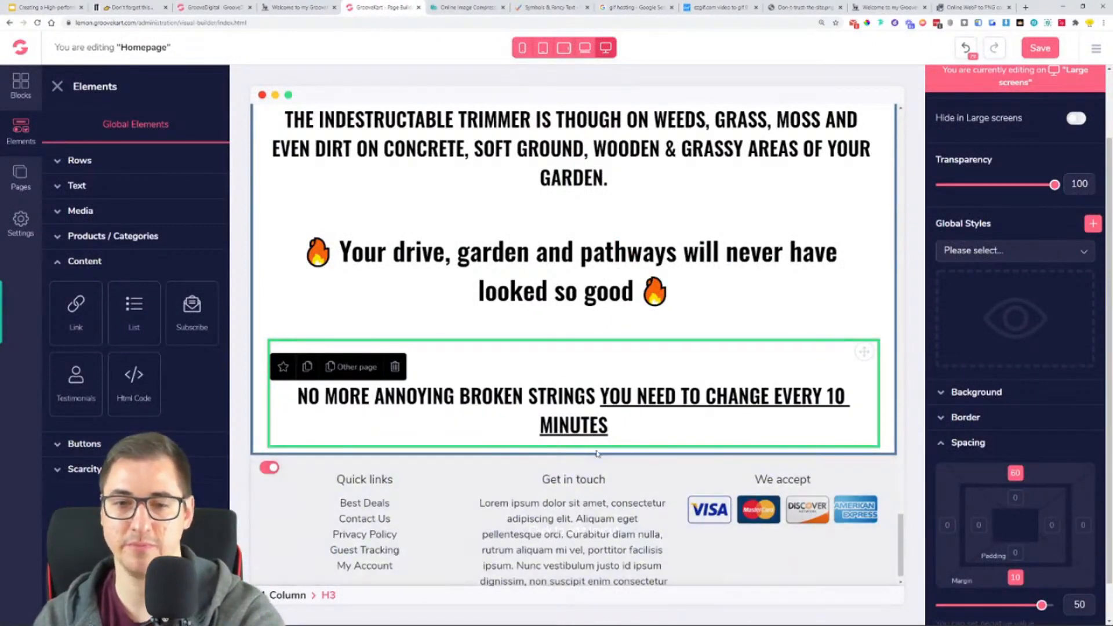
- Check the reference store's string trimmer GIF and the benefit paragraphs beneath the "NO MORE ANNOYING BROKEN STRINGS" headline
click(298, 7)
click(128, 6)
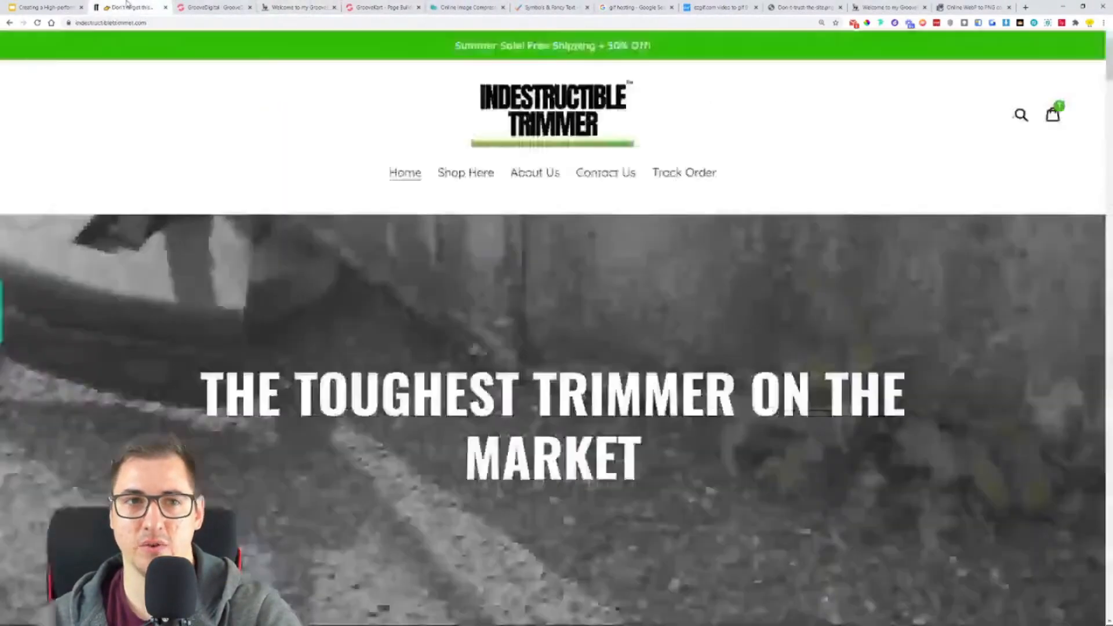
click(299, 7)
scroll(429, 368, down, 2)
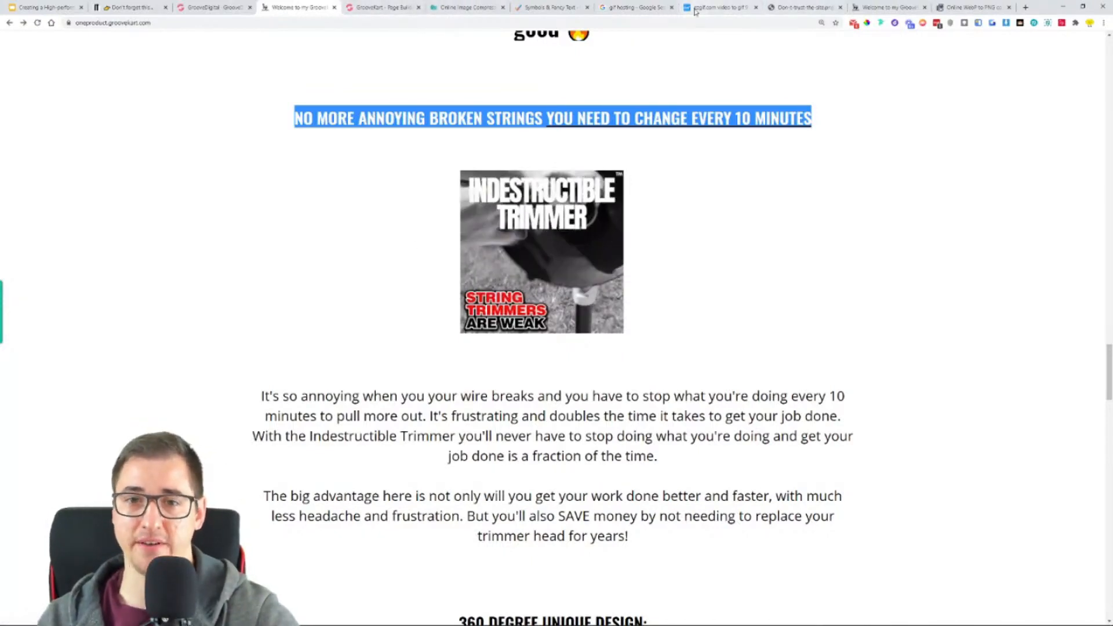
- Upload the "INDESTRUCTIBLE TRIMMER – STRING TRIMMERS ARE WEAK" GIF to Gifyu and copy its HTML embed code
click(722, 7)
scroll(577, 241, up, 4)
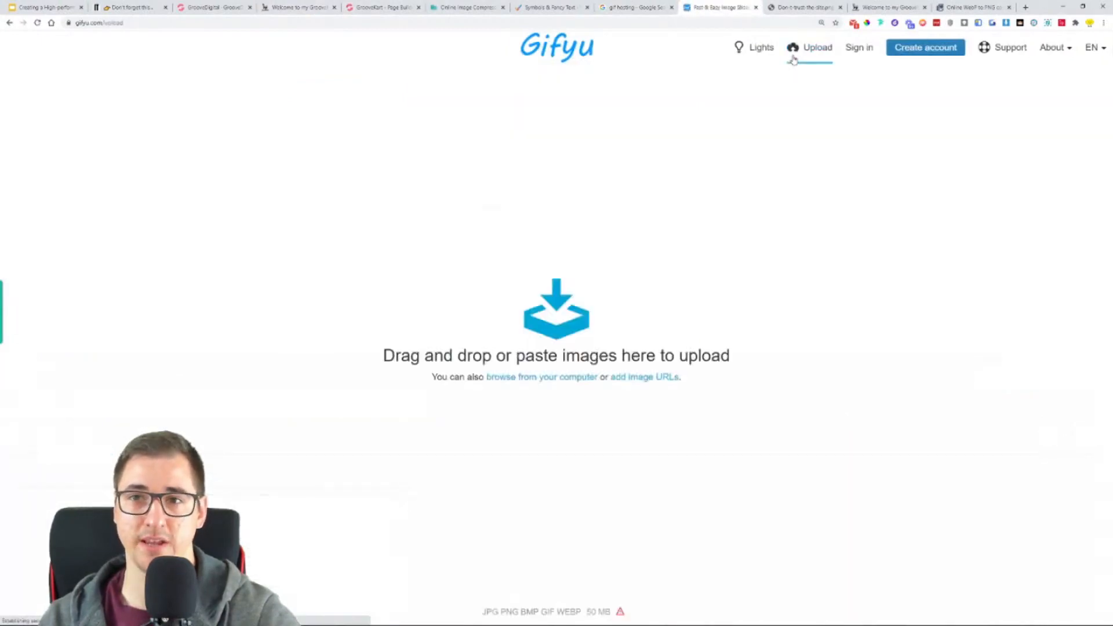
click(549, 316)
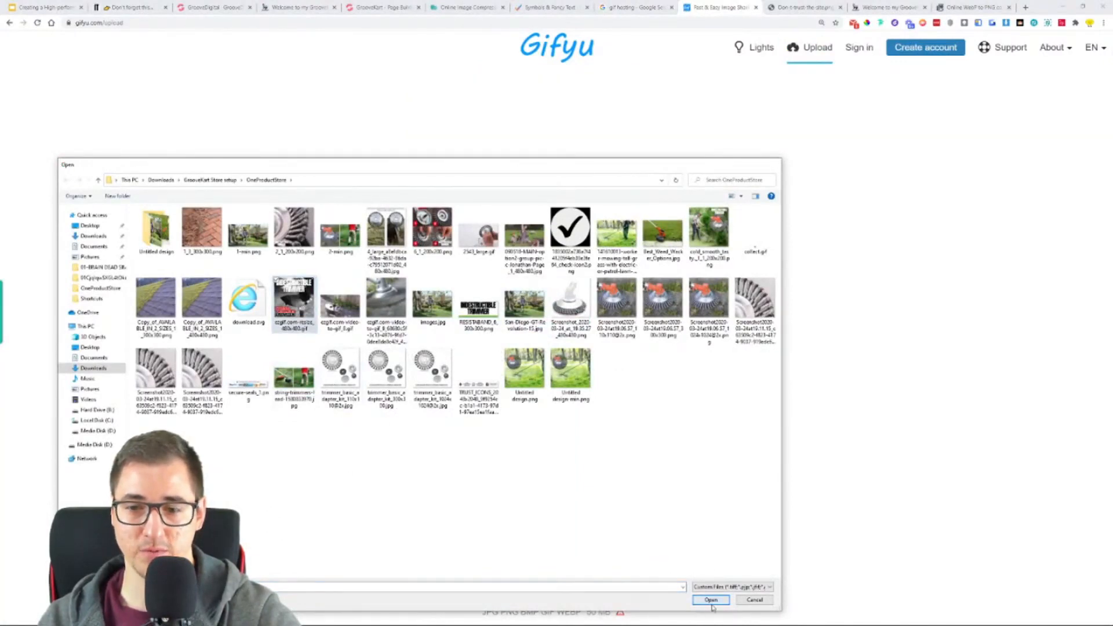
click(712, 602)
click(565, 374)
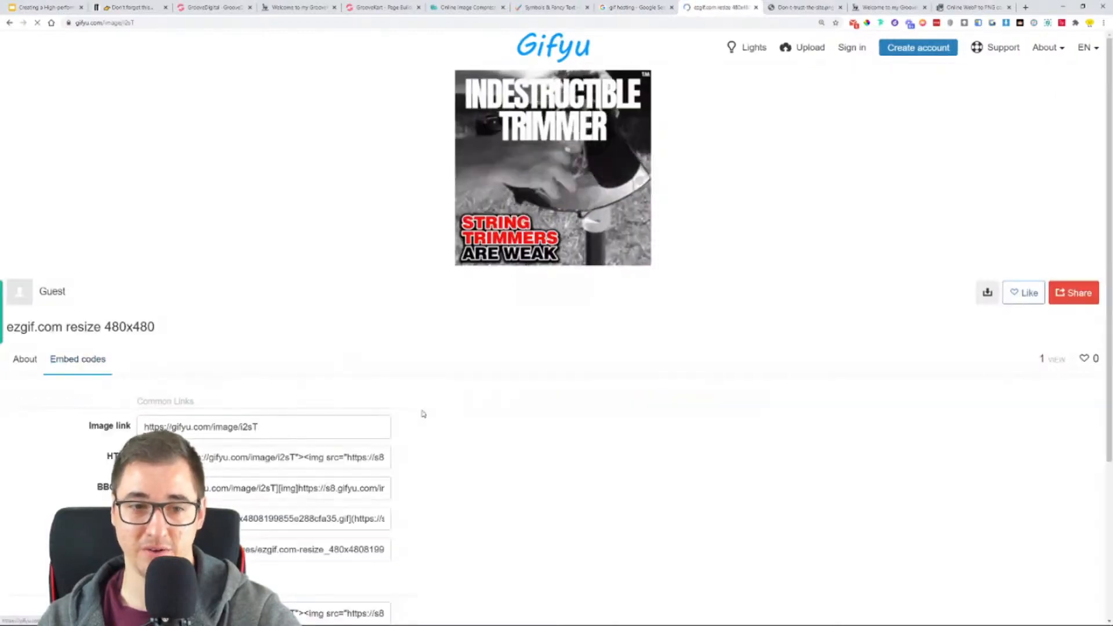
scroll(497, 315, down, 4)
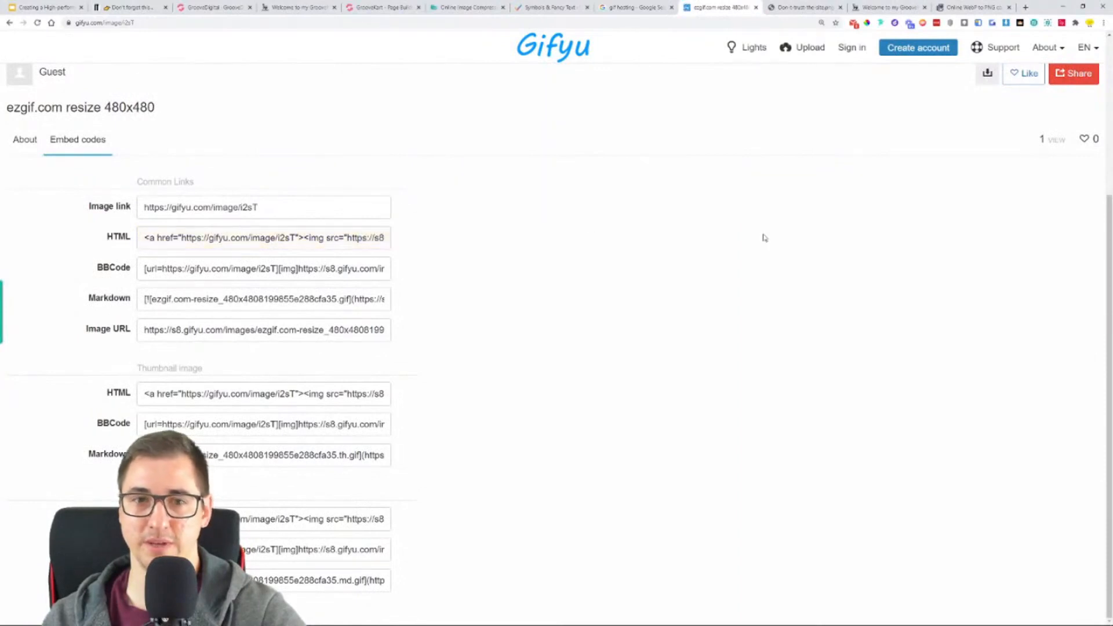
click(374, 239)
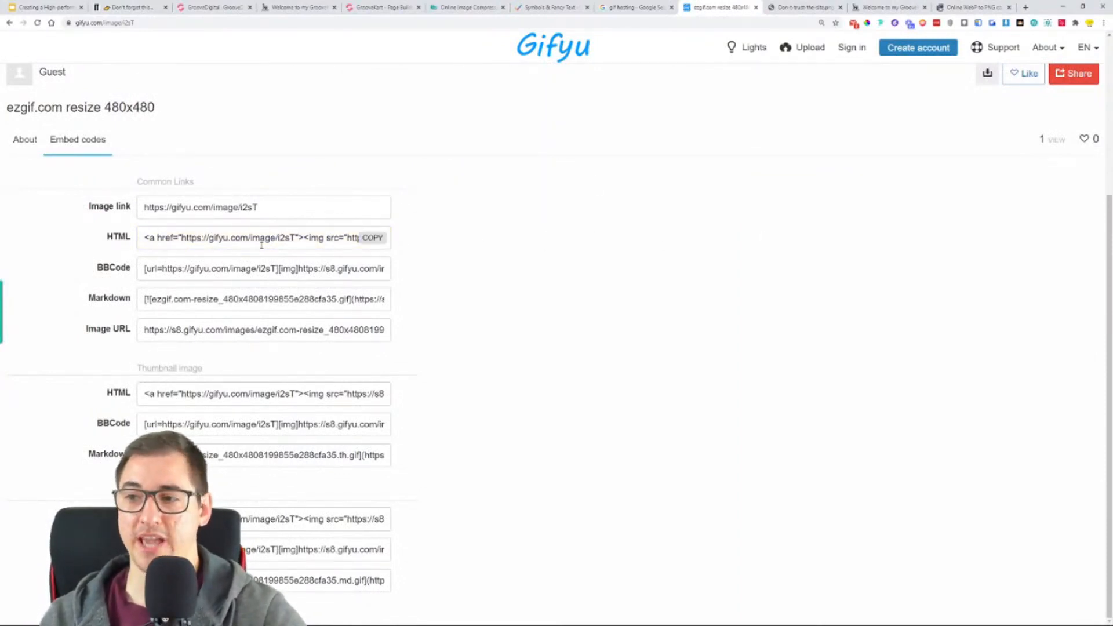
- Duplicate the three-column GIF row under "CAN YOUR TRIMMER DO THIS?" in the page builder and move the copy below the "NO MORE ANNOYING BROKEN STRINGS" headline
click(391, 10)
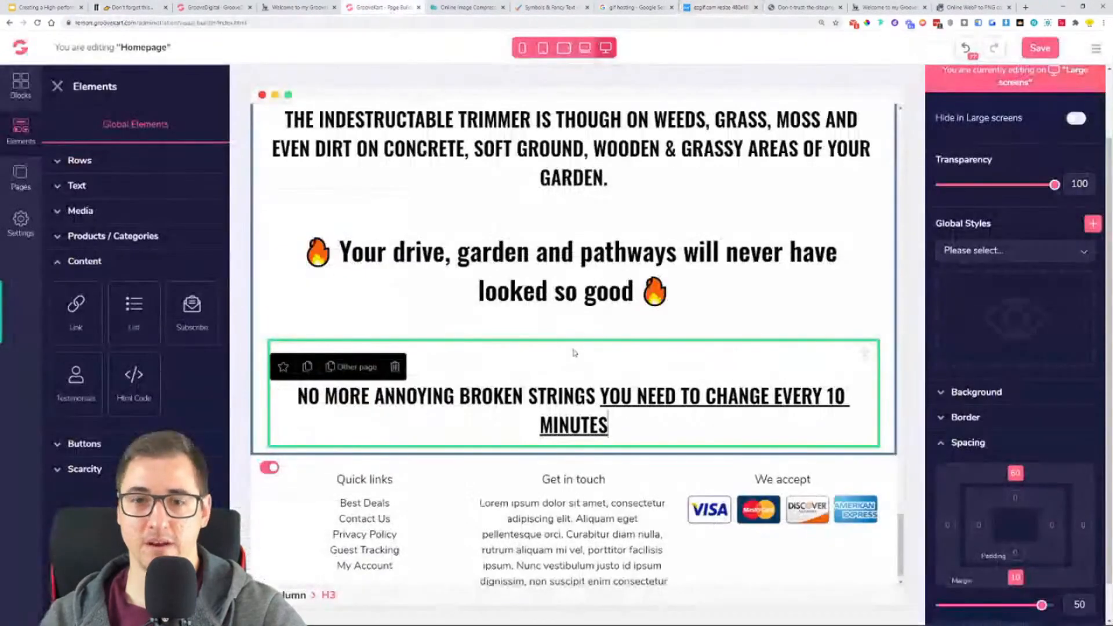
scroll(519, 356, up, 6)
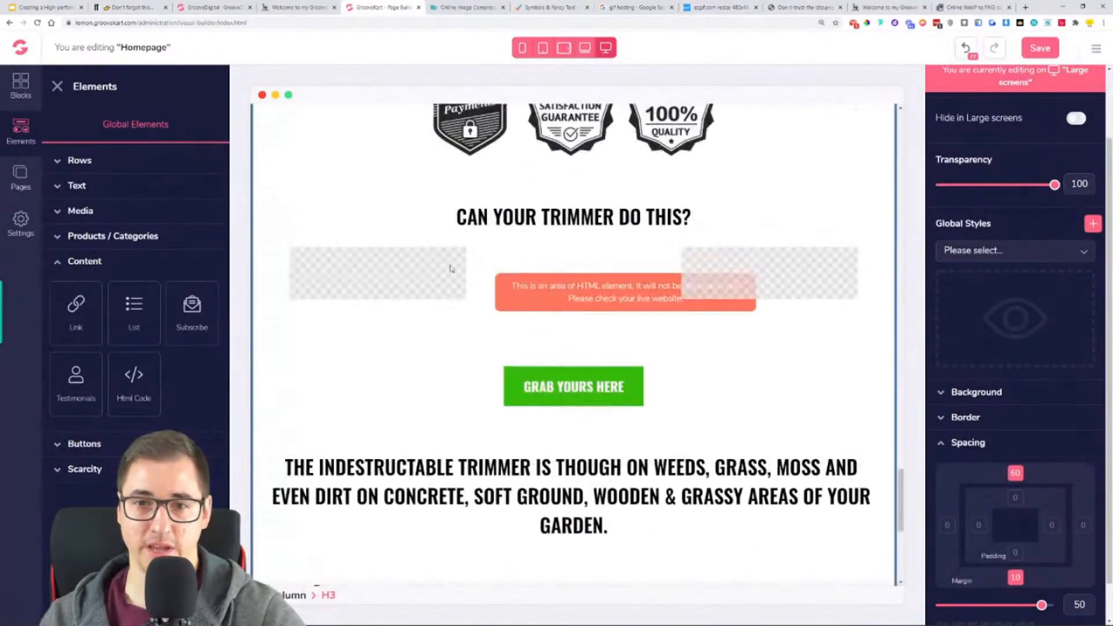
click(337, 301)
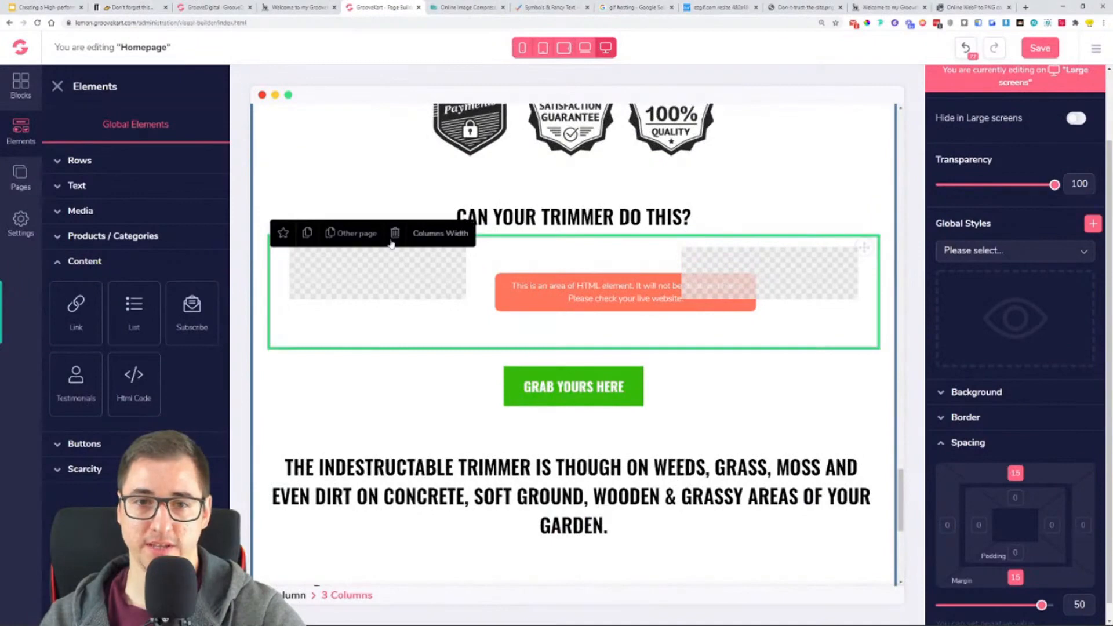
click(307, 234)
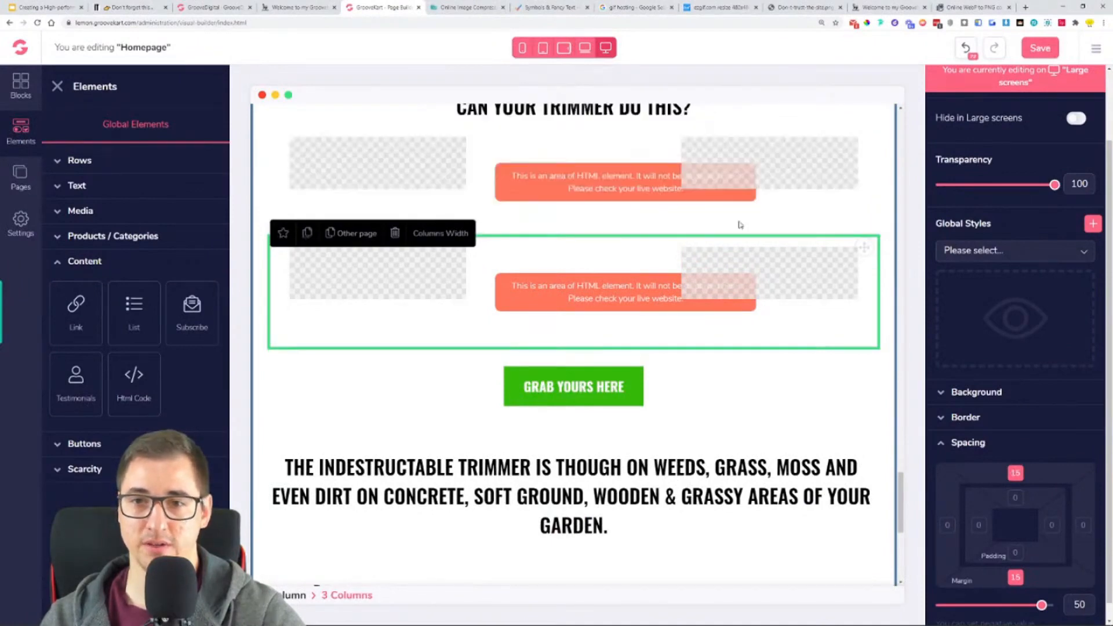
drag(858, 254, 817, 546)
scroll(834, 406, down, 5)
scroll(853, 280, up, 1)
drag(868, 154, 794, 500)
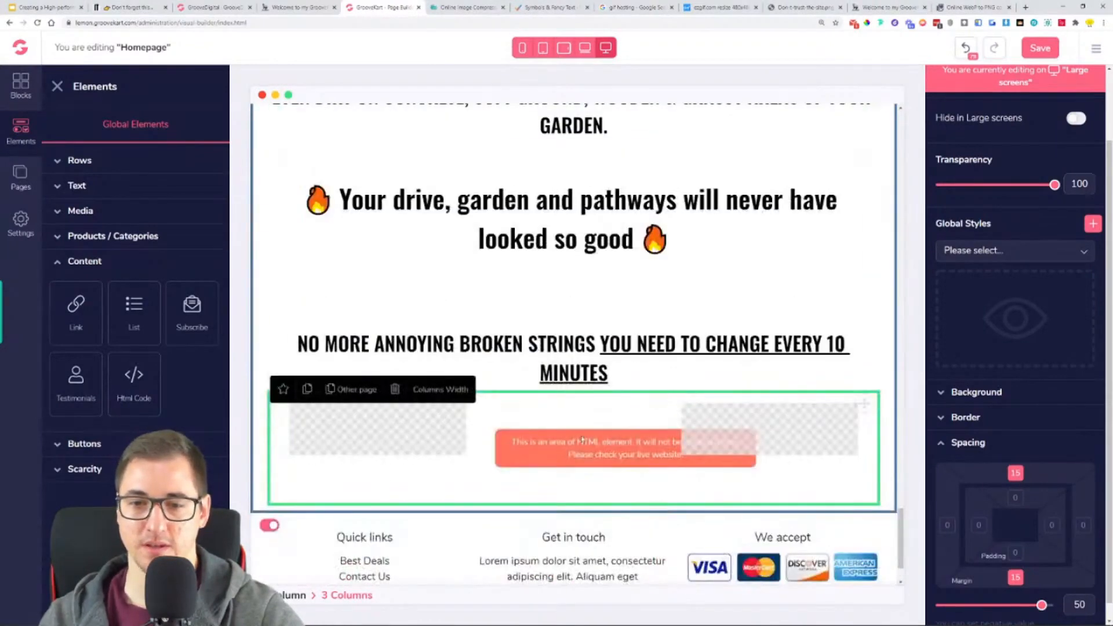
- Replace the HTML code in the moved row's middle column with the copied Gifyu embed code and save the homepage
click(598, 433)
scroll(1061, 133, up, 2)
click(1061, 124)
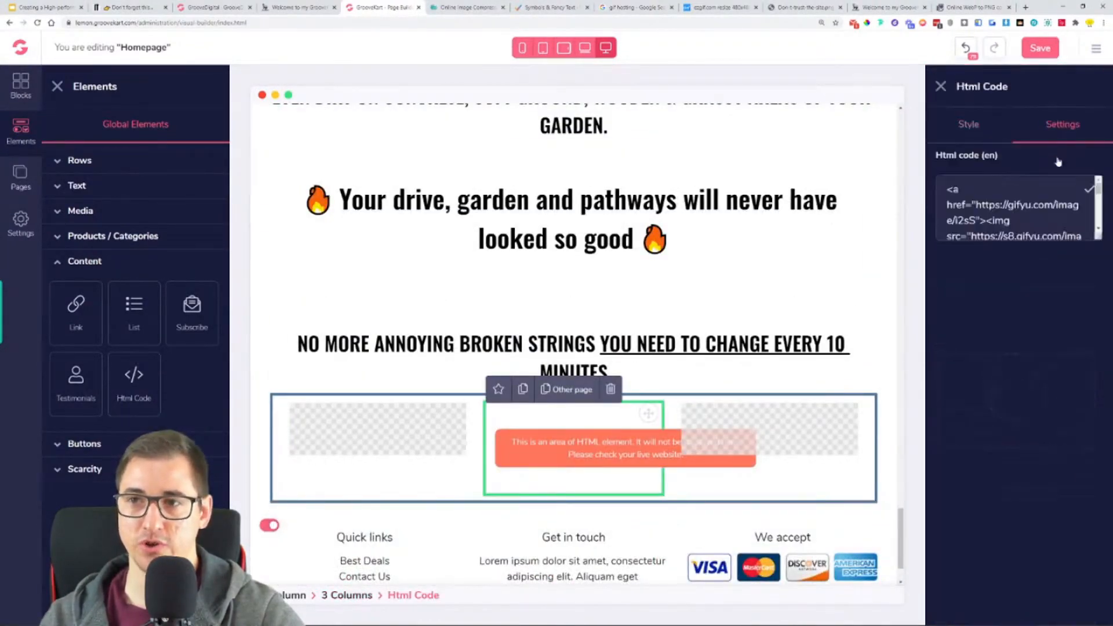
key(ctrl+a)
key(ctrl+v)
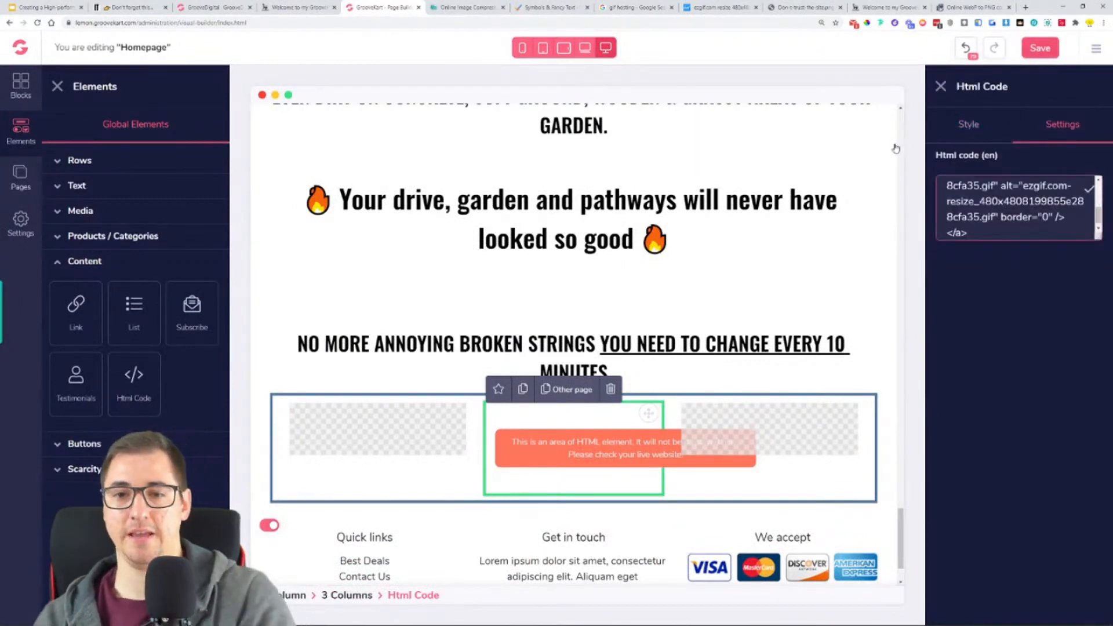
click(1009, 58)
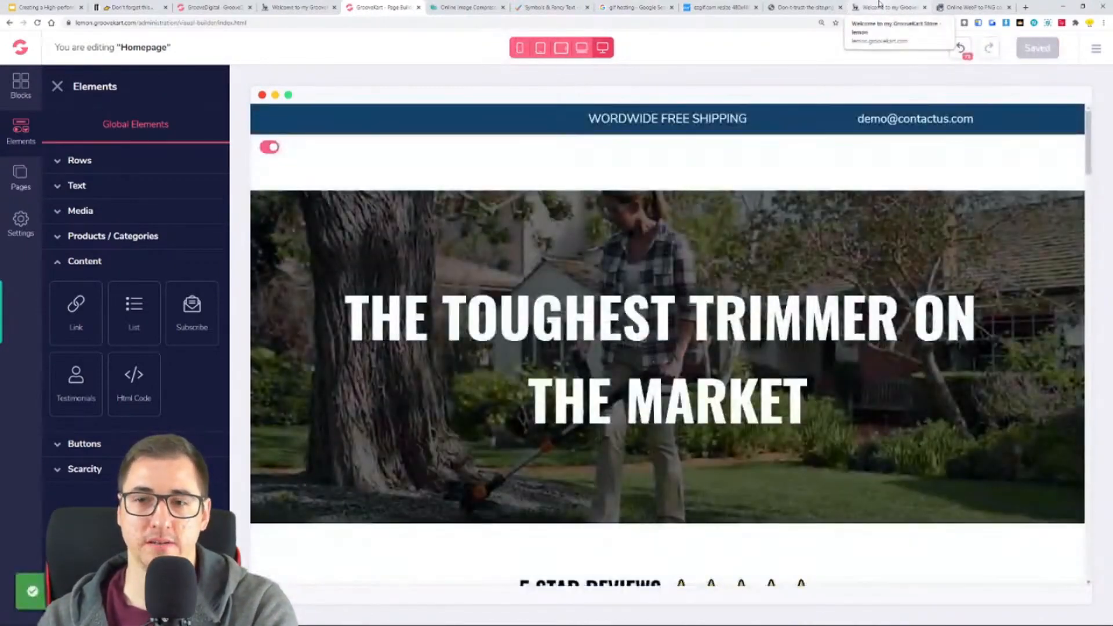
- Reload the live store page and check the GIFs and headlines around the "GRAB YOURS HERE" button
click(879, 6)
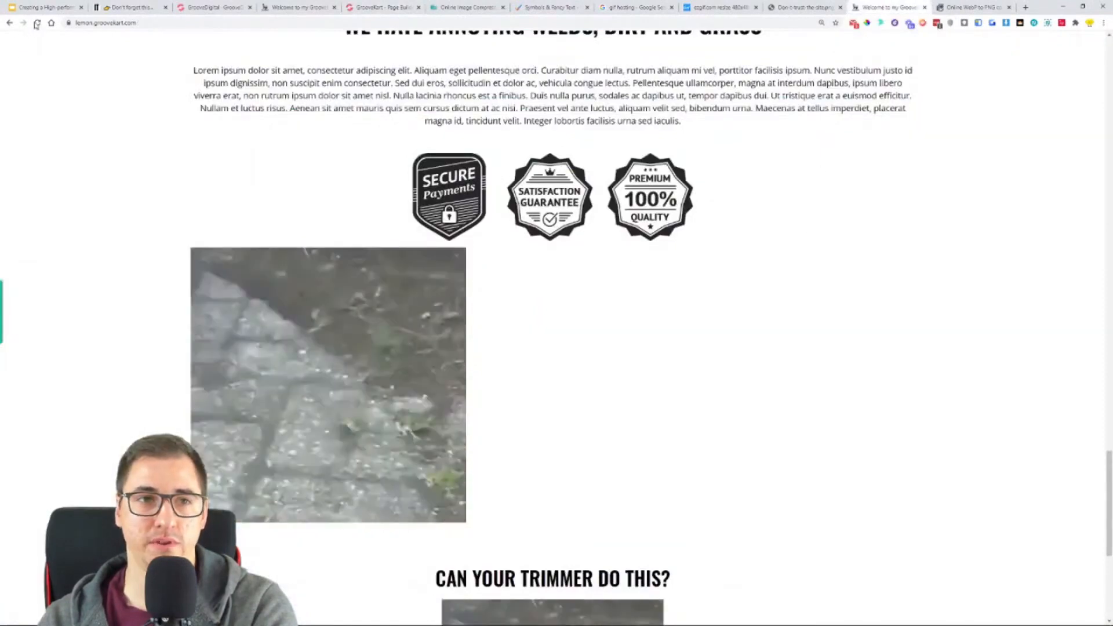
click(38, 24)
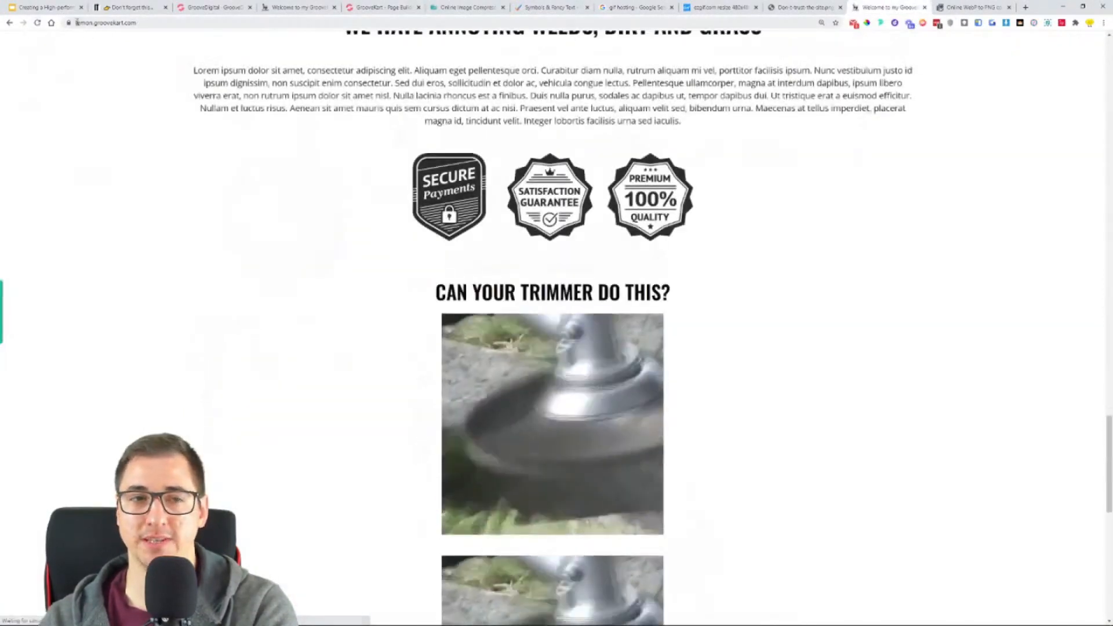
scroll(355, 296, down, 8)
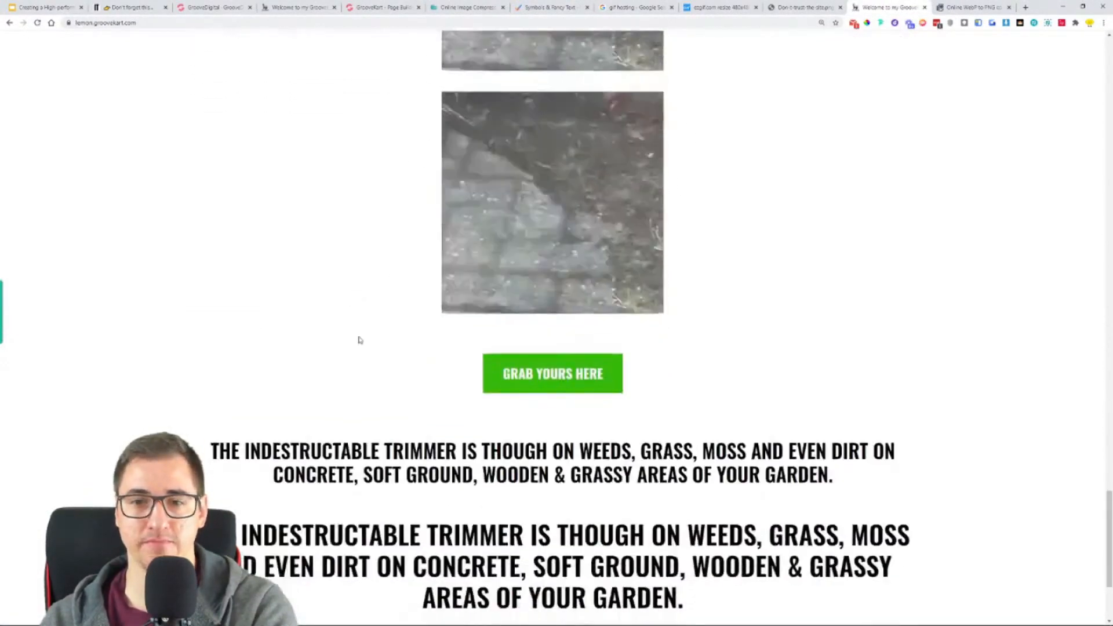
scroll(590, 215, down, 3)
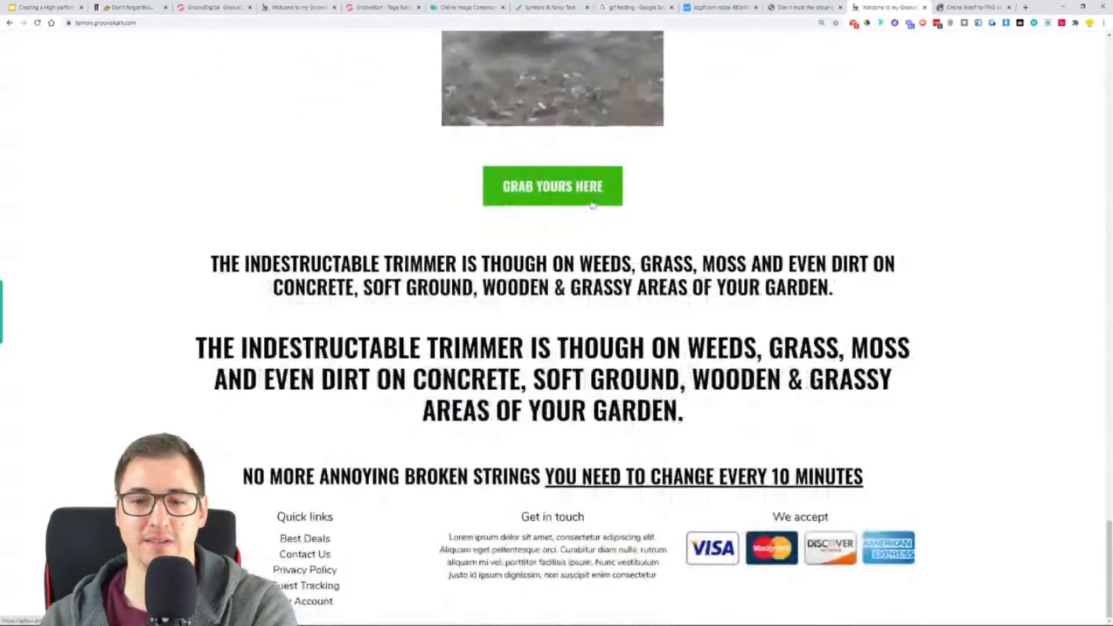
click(37, 23)
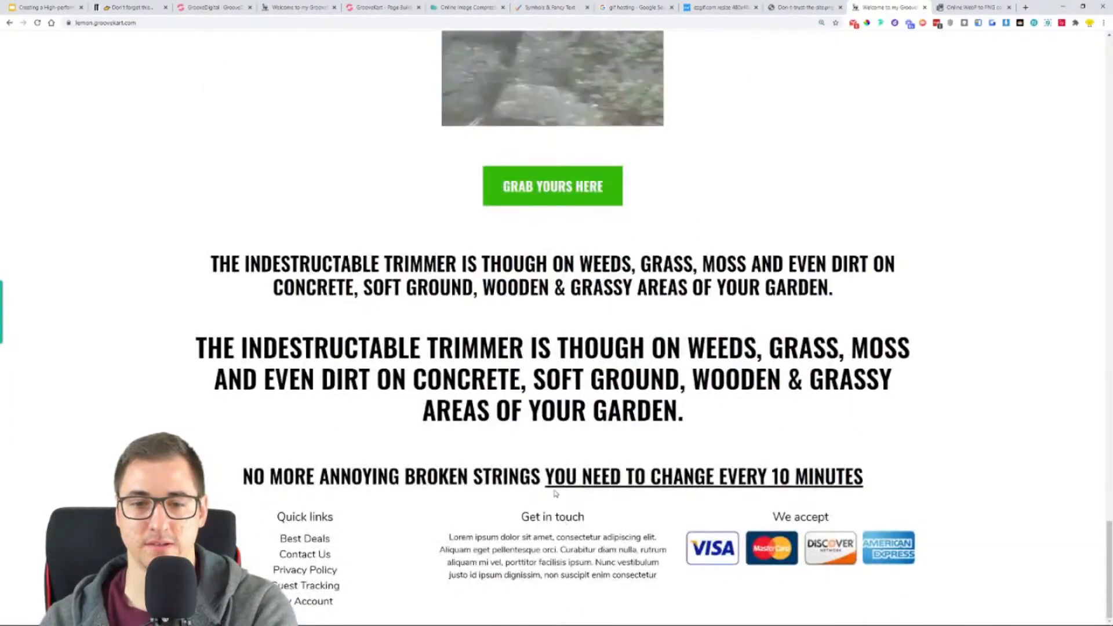
scroll(590, 319, up, 6)
scroll(590, 319, up, 3)
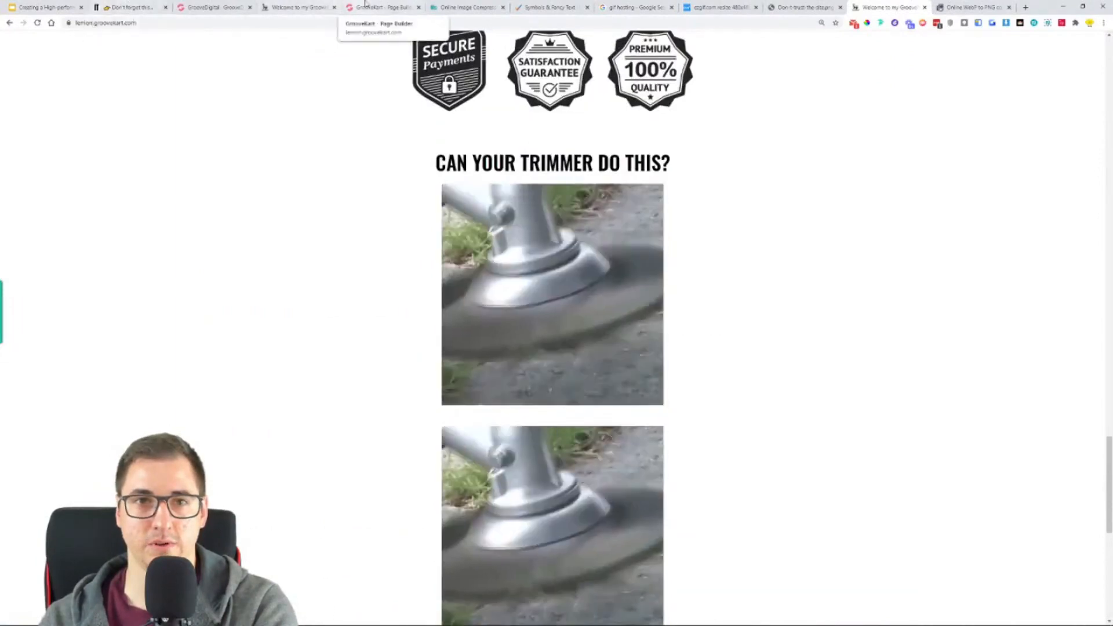
- Compare the end of the homepage in the builder with the reference store's section beneath the string trimmer GIF
click(377, 7)
scroll(677, 409, down, 15)
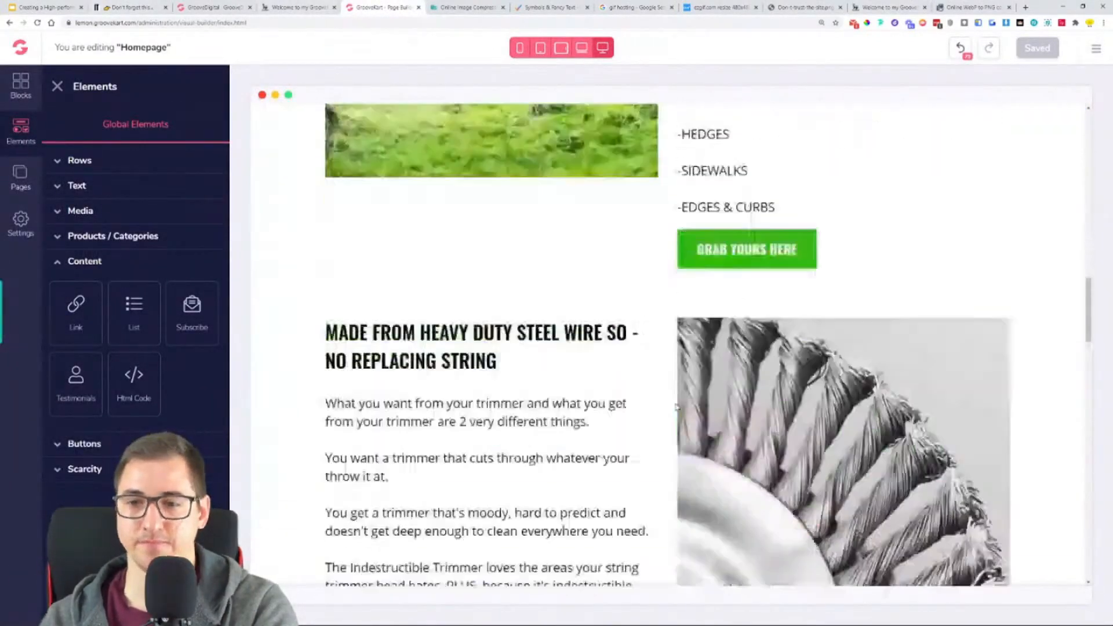
scroll(677, 410, down, 6)
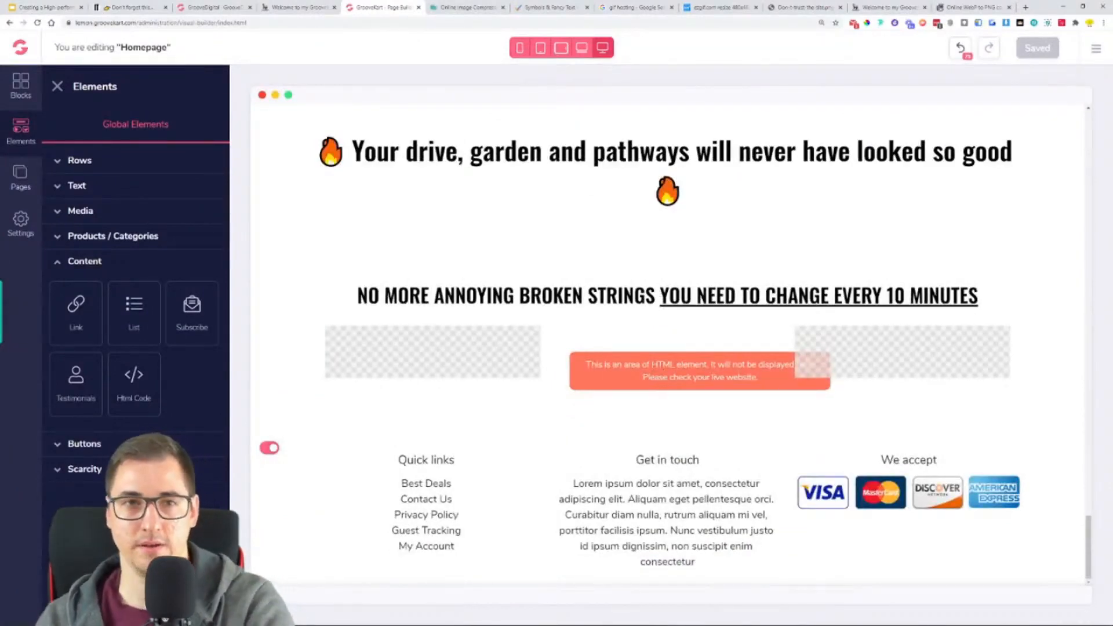
click(297, 7)
scroll(455, 319, down, 3)
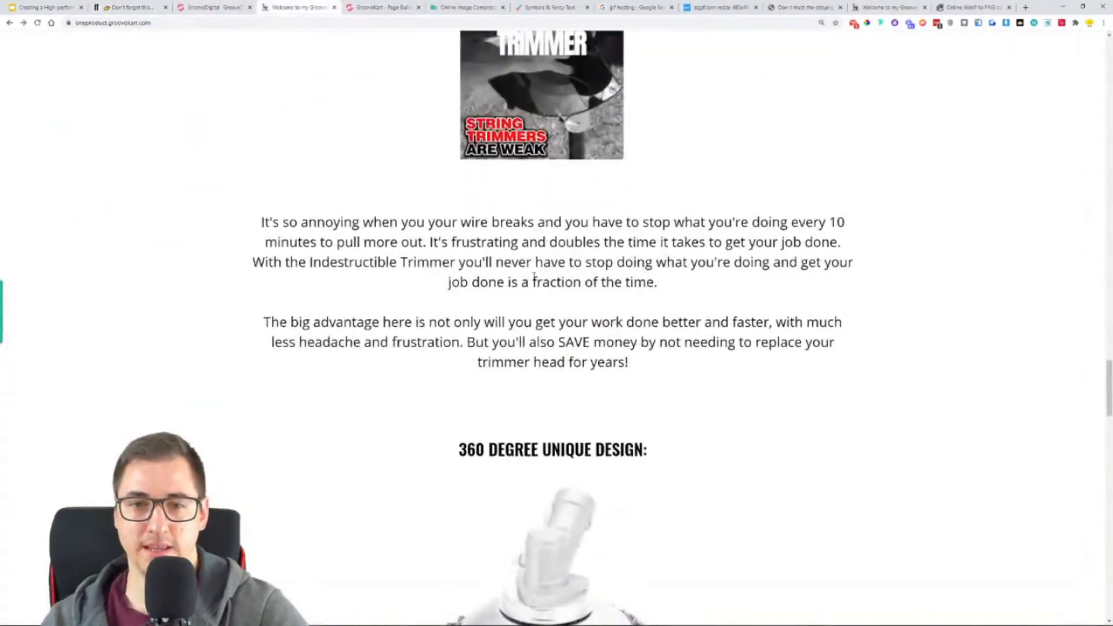
- Duplicate the check-marked paragraph under "WE HATE ANNOYING WEEDS, DIRT AND GRASS" and move the copy below the new three-column GIF row
click(383, 7)
scroll(670, 332, up, 12)
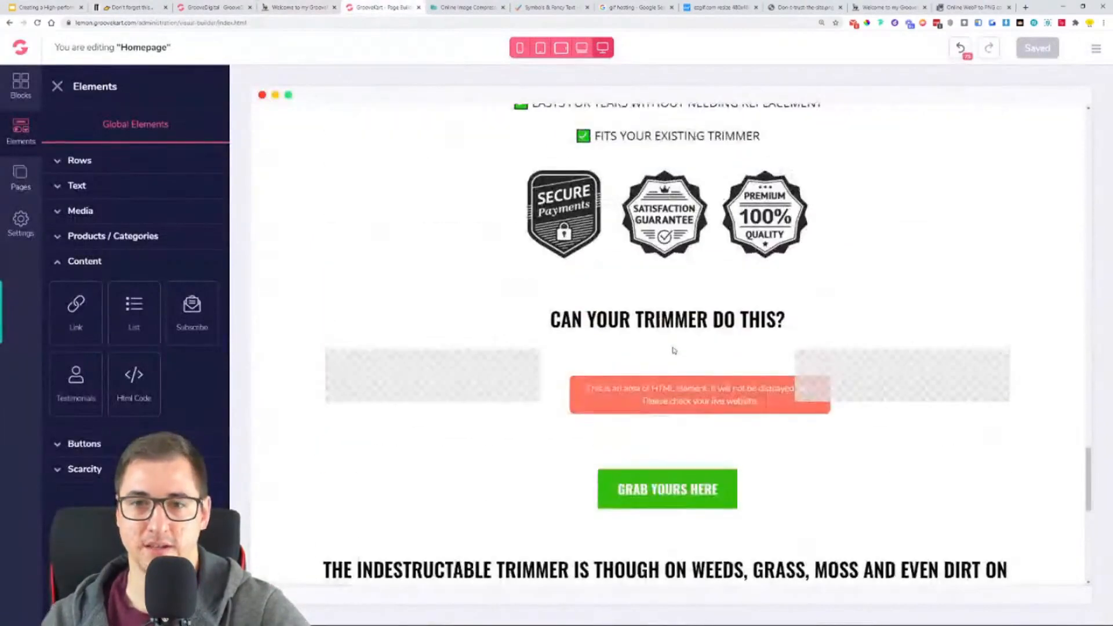
scroll(677, 261, down, 4)
click(677, 260)
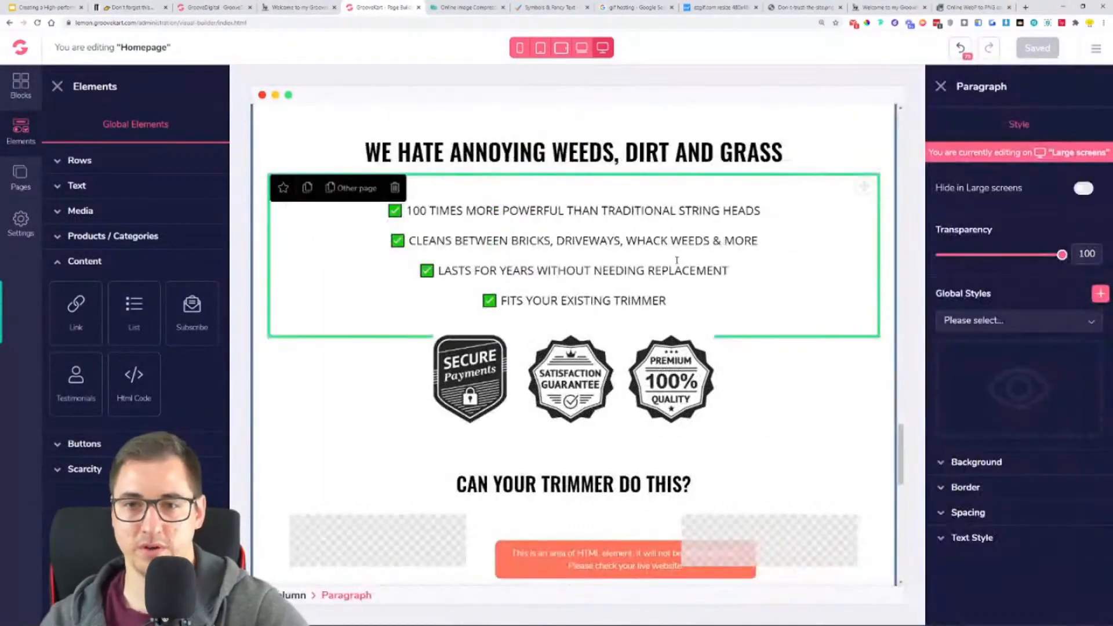
click(301, 194)
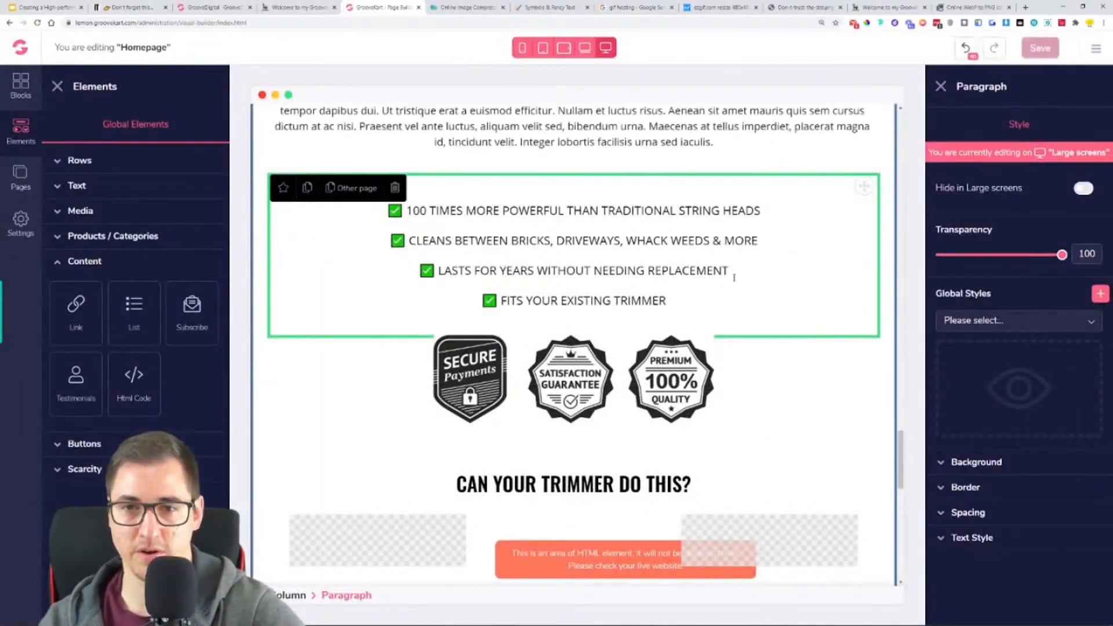
drag(864, 186, 766, 542)
scroll(812, 379, up, 2)
drag(865, 242, 745, 560)
scroll(850, 204, down, 4)
scroll(849, 204, up, 1)
drag(865, 117, 789, 387)
scroll(803, 361, down, 4)
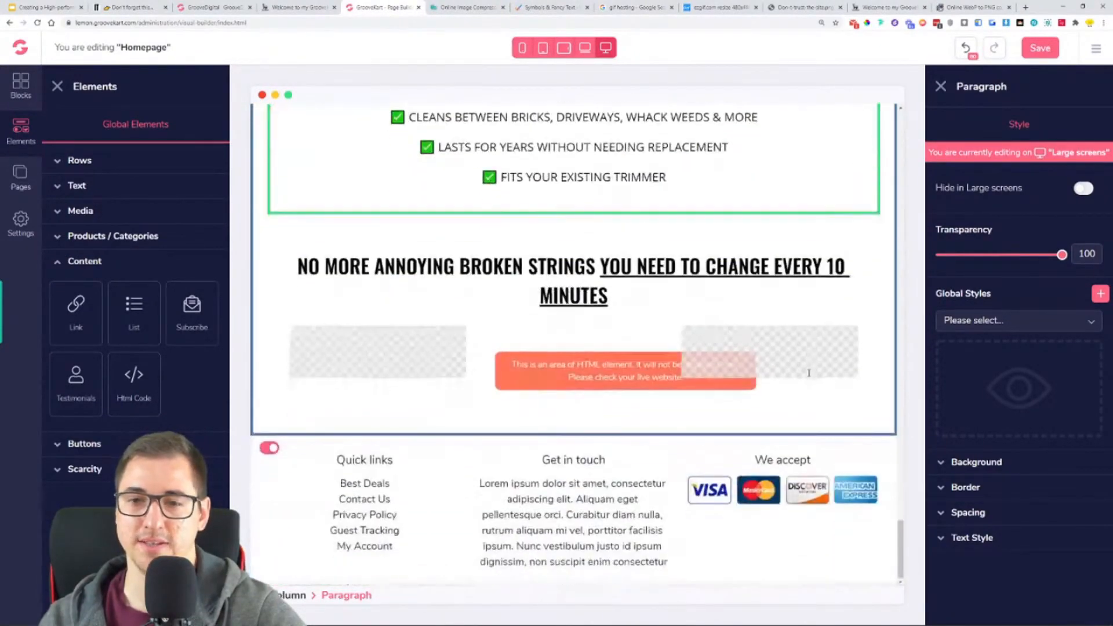
scroll(838, 333, up, 2)
drag(865, 178, 696, 576)
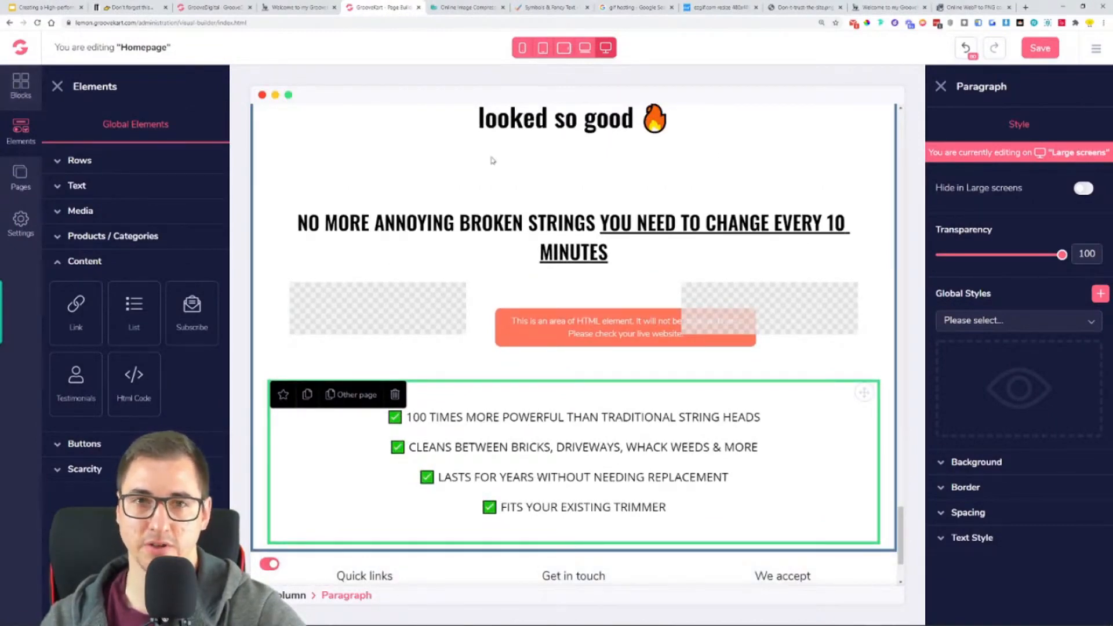
- Replace the moved paragraph's text with the reference store's "It's so annoying…" and "The big advantage here…" paragraphs and remove the extra blank line
click(274, 8)
double_click(323, 244)
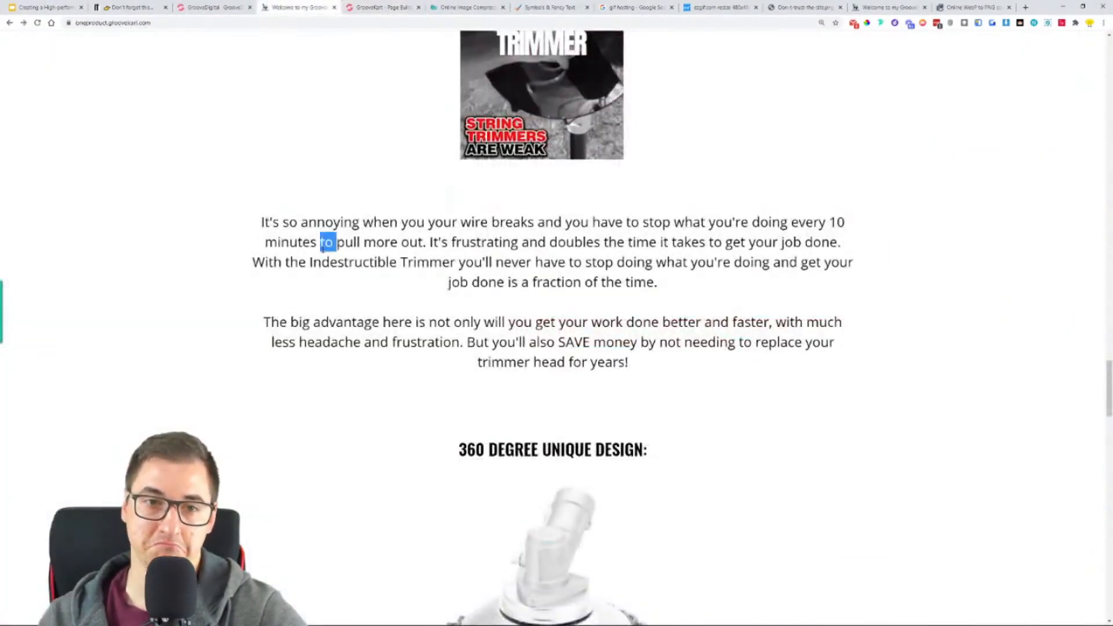
triple_click(323, 245)
key(ctrl+a)
click(606, 398)
drag(637, 364, 226, 231)
key(ctrl+c)
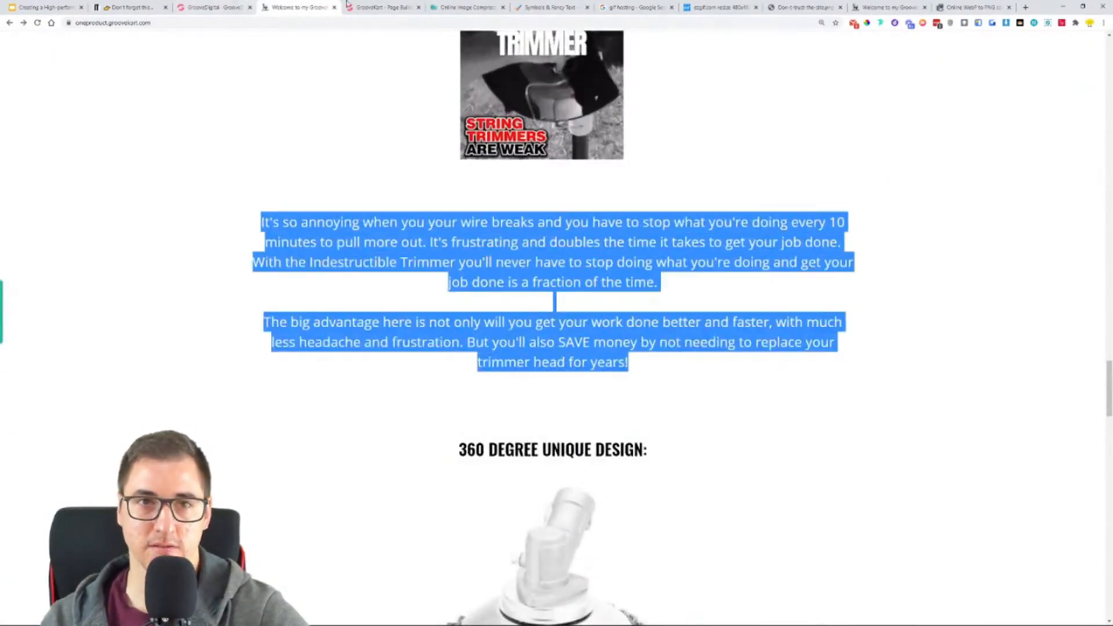
click(371, 7)
triple_click(480, 415)
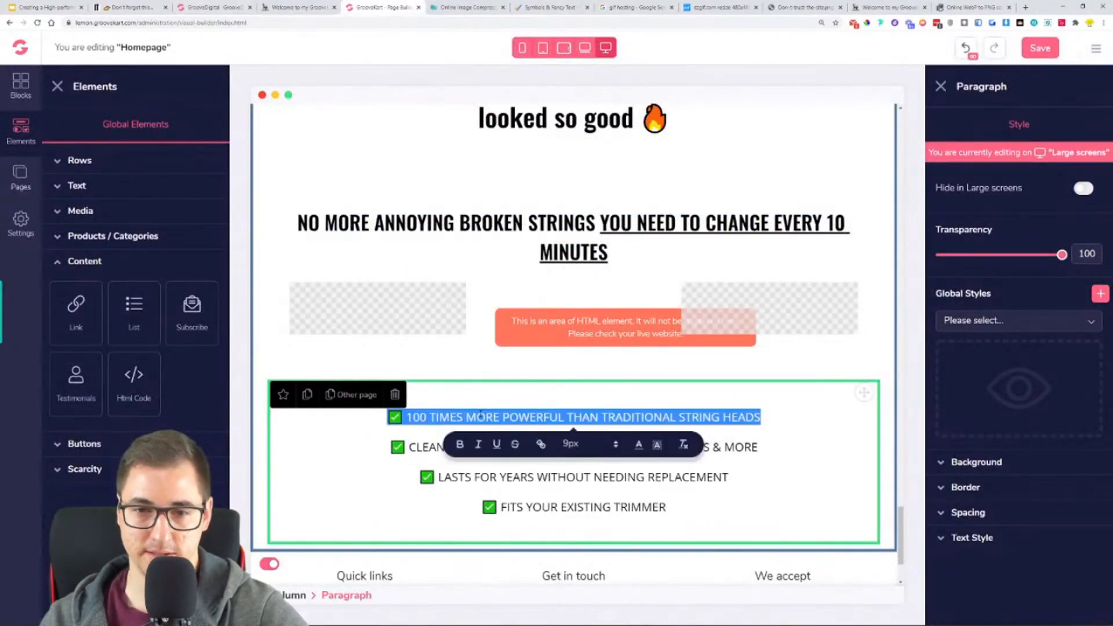
key(ctrl+a)
key(ctrl+v)
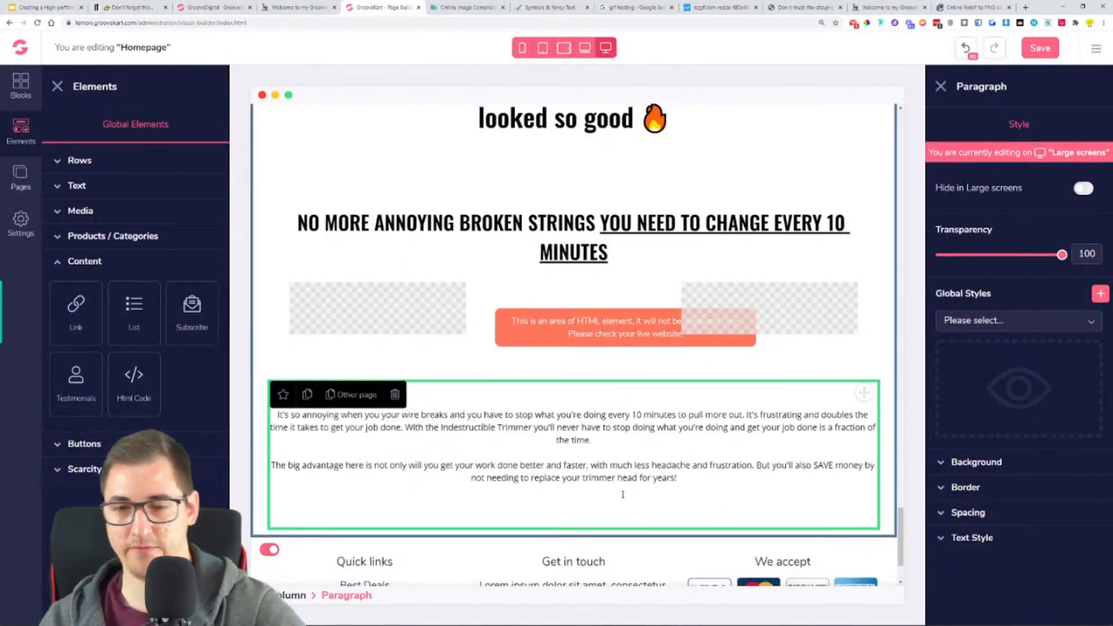
key(BackSpace)
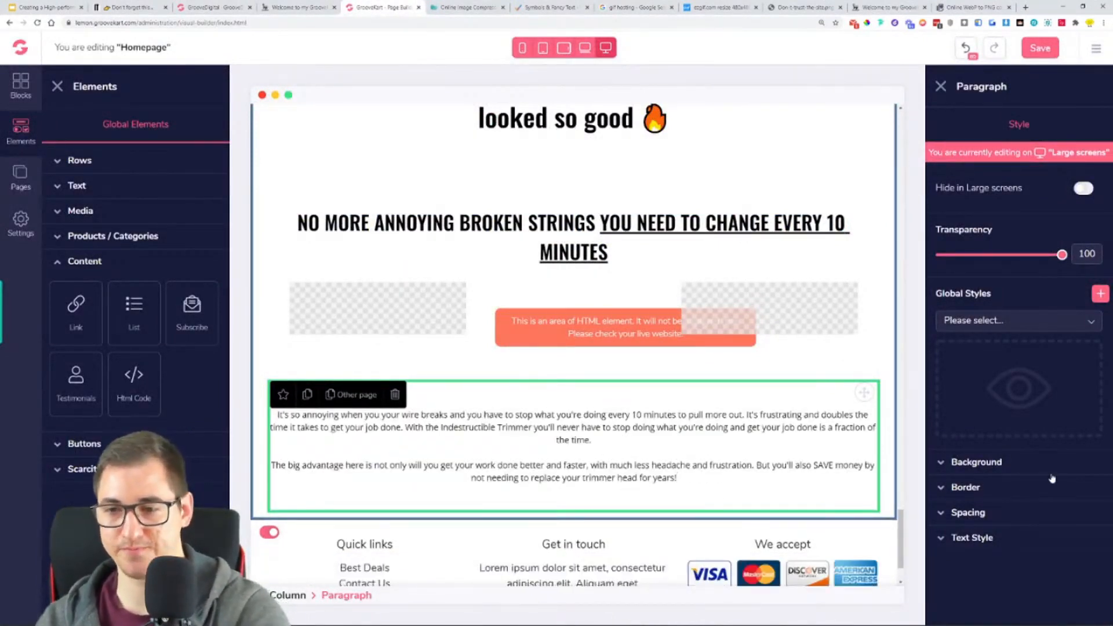
- Set the text size of the "It's so annoying…" paragraph to 20
click(983, 541)
scroll(957, 589, down, 1)
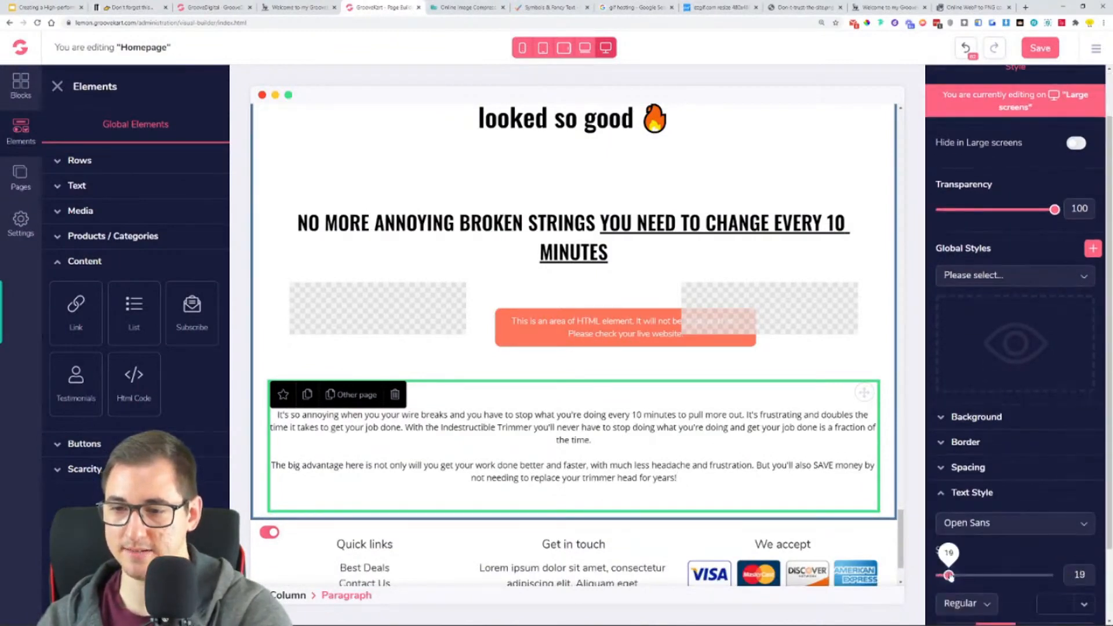
drag(949, 576, 952, 577)
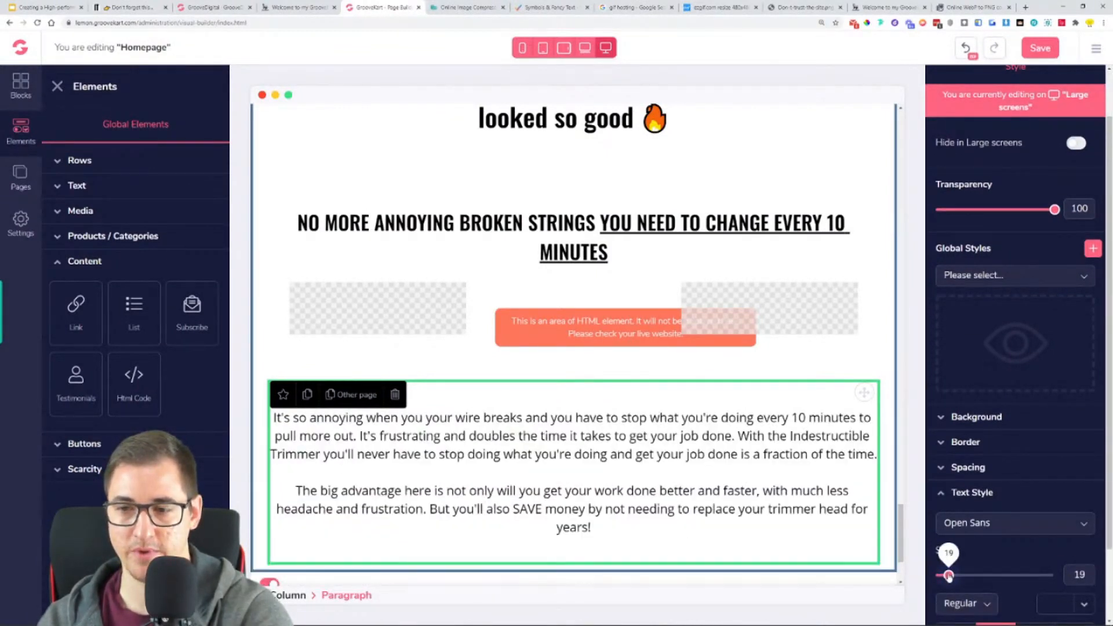
drag(950, 577, 950, 577)
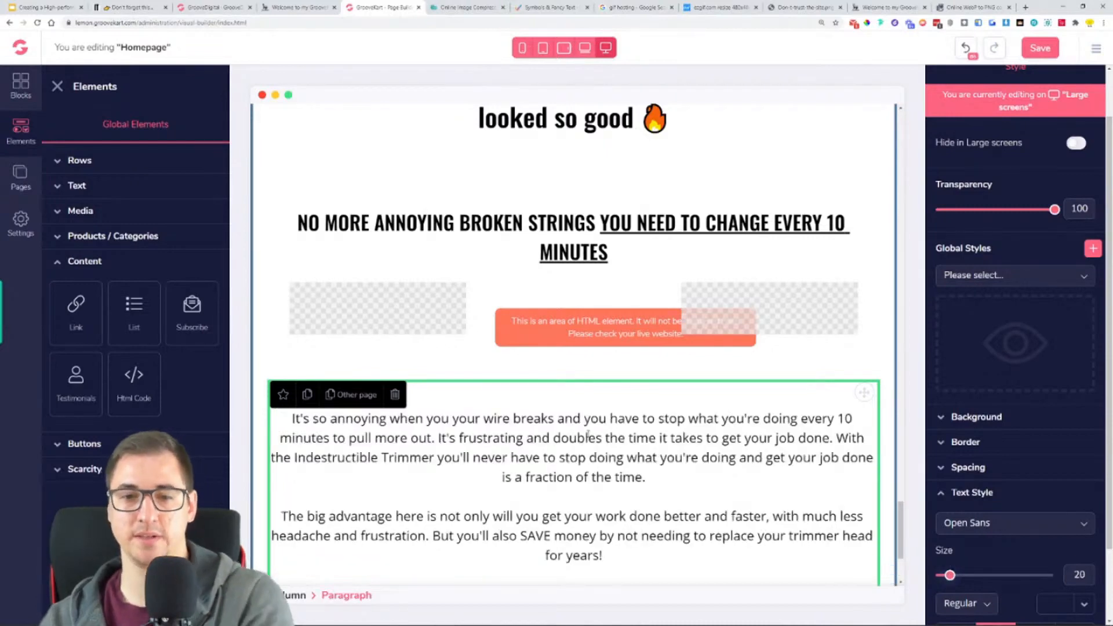
- Check the reference store's "360 DEGREE UNIQUE DESIGN:" section and save the homepage in the builder
click(297, 7)
click(430, 380)
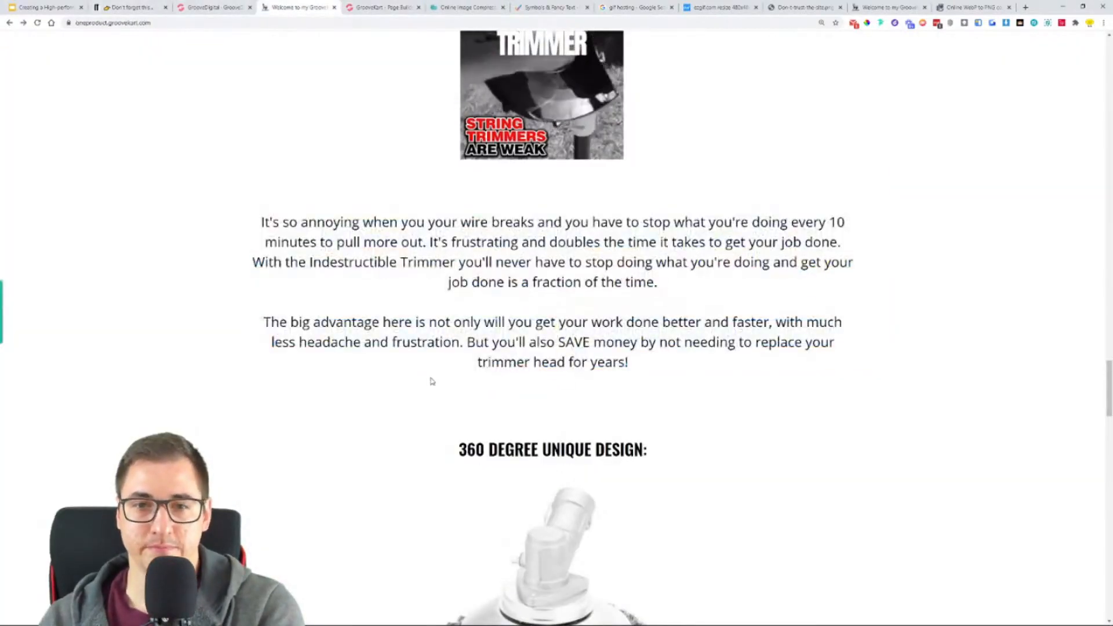
scroll(388, 239, down, 4)
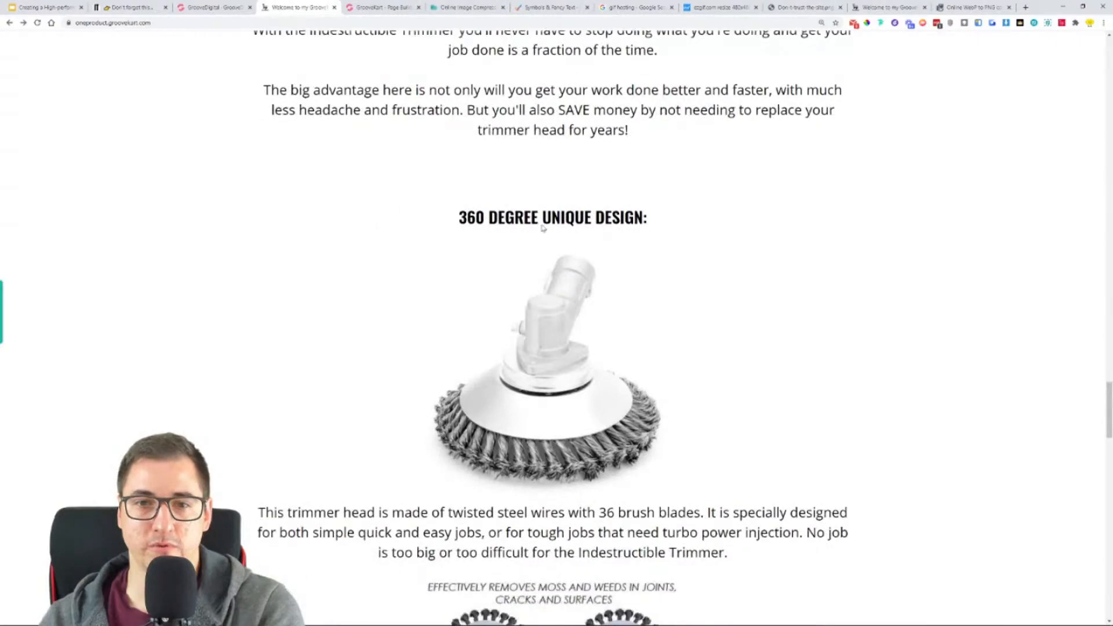
click(369, 5)
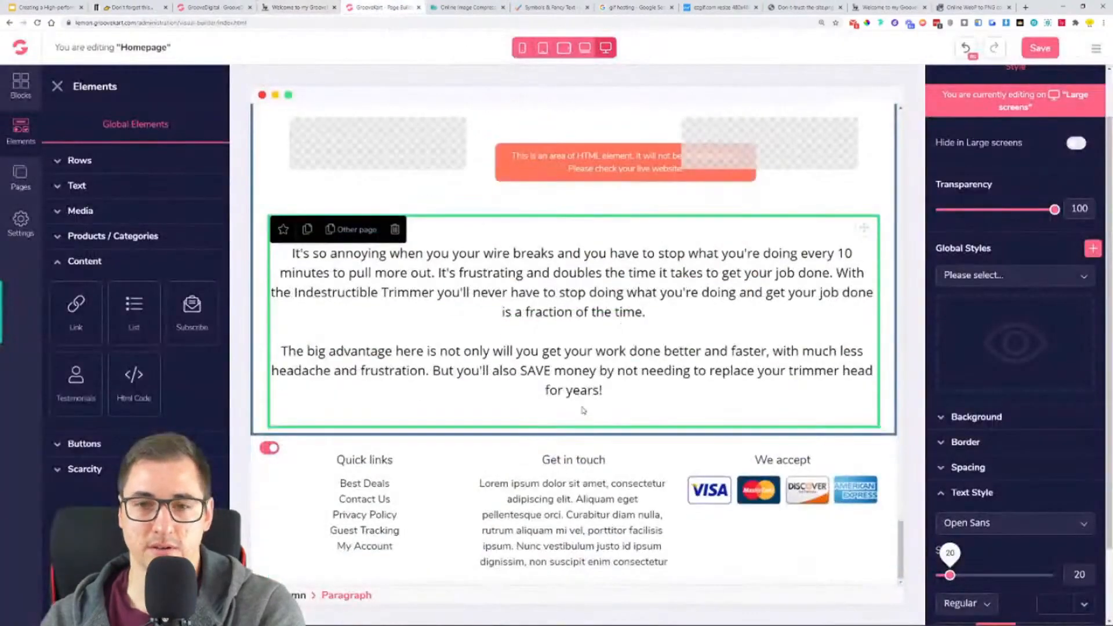
click(573, 358)
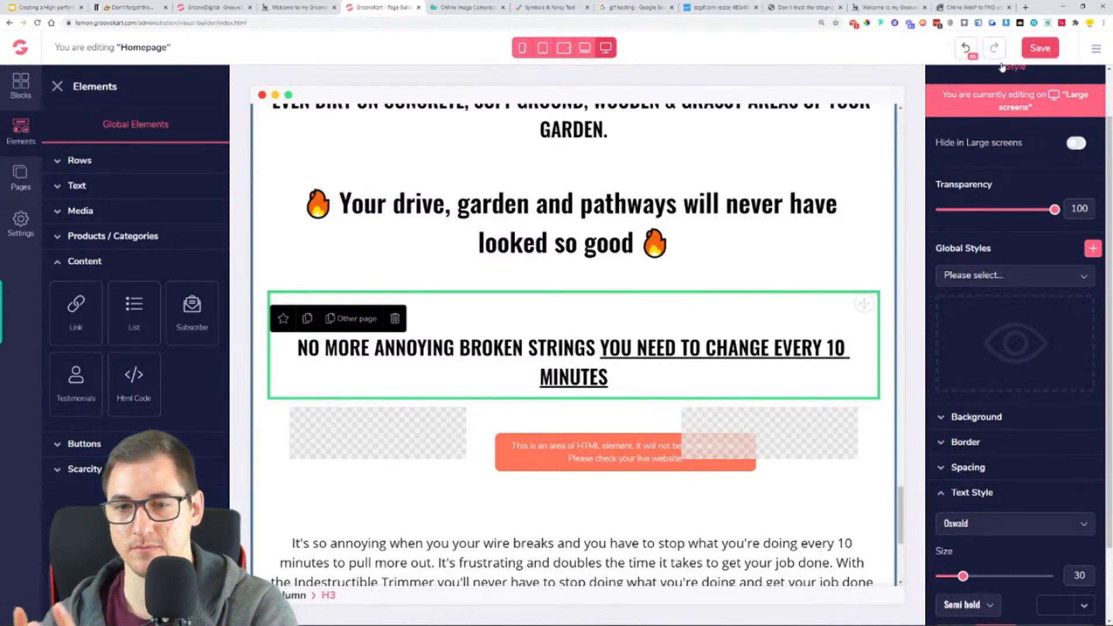
click(1037, 48)
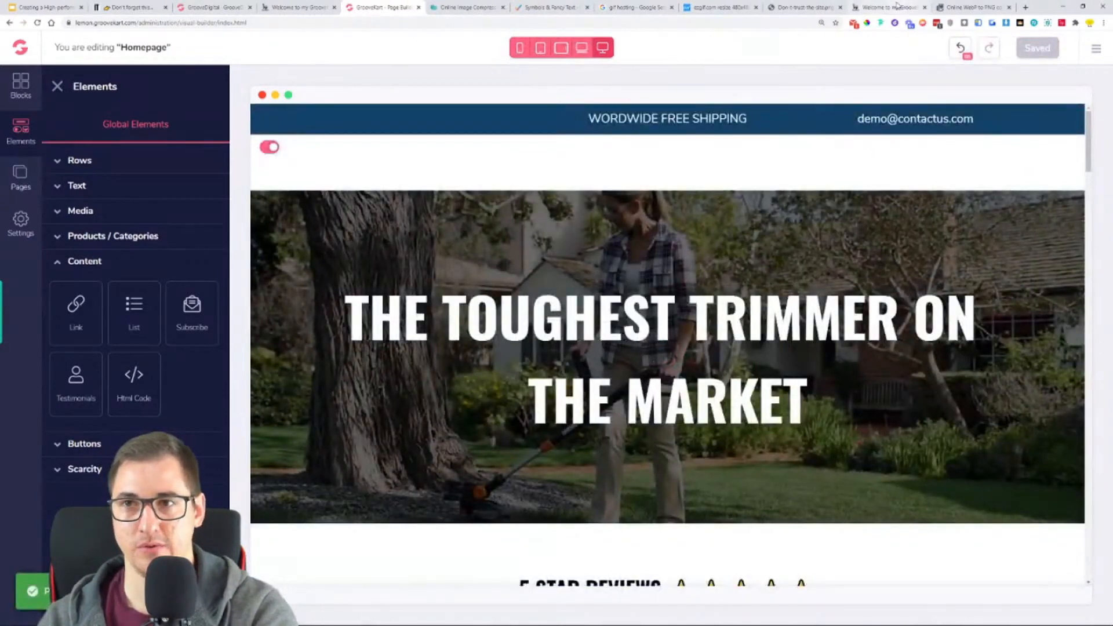
- Reload the live trimmer store and examine the GIF beneath the "NO MORE ANNOYING BROKEN STRINGS" heading
click(893, 7)
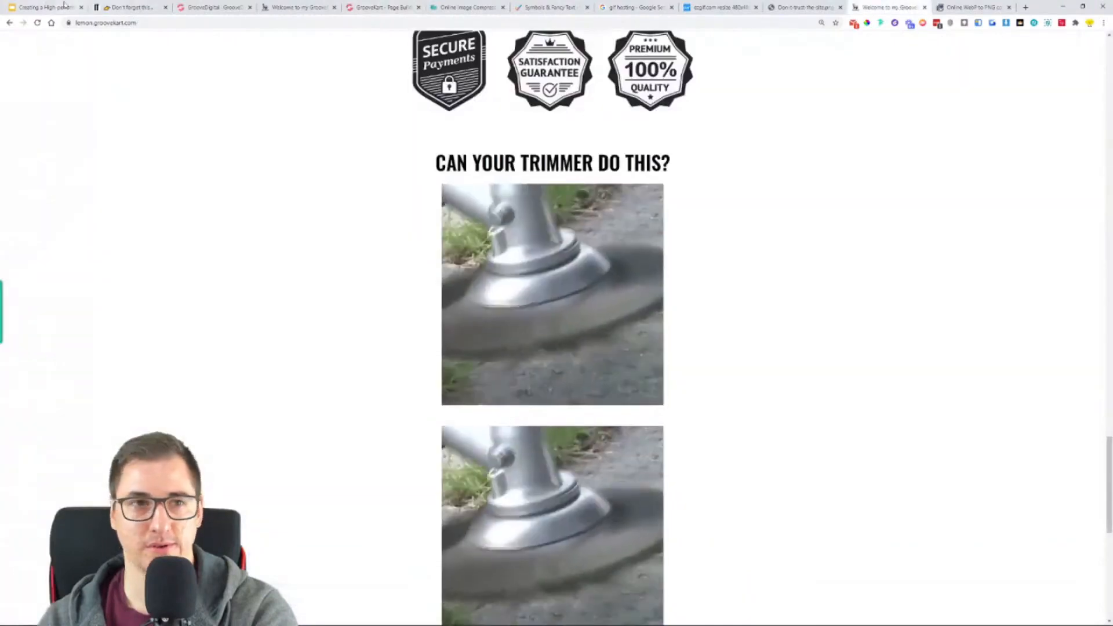
click(35, 24)
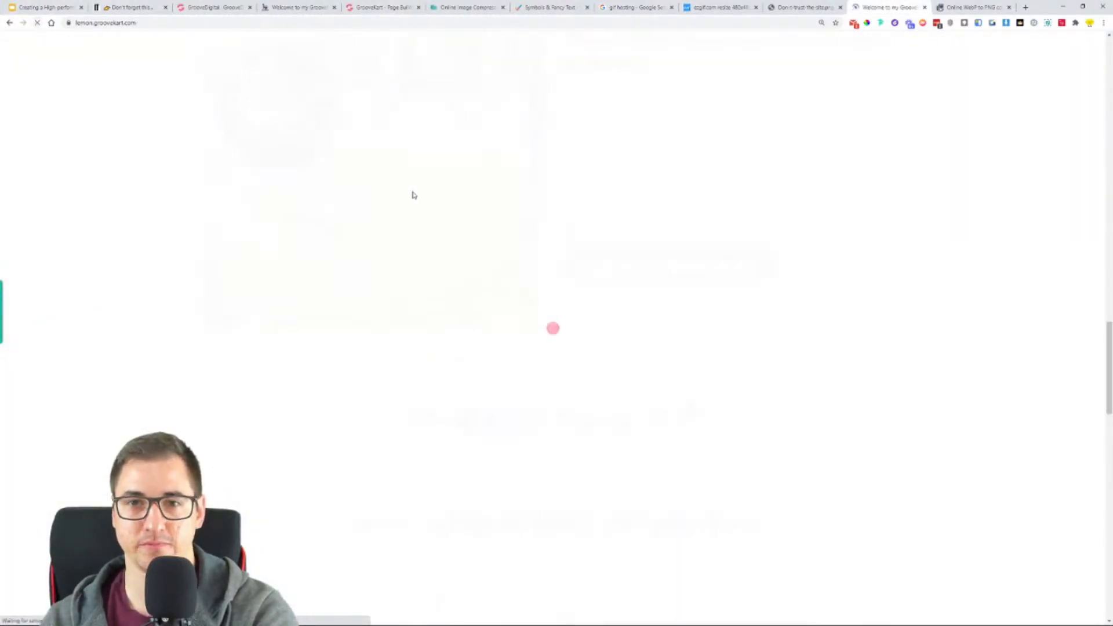
scroll(286, 293, down, 8)
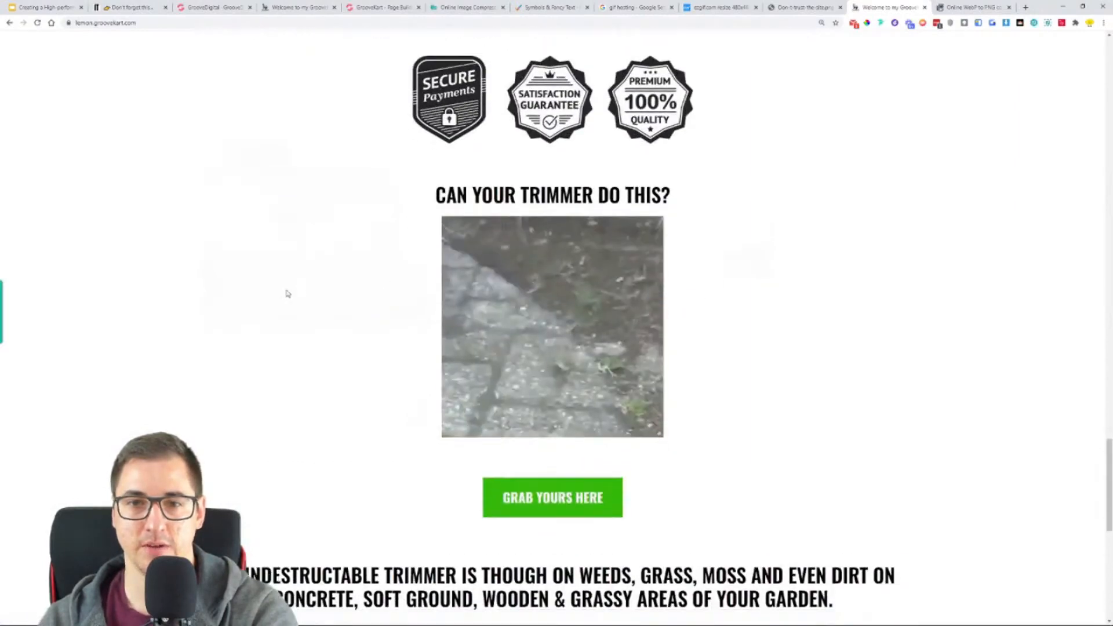
scroll(223, 272, down, 2)
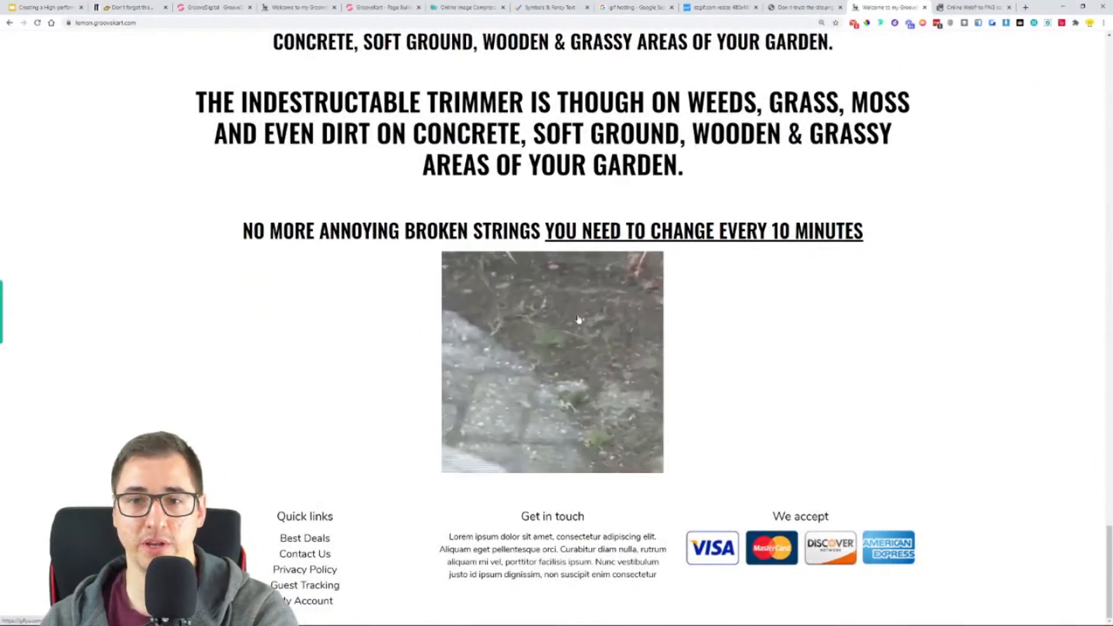
scroll(672, 261, up, 9)
scroll(754, 298, down, 9)
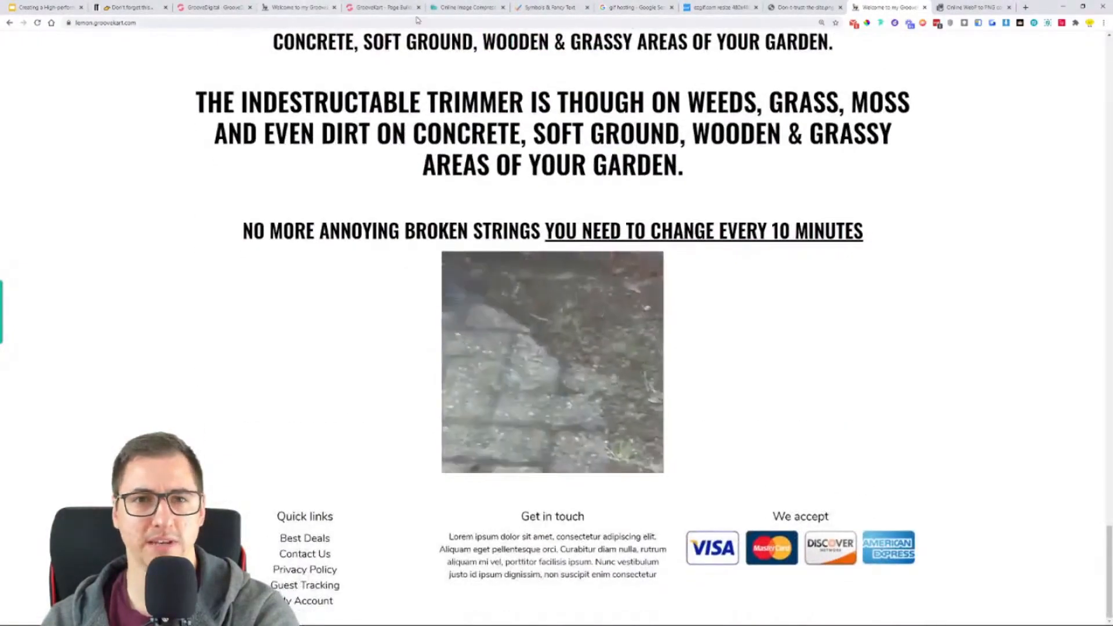
- Open the code settings of the HTML element under the "NO MORE ANNOYING BROKEN STRINGS" heading in the page builder
click(400, 8)
scroll(656, 286, down, 10)
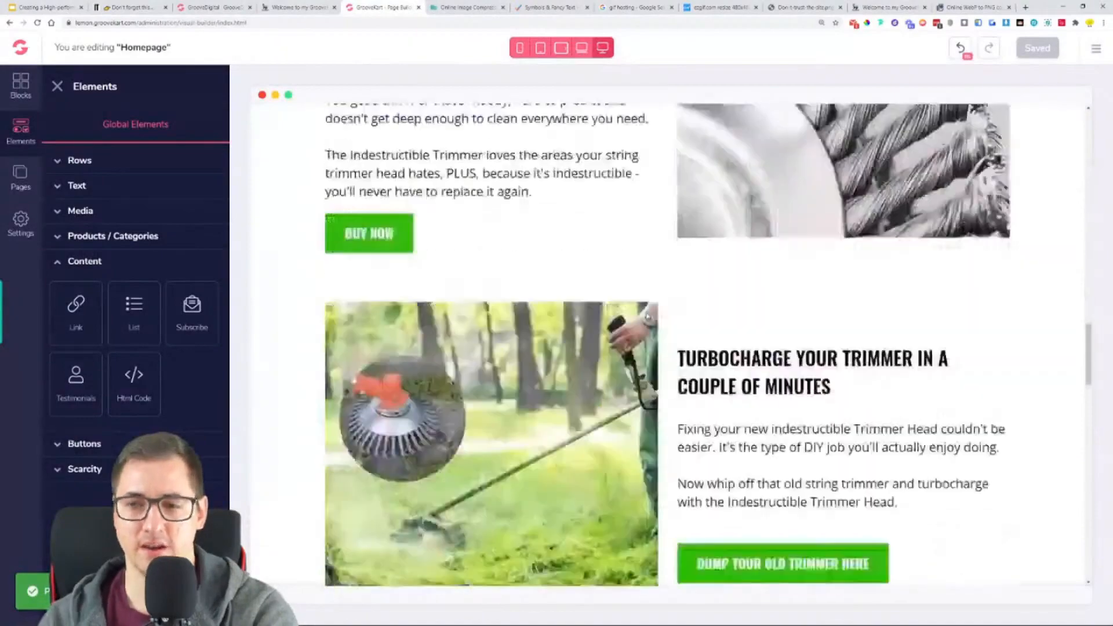
scroll(645, 348, down, 15)
click(644, 428)
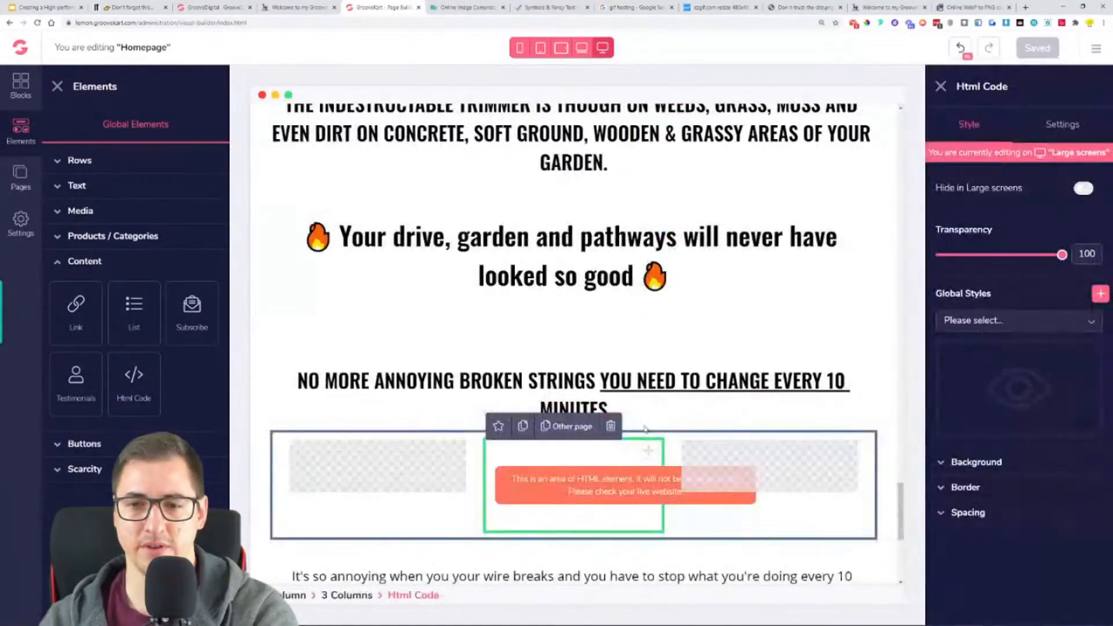
scroll(645, 428, down, 2)
click(1063, 125)
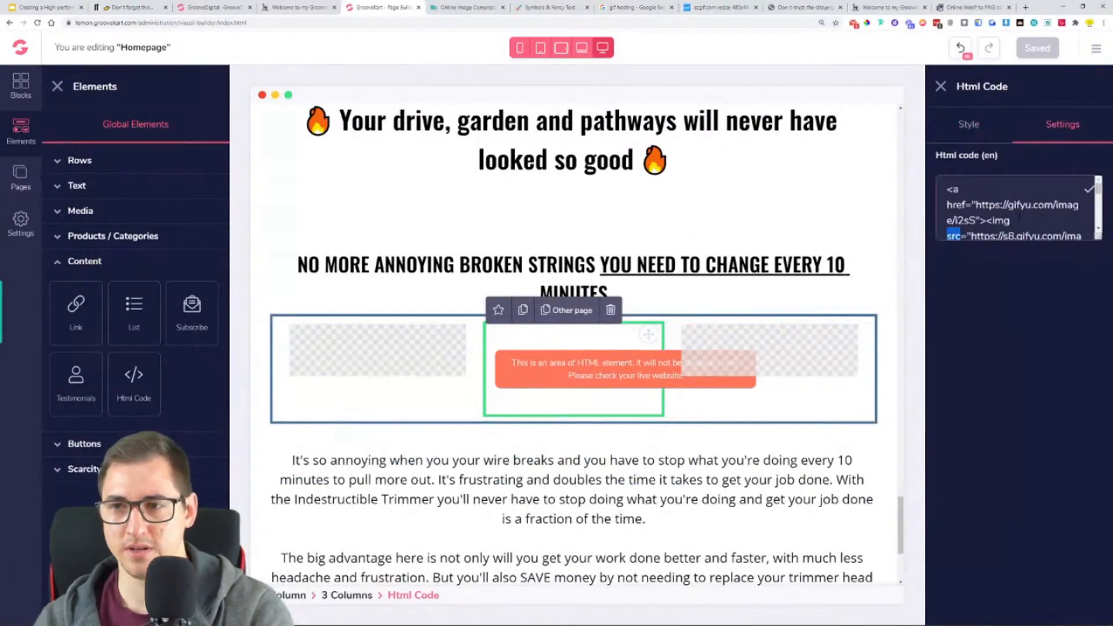
key(ctrl+a)
key(ctrl+v)
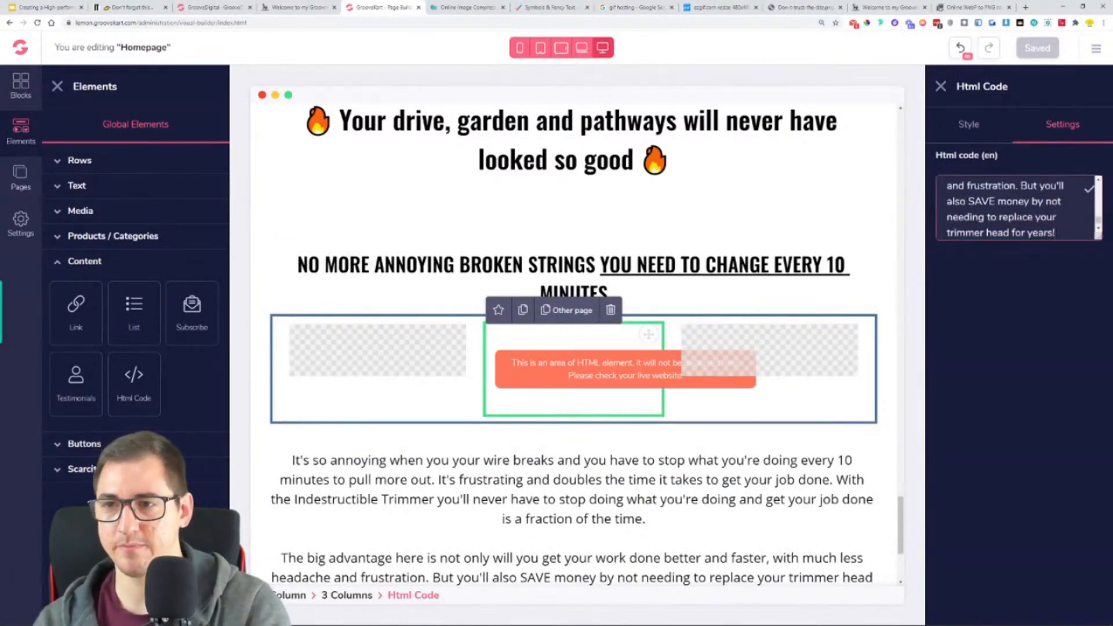
key(ctrl+z)
- Replace the HTML element's code with the Gifyu HTML embed code of the "STRING TRIMMERS ARE WEAK" GIF
click(719, 7)
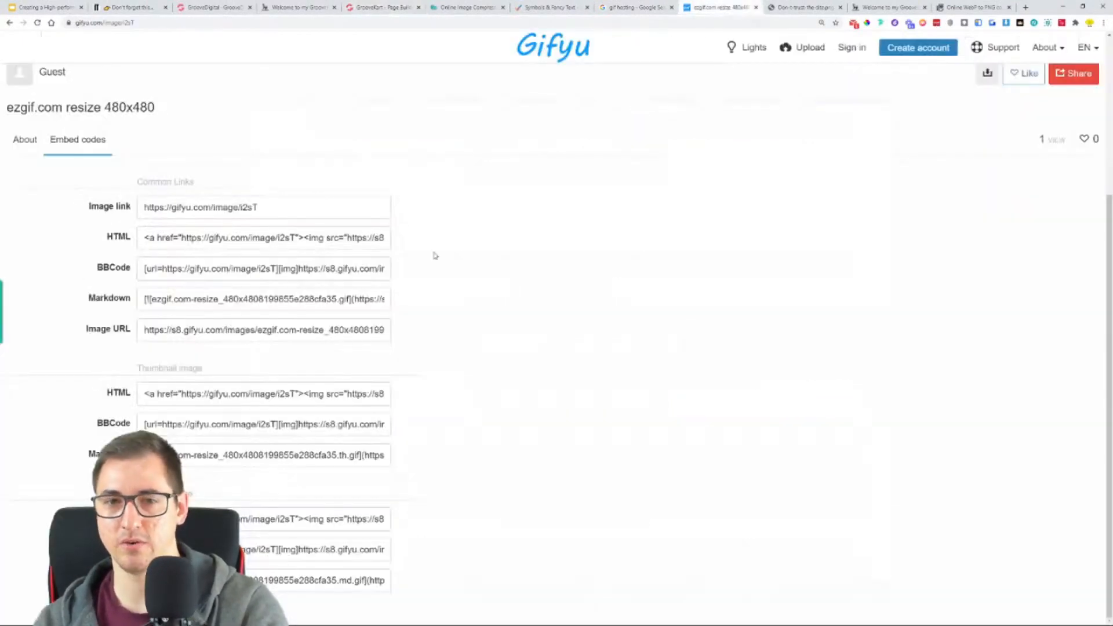
click(373, 238)
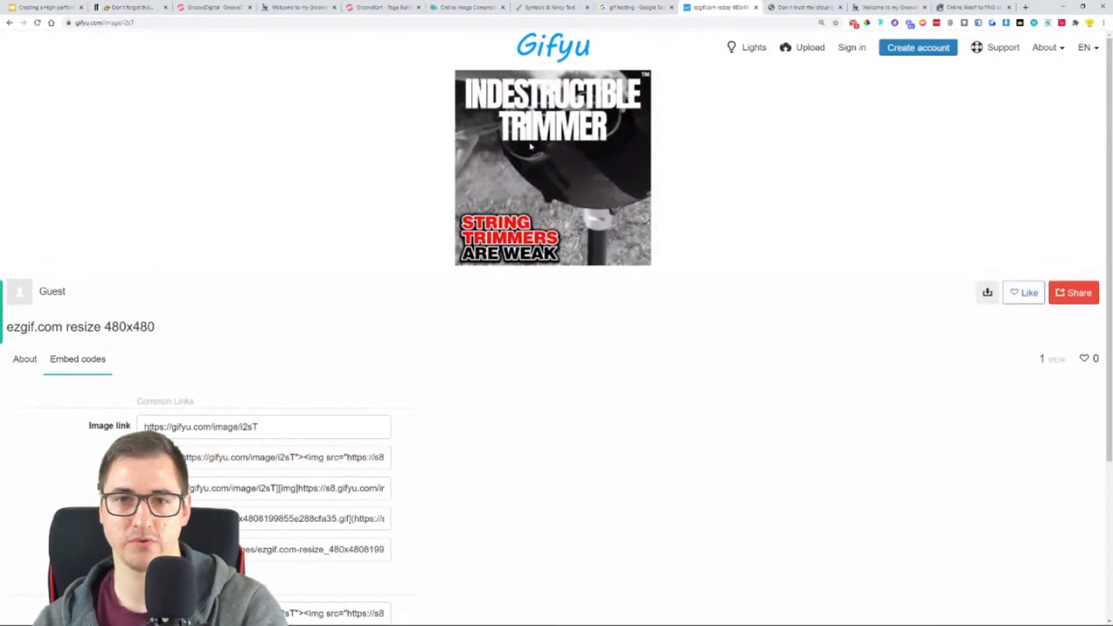
scroll(380, 347, down, 2)
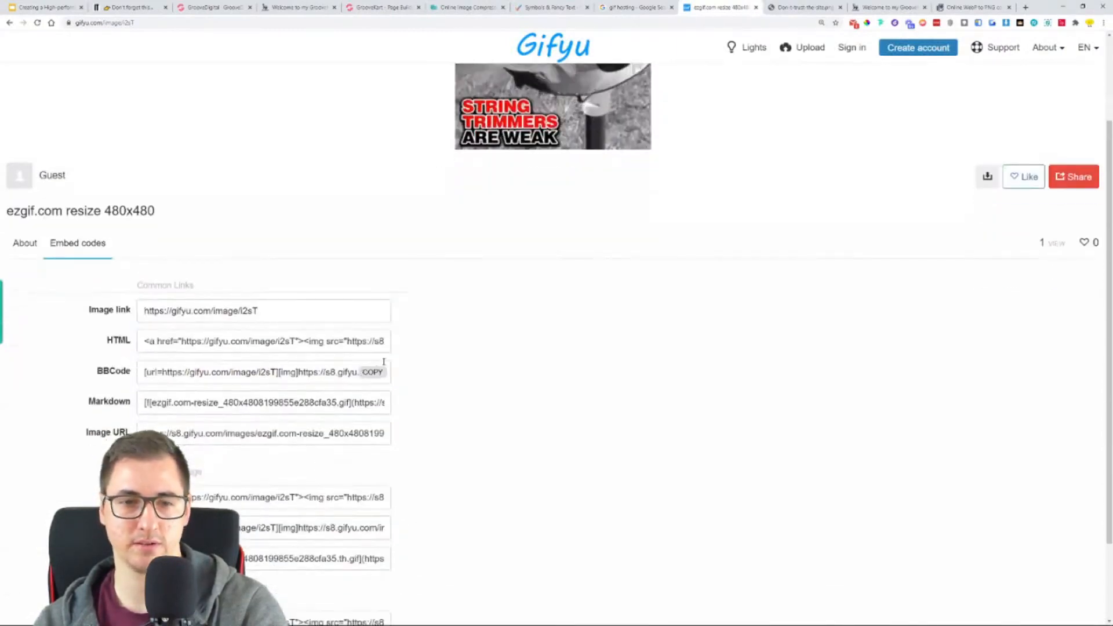
click(372, 342)
click(379, 7)
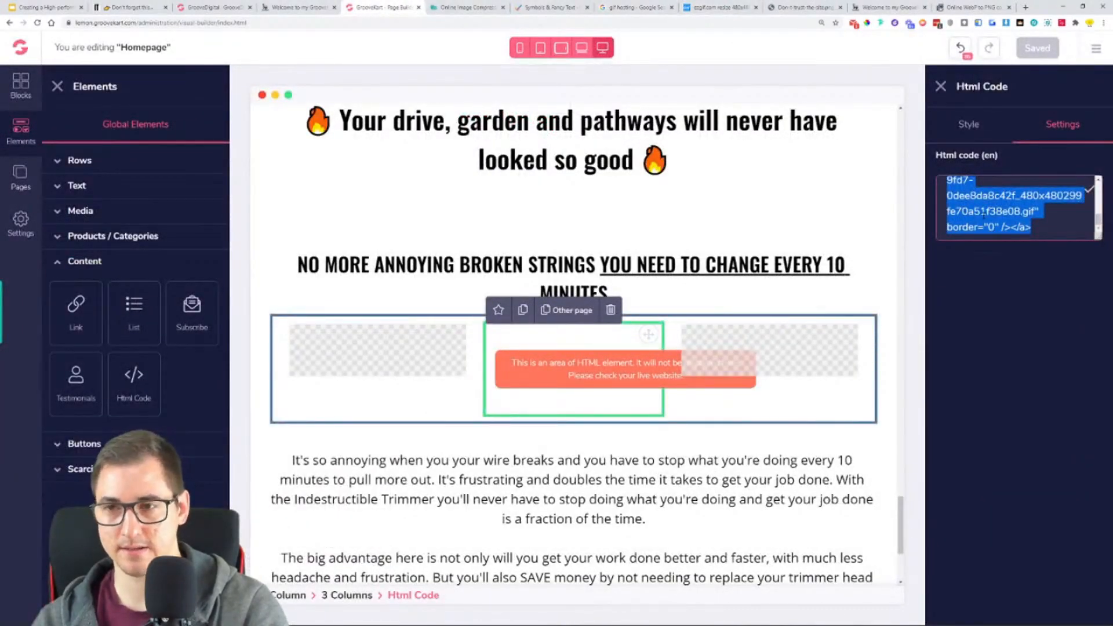
key(ctrl+v)
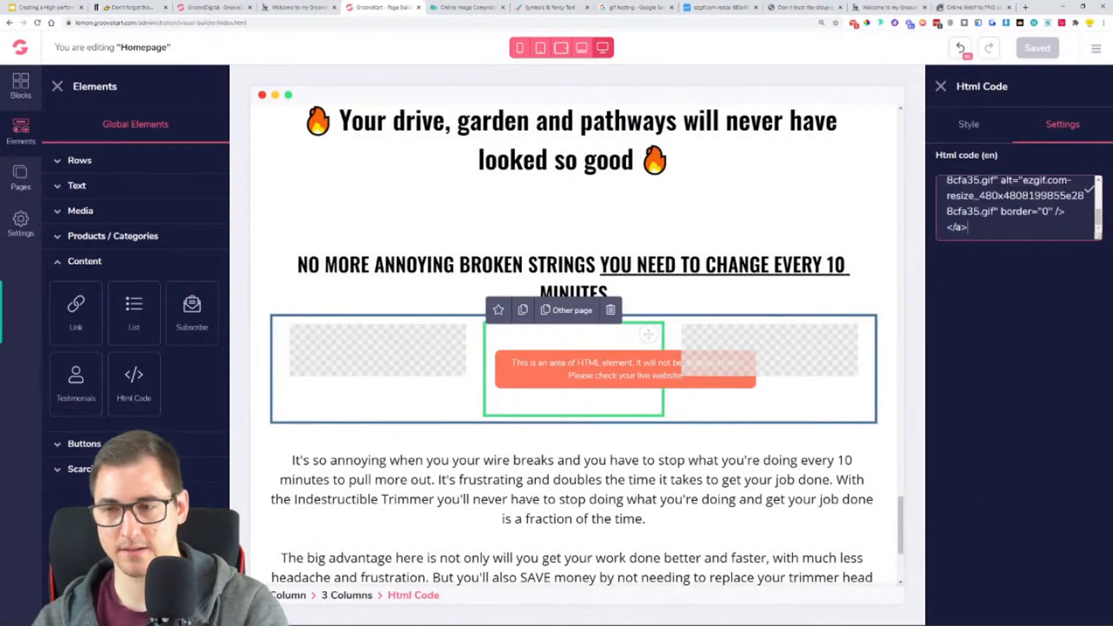
click(640, 450)
- Duplicate the "NO MORE ANNOYING BROKEN STRINGS" heading and move the copy below the "The big advantage here…" paragraph, following the reference store
scroll(643, 443, down, 4)
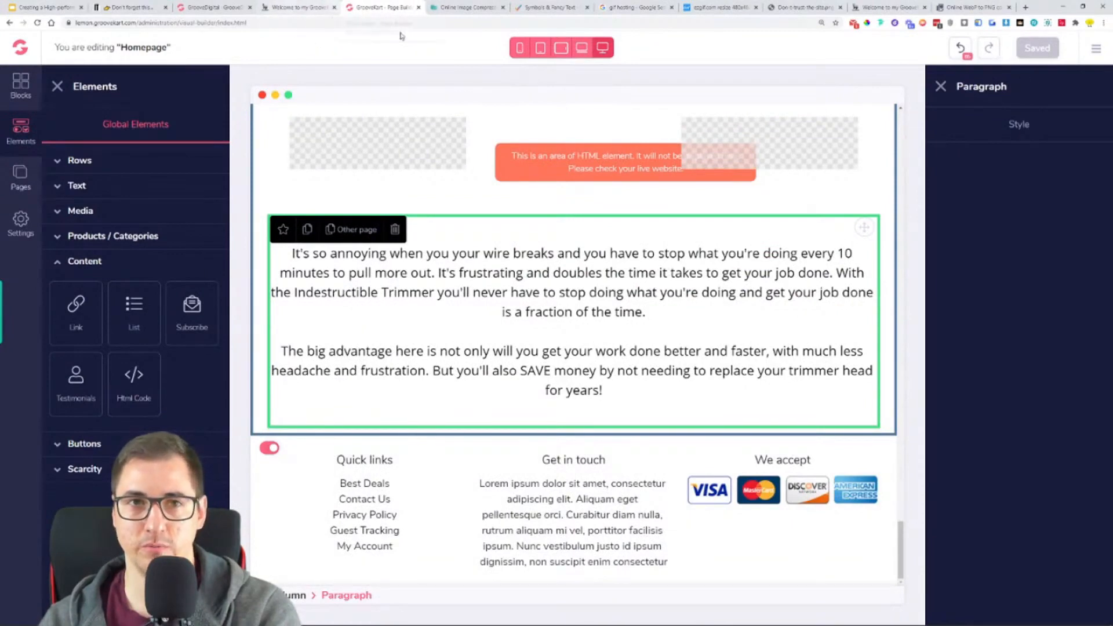
click(276, 10)
scroll(464, 94, down, 3)
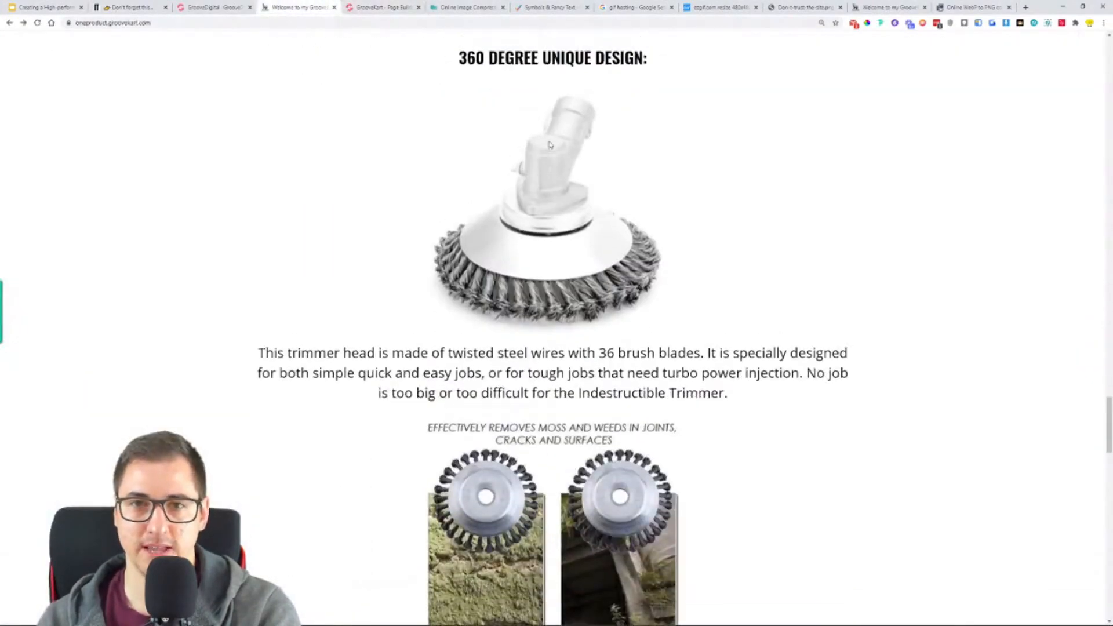
scroll(465, 94, up, 1)
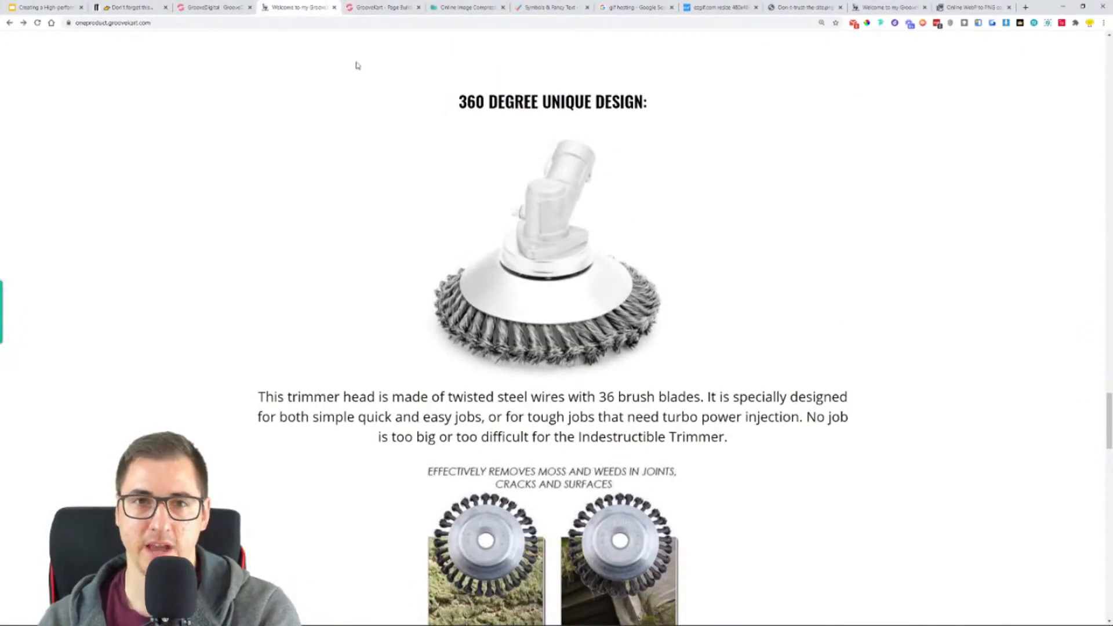
click(368, 7)
scroll(637, 348, up, 5)
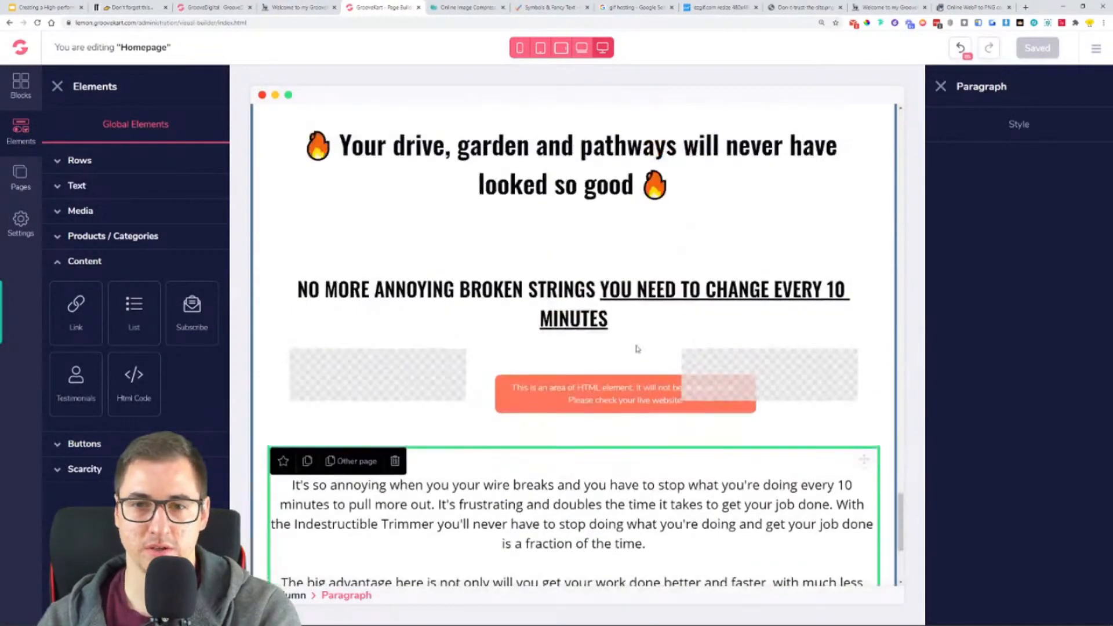
scroll(638, 349, up, 1)
click(638, 349)
click(308, 318)
scroll(852, 231, down, 5)
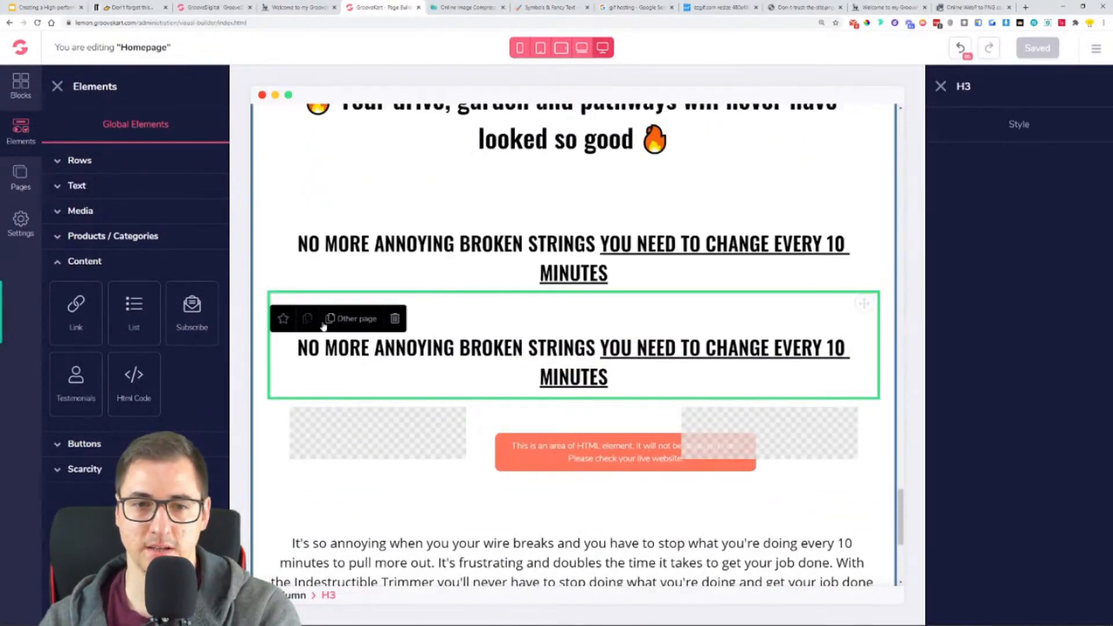
scroll(853, 232, up, 2)
drag(864, 187, 665, 563)
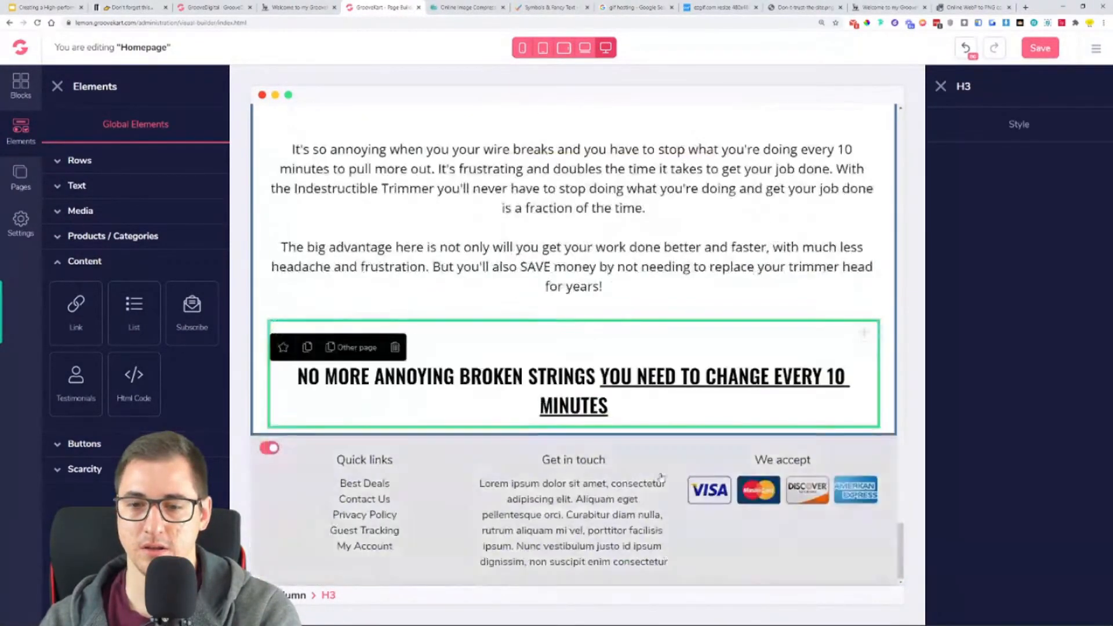
- Replace the moved heading's text with the reference store's "360 DEGREE UNIQUE DESIGN:" and remove the extra blank line
click(275, 6)
triple_click(515, 102)
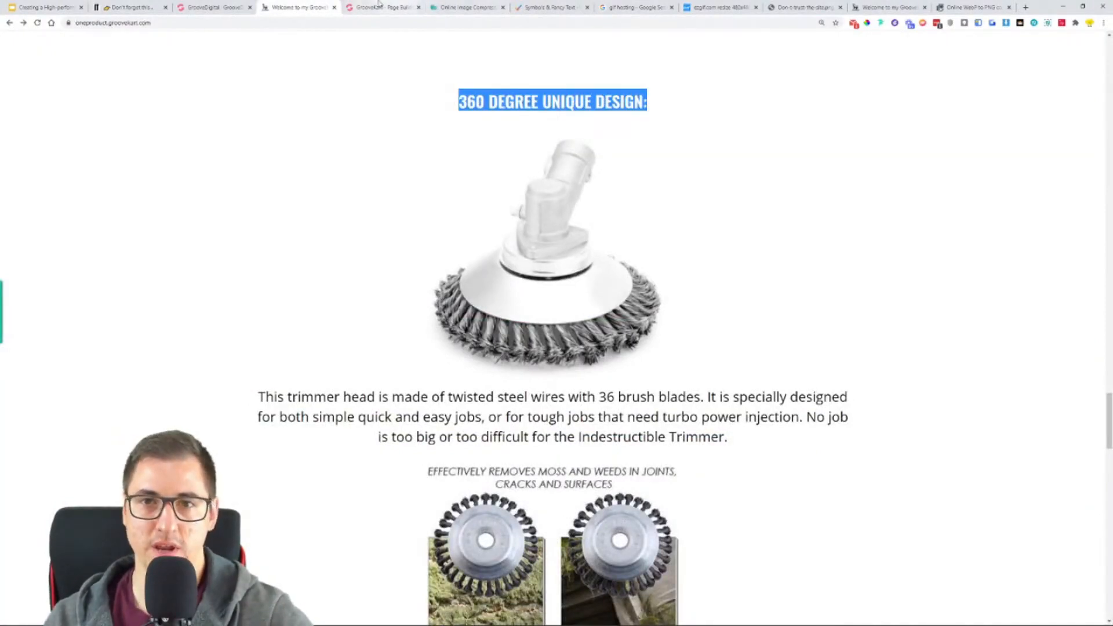
click(378, 6)
double_click(572, 377)
triple_click(572, 377)
key(ctrl+v)
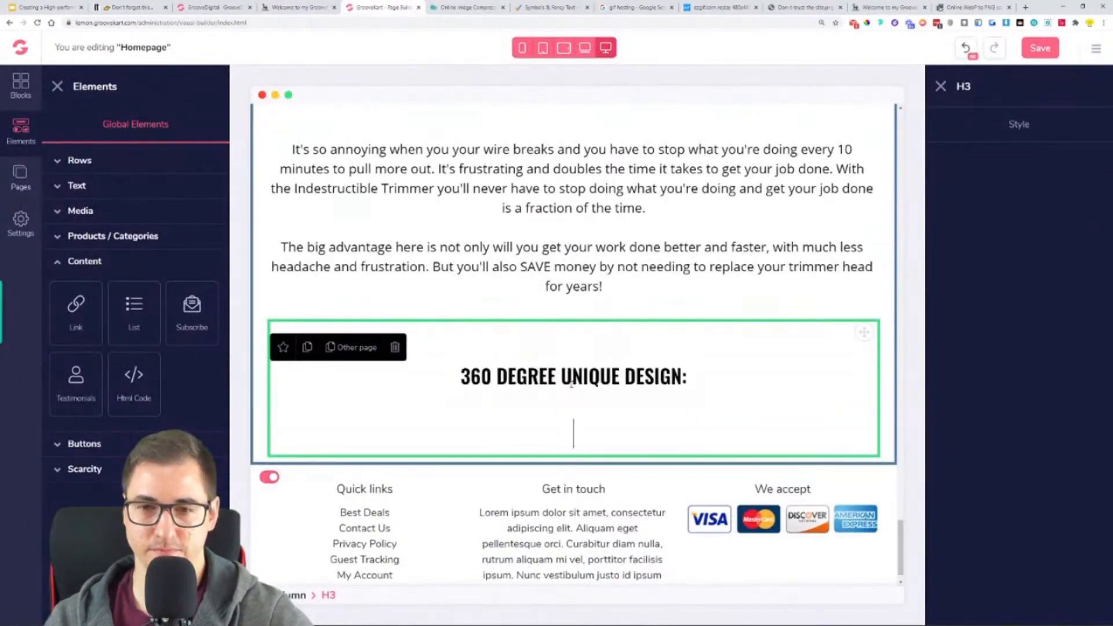
key(BackSpace)
key(BackSpace)
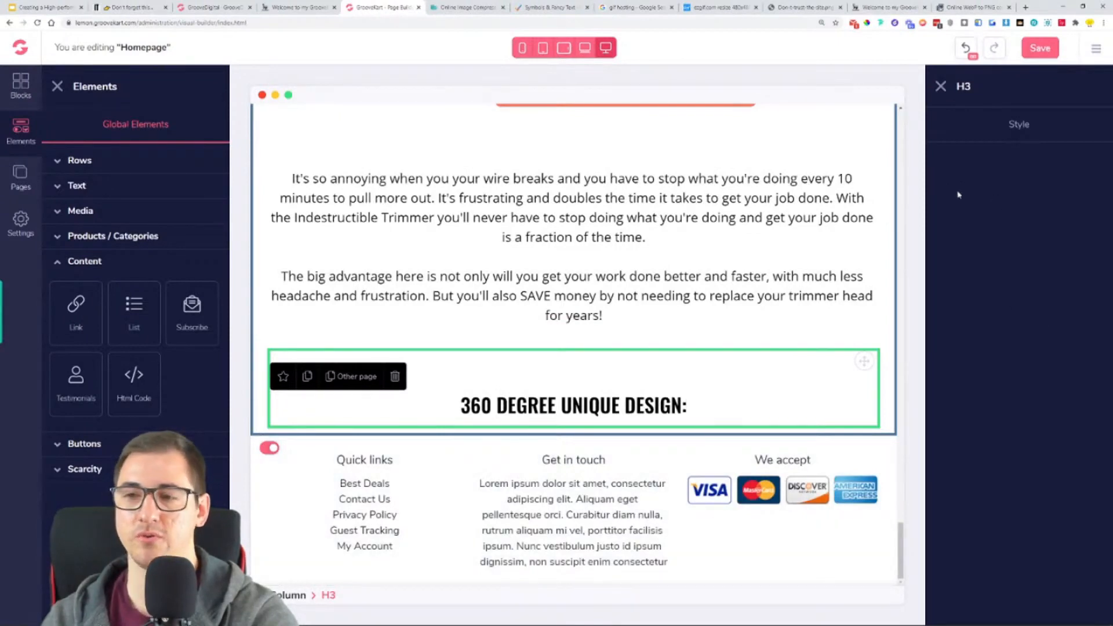
- Try a text size of 25 on the "360 DEGREE UNIQUE DESIGN:" heading and return it to 30
click(1017, 127)
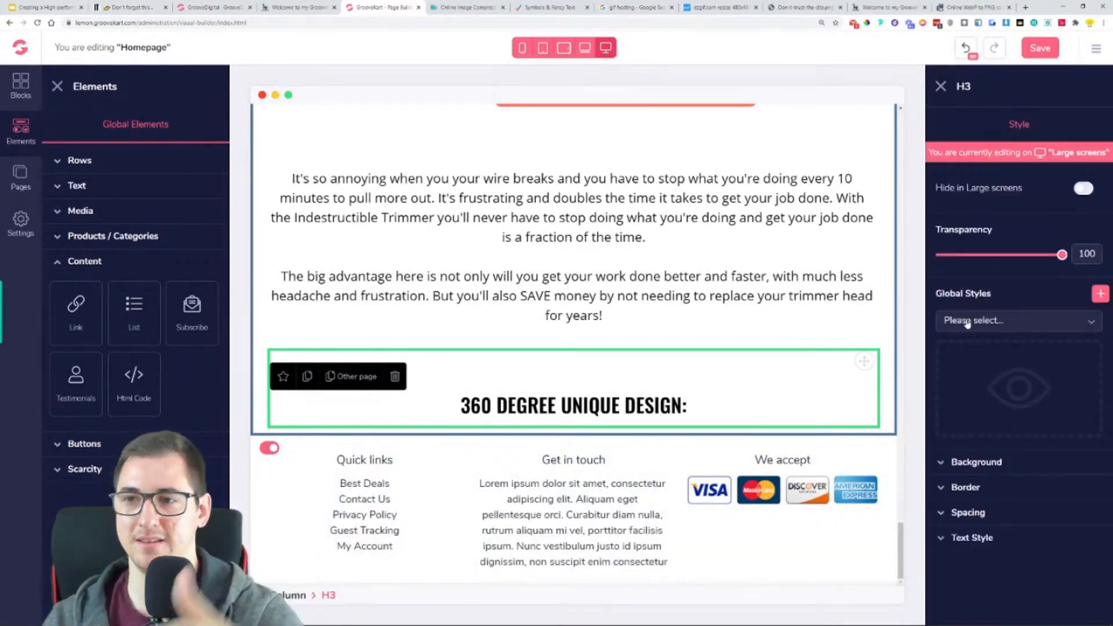
click(972, 538)
scroll(985, 521, down, 2)
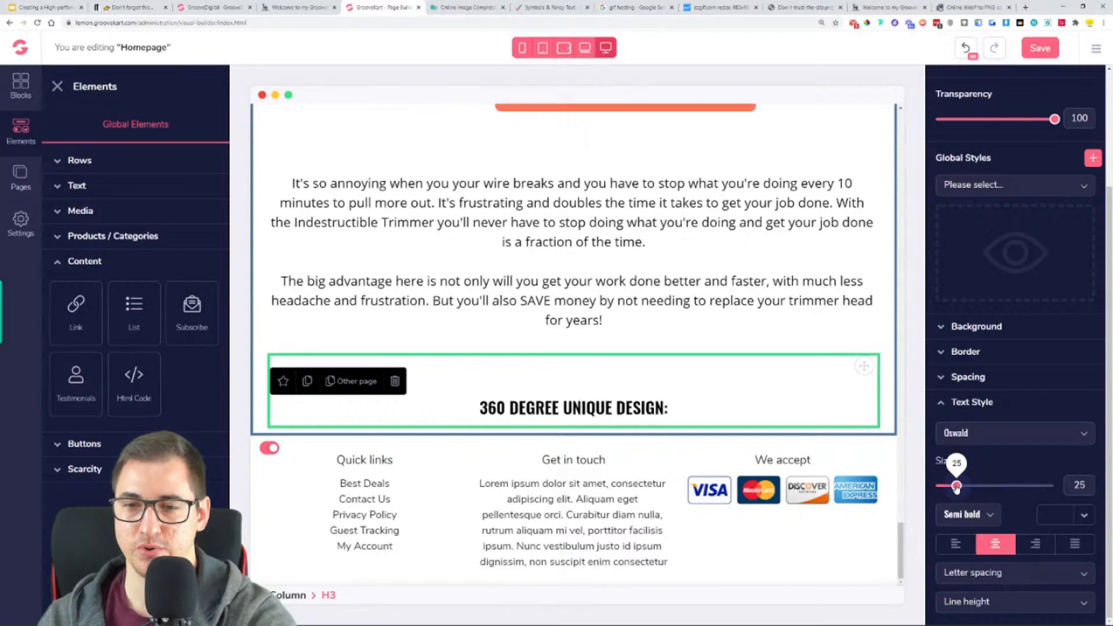
drag(956, 487, 963, 485)
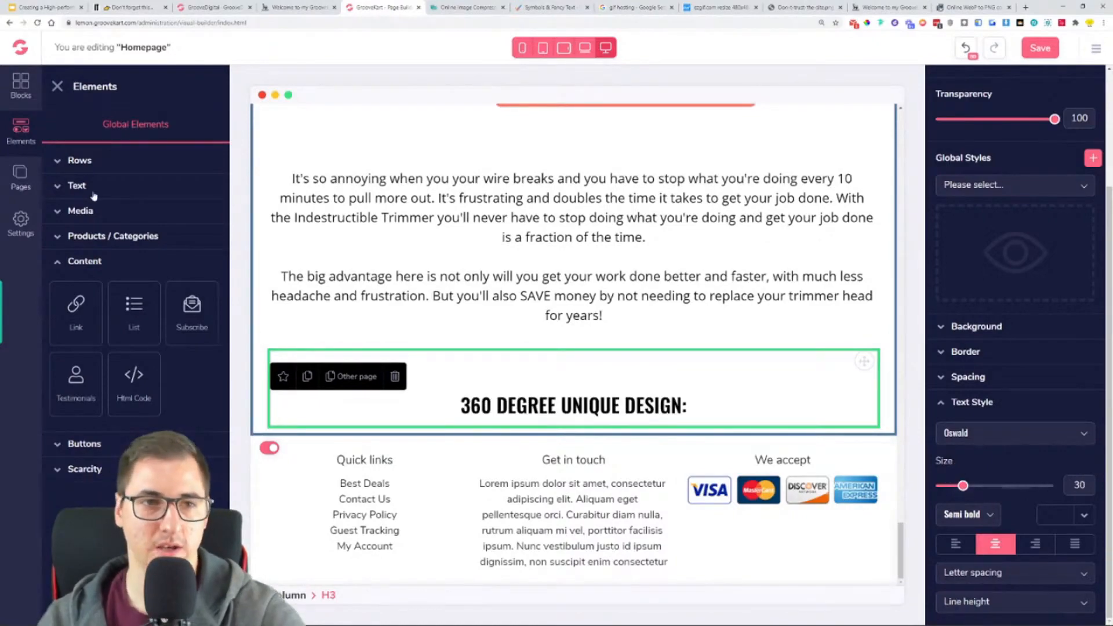
- Add an image element directly below the "360 DEGREE UNIQUE DESIGN:" heading
scroll(688, 313, up, 15)
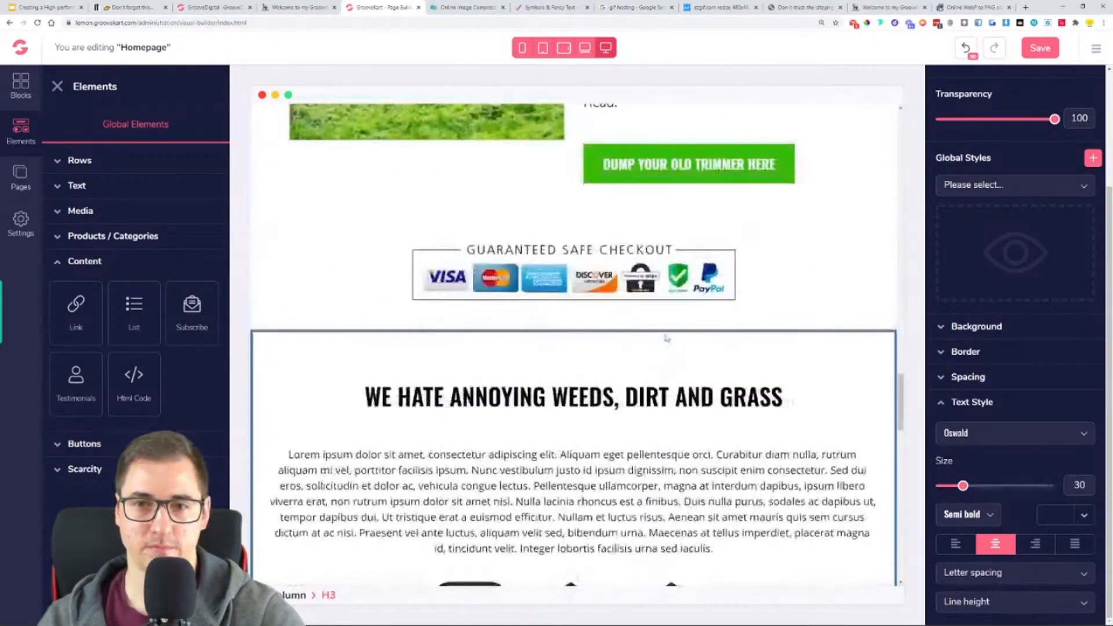
scroll(666, 338, down, 15)
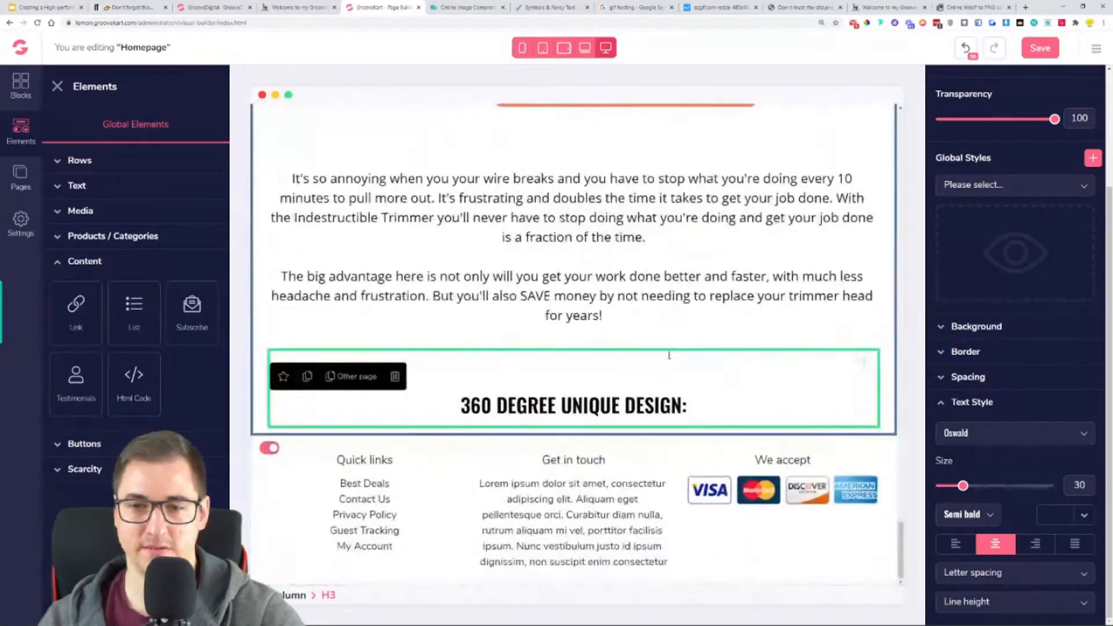
click(21, 177)
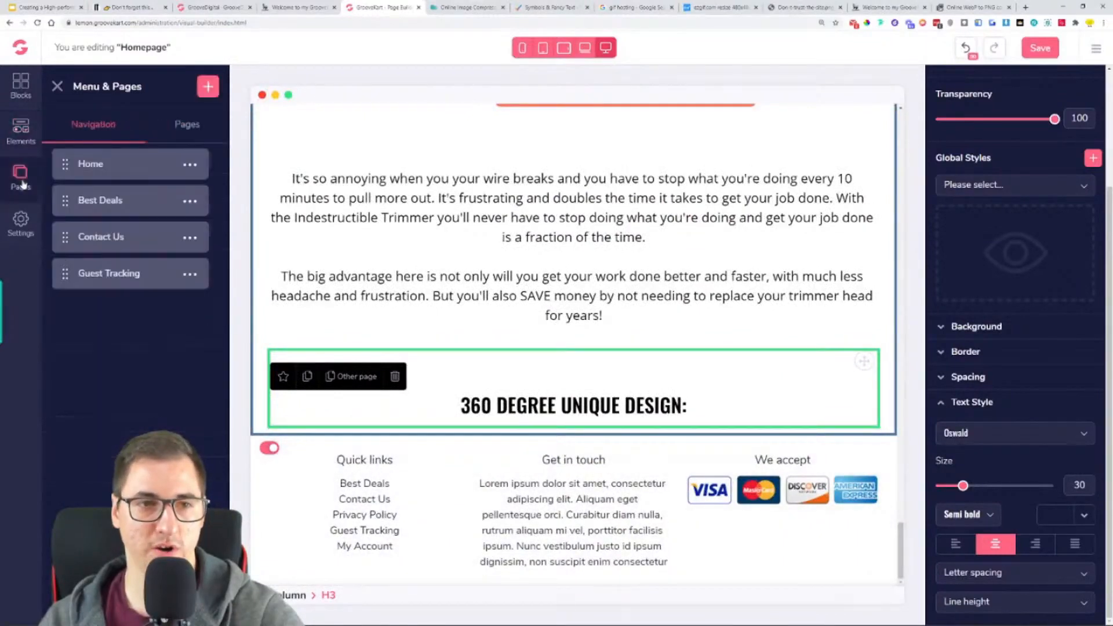
click(26, 137)
click(90, 212)
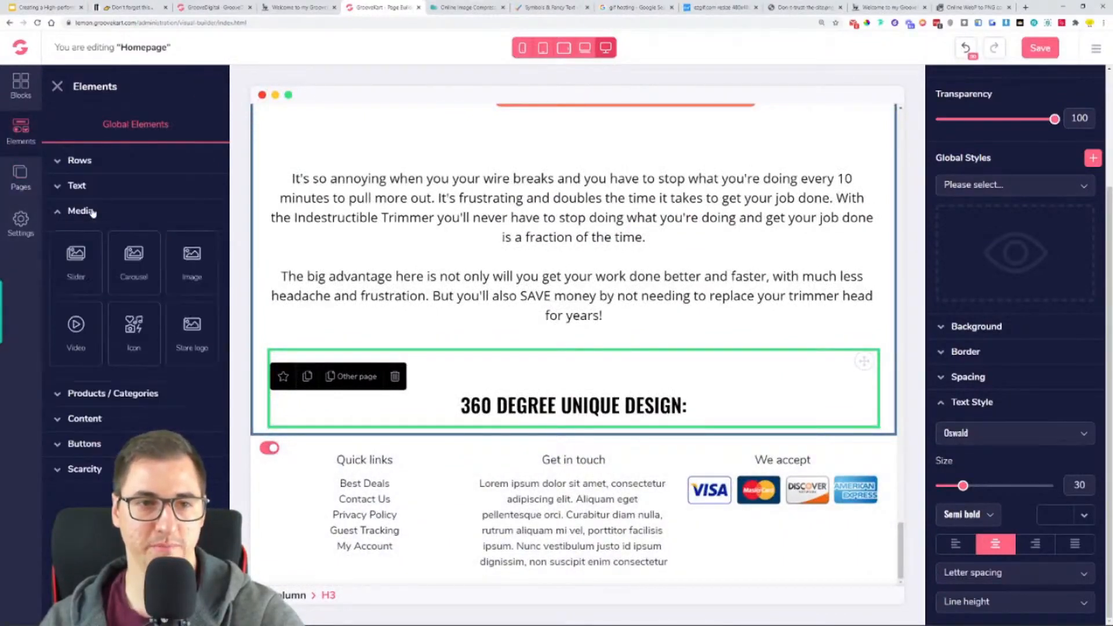
drag(192, 261, 603, 422)
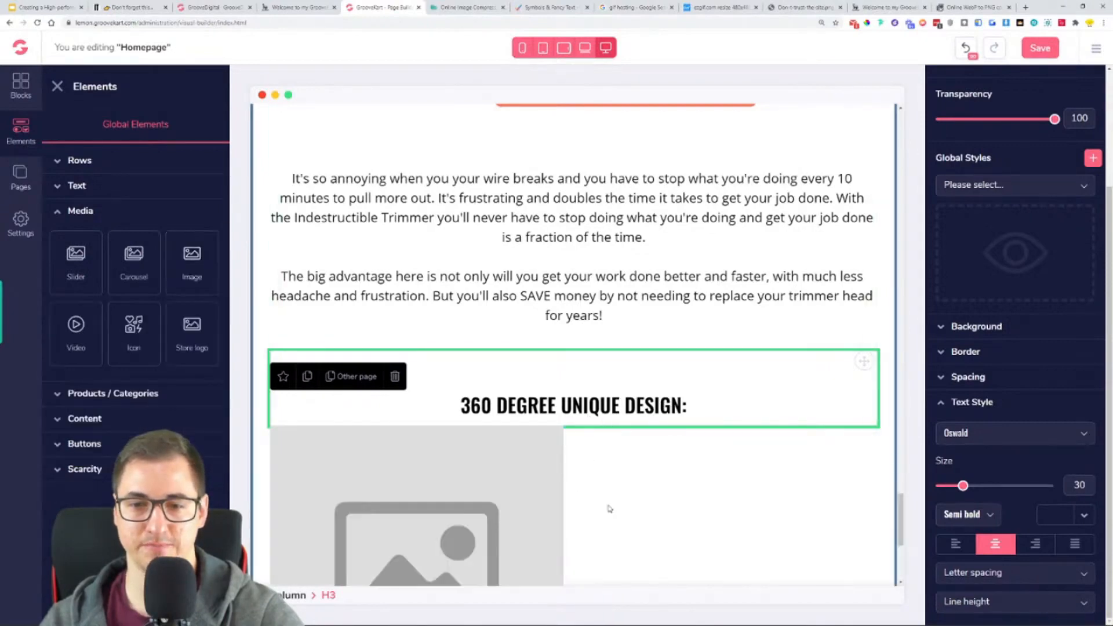
- Center the new image placeholder within its column
click(582, 507)
scroll(580, 511, down, 5)
click(1003, 536)
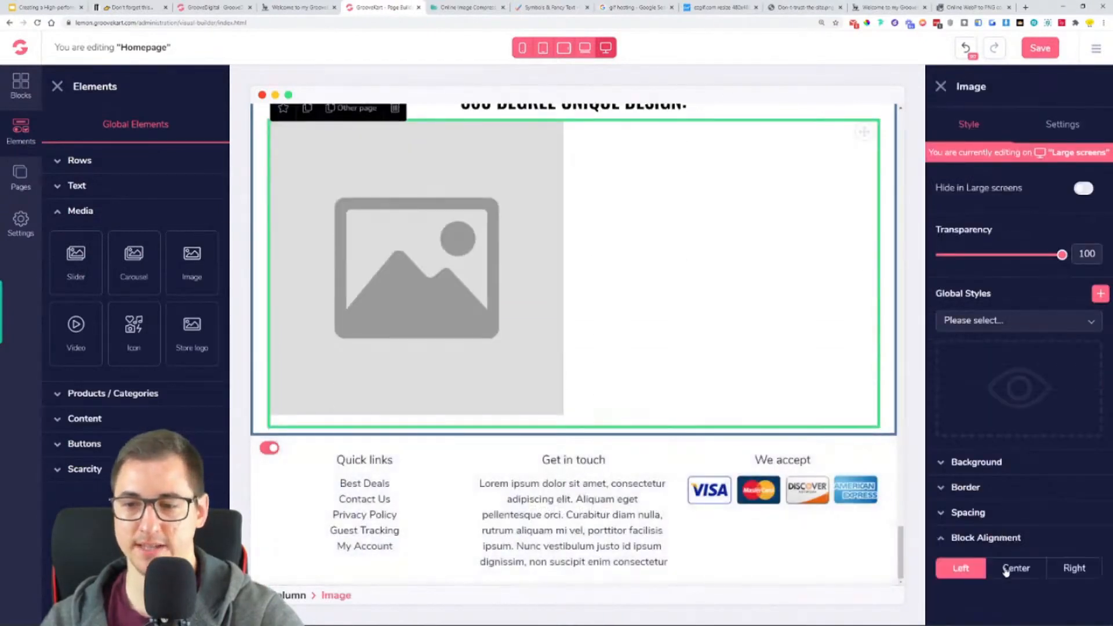
click(1006, 570)
scroll(574, 370, up, 2)
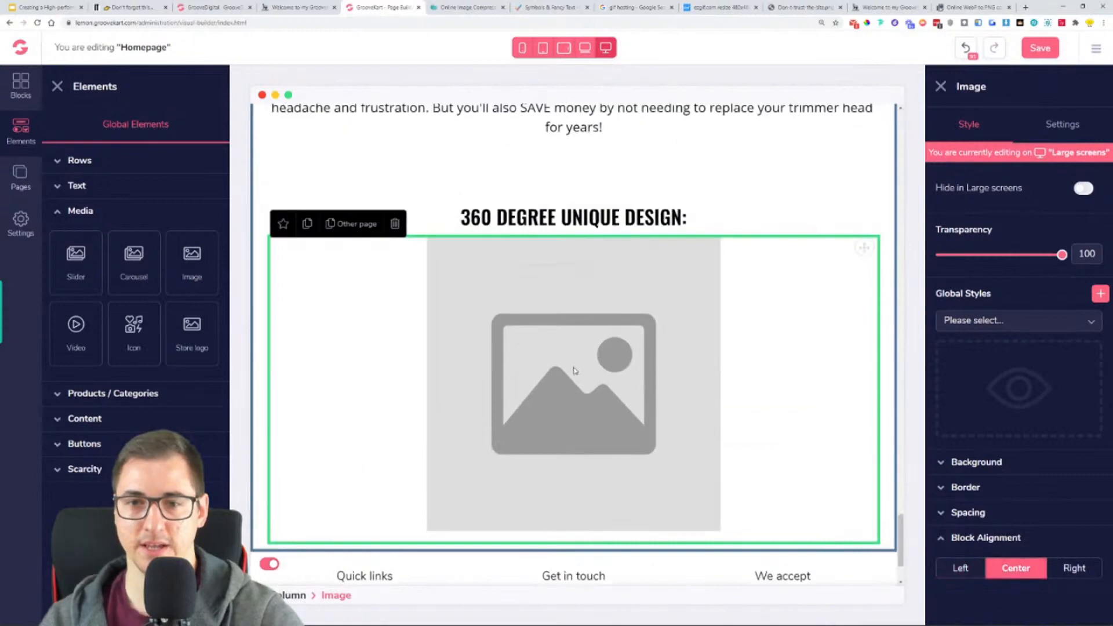
- Compress the white trimmer head screenshot from the OneProductStore folder with the online image compressor and save it to Downloads
click(1063, 125)
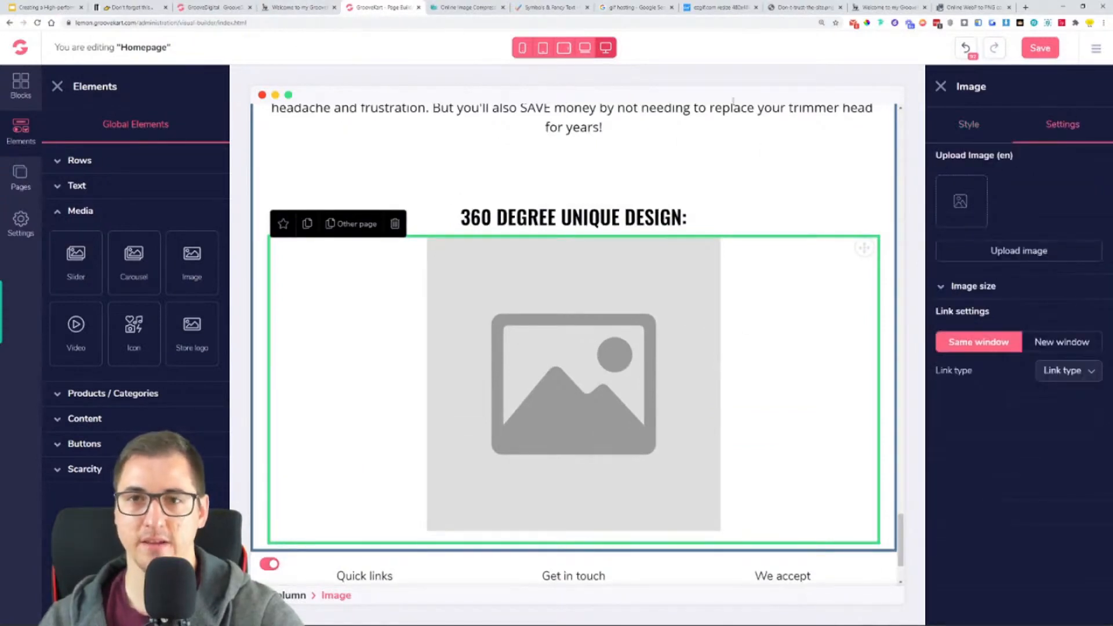
click(500, 9)
click(480, 134)
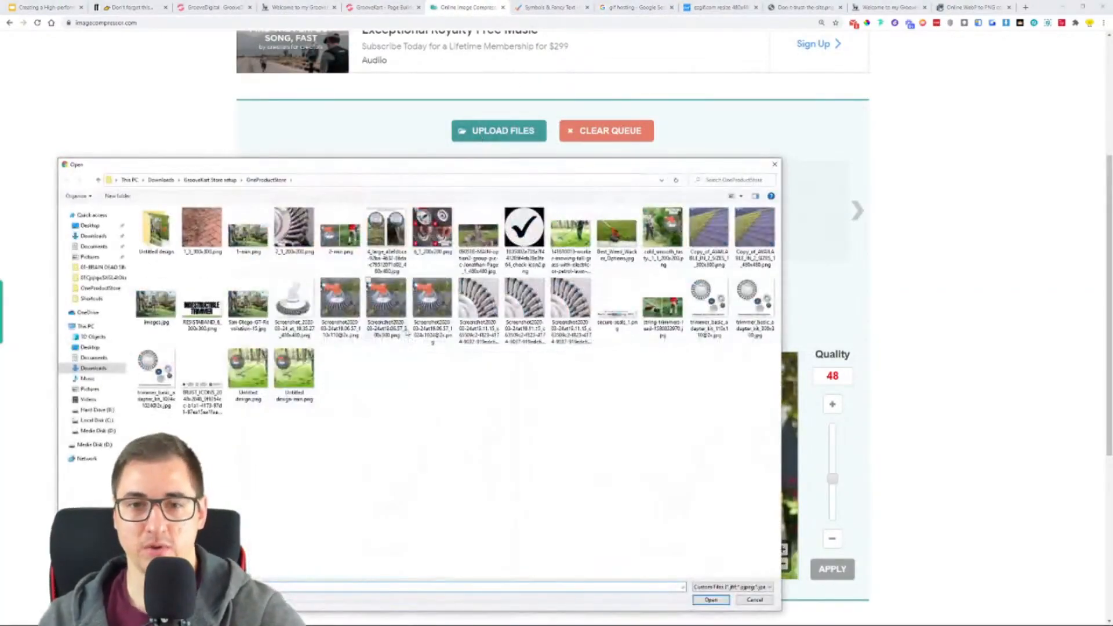
double_click(312, 314)
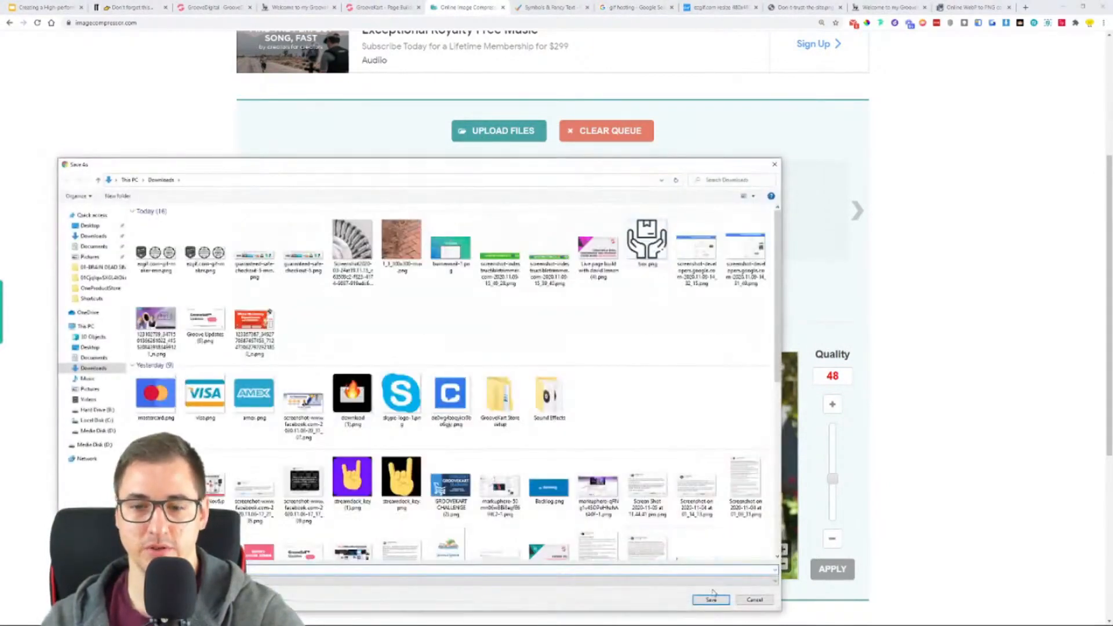
click(714, 597)
- Back in the GrooveKart page builder, upload the compressed trimmer head image from Downloads into the image element
click(344, 6)
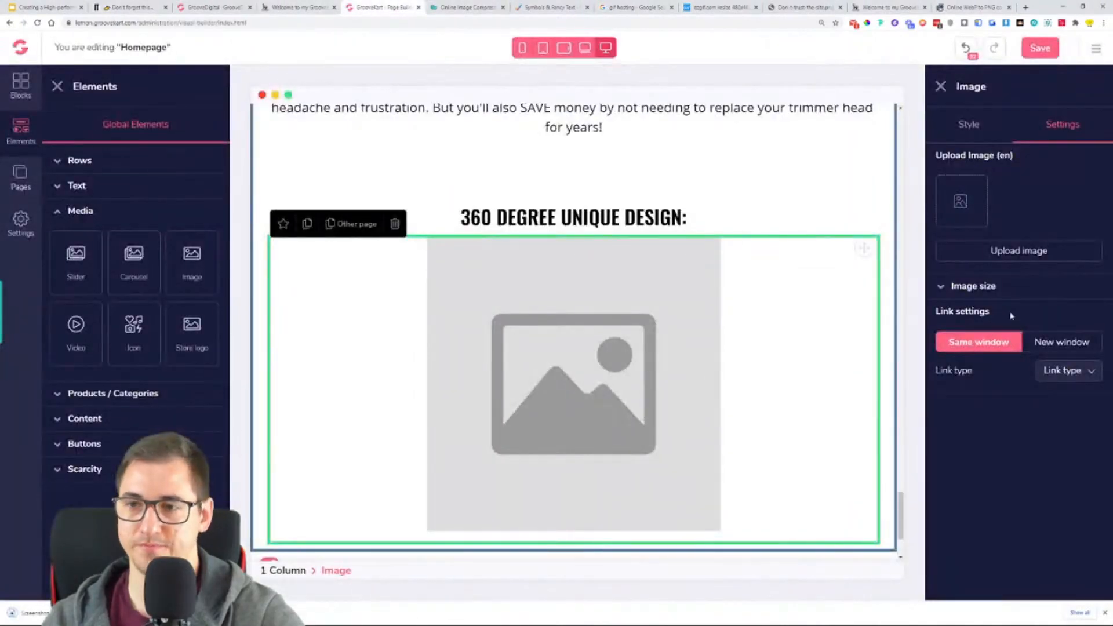
click(1037, 250)
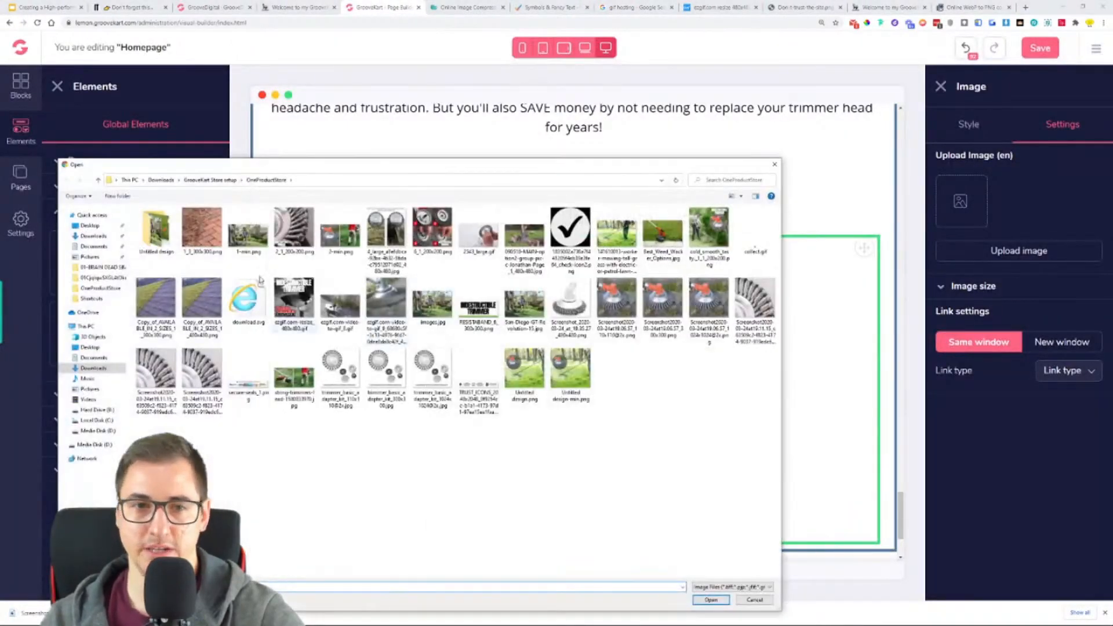
click(171, 181)
double_click(156, 246)
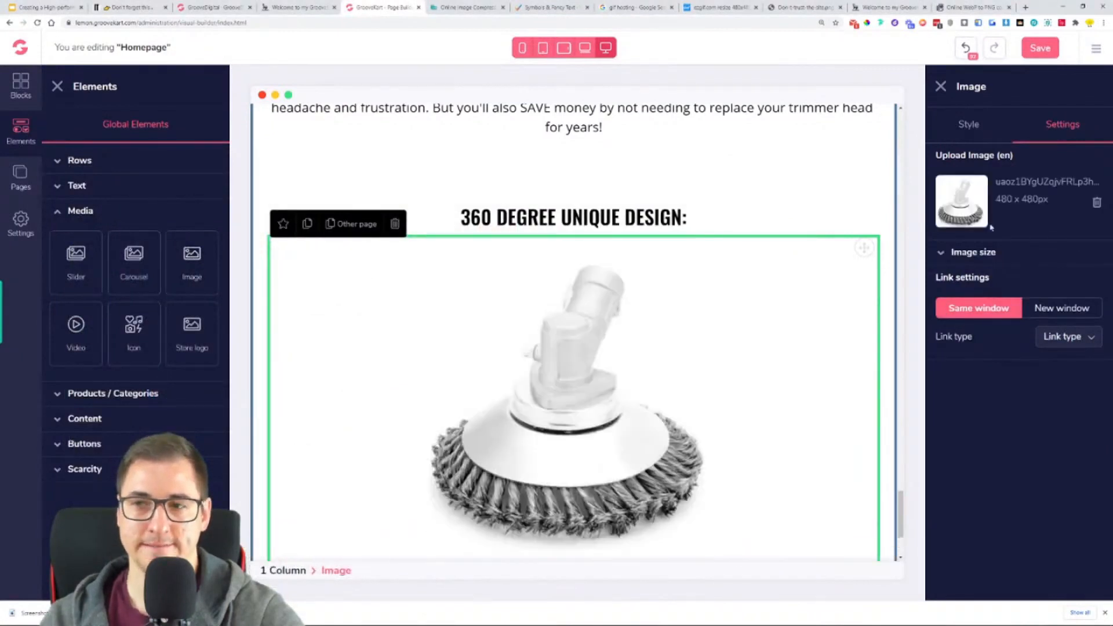
scroll(724, 346, down, 2)
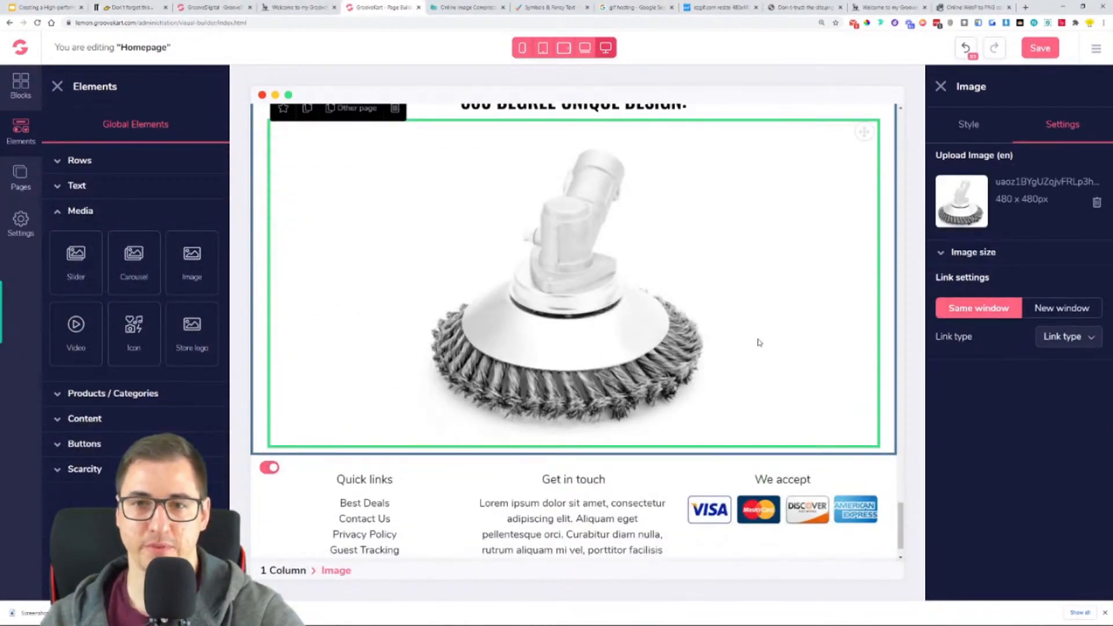
- Following the reference store, duplicate the "It's so annoying…" paragraph and move the copy below the "360 DEGREE UNIQUE DESIGN:" heading
click(299, 7)
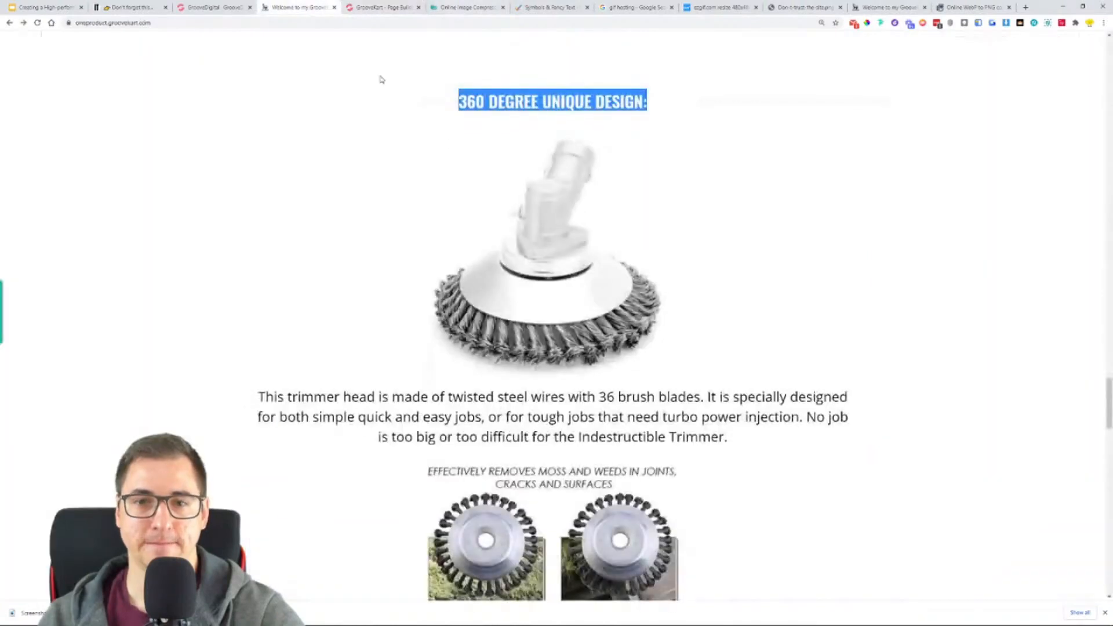
scroll(590, 311, down, 2)
scroll(499, 243, up, 4)
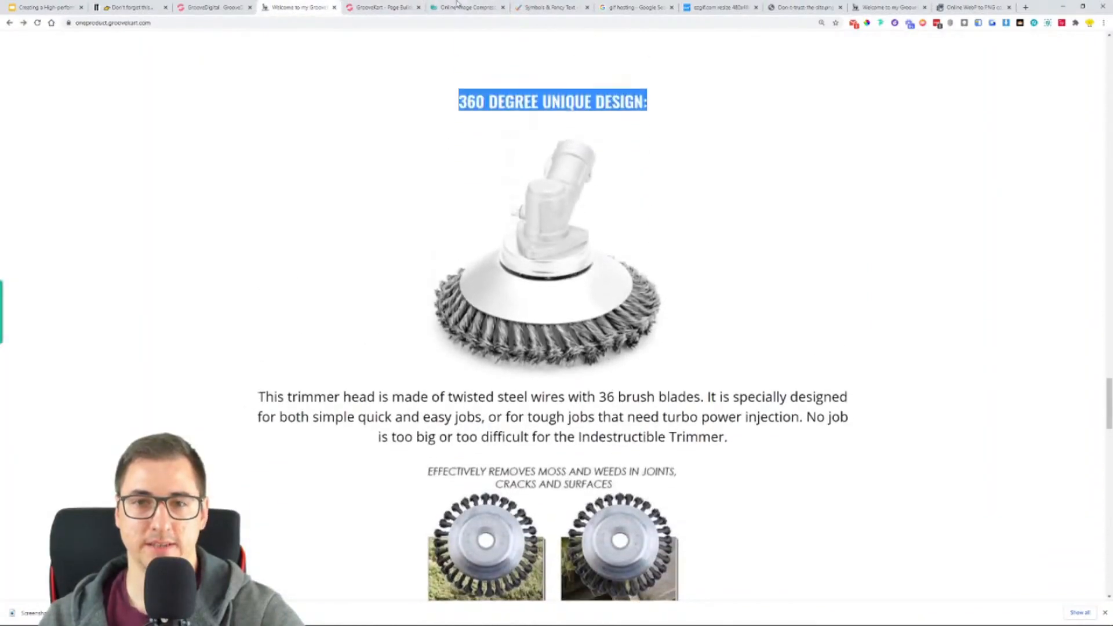
scroll(498, 244, down, 2)
key(ctrl+Tab)
scroll(498, 167, up, 3)
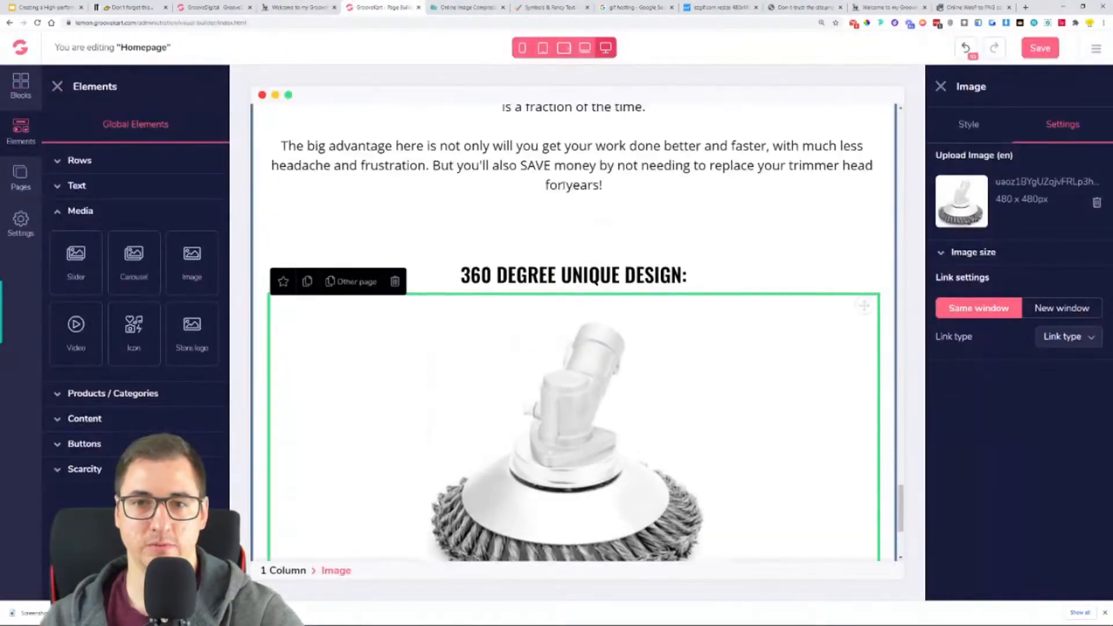
click(566, 209)
scroll(350, 225, up, 3)
click(308, 205)
scroll(860, 188, down, 2)
scroll(860, 177, up, 1)
drag(864, 139, 600, 431)
scroll(761, 328, down, 6)
scroll(763, 327, up, 3)
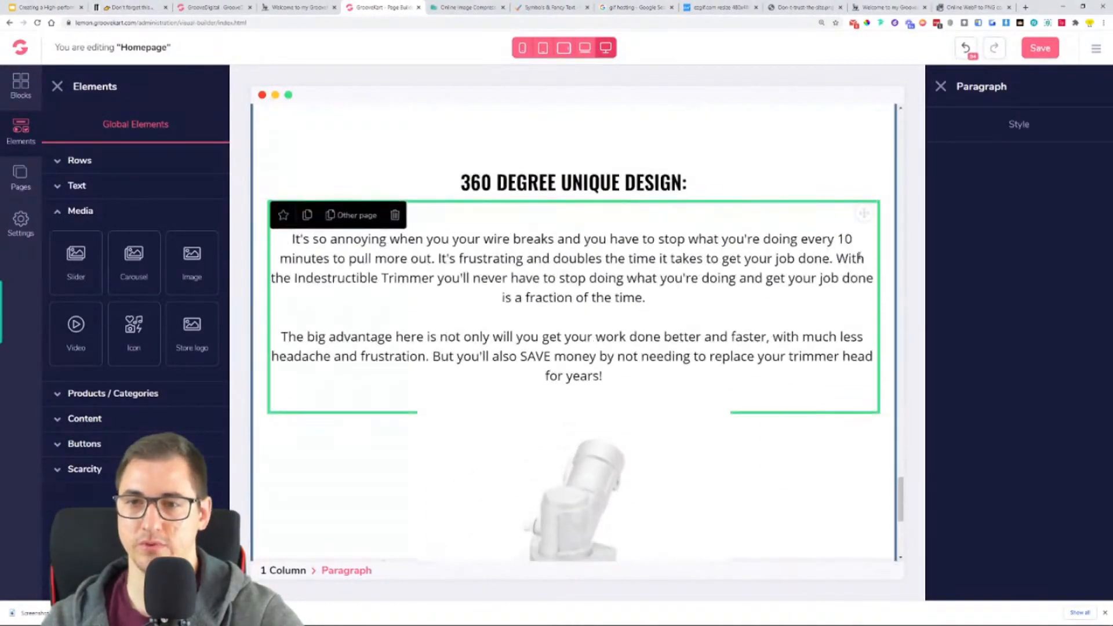
- Reorder the section so the trimmer head image sits between the "360 DEGREE UNIQUE DESIGN:" heading and the copied paragraph
drag(865, 213, 819, 545)
drag(603, 533, 840, 517)
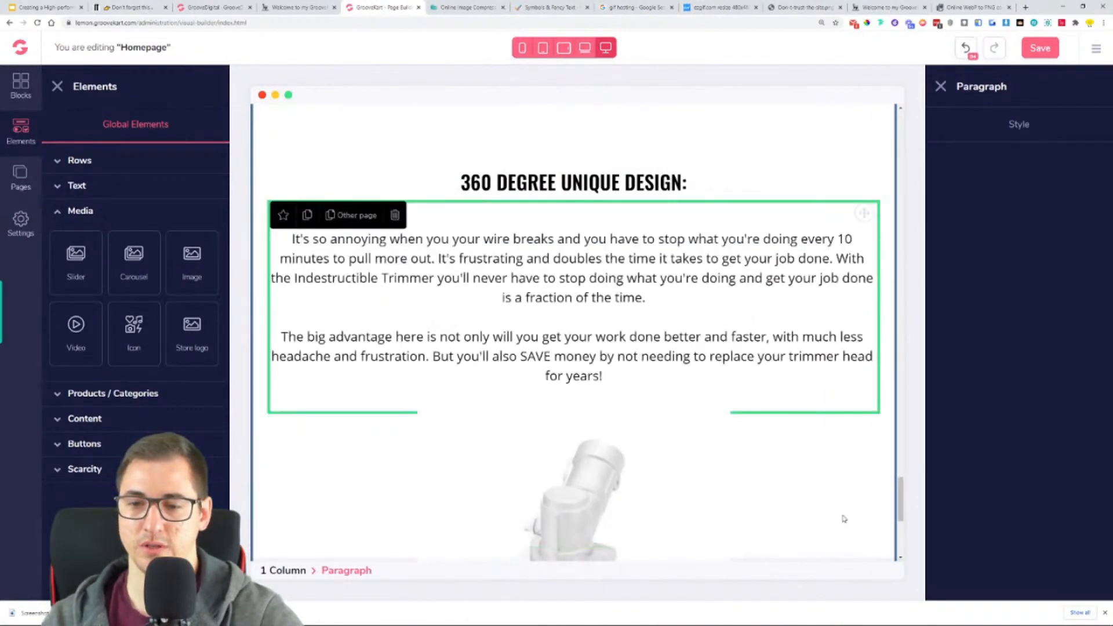
scroll(835, 472, down, 5)
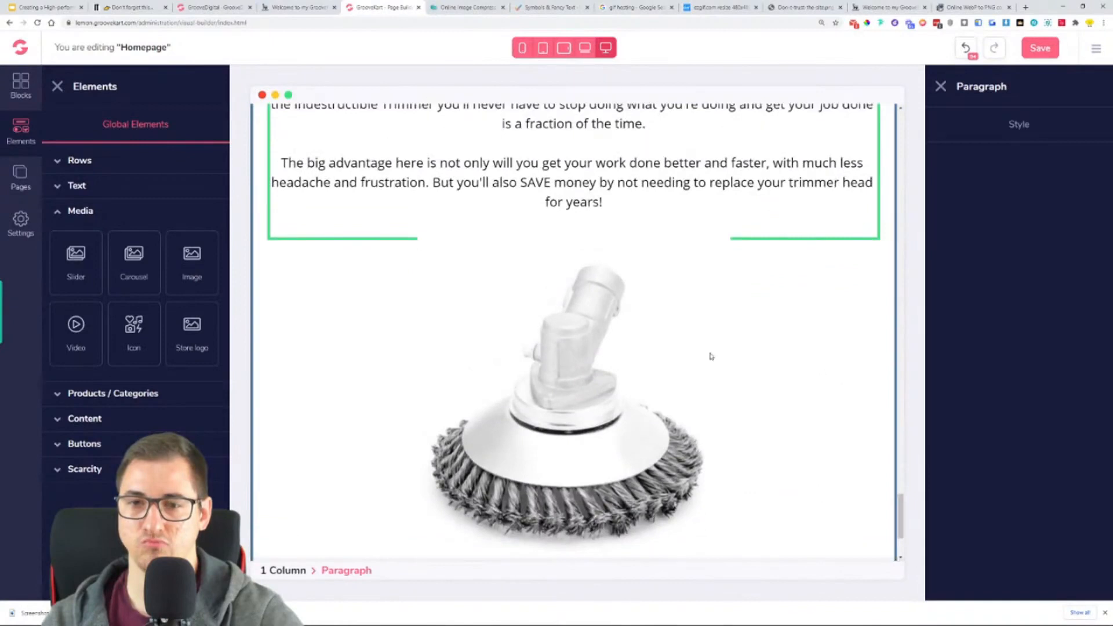
click(652, 342)
scroll(772, 360, up, 2)
drag(851, 366, 838, 187)
scroll(837, 301, down, 4)
click(803, 366)
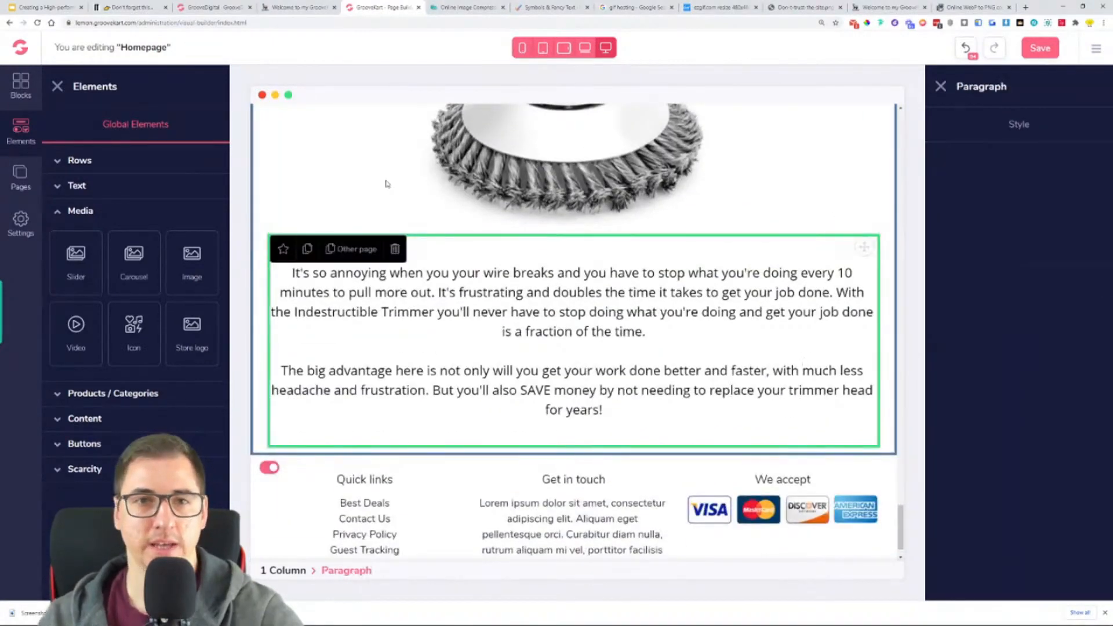
- Replace the copied paragraph's text with the reference store's "This trimmer head is made of twisted steel wires with 36 brush blades…" paragraph
key(ctrl+shift+Tab)
scroll(279, 288, down, 3)
mouse_move(264, 281)
mouse_down()
mouse_move(435, 322)
mouse_move(712, 341)
mouse_move(731, 323)
mouse_move(600, 322)
mouse_move(253, 281)
mouse_up()
key(ctrl+c)
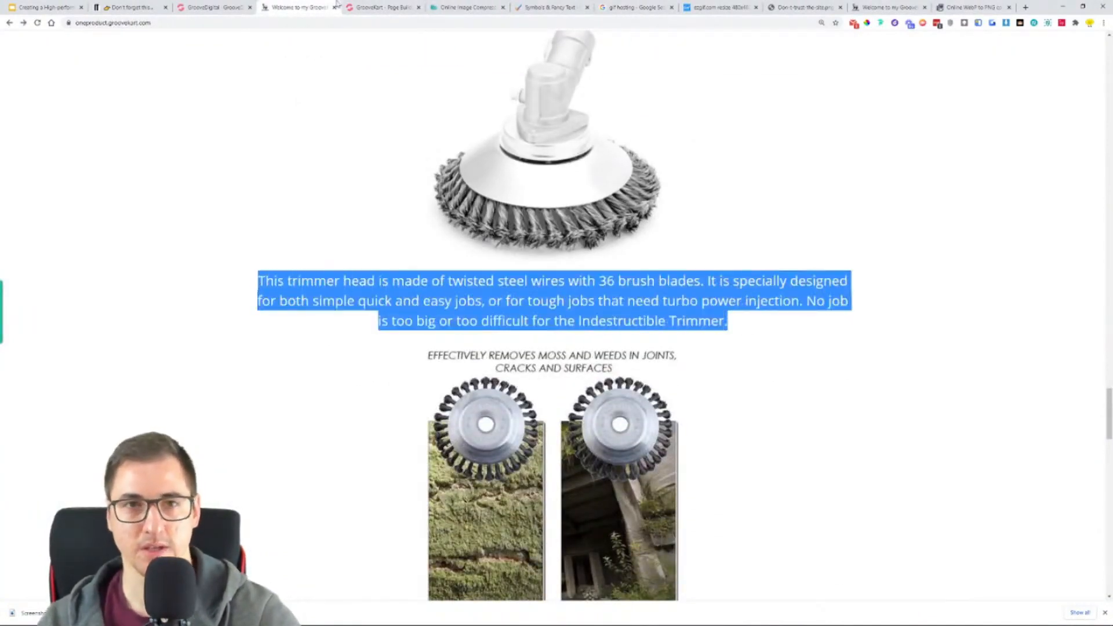
key(ctrl+Tab)
click(711, 354)
key(ctrl+a)
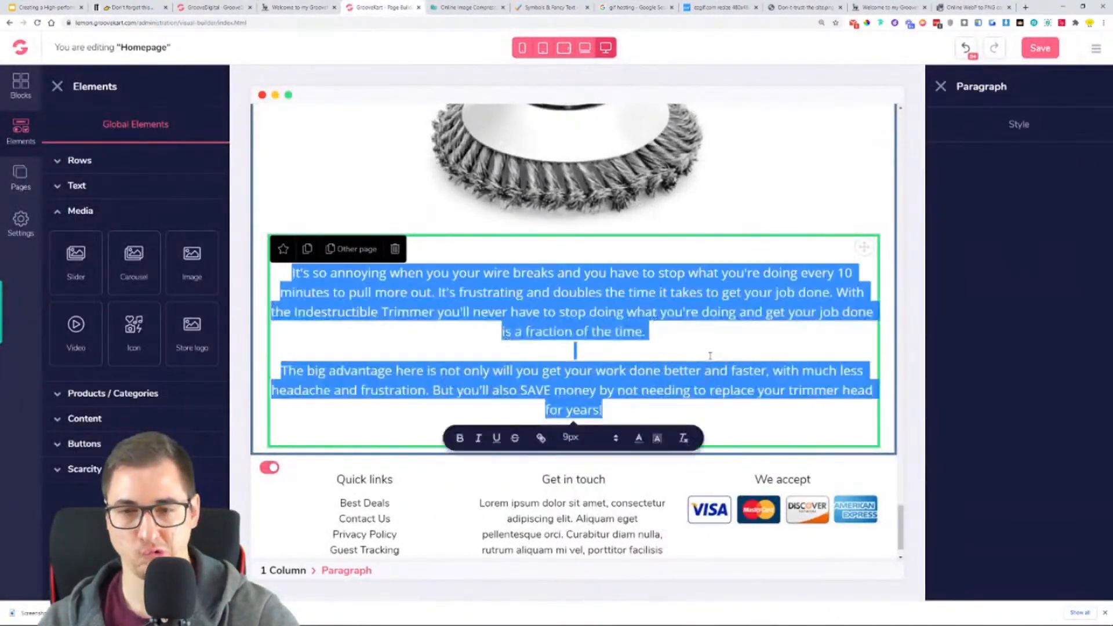
key(ctrl+v)
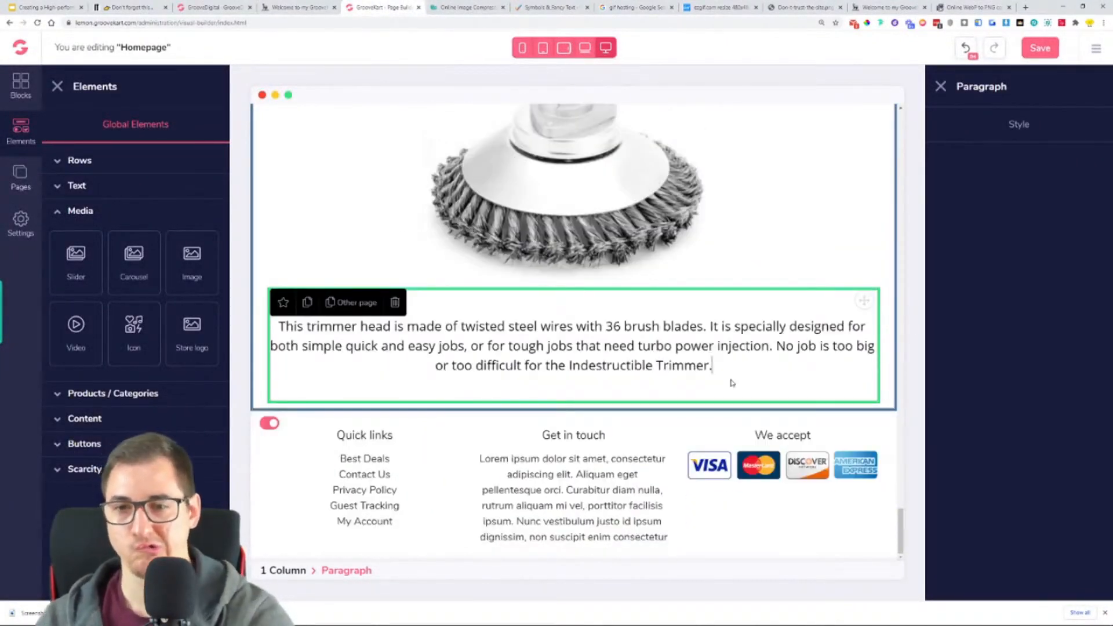
- Duplicate the trimmer head image below the "This trimmer head…" paragraph, and try repositioning that paragraph
click(783, 278)
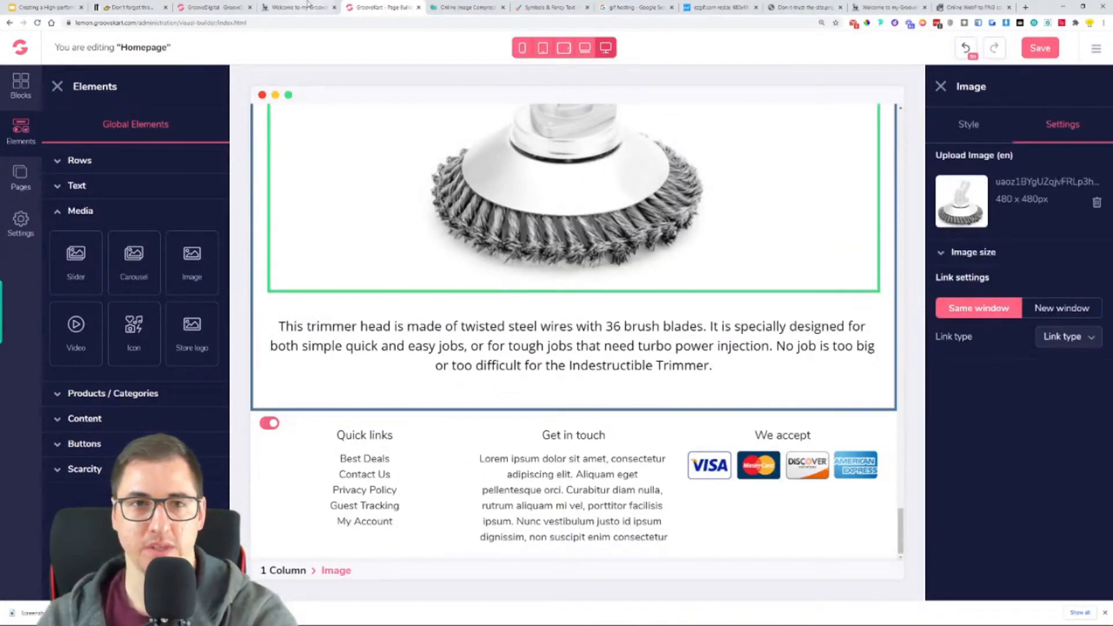
click(306, 6)
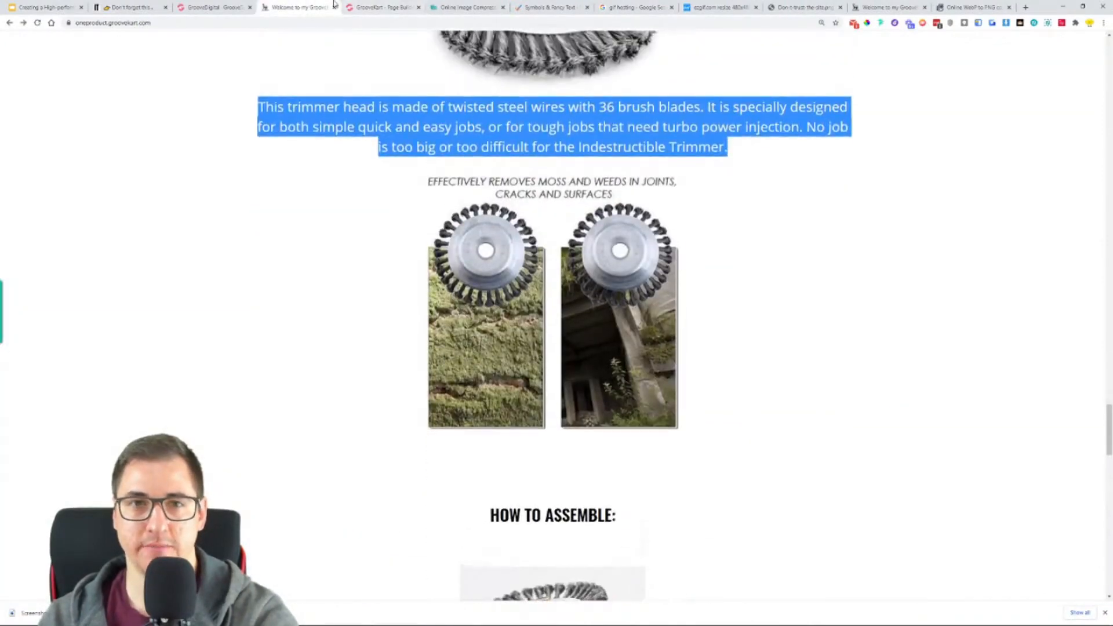
click(363, 7)
scroll(512, 135, up, 4)
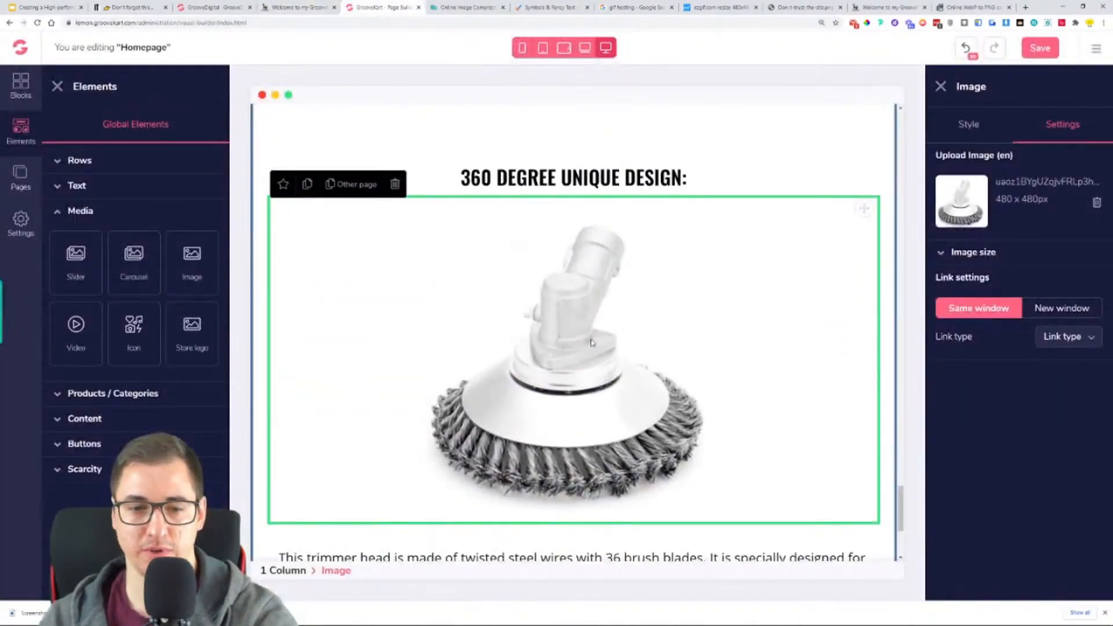
click(299, 194)
scroll(621, 290, down, 3)
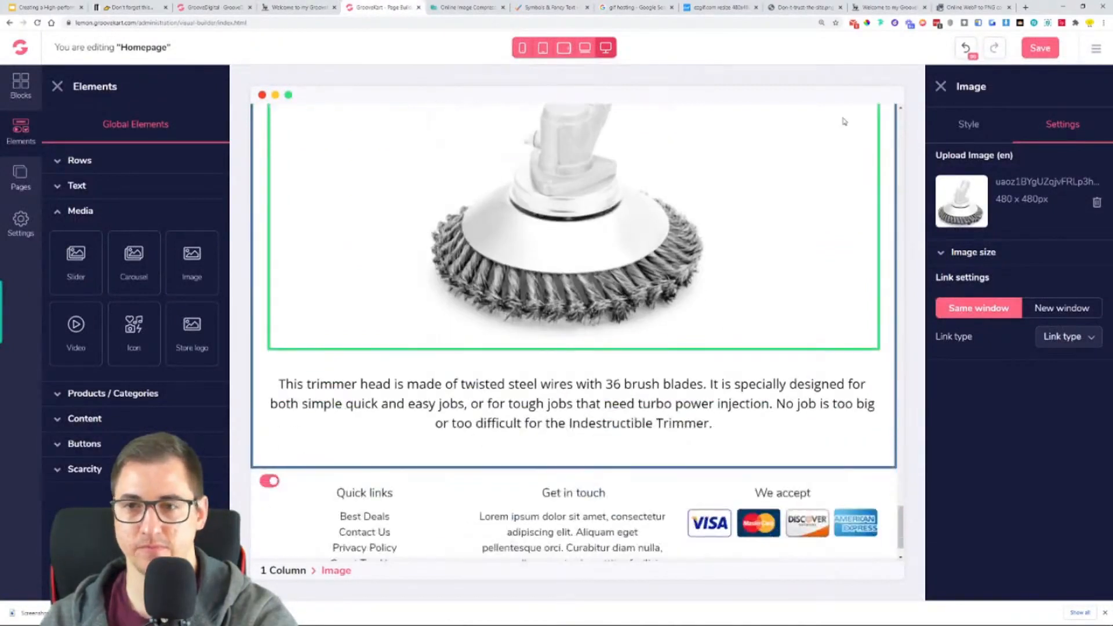
scroll(857, 157, up, 2)
drag(866, 142, 660, 557)
scroll(659, 392, up, 3)
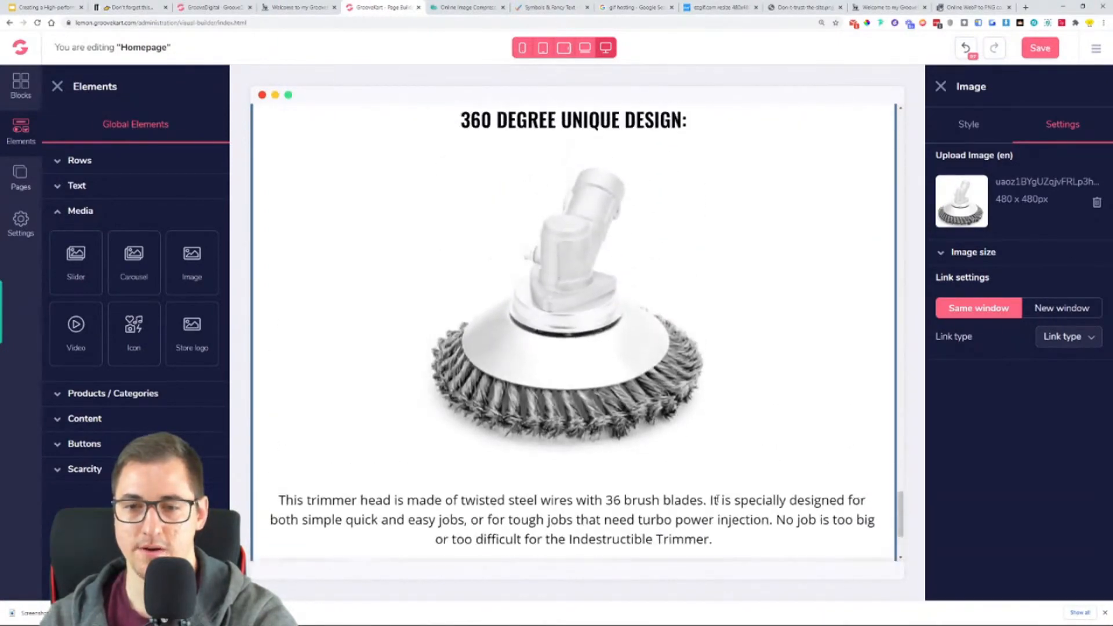
click(865, 476)
drag(868, 478, 666, 293)
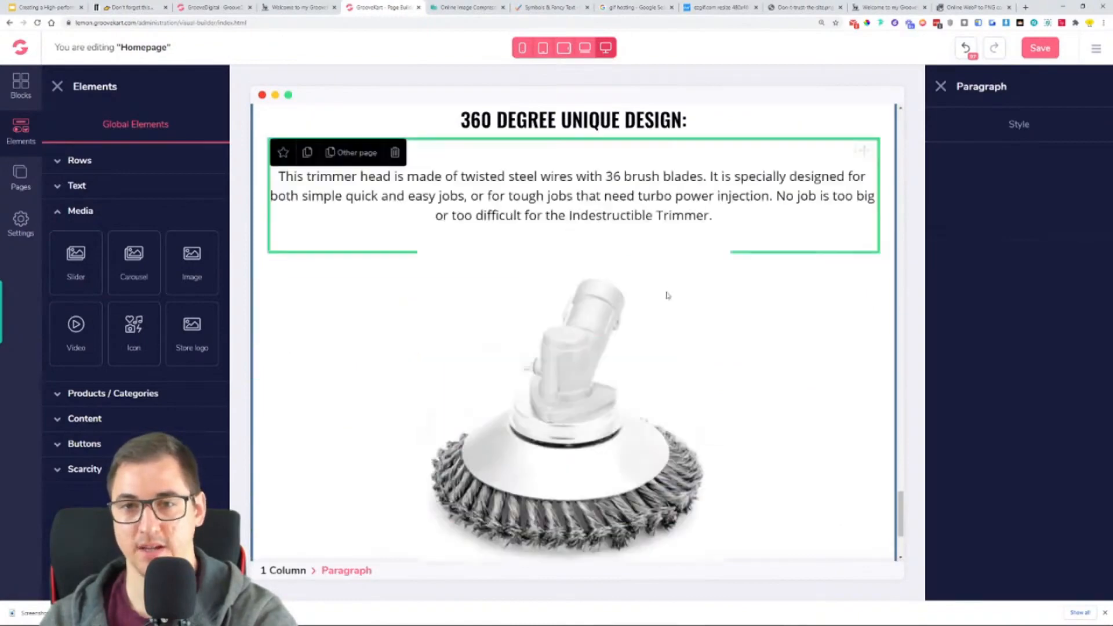
- Undo the recent element moves and duplications around the "360 DEGREE UNIQUE DESIGN:" section
scroll(703, 325, up, 4)
scroll(704, 327, down, 5)
scroll(706, 327, up, 8)
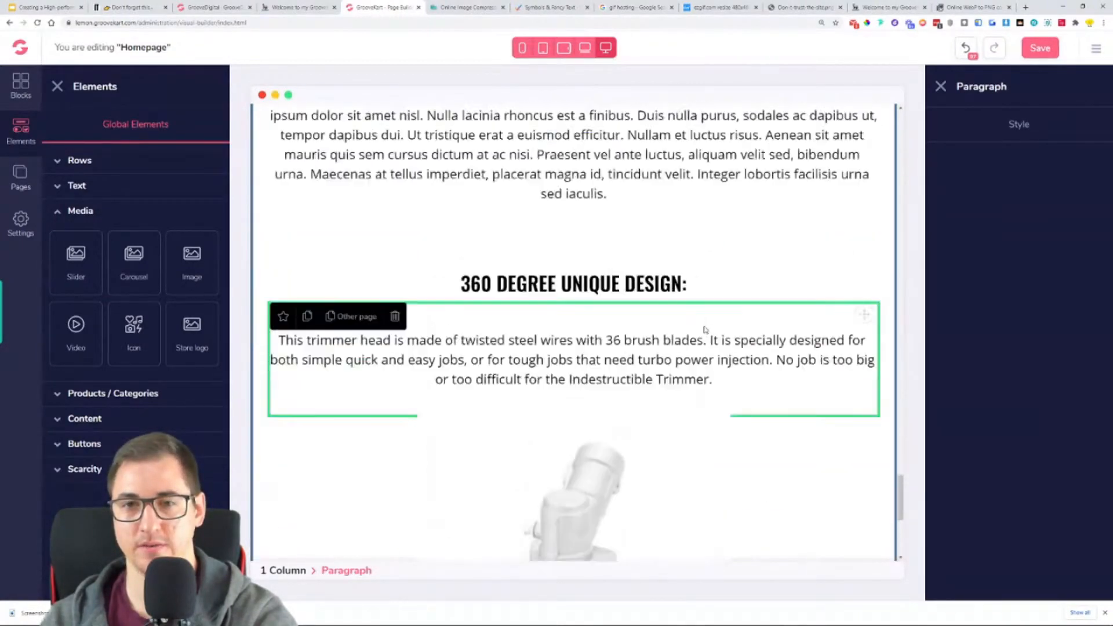
click(967, 52)
click(966, 51)
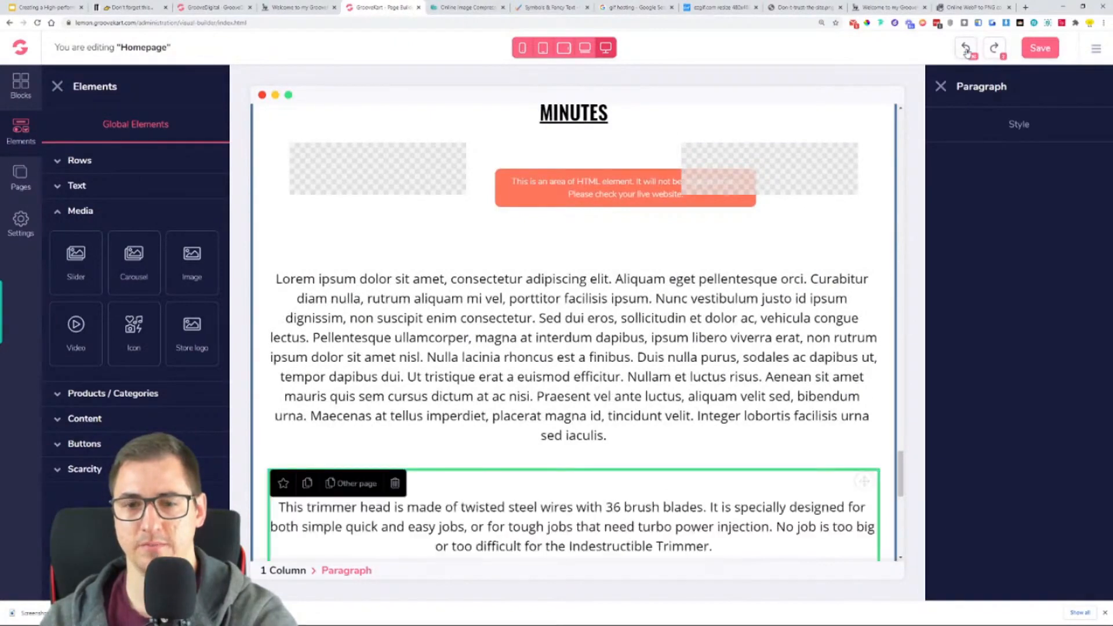
click(967, 51)
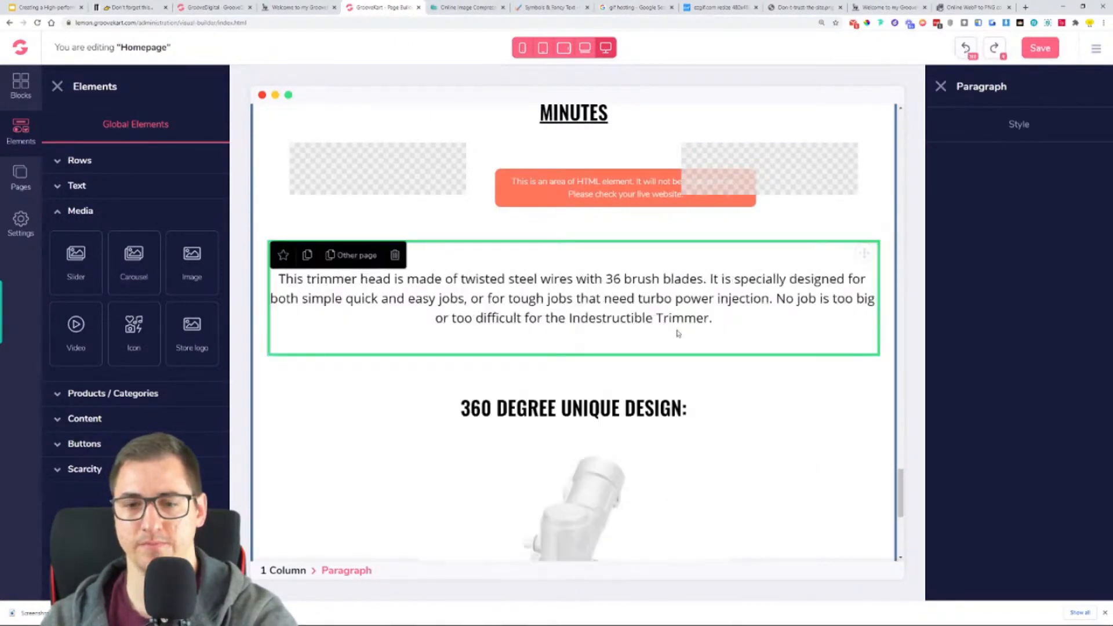
- Duplicate the "This trimmer head is made of twisted steel wires…" paragraph above the "360 DEGREE UNIQUE DESIGN:" heading
scroll(695, 337, down, 5)
scroll(754, 371, up, 7)
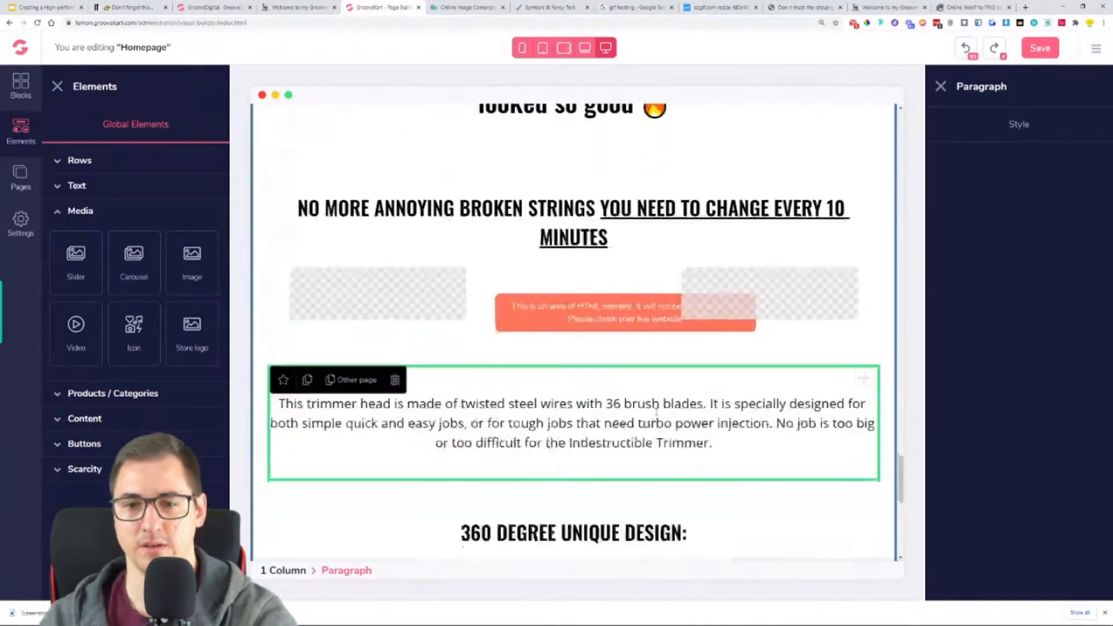
click(309, 371)
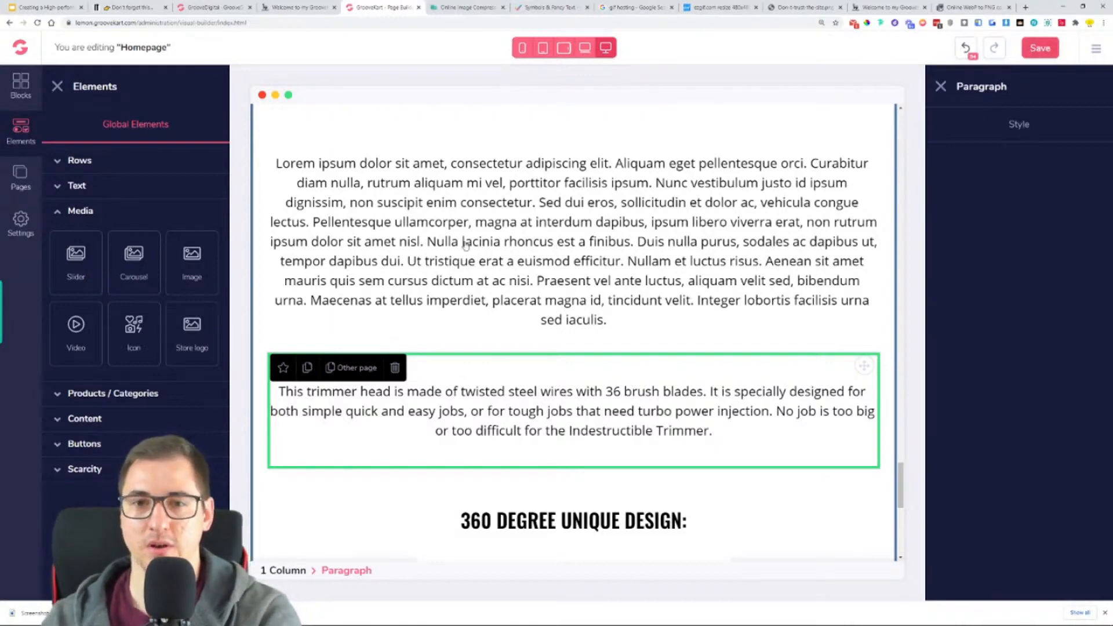
- Check the paragraphs above the "360 DEGREE UNIQUE DESIGN:" heading and save the homepage
scroll(552, 332, down, 4)
scroll(574, 360, up, 8)
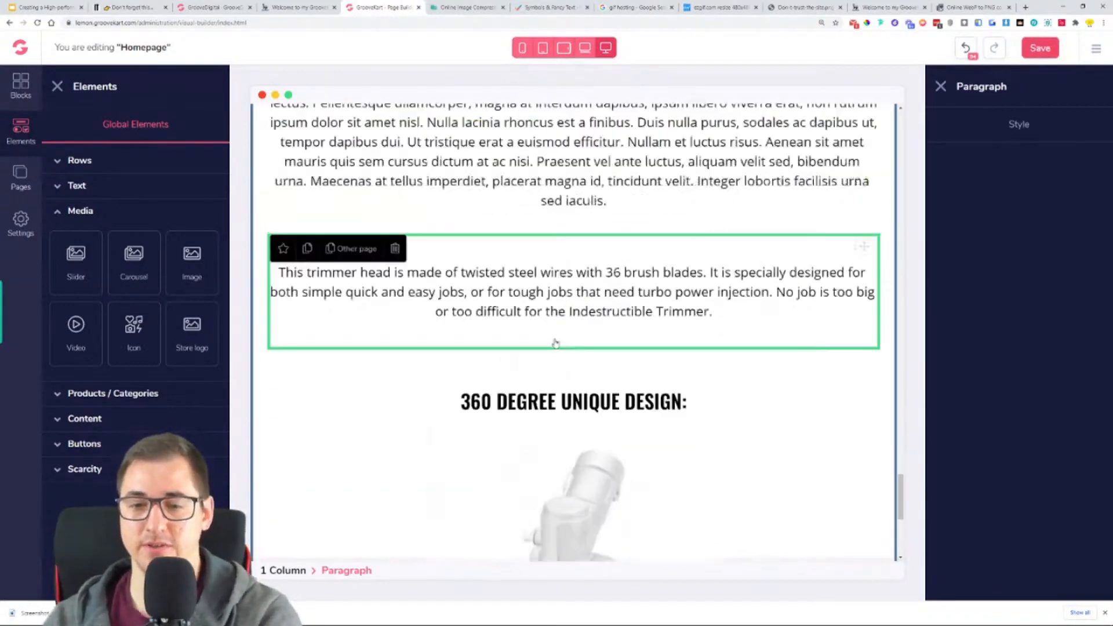
scroll(576, 372, up, 1)
scroll(575, 377, down, 3)
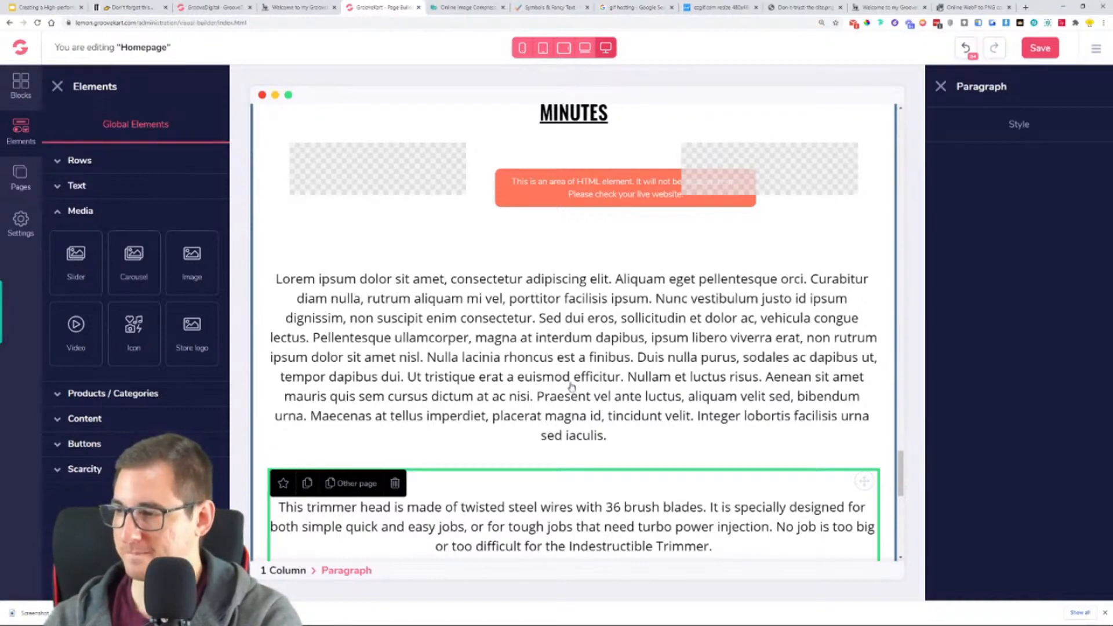
key(ctrl+s)
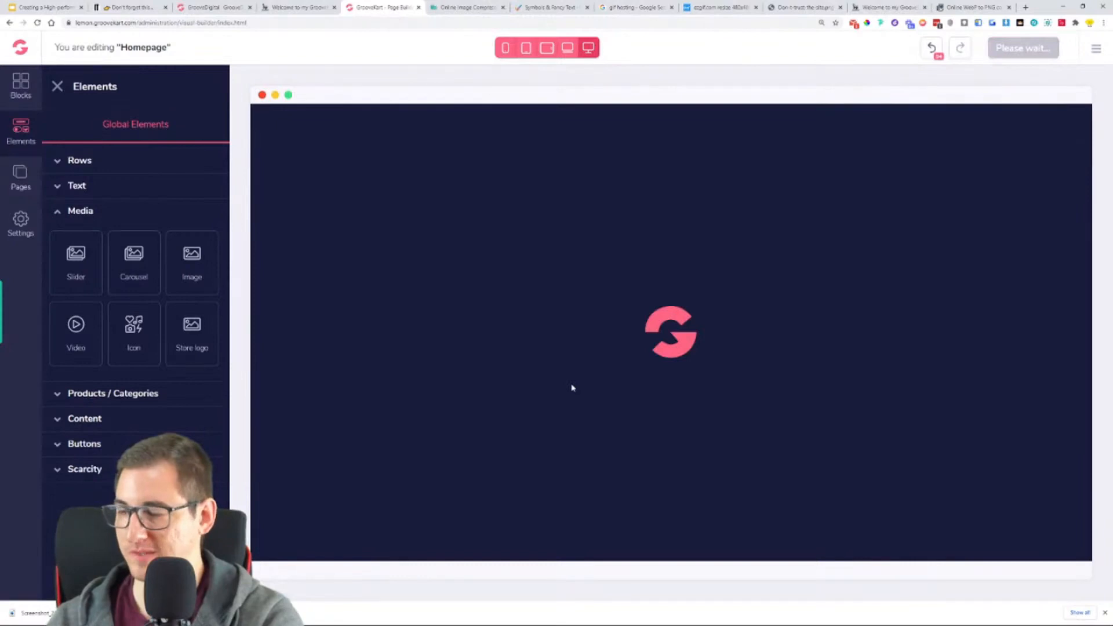
- Replace the "Lorem ipsum" paragraph's text above the "360 DEGREE UNIQUE DESIGN:" heading with a copy of the "This trimmer head is made of twisted steel wires…" text
scroll(667, 359, down, 15)
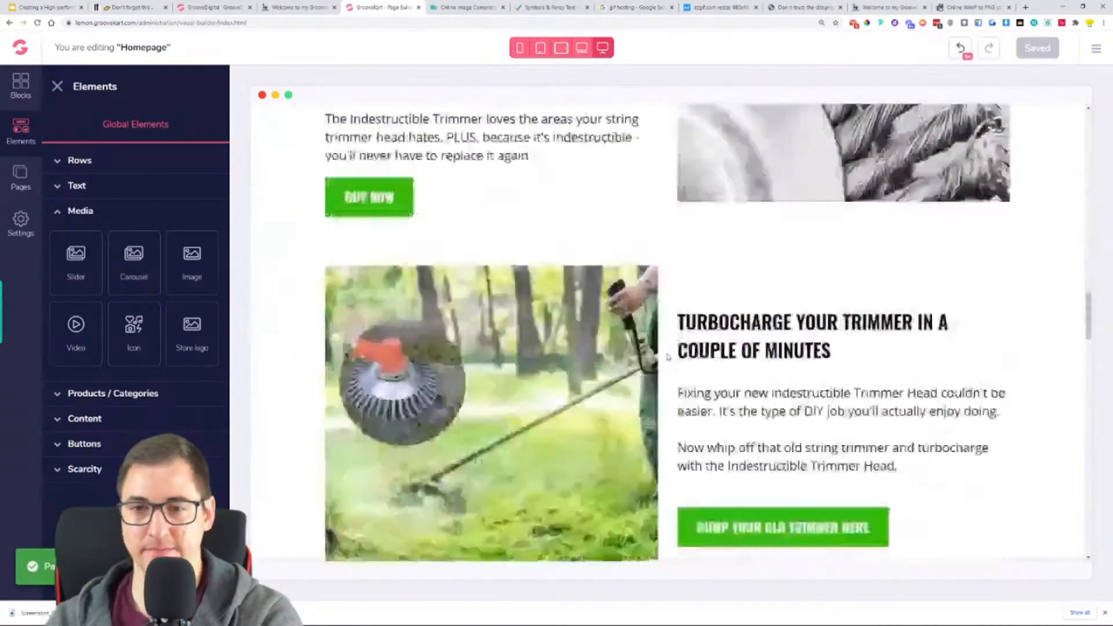
scroll(668, 356, down, 15)
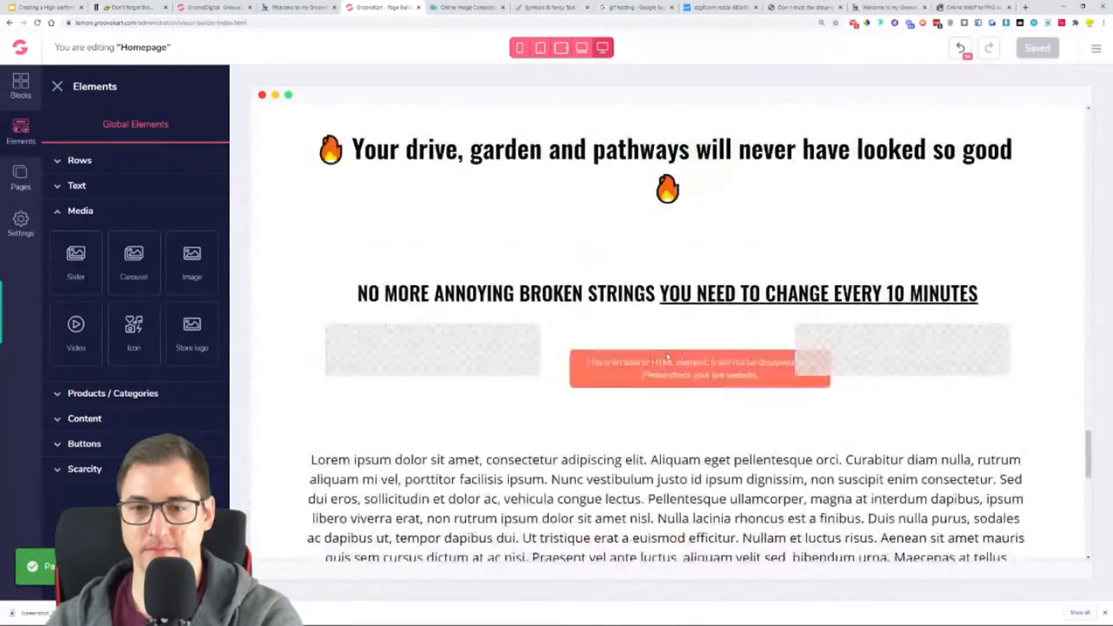
scroll(668, 356, down, 5)
click(534, 196)
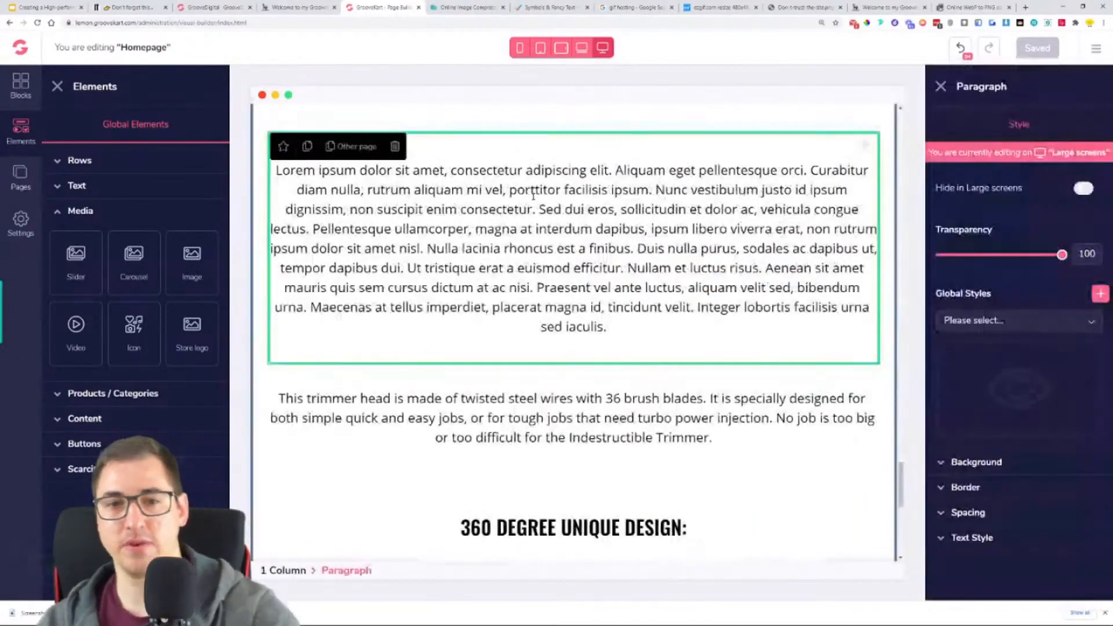
click(548, 390)
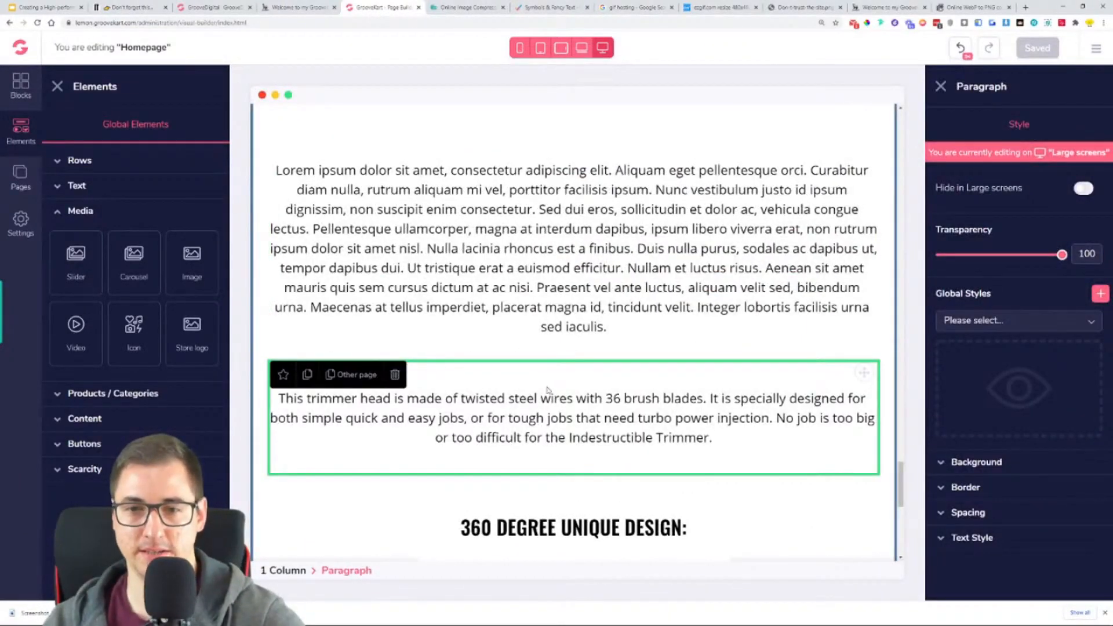
triple_click(593, 441)
key(ctrl+c)
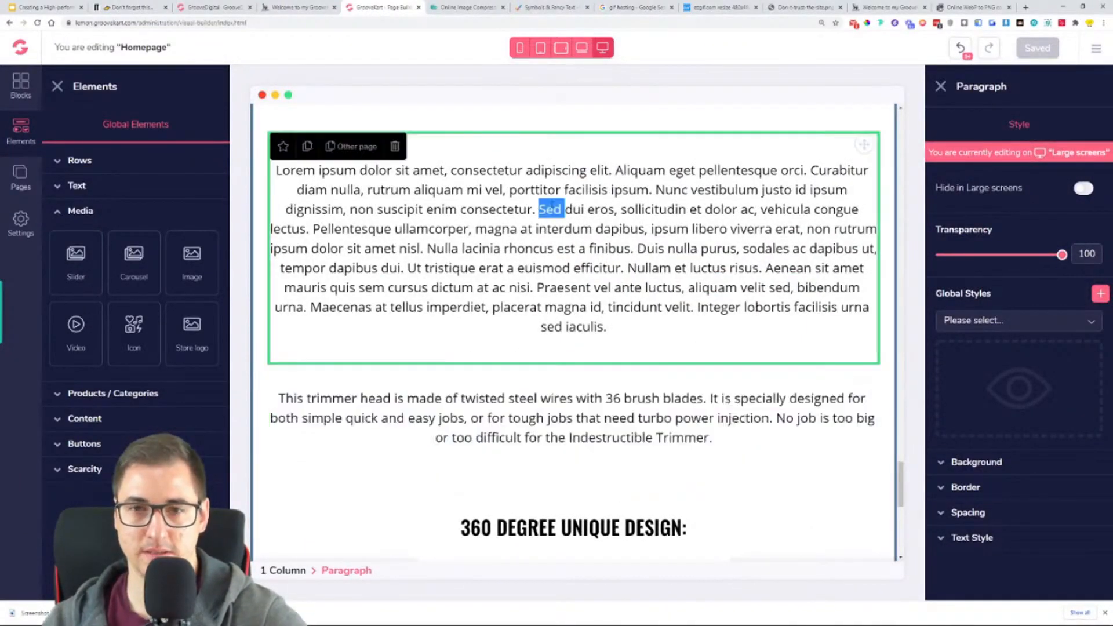
triple_click(552, 209)
key(ctrl+v)
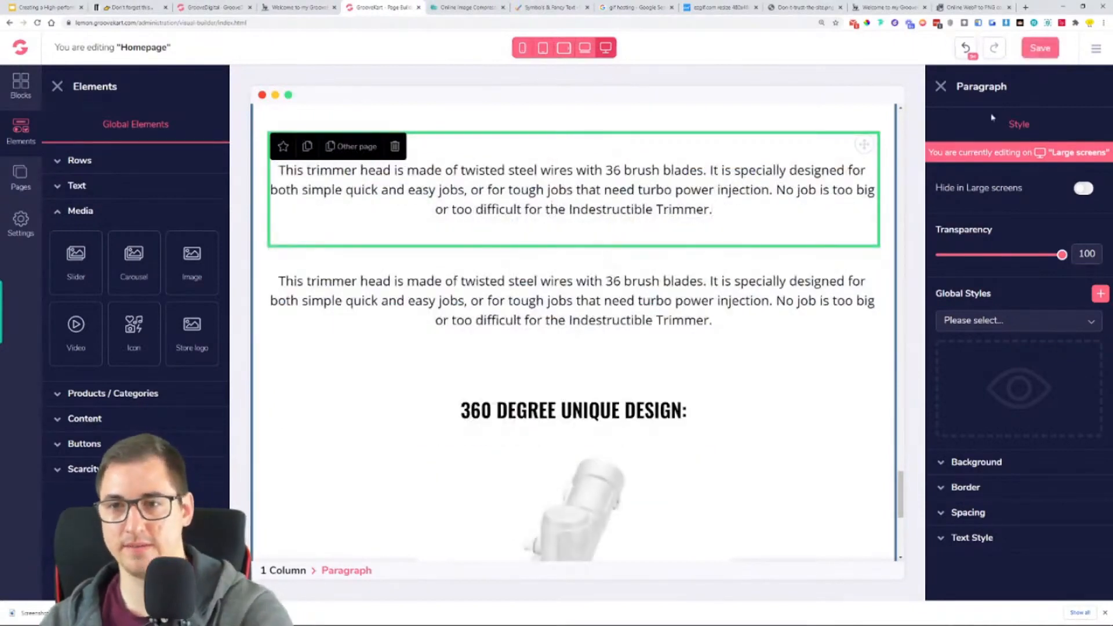
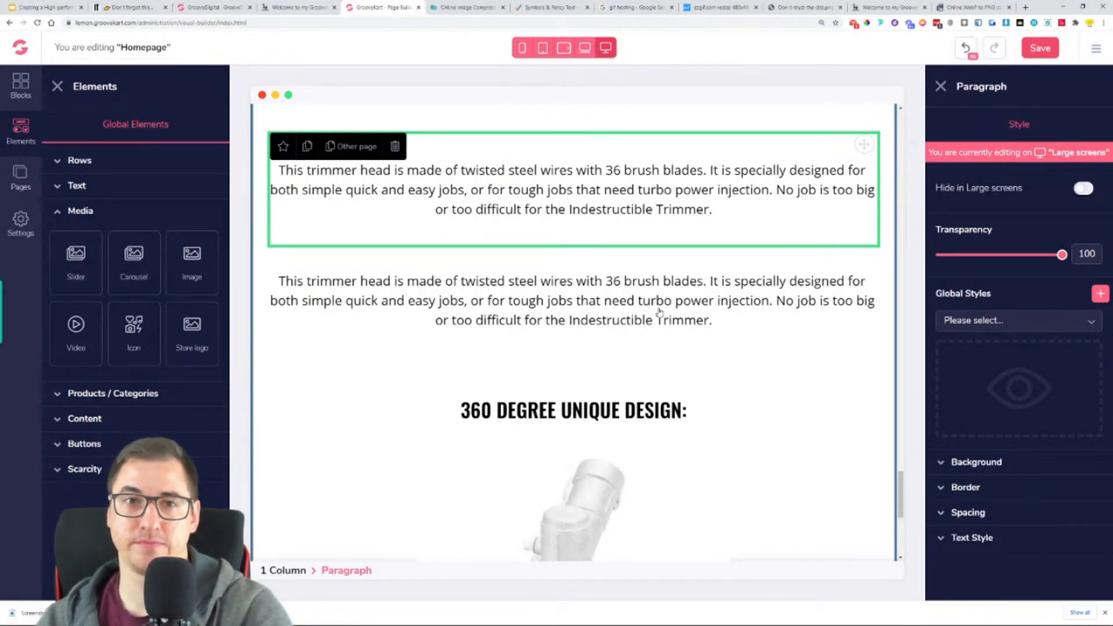
- Undo the last paragraph text replacement and reload the saved homepage in the page builder
key(ctrl+z)
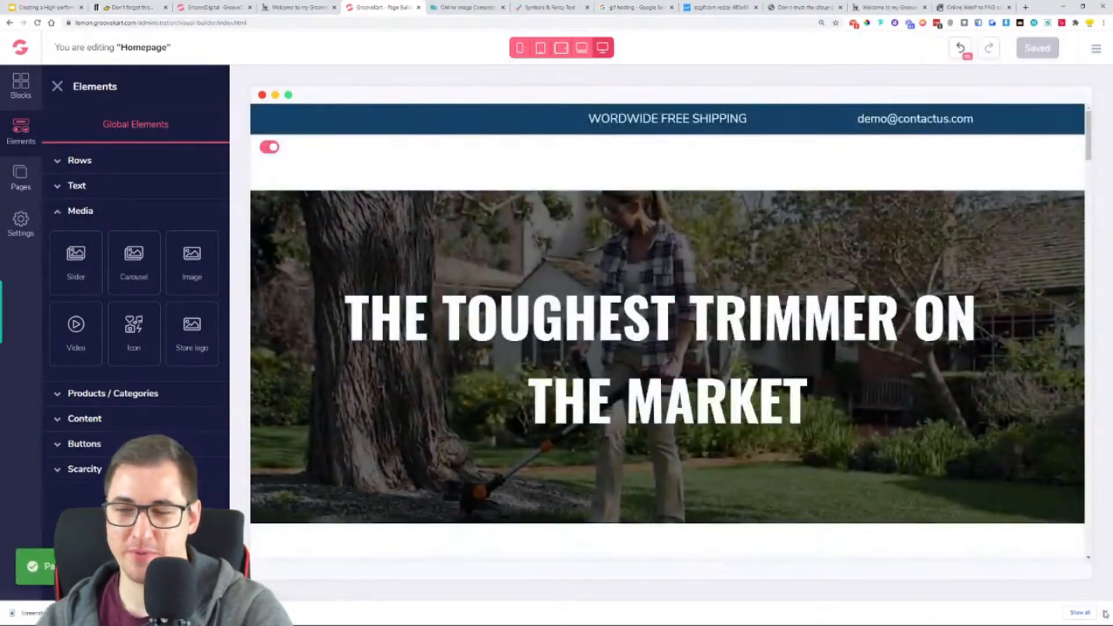
scroll(609, 335, down, 15)
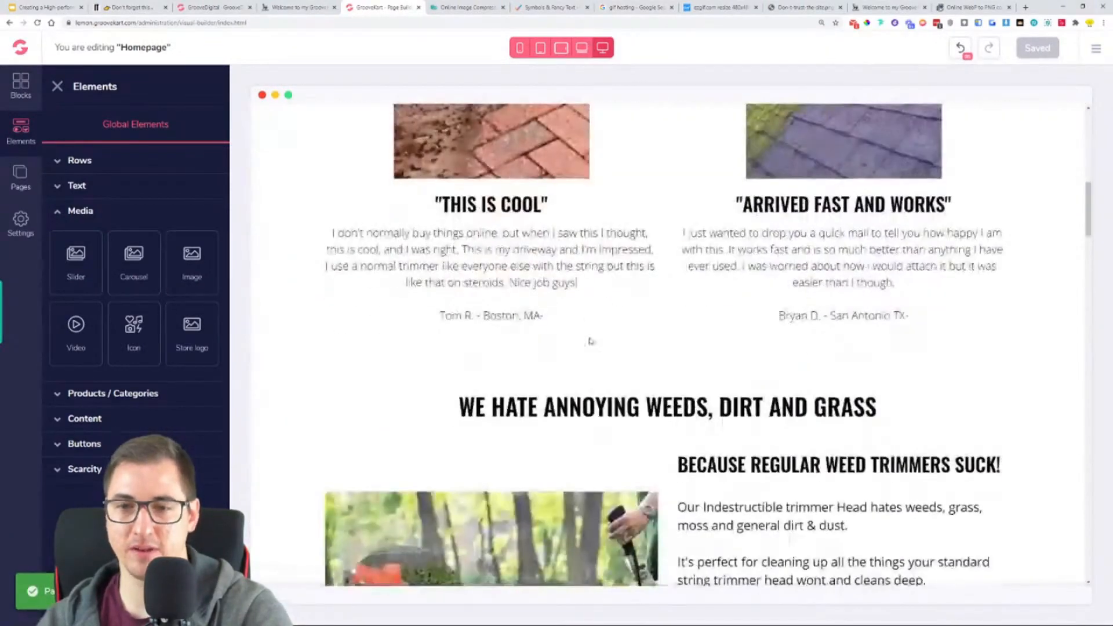
scroll(609, 335, down, 20)
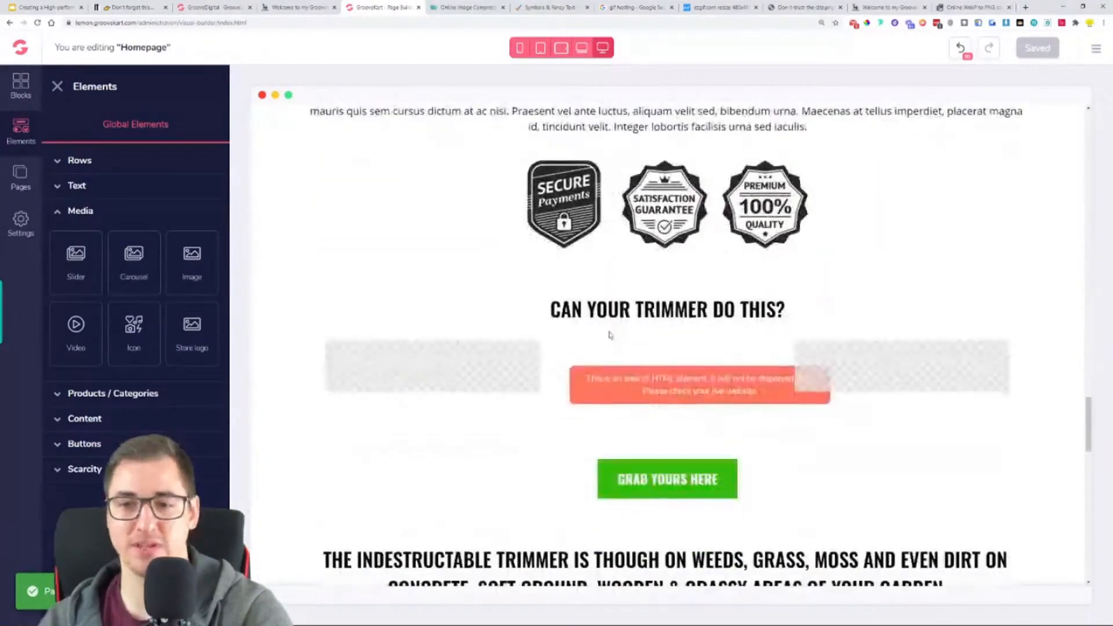
scroll(609, 335, down, 10)
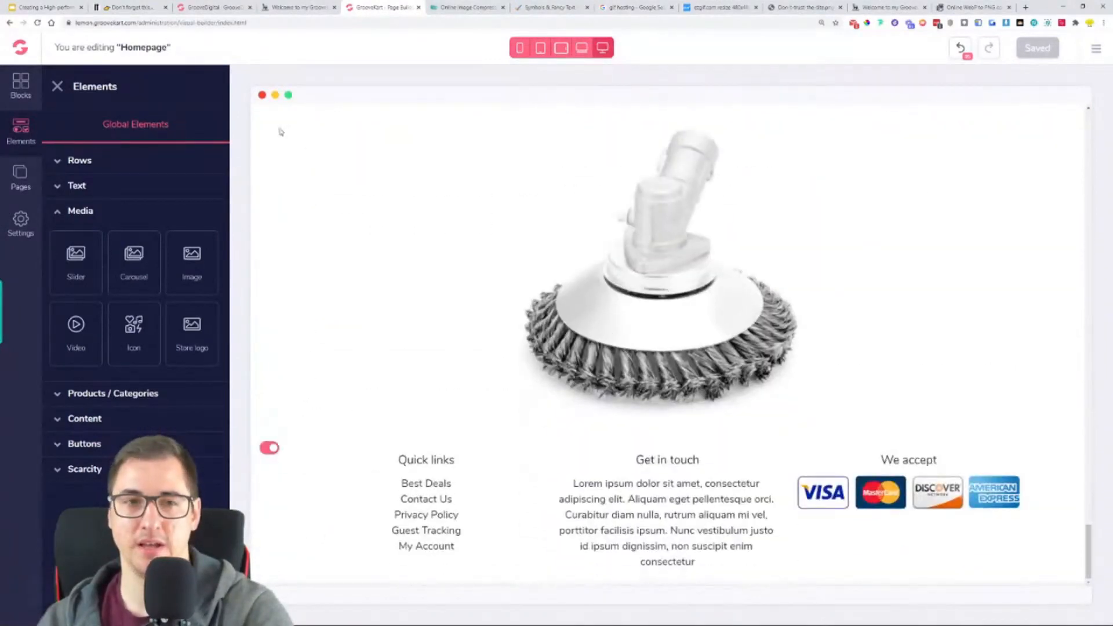
click(39, 23)
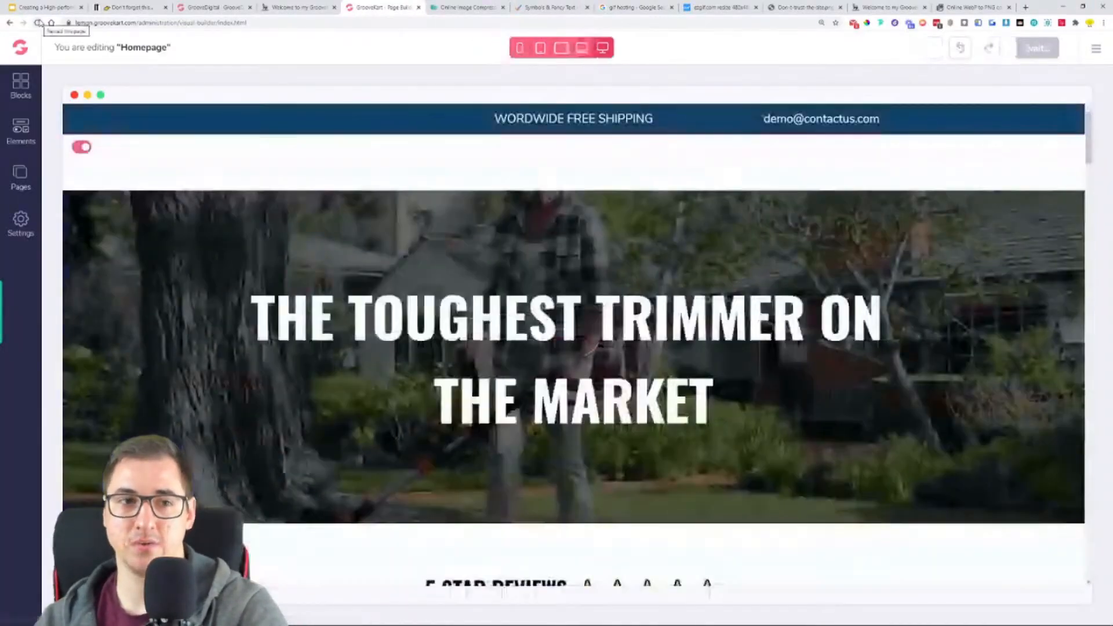
- Review the reloaded homepage down to the footer, checking the headings and paragraphs of the lower sections
scroll(299, 261, down, 5)
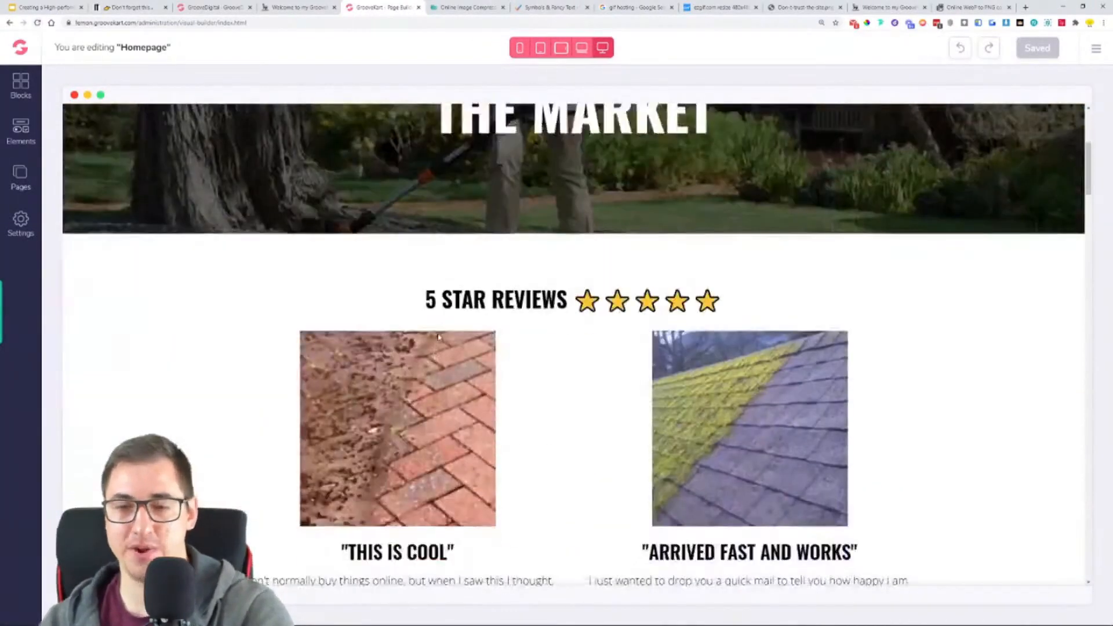
scroll(439, 337, down, 15)
scroll(564, 293, down, 5)
scroll(564, 291, down, 15)
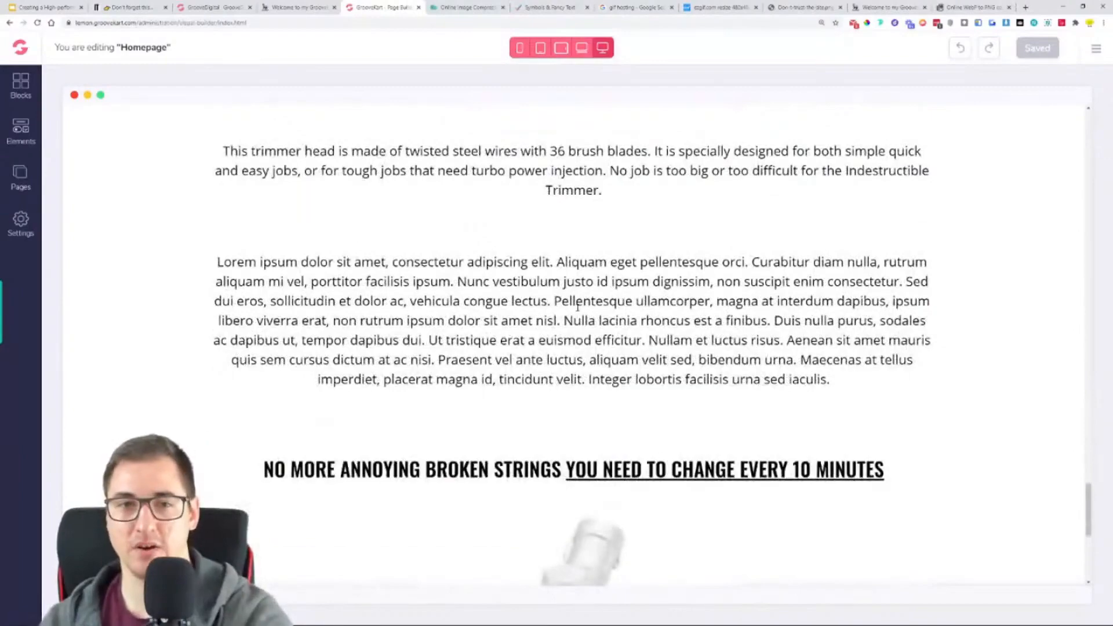
scroll(577, 306, down, 7)
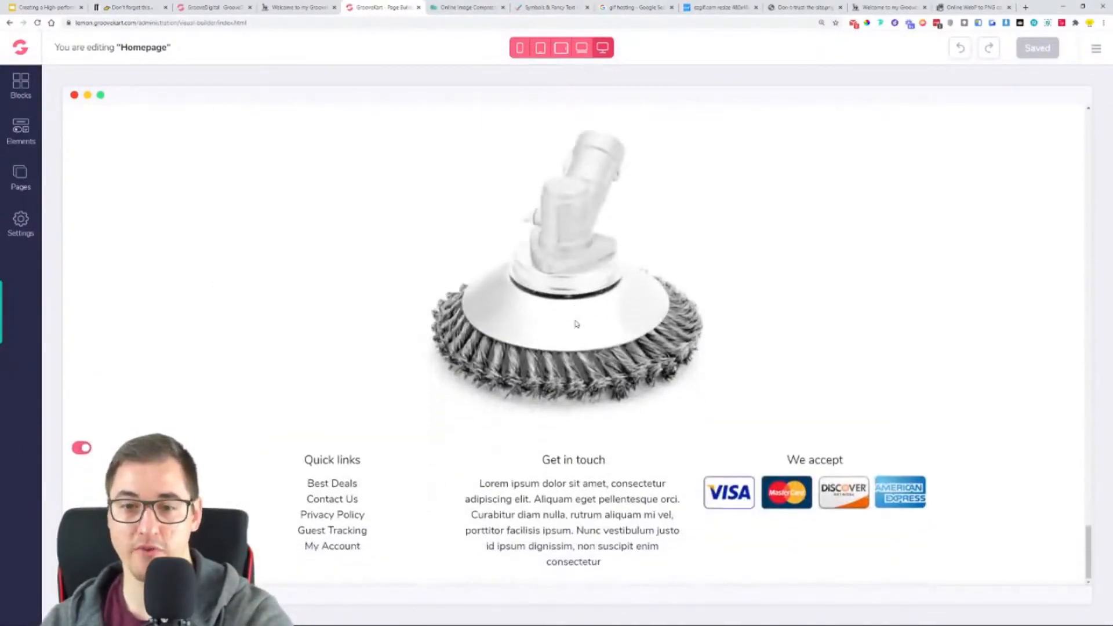
scroll(576, 323, up, 3)
scroll(576, 325, up, 10)
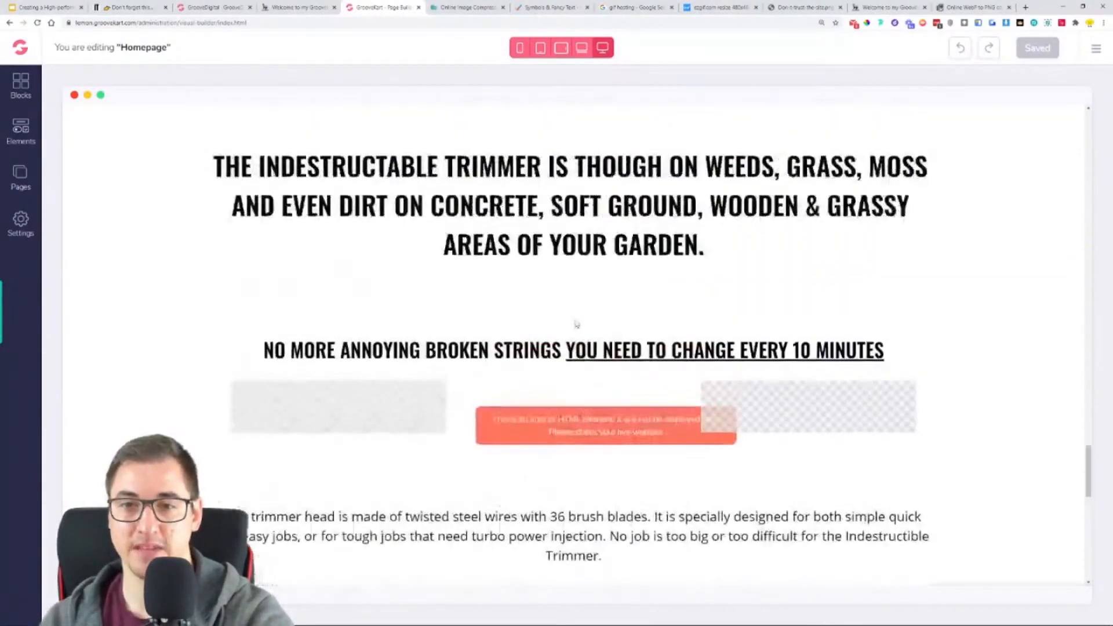
scroll(576, 325, up, 6)
scroll(577, 325, down, 10)
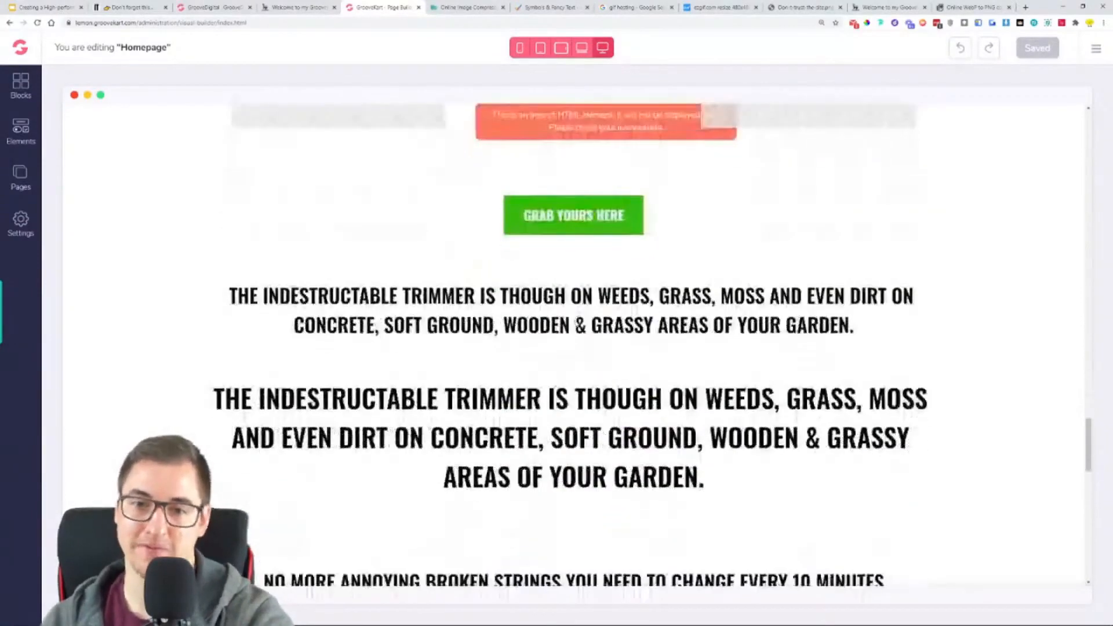
scroll(576, 325, up, 2)
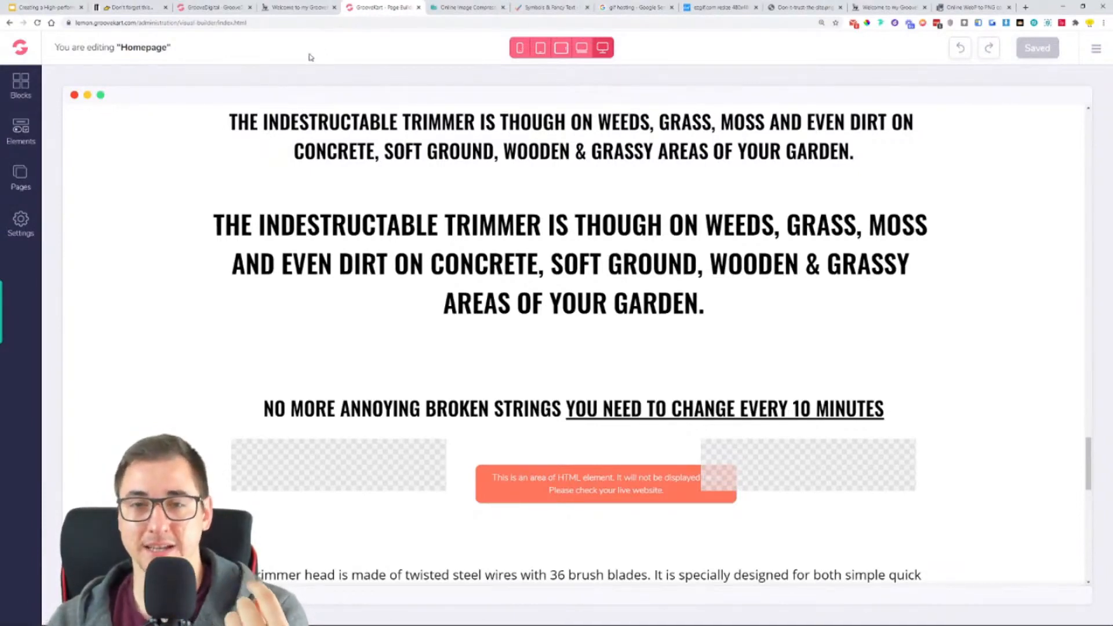
- Replace the larger duplicate "THE INDESTRUCTABLE TRIMMER…" heading with the reference store's "🔥 Your drive, garden and pathways will never have looked so good 🔥" and save the homepage
click(309, 8)
scroll(374, 261, up, 15)
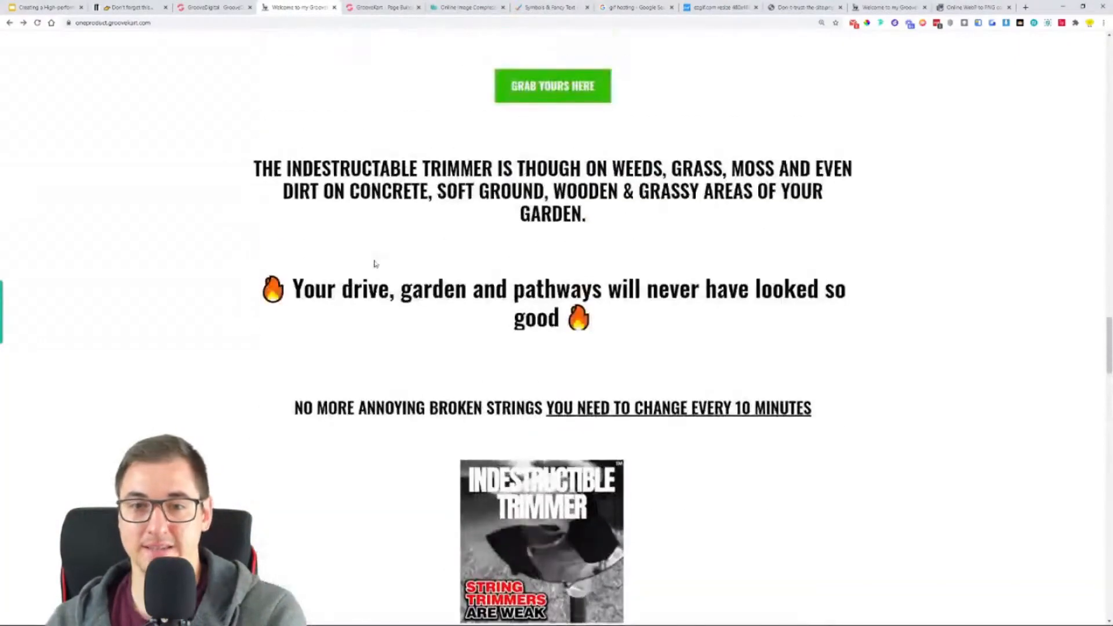
scroll(374, 264, down, 2)
drag(616, 211, 260, 169)
key(ctrl+c)
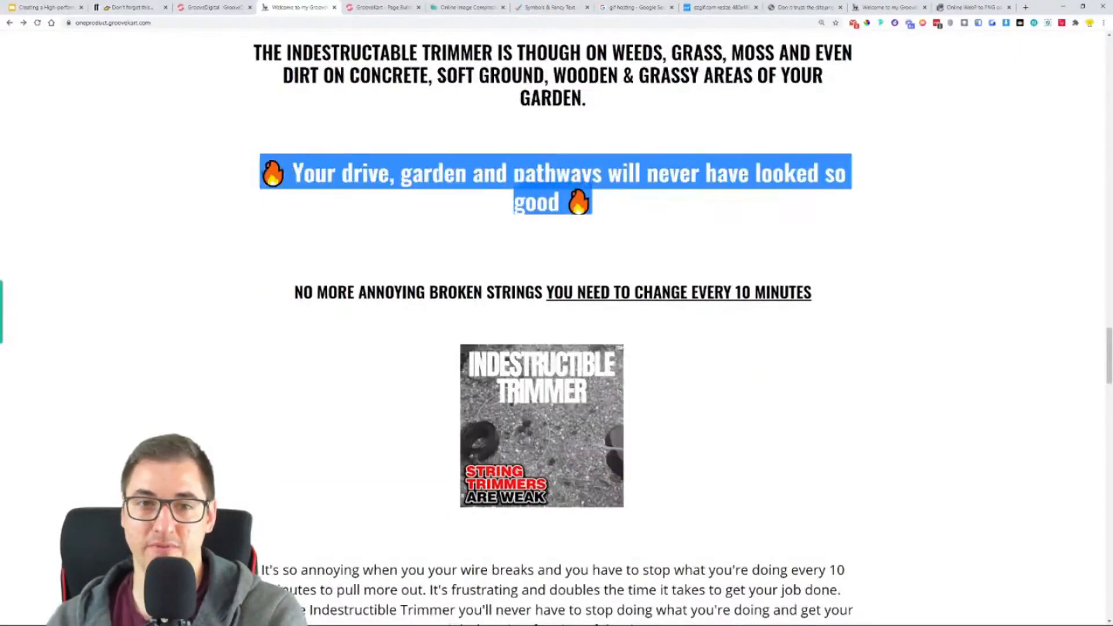
click(371, 7)
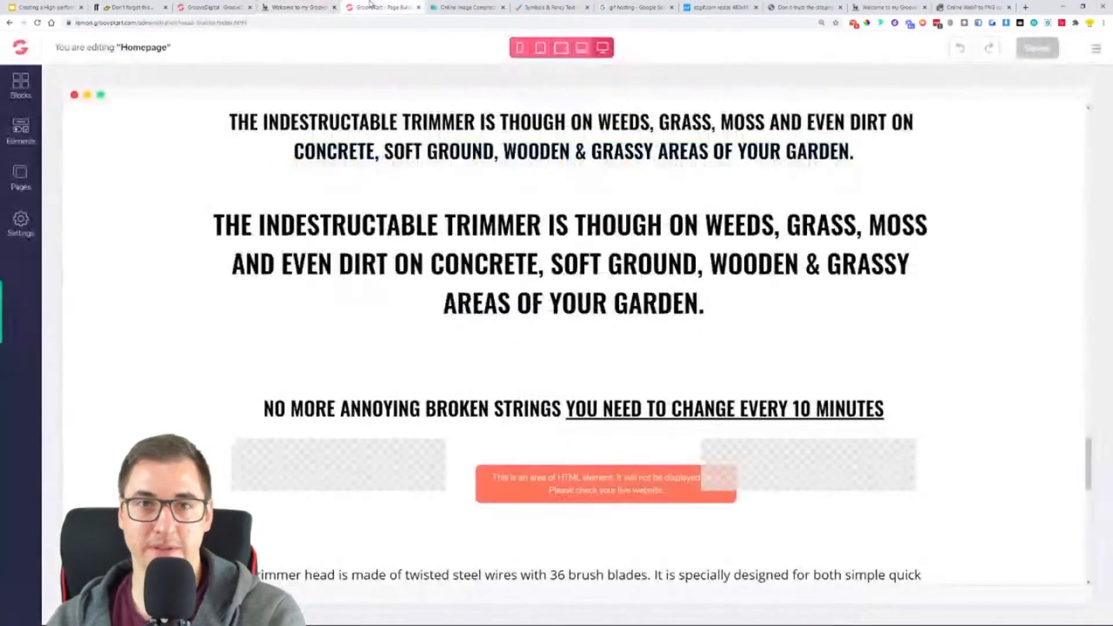
triple_click(480, 264)
key(ctrl+v)
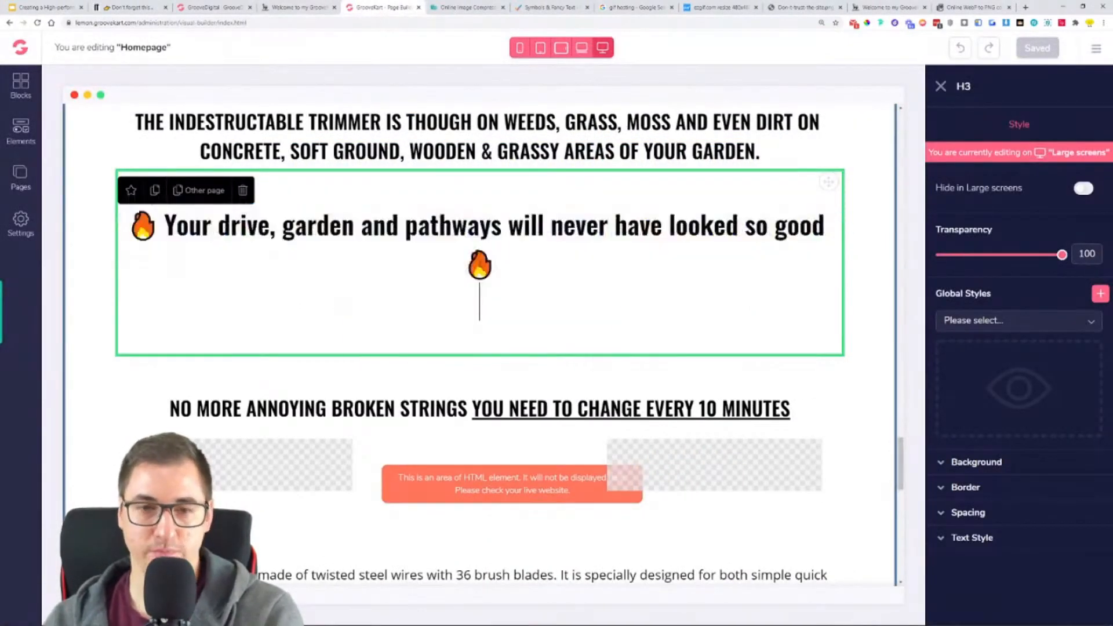
key(BackSpace)
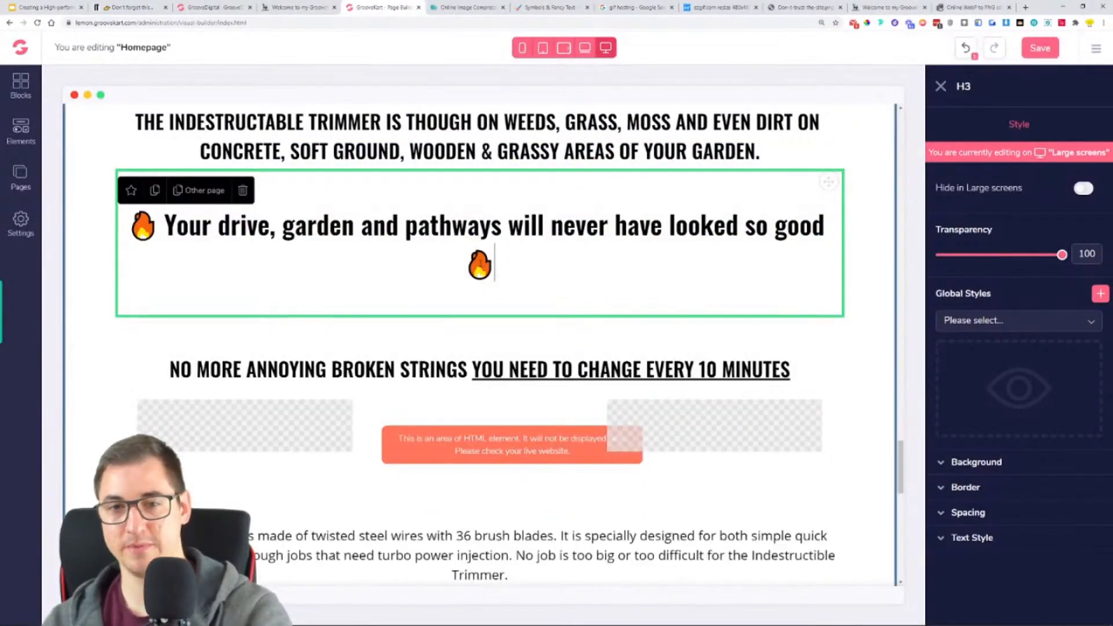
click(1051, 52)
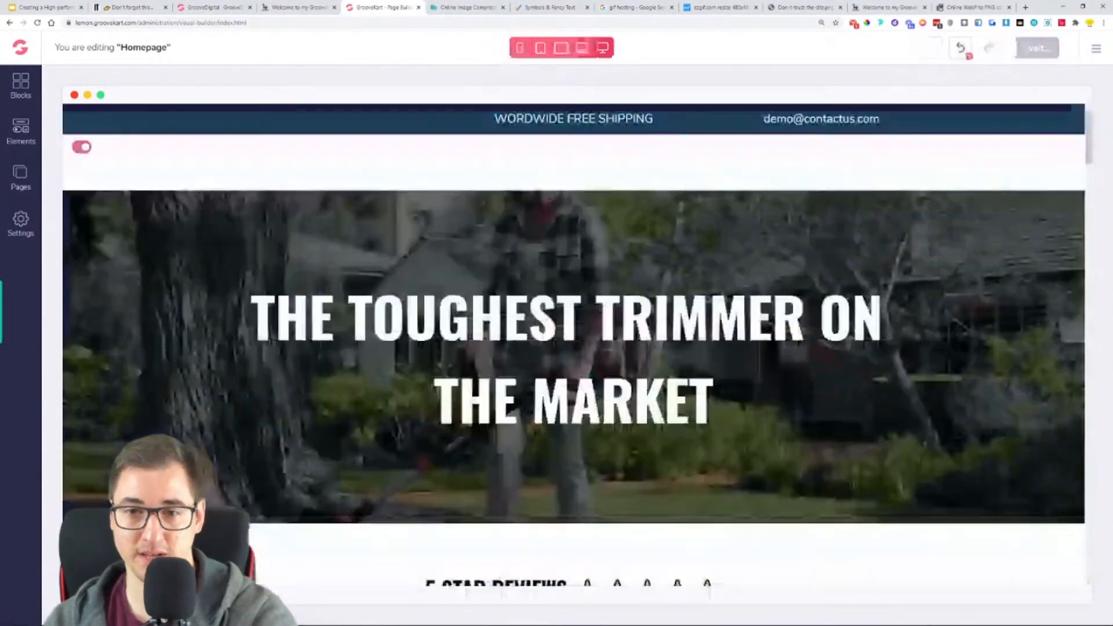
- Check the saved homepage from the fire-emoji heading down to the "Lorem ipsum" paragraph and trimmer head image
scroll(572, 347, down, 12)
scroll(572, 346, up, 10)
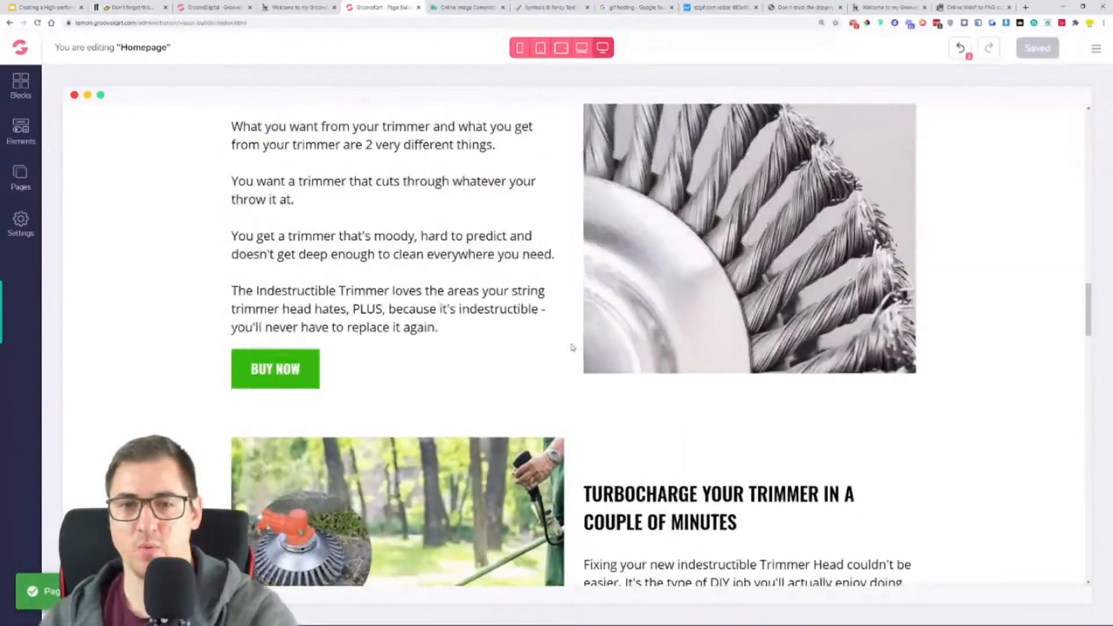
scroll(572, 347, up, 8)
scroll(572, 347, down, 15)
scroll(572, 347, down, 12)
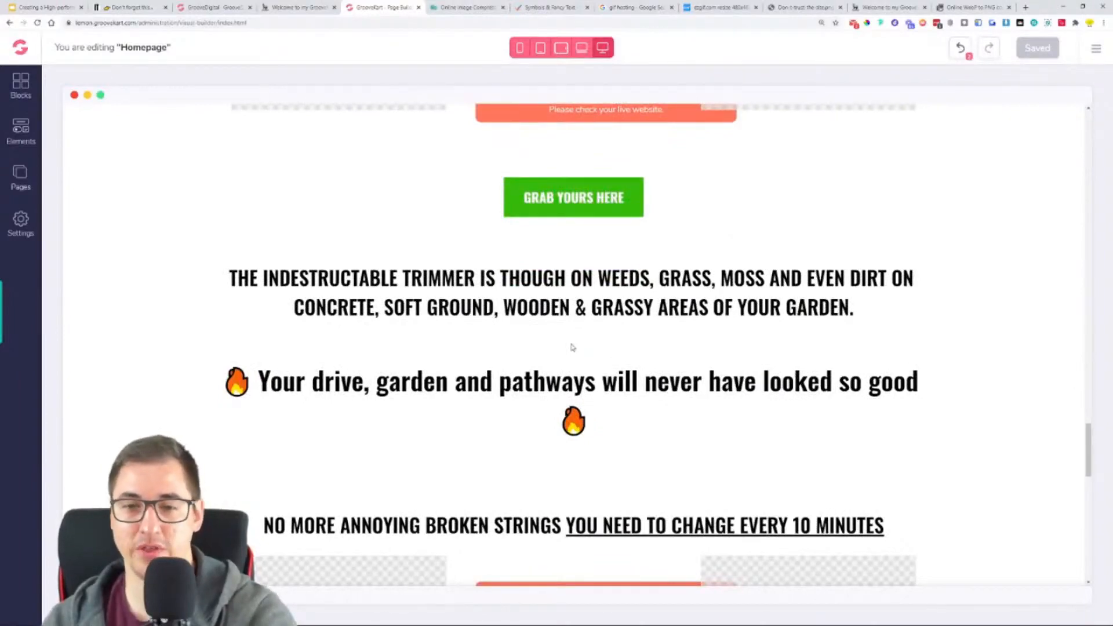
scroll(572, 347, down, 4)
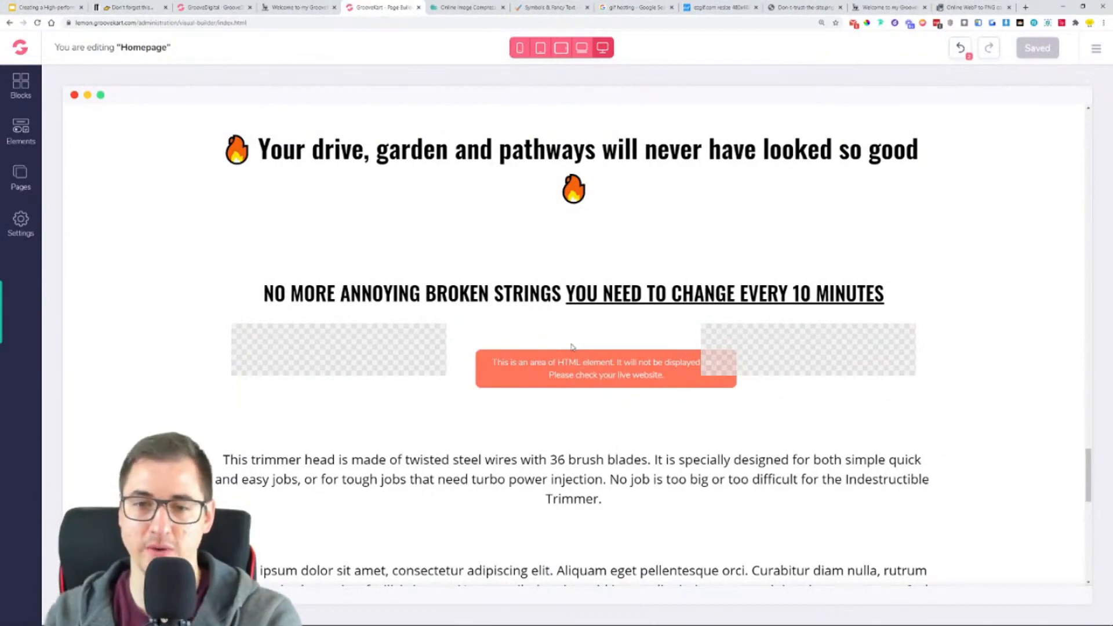
scroll(572, 347, down, 4)
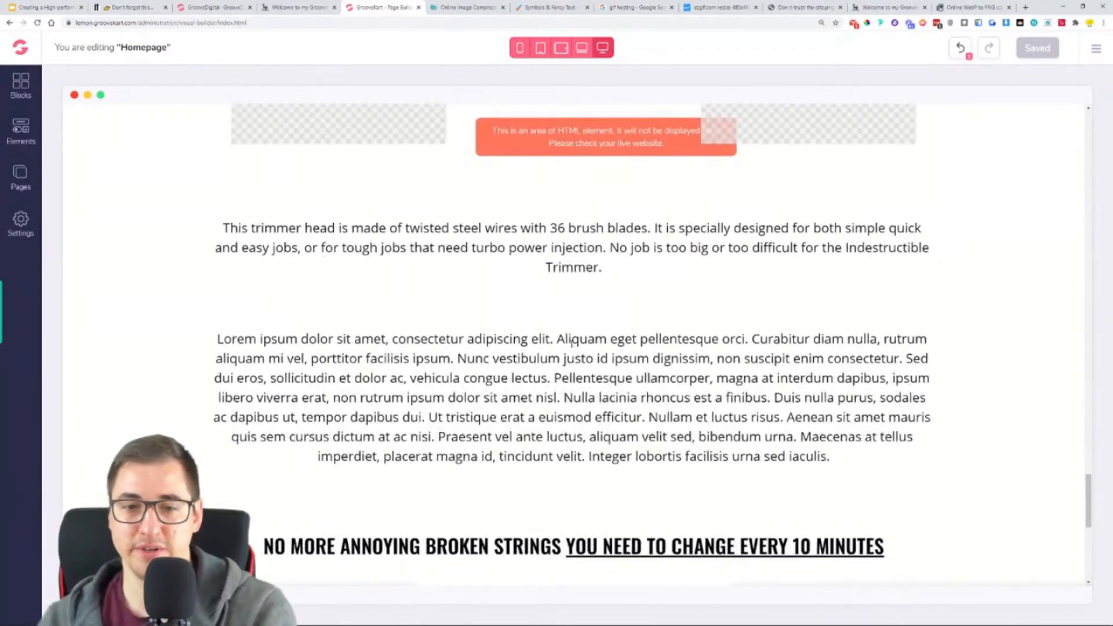
click(575, 370)
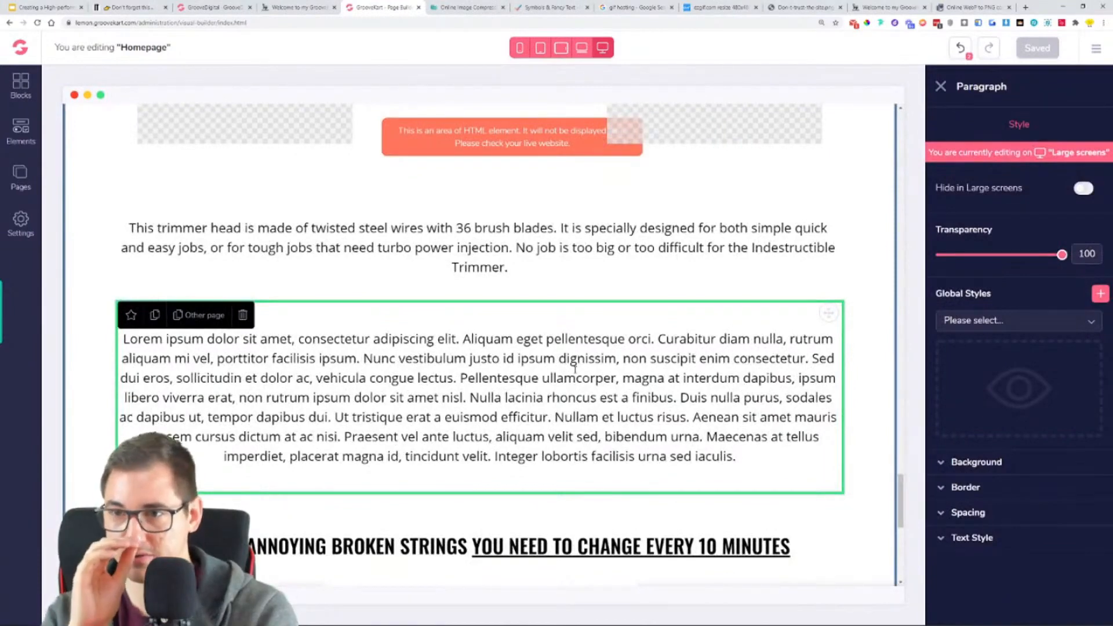
scroll(575, 367, down, 5)
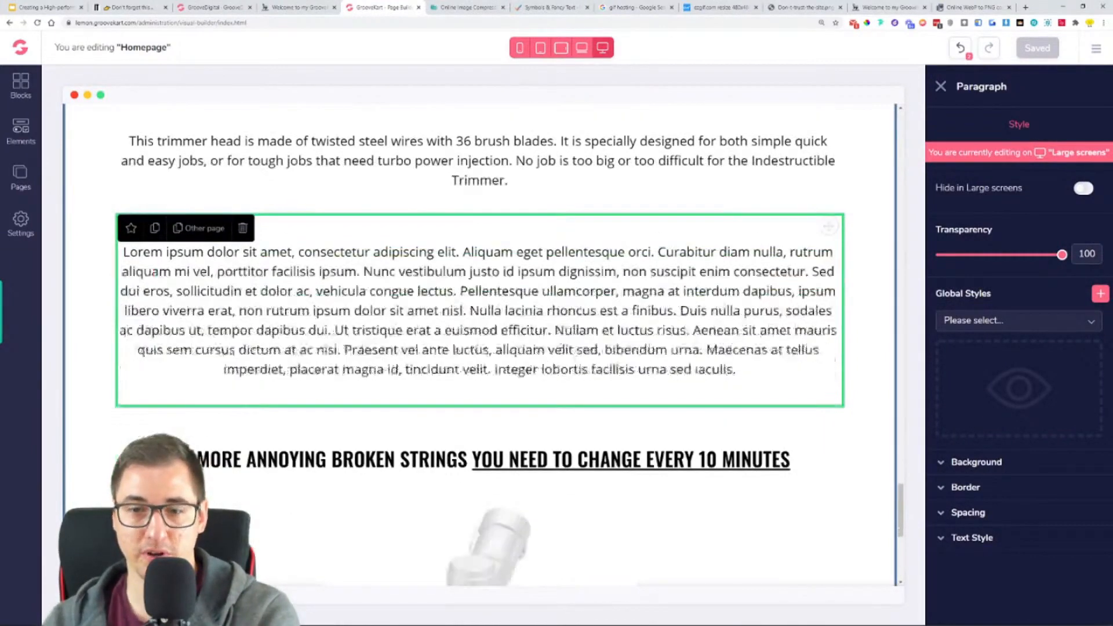
- Examine the reference store's texts, headings and images around the "NO MORE ANNOYING BROKEN STRINGS" and "360 DEGREE UNIQUE DESIGN:" sections
click(325, 5)
scroll(335, 296, down, 4)
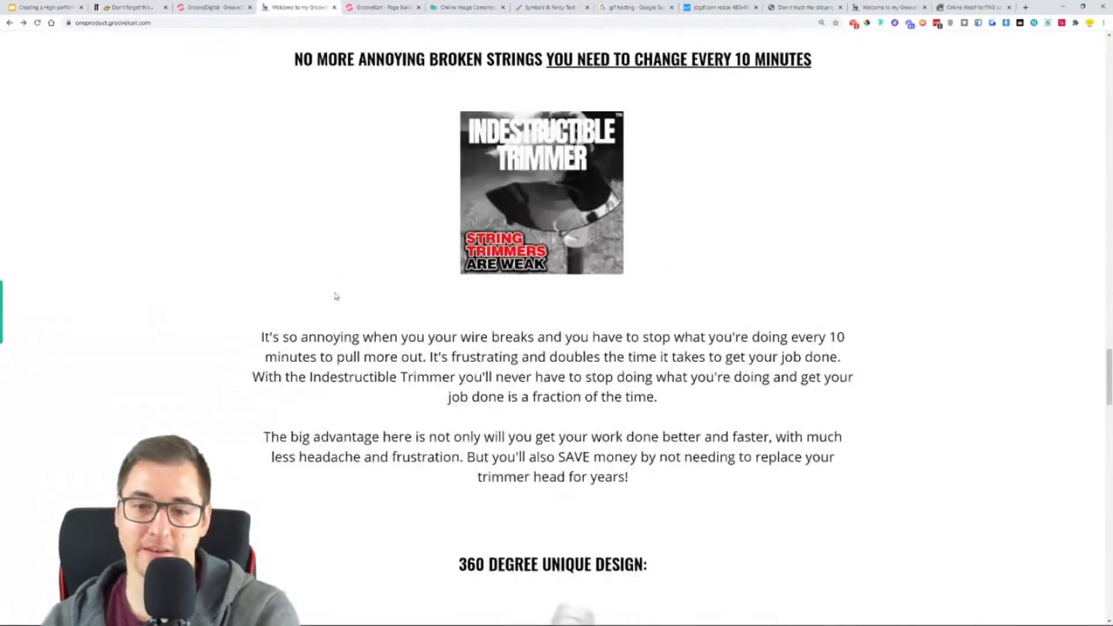
scroll(334, 295, down, 2)
scroll(333, 295, up, 4)
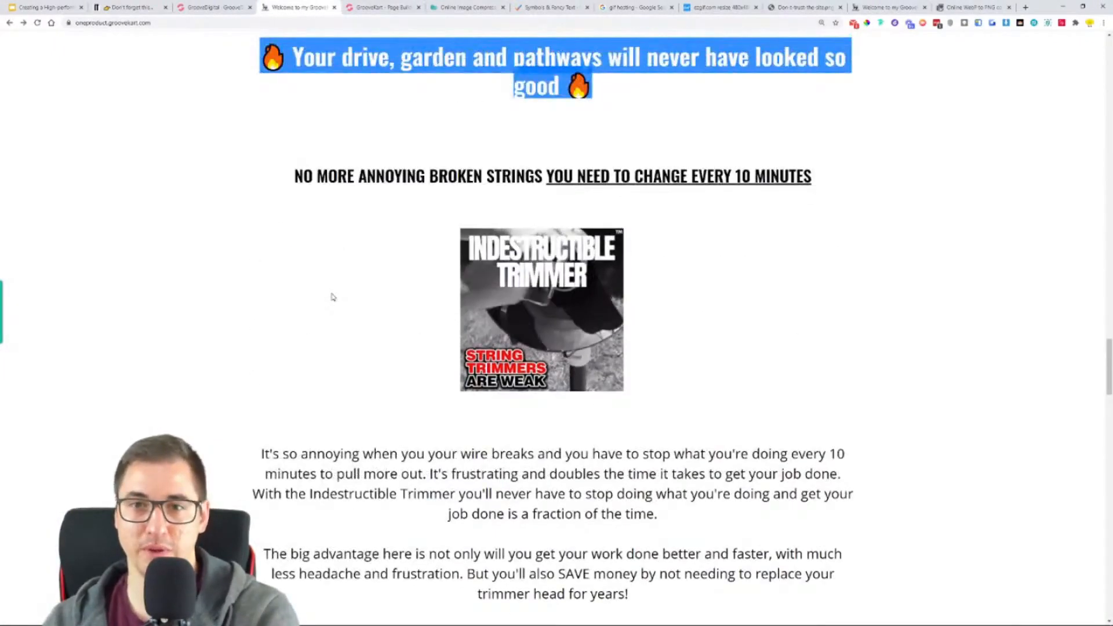
scroll(334, 297, down, 8)
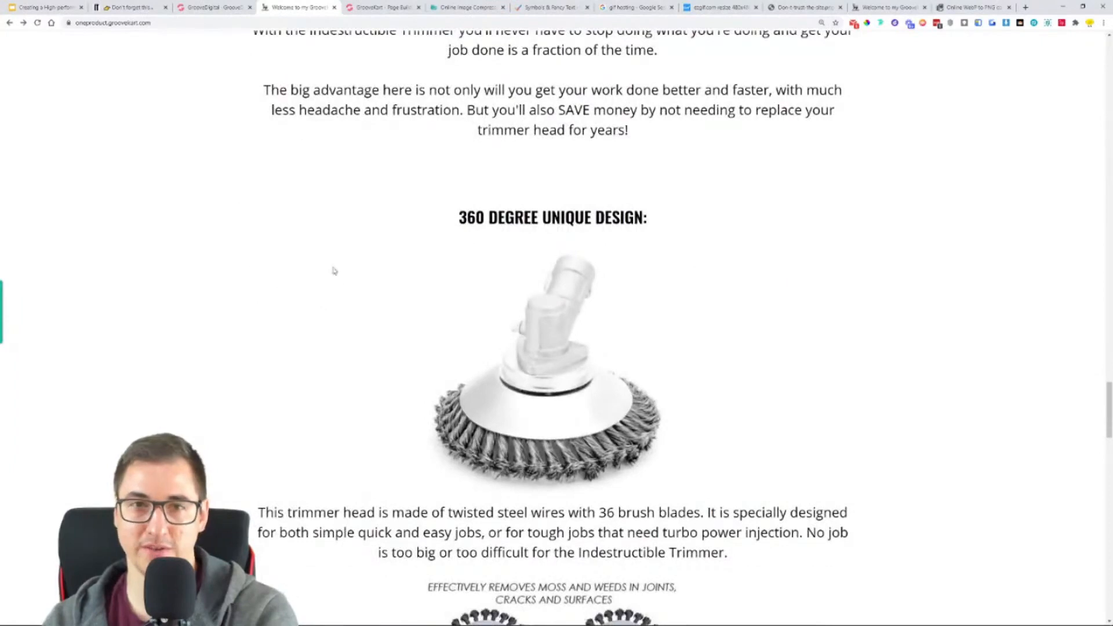
scroll(357, 124, down, 4)
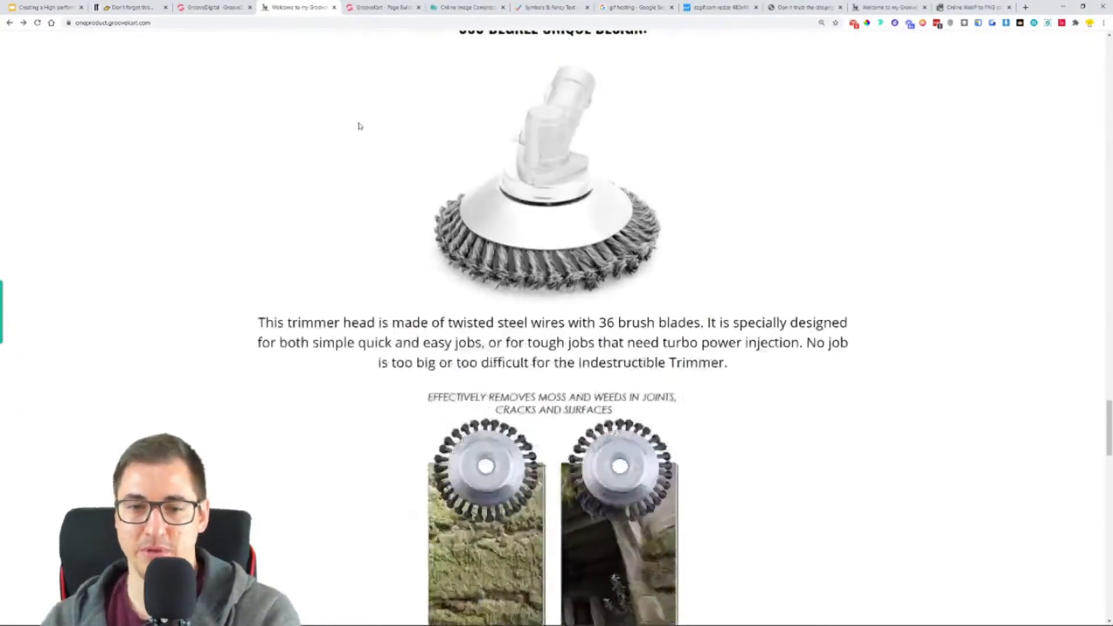
scroll(357, 151, up, 3)
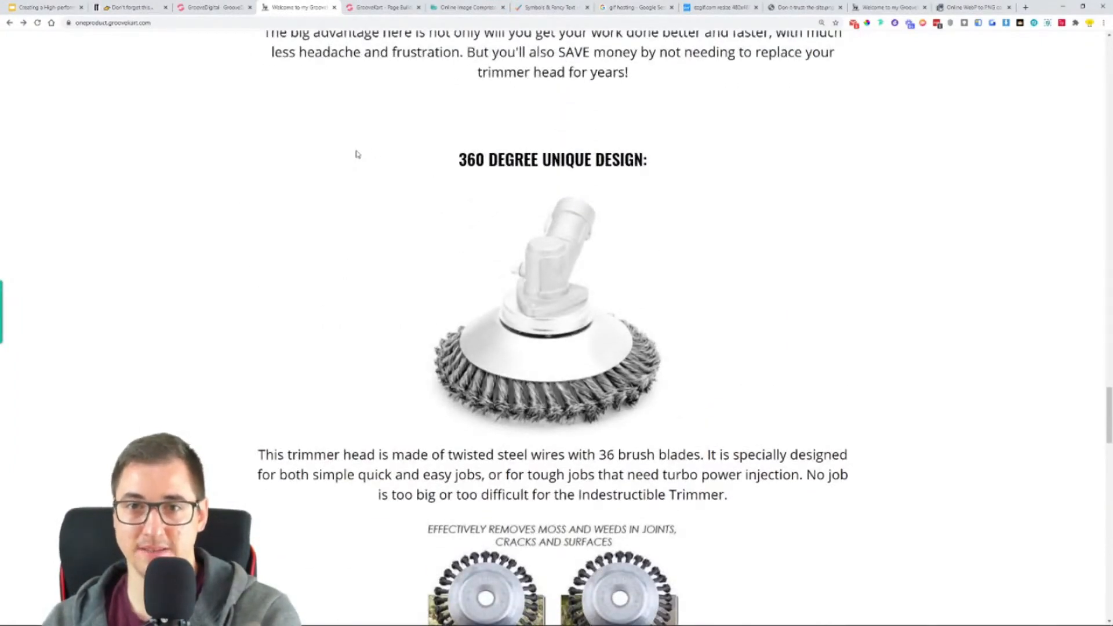
scroll(356, 155, up, 2)
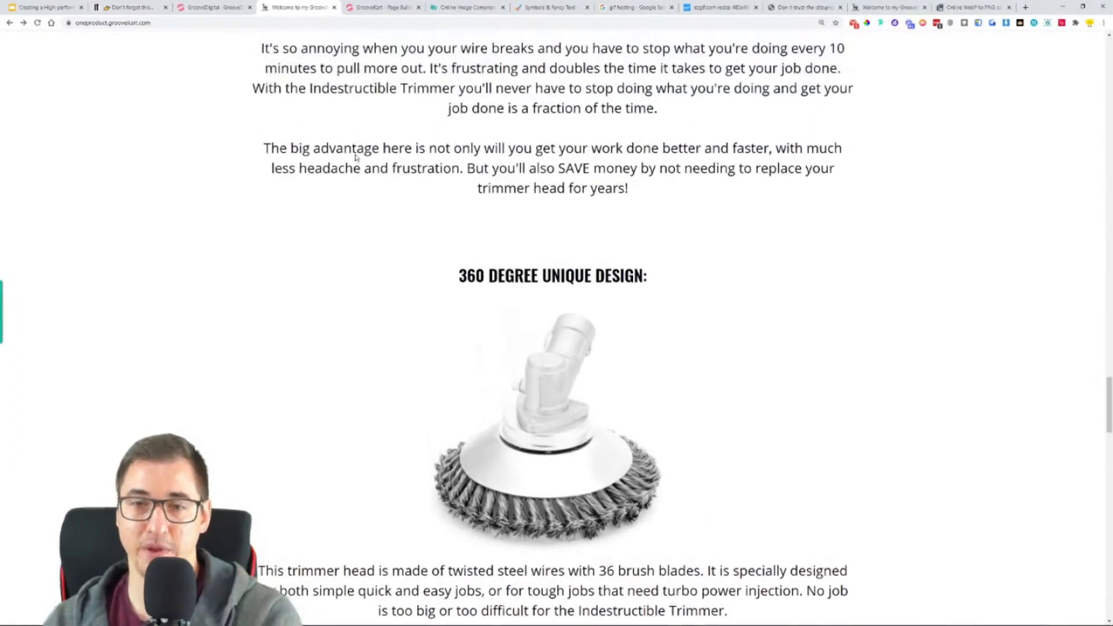
- Compare the page builder's "Lorem ipsum" paragraph, the heading below it and the trimmer head image with the reference layout
click(381, 6)
scroll(435, 302, up, 3)
scroll(440, 306, up, 1)
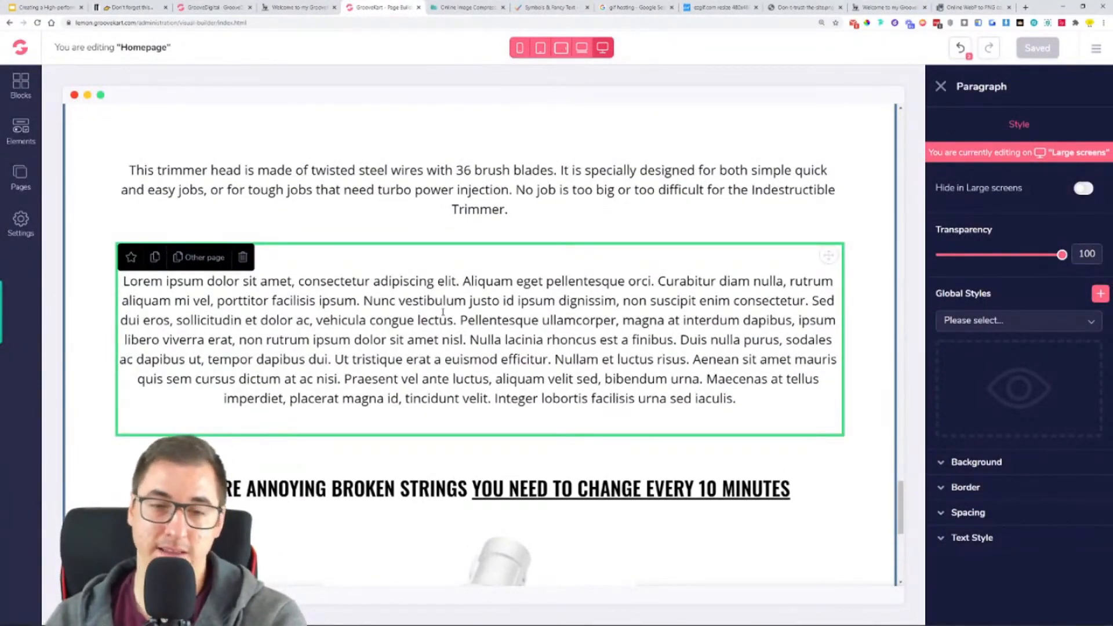
scroll(445, 315, down, 6)
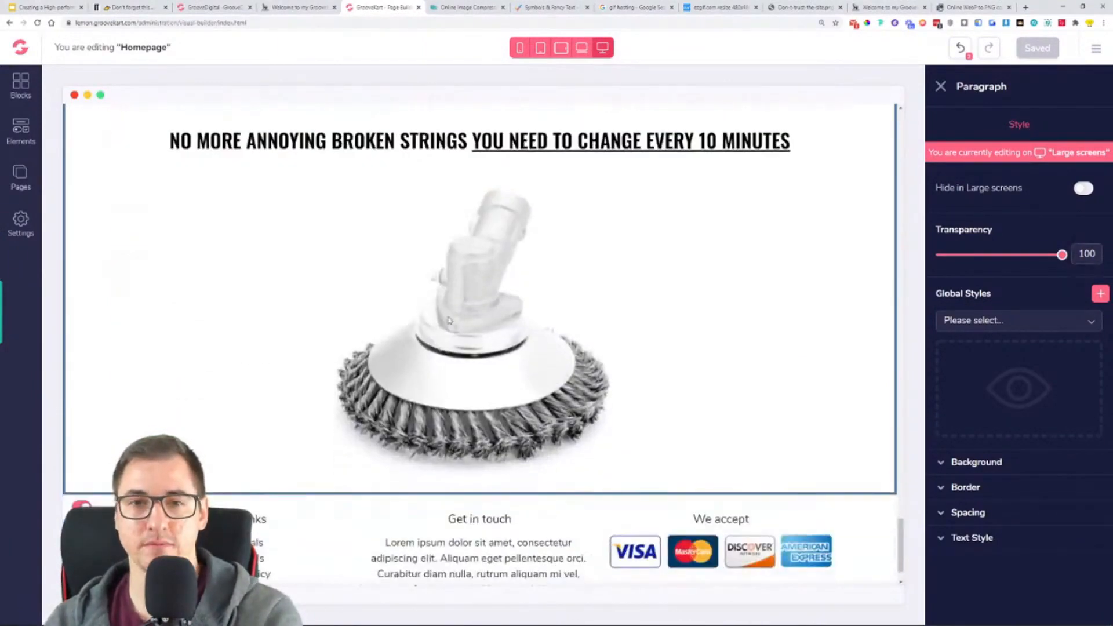
scroll(425, 281, up, 10)
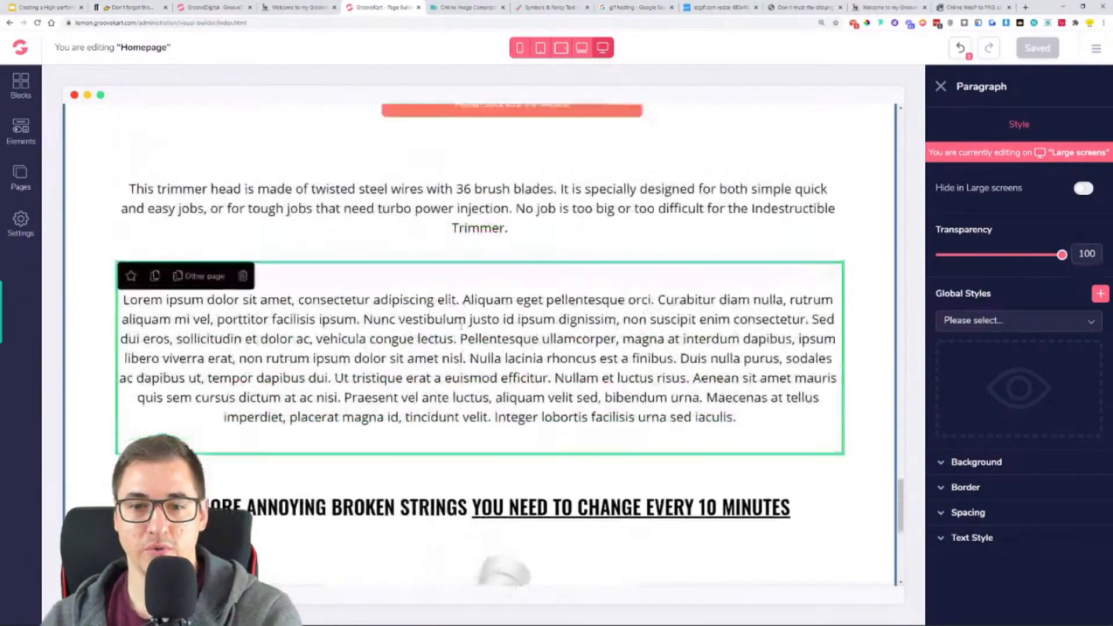
scroll(356, 430, down, 10)
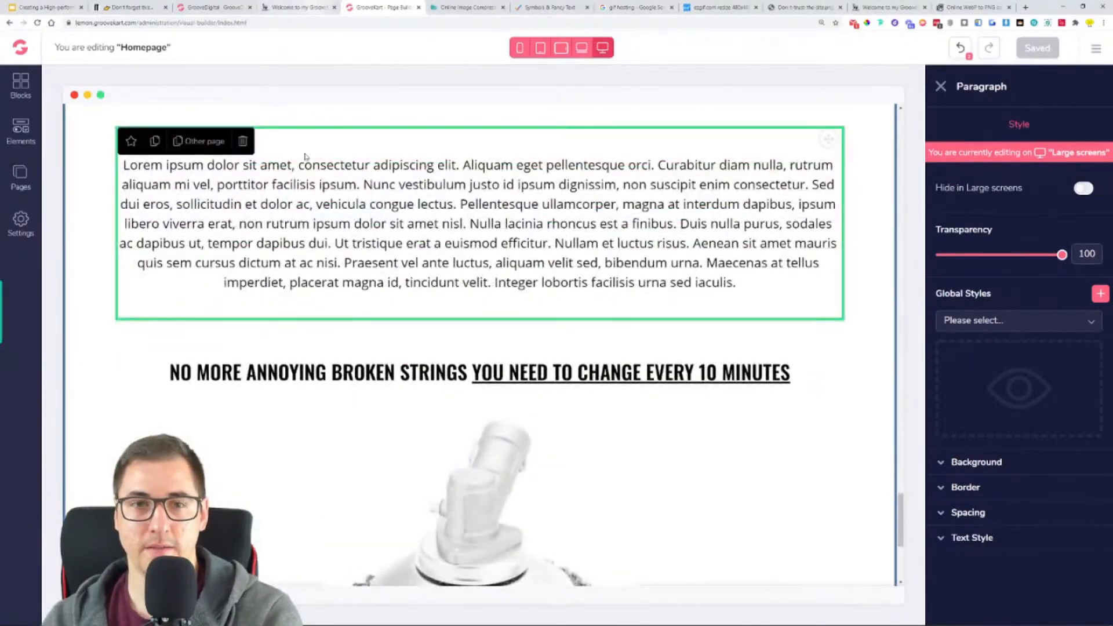
scroll(501, 358, down, 3)
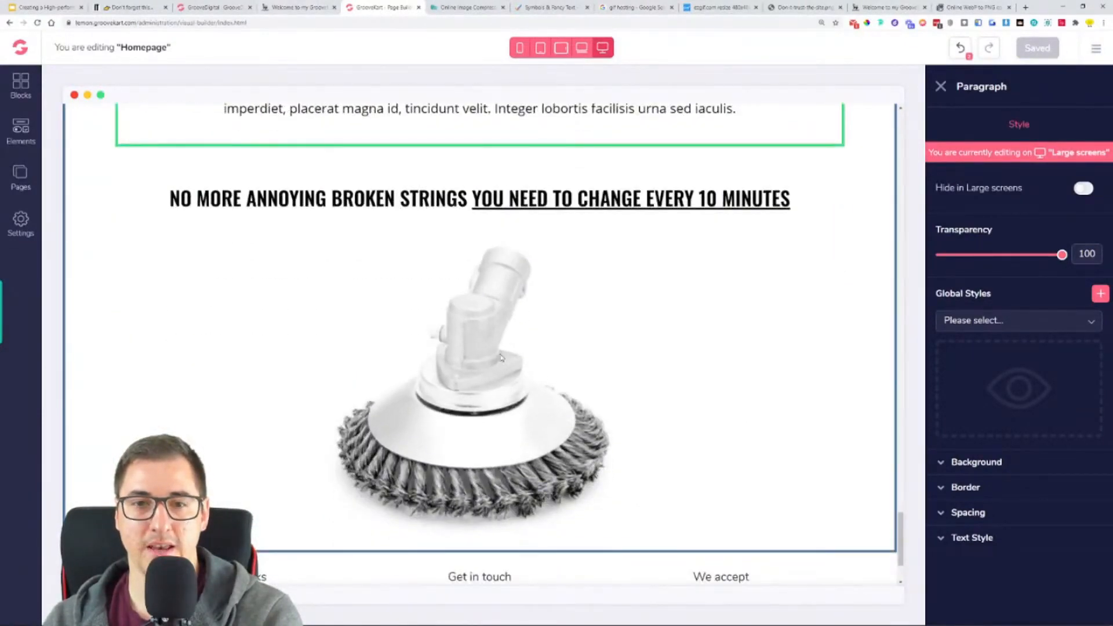
scroll(371, 216, up, 3)
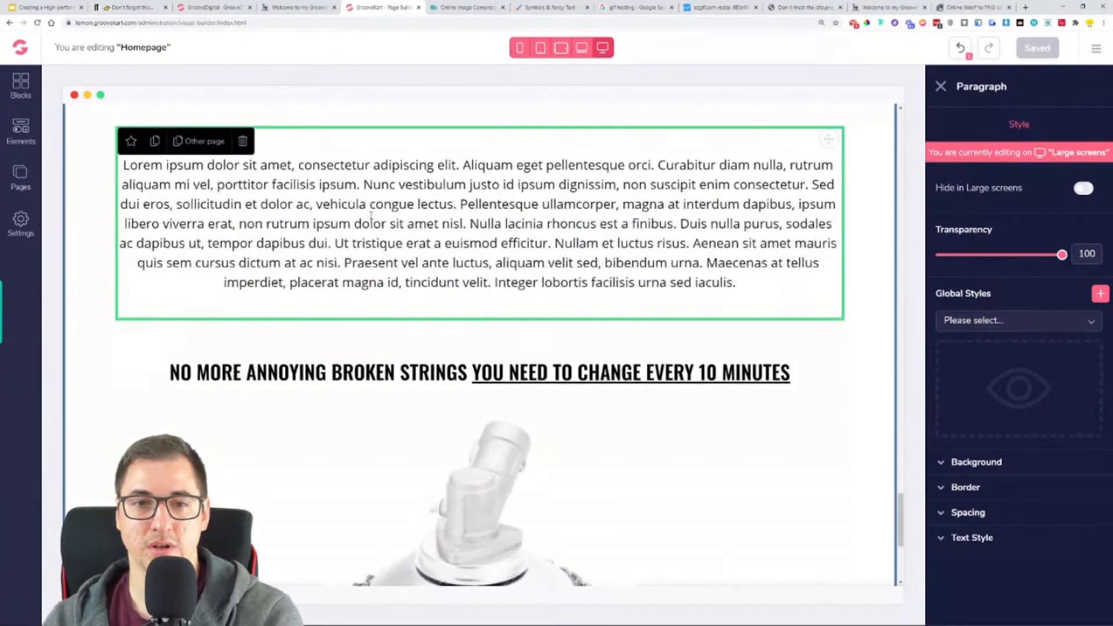
- Copy the reference store's two paragraphs from "It's so annoying when you your wire breaks" through "replace your trimmer head for years!"
click(297, 7)
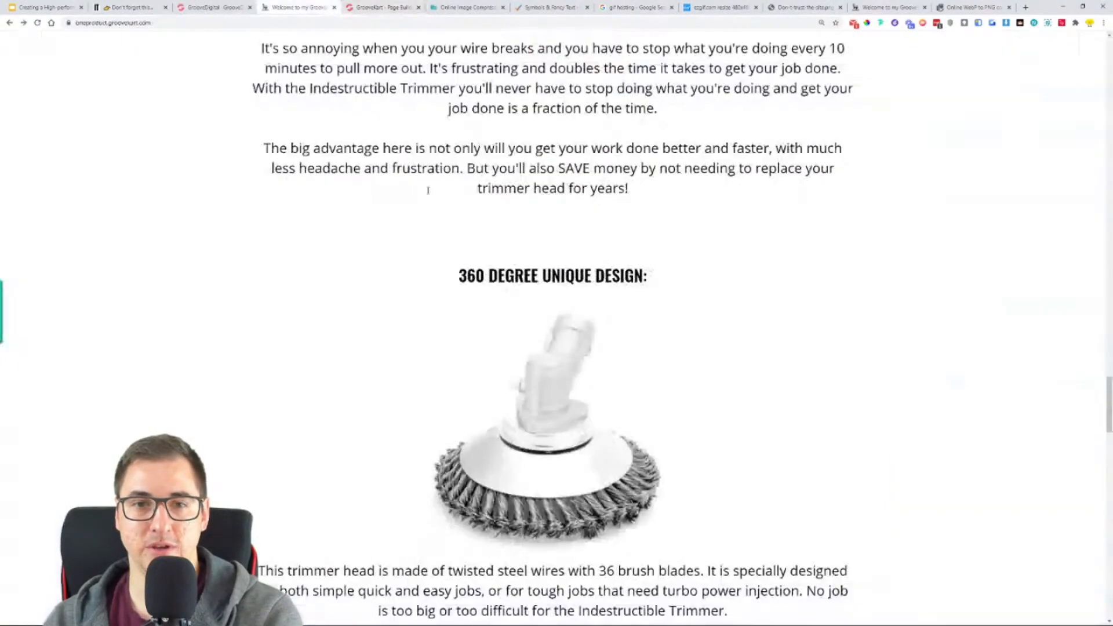
scroll(543, 316, up, 6)
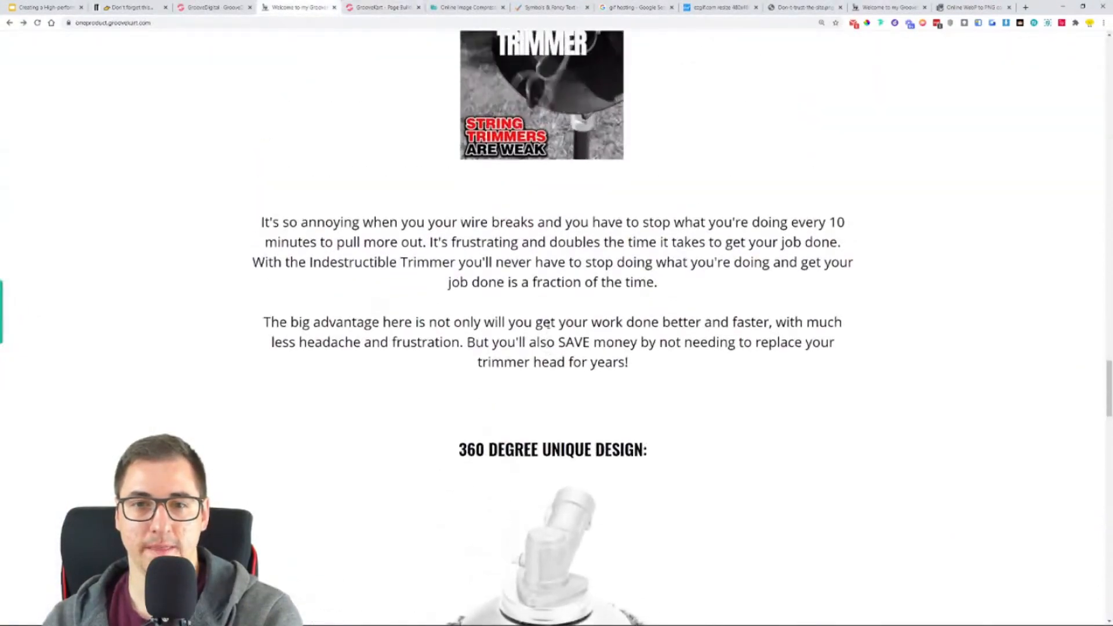
scroll(503, 407, down, 3)
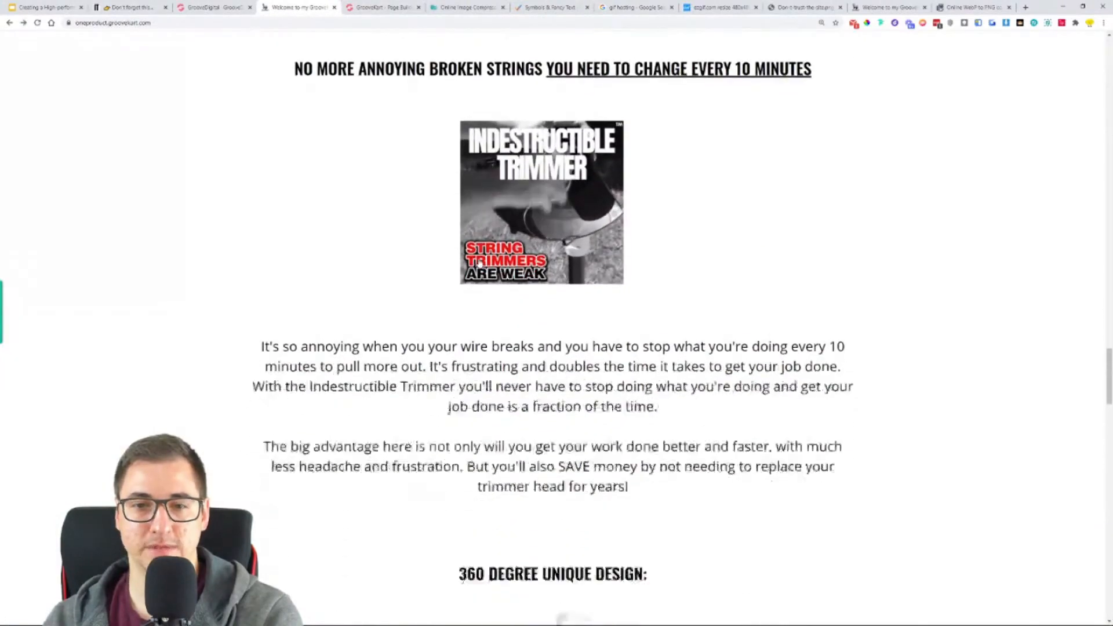
double_click(502, 407)
click(502, 403)
key(ctrl+a)
double_click(547, 381)
drag(631, 422, 260, 280)
key(ctrl+c)
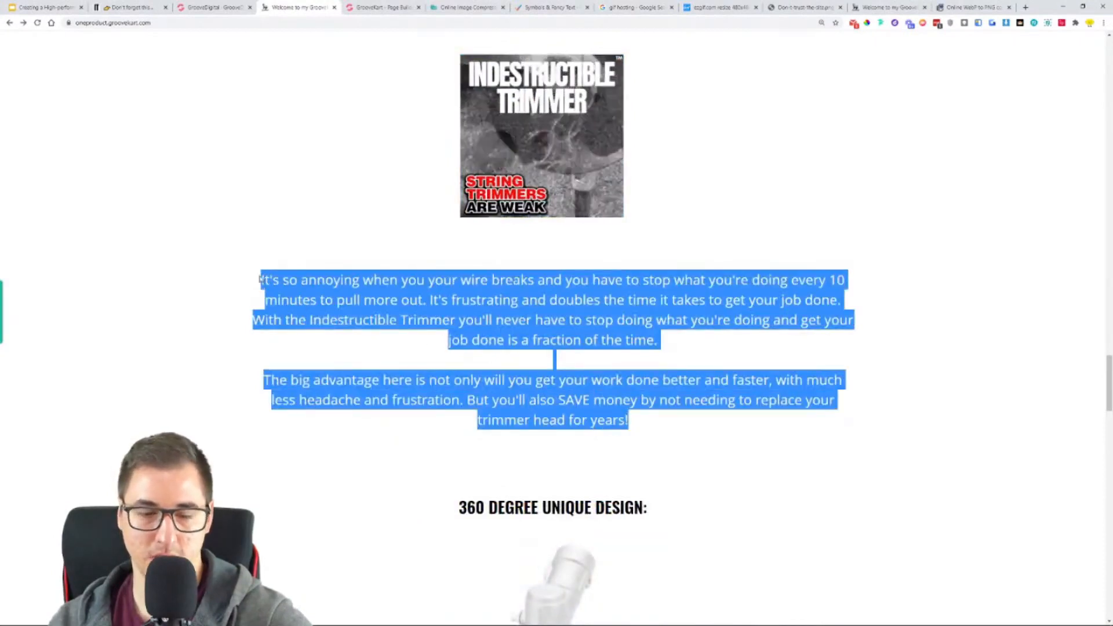
- Replace the homepage's "This trimmer head is made of twisted steel wires" paragraph with the copied "It's so annoying…" text and save the page
click(387, 8)
scroll(406, 250, up, 2)
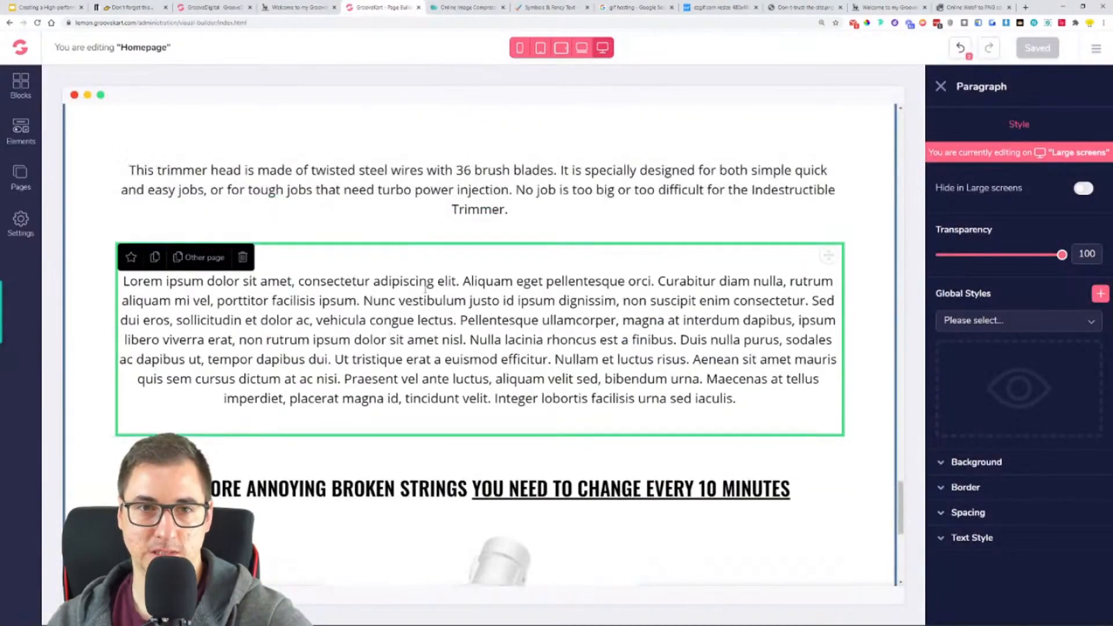
scroll(394, 378, up, 4)
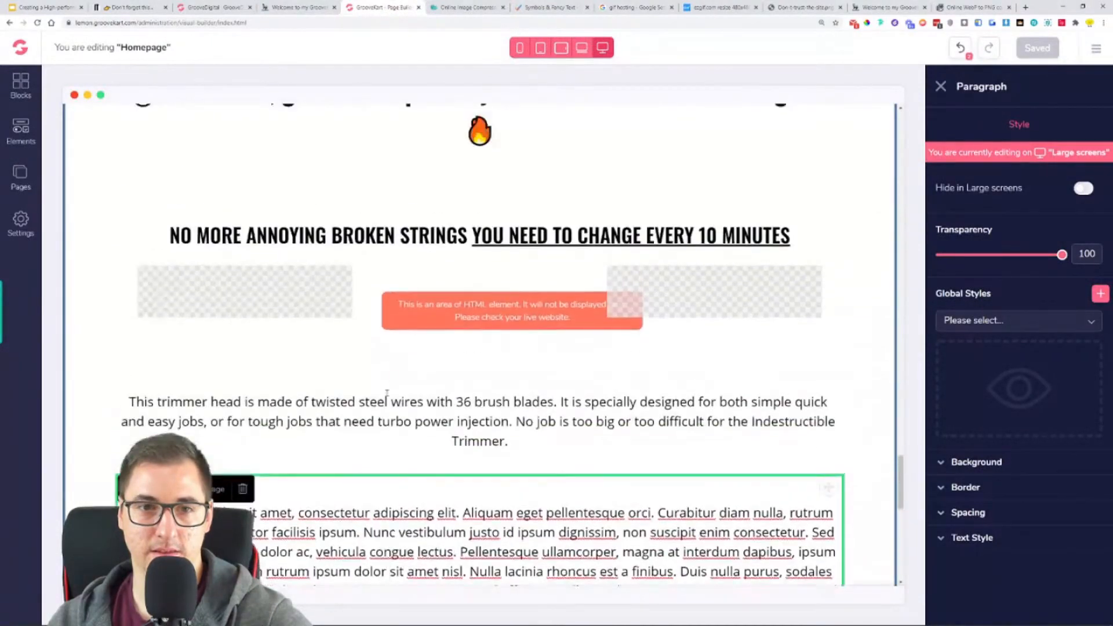
scroll(293, 272, up, 5)
scroll(294, 272, down, 2)
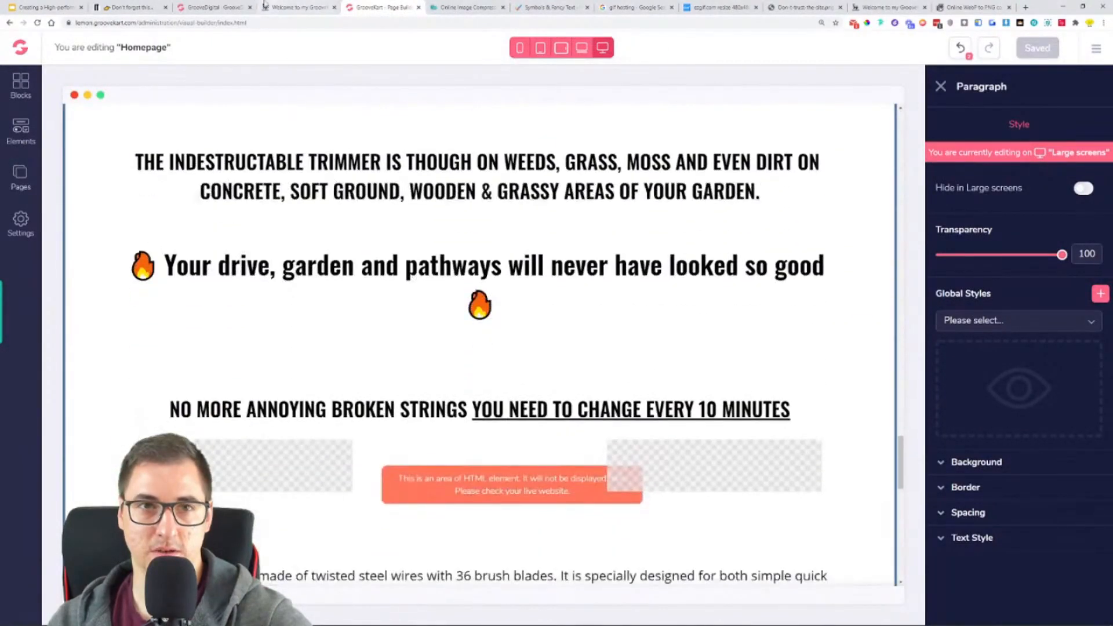
click(270, 7)
scroll(422, 261, up, 5)
scroll(514, 331, down, 3)
scroll(497, 285, down, 1)
click(390, 6)
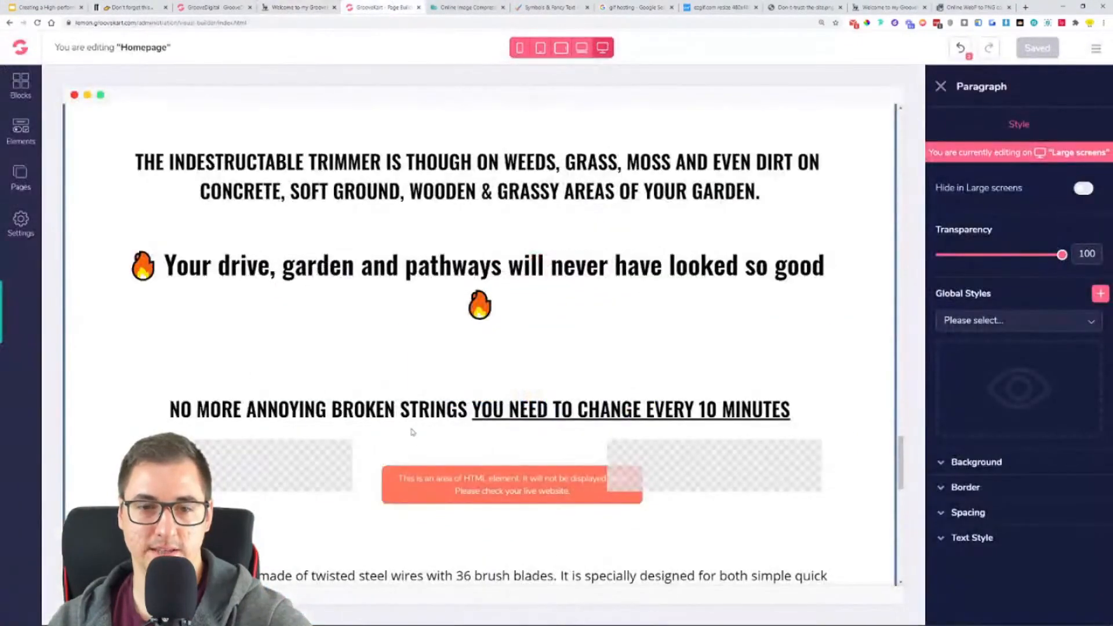
triple_click(416, 352)
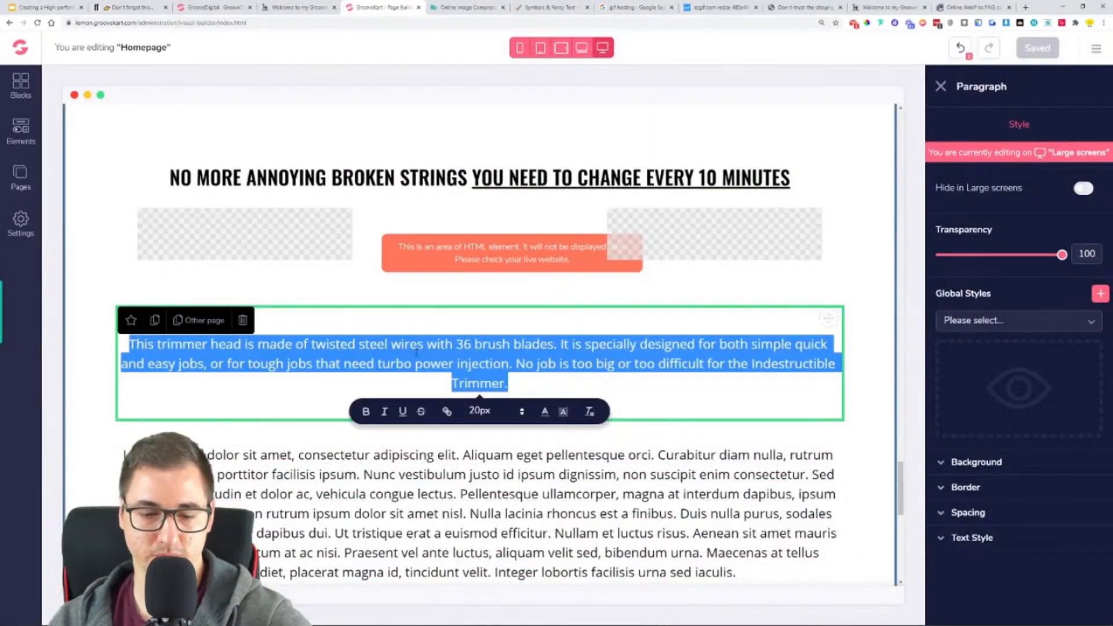
key(ctrl+v)
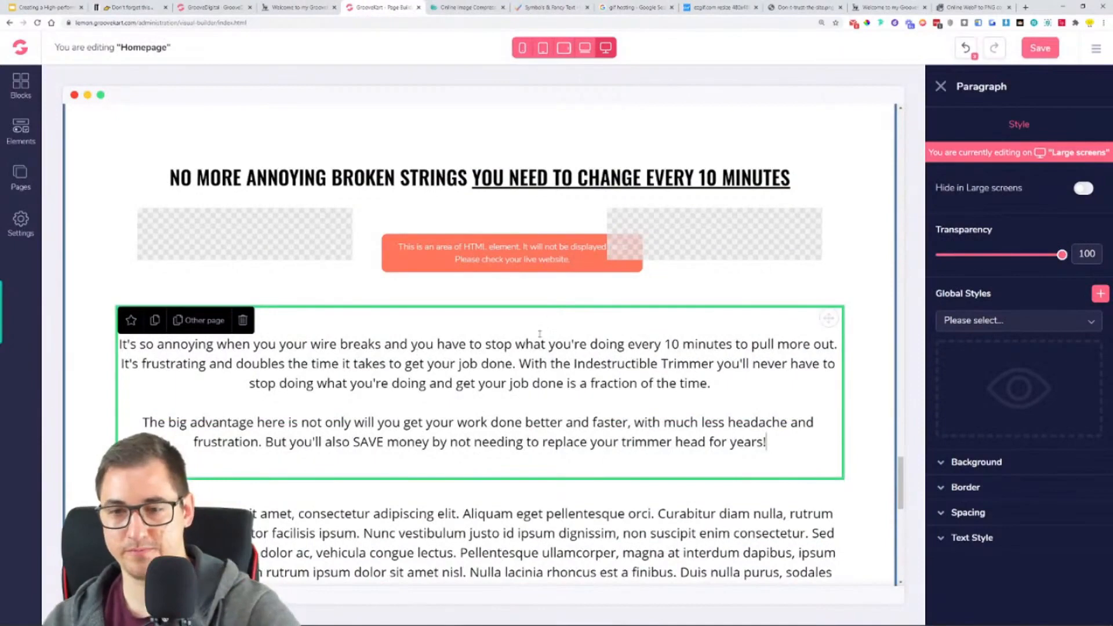
click(1040, 47)
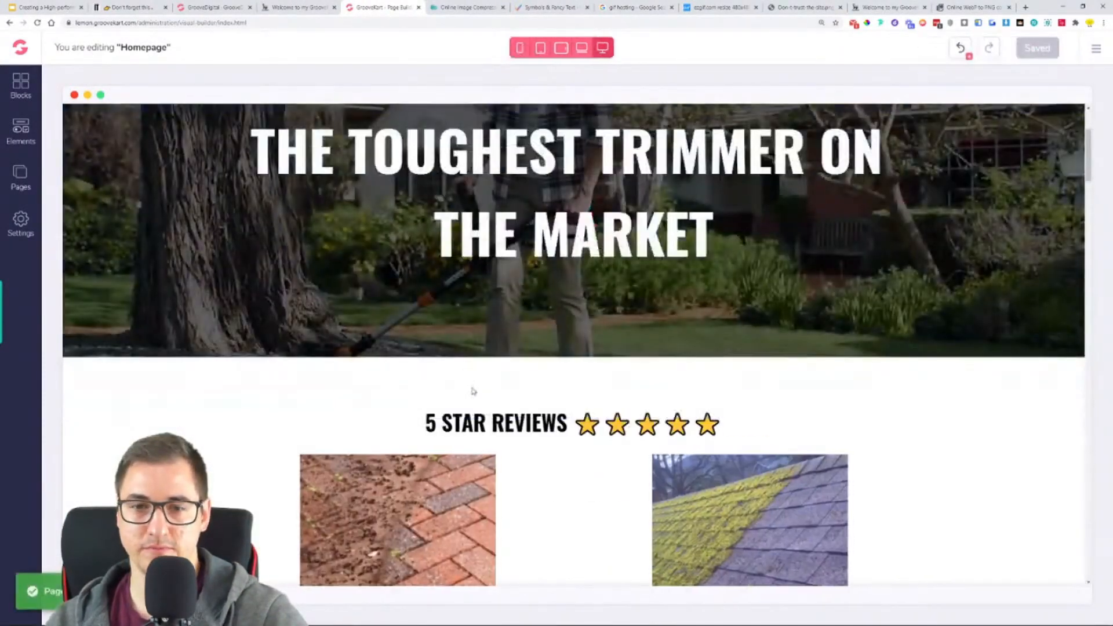
- Move the "Lorem ipsum" paragraph below the second "NO MORE ANNOYING BROKEN STRINGS" heading, just above the trimmer head image
scroll(473, 391, down, 15)
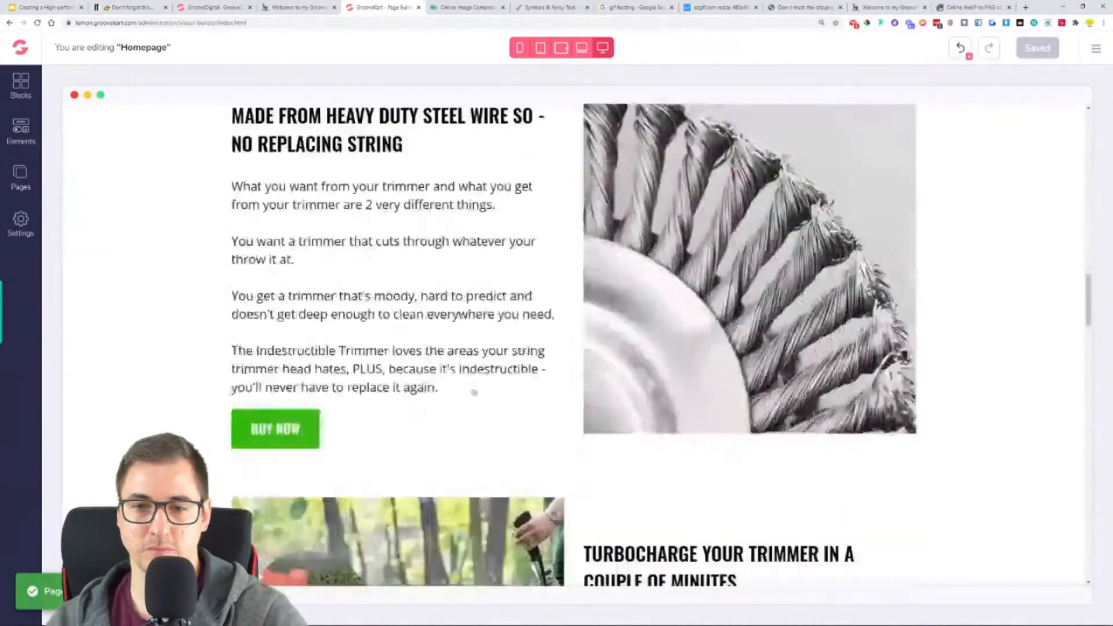
scroll(474, 393, down, 15)
scroll(472, 391, down, 8)
click(838, 274)
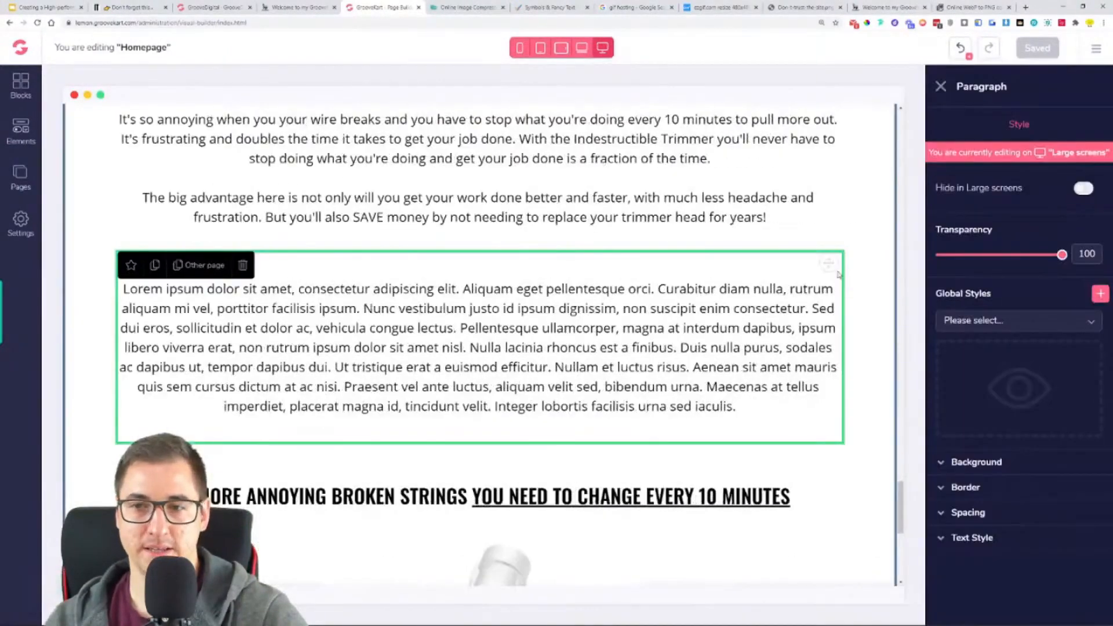
drag(828, 269, 604, 548)
scroll(695, 365, down, 6)
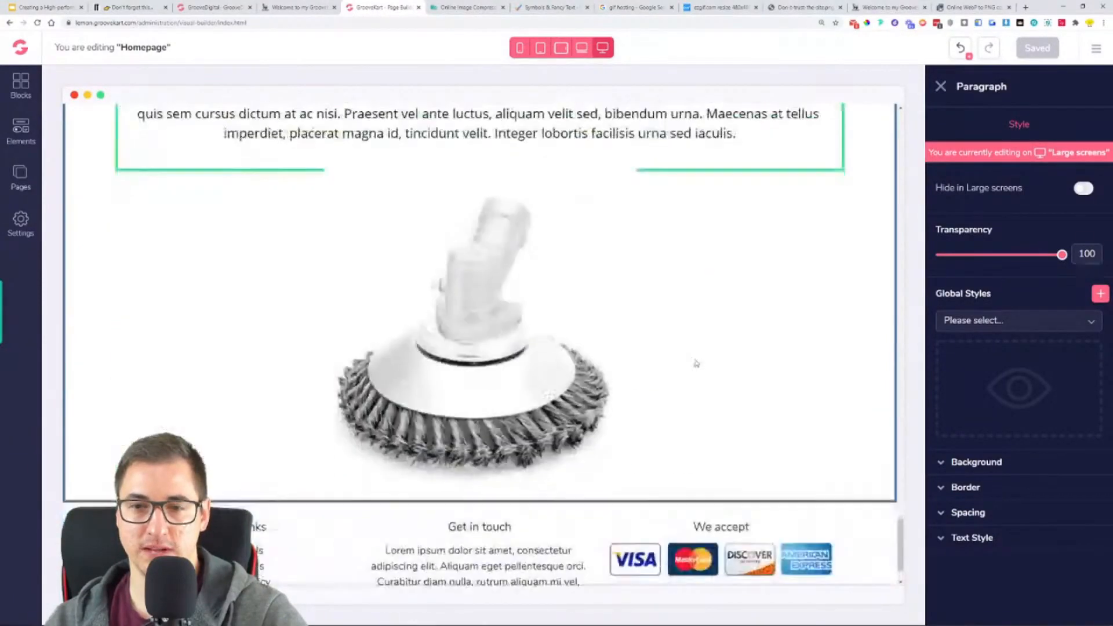
scroll(754, 278, up, 2)
scroll(826, 162, up, 1)
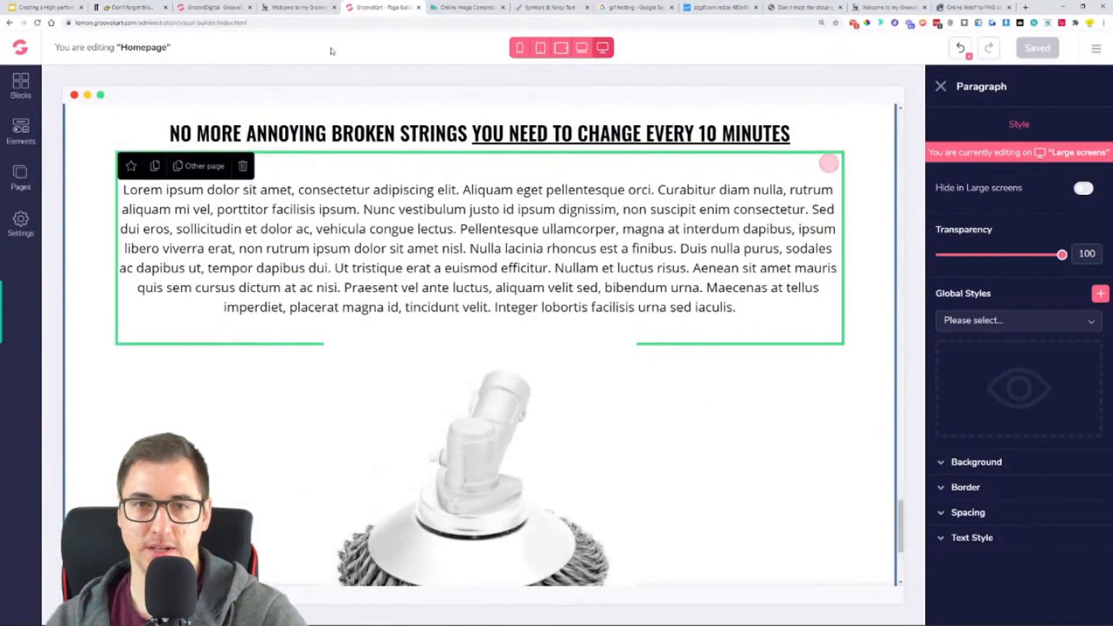
- Reorder the section so the trimmer head image sits between the second "NO MORE ANNOYING BROKEN STRINGS" heading and the "Lorem ipsum" paragraph
mouse_move(828, 172)
mouse_down()
mouse_move(626, 514)
mouse_move(494, 577)
mouse_move(551, 541)
mouse_move(719, 580)
mouse_up()
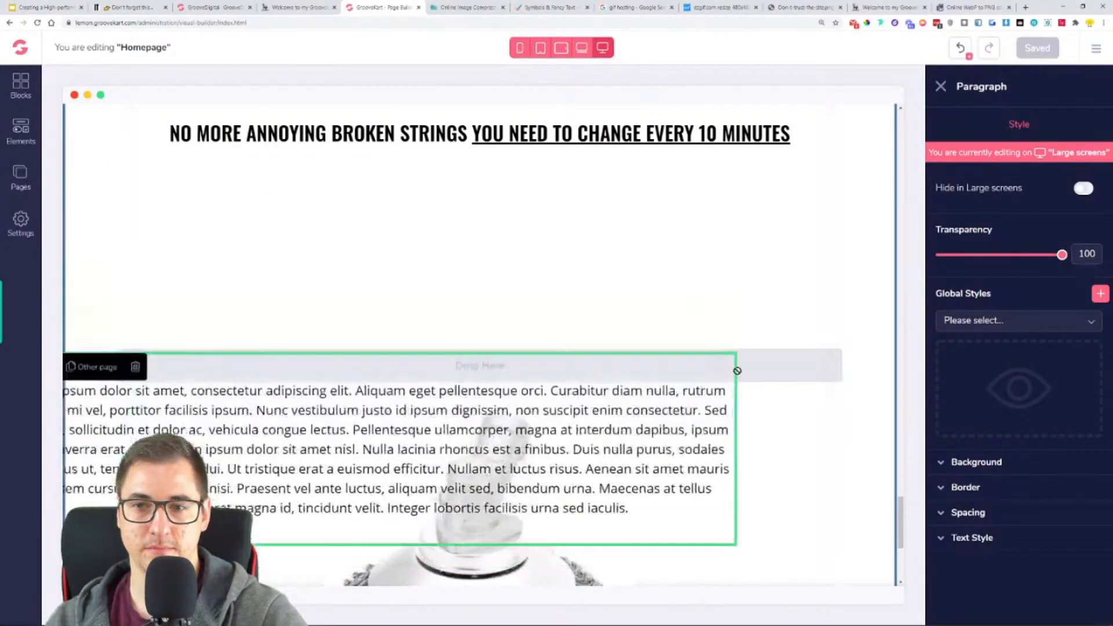
scroll(735, 381, down, 4)
scroll(735, 381, down, 3)
scroll(678, 392, up, 3)
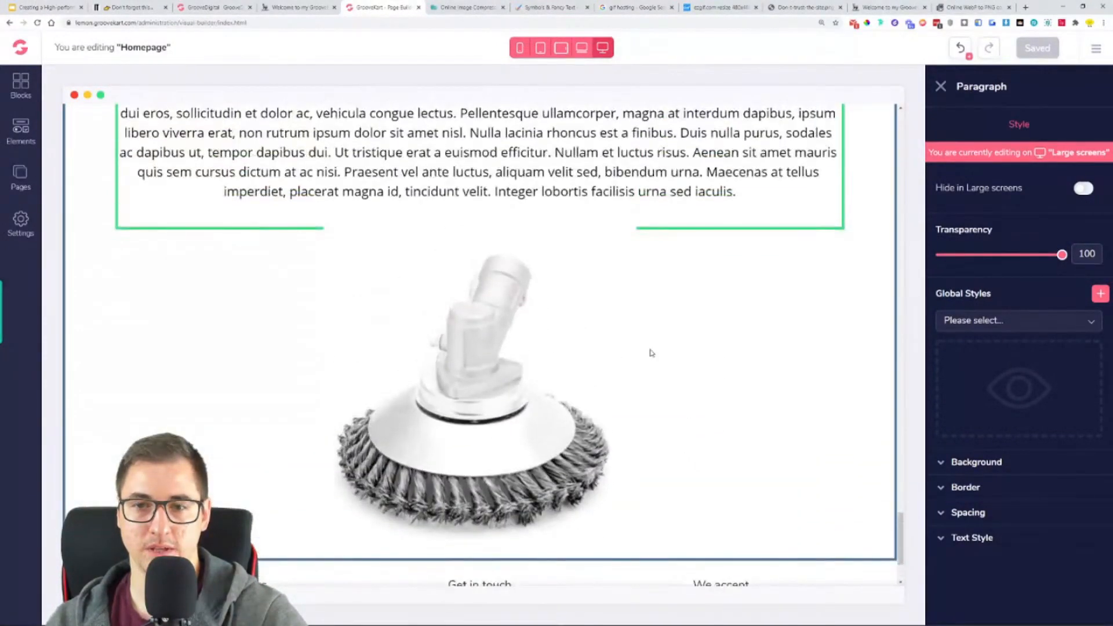
click(616, 338)
mouse_move(835, 241)
mouse_down()
mouse_move(792, 199)
mouse_move(789, 103)
mouse_move(689, 99)
mouse_move(736, 116)
mouse_move(750, 149)
mouse_move(694, 278)
mouse_up()
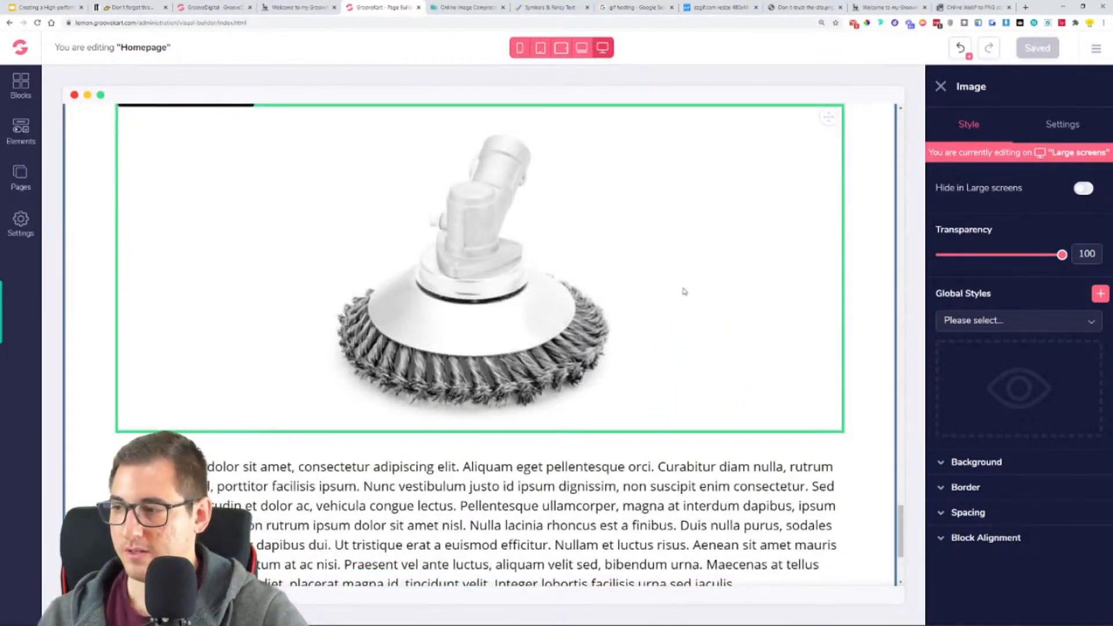
- Examine the order of heading, image and text in the reference store's "360 DEGREE UNIQUE DESIGN:" section and compare it with the homepage draft
click(290, 7)
click(201, 272)
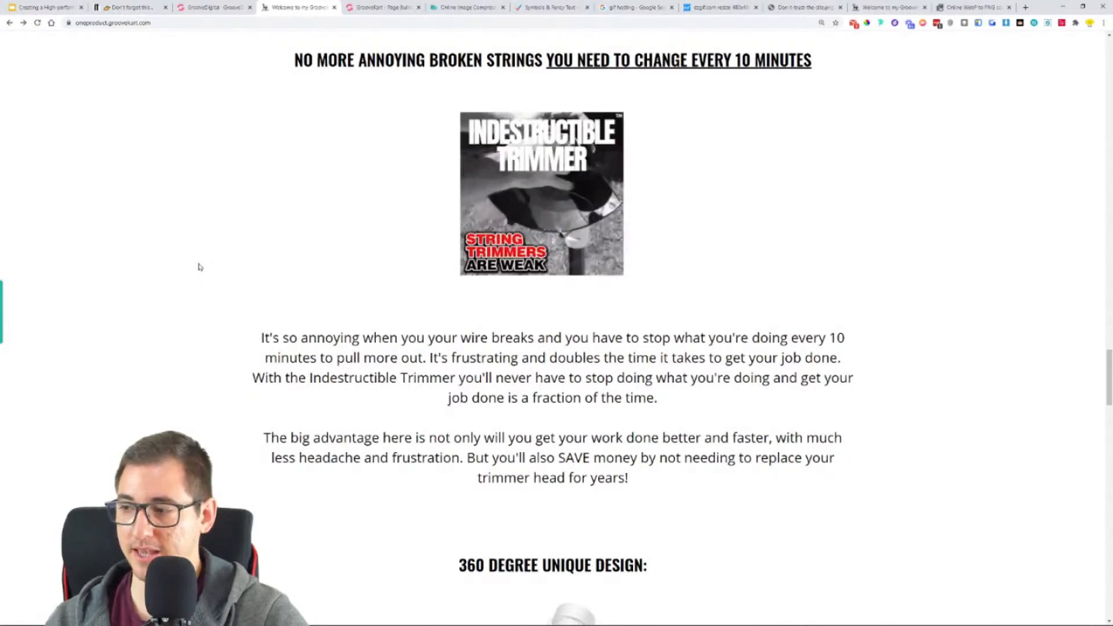
scroll(220, 326, down, 3)
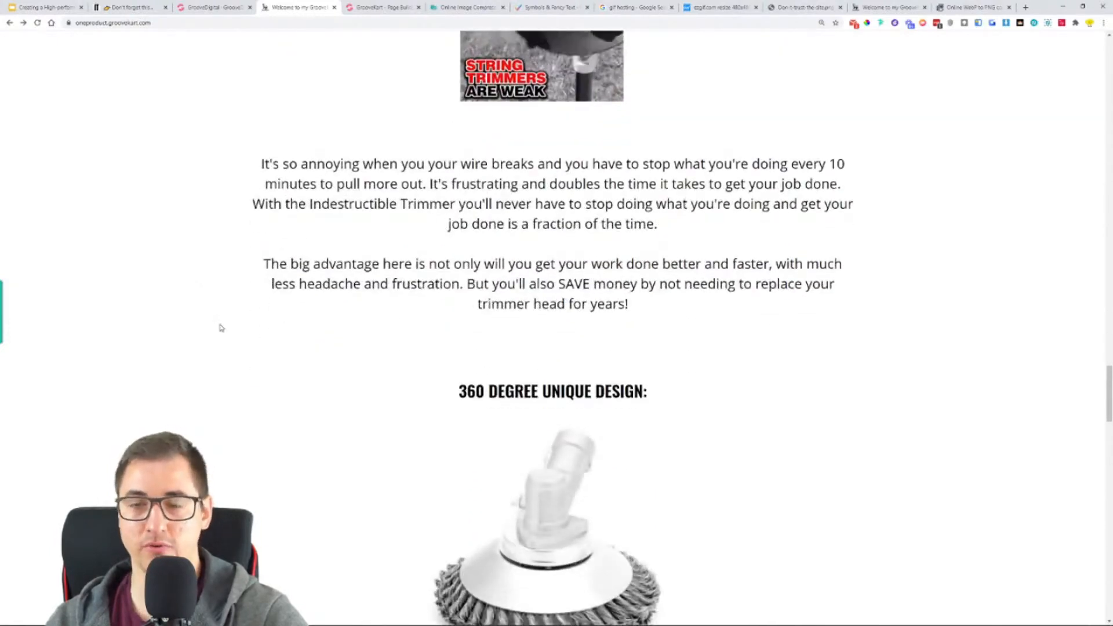
scroll(231, 325, down, 1)
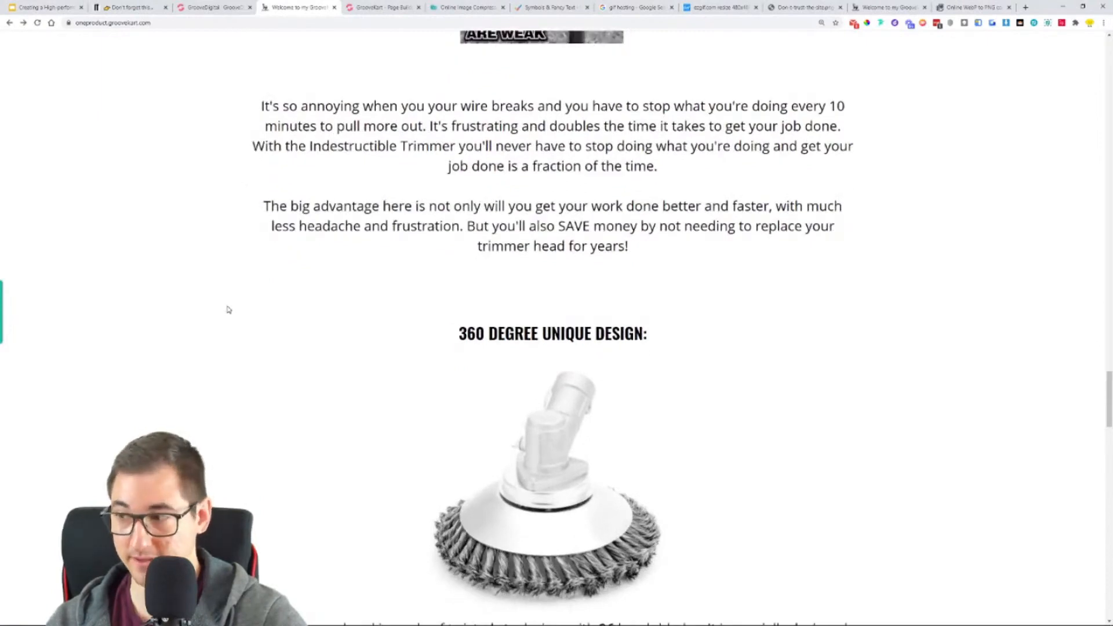
scroll(229, 311, down, 3)
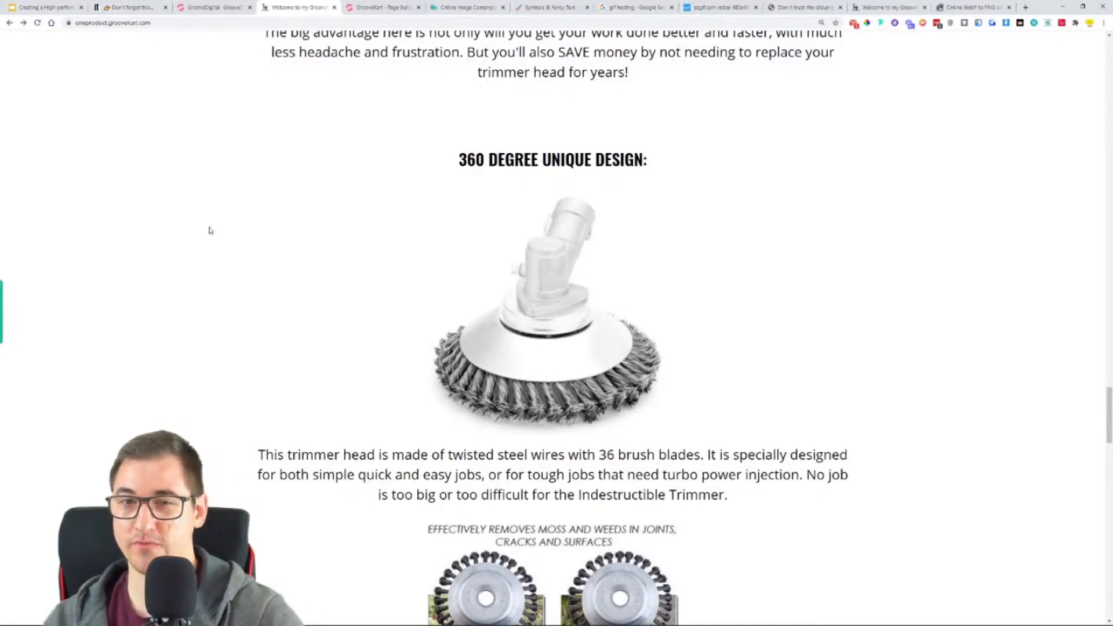
scroll(209, 230, down, 2)
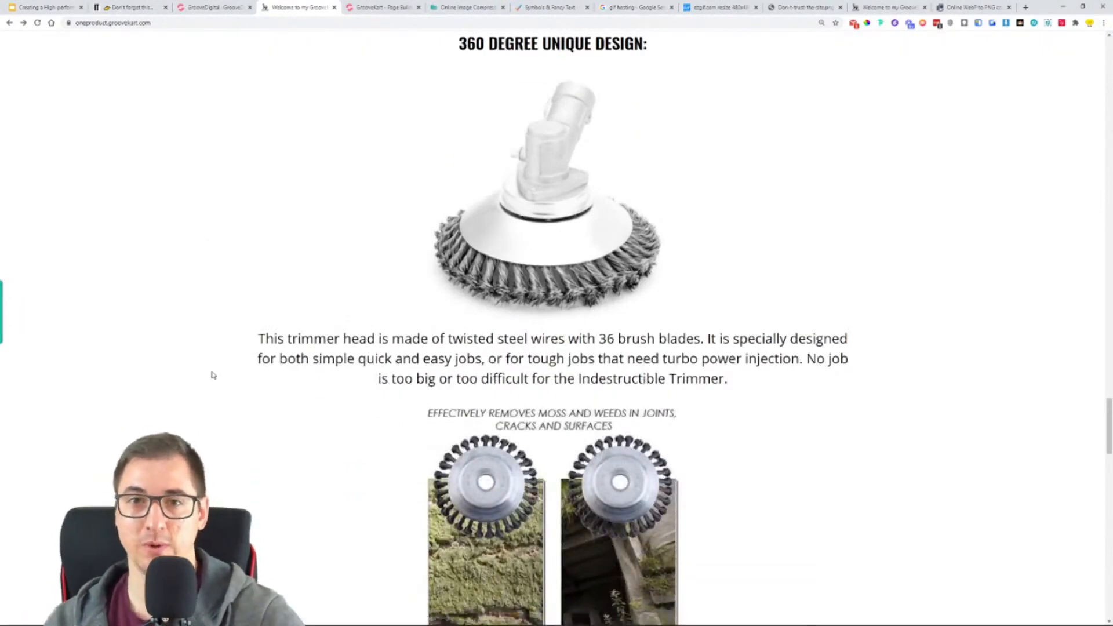
scroll(219, 377, up, 1)
click(380, 7)
scroll(430, 226, up, 2)
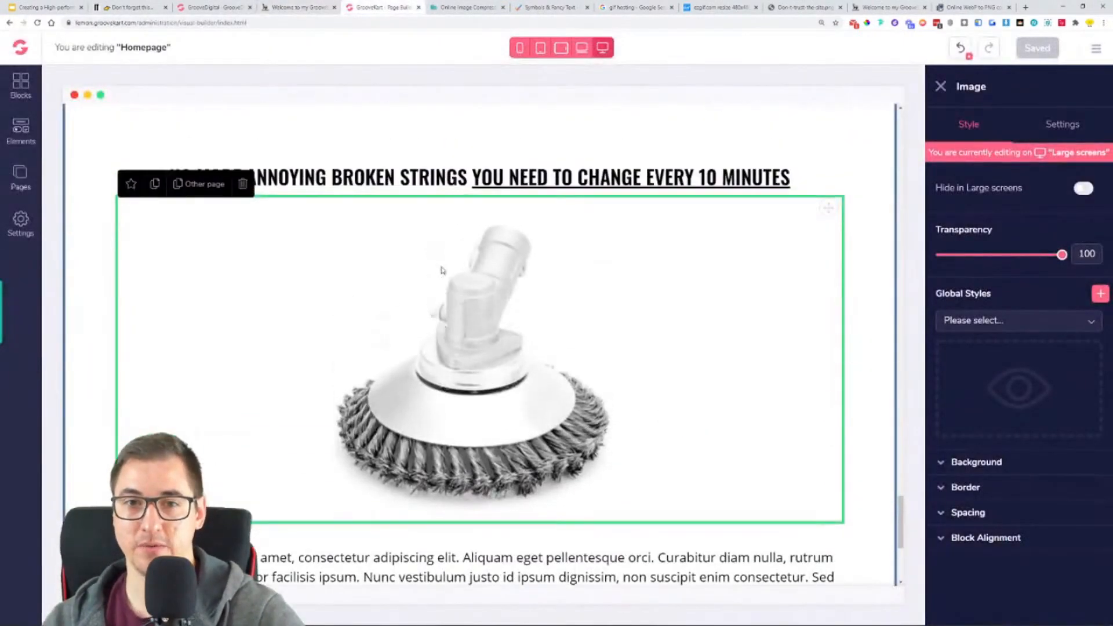
- Replace the heading above the trimmer head image with the reference store's "360 DEGREE UNIQUE DESIGN:" and remove the extra blank line
click(327, 6)
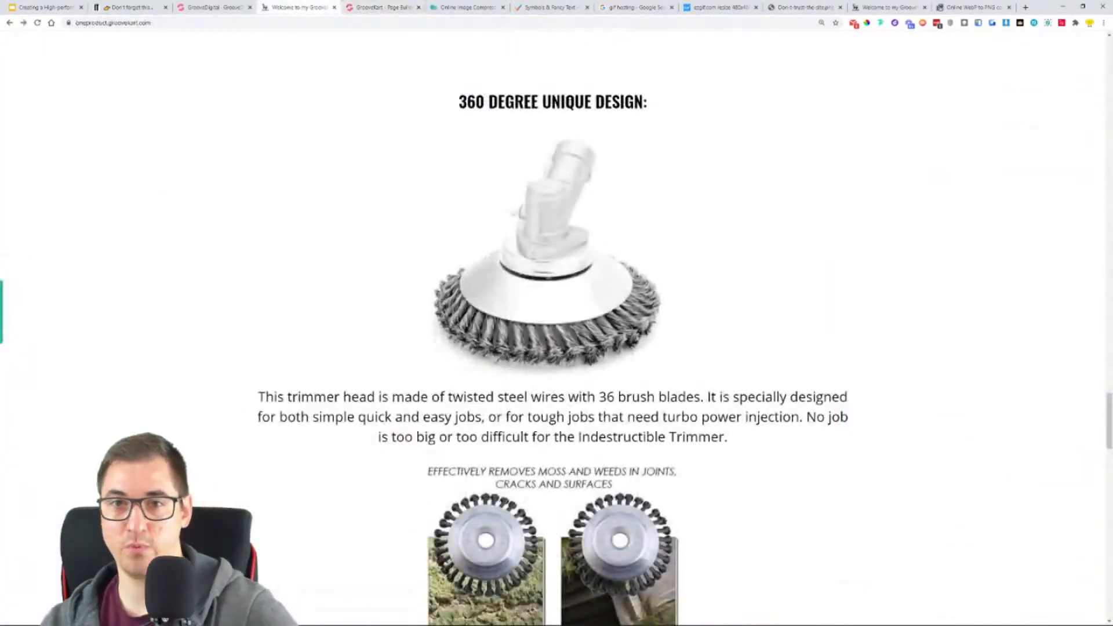
triple_click(564, 102)
key(ctrl+c)
click(383, 7)
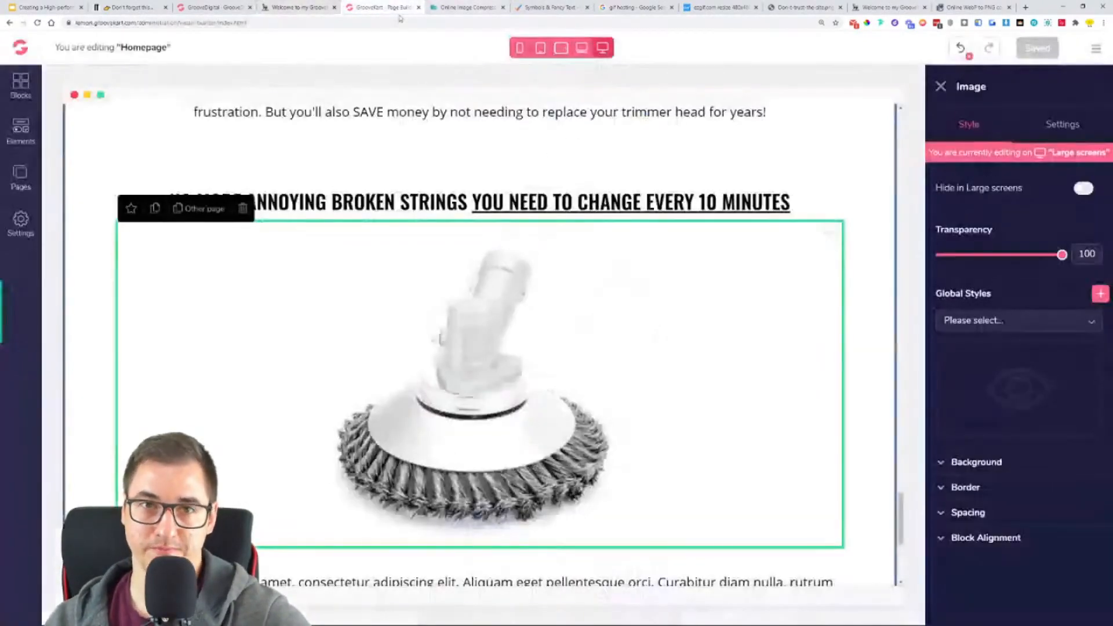
triple_click(532, 200)
key(ctrl+v)
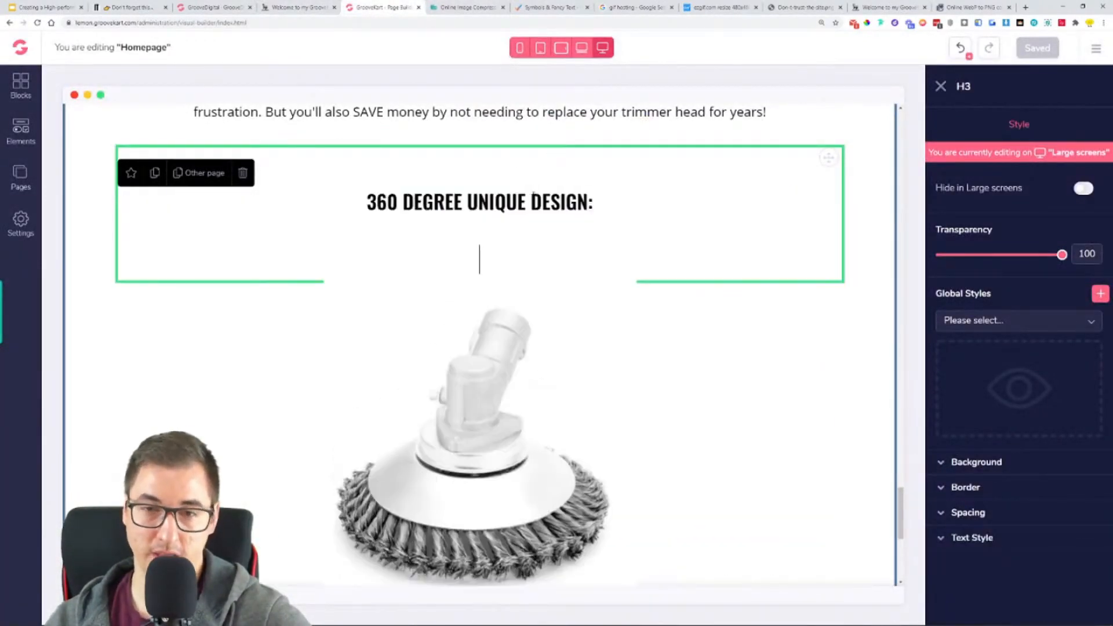
key(BackSpace)
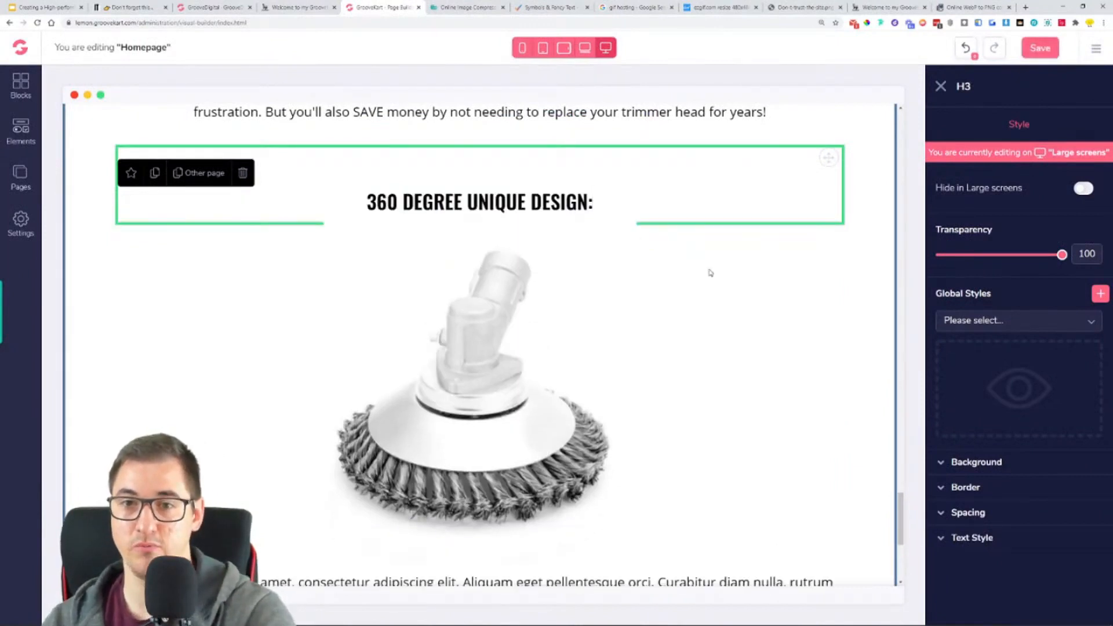
- Save the homepage and check its "NO MORE ANNOYING BROKEN STRINGS" and "360 DEGREE UNIQUE DESIGN:" sections
click(624, 288)
scroll(621, 286, down, 1)
scroll(621, 286, up, 2)
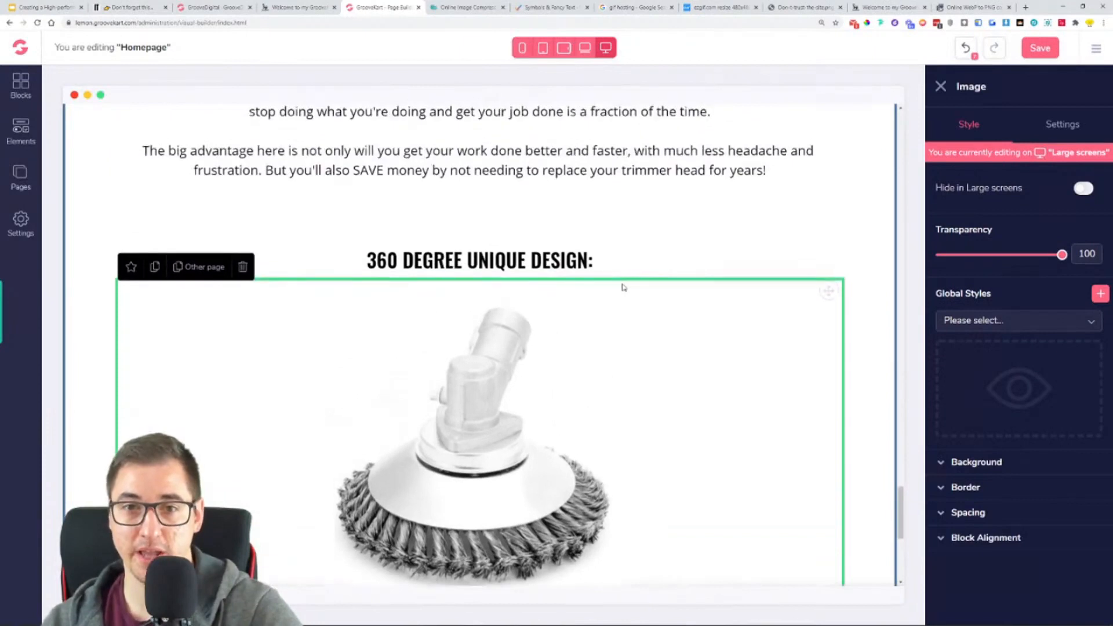
click(1025, 57)
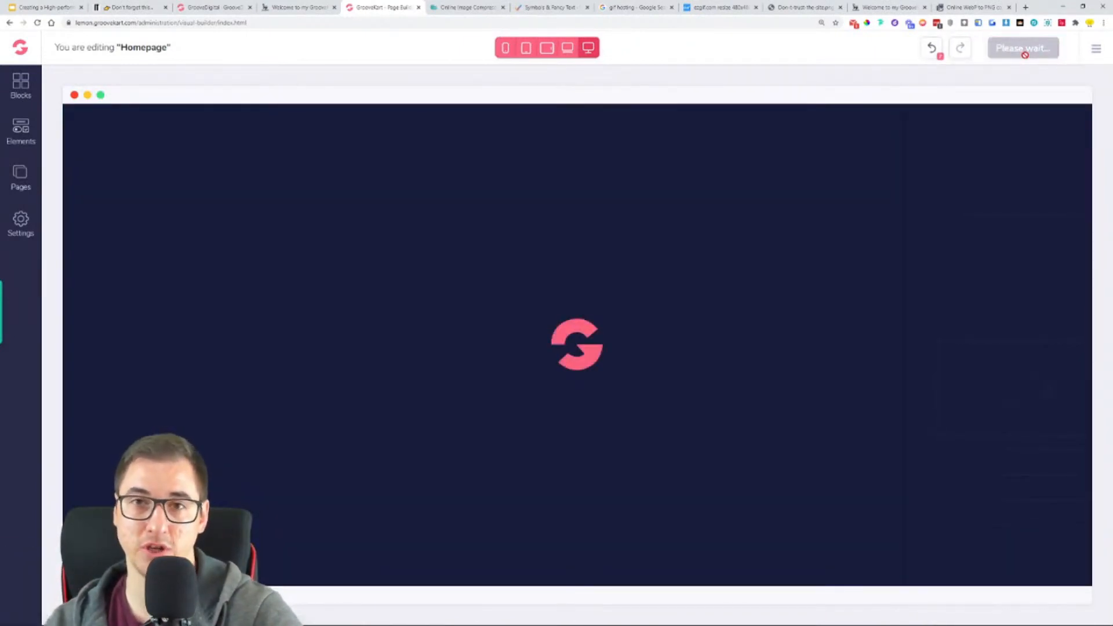
scroll(875, 294, down, 15)
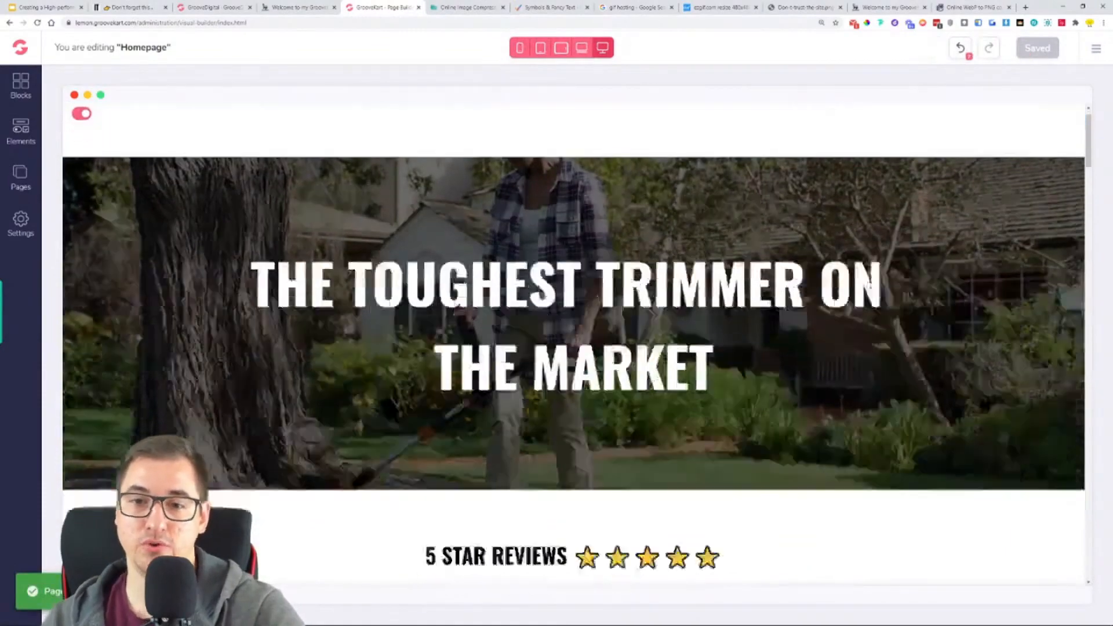
scroll(875, 294, down, 10)
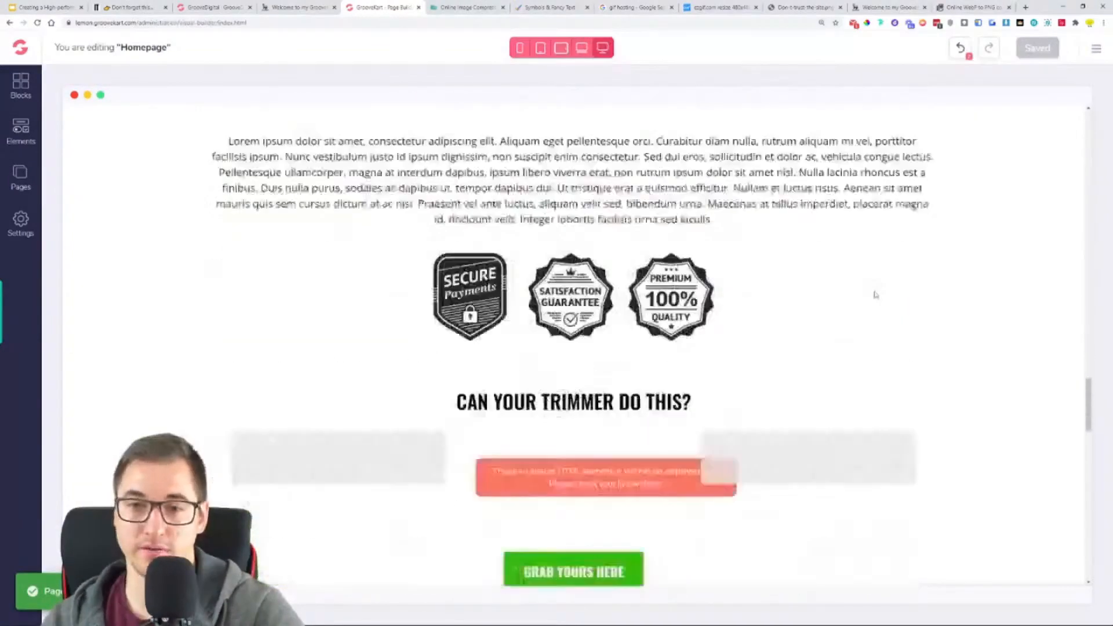
scroll(875, 294, down, 15)
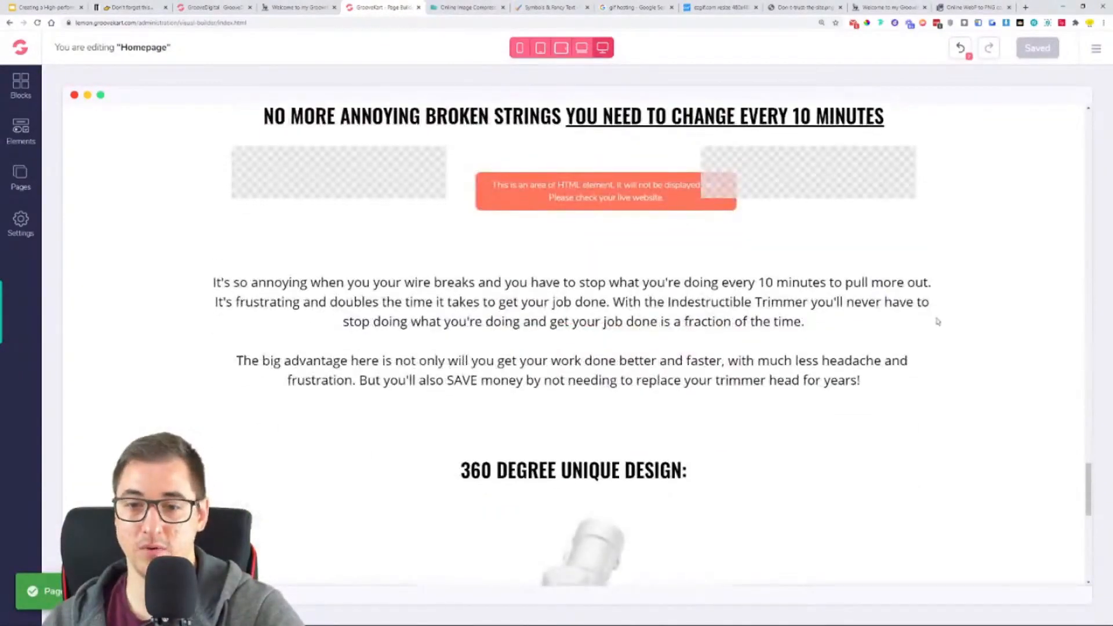
scroll(937, 321, up, 10)
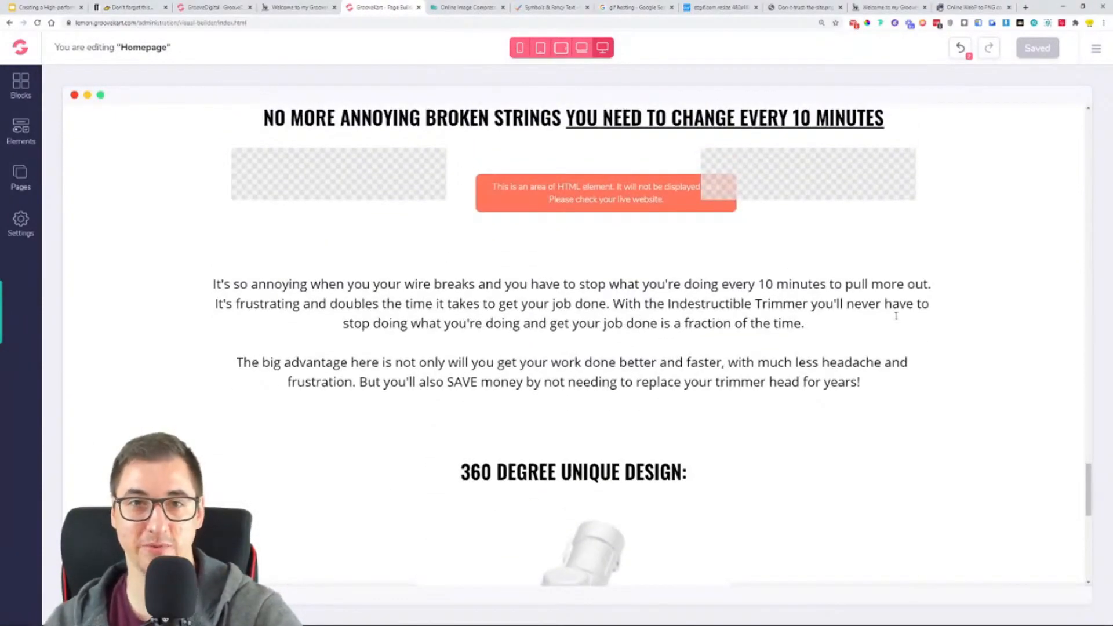
scroll(407, 243, down, 5)
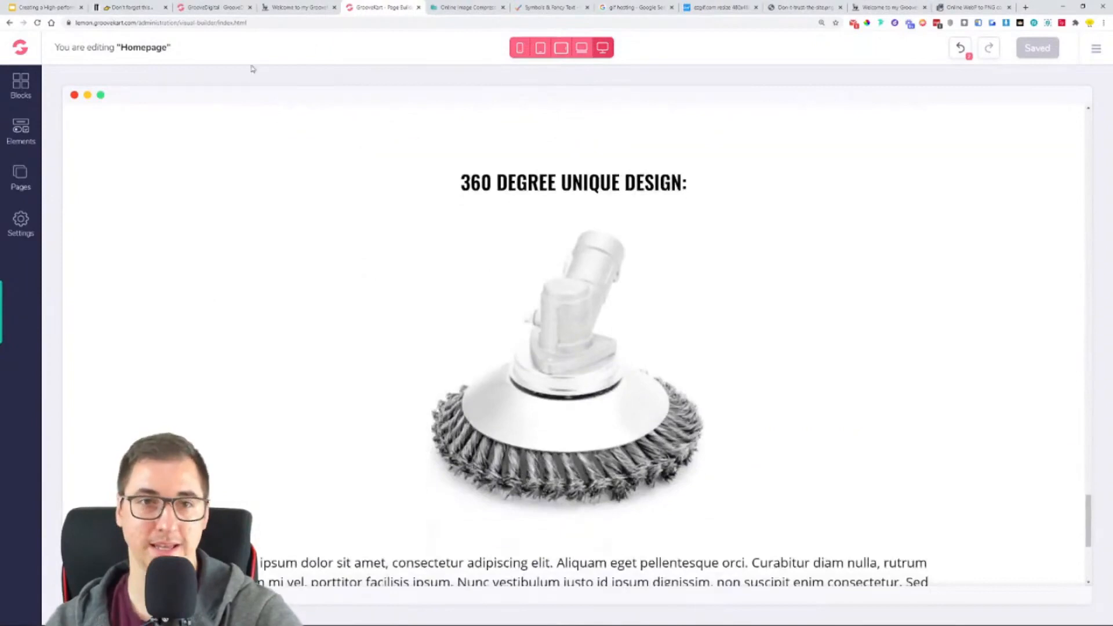
- Replace the "Lorem ipsum" paragraph below the trimmer head image with the reference store's "This trimmer head is made of twisted steel wires" text and save the homepage
click(291, 7)
scroll(289, 278, down, 2)
triple_click(346, 304)
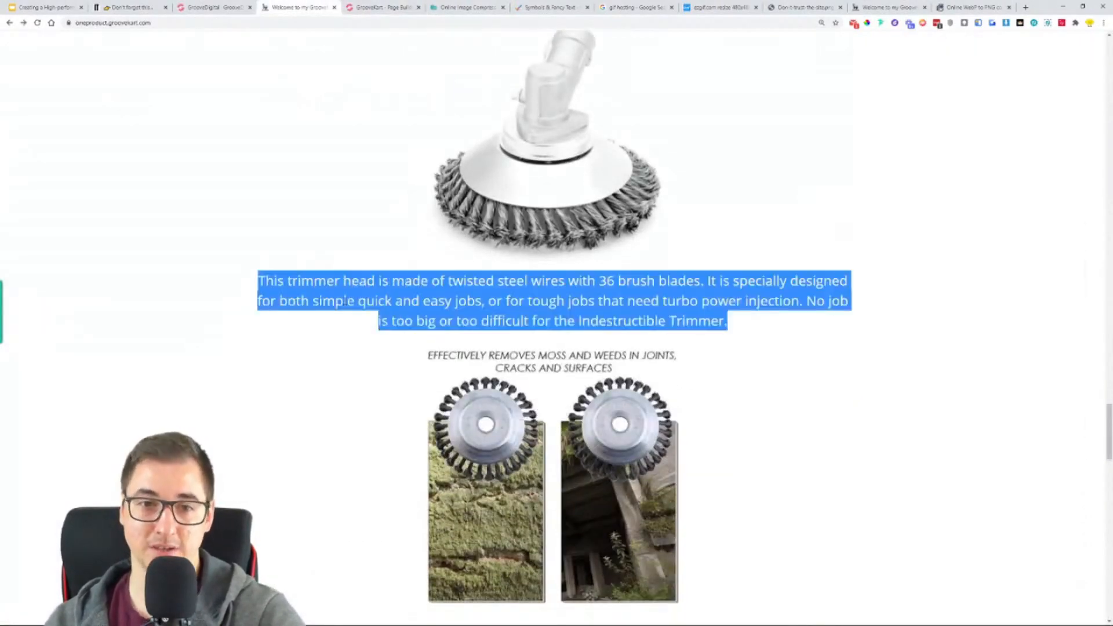
right_click(346, 303)
click(366, 309)
click(382, 7)
scroll(447, 311, down, 5)
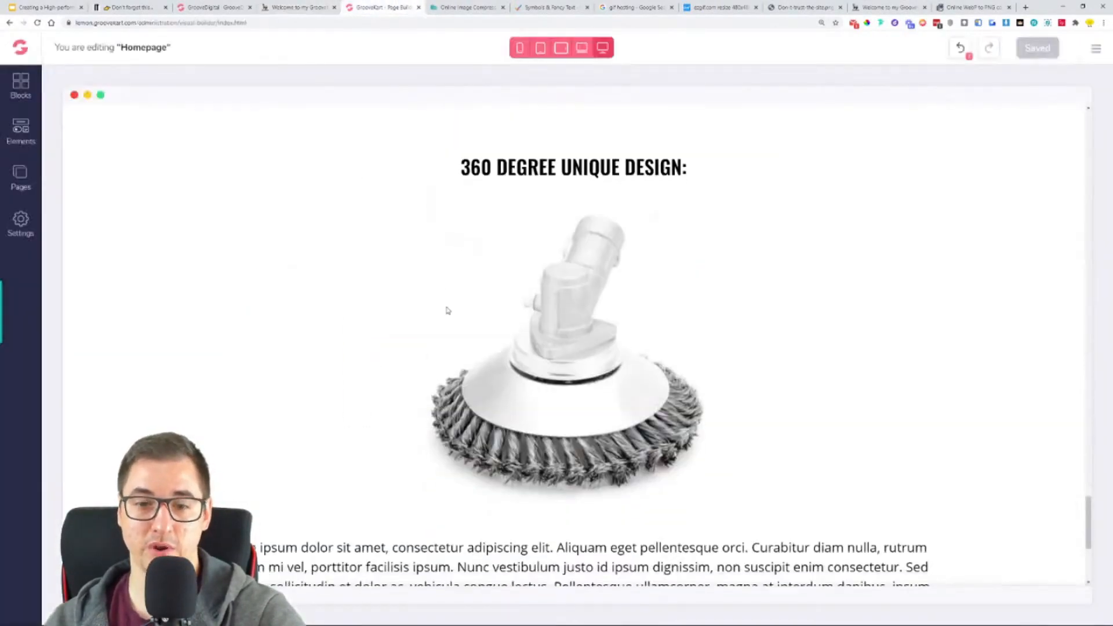
triple_click(453, 351)
key(ctrl+v)
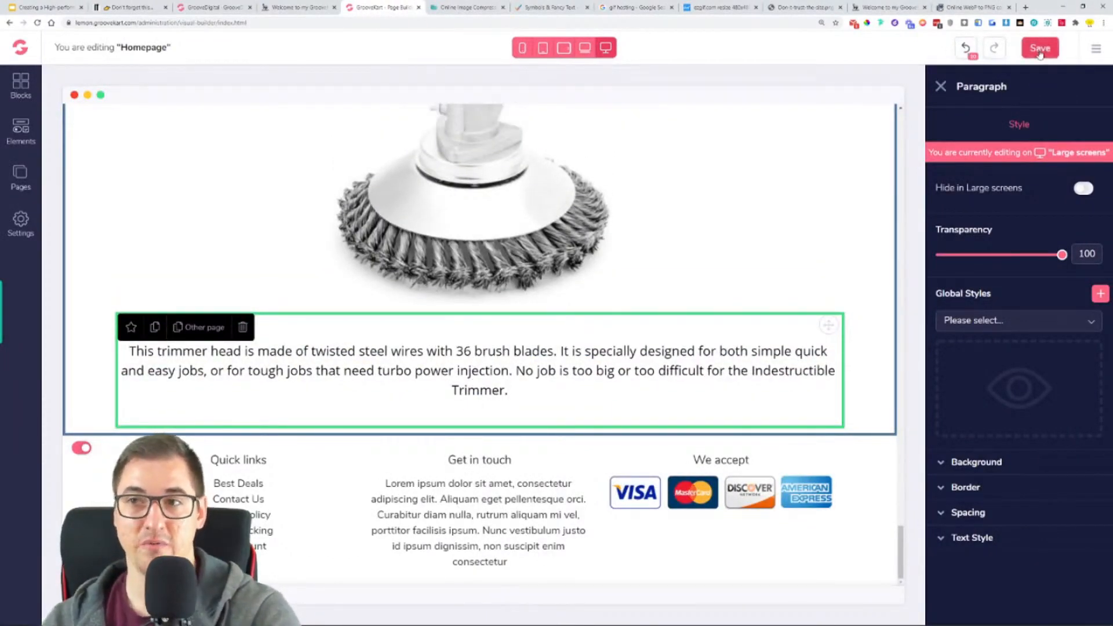
click(1040, 51)
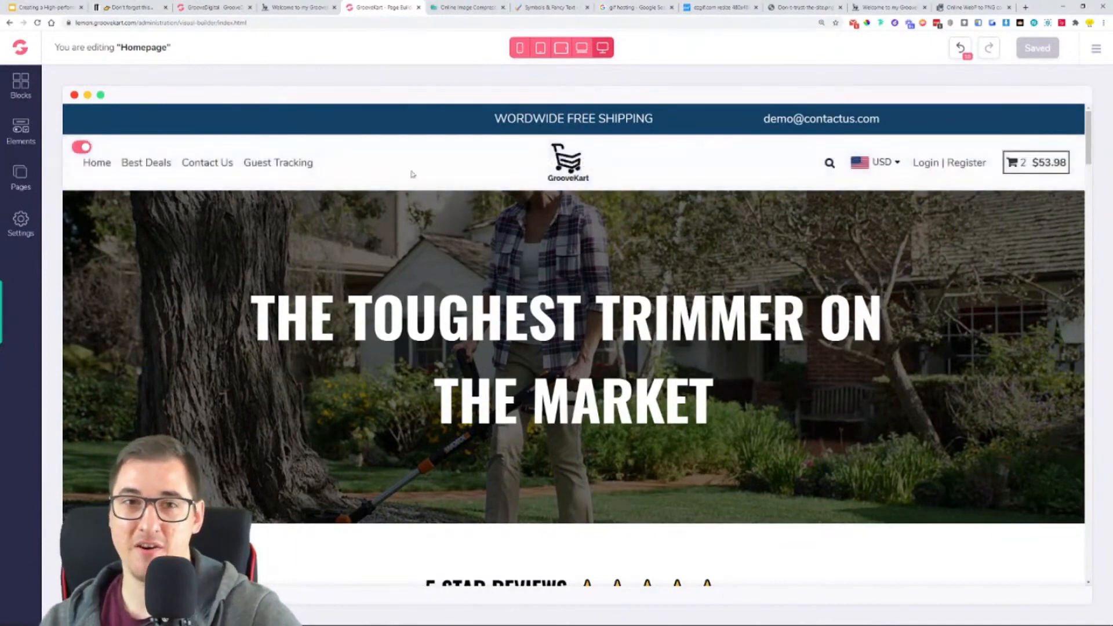
- Check which image follows the trimmer head paragraph in the reference store, and duplicate the trimmer head image under "360 DEGREE UNIQUE DESIGN:" in the homepage draft
click(284, 6)
scroll(586, 319, down, 3)
right_click(585, 320)
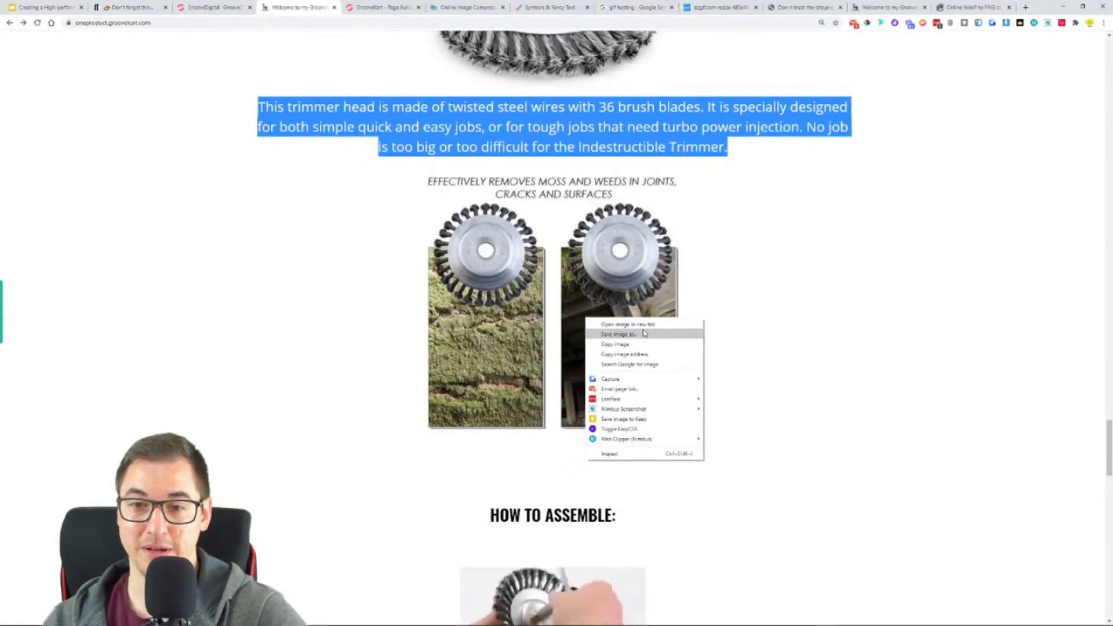
click(788, 307)
scroll(764, 301, up, 2)
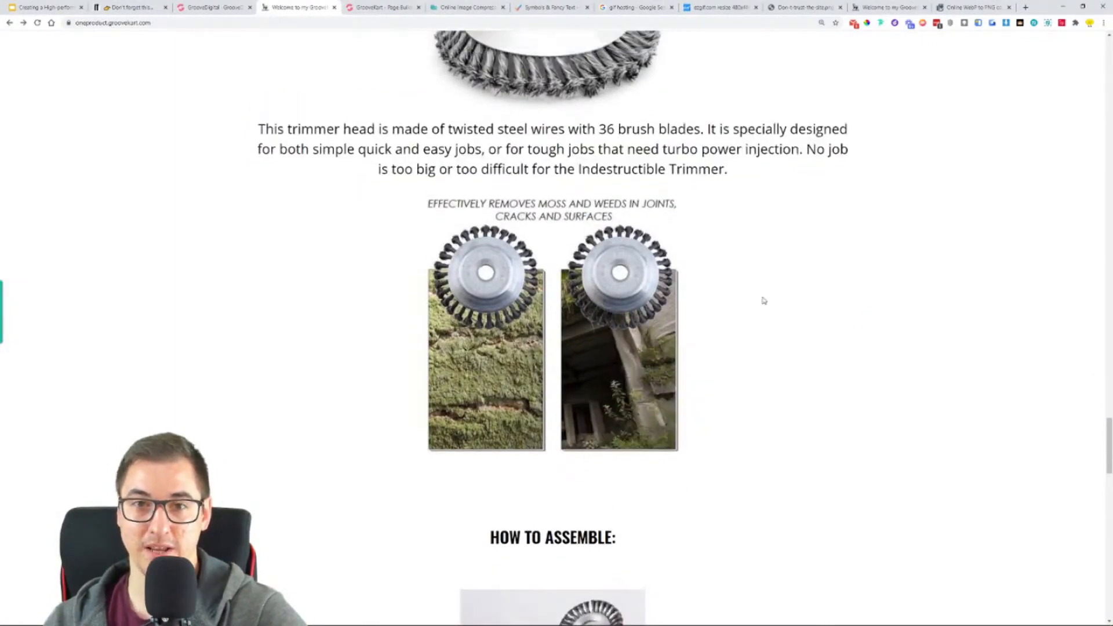
click(390, 6)
scroll(587, 385, down, 20)
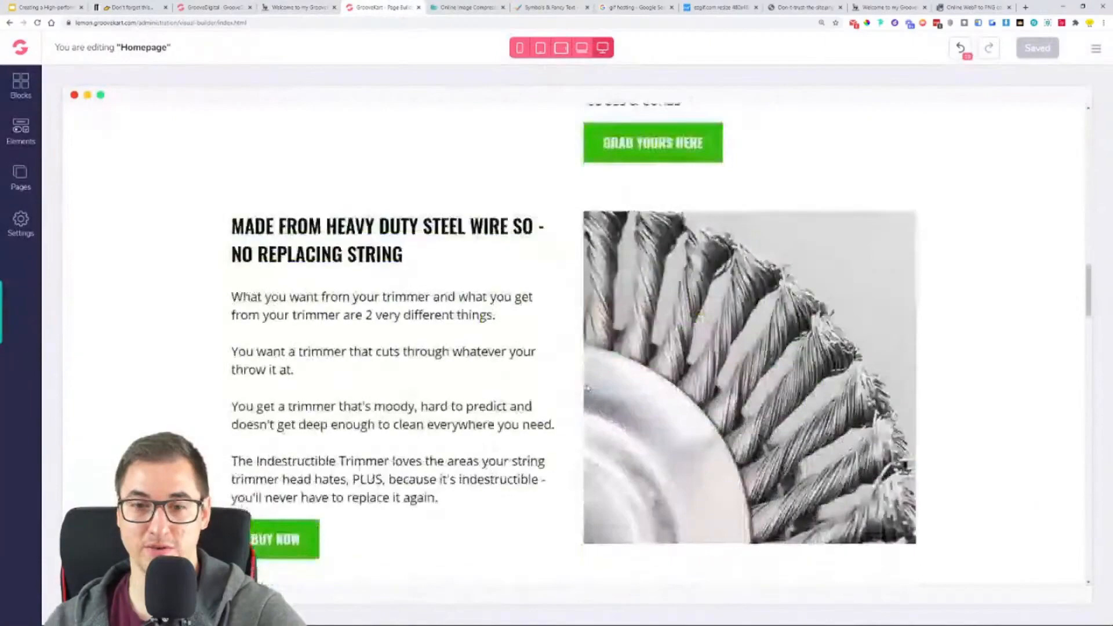
scroll(588, 389, down, 15)
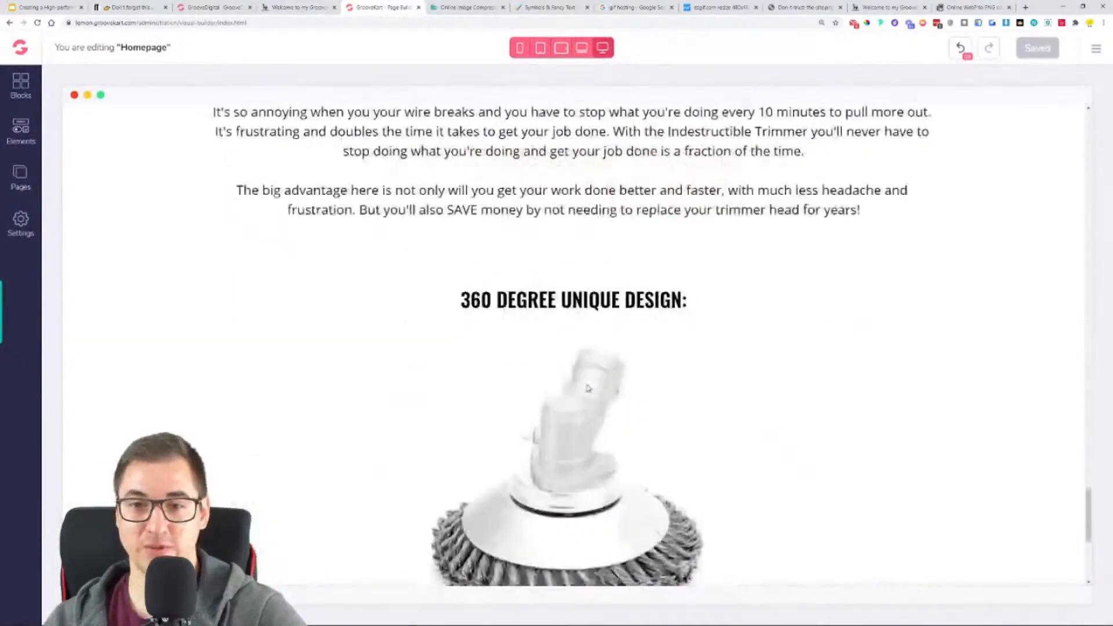
click(576, 303)
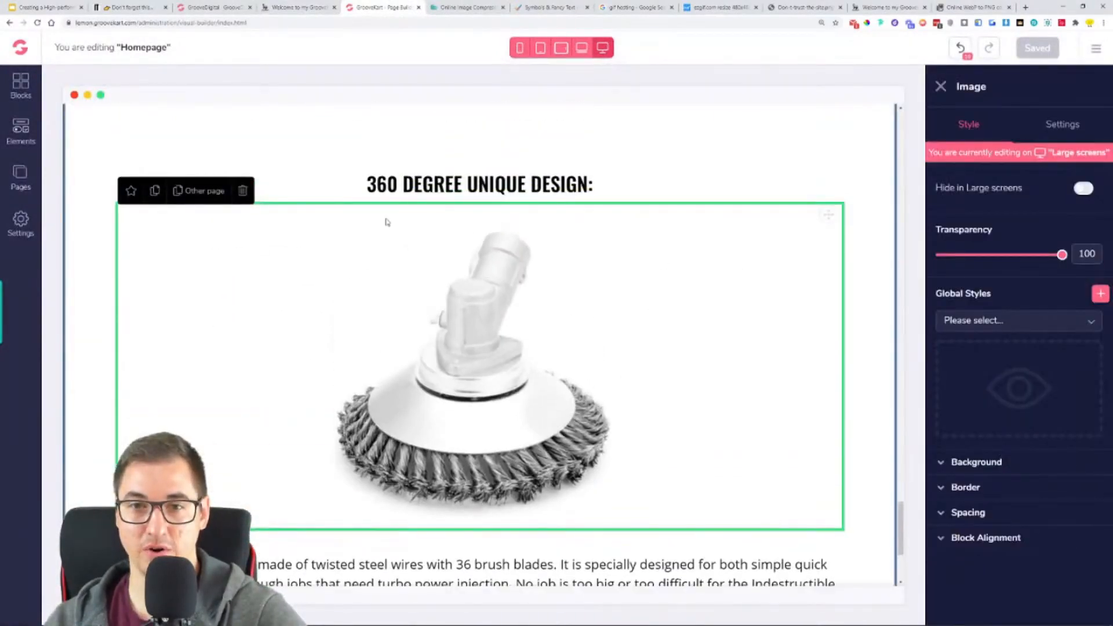
click(156, 197)
- Reorder the section so the "This trimmer head is made of twisted steel wires" paragraph sits between the two trimmer head images
drag(827, 214, 768, 452)
scroll(767, 452, down, 6)
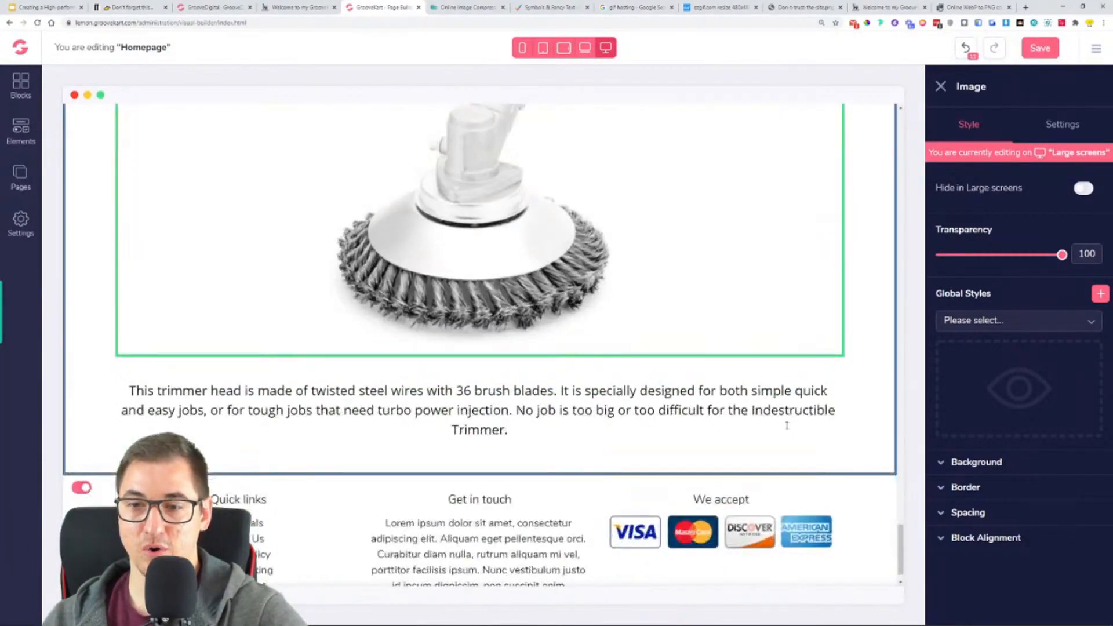
click(790, 423)
drag(833, 377, 525, 169)
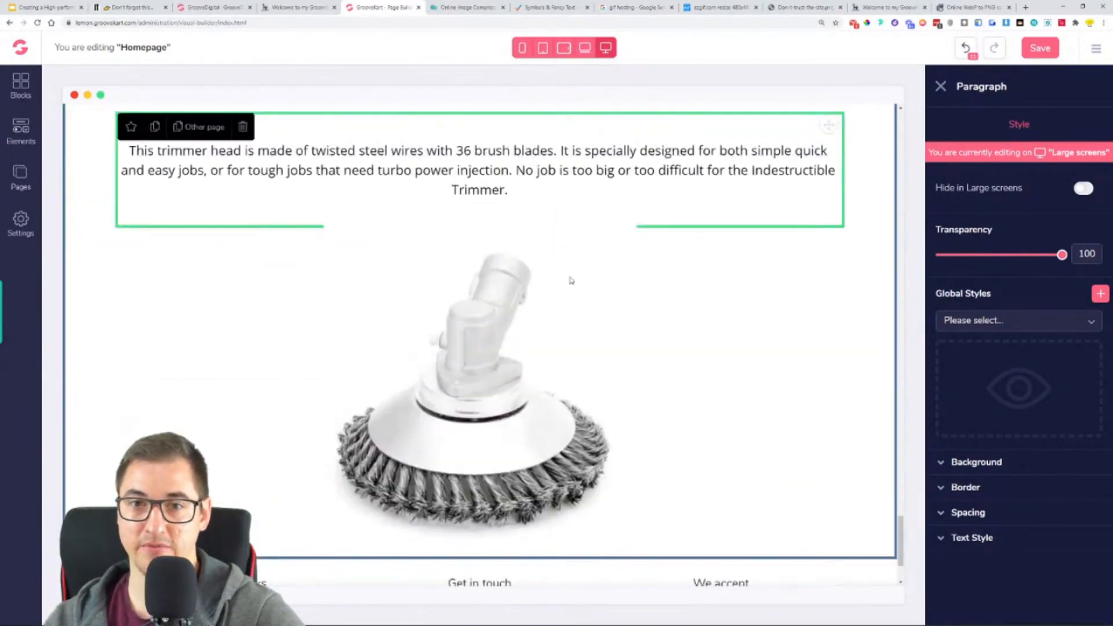
scroll(723, 349, down, 2)
scroll(624, 362, up, 3)
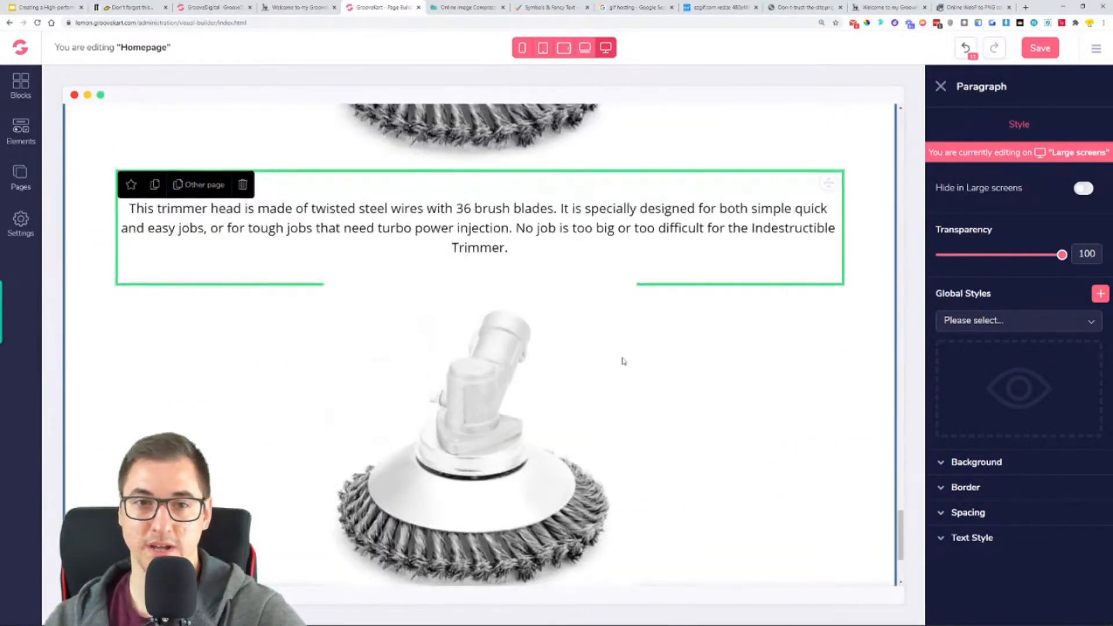
- Replace the lower trimmer head image with the "EFFECTIVELY REMOVES MOSS AND WEEDS" picture from the OneProductStore folder
click(499, 421)
click(1090, 126)
click(1097, 203)
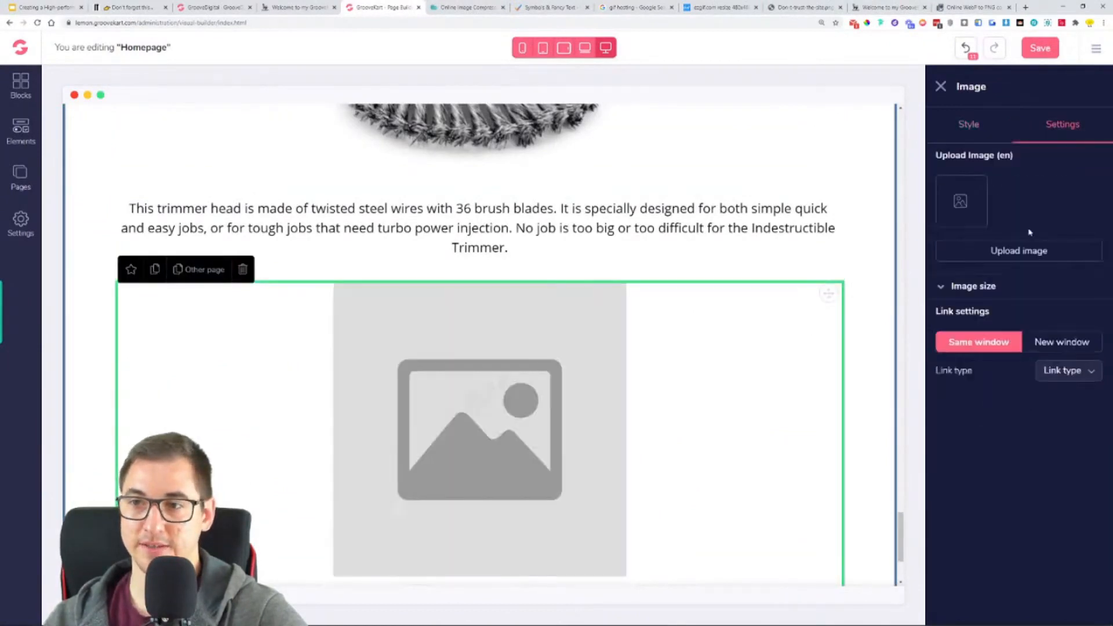
click(1023, 260)
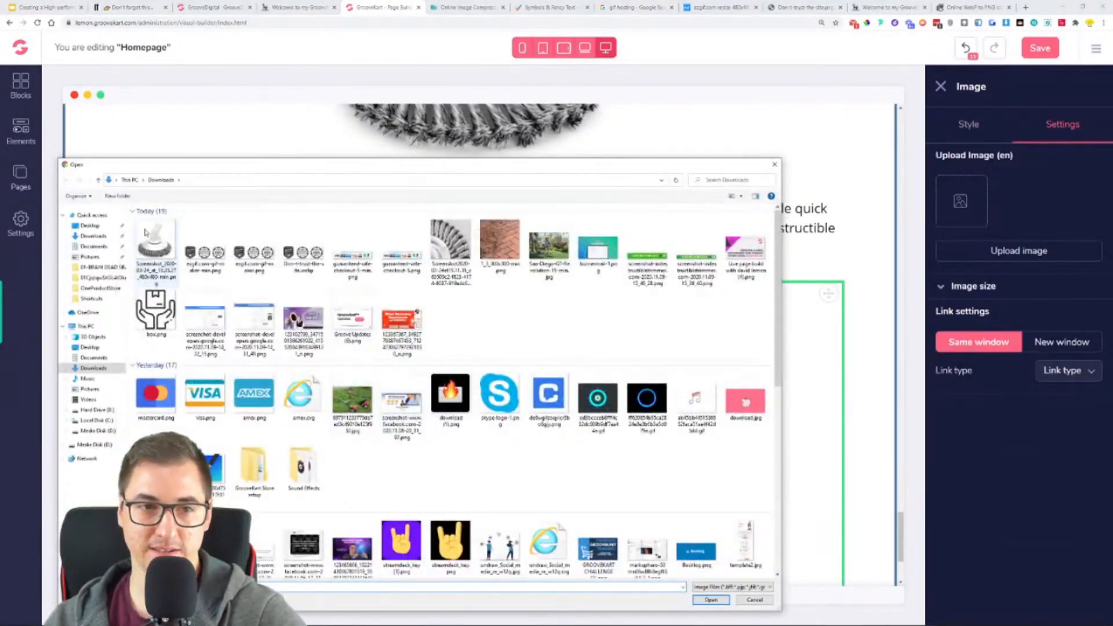
double_click(255, 467)
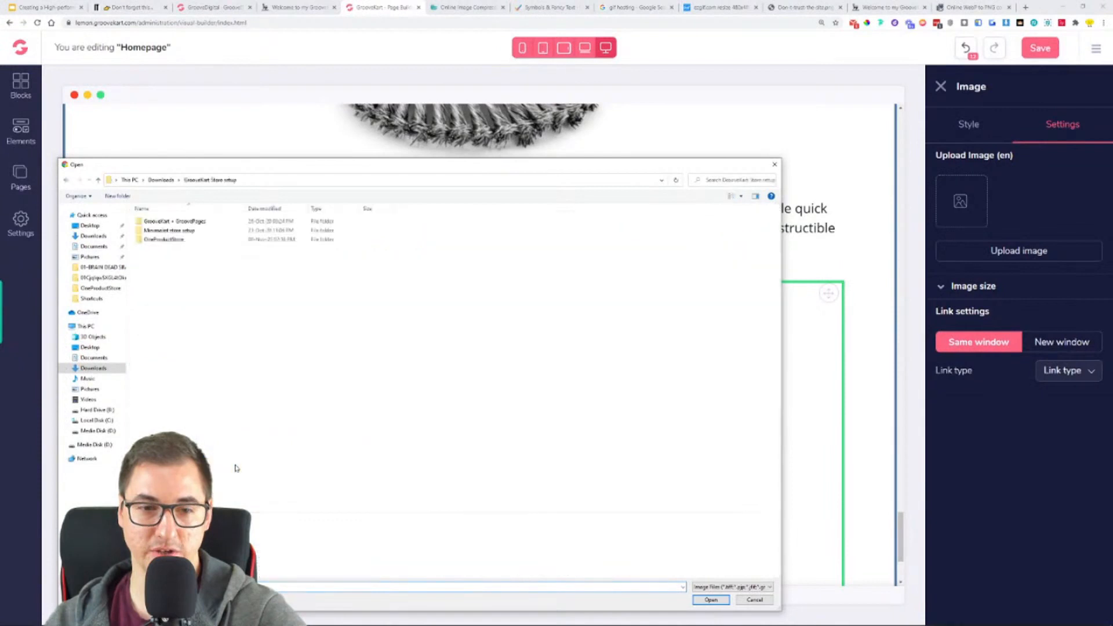
double_click(169, 240)
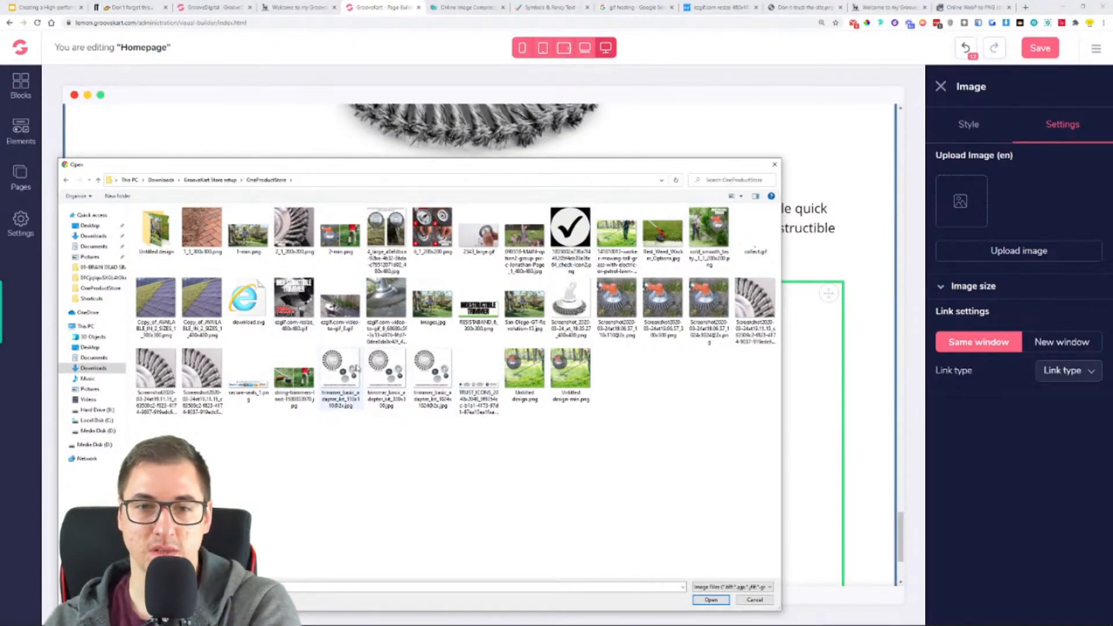
double_click(395, 217)
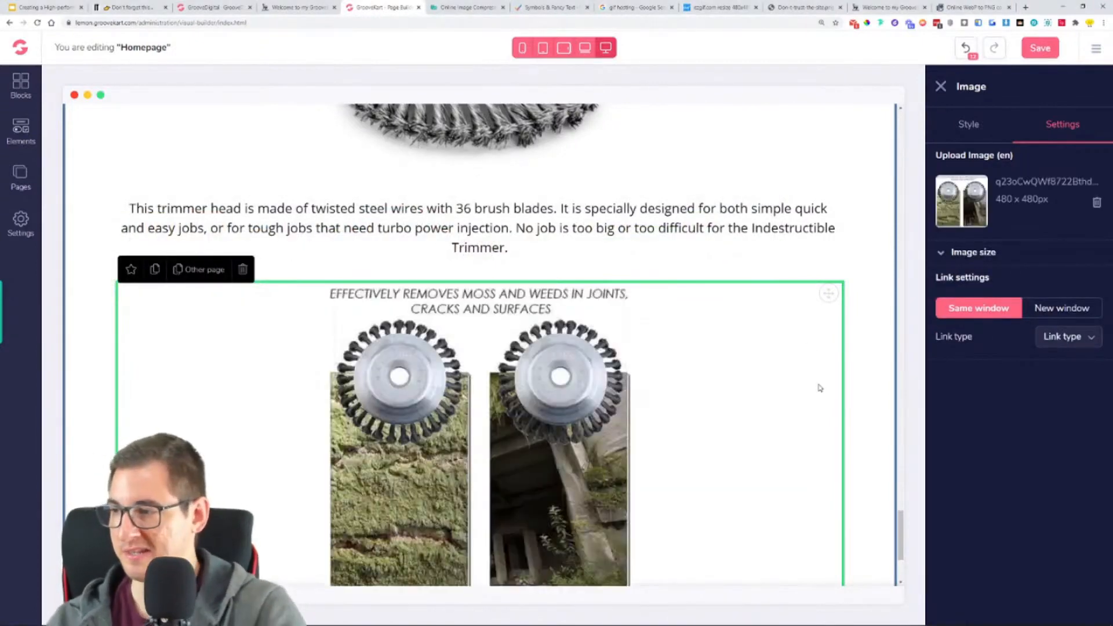
- Compare the moss and weeds image section with the reference store and save the homepage
scroll(811, 443, down, 3)
scroll(674, 393, up, 2)
click(299, 7)
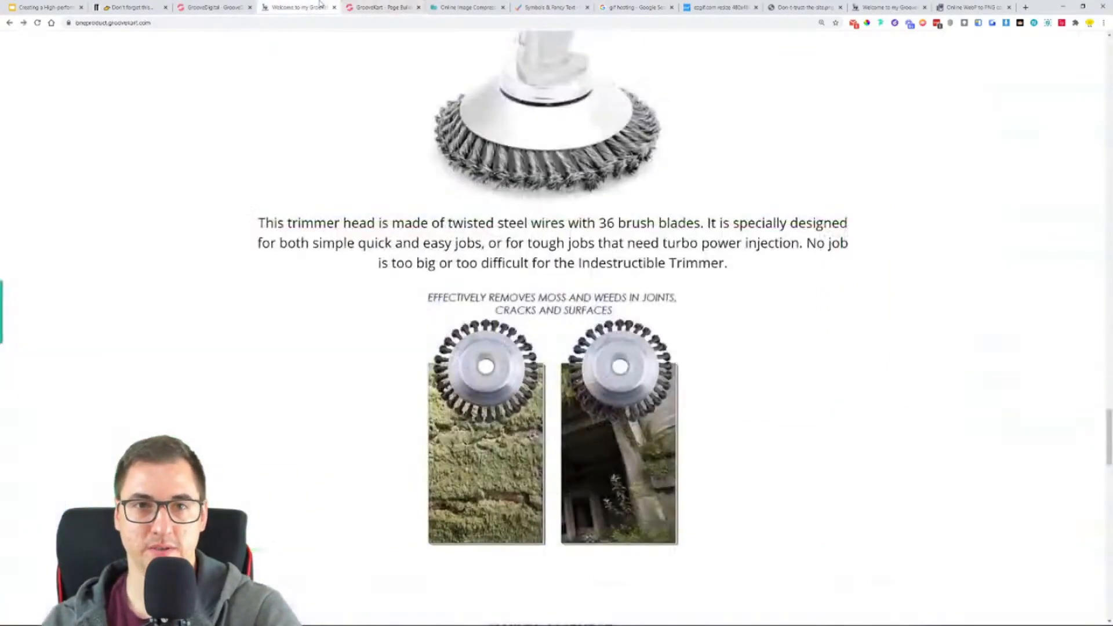
scroll(506, 473, down, 5)
scroll(560, 334, up, 6)
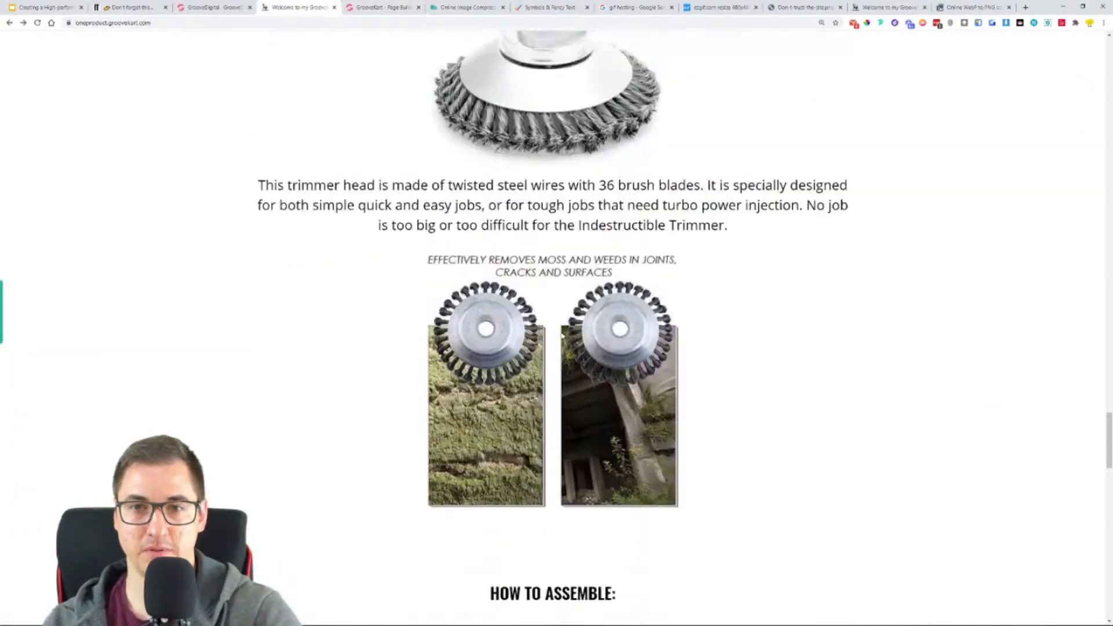
click(388, 7)
scroll(451, 155, up, 6)
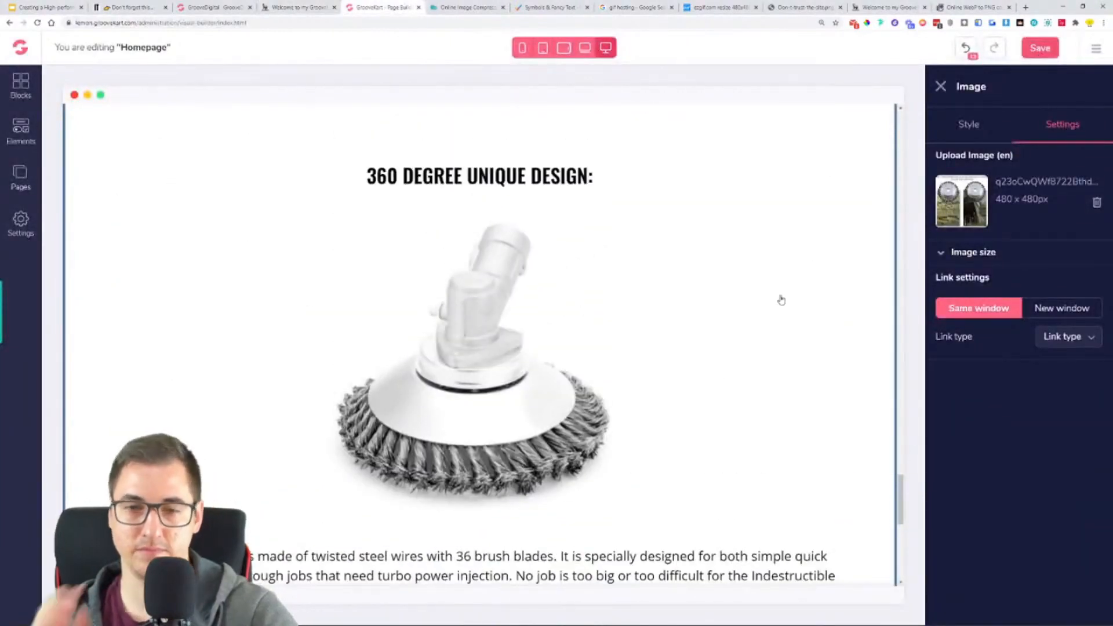
key(ctrl+s)
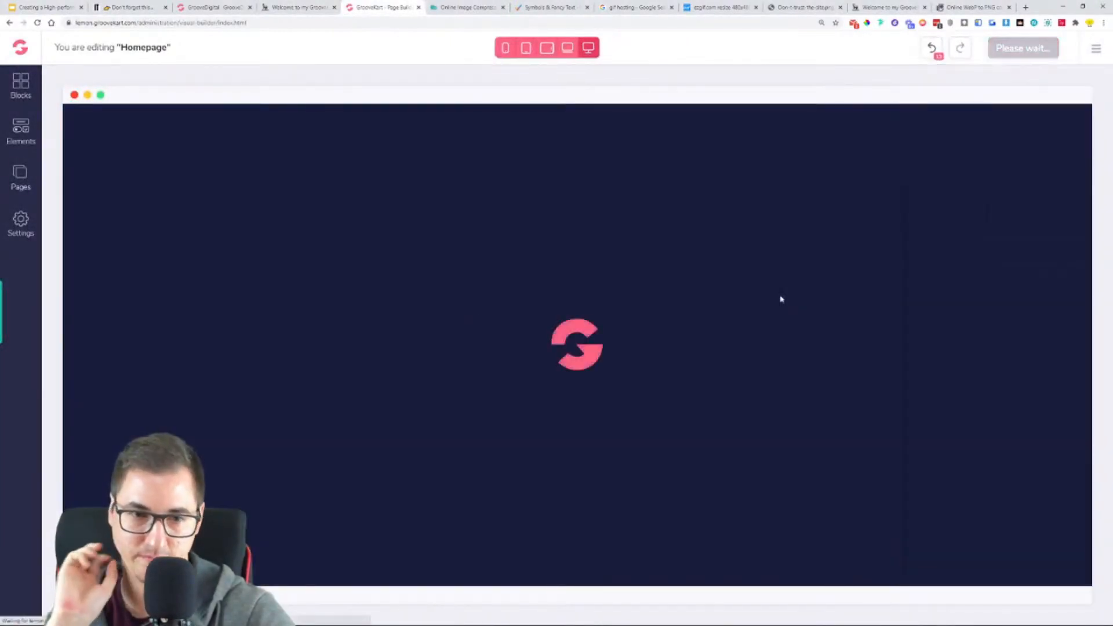
- Duplicate the "360 DEGREE UNIQUE DESIGN:" heading and move the copy below the moss and weeds image
scroll(765, 325, down, 15)
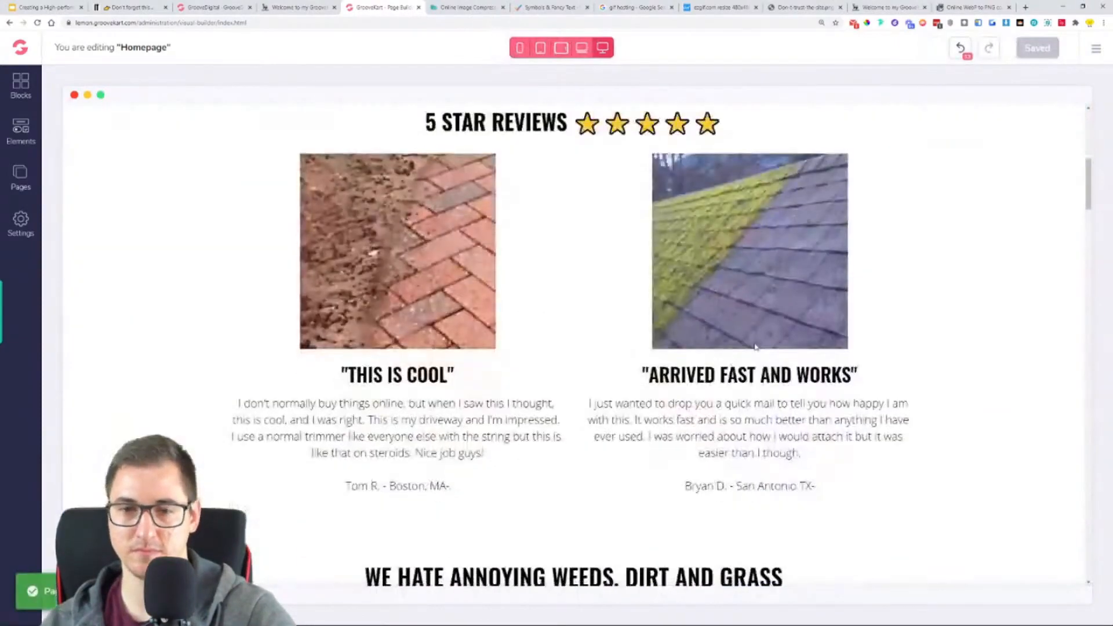
scroll(751, 350, down, 20)
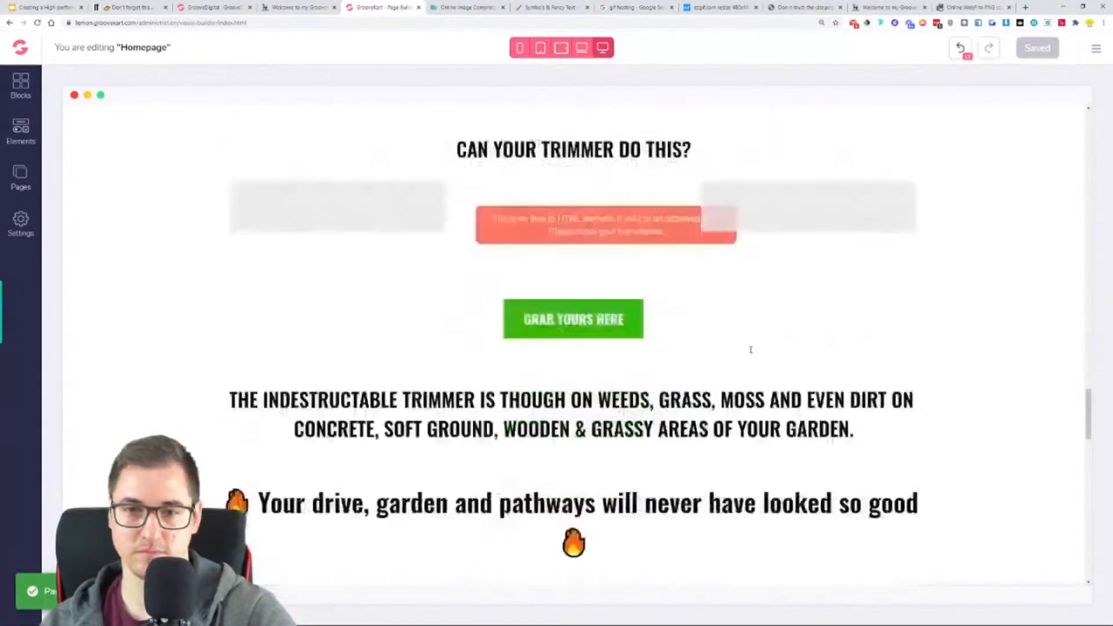
click(620, 248)
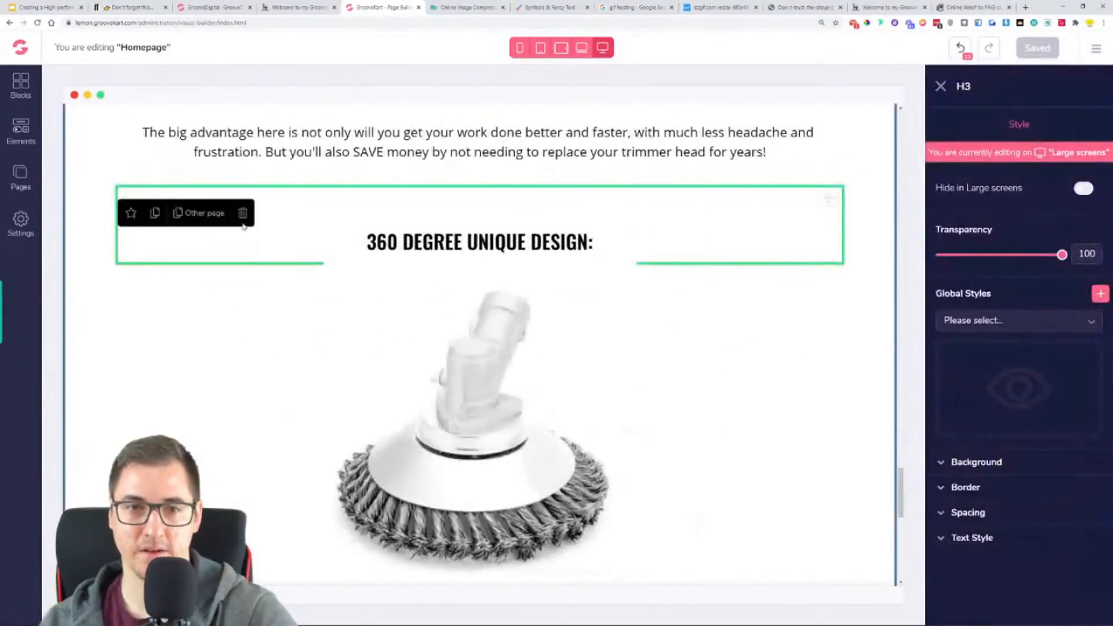
click(153, 213)
drag(828, 200, 676, 571)
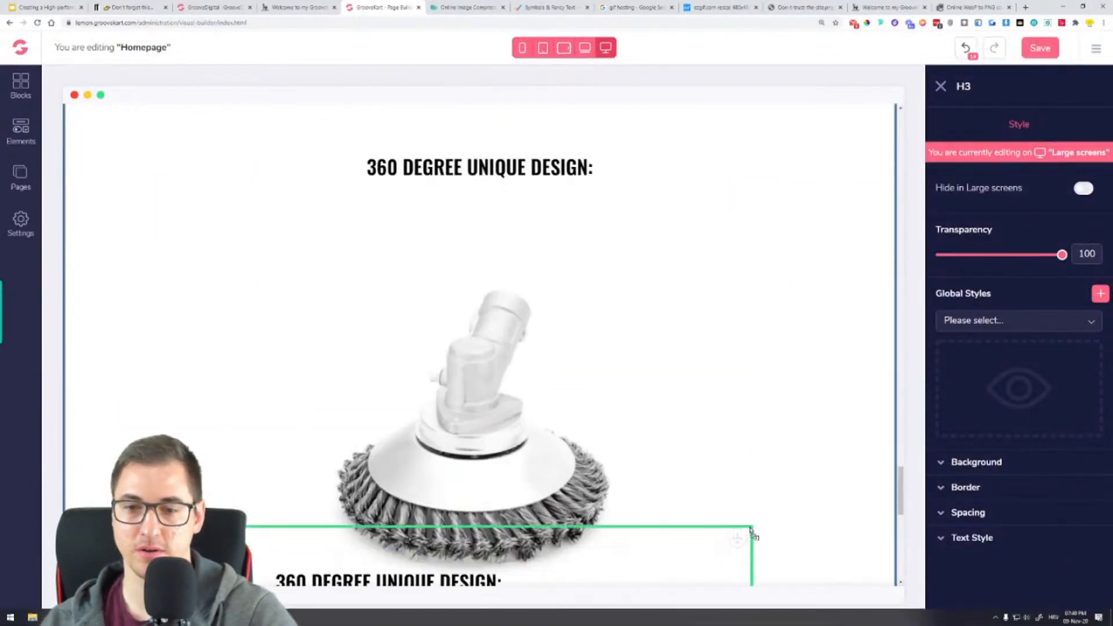
scroll(790, 454, down, 7)
drag(826, 123, 615, 308)
drag(828, 113, 525, 423)
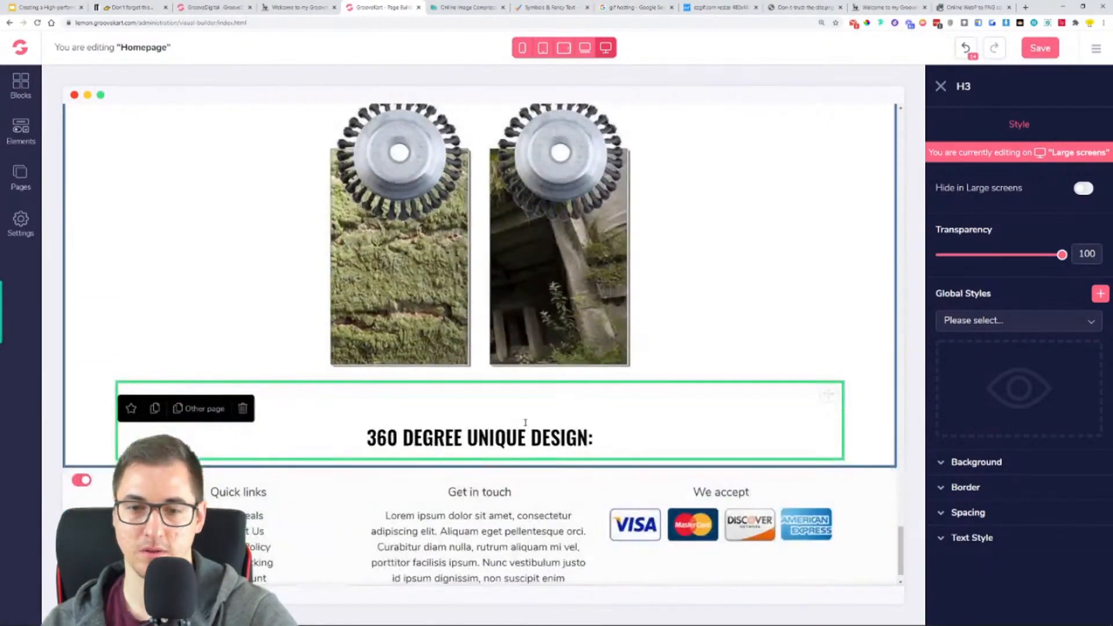
- Replace the heading below the moss and weeds image with the reference store's "HOW TO ASSEMBLE:" and remove the extra blank line
click(295, 7)
scroll(557, 174, down, 3)
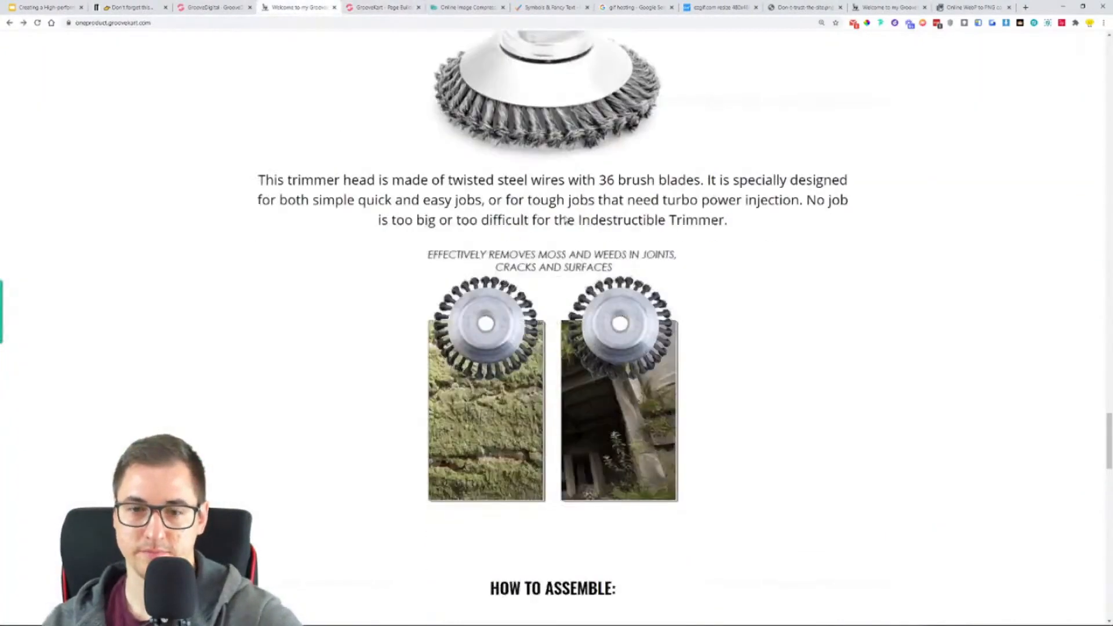
scroll(566, 220, down, 5)
triple_click(554, 283)
key(ctrl+c)
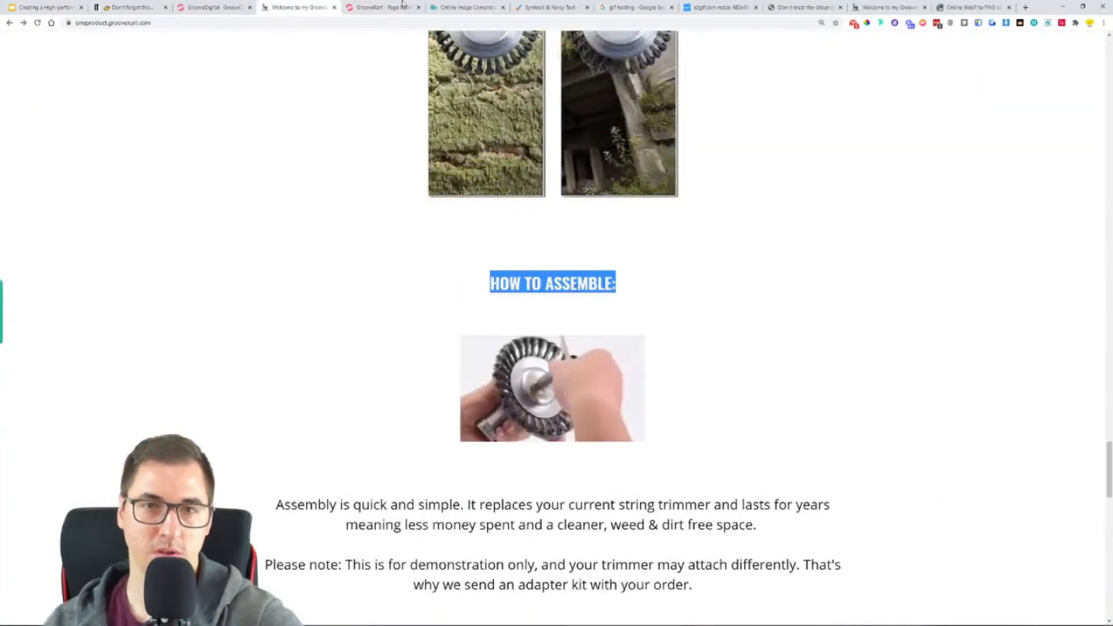
key(ctrl+Tab)
triple_click(532, 434)
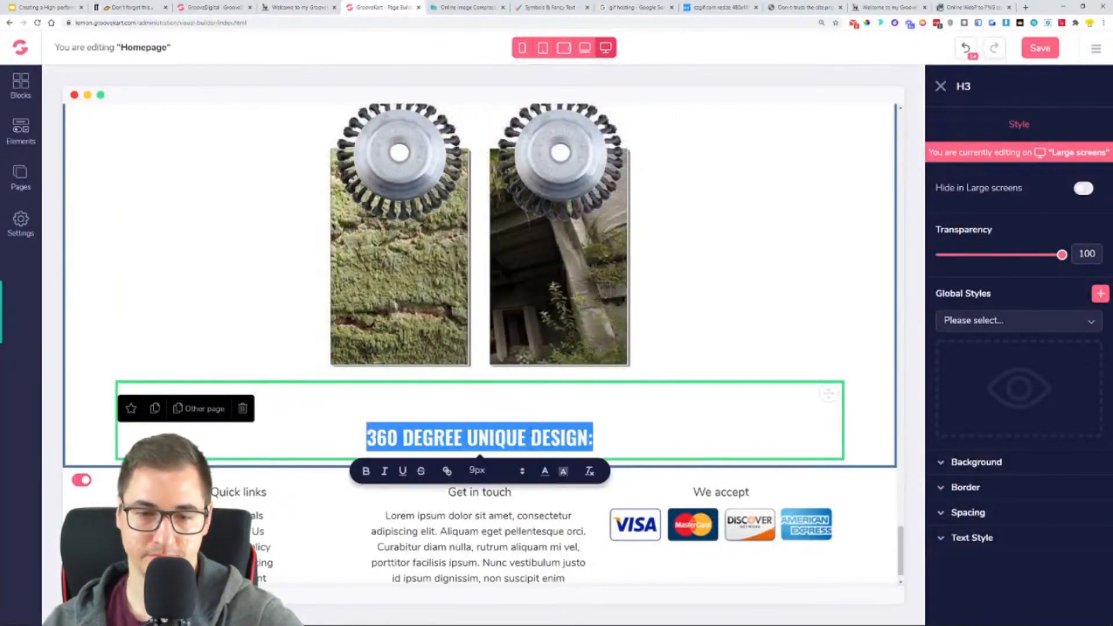
key(ctrl+v)
key(BackSpace)
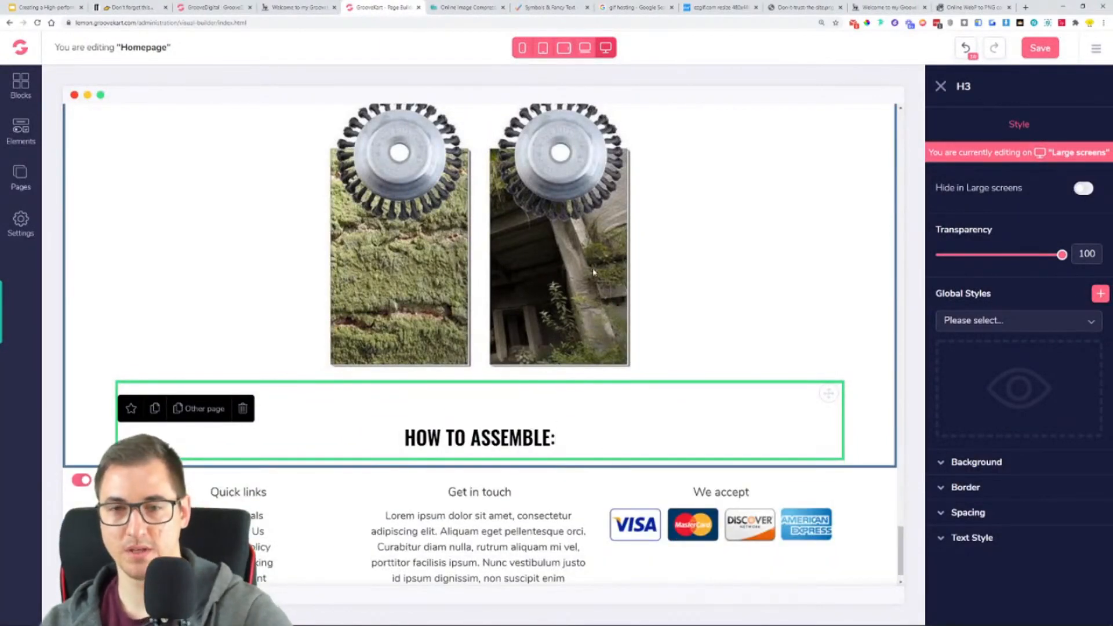
- Add a three-column row below the "HOW TO ASSEMBLE:" heading
scroll(667, 382, up, 1)
scroll(696, 441, up, 1)
scroll(667, 429, down, 3)
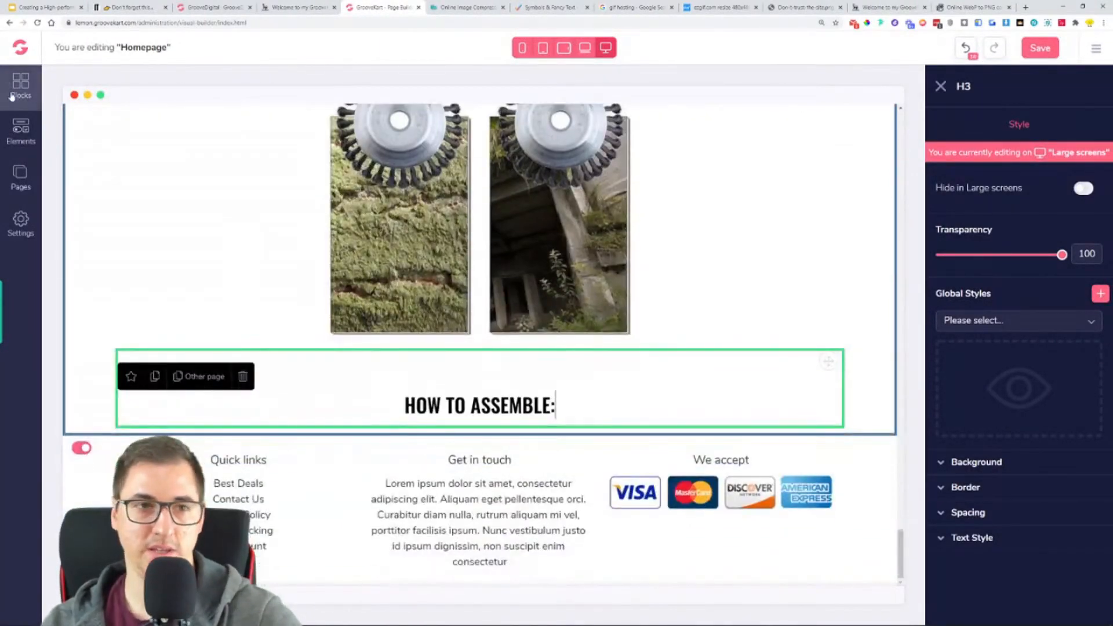
click(21, 130)
drag(191, 225, 548, 467)
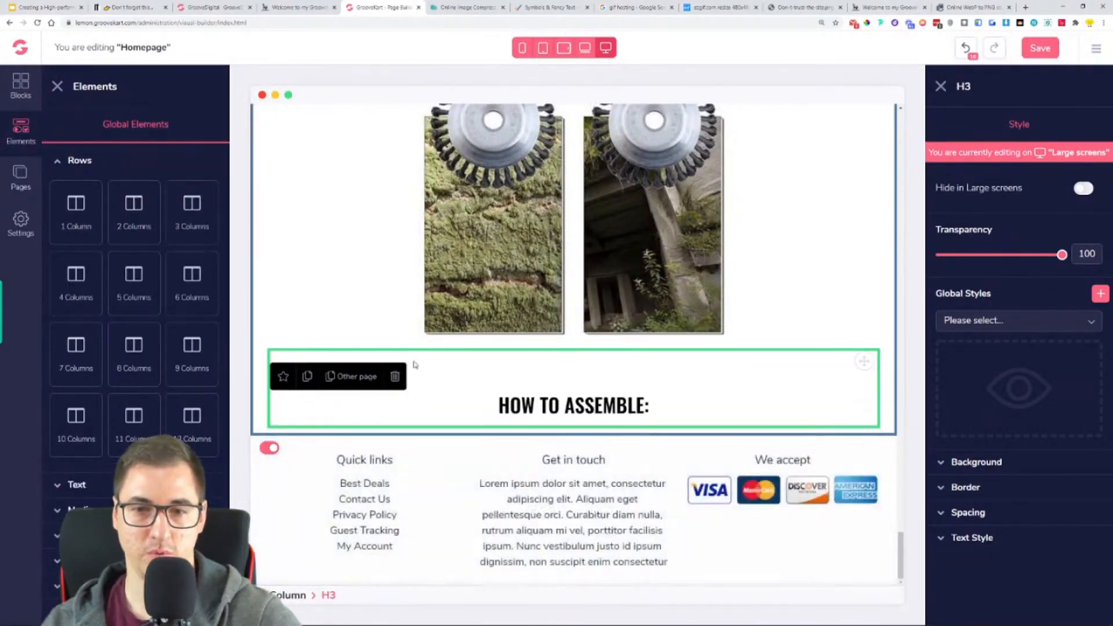
drag(185, 204, 545, 460)
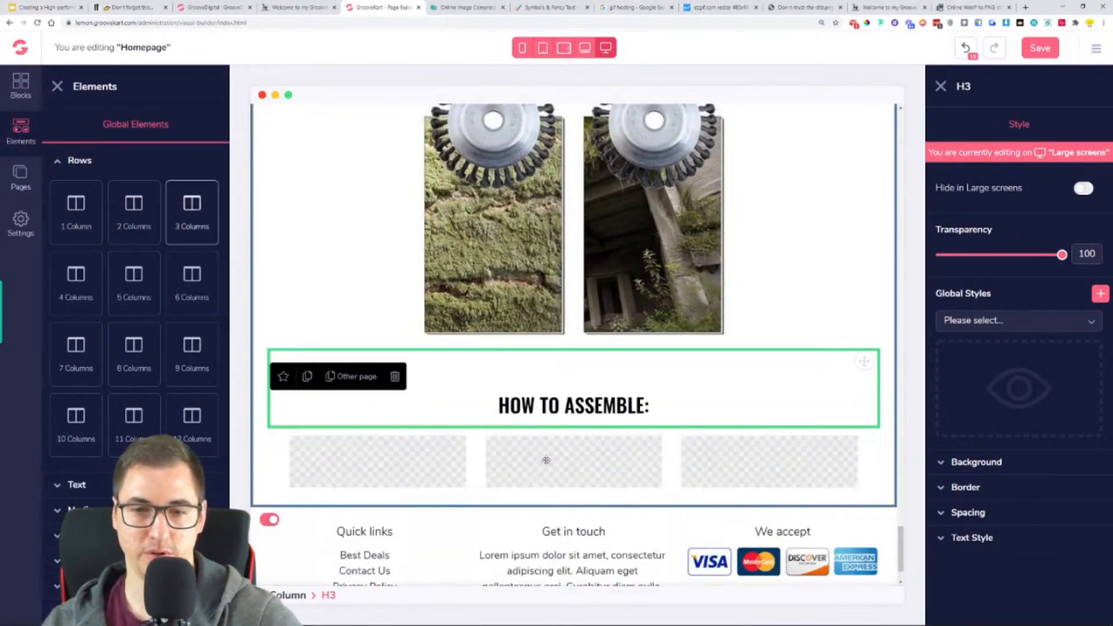
- Place an Html Code element in the middle column of the row under "HOW TO ASSEMBLE:"
click(80, 510)
click(104, 422)
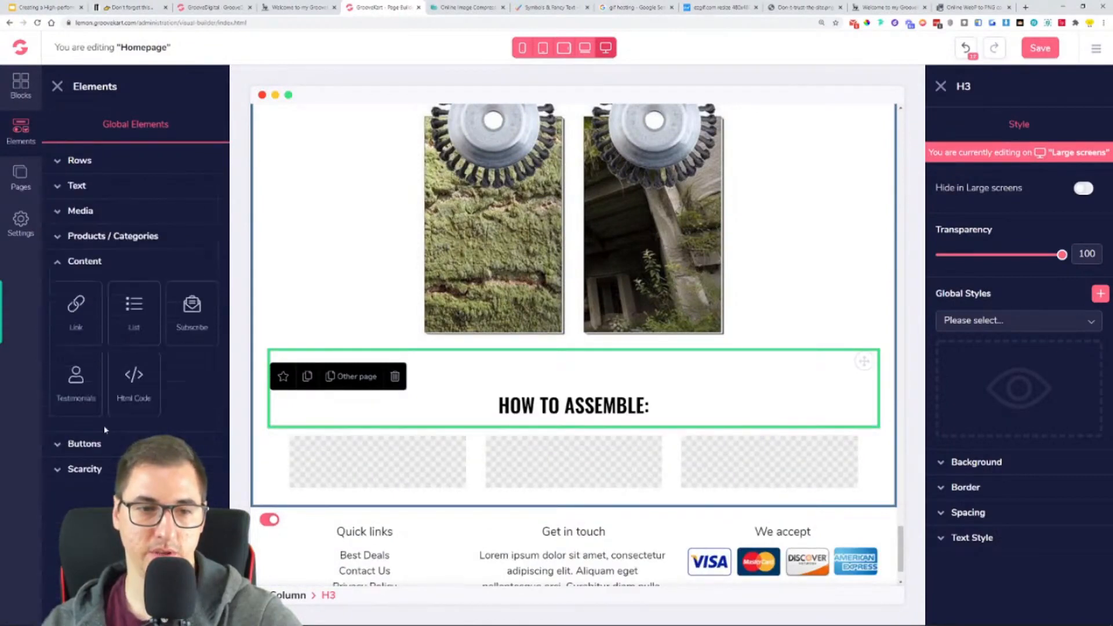
drag(134, 382, 568, 475)
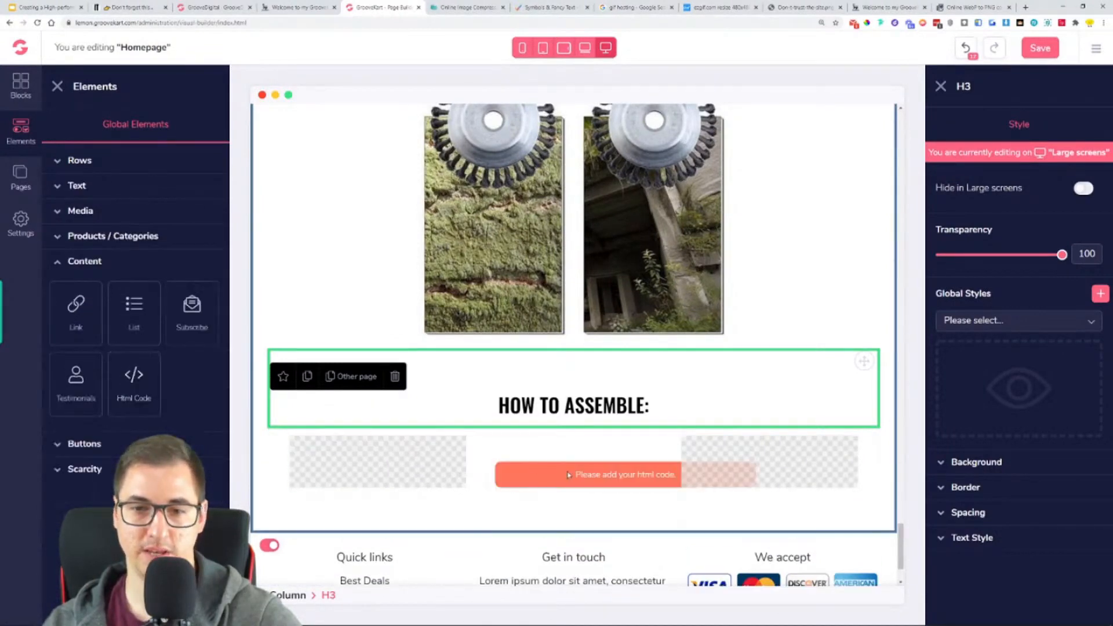
- Upload the assembly animation 2543_large.gif from the OneProductStore folder to Gifyu
click(621, 467)
click(715, 6)
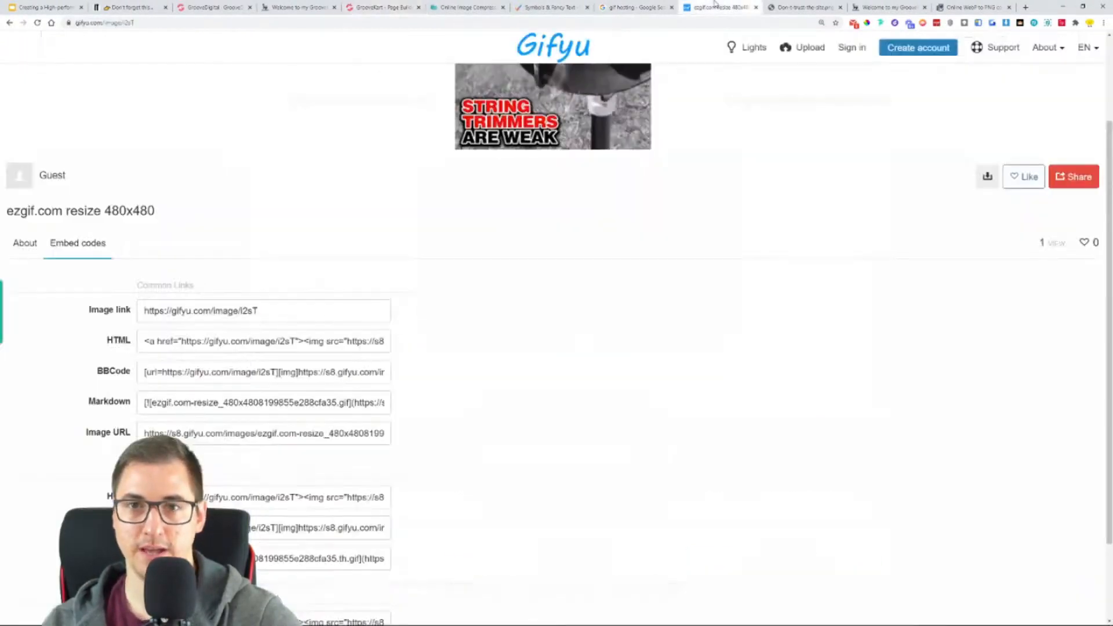
click(293, 7)
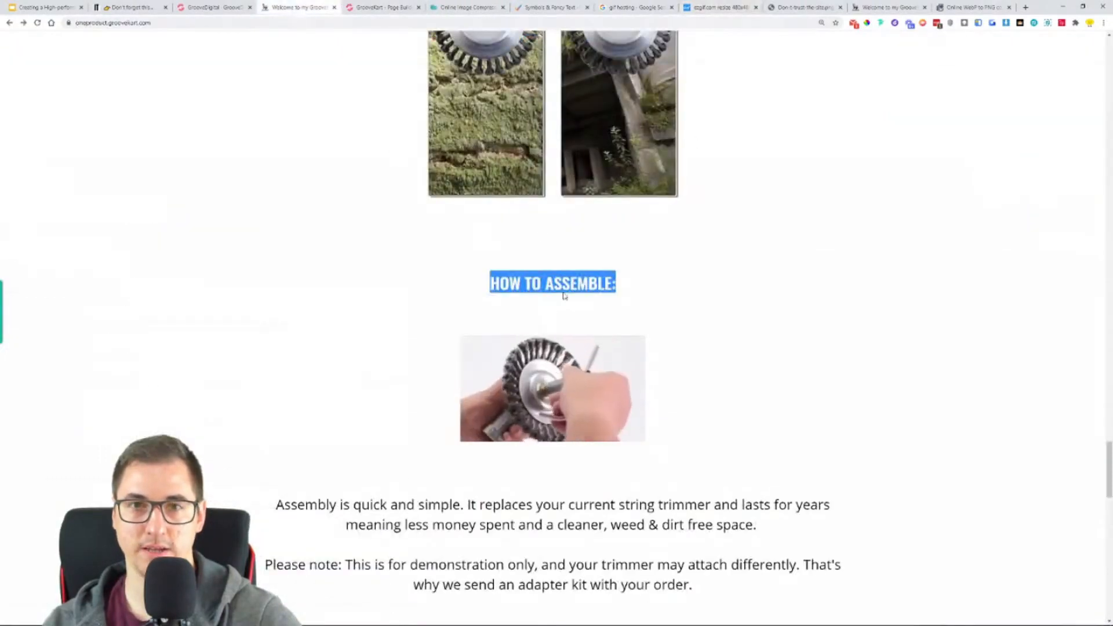
click(700, 6)
scroll(866, 99, up, 3)
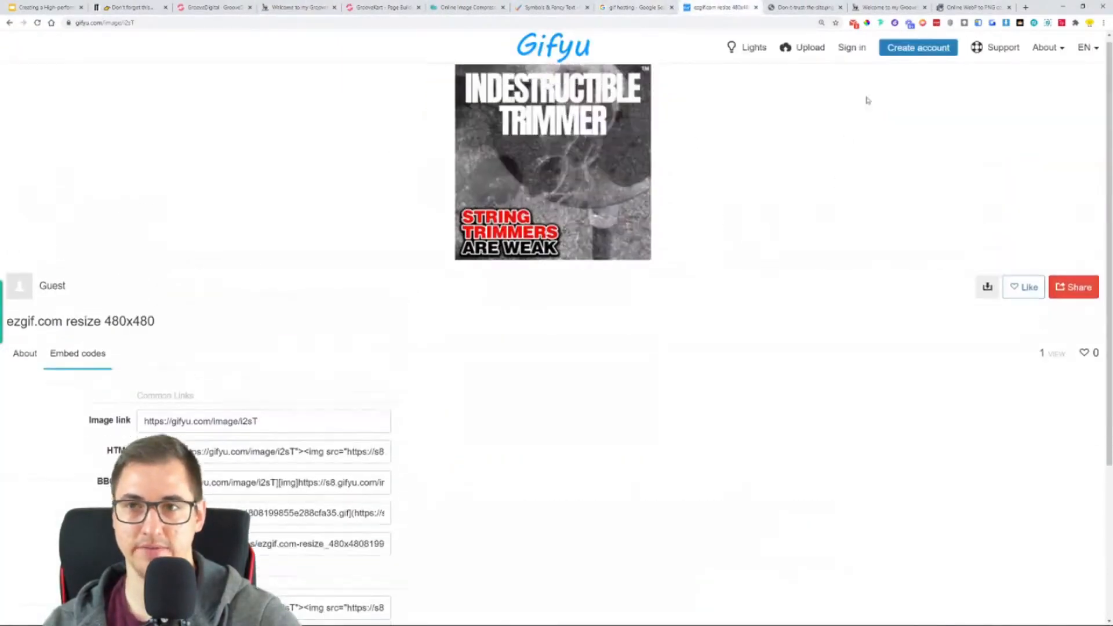
click(821, 49)
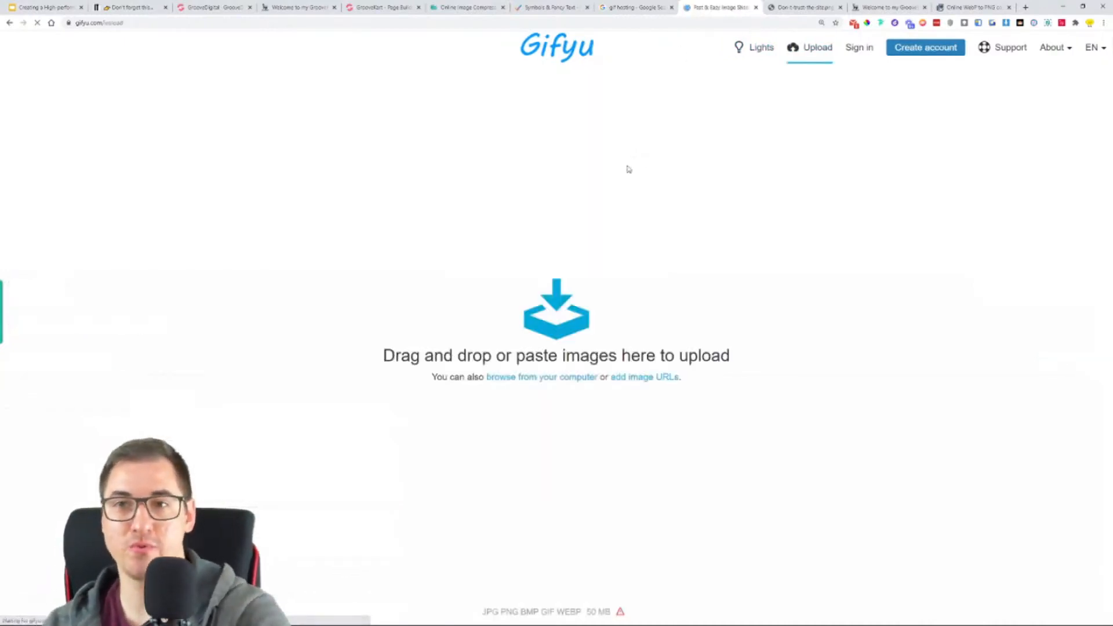
click(538, 323)
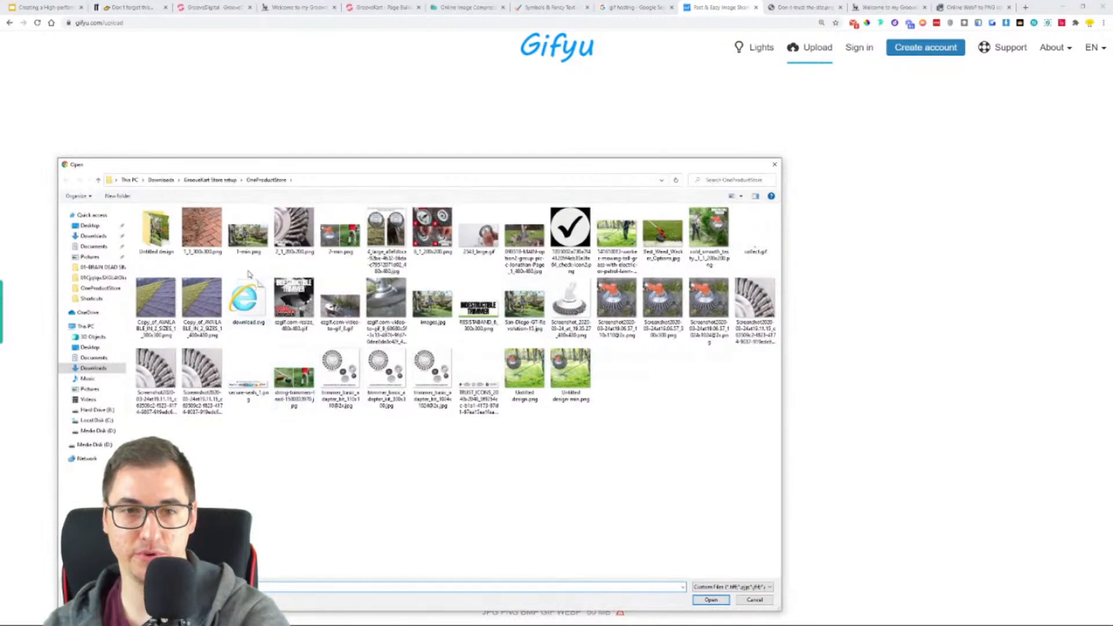
double_click(464, 240)
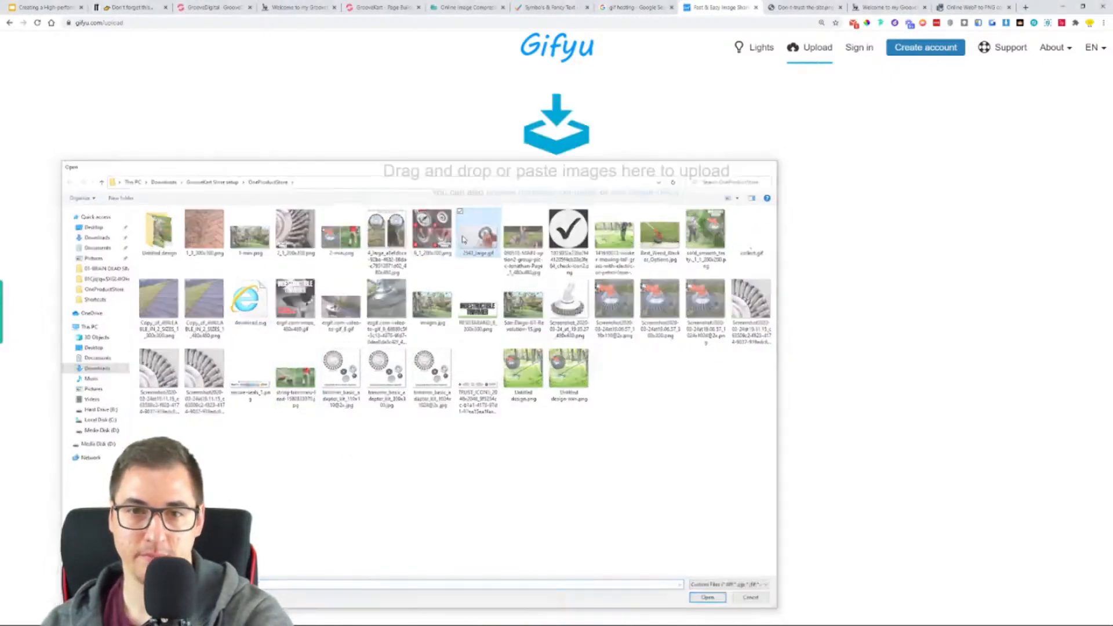
click(554, 372)
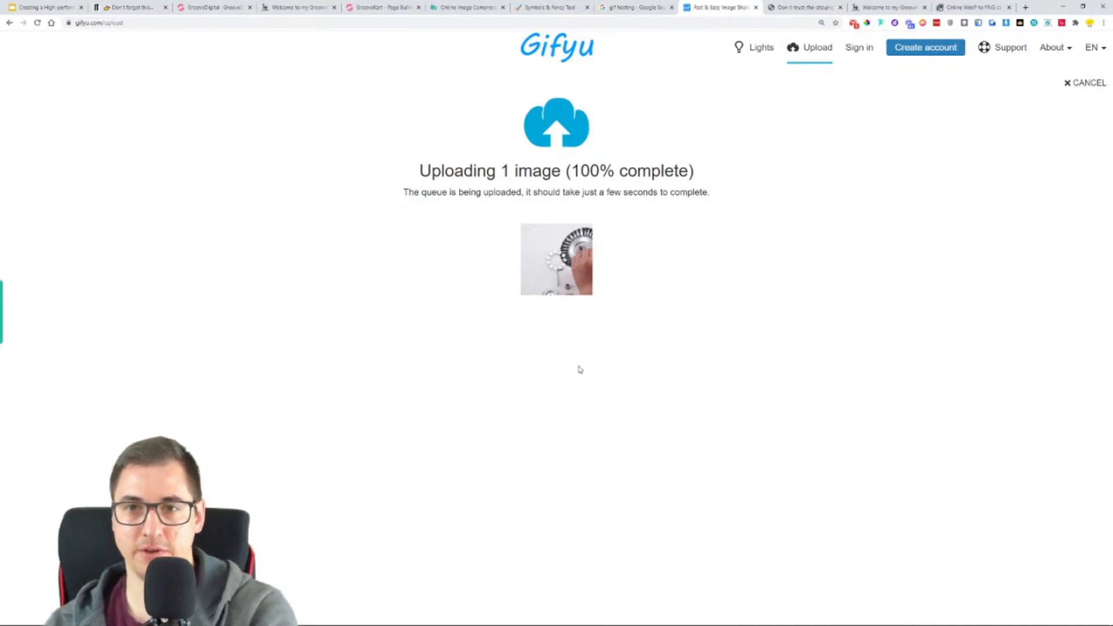
- Copy the uploaded GIF's HTML embed code into the Html Code element under "HOW TO ASSEMBLE:" and save the homepage
click(97, 347)
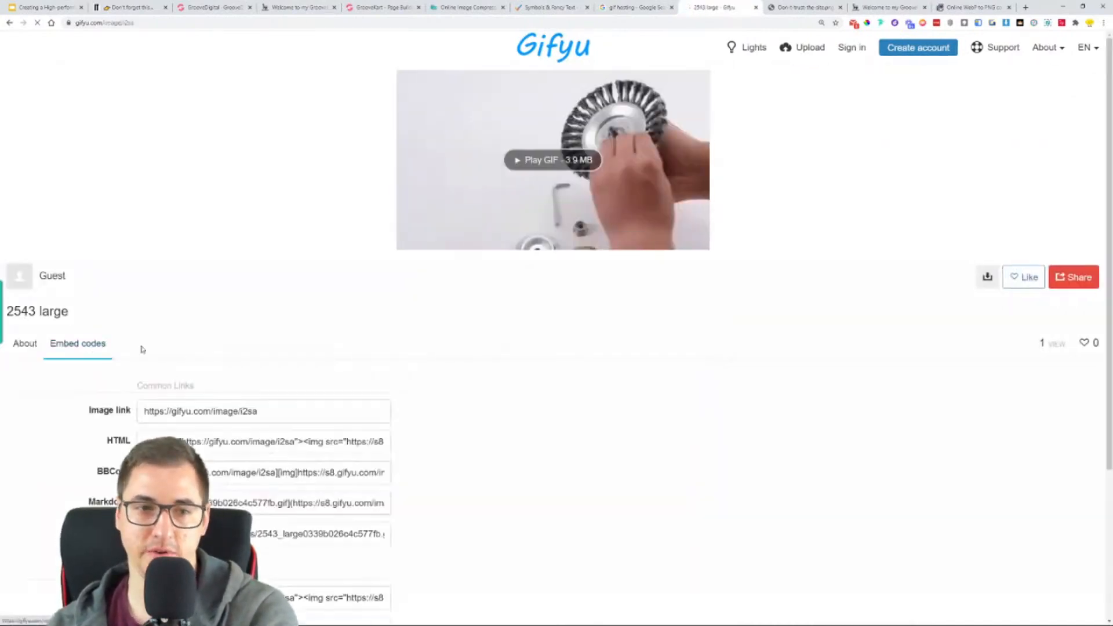
scroll(426, 272, down, 3)
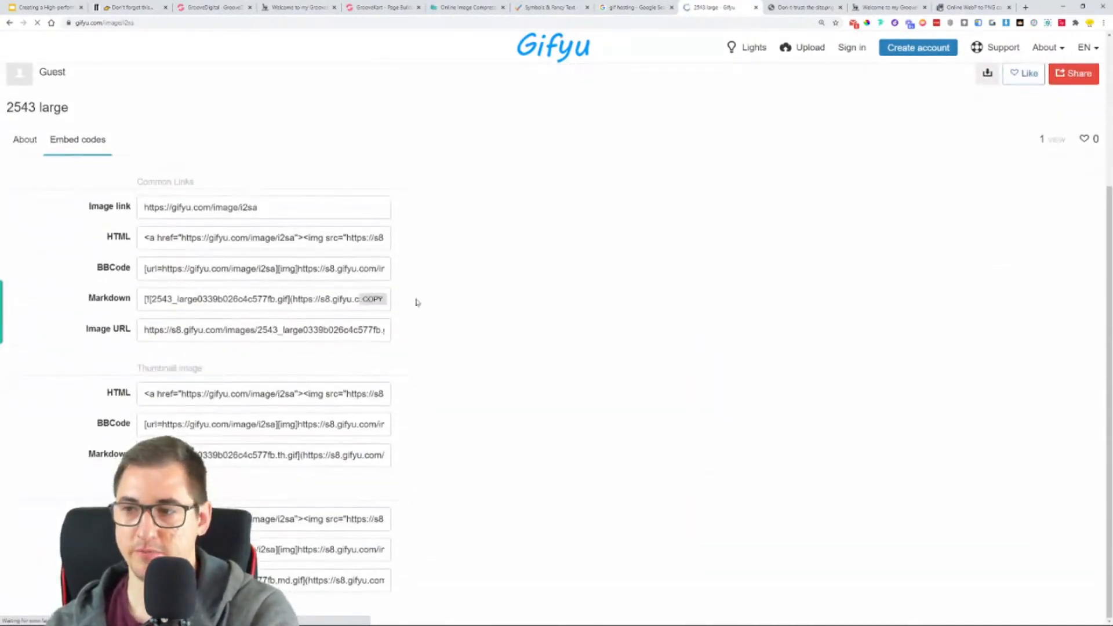
click(373, 238)
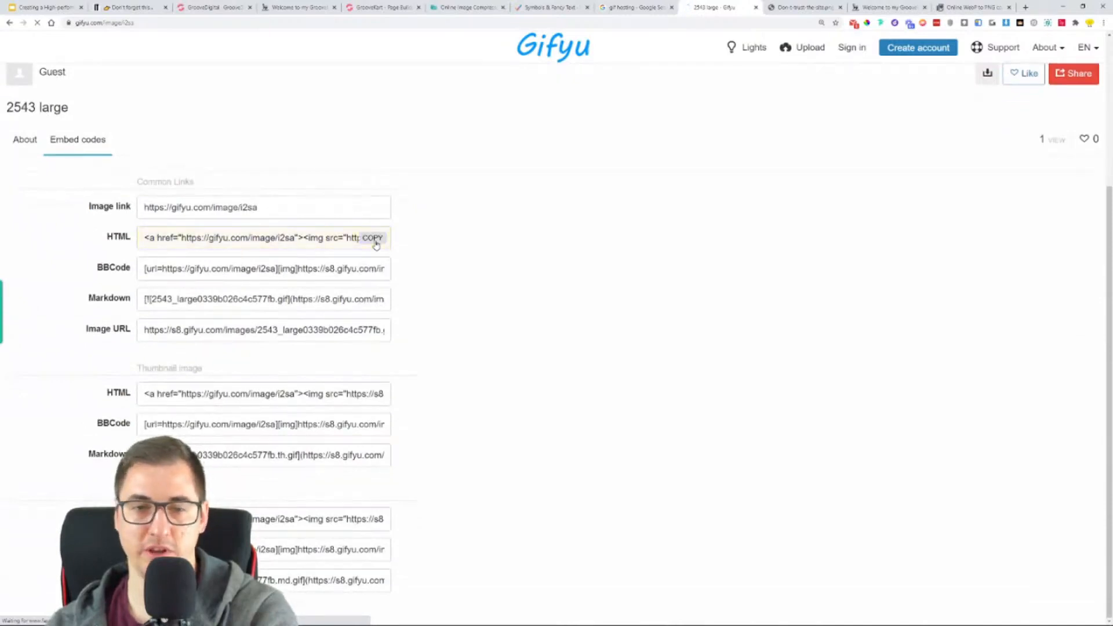
click(378, 6)
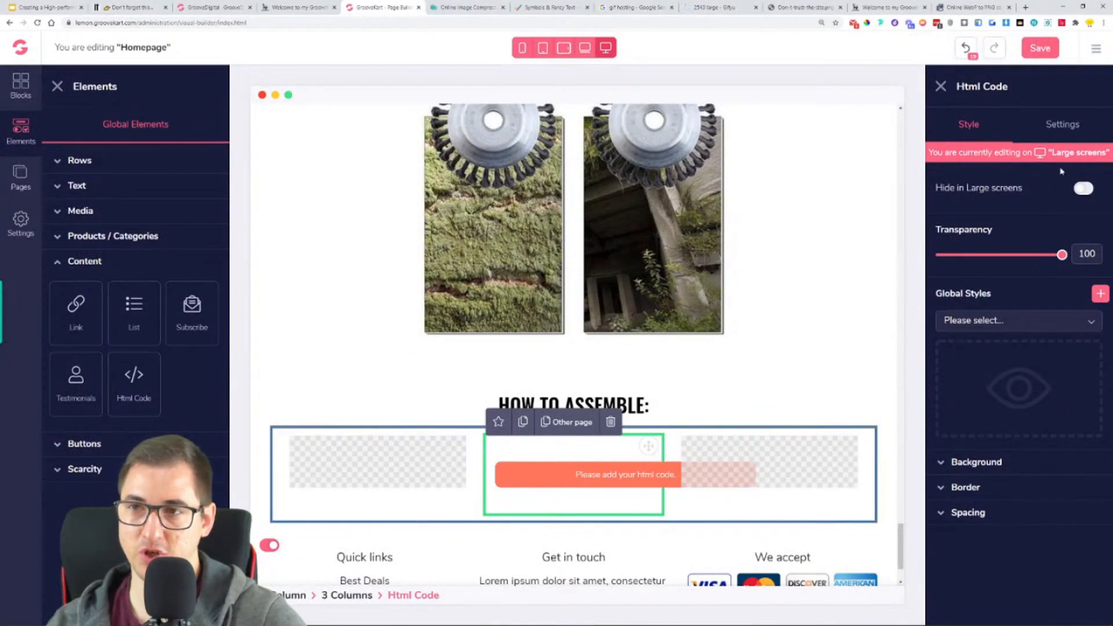
click(1081, 127)
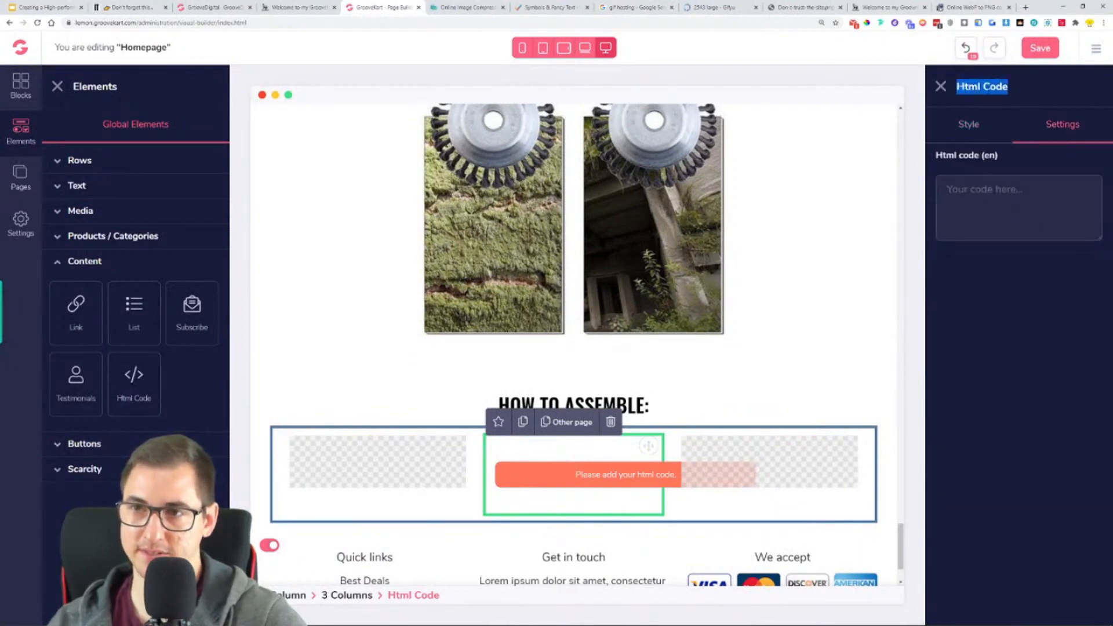
key(ctrl+v)
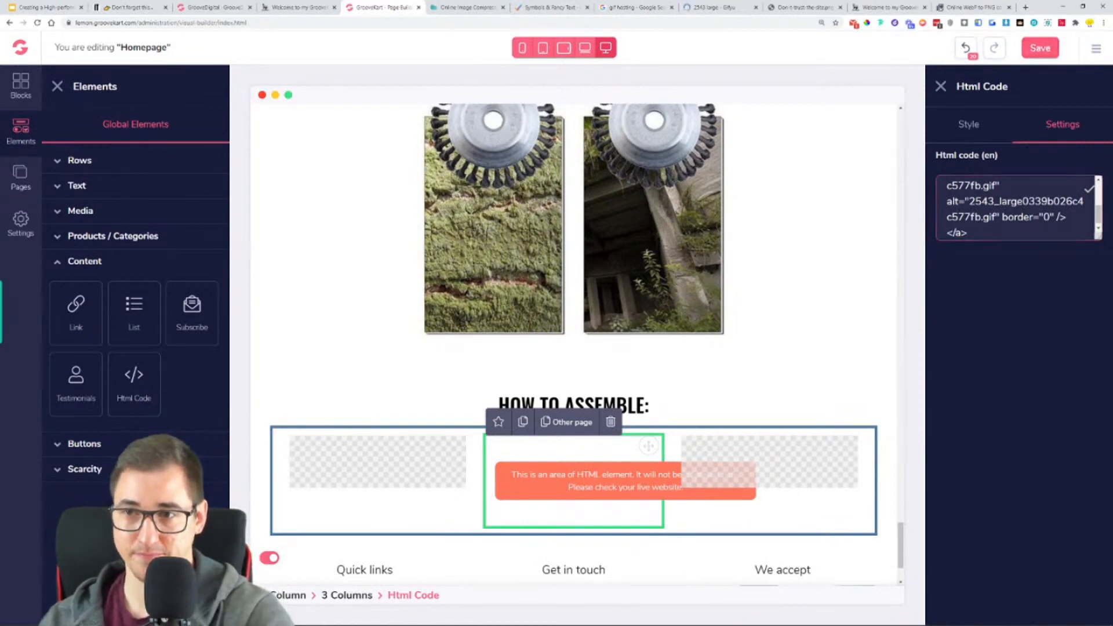
click(1035, 54)
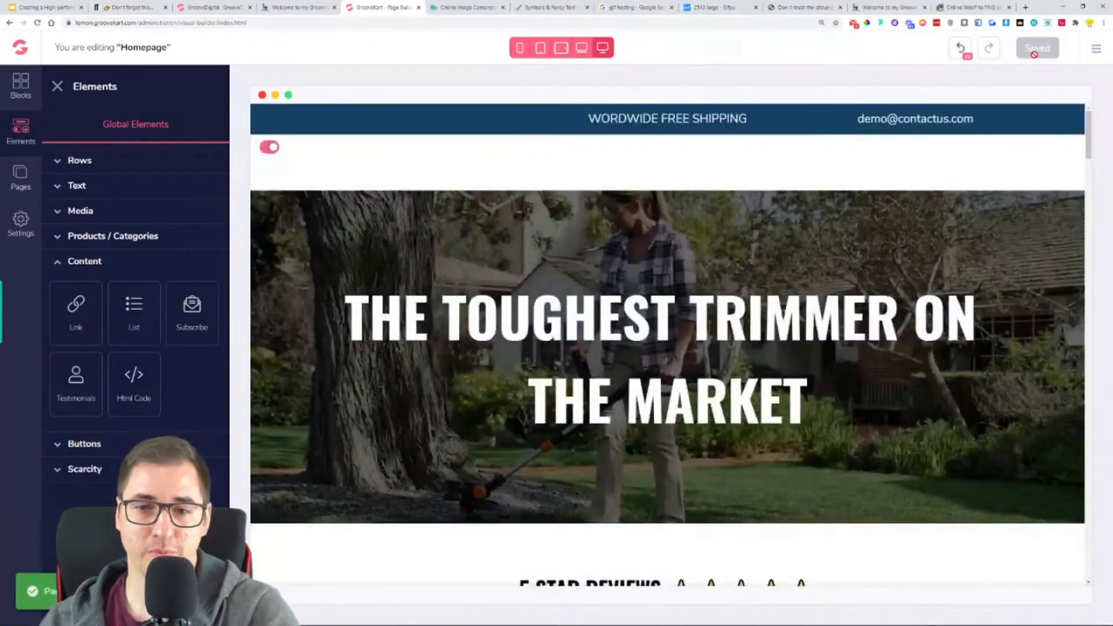
- Reload the live lemon store and check the embedded assembly GIF and the sections above it
click(891, 6)
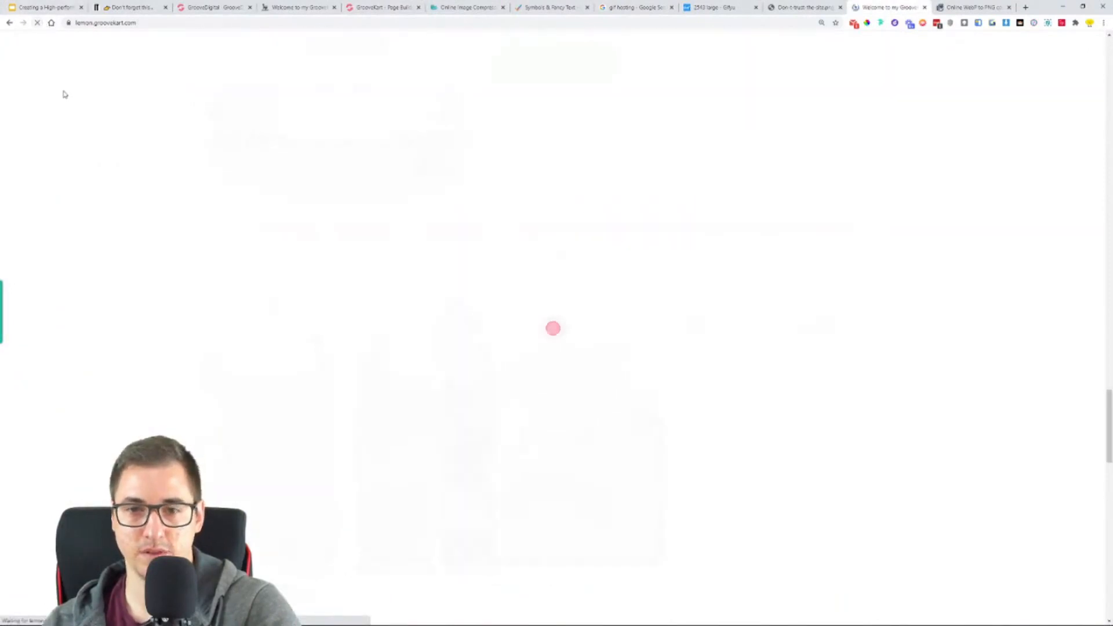
scroll(177, 232, down, 12)
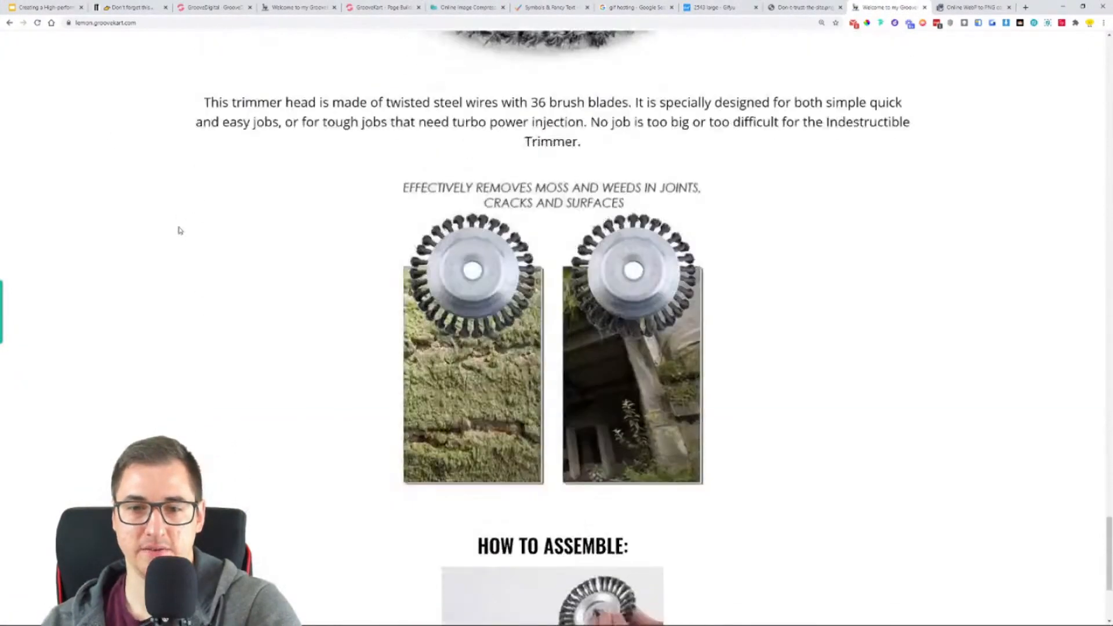
scroll(197, 227, down, 4)
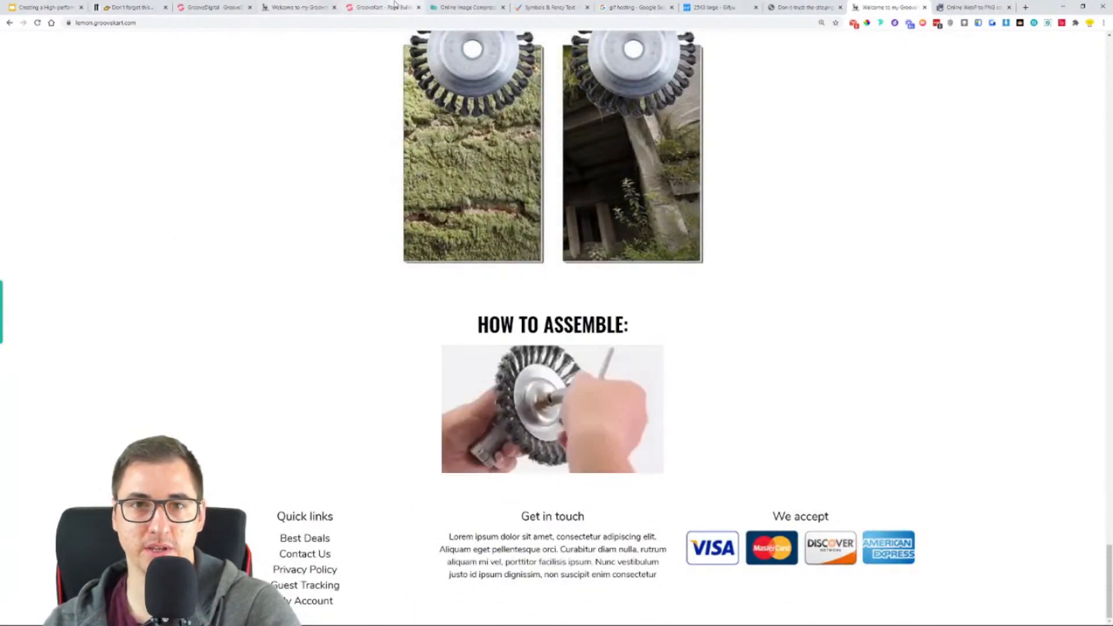
scroll(518, 437, up, 9)
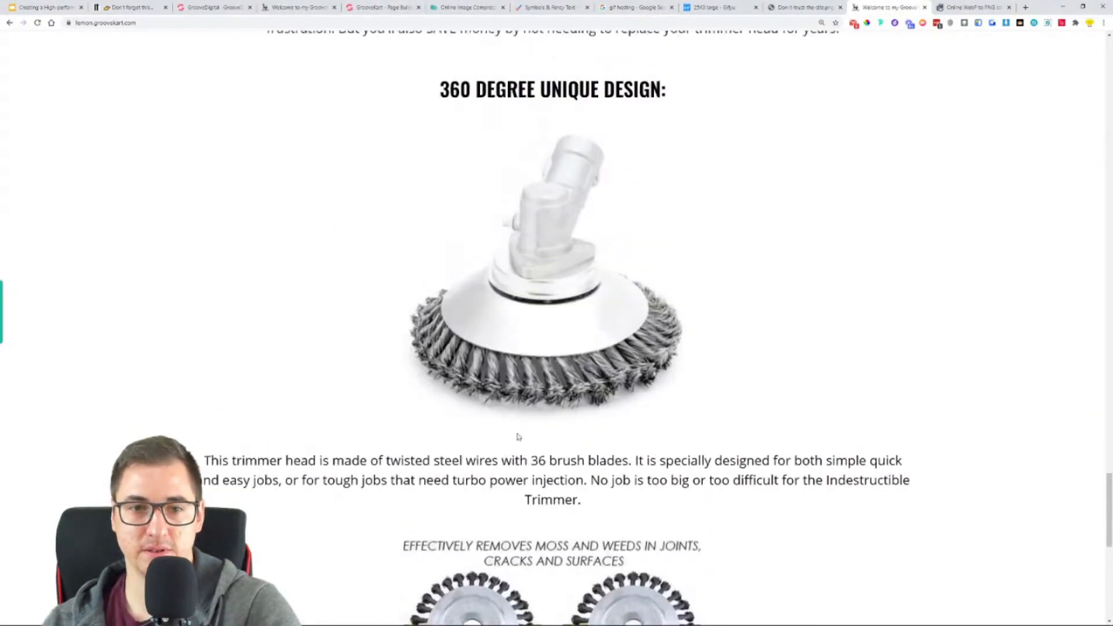
scroll(518, 437, up, 12)
scroll(557, 428, up, 3)
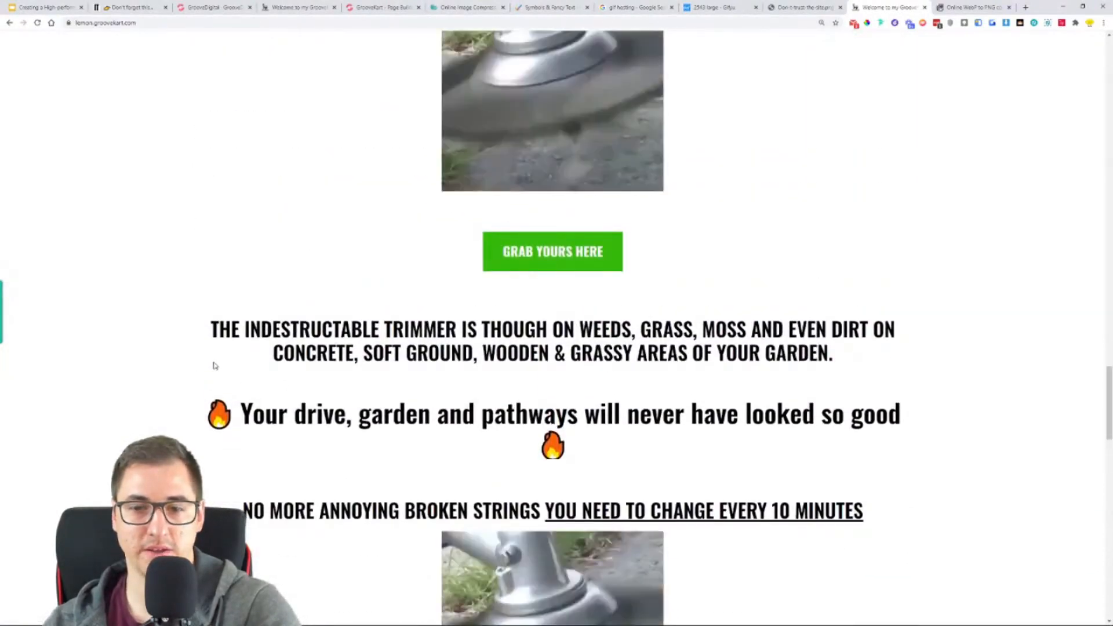
scroll(495, 302, down, 6)
scroll(596, 151, down, 12)
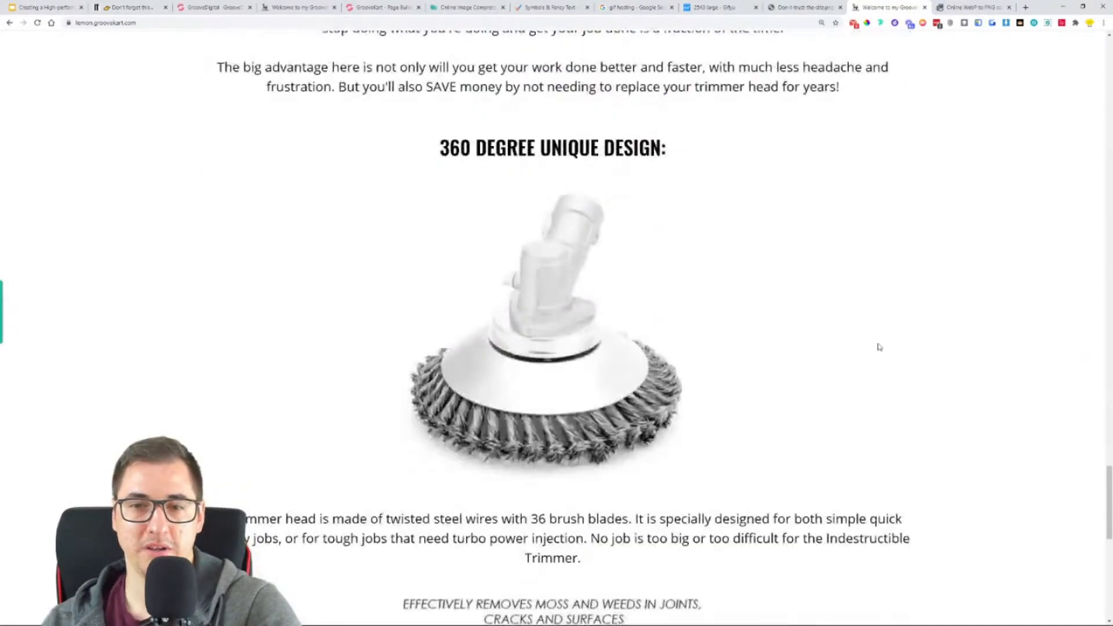
scroll(785, 313, up, 1)
- Review the reference store's sections below "HOW TO ASSEMBLE:", from the assembly text through the guarantee
click(381, 3)
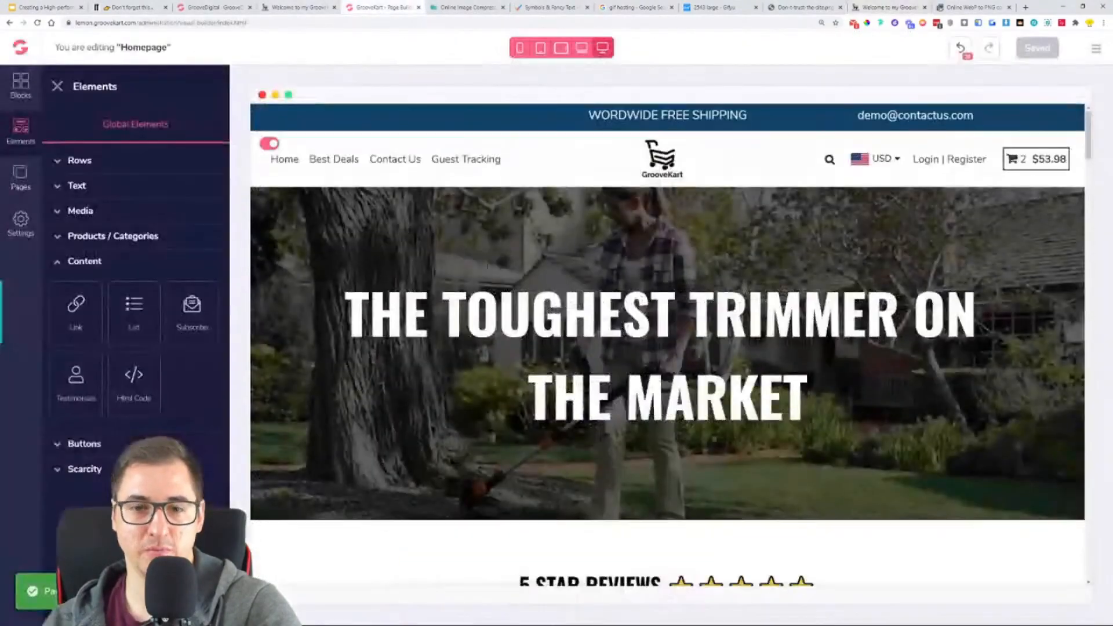
scroll(521, 319, down, 15)
scroll(521, 319, down, 20)
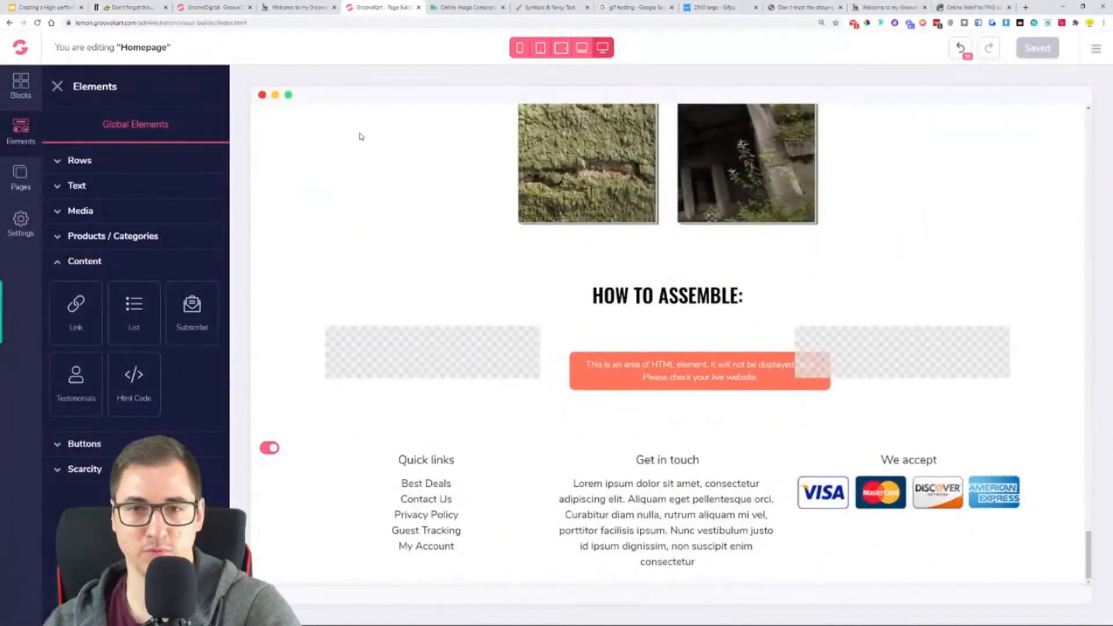
click(234, 7)
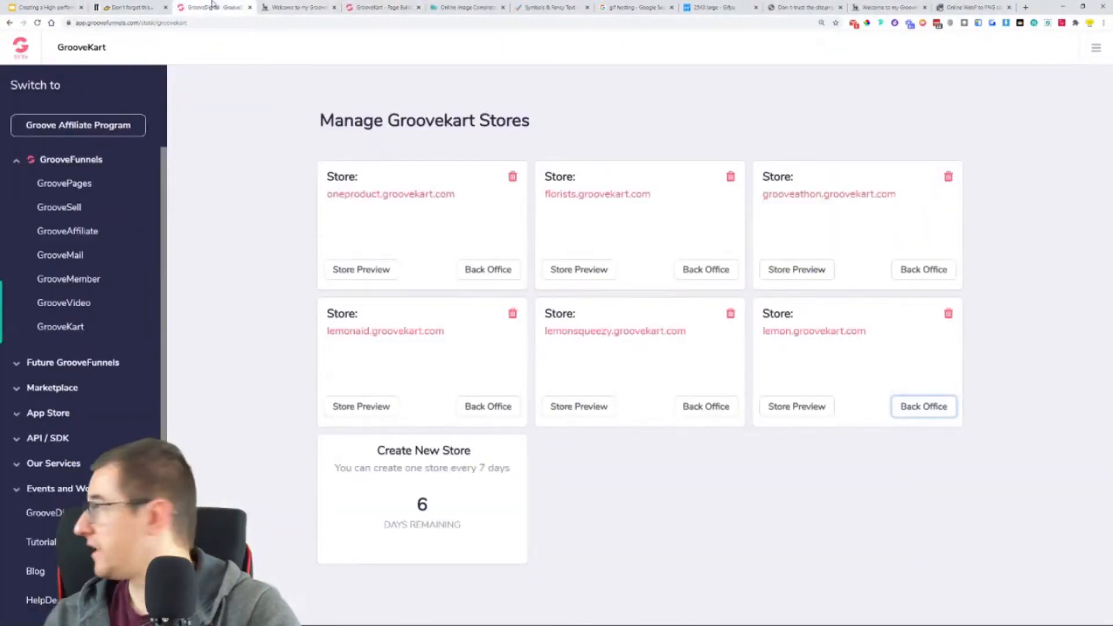
click(296, 7)
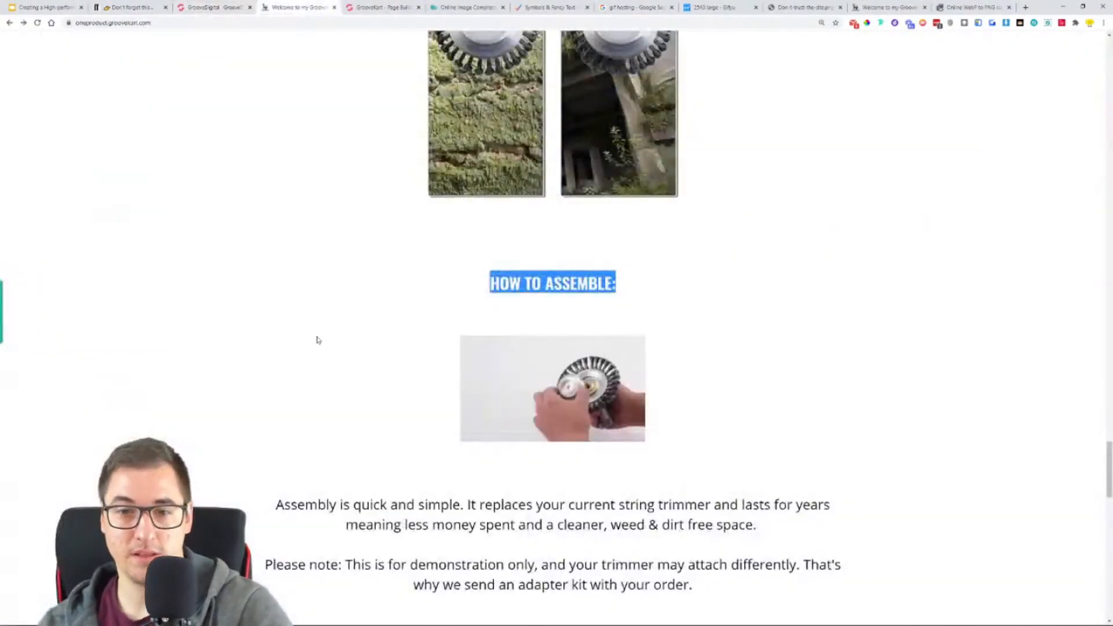
scroll(318, 335, down, 6)
scroll(320, 333, down, 13)
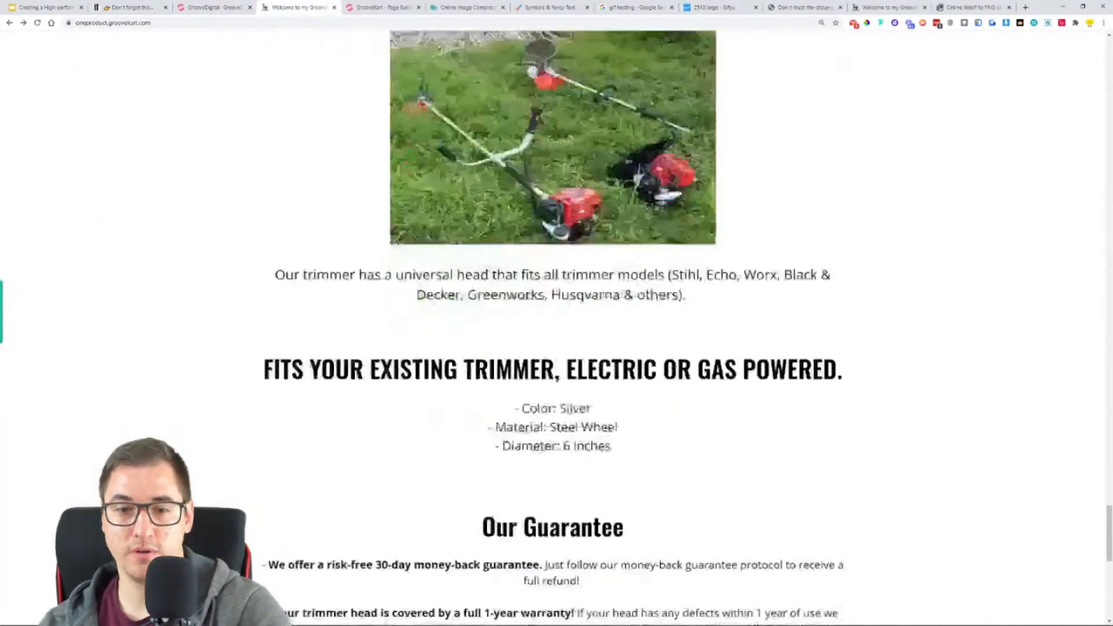
scroll(573, 143, down, 2)
scroll(573, 143, up, 9)
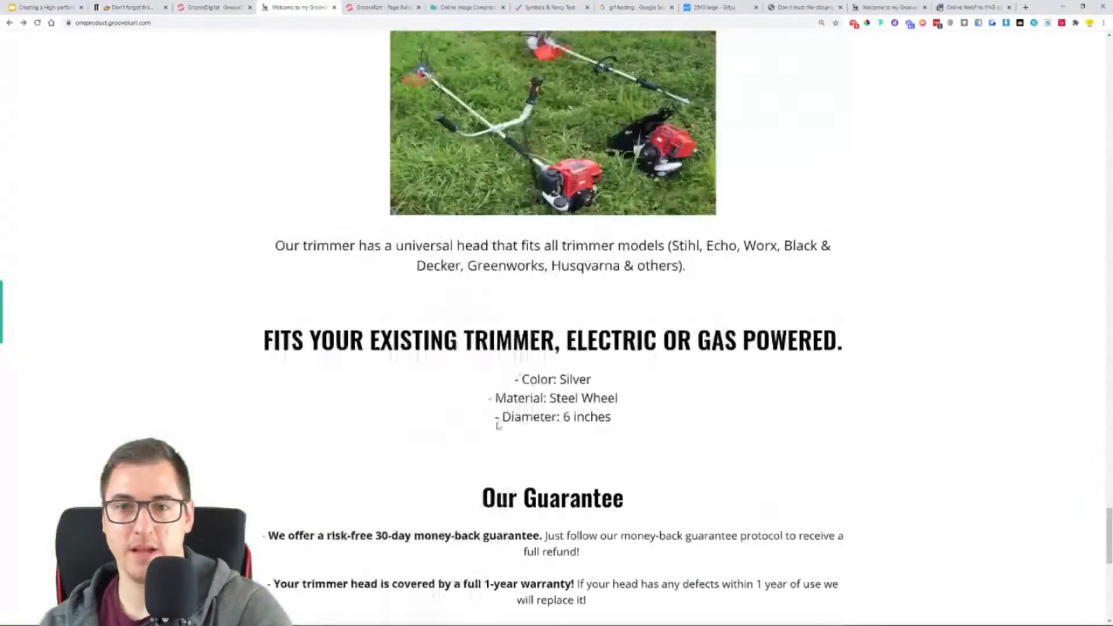
scroll(363, 299, up, 6)
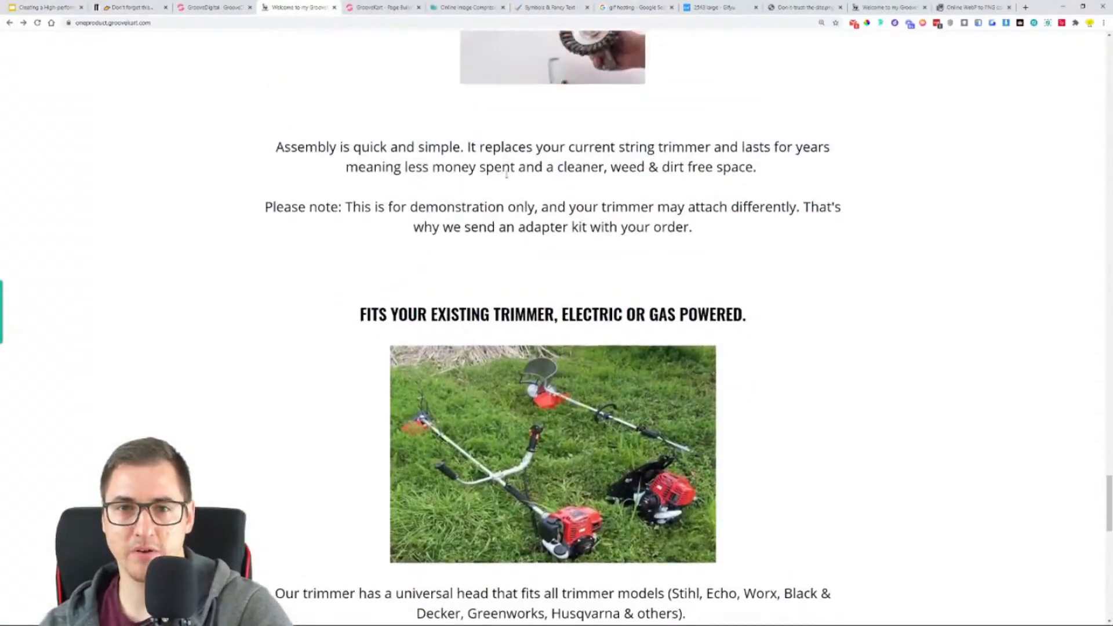
scroll(551, 284, down, 1)
scroll(690, 294, down, 3)
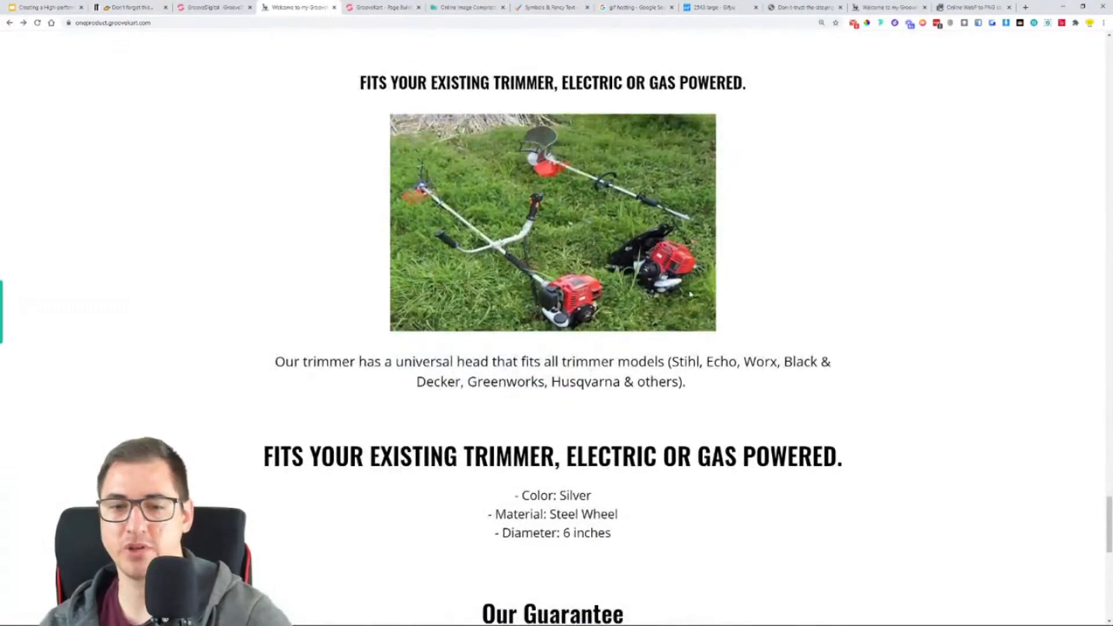
scroll(544, 293, up, 4)
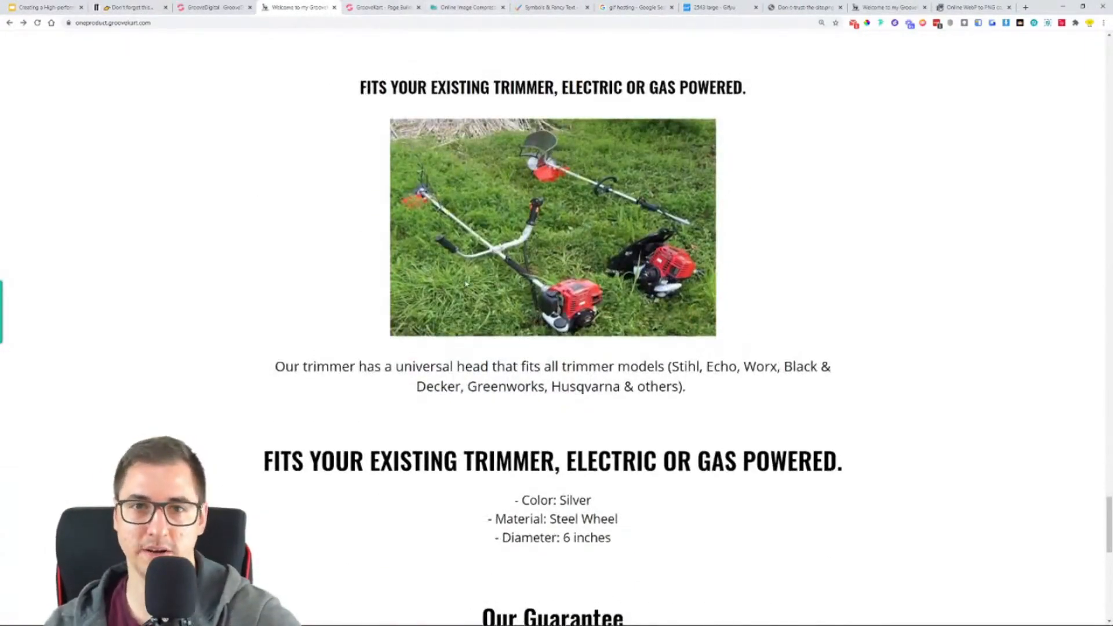
- Duplicate the paragraph about the twisted steel wires and move the copy below the row with the assembly GIF code
click(350, 4)
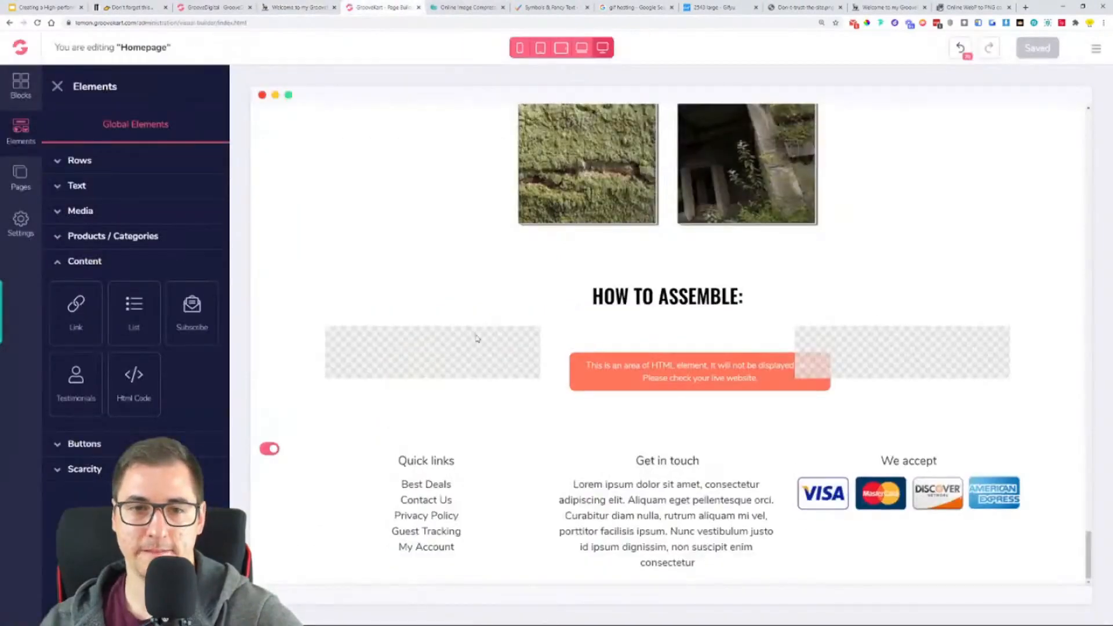
scroll(477, 337, up, 11)
click(566, 425)
scroll(547, 426, down, 3)
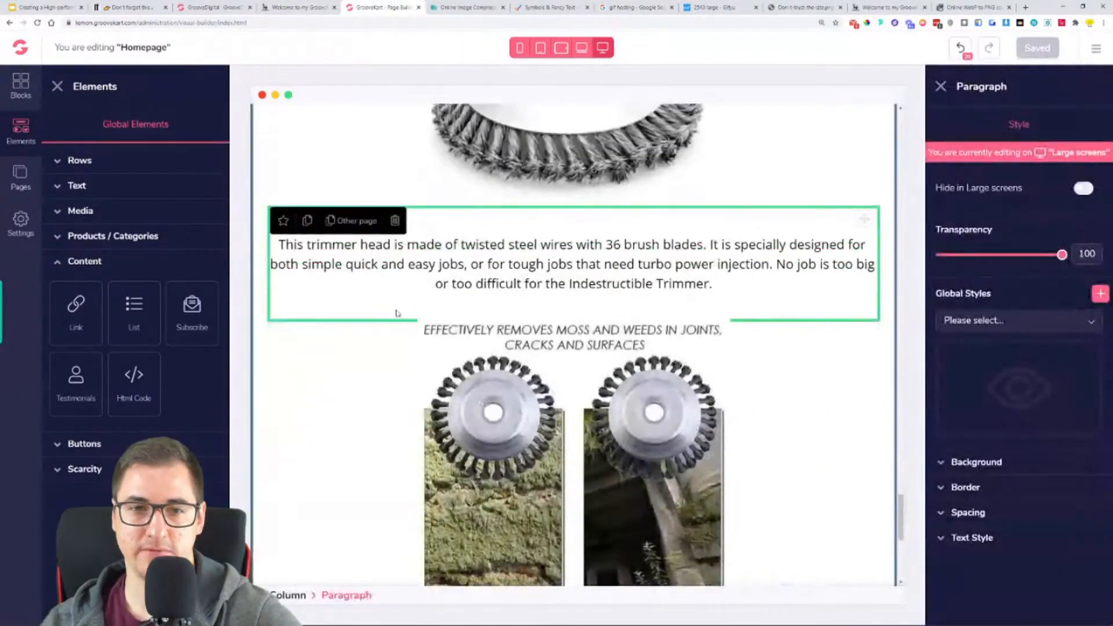
scroll(397, 326, down, 1)
click(304, 168)
drag(864, 165, 785, 574)
scroll(788, 510, down, 5)
drag(864, 141, 774, 448)
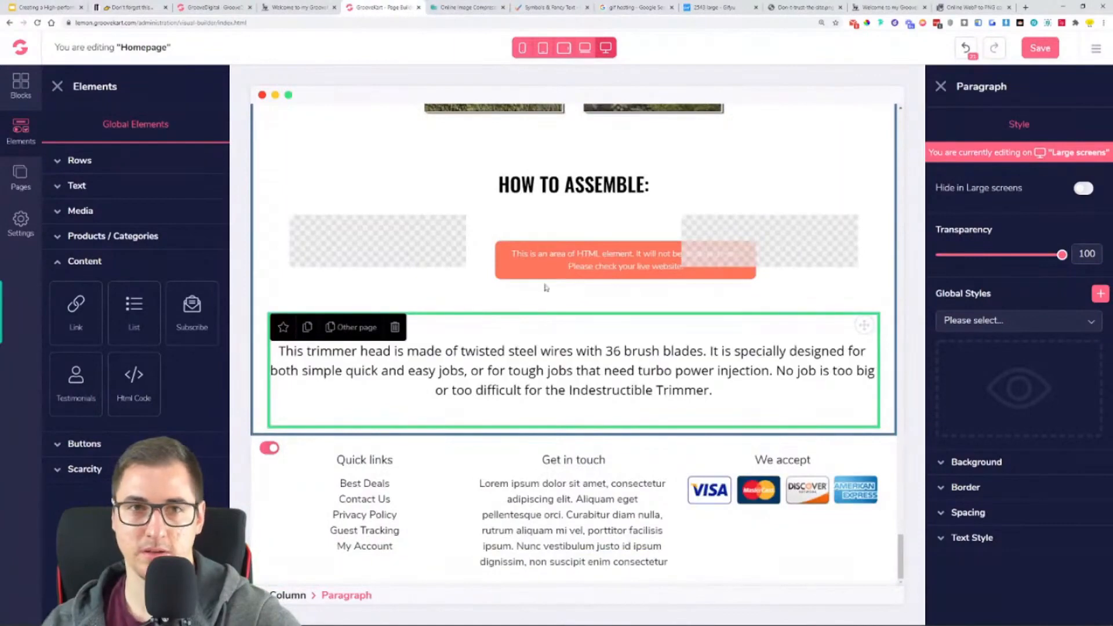
- Replace the paragraph under the assembly GIF row with the reference store's "Assembly is quick and simple" and "Please note" text
click(332, 6)
scroll(569, 196, down, 1)
triple_click(574, 145)
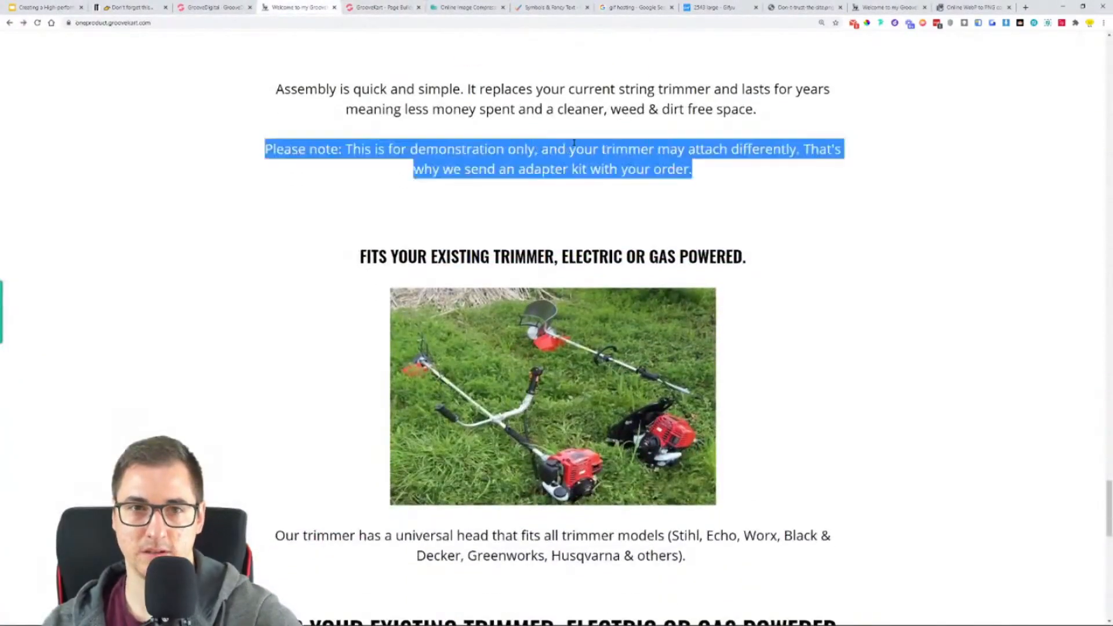
drag(698, 170, 283, 90)
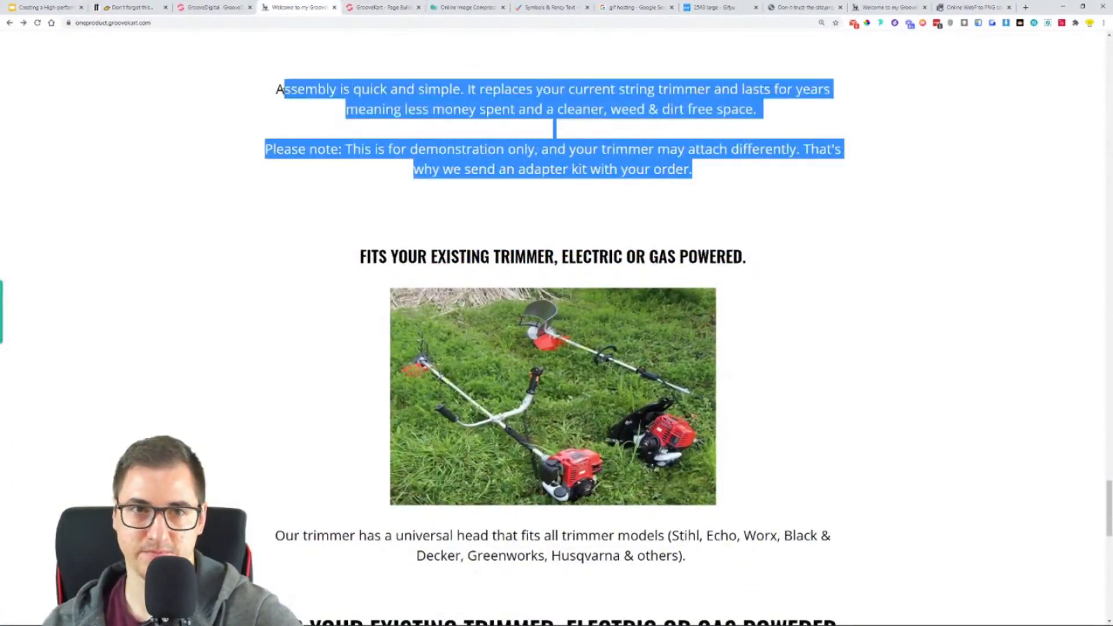
click(376, 6)
double_click(559, 388)
key(ctrl+a)
text(Assembly is quick and simple. It replaces your current string trimmer and lasts for years meaning less money spent and a cleaner, weed & dirt free space.  Please note: This is for demonstration only, and your trimmer may attach differently. That's why we send an adapter kit with your order.)
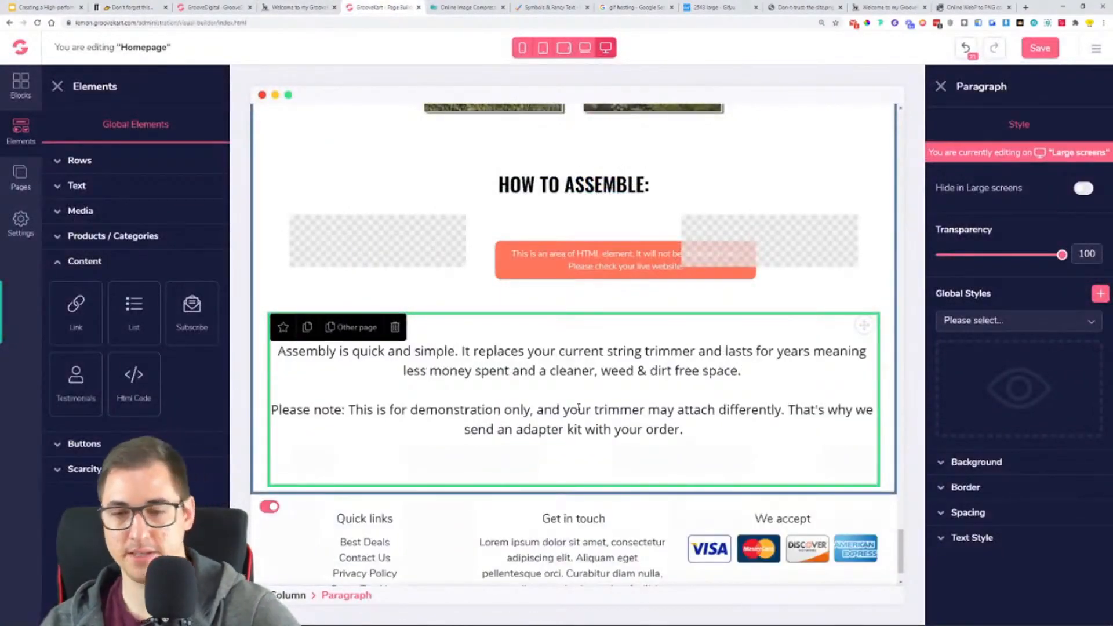
- Remove the trailing blank line from the assembly text and check which section follows it on the reference store
key(BackSpace)
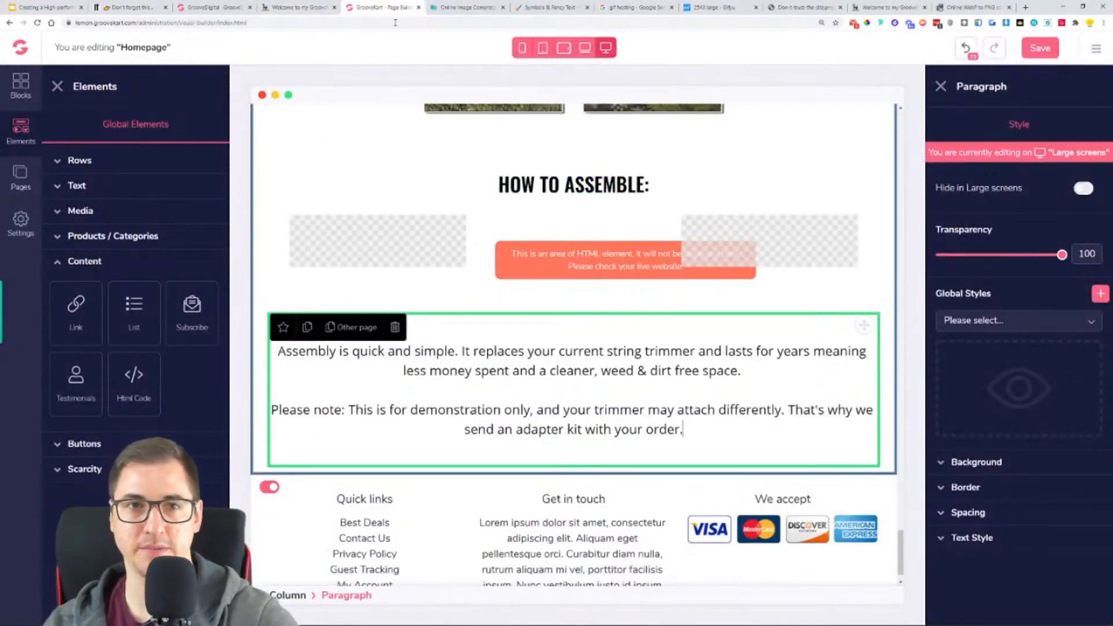
click(279, 8)
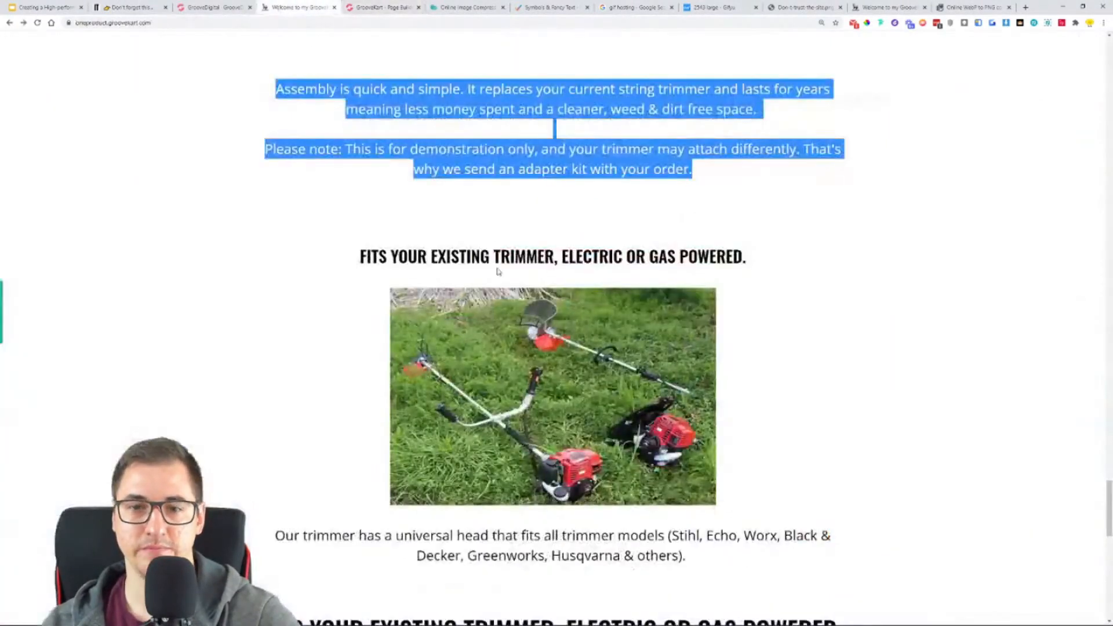
click(401, 7)
- Duplicate the "HOW TO ASSEMBLE:" heading and move the copy below the "Assembly is quick and simple" paragraph
scroll(355, 388, up, 1)
click(355, 388)
click(308, 388)
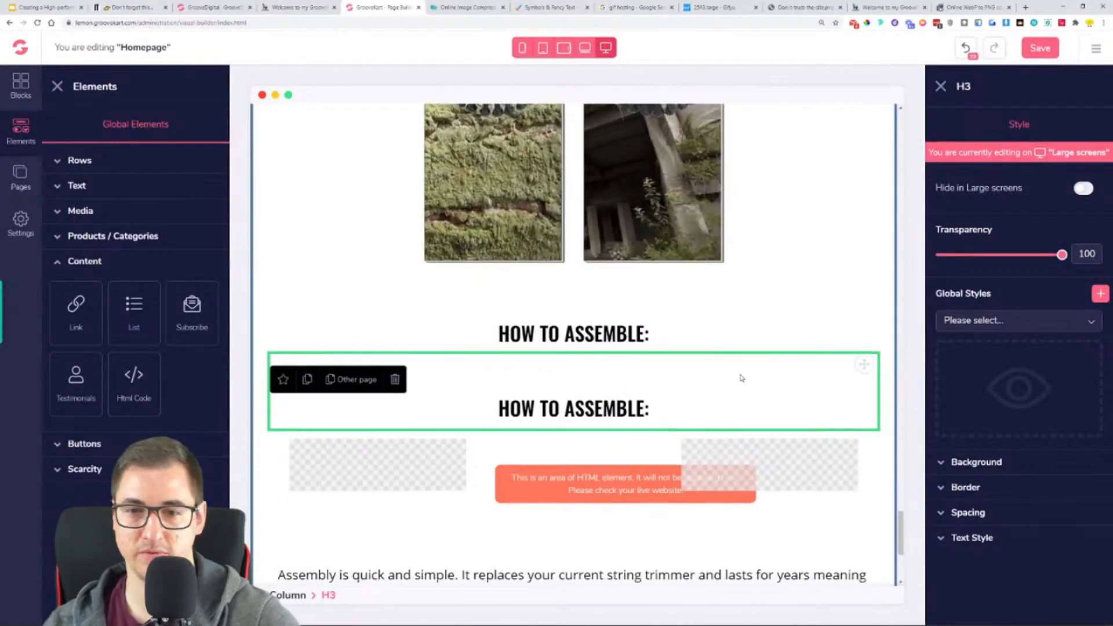
drag(866, 314, 784, 546)
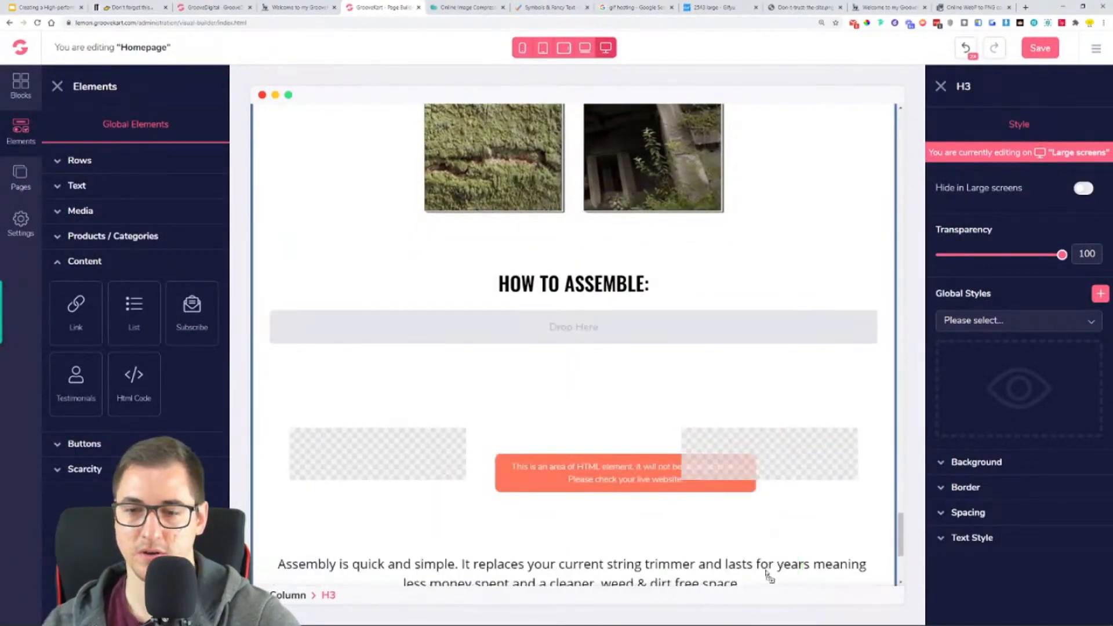
scroll(765, 574, down, 4)
drag(864, 211, 706, 446)
scroll(690, 400, up, 10)
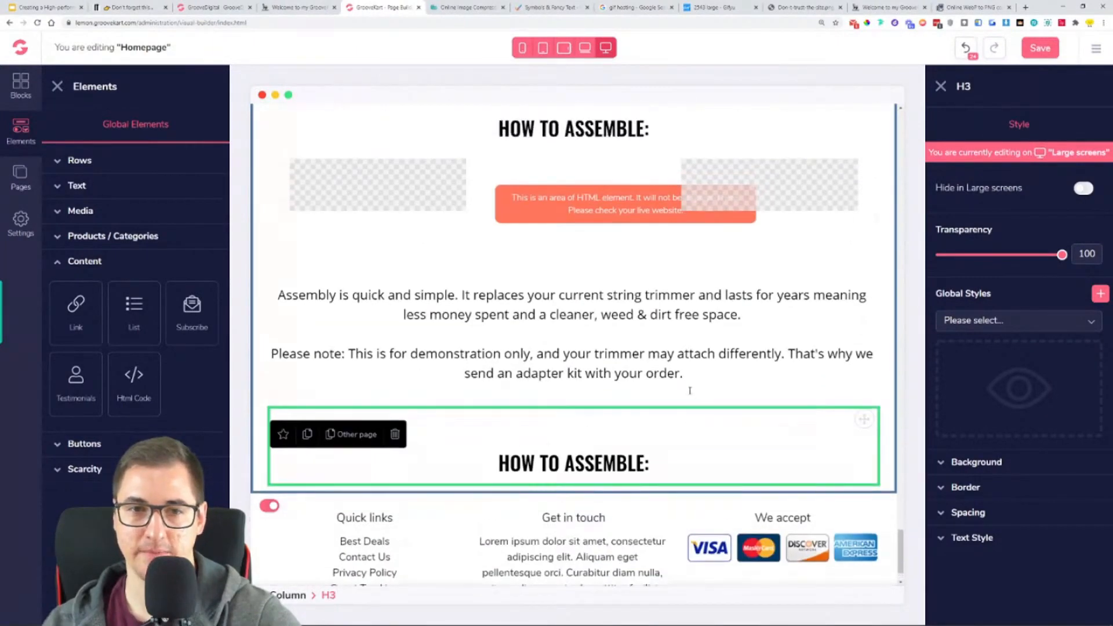
- Add an image element below the copied "HOW TO ASSEMBLE:" heading and align it to the center
click(608, 365)
scroll(607, 365, down, 8)
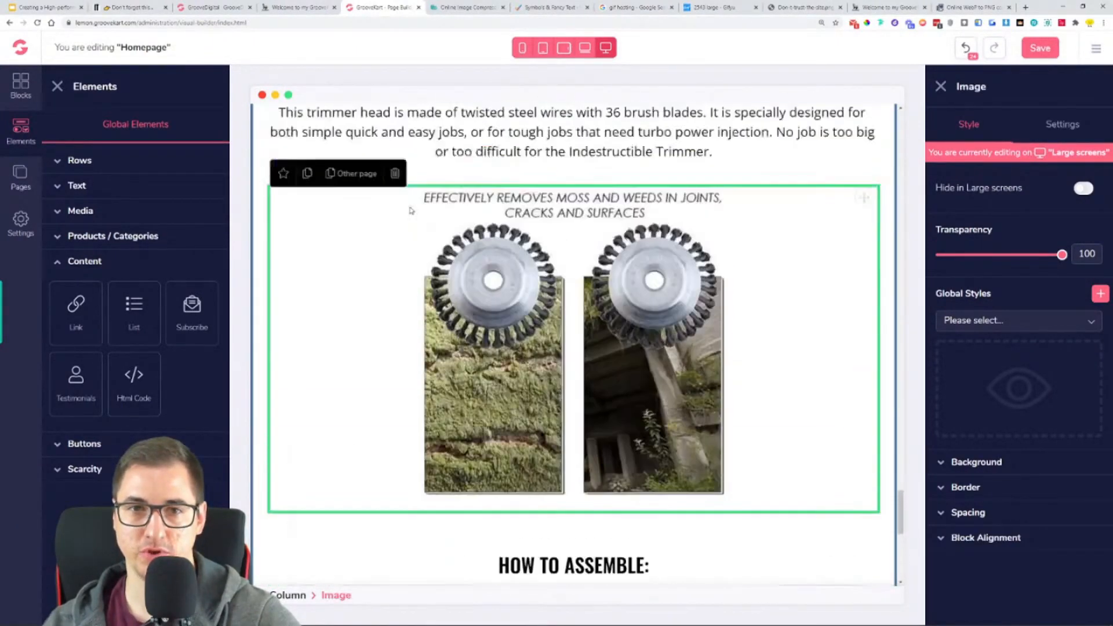
click(81, 211)
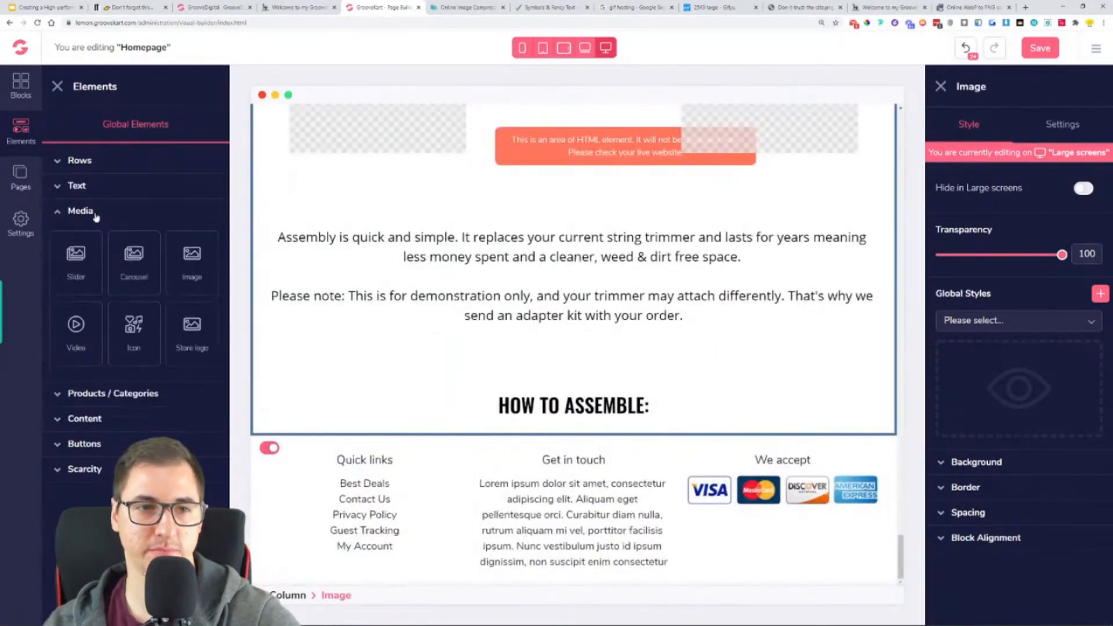
drag(191, 264, 585, 450)
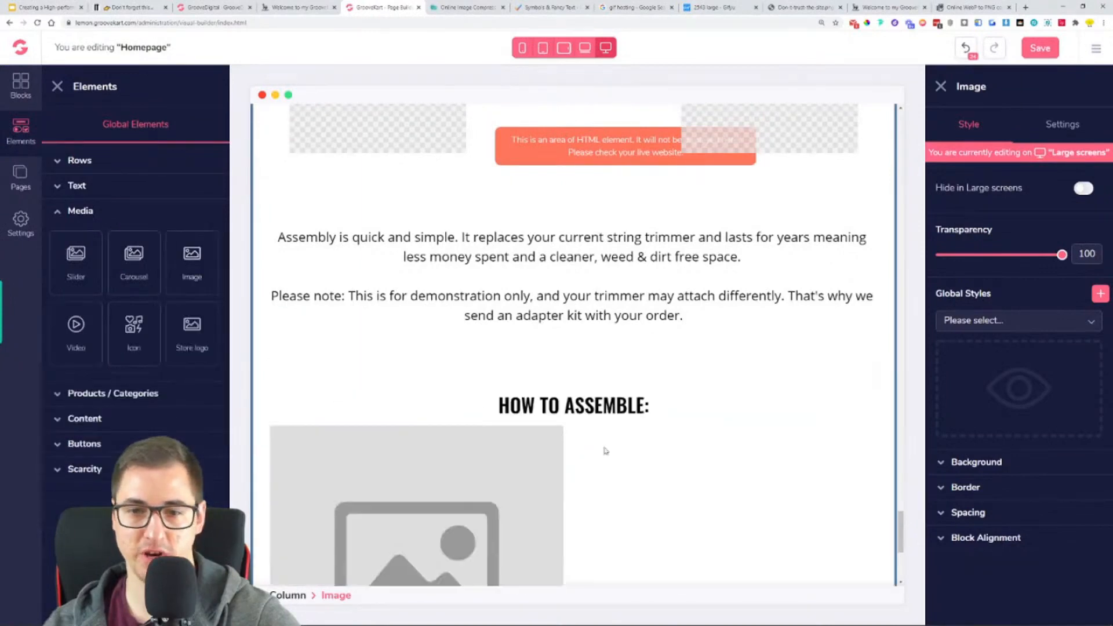
click(1028, 544)
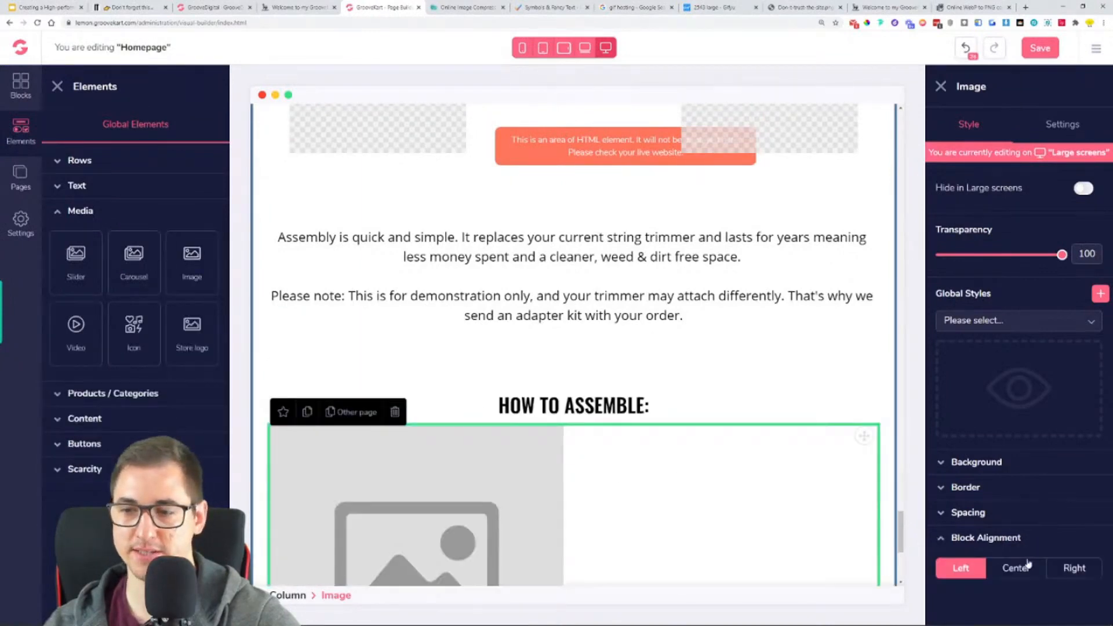
click(1017, 568)
scroll(758, 373, up, 5)
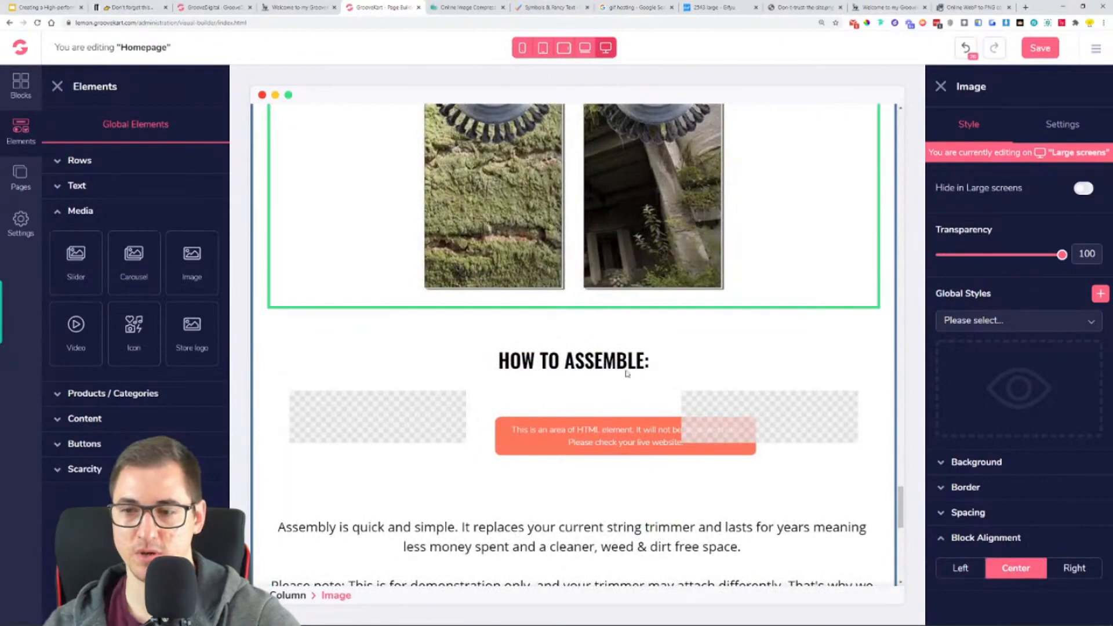
scroll(627, 374, down, 5)
- Upload the photo of the red trimmers lying on grass from the Downloads folder into the new image element
click(1047, 127)
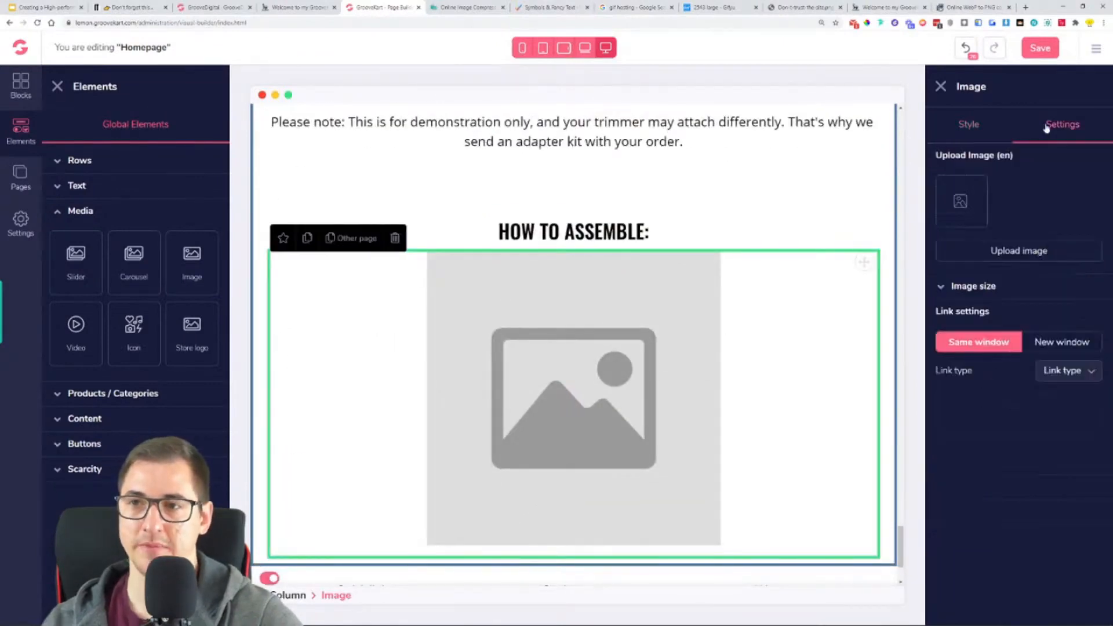
click(1029, 255)
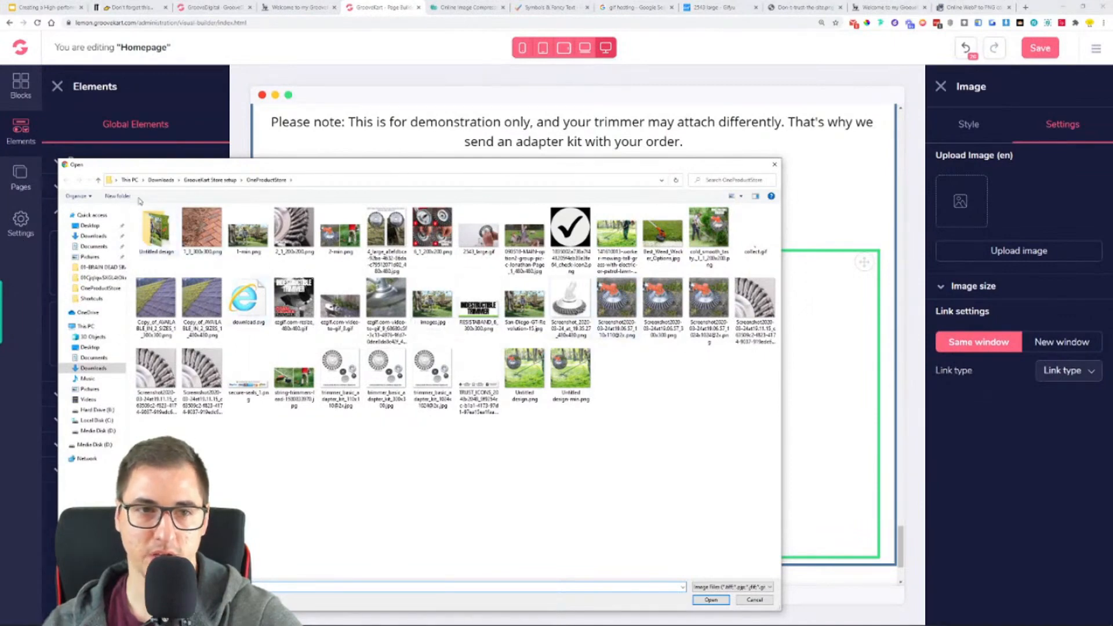
click(160, 180)
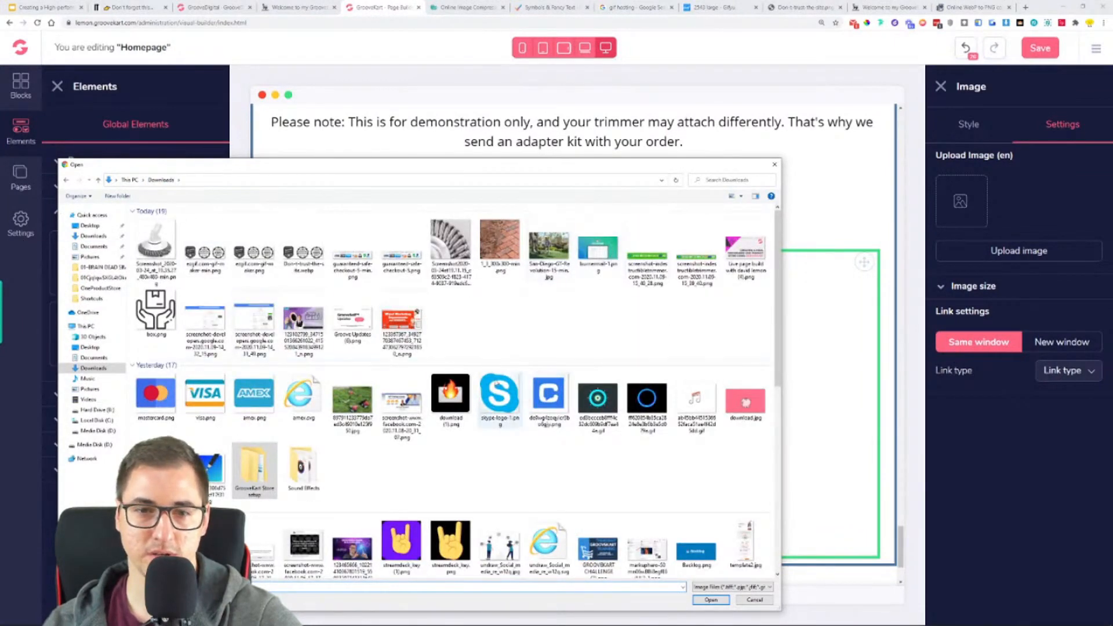
double_click(499, 395)
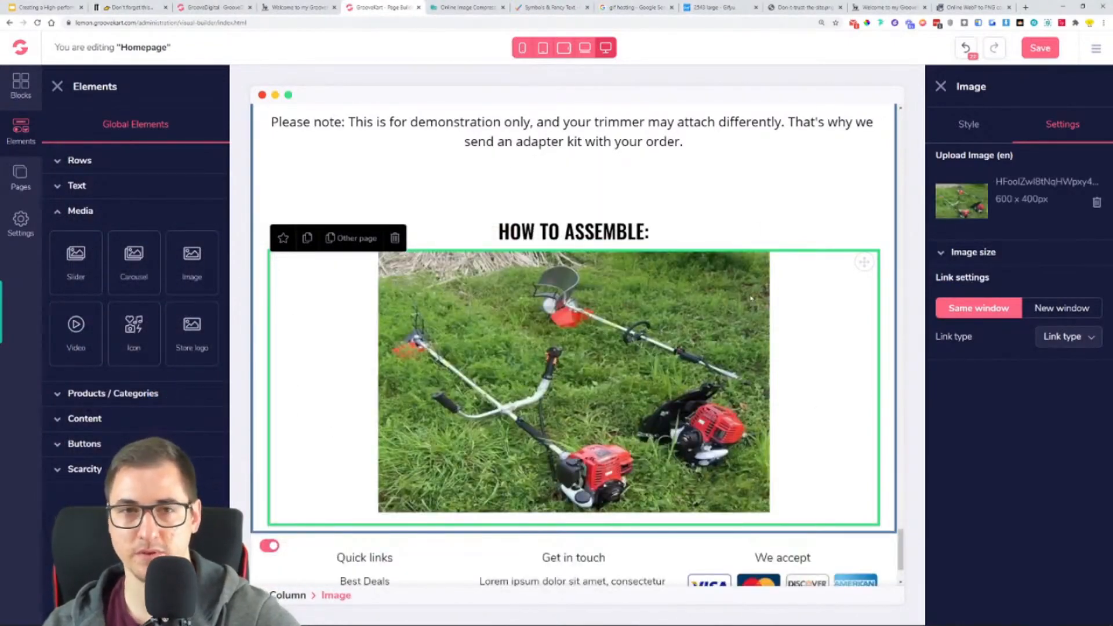
- Replace the heading above the trimmer photo with the reference store's "FITS YOUR EXISTING TRIMMER, ELECTRIC OR GAS POWERED." and remove the extra line
click(295, 6)
triple_click(577, 256)
key(ctrl+c)
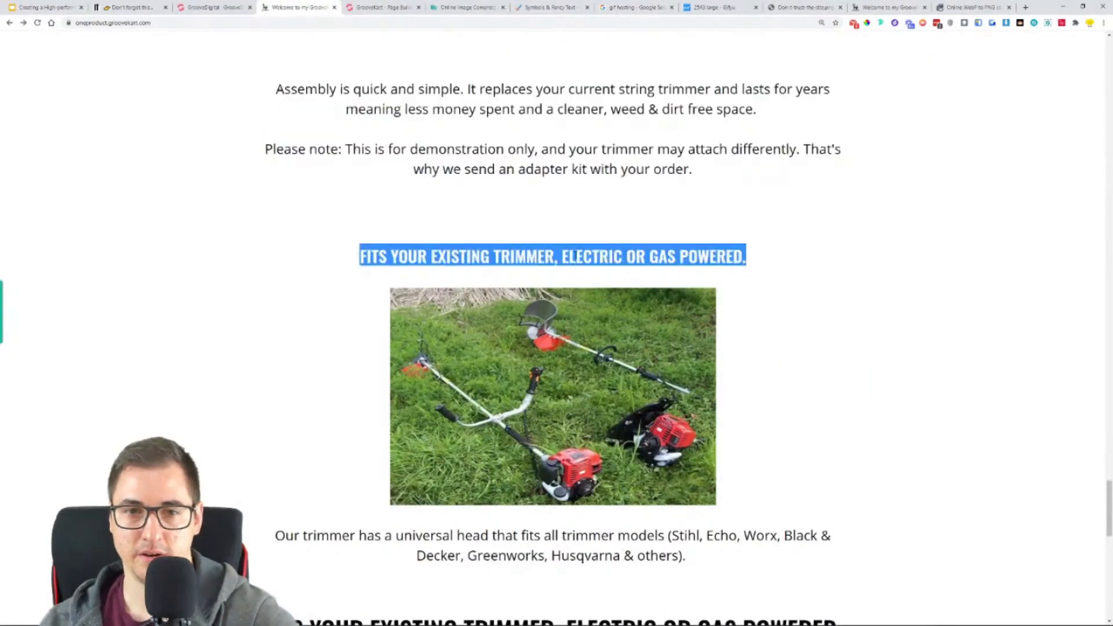
click(380, 7)
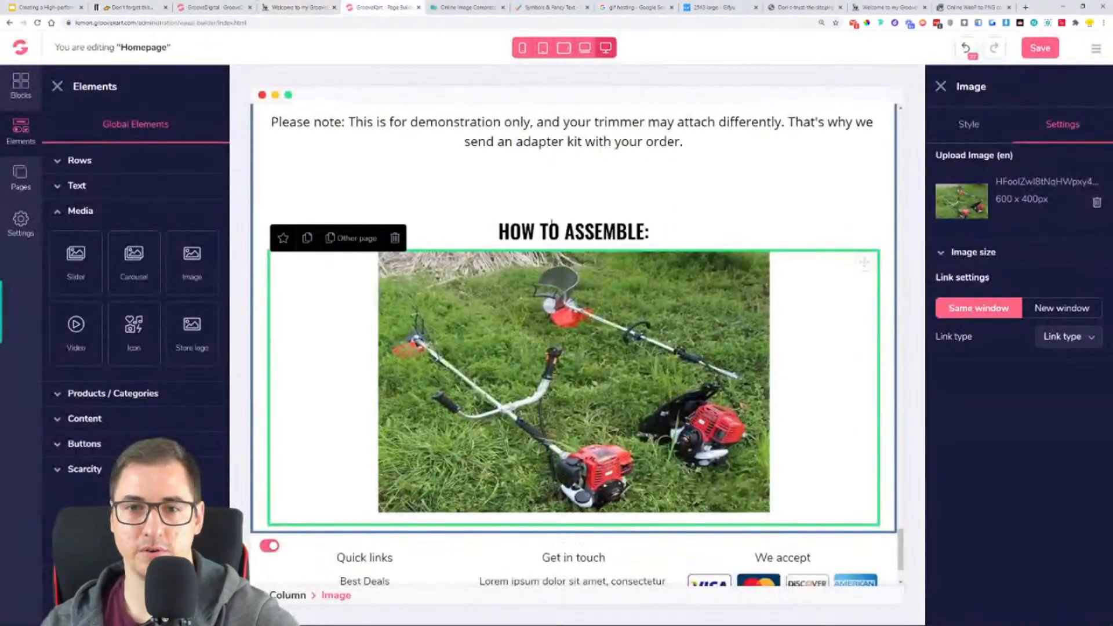
triple_click(563, 243)
key(ctrl+v)
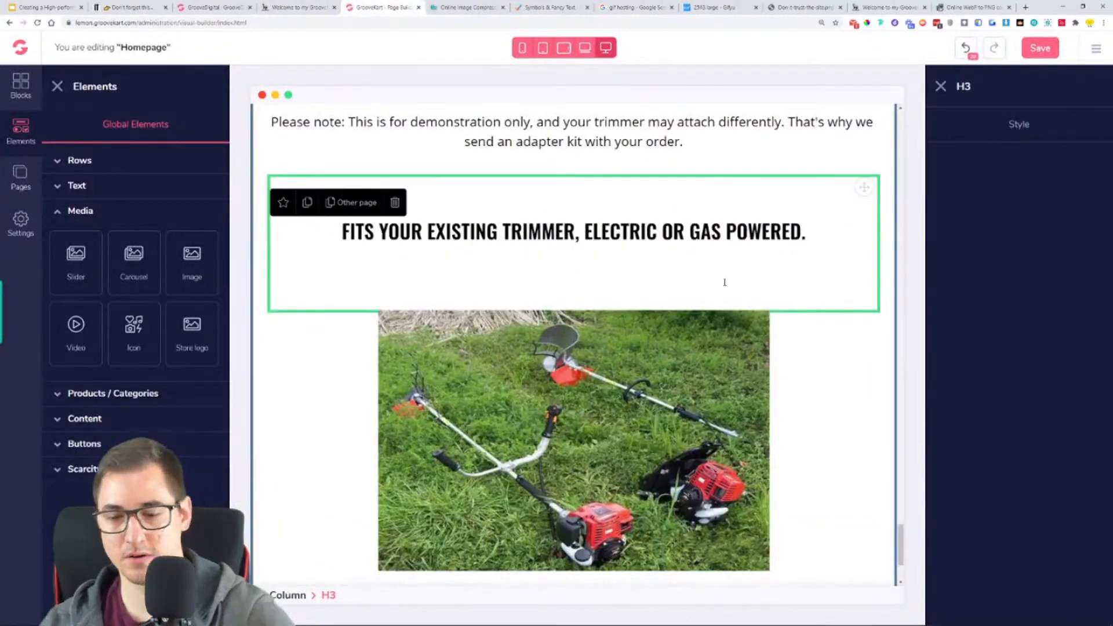
key(BackSpace)
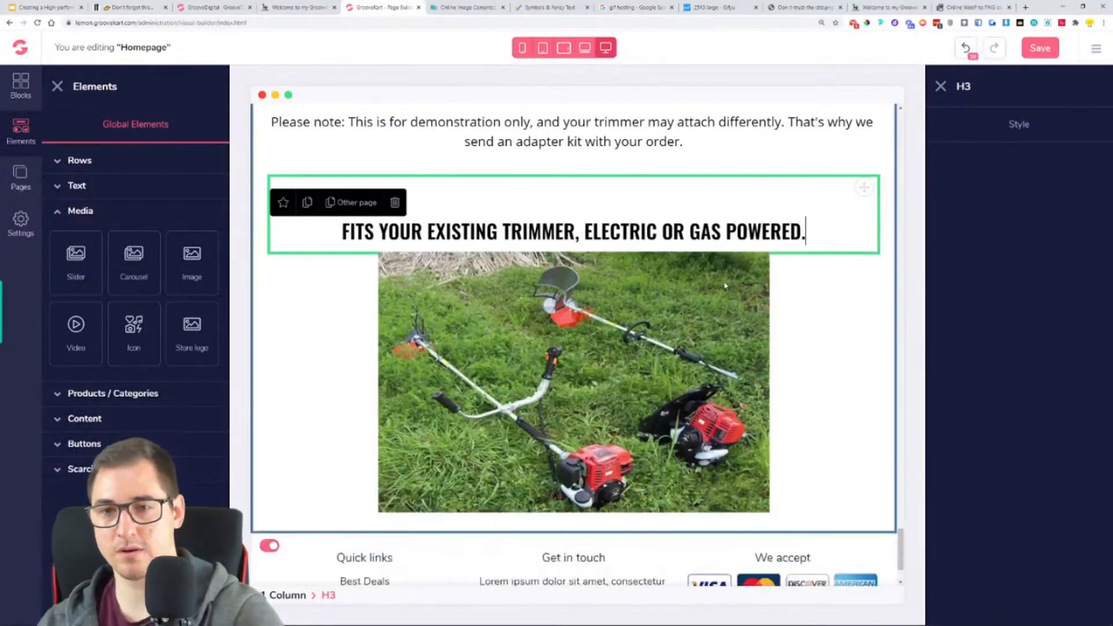
- Copy the reference store's "Our trimmer has a universal head that fits all trimmer models" paragraph and return to the page builder
click(302, 6)
scroll(359, 440, down, 2)
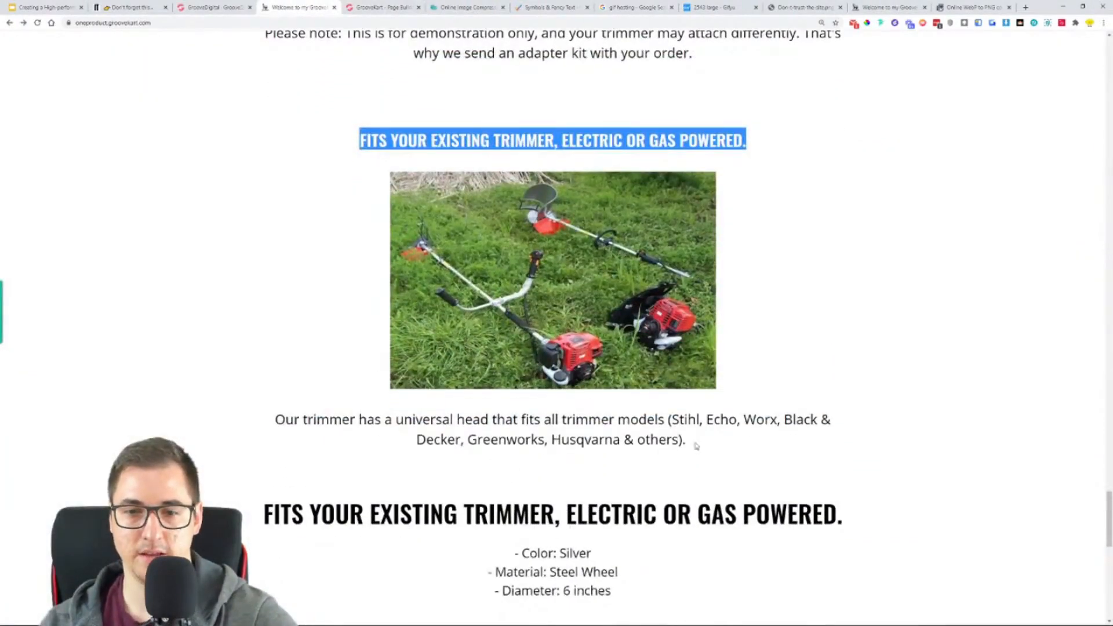
drag(696, 446, 274, 432)
key(ctrl+c)
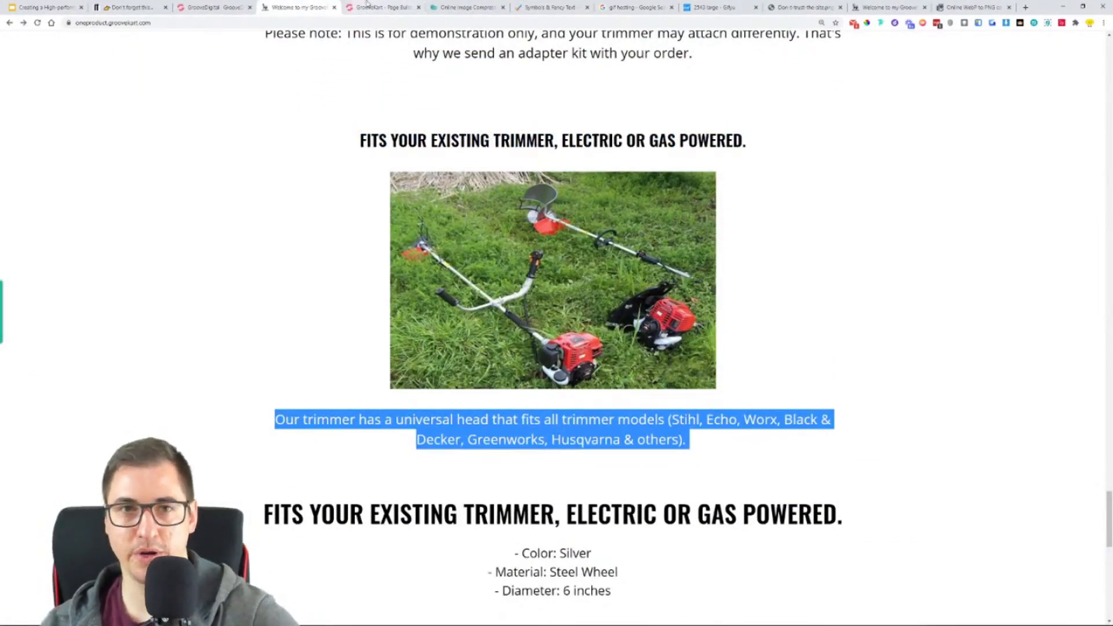
click(367, 5)
- Duplicate the "Assembly is quick and simple" paragraph and move the copy below the trimmer photo
scroll(687, 185, up, 1)
click(690, 204)
scroll(746, 256, up, 2)
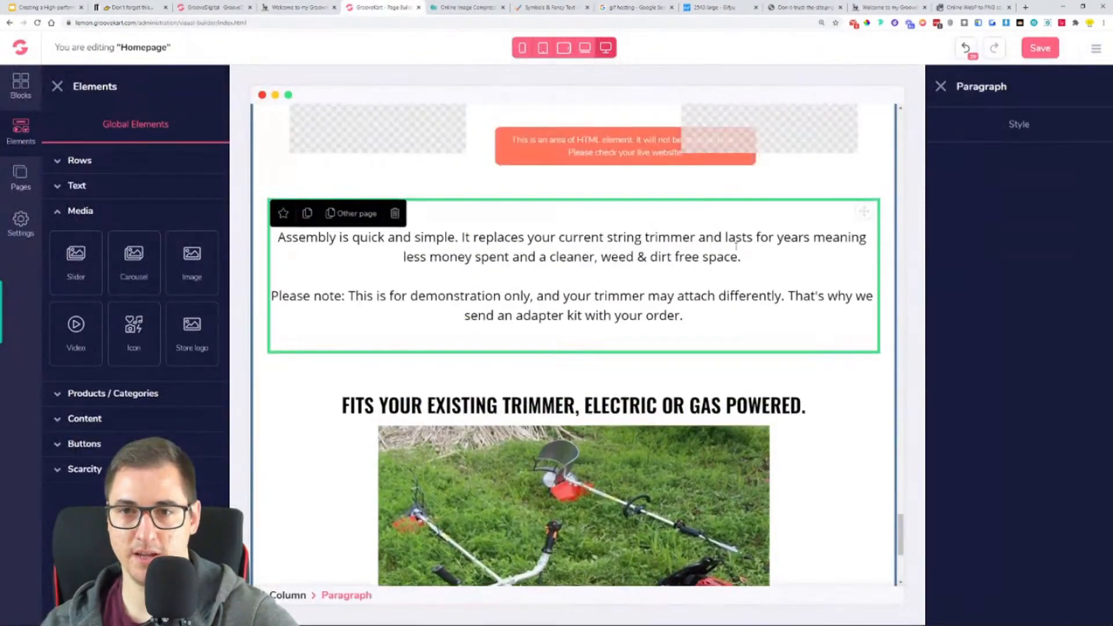
click(308, 214)
drag(871, 218, 811, 562)
scroll(825, 398, down, 2)
scroll(825, 305, down, 2)
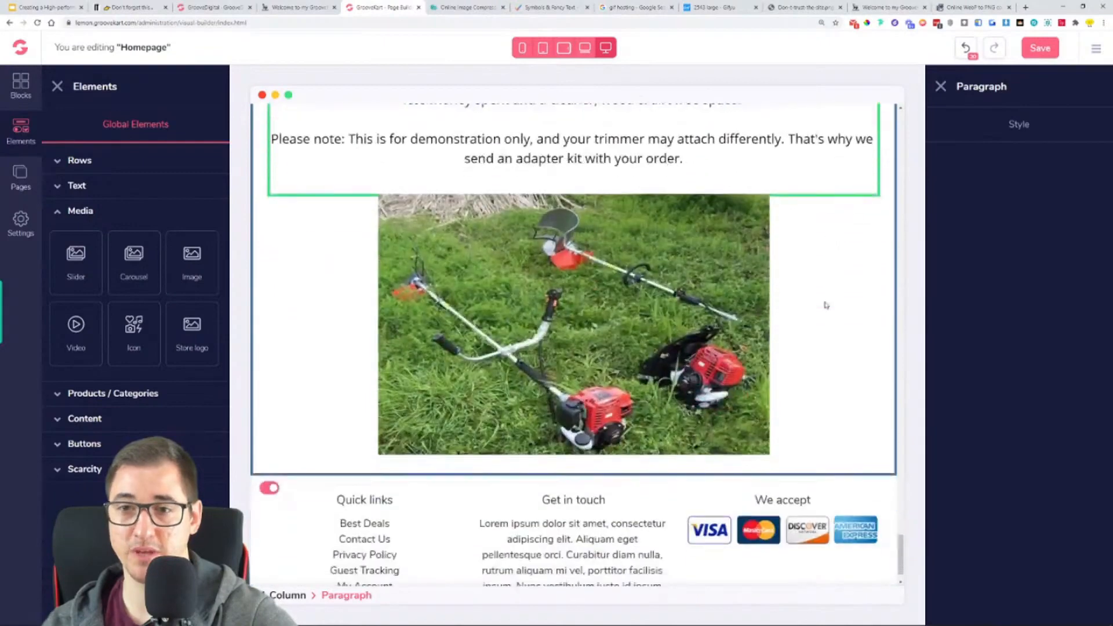
scroll(844, 214, up, 1)
drag(864, 111, 786, 540)
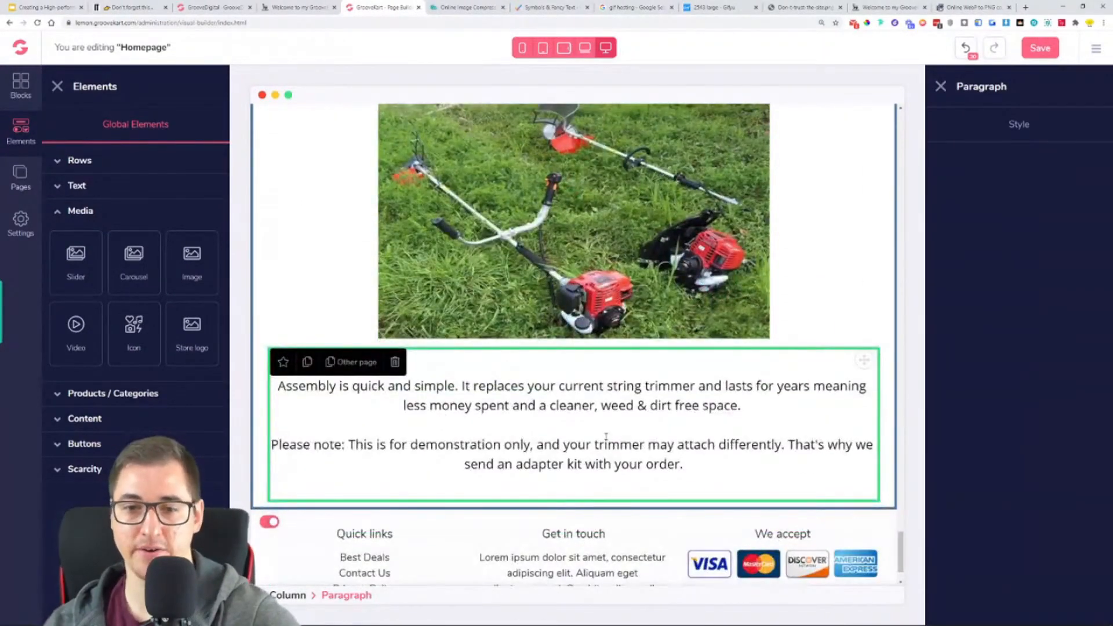
- Replace the paragraph below the trimmer photo with the copied universal head text and trim its trailing space
triple_click(606, 443)
key(ctrl+a)
key(ctrl+v)
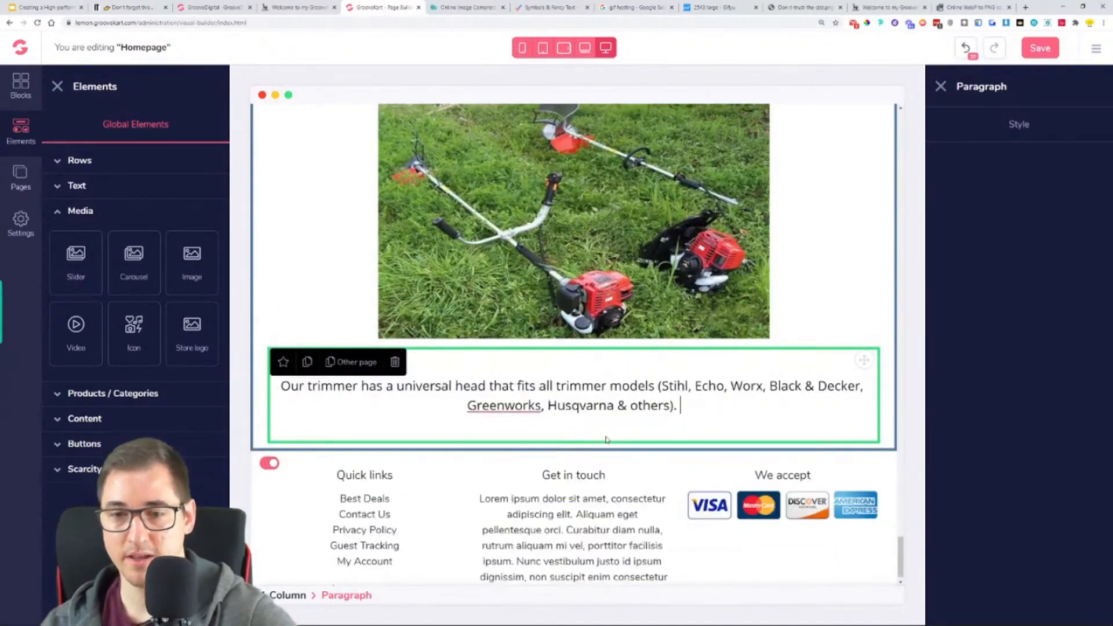
key(BackSpace)
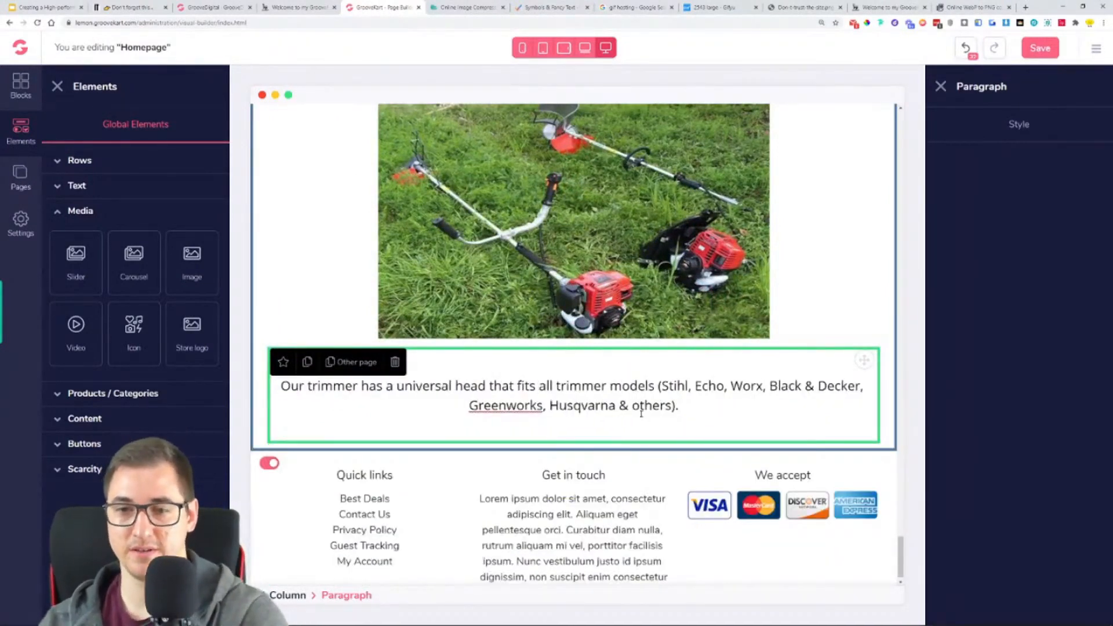
- Save the homepage, reload the live lemon store and check the order of the sections below "HOW TO ASSEMBLE:"
click(1041, 48)
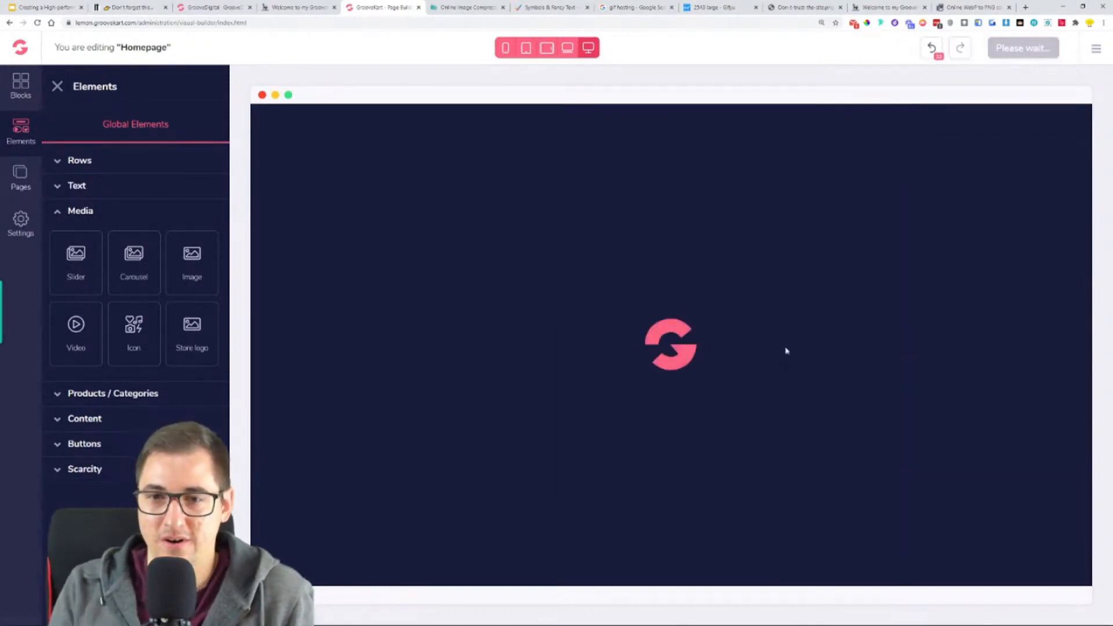
scroll(645, 316, down, 5)
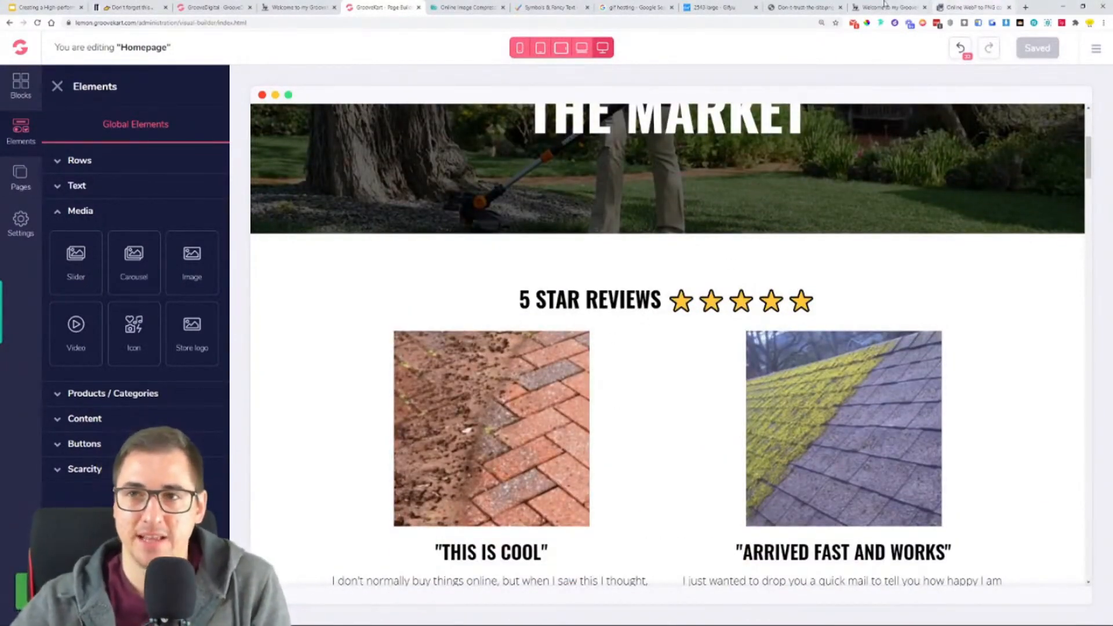
click(862, 5)
click(37, 25)
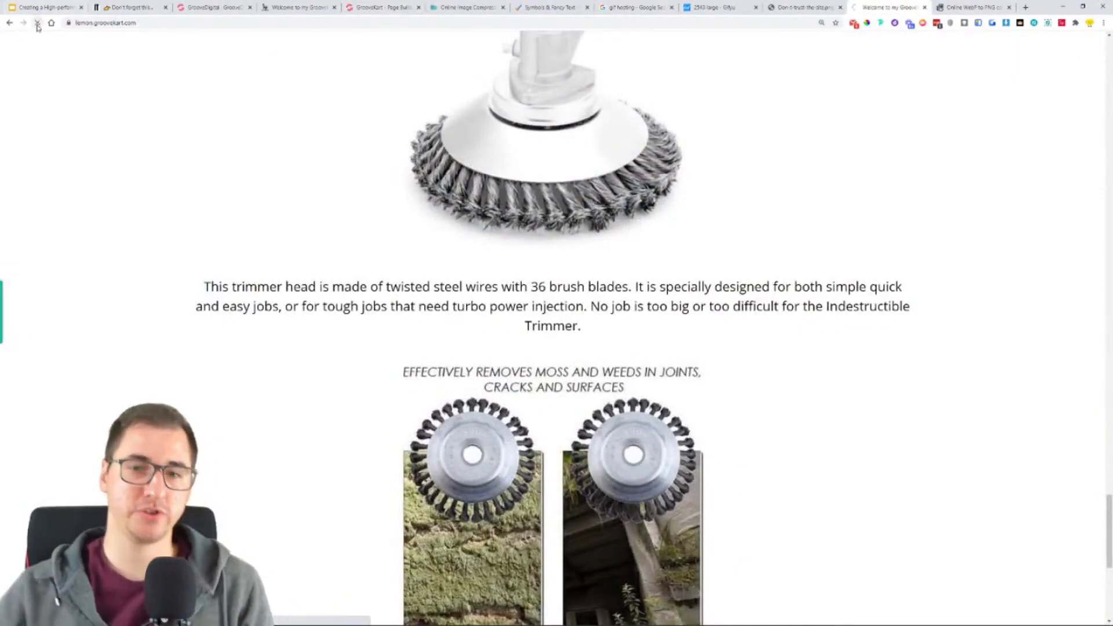
scroll(169, 251, down, 10)
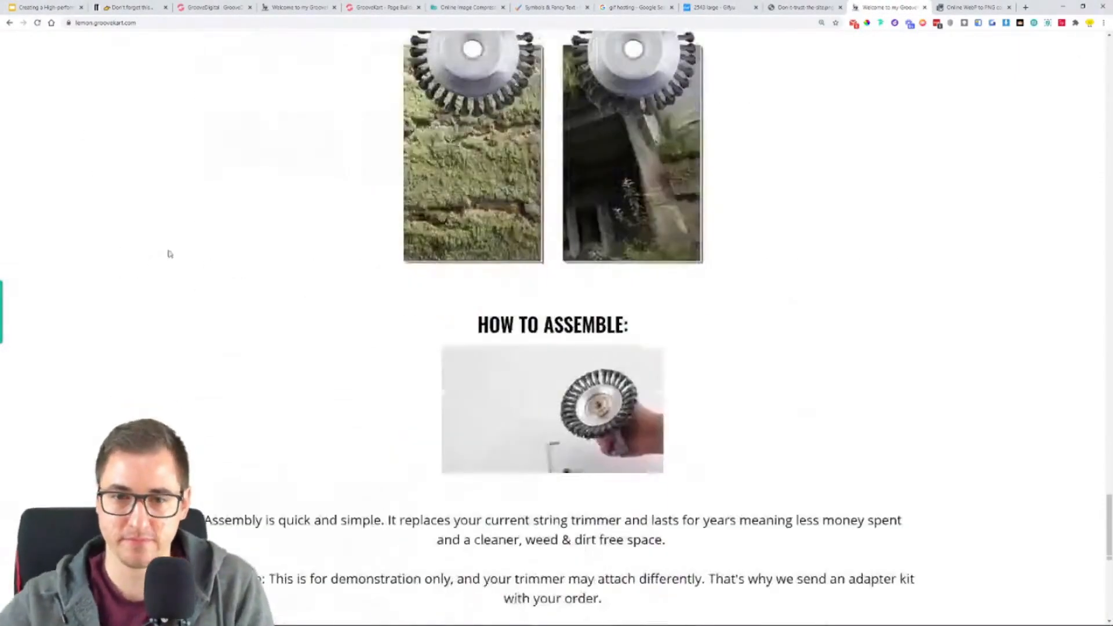
scroll(550, 281, down, 3)
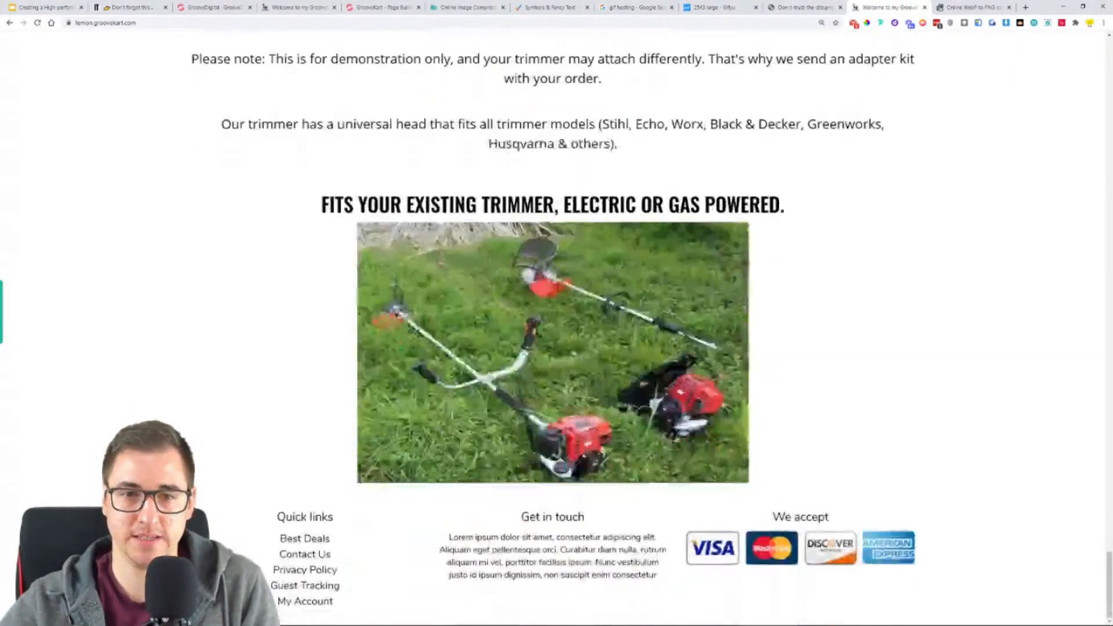
scroll(554, 173, up, 1)
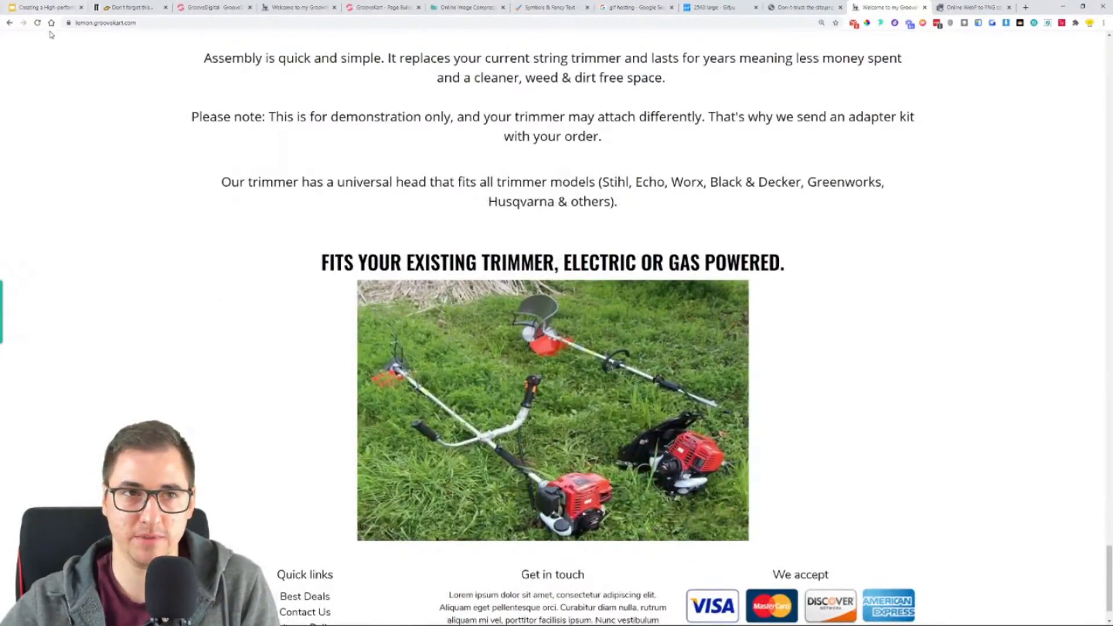
scroll(43, 32, up, 1)
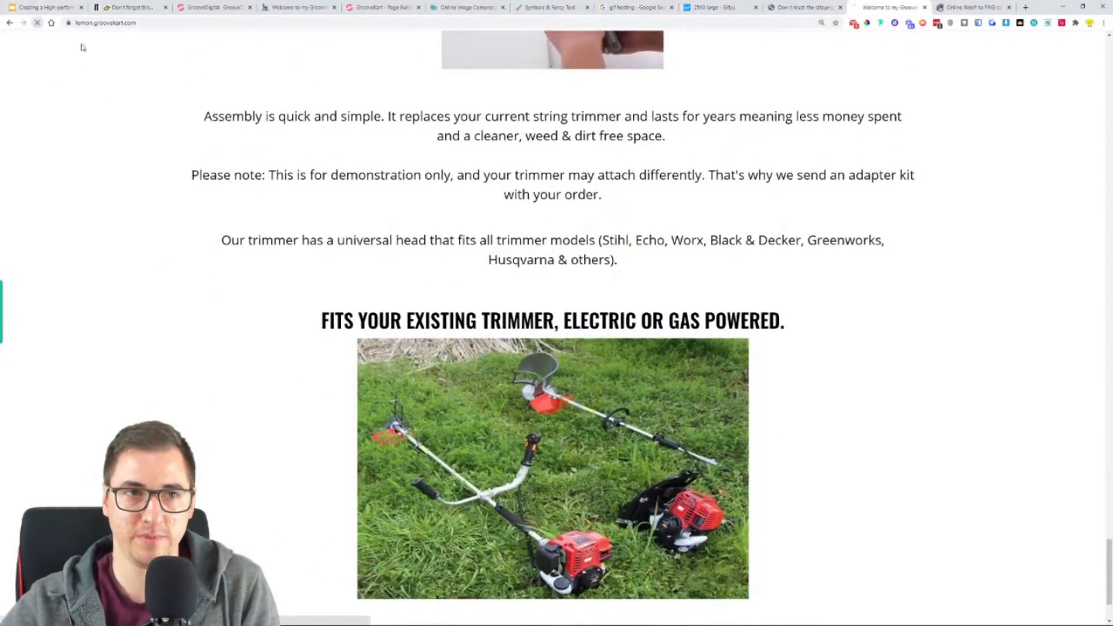
click(37, 22)
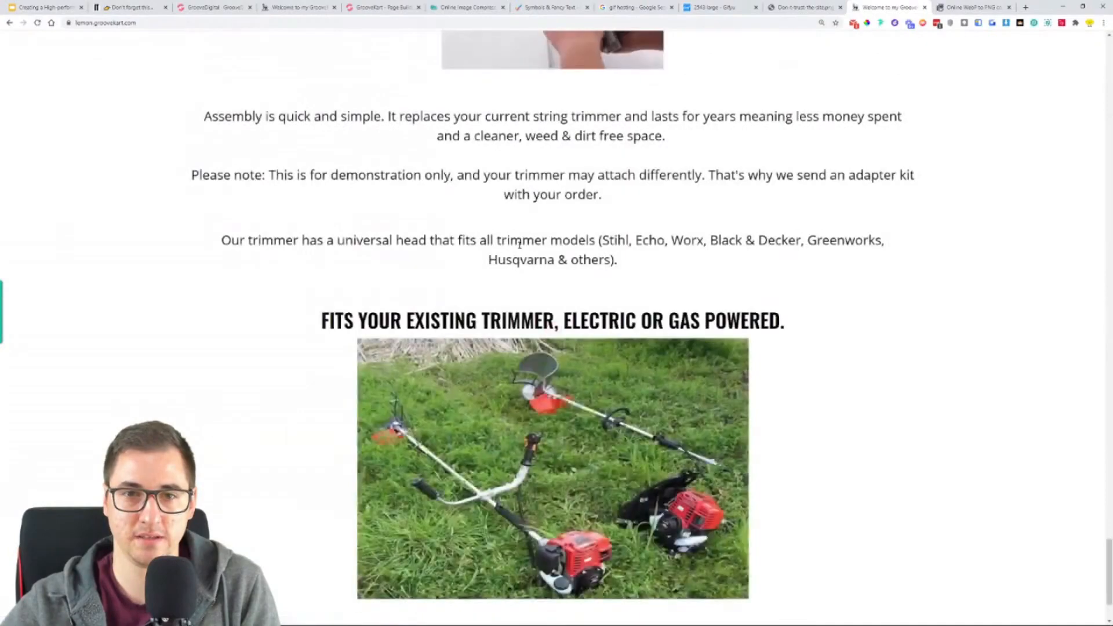
- Return to the page builder and check where the universal head paragraph sits relative to the trimmer photo
click(347, 4)
scroll(661, 341, down, 20)
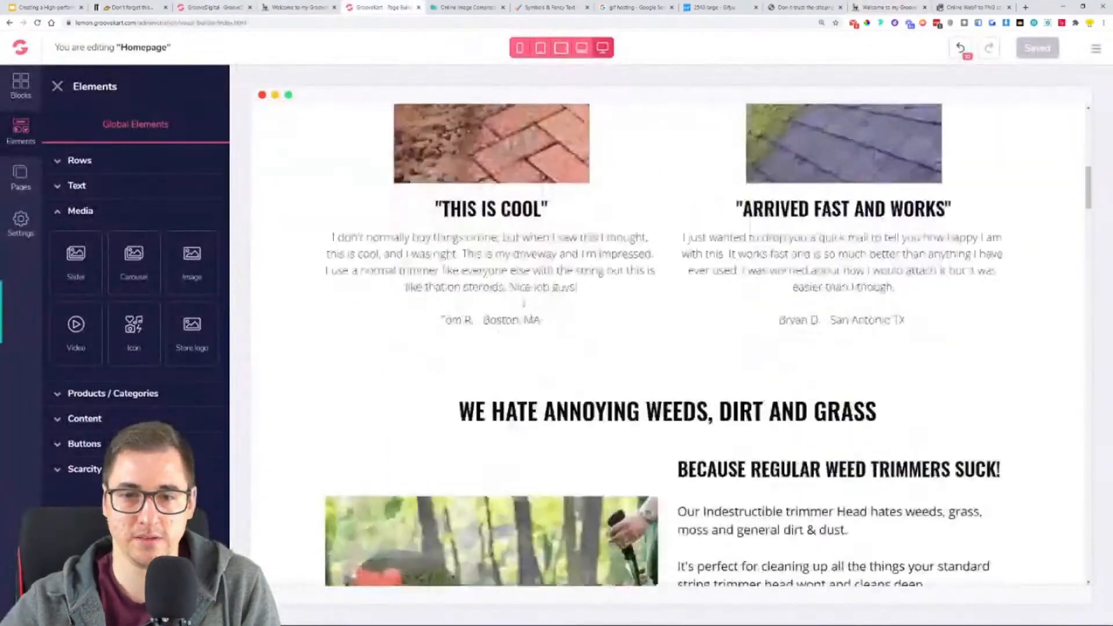
scroll(661, 340, down, 15)
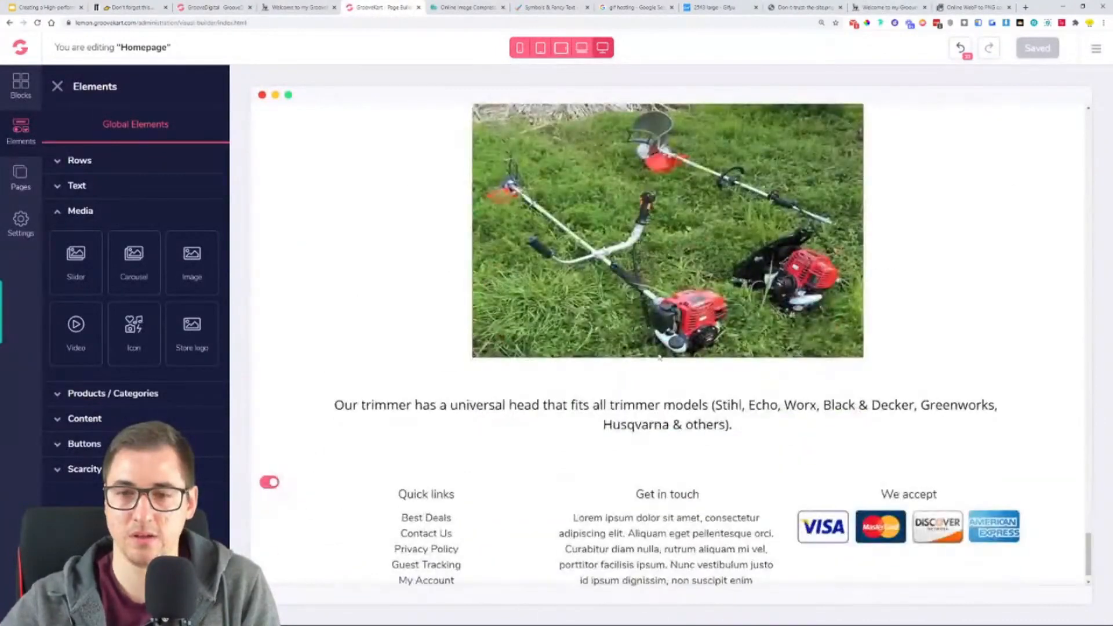
- Set the top margin of the "FITS YOUR EXISTING TRIMMER, ELECTRIC OR GAS POWERED." heading to 64
click(342, 413)
scroll(597, 434, up, 3)
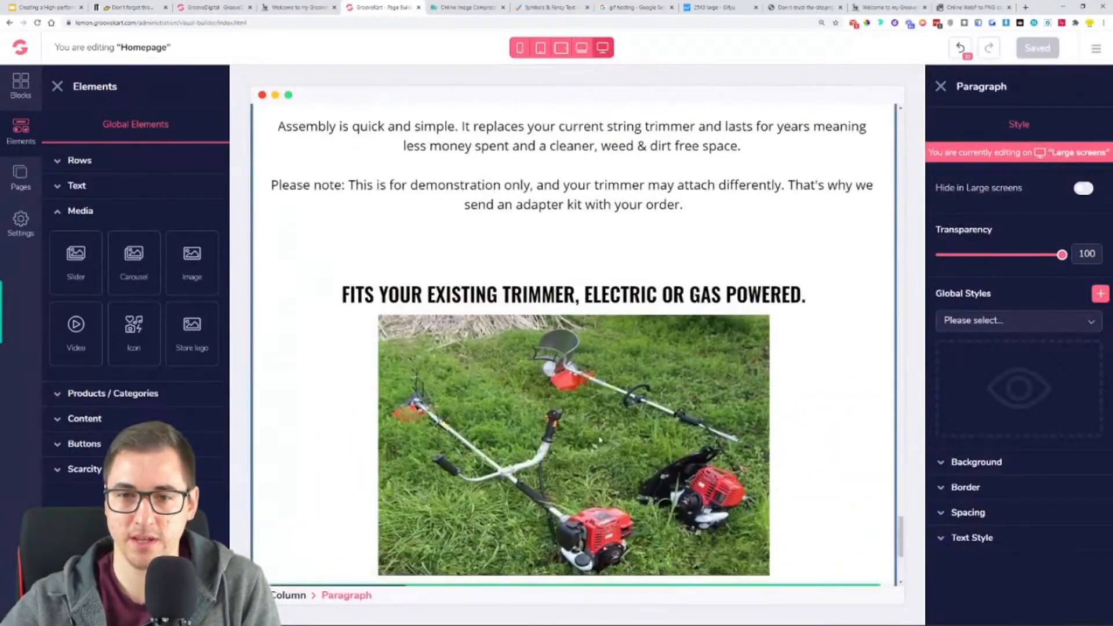
scroll(642, 184, down, 2)
click(642, 186)
scroll(642, 187, up, 2)
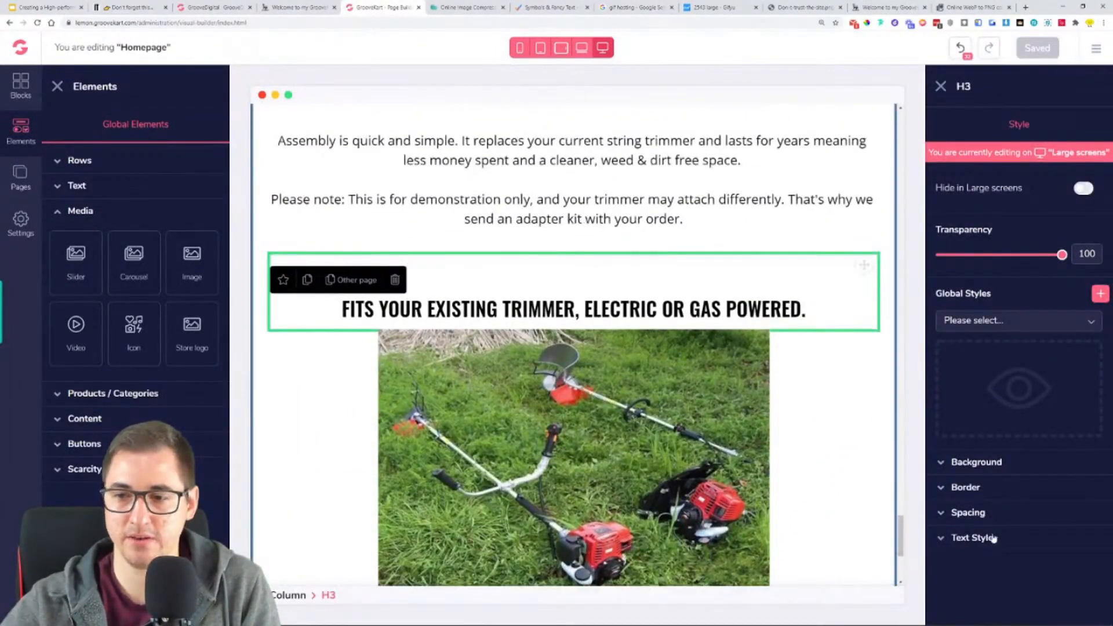
click(993, 515)
scroll(1018, 528, down, 2)
click(1016, 475)
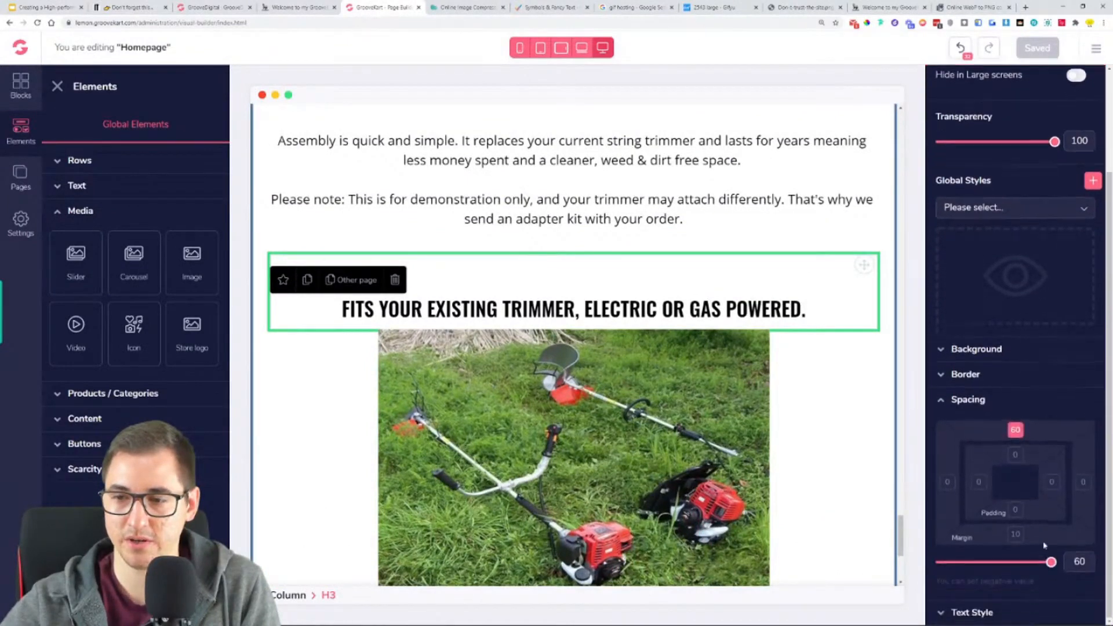
click(1053, 562)
drag(1052, 563, 1055, 562)
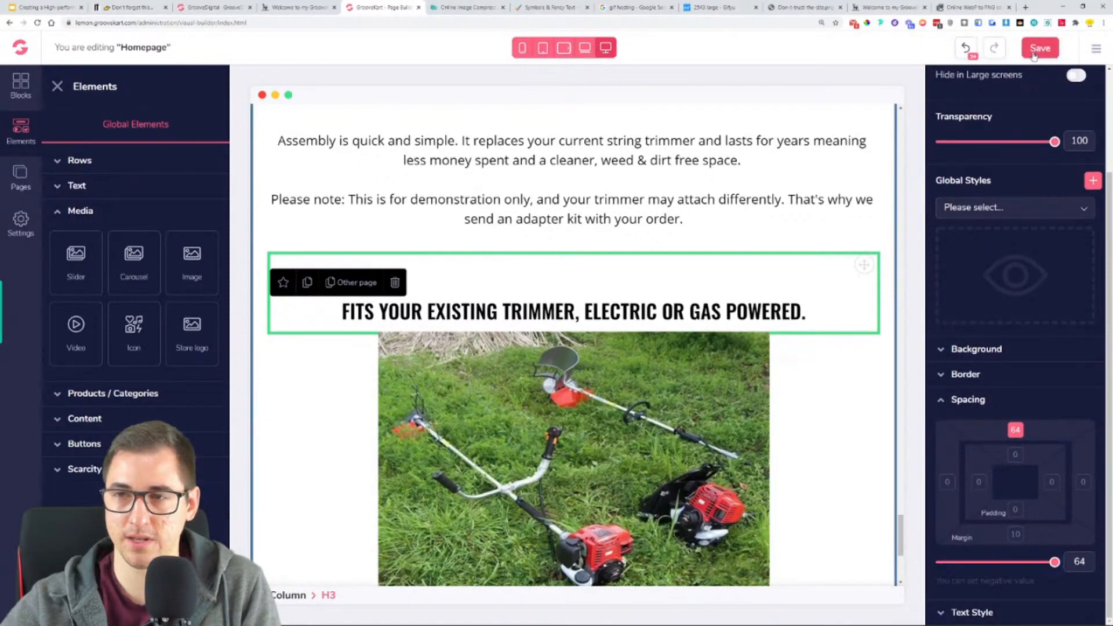
- Compare the universal head paragraph's position around the trimmer photo in the builder and on the live lemon store, reloading the live page
scroll(572, 424, down, 5)
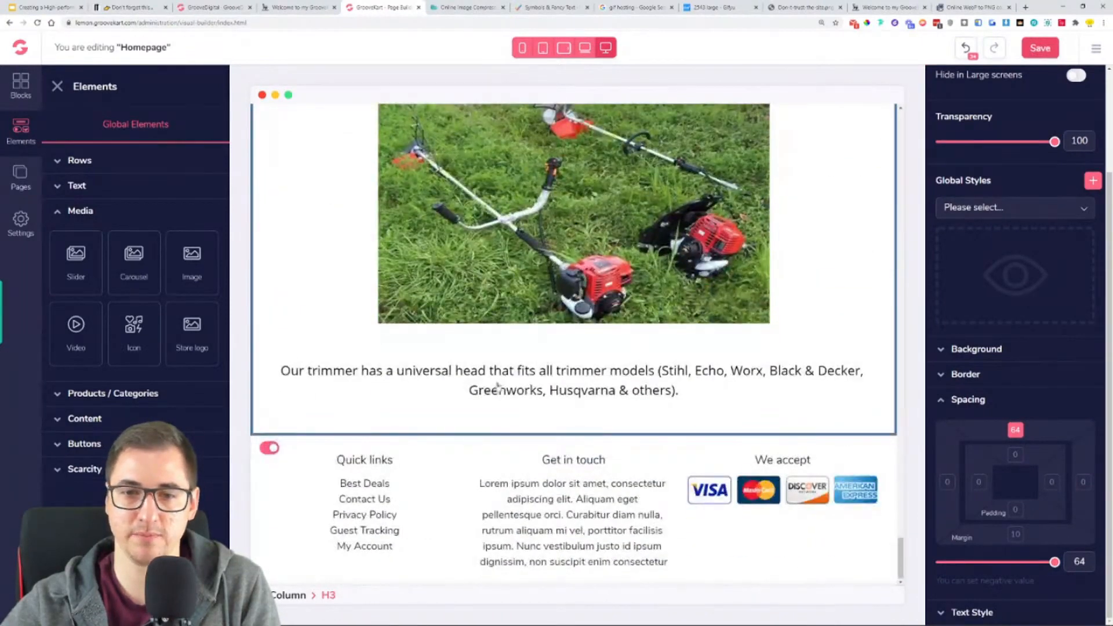
click(884, 7)
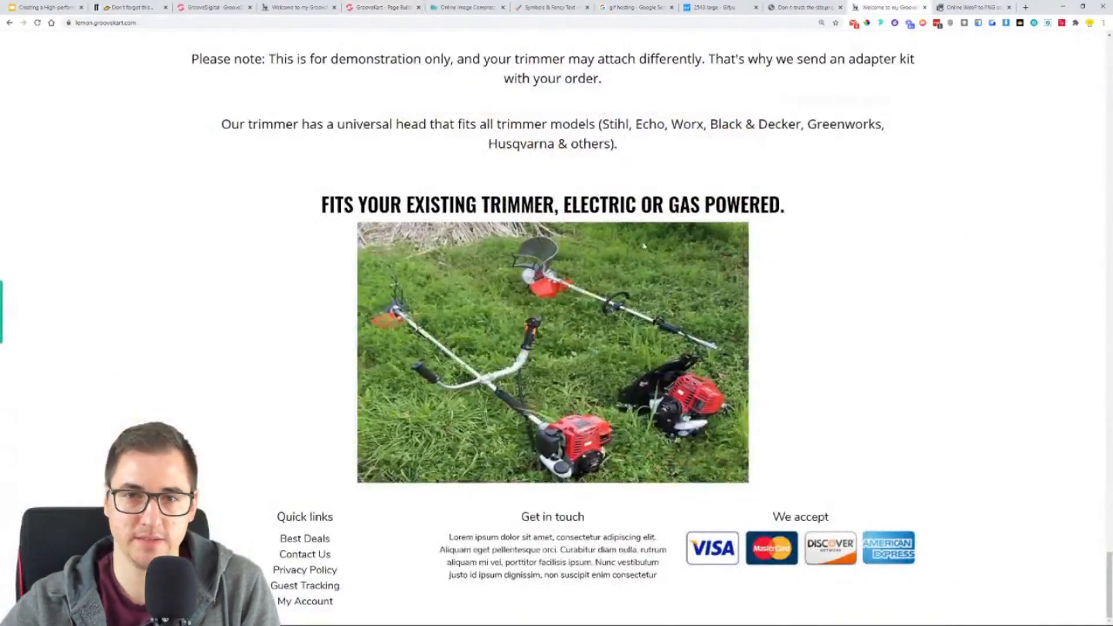
drag(219, 128, 668, 157)
click(673, 158)
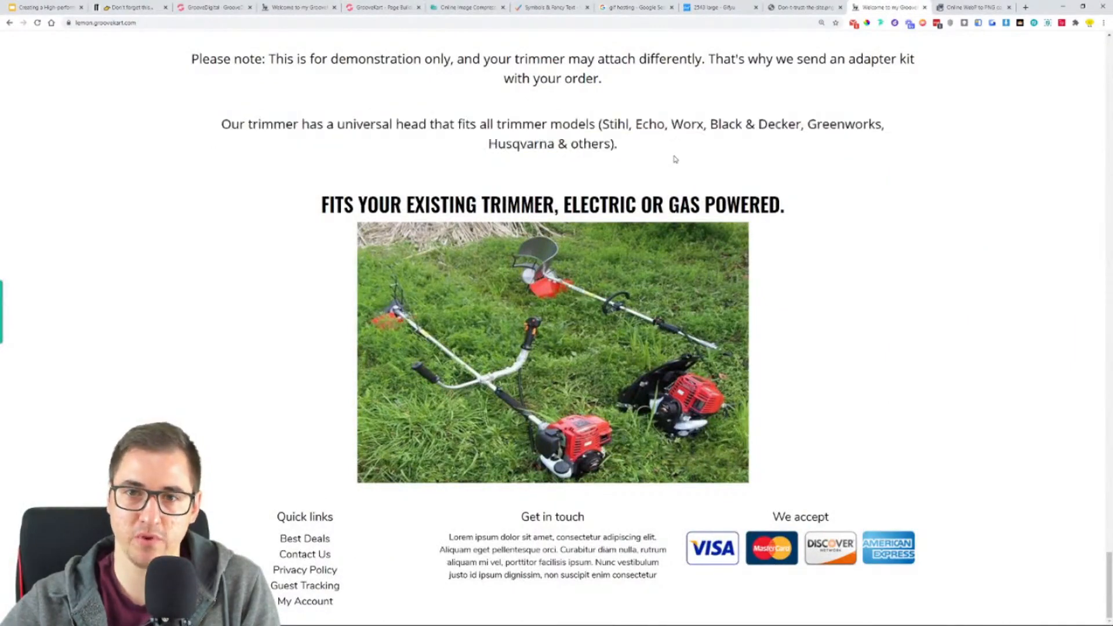
click(350, 7)
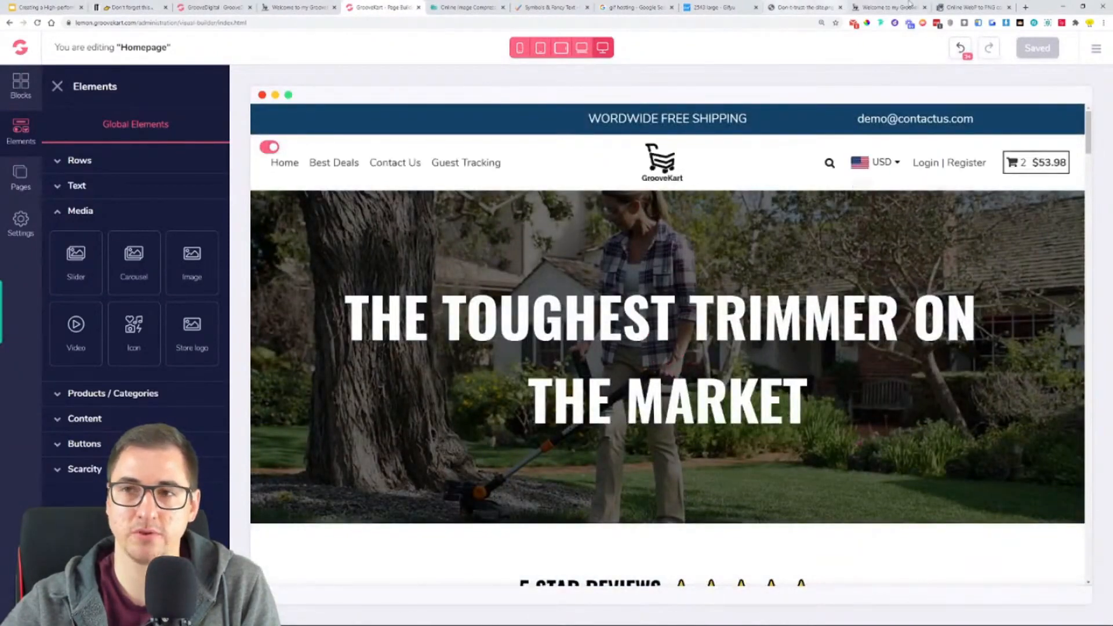
click(887, 7)
click(37, 23)
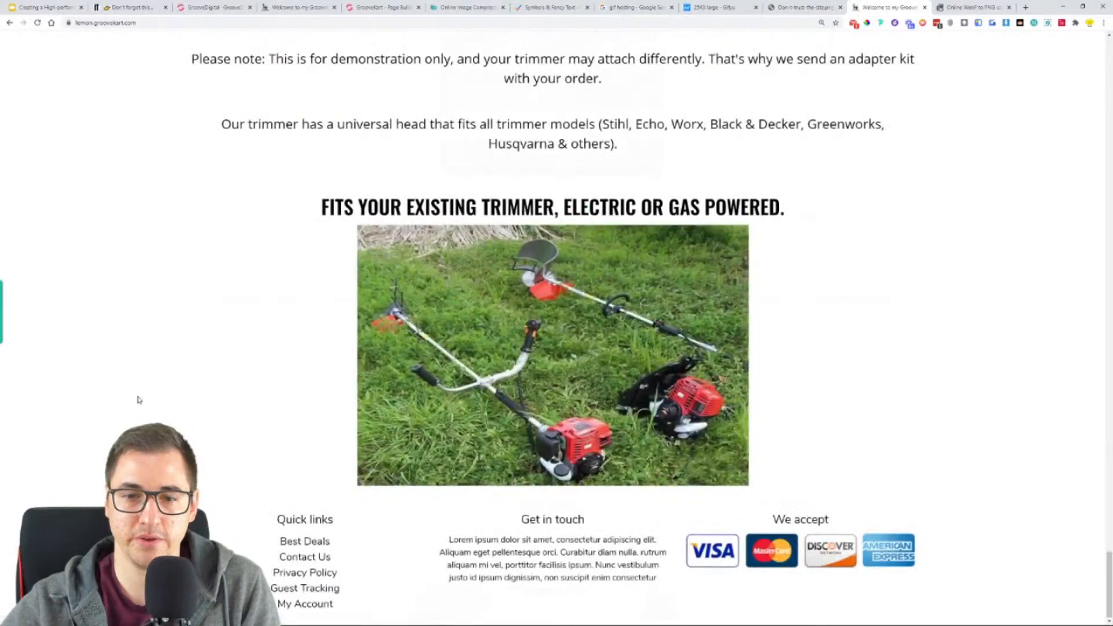
drag(536, 140, 242, 139)
click(307, 174)
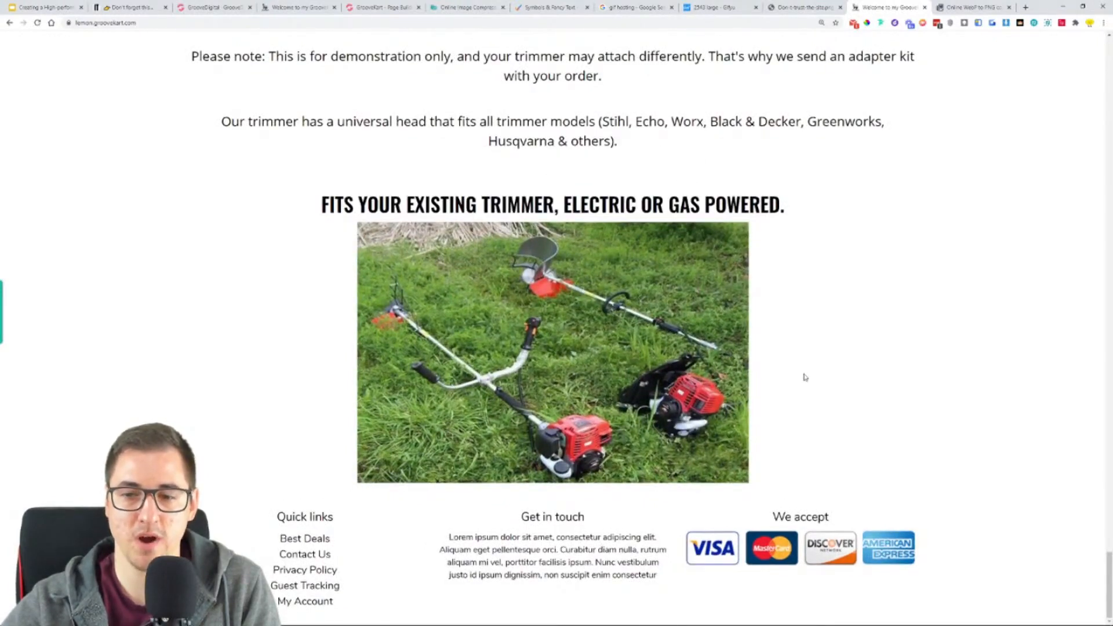
scroll(644, 213, up, 2)
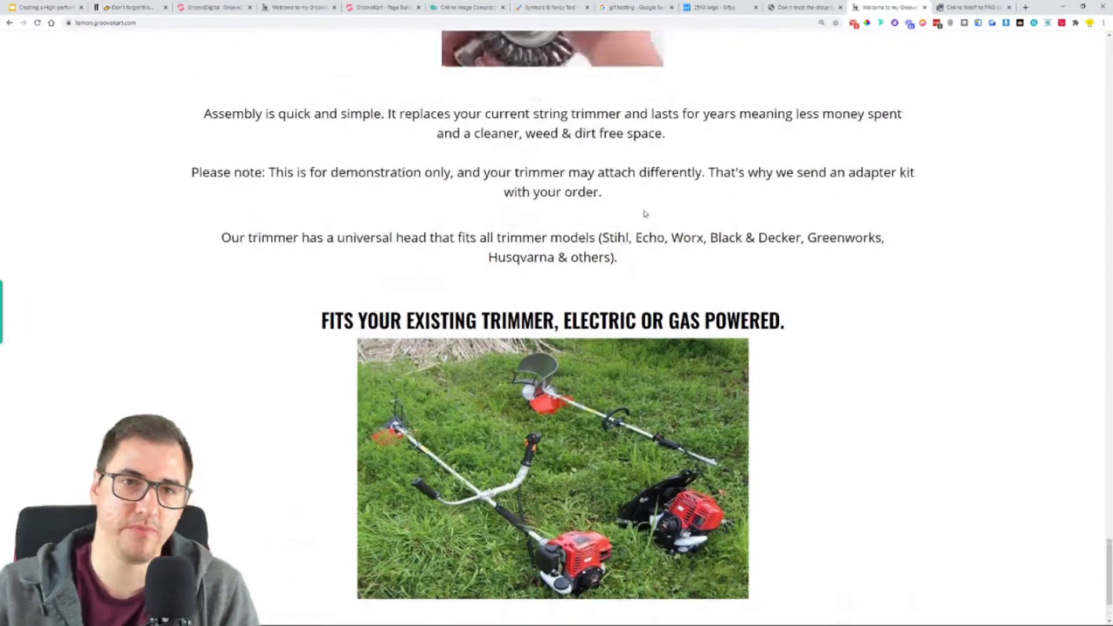
- Review the sections below the trimmer photo on the reference store and return to the page builder
click(196, 7)
click(297, 7)
scroll(301, 226, down, 5)
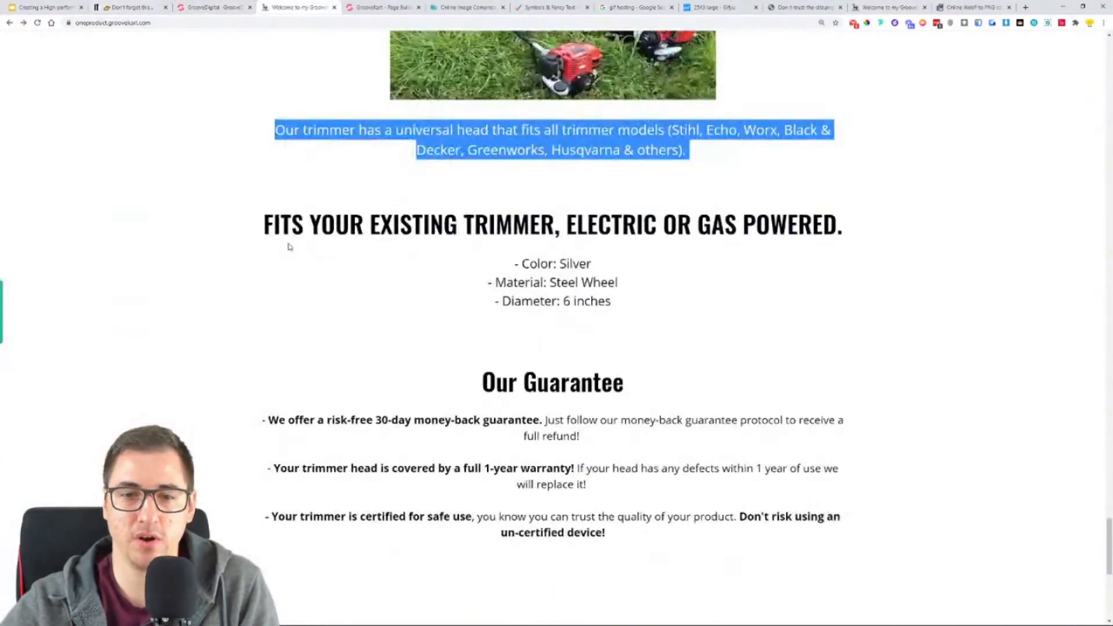
click(356, 6)
scroll(361, 228, down, 1)
scroll(410, 253, up, 1)
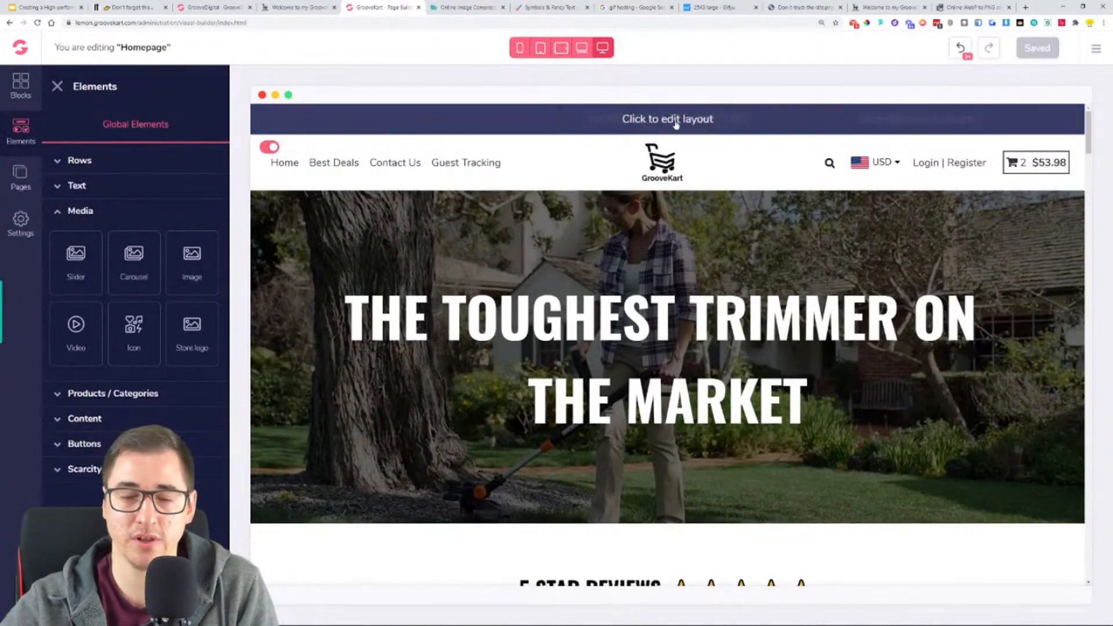
- Open the store's top bar for editing and delete its three-column row
click(57, 86)
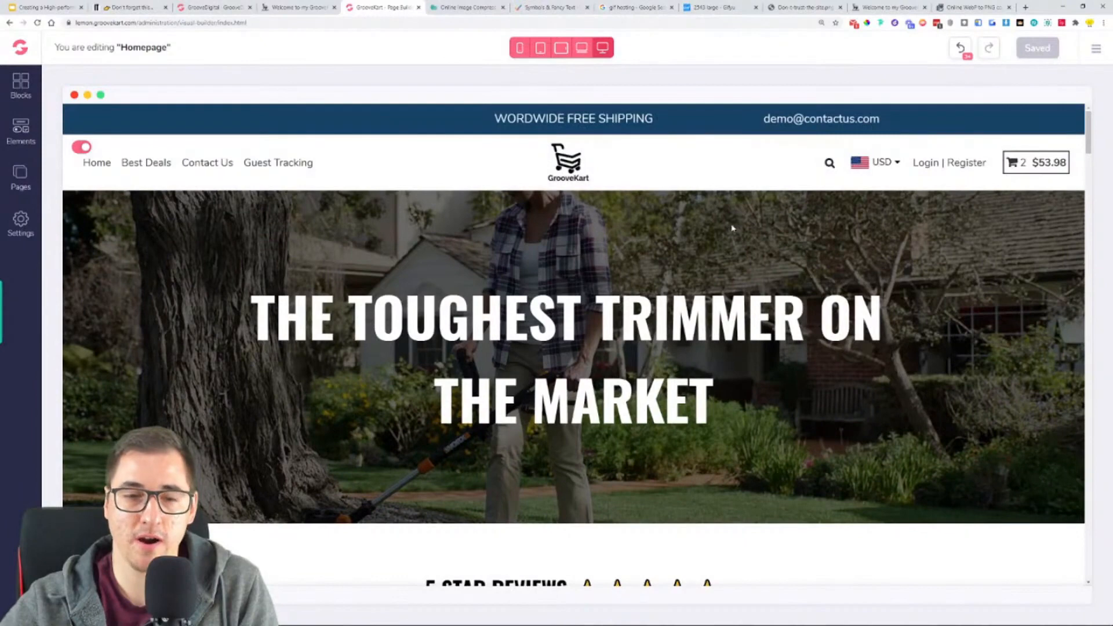
click(591, 125)
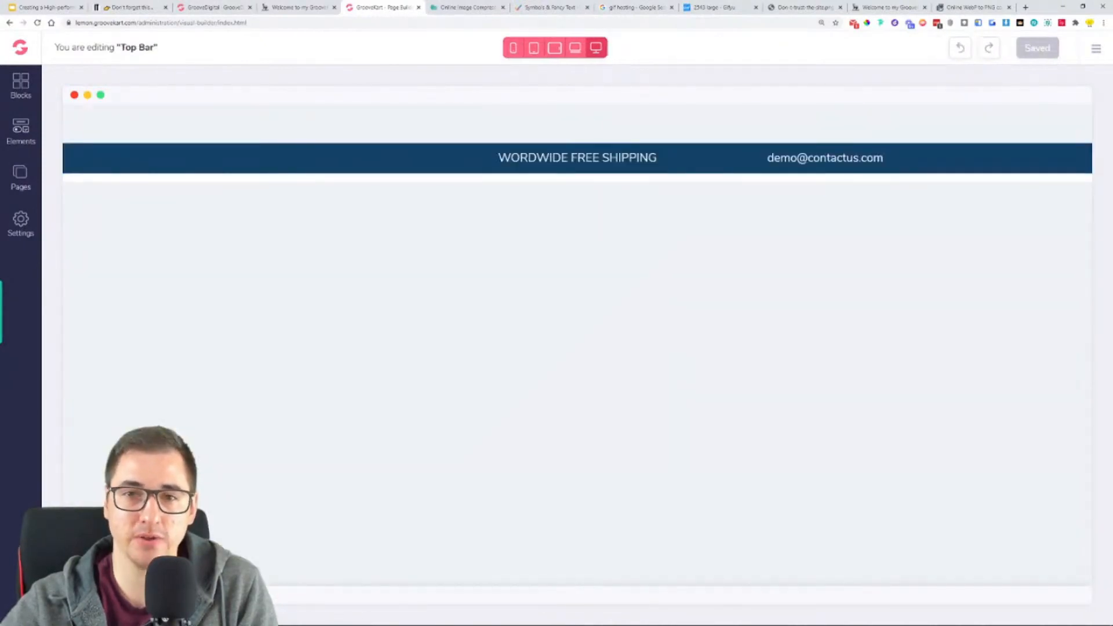
click(508, 168)
click(154, 164)
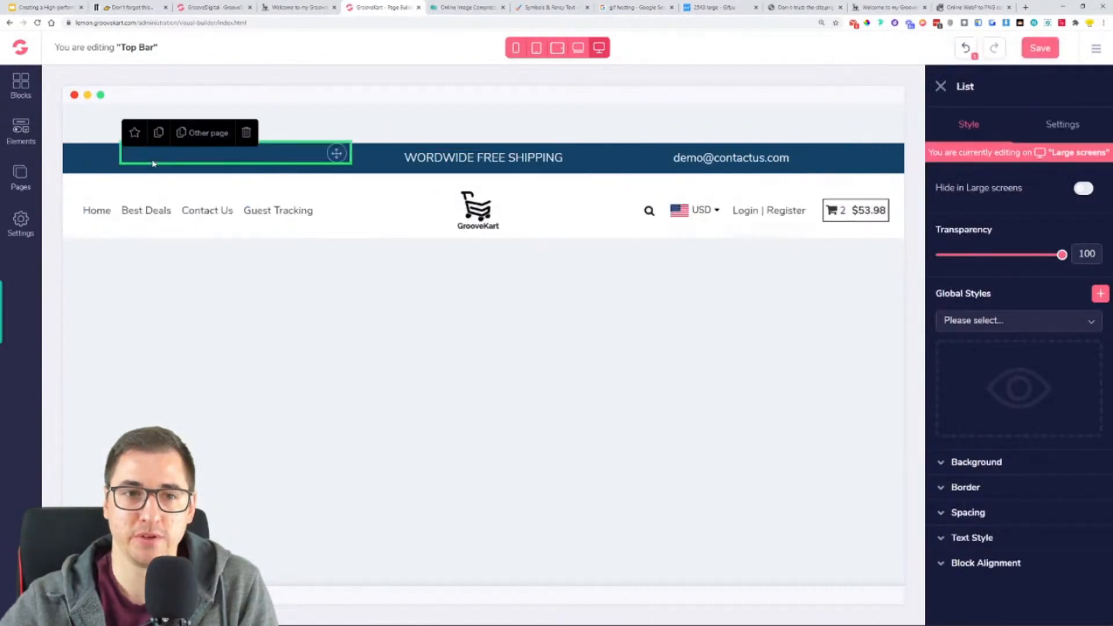
click(93, 164)
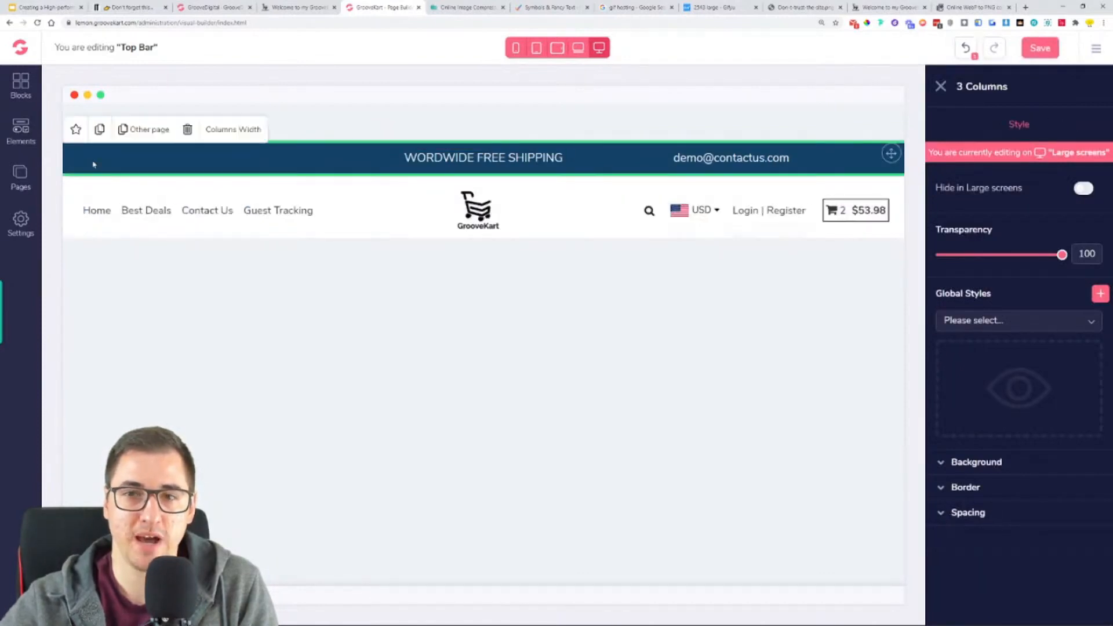
click(188, 129)
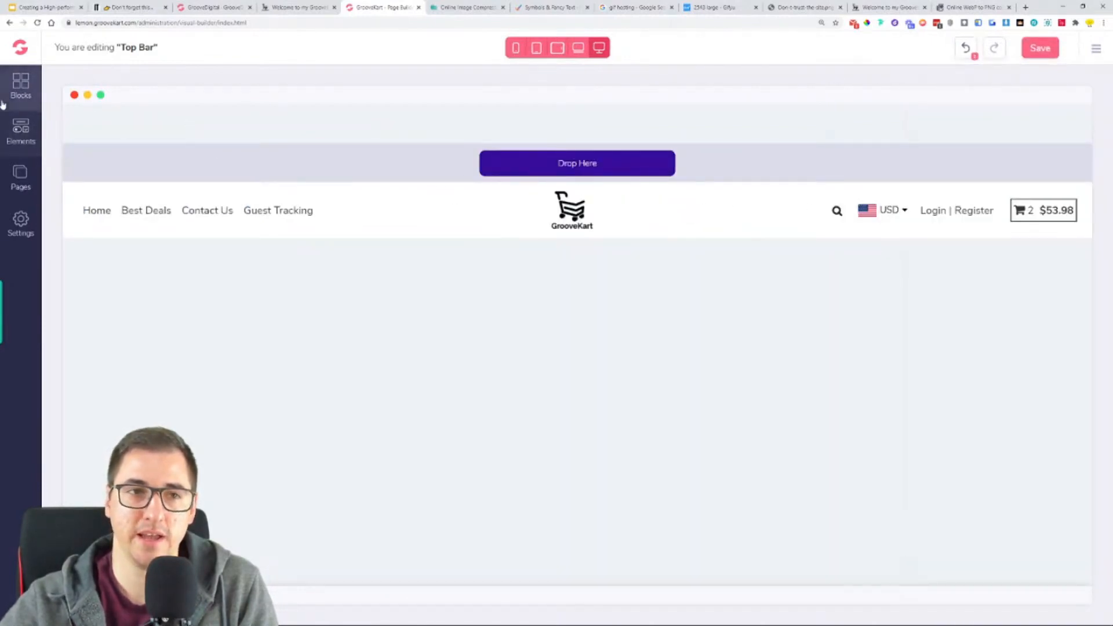
- Add an H3 title to the empty top bar
click(25, 145)
click(78, 186)
drag(192, 250, 640, 182)
click(670, 152)
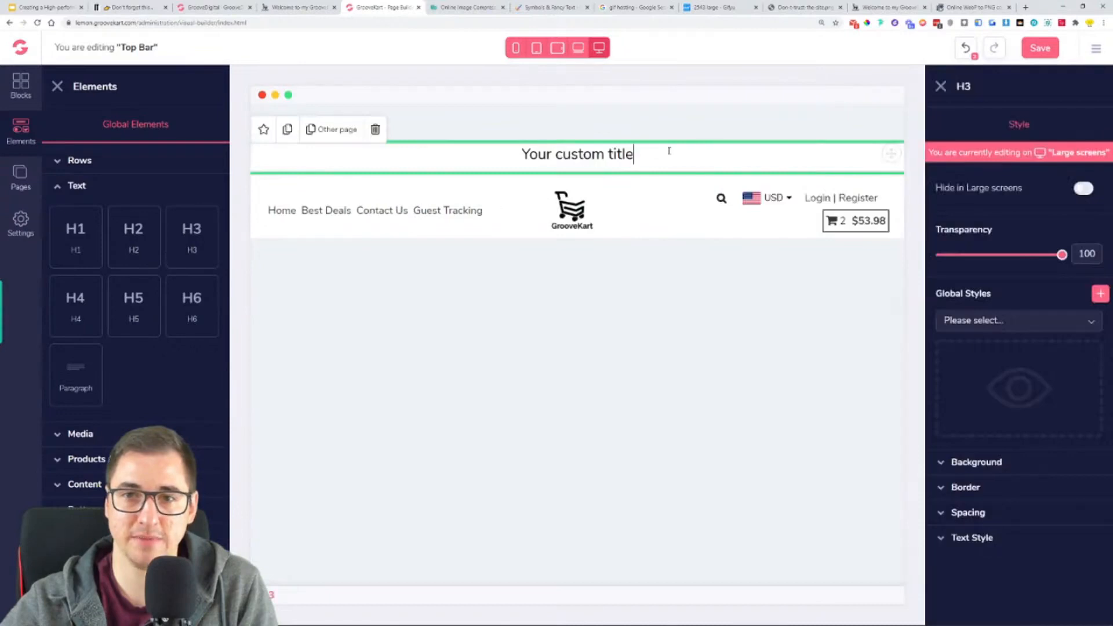
- Replace the top bar's placeholder title with "Winter Sale! Free Shipping + 50% Off!" copied from the reference store's banner
triple_click(625, 154)
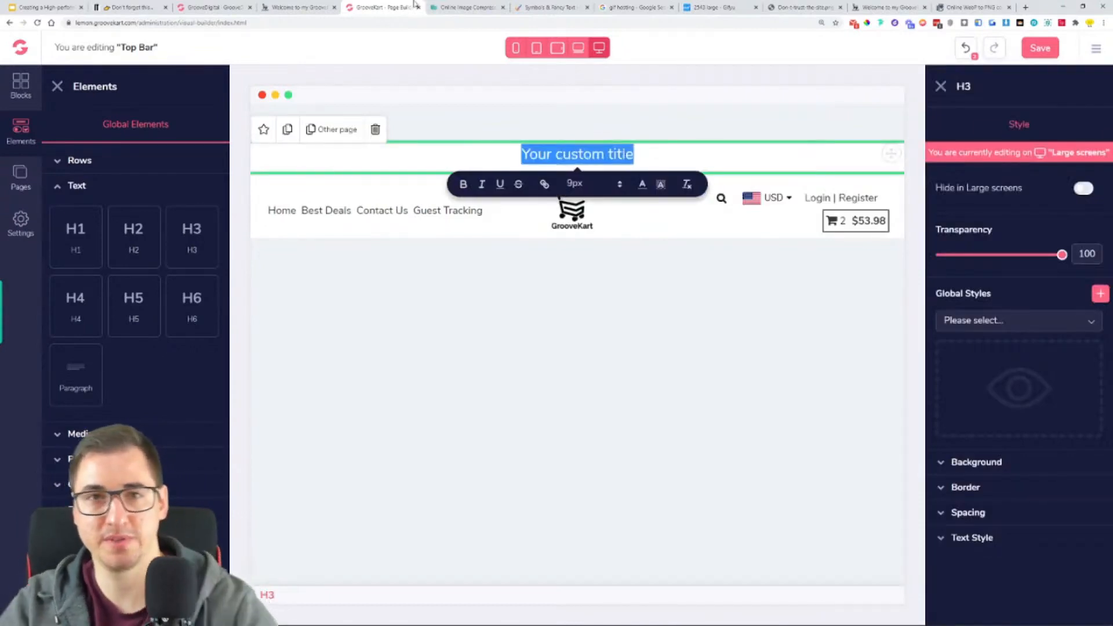
click(293, 8)
scroll(1028, 362, up, 7)
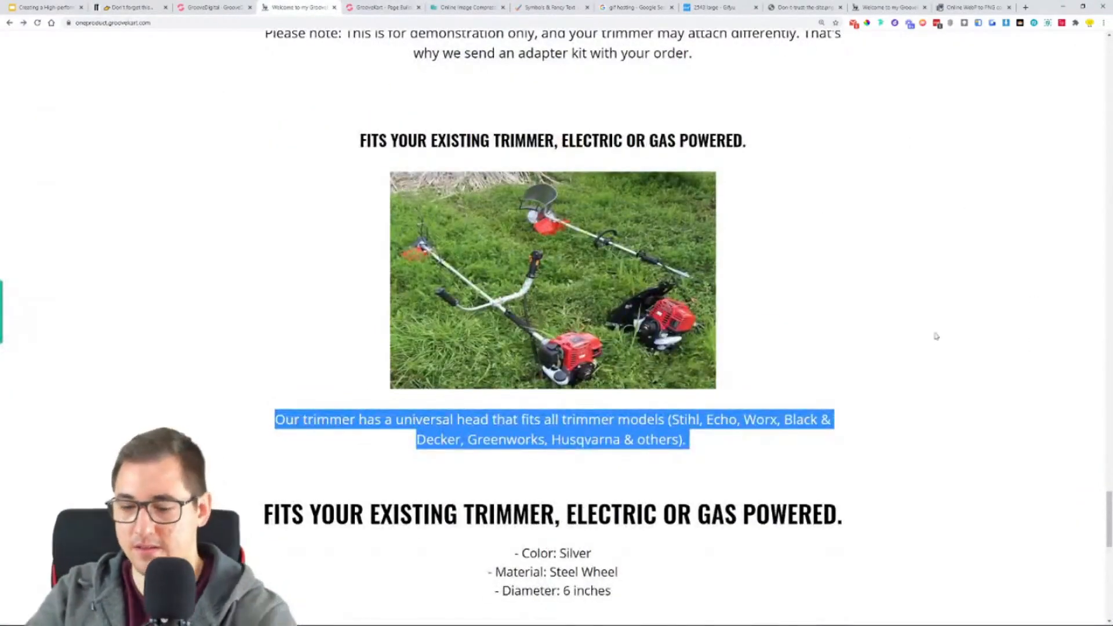
scroll(945, 341, up, 15)
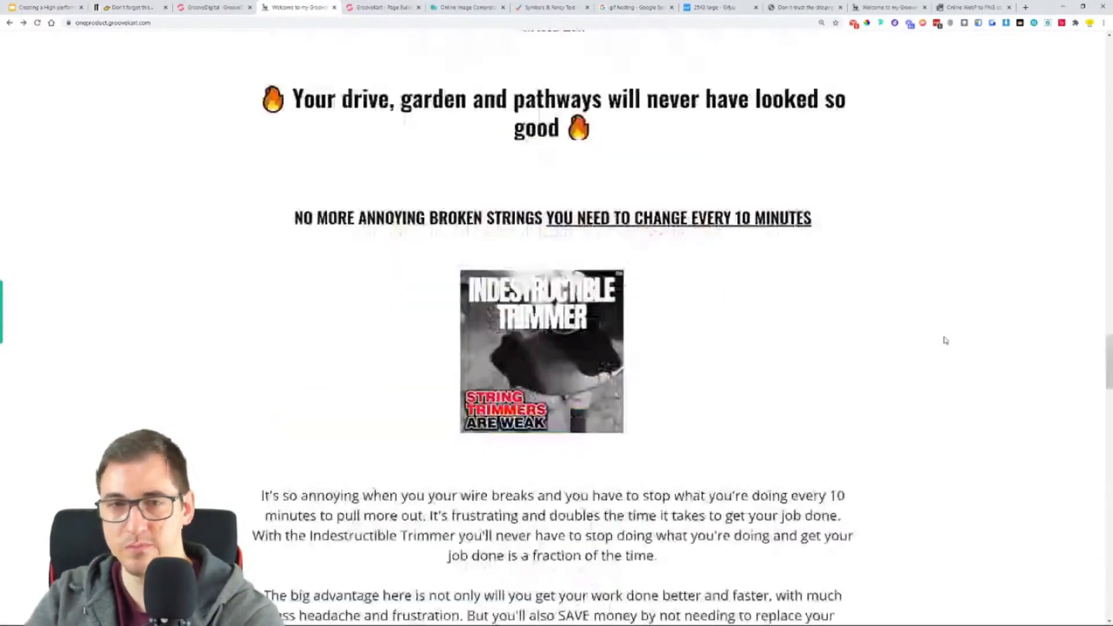
triple_click(514, 43)
key(ctrl+c)
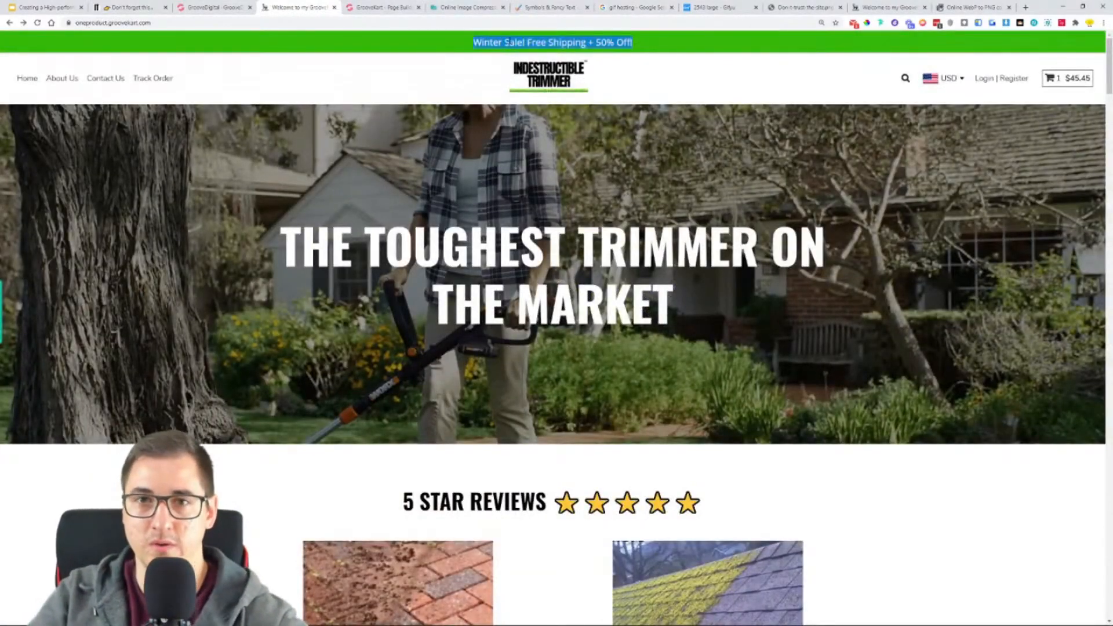
click(379, 8)
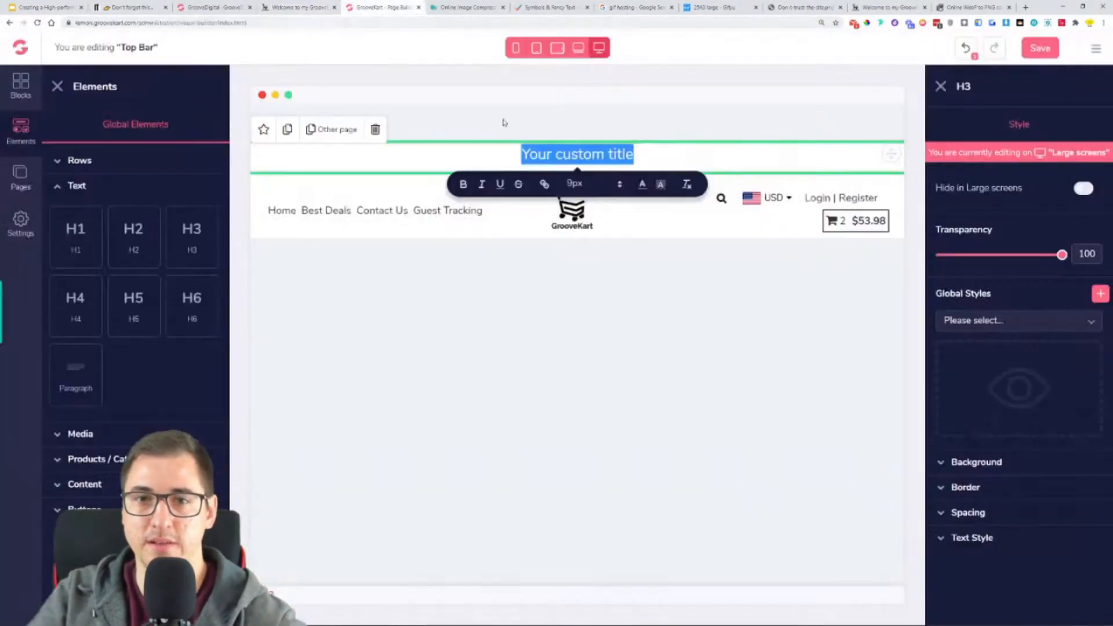
key(ctrl+v)
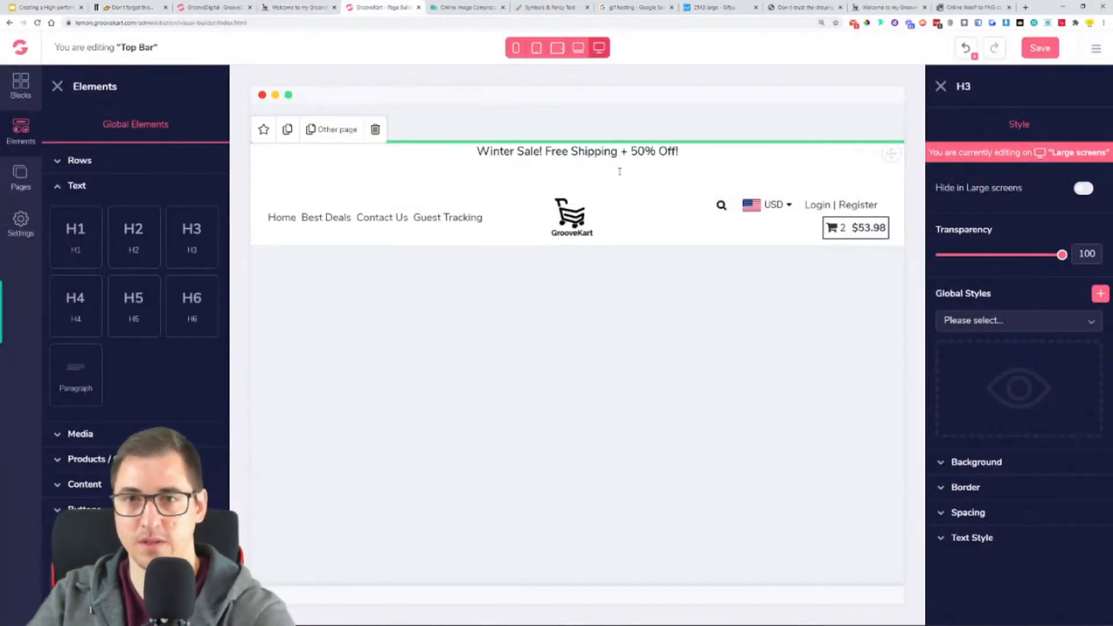
- Set the top bar title's font to Open Sans and its text colour to white (#FFFFFF)
click(996, 538)
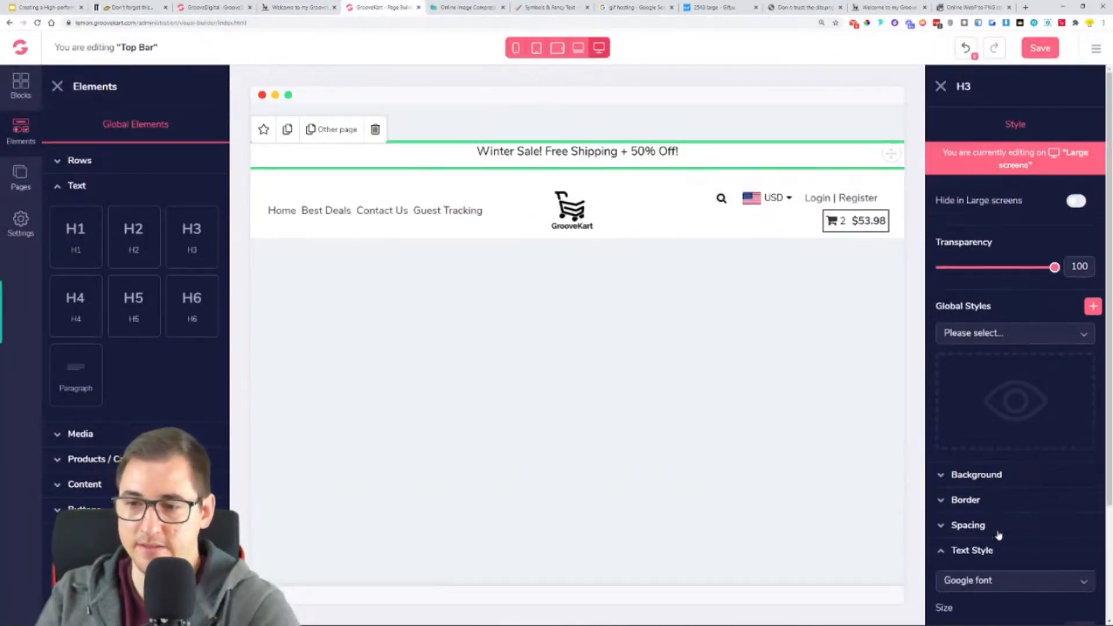
scroll(998, 499, down, 2)
click(1005, 443)
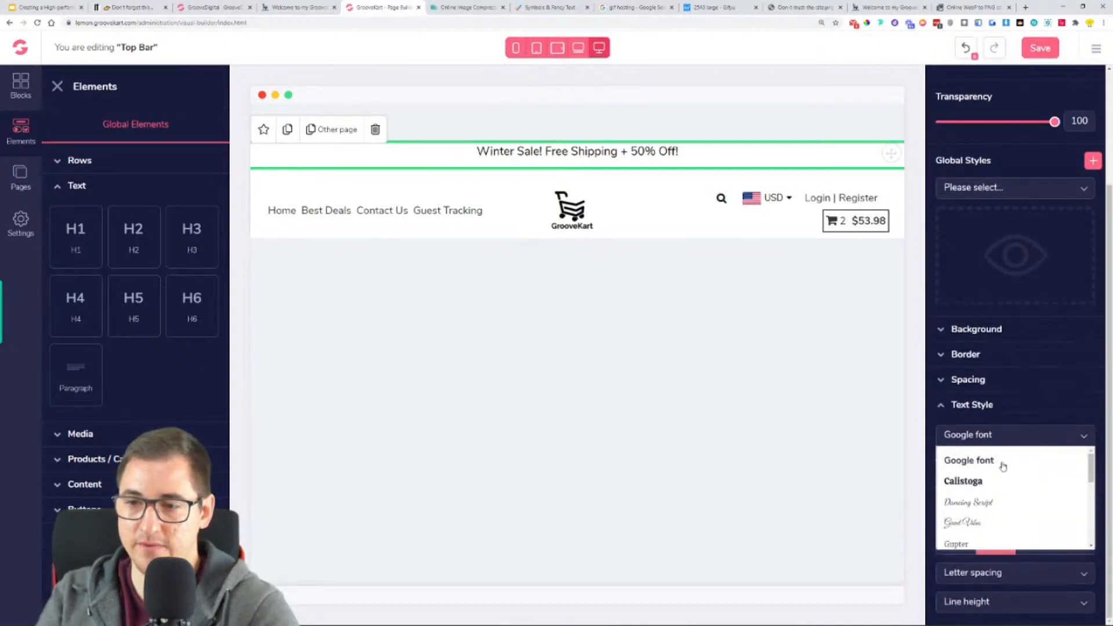
scroll(1004, 493, down, 3)
click(995, 515)
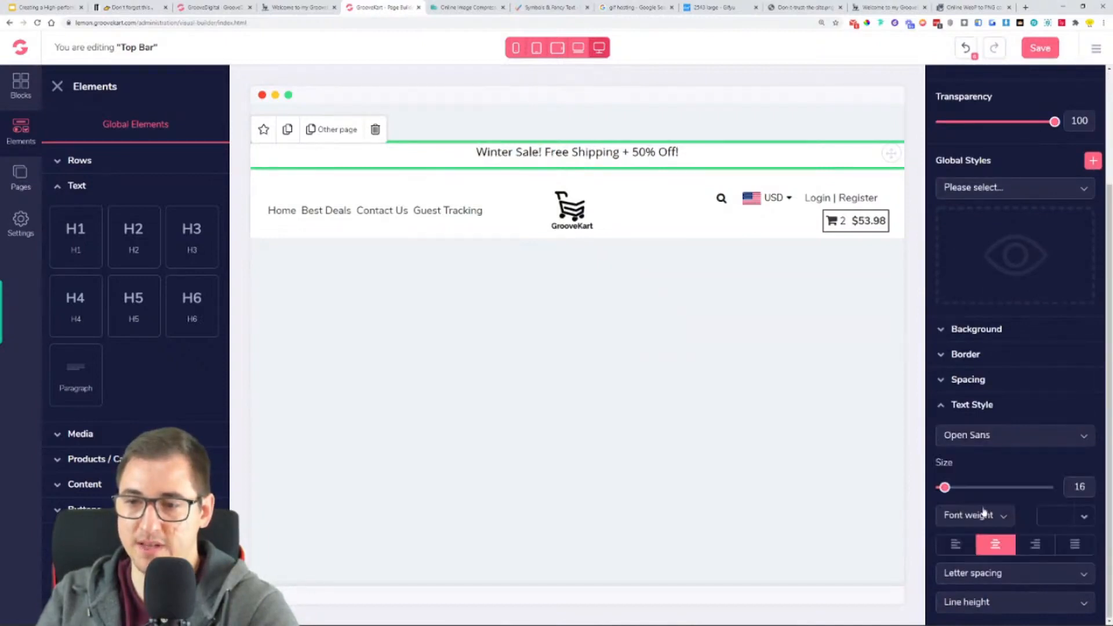
click(1084, 516)
click(946, 575)
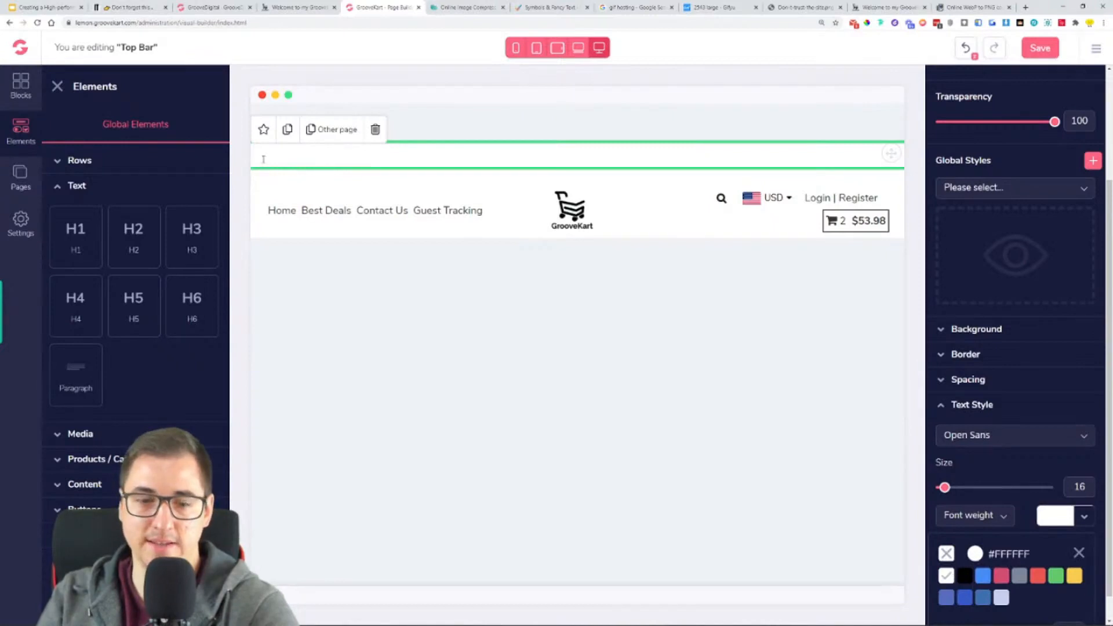
- Open the custom background colour picker for the top bar title
click(980, 330)
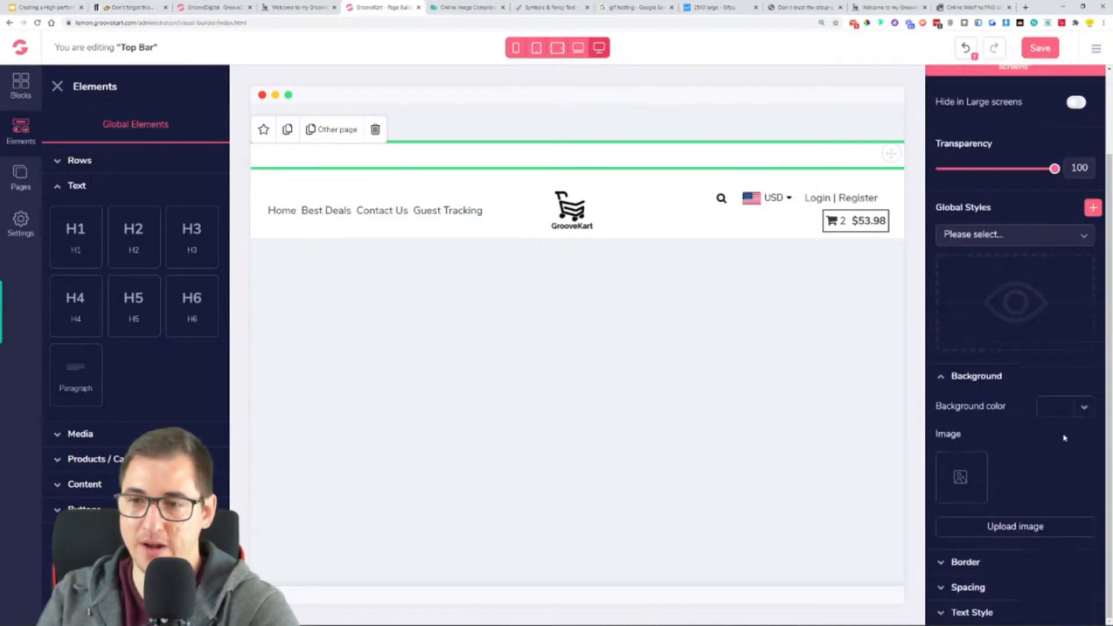
click(1082, 410)
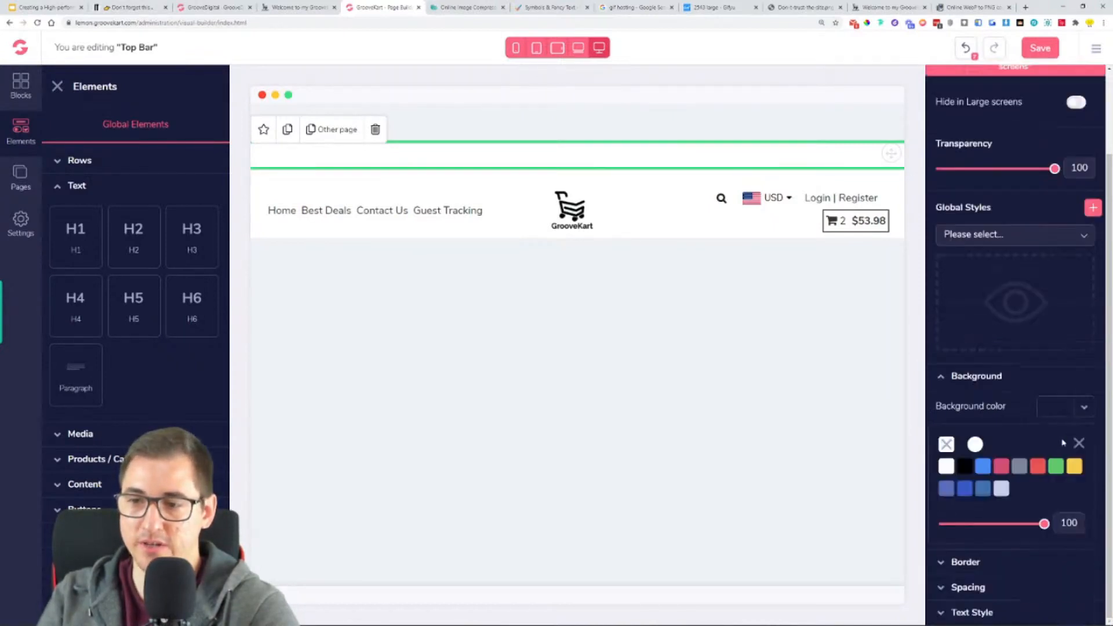
click(976, 445)
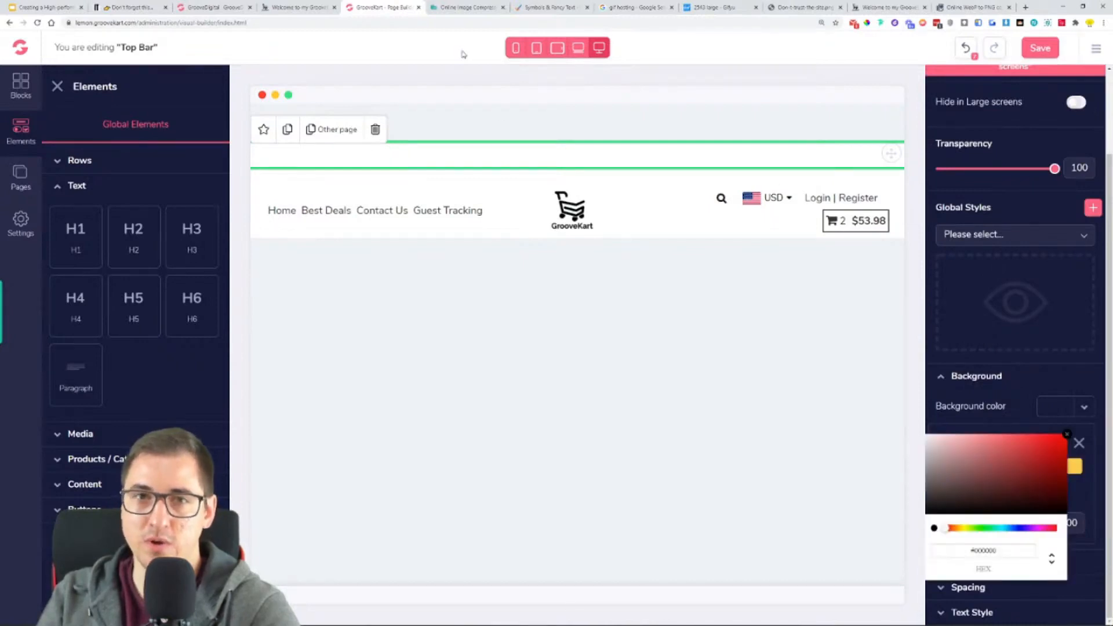
- Sample the green of the reference store's top banner with the ColorPick Eyedropper and copy its hex code
click(325, 9)
click(778, 75)
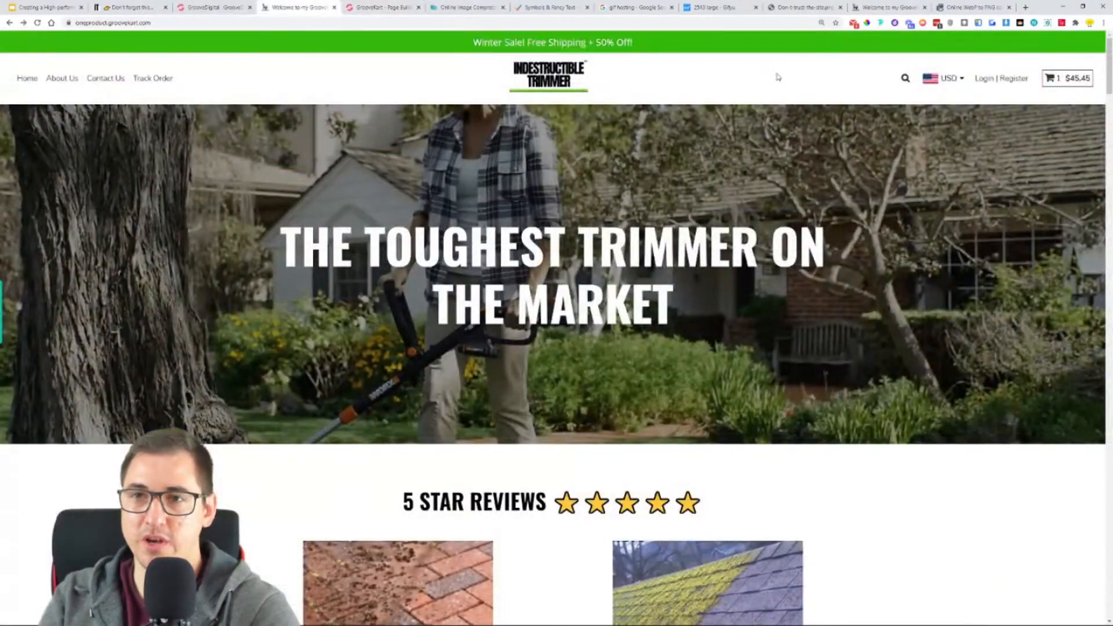
click(880, 24)
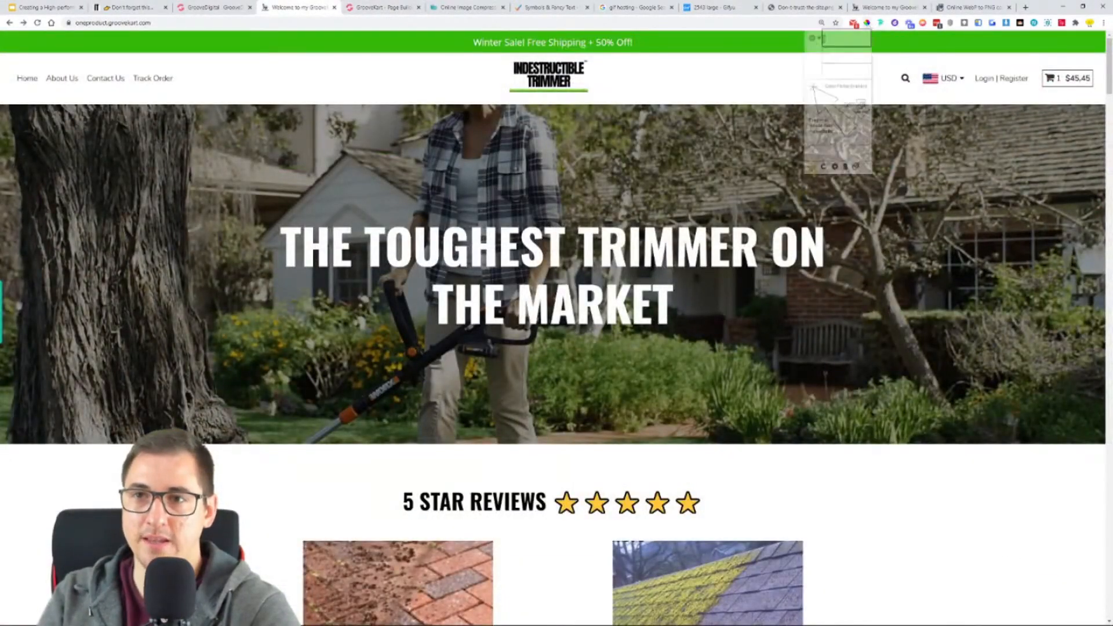
click(747, 47)
right_click(760, 60)
click(779, 65)
click(839, 60)
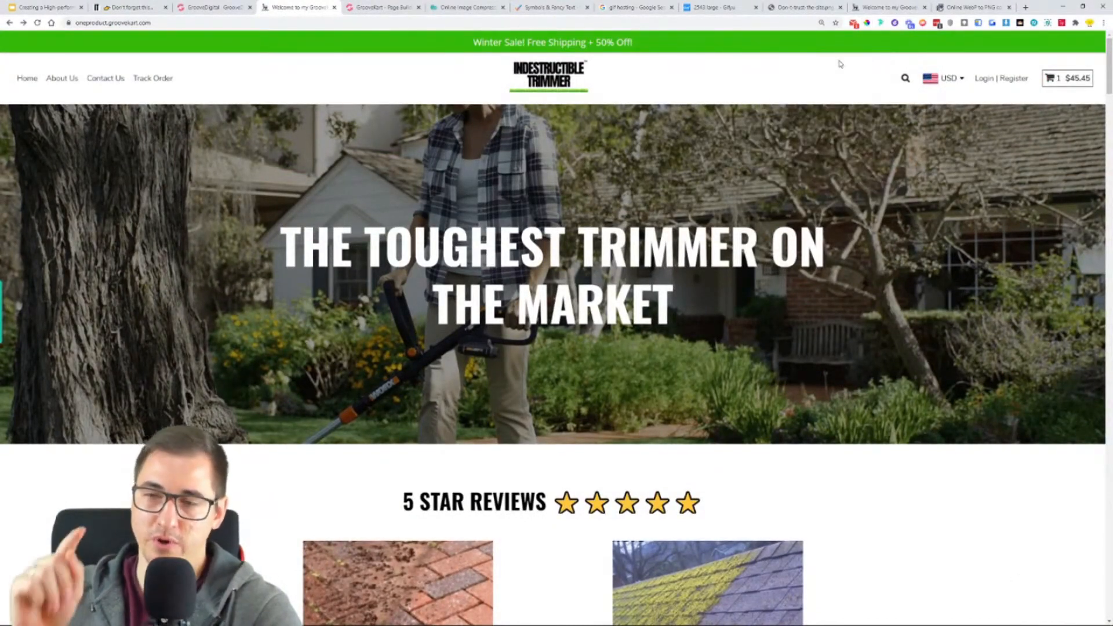
click(866, 23)
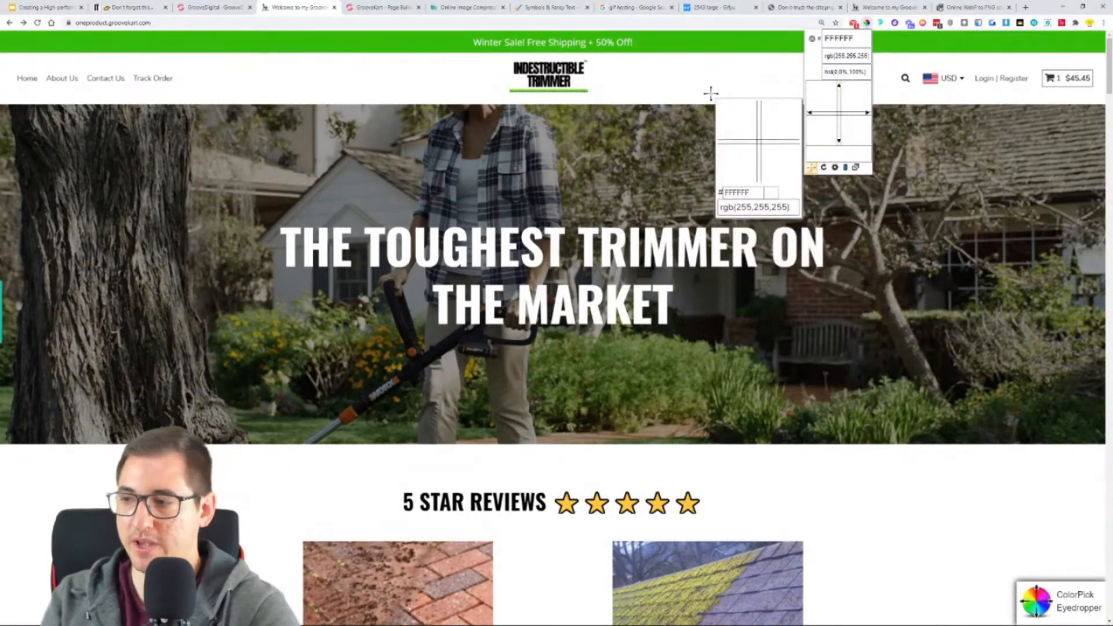
click(835, 37)
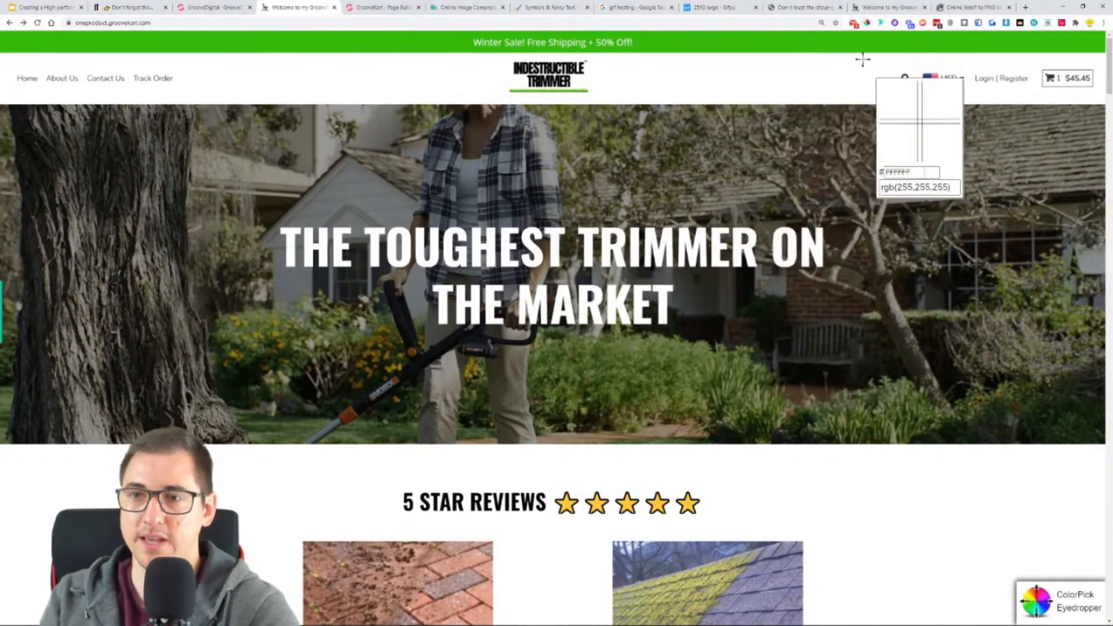
click(816, 39)
right_click(850, 54)
click(860, 60)
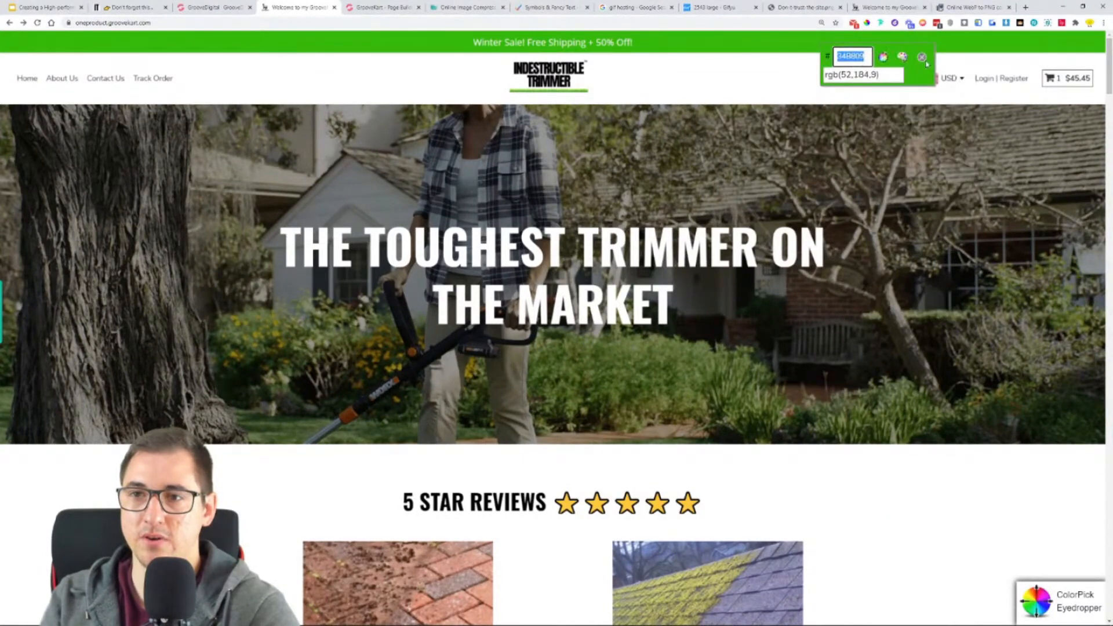
click(923, 58)
- Set the top bar title's background colour to the sampled green, #34B809
click(383, 7)
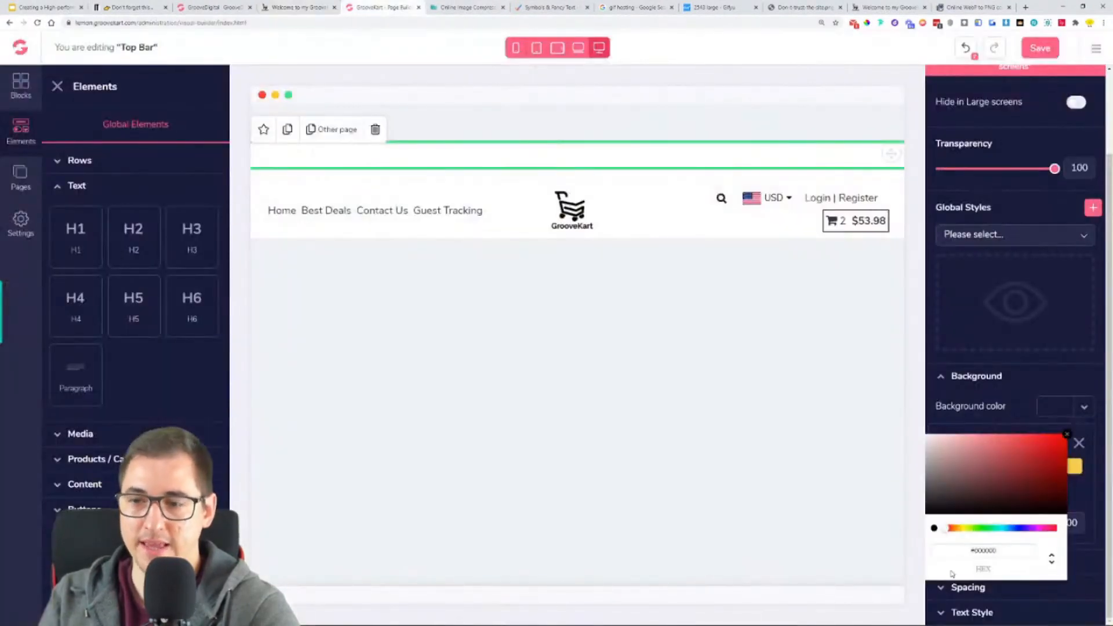
double_click(1007, 552)
key(ctrl+v)
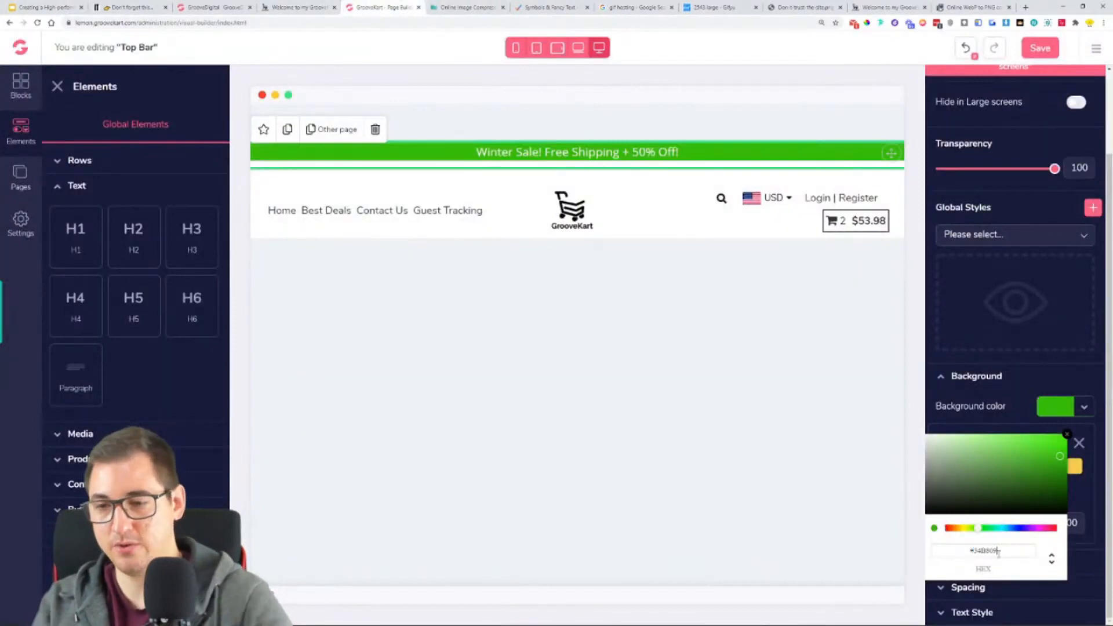
click(774, 340)
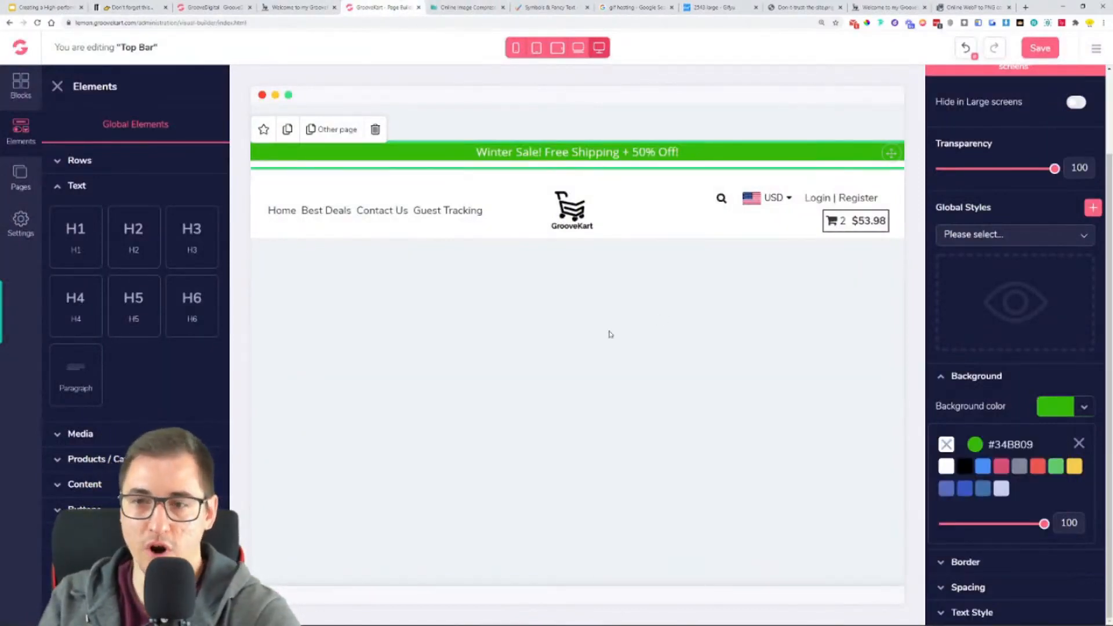
click(1078, 444)
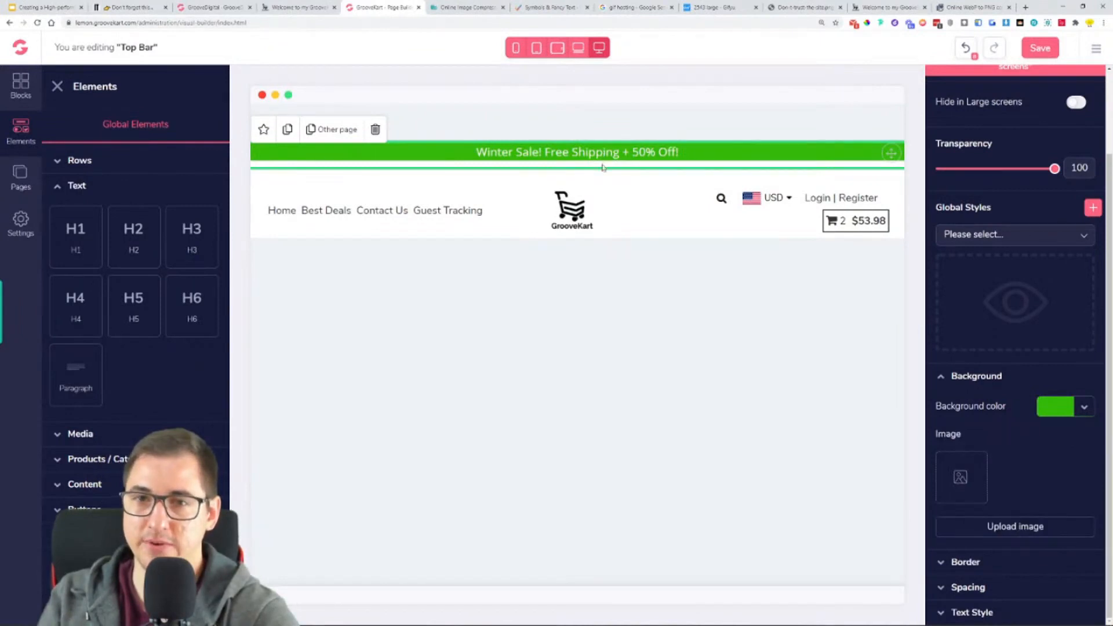
- Set the top bar title's bottom margin to 0
click(993, 589)
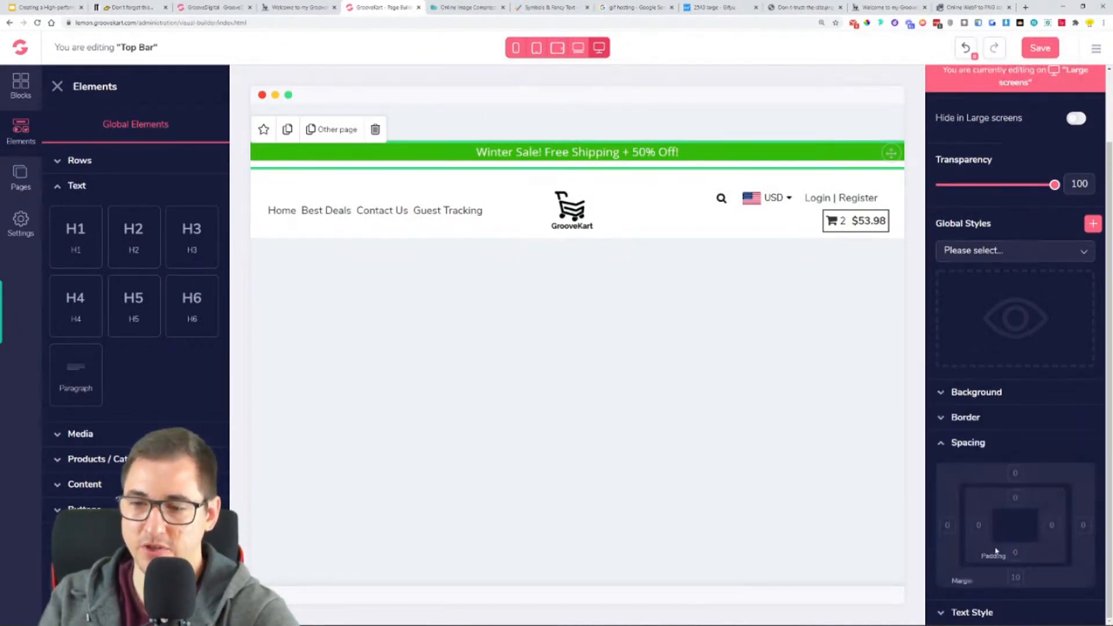
click(1017, 579)
key(BackSpace)
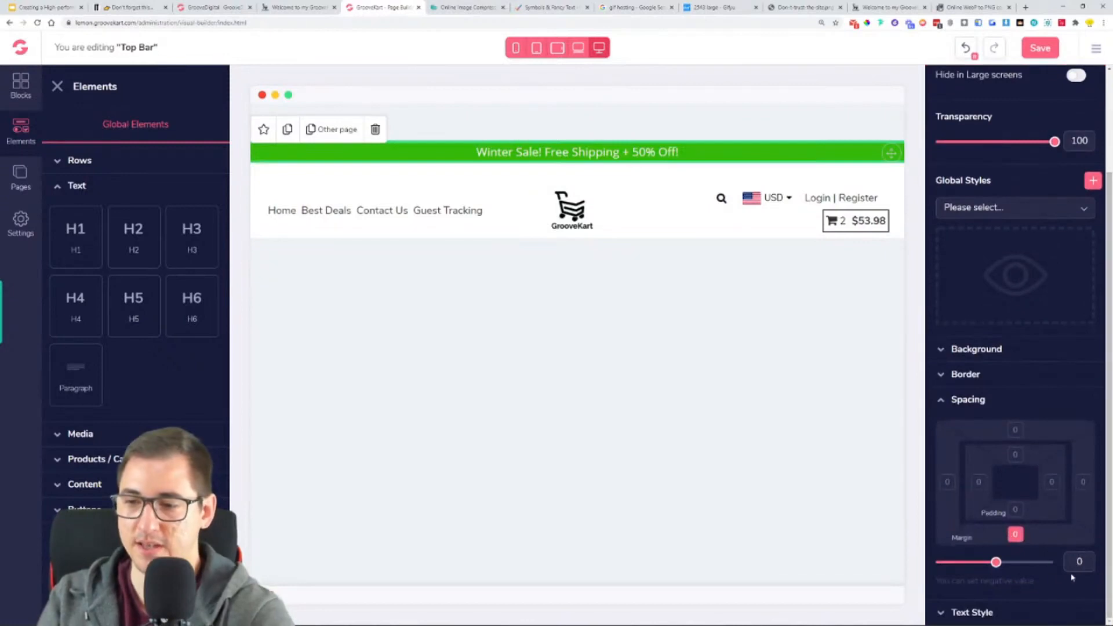
- Add equal padding above and below the top bar title's text and save the top bar
click(1013, 517)
drag(944, 581, 956, 592)
click(972, 419)
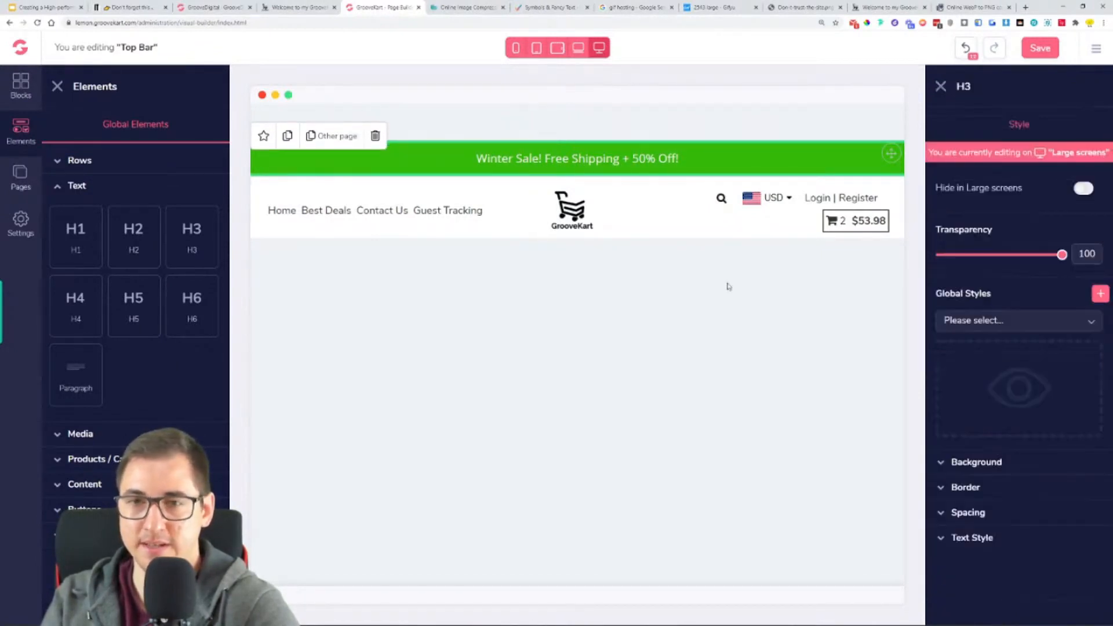
click(1036, 56)
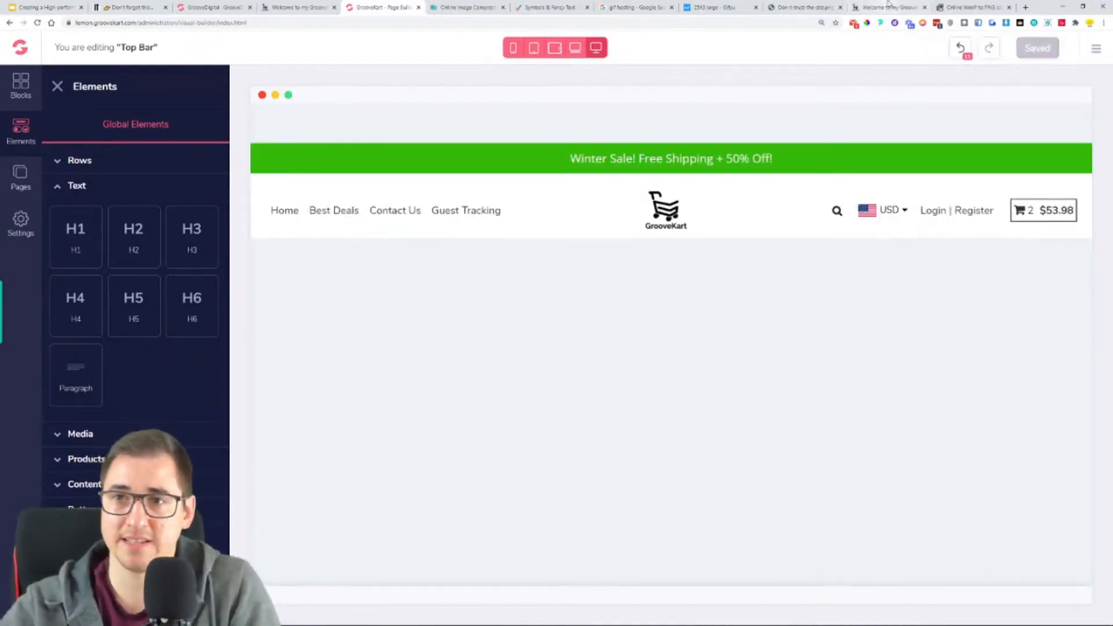
- Reload the live lemon store's homepage and check its top banner
click(886, 7)
click(38, 24)
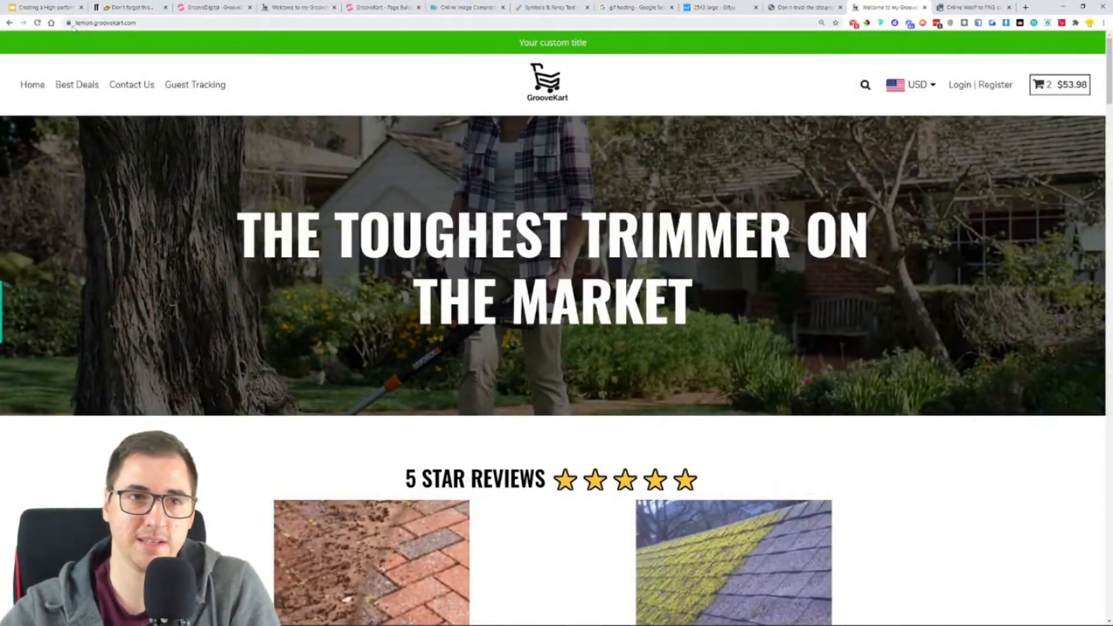
click(37, 23)
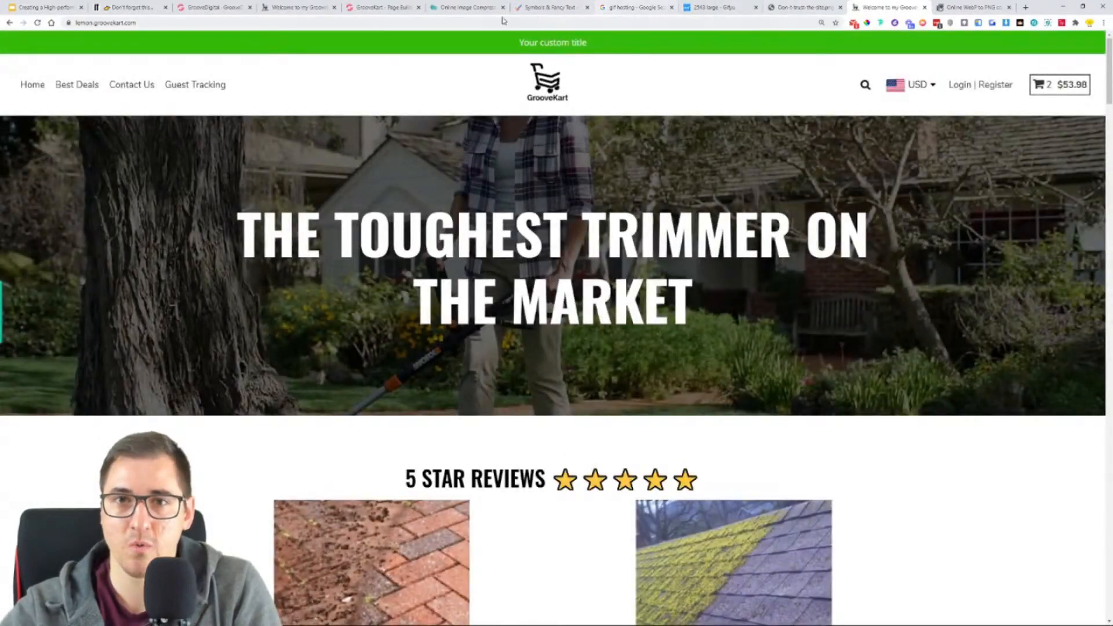
- Copy the top bar title's text and paste it into a browser address bar to get an unformatted version
click(383, 7)
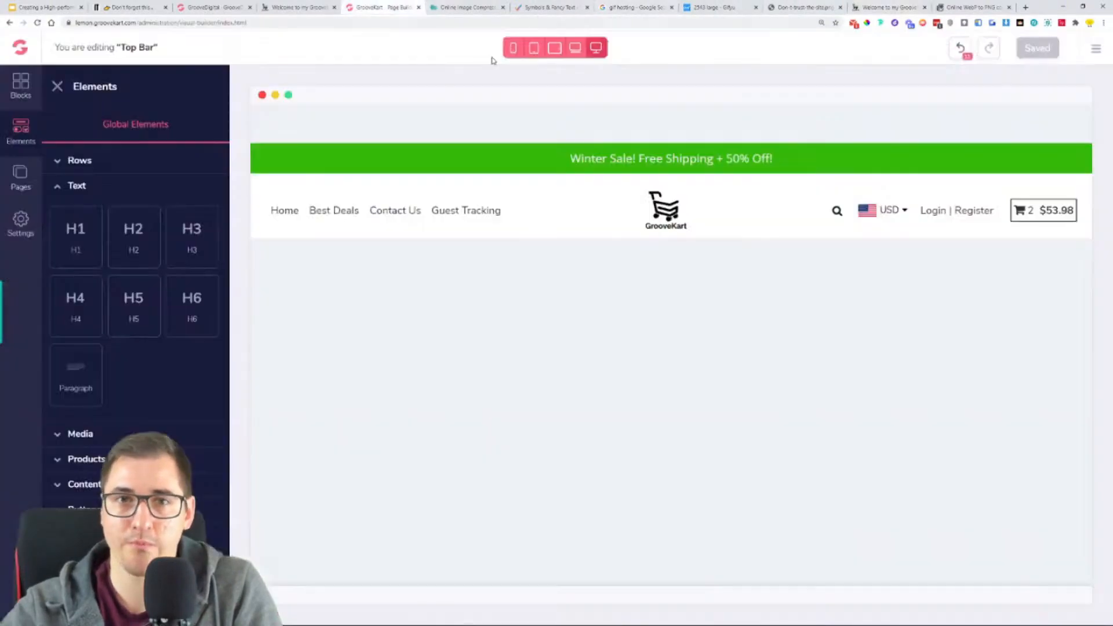
click(702, 154)
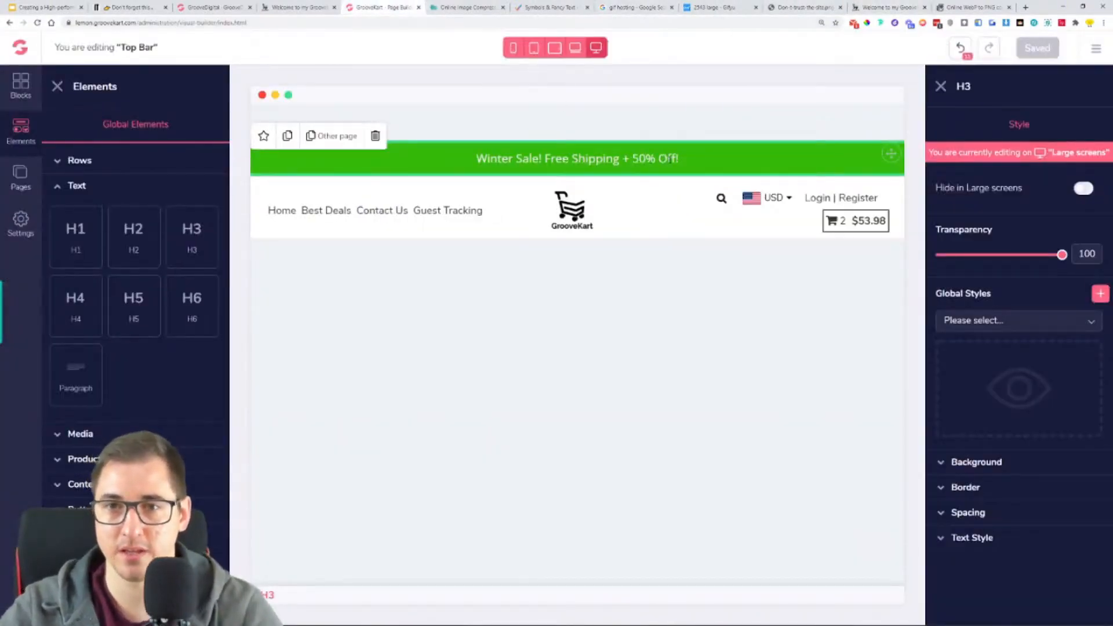
drag(633, 158, 437, 161)
key(ctrl+c)
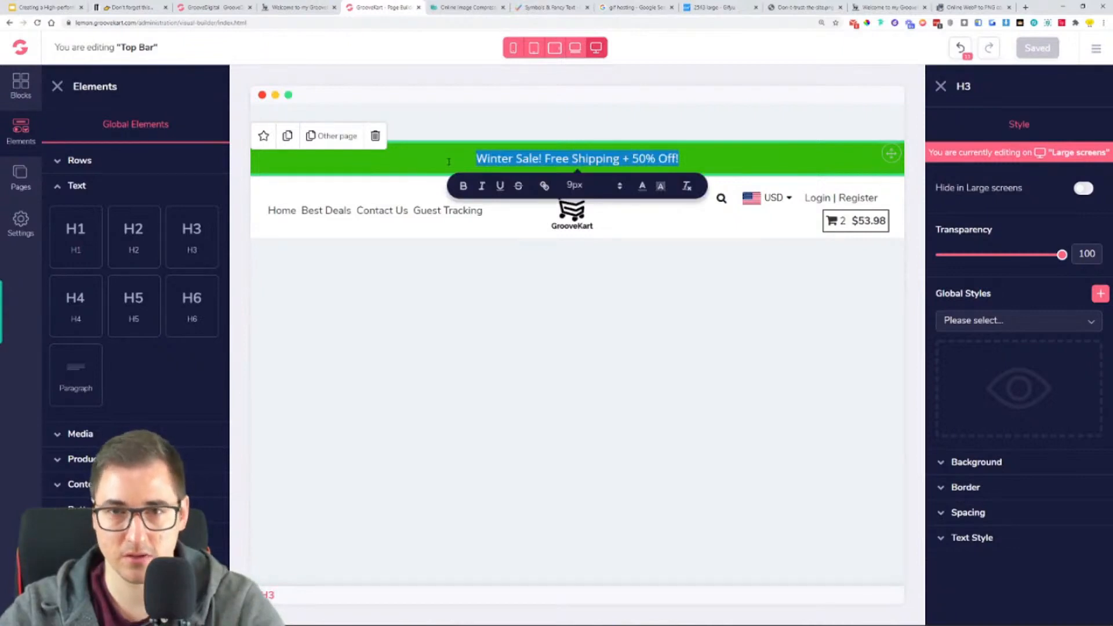
click(634, 7)
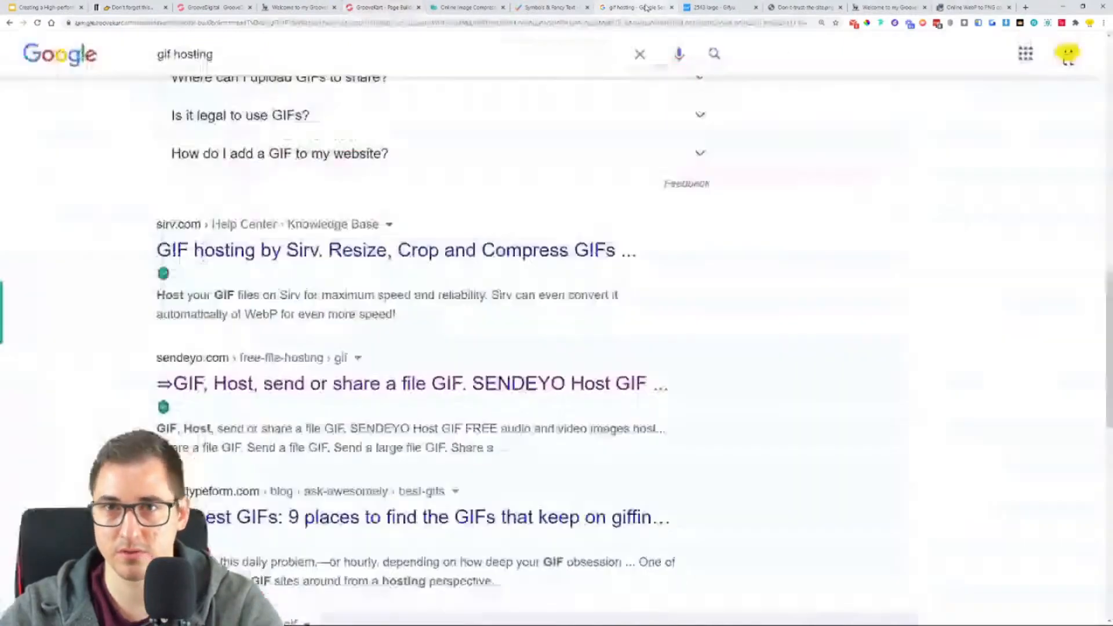
double_click(538, 22)
key(ctrl+a)
key(ctrl+v)
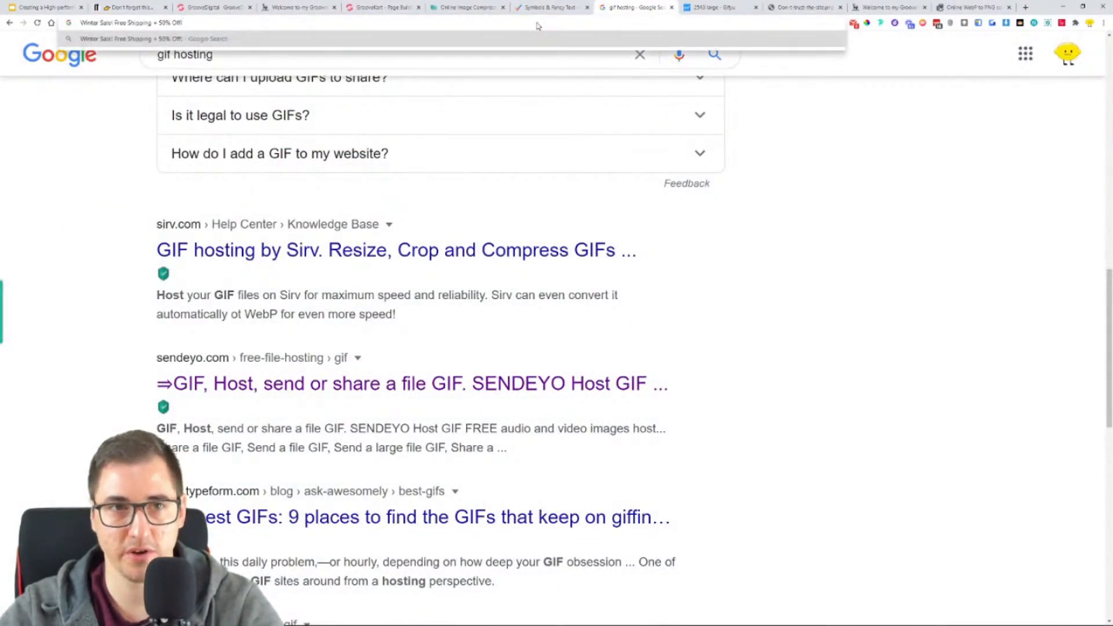
- Re-enter the top bar title as plain text, "Winter Sale! Free Shipping + 50% Off!", and save the top bar
click(392, 8)
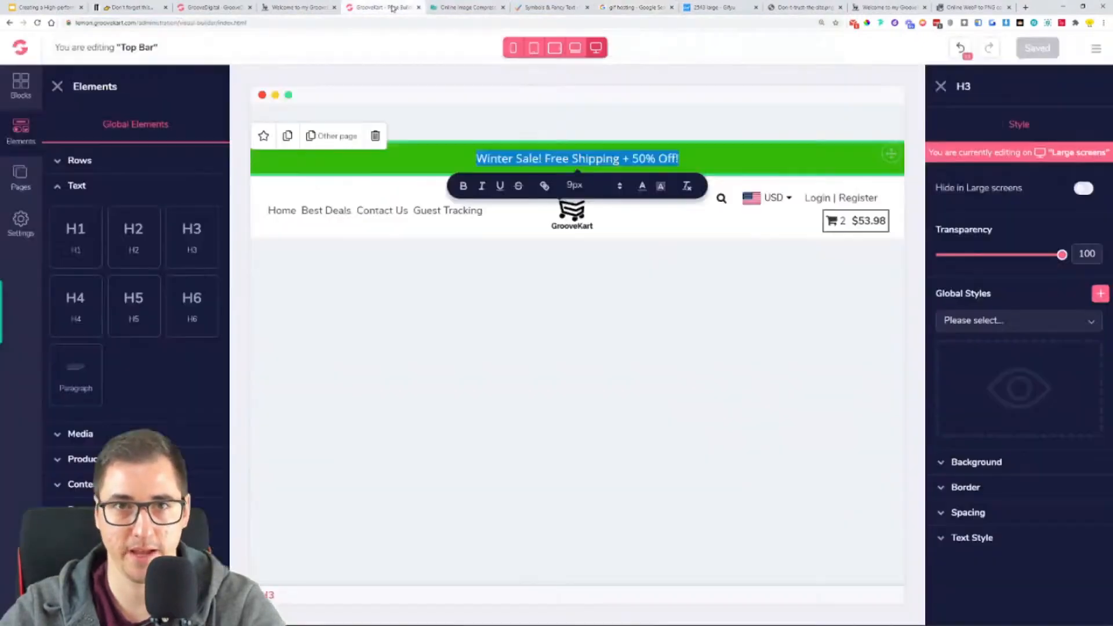
key(ctrl+v)
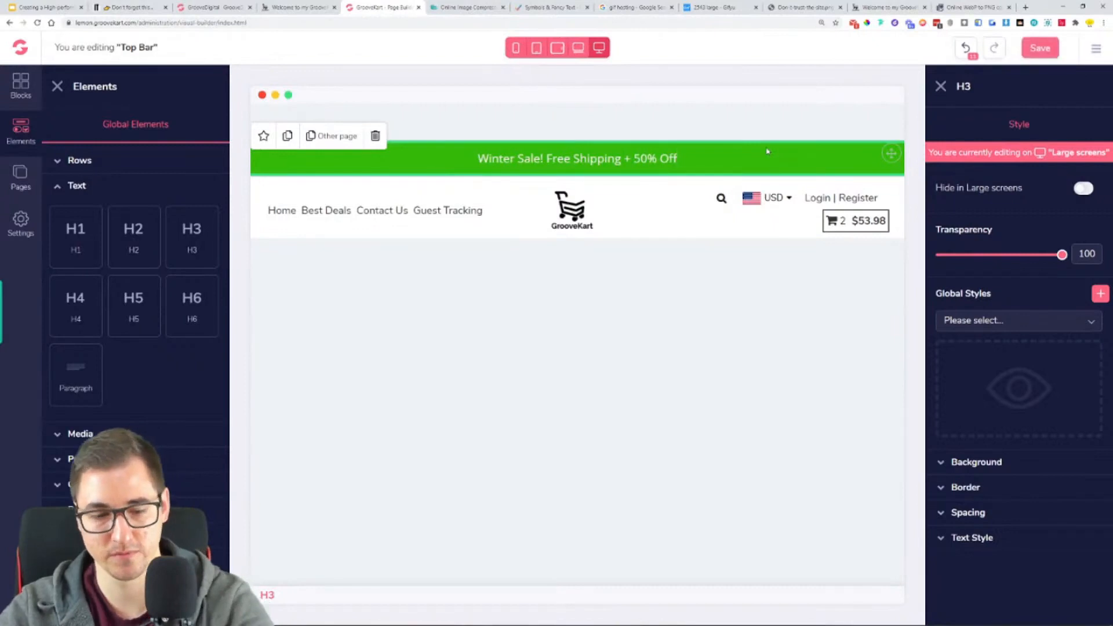
click(1035, 48)
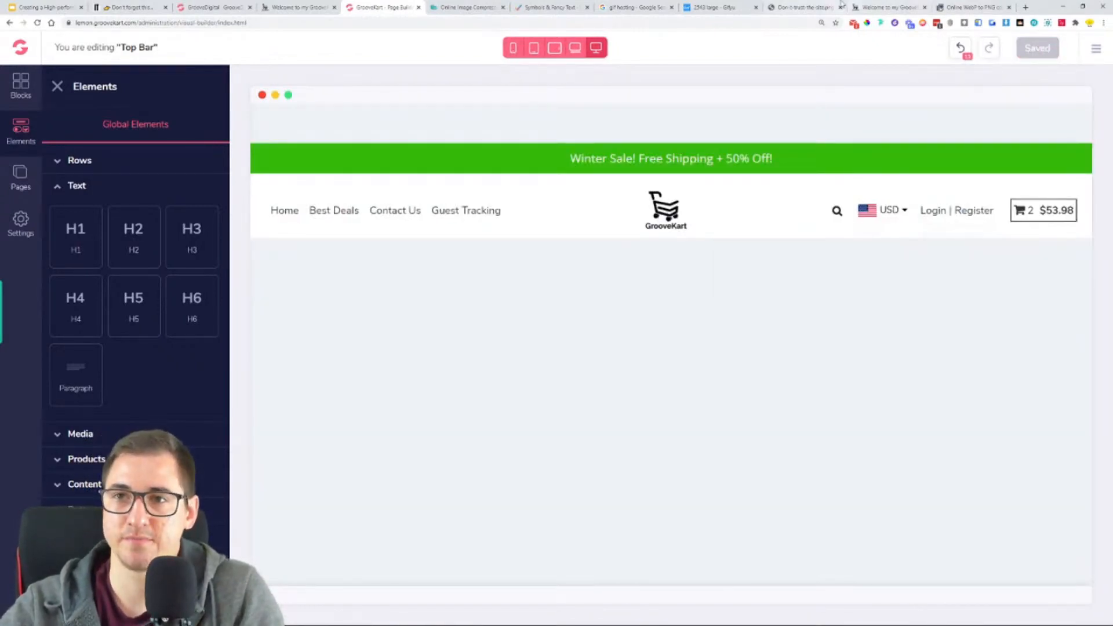
- Check the banner title's text on the live lemon store's homepage
click(858, 6)
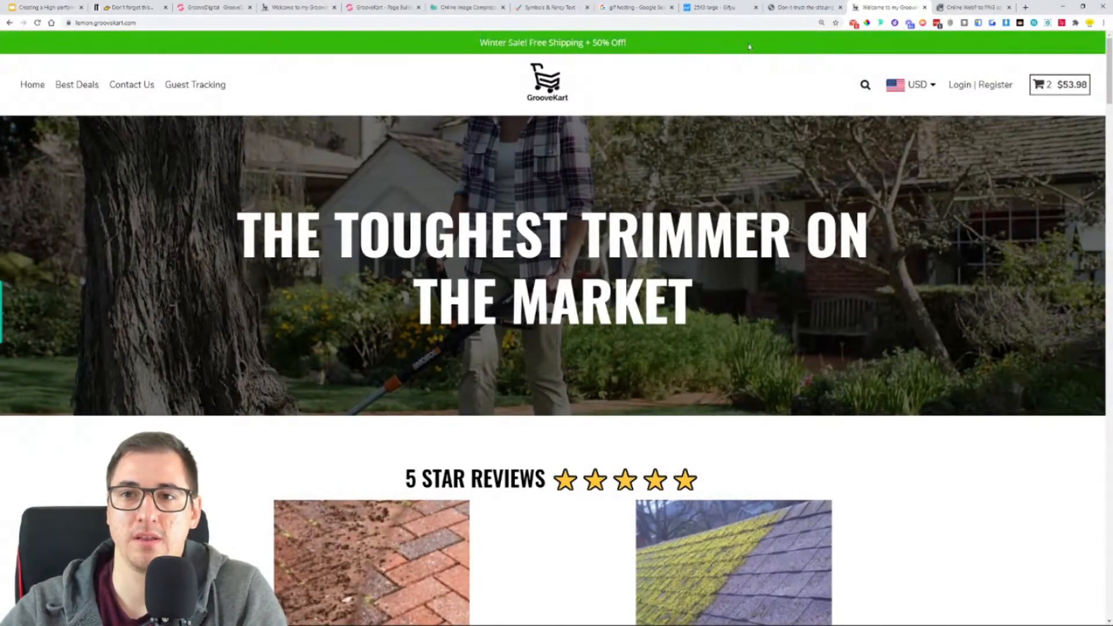
drag(446, 45, 631, 49)
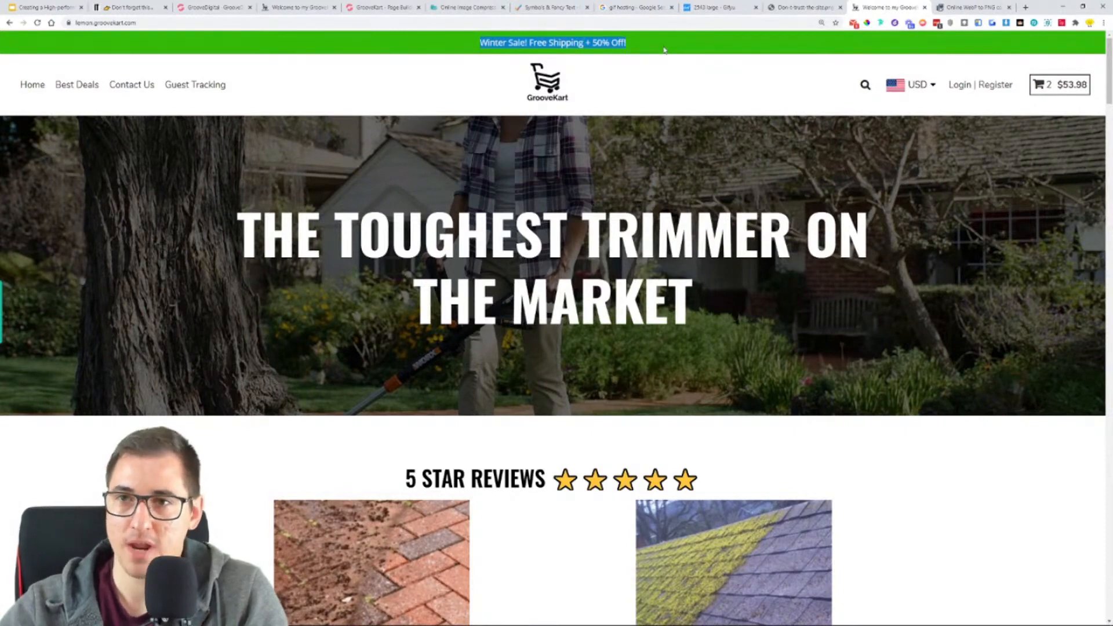
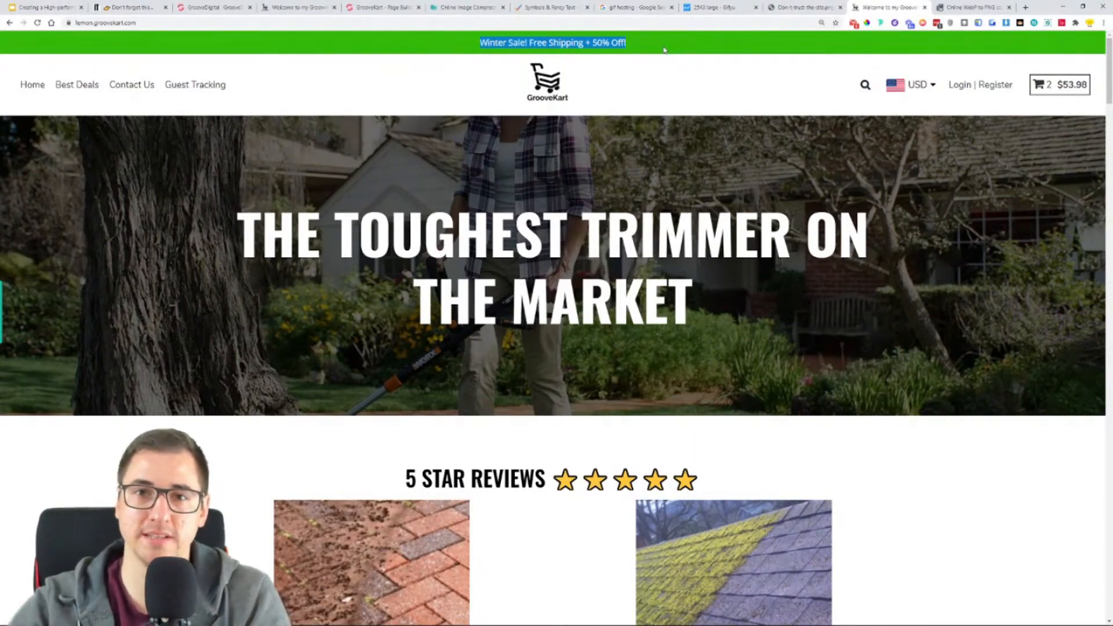
- Paste the copied banner text into the address bar of the GIF hosting search tab to strip its formatting
click(626, 4)
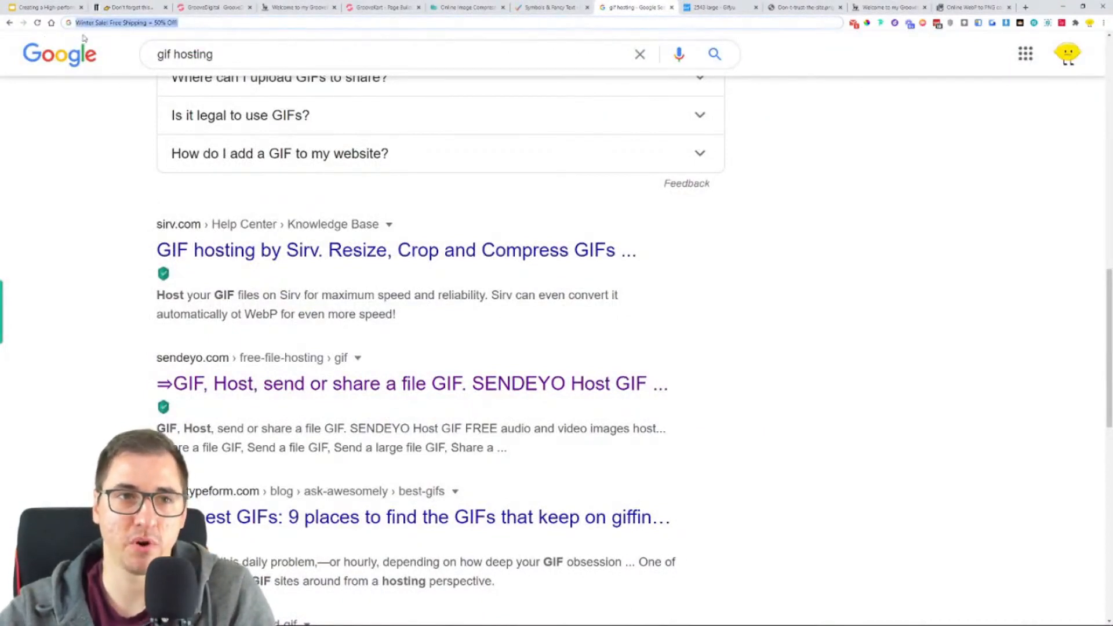
text(Winter Sale! Free Shipping + 50% Off!)
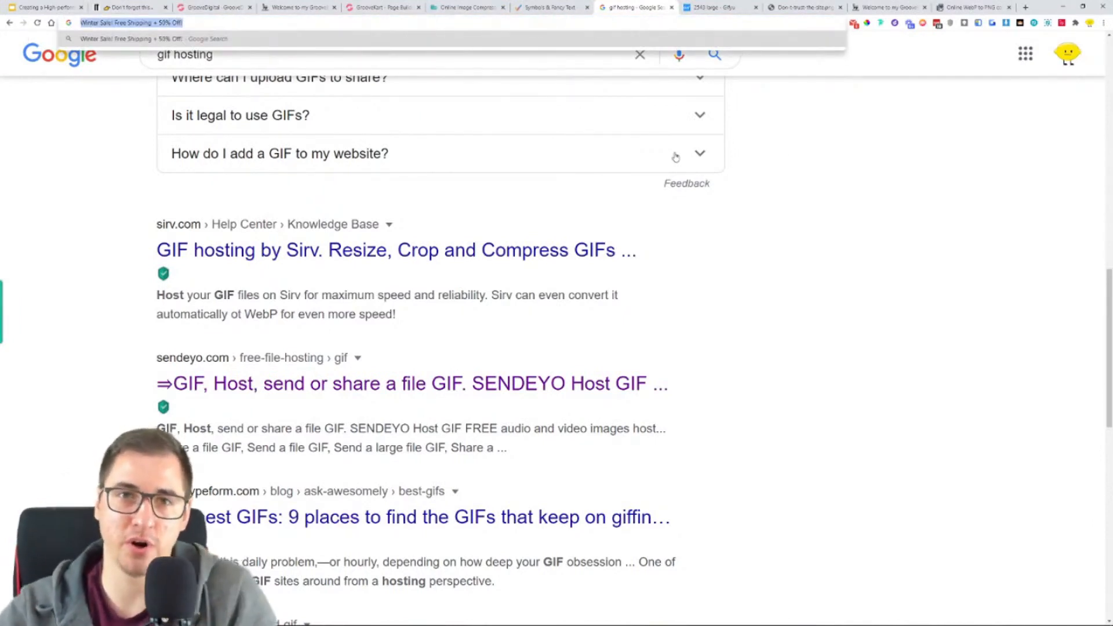
click(804, 163)
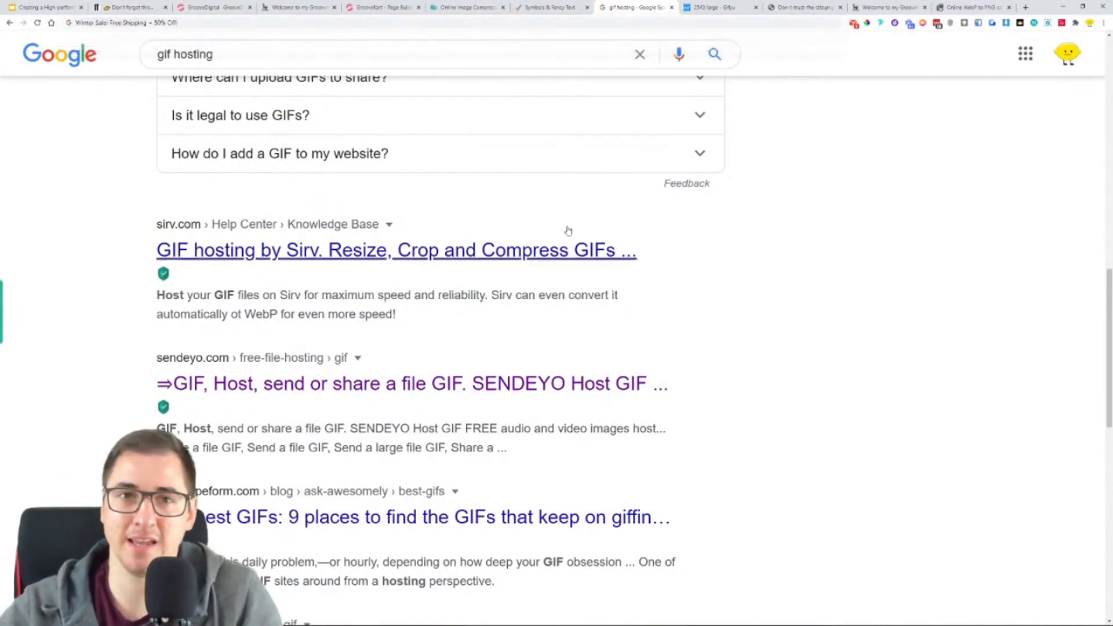
- Return to the page builder and open the Homepage for editing
click(400, 6)
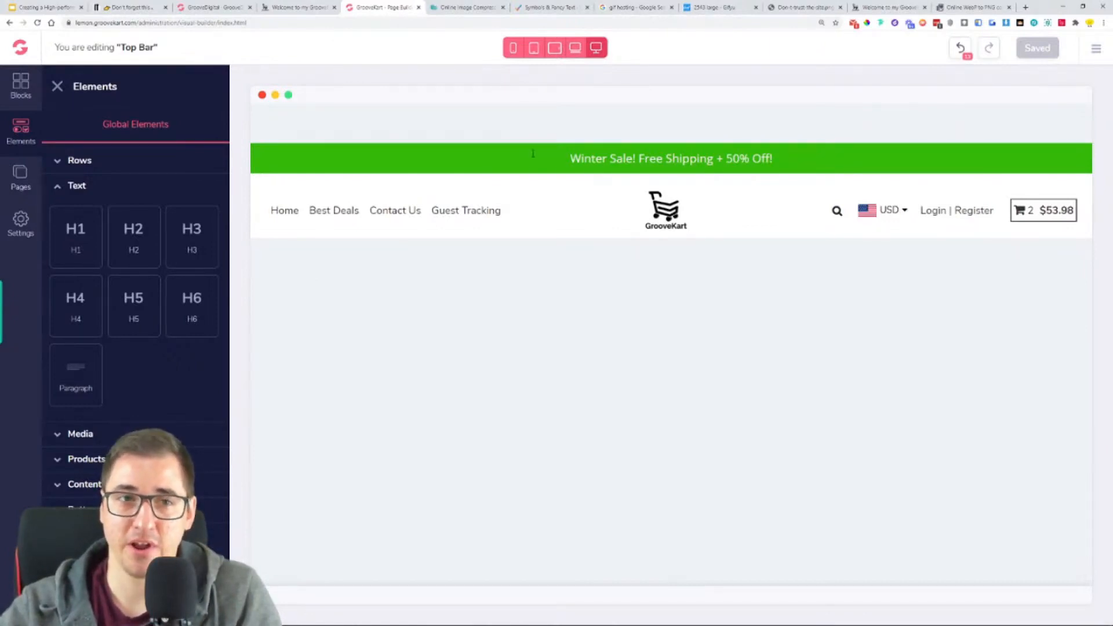
click(28, 188)
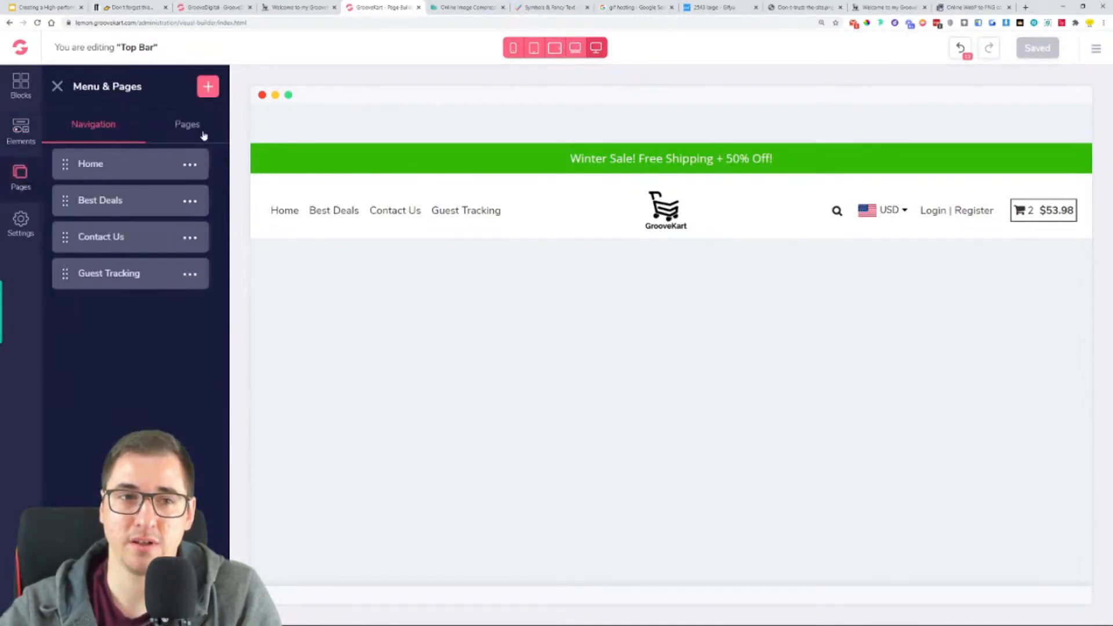
click(202, 133)
click(124, 170)
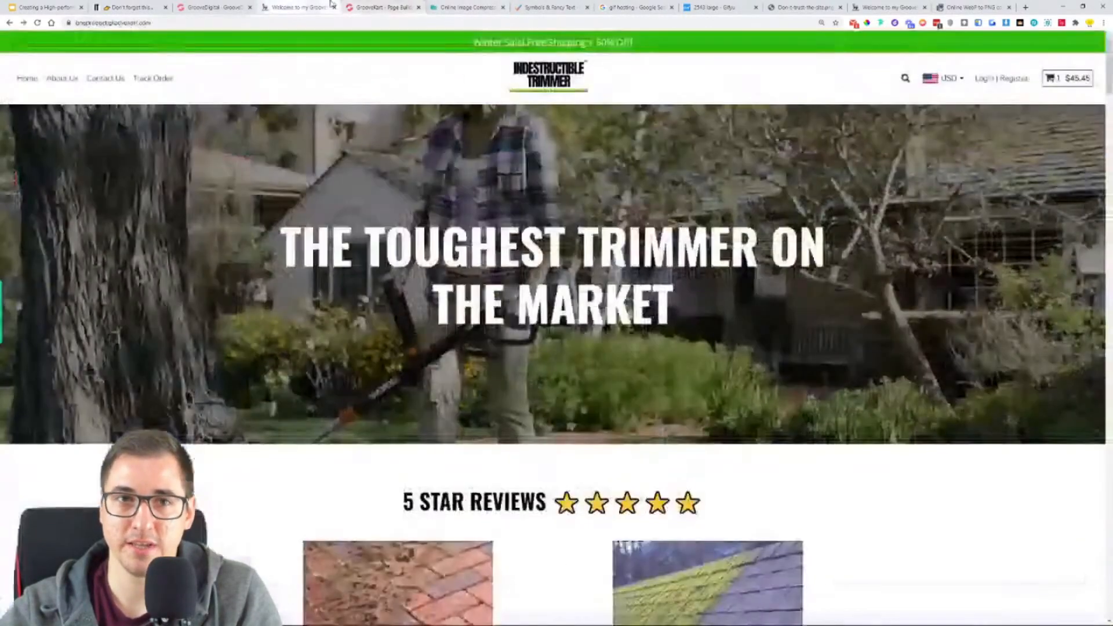
- Examine the reference store's footer, including its link columns, newsletter form, copyright line and payment icons
click(307, 7)
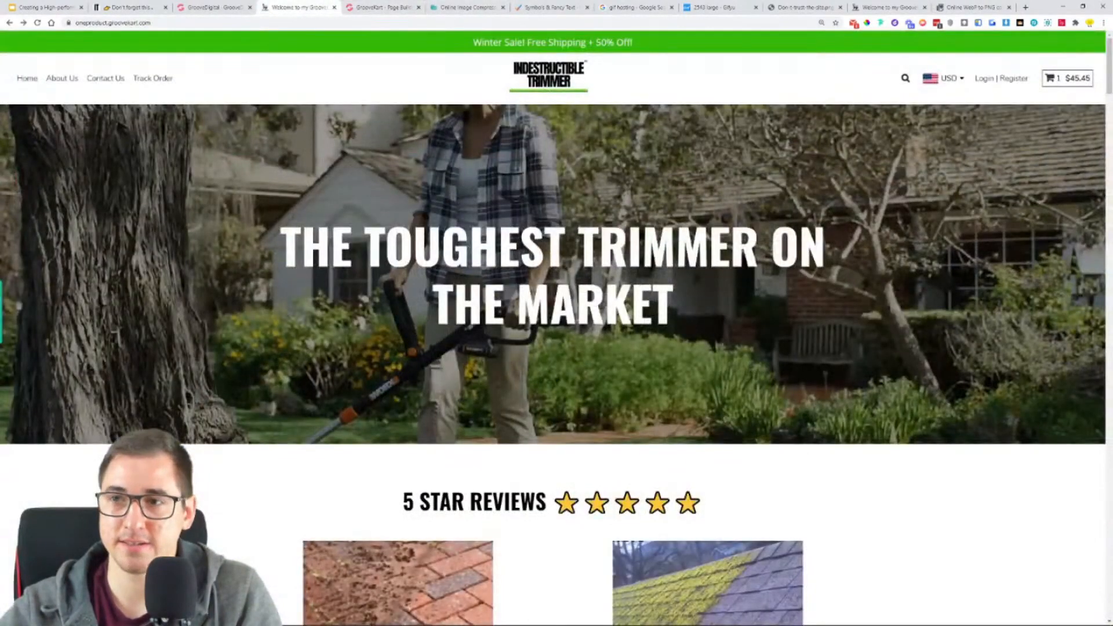
drag(1110, 55, 1054, 497)
scroll(1054, 498, down, 15)
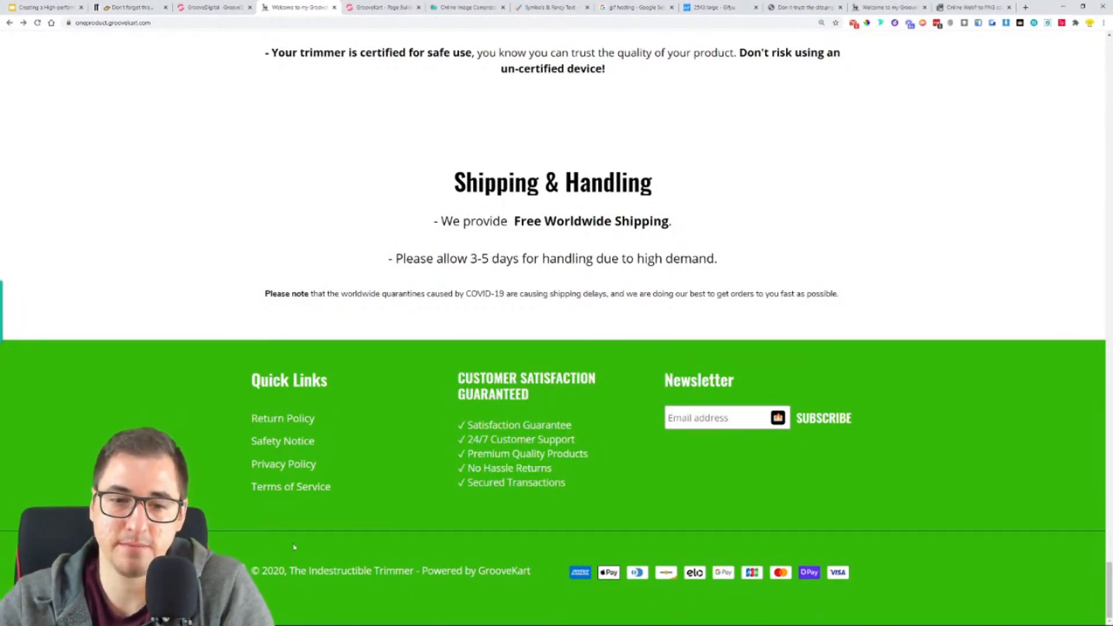
drag(334, 571, 434, 571)
click(374, 580)
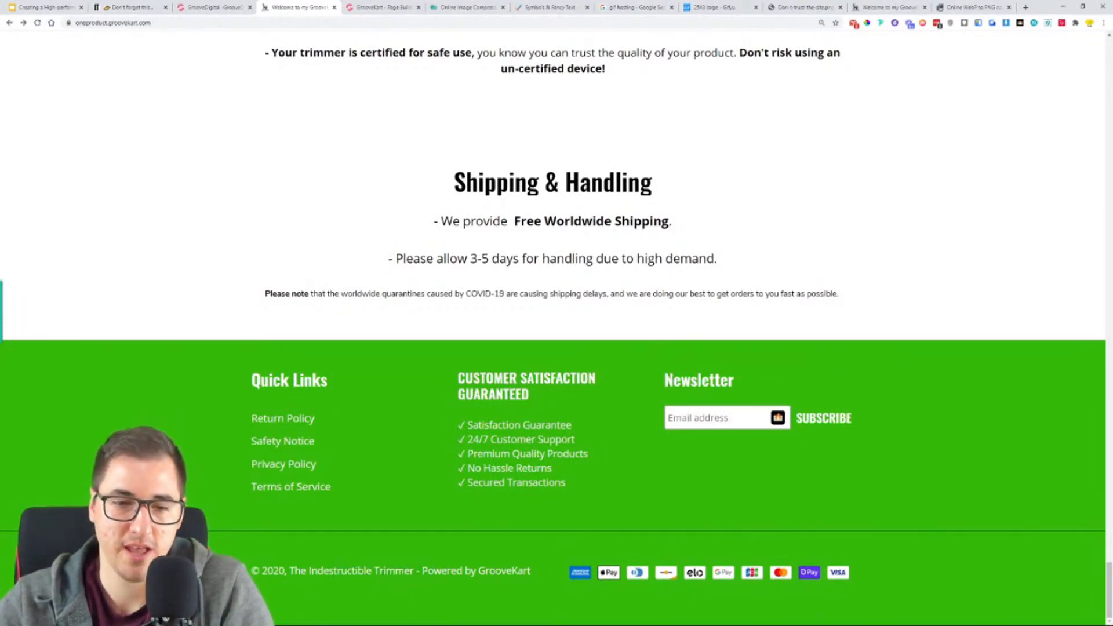
drag(531, 572, 501, 571)
click(301, 580)
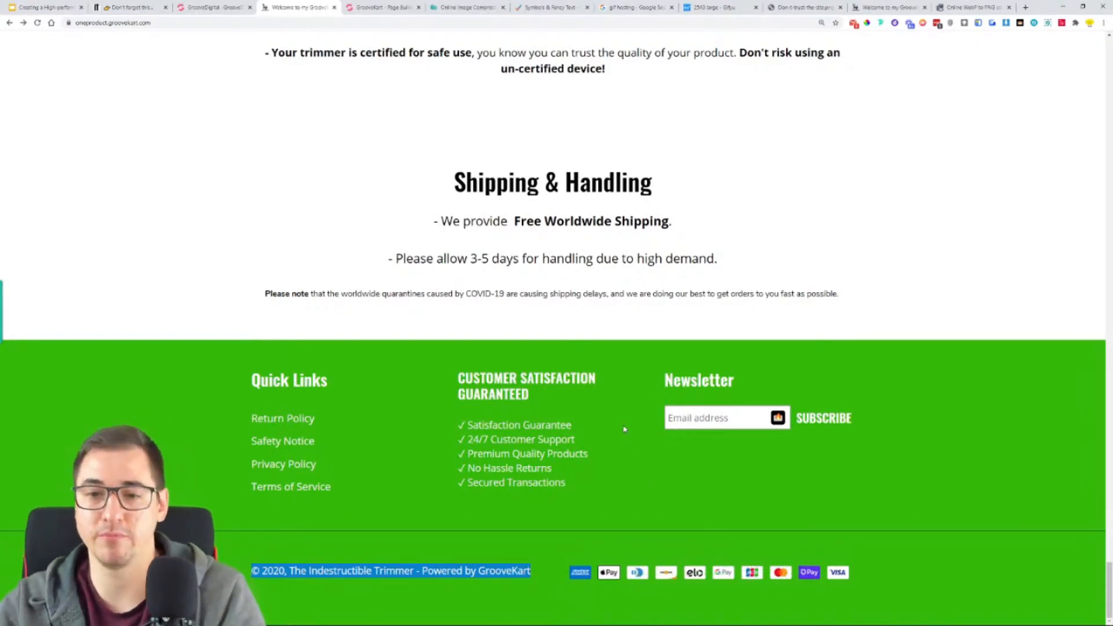
click(625, 479)
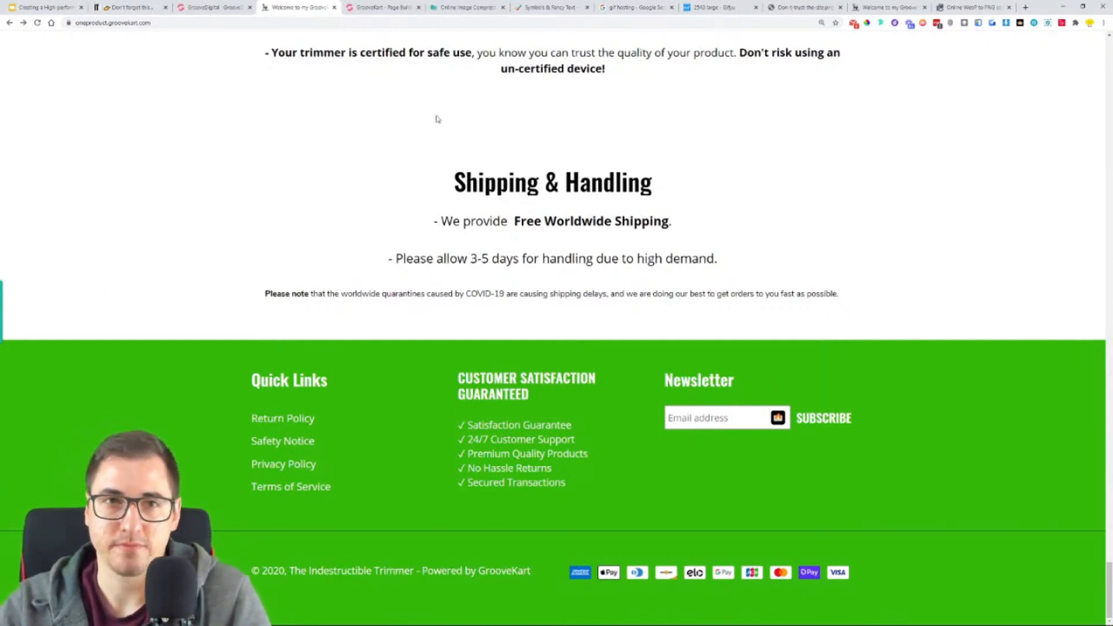
- Open the homepage's footer layout for editing in the page builder
click(398, 5)
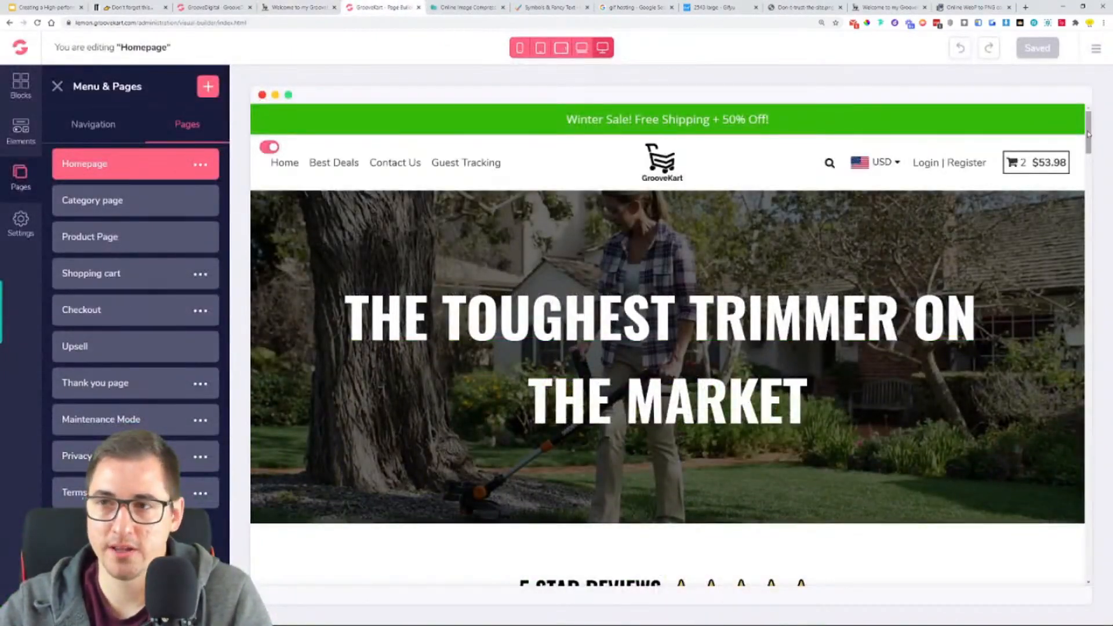
drag(1088, 135, 1088, 560)
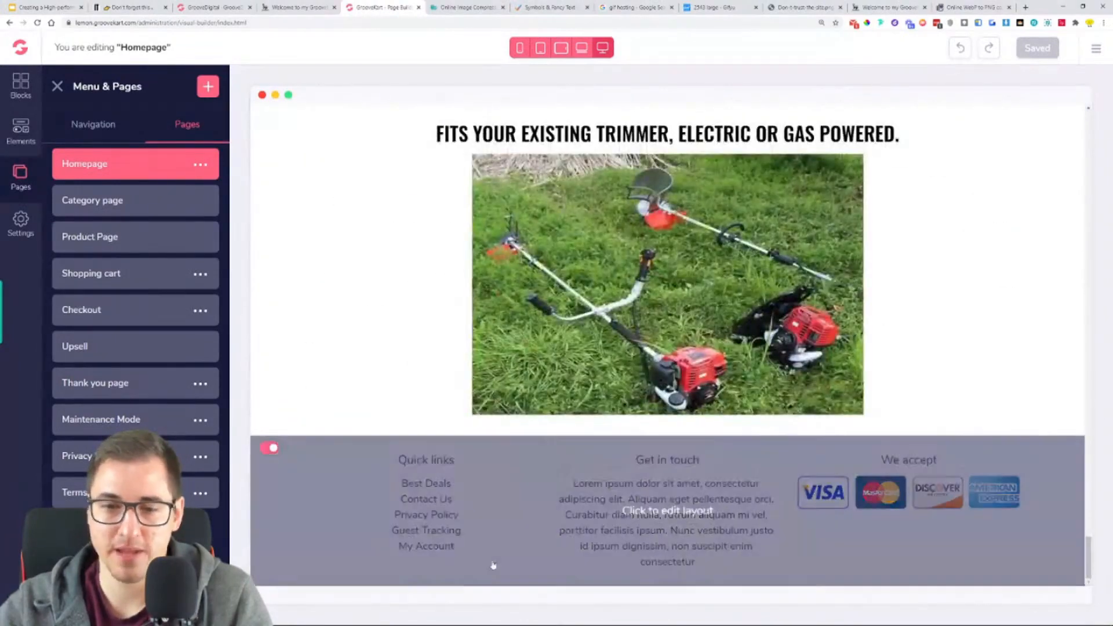
click(669, 511)
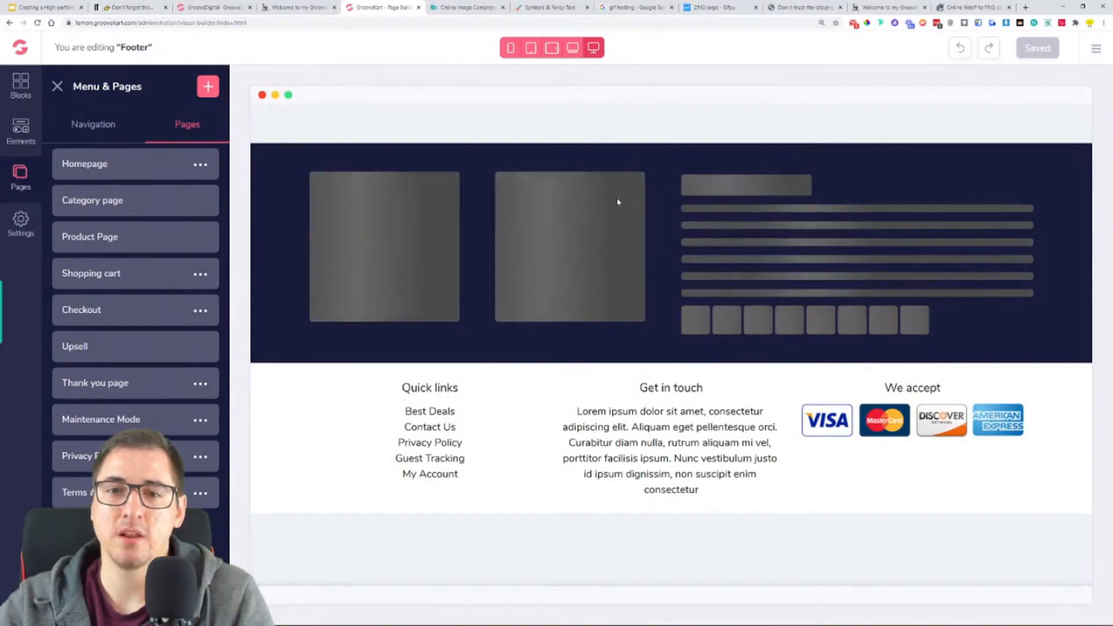
- Replace the footer's default row of links, contact text and payment icons with an empty three-column row
click(59, 87)
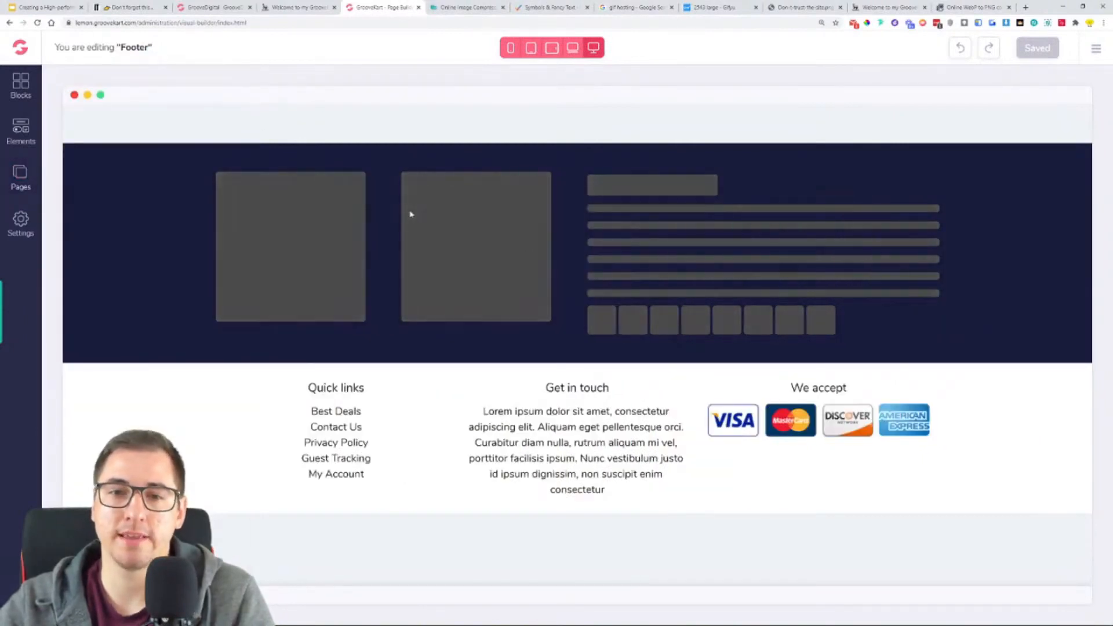
click(303, 383)
click(101, 405)
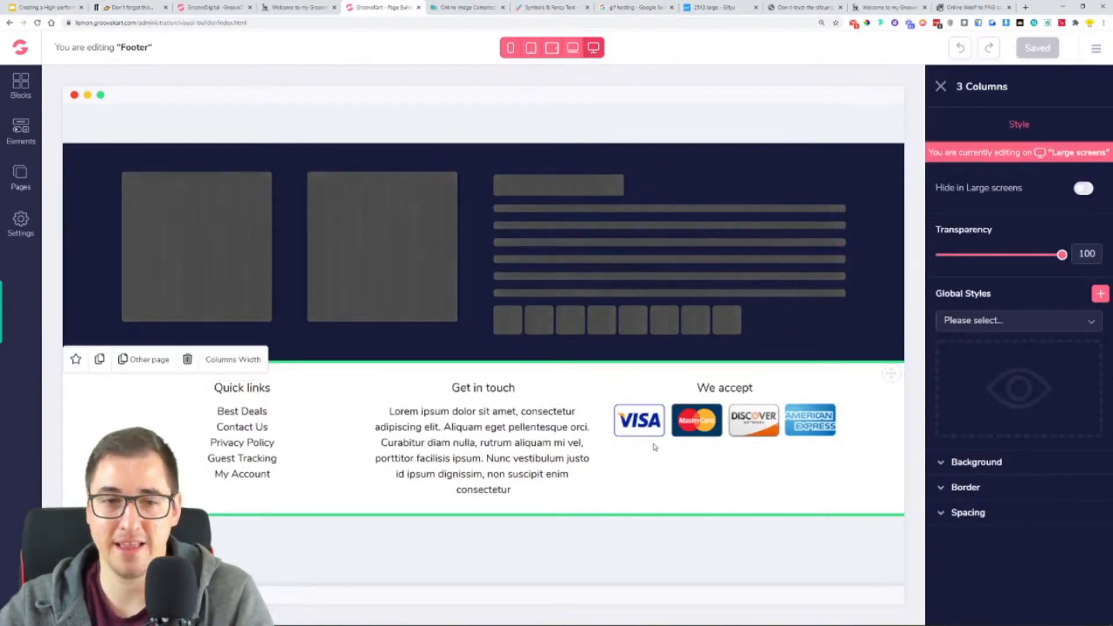
click(187, 359)
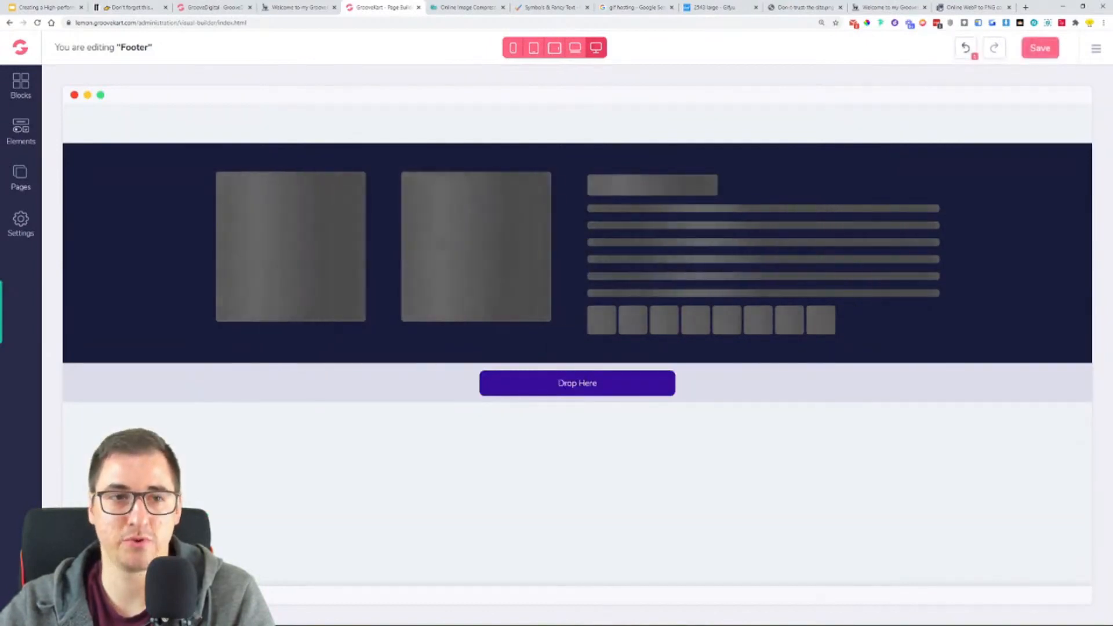
click(20, 131)
click(95, 163)
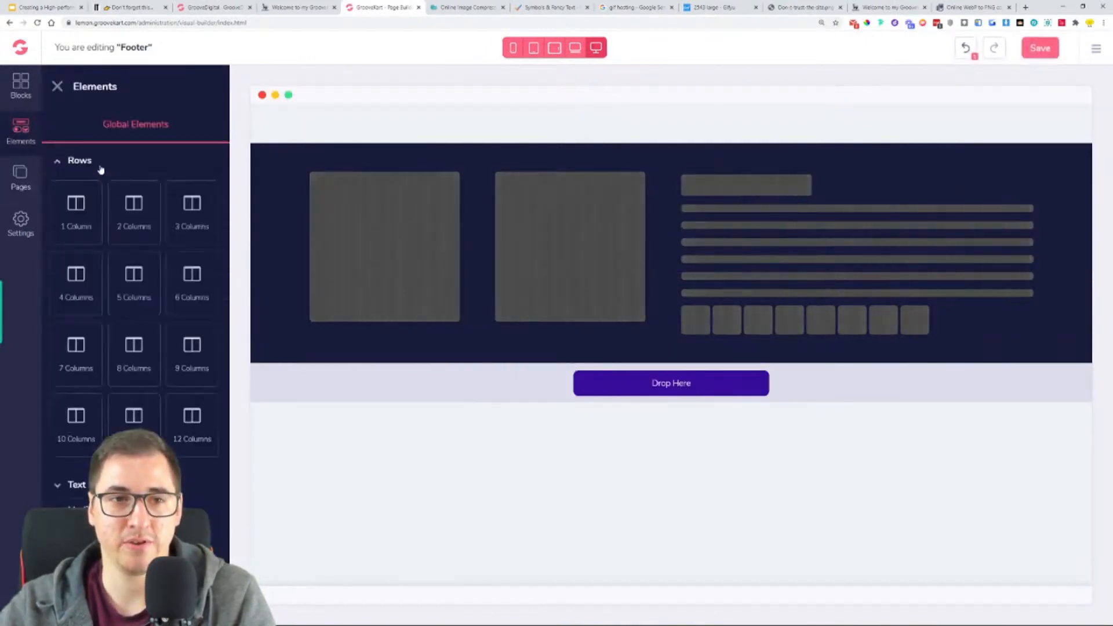
drag(192, 215, 485, 390)
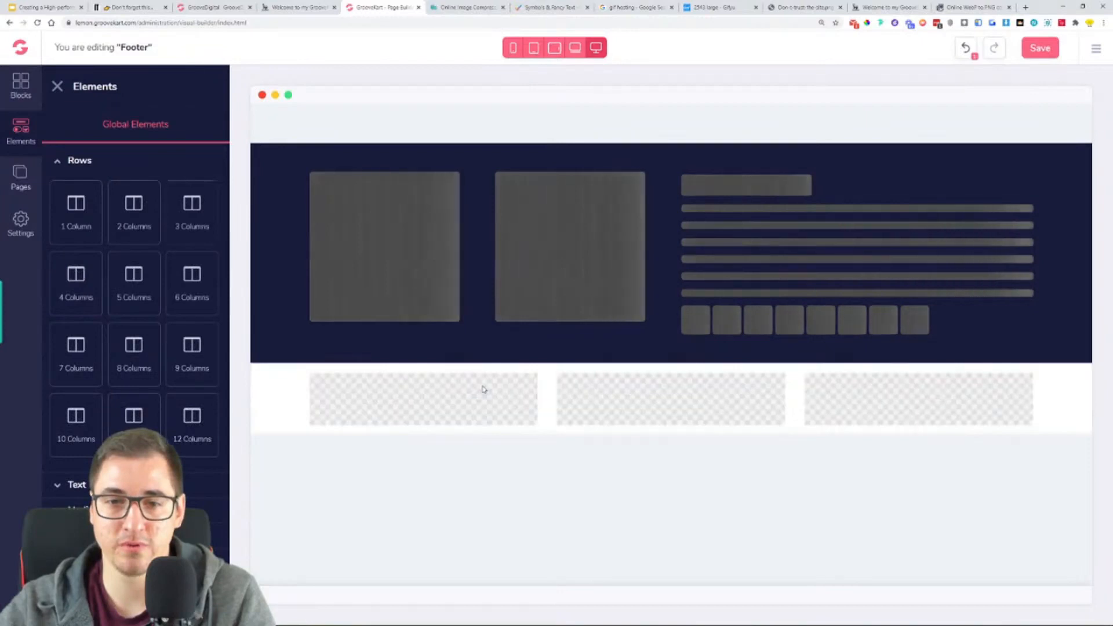
- Add an H4 heading to the footer's first column with the text "Quick Links" copied from the reference store
click(303, 7)
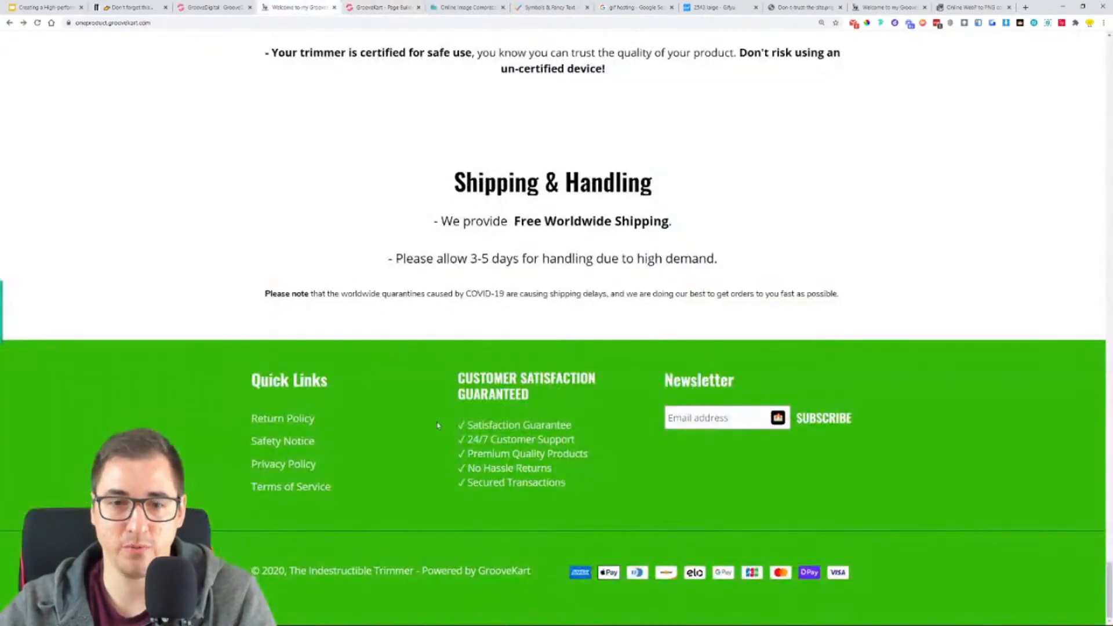
right_click(294, 384)
click(307, 393)
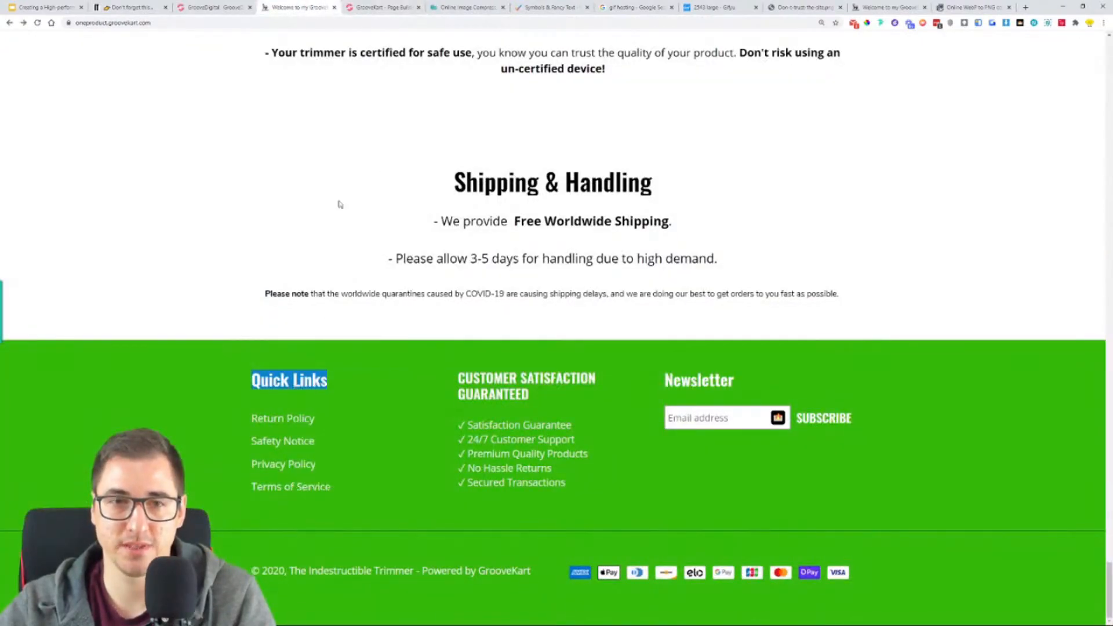
click(383, 7)
click(71, 485)
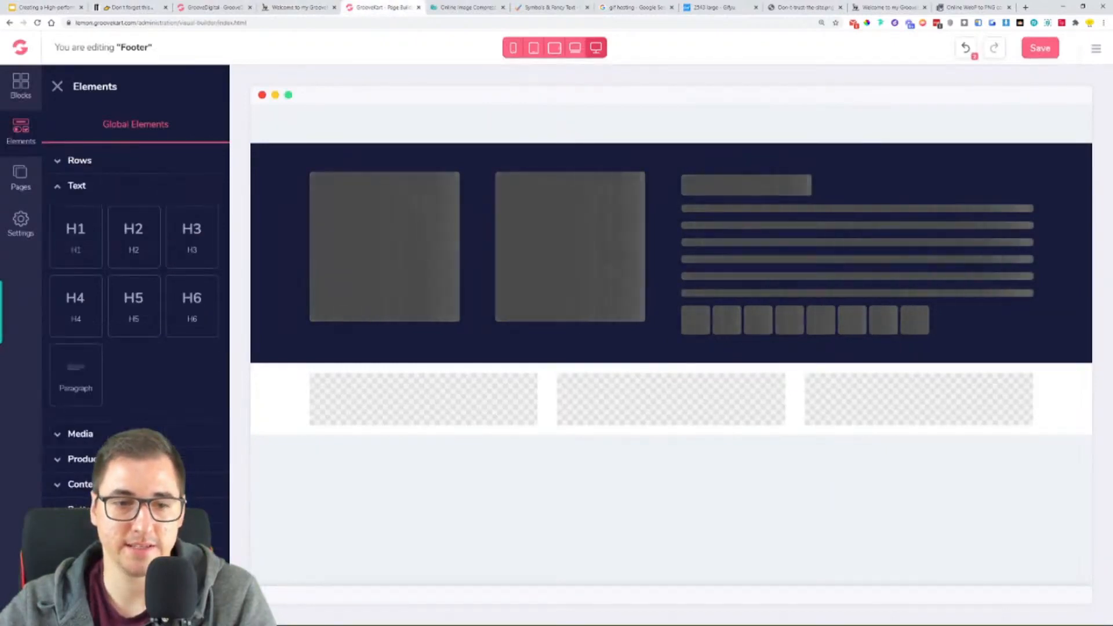
drag(75, 304, 424, 400)
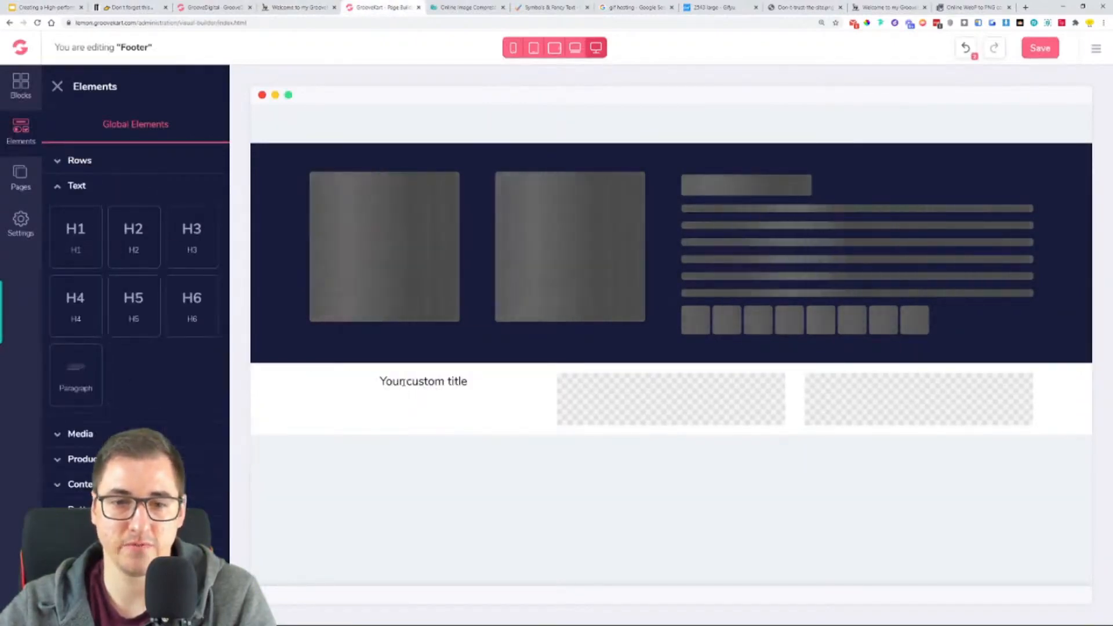
double_click(366, 381)
text(Quick Links)
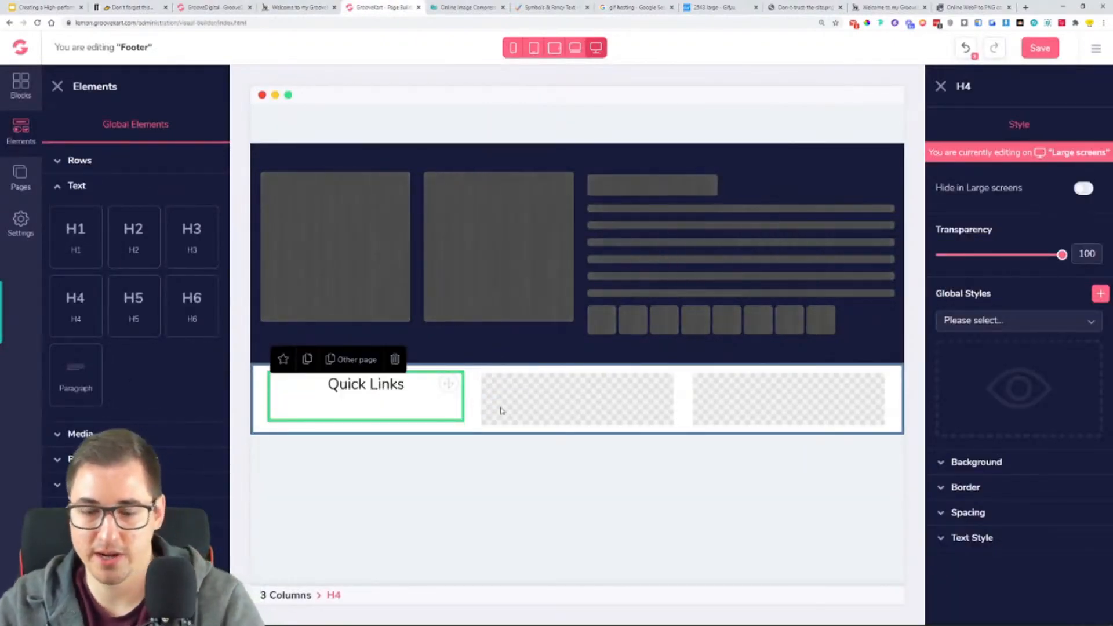
- Style the "Quick Links" heading in Oswald, size 25, semi bold, with black text (#000000)
click(973, 537)
scroll(974, 531, down, 2)
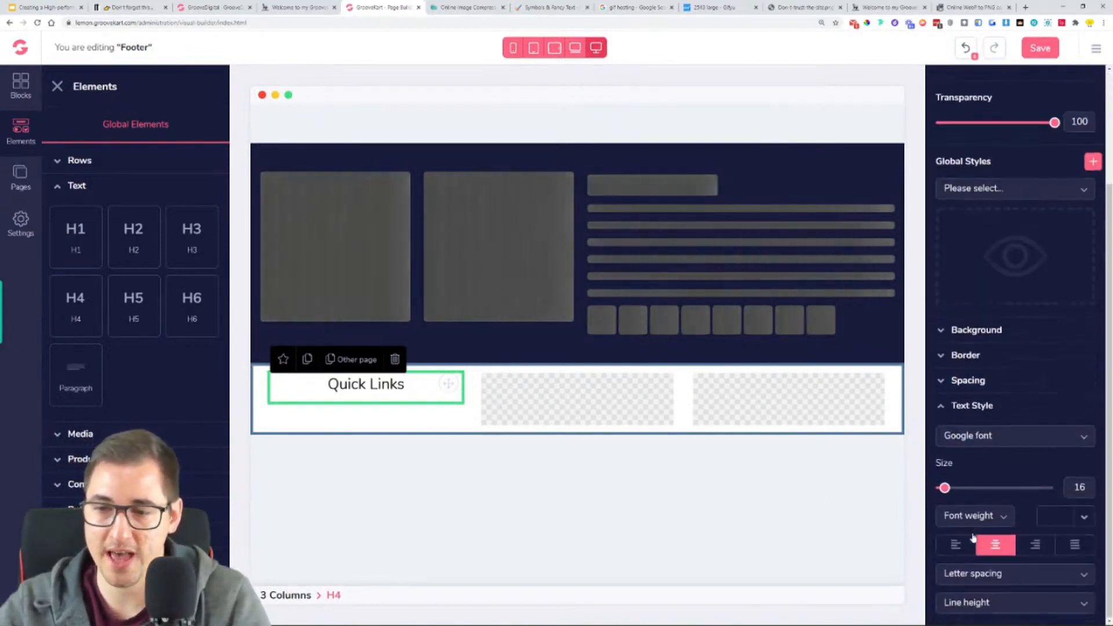
click(963, 435)
click(957, 491)
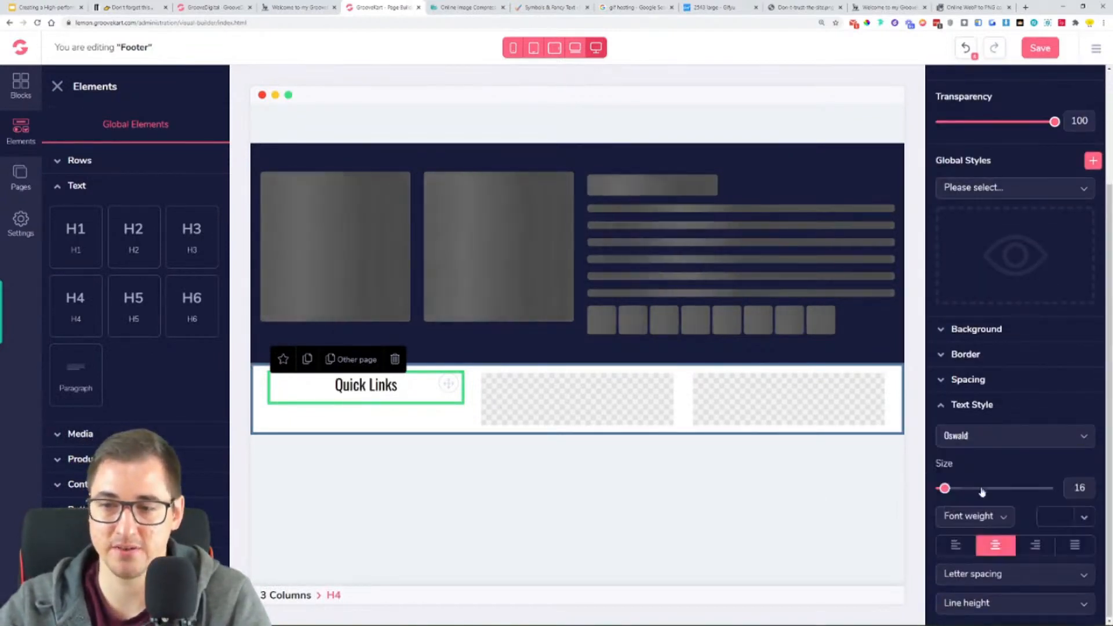
click(1065, 521)
click(964, 576)
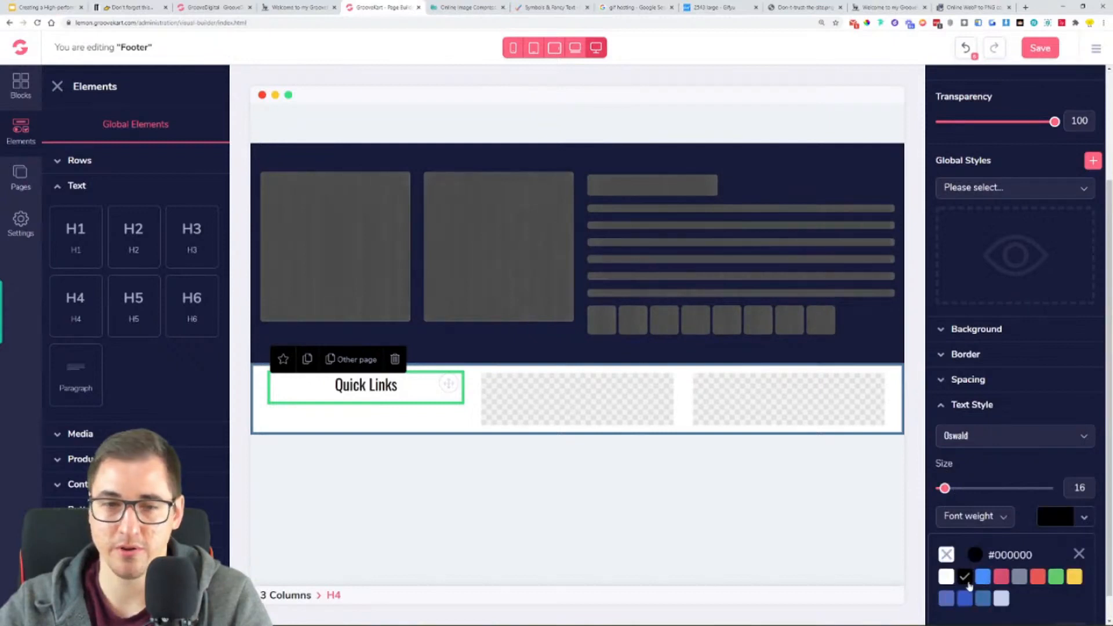
drag(944, 488, 957, 488)
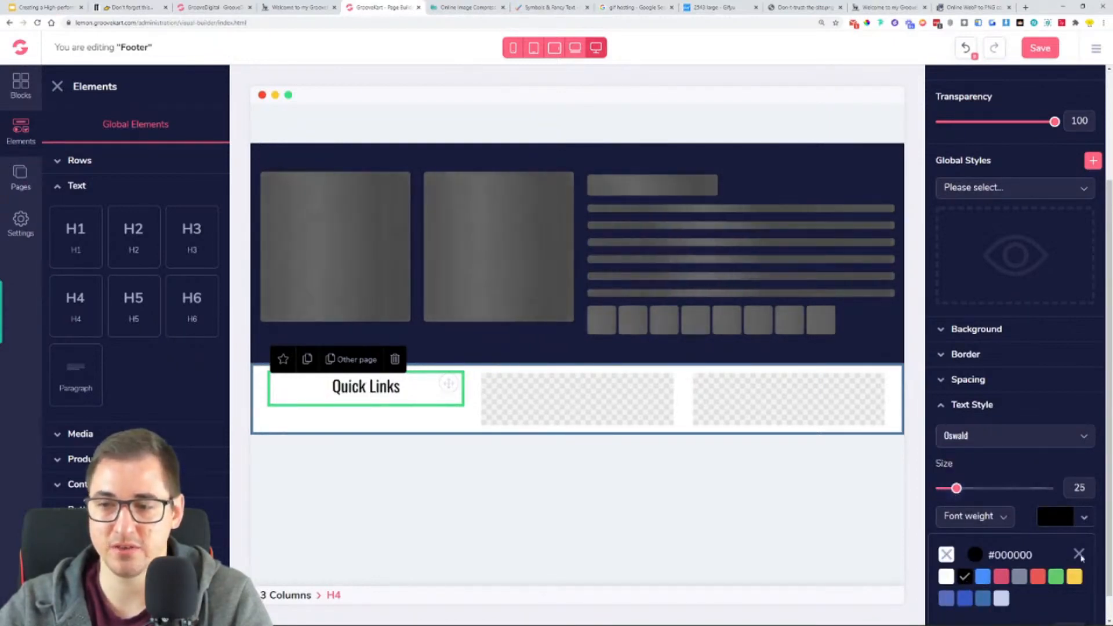
click(1079, 555)
click(969, 516)
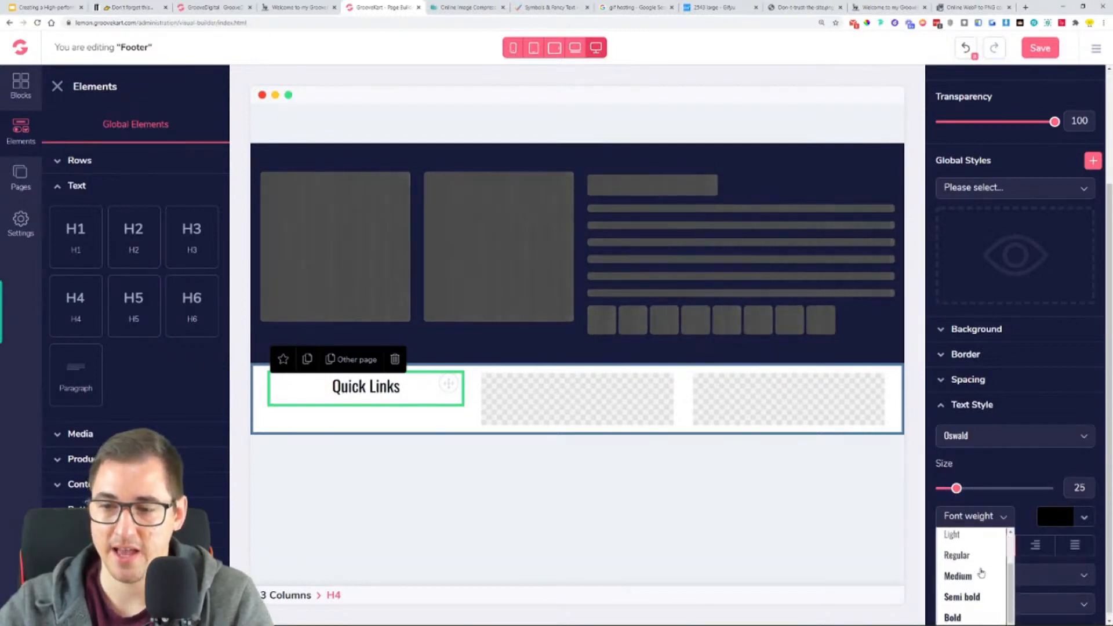
click(967, 599)
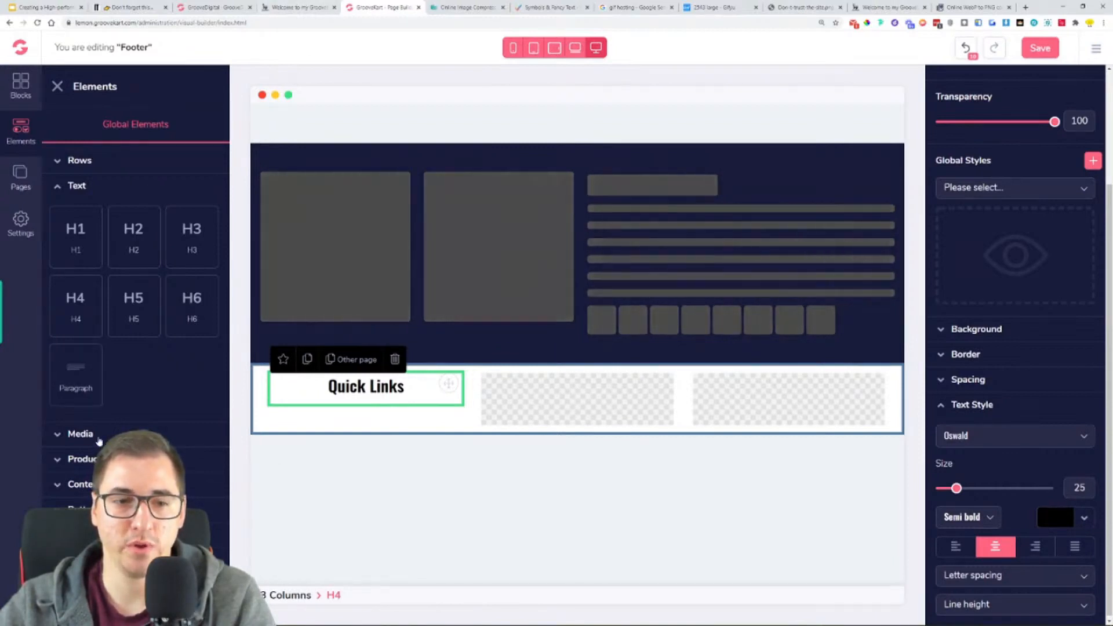
- Add a plain text-style "Click Here" button below the "Quick Links" heading
click(87, 509)
scroll(84, 452, down, 7)
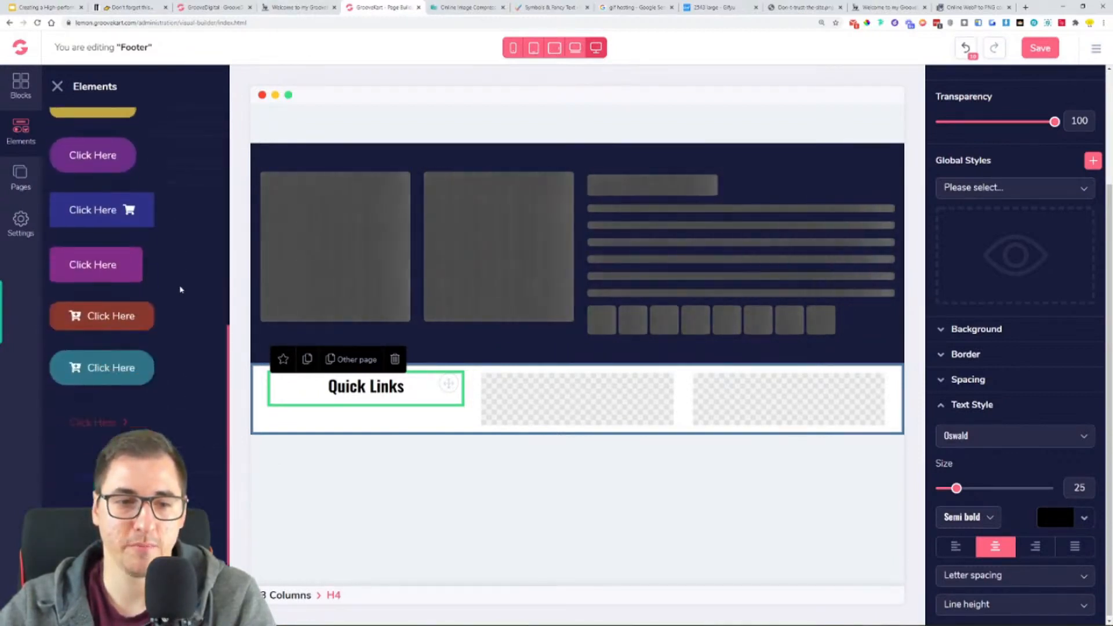
drag(84, 453, 354, 434)
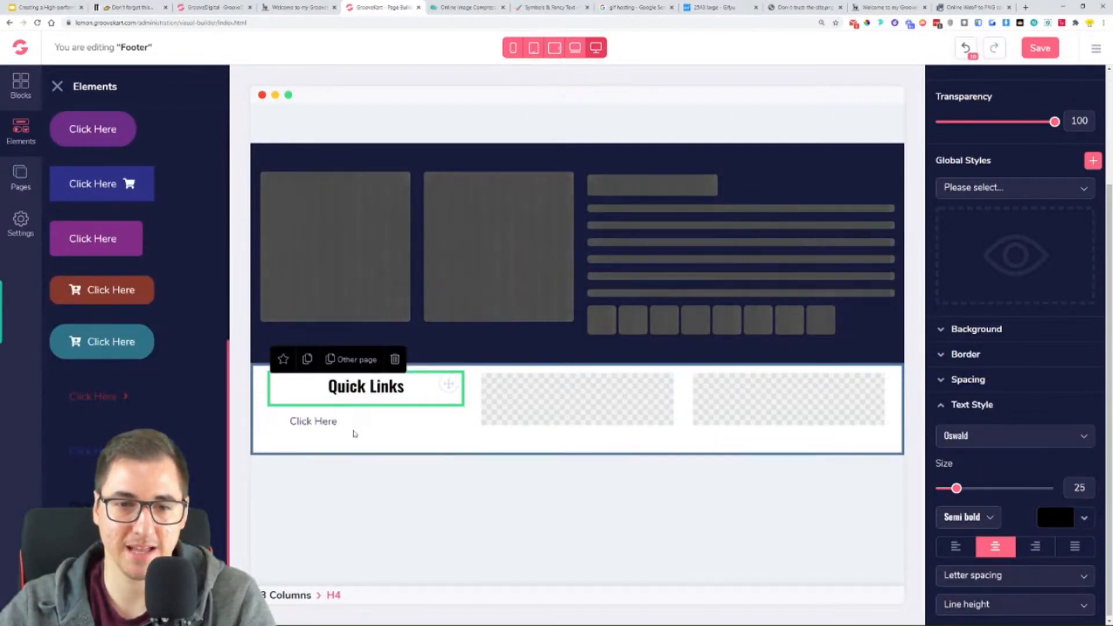
- Change the label of the button below the "Quick Links" heading to "Return Policy", following the reference store's footer
click(316, 422)
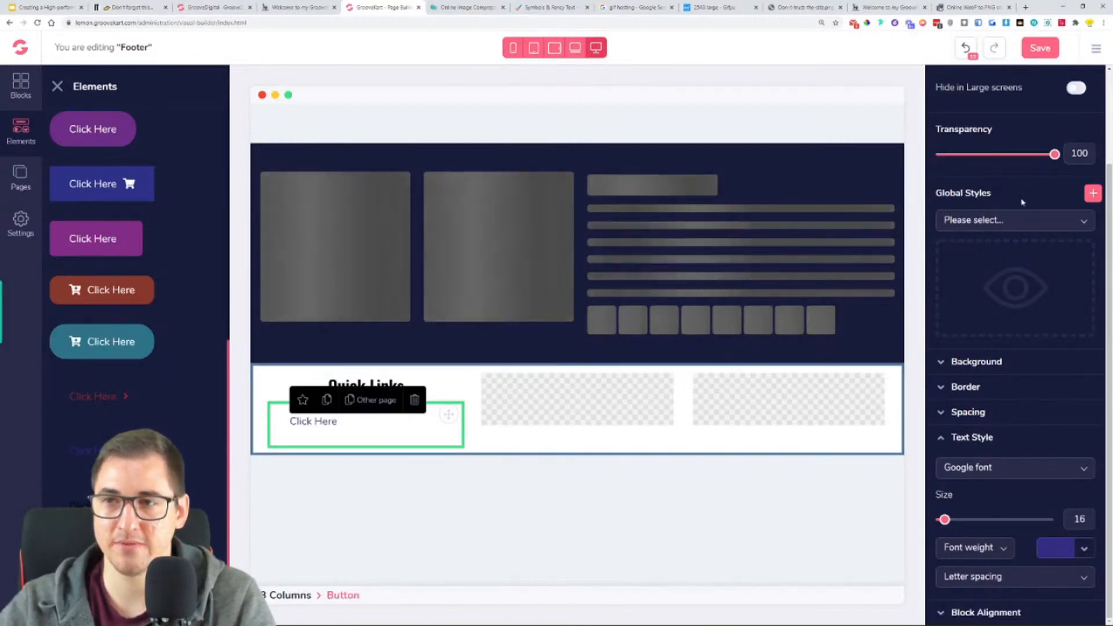
scroll(1021, 199, up, 3)
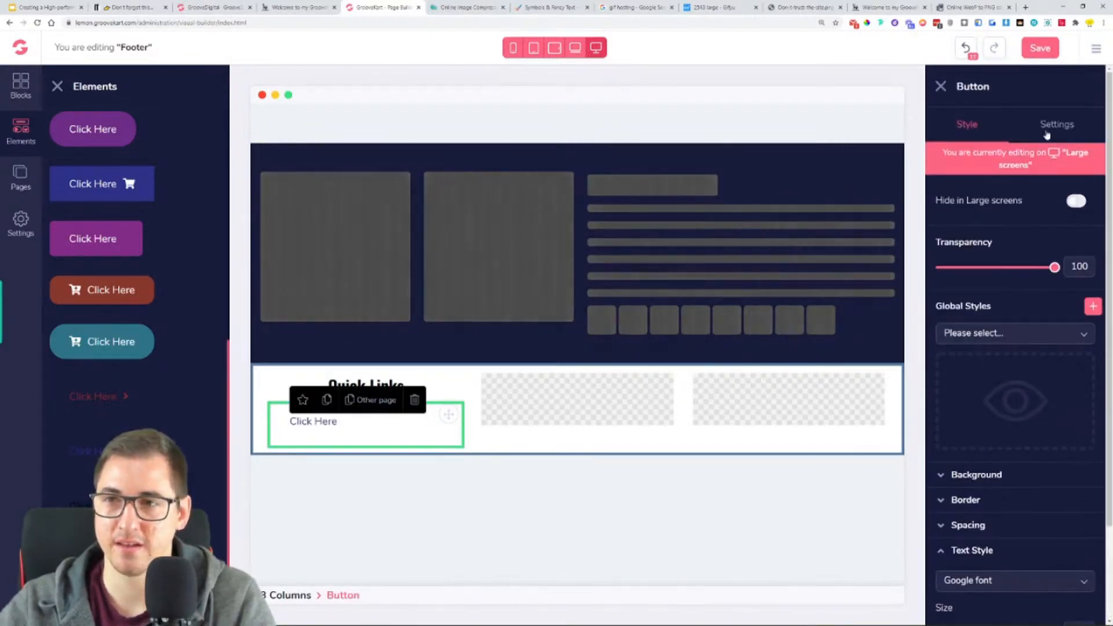
click(1046, 134)
click(267, 6)
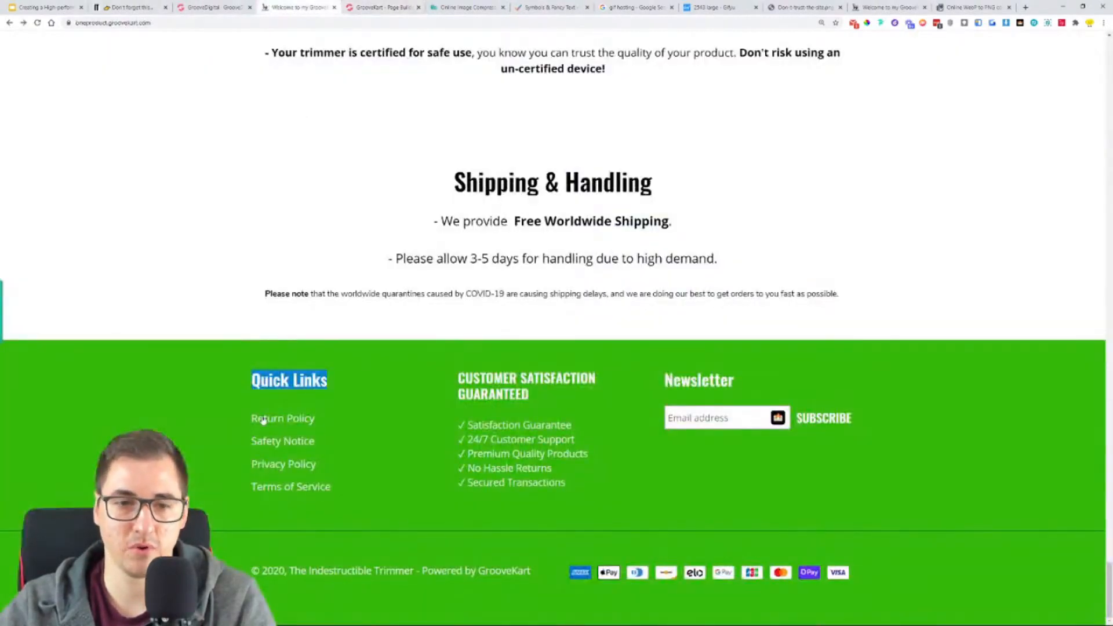
click(353, 5)
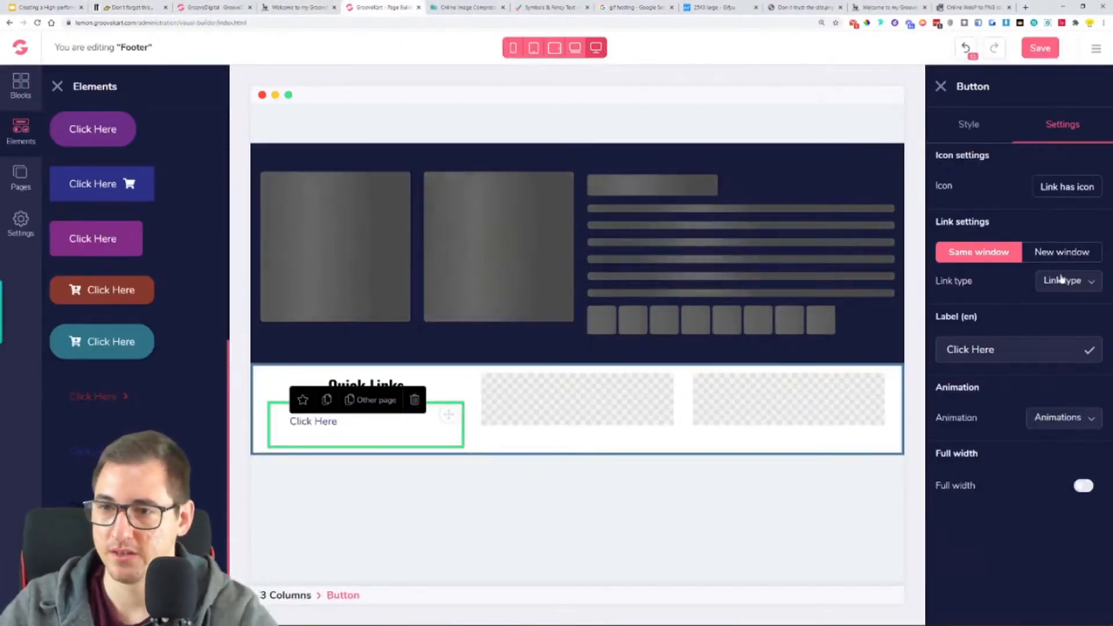
drag(1023, 351, 945, 350)
text(rt)
key(BackSpace)
key(BackSpace)
text(Re)
key(BackSpace)
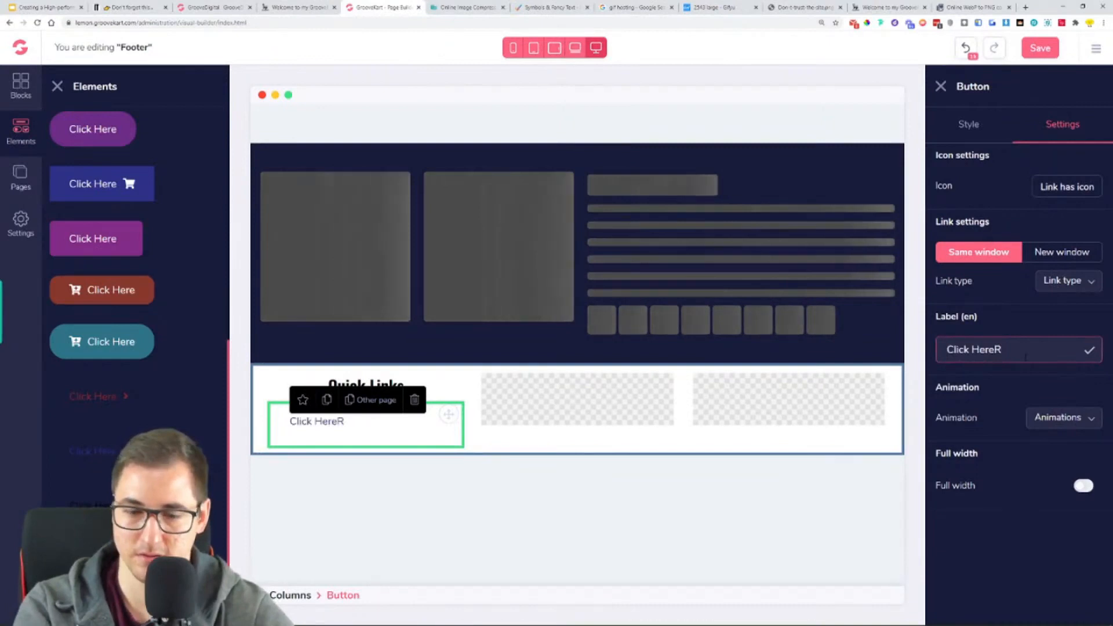
key(ctrl+a)
text(Retur)
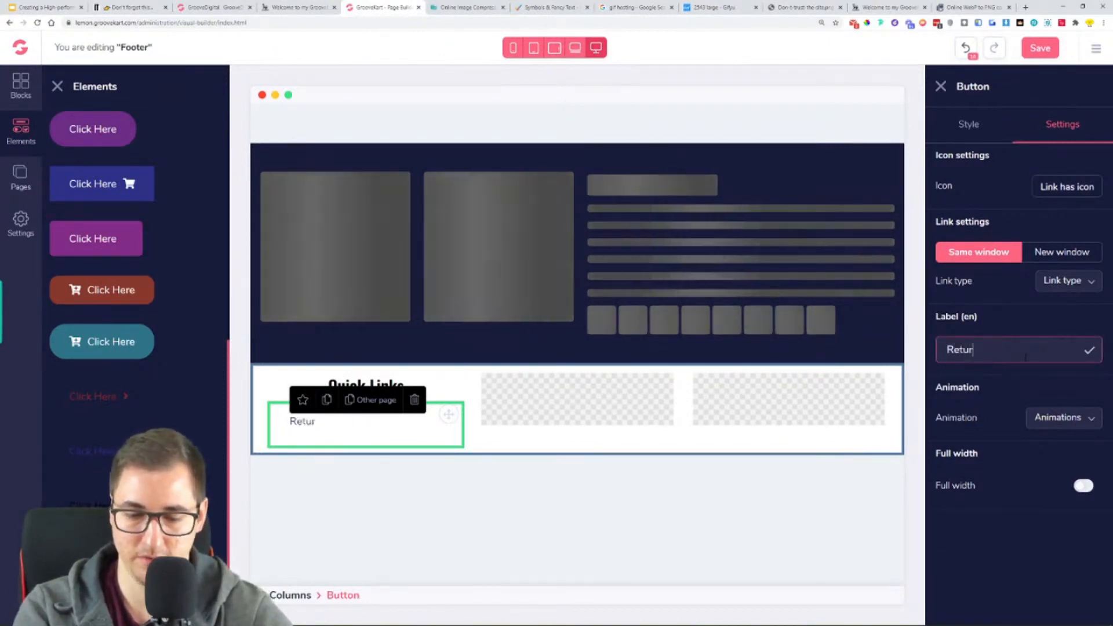
text(n Policy)
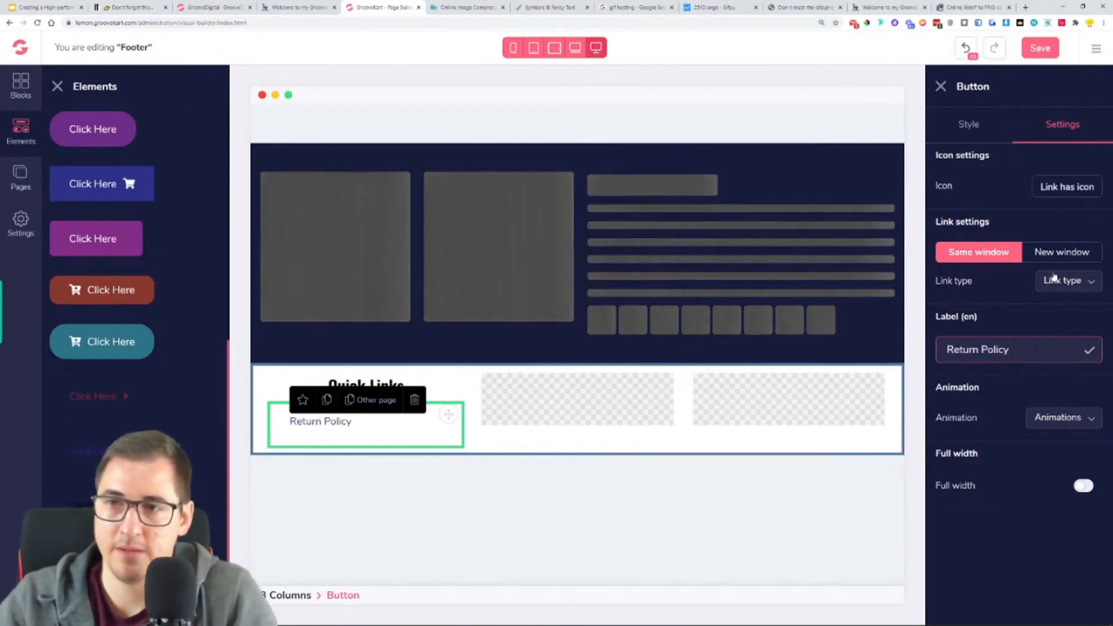
- Set the "Return Policy" link's text colour to white (#FFFFFF)
click(966, 124)
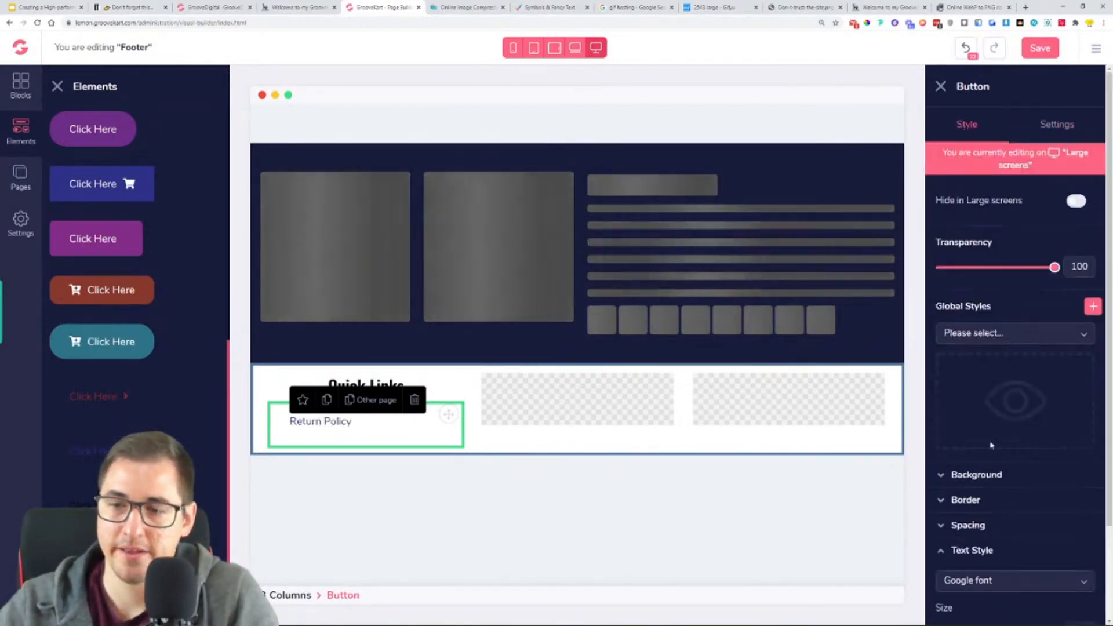
scroll(996, 392, down, 3)
click(1084, 548)
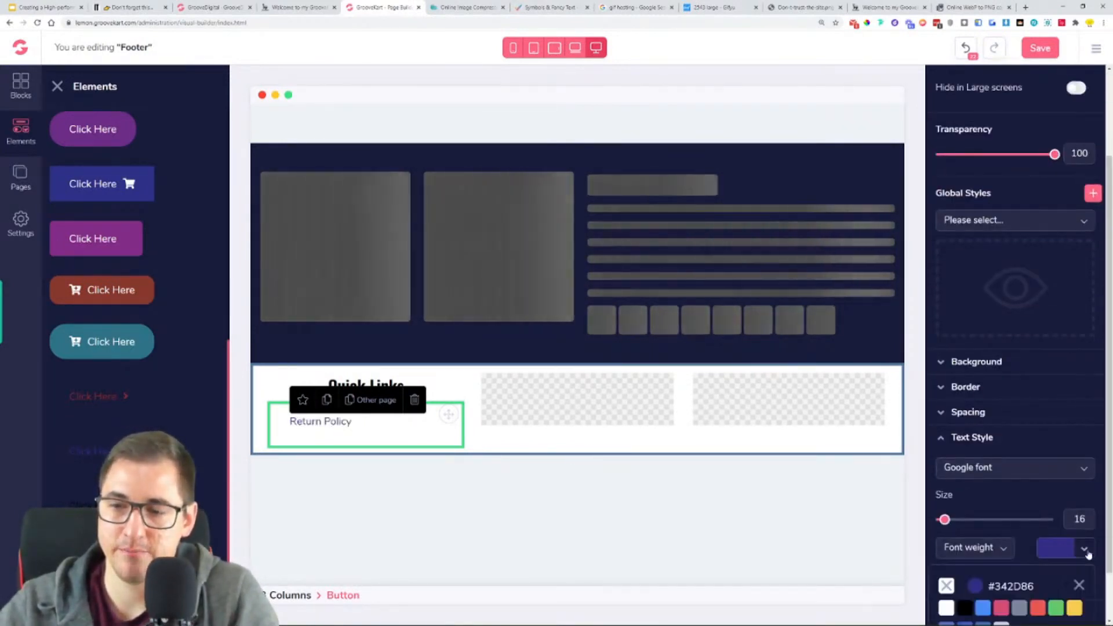
click(946, 607)
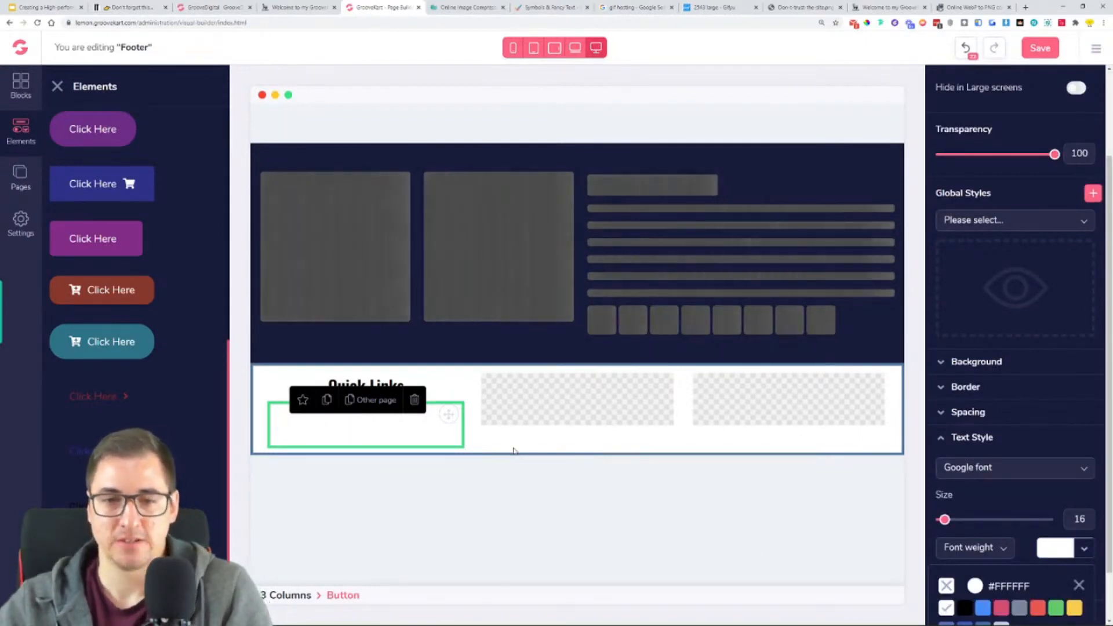
- Open the three-column row's custom background colour and copy the green used in the reference store's footer
click(519, 451)
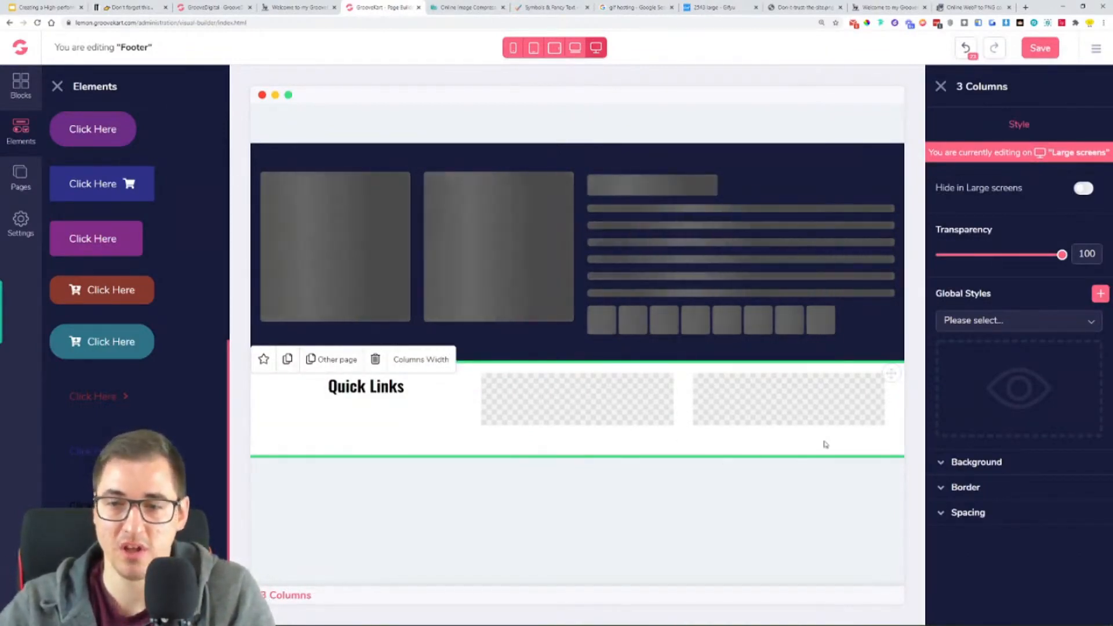
click(977, 462)
click(1068, 504)
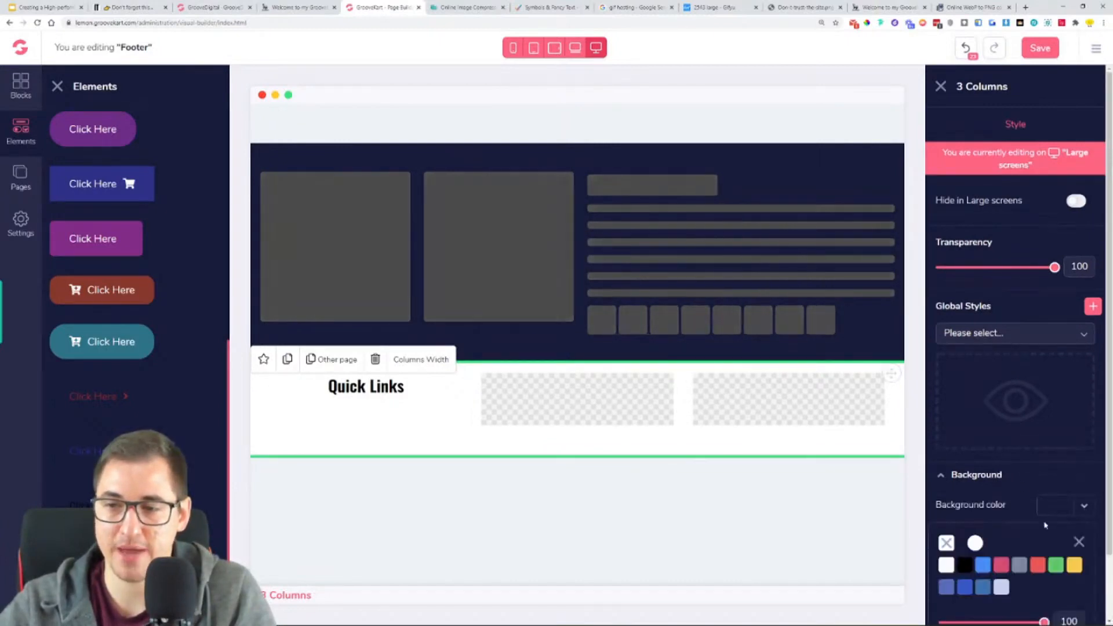
click(975, 548)
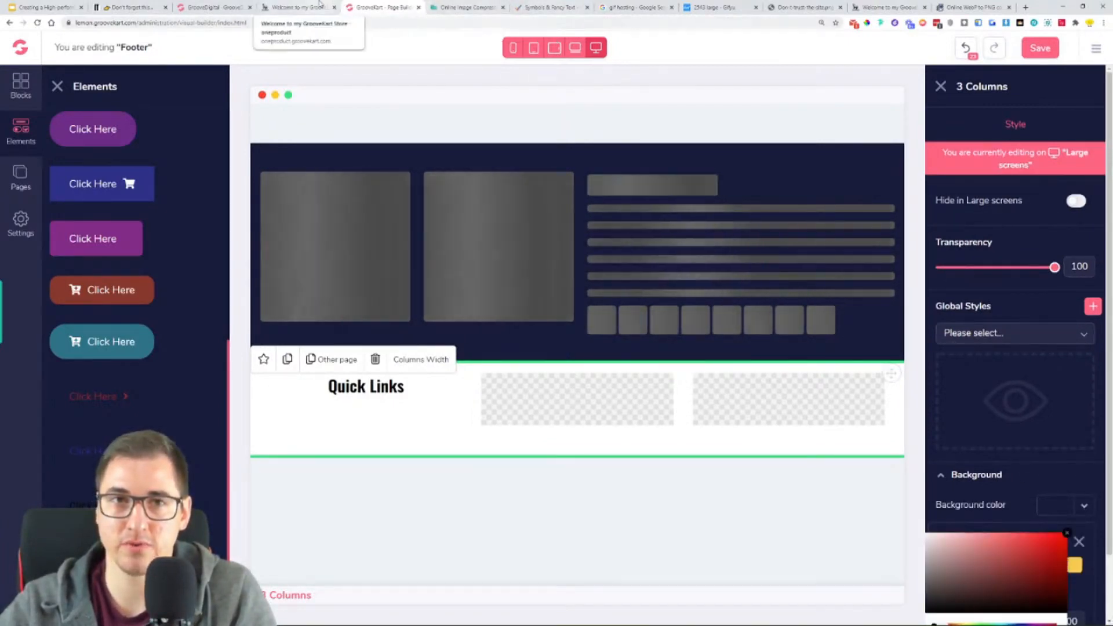
click(296, 7)
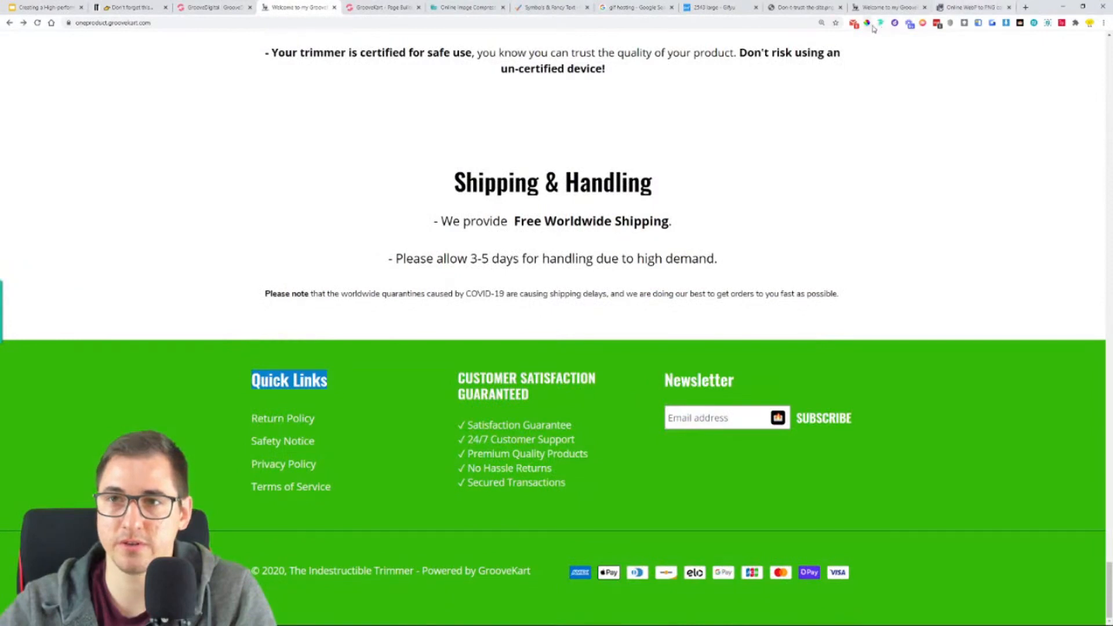
click(914, 371)
right_click(946, 392)
click(967, 404)
click(1022, 395)
click(373, 7)
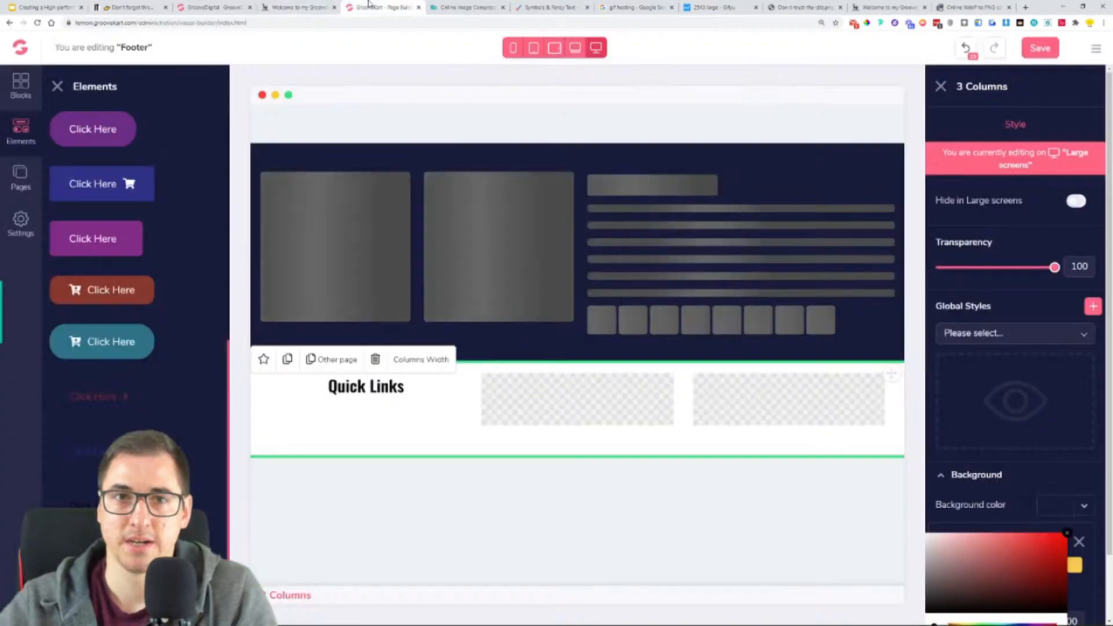
- Set the three-column row's background colour to the copied green, #34B809
scroll(1058, 536, down, 1)
double_click(1003, 576)
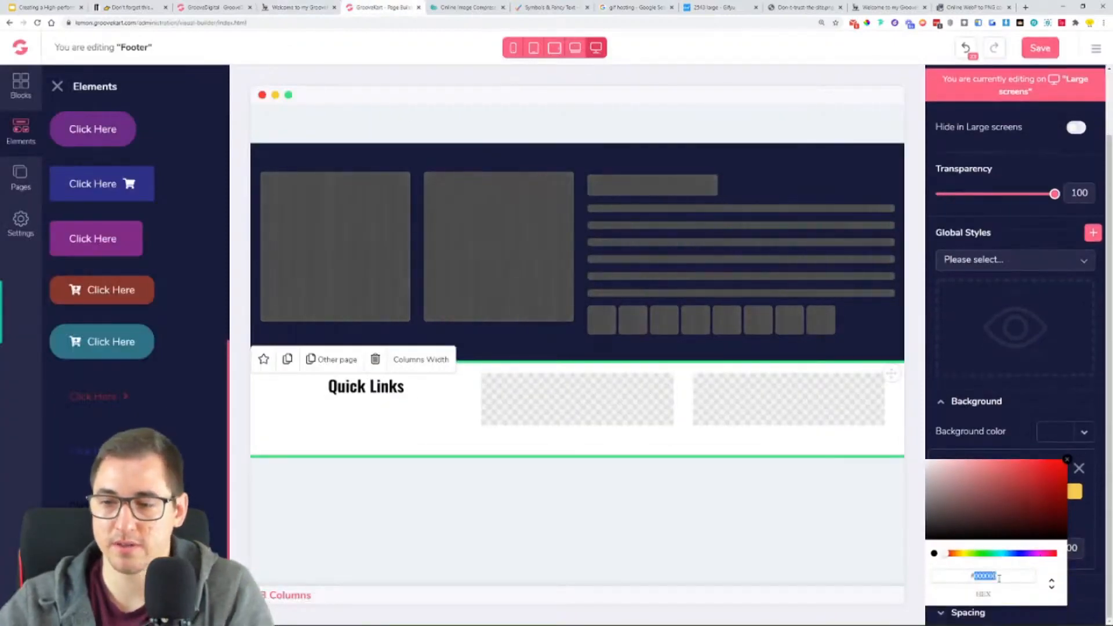
key(ctrl+v)
click(1068, 460)
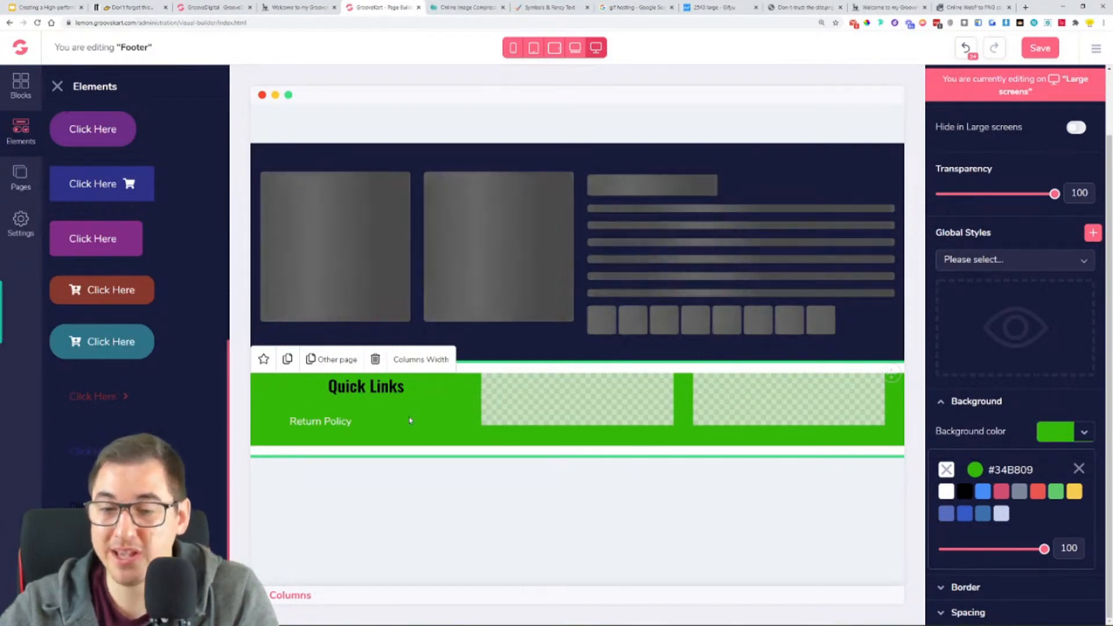
click(1079, 470)
- Set the "Quick Links" heading's text colour to white (#FFFFFF), align it left, and close the elements list
click(448, 383)
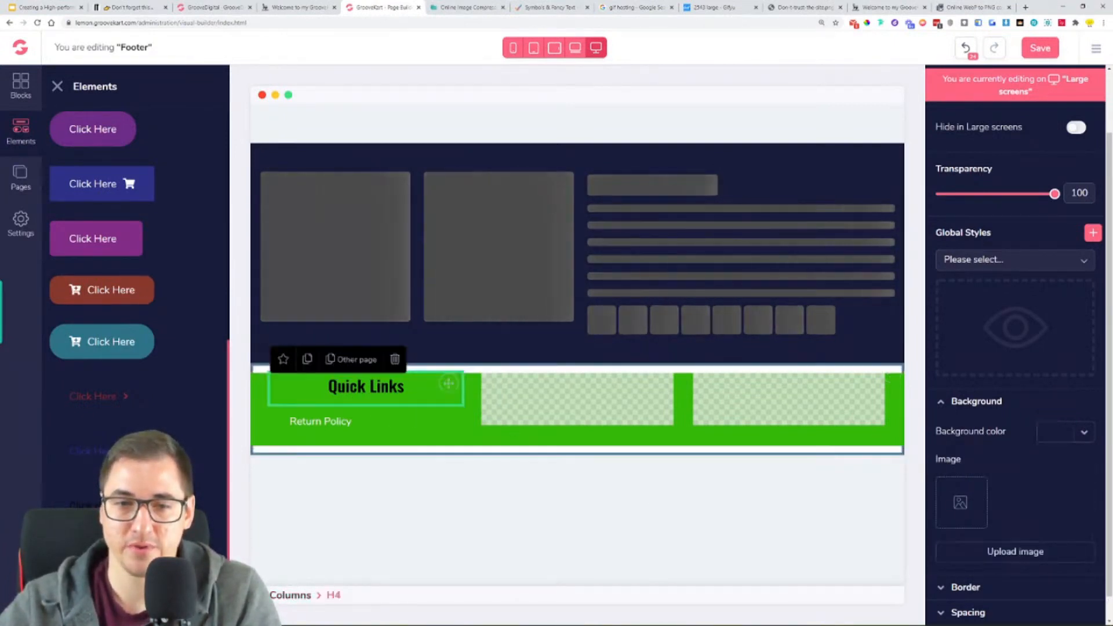
scroll(1063, 554, down, 1)
click(996, 617)
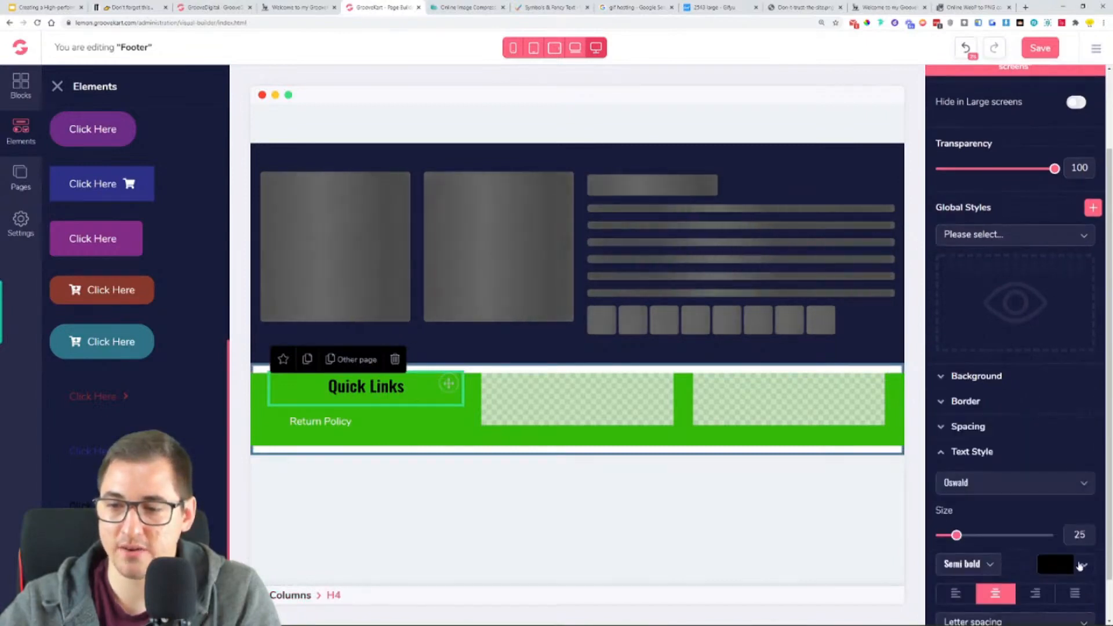
click(1084, 565)
click(946, 620)
scroll(986, 580, down, 1)
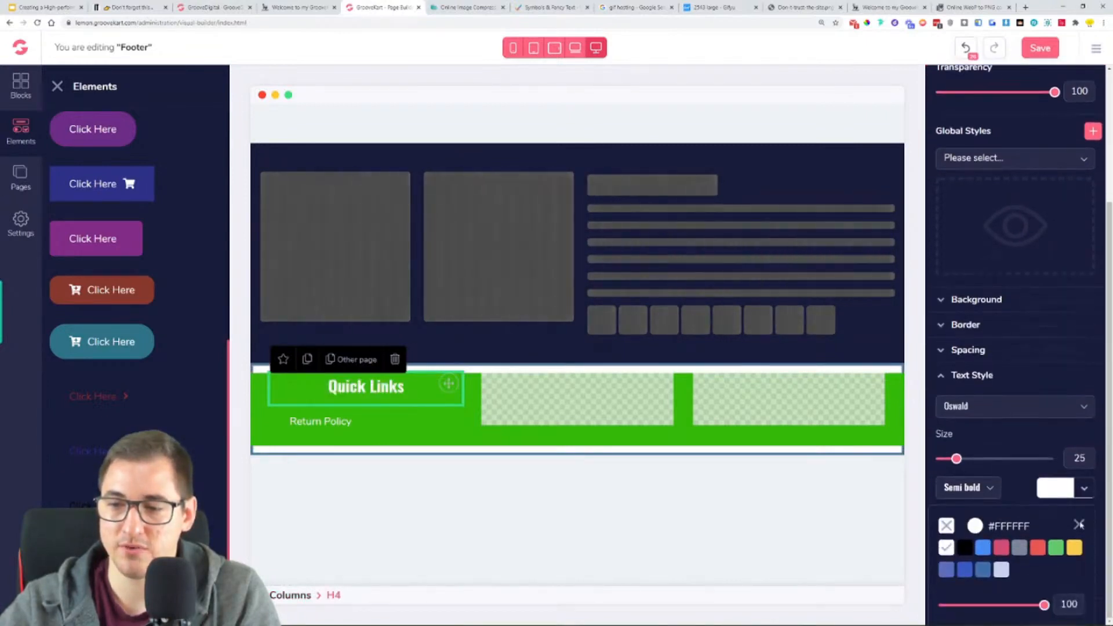
click(959, 548)
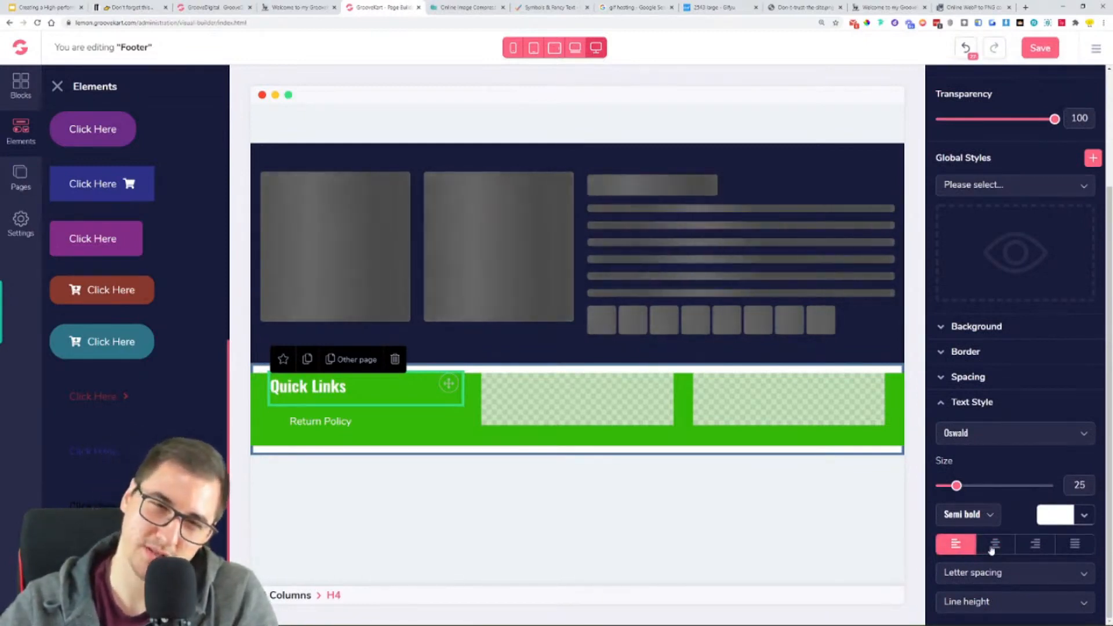
click(991, 548)
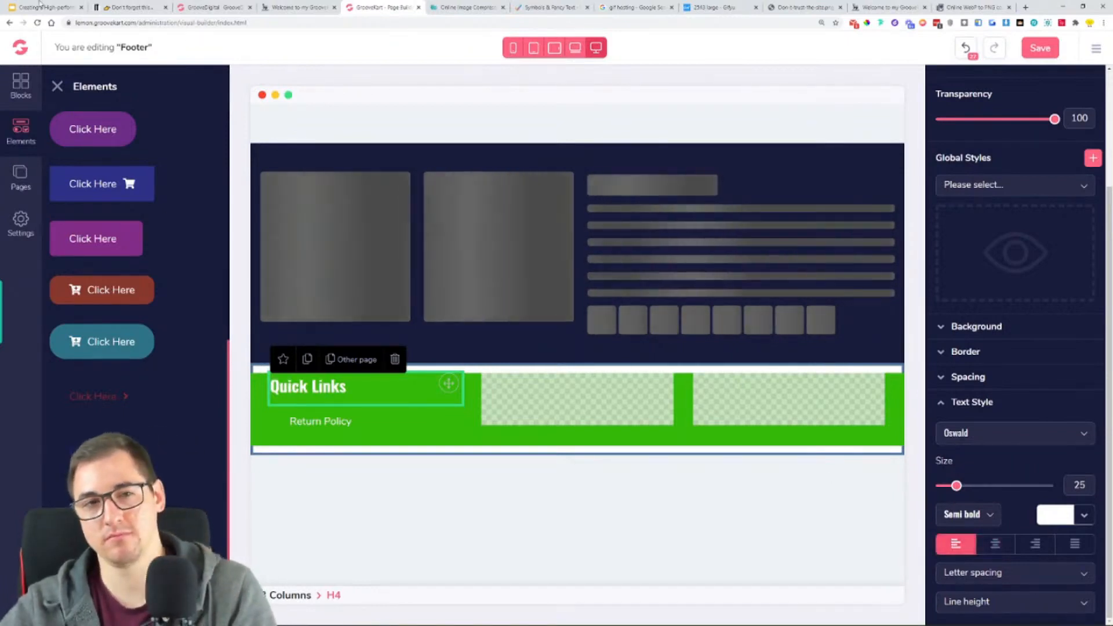
click(56, 86)
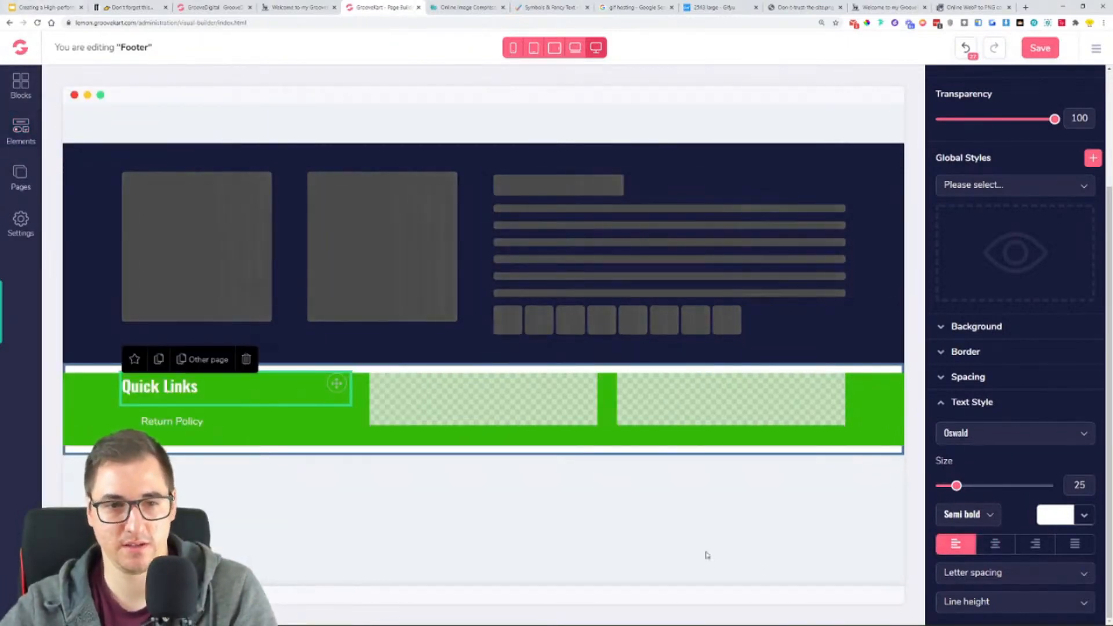
- Compare with the reference footer and set the "Return Policy" link's padding to 0 on all four sides
click(301, 6)
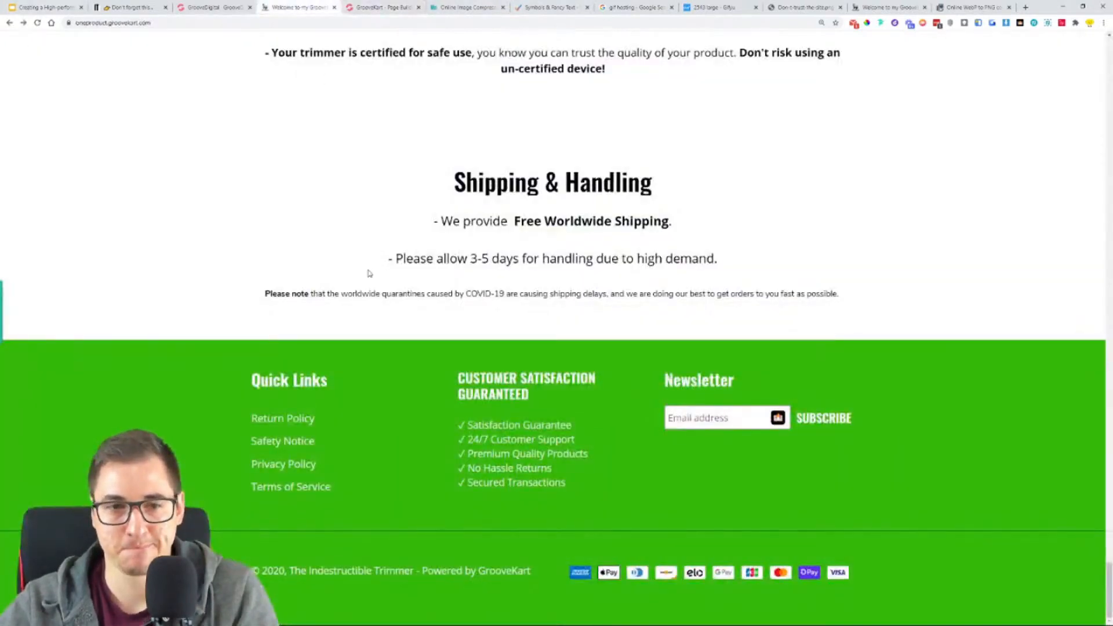
click(394, 5)
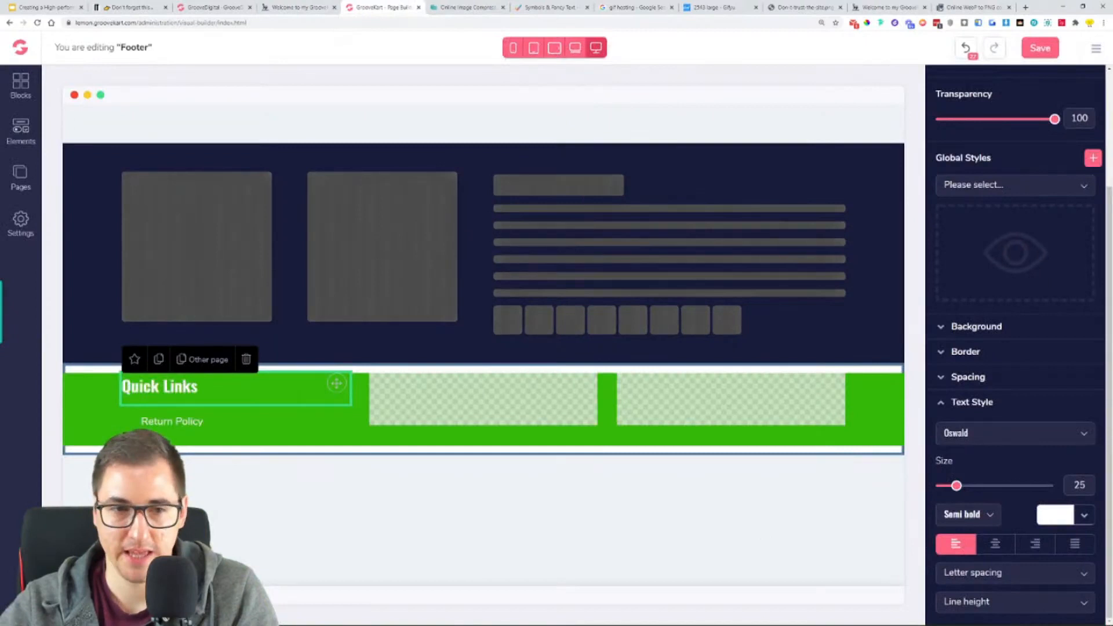
click(172, 422)
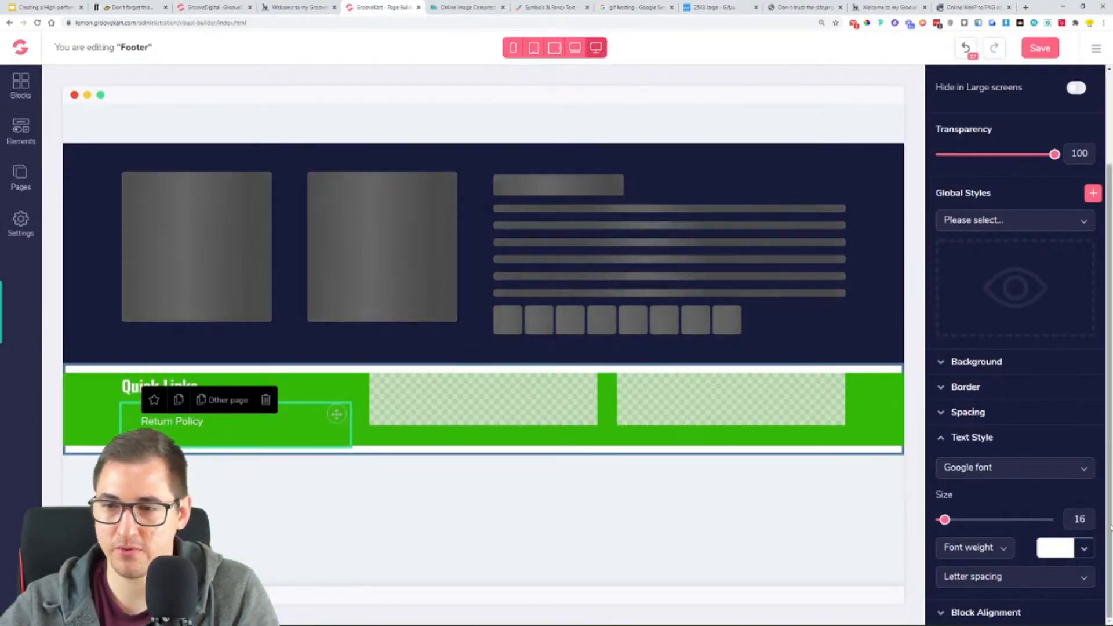
click(1002, 438)
click(990, 512)
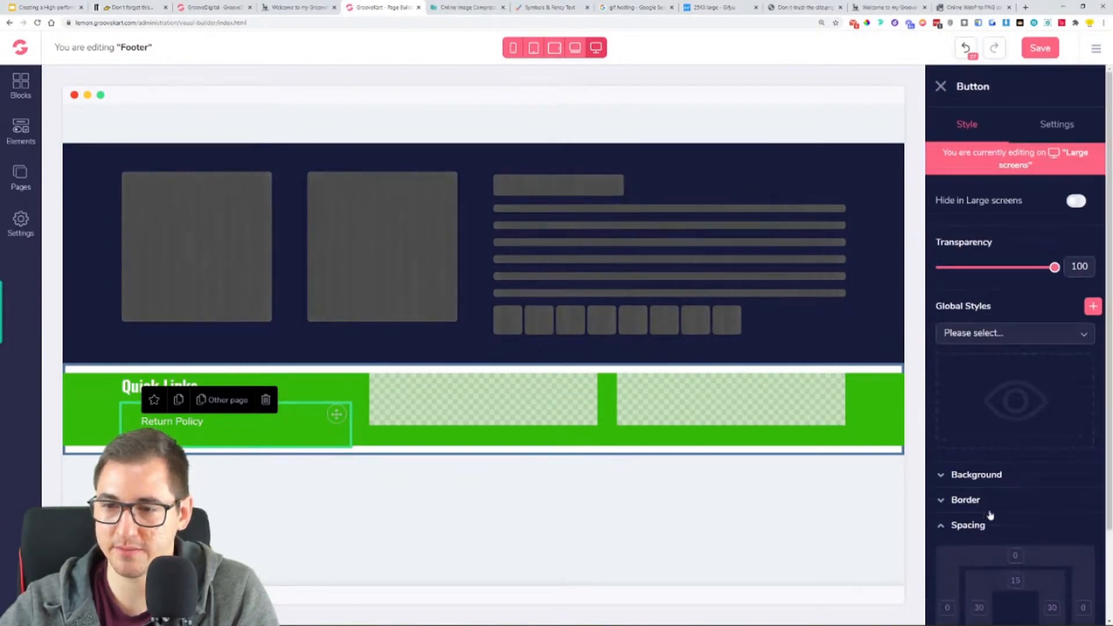
scroll(992, 515, down, 3)
click(980, 500)
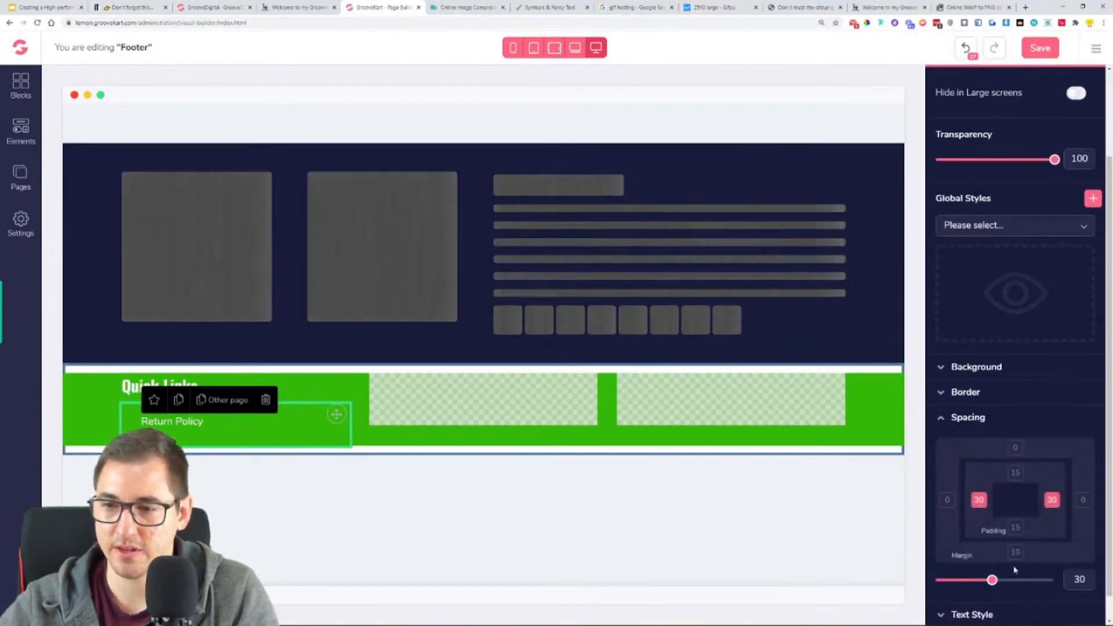
drag(990, 583, 934, 581)
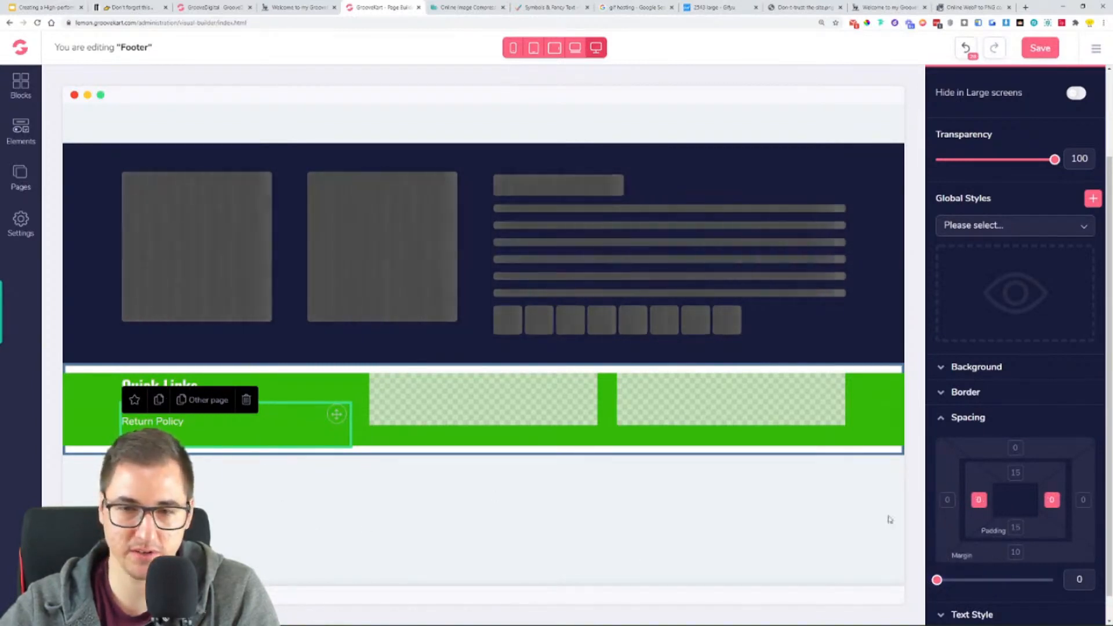
click(1016, 473)
click(1015, 527)
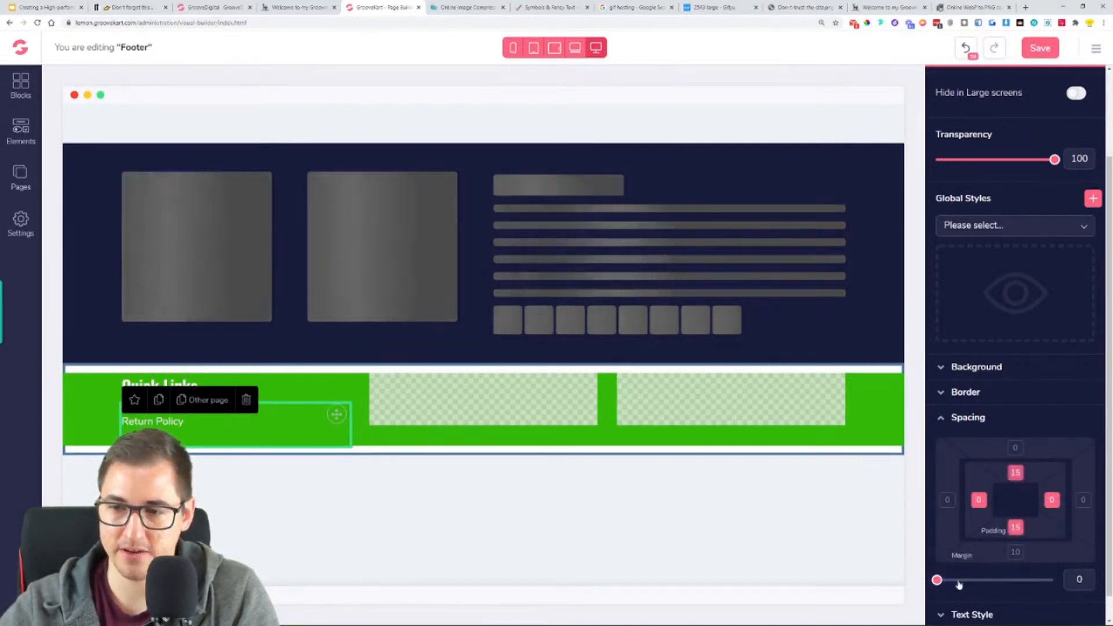
click(1053, 505)
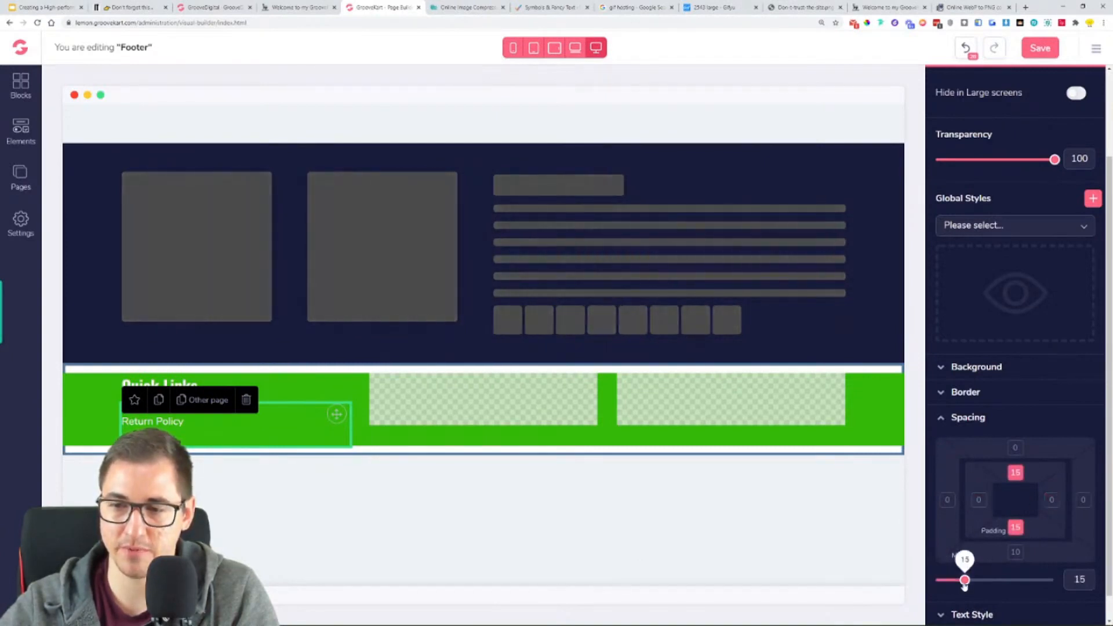
drag(965, 583, 935, 585)
- Duplicate the "Return Policy" link within the footer's first column
click(341, 397)
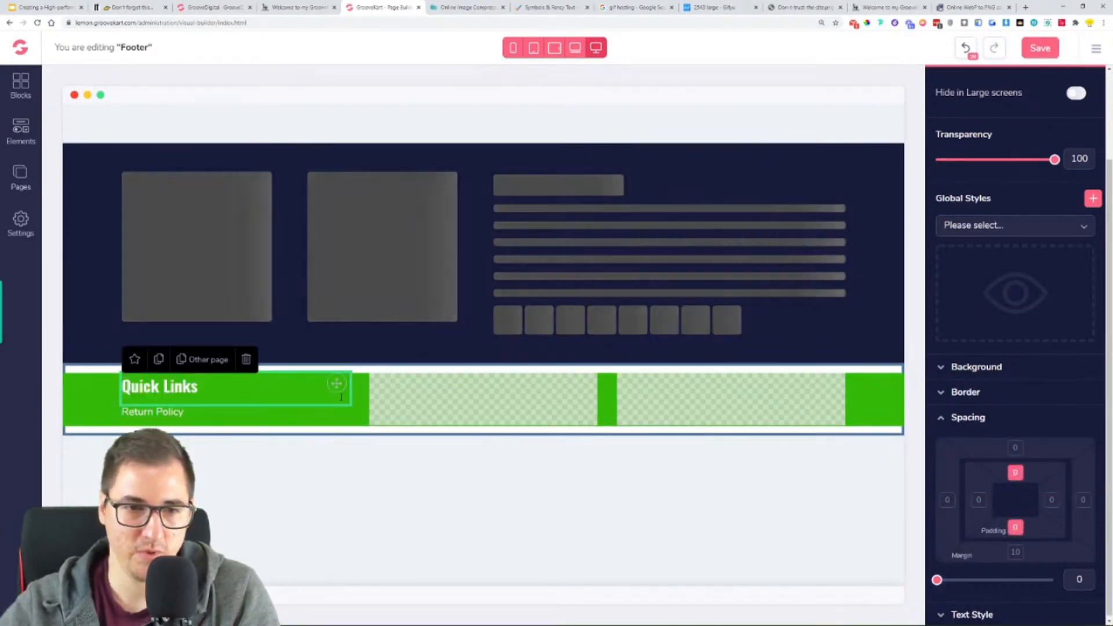
click(454, 428)
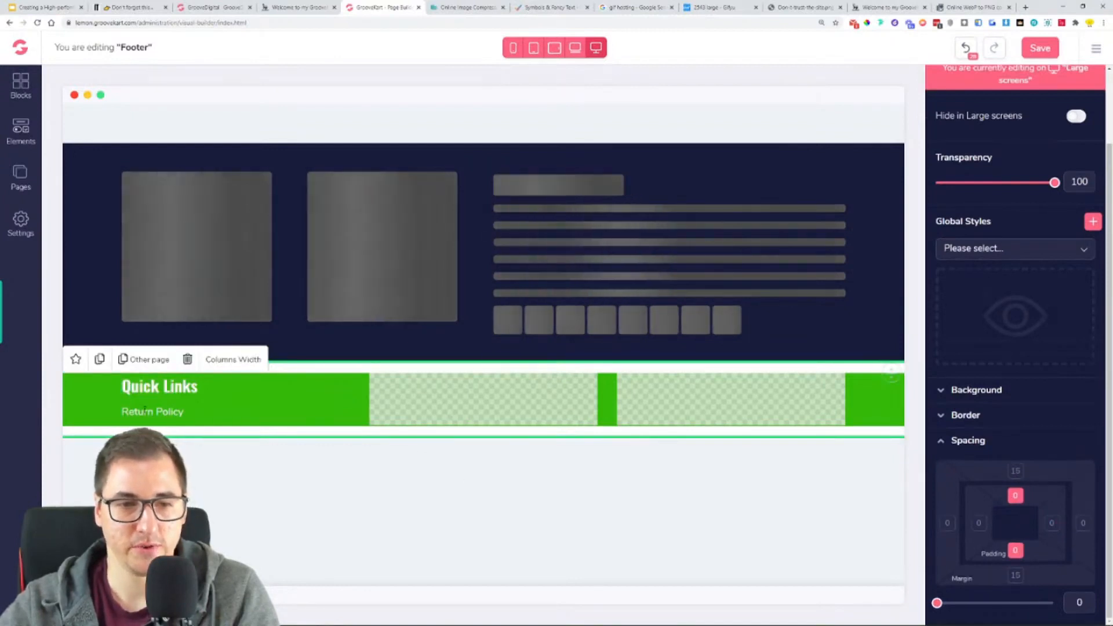
click(145, 410)
click(339, 437)
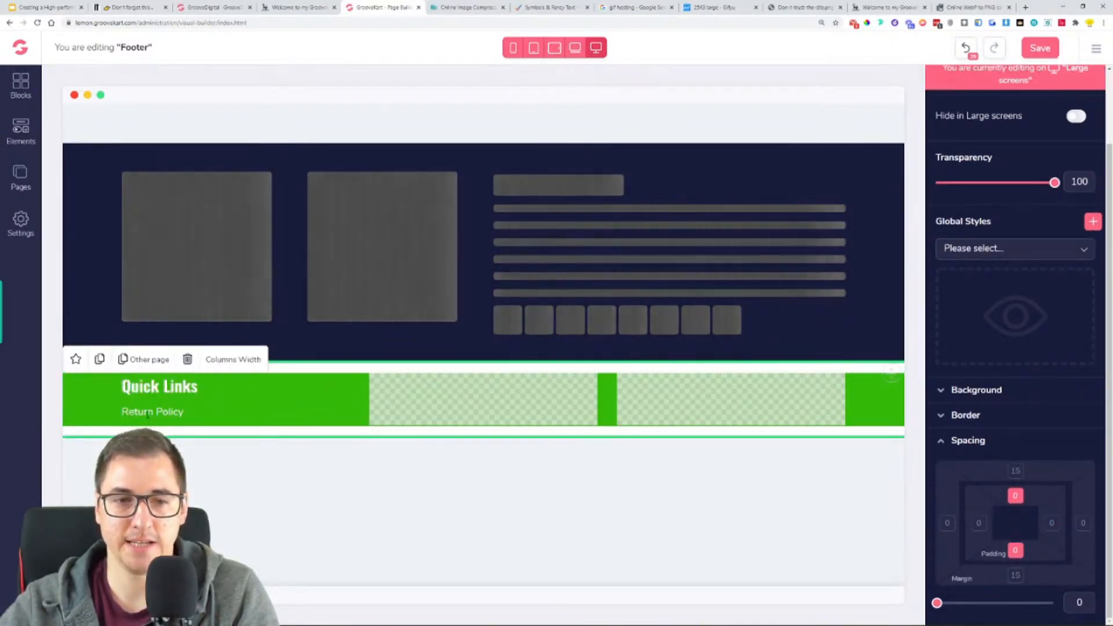
click(156, 413)
click(158, 391)
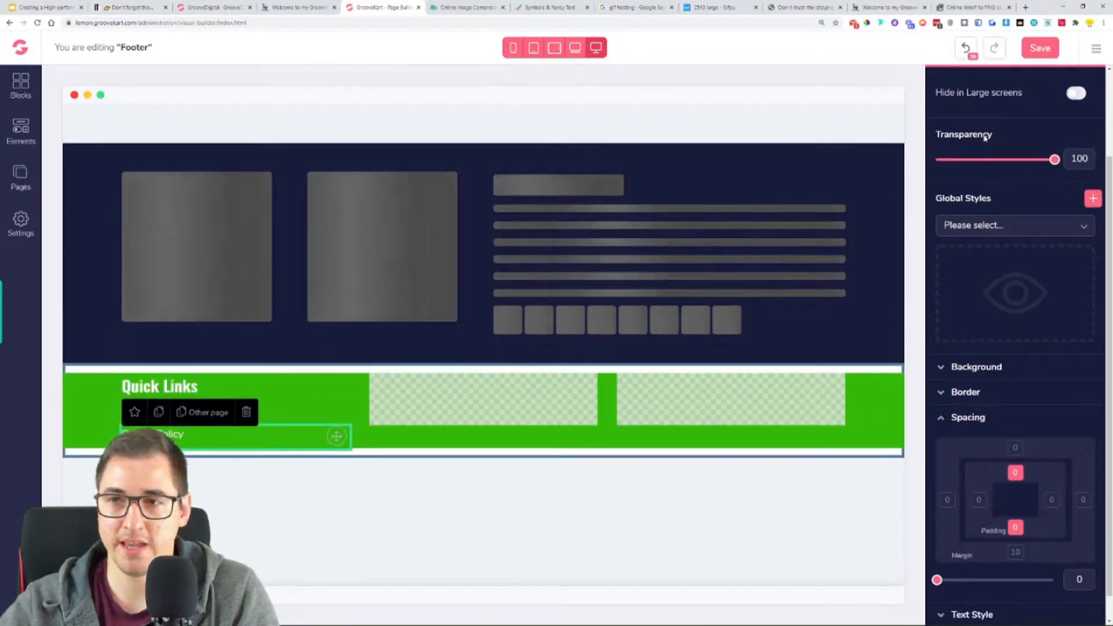
- Change the duplicated footer link's label to "Privacy Policy"
scroll(1044, 116, up, 2)
click(1059, 136)
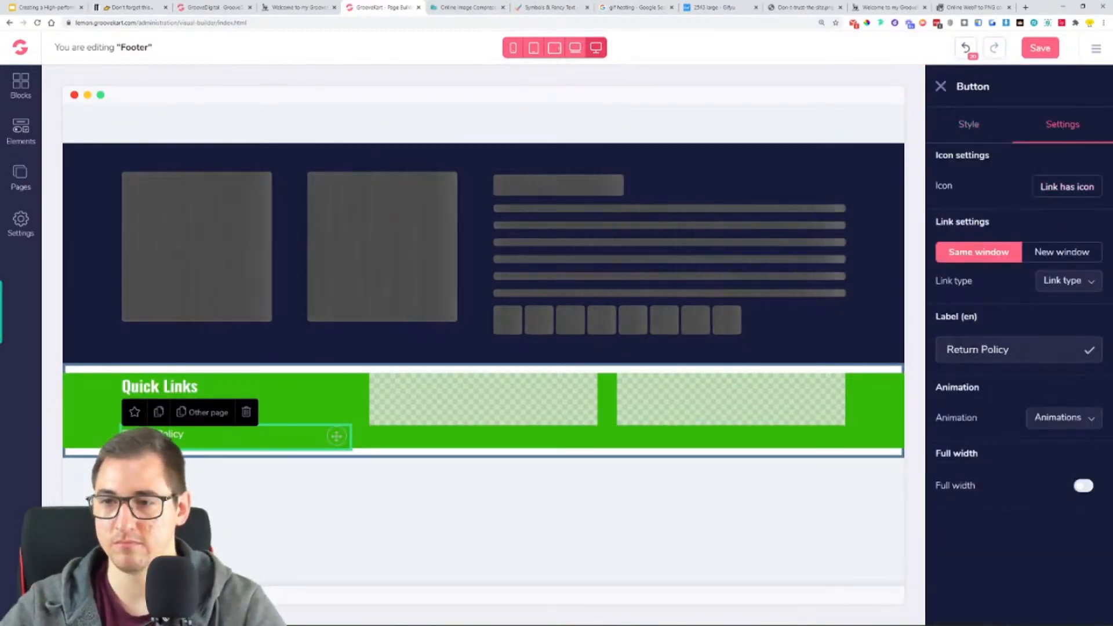
text(Priva)
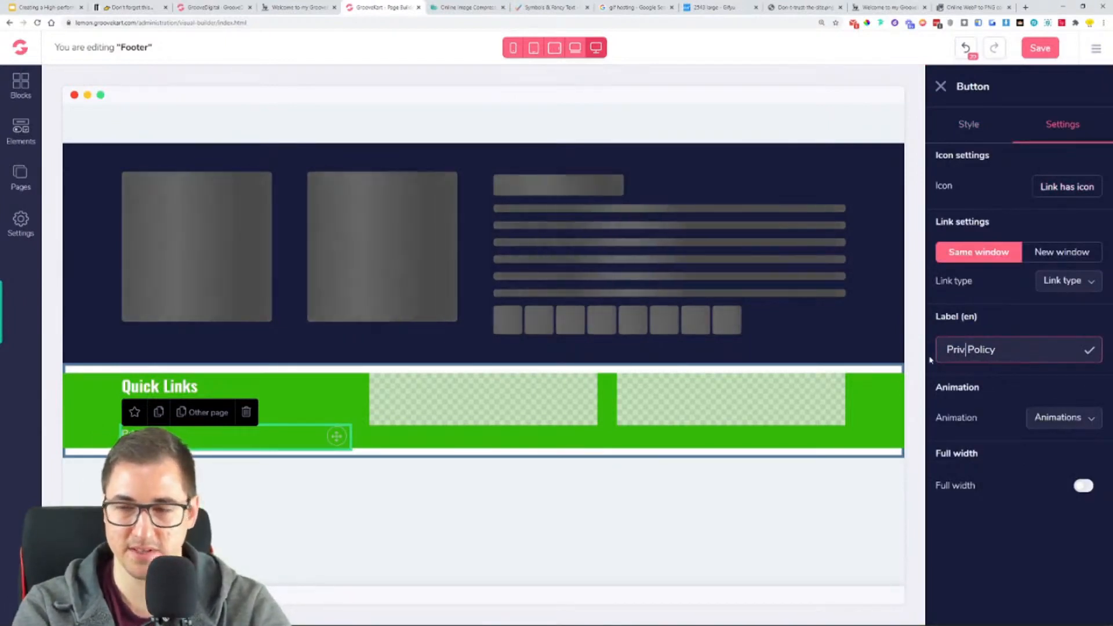
text(cy)
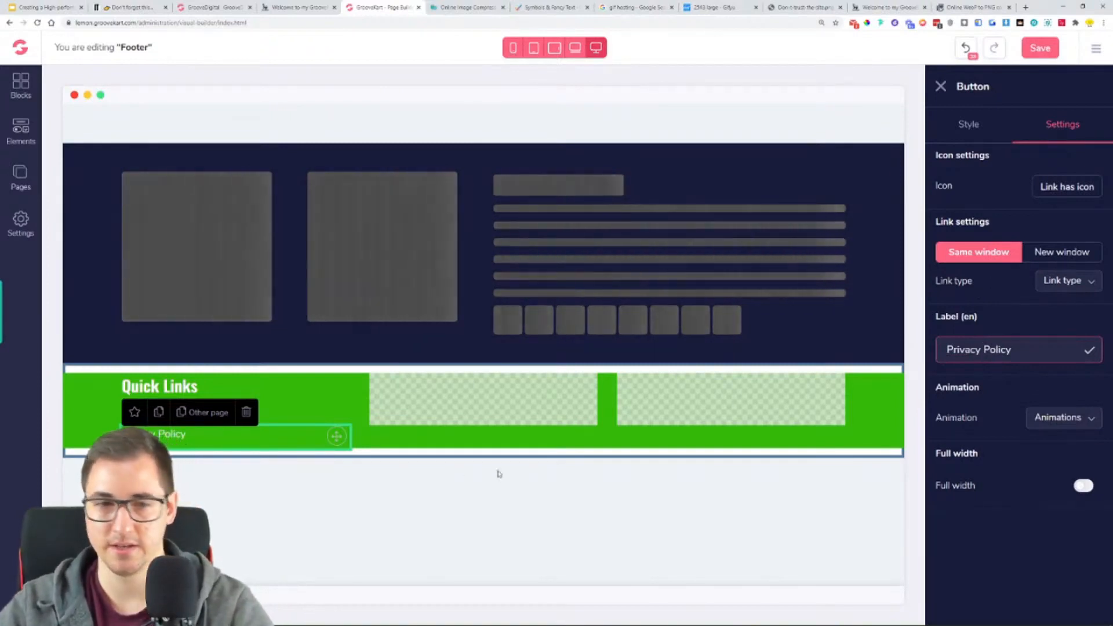
- Duplicate the "Privacy Policy" link in the first footer column and label the copy "Terms of service"
click(159, 412)
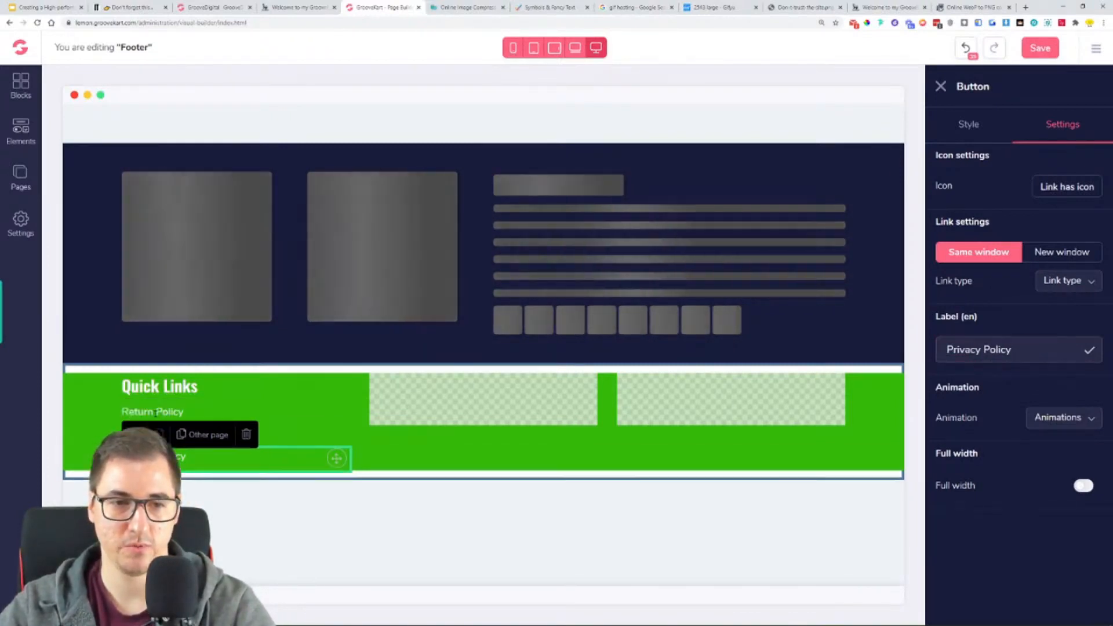
drag(1023, 351, 883, 373)
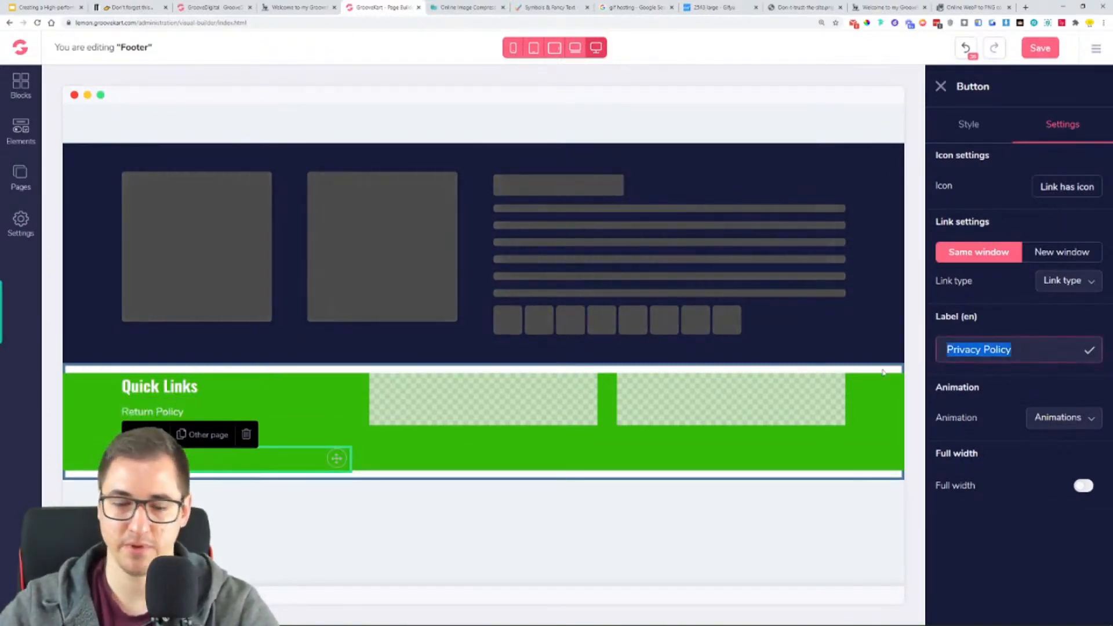
key(BackSpace)
text(Te)
key(ctrl+a)
text(Terms of)
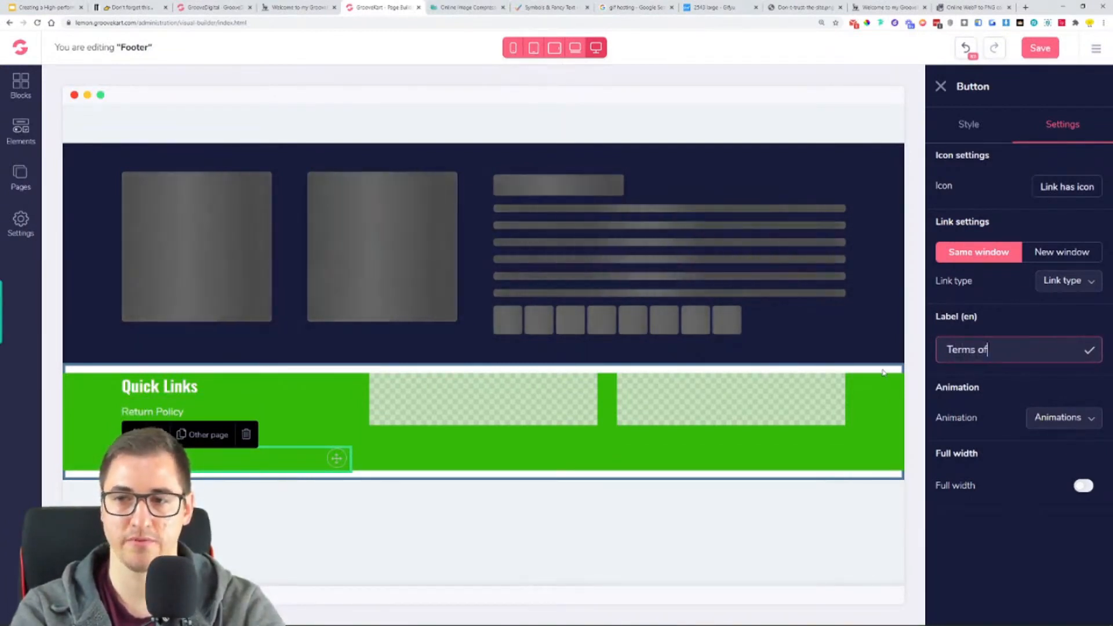
text( sercive)
key(BackSpace)
key(BackSpace)
key(BackSpace)
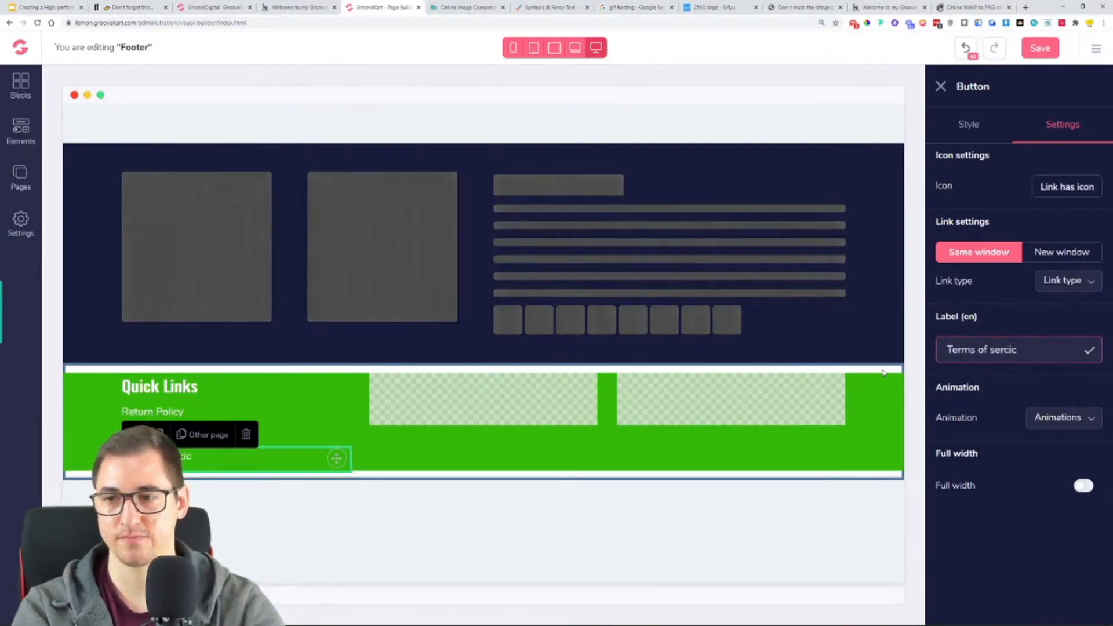
key(BackSpace)
text(vice)
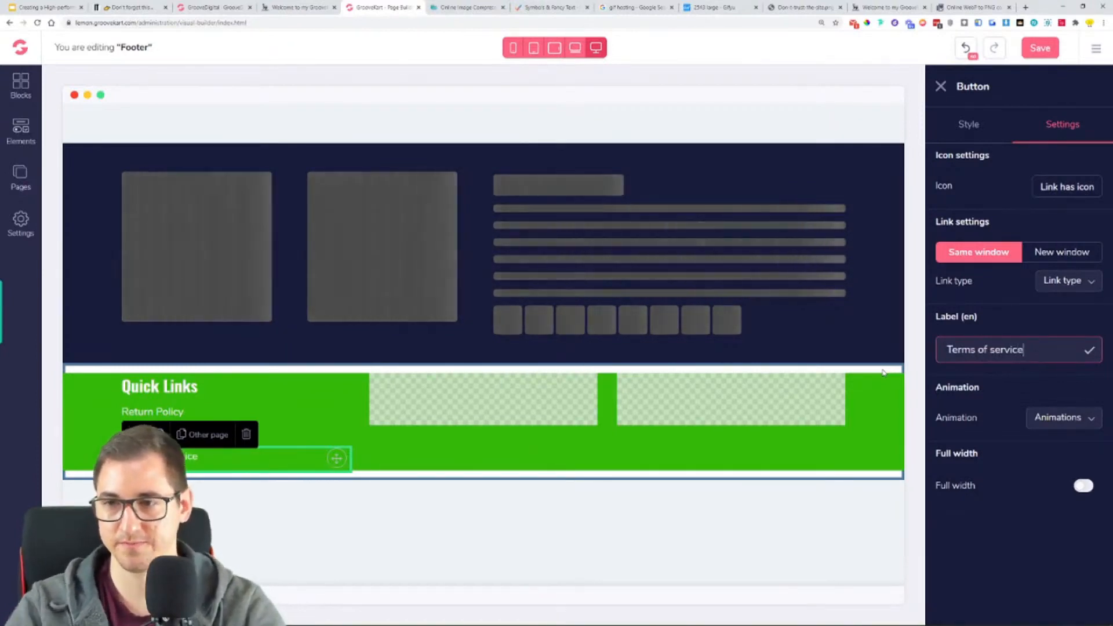
- Duplicate the "Terms of service" link, check the reference footer's link names, and label the copy "Safety Notice"
click(336, 414)
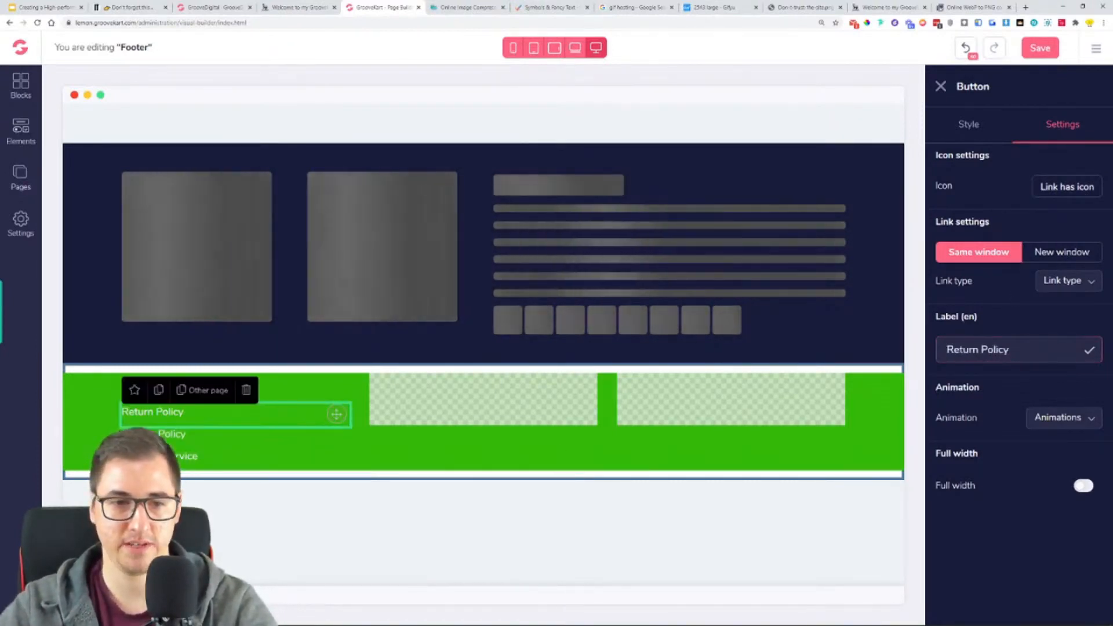
click(336, 458)
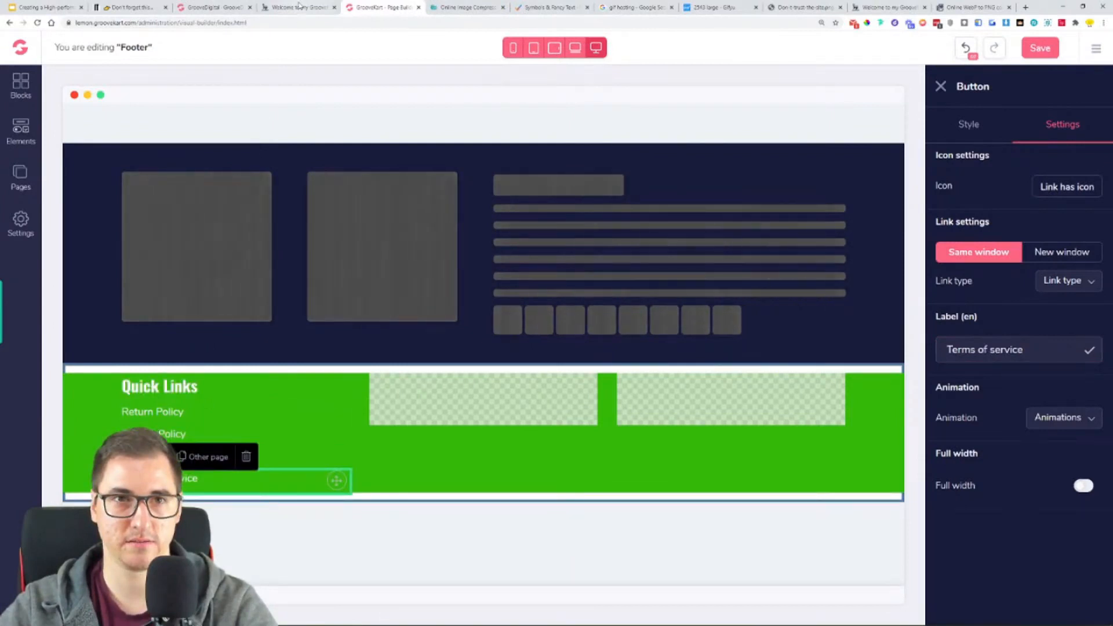
click(299, 7)
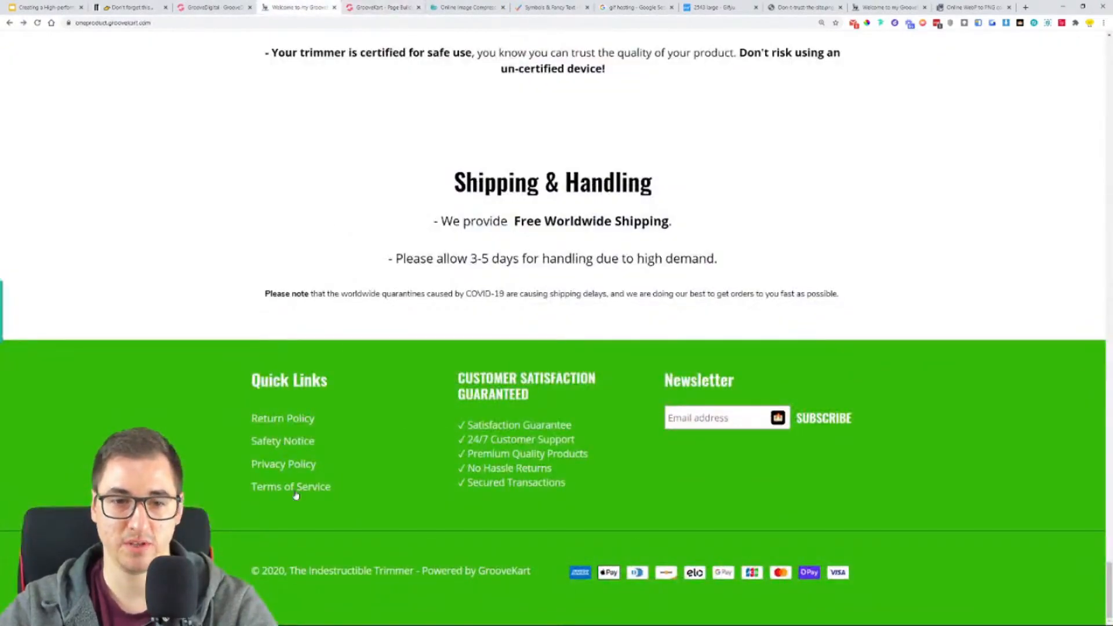
click(378, 7)
key(ctrl+a)
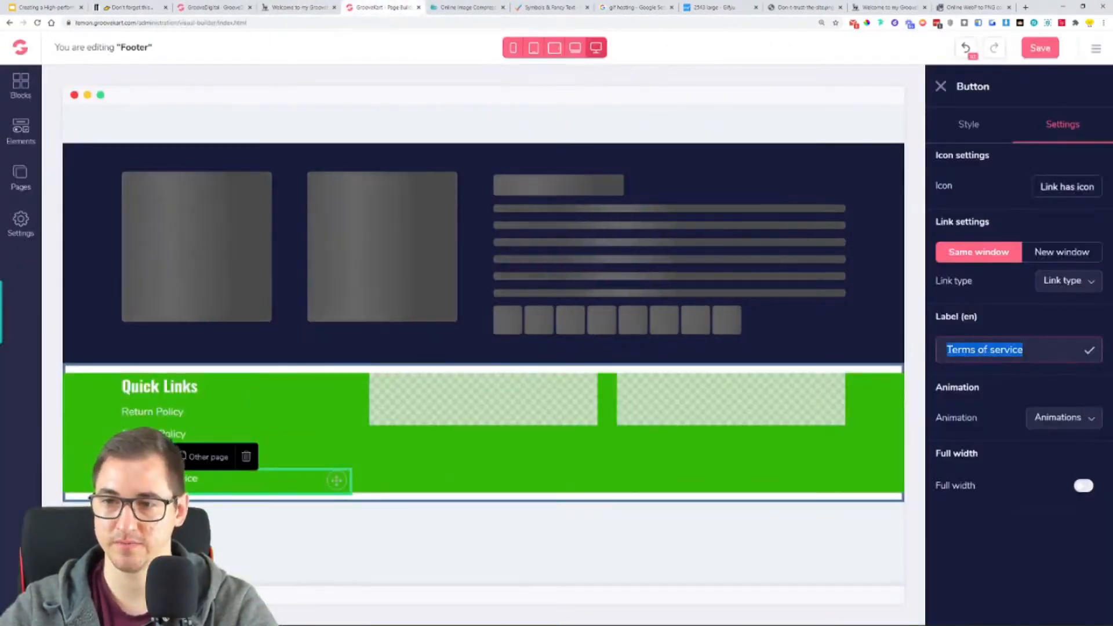
text(Safe)
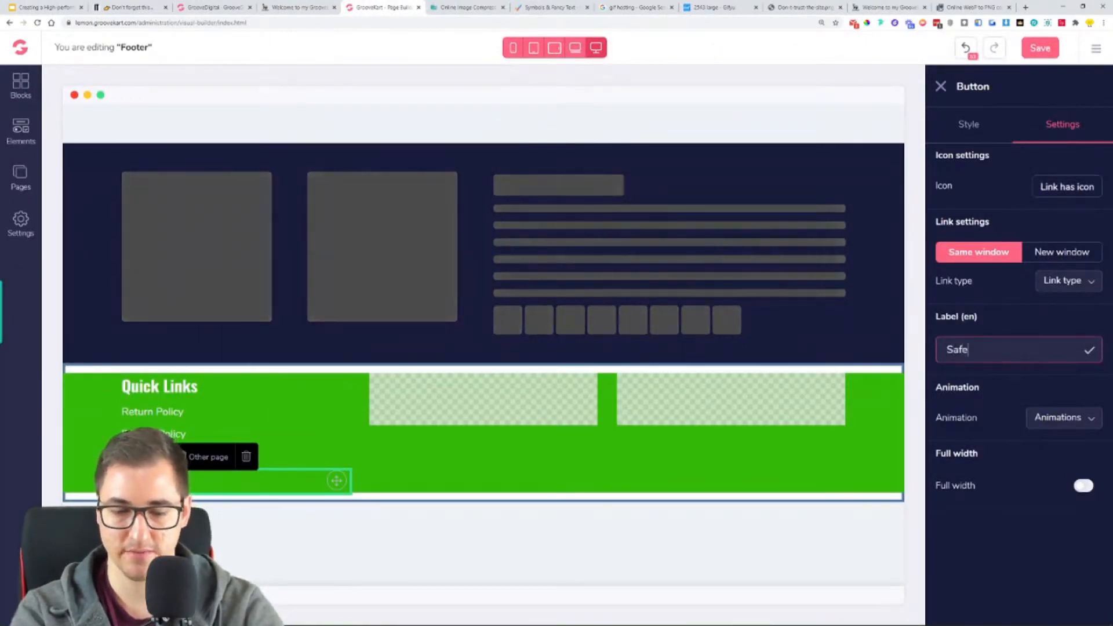
text(ty No)
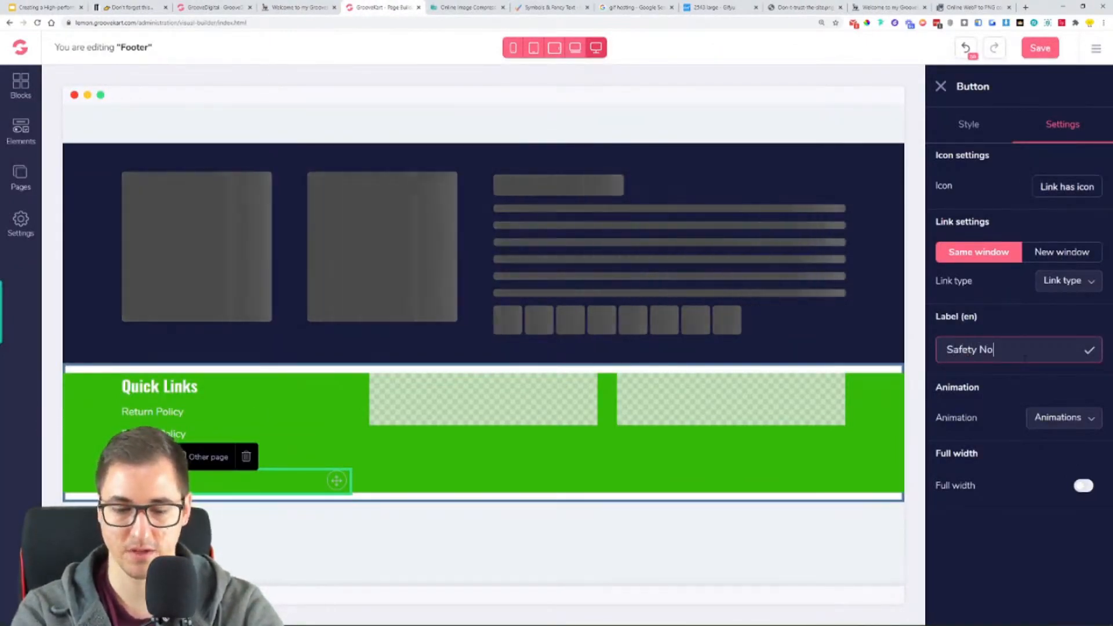
text(tice)
- Capitalise the third quick link's label so it reads "Terms Of Service"
click(258, 457)
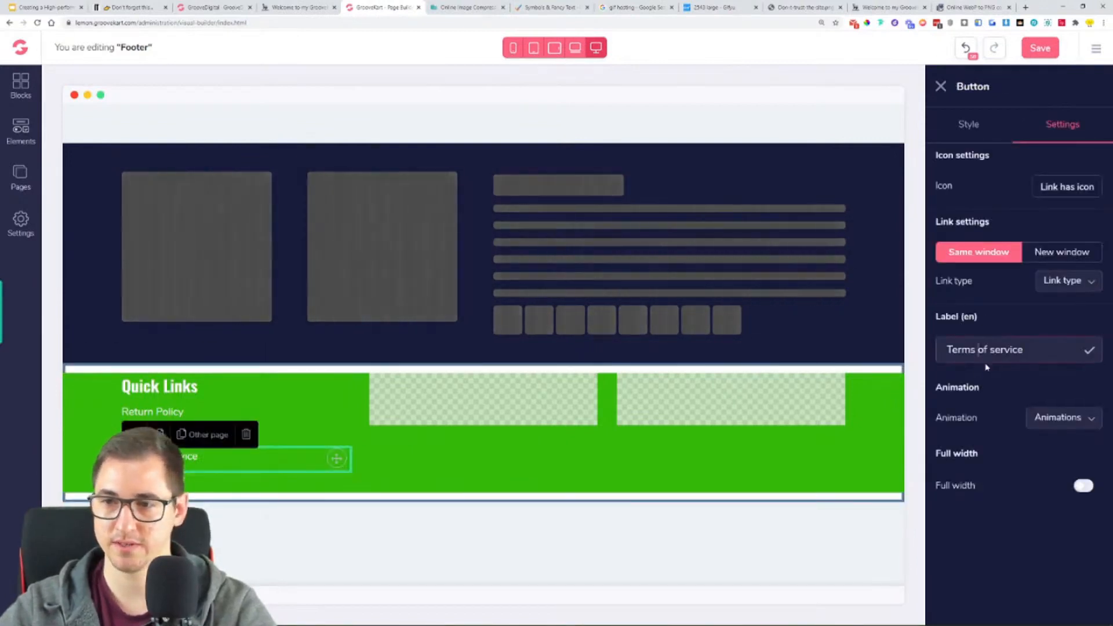
click(985, 363)
key(BackSpace)
text(Of )
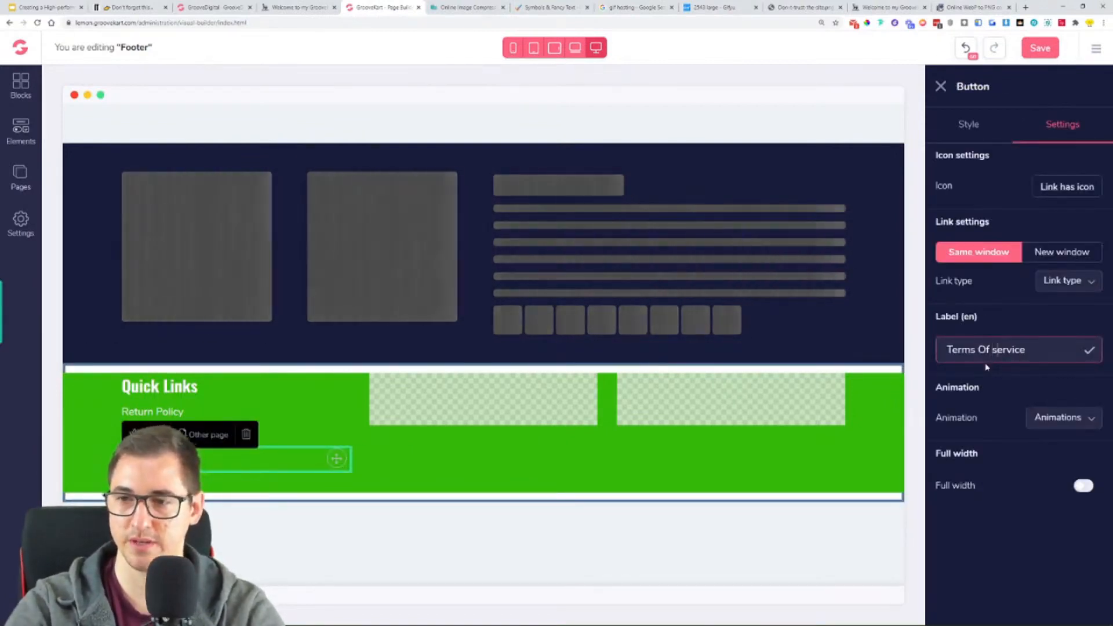
text(S)
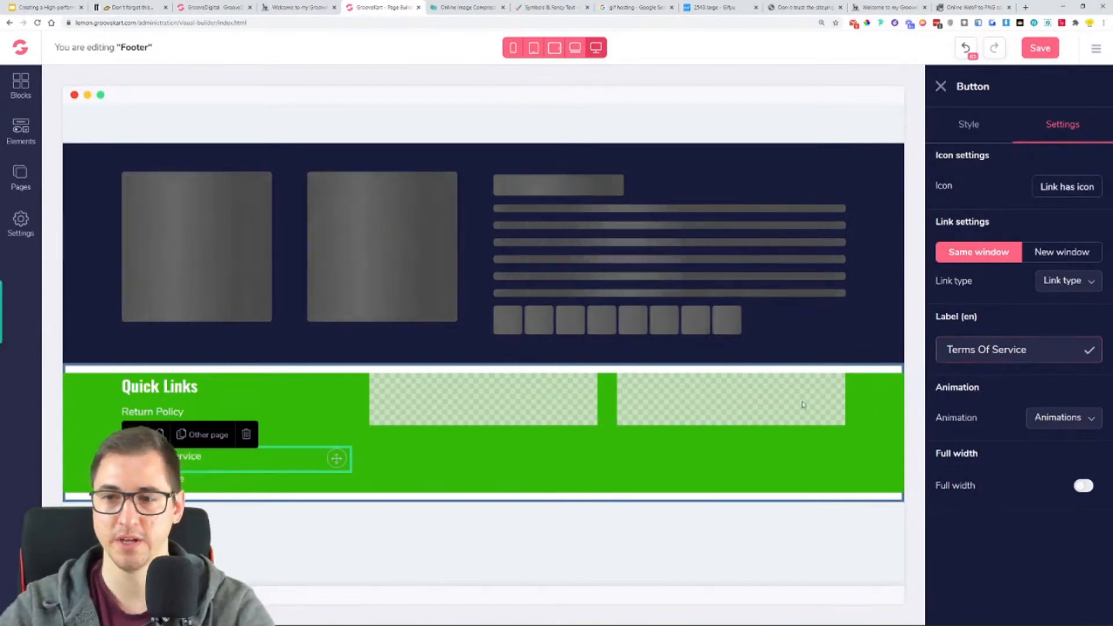
- View the available link types for the "Safety Notice" link without choosing one
click(375, 441)
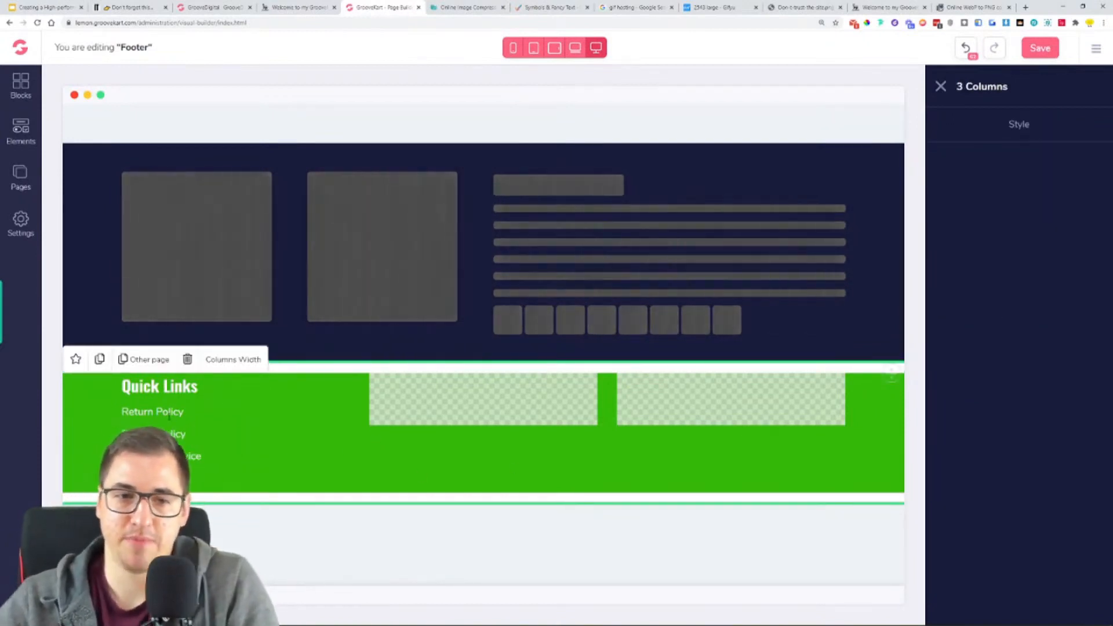
click(165, 480)
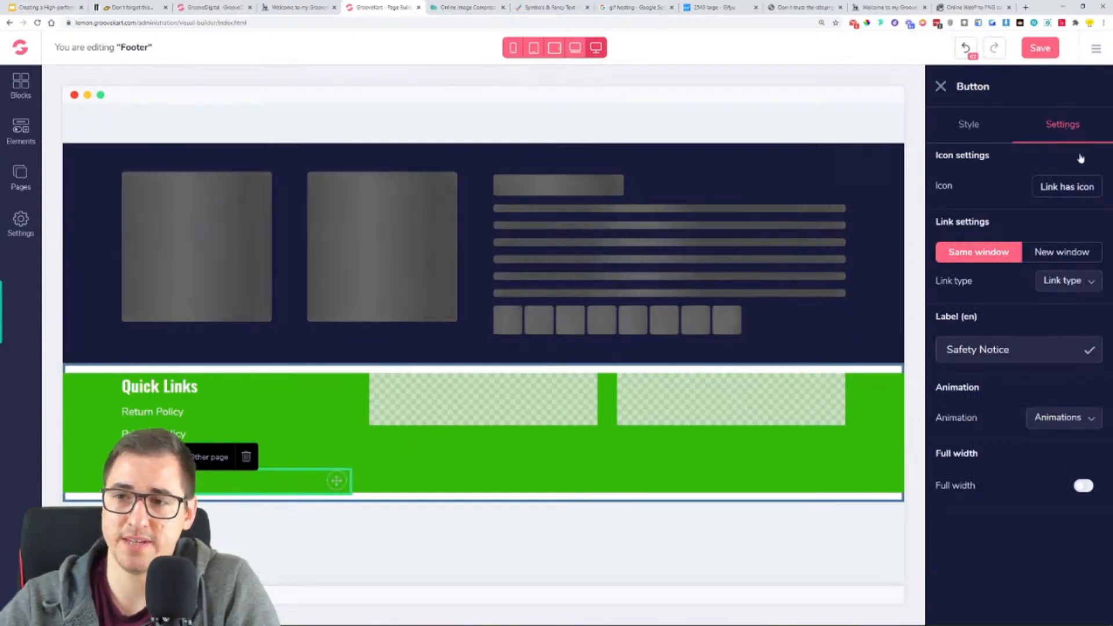
click(1073, 281)
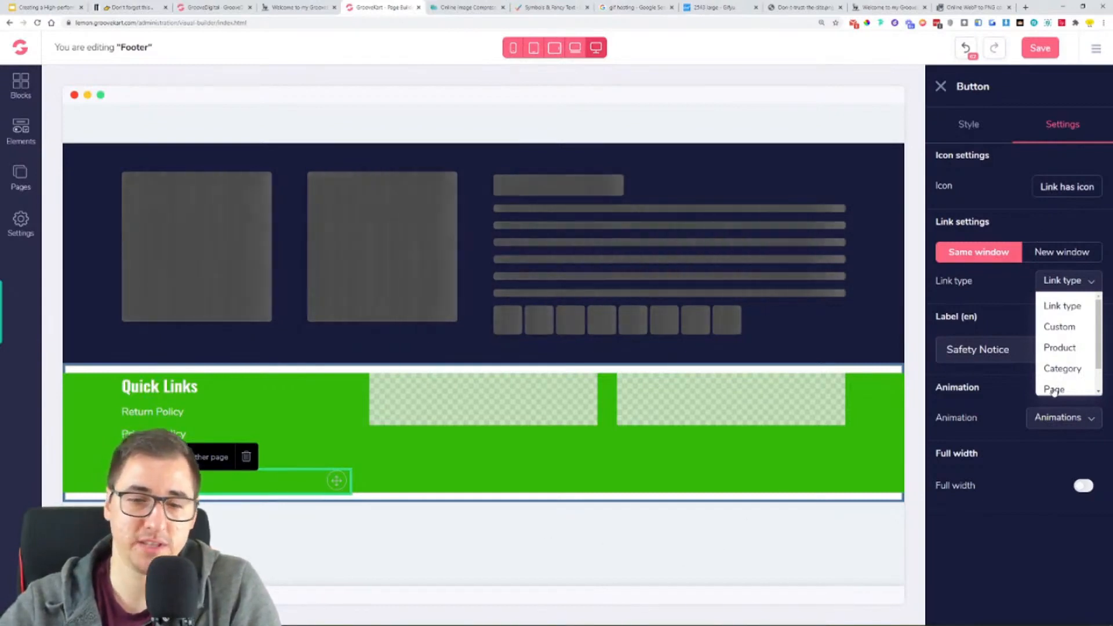
click(646, 187)
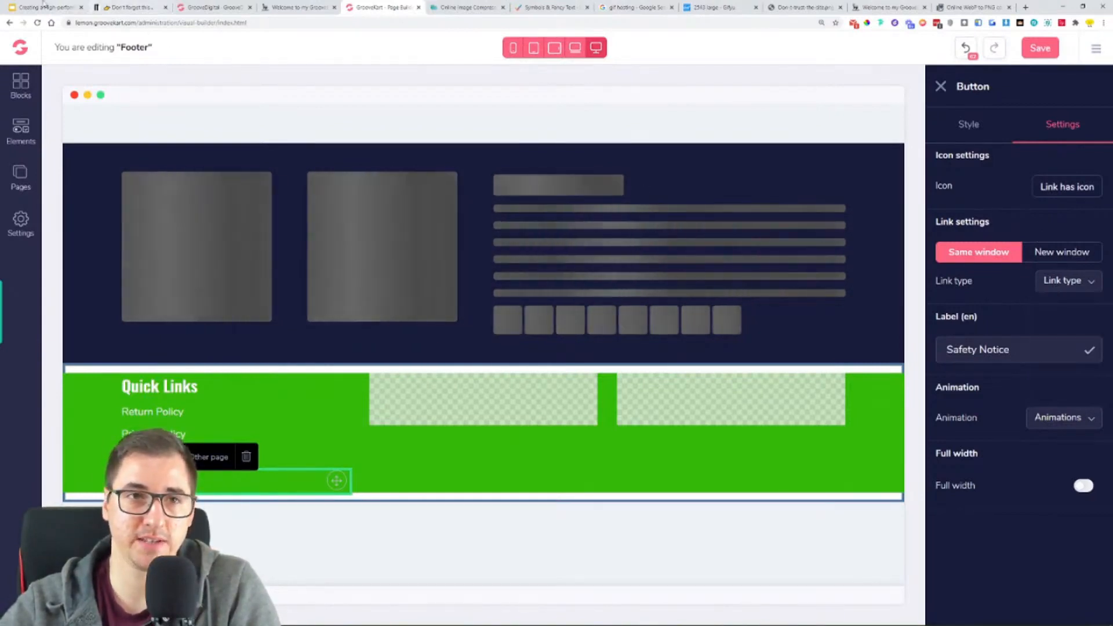
- Switch to the Google Slides presentation and review the "Steps for creating the store" list, including the additional legal pages
click(46, 8)
click(109, 470)
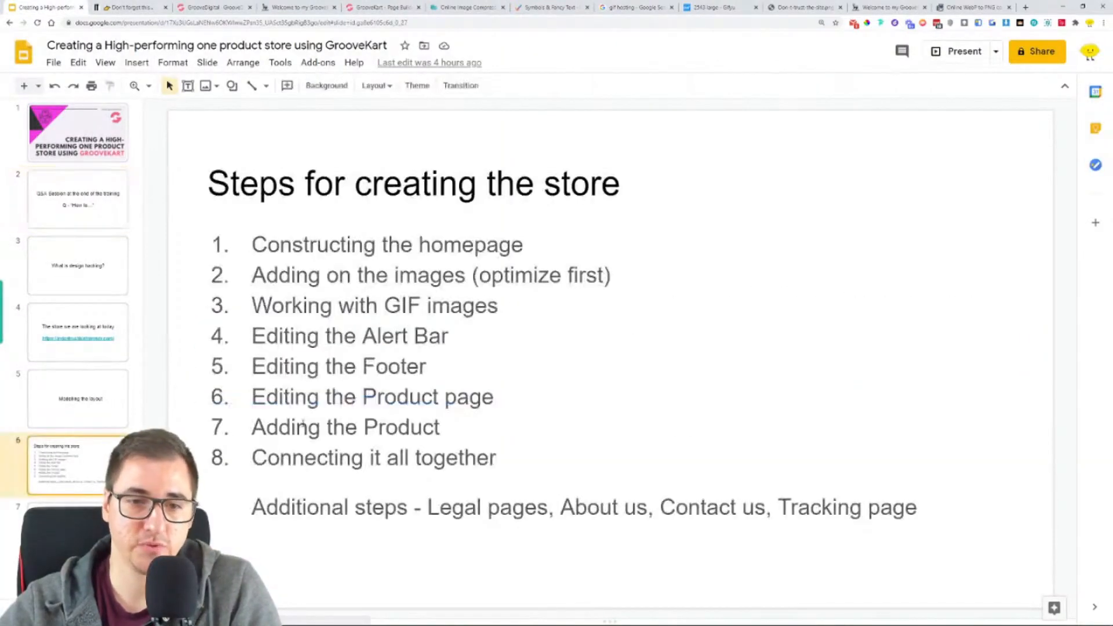
drag(427, 507, 537, 509)
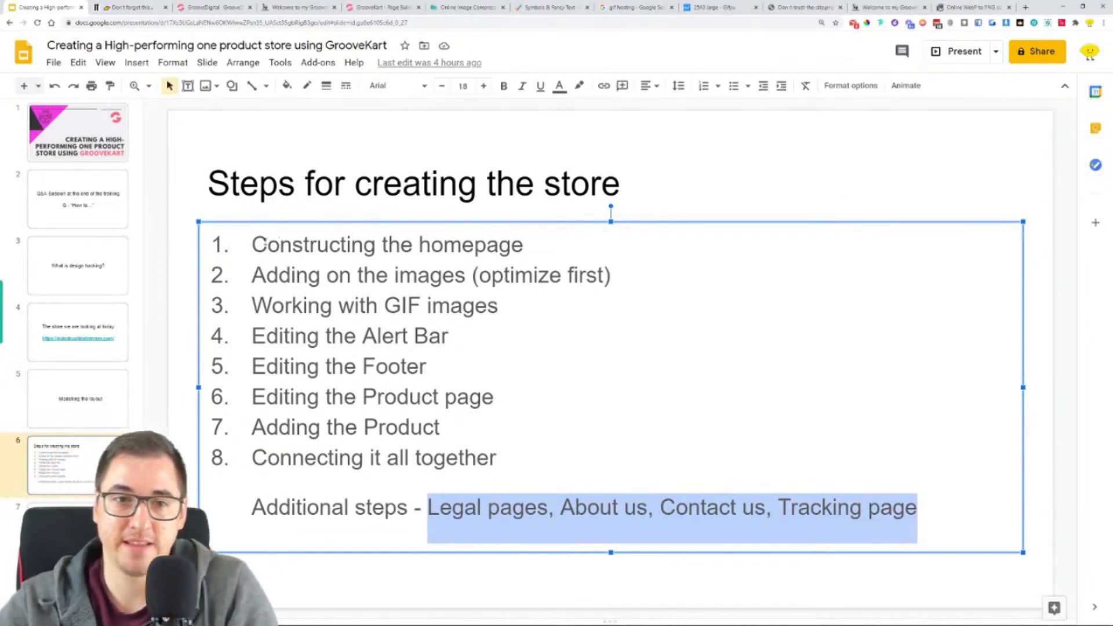
drag(252, 244, 413, 245)
drag(252, 275, 443, 277)
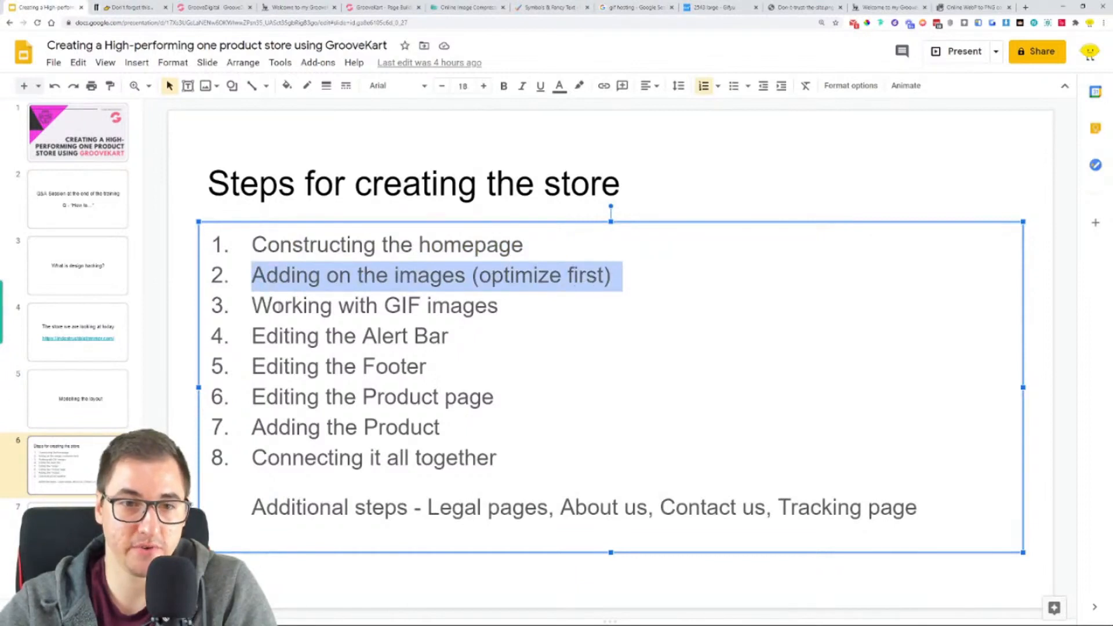
drag(260, 308, 533, 311)
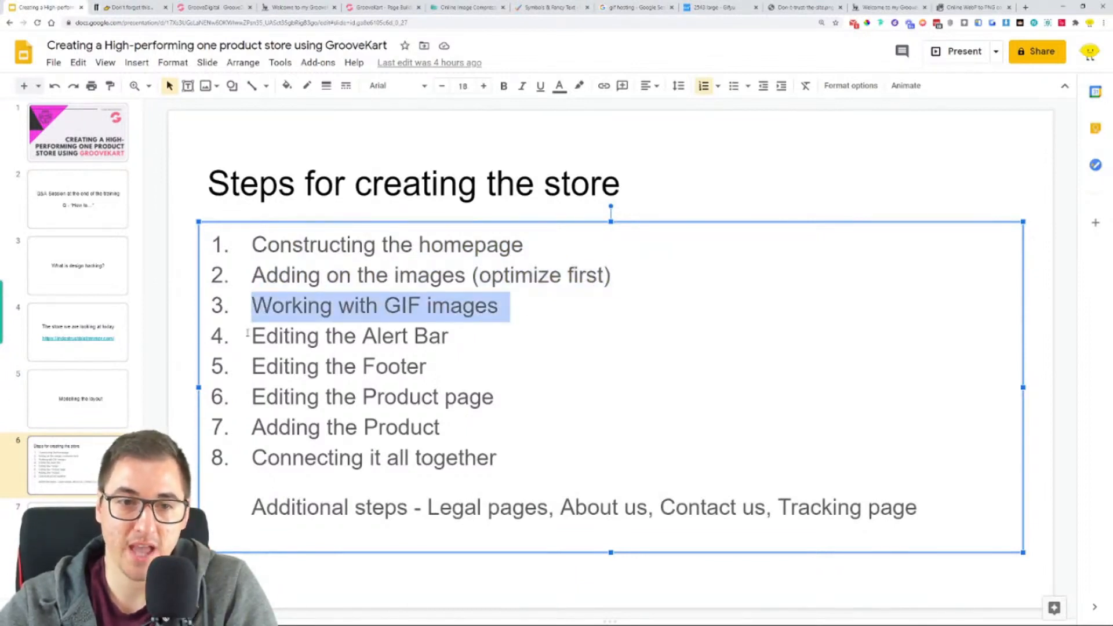
drag(248, 333, 434, 346)
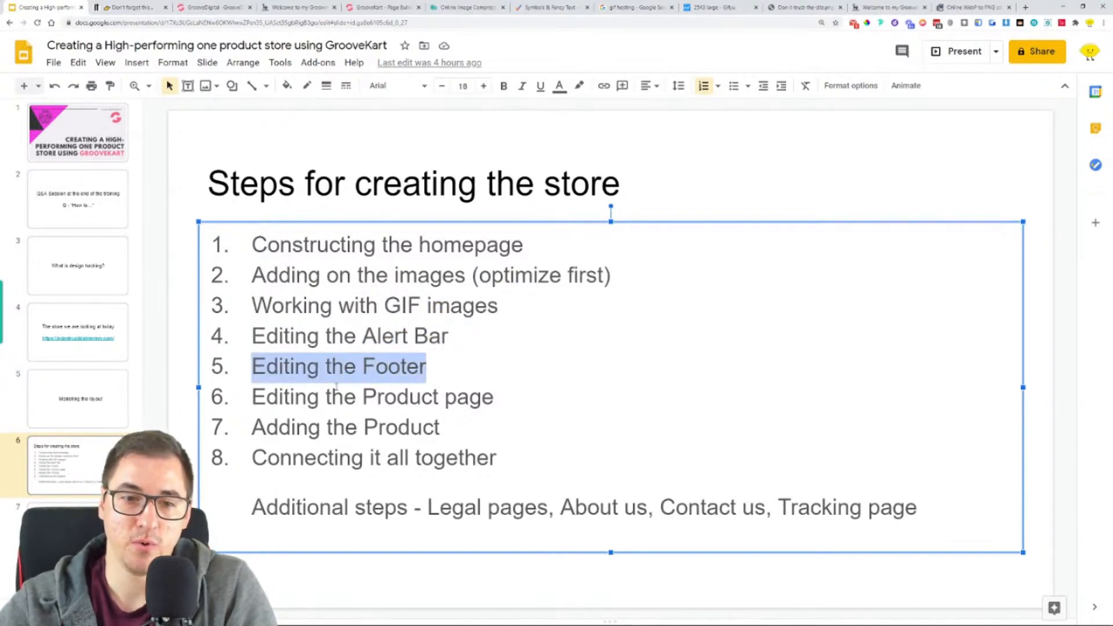
drag(252, 397, 457, 441)
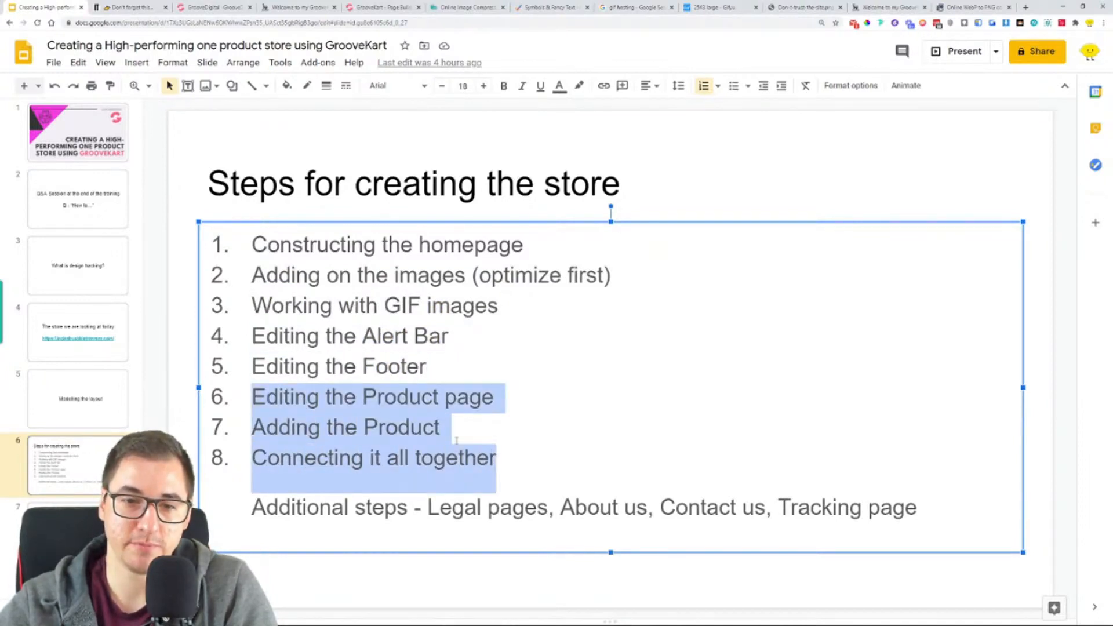
click(362, 375)
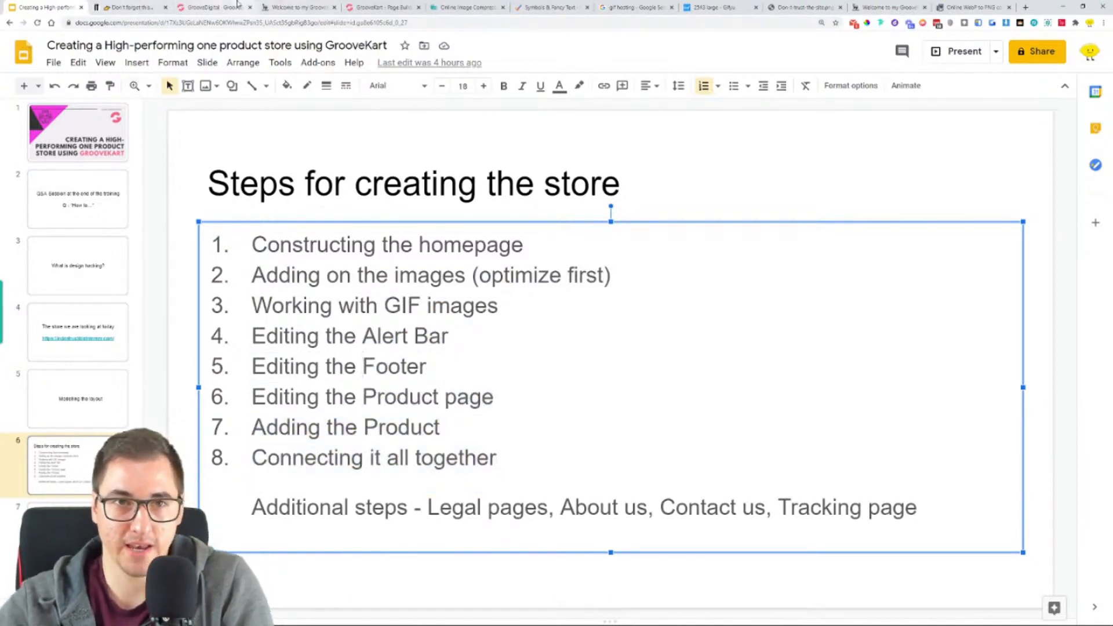
- Go back to the GrooveKart footer editor and check the reference store's footer against it
click(356, 4)
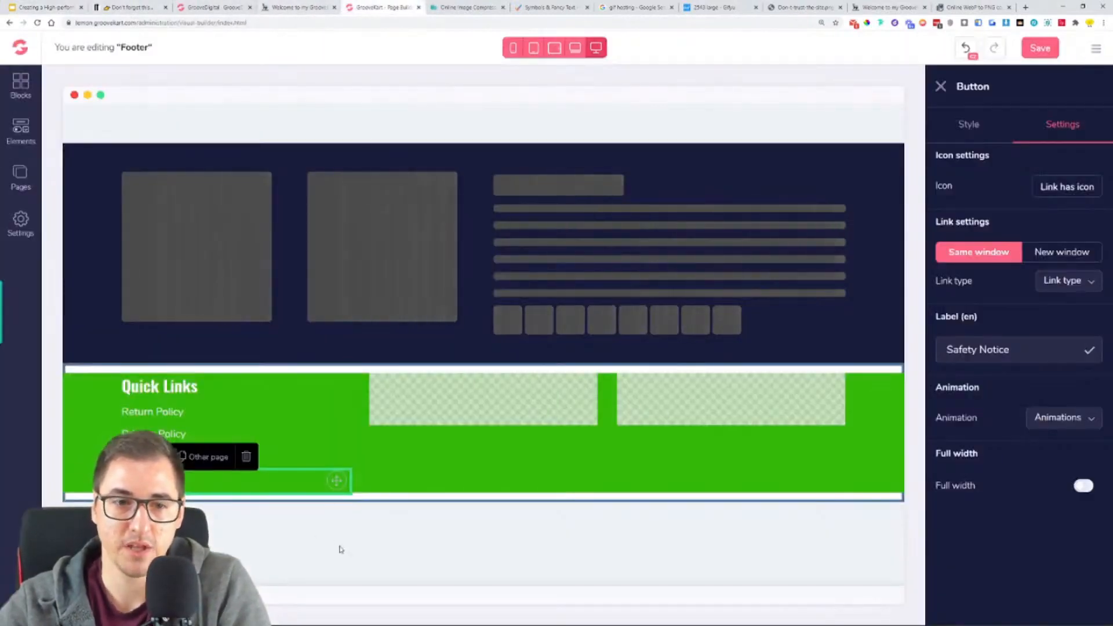
click(299, 7)
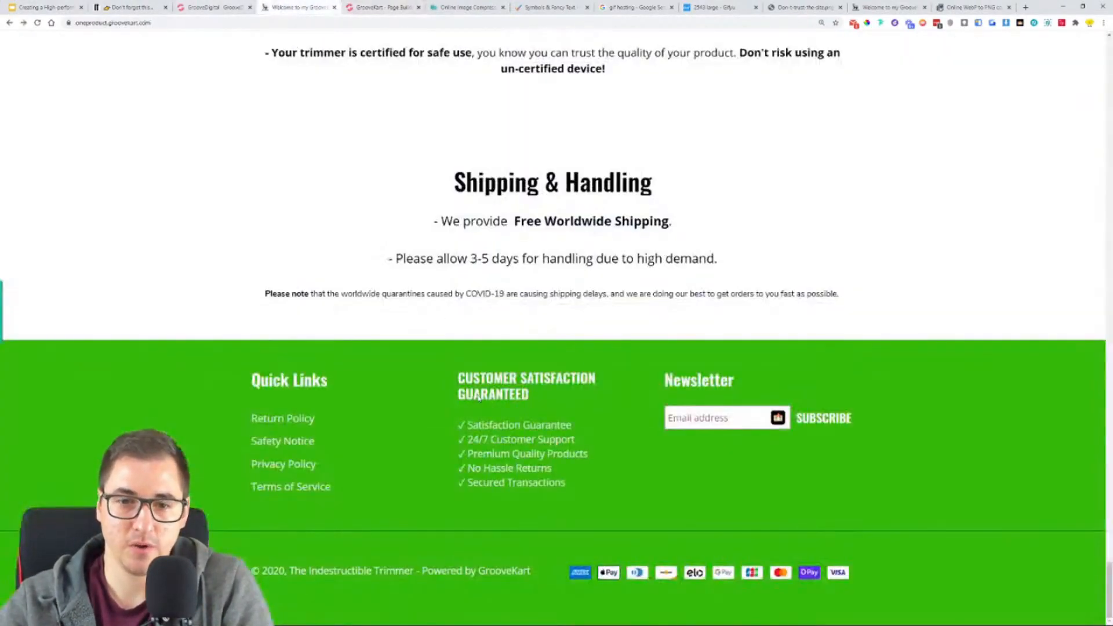
click(211, 5)
click(299, 7)
click(377, 7)
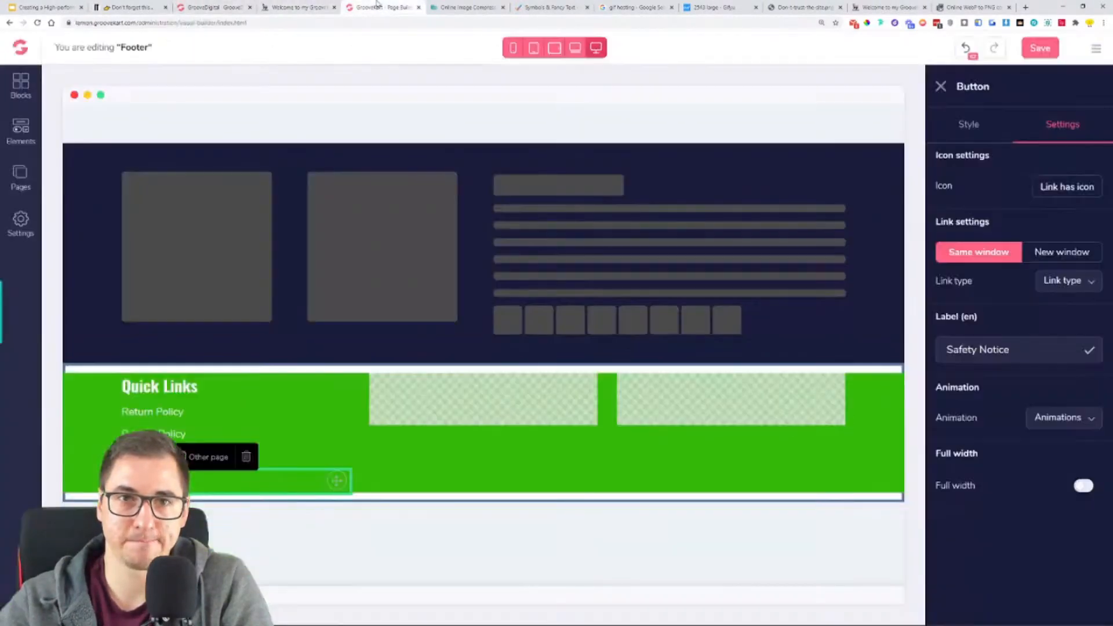
- Save the footer and check how it appears at the end of the live store's homepage
click(1041, 50)
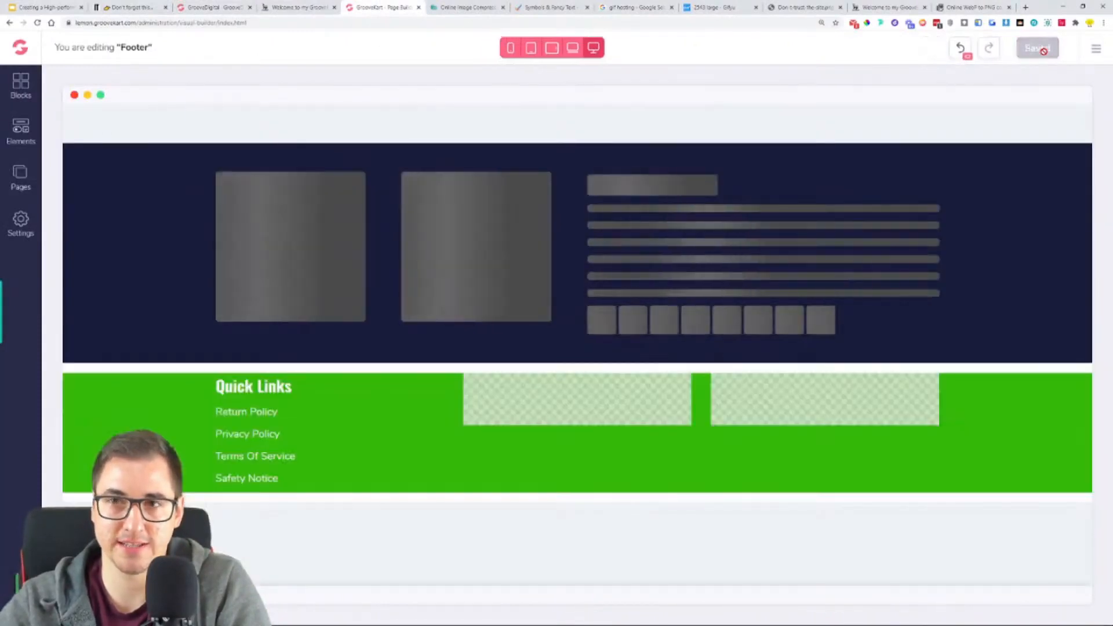
click(890, 7)
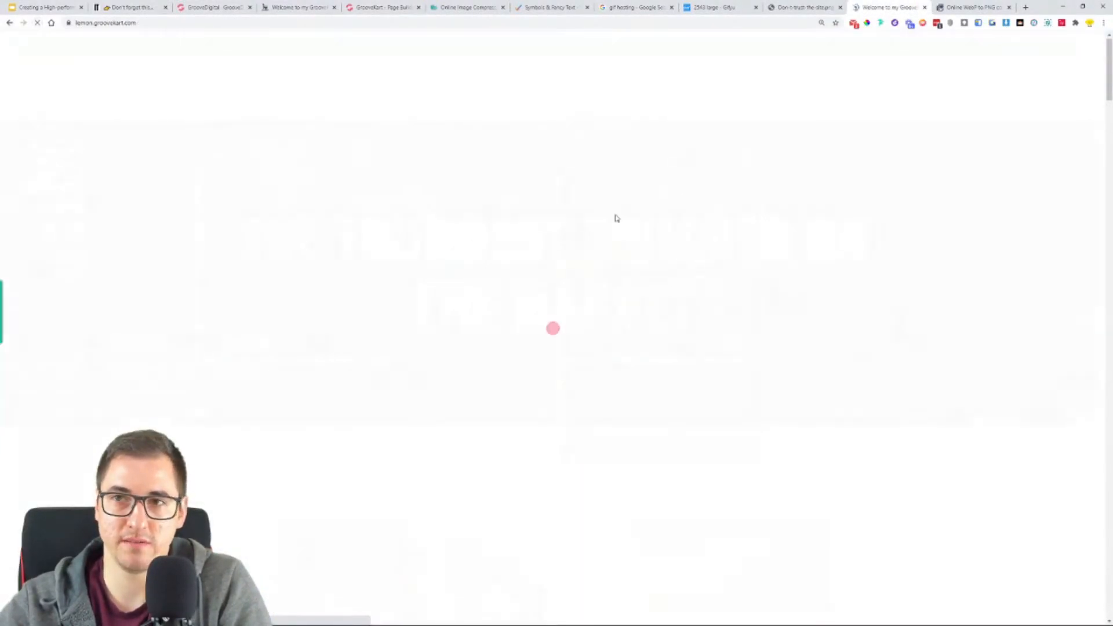
scroll(616, 218, down, 20)
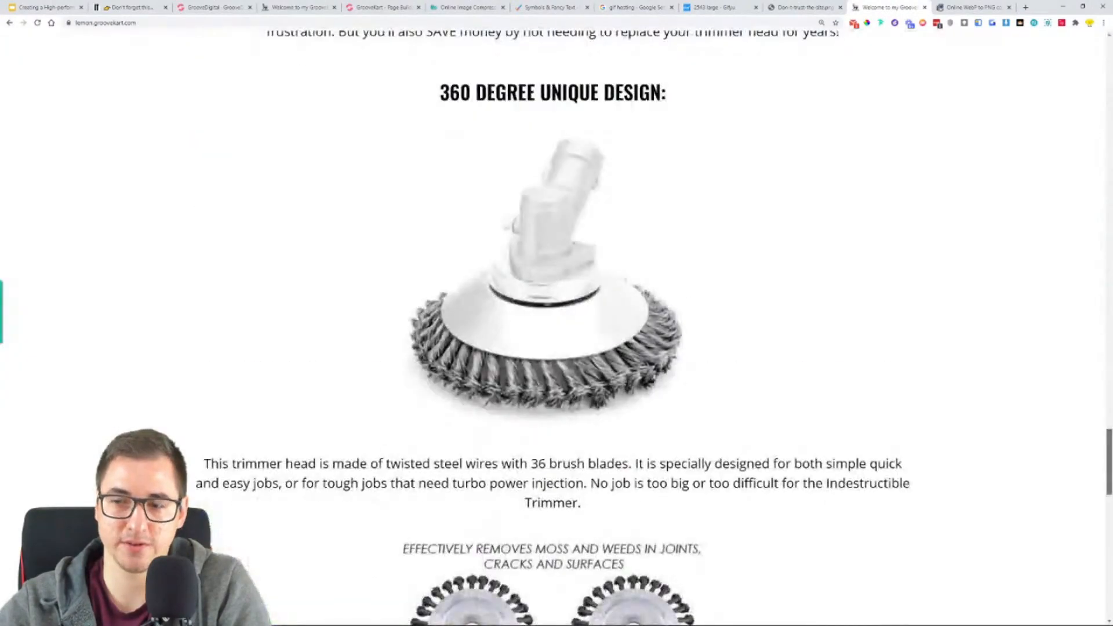
scroll(802, 256, down, 15)
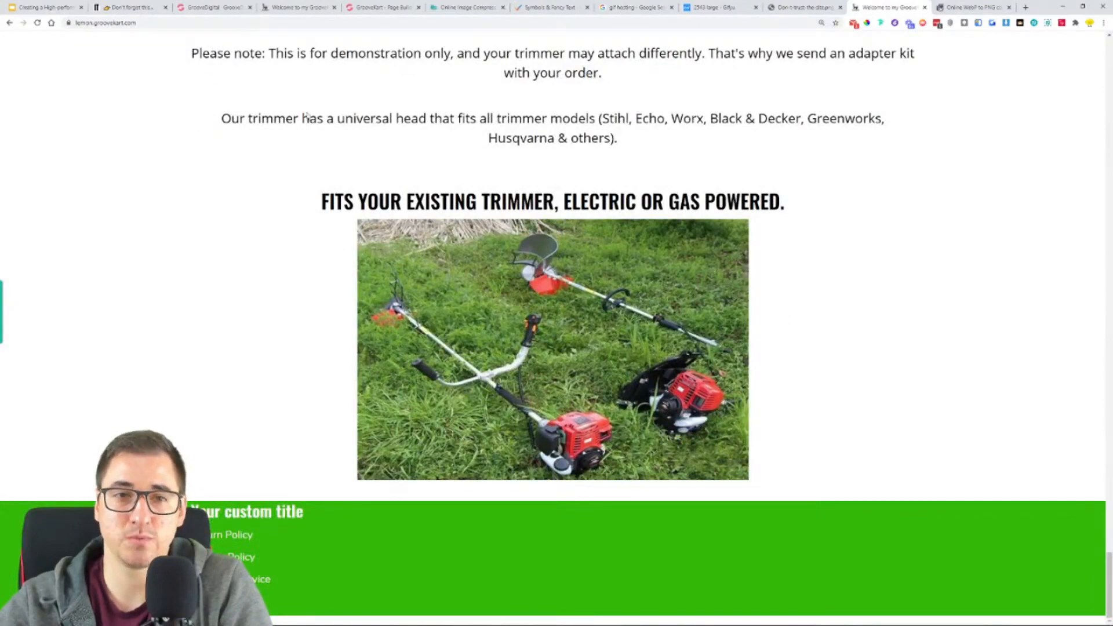
- Retype the first footer column's heading as "QUICK LINKS", save the footer and check it on the live store
click(300, 6)
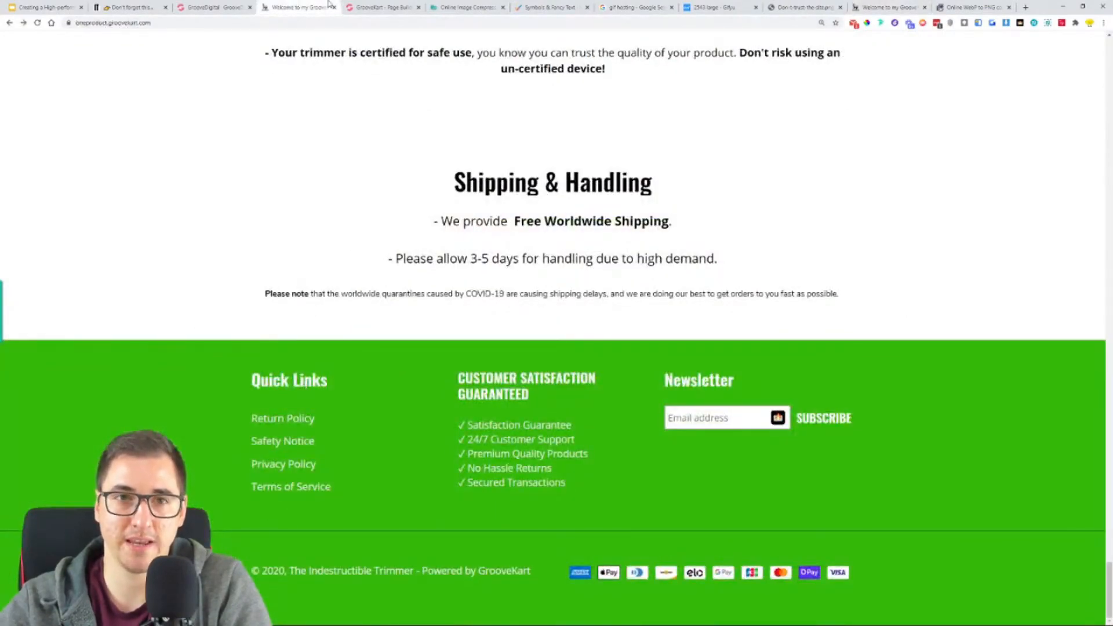
click(385, 7)
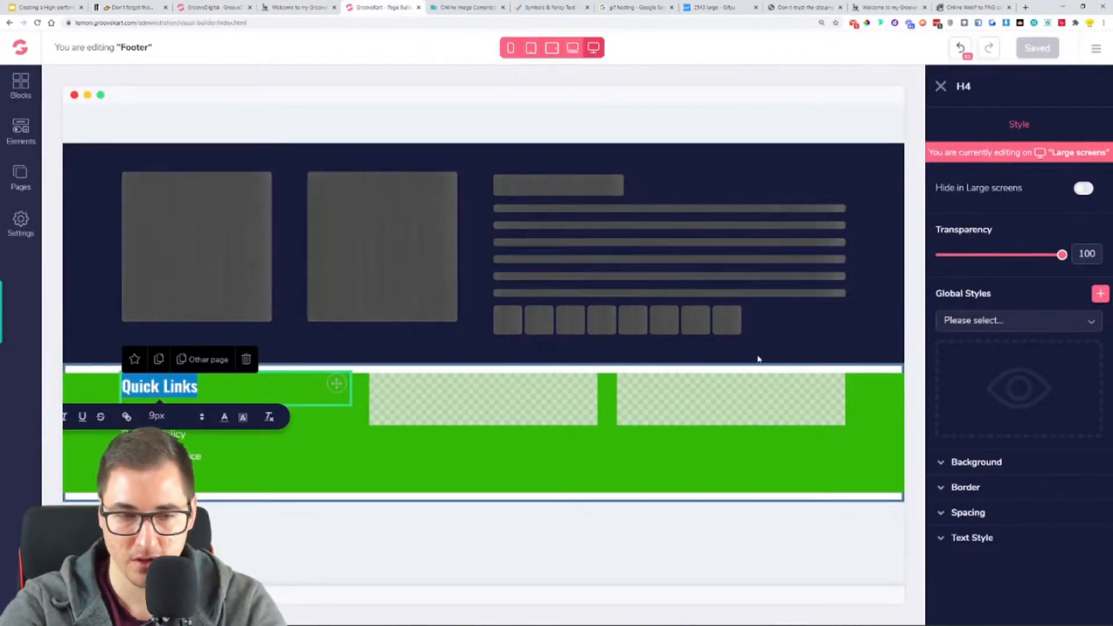
text(QUICK)
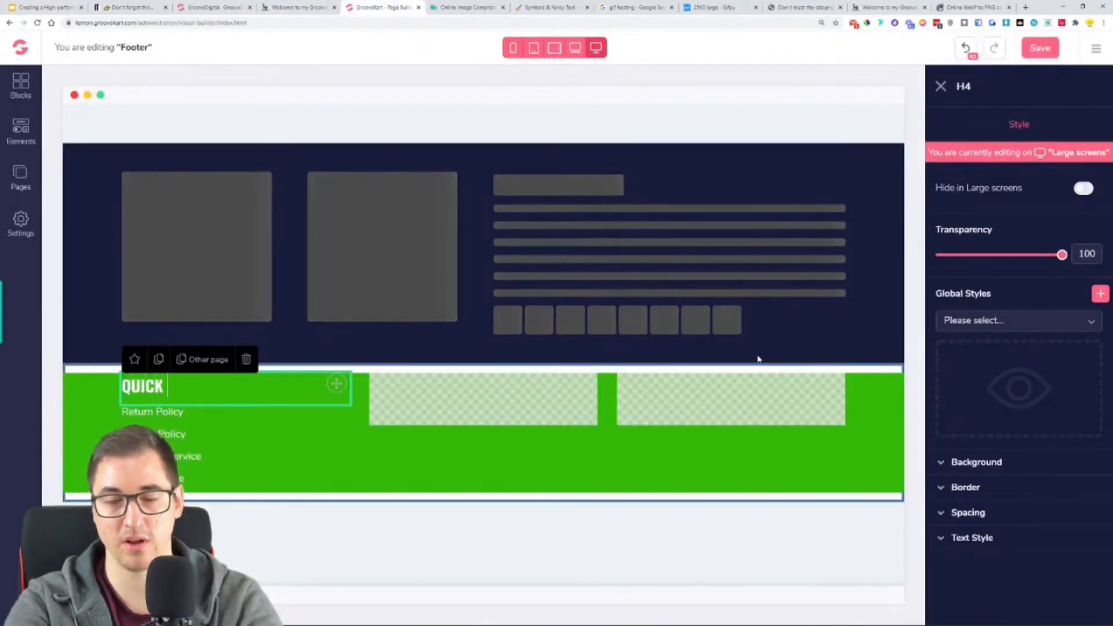
text( LINKS)
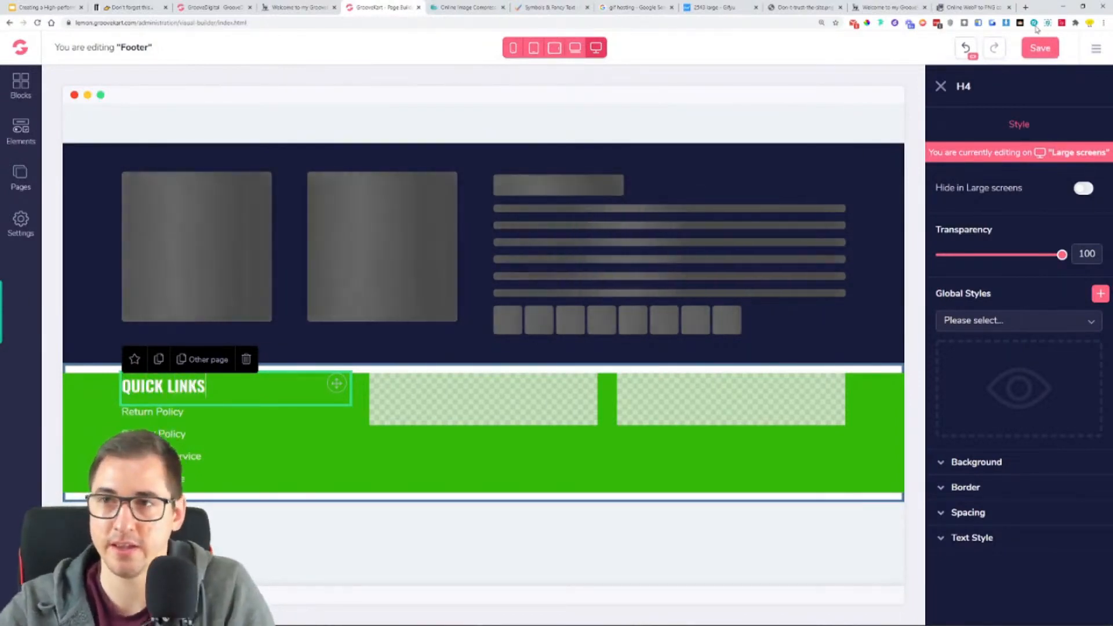
click(1041, 47)
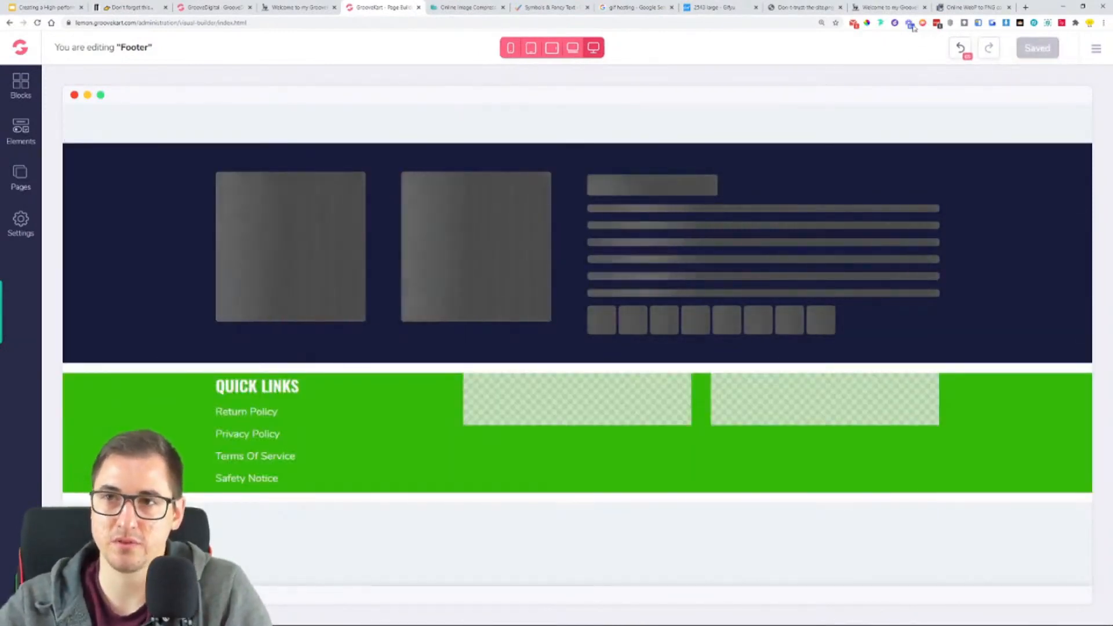
click(888, 7)
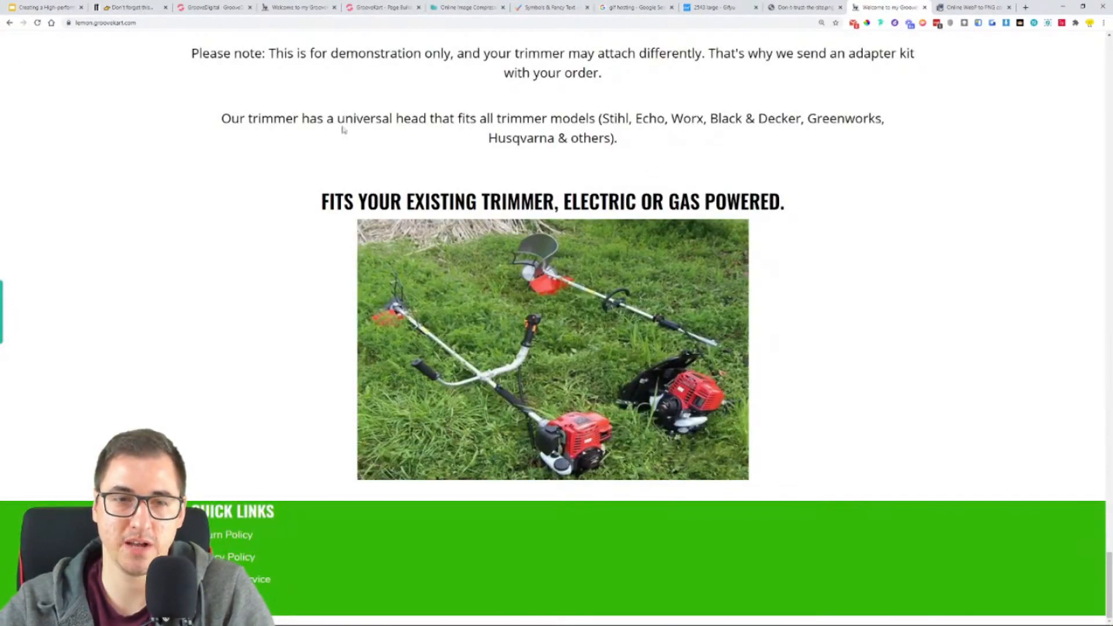
- Duplicate the "QUICK LINKS" heading into the middle footer column and replace its text with "CUSTOMER SATISFACTION GUARANTEED" copied from the reference store
click(292, 5)
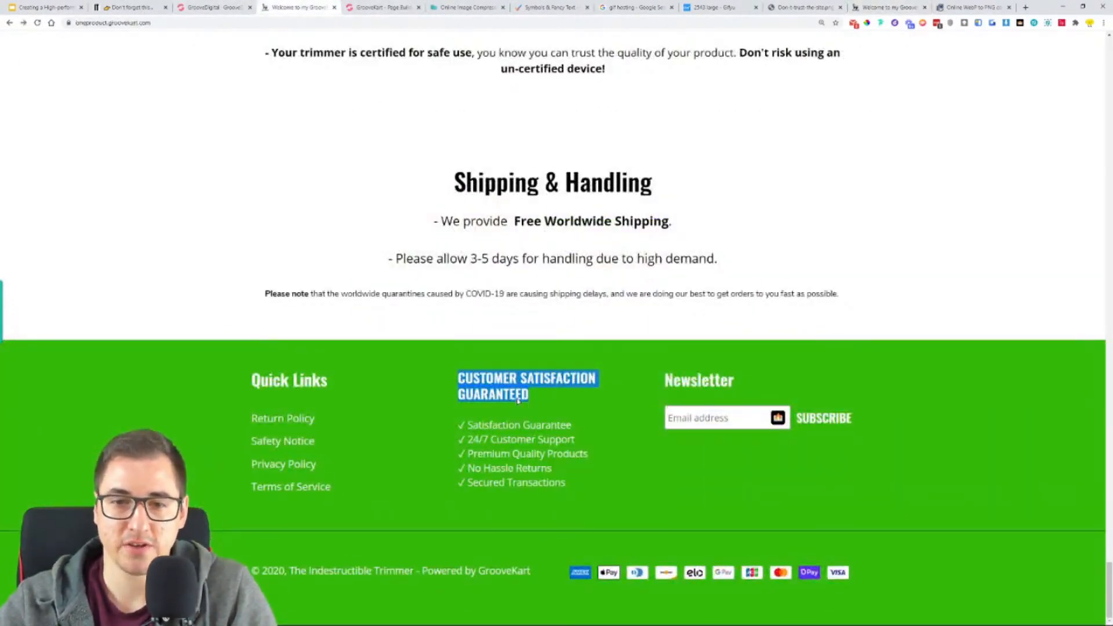
click(214, 4)
click(374, 7)
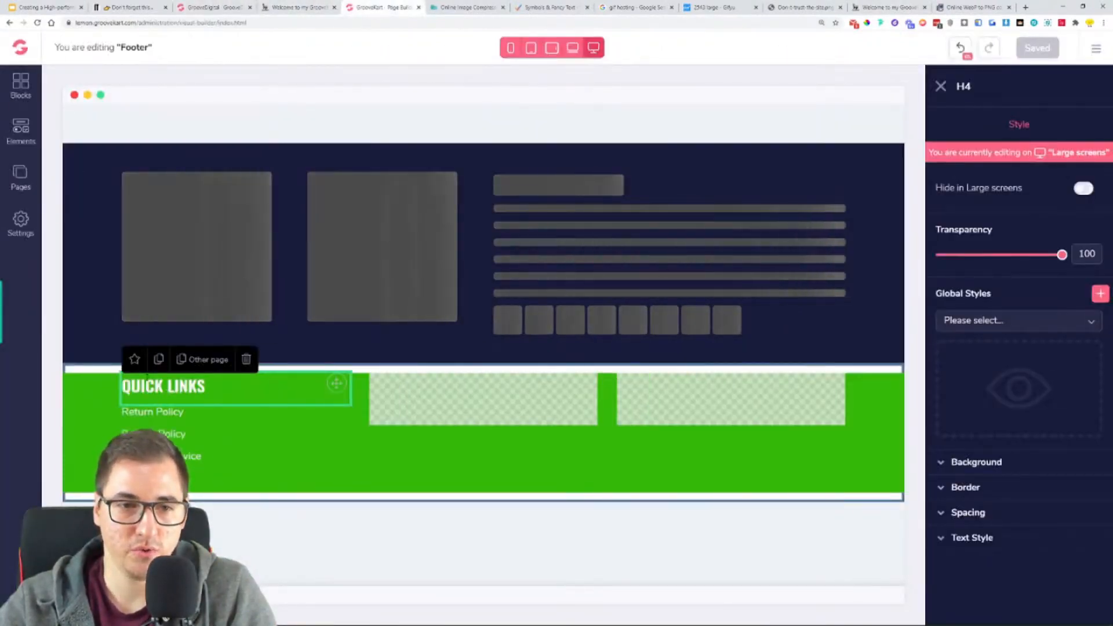
click(156, 360)
drag(336, 415, 458, 403)
key(ctrl+a)
text(CUSTOMER SATISFACTION GUARANTEED)
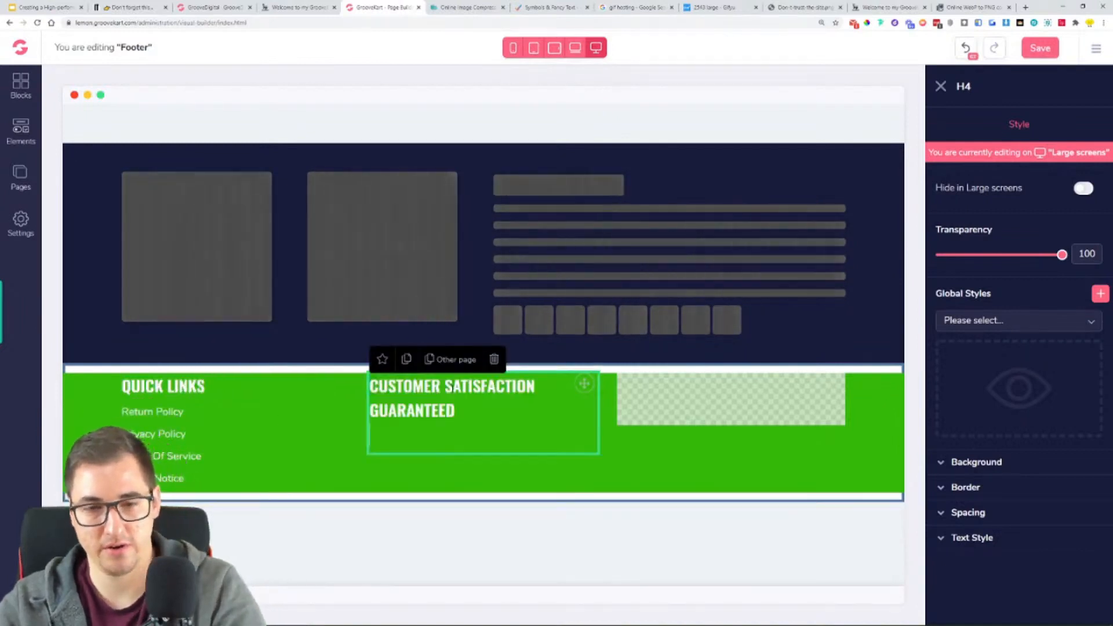
key(BackSpace)
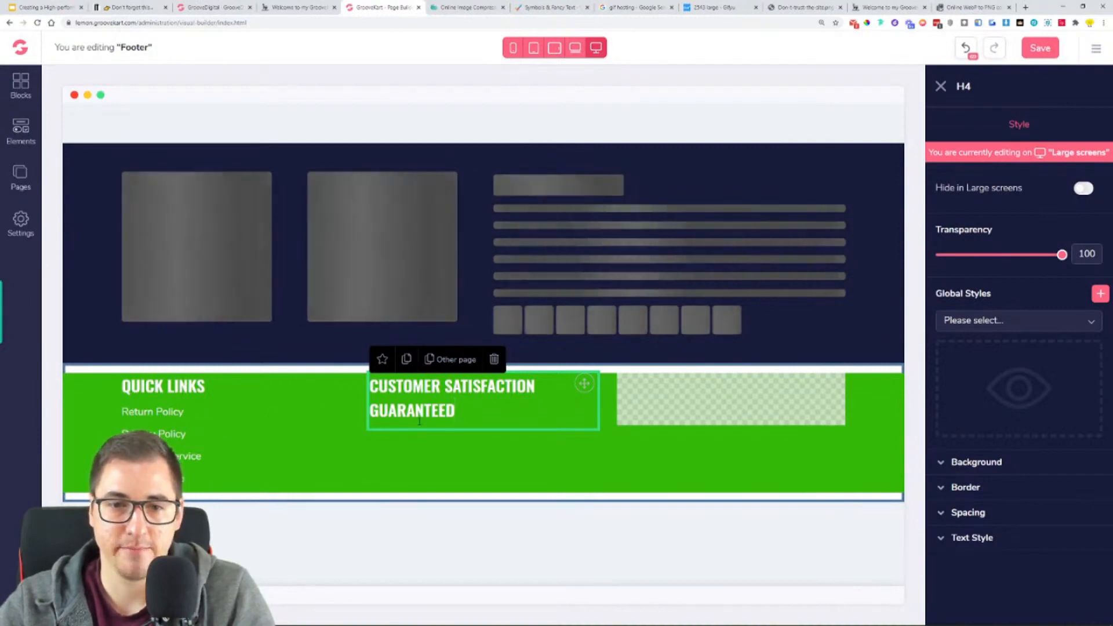
- Add a paragraph element under the "CUSTOMER SATISFACTION GUARANTEED" heading and make its text white and left-aligned
click(13, 143)
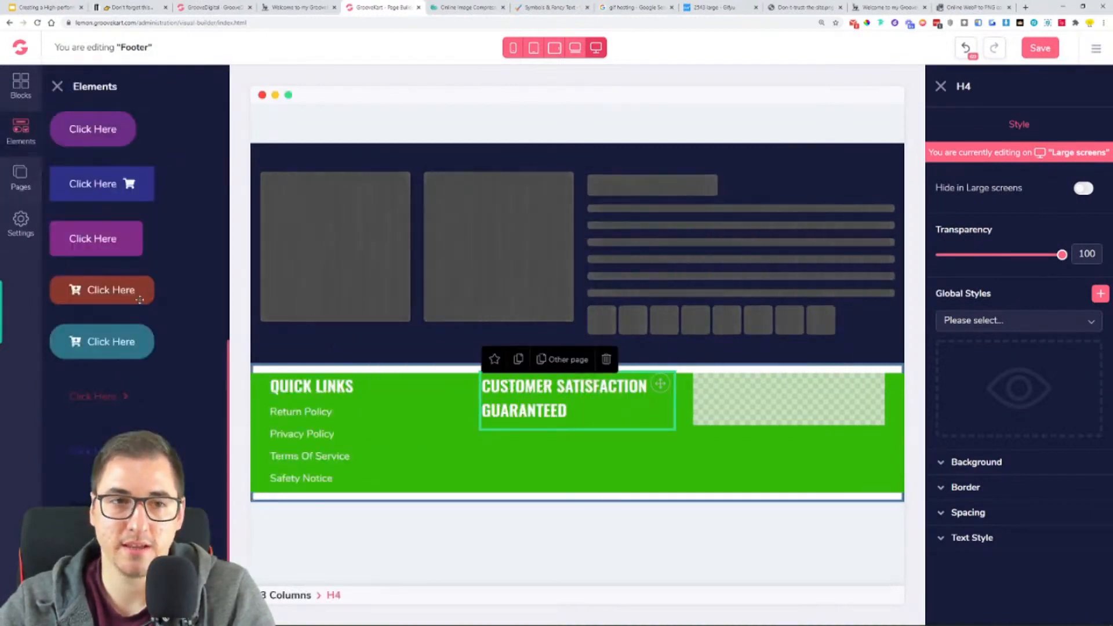
scroll(101, 290, up, 5)
click(81, 286)
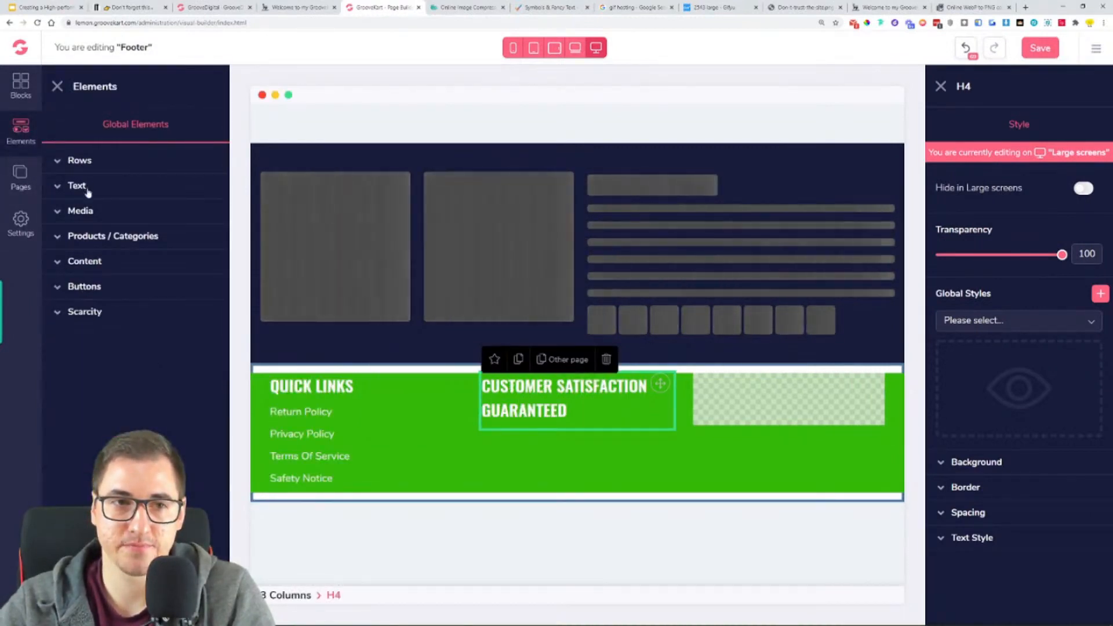
drag(84, 380, 537, 436)
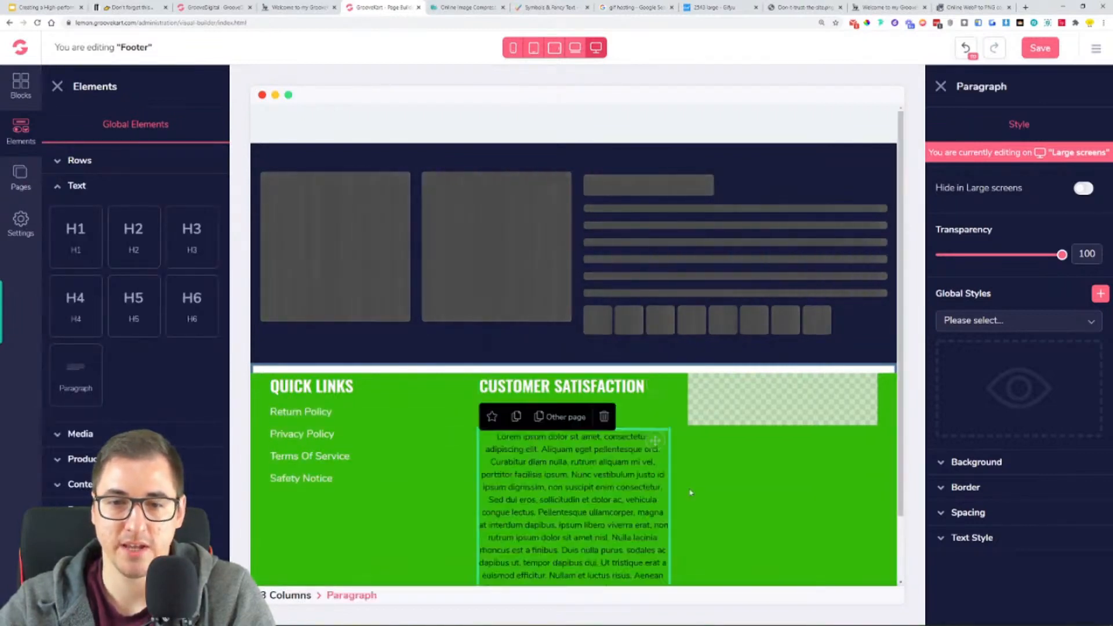
click(985, 536)
scroll(986, 522, down, 3)
click(1067, 516)
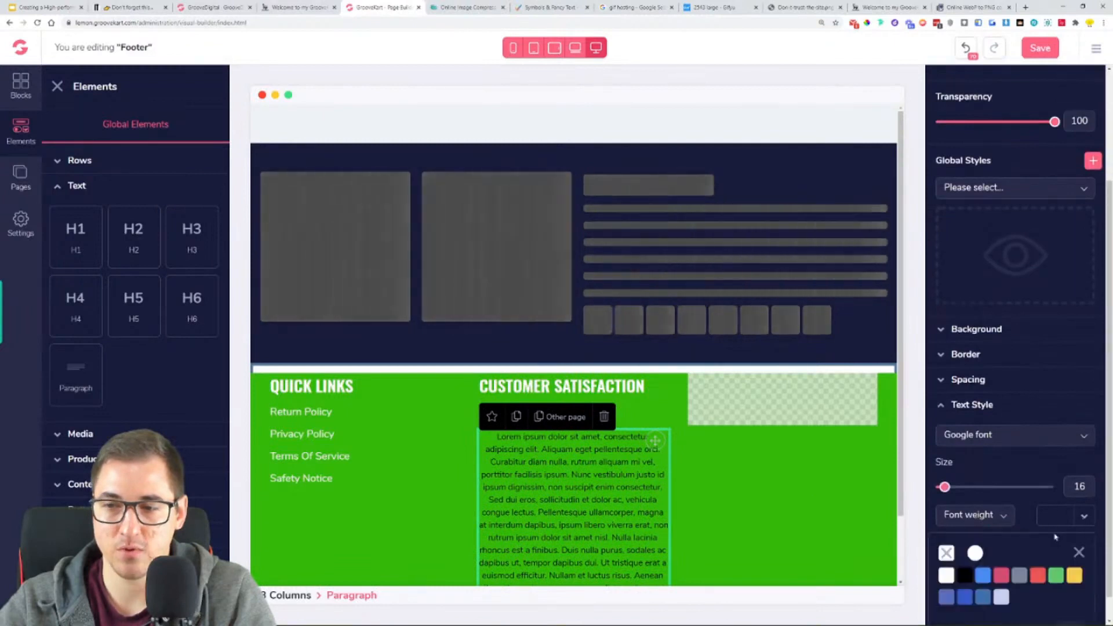
click(951, 575)
click(956, 545)
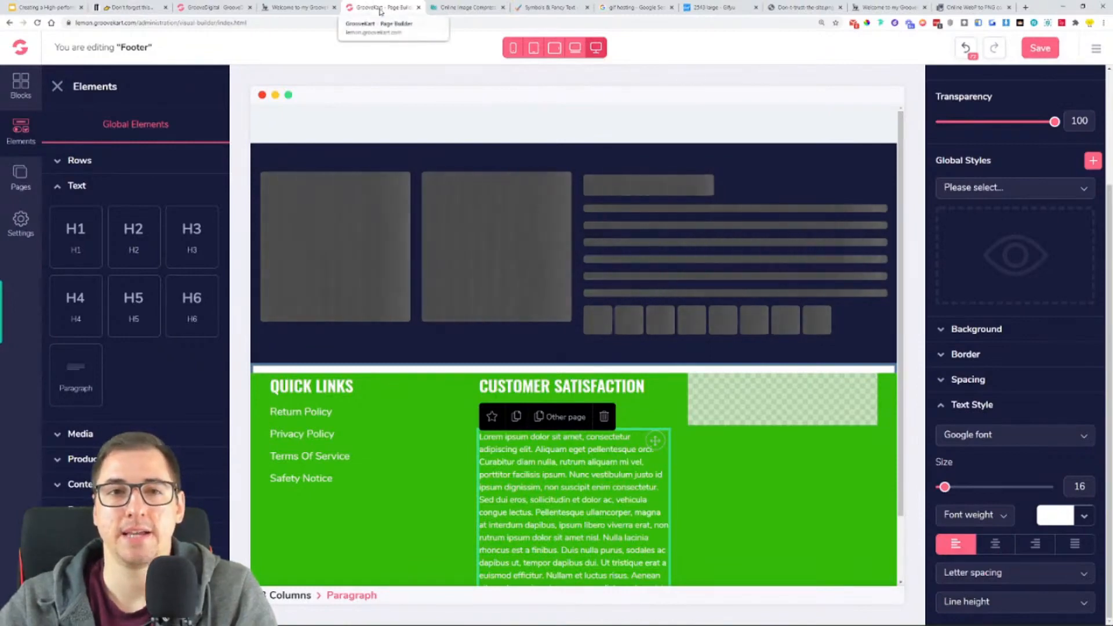
- Switch to the coolsymbol.com page and copy the thin check mark from the Check mark & Tick Symbols
click(527, 15)
click(415, 181)
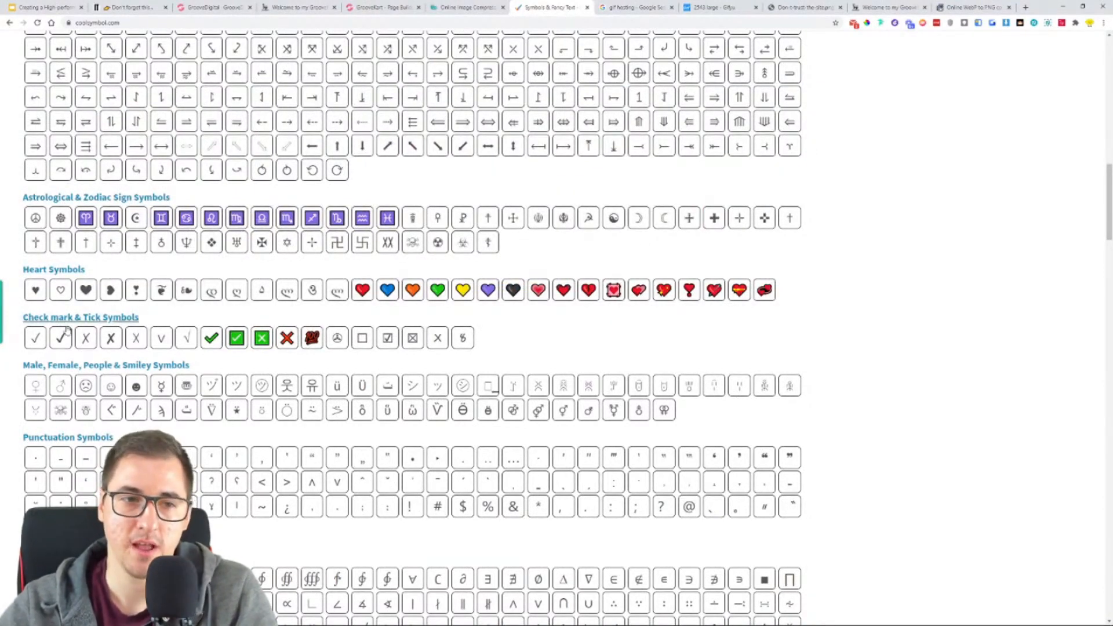
click(34, 338)
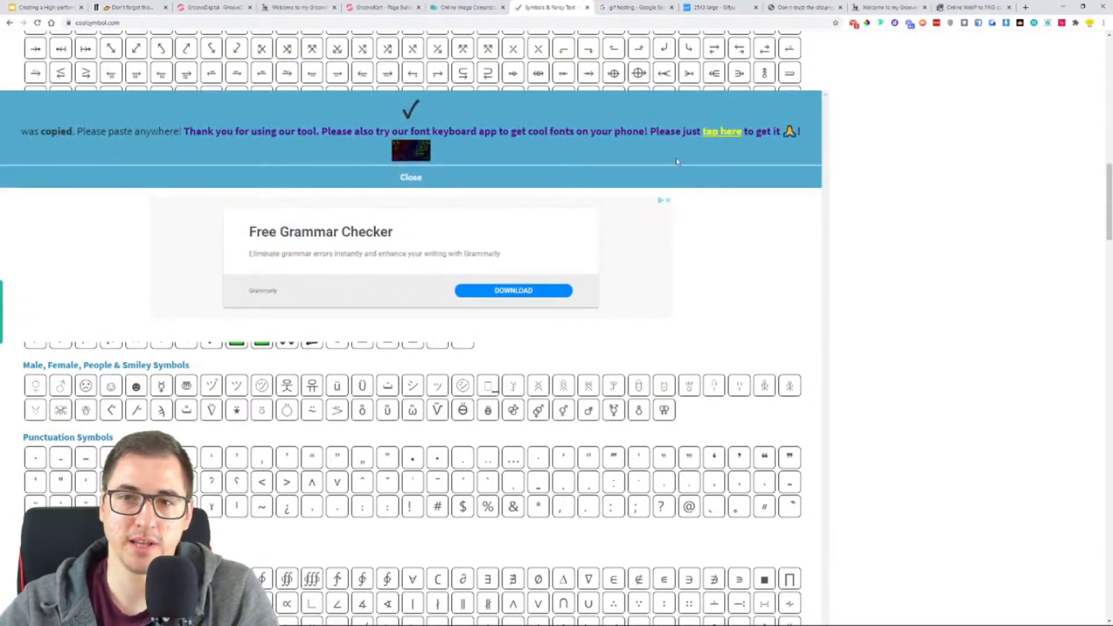
click(410, 178)
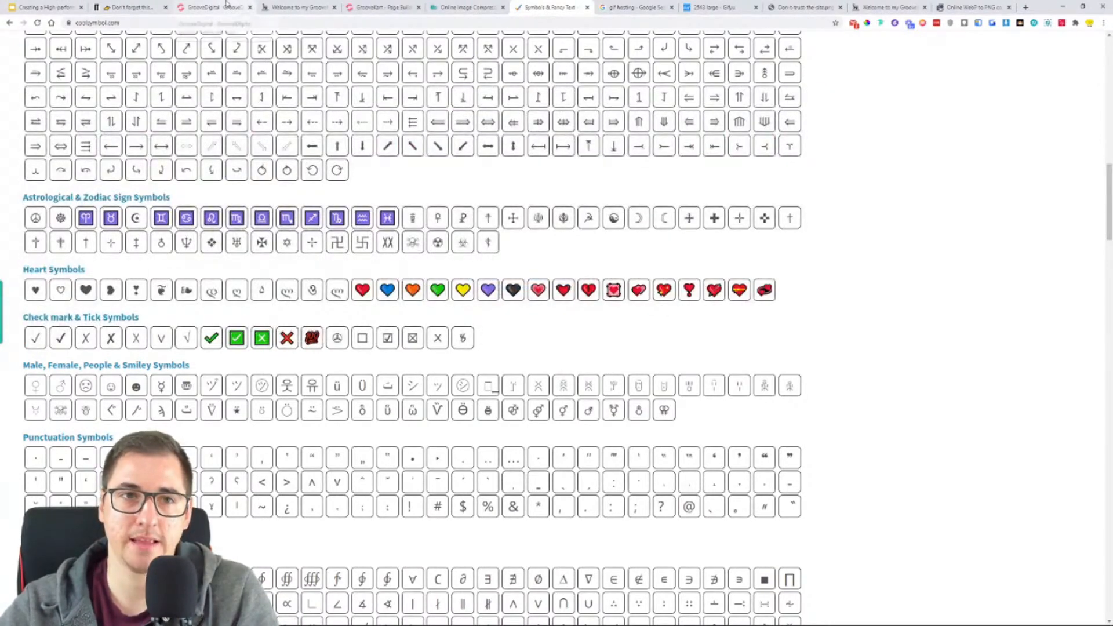
- Replace the new paragraph's placeholder text with the five check-marked lines copied from the reference store, from "Satisfaction Guarantee" to "Secured Transactions"
click(300, 7)
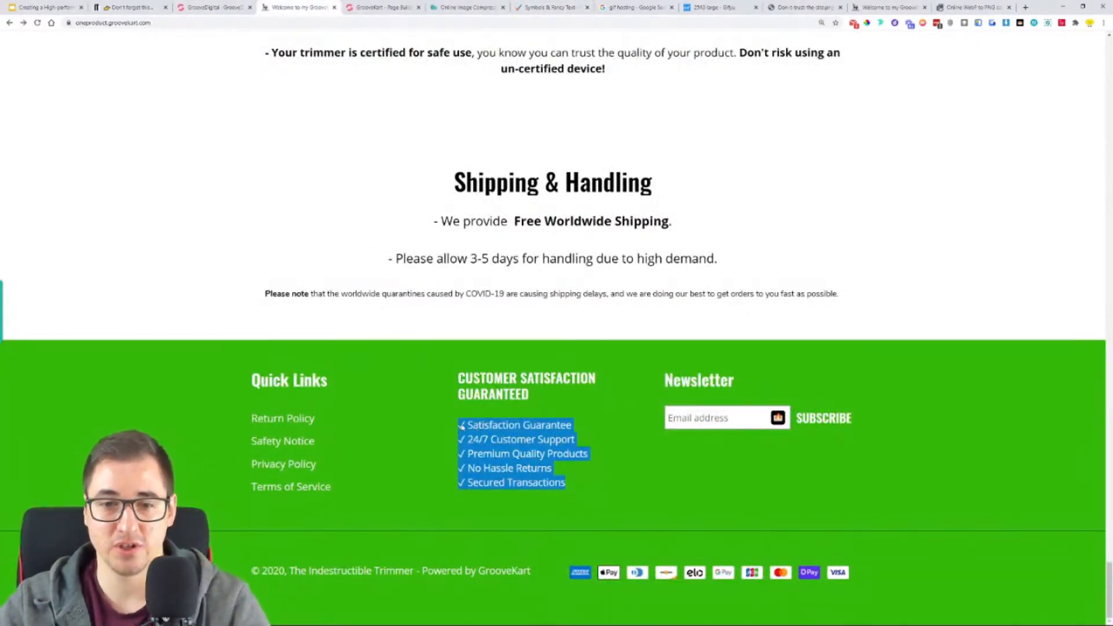
click(383, 7)
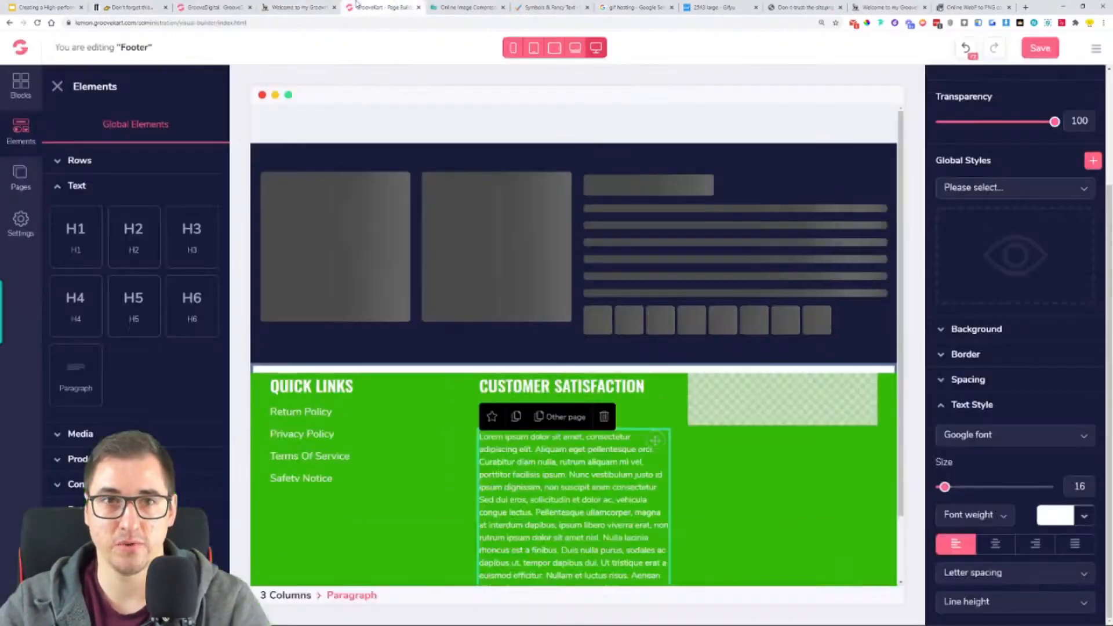
triple_click(538, 513)
key(ctrl+v)
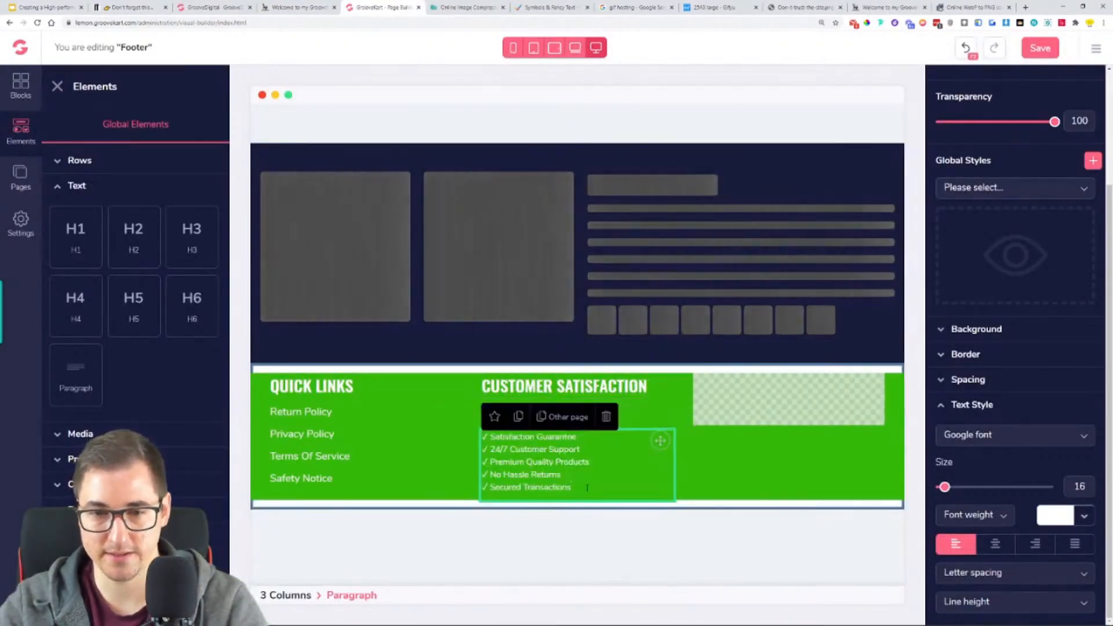
- Set the checklist paragraph's font to Open Sans with Regular weight and size 16
click(1071, 436)
scroll(1009, 505, down, 3)
scroll(996, 538, down, 1)
click(989, 511)
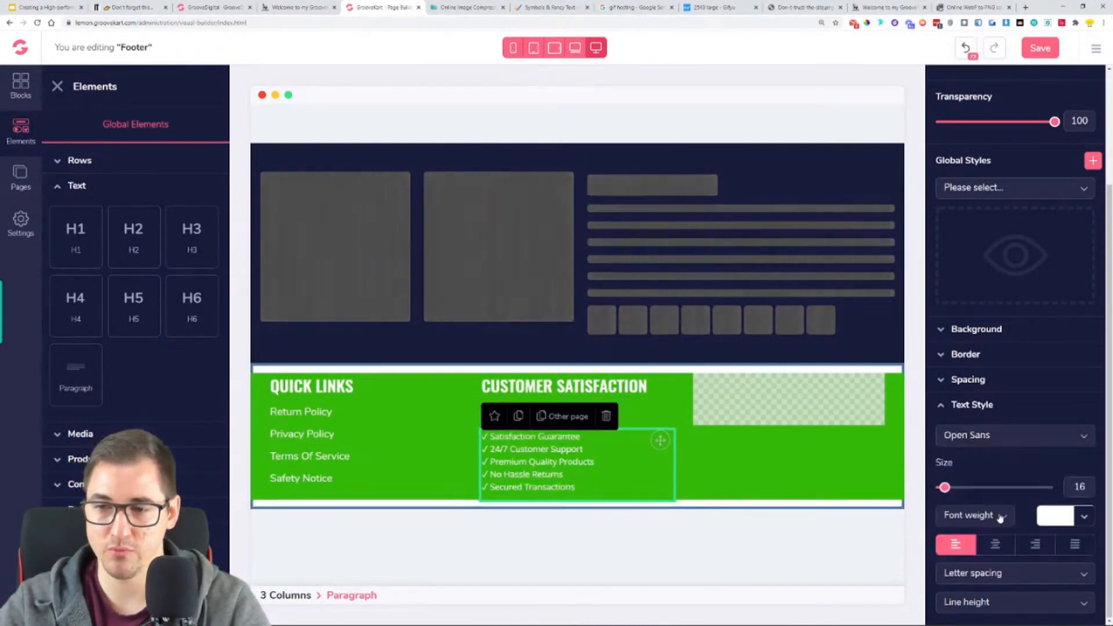
click(992, 516)
click(963, 582)
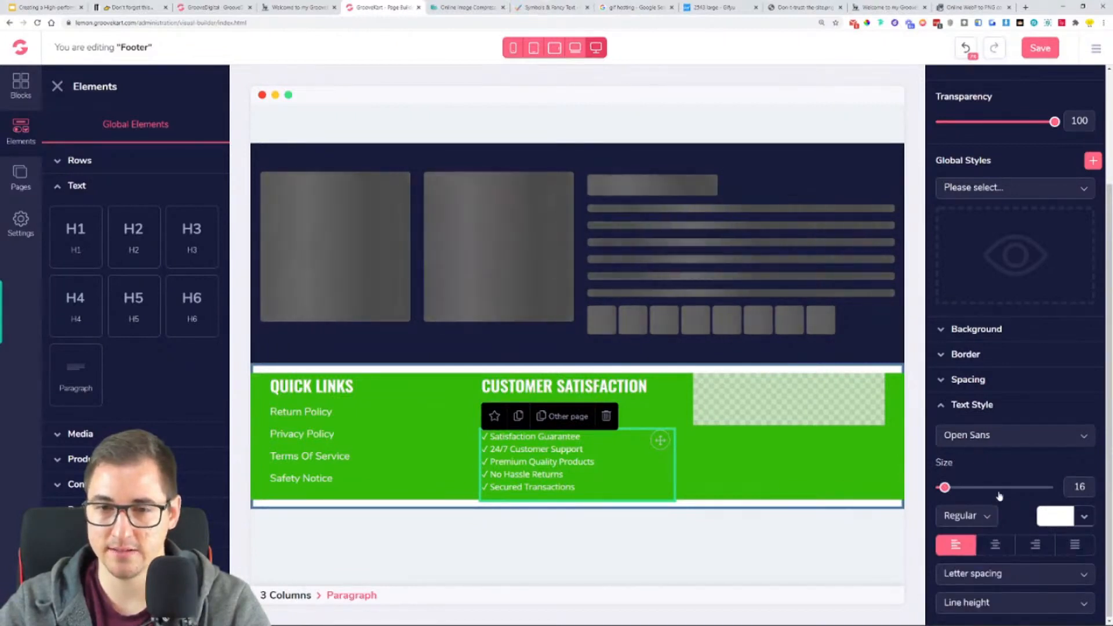
drag(945, 488, 950, 489)
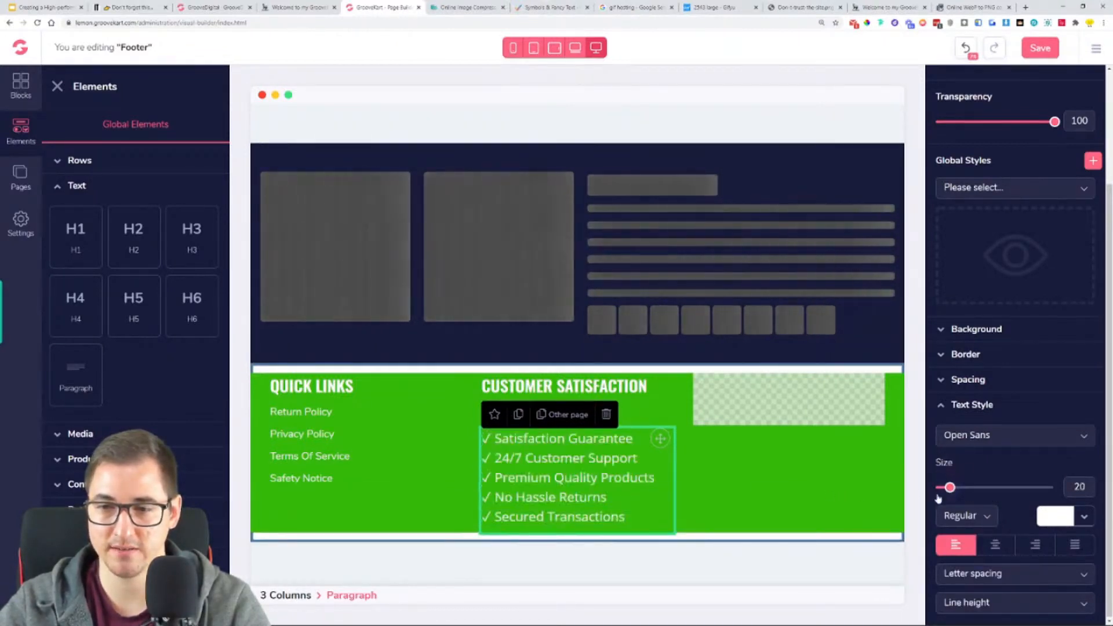
drag(949, 488, 943, 491)
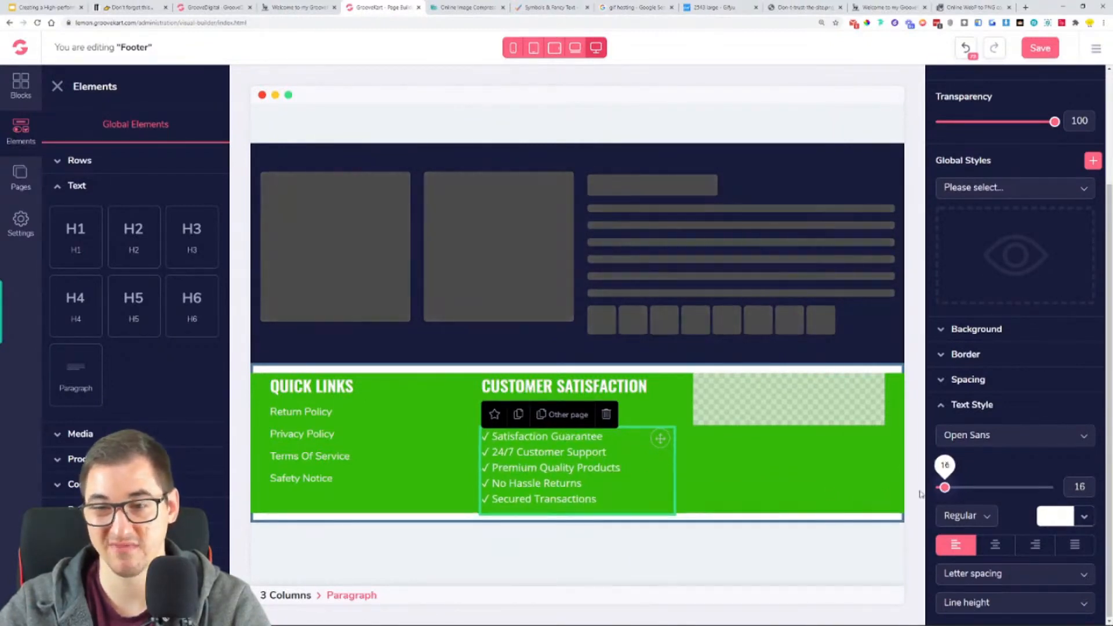
- Save the footer and check the middle column's text at the end of the live store's homepage
click(731, 498)
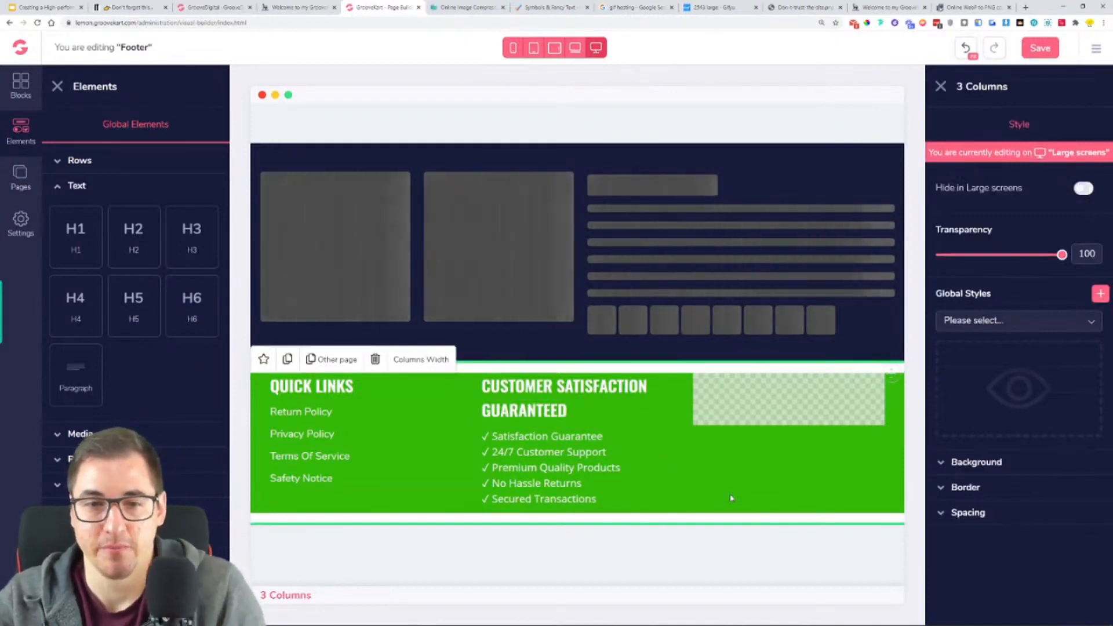
click(1038, 49)
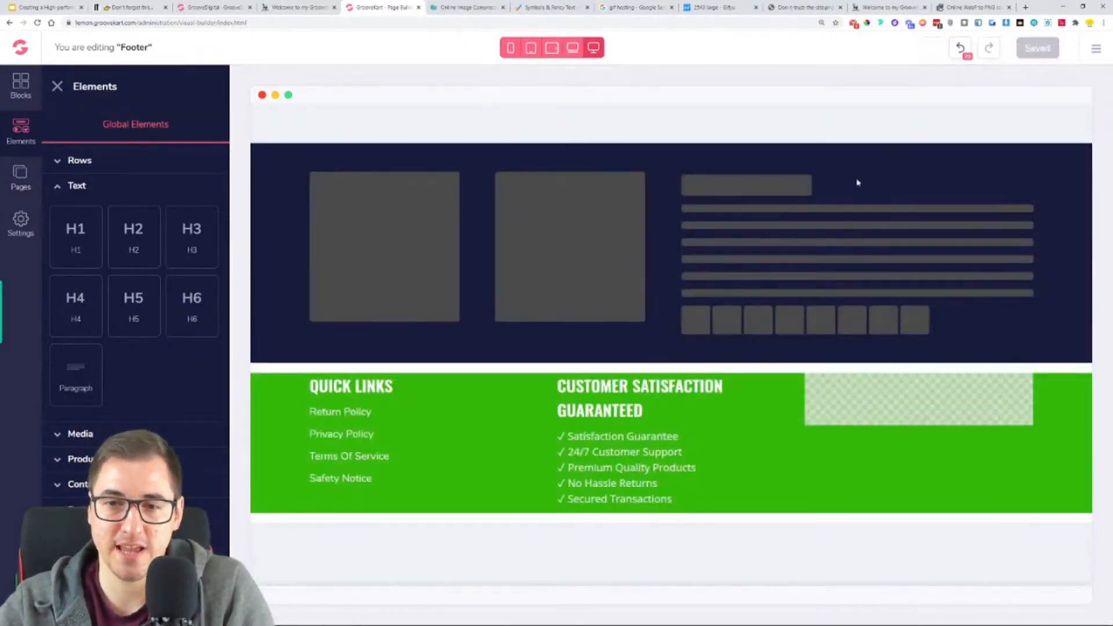
click(858, 7)
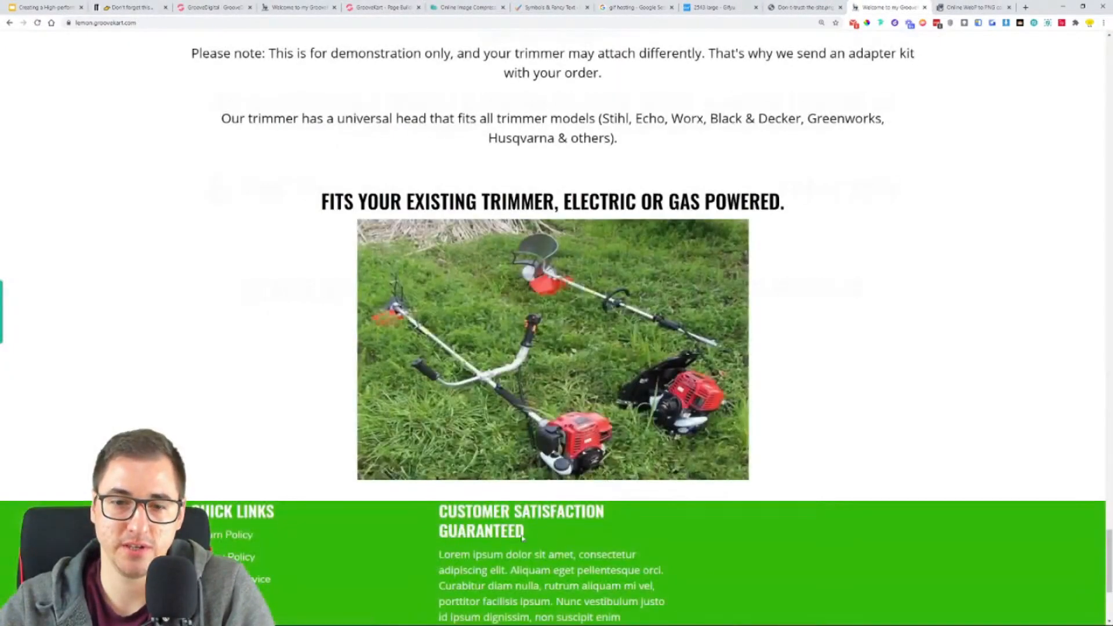
scroll(418, 279, down, 3)
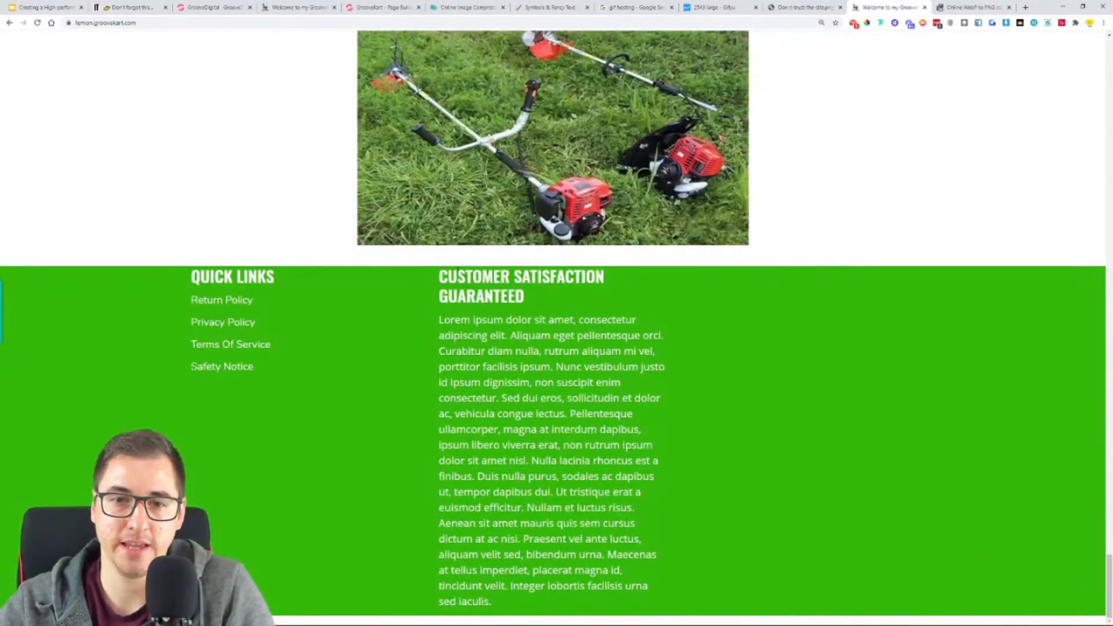
- Check the reference store's footer and re-enter the five-line checklist over the existing text in the middle footer column's paragraph
click(222, 5)
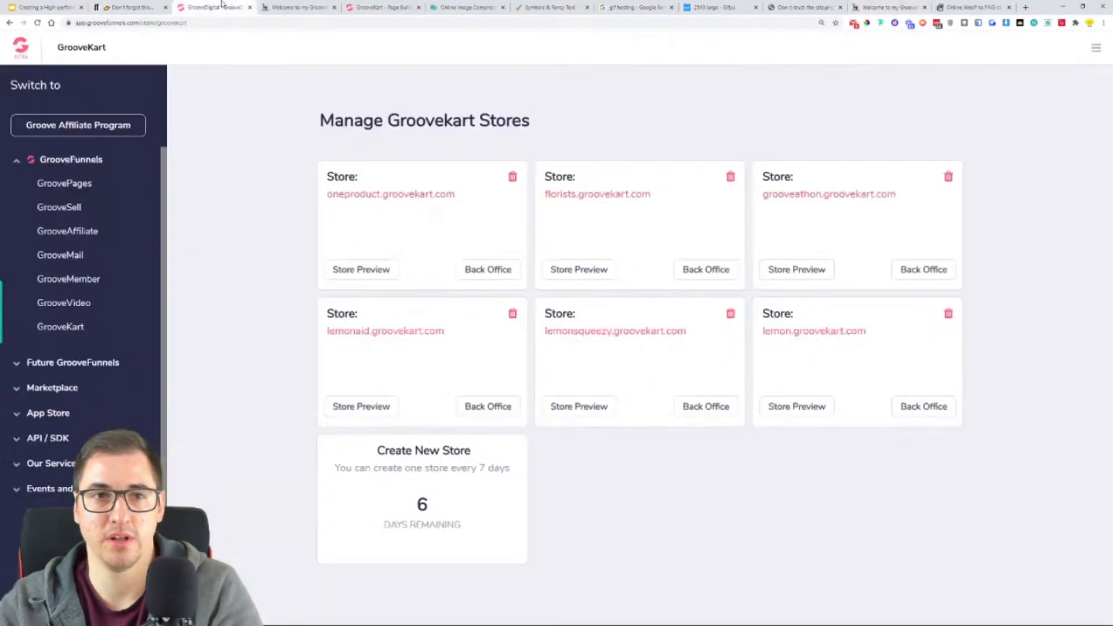
click(293, 7)
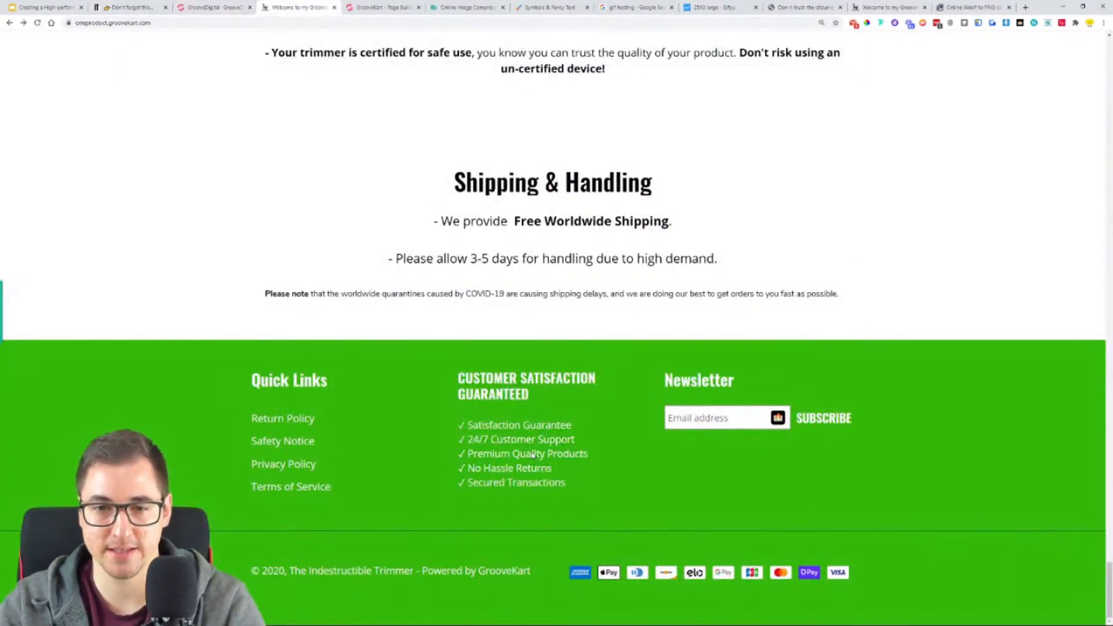
click(377, 6)
click(640, 504)
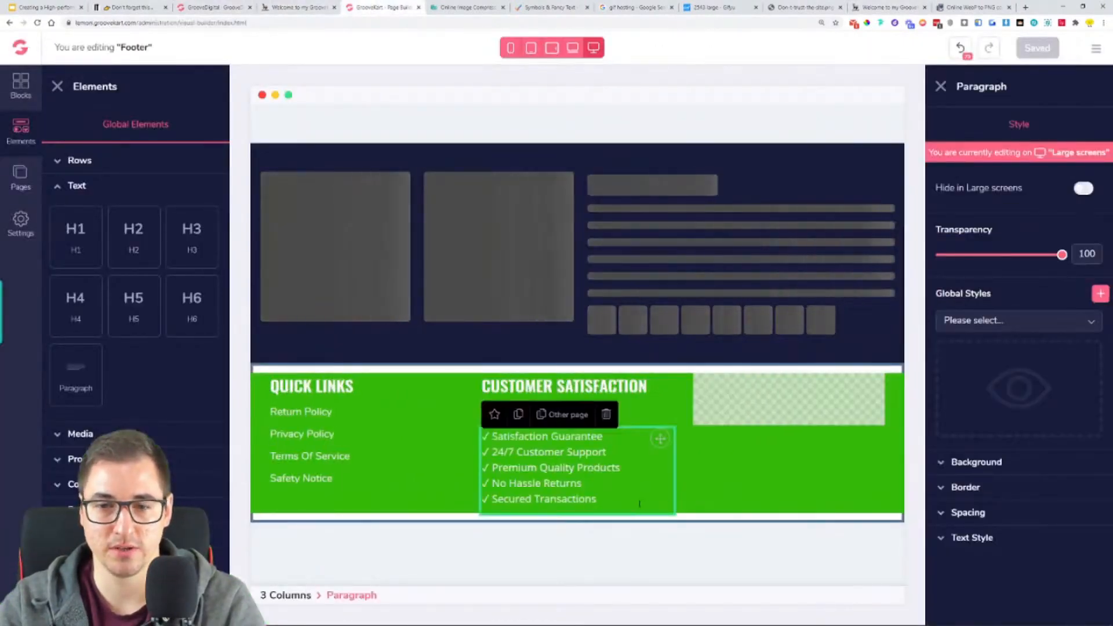
drag(638, 504, 447, 454)
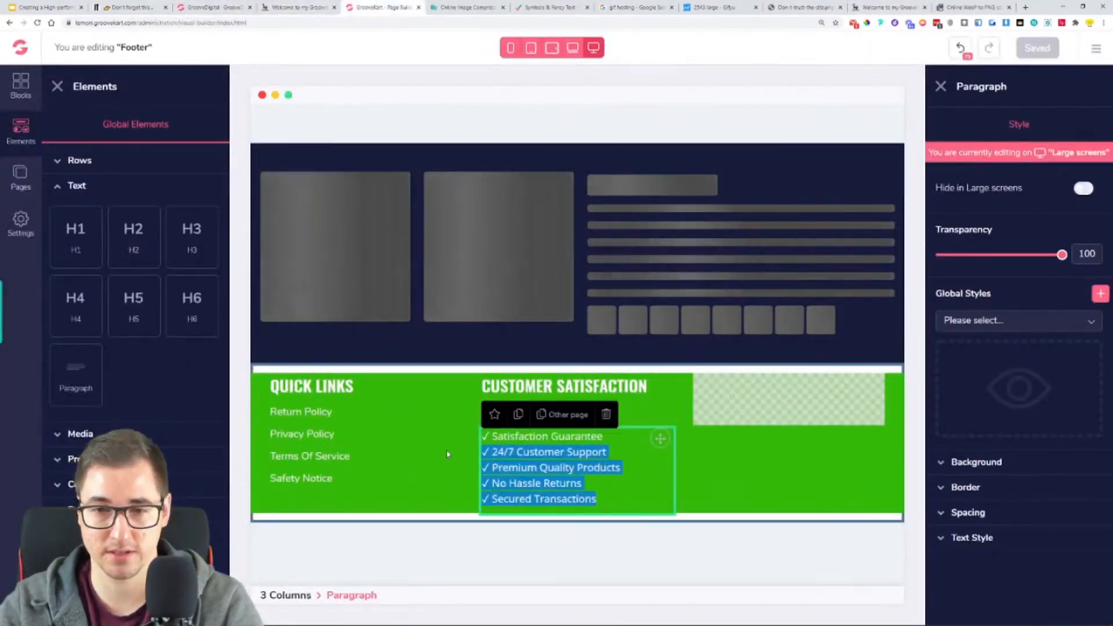
click(437, 440)
triple_click(579, 486)
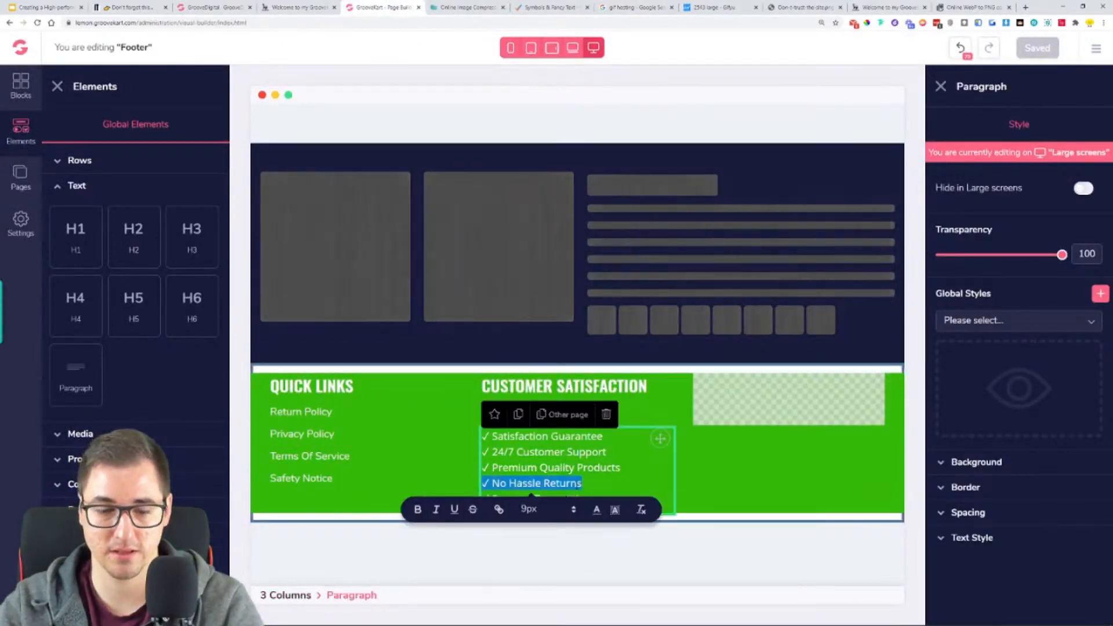
key(ctrl+a)
click(858, 310)
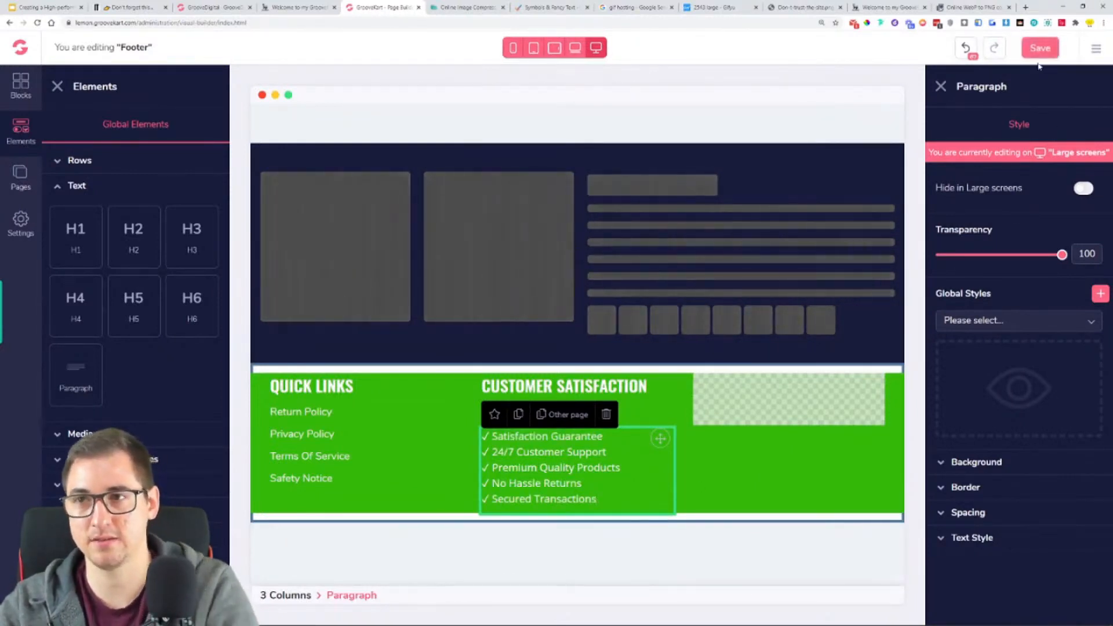
- Save the footer and compare the live store's footer with the one on the reference store
click(1038, 51)
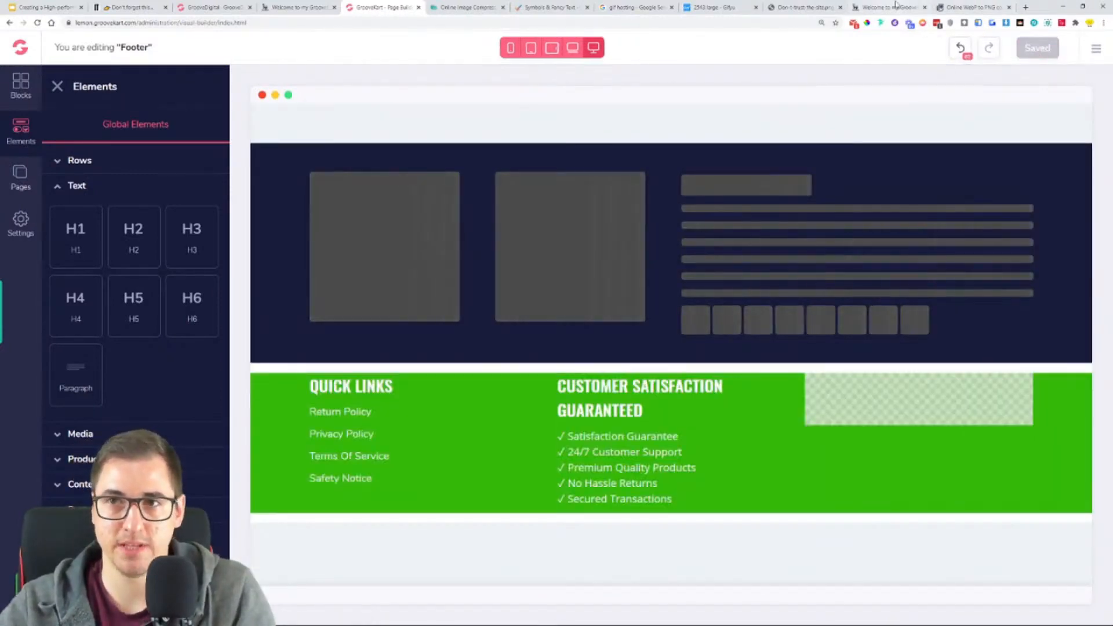
click(887, 7)
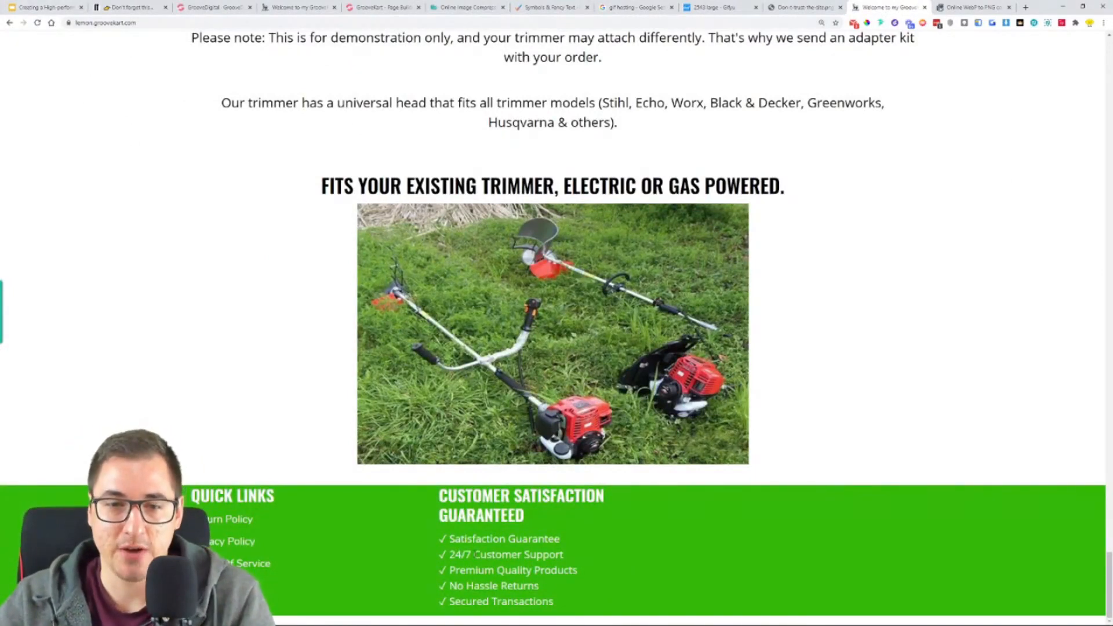
click(299, 5)
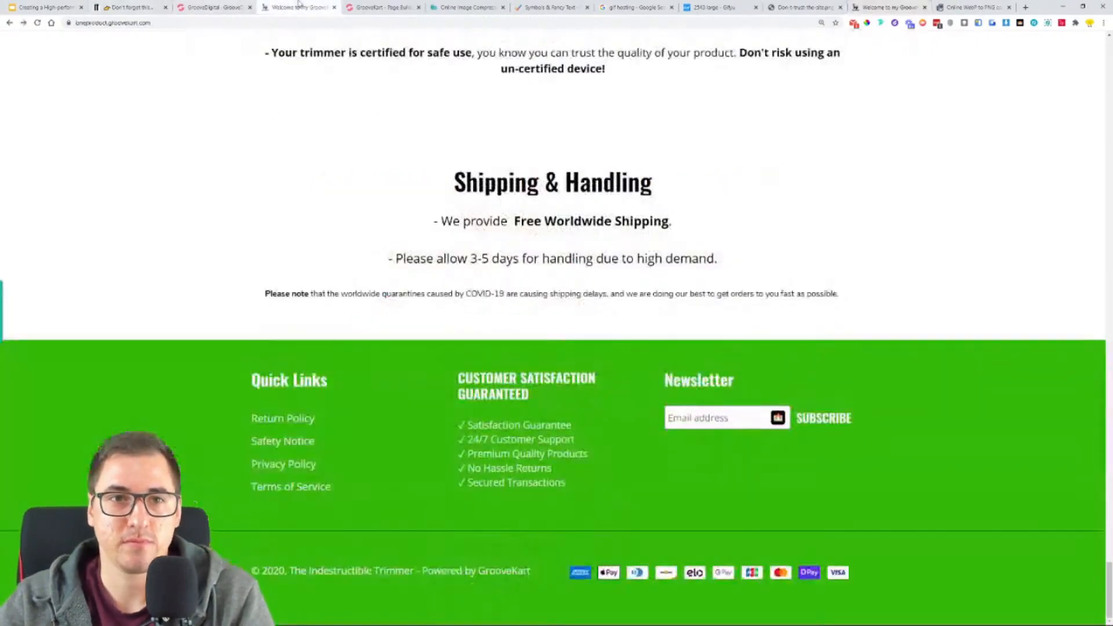
click(236, 8)
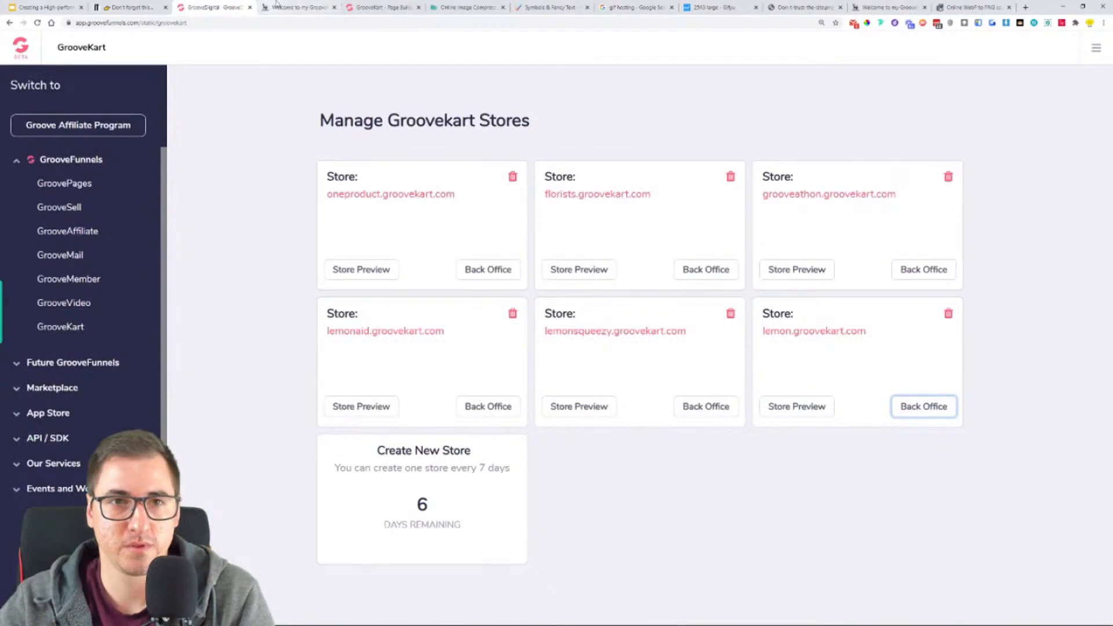
click(277, 5)
click(383, 7)
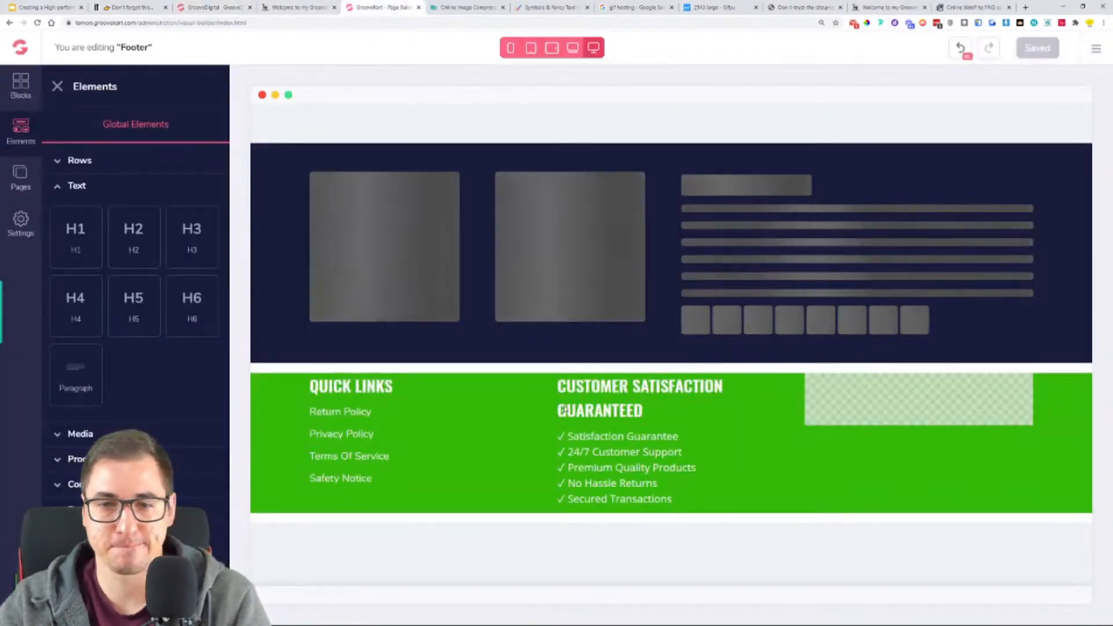
- Duplicate the "Customer Satisfaction Guaranteed" heading into the empty third footer column and change its text to "NEWSLETTER"
click(597, 400)
click(518, 357)
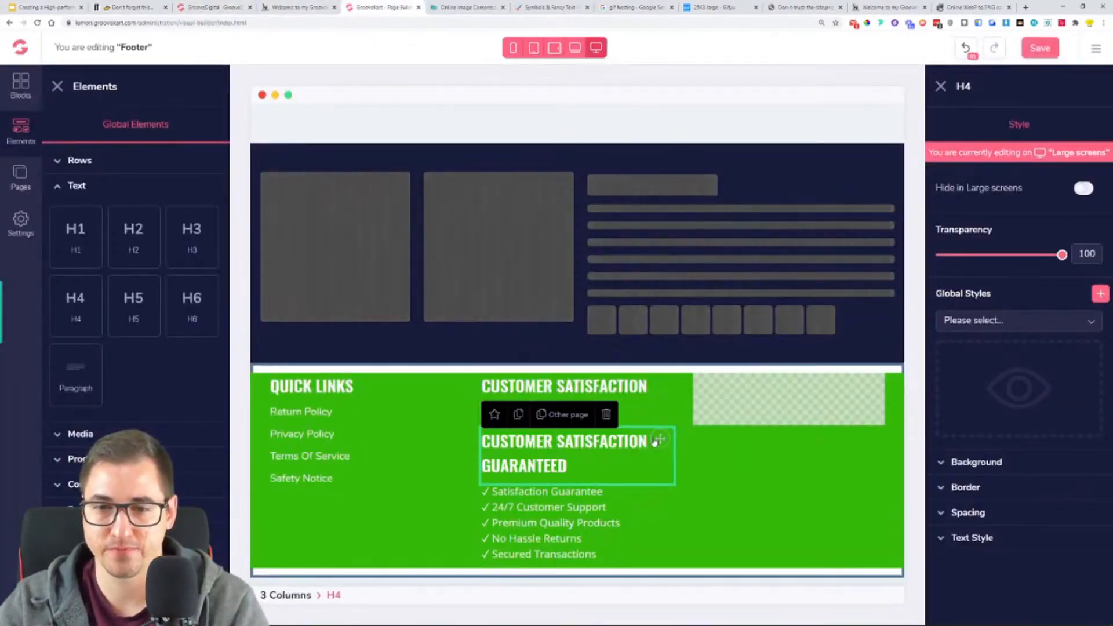
drag(661, 438, 771, 400)
double_click(785, 406)
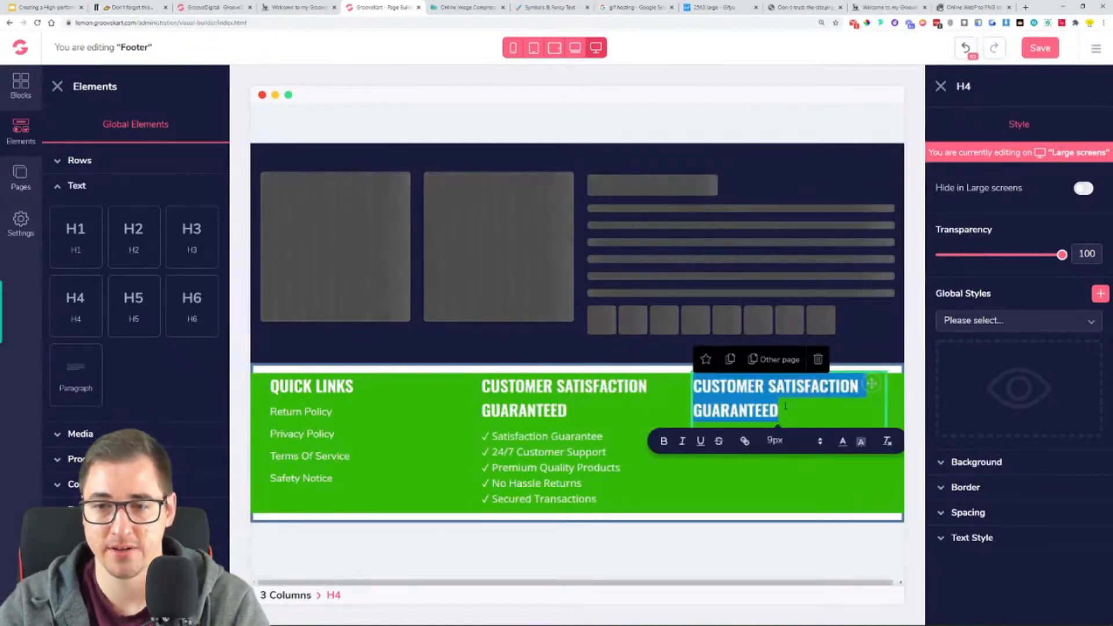
text(NEWSLTE)
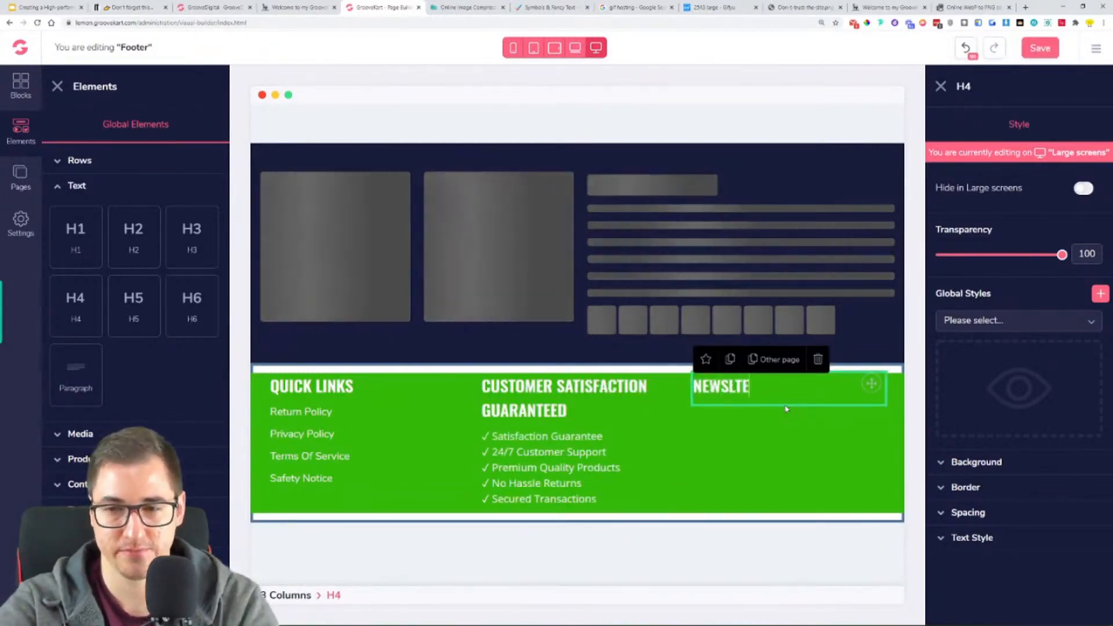
key(BackSpace)
text(ETTER)
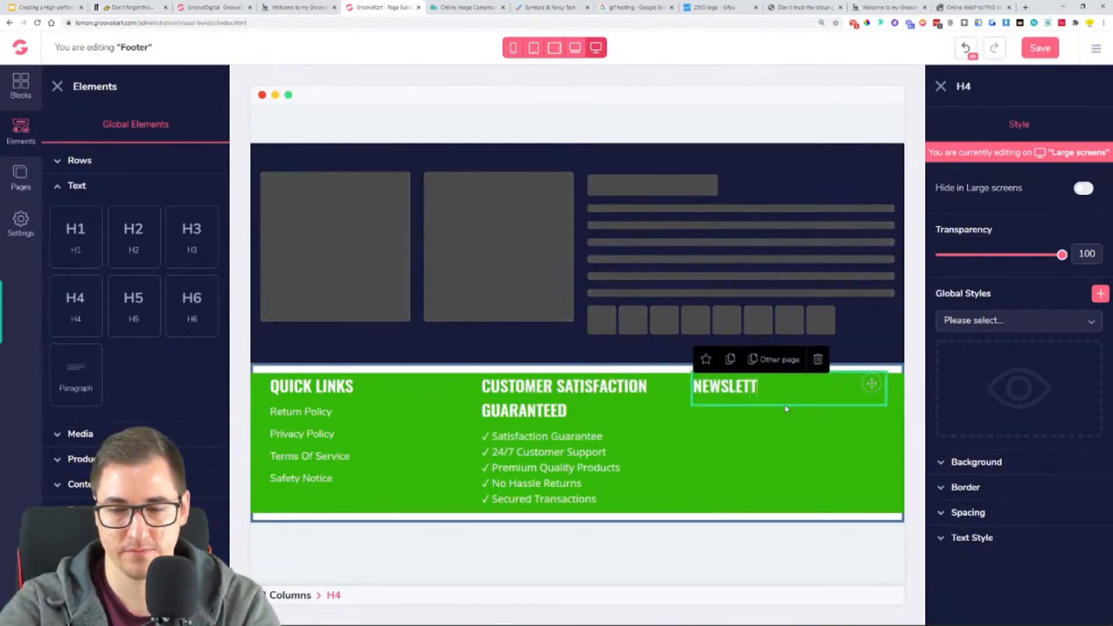
click(790, 433)
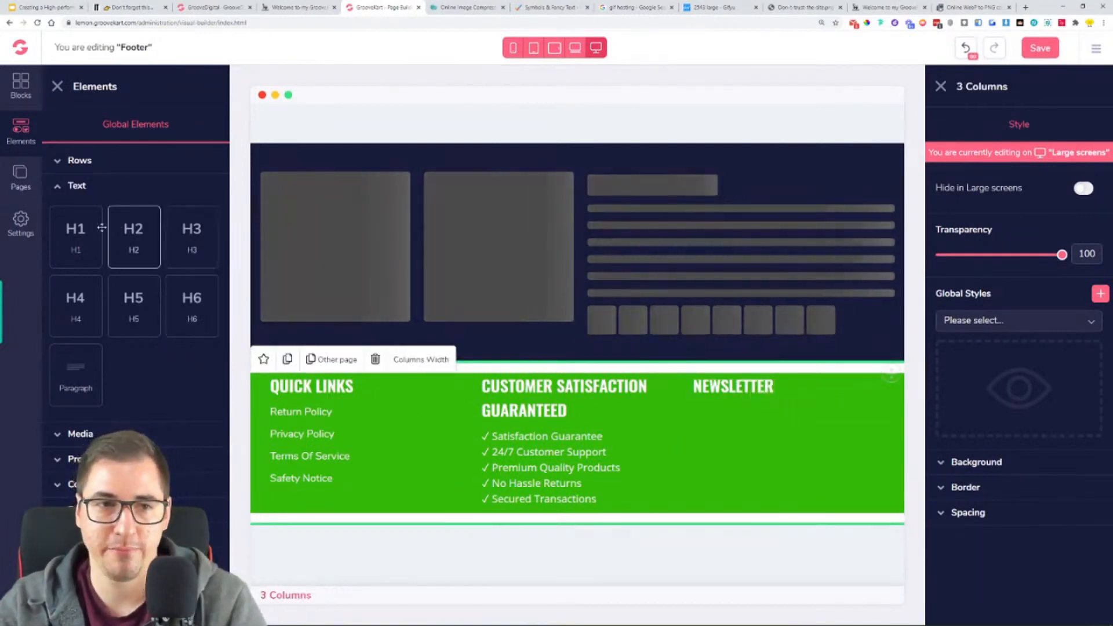
- Add a Subscribe element below the NEWSLETTER heading in the third footer column
click(87, 433)
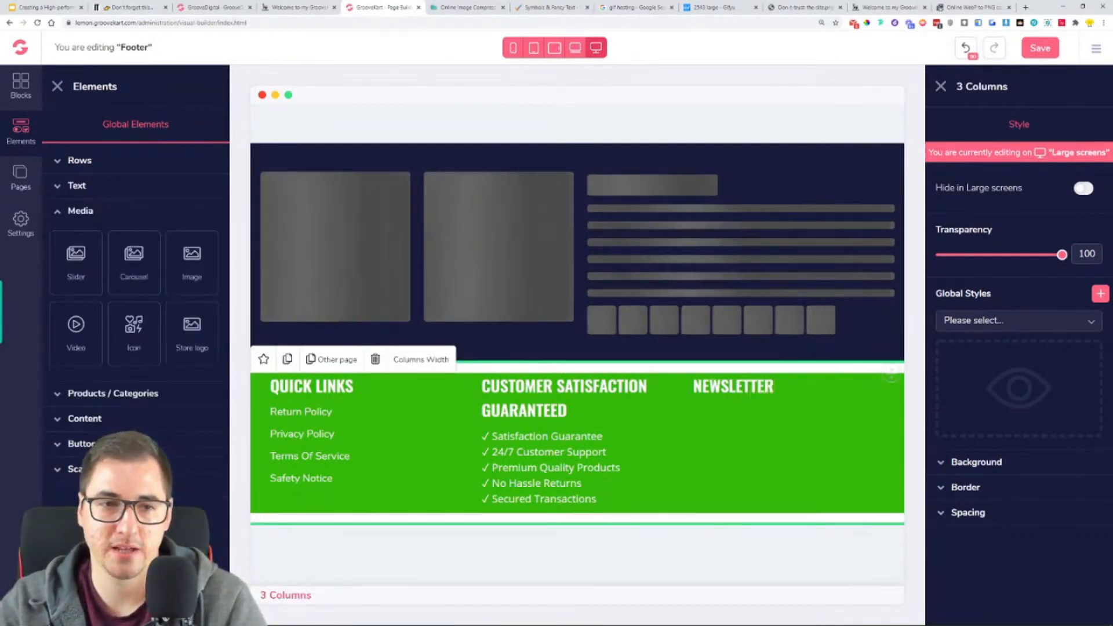
click(125, 426)
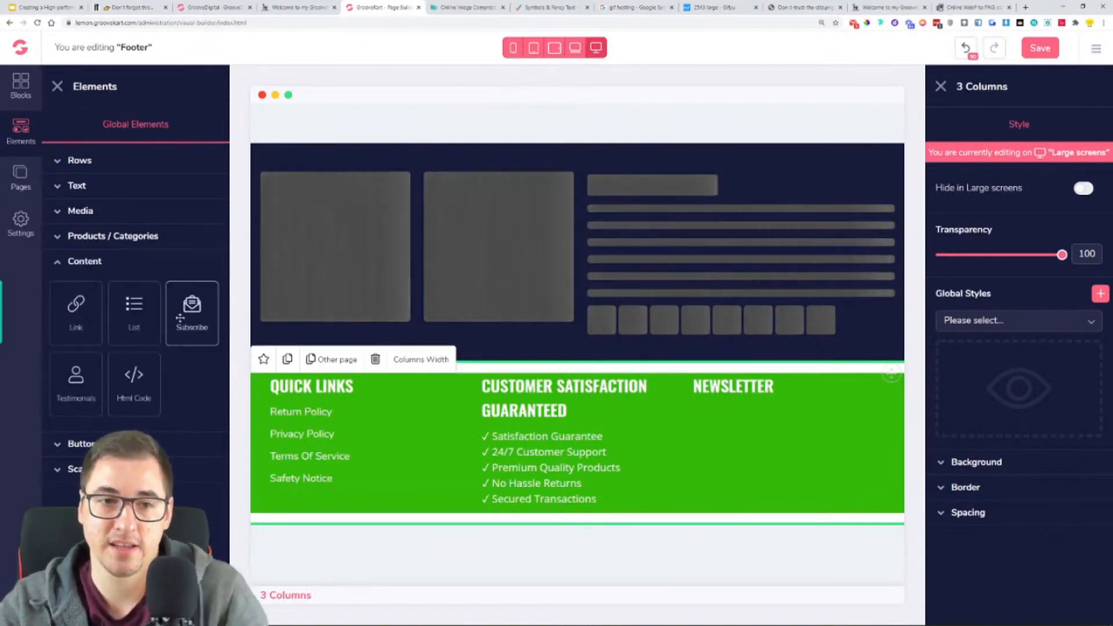
drag(440, 365, 716, 406)
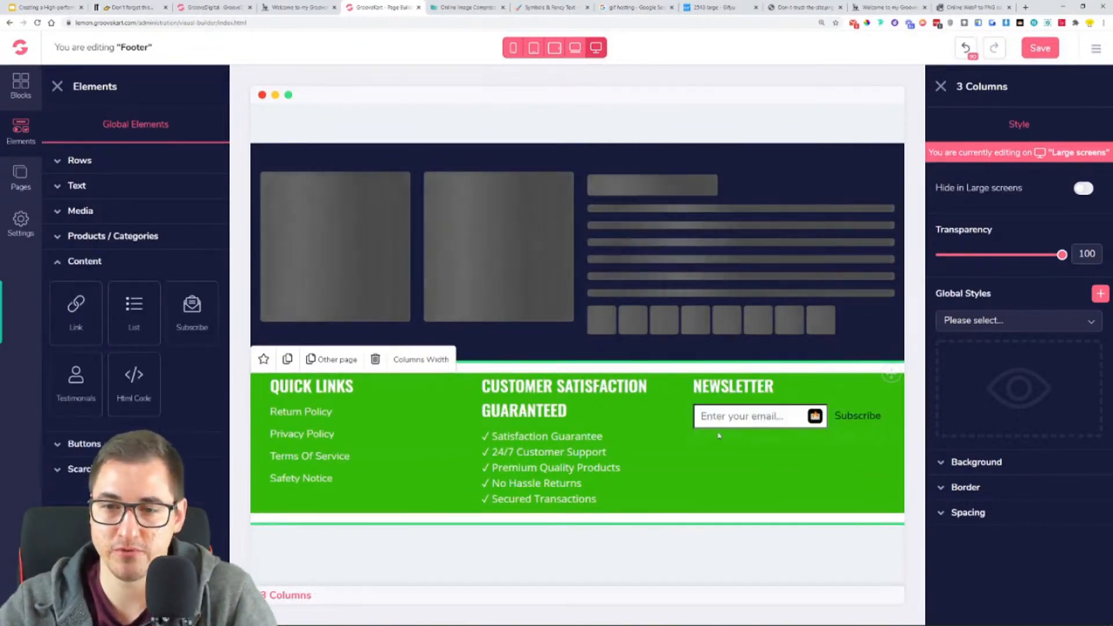
- Set the Subscribe element's text field placeholder to "Email Address", using the reference store's newsletter form as a guide
click(852, 416)
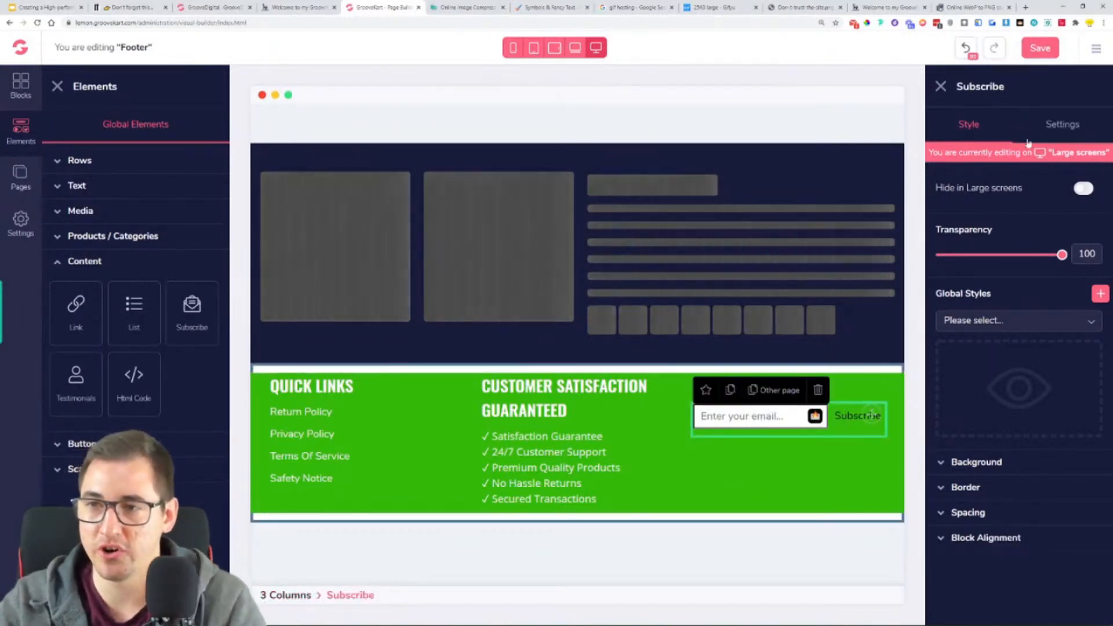
click(57, 87)
click(1062, 124)
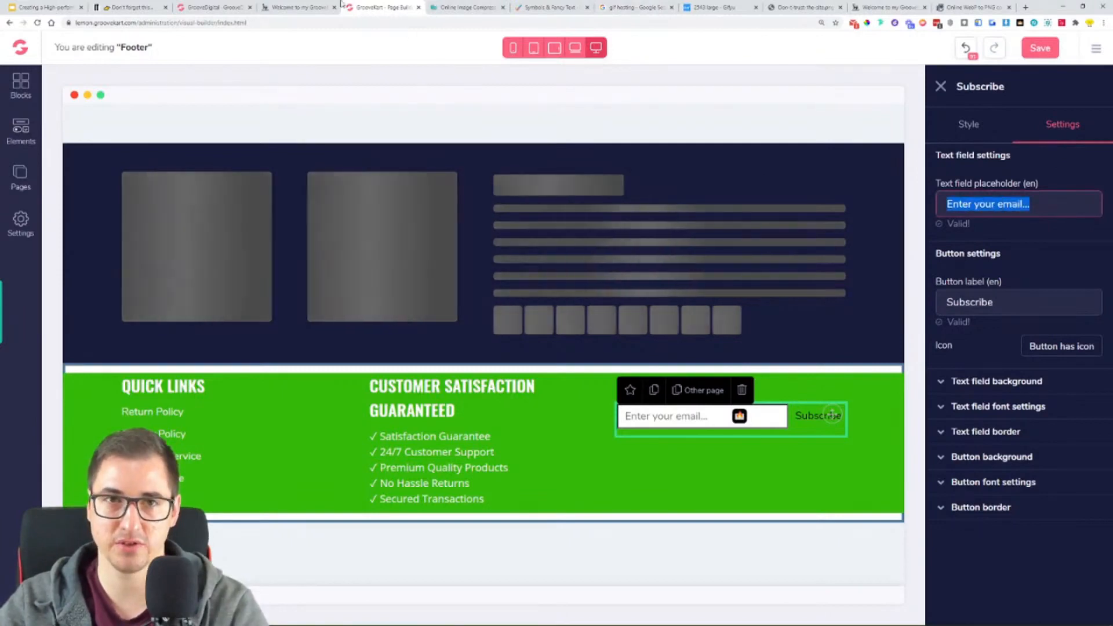
click(309, 5)
click(397, 4)
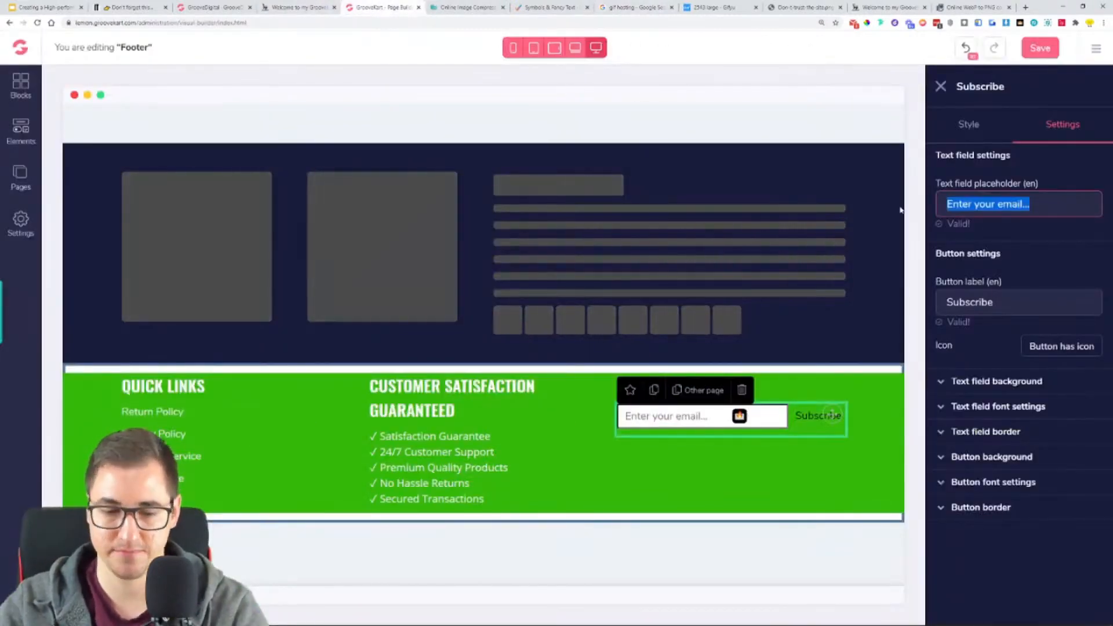
text(Email Address)
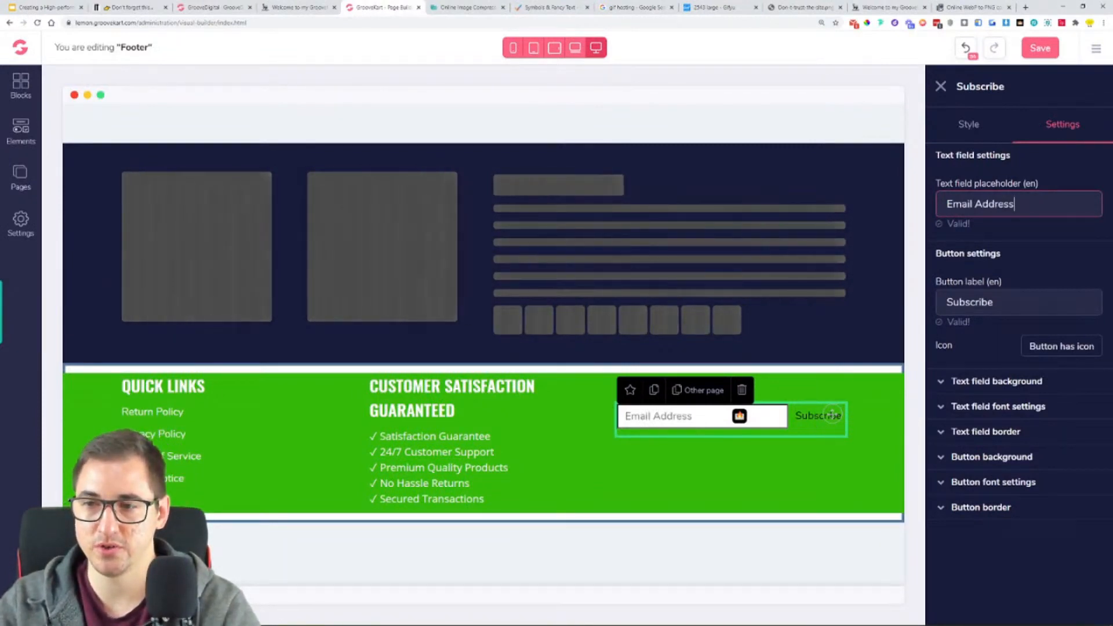
- Set the email text field's font to Open Sans and check its border options
click(1016, 383)
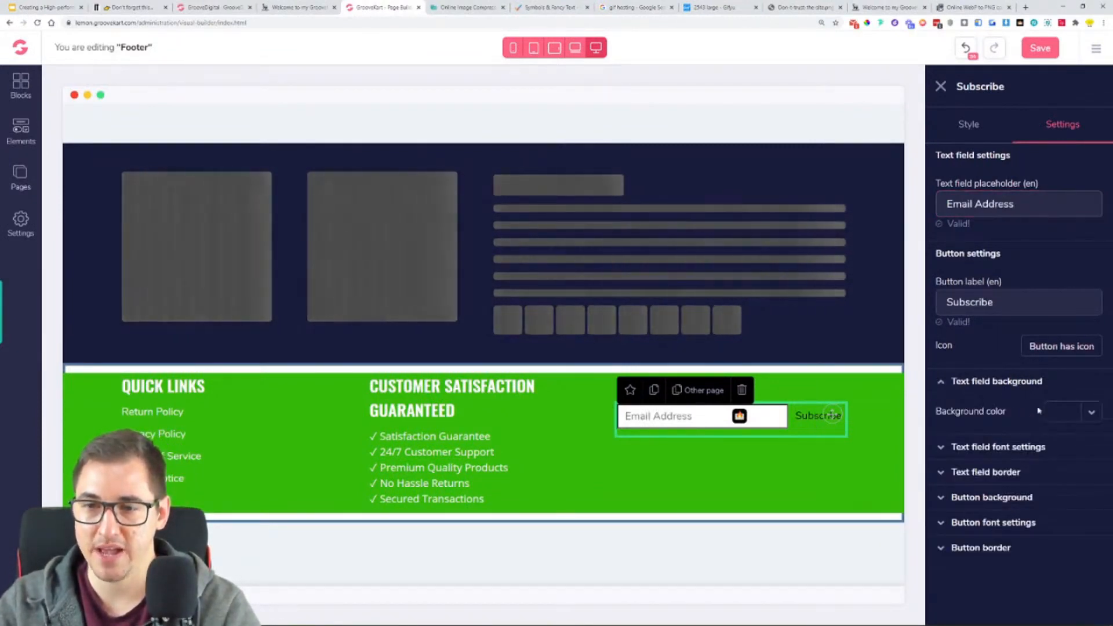
click(995, 453)
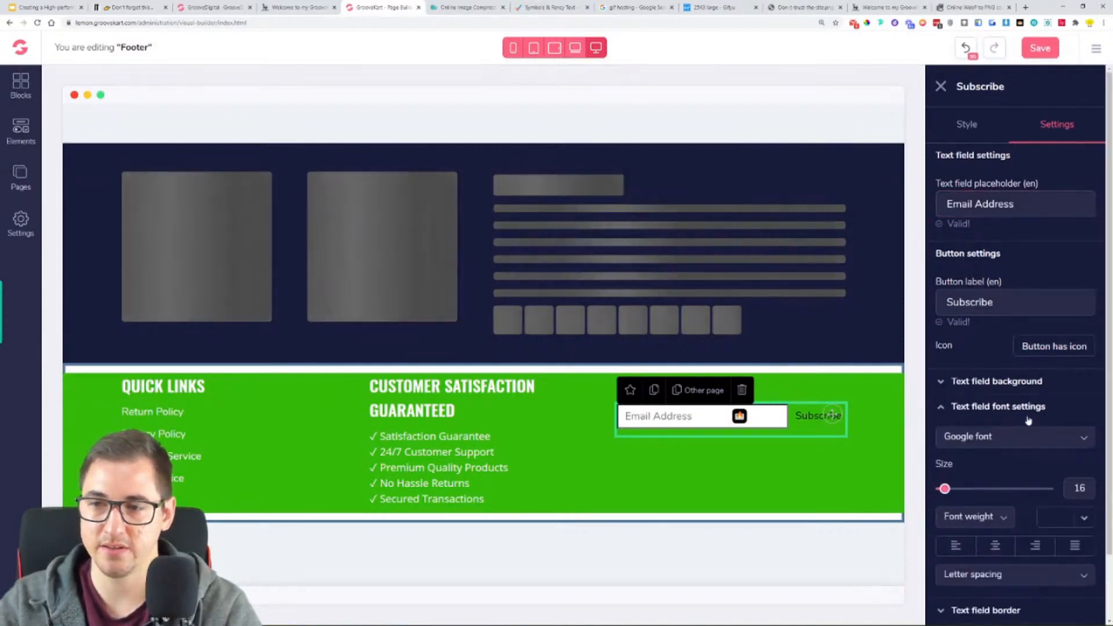
click(1014, 438)
scroll(997, 500, down, 3)
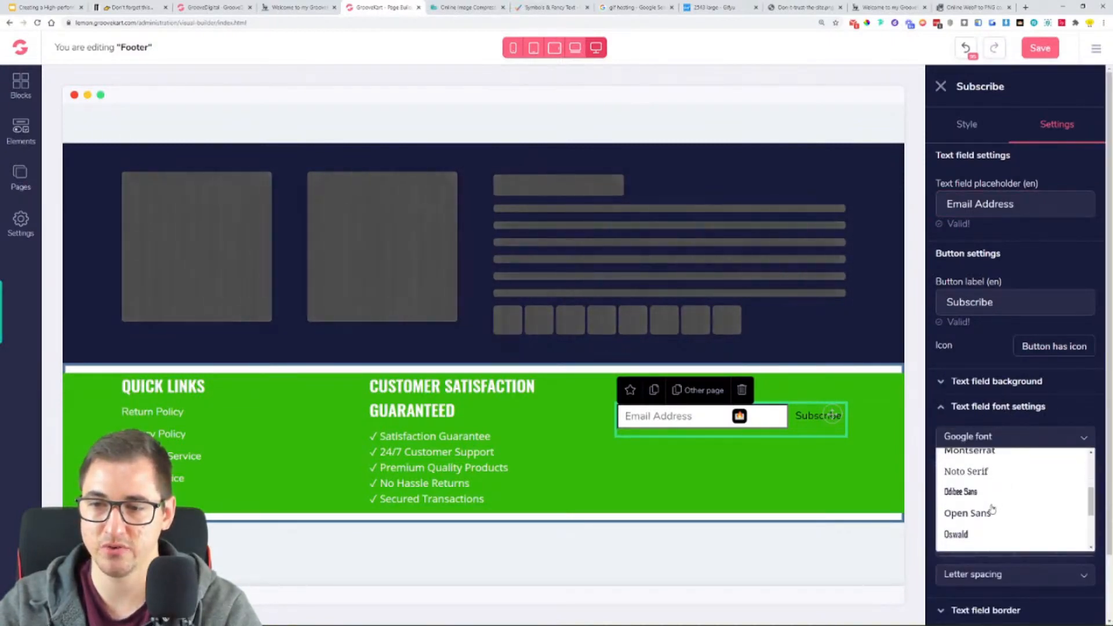
click(989, 510)
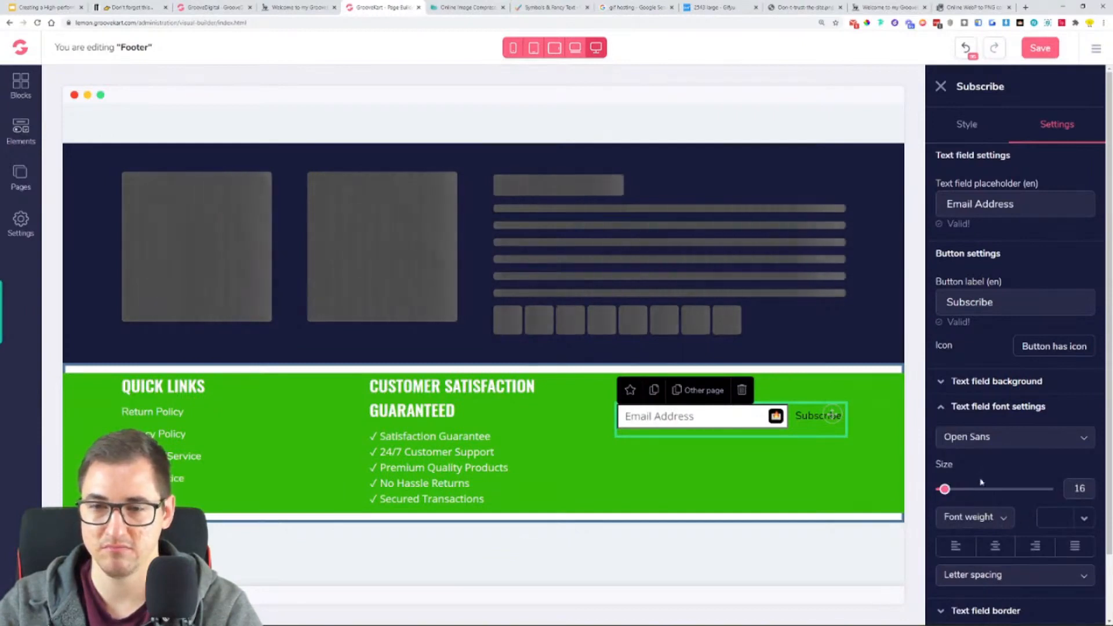
click(996, 441)
click(999, 414)
click(986, 438)
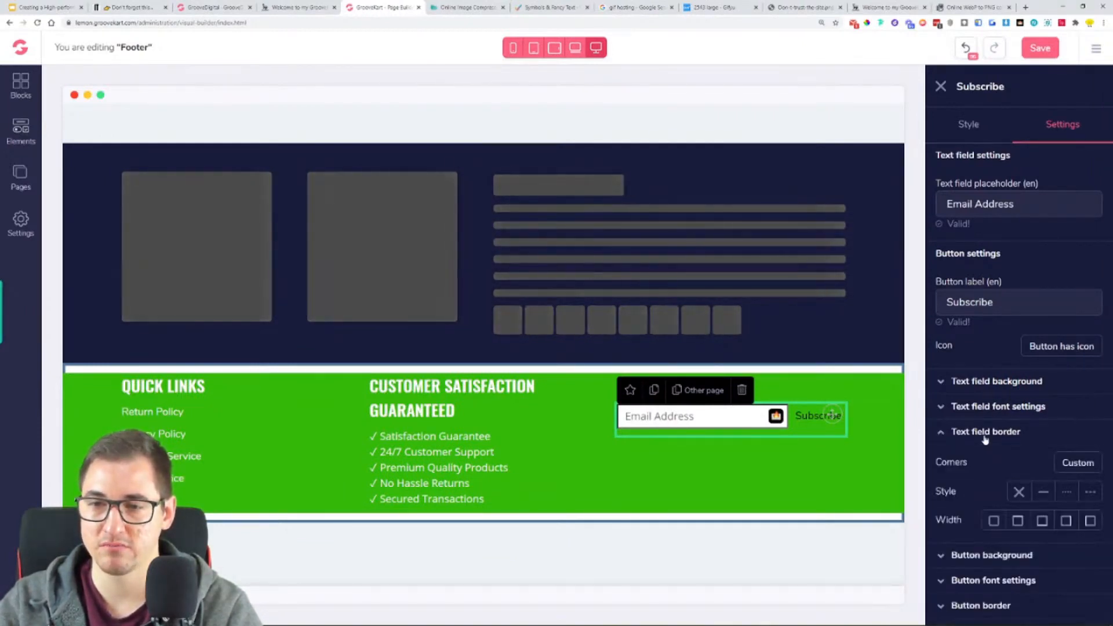
click(986, 439)
- Set the subscribe button's font to Oswald at size 23
click(994, 491)
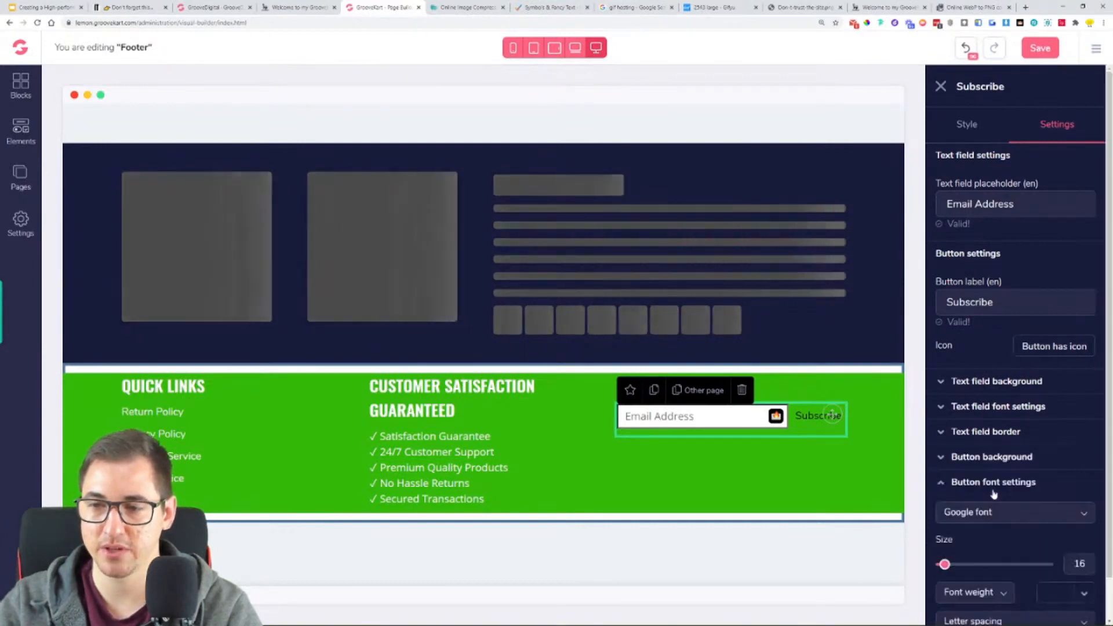
scroll(994, 493, down, 1)
click(992, 469)
scroll(990, 528, down, 5)
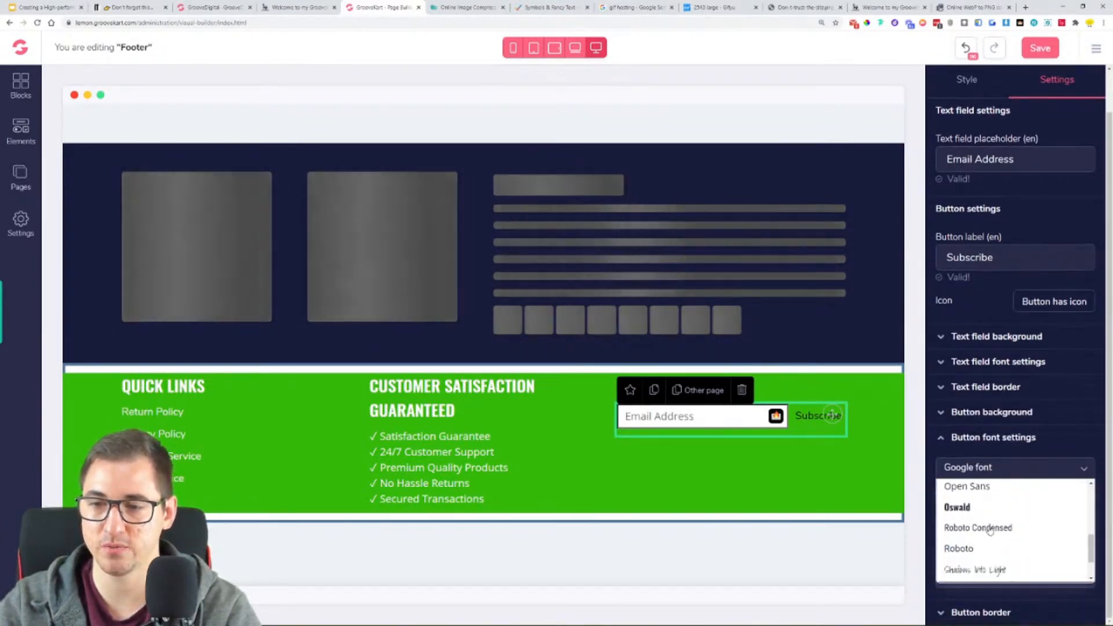
scroll(977, 545, down, 3)
scroll(977, 536, up, 3)
click(976, 524)
drag(944, 521, 953, 524)
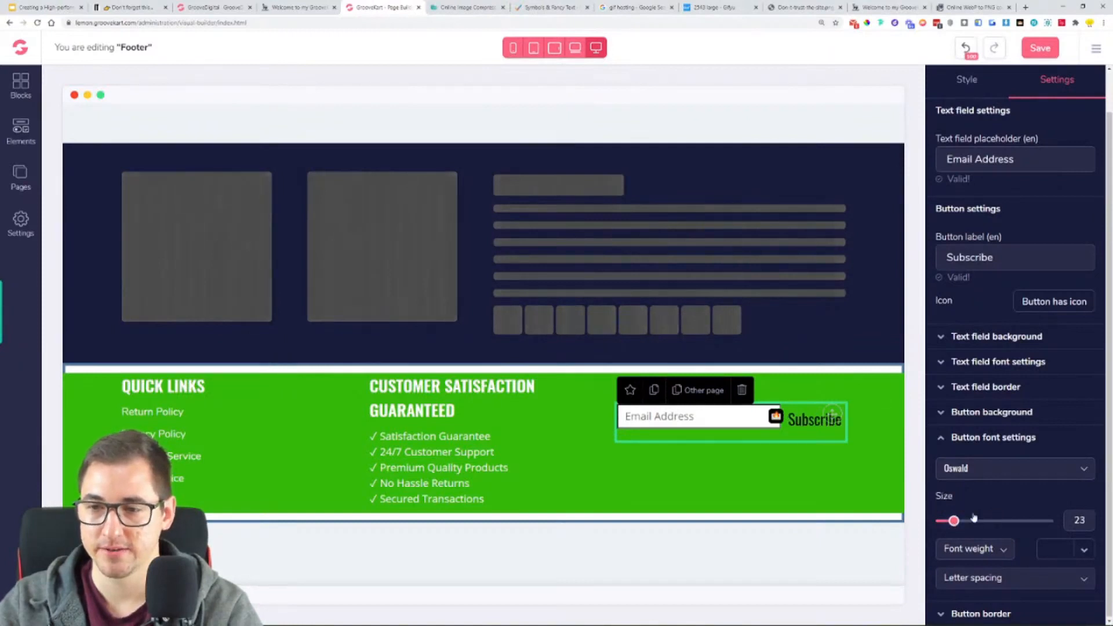
- Change the button label to "SUBSCRIBE" and compare the form with the reference store's newsletter section
drag(995, 257, 932, 264)
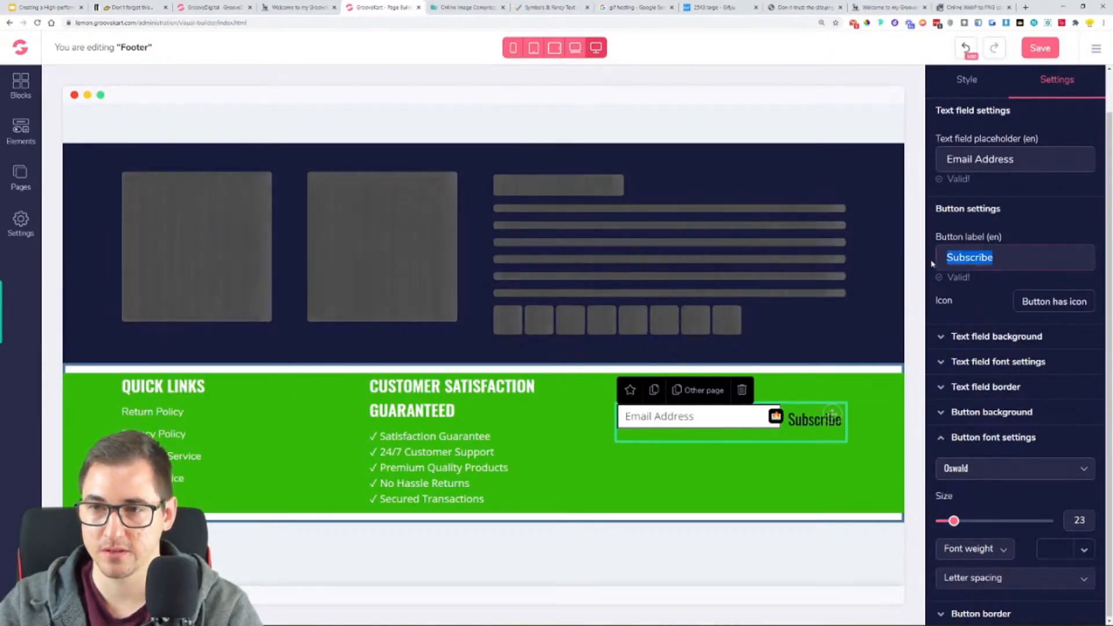
text(SUBSCRIBE)
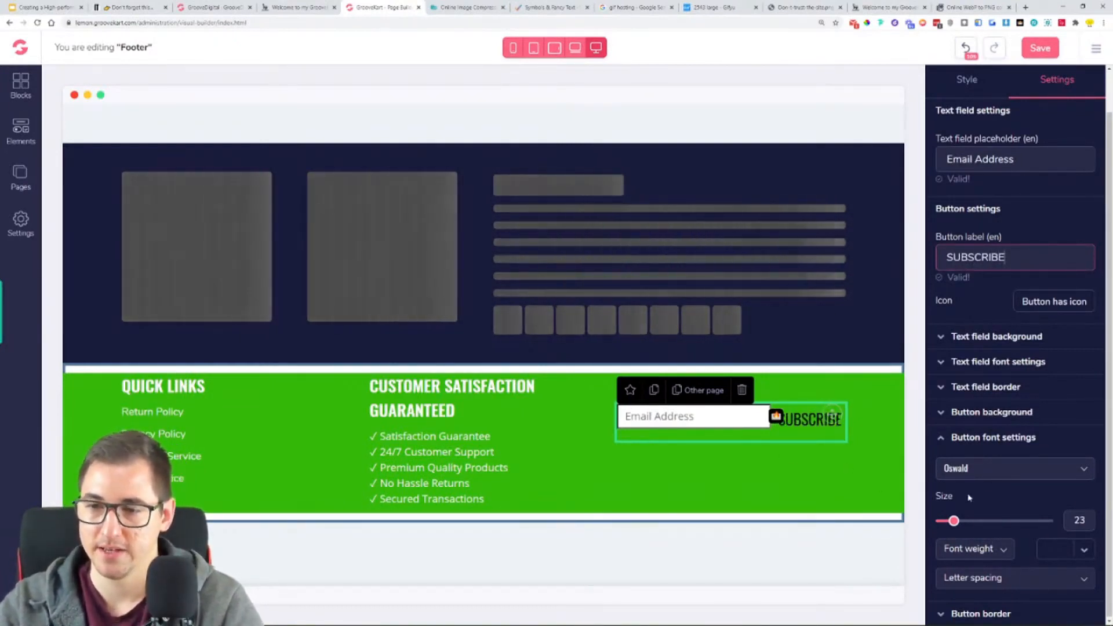
mouse_move(1004, 620)
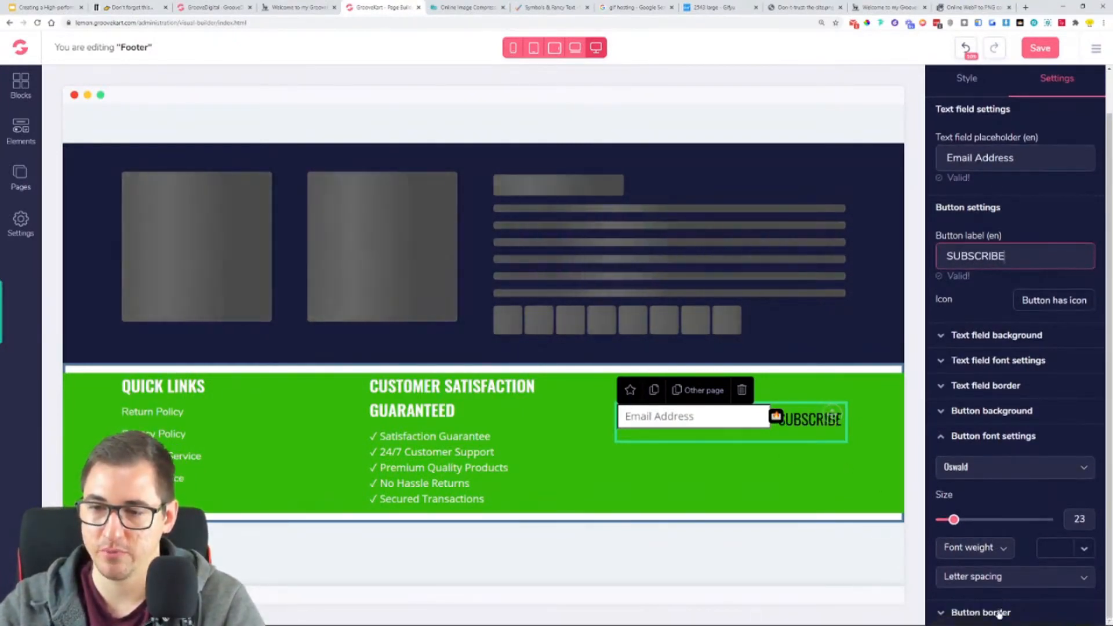
click(983, 610)
click(1038, 509)
click(275, 7)
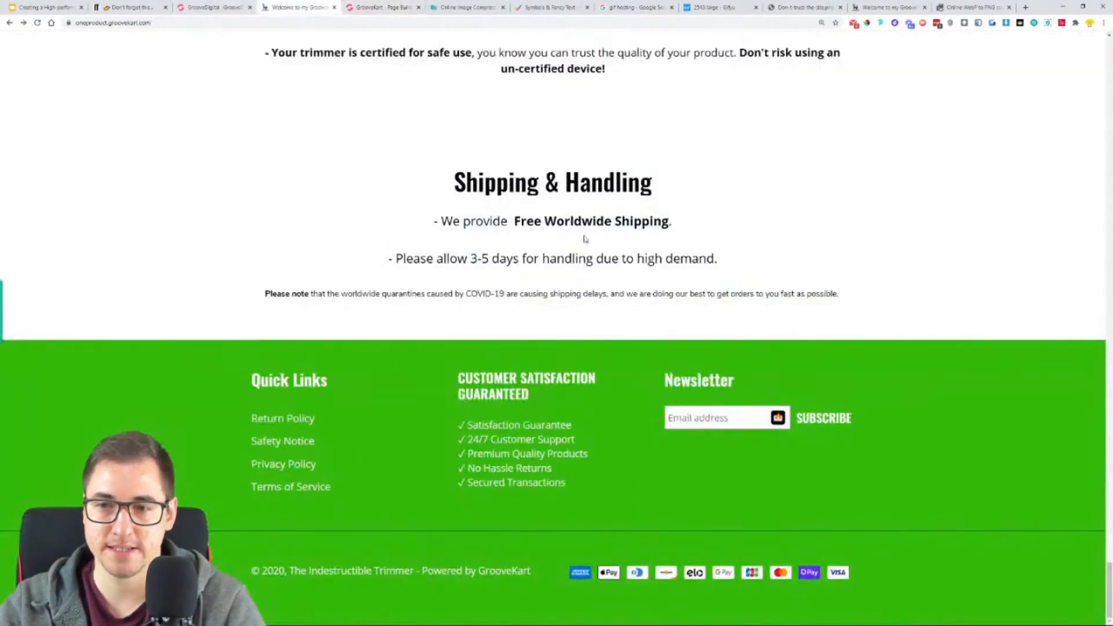
click(374, 7)
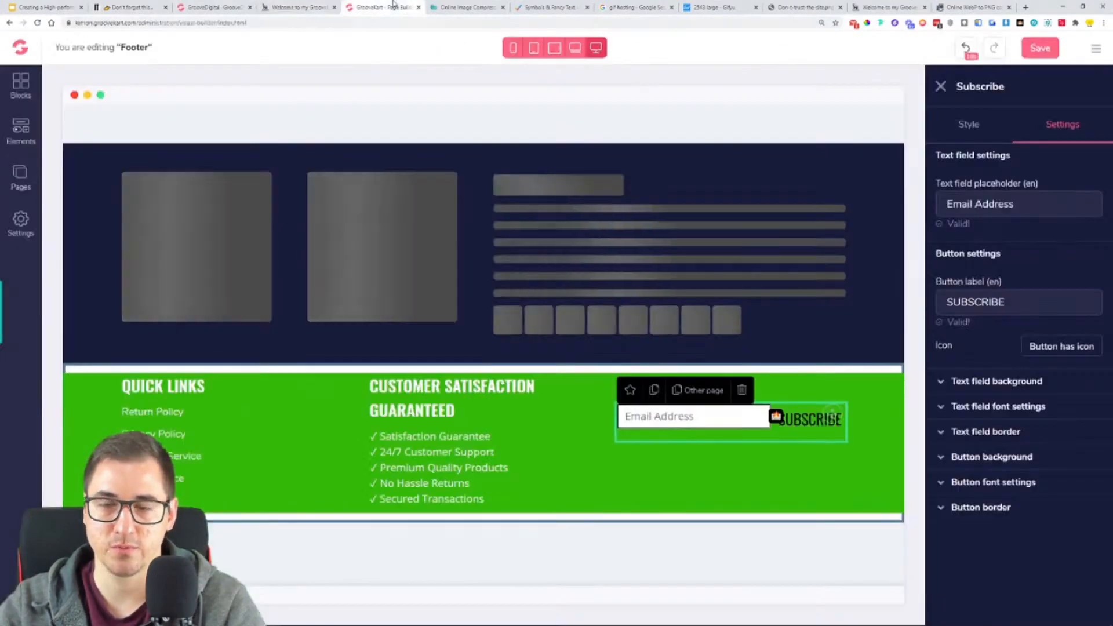
- Set the SUBSCRIBE button's font colour to white (#FFFFFF) and its weight to Semi bold
click(1010, 410)
scroll(1011, 400, down, 2)
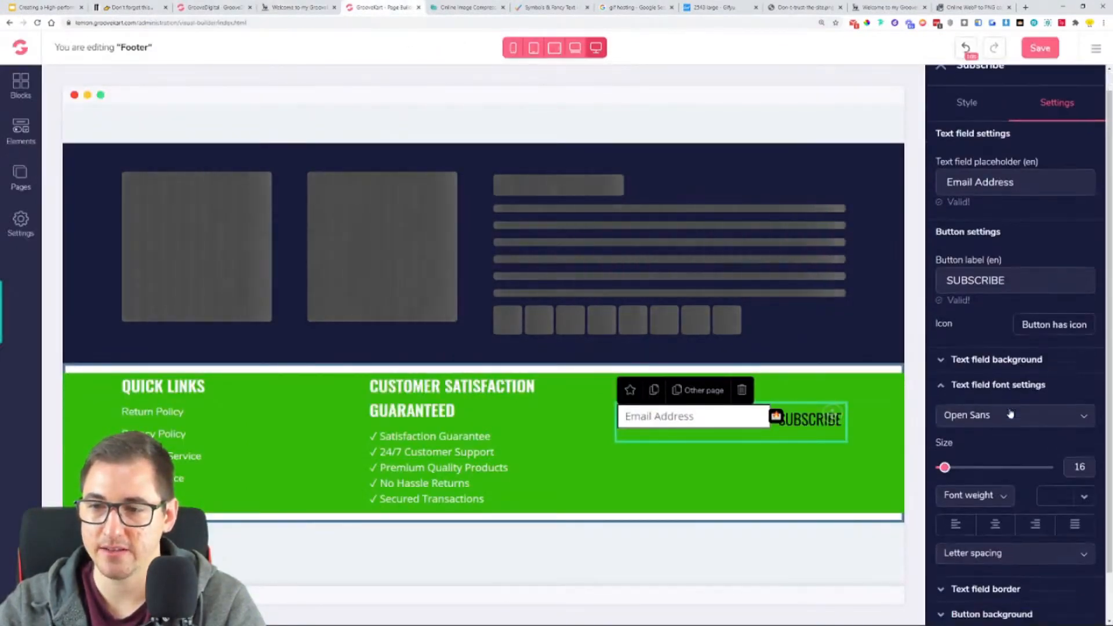
click(1010, 349)
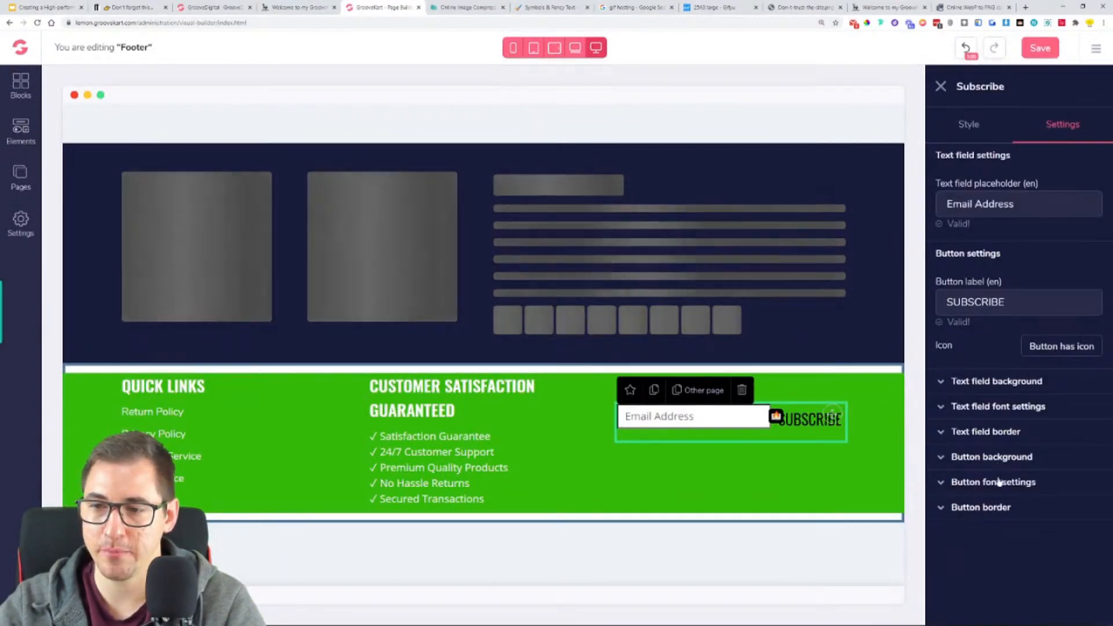
scroll(999, 488, down, 1)
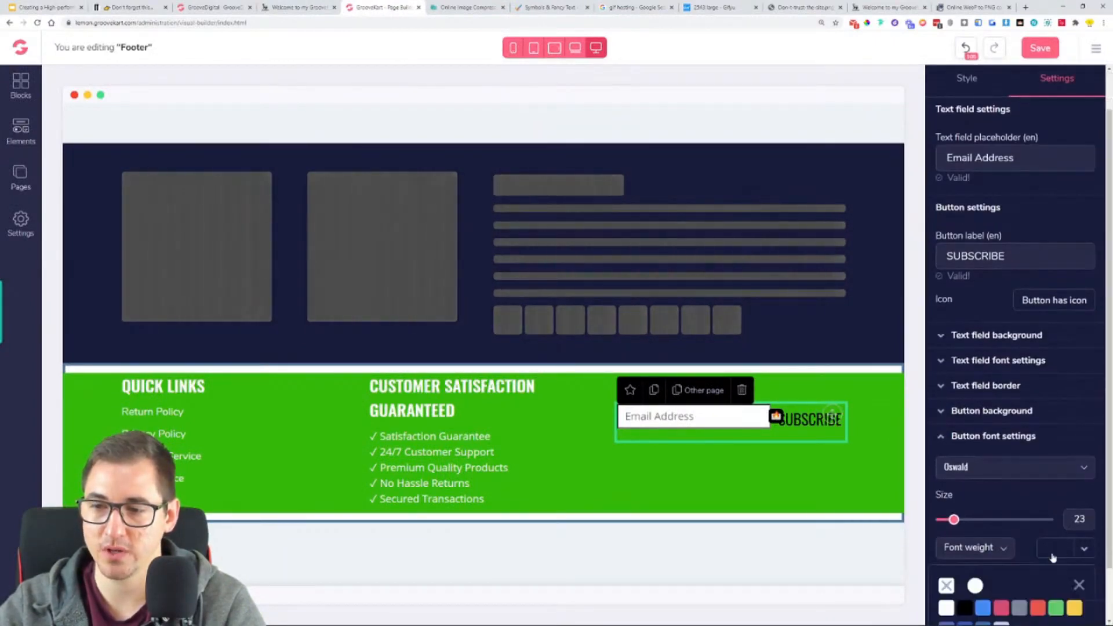
click(947, 607)
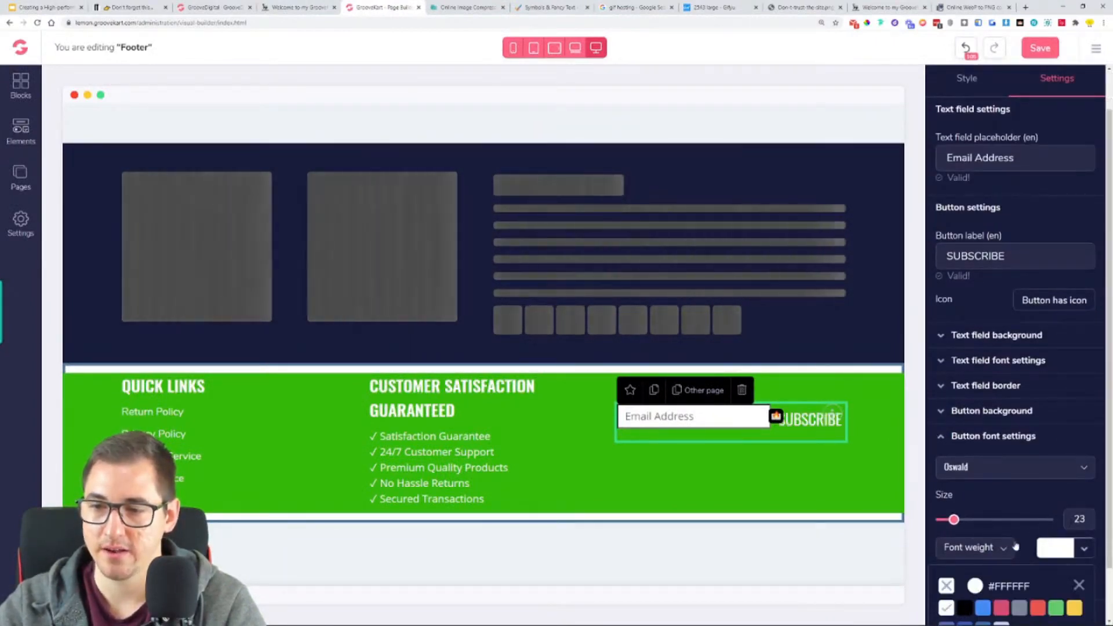
click(1078, 585)
click(974, 548)
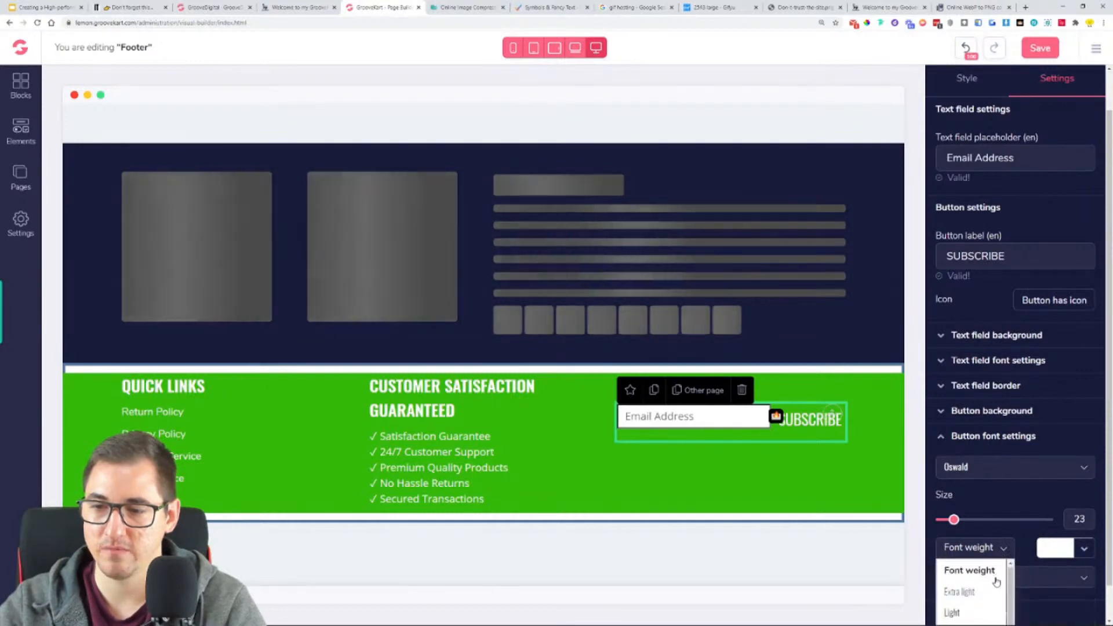
scroll(980, 586, down, 1)
click(963, 590)
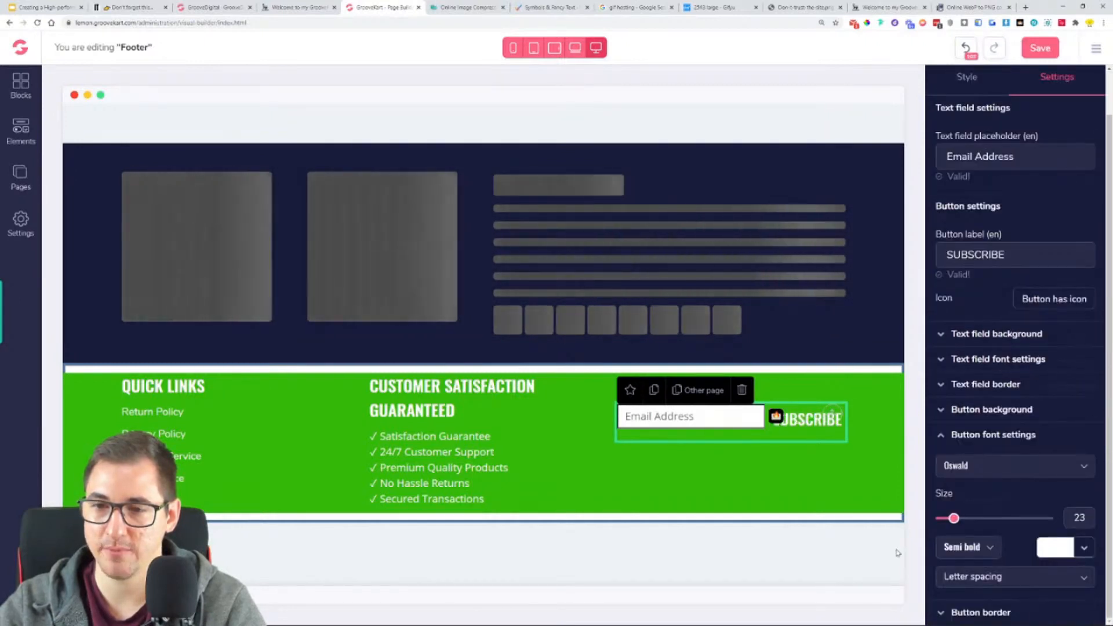
- Set the top and bottom margins of the green three-column footer row to 0
click(822, 480)
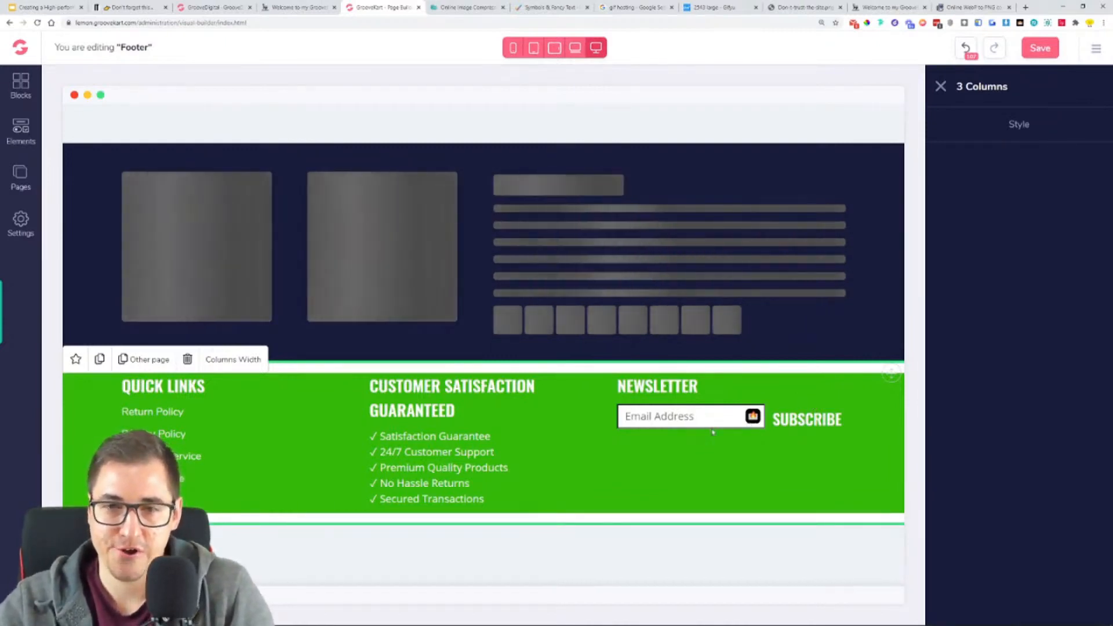
click(1019, 132)
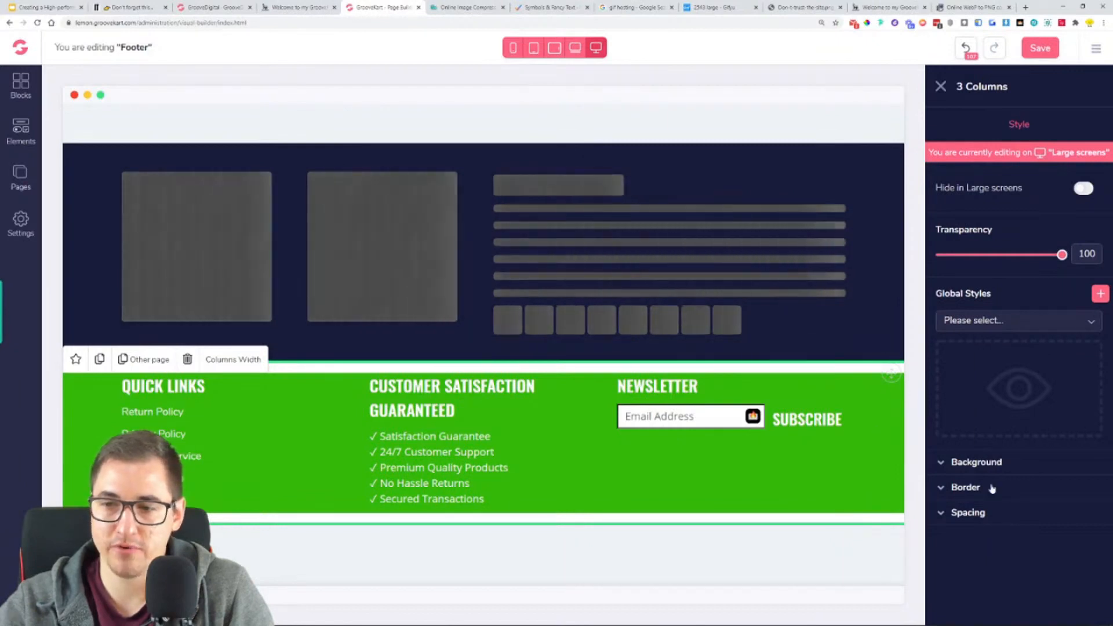
click(1004, 512)
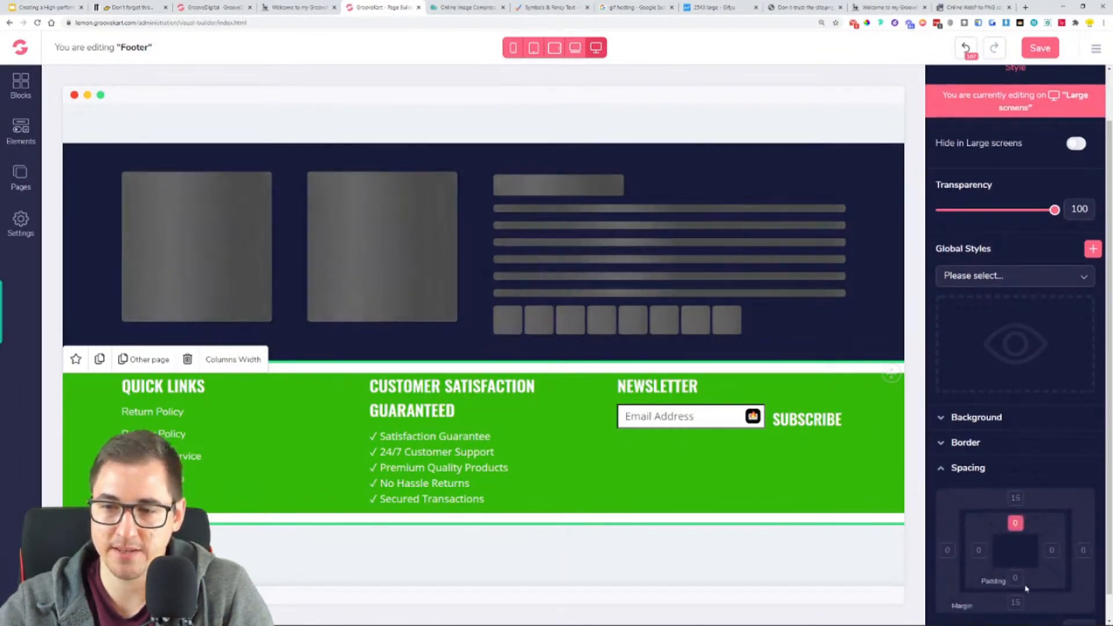
click(1015, 500)
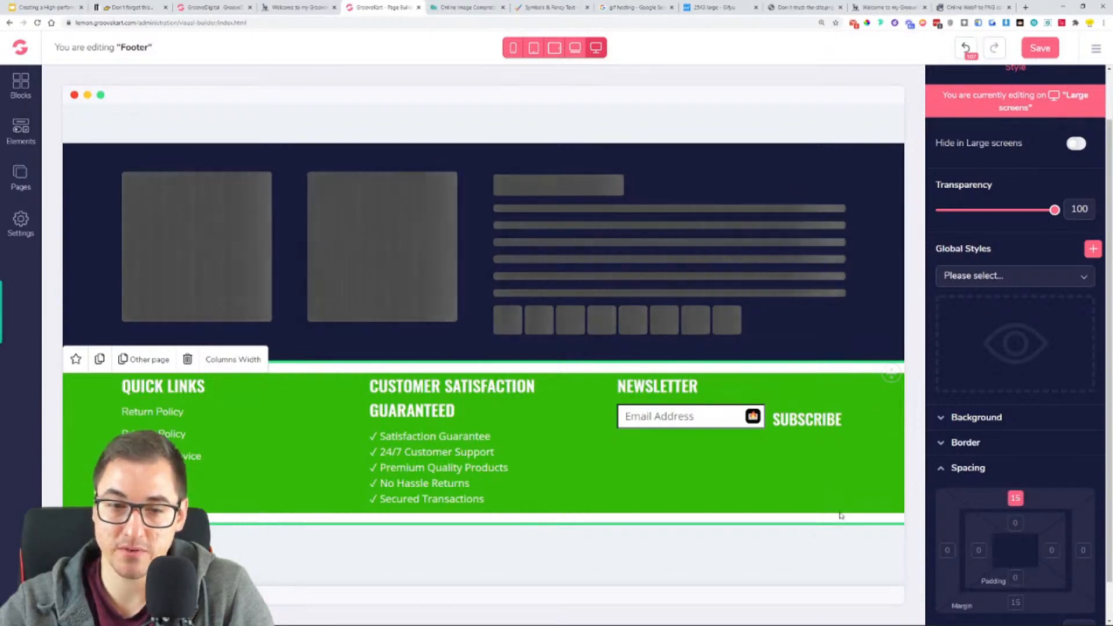
scroll(1012, 603, down, 1)
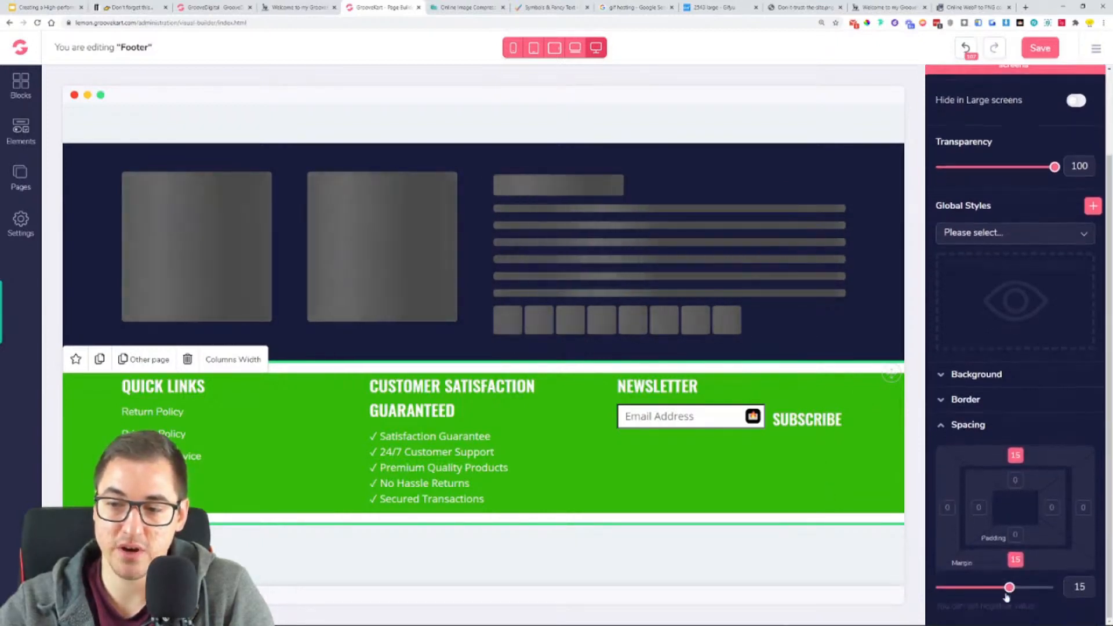
mouse_move(1001, 590)
mouse_down()
mouse_move(987, 590)
mouse_move(996, 602)
mouse_up()
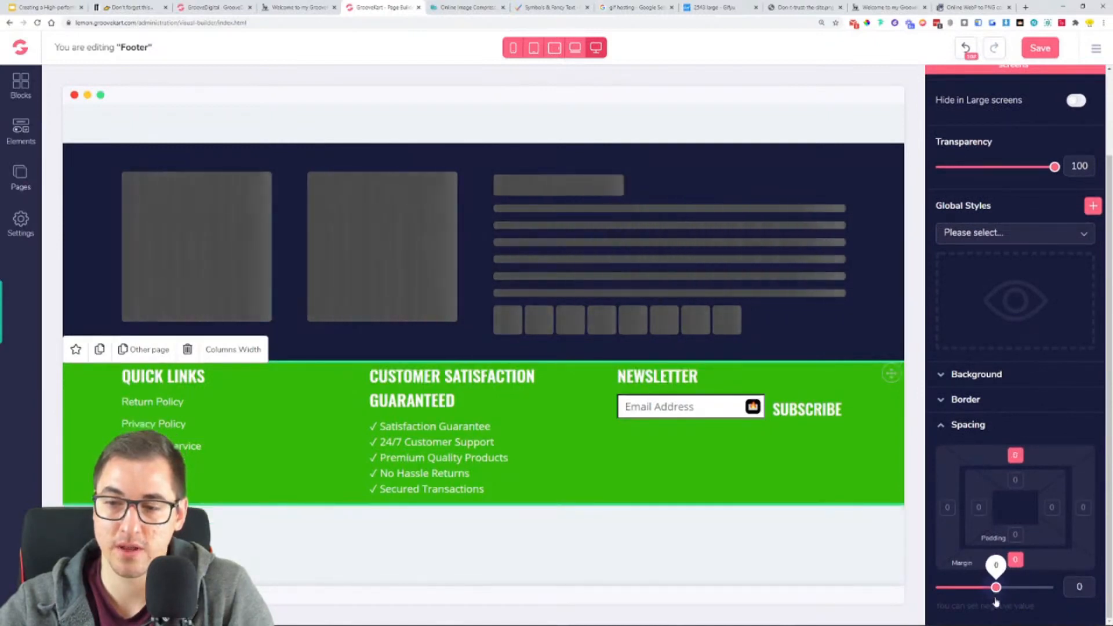
- Set the top and bottom padding of the green three-column row to 40
scroll(1022, 536, up, 1)
click(1021, 580)
click(1015, 525)
scroll(1013, 557, down, 1)
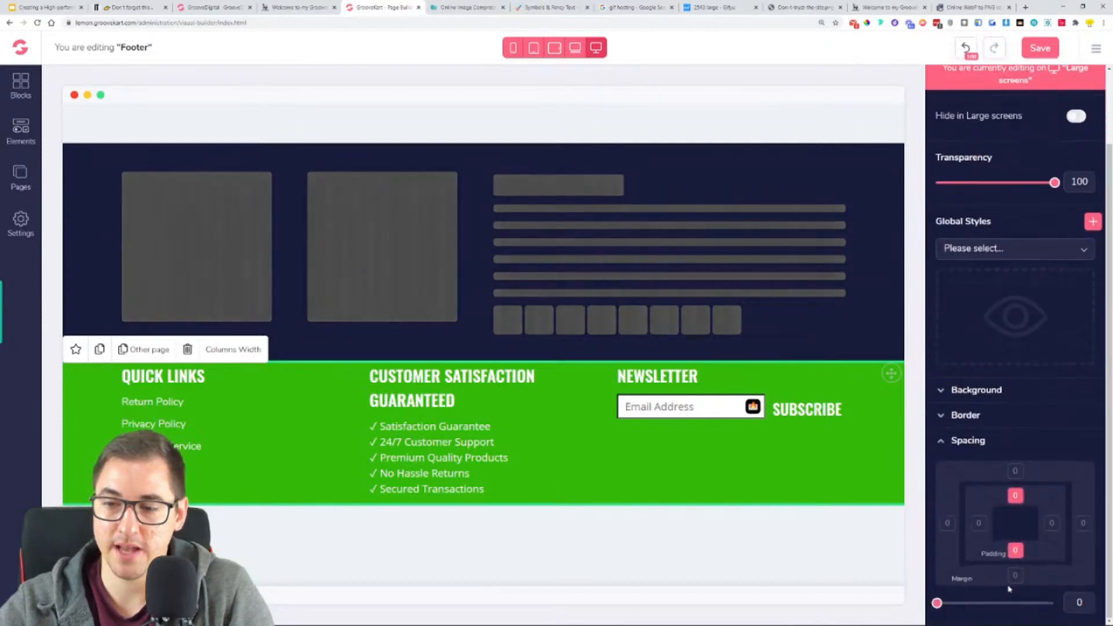
drag(938, 605, 1010, 613)
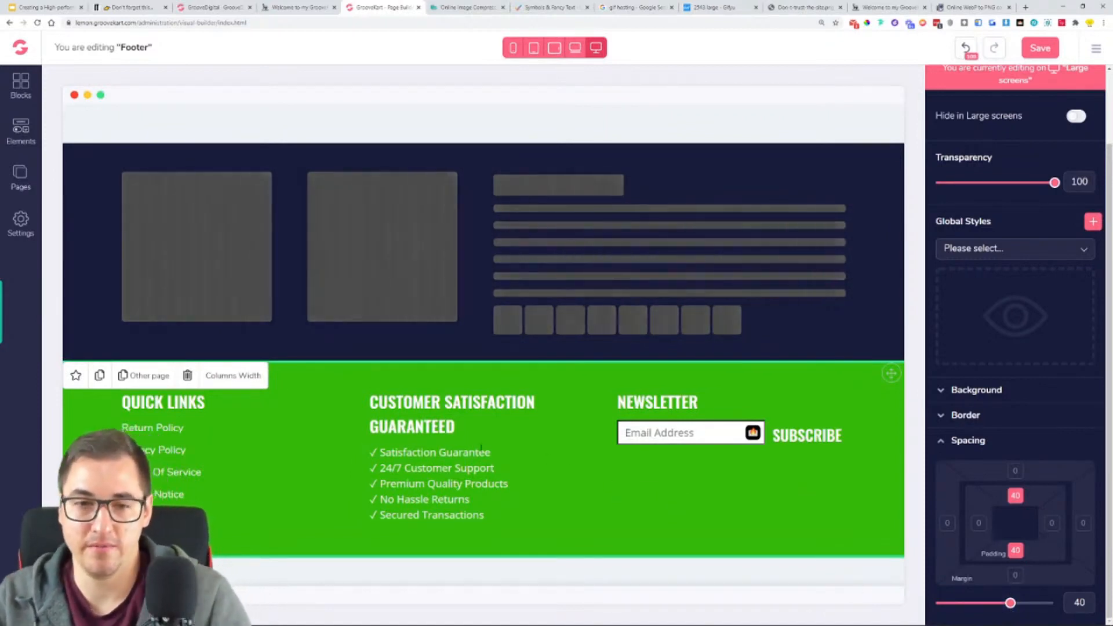
- Set the bottom margin of the QUICK LINKS and NEWSLETTER headings to 20
click(232, 409)
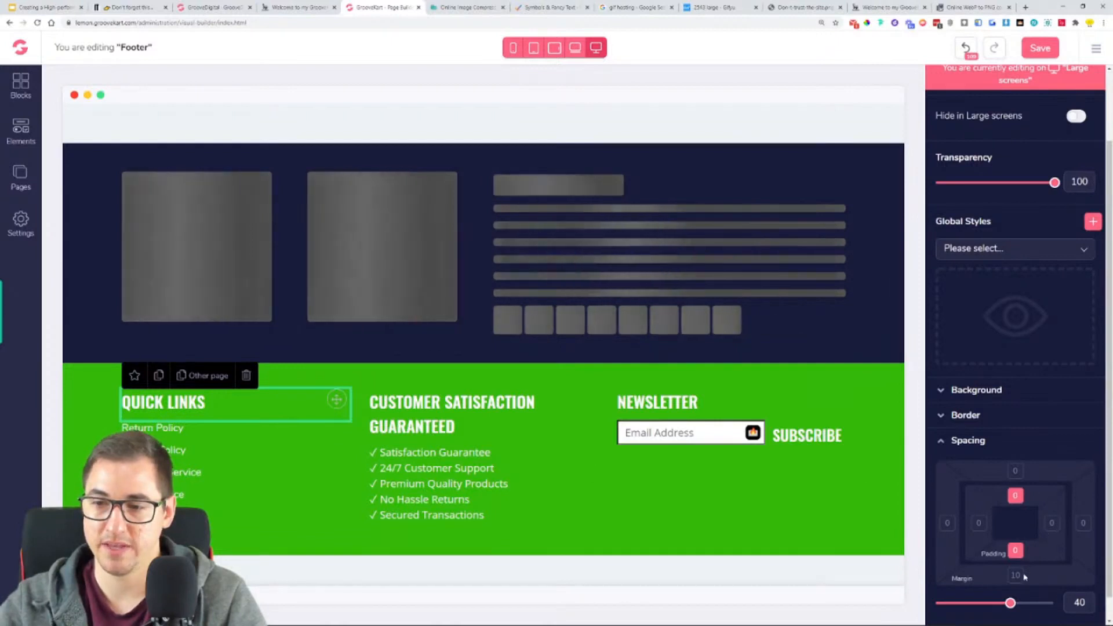
drag(1006, 600, 1015, 604)
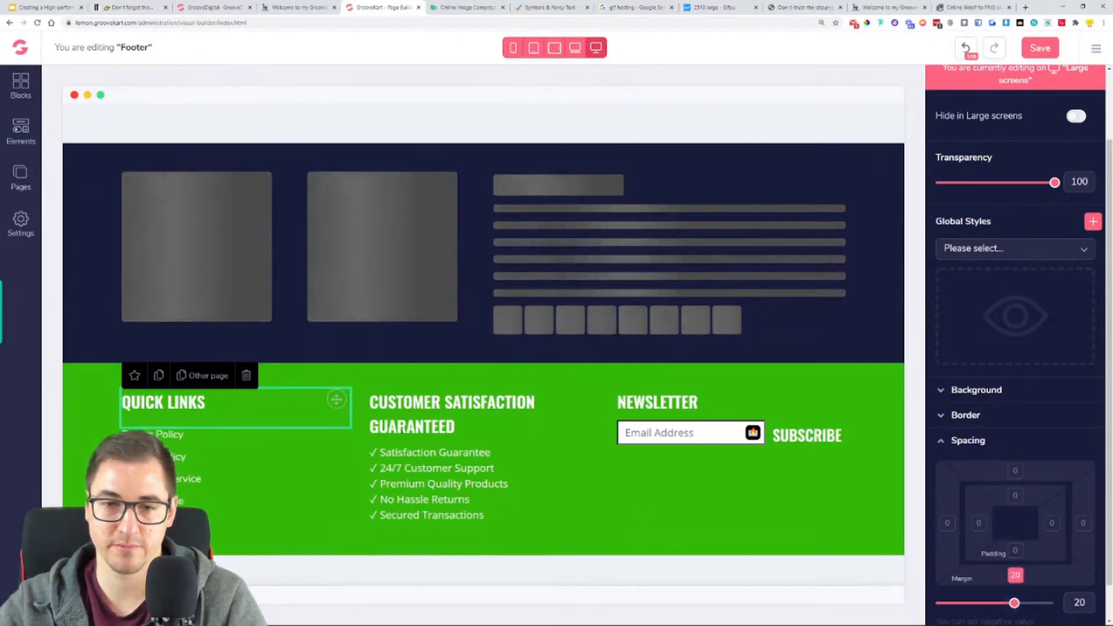
click(667, 402)
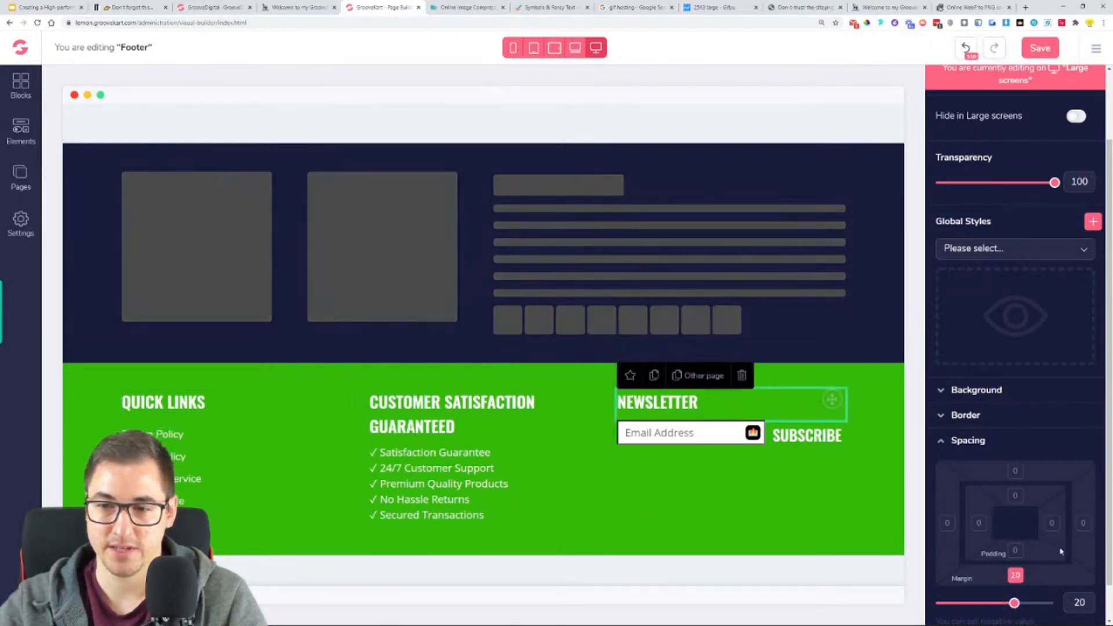
click(1082, 602)
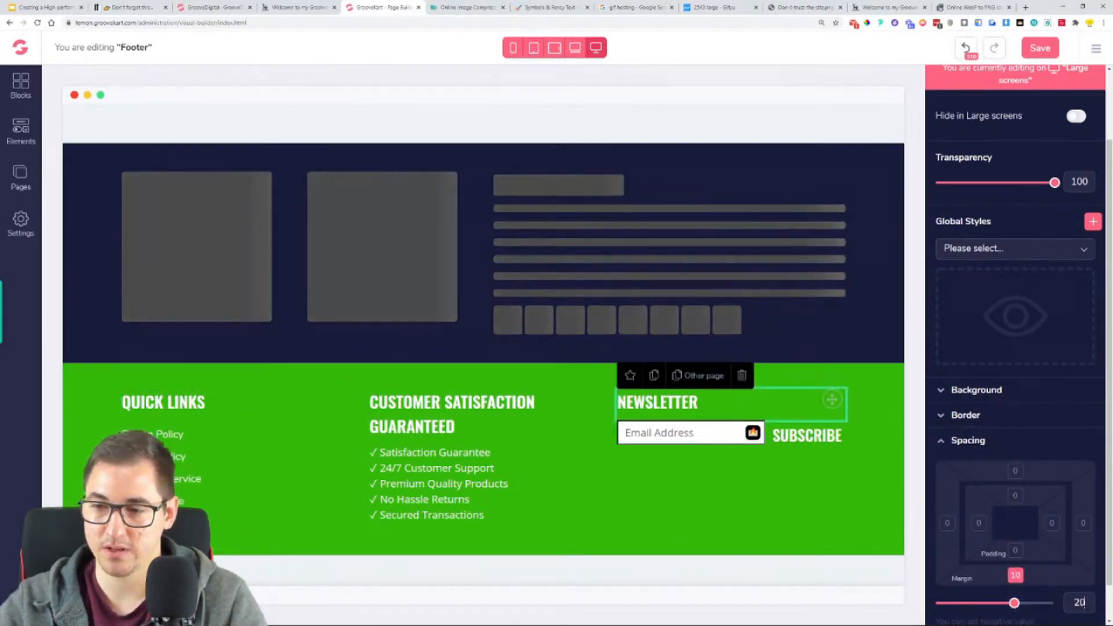
key(BackSpace)
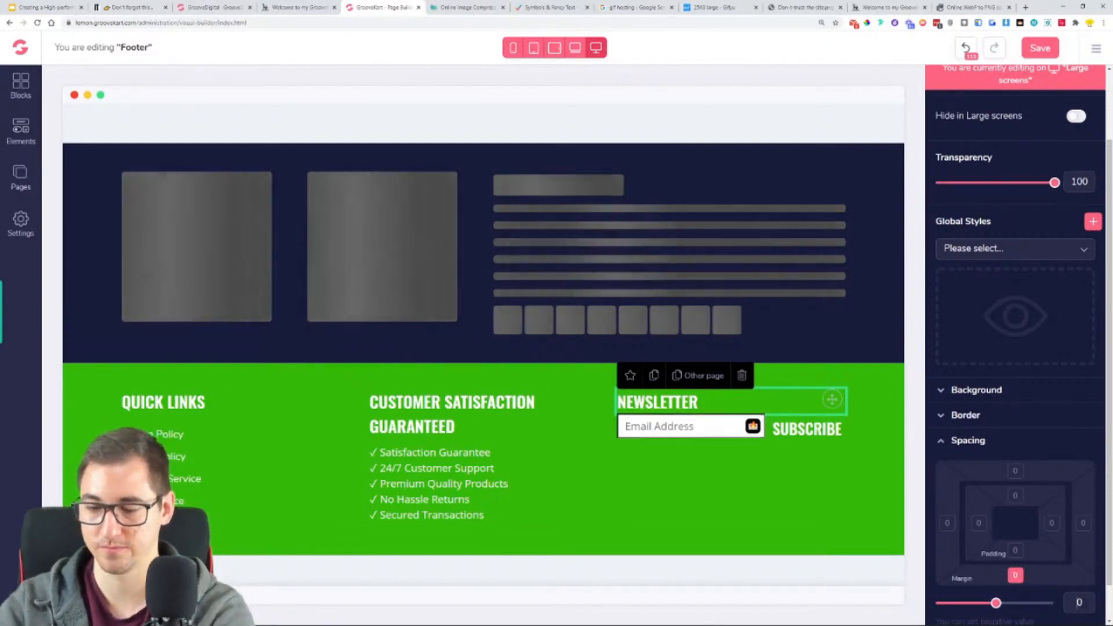
text(2)
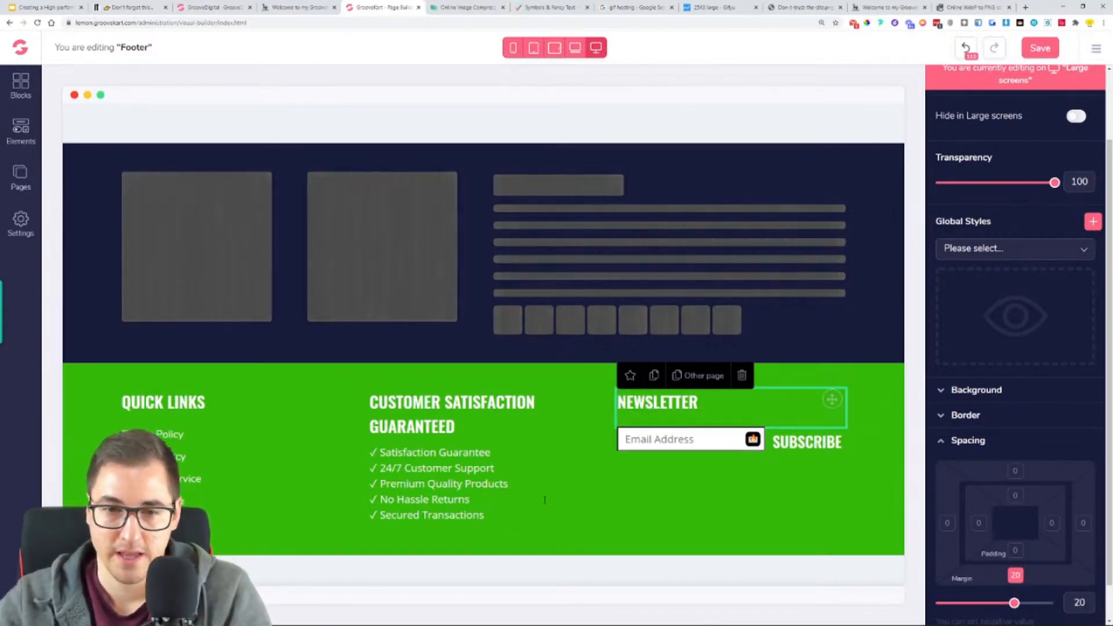
- Save the footer and check it at the end of the reloaded live store page
click(545, 496)
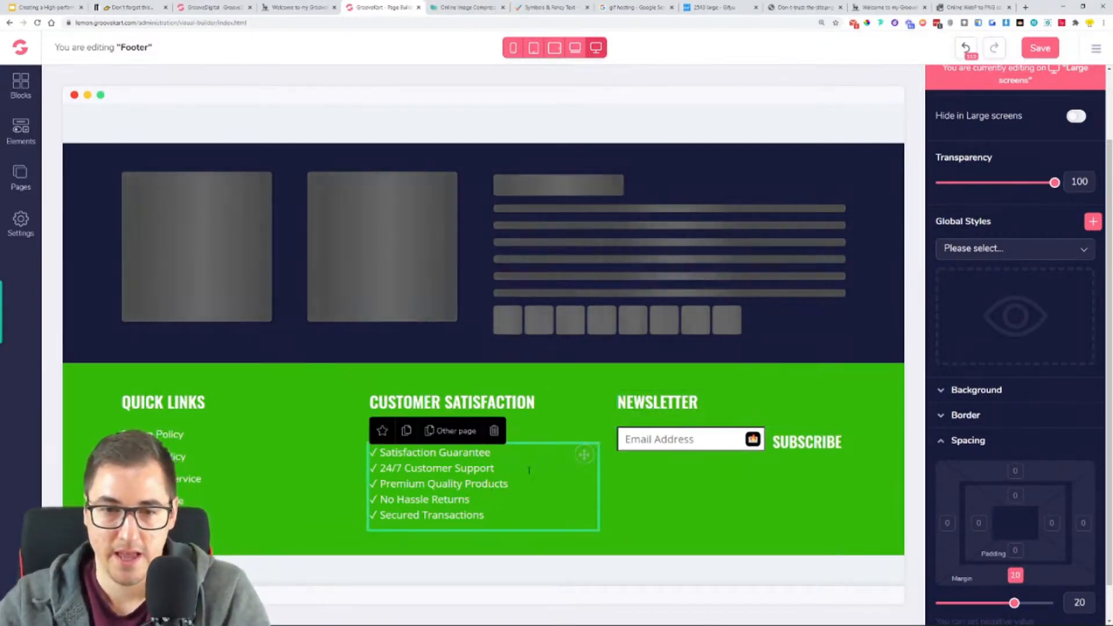
click(1035, 50)
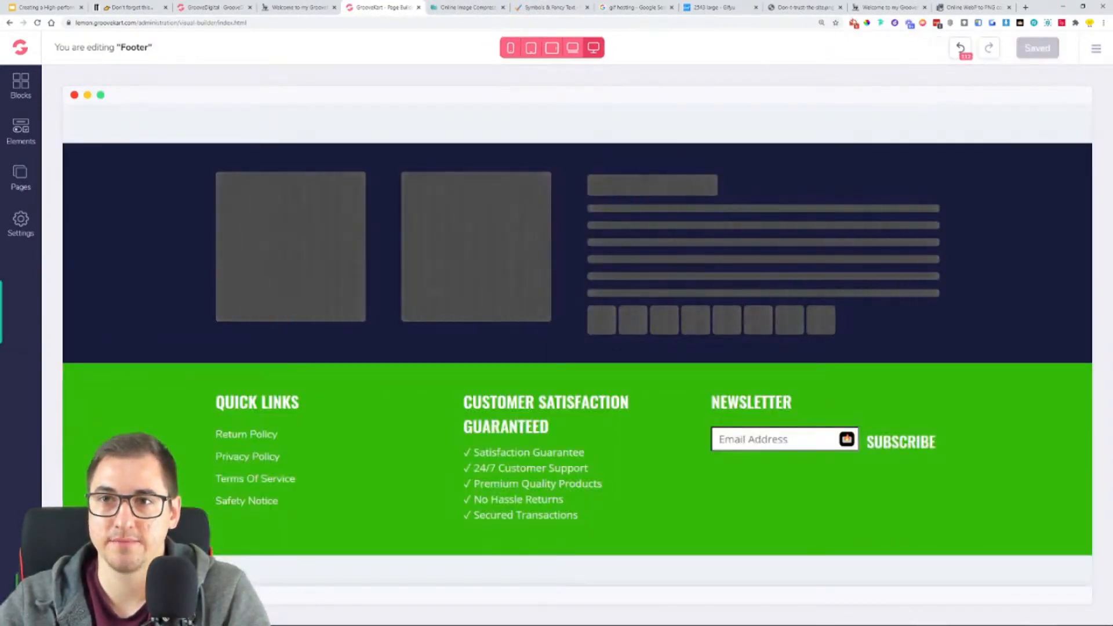
click(875, 4)
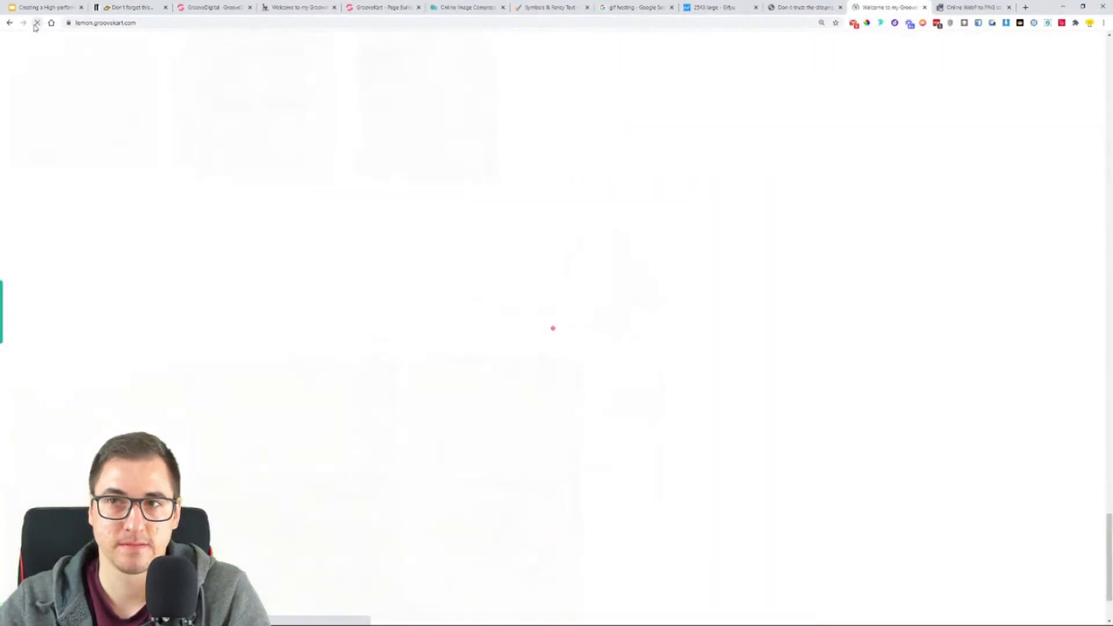
scroll(870, 277, down, 1)
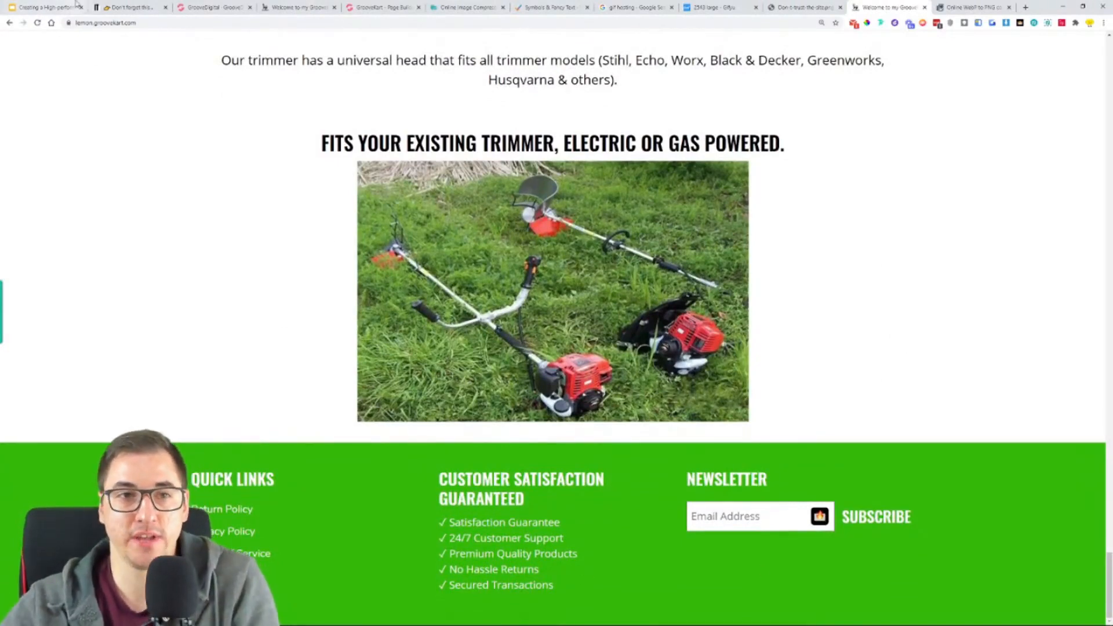
- Copy the copyright line "© 2020, The Indestructible Trimmer - Powered by GrooveKart" from the reference store's footer
click(197, 6)
click(285, 4)
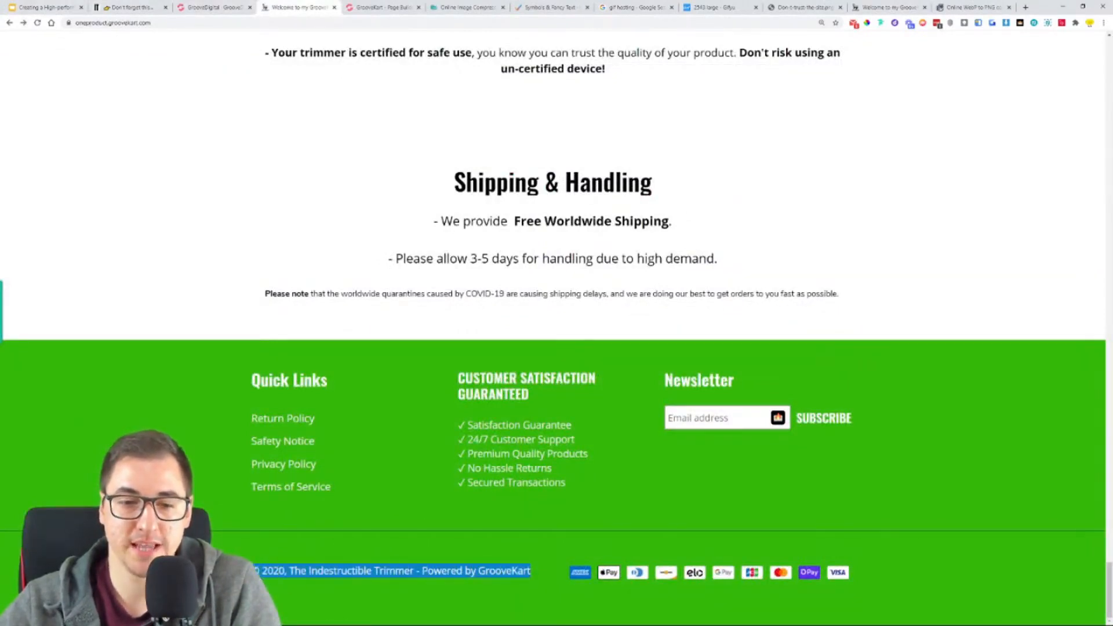
right_click(273, 573)
click(310, 457)
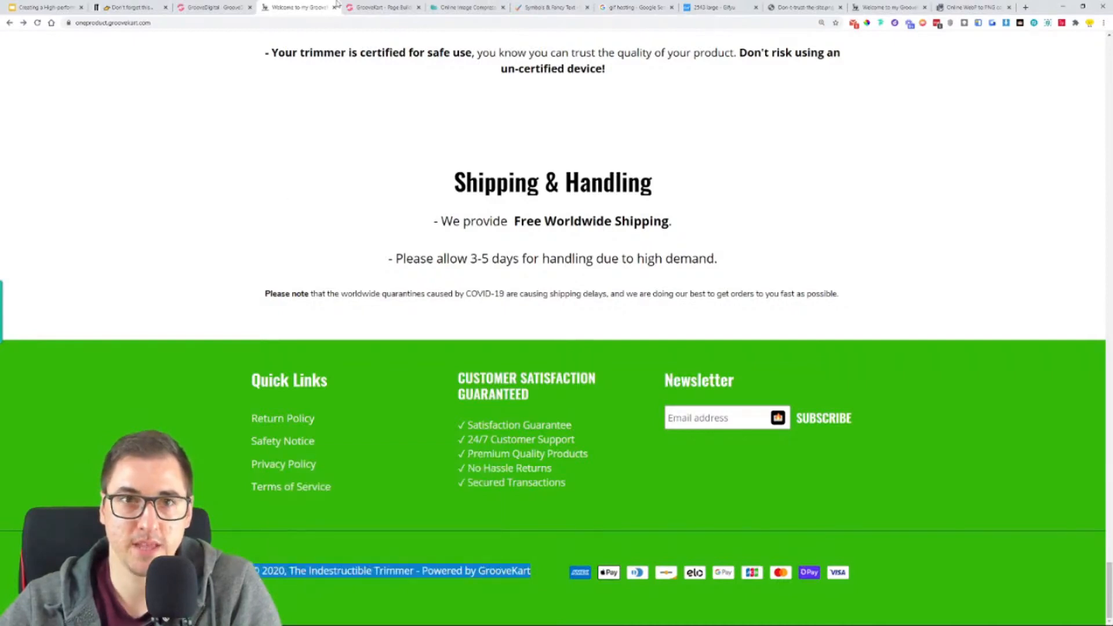
- Return to the page builder and add a one-column row below the green footer row
click(365, 6)
click(21, 129)
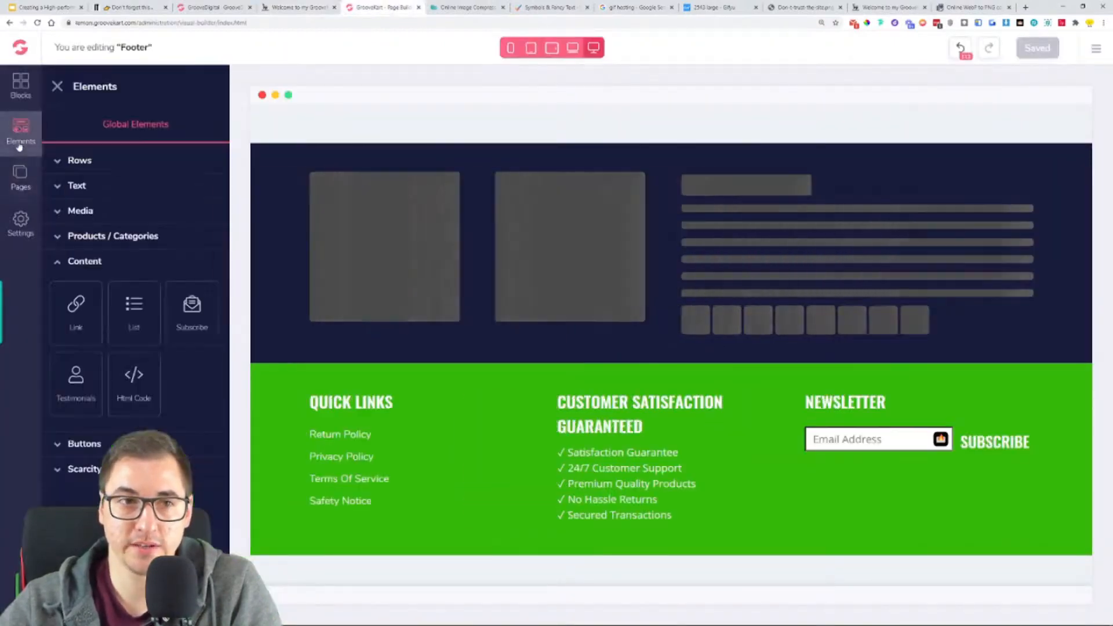
click(60, 162)
drag(71, 217, 501, 560)
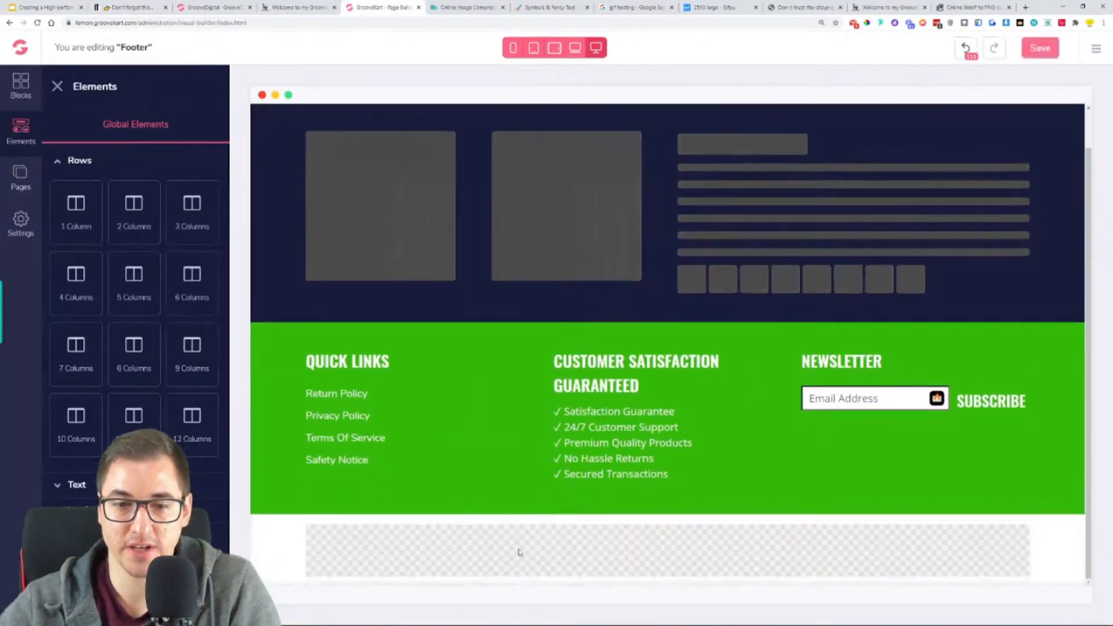
- Set the new one-column row's top and bottom margins to 0 and open its border options
click(474, 551)
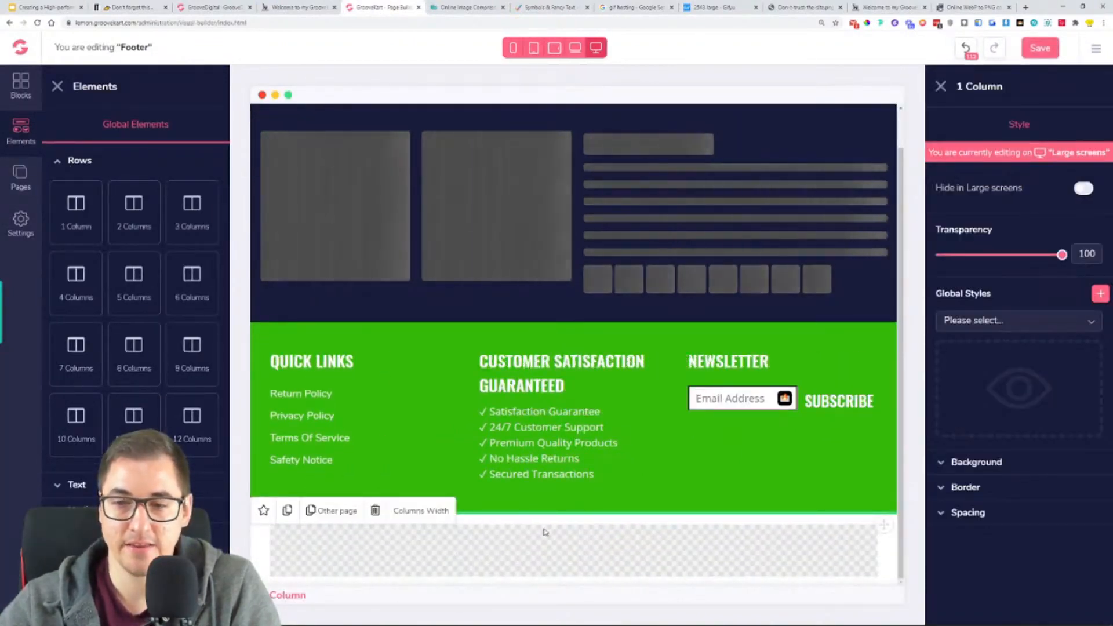
click(1033, 514)
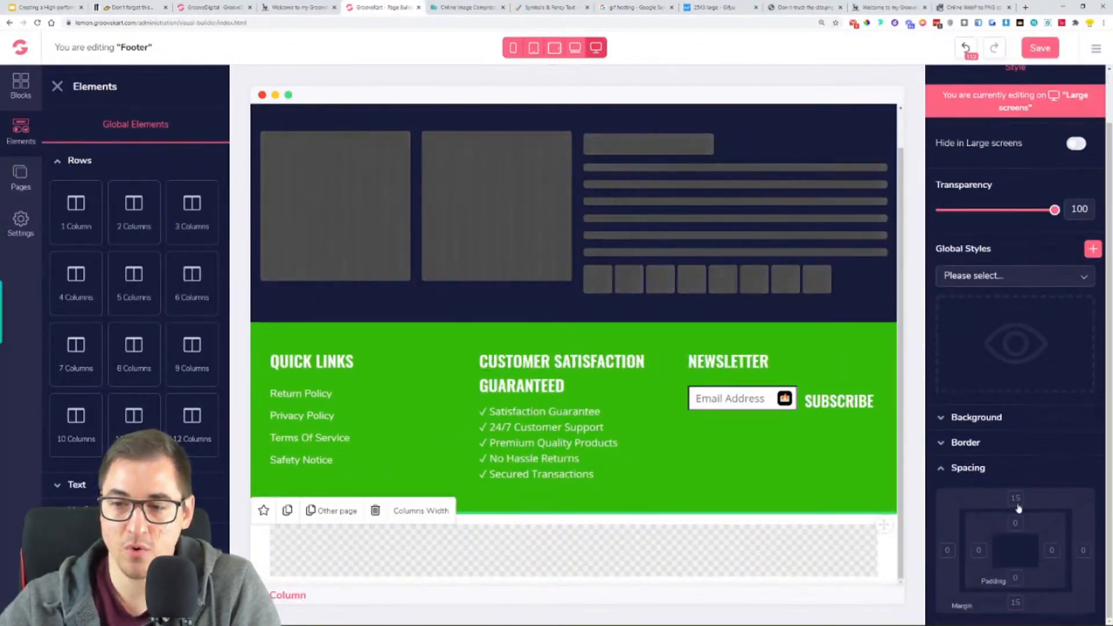
click(1017, 606)
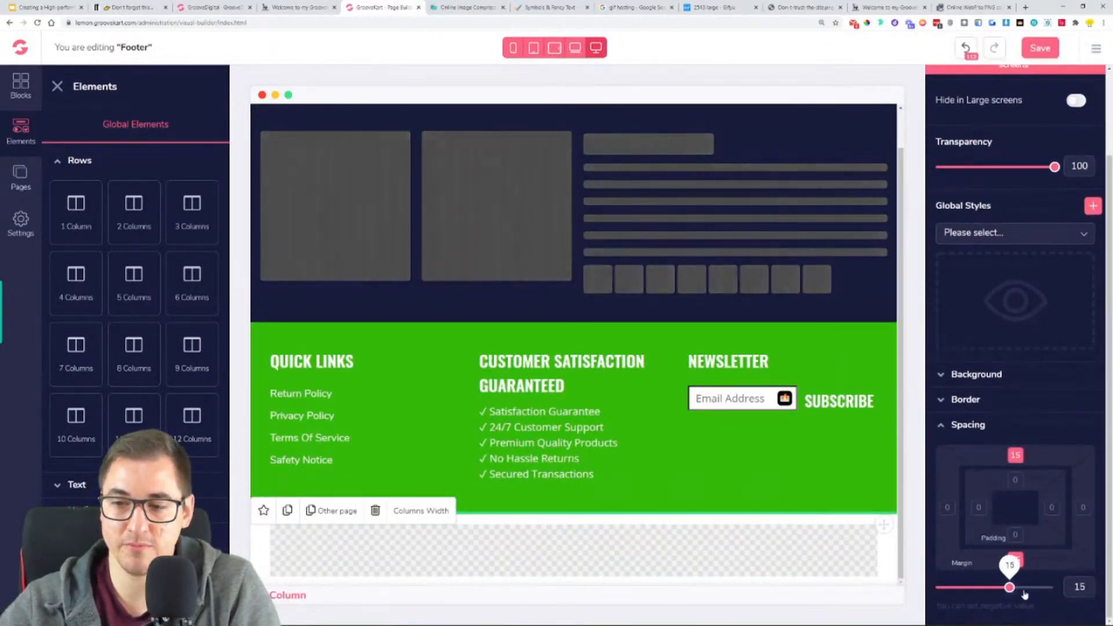
key(ctrl+a)
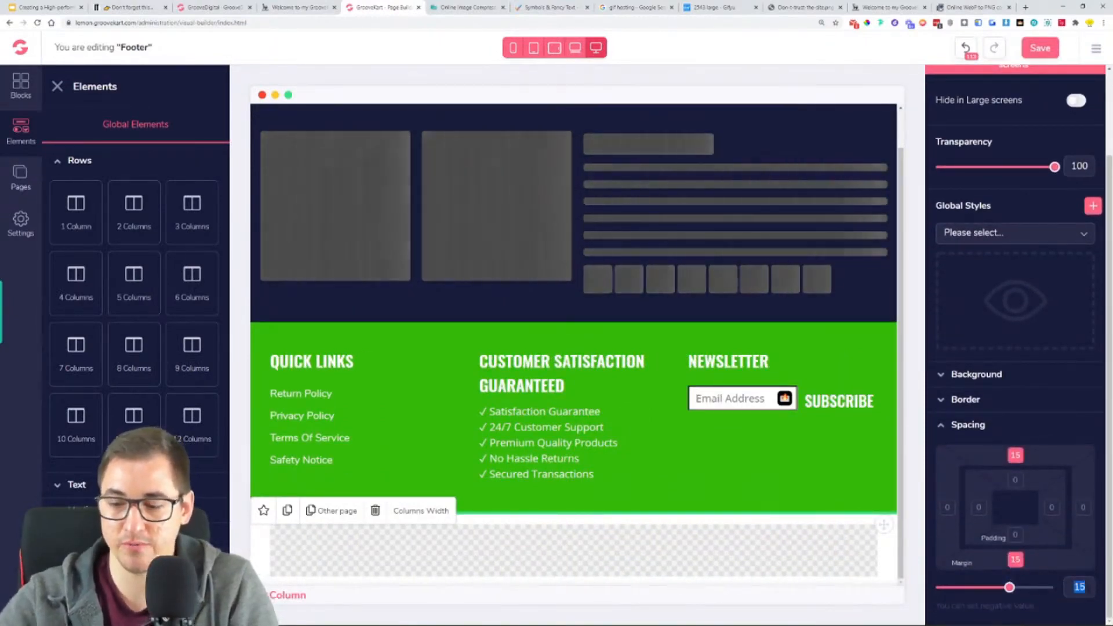
text(0)
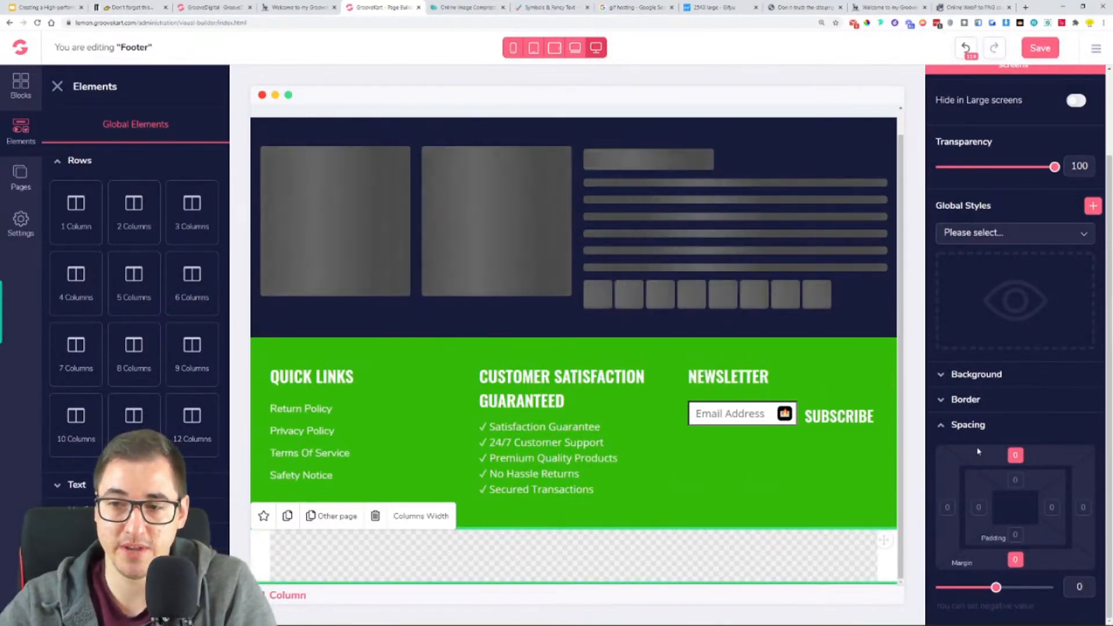
click(976, 428)
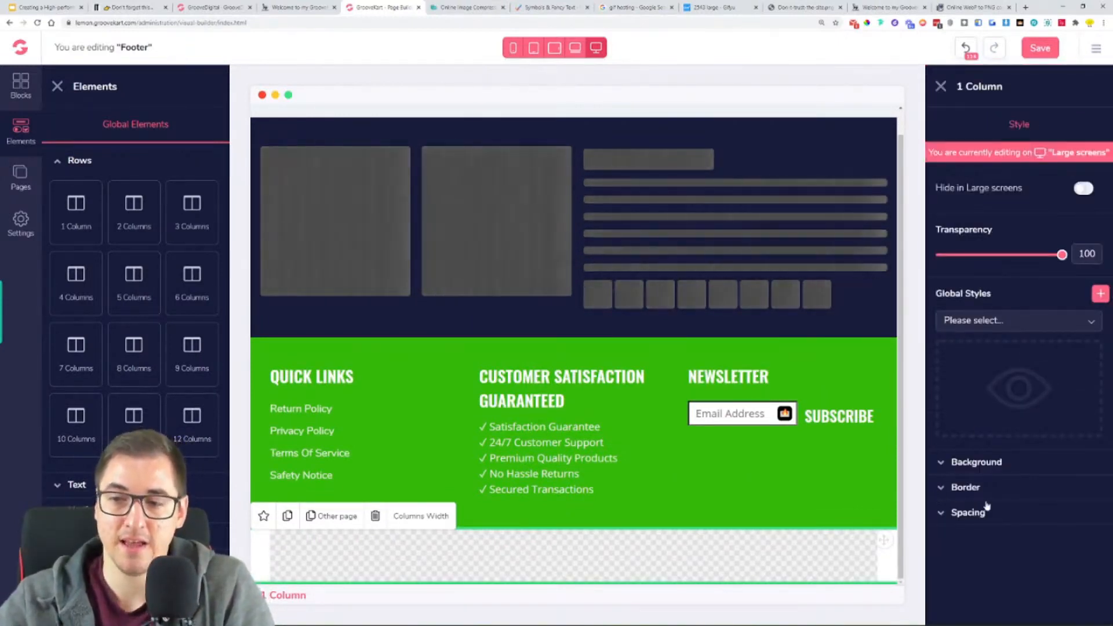
click(966, 488)
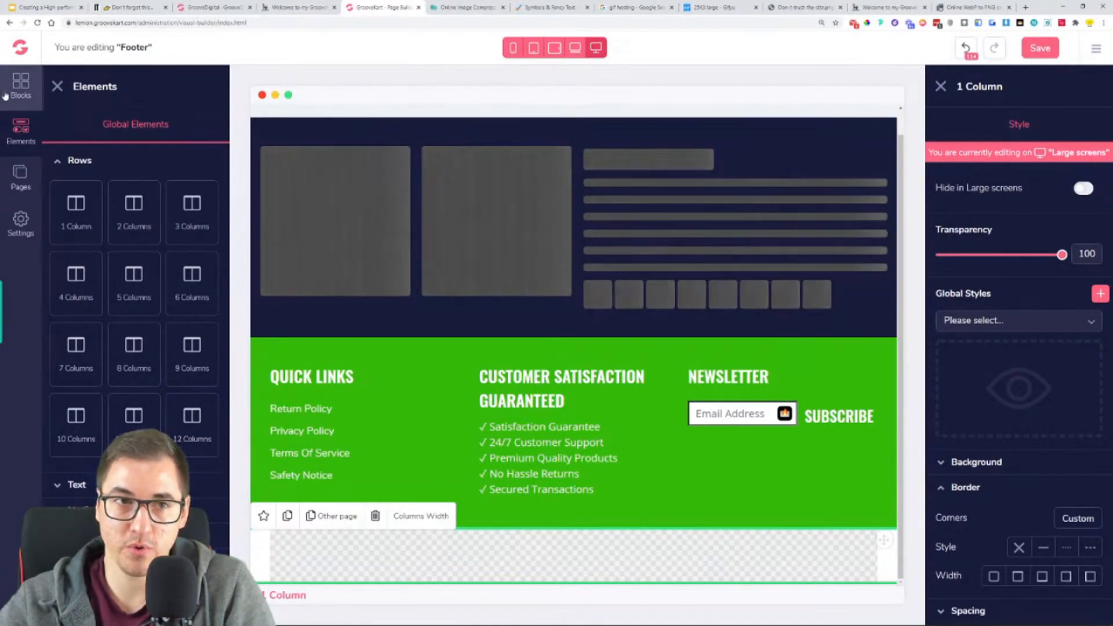
- Give the new one-column row a solid top border with width 1 in grey
click(56, 87)
click(1018, 576)
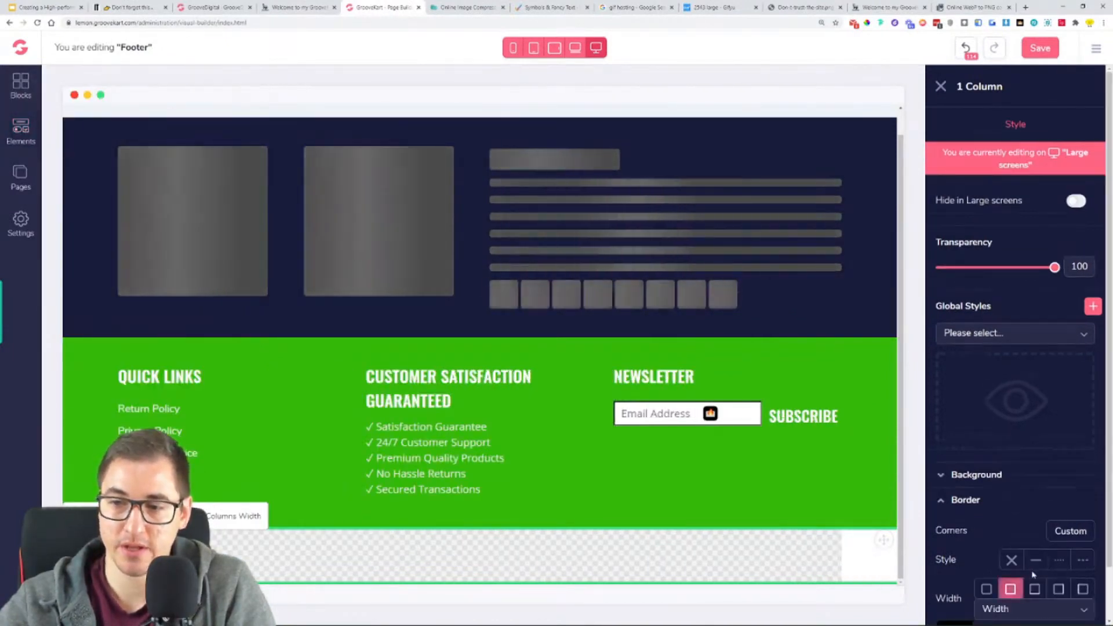
click(1033, 564)
scroll(1030, 561, down, 1)
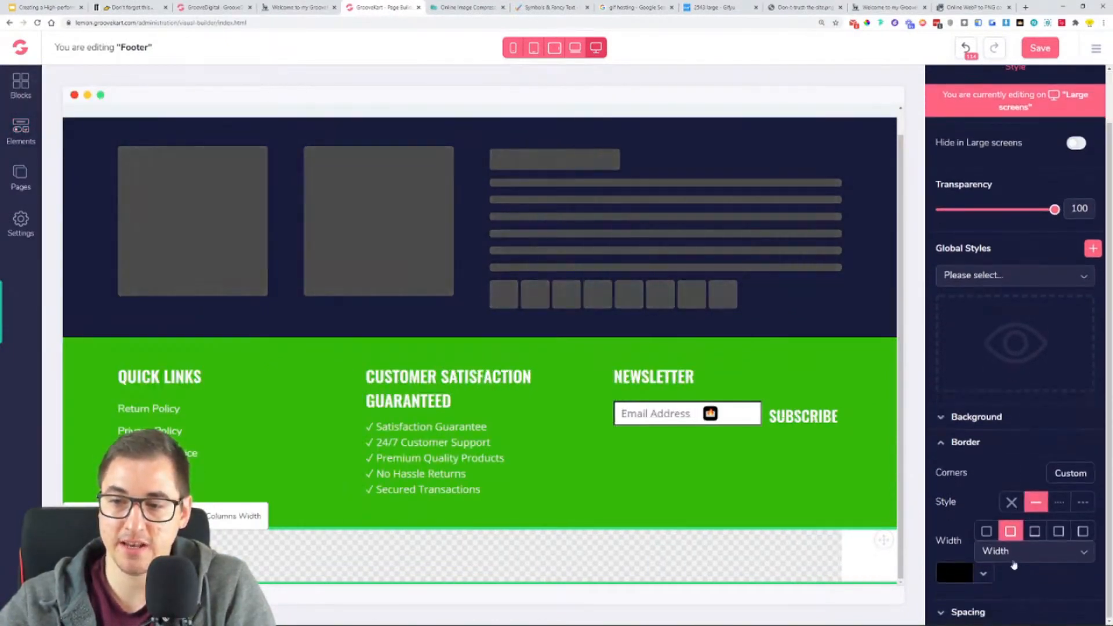
click(1014, 560)
scroll(1017, 573, down, 1)
click(1013, 578)
click(954, 532)
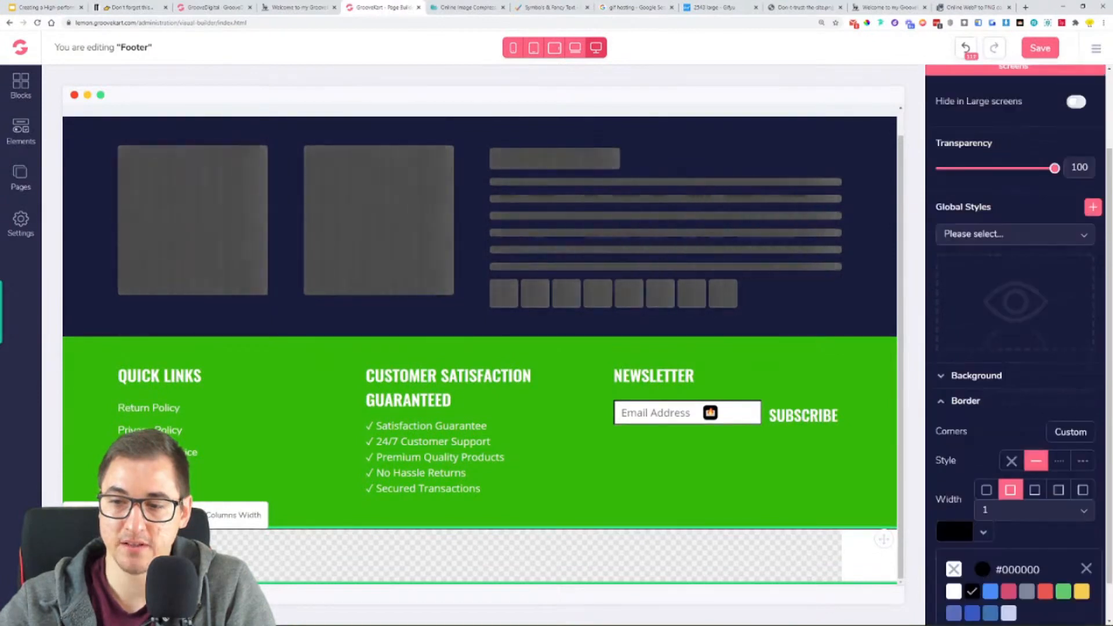
scroll(1031, 578, down, 1)
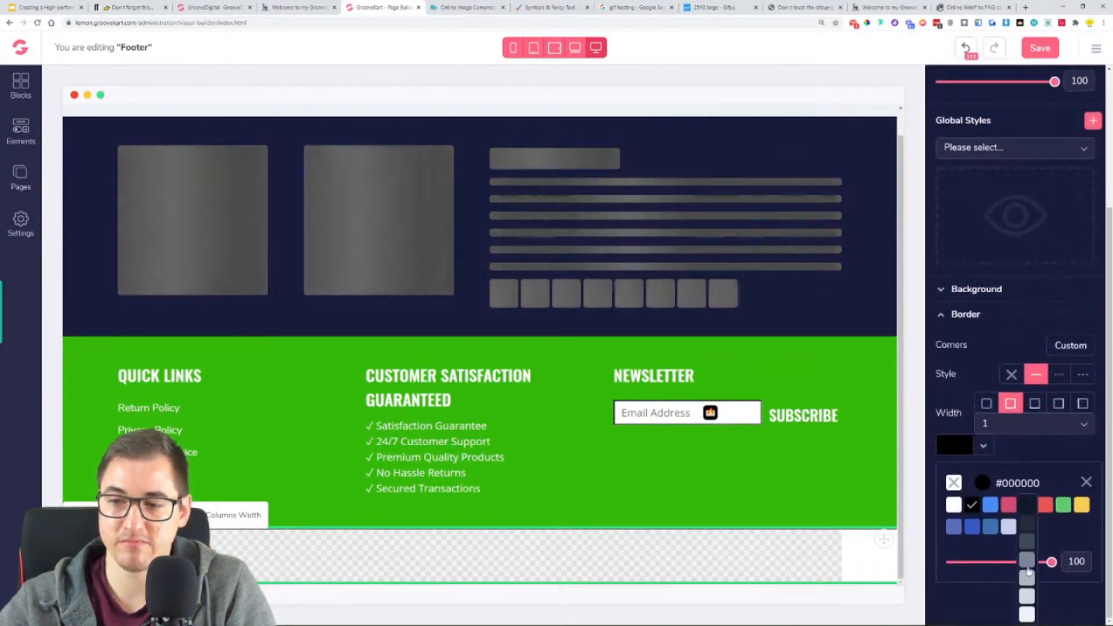
click(1027, 602)
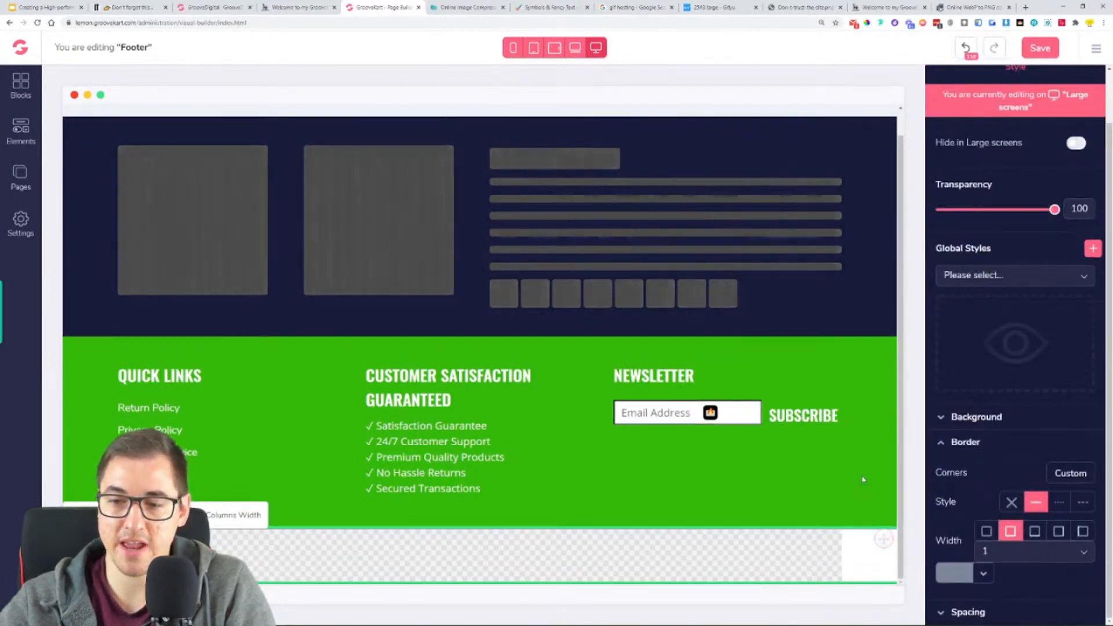
- Open the one-column row's background options and copy the footer's green hex code with the ColorPick Eyedropper
click(985, 441)
click(986, 463)
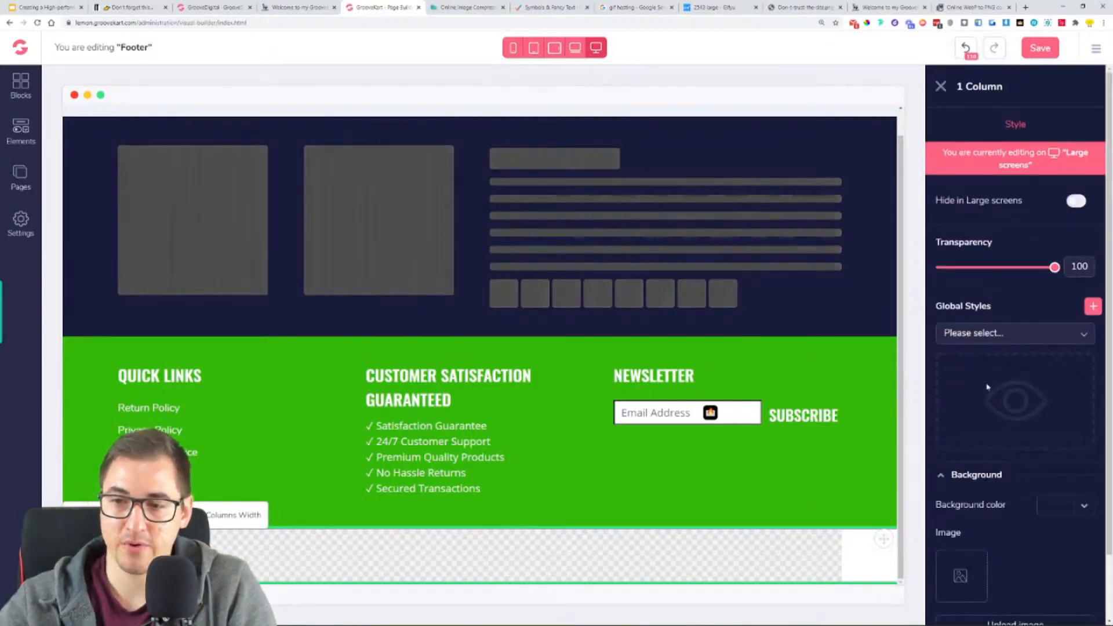
click(867, 23)
click(877, 373)
key(ctrl+c)
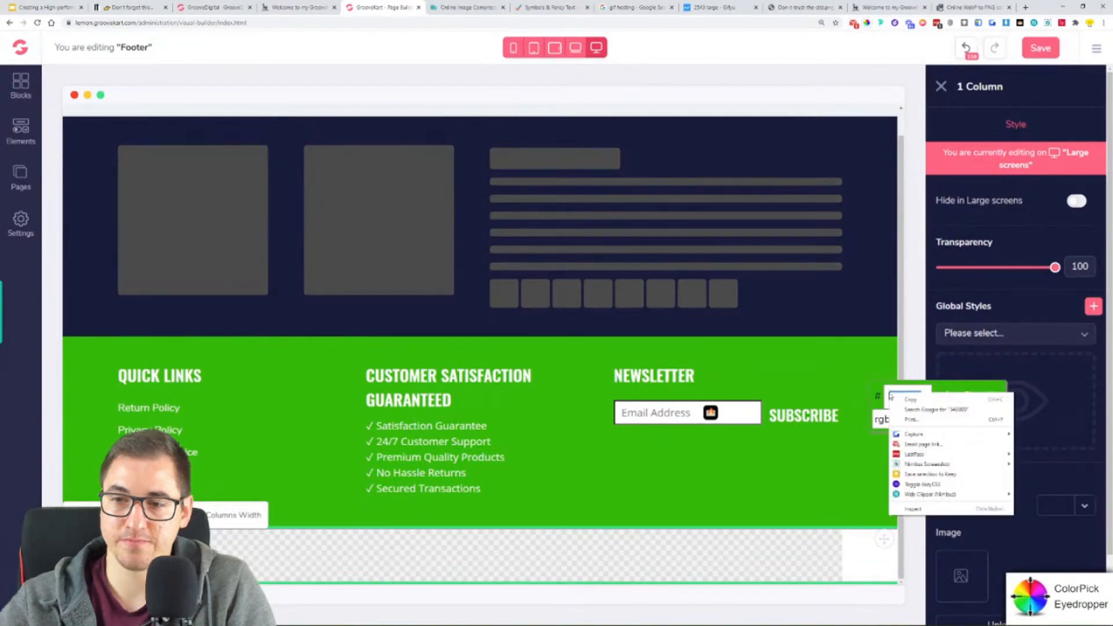
click(990, 397)
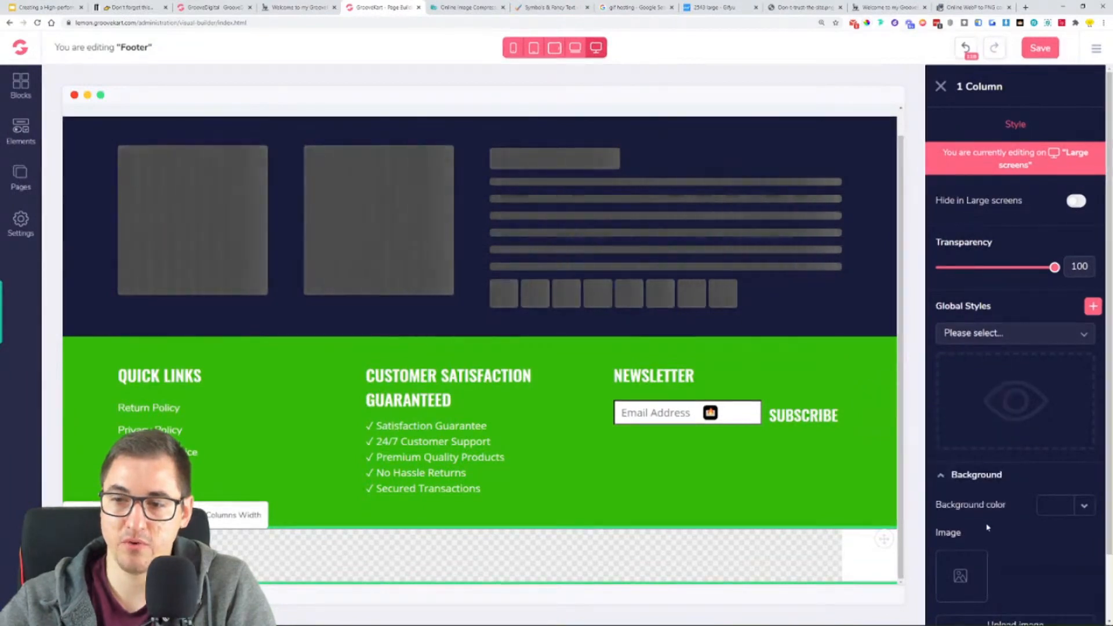
- Set the one-column row's background color to the copied green #34B809
scroll(987, 526, down, 2)
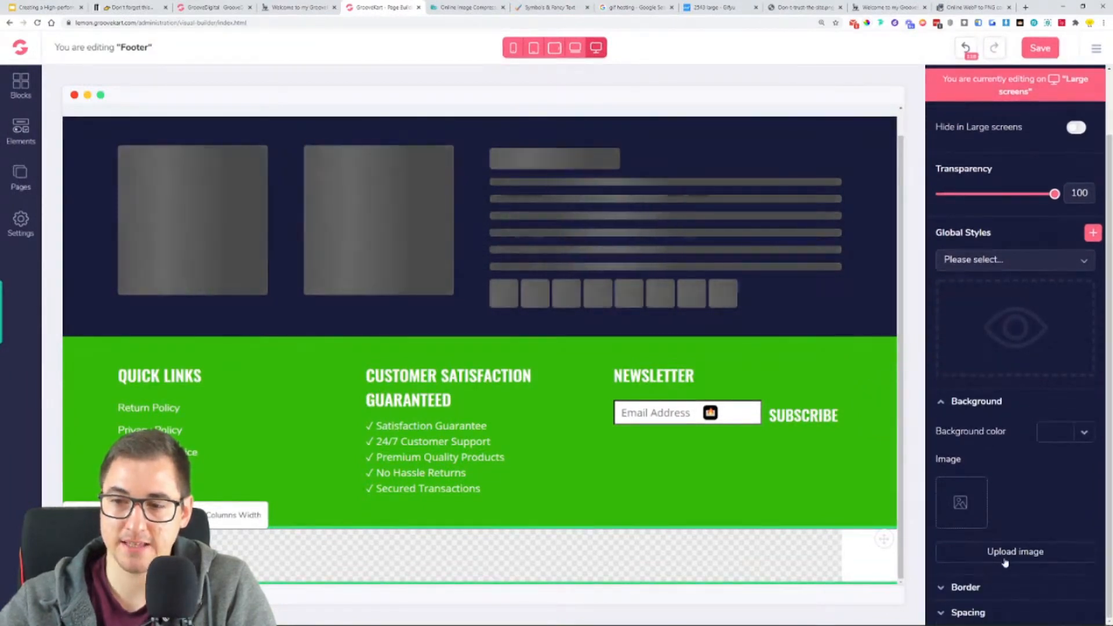
click(978, 472)
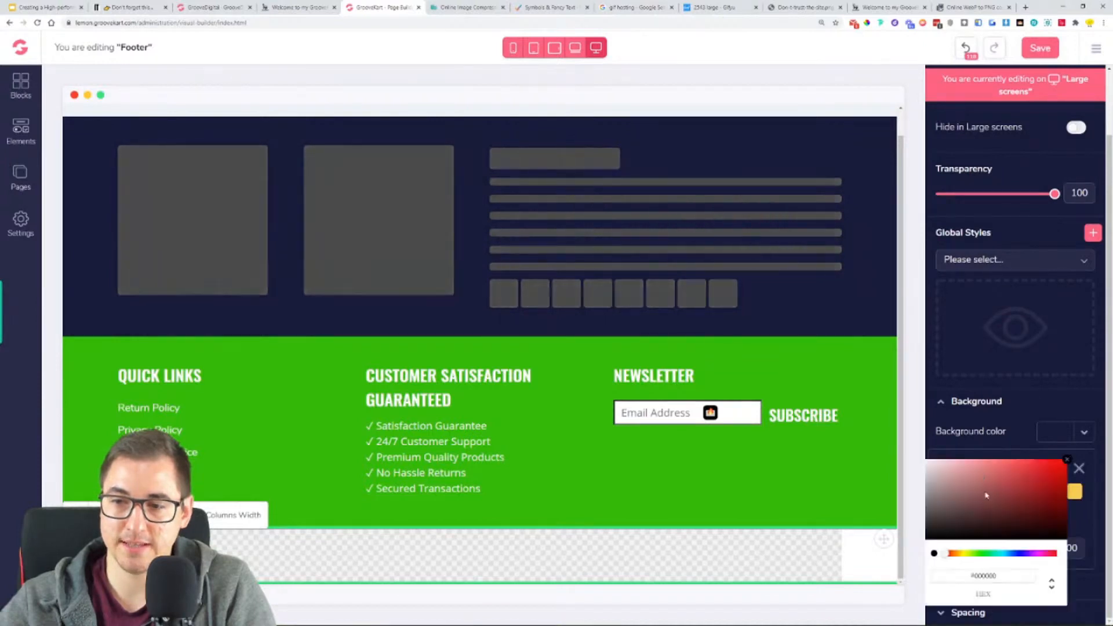
double_click(983, 578)
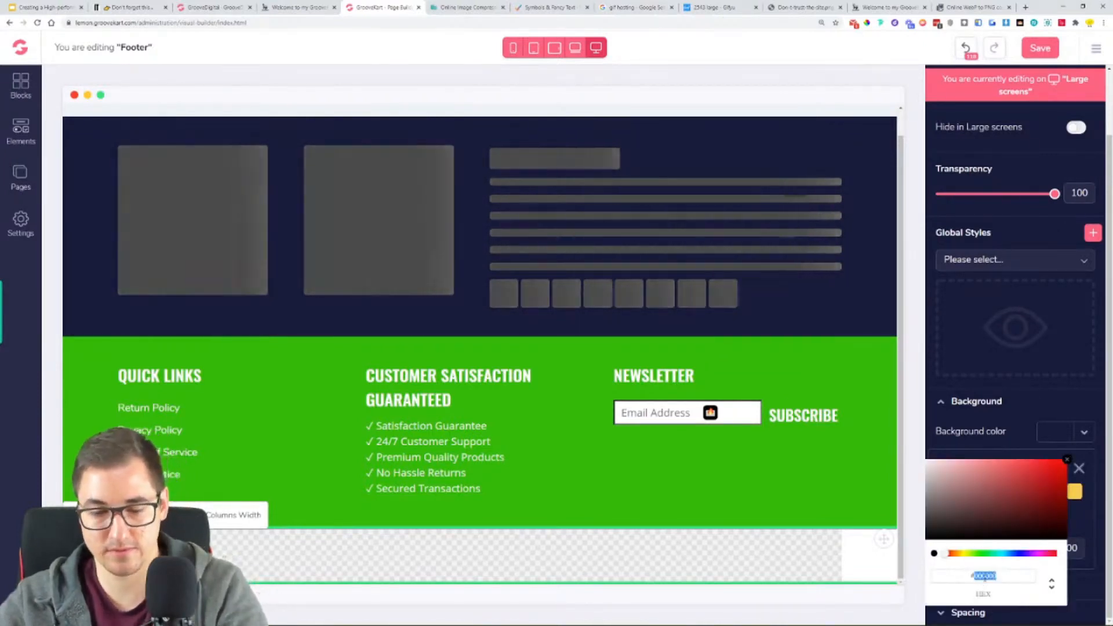
key(ctrl+v)
click(1066, 460)
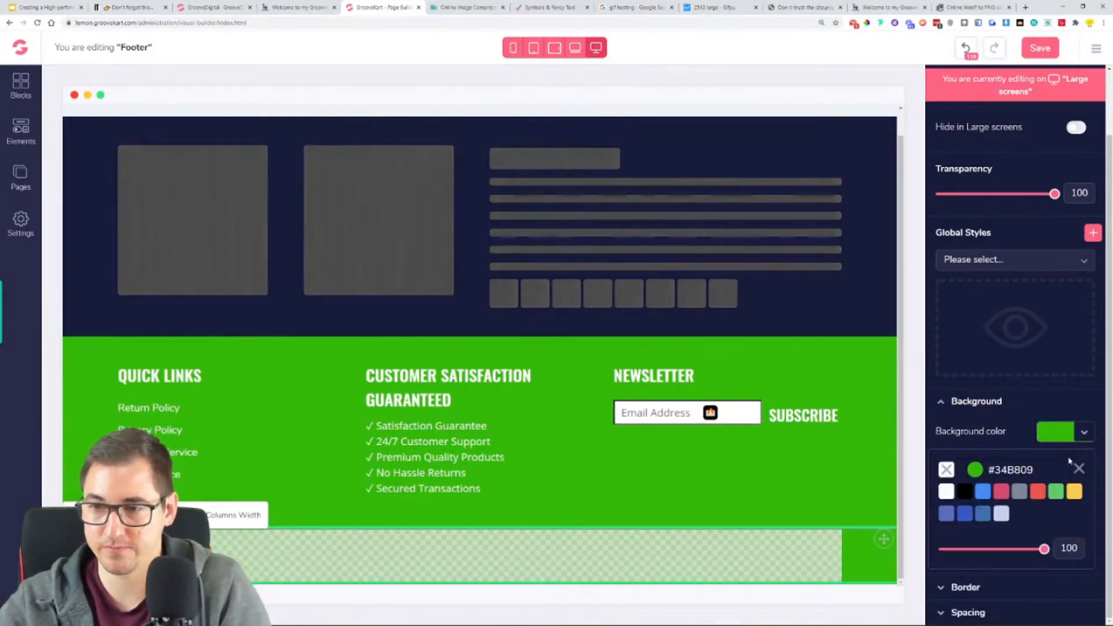
click(762, 494)
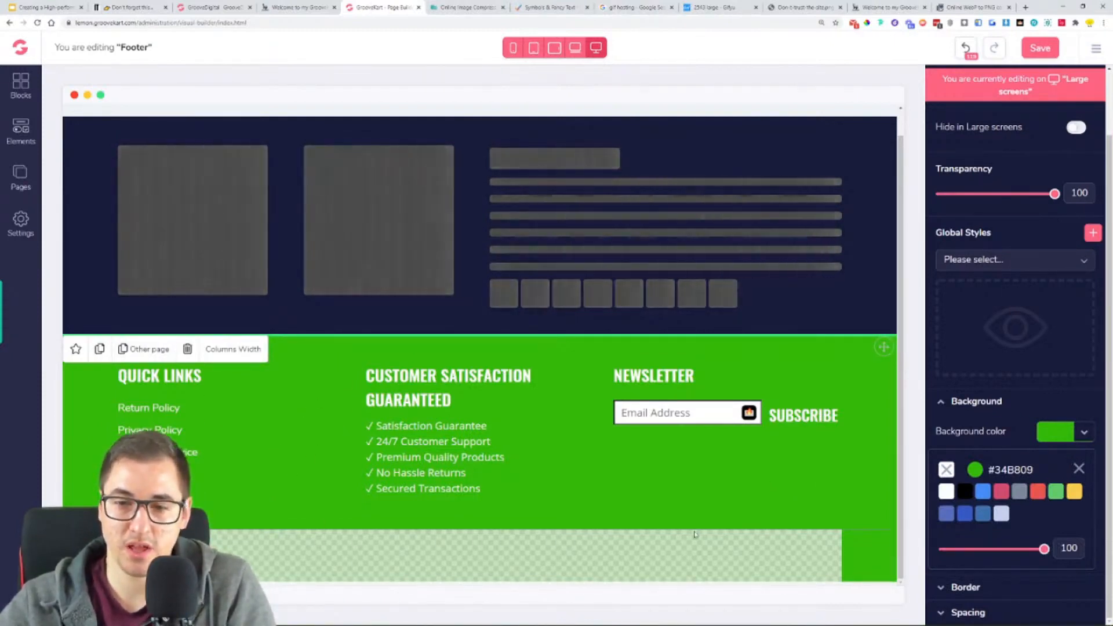
- Add a two-column row inside the new green row and place a paragraph in its first column
click(21, 128)
drag(131, 213, 254, 549)
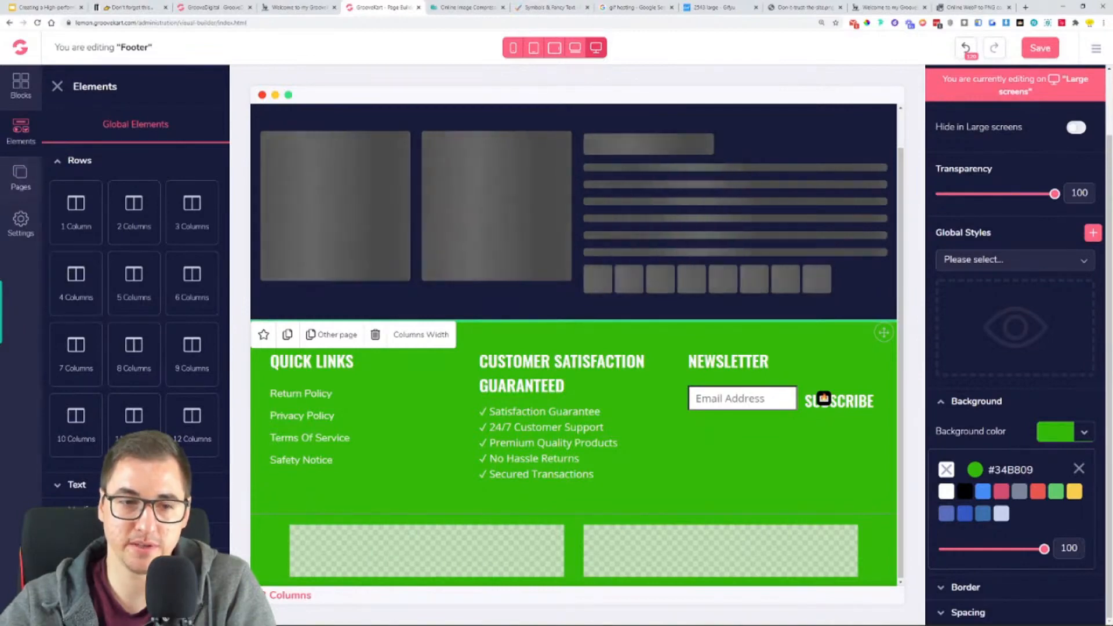
click(84, 487)
drag(76, 349, 429, 557)
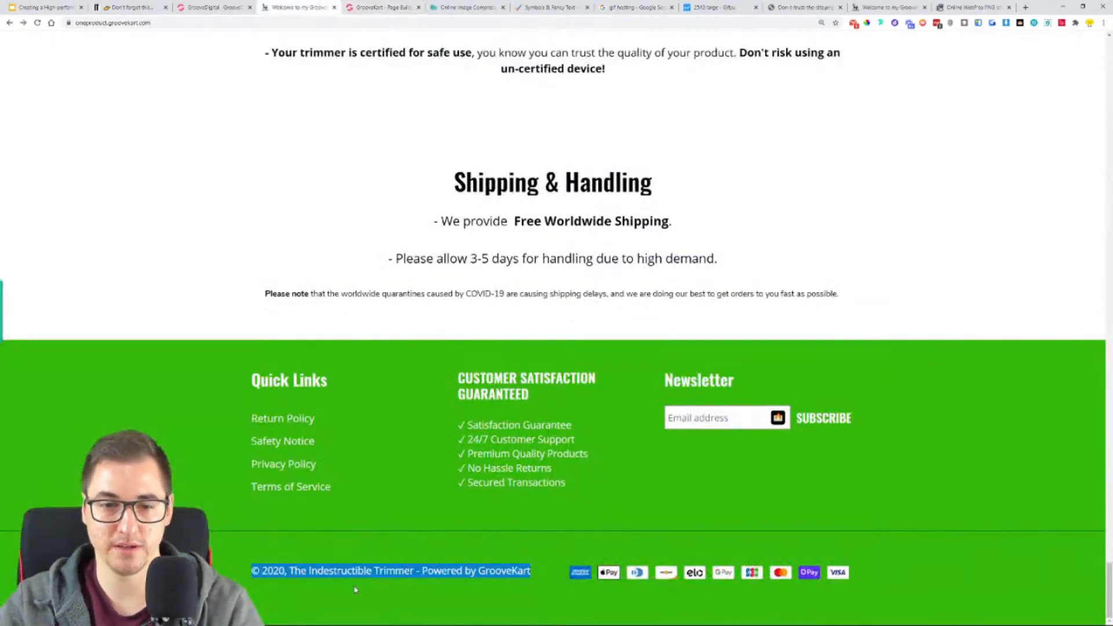
- Copy the copyright line from the reference store's footer and replace the new paragraph's placeholder text with it
right_click(348, 570)
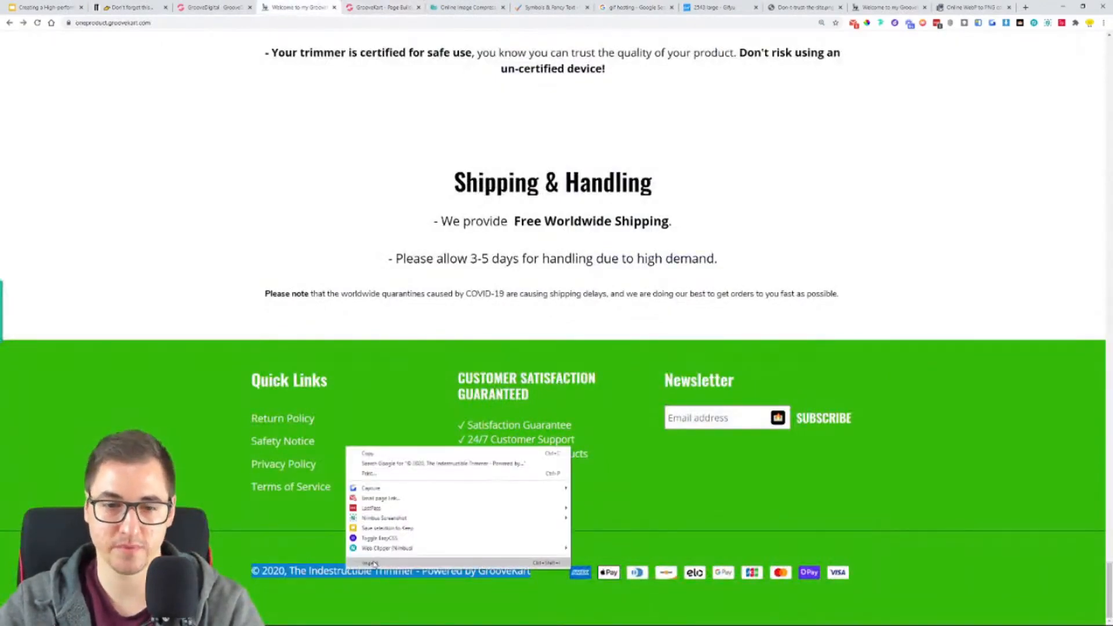
click(368, 453)
click(379, 4)
text(© 2020, The Indestructible Trimmer - Powered by GrooveKart)
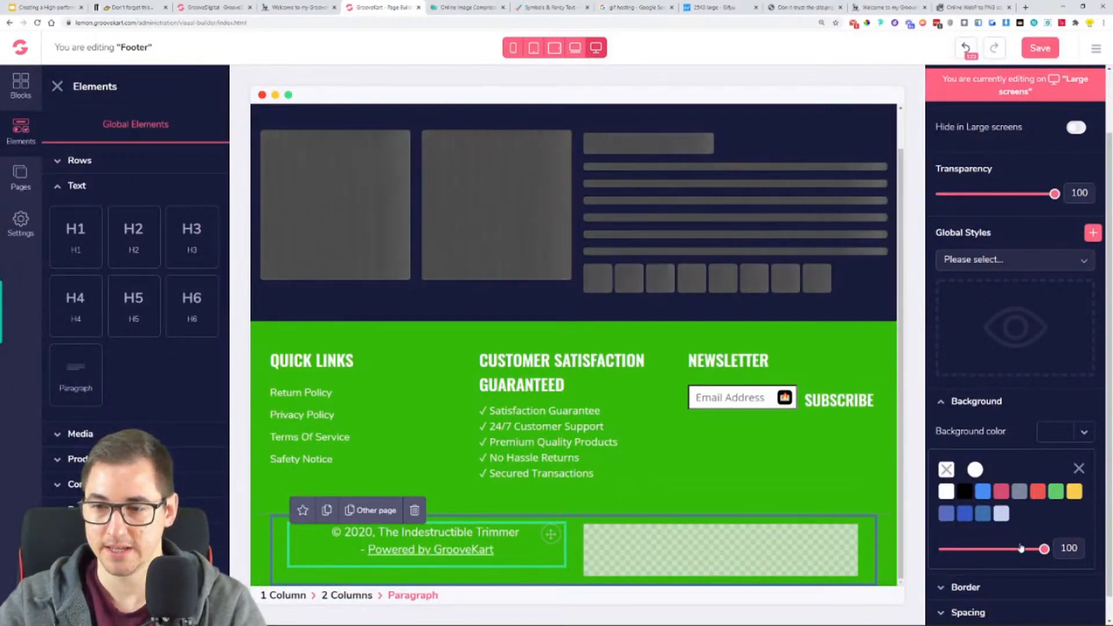
- Remove the pasted formatting from the copyright line and set its text size to 15
scroll(980, 580, down, 1)
click(979, 608)
scroll(980, 606, down, 1)
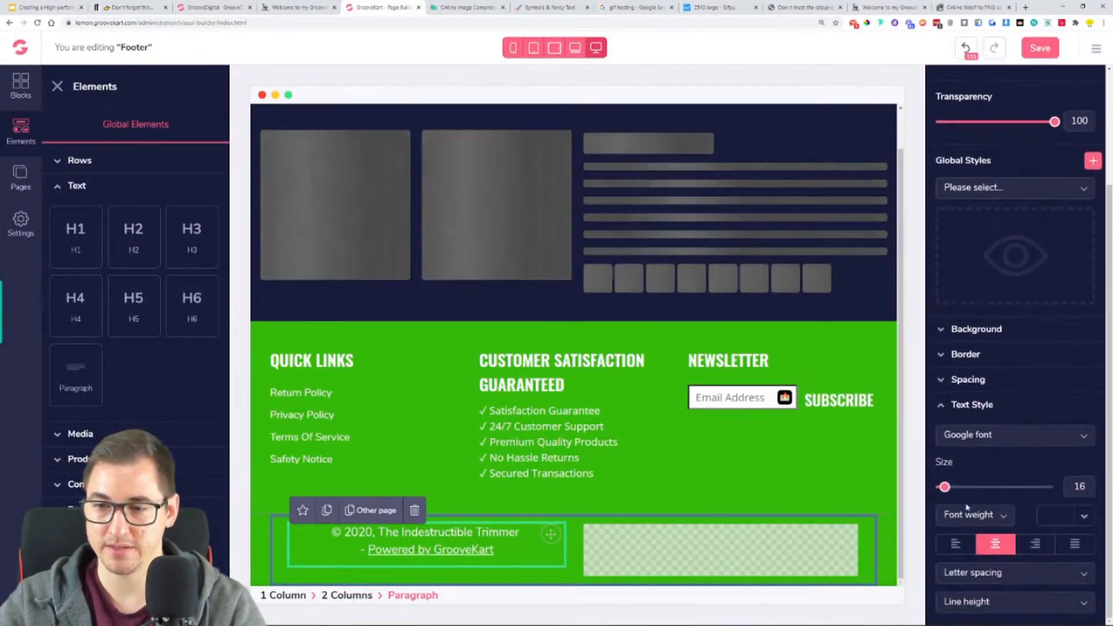
mouse_move(945, 487)
drag(945, 488, 943, 487)
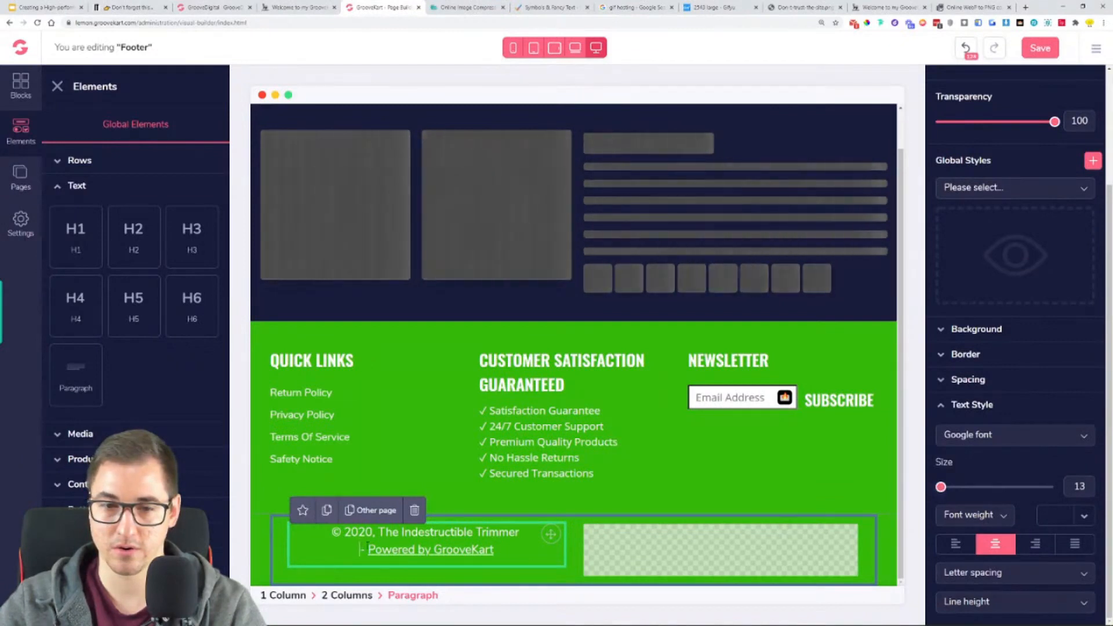
drag(941, 487, 943, 487)
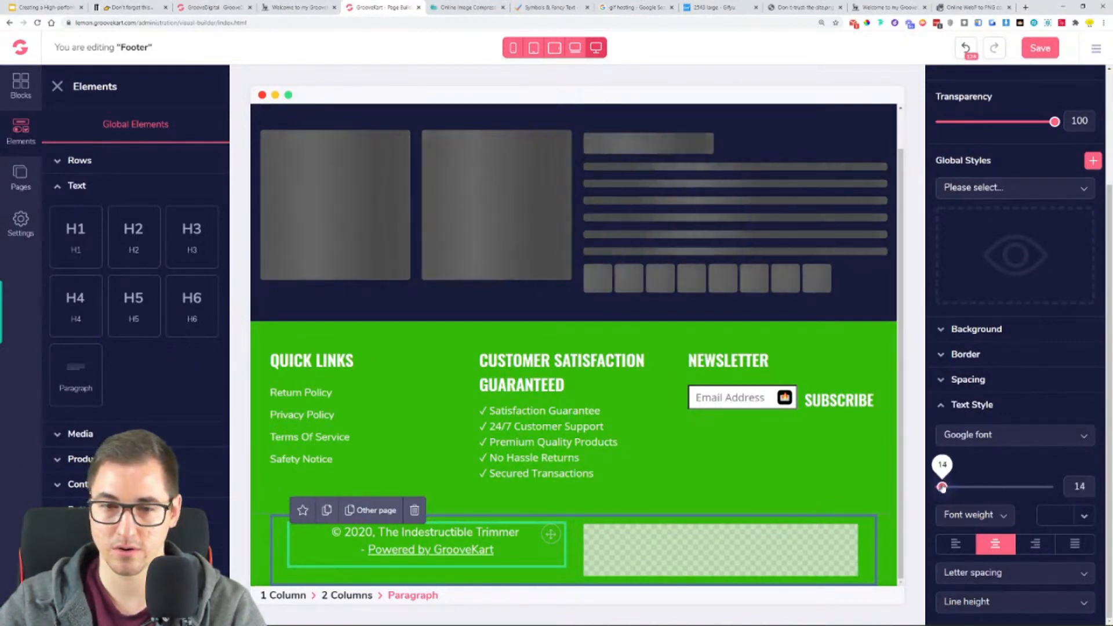
triple_click(505, 550)
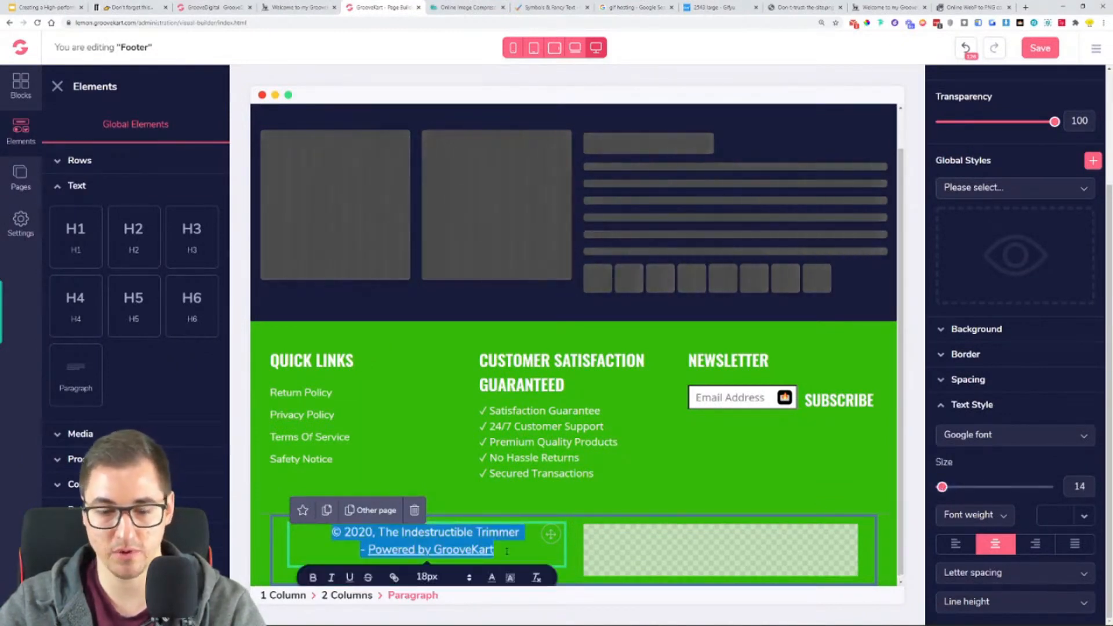
click(942, 487)
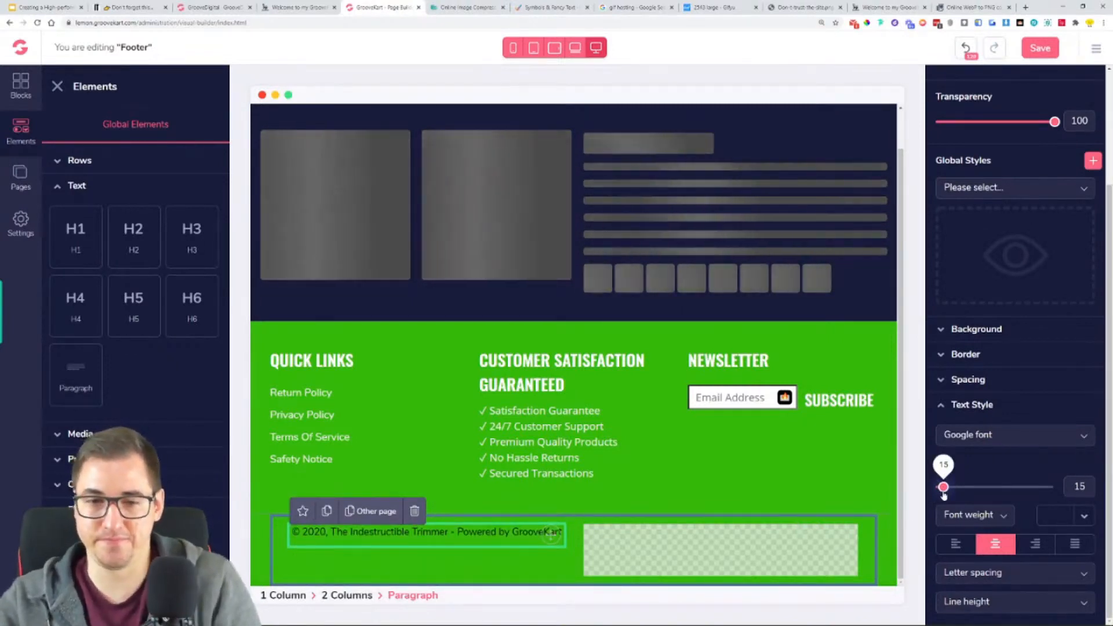
- Set the copyright paragraph's text color to white and select its surrounding two-column row
click(1079, 517)
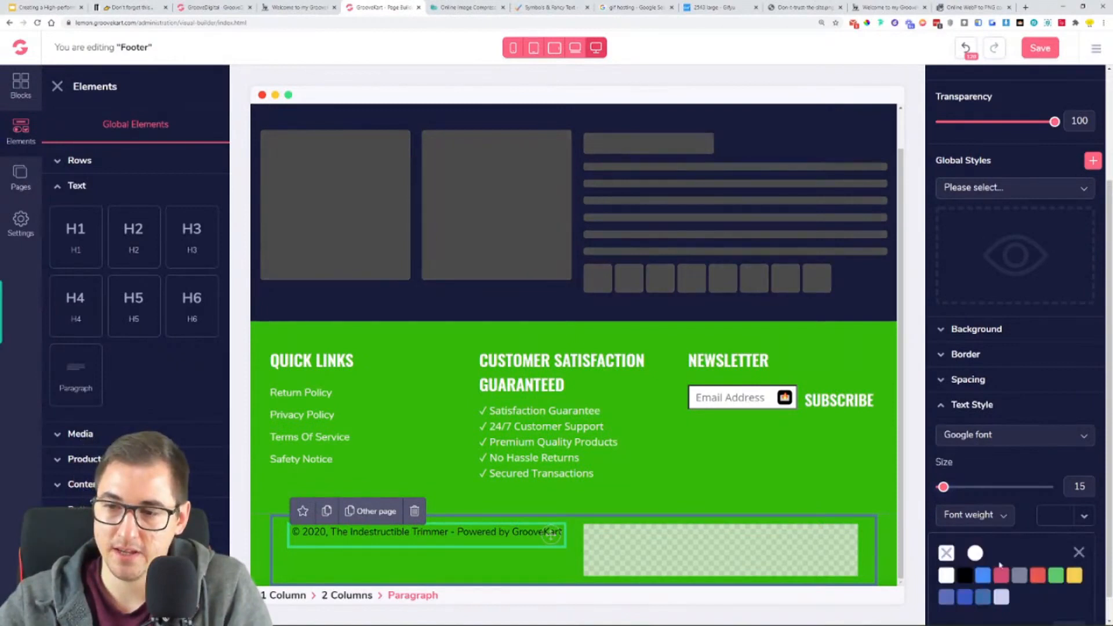
click(977, 555)
scroll(978, 559, down, 1)
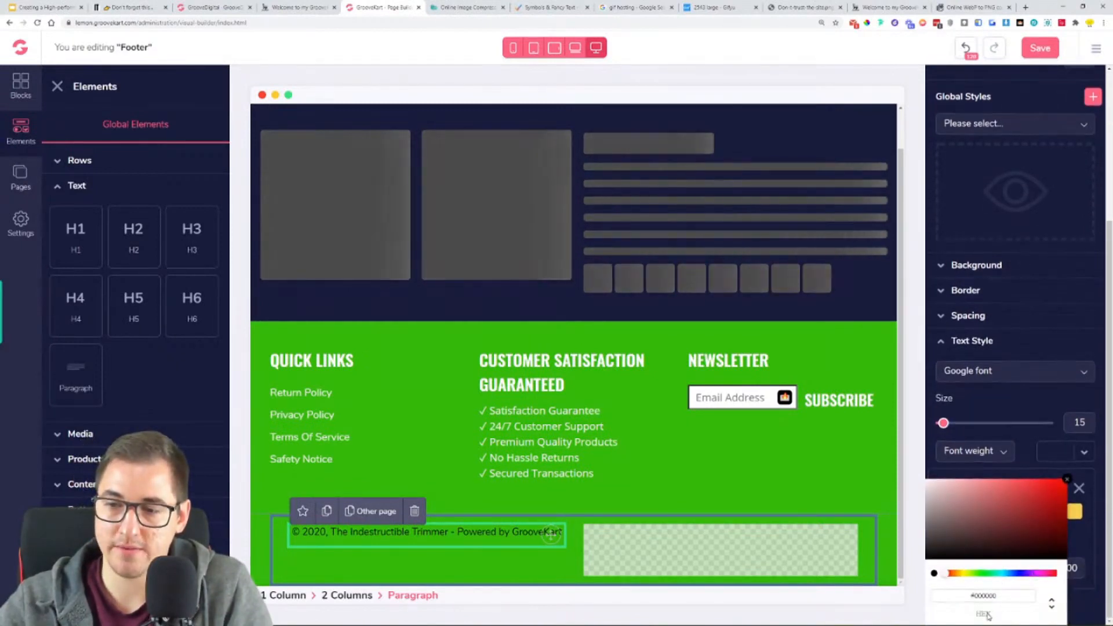
click(1066, 479)
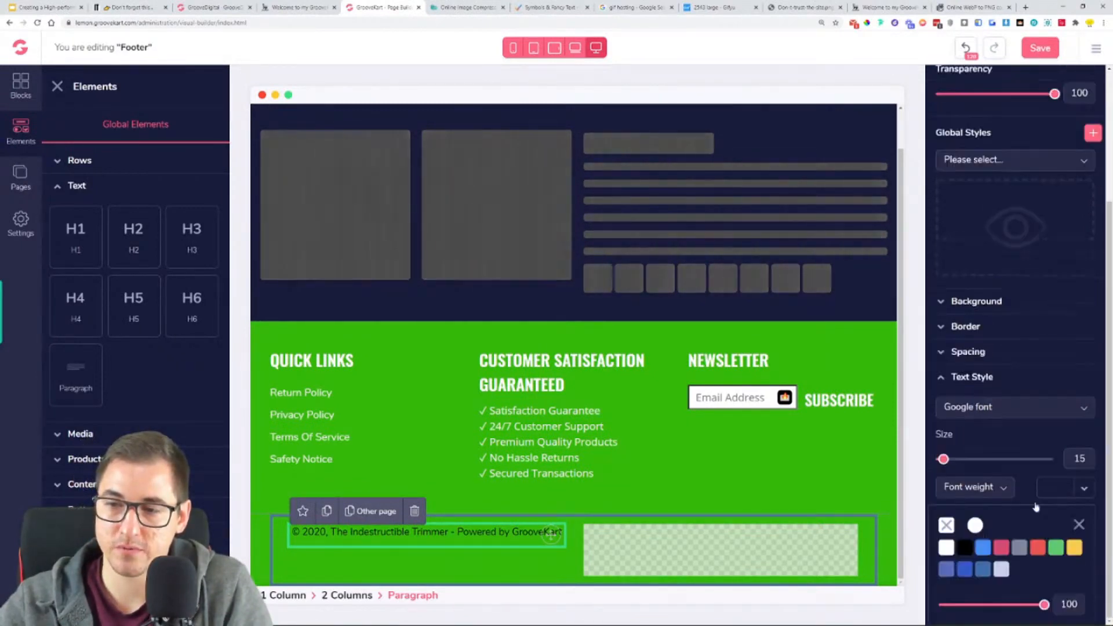
click(946, 548)
click(410, 574)
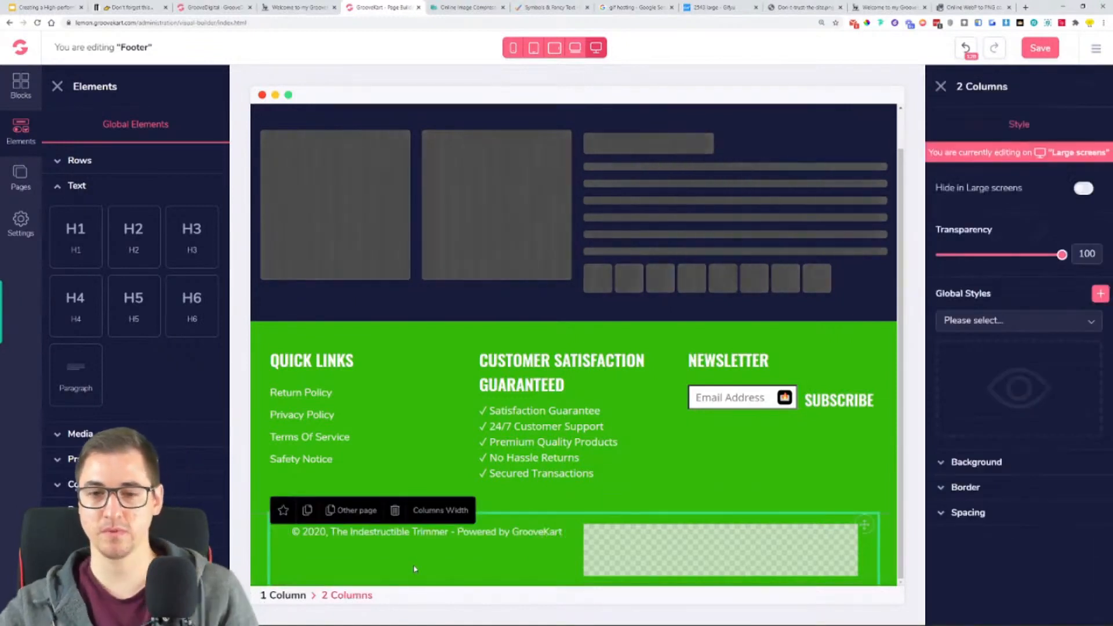
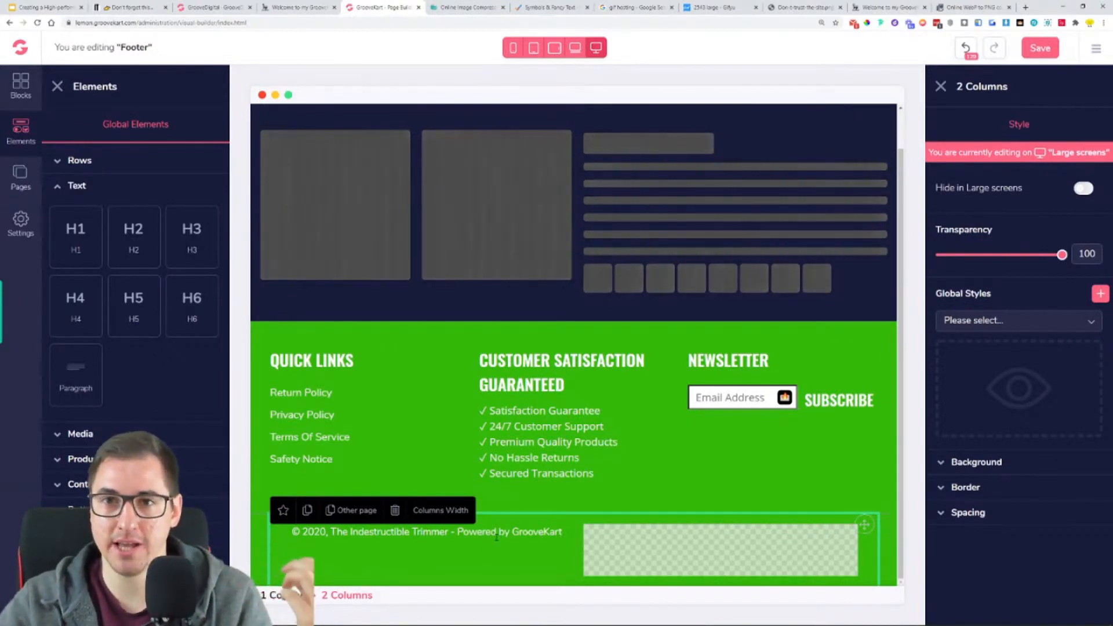
- Save the footer and check how it looks at the end of the live store page
click(1038, 51)
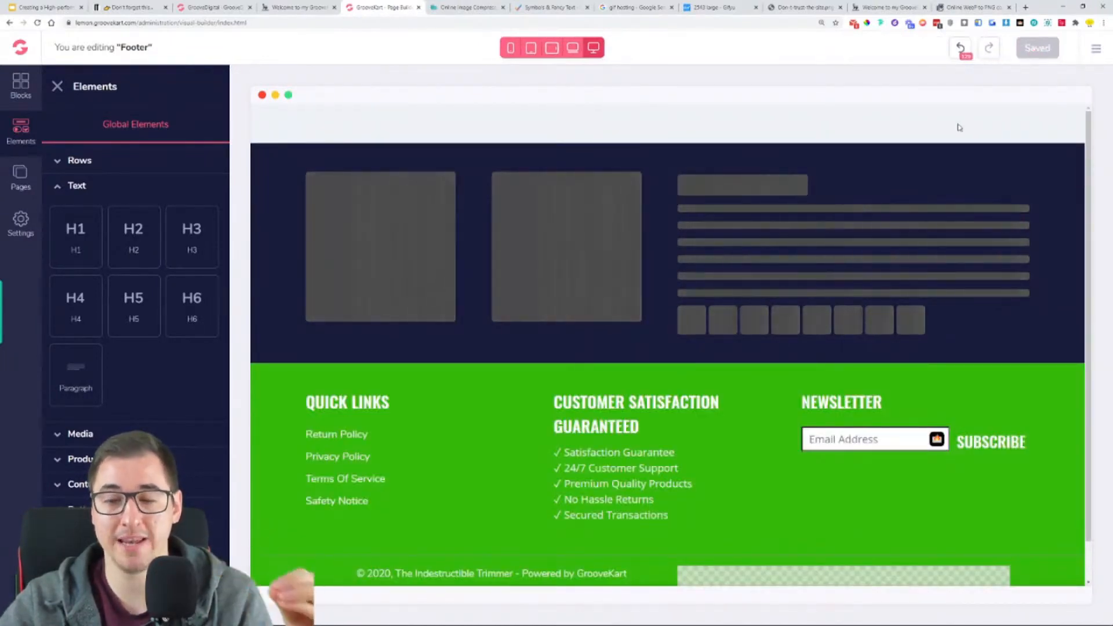
click(879, 7)
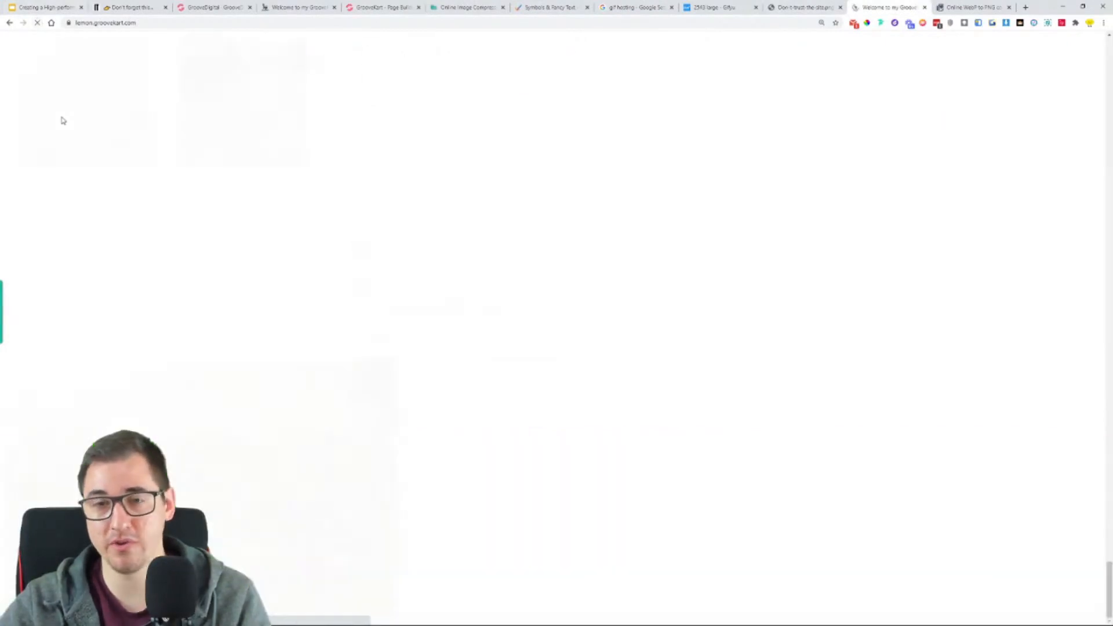
scroll(261, 323, down, 3)
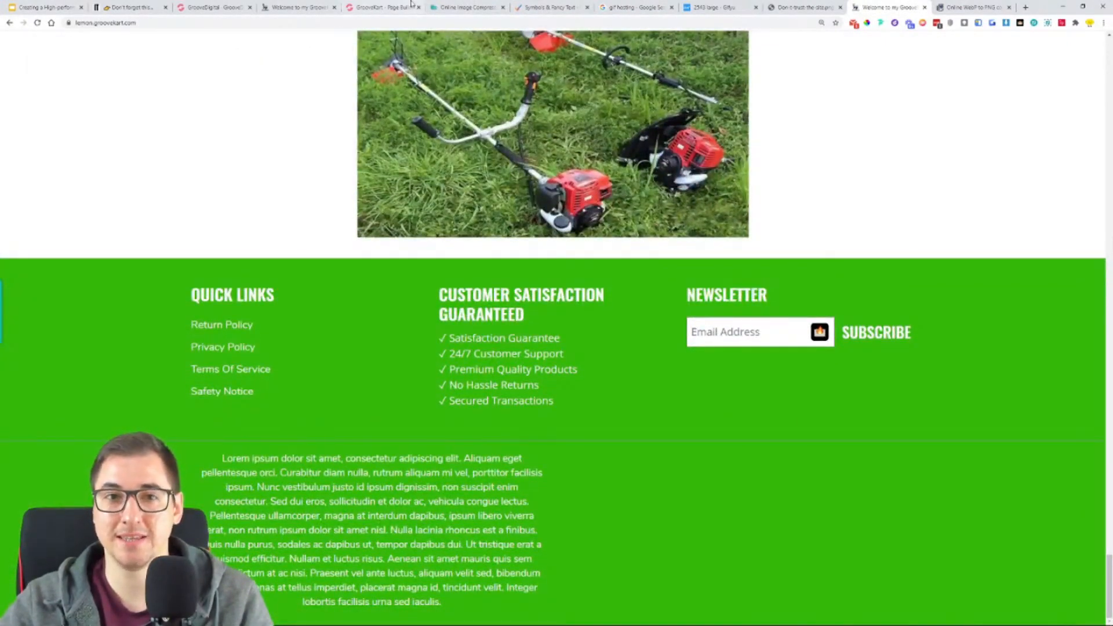
- Re-enter the footer copyright paragraph as "© 2020, The Indestructible Trimmer - Powered by GrooveKart" in the page builder and save the footer
click(390, 6)
scroll(352, 579, down, 2)
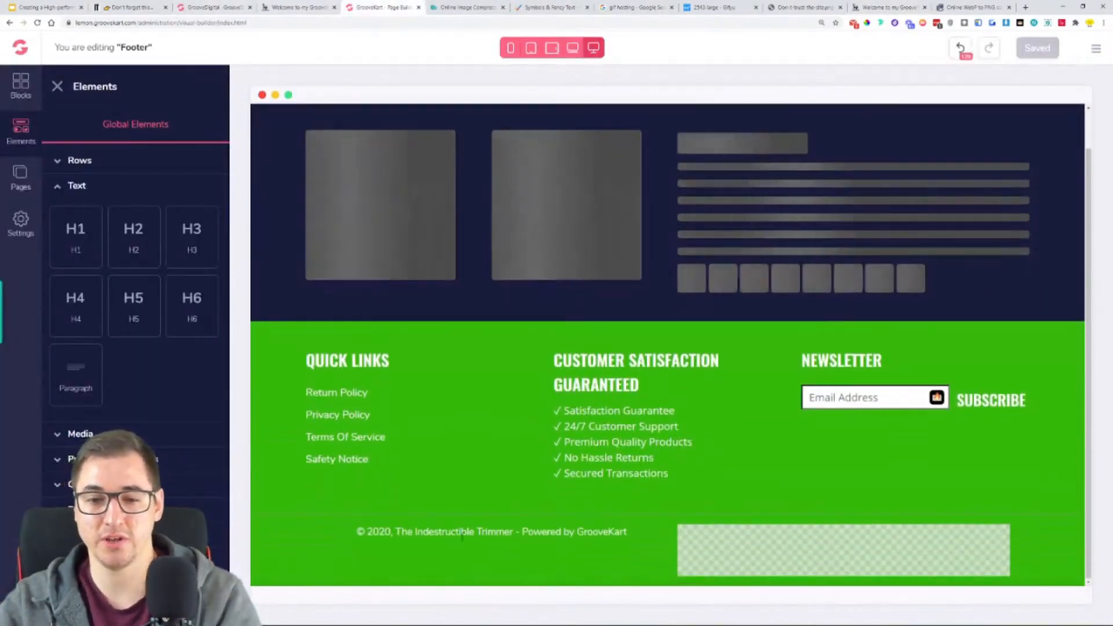
double_click(465, 532)
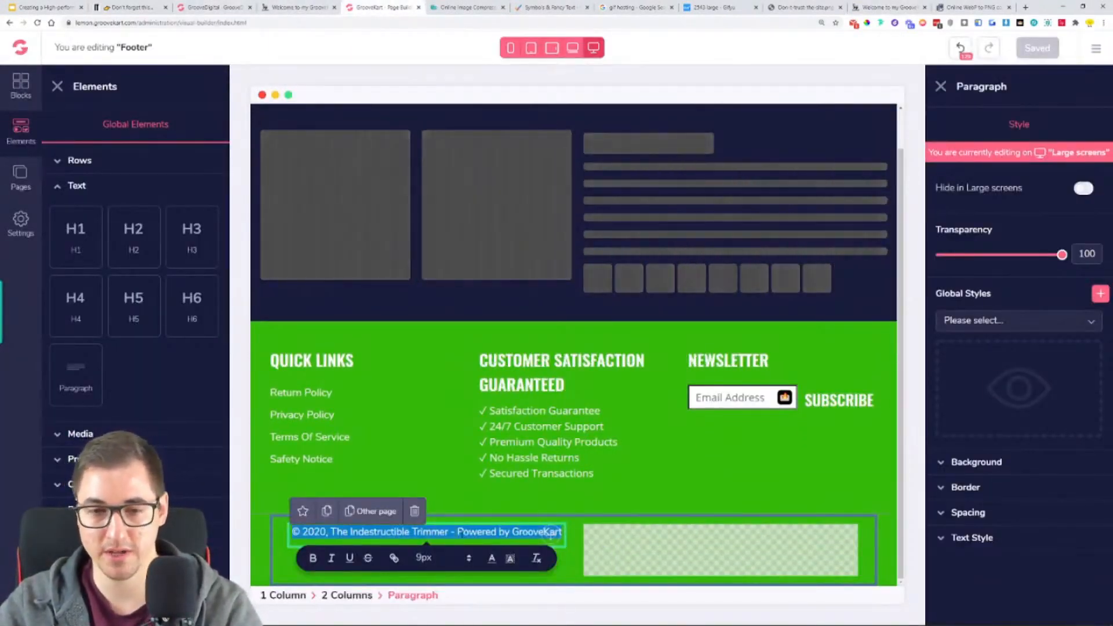
click(475, 549)
click(474, 543)
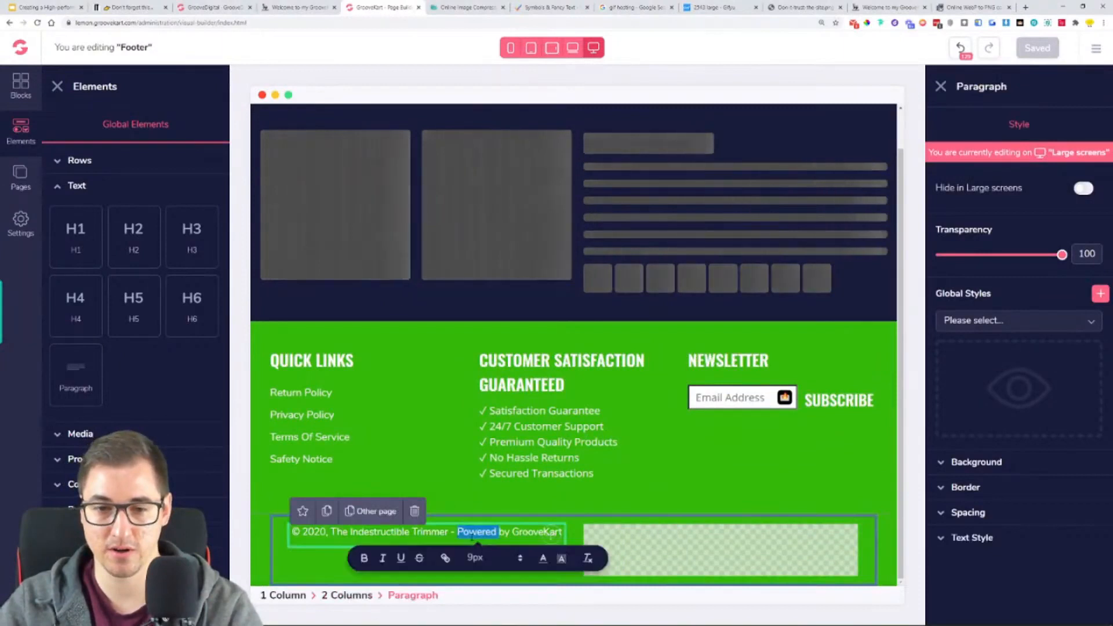
triple_click(484, 535)
click(501, 536)
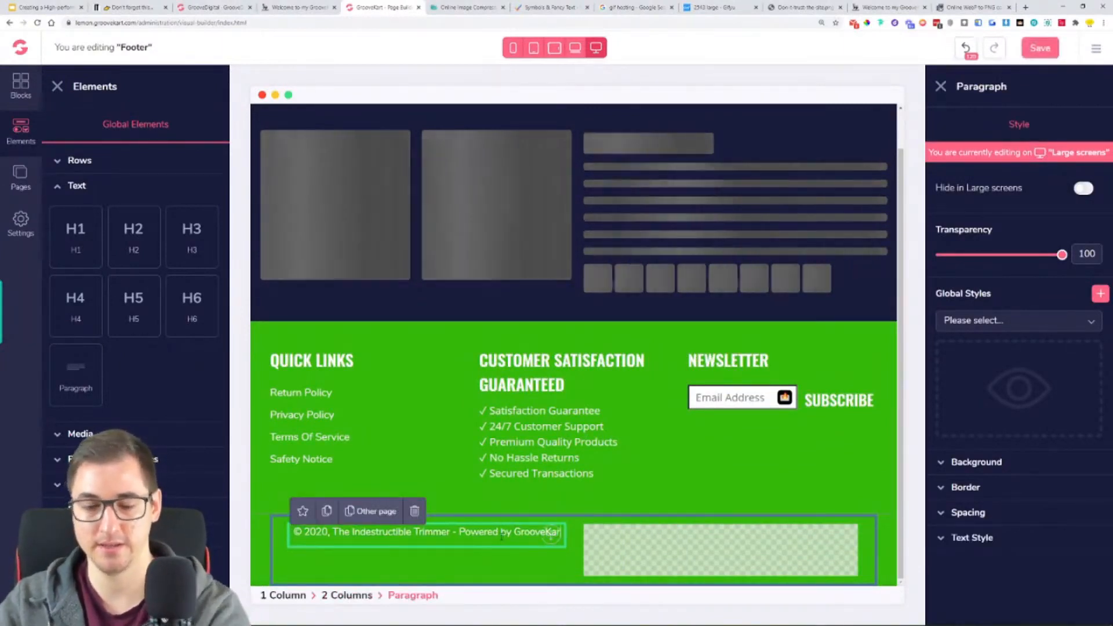
click(1036, 49)
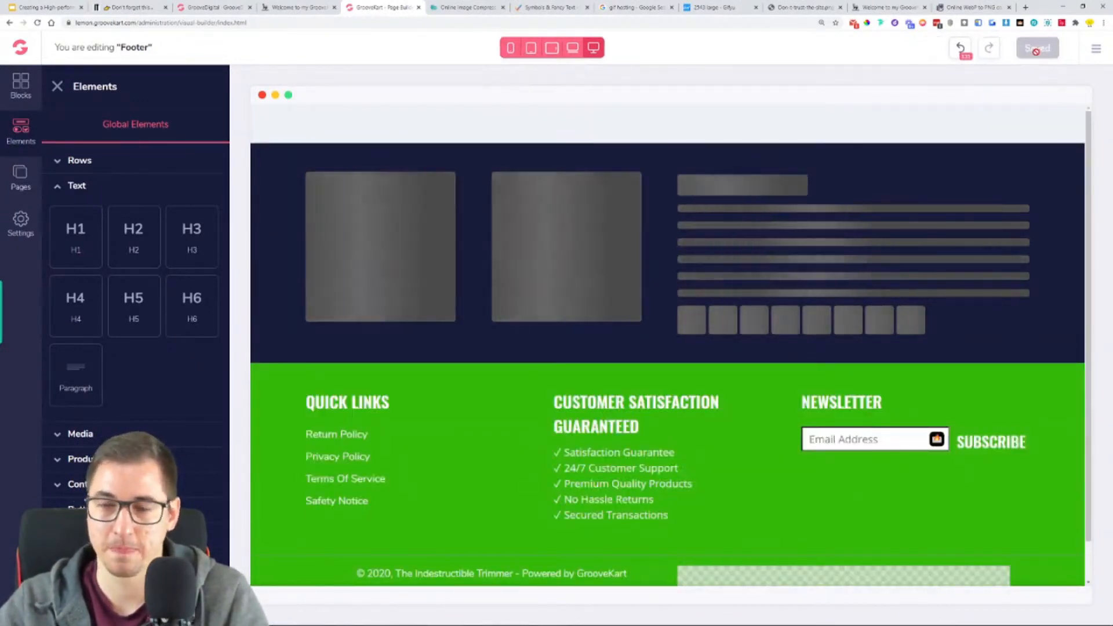
- Compare the copyright line in the live store's footer with the footer of the oneproduct reference store
scroll(912, 281, down, 1)
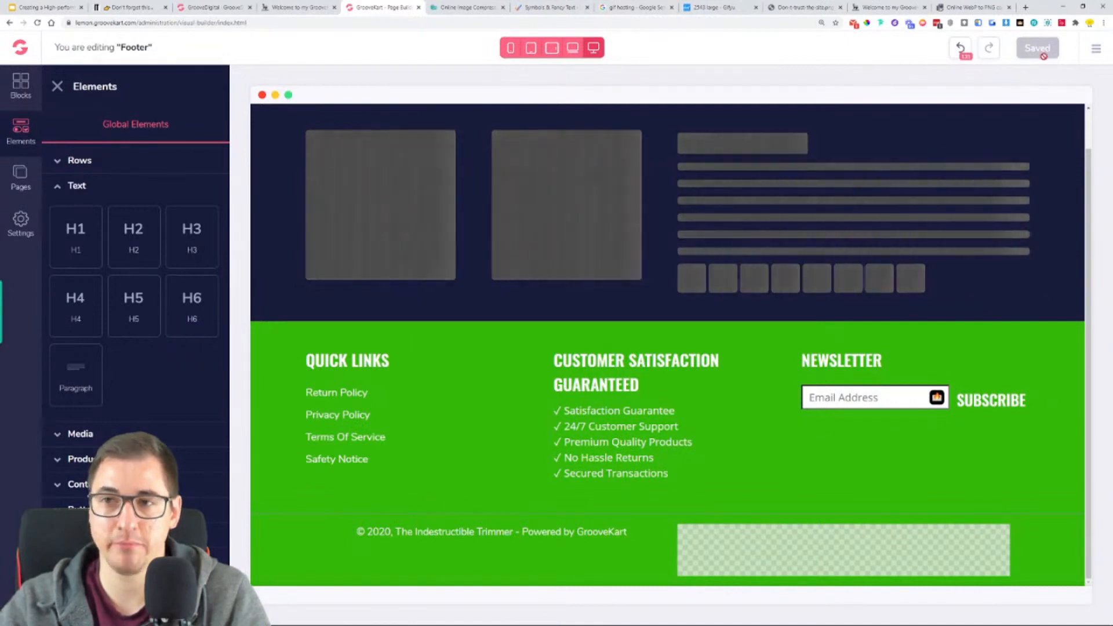
click(893, 8)
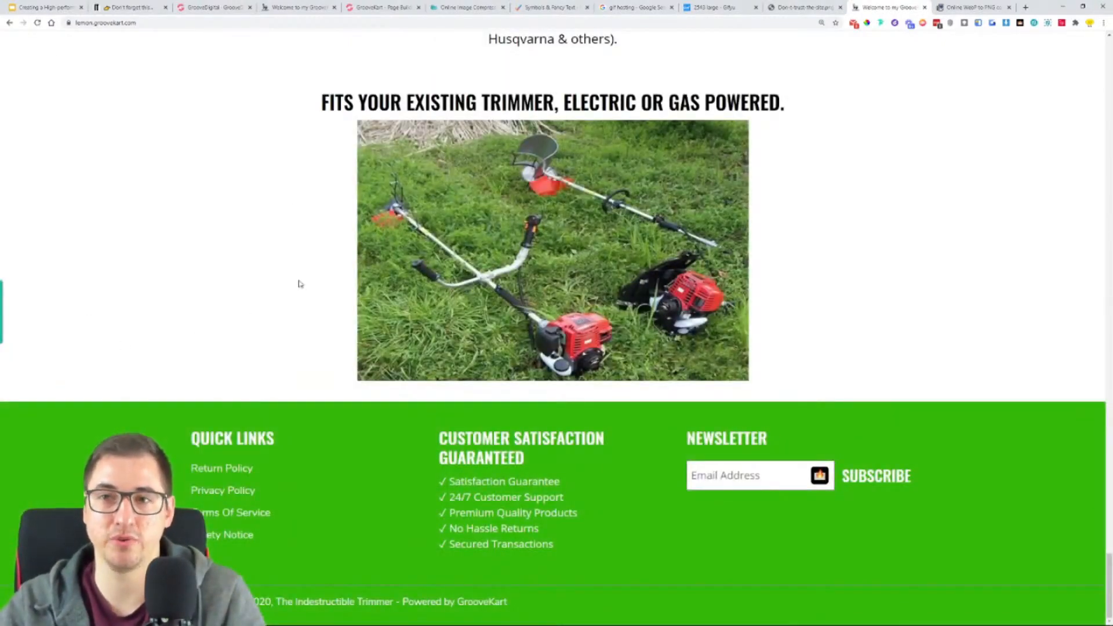
click(286, 3)
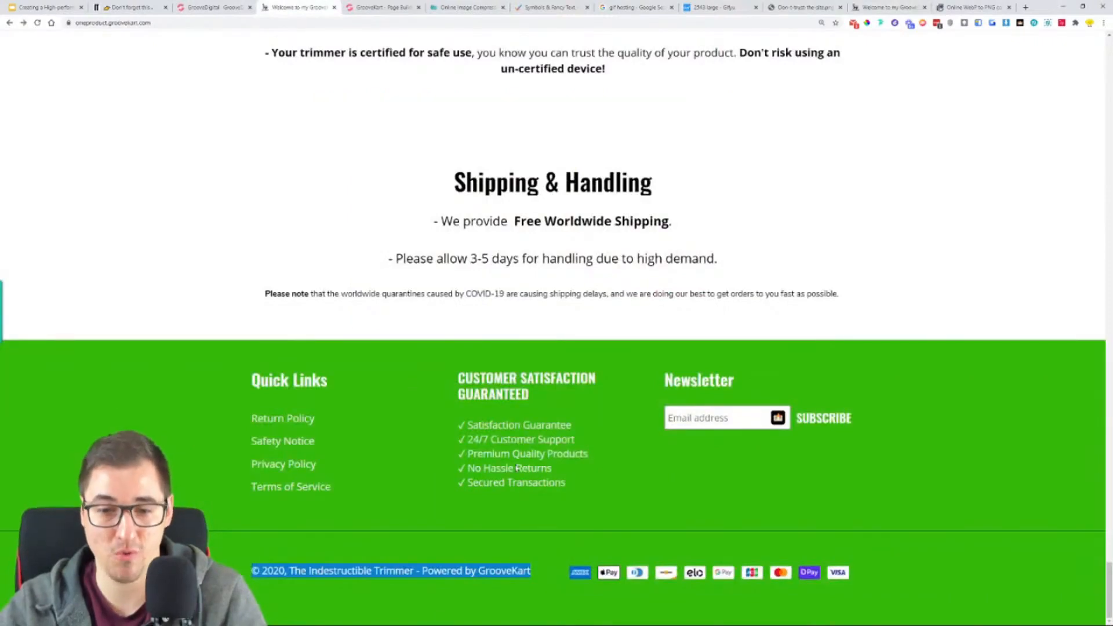
click(562, 531)
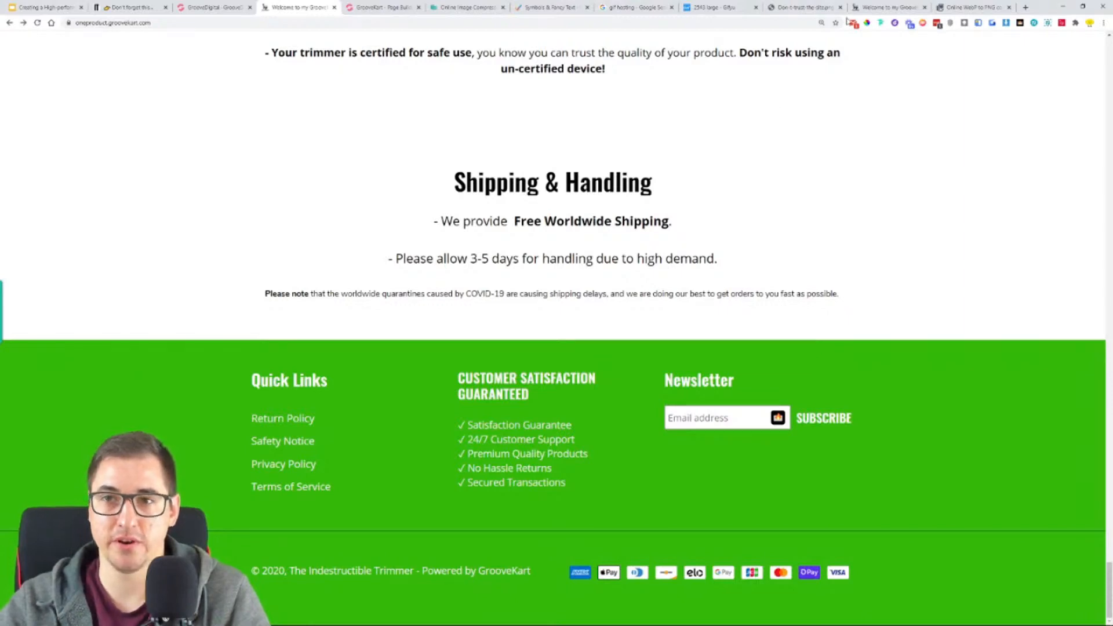
- Open the Groove Partner Program from GrooveFunnels and copy the GrooveFunnels affiliate link from the promo links
click(380, 7)
click(187, 3)
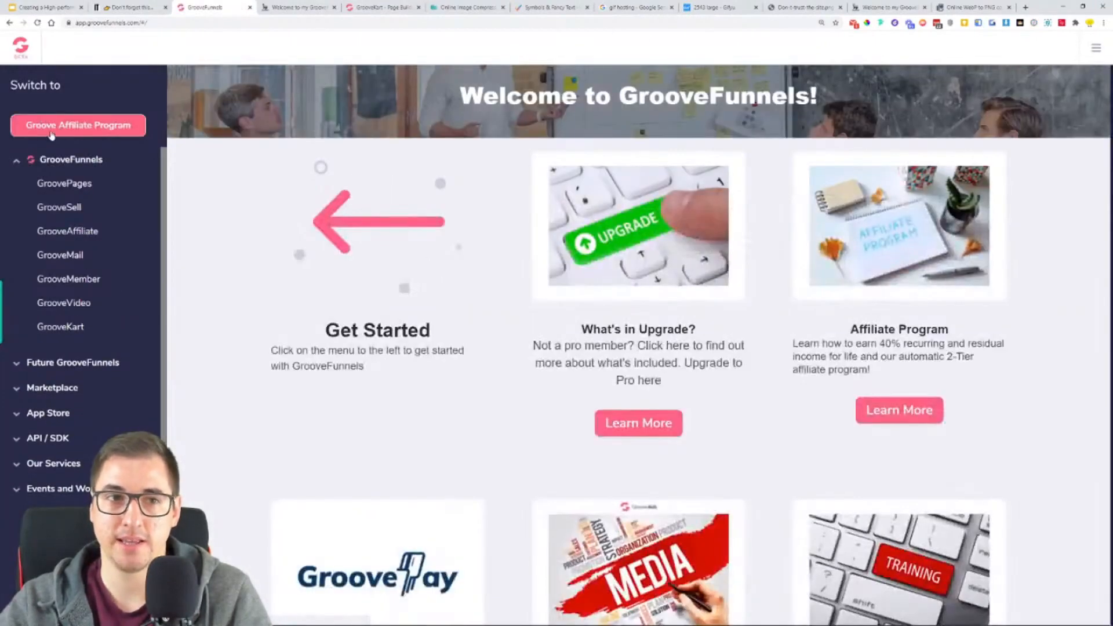
click(1092, 60)
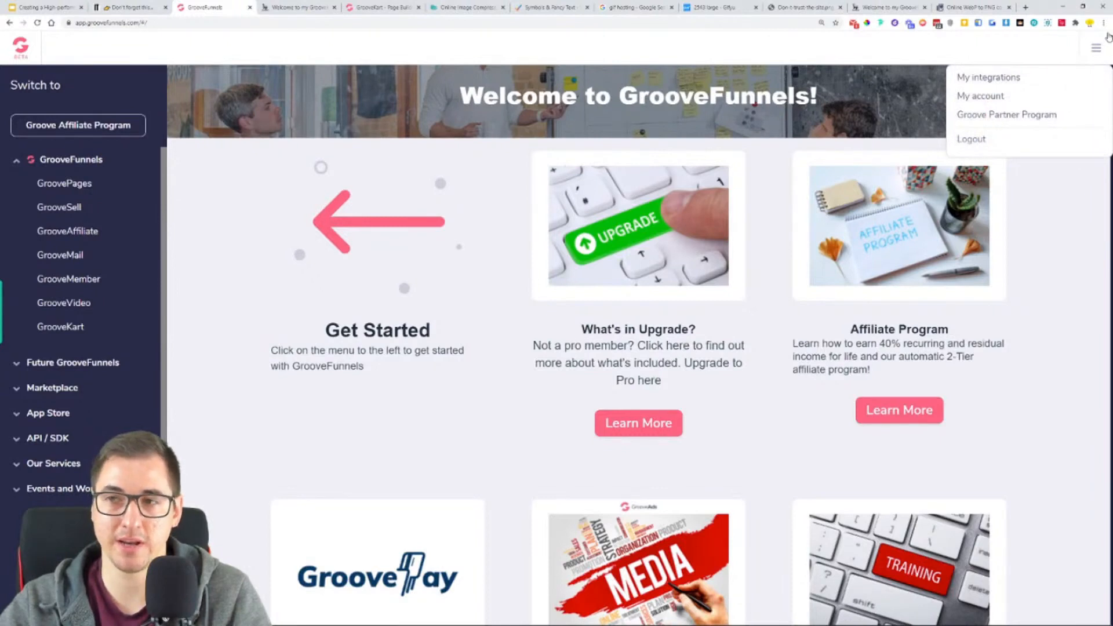
click(1009, 123)
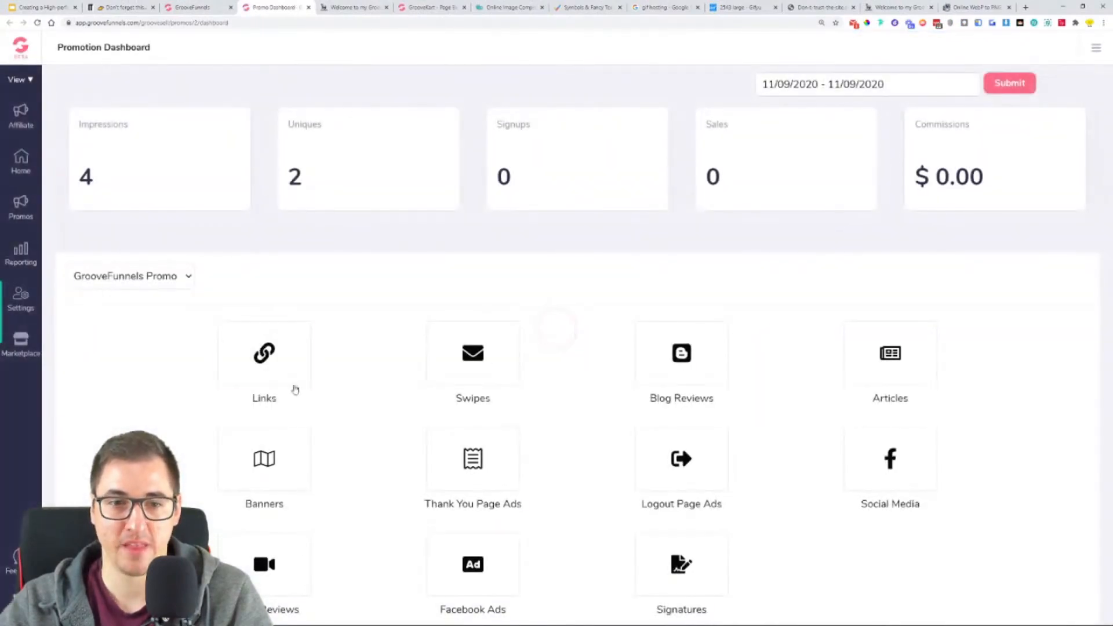
click(263, 372)
click(1067, 400)
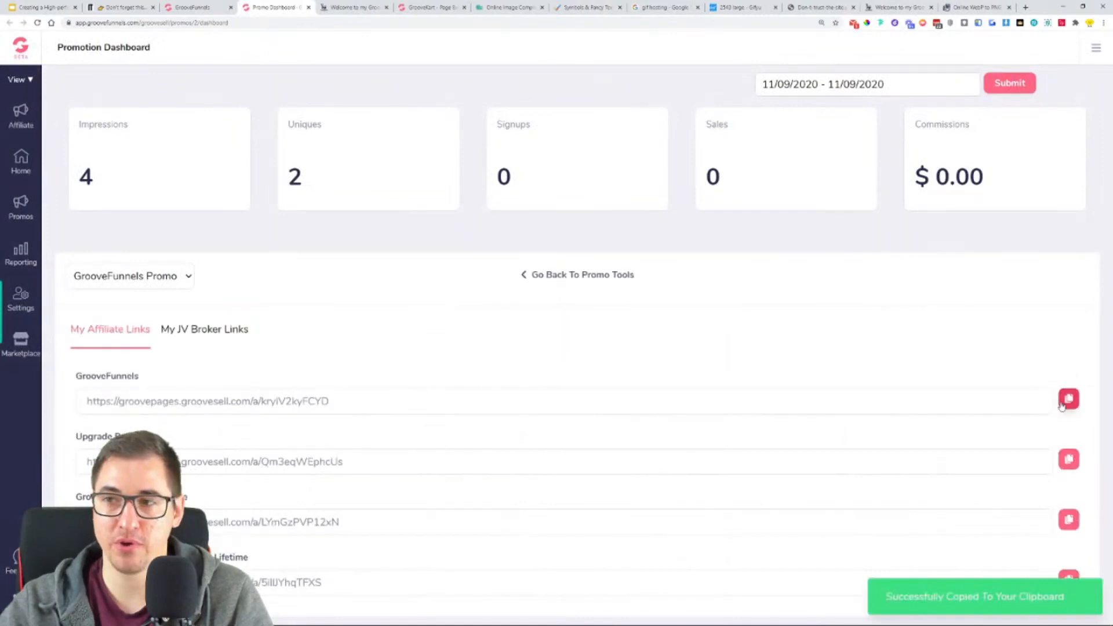
- Link the words "Powered by GrooveKart" in the footer copyright paragraph to the copied affiliate link
click(204, 6)
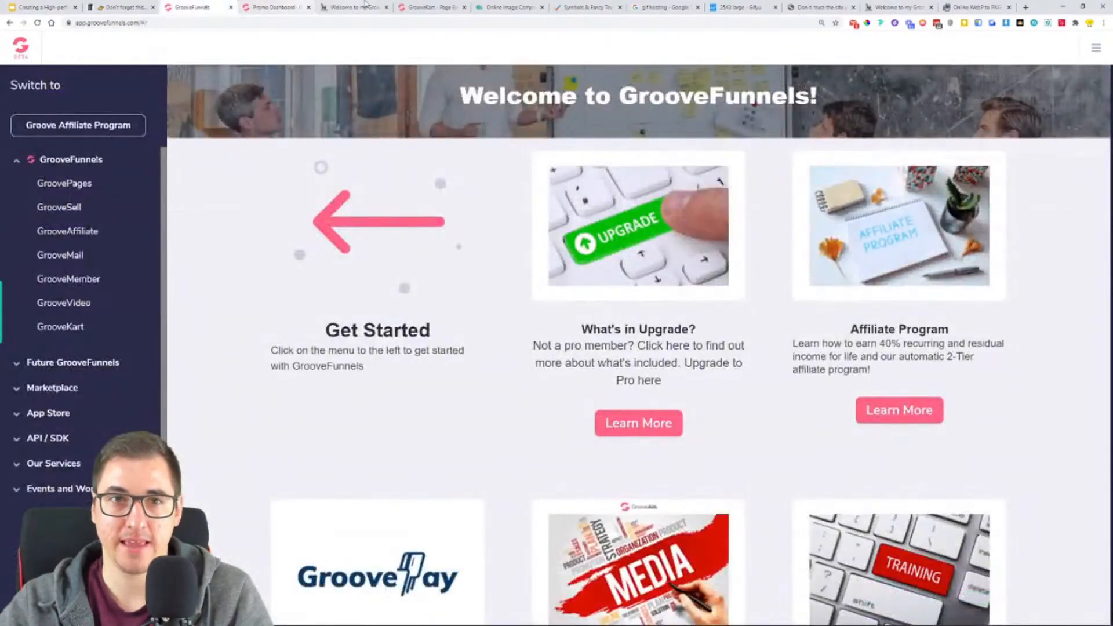
click(429, 7)
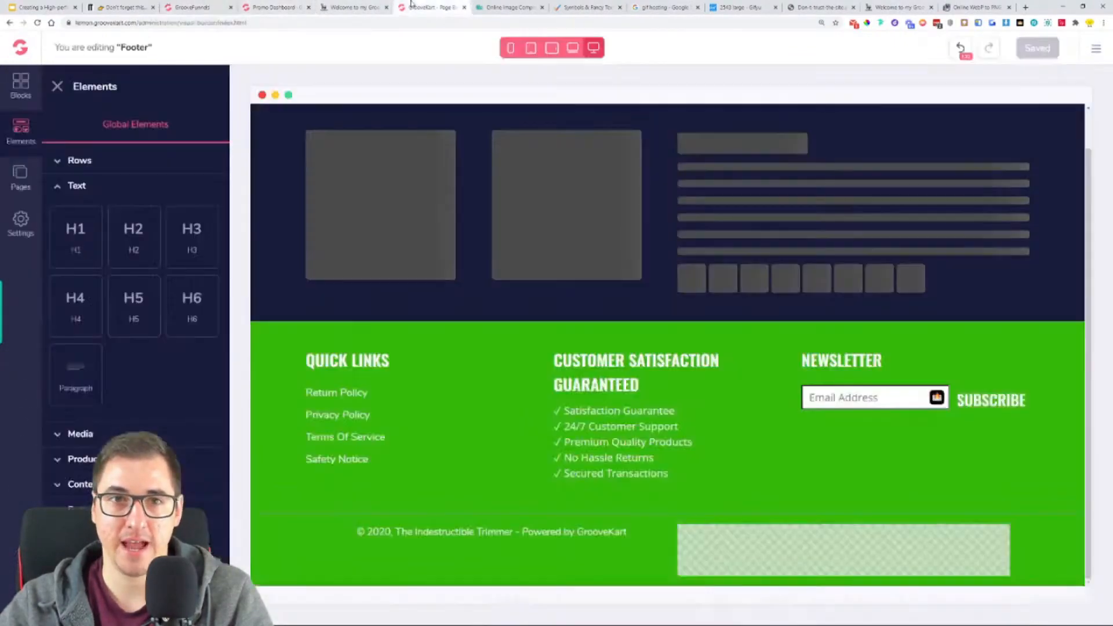
click(542, 534)
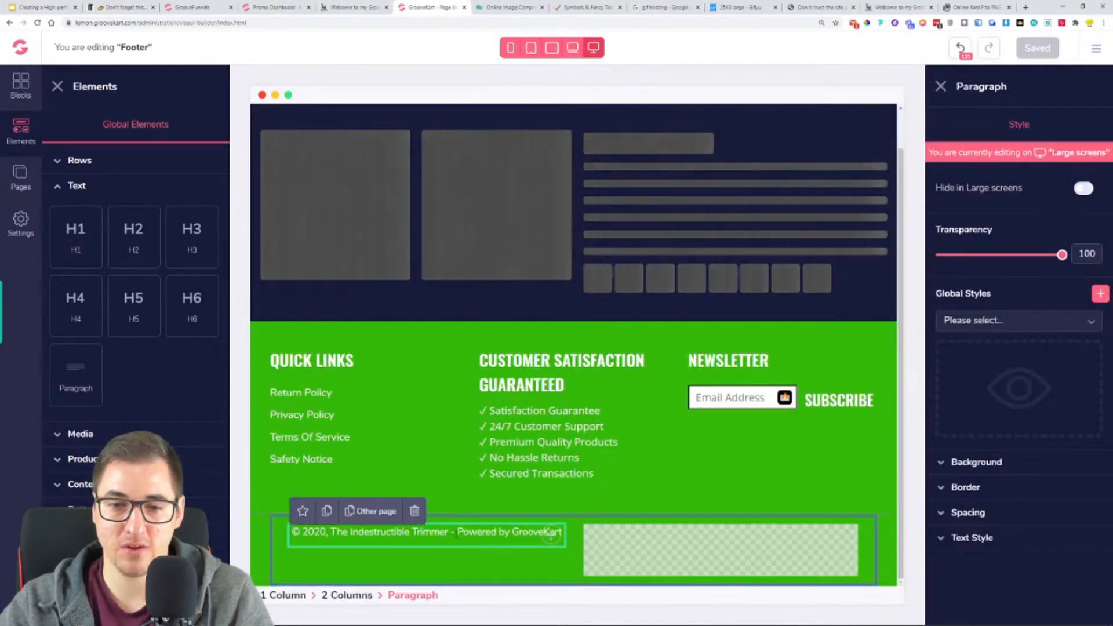
drag(461, 532, 561, 535)
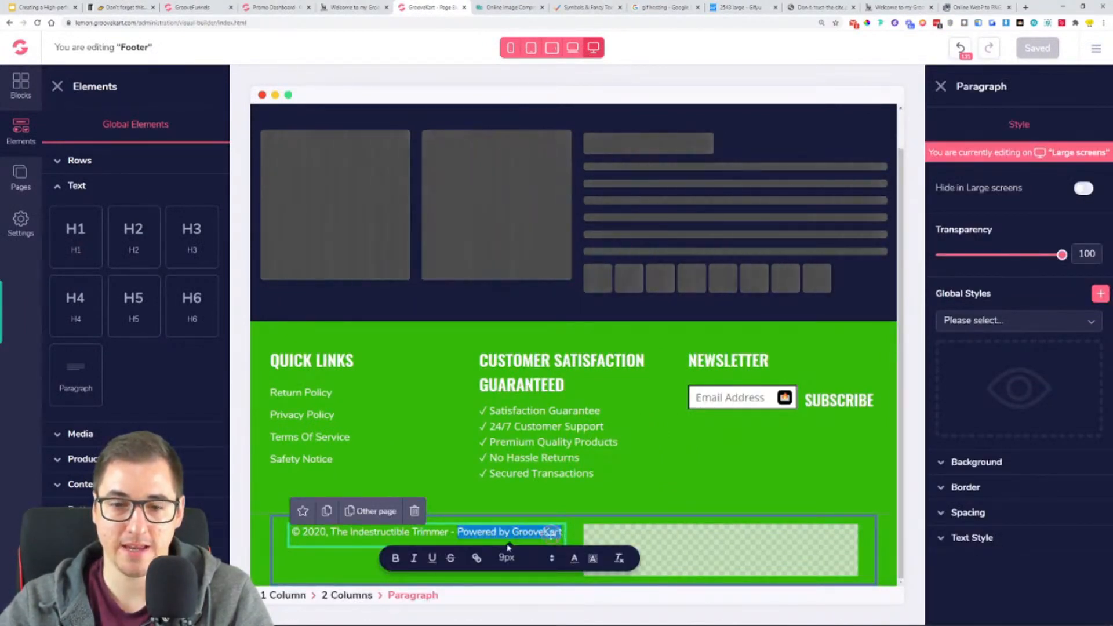
click(479, 558)
key(ctrl+v)
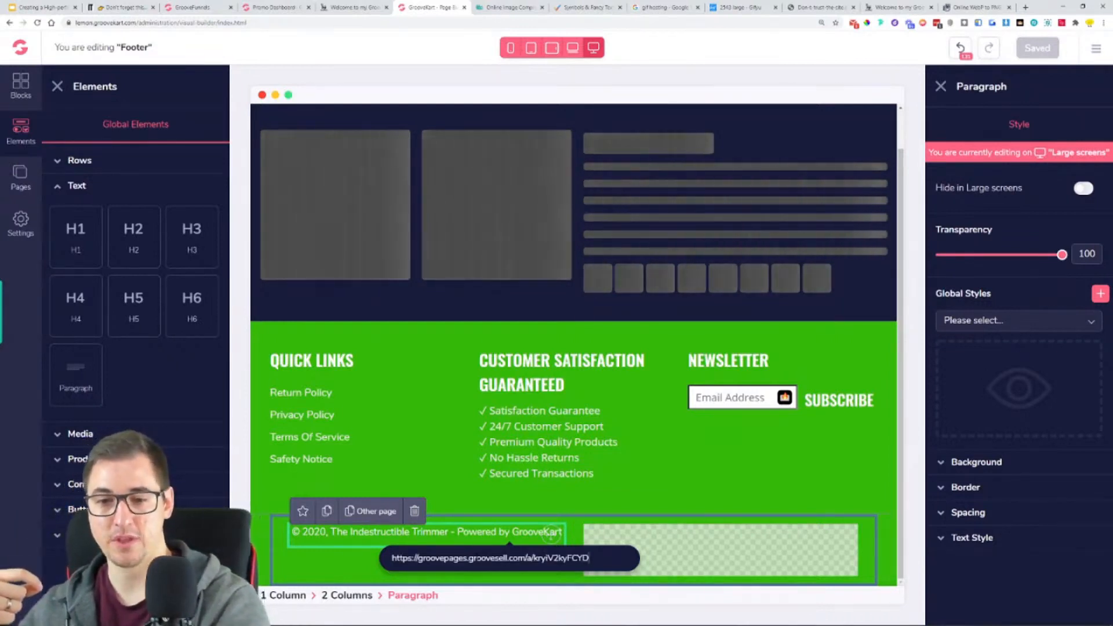
key(Return)
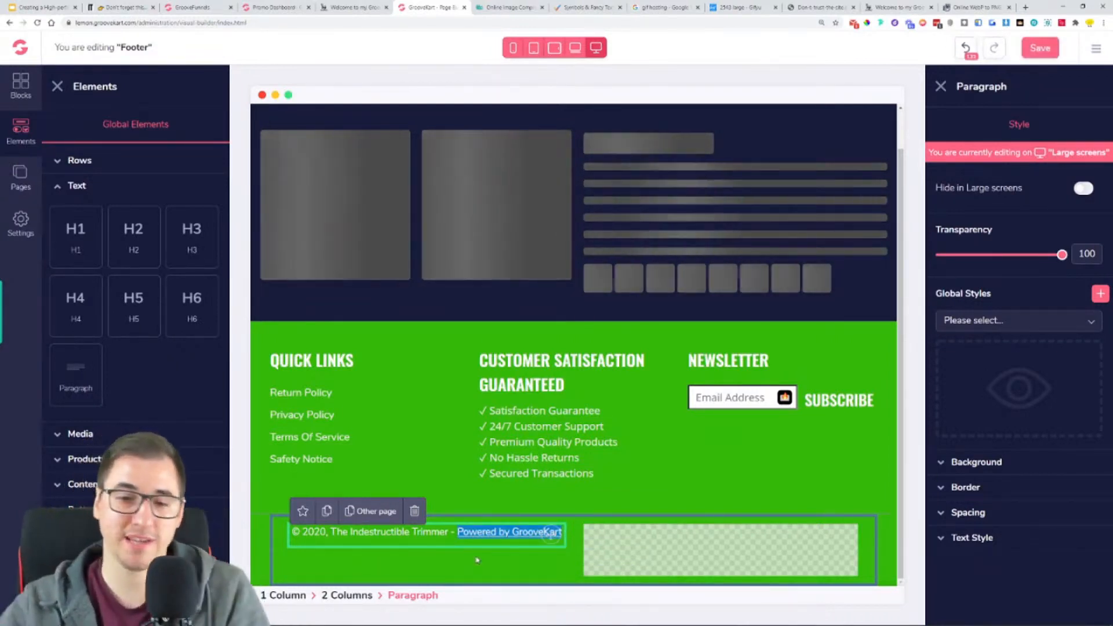
- Test the "Powered by GrooveKart" link in the footer and close the page it opens
click(523, 479)
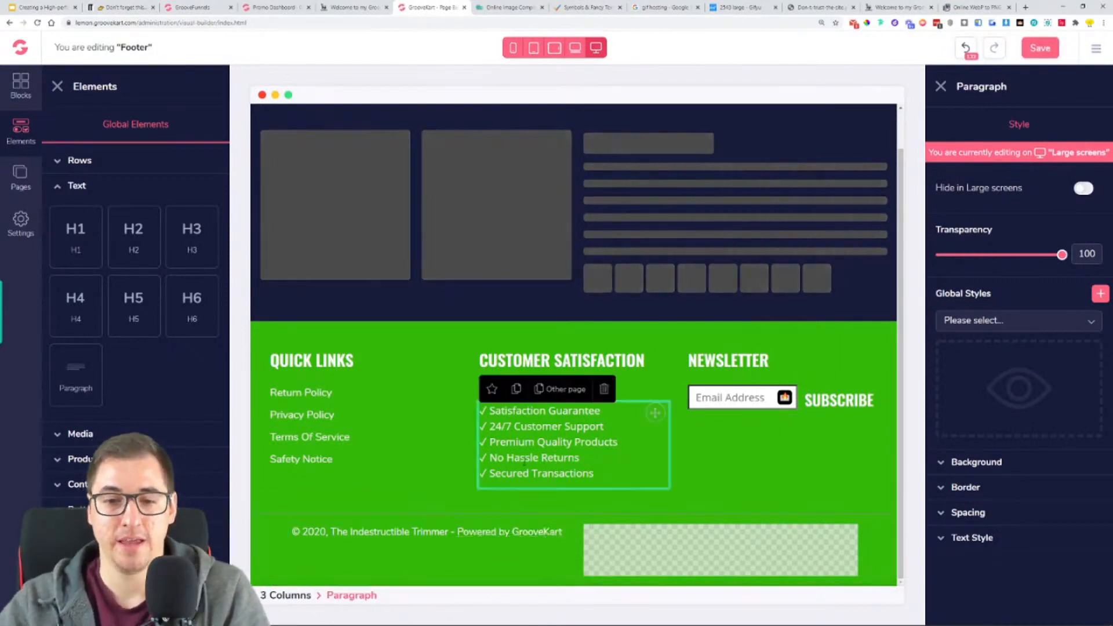
click(517, 530)
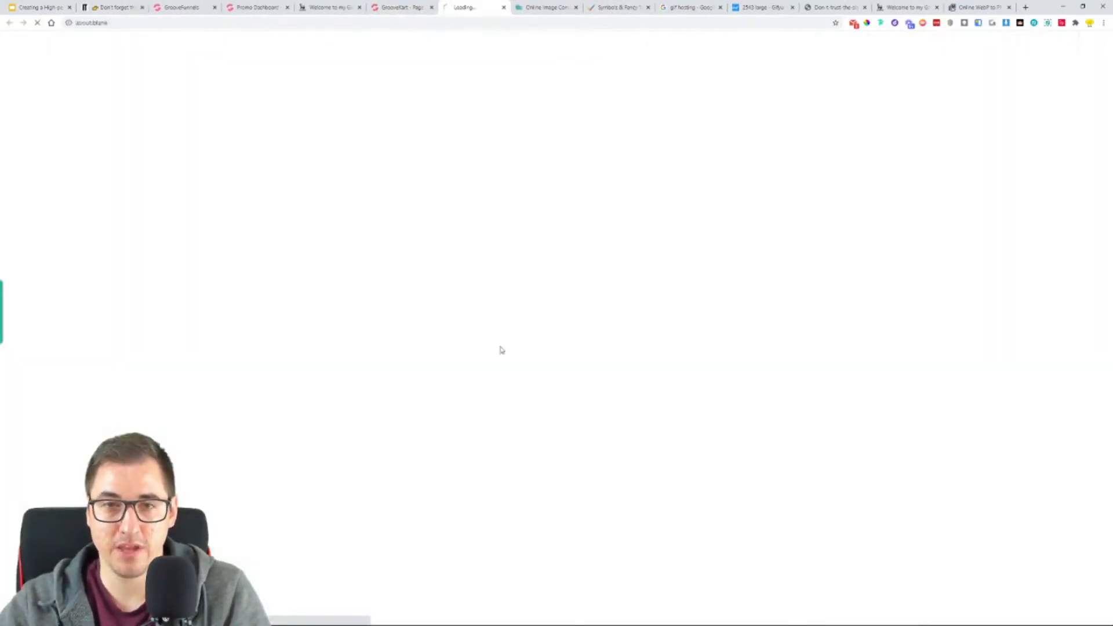
click(503, 7)
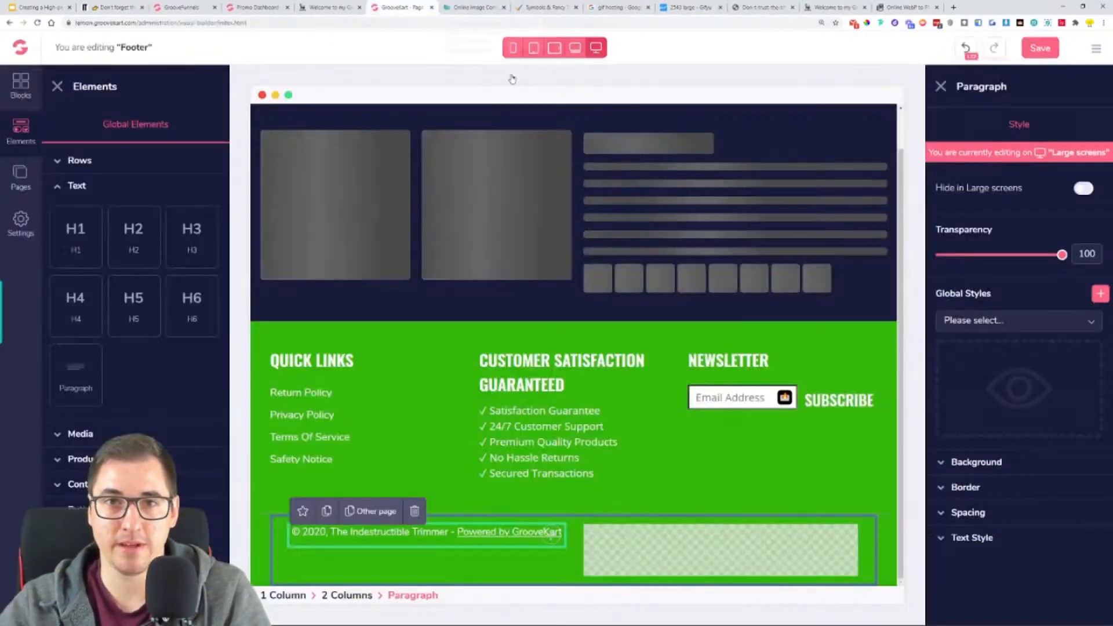
- Set the text color of the "Powered by GrooveKart" link to white
drag(457, 532, 564, 543)
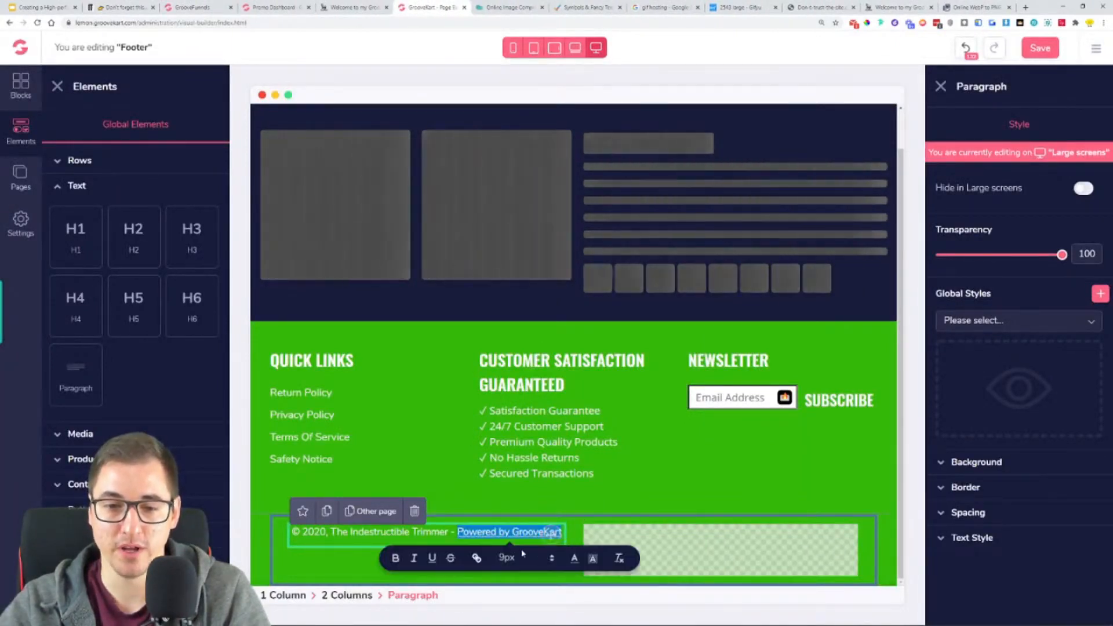
click(574, 558)
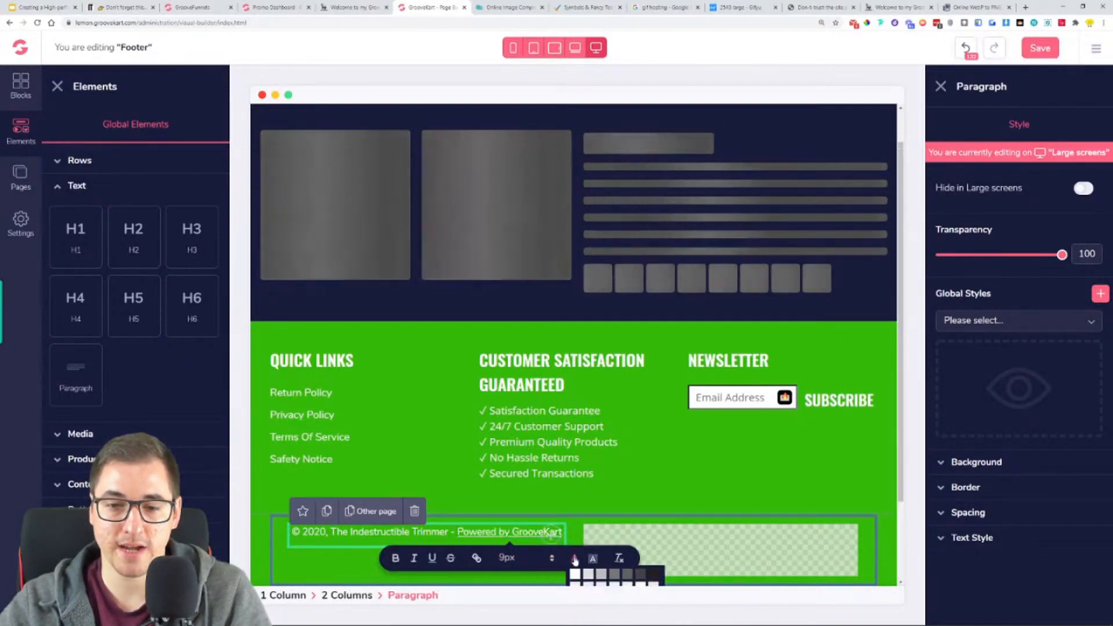
scroll(575, 559, down, 2)
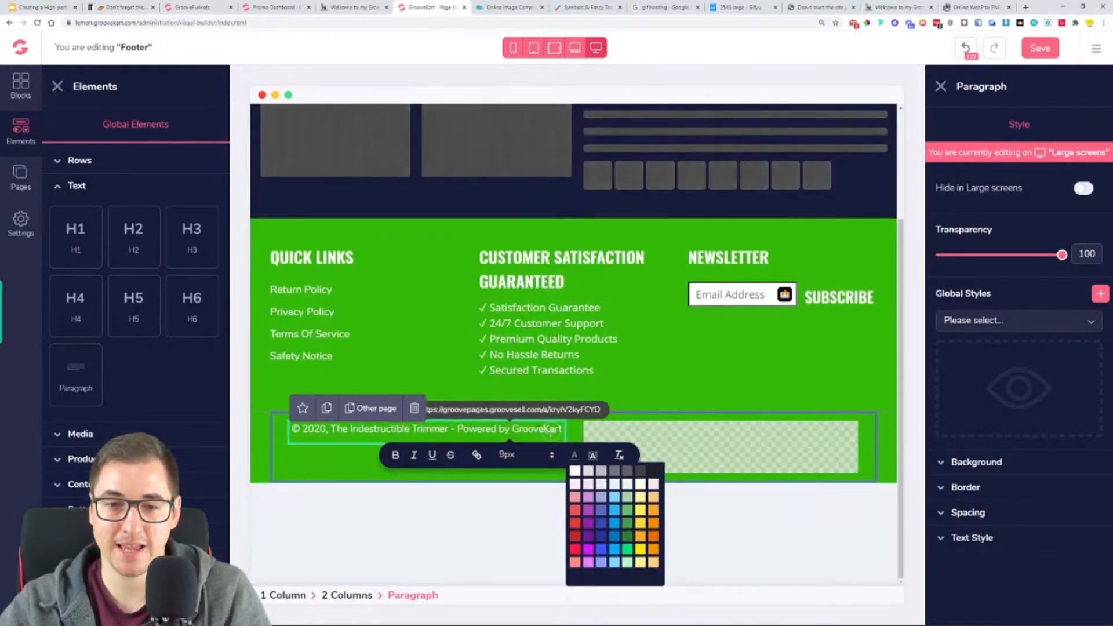
click(574, 473)
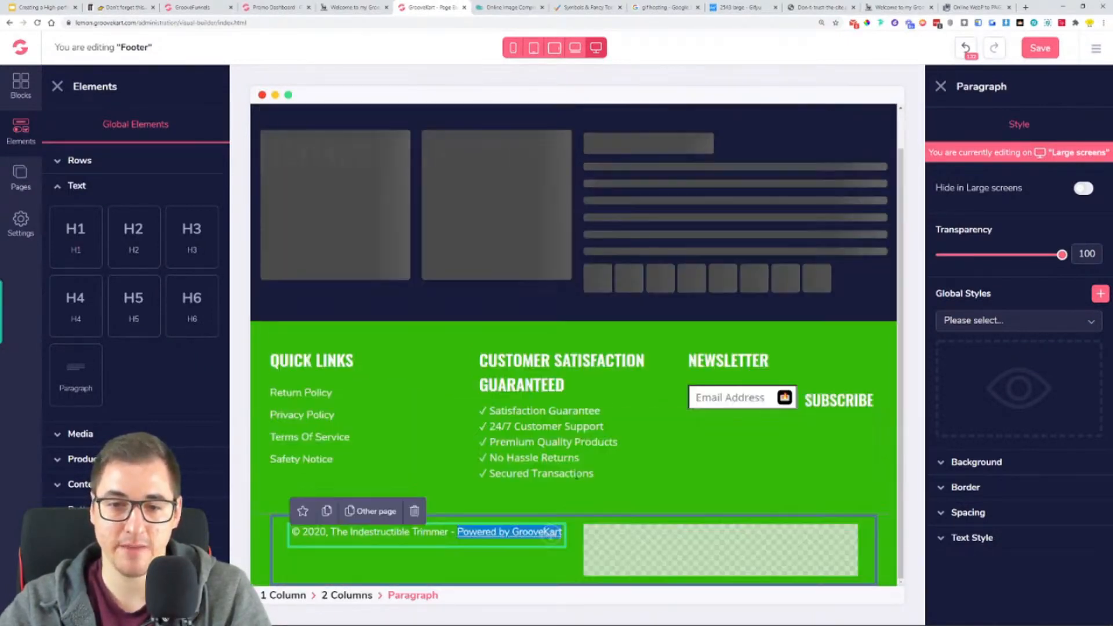
click(450, 485)
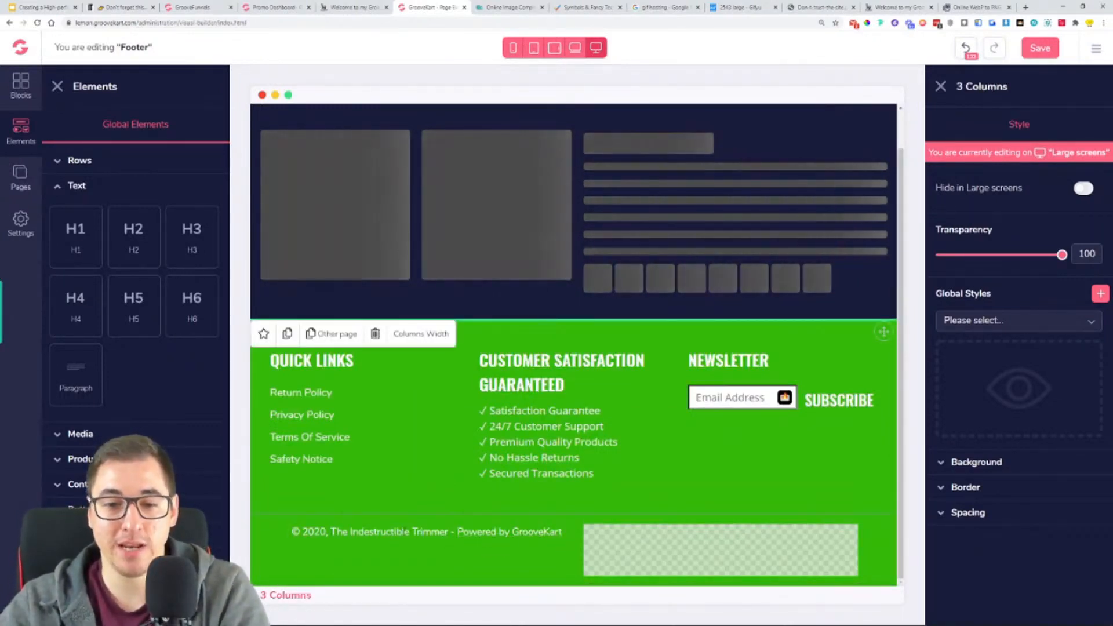
drag(293, 532, 551, 536)
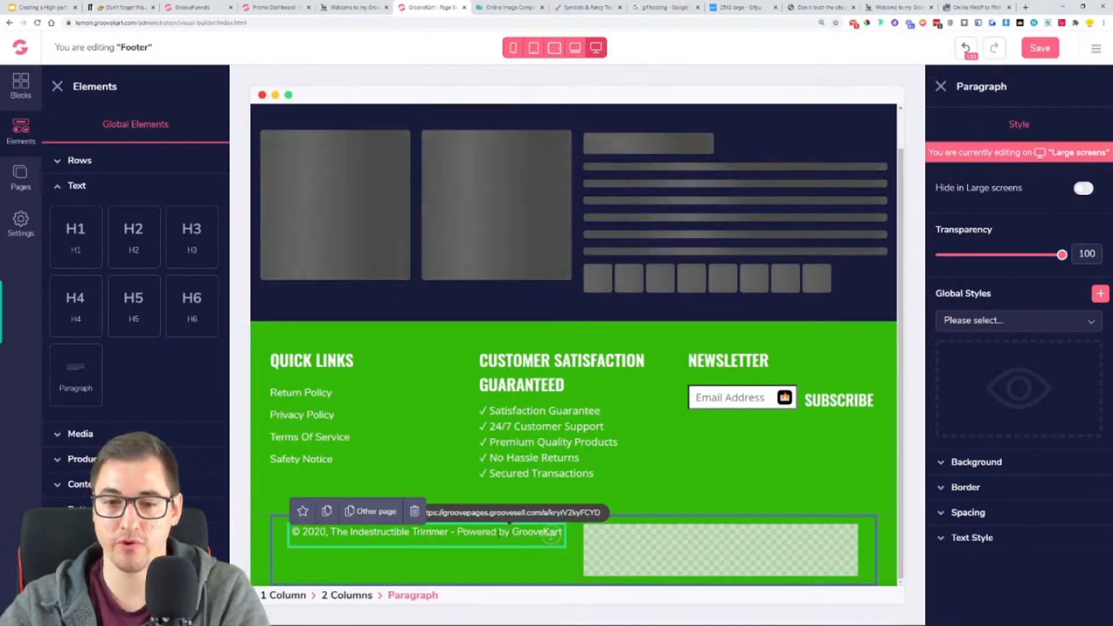
click(550, 481)
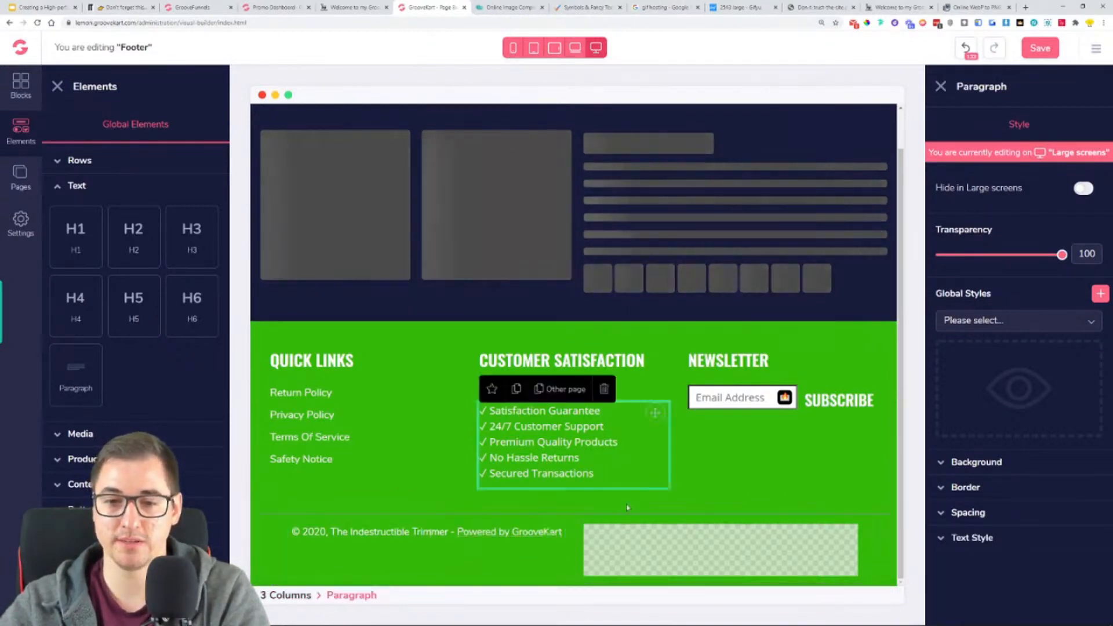
click(367, 531)
click(665, 498)
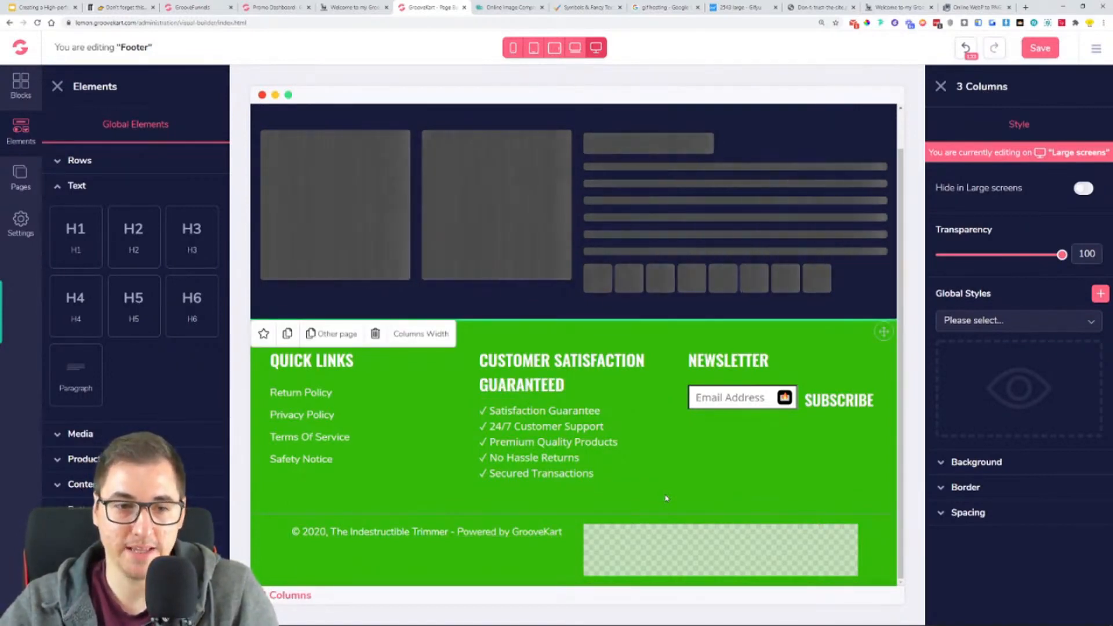
- Show the available media elements and save the footer with its linked copyright line
click(109, 435)
click(1043, 48)
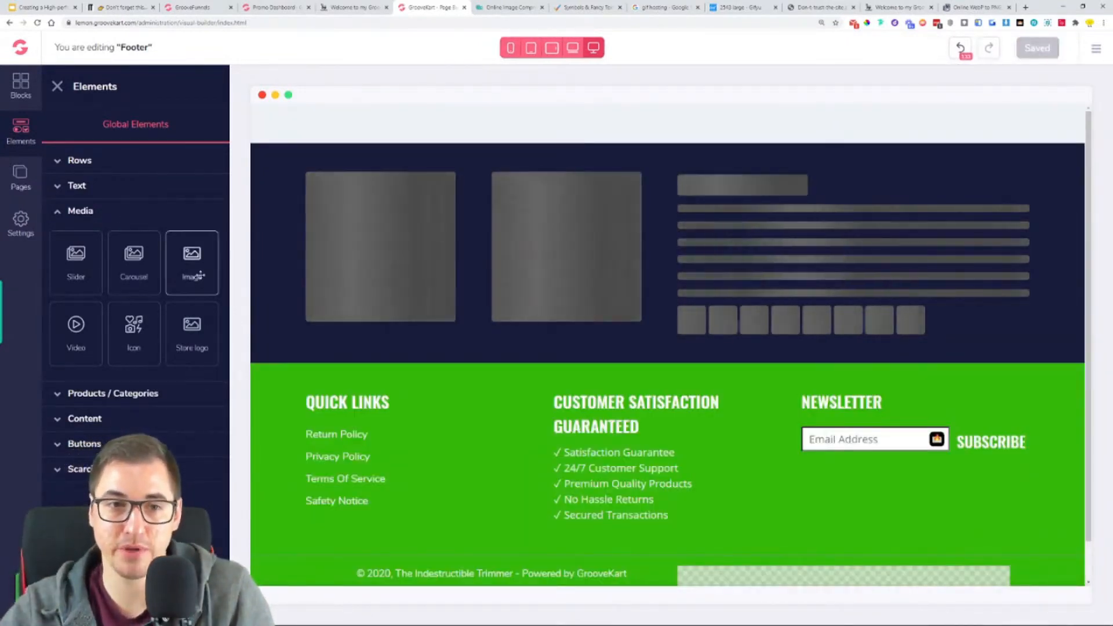
scroll(524, 385, down, 1)
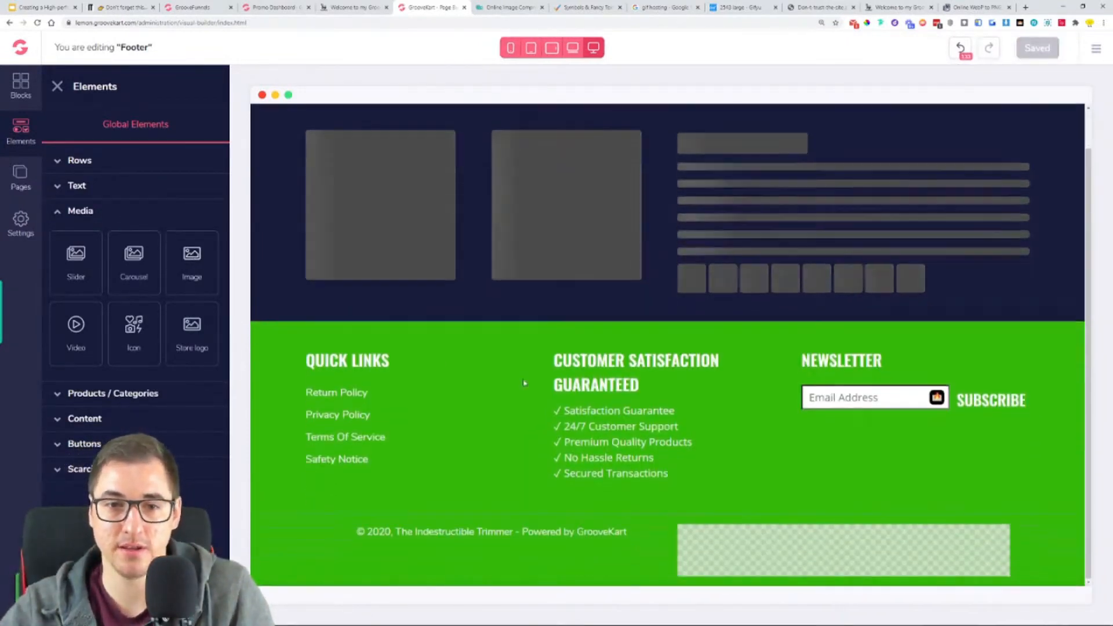
- Add an Image element to the empty column beside the copyright line in the footer
click(356, 6)
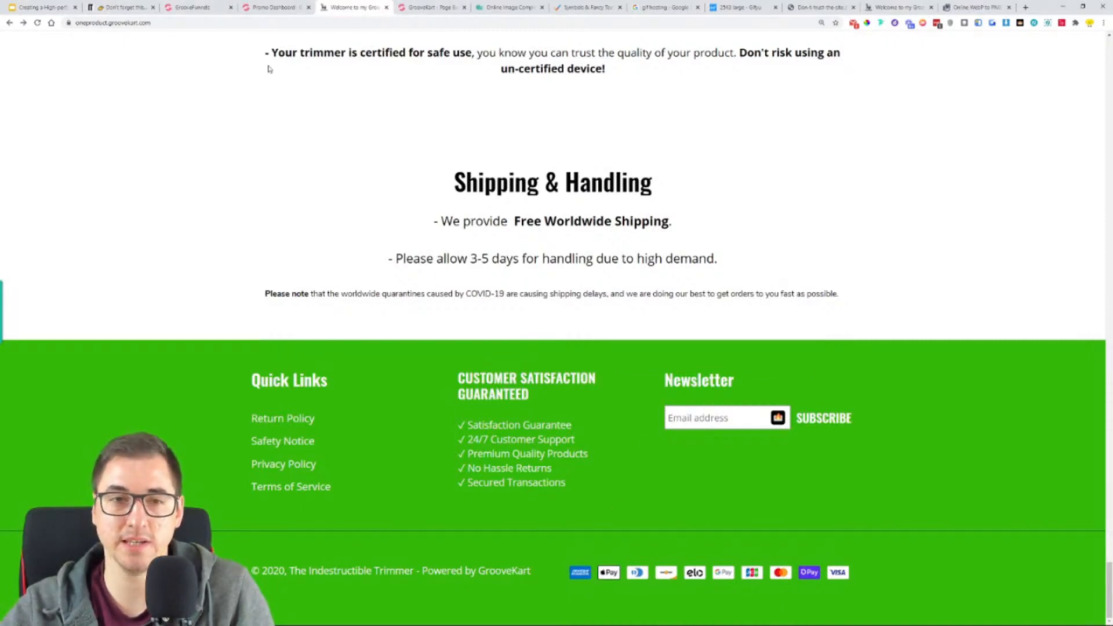
click(274, 5)
click(210, 6)
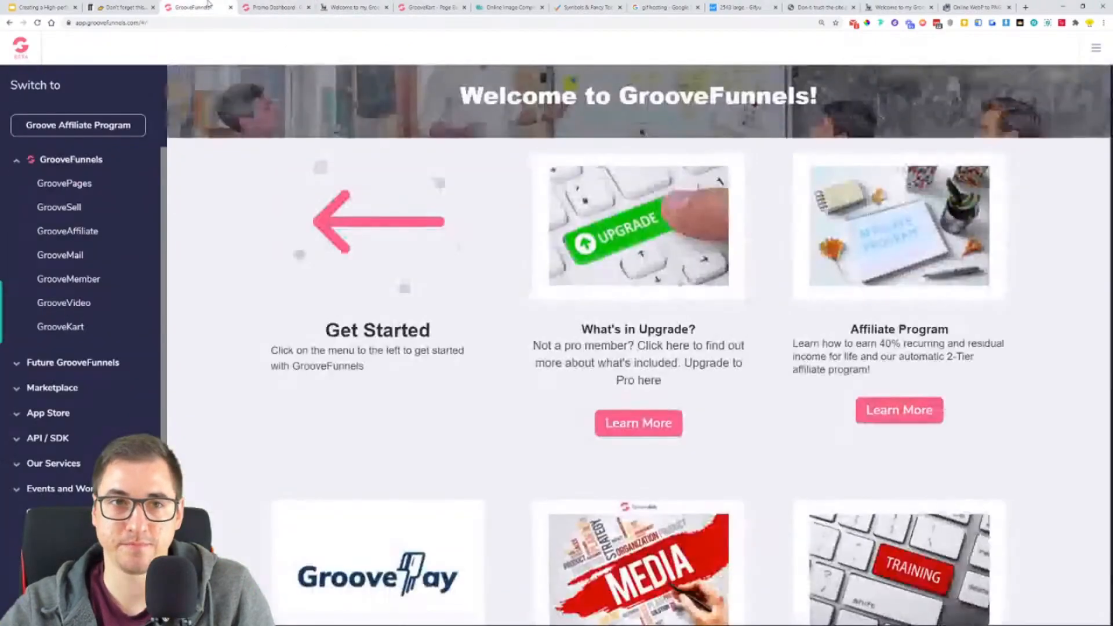
click(429, 7)
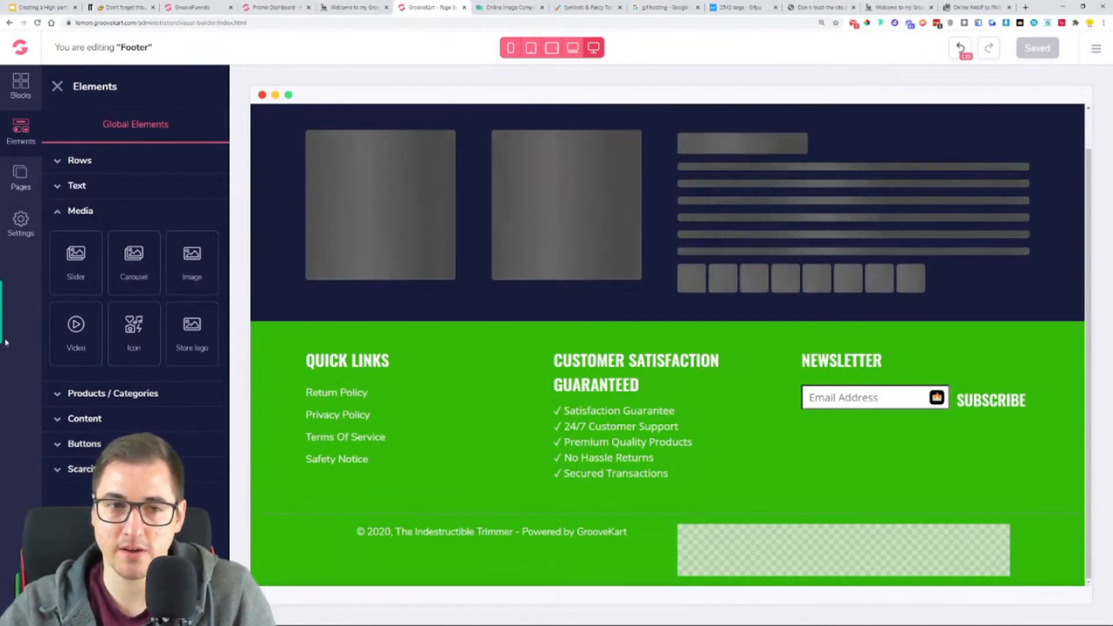
drag(197, 261, 715, 562)
click(783, 461)
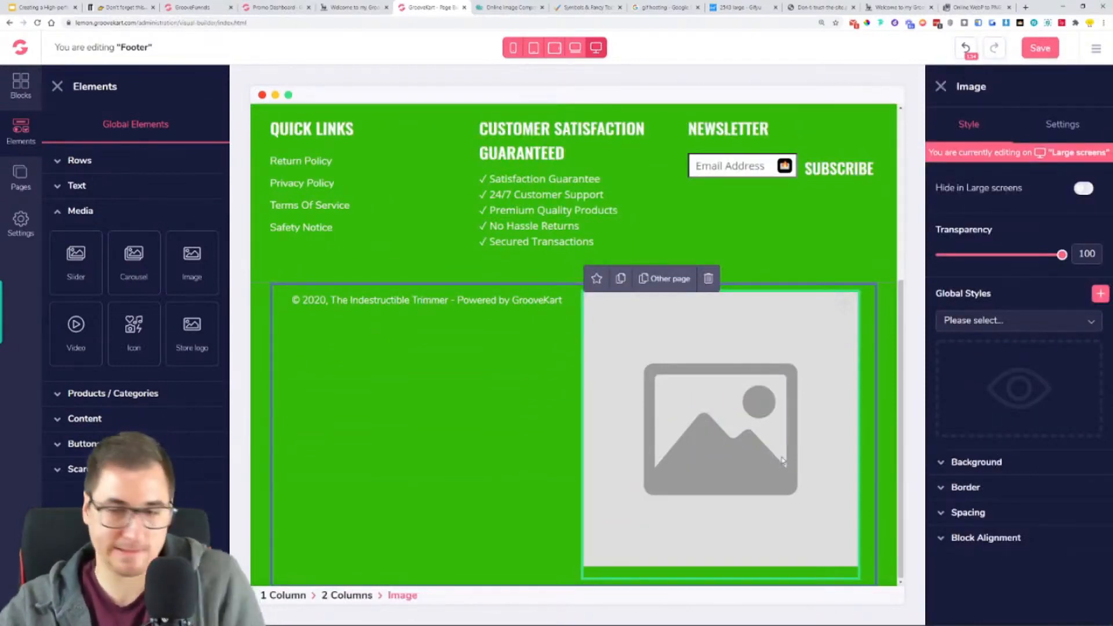
- Upload the payment icons screenshot from the Downloads folder into the new footer image and save the footer
click(1064, 125)
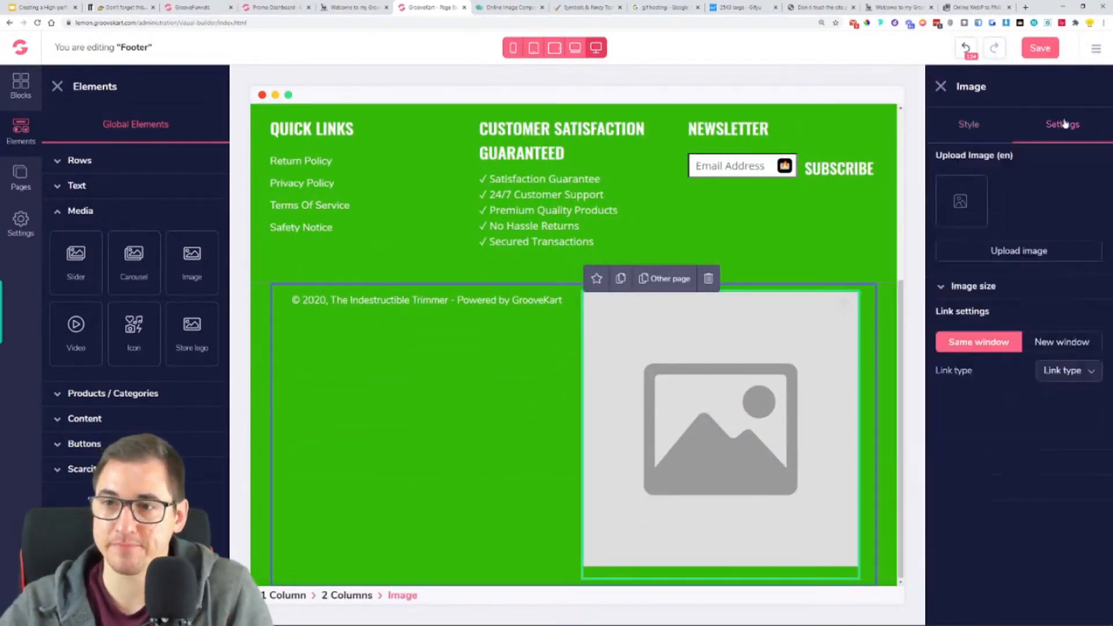
click(994, 252)
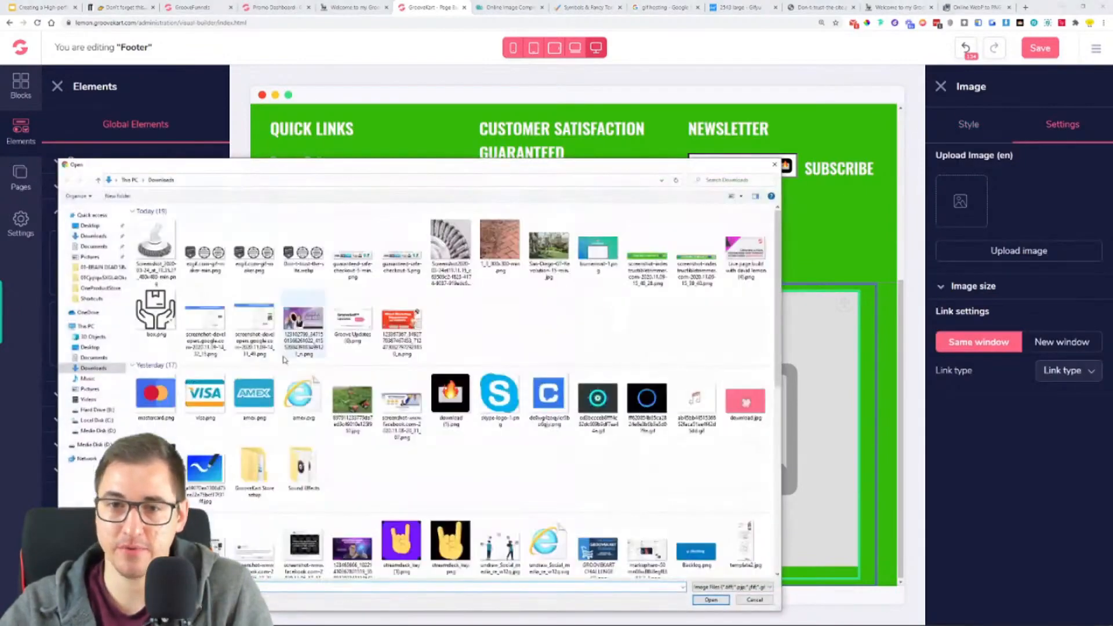
click(668, 270)
click(711, 600)
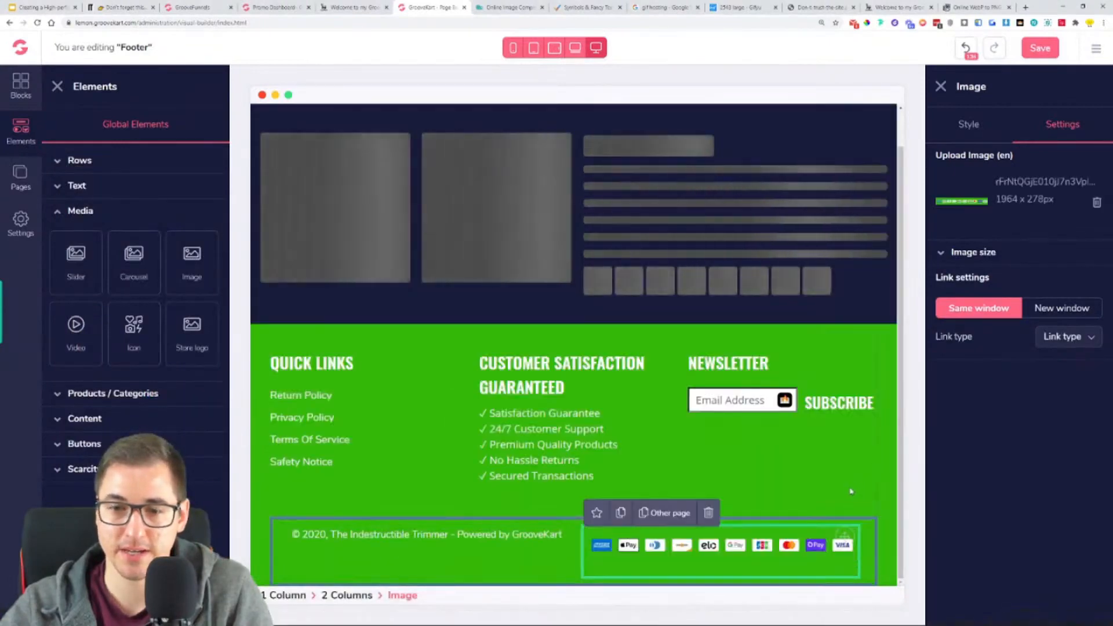
click(843, 464)
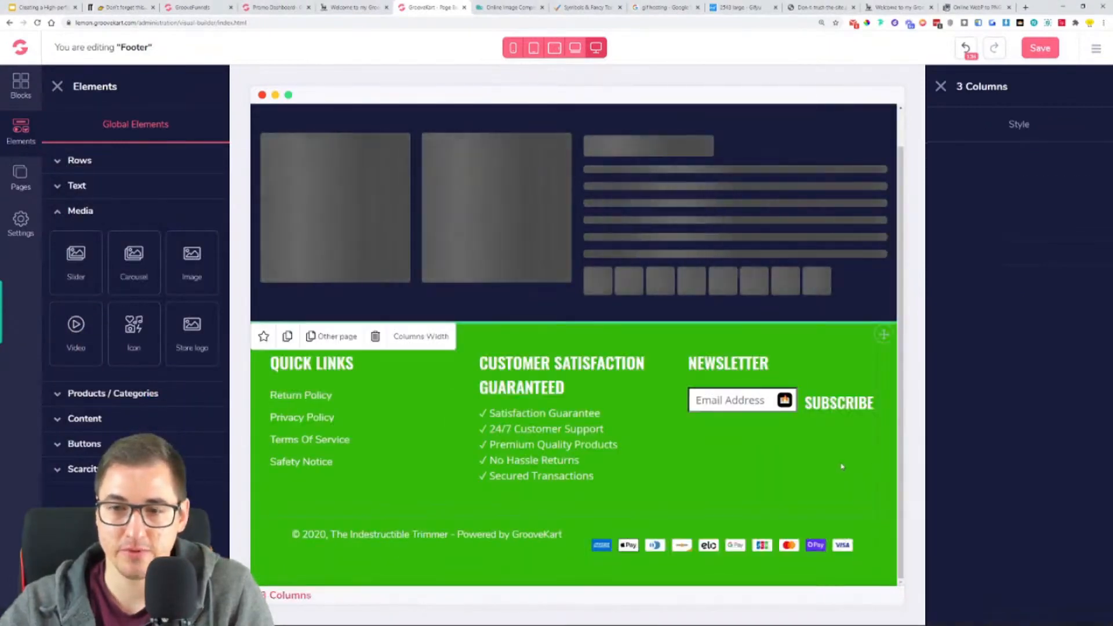
click(1041, 49)
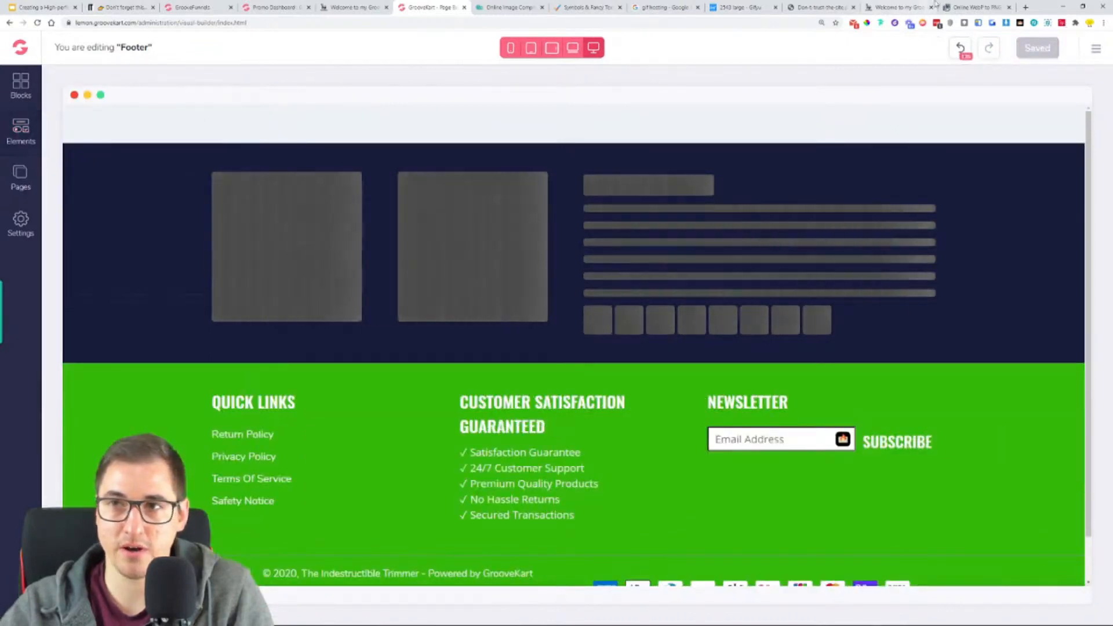
- Set the copyright paragraph's top margin to 25 to line it up with the payment icons, and save the footer
scroll(730, 482, down, 1)
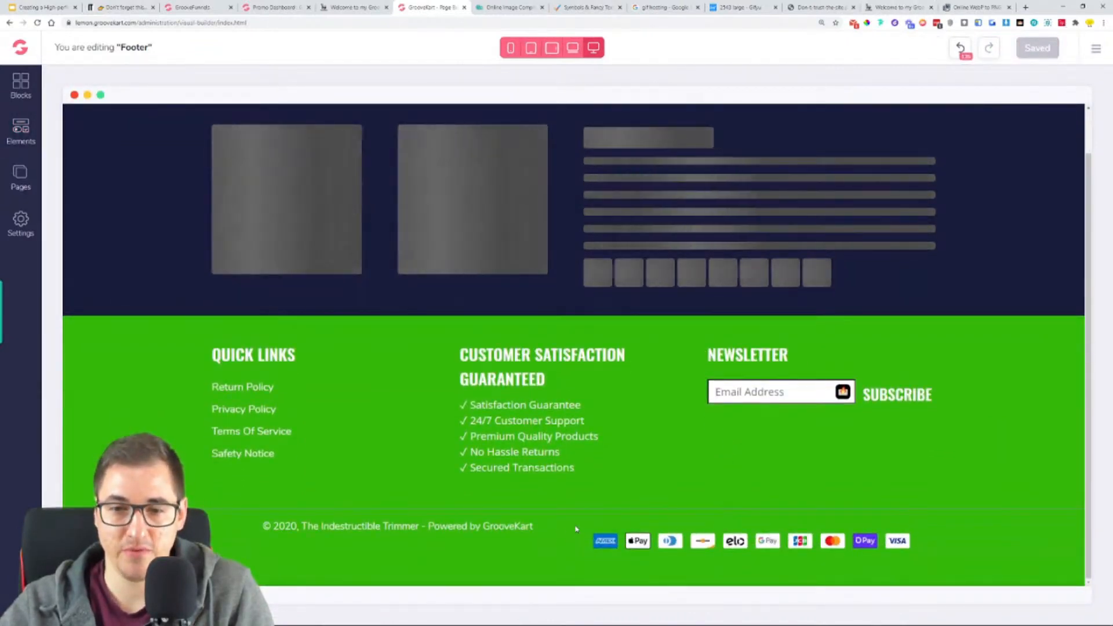
click(632, 539)
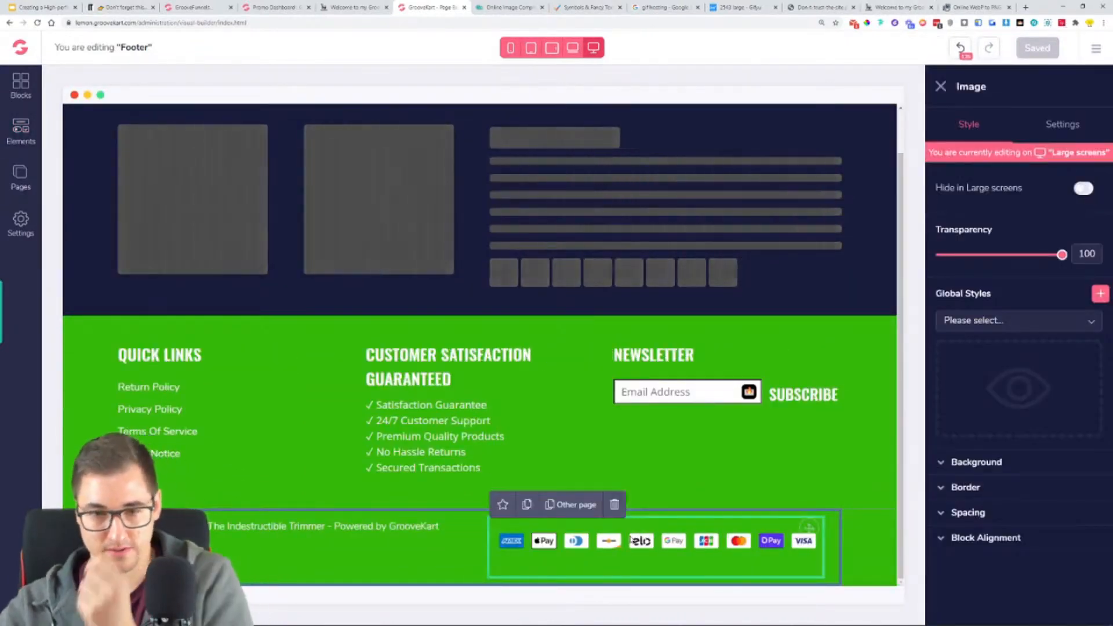
click(400, 528)
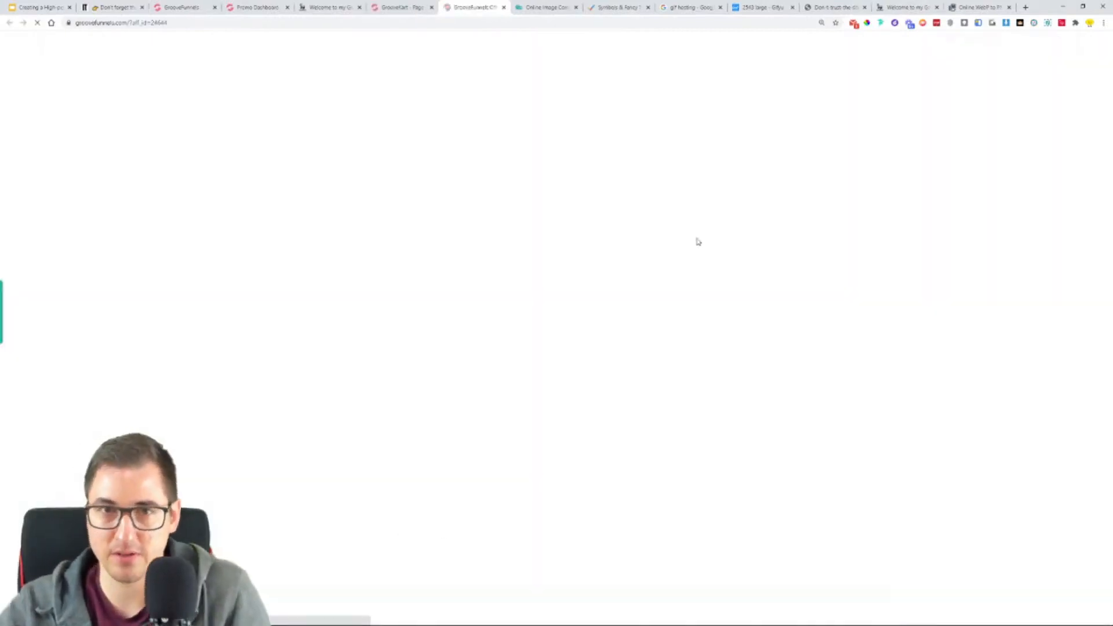
click(504, 8)
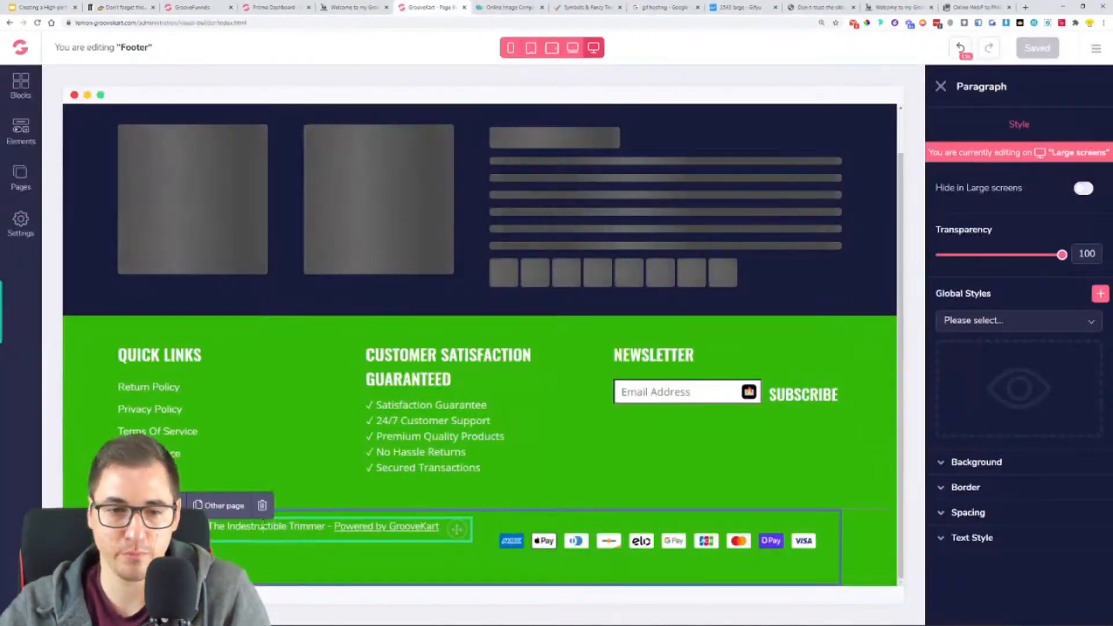
click(980, 514)
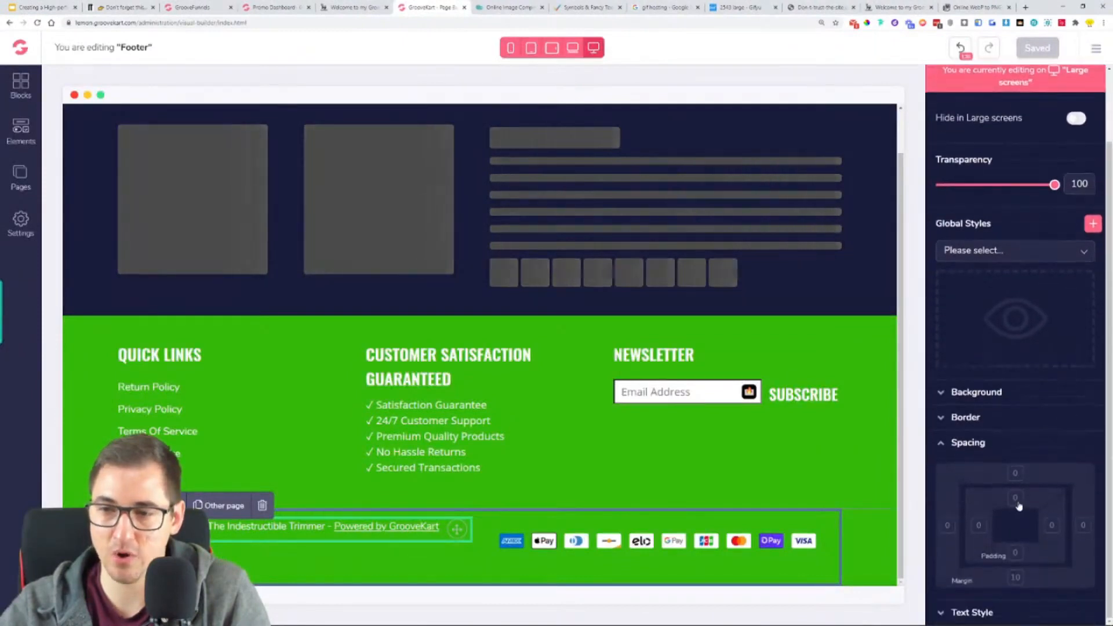
click(1015, 474)
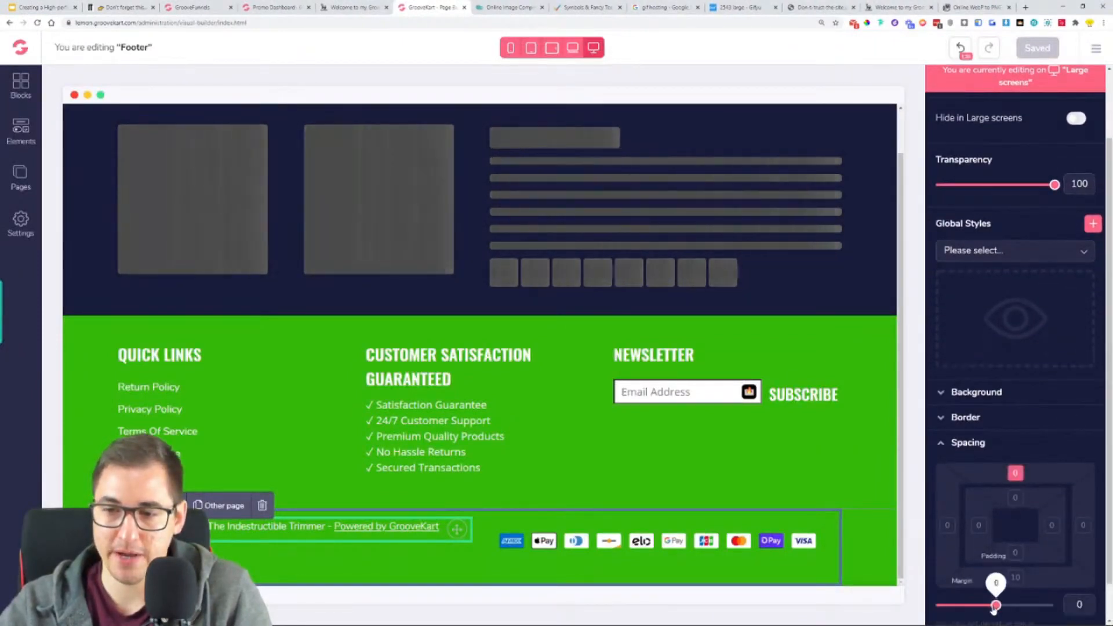
drag(996, 607, 1018, 606)
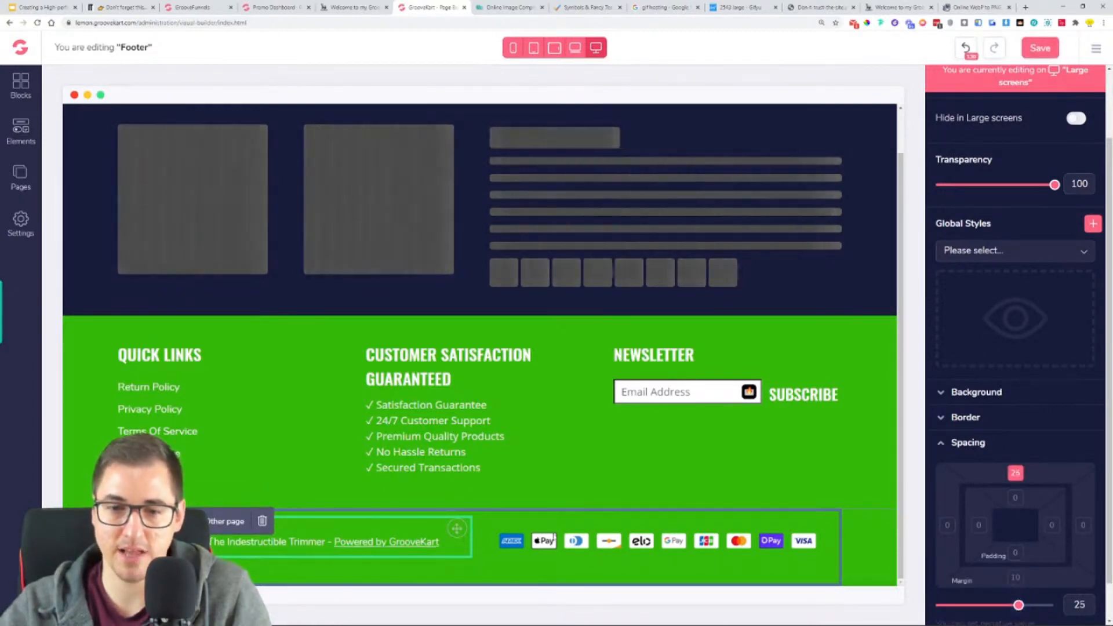
click(1038, 50)
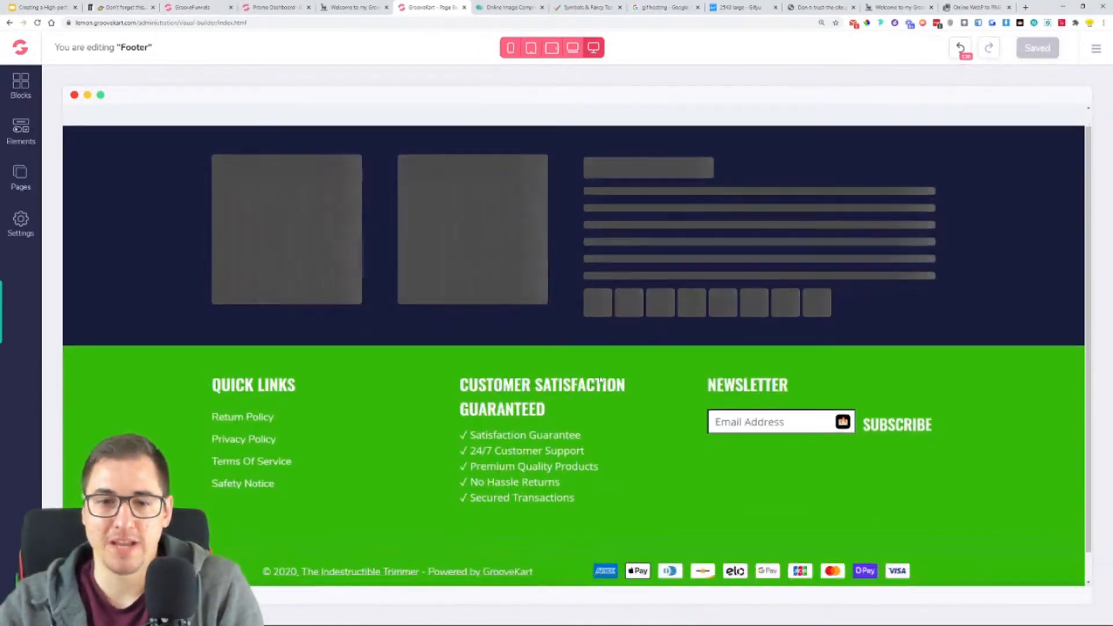
- Check the footer's links, guarantee list, newsletter form and copyright row on the live lemon.groovekart.com store
click(898, 8)
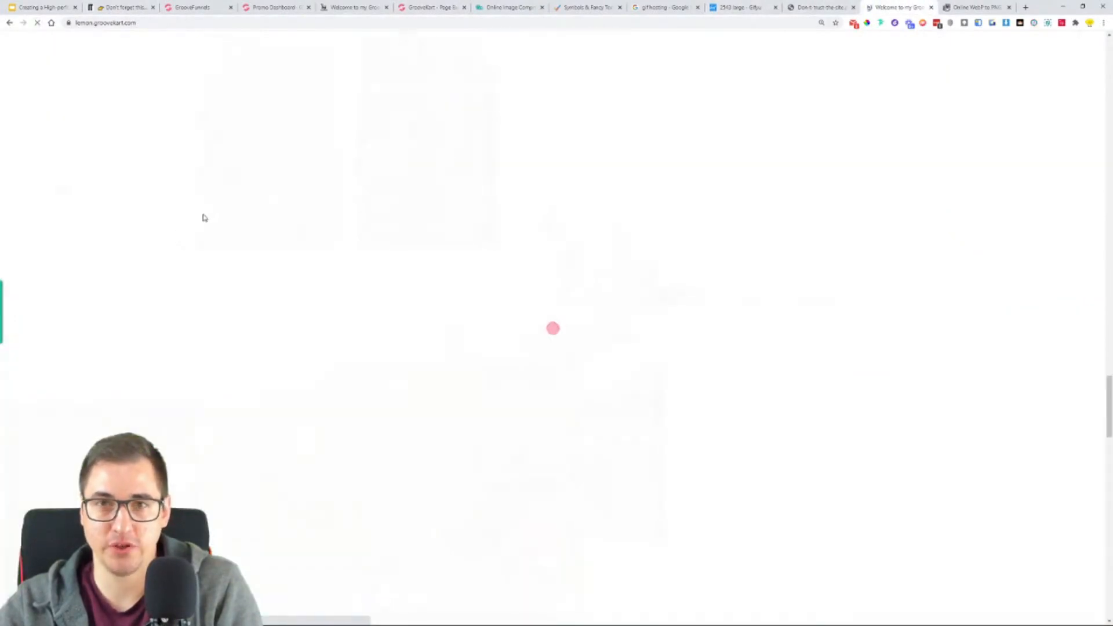
scroll(270, 283, down, 2)
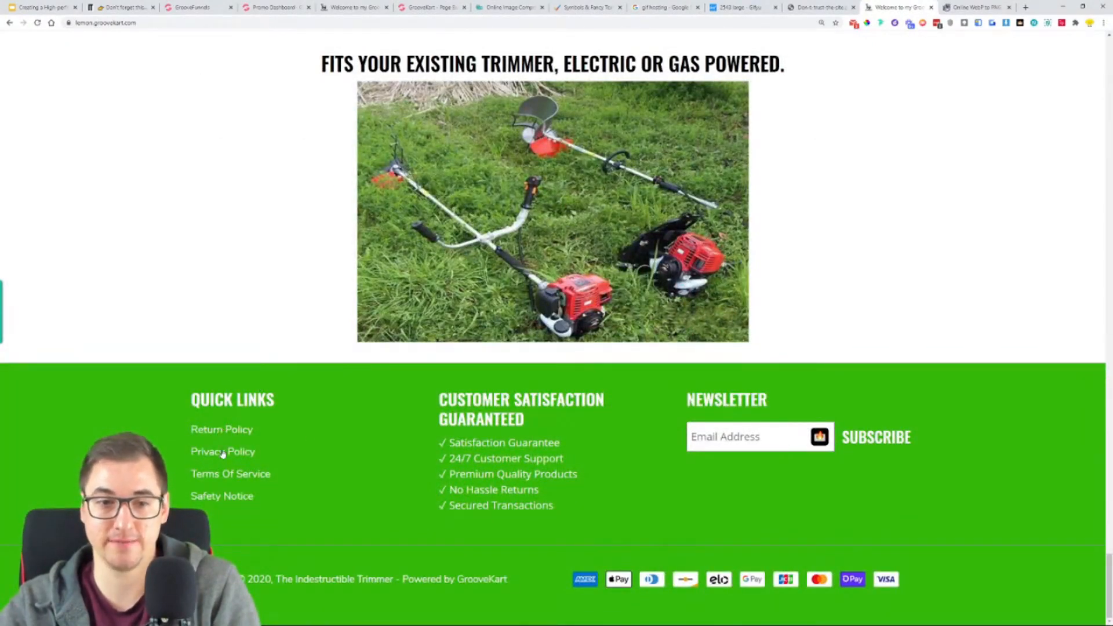
drag(516, 438, 444, 517)
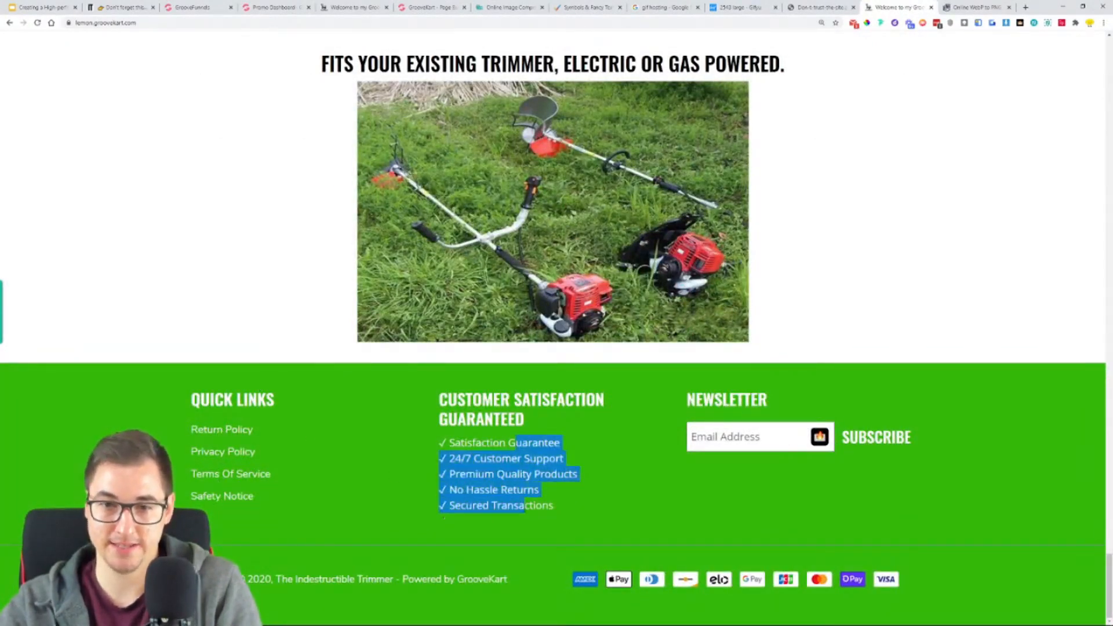
click(444, 518)
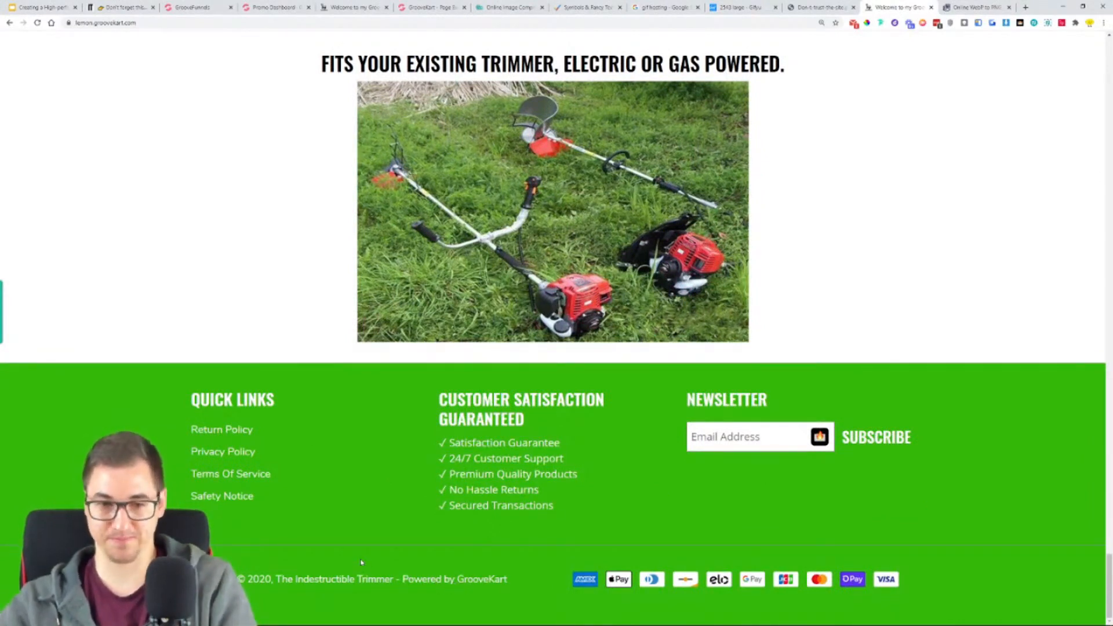
scroll(236, 394, up, 1)
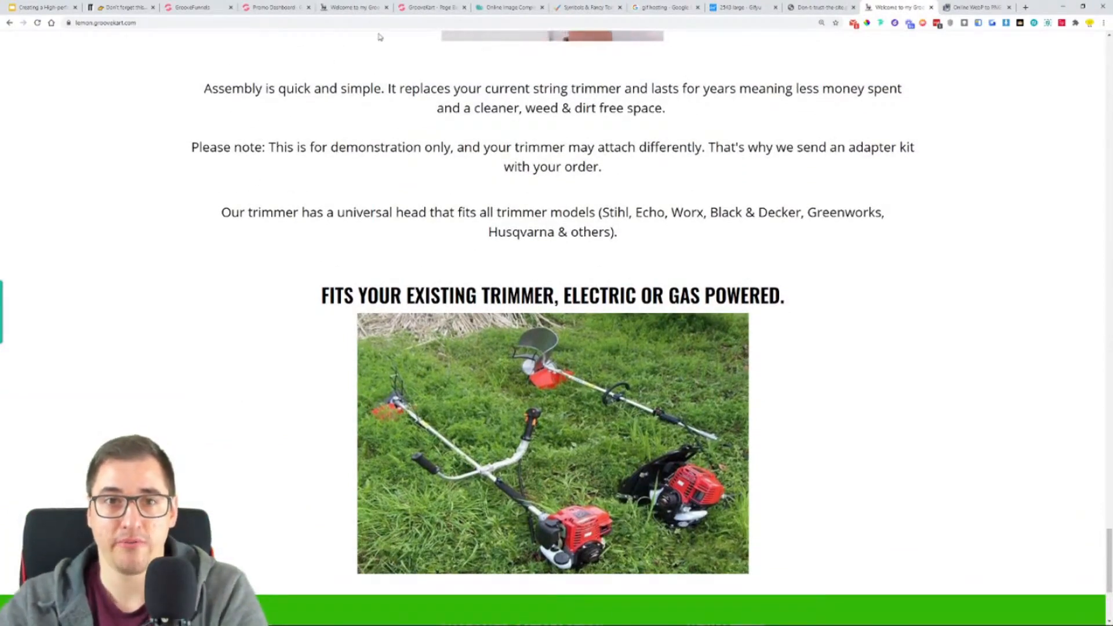
- Switch to Google Slides and highlight steps 1 to 5 of the store creation list in yellow, then select "Editing the Product page"
click(45, 7)
drag(457, 366, 245, 235)
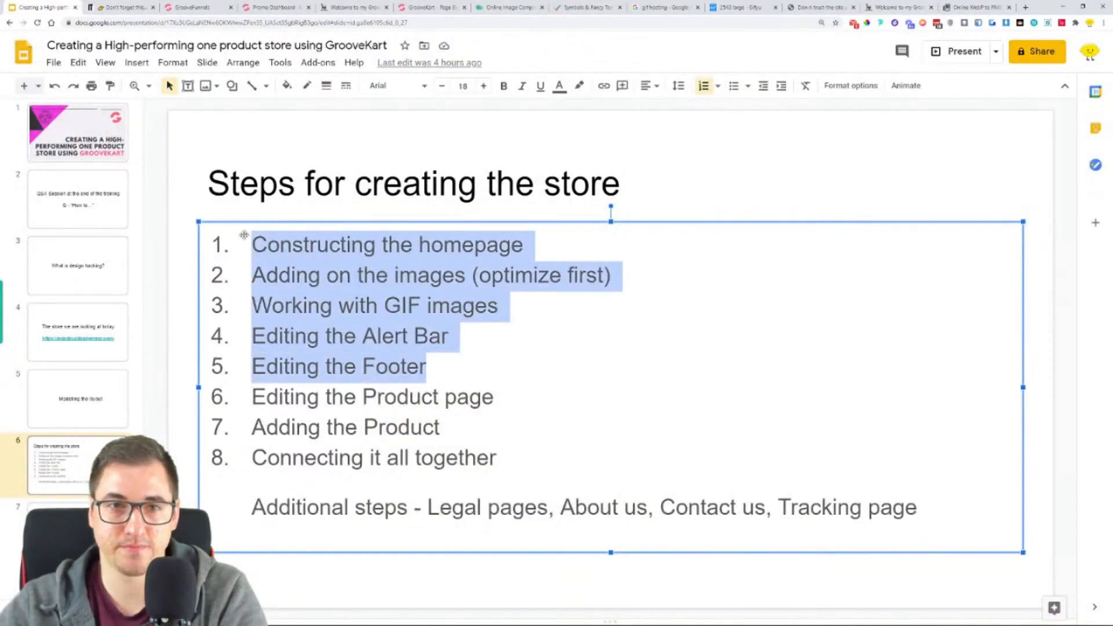
click(578, 87)
click(627, 190)
click(520, 398)
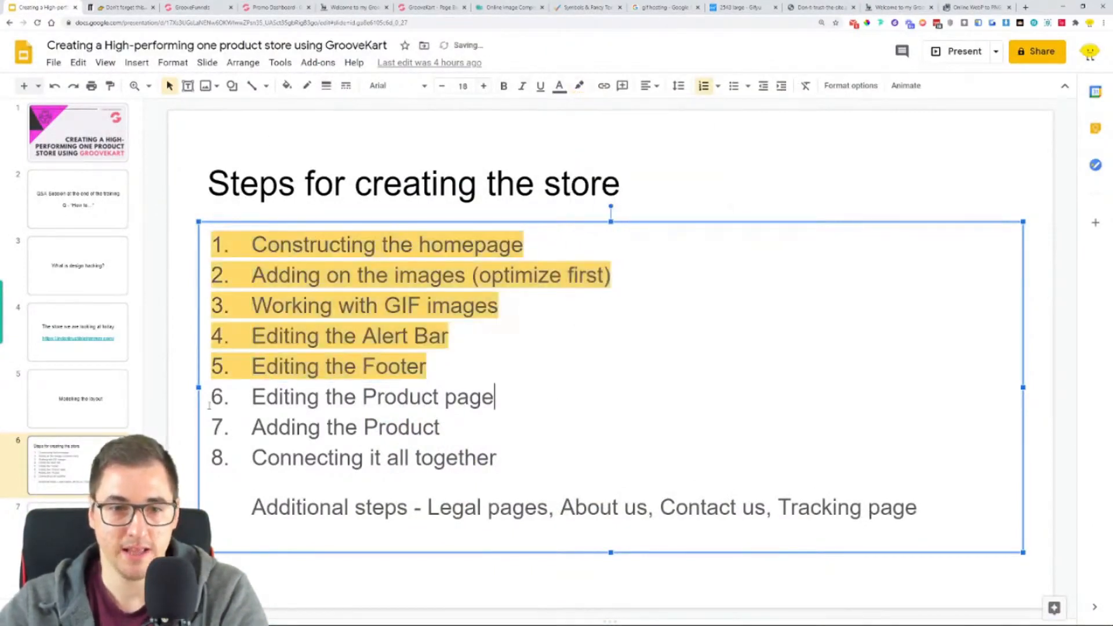
triple_click(520, 398)
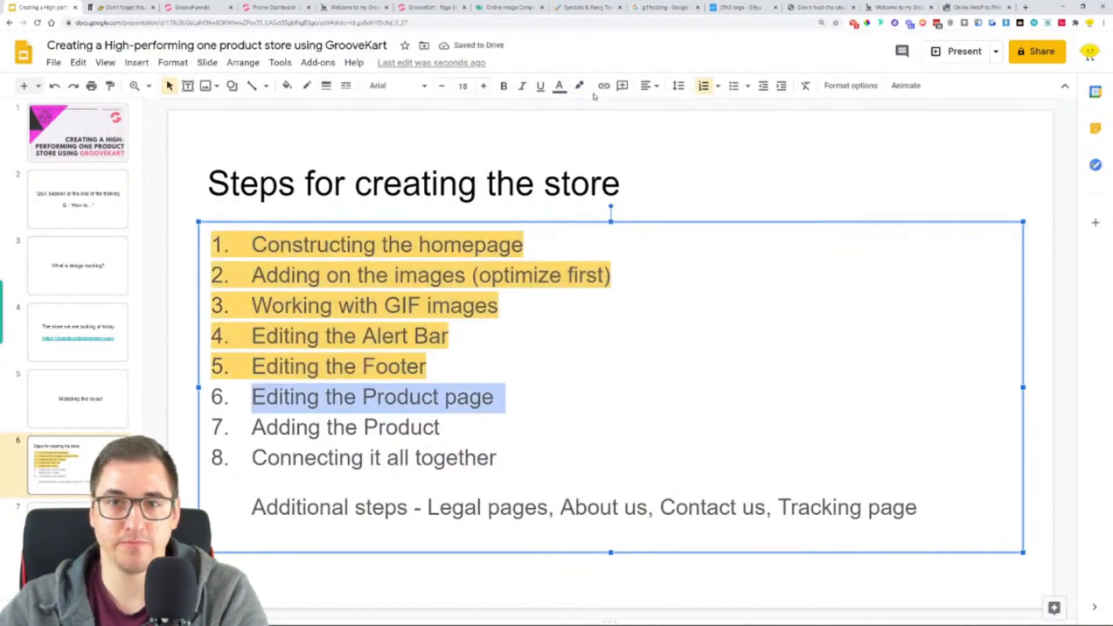
- Open the Indestructible Trimmer product page in the reference store and examine its layout
click(355, 6)
scroll(401, 109, up, 2)
click(432, 7)
scroll(457, 304, up, 1)
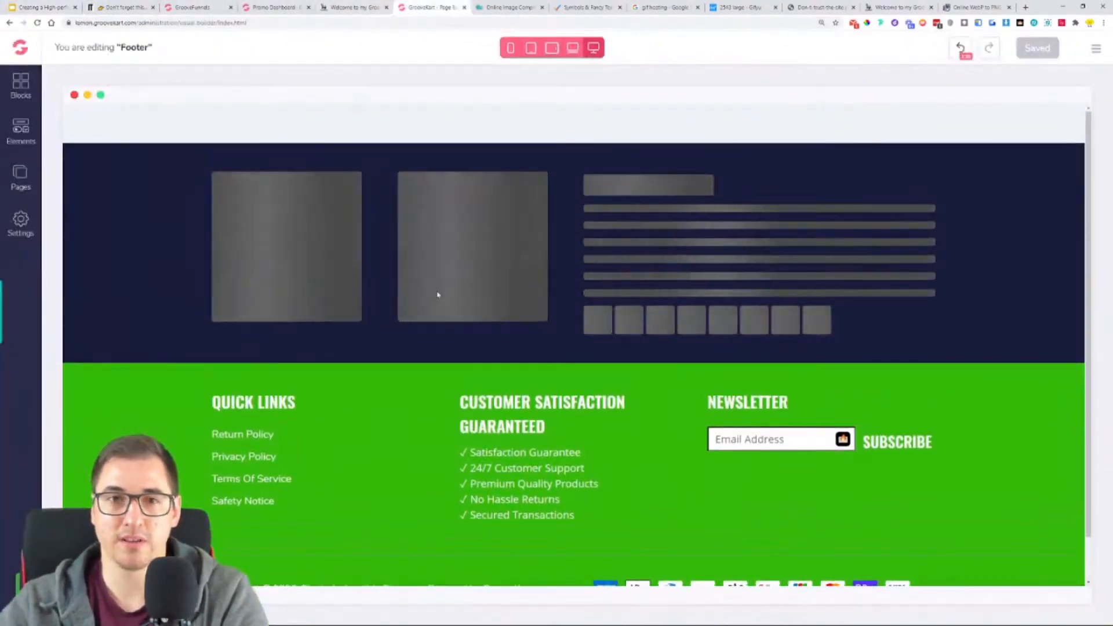
click(355, 7)
scroll(556, 325, up, 15)
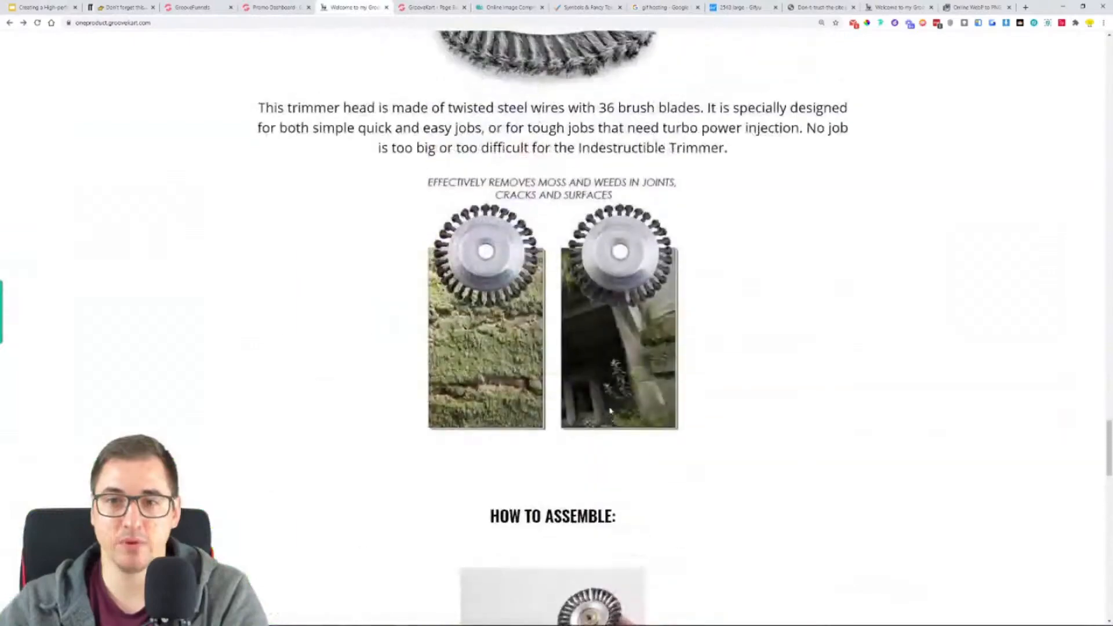
scroll(612, 412, up, 20)
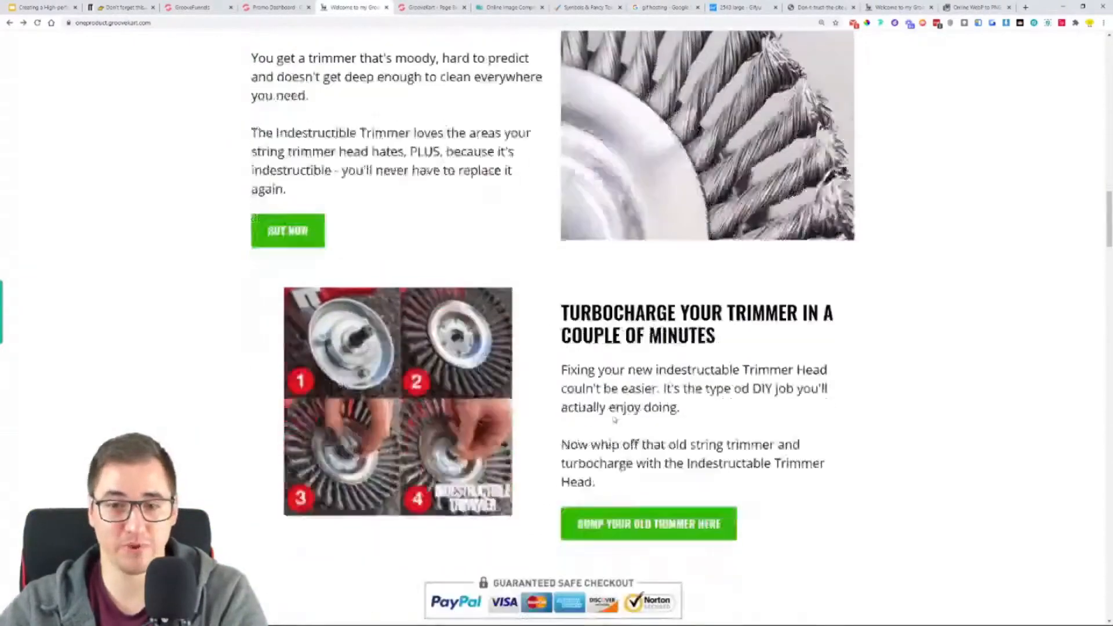
scroll(614, 419, down, 3)
click(628, 330)
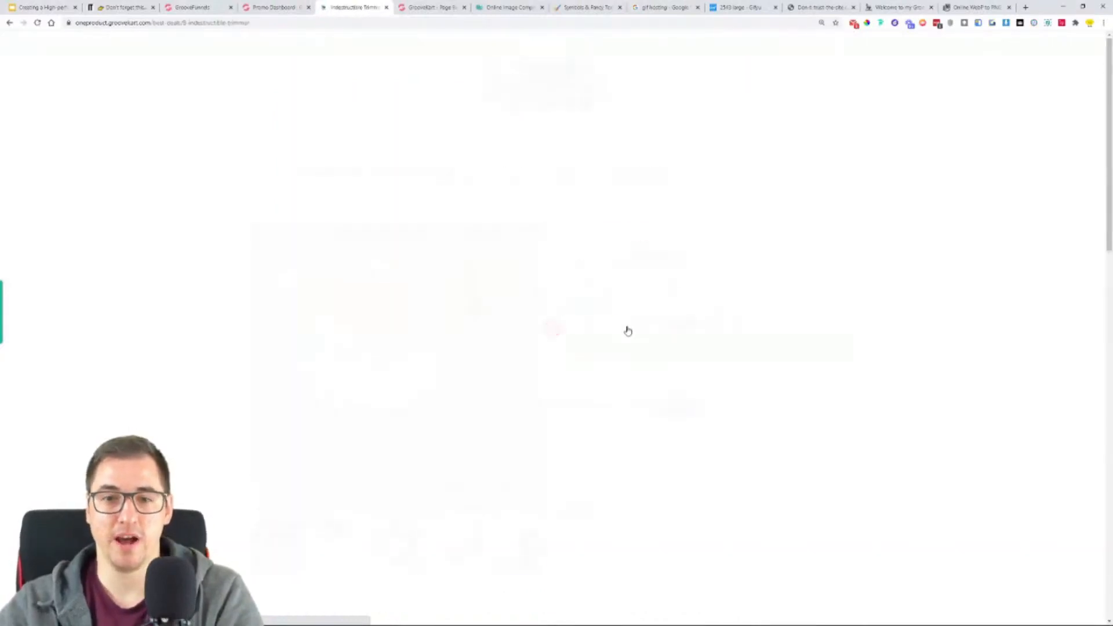
scroll(922, 272, down, 2)
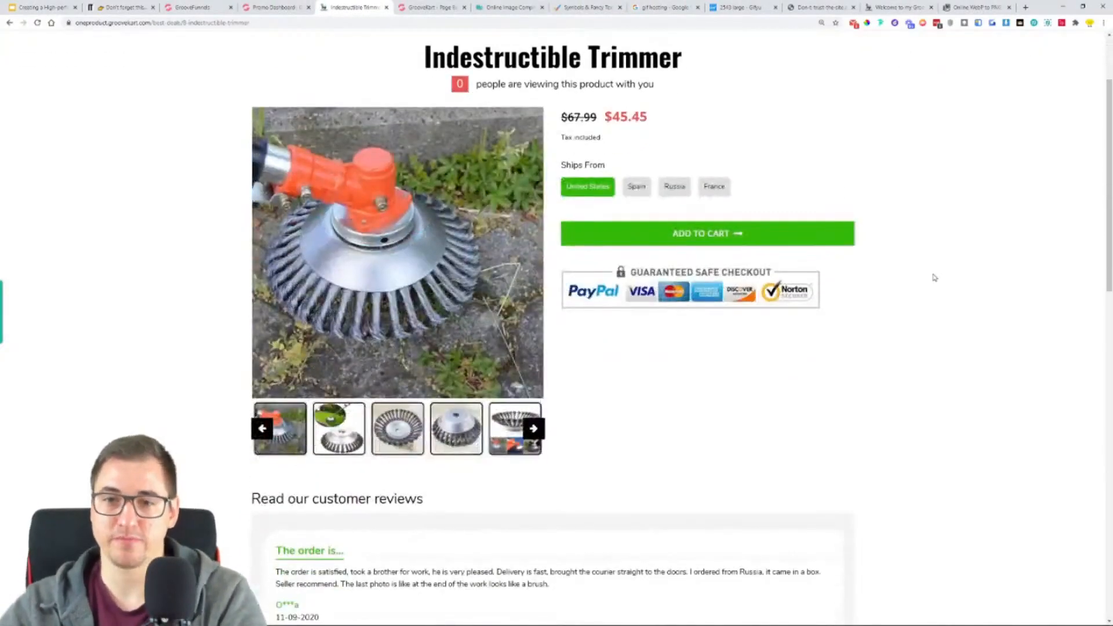
scroll(942, 328, up, 1)
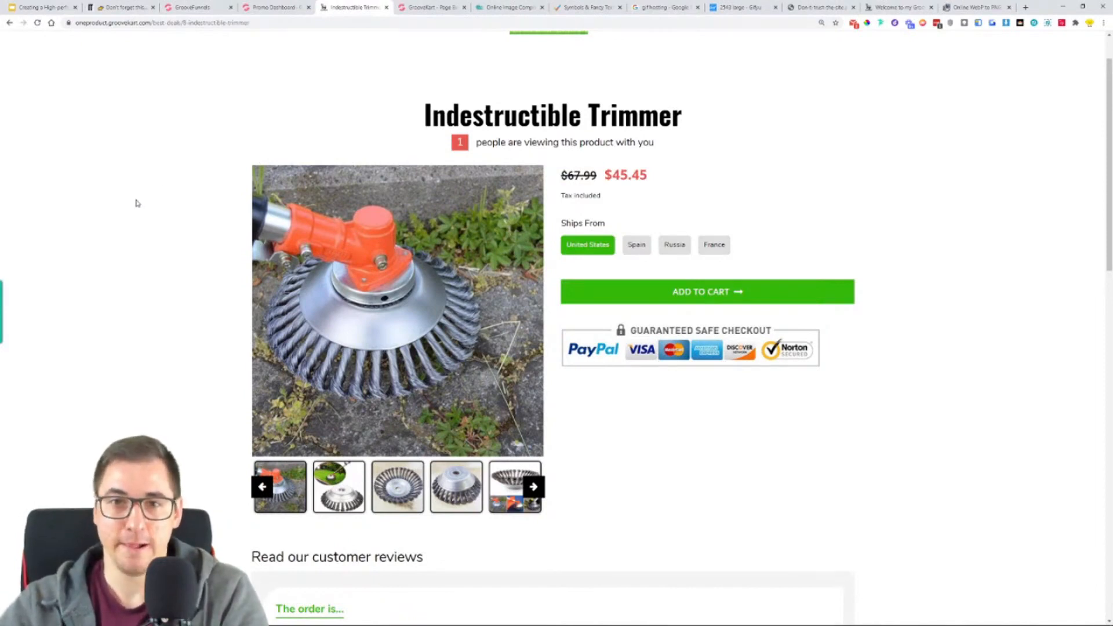
- Return to the GrooveKart page builder and open the list of Product Page layouts
click(272, 7)
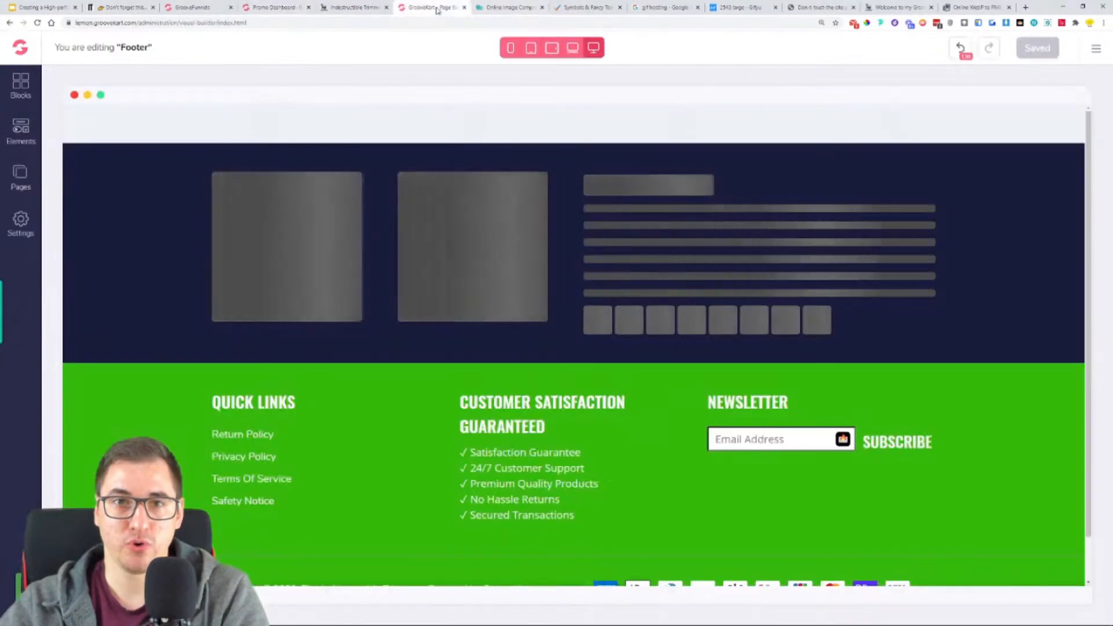
click(432, 7)
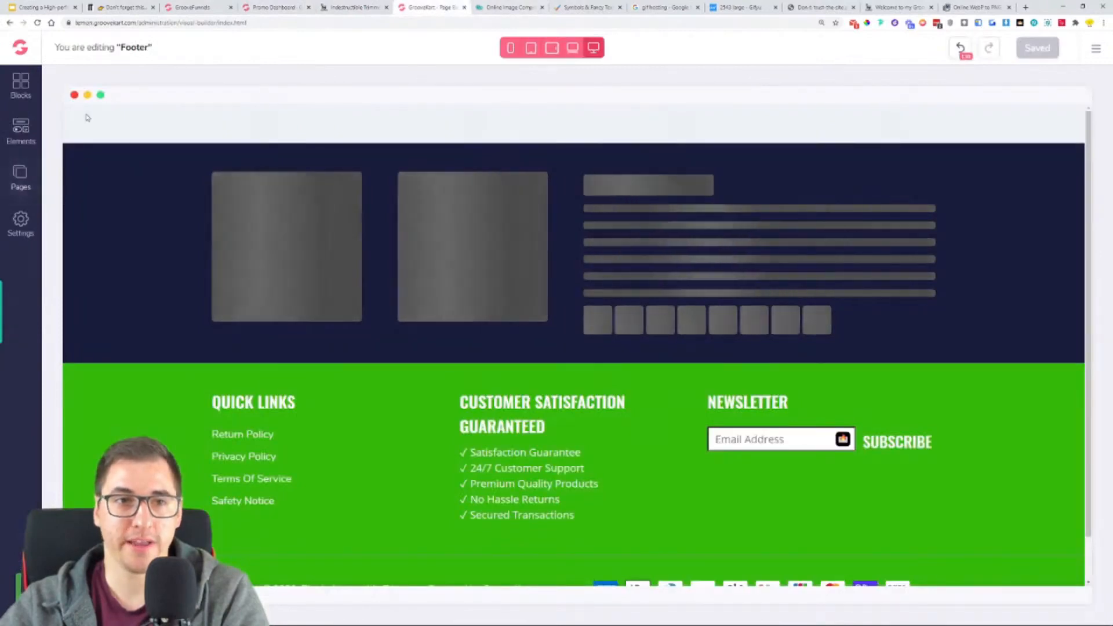
click(21, 172)
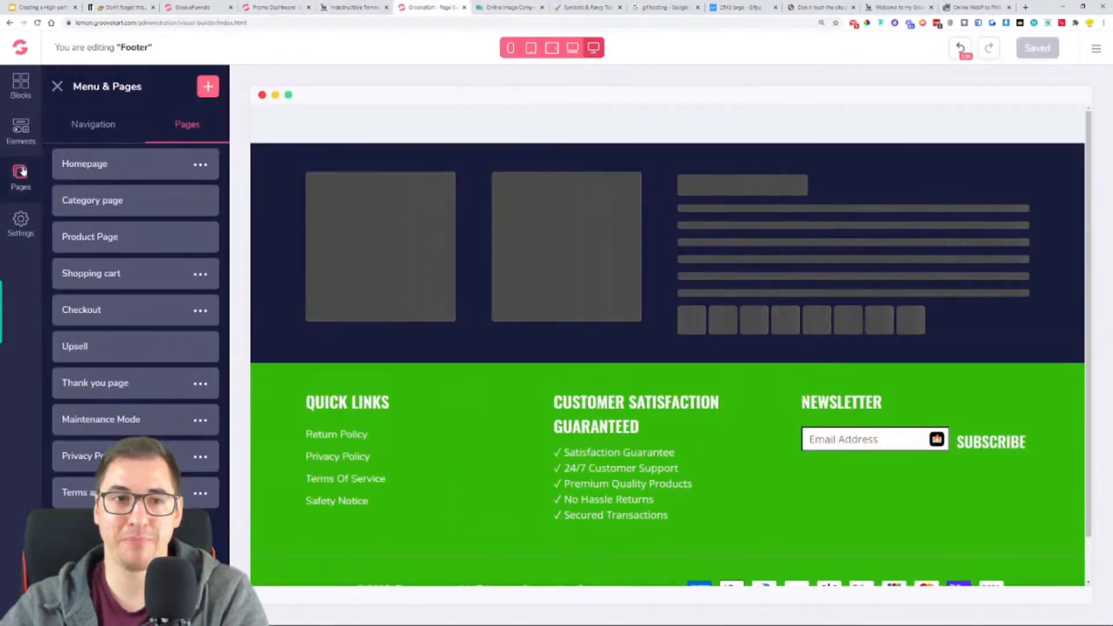
click(115, 239)
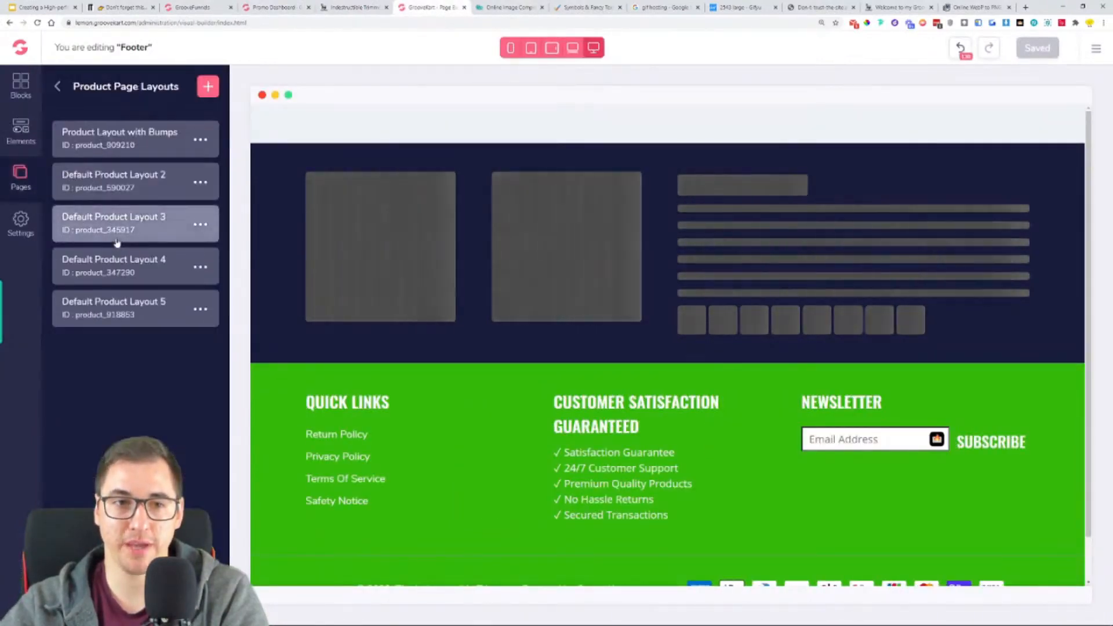
- Open the Product Layout with Bumps and delete the "You are viewing" heading above the product title
click(111, 143)
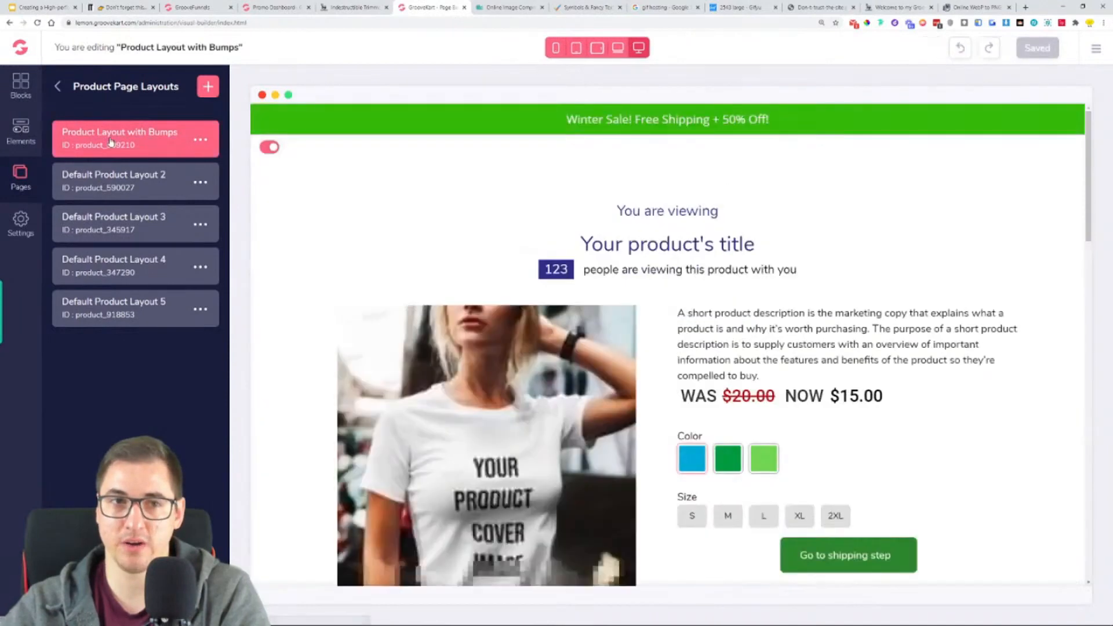
click(202, 142)
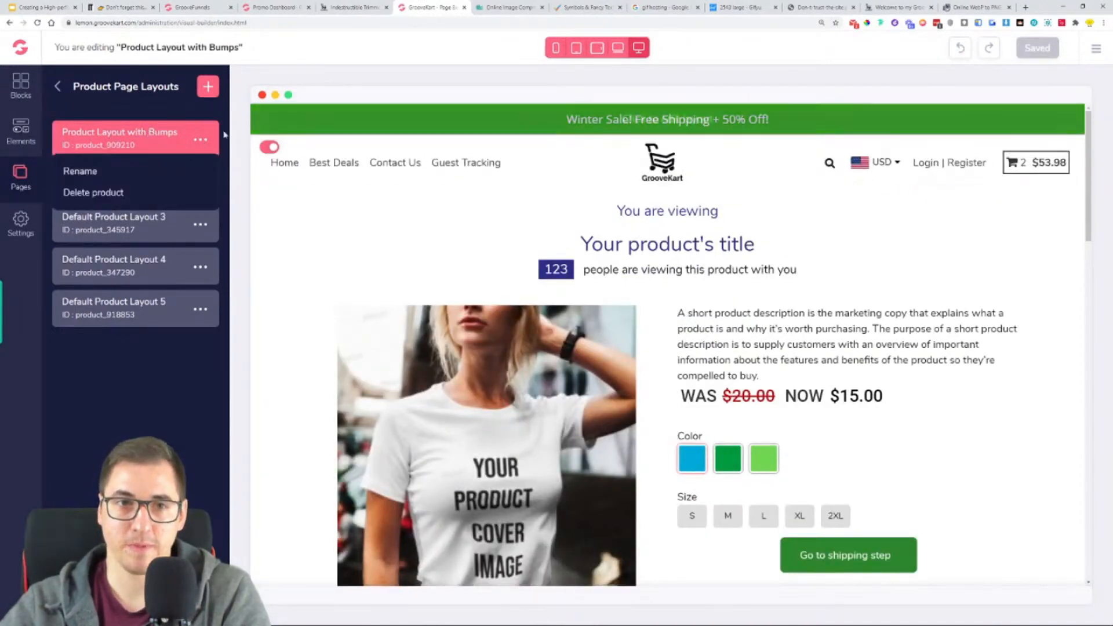
click(201, 143)
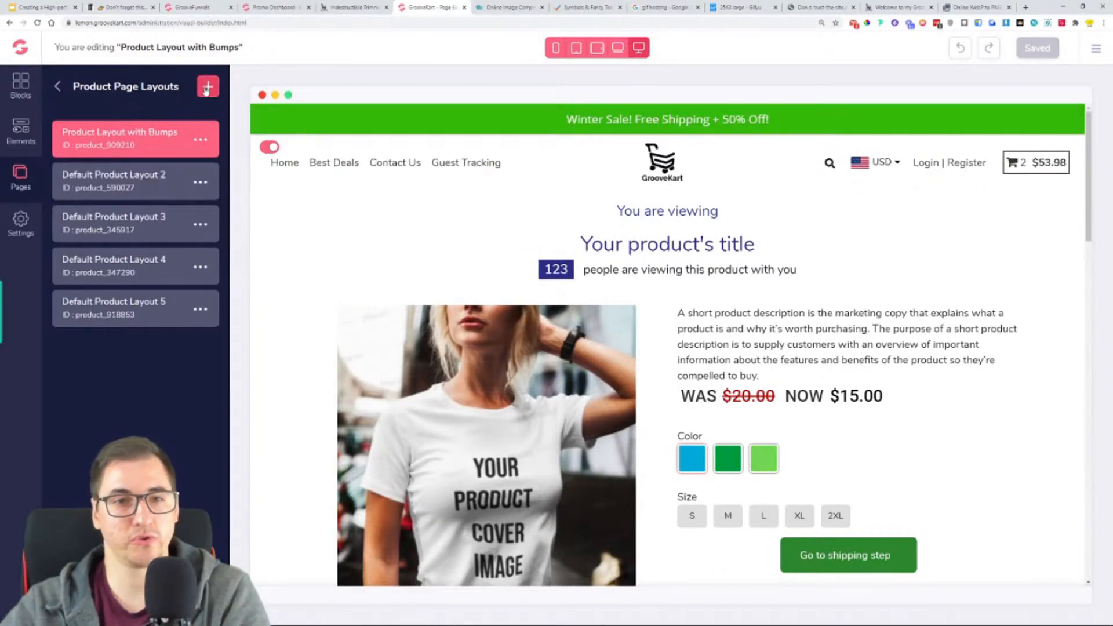
scroll(532, 298, down, 2)
scroll(593, 238, up, 2)
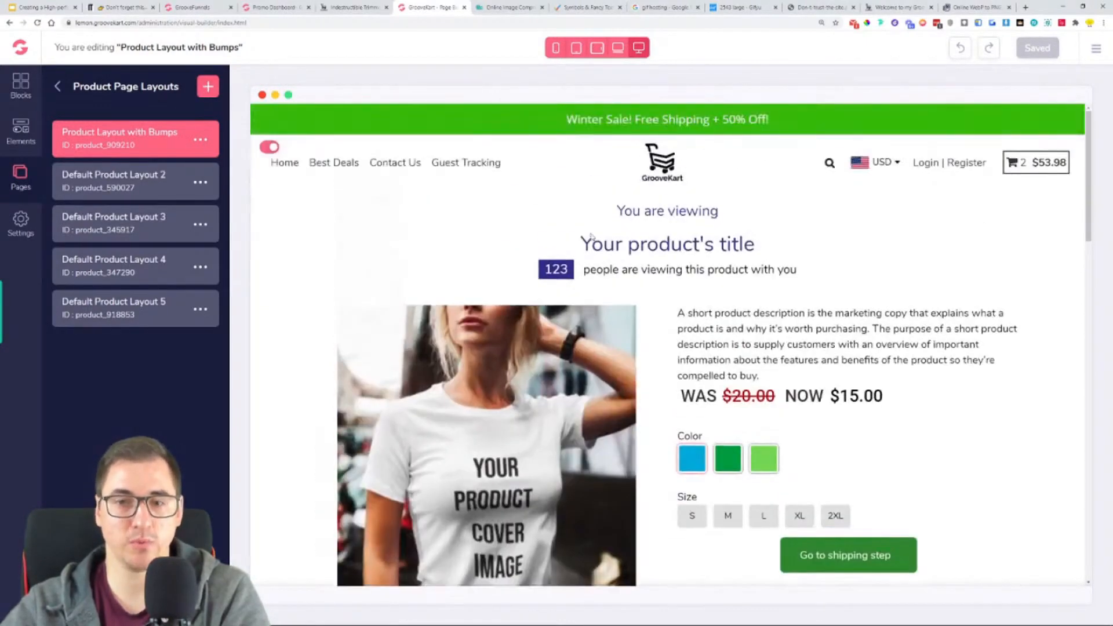
click(648, 221)
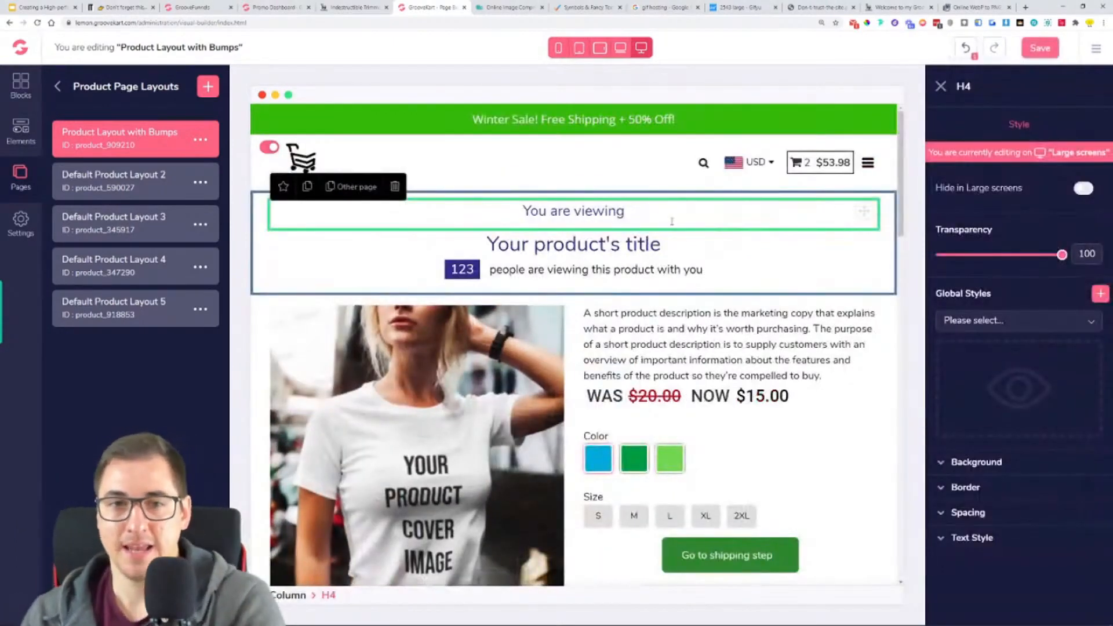
click(394, 186)
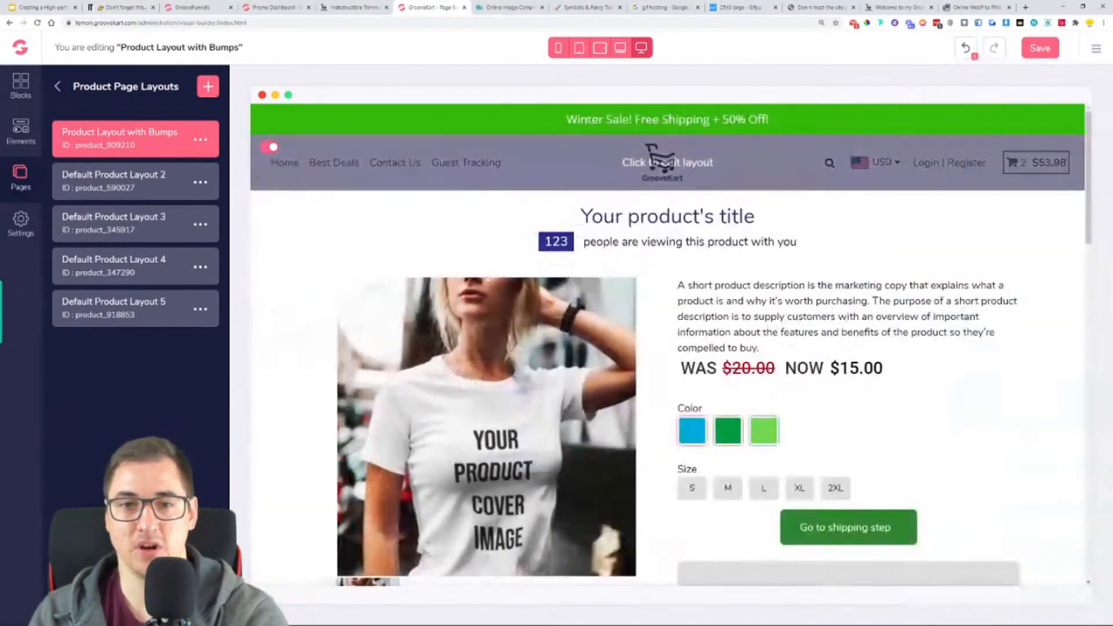
- Style the product title in Oswald, bold weight, size 45, with black (#000000) text
click(669, 211)
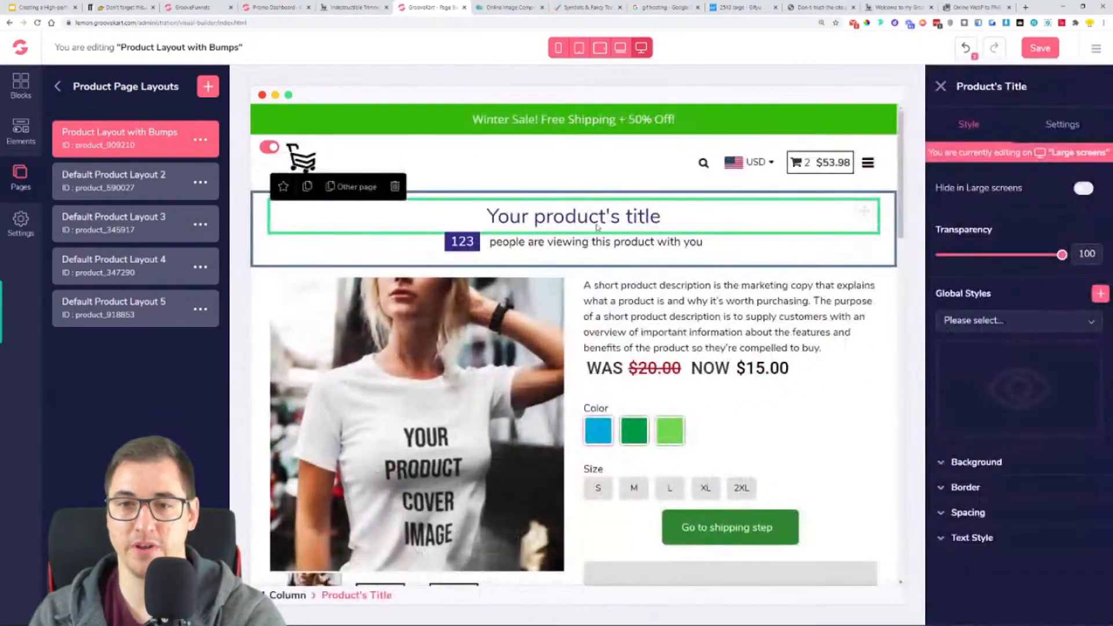
click(979, 539)
scroll(985, 542, down, 2)
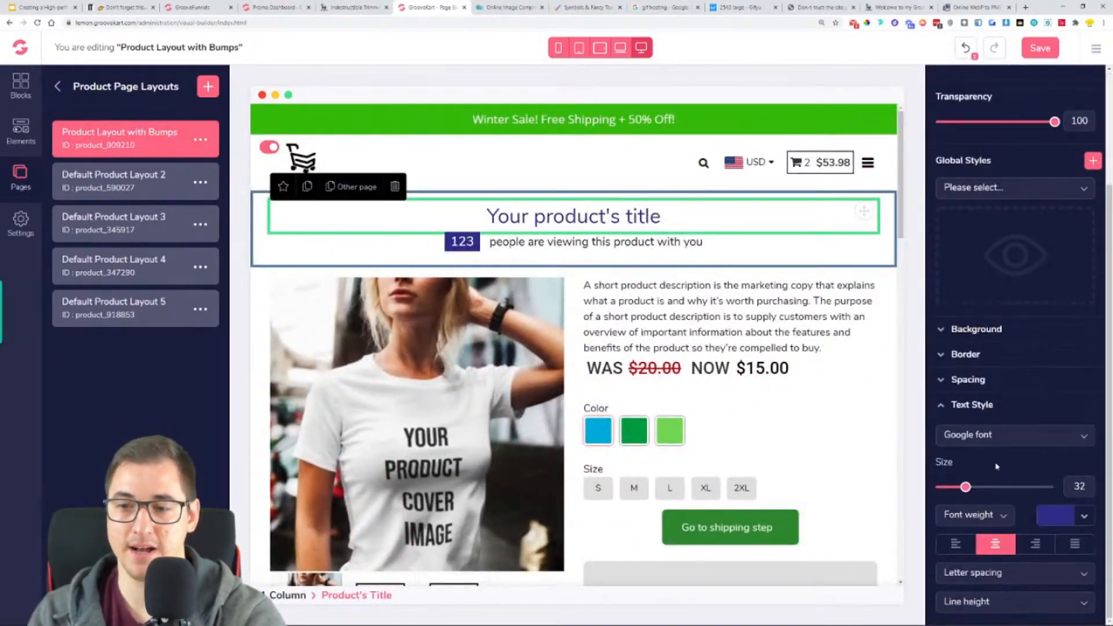
click(1002, 441)
scroll(1007, 513, down, 2)
click(999, 525)
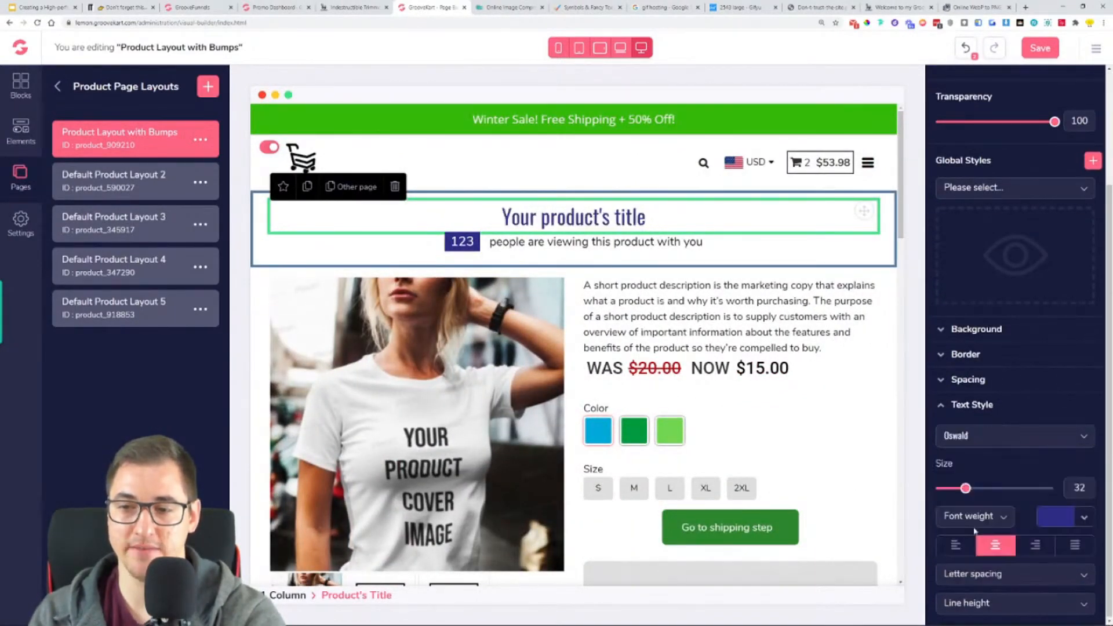
click(989, 519)
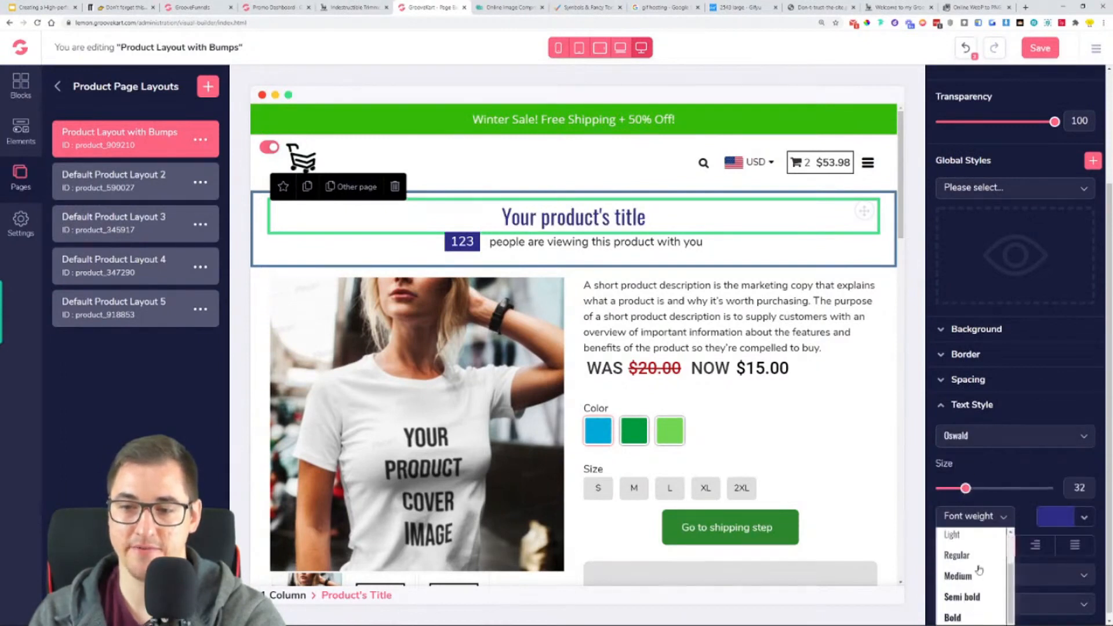
click(971, 616)
drag(966, 488, 982, 489)
click(1083, 518)
click(964, 577)
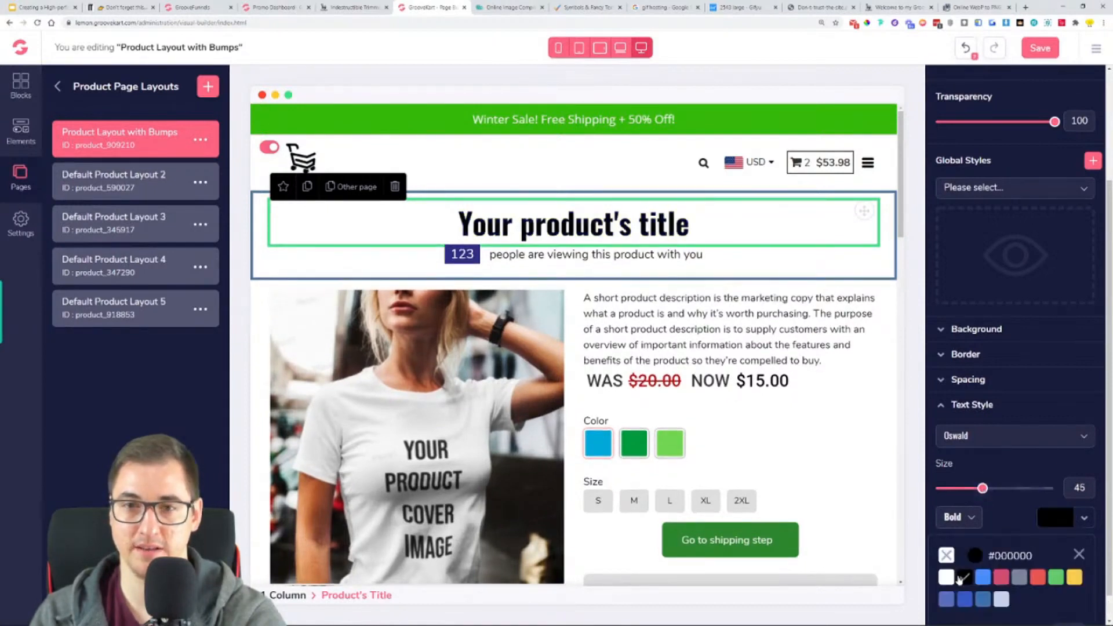
- Give the product title a top margin of 30 and a bottom margin of about 30
click(986, 407)
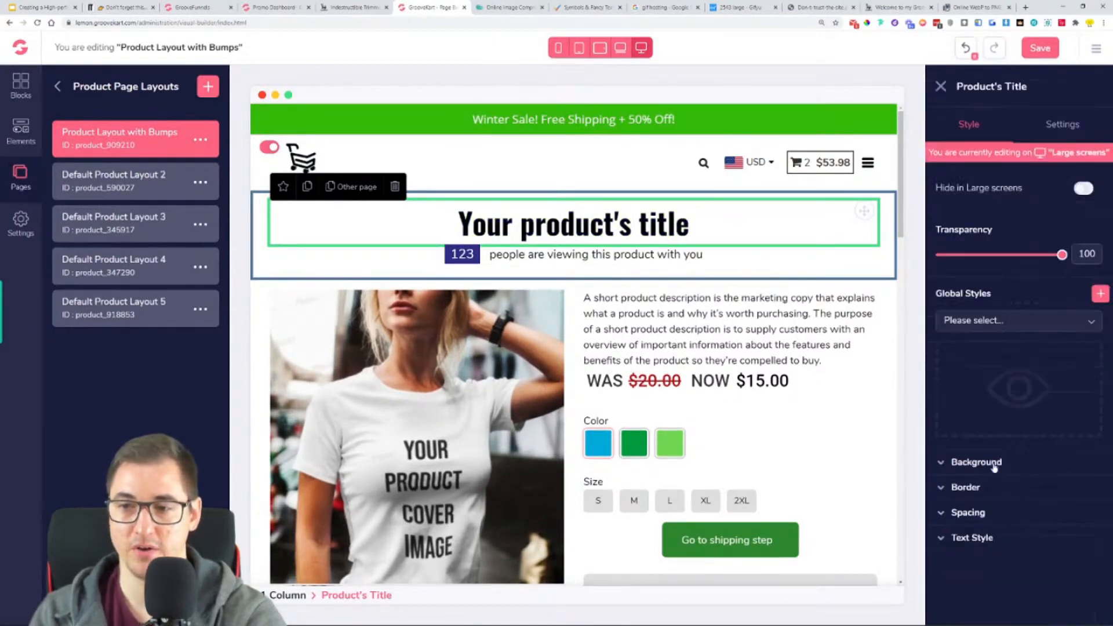
click(968, 513)
click(1018, 580)
drag(995, 564, 1023, 574)
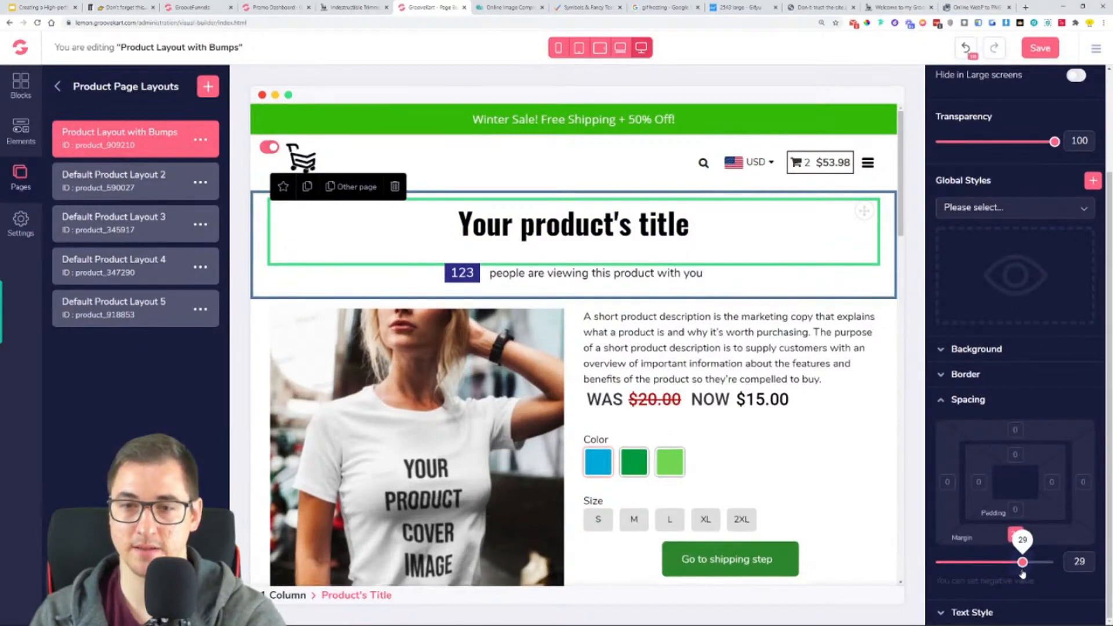
drag(1024, 563, 1024, 567)
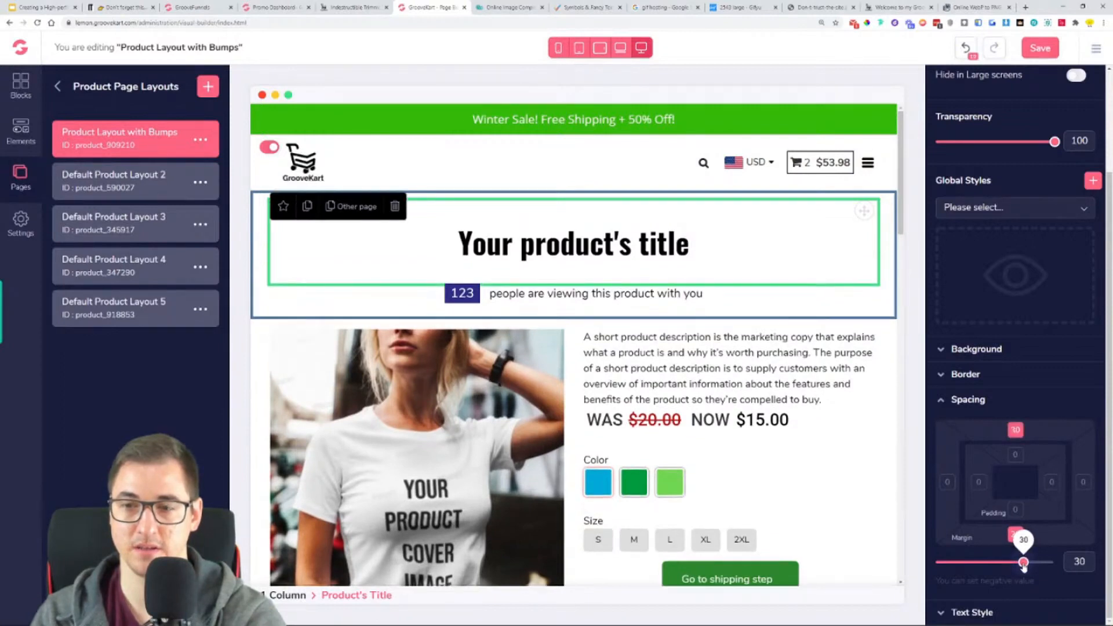
click(808, 244)
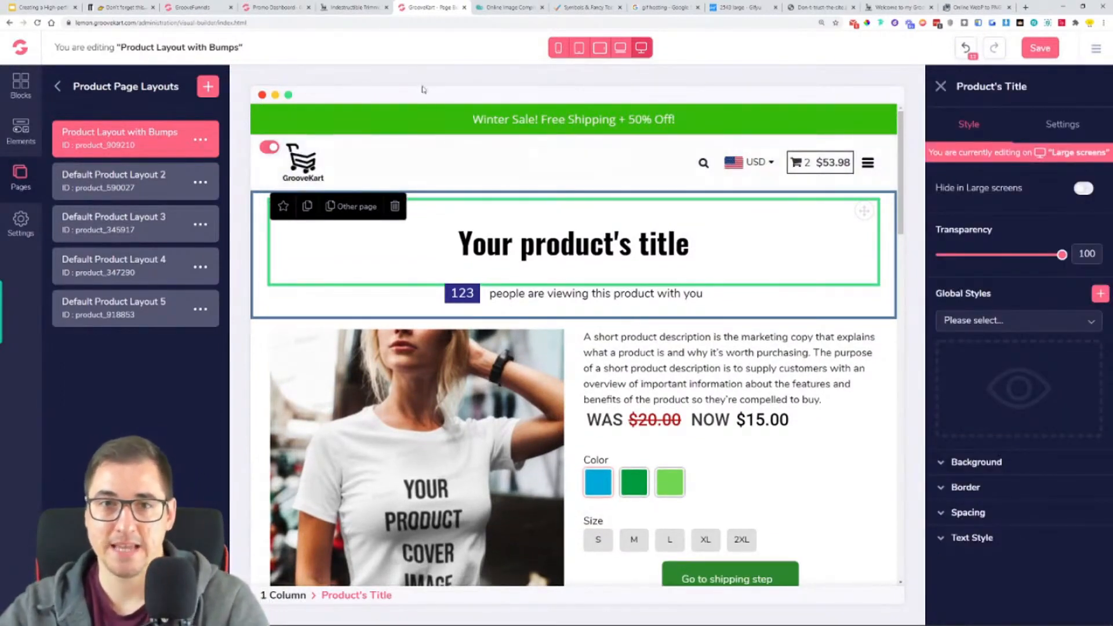
- Check the title and viewers counter in the reference store, and set the layout's viewers number box background to the same red
click(350, 7)
drag(563, 187, 528, 180)
drag(685, 180, 425, 177)
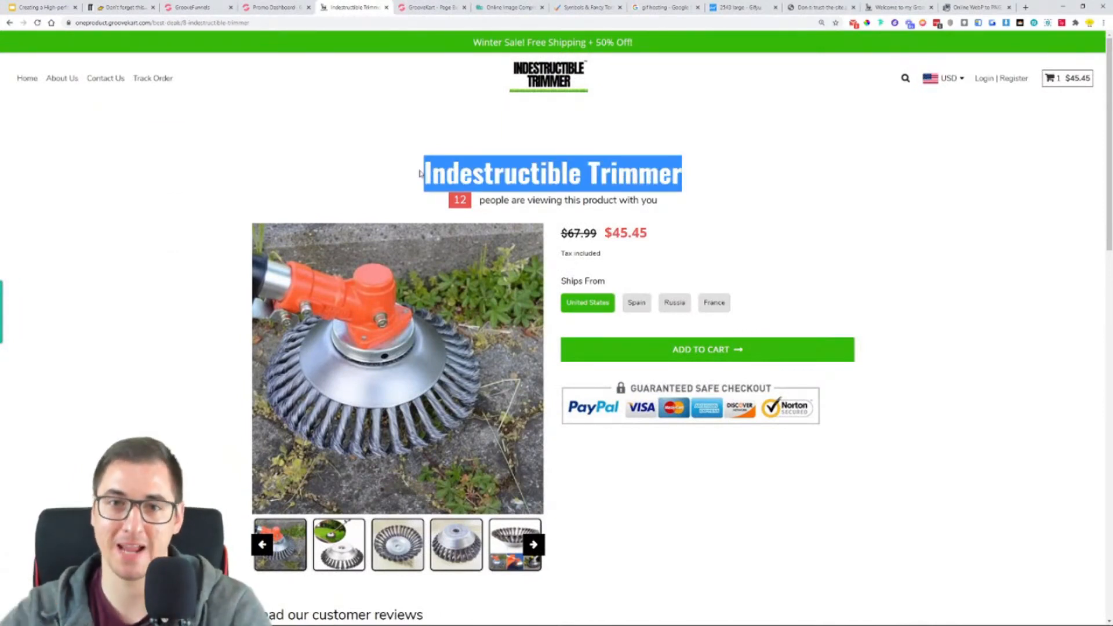
click(451, 202)
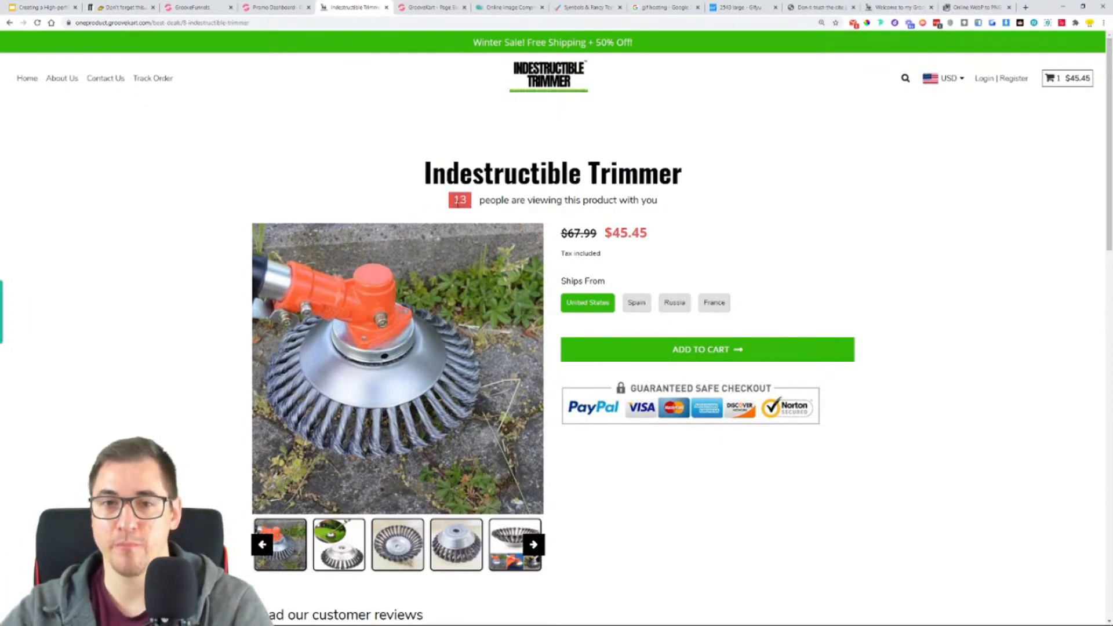
click(428, 7)
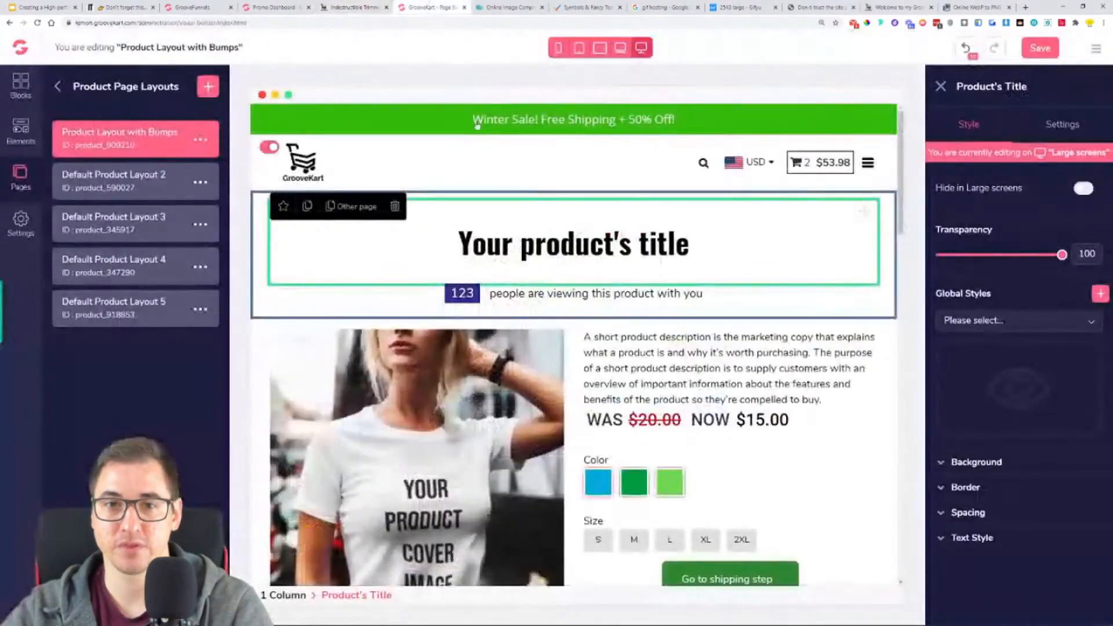
click(495, 300)
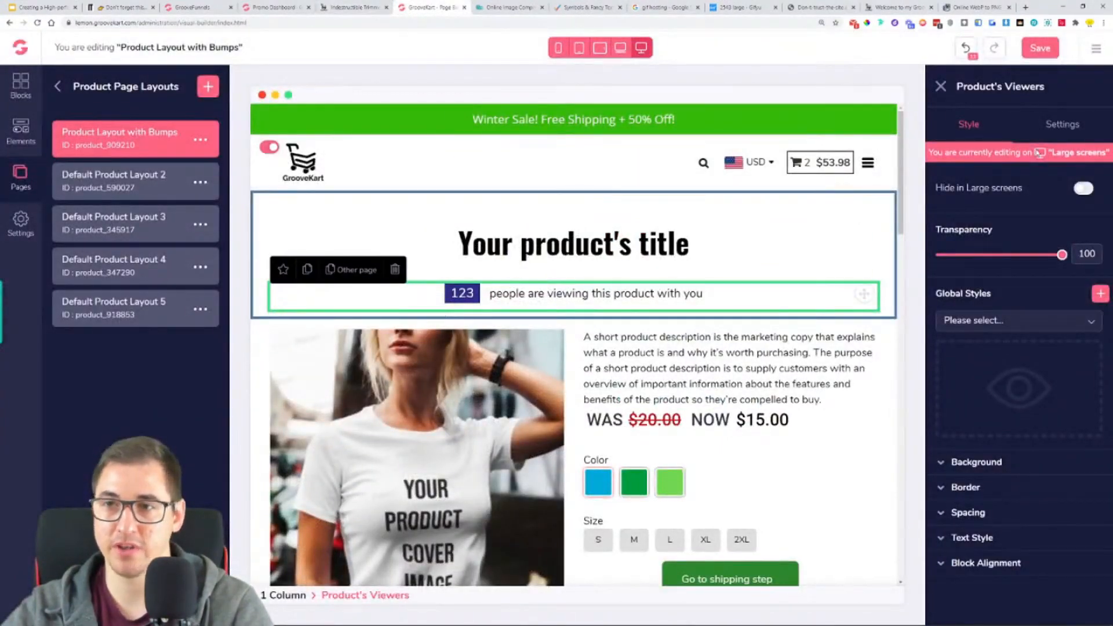
click(58, 87)
click(58, 87)
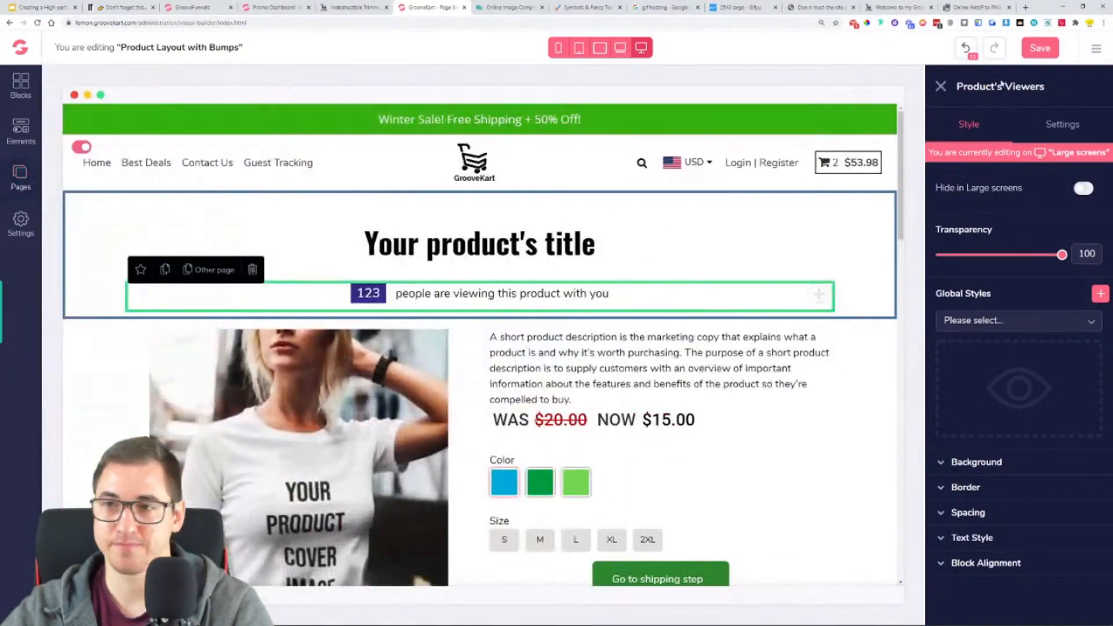
click(1069, 123)
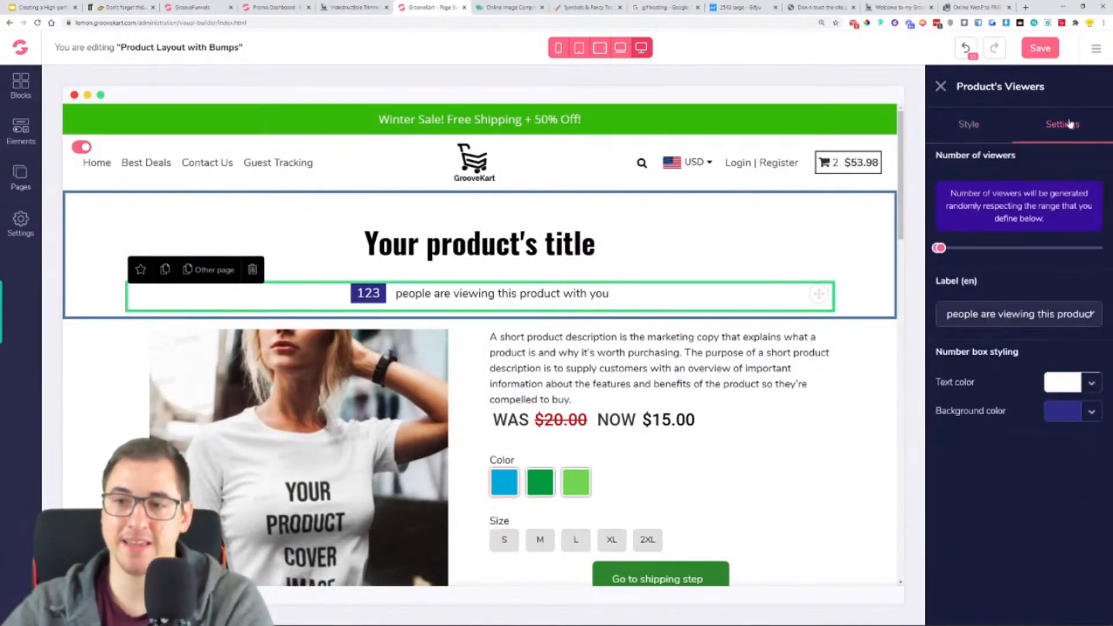
click(1091, 412)
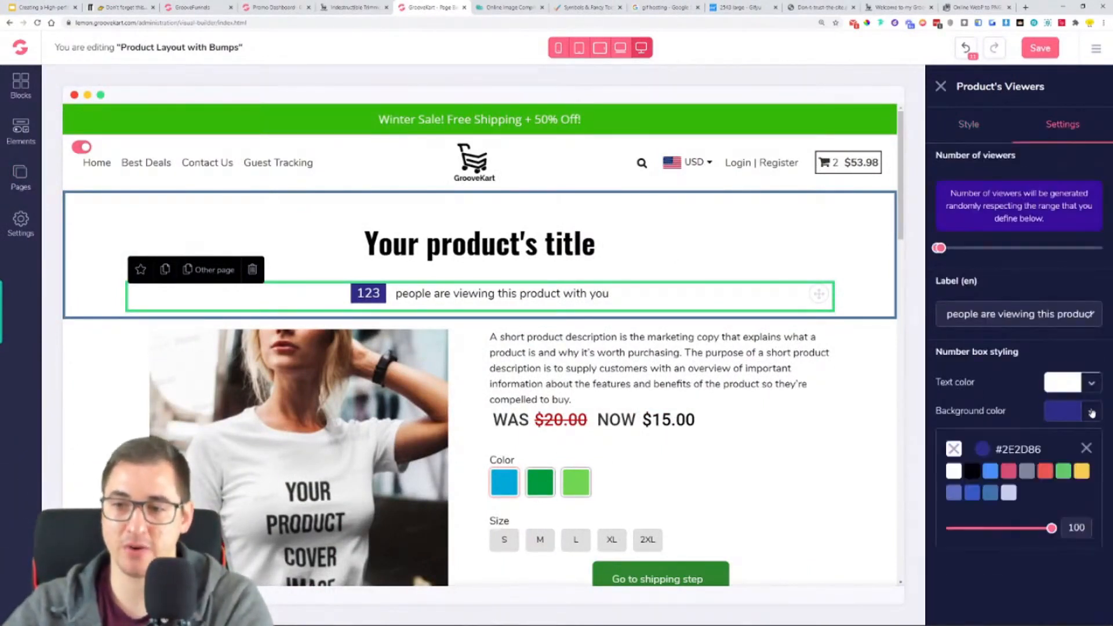
click(1036, 528)
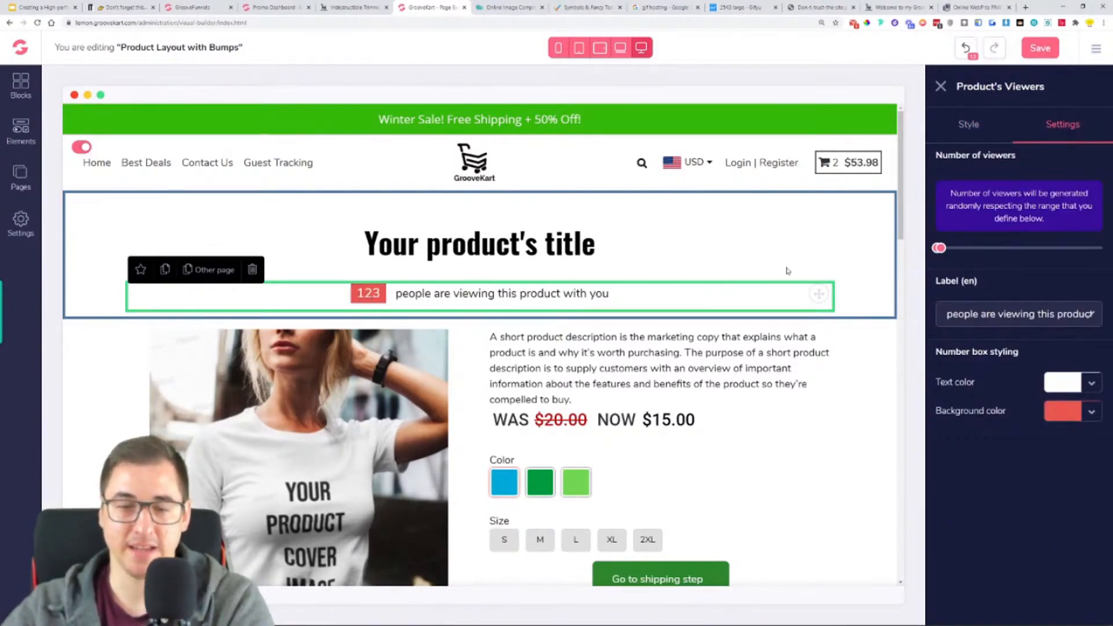
- Compare the layout with the reference product page and delete the short description block above the price
scroll(790, 278, down, 1)
scroll(790, 285, down, 1)
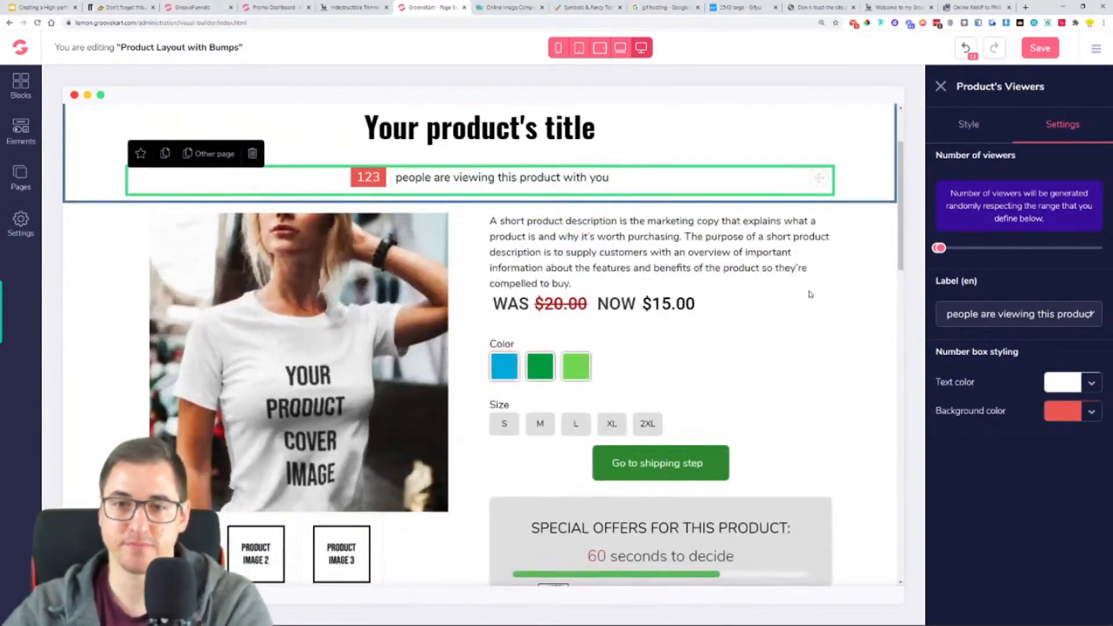
click(610, 258)
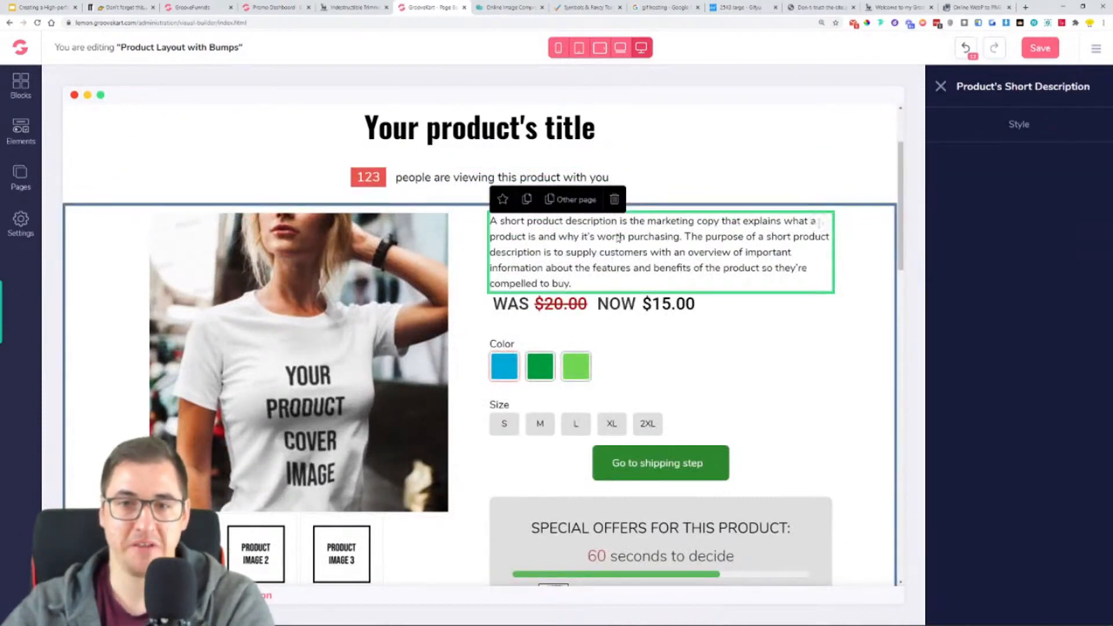
click(355, 7)
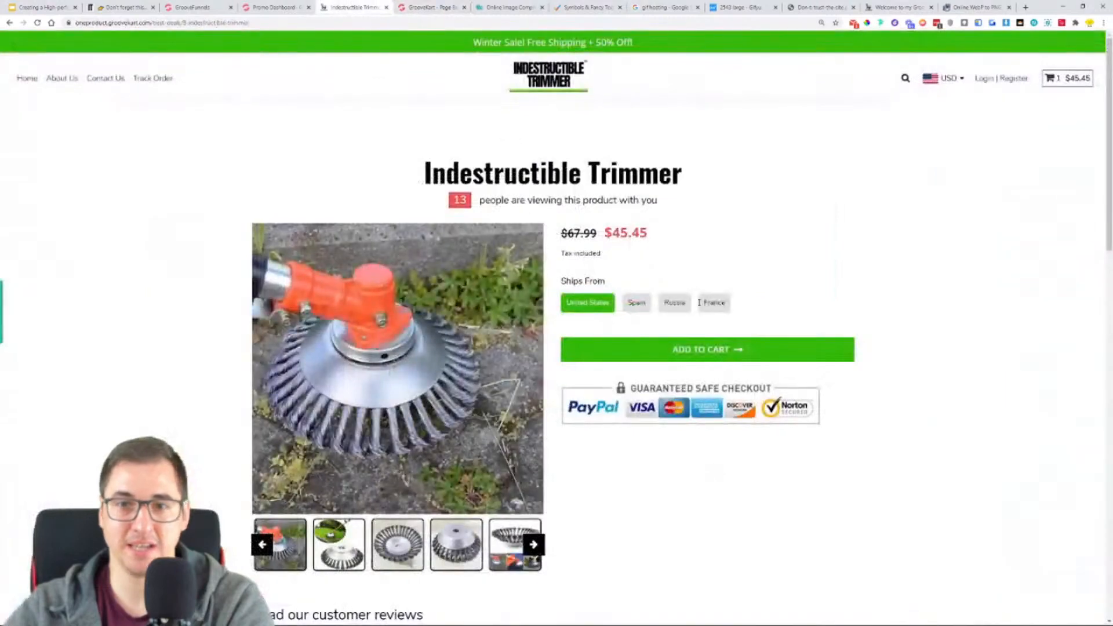
click(441, 8)
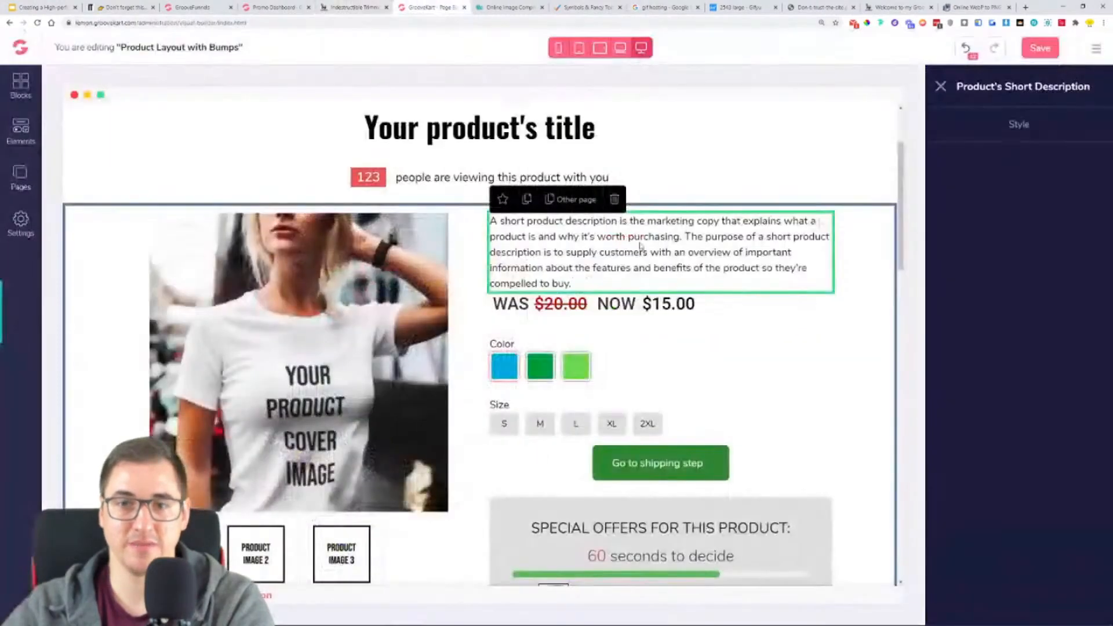
click(615, 206)
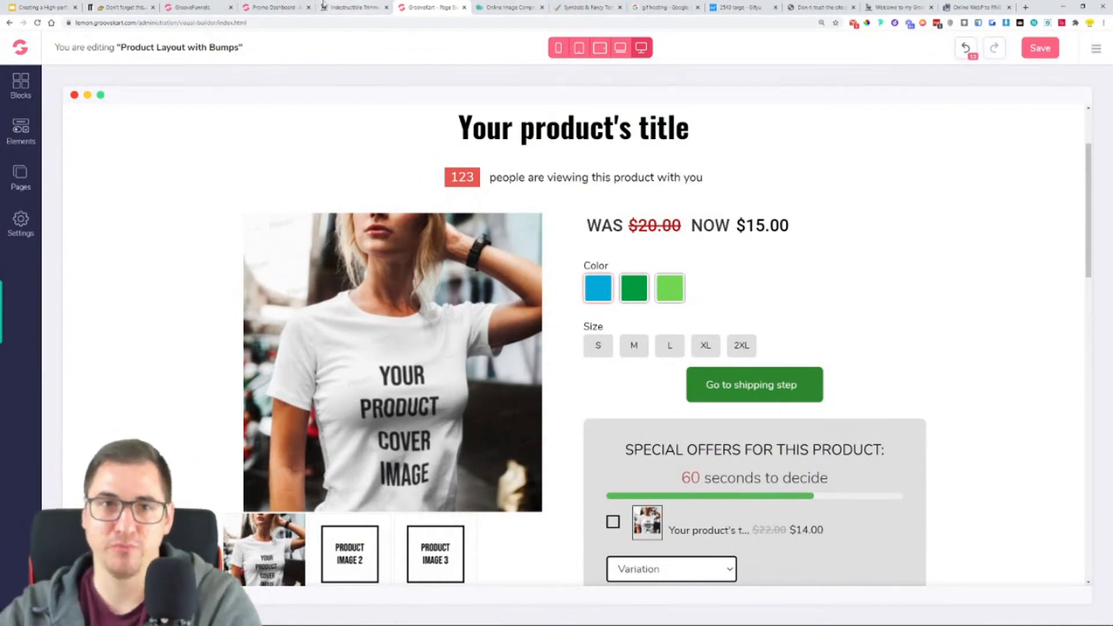
- Open the trimmer's product page on indestructibletrimmer.com and compare its price and options area with the reference store and the GrooveKart layout
click(125, 7)
scroll(583, 262, down, 10)
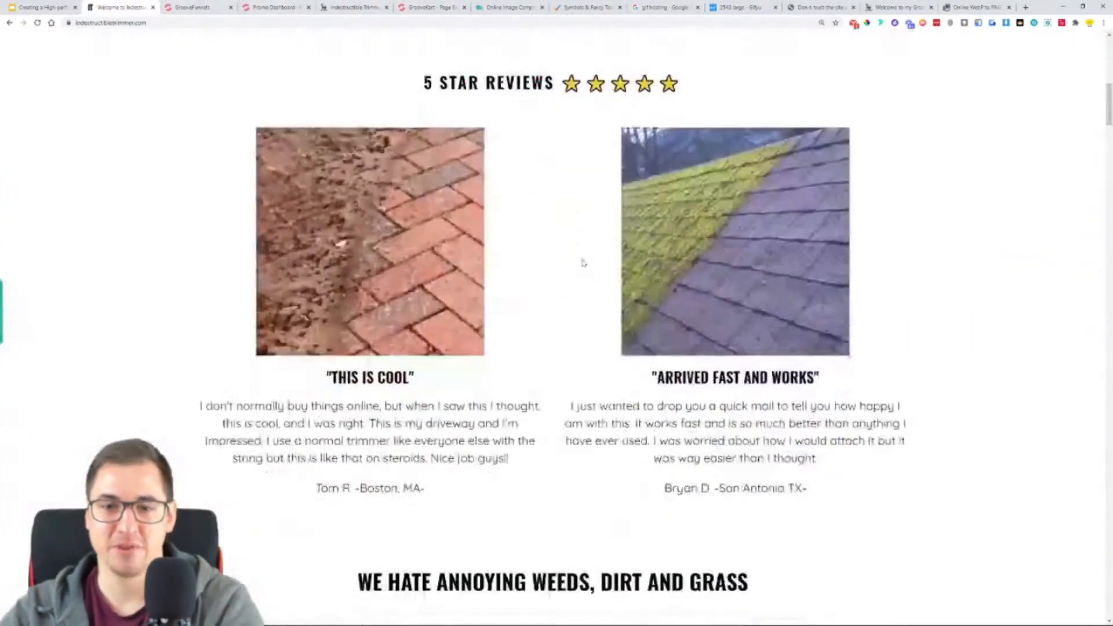
scroll(583, 263, down, 10)
click(654, 209)
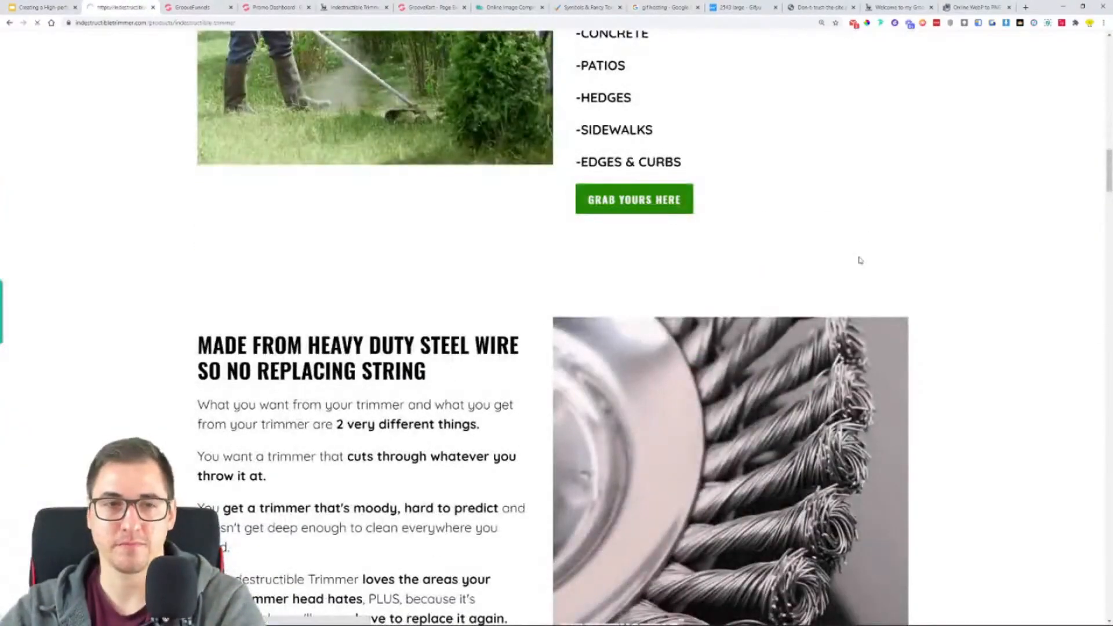
scroll(877, 323, down, 2)
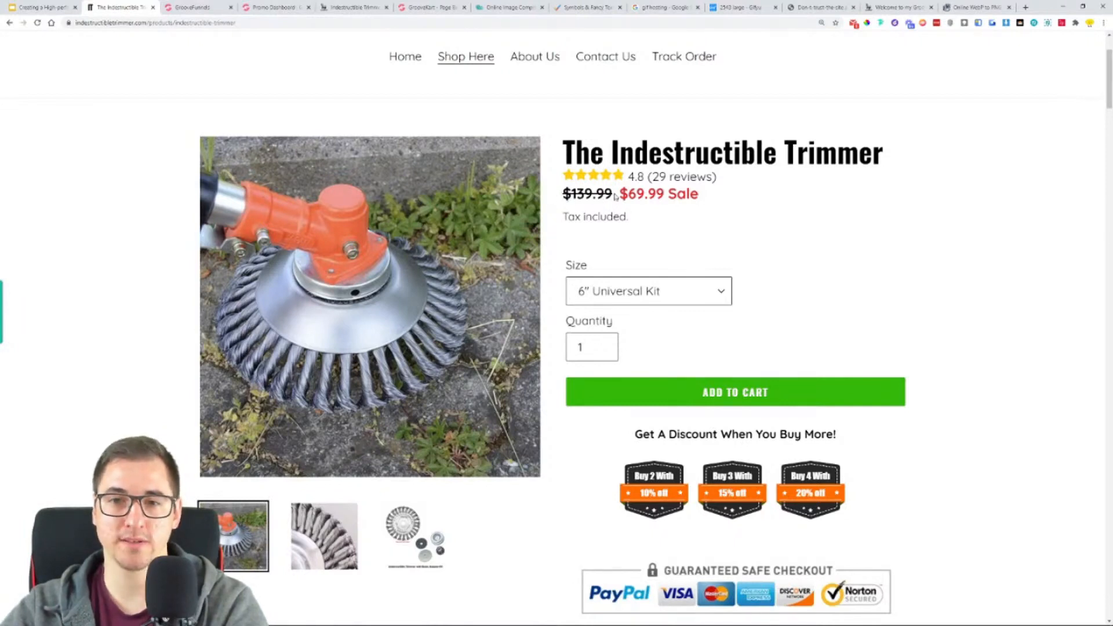
click(416, 8)
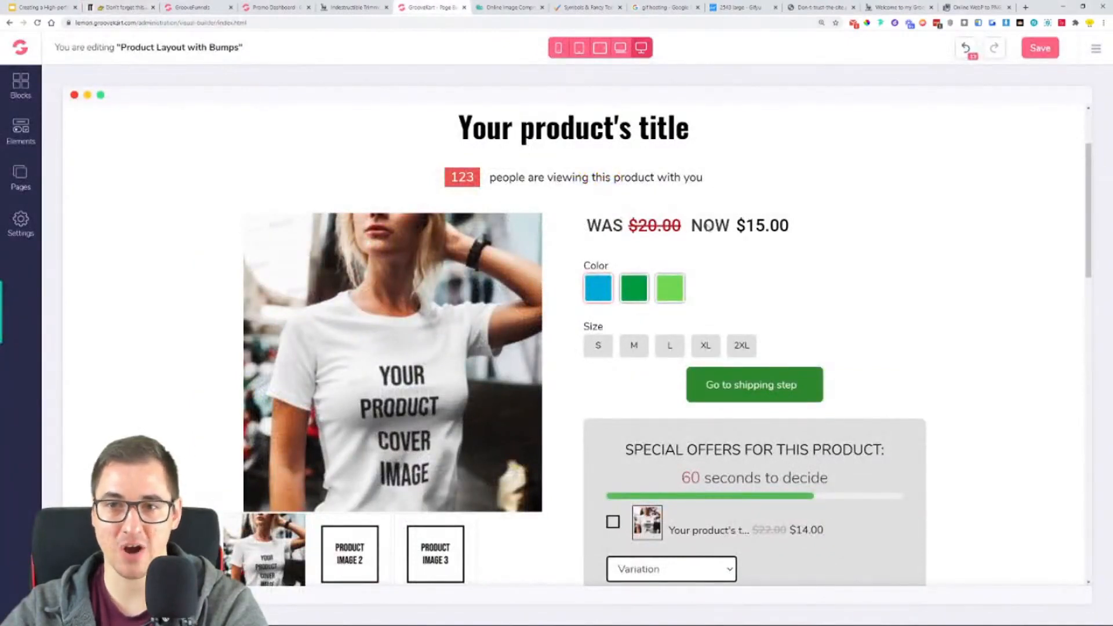
click(354, 7)
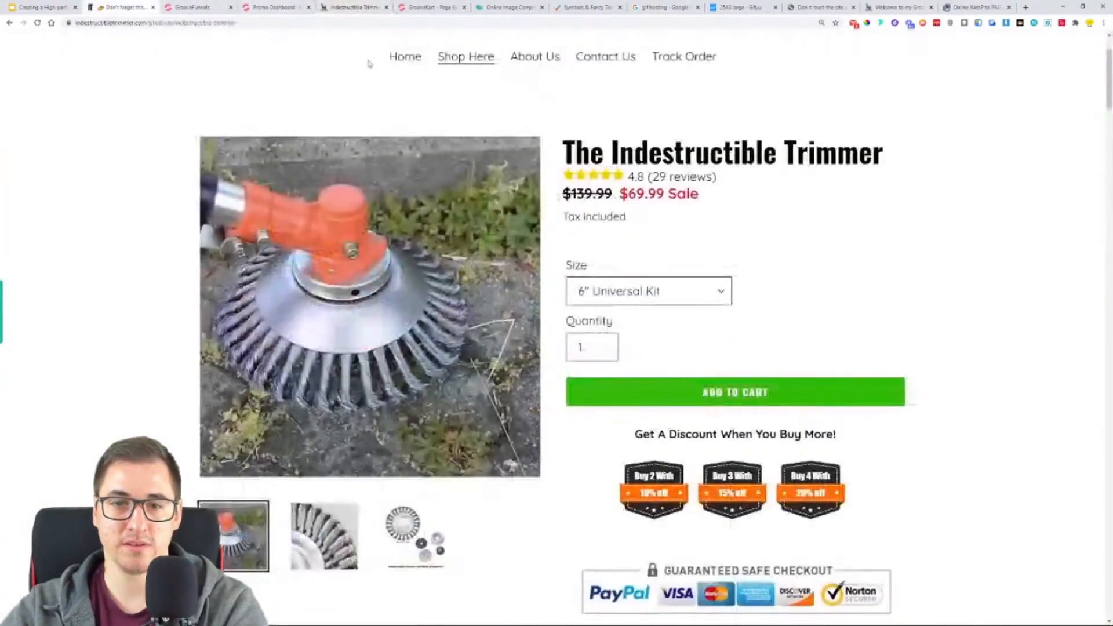
click(119, 7)
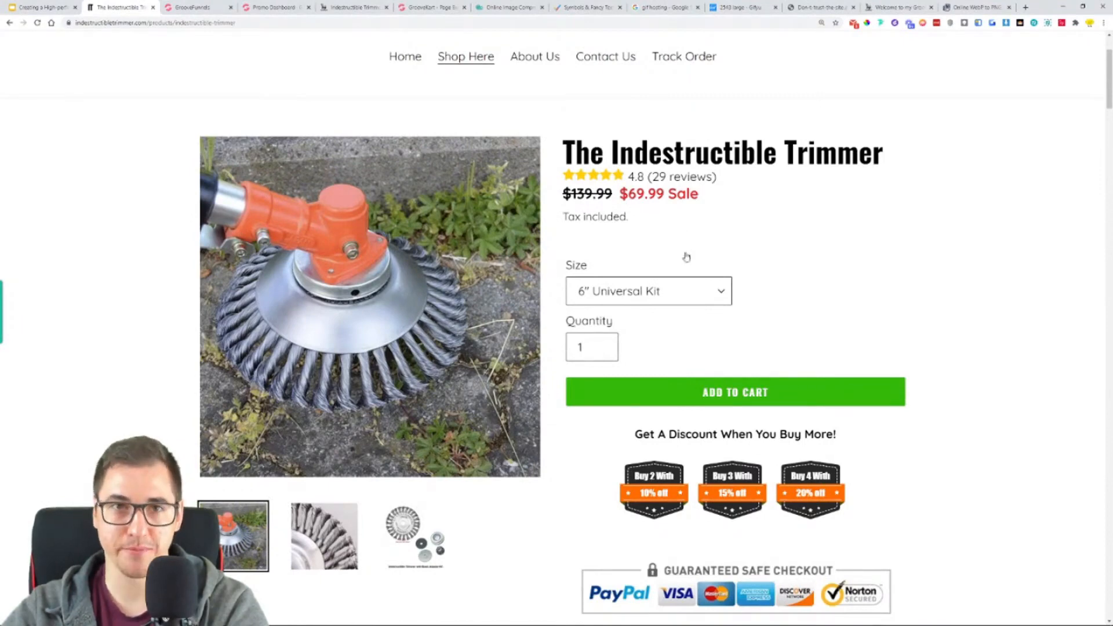
click(435, 7)
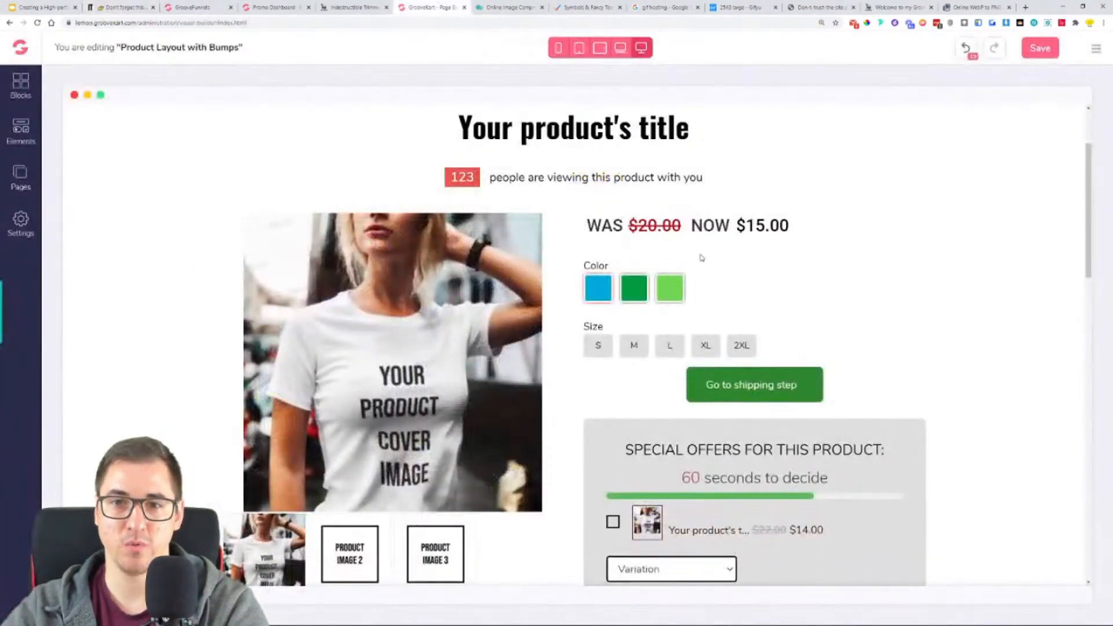
- Remove the "WAS" label text in front of the old price in the product's pricing element
click(627, 227)
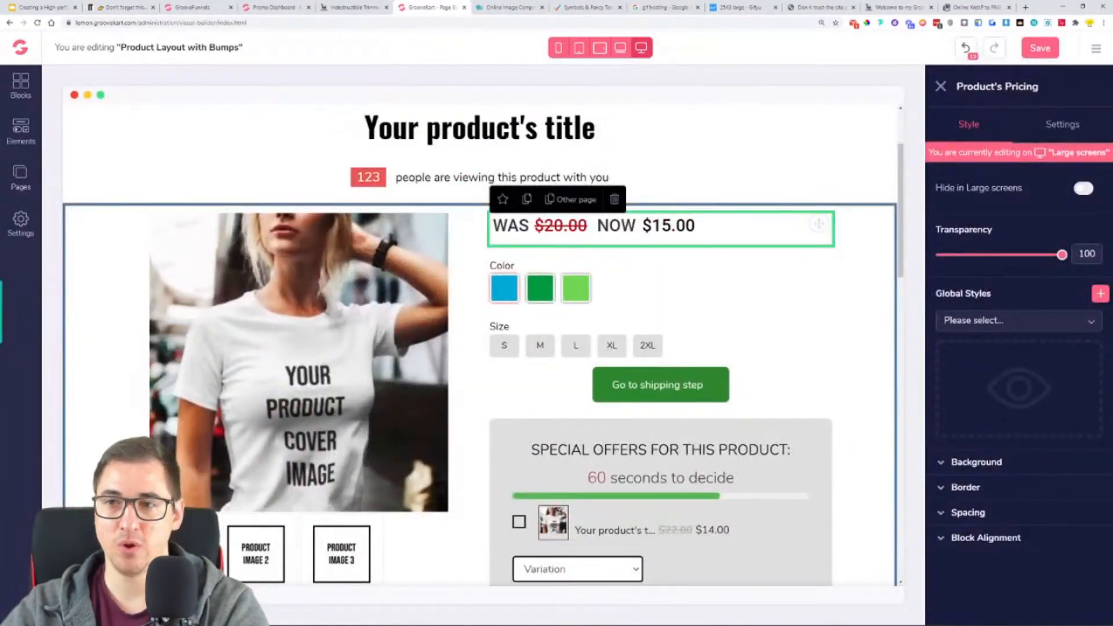
click(1061, 128)
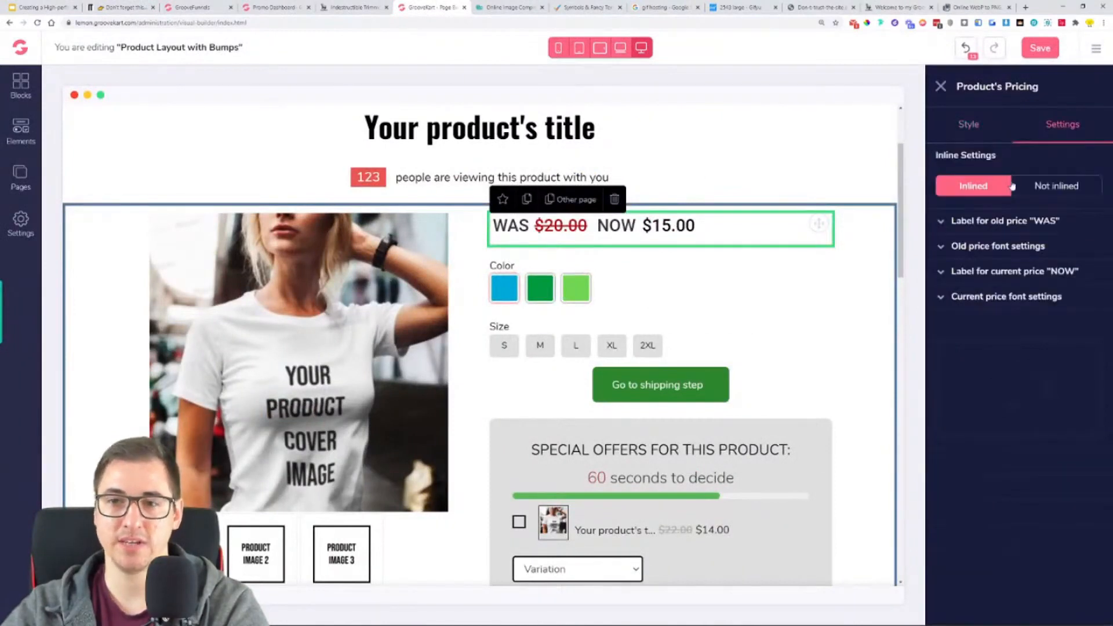
click(1011, 222)
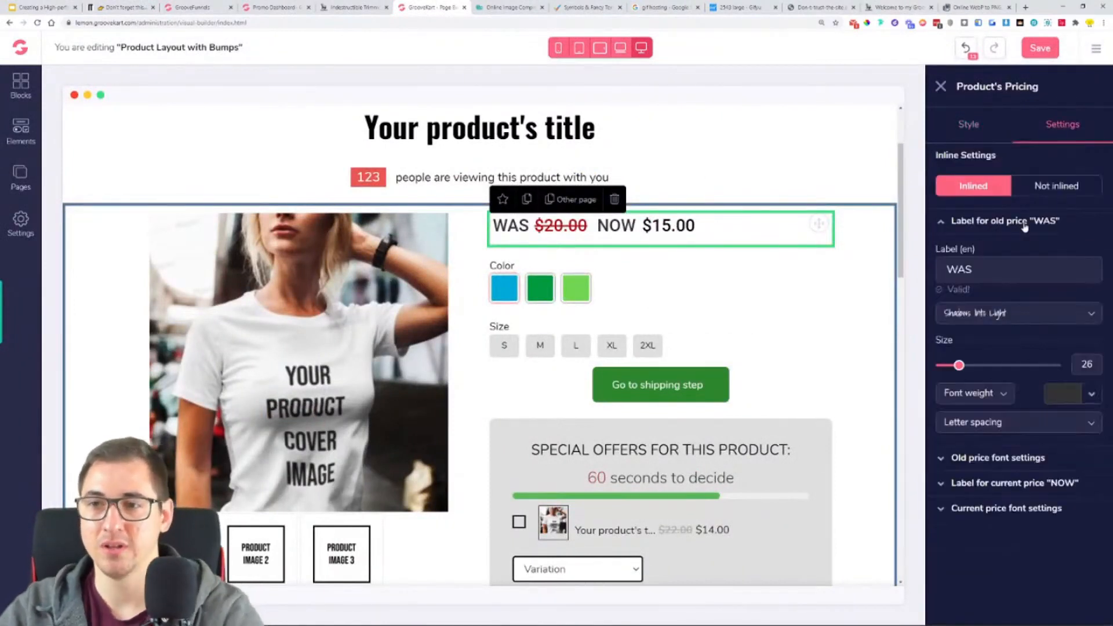
click(984, 272)
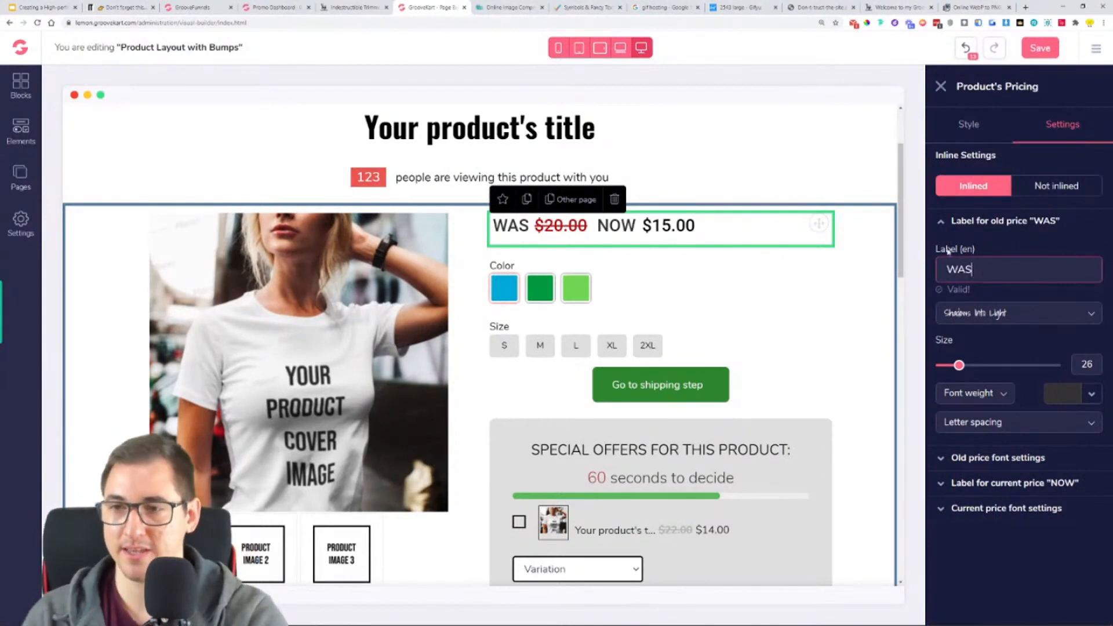
key(ctrl+a)
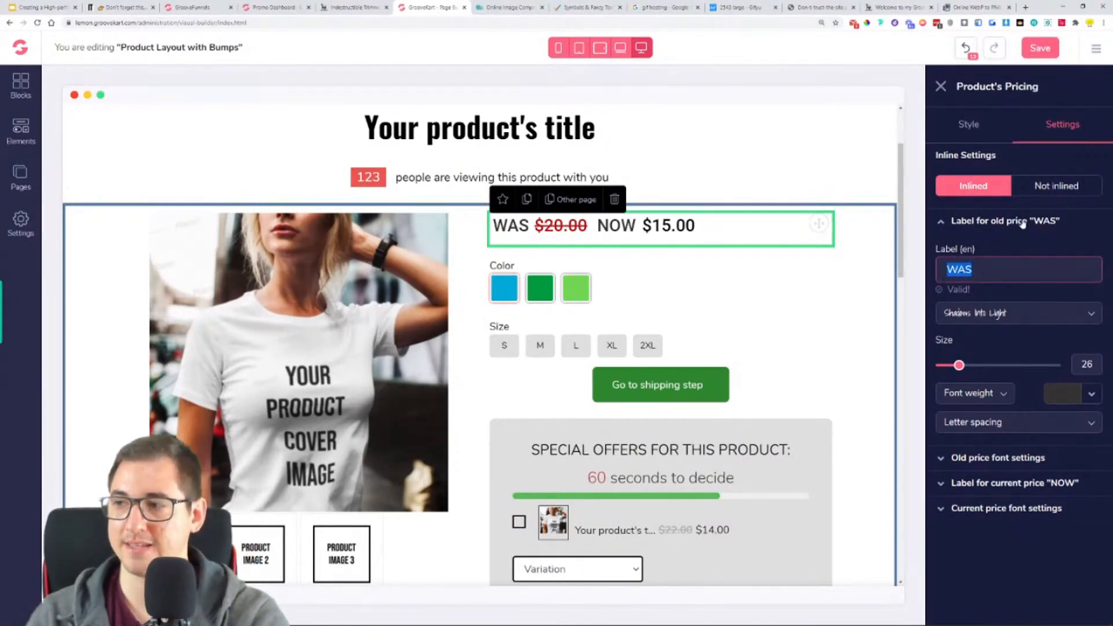
click(1009, 274)
key(BackSpace)
key(BackSpace)
text(AS)
key(BackSpace)
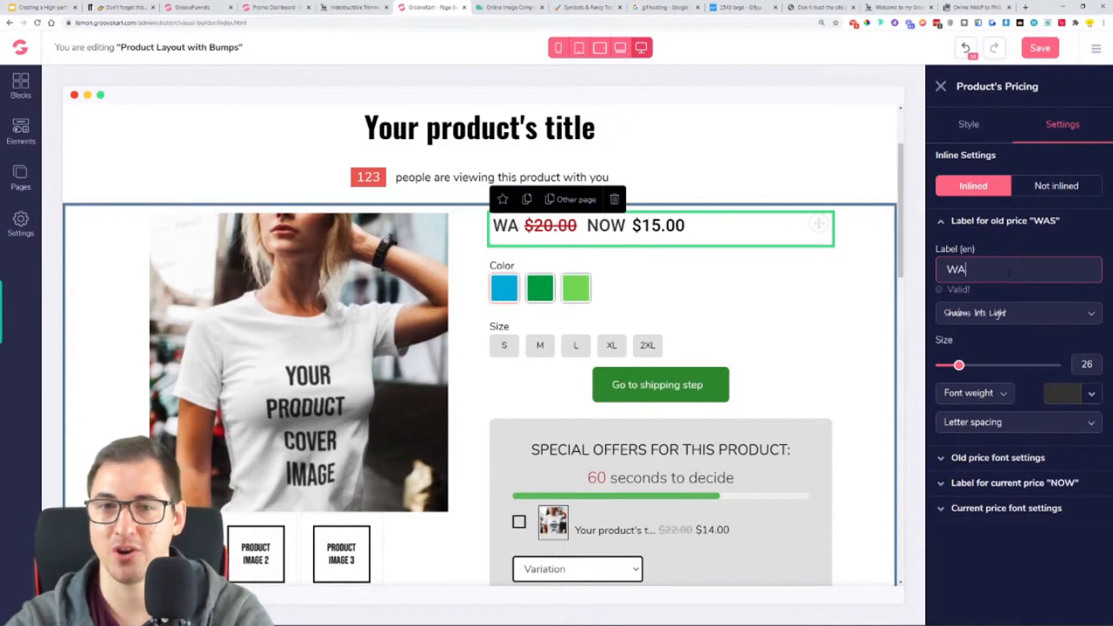
key(BackSpace)
text(AS)
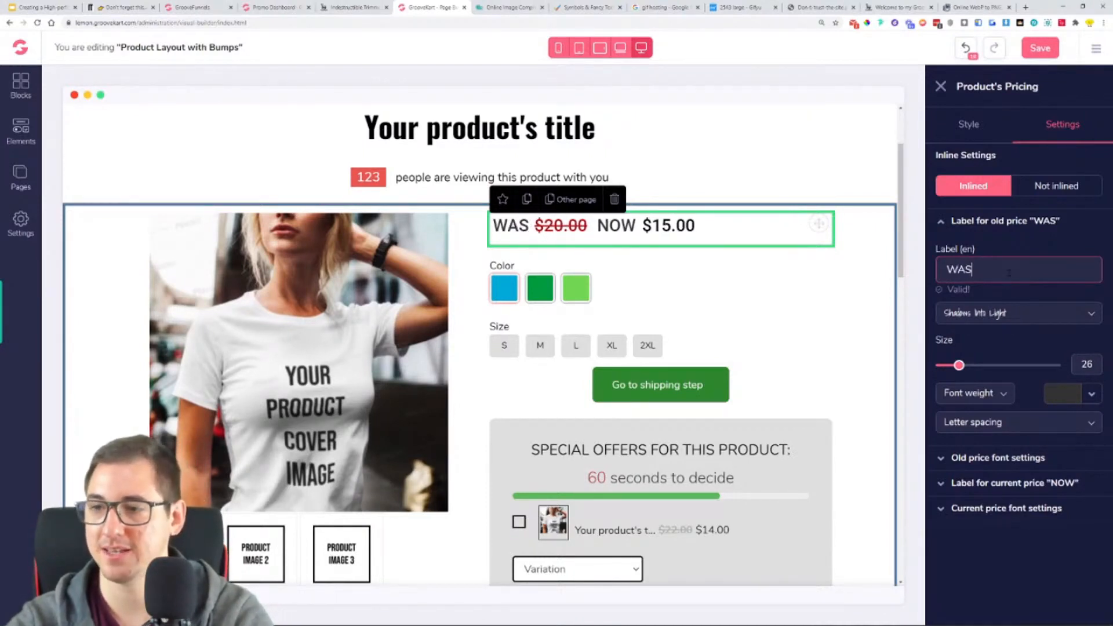
key(BackSpace)
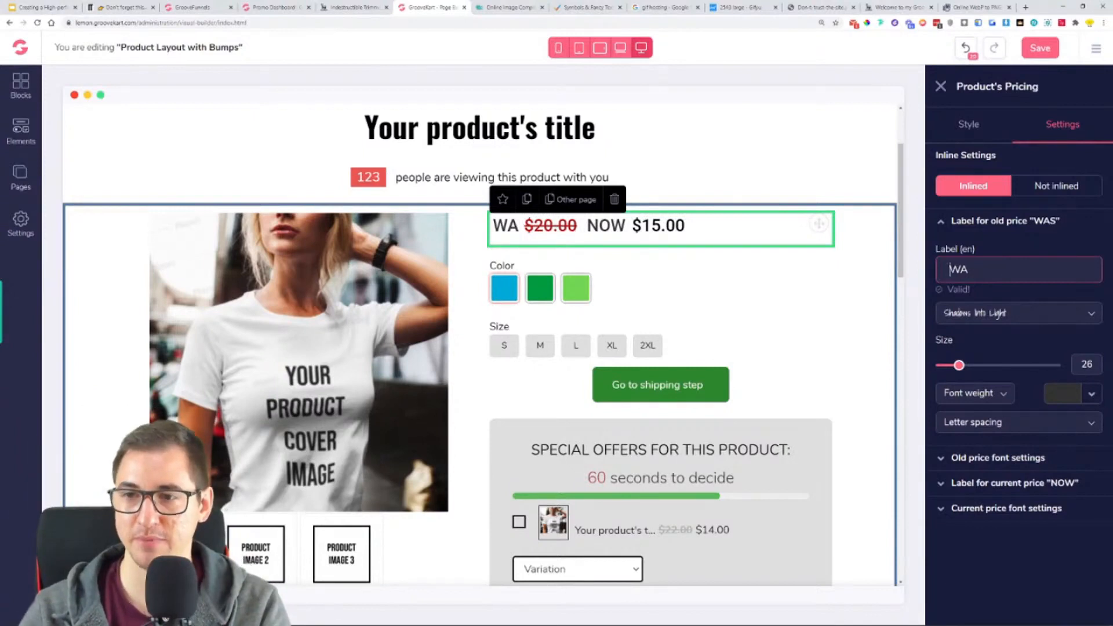
key(Delete)
key(Delete)
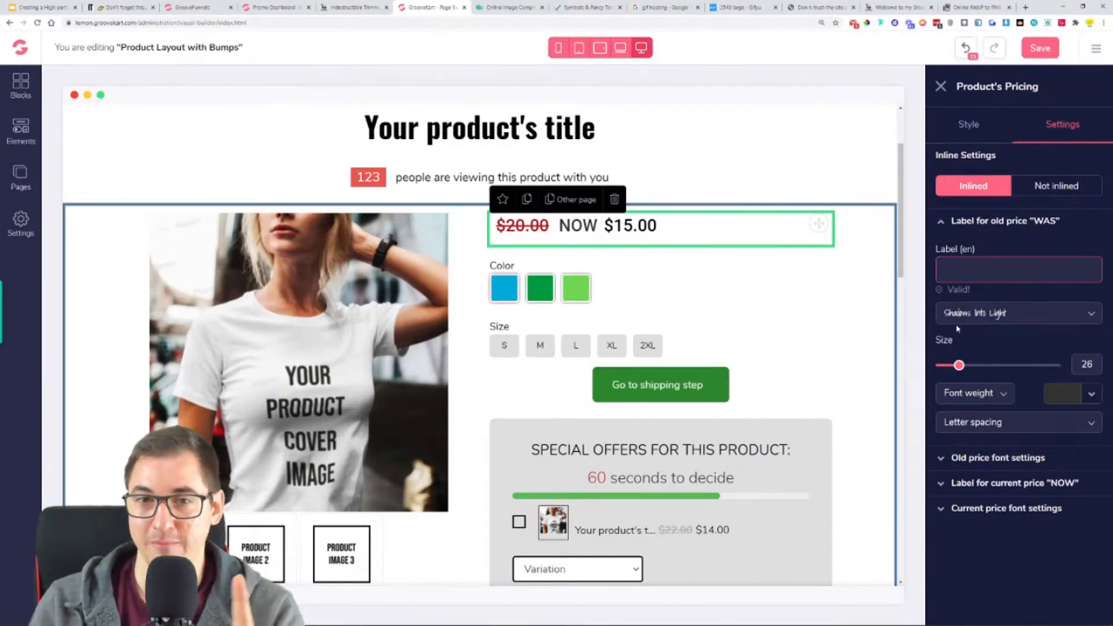
click(1008, 226)
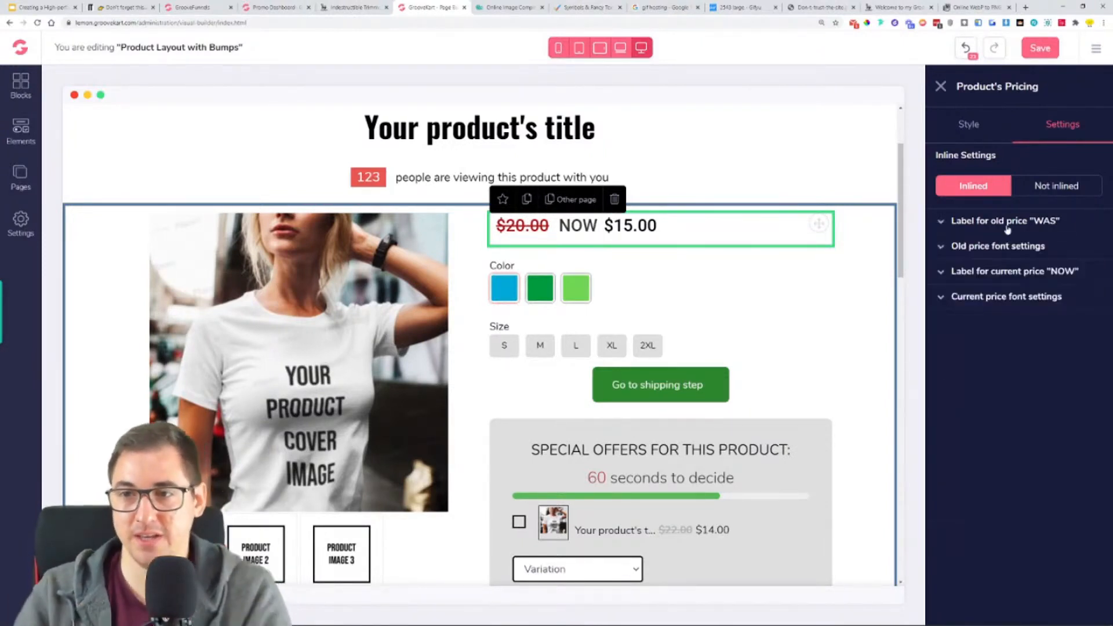
- Set the old price's text colour to black (#000000) and its size to 22
click(1013, 246)
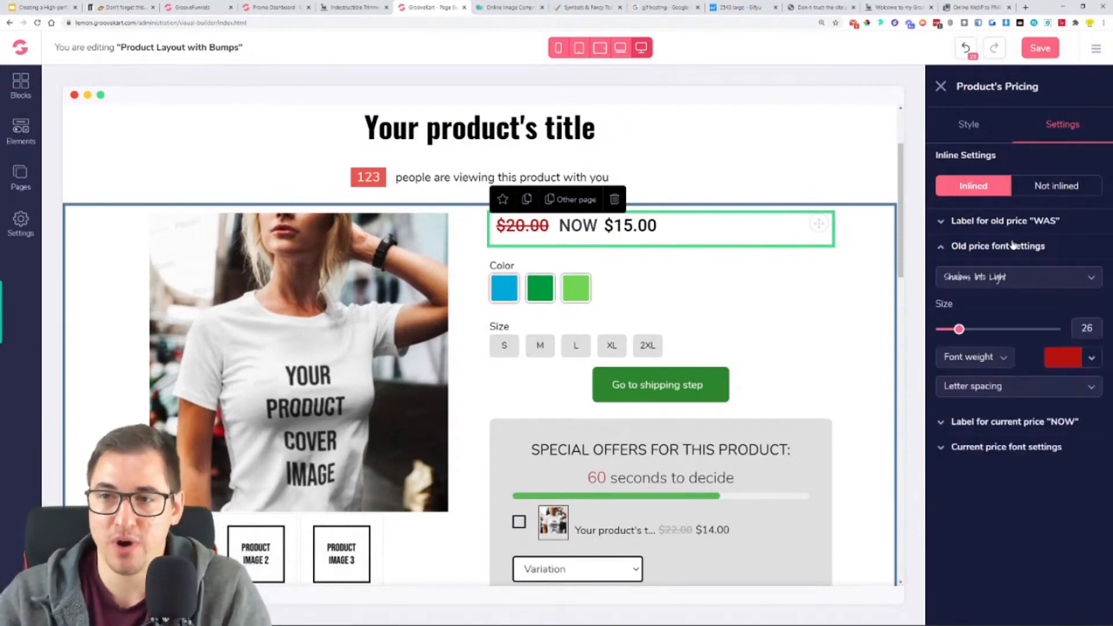
click(1092, 359)
click(972, 417)
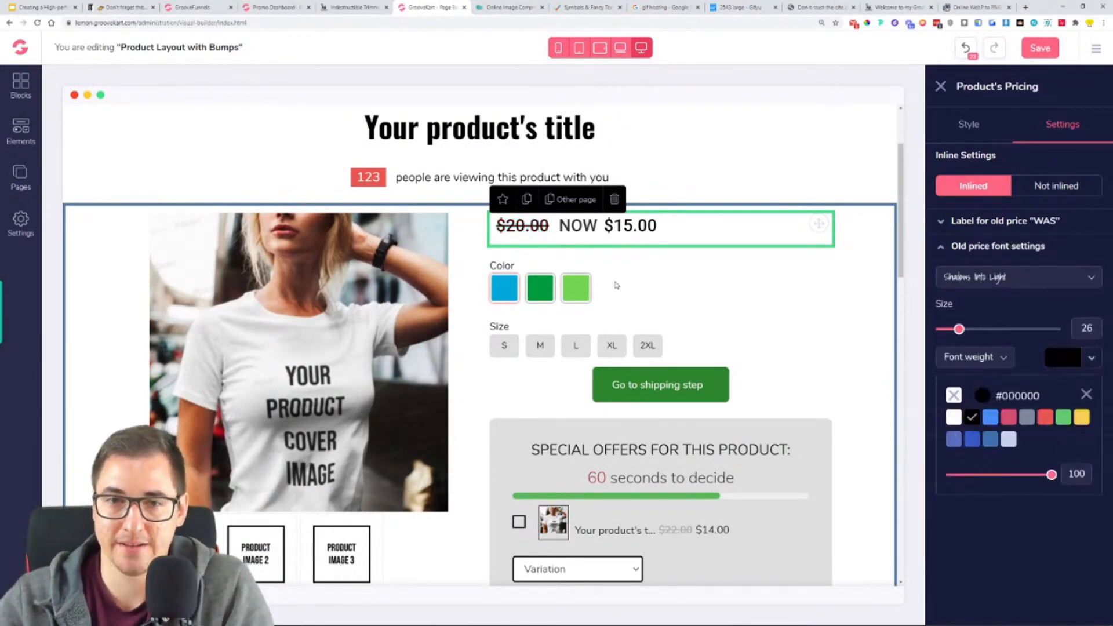
click(1087, 395)
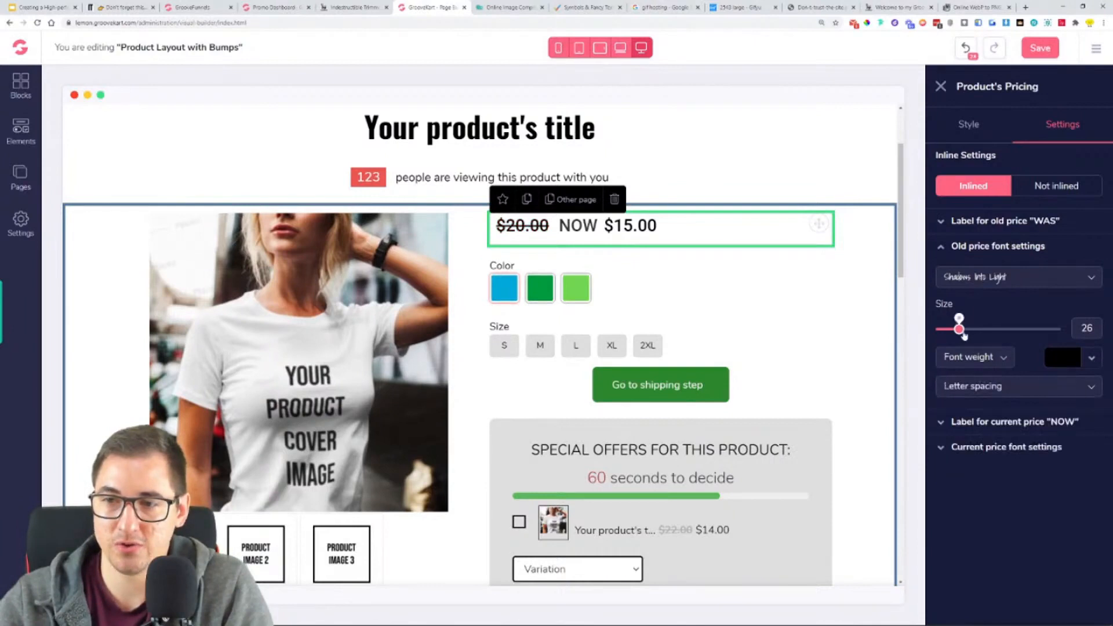
drag(959, 331, 956, 330)
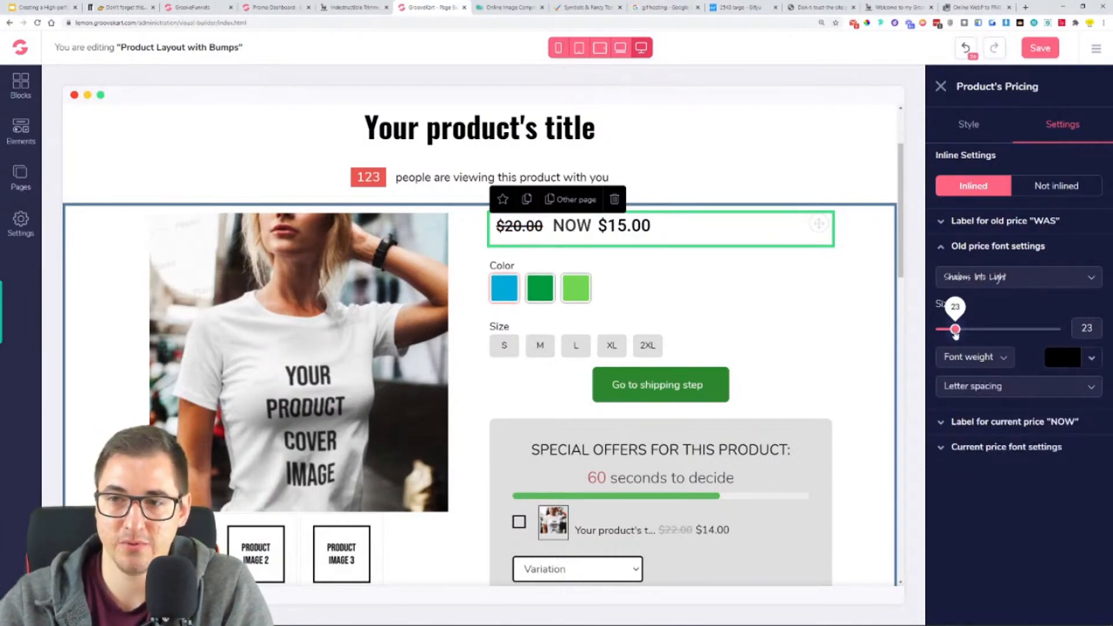
drag(954, 332, 953, 333)
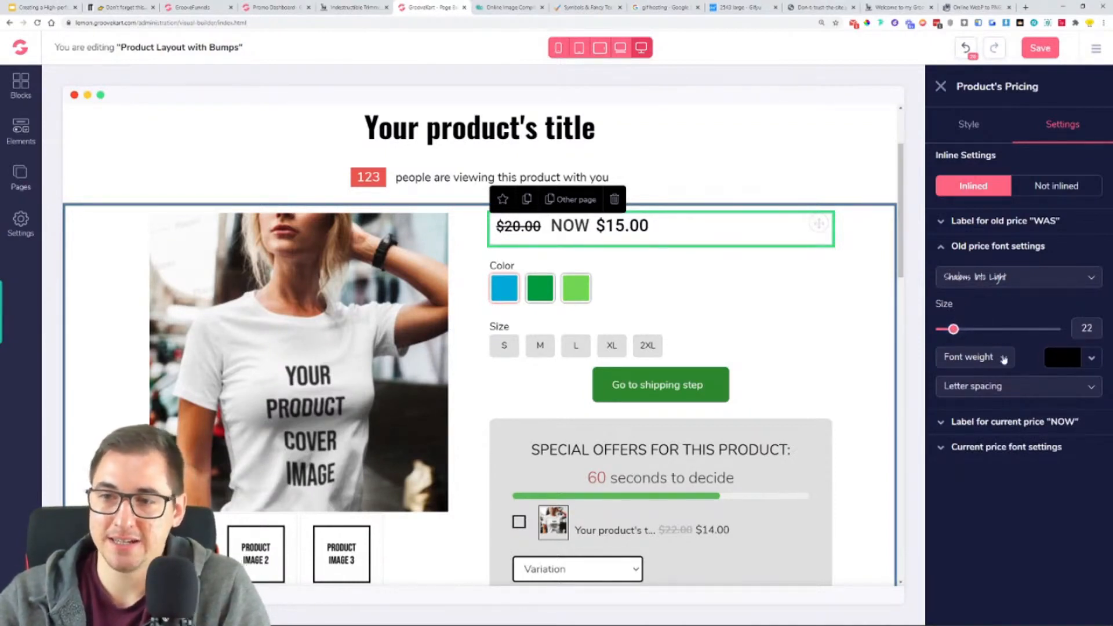
- Change the old price's font to Open Sans
click(978, 280)
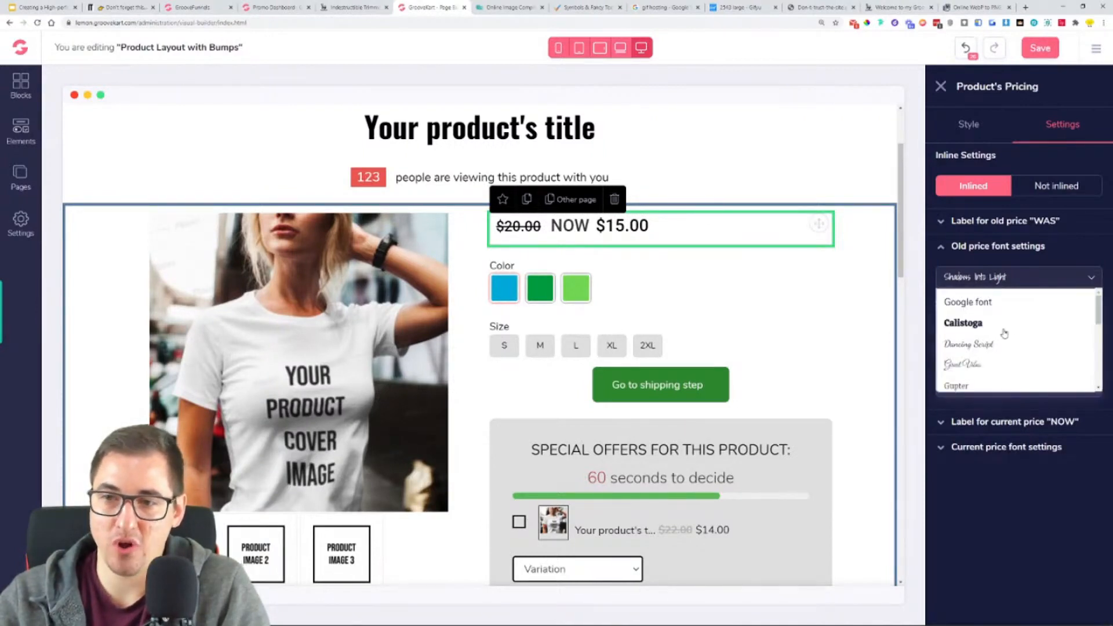
scroll(994, 354, down, 2)
scroll(988, 351, down, 2)
click(989, 352)
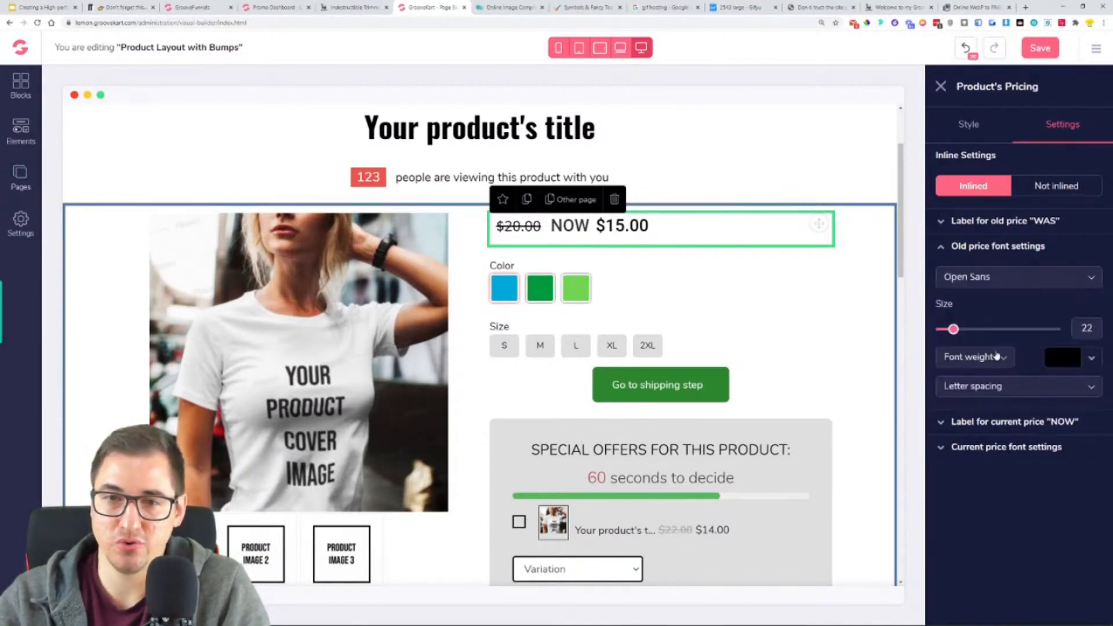
click(987, 247)
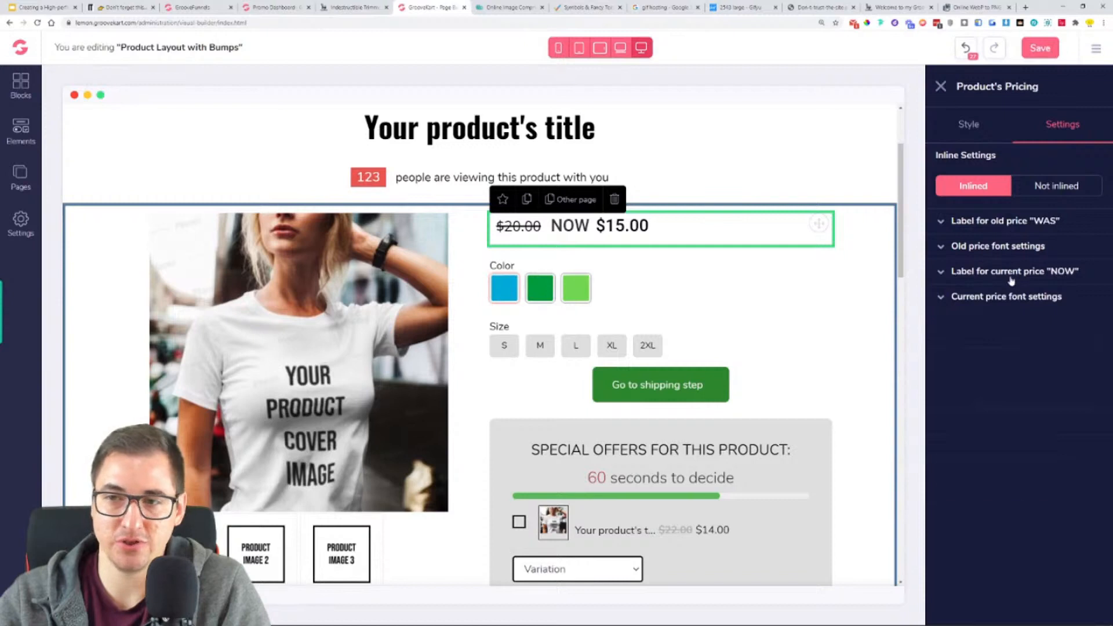
- Remove the "NOW" label text in front of the current price
click(1011, 280)
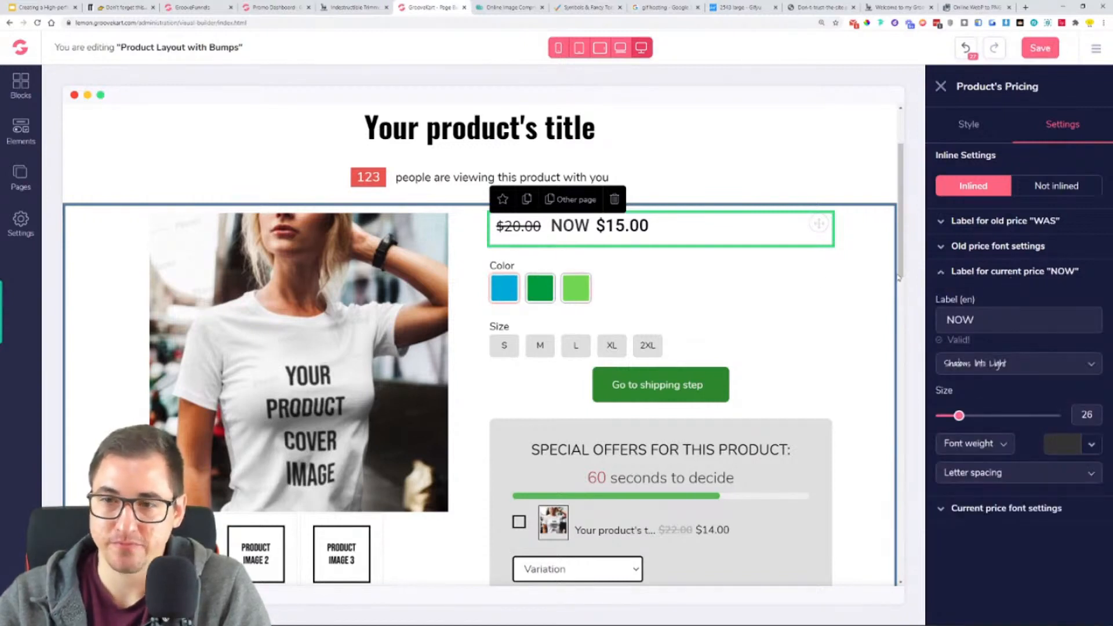
double_click(1014, 323)
click(949, 319)
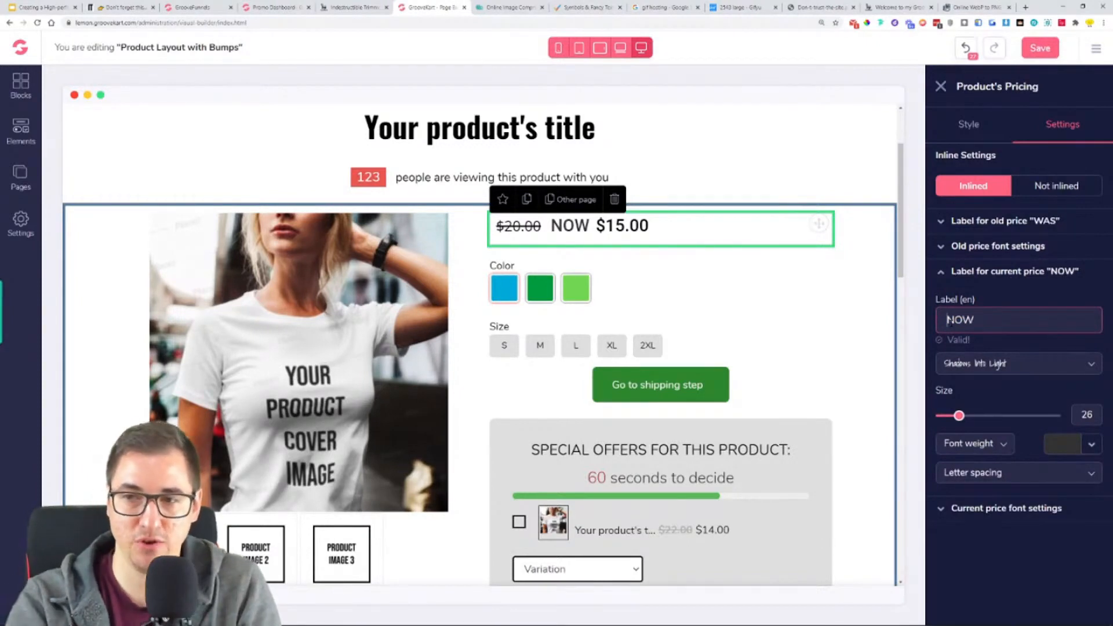
key(Delete)
key(Delete)
key(Delete)
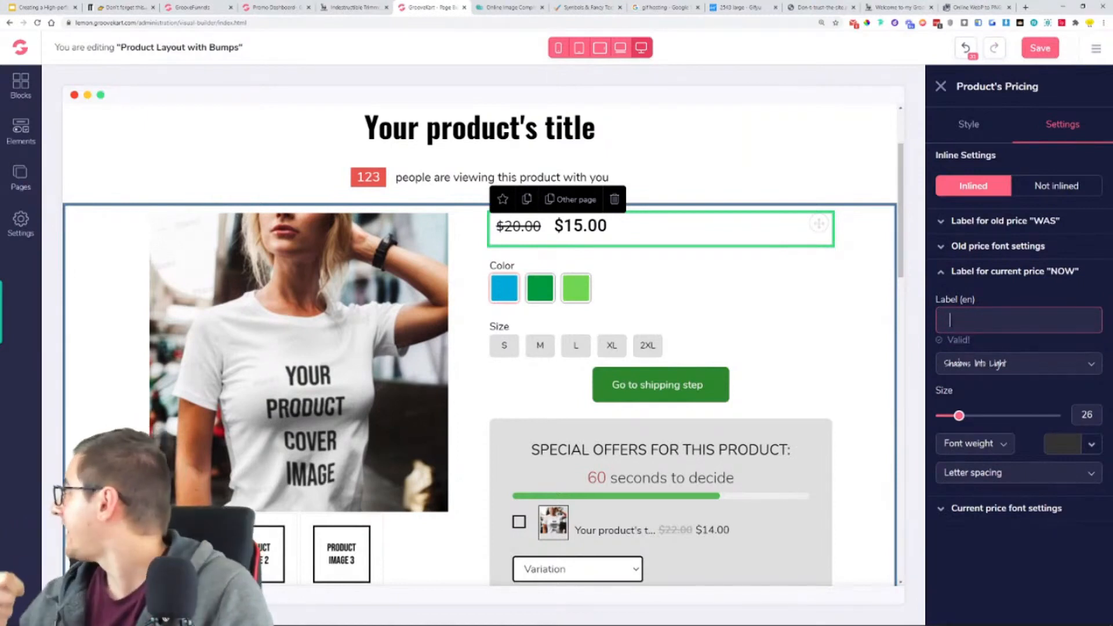
- Set the colour of the current price's label to black (#000000)
click(1083, 444)
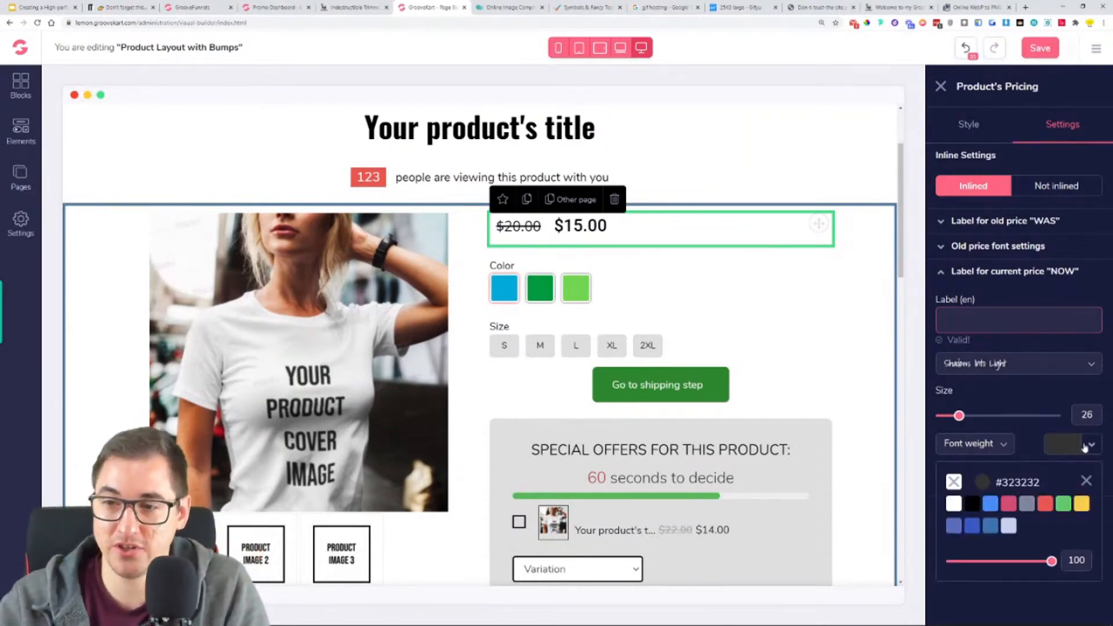
mouse_move(1046, 510)
click(1046, 559)
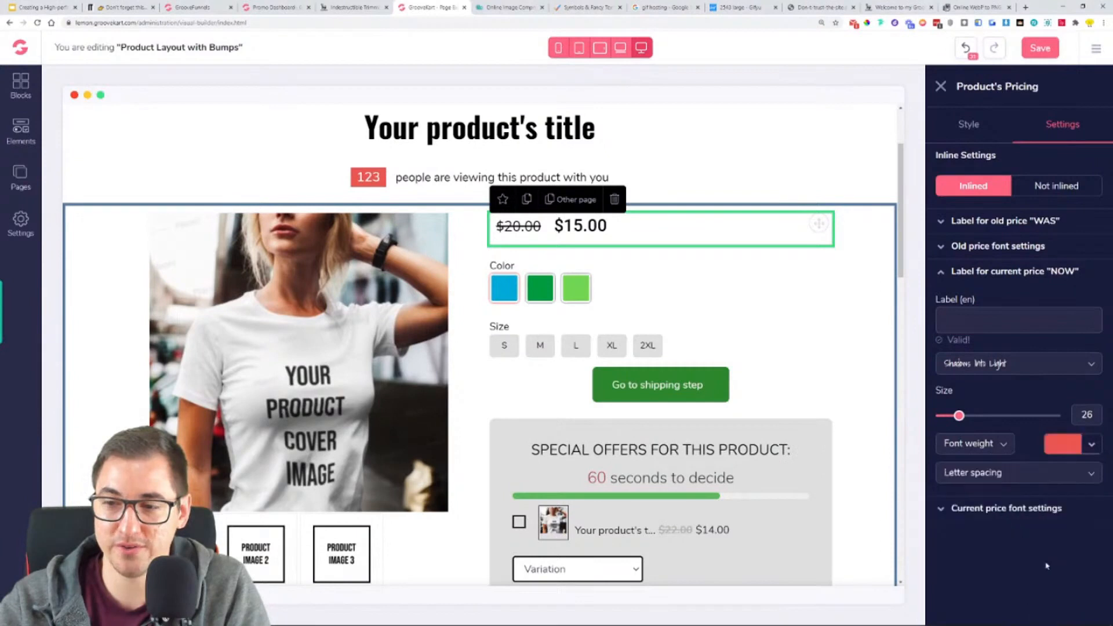
click(1078, 447)
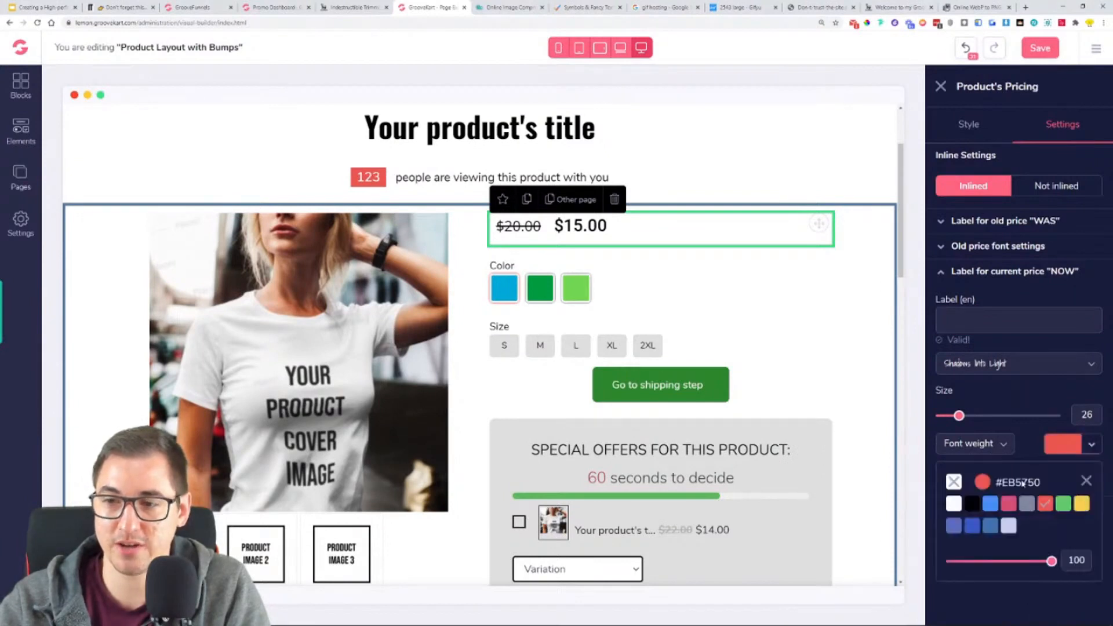
click(968, 503)
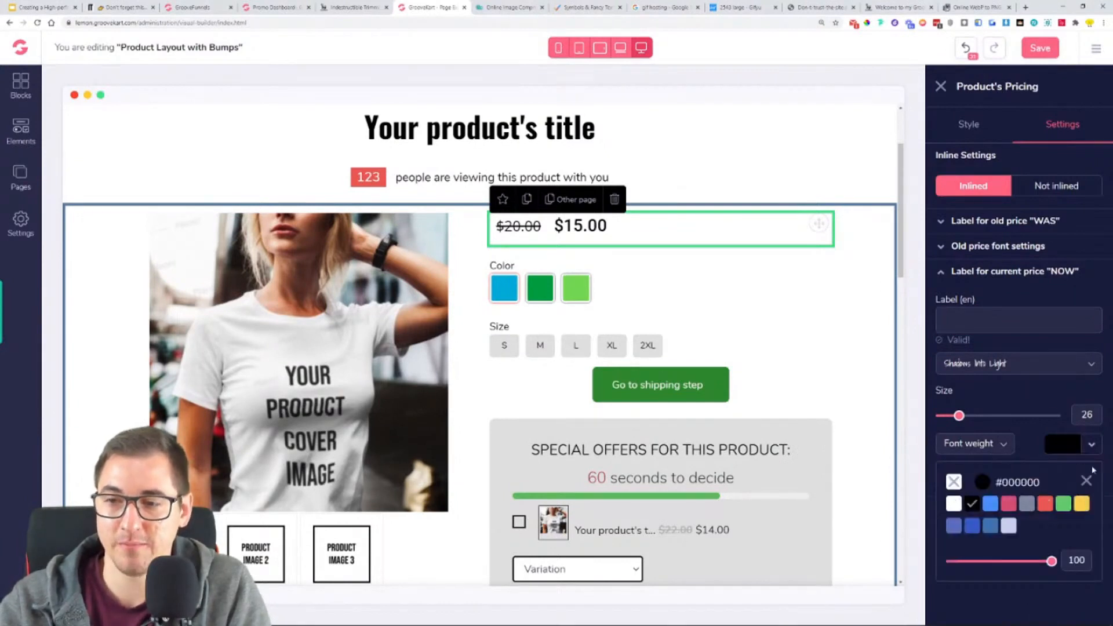
click(1086, 481)
click(968, 273)
- Set the current price's text colour to the palette red (#EB5750)
click(983, 303)
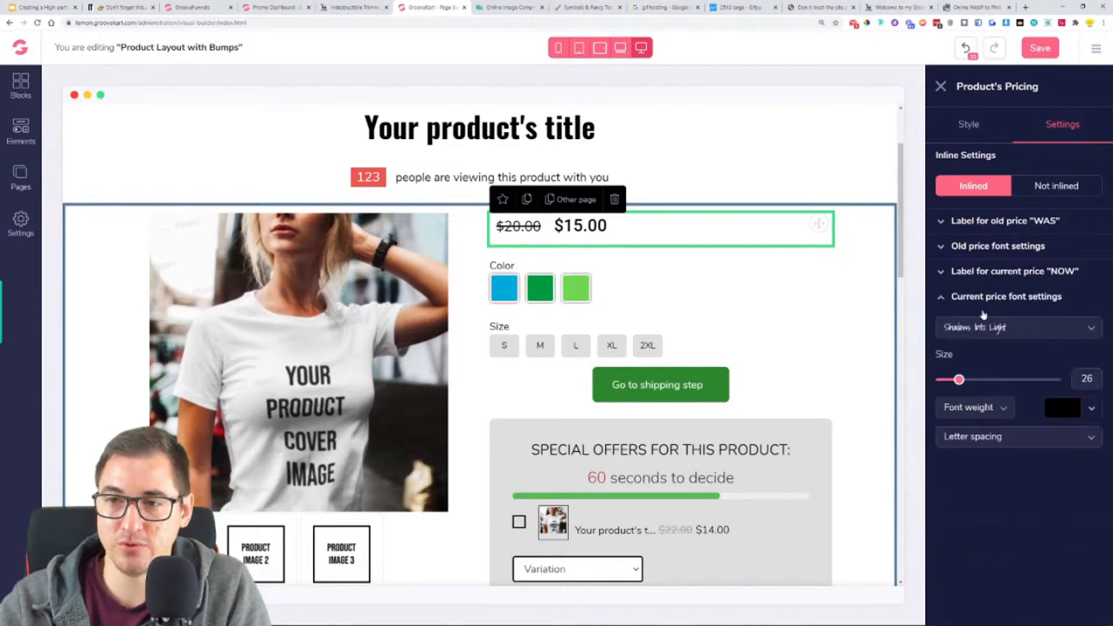
click(1074, 415)
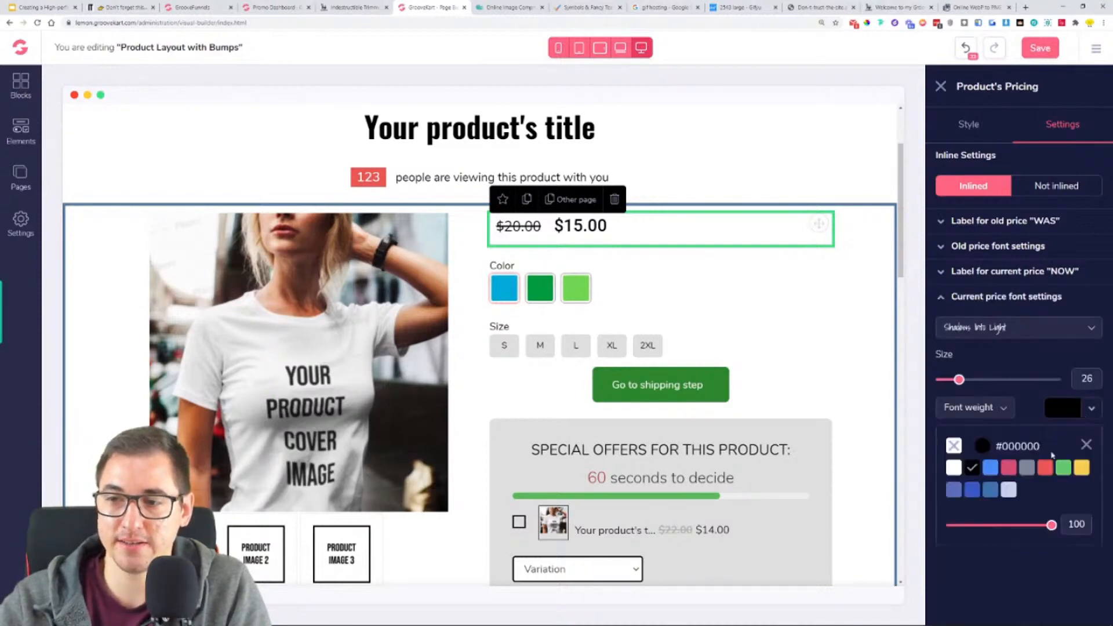
click(1047, 464)
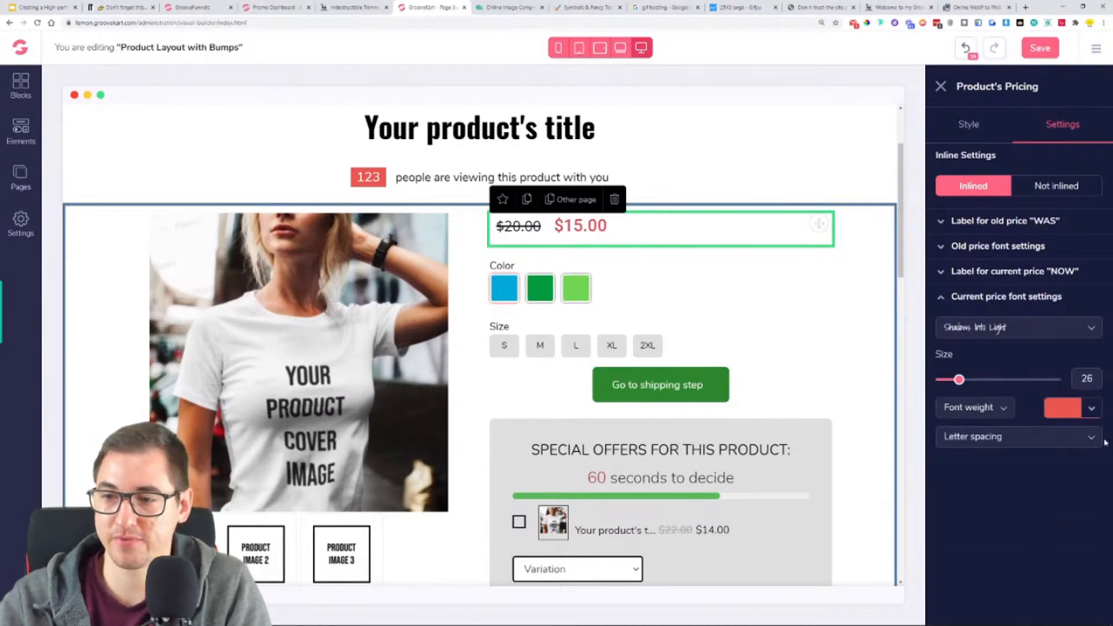
click(1049, 435)
click(993, 413)
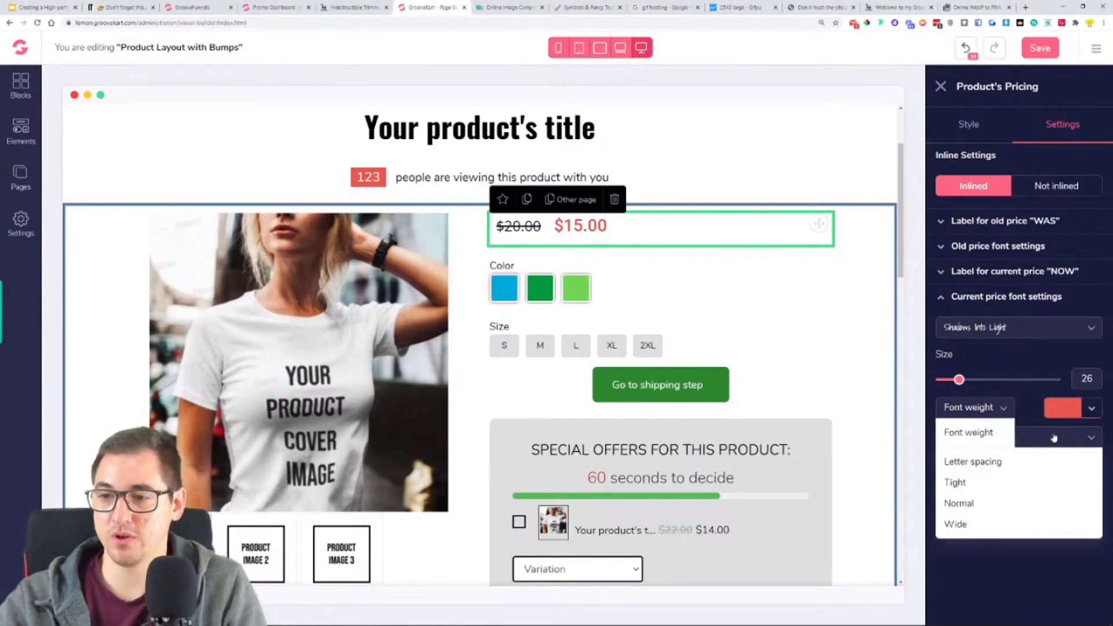
click(1096, 443)
click(1009, 438)
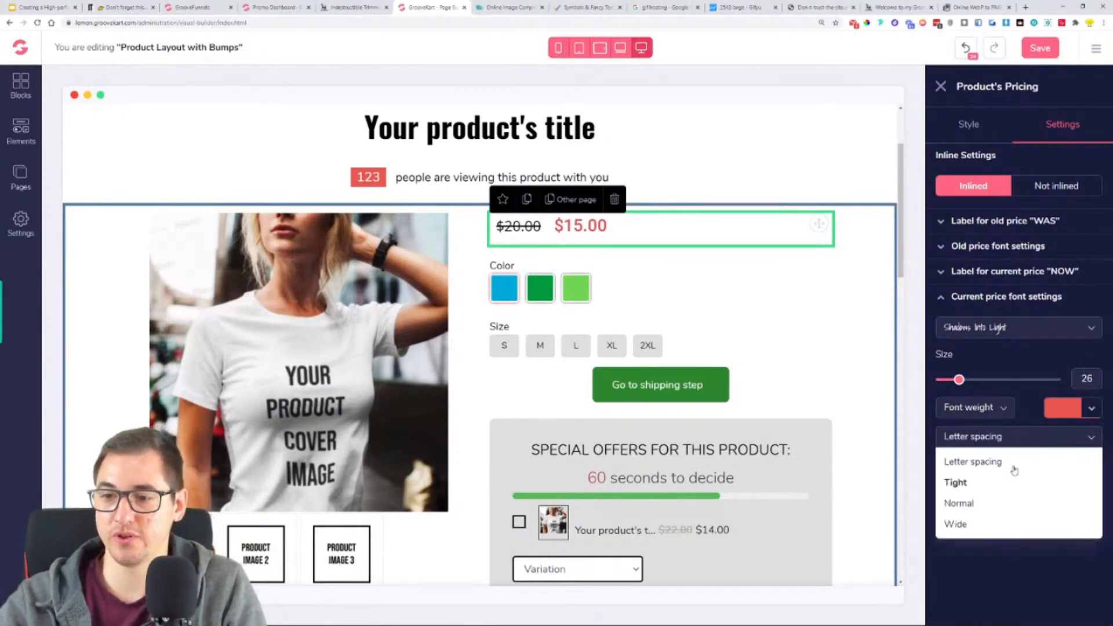
click(1035, 441)
click(1018, 445)
click(1017, 445)
click(1004, 414)
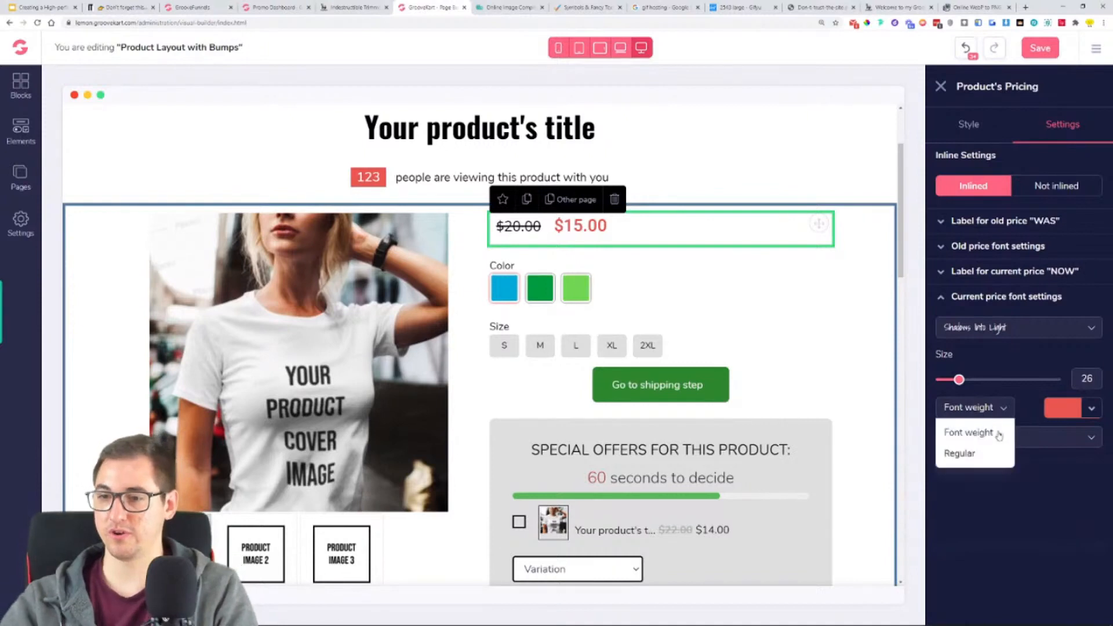
click(1005, 414)
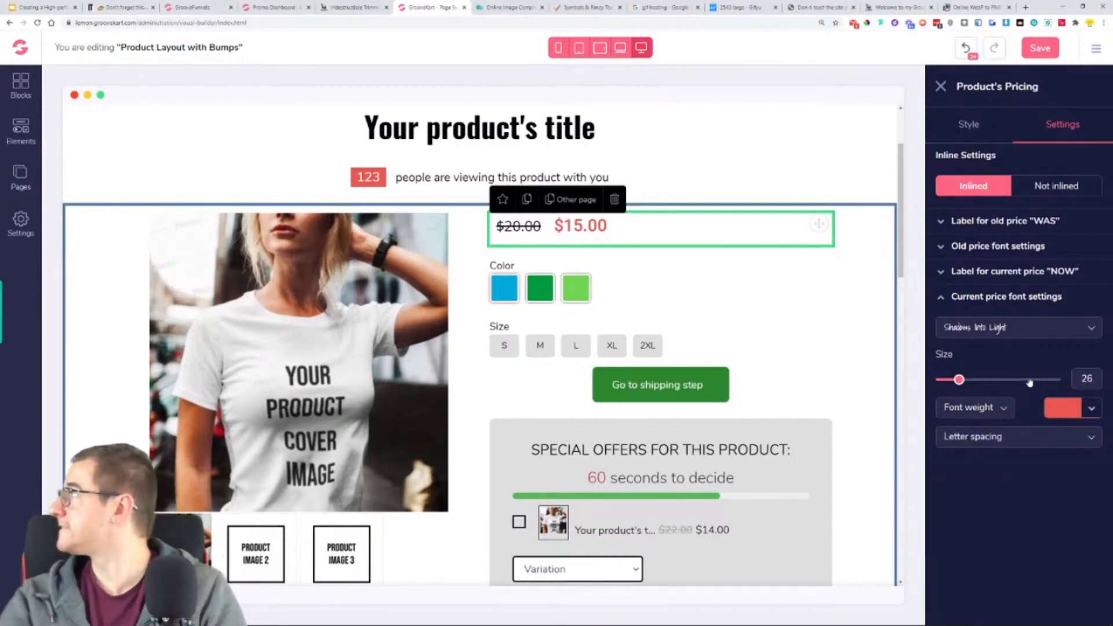
- Change the current price's font to Open Sans with bold weight
click(1003, 330)
scroll(1009, 423, down, 5)
click(1006, 407)
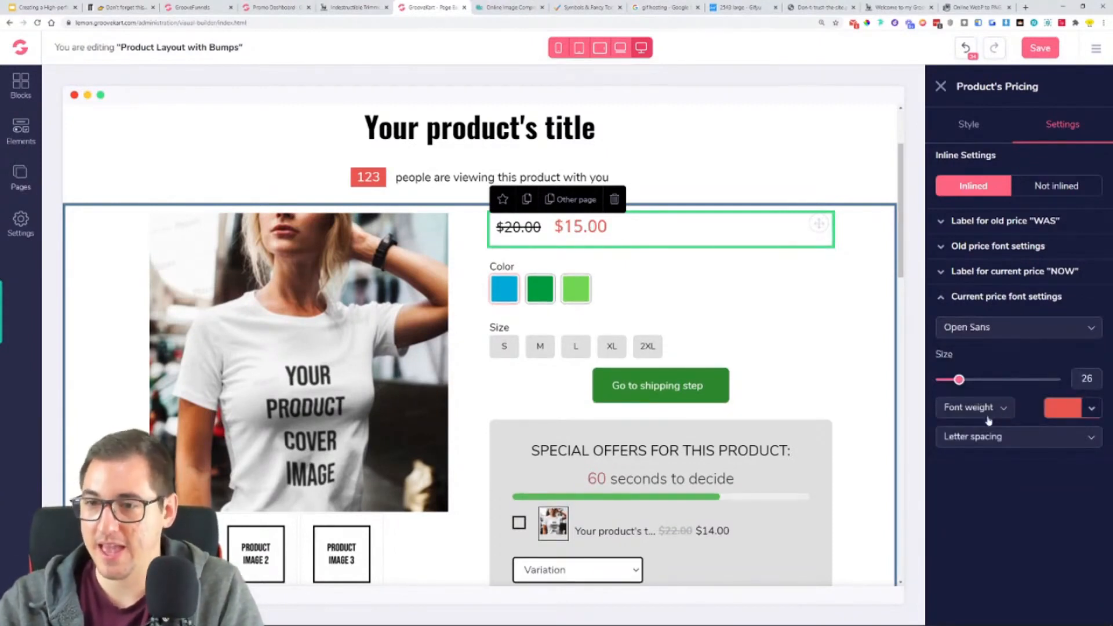
click(992, 414)
click(982, 514)
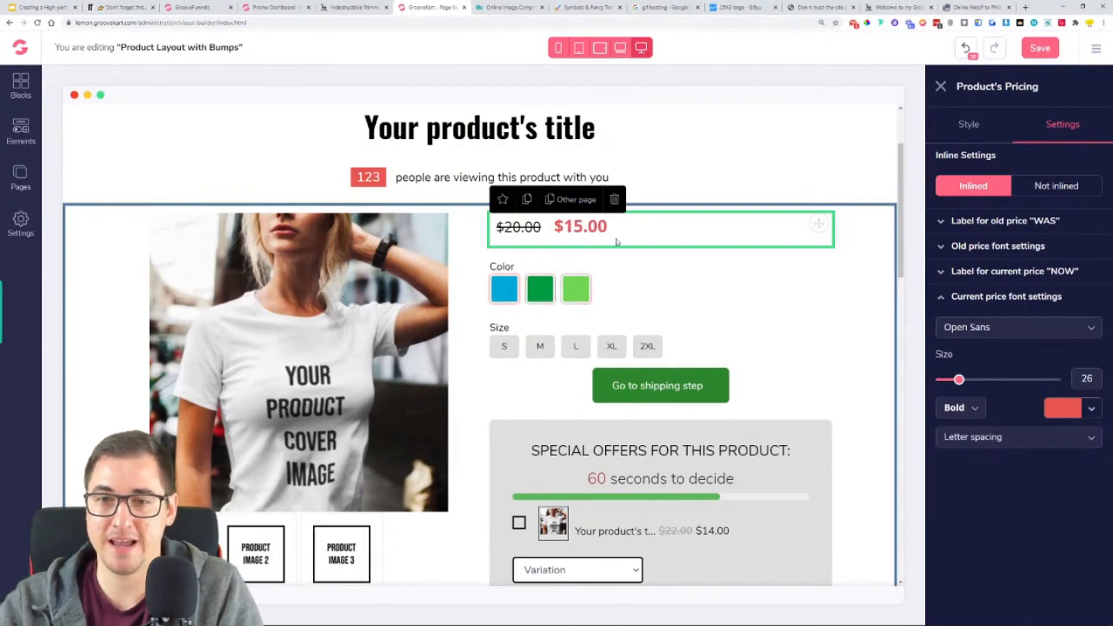
click(993, 297)
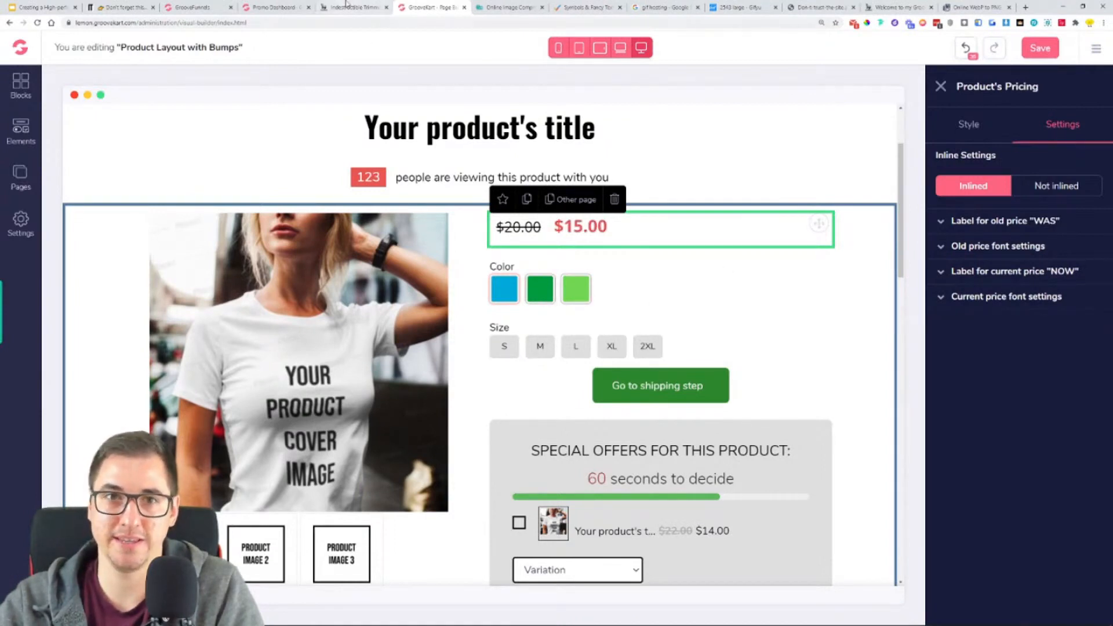
- Restore the "NOW" label text before the current price and set the label's font to Open Sans
click(1035, 276)
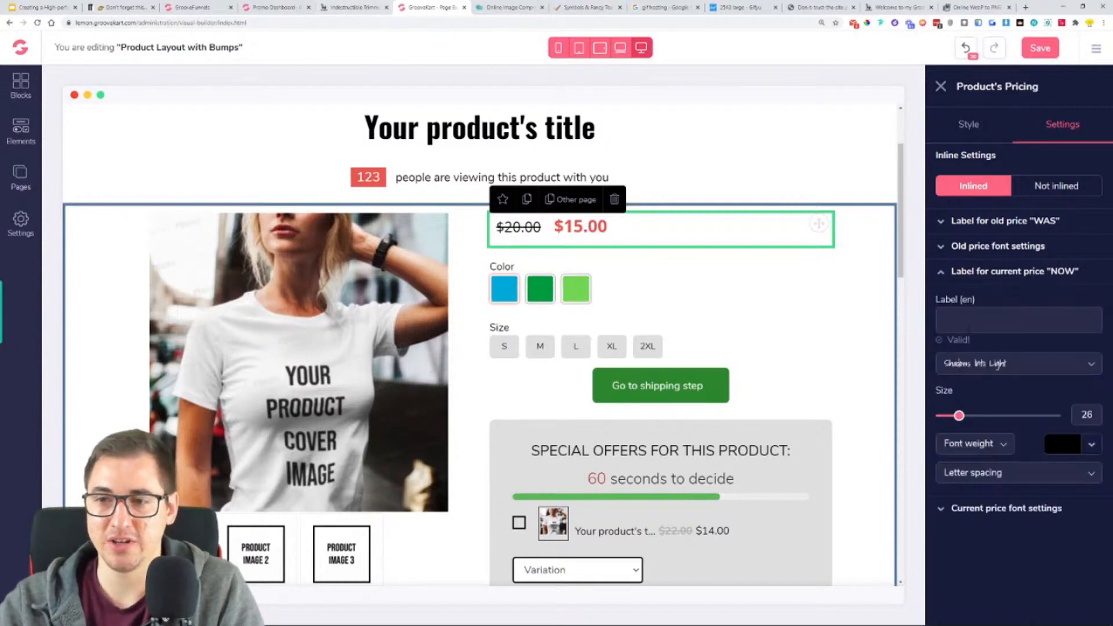
text(NOW)
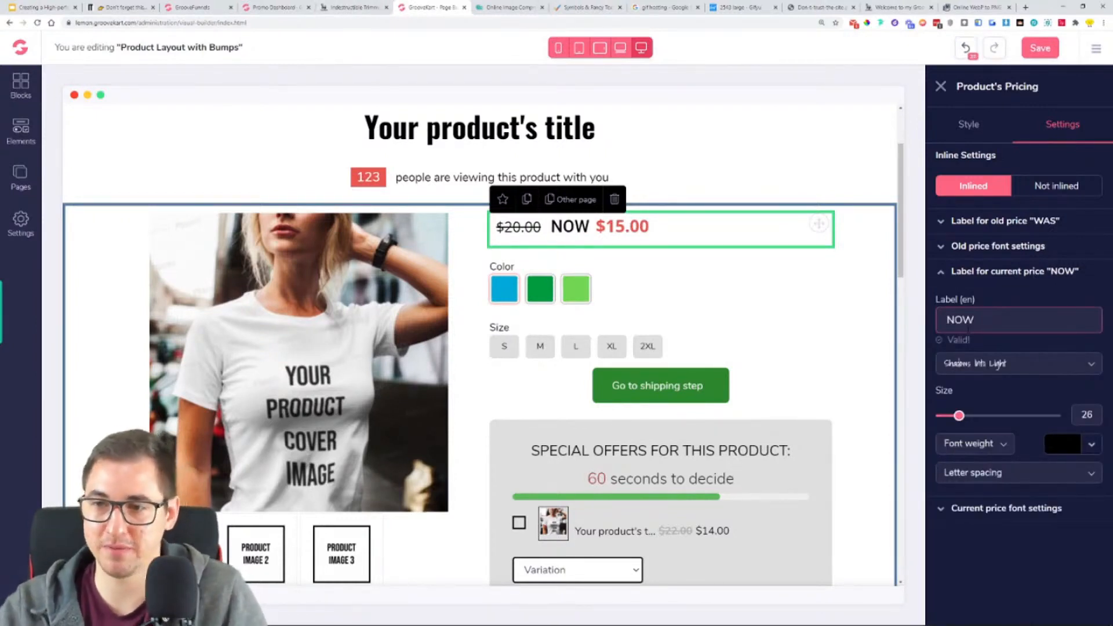
click(1059, 374)
scroll(982, 436, down, 3)
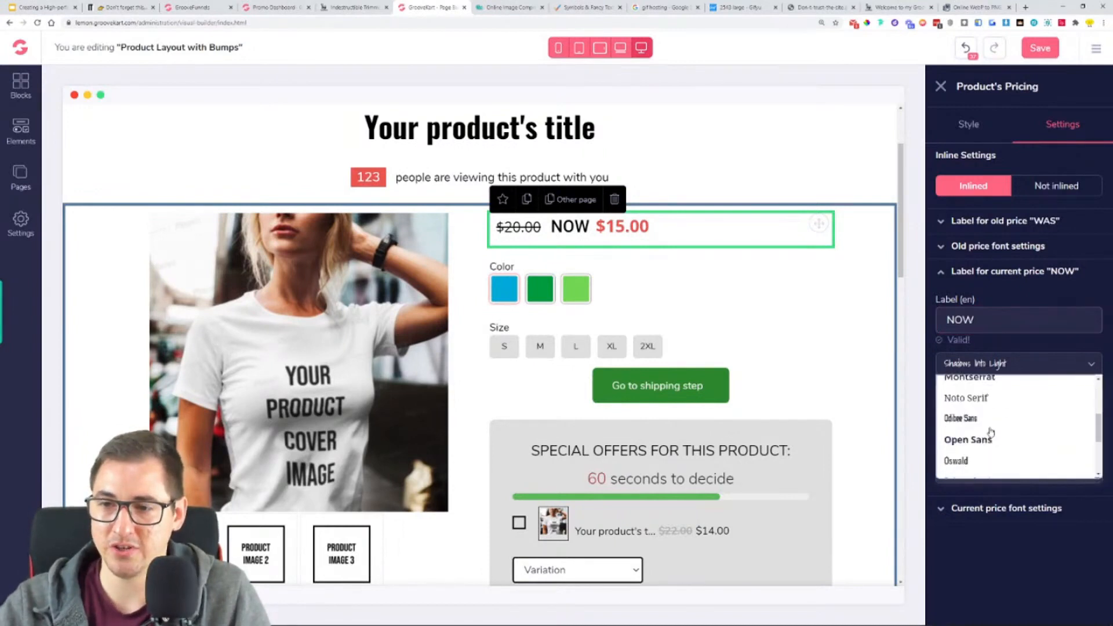
click(988, 442)
- Set the "NOW" label's text colour to the palette red and its font weight to bold
click(1090, 446)
mouse_move(1046, 504)
click(1050, 565)
click(994, 450)
scroll(974, 548, down, 1)
click(968, 528)
click(842, 342)
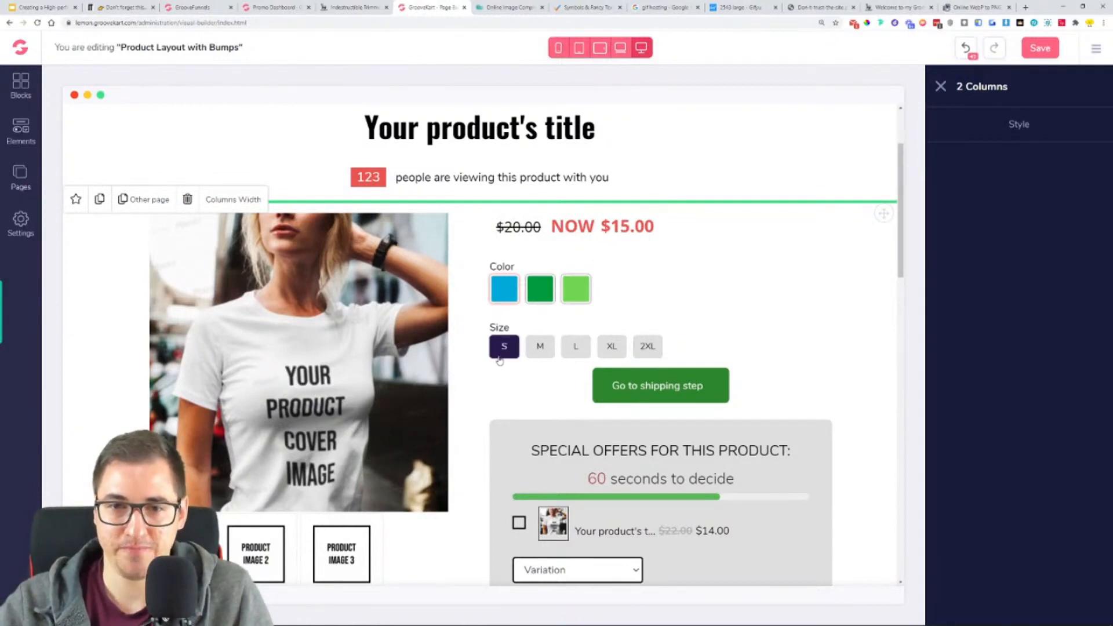
- Open the product variations' settings and compare the variation buttons with the Indestructible Trimmer reference page
click(523, 286)
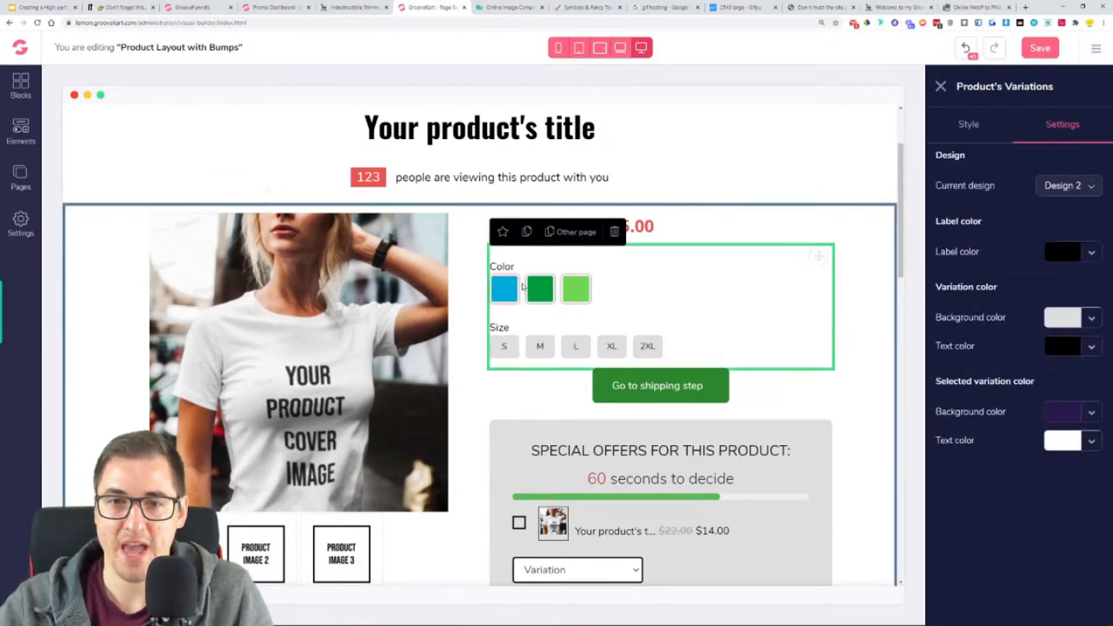
key(ctrl+shift+Tab)
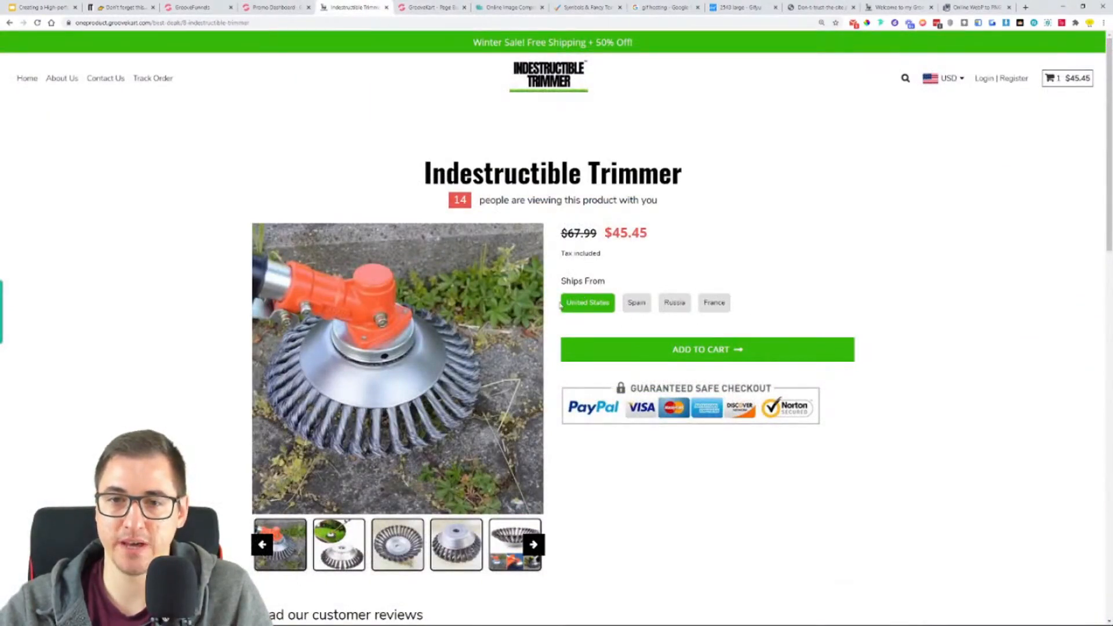
key(ctrl+Tab)
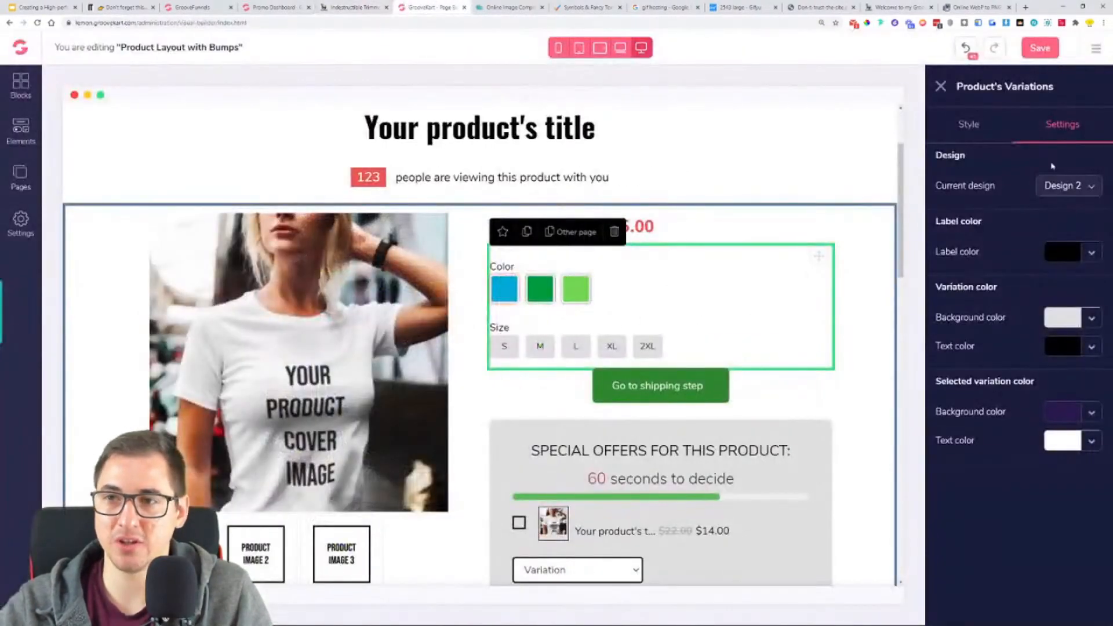
- Try Design 1 for the product variations, then return them to Design 2
click(1090, 187)
click(1056, 212)
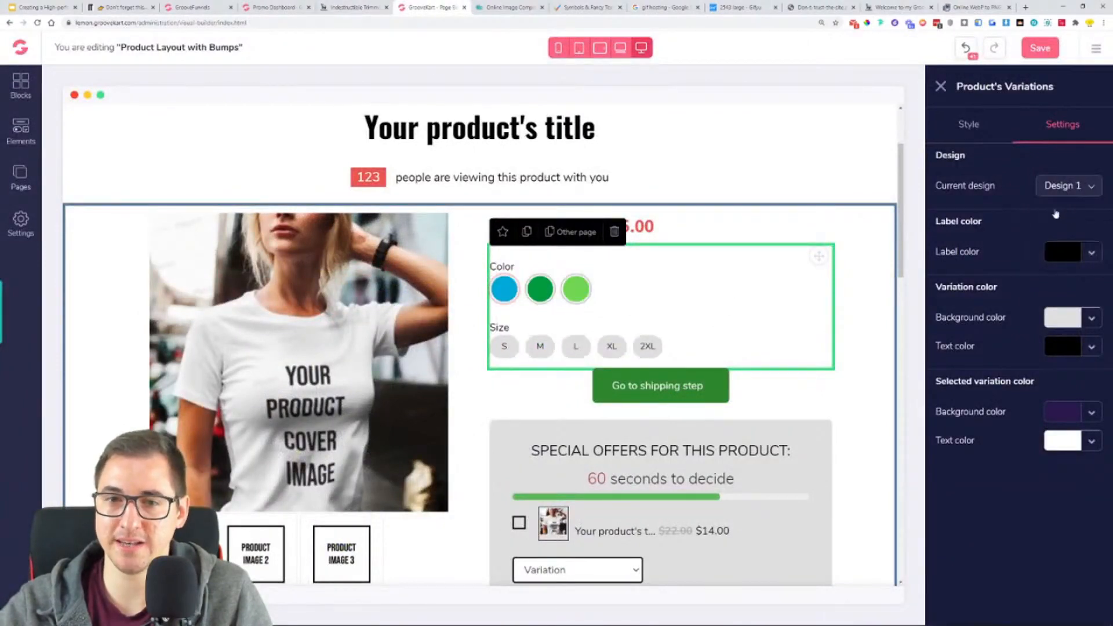
click(1050, 187)
click(1049, 233)
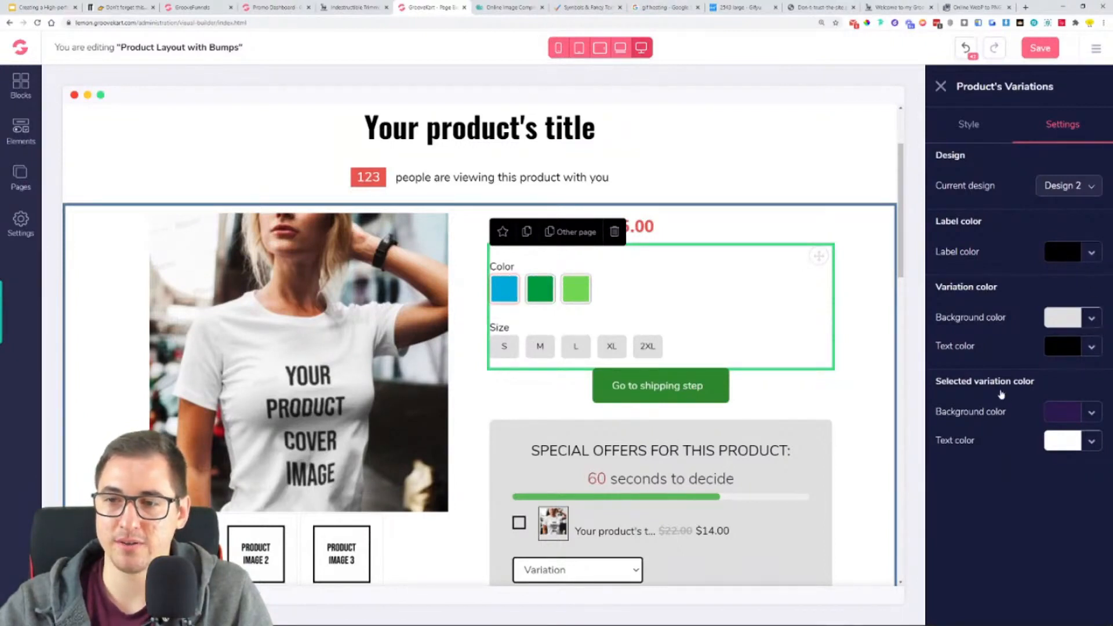
- Sample the green of the Add to Cart button on the Indestructible Trimmer page with the ColorPick Eyedropper
click(1096, 417)
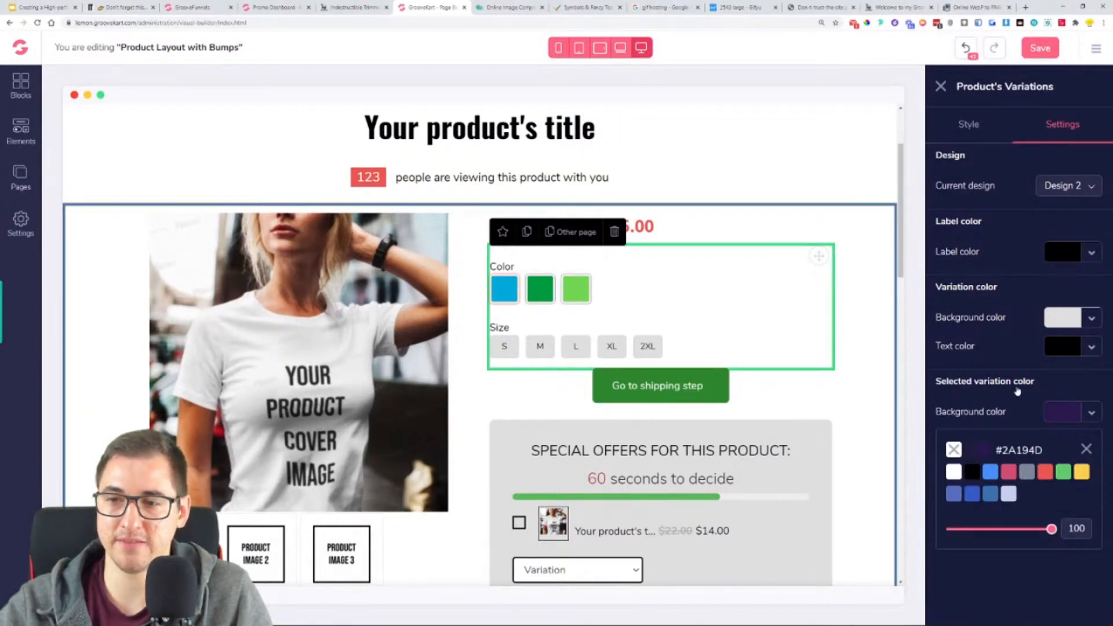
click(354, 7)
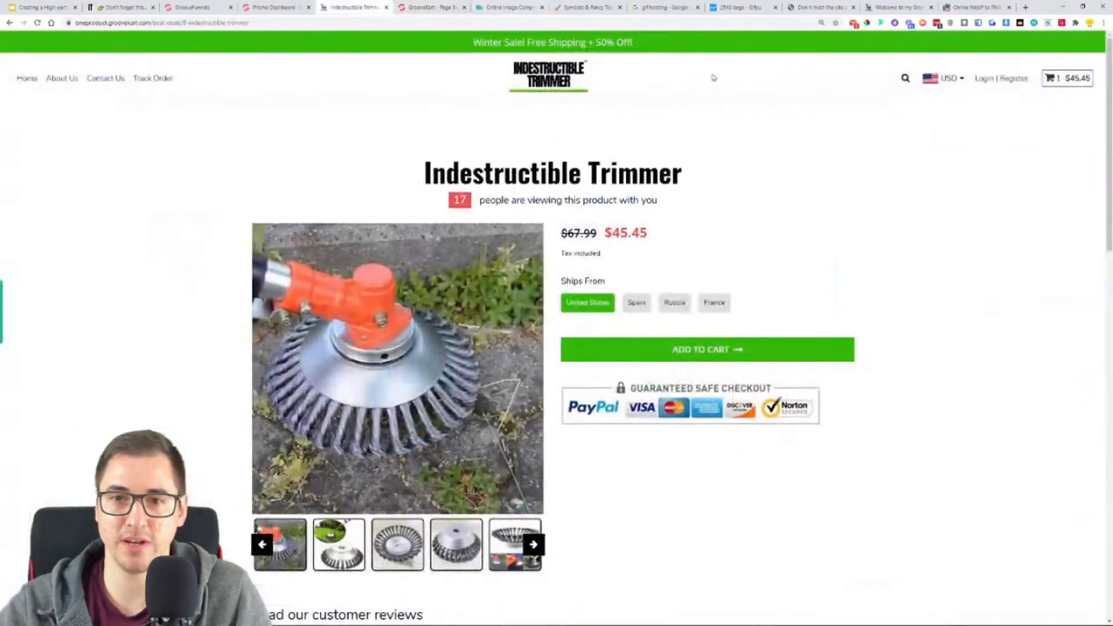
click(853, 23)
click(867, 22)
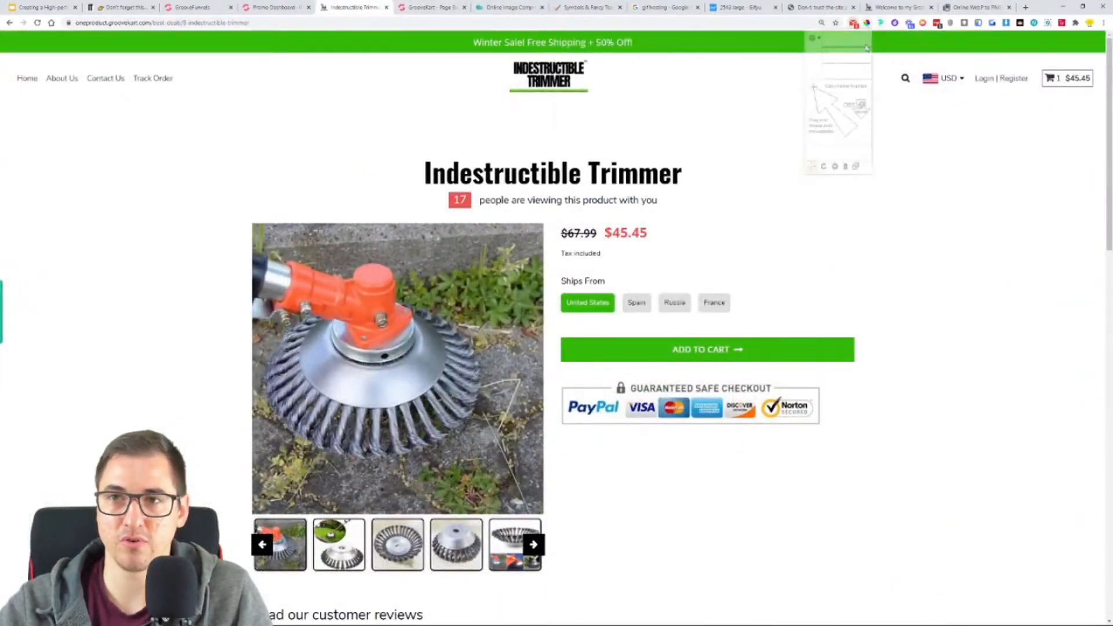
click(767, 348)
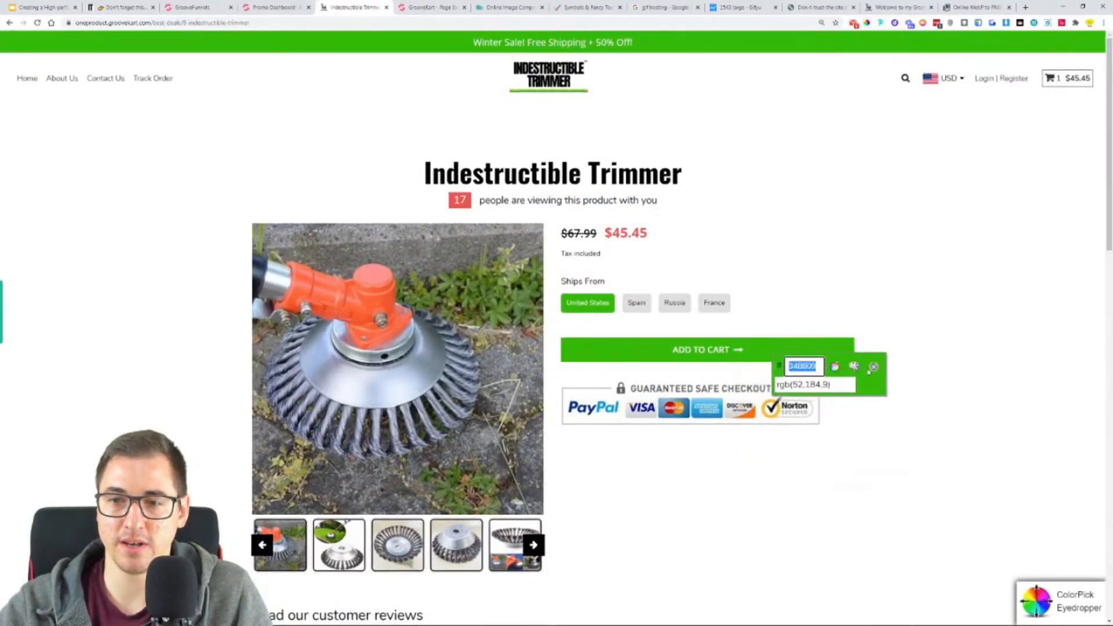
click(875, 367)
key(ctrl+Tab)
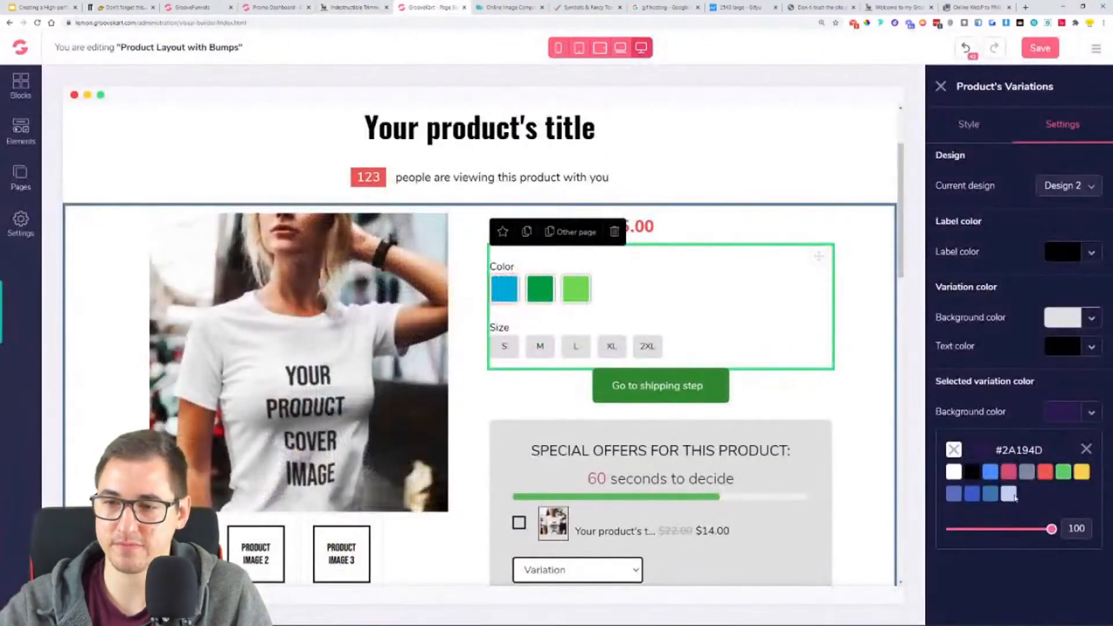
- Set the selected variation's background colour to the sampled green #34B809 and test it on size S
click(991, 453)
right_click(1002, 553)
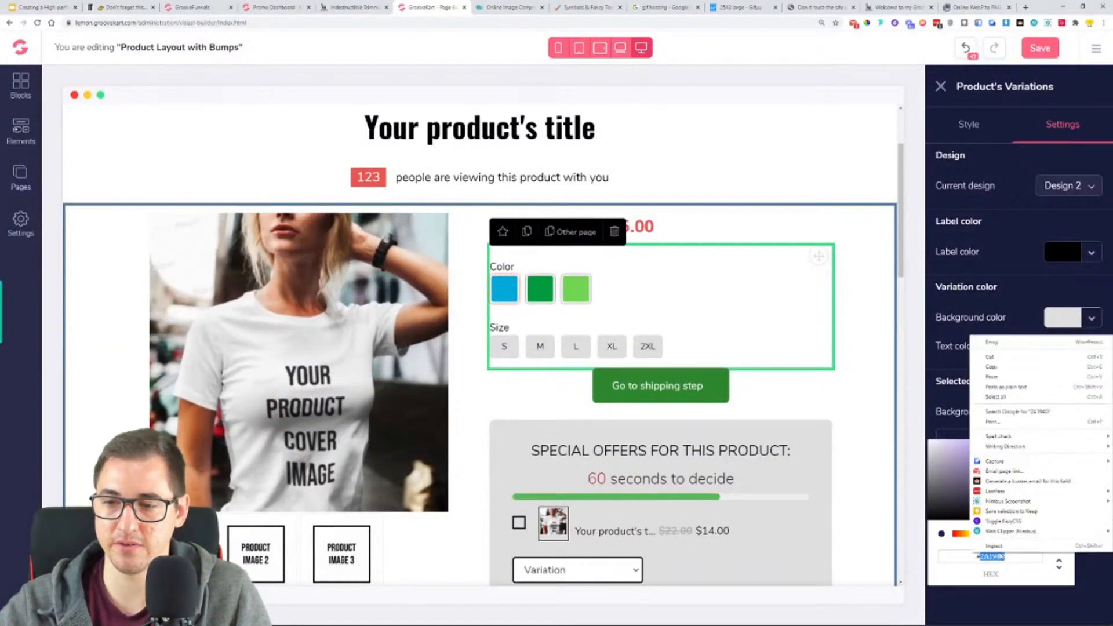
click(994, 380)
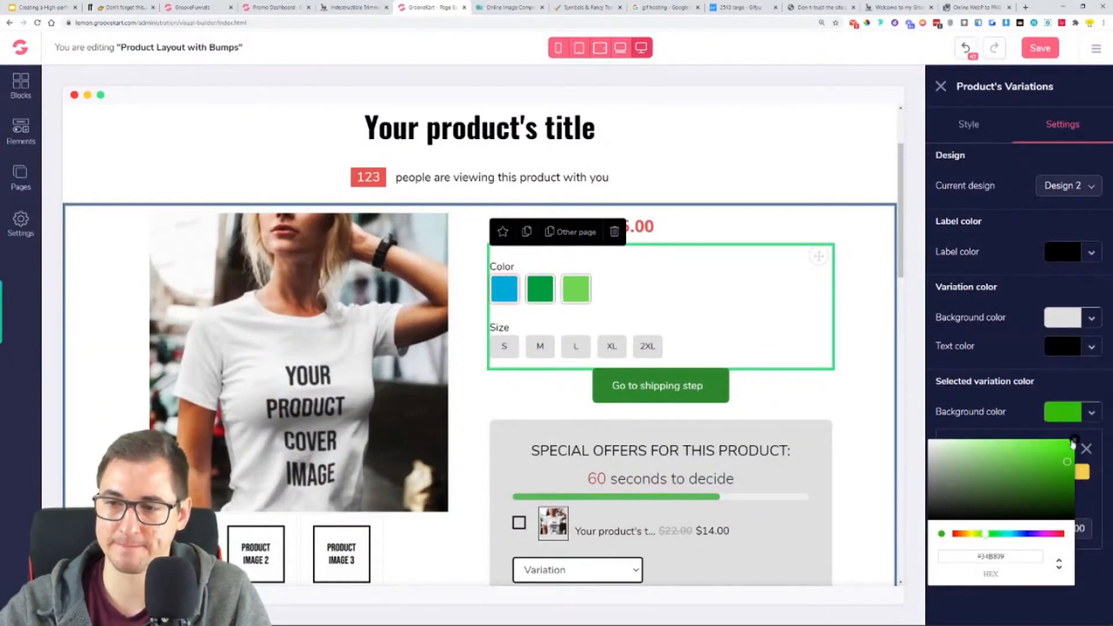
click(1059, 567)
click(1089, 452)
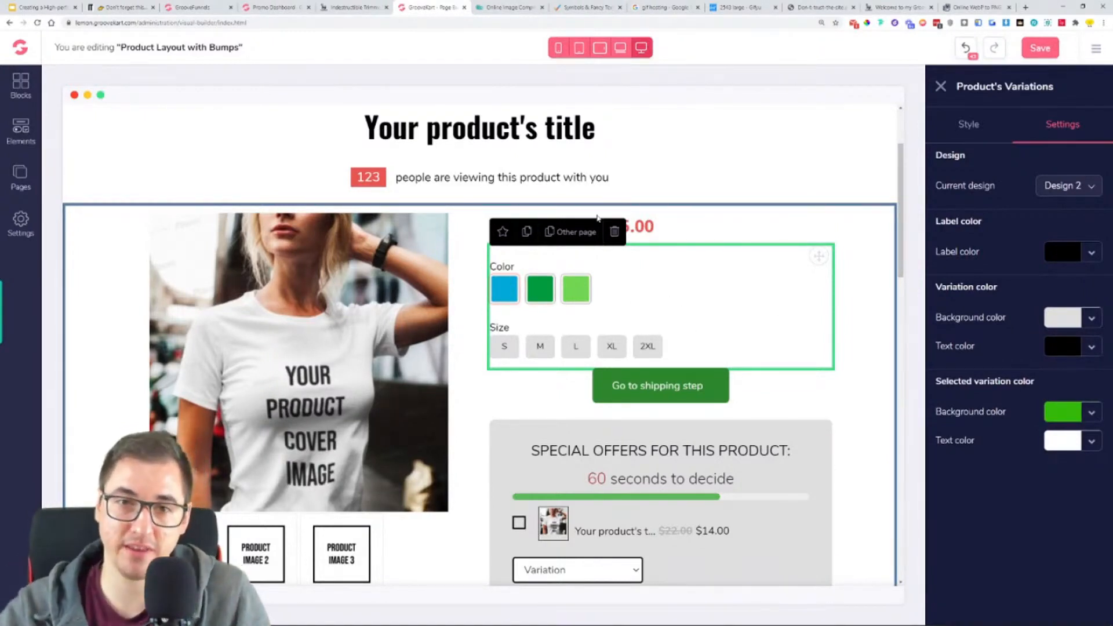
click(504, 346)
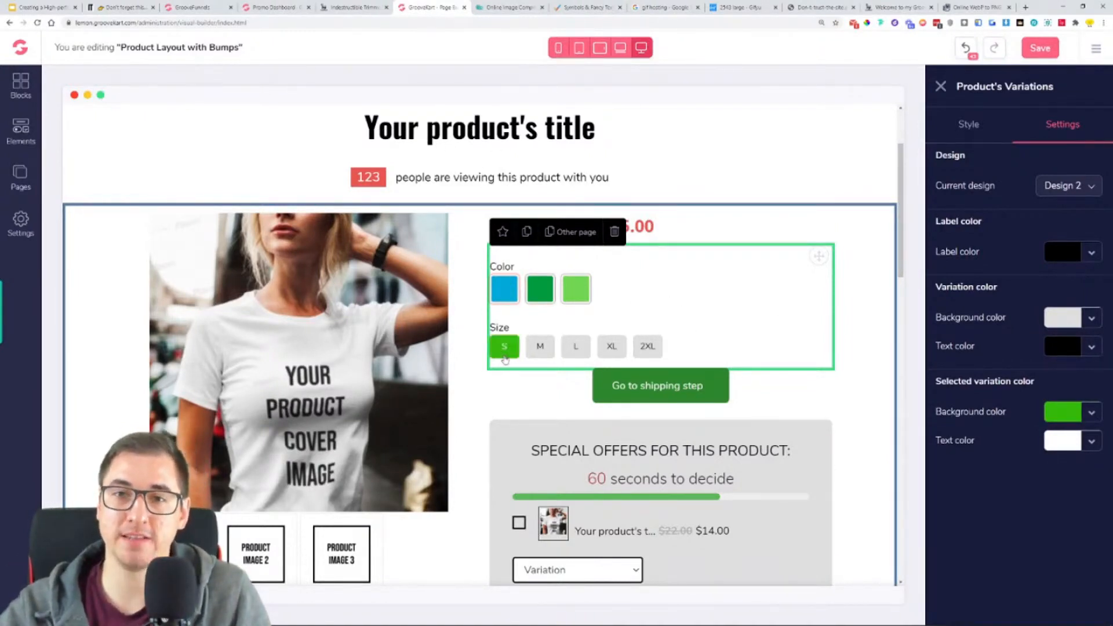
scroll(501, 357, down, 2)
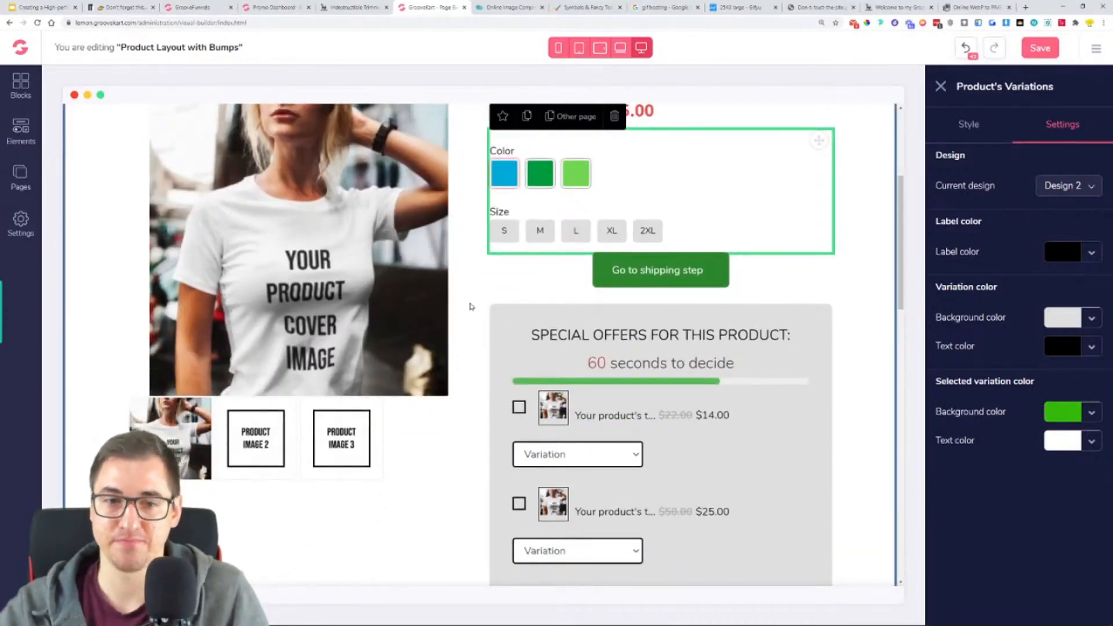
scroll(469, 308, down, 3)
scroll(469, 308, up, 4)
scroll(500, 284, up, 1)
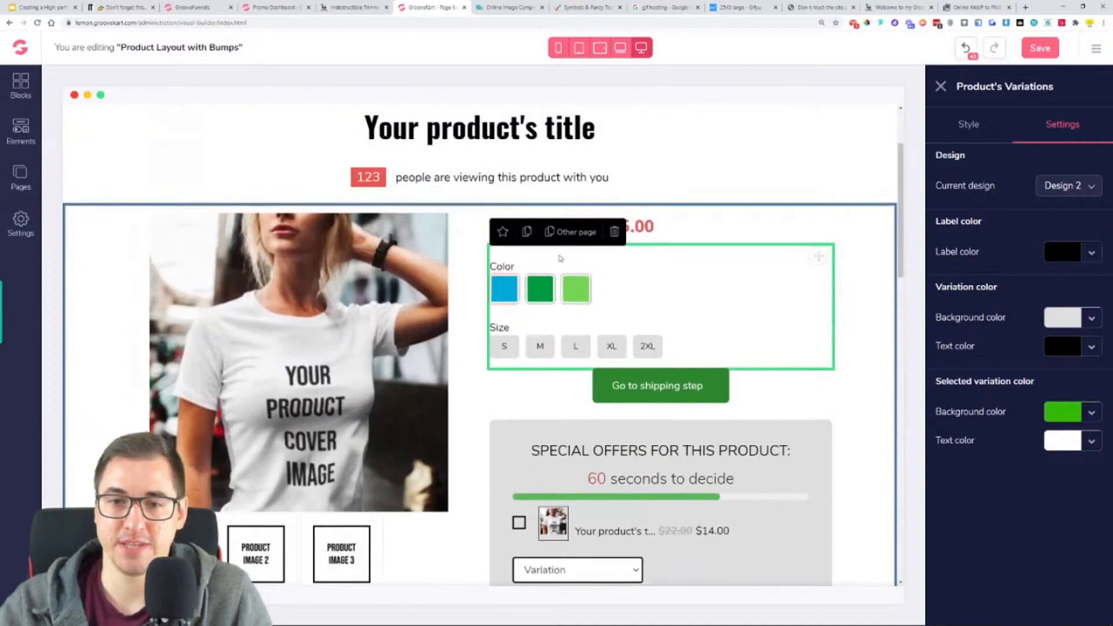
- Add the blue square-cornered Add to Cart button element directly below the "Go to shipping step" button
click(682, 398)
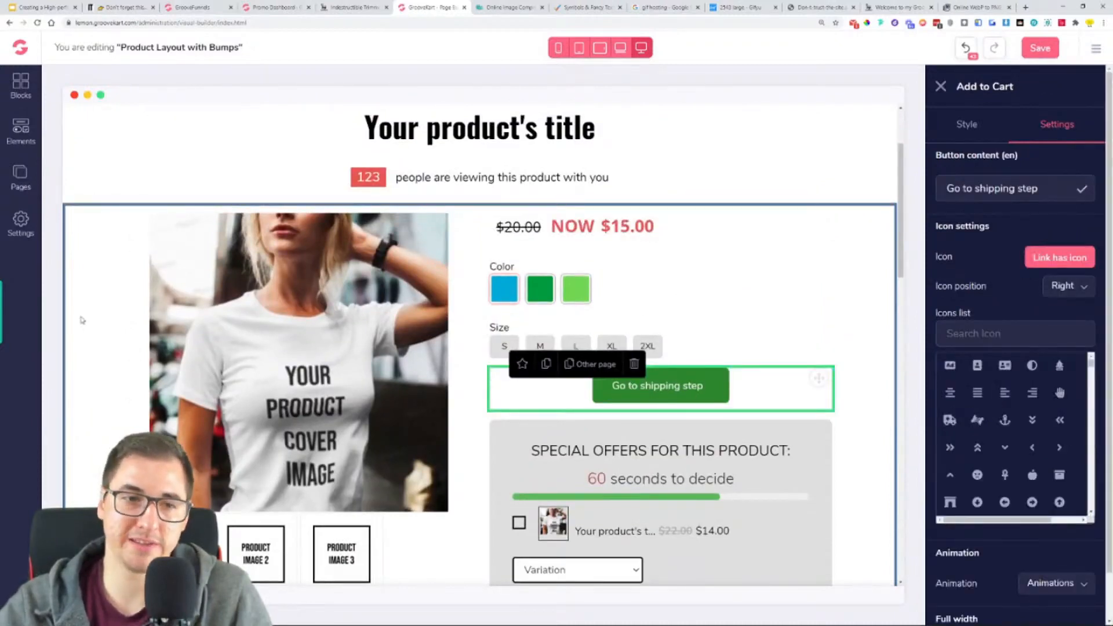
click(21, 132)
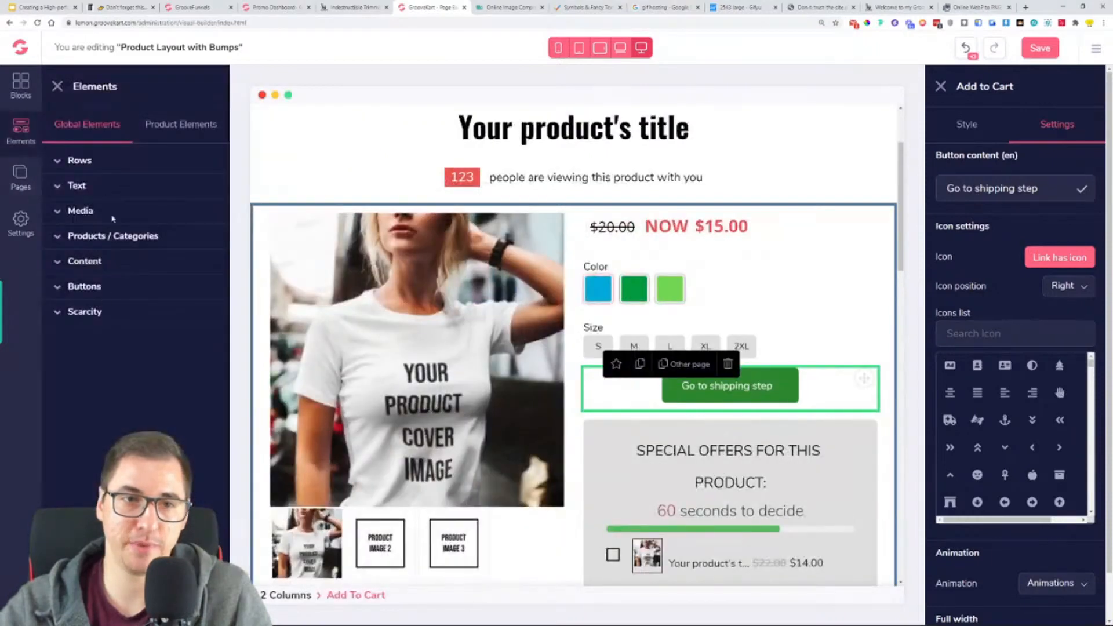
click(183, 127)
click(116, 212)
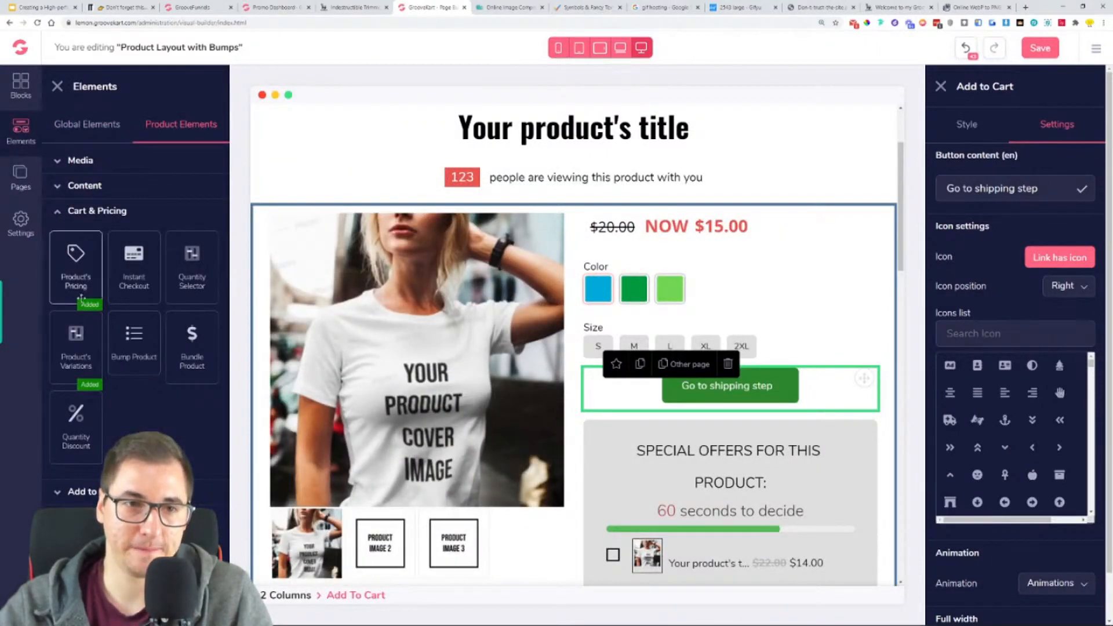
click(81, 491)
scroll(133, 314, down, 1)
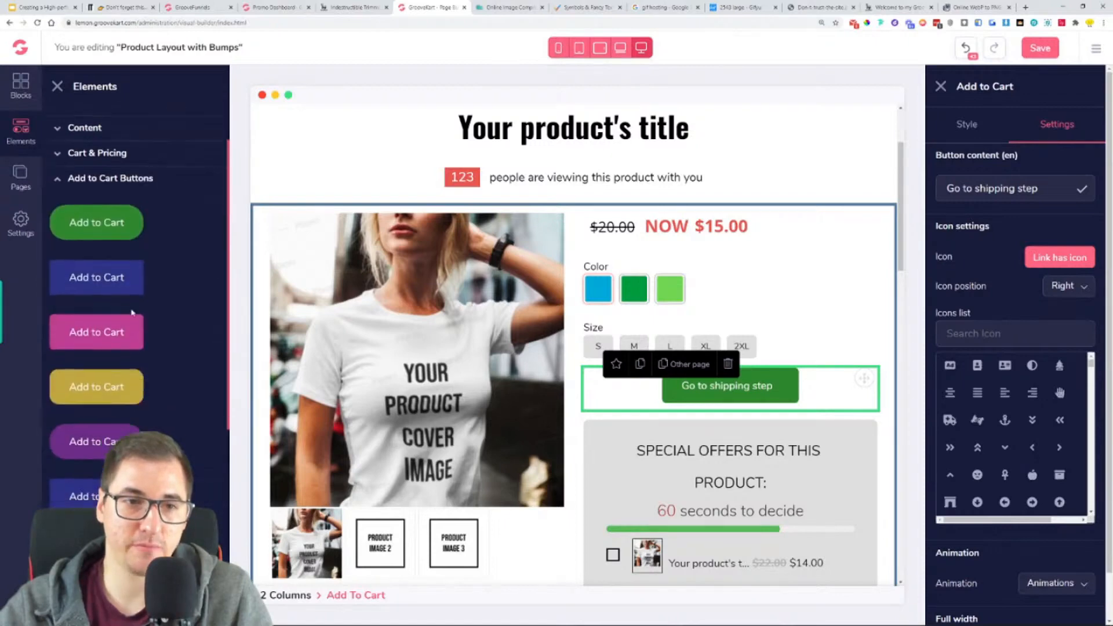
drag(80, 277, 812, 394)
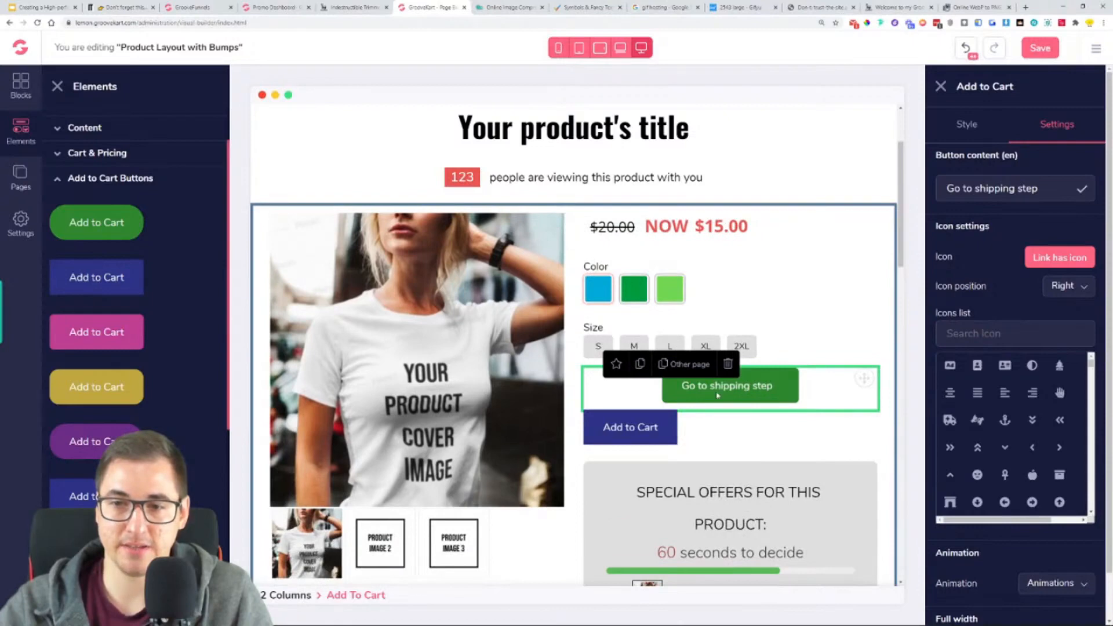
- Delete the "Go to shipping step" button and select the new Add to Cart button for editing
click(734, 368)
click(716, 393)
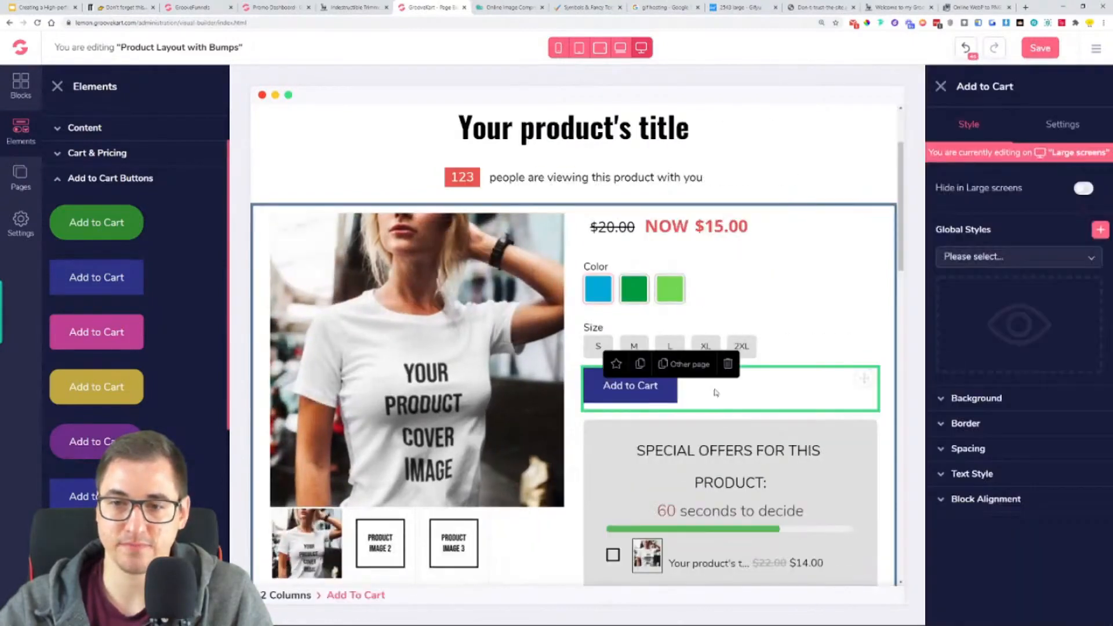
click(57, 87)
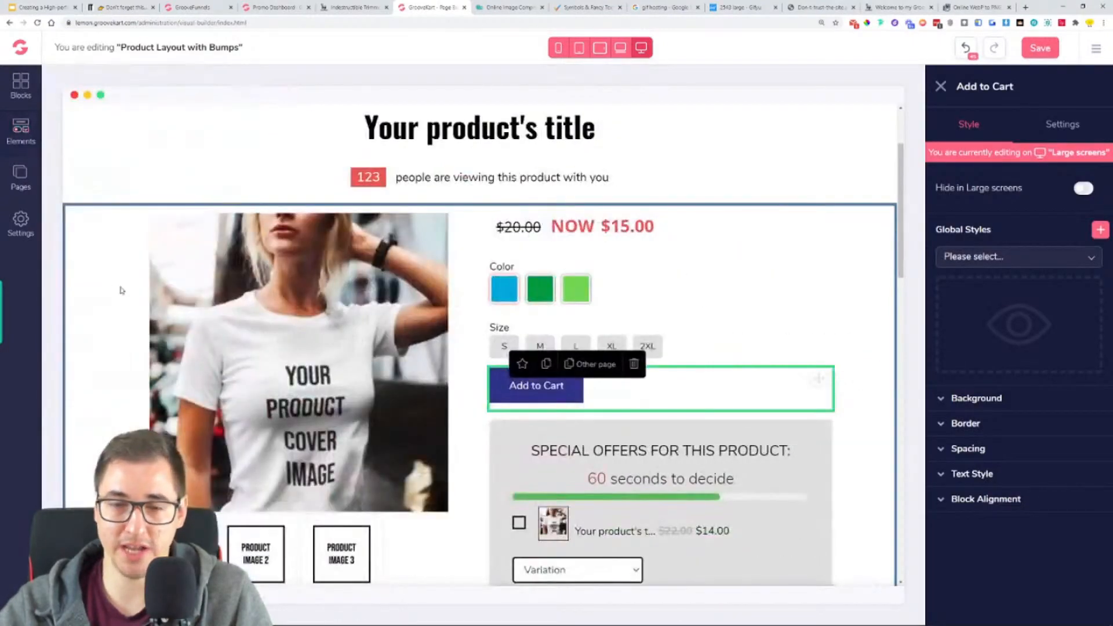
- Make the Add to Cart button full width and check the corresponding button on the Indestructible Trimmer page
click(1070, 129)
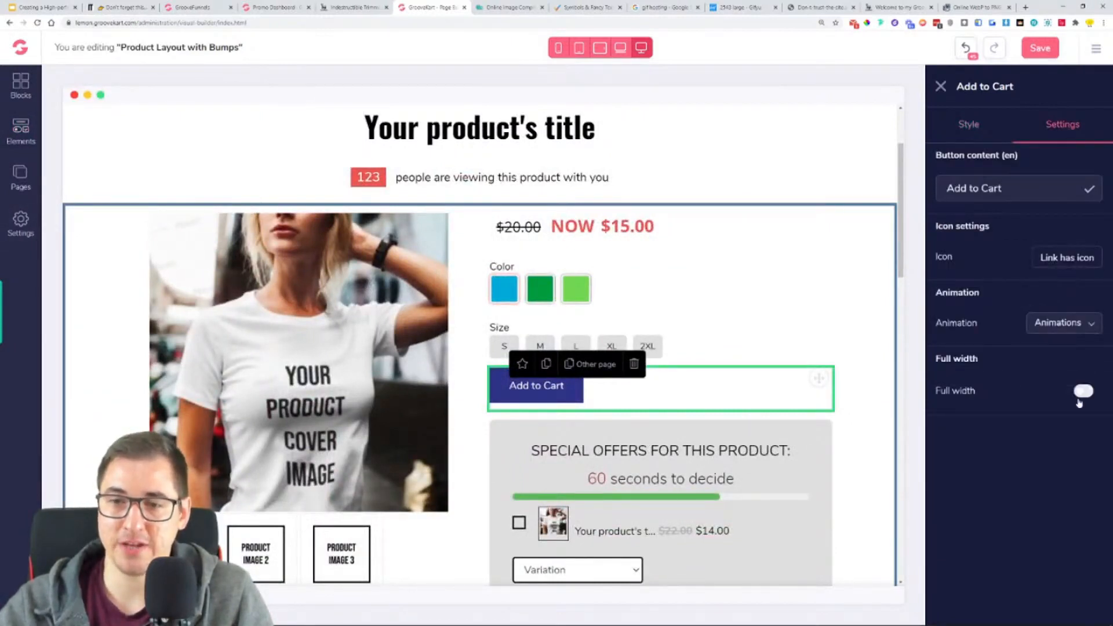
click(1082, 392)
click(348, 7)
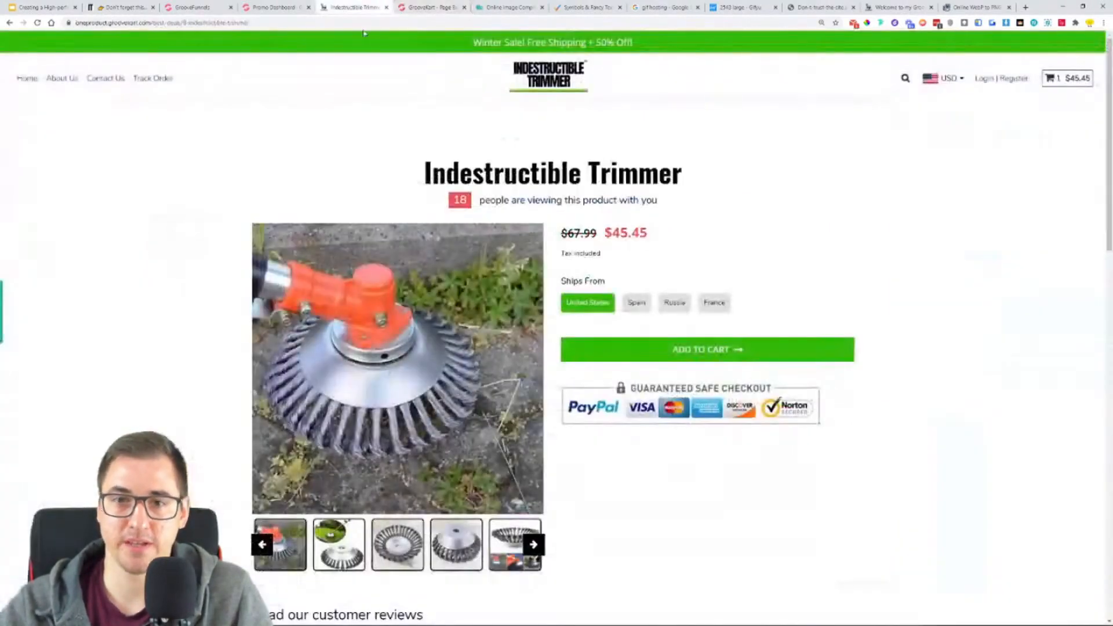
click(430, 7)
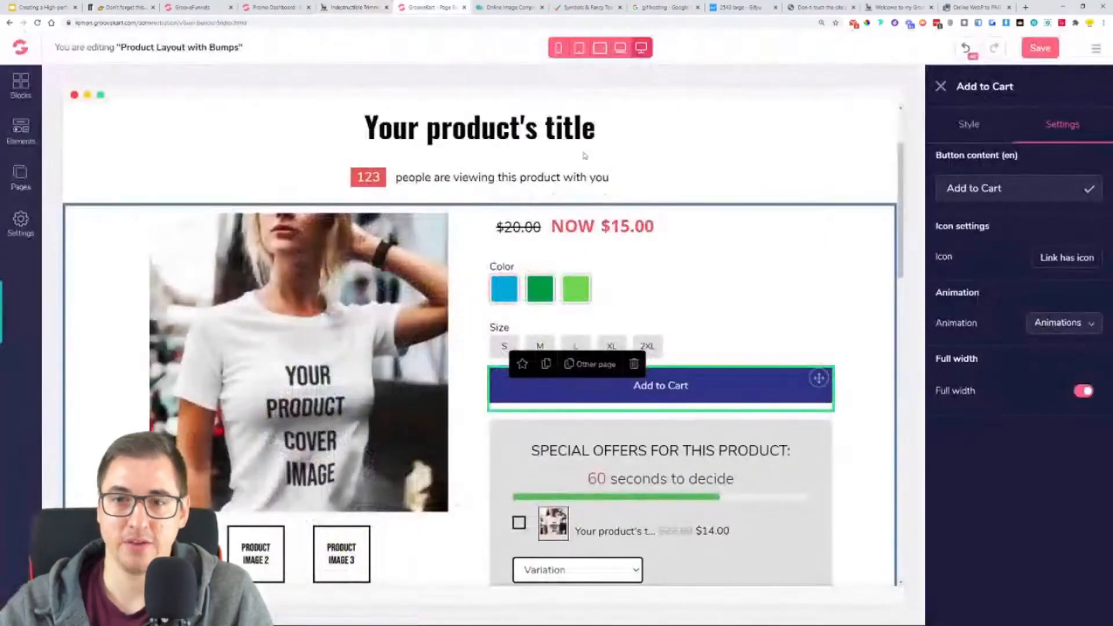
- Add a long right-pointing arrow icon to the Add to Cart button and position it to the right of the text
click(1063, 259)
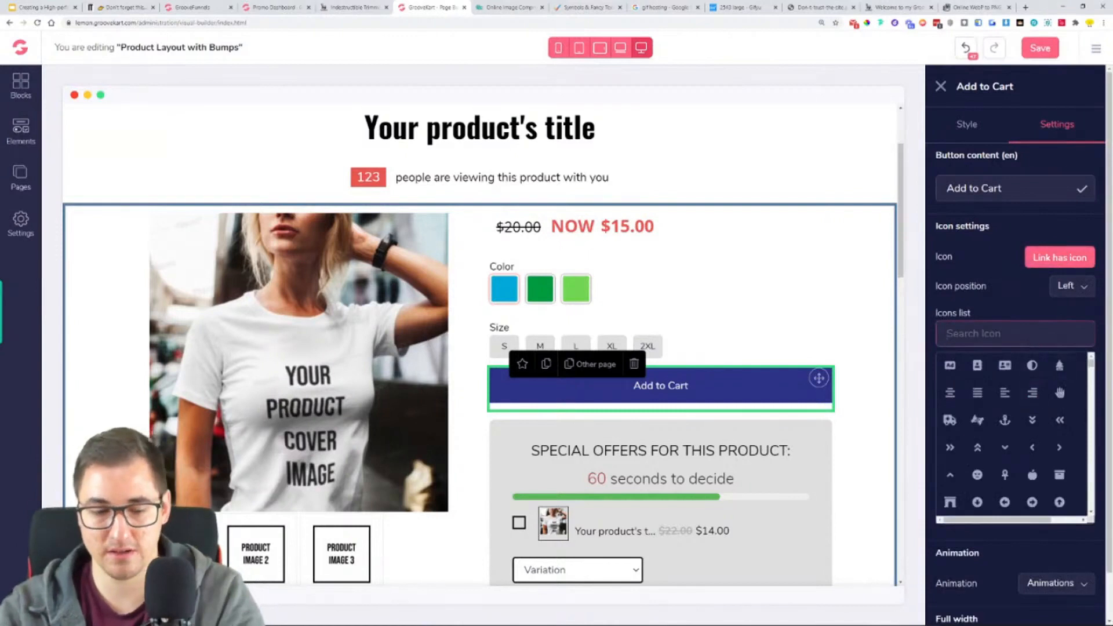
text(arrow)
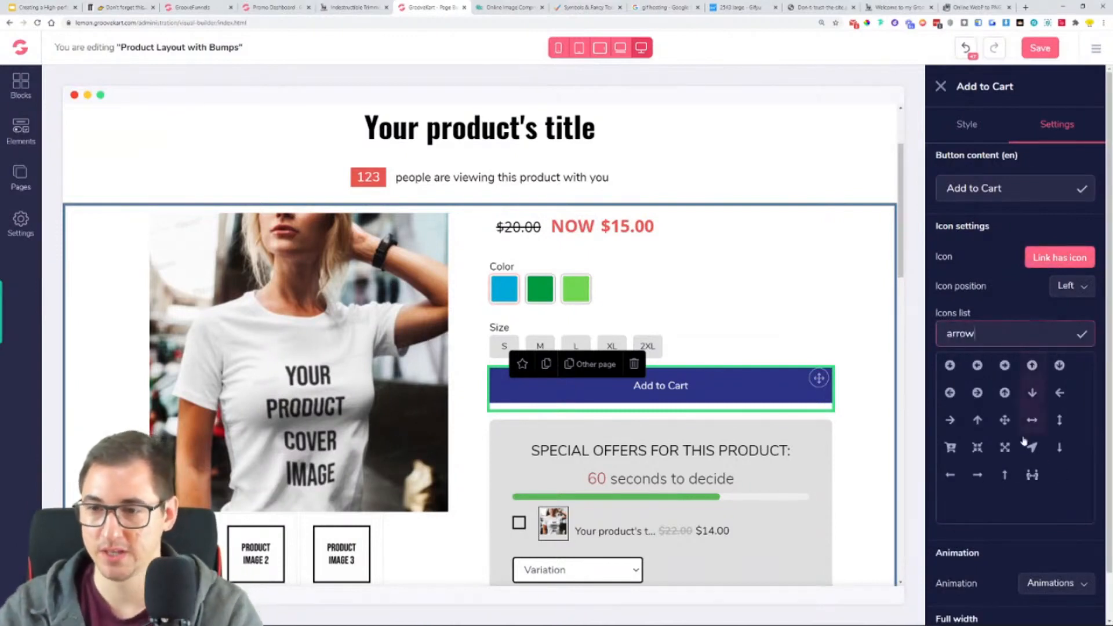
click(980, 480)
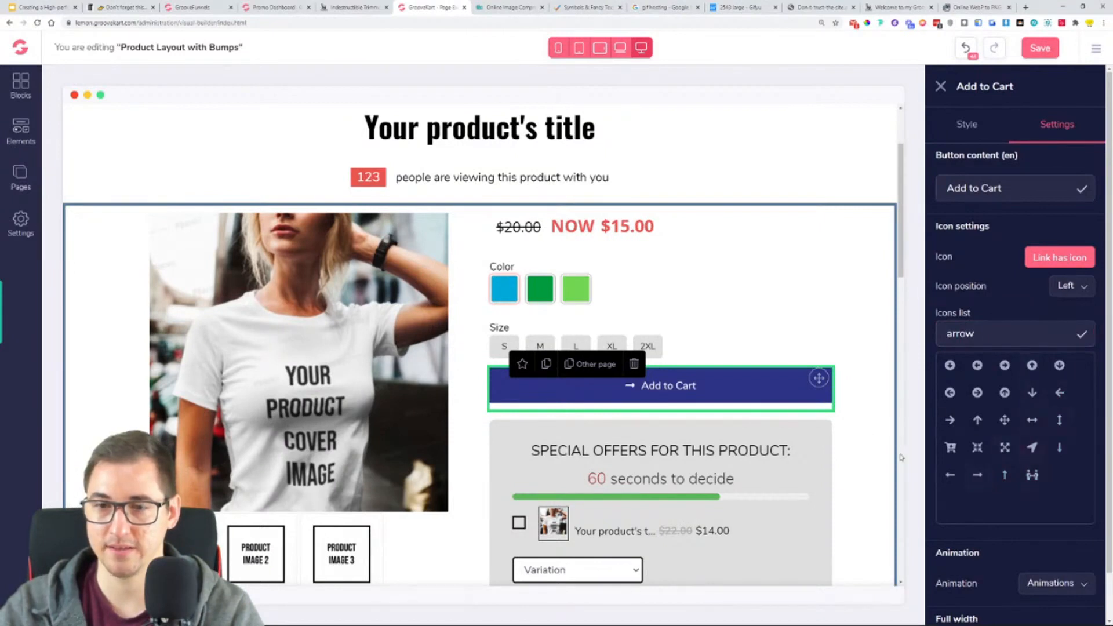
click(1080, 290)
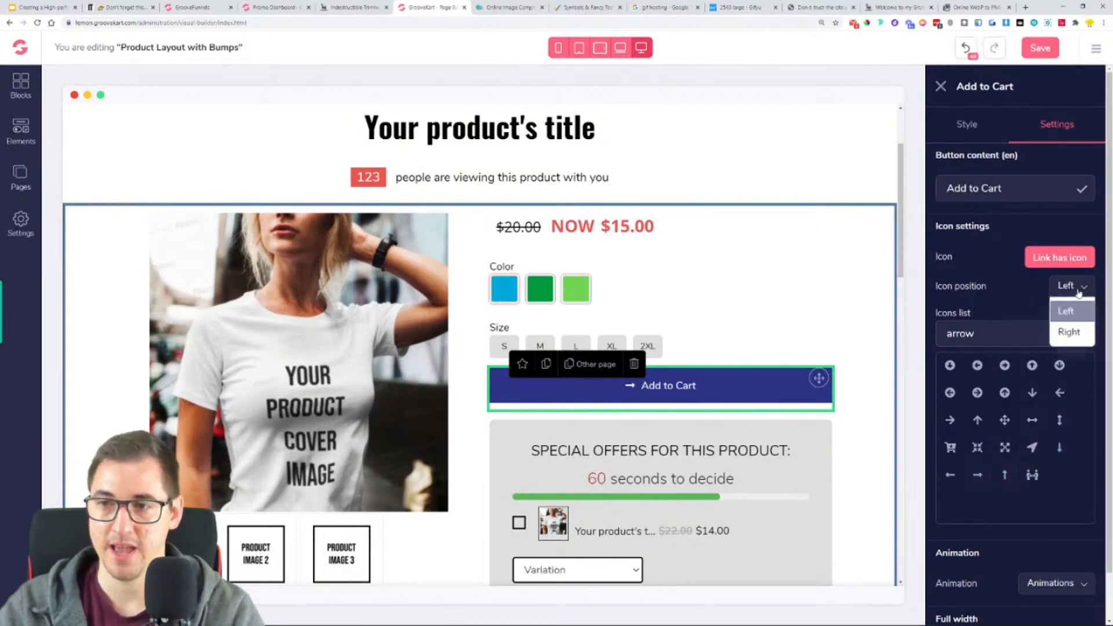
click(1078, 334)
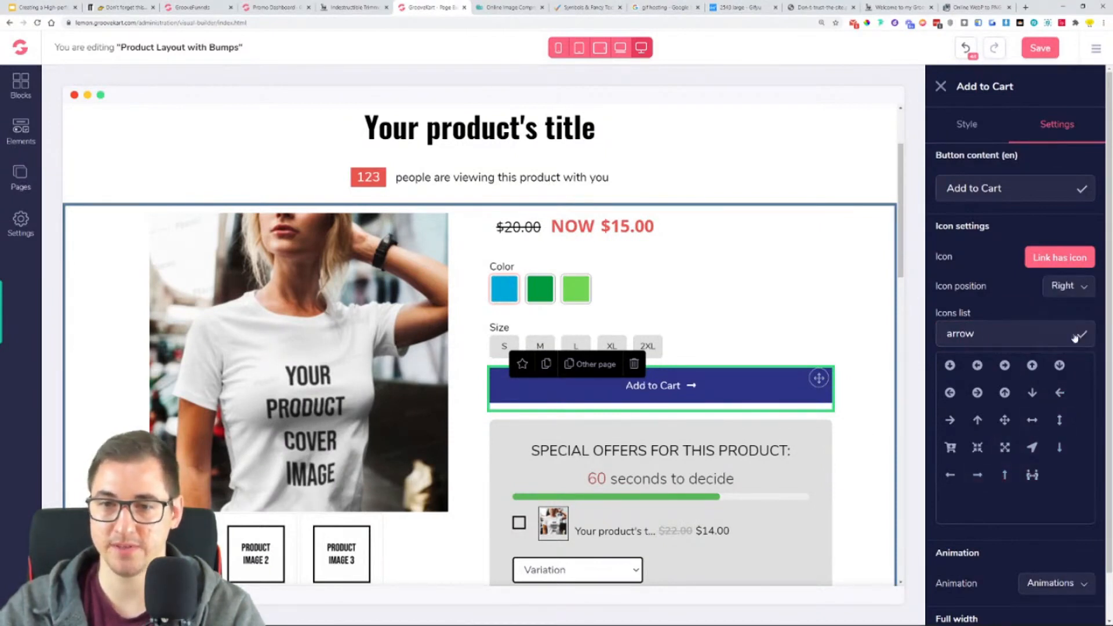
- Compare with the Indestructible Trimmer page's button and change the Add to Cart button's text to "ADD TO CART"
click(354, 7)
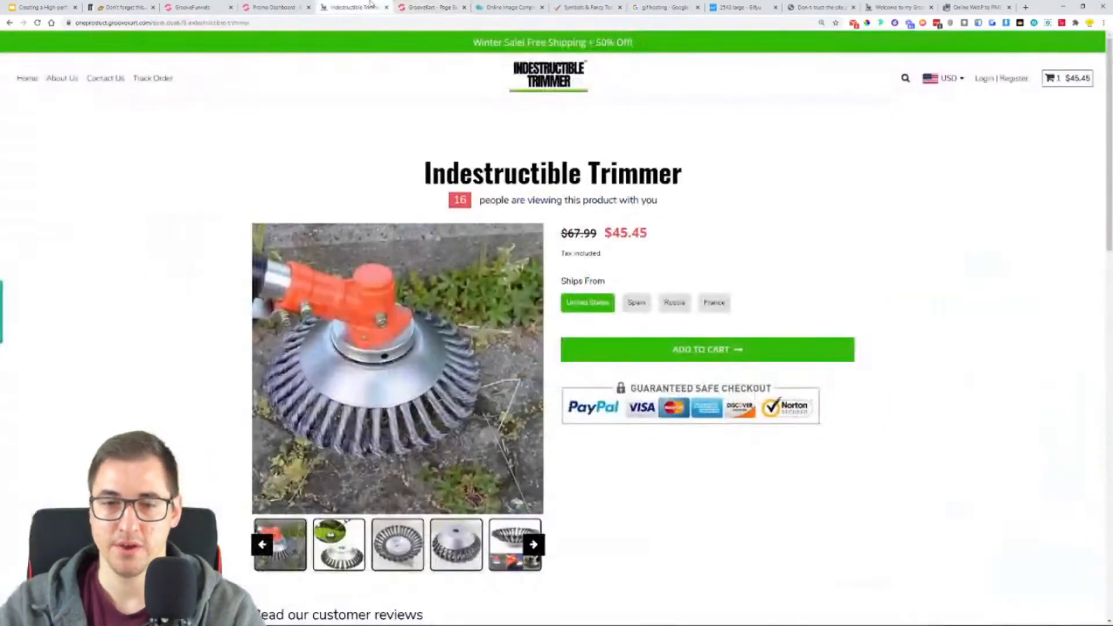
click(428, 5)
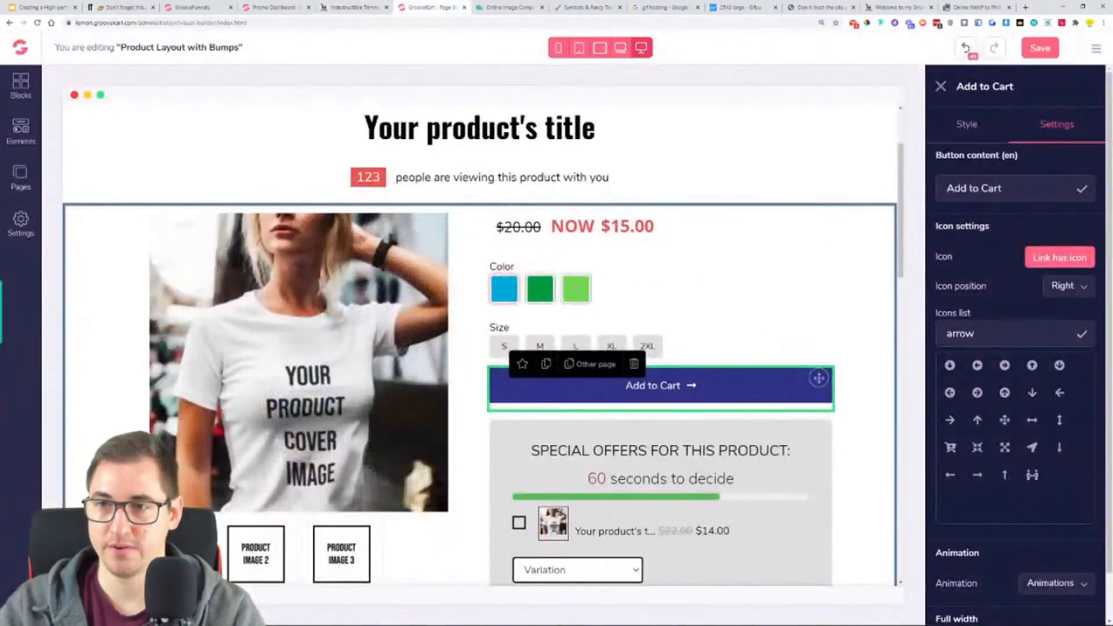
drag(1003, 189, 913, 194)
text(ADD TO)
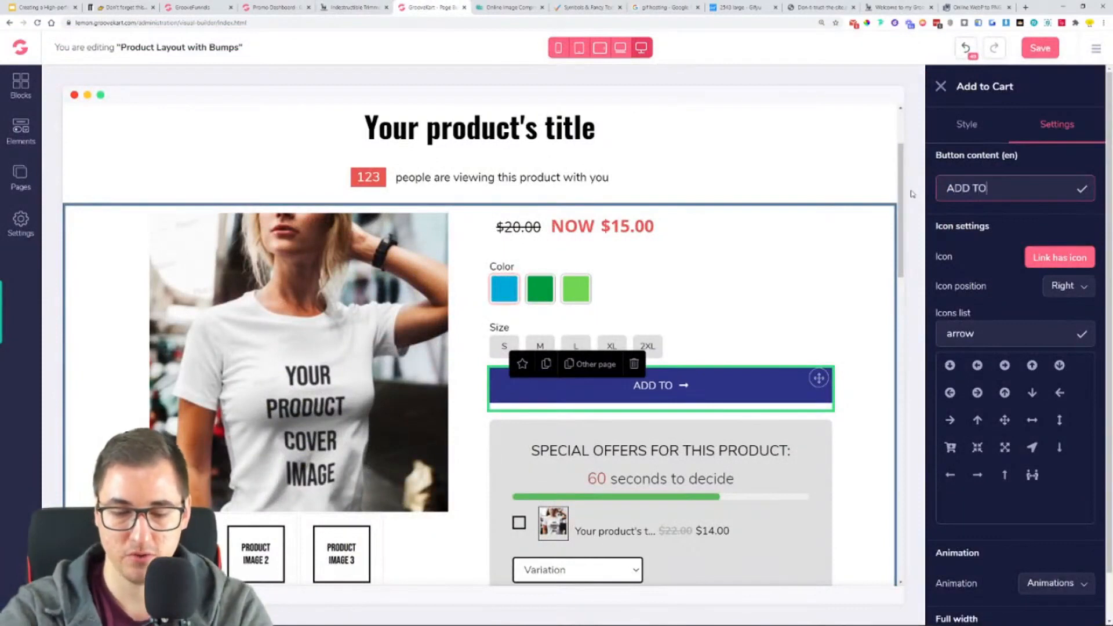
text( CART)
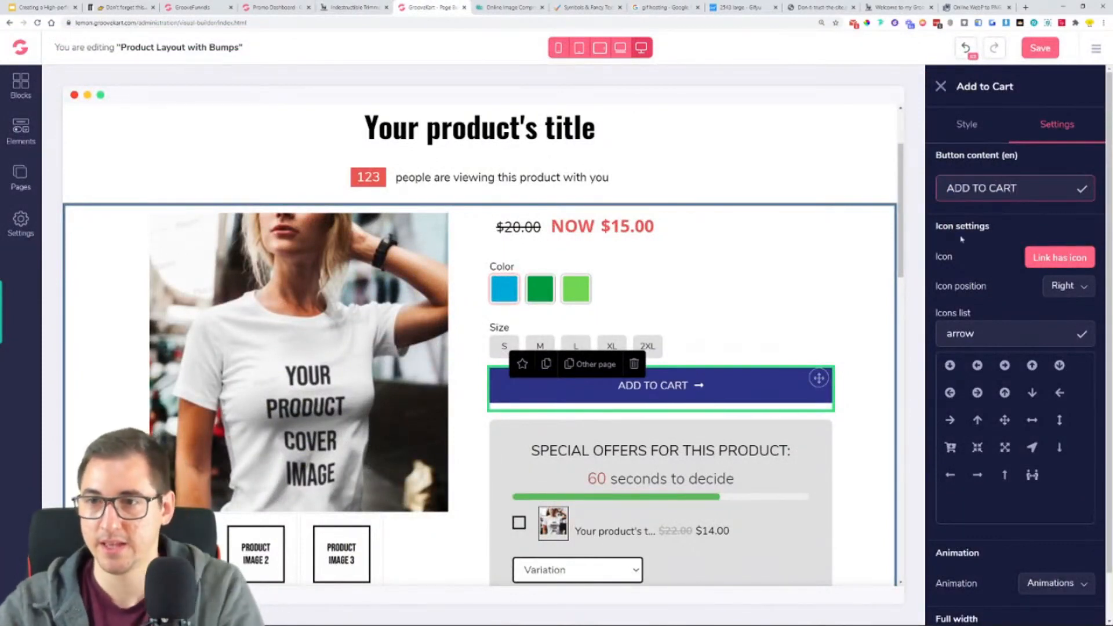
- Replace the Add to Cart button's background color with the copied green hex code
click(1015, 296)
scroll(1014, 298, down, 1)
scroll(1011, 313, up, 1)
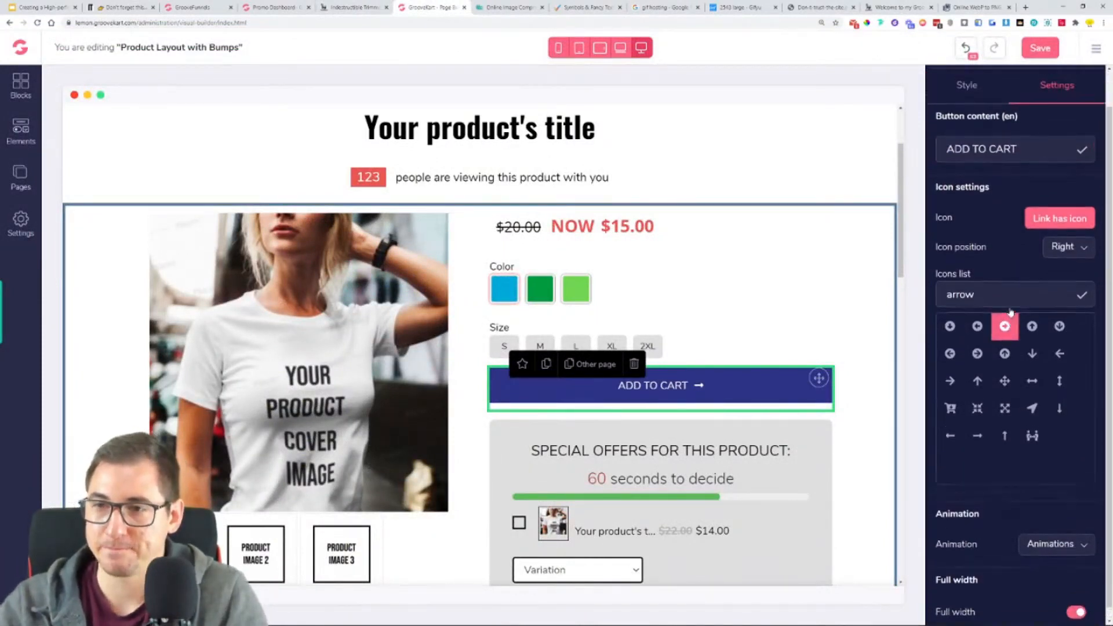
scroll(998, 261, down, 1)
scroll(980, 192, up, 1)
click(964, 124)
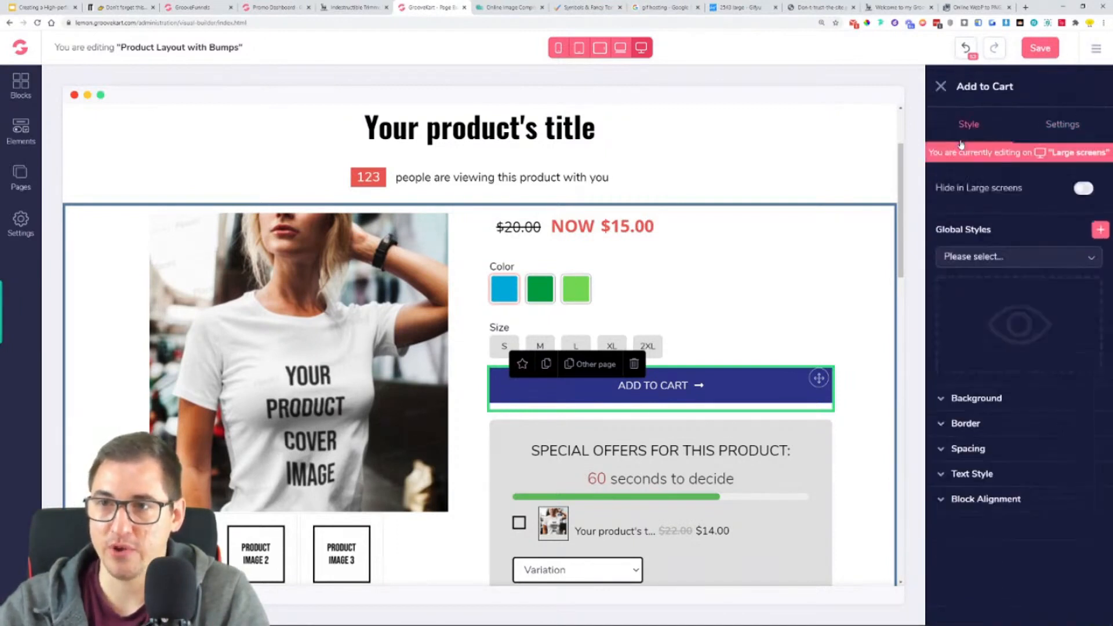
click(988, 401)
click(1056, 443)
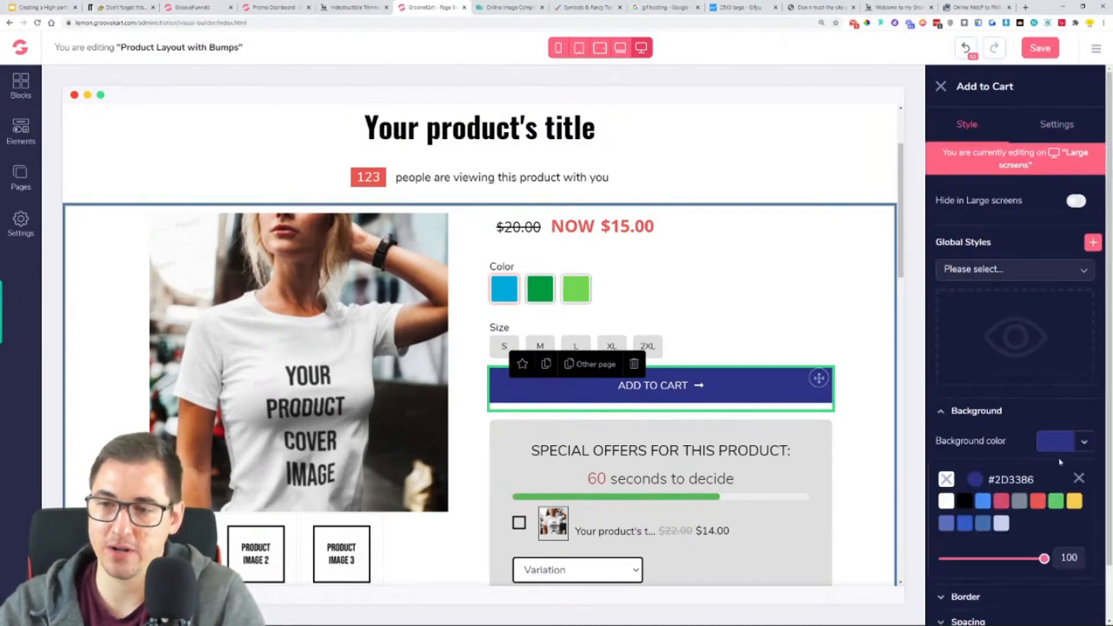
click(974, 482)
scroll(981, 493, down, 1)
double_click(1019, 527)
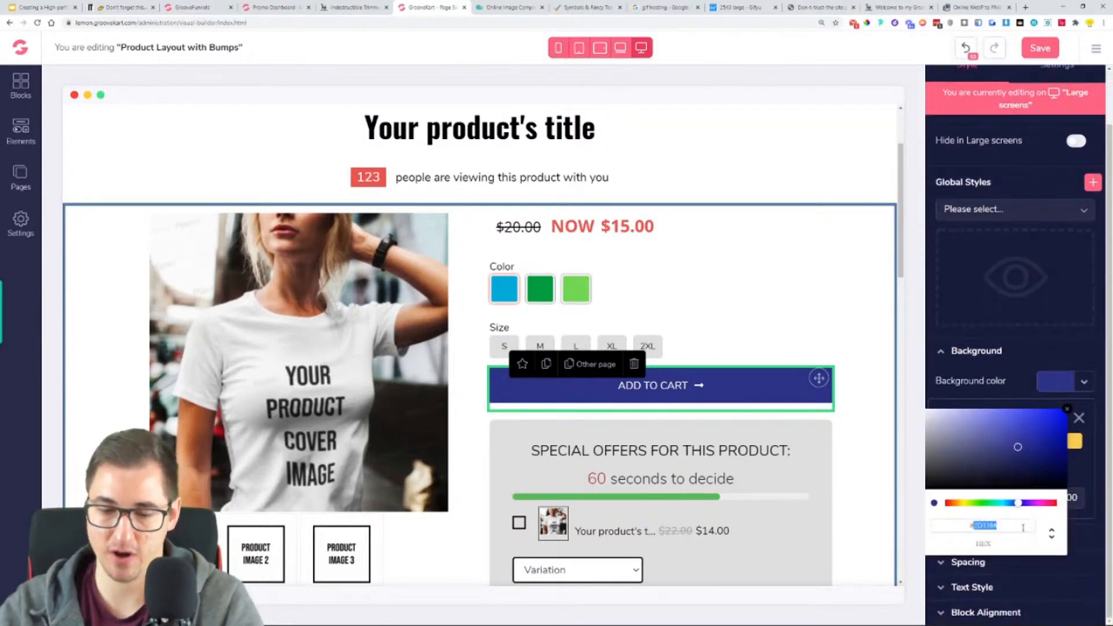
text(34B809)
click(1079, 418)
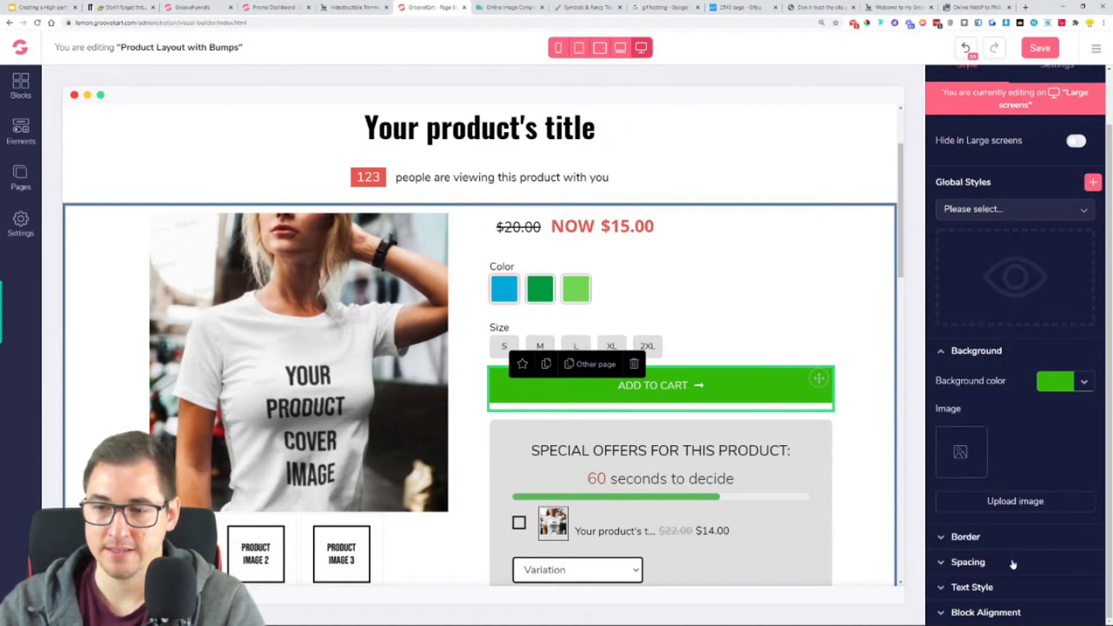
- Style the Add to Cart button's text with the Oswald font, size 25 and Semi bold weight
click(971, 587)
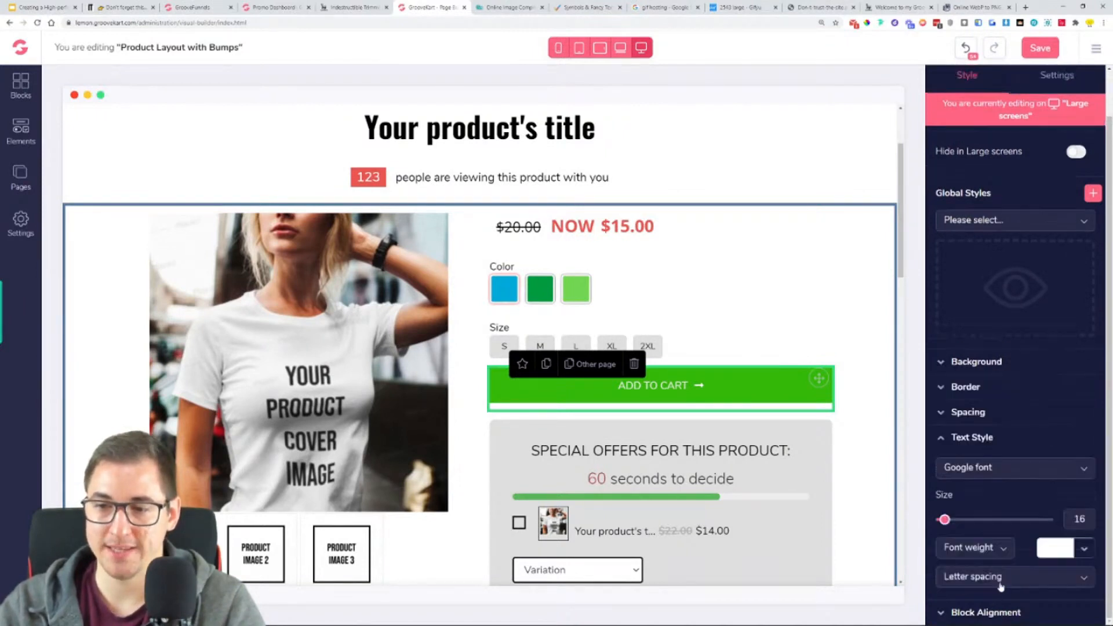
click(990, 480)
scroll(985, 545, down, 5)
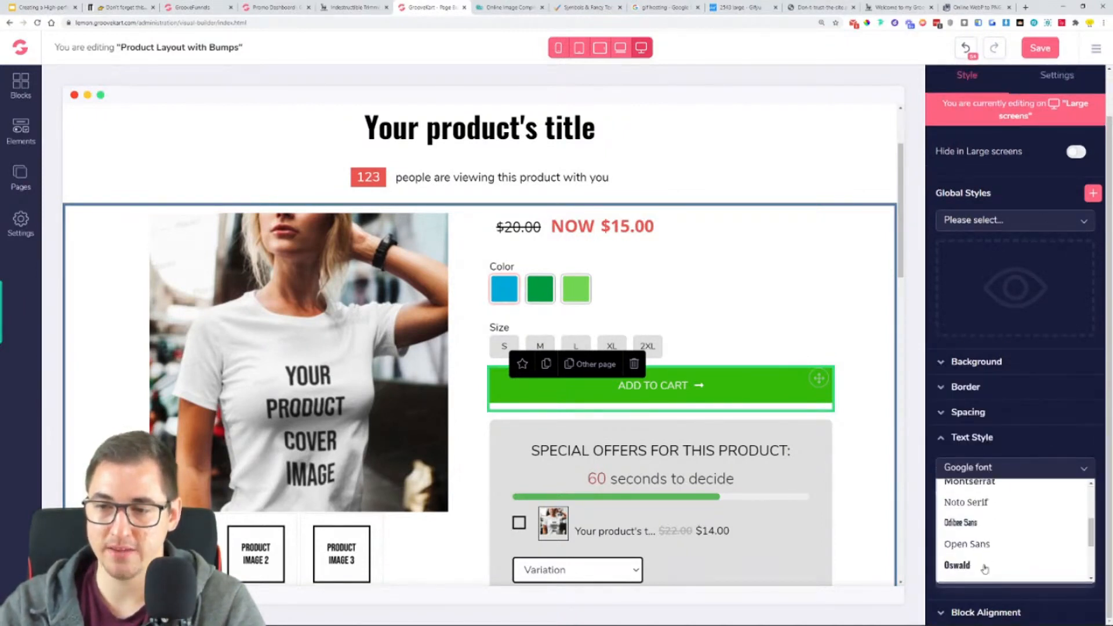
click(985, 566)
drag(944, 520, 957, 521)
click(995, 550)
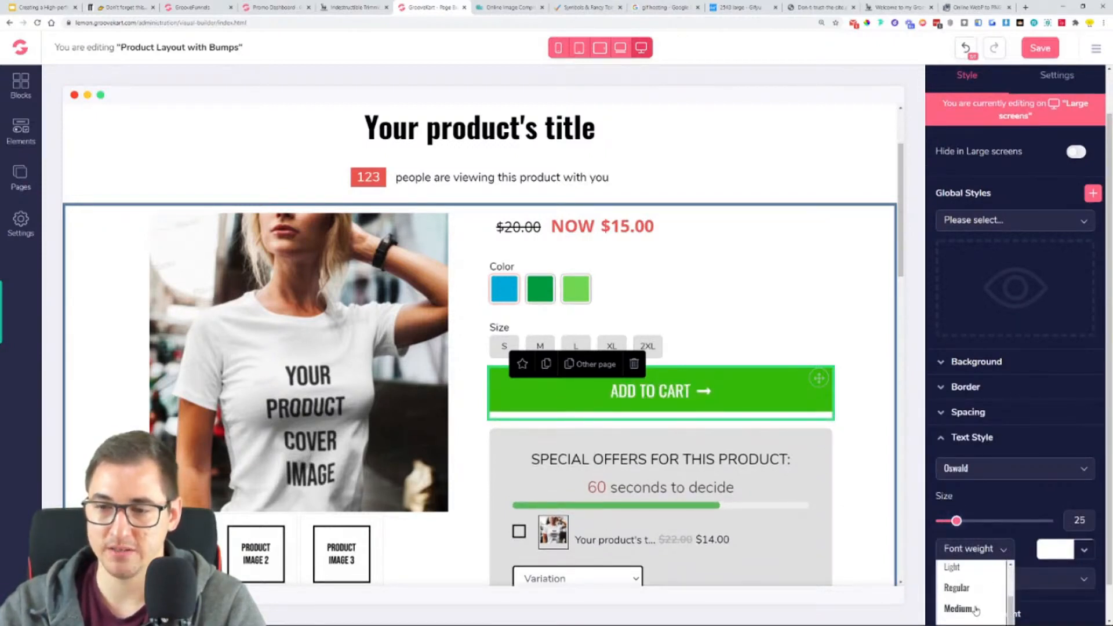
click(976, 610)
click(974, 550)
click(974, 597)
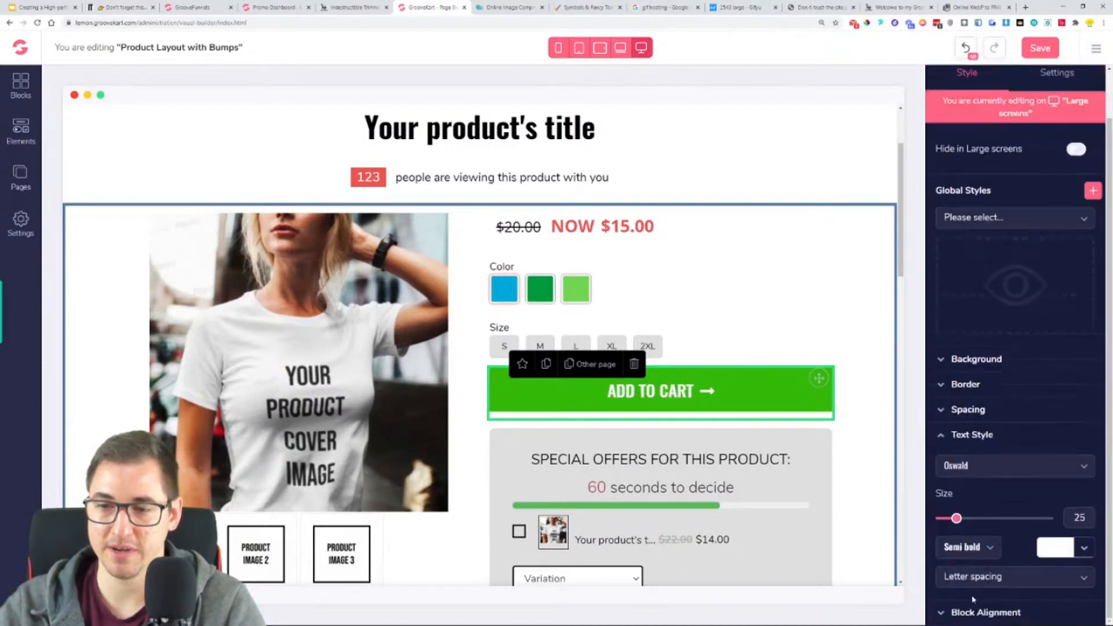
- Set the Add to Cart button's top and bottom padding to 7
click(970, 438)
click(980, 450)
click(1014, 515)
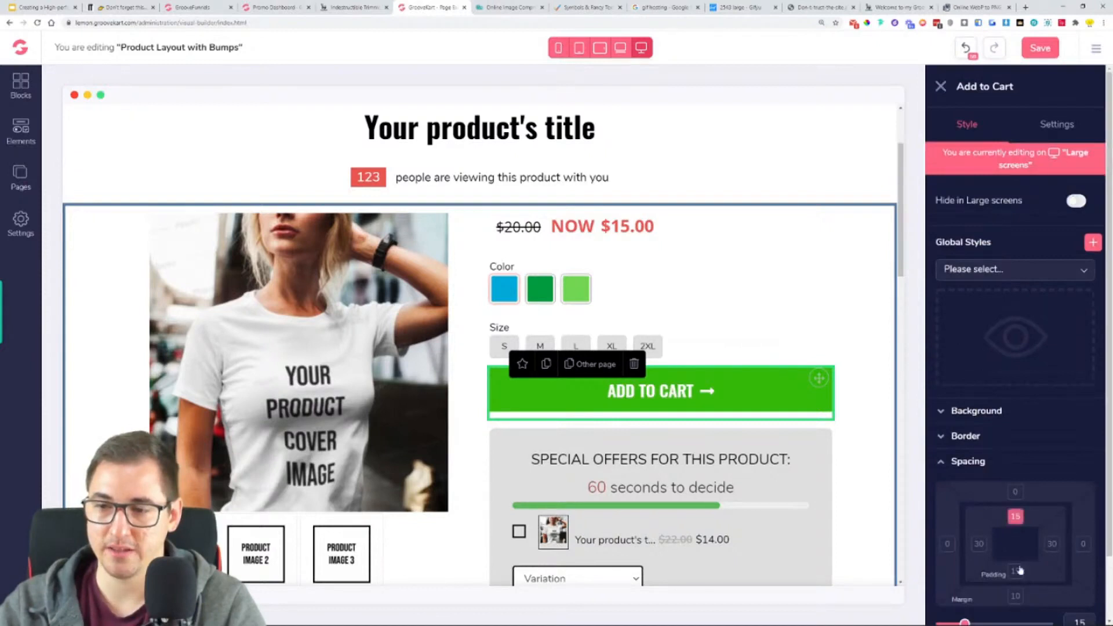
scroll(986, 522, down, 1)
drag(963, 555, 949, 555)
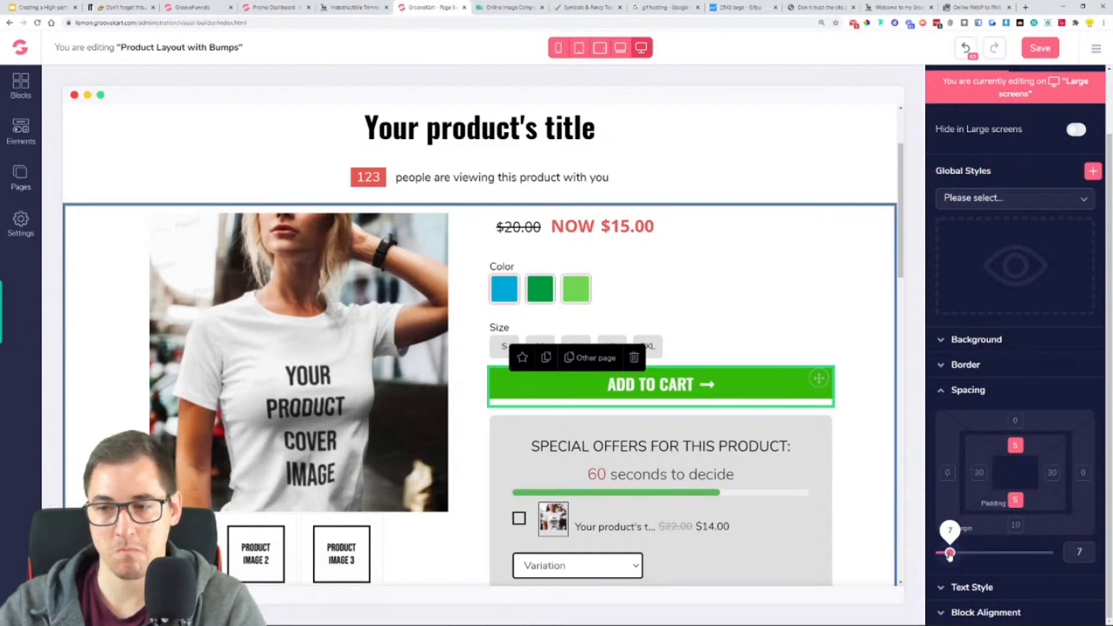
click(874, 365)
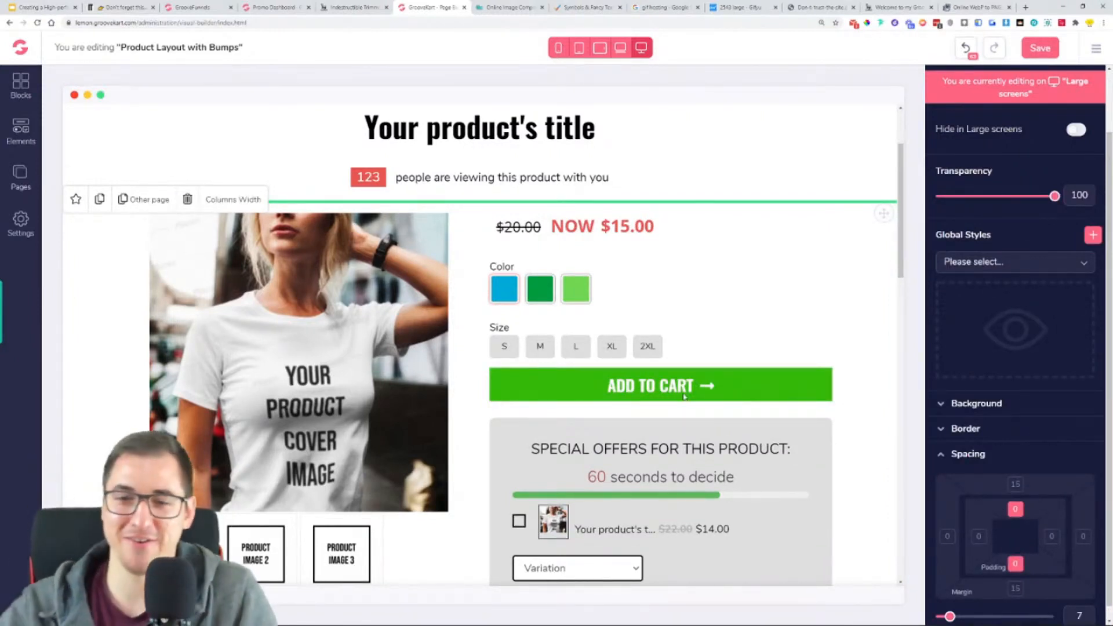
- Delete the "SPECIAL OFFERS FOR THIS PRODUCT" block below the Add to Cart button
scroll(685, 397, down, 4)
click(514, 223)
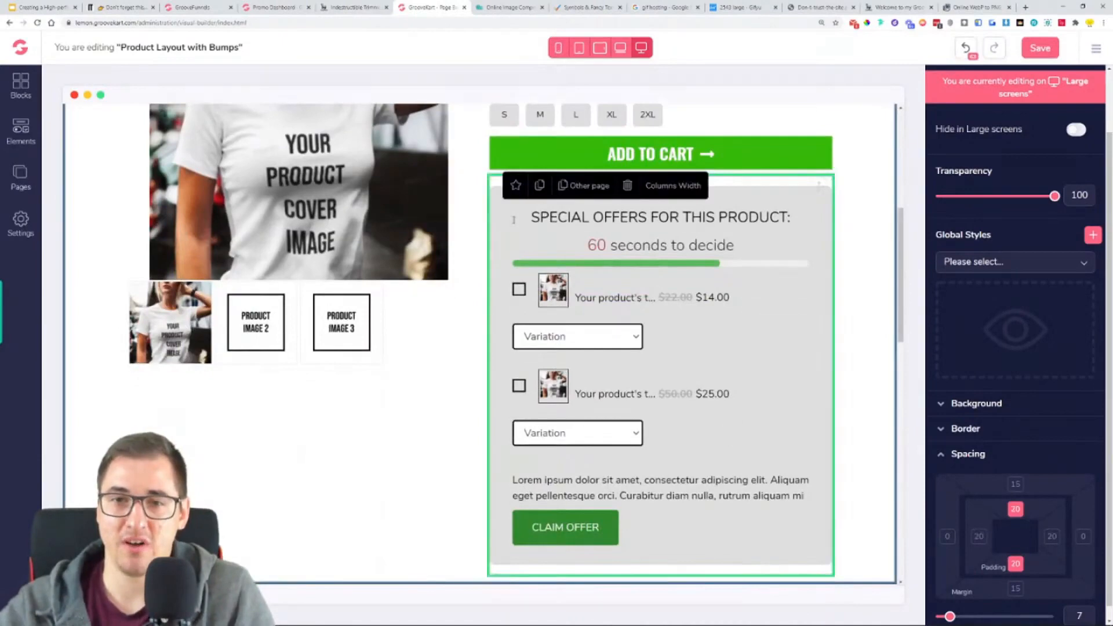
click(673, 185)
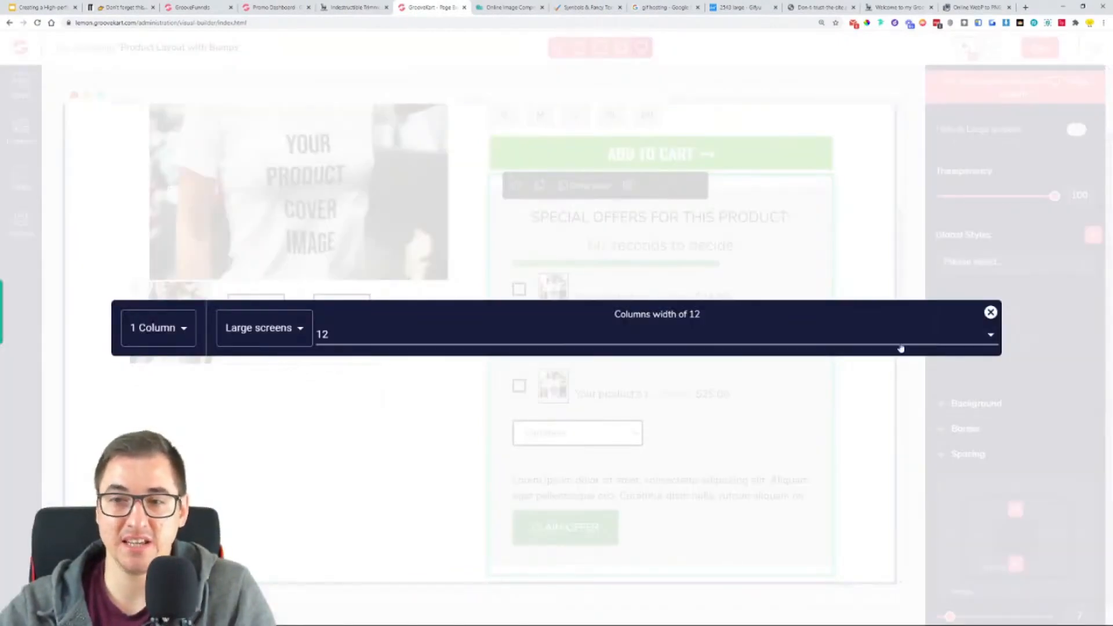
click(990, 313)
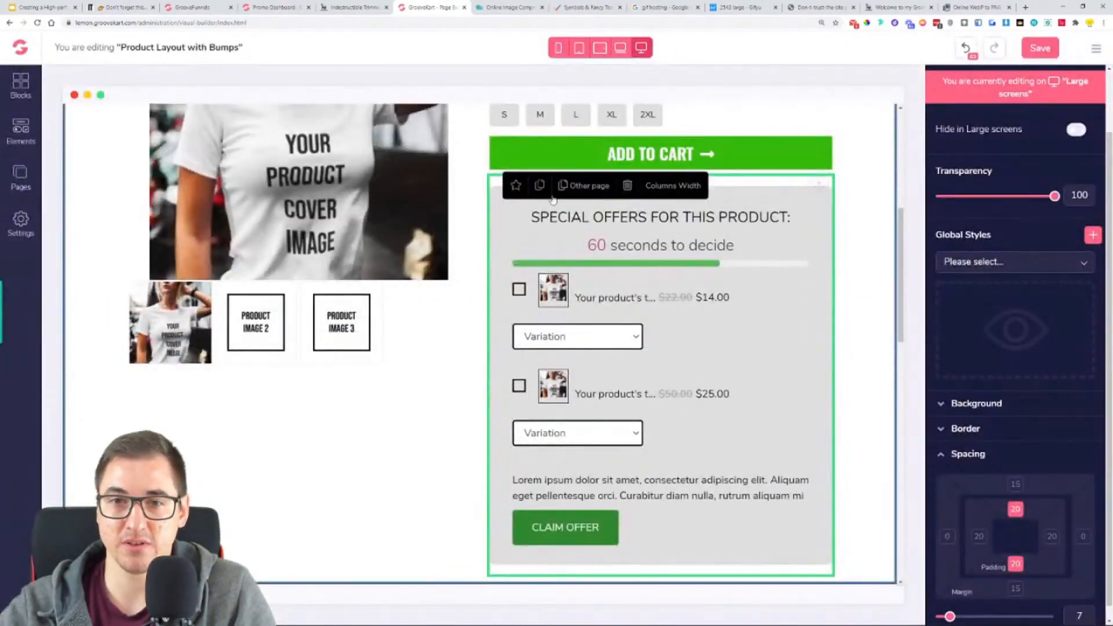
click(627, 185)
- Delete the full product description text and its "More details:" heading above the customer reviews
scroll(701, 394, up, 2)
scroll(693, 418, down, 3)
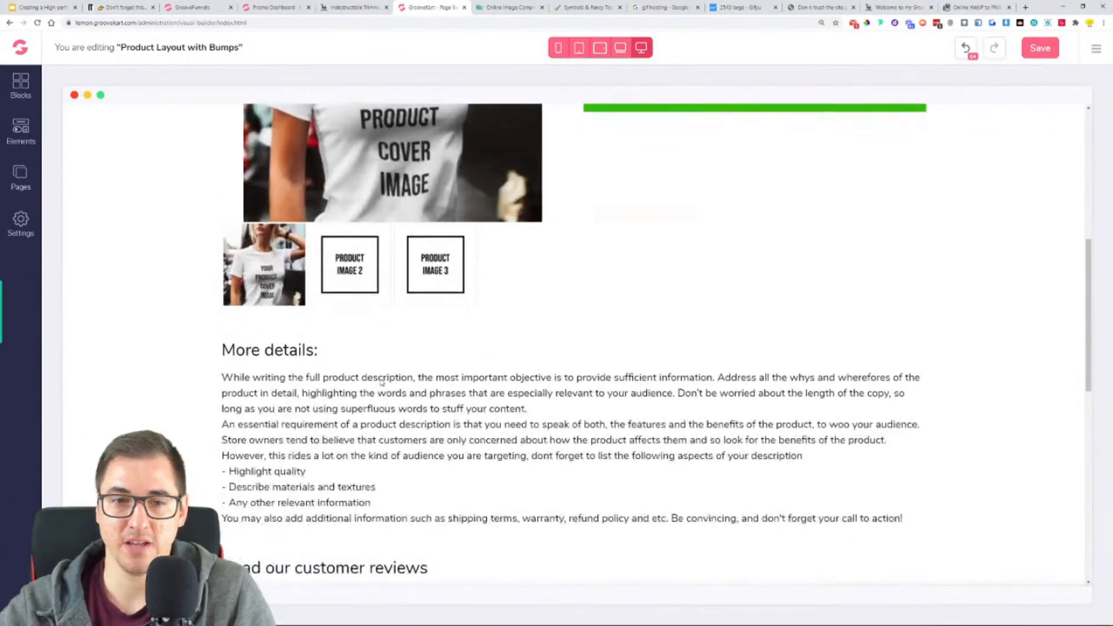
click(365, 388)
click(250, 356)
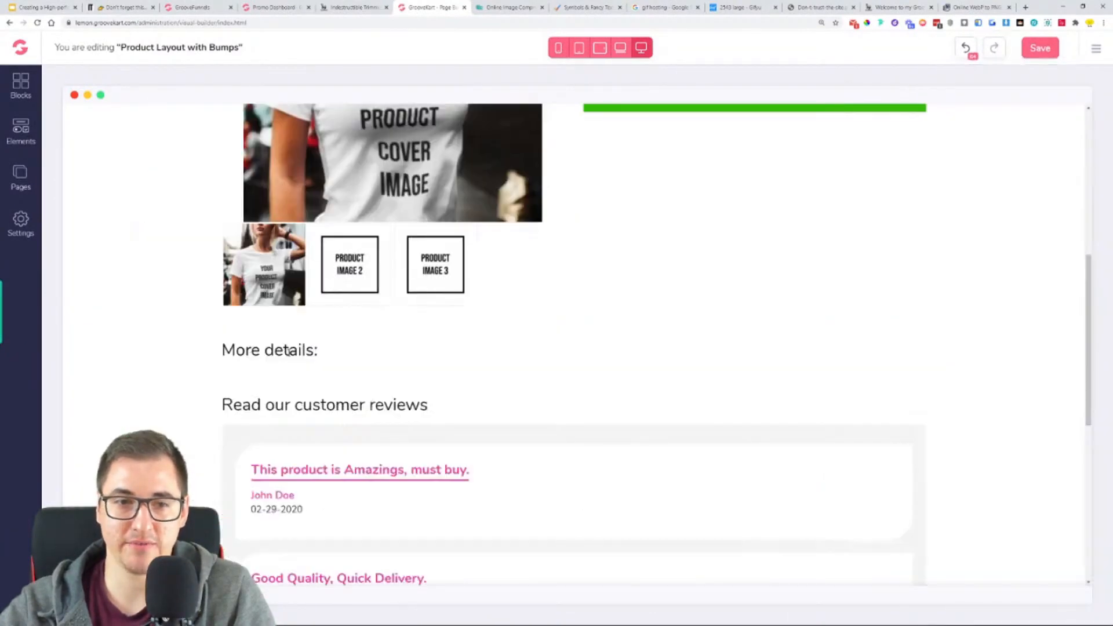
click(288, 350)
click(250, 333)
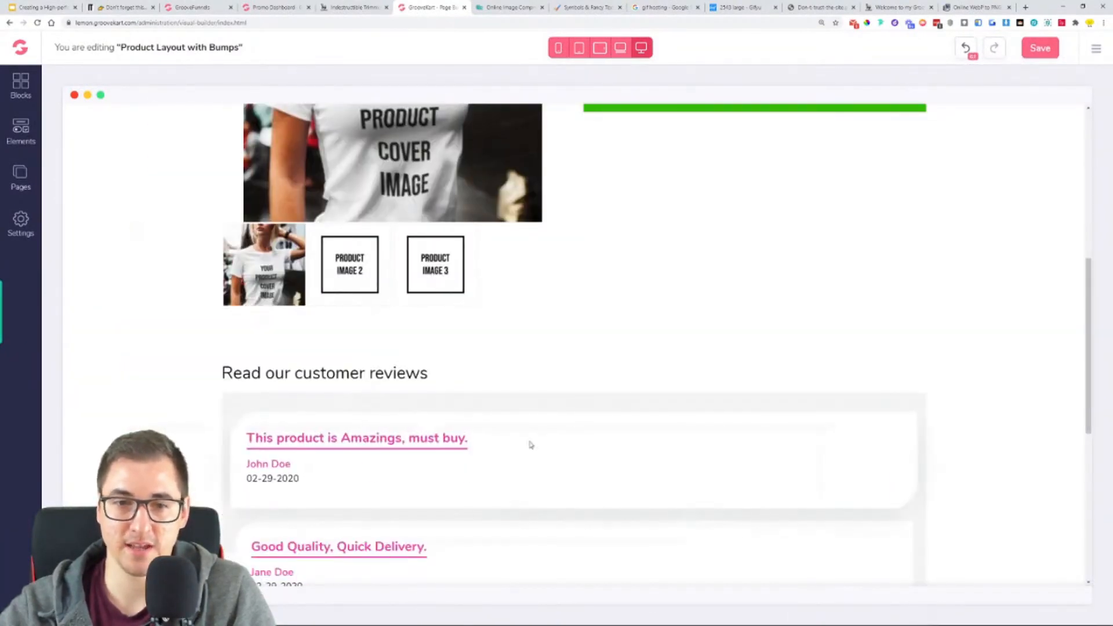
- Check the area below the Indestructible Trimmer page's button and add a global Image element directly below the Add to Cart button
scroll(609, 435, up, 3)
scroll(417, 308, up, 1)
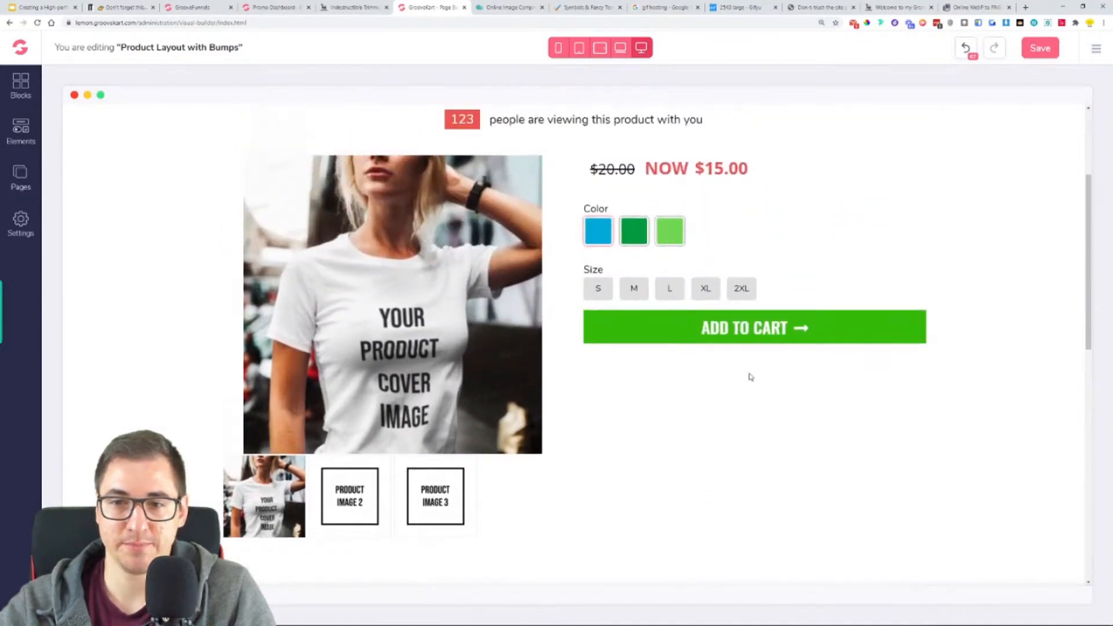
click(356, 7)
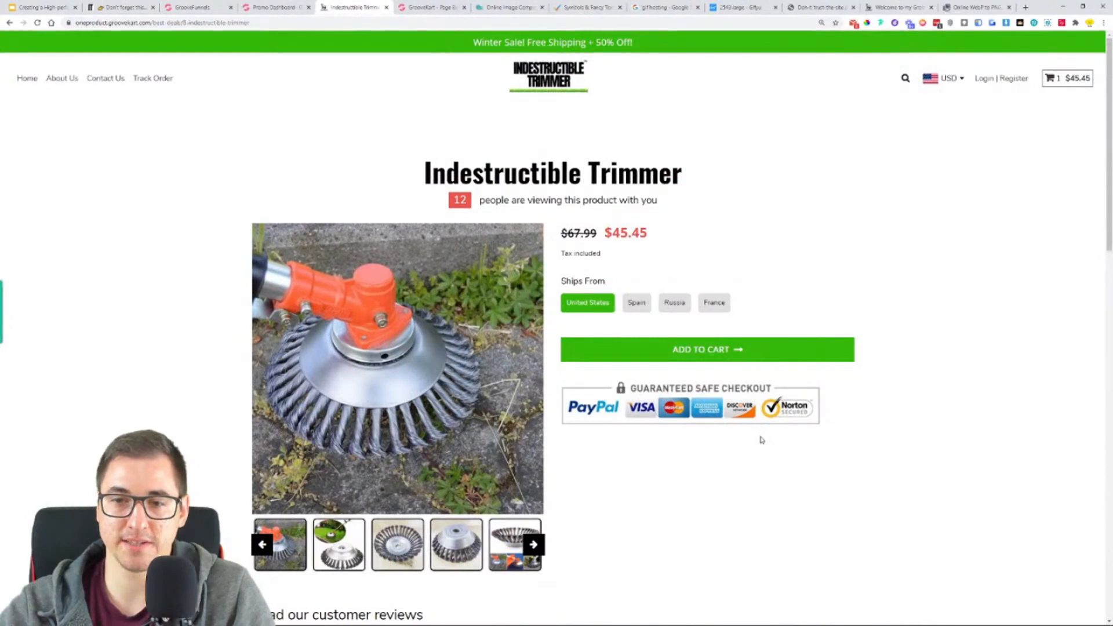
click(446, 7)
click(21, 131)
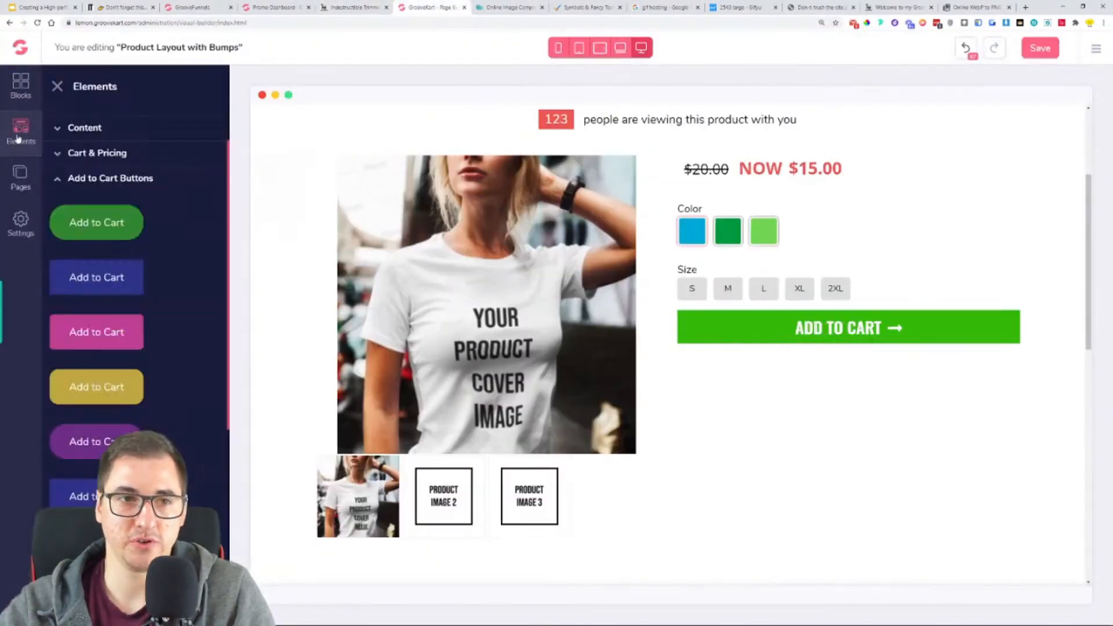
click(80, 161)
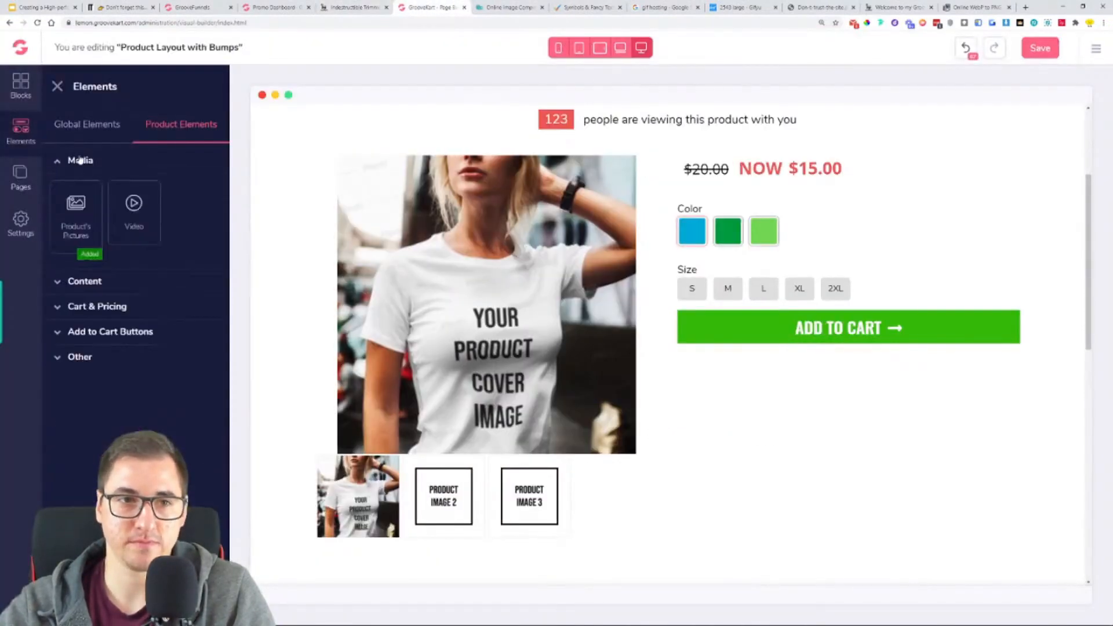
click(87, 122)
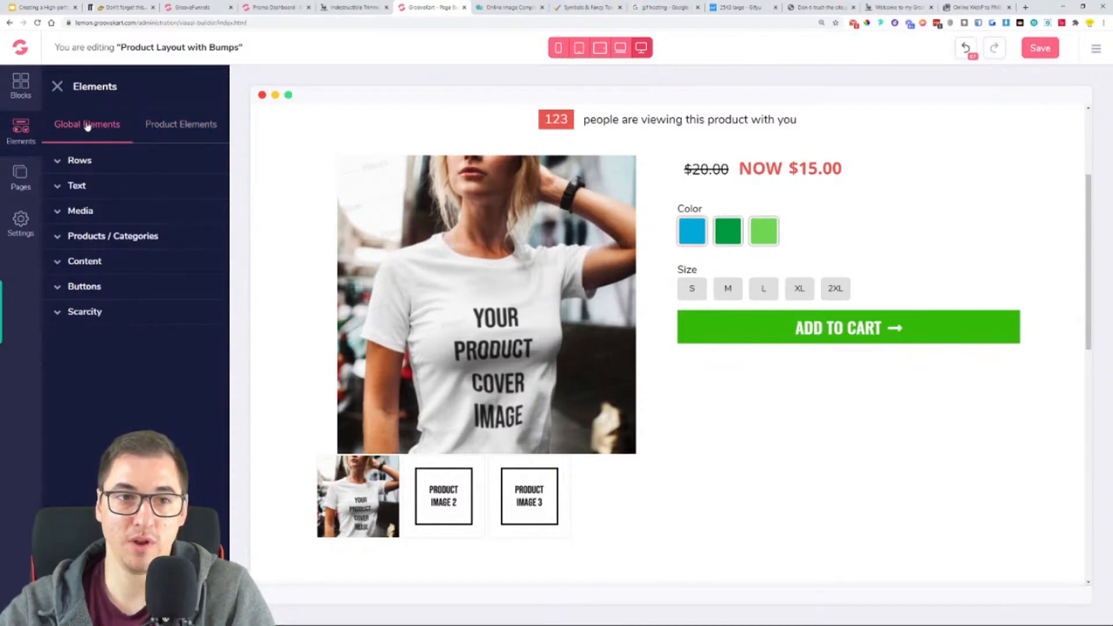
click(88, 214)
drag(189, 281, 820, 378)
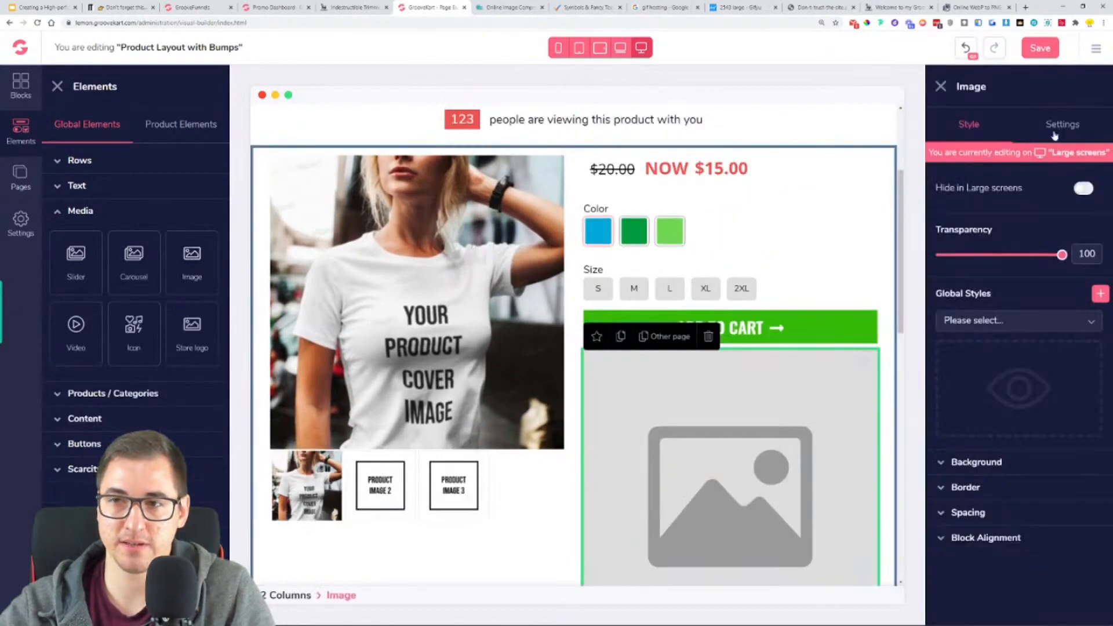
- Fill the new image element with the "Guaranteed Safe Checkout" payment badges picture
click(1057, 123)
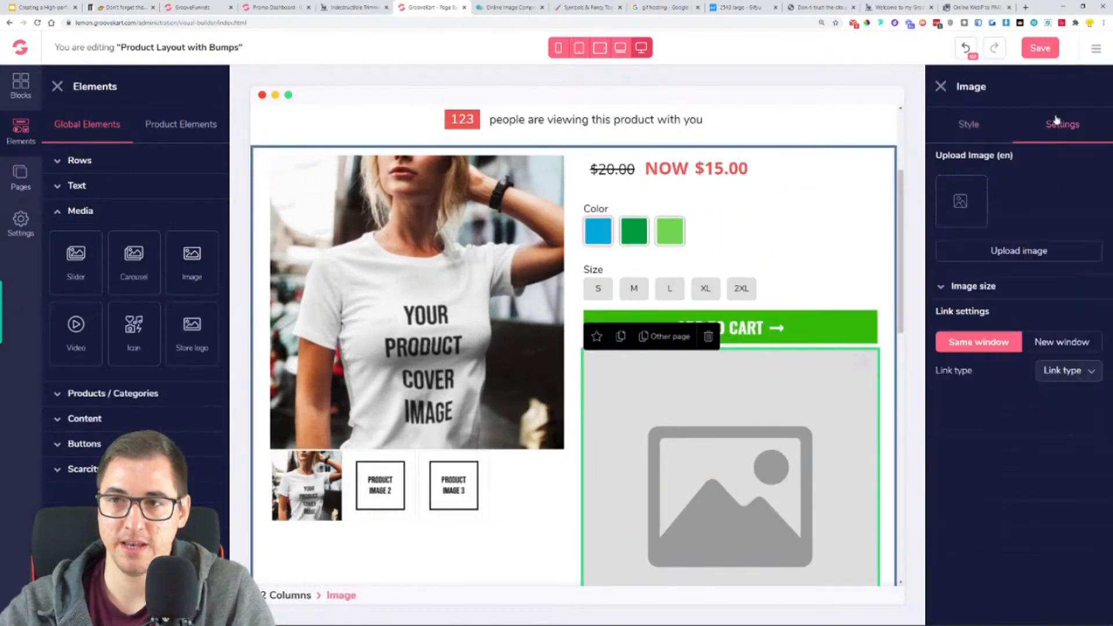
click(1057, 248)
click(351, 255)
click(710, 601)
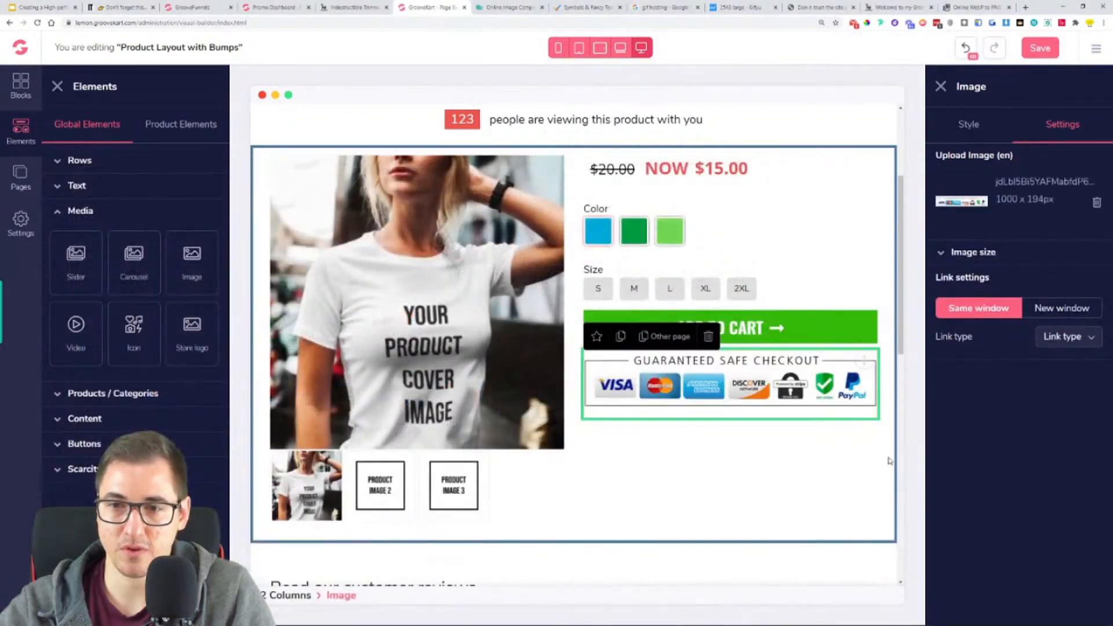
- Set the checkout badges image's top margin to 50 to separate it from the Add to Cart button
click(974, 126)
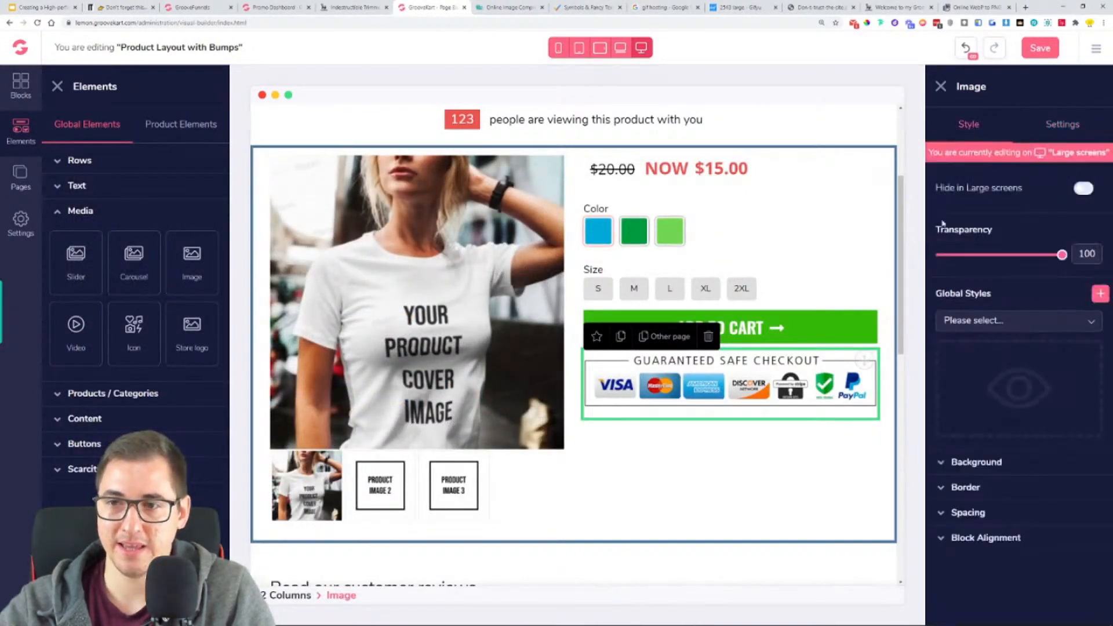
click(978, 512)
scroll(986, 522, down, 3)
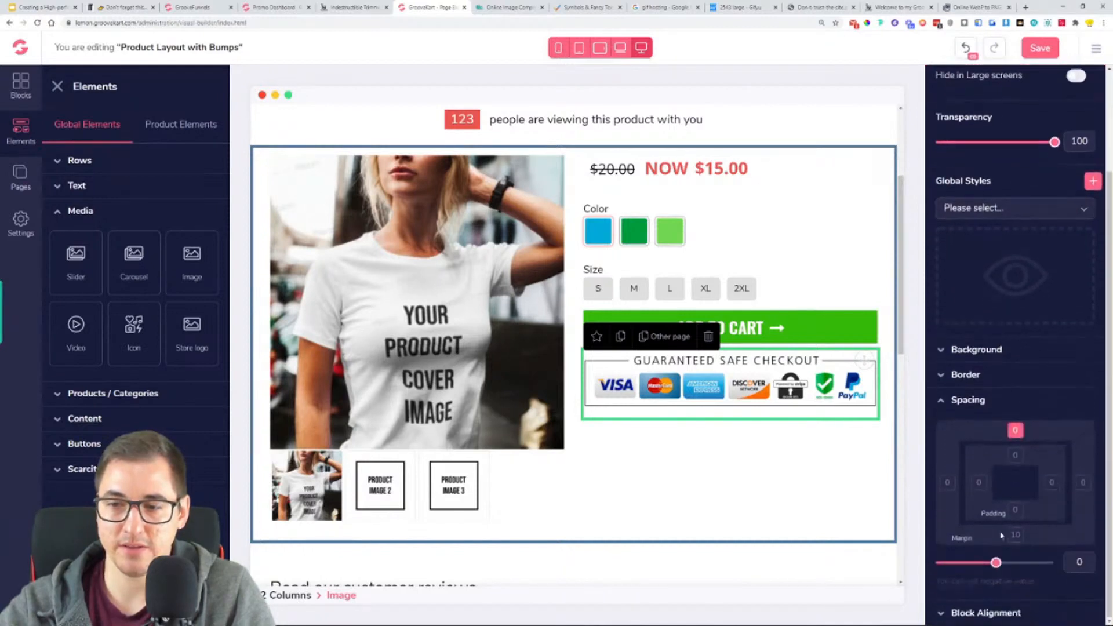
drag(997, 562, 1042, 565)
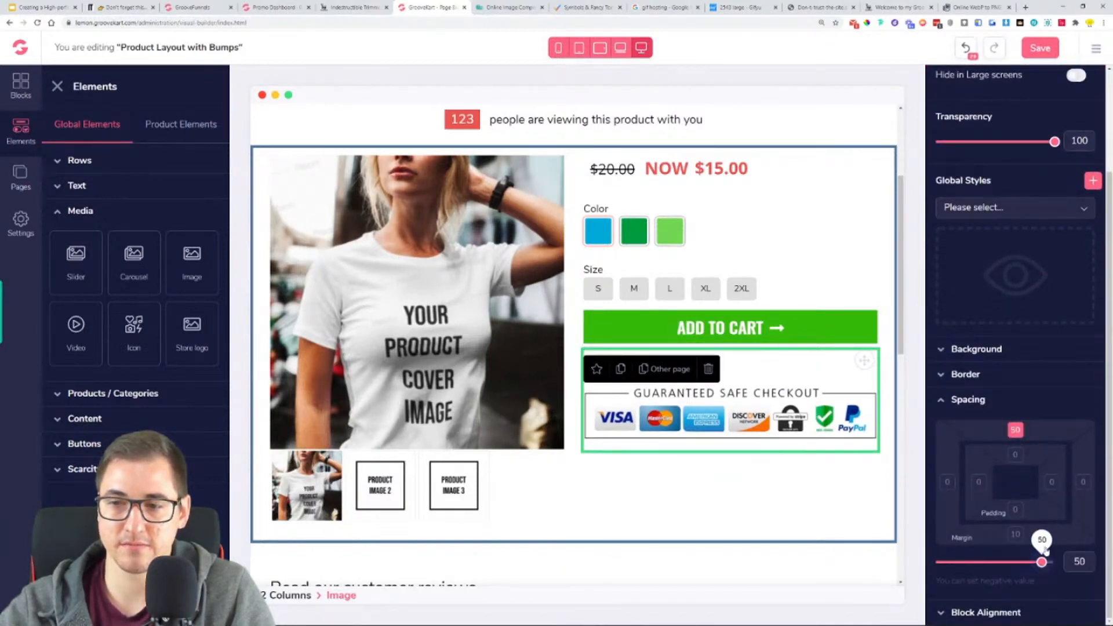
click(976, 399)
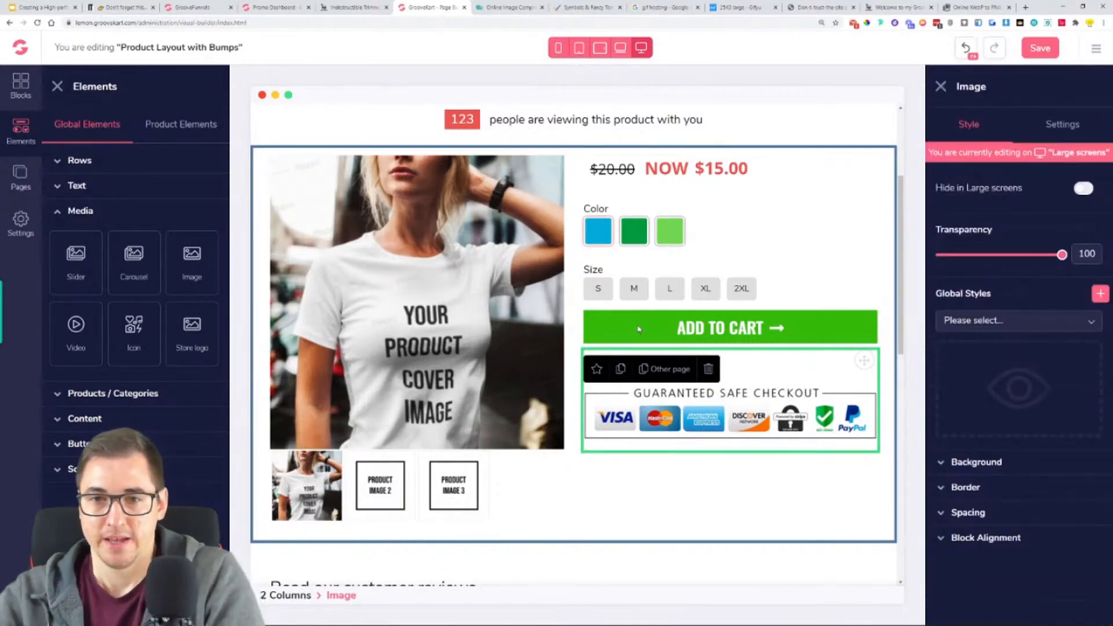
scroll(655, 314, down, 1)
scroll(655, 315, down, 3)
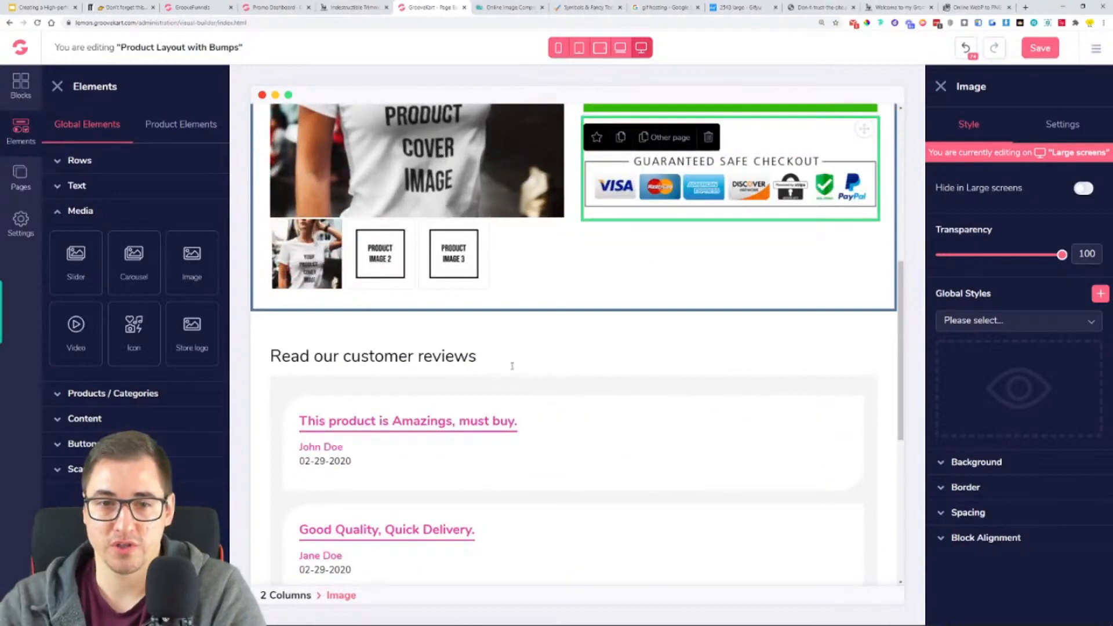
- Set the secondary color of the Product's Reviews element to the store's green, using the copied hex code
click(604, 406)
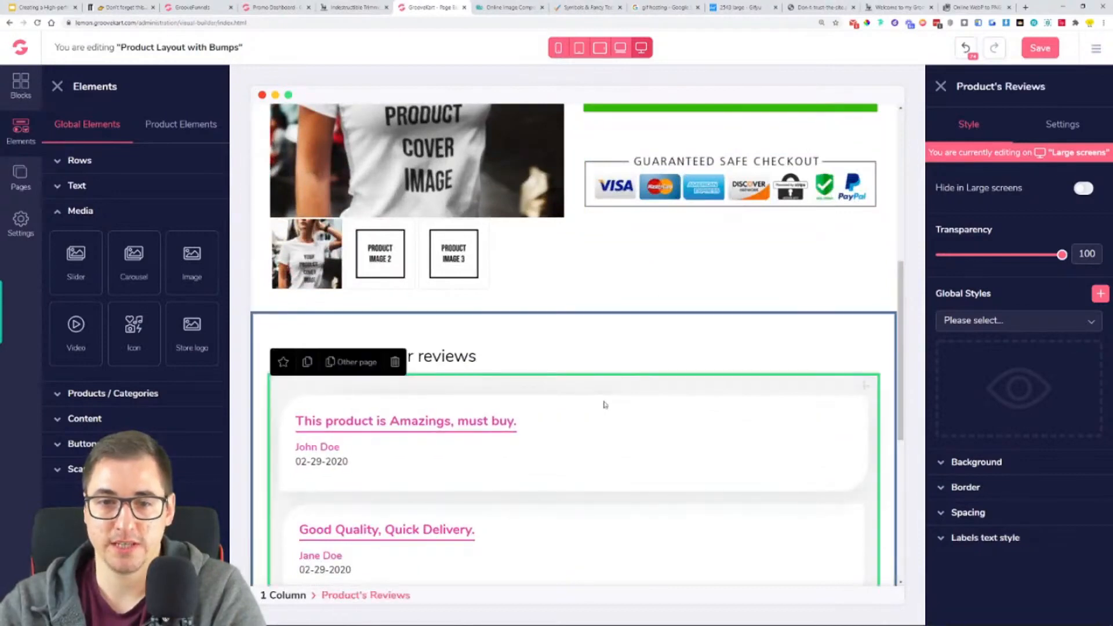
click(1063, 127)
click(1083, 447)
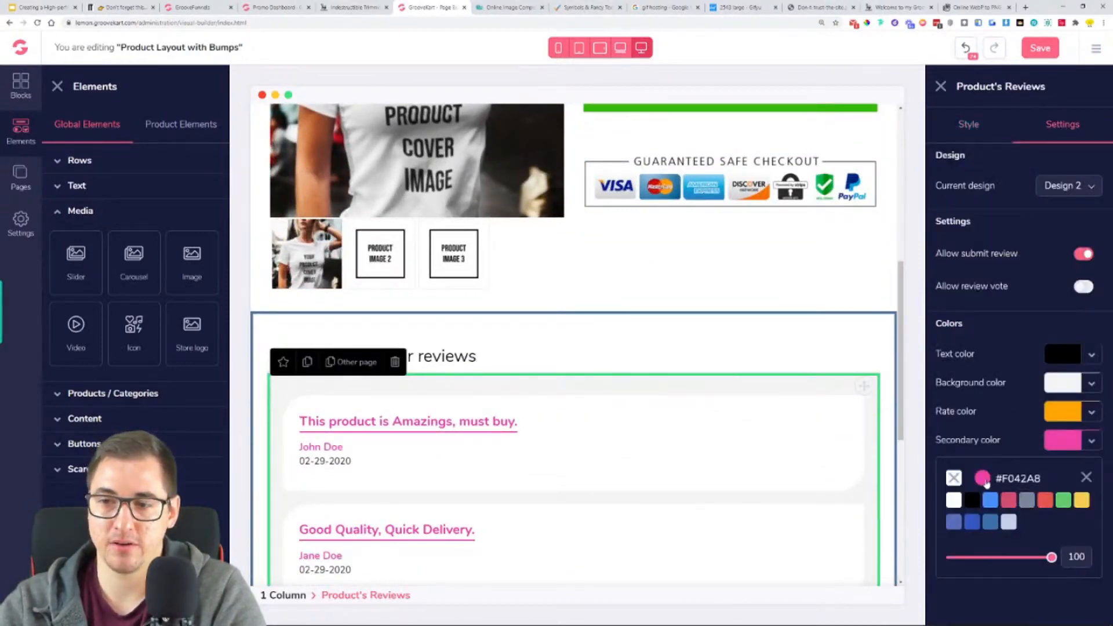
click(995, 514)
triple_click(1004, 582)
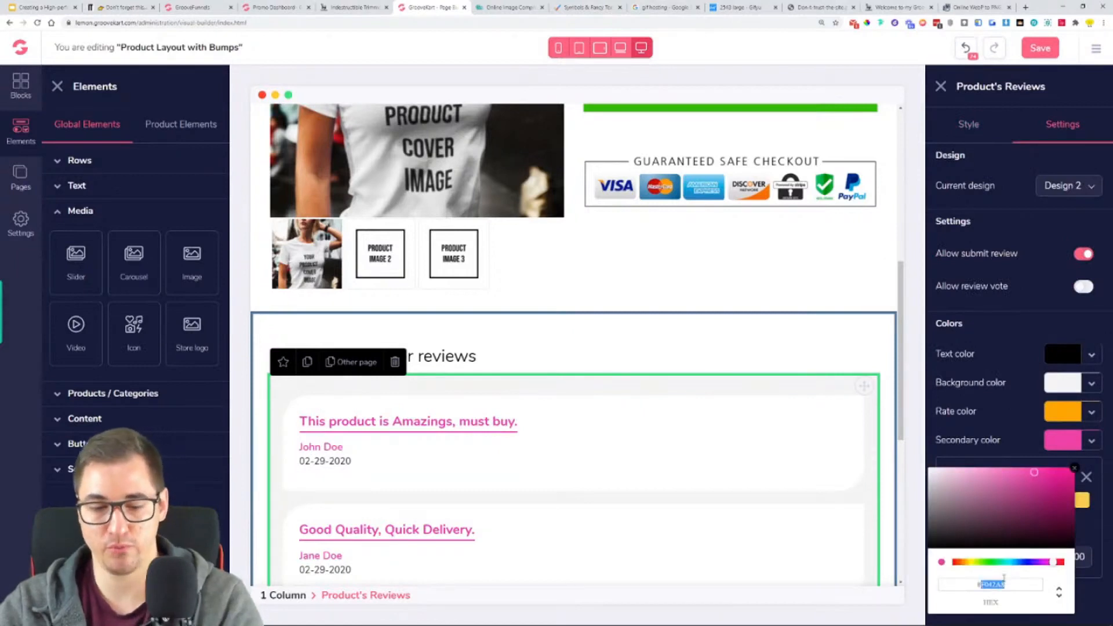
text(#34B809)
click(1075, 468)
click(980, 467)
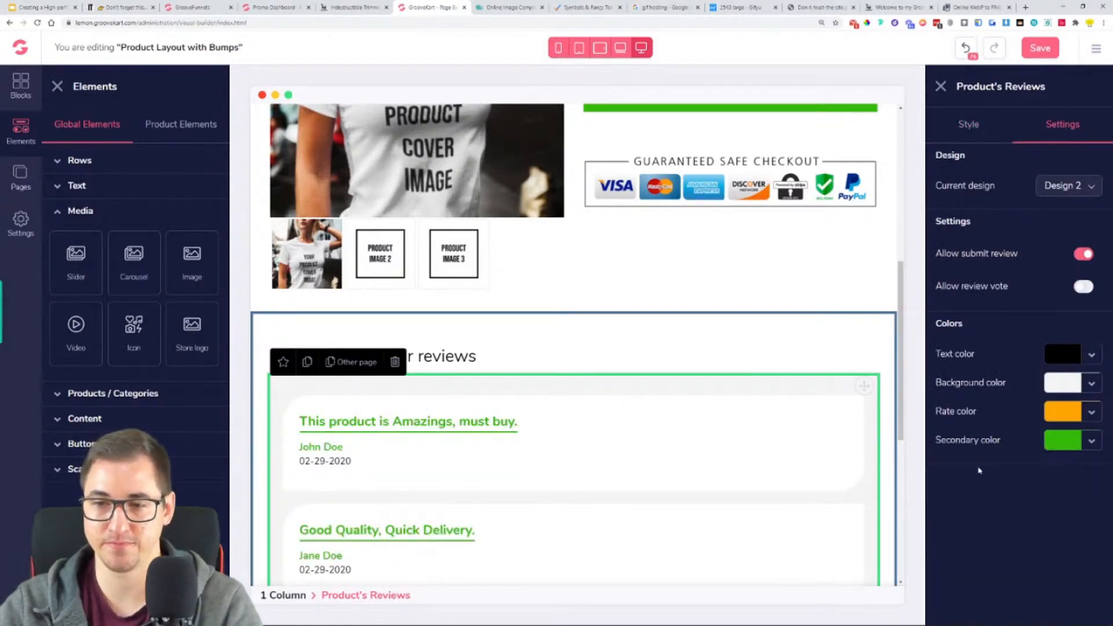
- Disable review submission in the Product's Reviews element and save the product layout
scroll(566, 420, down, 4)
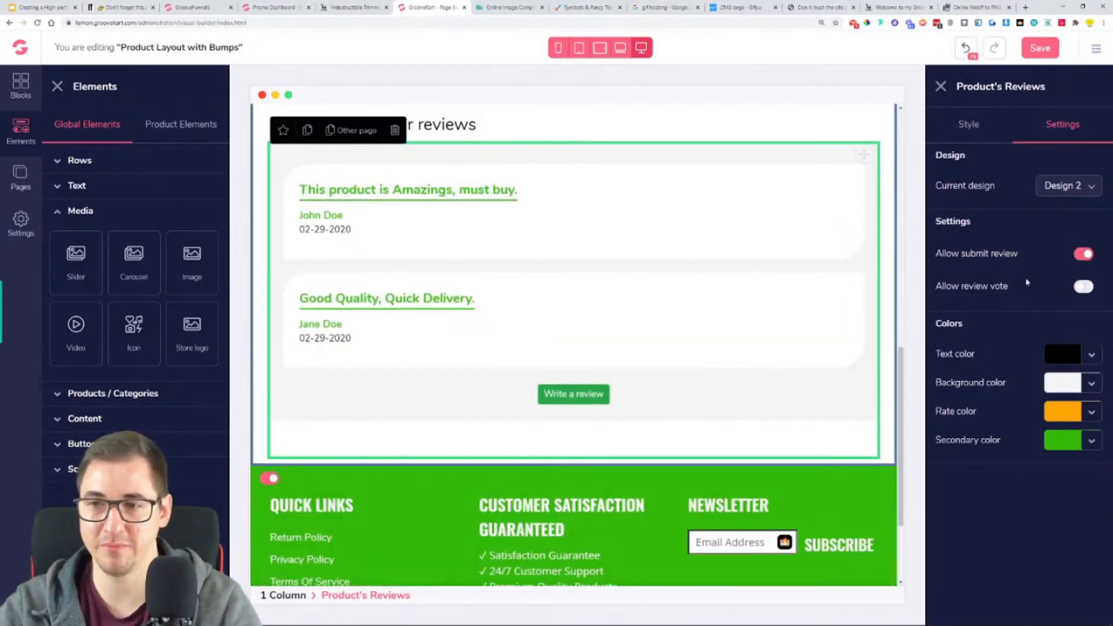
click(1083, 257)
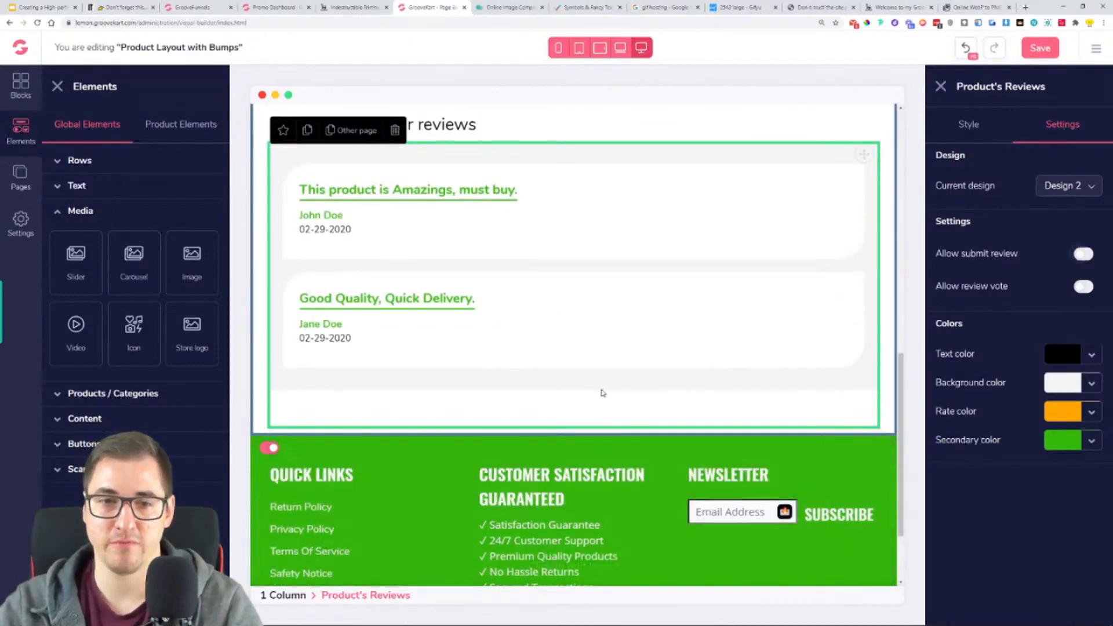
scroll(636, 427, up, 10)
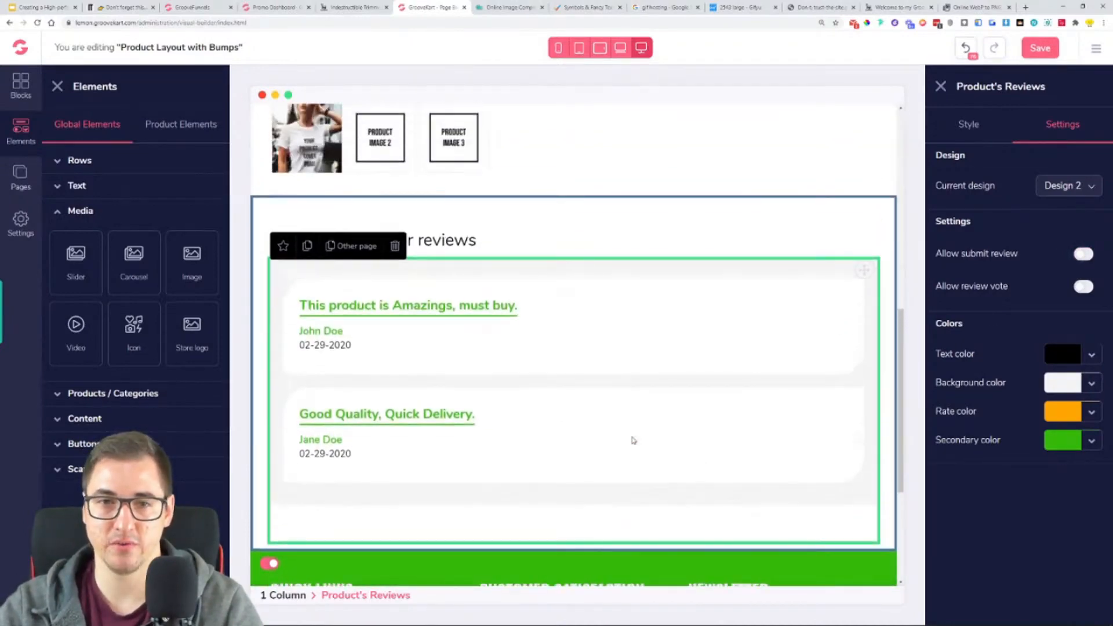
scroll(628, 449, up, 3)
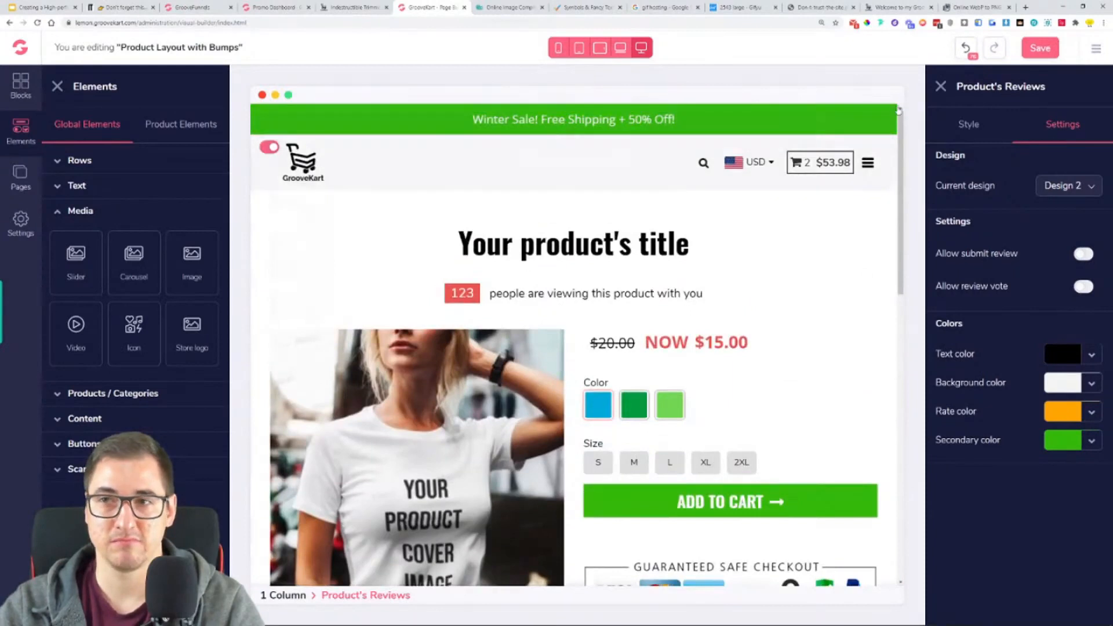
click(1032, 48)
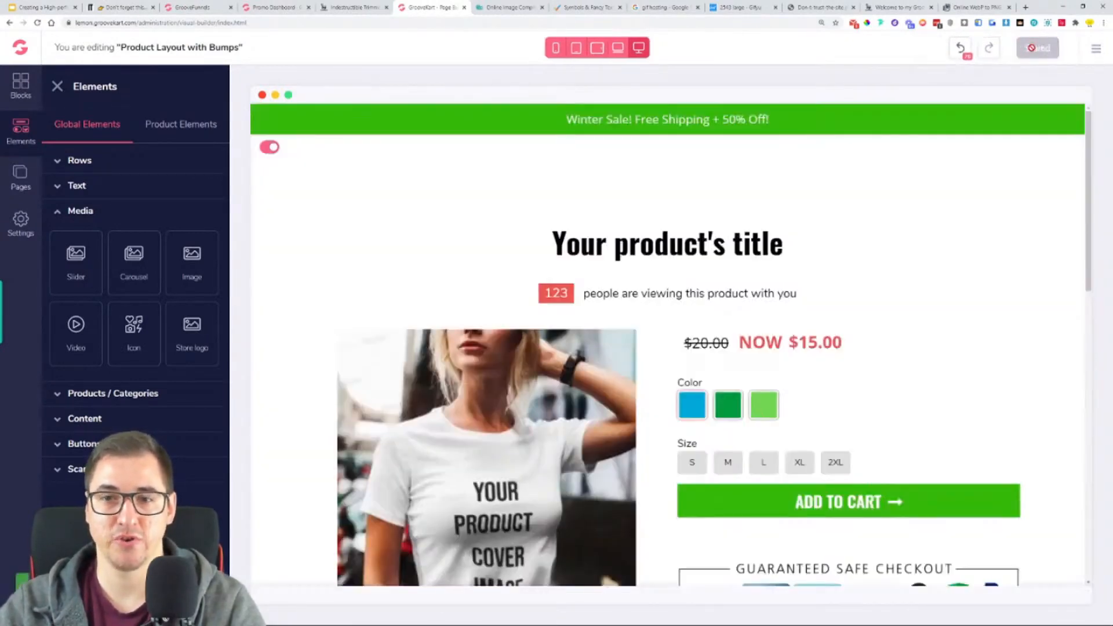
- Add a Paragraph element between the price and the color options, replacing its placeholder text with "Tax Included."
scroll(934, 221, down, 2)
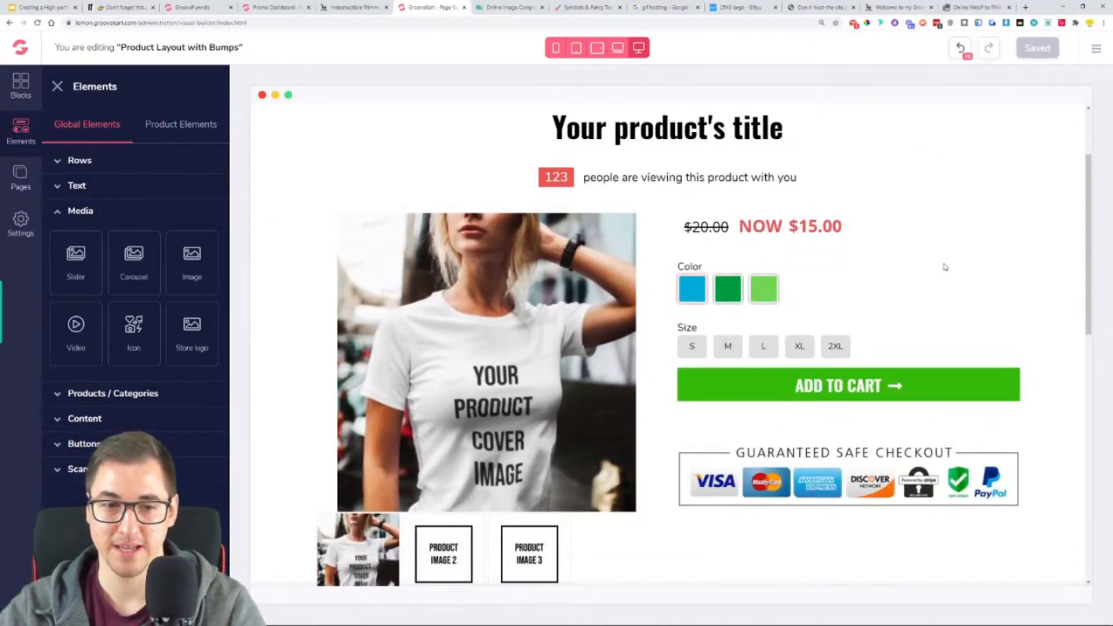
scroll(596, 342, down, 1)
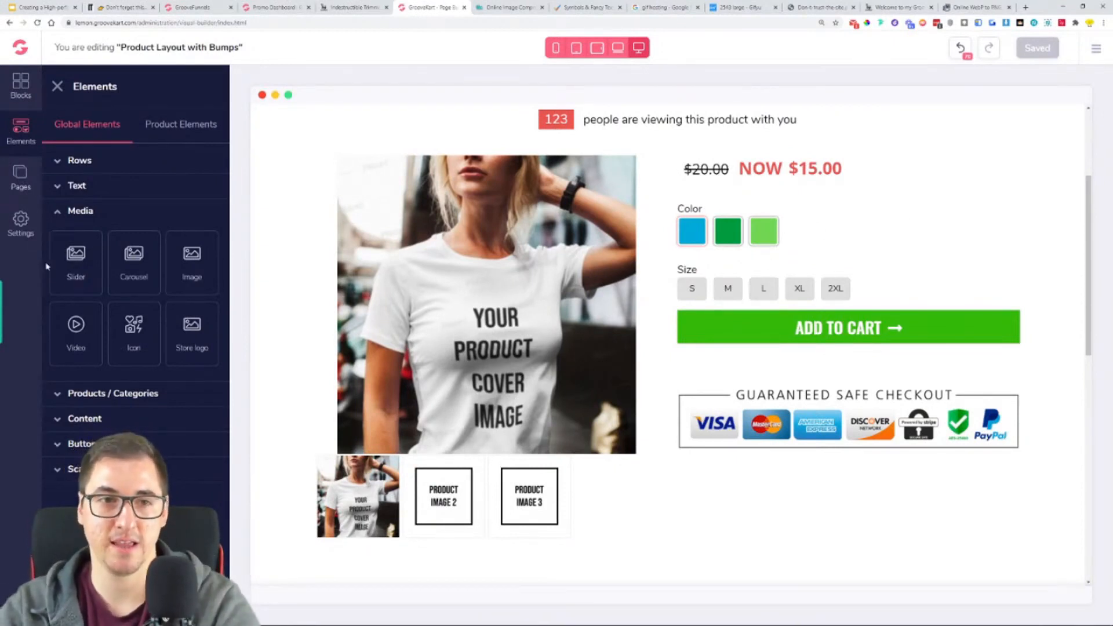
click(87, 187)
drag(75, 374, 732, 199)
triple_click(736, 209)
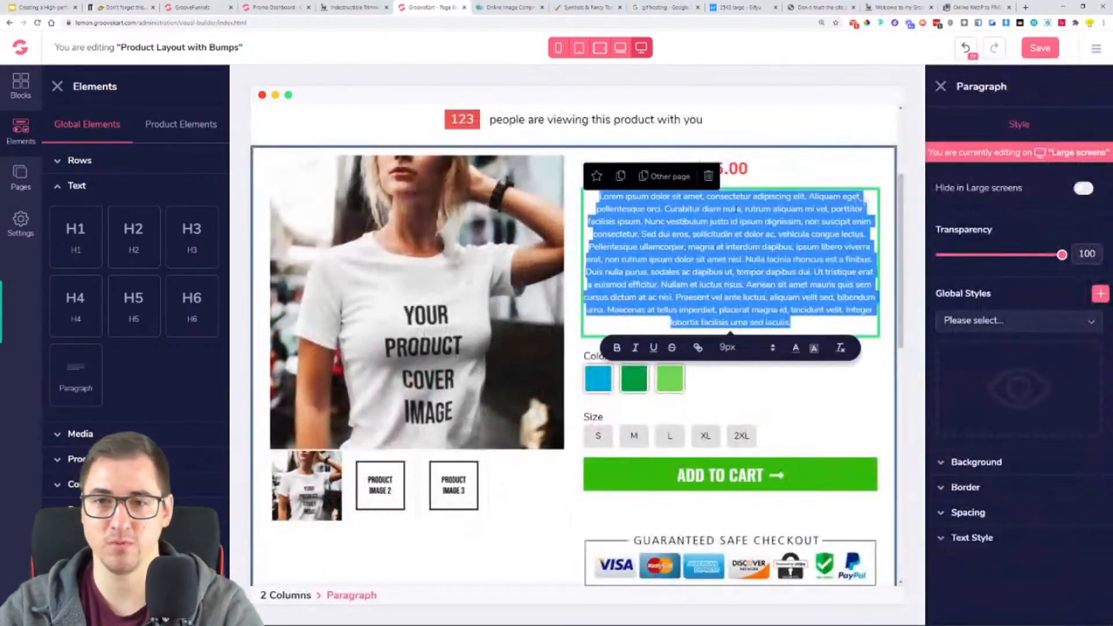
key(BackSpace)
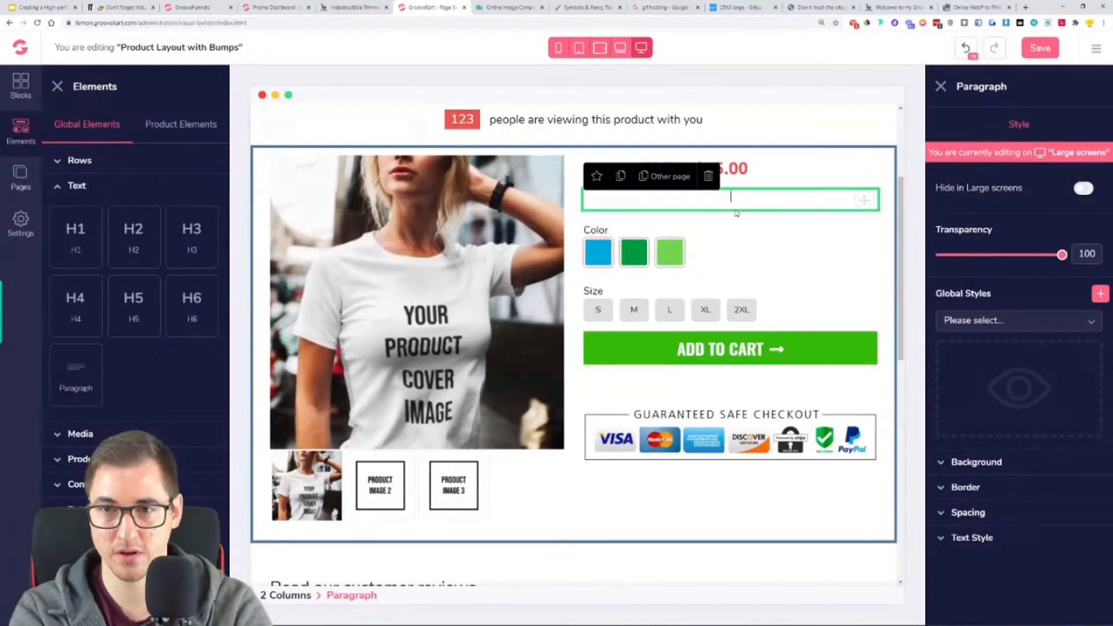
text(Tax Incl)
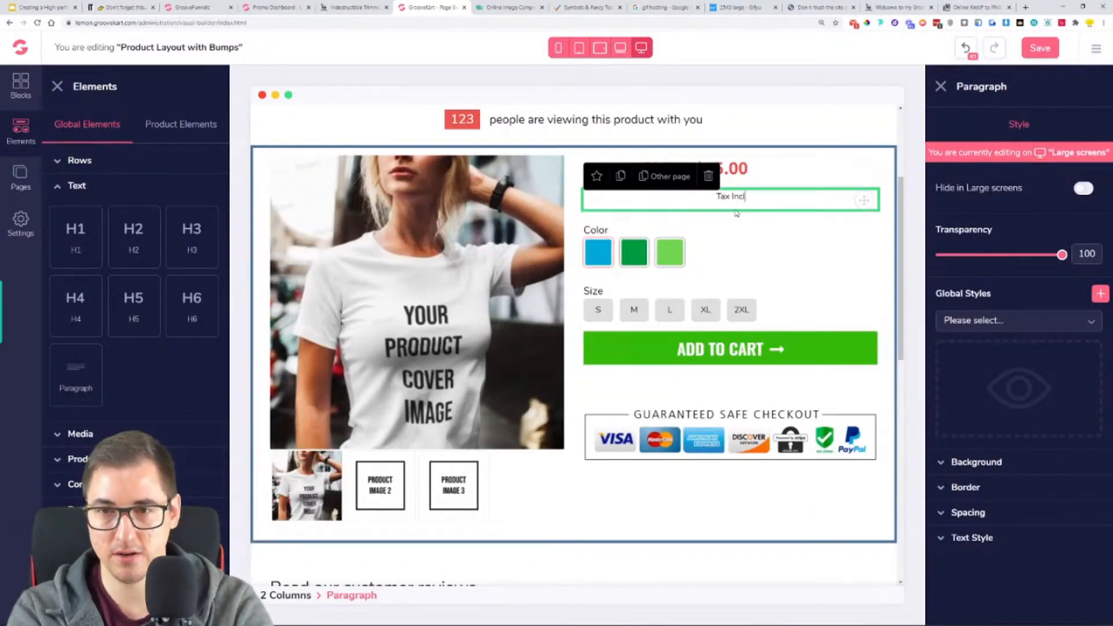
text(uded.)
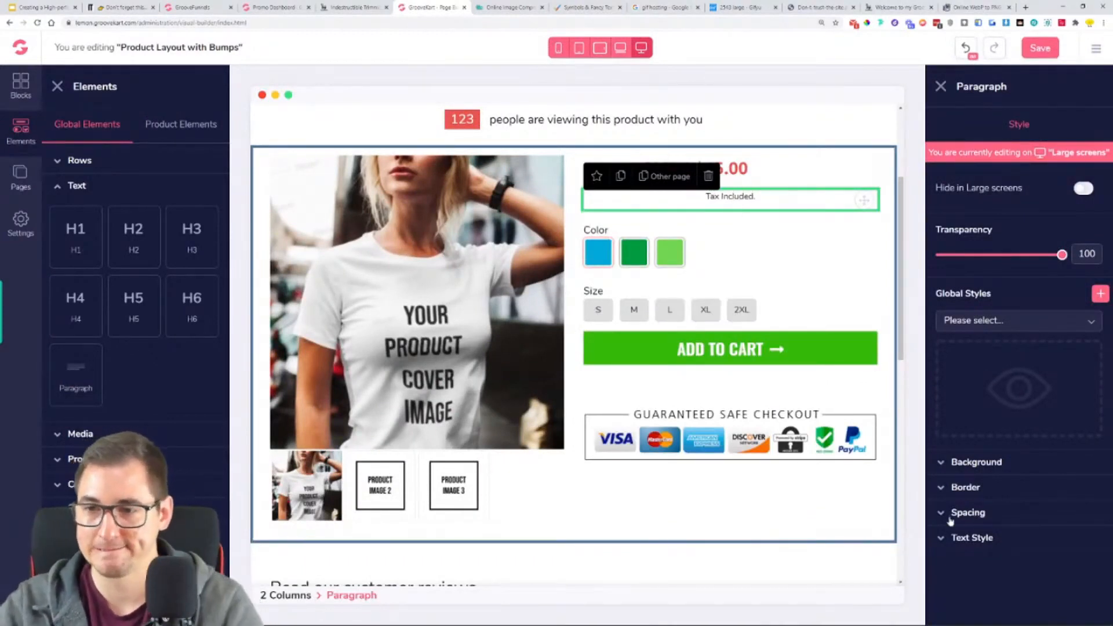
- Left-align the "Tax Included." paragraph and set its font to Open Sans
click(986, 538)
scroll(1021, 574, down, 3)
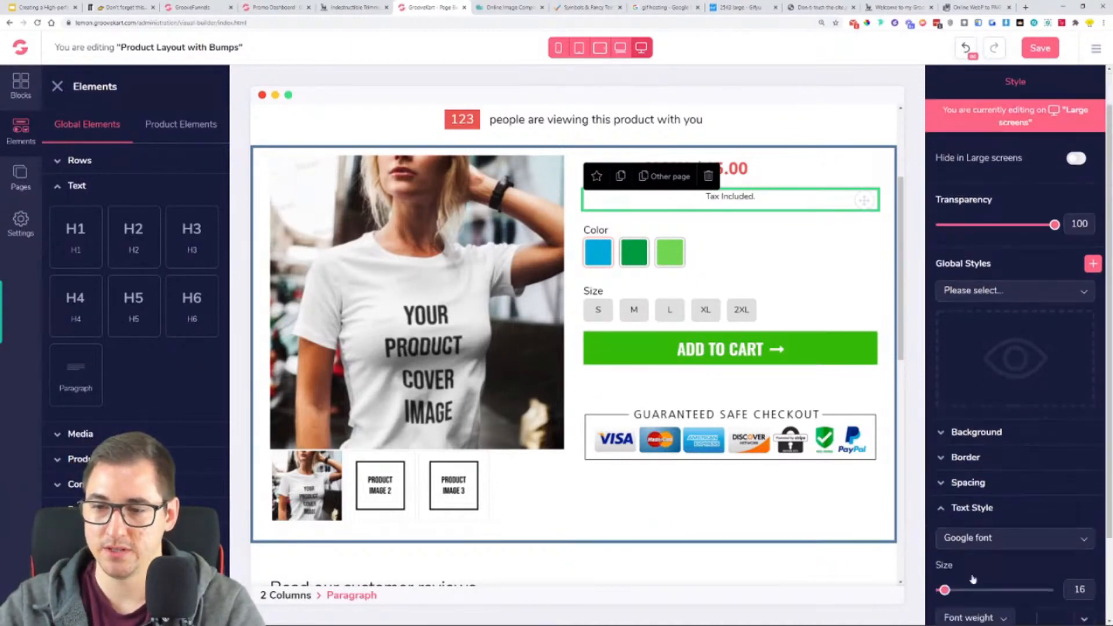
click(956, 545)
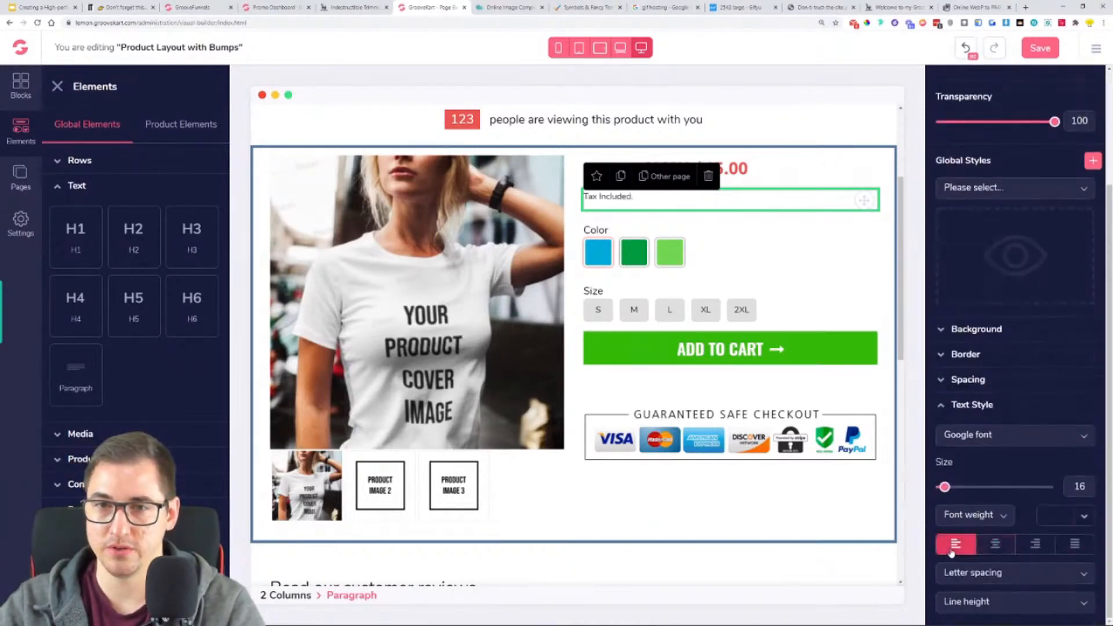
click(1001, 439)
scroll(1005, 498, down, 5)
click(1005, 510)
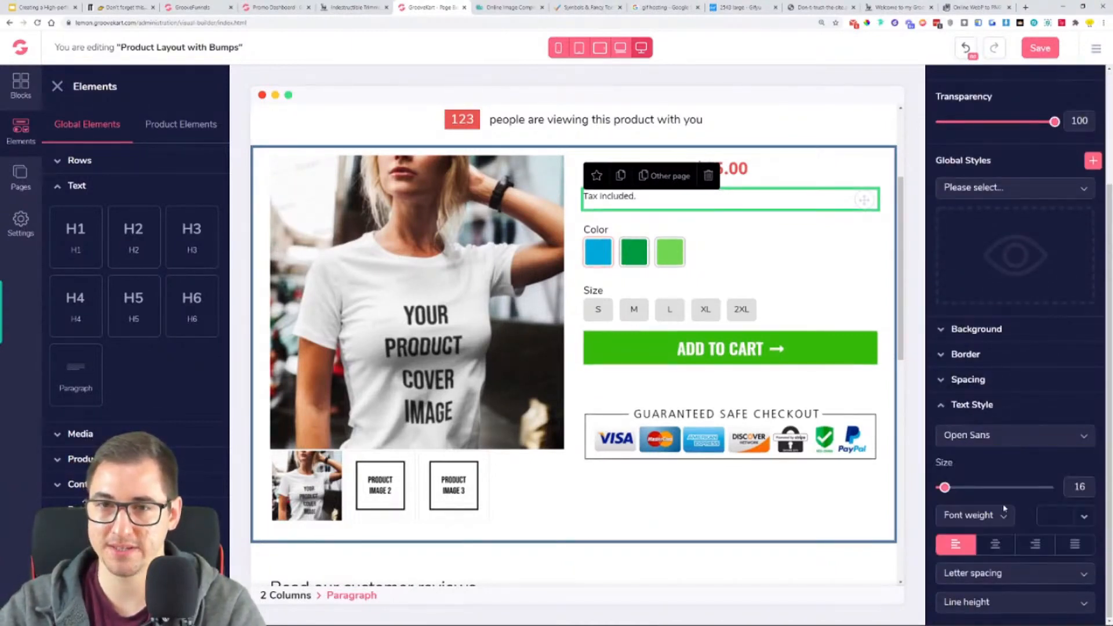
click(963, 413)
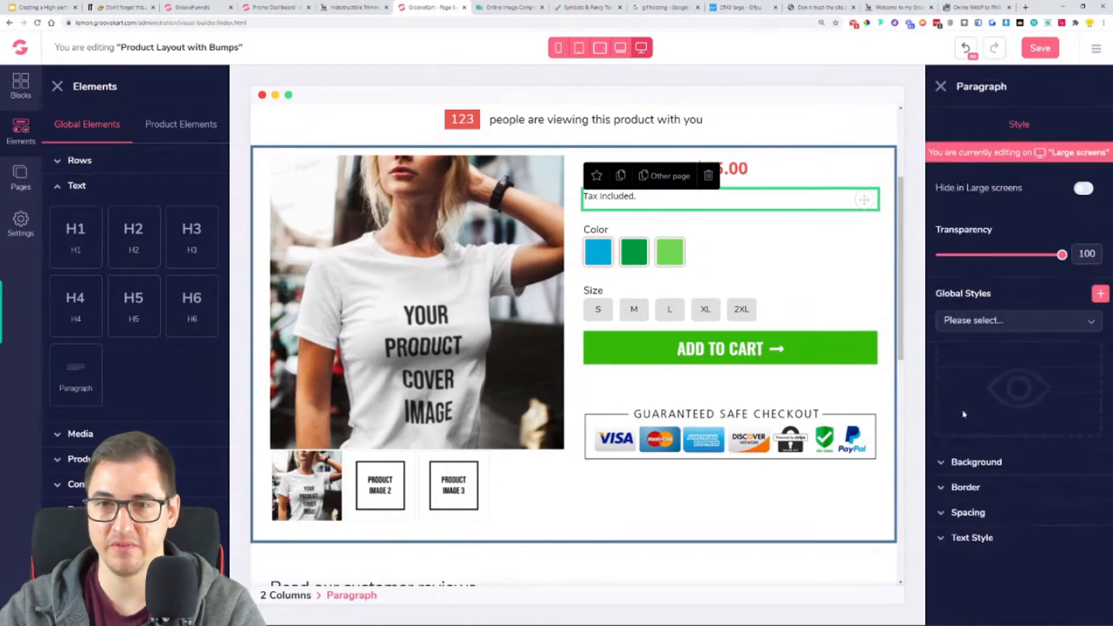
- Set the top and bottom margins of the Product's Variations element to 40 and save the layout
scroll(876, 416, up, 2)
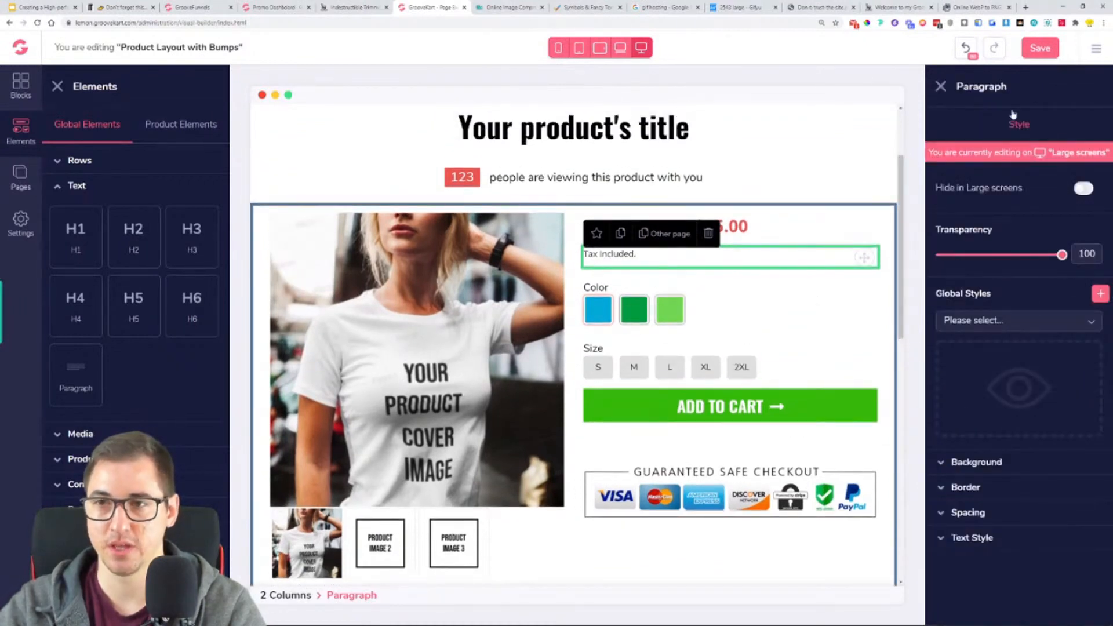
click(807, 363)
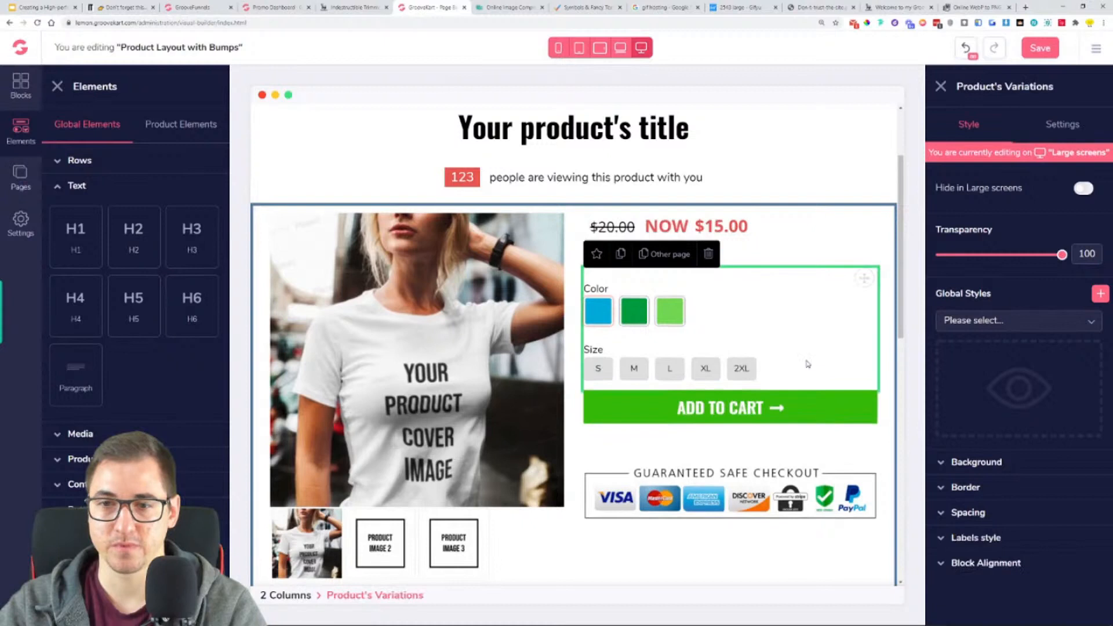
click(1003, 514)
scroll(1004, 518, down, 2)
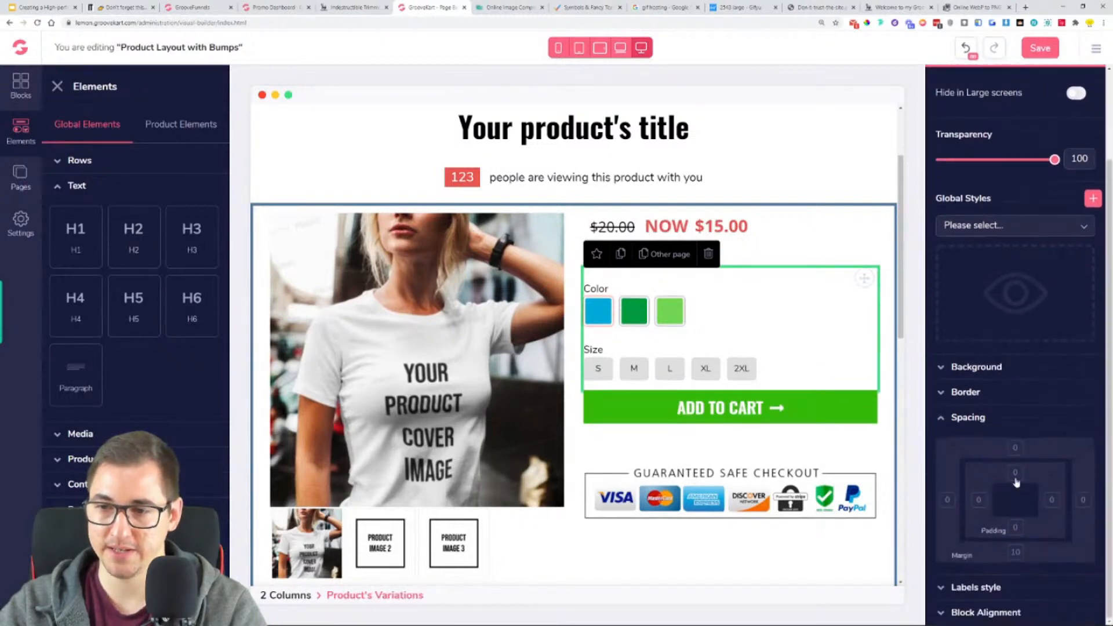
drag(996, 587, 1032, 592)
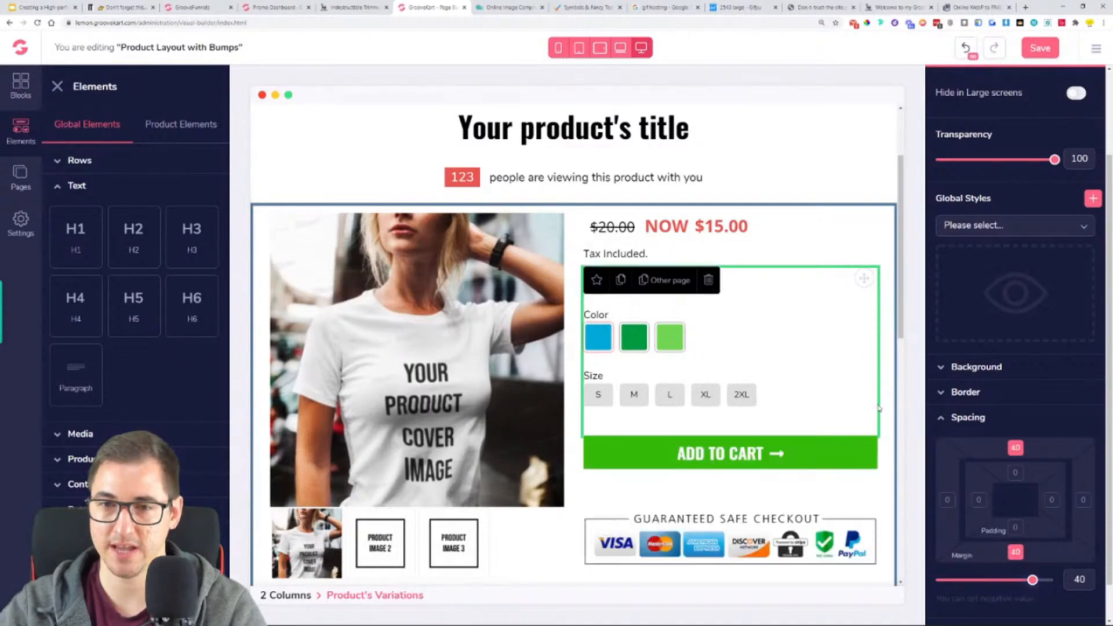
click(1051, 54)
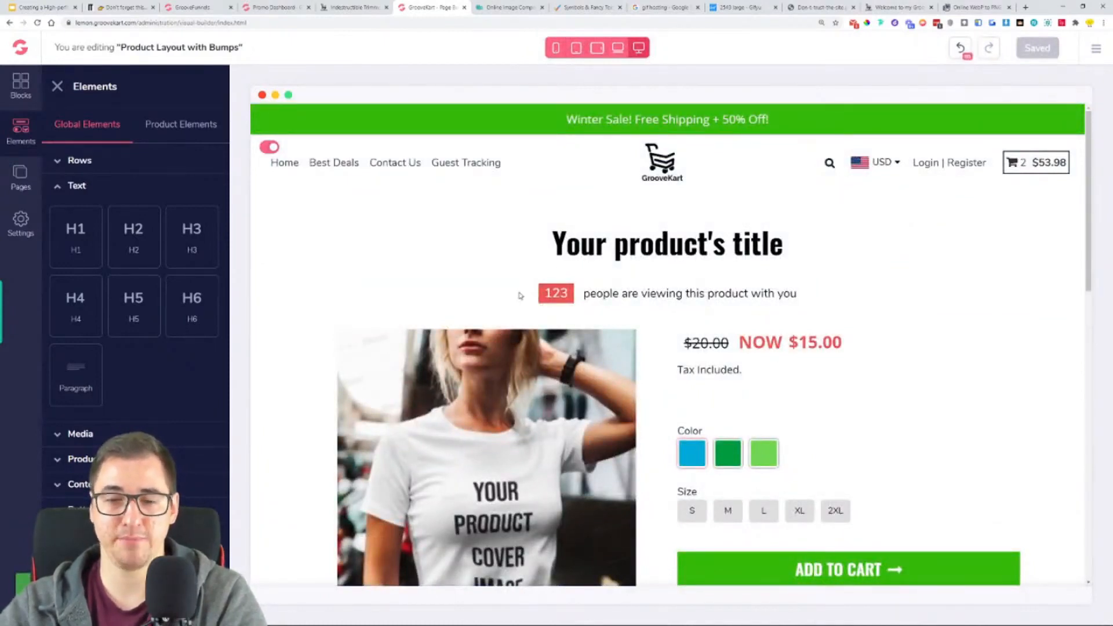
- Slightly enlarge the discounted price text in the Product's Pricing element and save the layout
scroll(904, 298, down, 2)
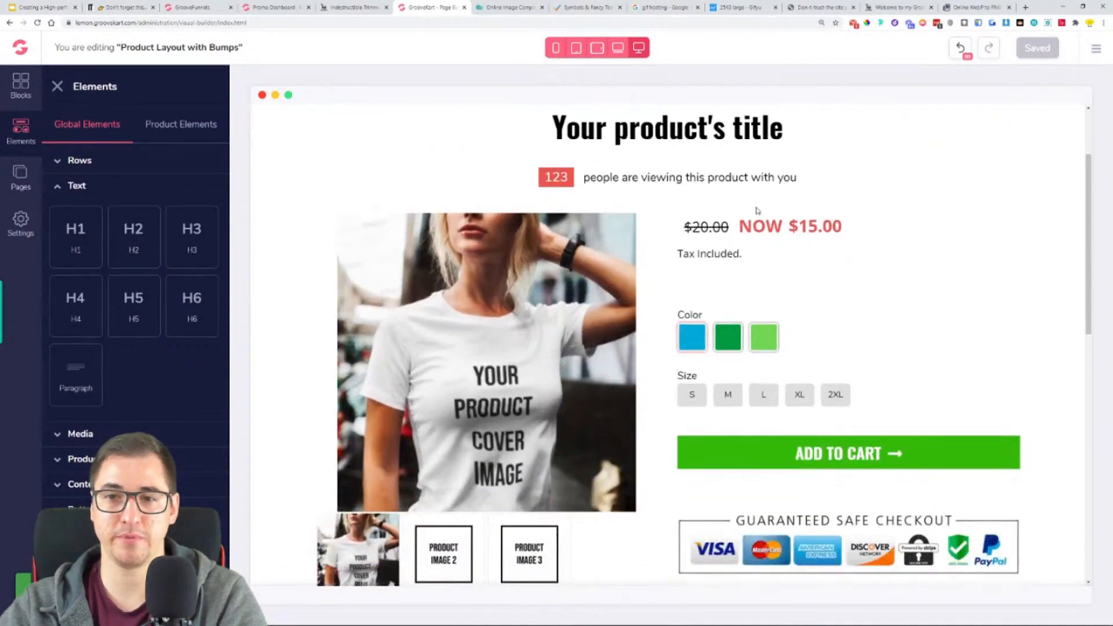
click(796, 236)
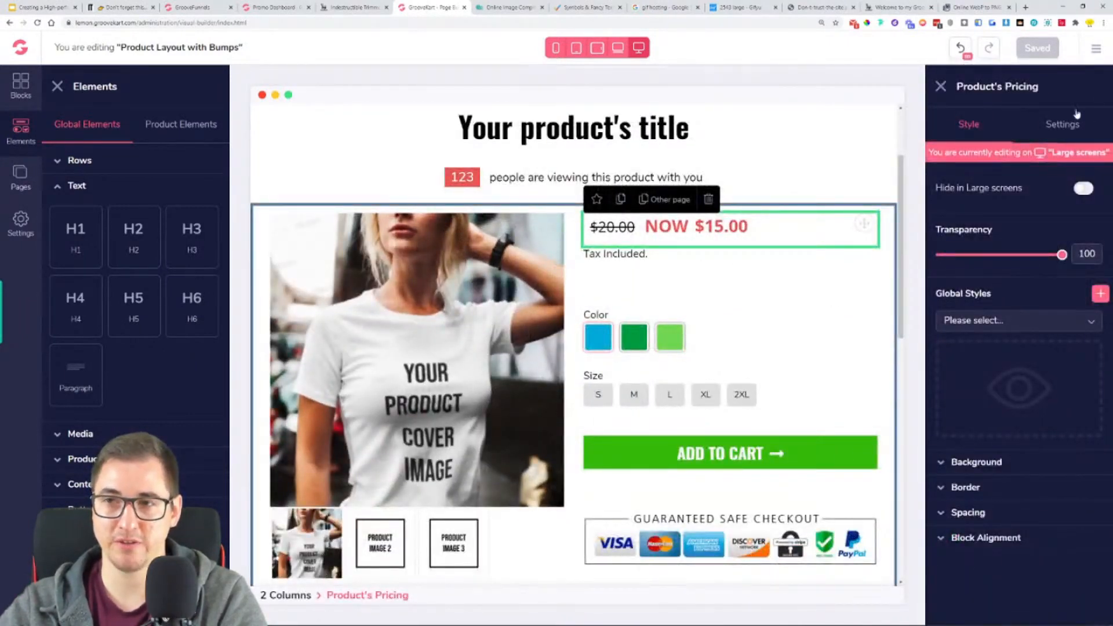
click(1061, 124)
click(1011, 299)
drag(959, 380, 967, 380)
click(772, 331)
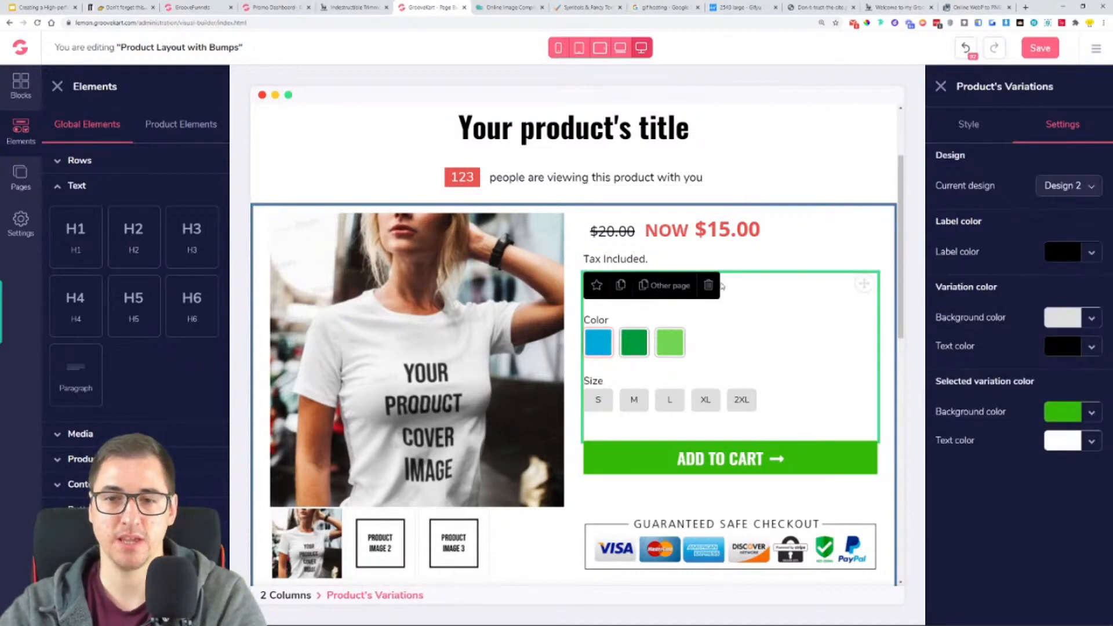
click(1033, 49)
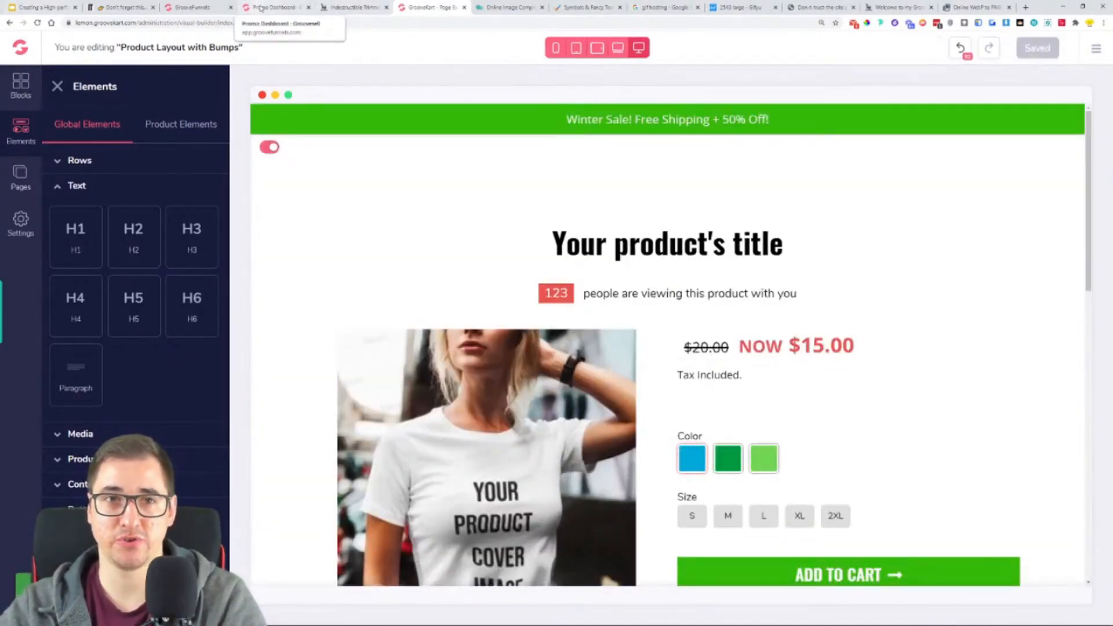
- Switch to the Google Slides presentation and highlight "Editing the Product page" in yellow in the store steps list, then select "Adding the Product"
click(261, 8)
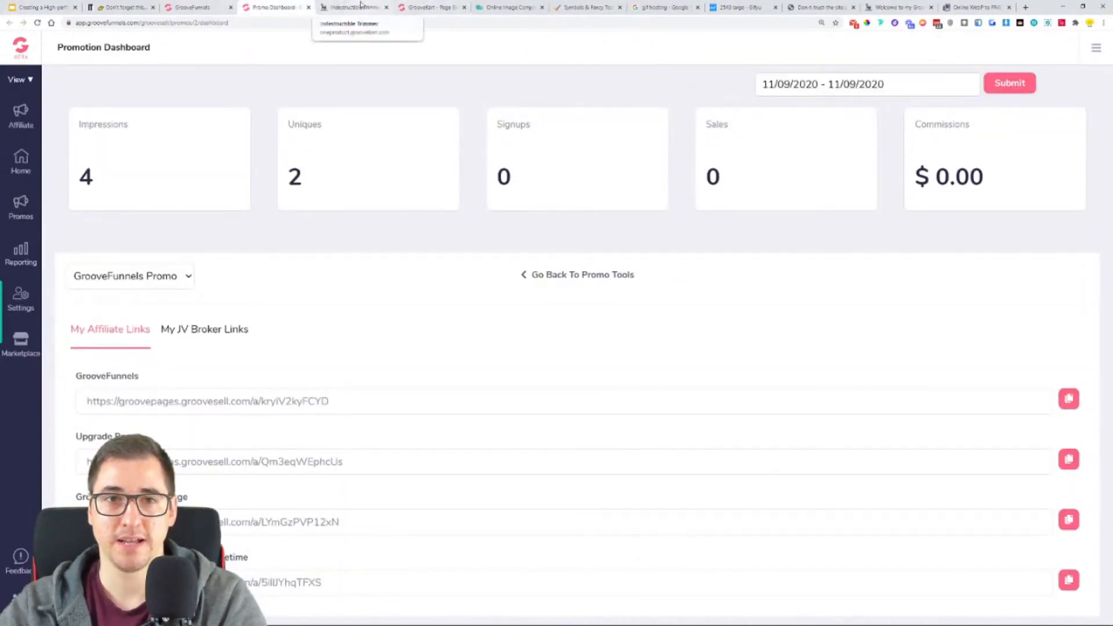
click(60, 6)
drag(528, 403, 251, 398)
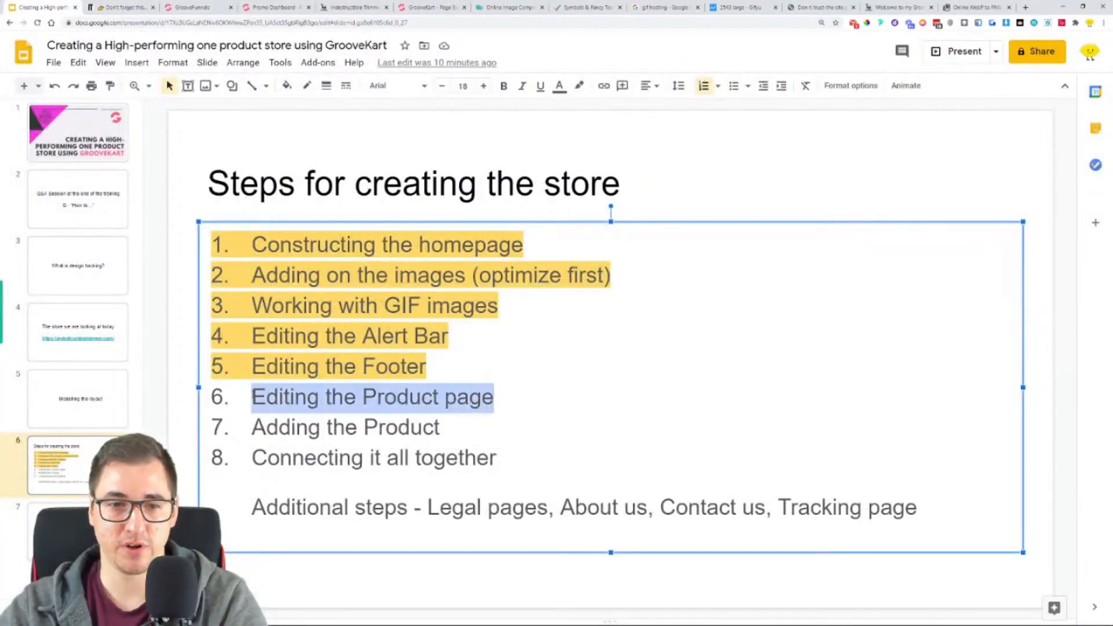
click(579, 86)
click(632, 188)
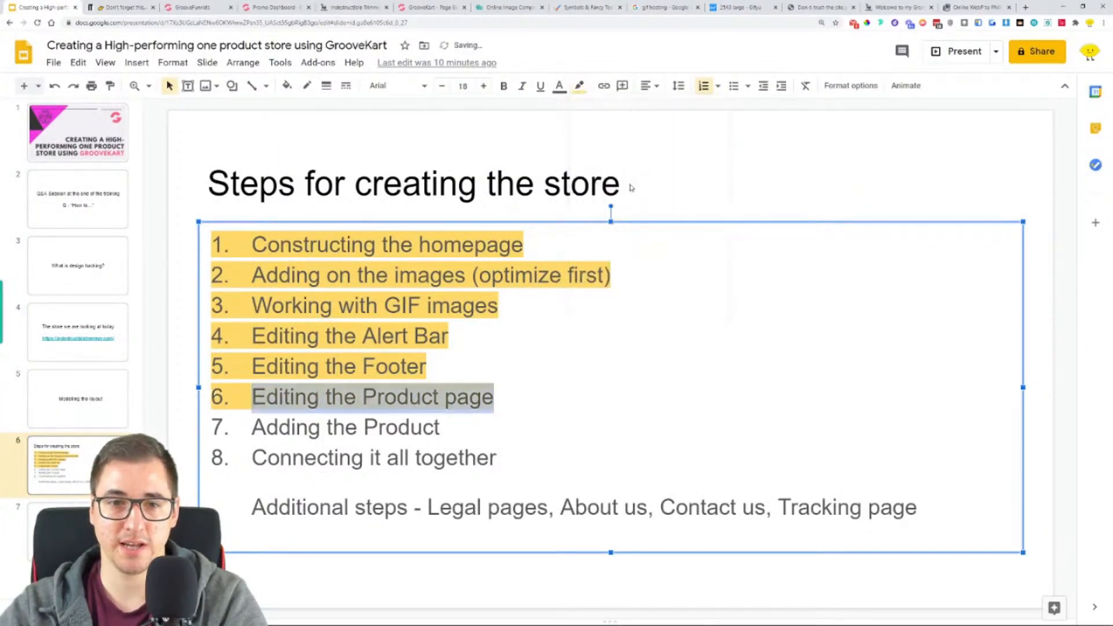
click(641, 343)
drag(245, 426, 480, 430)
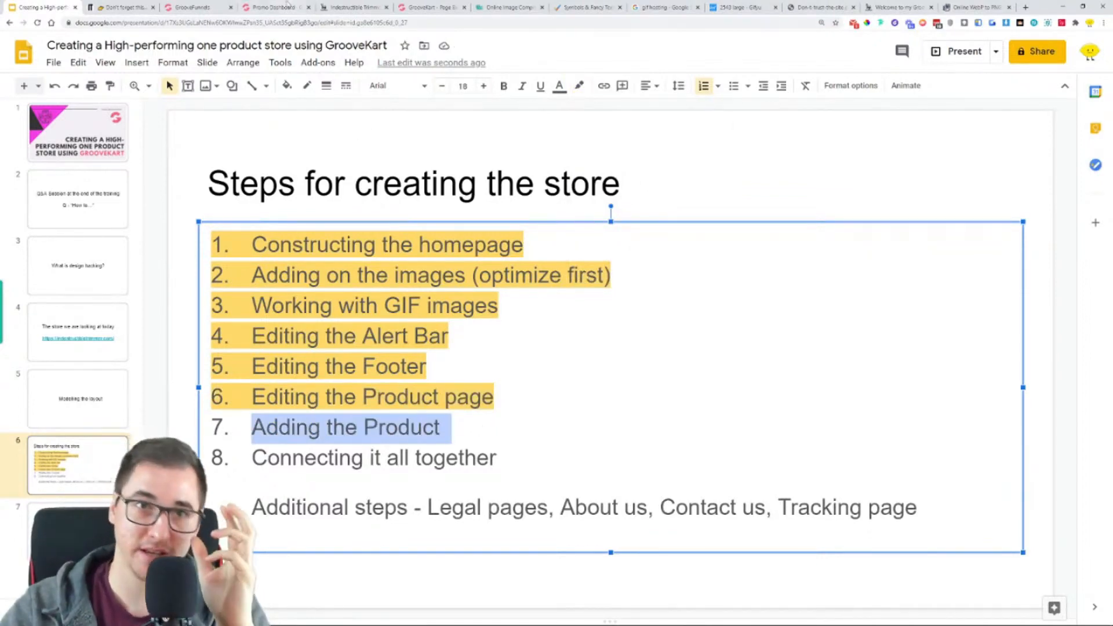
- Return to the GrooveKart builder, open the admin panel, and go to the POD & DropShipping products page
click(435, 6)
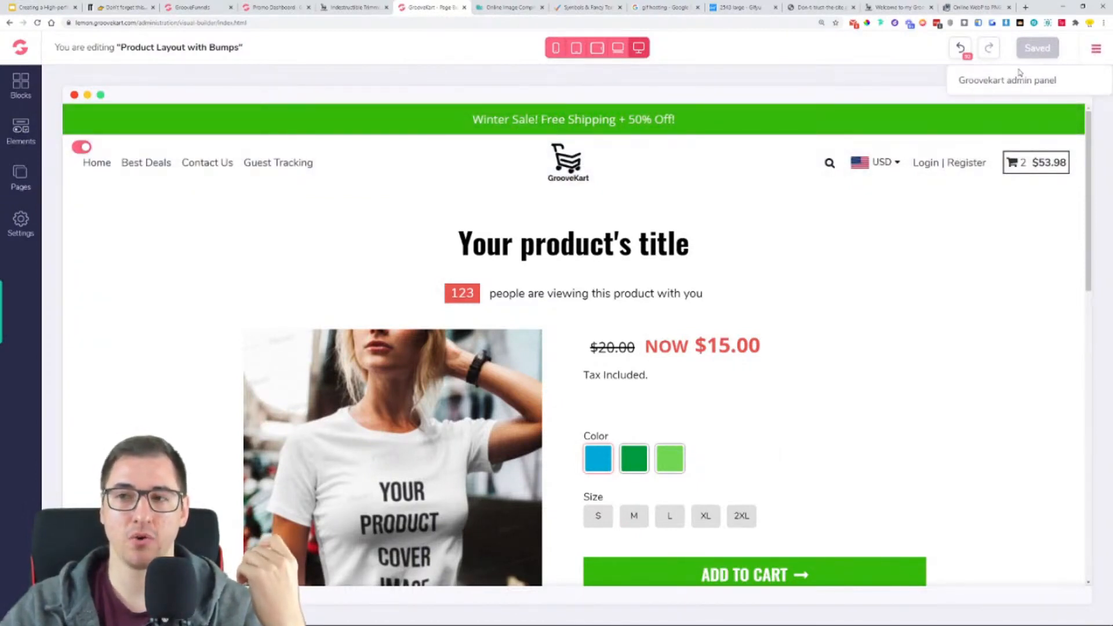
click(1001, 87)
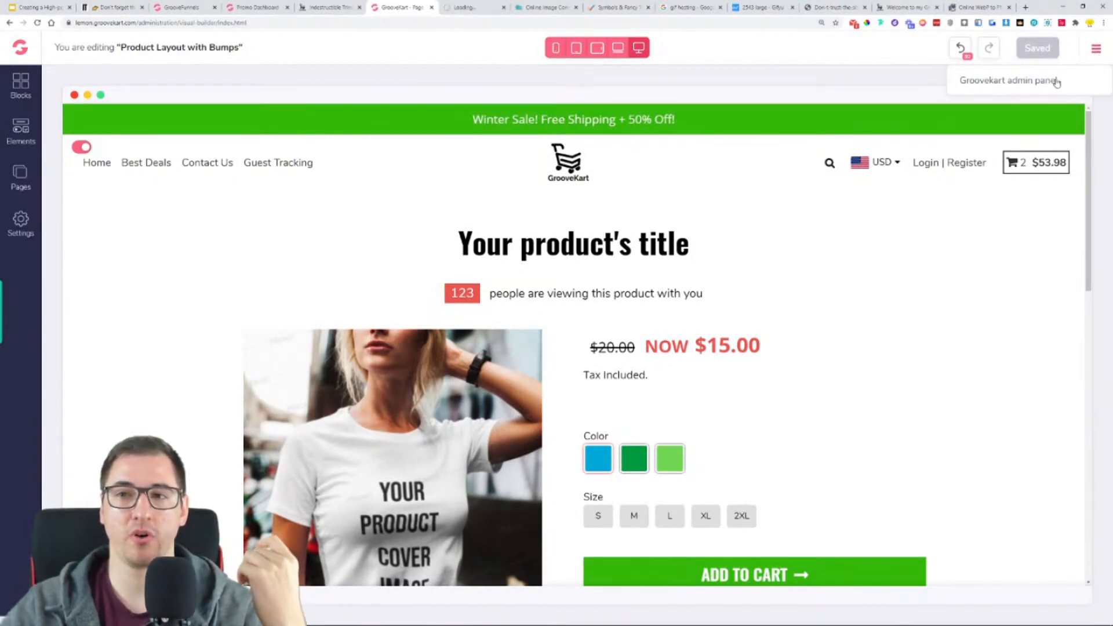
click(501, 5)
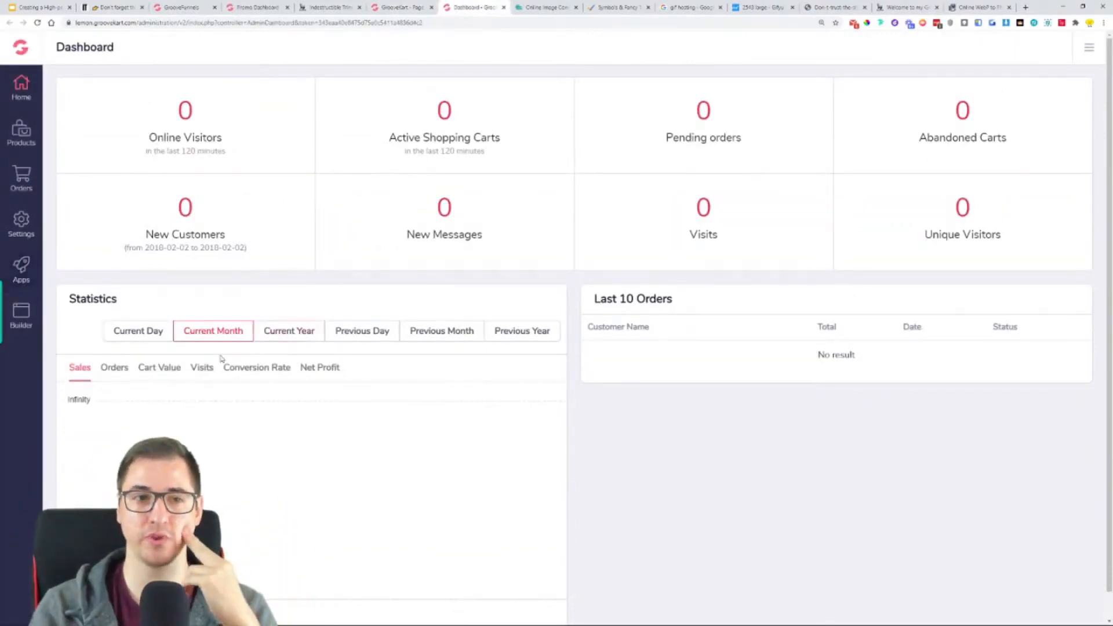
click(25, 146)
click(76, 191)
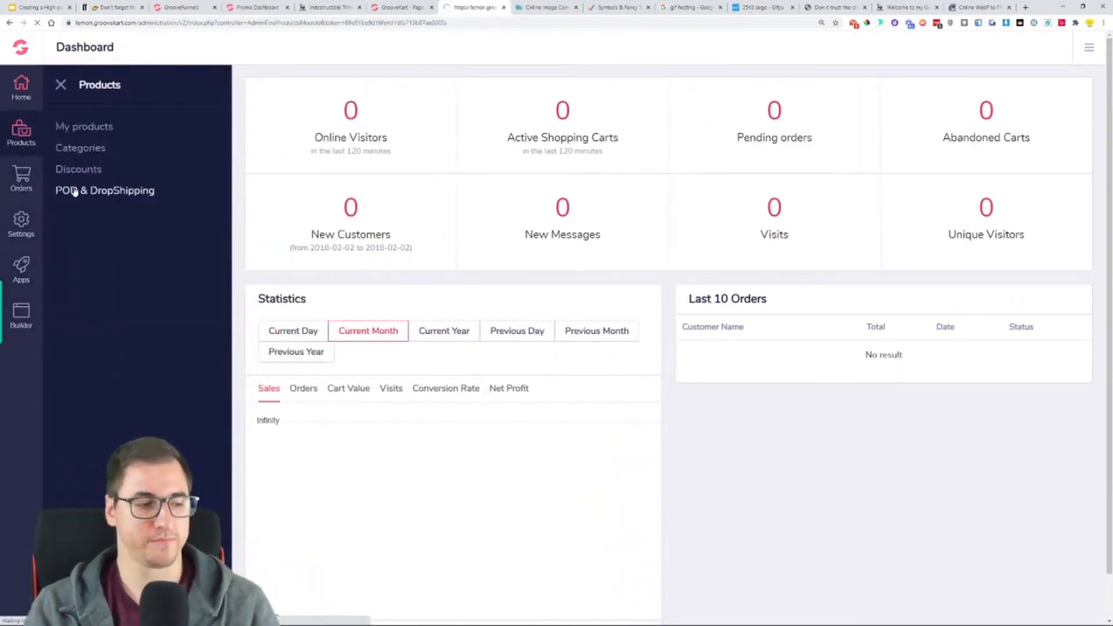
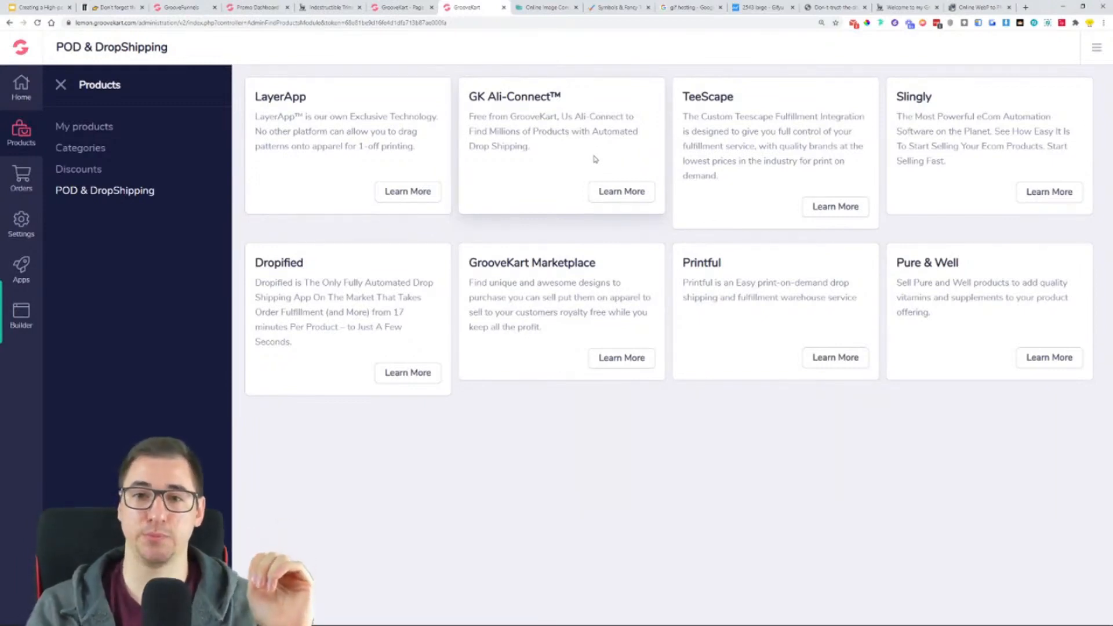
- Enable the GK Ali-Connect integration and open its settings page
click(618, 191)
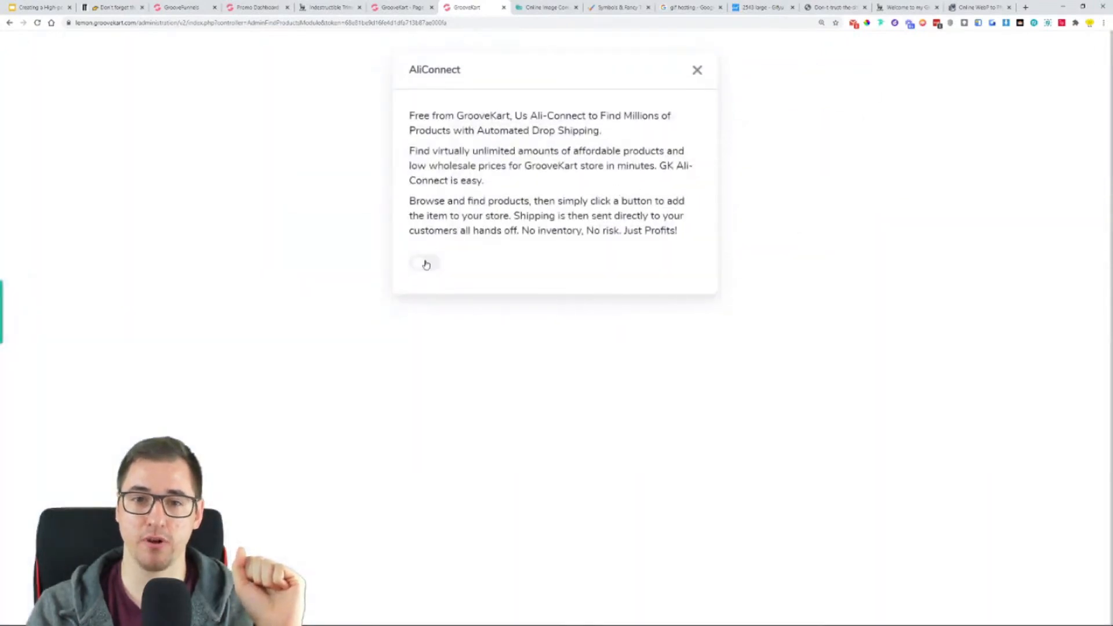
click(427, 265)
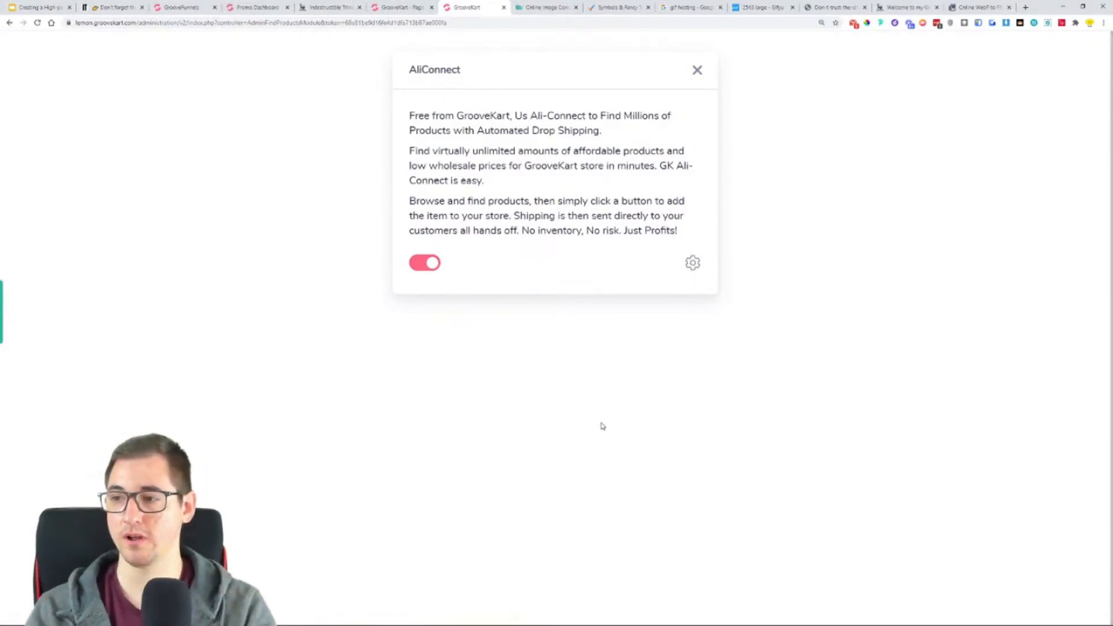
key(ctrl+plus)
key(ctrl+plus)
click(739, 343)
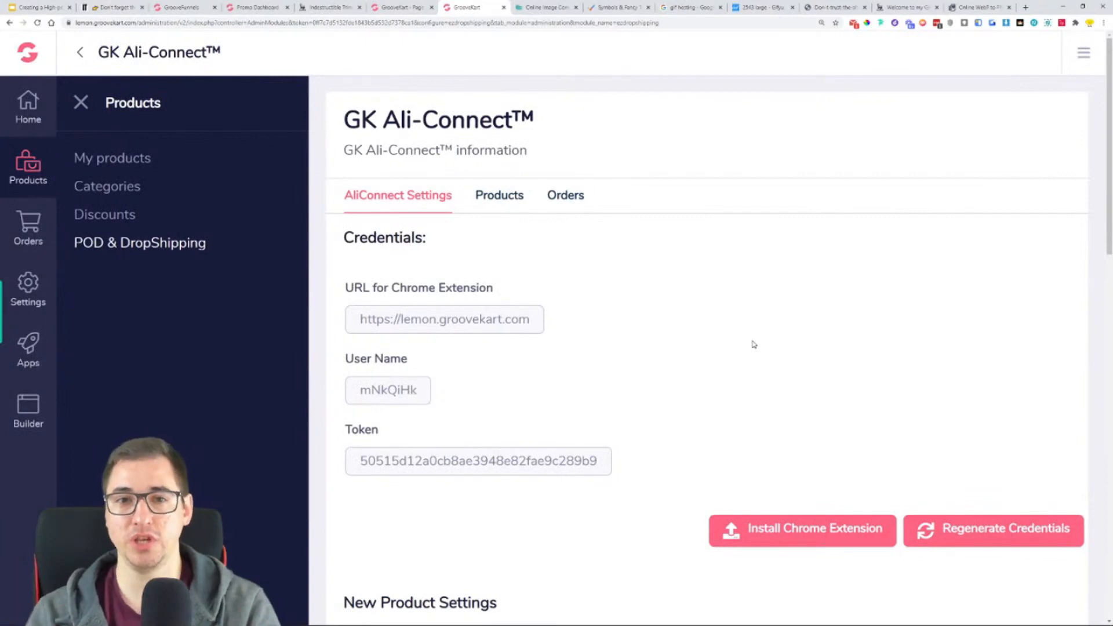
- Check the installed browser extensions and view the Chrome Web Store page of the AliExpress to GrooveKart Importer
key(ctrl+minus)
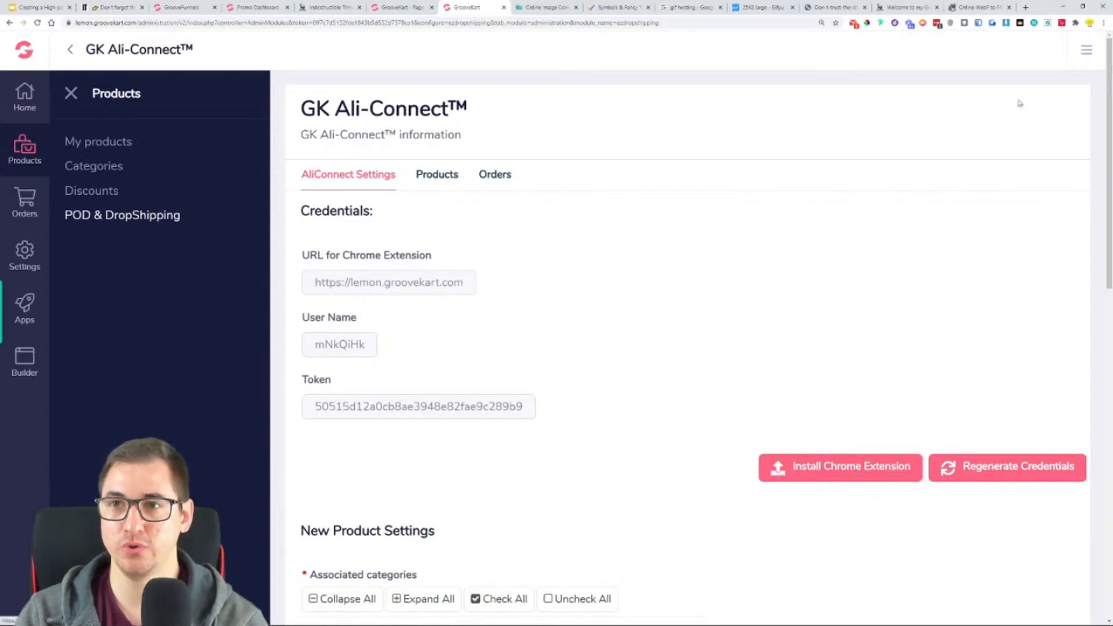
click(1075, 23)
scroll(1018, 167, down, 3)
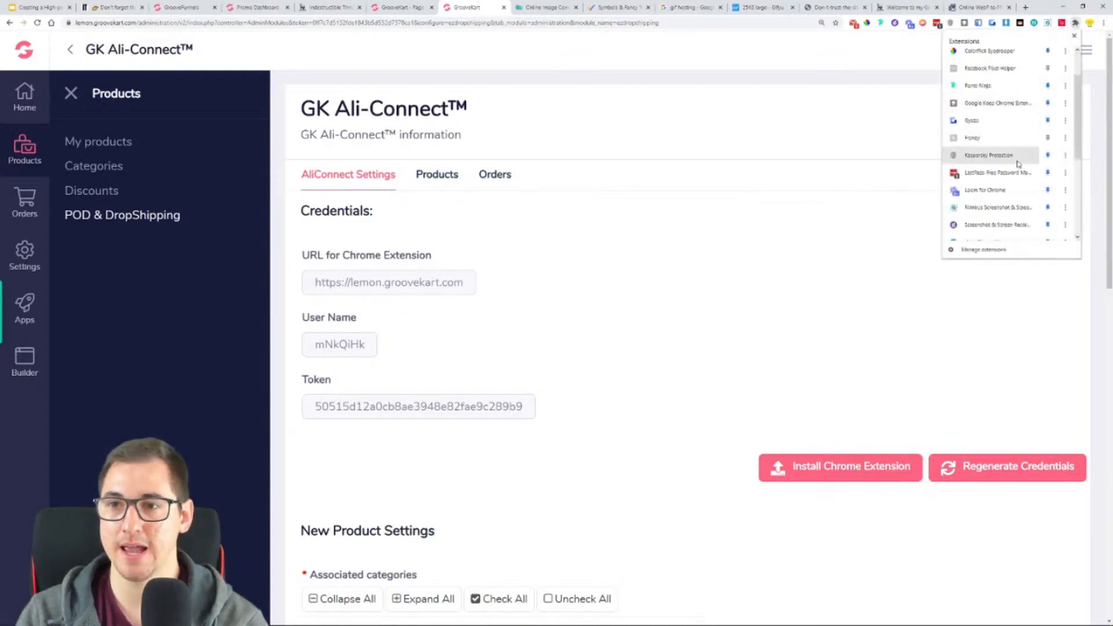
scroll(1019, 167, down, 3)
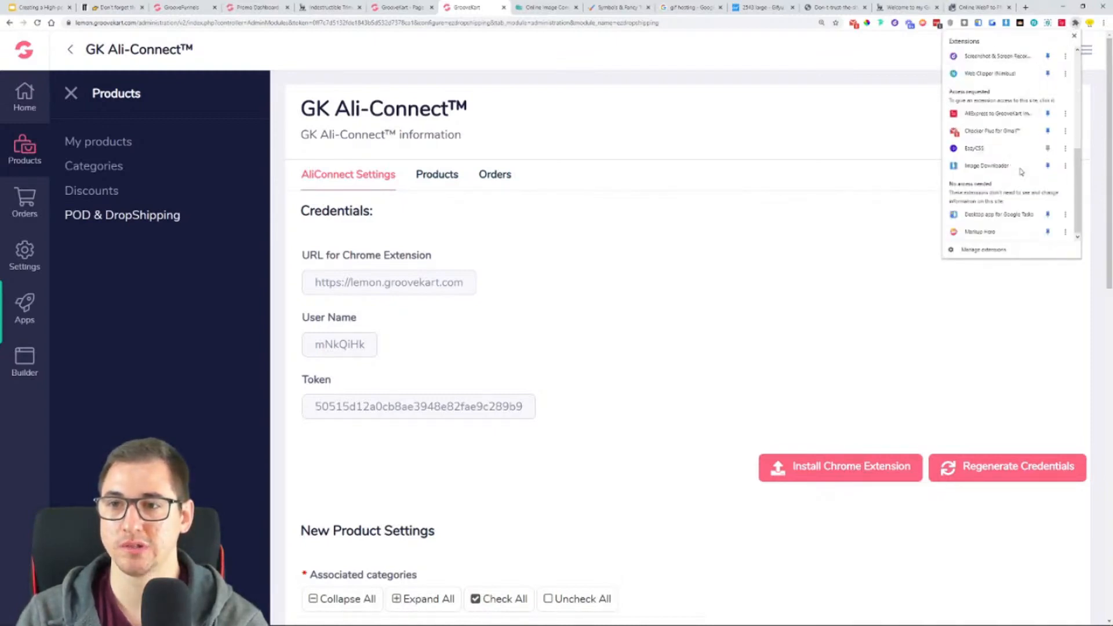
scroll(1020, 171, up, 6)
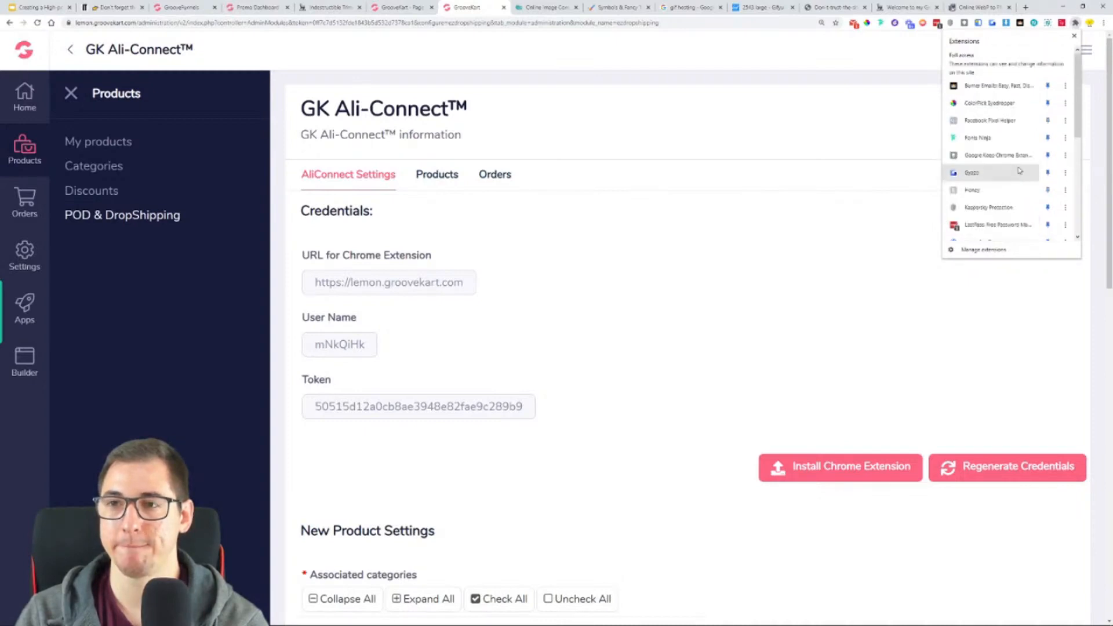
click(798, 322)
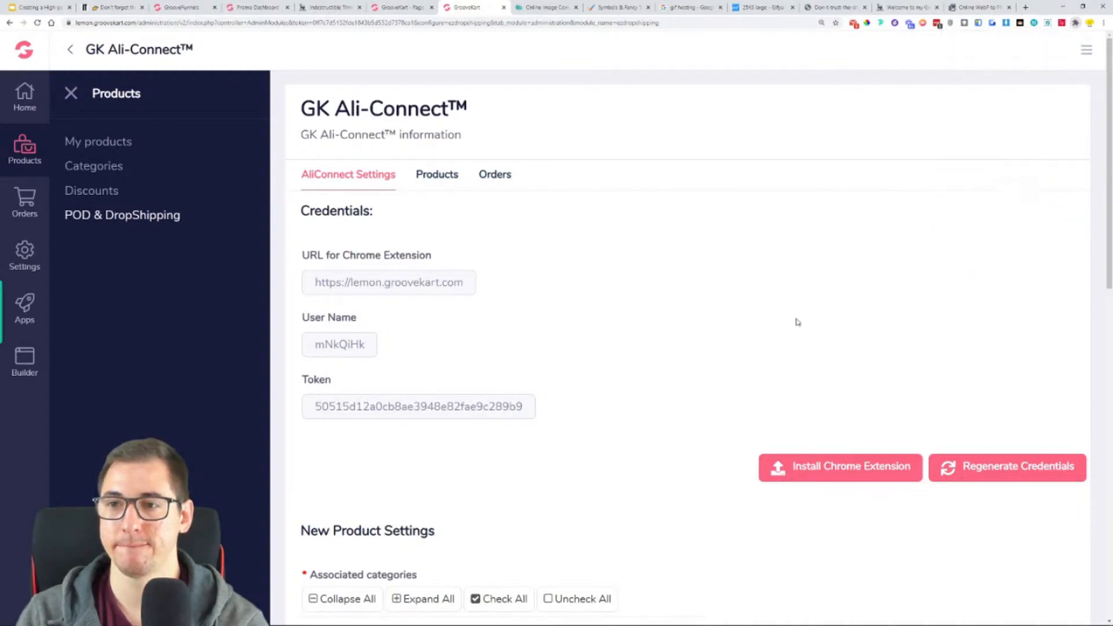
click(803, 471)
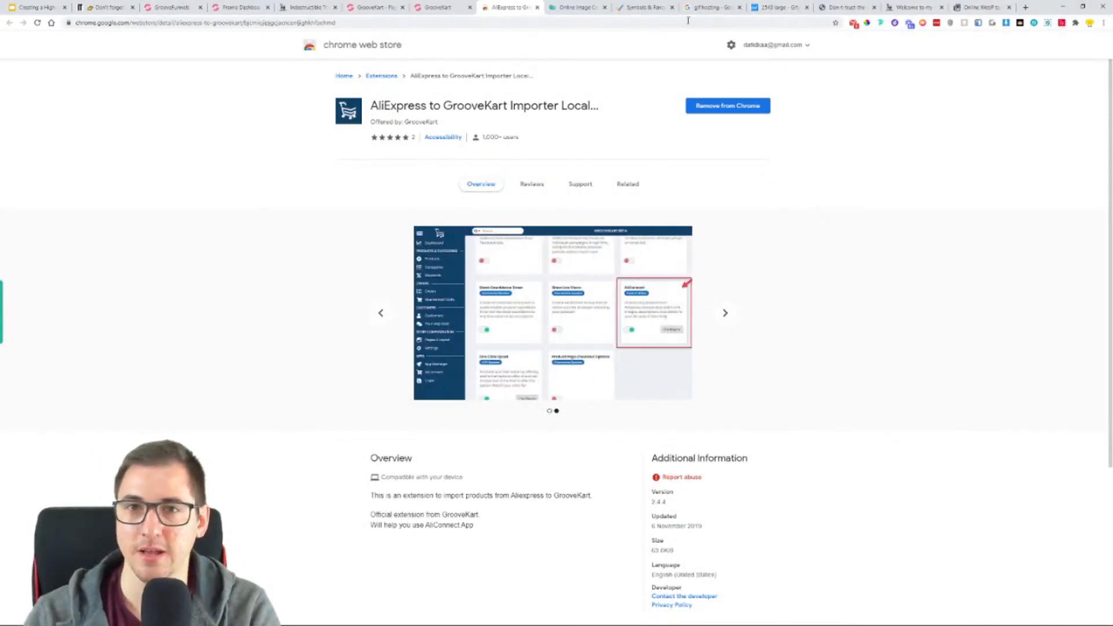
click(537, 7)
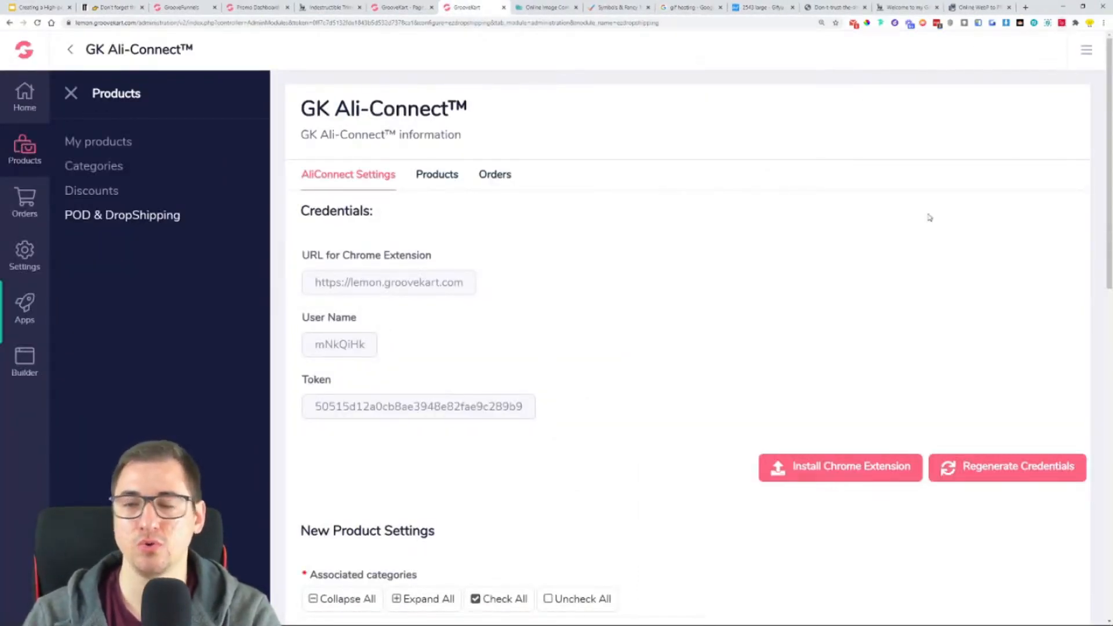
- Open AliExpress in a new browser tab, dismiss the coupon offer, and open the AliConnect credentials setup
click(1024, 7)
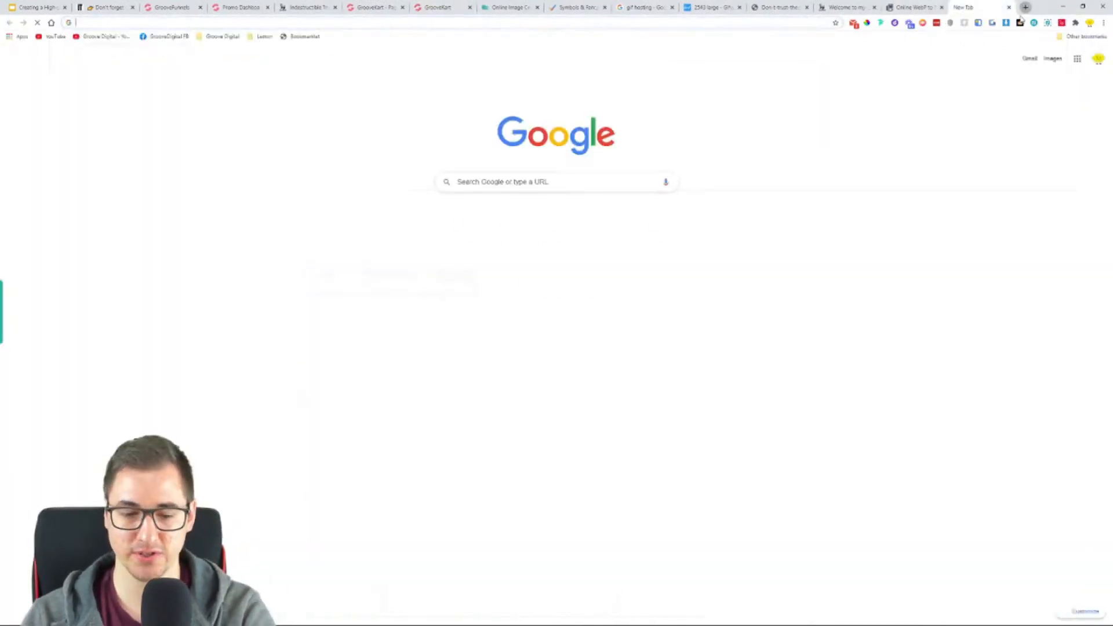
text(aliexpress)
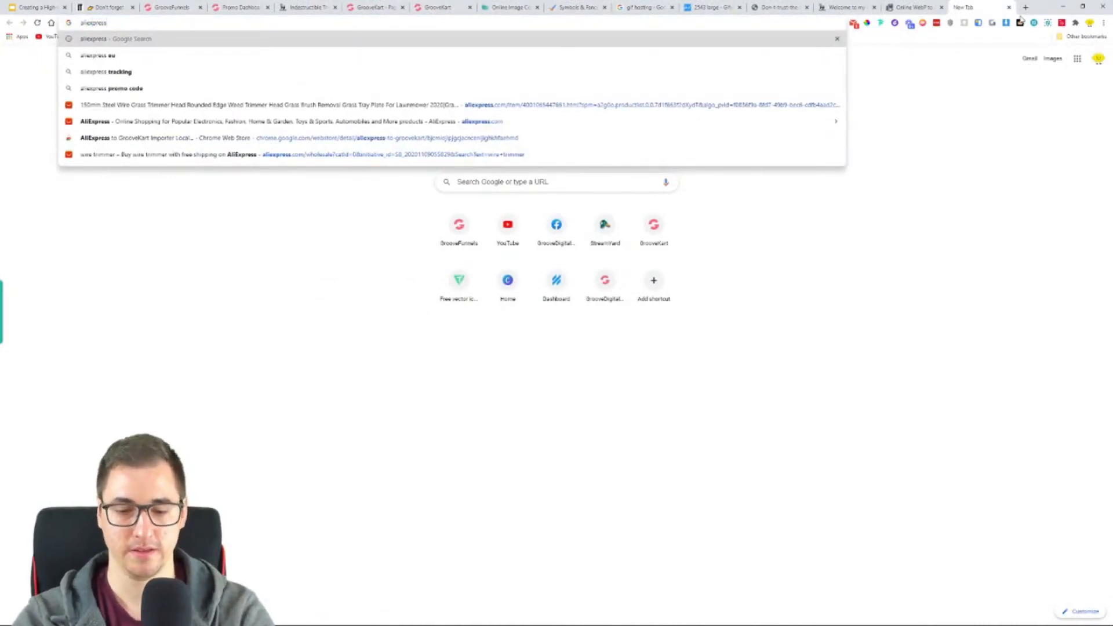
text(.)
key(Return)
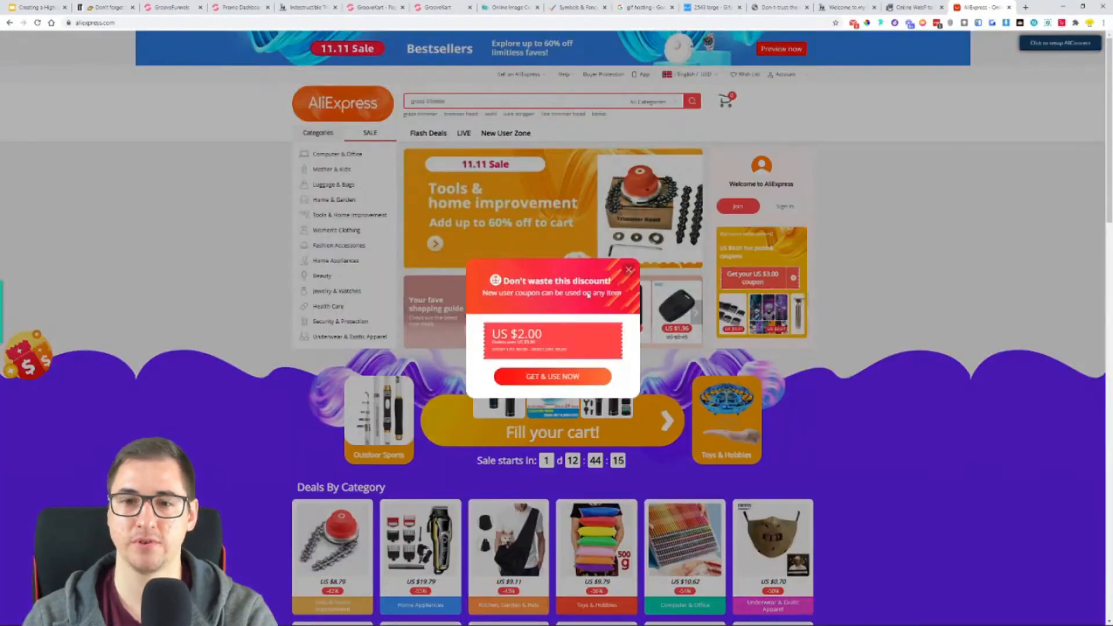
click(629, 270)
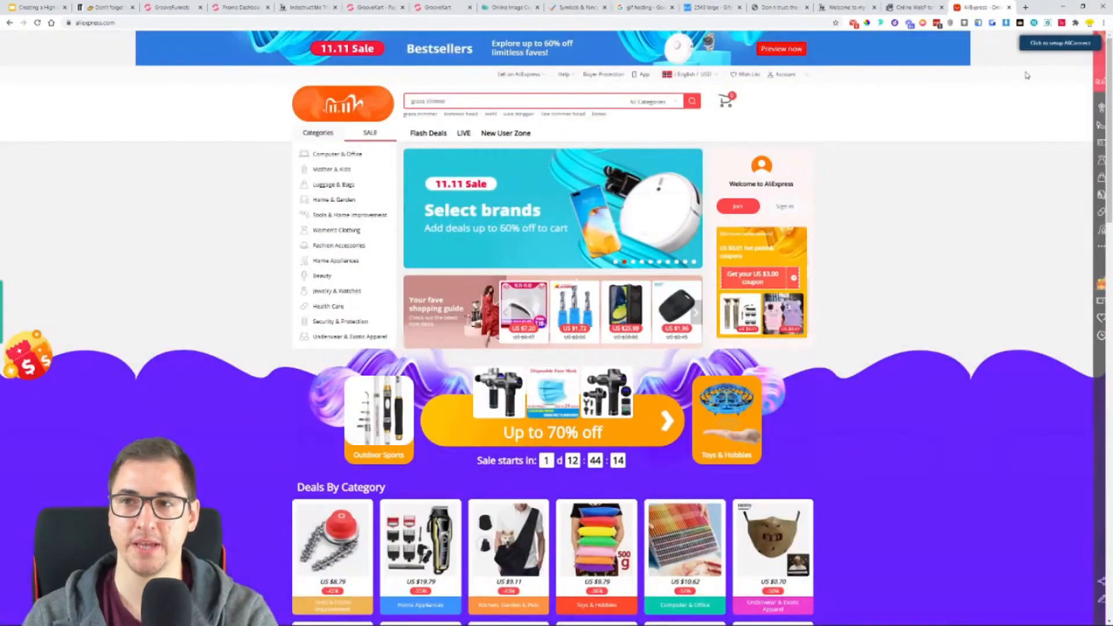
click(1056, 46)
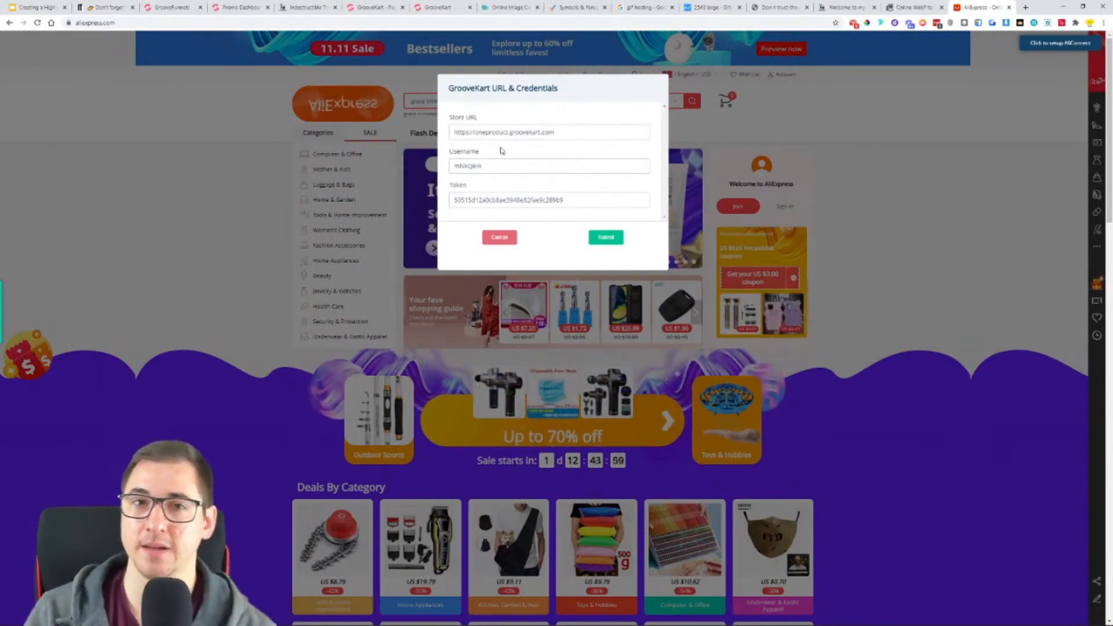
- Review the Indestructible Trimmer product page in the reference store
click(308, 7)
scroll(564, 239, down, 5)
scroll(678, 554, up, 5)
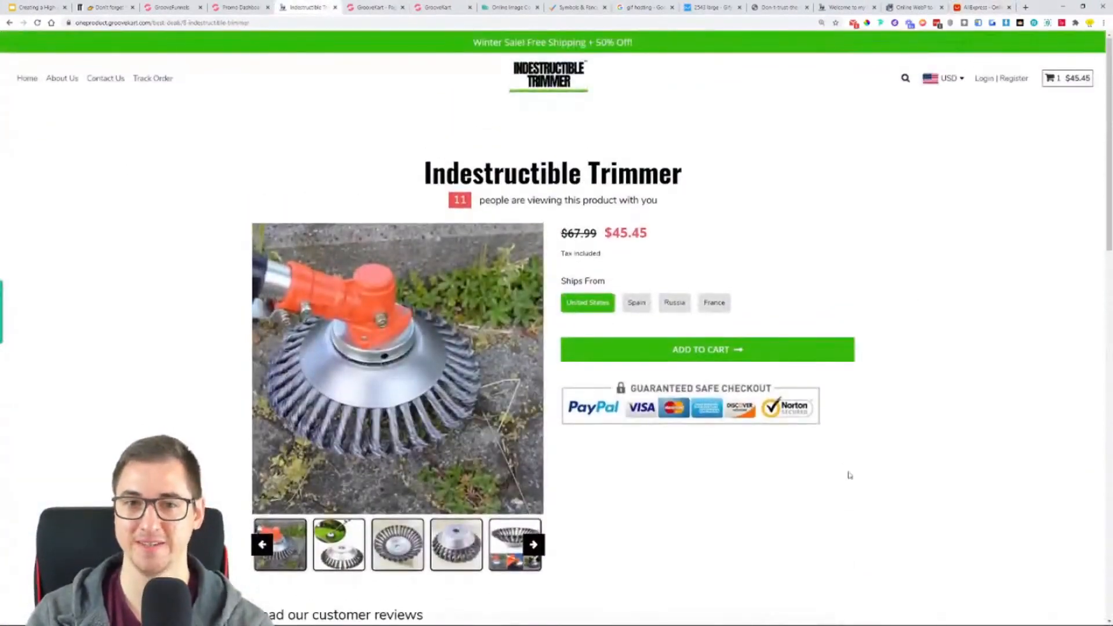
click(443, 10)
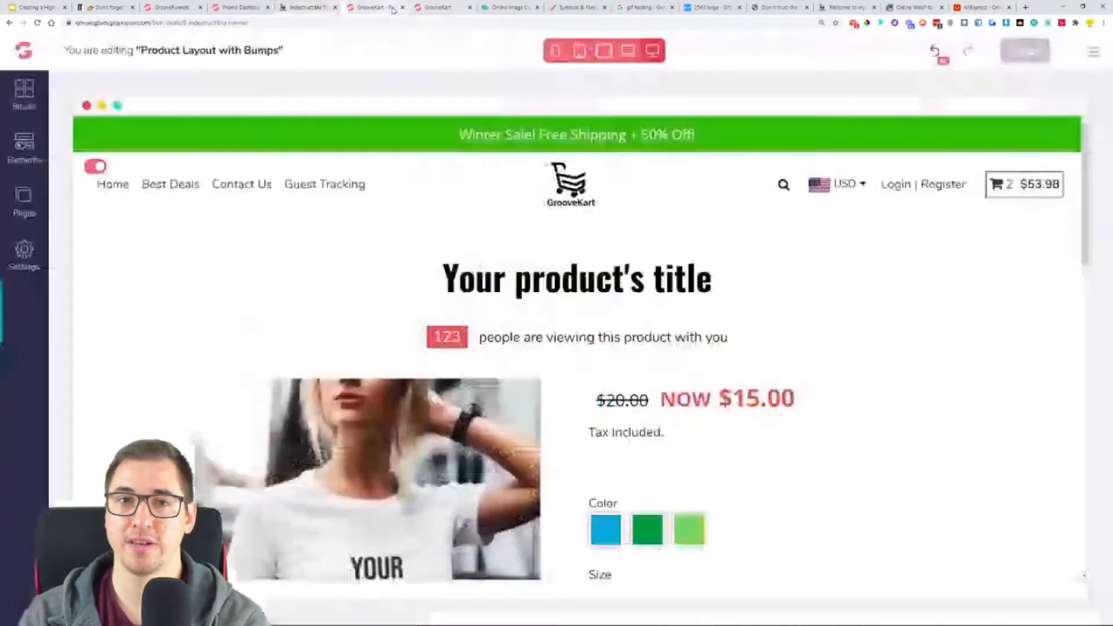
click(445, 12)
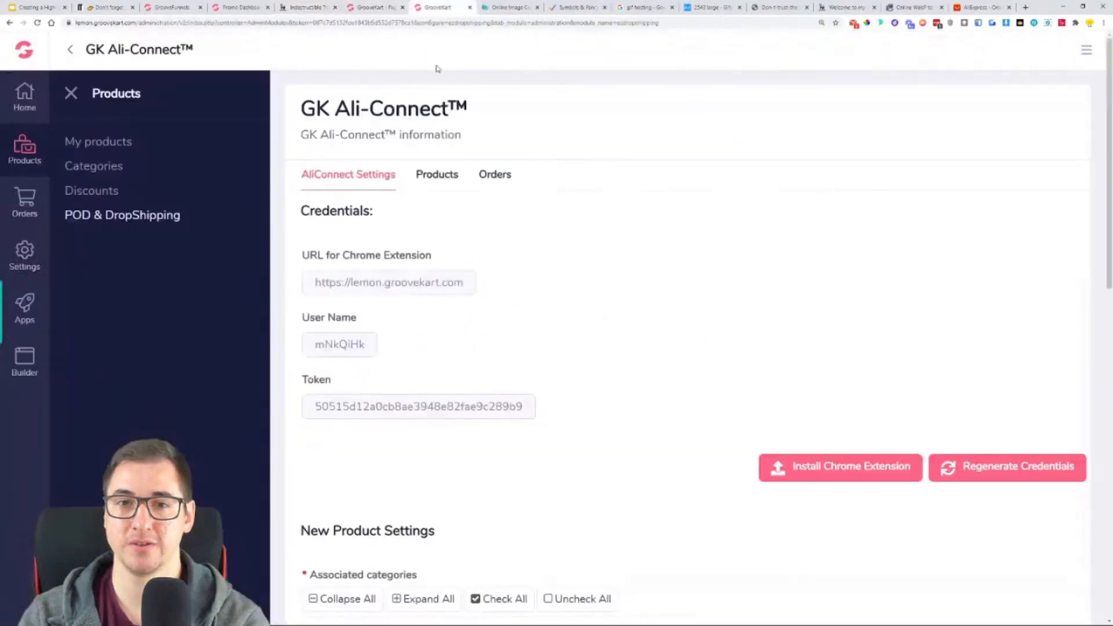
triple_click(360, 284)
right_click(356, 283)
click(369, 294)
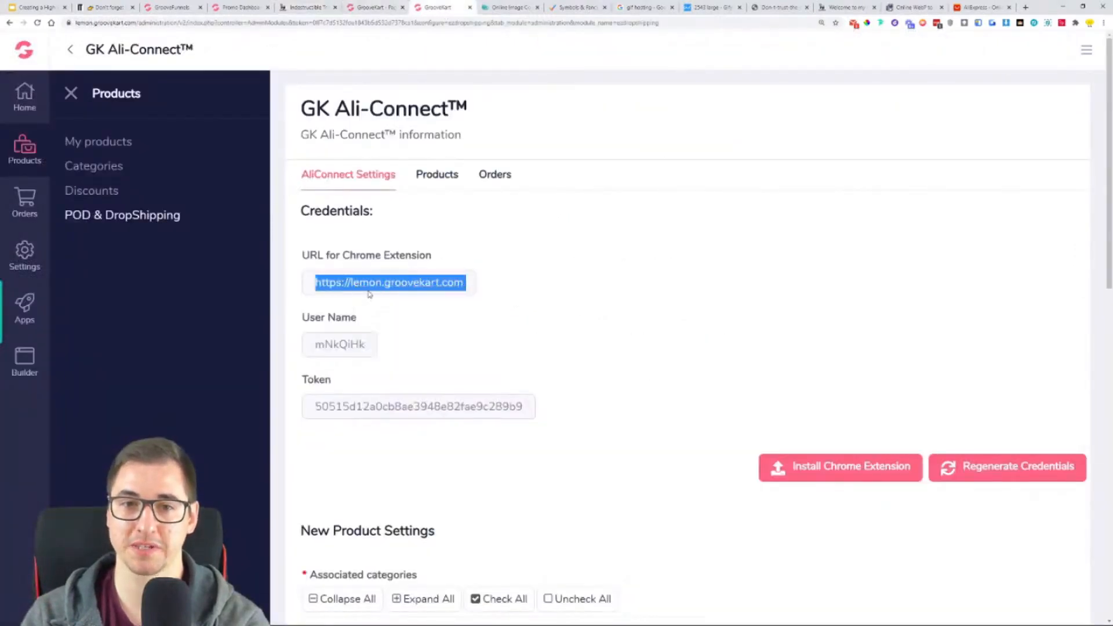
click(984, 9)
triple_click(556, 133)
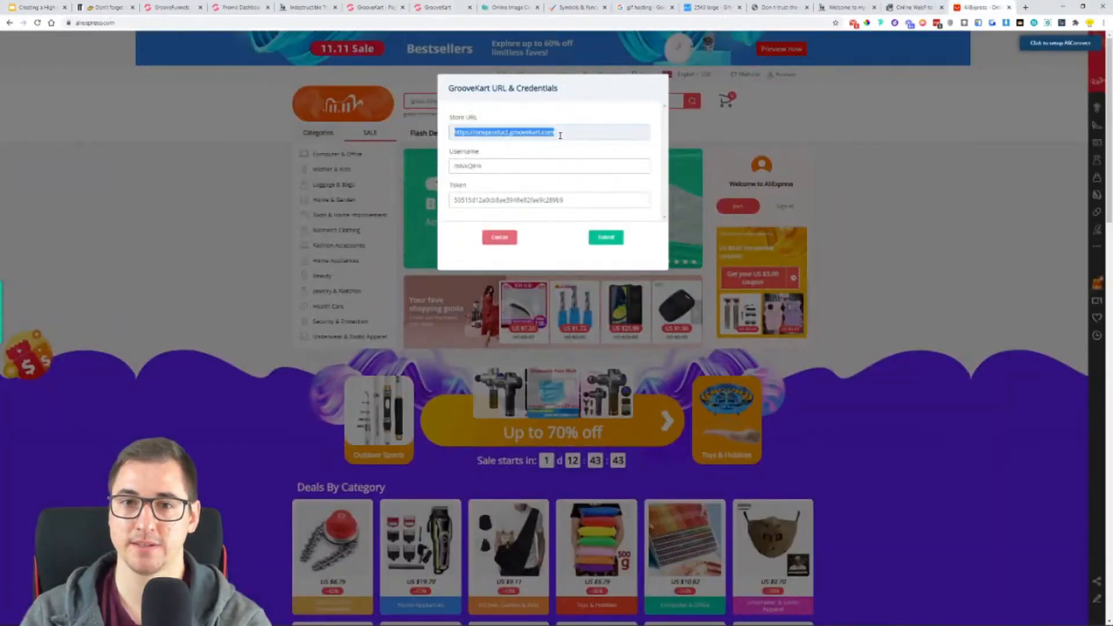
right_click(566, 137)
click(586, 198)
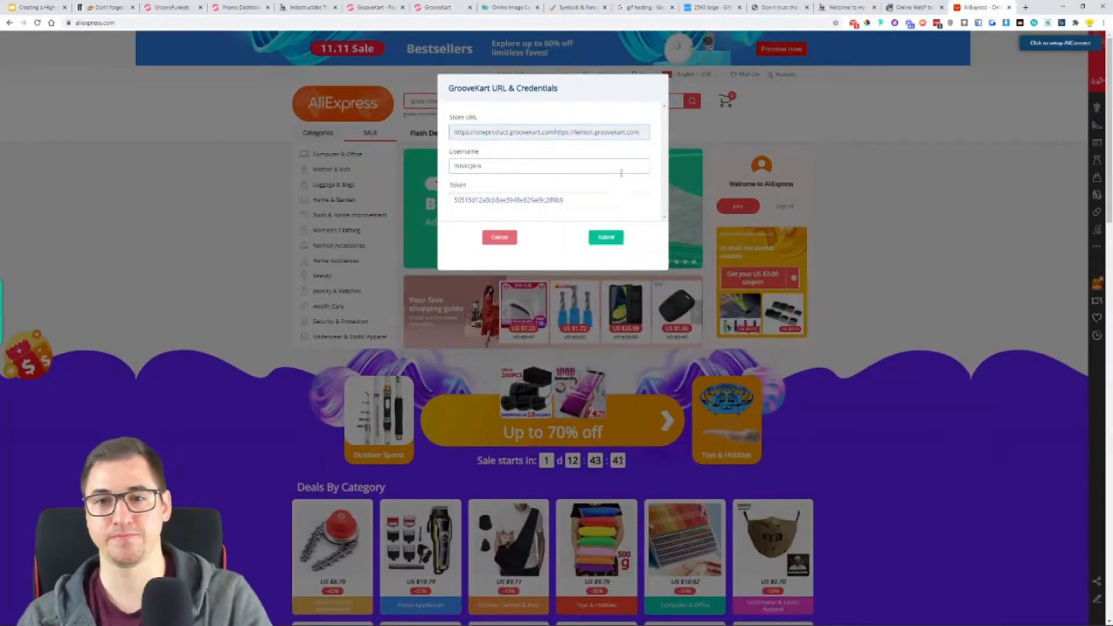
key(ctrl+a)
key(ctrl+v)
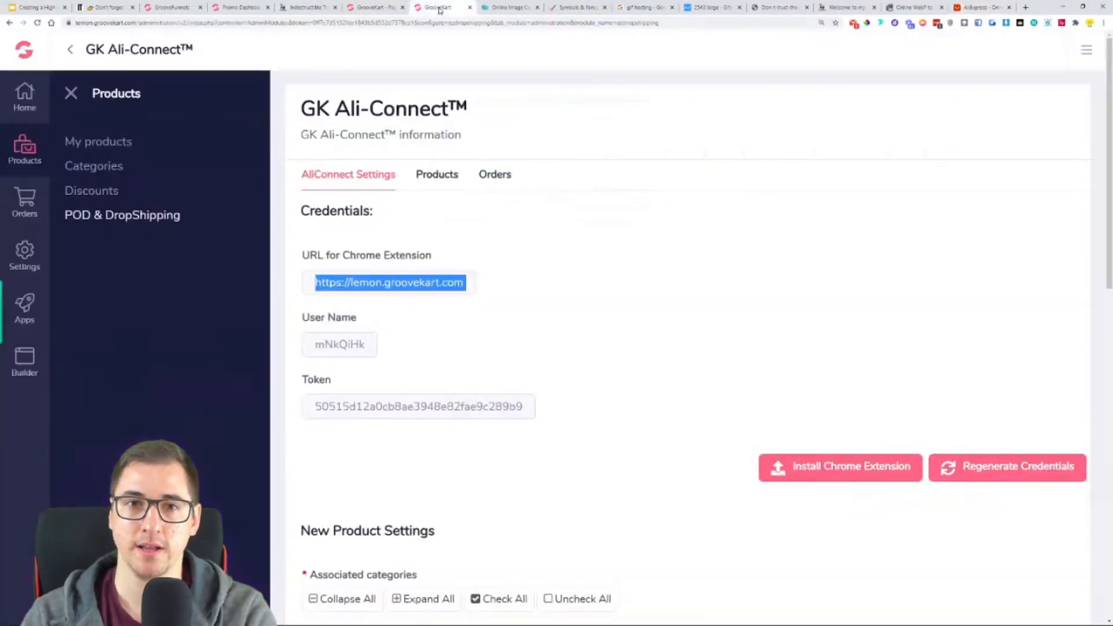
- Copy the user name from the GK Ali-Connect settings into the Username field of the AliConnect setup on AliExpress
click(440, 8)
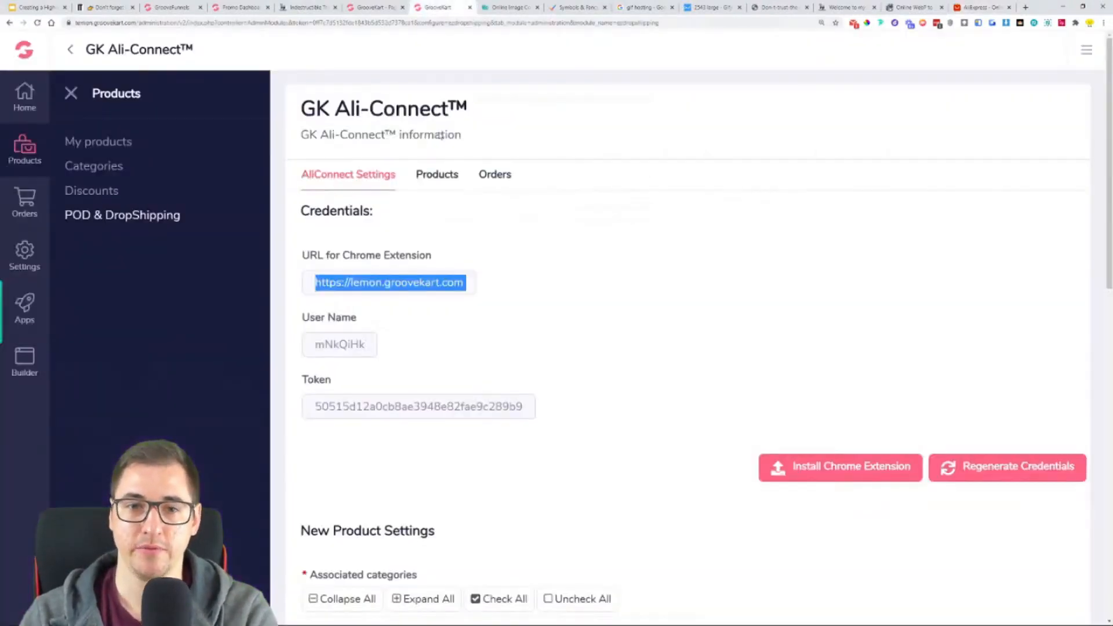
double_click(345, 343)
right_click(343, 352)
click(366, 356)
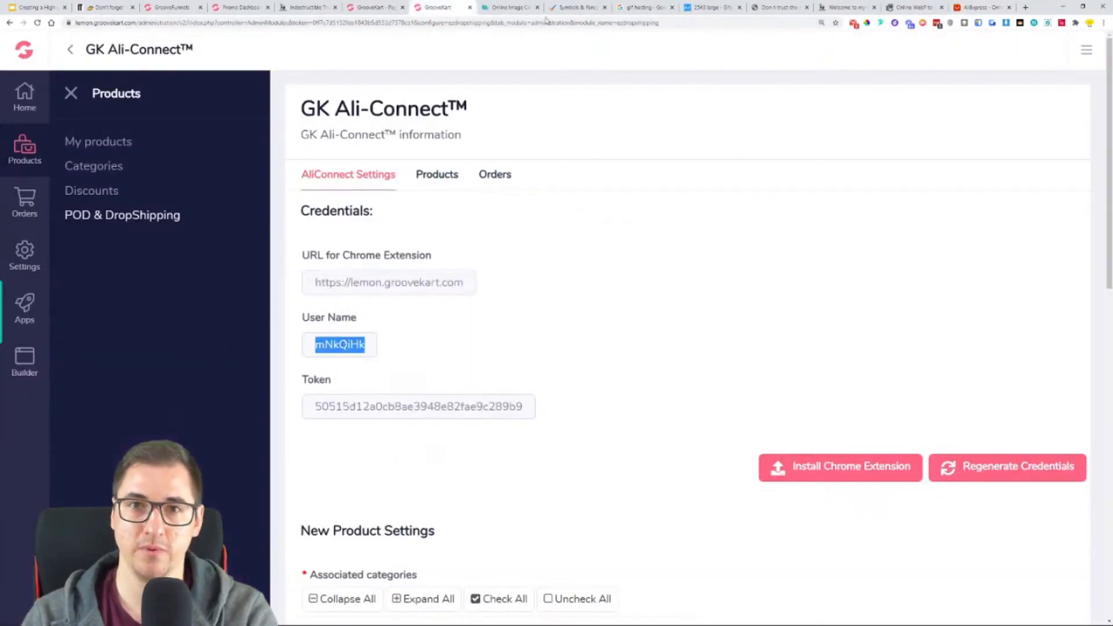
click(979, 7)
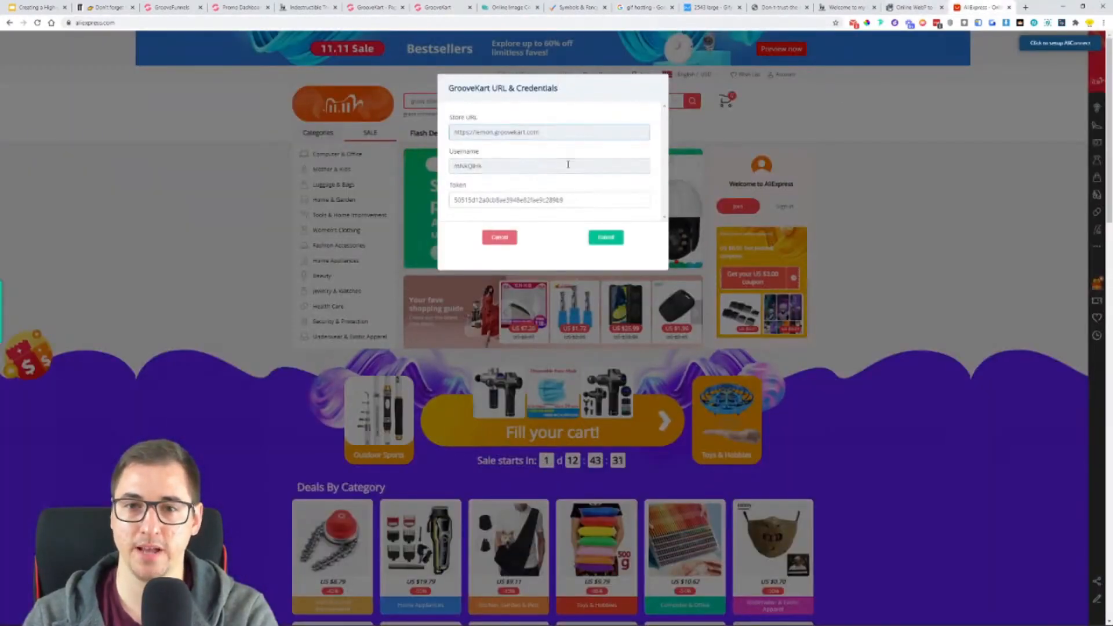
double_click(569, 165)
key(ctrl+v)
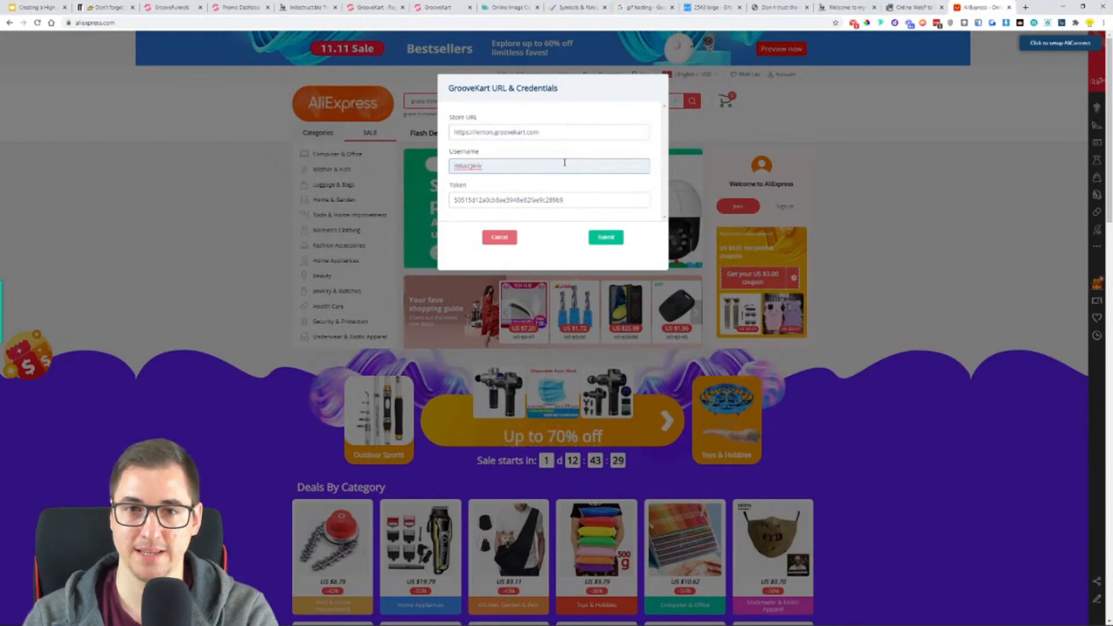
- Copy the token from the GK Ali-Connect settings into the Token field on AliExpress and submit the credentials
click(439, 7)
double_click(392, 406)
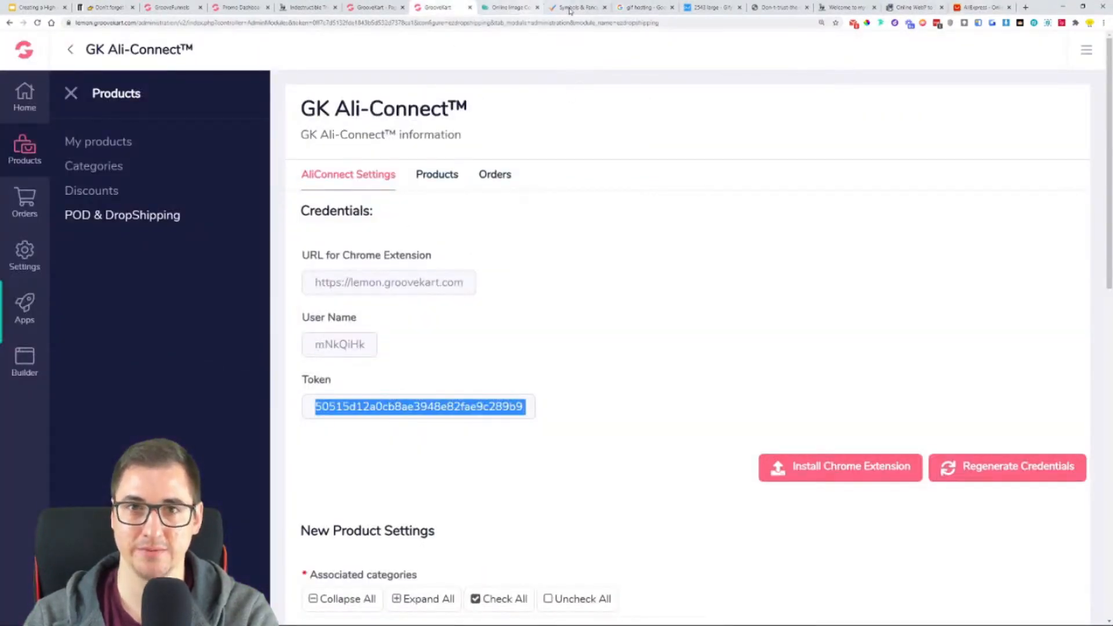
click(513, 8)
click(980, 7)
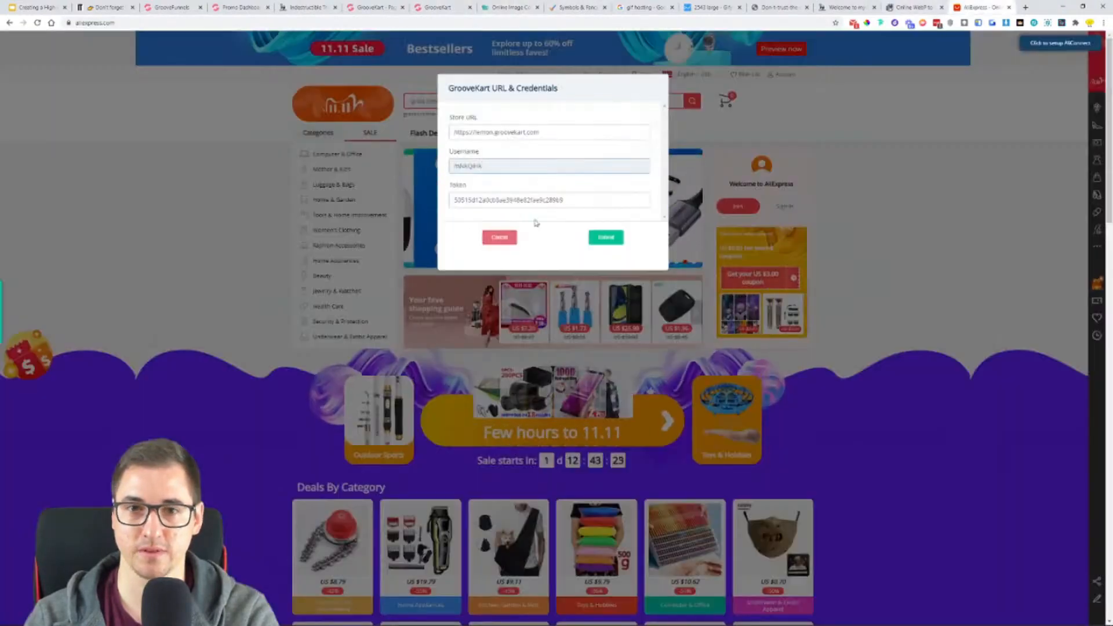
double_click(542, 200)
key(ctrl+v)
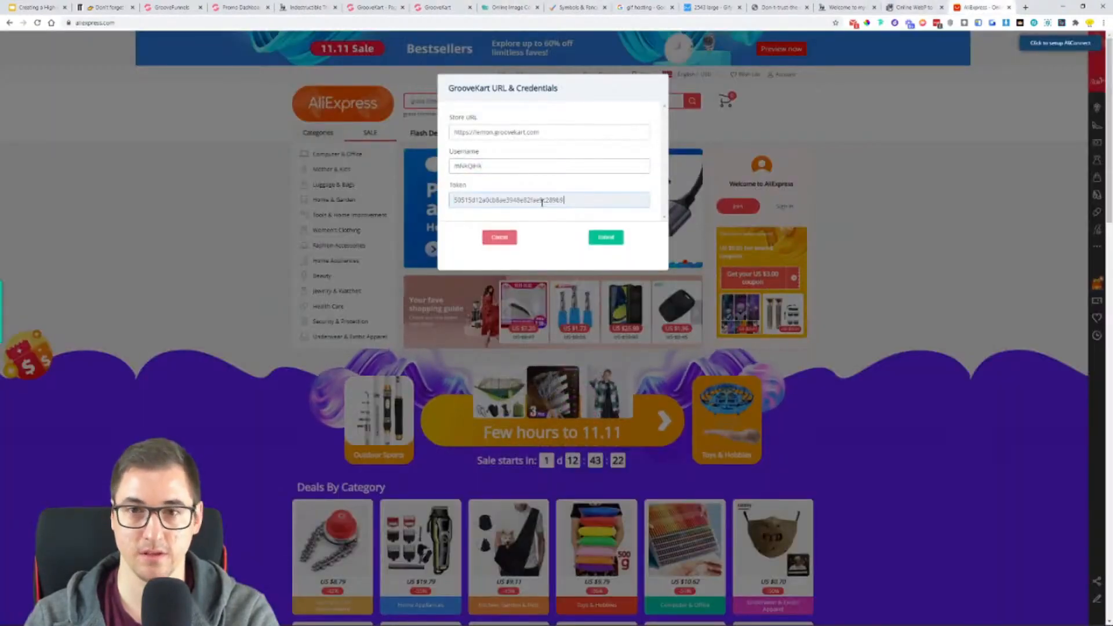
click(616, 241)
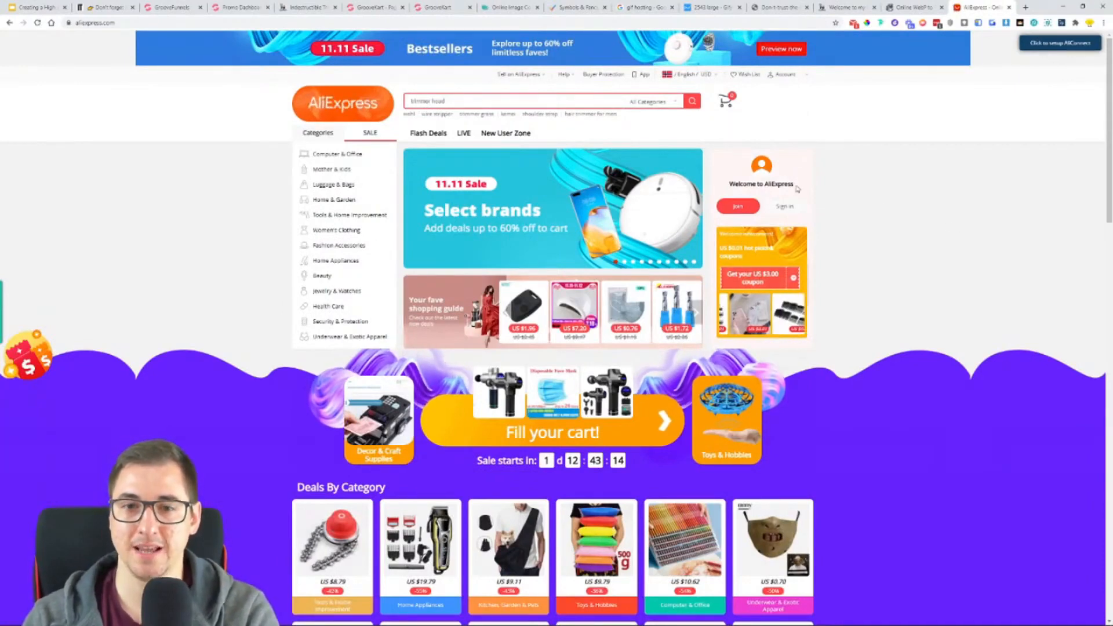
- Sign in to AliExpress with the saved account e-mail and password
key(ctrl+plus)
key(ctrl+plus)
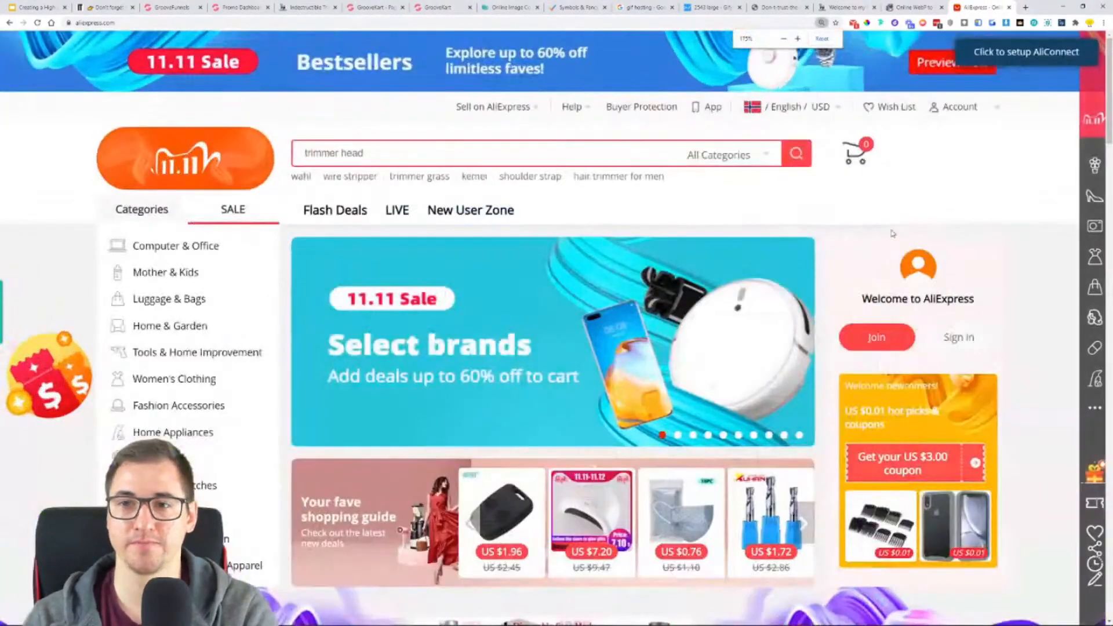
mouse_move(994, 104)
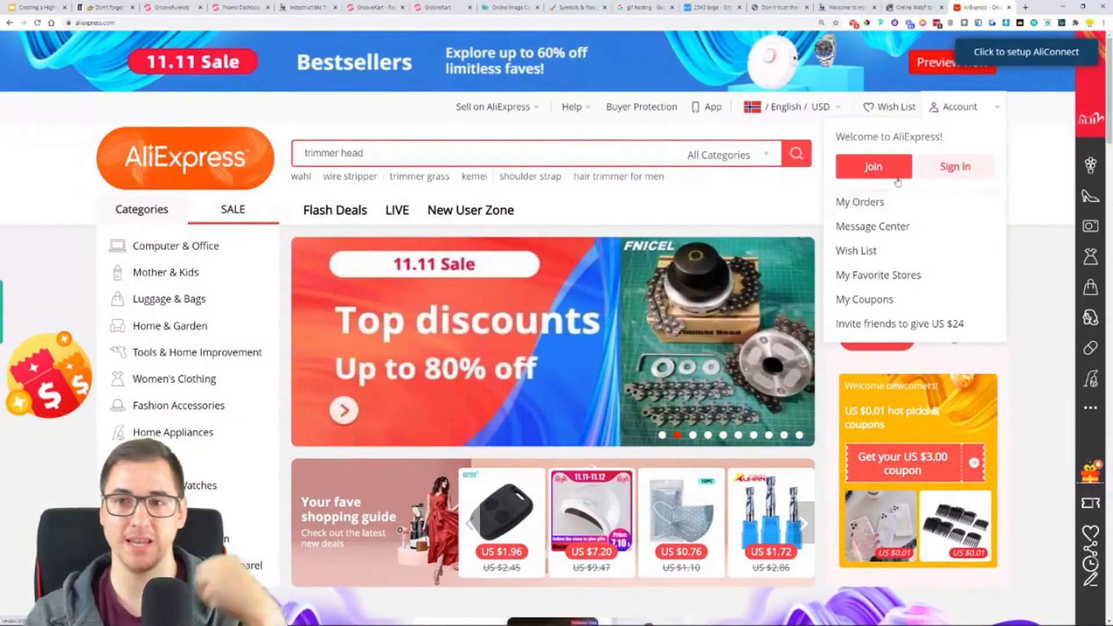
click(959, 178)
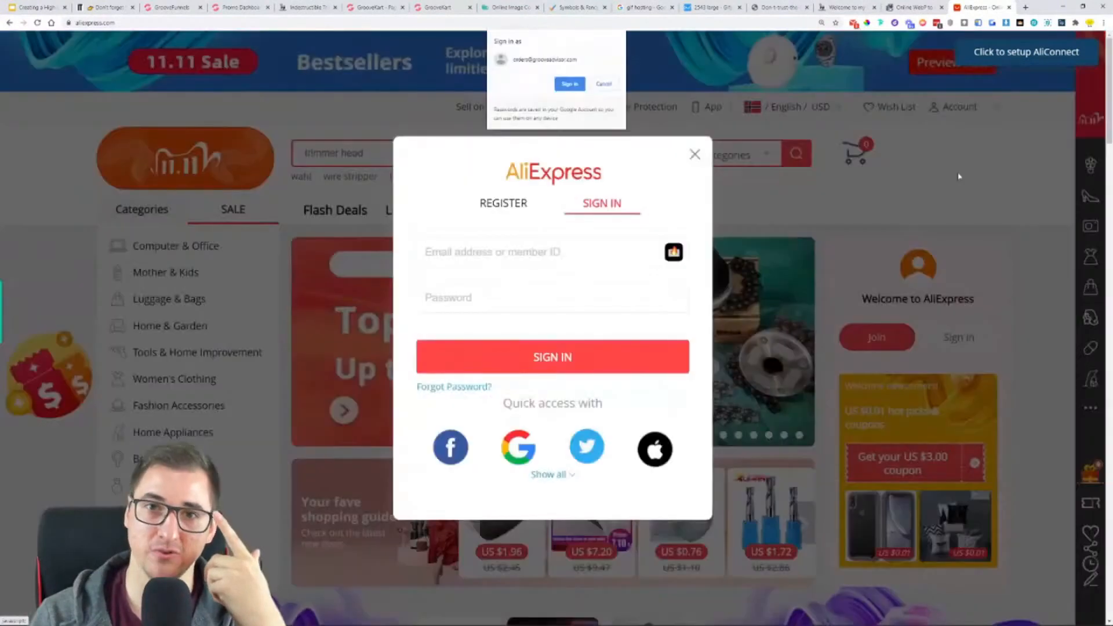
click(582, 87)
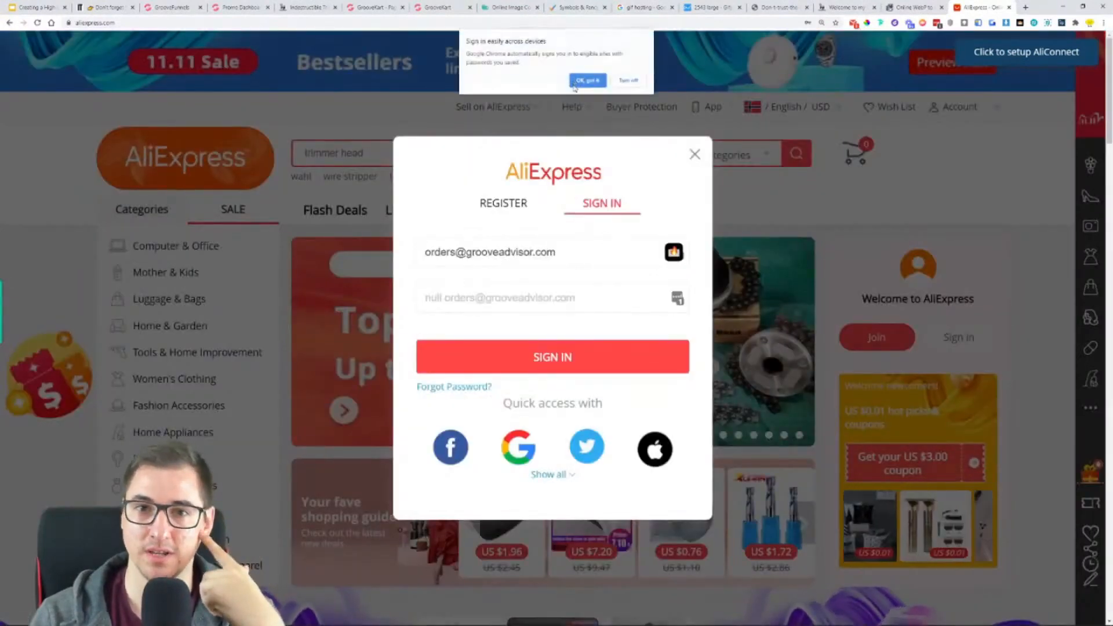
click(589, 84)
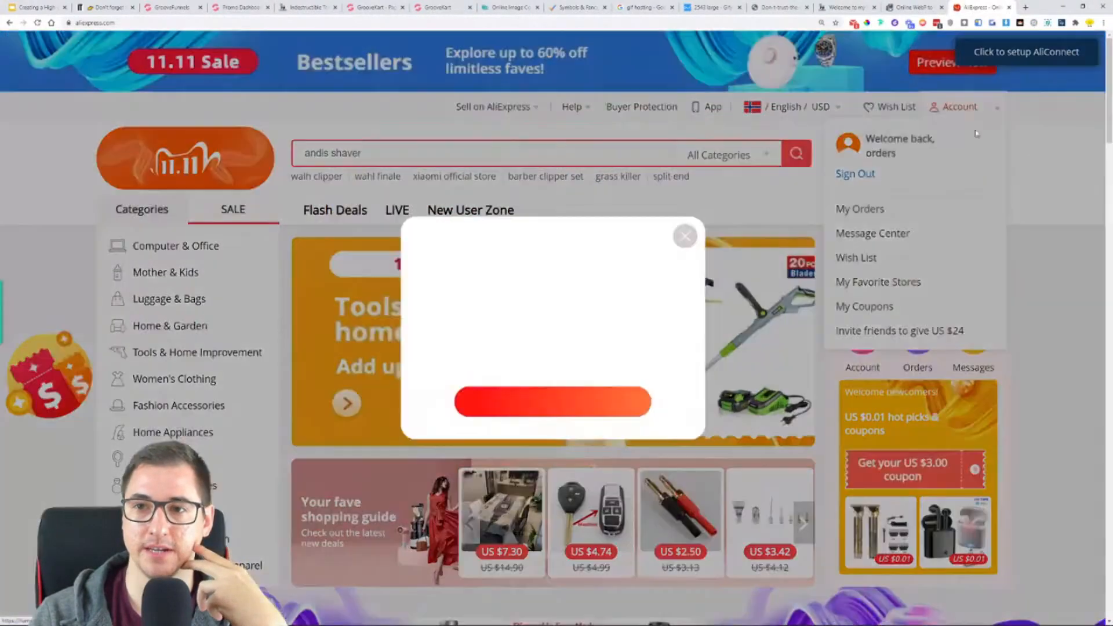
- Search AliExpress for "steel grass trimmer"
click(605, 159)
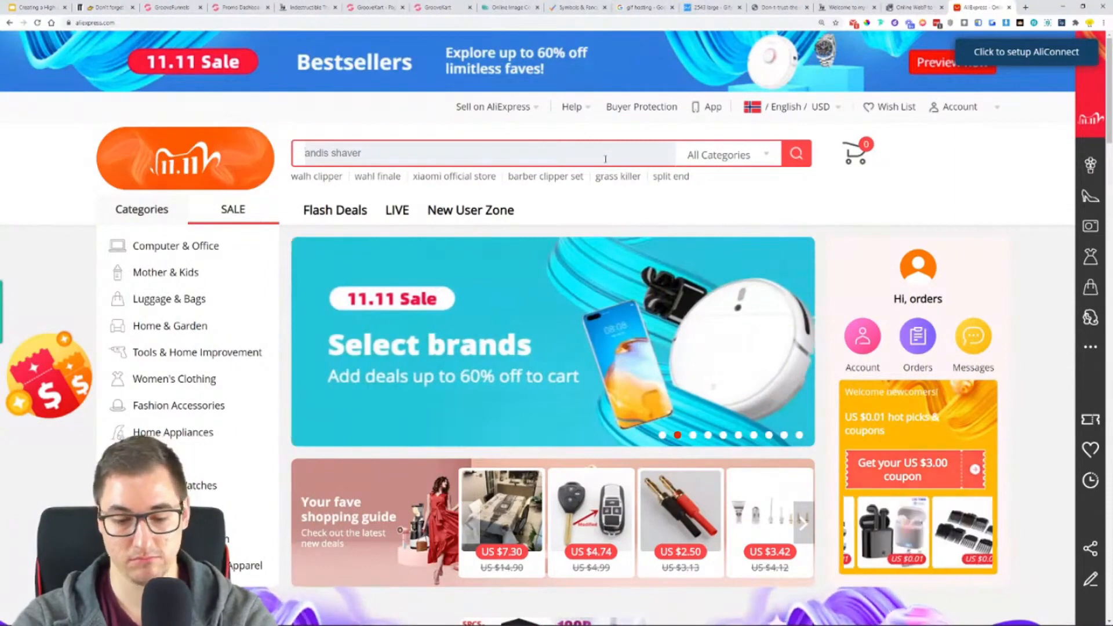
text(steel gra)
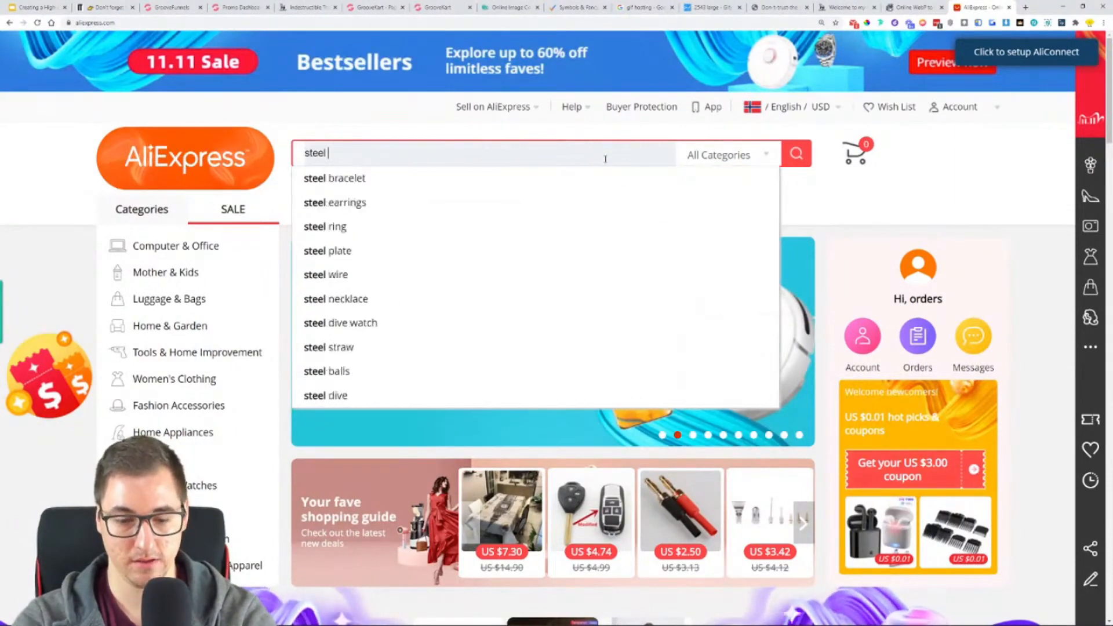
text(ss trimmer)
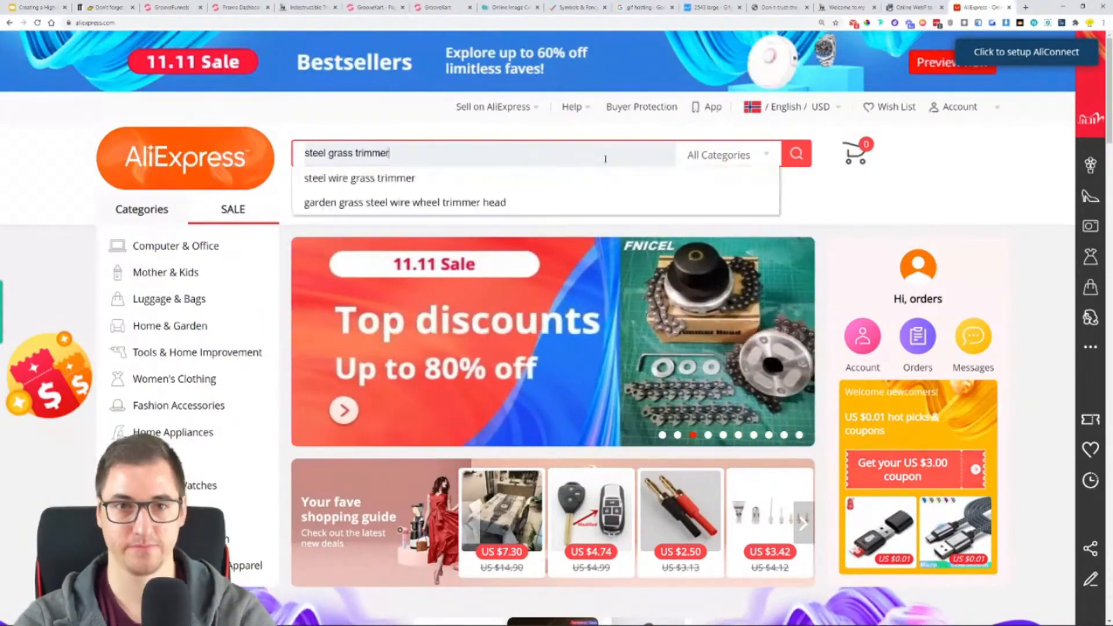
key(Return)
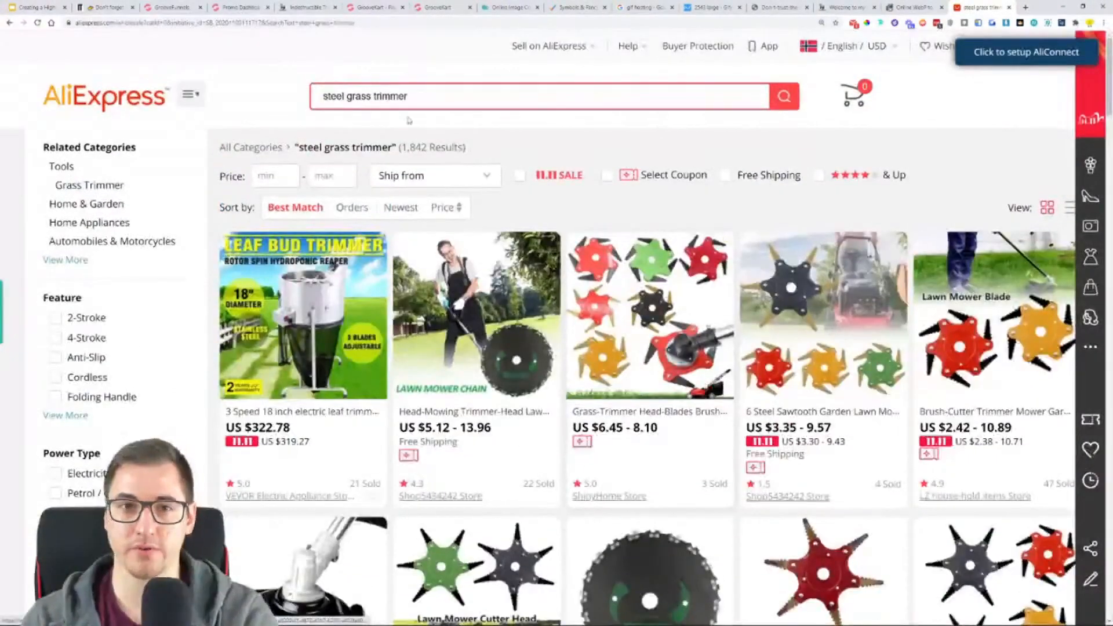
- Change the product search to "wire grass trimmer"
drag(345, 97, 294, 104)
text(wire)
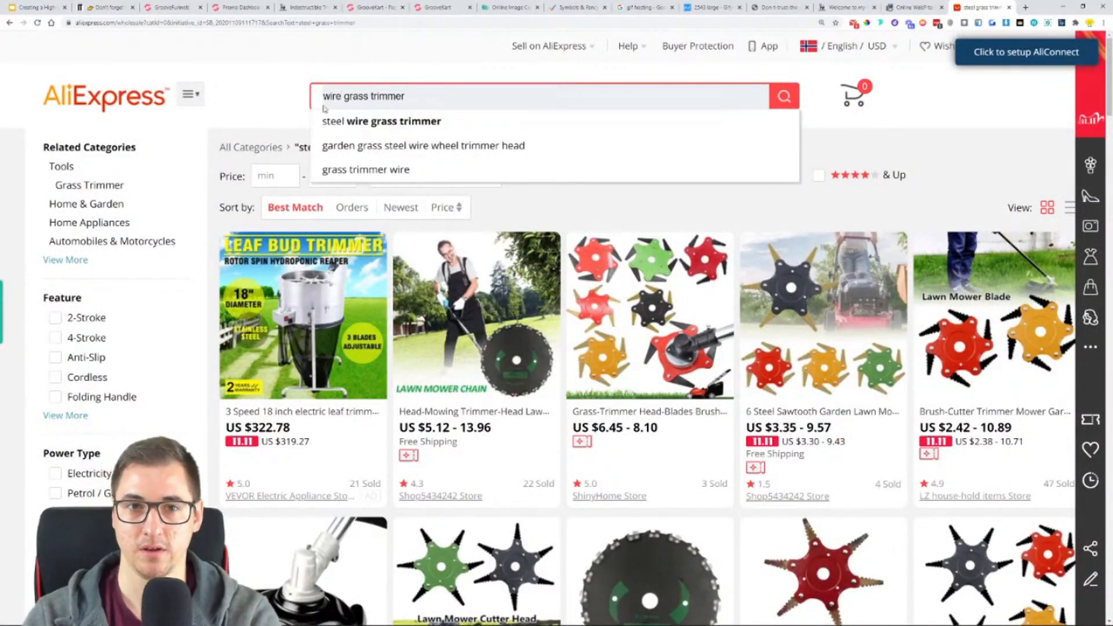
key(Return)
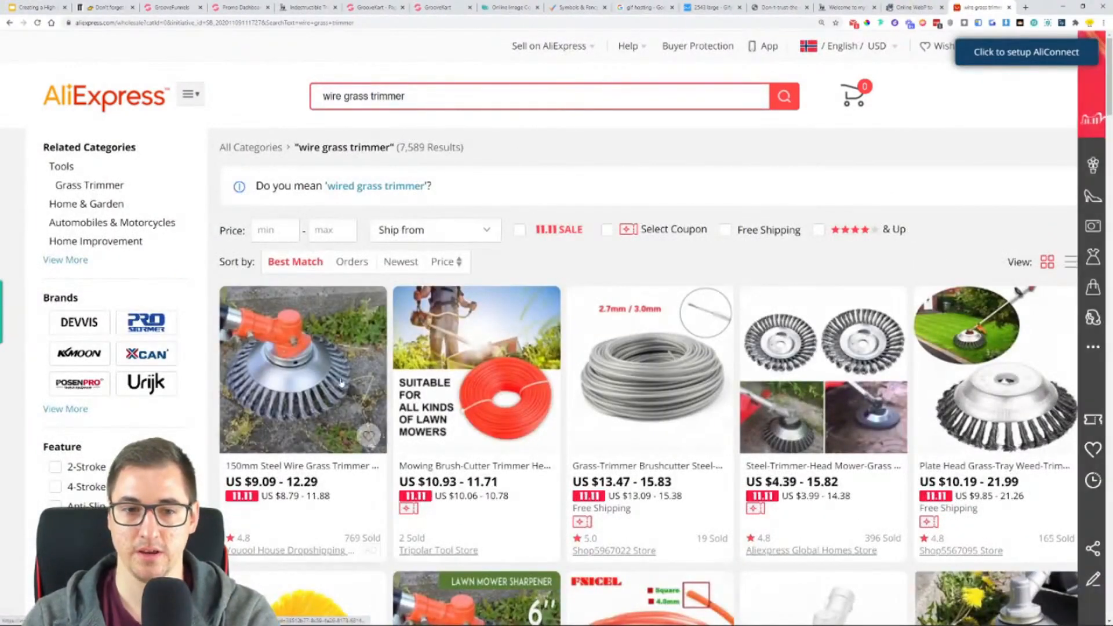
- Compare the prices, ratings and sales of the wire grass trimmer listings in the search results
scroll(329, 377, down, 3)
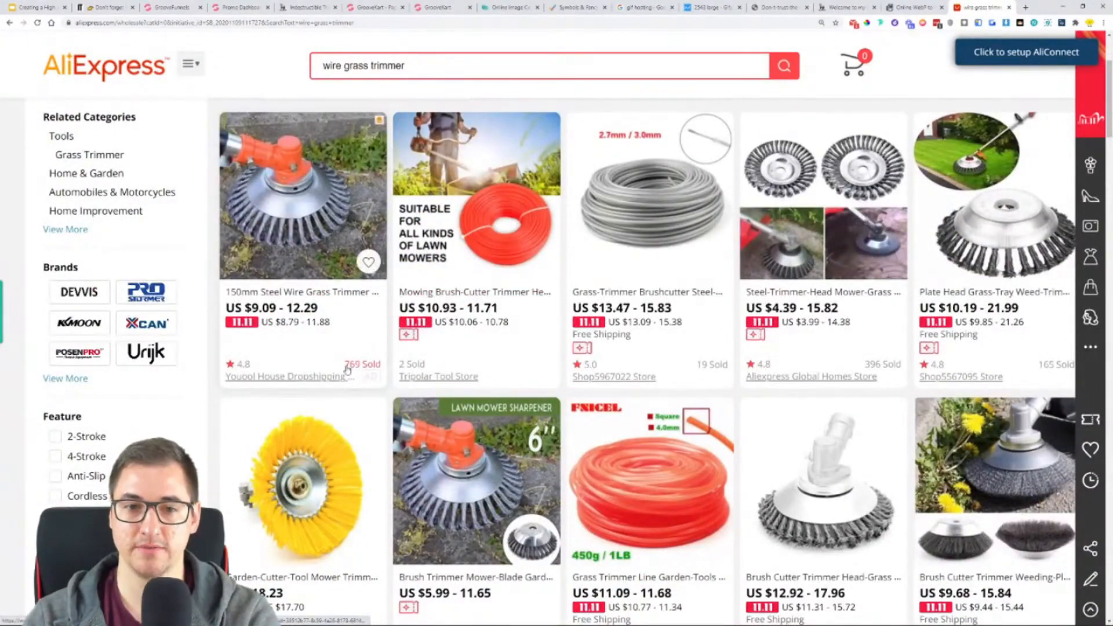
scroll(1047, 369, down, 5)
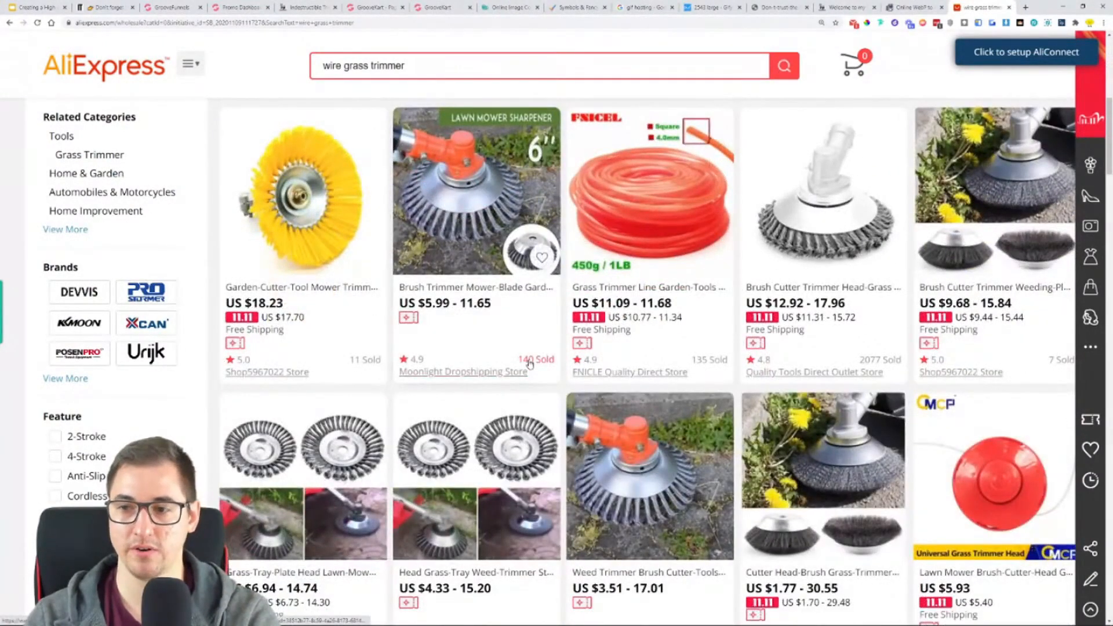
scroll(529, 364, down, 3)
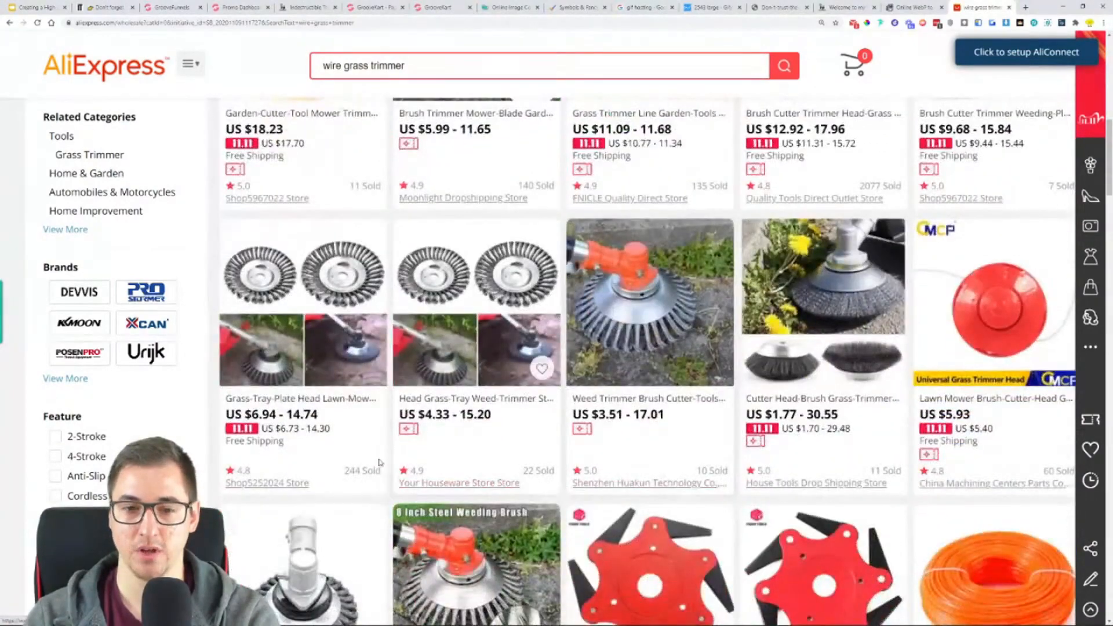
scroll(359, 470, down, 3)
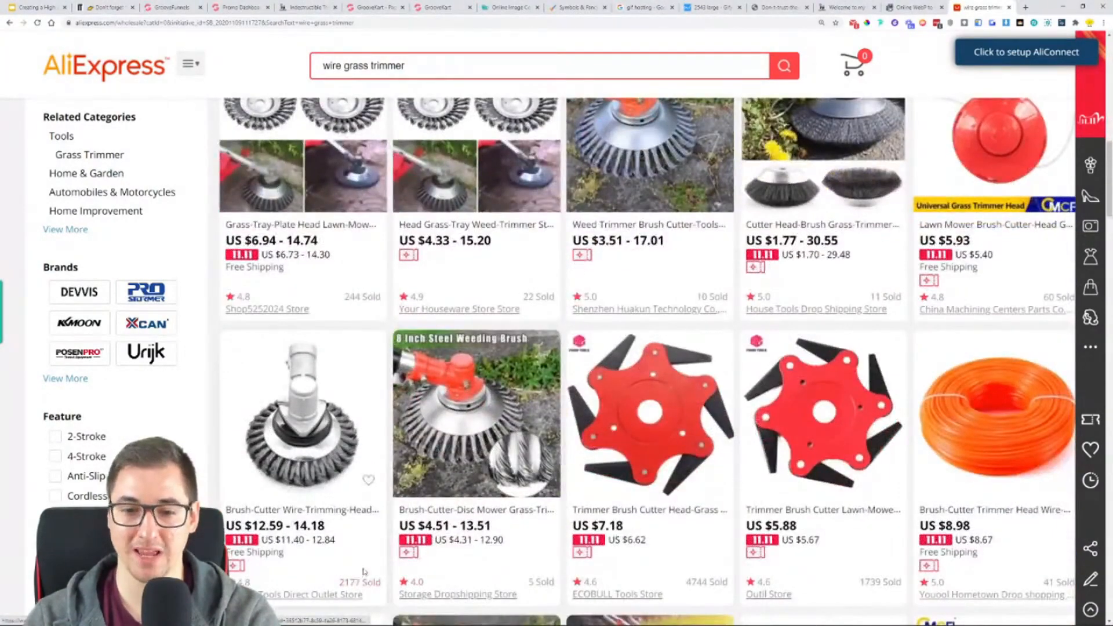
scroll(375, 546, down, 2)
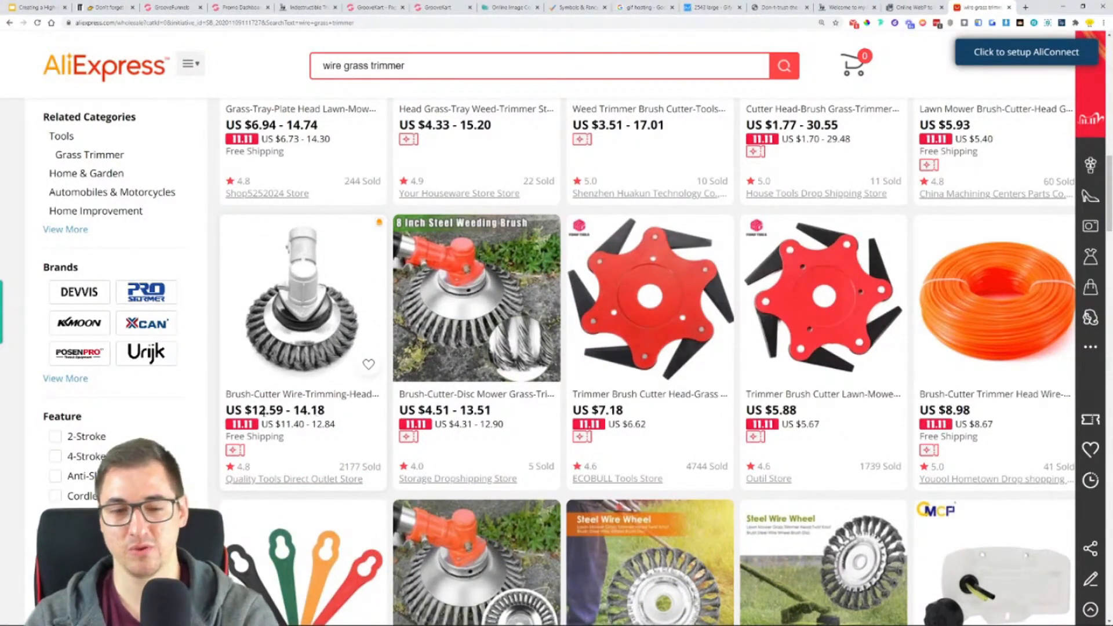
scroll(318, 404, down, 3)
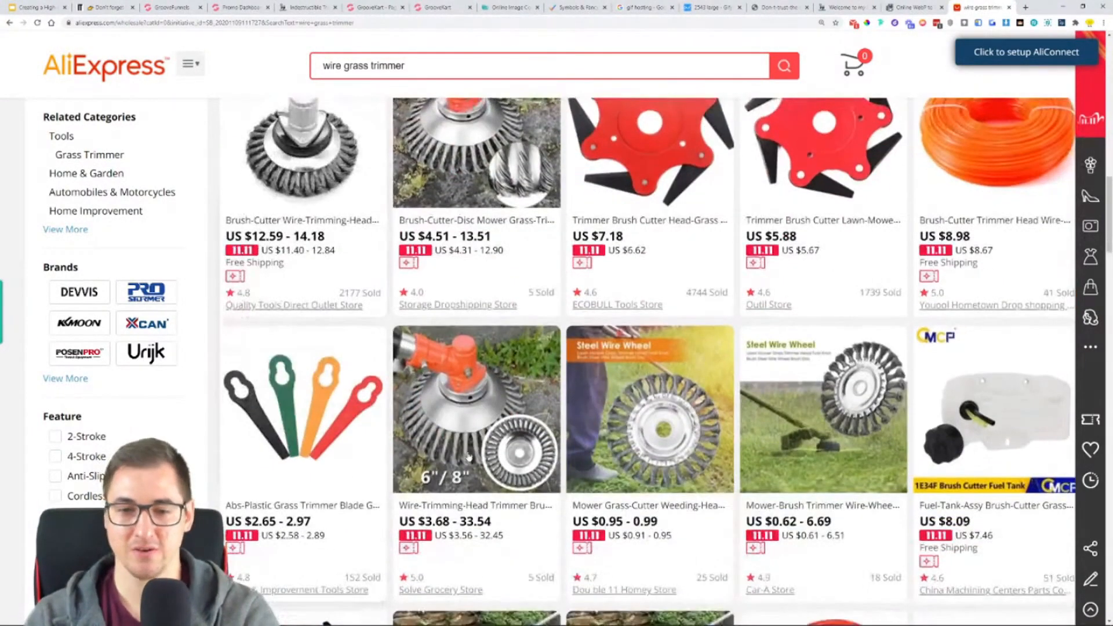
scroll(591, 426, down, 6)
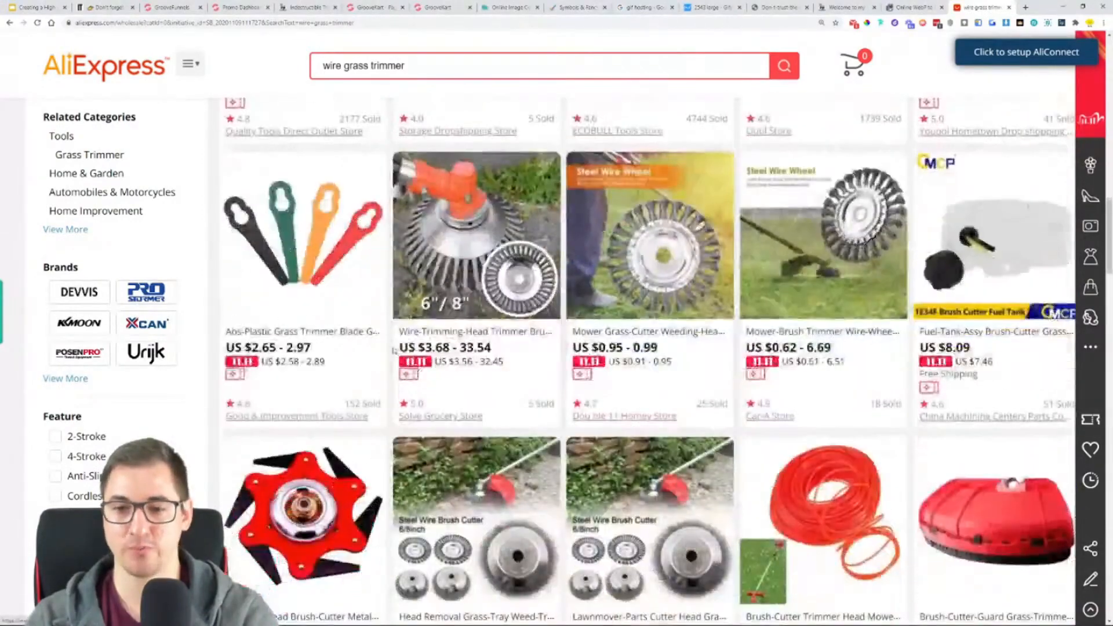
scroll(374, 347, down, 3)
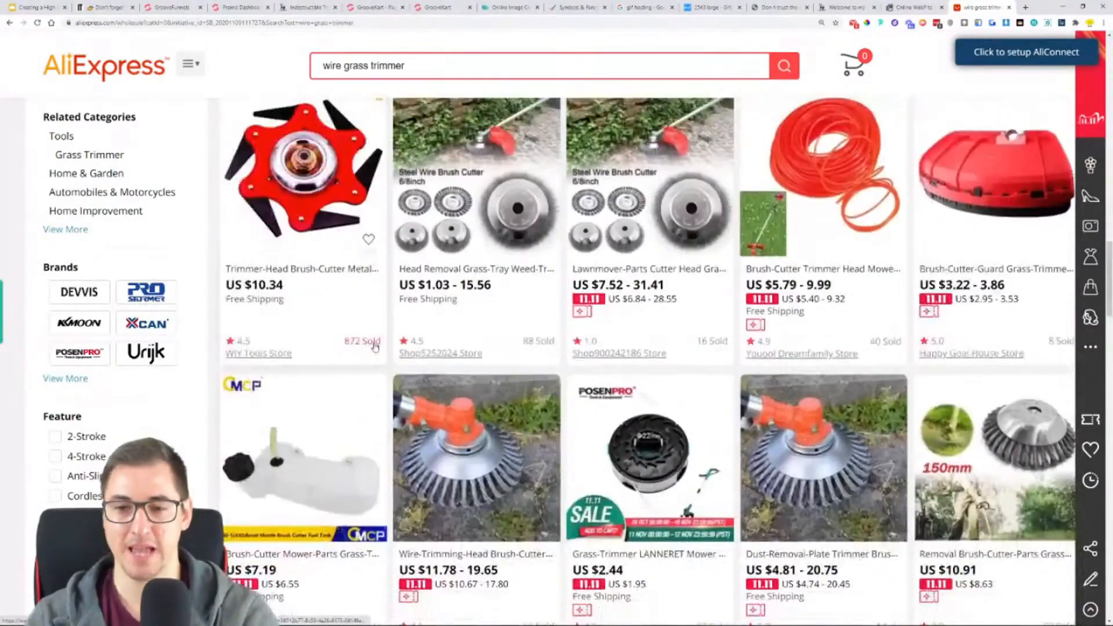
scroll(374, 347, up, 15)
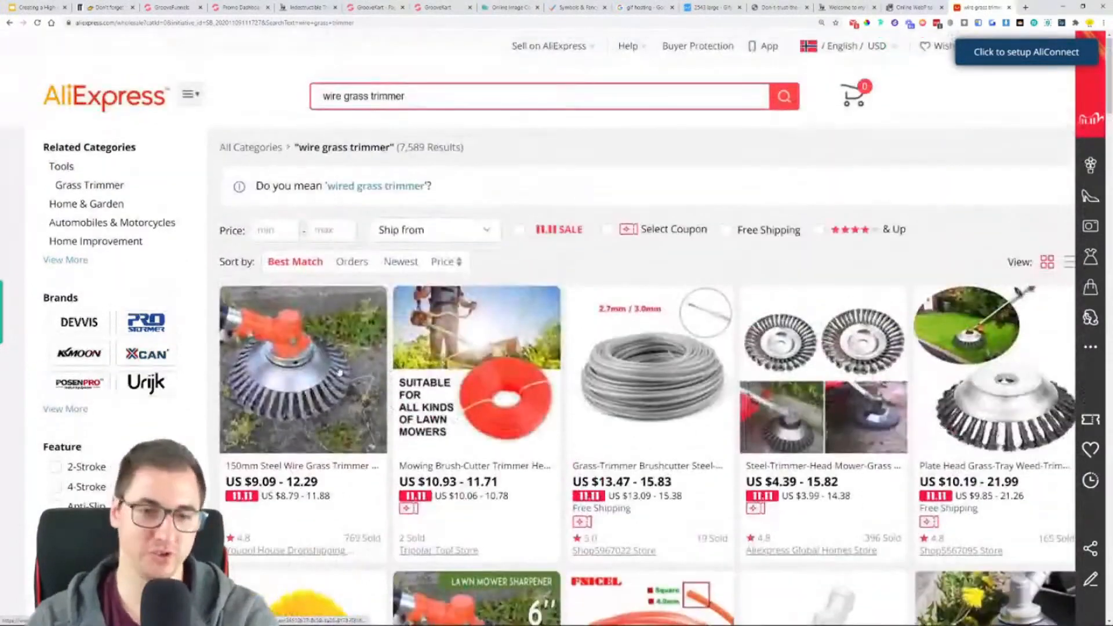
drag(244, 482, 319, 487)
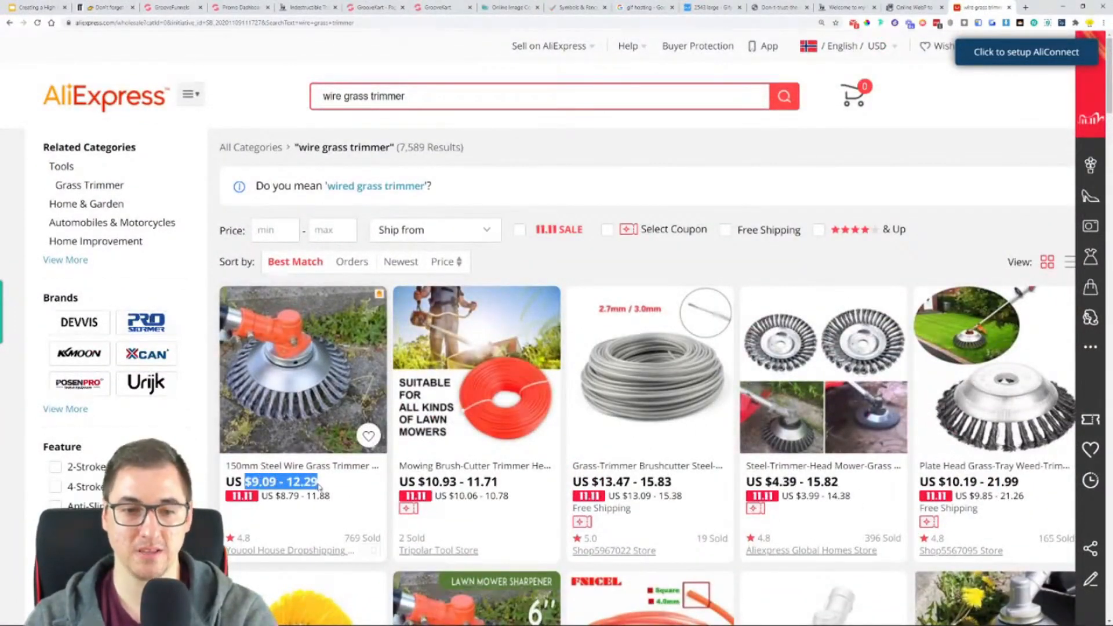
- Open the 150mm Steel Wire Grass Trimmer listing, dismissing the coupon offer, and start adding the product to GrooveKart
click(304, 358)
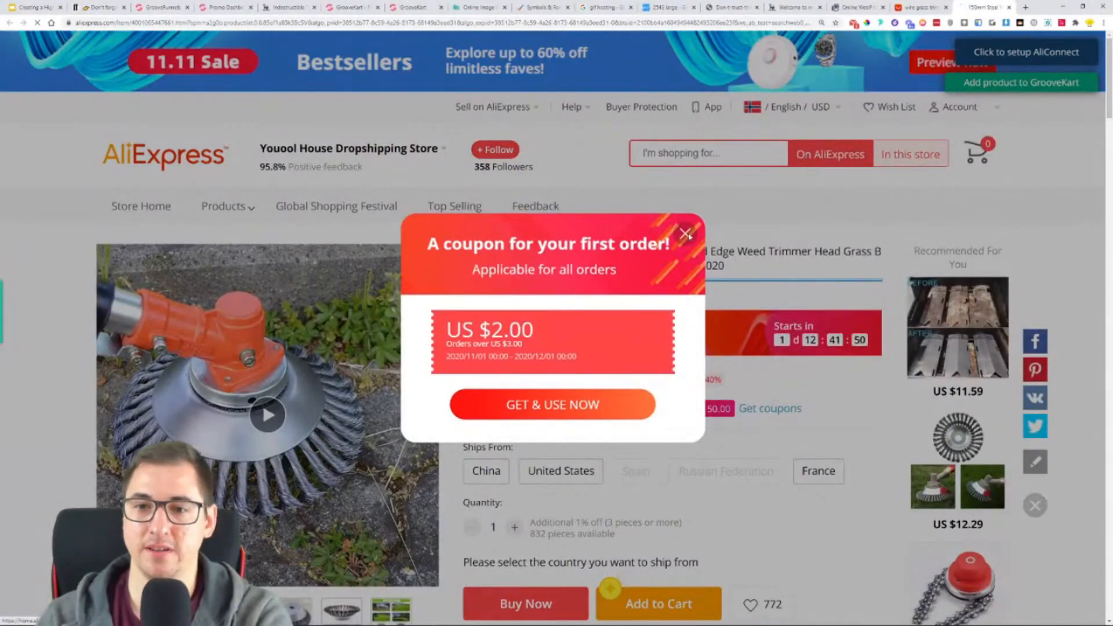
click(686, 233)
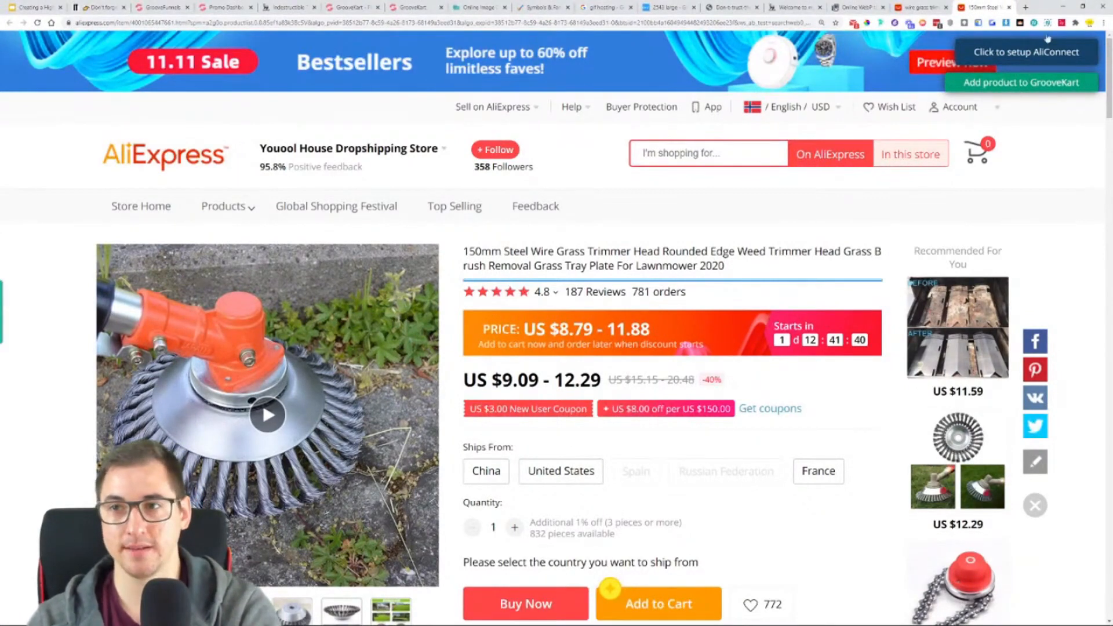
click(1029, 84)
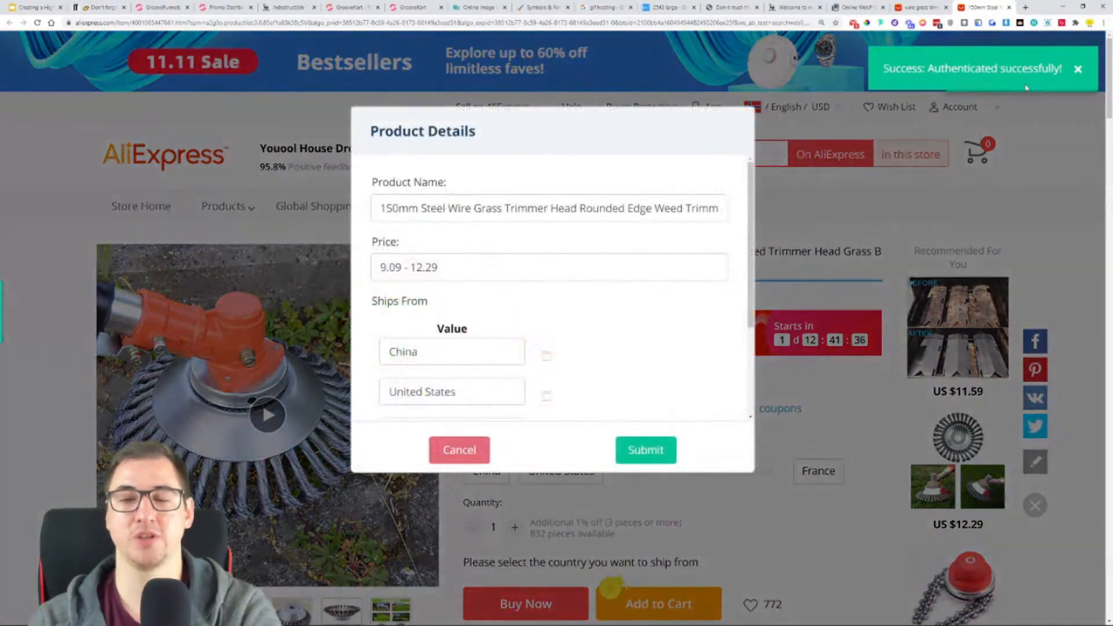
- Replace the product name in the import details with "Indestructible Trimmer"
double_click(454, 213)
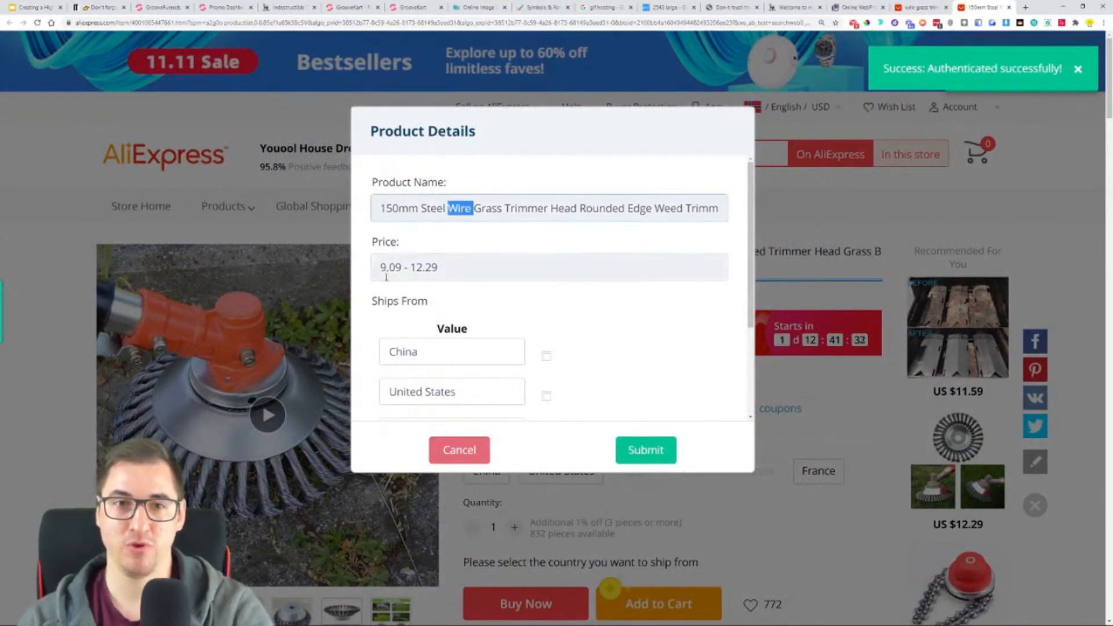
drag(376, 210, 883, 230)
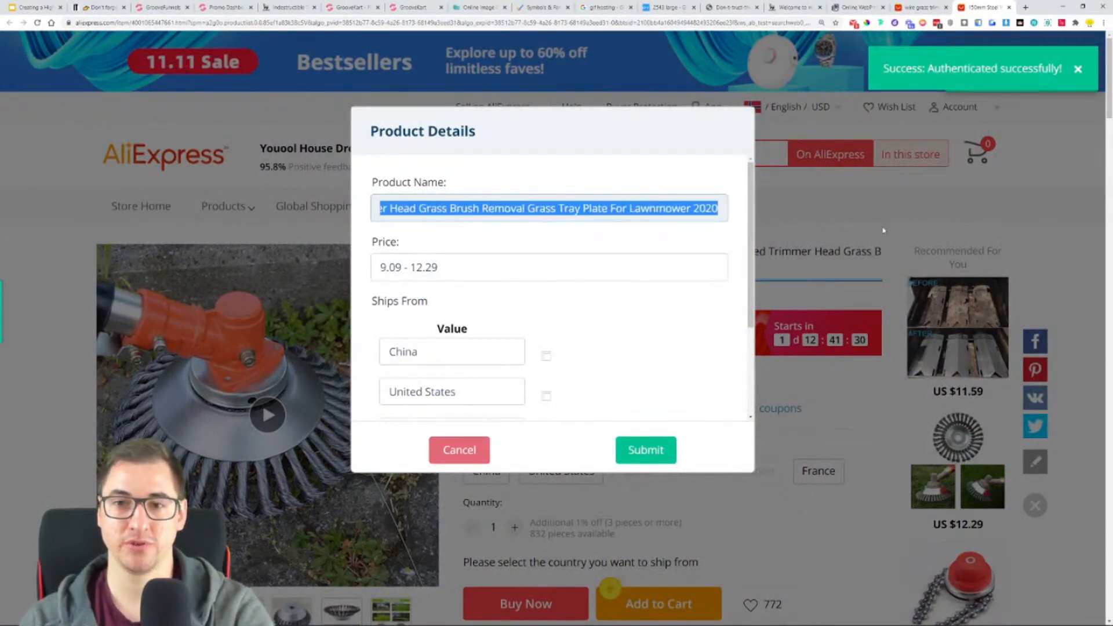
text(Indestructible)
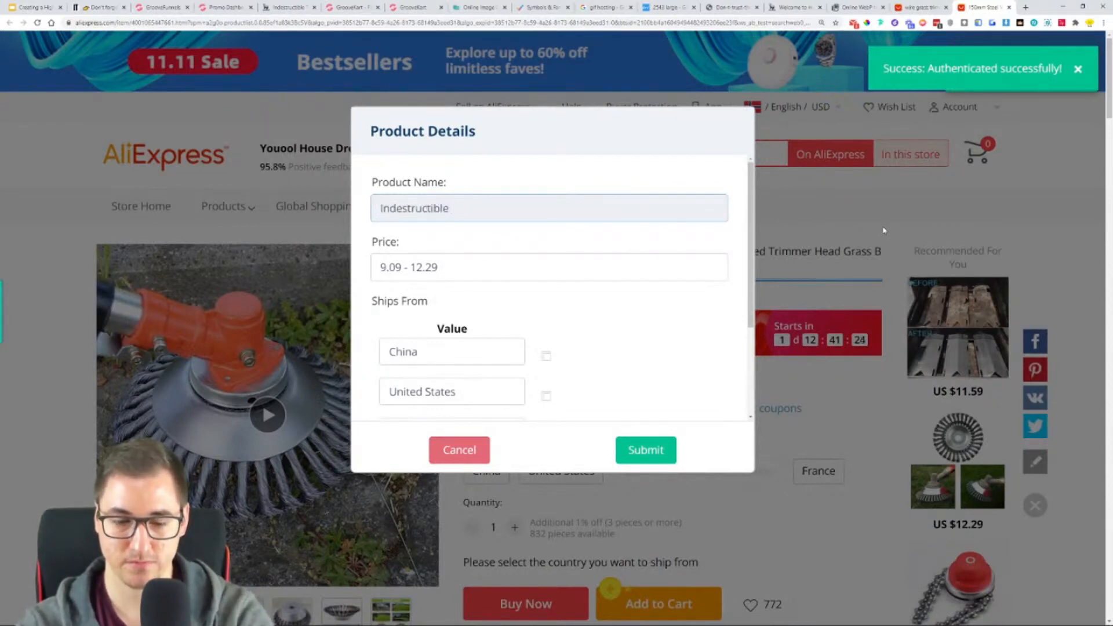
text(Trimmer)
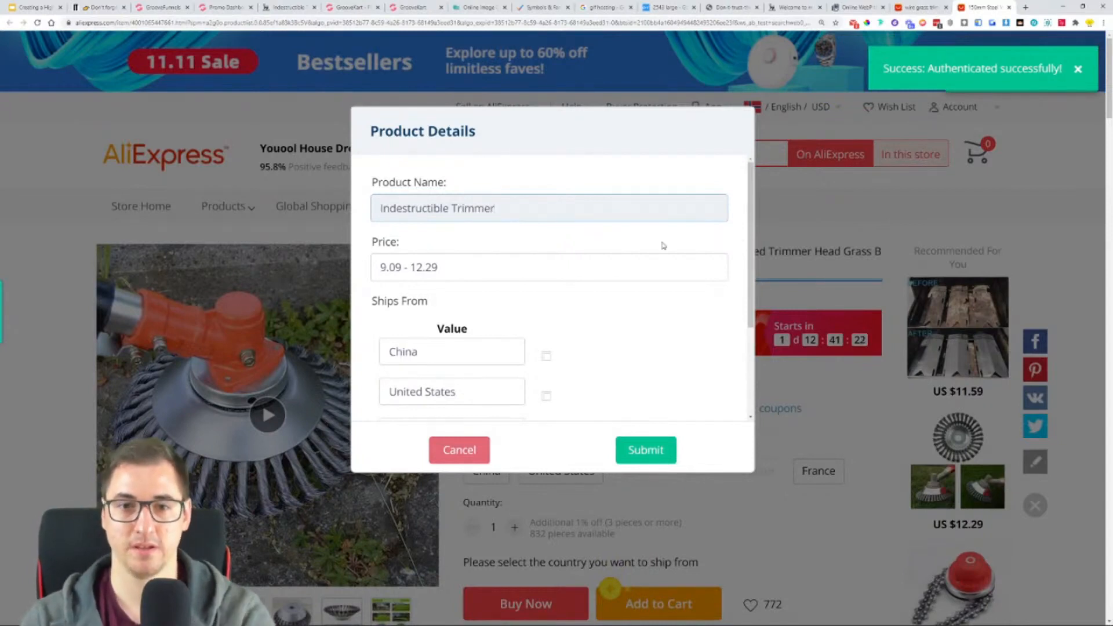
- Remove China from the product's Ships From options
scroll(654, 290, down, 2)
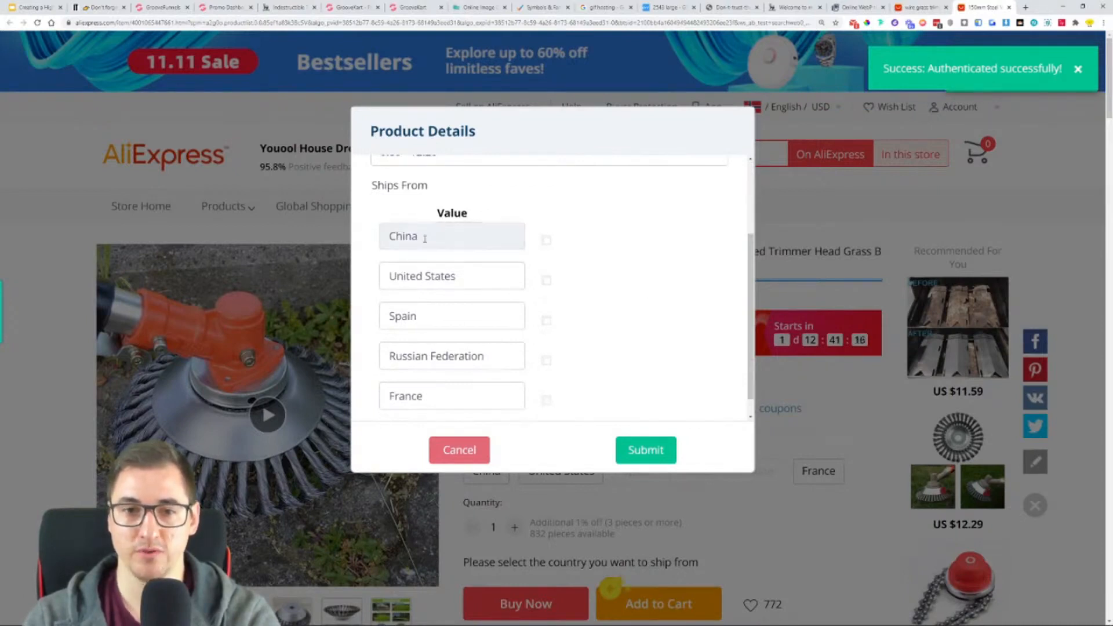
scroll(425, 269, down, 1)
scroll(425, 269, down, 1)
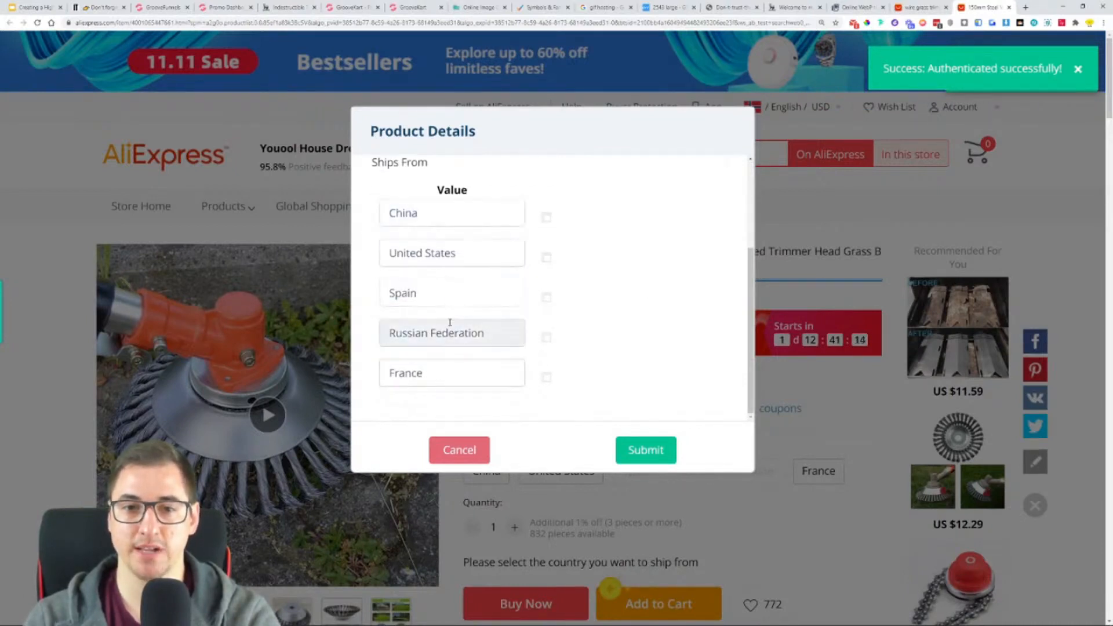
click(547, 218)
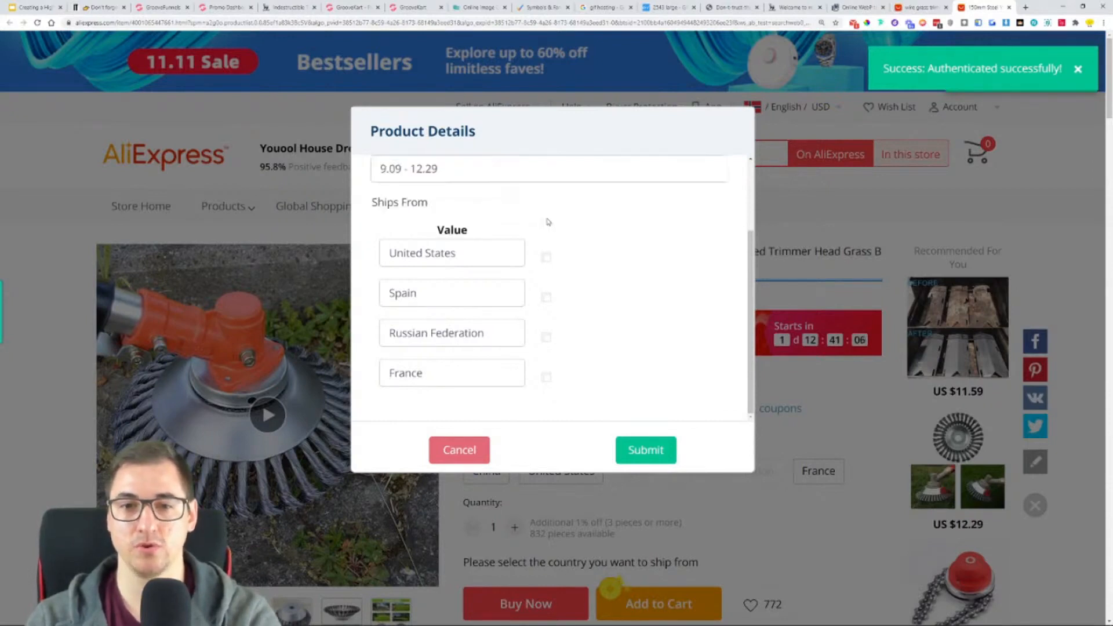
- Shorten the Russian Federation shipping option to "Russia" and submit the product details to GrooveKart
drag(497, 332, 427, 334)
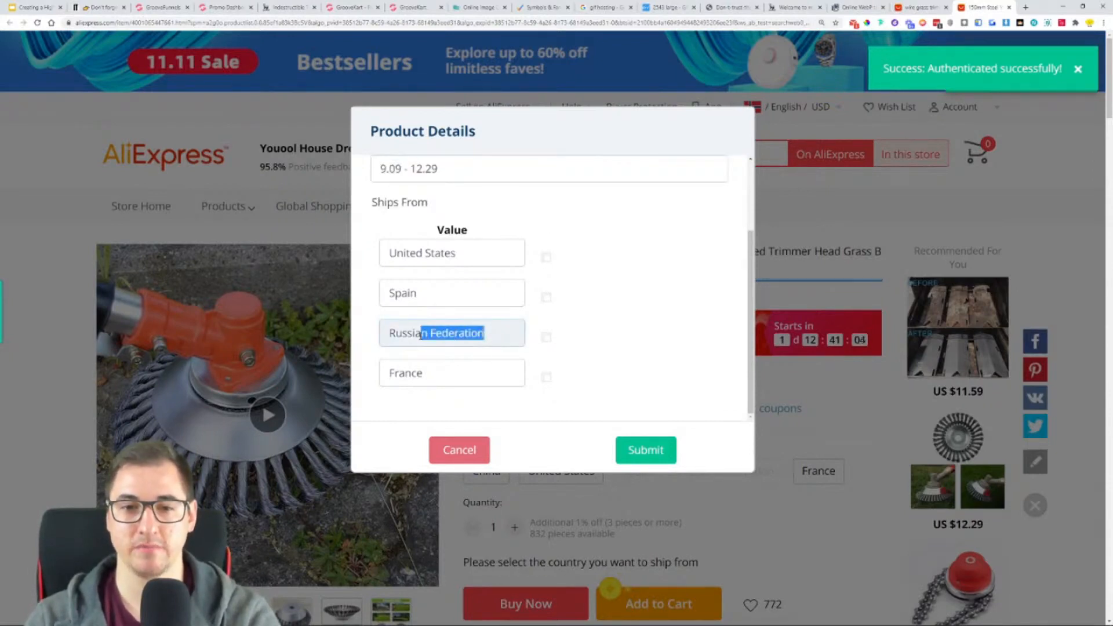
key(BackSpace)
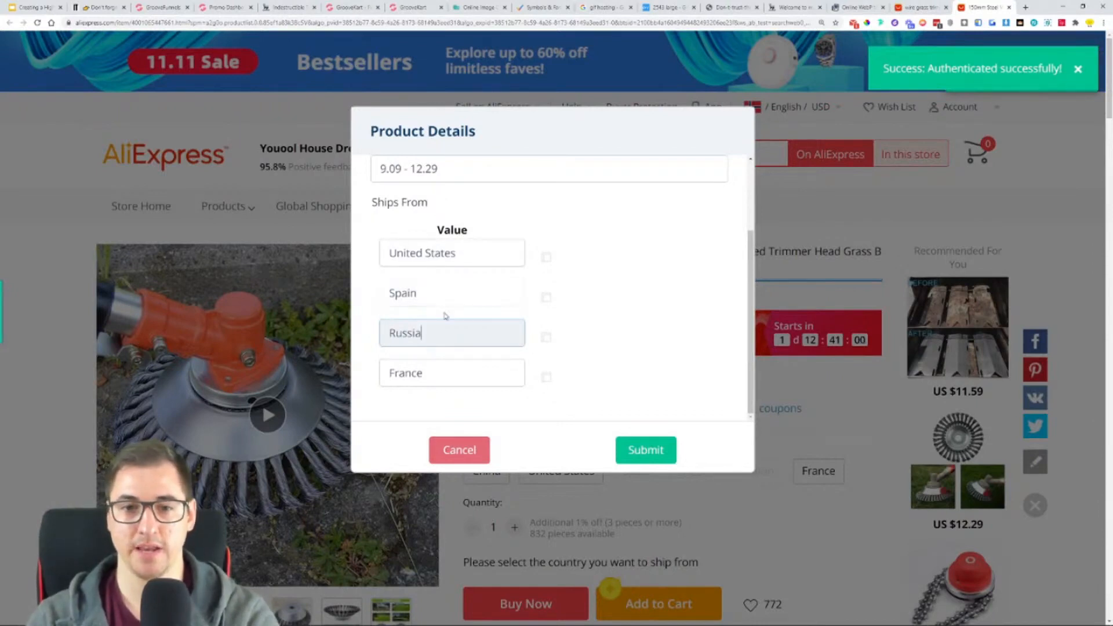
scroll(702, 384, up, 2)
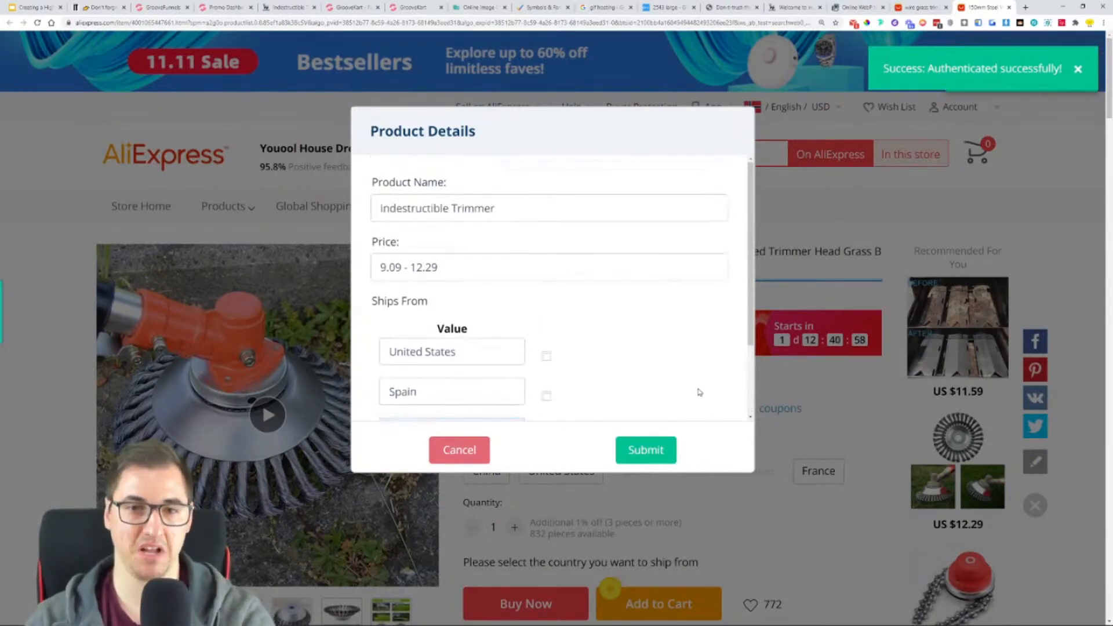
click(654, 451)
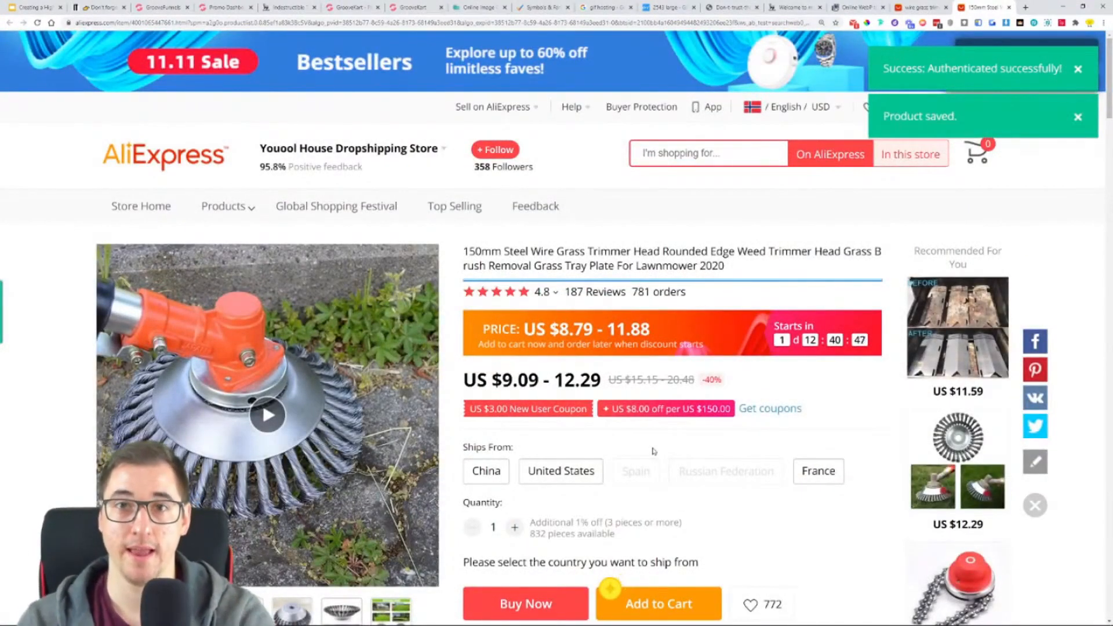
- Switch to the GrooveKart admin and add the Indestructible Trimmer from the GK Ali-Connect products to the store
click(409, 7)
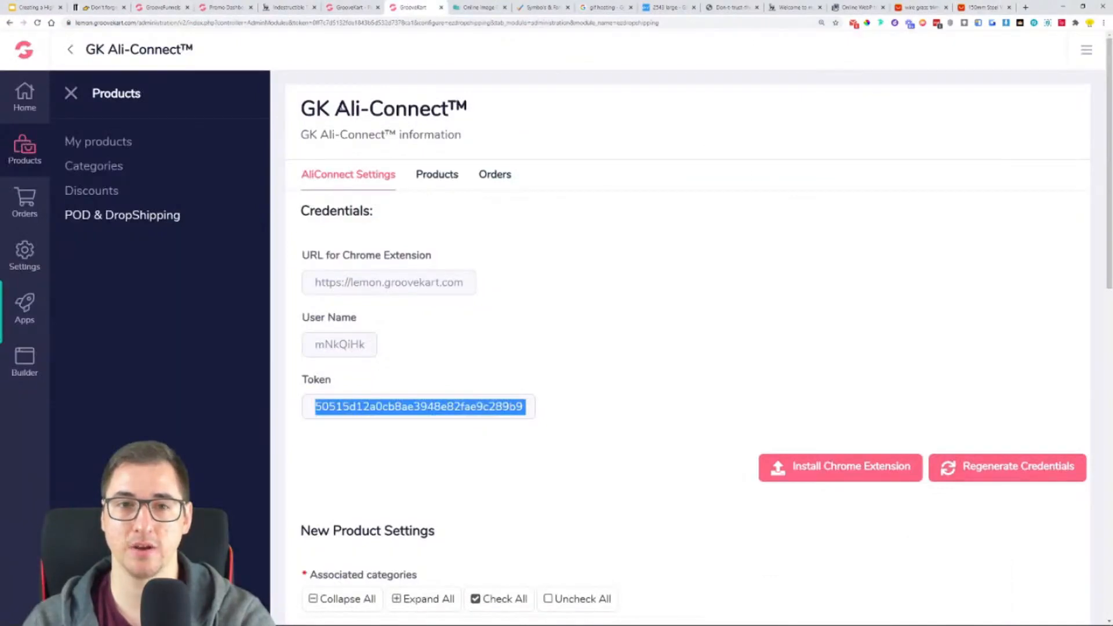
click(71, 93)
key(ctrl+minus)
key(ctrl+plus)
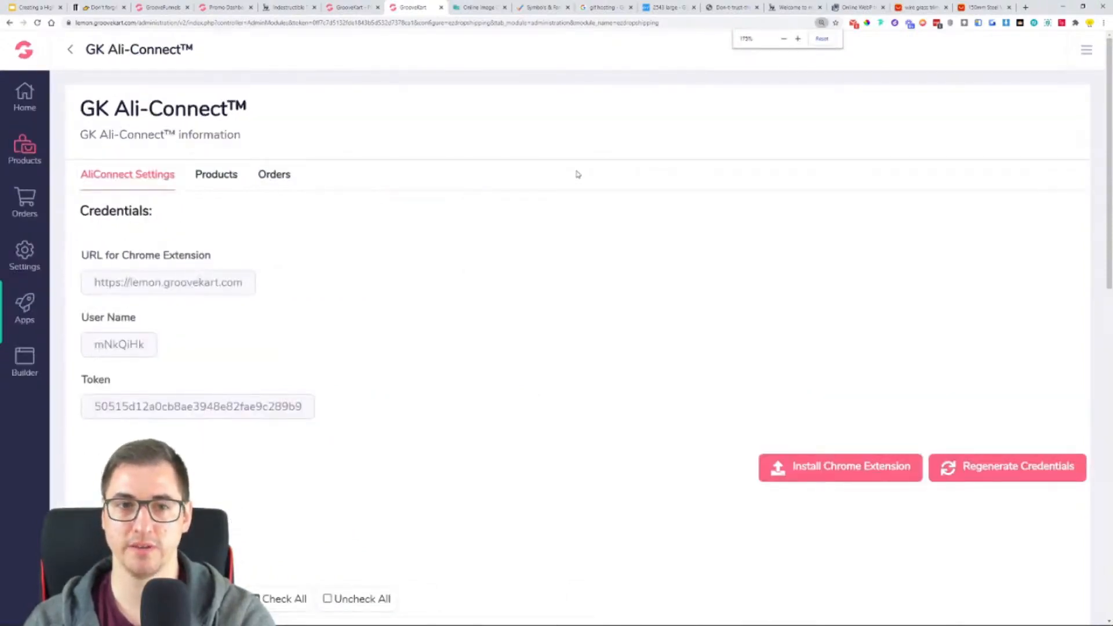
key(ctrl+plus)
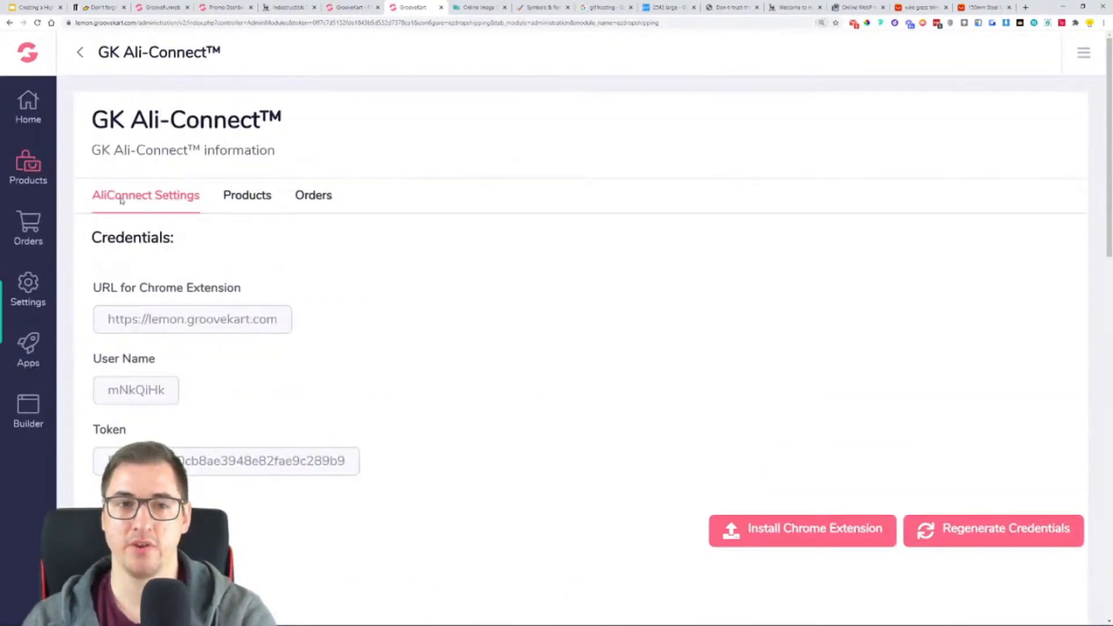
click(258, 200)
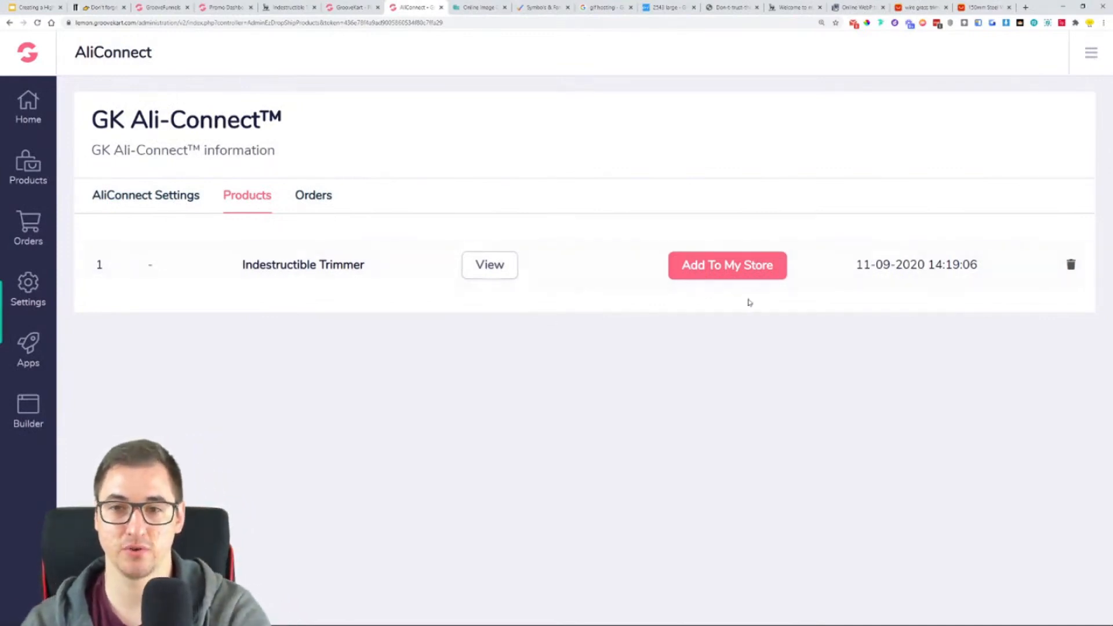
click(726, 270)
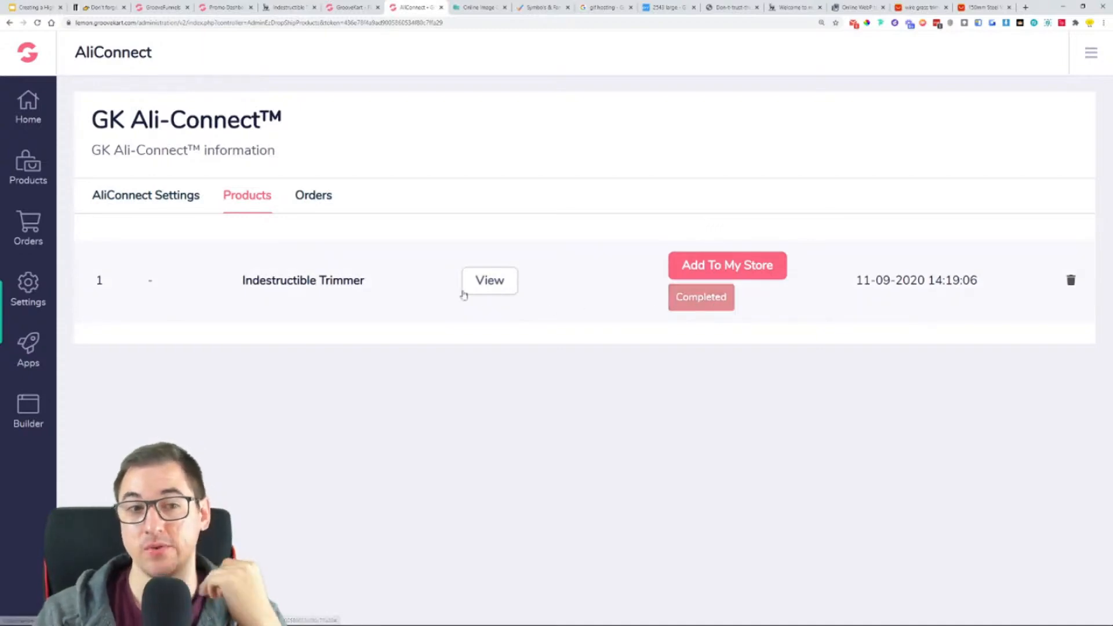
- Find the Indestructible Trimmer in the store's product list and open it for editing
click(20, 168)
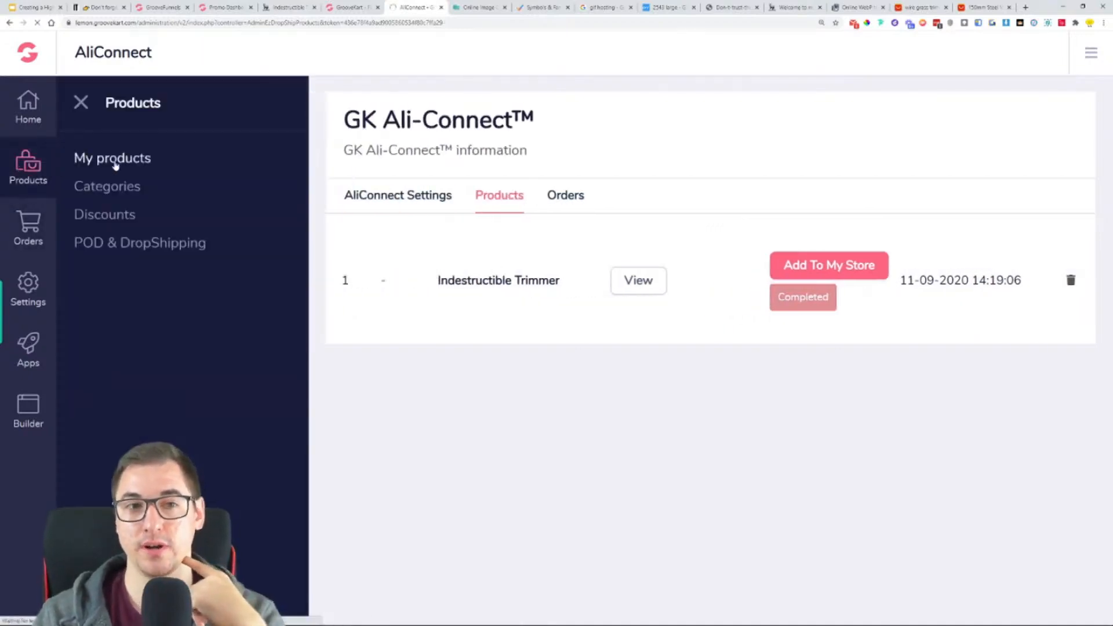
click(110, 165)
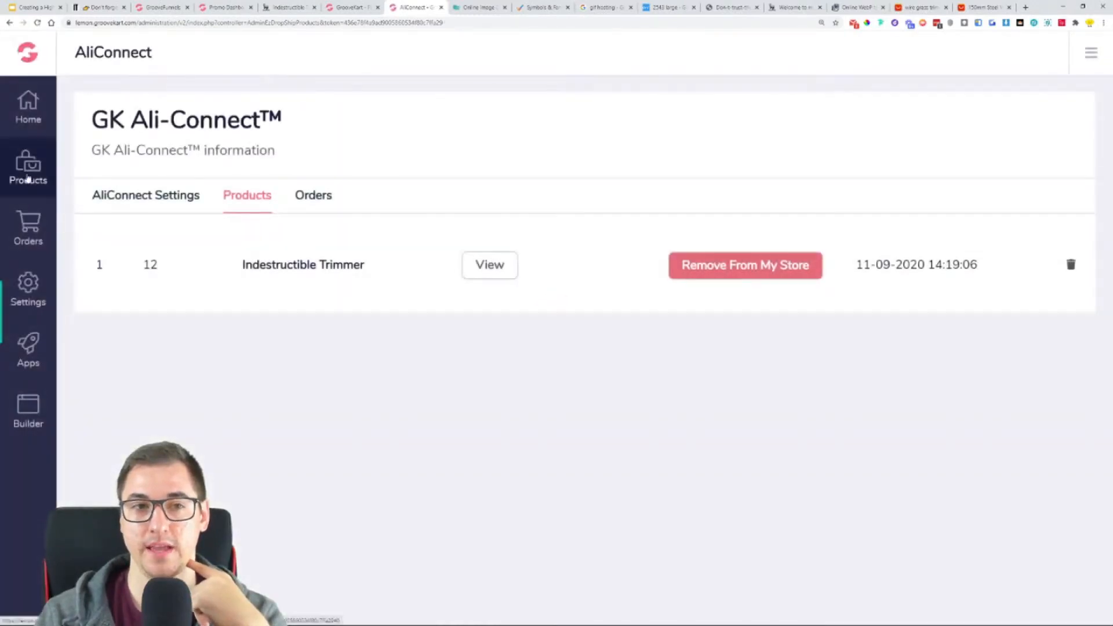
click(30, 180)
click(118, 165)
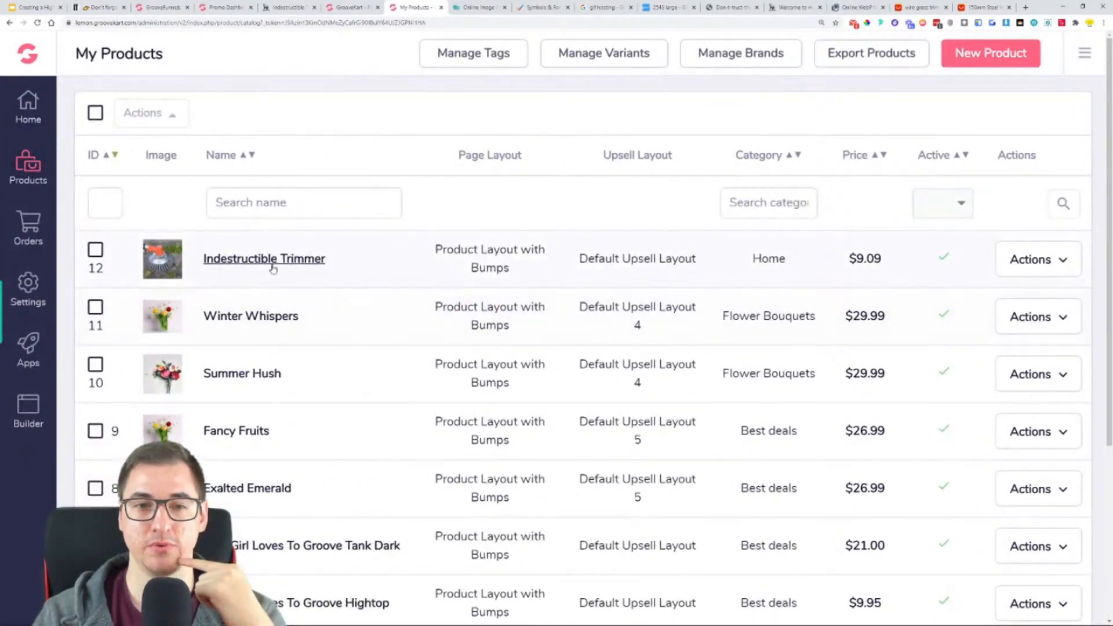
scroll(290, 268, down, 4)
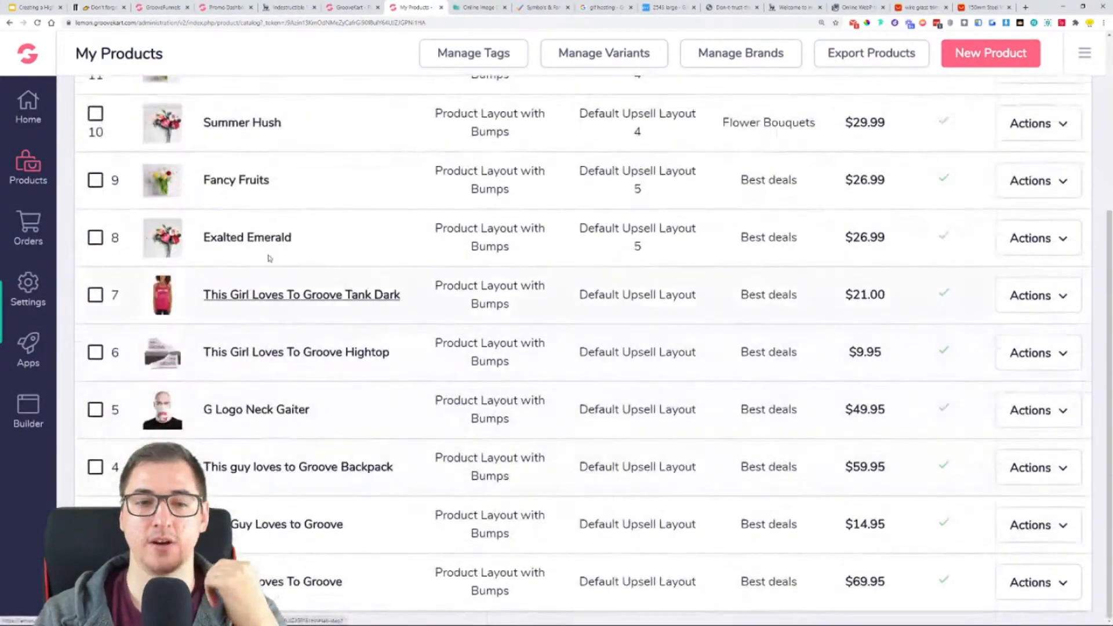
scroll(313, 325, up, 4)
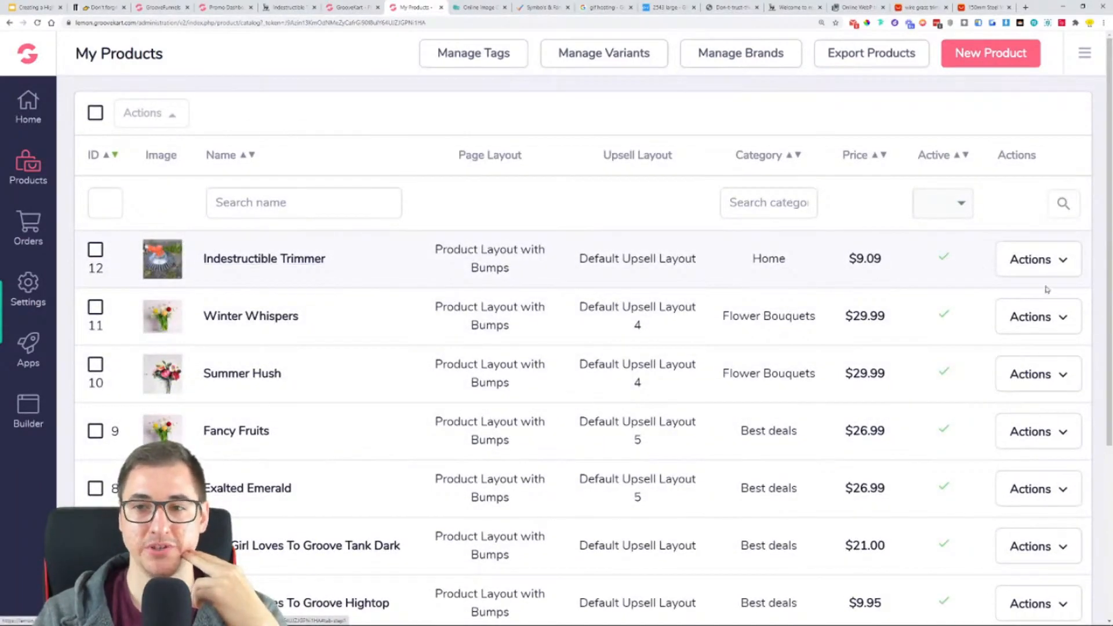
click(1063, 261)
click(992, 317)
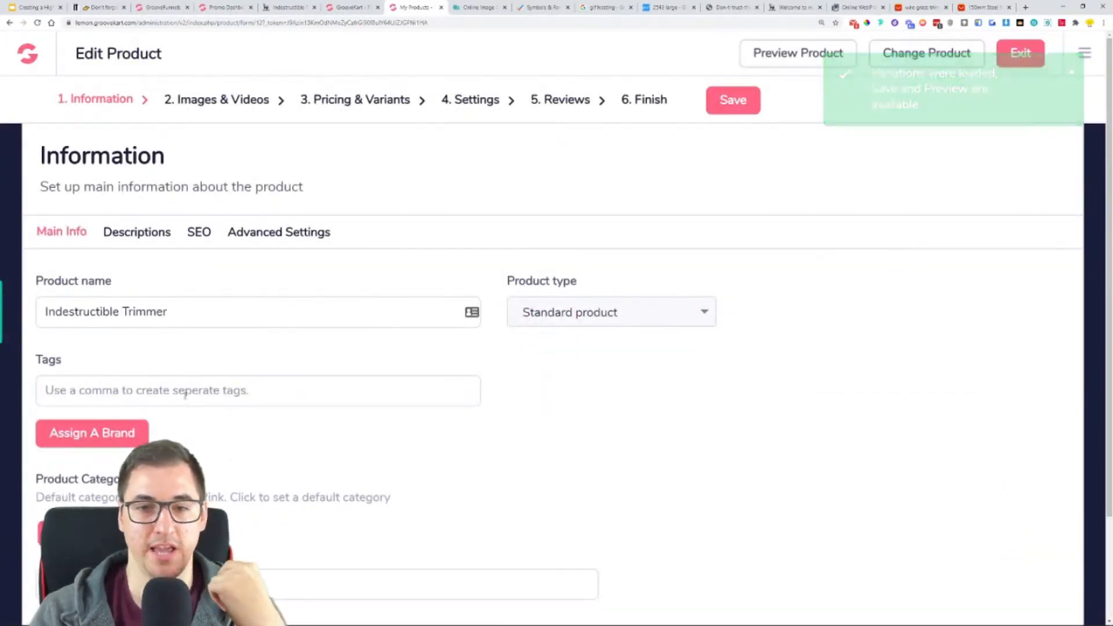
- Add a new category named "product" to the Indestructible Trimmer and make it the default category
scroll(218, 381, down, 1)
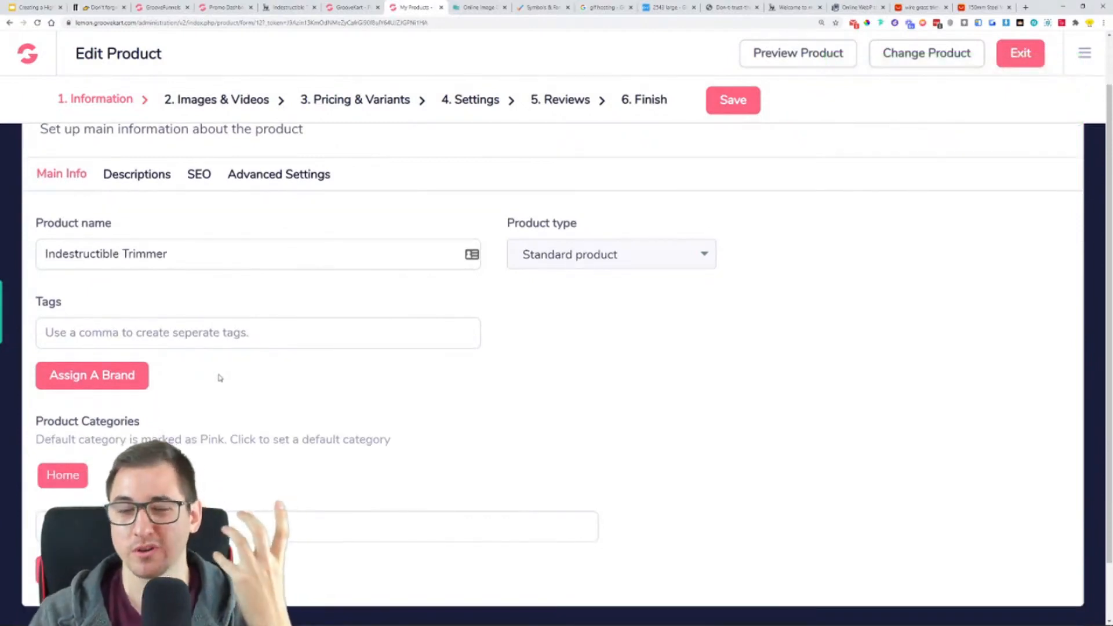
scroll(550, 348, down, 1)
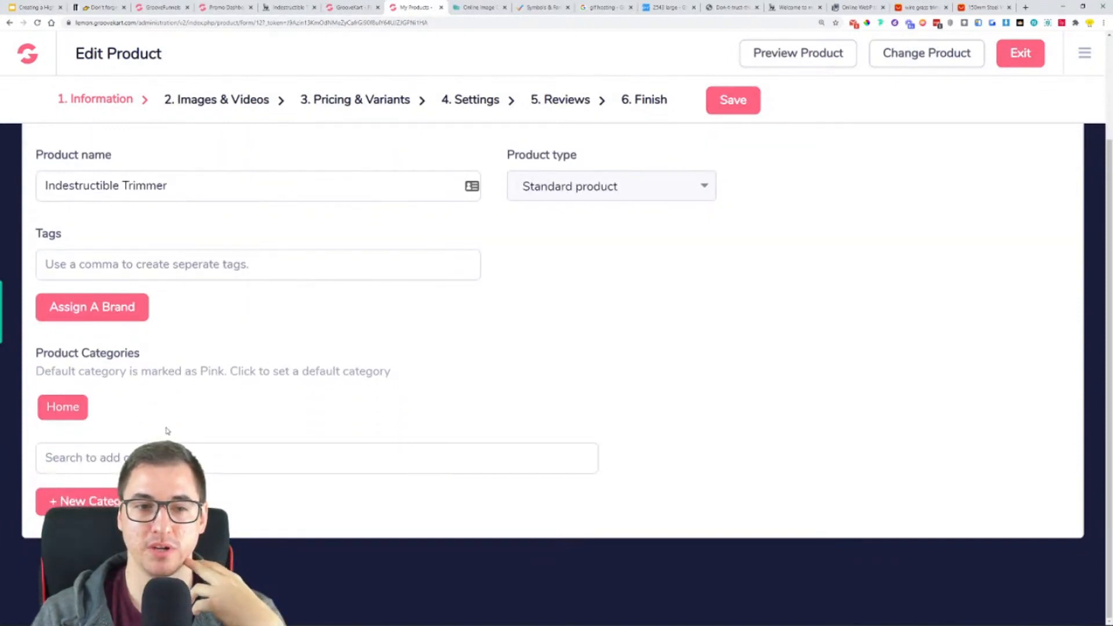
click(93, 500)
scroll(263, 453, down, 3)
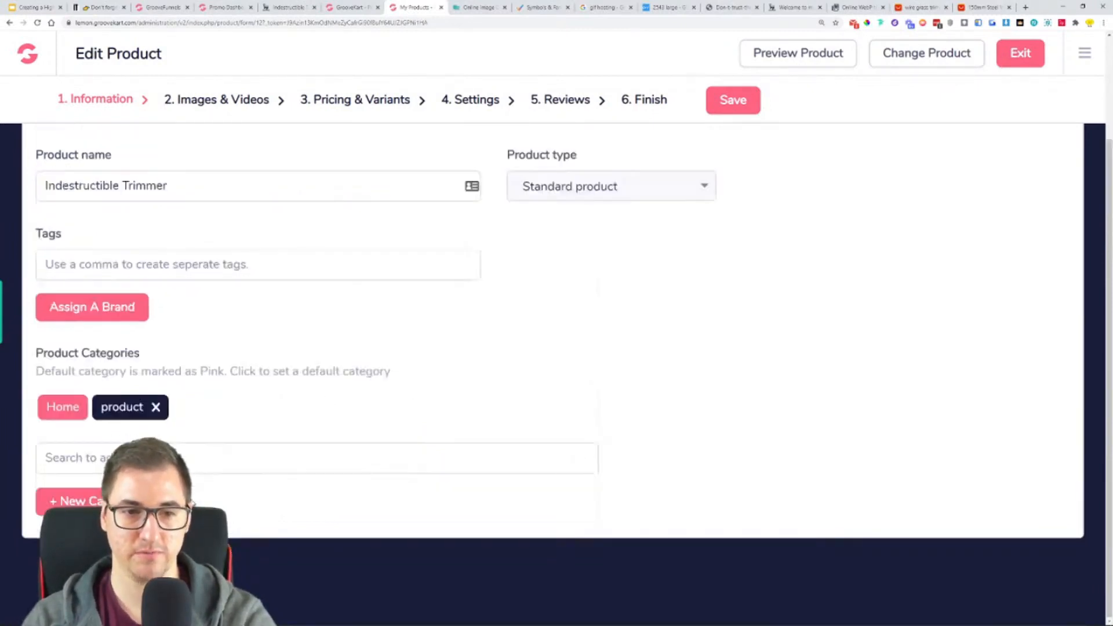
click(237, 408)
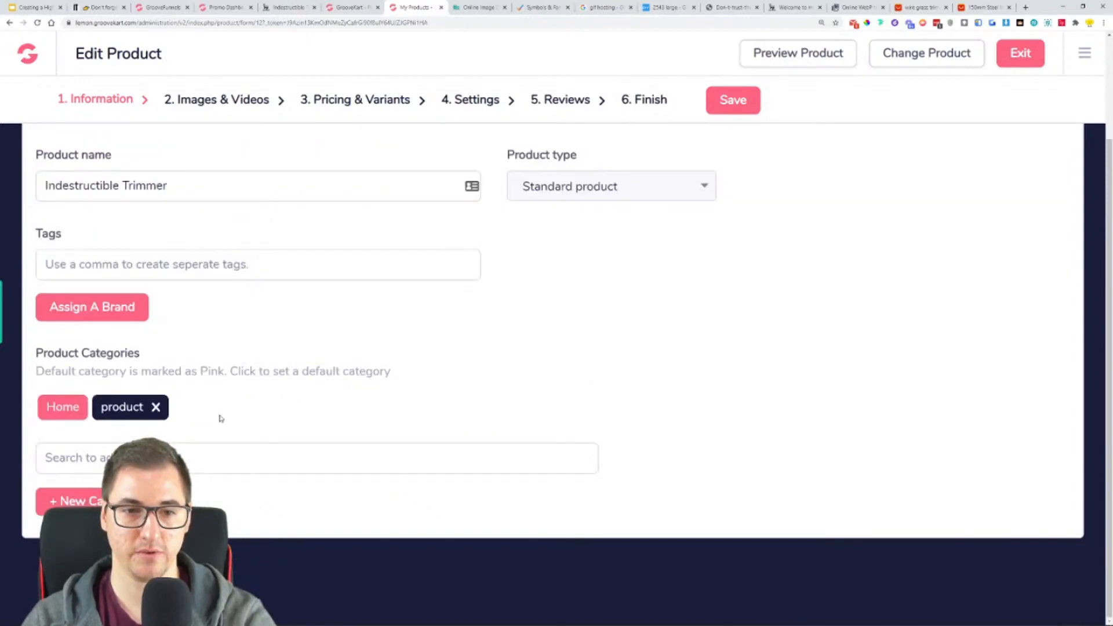
click(126, 410)
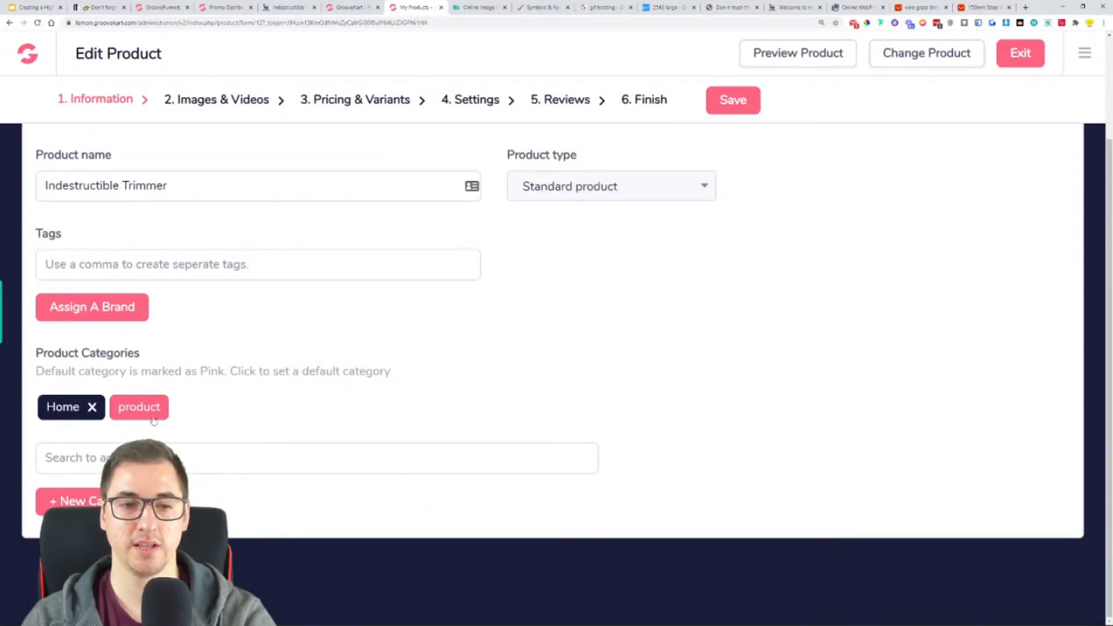
- Review the summary, full and upsell descriptions of the Indestructible Trimmer, including the imported text and images
scroll(371, 410, up, 2)
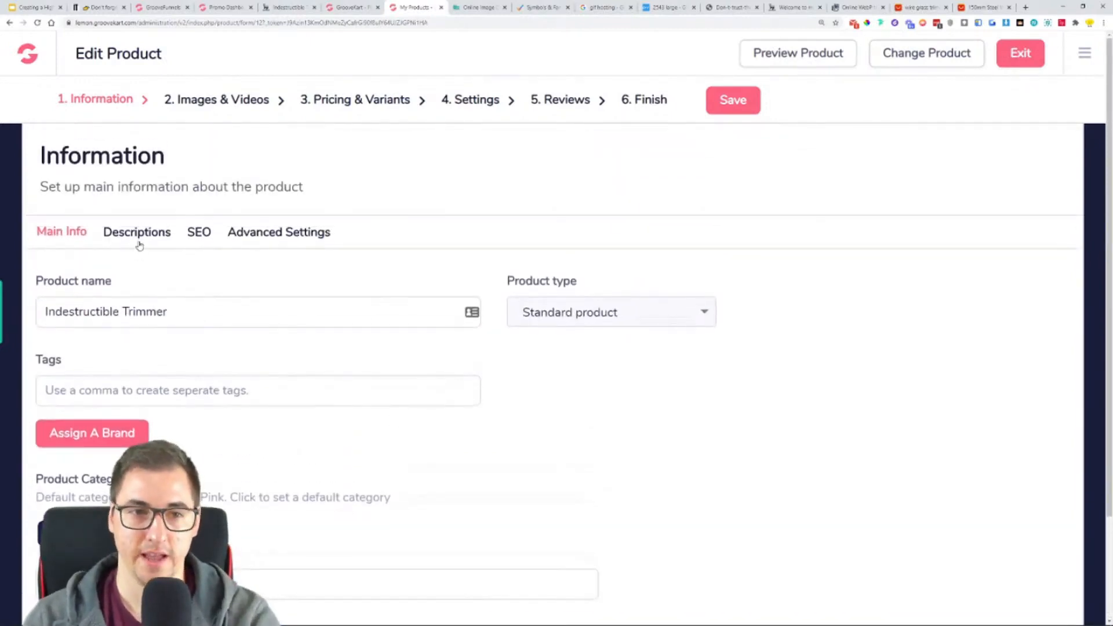
click(138, 244)
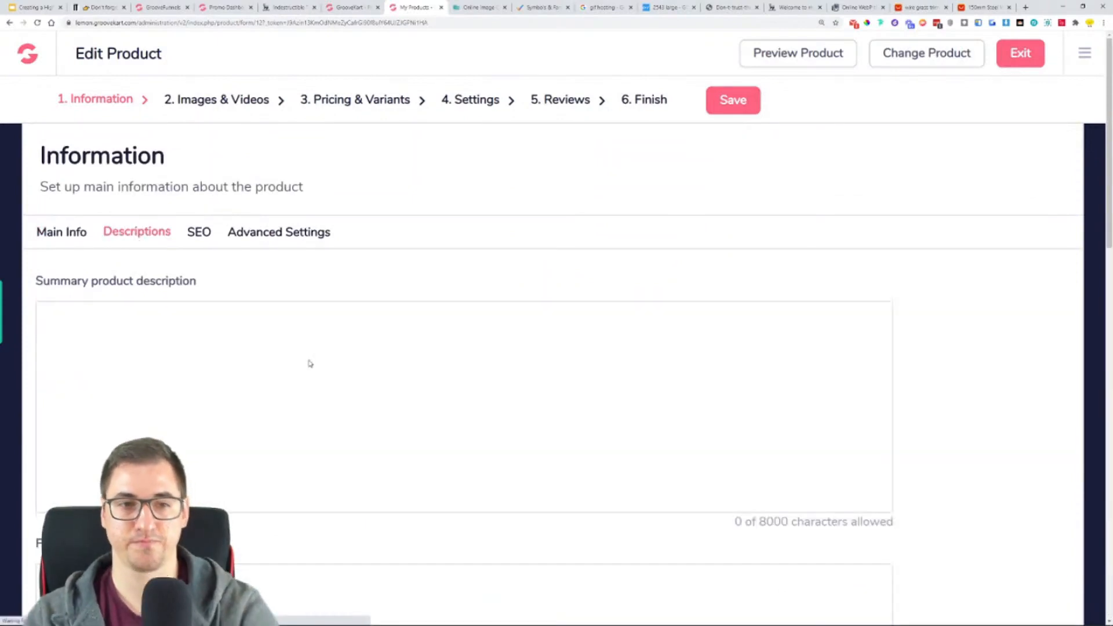
scroll(395, 406, down, 2)
scroll(396, 399, down, 2)
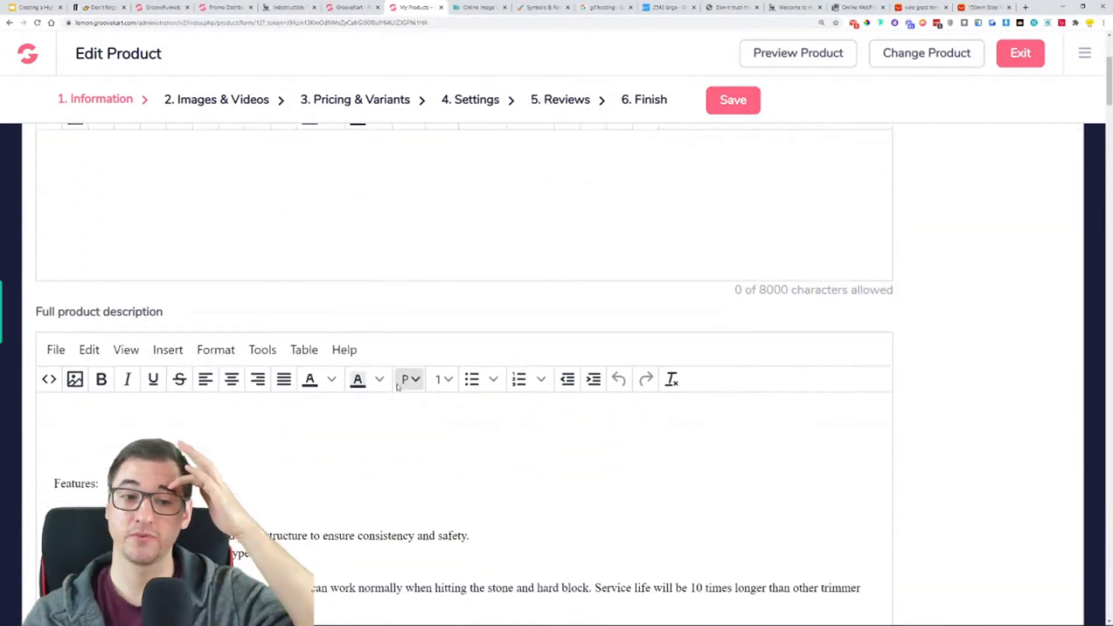
scroll(448, 434, down, 4)
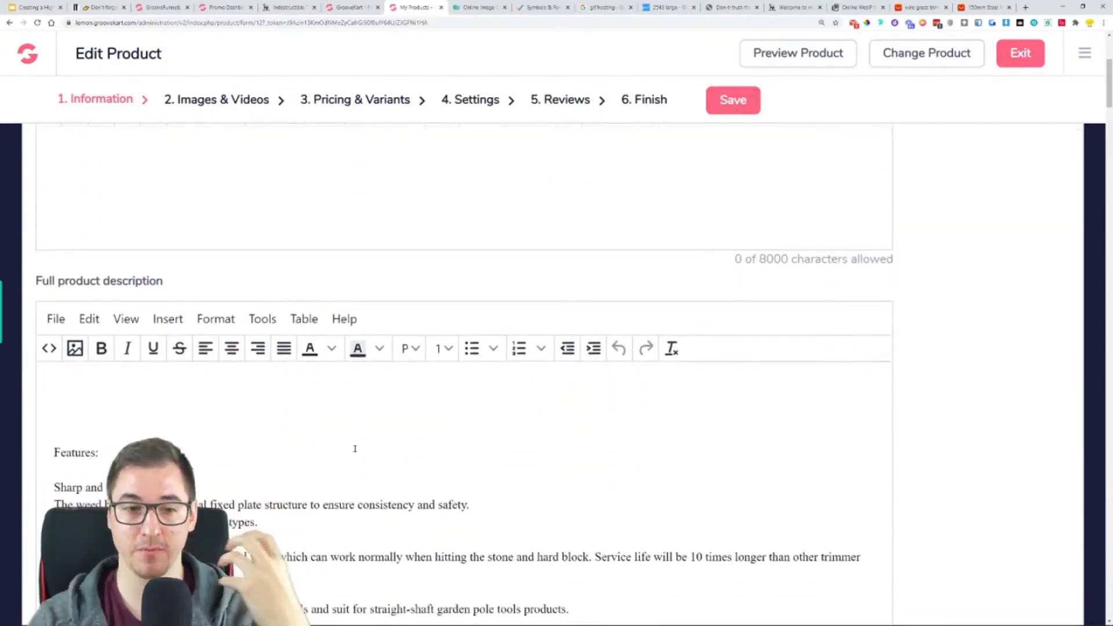
scroll(227, 392, up, 3)
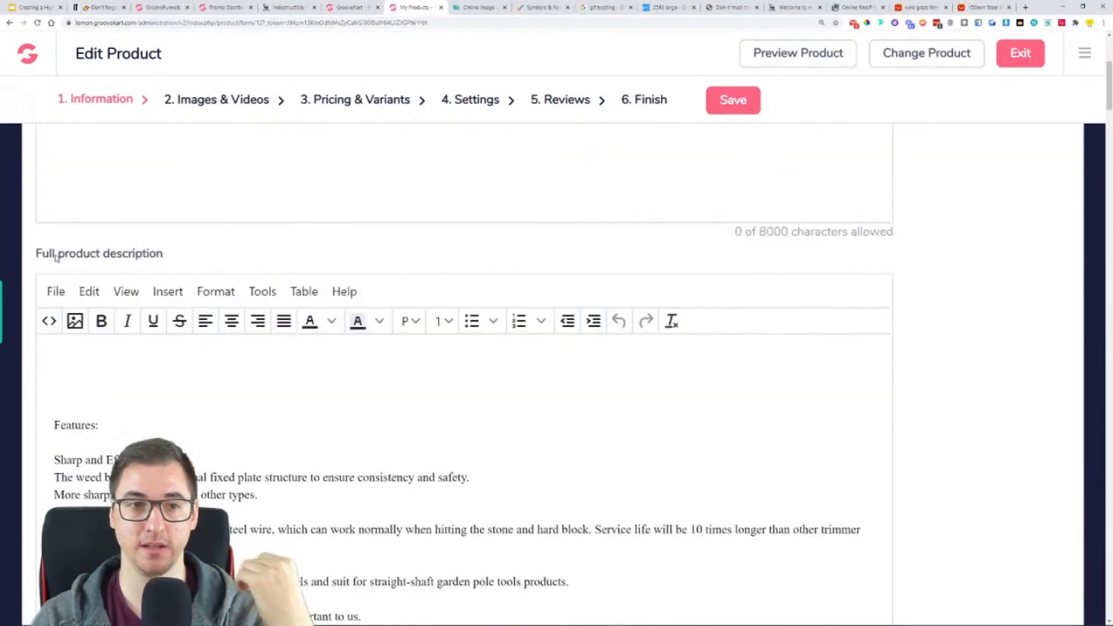
scroll(161, 291, down, 12)
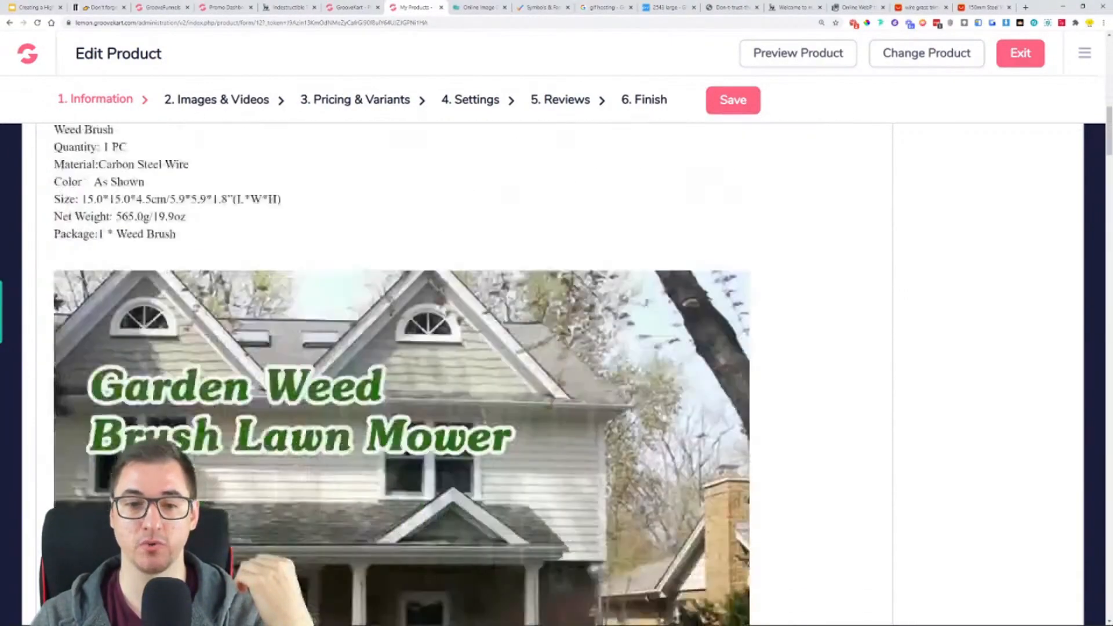
scroll(257, 412, down, 12)
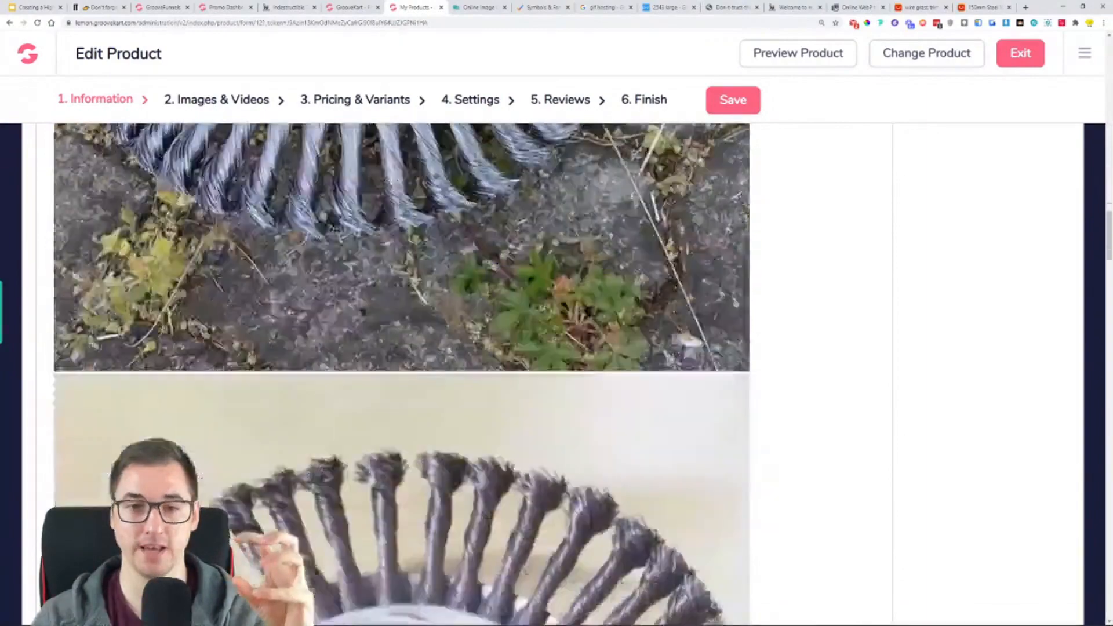
scroll(238, 313, down, 12)
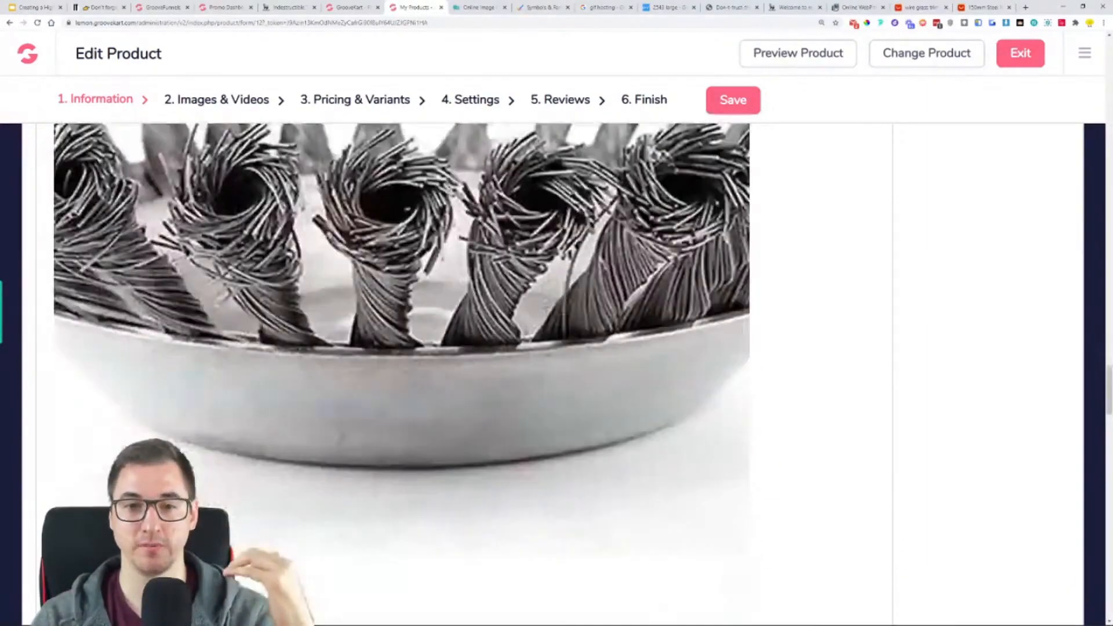
scroll(253, 331, down, 12)
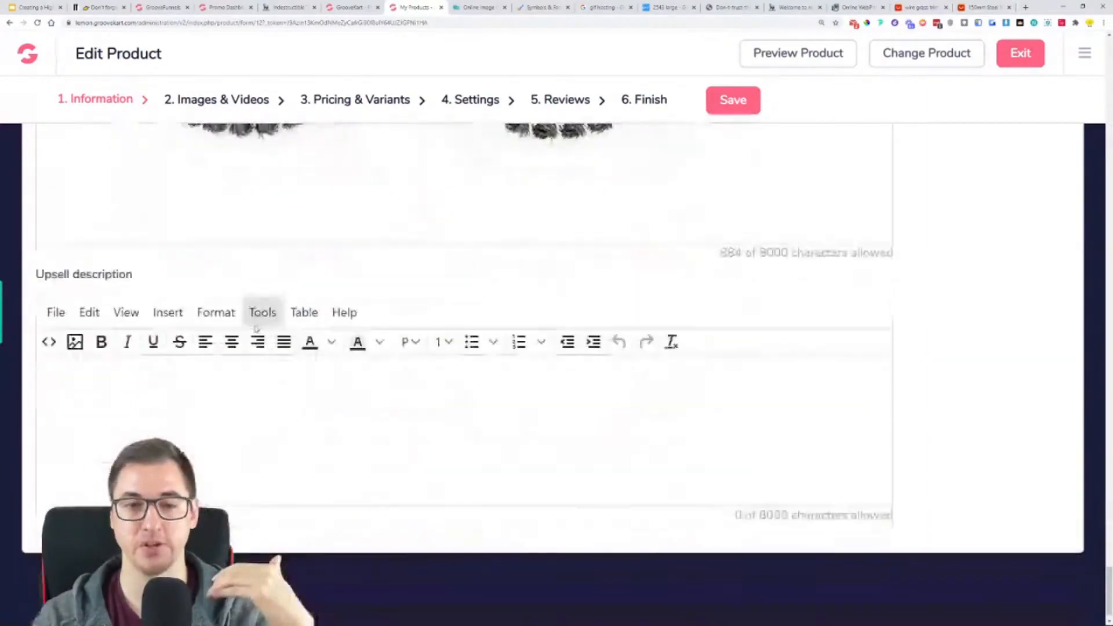
scroll(253, 331, up, 20)
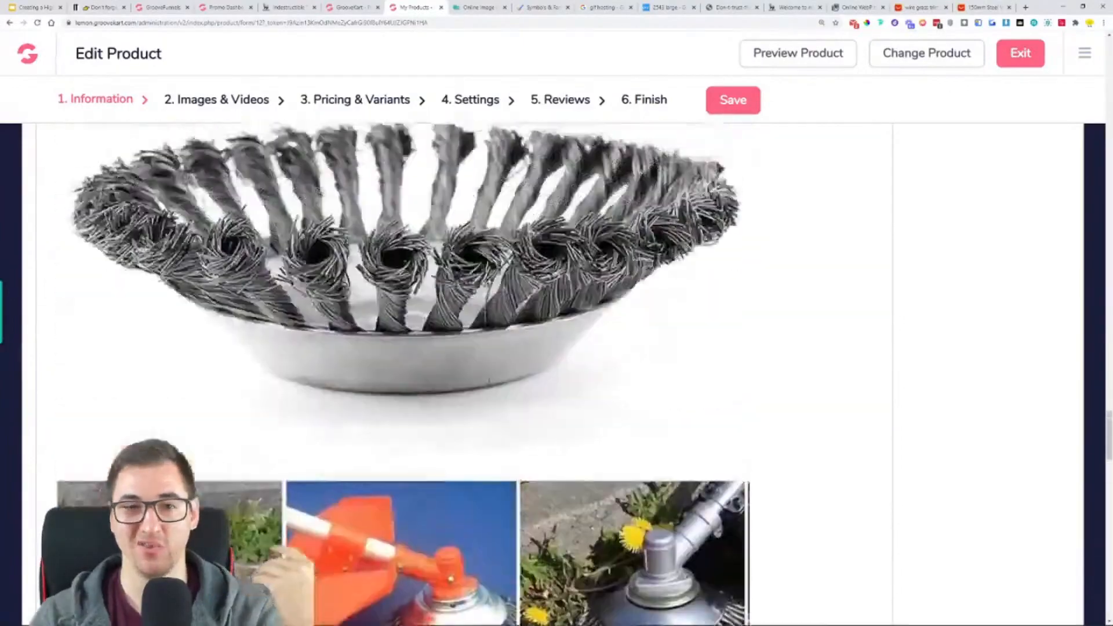
scroll(485, 381, up, 15)
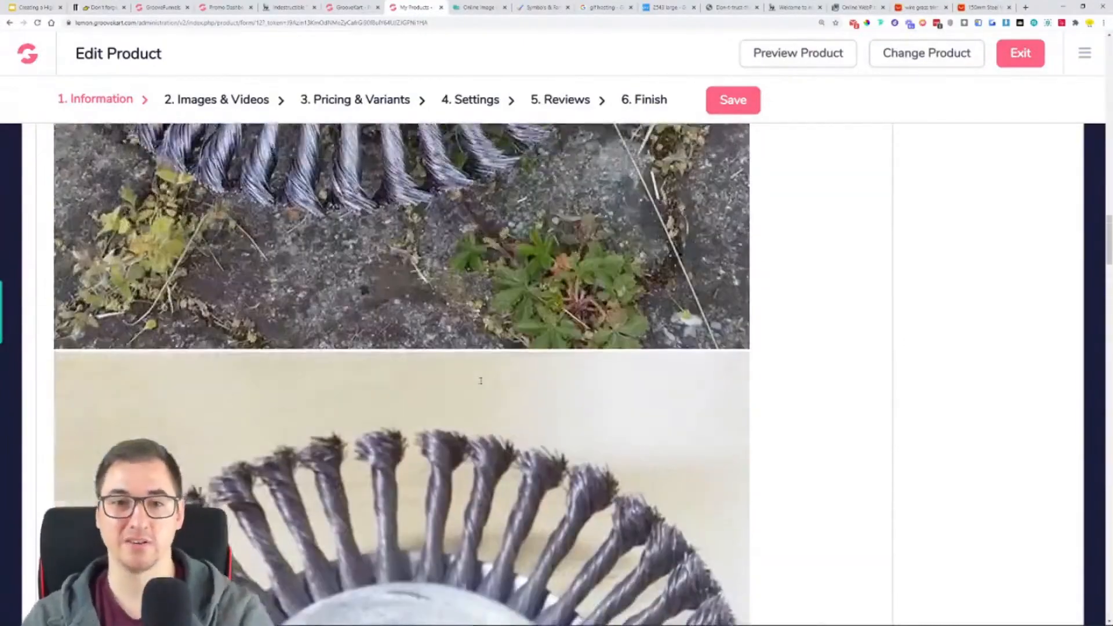
scroll(482, 380, up, 10)
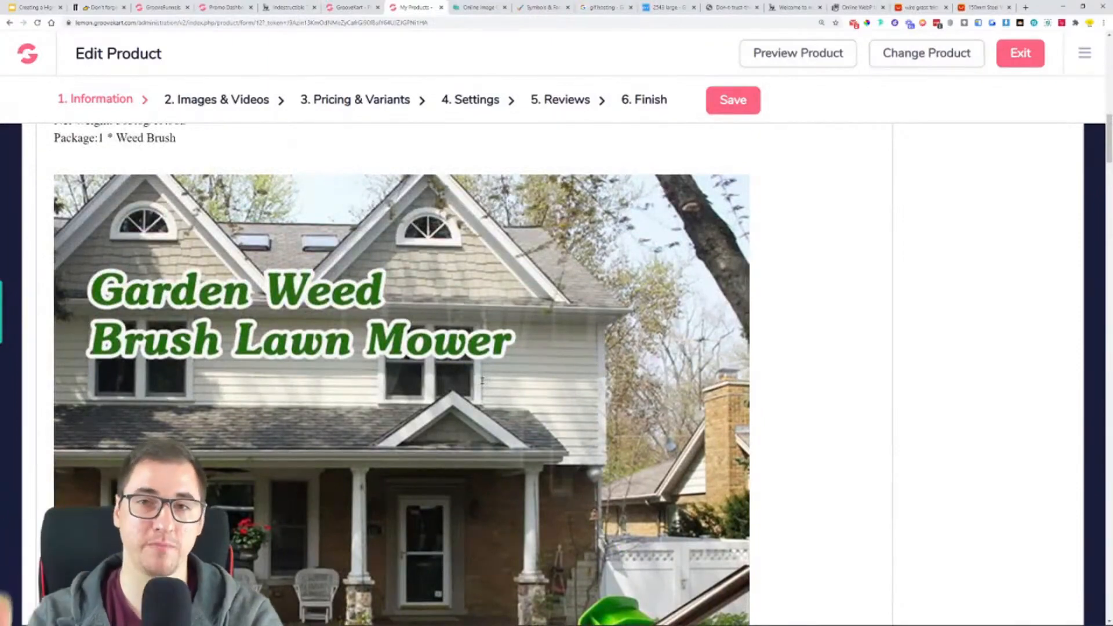
scroll(482, 380, up, 10)
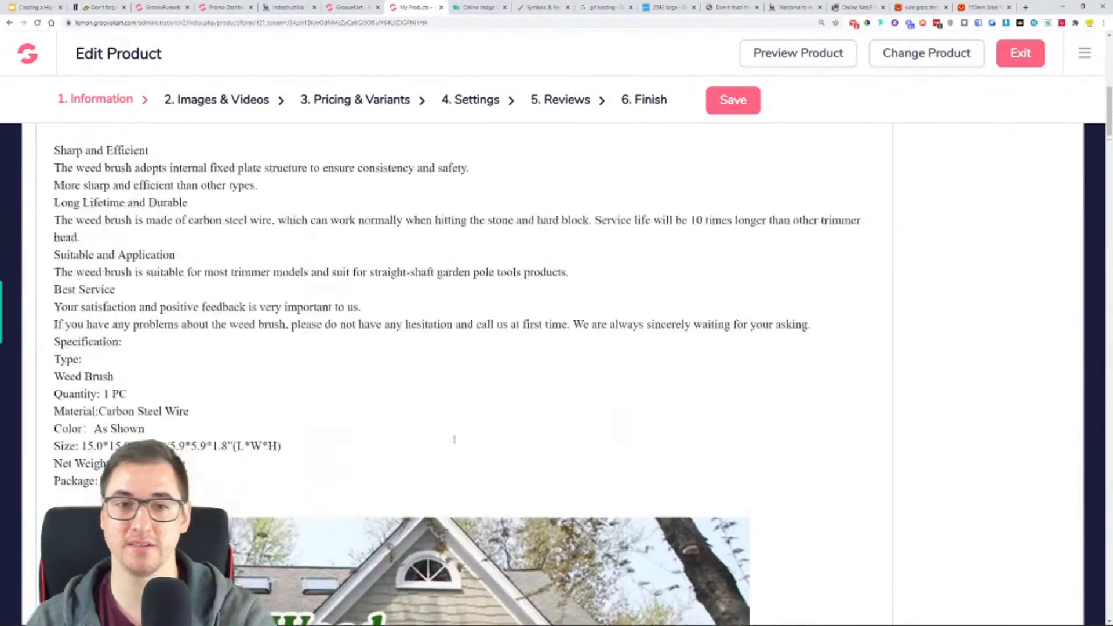
scroll(254, 262, up, 5)
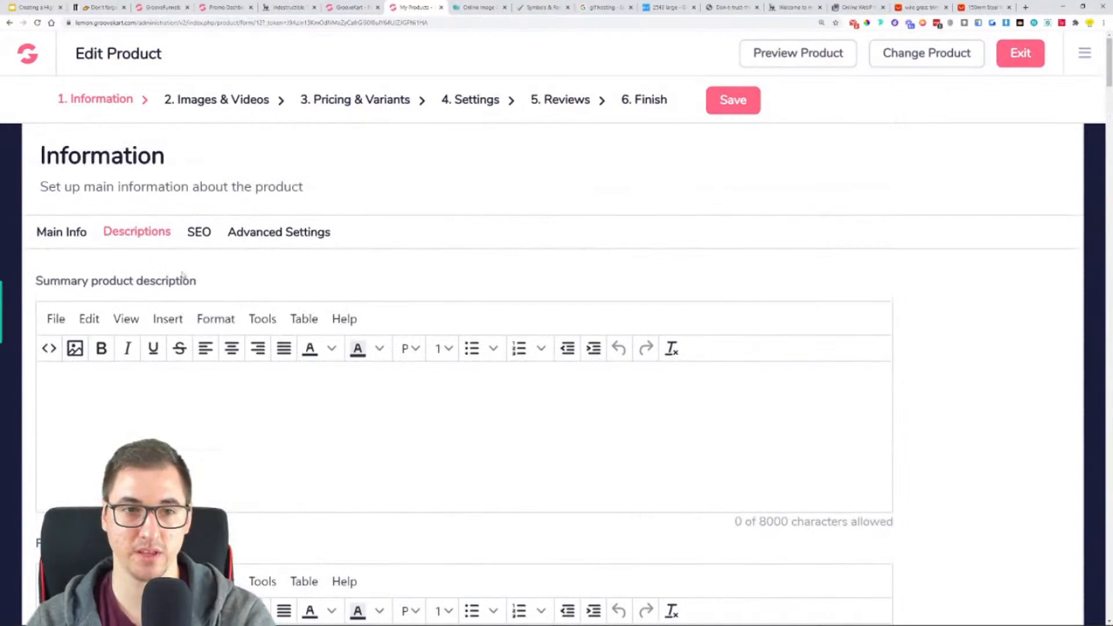
- Examine the product's SEO settings, including meta information, friendly URL and Open Graph markup
click(198, 232)
scroll(200, 273, down, 1)
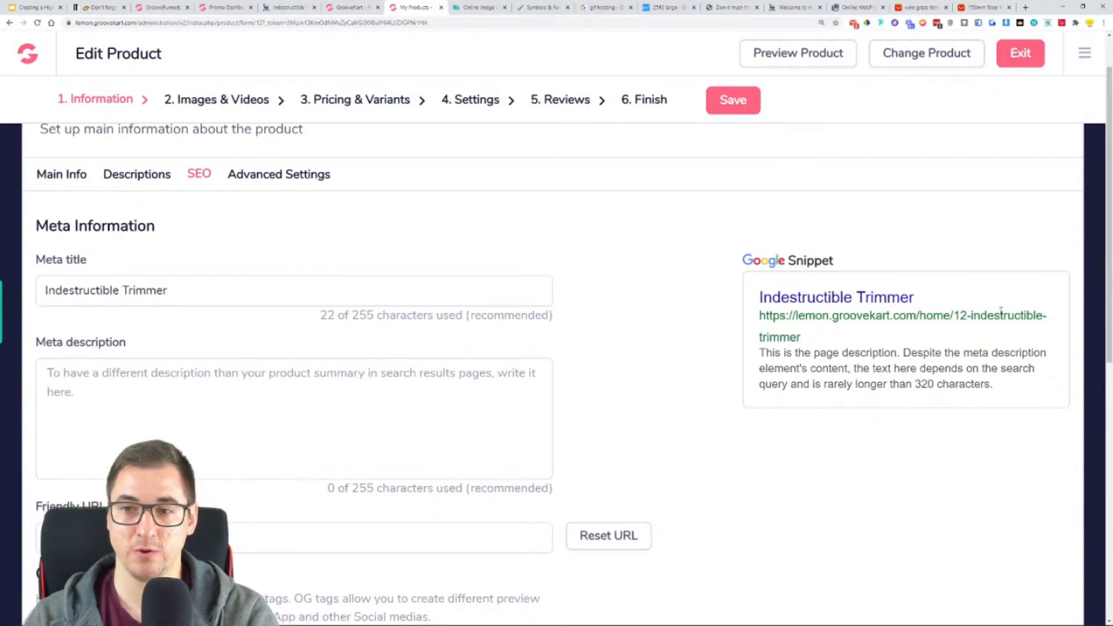
scroll(82, 338, down, 2)
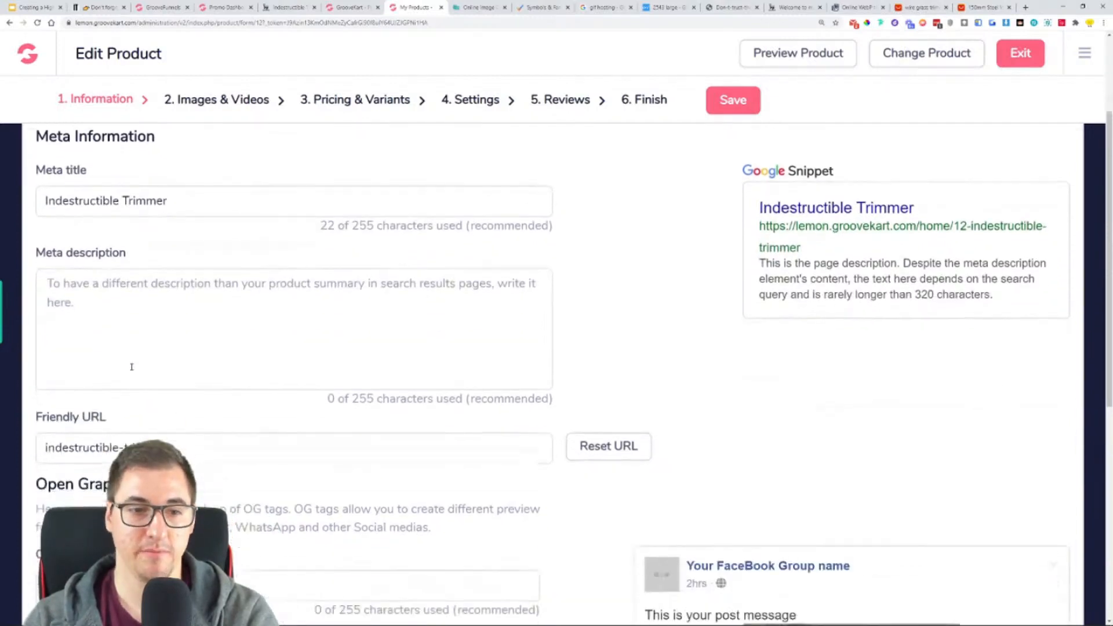
scroll(231, 344, down, 4)
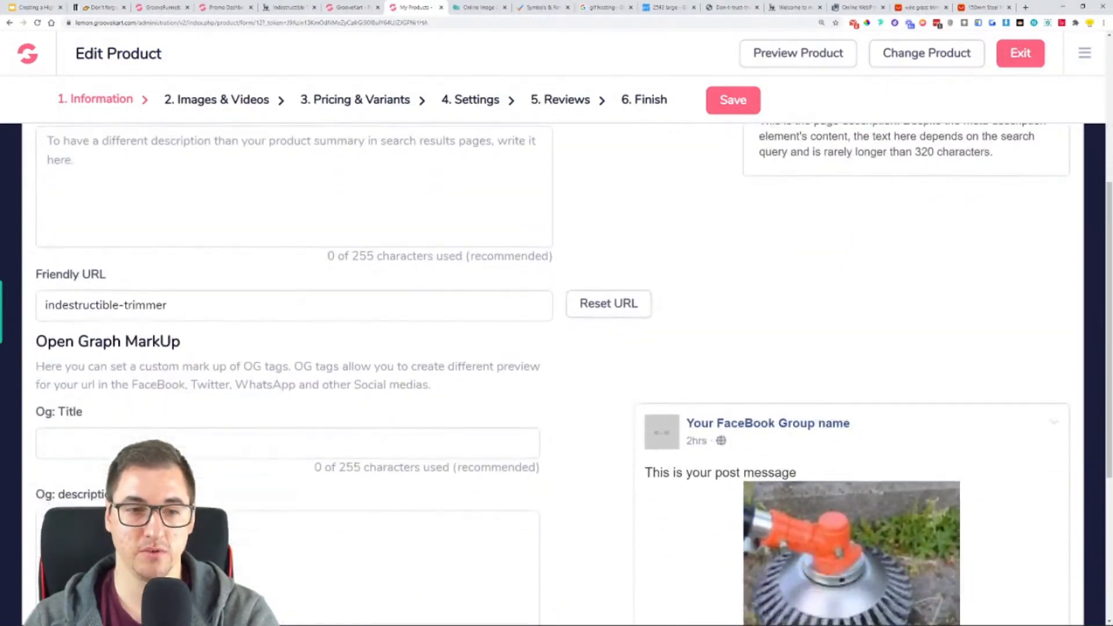
scroll(837, 333, down, 2)
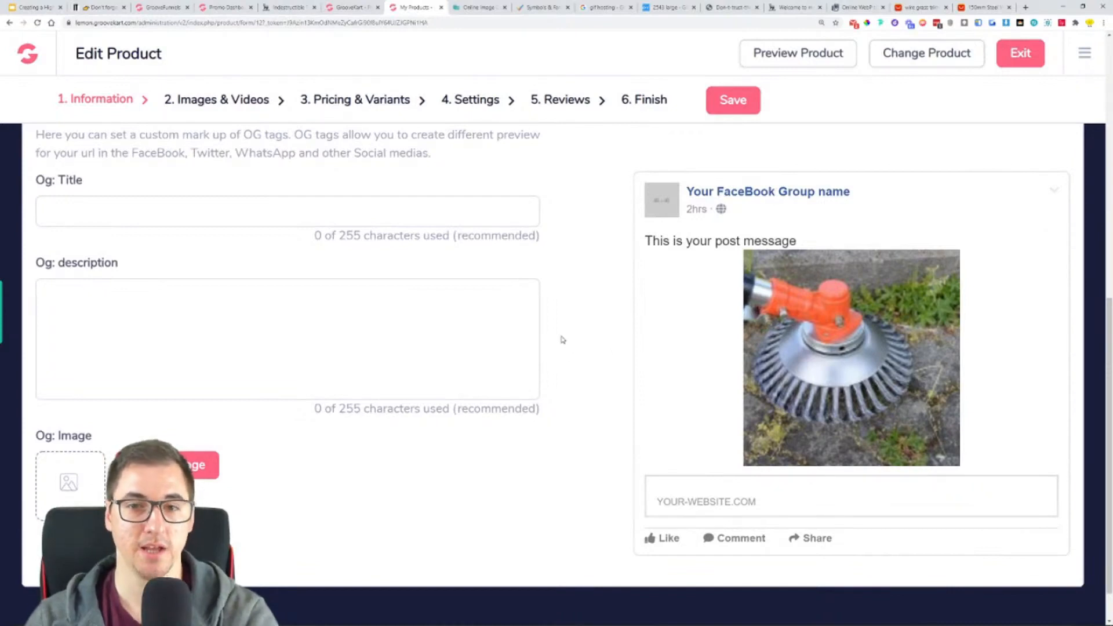
scroll(243, 287, up, 4)
scroll(269, 276, up, 5)
- Check the optional product dimensions in the advanced settings and save the product information
click(311, 239)
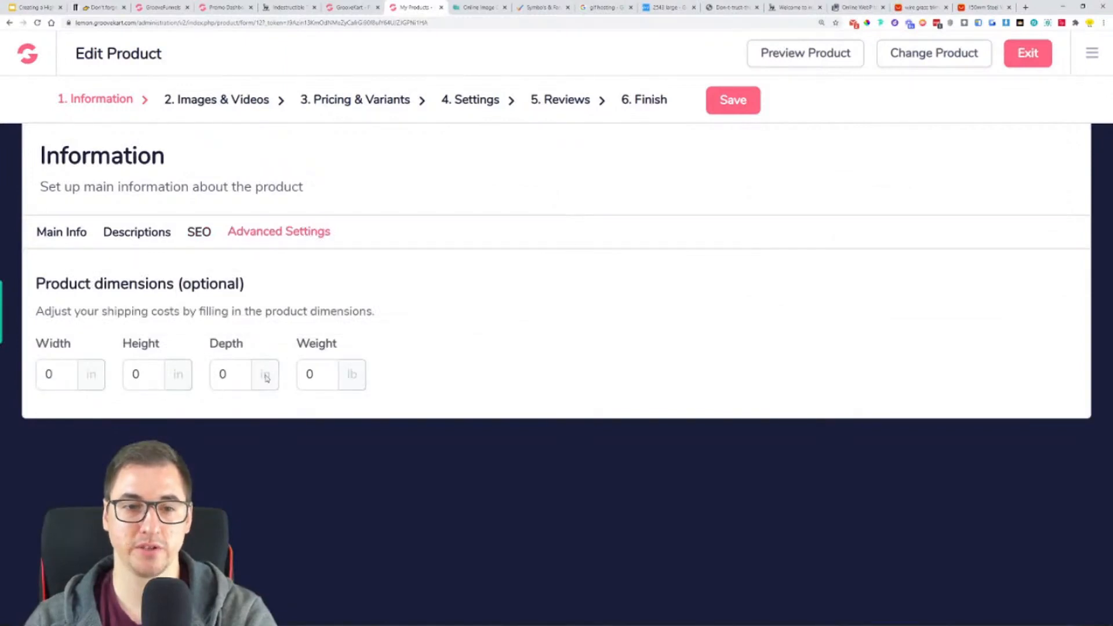
click(734, 108)
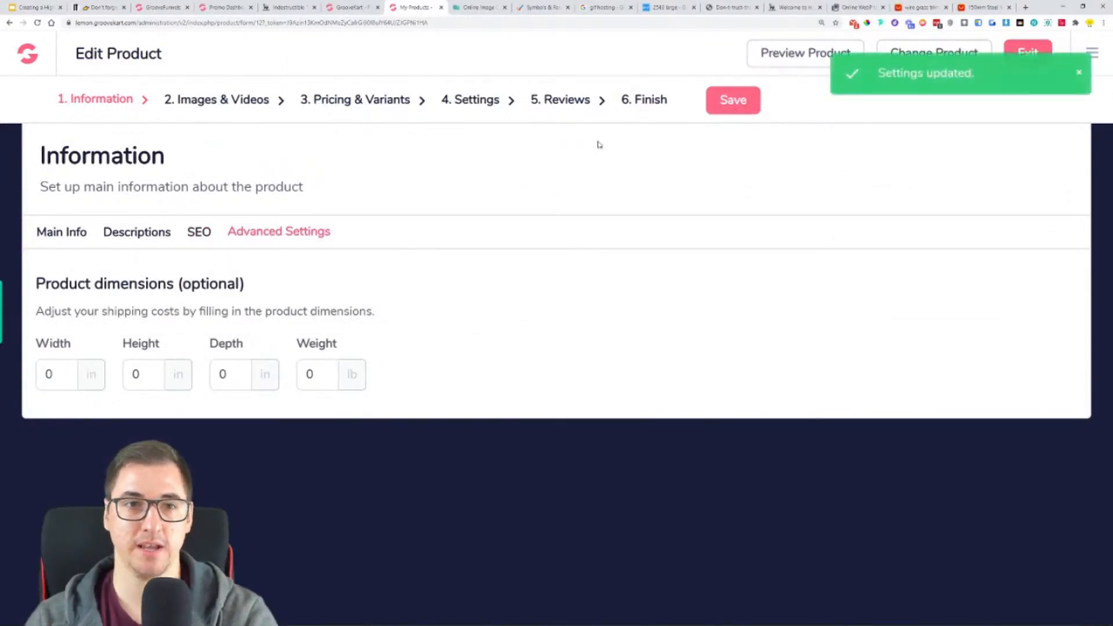
- Make the second product image, showing the brush head with a trimmer on grass, the cover image and save the product
click(226, 105)
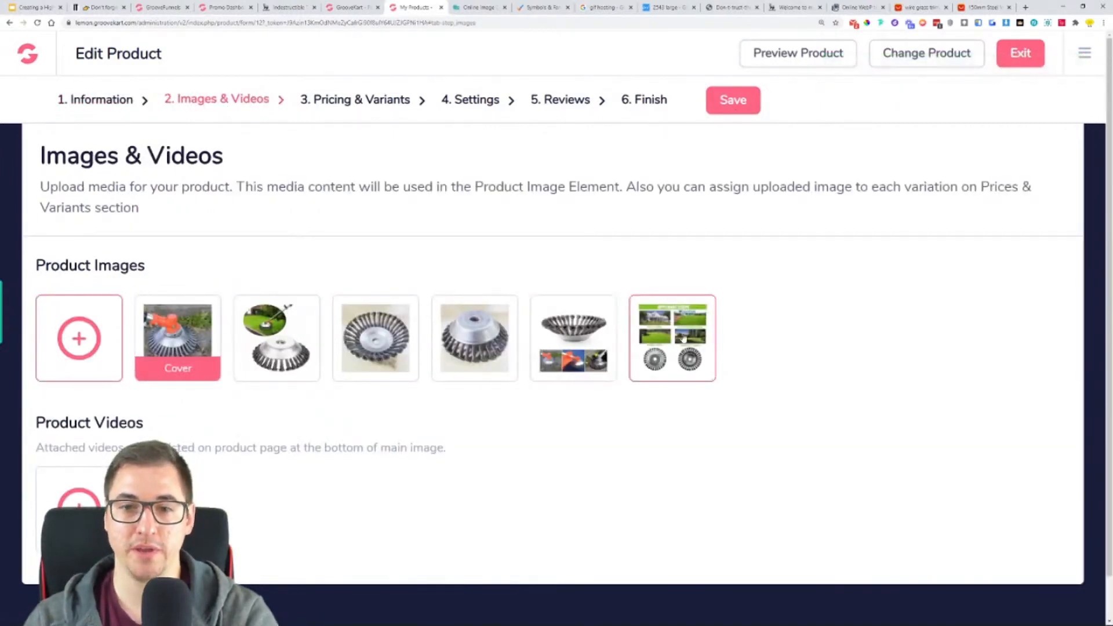
click(280, 339)
click(746, 273)
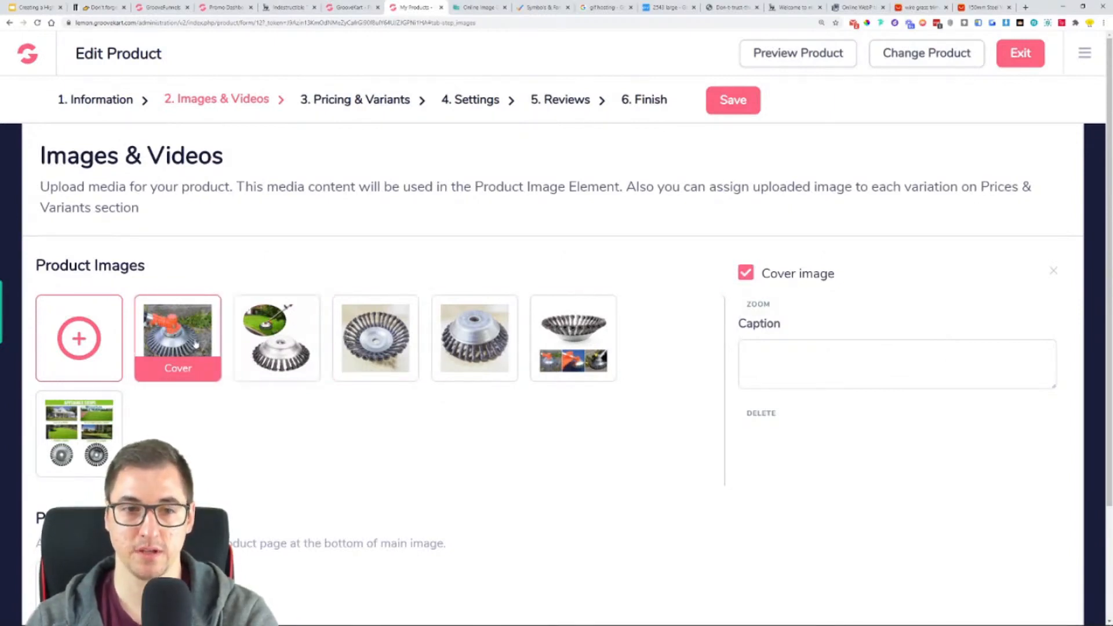
click(282, 331)
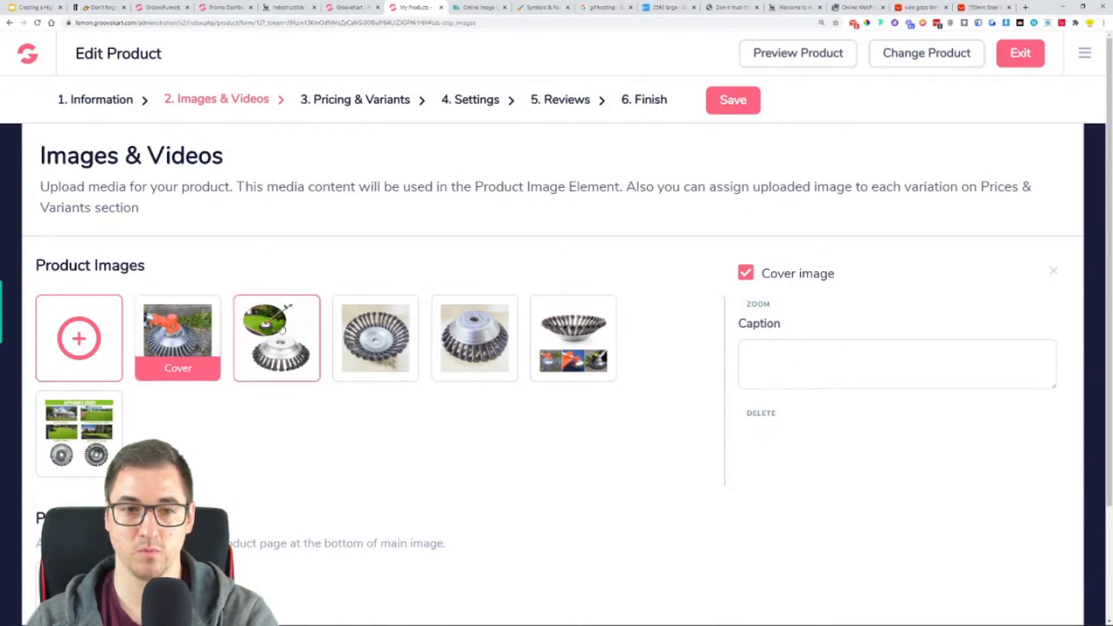
click(746, 273)
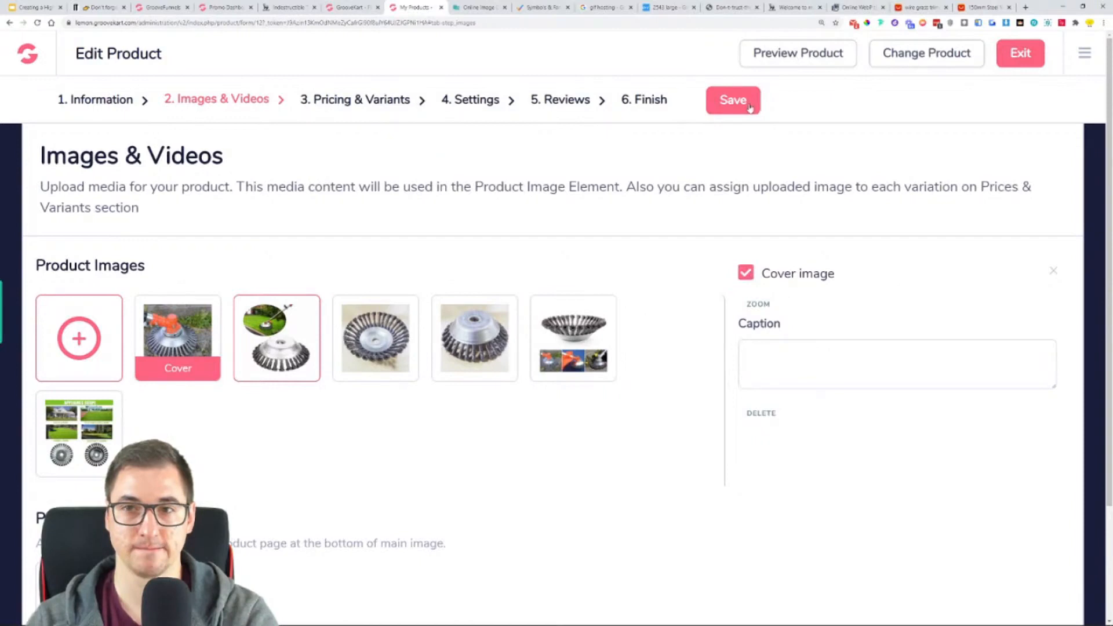
click(748, 106)
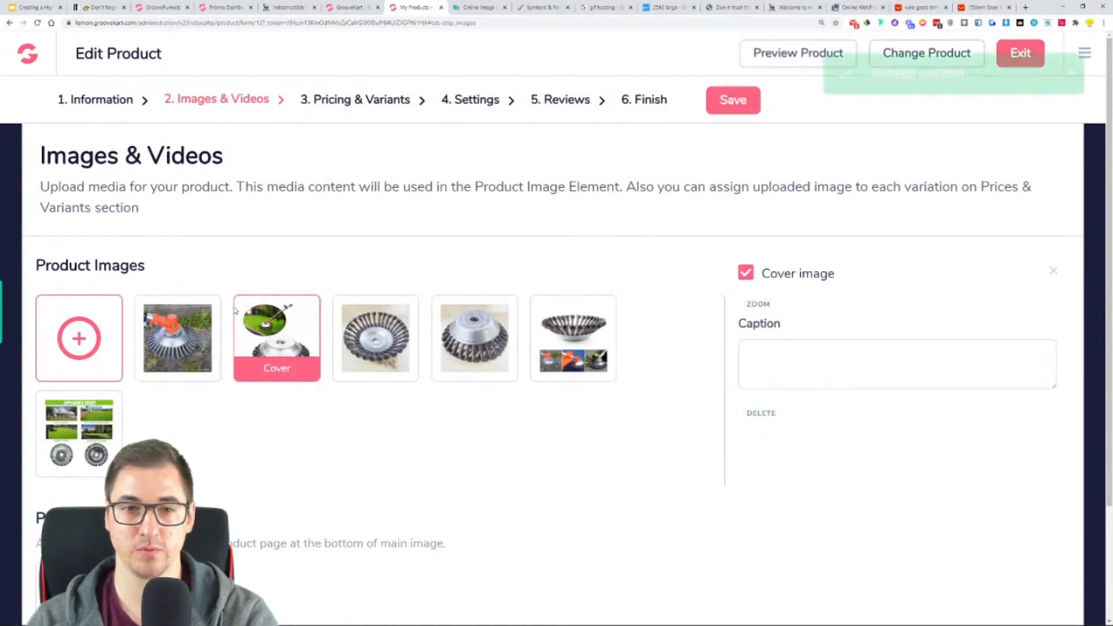
scroll(348, 287, down, 2)
scroll(348, 286, up, 2)
- Examine the product's Ships From variants with their compare-at and selling prices in the pricing settings
click(369, 112)
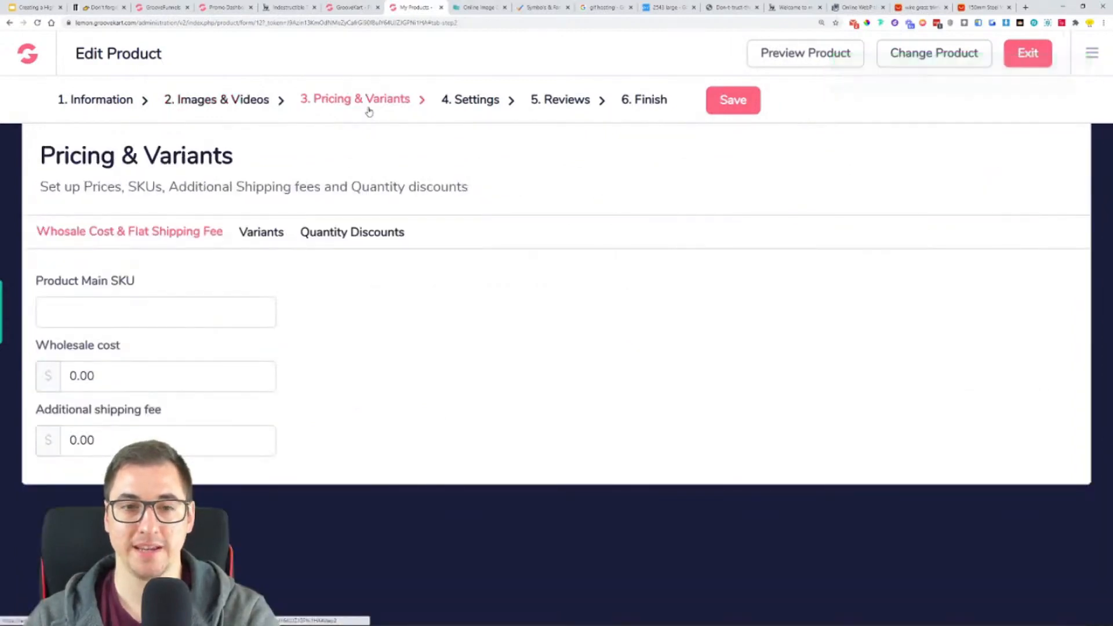
click(281, 234)
scroll(360, 342, down, 1)
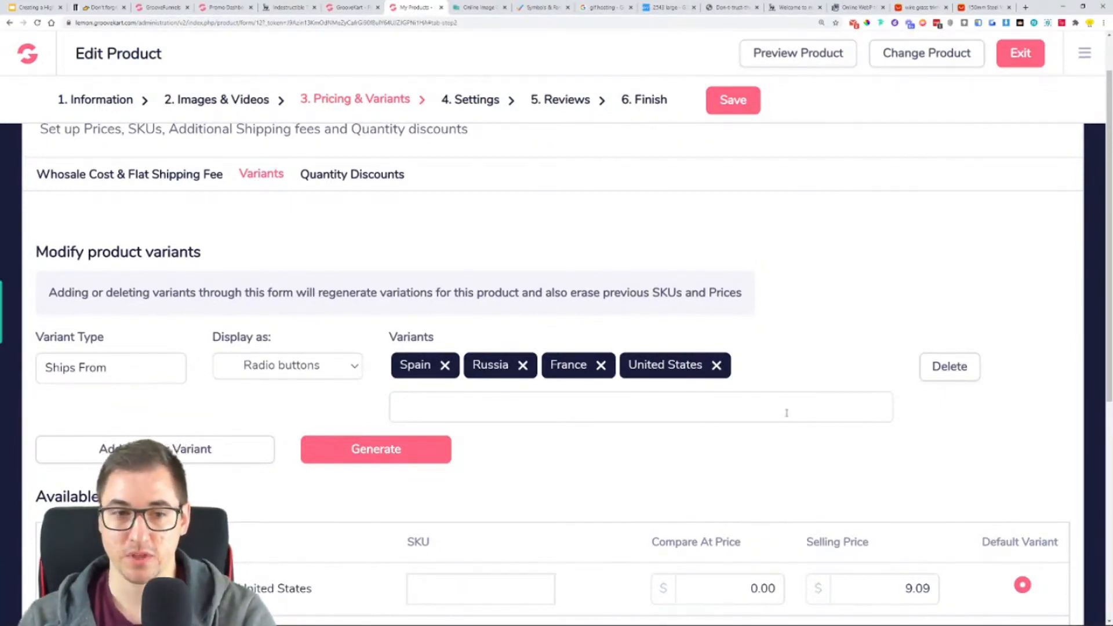
scroll(474, 263, down, 5)
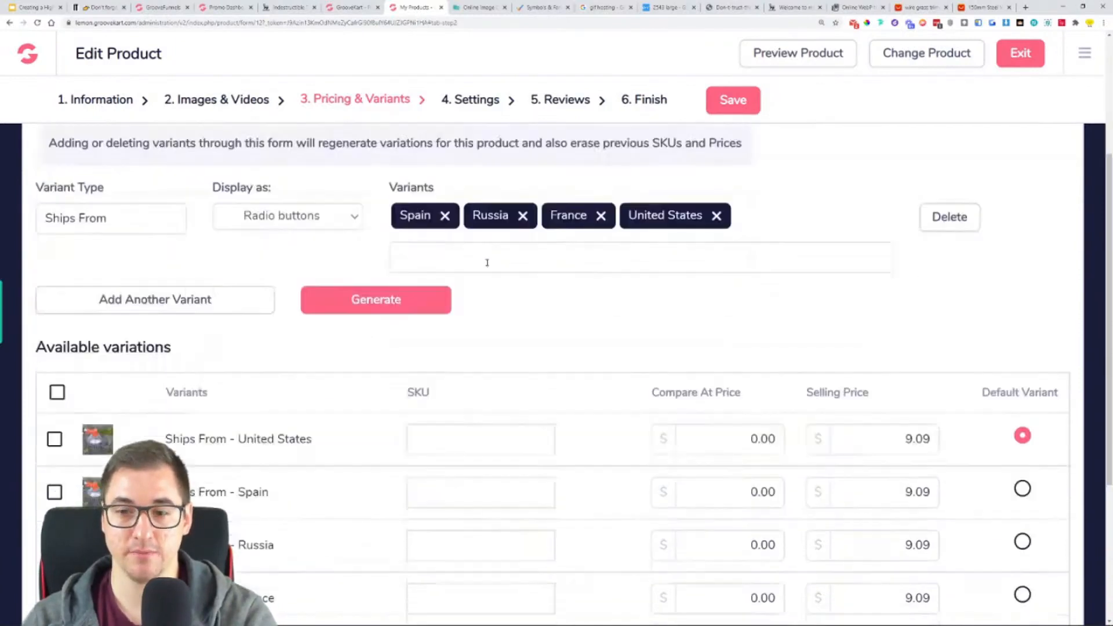
click(743, 299)
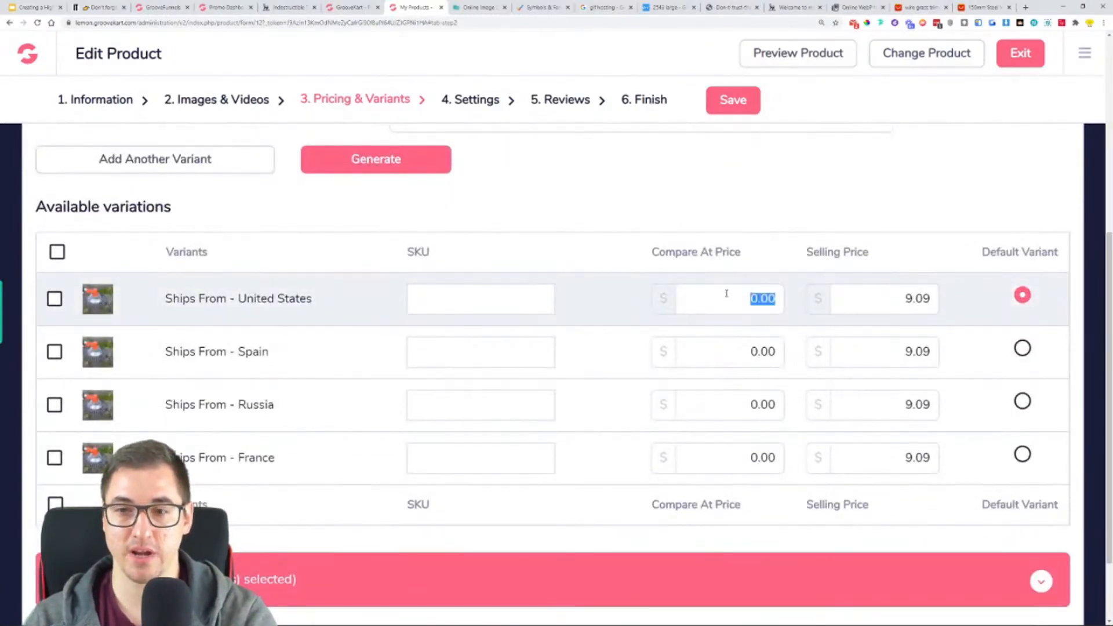
scroll(726, 294, down, 2)
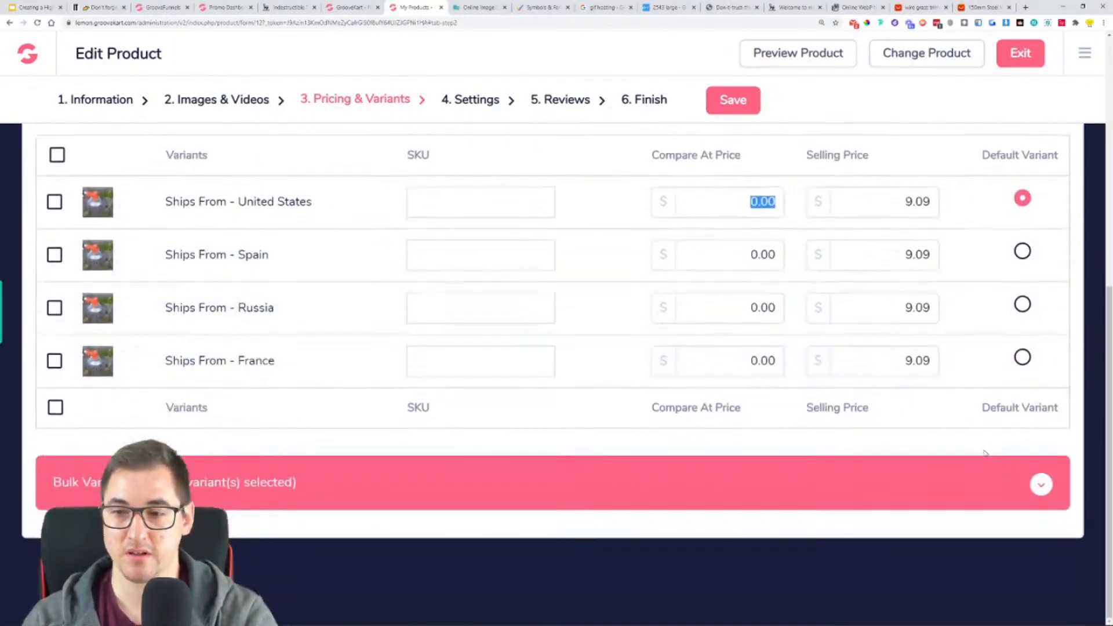
- Try to bulk-edit the variants with a compare-at price of 69.97 and a price of 49.97, and save the product
click(1042, 484)
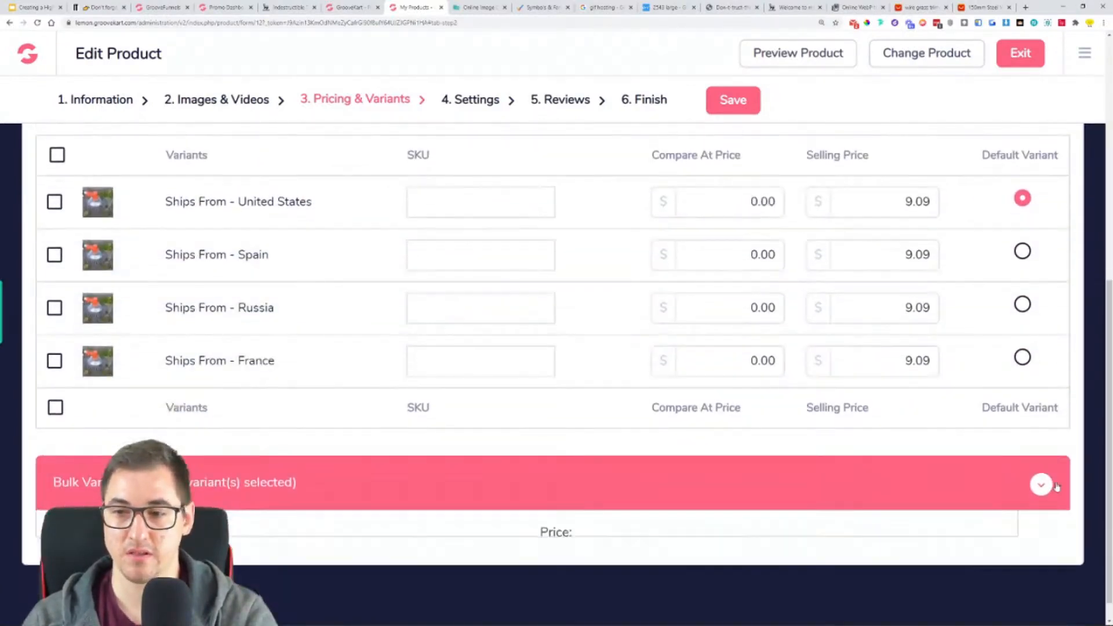
scroll(812, 464, down, 2)
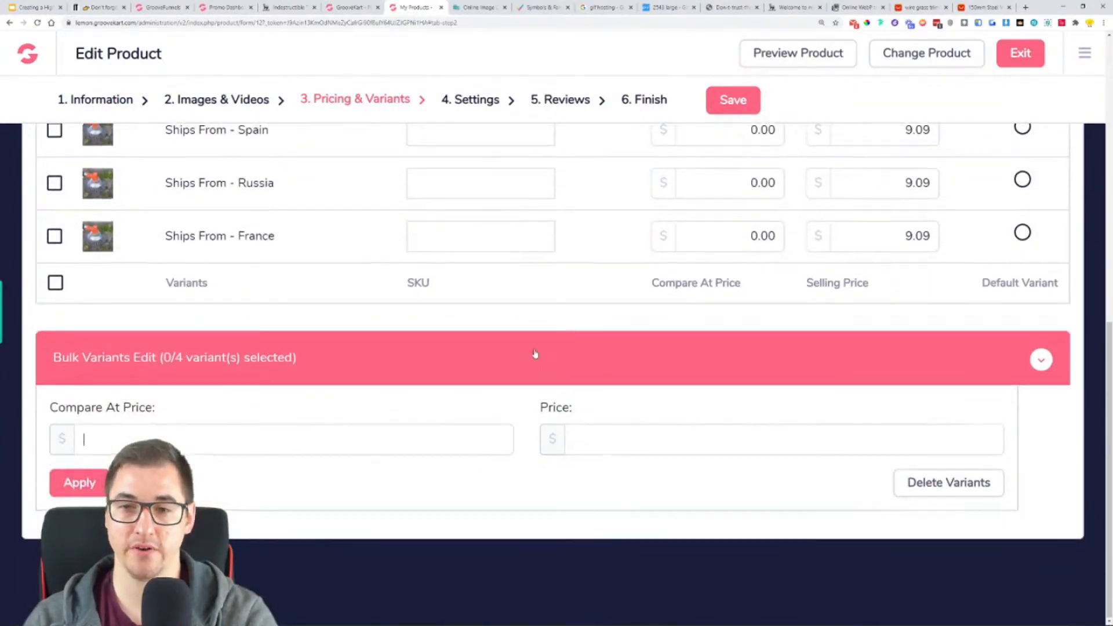
scroll(122, 364, up, 2)
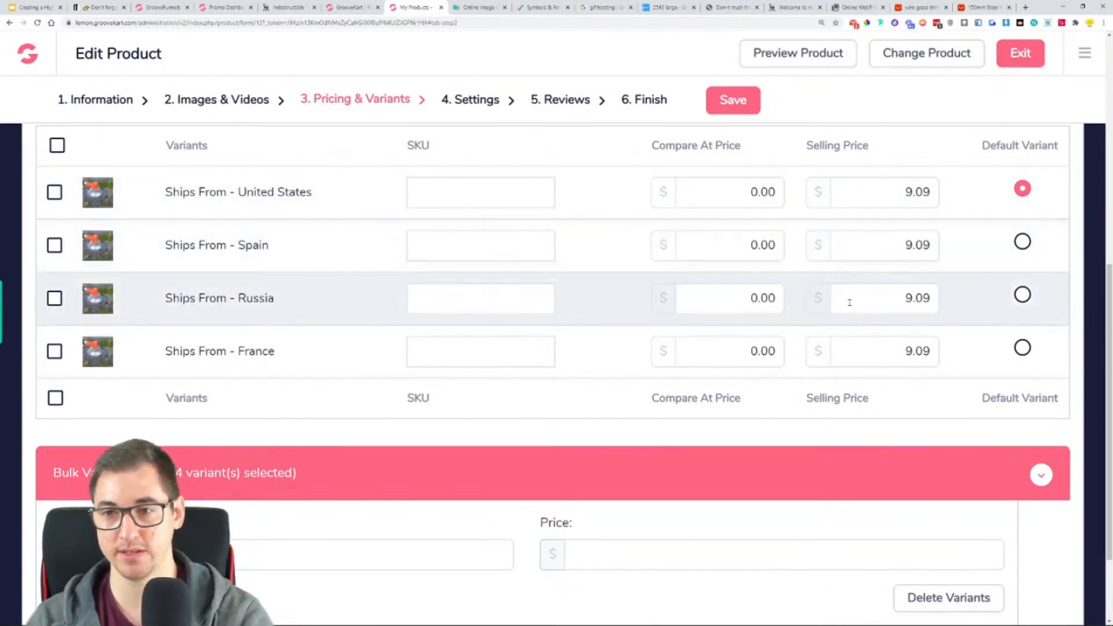
scroll(869, 298, down, 2)
click(1038, 359)
click(1042, 484)
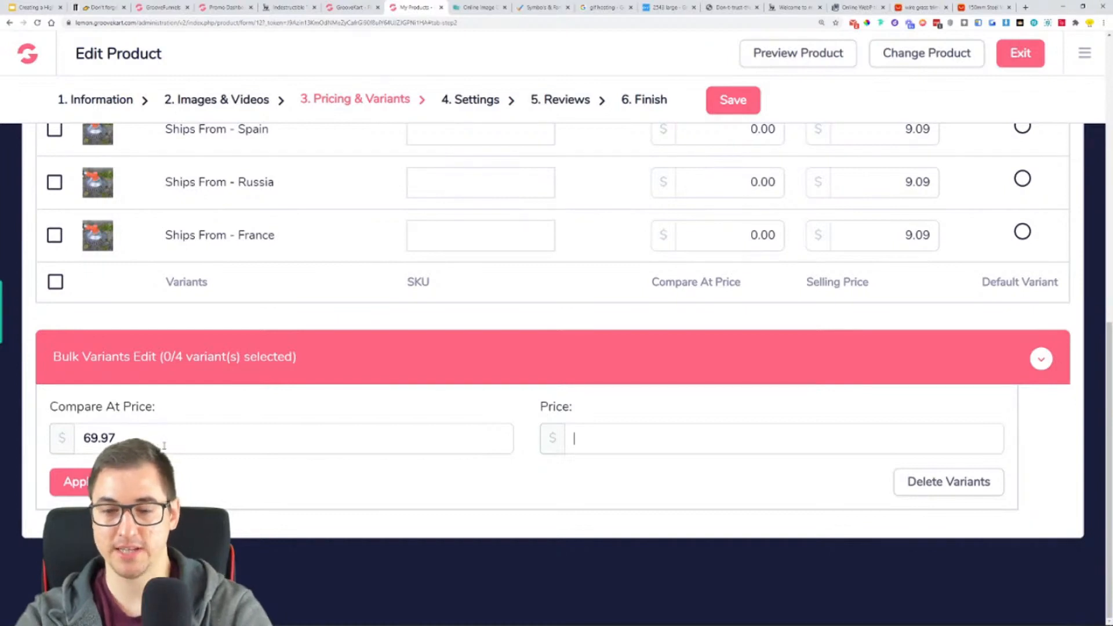
text(9.97)
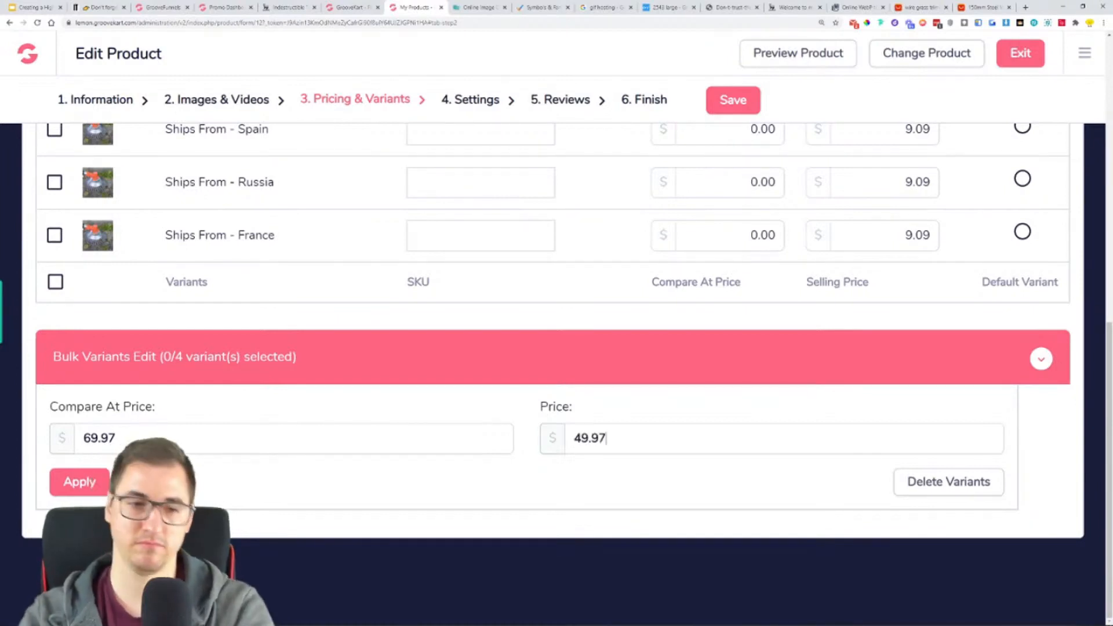
click(106, 482)
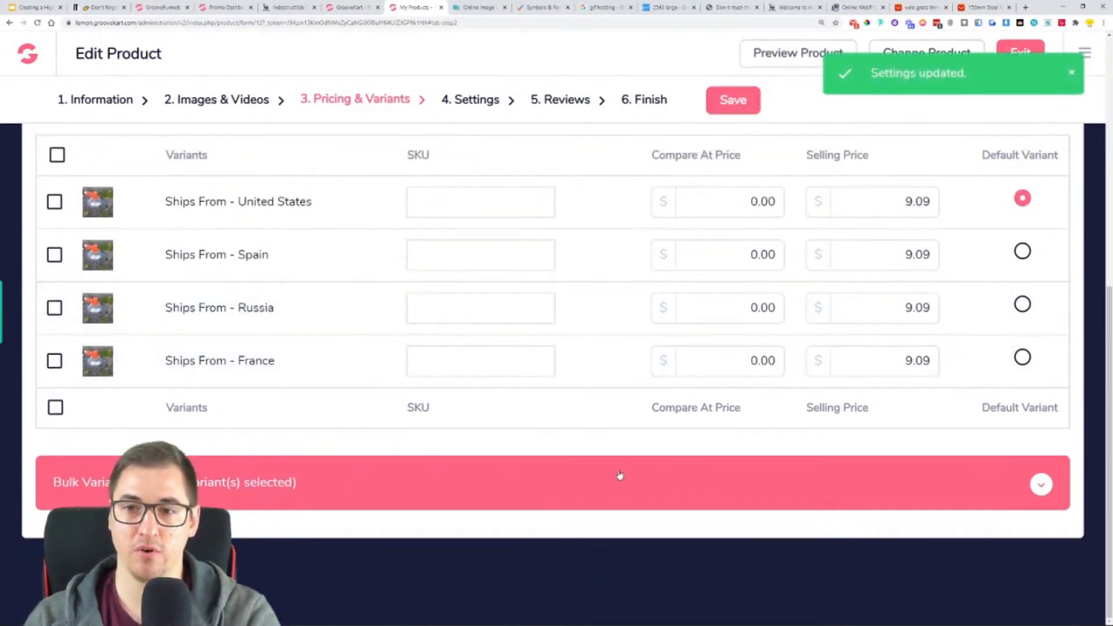
scroll(629, 322, up, 3)
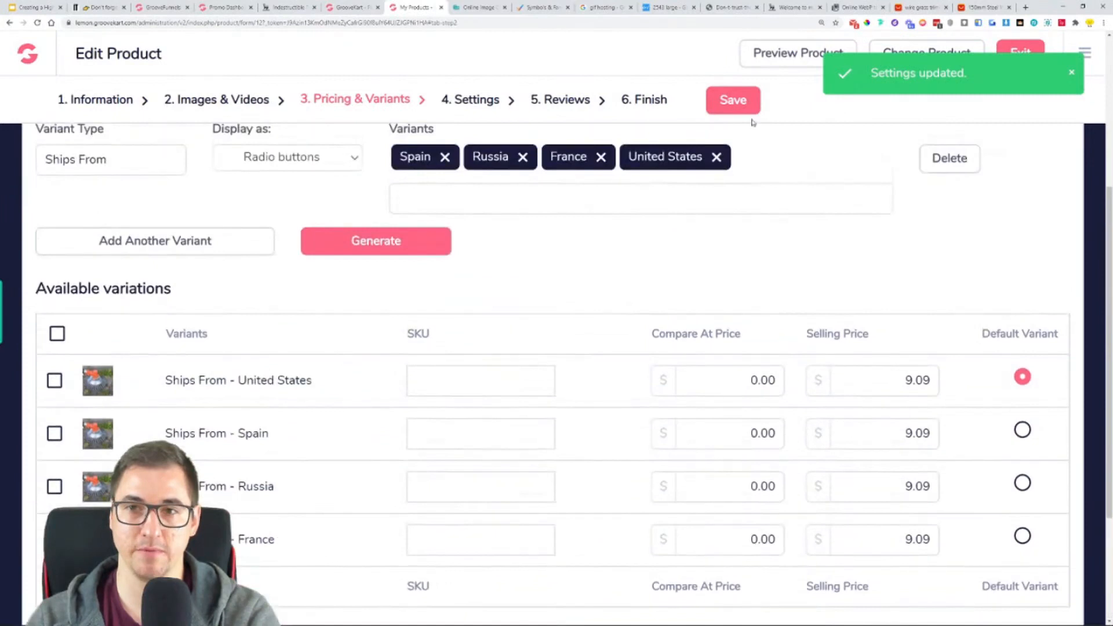
click(745, 100)
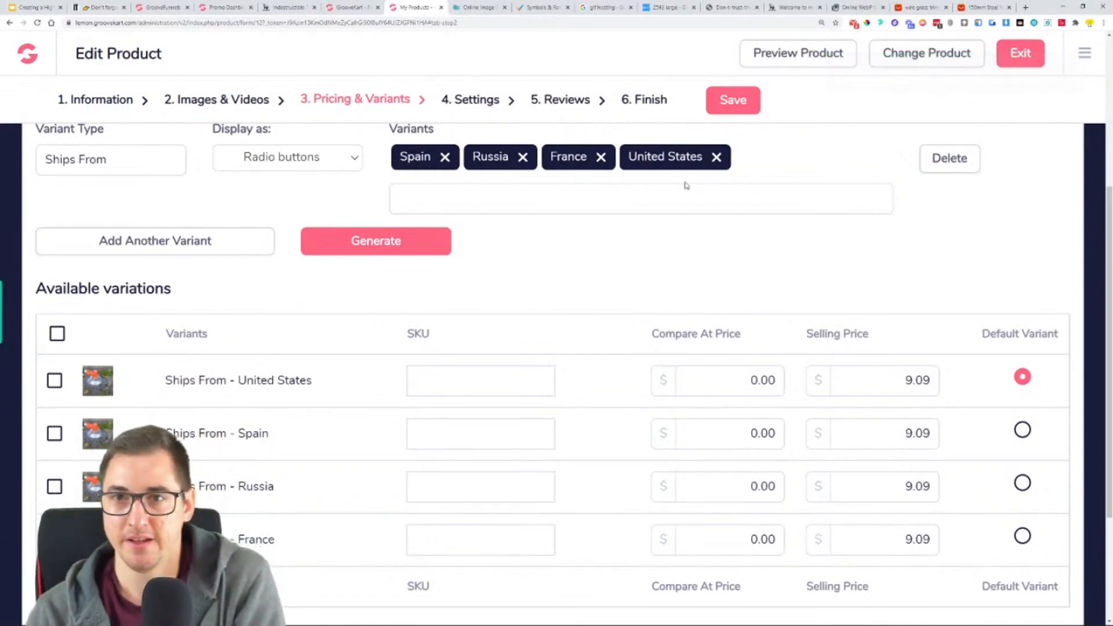
- Compare the product's quantity discount settings with the buy-more discount offers on the reference store's product page
scroll(564, 265, up, 2)
scroll(564, 265, up, 3)
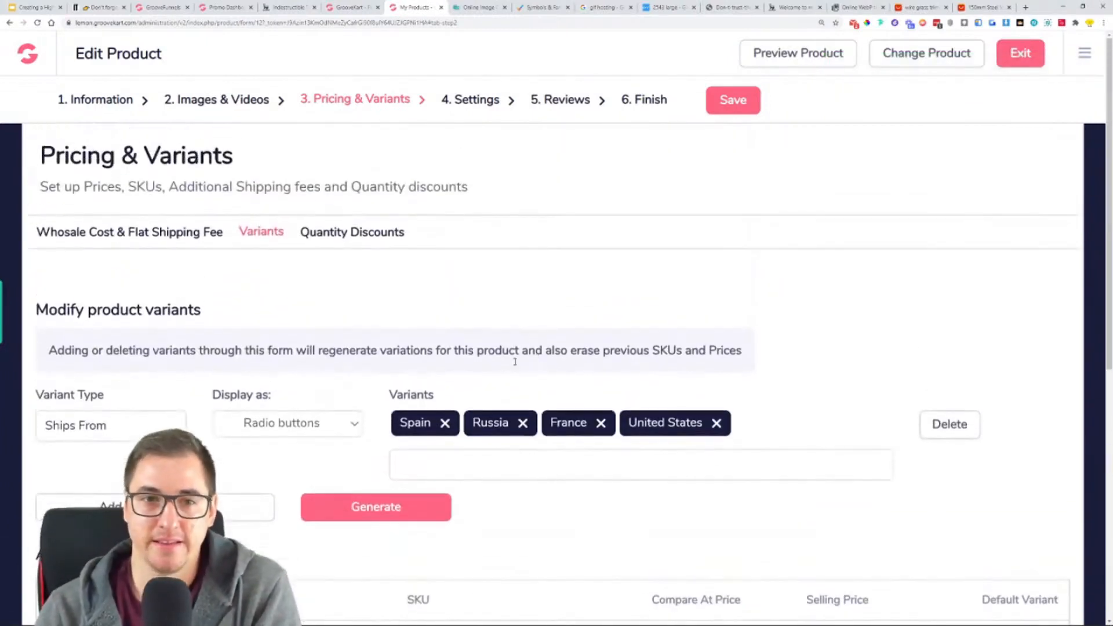
click(334, 241)
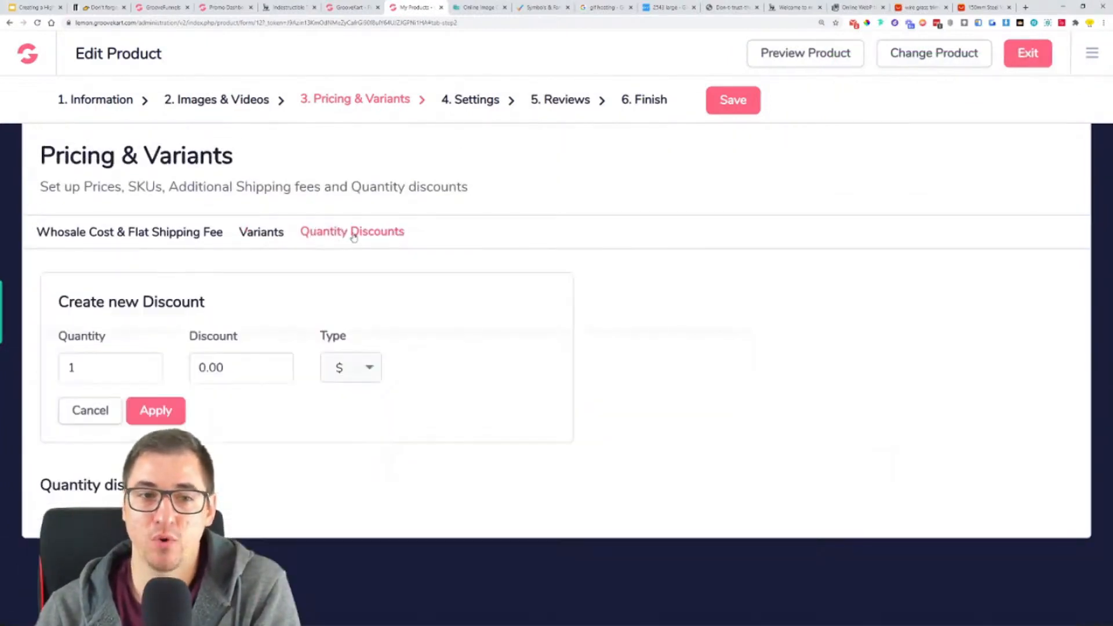
click(100, 7)
scroll(503, 319, down, 3)
scroll(511, 313, up, 1)
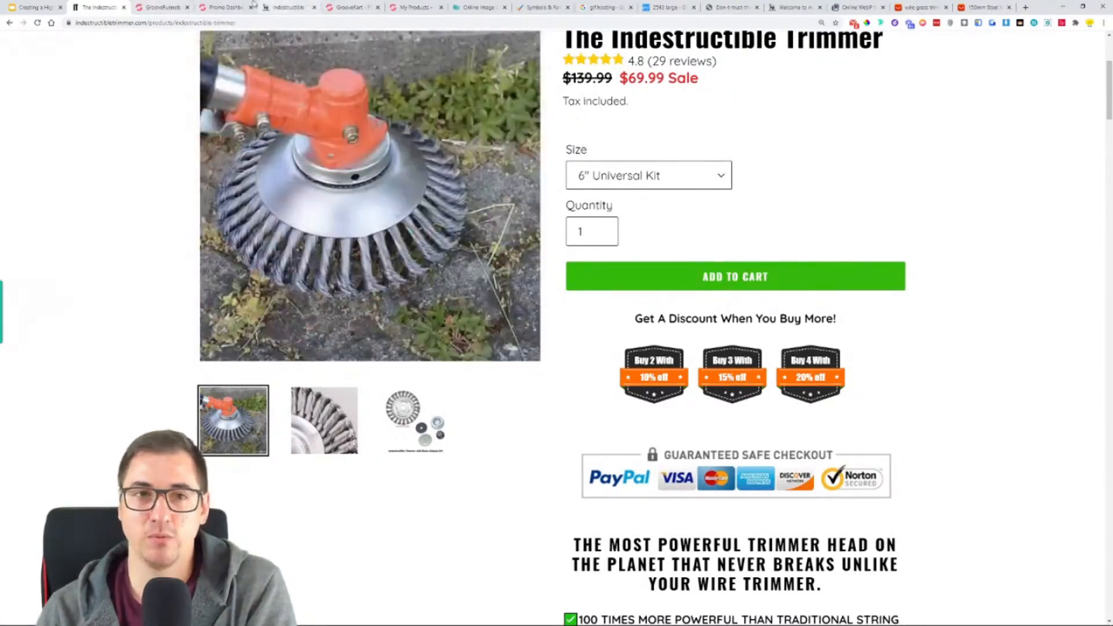
click(231, 6)
click(335, 4)
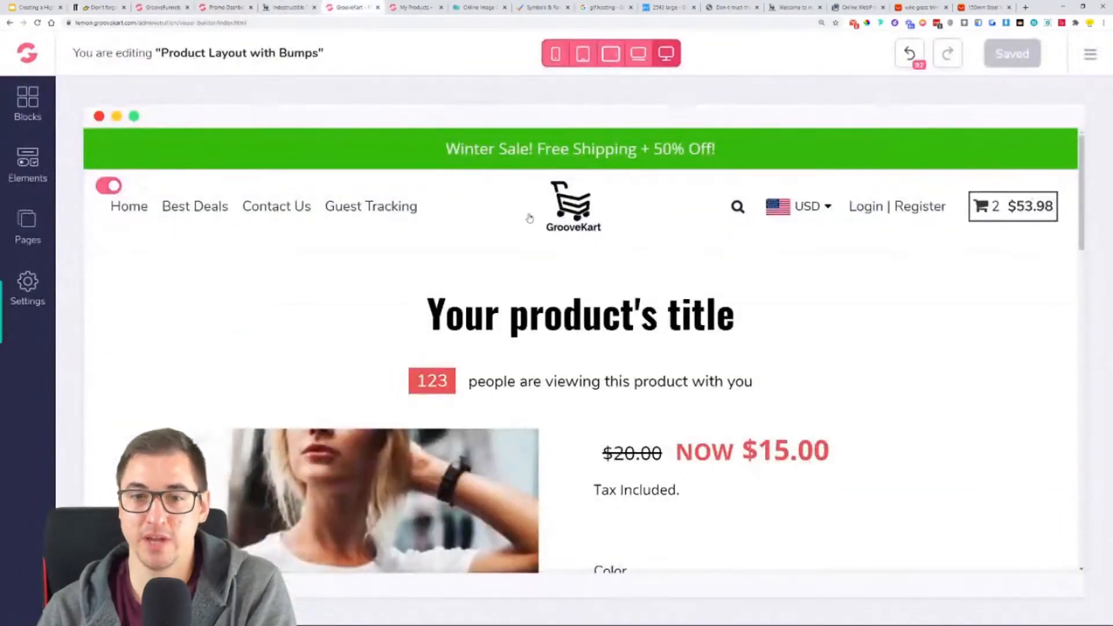
click(406, 8)
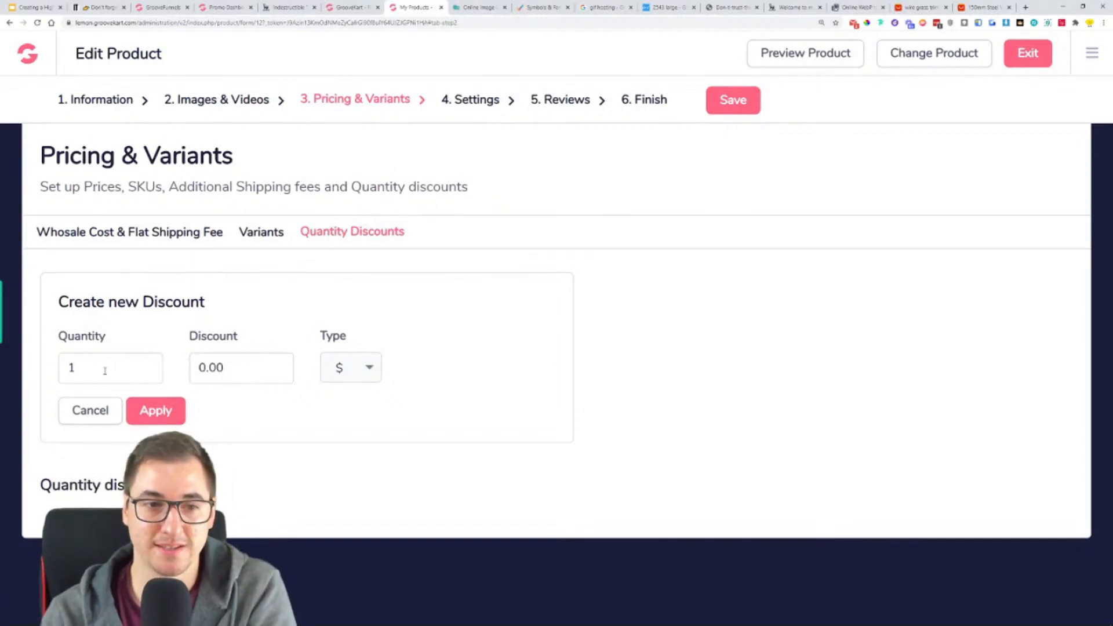
drag(95, 371, 58, 373)
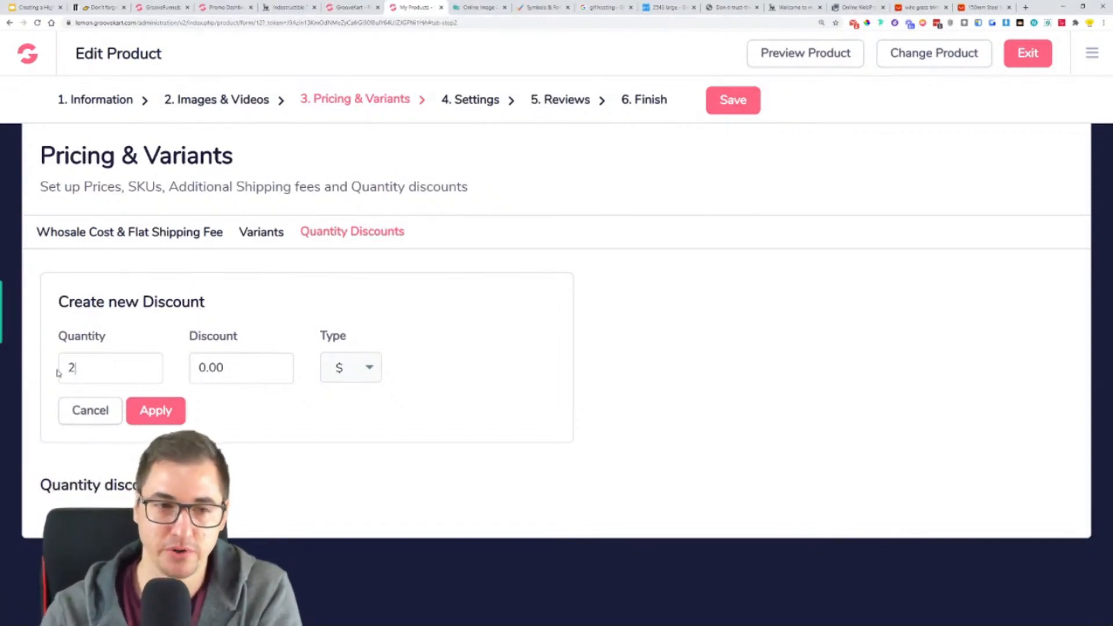
click(225, 370)
click(344, 368)
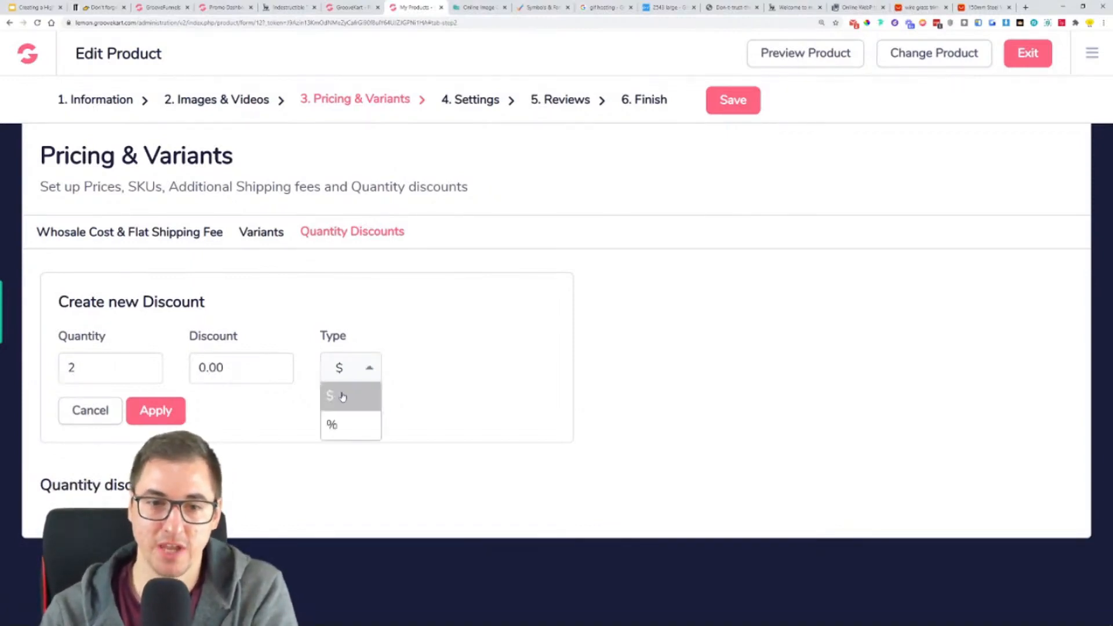
click(355, 400)
click(113, 410)
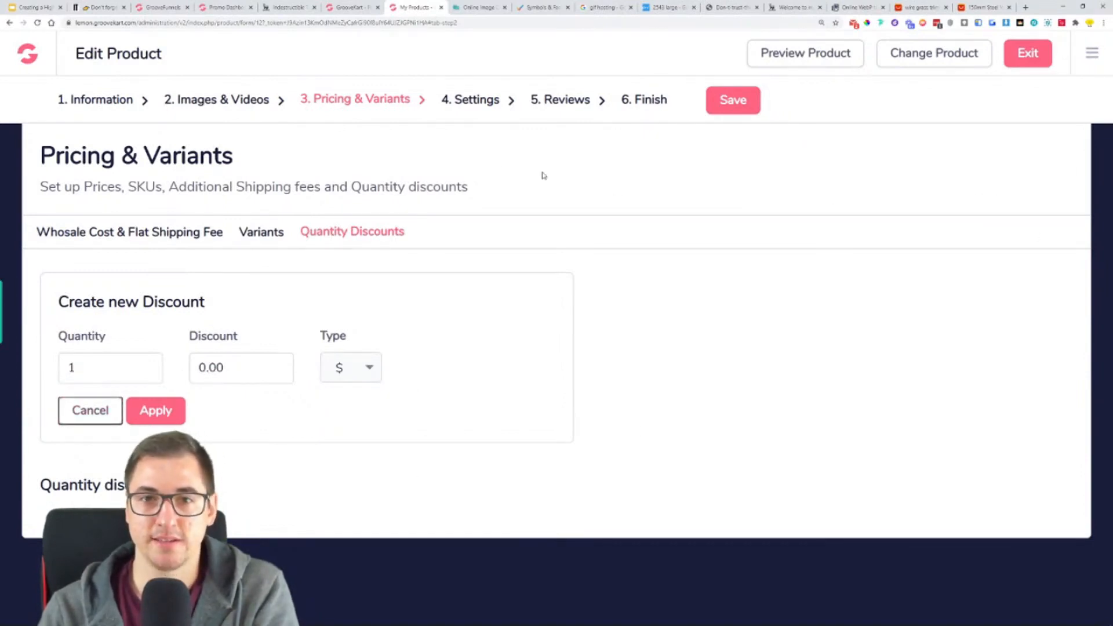
- Check the product template selected in the settings against the product page layouts available in the visual builder
click(476, 100)
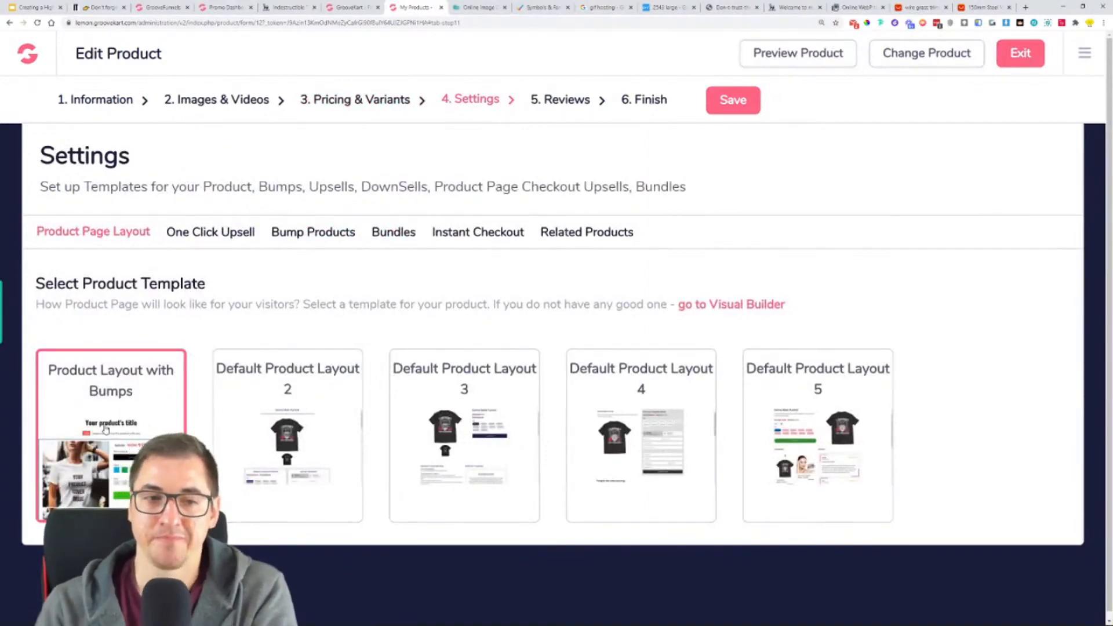
drag(50, 371, 142, 388)
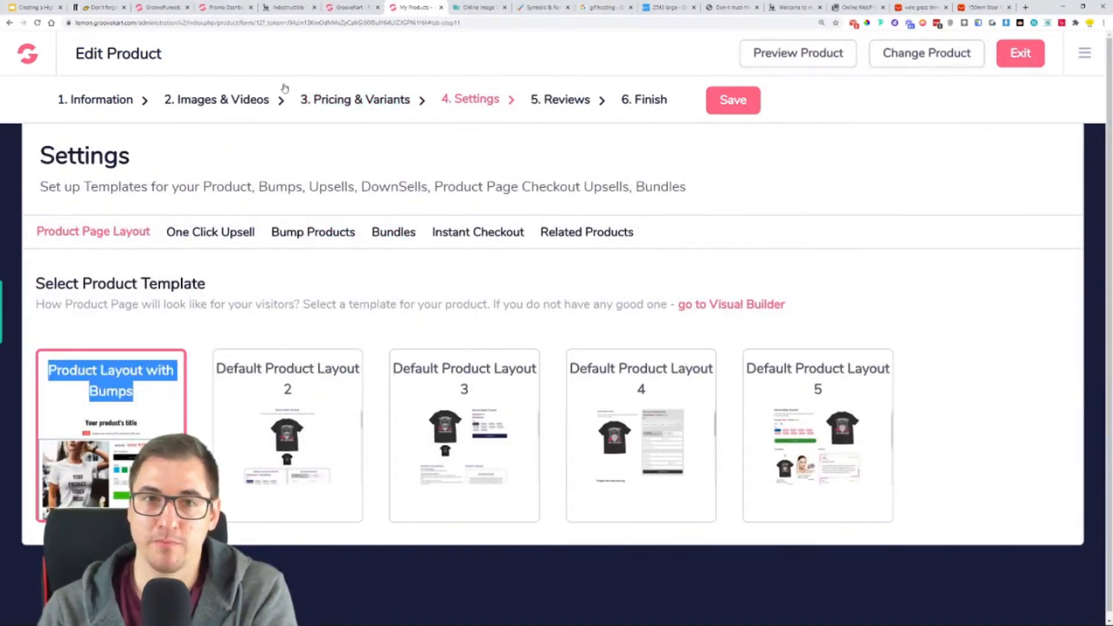
click(351, 7)
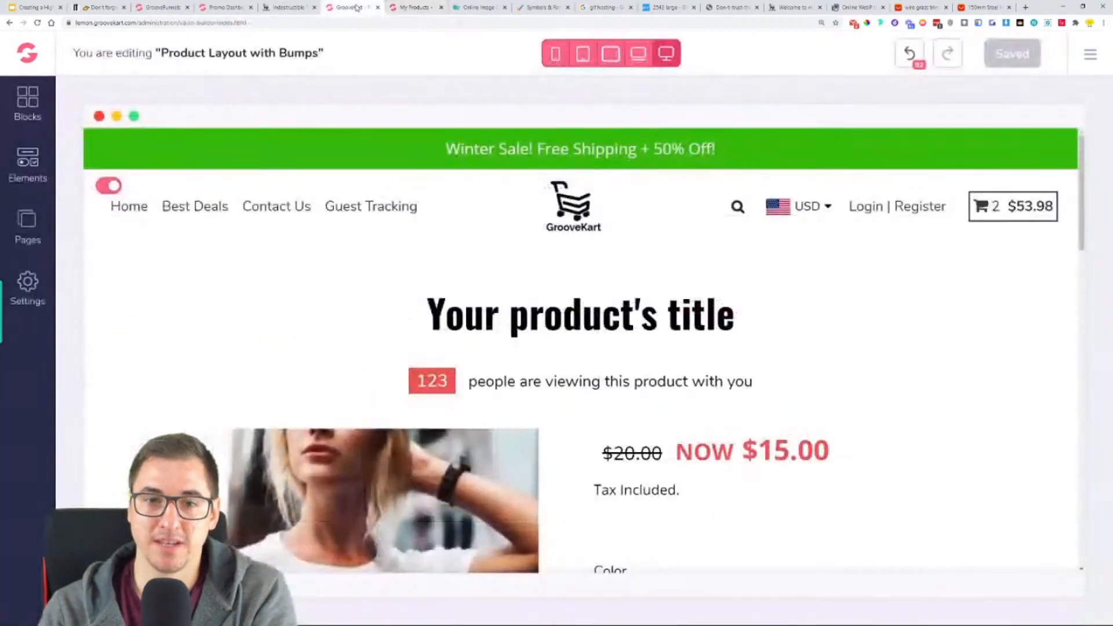
click(27, 226)
scroll(221, 233, down, 1)
click(186, 258)
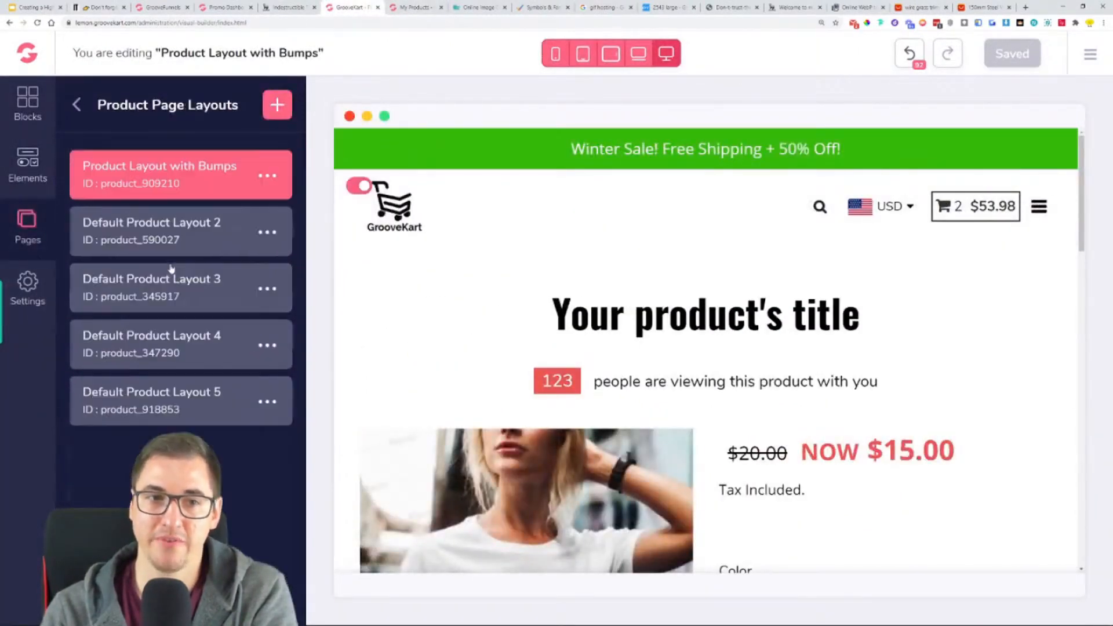
scroll(777, 389, down, 10)
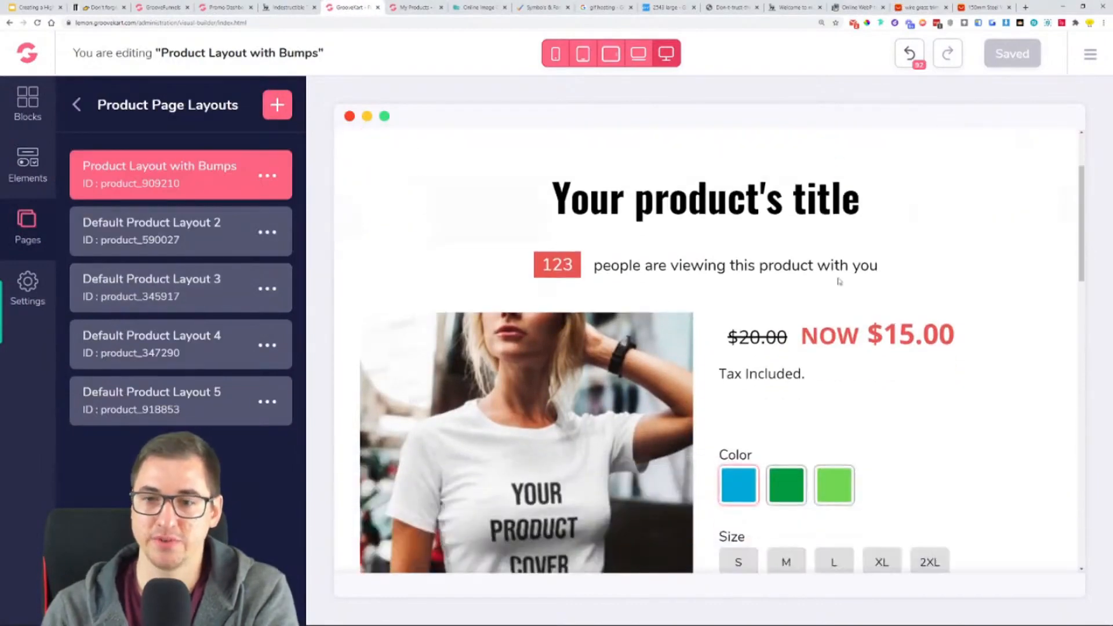
scroll(817, 373, up, 10)
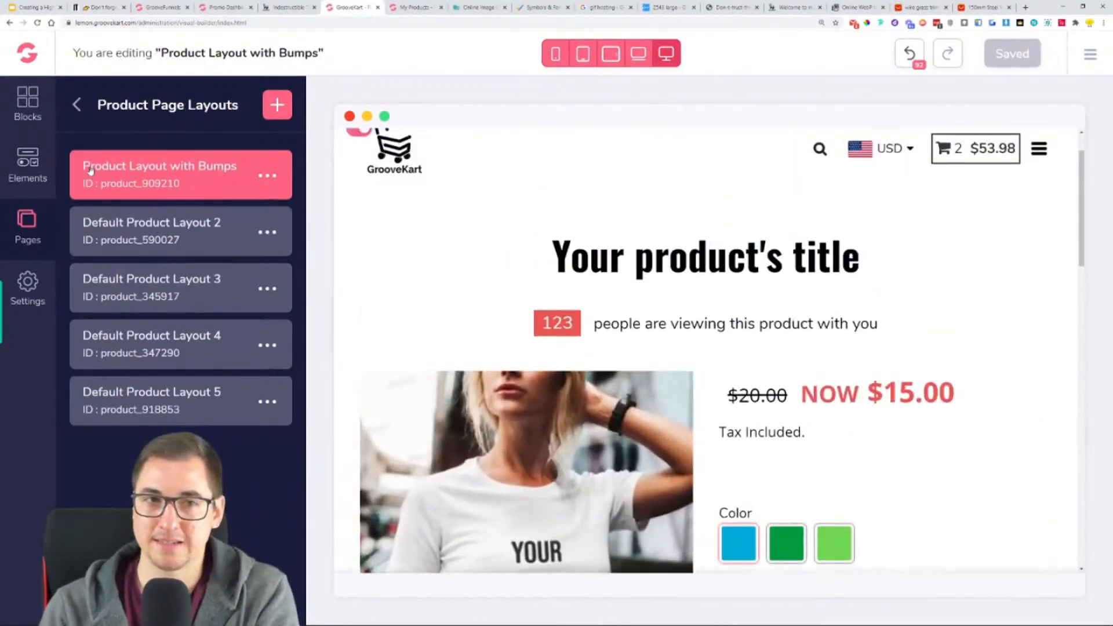
click(419, 7)
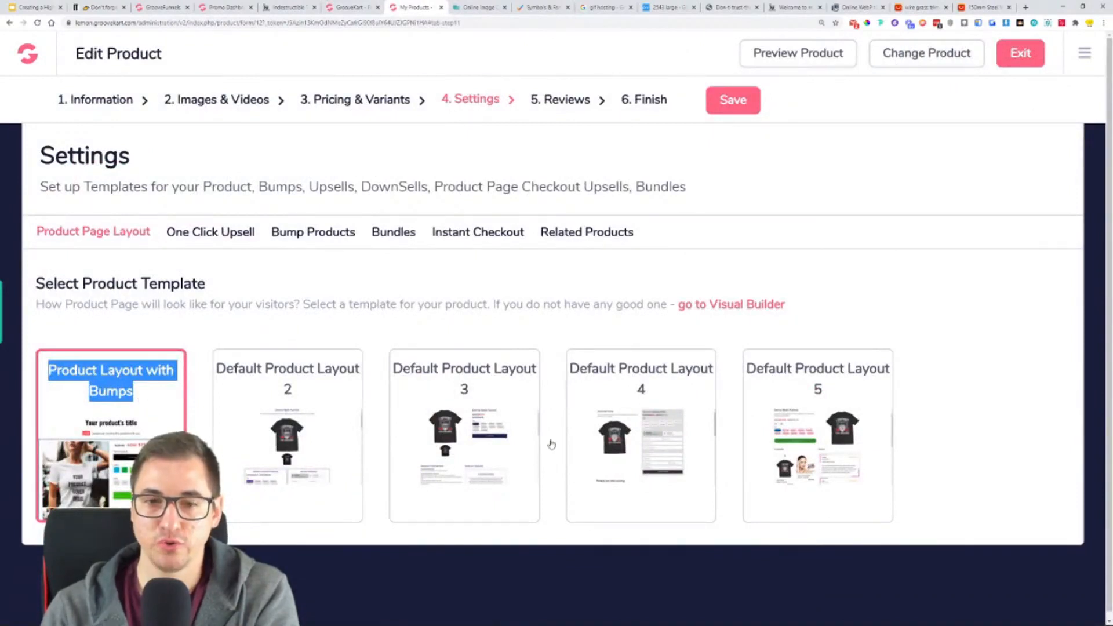
click(204, 314)
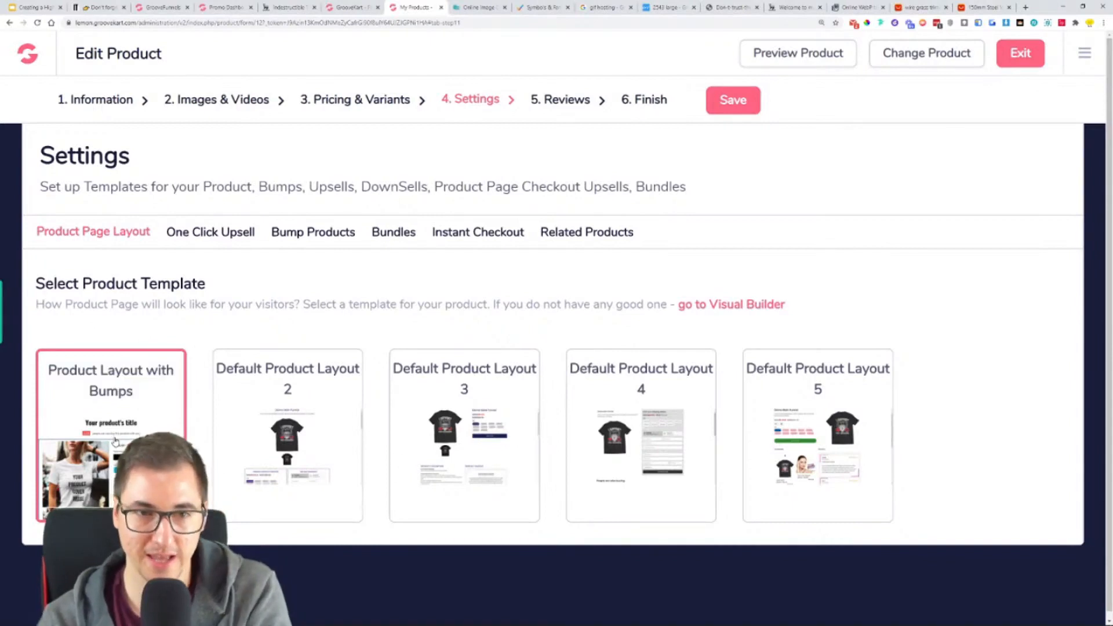
- Look through the product's one click upsell, bump products, bundles, instant checkout and related products settings
click(193, 244)
click(319, 243)
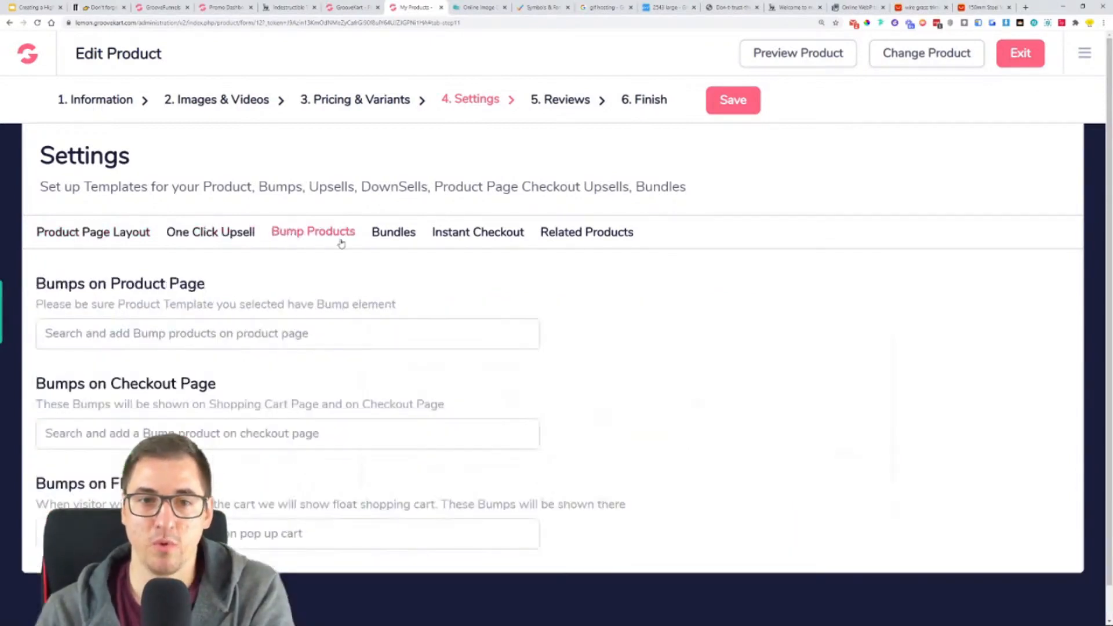
click(405, 237)
click(515, 238)
click(598, 238)
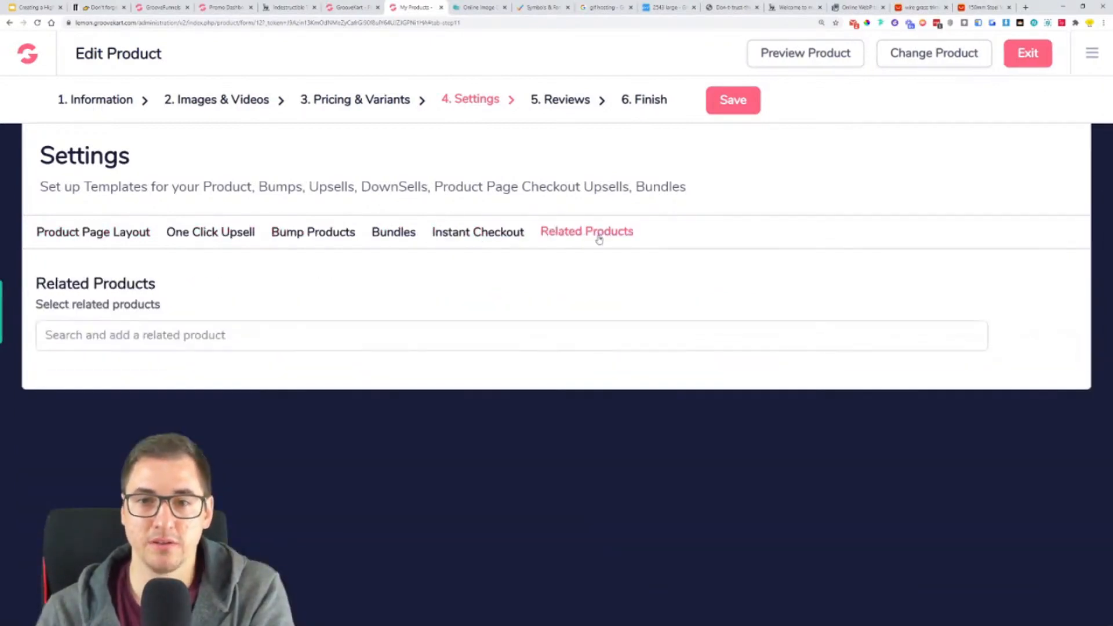
- Review the product's instant checkout, one click upsell and page layout settings once more
click(486, 239)
click(212, 240)
click(114, 235)
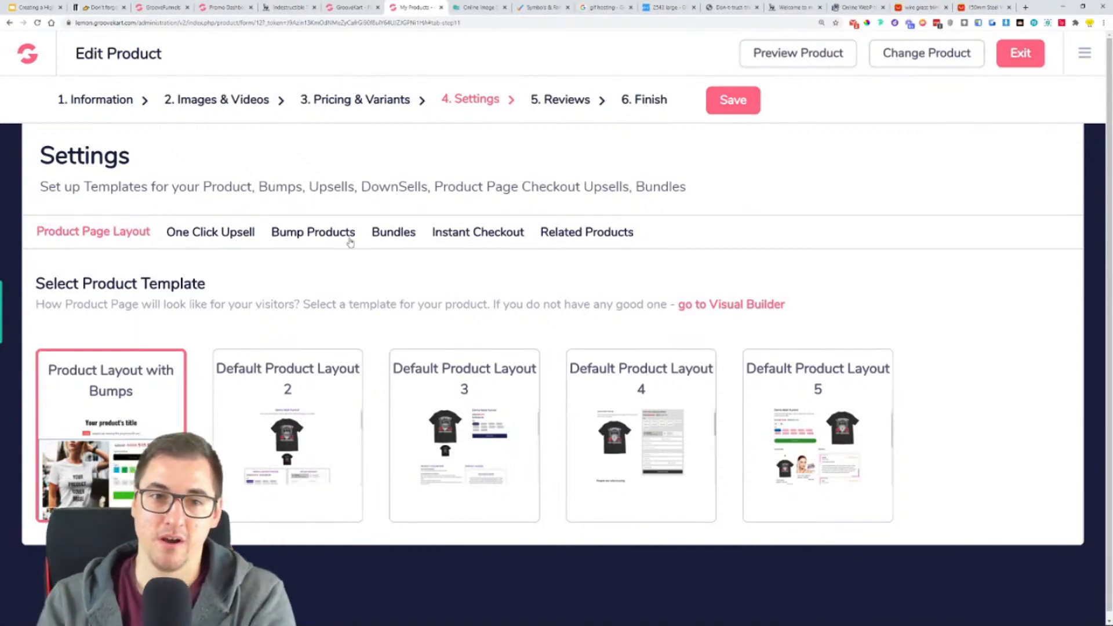
- Go to the product's reviews and set the AliExpress import's rating filter to 5 Stars
click(564, 114)
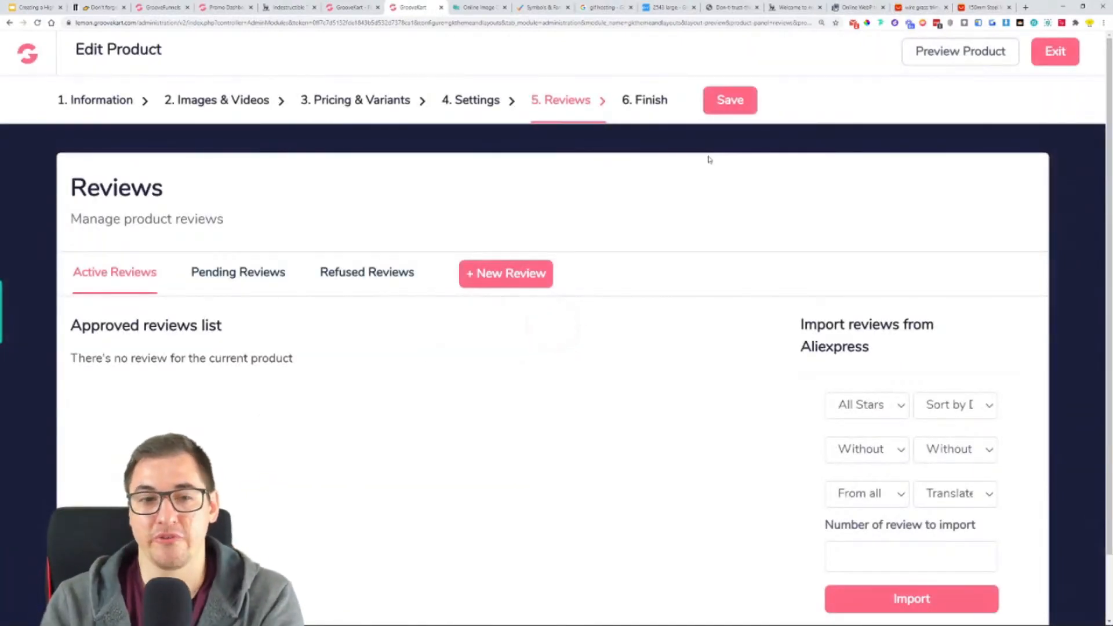
scroll(918, 315, down, 1)
drag(865, 294, 797, 250)
click(798, 362)
click(856, 349)
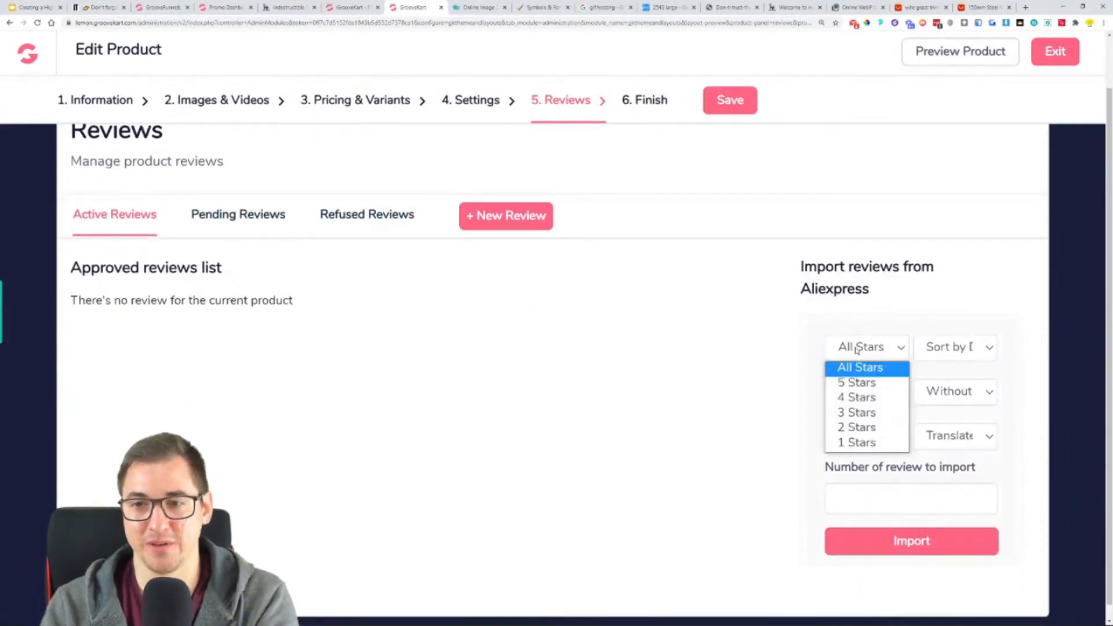
click(870, 383)
- Examine the review import's picture, sorting, additional feedback, country and translation options, keeping reviews without pictures
click(878, 393)
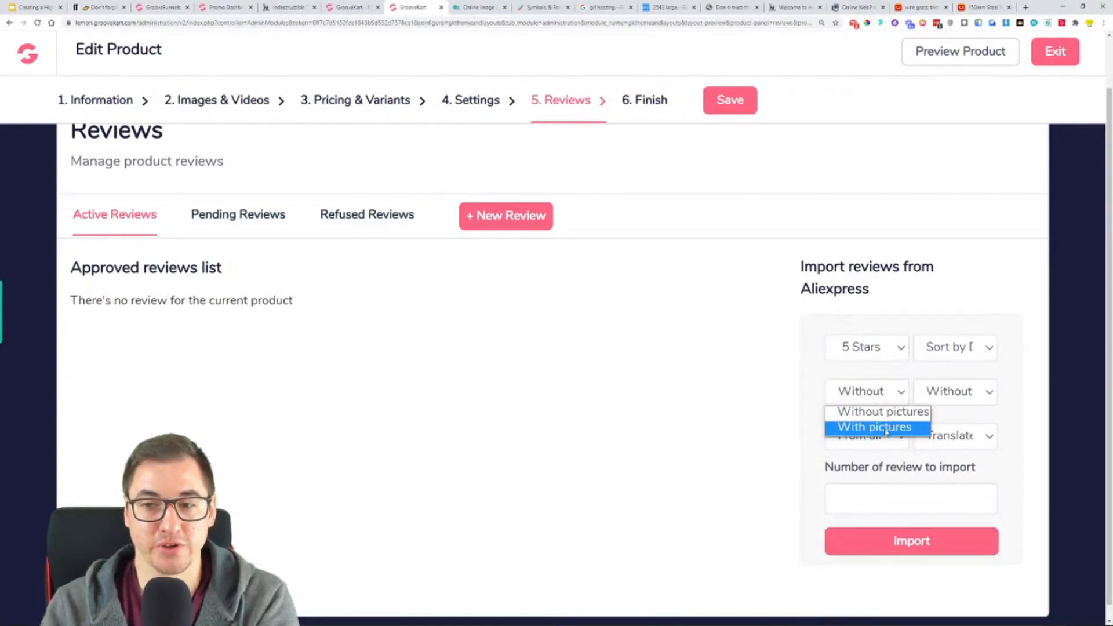
click(887, 417)
click(939, 348)
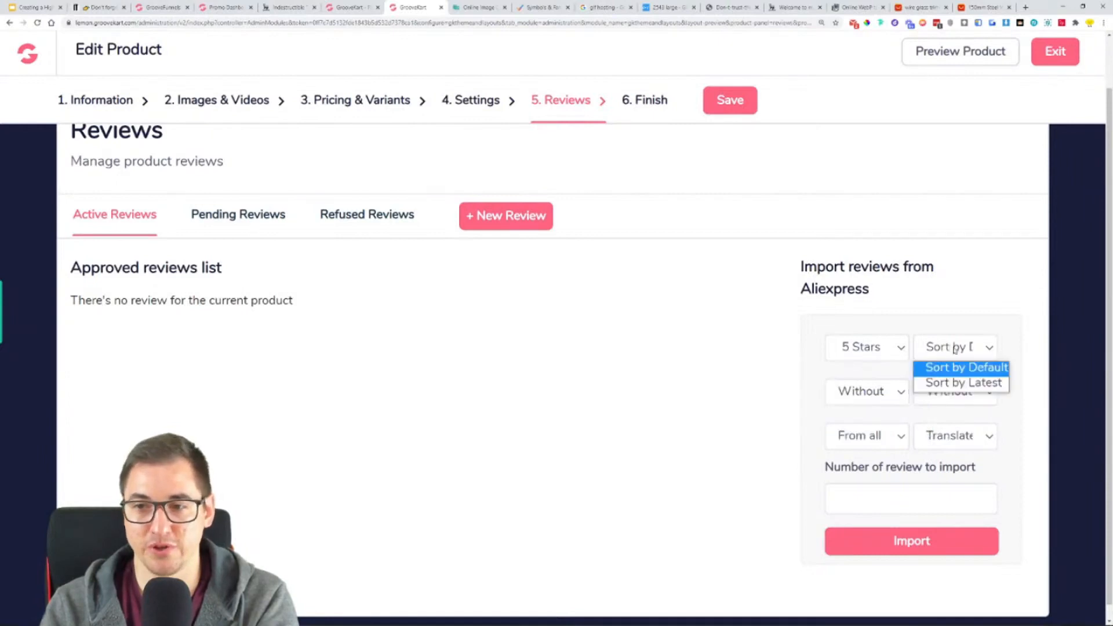
scroll(990, 321, up, 1)
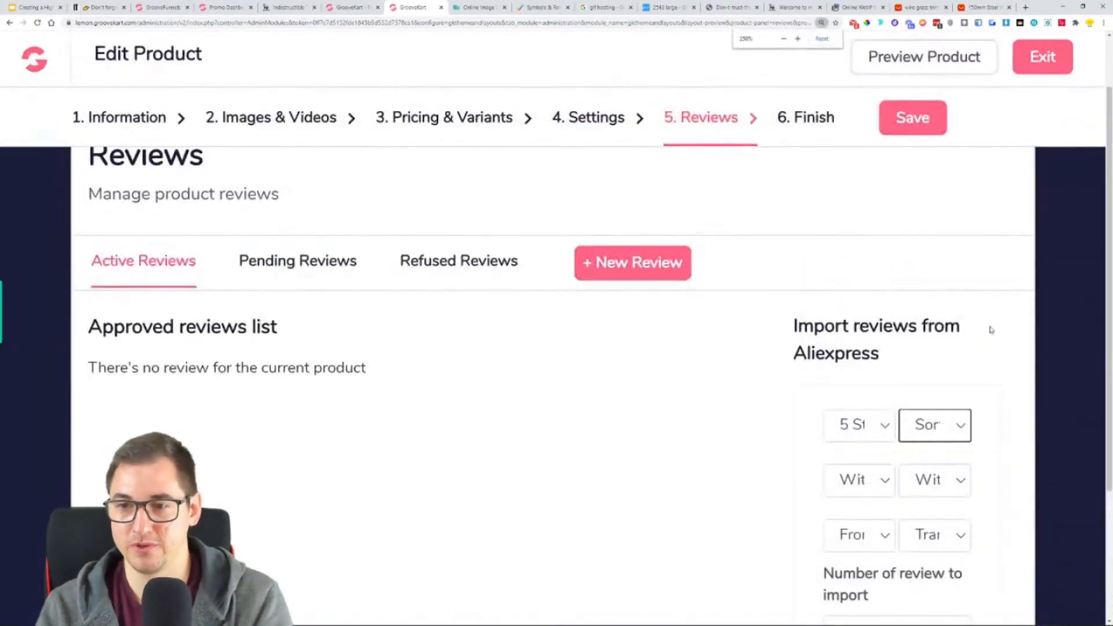
scroll(992, 337, down, 2)
scroll(994, 353, down, 1)
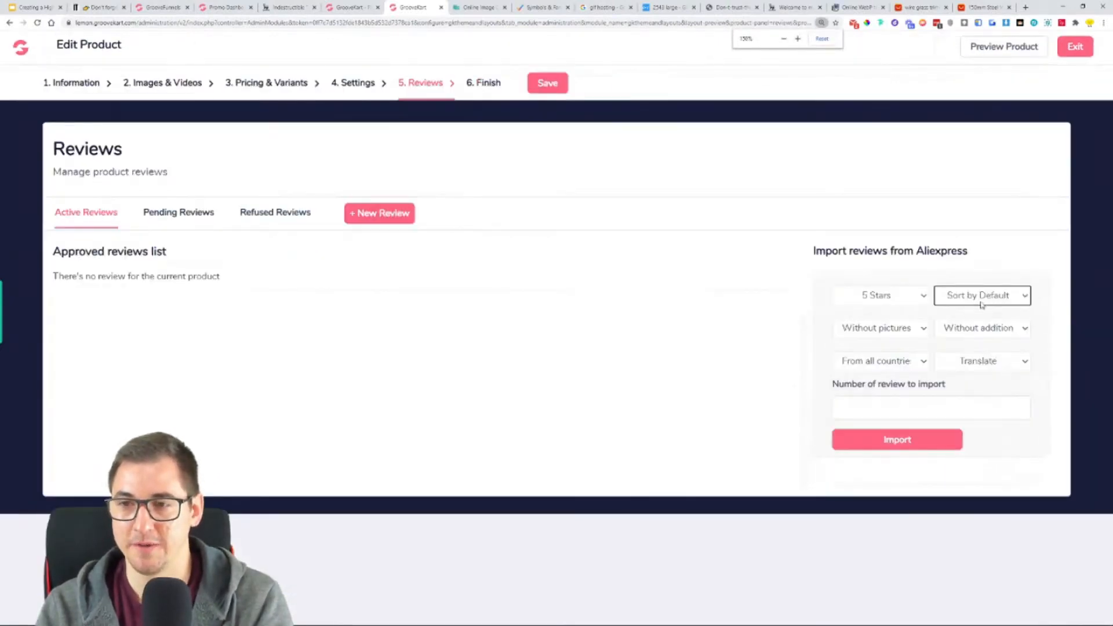
click(924, 325)
click(951, 327)
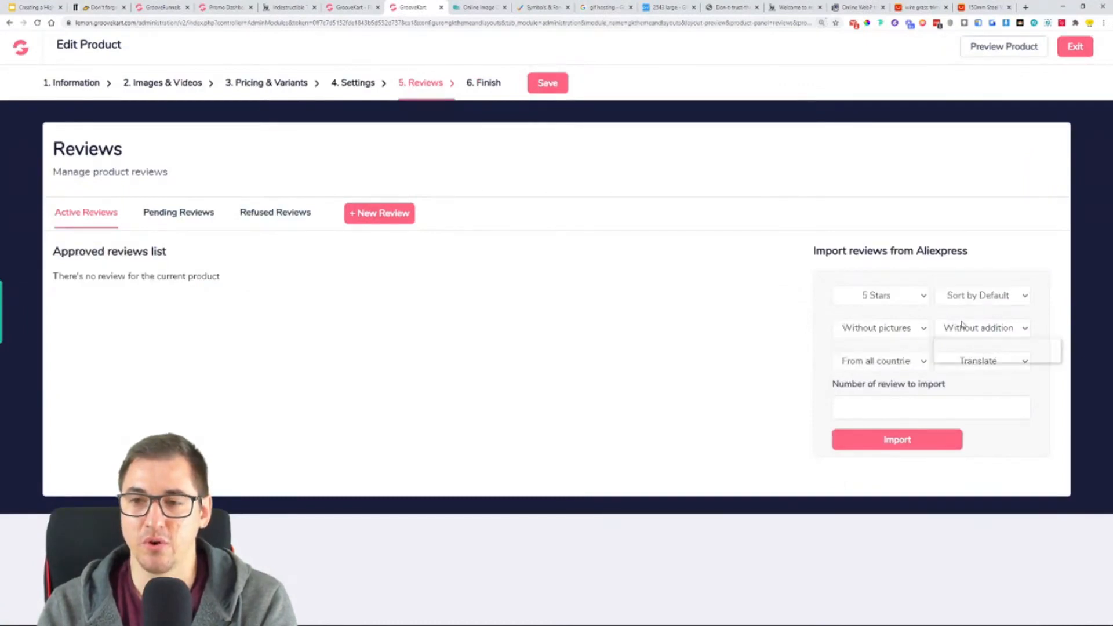
click(895, 361)
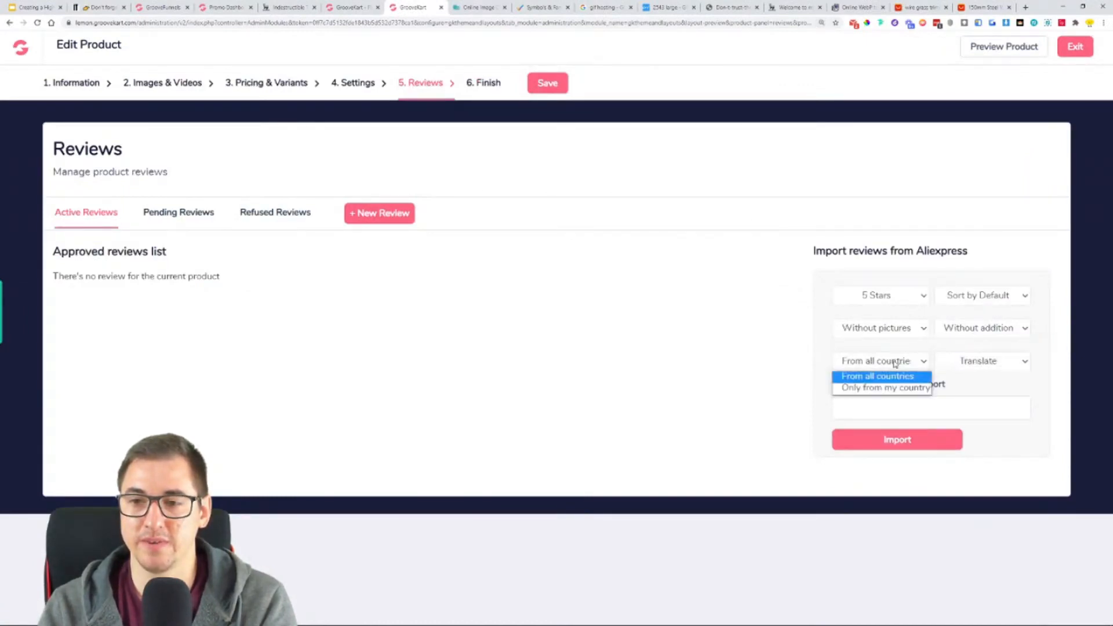
click(967, 362)
click(1005, 346)
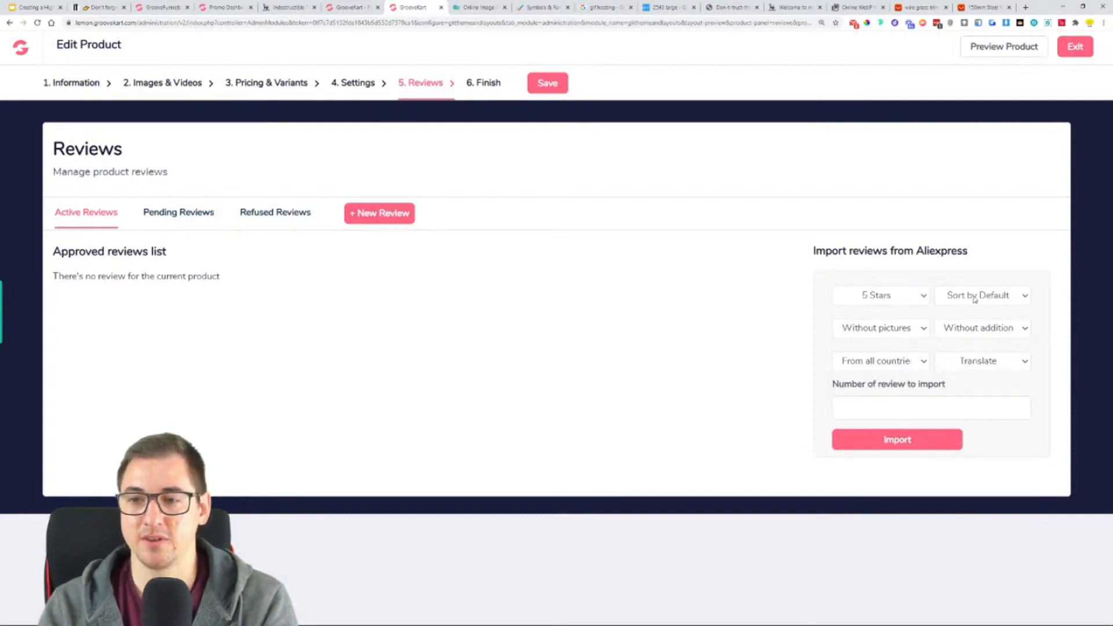
- Set the number of reviews to 100 and import them from AliExpress
click(860, 410)
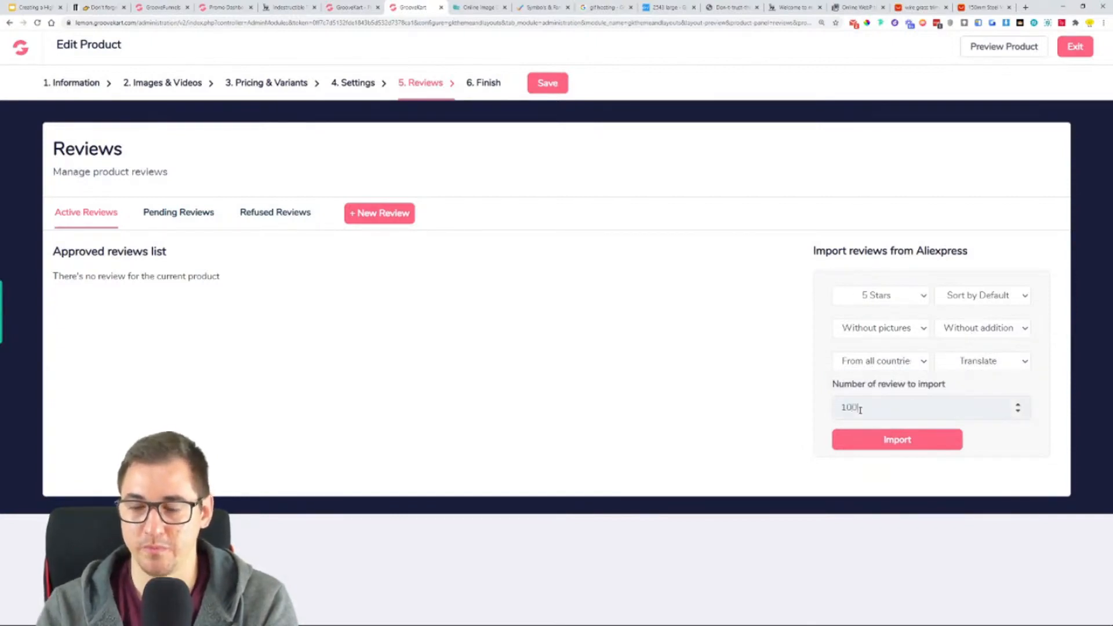
text(100)
click(899, 444)
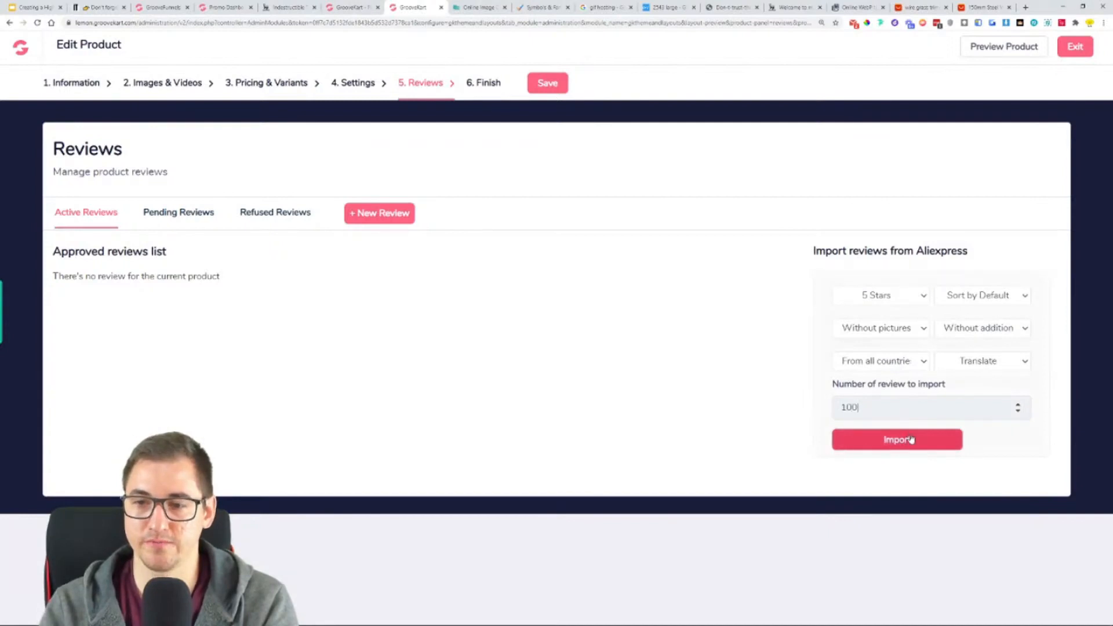
click(910, 439)
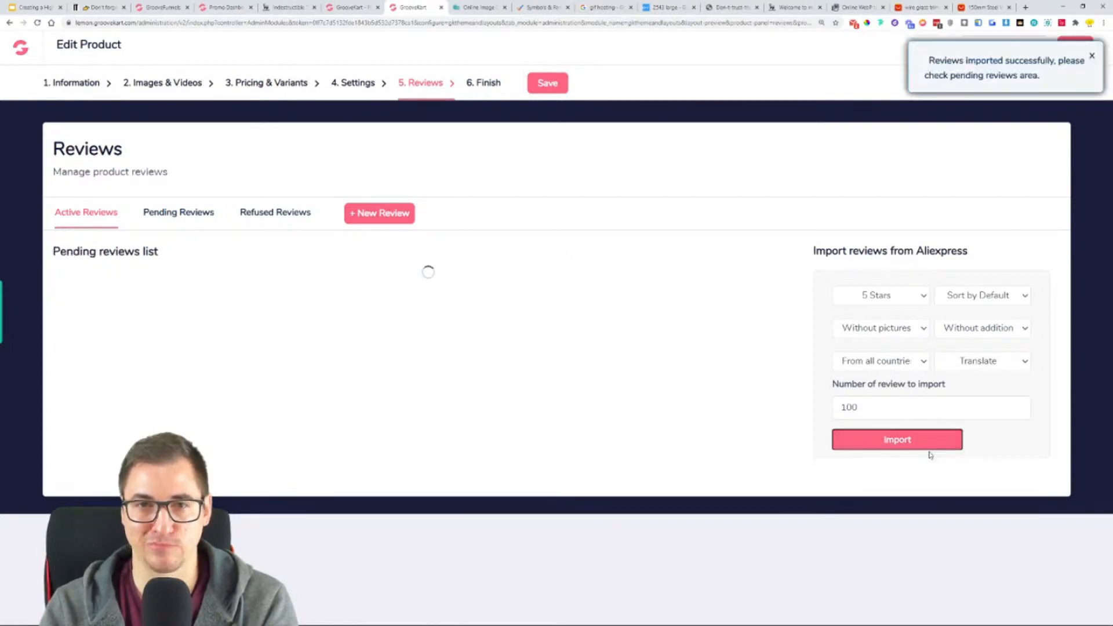
- Look over the imported pending reviews, then read and approve the first one, titled "The order is..."
scroll(522, 396, down, 1)
scroll(521, 396, down, 20)
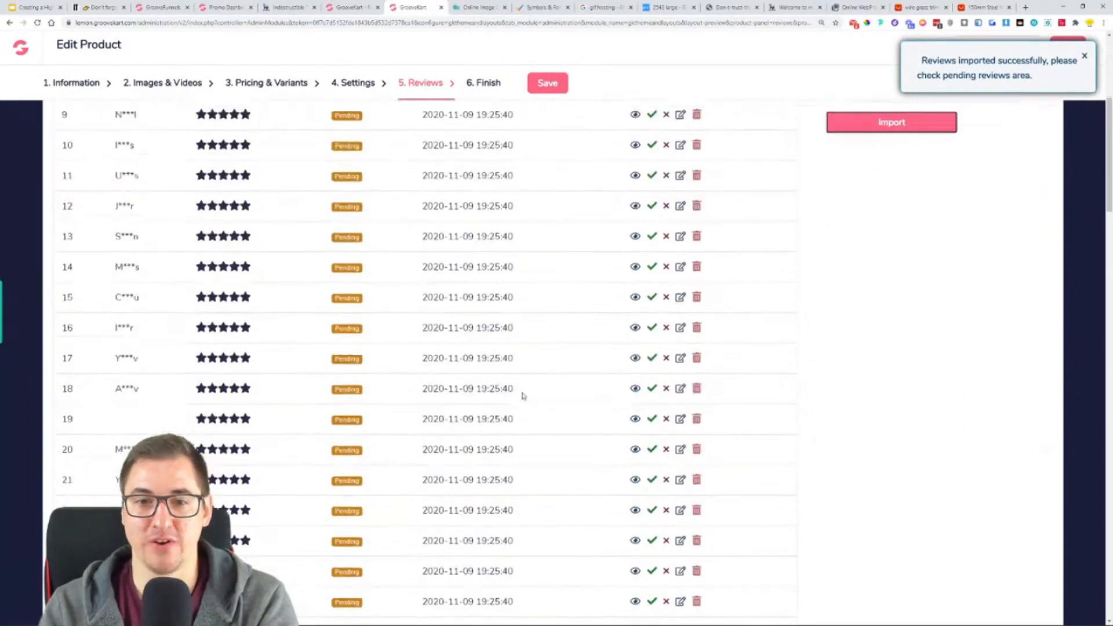
scroll(529, 385, down, 12)
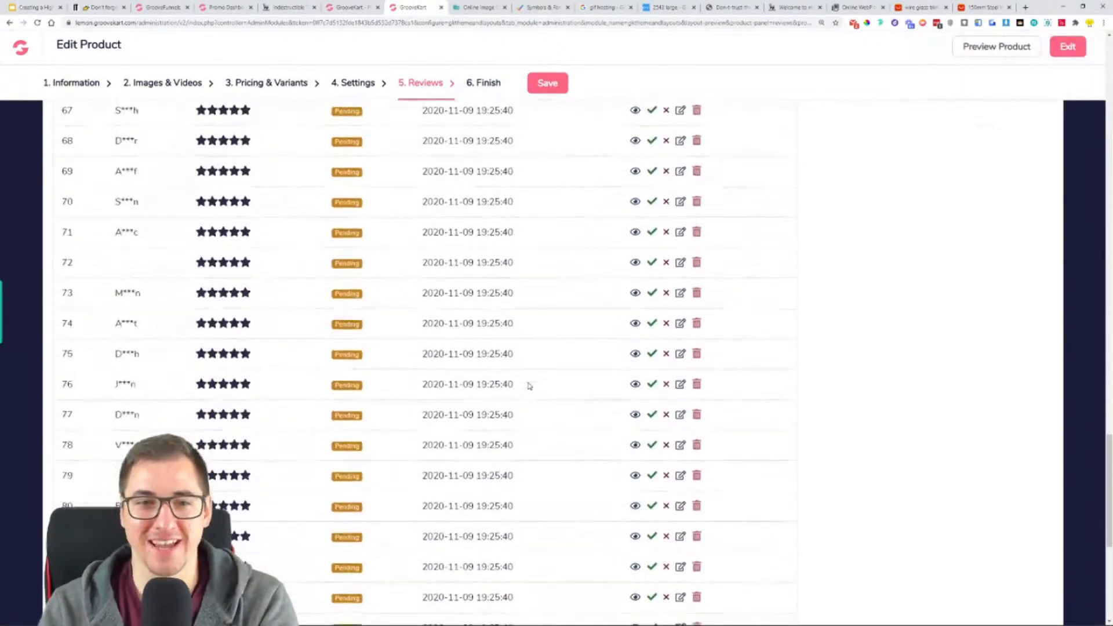
scroll(467, 301, up, 20)
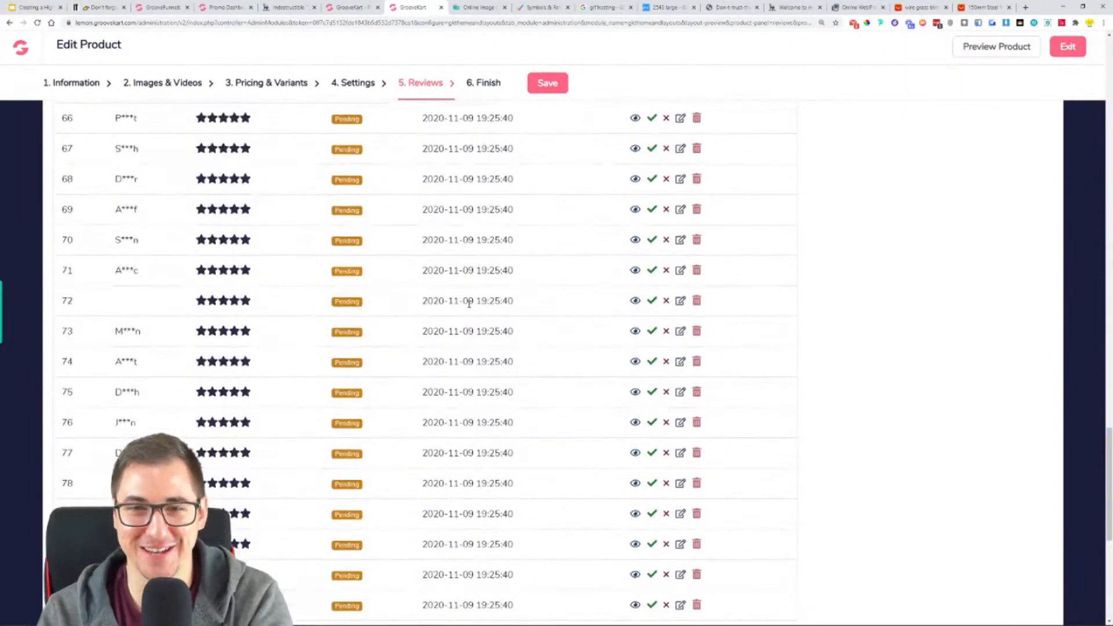
scroll(469, 305, up, 9)
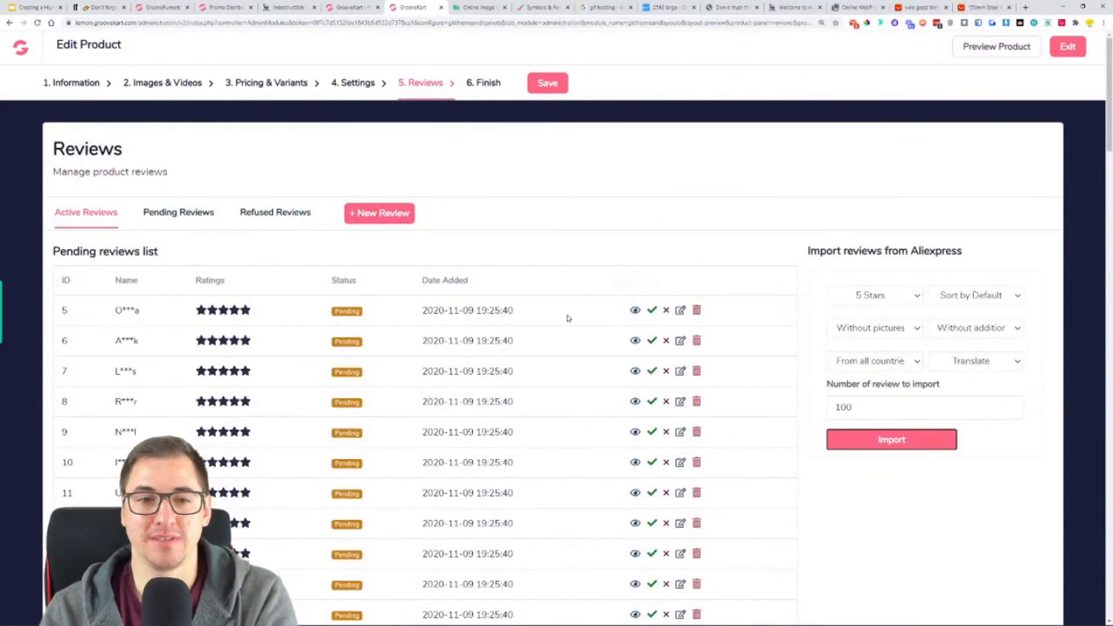
click(635, 311)
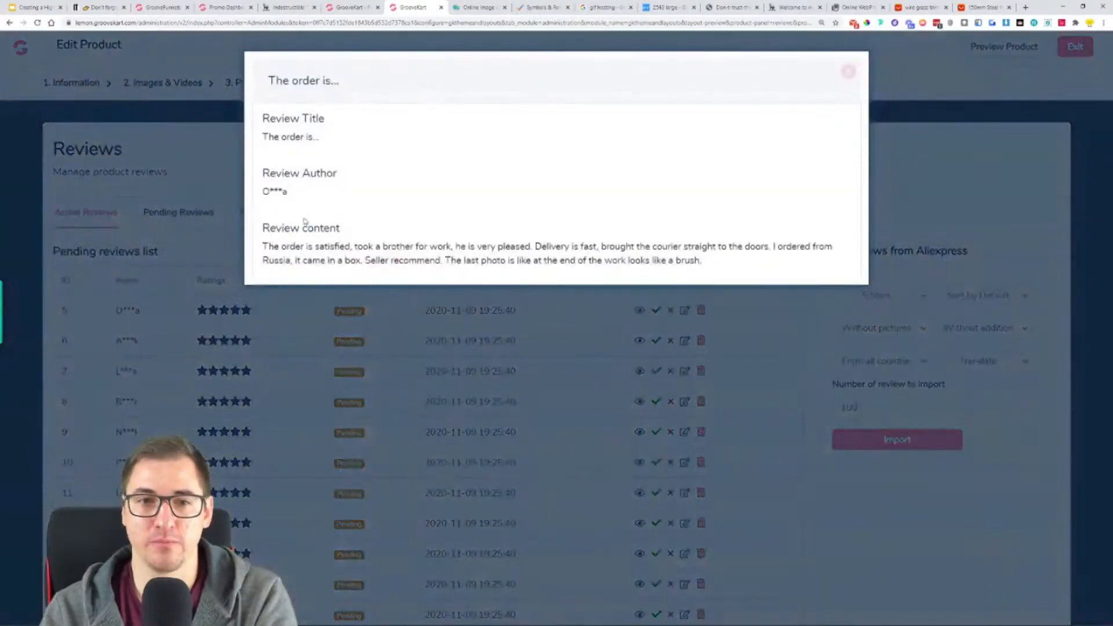
mouse_move(263, 247)
mouse_down()
mouse_move(464, 247)
mouse_move(477, 260)
mouse_move(510, 247)
mouse_move(744, 247)
mouse_move(781, 272)
mouse_up()
click(744, 247)
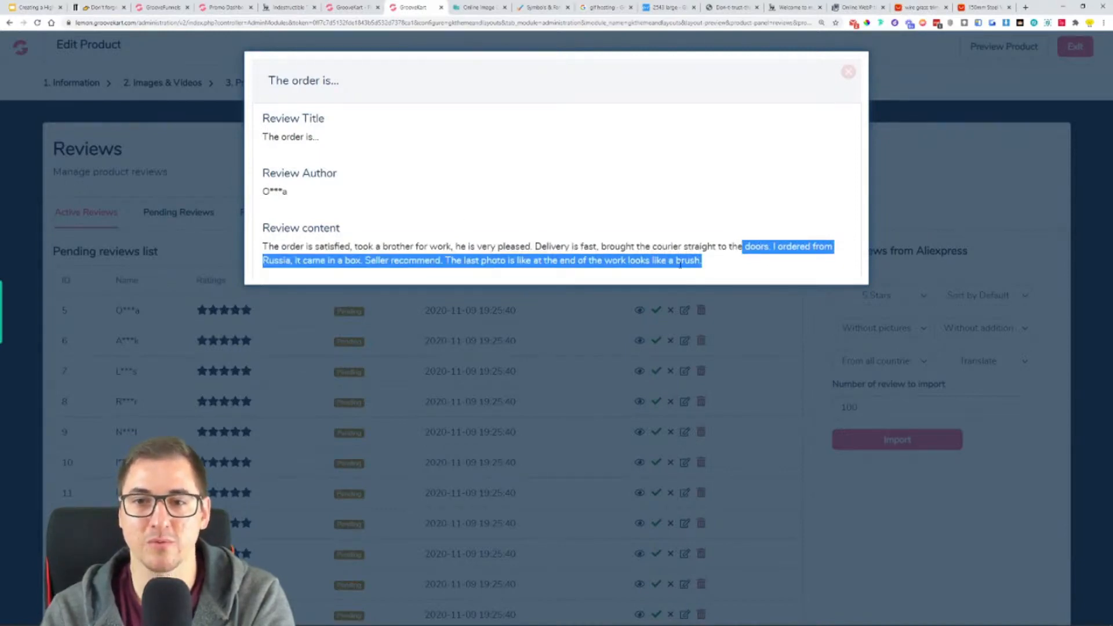
click(848, 72)
click(655, 315)
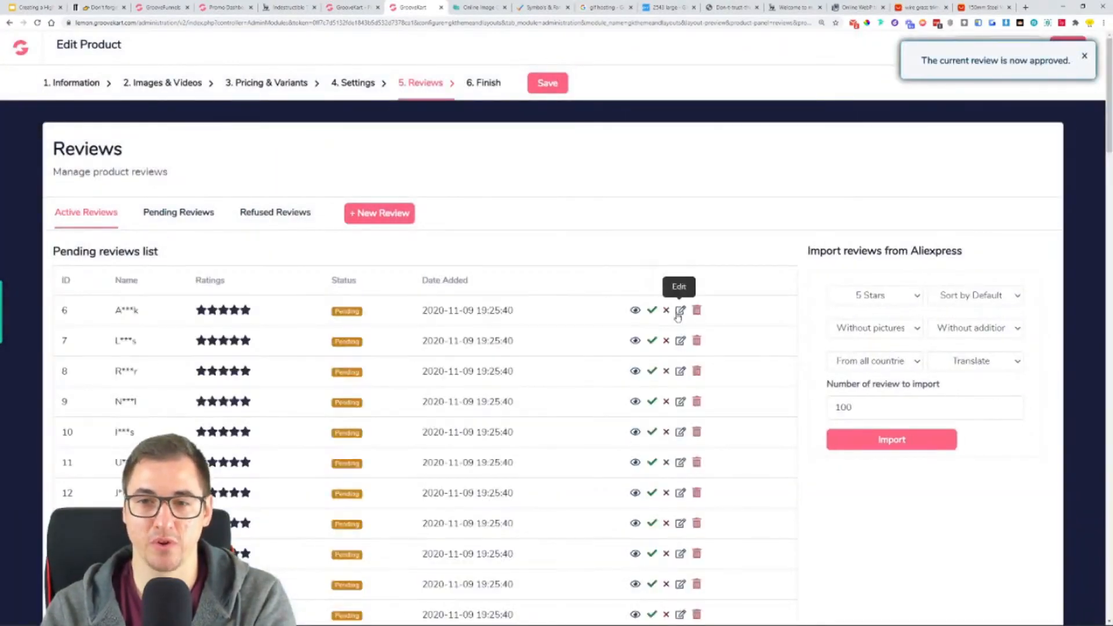
- Check the Dutch "SUPPER SNELL..." review in the editor, view the approved reviews, and refuse that pending review
click(679, 312)
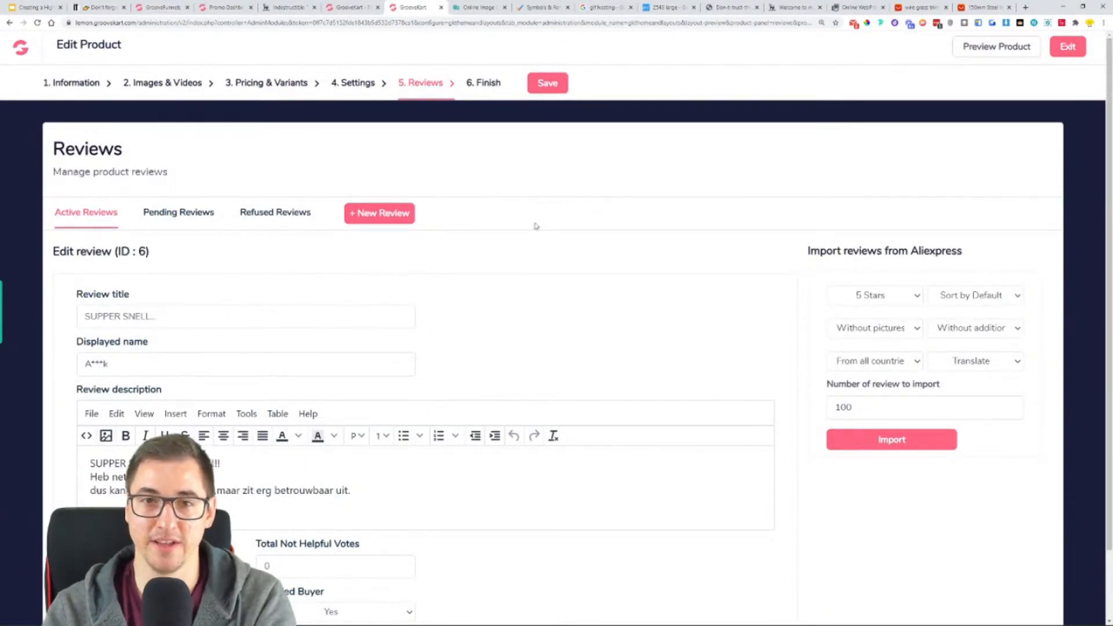
click(127, 226)
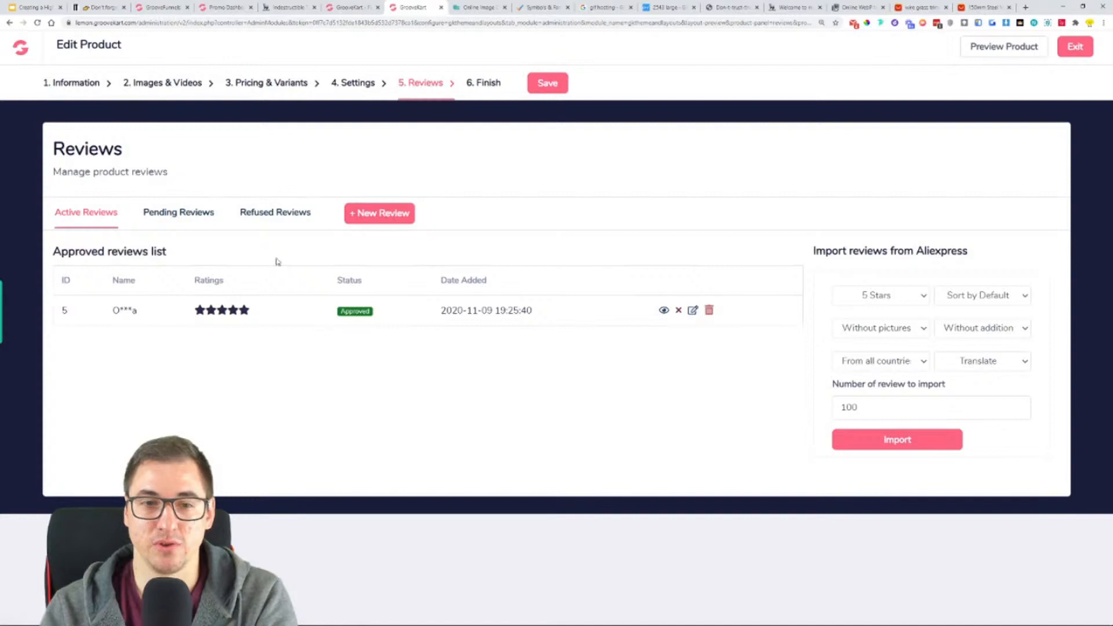
click(191, 216)
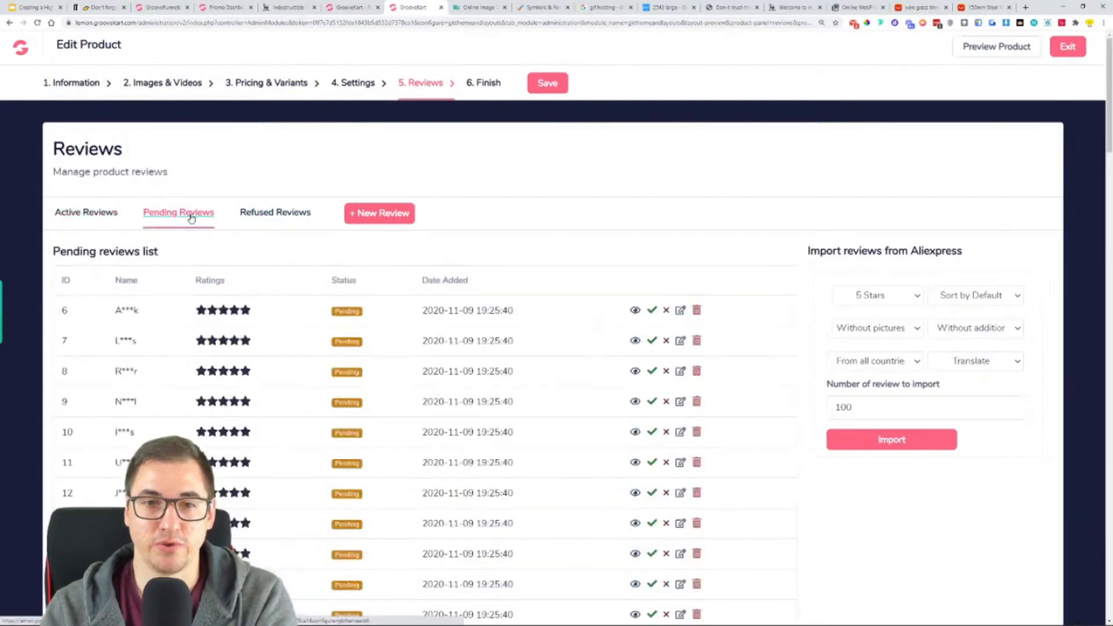
click(668, 315)
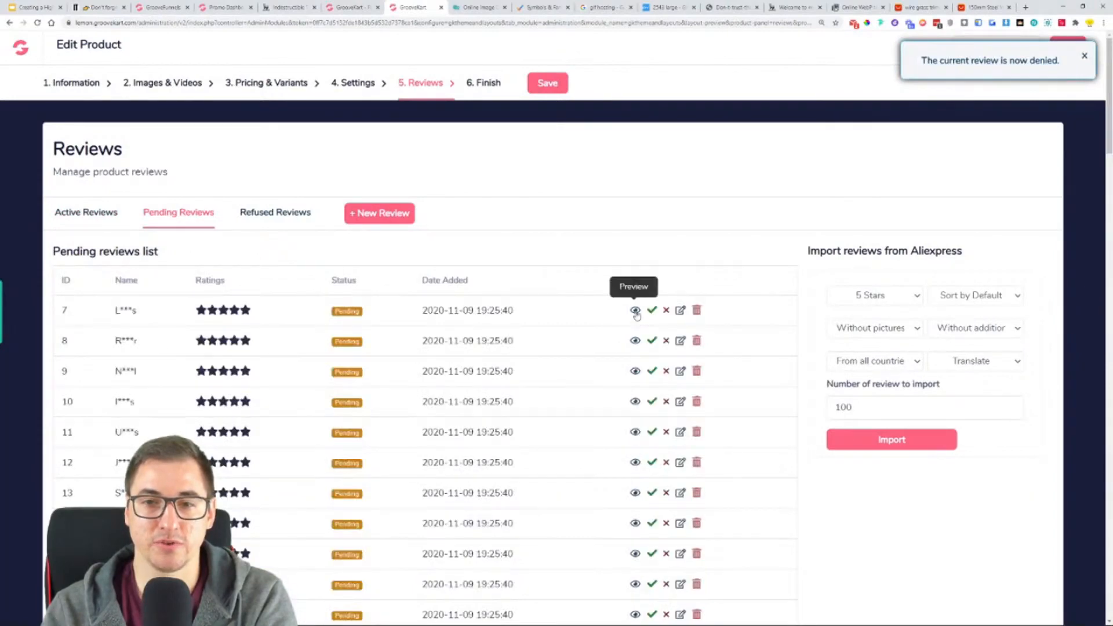
- Read the pending review titled "Very quick +..." and approve it
click(635, 311)
drag(277, 246, 591, 251)
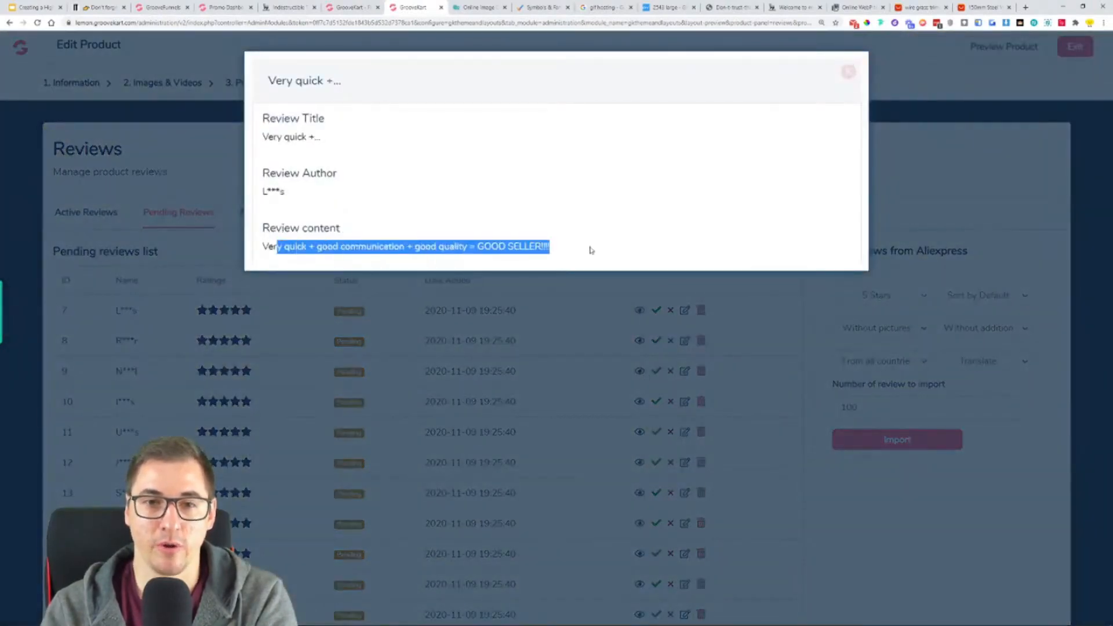
click(847, 72)
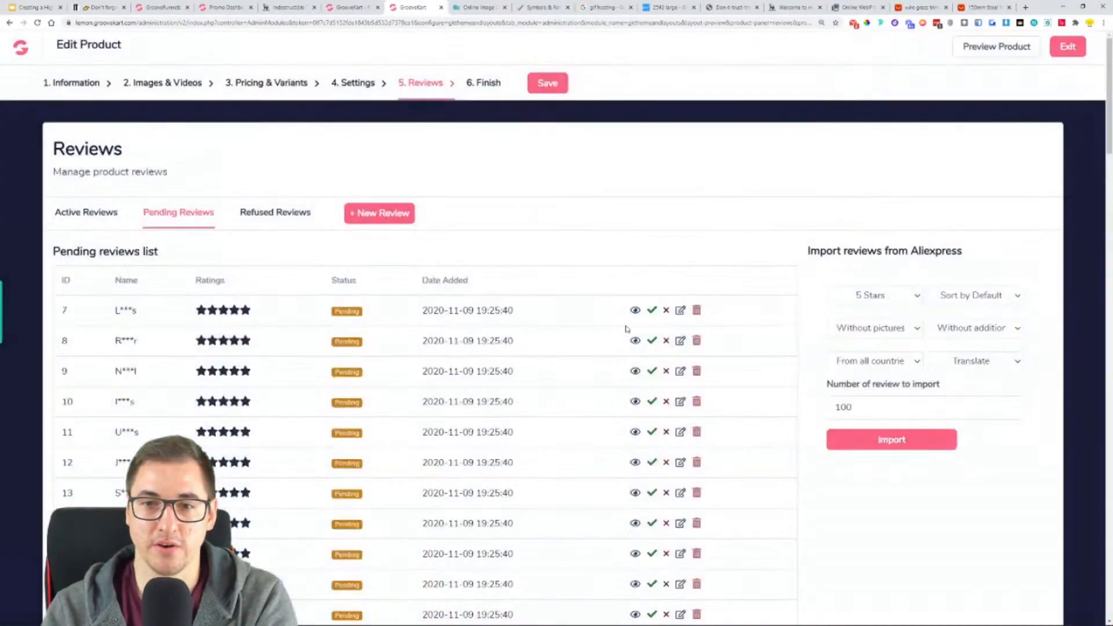
click(652, 313)
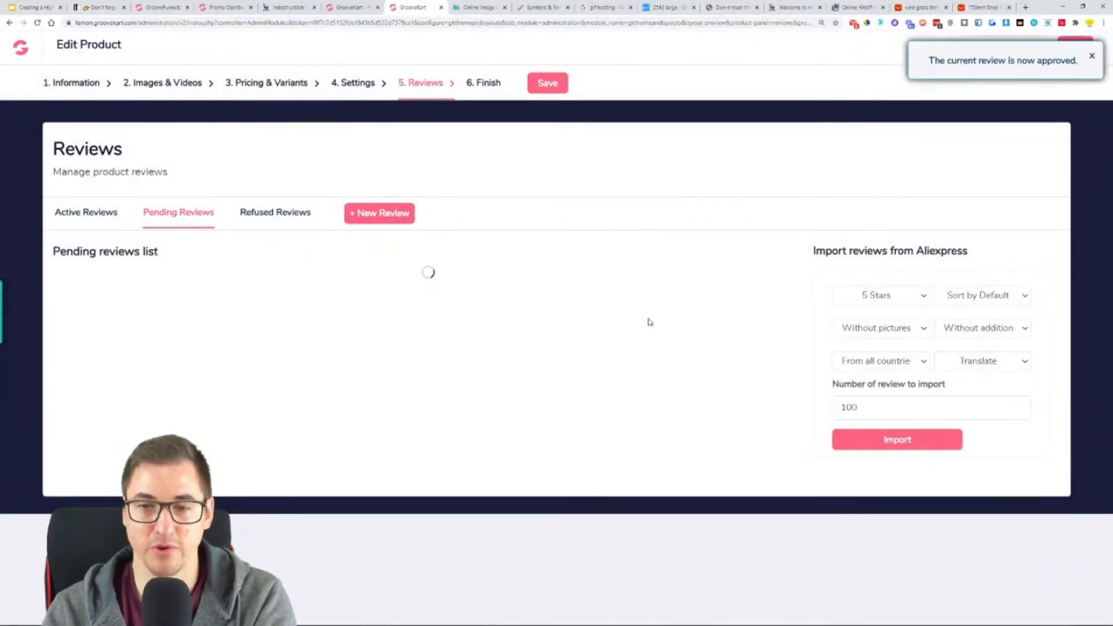
- Read the pending review titled "Delivery thr..." and approve it
click(636, 313)
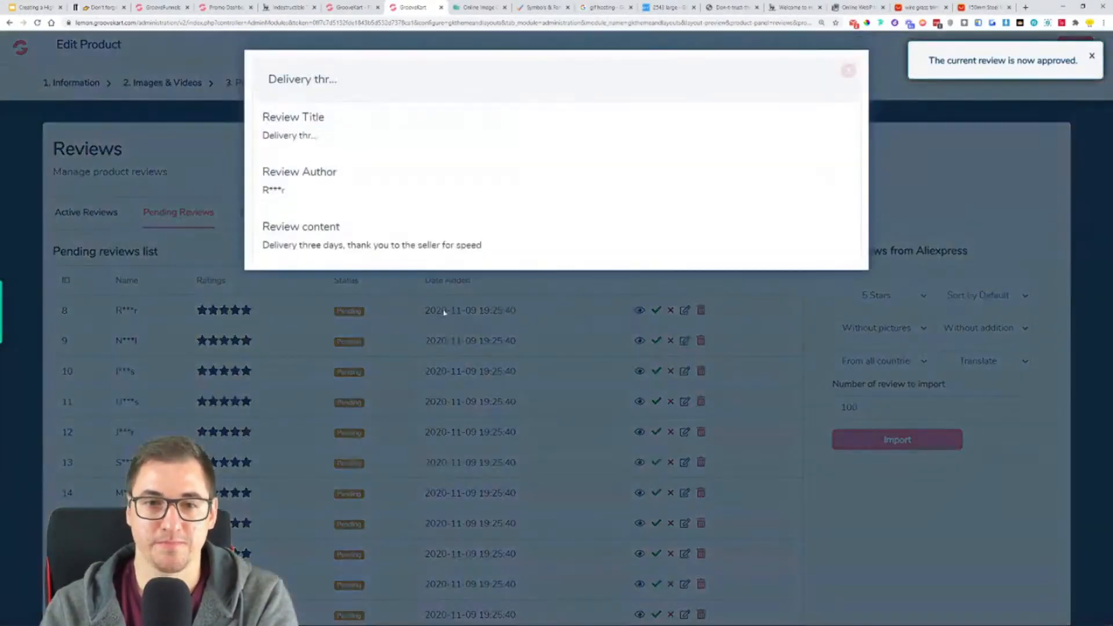
drag(270, 247, 534, 247)
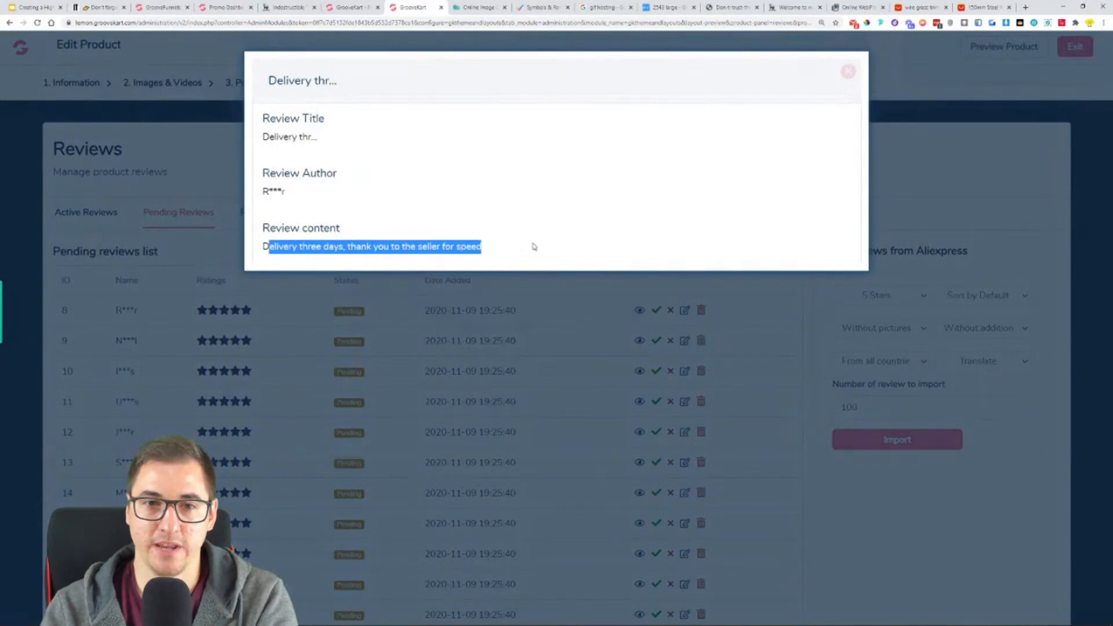
click(851, 73)
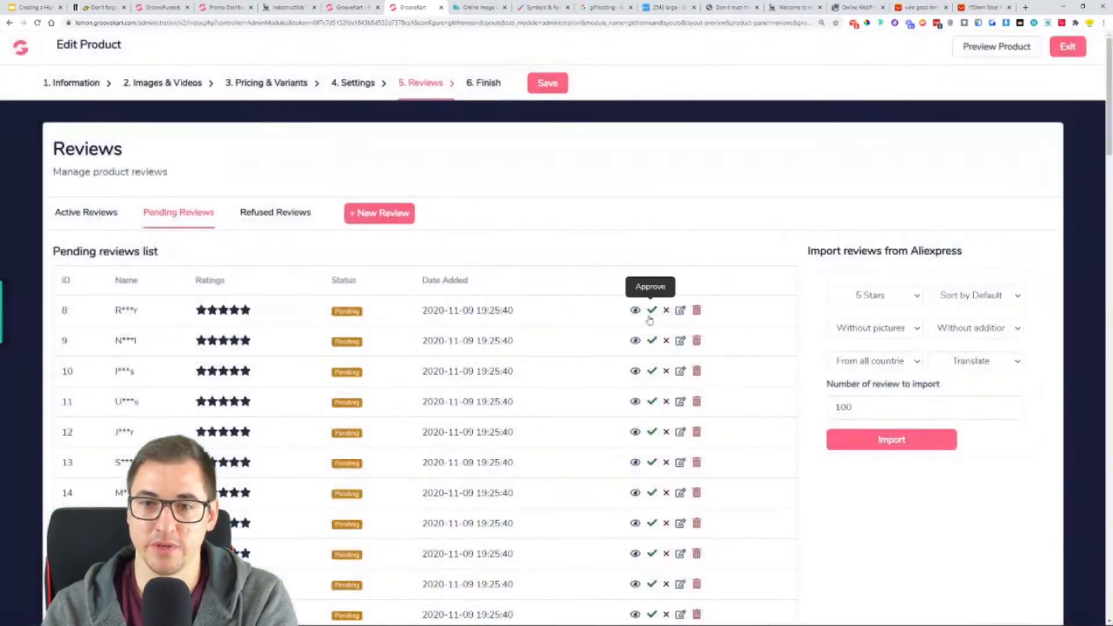
click(653, 313)
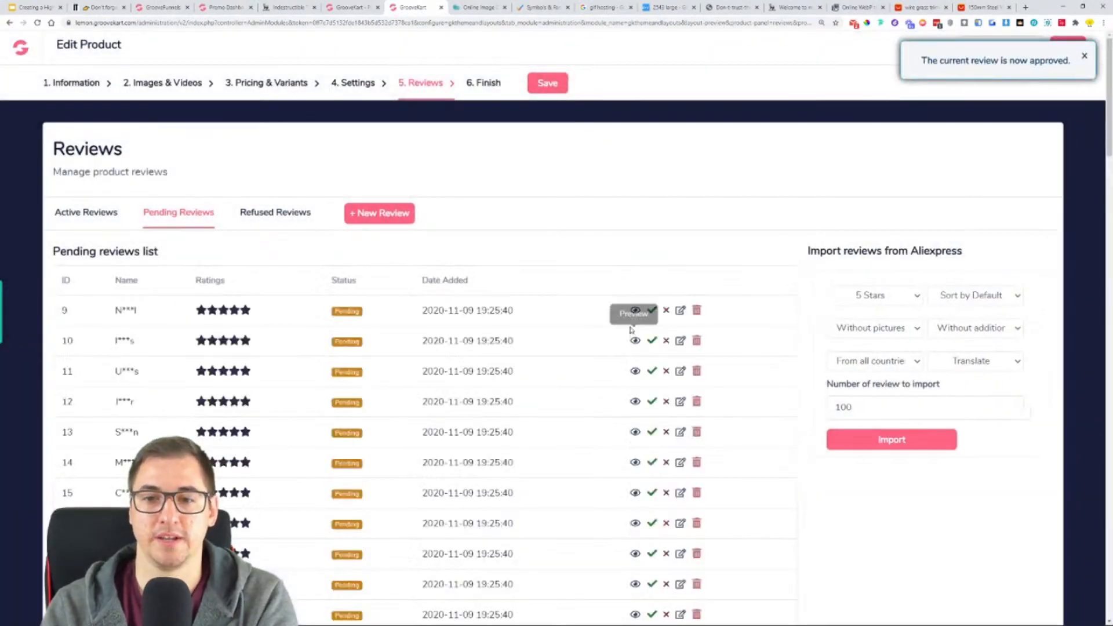
- Read the pending review titled "The quality ..." and approve it
click(635, 311)
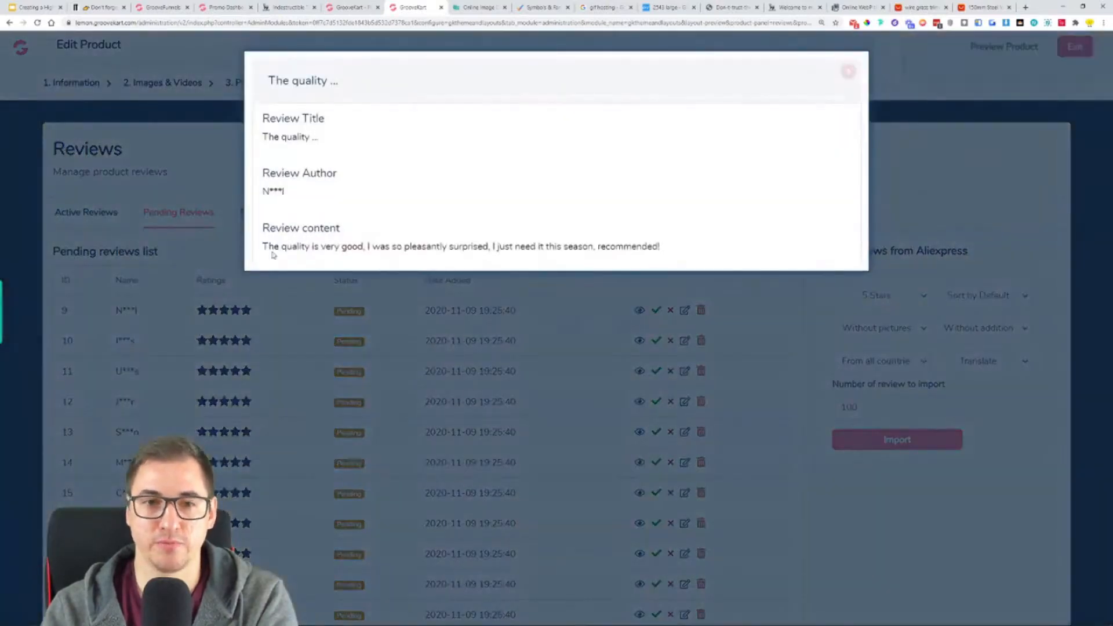
drag(268, 246, 682, 245)
click(847, 72)
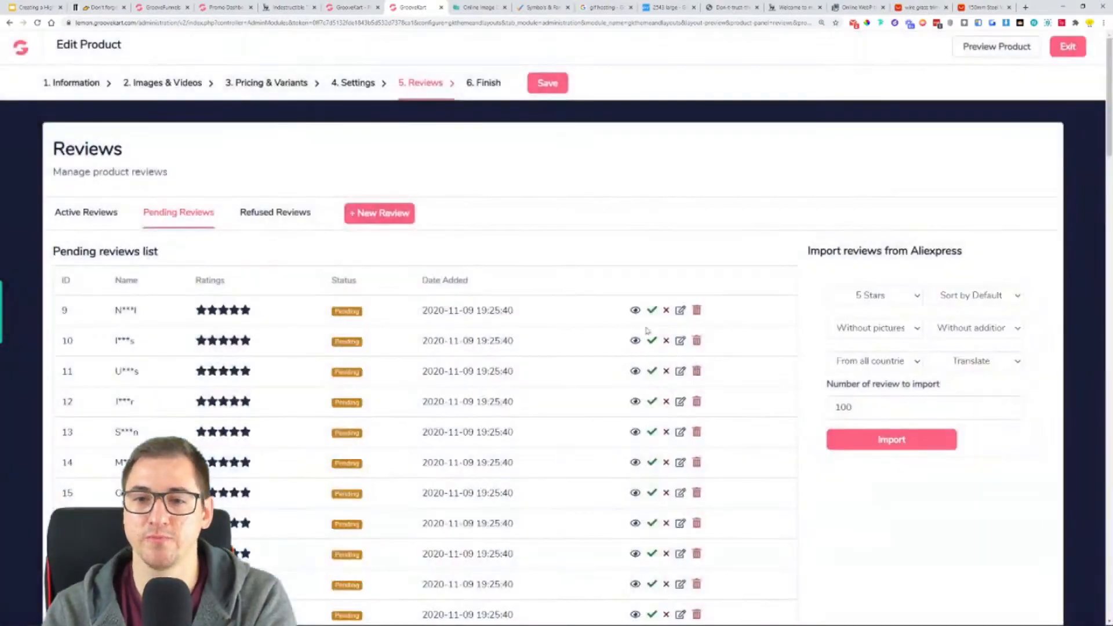
click(651, 309)
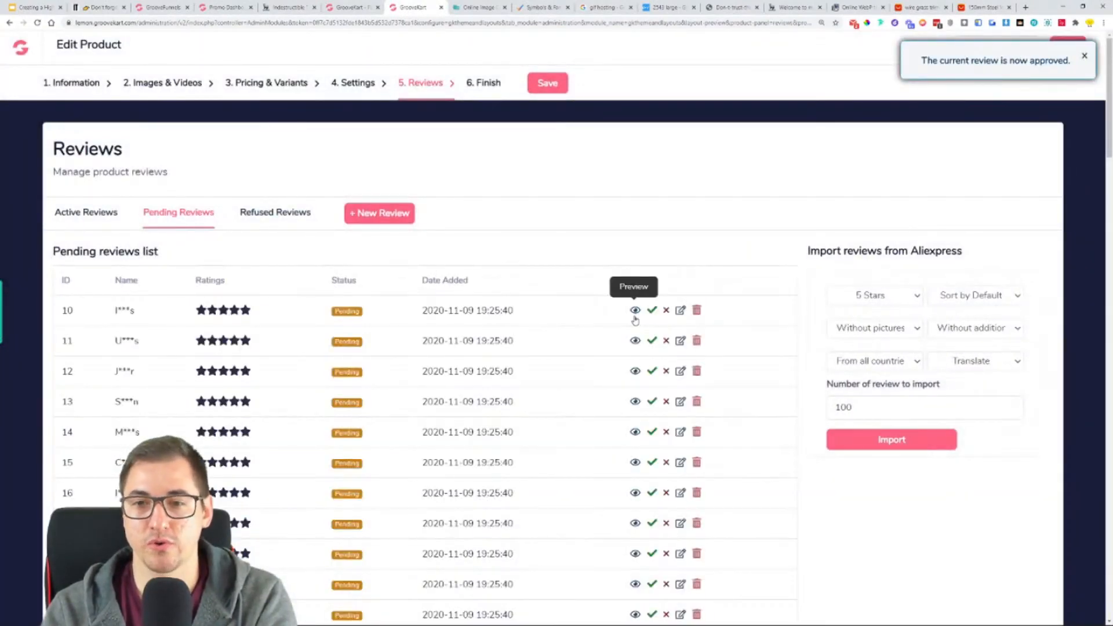
- Read the pending review titled "Corresponds ..." and approve it
click(635, 311)
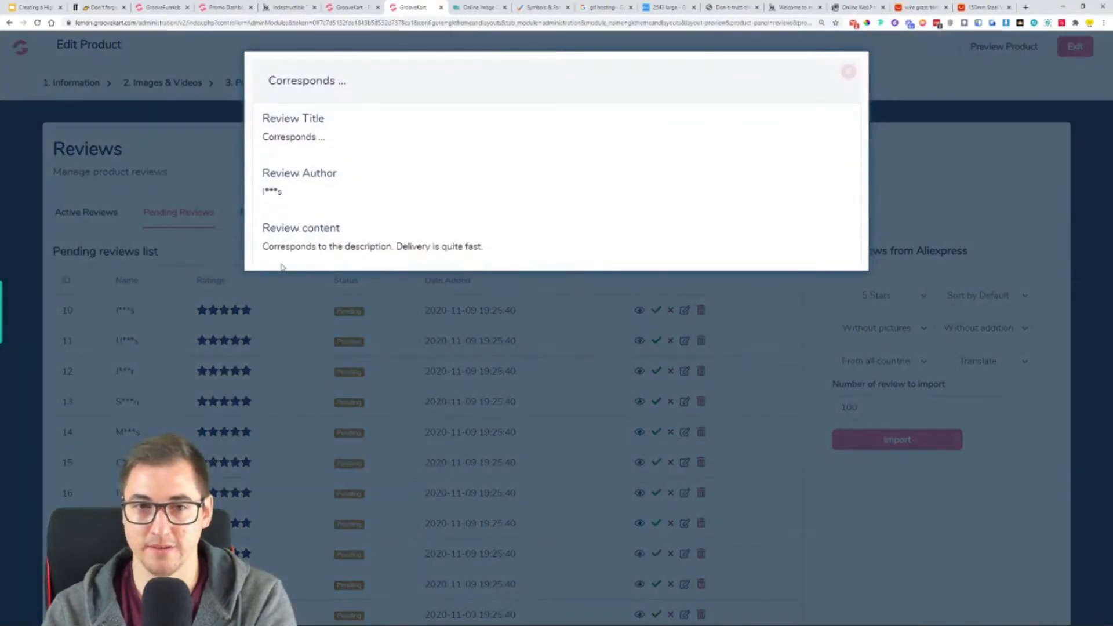
drag(285, 246, 524, 245)
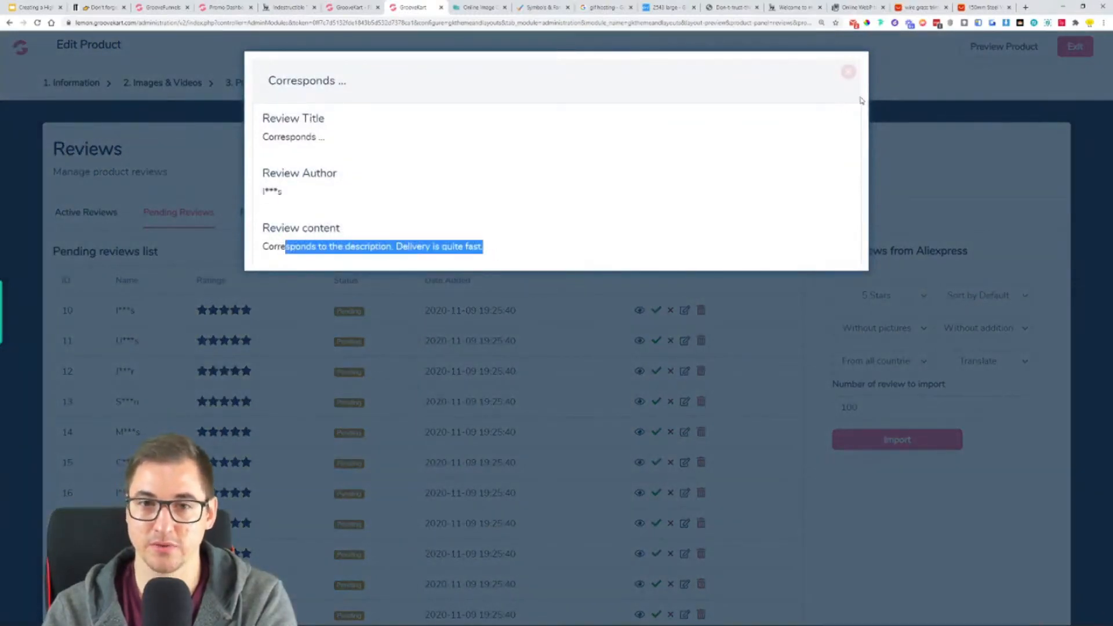
click(848, 72)
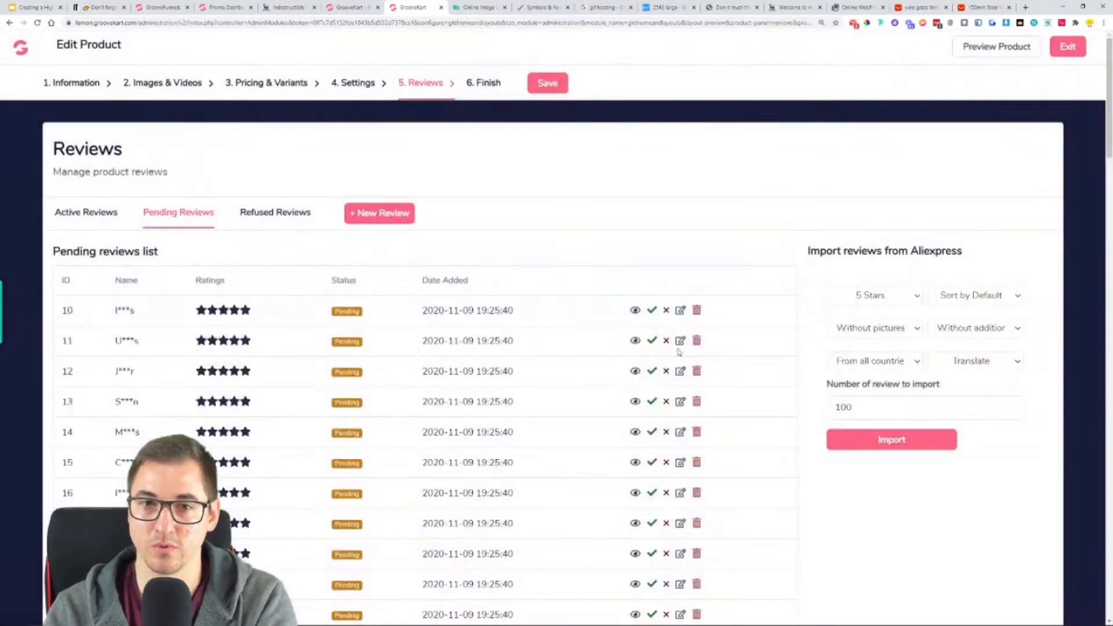
click(654, 313)
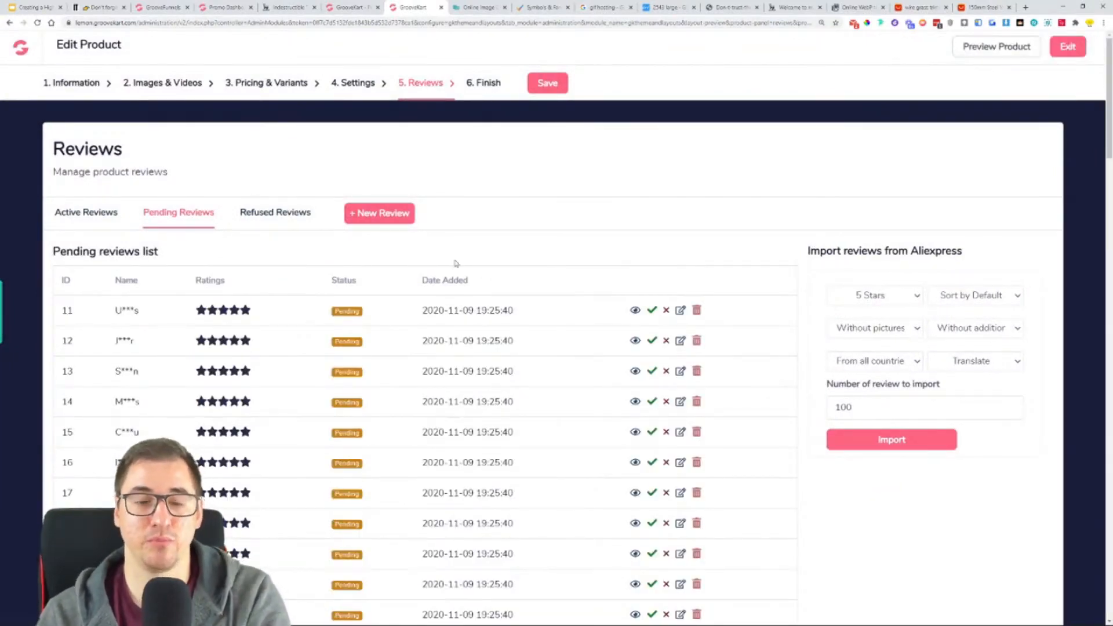
- Go to the product's final actions, check the website display and additional action options, and save the product
click(480, 92)
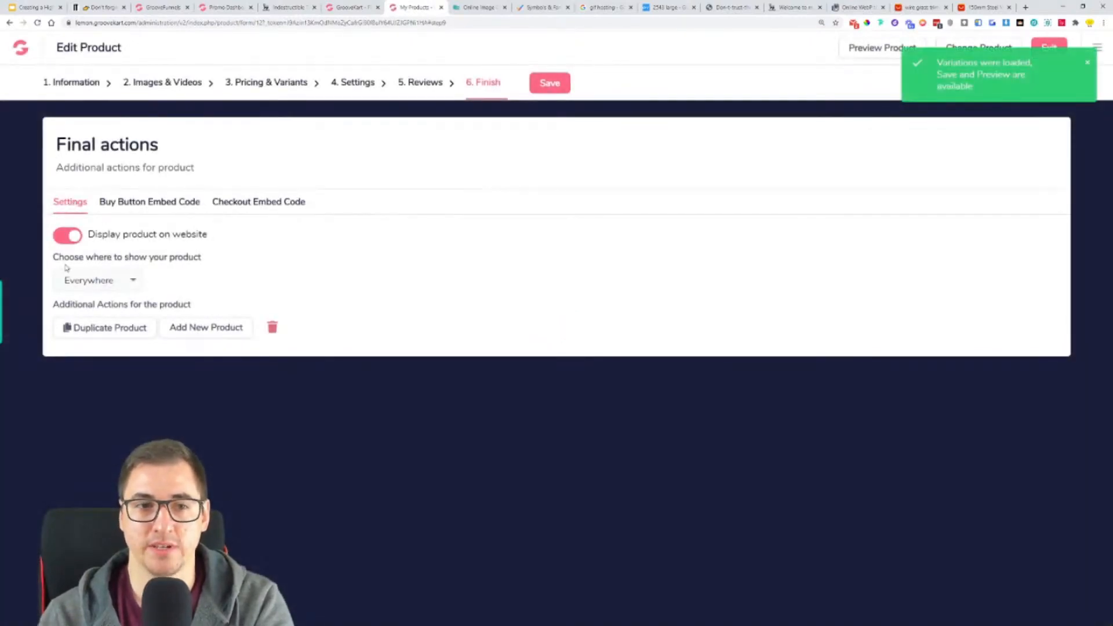
drag(91, 238, 253, 240)
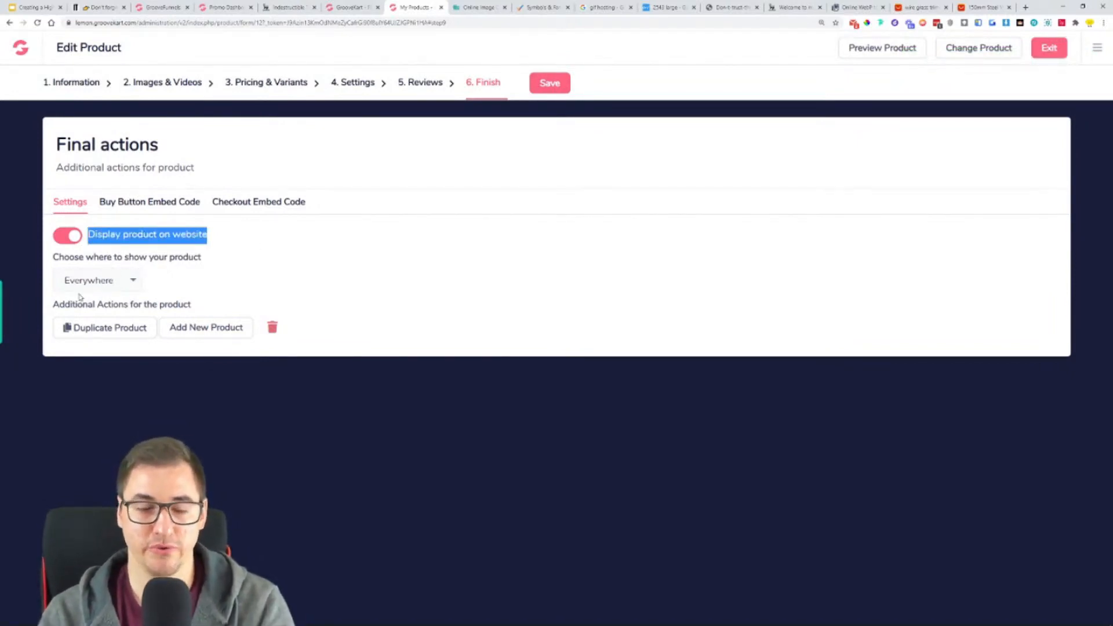
drag(77, 306, 210, 309)
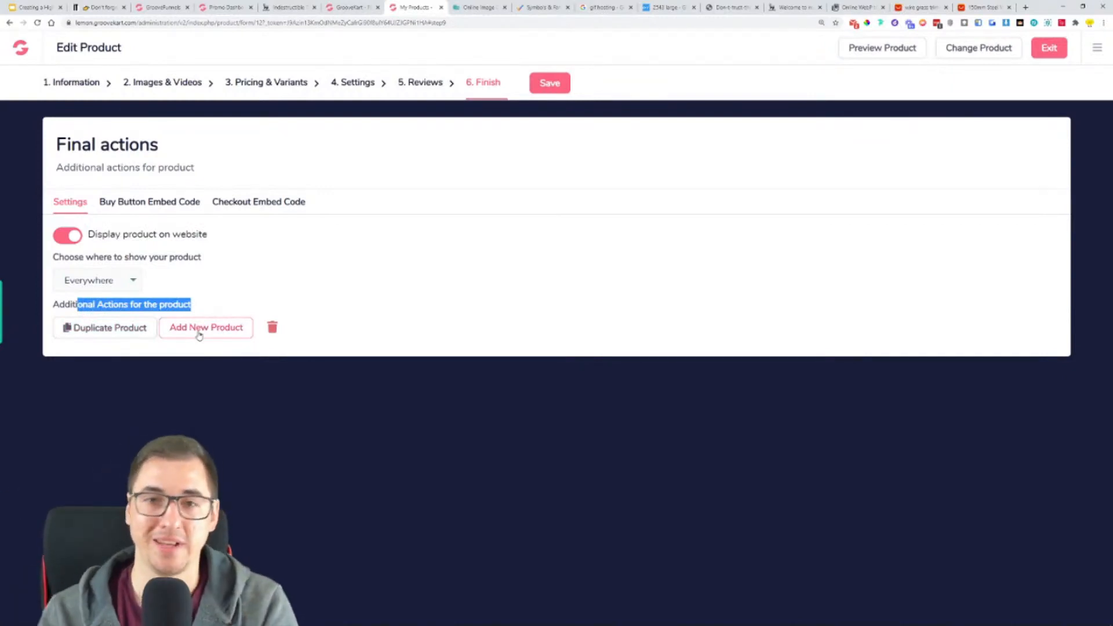
click(551, 85)
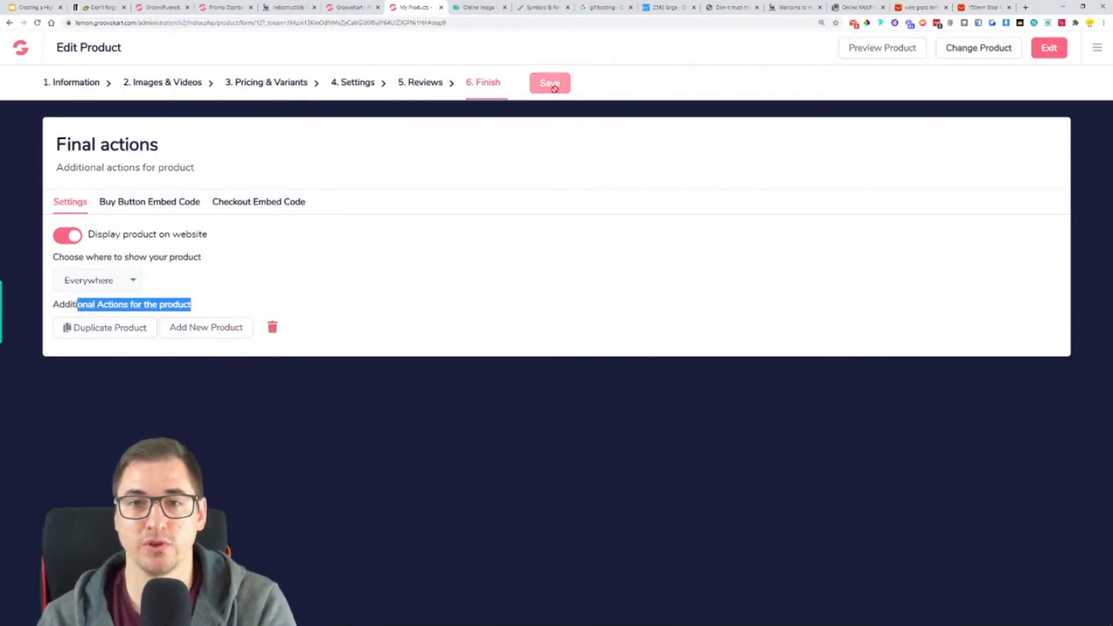
- Preview the Indestructible Trimmer's product page and examine its live viewer counter and description text
click(887, 56)
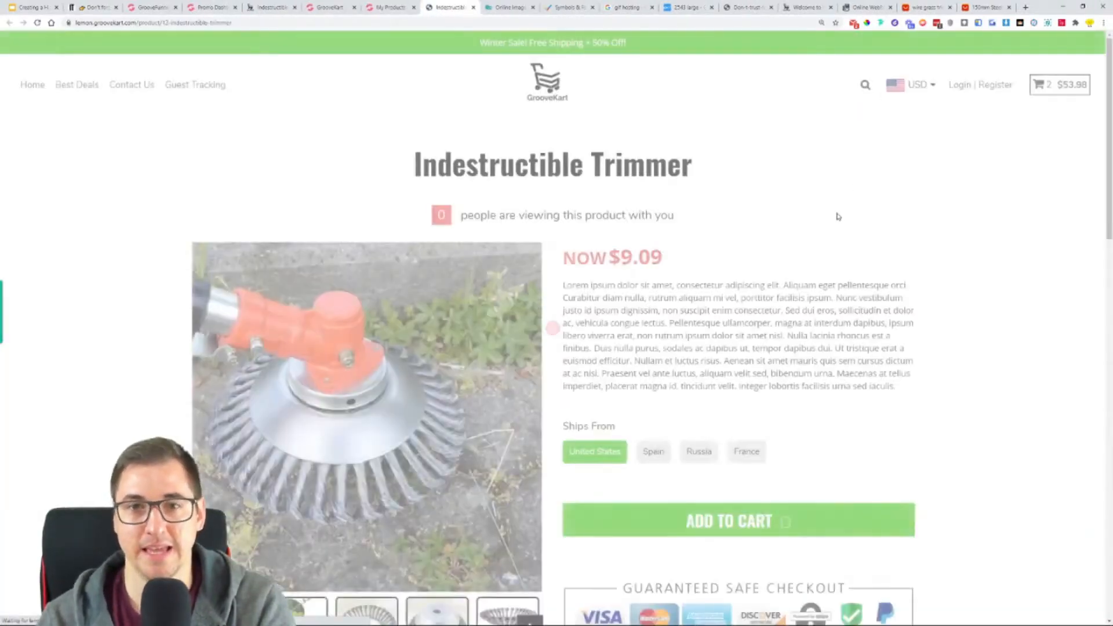
scroll(875, 283, down, 1)
scroll(928, 292, up, 1)
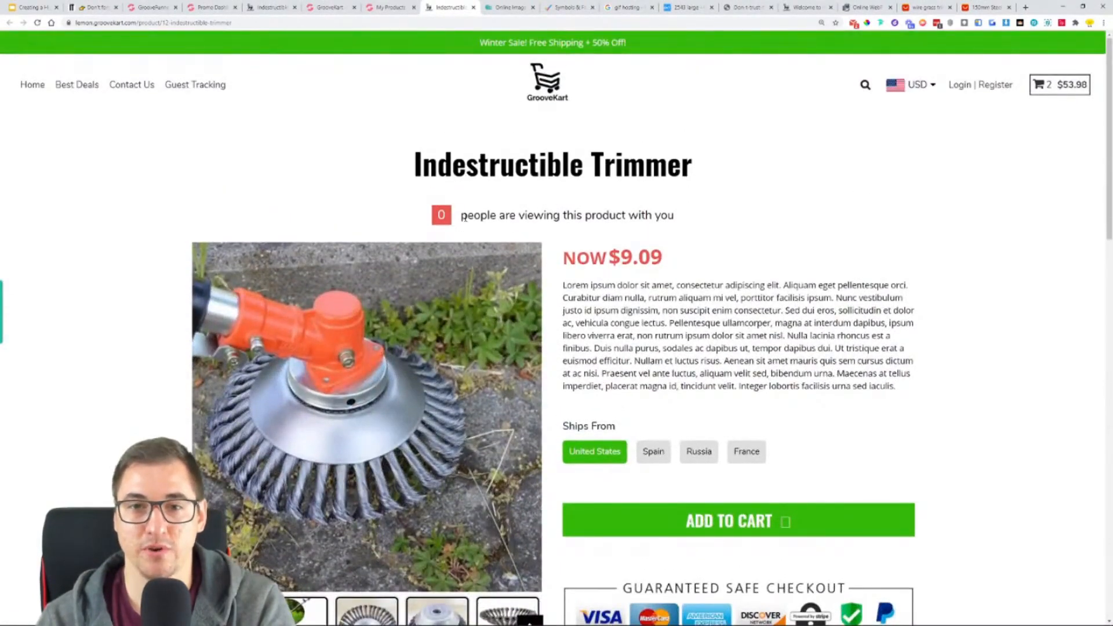
drag(430, 215, 661, 217)
scroll(701, 313, down, 1)
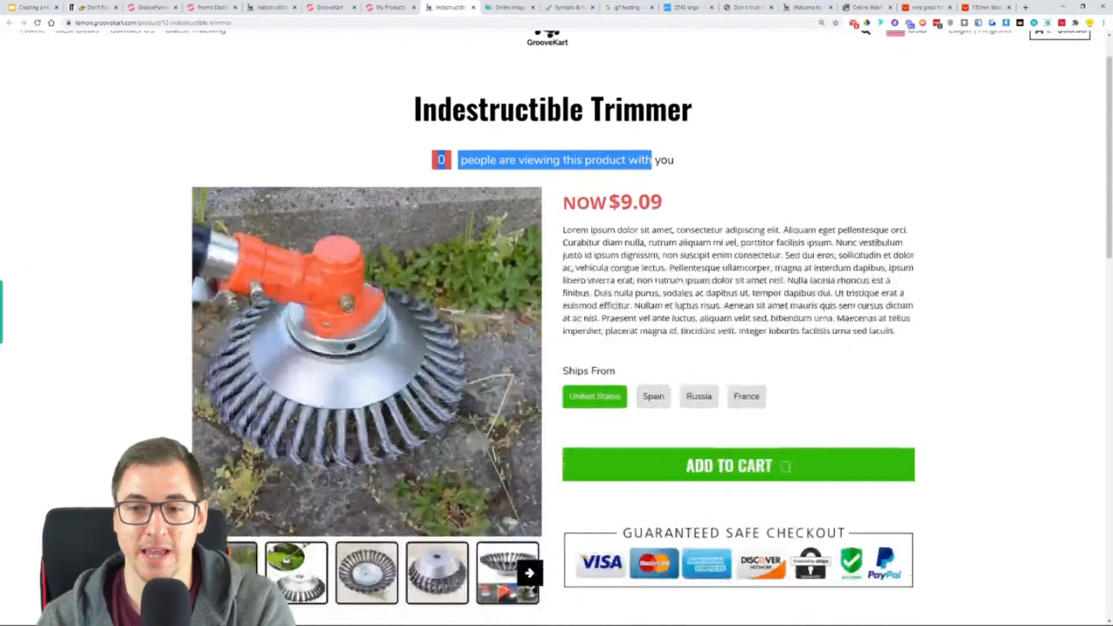
drag(565, 227, 795, 338)
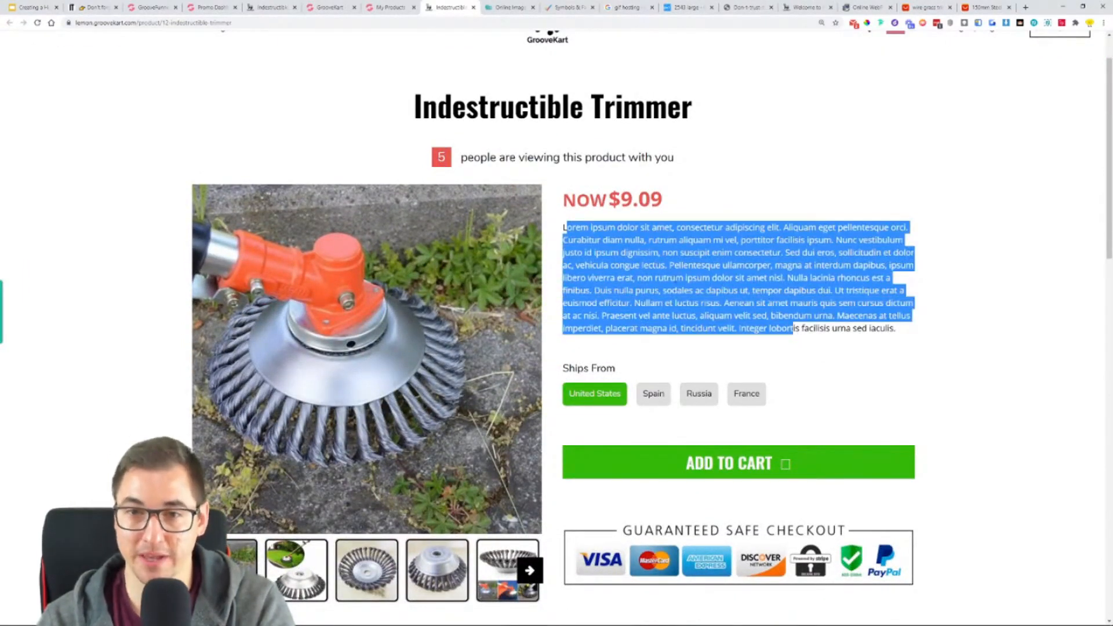
click(574, 248)
drag(574, 244, 815, 328)
scroll(717, 217, down, 1)
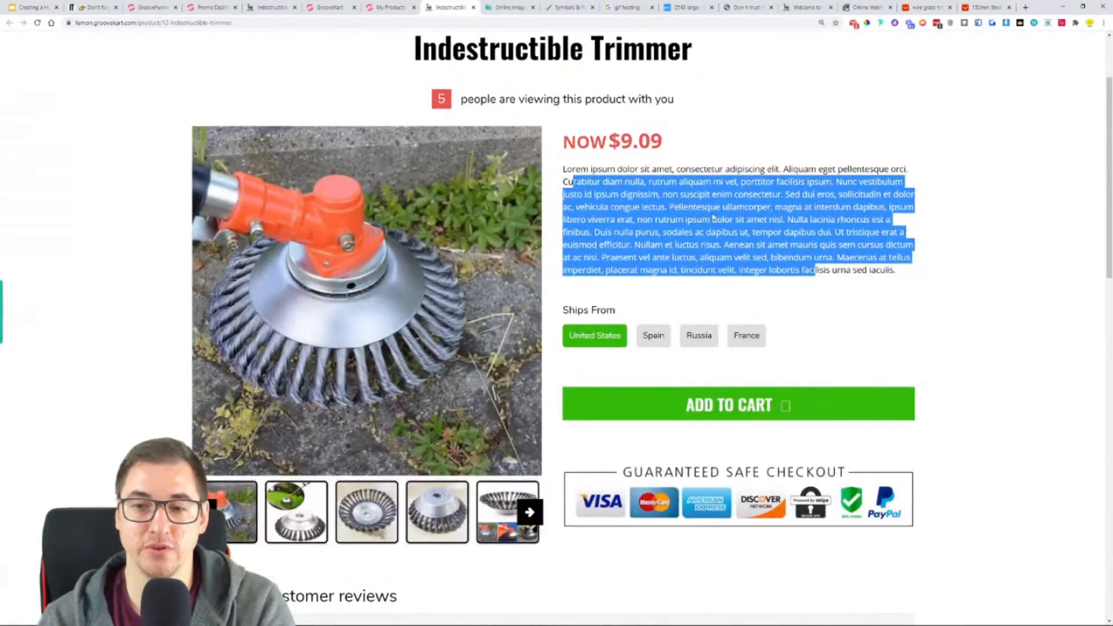
- Test adding the trimmer to the cart, dismiss the popup, try every Ships From option, return to United States, and check the displayed price
click(786, 409)
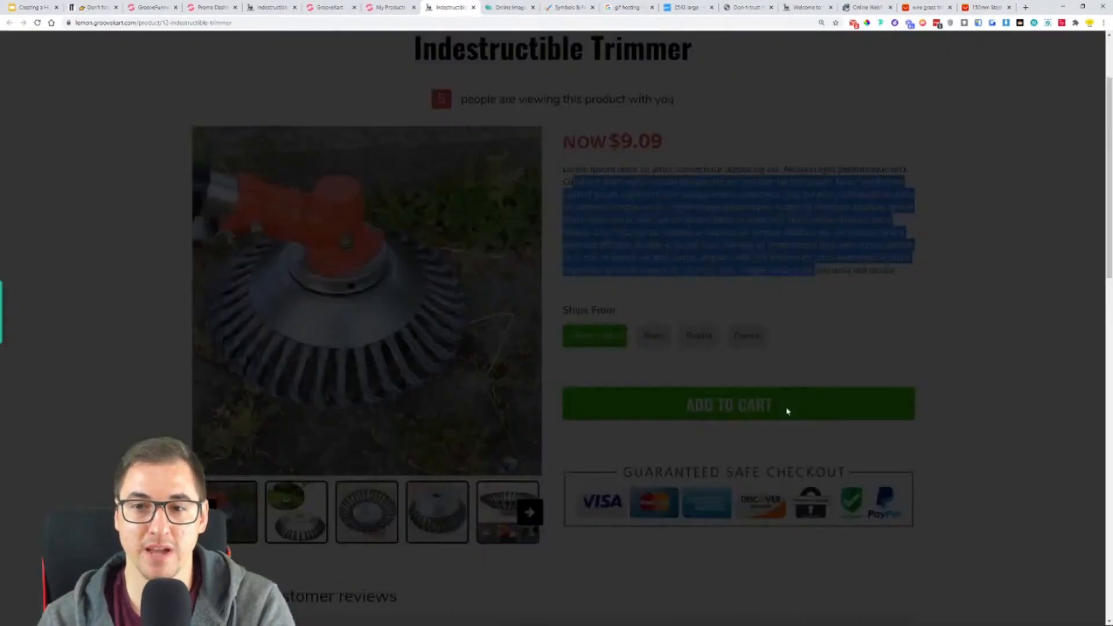
click(1092, 51)
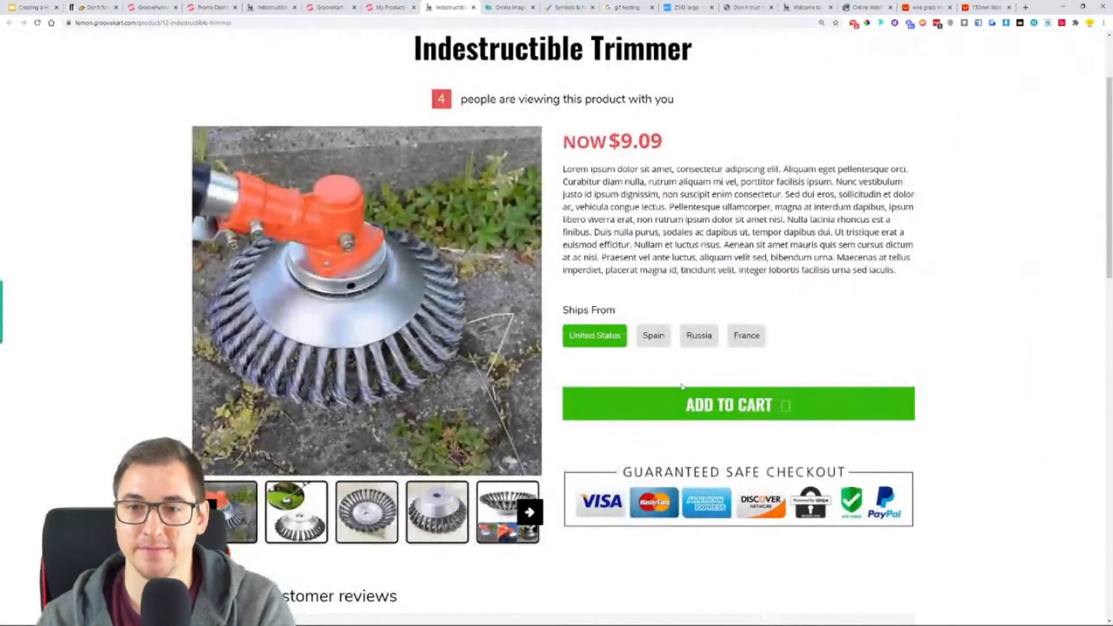
click(651, 342)
click(699, 339)
click(742, 343)
click(699, 339)
click(654, 336)
click(595, 336)
scroll(627, 193, down, 2)
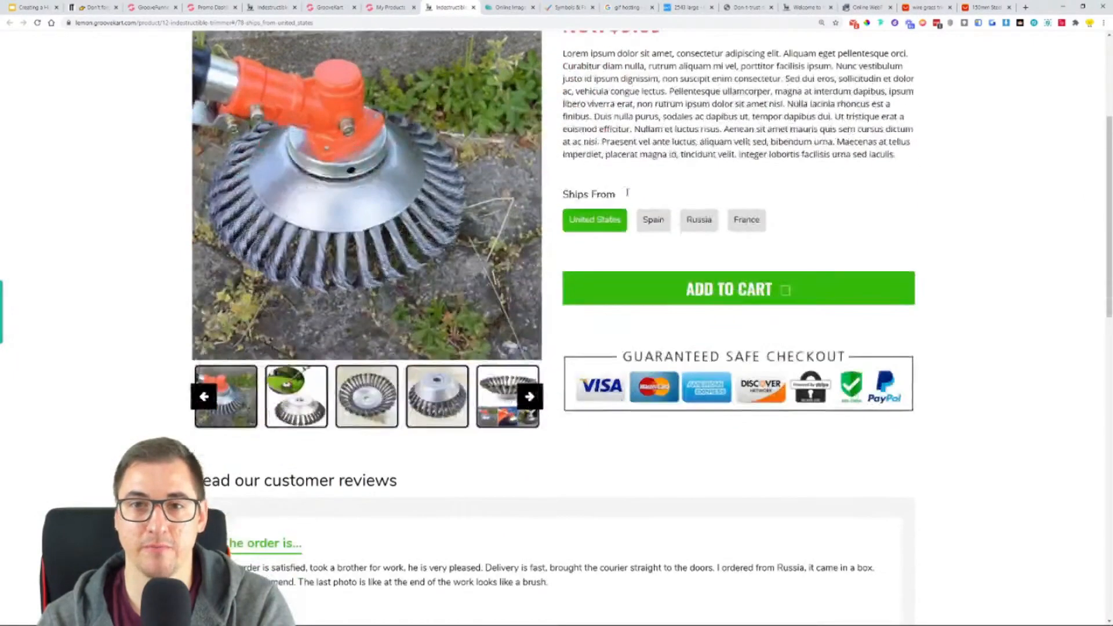
scroll(628, 193, up, 4)
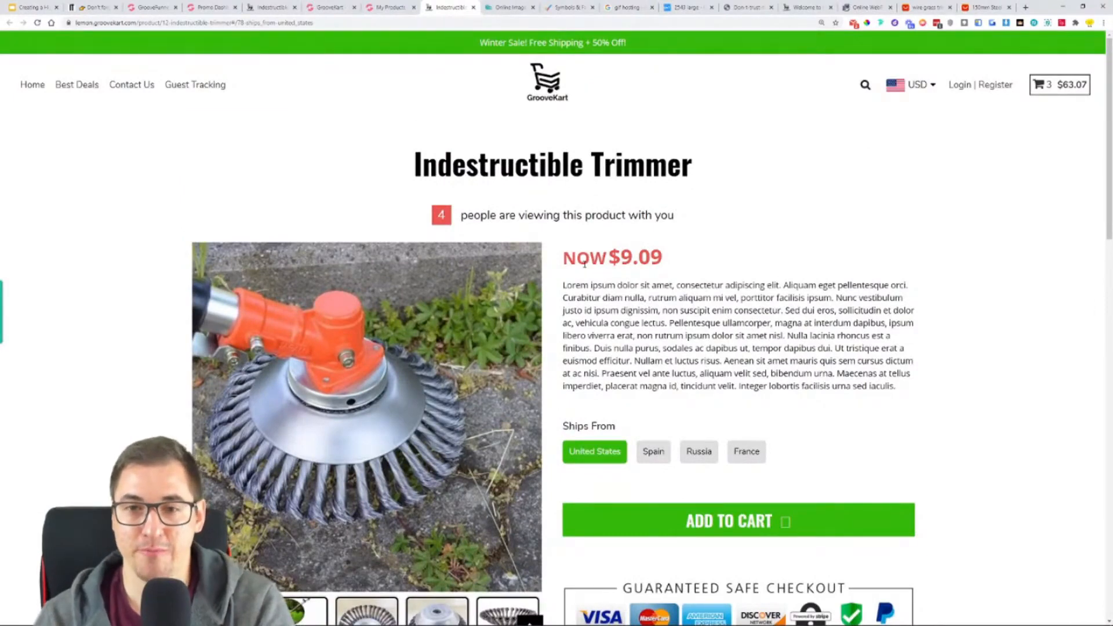
drag(563, 260, 663, 260)
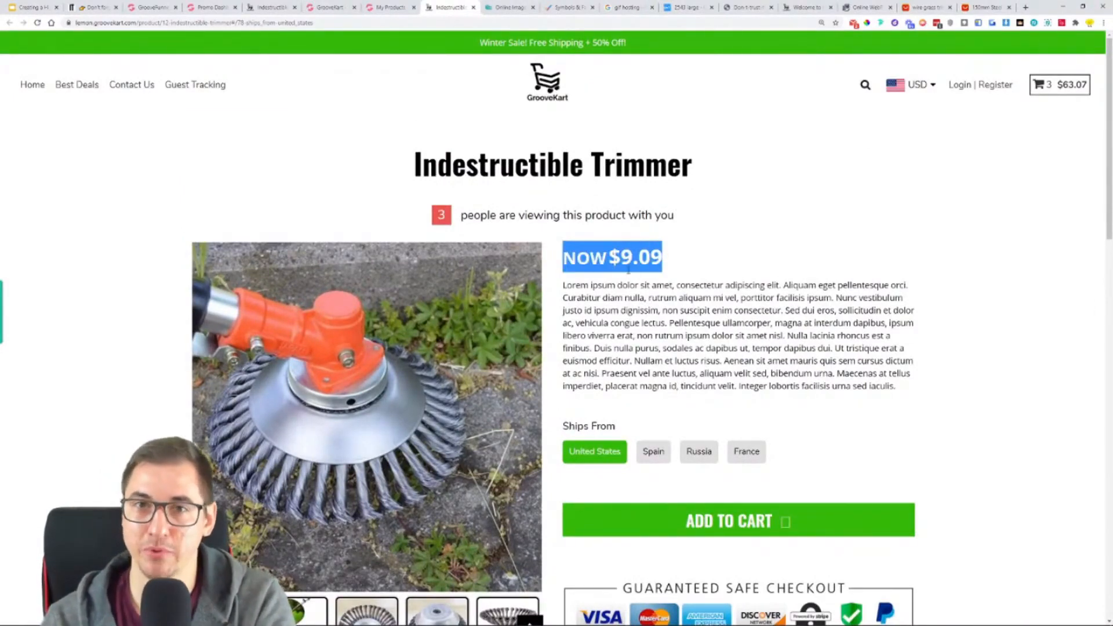
- Bulk-edit all four Ships From variants to a compare-at price of $69.97 and a selling price of $45.97, and save the product
click(376, 7)
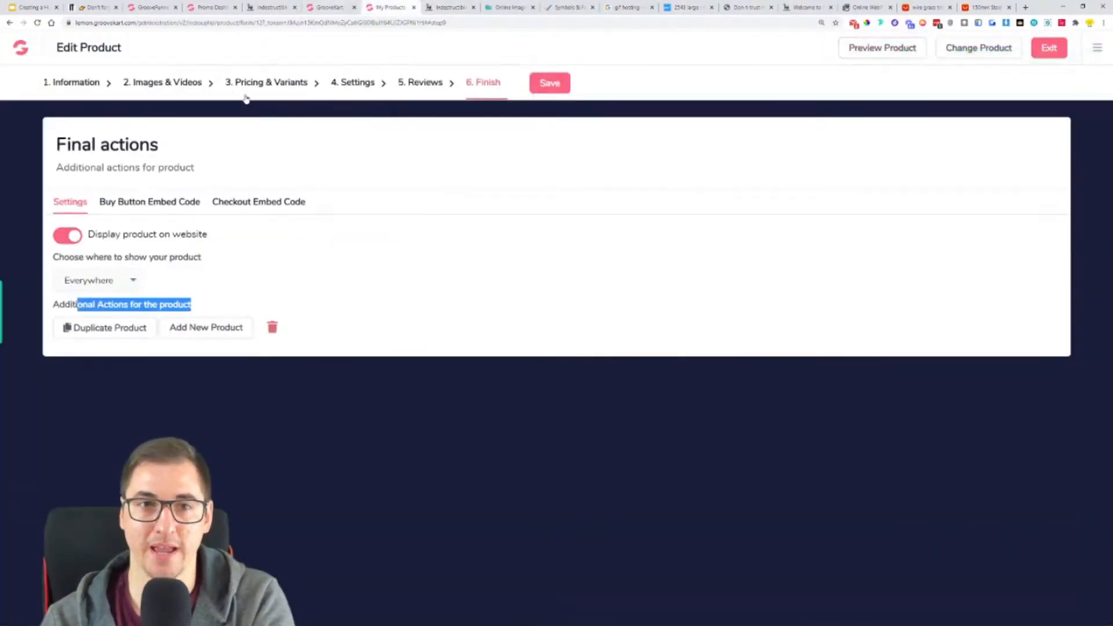
click(264, 84)
click(221, 201)
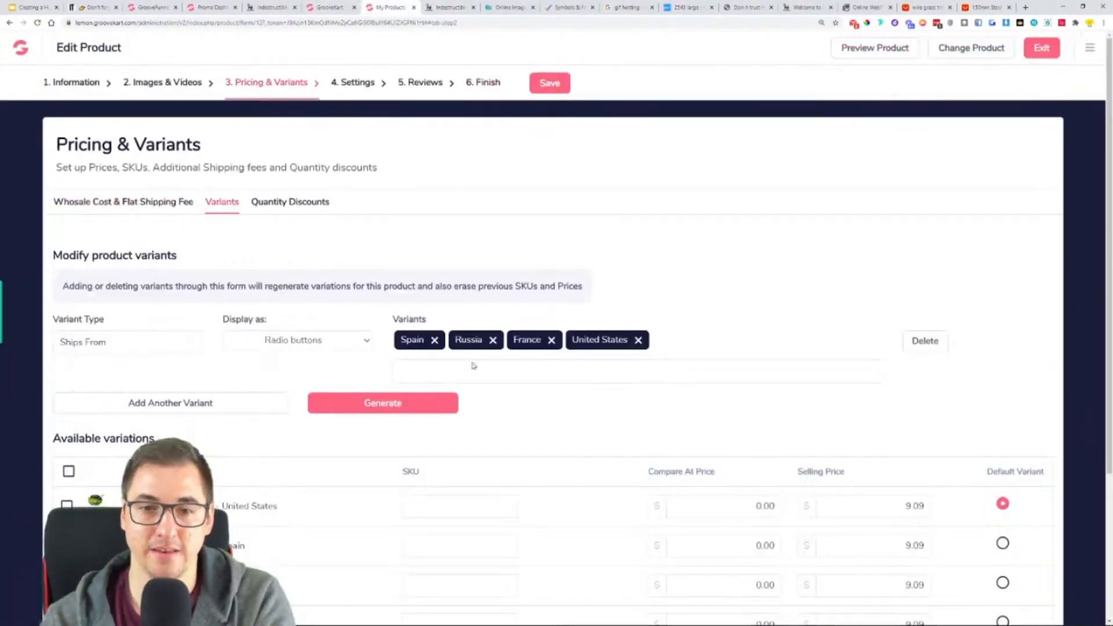
scroll(474, 366, down, 3)
click(728, 307)
click(1031, 520)
scroll(612, 527, down, 2)
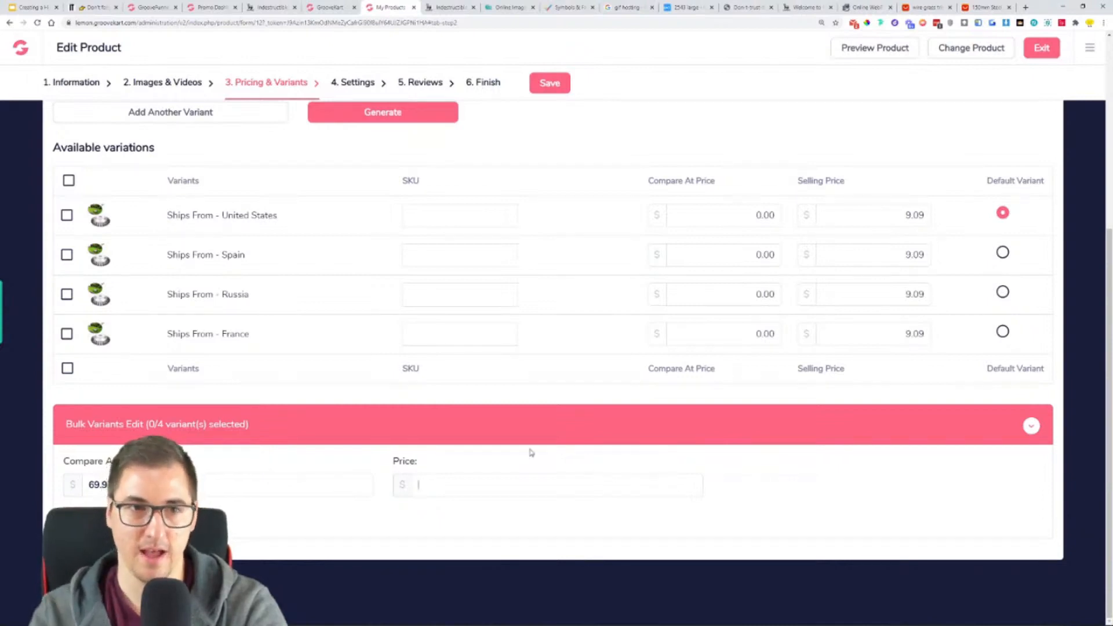
click(69, 181)
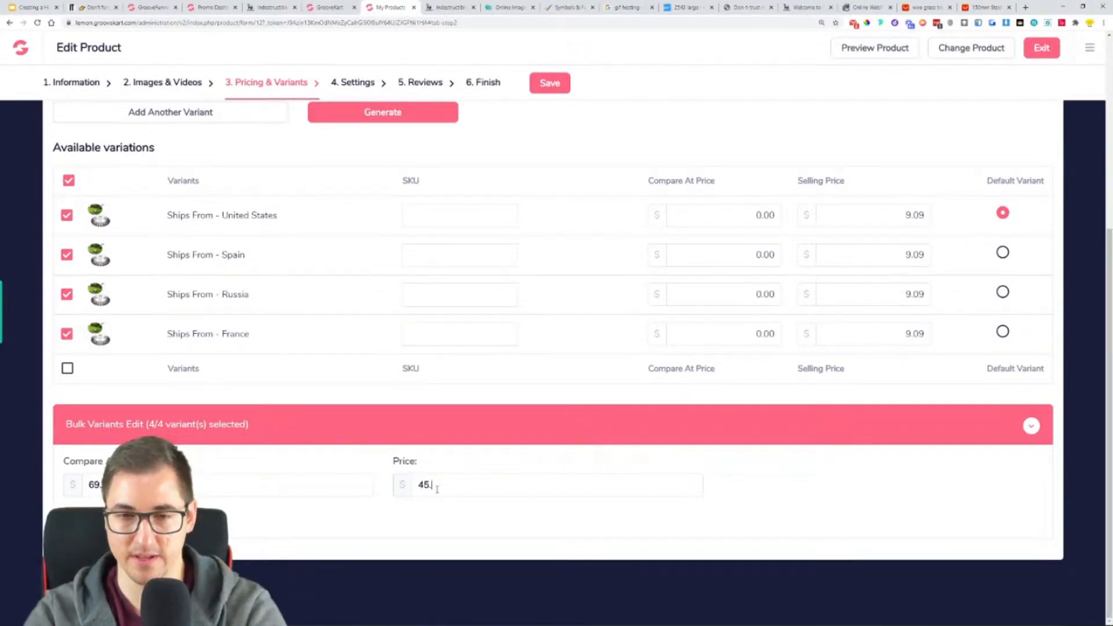
key(Return)
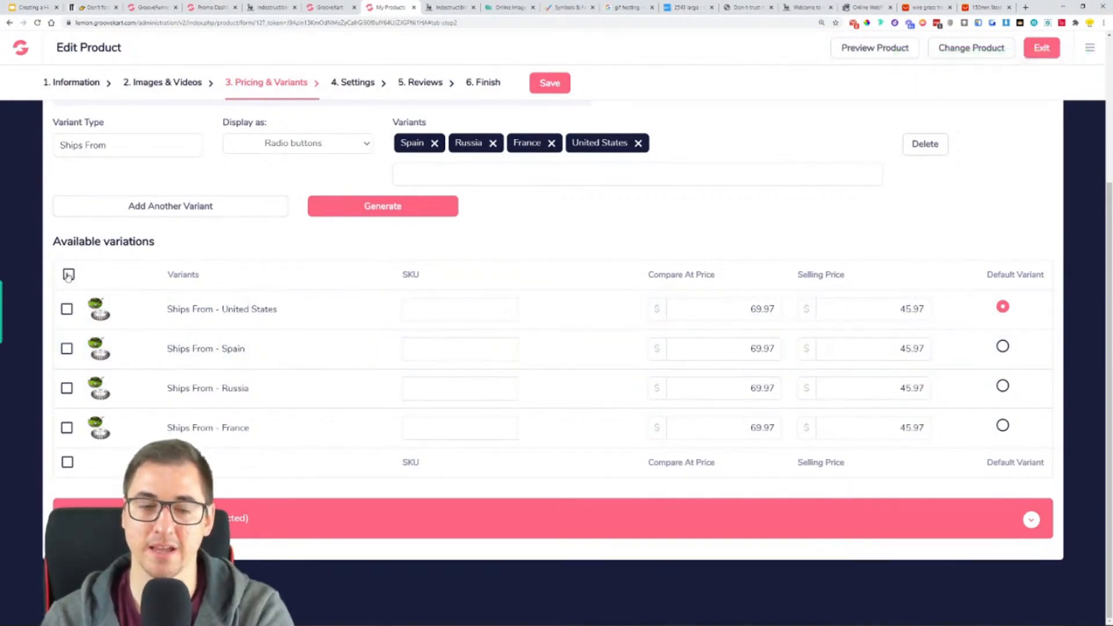
click(544, 82)
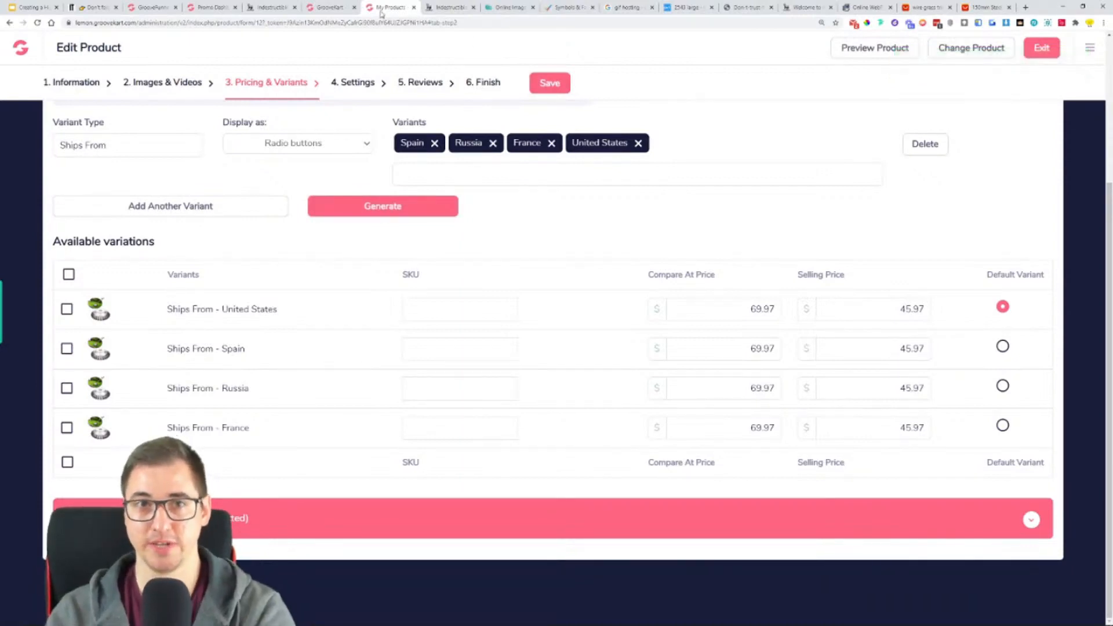
- In the "Product Layout with Bumps" page, make the paragraph below the price read "Tax Included." and save the layout
click(329, 6)
click(693, 347)
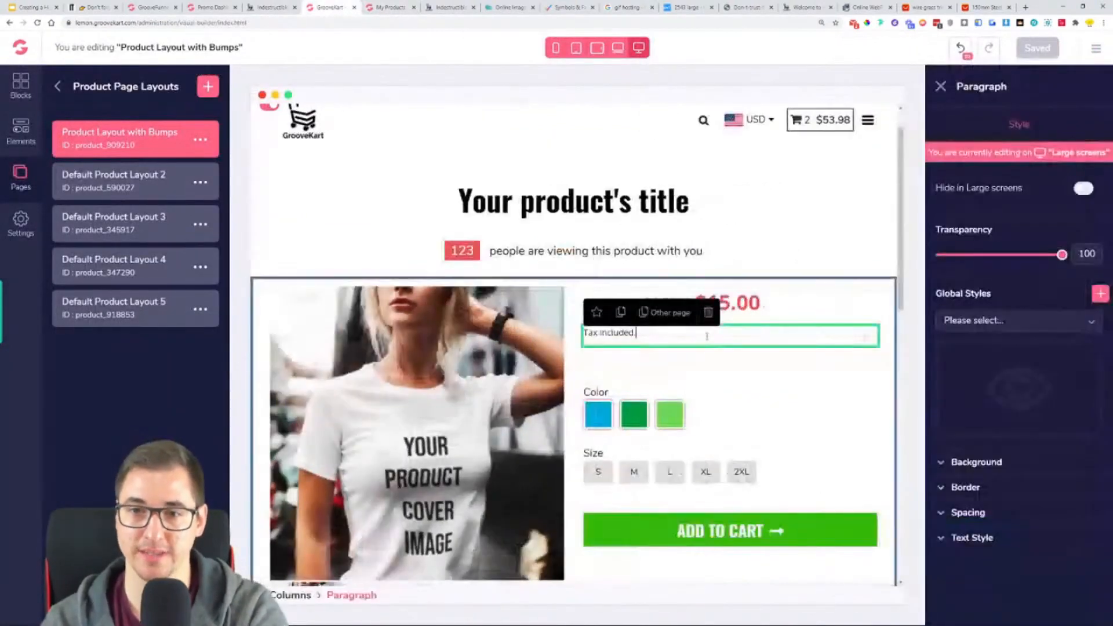
double_click(638, 337)
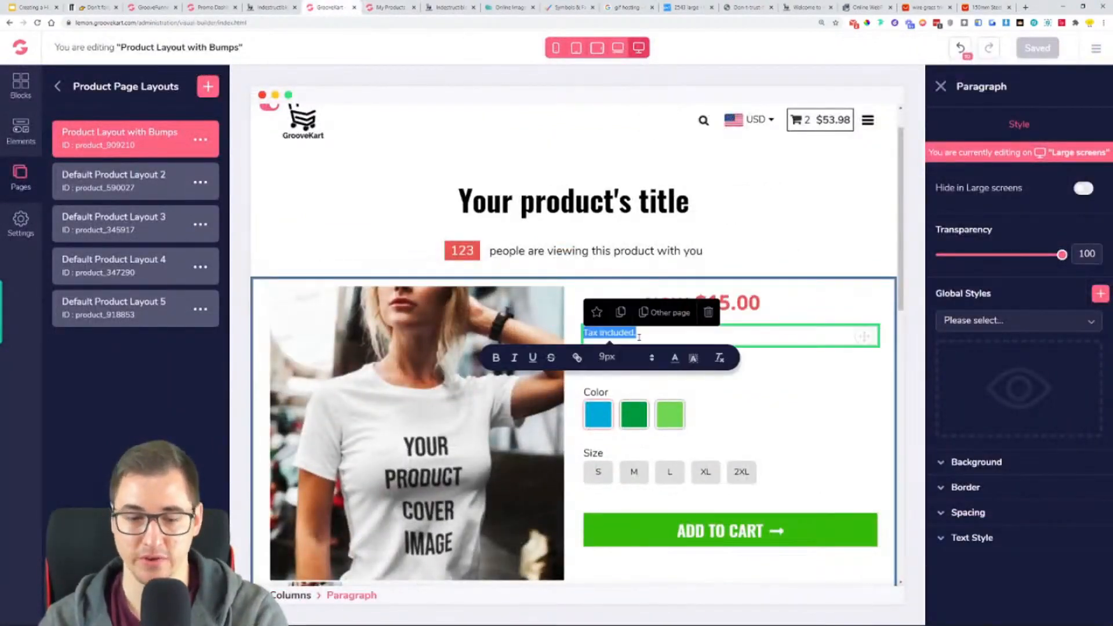
click(740, 341)
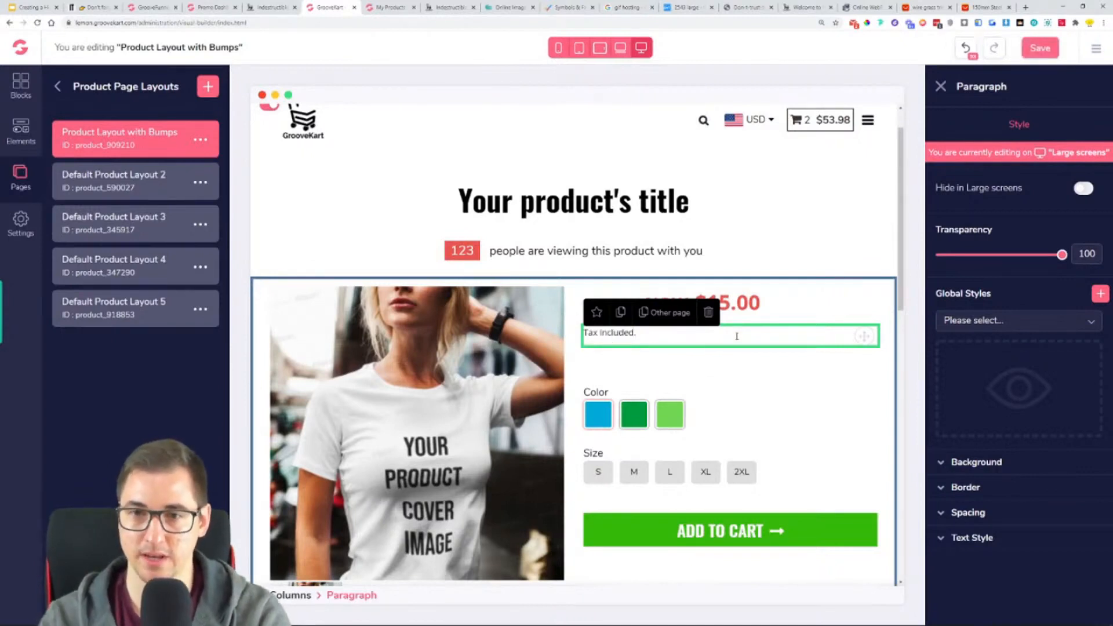
click(1039, 48)
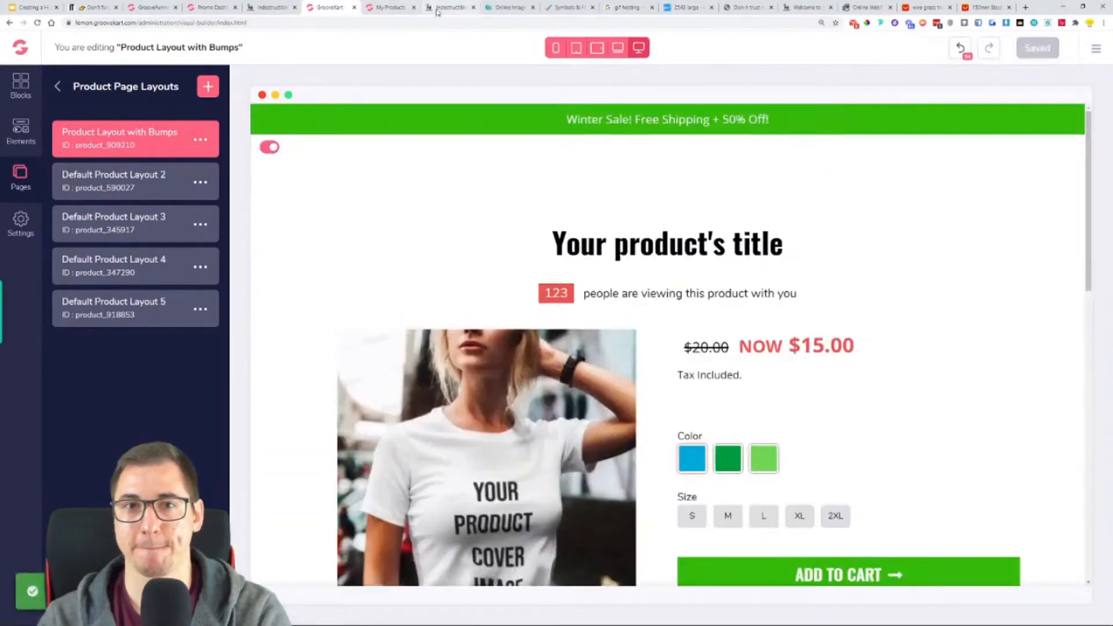
- Reload the trimmer's product page and check its pricing, the text below the price, and the Add to Cart button
click(432, 9)
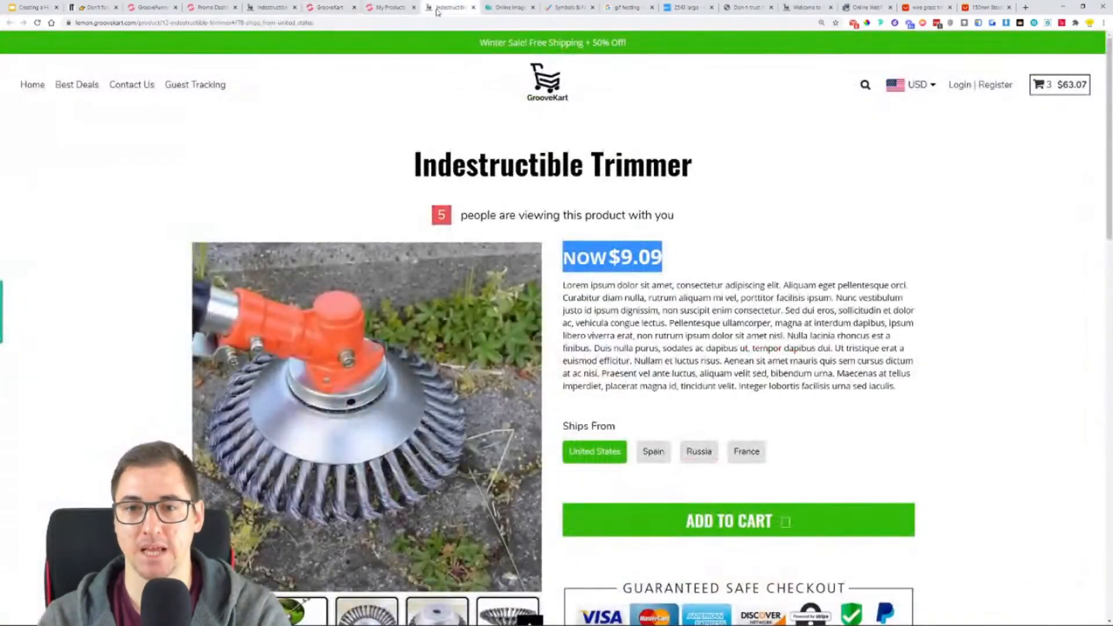
click(780, 250)
scroll(351, 179, down, 1)
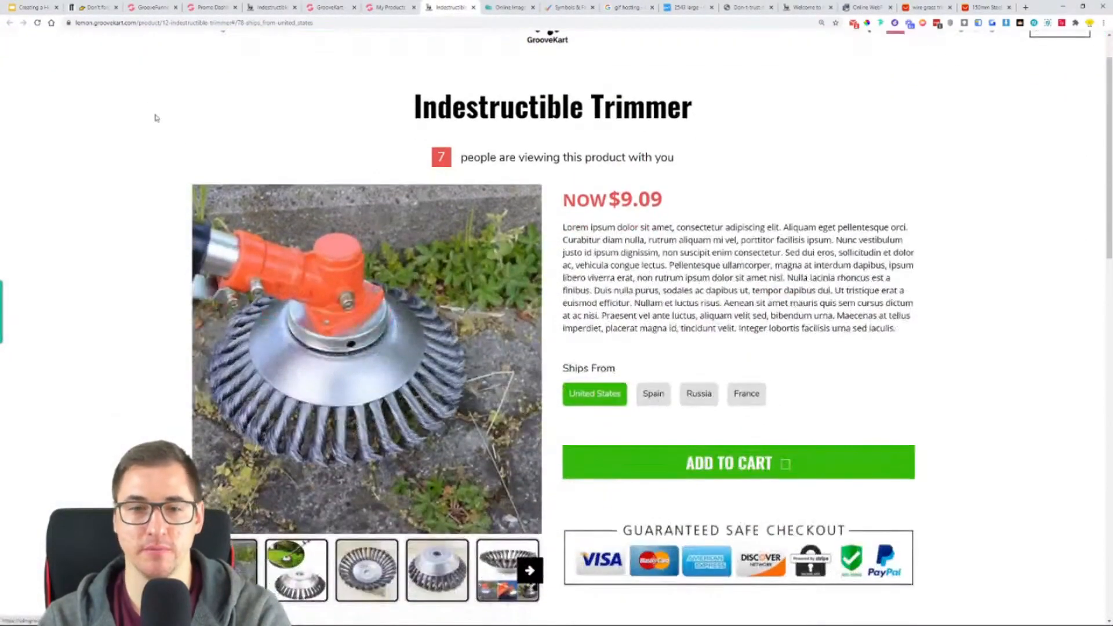
click(37, 24)
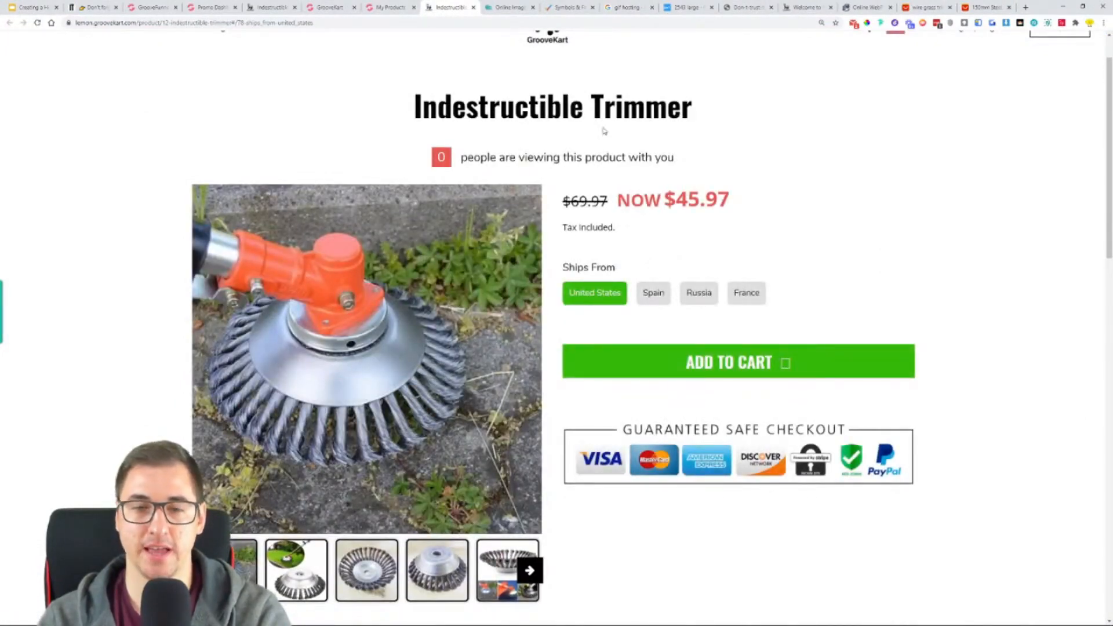
- Remove the icon from the Add to Cart button in the "Product Layout with Bumps" page and save the layout
click(390, 7)
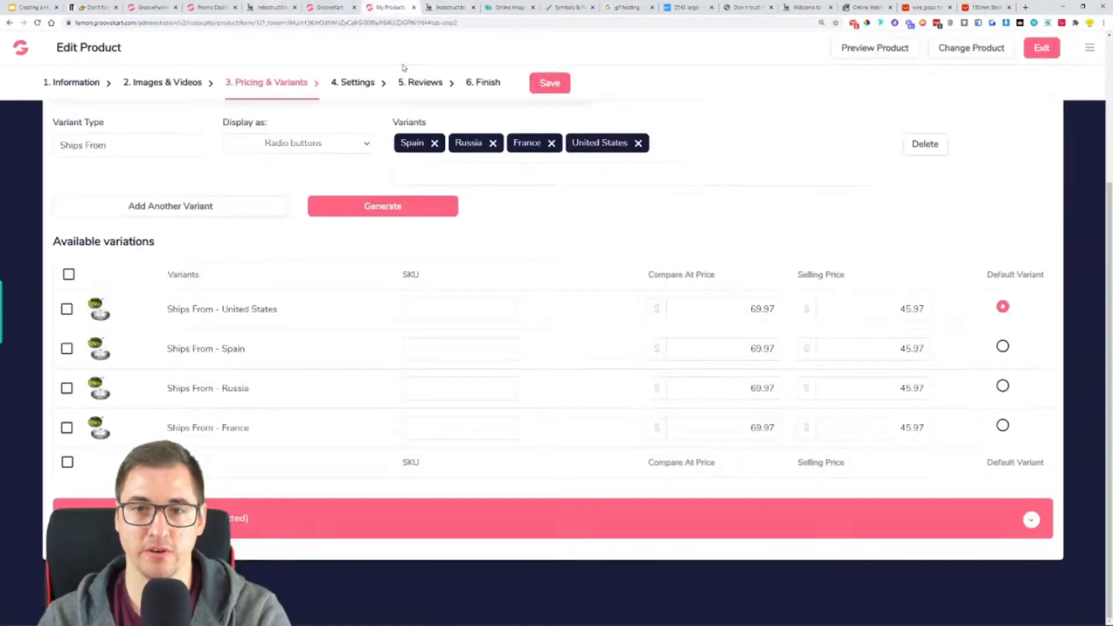
click(320, 7)
scroll(900, 464, down, 3)
click(901, 409)
click(1055, 124)
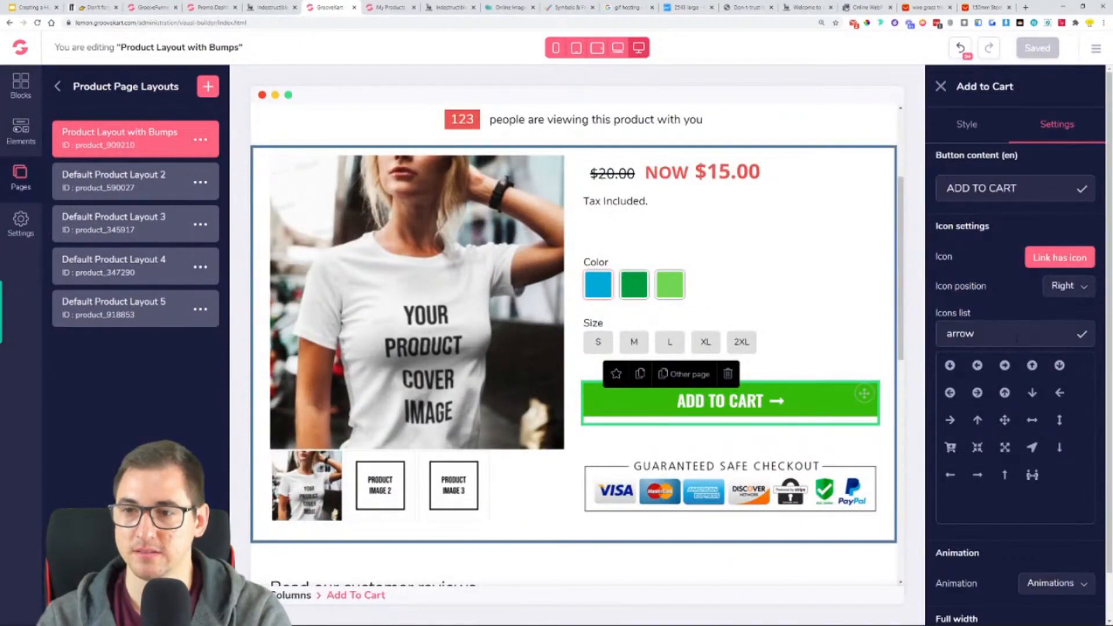
click(1073, 258)
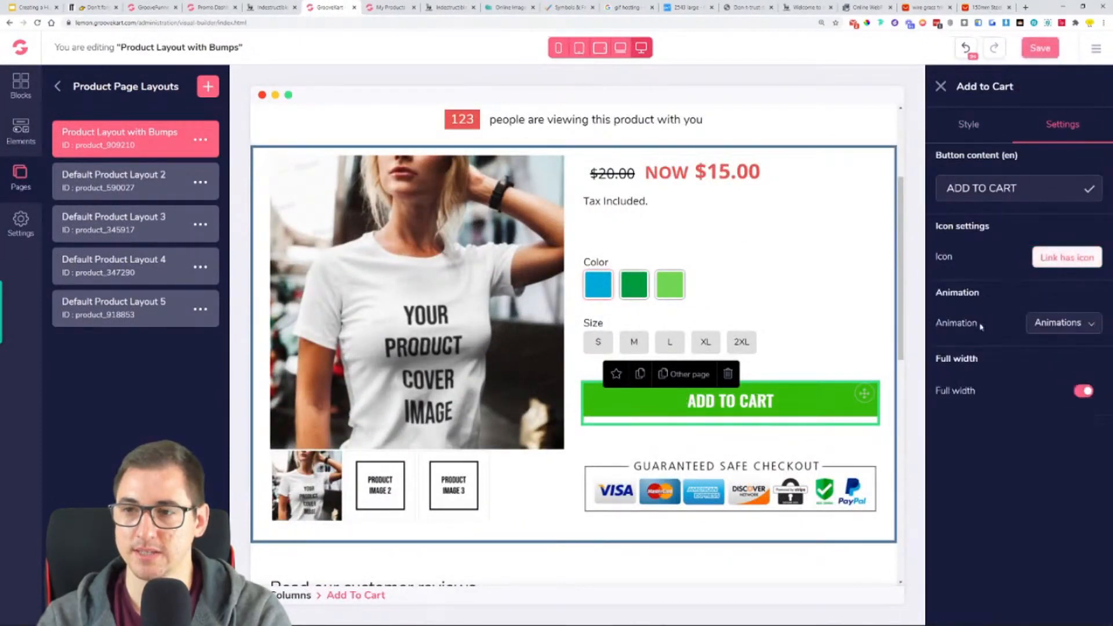
click(1042, 49)
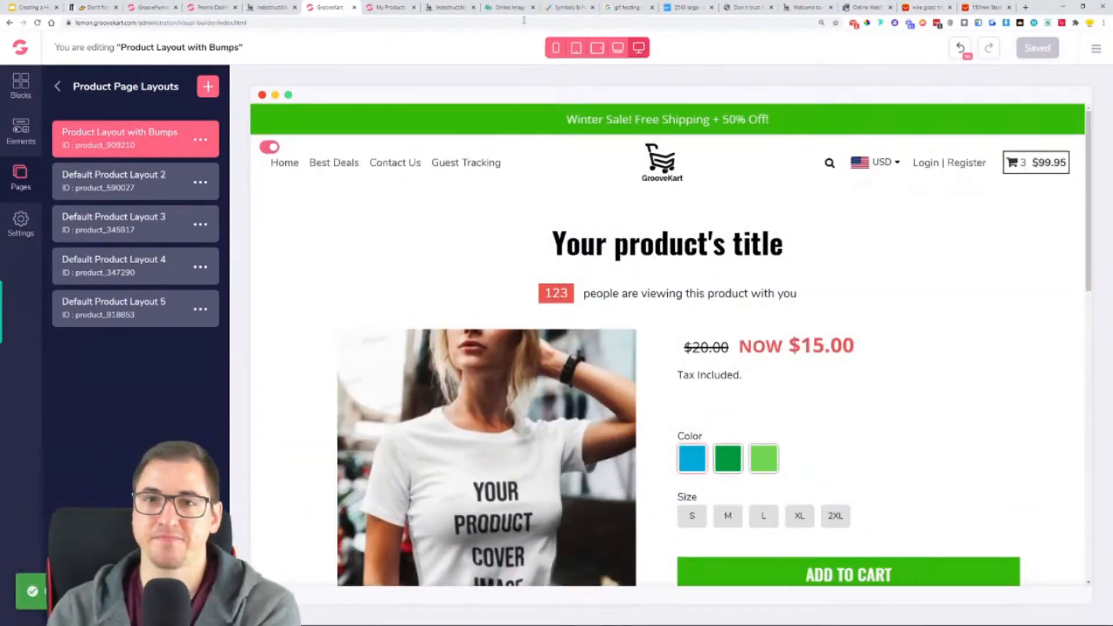
- Reload the Indestructible Trimmer's product page and check the price for the Spain, Russia and France Ships From options
click(450, 7)
click(37, 23)
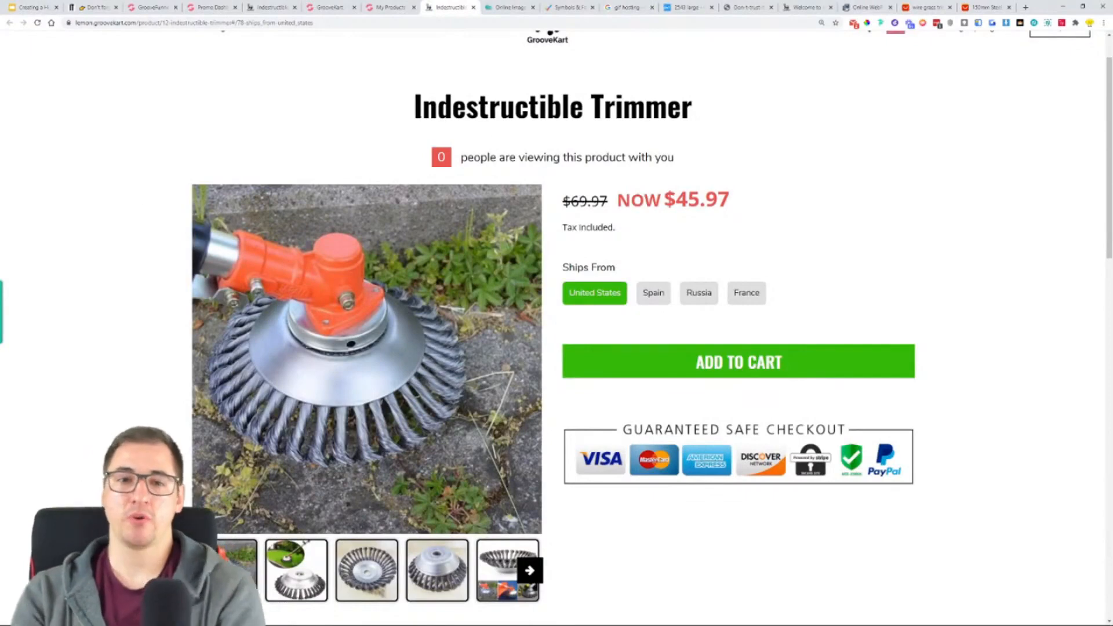
scroll(904, 197, down, 2)
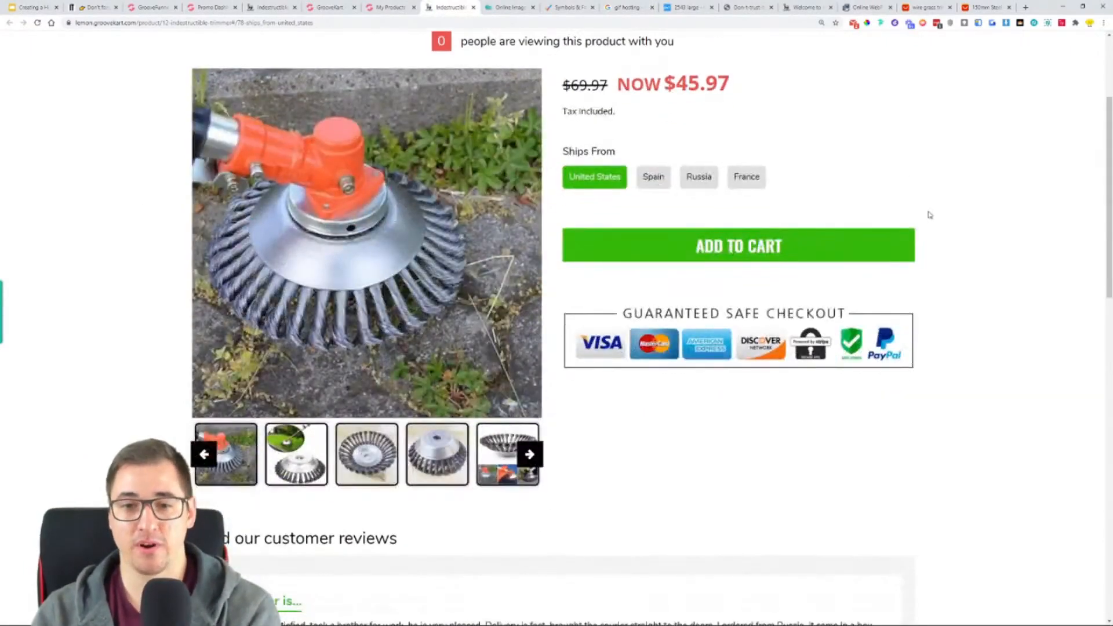
scroll(927, 213, up, 2)
click(662, 303)
click(696, 301)
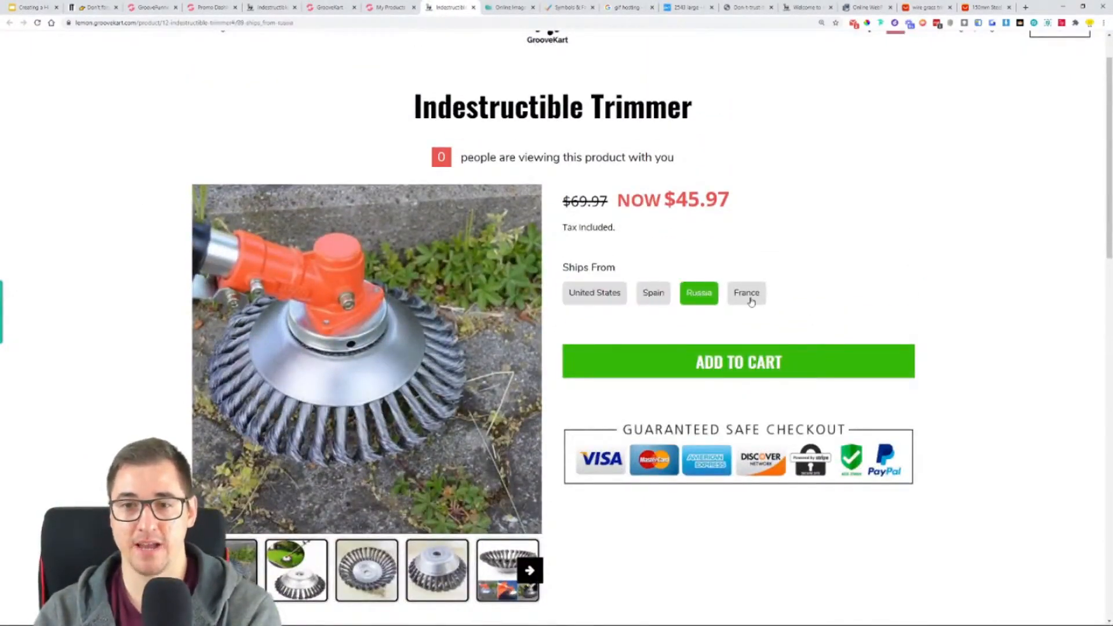
click(750, 302)
- Add the United States variant of the trimmer to the cart and proceed to checkout
click(600, 297)
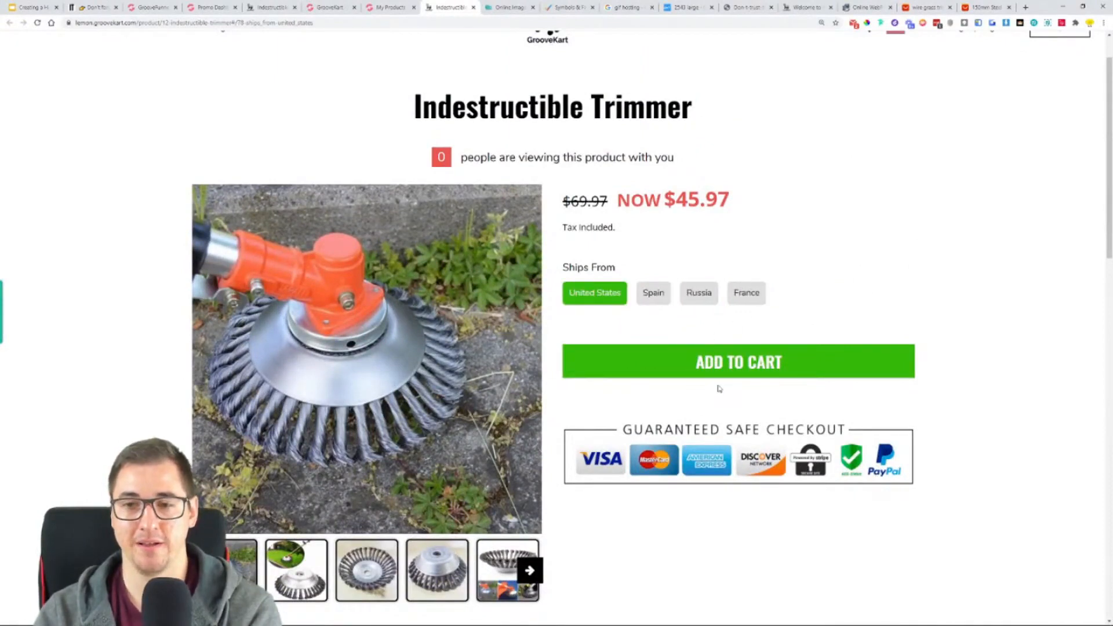
click(733, 376)
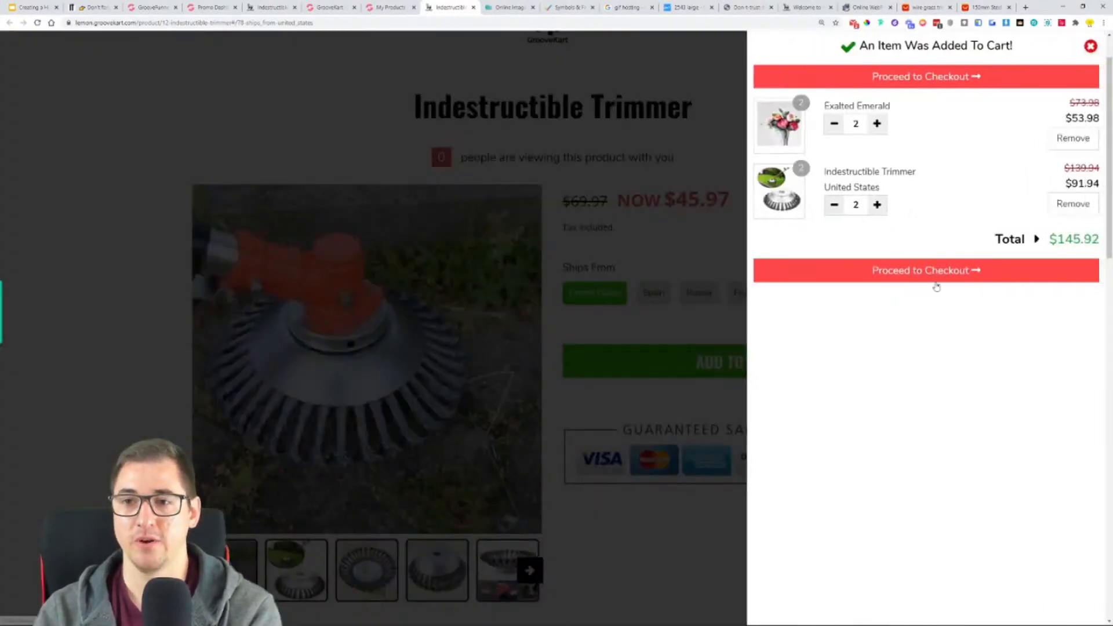
click(925, 276)
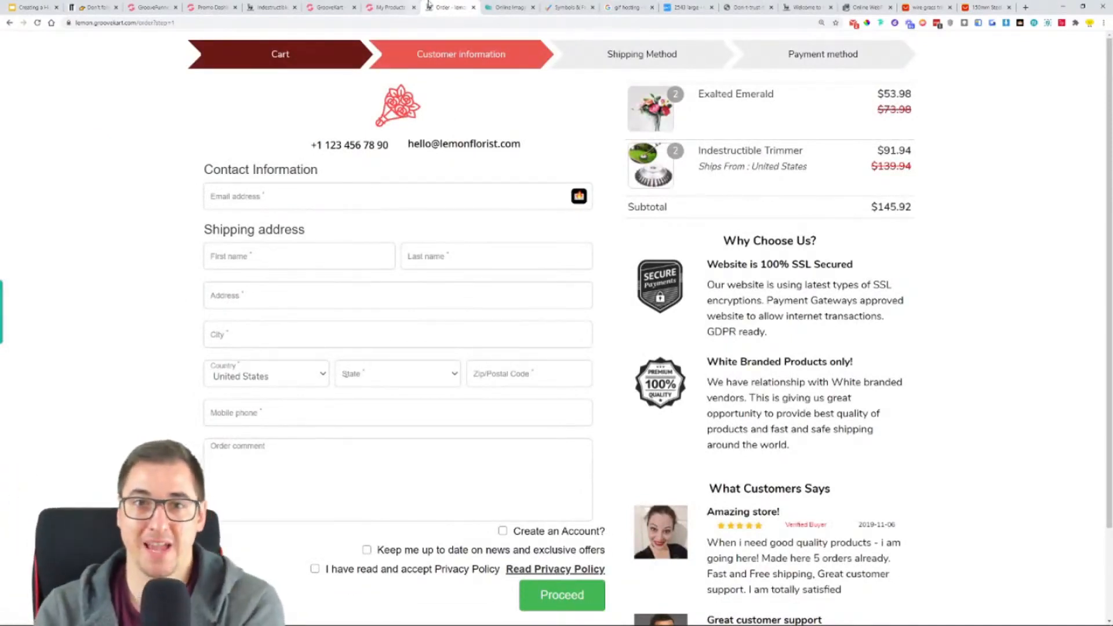
- In the Google Slides presentation, highlight step 7, "Adding the Product", in the same yellow as the completed steps
click(39, 7)
drag(486, 440, 227, 429)
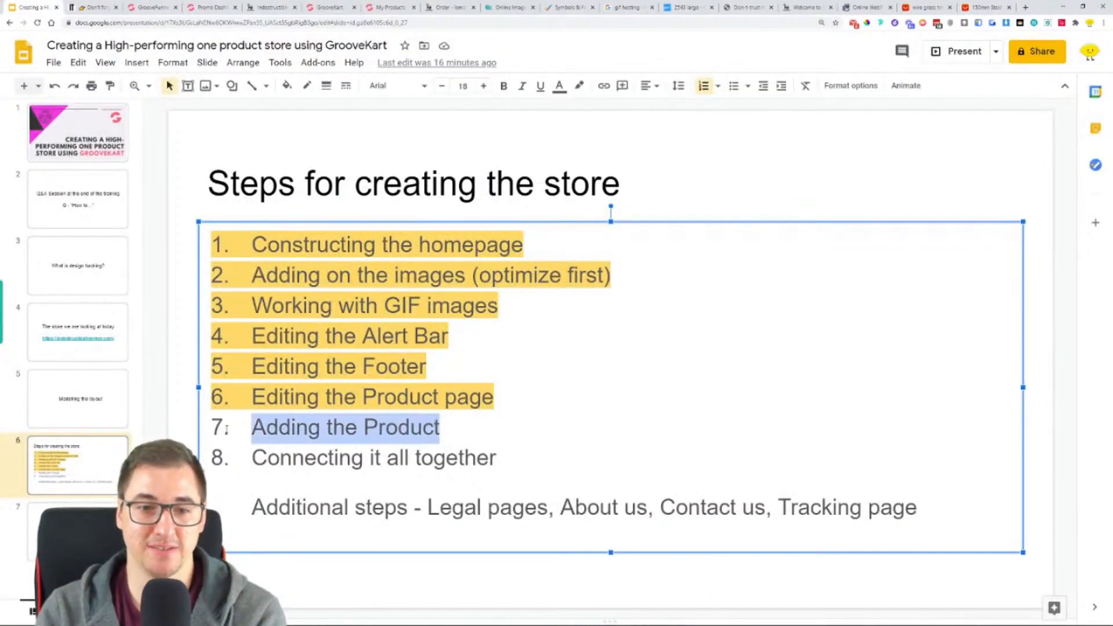
drag(499, 458, 253, 414)
drag(440, 429, 249, 429)
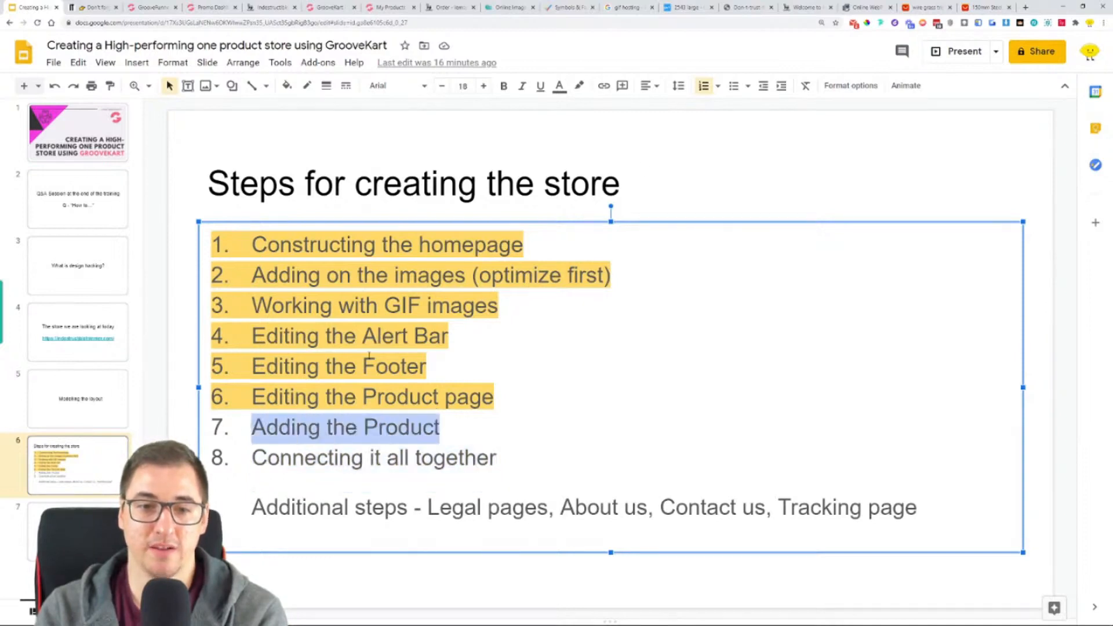
click(578, 86)
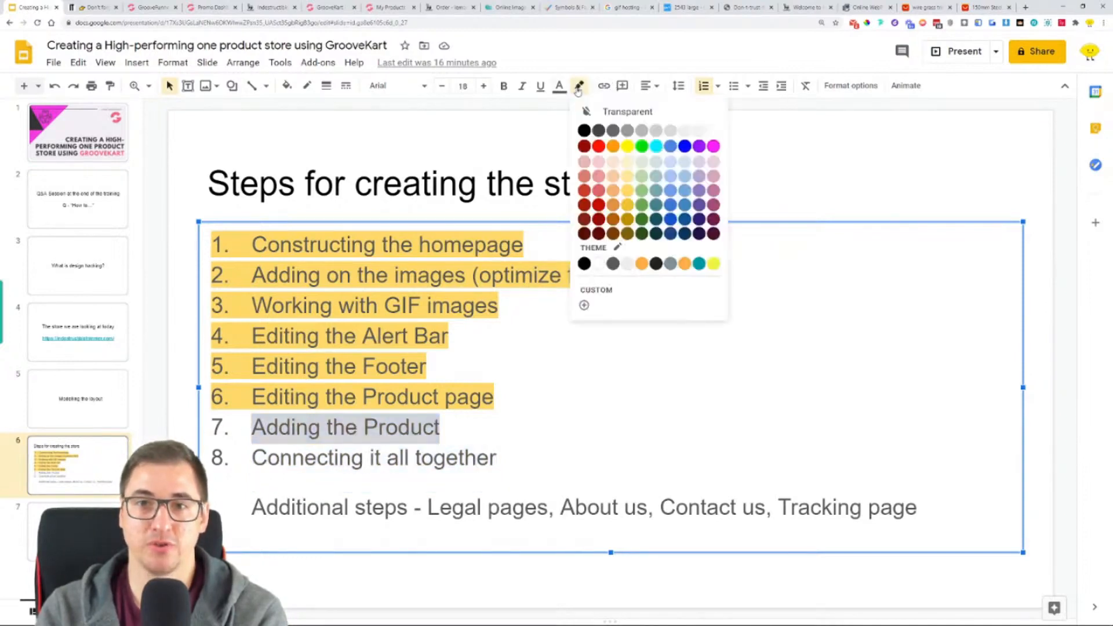
click(627, 190)
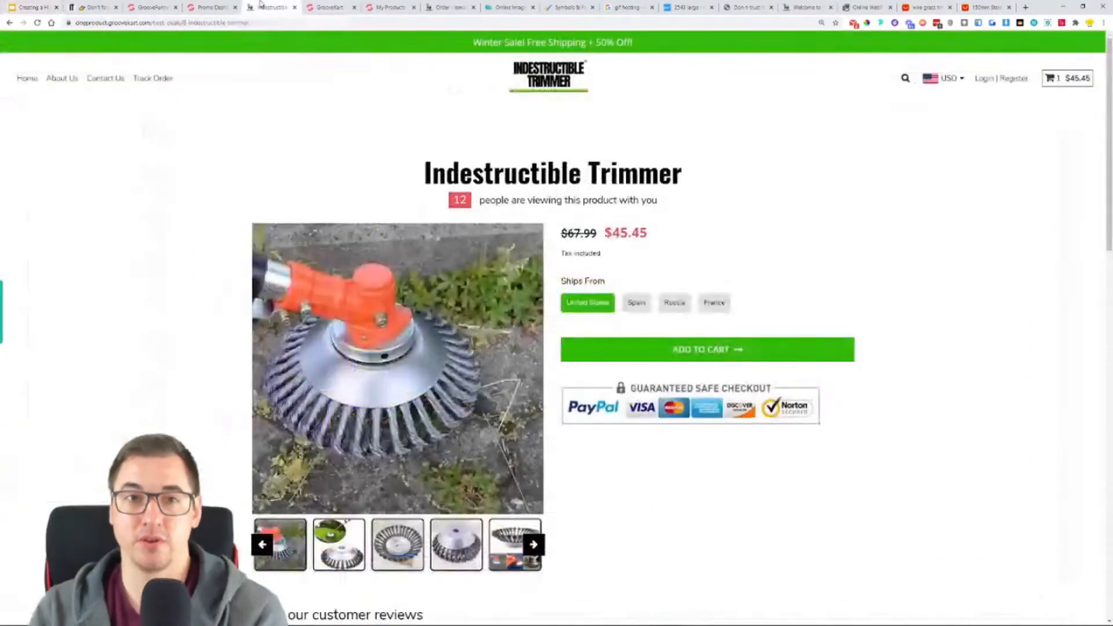
- Check and close the reference store's trimmer page, and open the Homepage for editing in the GrooveKart builder
click(260, 7)
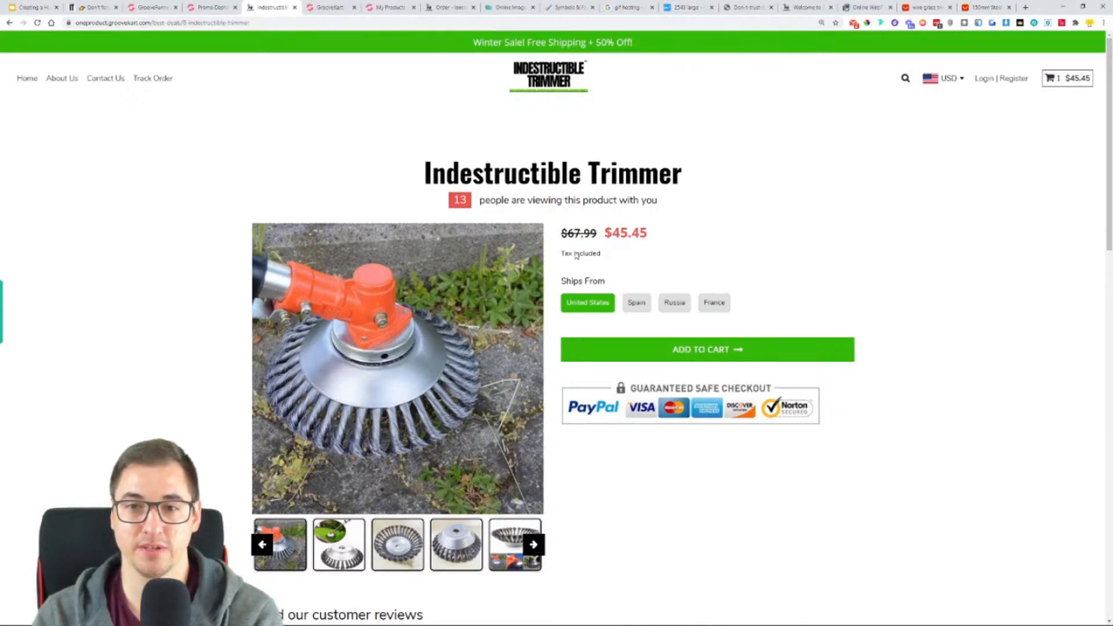
click(294, 7)
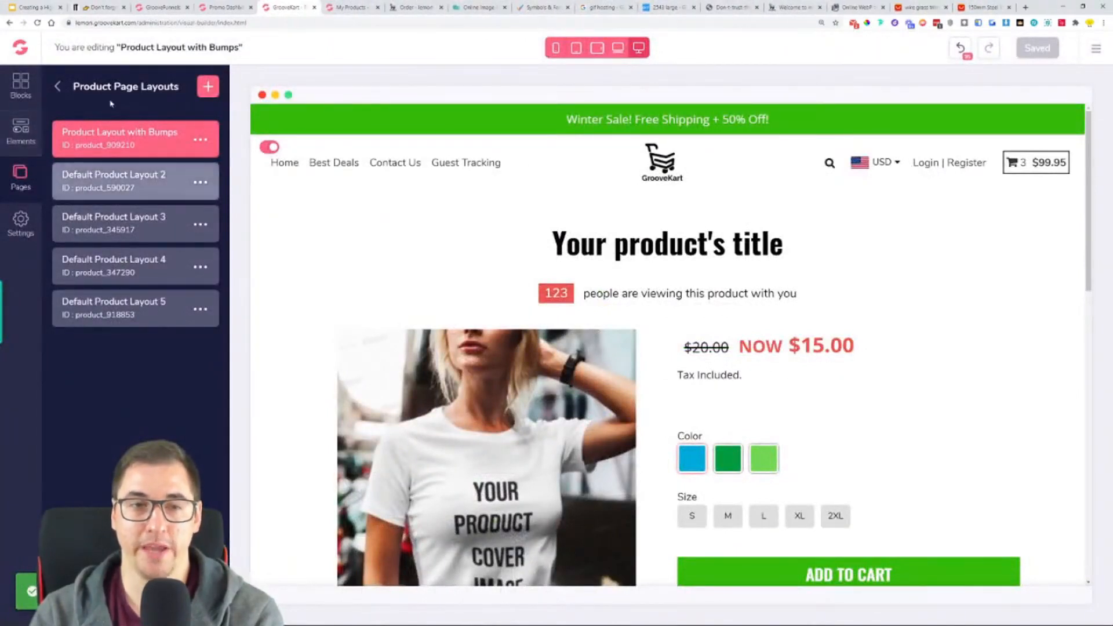
click(60, 85)
click(89, 168)
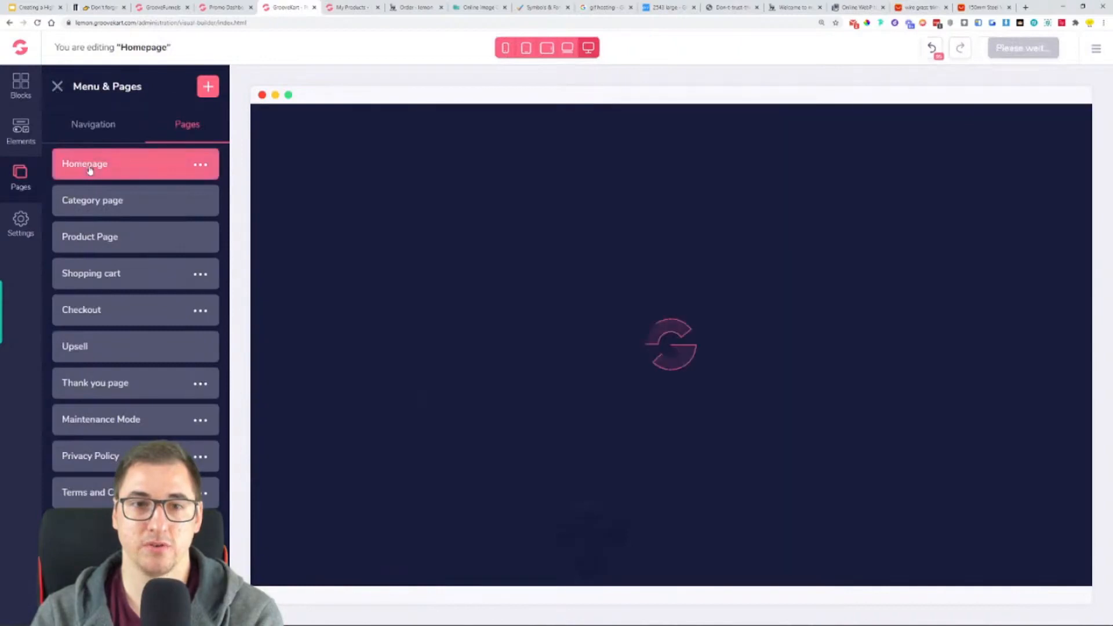
- Try to link the GRAB YOURS HERE button below the "EDGES & CURBS" list to a product filtered by the name "trimmer"
scroll(849, 284, down, 10)
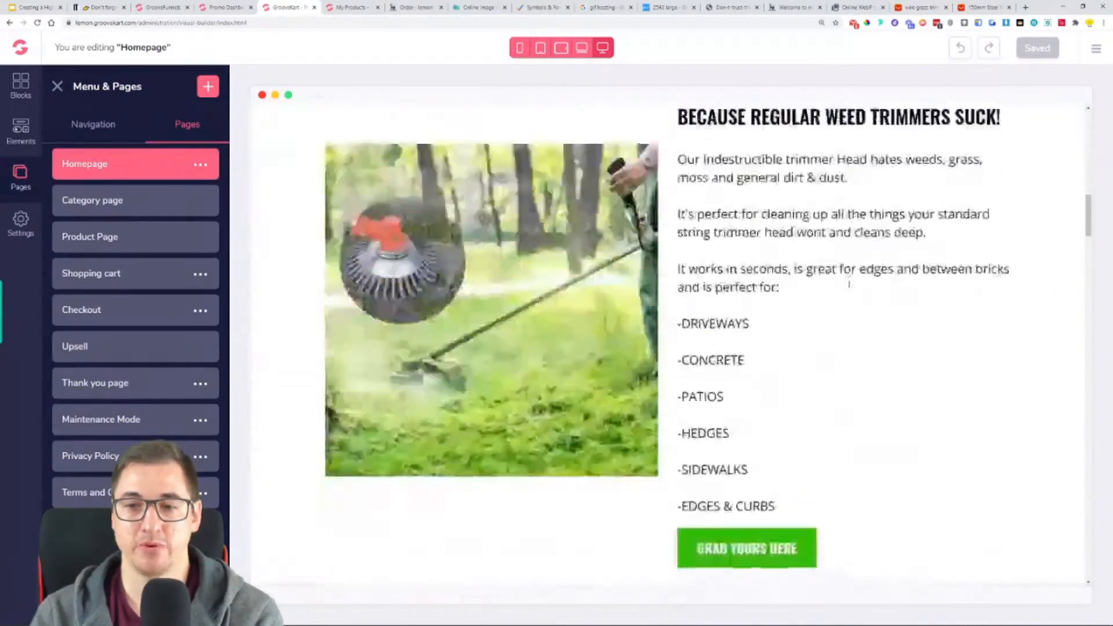
scroll(850, 284, down, 3)
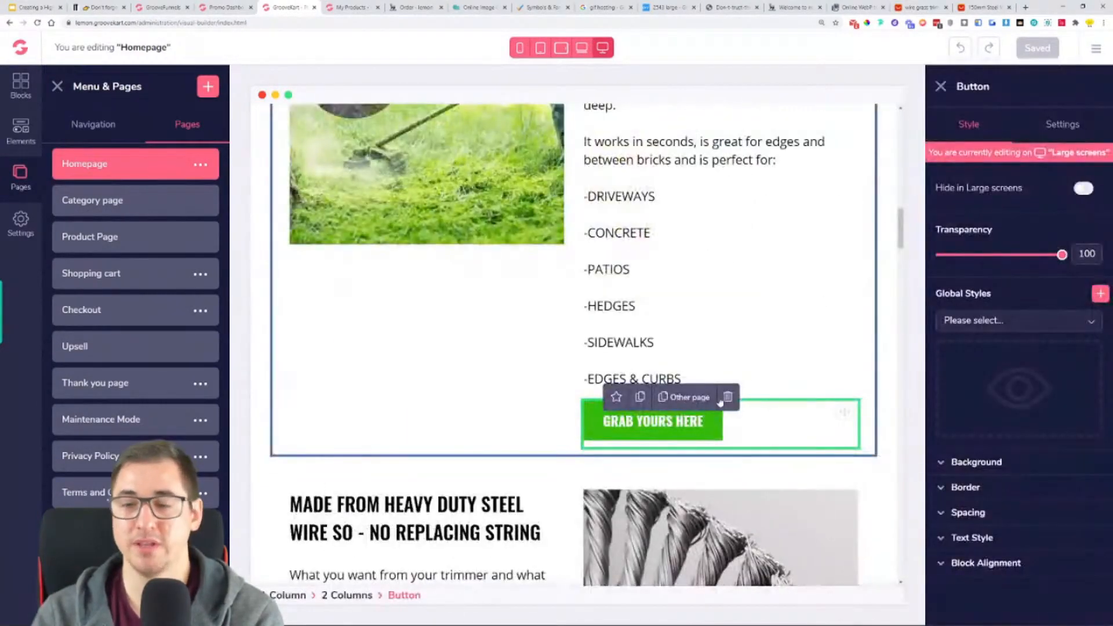
click(1067, 125)
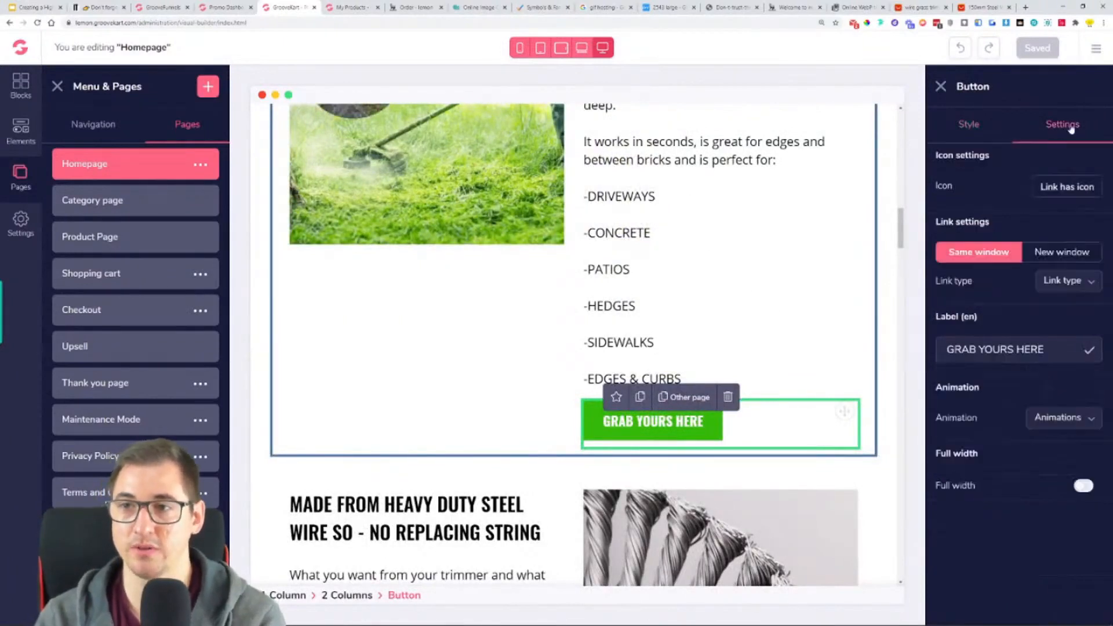
click(1057, 284)
click(1061, 351)
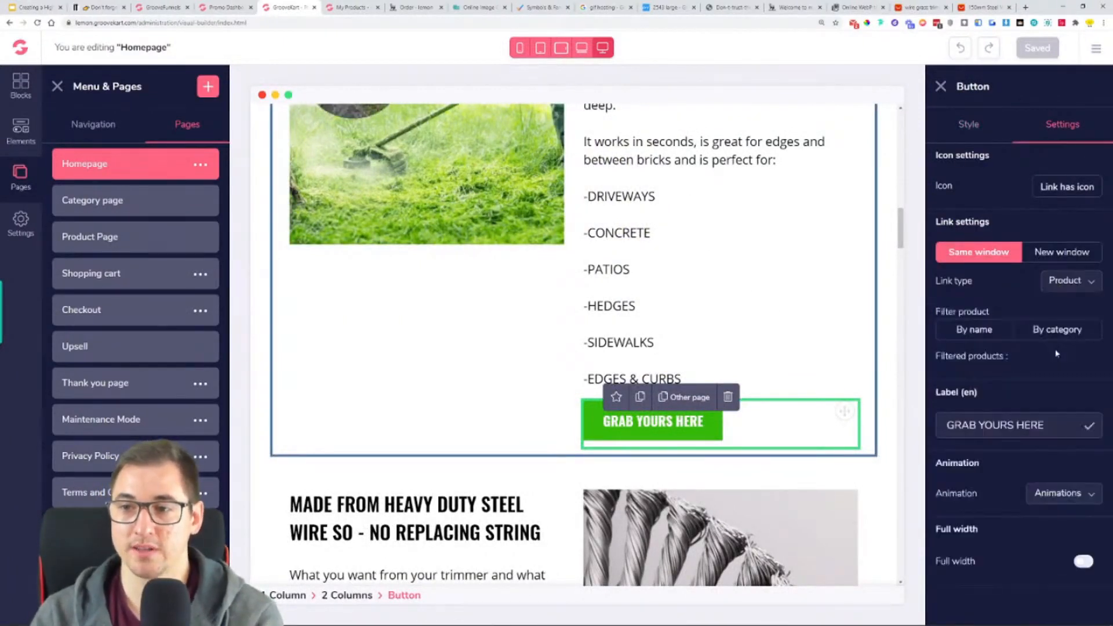
click(980, 330)
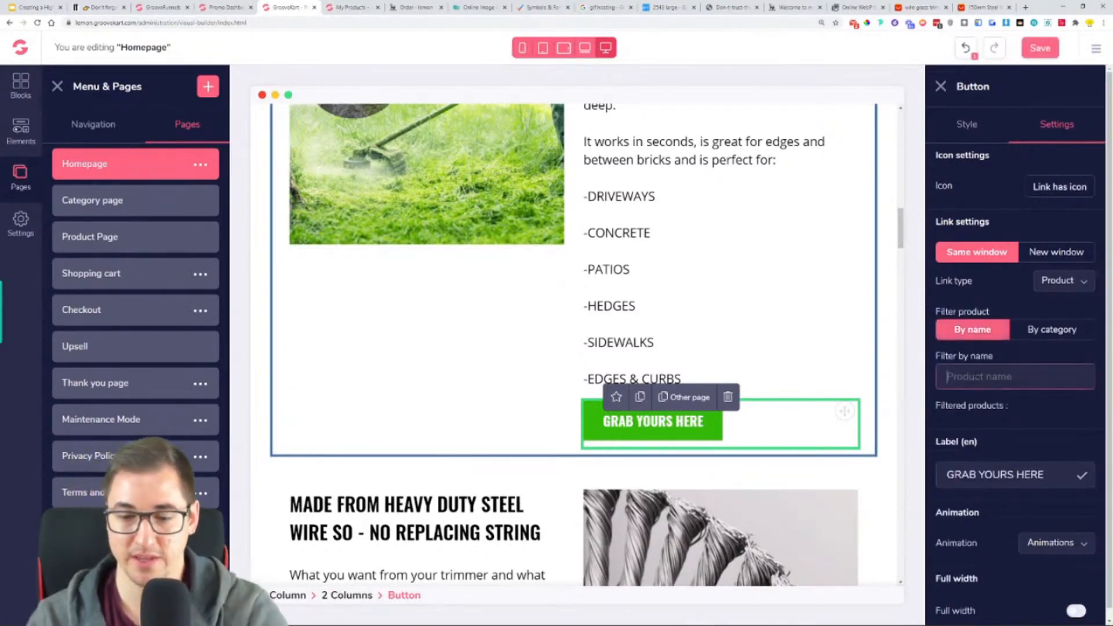
text(trimmer)
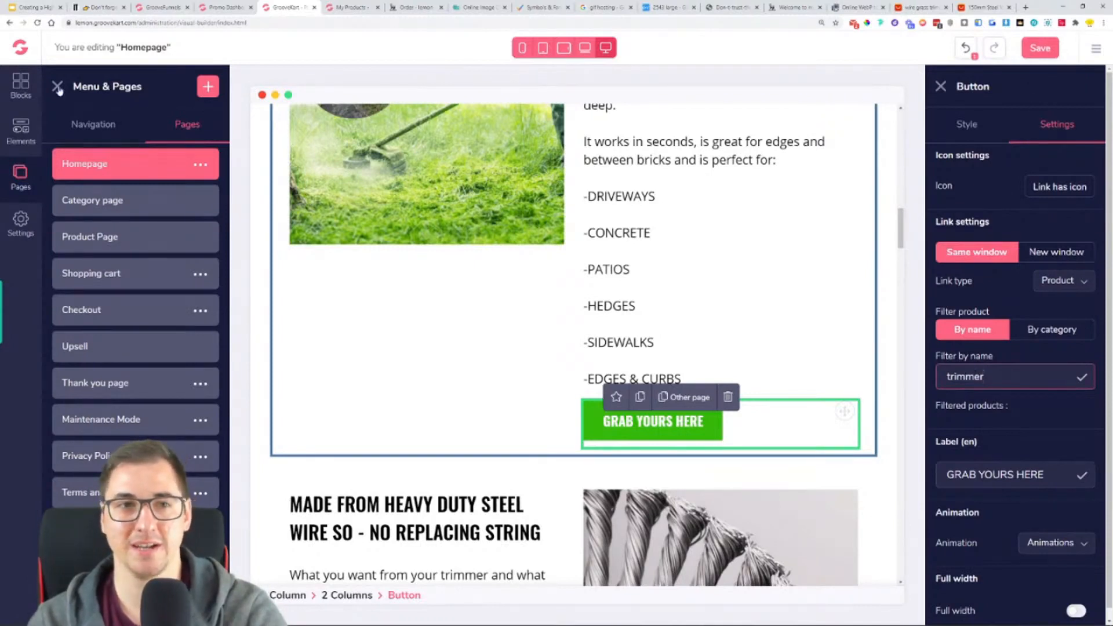
- Reload the builder and link the GRAB YOURS HERE button below "EDGES & CURBS" to the Indestructible Trimmer product, filtering by the name "tri"
click(37, 23)
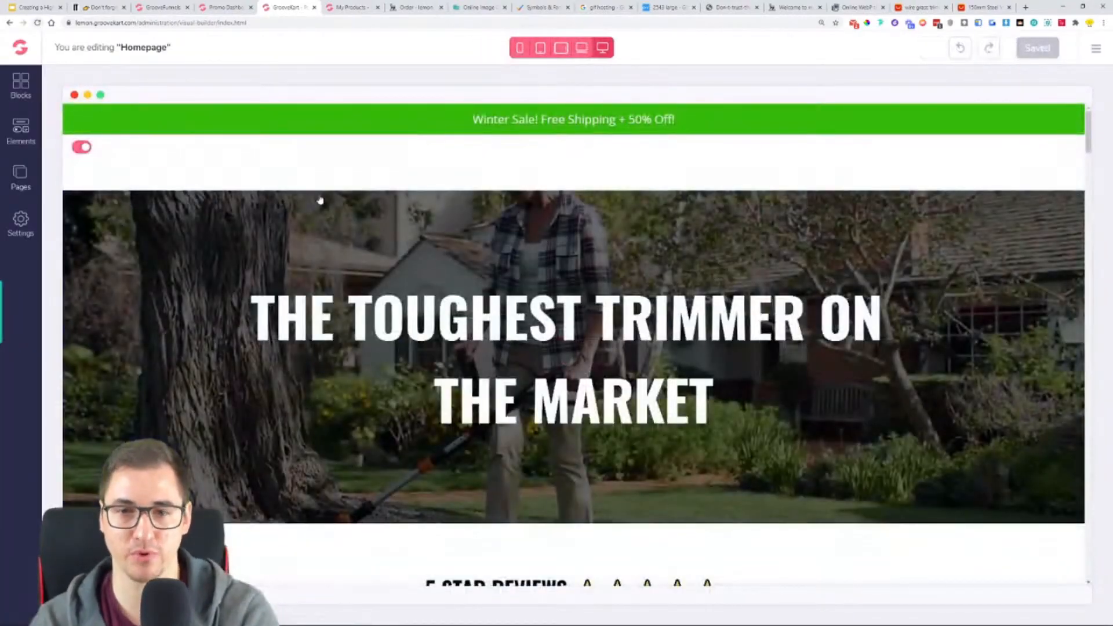
scroll(318, 198, down, 20)
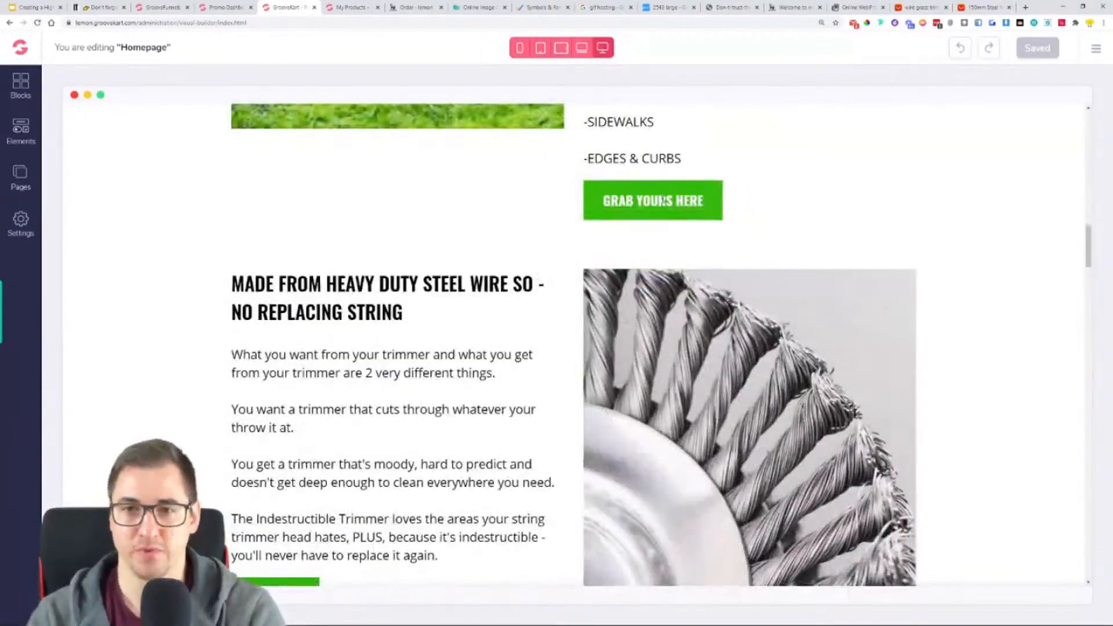
click(663, 201)
click(1063, 123)
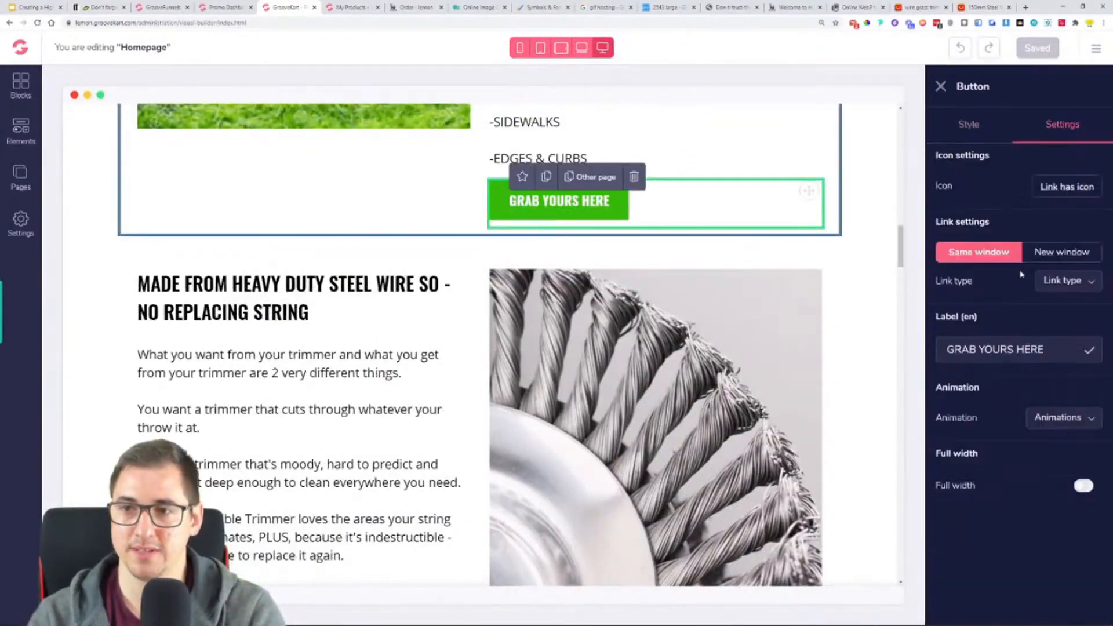
click(1063, 281)
click(1061, 348)
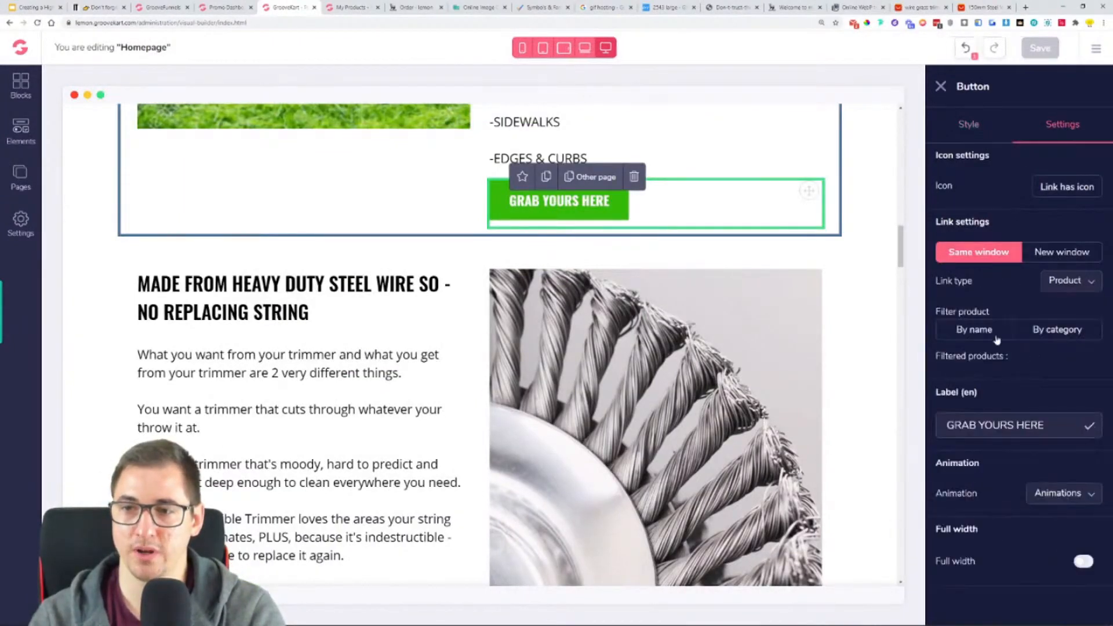
click(972, 329)
click(998, 377)
text(tri)
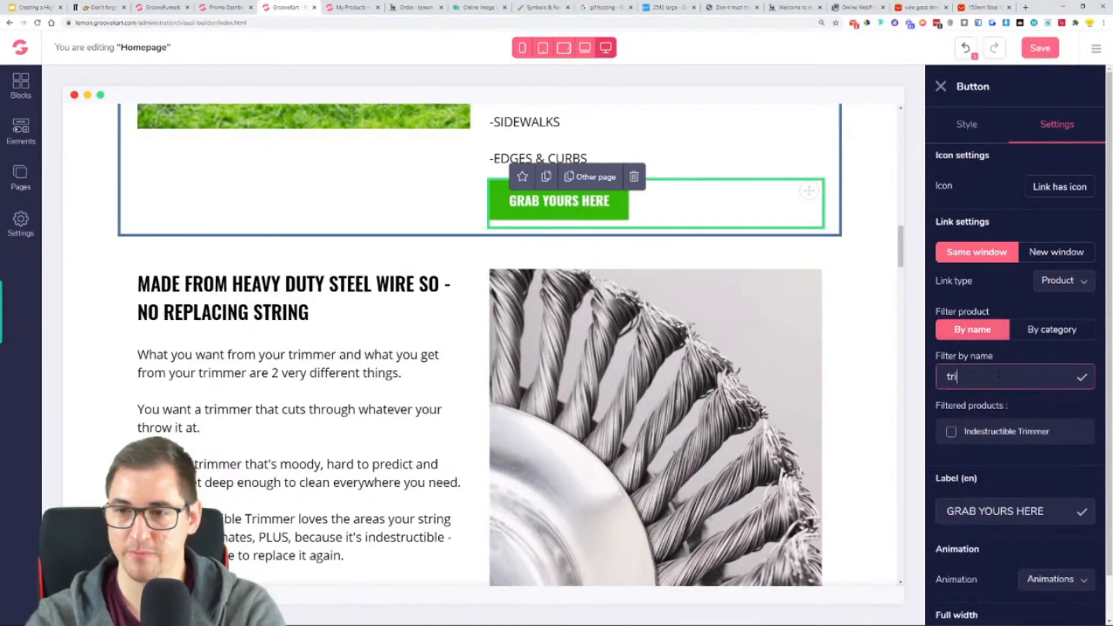
click(1032, 434)
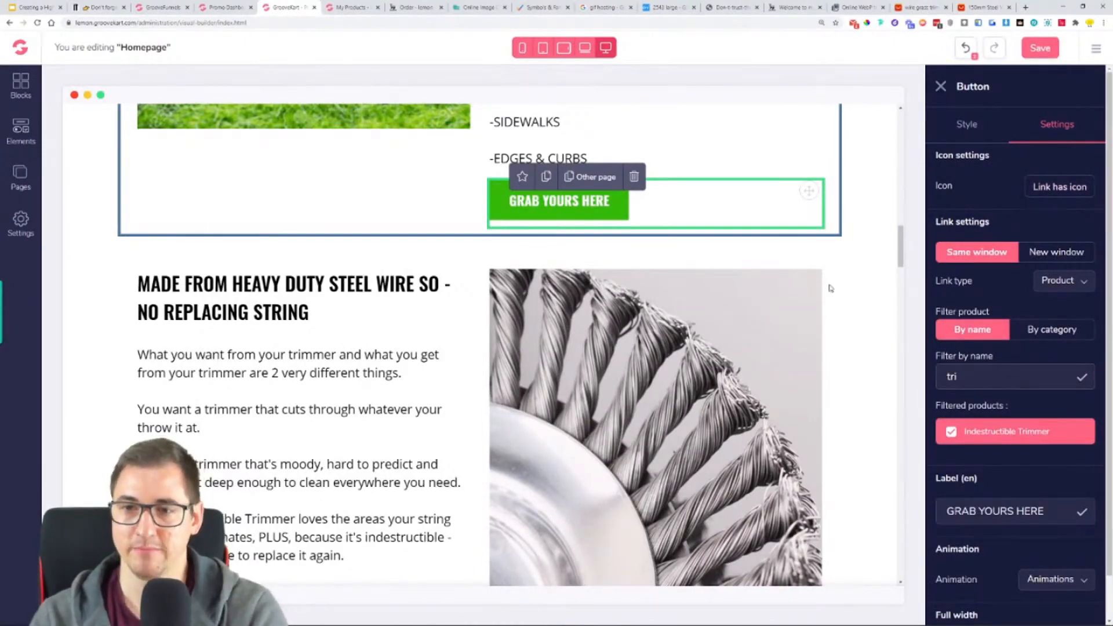
- Select the BUY NOW button below the heavy duty steel wire text on the homepage
scroll(852, 239, down, 6)
click(177, 274)
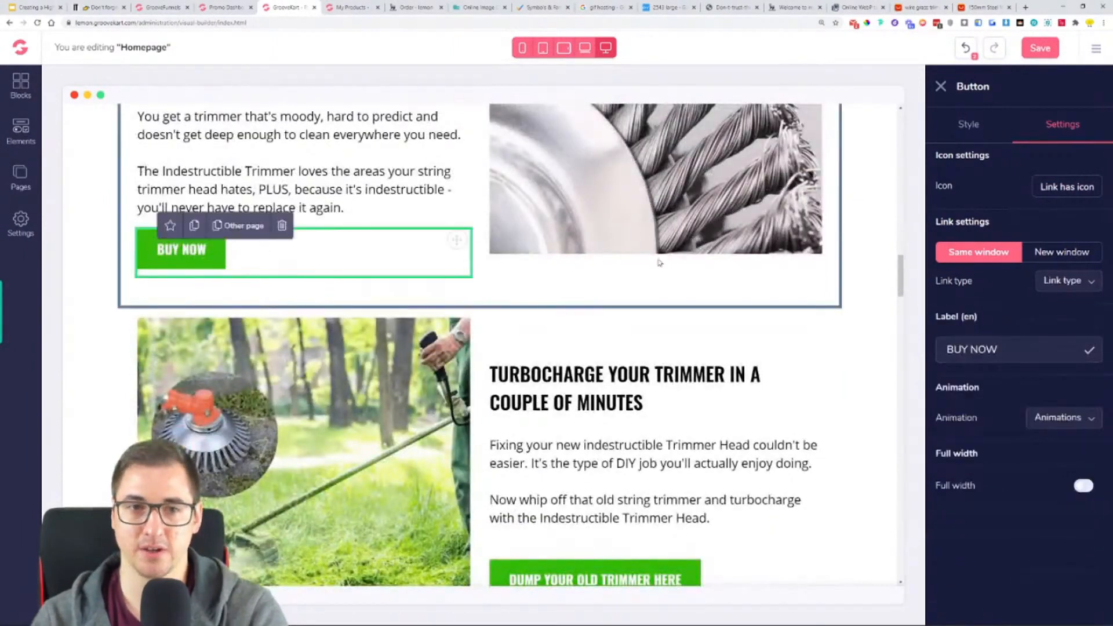
click(1077, 280)
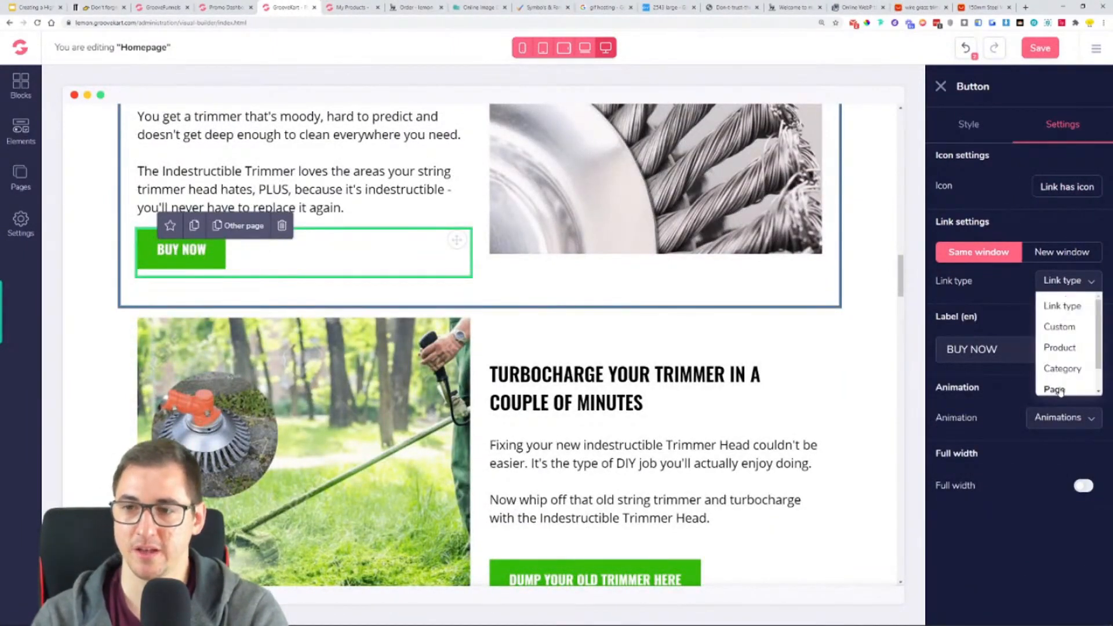
click(1059, 388)
click(1069, 313)
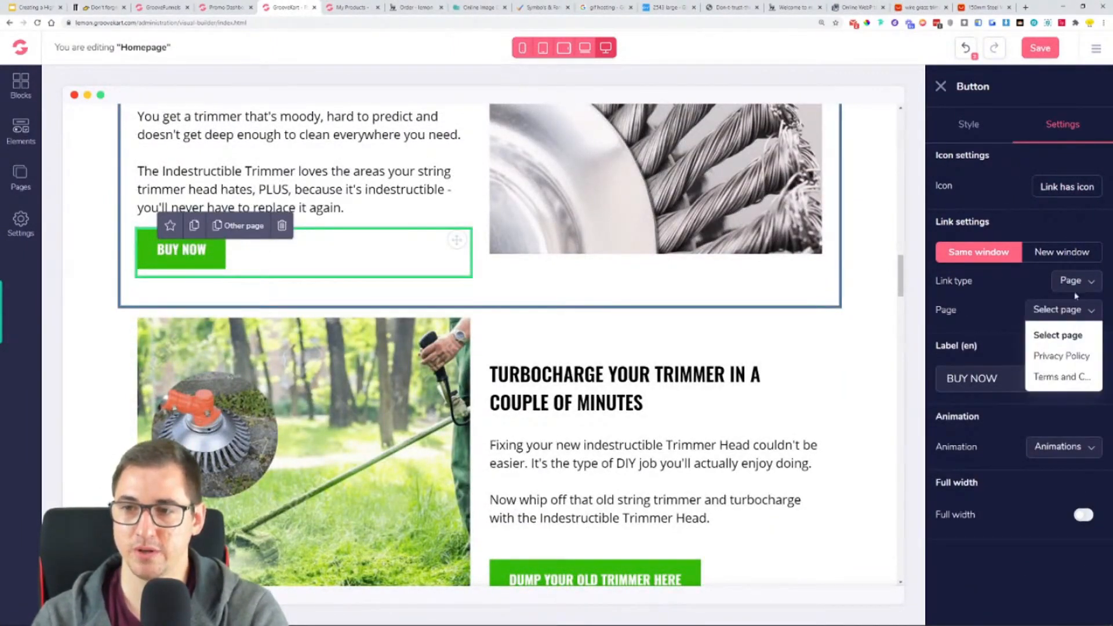
click(1078, 284)
click(1077, 287)
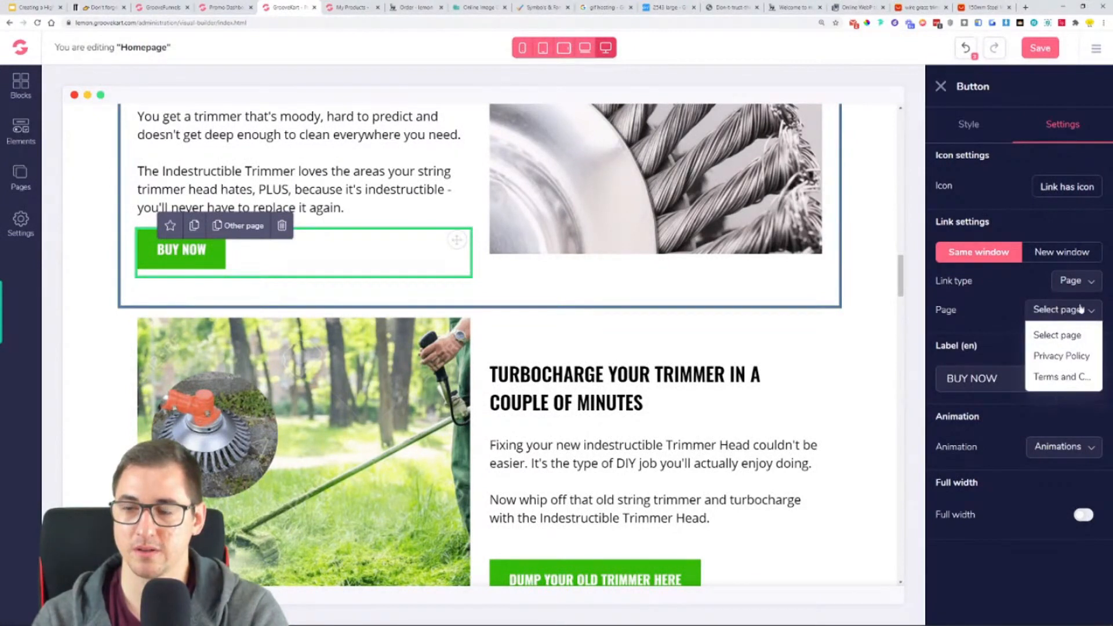
click(1080, 308)
- Set the BUY NOW button's link type to Product and choose Indestructible Trimmer, filtering by the name "tri"
click(1080, 289)
click(1072, 347)
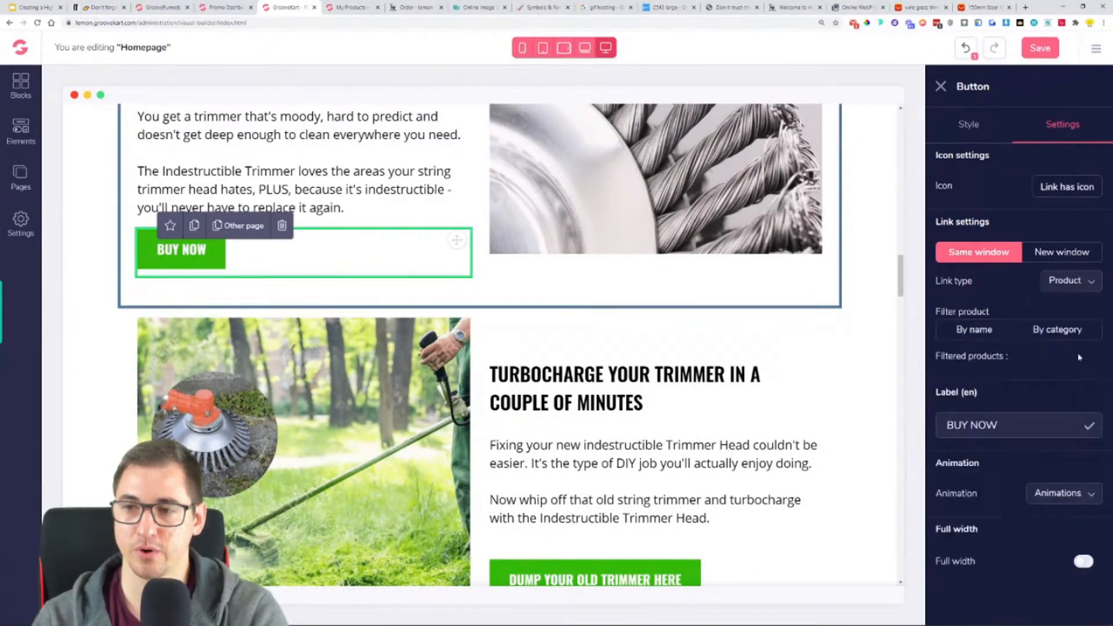
click(996, 335)
click(1015, 377)
text(tri)
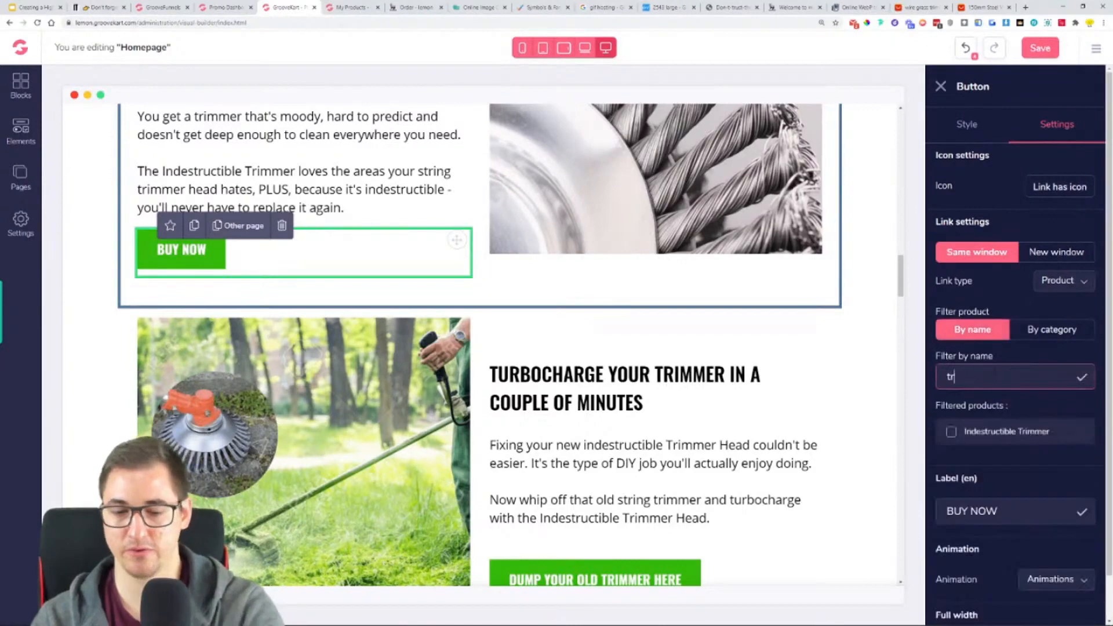
click(1001, 432)
- Link the DUMP YOUR OLD TRIMMER HERE button to the Indestructible Trimmer product, filtering by the name "tri"
scroll(638, 348, down, 7)
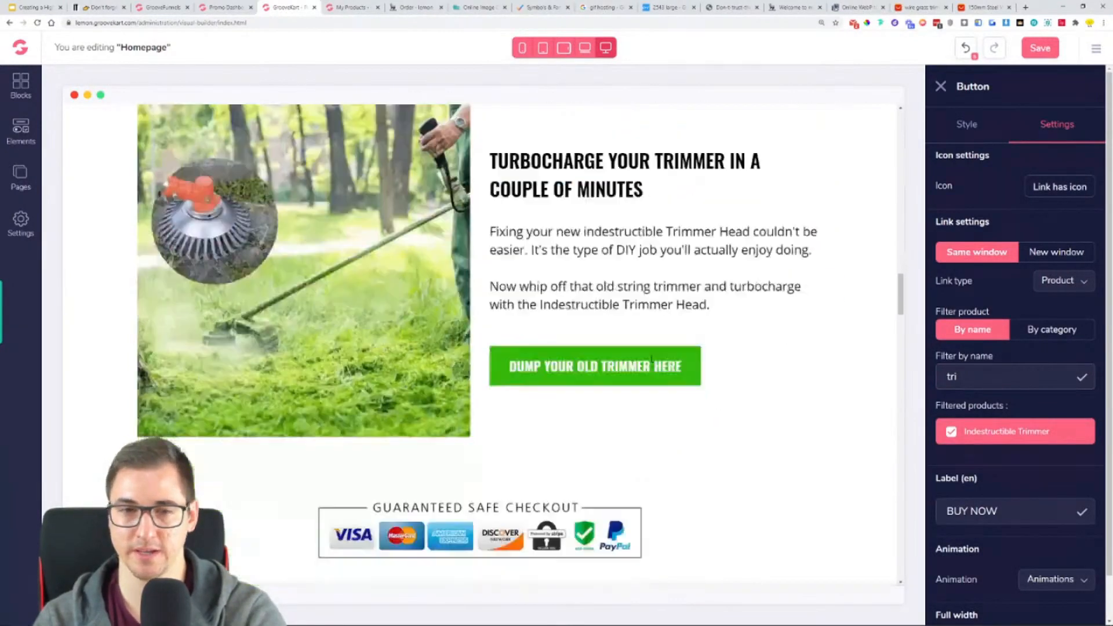
click(595, 190)
click(1075, 283)
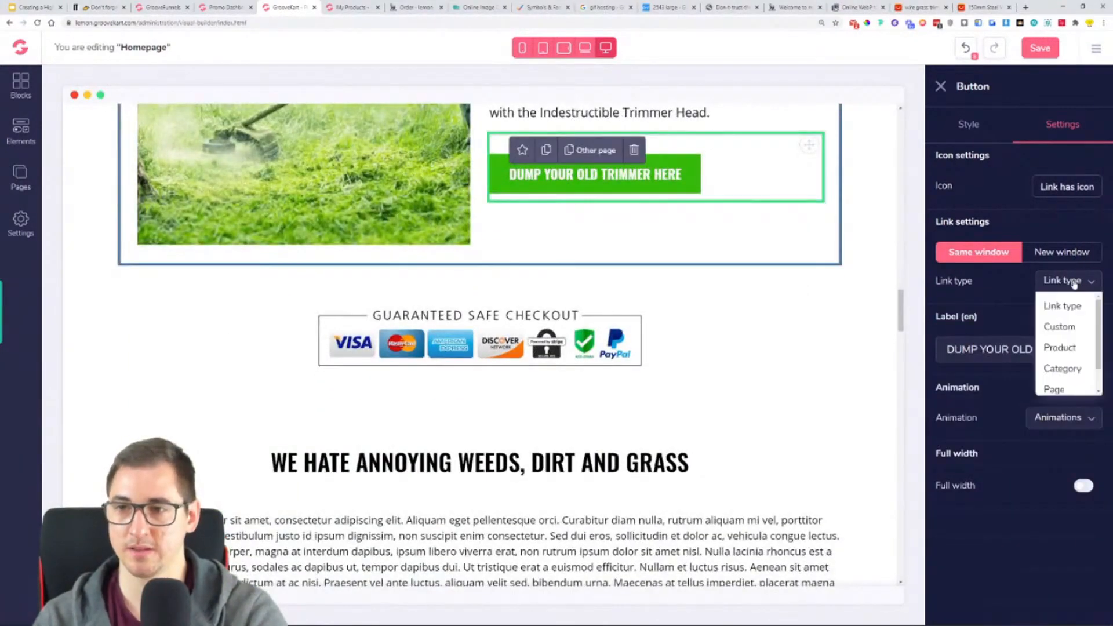
click(1060, 348)
click(992, 331)
click(985, 377)
text(tri)
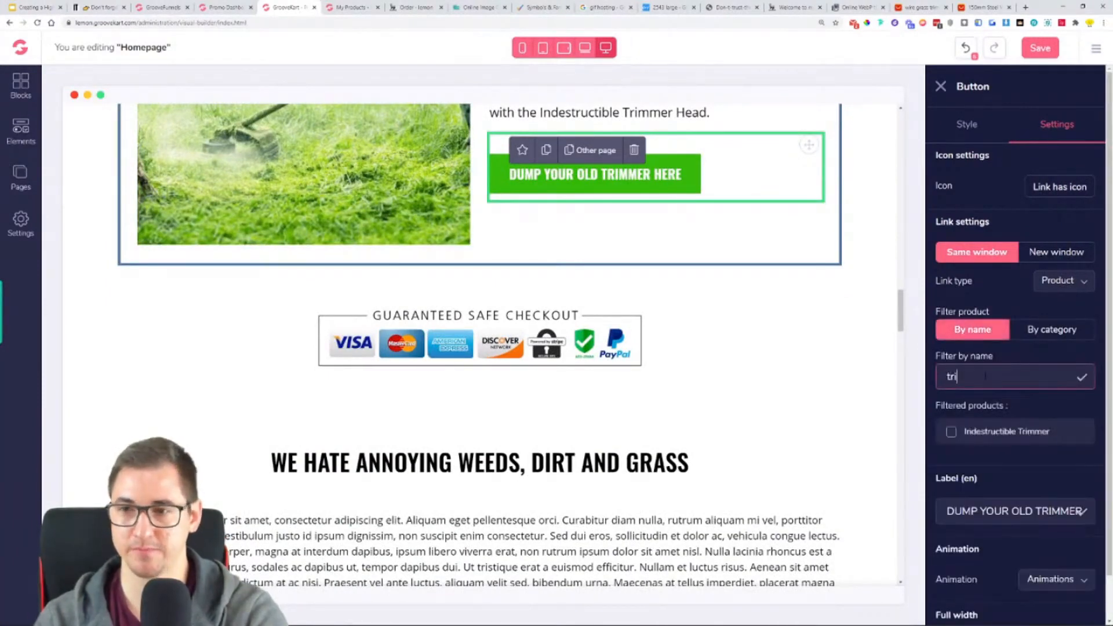
click(987, 431)
scroll(811, 400, down, 10)
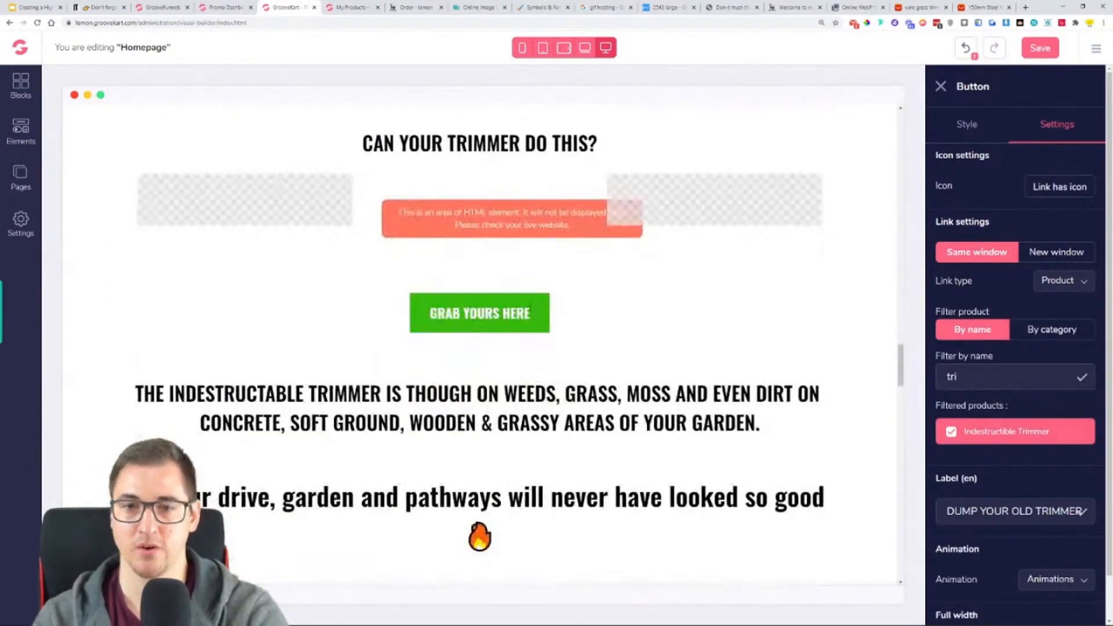
- Link the GRAB YOURS HERE button below "CAN YOUR TRIMMER DO THIS?" to the Indestructible Trimmer product, filtering by the name "tr"
click(525, 305)
click(1070, 280)
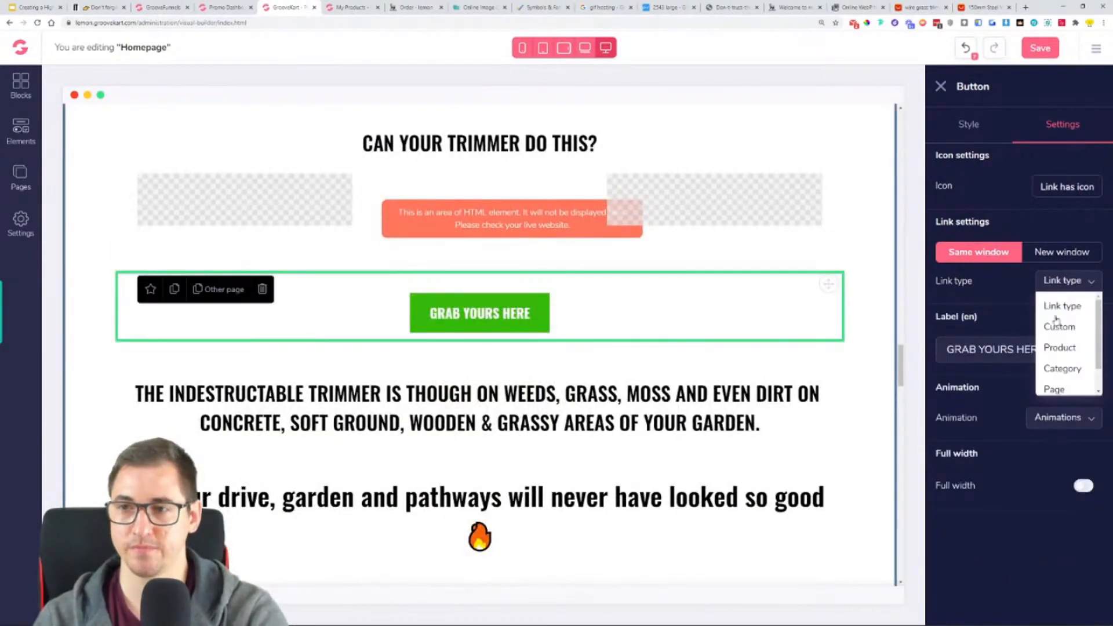
click(1057, 349)
click(964, 332)
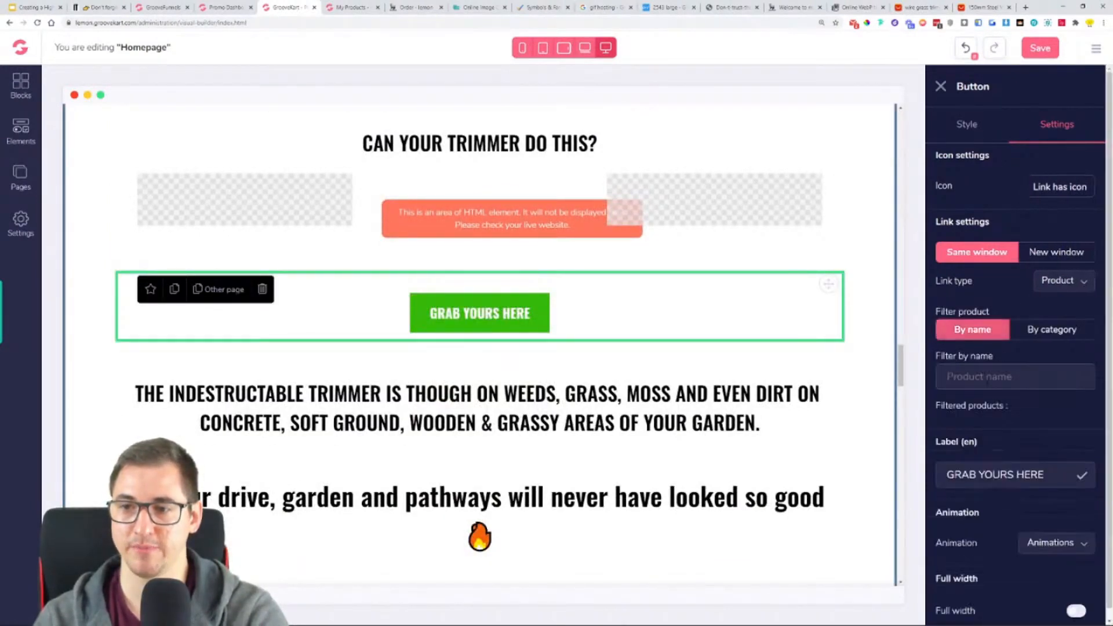
text(tr)
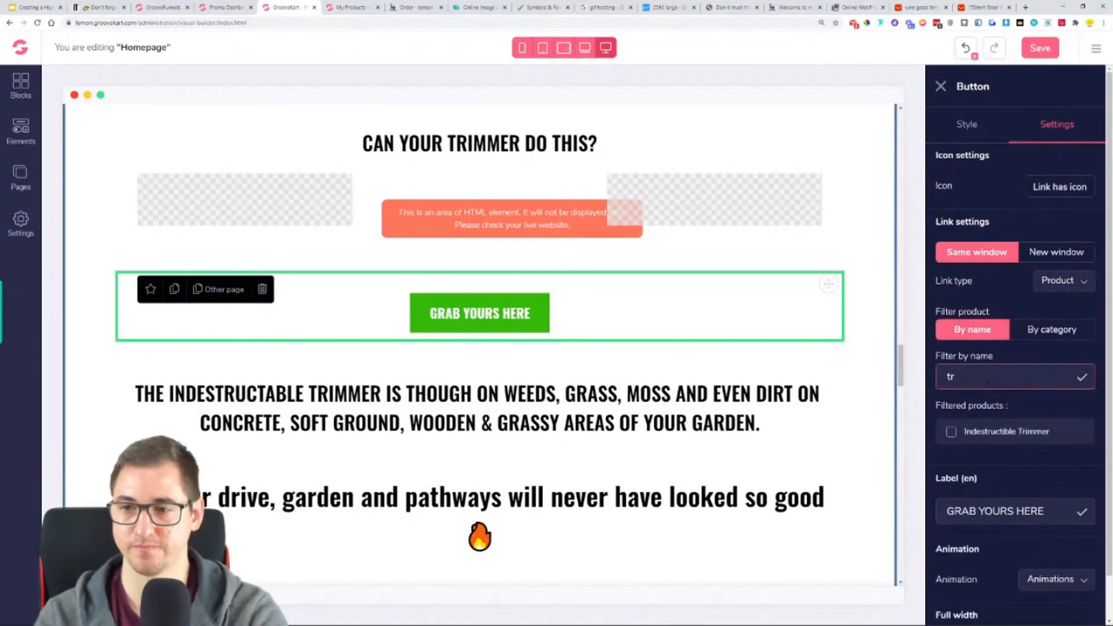
click(951, 432)
- Check the rest of the homepage for unlinked buttons and save the page
scroll(704, 382, down, 20)
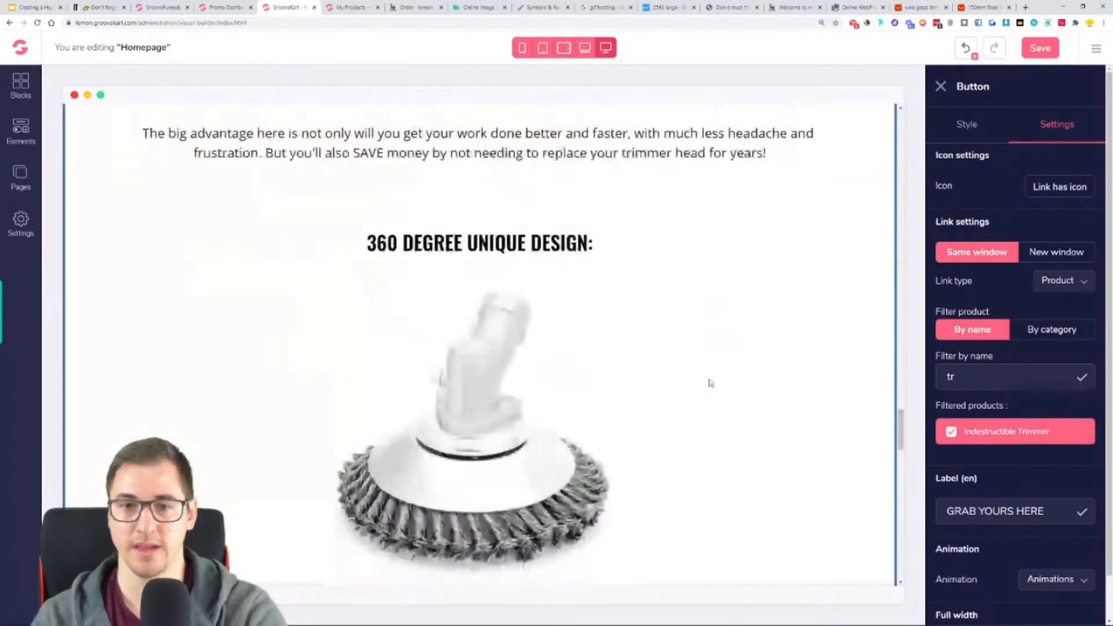
scroll(712, 367, down, 5)
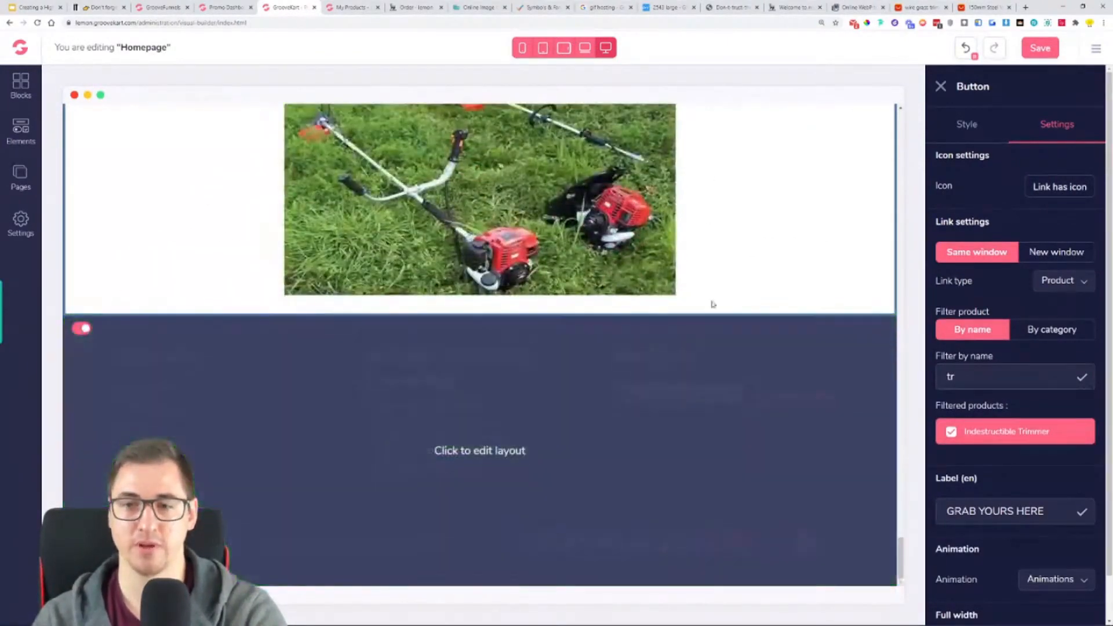
scroll(690, 273, up, 10)
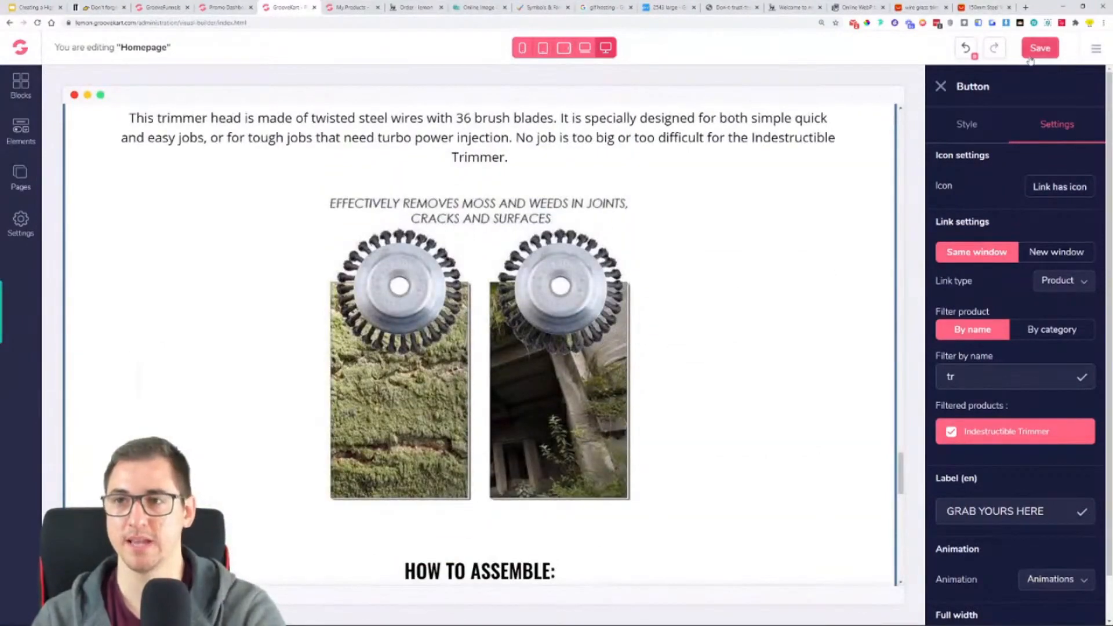
click(1028, 51)
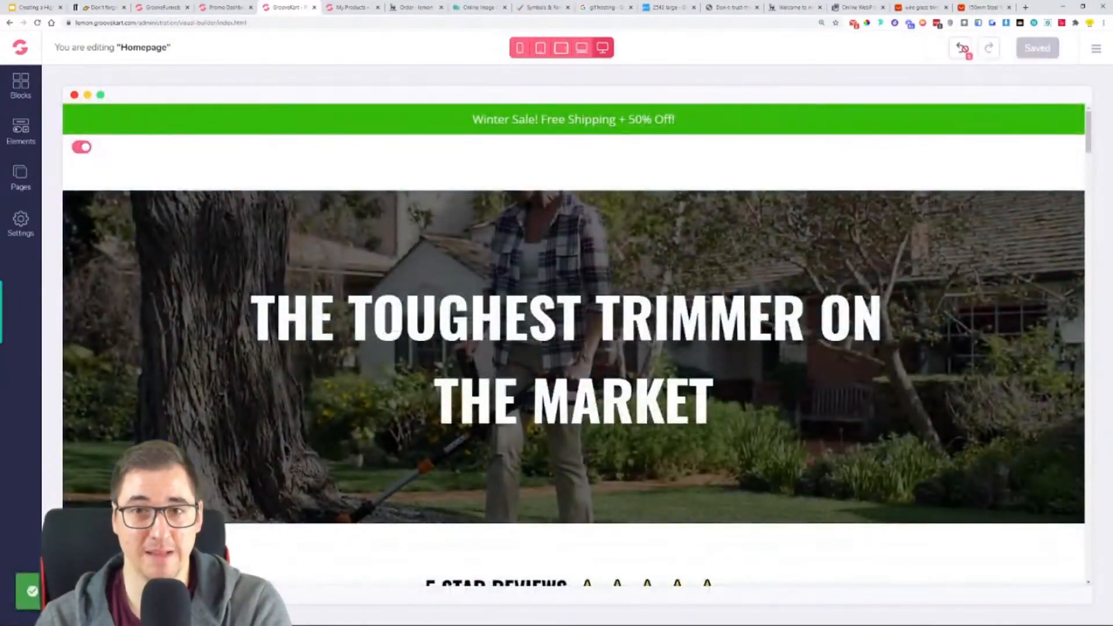
- Reload the live storefront homepage and review its buttons and sections up to the header
click(795, 7)
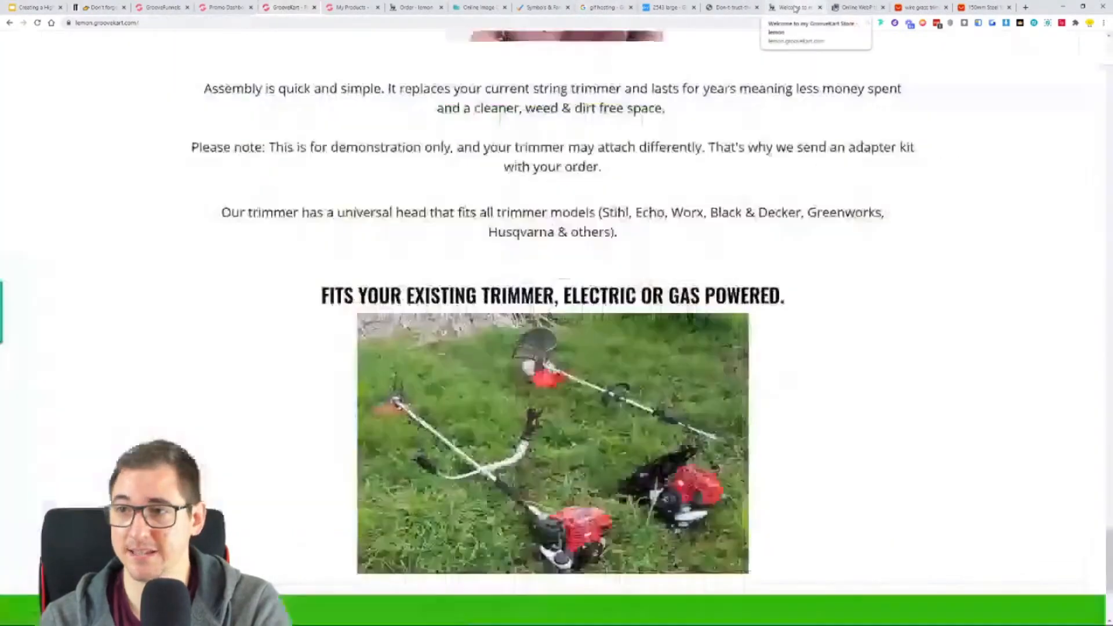
click(37, 22)
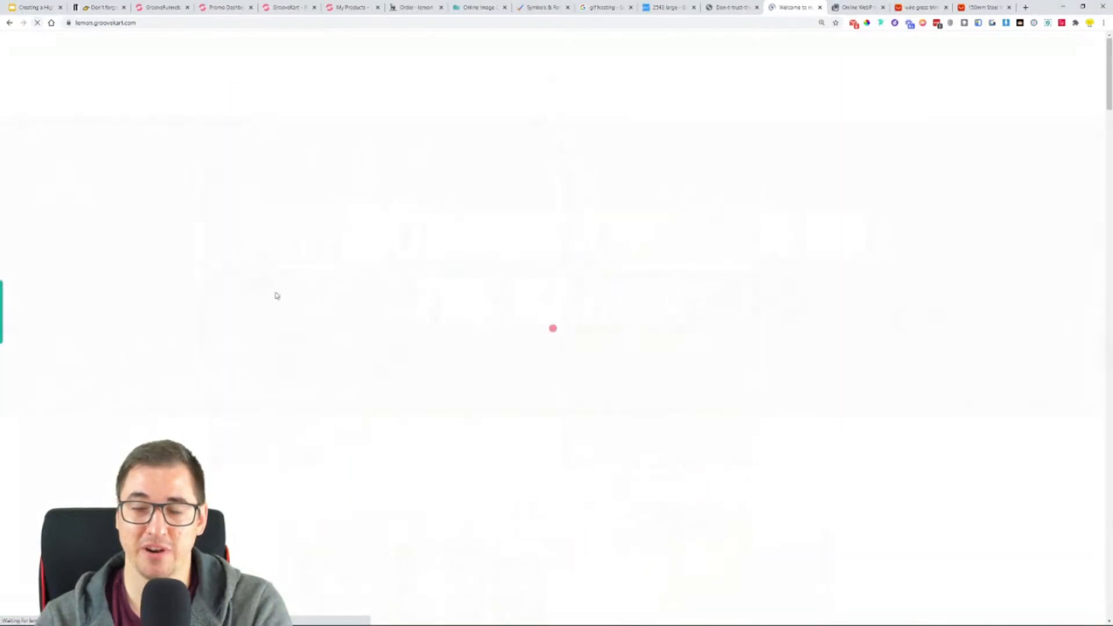
scroll(342, 319, up, 10)
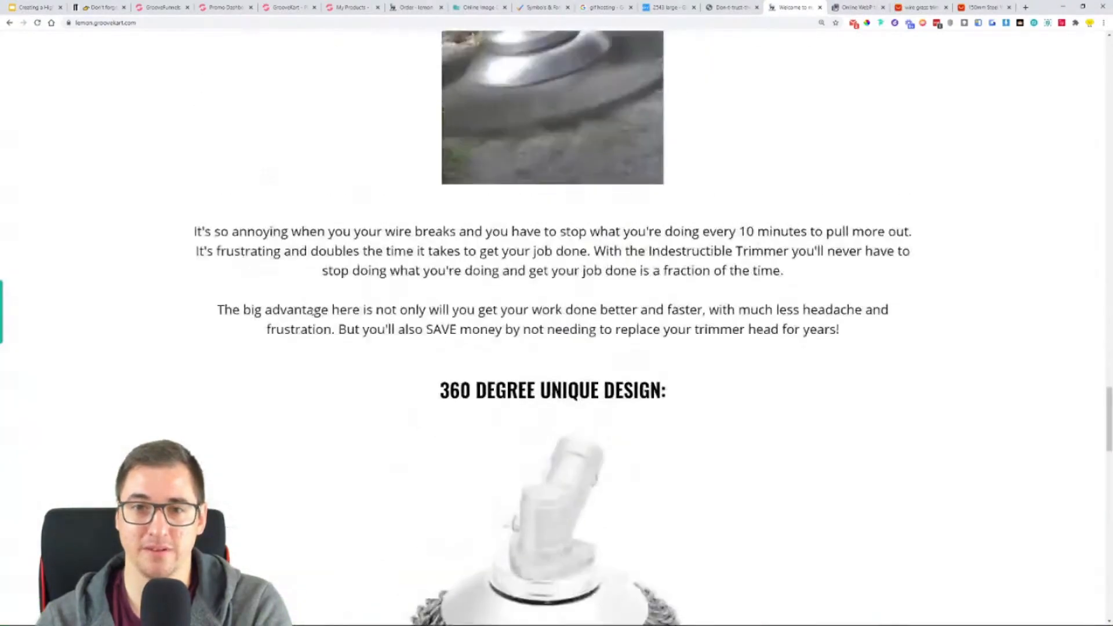
scroll(313, 307, up, 5)
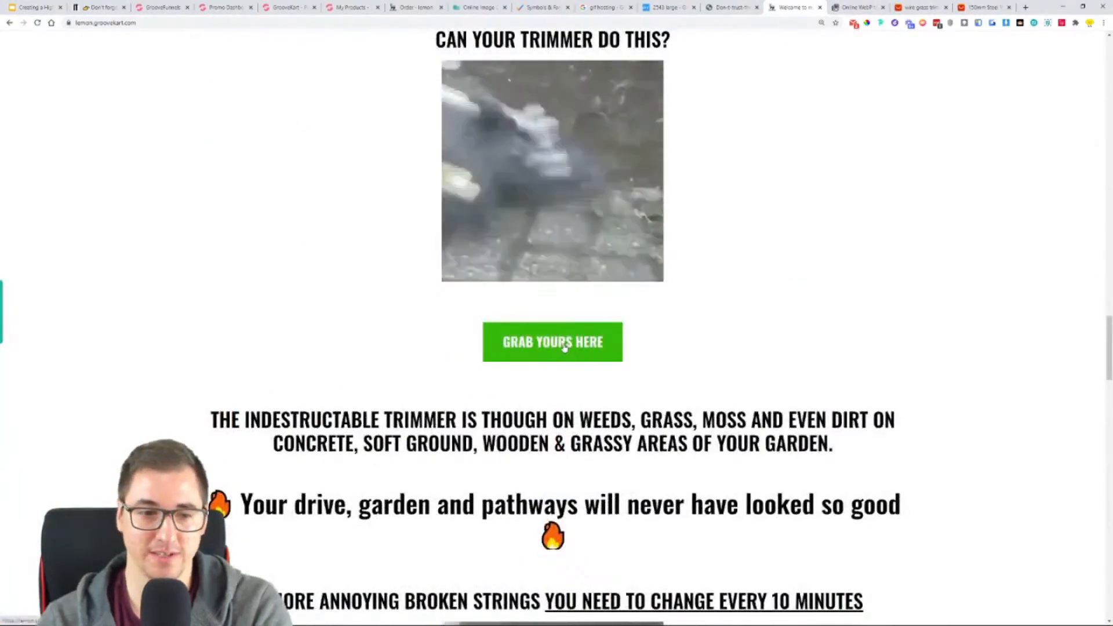
scroll(754, 359, up, 10)
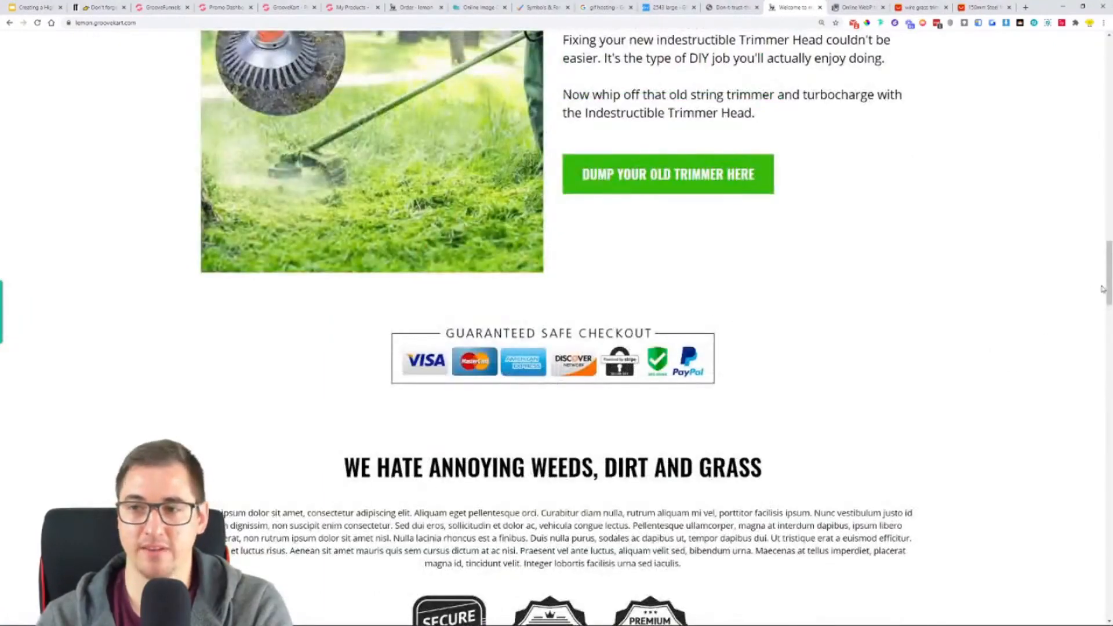
drag(1108, 279, 1086, 34)
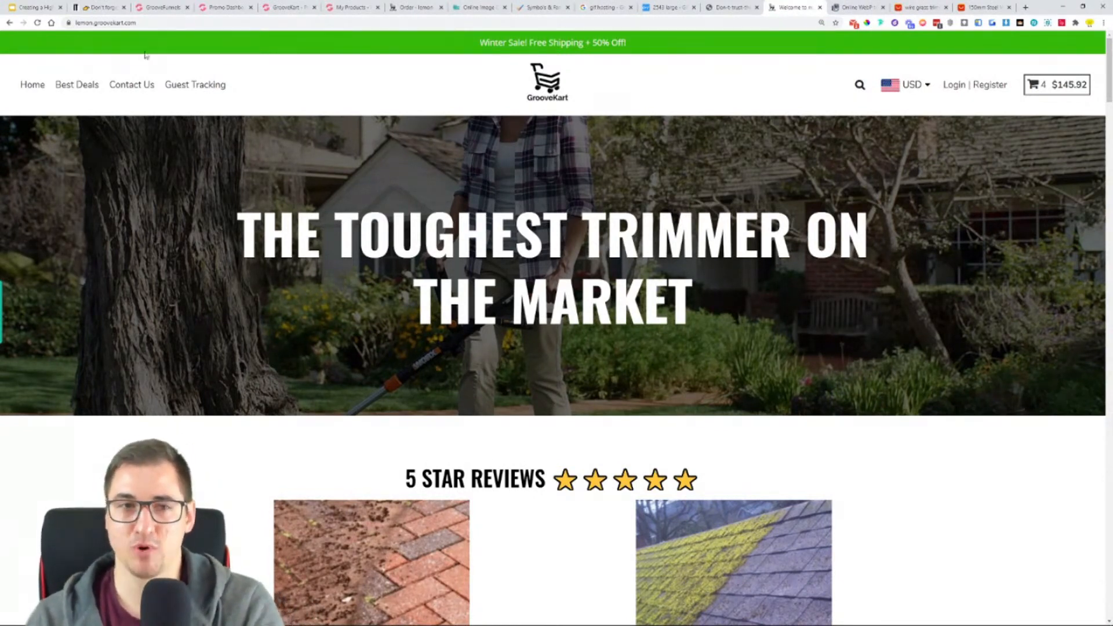
- Test the GRAB YOURS HERE button below "EDGES & CURBS" on the live homepage
scroll(430, 187, down, 8)
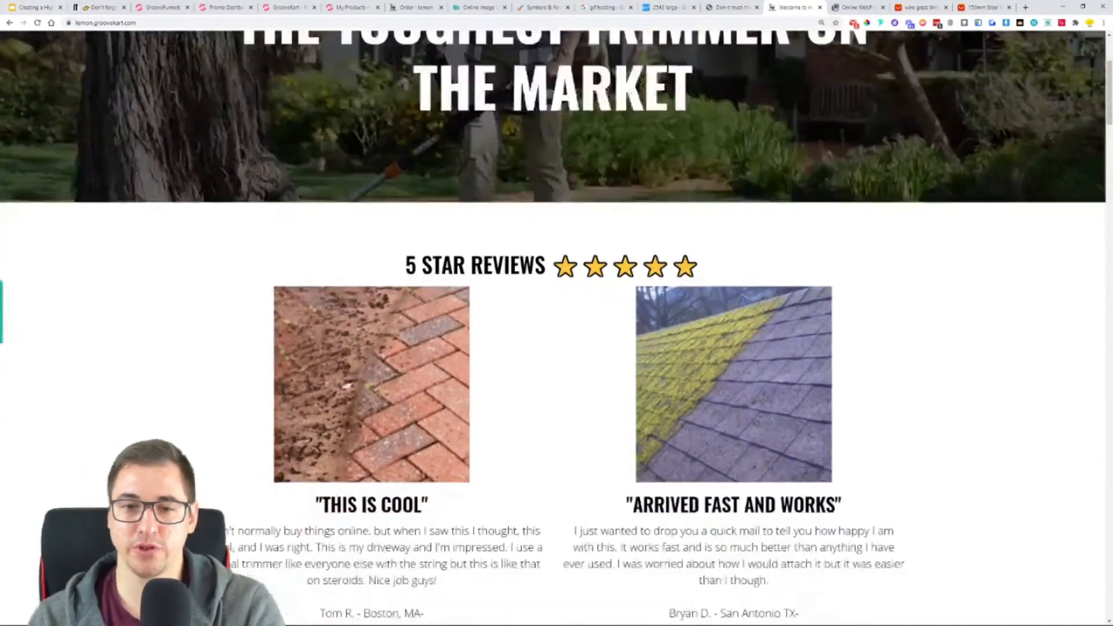
scroll(528, 187, down, 8)
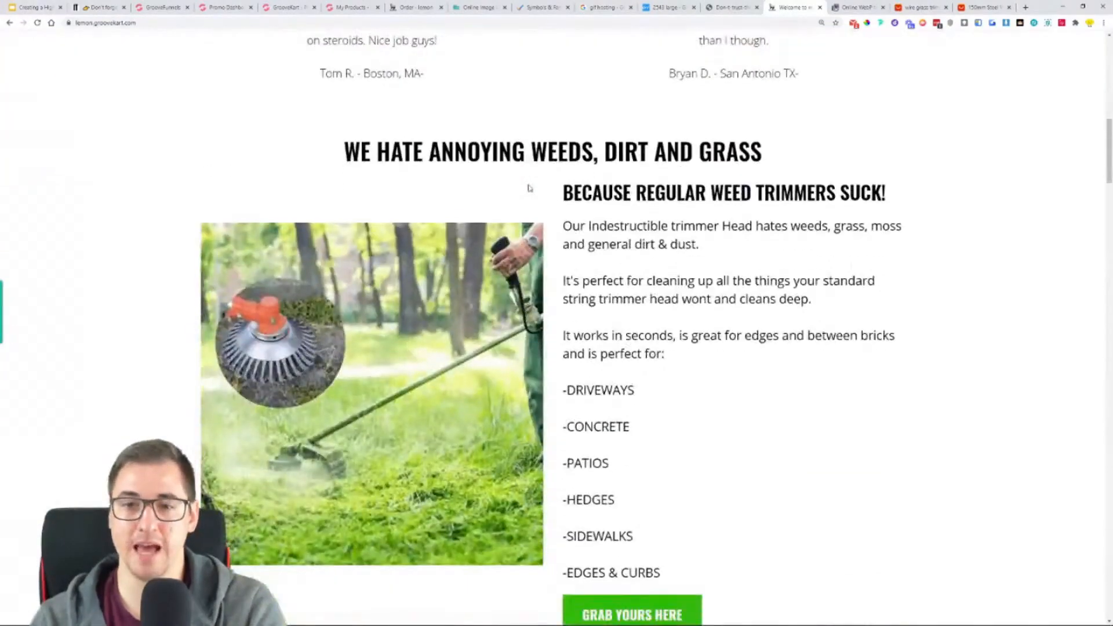
scroll(530, 188, down, 1)
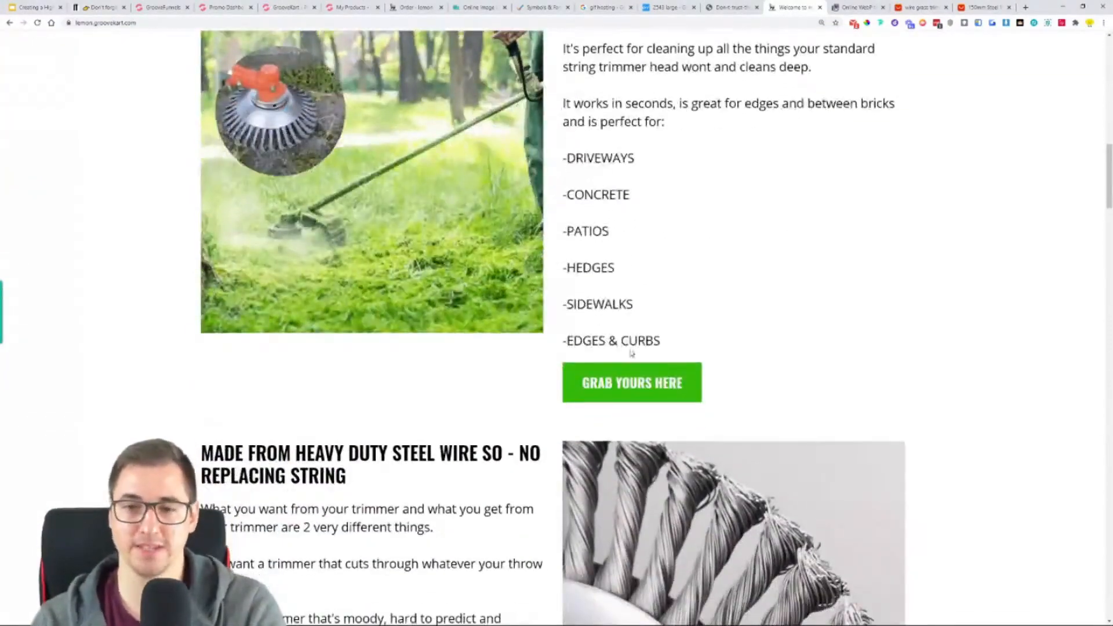
click(621, 393)
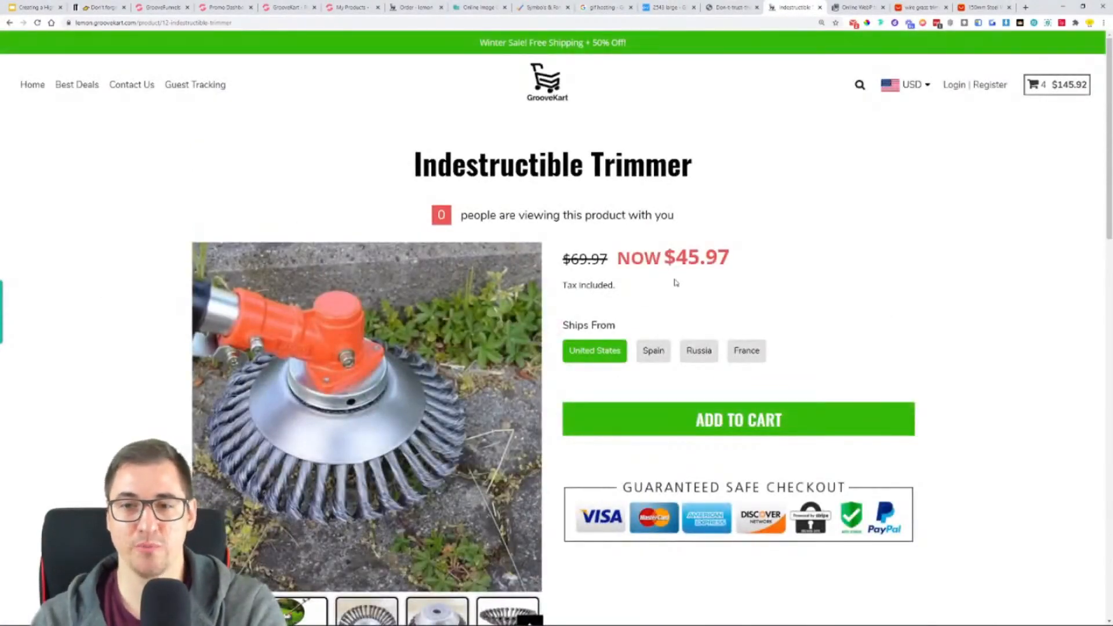
- Check the product page's title and image gallery, and try the Spain, Russia, France and United States shipping options
drag(412, 167, 681, 168)
scroll(232, 226, down, 2)
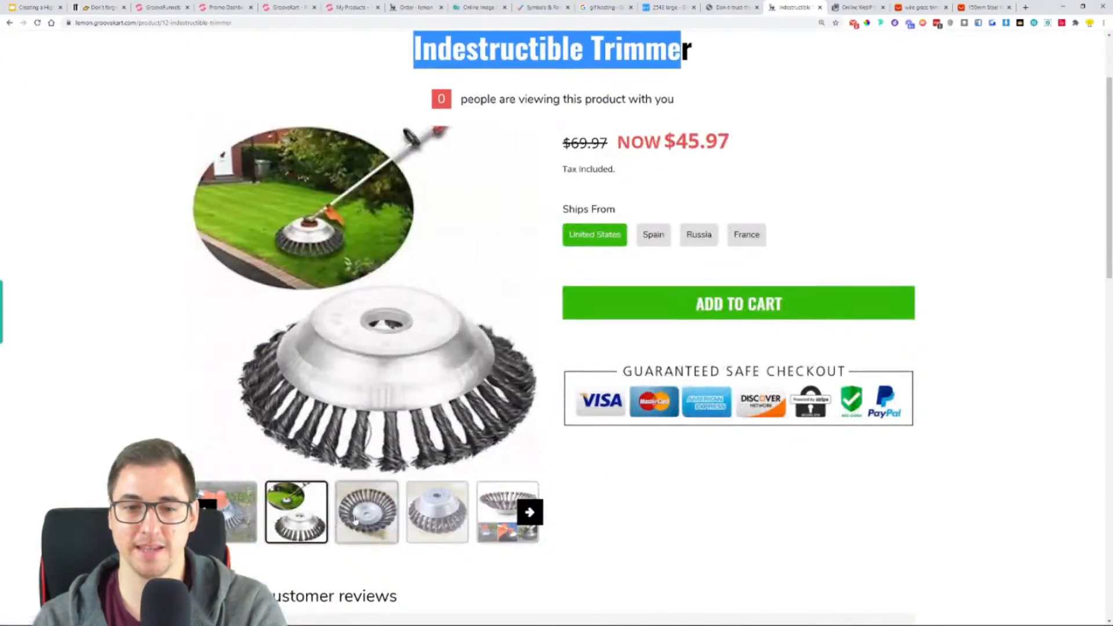
click(536, 515)
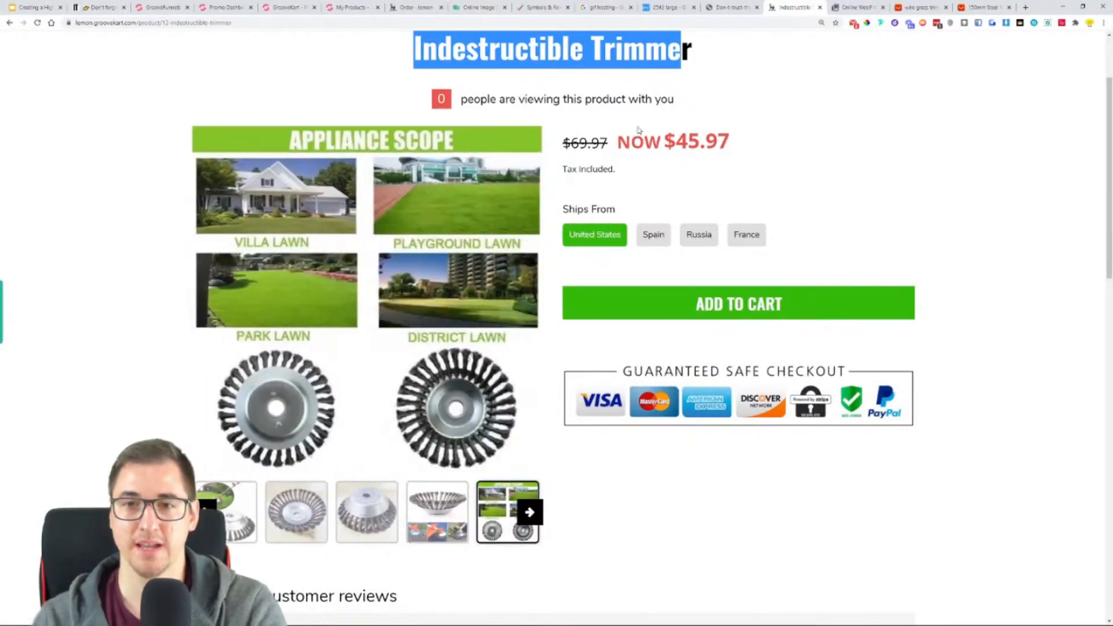
click(653, 234)
click(698, 234)
click(746, 234)
click(606, 235)
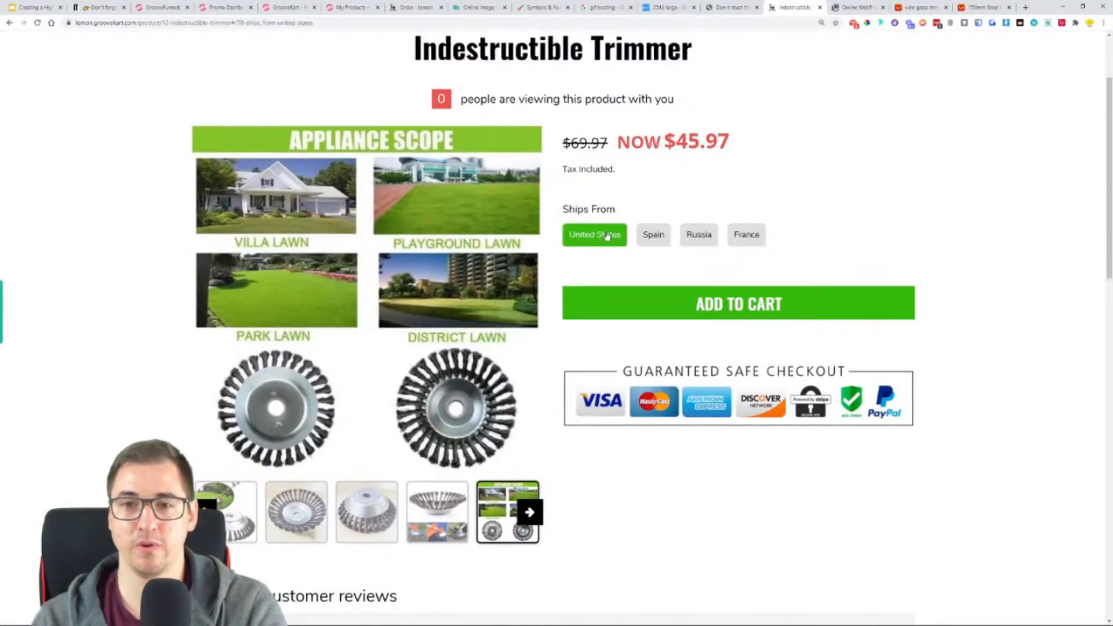
- Review the product page's checkout badges, customer reviews and footer
scroll(755, 246, down, 5)
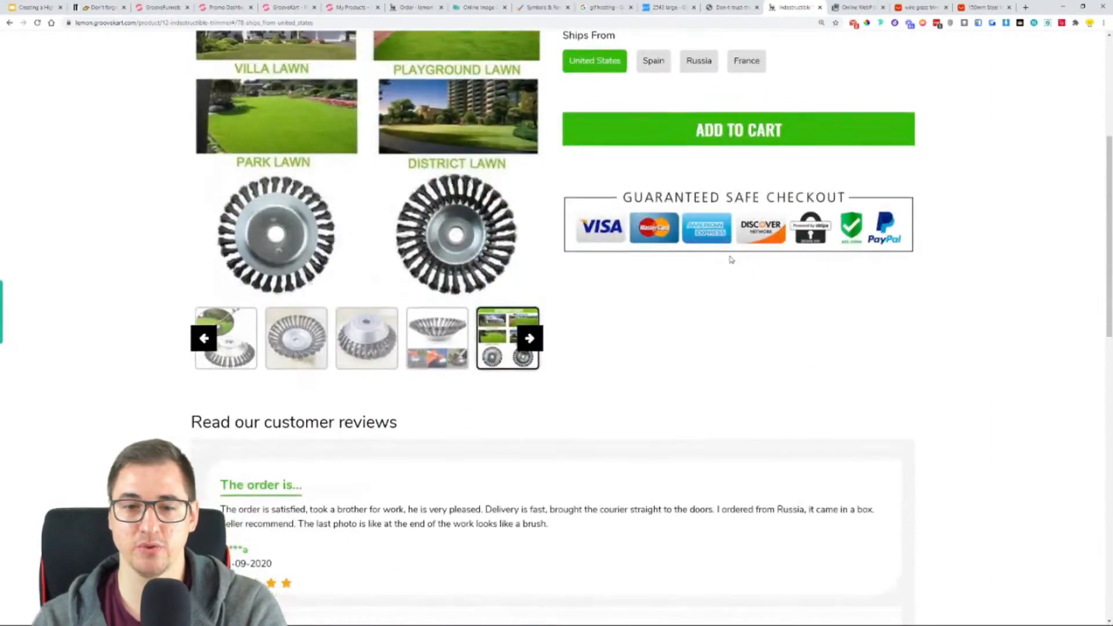
scroll(793, 290, down, 2)
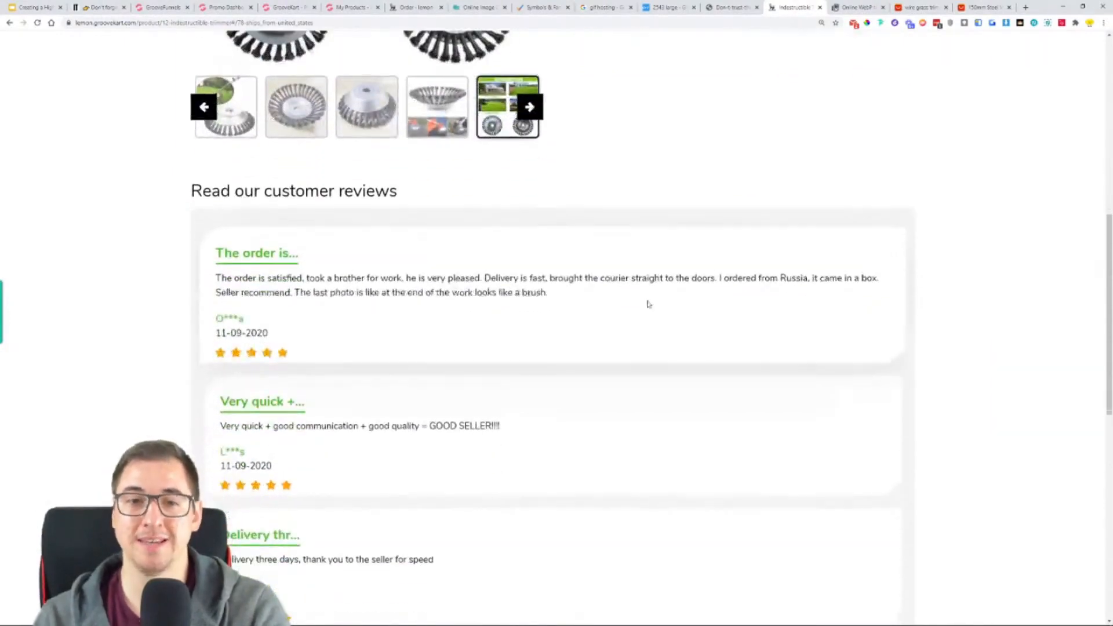
scroll(476, 279, down, 2)
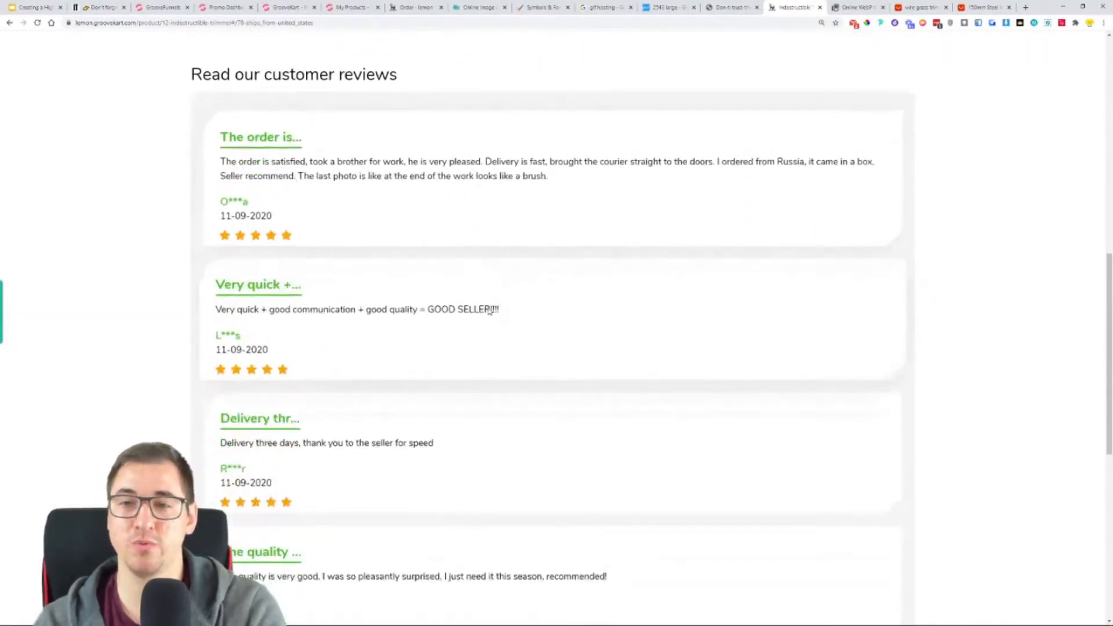
scroll(491, 313, down, 2)
scroll(497, 291, down, 5)
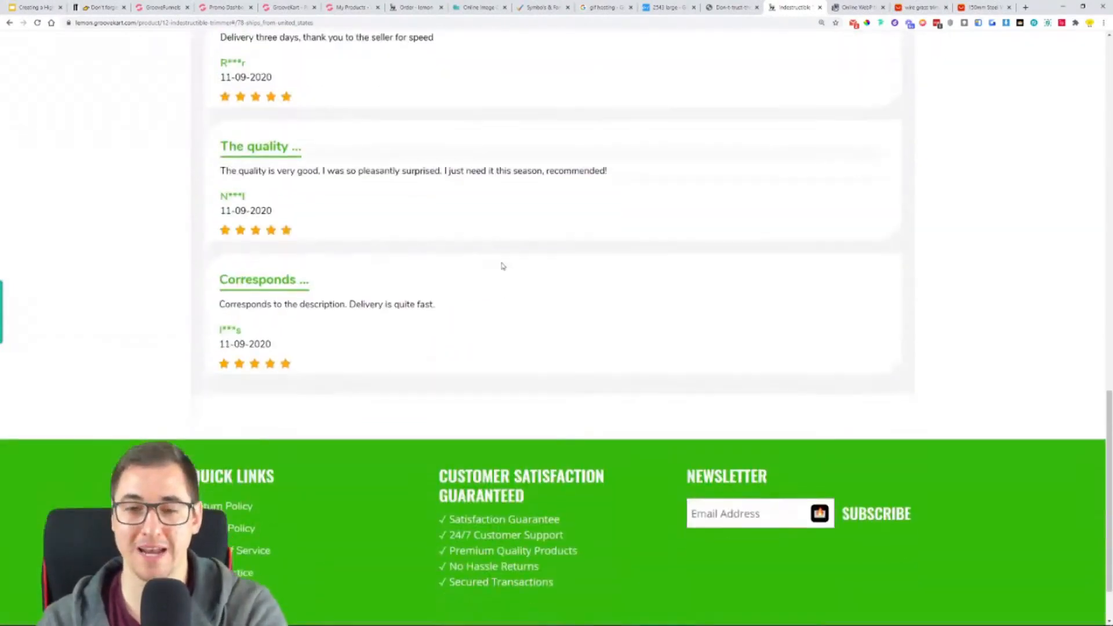
scroll(517, 173, down, 2)
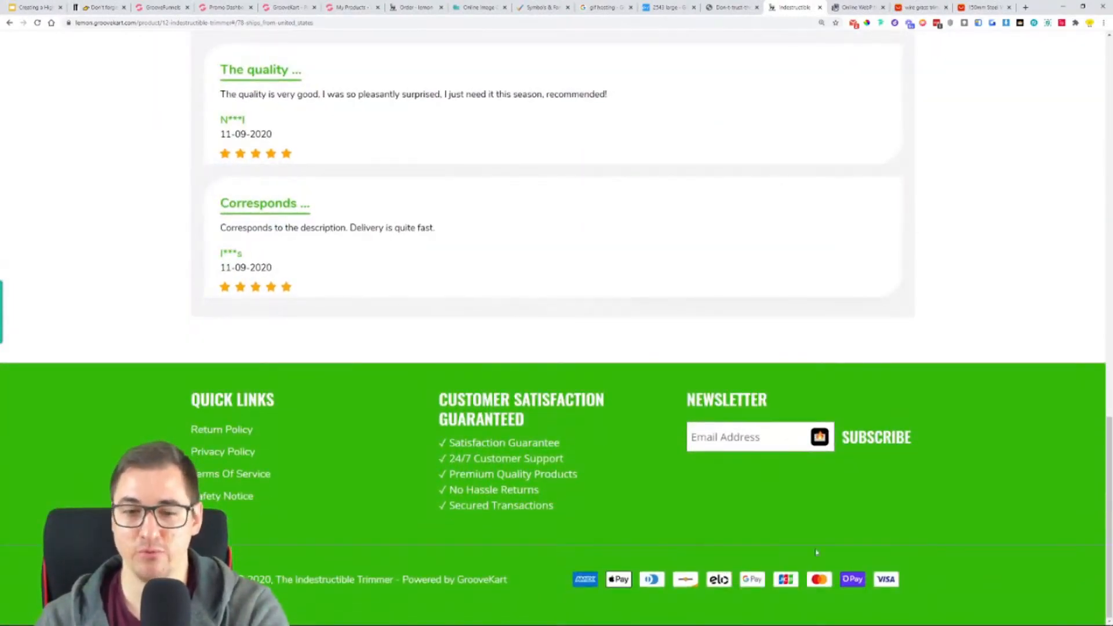
scroll(108, 423, up, 20)
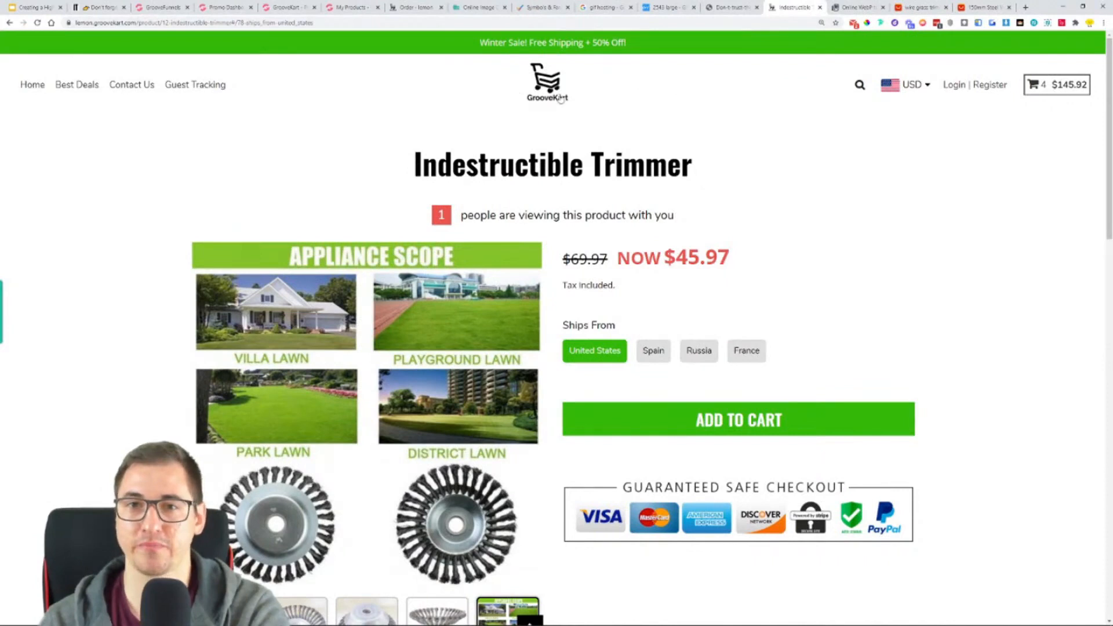
- Leave the product editor and open the GrooveKart admin panel from the homepage builder
click(350, 7)
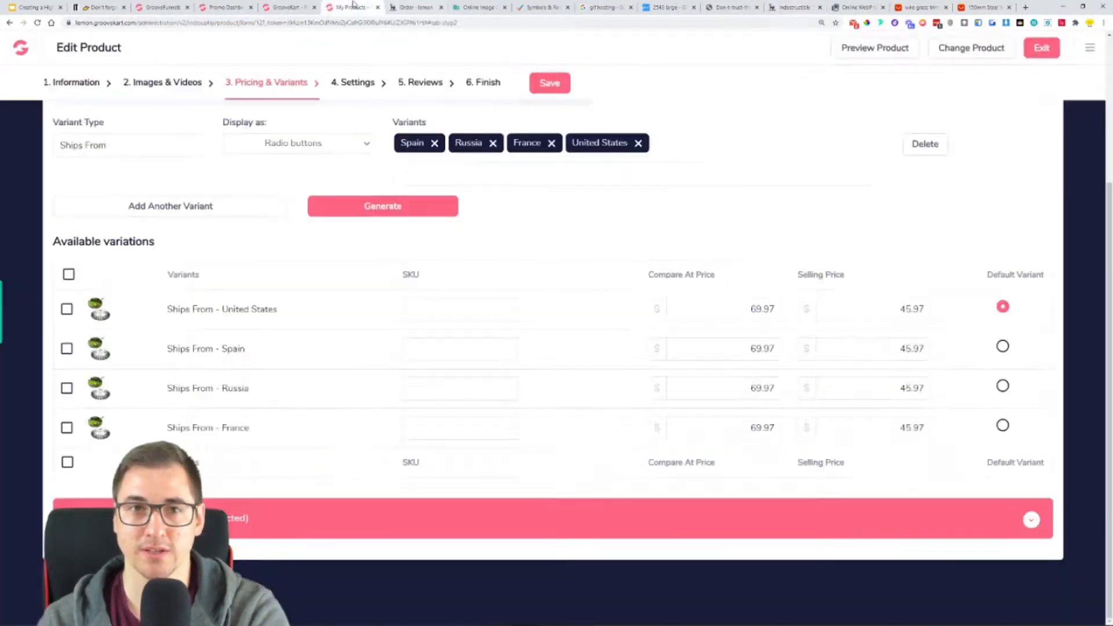
click(22, 51)
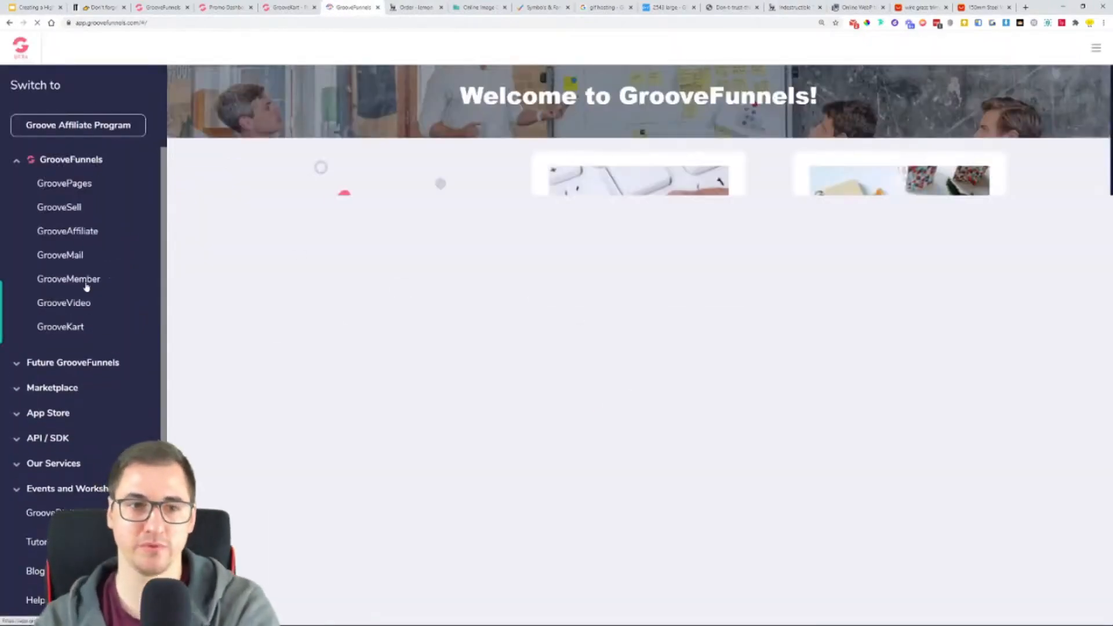
click(286, 7)
click(1091, 54)
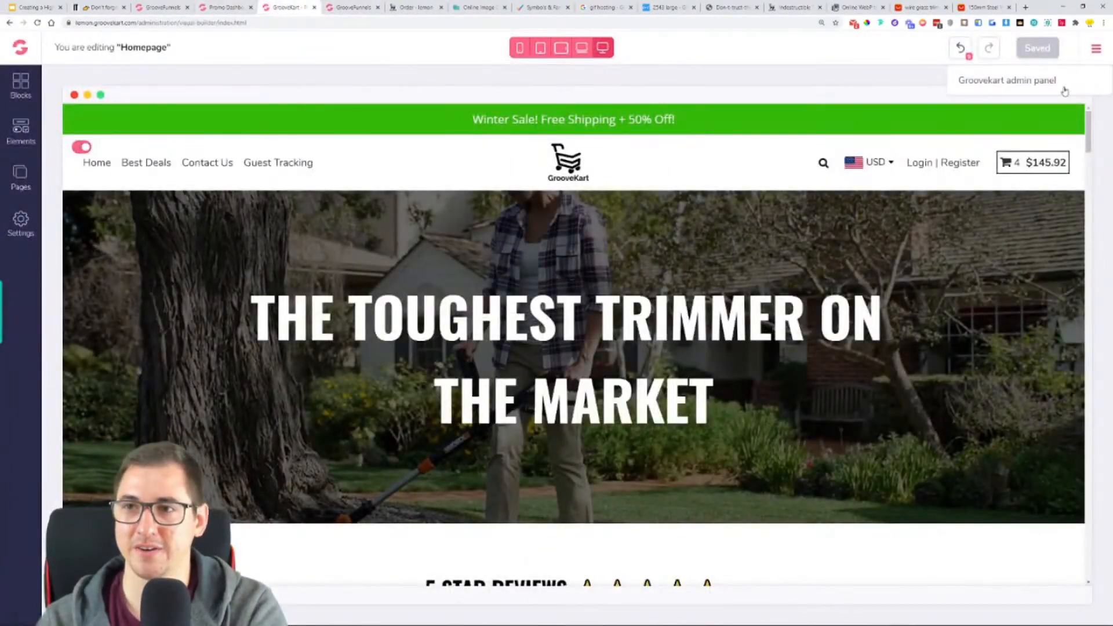
click(1004, 84)
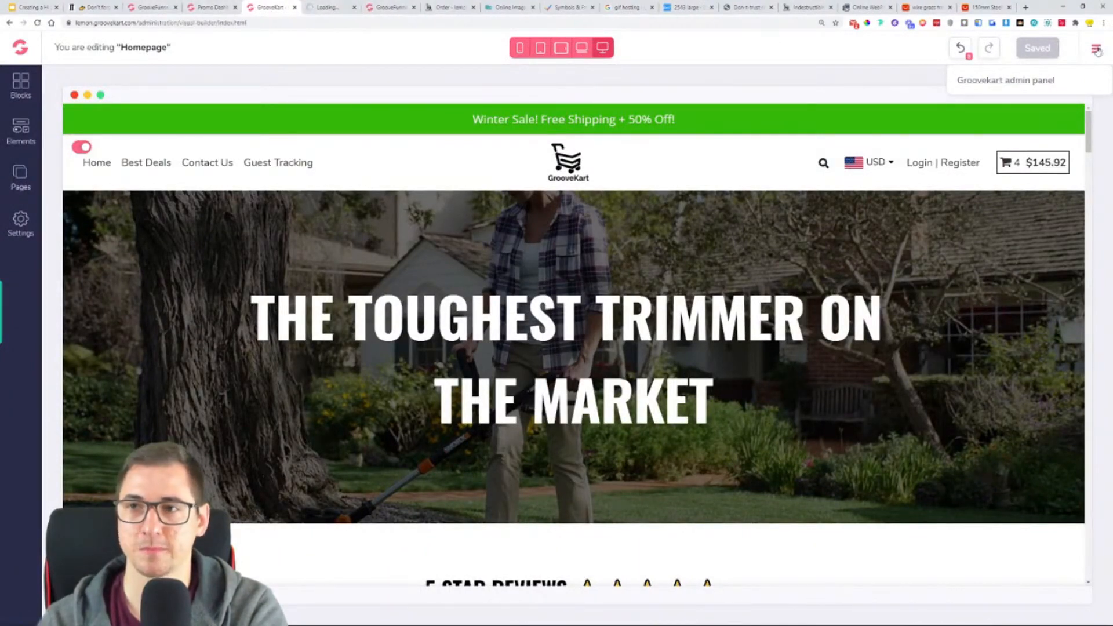
- Close the leftover research tabs, including the trimmer supplier listings, WebP converter, GIF hosting, symbols and reference store pages
click(951, 7)
click(951, 7)
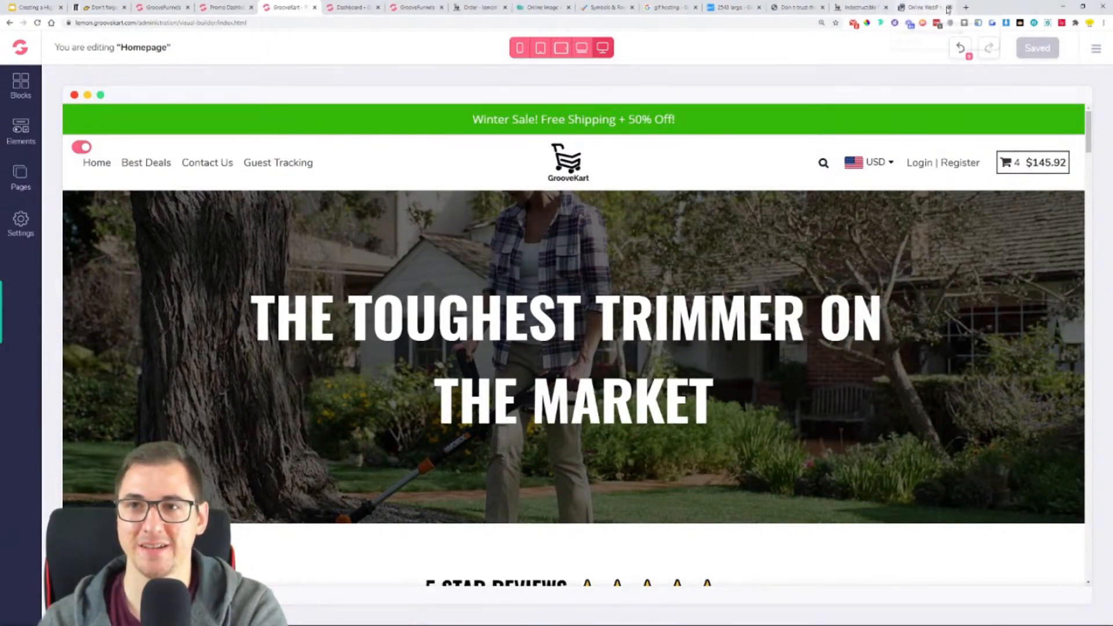
click(949, 7)
click(882, 7)
click(806, 7)
click(814, 7)
click(746, 7)
click(679, 7)
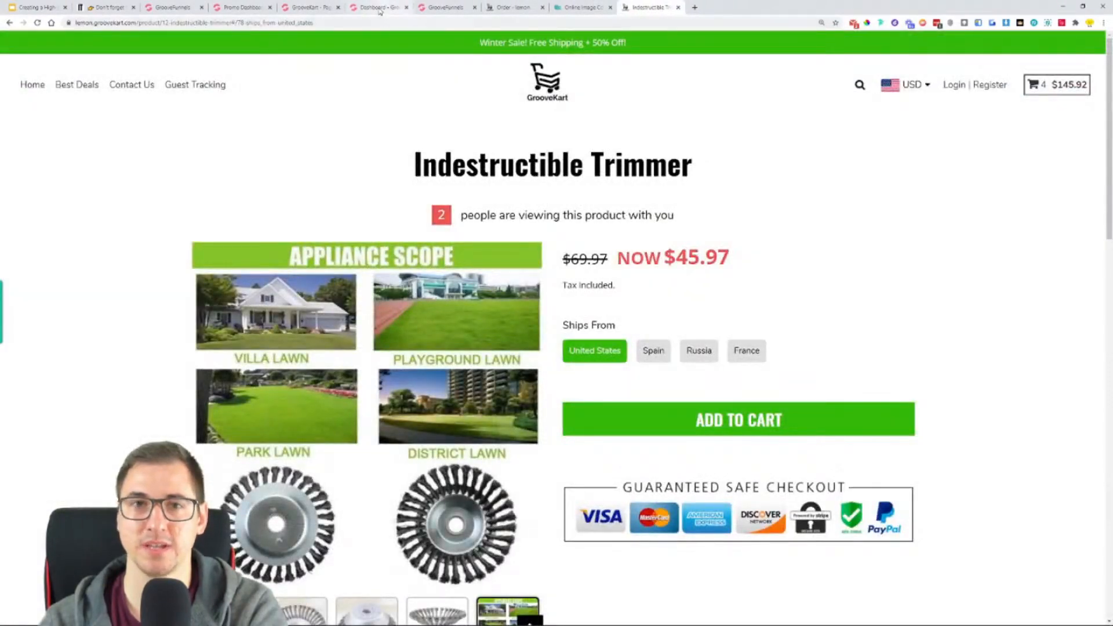
- Open the Store information settings from the GrooveKart admin dashboard
click(383, 6)
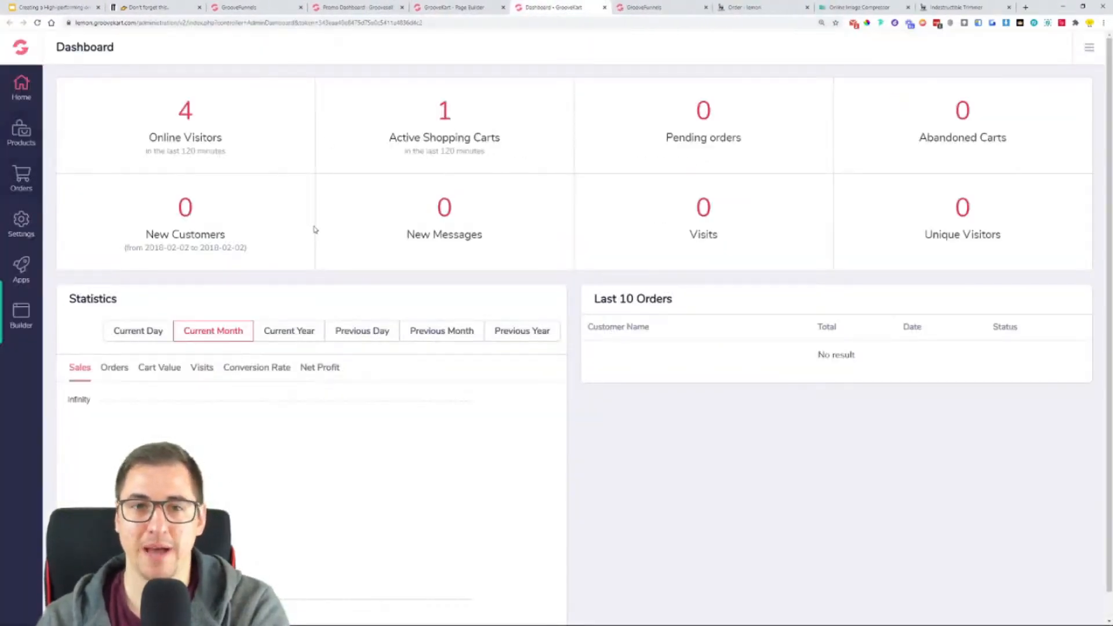
click(14, 233)
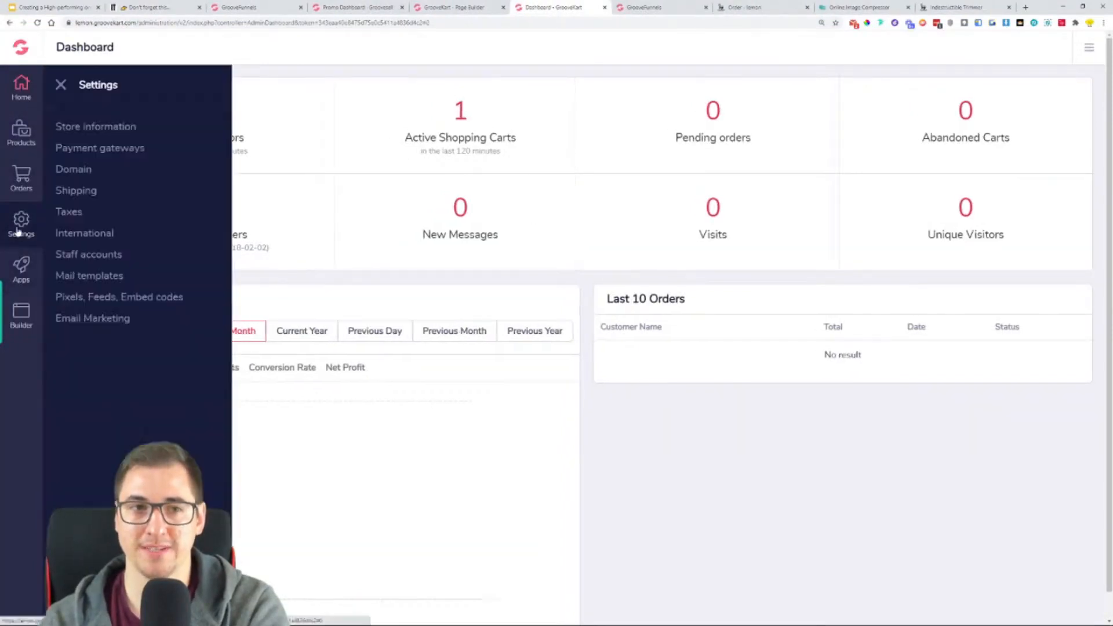
click(83, 128)
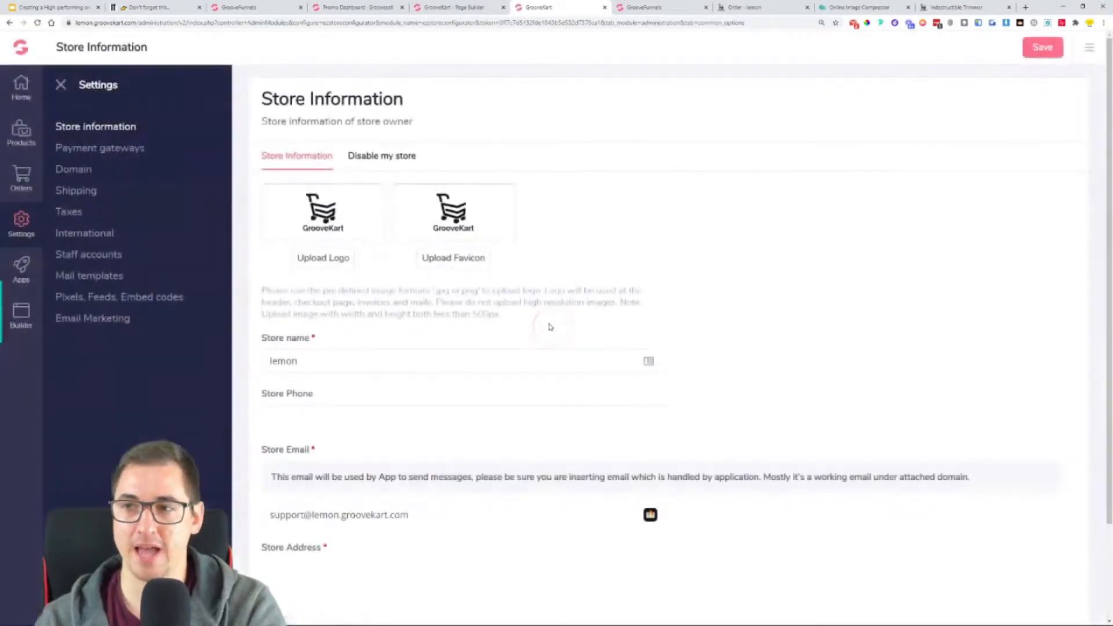
- Upload the Indestructible Trimmer logo image from the OneProductStore folder as the store logo at full width, and save the store information
click(347, 265)
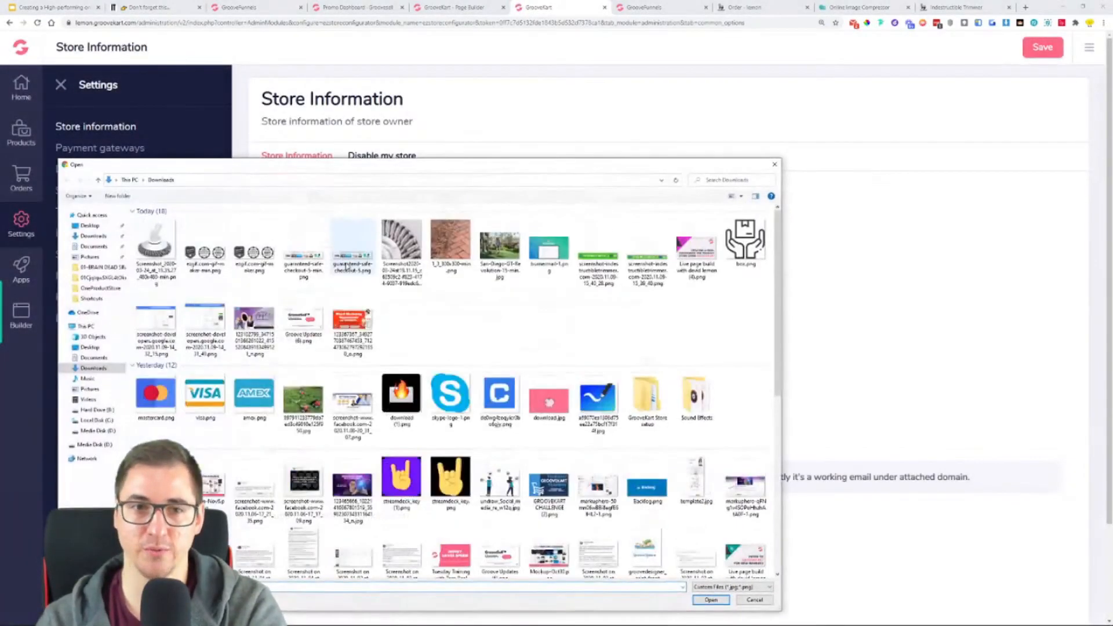
click(774, 164)
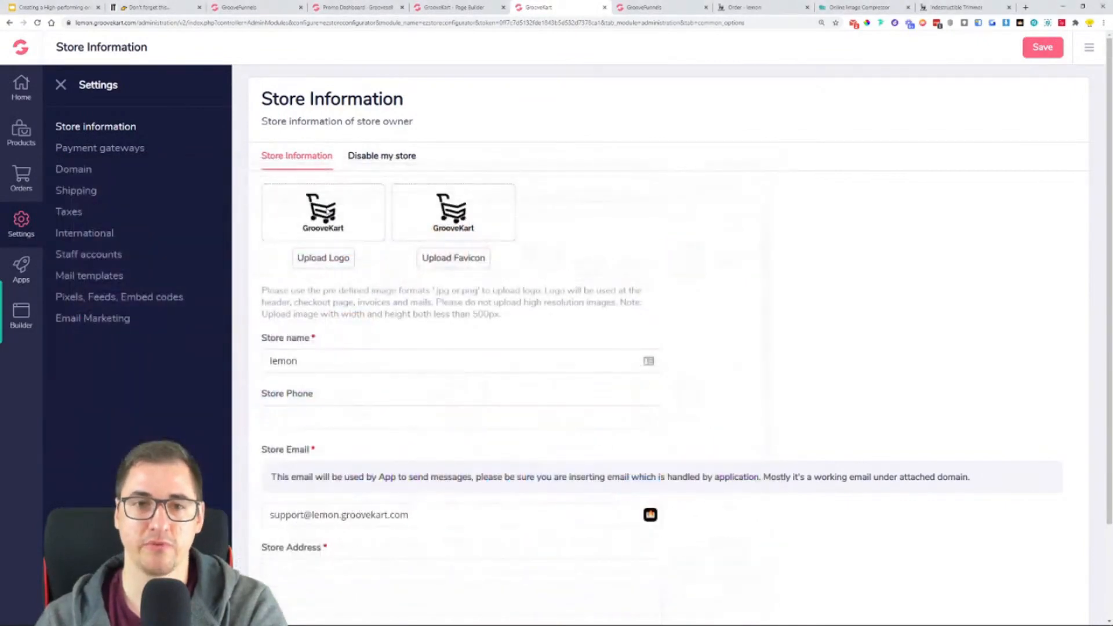
click(313, 262)
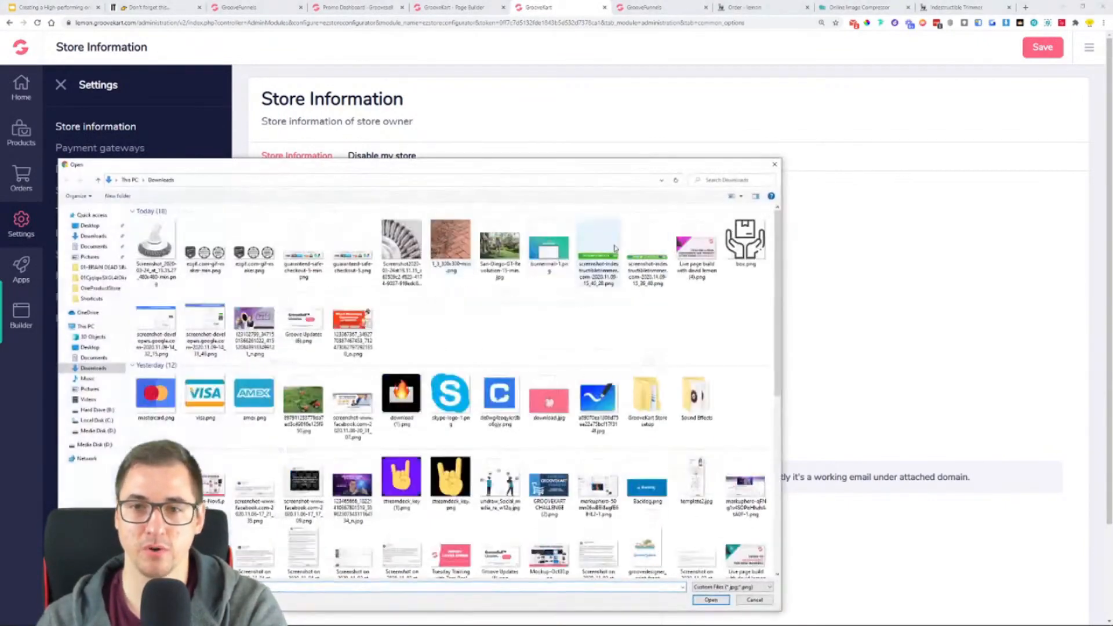
double_click(639, 411)
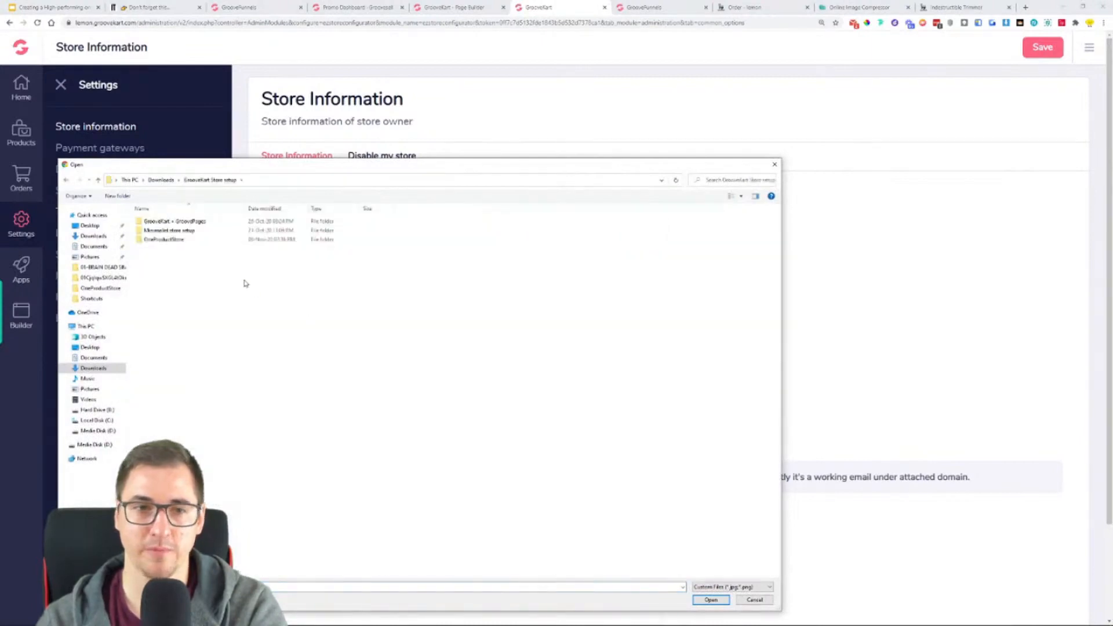
double_click(168, 240)
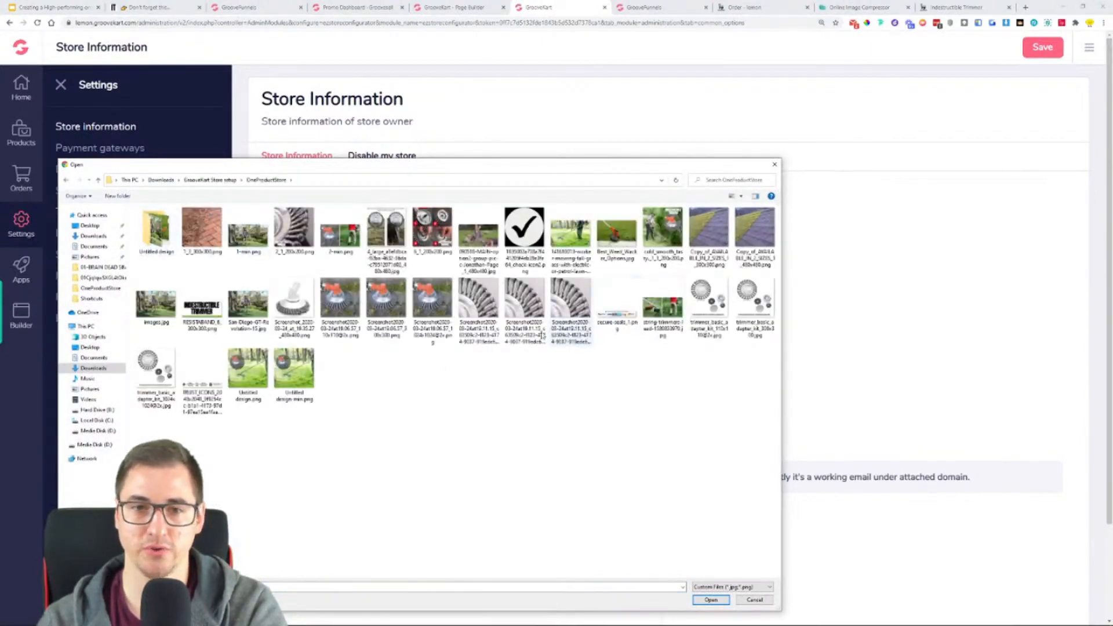
double_click(202, 305)
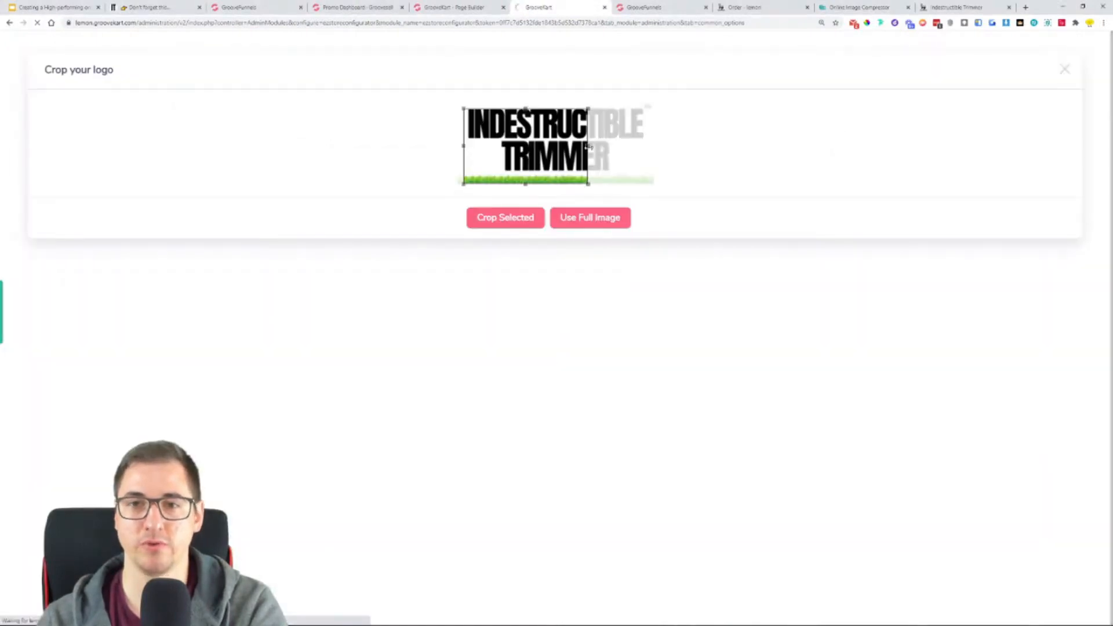
drag(588, 146, 695, 155)
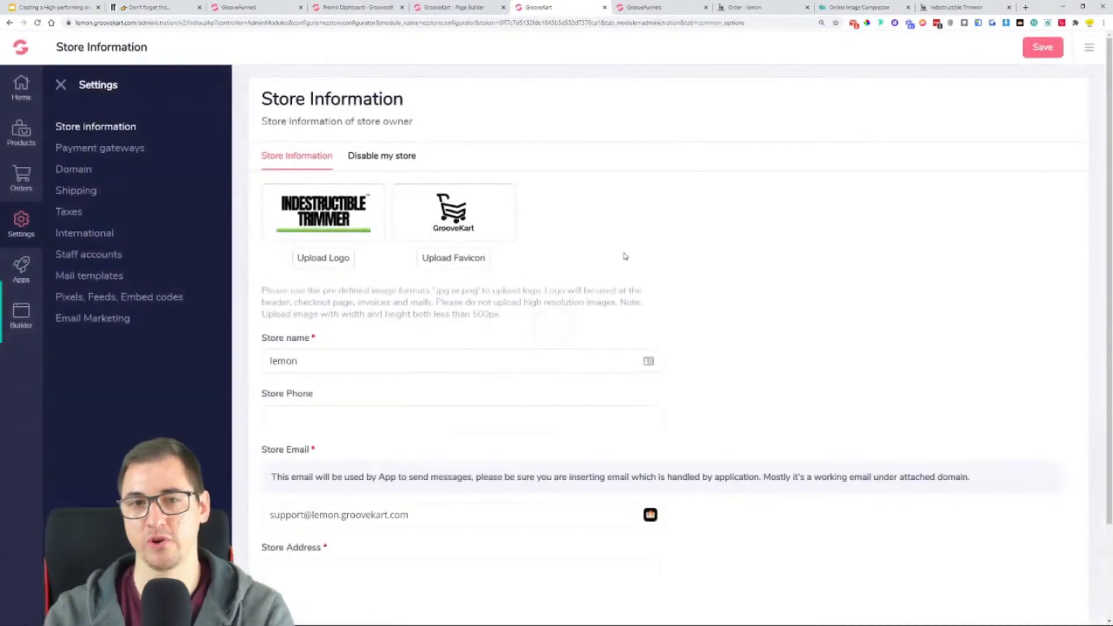
click(1043, 48)
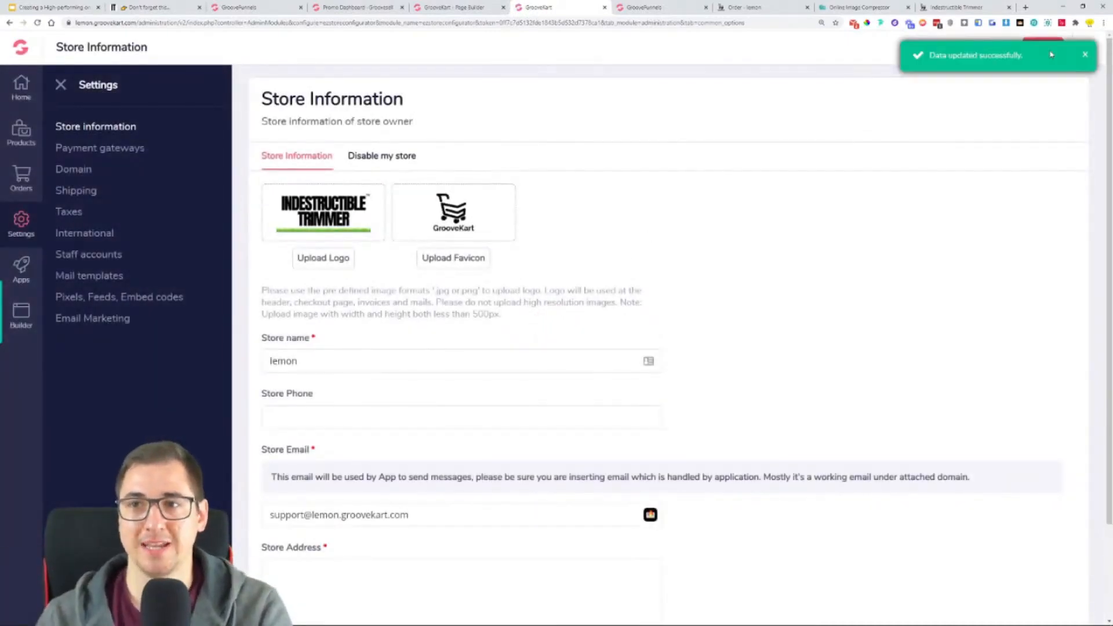
- Reload the Indestructible Trimmer product page to check the new logo in the store header
click(954, 8)
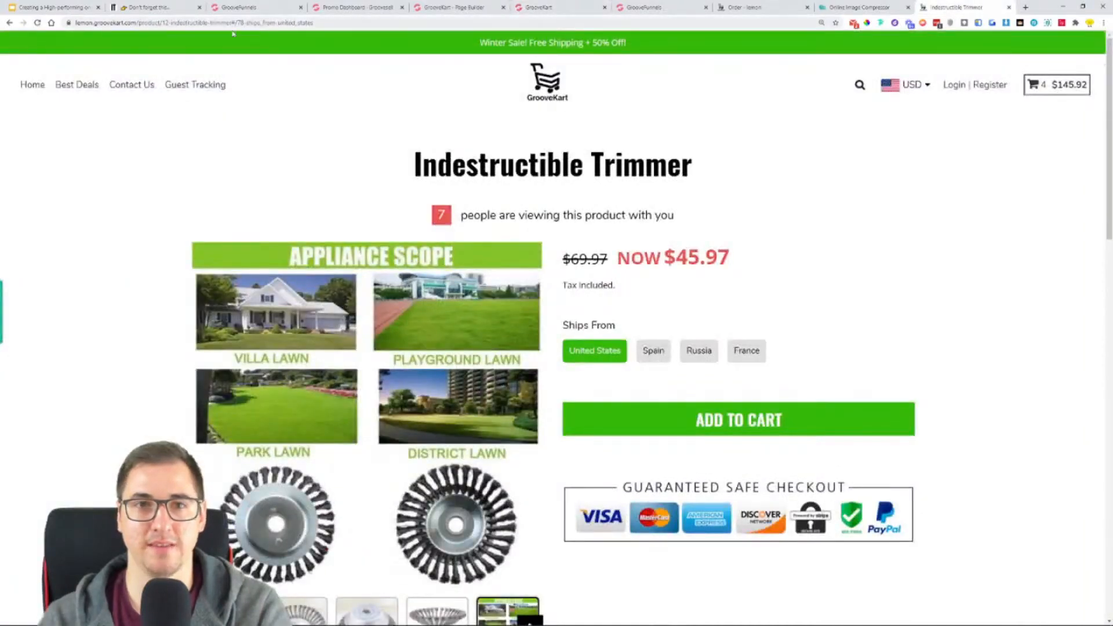
click(37, 23)
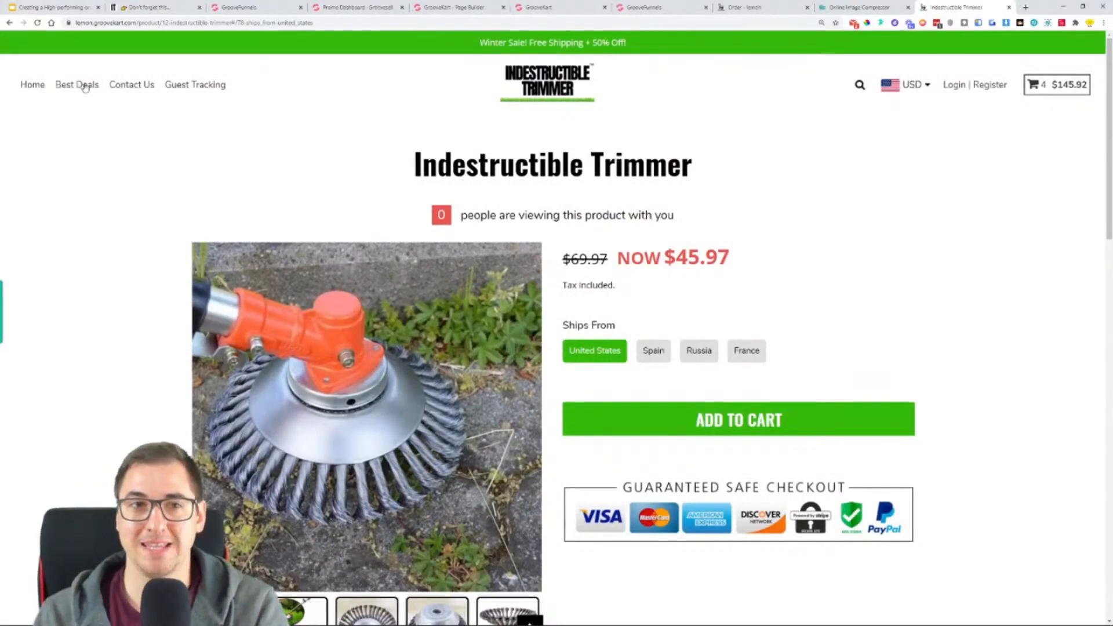
- Close the leftover order checkout tab and show the trimmer product page in its own browser window
click(747, 7)
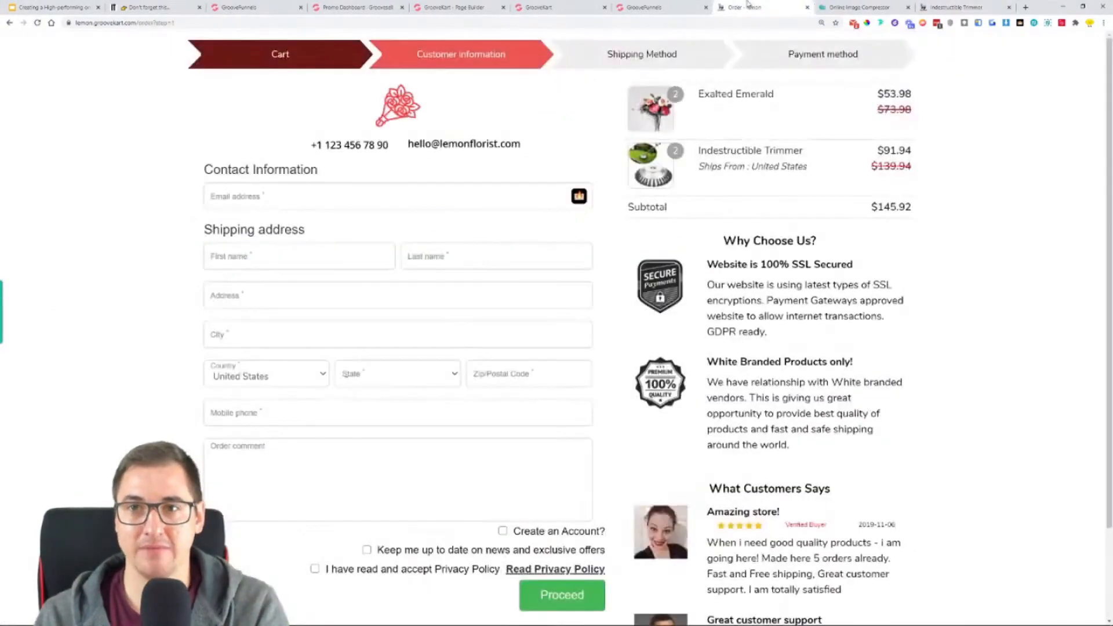
click(807, 7)
click(835, 7)
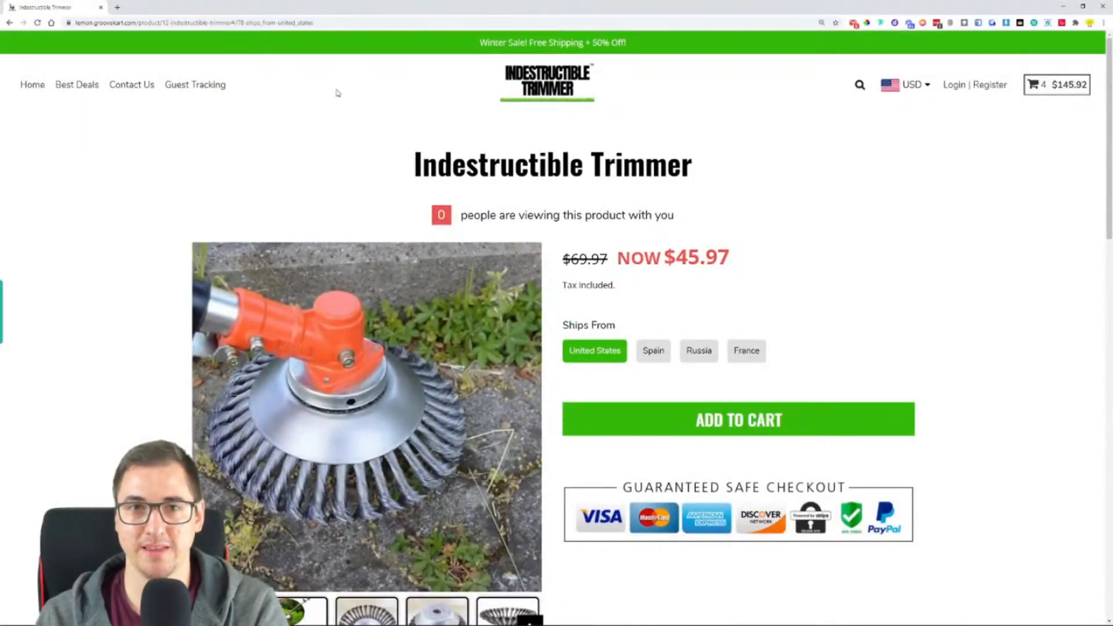
- Open the store homepage and examine its sections from the hero banner to the footer and back up
click(585, 86)
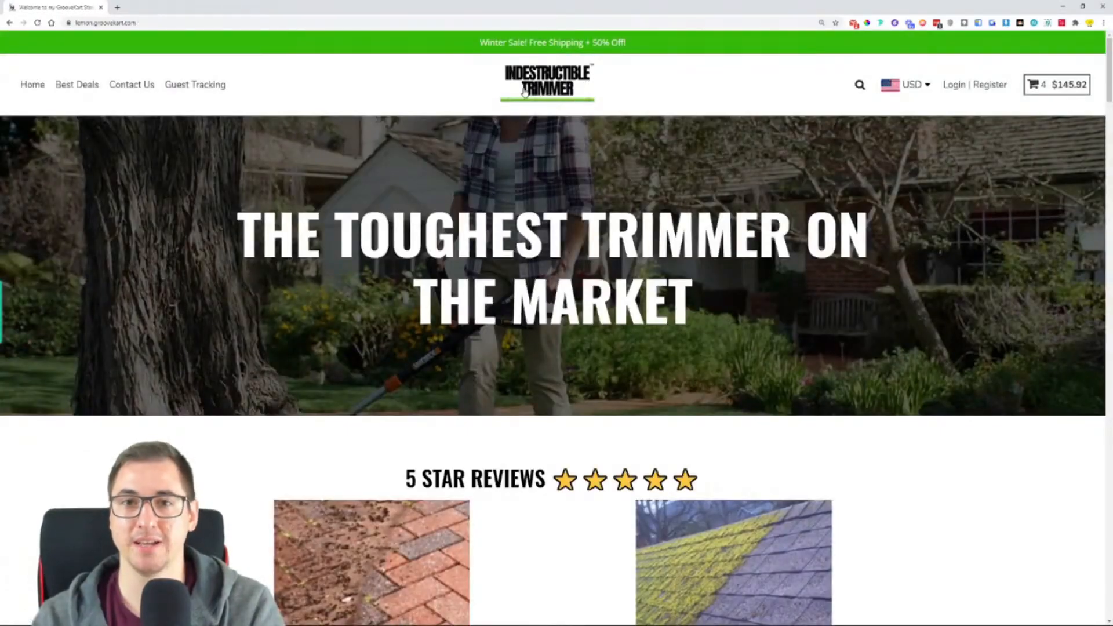
scroll(270, 192, down, 5)
scroll(271, 192, down, 15)
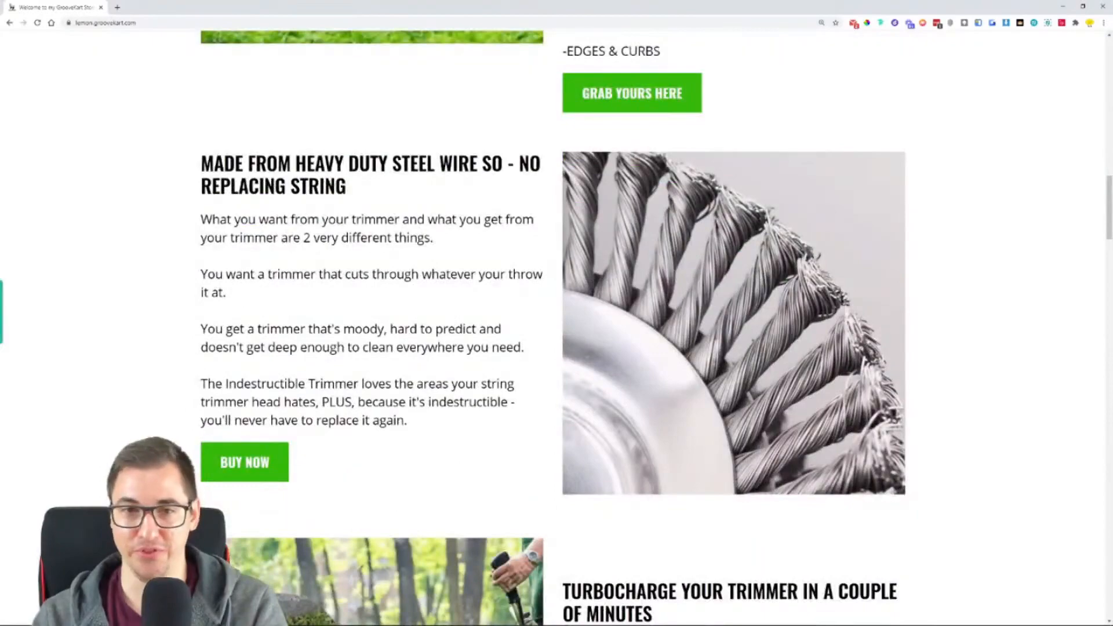
scroll(288, 224, down, 20)
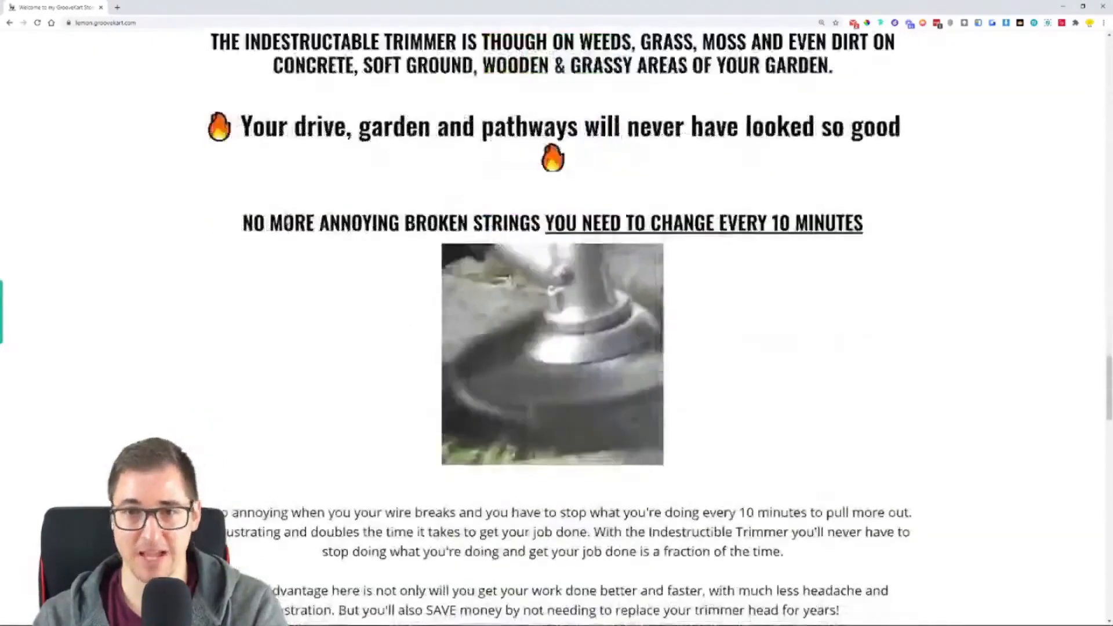
scroll(288, 222, down, 20)
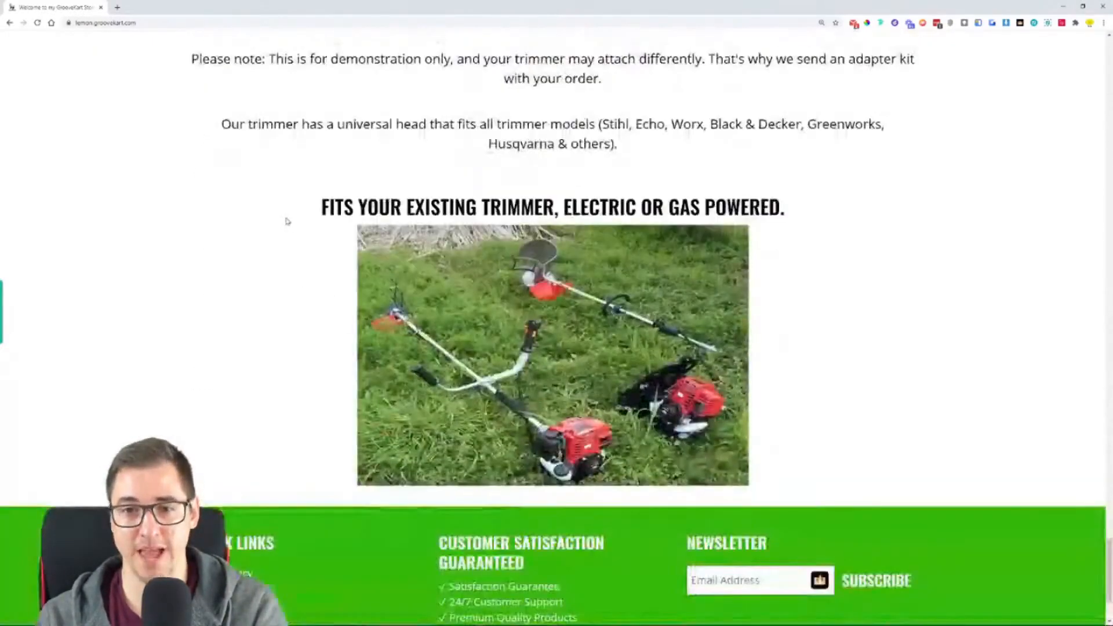
scroll(288, 221, down, 3)
scroll(280, 204, up, 15)
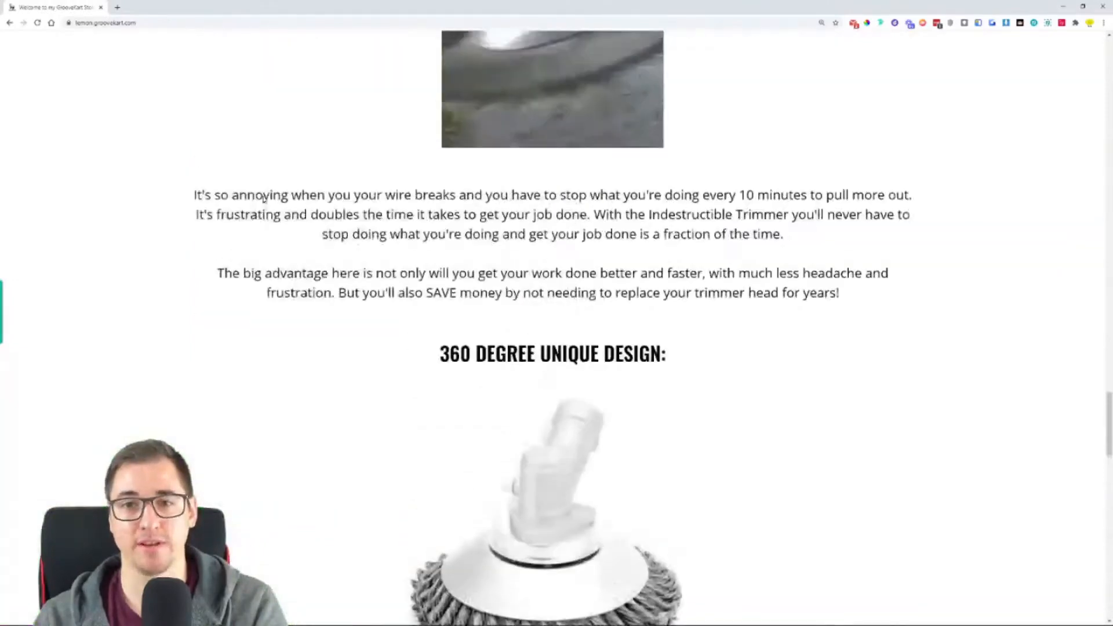
scroll(263, 199, up, 20)
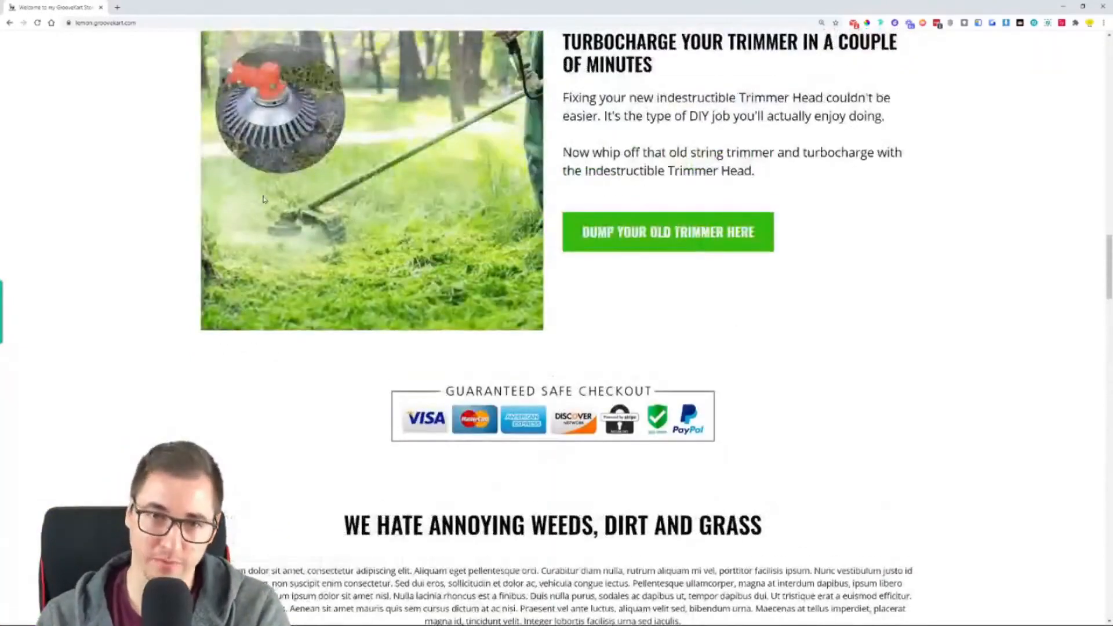
scroll(262, 199, up, 5)
scroll(273, 206, up, 3)
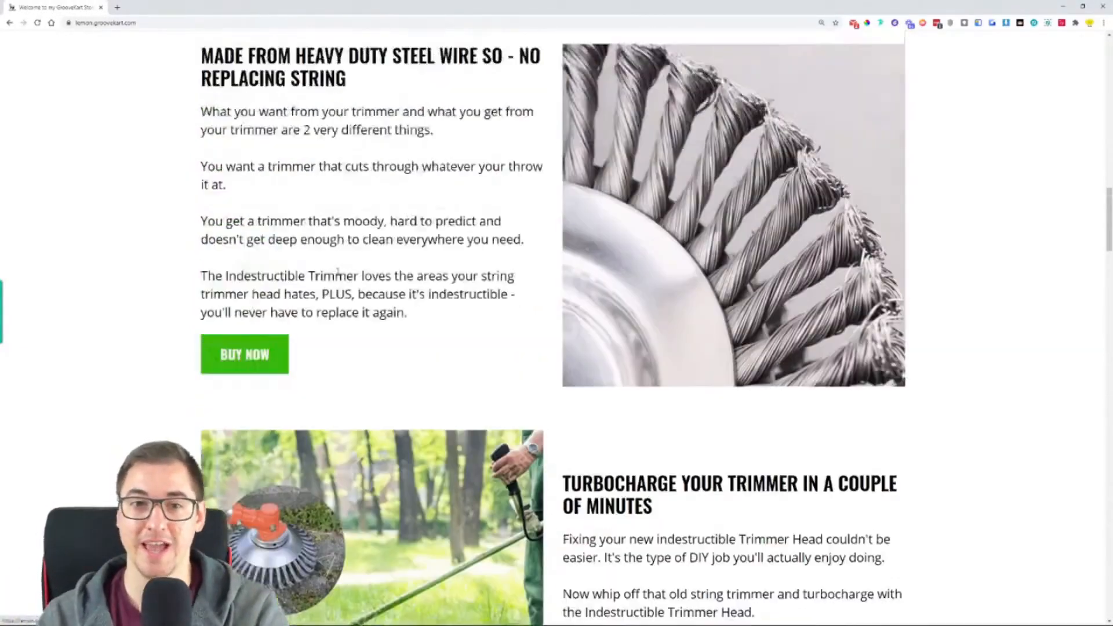
scroll(549, 385, up, 20)
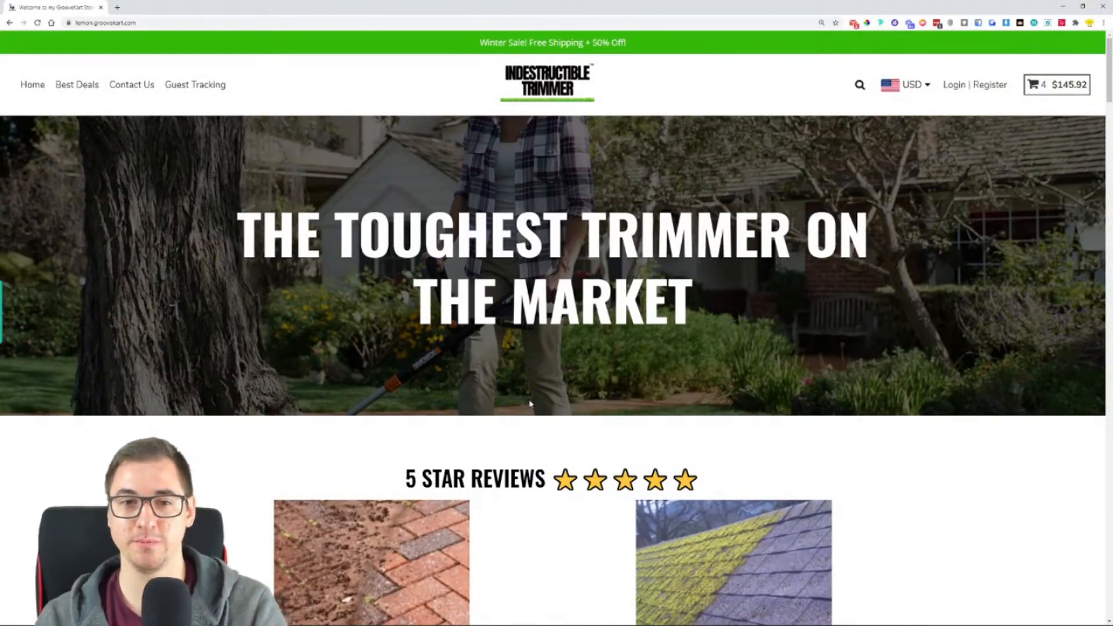
- Review the homepage's customer reviews and benefit sections, and test the Grab Yours Here link
scroll(529, 404, down, 2)
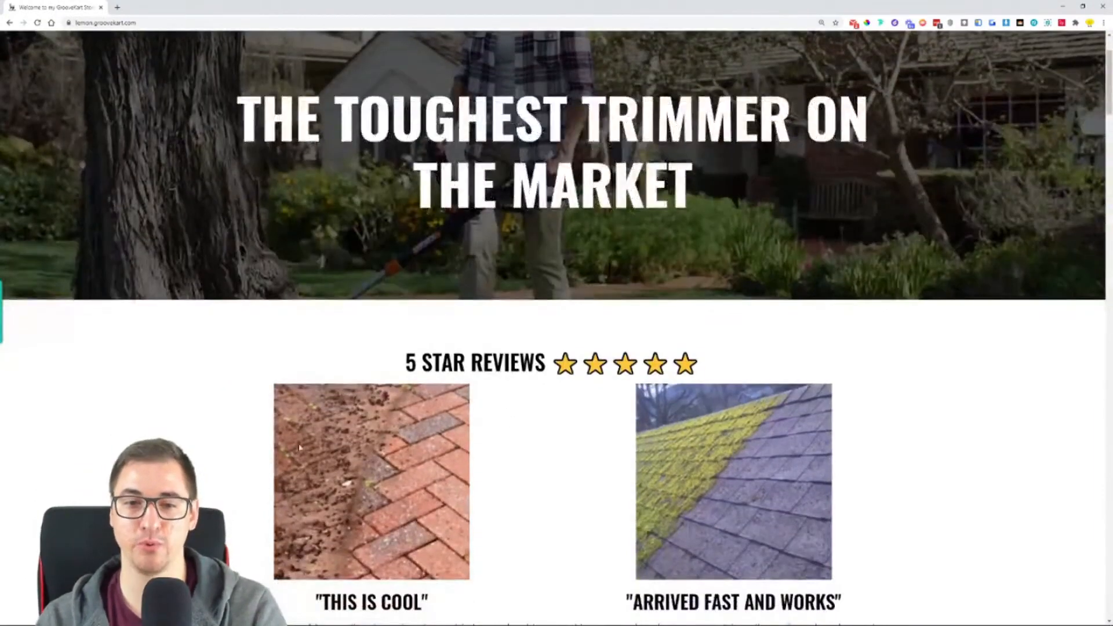
scroll(393, 455, down, 10)
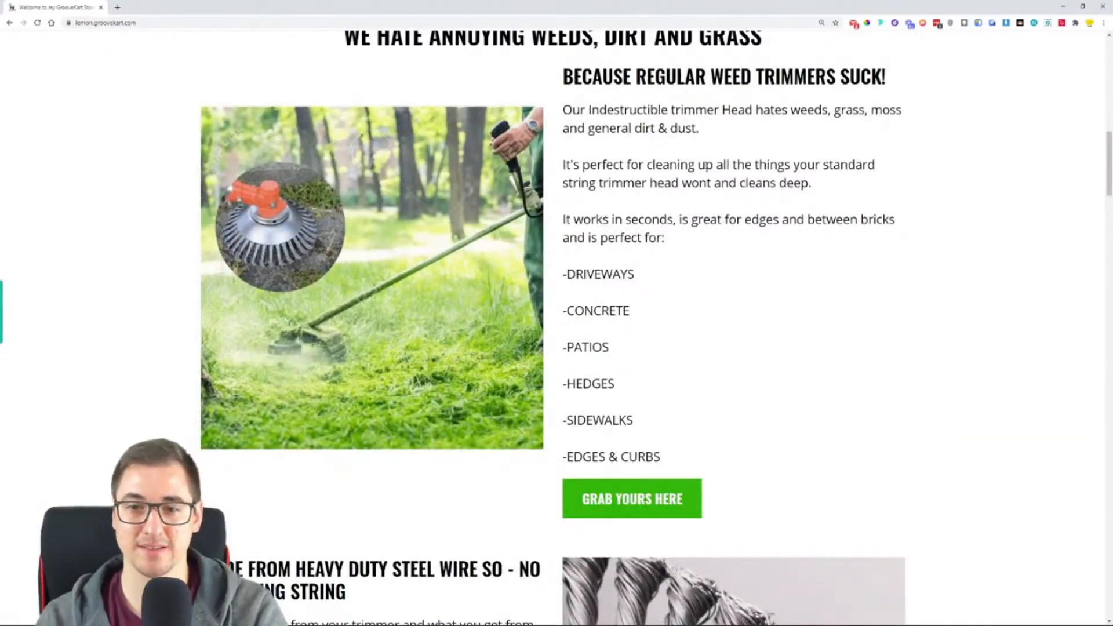
scroll(832, 244, down, 4)
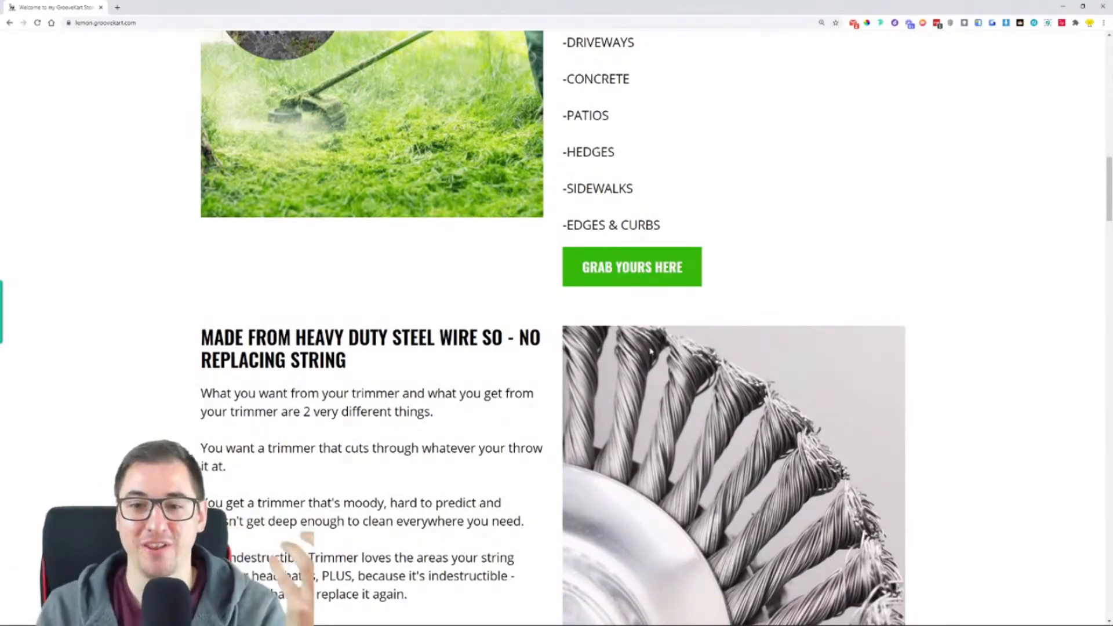
click(669, 273)
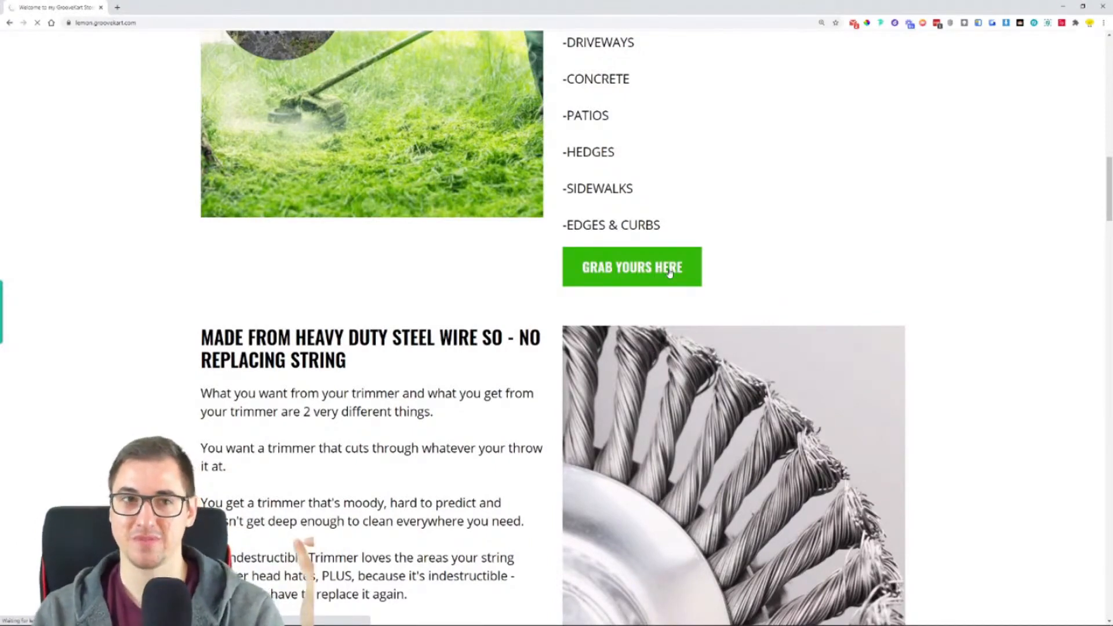
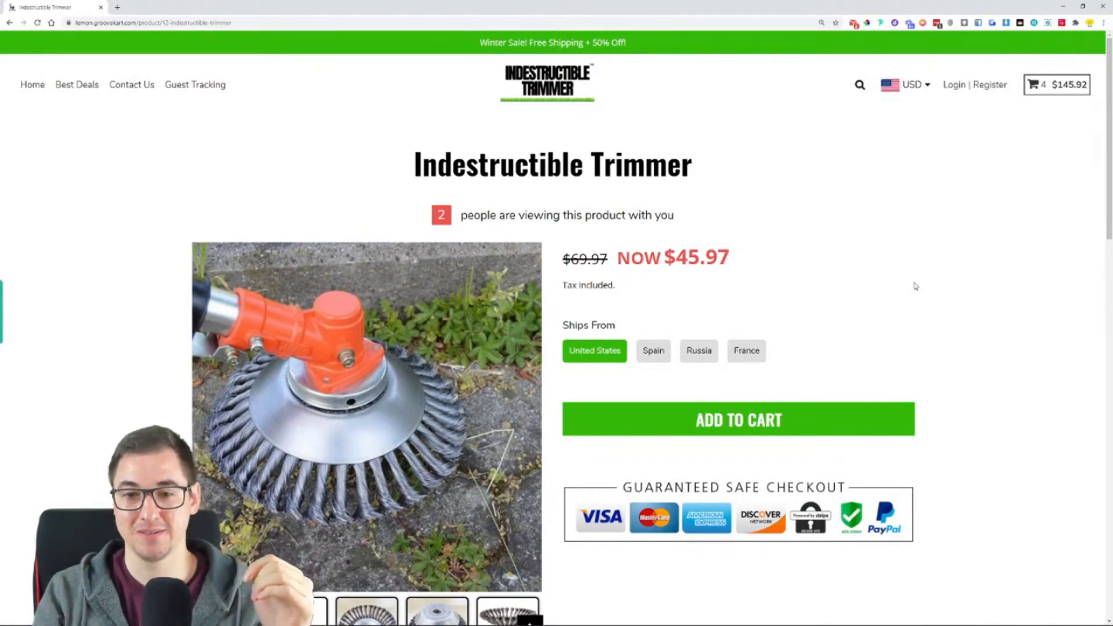
- Review the Indestructible Trimmer product page from the price and image gallery down to the customer reviews
scroll(915, 286, down, 5)
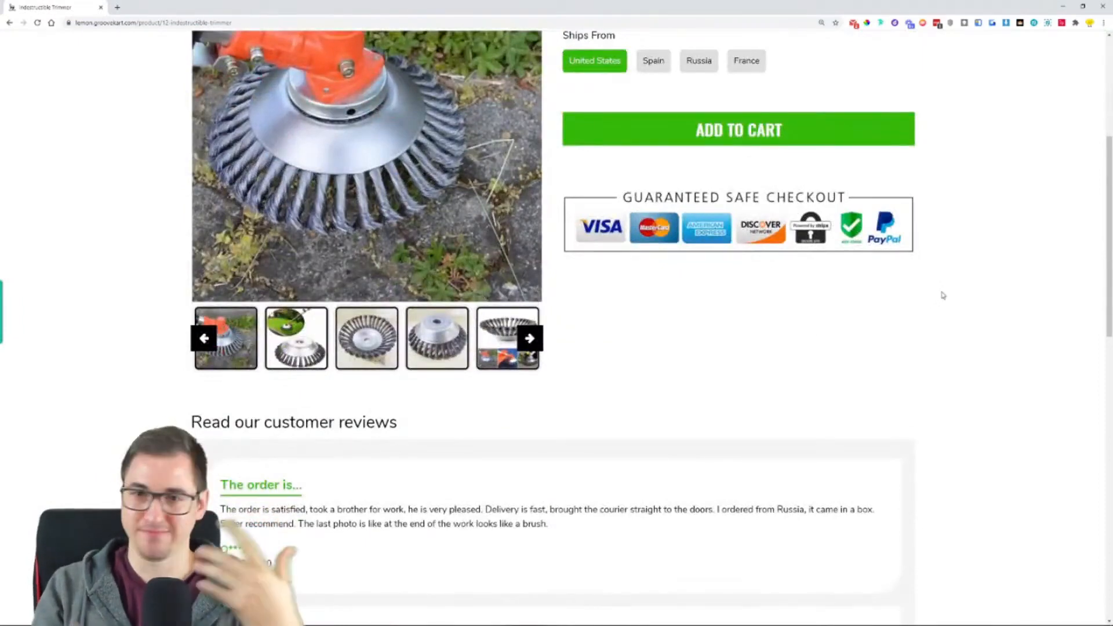
scroll(919, 308, down, 3)
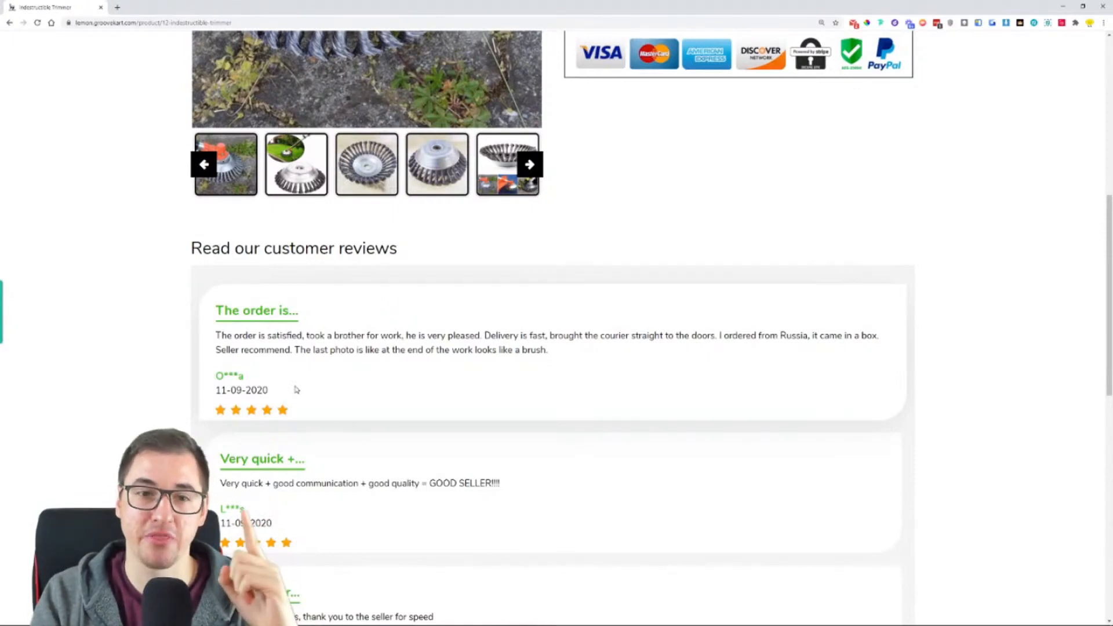
scroll(704, 279, up, 2)
scroll(567, 323, up, 2)
scroll(558, 317, up, 2)
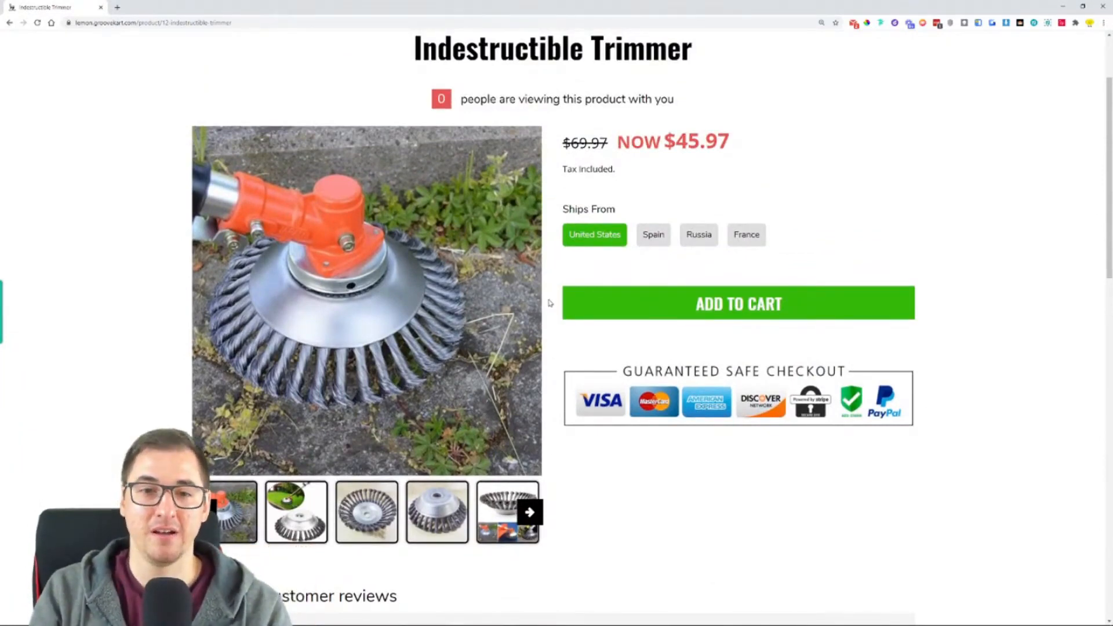
scroll(551, 303, down, 3)
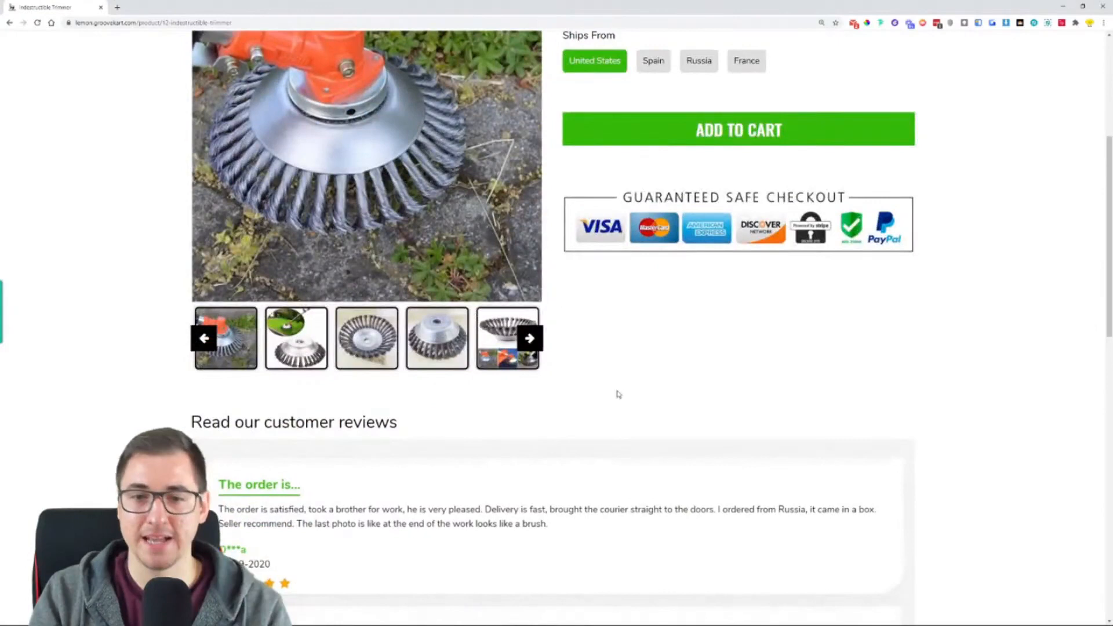
scroll(557, 290, up, 2)
scroll(558, 289, up, 1)
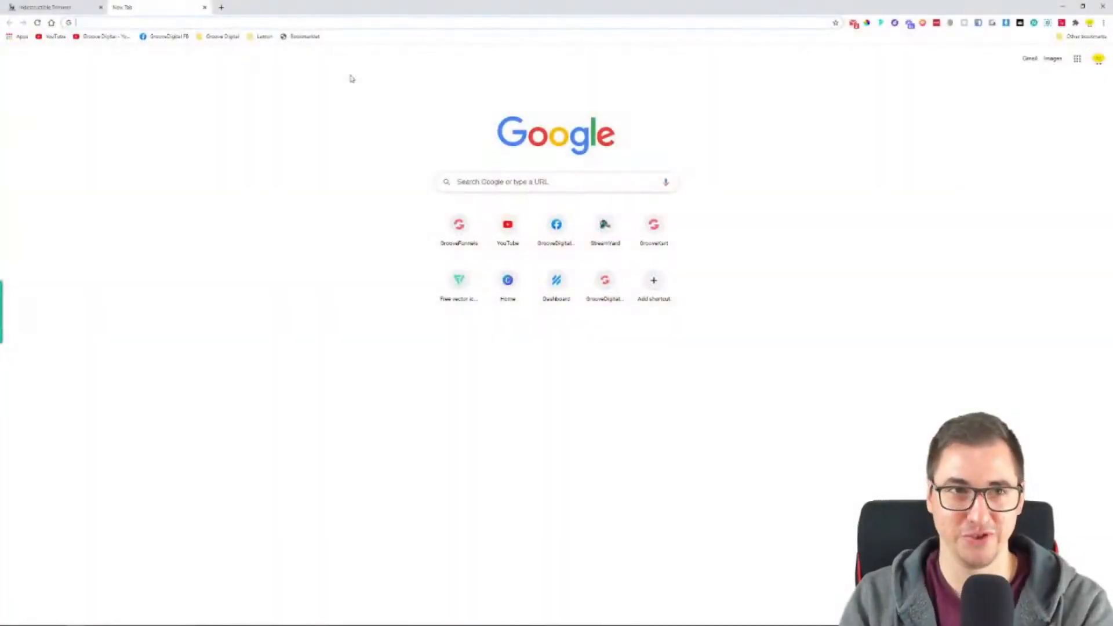
- Start a 15-minute countdown by searching Google for "timer 15 min" in a new browser tab
text(timer 15 mind)
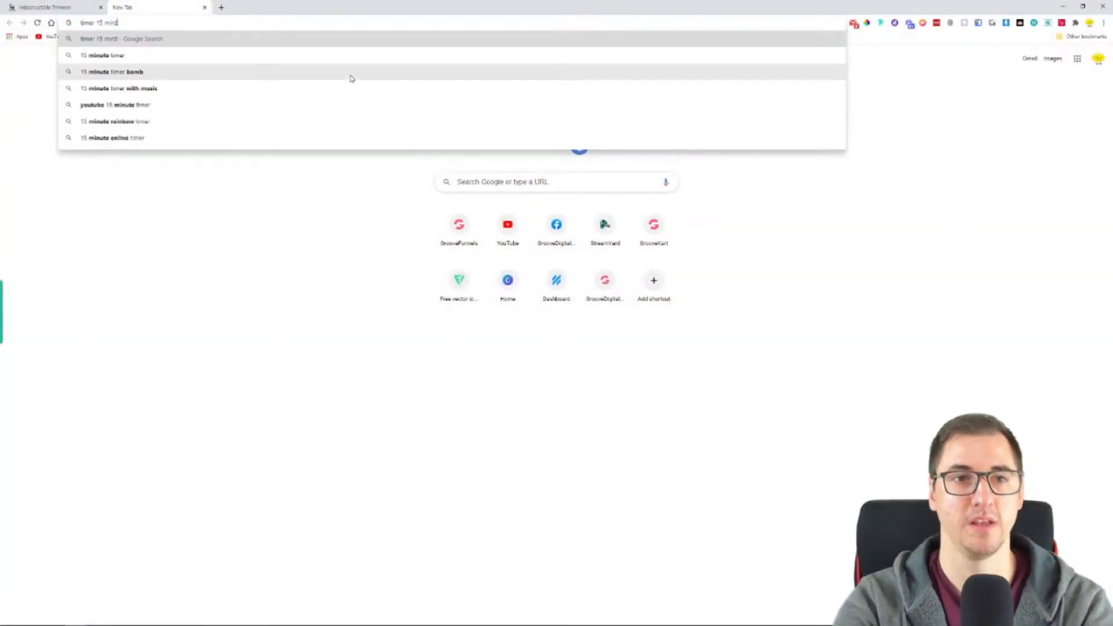
key(Return)
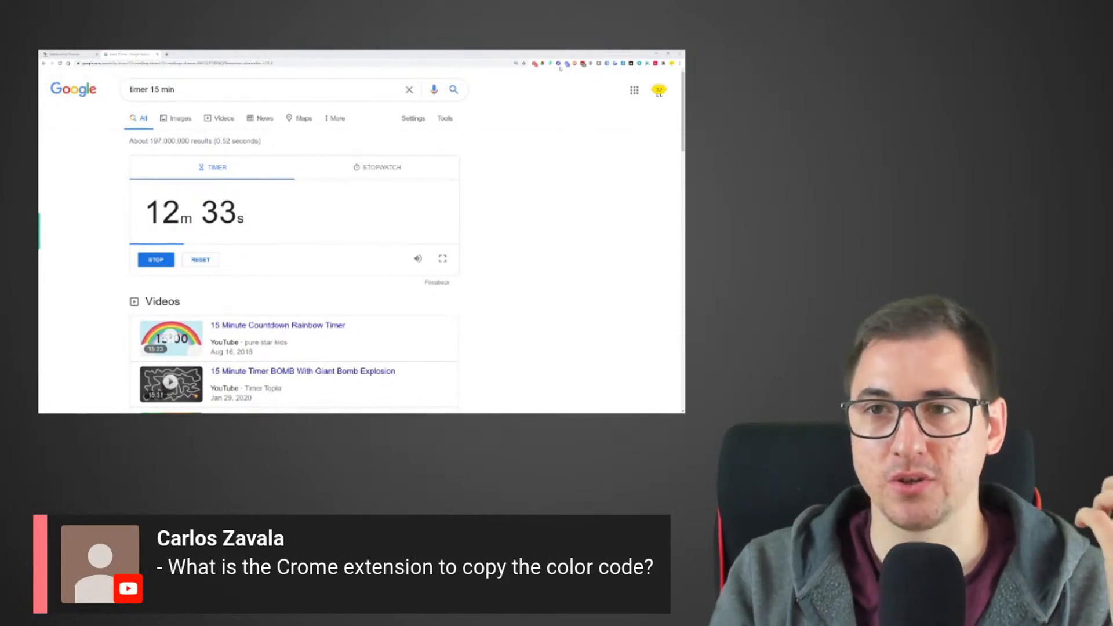
- Open the ColorPick Eyedropper browser extension on the timer page to show how colour codes are picked
click(559, 64)
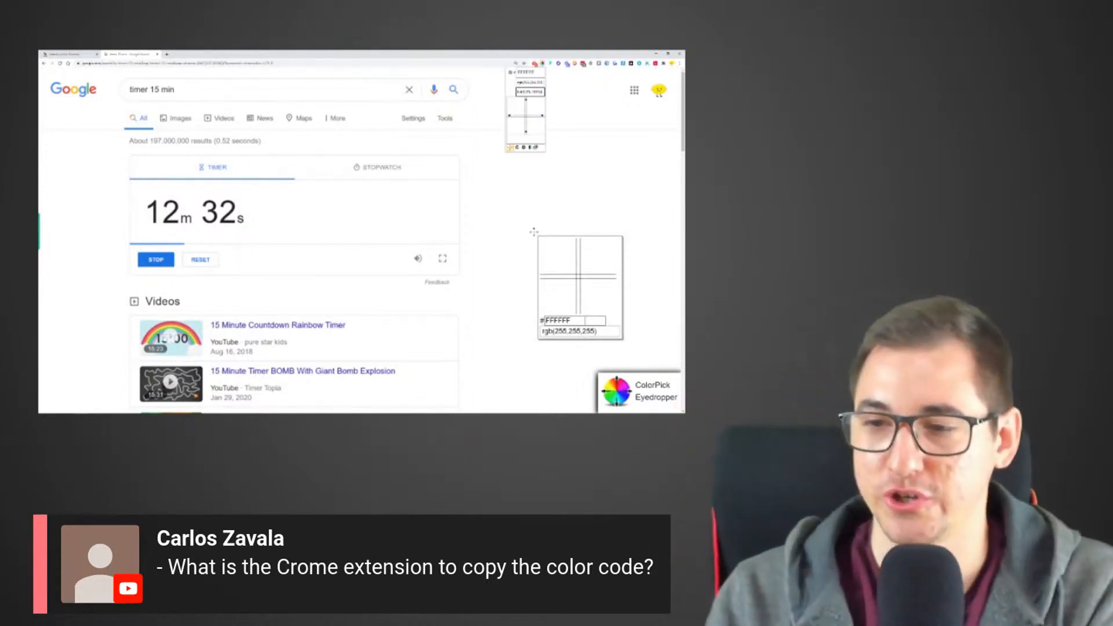
click(559, 82)
click(542, 98)
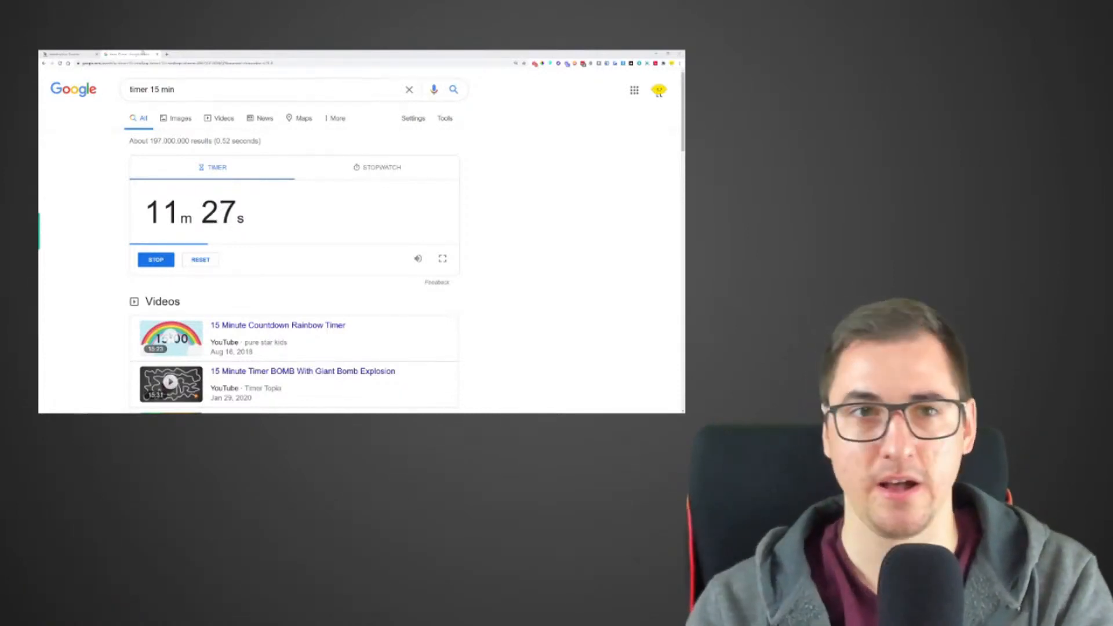
- Return to the trimmer store, open its homepage, and go to the store's /admin address
click(71, 53)
scroll(160, 104, up, 2)
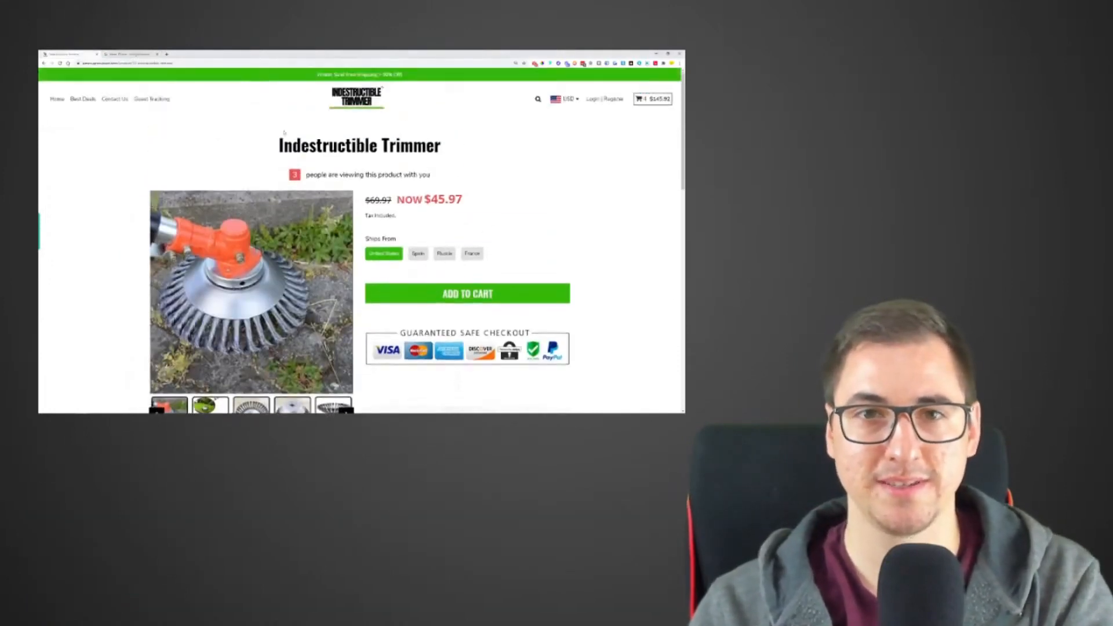
click(370, 98)
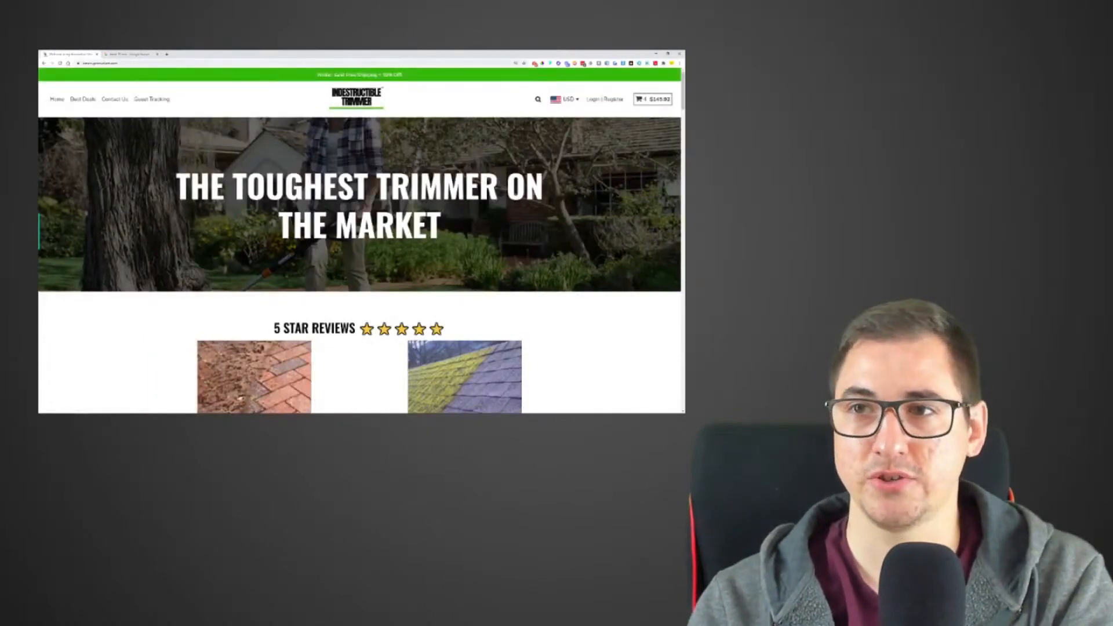
click(149, 63)
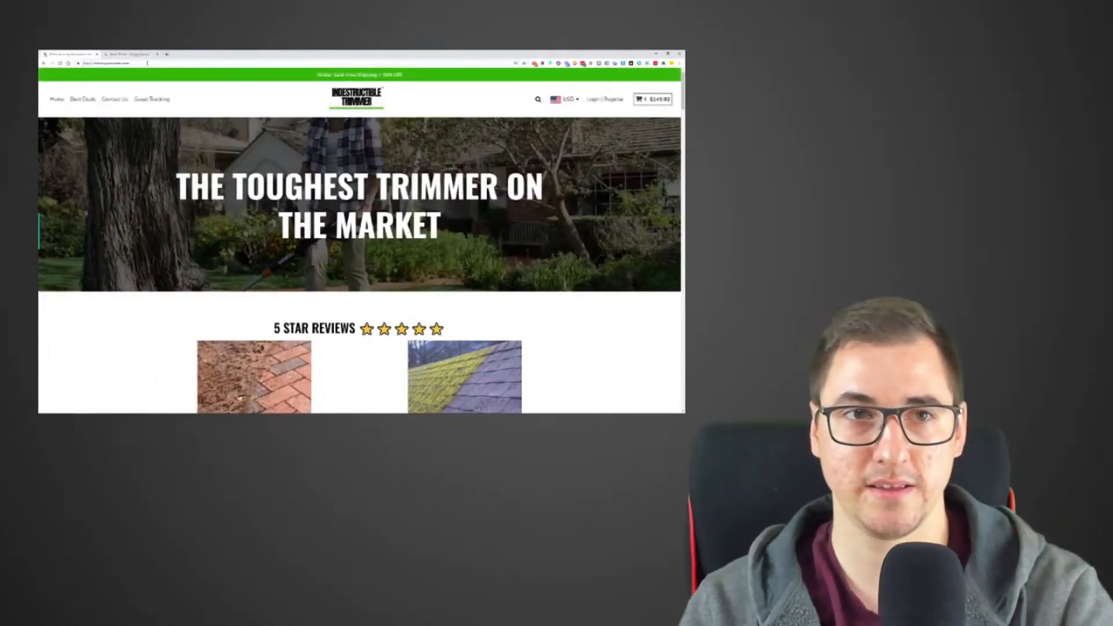
text(/admi)
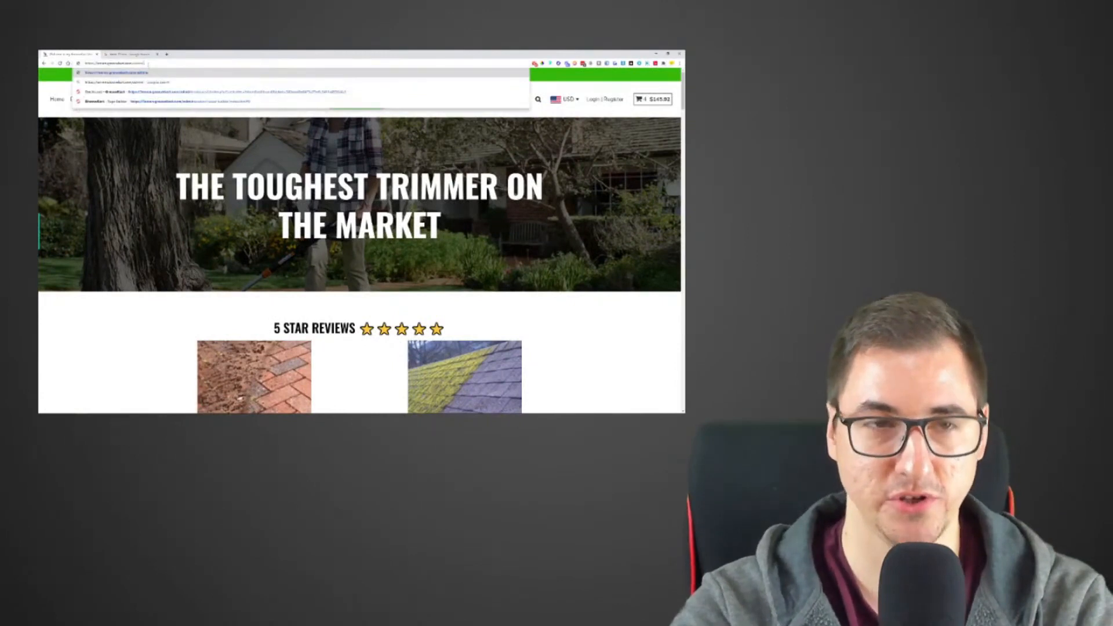
text(n)
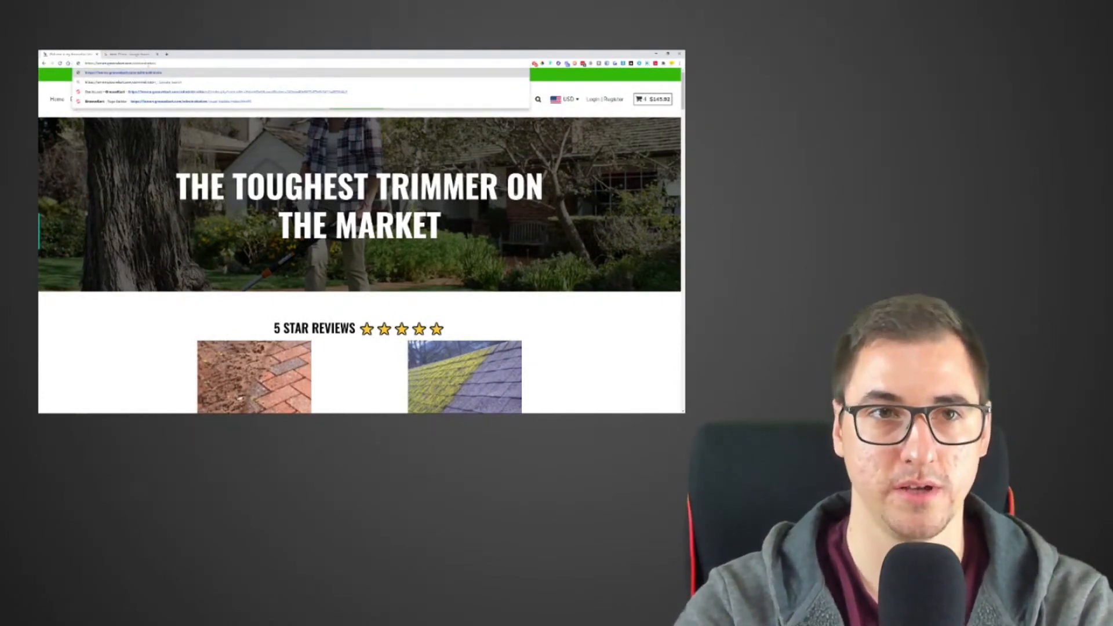
key(Return)
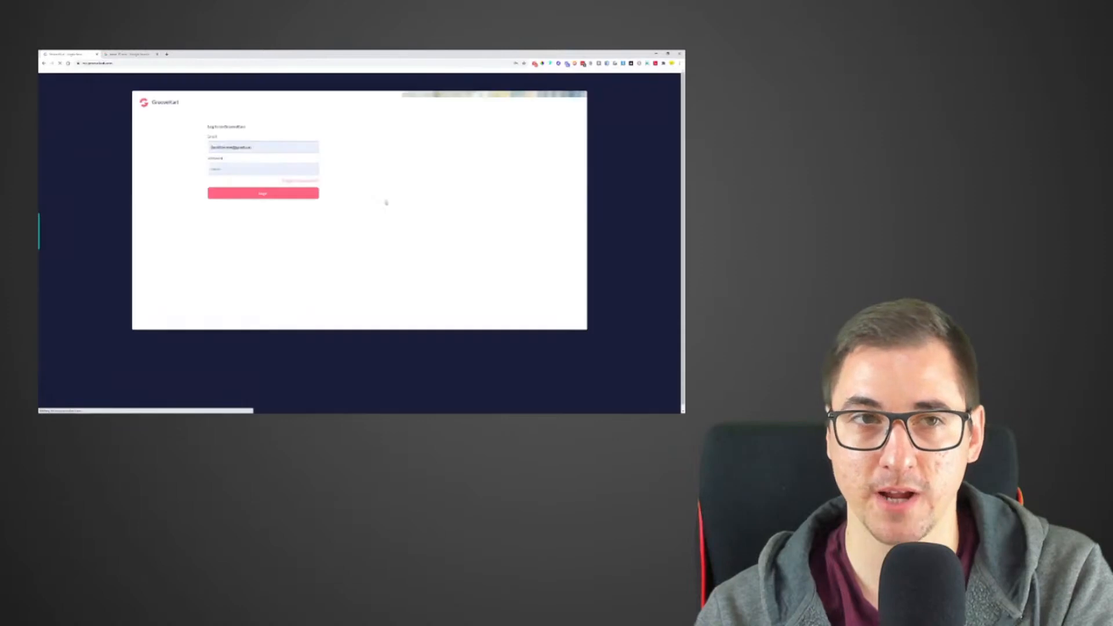
- Try to log in to GrooveKart with the account email and password
click(280, 149)
click(279, 161)
click(282, 194)
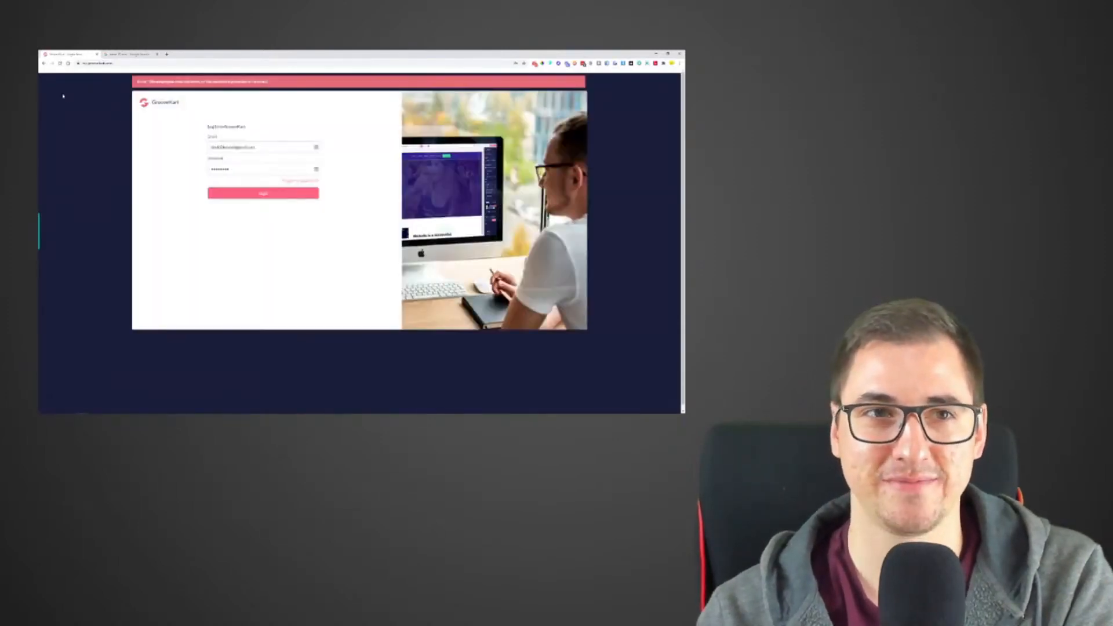
- Open the lemon store's back office from the GrooveKart stores list and load its homepage in the page builder
click(45, 64)
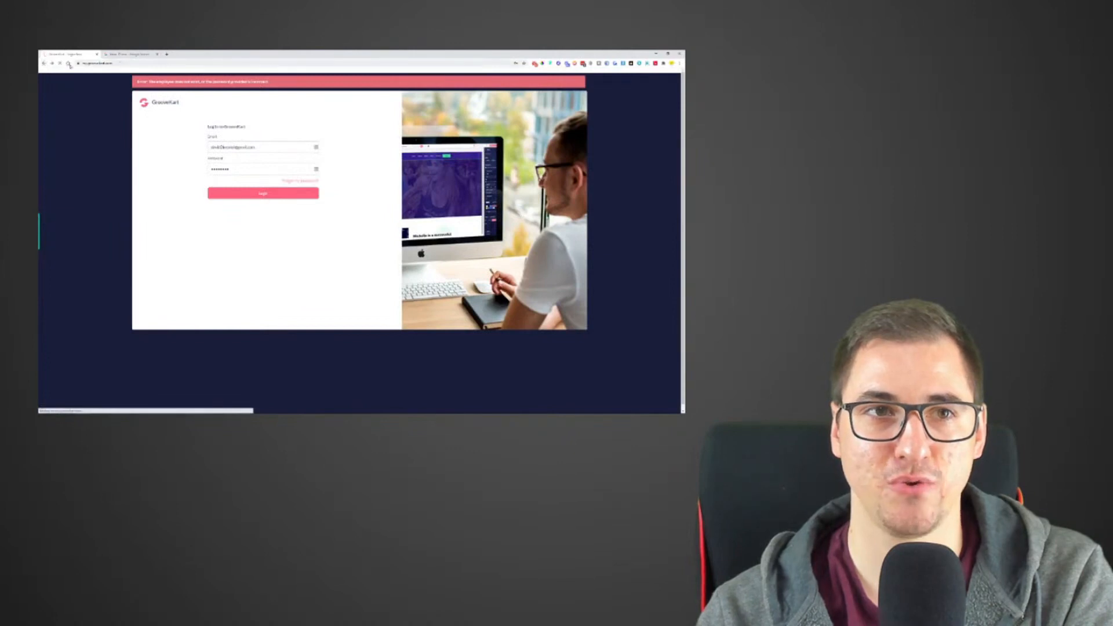
click(69, 64)
click(301, 181)
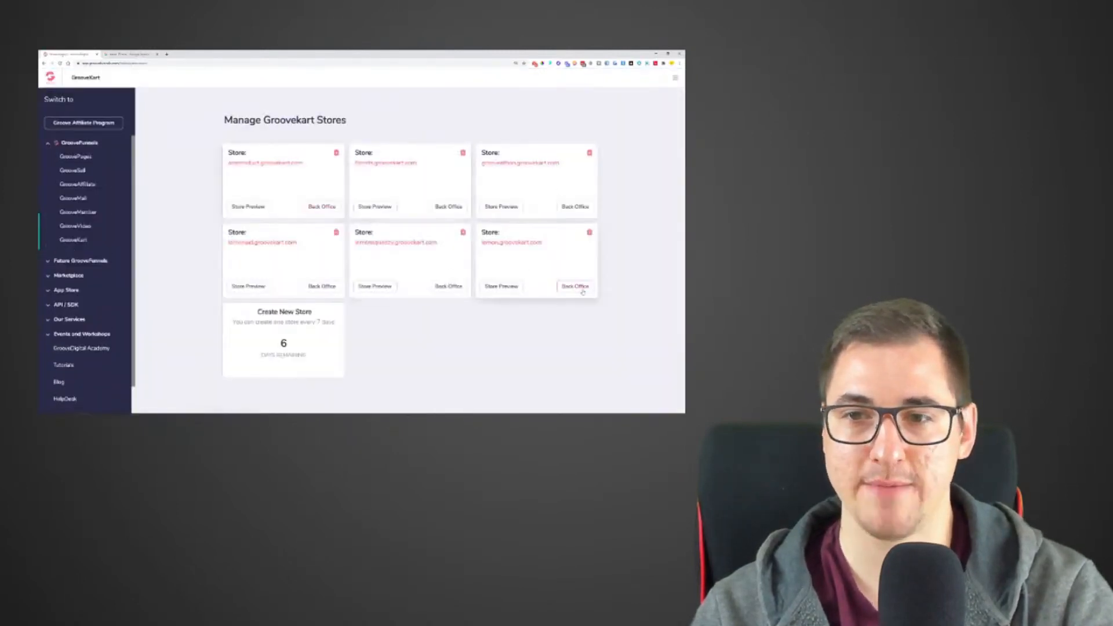
click(575, 286)
click(97, 54)
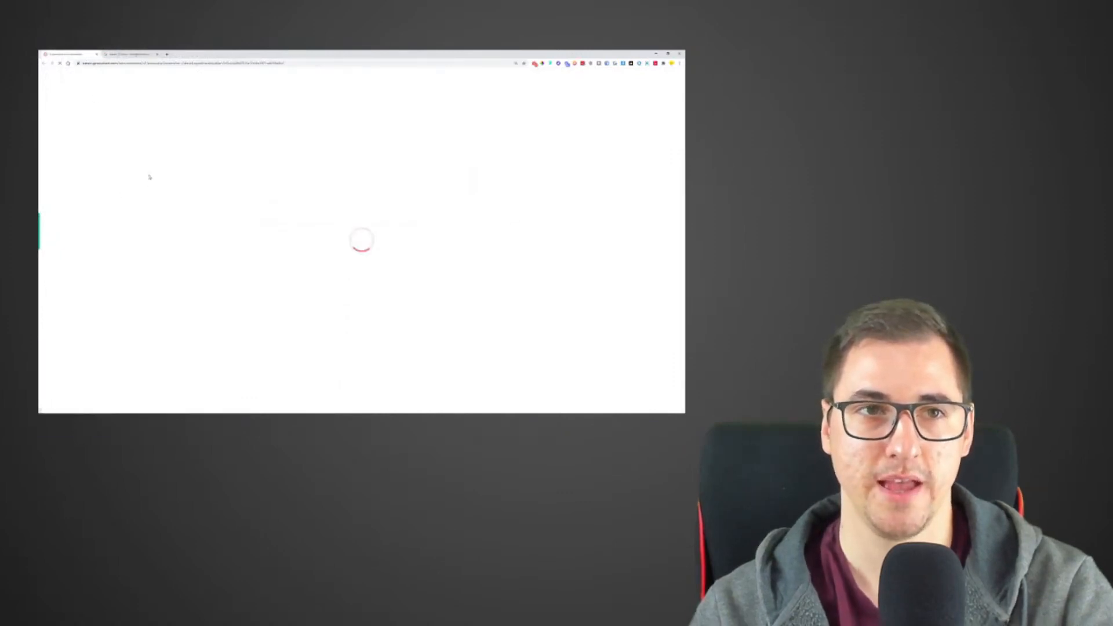
click(56, 234)
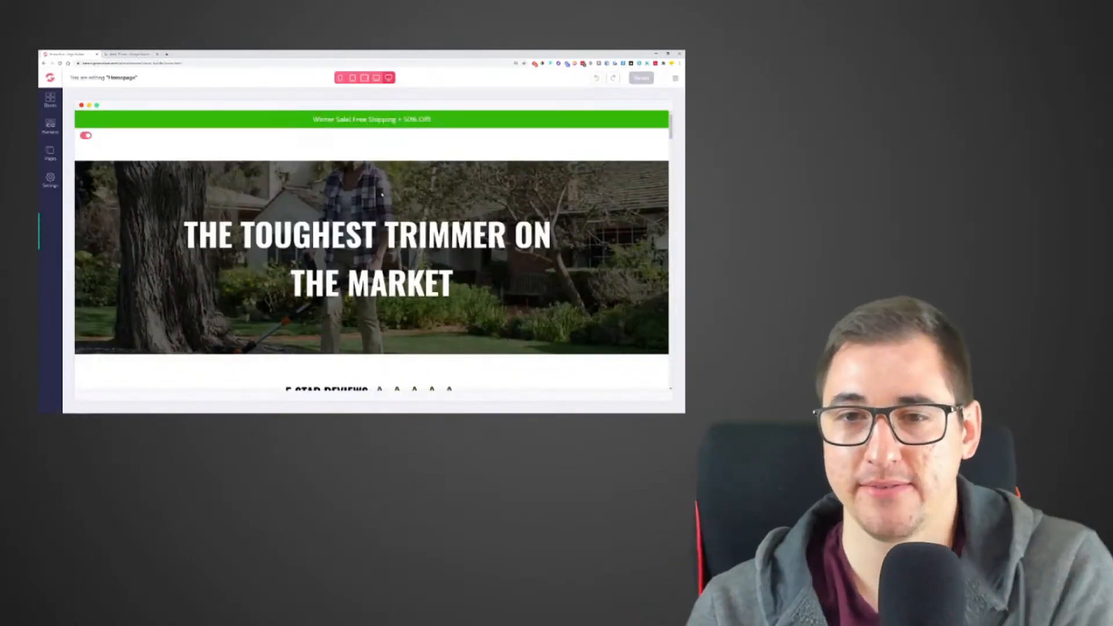
- Set the top and bottom padding of the hero heading "THE TOUGHEST TRIMMER ON THE MARKET" to 30
click(382, 194)
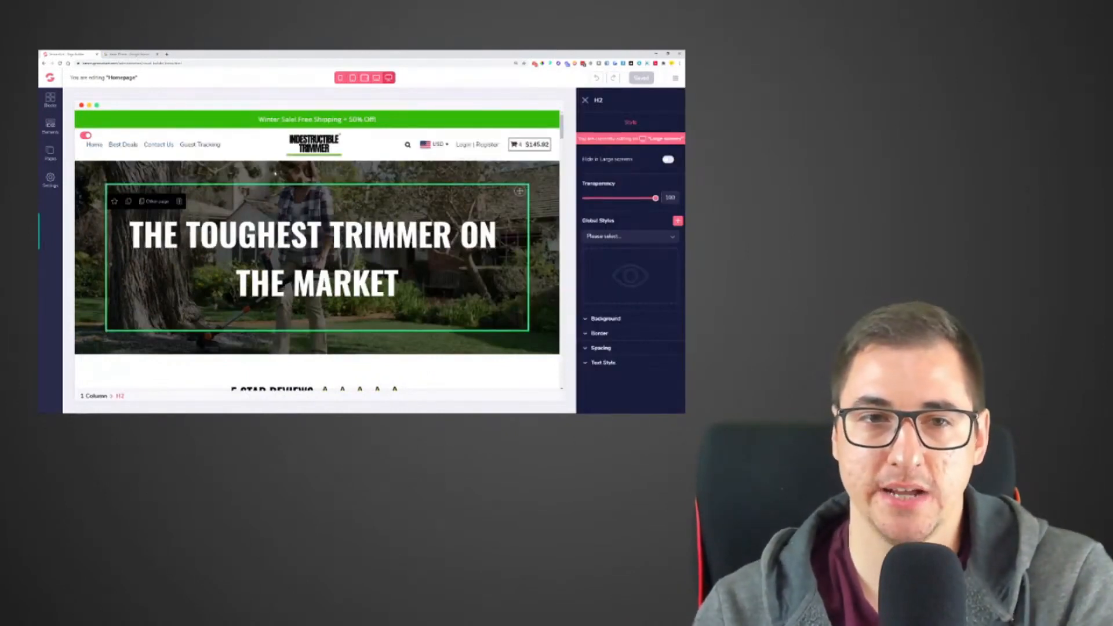
click(270, 171)
click(608, 345)
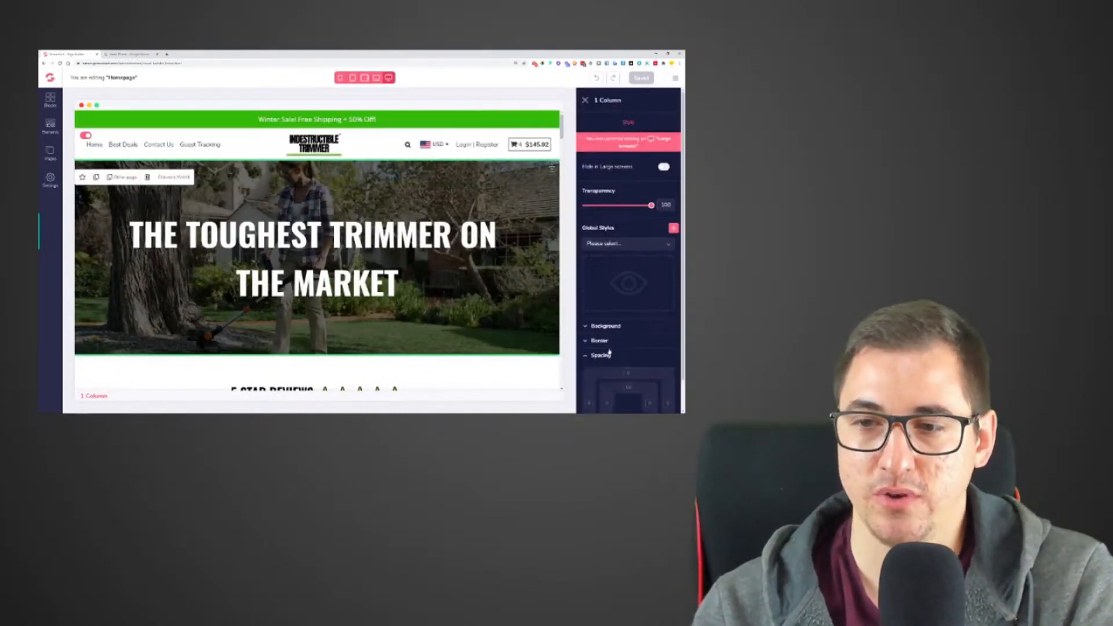
scroll(626, 348, down, 1)
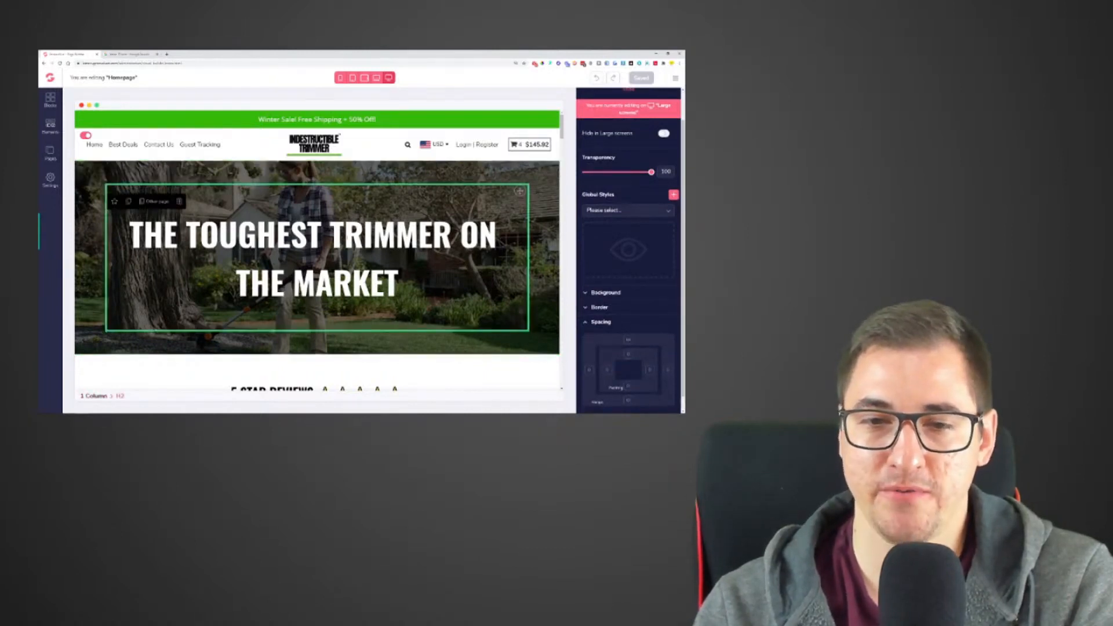
click(630, 387)
scroll(629, 387, down, 1)
drag(584, 387, 618, 388)
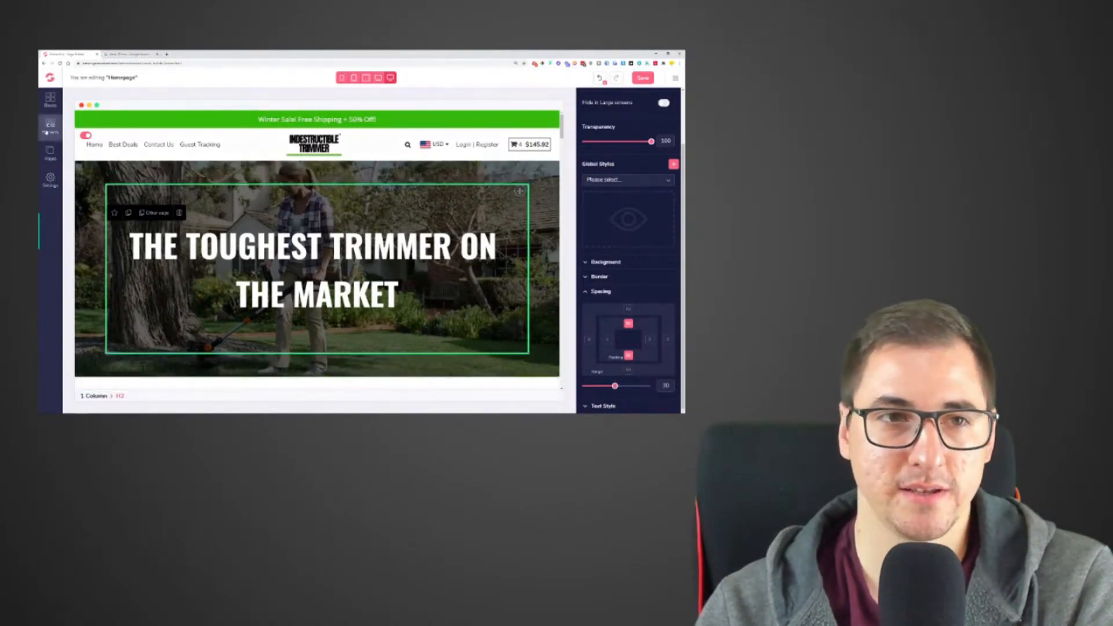
- Insert one empty one-column row above the hero heading and another below it, and save the homepage
click(50, 125)
click(96, 145)
drag(88, 170, 366, 210)
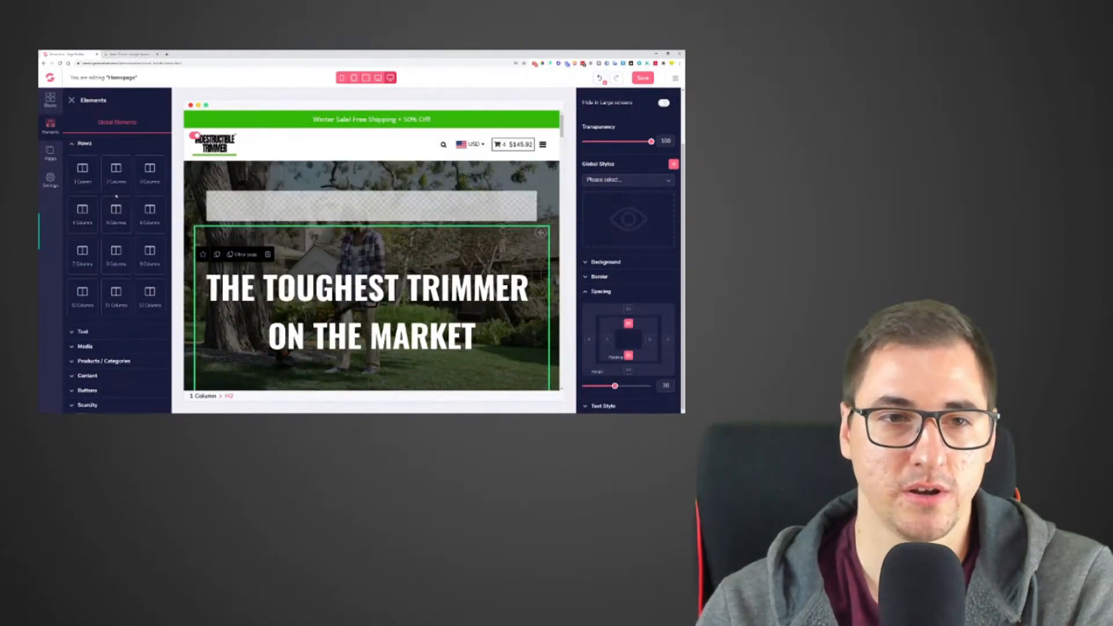
drag(84, 172, 366, 378)
scroll(366, 378, down, 1)
scroll(438, 223, up, 1)
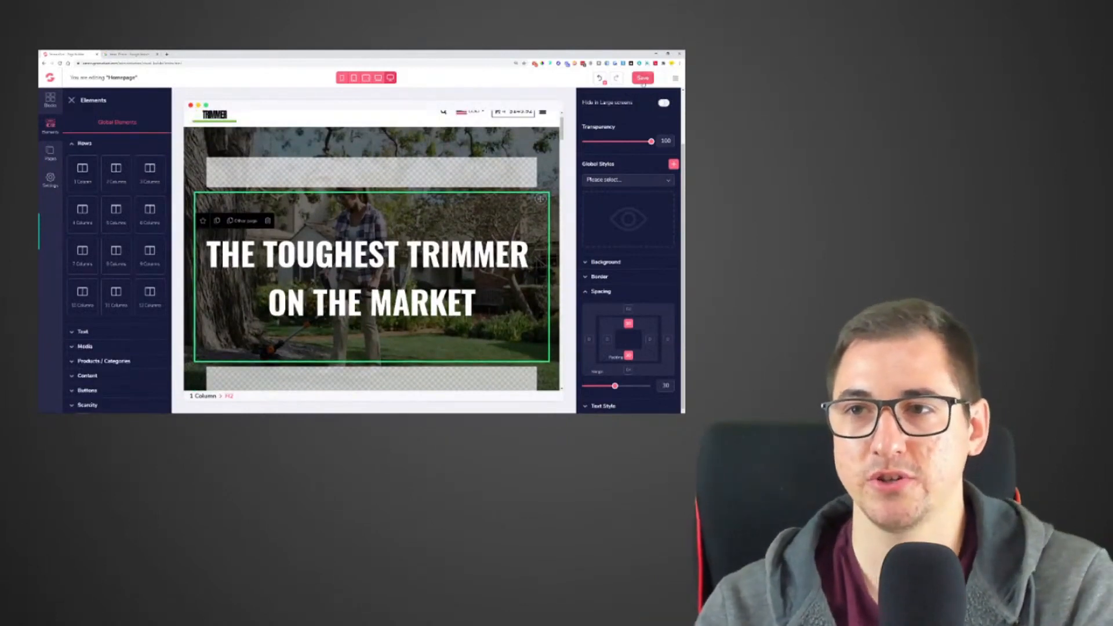
click(642, 79)
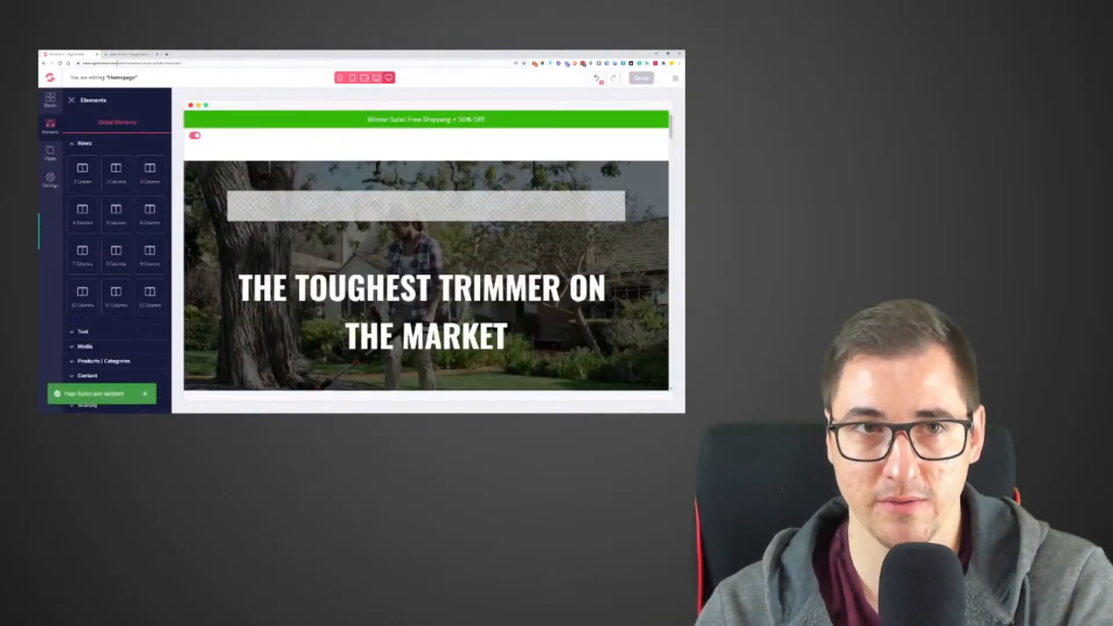
- Open the live store homepage in a new browser tab and check the hero banner's height
right_click(91, 63)
click(117, 94)
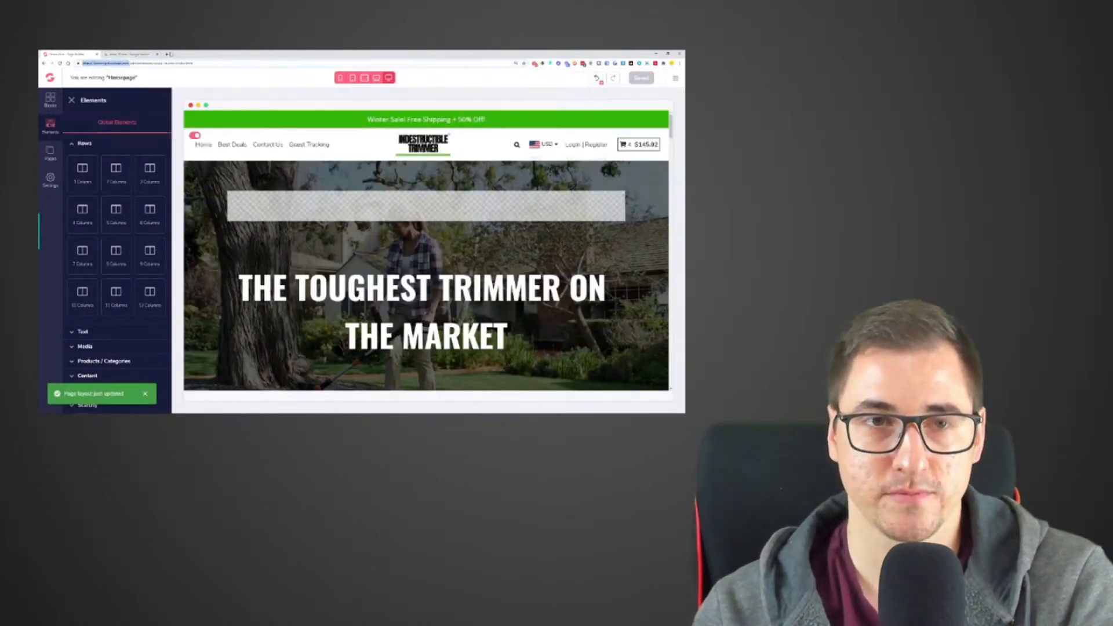
click(167, 54)
key(ctrl+v)
key(Return)
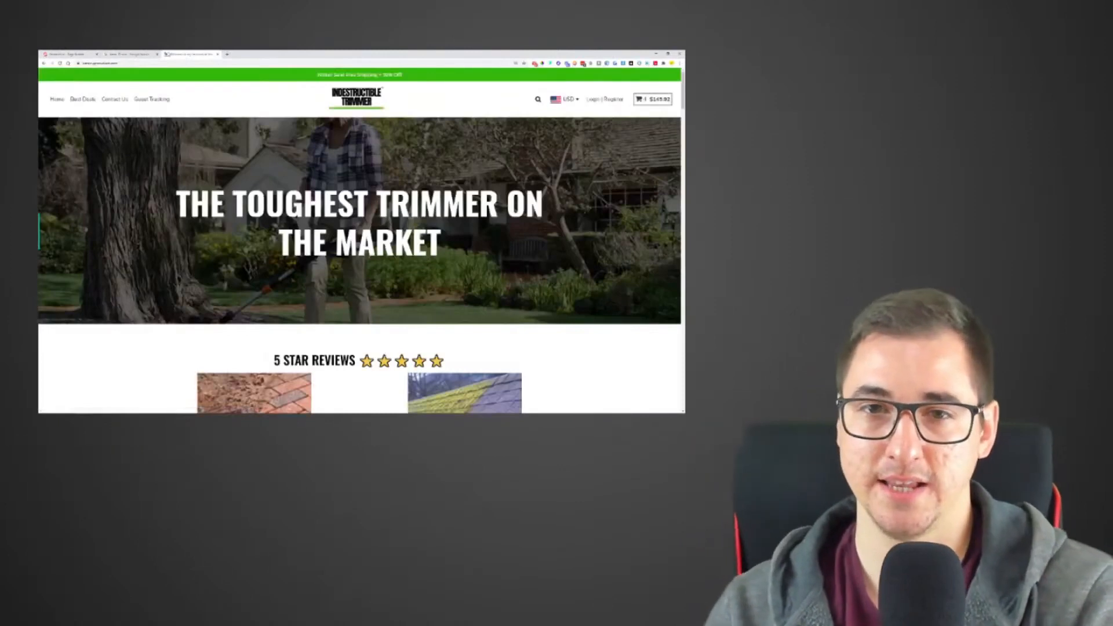
click(60, 63)
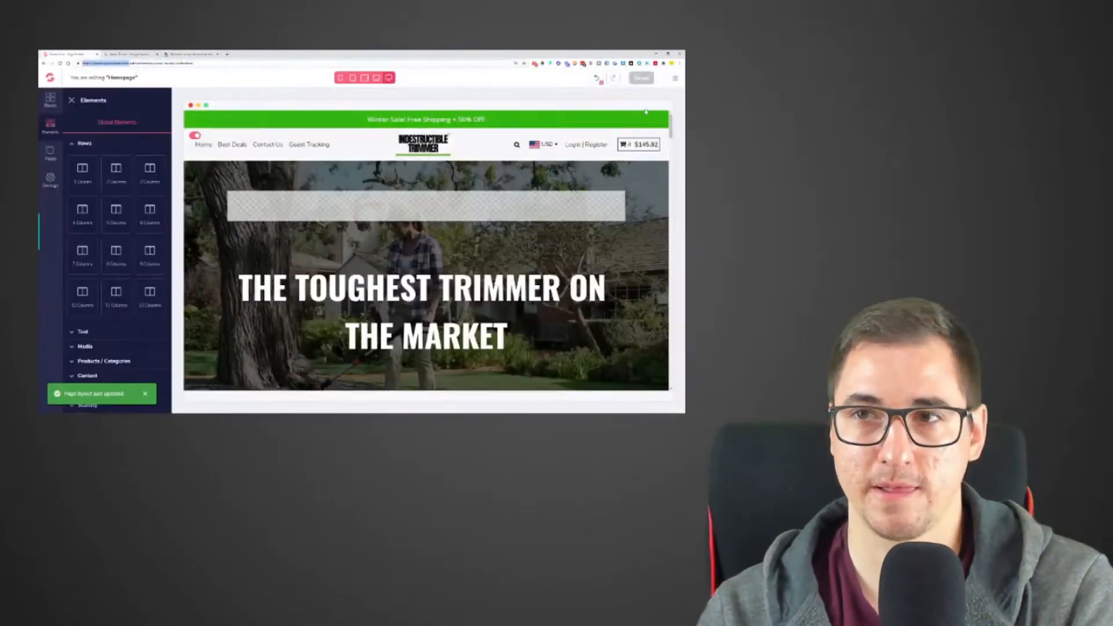
- Retype the final T of the hero heading, save the homepage again, and reload the live page
click(423, 312)
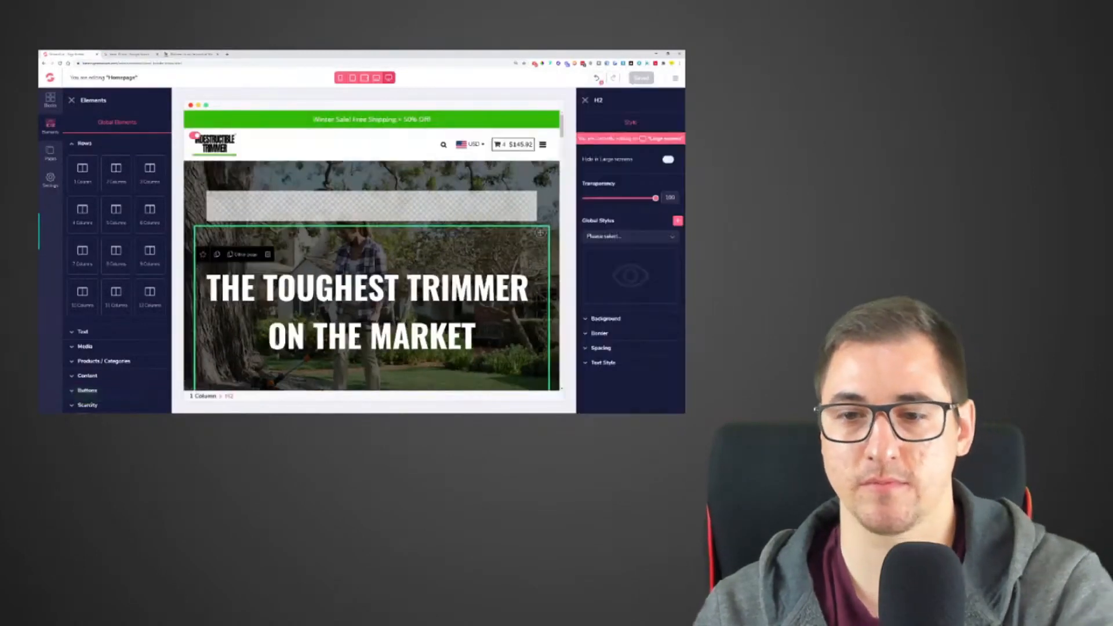
key(BackSpace)
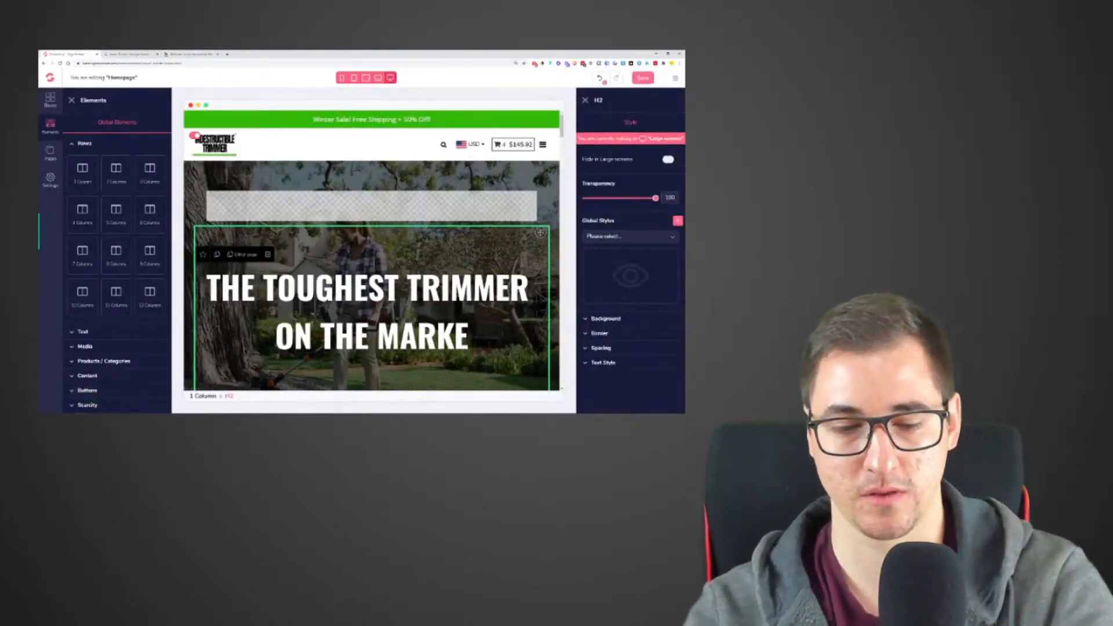
text(T)
click(643, 78)
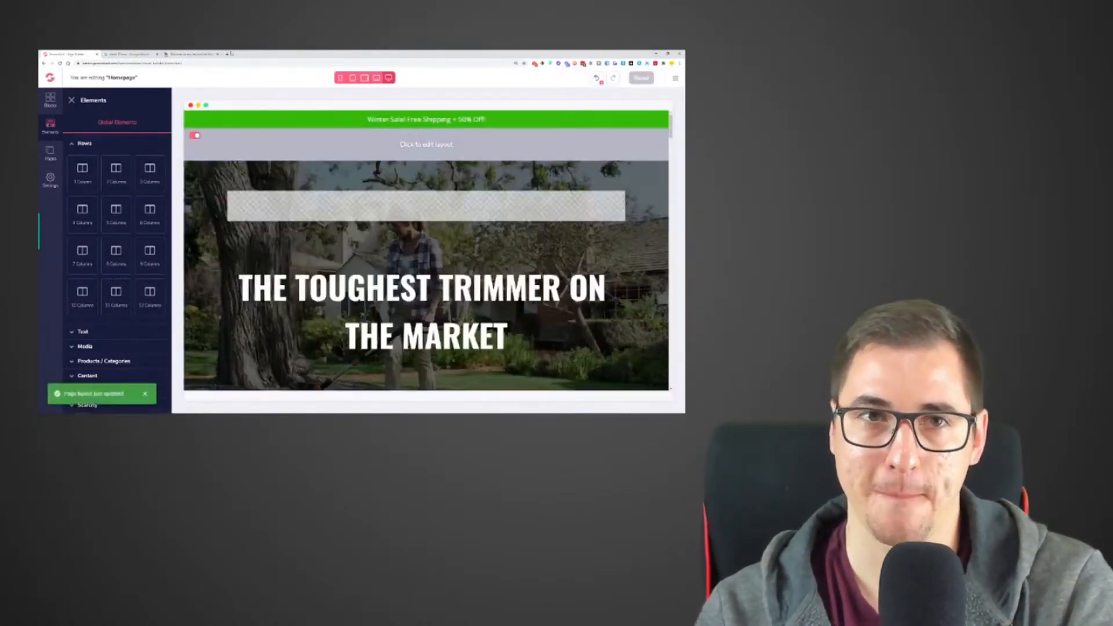
click(197, 53)
click(61, 63)
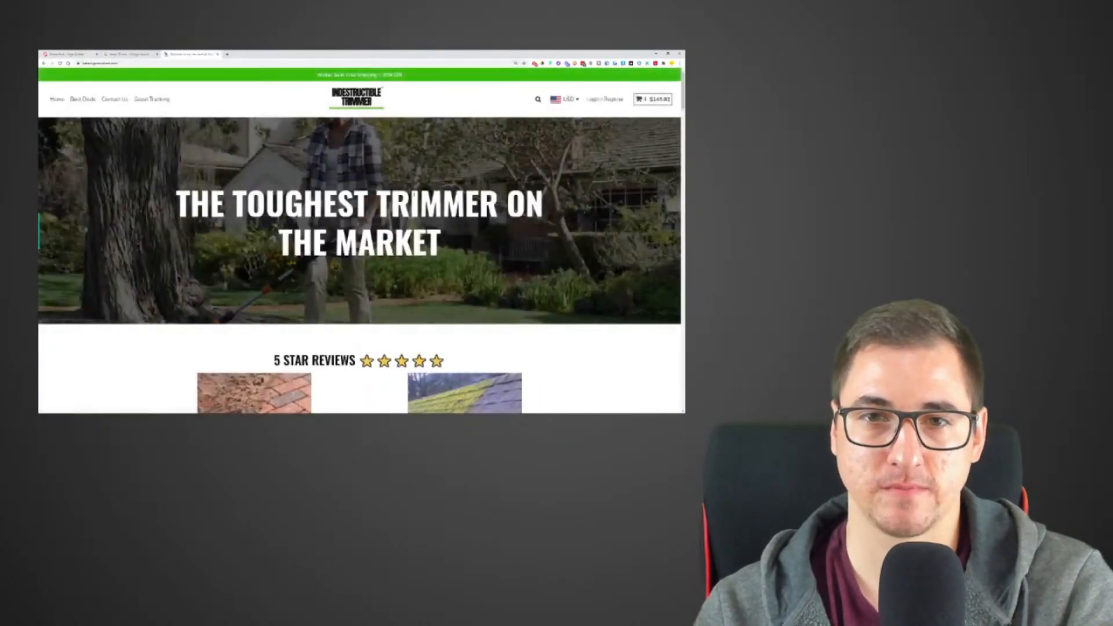
- In the page editor, set the top and bottom margins of the empty row below the hero heading to 42 and save the homepage
click(73, 54)
scroll(424, 290, down, 4)
click(422, 275)
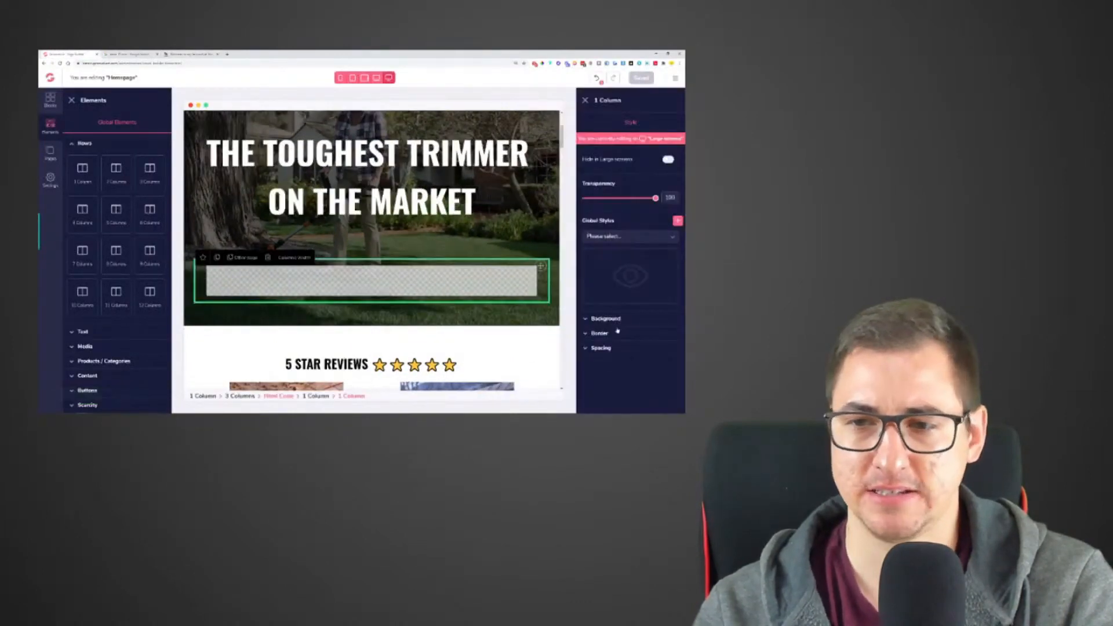
click(601, 348)
scroll(632, 361, down, 1)
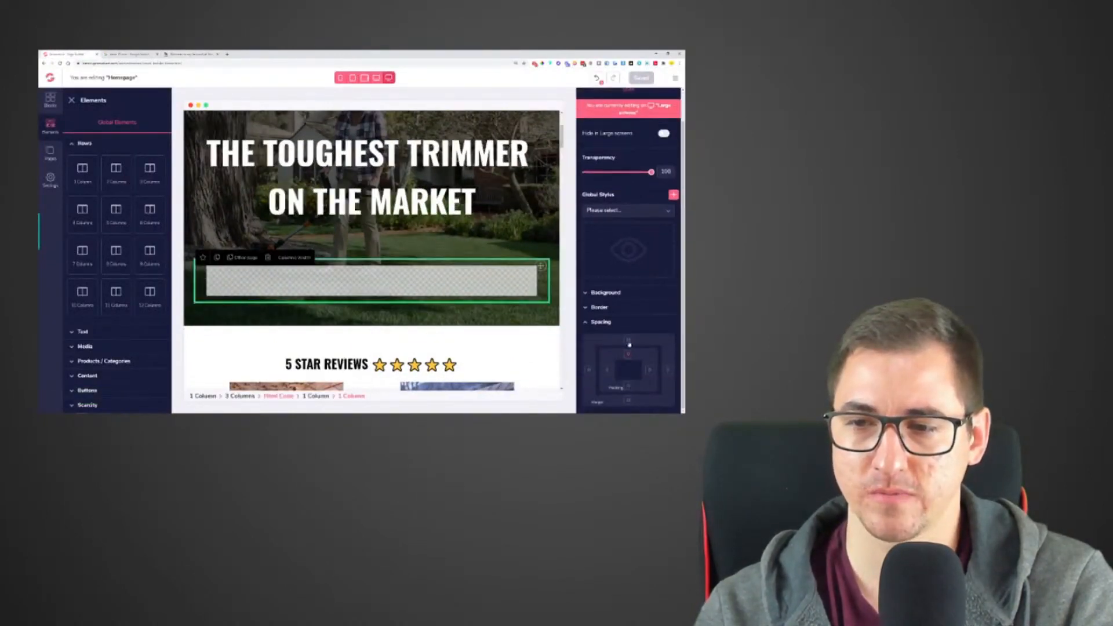
click(629, 402)
scroll(630, 402, down, 1)
drag(624, 392, 640, 397)
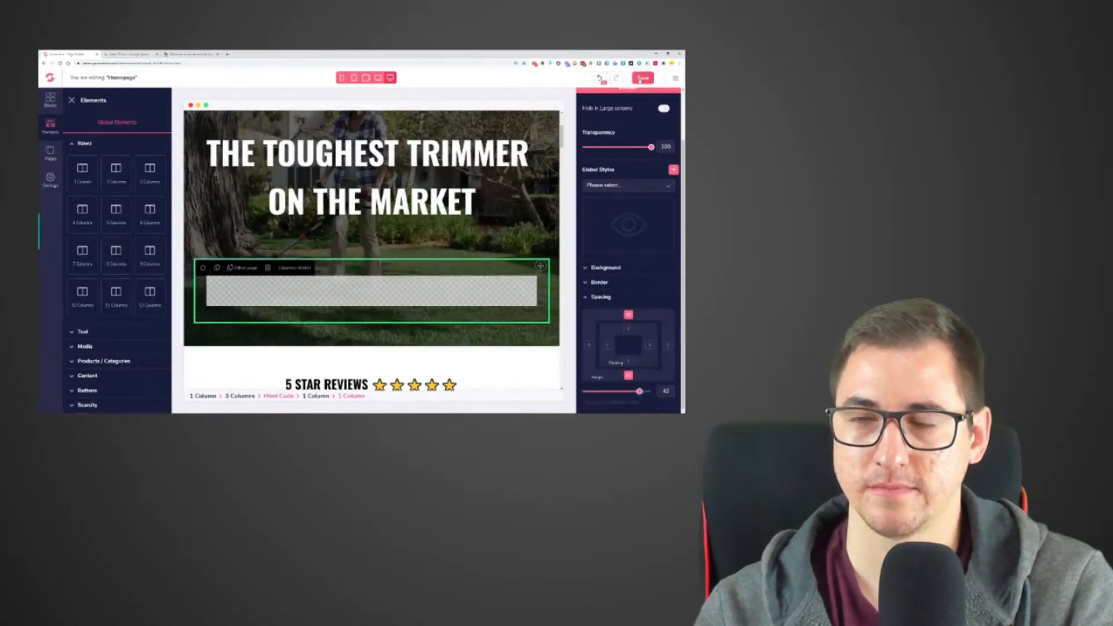
click(642, 78)
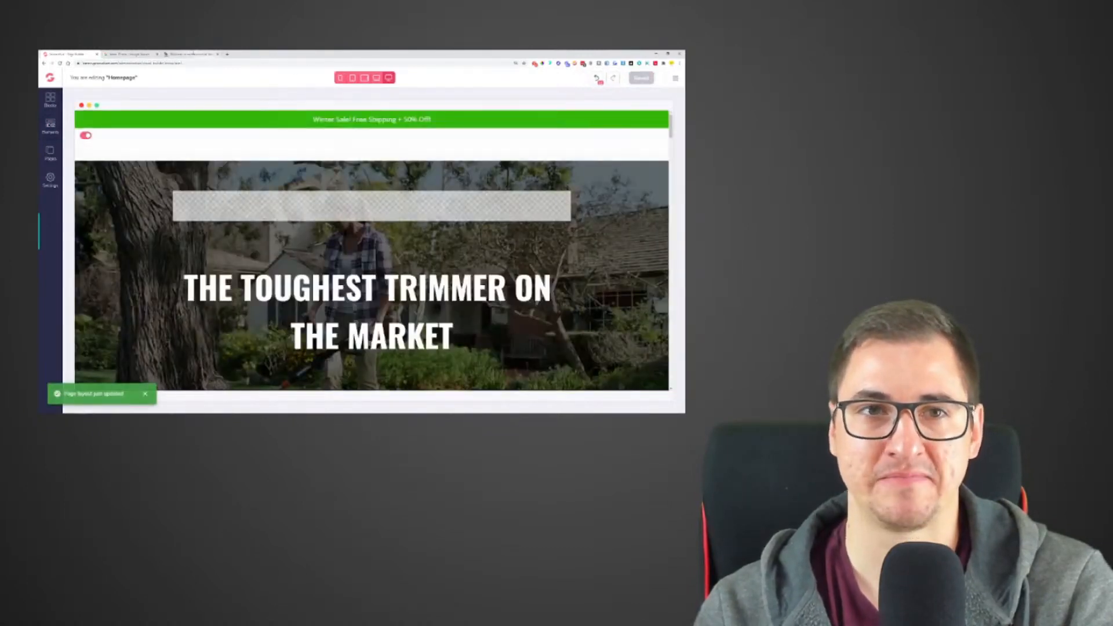
- Reload the live store homepage and check the hero banner's height at several browser zoom levels
click(193, 54)
click(60, 63)
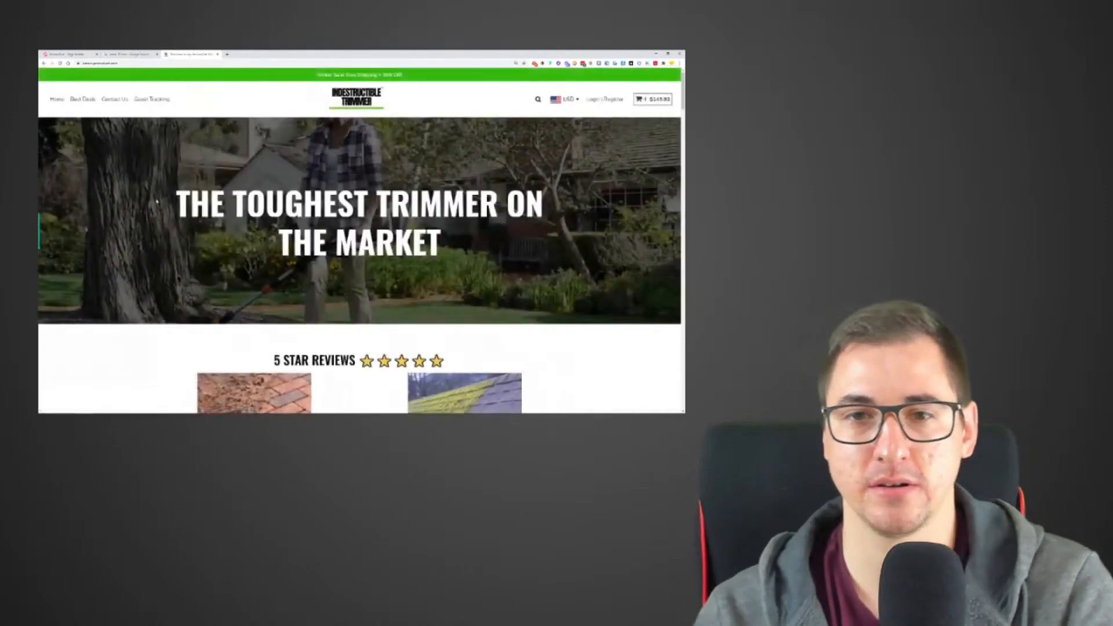
key(ctrl+plus)
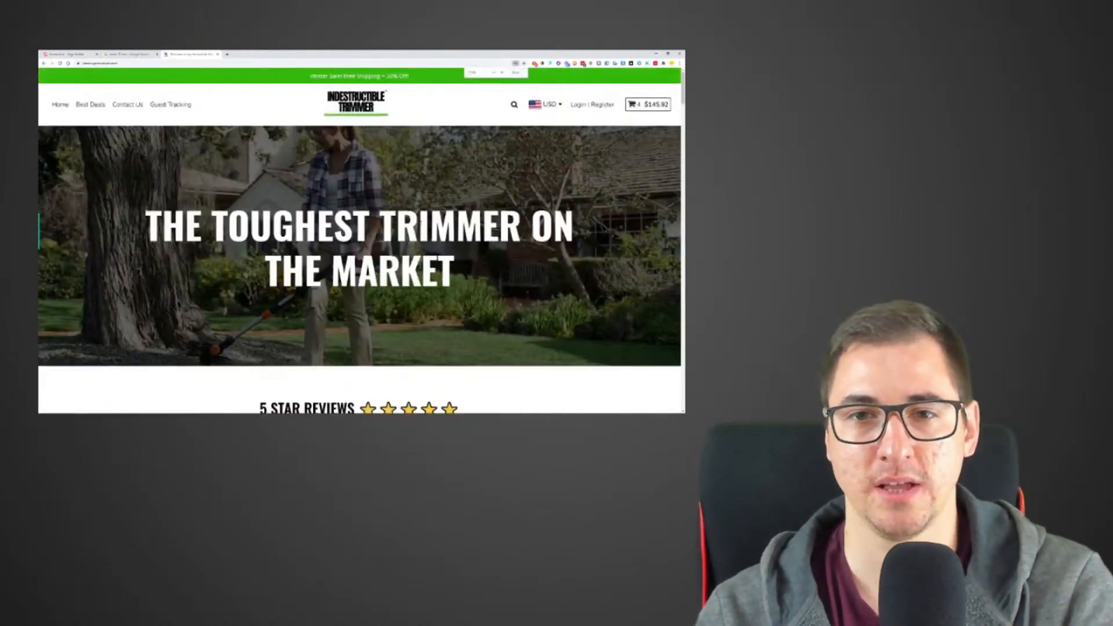
key(ctrl+minus)
key(ctrl+minus)
key(ctrl+plus)
key(ctrl+plus)
key(ctrl+minus)
key(ctrl+minus)
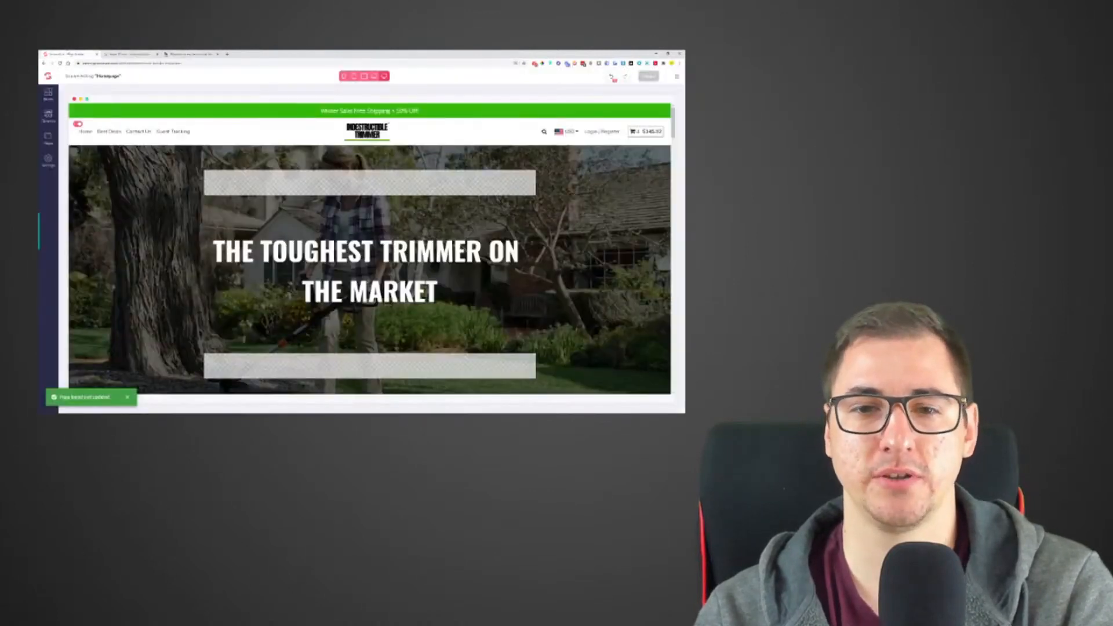
- Examine the hero heading, the empty rows above and below it, and the homepage sections further down in the editor
click(369, 270)
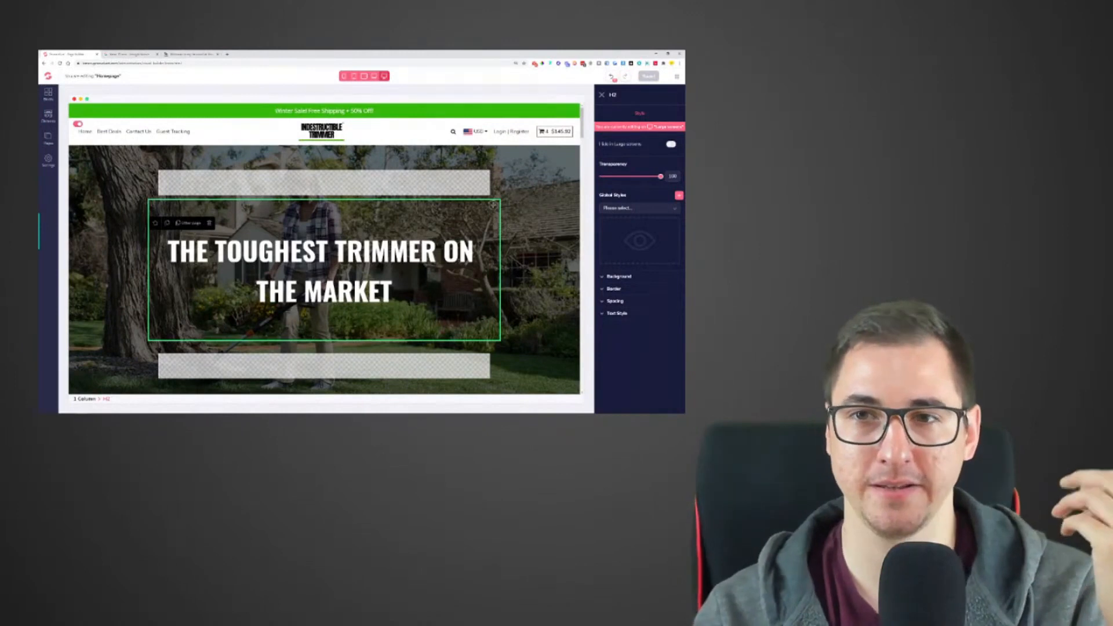
scroll(337, 322, down, 2)
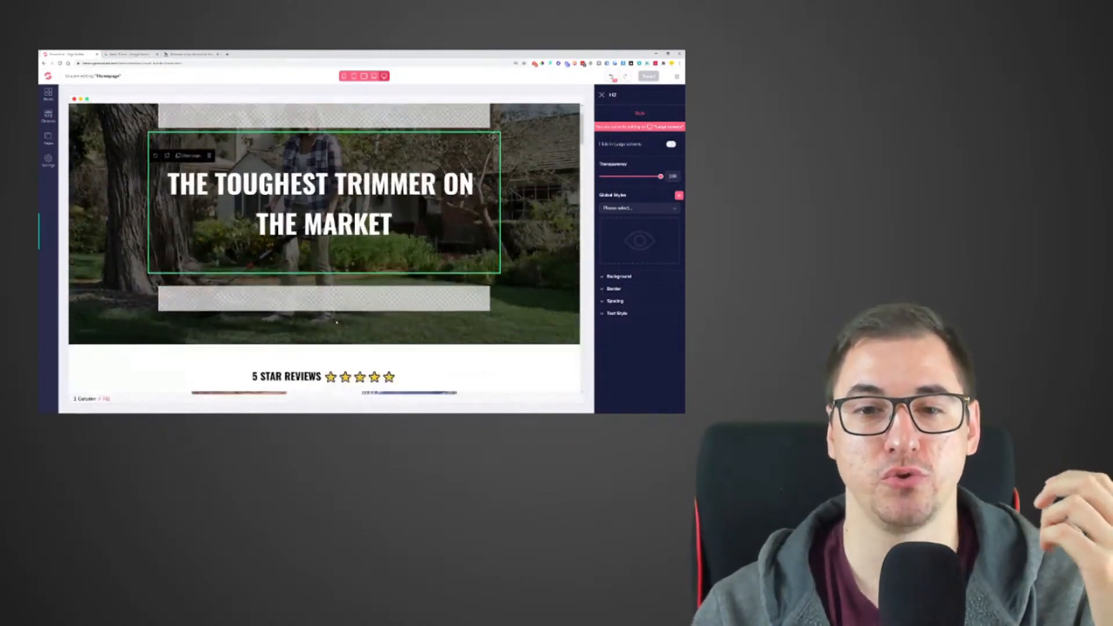
click(336, 322)
scroll(336, 321, up, 2)
click(323, 188)
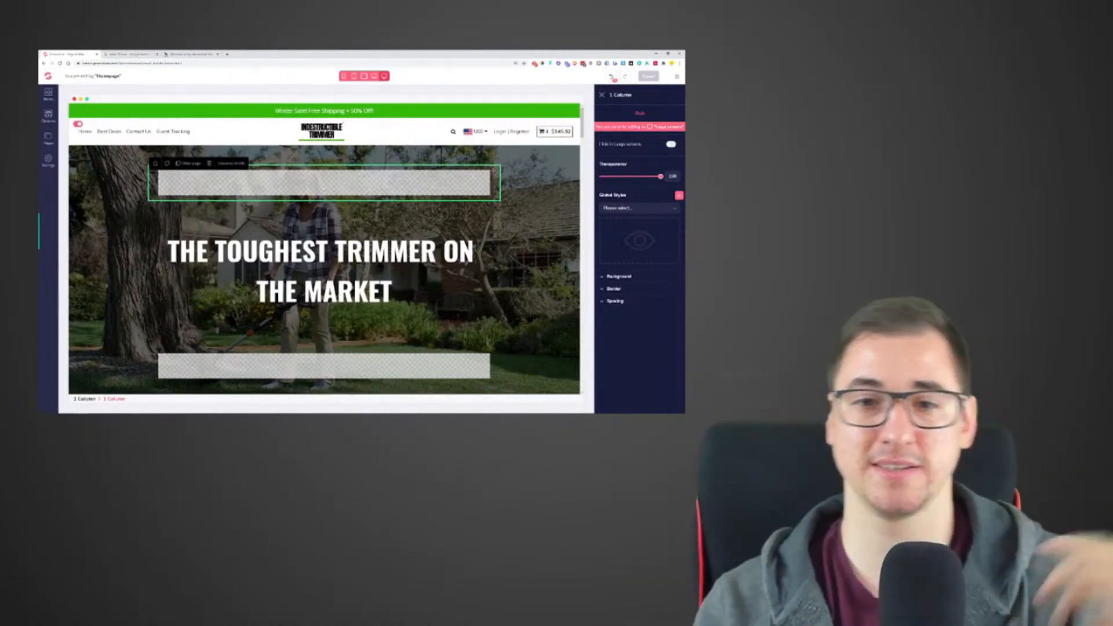
scroll(353, 192, down, 1)
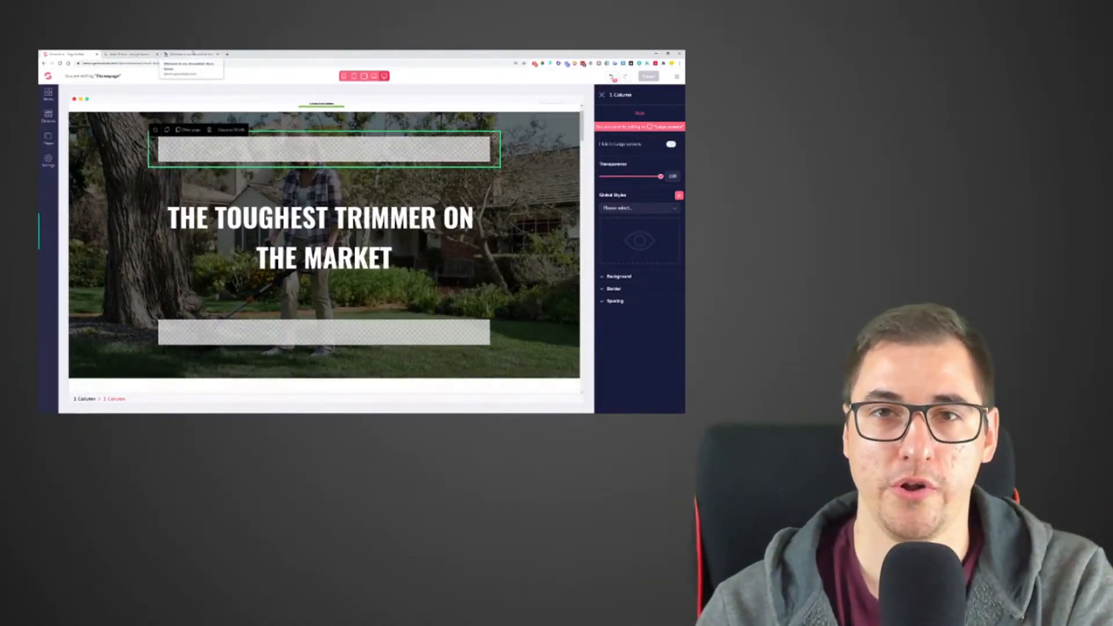
scroll(324, 243, down, 10)
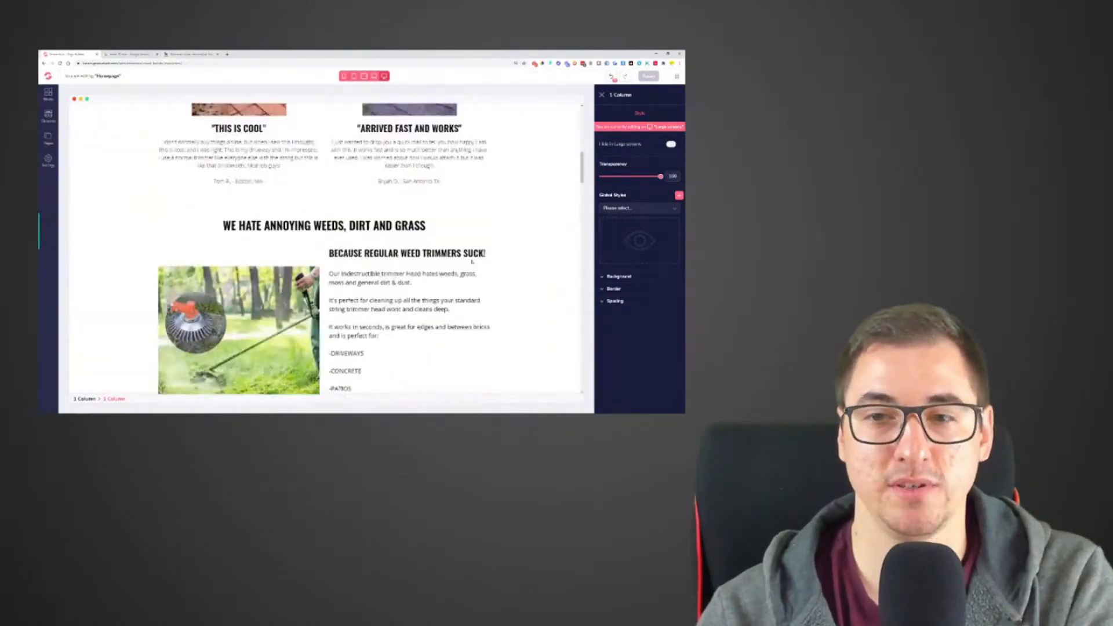
scroll(577, 231, up, 10)
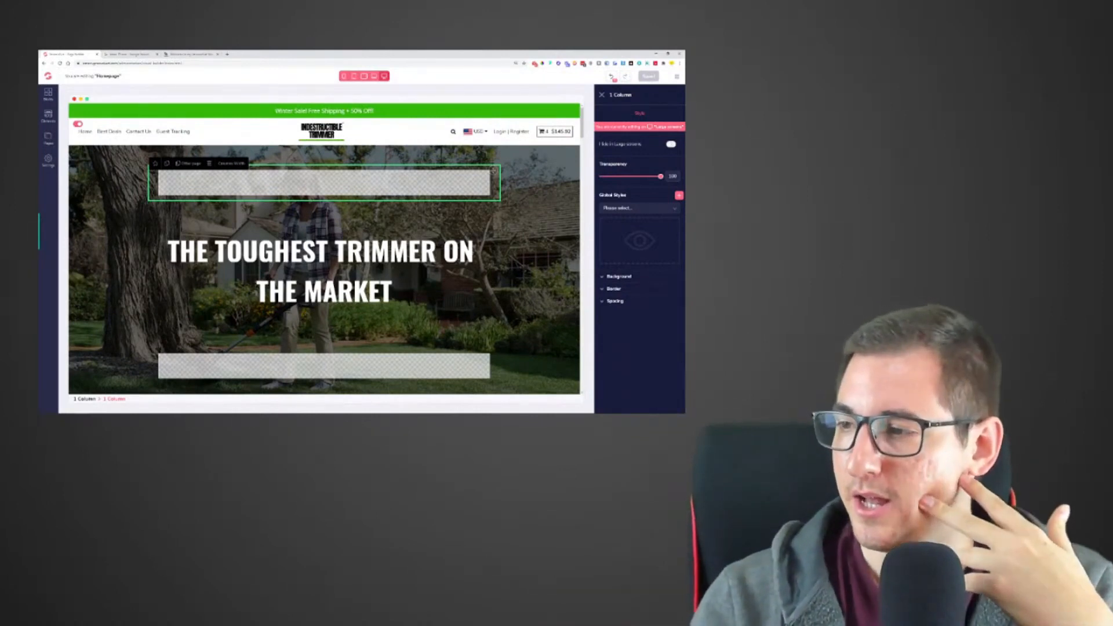
- Check the remaining time on the 15-minute countdown timer and return to the live homepage
key(ctrl+Tab)
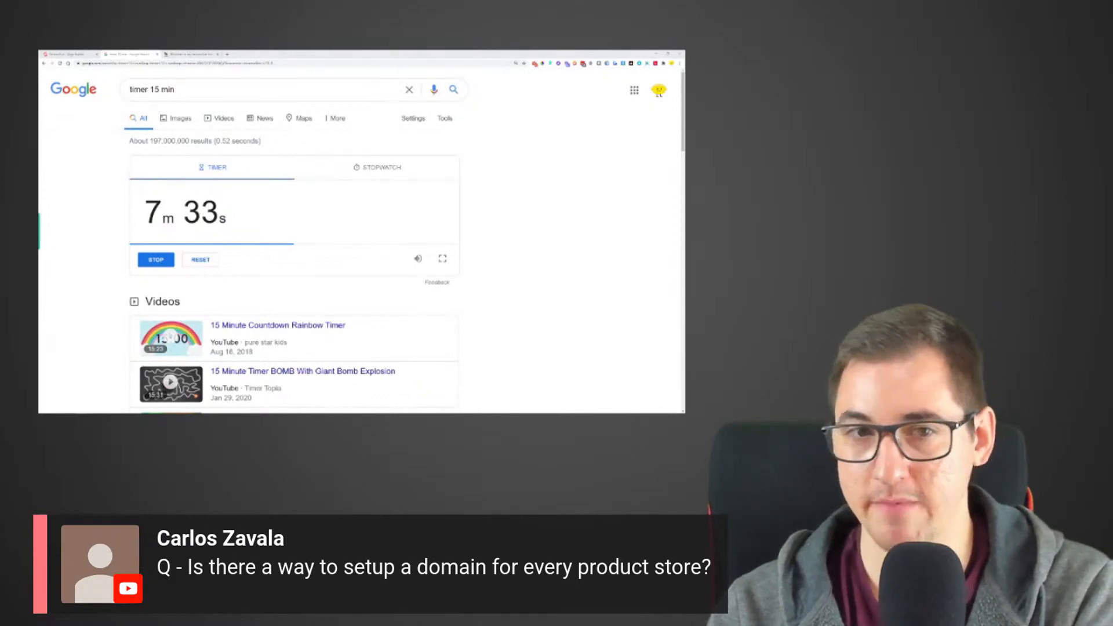
click(190, 54)
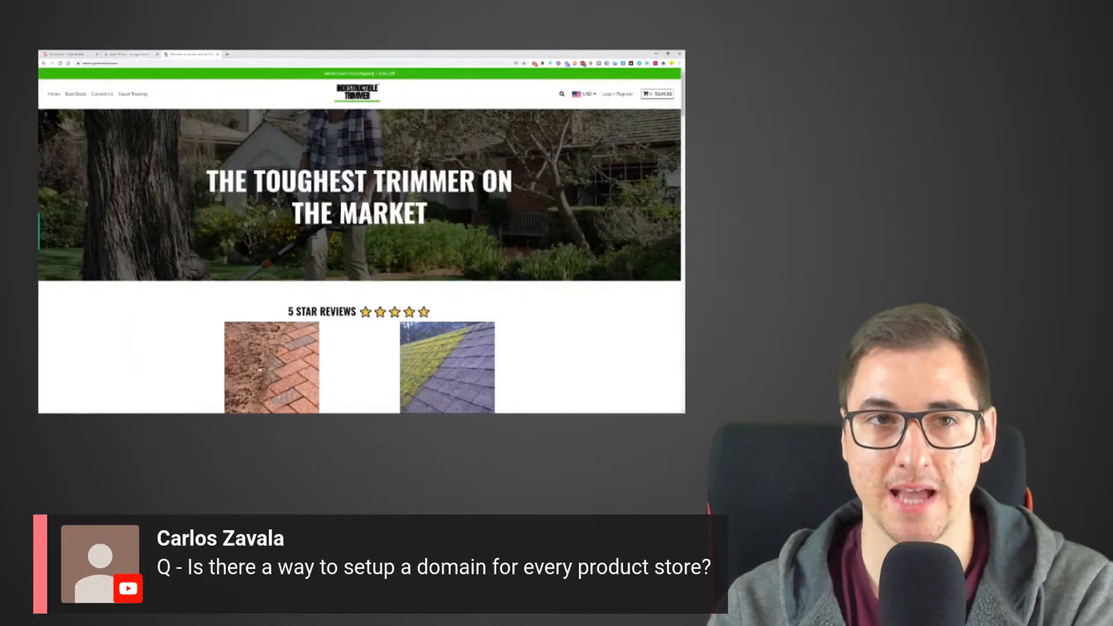
- Leave the page editor, open the store's domain settings, answer Yes to using an own domain, and view the DNS records
click(69, 54)
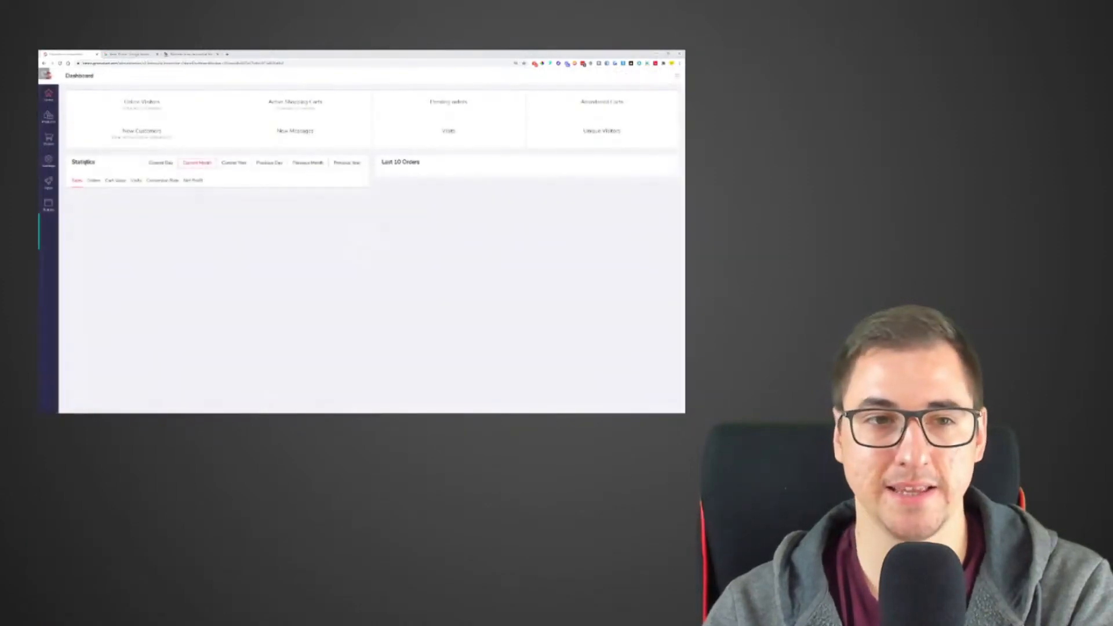
click(49, 162)
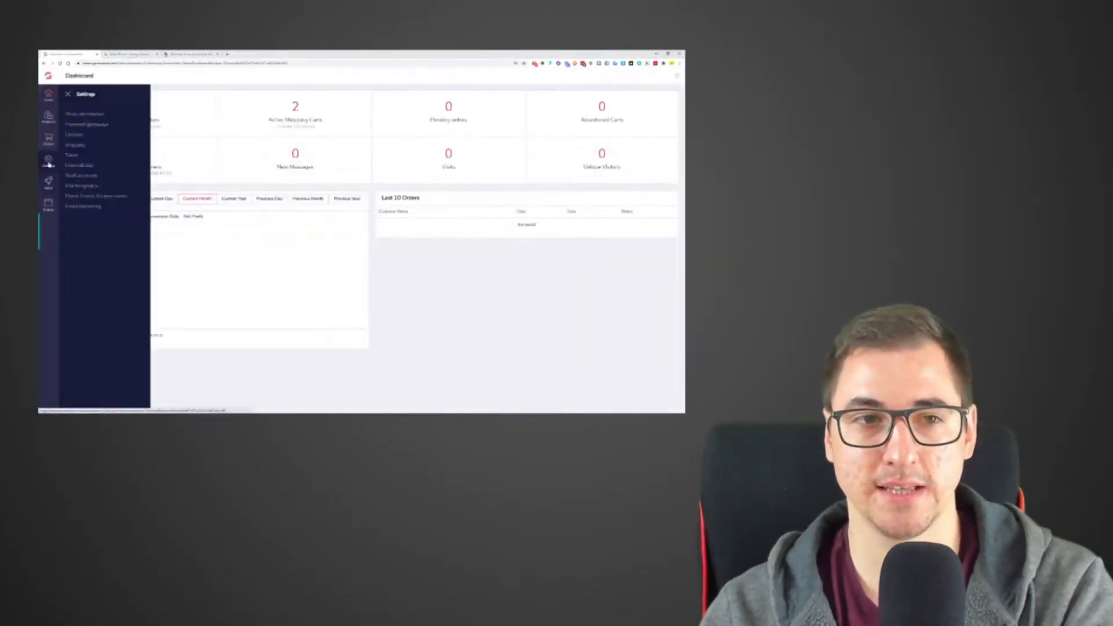
click(74, 134)
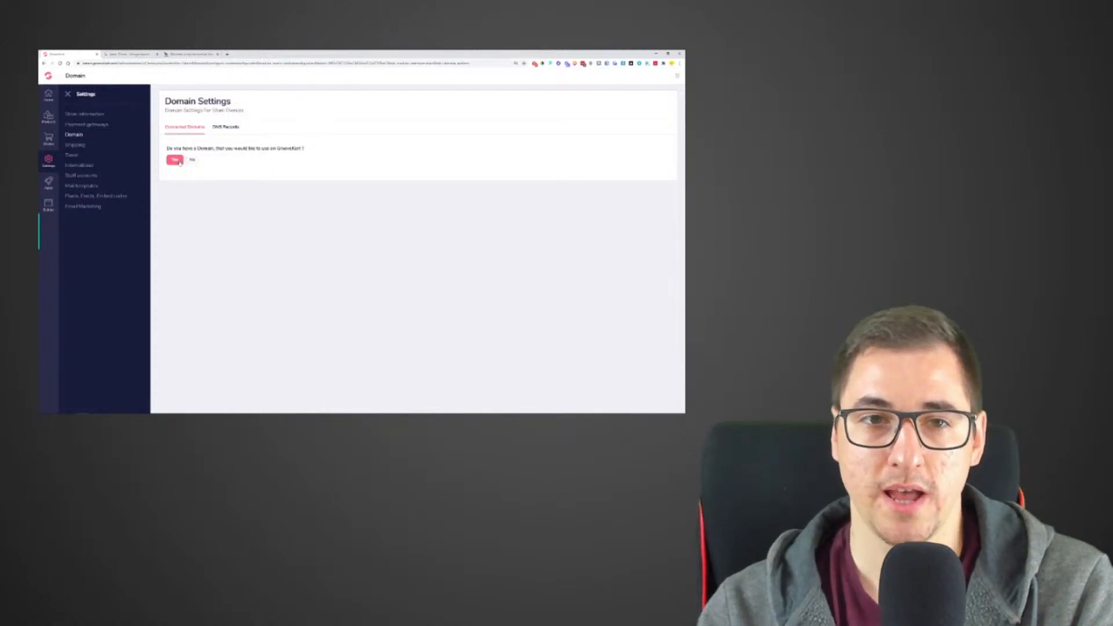
click(175, 160)
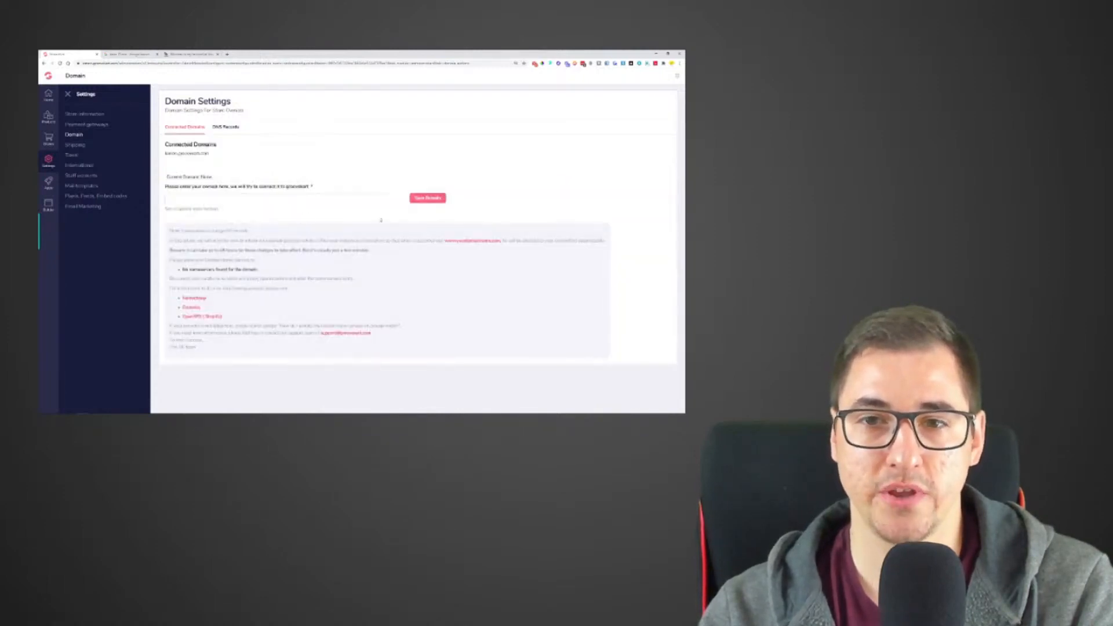
click(226, 128)
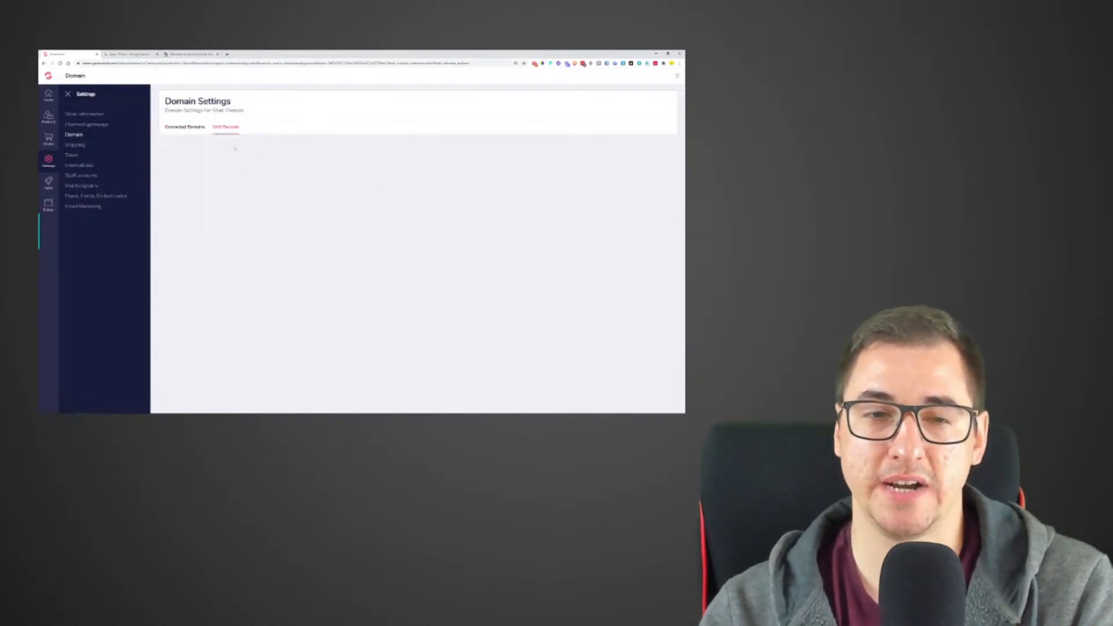
- Enter a custom .com domain under Connected Domains and save it for the store
click(194, 131)
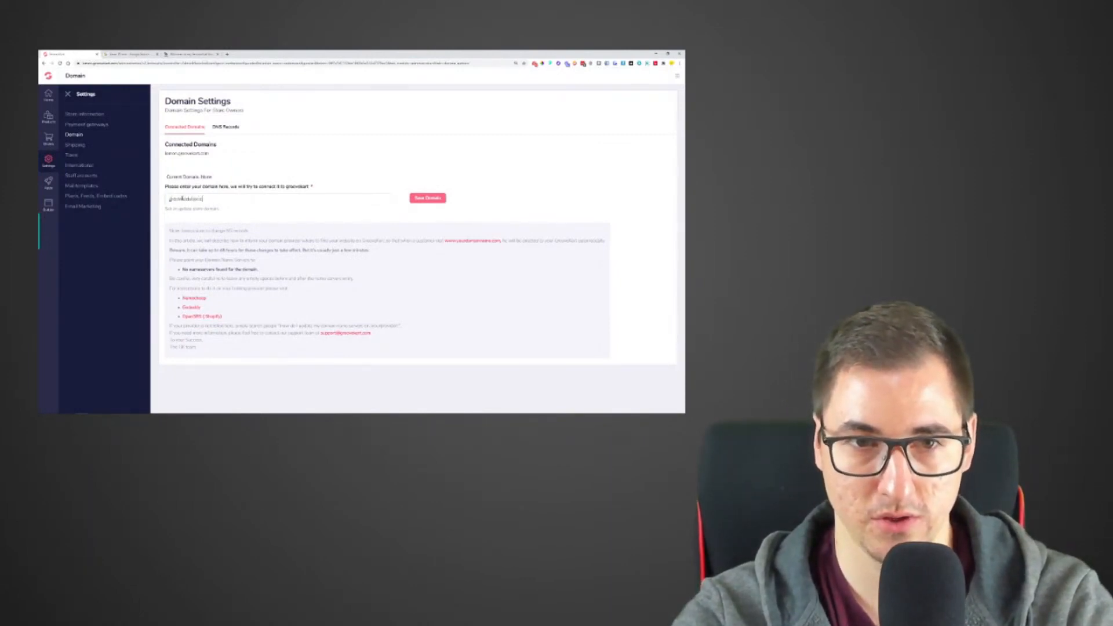
text(.com)
click(422, 199)
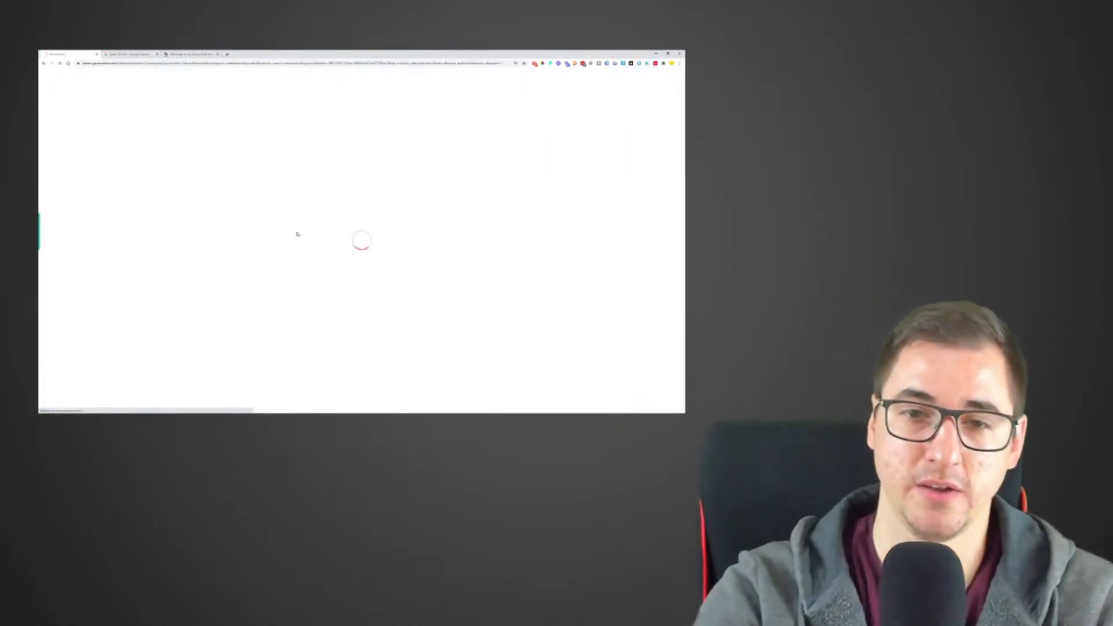
- Review the name servers listed for the custom domain and remove that domain from the connected domains
drag(230, 268, 173, 278)
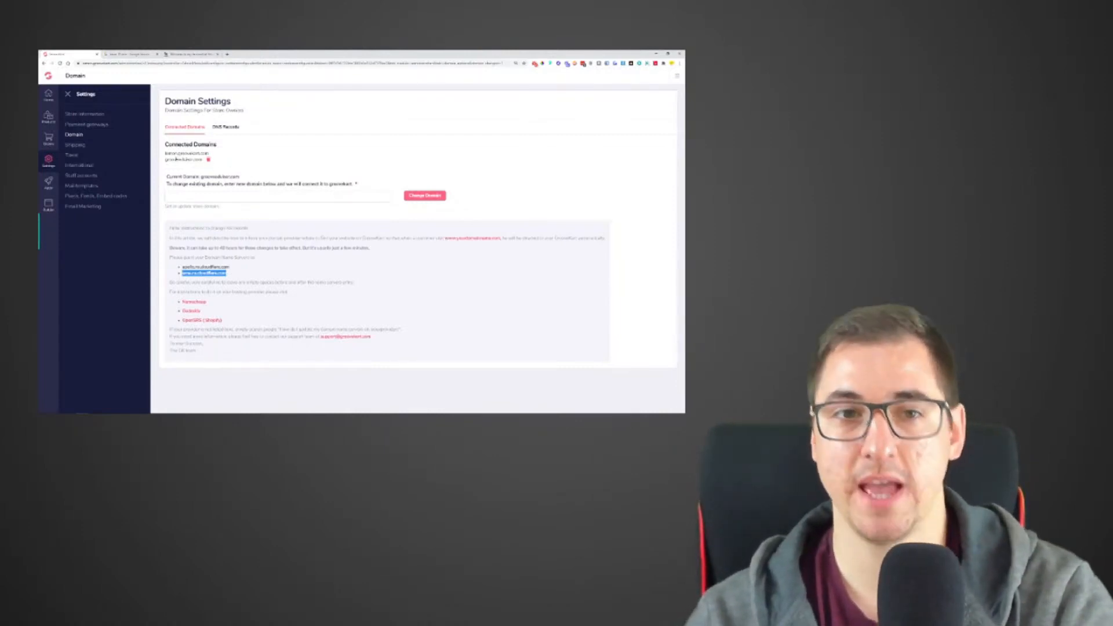
click(208, 160)
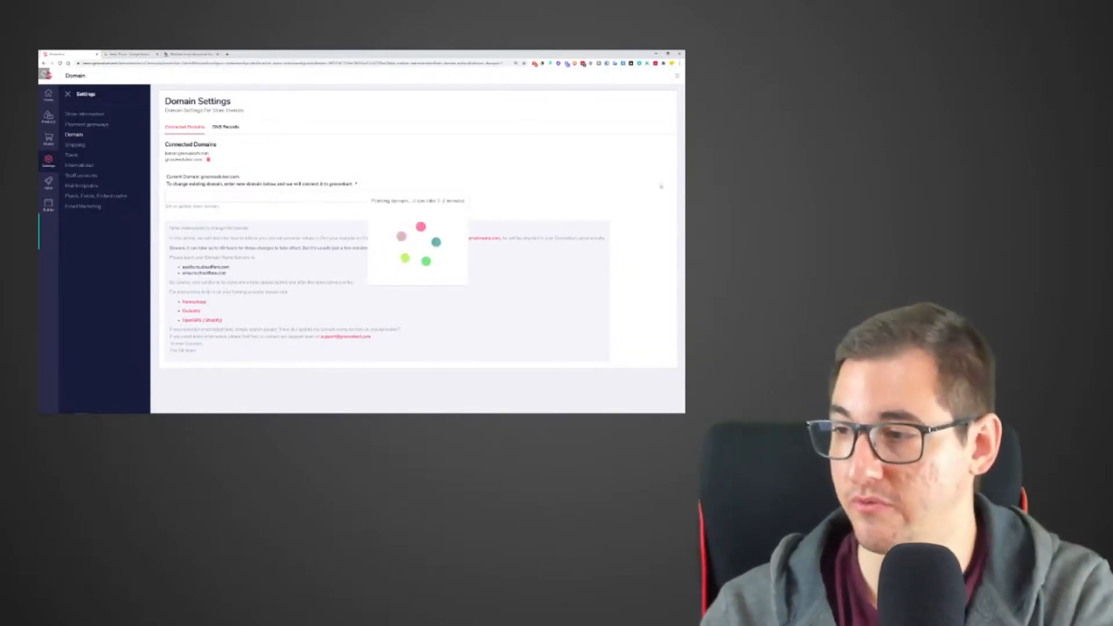
- Check the countdown timer, open the live store's Contact Us page, and review the text near the top of that page
click(118, 53)
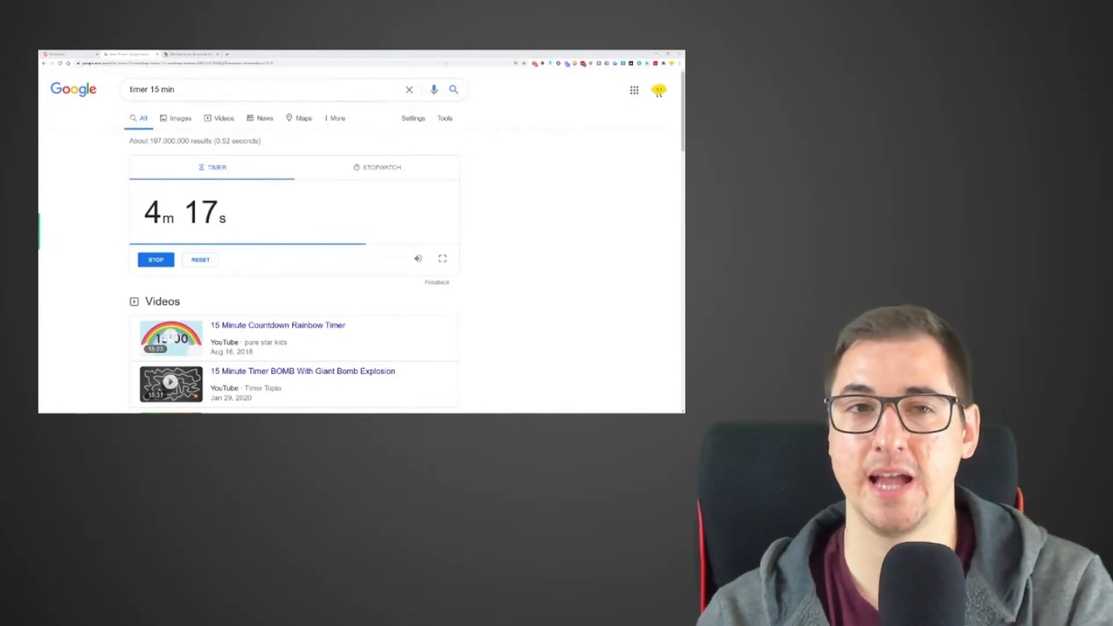
click(191, 54)
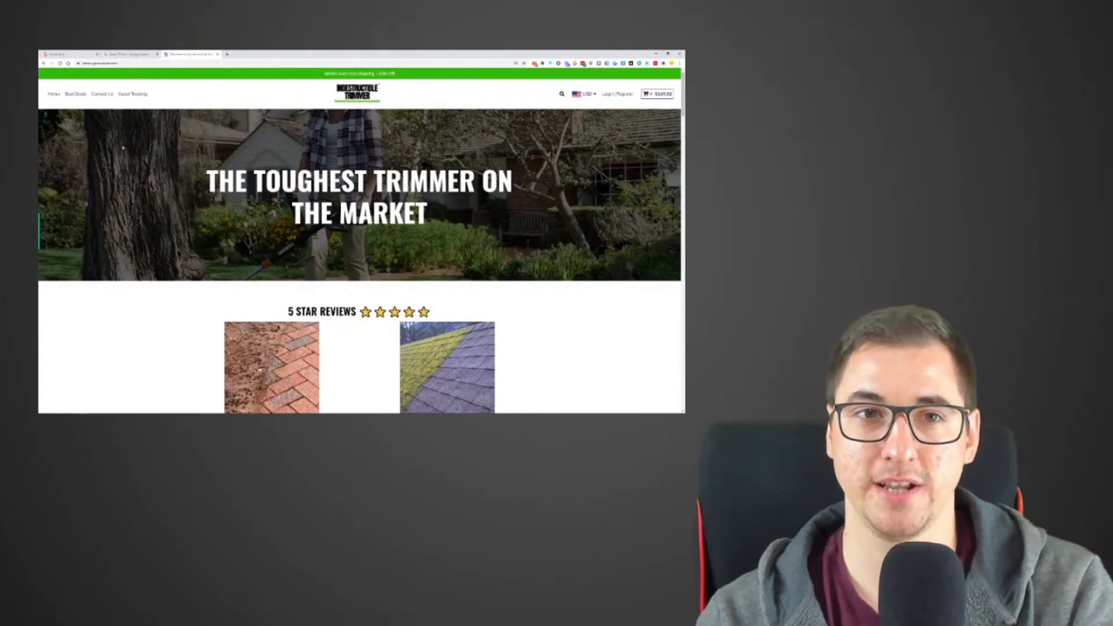
click(103, 95)
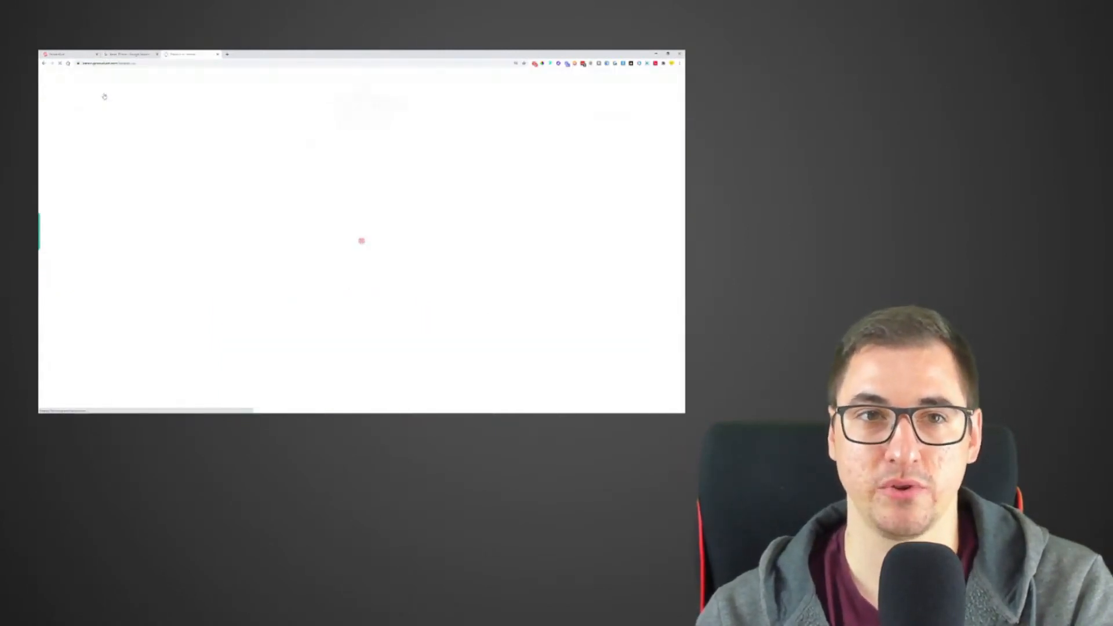
drag(303, 135, 436, 136)
click(333, 135)
drag(288, 136, 461, 144)
click(447, 138)
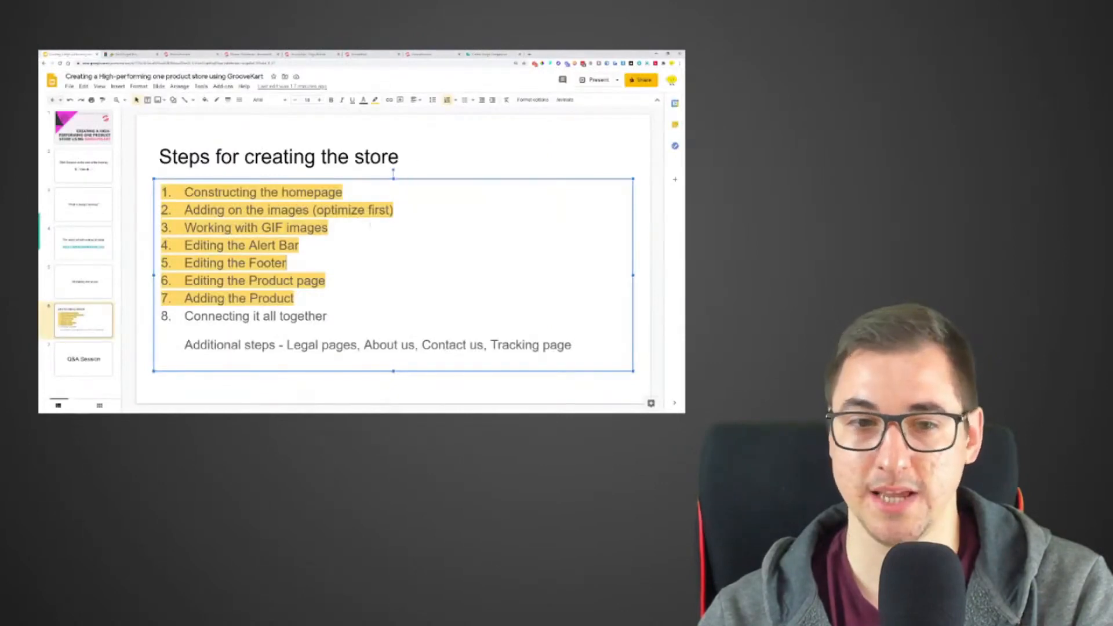
- Switch to the Google Slides presentation, highlight step 8 "Connecting it all together" in yellow, and open the "Q&A Session" slide
drag(184, 345, 578, 356)
drag(327, 317, 184, 317)
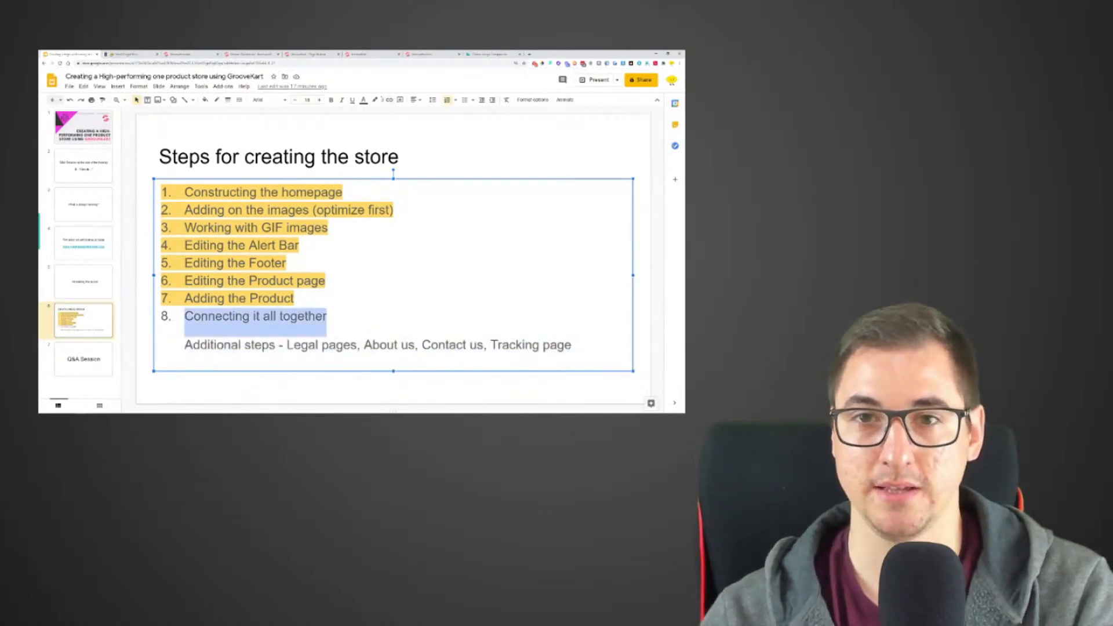
click(375, 100)
click(381, 164)
click(290, 263)
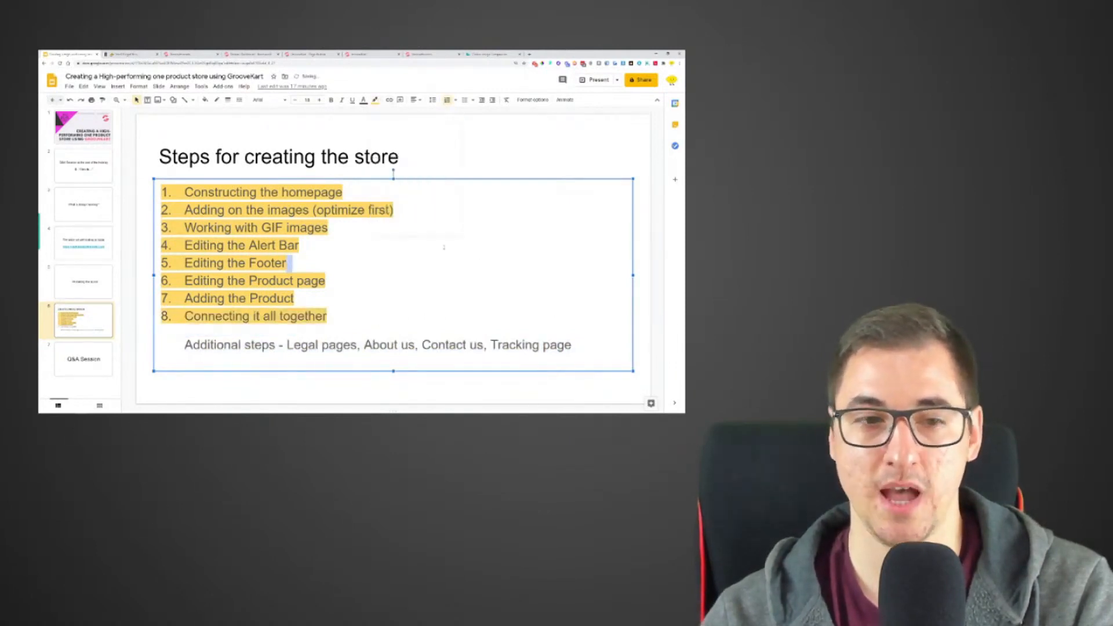
click(56, 374)
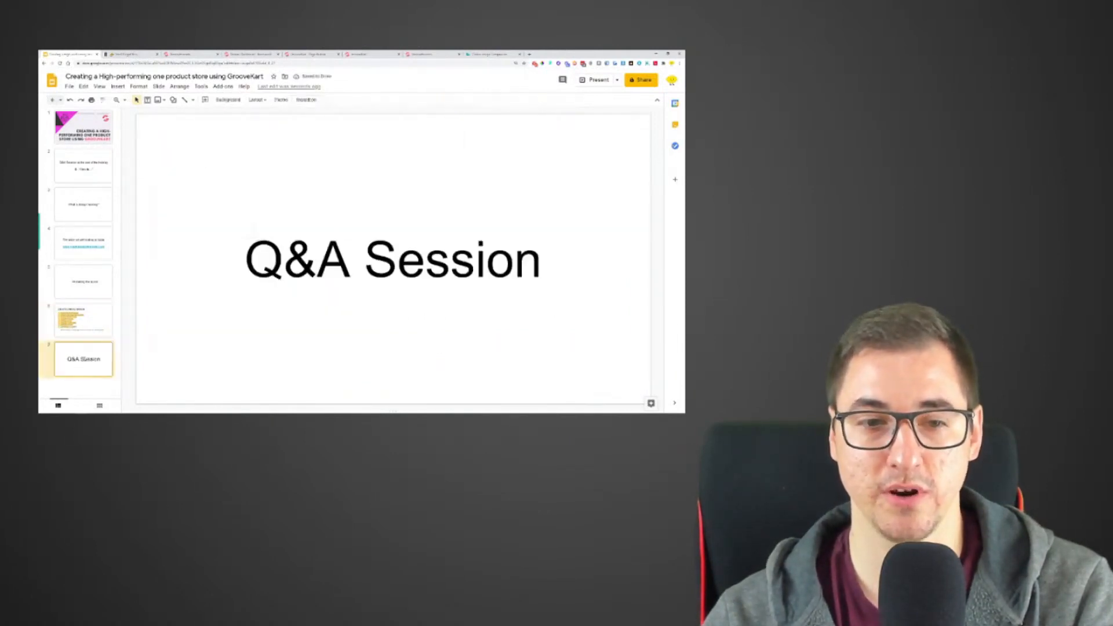
- Switch to the browser window holding the 15-minute timer, bring up the timer page, and maximize the window
mouse_move(107, 410)
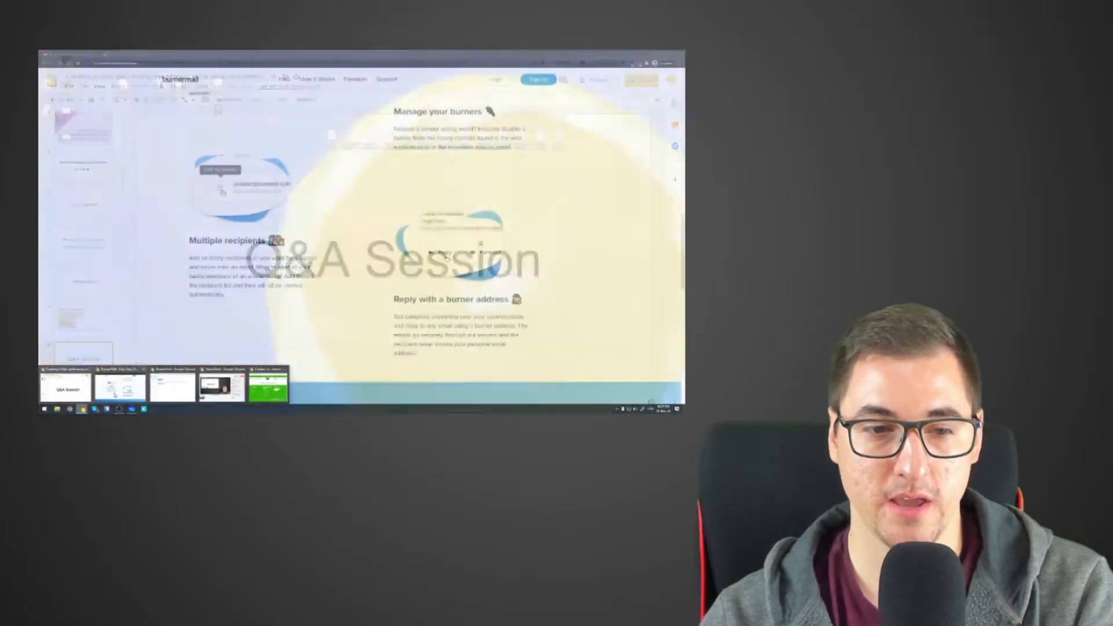
mouse_move(139, 372)
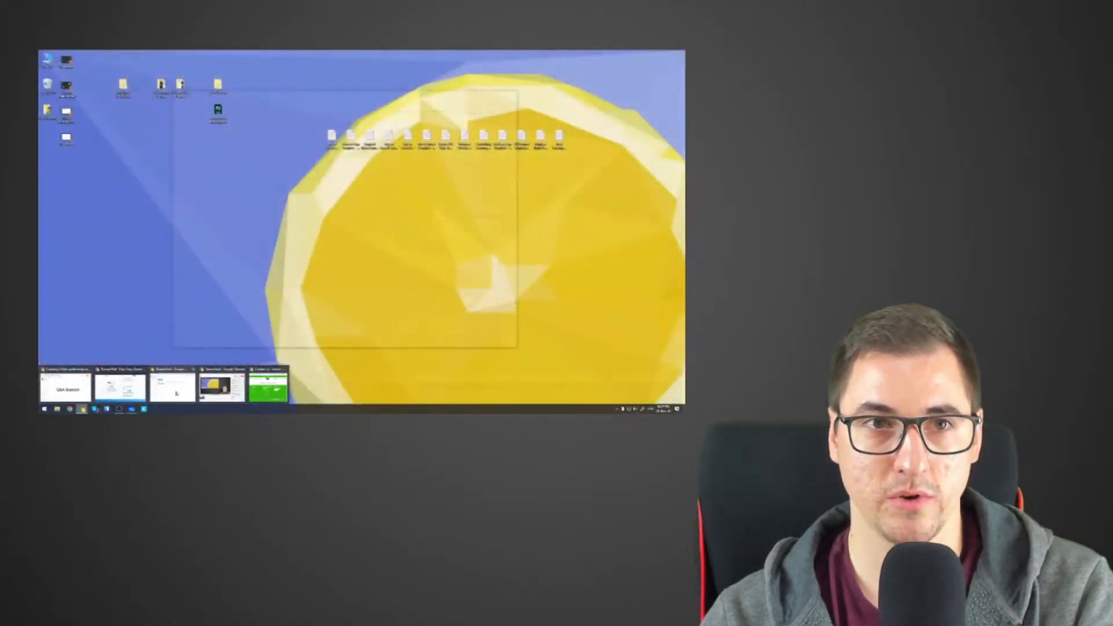
click(277, 390)
click(271, 98)
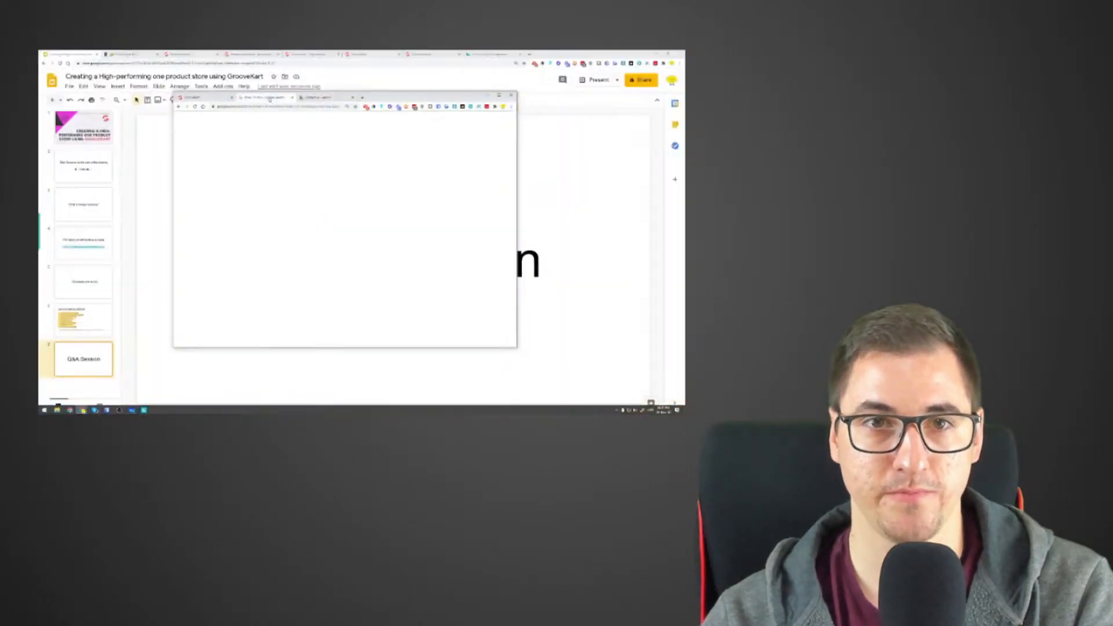
click(499, 95)
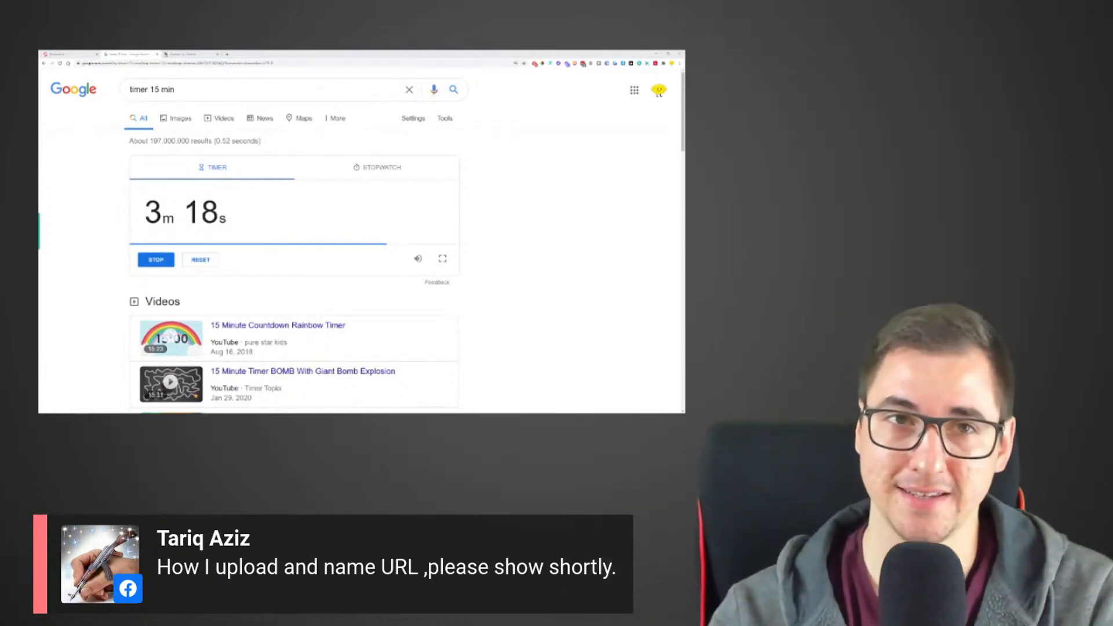
- Open the store's product list, preview the Indestructible Trimmer product page, and examine its web address
click(91, 53)
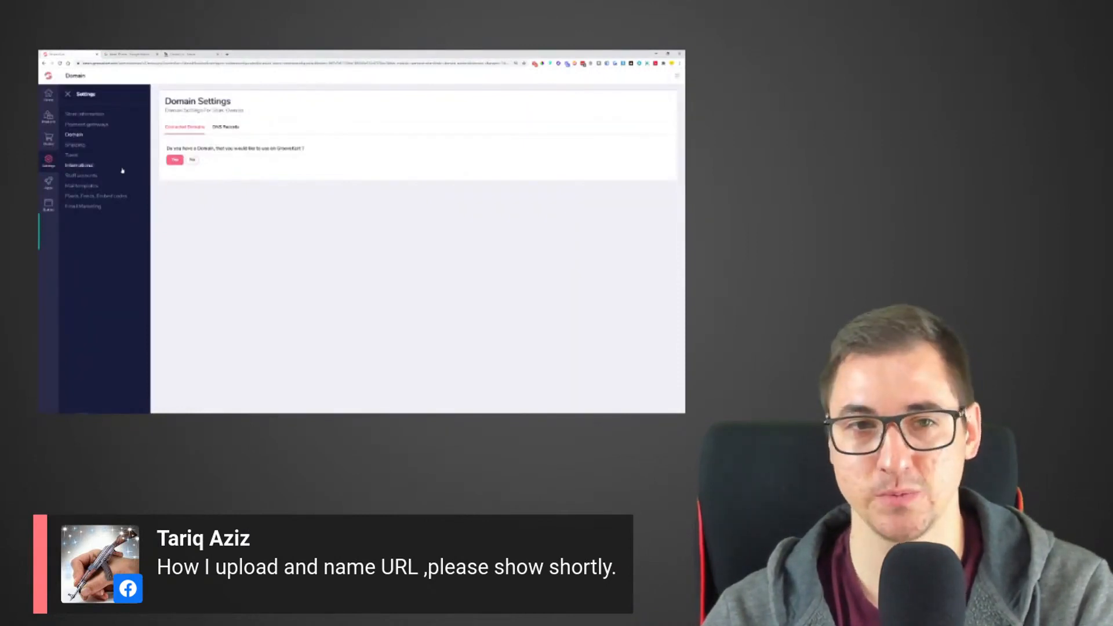
click(68, 95)
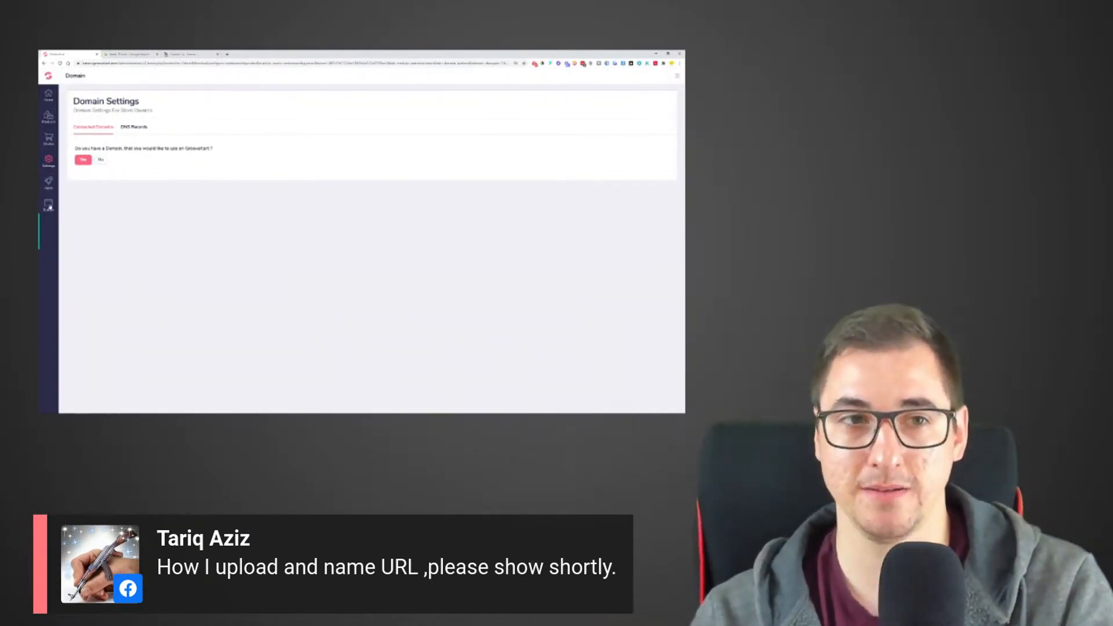
click(48, 117)
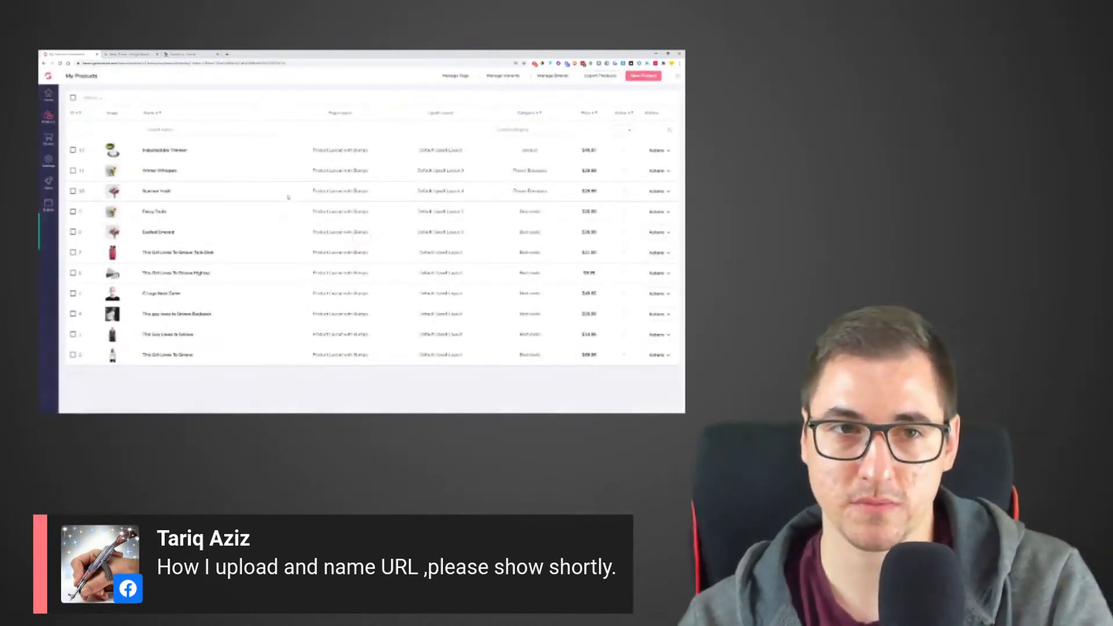
click(658, 151)
click(653, 166)
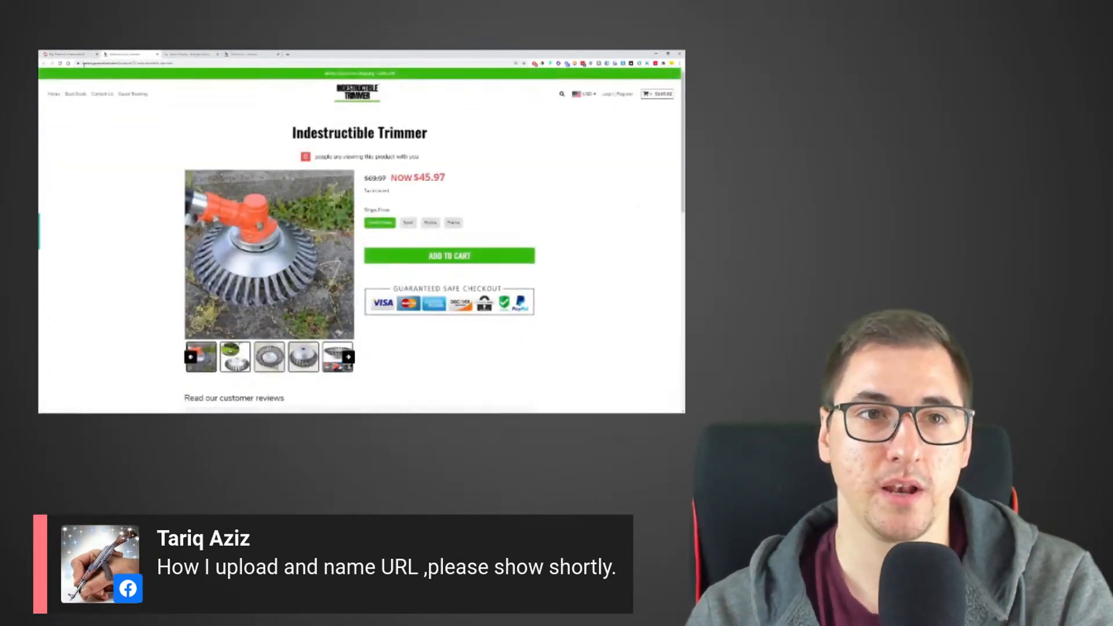
drag(121, 63, 190, 64)
click(216, 107)
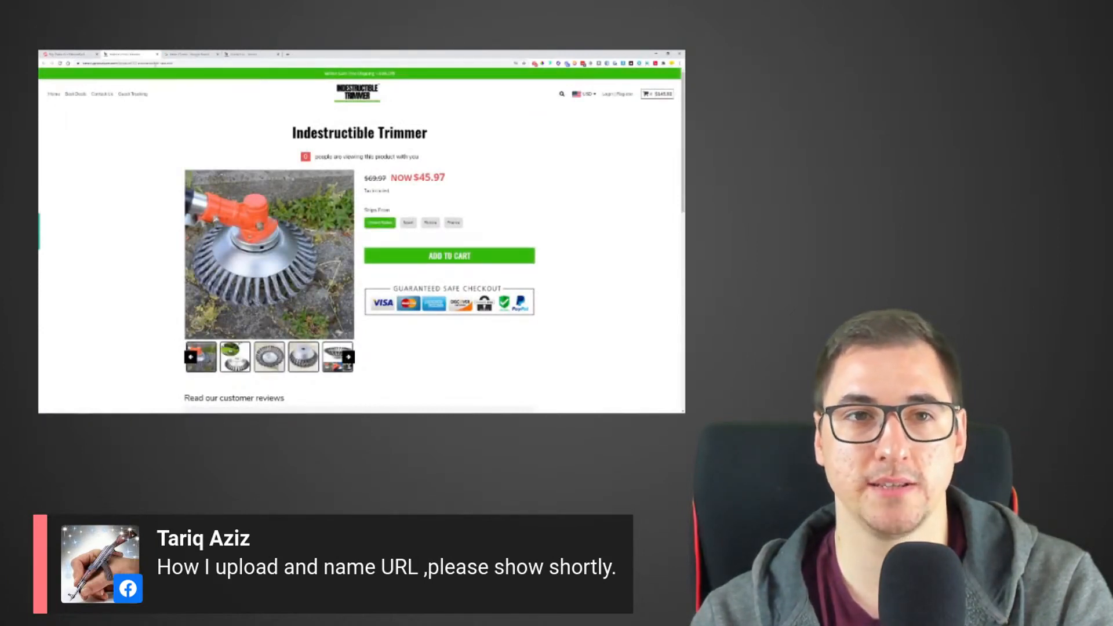
- Go back to the product list, check the countdown timer, and return to the Indestructible Trimmer store page
click(70, 54)
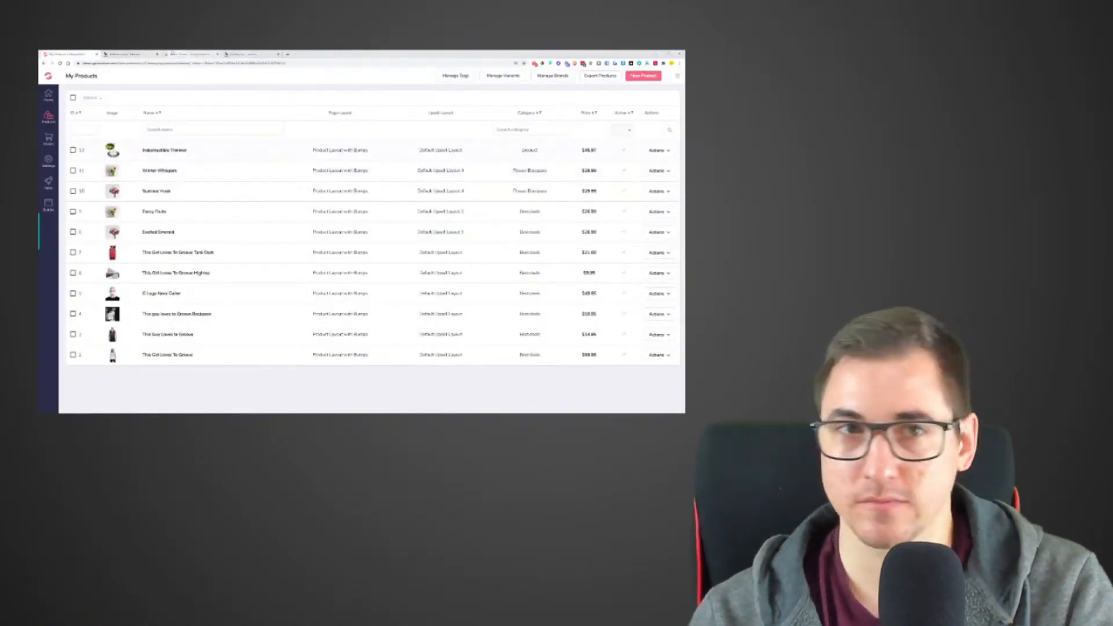
click(129, 54)
click(187, 54)
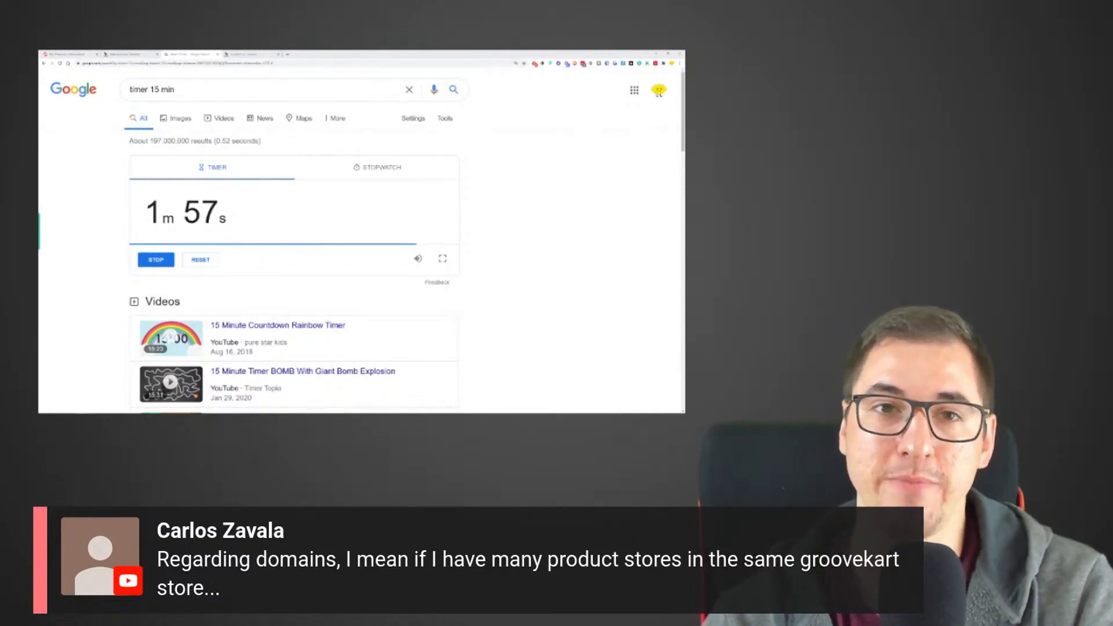
click(116, 54)
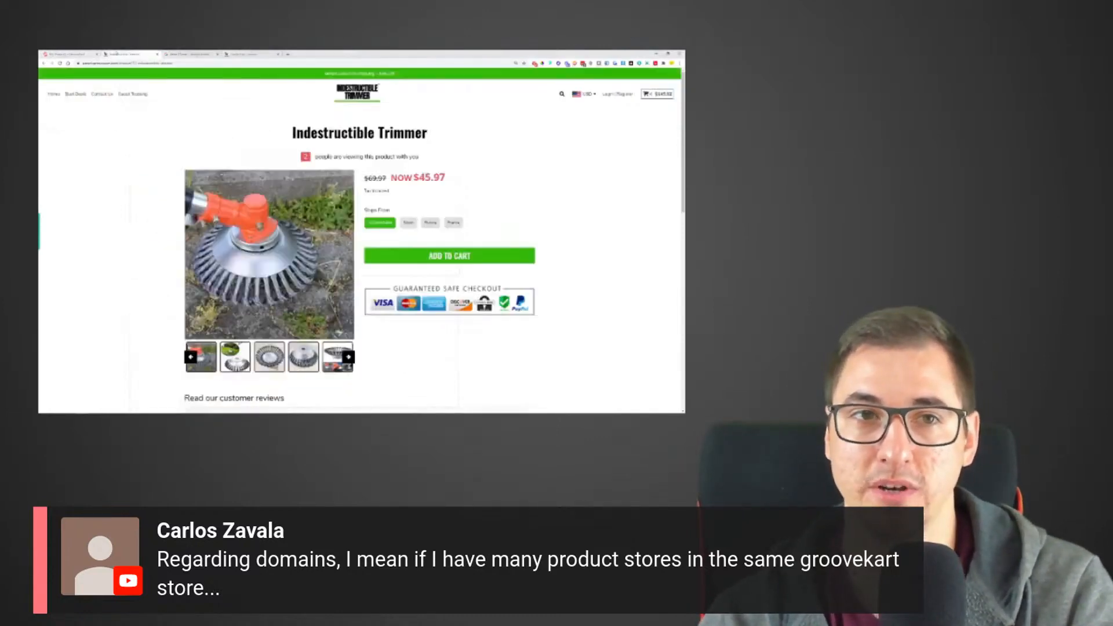
- Open the Indestructible Trimmer product for editing from the store's product list and show its SEO settings
click(71, 53)
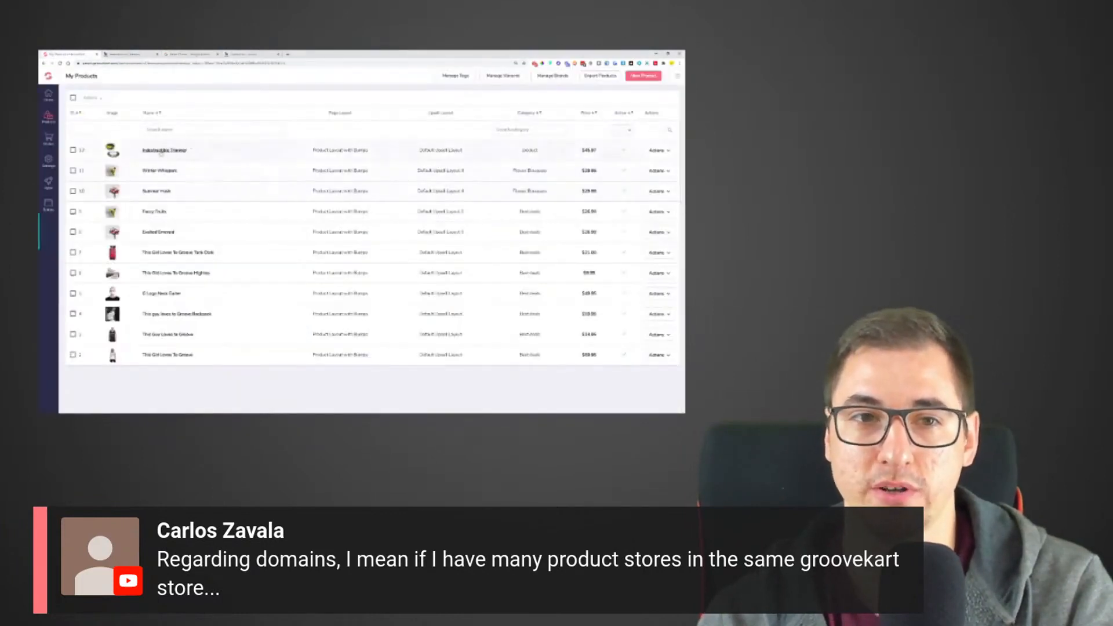
click(668, 152)
click(649, 171)
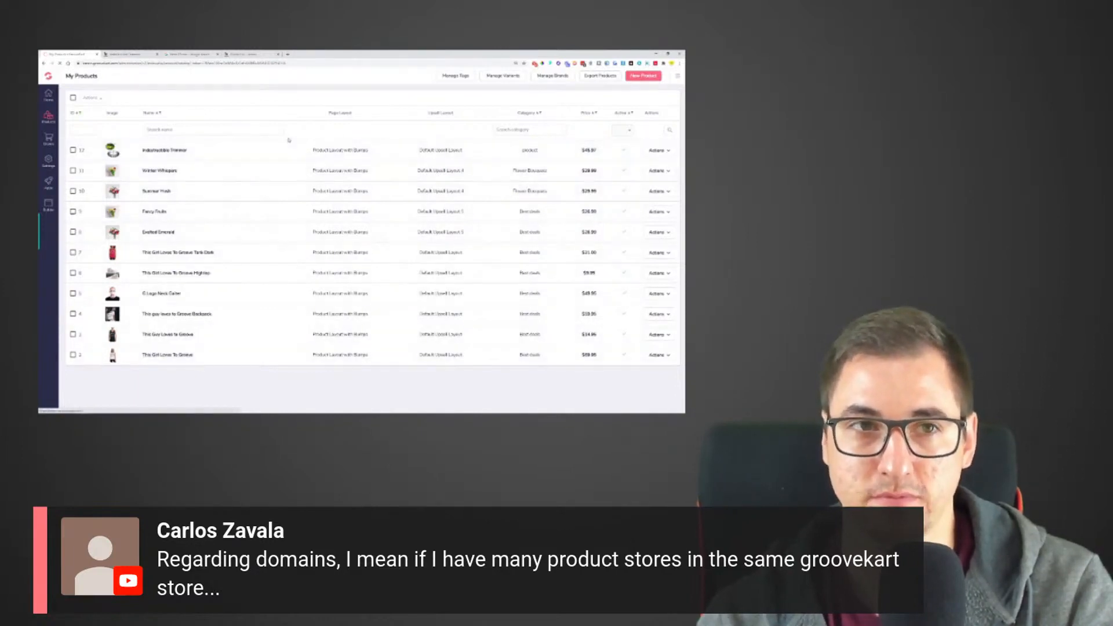
click(101, 150)
click(123, 150)
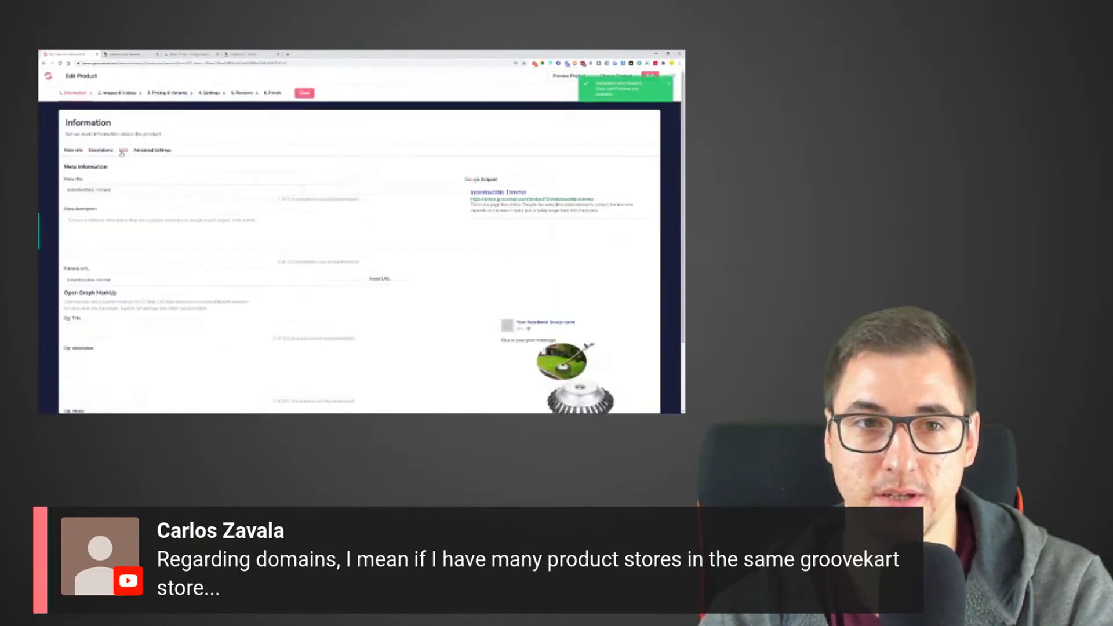
- Highlight the product's friendly URL, reset it, and save the product
drag(113, 279, 65, 279)
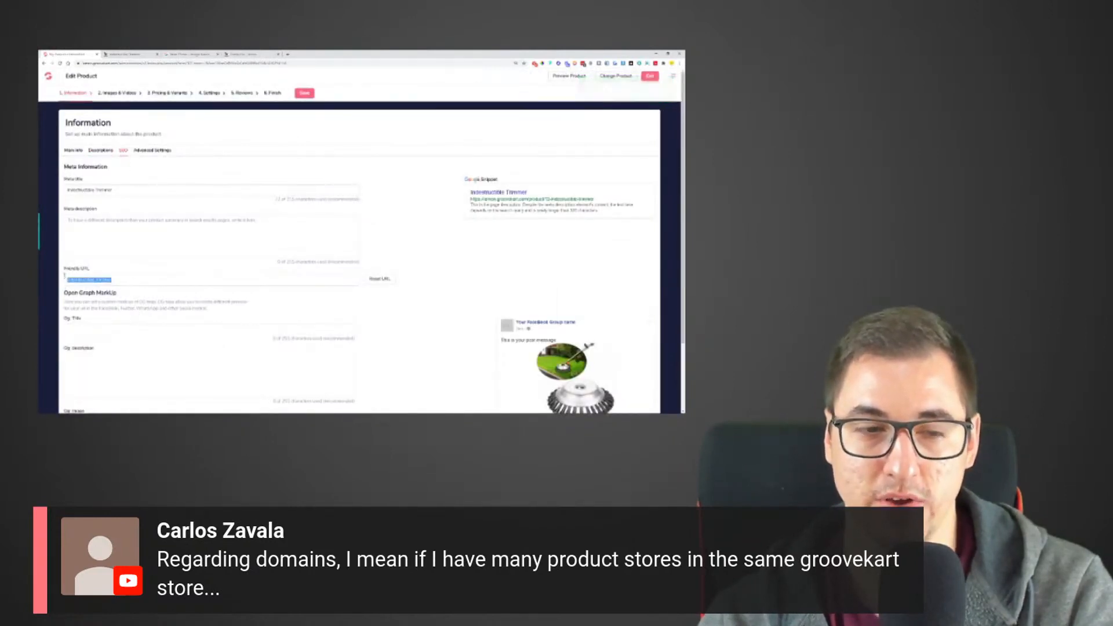
click(380, 279)
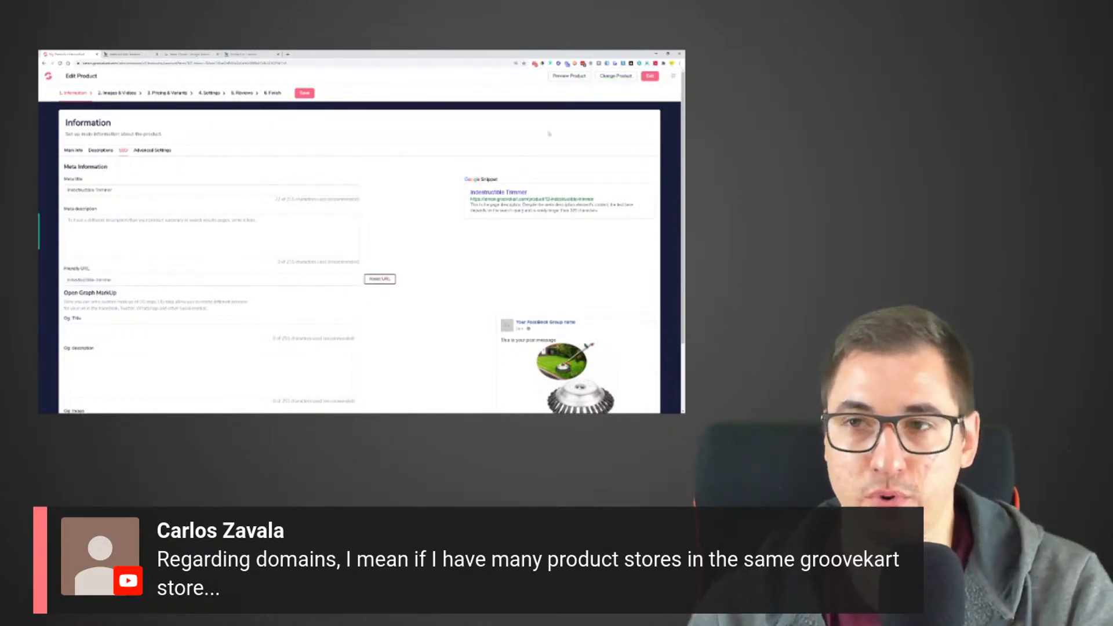
click(305, 93)
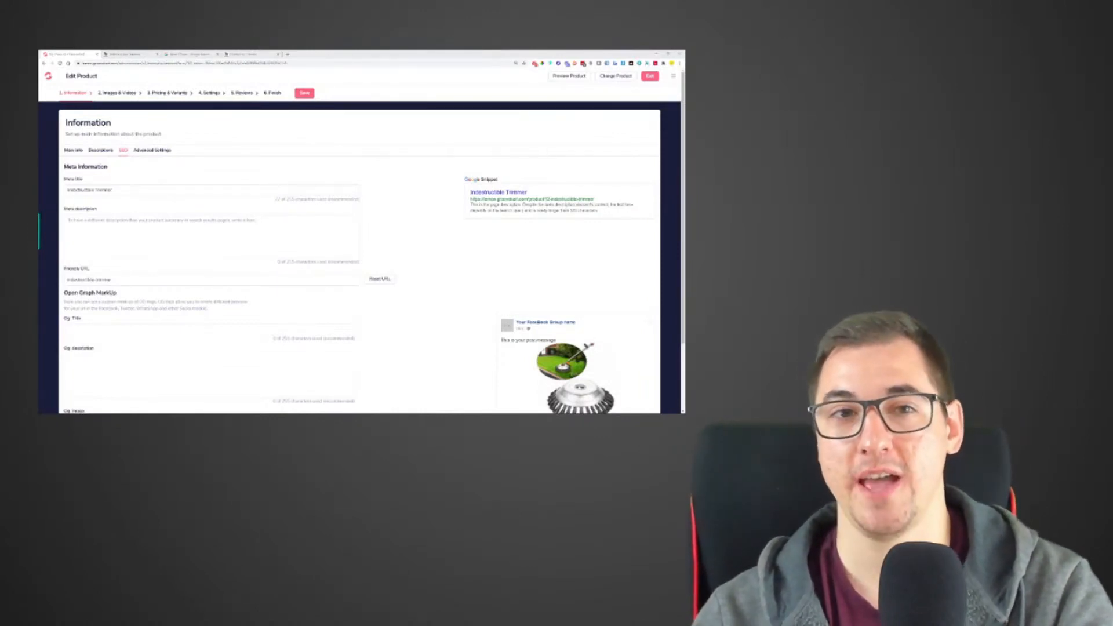
- Check the countdown timer, return to the store administration, and open the abandoned carts email templates
click(203, 55)
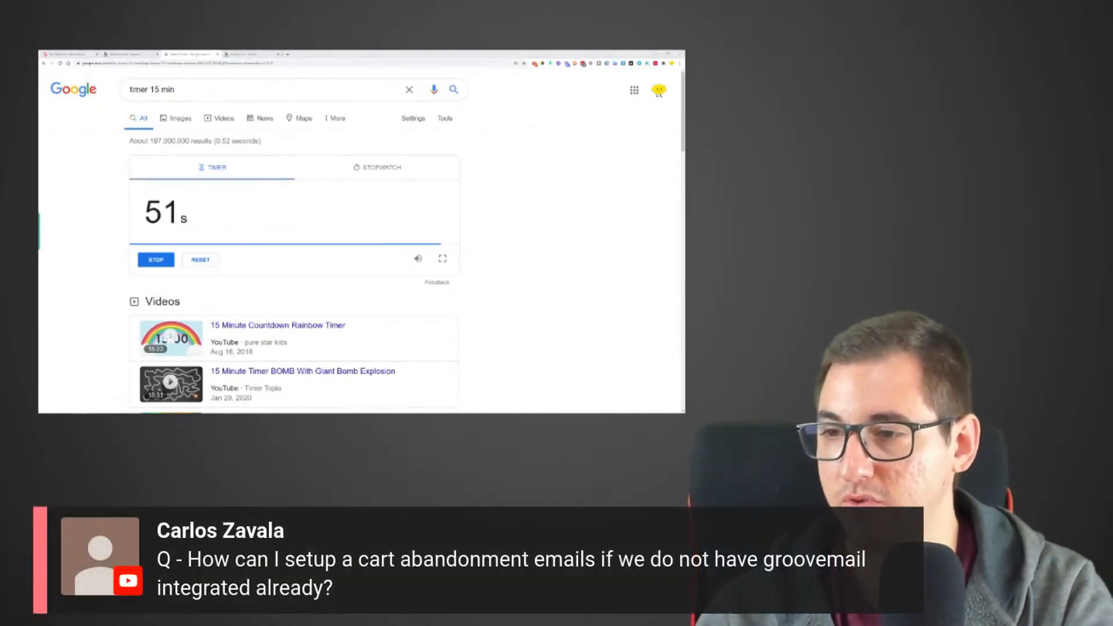
click(76, 55)
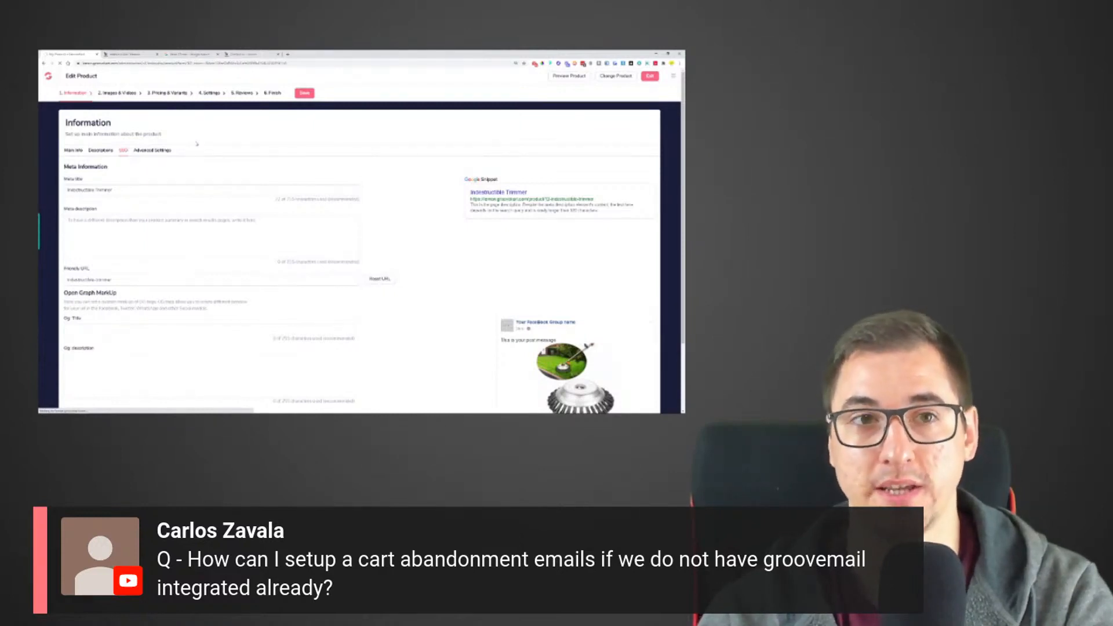
mouse_move(51, 143)
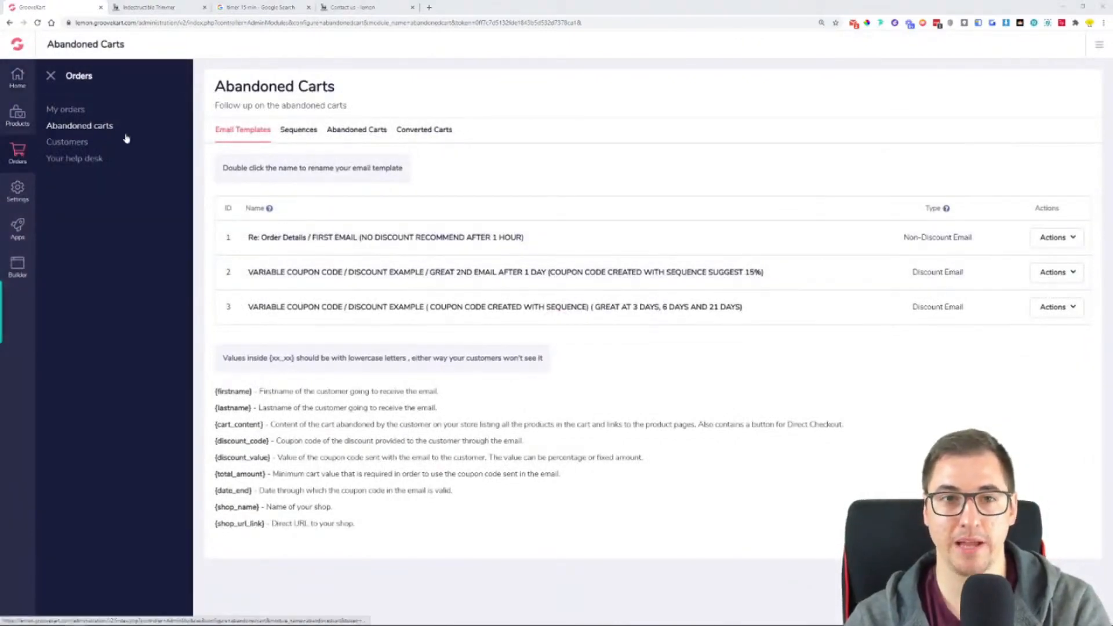
- Review the abandoned cart reminder sequences, highlighting the third reminder's coupon validity and delay
click(295, 136)
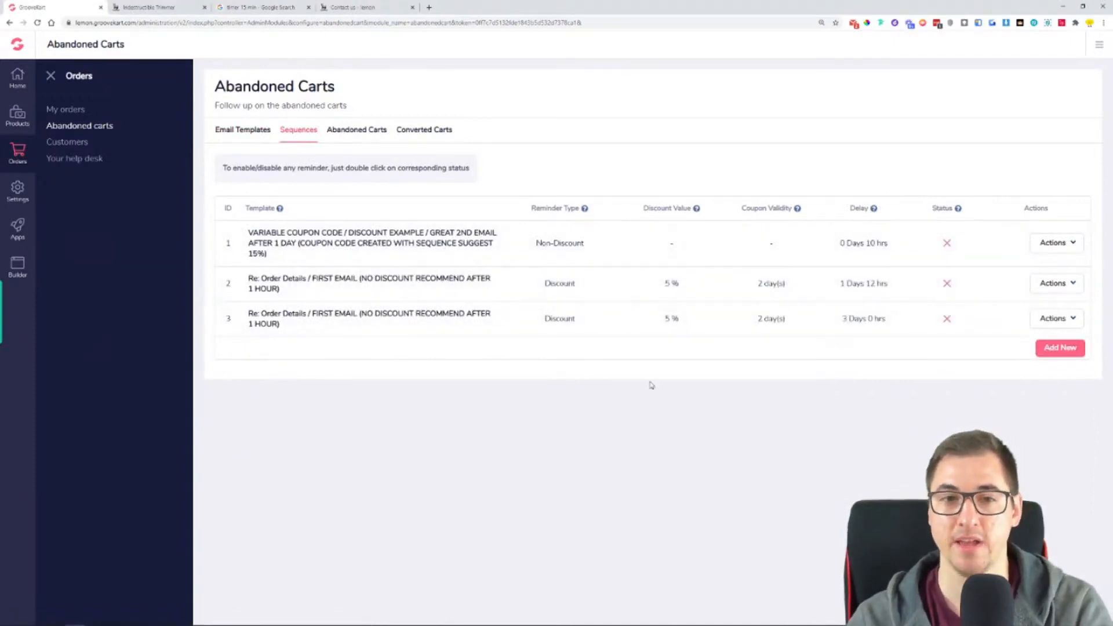
drag(537, 329, 814, 326)
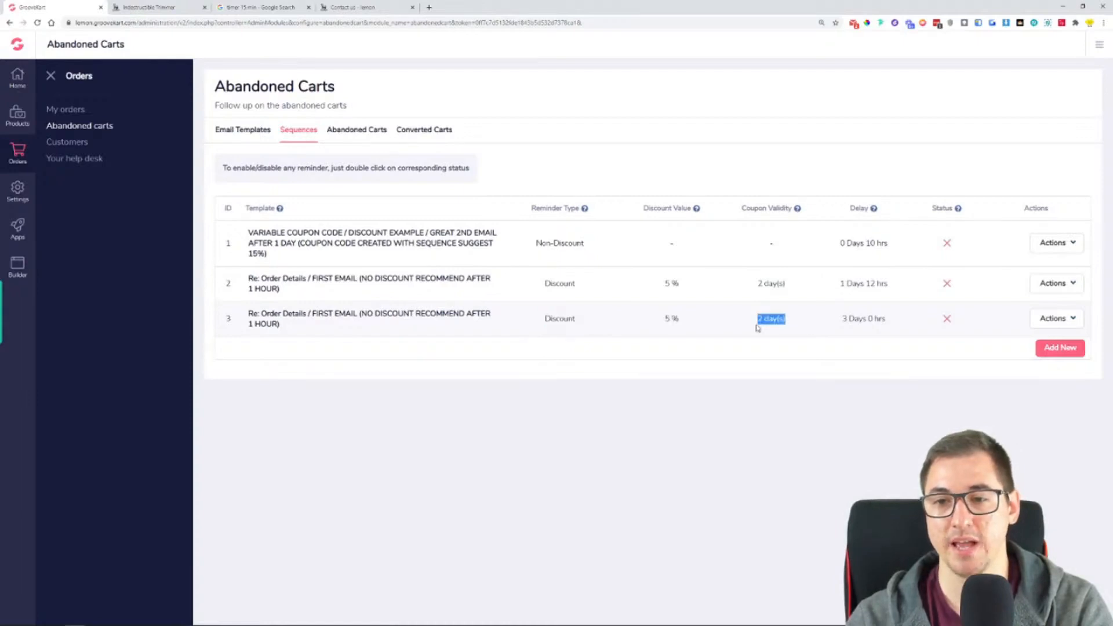
drag(843, 322, 894, 326)
- Look through the list of abandoned carts, and revisit the reminder sequences and the email templates
click(333, 132)
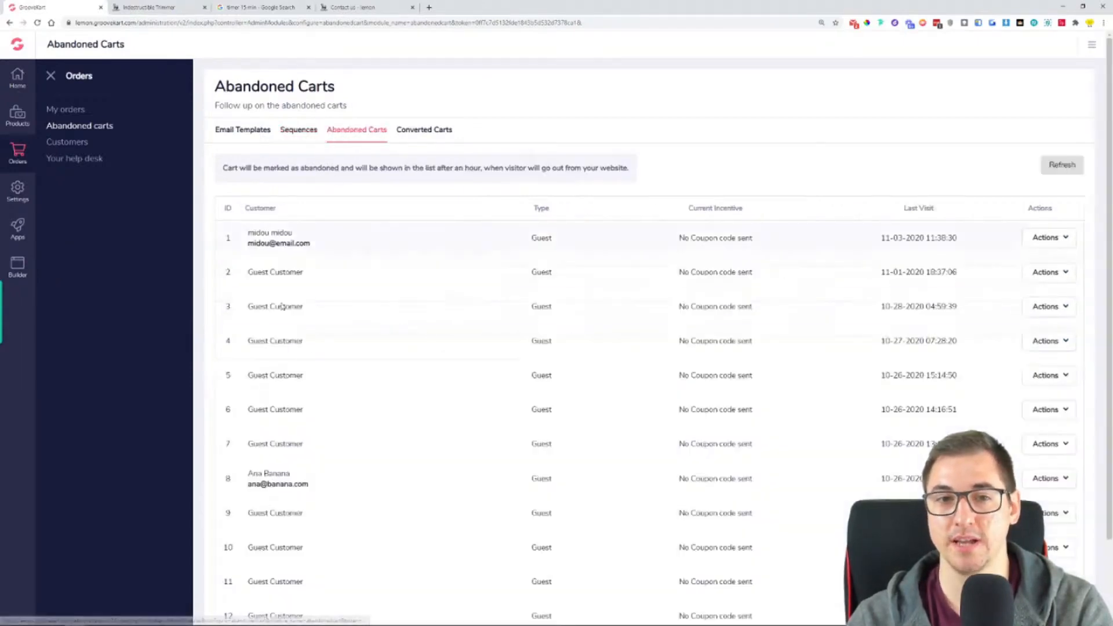
scroll(504, 389, down, 2)
scroll(447, 412, up, 2)
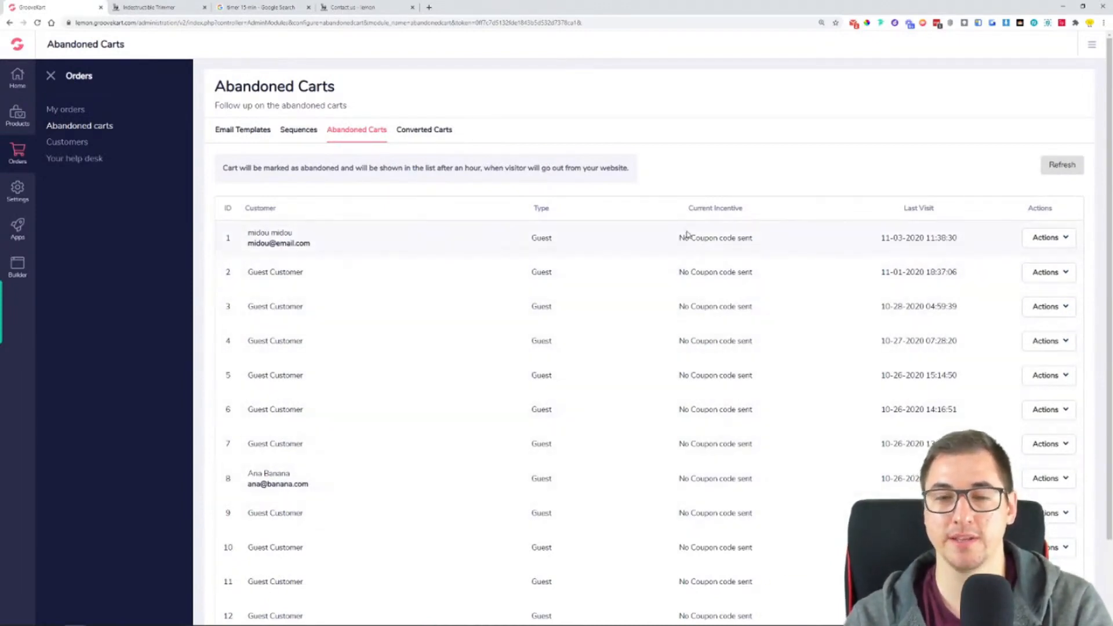
click(308, 138)
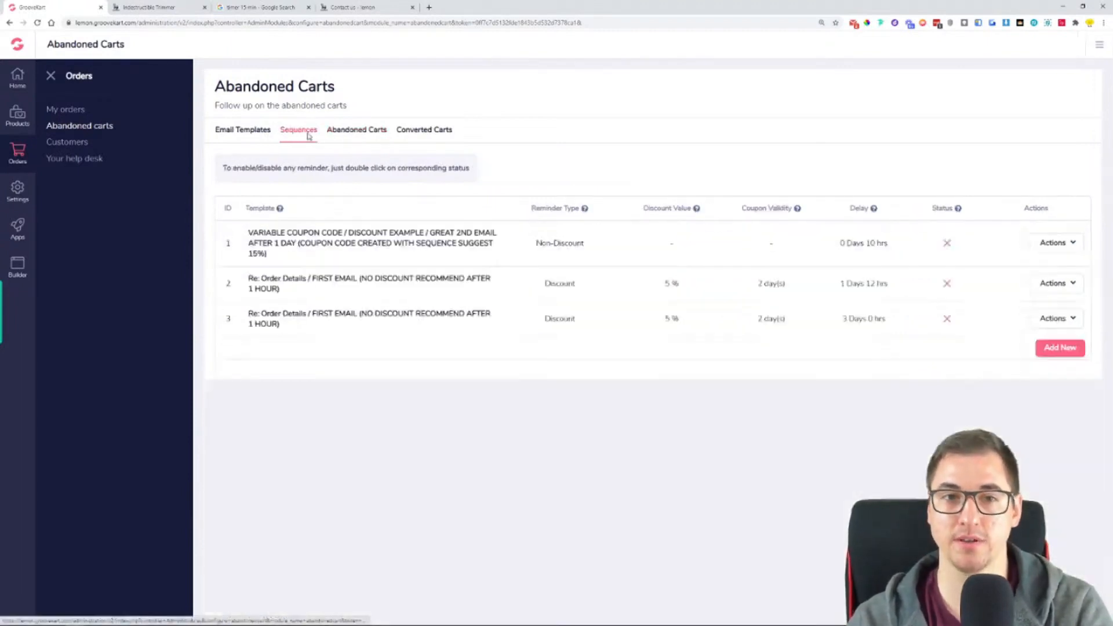
click(264, 136)
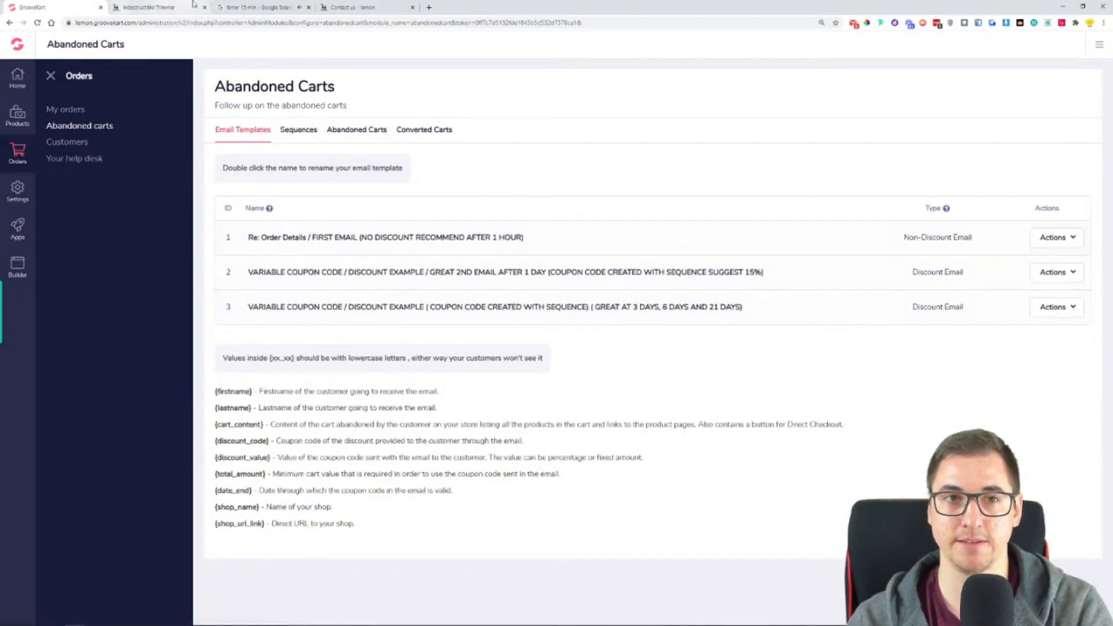
- Bring up the Google countdown timer page and close it
click(260, 7)
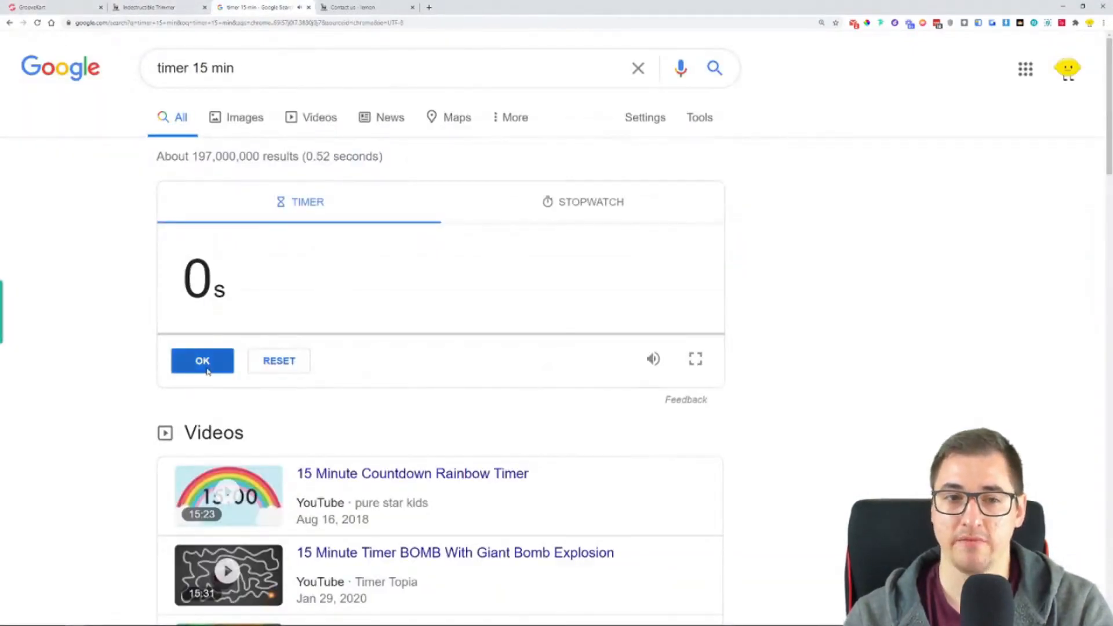
click(308, 7)
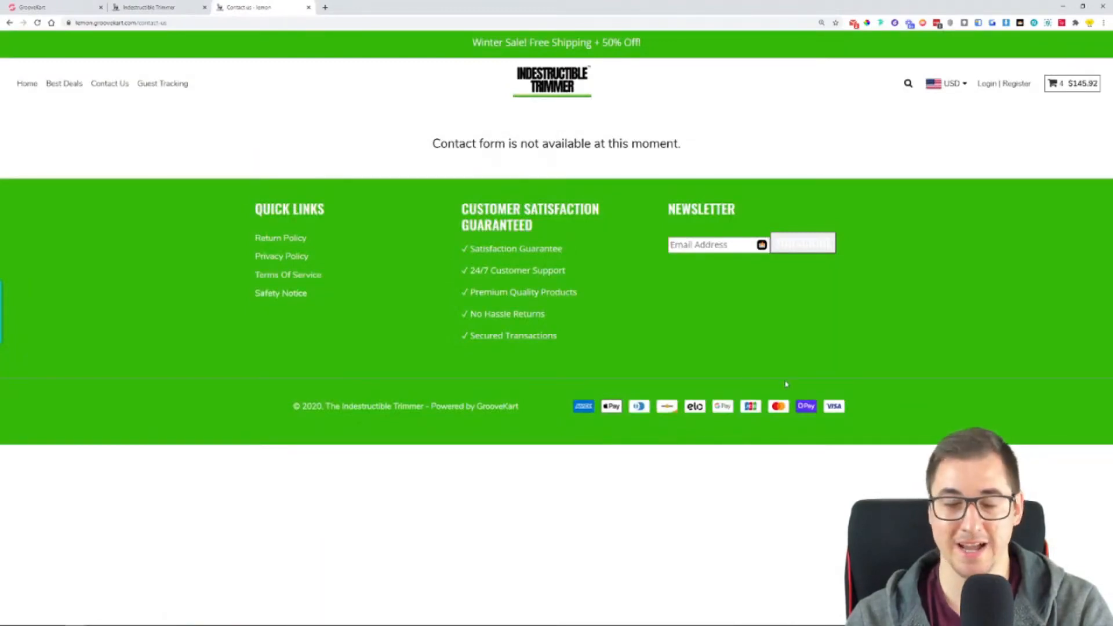